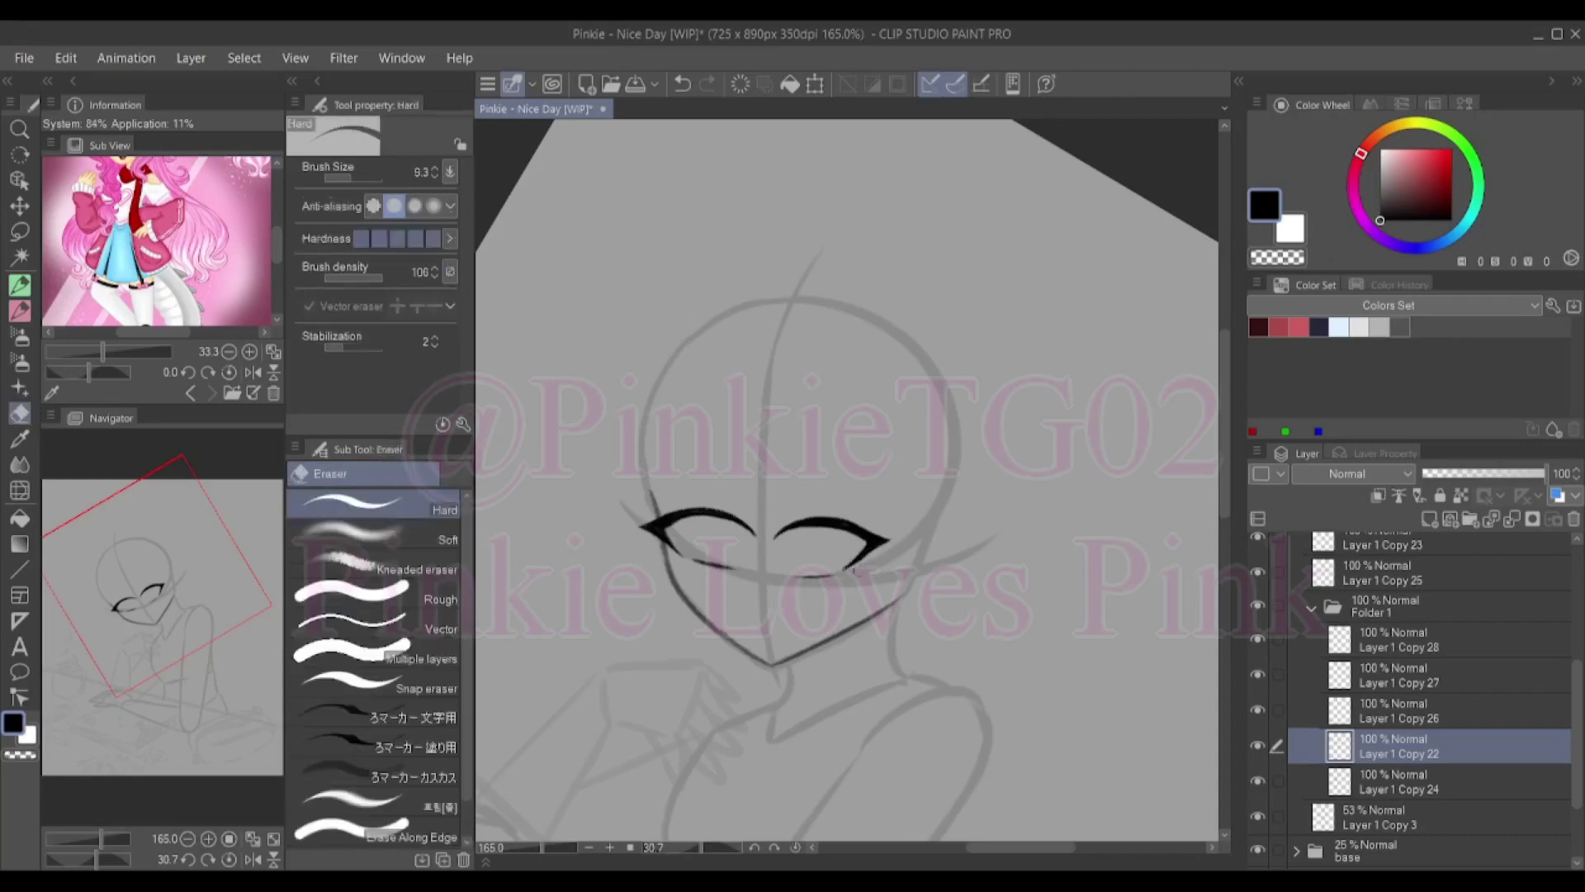
Shift the right eye's outline on Layer 1 Copy 22 slightly outward with a transform
key("h")
key("ctrl+t")
left_click_drag(916, 525, 921, 524)
key("Return")
key("p")
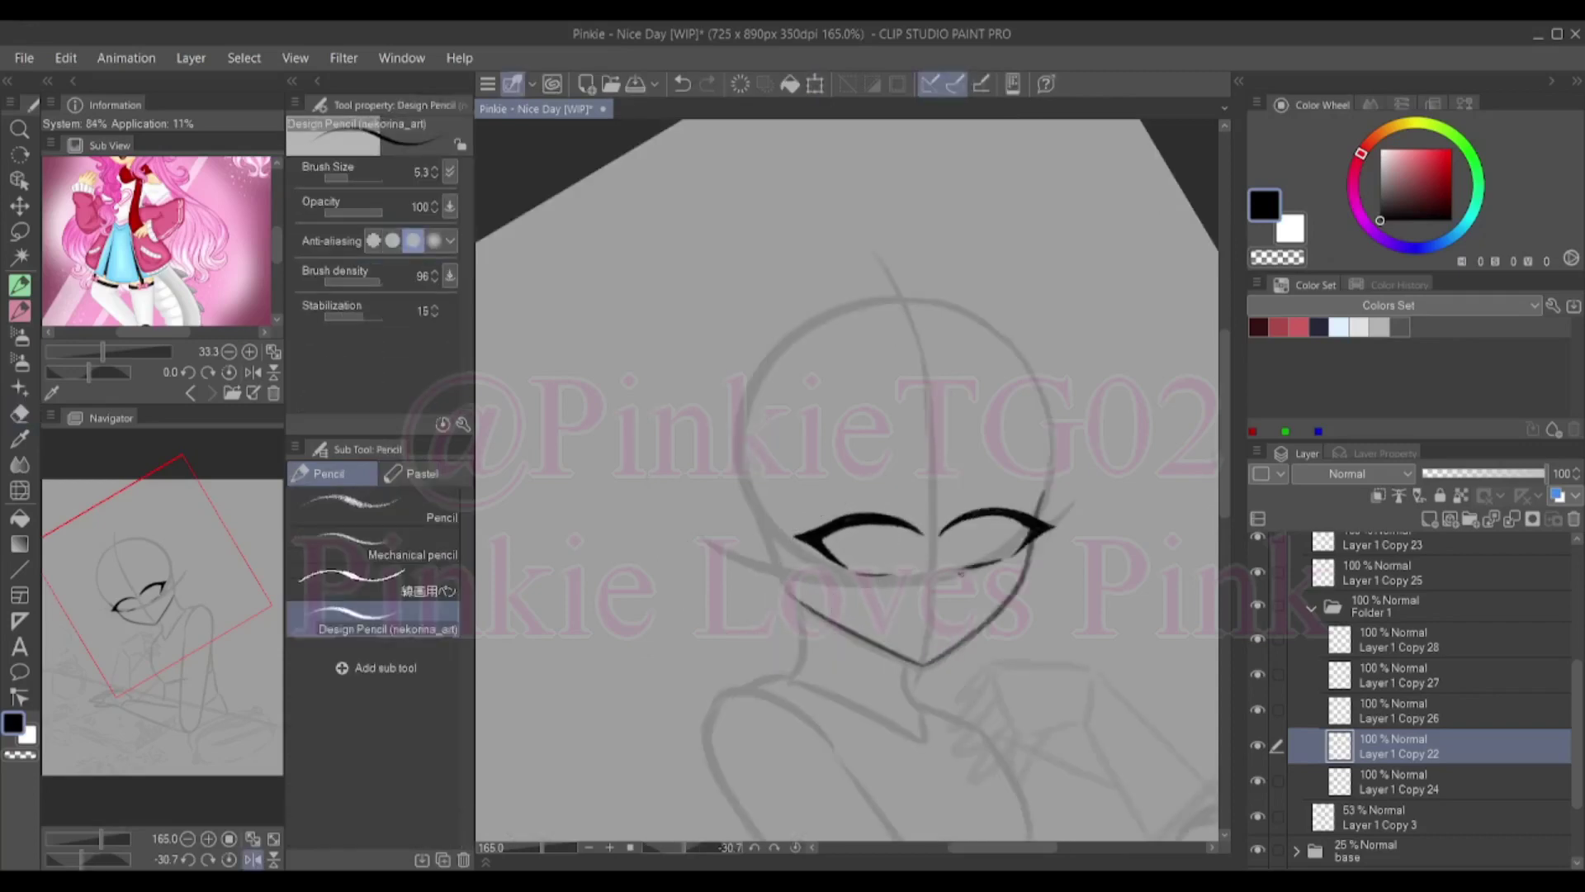
Erase and redraw parts of the eye outlines, the right eye on Layer 1 Copy 22 and the left on Layer 1 Copy 24
key("h")
key("e")
key("p")
left_click(1395, 781)
key("e")
key("p")
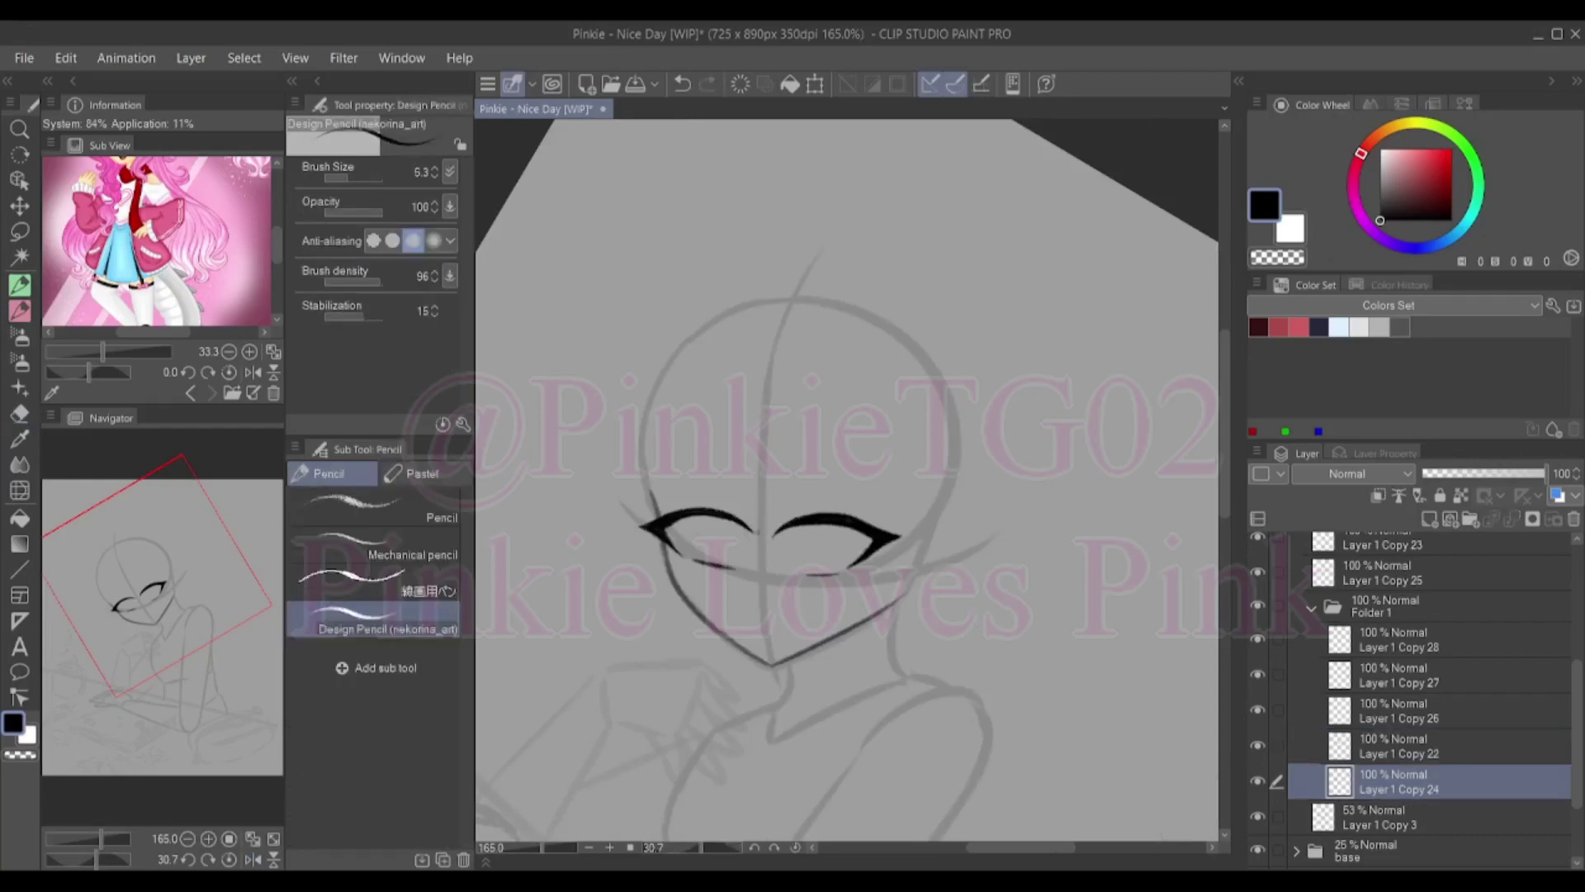
key("h")
left_click(1395, 745)
key("e")
key("p")
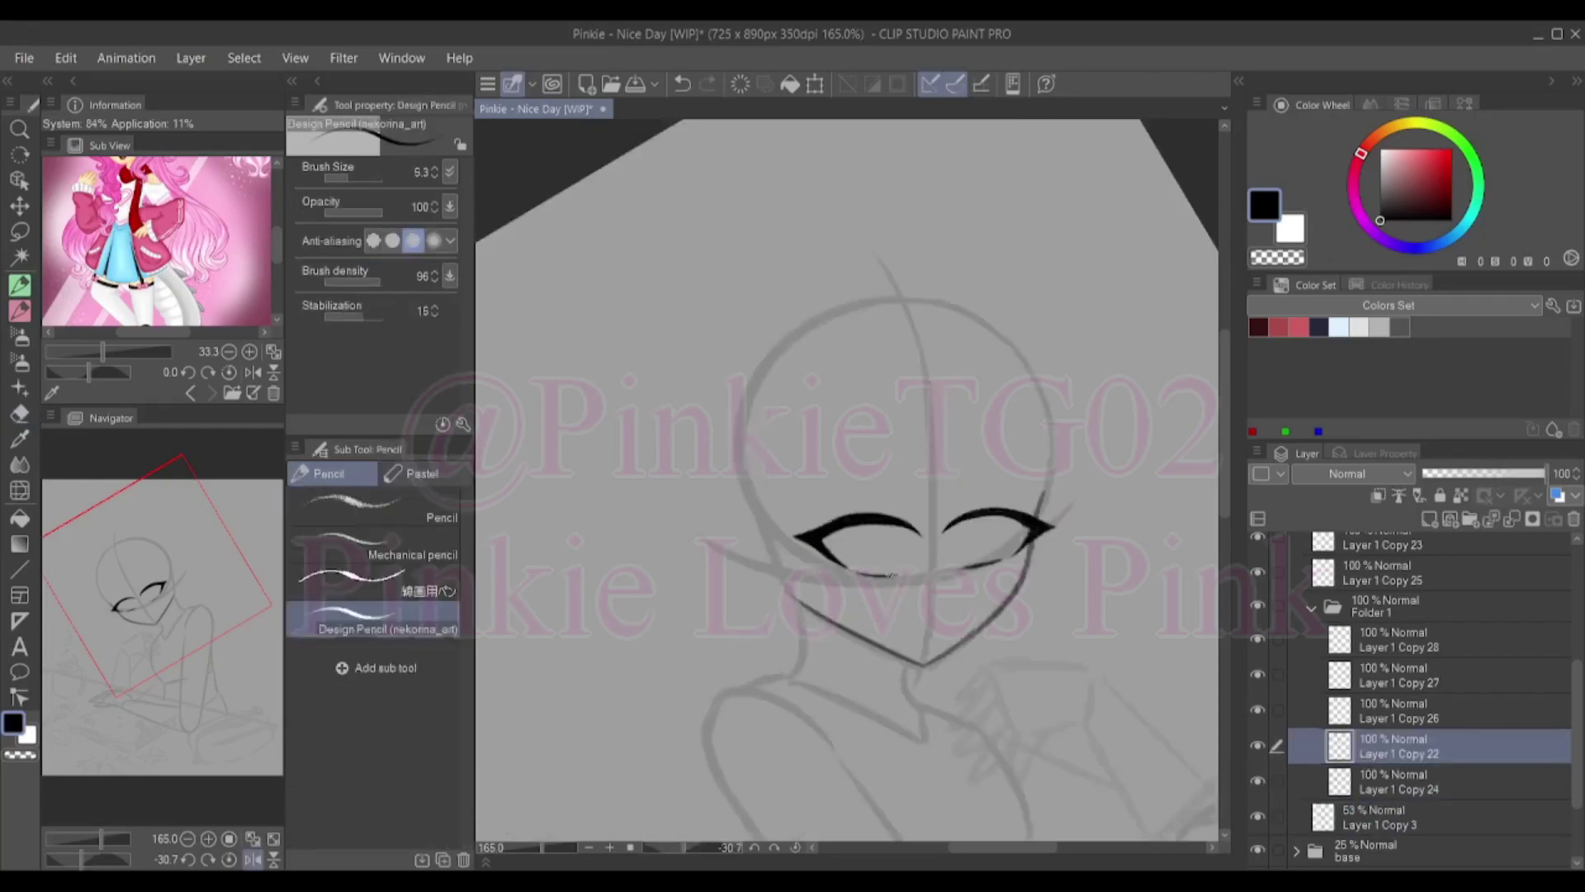
Refine the lower lid lines of the left eye on Layer 1 Copy 24 and the right eye on Layer 1 Copy 22
left_click(1396, 781)
key("e")
key("p")
key("e")
key("p")
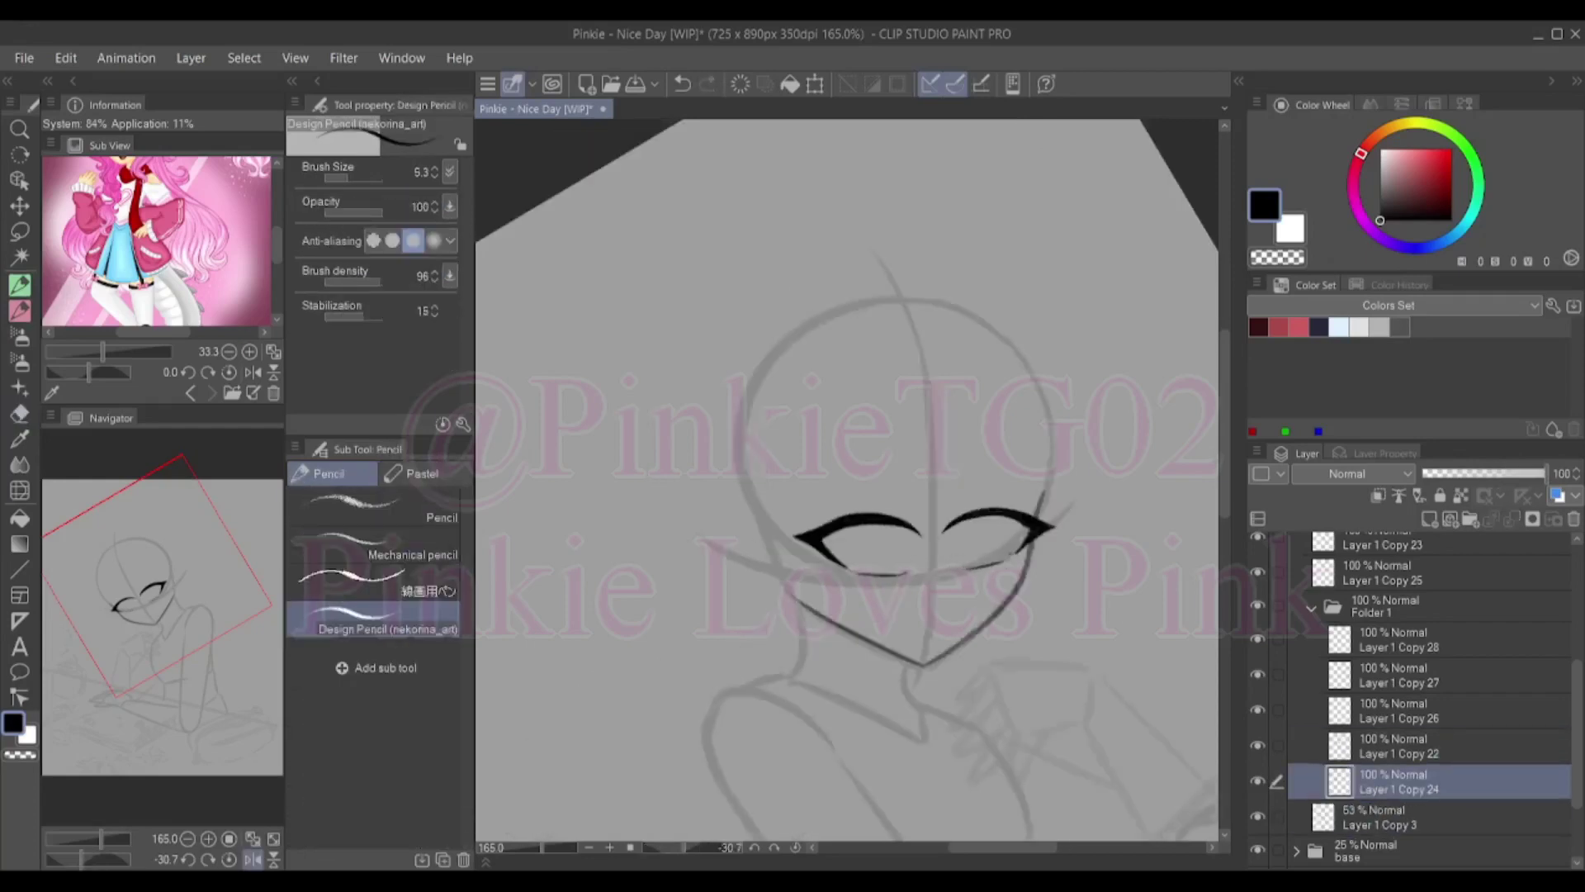
left_click(1395, 745)
key("e")
key("p")
key("h")
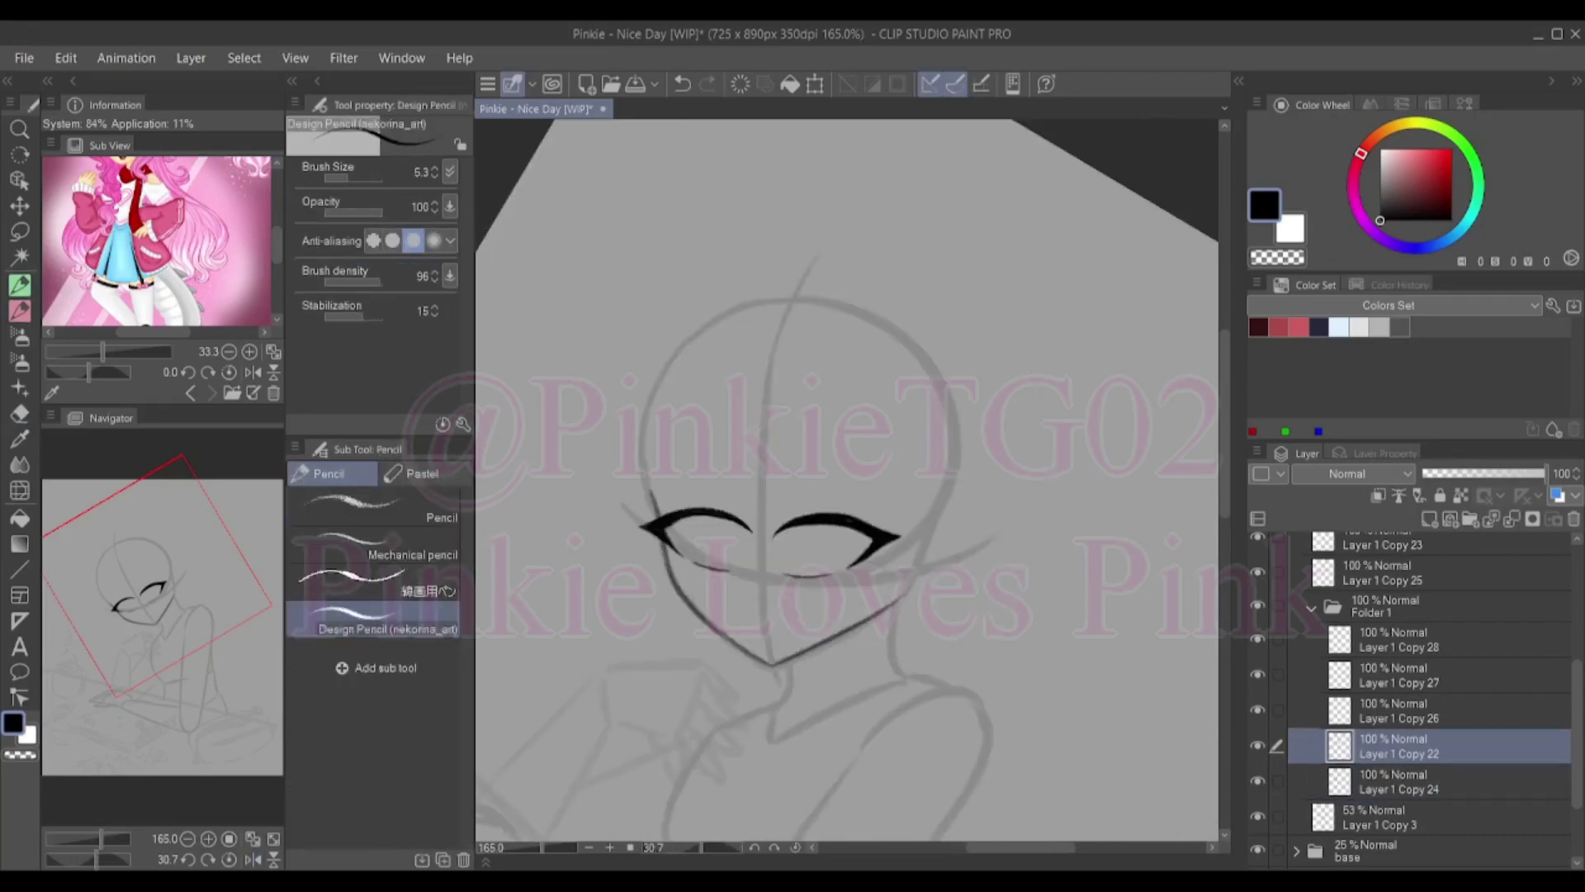
Draw pointed black lashes on the left eye on Layer 1 Copy 24 and on the right eye on Layer 1 Copy 22
left_click(1395, 781)
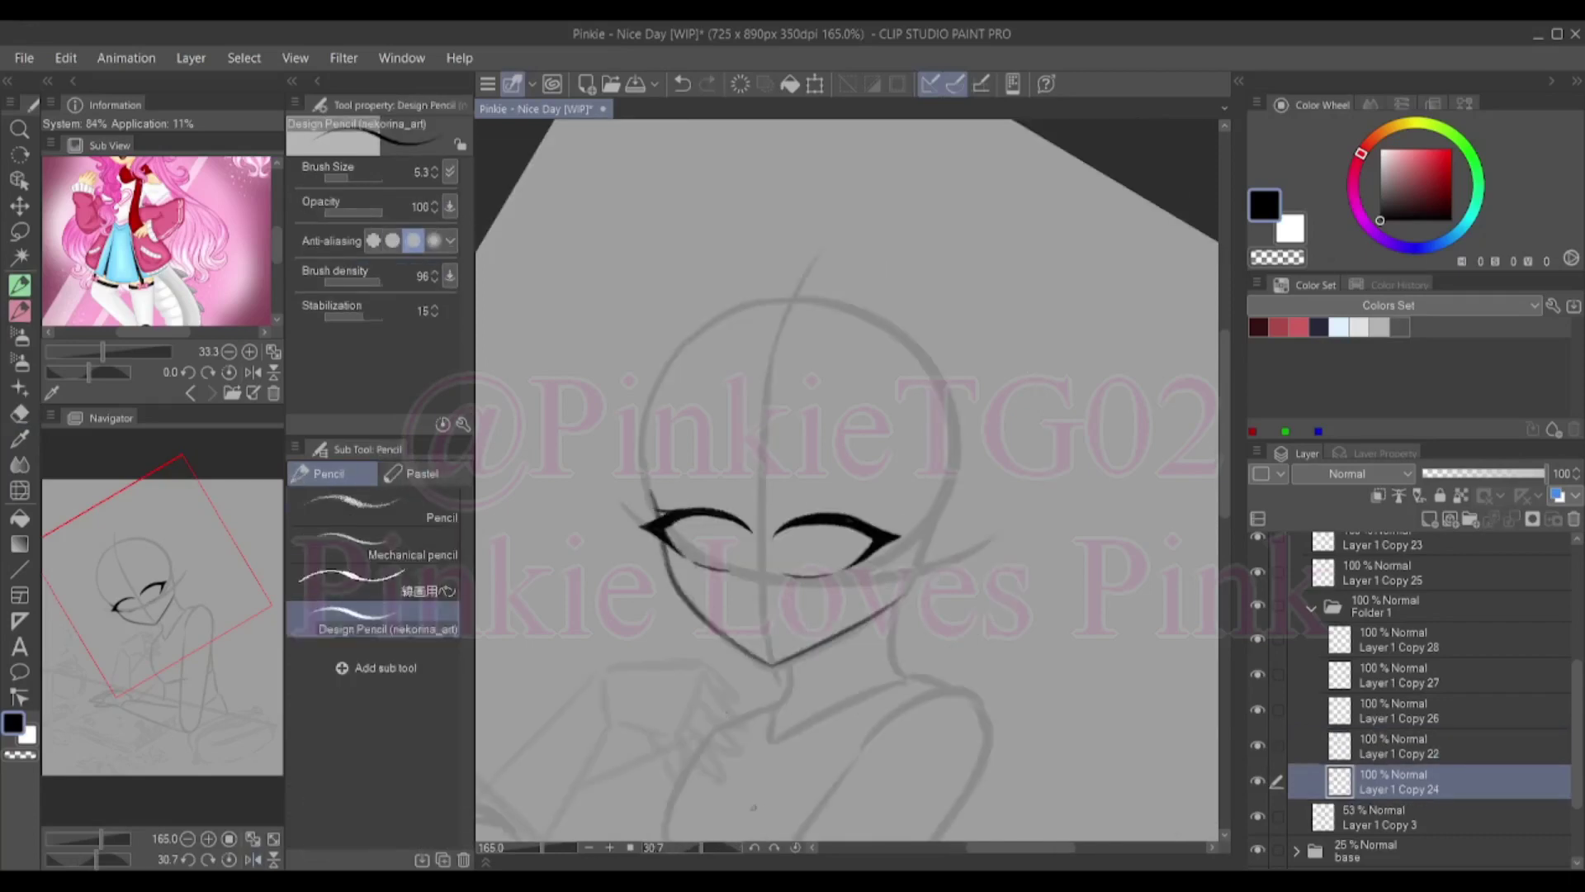
left_click_drag(753, 806, 675, 421)
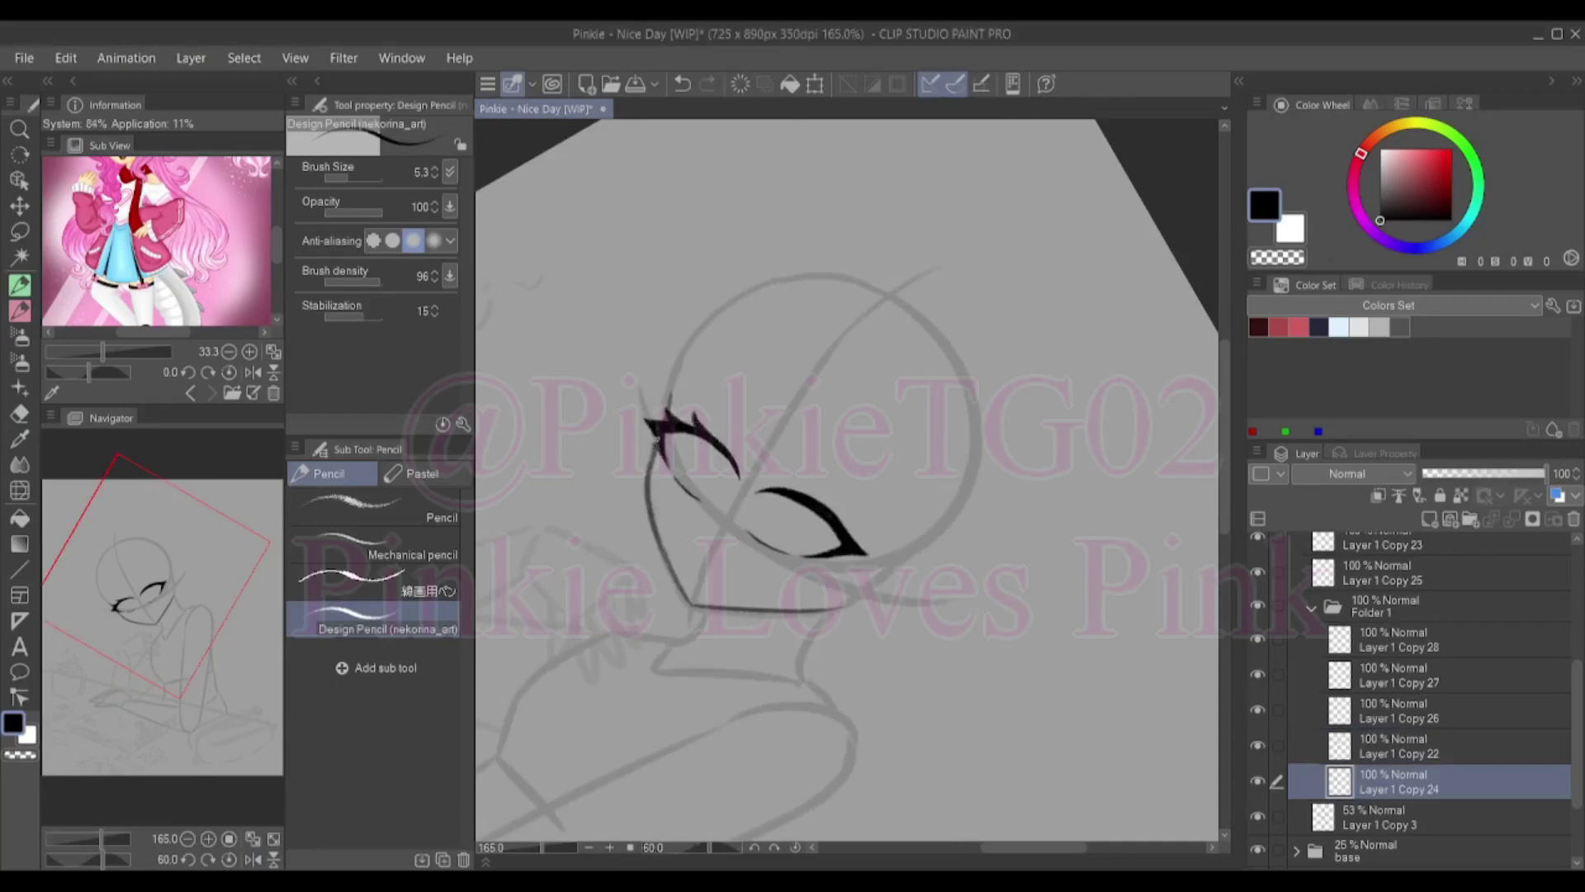
left_click(1395, 746)
key("ctrl+@")
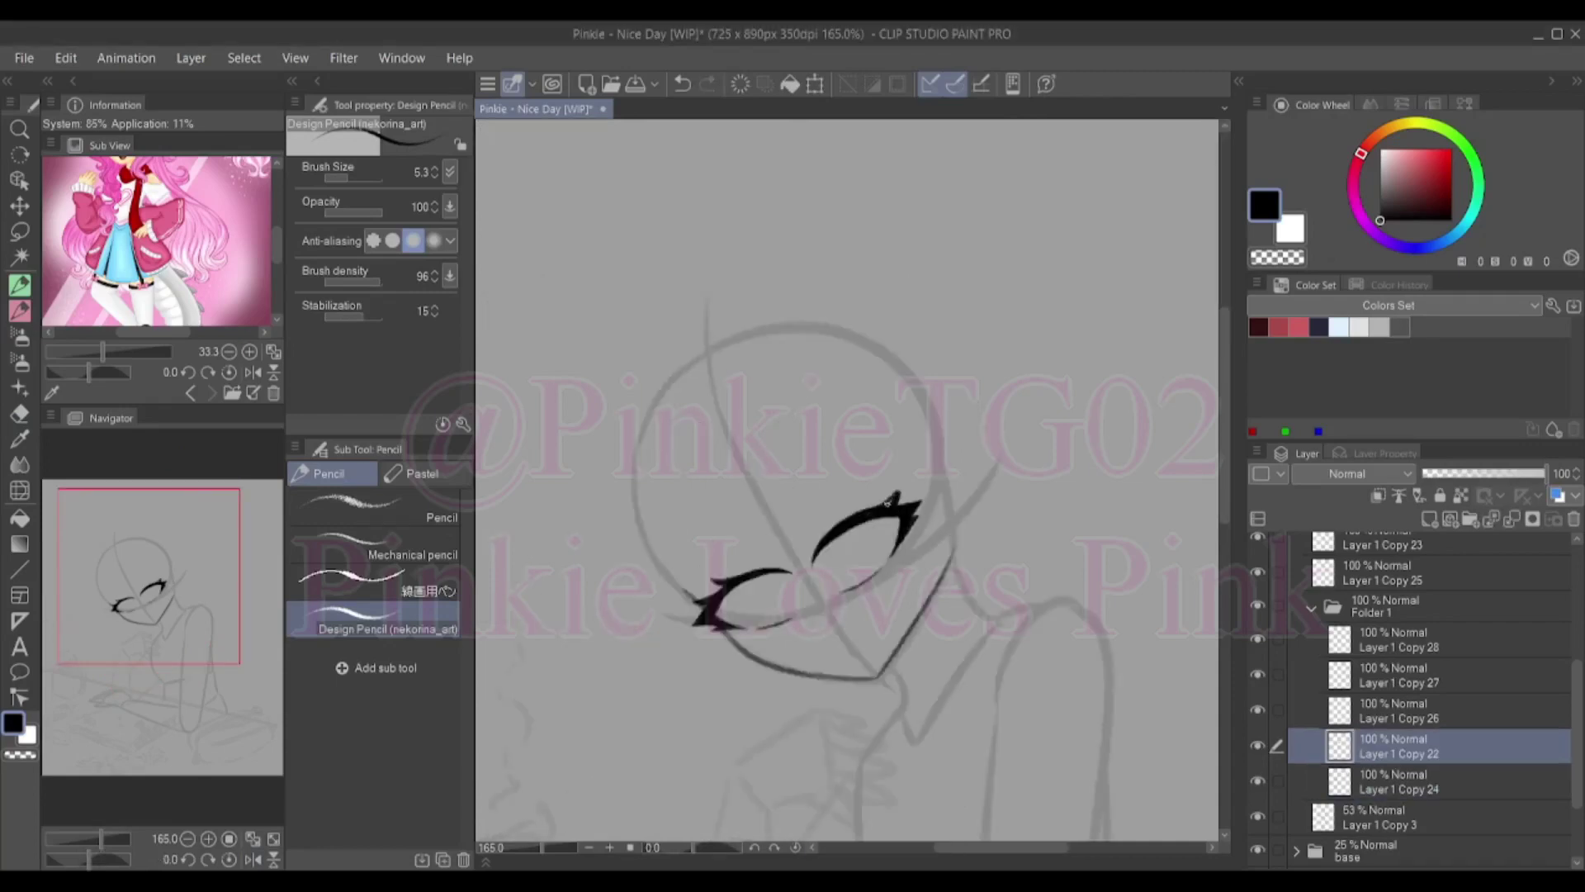
Clean up the left eye's lashes on Layer 1 Copy 24 and check the face in mirrored view
left_click(1396, 781)
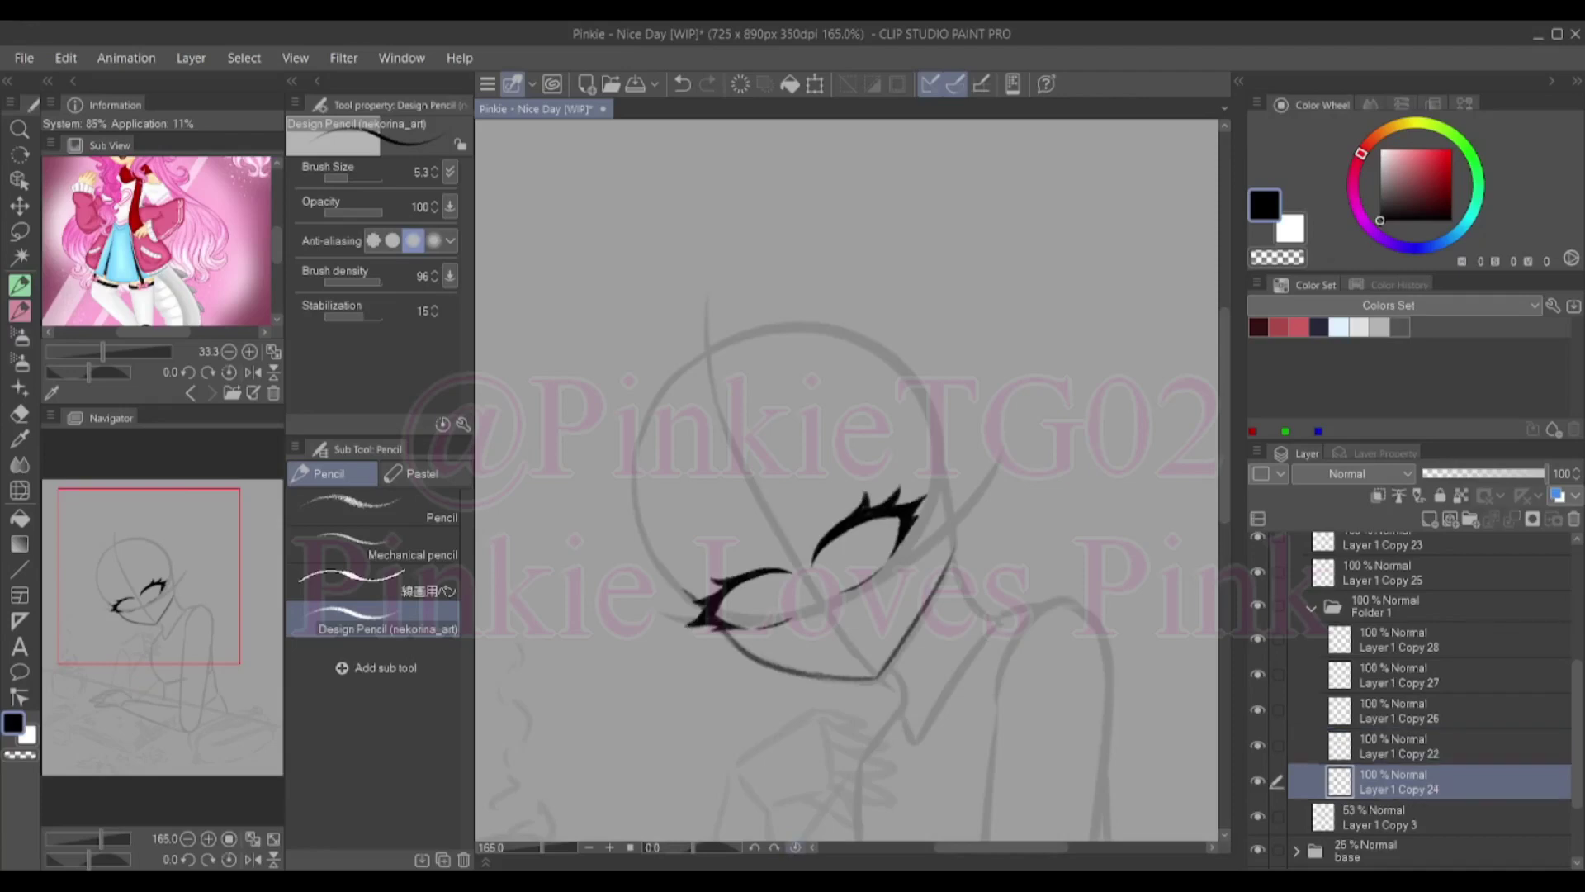
key("g")
key("h")
key("p")
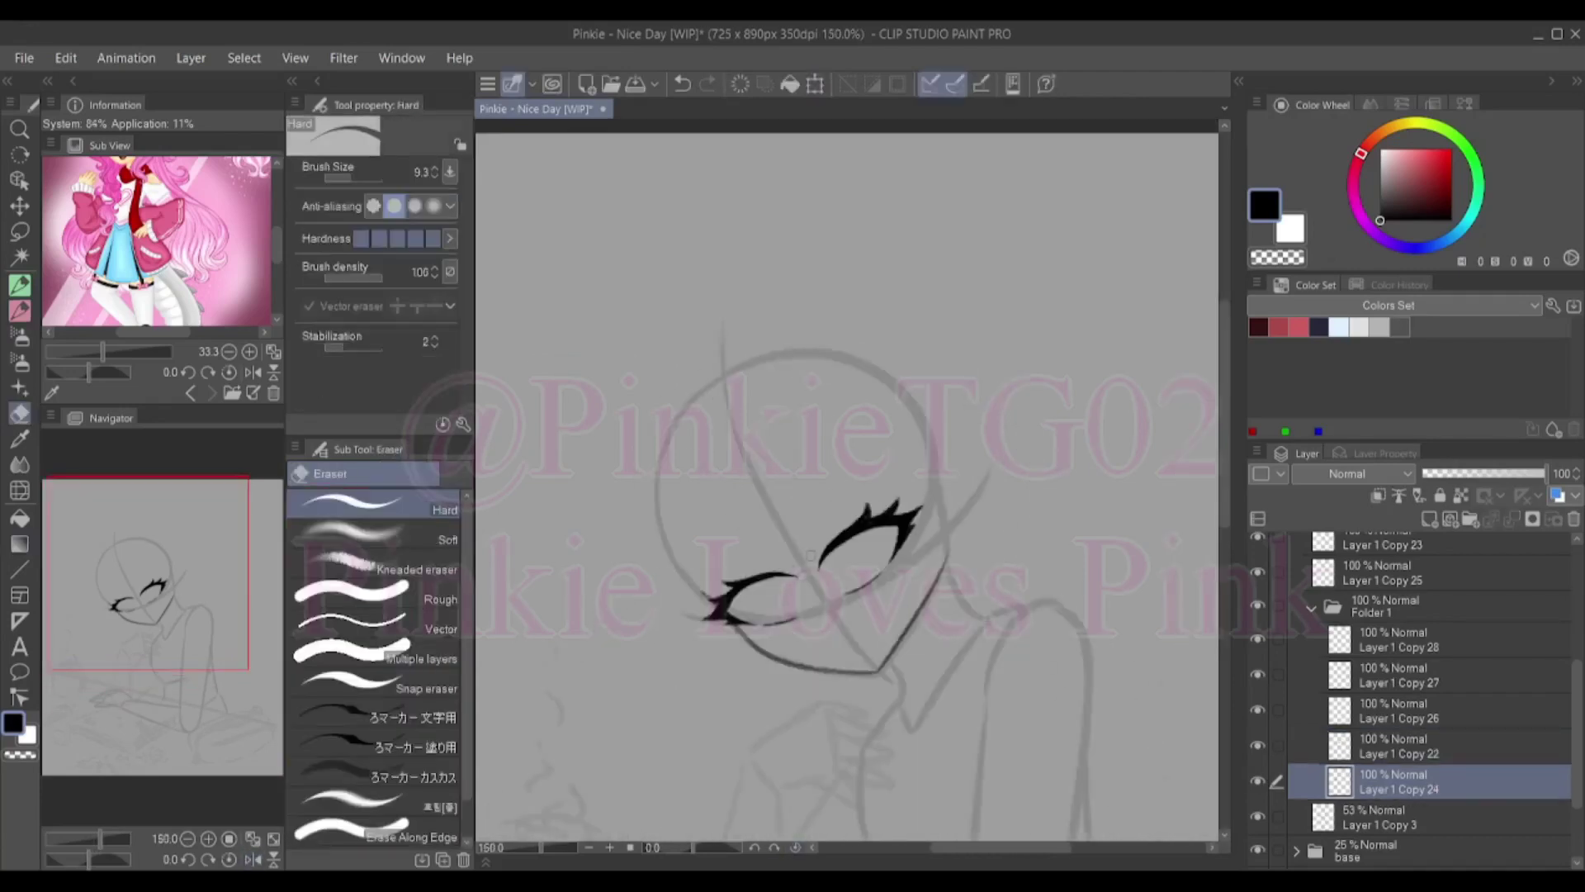
key("h")
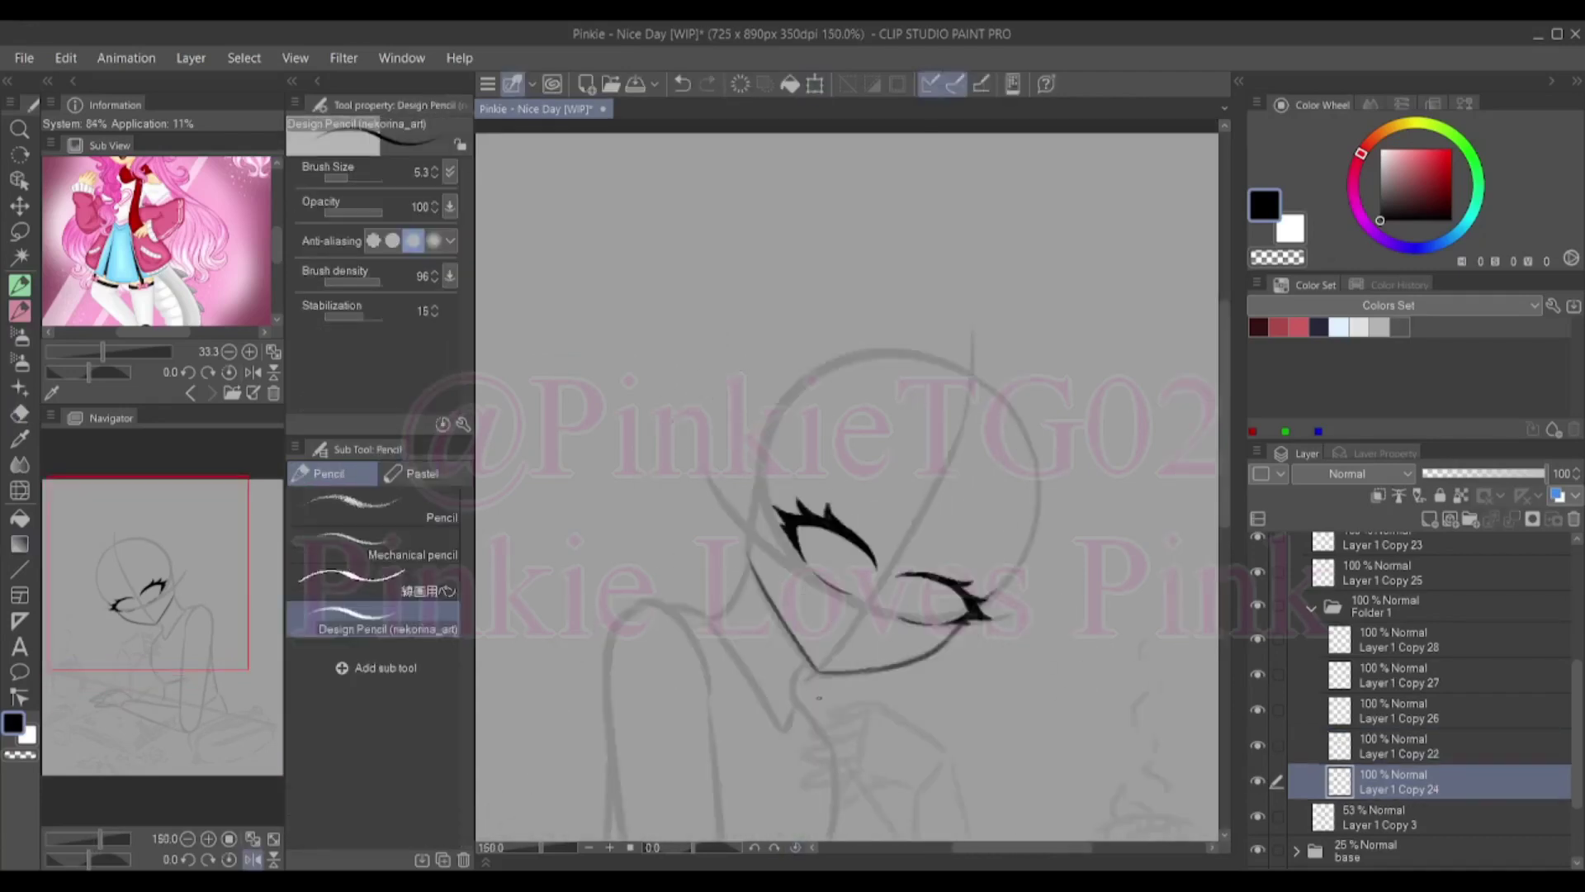
key("h")
Draw the iris outlines inside both eyes on Layer 1 Copy 26
left_click(1395, 710)
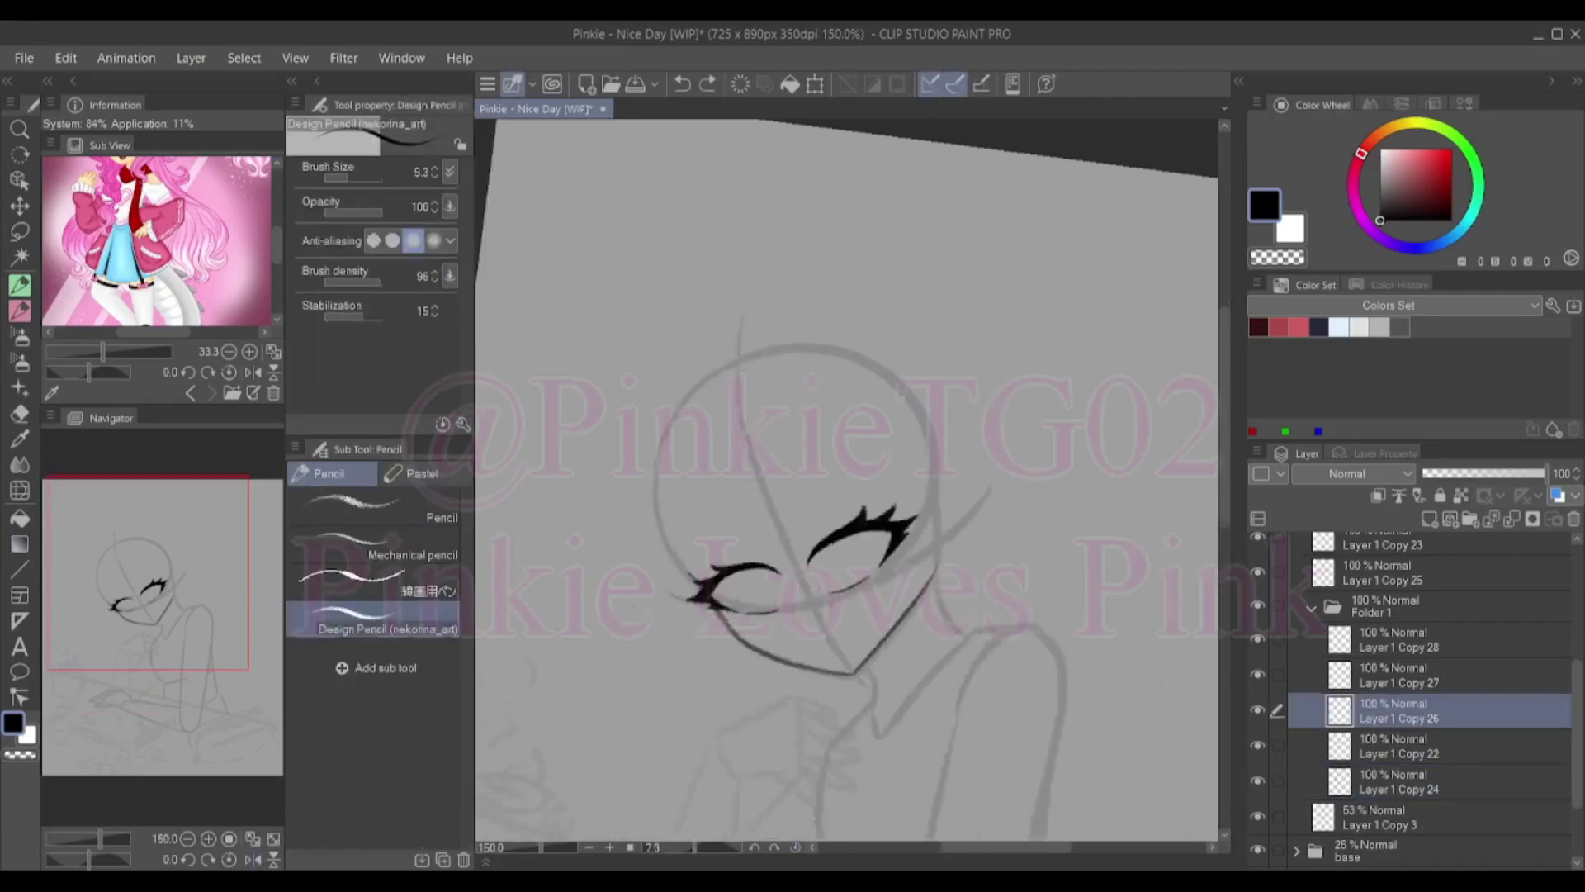
left_click_drag(720, 541, 740, 563)
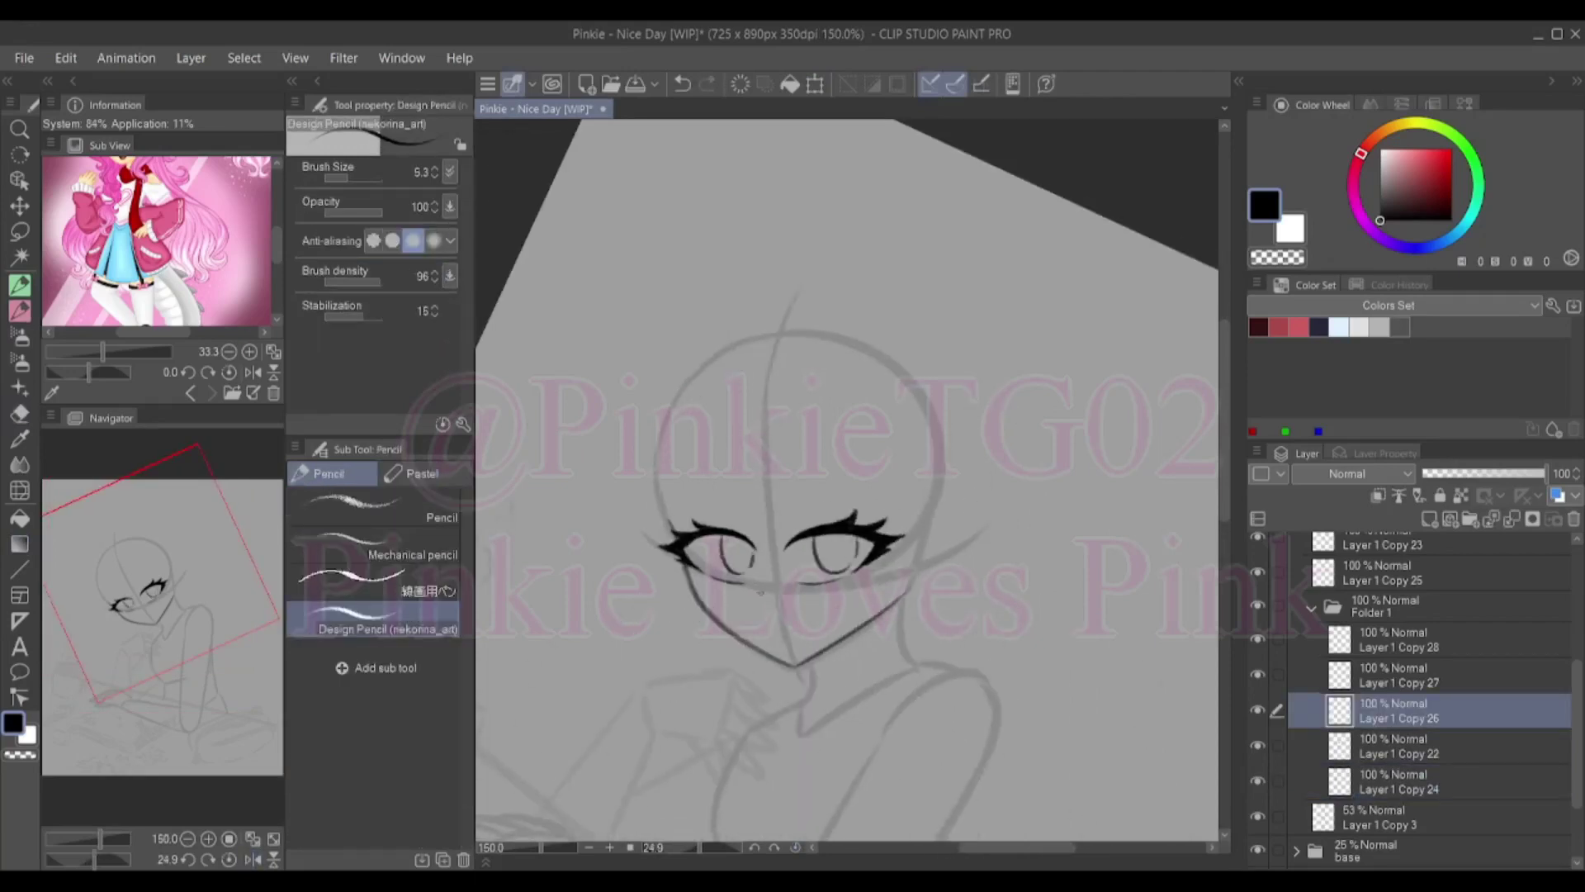
key("h")
scroll(846, 479, "up", 2)
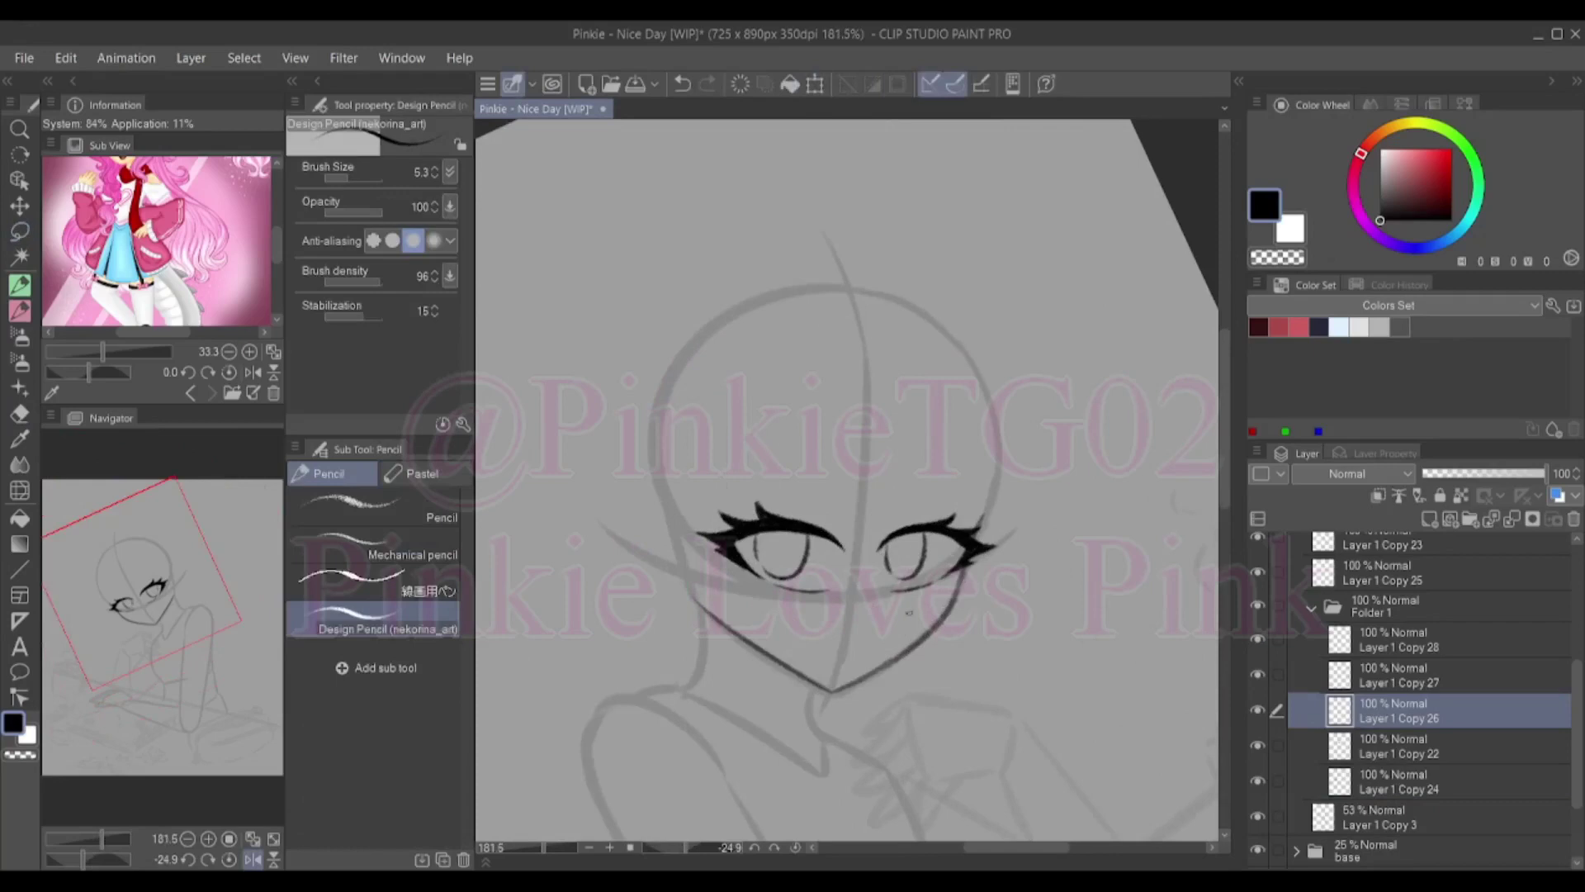
Undo the last iris stroke and refine the iris curves on Layer 1 Copy 26
key("h")
key("ctrl+z")
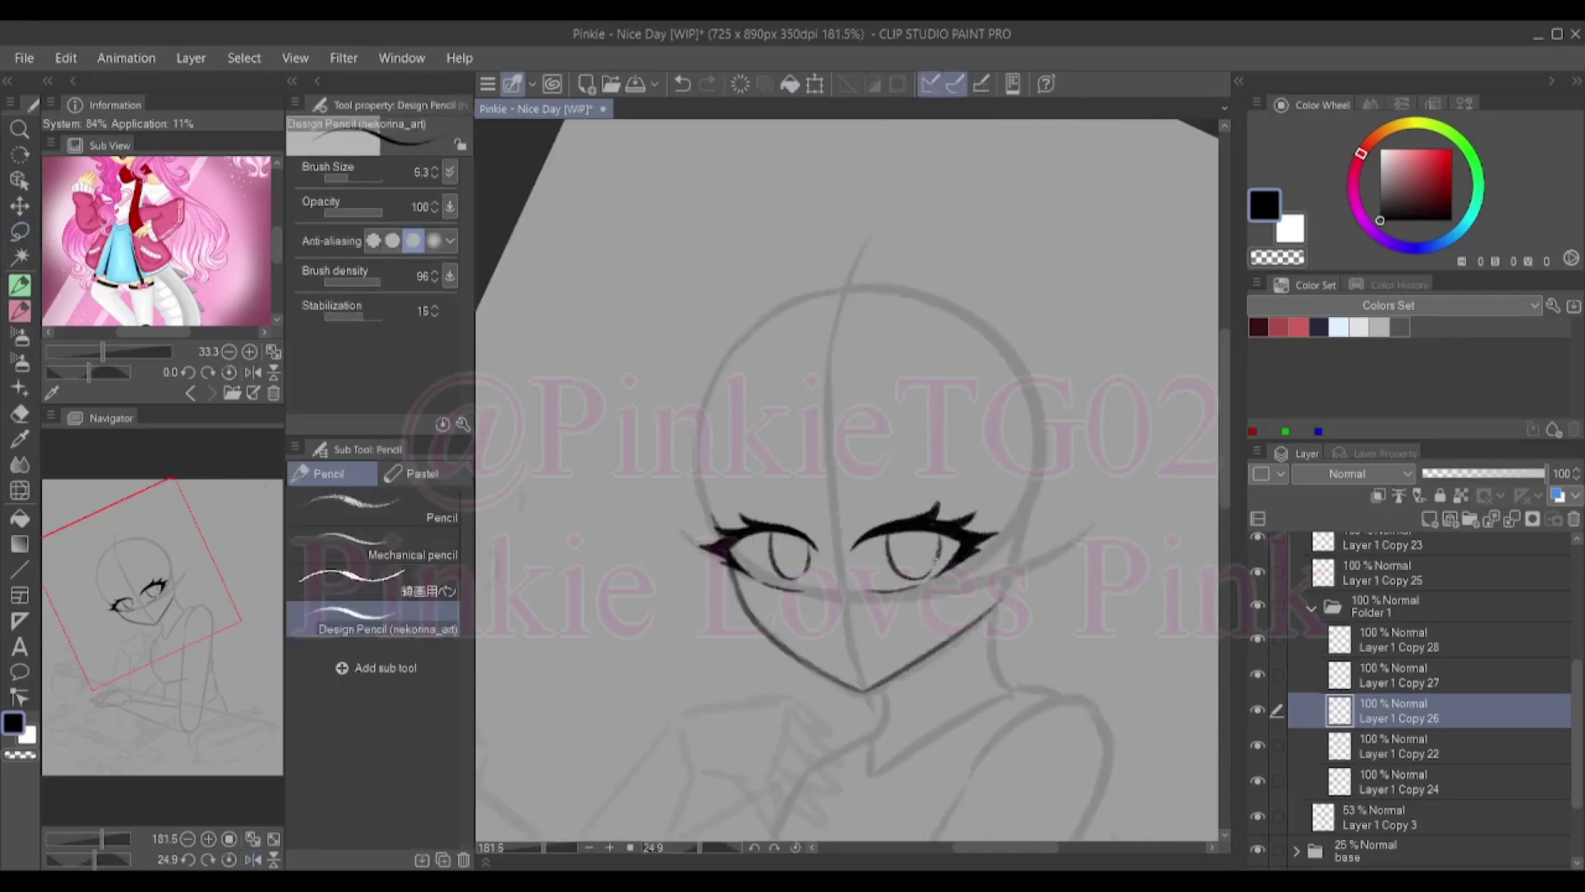
scroll(846, 479, "up", 2)
key("m")
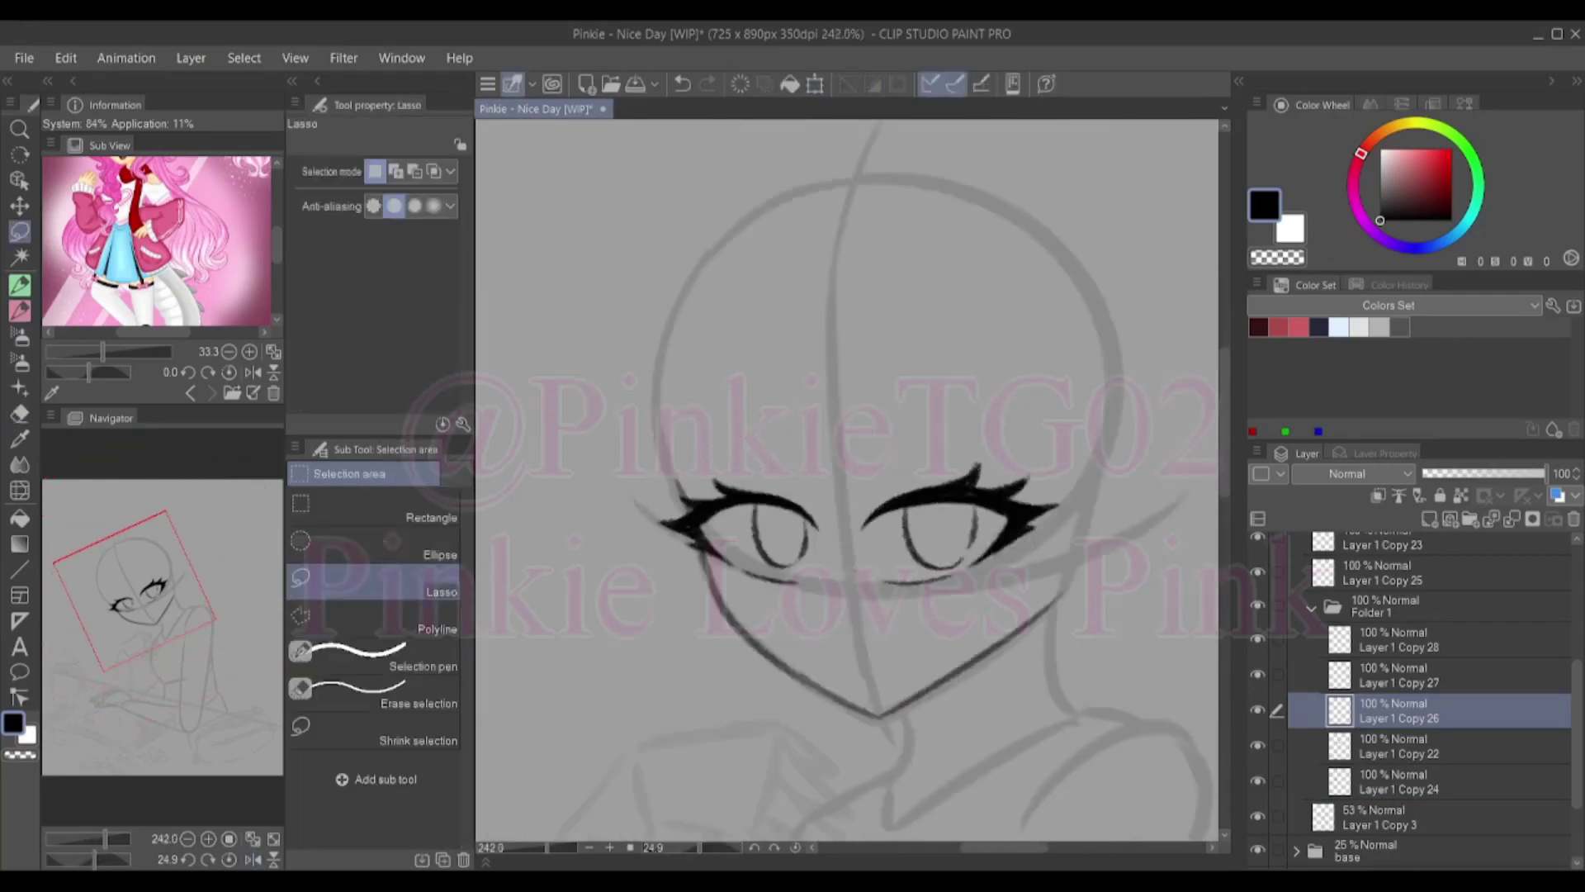
key("p")
key("p")
key("p")
key("p")
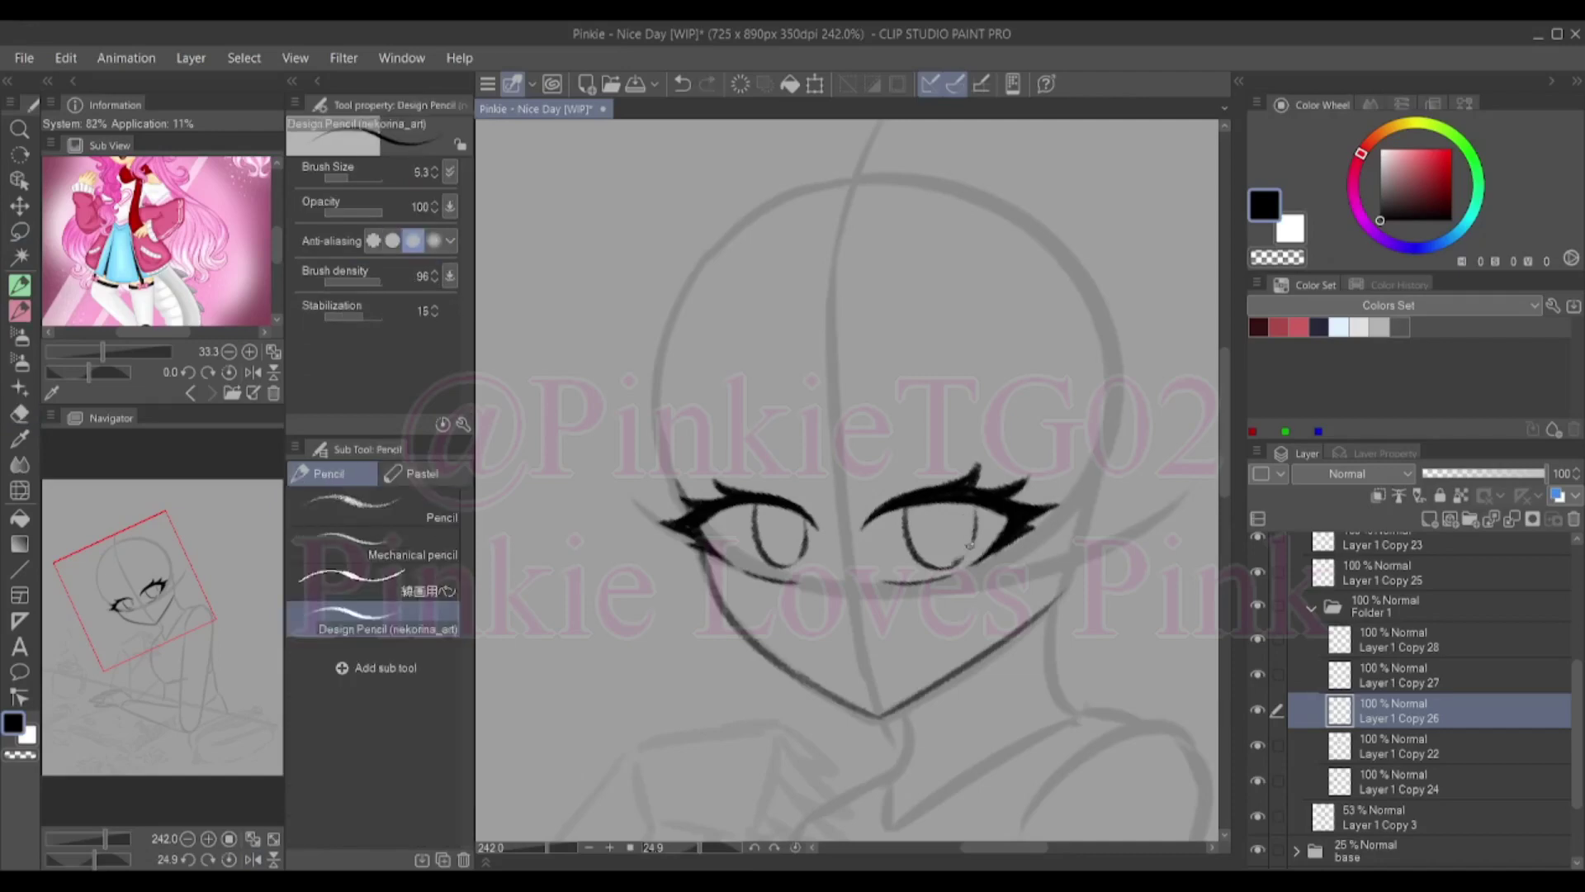
Reshape the right eye's upper lashes toward the outer corner on Layer 1 Copy 22
scroll(979, 595, "up", 2)
key("alt+[")
key("p")
key("p")
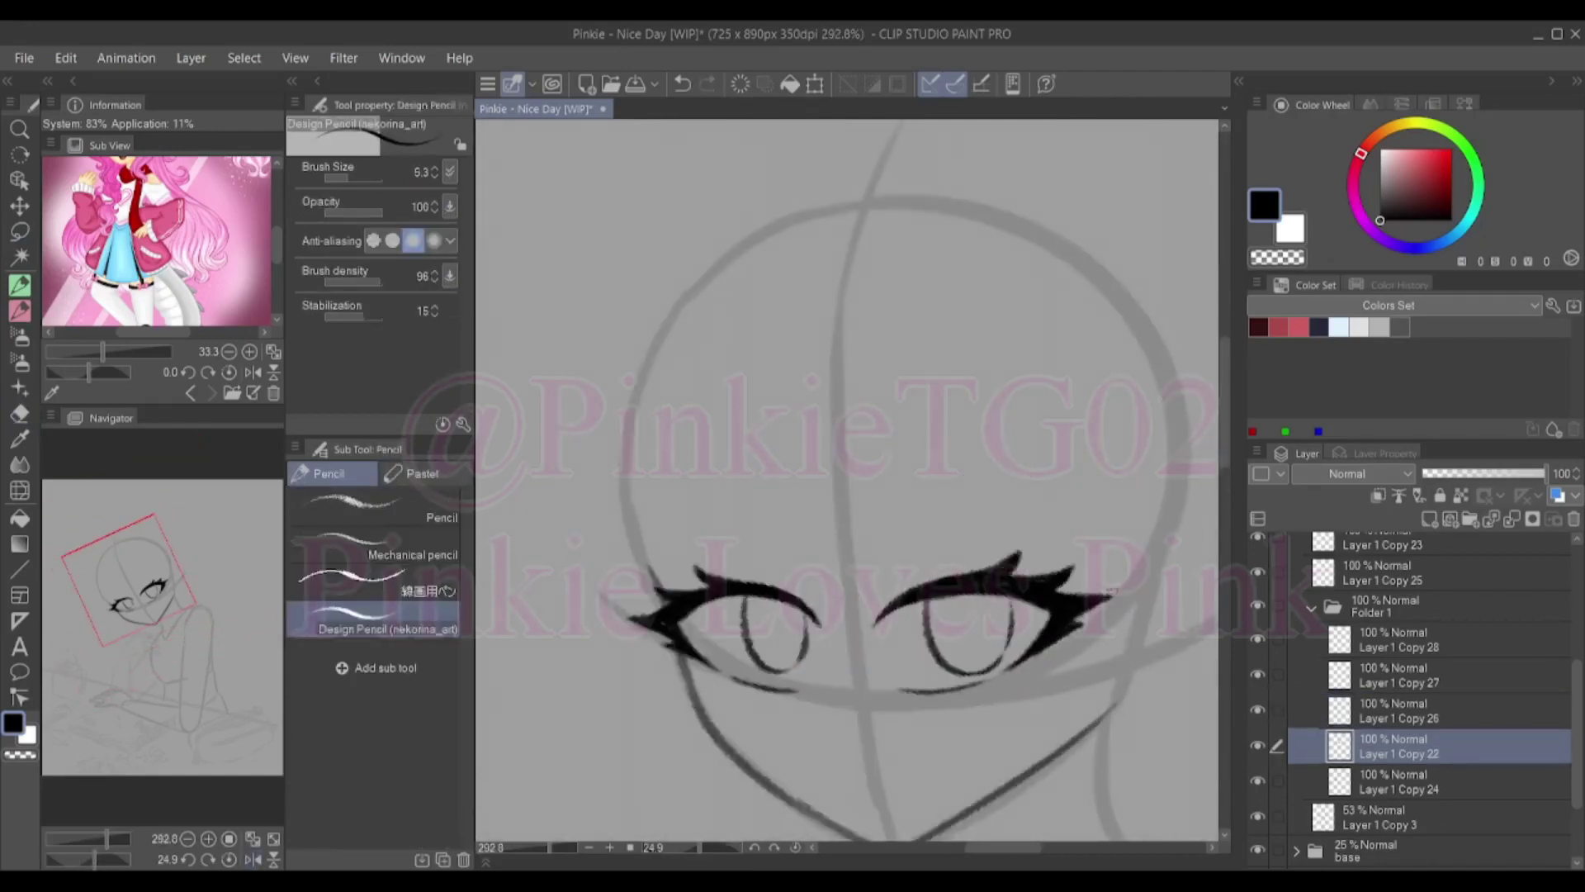
key("e")
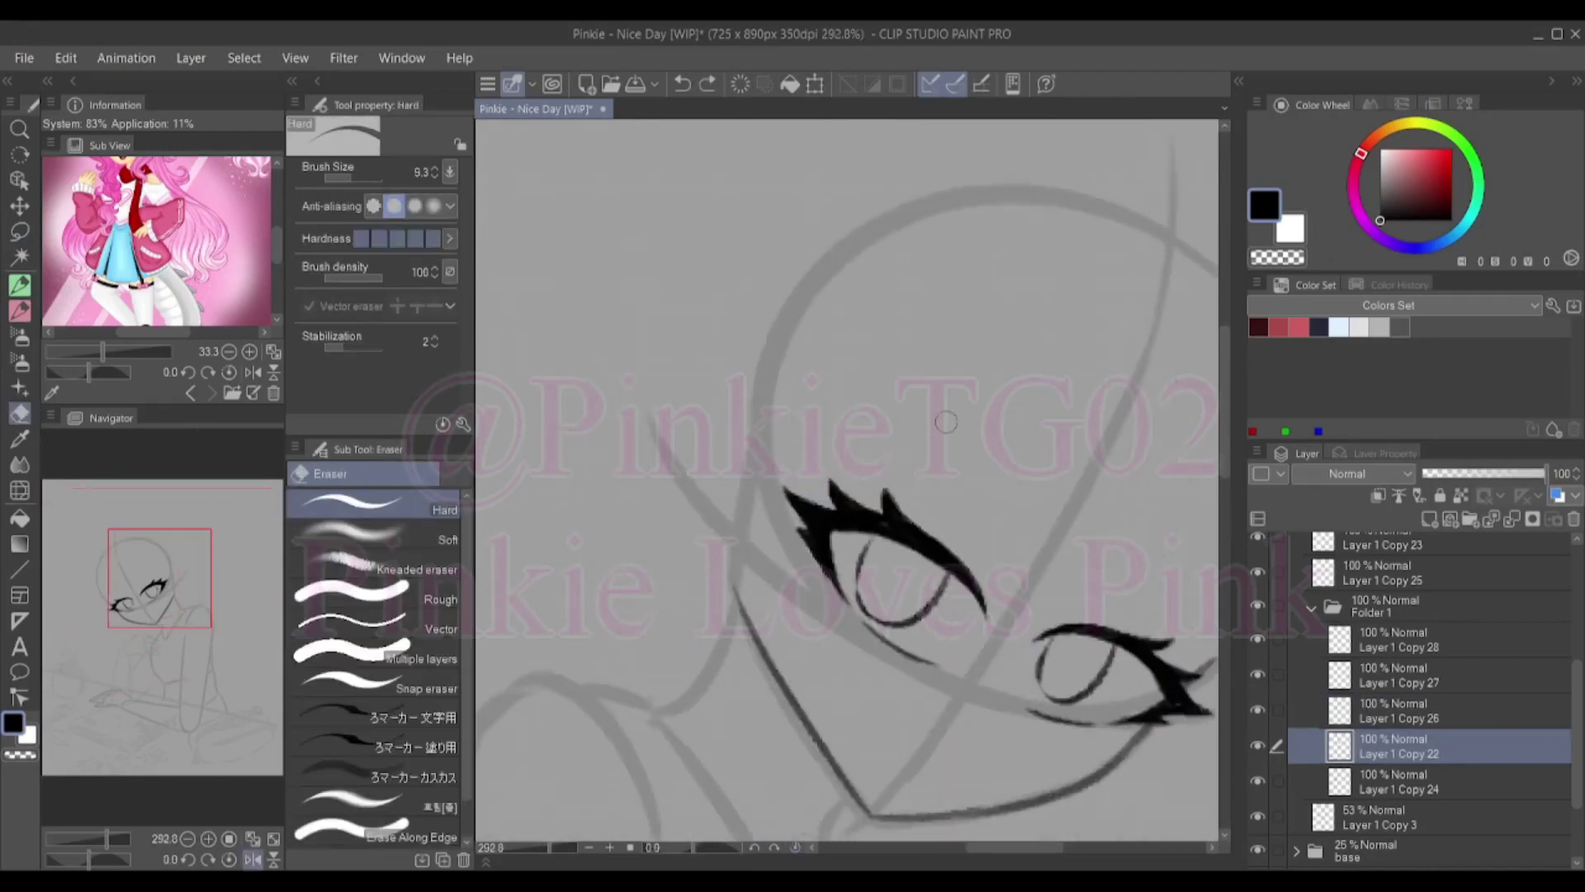
key("p")
mouse_move(917, 516)
left_mouse_down()
mouse_move(838, 487)
mouse_move(889, 512)
mouse_move(807, 528)
mouse_move(797, 487)
left_mouse_up()
Trim the right eye's outer lash tip and redraw the small lashes below it
key("e")
key("p")
key("e")
key("p")
key("e")
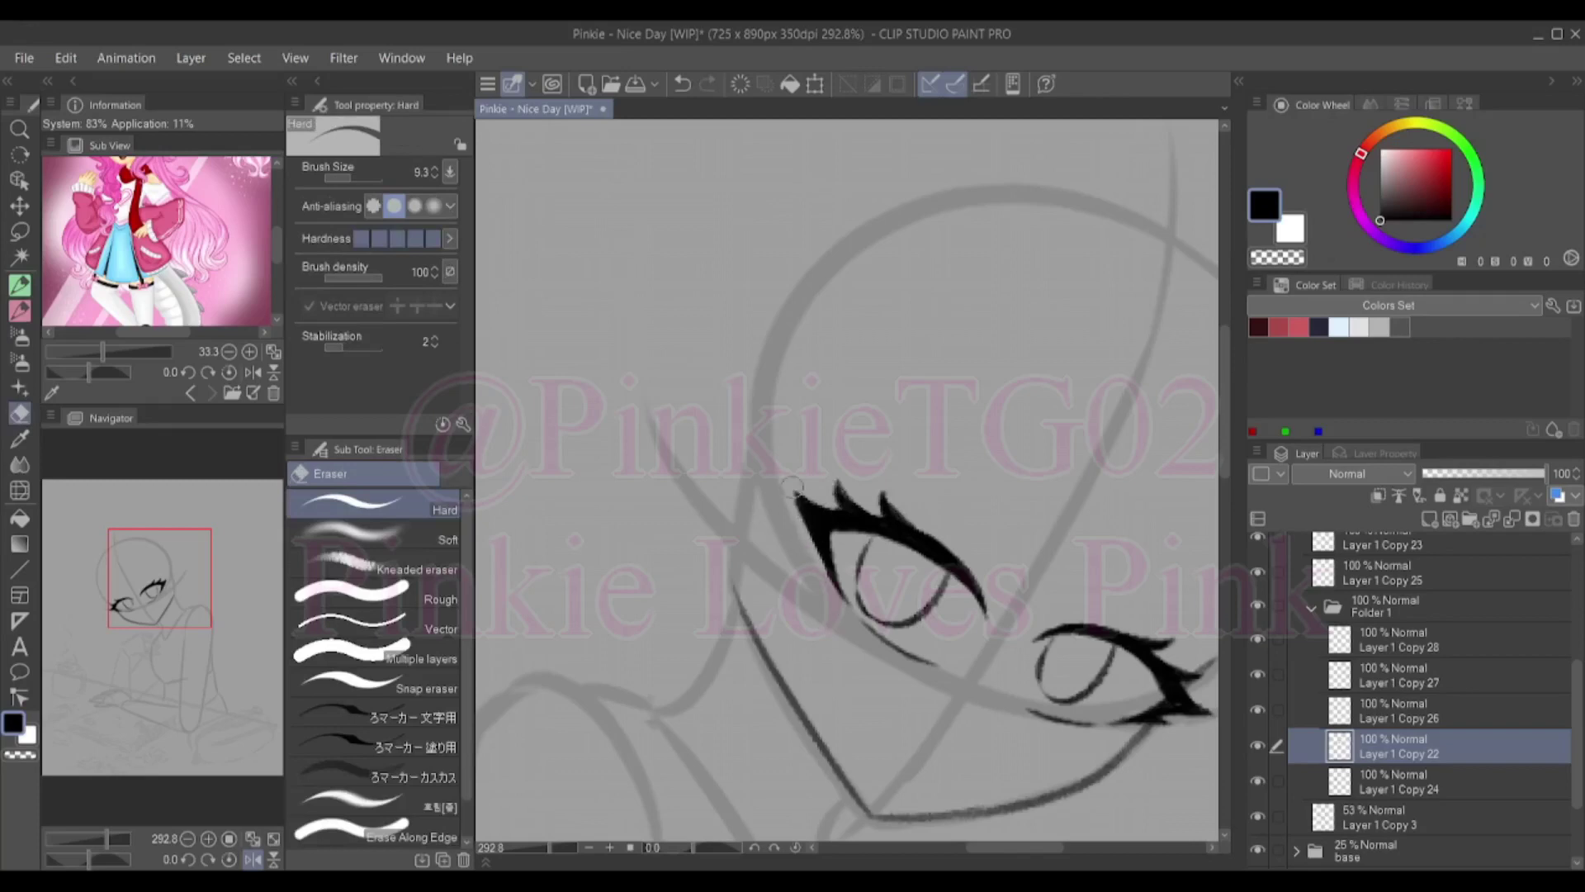
key("p")
left_click_drag(826, 576, 807, 535)
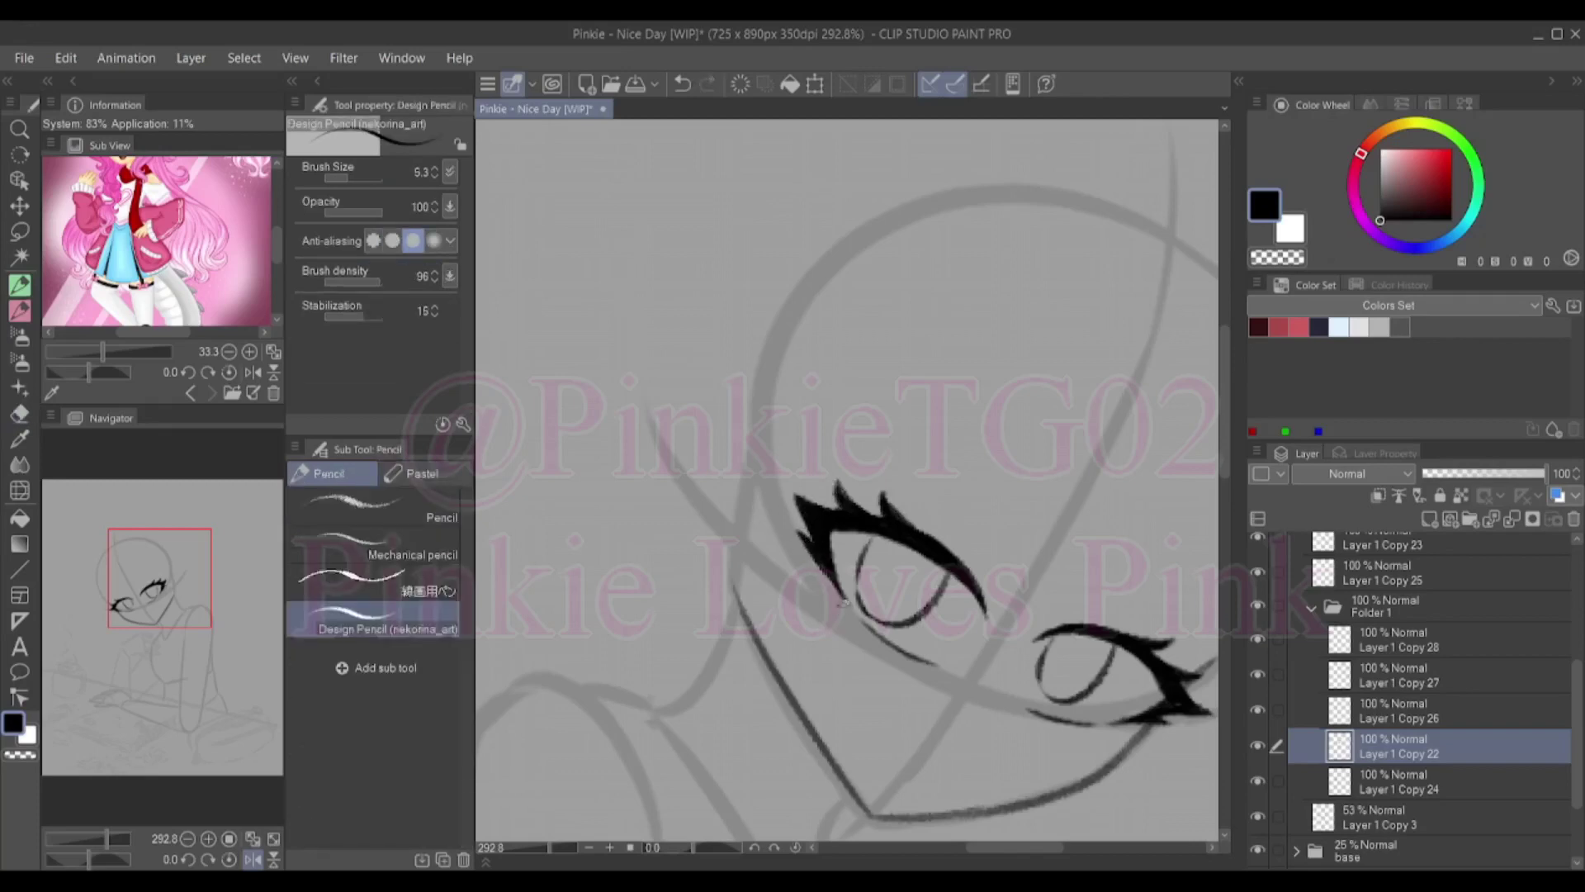
Draw a thin arched eyebrow above each eye, using Layer 1 Copy 27 and Layer 1 Copy 29
scroll(845, 601, "down", 3)
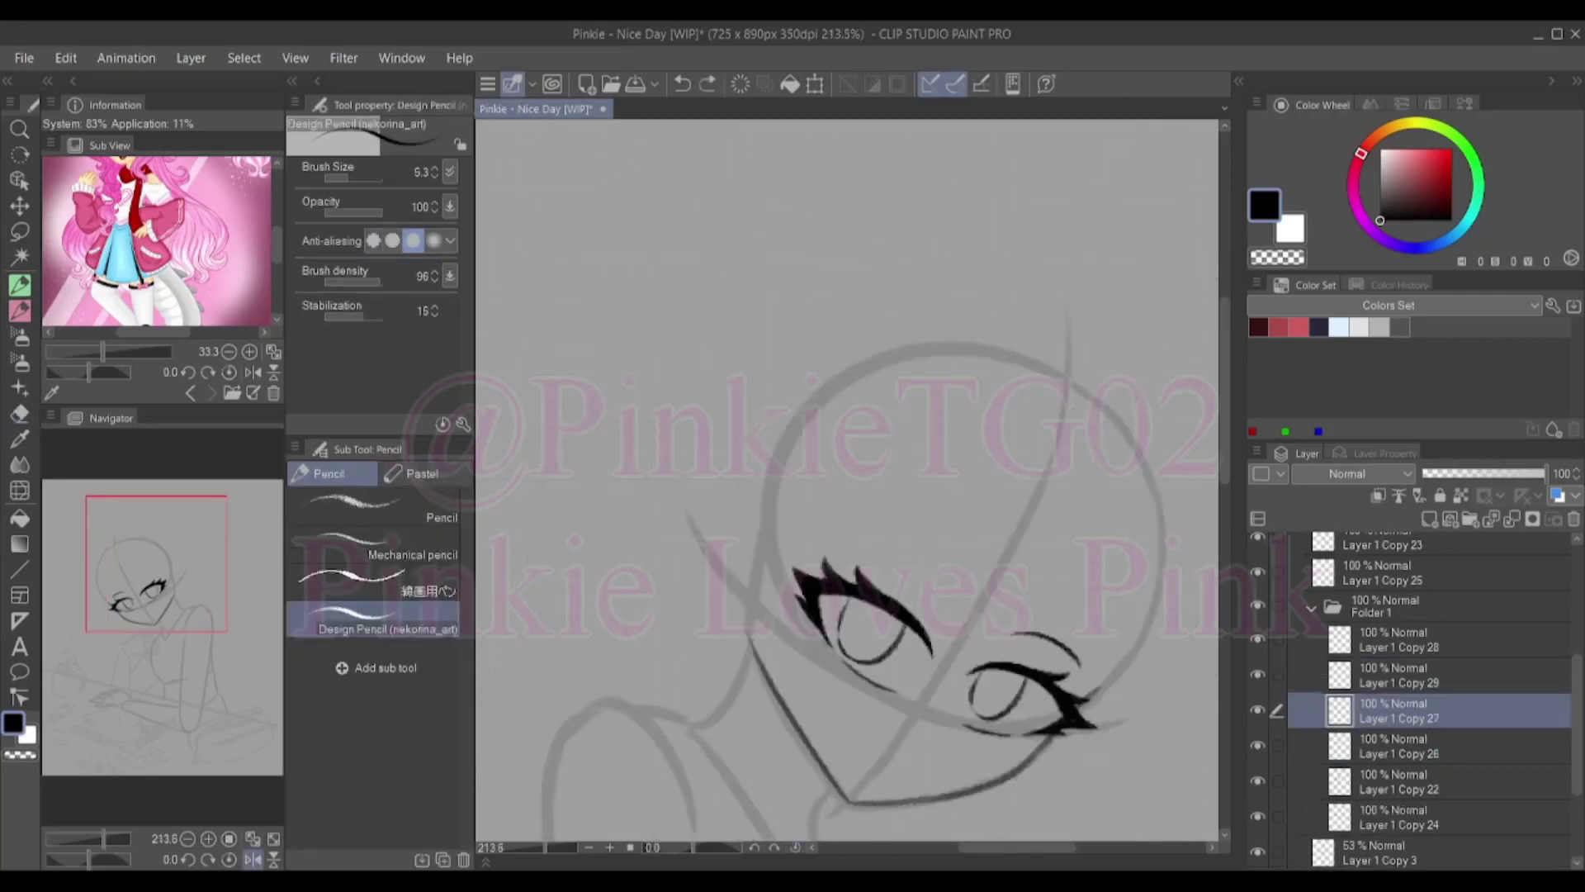
left_click_drag(859, 553, 937, 591)
key("alt+bracketright")
key("ctrl+z")
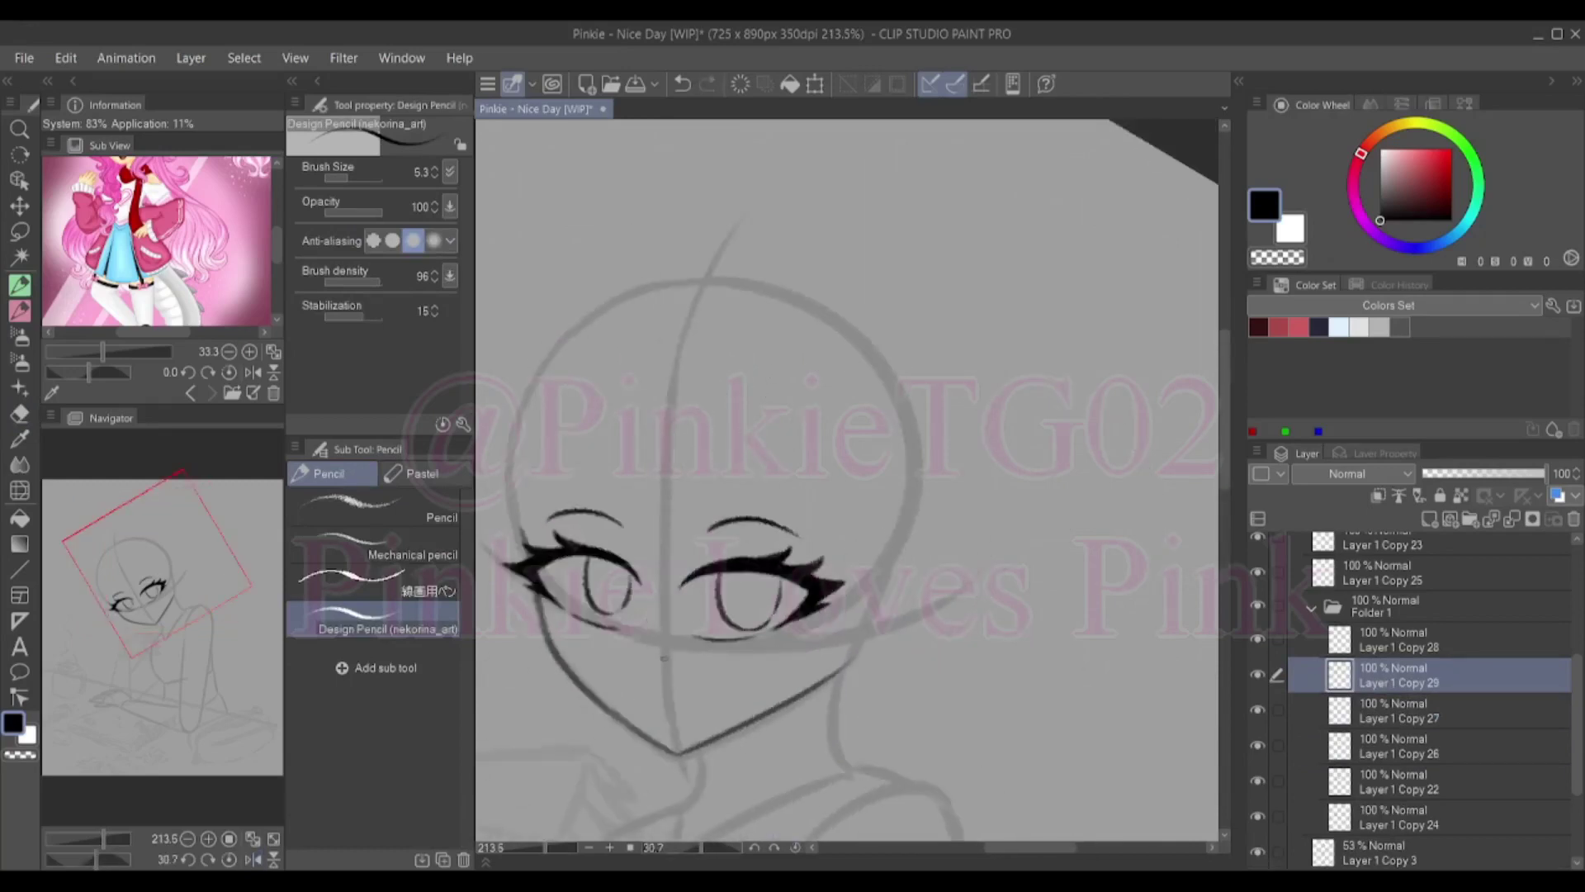
Draw a small nose and a slight smile, and set Folder 1's opacity to 55%
key("ctrl+bracketright")
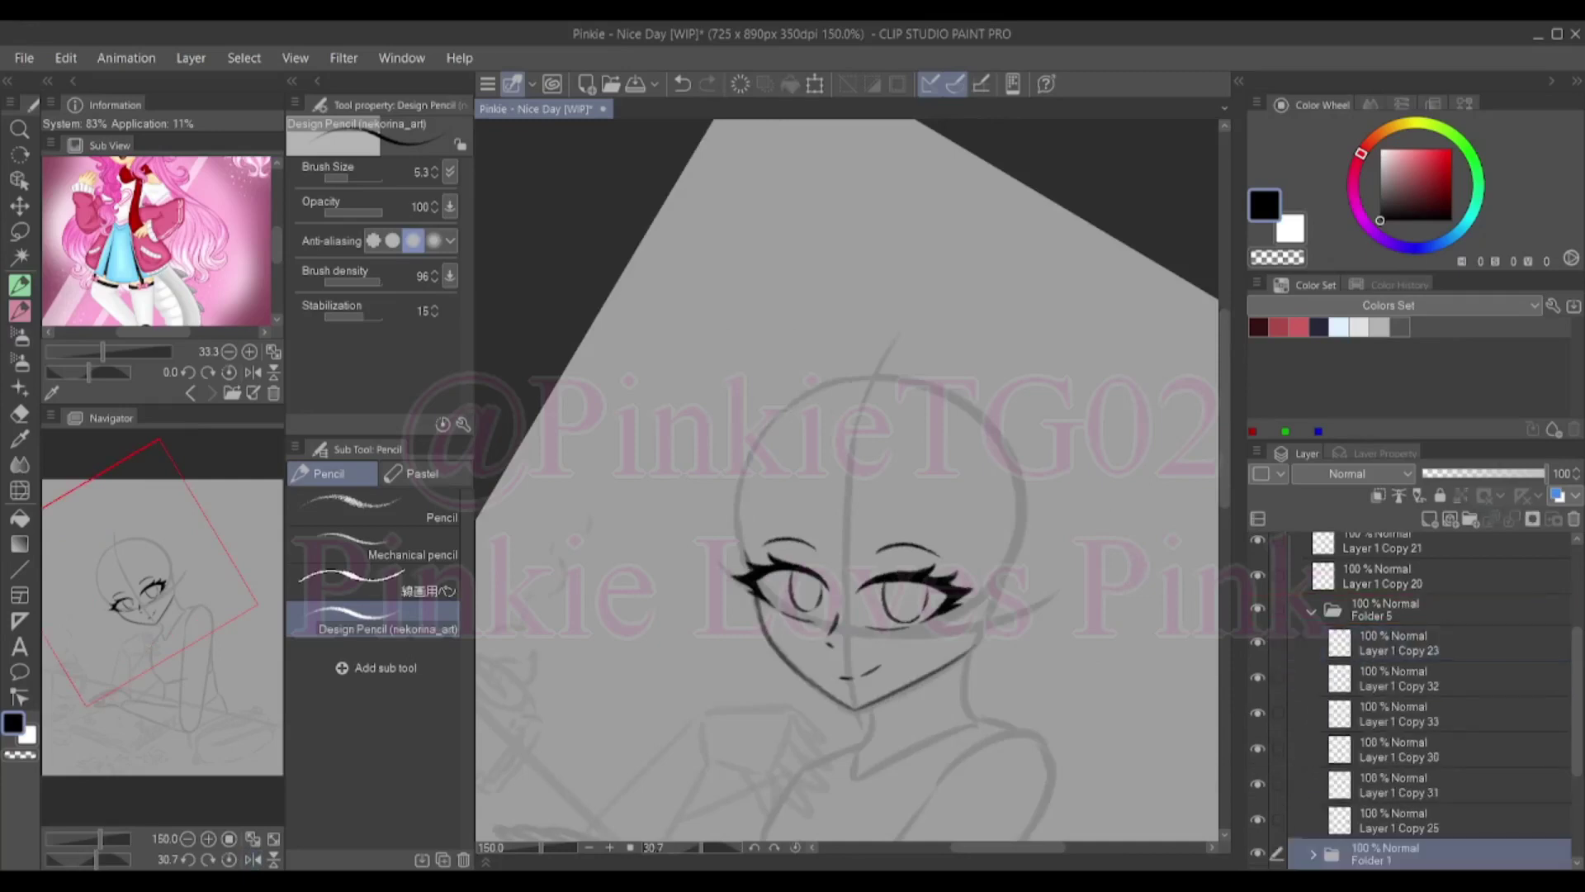
key("ctrl+z")
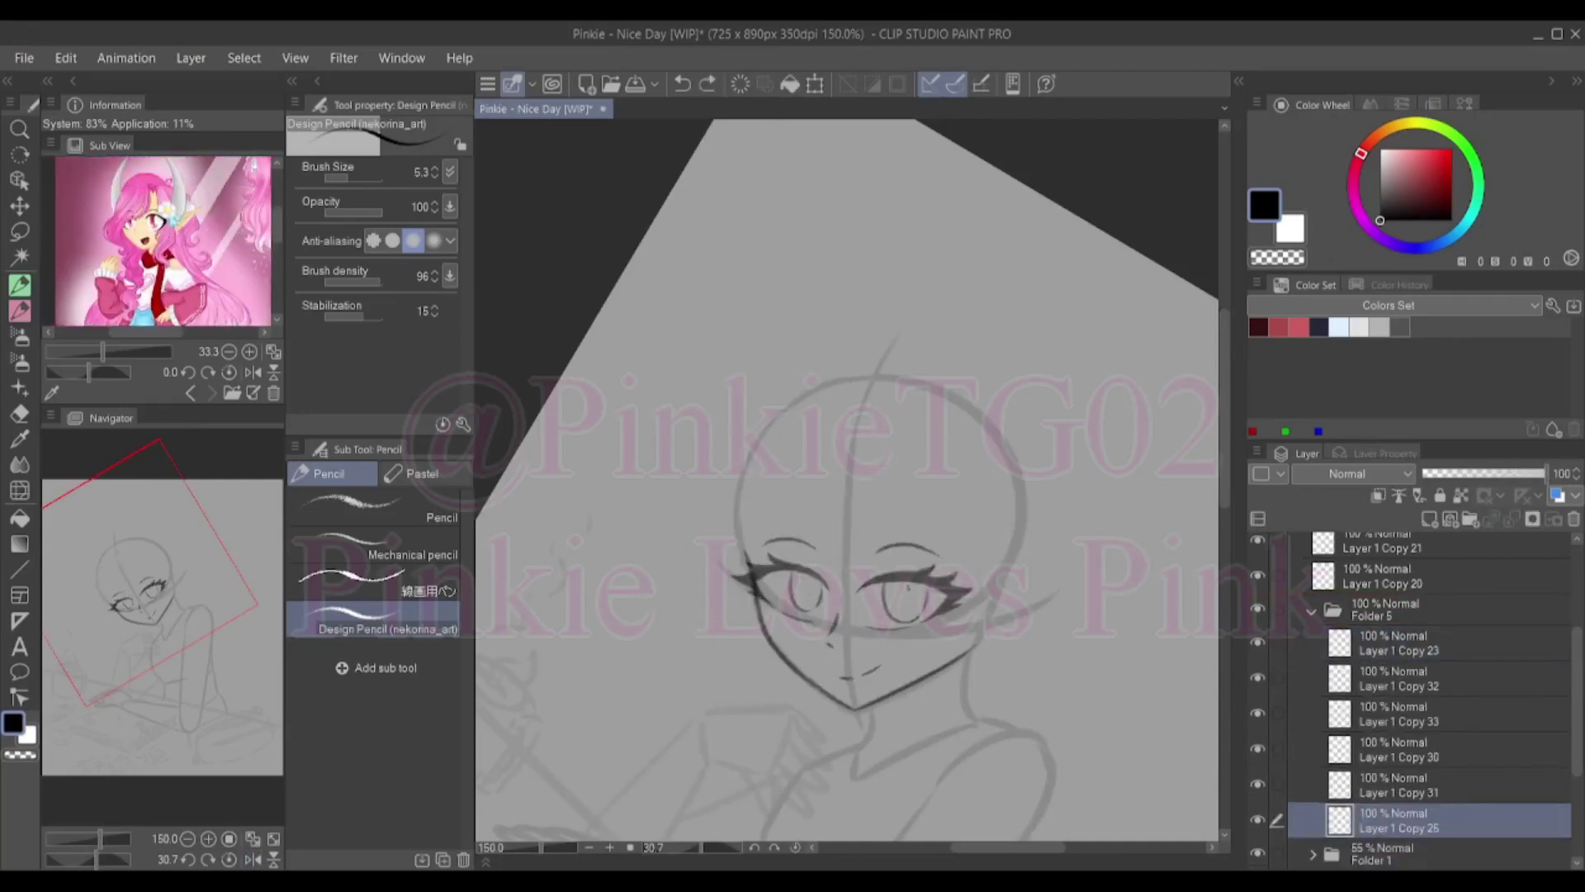
mouse_move(815, 597)
left_mouse_down()
mouse_move(882, 426)
mouse_move(727, 685)
left_mouse_up()
key("ctrl+z")
key("ctrl+z")
left_click_drag(739, 469, 708, 685)
key("ctrl+z")
left_click_drag(870, 416, 802, 606)
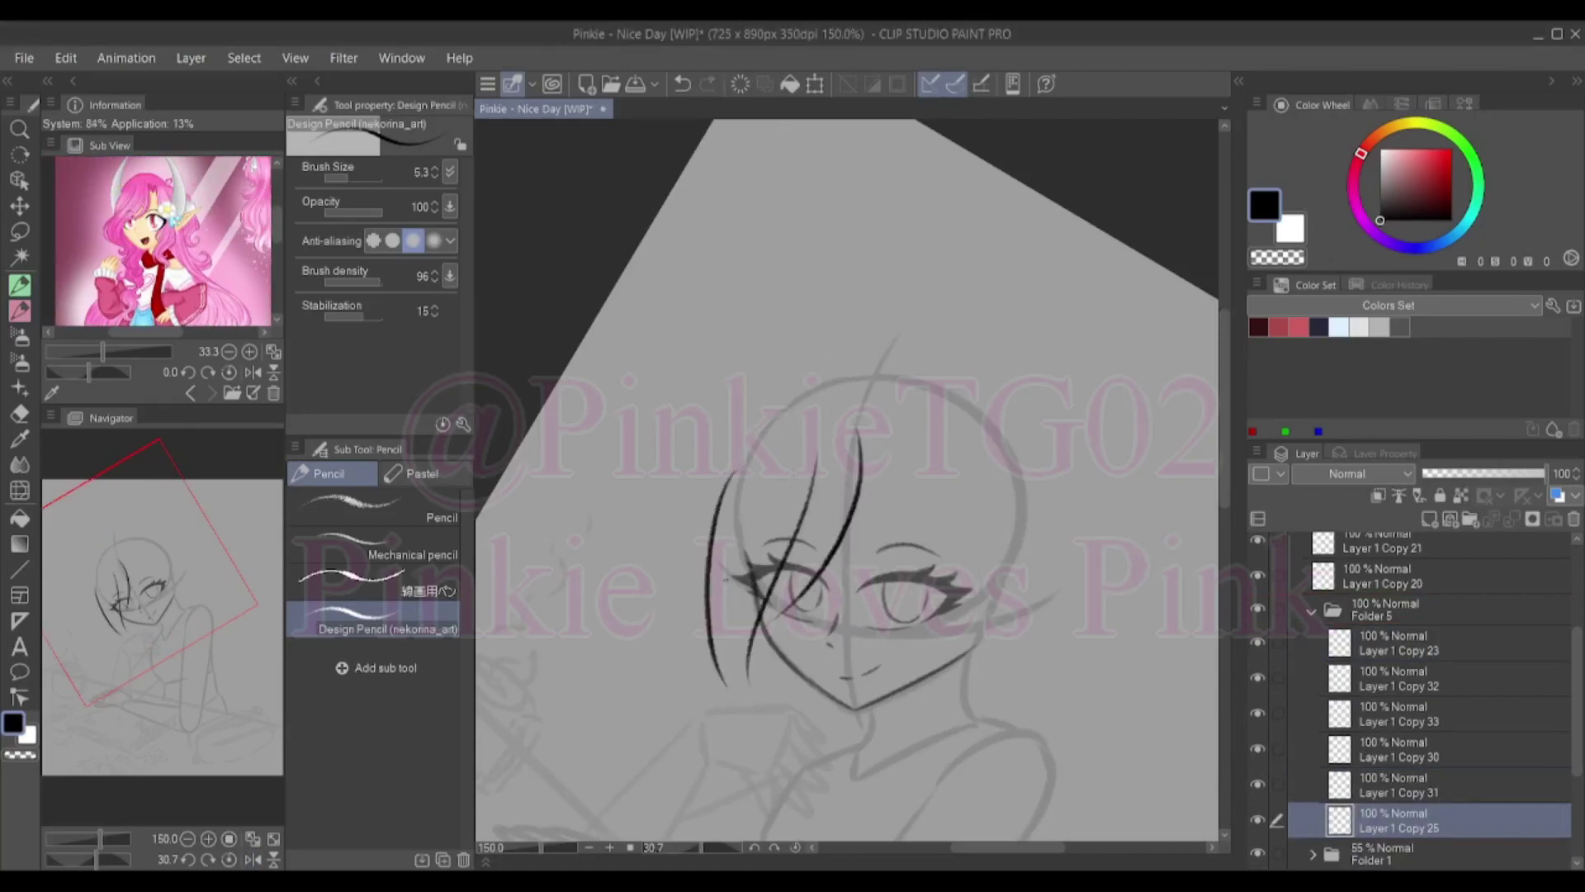
left_click_drag(747, 466, 726, 694)
scroll(866, 602, "up", 1)
key("ctrl+z")
key("ctrl+z")
left_click_drag(870, 421, 706, 664)
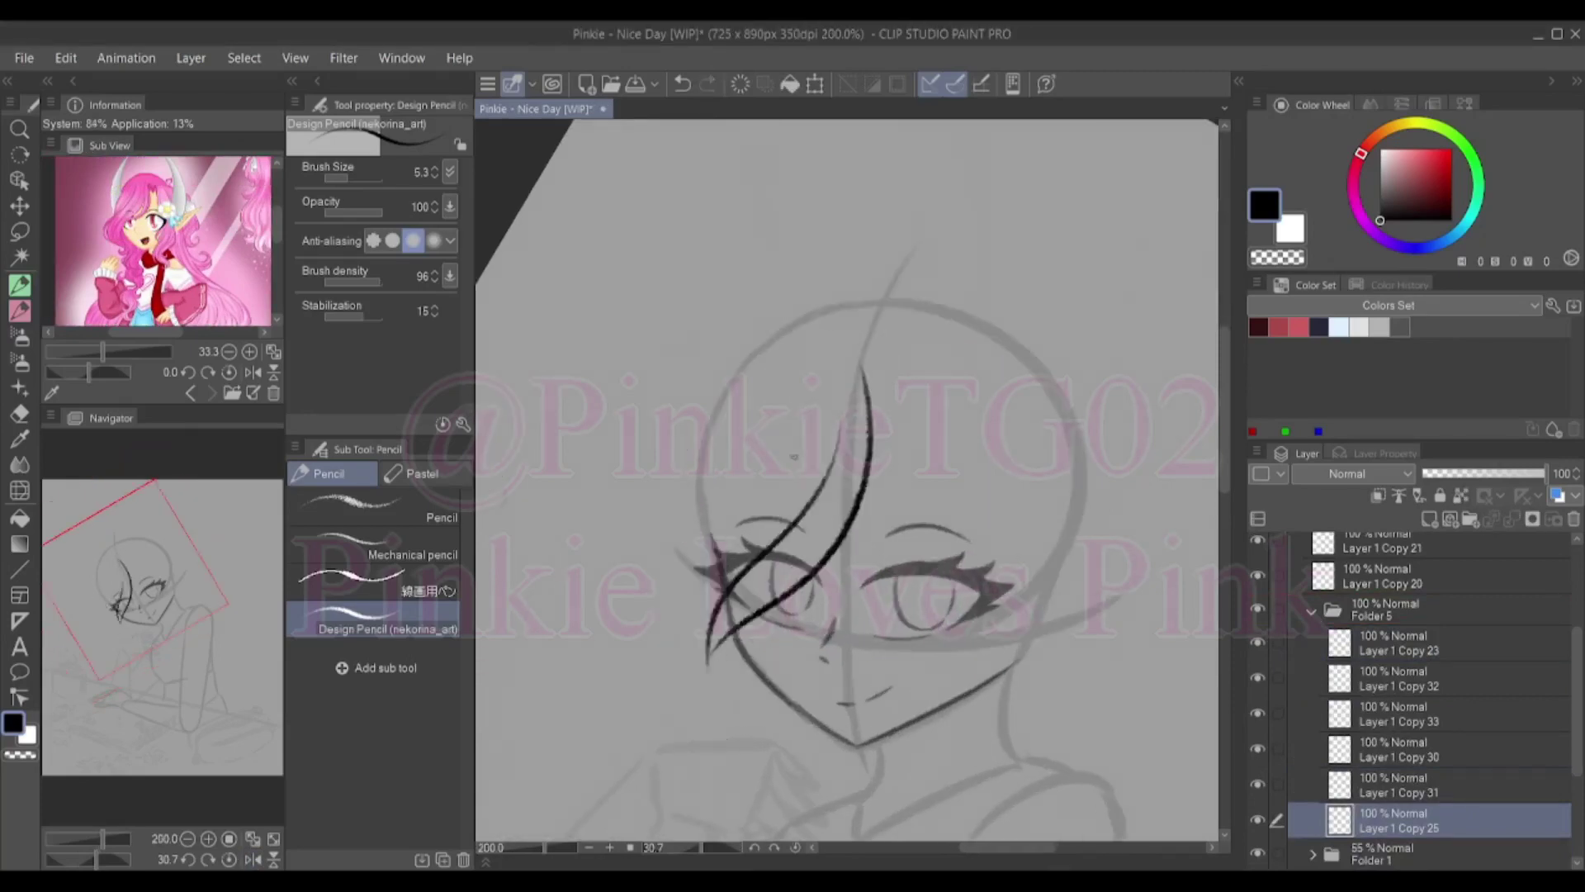
key("ctrl+z")
left_click_drag(743, 388, 652, 685)
mouse_move(862, 334)
left_mouse_down()
mouse_move(789, 574)
mouse_move(805, 578)
left_mouse_up()
key("ctrl+z")
left_click_drag(852, 439, 726, 640)
key("ctrl+z")
mouse_move(853, 388)
left_mouse_down()
mouse_move(704, 696)
mouse_move(728, 675)
left_mouse_up()
key("ctrl+z")
key("ctrl+z")
key("ctrl+z")
key("ctrl+z")
left_click_drag(770, 356, 742, 440)
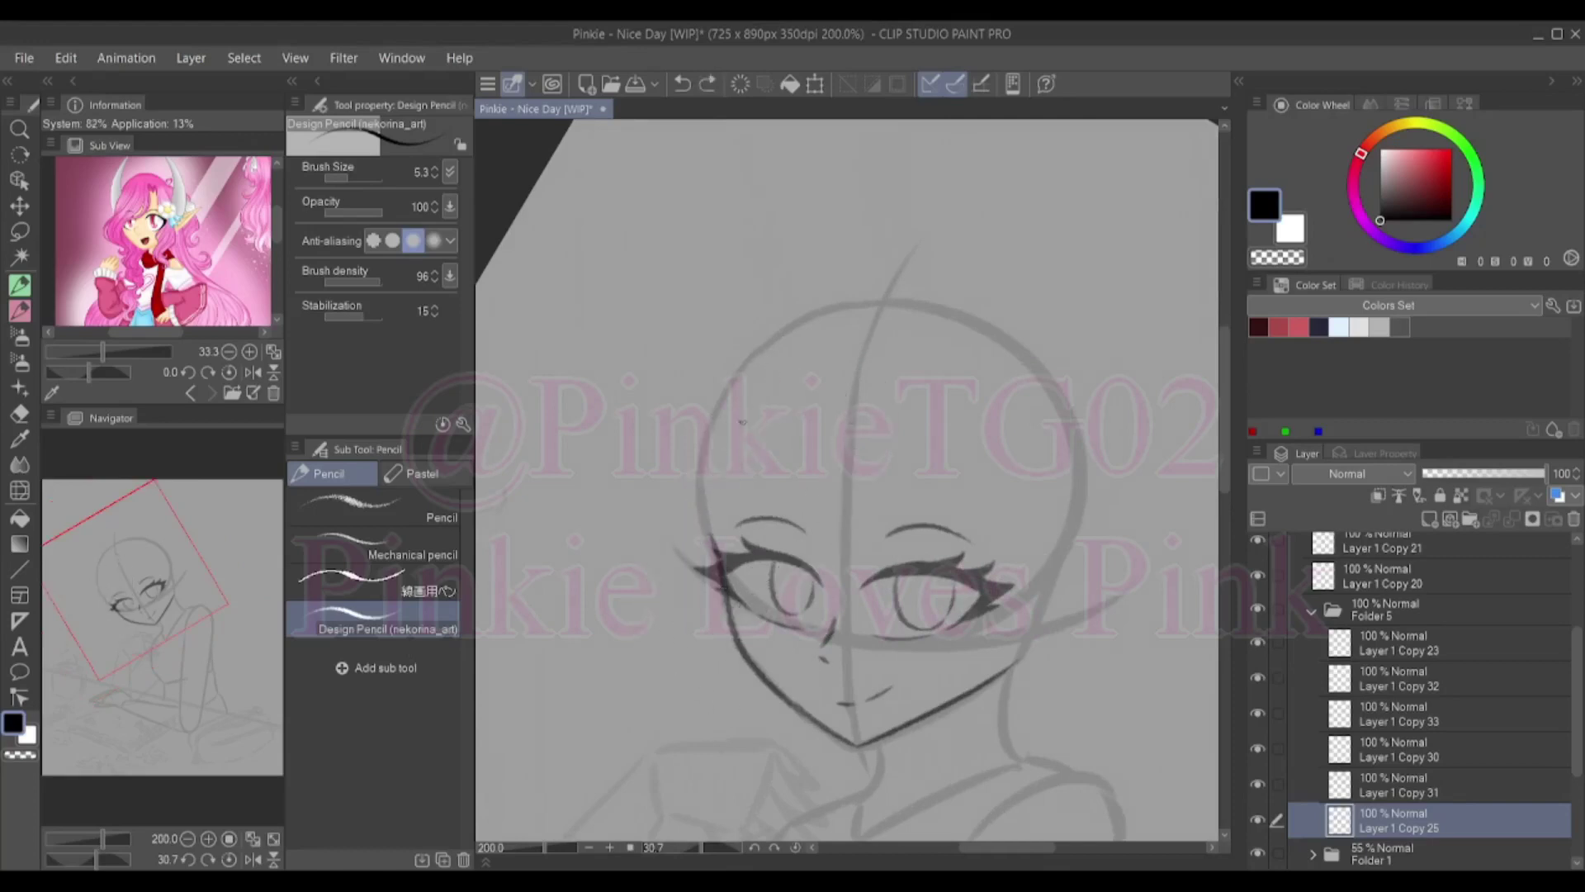
key("ctrl+z")
mouse_move(758, 376)
left_mouse_down()
mouse_move(661, 726)
mouse_move(693, 735)
left_mouse_up()
left_click_drag(875, 397, 726, 610)
key("ctrl+z")
left_click_drag(895, 339, 727, 615)
left_click_drag(875, 404, 730, 611)
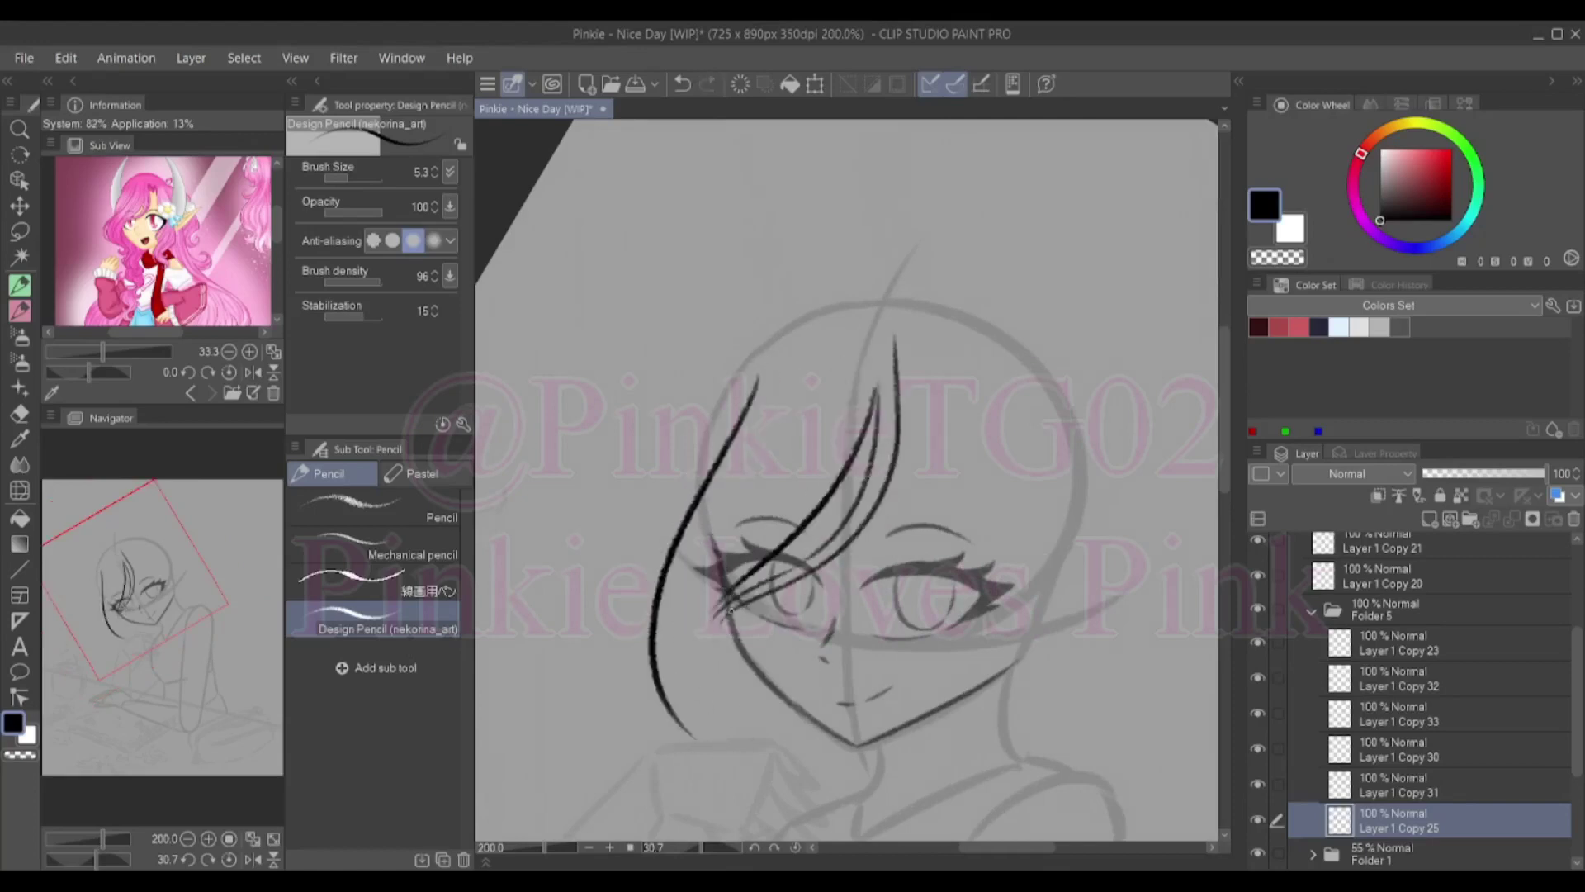
key("ctrl+z")
key("ctrl+z")
key("p")
key("p")
mouse_move(808, 356)
left_mouse_down()
mouse_move(692, 615)
mouse_move(648, 648)
left_mouse_up()
key("ctrl+z")
key("ctrl+z")
key("ctrl+z")
key("ctrl+z")
Draw the outer hair curve beside the left cheek and bangs sweeping from the crown over the left eye on Layer 1 Copy 25
mouse_move(758, 353)
left_mouse_down()
mouse_move(631, 714)
mouse_move(710, 743)
left_mouse_up()
key("ctrl+z")
left_click_drag(883, 313, 722, 599)
mouse_move(868, 335)
left_mouse_down()
mouse_move(726, 594)
mouse_move(704, 693)
left_mouse_up()
key("e")
key("p")
left_click_drag(920, 388, 710, 615)
key("e")
key("p")
key("e")
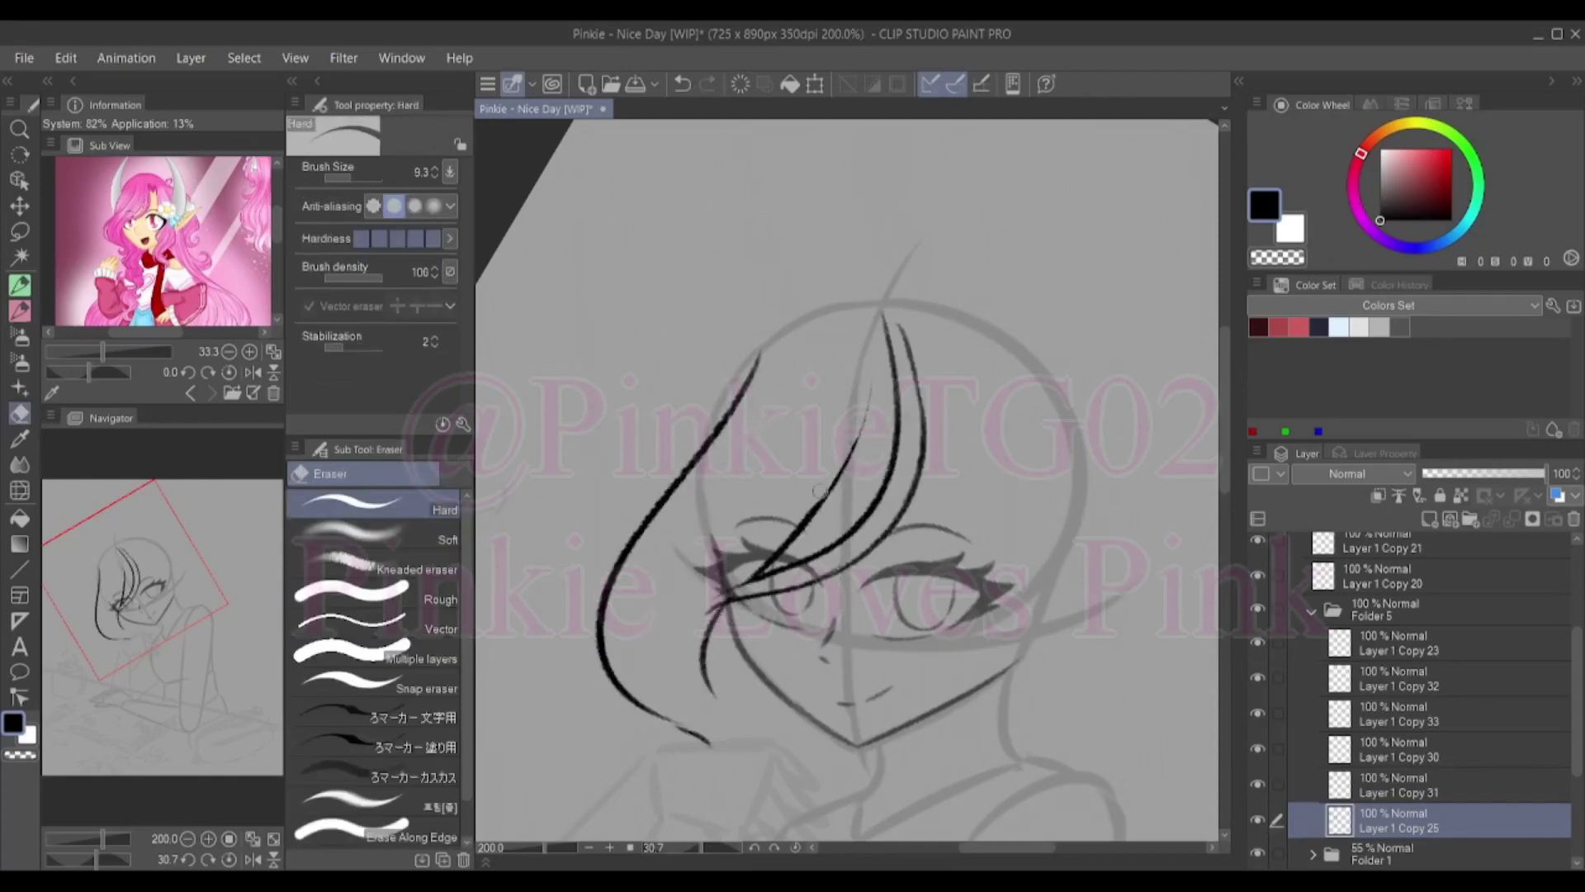
Erase the inner edge of the bangs, redraw it as a smoother curve and tidy the strand's ends
key("p")
key("e")
mouse_move(820, 491)
left_mouse_down()
mouse_move(842, 471)
mouse_move(747, 573)
left_mouse_up()
key("p")
left_click_drag(868, 441, 756, 573)
key("e")
key("p")
left_click_drag(879, 380, 855, 487)
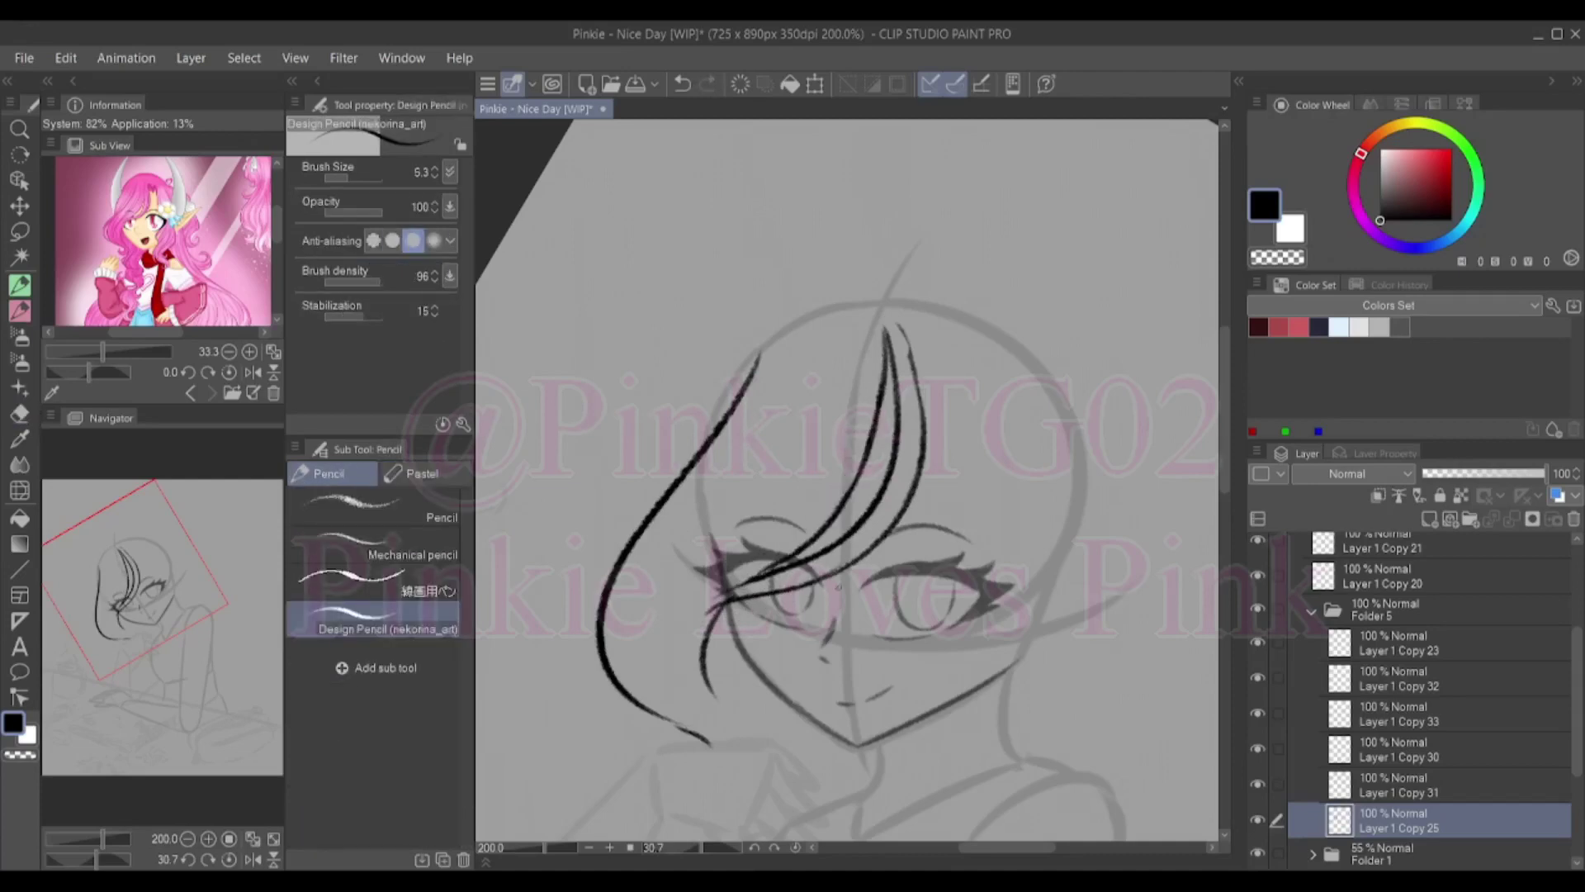
key("e")
key("p")
key("e")
key("p")
Extend the outer hair curve up toward the crown, add parallel strands beside the cheek and erase the overlapping lines
left_click_drag(820, 270, 587, 656)
mouse_move(743, 439)
left_mouse_down()
mouse_move(590, 652)
mouse_move(598, 637)
left_mouse_up()
key("e")
key("p")
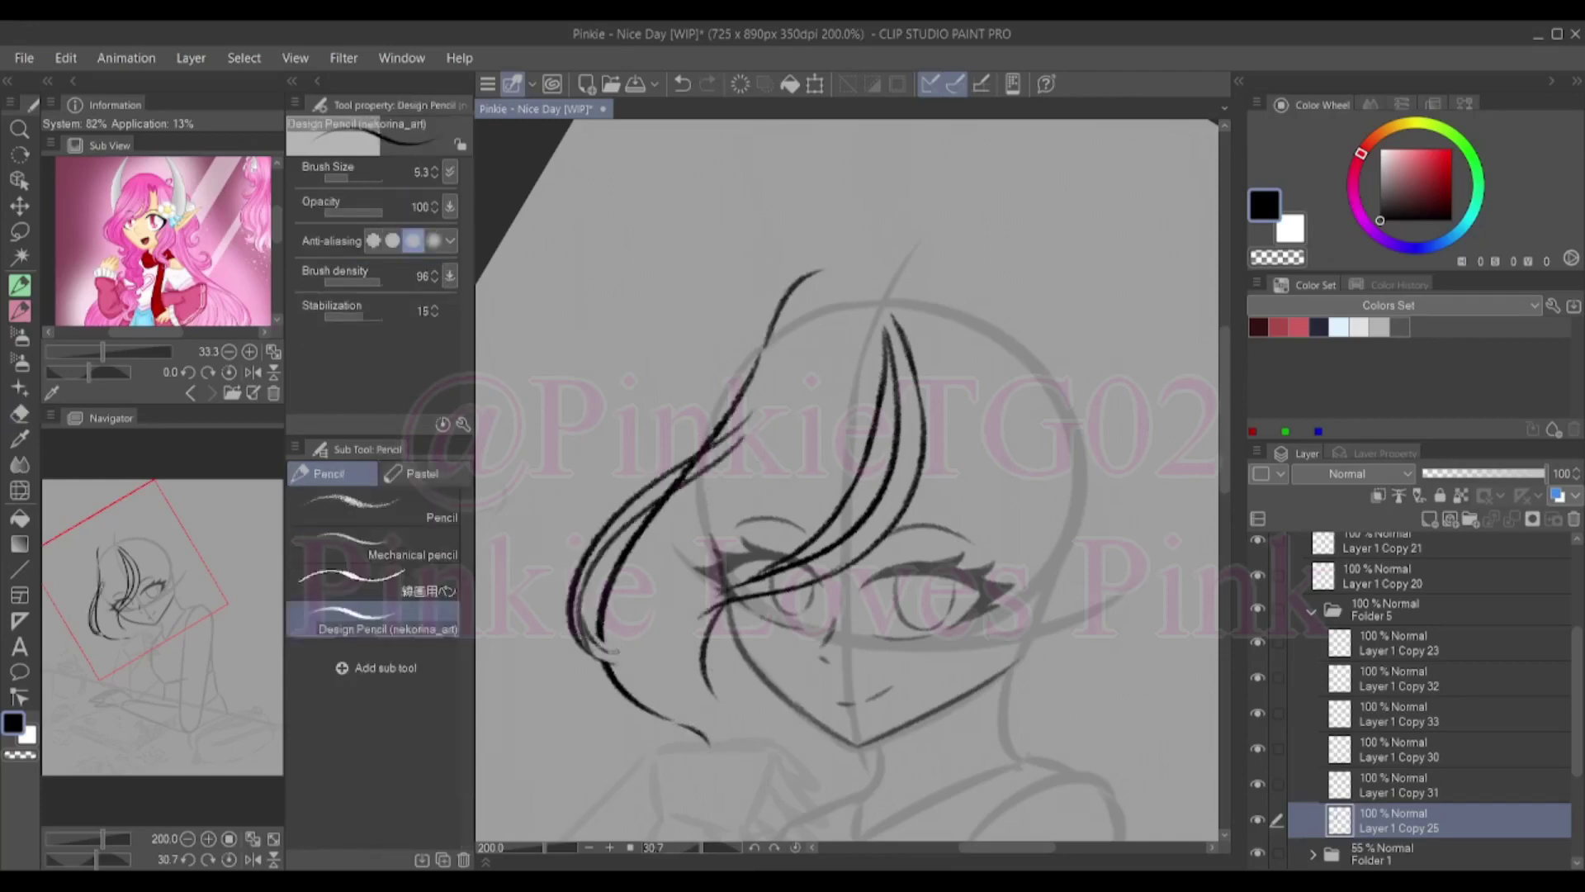
key("e")
key("p")
key("e")
left_click_drag(714, 463, 615, 540)
key("p")
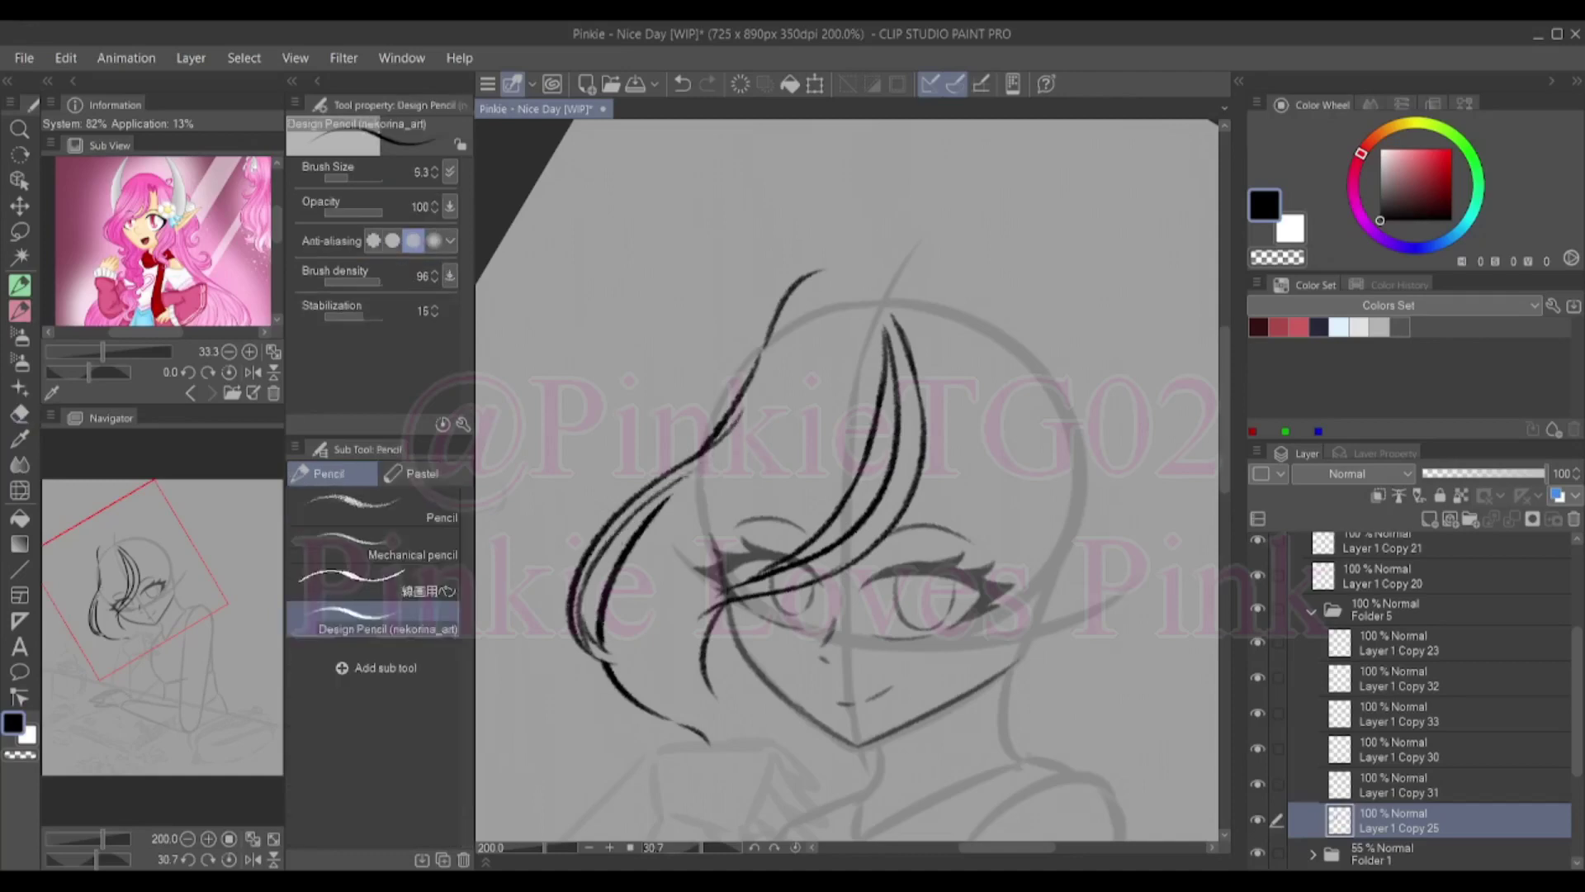
Continue the hair outline across the top of the head and reshape the hair on Layer 1 Copy 25 with a transform
key("ctrl+minus")
left_click_drag(790, 347, 834, 359)
key("ctrl+t")
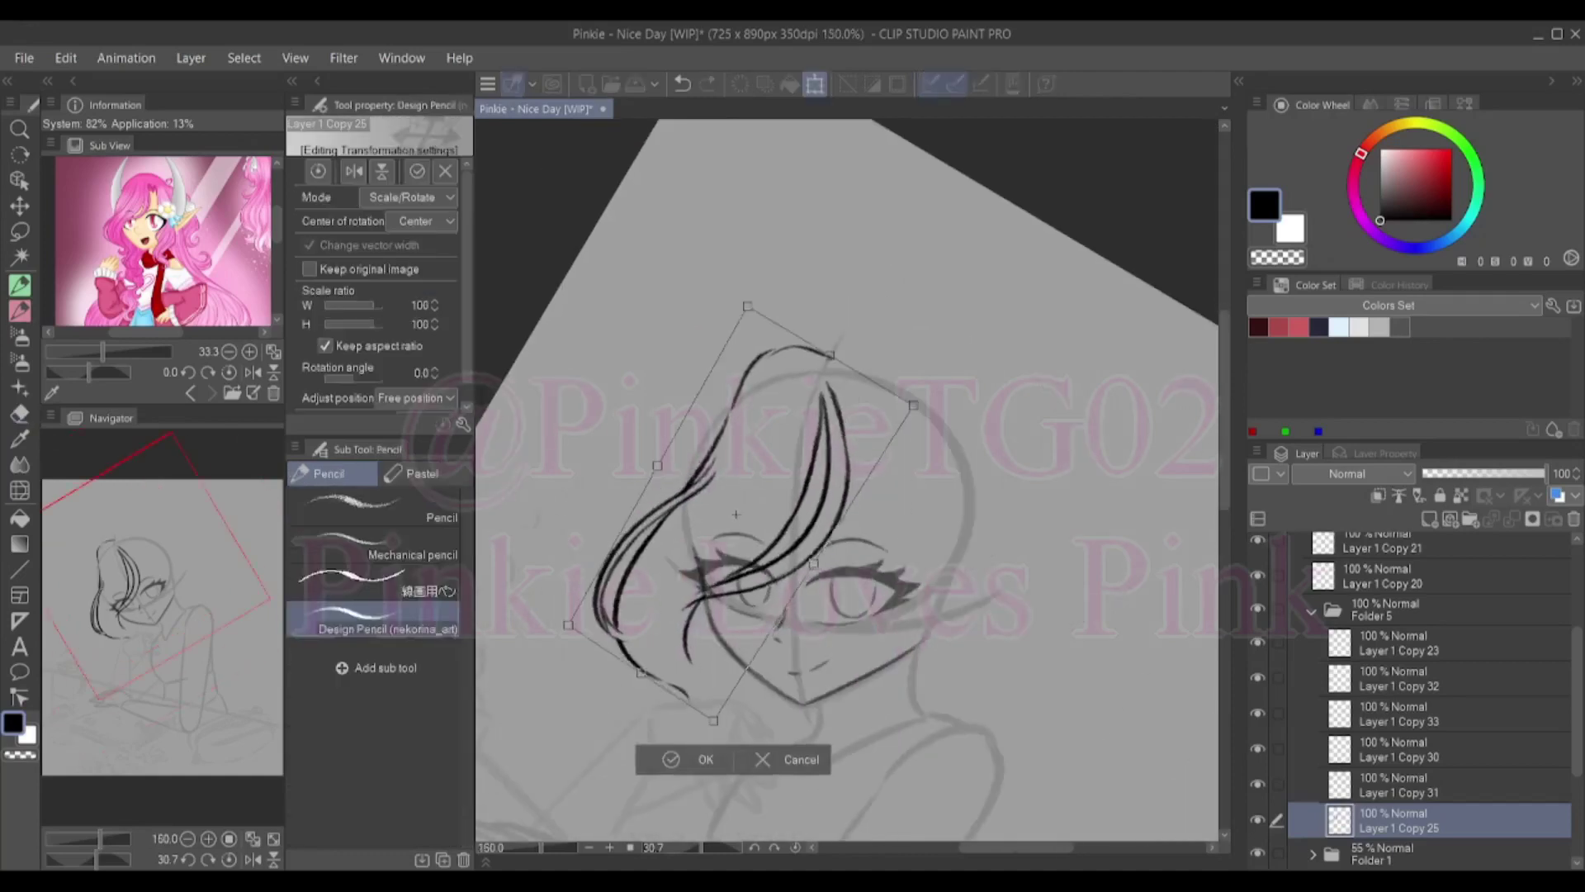
key("Return")
key("ctrl+z")
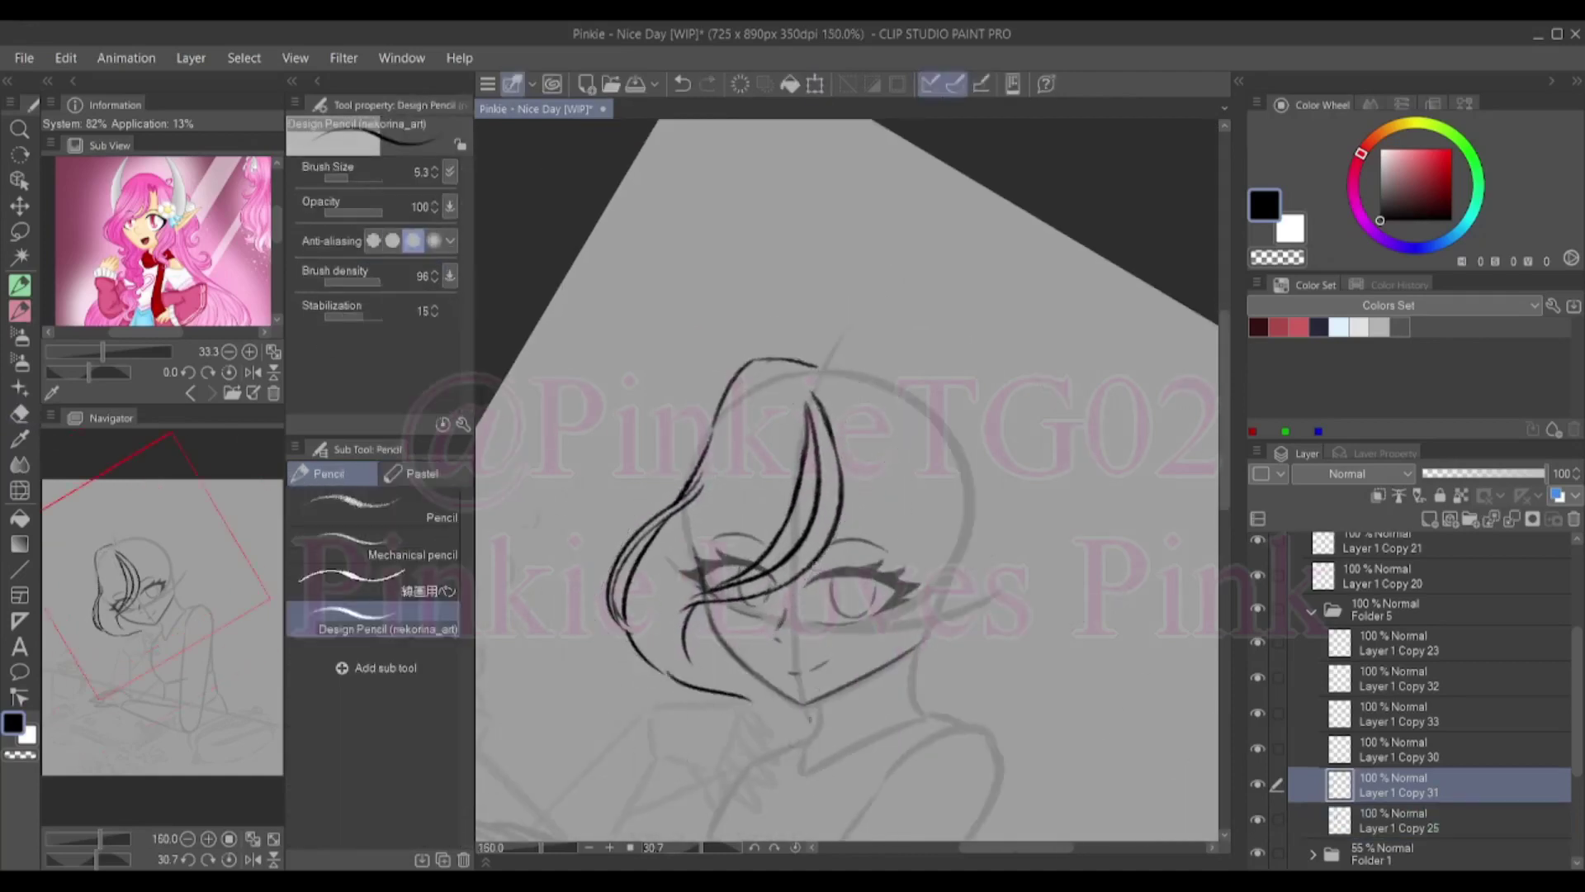
Erase the upper part of the bangs on Layer 1 Copy 25 and redraw their strands up to the hair parting
key("ctrl+z")
key("ctrl+t")
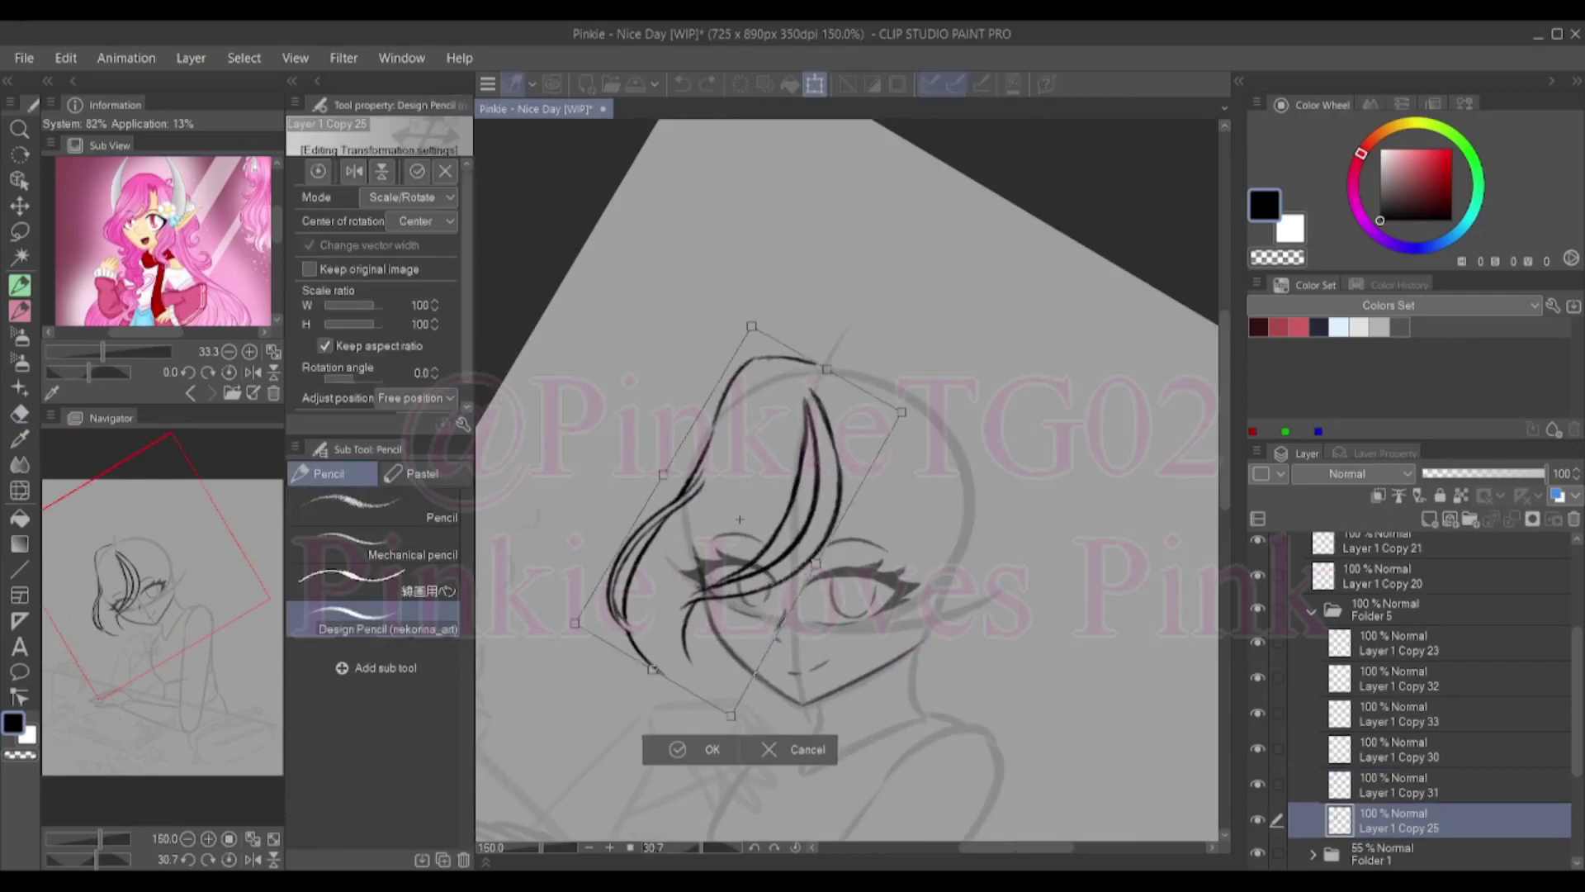
key("Return")
key("e")
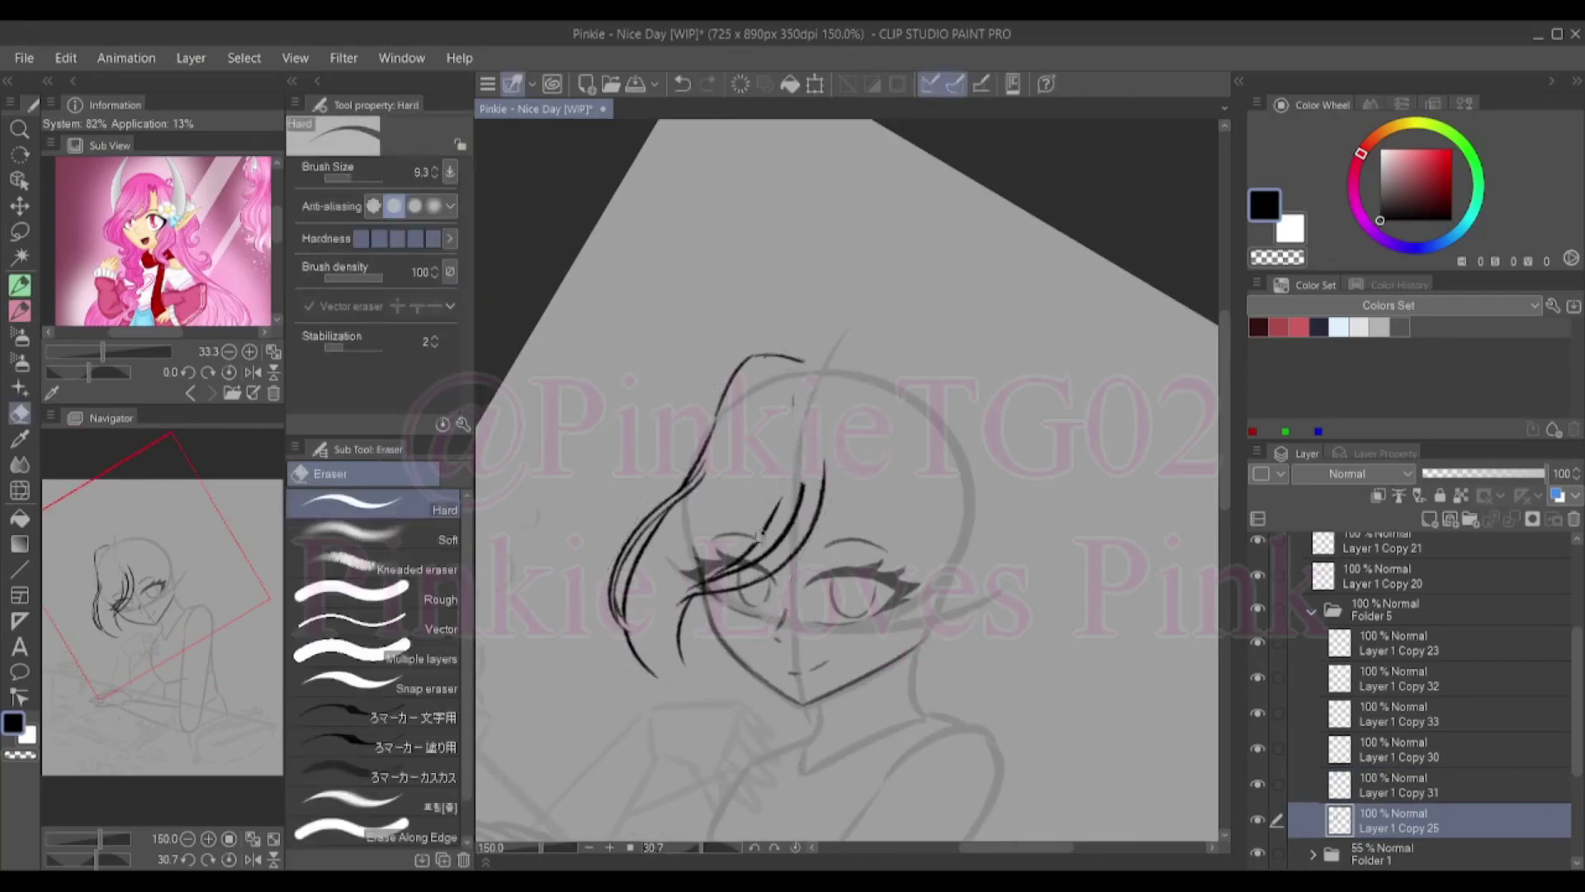
key("p")
left_click_drag(795, 410, 806, 484)
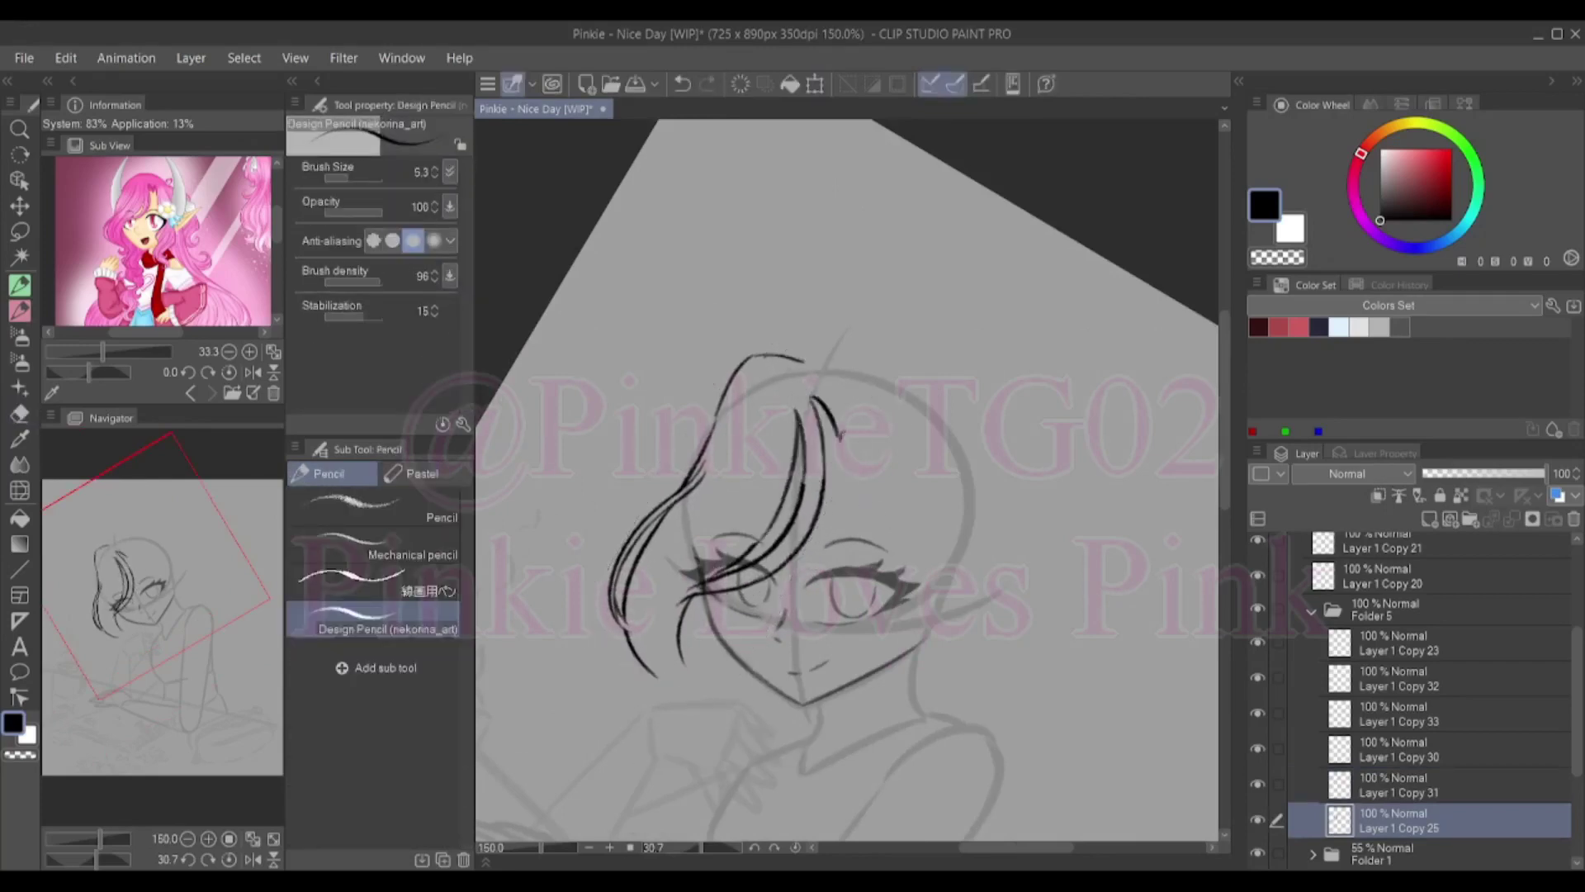
Draw the right-hand bangs from the parting down past the right eye on Layer 1 Copy 31 and adjust them with a transform
key("alt+bracketright")
mouse_move(842, 431)
left_mouse_down()
mouse_move(891, 529)
mouse_move(863, 648)
left_mouse_up()
key("ctrl+t")
key("Return")
Sketch a wavy lock with curled ends beside the right cheek on Layer 1 Copy 31
left_click_drag(908, 569, 891, 706)
mouse_move(949, 450)
left_mouse_down()
mouse_move(965, 635)
mouse_move(888, 733)
left_mouse_up()
key("ctrl+z")
key("ctrl+z")
left_click_drag(905, 624, 877, 678)
key("ctrl+z")
left_click_drag(908, 619, 863, 741)
left_click_drag(903, 734, 912, 778)
left_click_drag(948, 619, 965, 737)
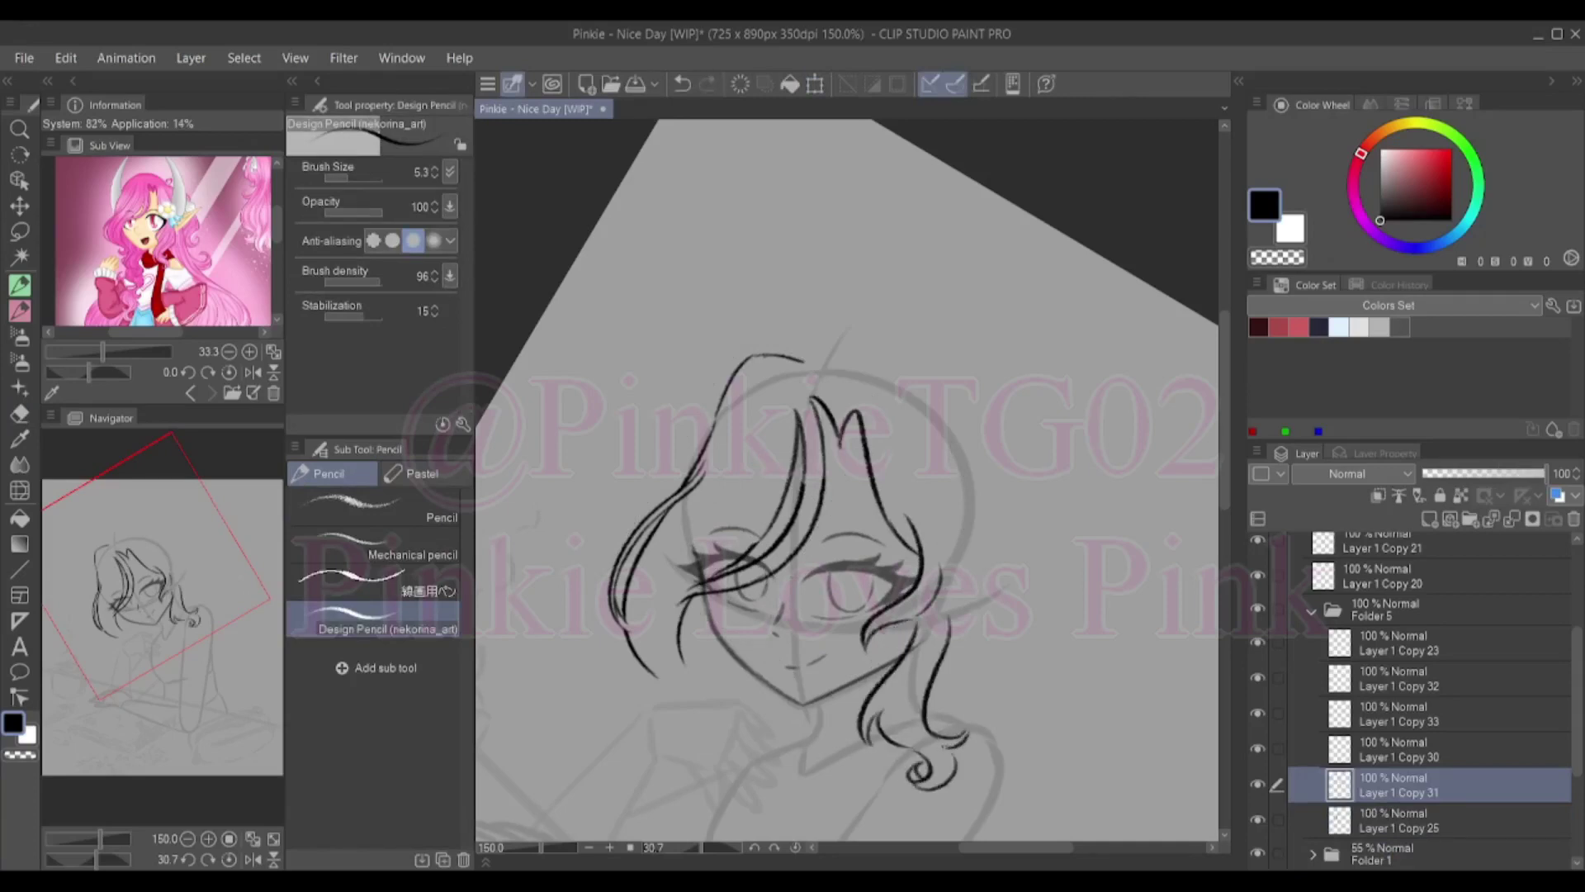
Redraw the curled ends of the right-hand lock and add its outer curve beside the right eye
key("ctrl+z")
key("ctrl+z")
key("ctrl+z")
left_click_drag(908, 619, 865, 733)
mouse_move(875, 705)
left_mouse_down()
mouse_move(909, 741)
mouse_move(872, 736)
mouse_move(926, 771)
left_mouse_up()
key("ctrl+z")
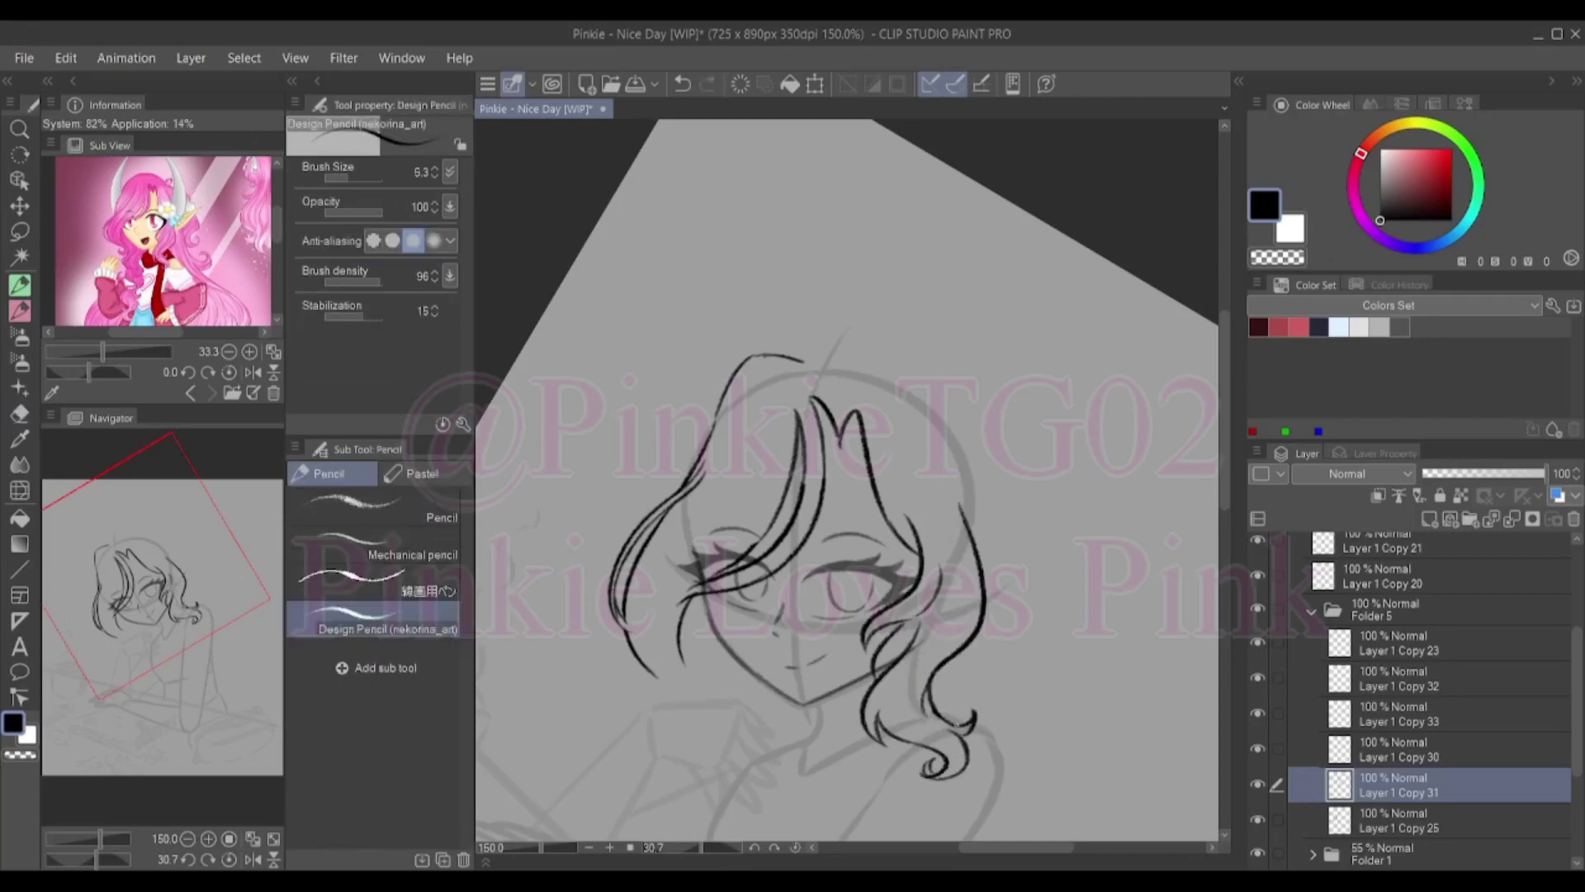
Fit the right-hand lock to the head with a slight scale and rotation on Layer 1 Copy 31
key("y")
key("ctrl+z")
key("ctrl+z")
key("ctrl+z")
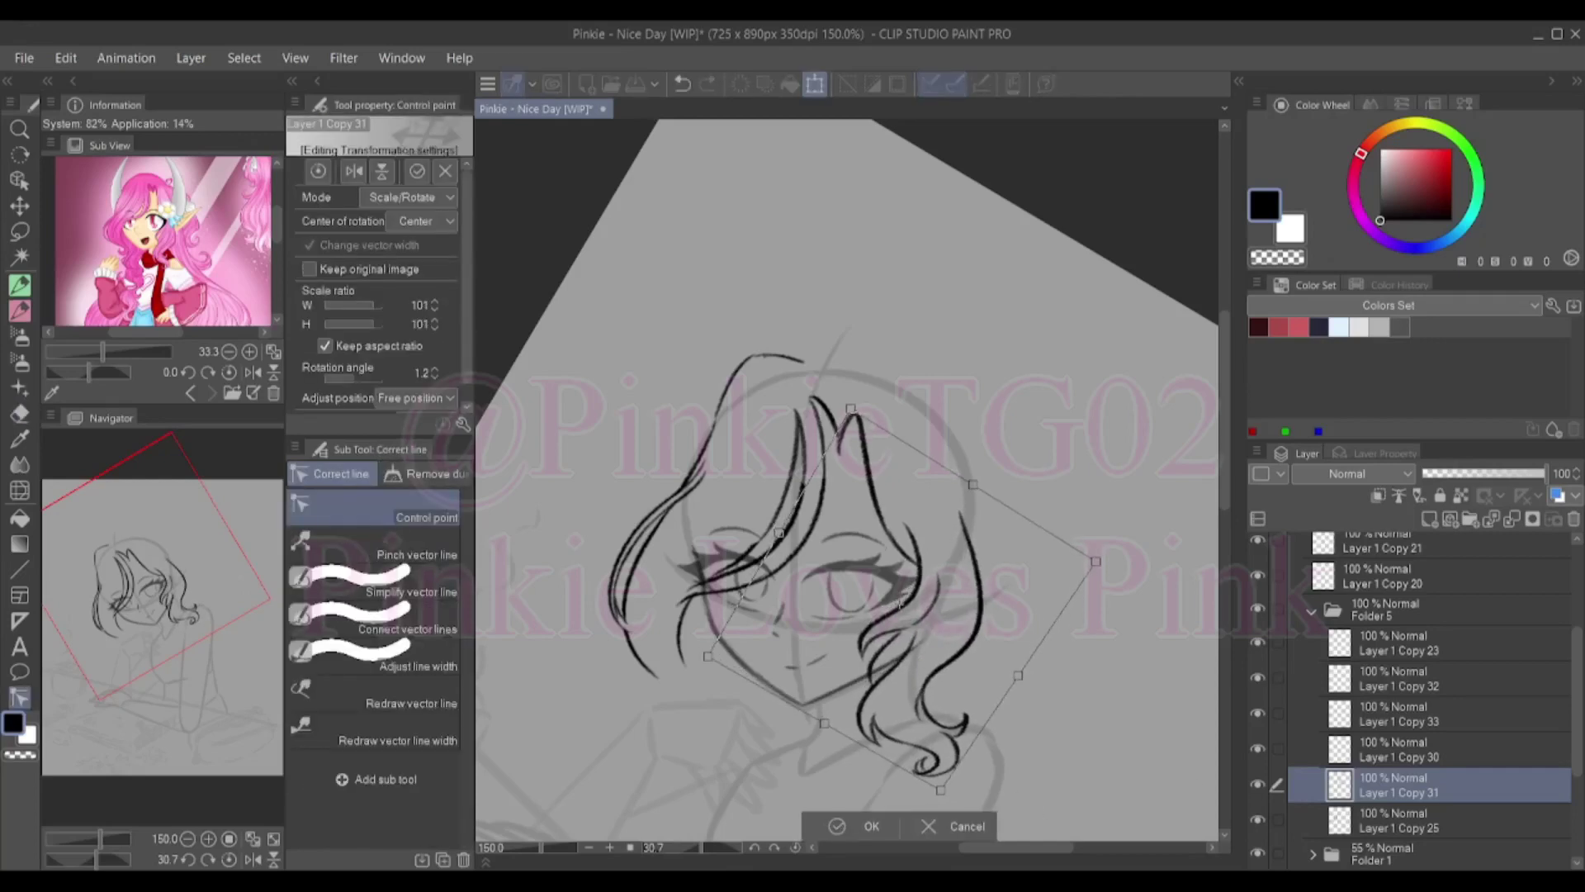
key("e")
Add short strands at the parting and draw the hair curve from it toward the right temple on Layer 1 Copy 30
left_click(1403, 820)
key("p")
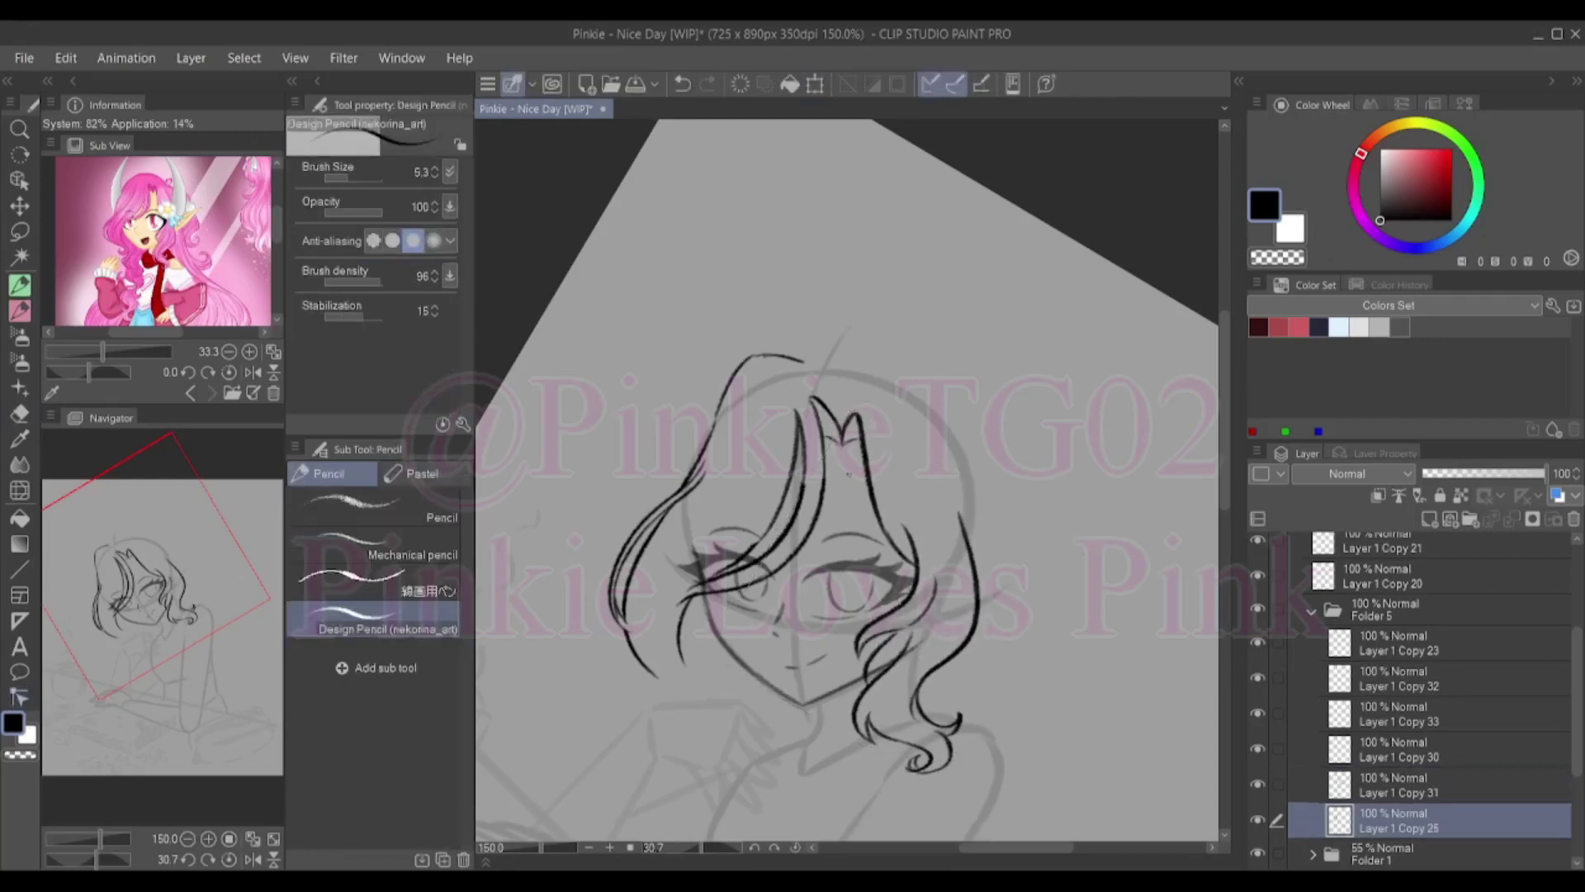
key("alt+bracketright")
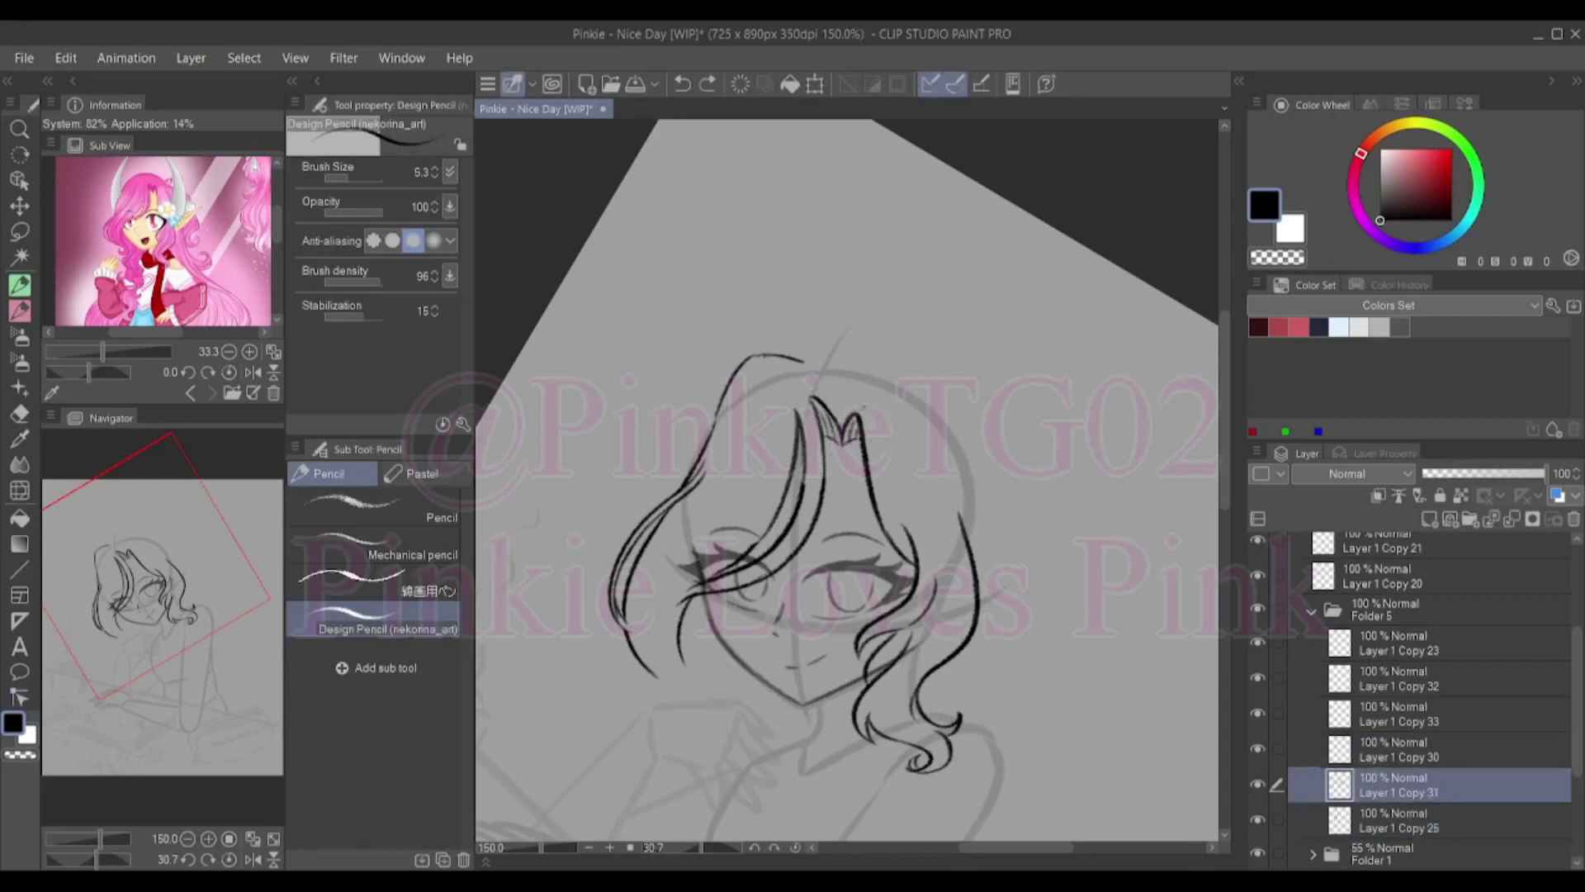
key("alt+bracketright")
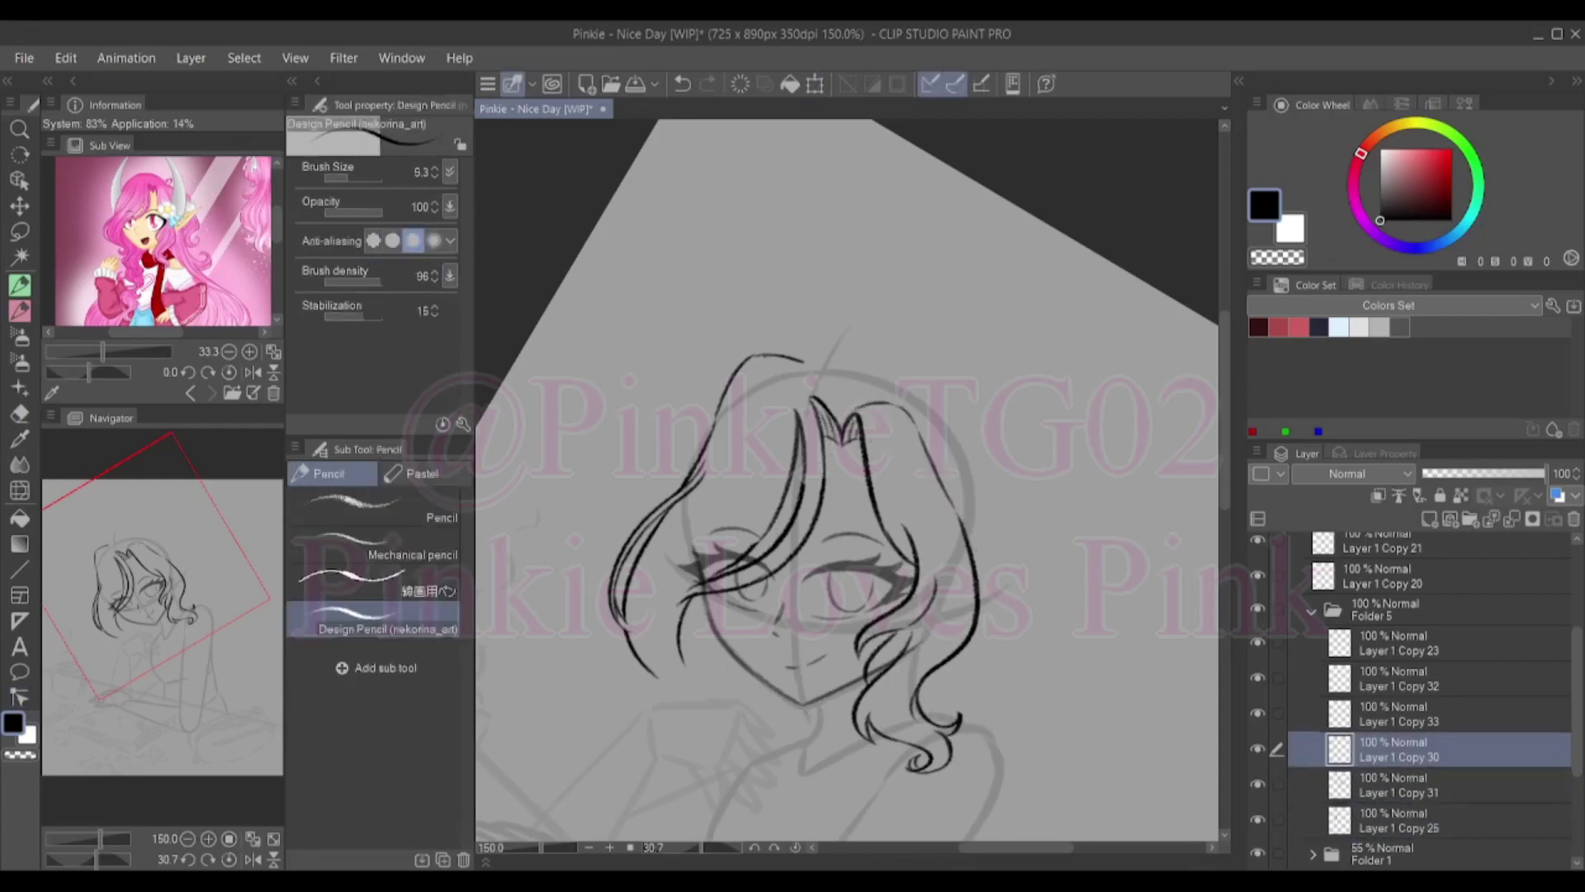
Extend the crown outline down to the parting on Layer 1 Copy 25
key("alt+bracketleft")
key("alt+bracketleft")
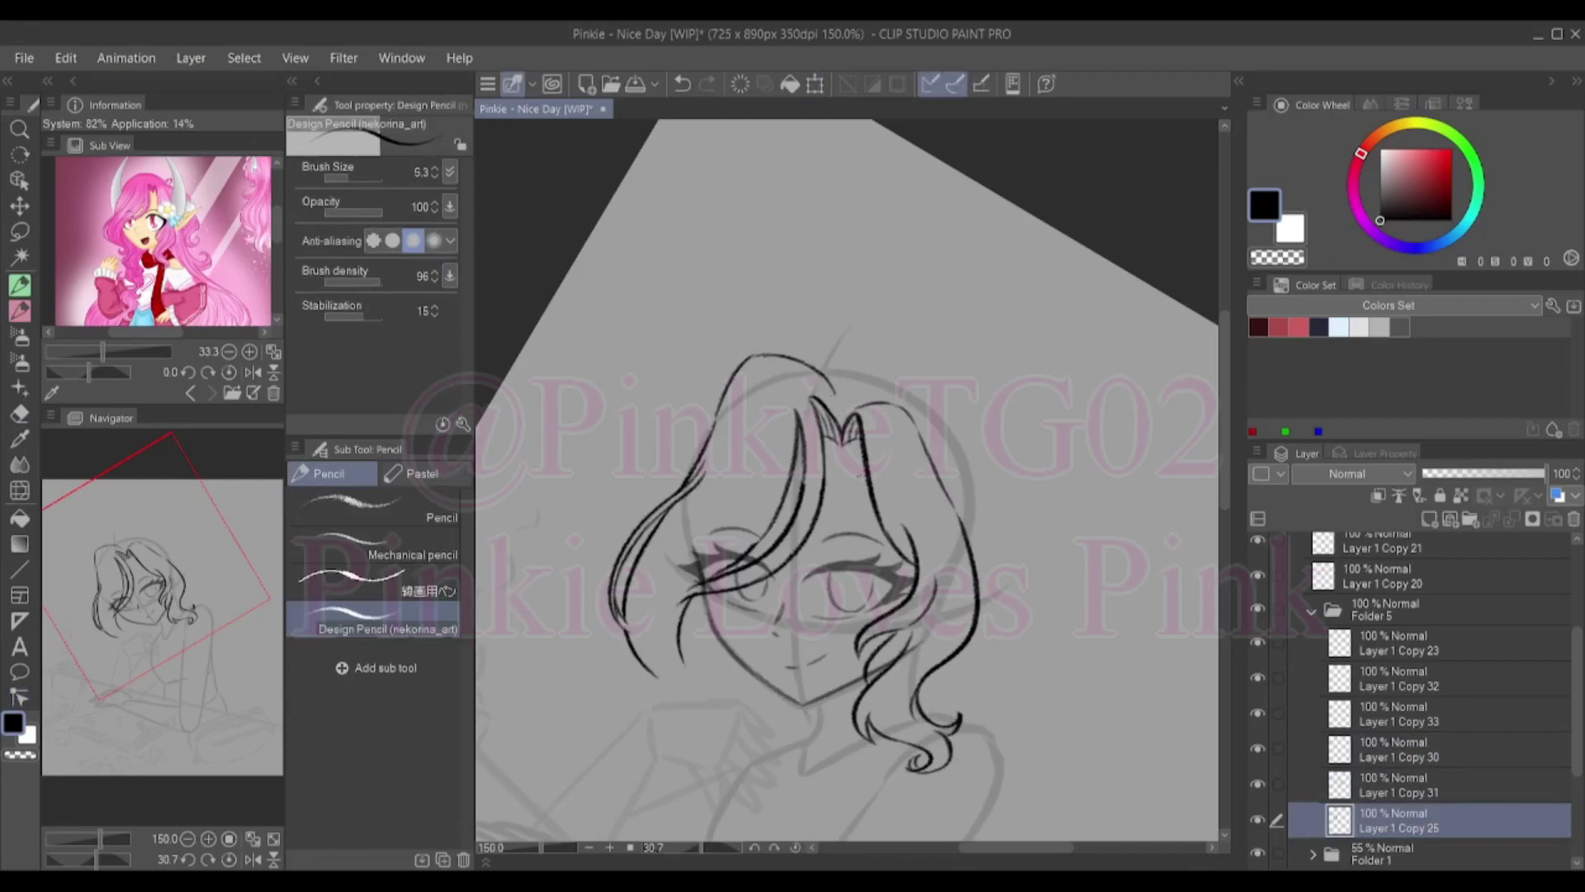
key("ctrl+z")
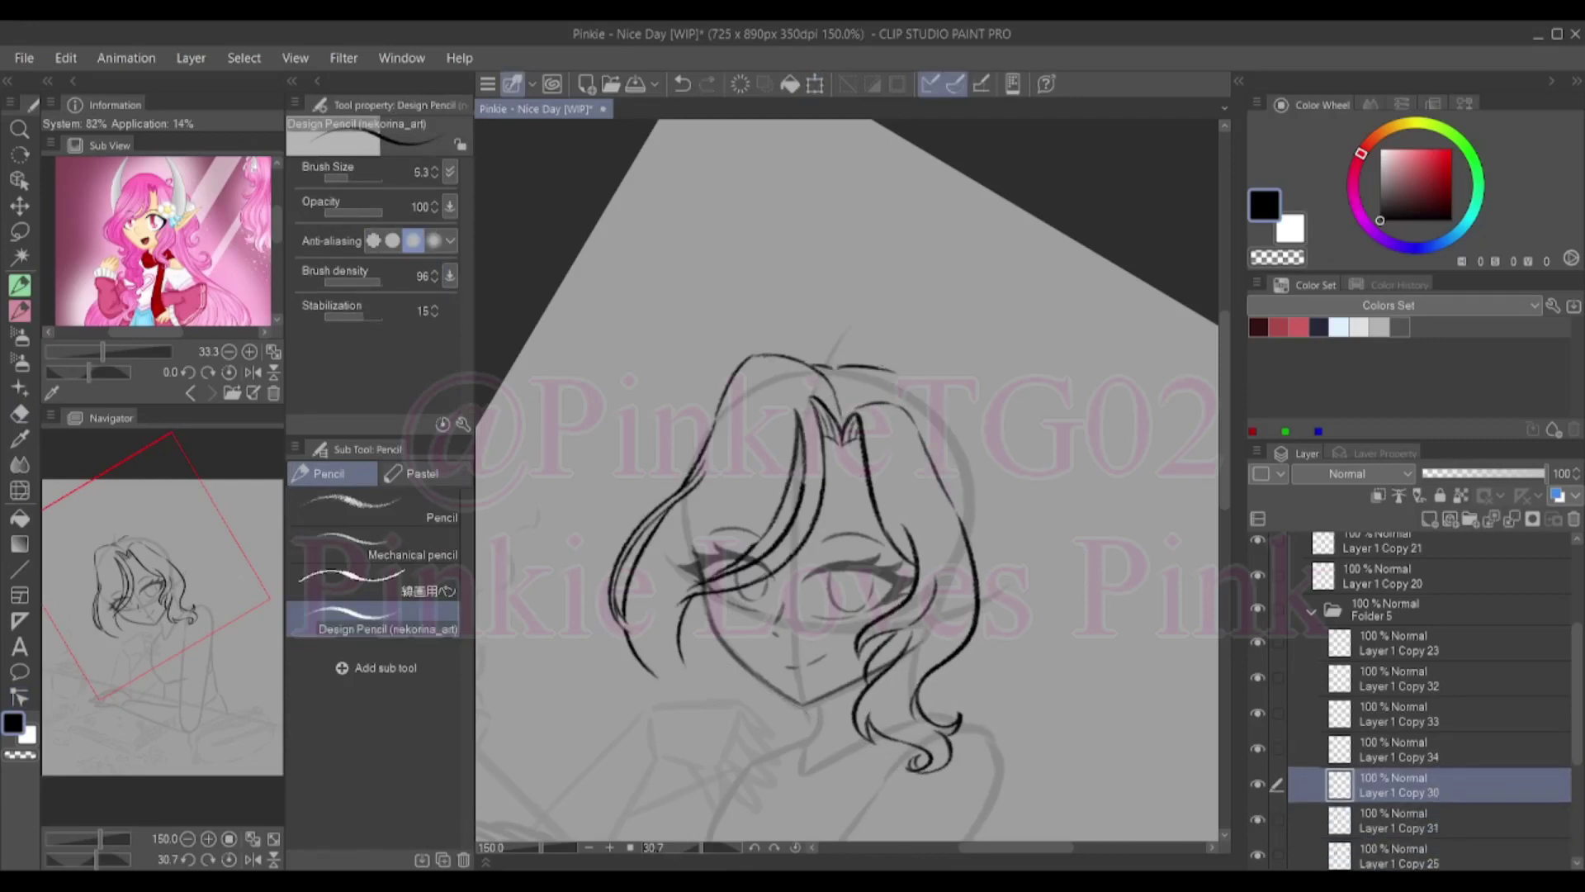
Draw the outer hair outline from the top of the parting down the head's right side on Layer 1 Copy 30 and transform it
left_click_drag(877, 369, 989, 561)
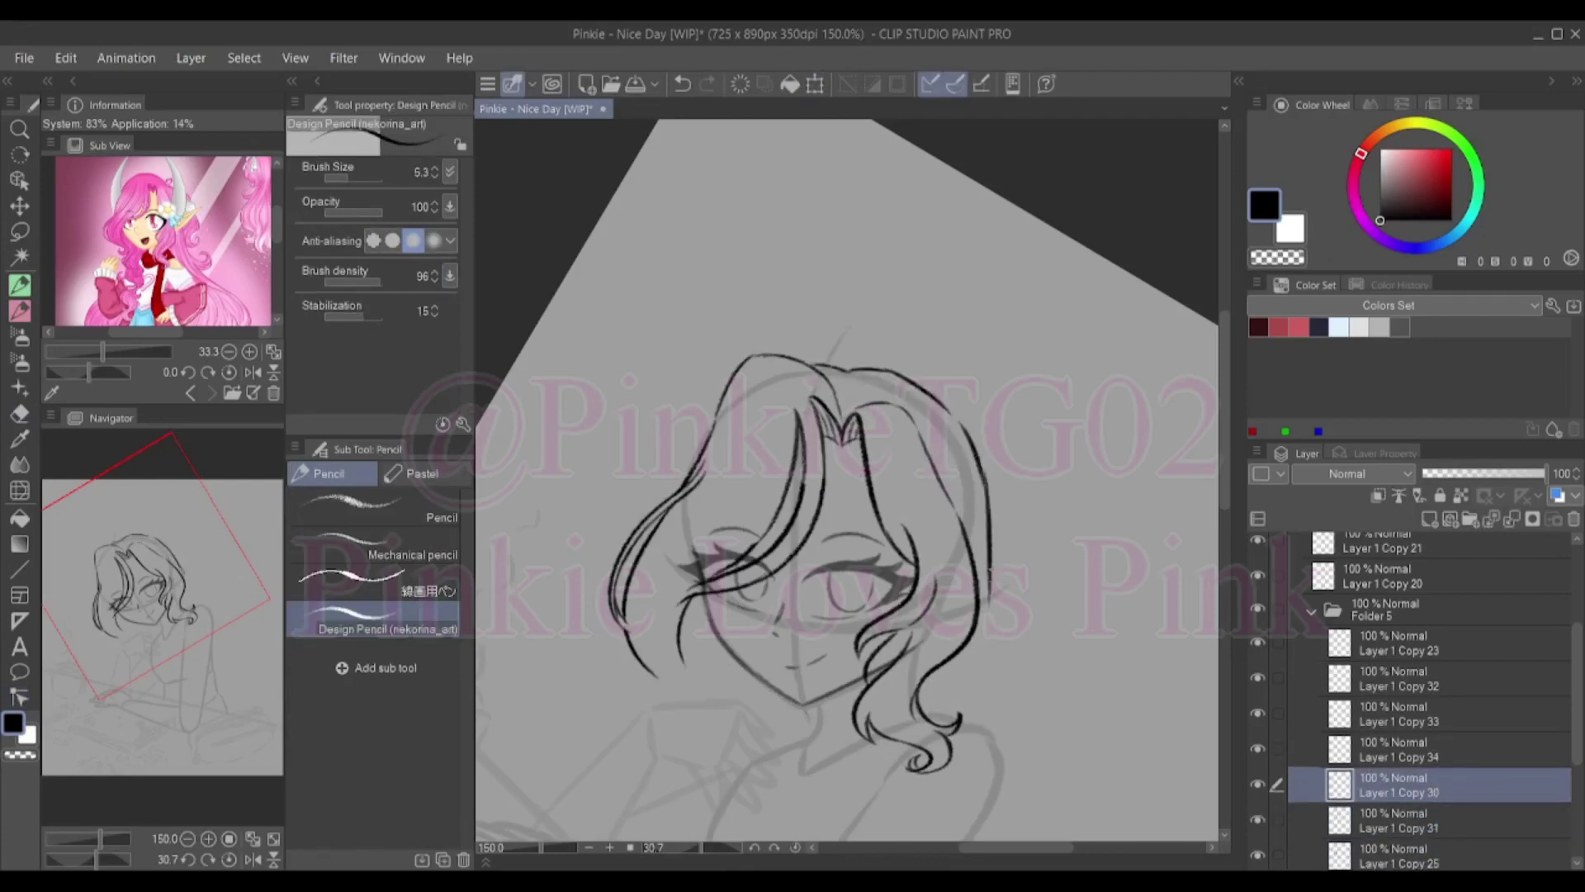
key("e")
key("ctrl+z")
key("p")
mouse_move(822, 364)
left_mouse_down()
mouse_move(908, 376)
mouse_move(990, 561)
left_mouse_up()
key("ctrl+t")
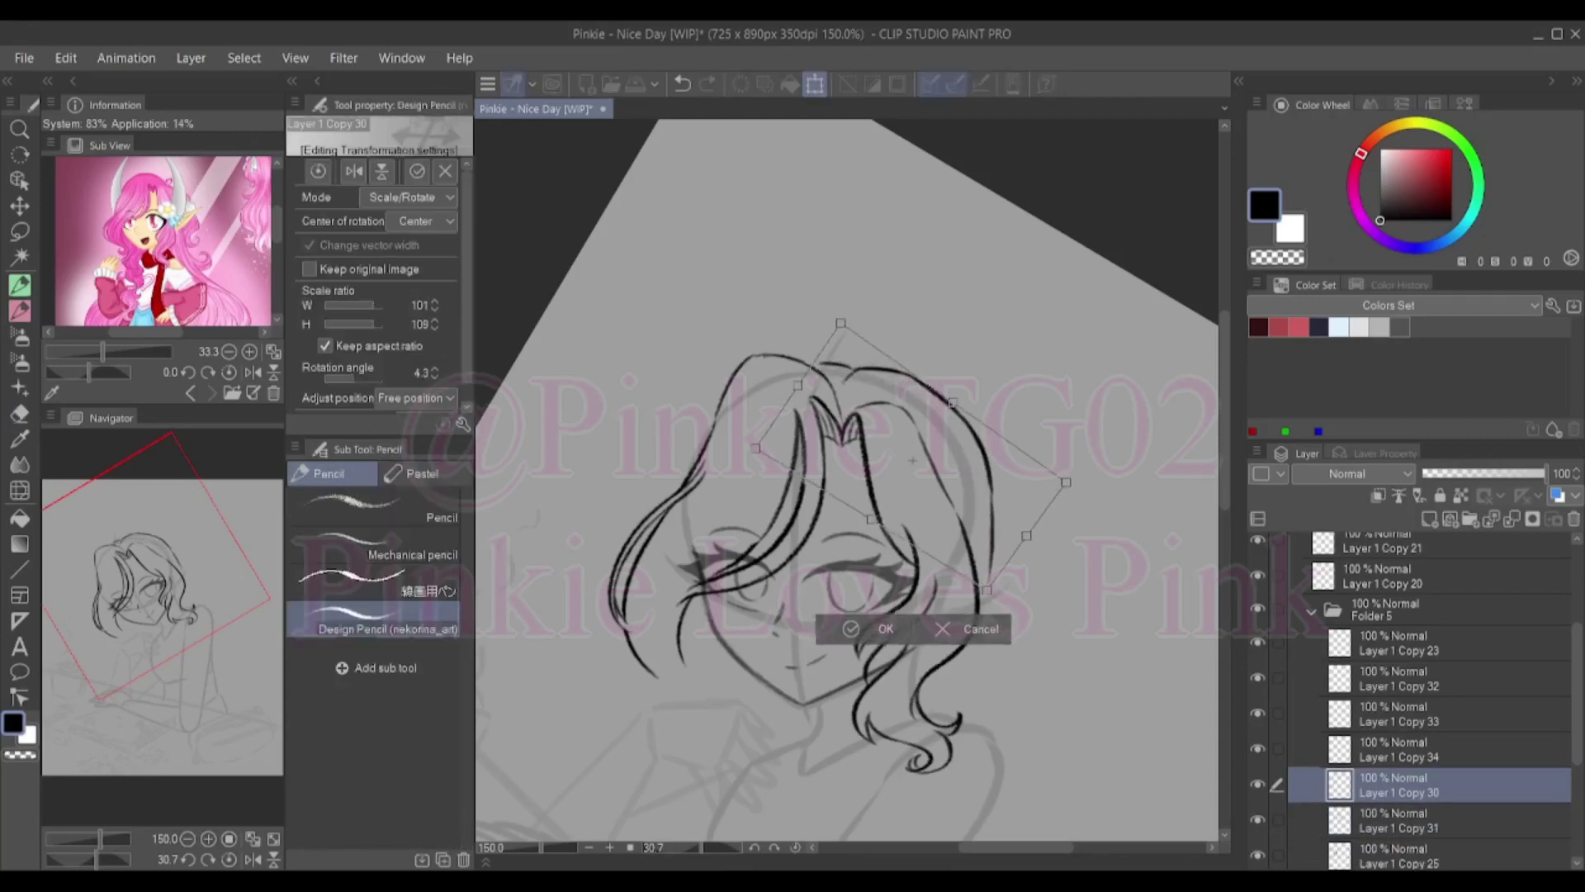
Adjust the bangs on Layer 1 Copy 25 and the outer outline on Layer 1 Copy 30 so they meet at the parting
key("Escape")
key("alt+bracketleft")
key("alt+bracketleft")
key("ctrl+t")
key("Escape")
key("alt+bracketright")
key("alt+bracketright")
key("e")
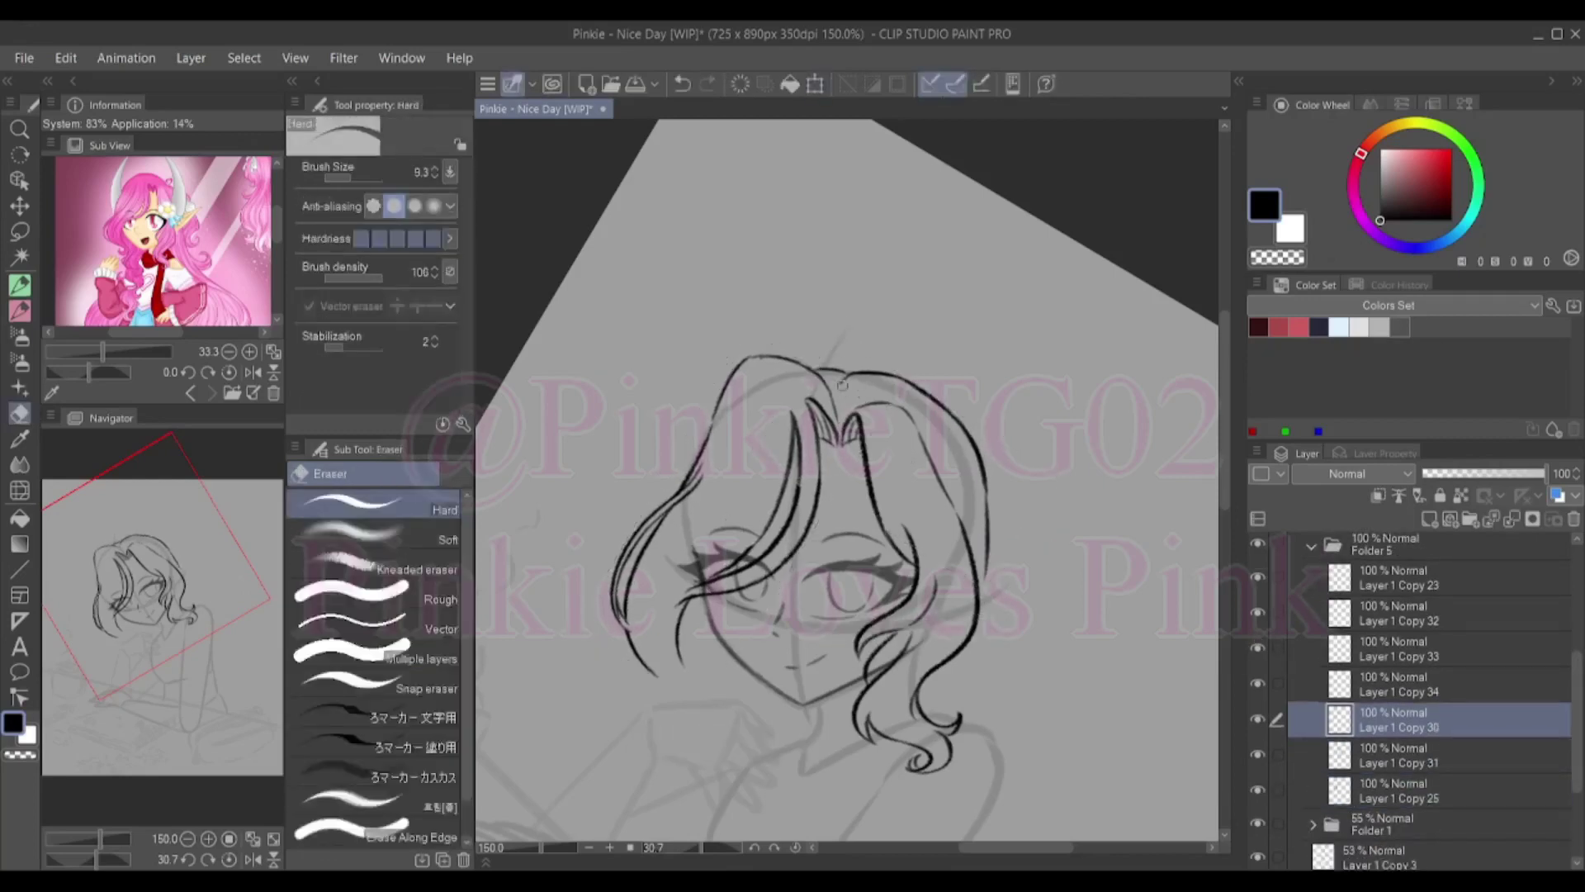
key("ctrl+t")
key("Escape")
Redraw the outer hair outline down the right side of the head on Layer 1 Copy 30
key("p")
mouse_move(955, 411)
left_mouse_down()
mouse_move(990, 578)
mouse_move(986, 525)
left_mouse_up()
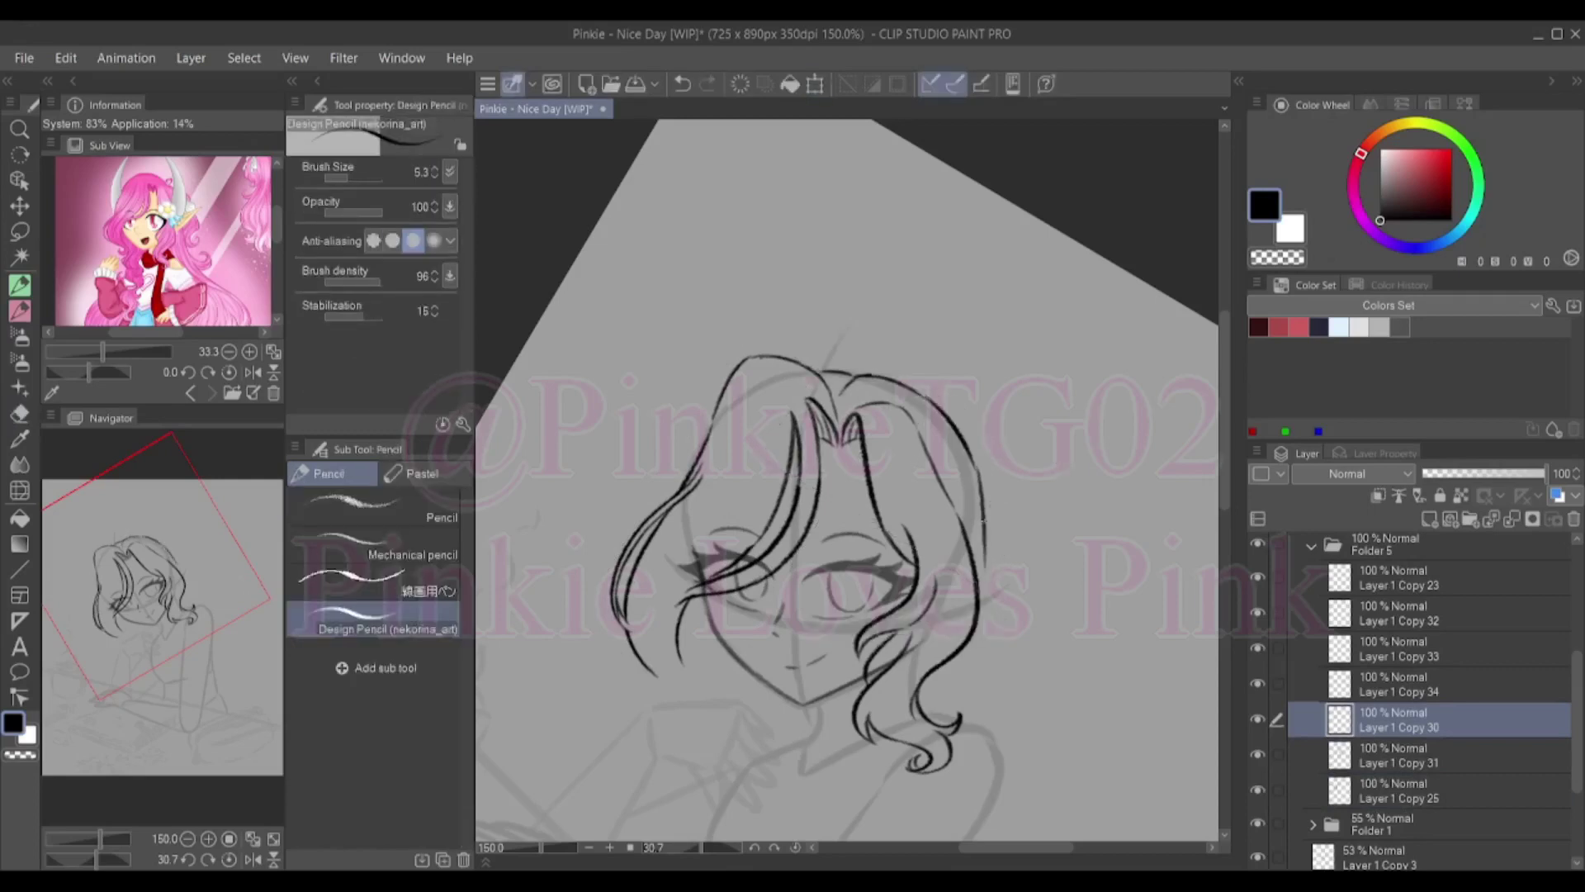
left_click_drag(974, 466, 984, 601)
Erase the outer strands beside the left cheek on Layer 1 Copy 25 and draw a wider curve in their place
key("alt+bracketleft")
key("alt+bracketleft")
key("e")
left_click_drag(698, 469, 590, 627)
key("p")
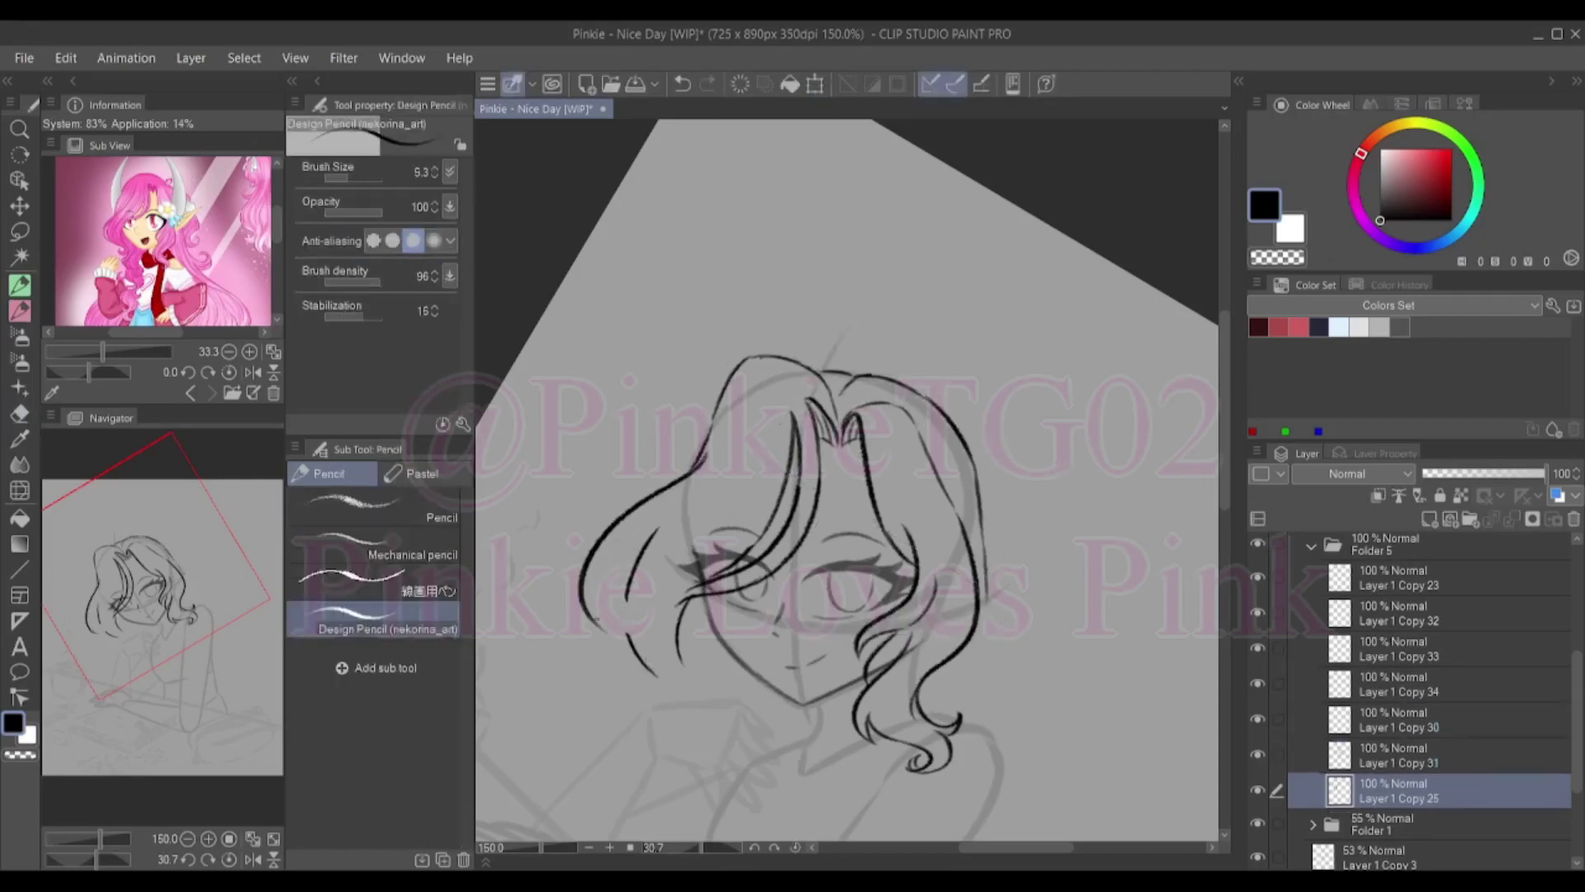
Redraw the outer hair beside the left cheek as two parallel curves sweeping down from the crown
key("ctrl+z")
left_click_drag(730, 398, 596, 596)
mouse_move(735, 417)
left_mouse_down()
mouse_move(586, 611)
mouse_move(587, 648)
mouse_move(627, 578)
mouse_move(607, 646)
left_mouse_up()
key("ctrl+z")
key("ctrl+z")
key("ctrl+z")
mouse_move(719, 455)
left_mouse_down()
mouse_move(597, 612)
mouse_move(592, 647)
mouse_move(592, 626)
left_mouse_up()
key("ctrl+z")
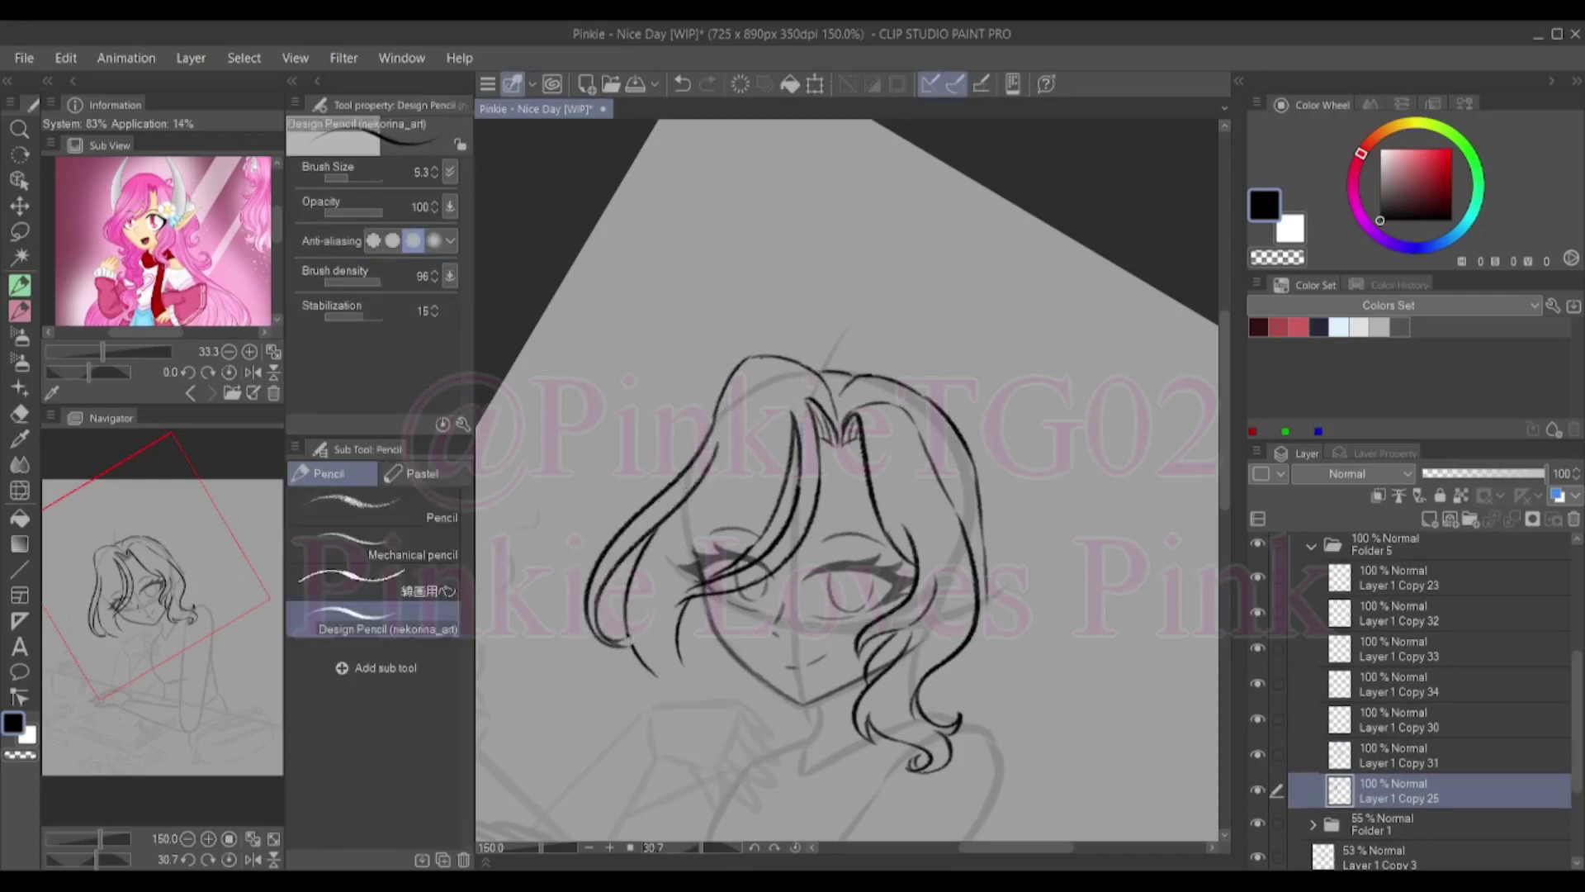
left_click_drag(710, 423, 628, 532)
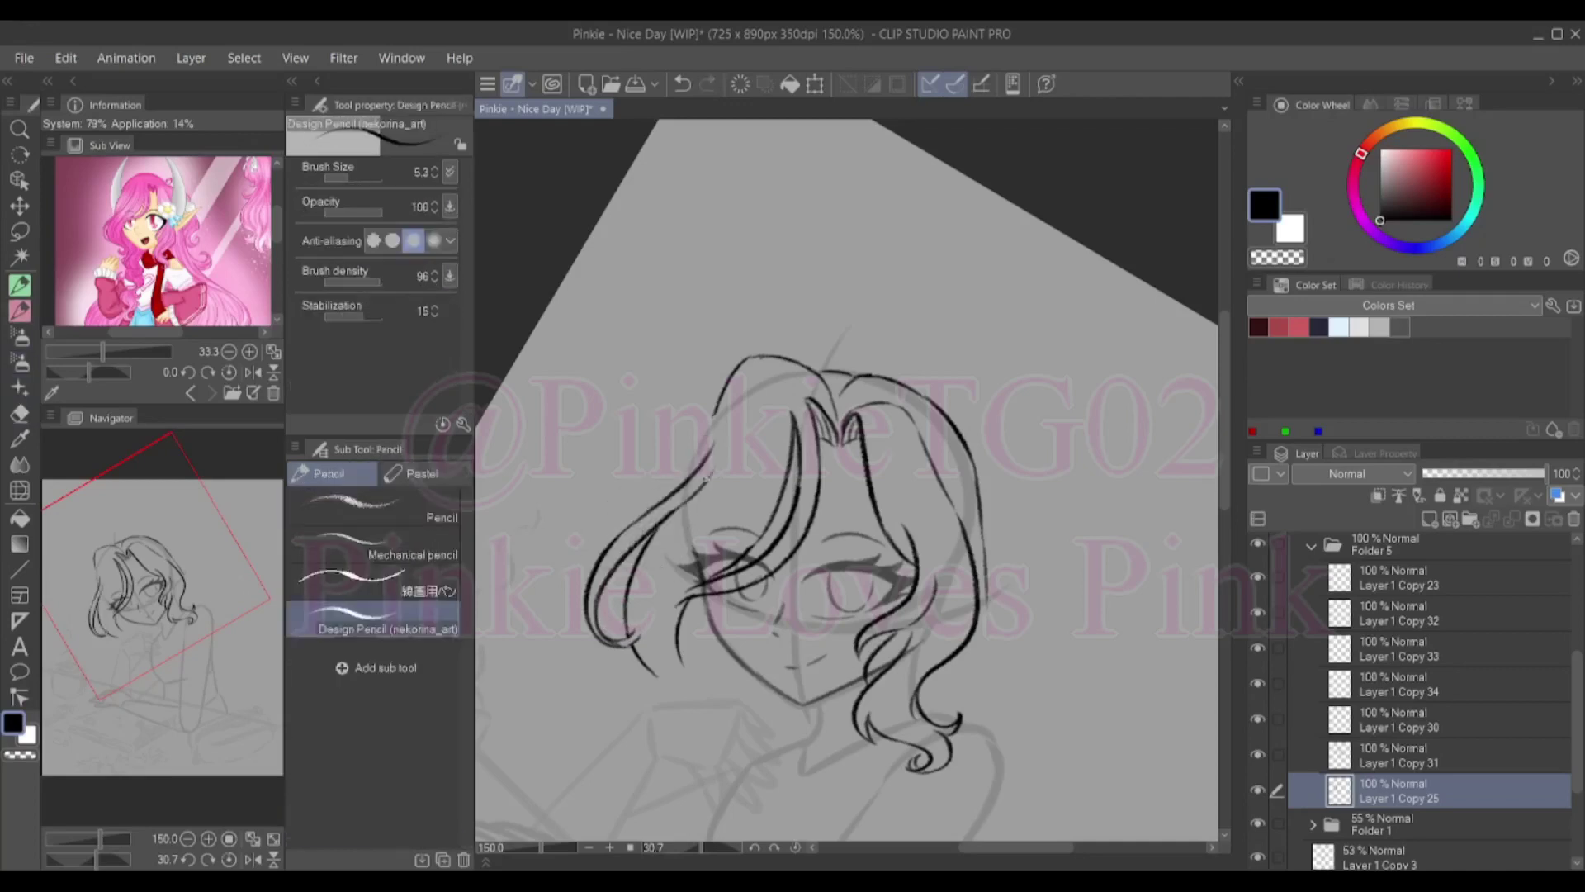
Replace the left crown outline with a rounder curve flowing into the outer strands
left_click_drag(752, 361, 669, 490)
key("e")
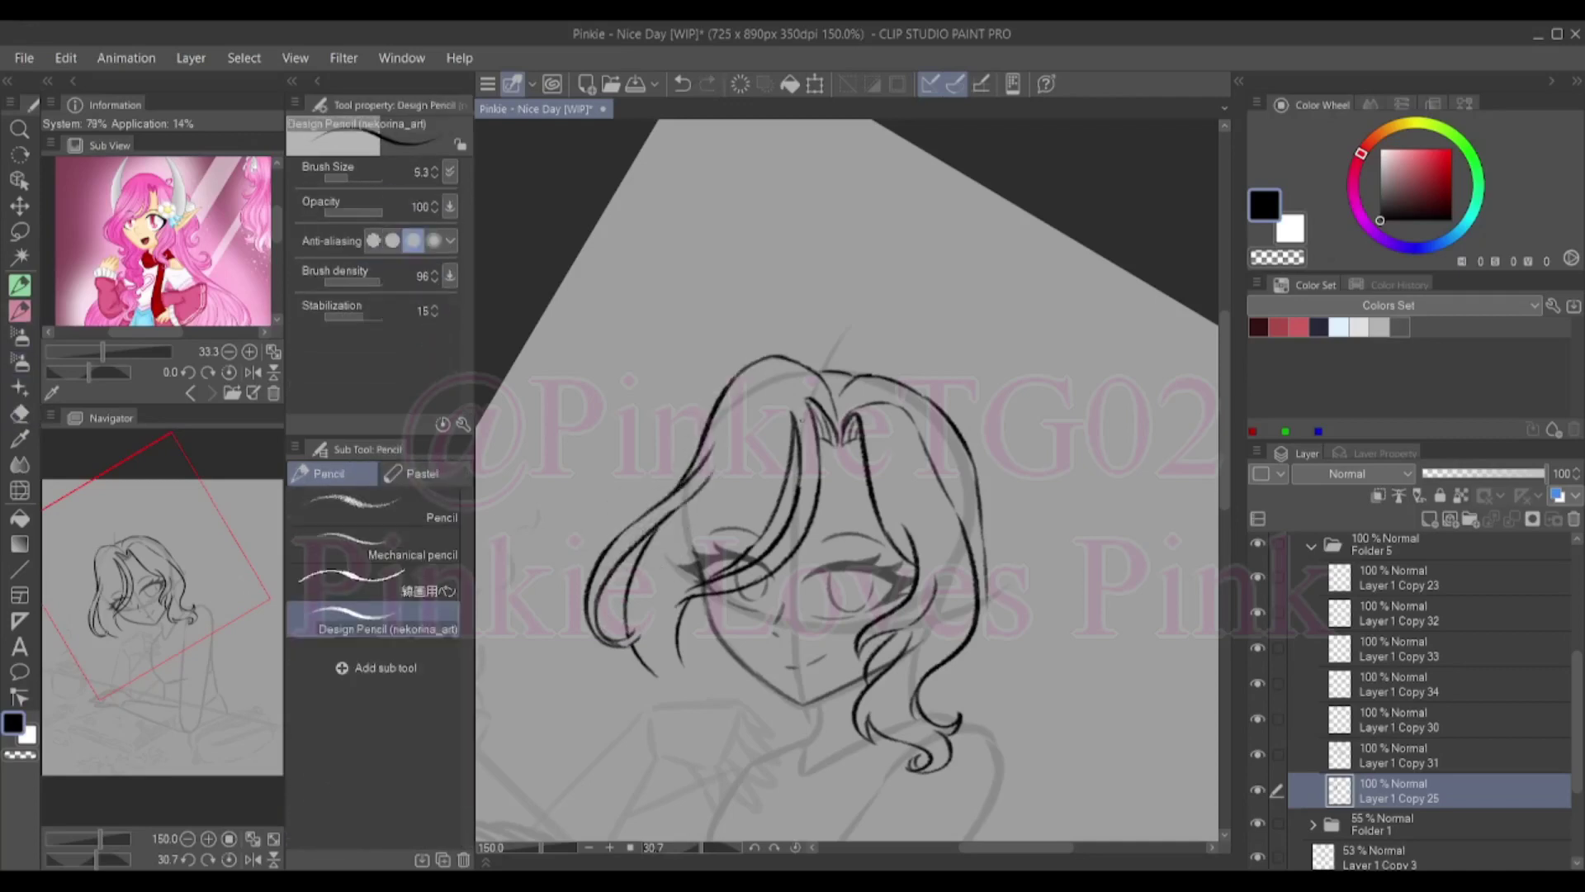
key("p")
left_click(1395, 683)
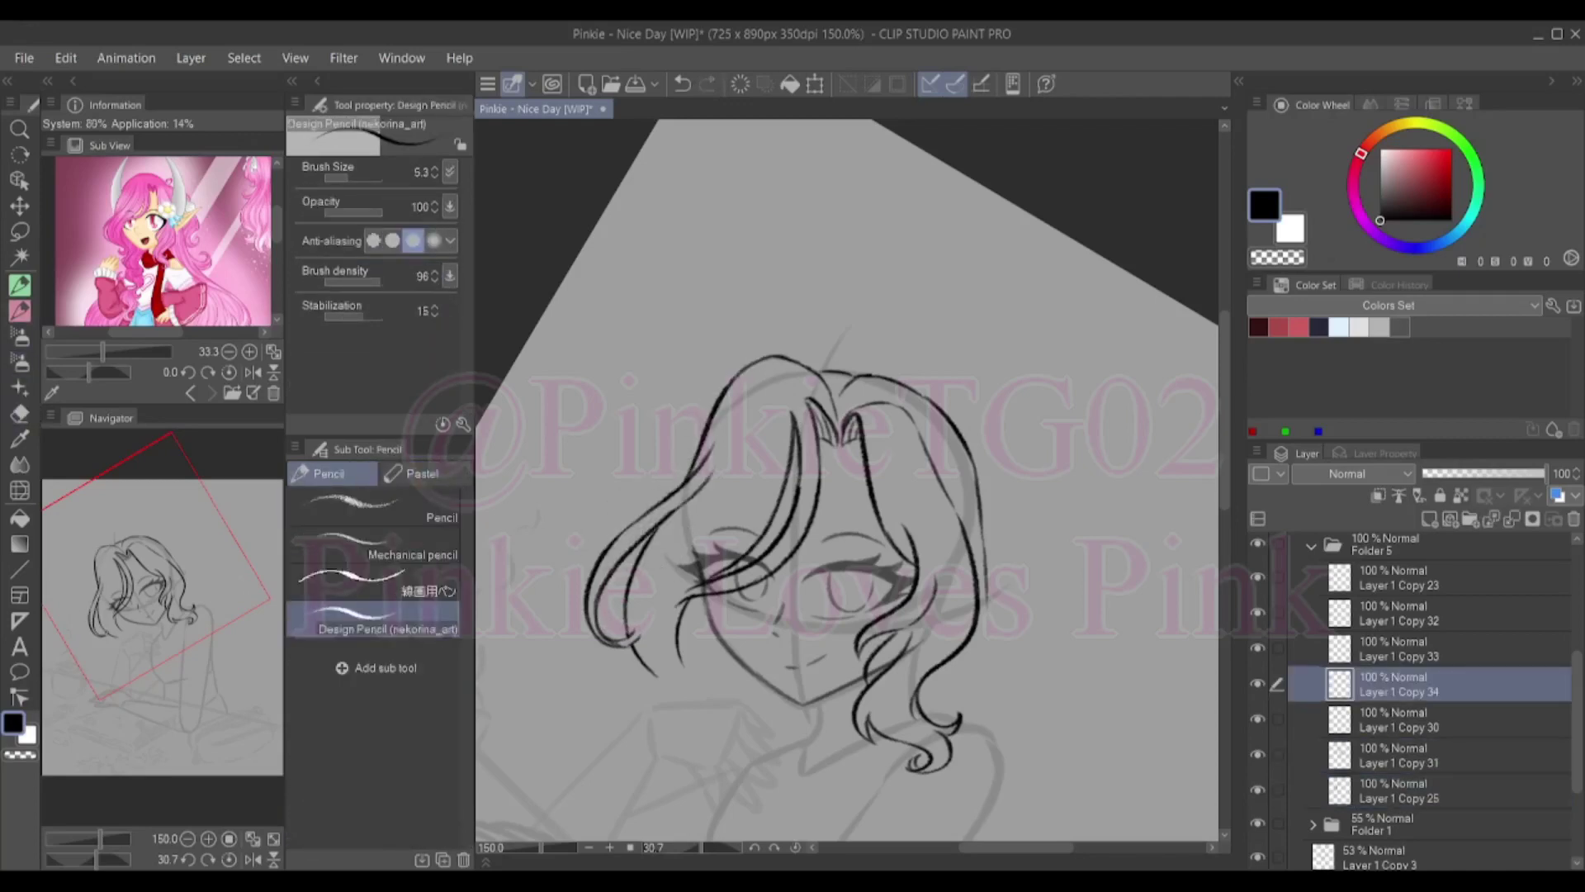
key("ctrl+z")
left_click(1395, 719)
left_click(1395, 683)
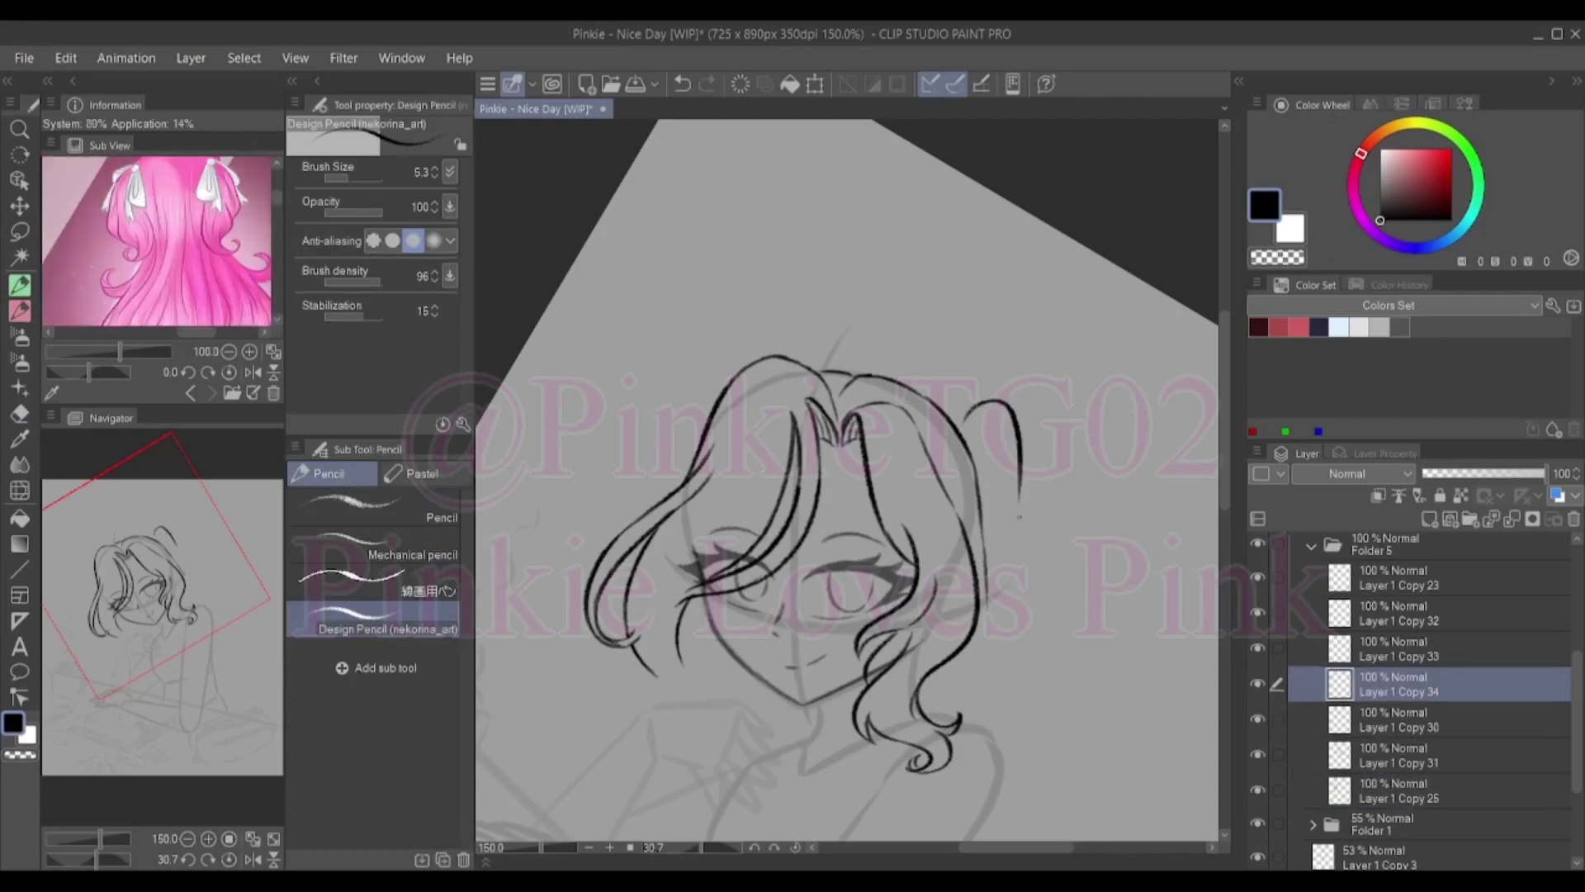
Tidy the top of the parting and draw a heart-shaped strand above it on Layer 1 Copy 30
left_click(1395, 719)
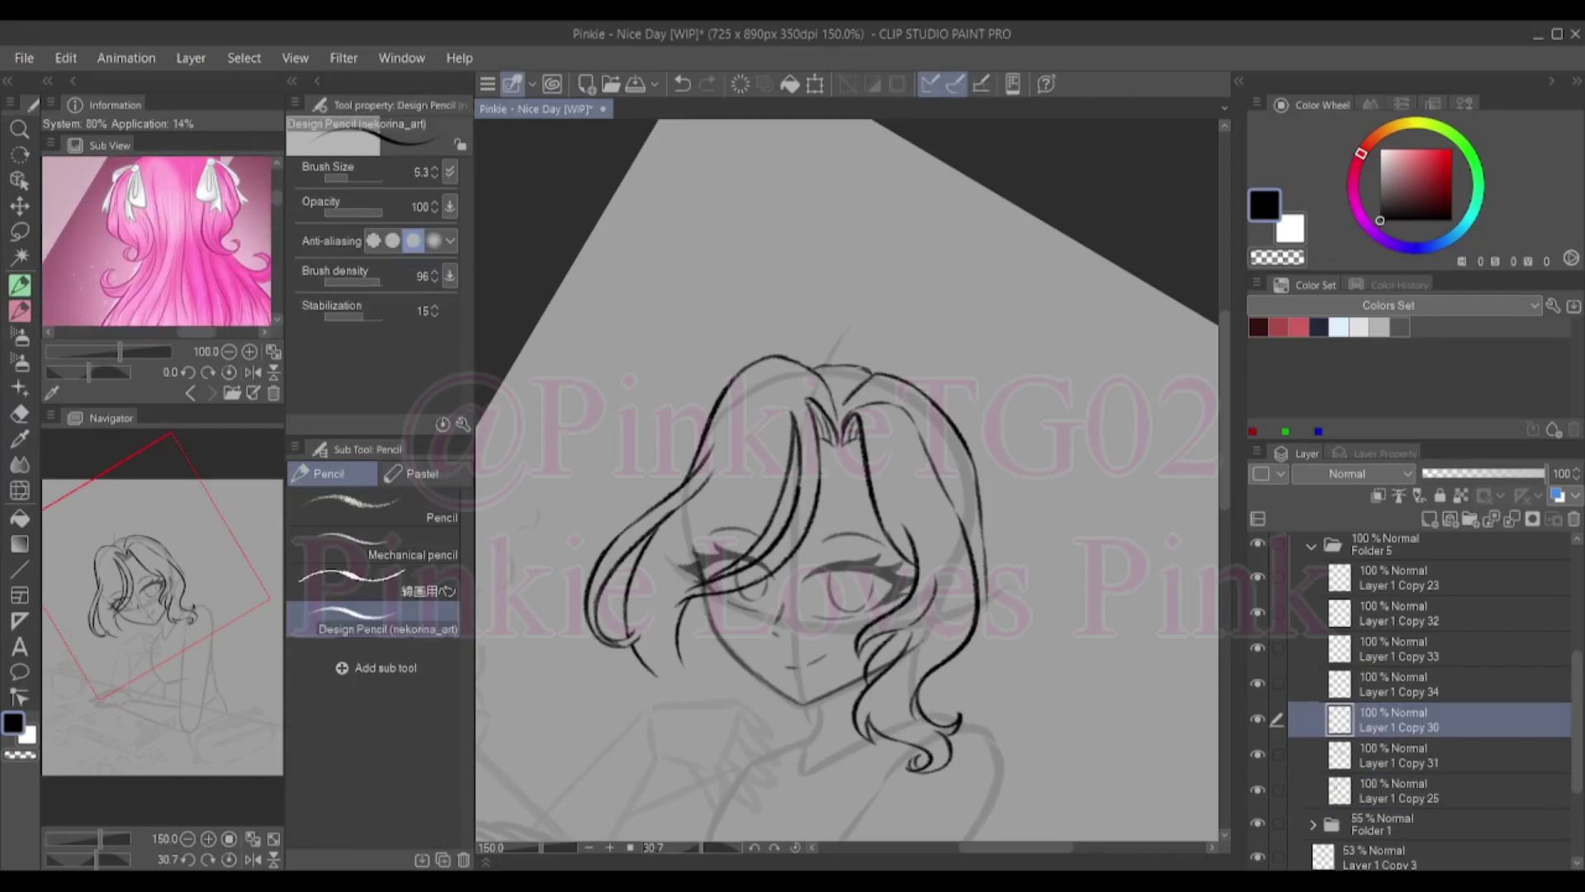
key("ctrl+z")
key("e")
key("p")
scroll(860, 418, "up", 3)
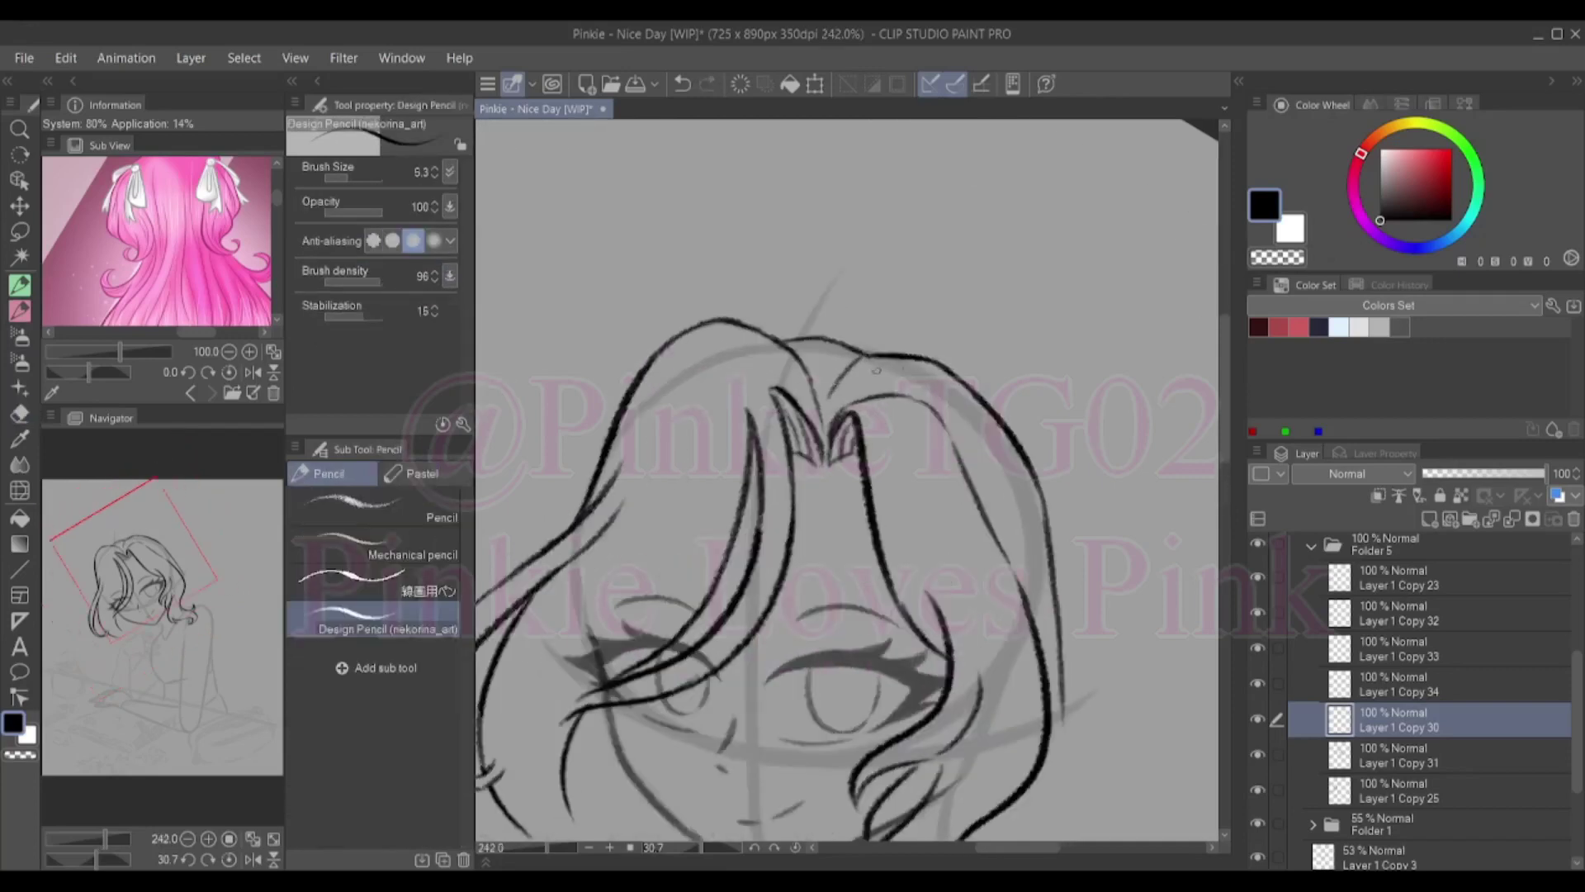
mouse_move(863, 356)
left_mouse_down()
mouse_move(850, 297)
mouse_move(881, 299)
left_mouse_up()
key("ctrl+z")
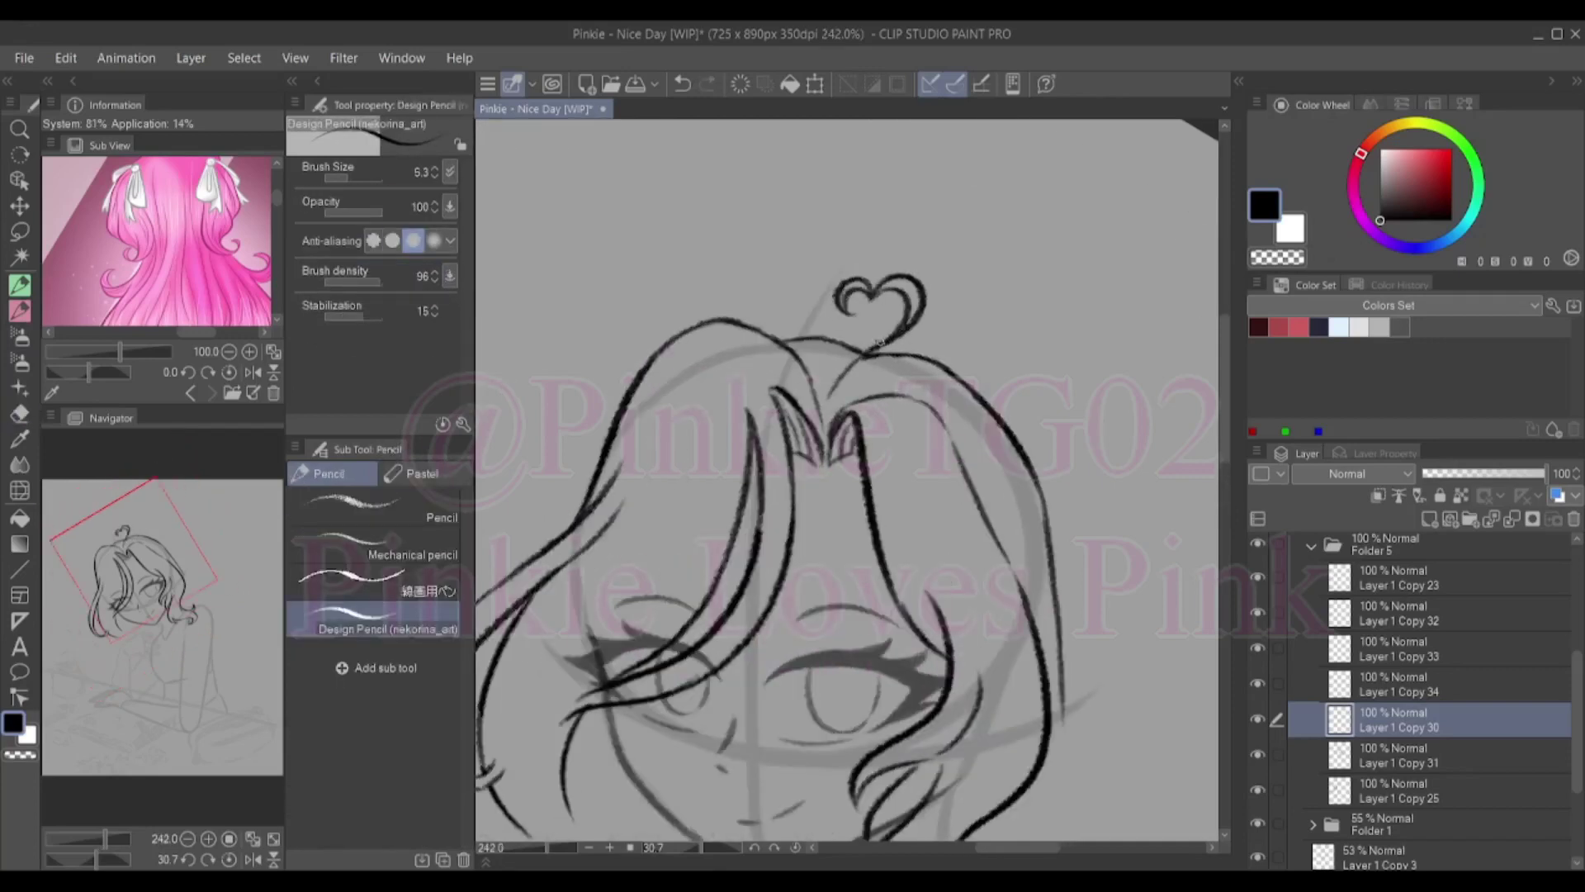
scroll(879, 341, "down", 3)
Try back-hair strands with curled ends between the left cheek and the neck on Layer 1 Copy 34
left_click(1403, 684)
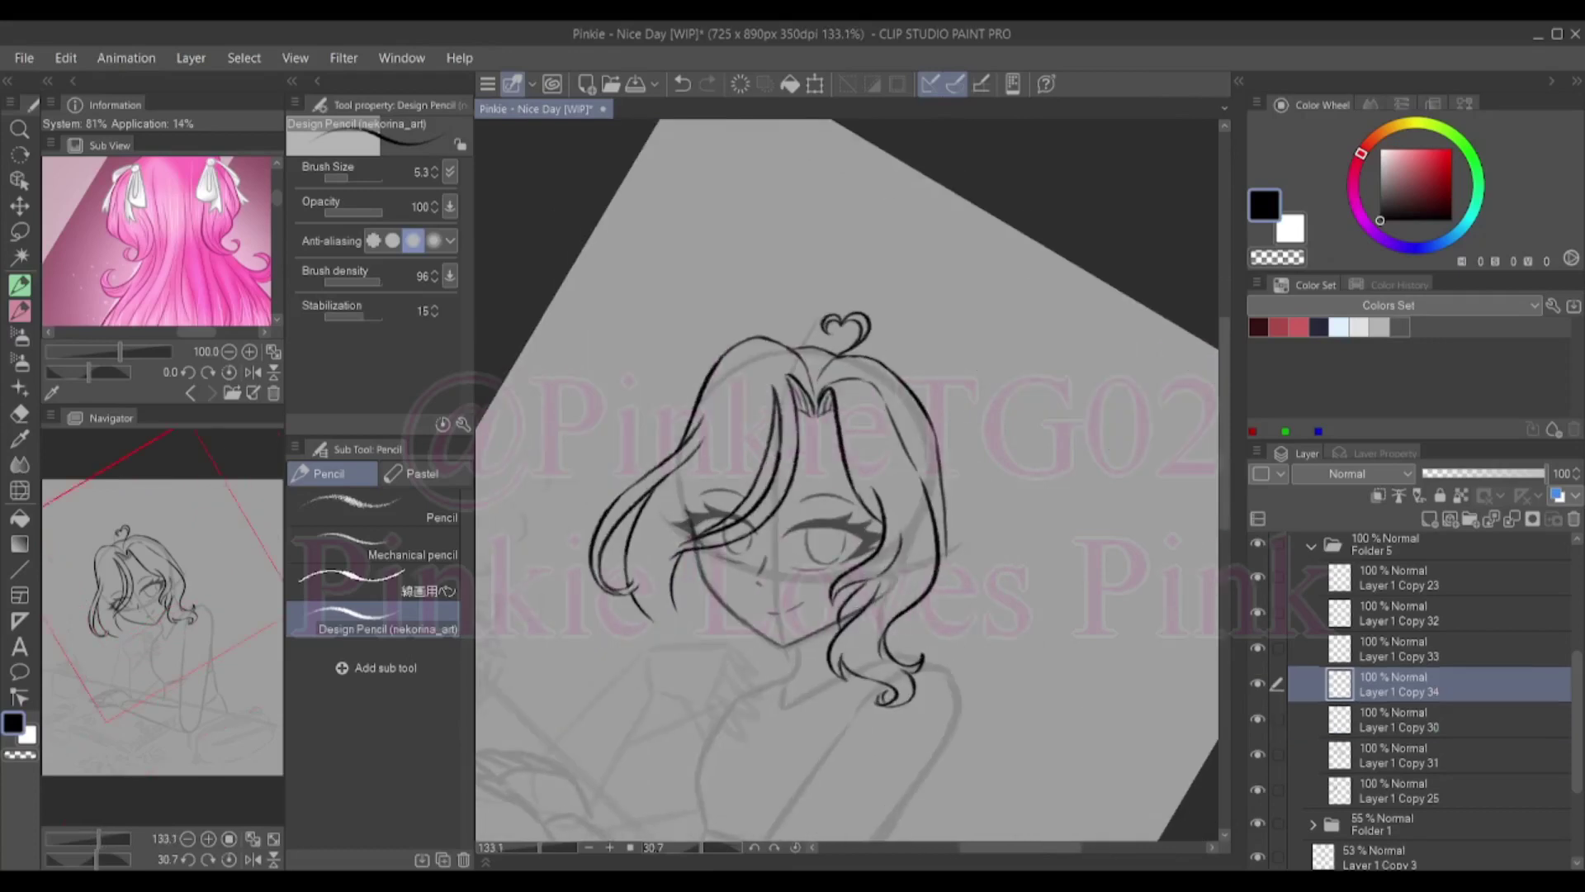
left_click_drag(635, 603, 716, 679)
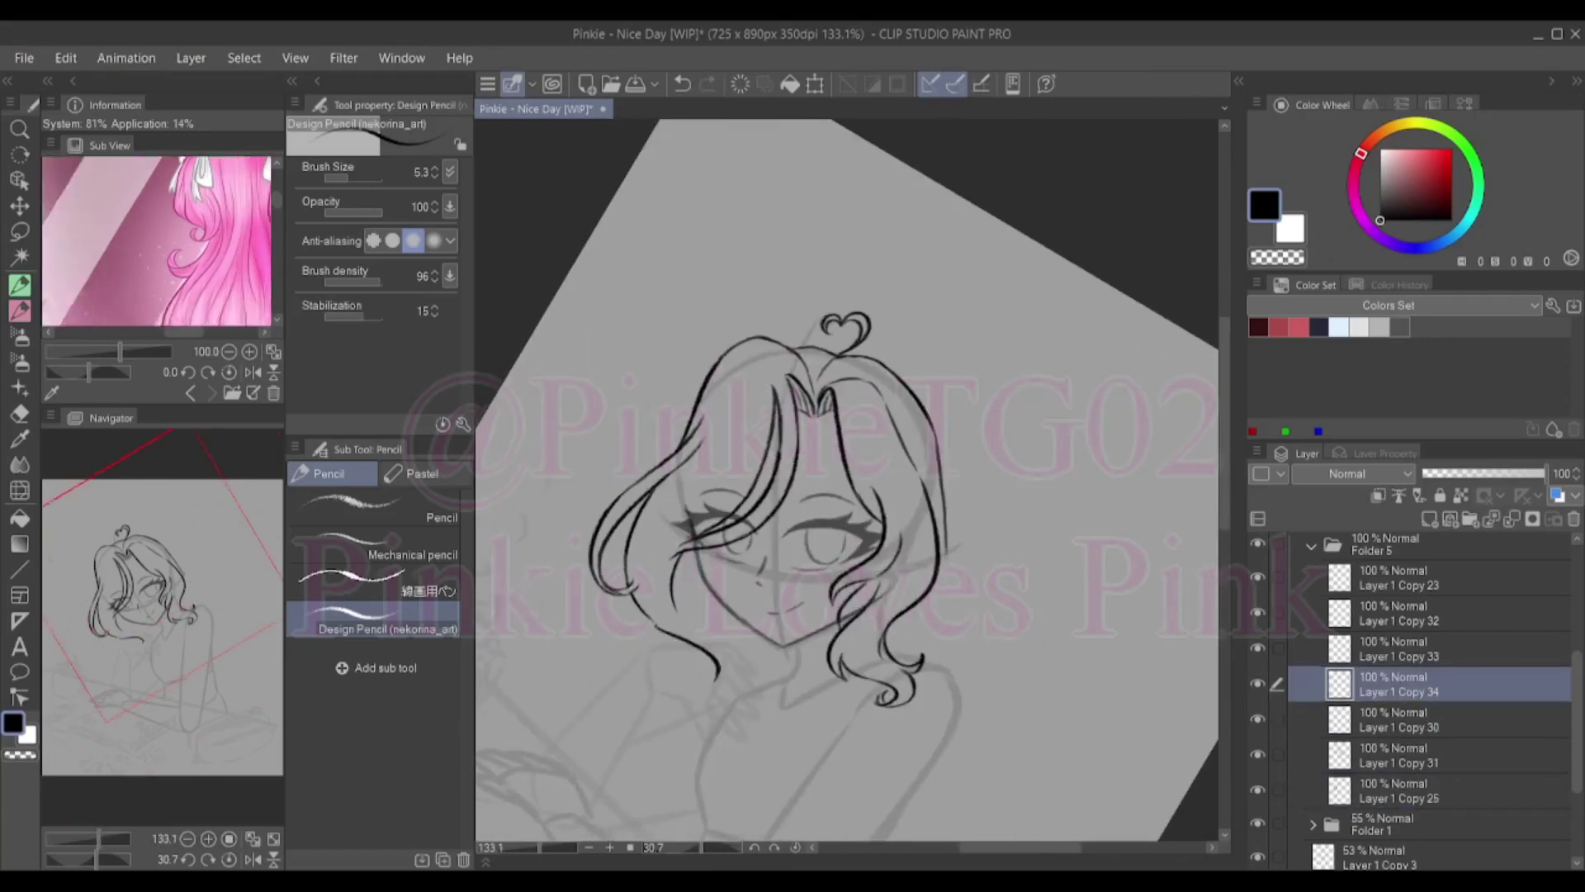
left_click_drag(660, 626, 719, 689)
left_click_drag(799, 652, 760, 728)
key("ctrl+z")
key("ctrl+z")
left_click_drag(665, 624, 737, 670)
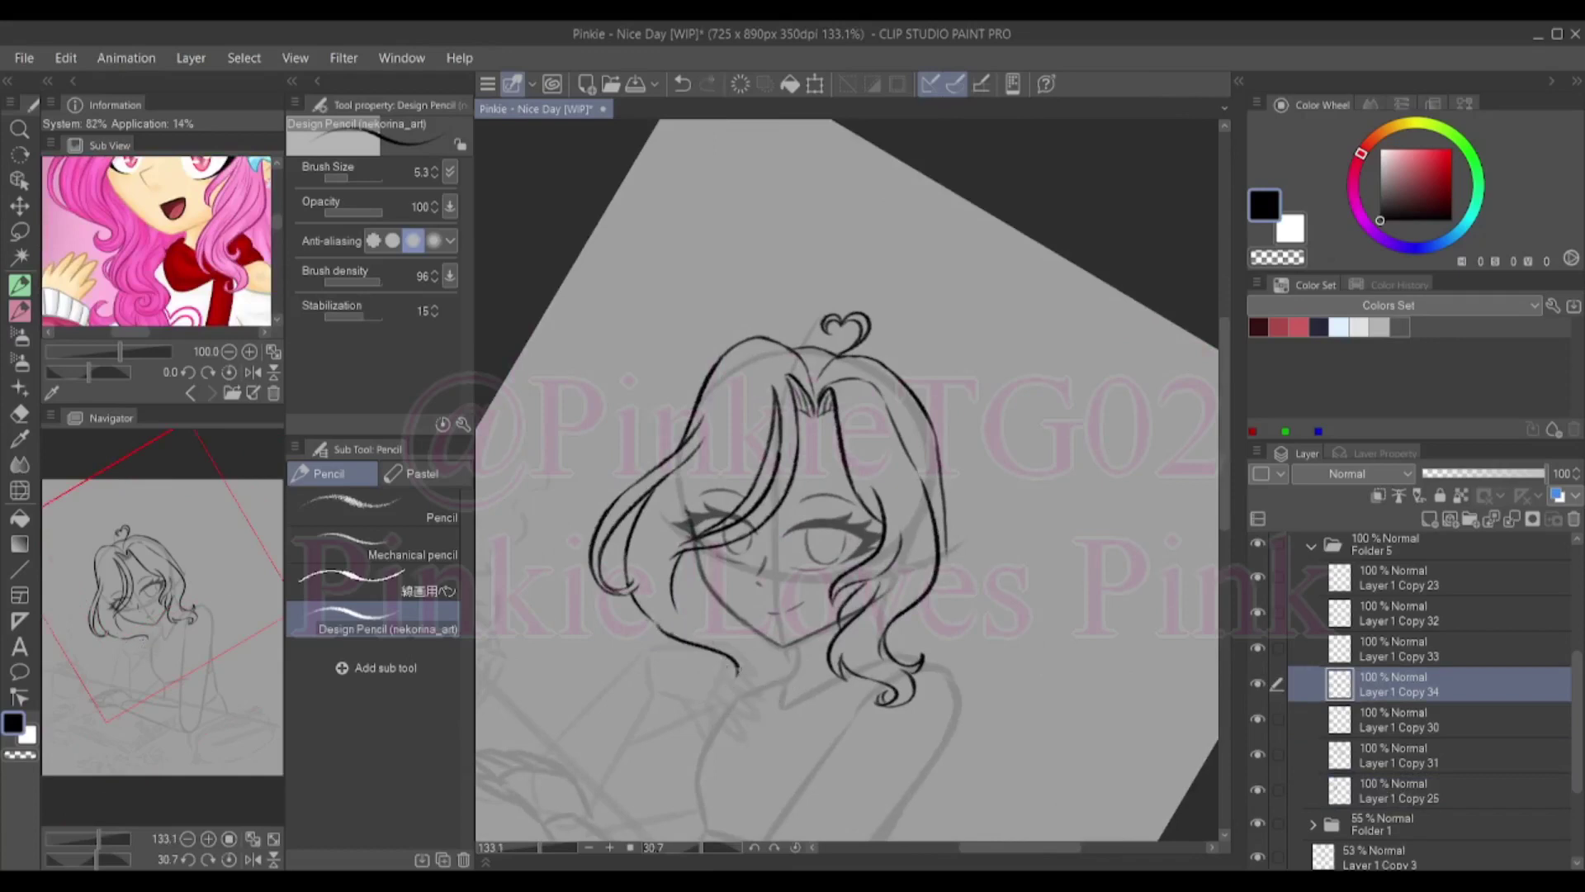
left_click_drag(663, 632, 771, 706)
key("ctrl+z")
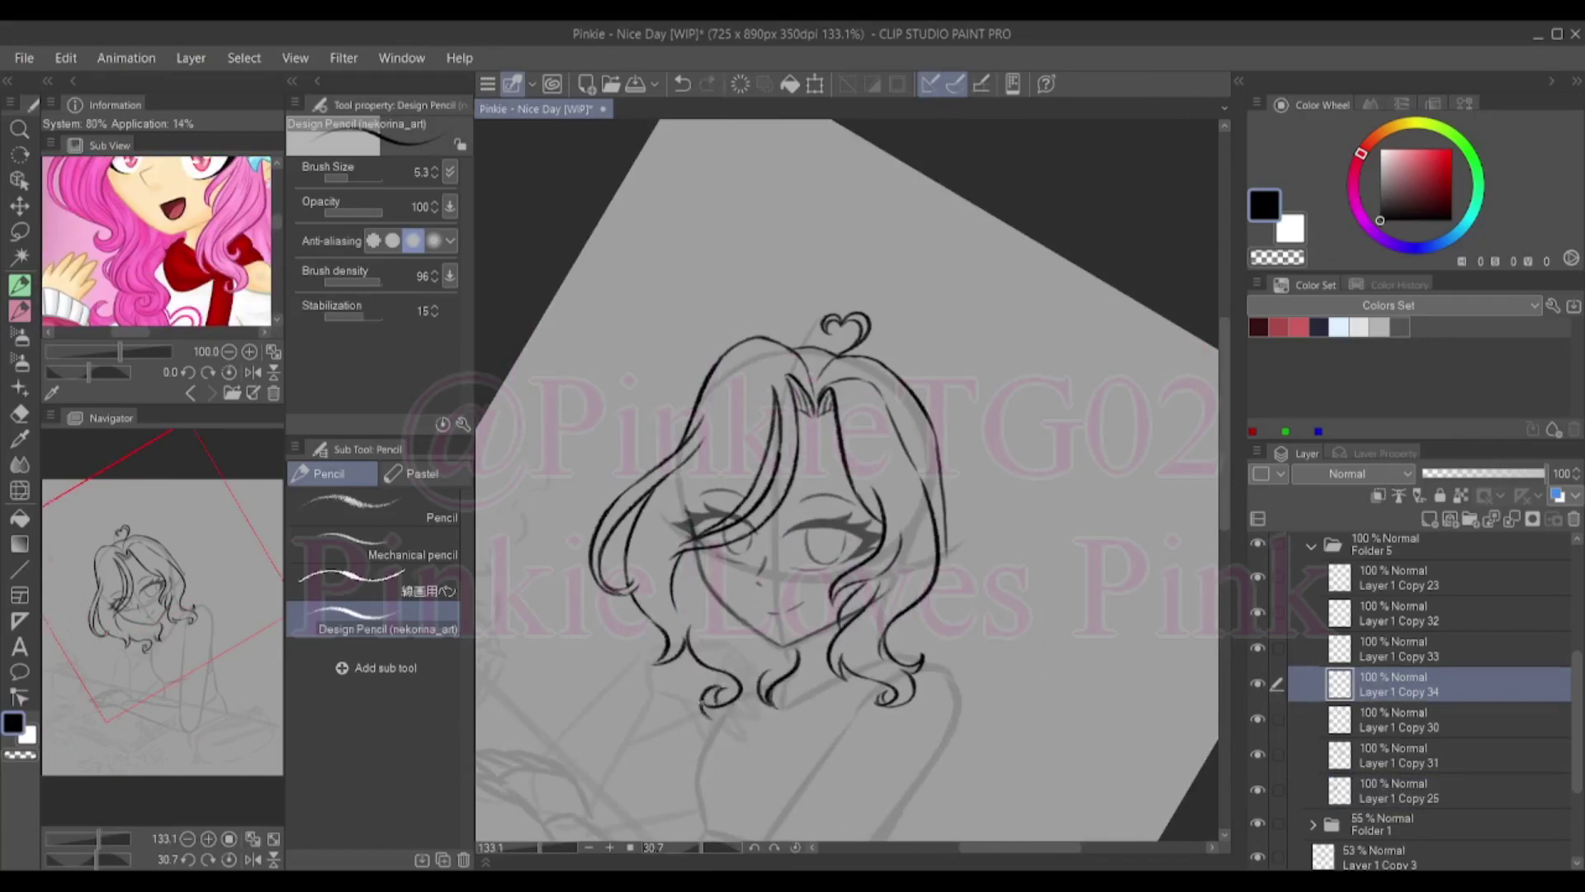
Undo the curled back-hair strands below the left cheek
key("ctrl+z")
key("ctrl+z")
mouse_move(698, 652)
left_mouse_down()
mouse_move(738, 670)
mouse_move(718, 722)
left_mouse_up()
key("ctrl+z")
key("ctrl+z")
scroll(730, 648, "up", 2)
key("ctrl+z")
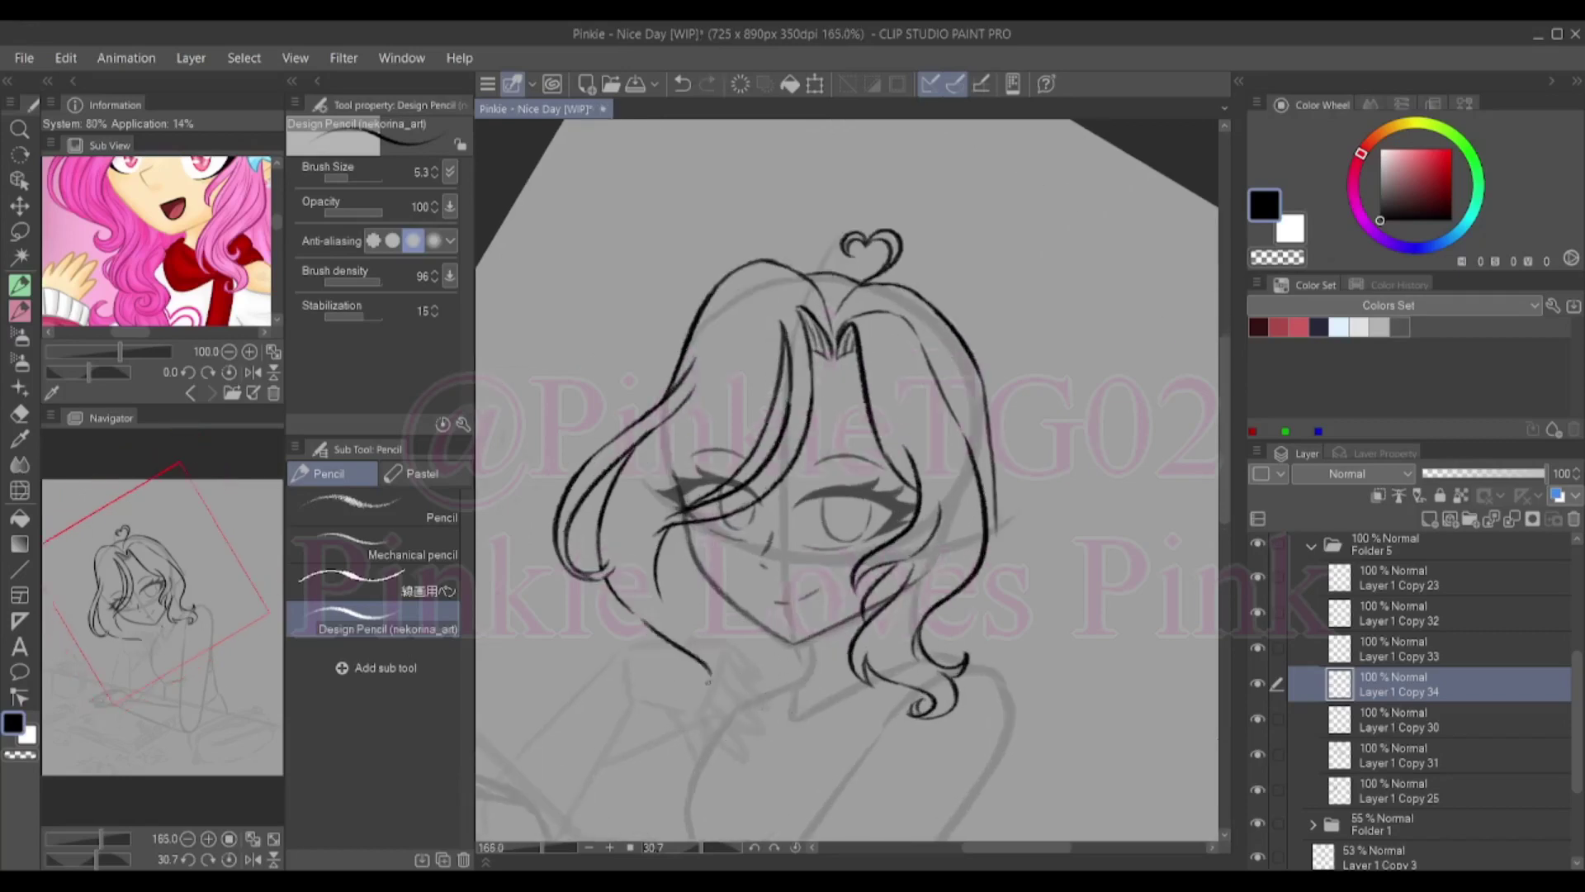
Draw a back-hair lock curving from the left cheek to a curled end beside the neck on Layer 1 Copy 34
left_click_drag(639, 619, 710, 726)
left_click_drag(798, 653, 791, 726)
key("ctrl+z")
key("ctrl+z")
mouse_move(634, 620)
left_mouse_down()
mouse_move(727, 702)
mouse_move(712, 734)
left_mouse_up()
left_click_drag(798, 664, 776, 729)
Erase the overlapping strand end by the left cheek and redraw the back-hair lock with a larger curl
left_click(1420, 790)
key("e")
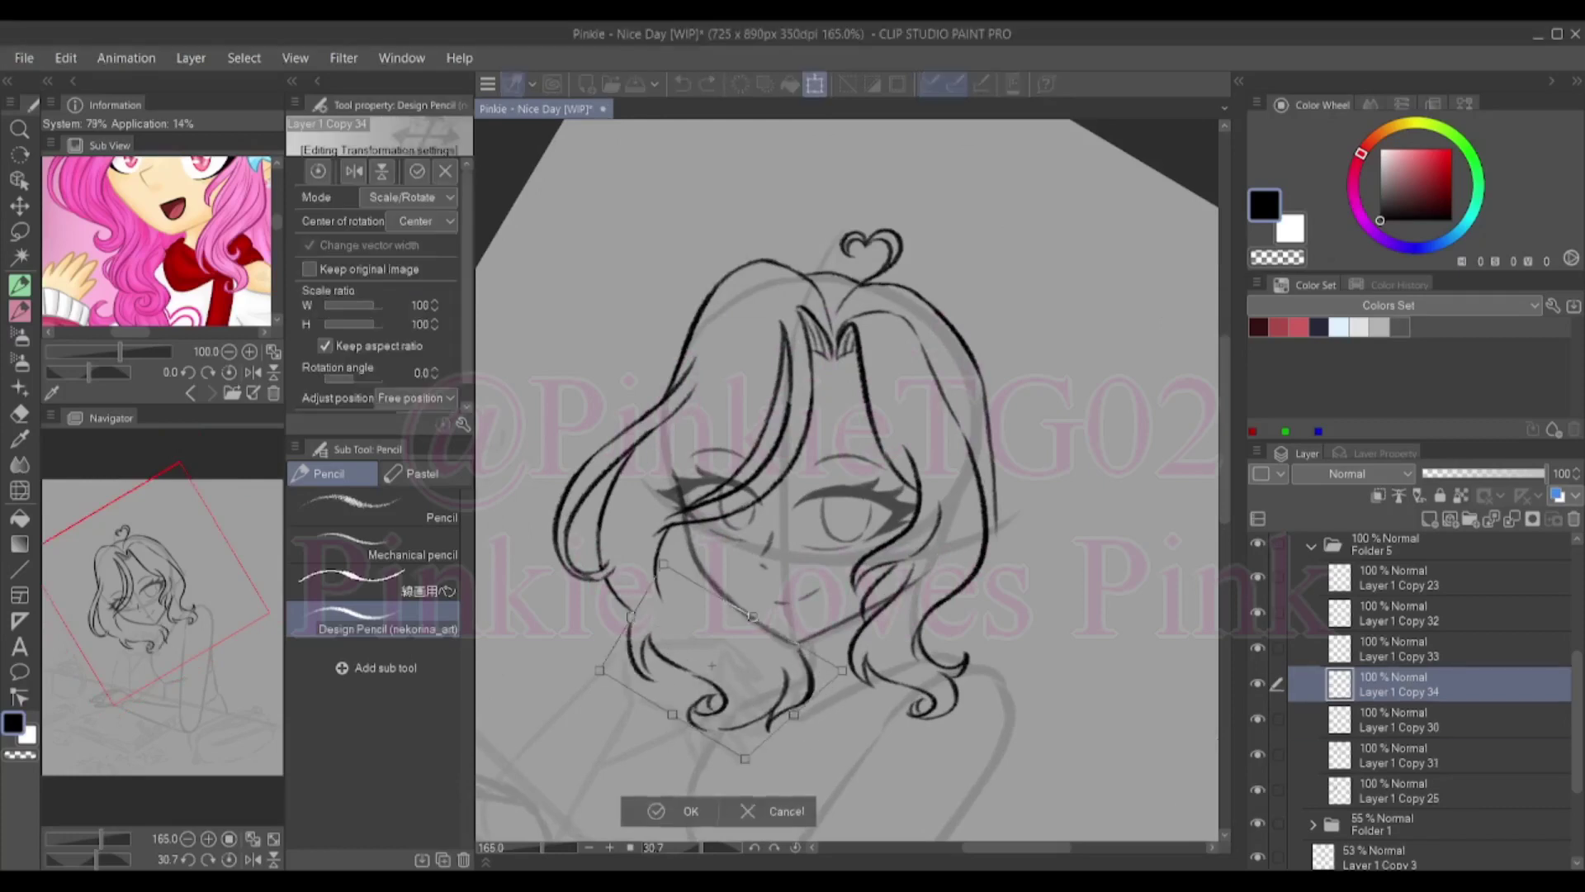
mouse_move(628, 628)
left_mouse_down()
mouse_move(784, 726)
mouse_move(715, 591)
left_mouse_up()
key("p")
key("ctrl+z")
key("ctrl+z")
key("ctrl+z")
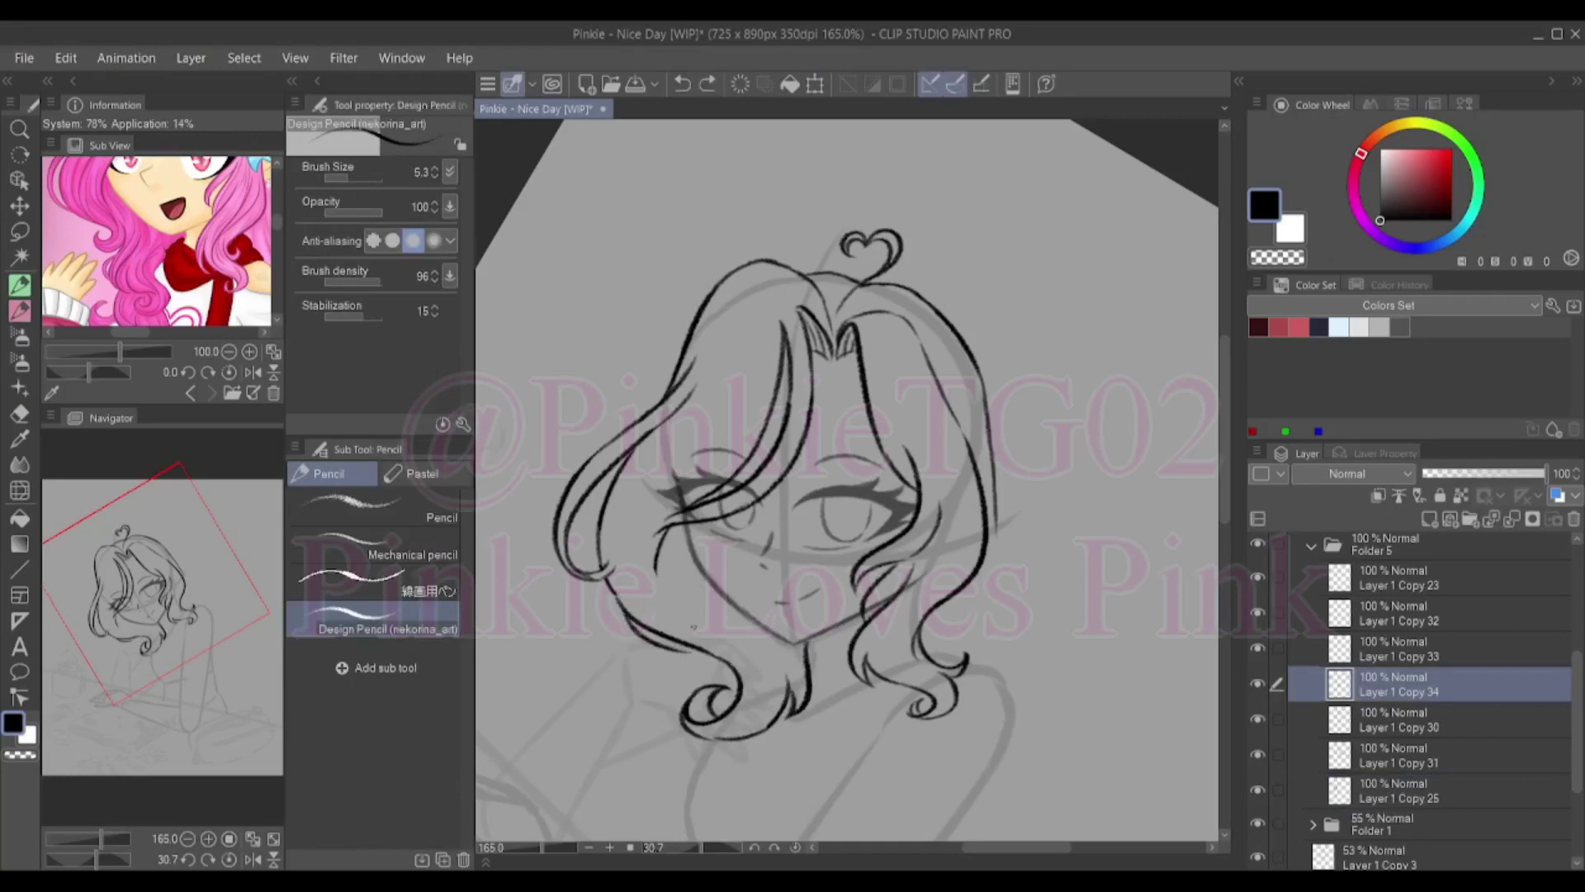
Try a pointed flick on the back-hair lock, undo it and smooth the lock's outer curve below the left cheek
left_click_drag(642, 609, 718, 660)
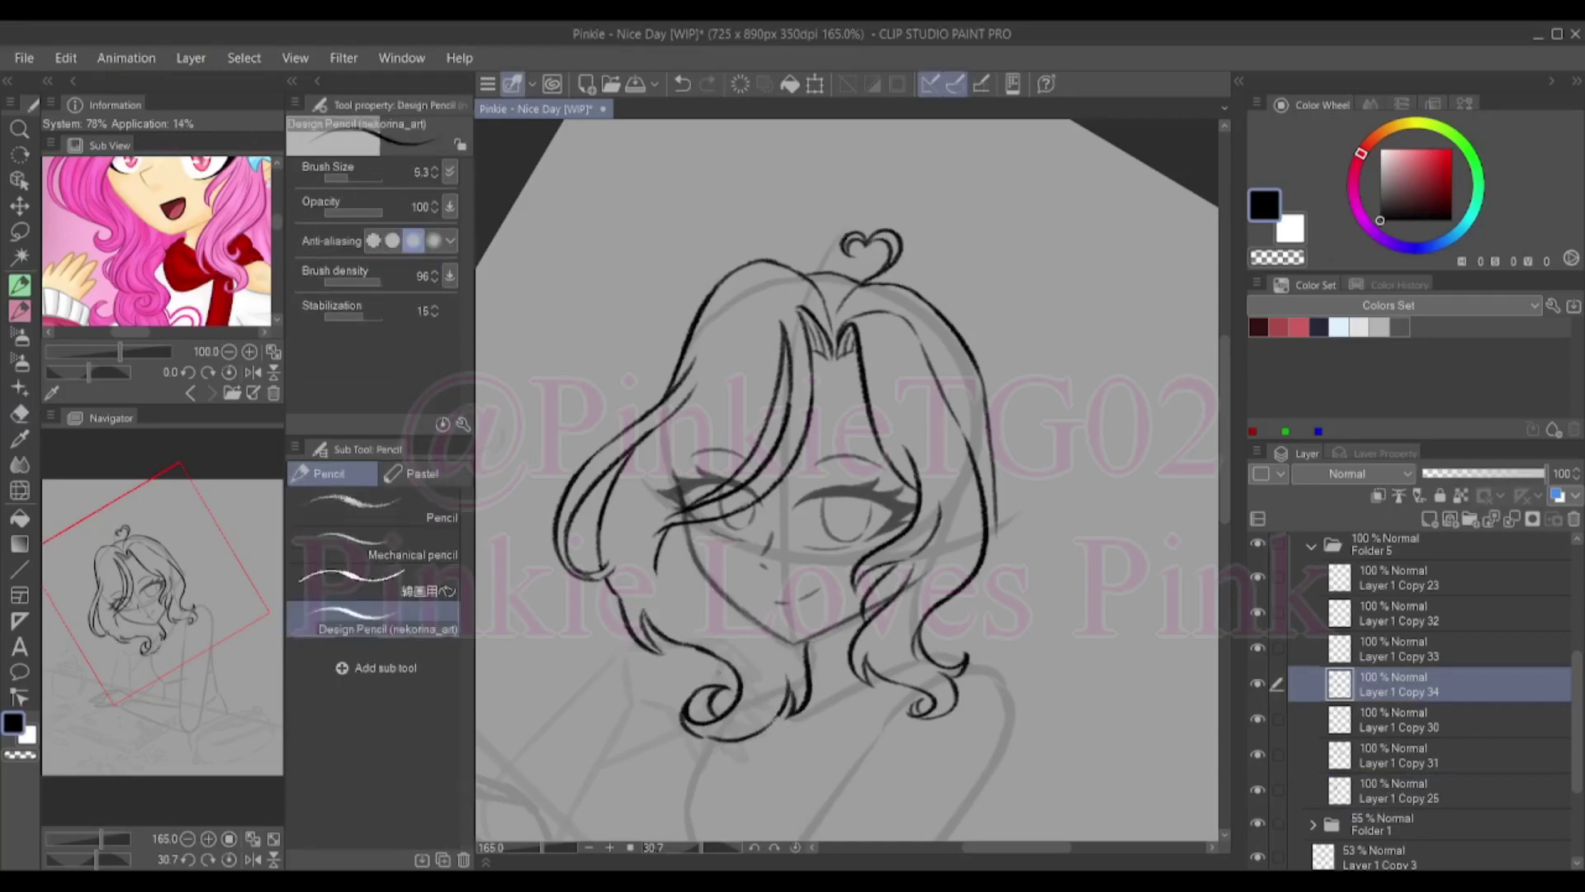
scroll(846, 479, "down", 1)
key("ctrl+z")
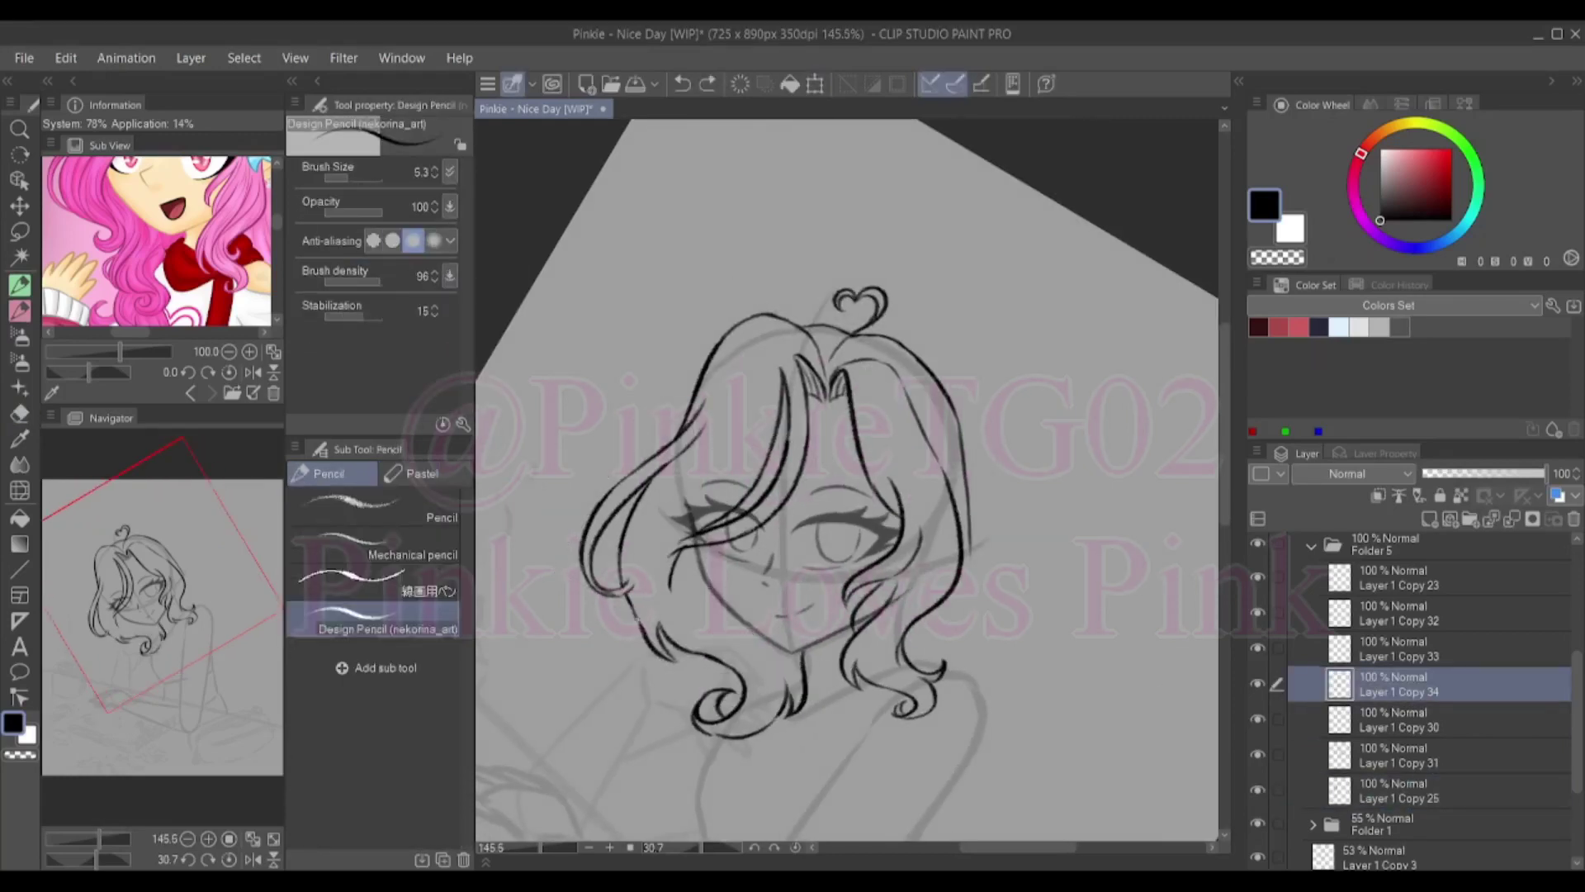
scroll(652, 615, "up", 1)
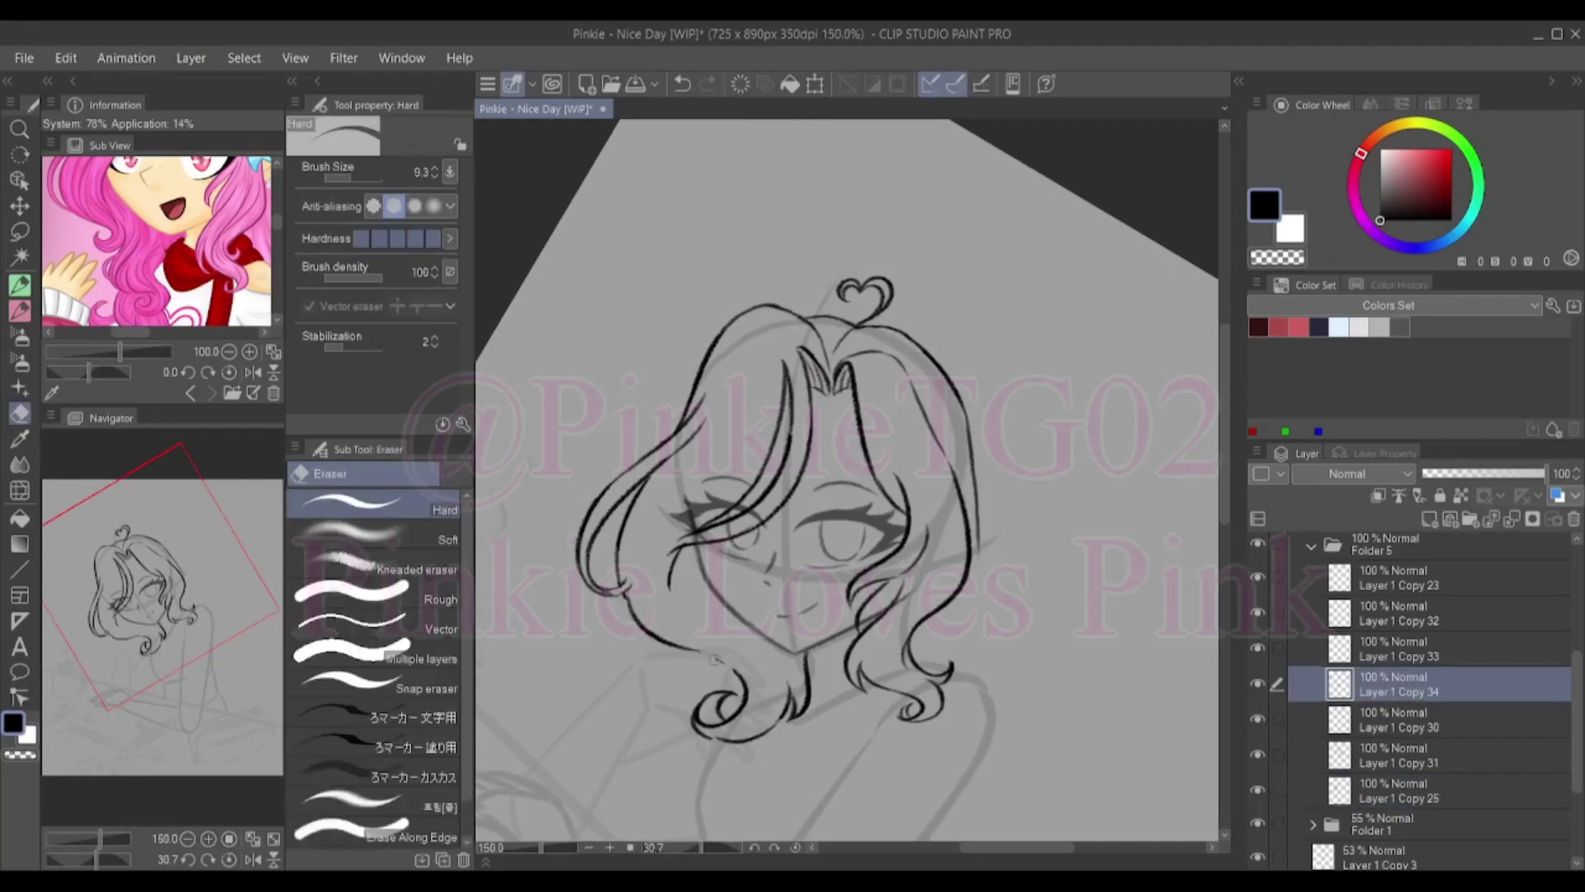
scroll(628, 667, "down", 3)
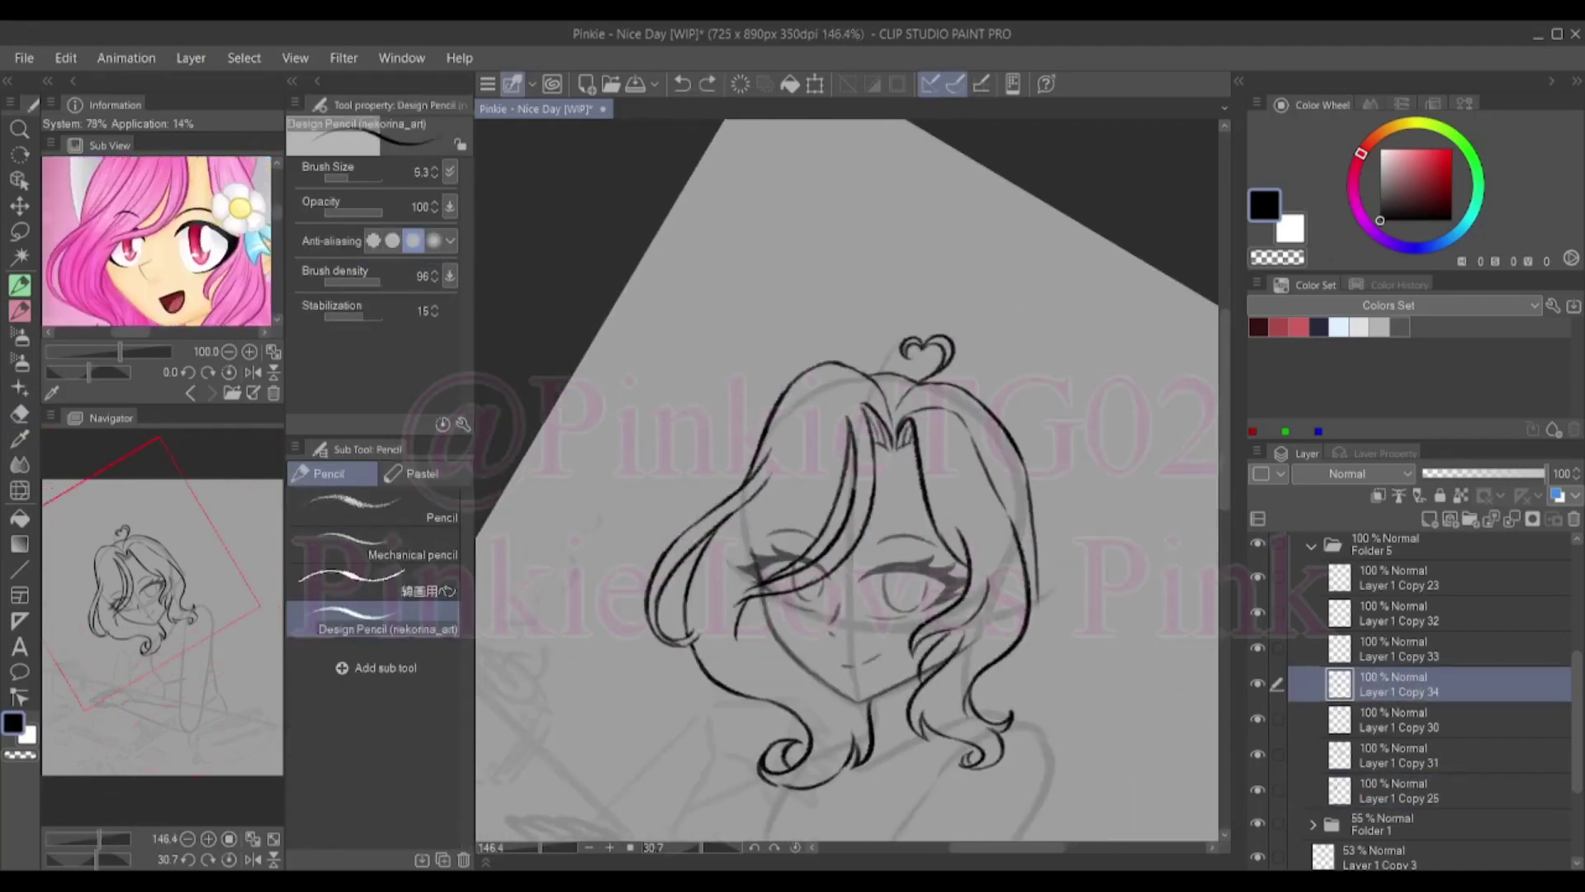
Redraw the short hair strand that curves down beside the left eye and cheek on Layer 1 Copy 25
left_click(1395, 790)
key("e")
key("p")
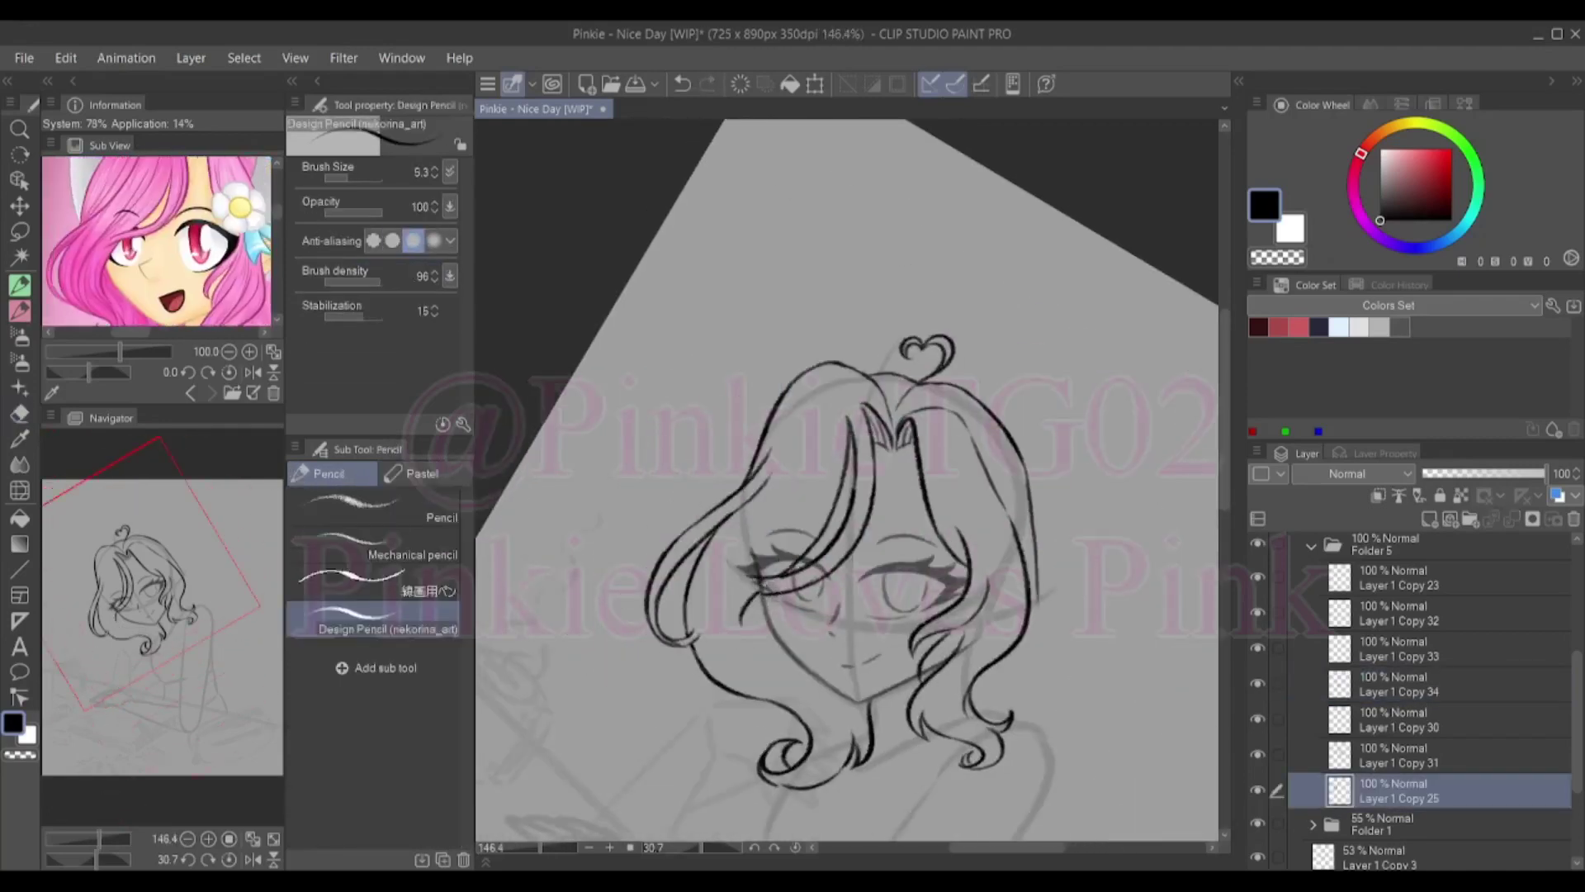
key("p")
key("p")
key("p")
key("p")
key("p")
key("p")
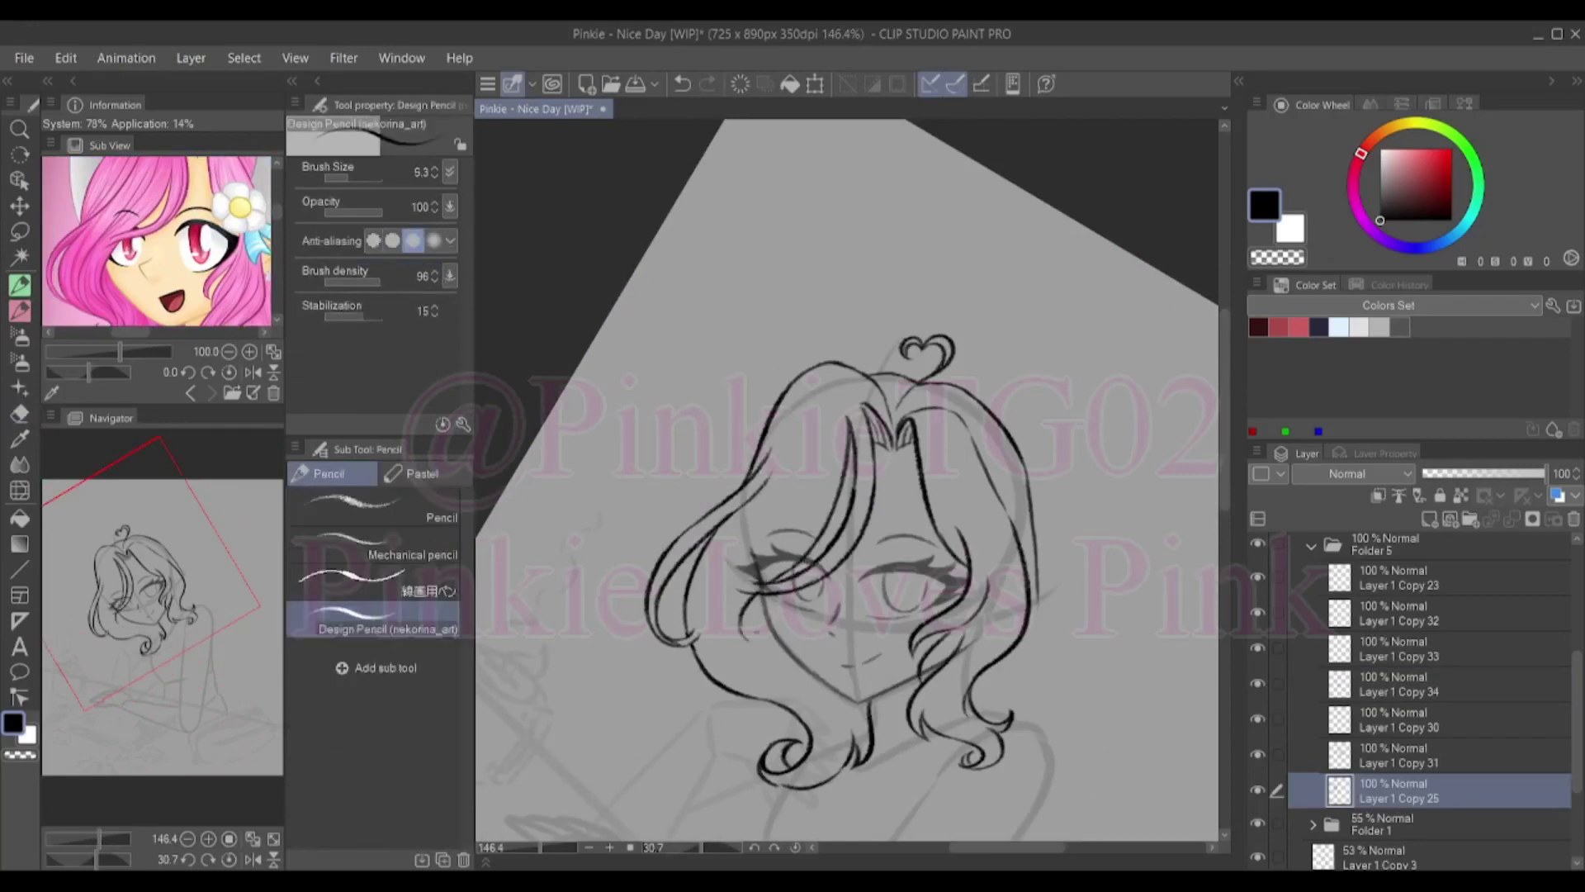
Redraw the outer curve of the back-hair lock on Layer 1 Copy 34 with a small pointed flick below the left cheek
key("alt+]")
key("alt+]")
key("alt+]")
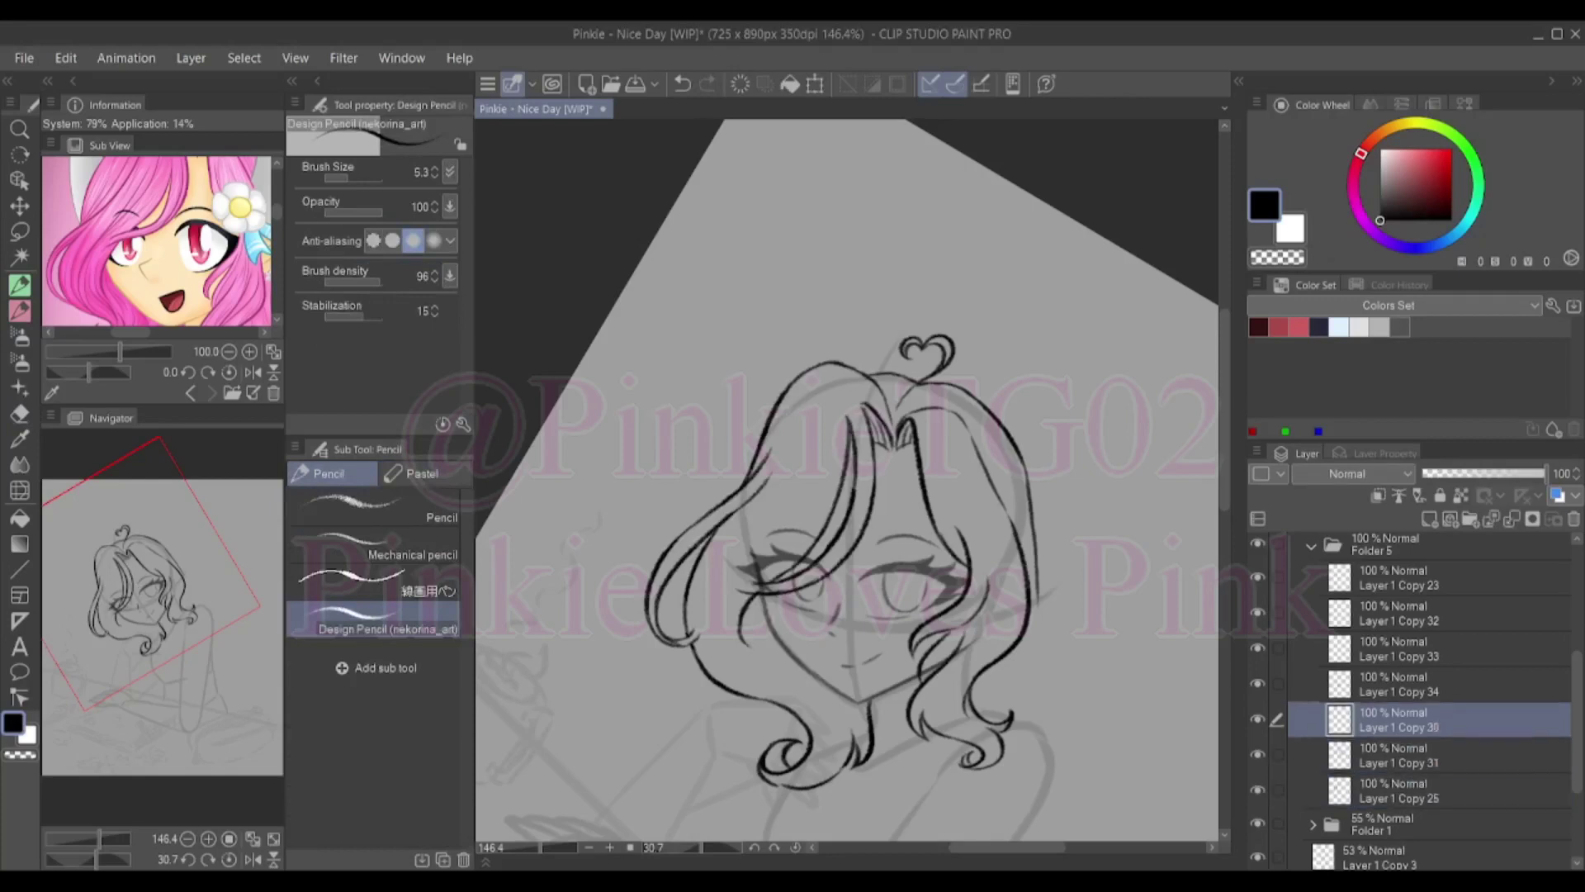
key("ctrl+z")
key("ctrl+y")
key("ctrl+z")
key("p")
key("ctrl+z")
key("alt+[")
key("alt+[")
key("alt+[")
key("alt+]")
key("alt+]")
key("alt+]")
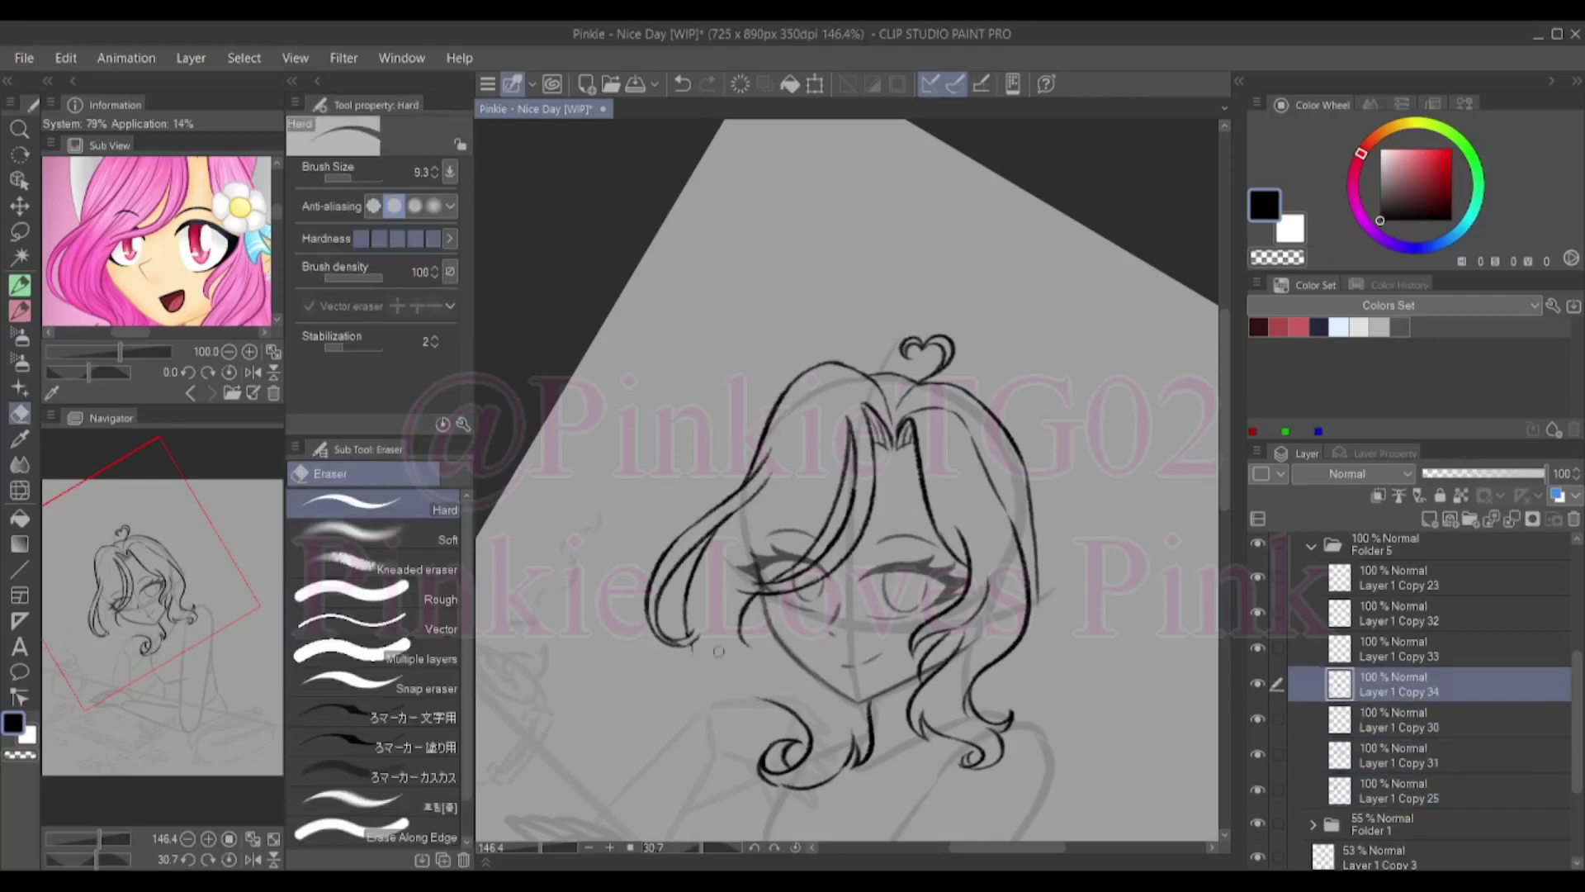
key("p")
key("ctrl+y")
key("ctrl+y")
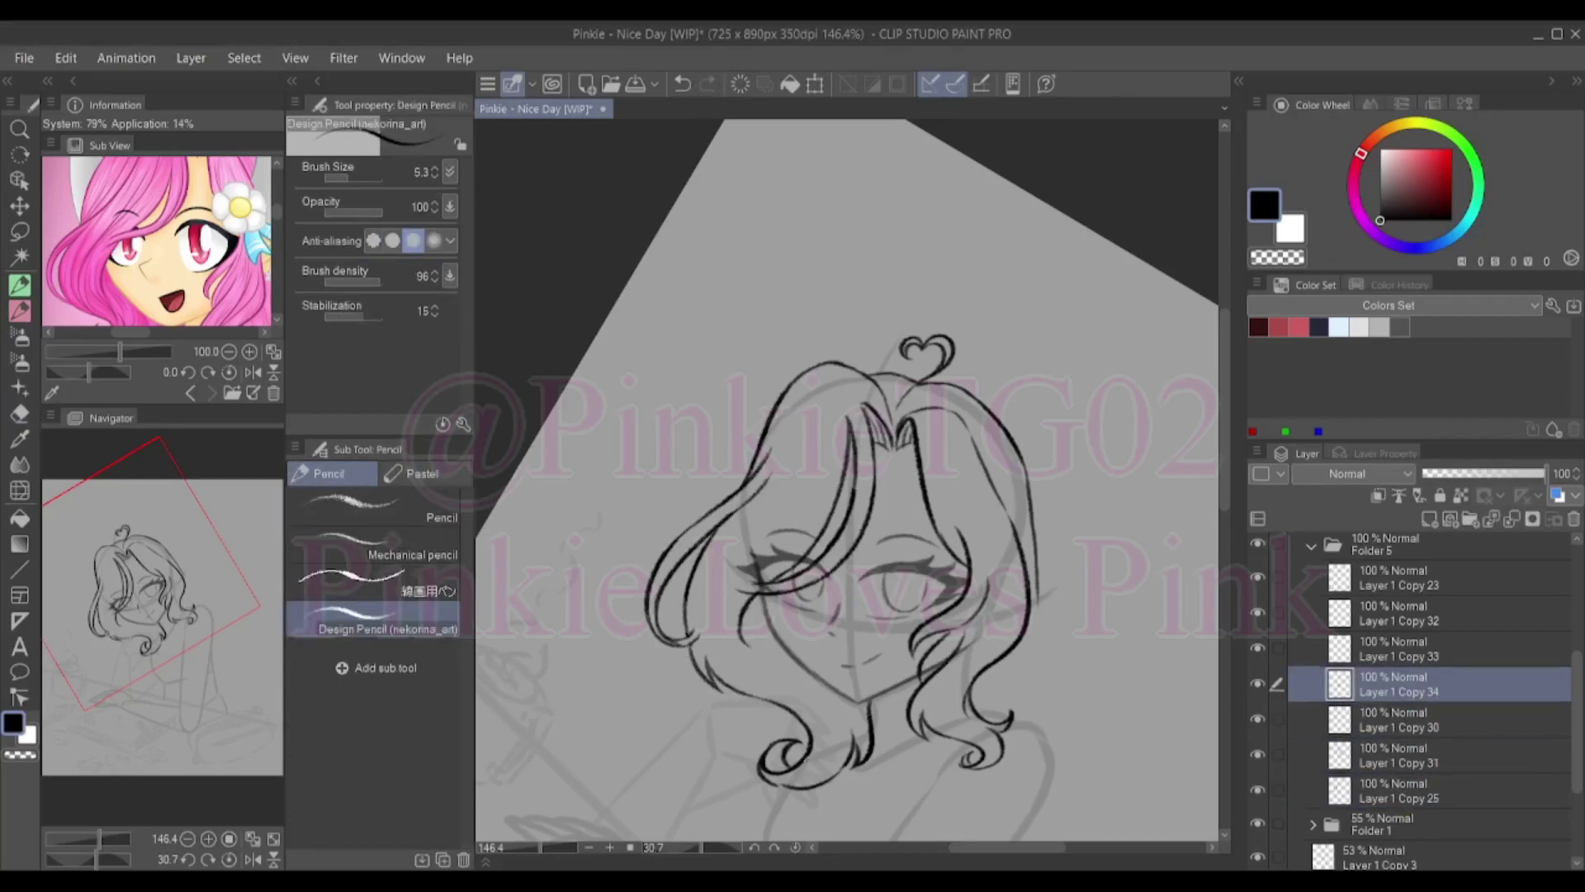
Set Layer 1 Copy 34 to 48% opacity, hidden below Layer 1 Copy 31, and make Layer 1 Copy 33 the active layer
key("ctrl+[")
key("ctrl+[")
key("ctrl+0")
key("ctrl+alt+0")
key("ctrl+[")
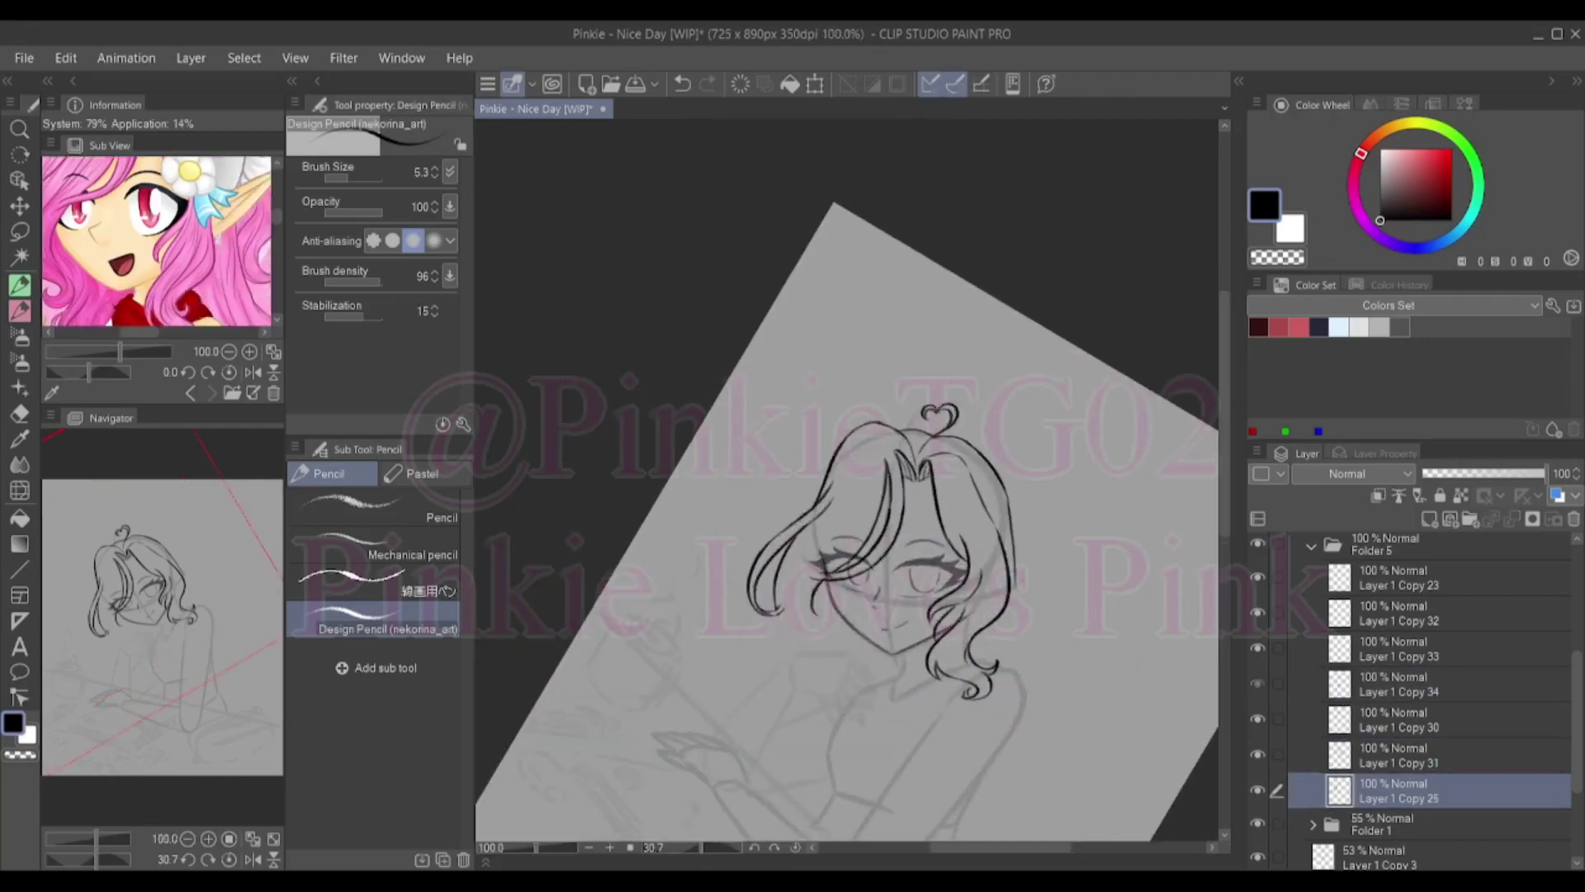
key("ctrl+z")
key("alt+]")
key("alt+]")
key("alt+]")
key("ctrl+z")
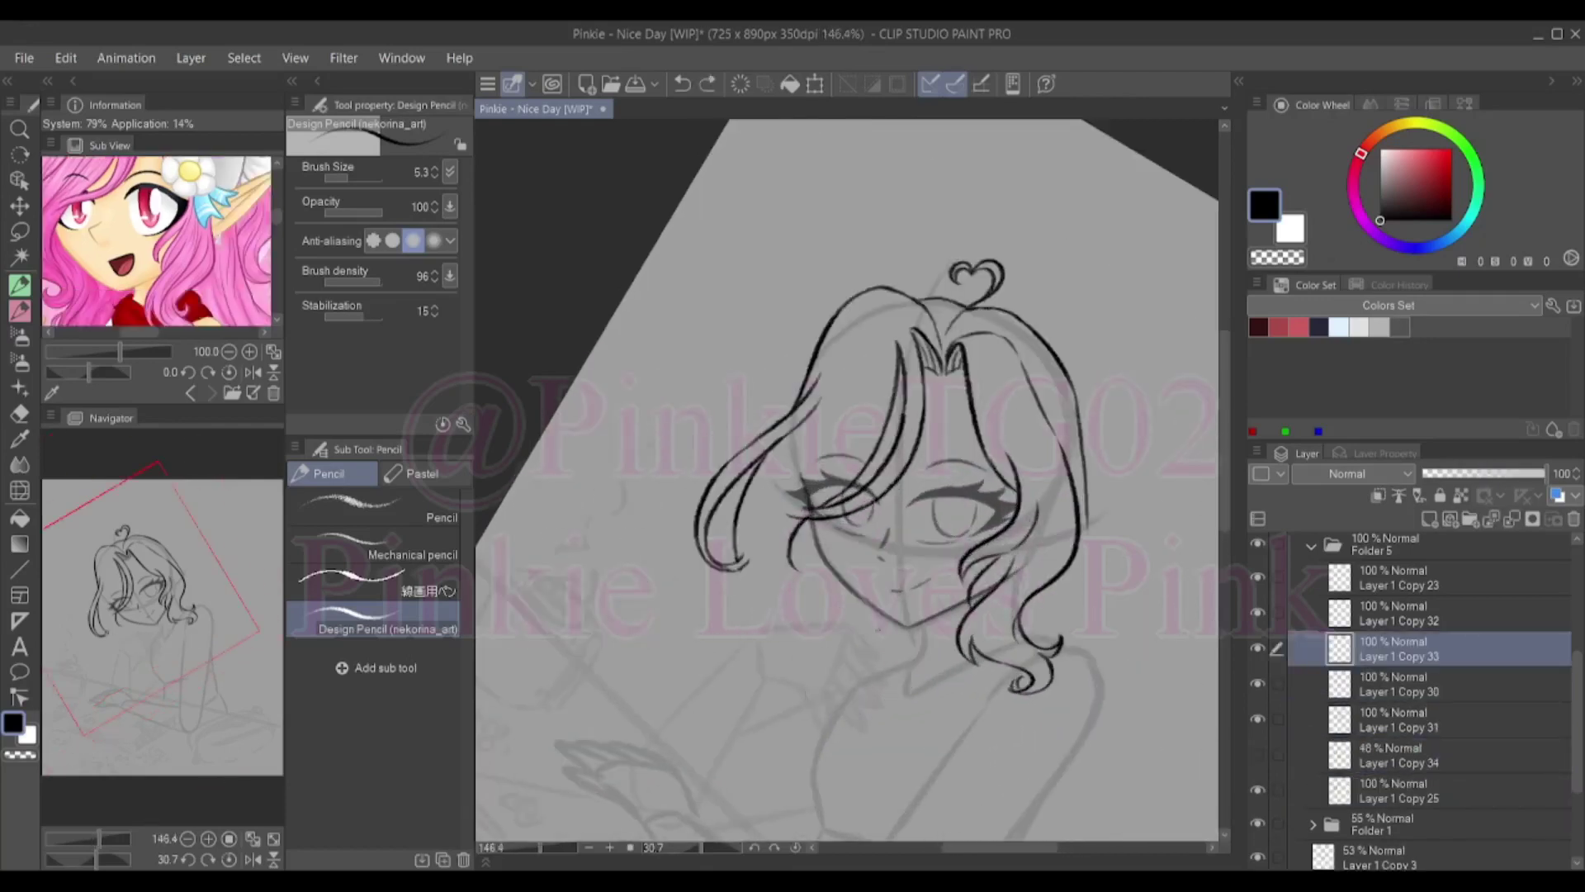
Try a wavy two-sided hair lock with a curled end hanging below the chin on Layer 1 Copy 33
left_click_drag(929, 634, 858, 735)
key("ctrl+z")
left_click_drag(871, 621, 785, 751)
left_click_drag(859, 677, 813, 763)
mouse_move(877, 692)
left_mouse_down()
mouse_move(857, 768)
mouse_move(780, 783)
left_mouse_up()
key("ctrl+z")
key("ctrl+z")
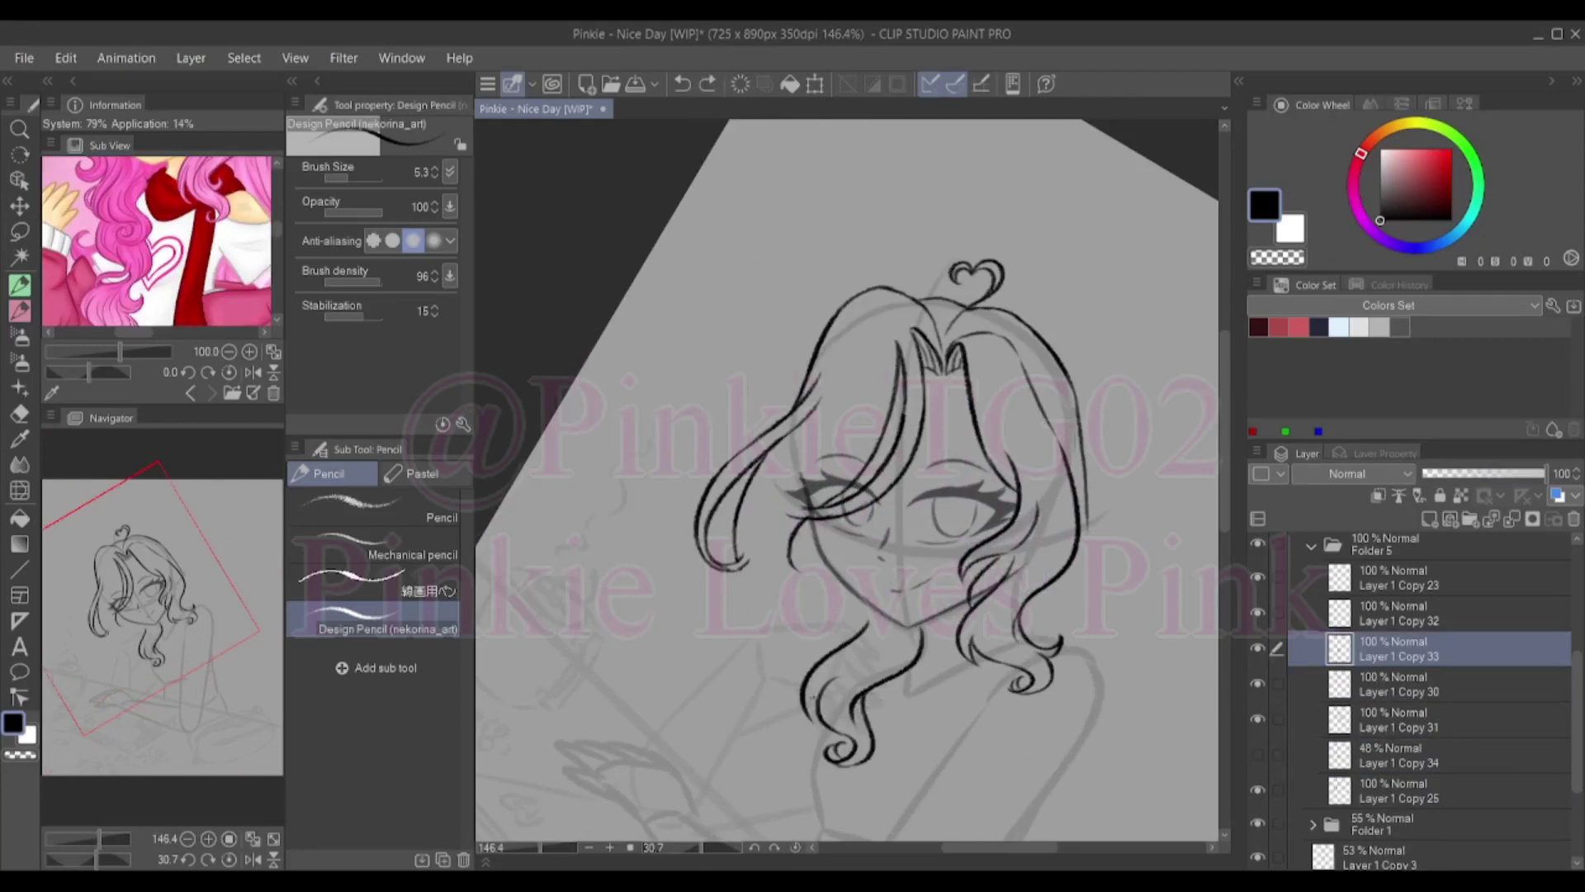
Try a second wavy strand with a curled tip hanging beneath the lock's first curl
left_click_drag(817, 718, 780, 789)
scroll(846, 479, "down", 3)
mouse_move(811, 678)
left_mouse_down()
mouse_move(784, 788)
mouse_move(785, 701)
left_mouse_up()
key("ctrl+z")
key("ctrl+z")
key("ctrl+z")
mouse_move(821, 625)
left_mouse_down()
mouse_move(772, 679)
mouse_move(795, 748)
left_mouse_up()
key("ctrl+z")
key("ctrl+z")
mouse_move(830, 682)
left_mouse_down()
mouse_move(837, 740)
mouse_move(799, 769)
left_mouse_up()
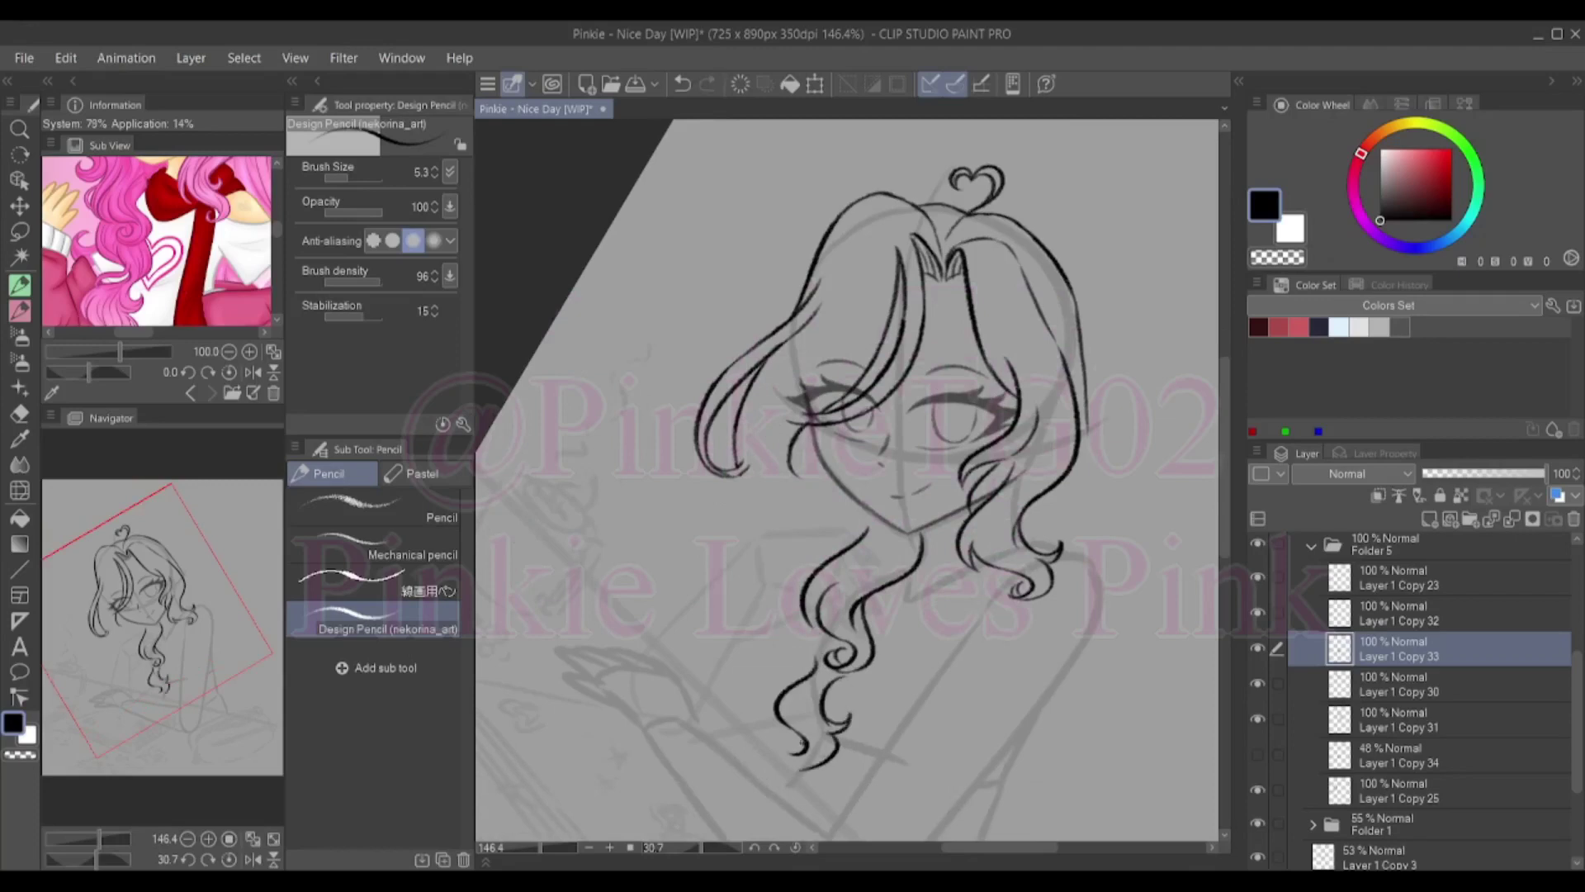
Try a lower strand swept further left with a thin tip, and undo it back to a short stub
mouse_move(821, 634)
left_mouse_down()
mouse_move(761, 693)
mouse_move(793, 763)
left_mouse_up()
key("ctrl+z")
key("ctrl+z")
key("ctrl+z")
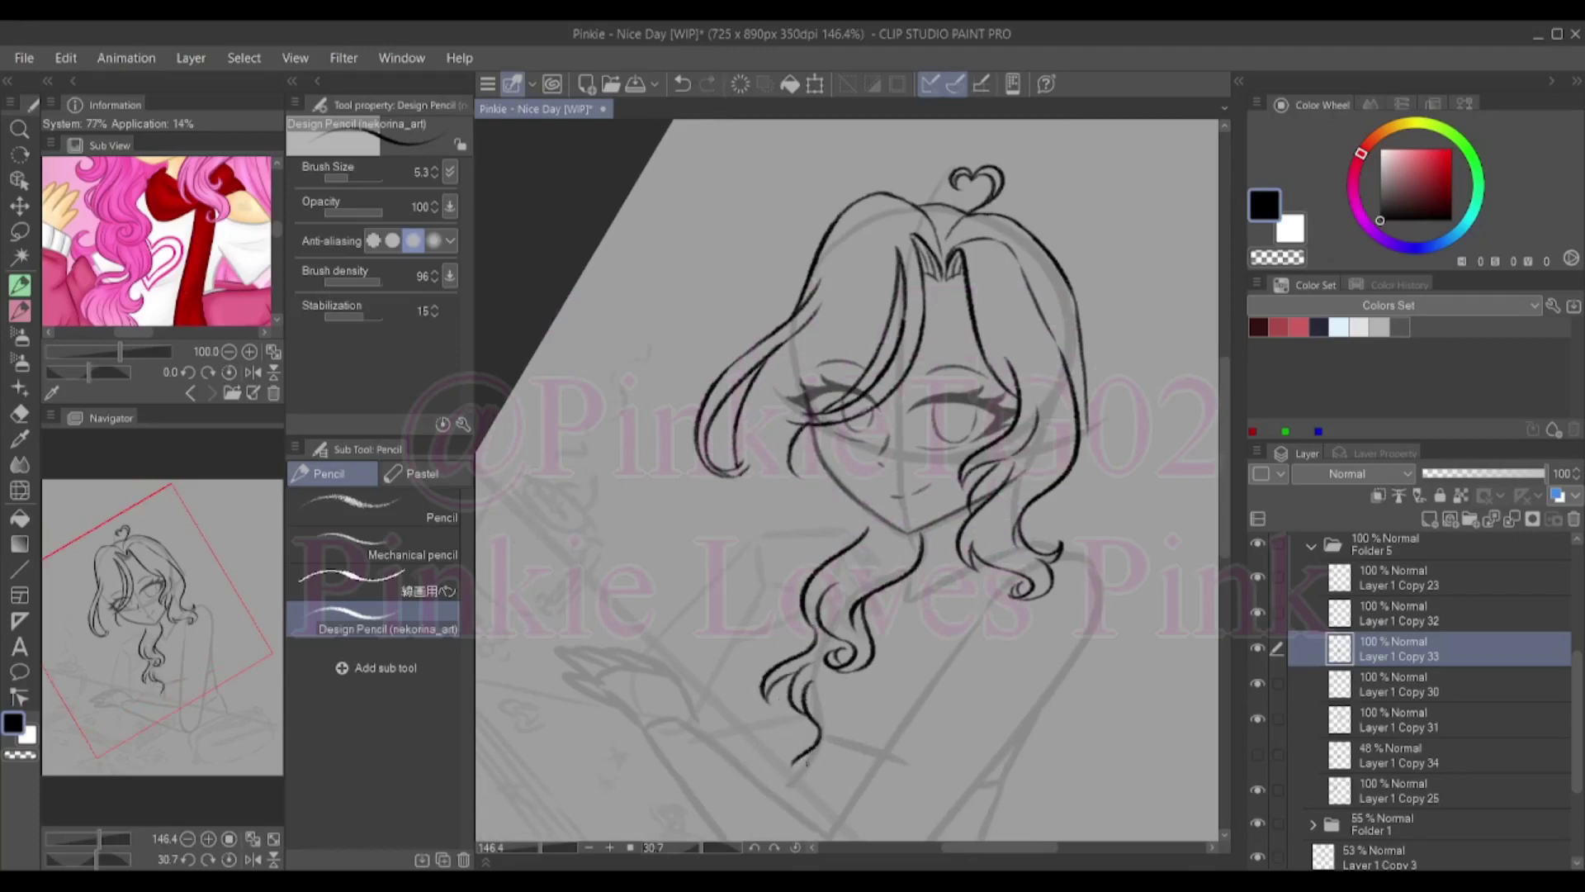
key("ctrl+z")
key("ctrl+z")
mouse_move(806, 678)
left_mouse_down()
mouse_move(791, 716)
mouse_move(805, 751)
left_mouse_up()
key("ctrl+z")
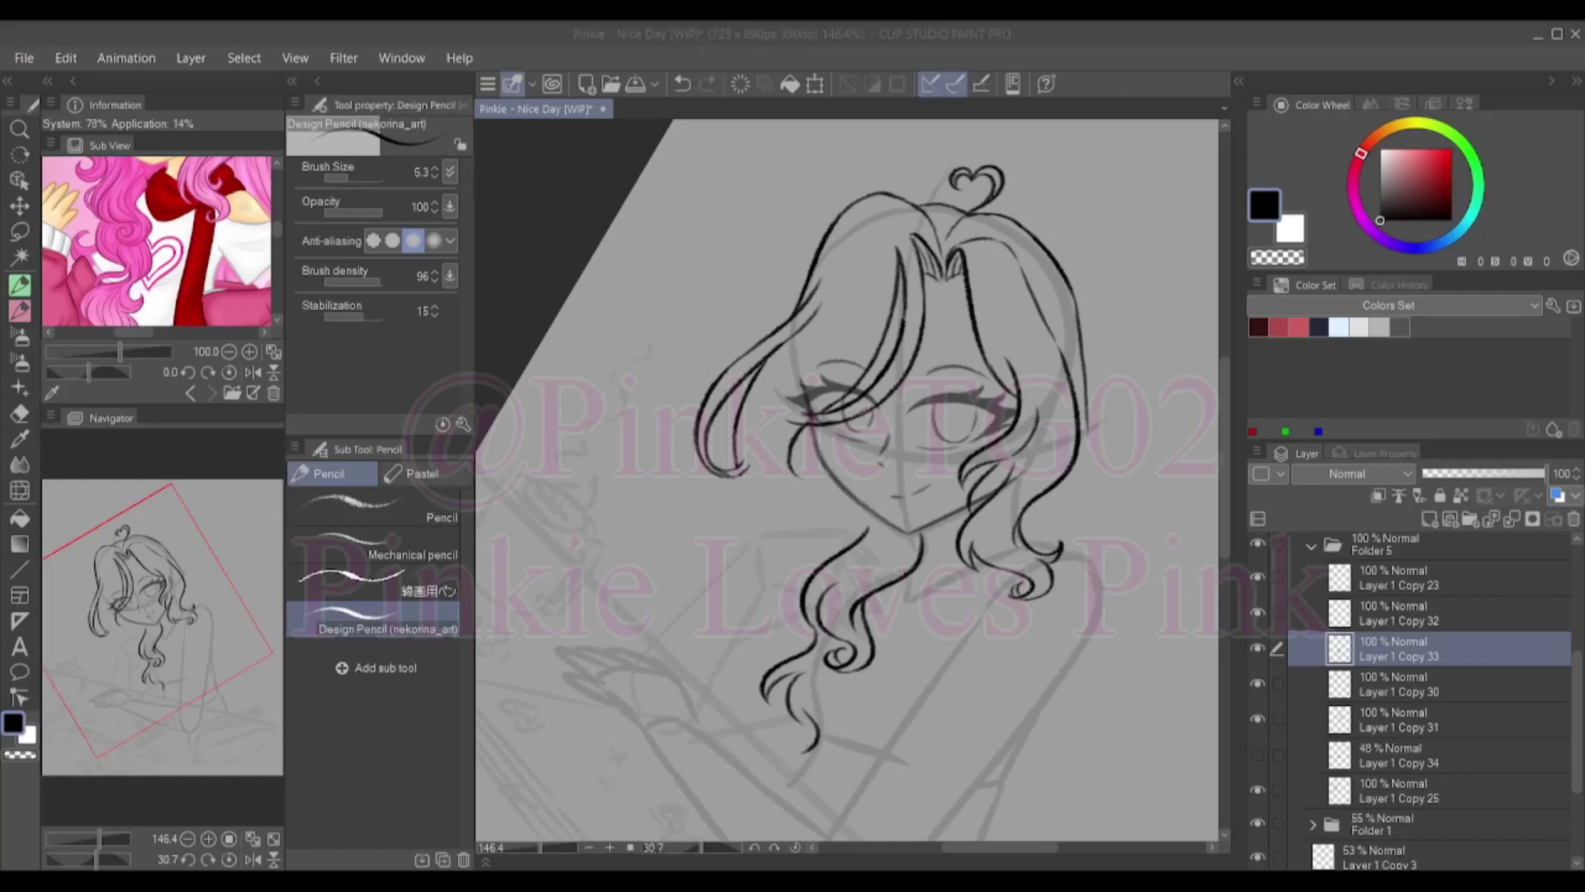
key("ctrl+z")
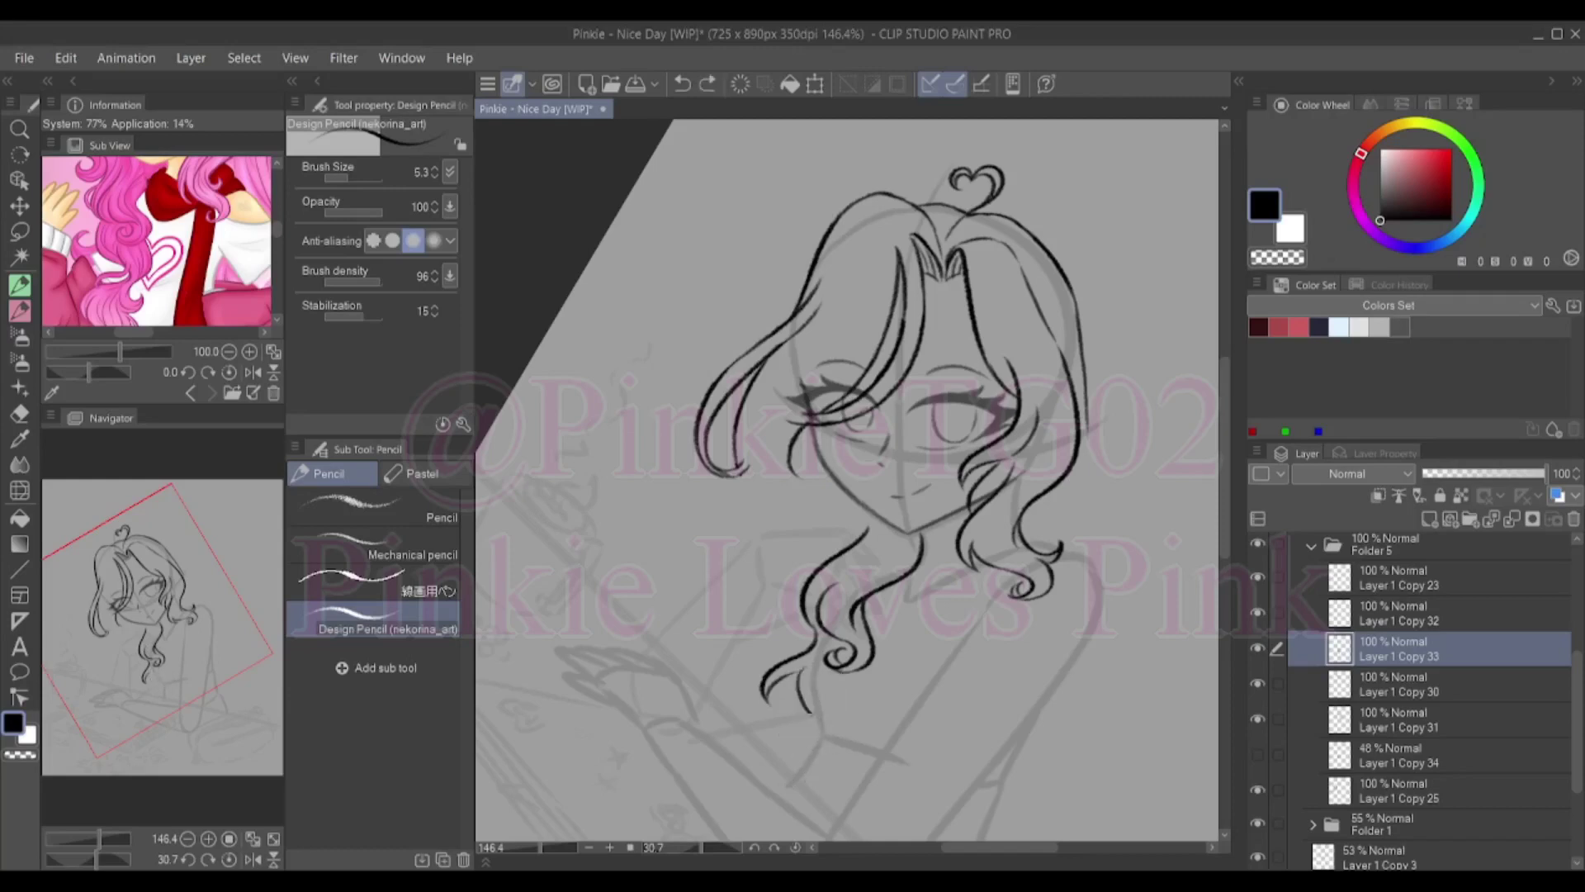
key("ctrl+z")
Erase the stub beside the lock's curl and try several shorter wavy ends in its place
key("e")
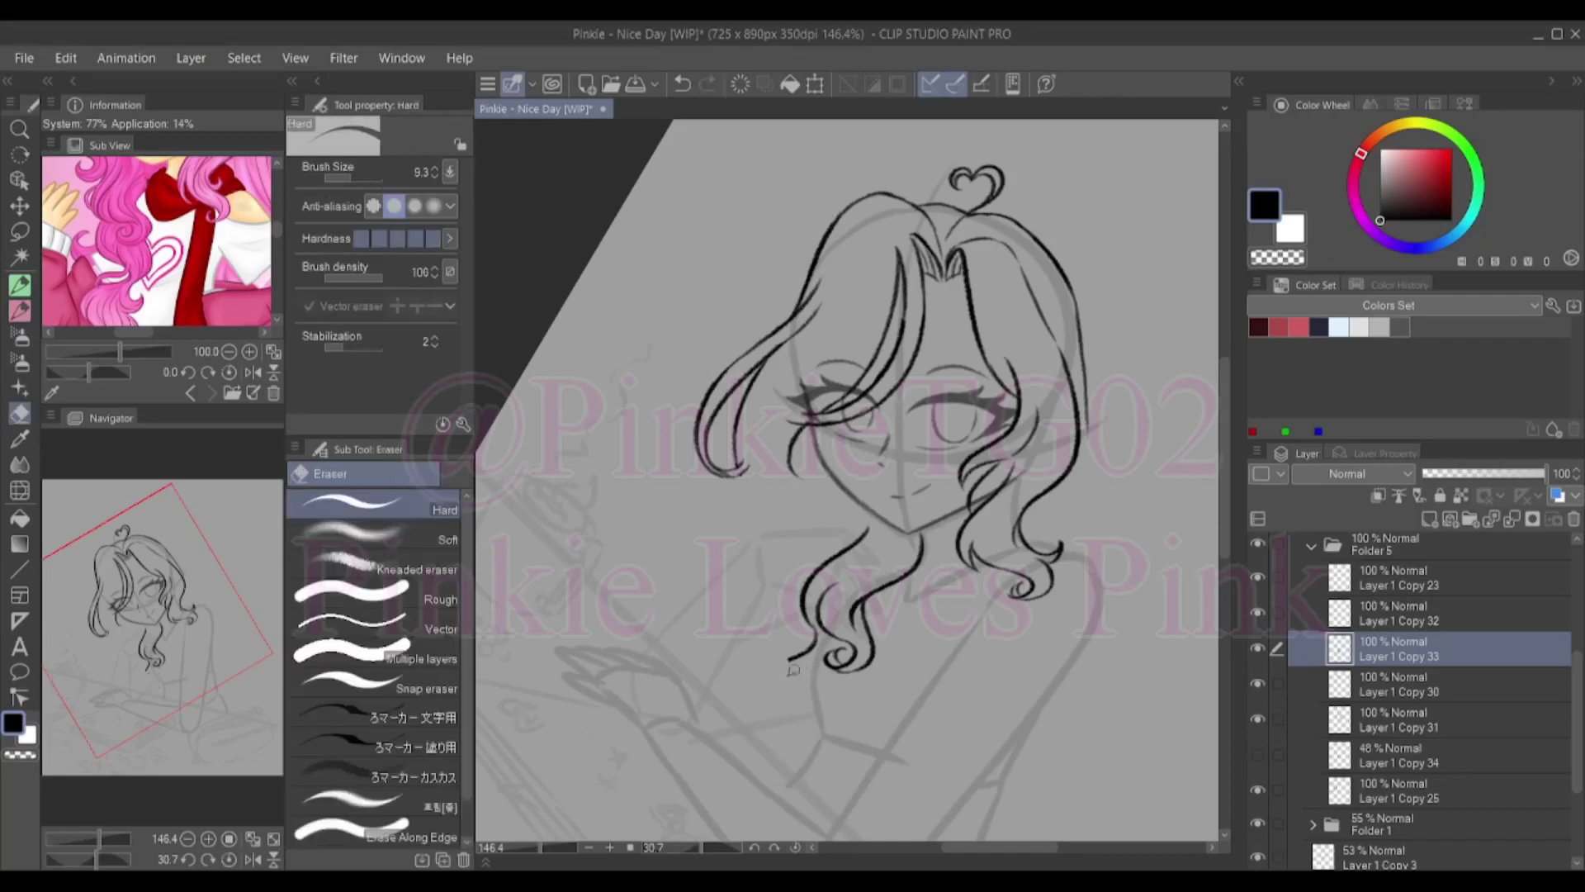
key("p")
key("ctrl+z")
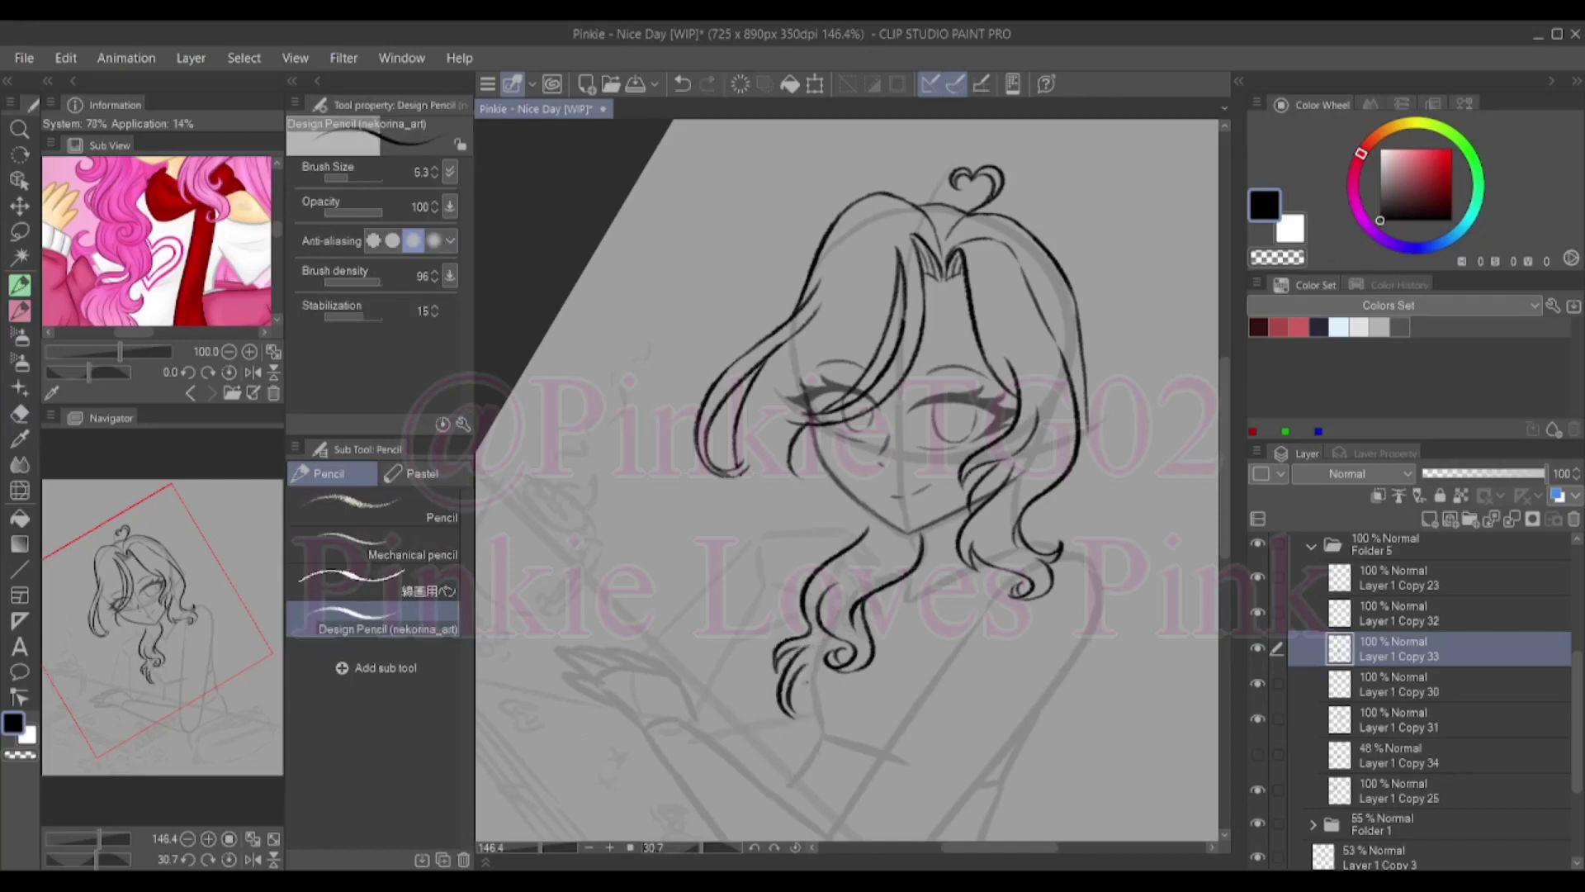
key("ctrl+z")
left_click_drag(811, 634, 771, 730)
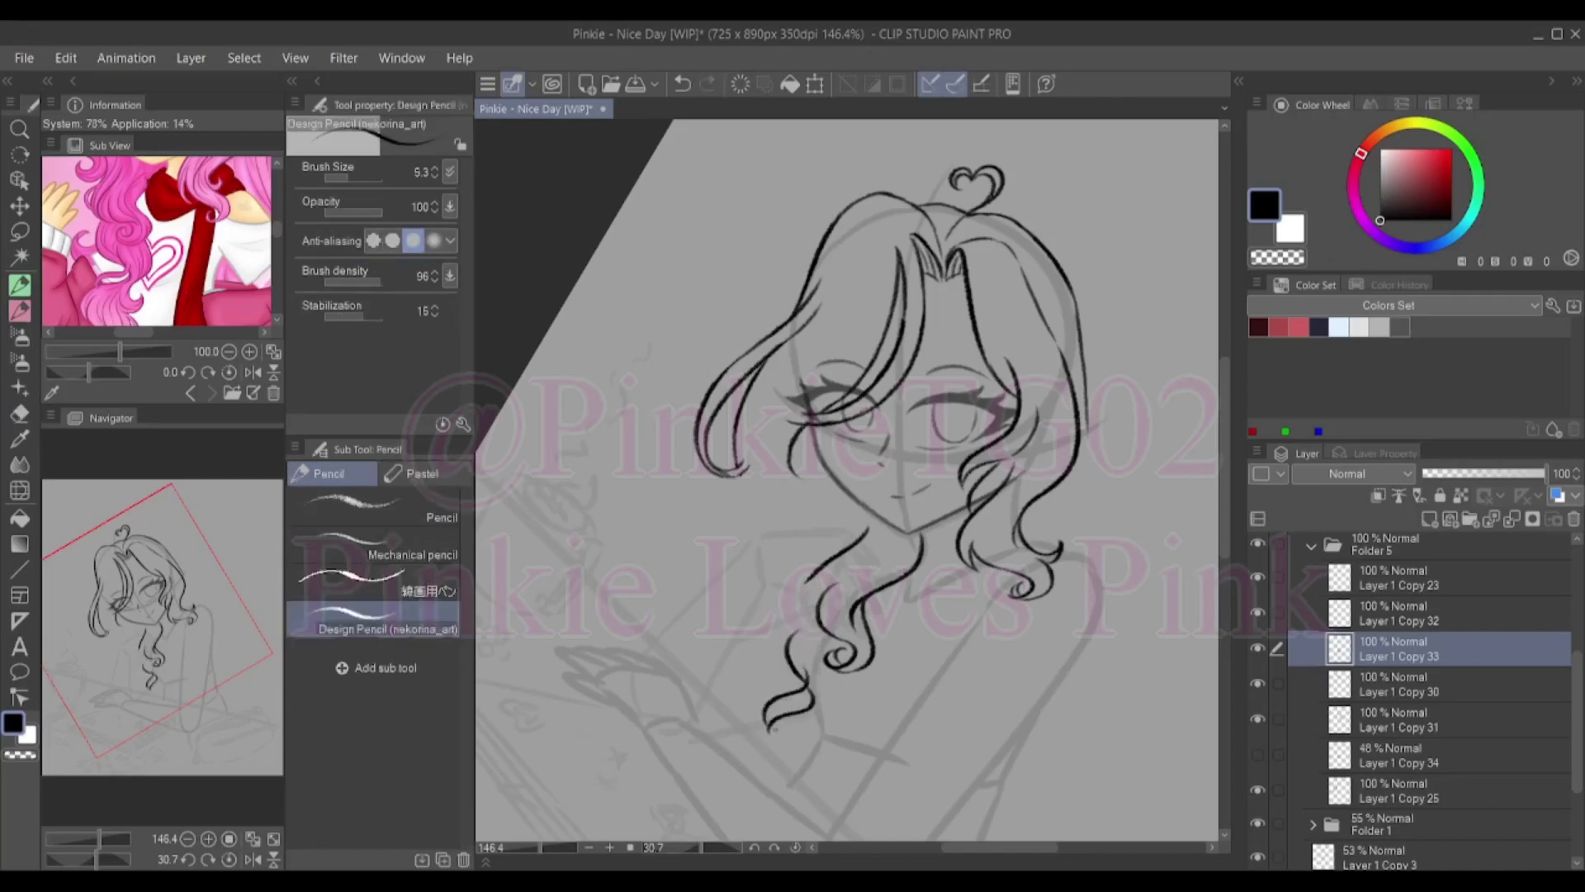
left_click_drag(811, 660, 797, 715)
left_click_drag(813, 652, 794, 698)
key("ctrl+z")
key("ctrl+z")
Try a fuller wavy outer outline for the lock, with two separate curled ends below the curl
left_click_drag(859, 672, 811, 753)
key("ctrl+z")
key("ctrl+z")
key("ctrl+z")
key("ctrl+z")
mouse_move(808, 580)
left_mouse_down()
mouse_move(776, 629)
mouse_move(780, 719)
mouse_move(797, 689)
mouse_move(844, 703)
mouse_move(804, 733)
left_mouse_up()
key("ctrl+z")
left_click_drag(813, 706, 790, 765)
left_click_drag(820, 649, 752, 695)
key("ctrl+z")
key("ctrl+z")
key("ctrl+z")
mouse_move(814, 640)
left_mouse_down()
mouse_move(749, 721)
mouse_move(808, 681)
mouse_move(788, 700)
mouse_move(794, 750)
mouse_move(784, 708)
mouse_move(802, 670)
left_mouse_up()
key("ctrl+z")
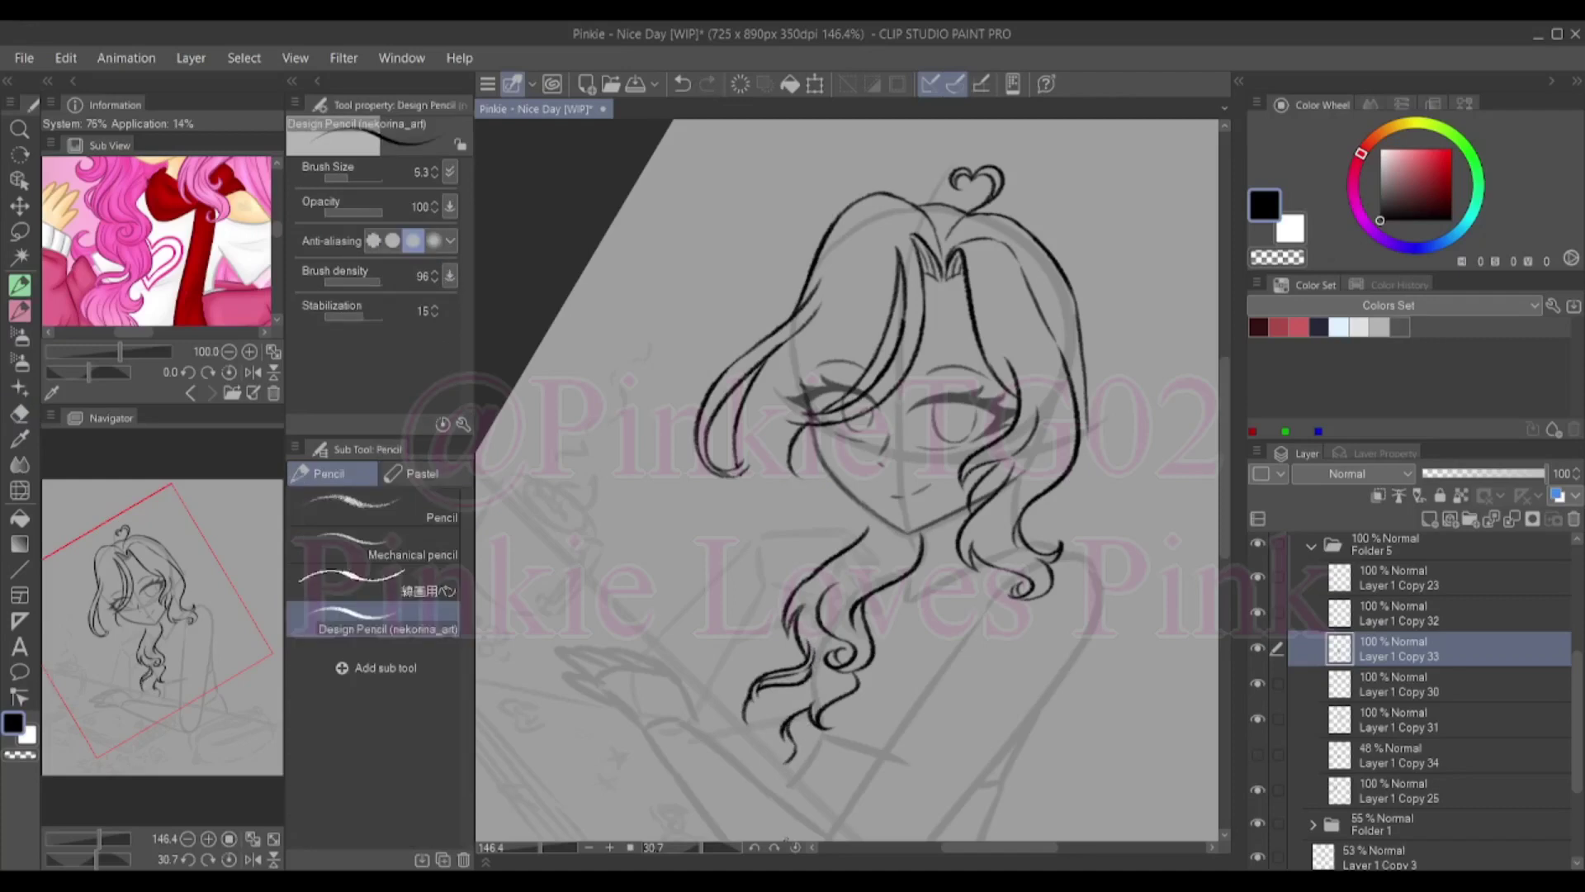
Try trimming the upper part of the wavy lock and transforming it to hang beneath the back-hair curl
mouse_move(778, 700)
left_mouse_down()
mouse_move(758, 753)
mouse_move(786, 742)
mouse_move(786, 759)
left_mouse_up()
key("ctrl+z")
key("e")
left_click_drag(846, 520, 727, 735)
key("ctrl+t")
mouse_move(867, 702)
left_mouse_down()
mouse_move(785, 733)
mouse_move(780, 770)
left_mouse_up()
left_click(788, 825)
Try an extra stroke at the lock's tip and scale the lock to 100% width and 102% height
key("p")
left_click_drag(782, 736, 767, 755)
key("ctrl+t")
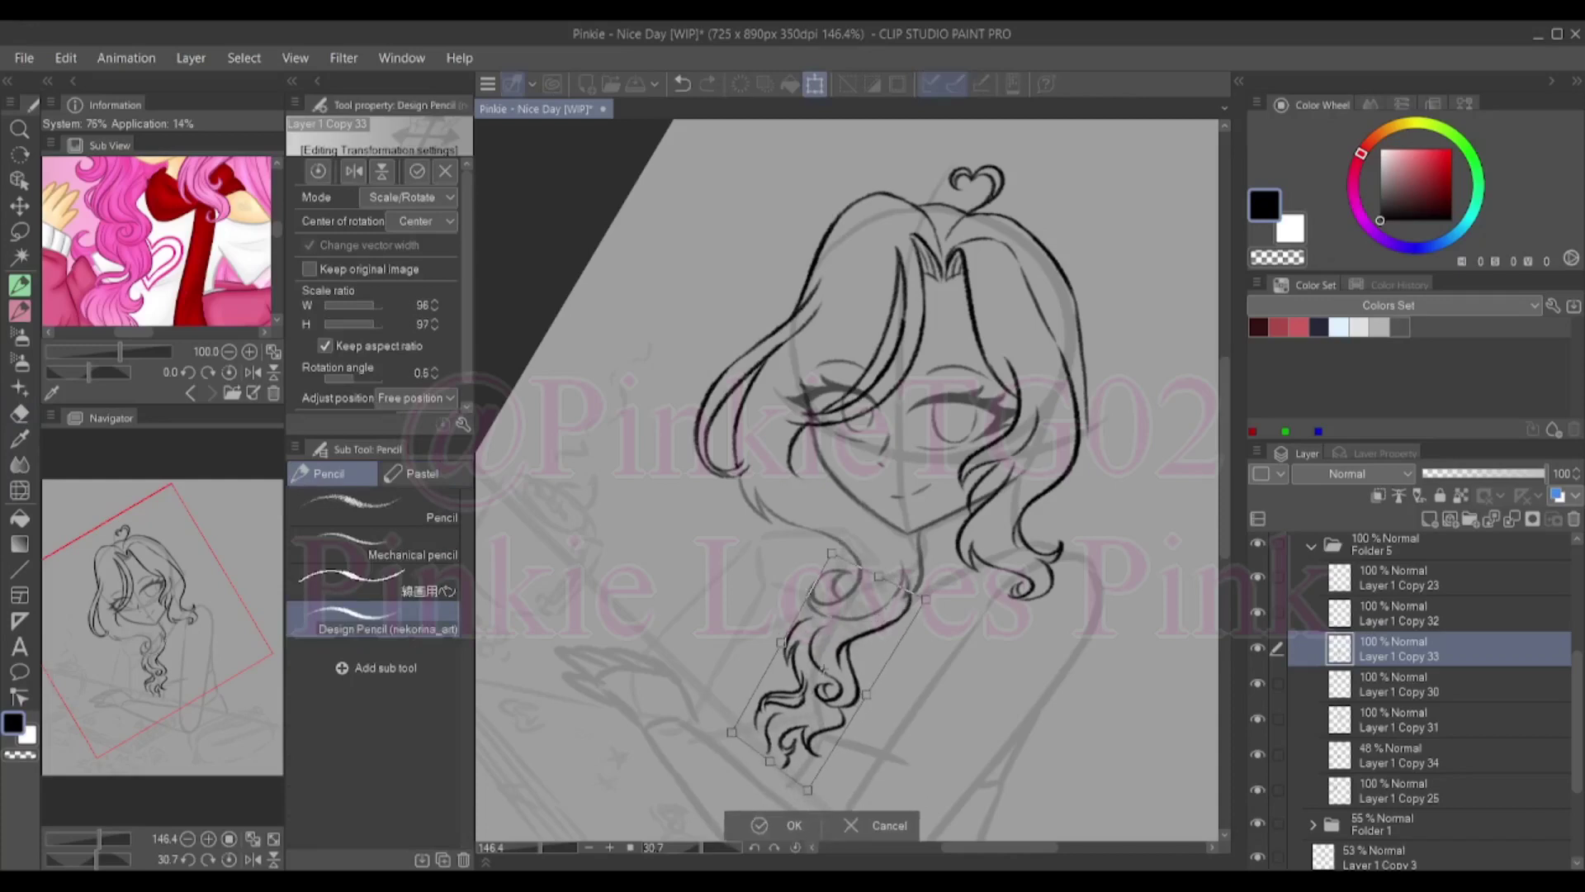
left_click_drag(926, 598, 933, 592)
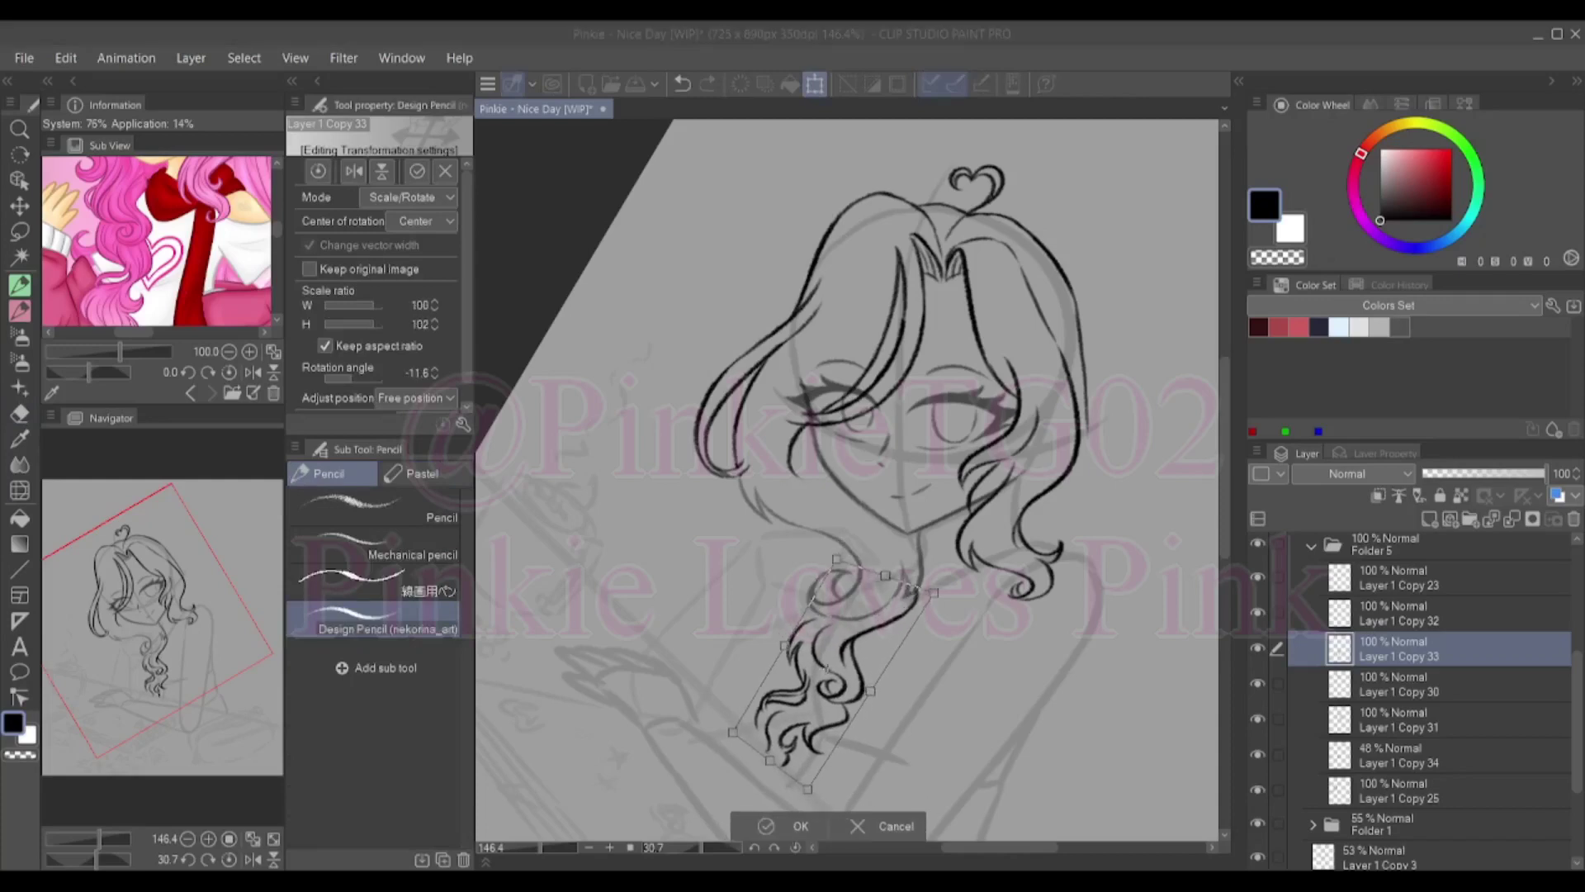
key("Return")
Discard the wavy lock beneath the back-hair curl on Layer 1 Copy 33
key("e")
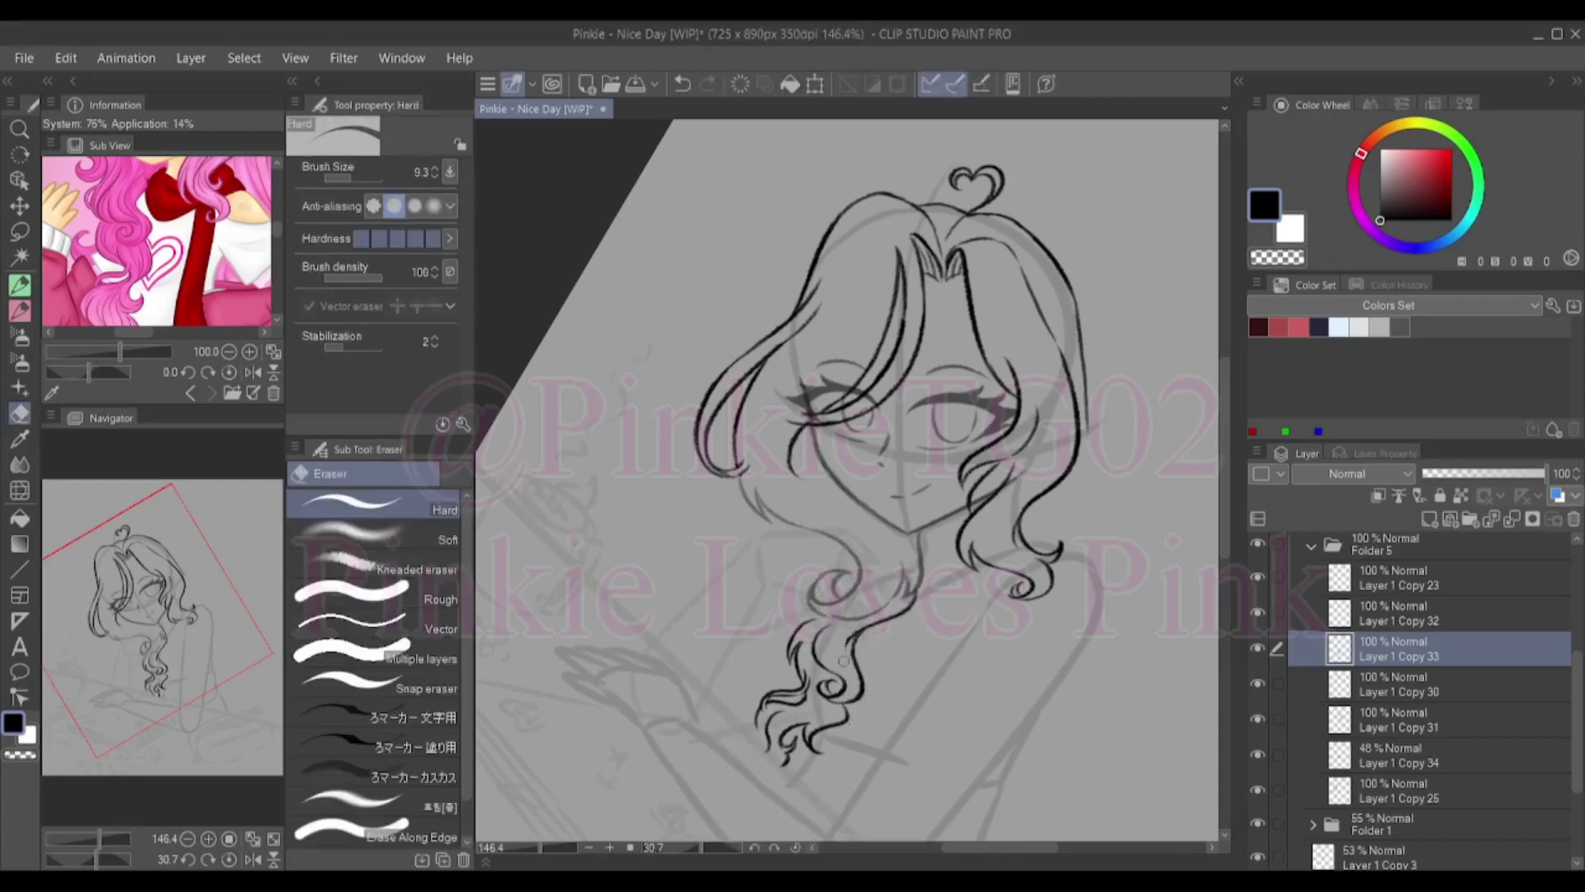
key("p")
scroll(846, 479, "down", 1)
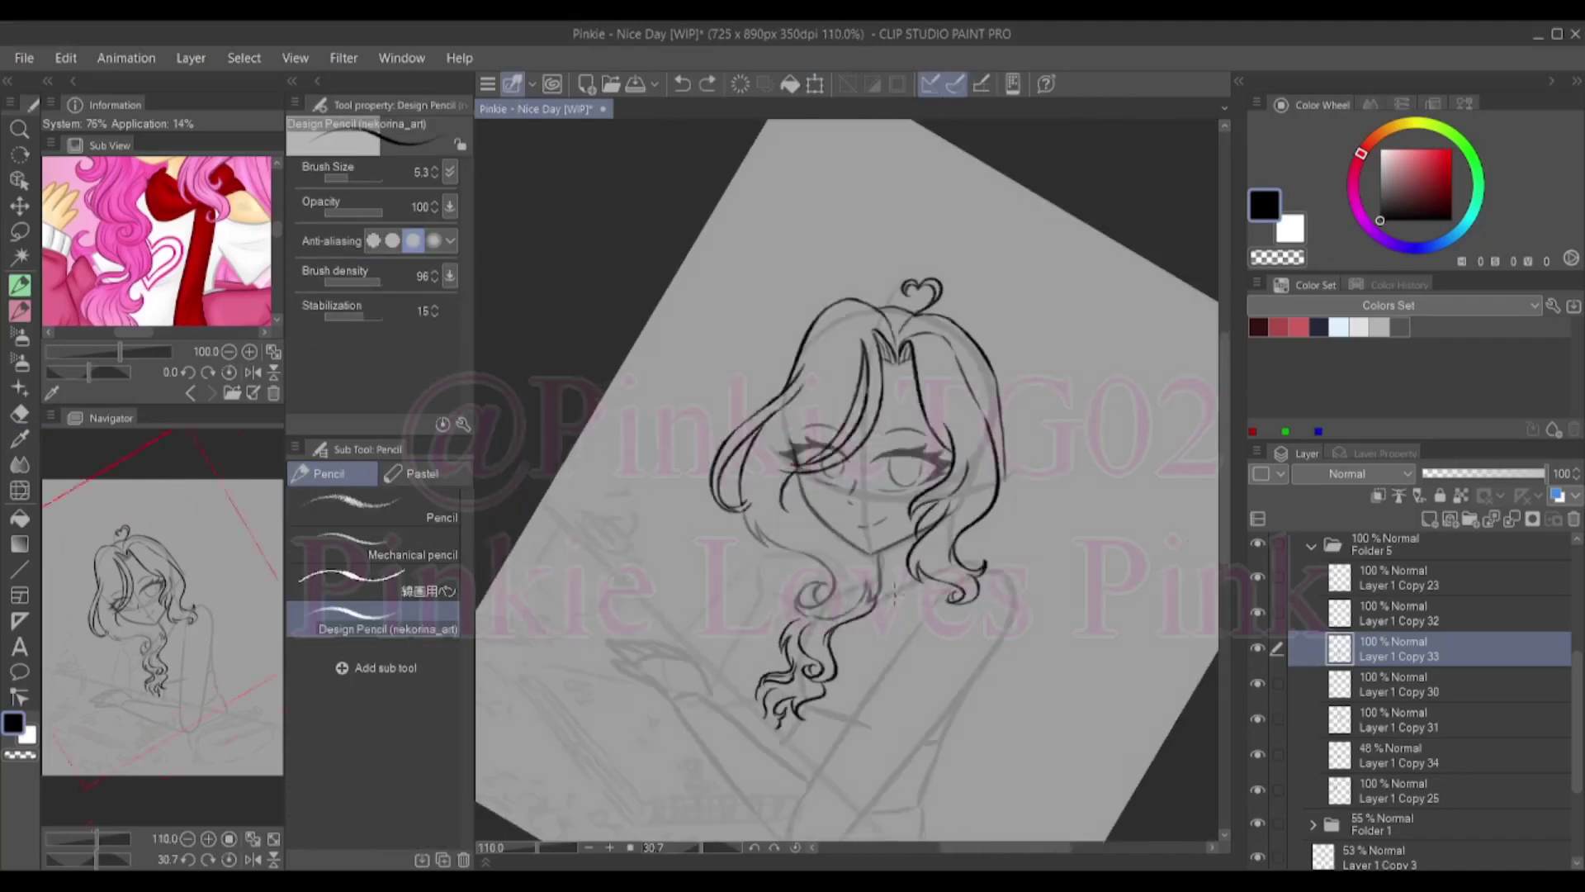
key("ctrl+t")
key("Escape")
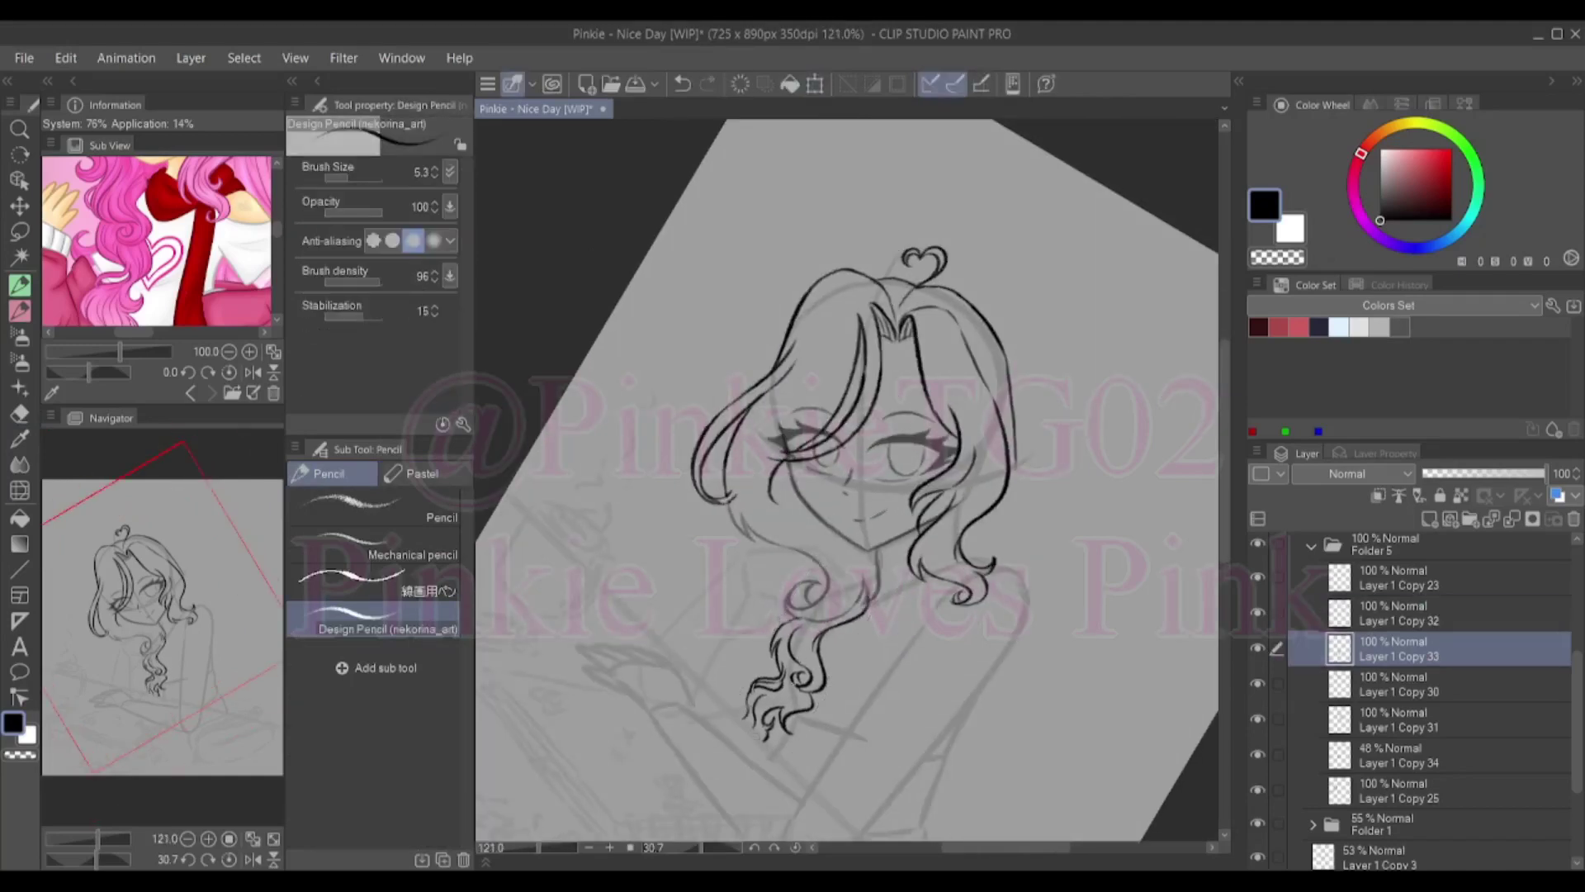
key("ctrl+z")
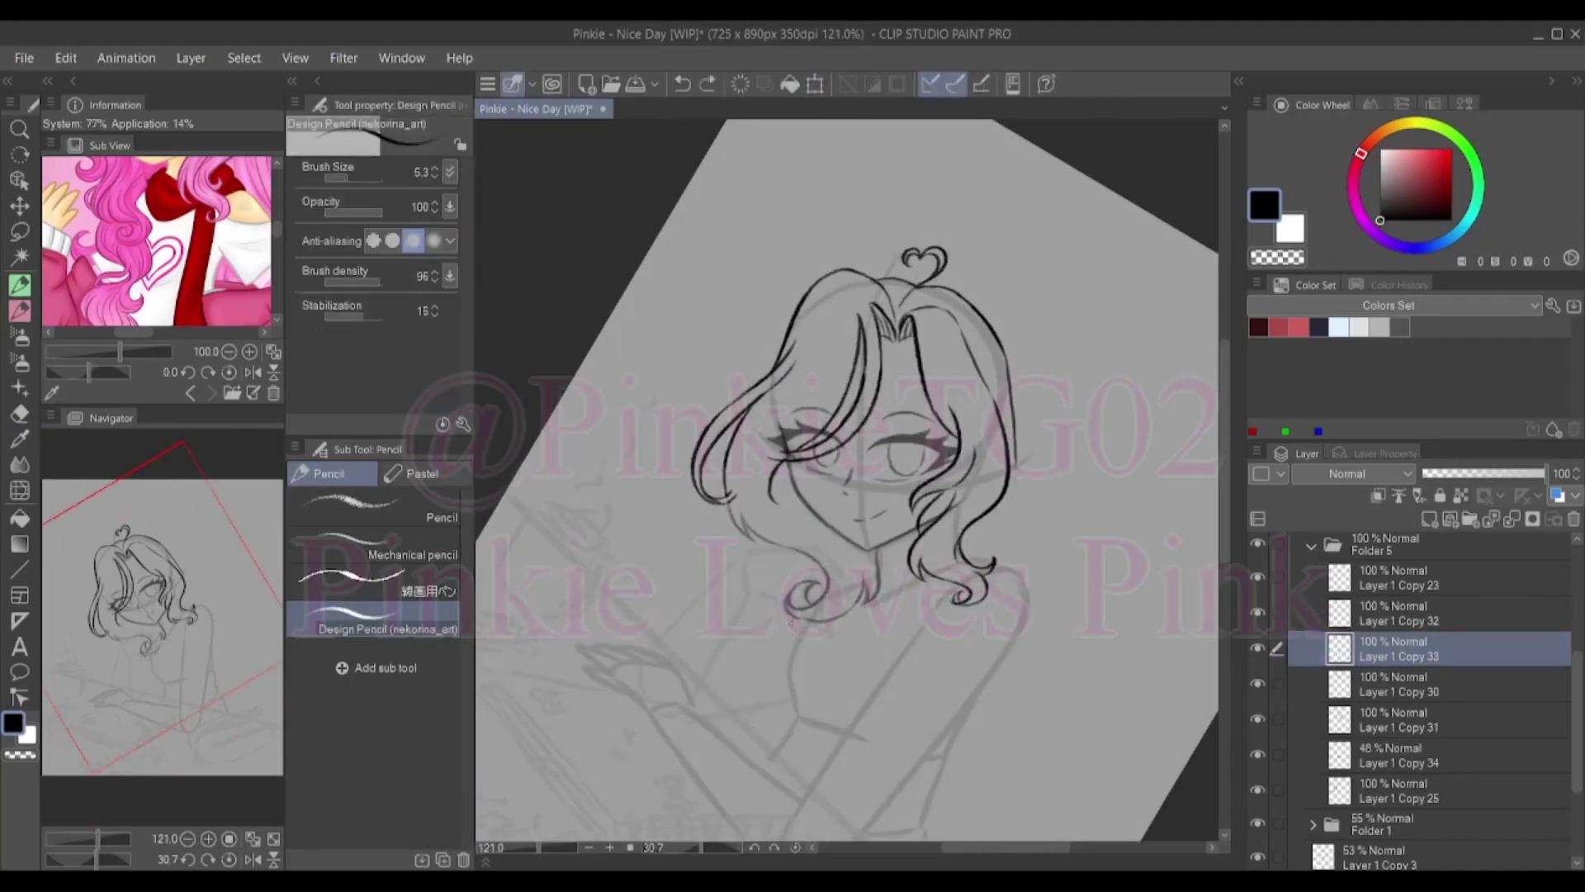
Draw two wavy outlines with forked lower ends for a new lock beneath the back-hair curl on Layer 1 Copy 33
left_click_drag(792, 615, 753, 673)
key("ctrl+z")
mouse_move(797, 627)
left_mouse_down()
mouse_move(735, 708)
mouse_move(819, 671)
mouse_move(768, 739)
left_mouse_up()
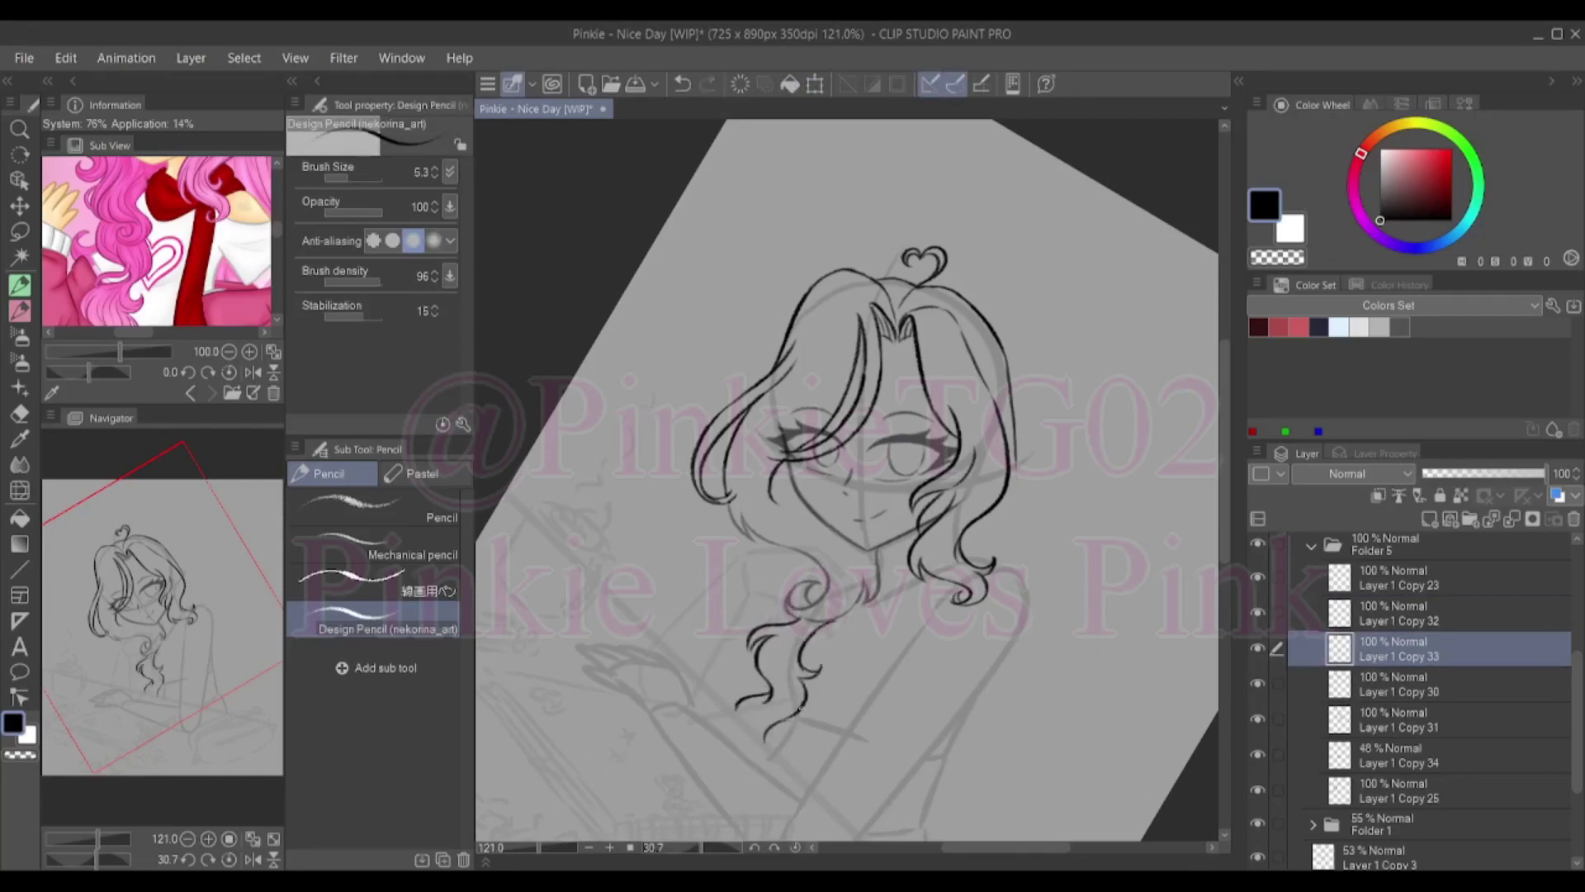
key("ctrl+z")
left_click_drag(772, 665, 718, 730)
scroll(739, 644, "up", 2)
key("ctrl+z")
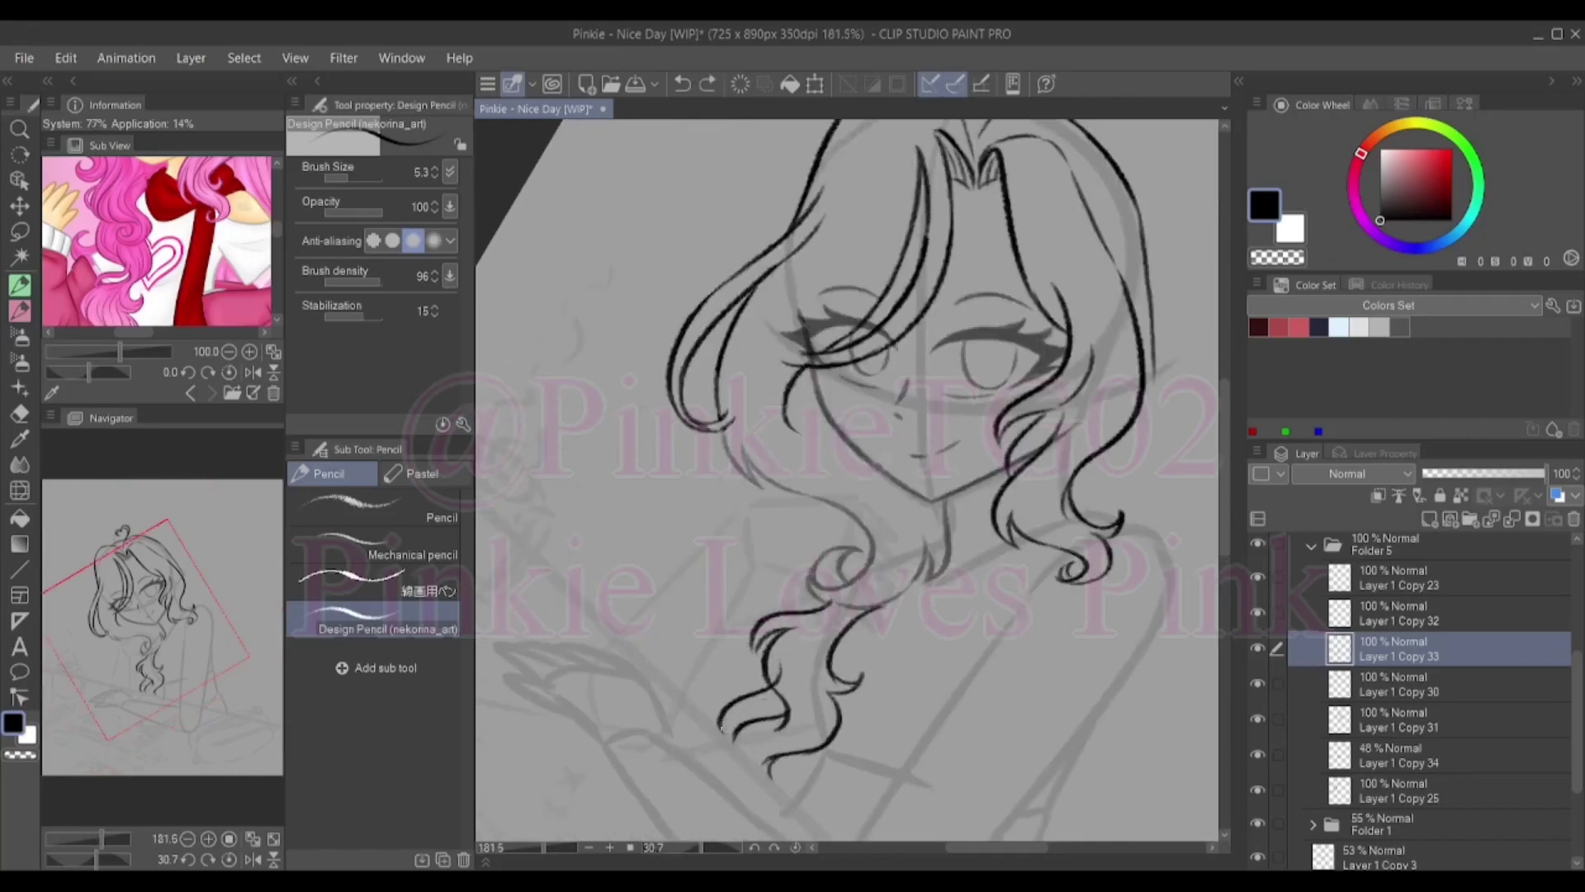
Add curled inner strands to the lock's lower-left end, clean up the overlap and extend its right outline up to the neck
key("ctrl+z")
left_click_drag(780, 661, 735, 723)
key("ctrl+z")
key("e")
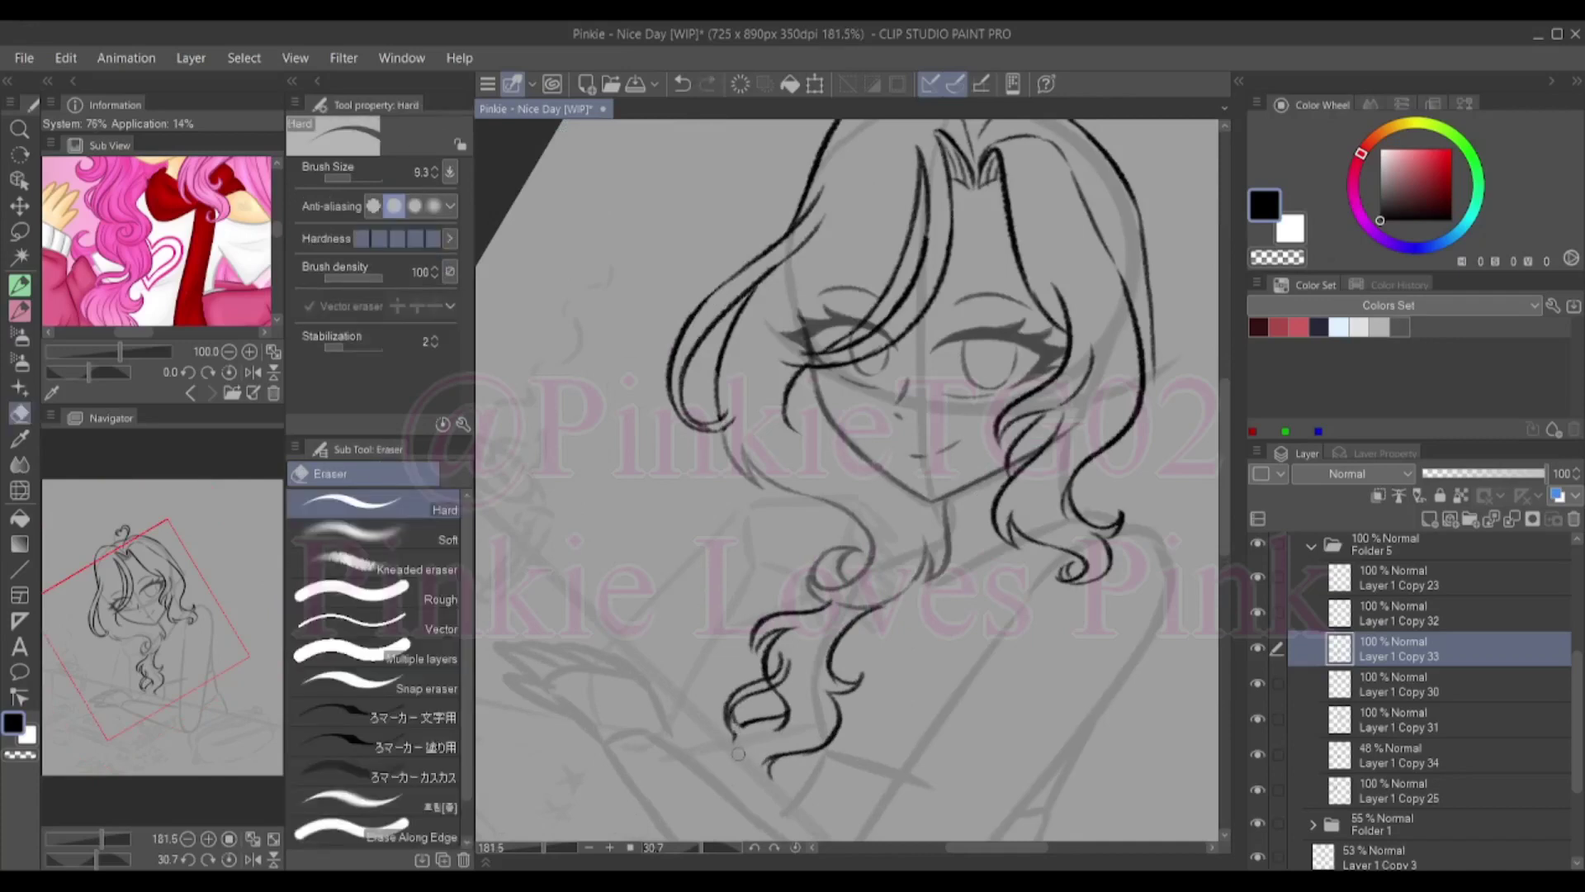
scroll(743, 726, "down", 1)
key("e")
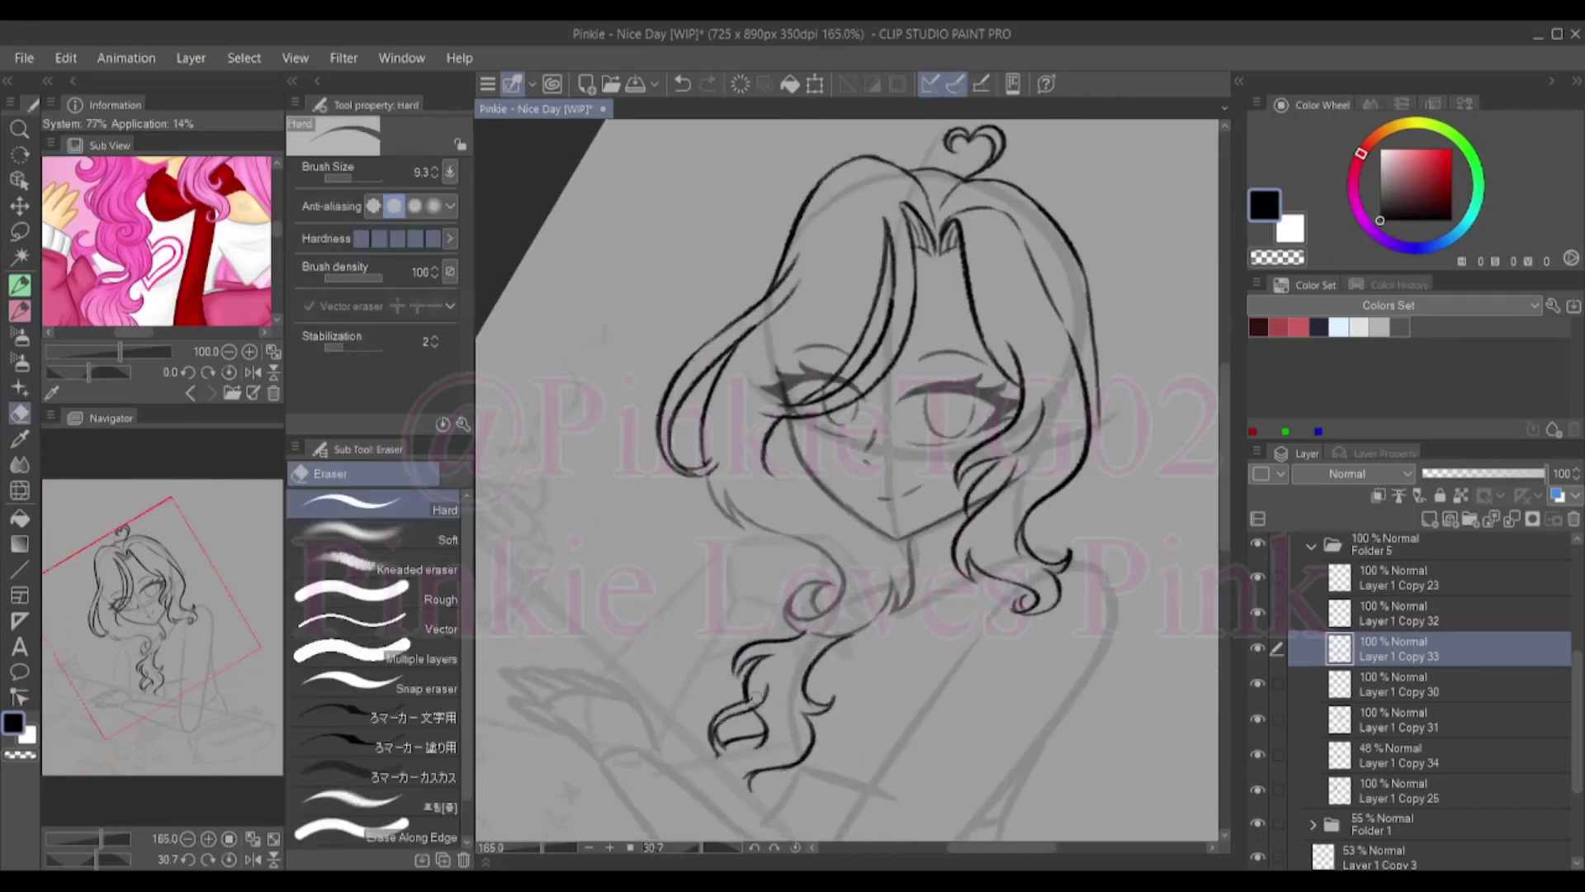
key("p")
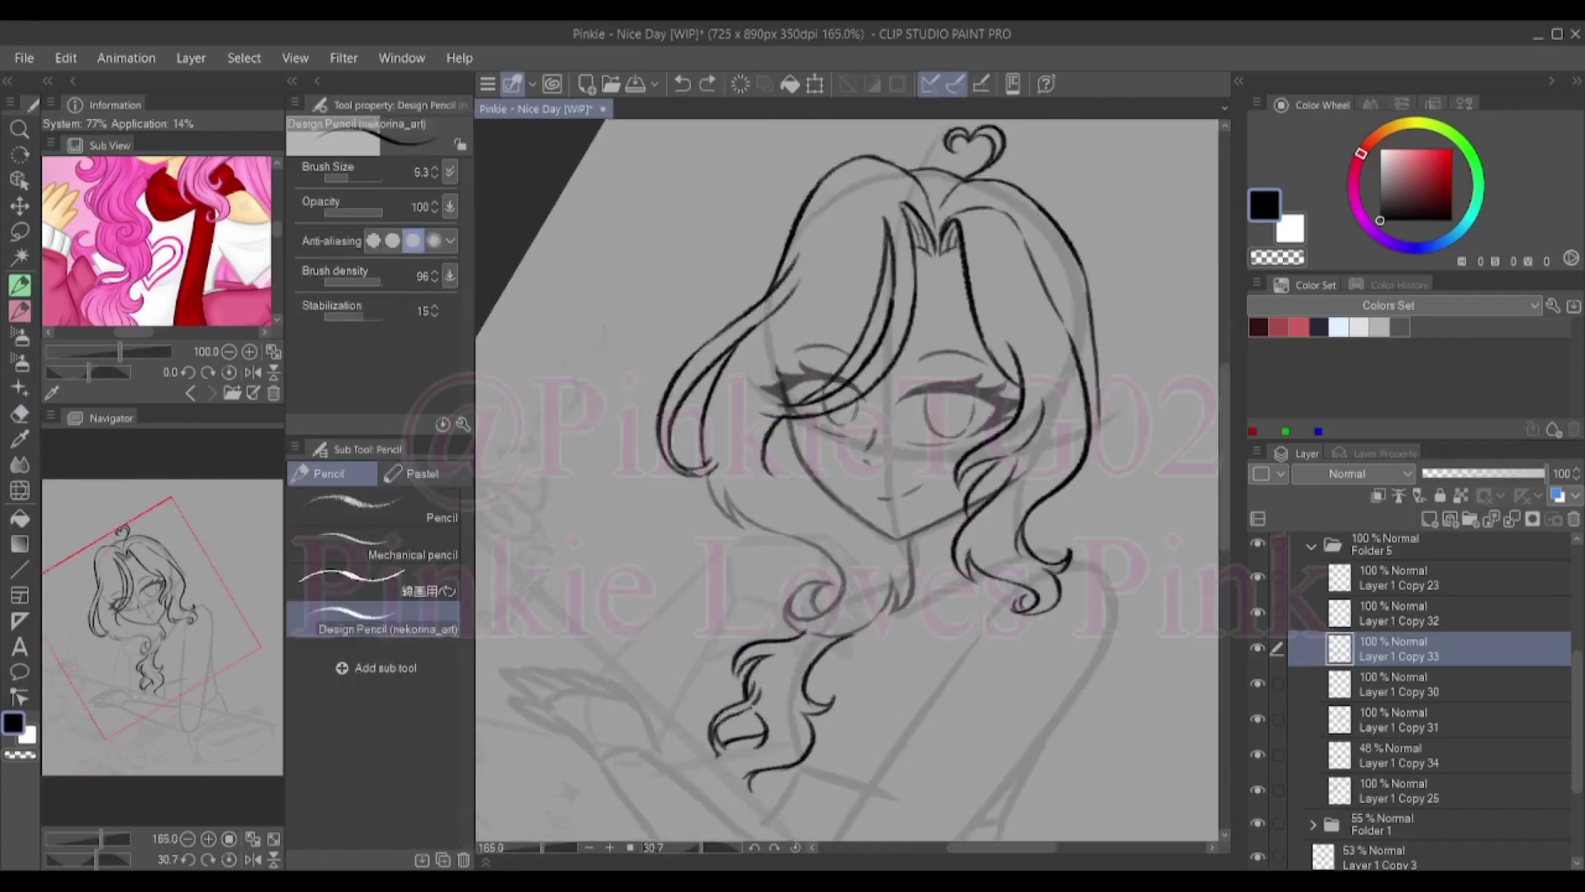
left_click_drag(764, 730, 724, 743)
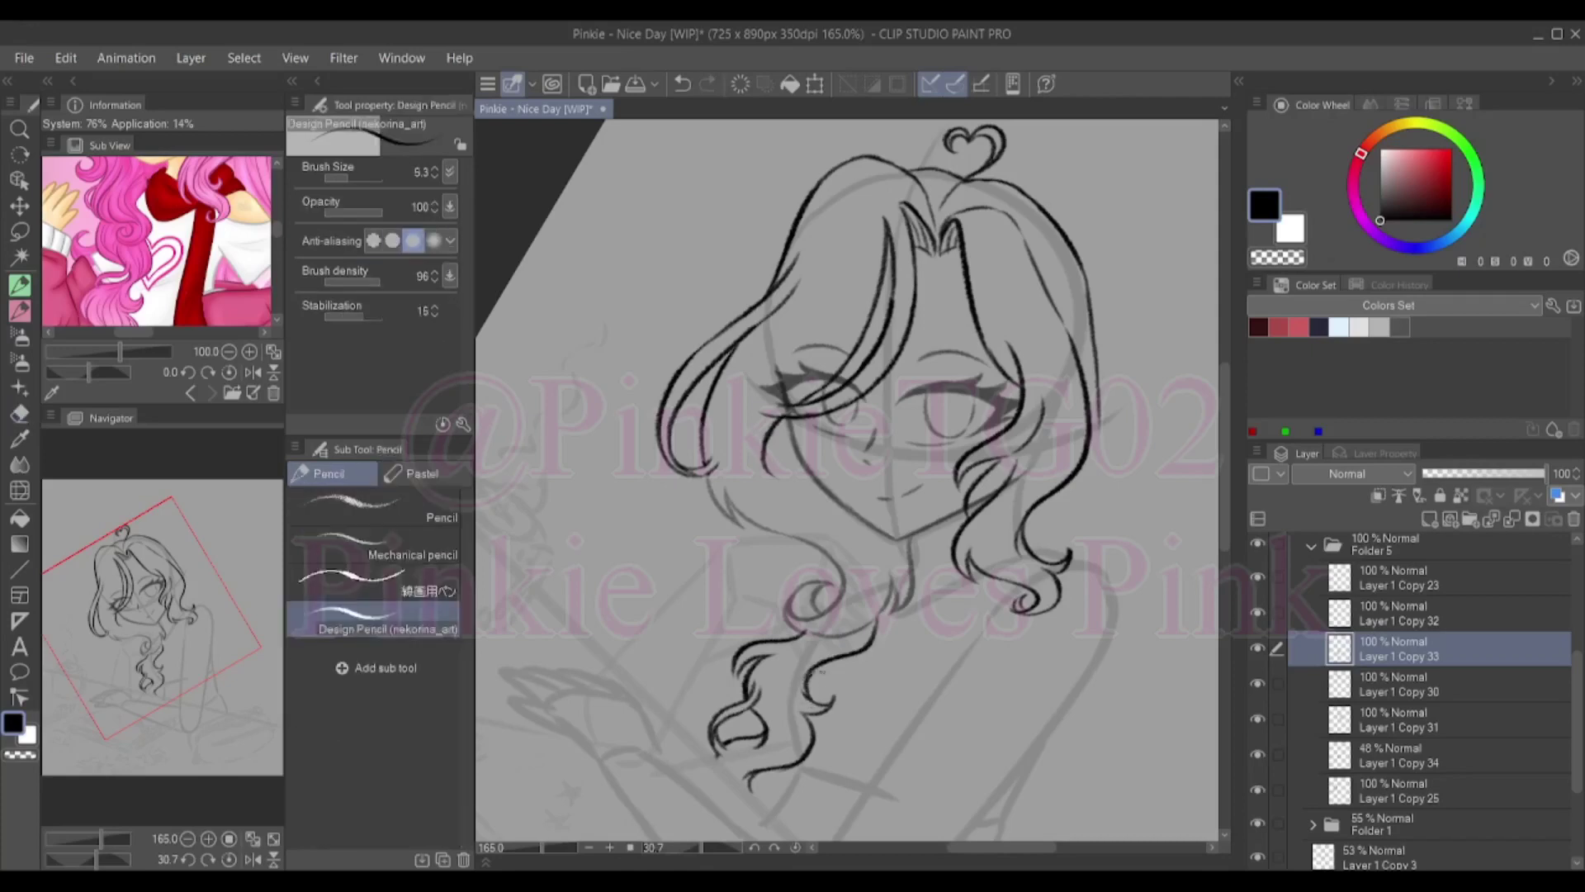
Make Layer 1 Copy 32 the active layer for the hair on the right side of the head
scroll(813, 683, "down", 3)
scroll(855, 720, "up", 1)
key("alt+bracketright")
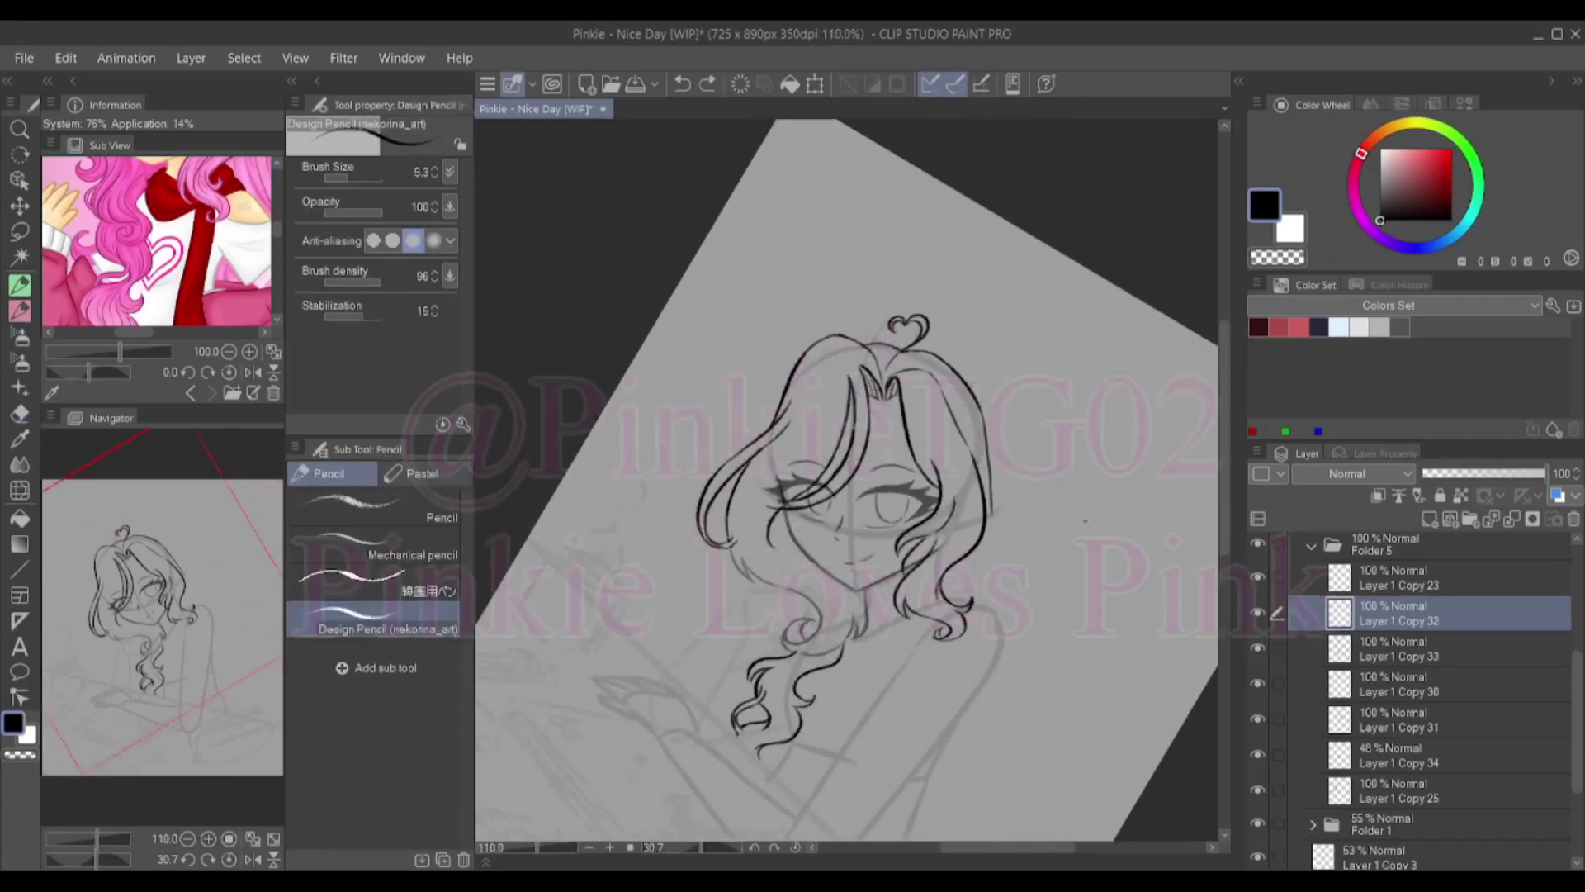
Try a wavy pigtail outline with a flicked middle and curled end beside the right side of the head
mouse_move(974, 395)
left_mouse_down()
mouse_move(1014, 452)
mouse_move(1037, 448)
mouse_move(1024, 525)
mouse_move(995, 545)
left_mouse_up()
key("ctrl+z")
key("ctrl+z")
left_click_drag(1023, 483, 1032, 542)
key("ctrl+z")
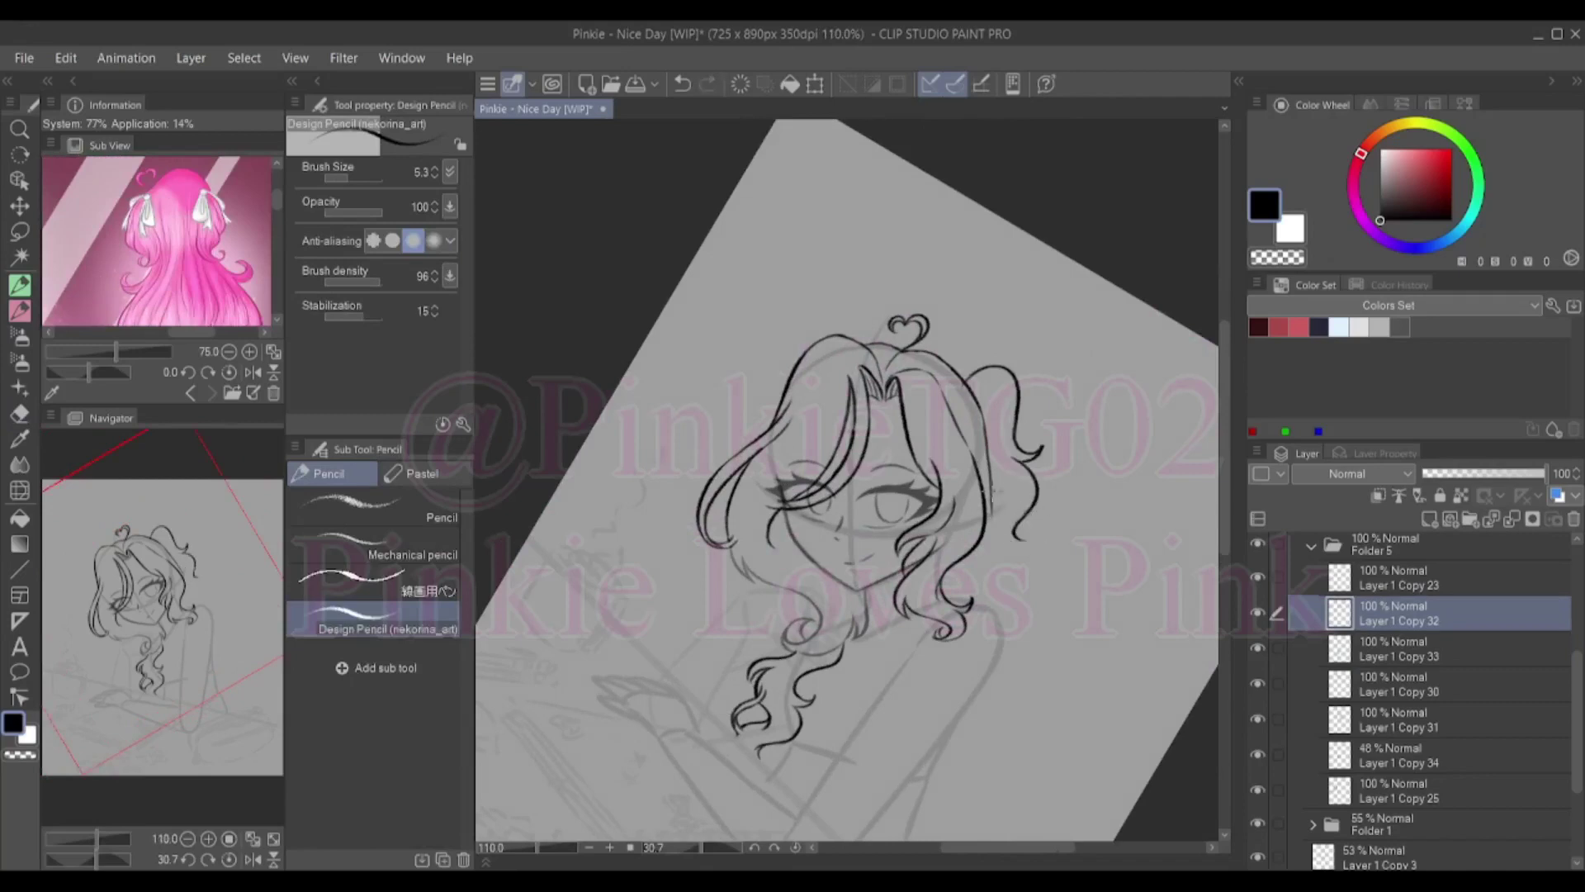
left_click_drag(1023, 487, 1034, 543)
key("ctrl+z")
left_click_drag(1015, 372, 1022, 528)
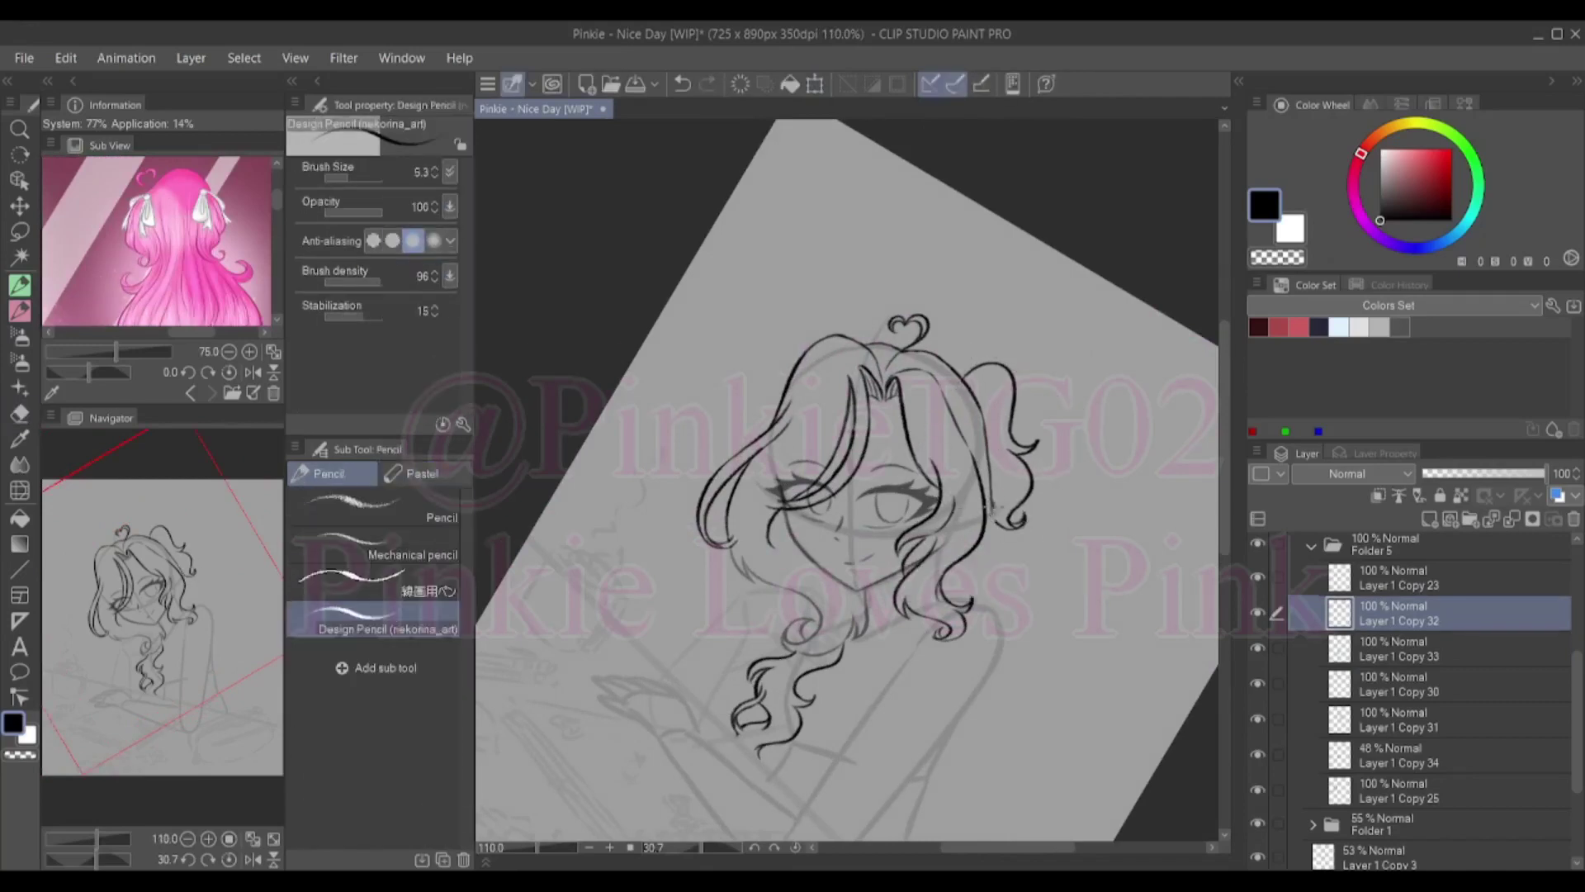
Undo the wavy pigtail outline, including its top arc, beside the right side of the head
mouse_move(968, 372)
left_mouse_down()
mouse_move(1024, 444)
mouse_move(1006, 408)
mouse_move(1027, 429)
mouse_move(1028, 505)
left_mouse_up()
key("ctrl+z")
key("ctrl+z")
key("ctrl+z")
key("ctrl+z")
key("ctrl+z")
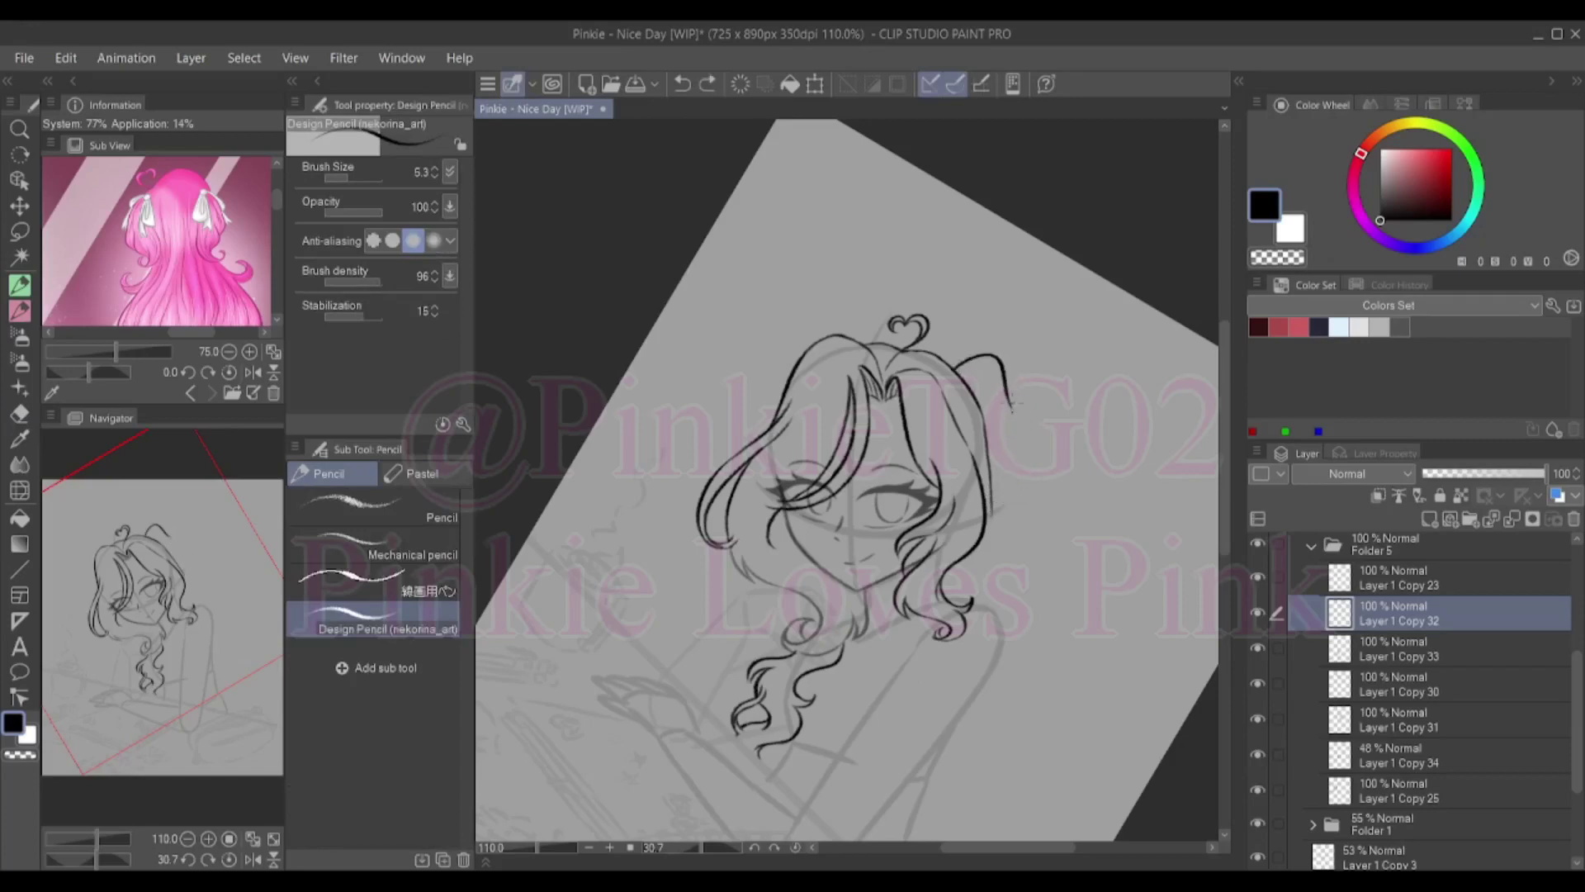
left_click_drag(1009, 411, 1024, 440)
key("ctrl+z")
key("ctrl+z")
key("ctrl+z")
Try a rounder pigtail arc continuing into a thin wavy strand, and undo it
left_click_drag(957, 355, 1012, 432)
left_click_drag(1012, 414, 1032, 487)
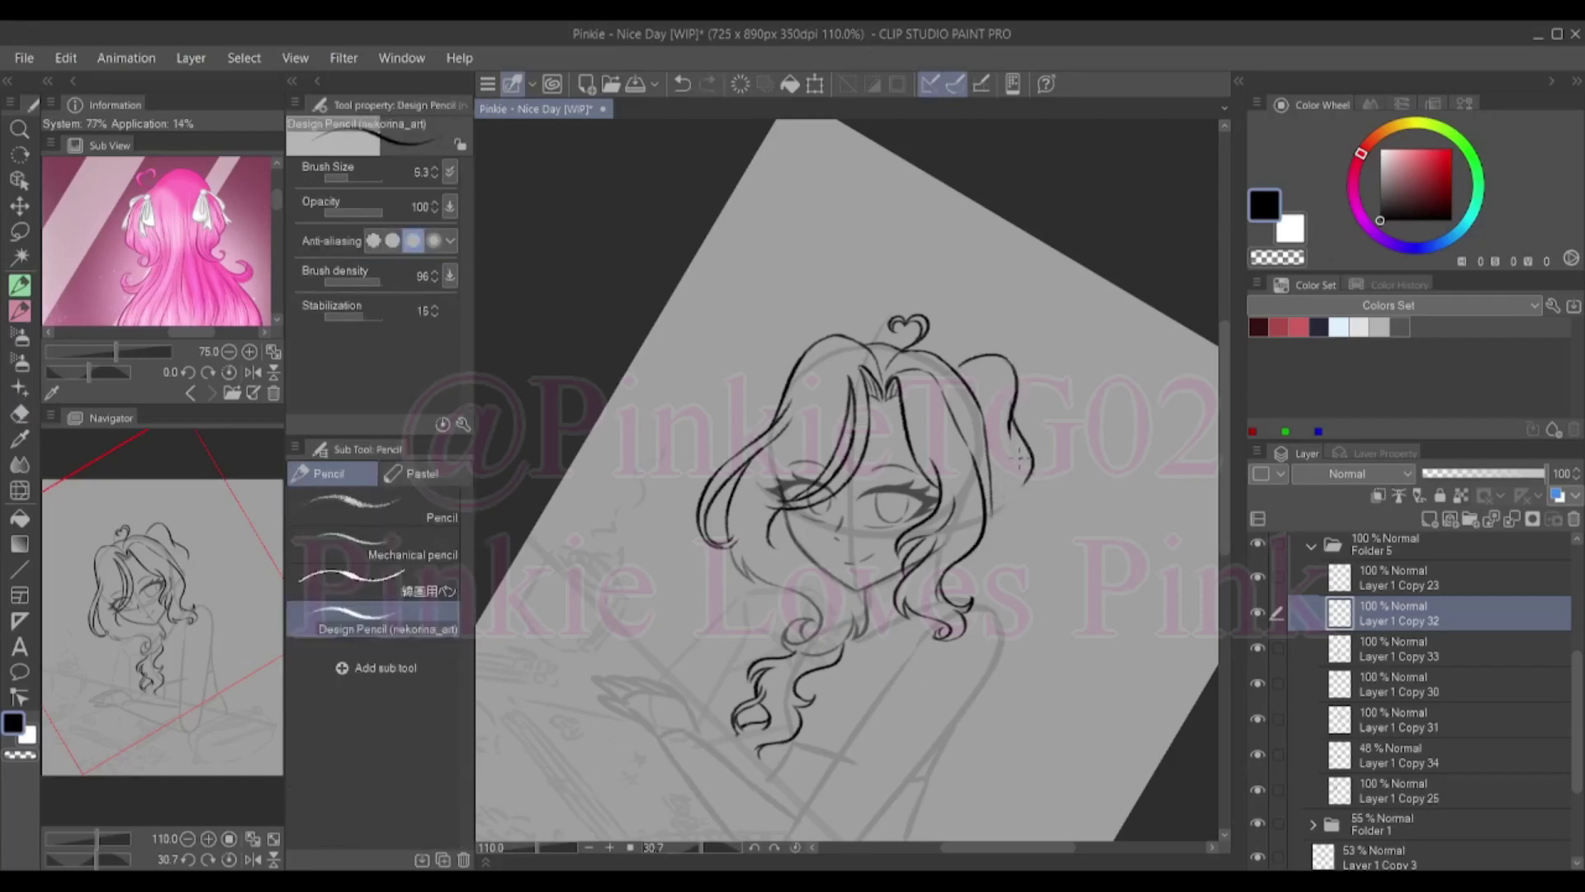
key("ctrl+z")
left_click_drag(1008, 413, 1012, 512)
key("ctrl+z")
key("ctrl+z")
Try a pigtail arc running into a wavy strand with a curled end beside the right side of the head, and undo it
left_click_drag(958, 355, 991, 508)
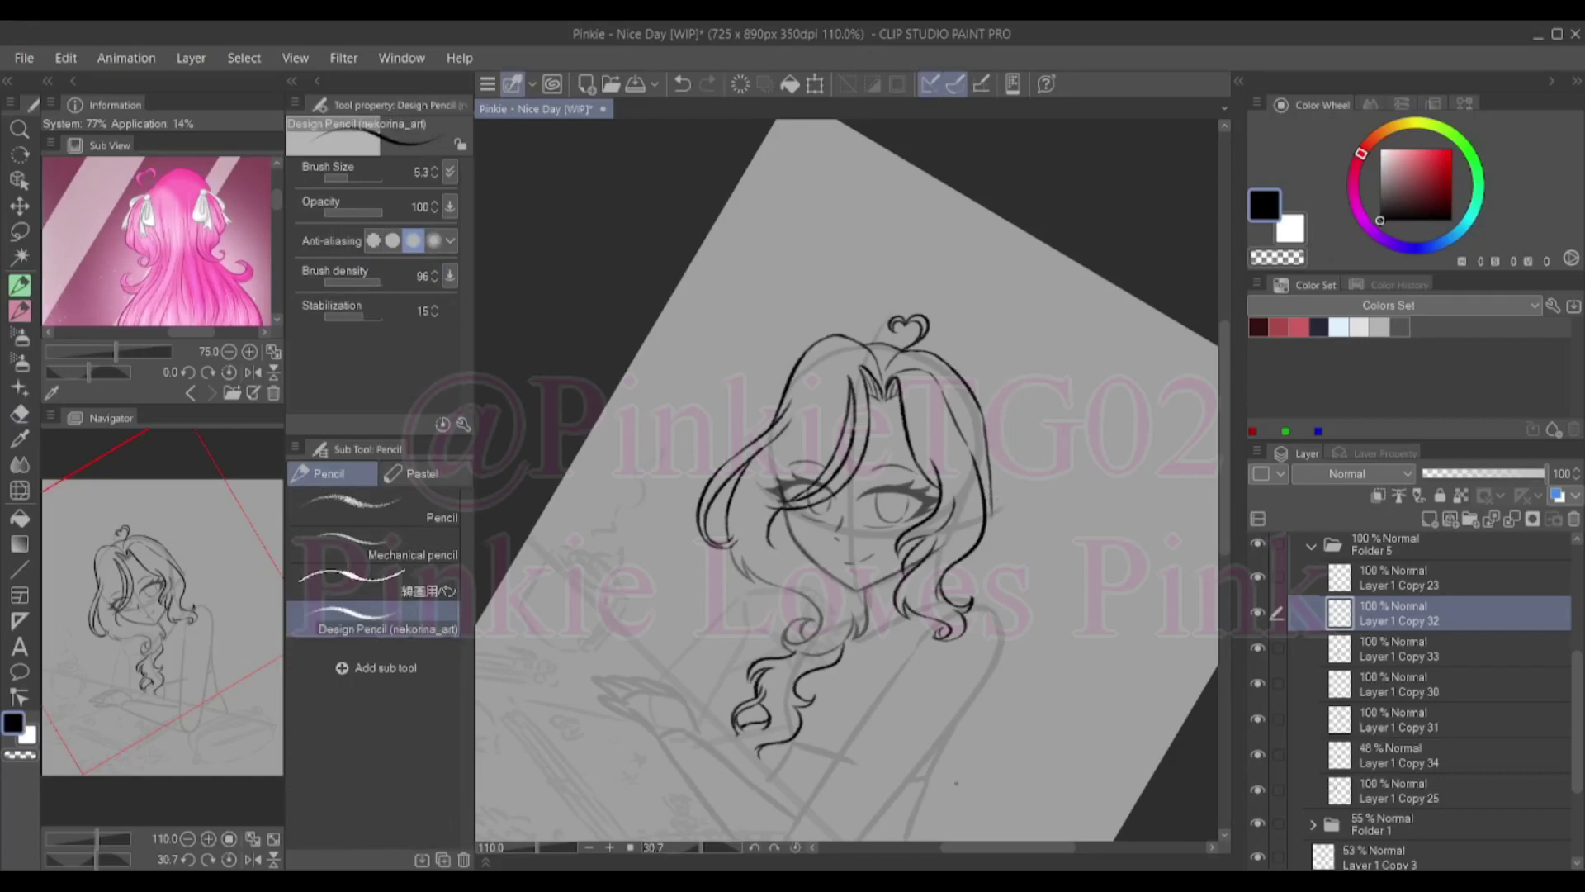
mouse_move(964, 368)
left_mouse_down()
mouse_move(1023, 396)
mouse_move(1028, 496)
left_mouse_up()
left_click_drag(1003, 518, 1032, 525)
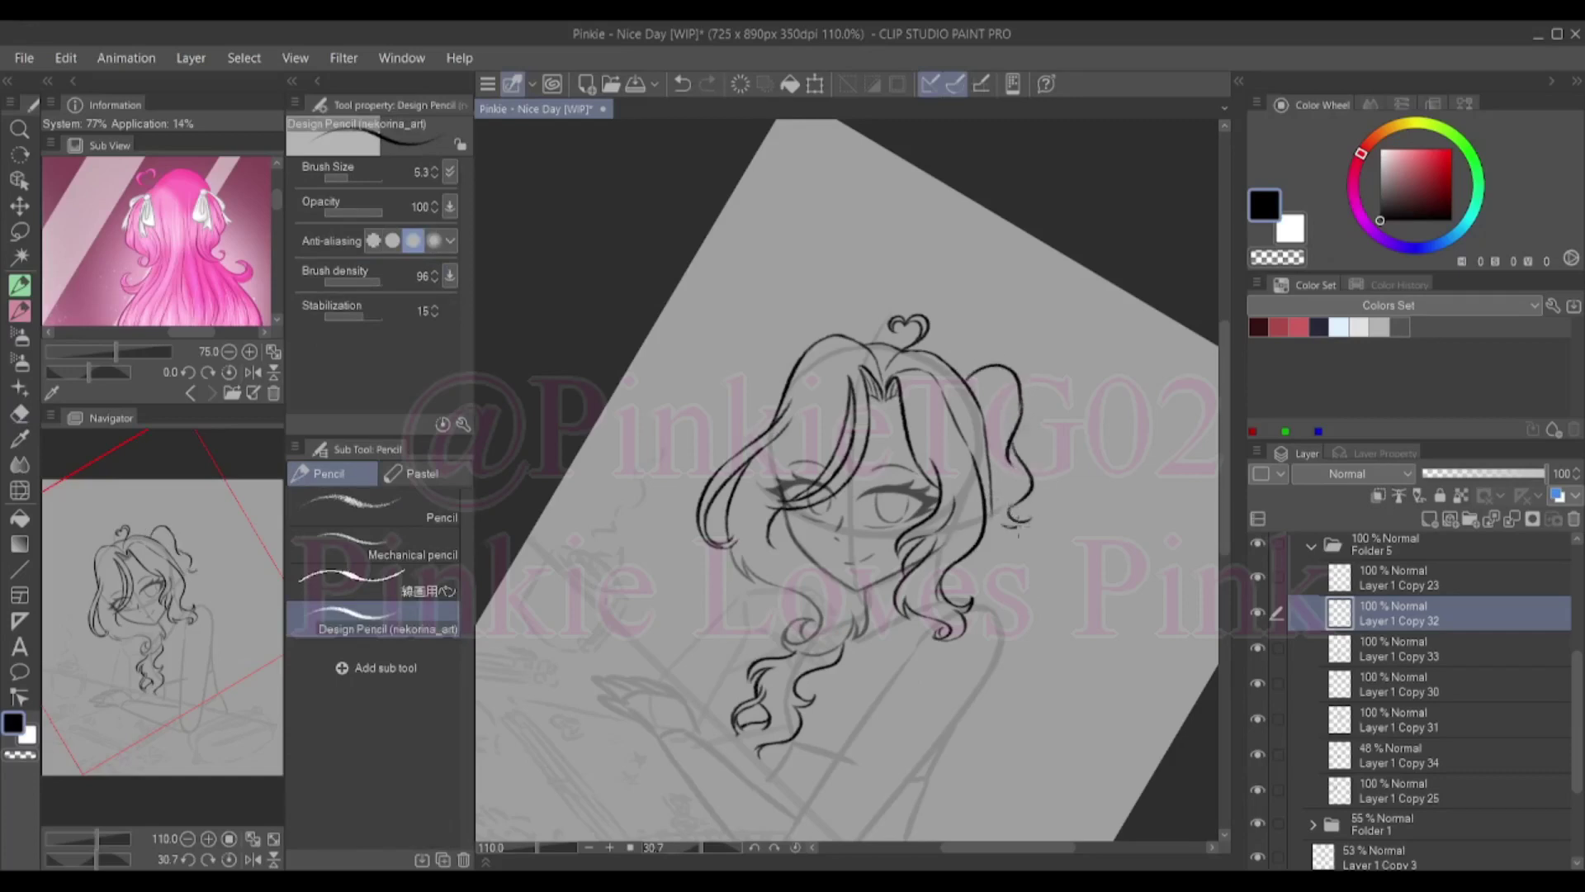
key("ctrl+z")
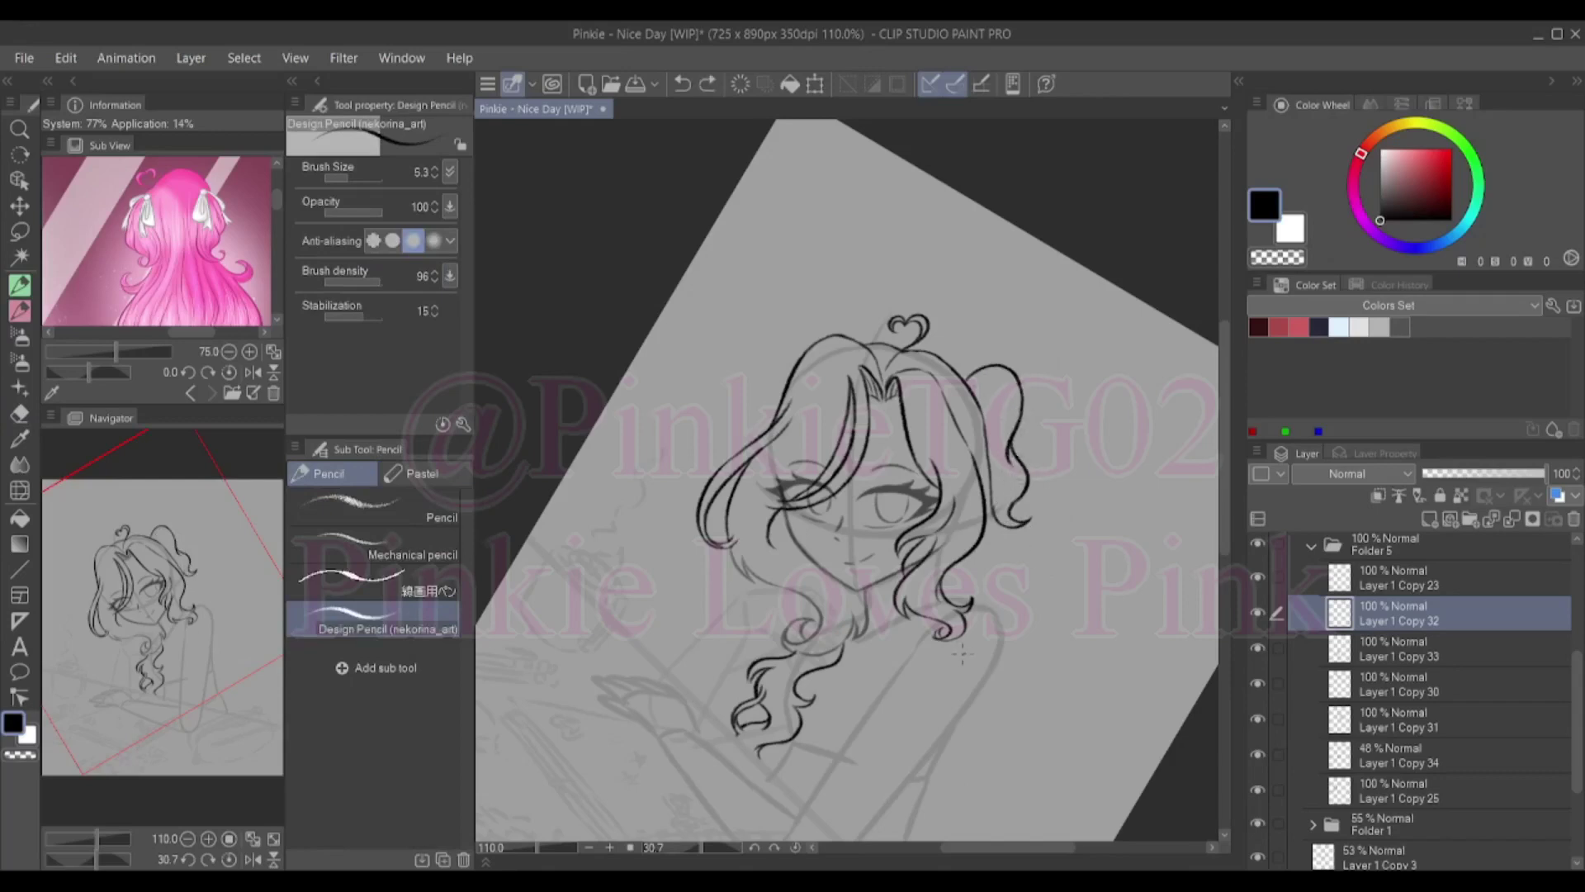
left_click_drag(964, 363, 1023, 394)
left_click_drag(995, 483, 1030, 512)
key("ctrl+z")
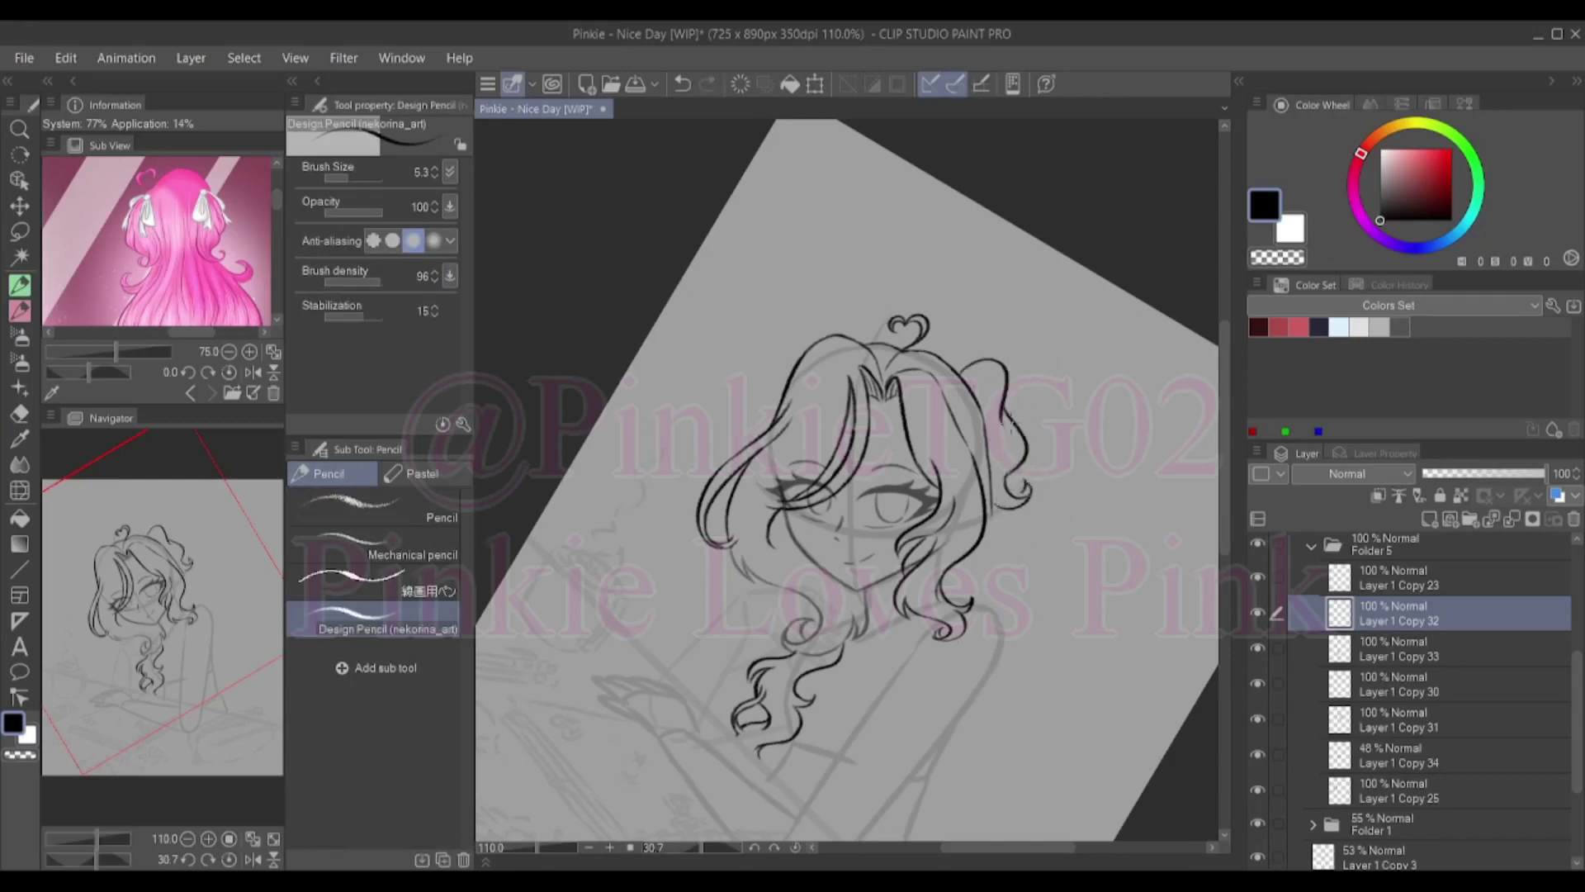
key("ctrl+z")
key("ctrl+z")
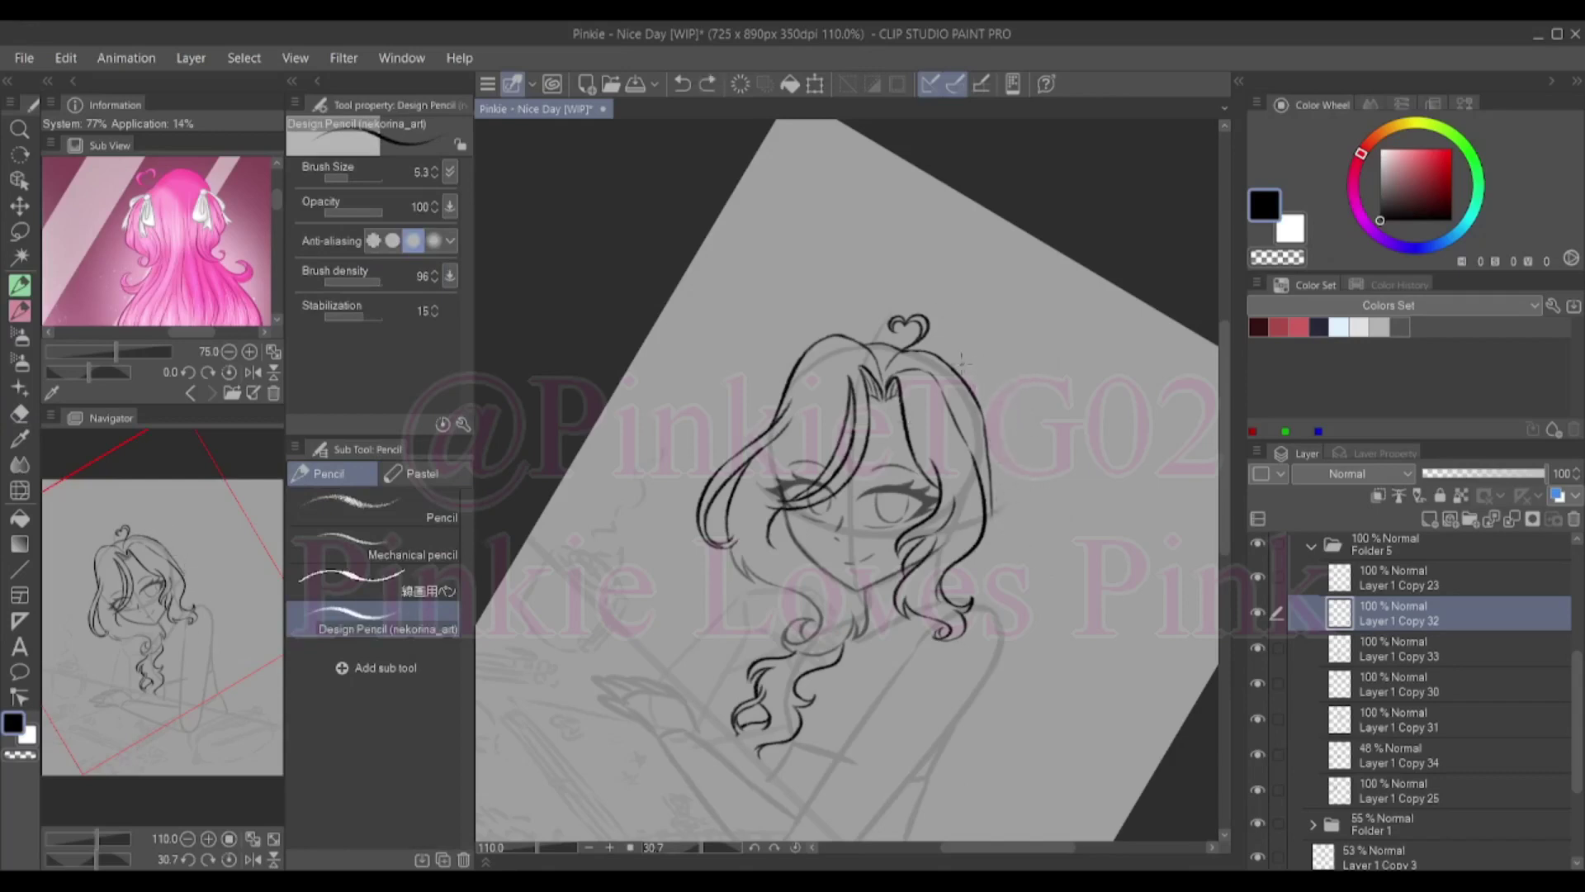
Try further variations of the pigtail arc with a flicked middle and curled lower tip, and undo them
mouse_move(958, 365)
left_mouse_down()
mouse_move(1016, 473)
mouse_move(1013, 424)
mouse_move(1022, 487)
left_mouse_up()
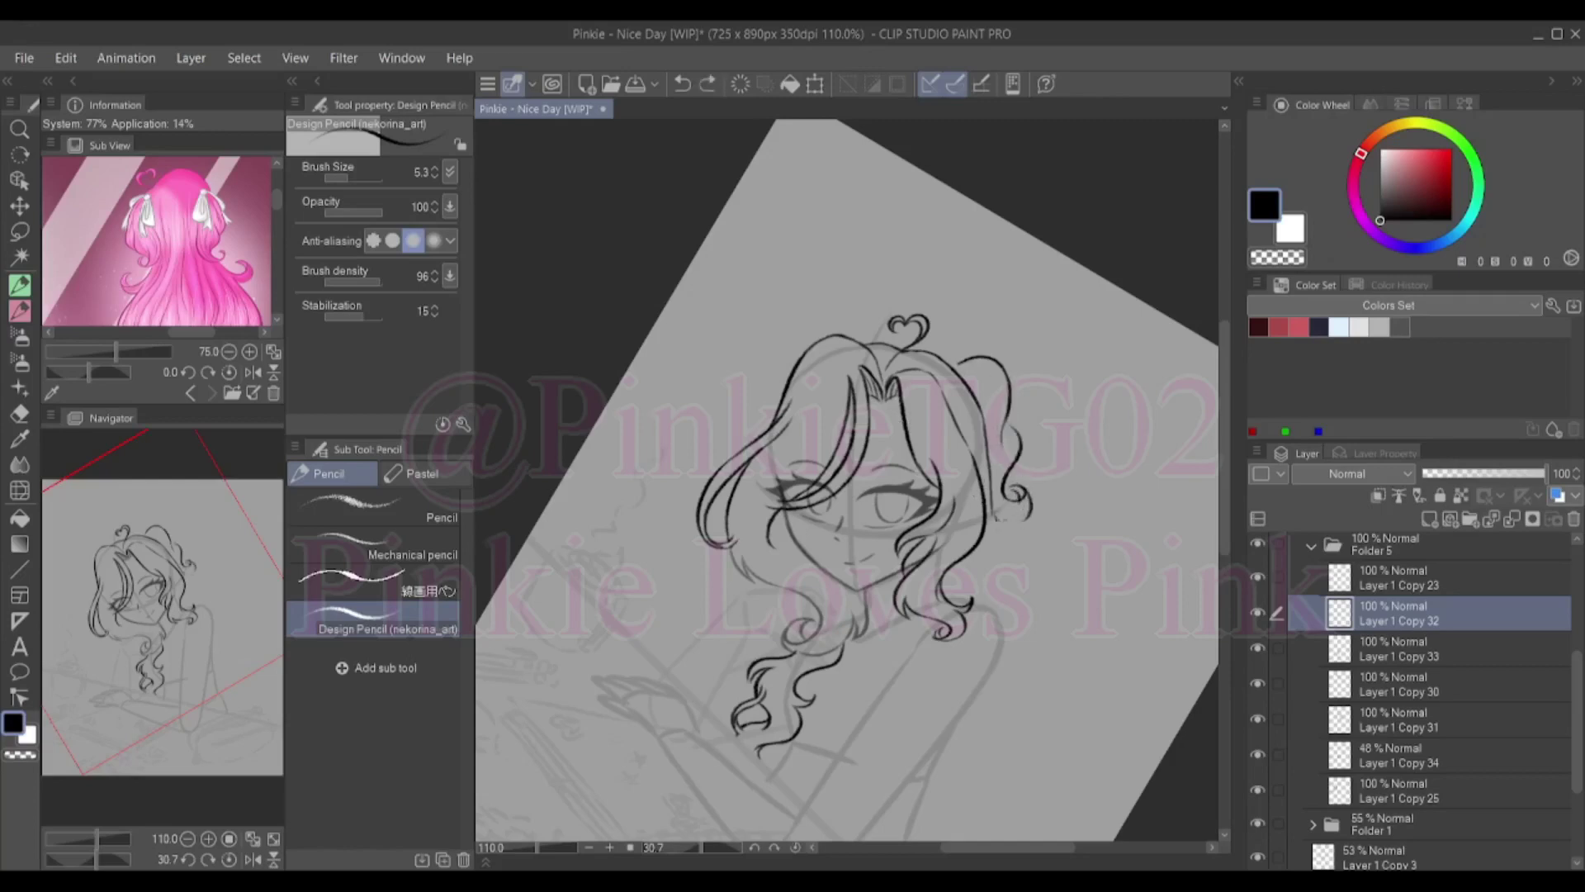
key("ctrl+z")
left_click_drag(1020, 369, 1000, 446)
key("ctrl+z")
key("ctrl+z")
left_click_drag(964, 365, 1028, 488)
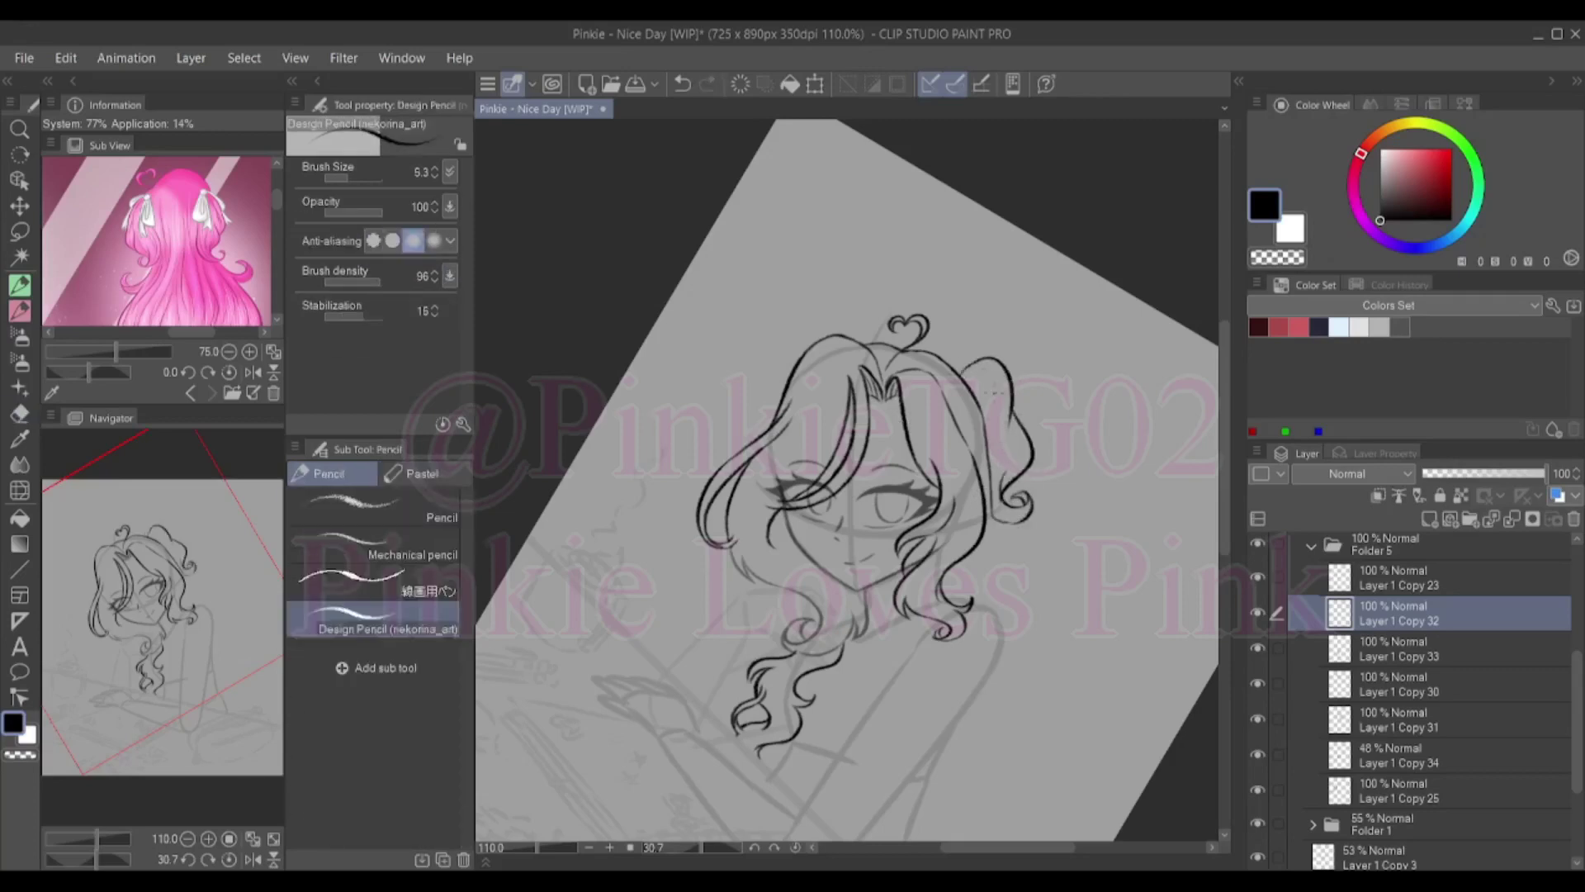
key("ctrl+z")
Draw a hair ribbon with a small knot and two trailing tails on the right side of the head, plus a thin strand beneath it
left_click(1399, 578)
key("ctrl+z")
mouse_move(970, 376)
left_mouse_down()
mouse_move(1022, 470)
mouse_move(1016, 615)
left_mouse_up()
left_click(1399, 653)
key("ctrl+z")
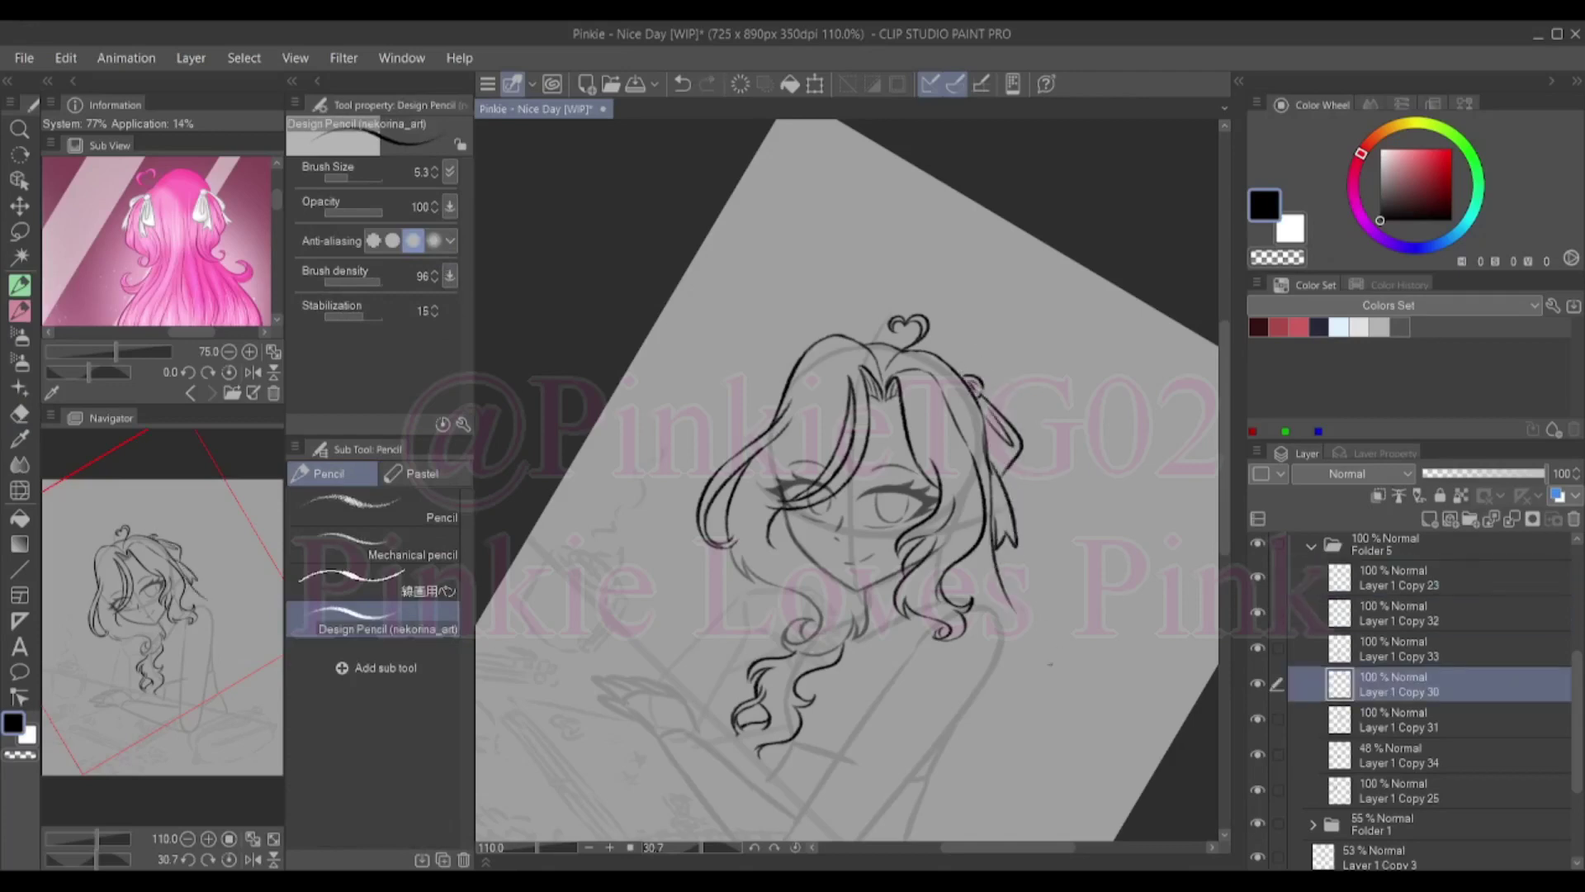
key("e")
left_click(1399, 613)
left_click(1399, 578)
key("p")
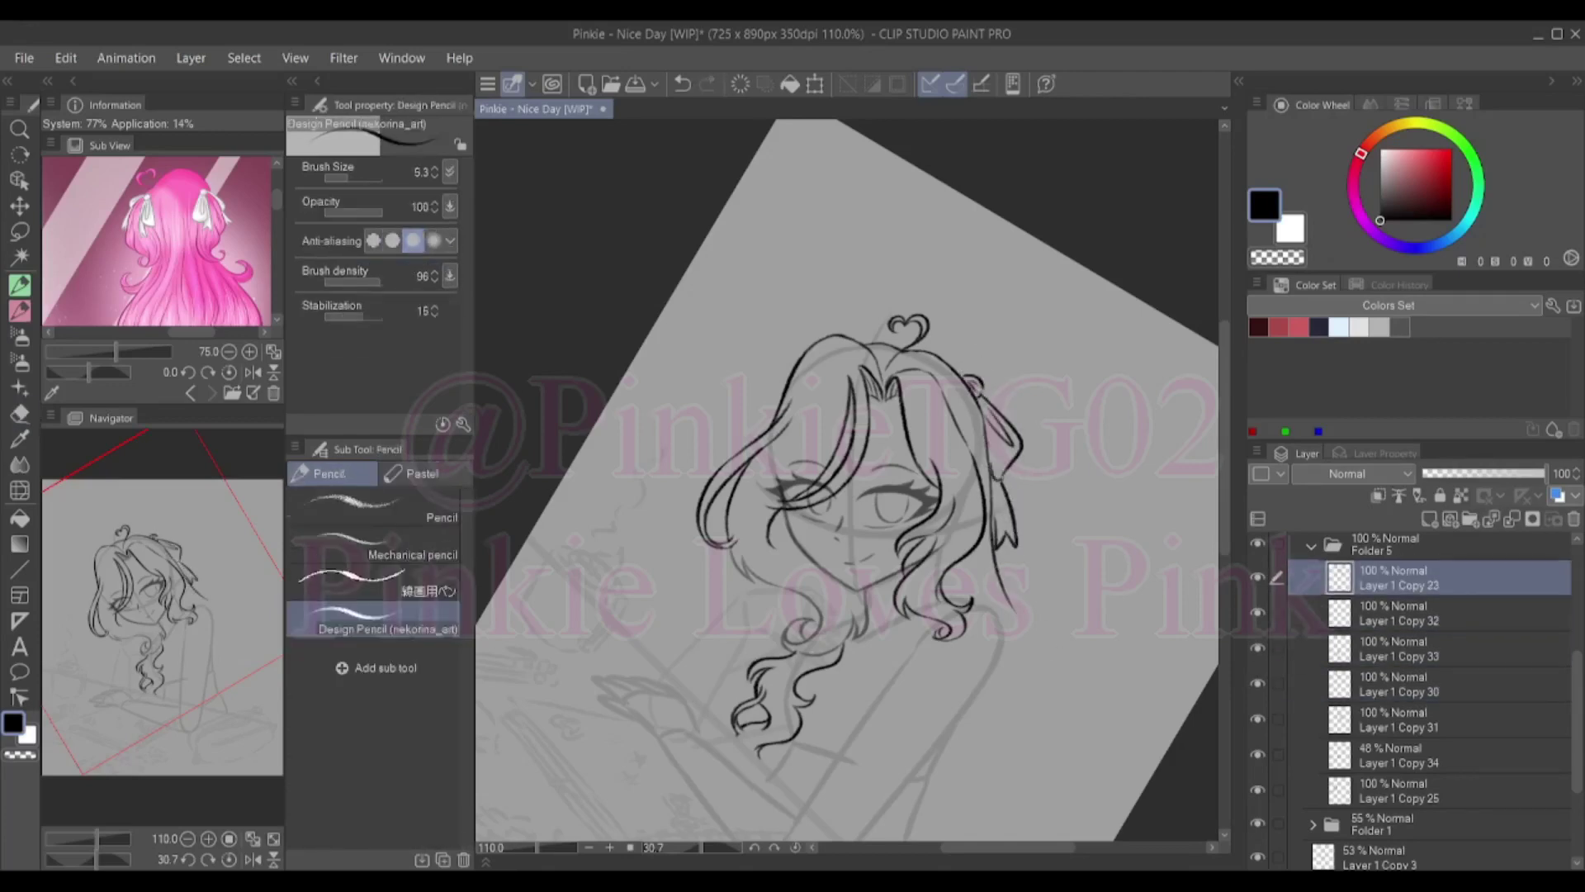
key("ctrl+z")
key("e")
scroll(1429, 702, "up", 2)
left_click(1399, 702)
key("p")
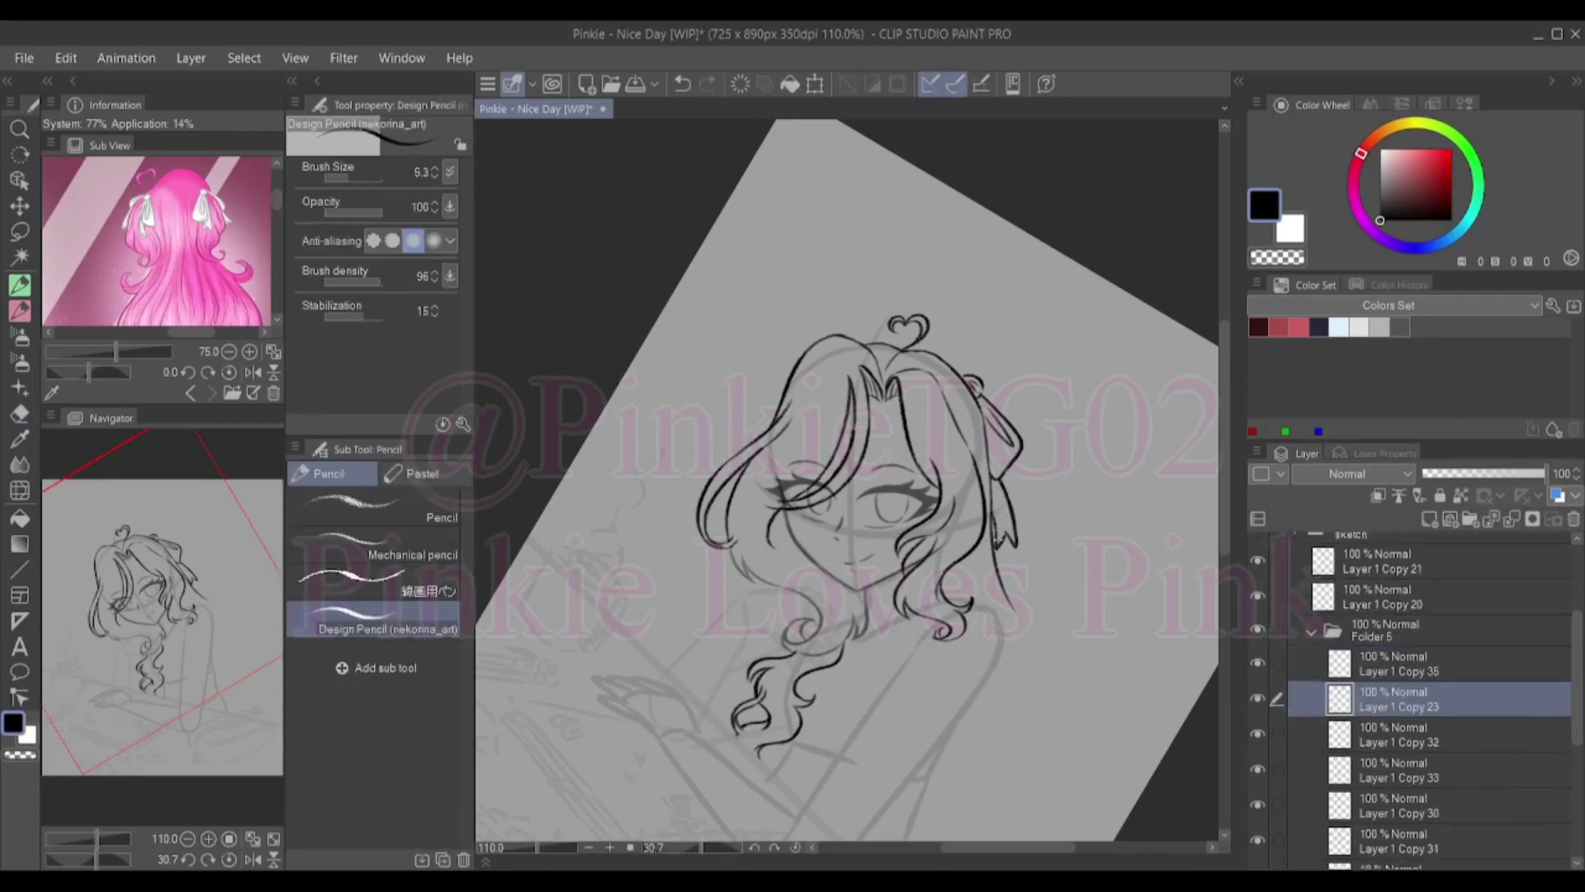
key("ctrl+z")
Draw a rounded pigtail outline with a wavy, curled end and a flick above the ribbon knot on Layer 1 Copy 32
left_click(1399, 664)
left_click(1399, 699)
left_click(1399, 735)
left_click(1399, 699)
mouse_move(978, 368)
left_mouse_down()
mouse_move(1057, 413)
mouse_move(1032, 549)
left_mouse_up()
key("ctrl+z")
key("ctrl+z")
left_click_drag(1057, 393, 1038, 520)
left_click_drag(1041, 515, 1031, 549)
left_click_drag(964, 368, 1009, 345)
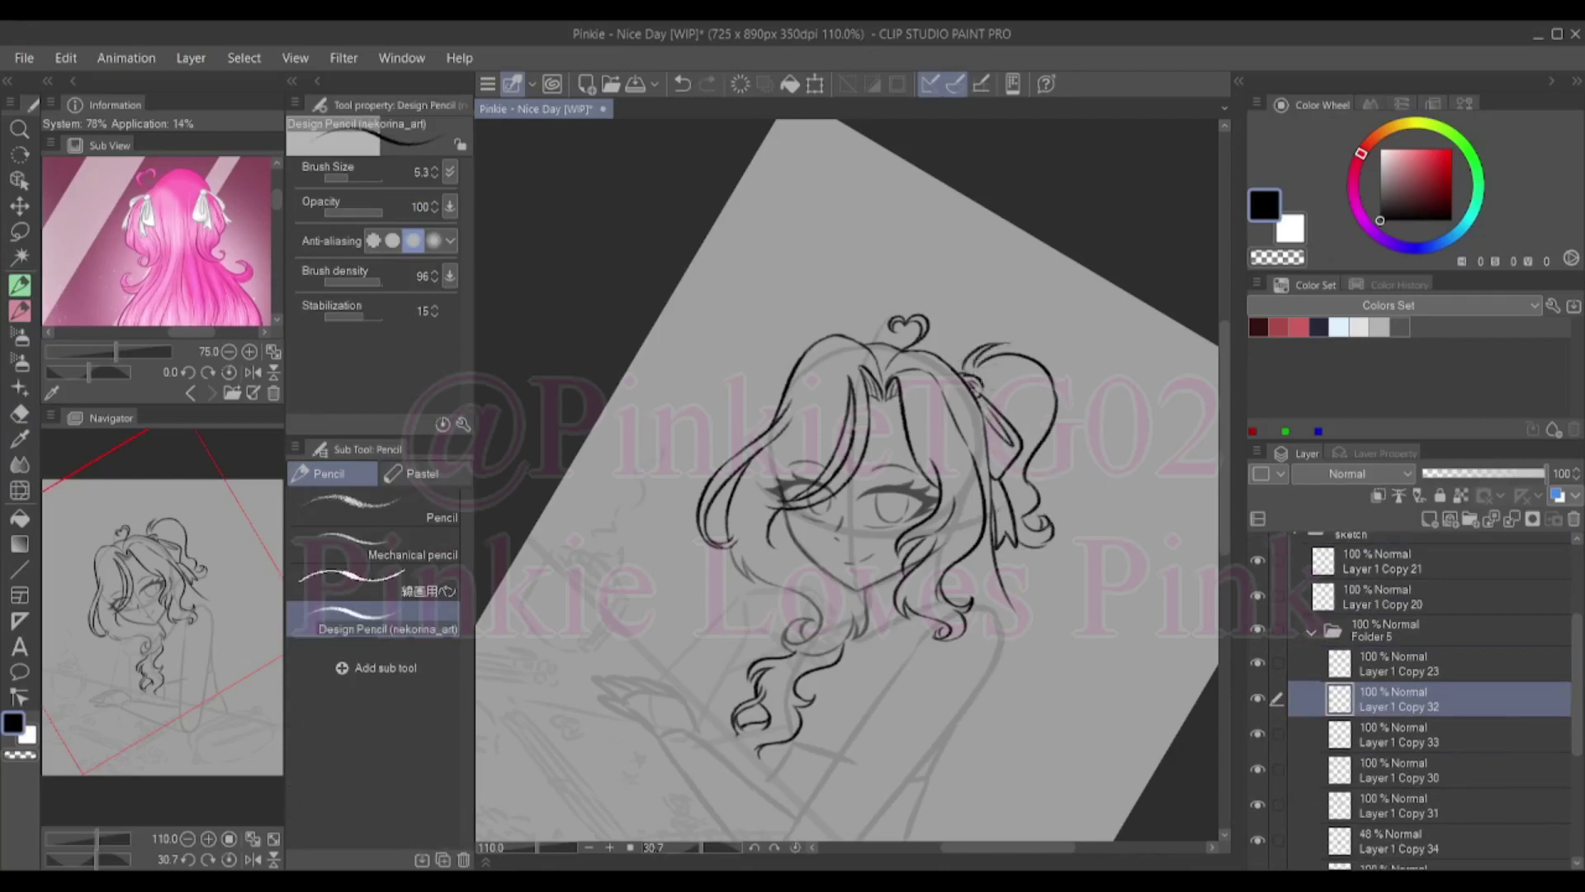
Add inner strands to the pigtail and erase stray line work at its curled tip
left_click_drag(983, 405, 1030, 363)
left_click_drag(1024, 401, 1023, 444)
key("e")
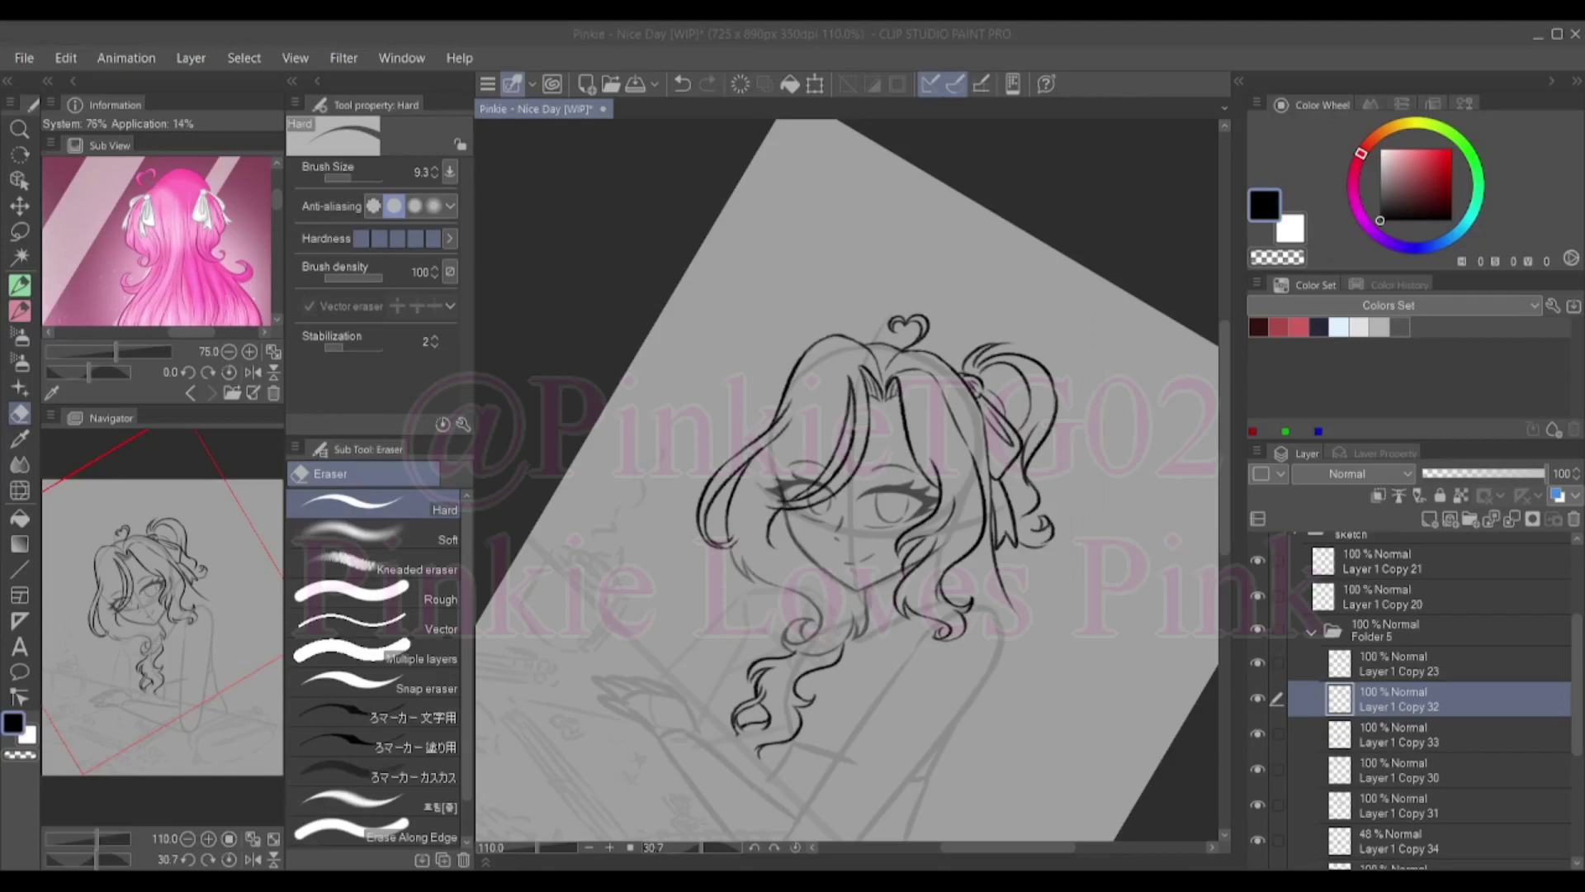
mouse_move(1049, 520)
left_mouse_down()
mouse_move(1028, 549)
mouse_move(1032, 528)
left_mouse_up()
key("p")
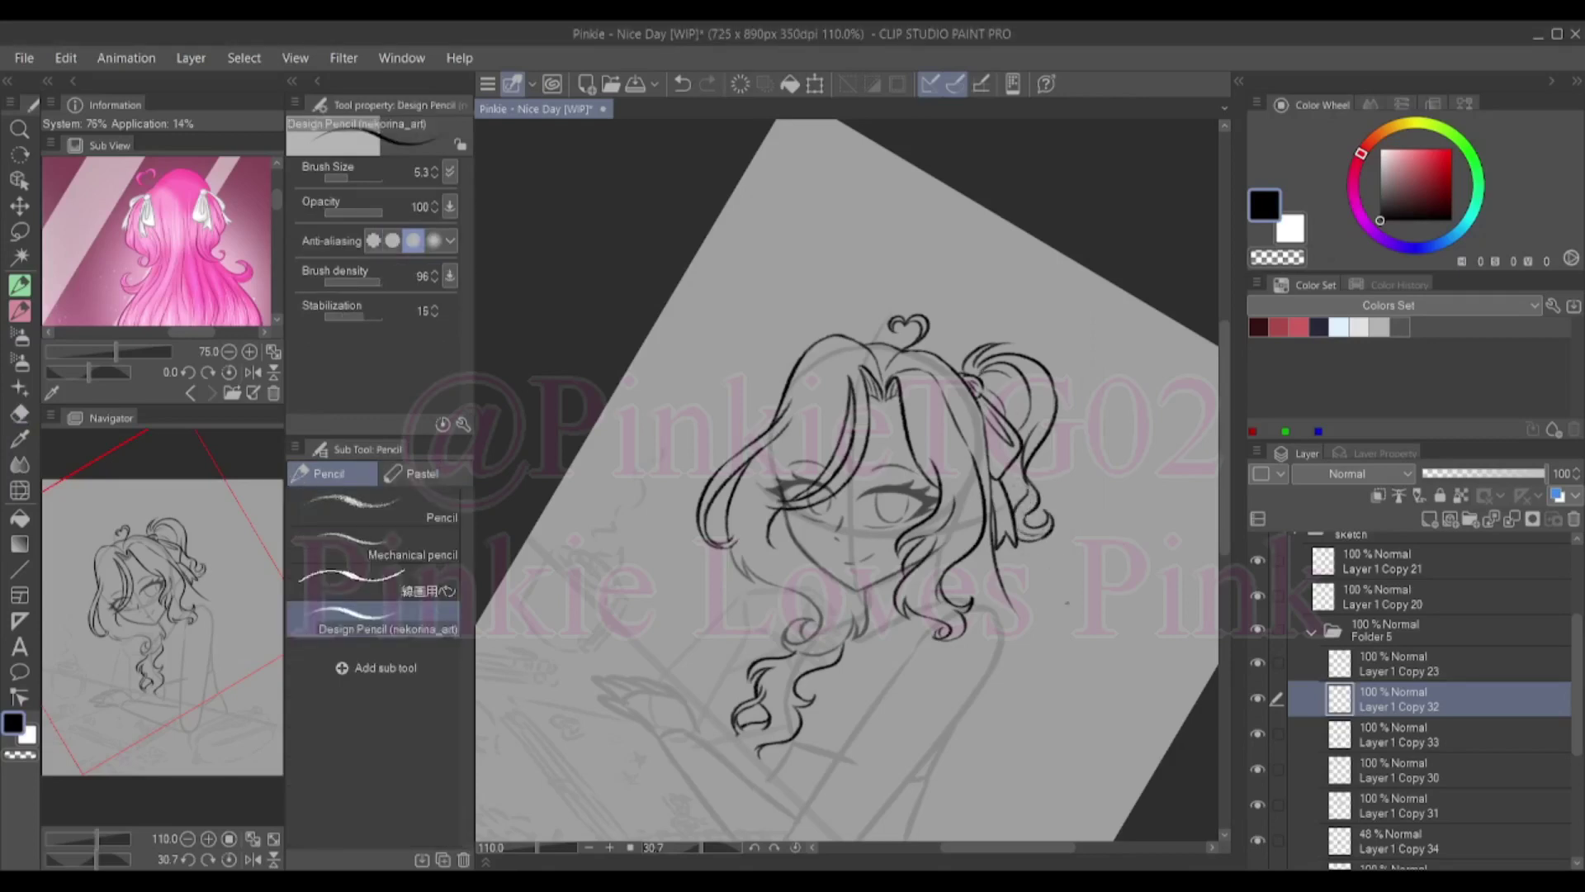
Add two layers at the top of Folder 5, move Layer 1 Copy 30 above Layer 1 Copy 33, and activate the lower new layer
key("ctrl+alt+d")
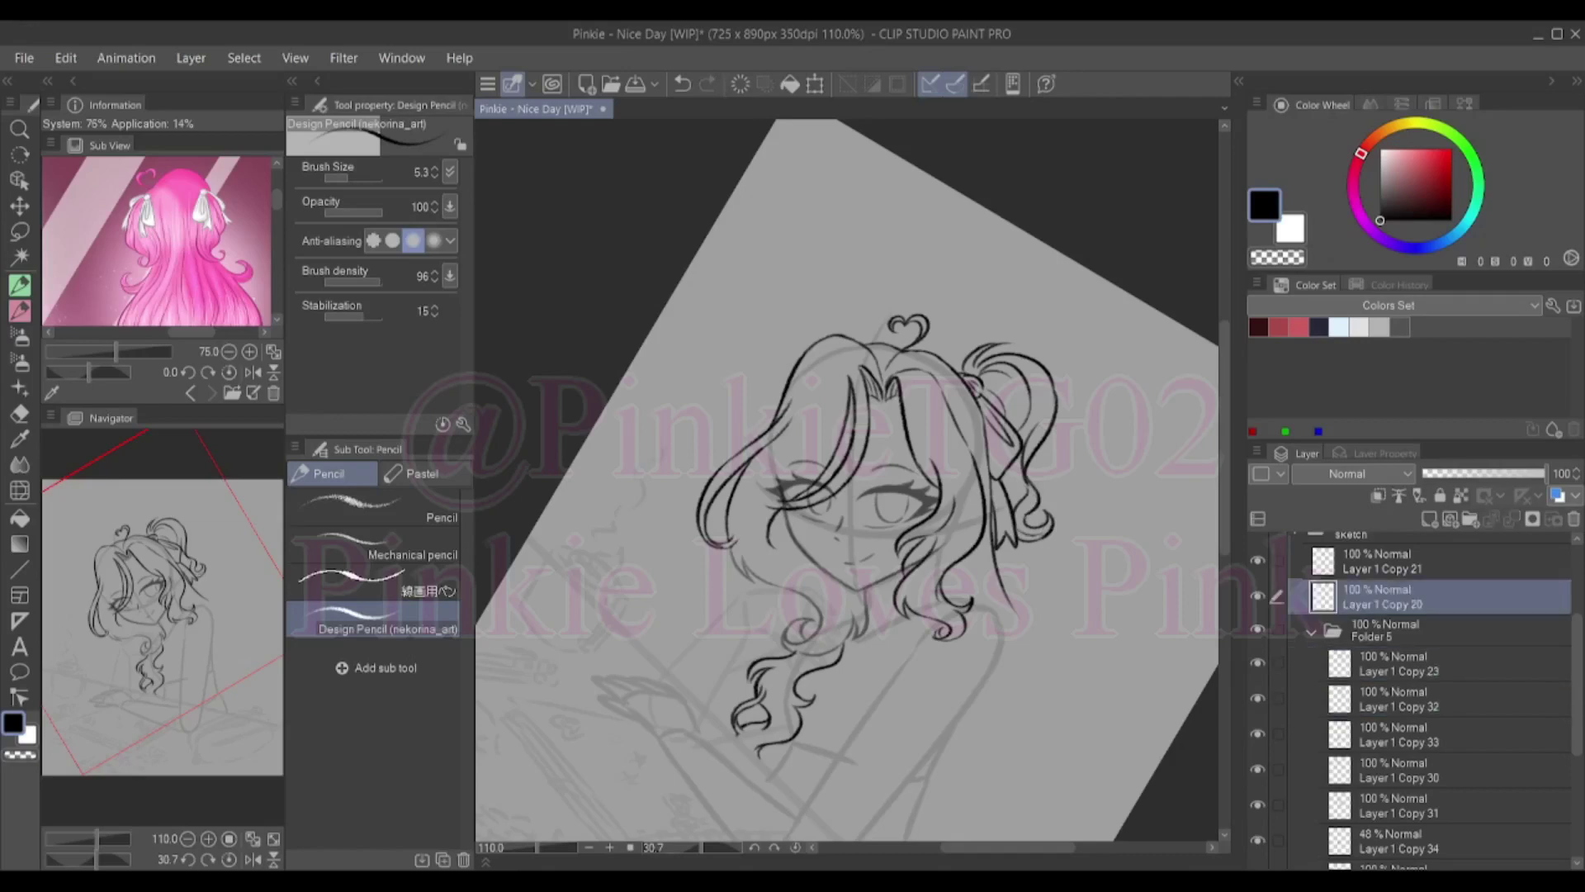
key("ctrl+alt+d")
left_click(1395, 805)
left_click_drag(1395, 805, 1395, 846)
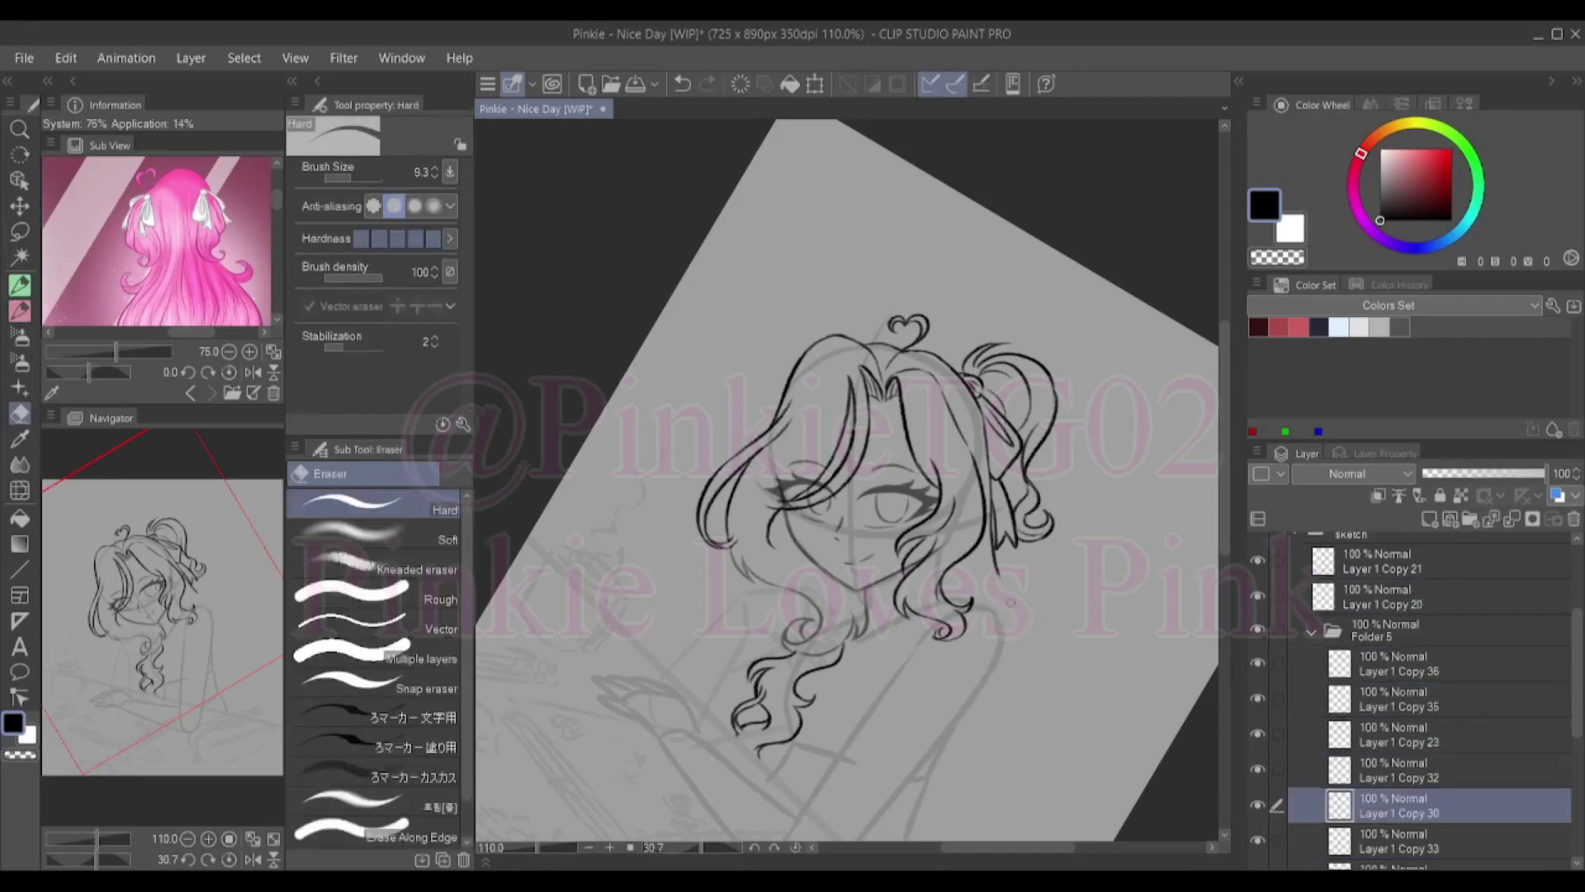
left_click(1395, 698)
Try a long back-hair outline sweeping behind the shoulder down to a curled end, and undo it
mouse_move(1021, 597)
left_mouse_down()
mouse_move(1073, 661)
mouse_move(1091, 727)
mouse_move(1051, 817)
left_mouse_up()
scroll(1052, 817, "down", 1)
key("ctrl+z")
mouse_move(1018, 505)
left_mouse_down()
mouse_move(1073, 644)
mouse_move(1019, 756)
left_mouse_up()
left_click_drag(986, 737, 970, 802)
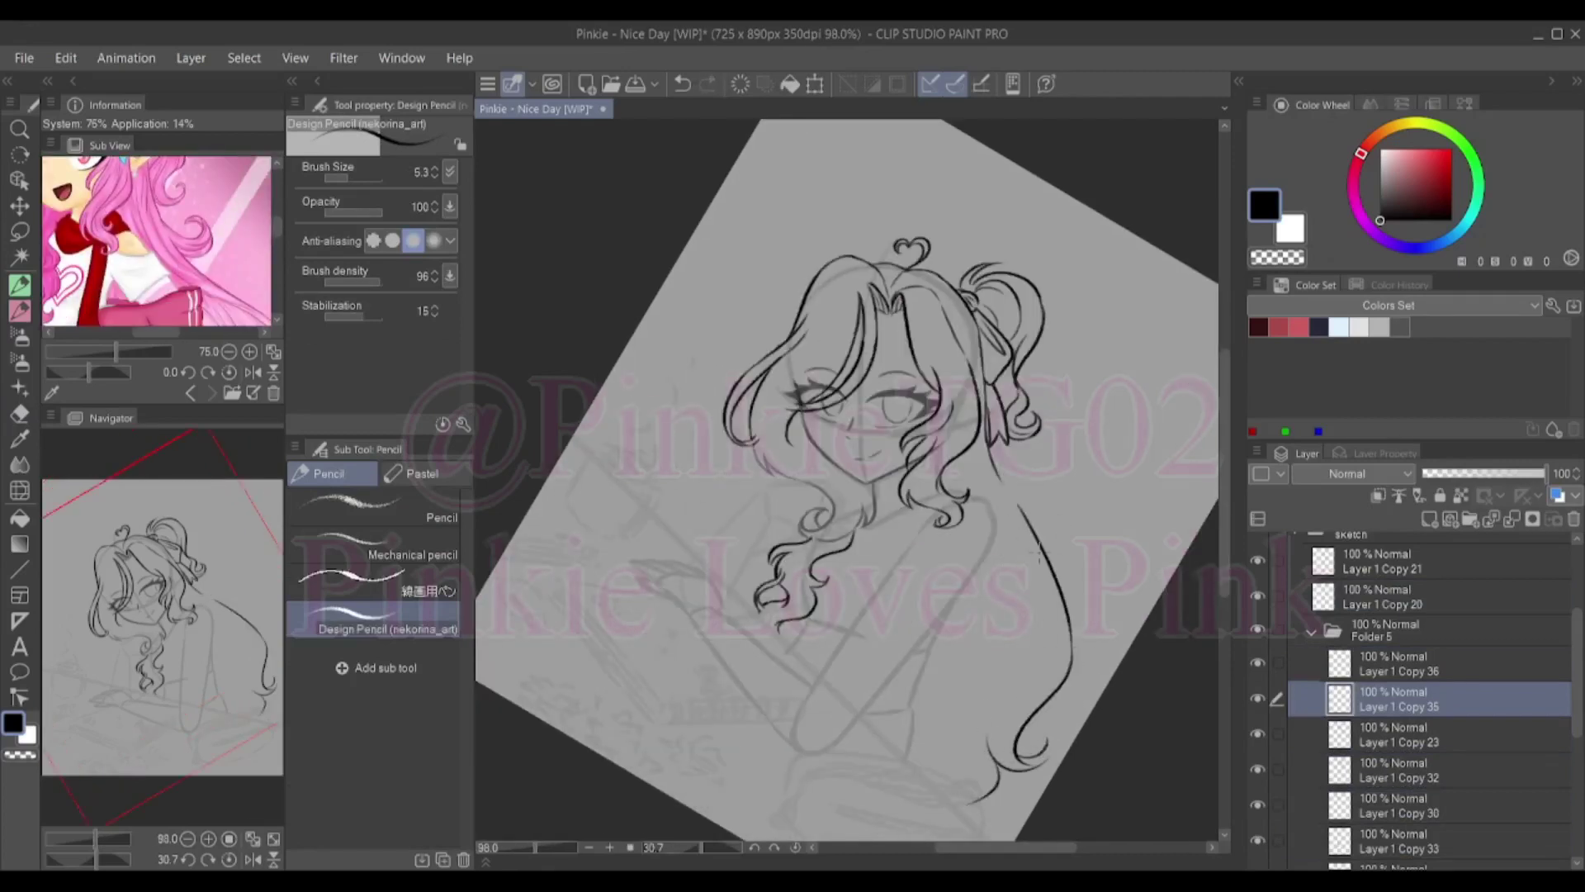
key("ctrl+z")
Try a steeper back-hair curve with a hooked lower end, and undo it
mouse_move(1026, 547)
left_mouse_down()
mouse_move(1053, 447)
mouse_move(1135, 660)
left_mouse_up()
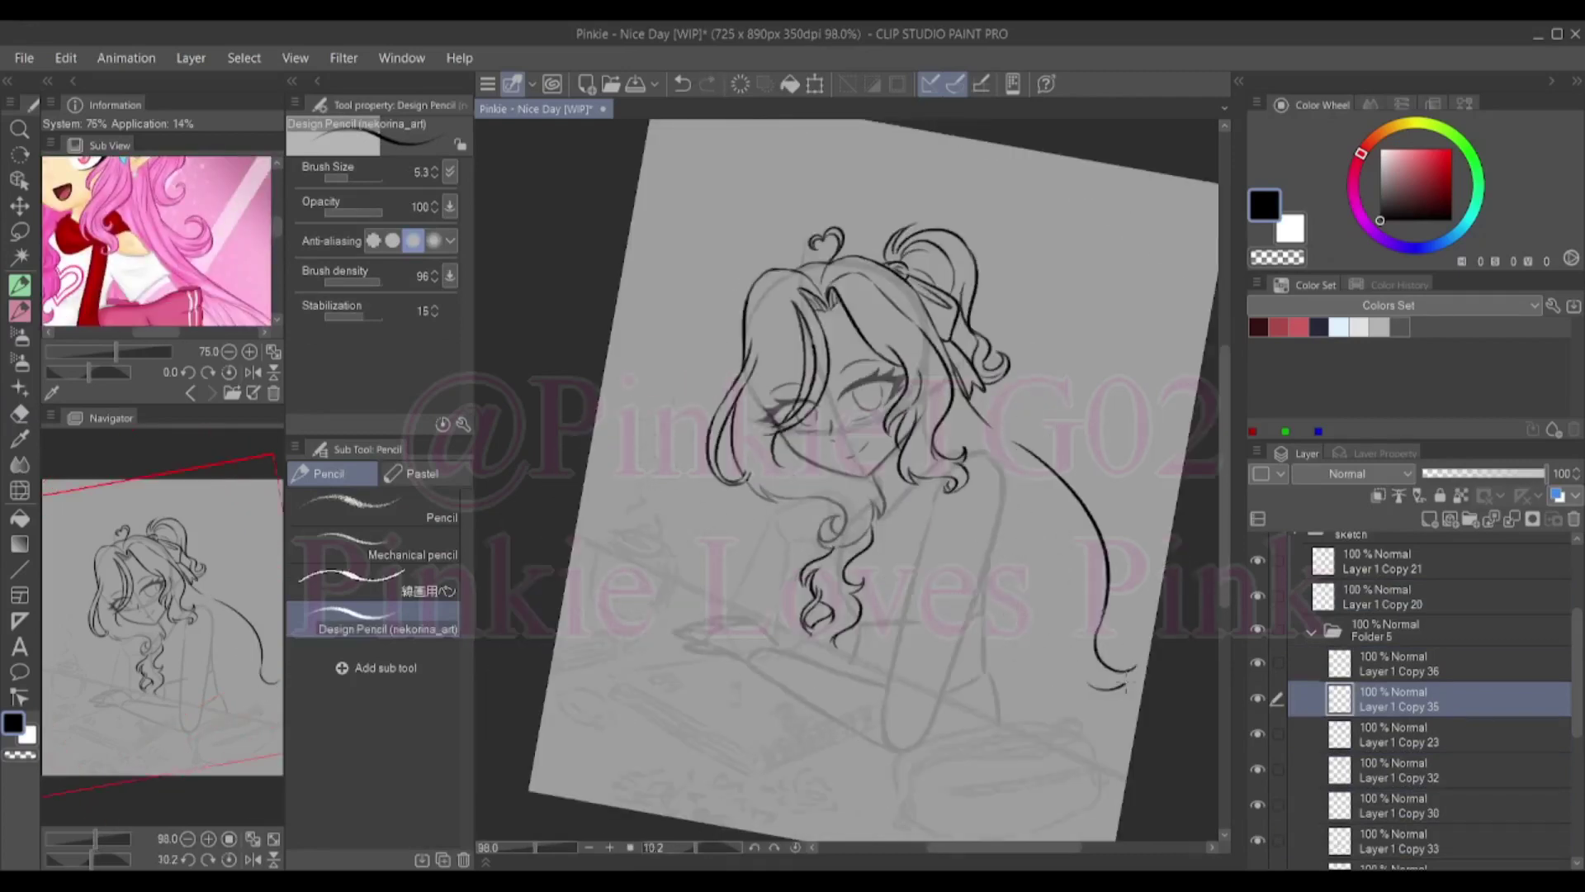
left_click_drag(1073, 553, 1074, 718)
key("ctrl+z")
key("ctrl+z")
Try a wider back-hair curve with a spiral curl and a second wavy tip at its lower end, and undo it
left_click_drag(1028, 458, 1136, 648)
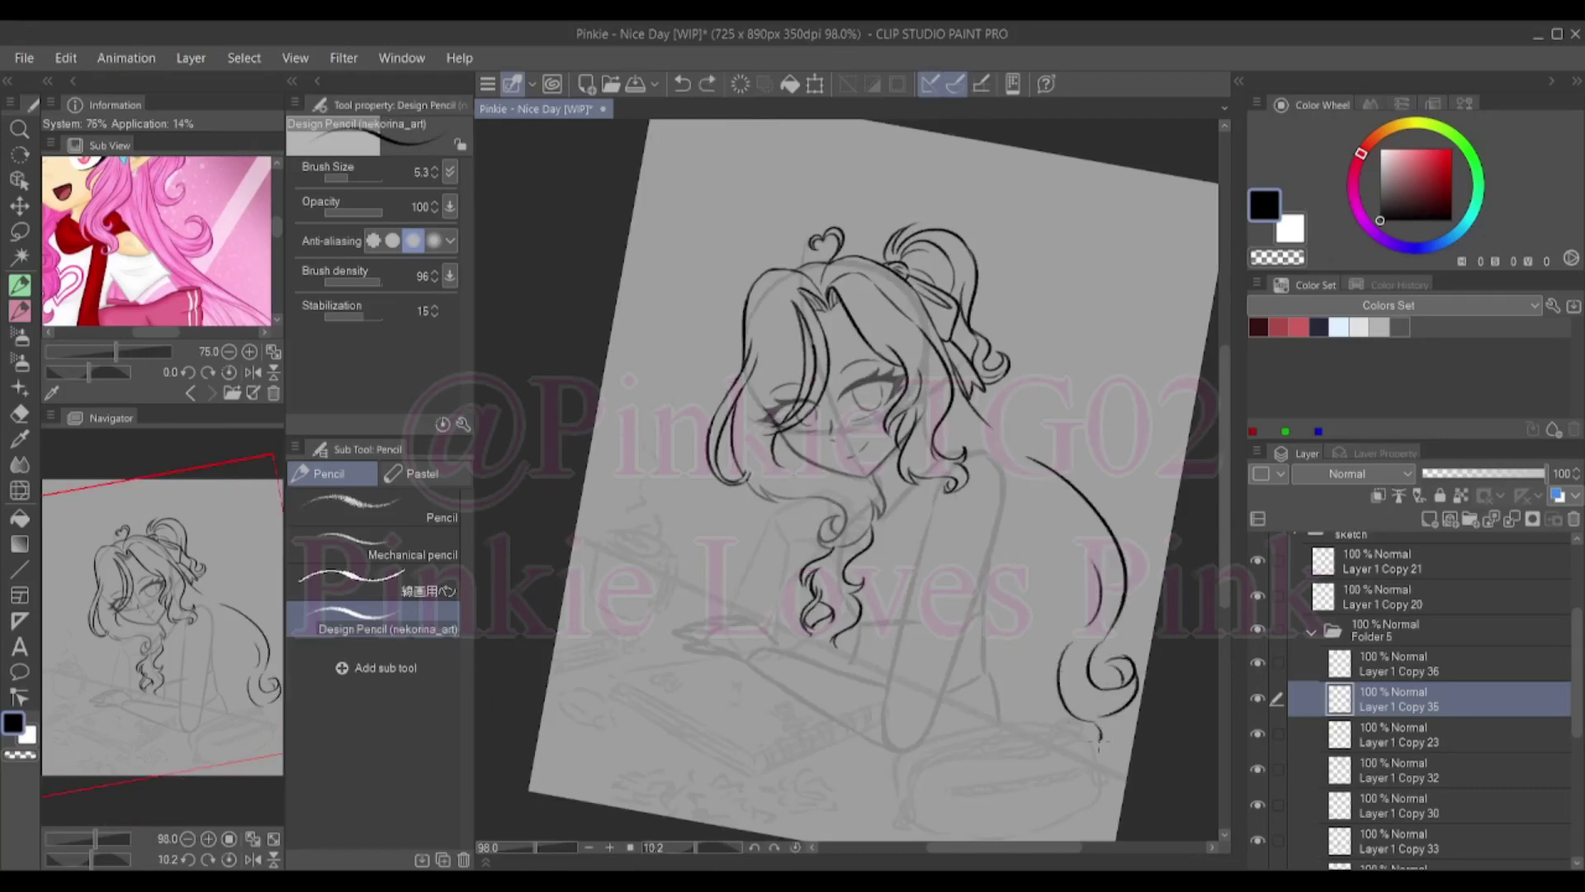
left_click_drag(1065, 606, 1074, 747)
left_click_drag(1019, 450, 1127, 578)
key("ctrl+z")
mouse_move(1127, 635)
left_mouse_down()
mouse_move(1073, 702)
mouse_move(1061, 669)
left_mouse_up()
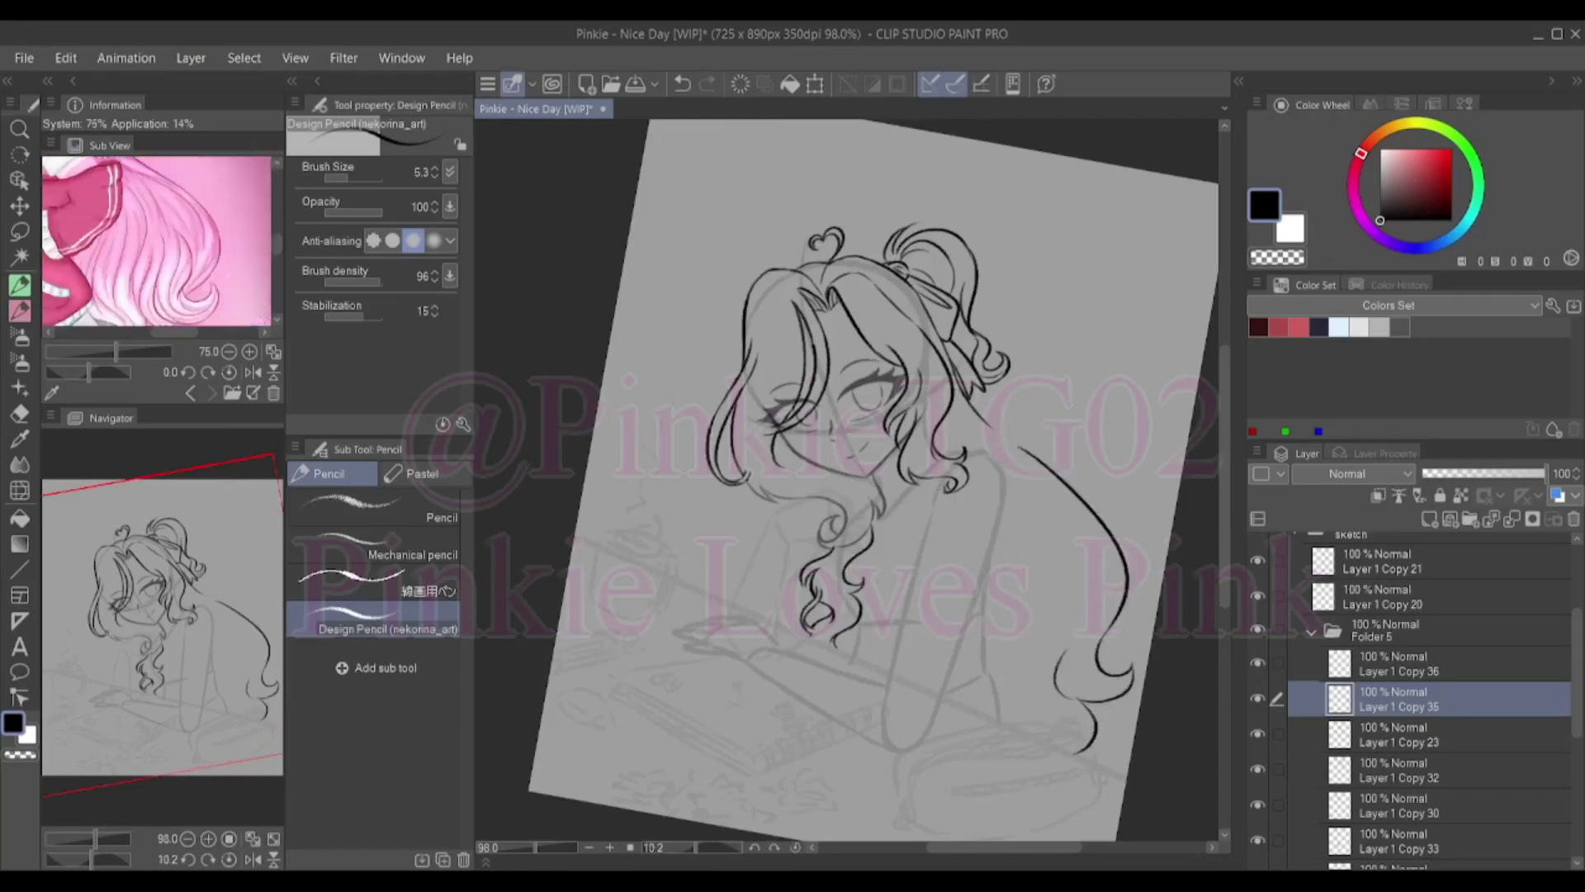
key("ctrl+z")
Draw the outer back-hair outline tapering to a pointed tip, with a small curled lock above the shoulder
mouse_move(991, 427)
left_mouse_down()
mouse_move(1136, 615)
mouse_move(1048, 727)
left_mouse_up()
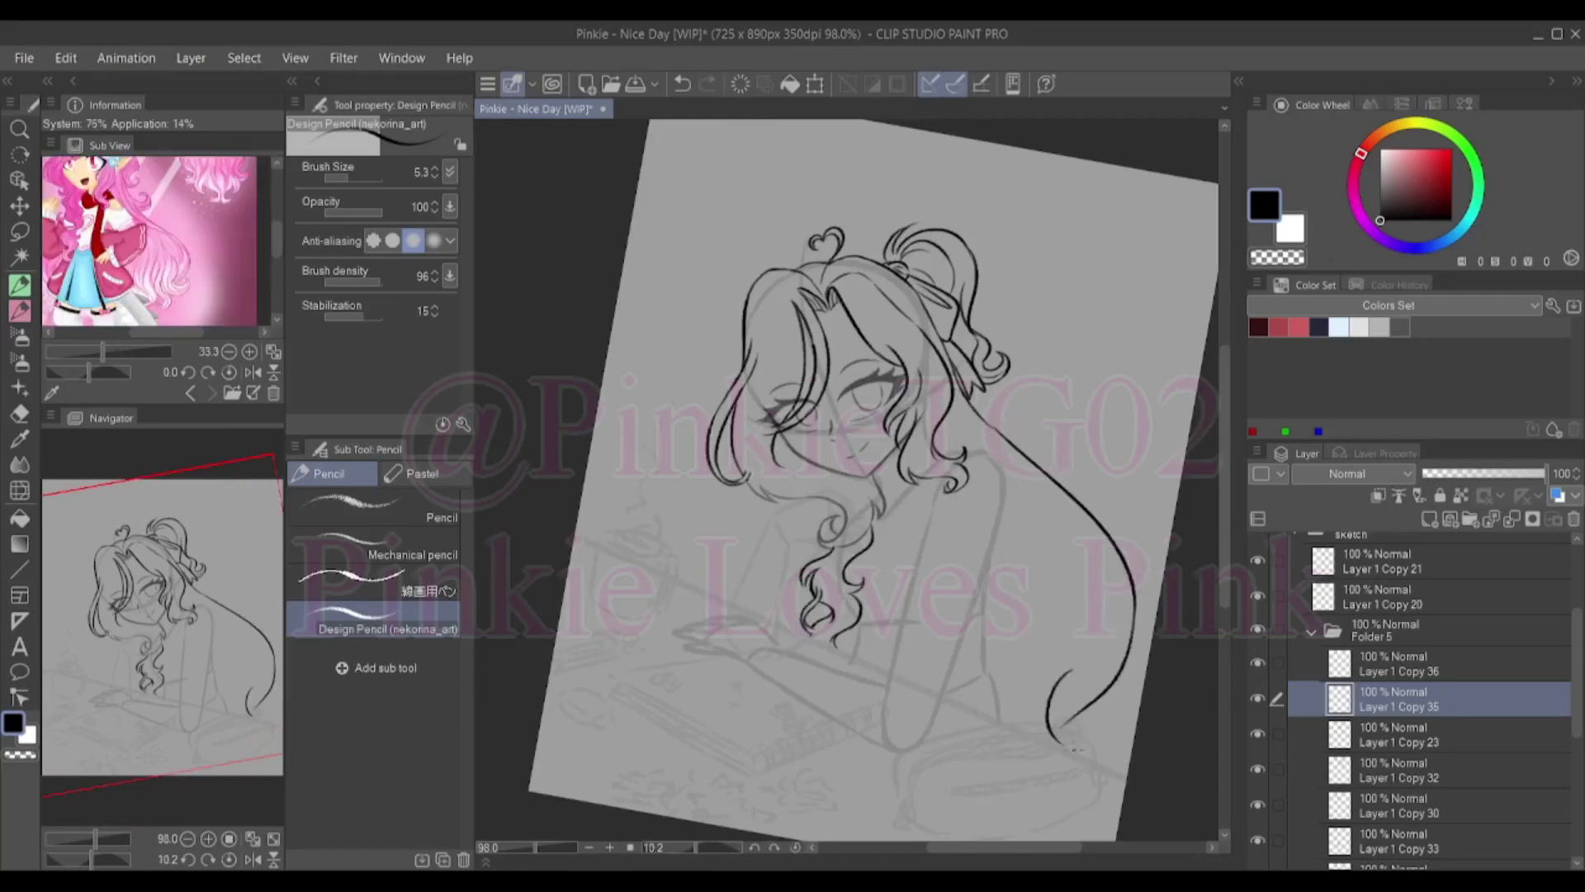
key("ctrl+z")
scroll(1048, 481, "up", 1)
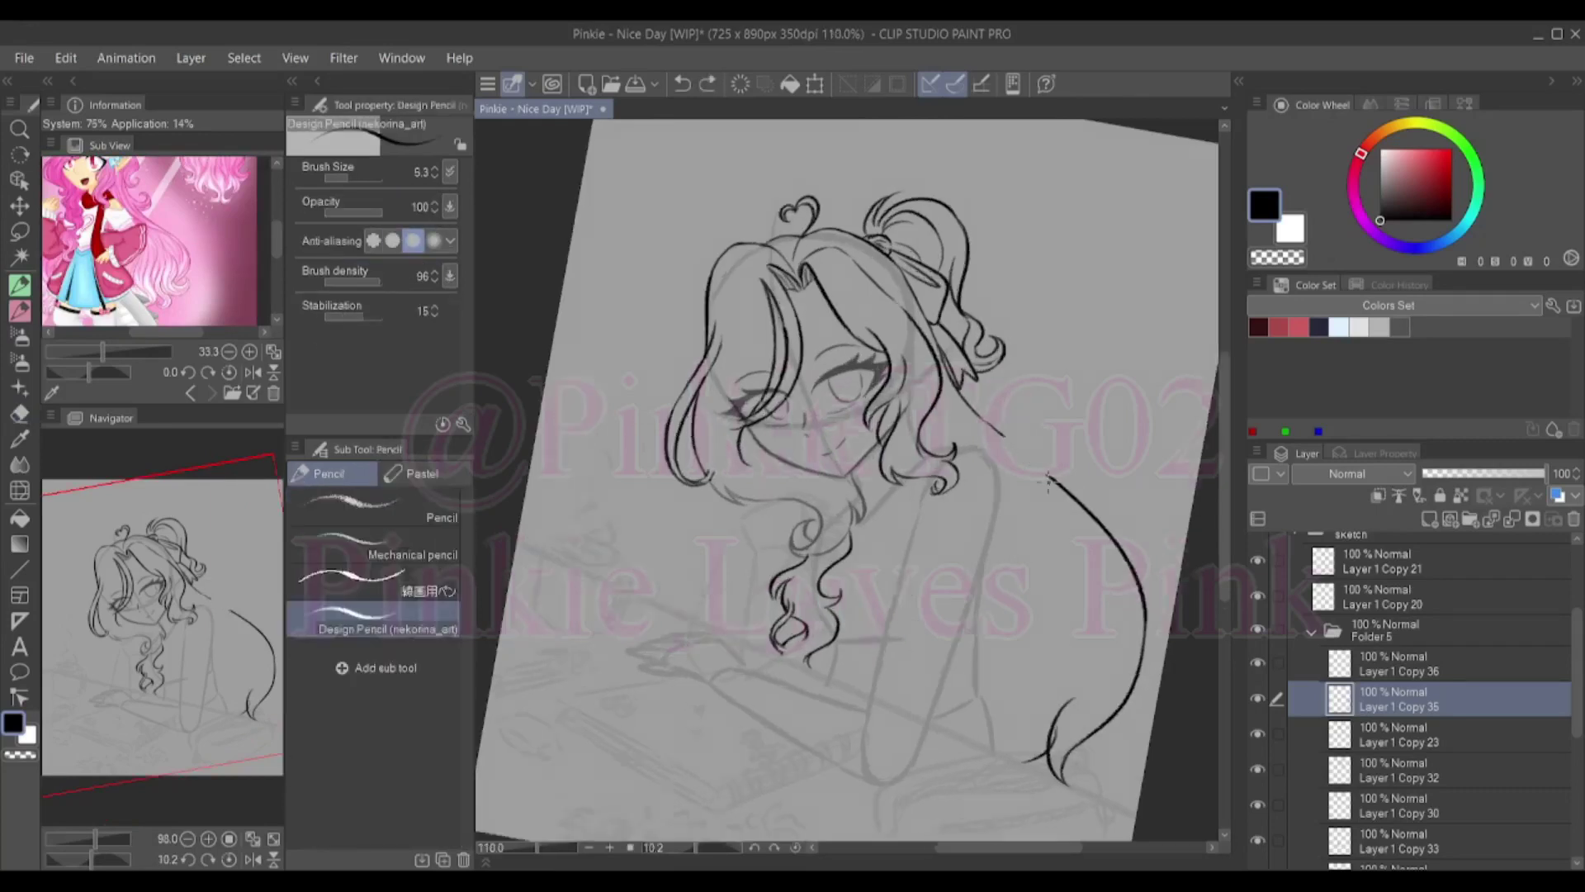
mouse_move(1049, 482)
left_mouse_down()
mouse_move(991, 495)
mouse_move(974, 537)
mouse_move(1027, 584)
left_mouse_up()
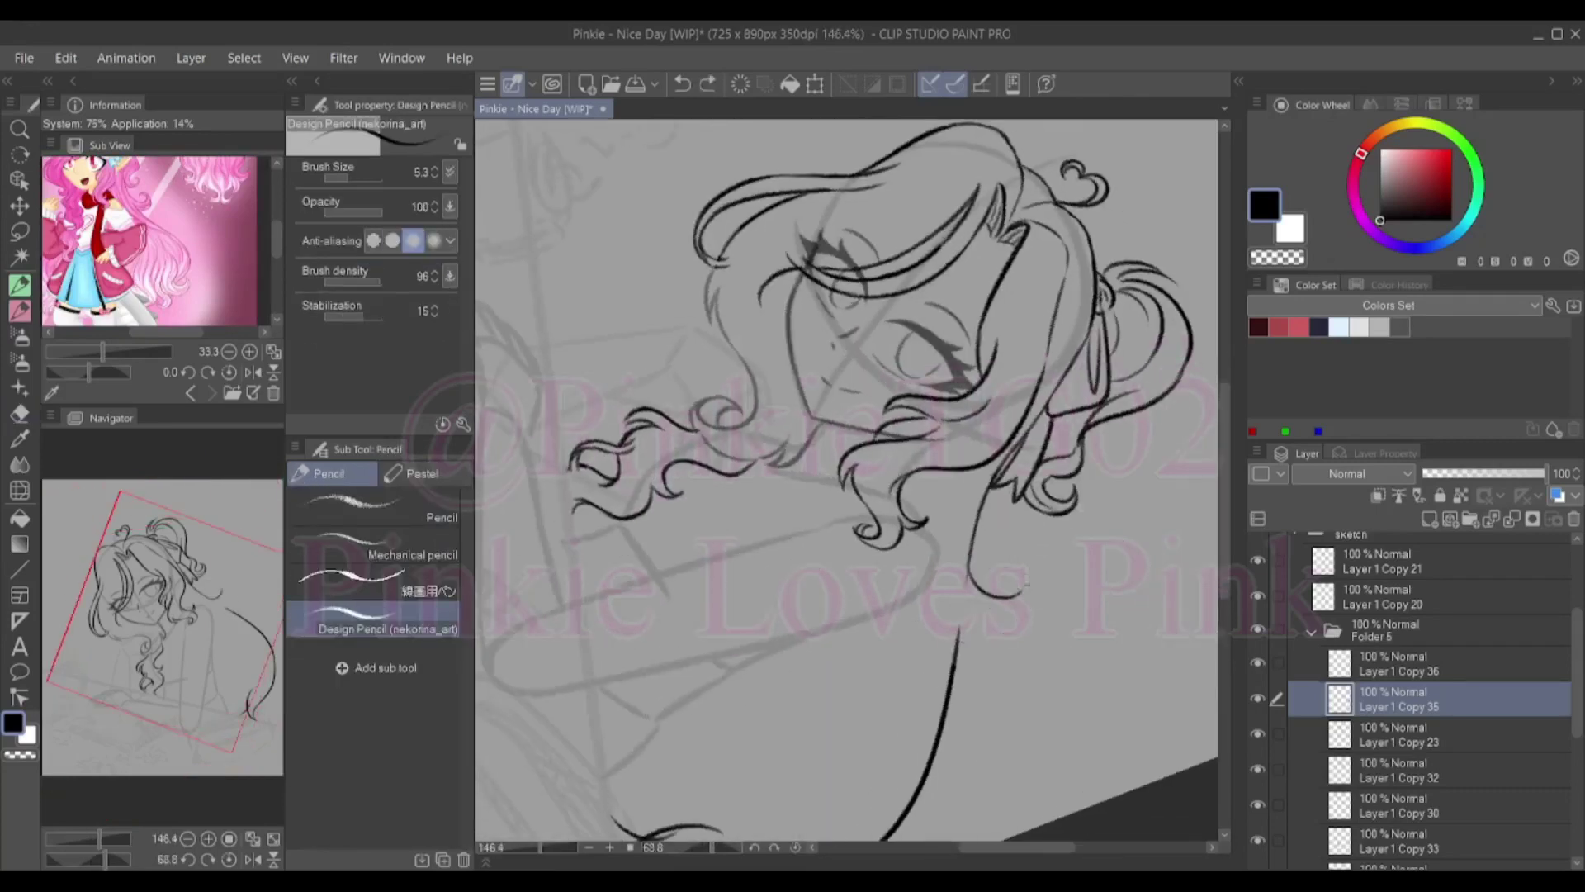
key("ctrl+at")
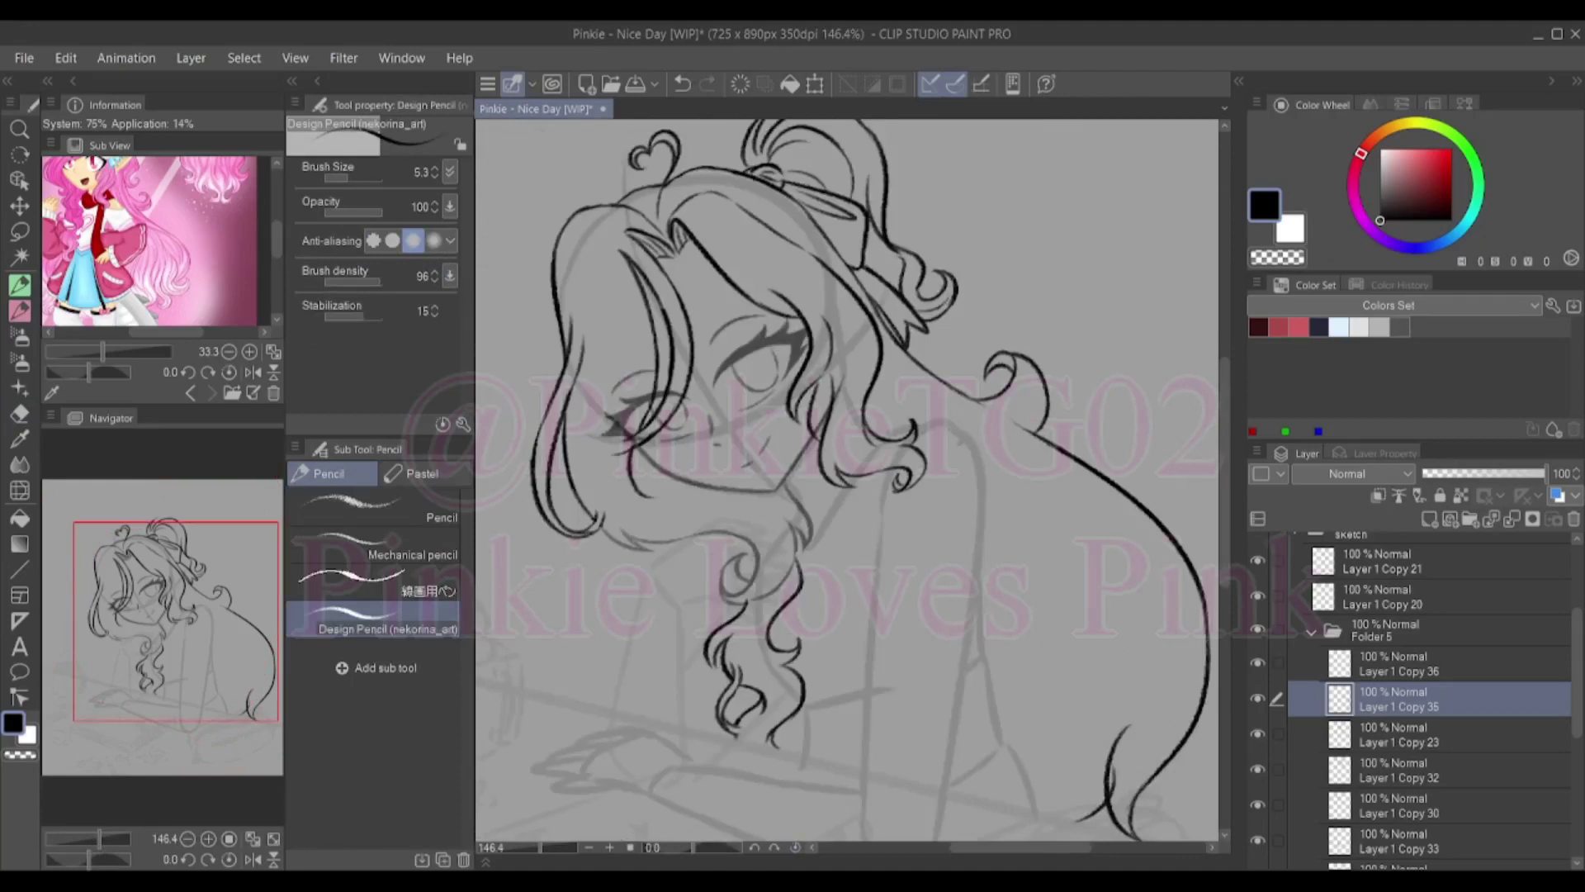
Fill the back hair with long inner strands and wavy locks ending in a curl near the elbow
mouse_move(974, 453)
left_mouse_down()
mouse_move(1172, 611)
mouse_move(1197, 660)
mouse_move(1131, 730)
left_mouse_up()
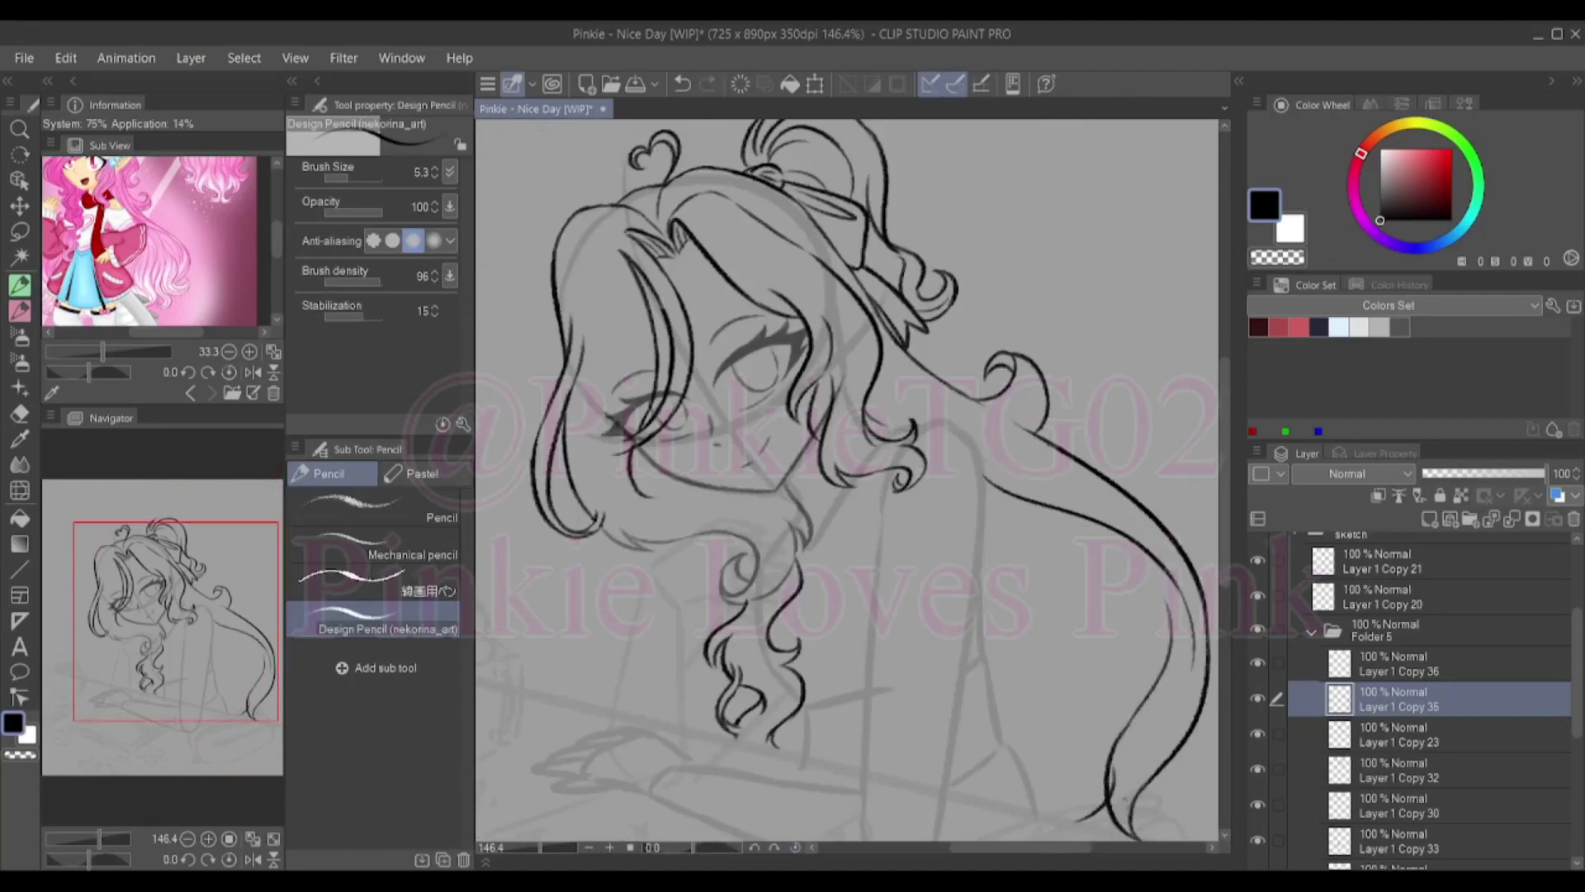
left_click_drag(1112, 573, 1112, 449)
left_click_drag(1094, 389, 1032, 689)
left_click_drag(1015, 386, 1042, 619)
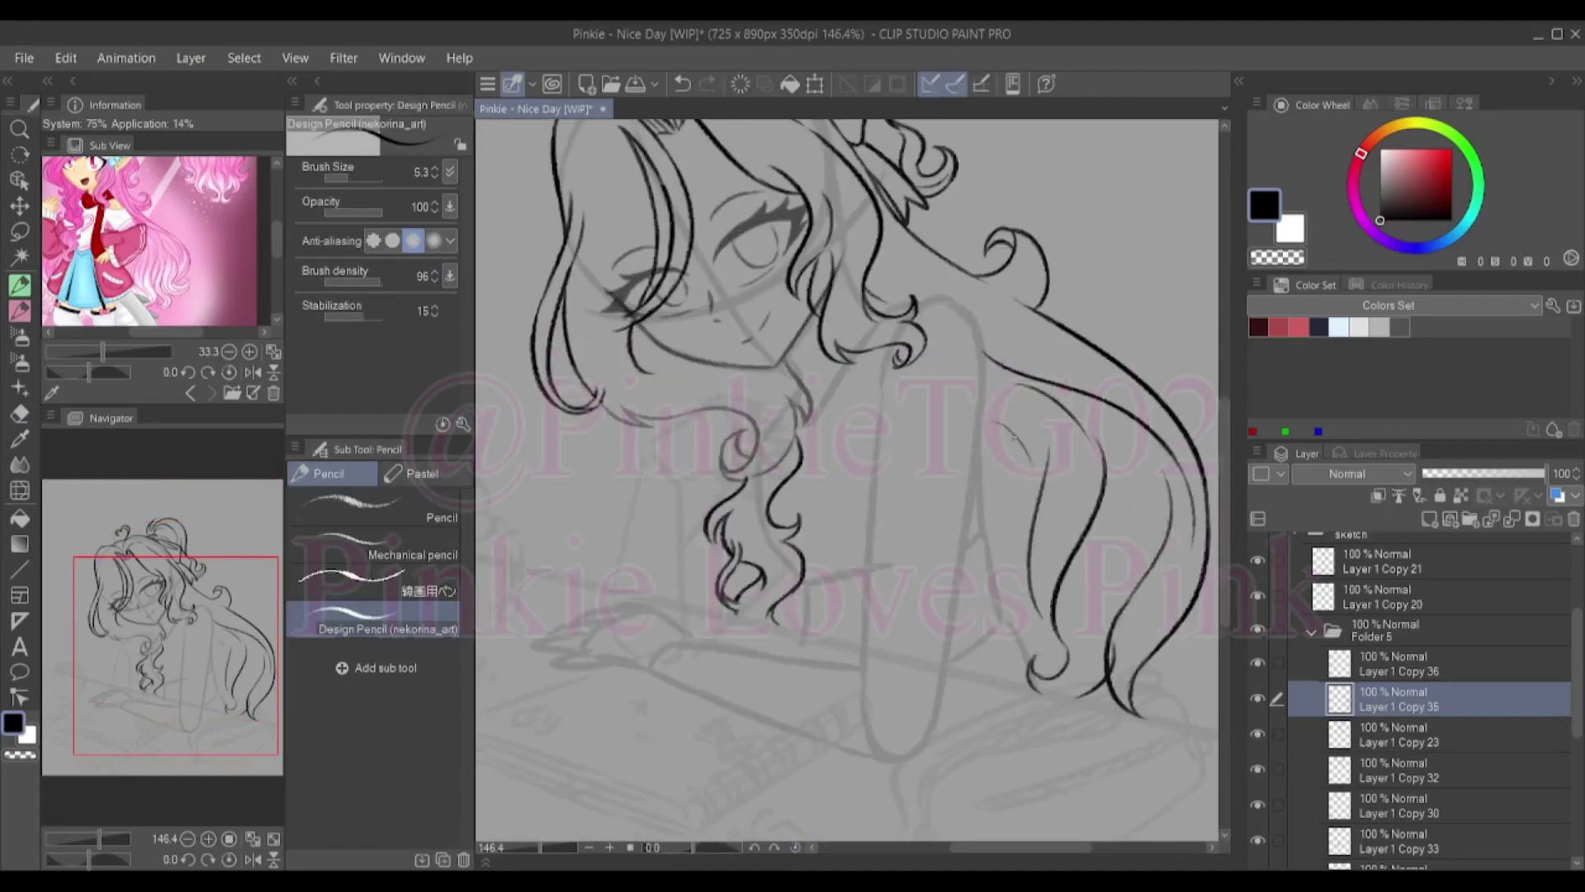
left_click_drag(1001, 438, 1032, 669)
left_click_drag(1131, 508, 1081, 685)
Move Layer 1 Copy 35 below Layer 1 Copy 32 in Folder 5
scroll(847, 479, "down", 3)
key("e")
left_click_drag(1403, 699, 1403, 772)
key("p")
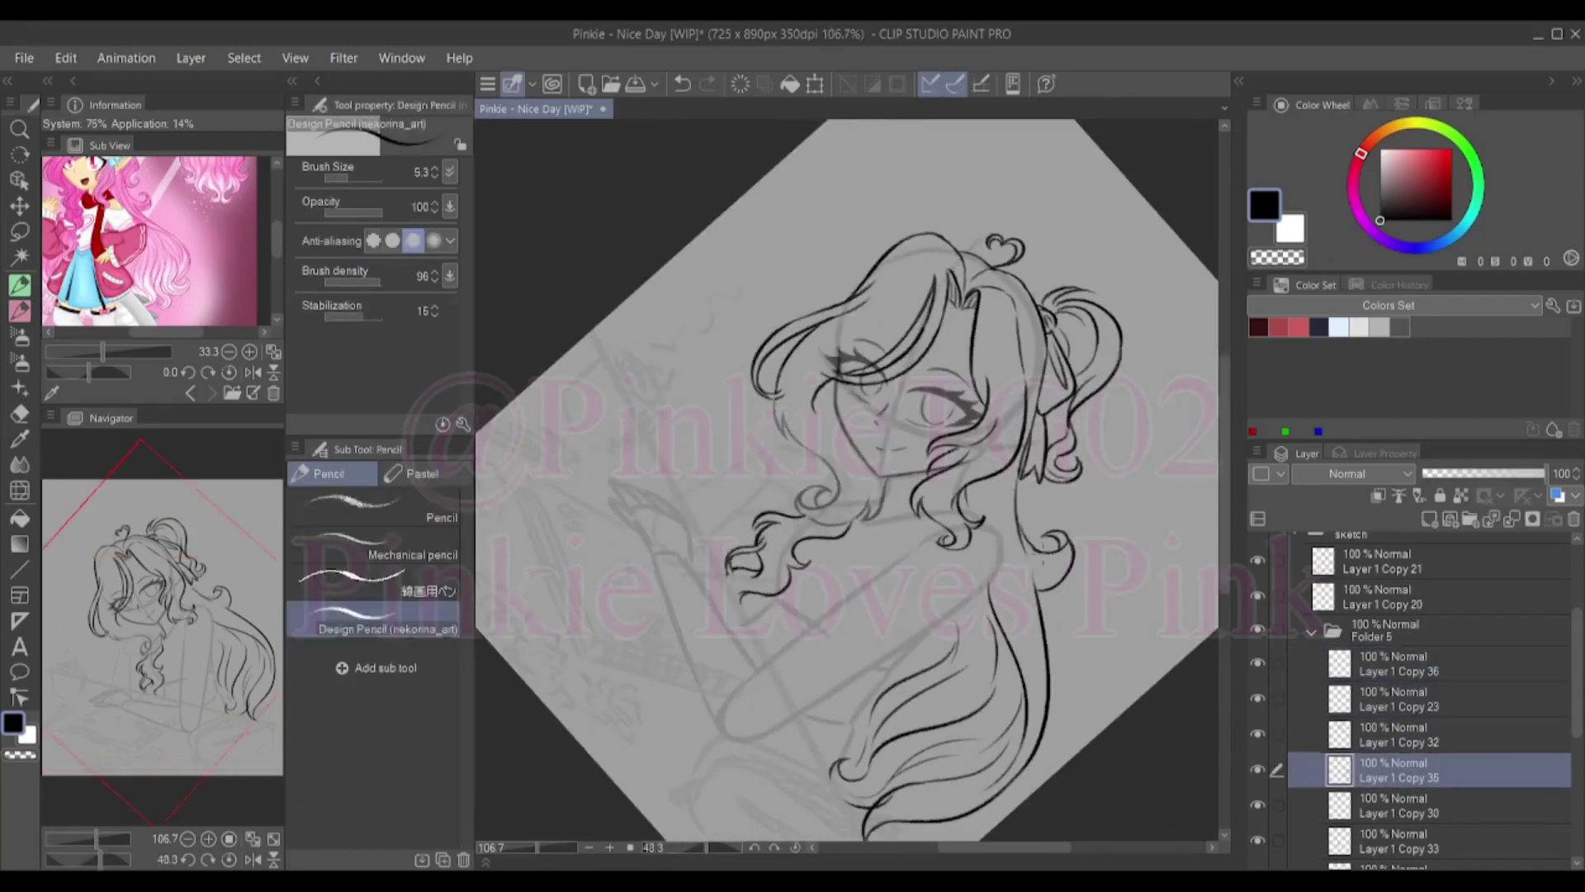
key("ctrl+0")
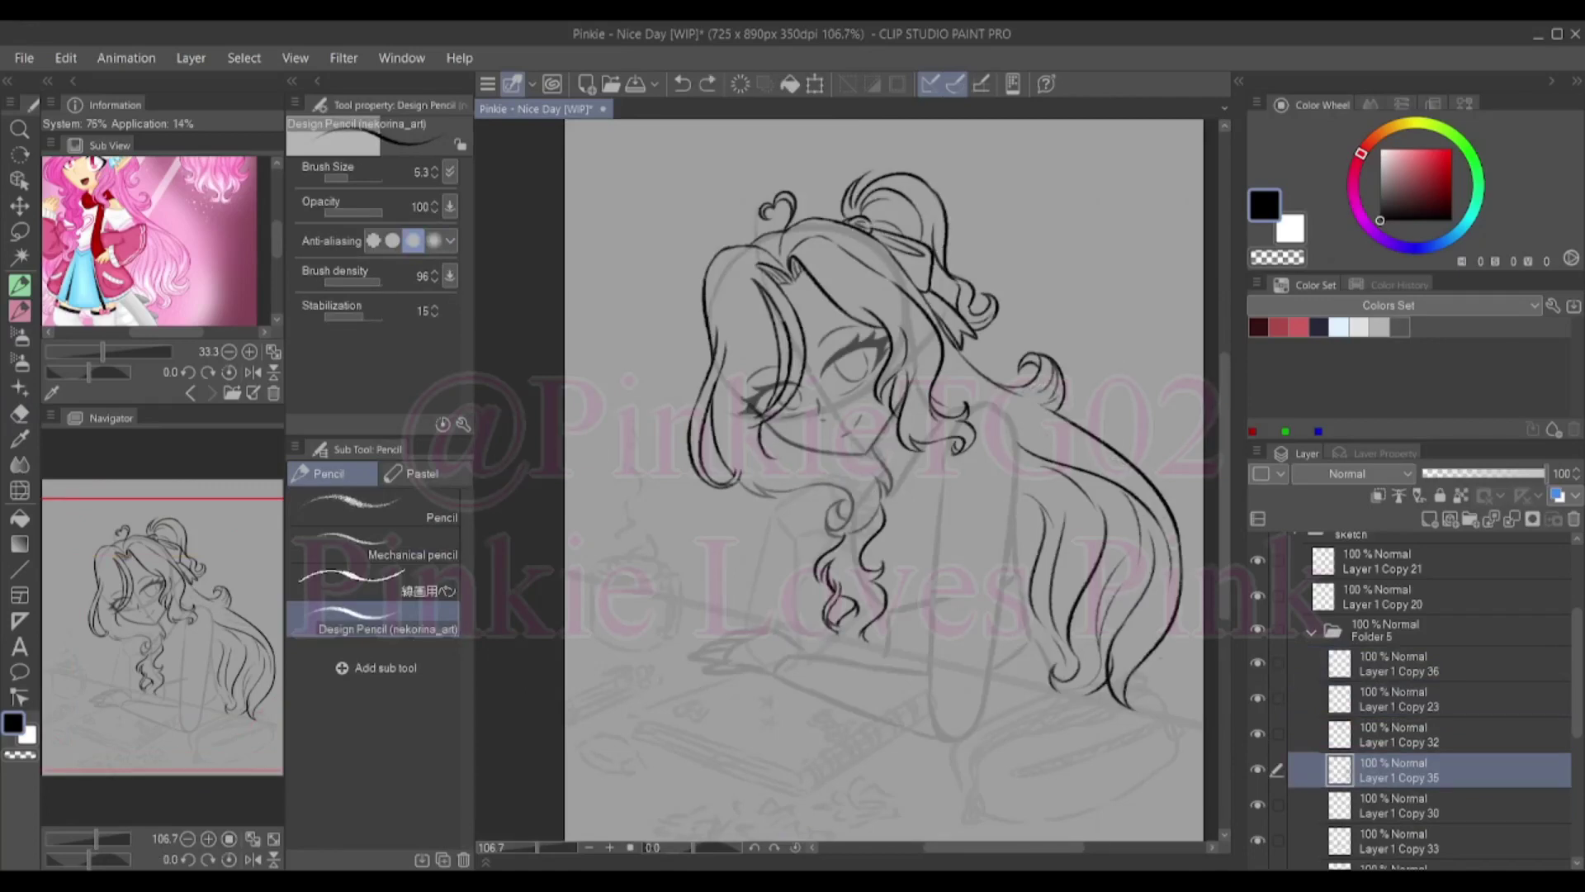
Add a curled outer tip at the lower end of the back hair and fine strands near the shoulder
mouse_move(1133, 706)
left_mouse_down()
mouse_move(1172, 695)
mouse_move(1159, 623)
left_mouse_up()
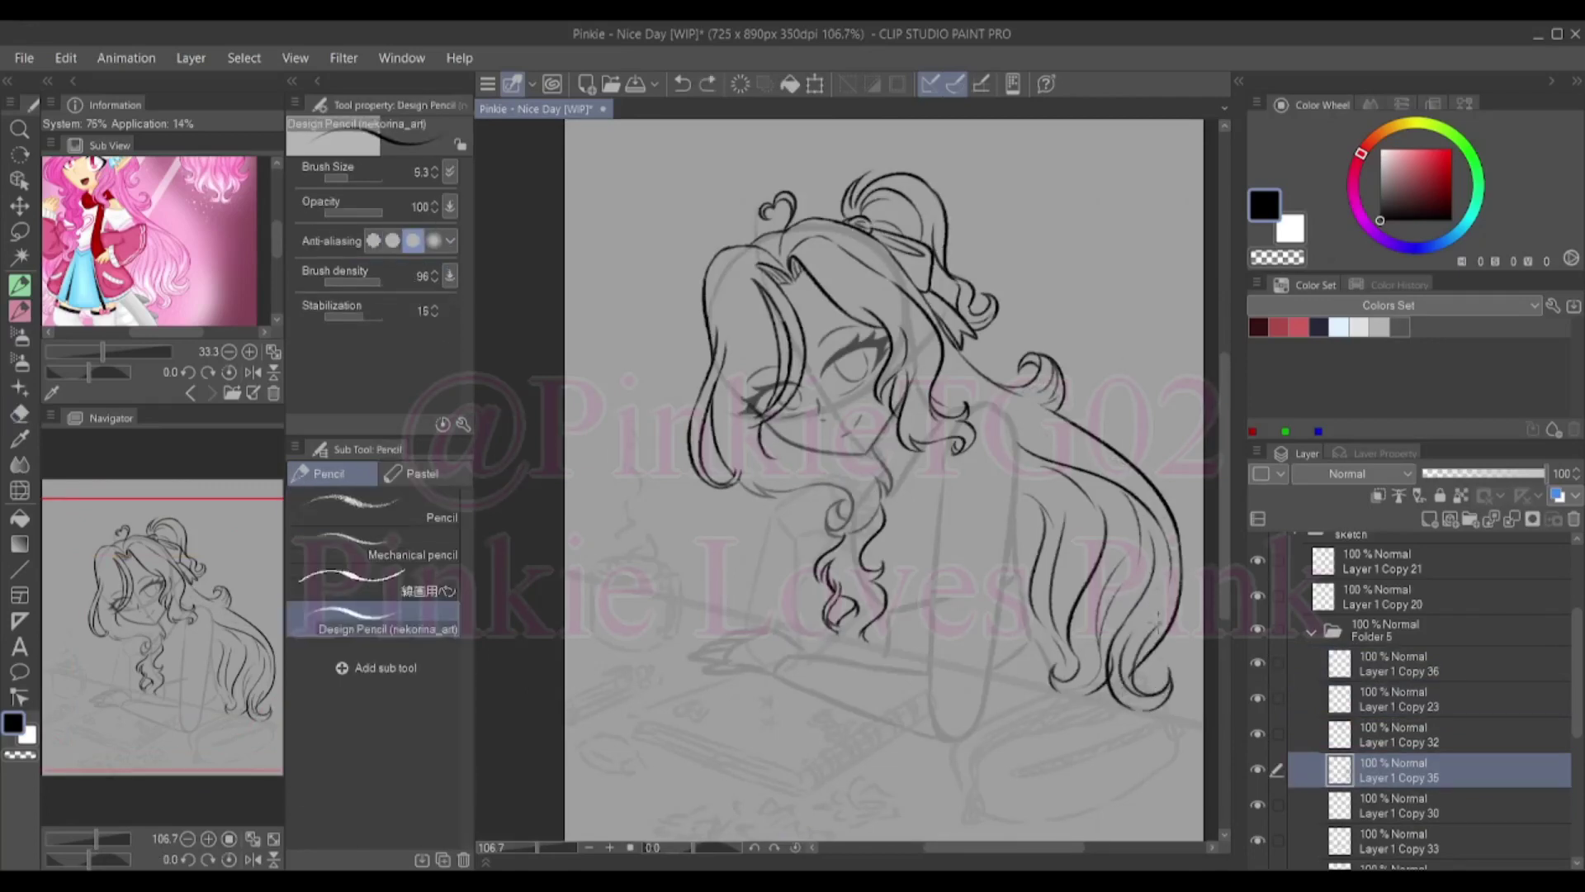
left_click_drag(1022, 462, 1075, 522)
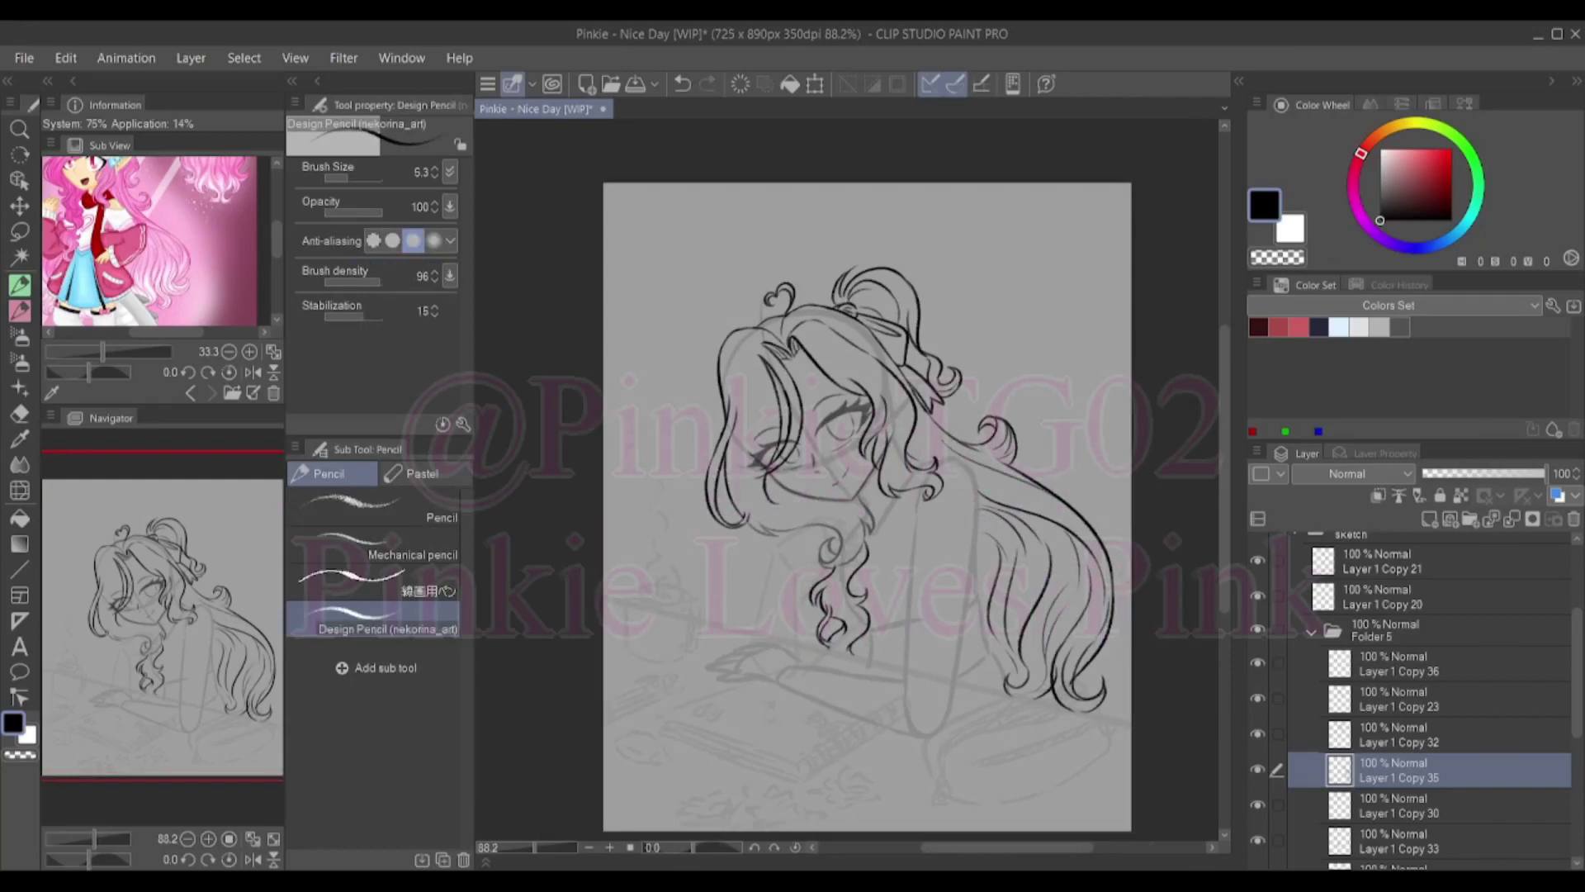
Undo the detailed back hair and redraw it as one sweeping outline from behind the head to a curled lower end
key("ctrl+z")
mouse_move(957, 458)
left_mouse_down()
mouse_move(1042, 628)
mouse_move(1003, 753)
left_mouse_up()
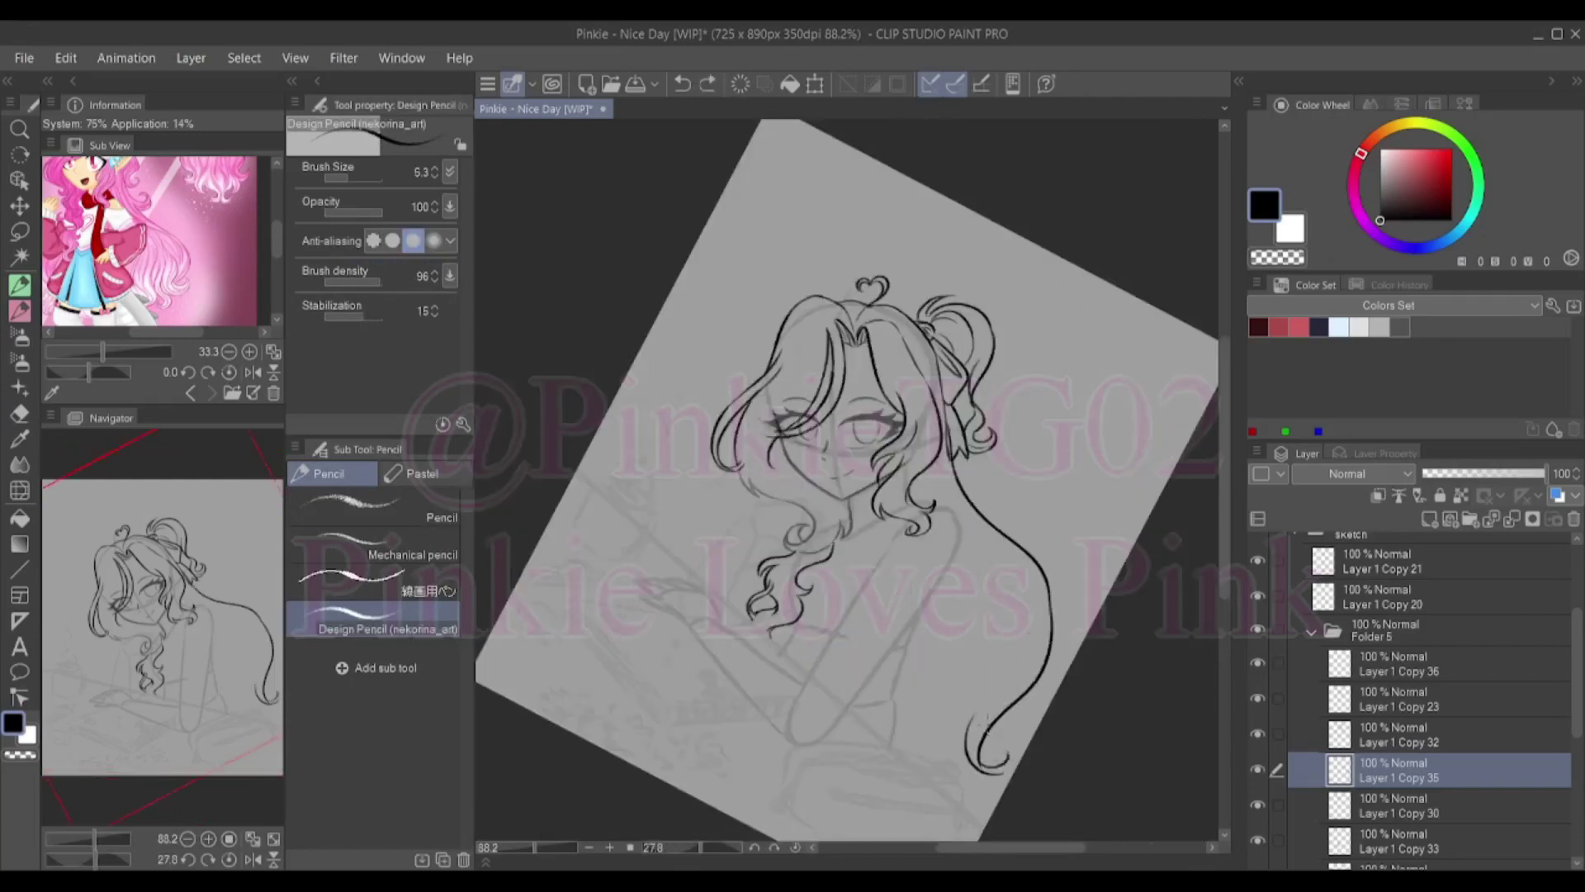
left_click_drag(1042, 603, 974, 776)
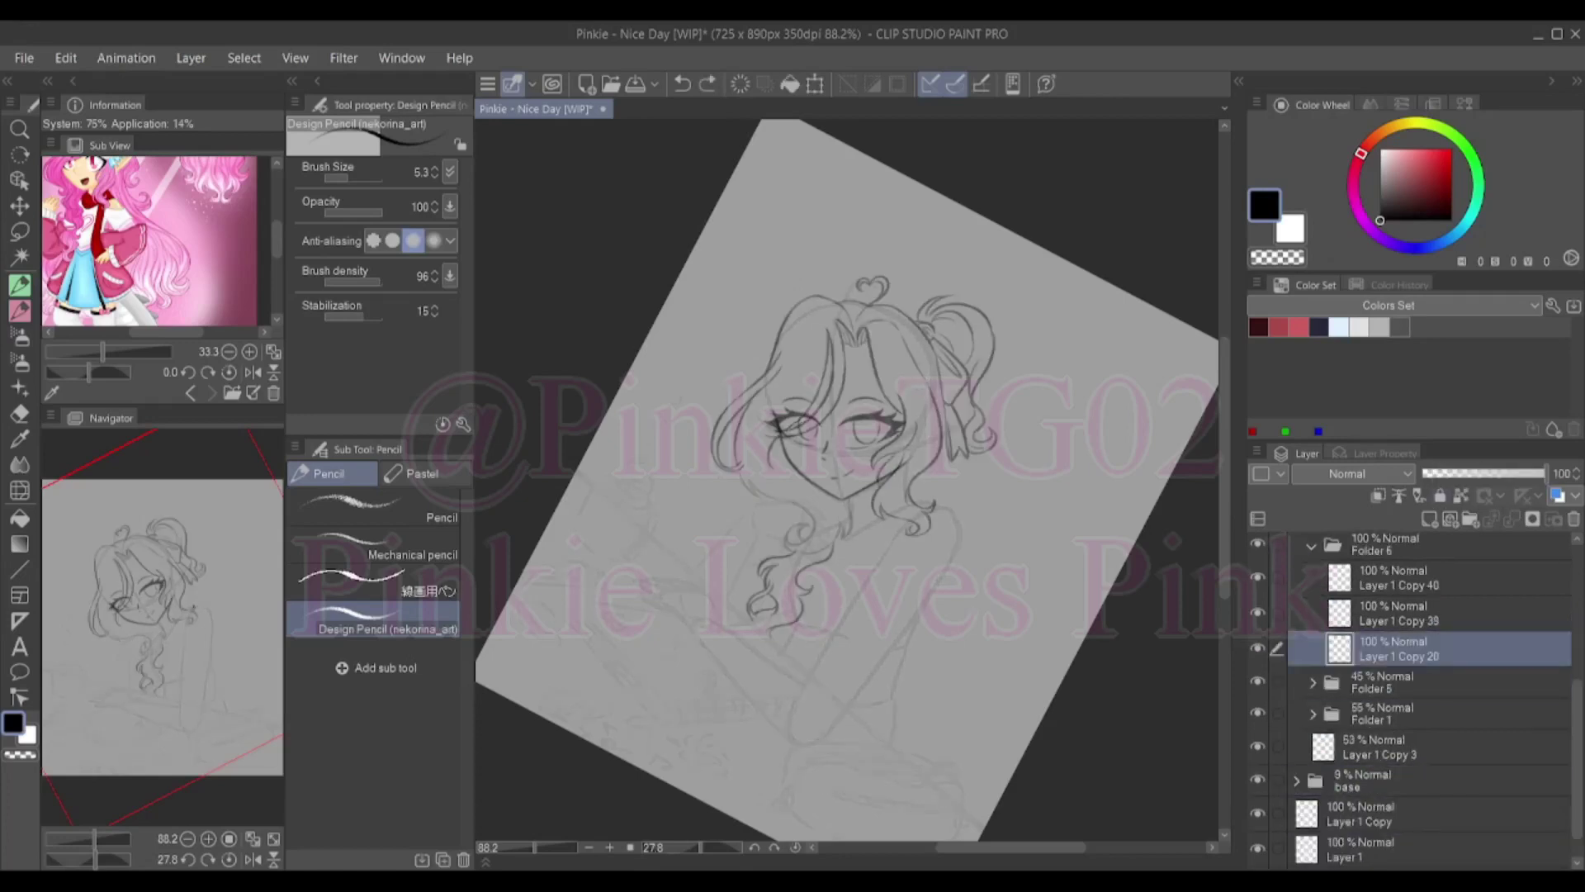
Try a broad curved horn with a wide base on the right side of the head on Layer 1 Copy 20, and undo it
mouse_move(880, 311)
left_mouse_down()
mouse_move(893, 375)
mouse_move(944, 398)
mouse_move(972, 594)
left_mouse_up()
scroll(883, 107, "up", 3)
left_click_drag(899, 425, 881, 483)
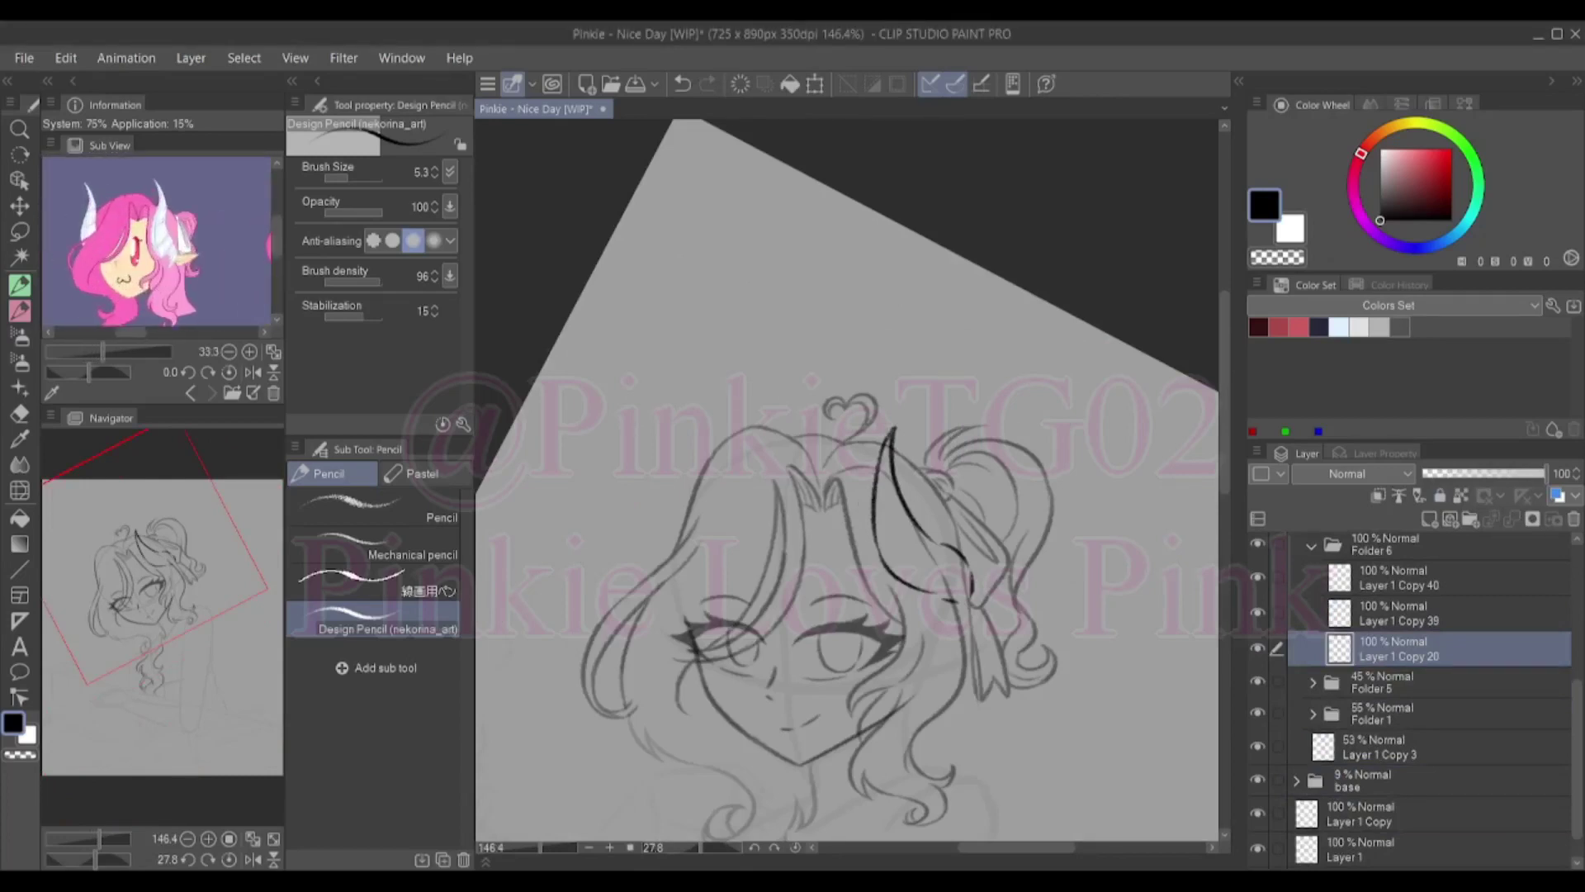
key("ctrl+z")
key("ctrl+z")
key("ctrl+z")
Try a shorter pointed horn with an angled base beside the parted bangs, and undo it
left_click_drag(888, 425, 877, 536)
left_click_drag(887, 582, 949, 552)
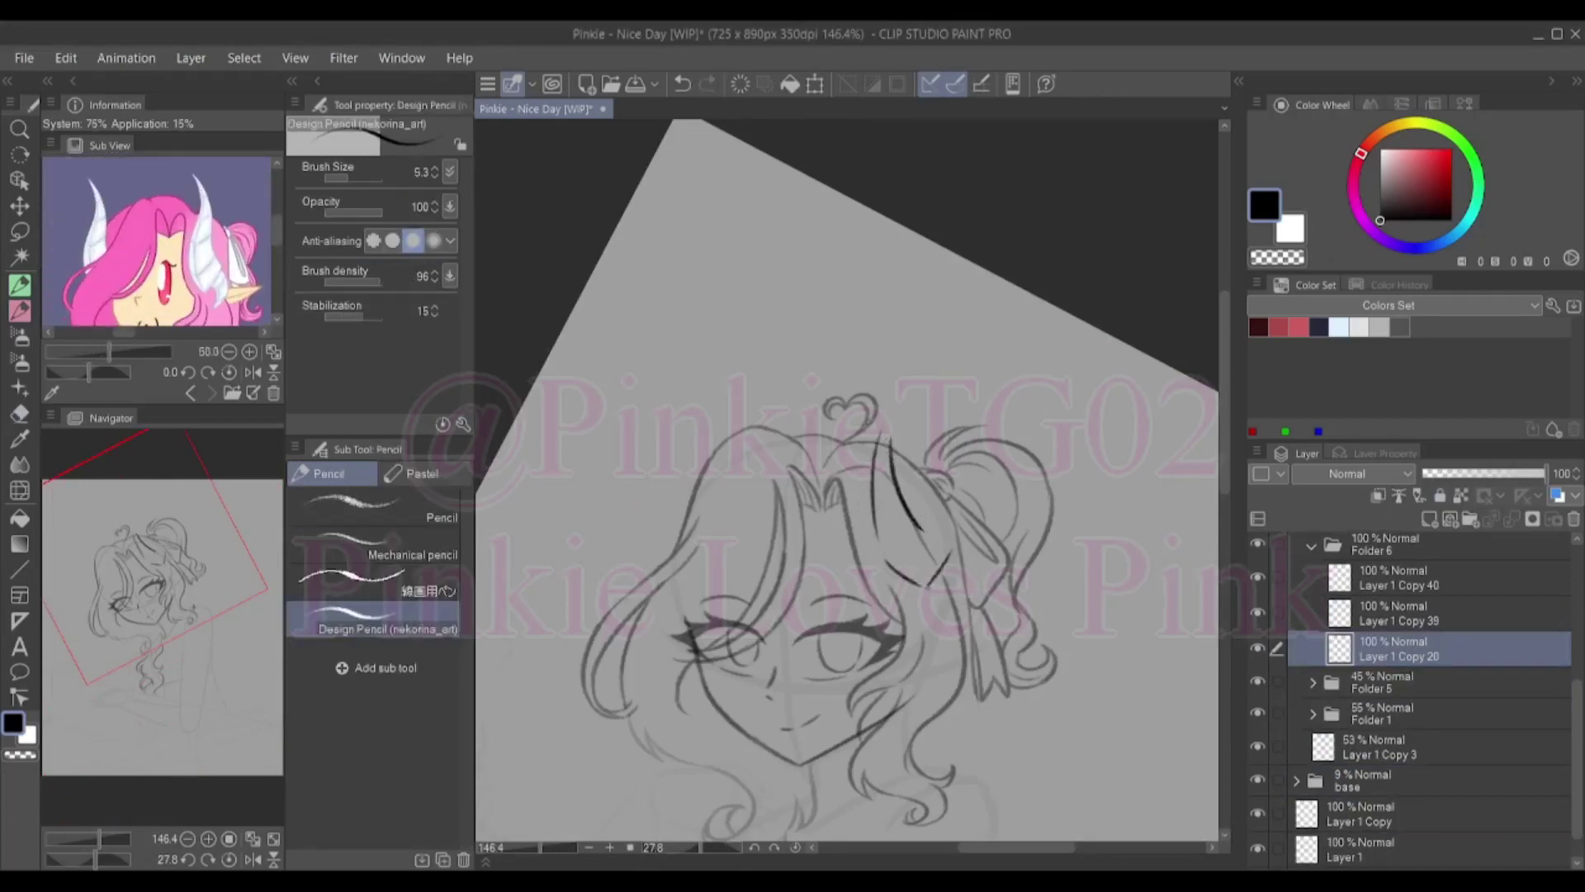
key("ctrl+z")
key("ctrl+z")
key("ctrl+z")
Try a slim pointed horn outline beside the parted bangs on Layer 1 Copy 20, including a transform of the shape
left_click_drag(880, 434, 923, 590)
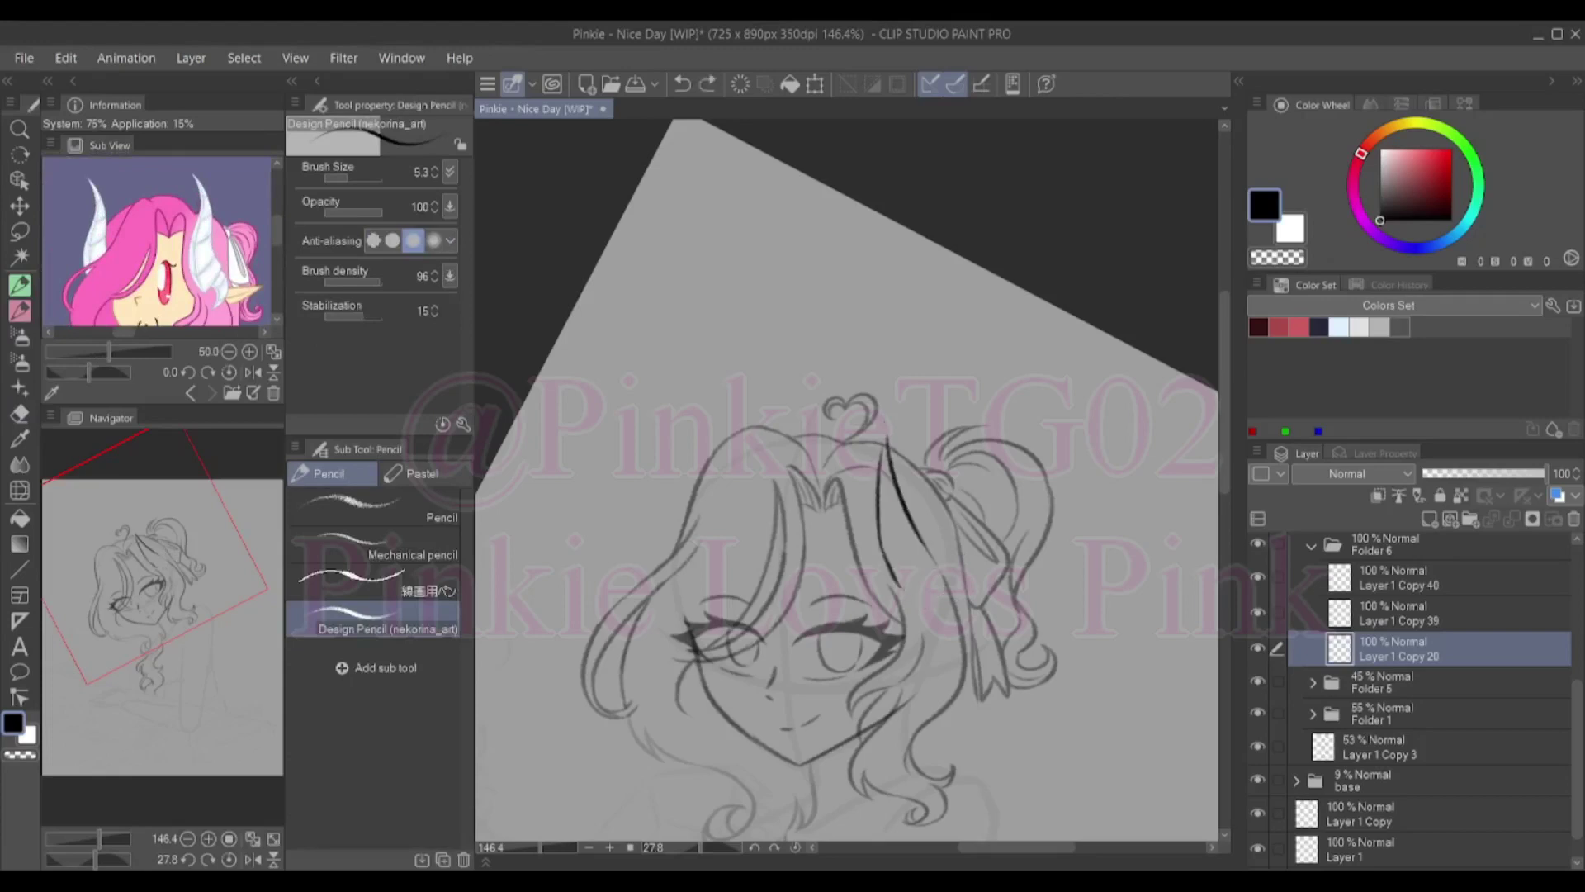
left_click_drag(899, 536, 945, 603)
left_click_drag(890, 423, 887, 530)
left_click_drag(900, 561, 928, 600)
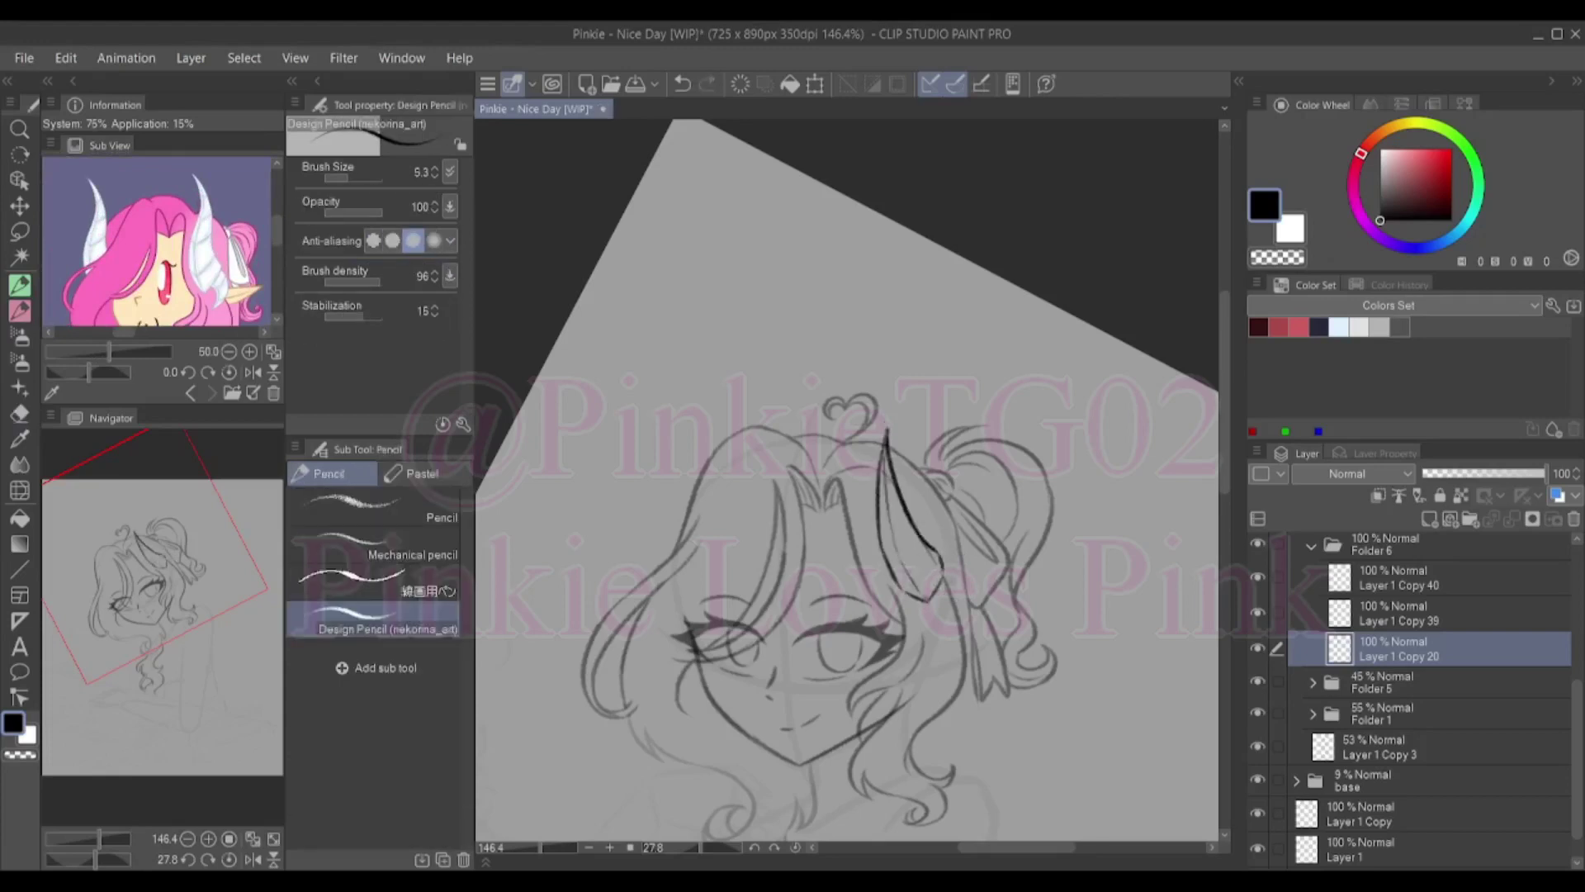
mouse_move(876, 535)
left_mouse_down()
mouse_move(924, 595)
mouse_move(945, 582)
mouse_move(953, 612)
mouse_move(958, 599)
left_mouse_up()
key("ctrl+t")
key("Return")
key("ctrl+z")
Sketch a small jagged tuft beneath the horn's base, correcting its strokes with the eraser
left_click_drag(948, 586, 942, 640)
key("e")
key("p")
key("e")
key("p")
key("ctrl+z")
key("e")
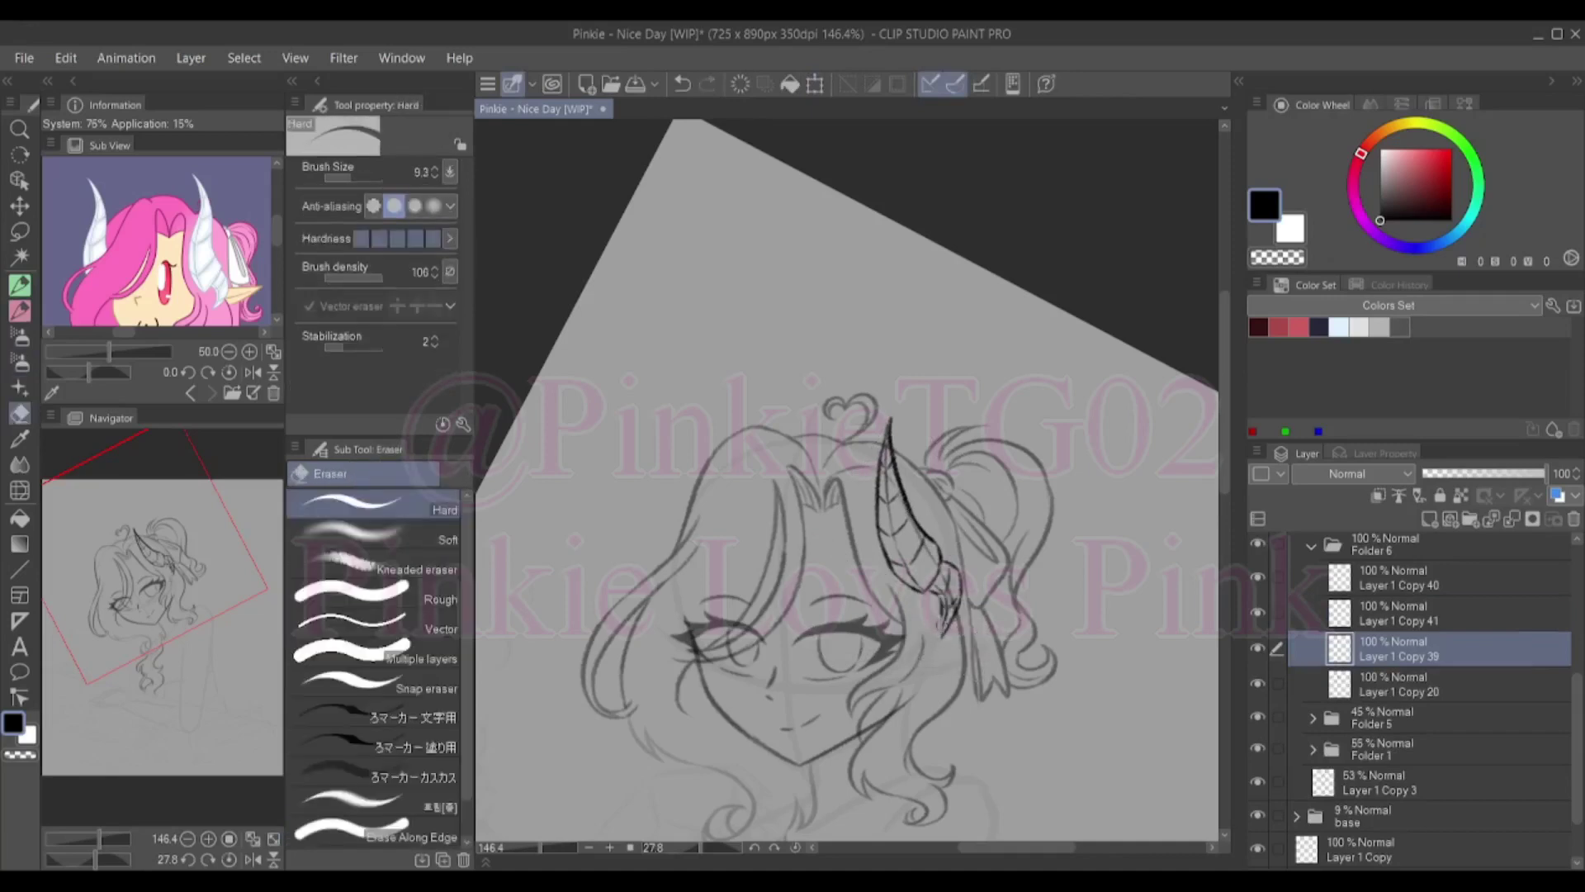
Rework the tuft strokes below the ridged horn on Layer 1 Copy 39, undoing the unwanted lines
key("p")
scroll(942, 611, "up", 2)
key("ctrl+z")
mouse_move(916, 571)
left_mouse_down()
mouse_move(949, 628)
mouse_move(933, 637)
left_mouse_up()
key("ctrl+z")
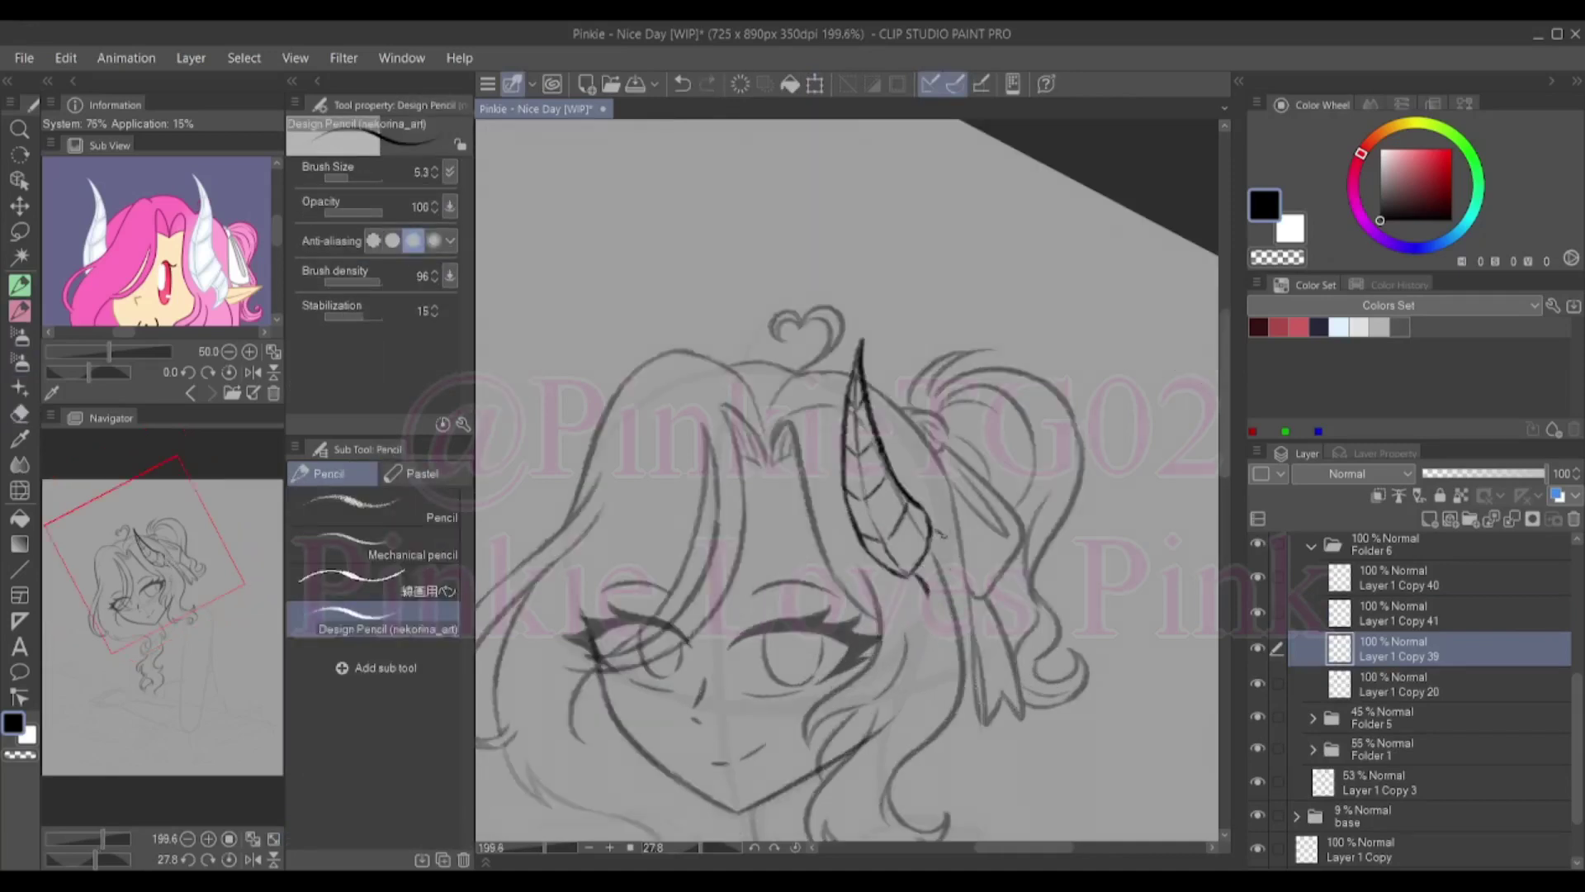
key("ctrl+z")
mouse_move(965, 532)
left_mouse_down()
mouse_move(952, 612)
mouse_move(918, 644)
mouse_move(923, 568)
left_mouse_up()
key("ctrl+z")
scroll(958, 628, "down", 4)
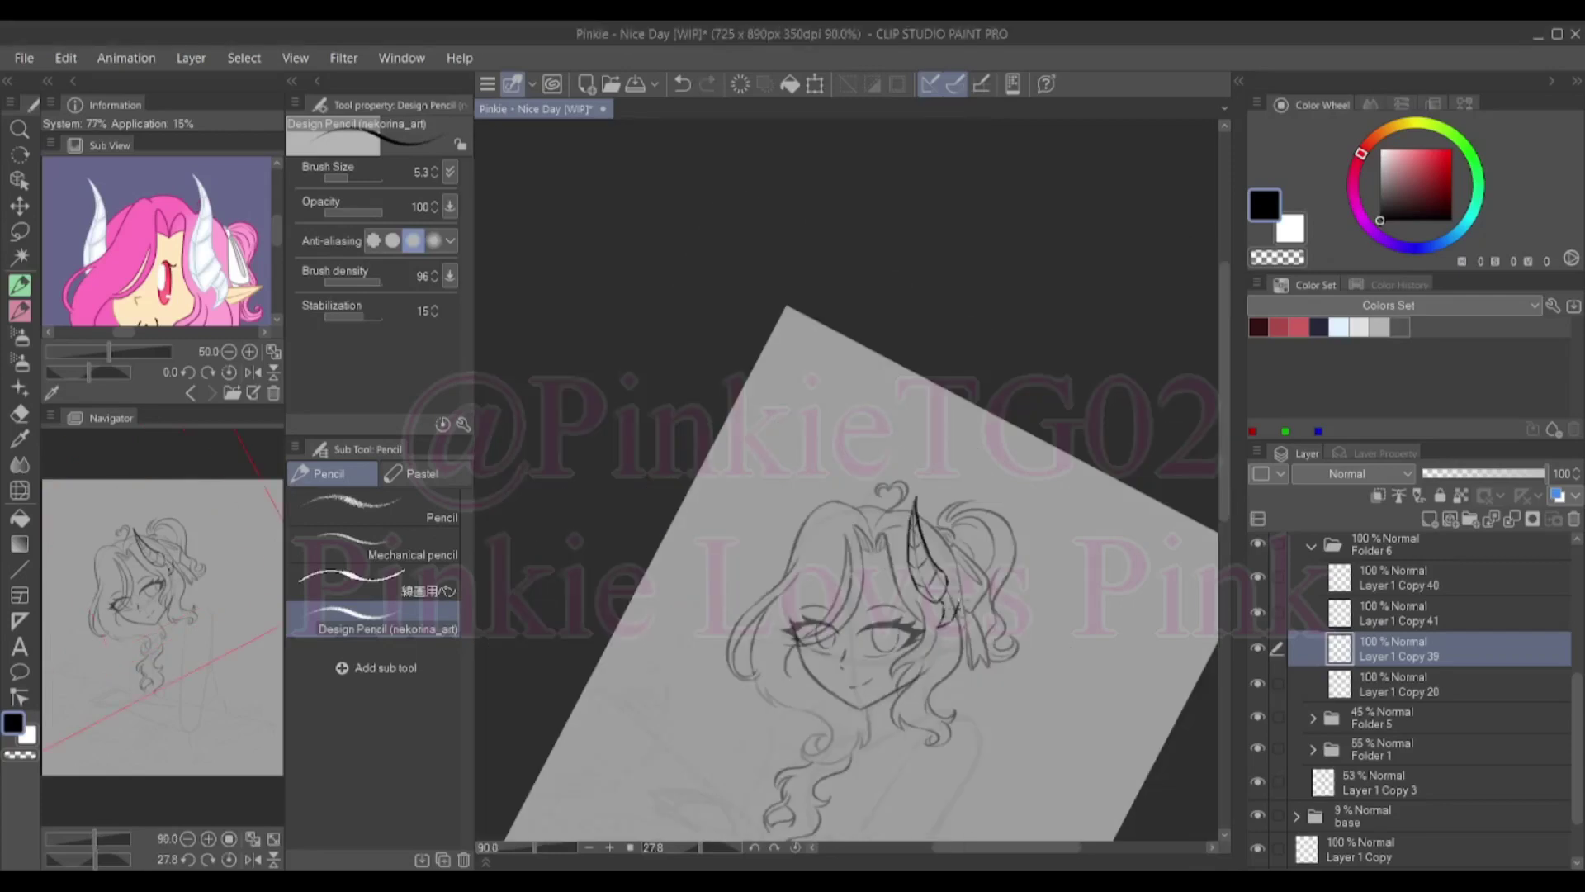
scroll(956, 611, "up", 2)
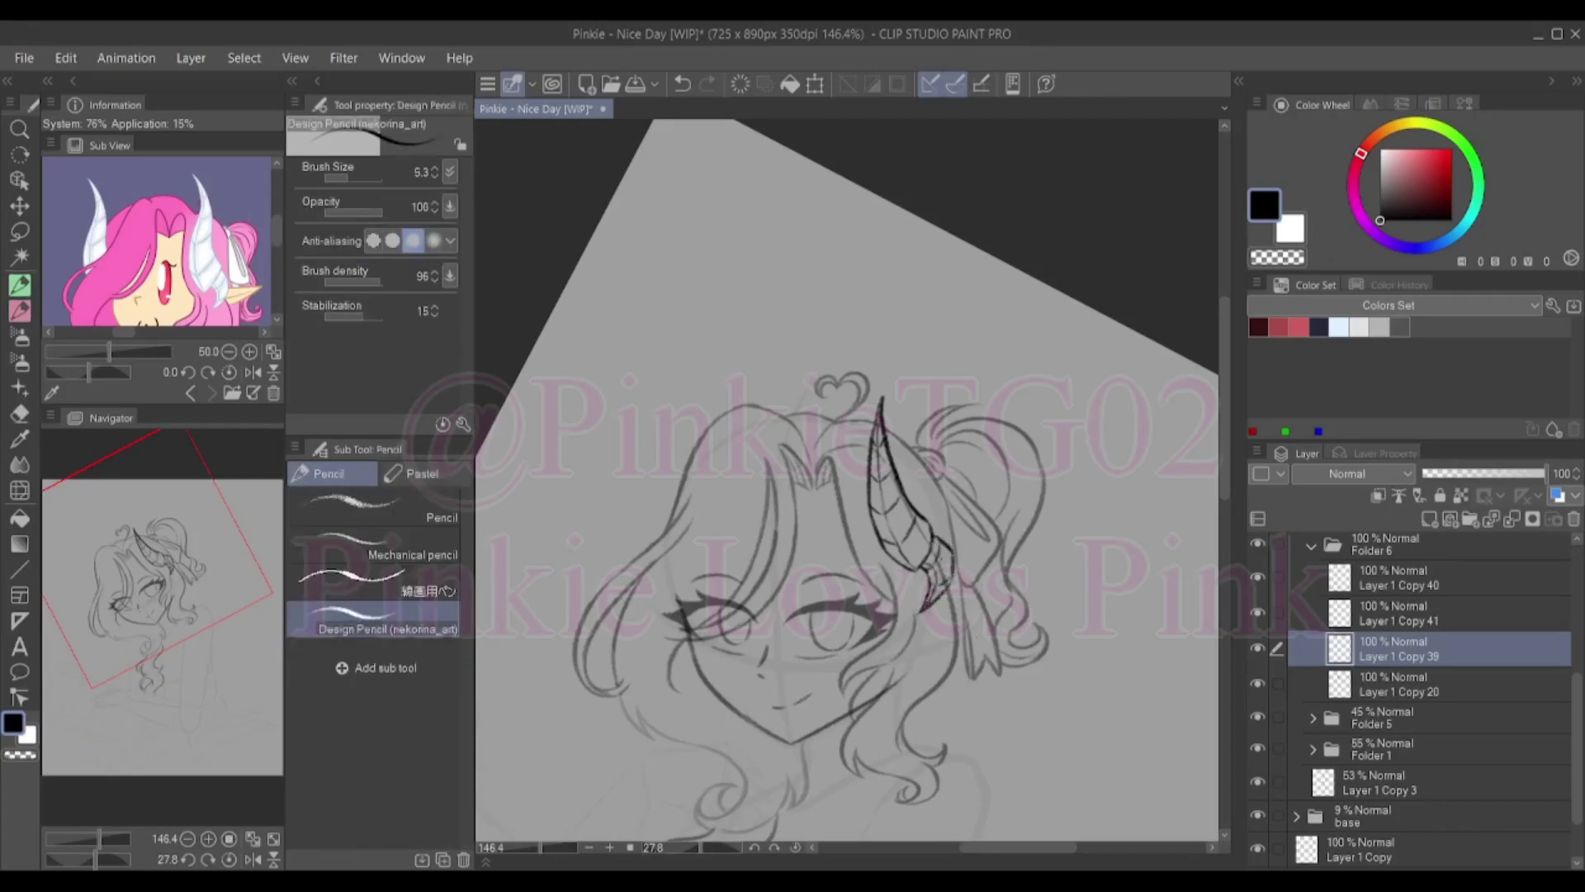
Clear the ridged horn and redraw it as a narrow curved outline with a rounded base beside the bangs
key("Delete")
left_click_drag(867, 495, 875, 619)
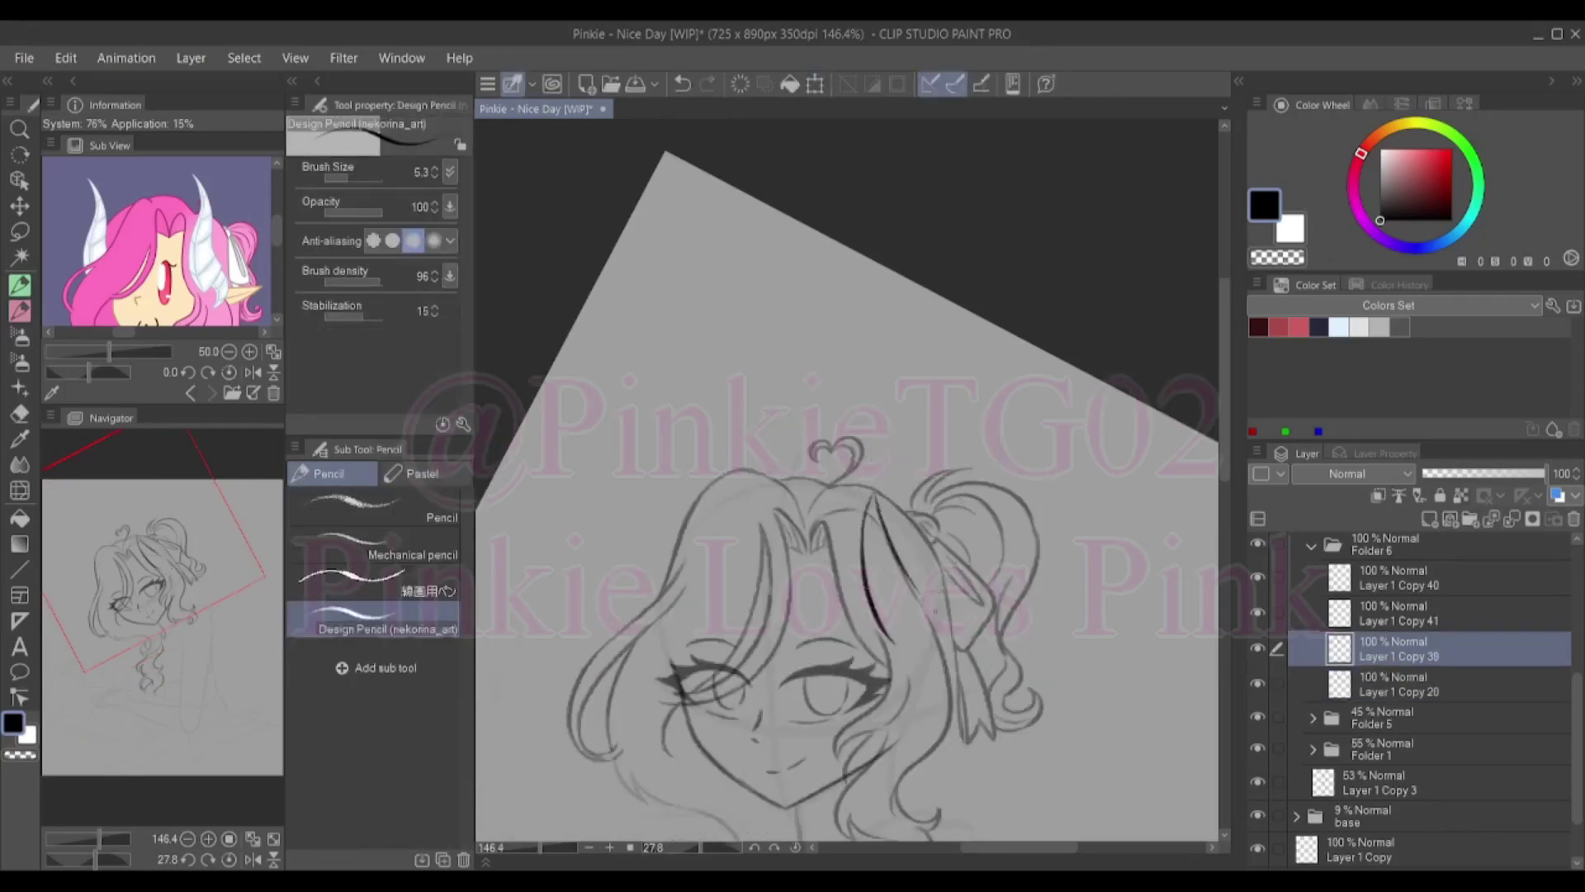
left_click_drag(875, 500, 931, 654)
key("ctrl+z")
key("ctrl+z")
left_click_drag(876, 574, 920, 654)
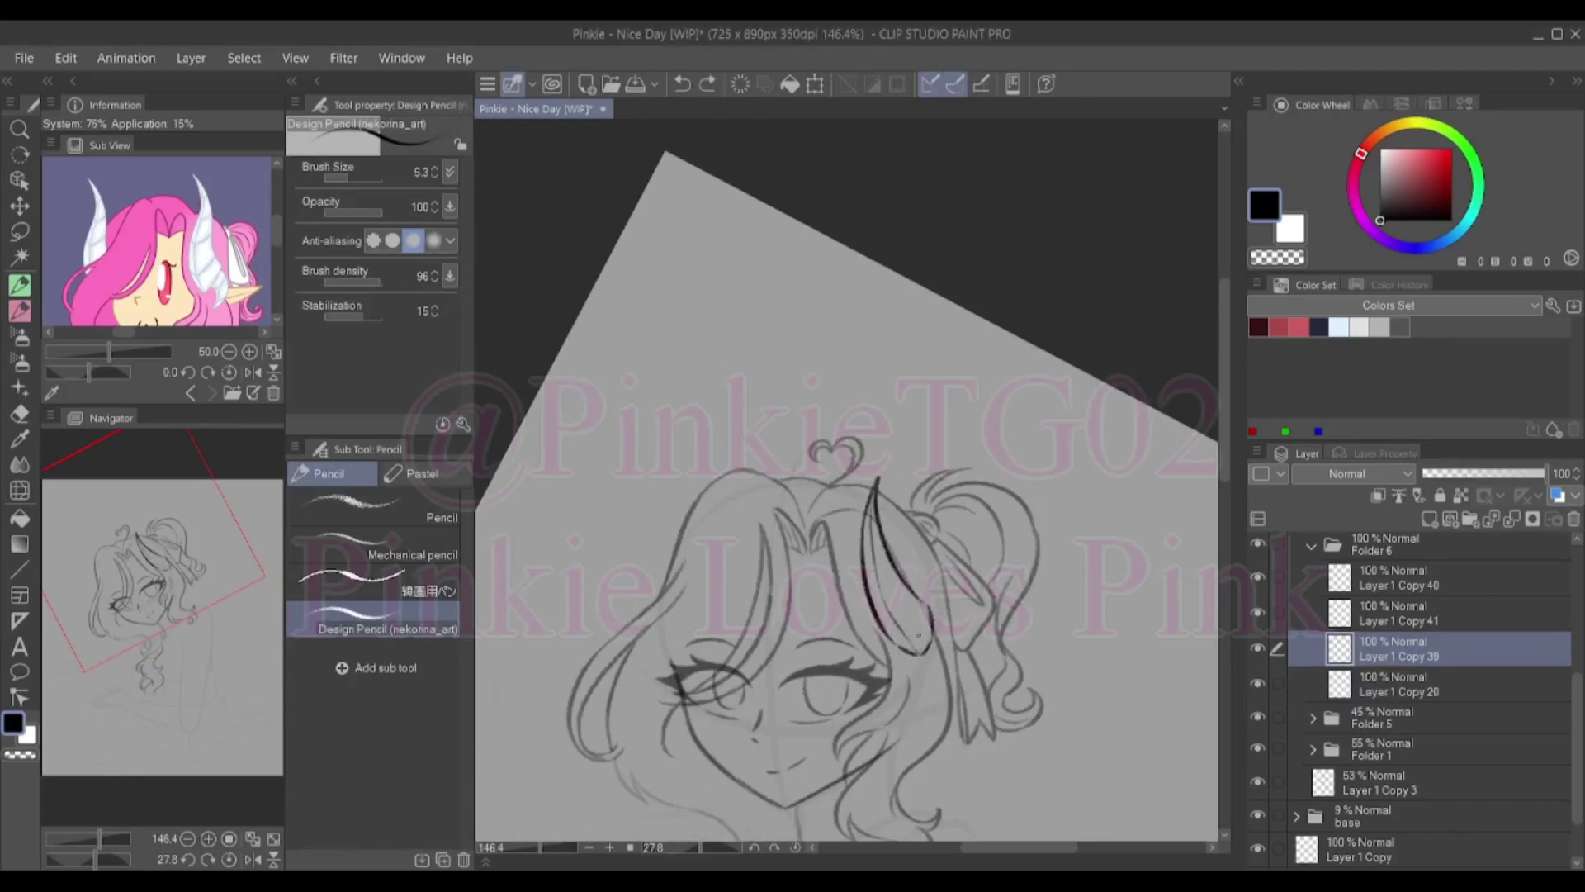
left_click_drag(877, 574, 922, 654)
key("ctrl+z")
left_click_drag(880, 621, 922, 690)
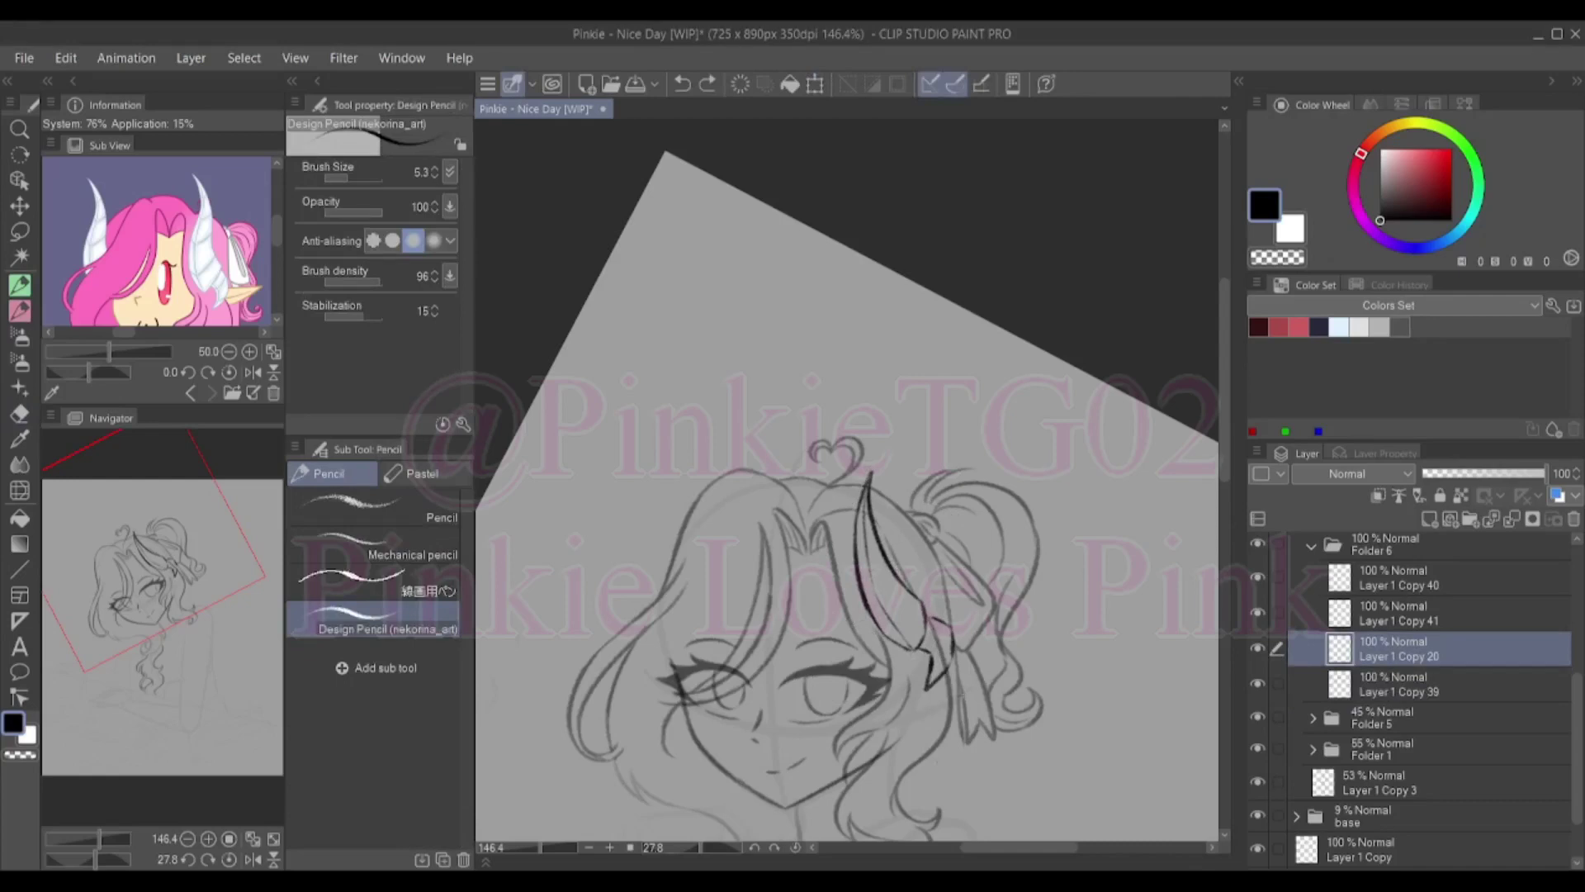
Refine the pointed tuft under the horn's base on Layer 1 Copy 20 with erasing and short inner strokes
key("e")
scroll(935, 671, "up", 3)
key("p")
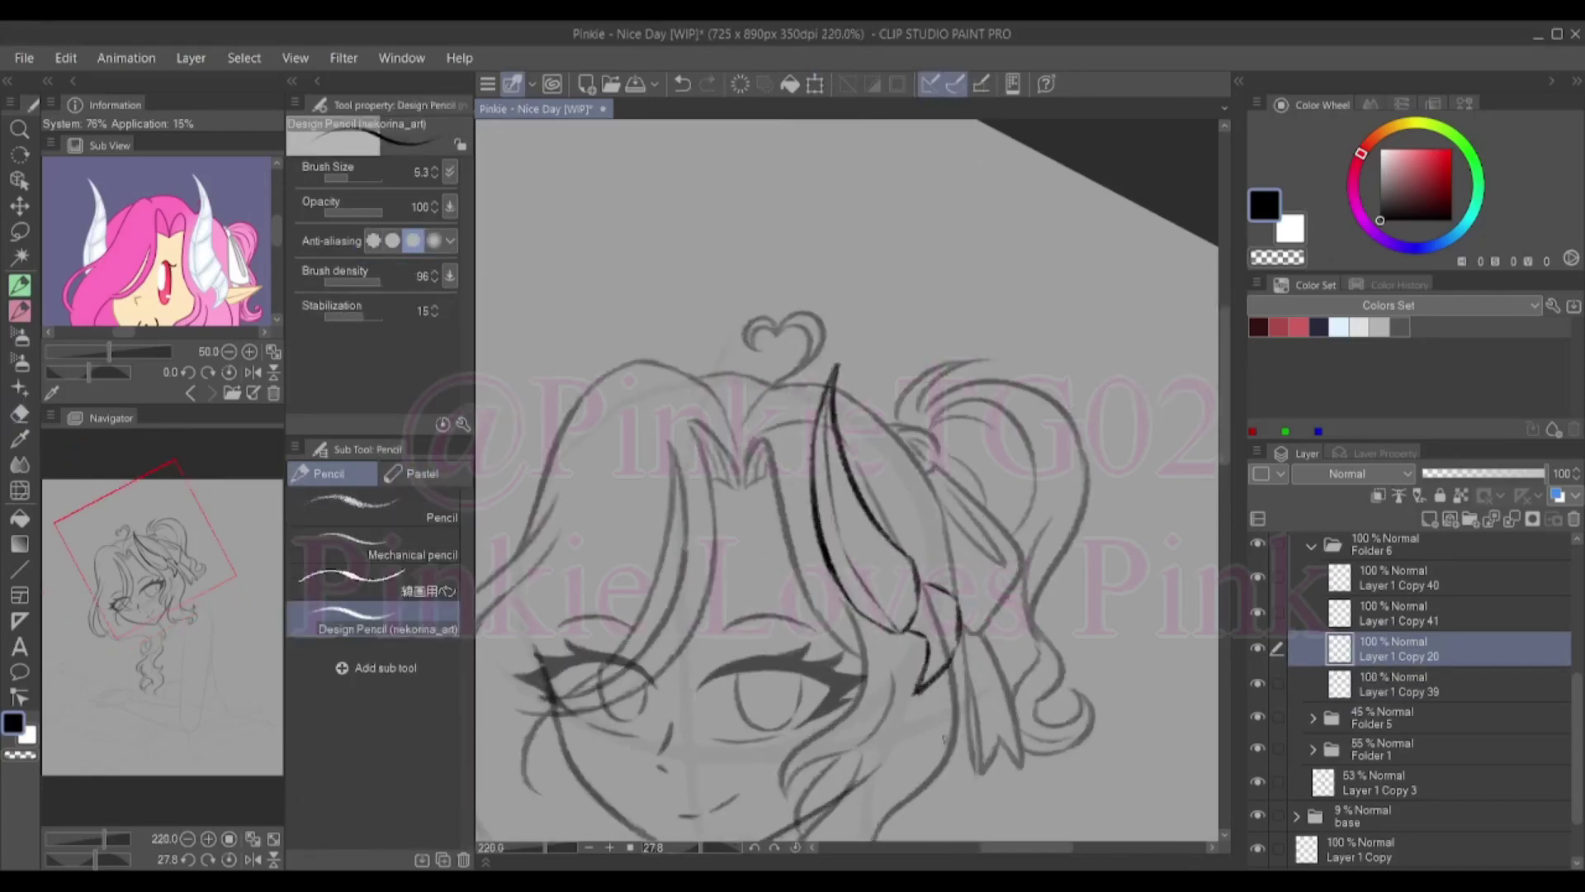
mouse_move(940, 631)
left_mouse_down()
mouse_move(925, 680)
mouse_move(913, 650)
mouse_move(930, 658)
mouse_move(901, 636)
left_mouse_up()
key("ctrl+z")
key("ctrl+z")
key("e")
key("p")
Add short ridge strokes inside the narrow horn outline on Layer 1 Copy 39
left_click_drag(892, 560, 875, 601)
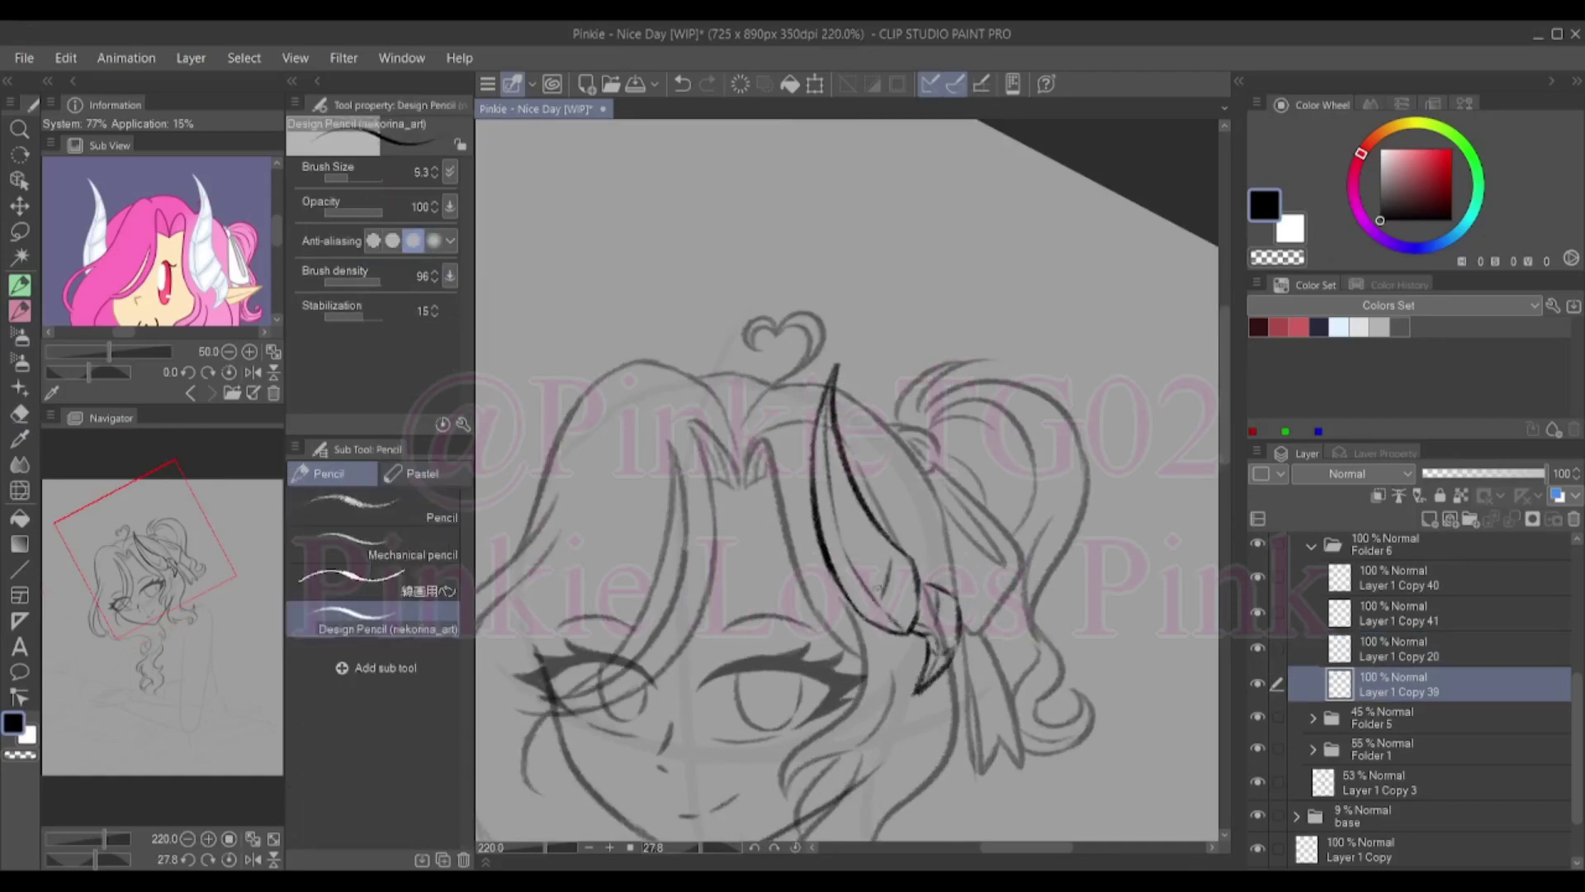
left_click_drag(866, 527, 854, 601)
left_click_drag(853, 492, 840, 512)
key("ctrl+minus")
key("ctrl+minus")
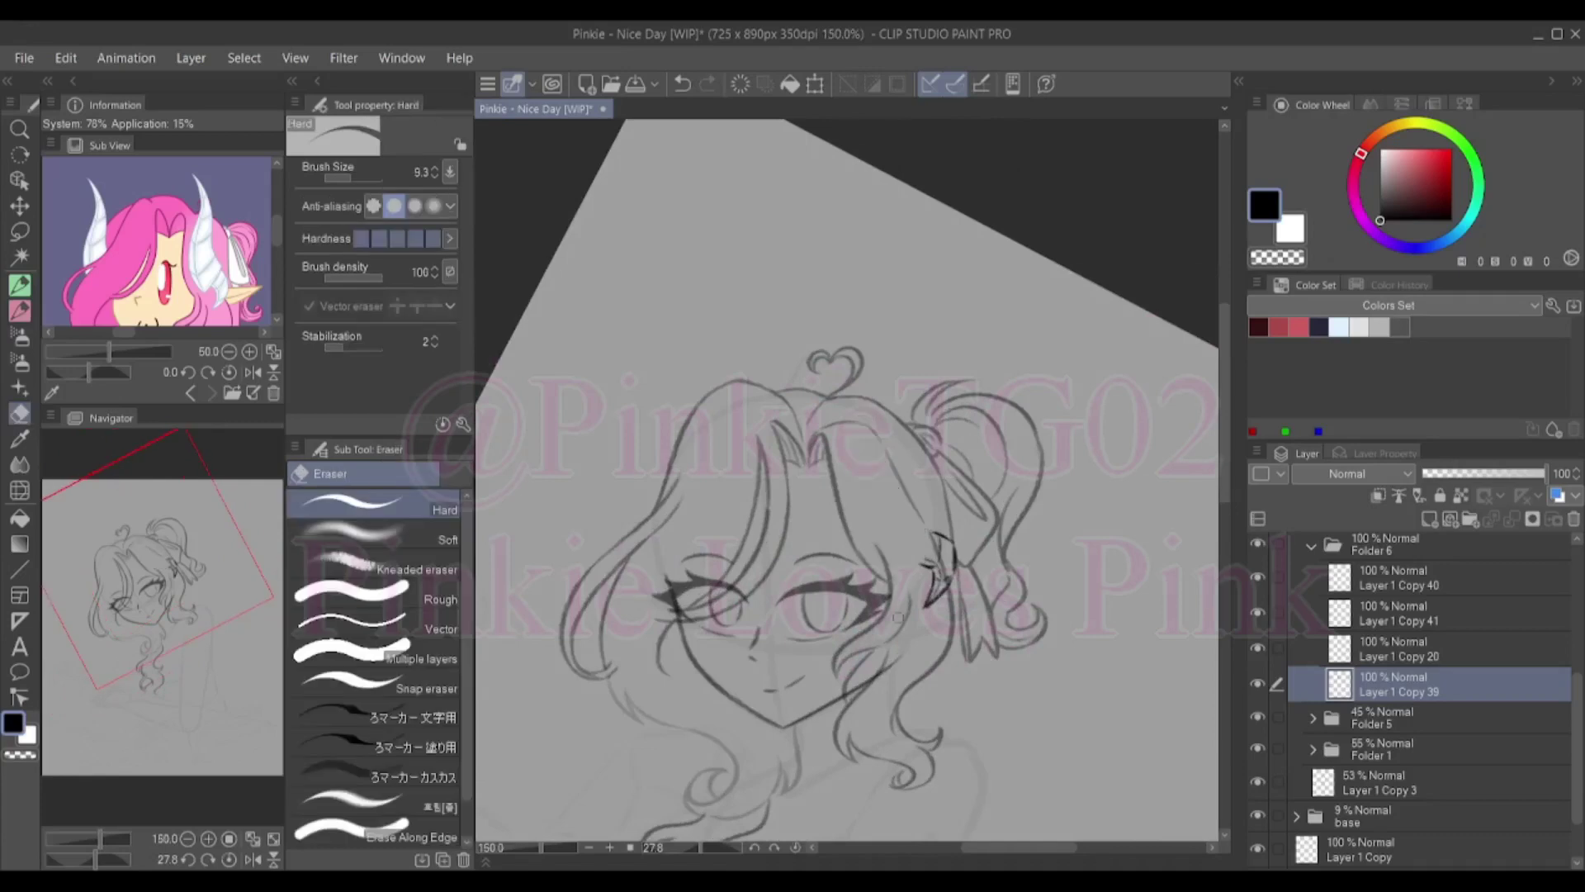
Redraw both long edges of the horn on Layer 1 Copy 39 beside the bangs, cleaning the lines with the eraser
key("e")
left_click_drag(883, 429, 855, 520)
key("p")
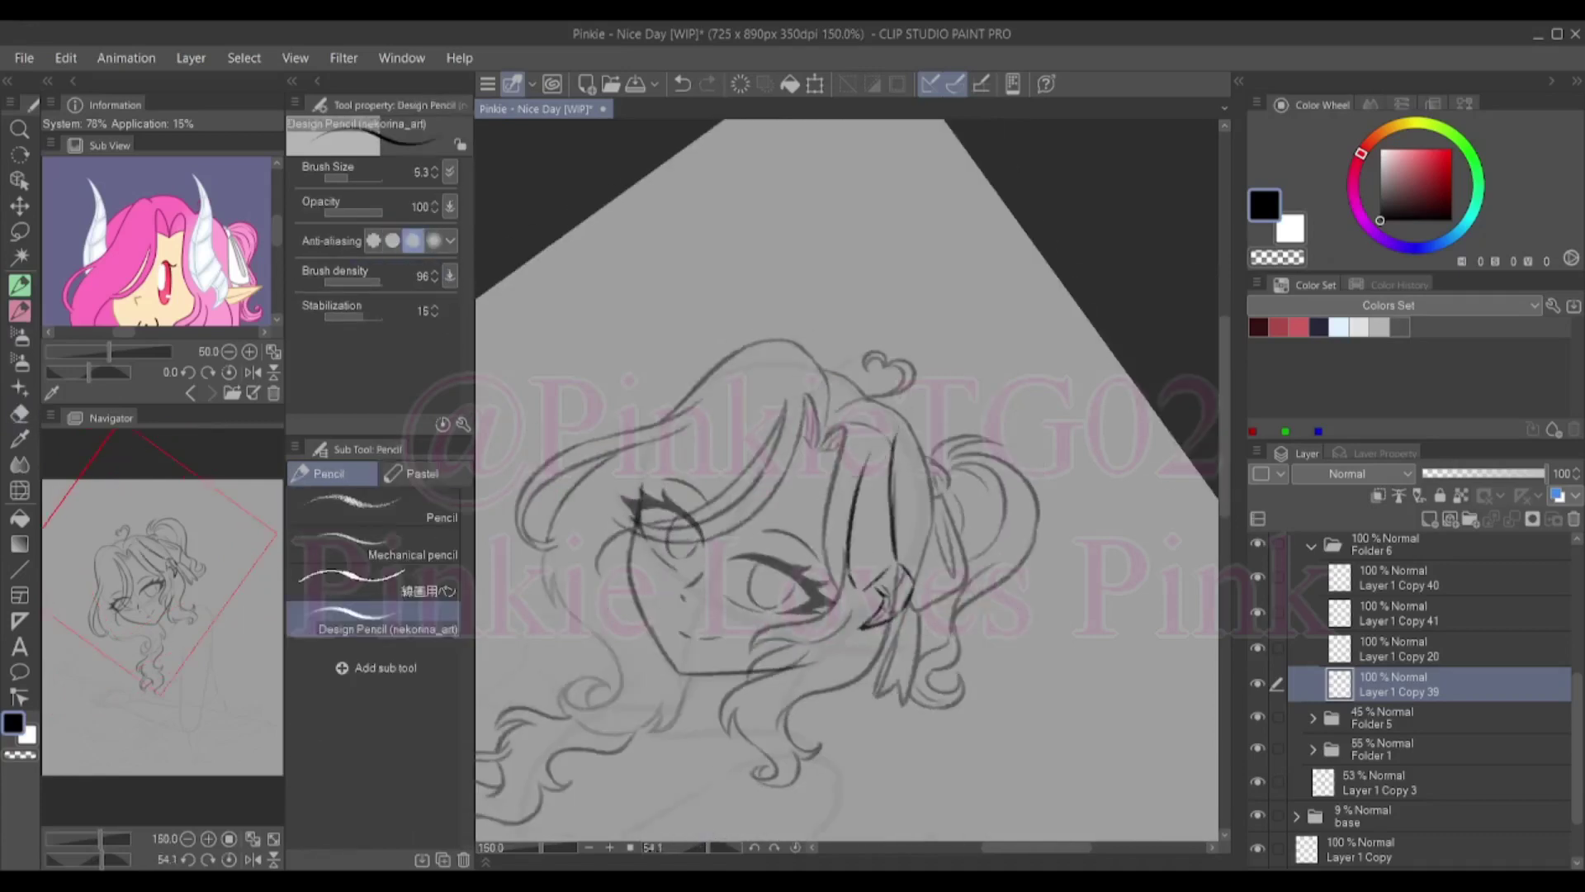
key("e")
mouse_move(900, 413)
left_mouse_down()
mouse_move(855, 498)
mouse_move(846, 568)
mouse_move(855, 483)
mouse_move(892, 502)
mouse_move(887, 549)
left_mouse_up()
key("p")
key("e")
key("p")
Close the horn's outline at its base, add ridge lines along its length and clean up the tip
left_click_drag(899, 458, 888, 506)
left_click_drag(898, 558, 854, 593)
mouse_move(863, 499)
left_mouse_down()
mouse_move(853, 589)
mouse_move(853, 542)
left_mouse_up()
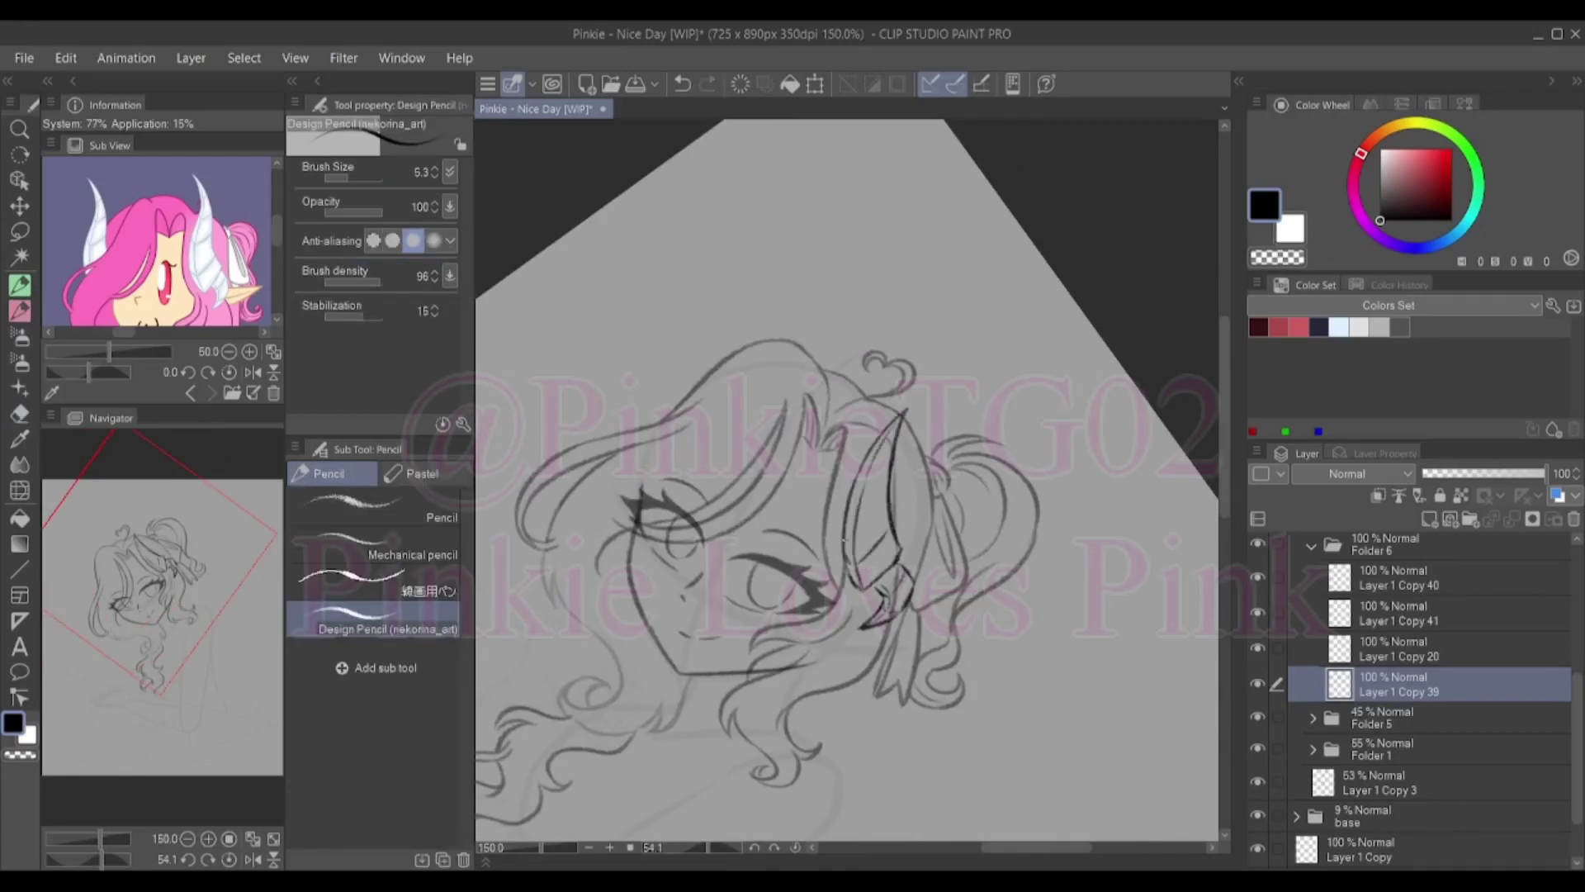
mouse_move(846, 478)
left_mouse_down()
mouse_move(875, 511)
mouse_move(826, 495)
mouse_move(850, 462)
mouse_move(768, 491)
left_mouse_up()
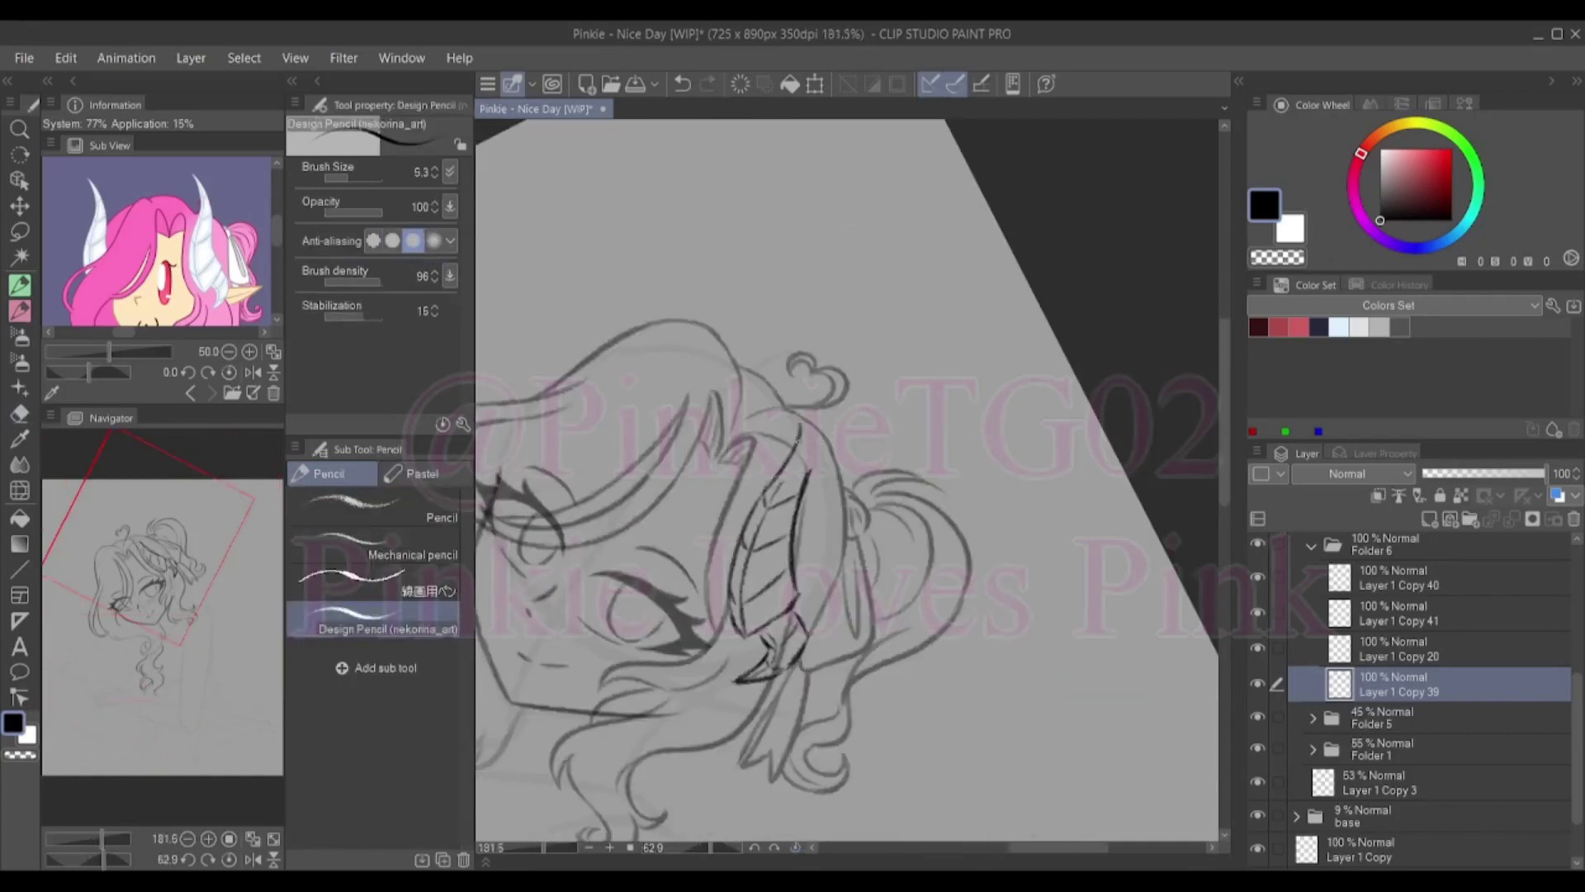
key("e")
mouse_move(792, 401)
left_mouse_down()
mouse_move(810, 488)
mouse_move(807, 474)
left_mouse_up()
key("p")
Enlarge the horn and tuft on Layer 1 Copy 20 and Layer 1 Copy 39 to 112% and rotate them 7.1°
key("ctrl+@")
left_click(1403, 649)
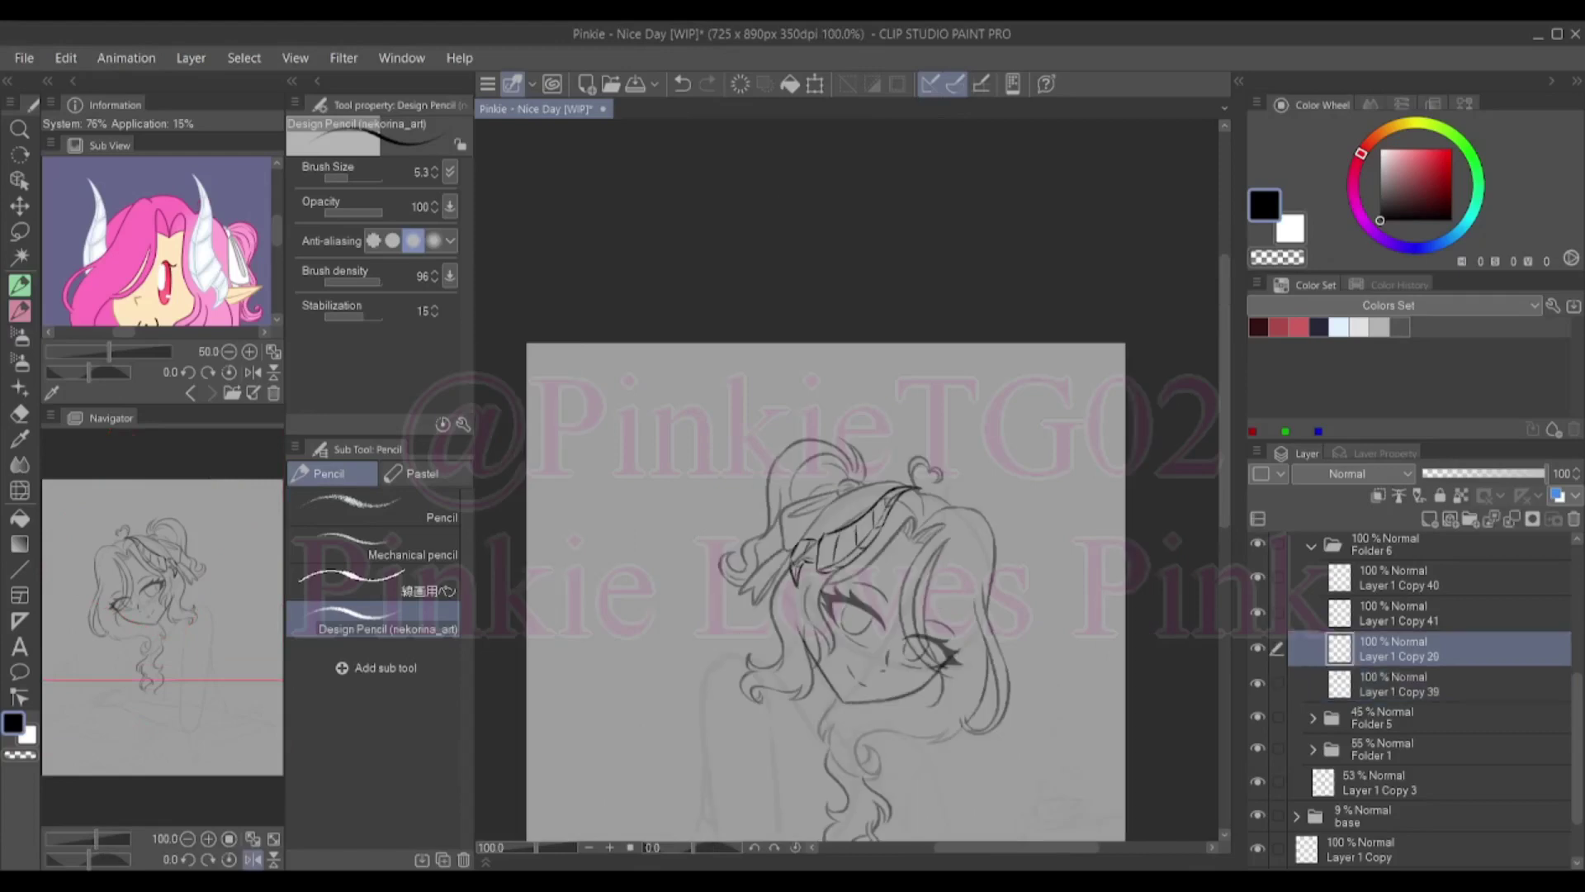
scroll(798, 569, "up", 1)
key("h")
scroll(797, 569, "down", 2)
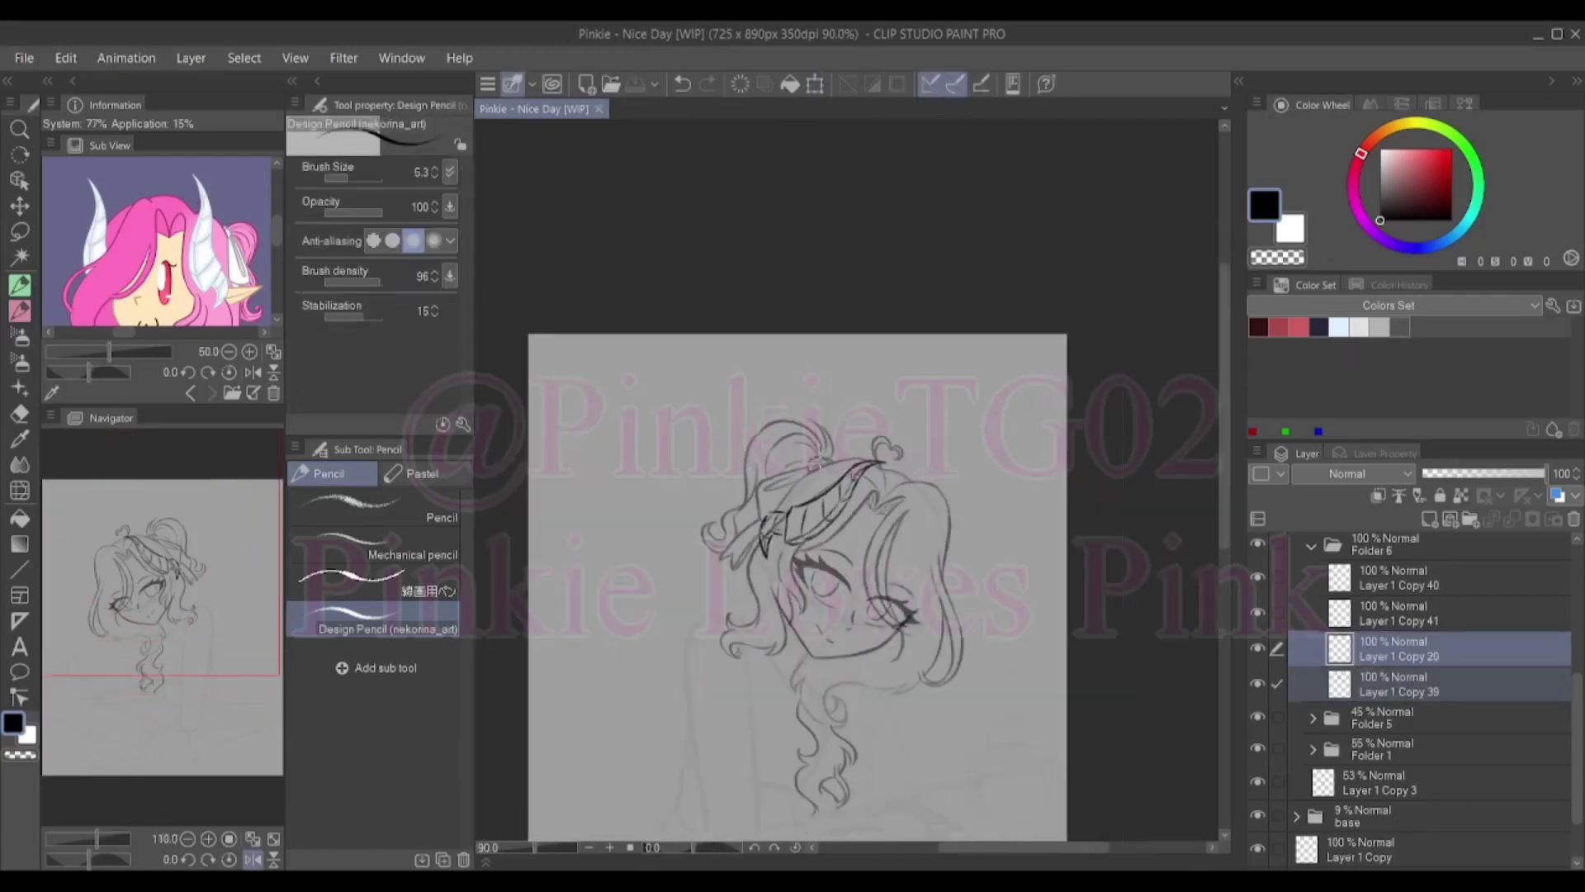
key("ctrl+t")
left_click_drag(821, 548, 819, 561)
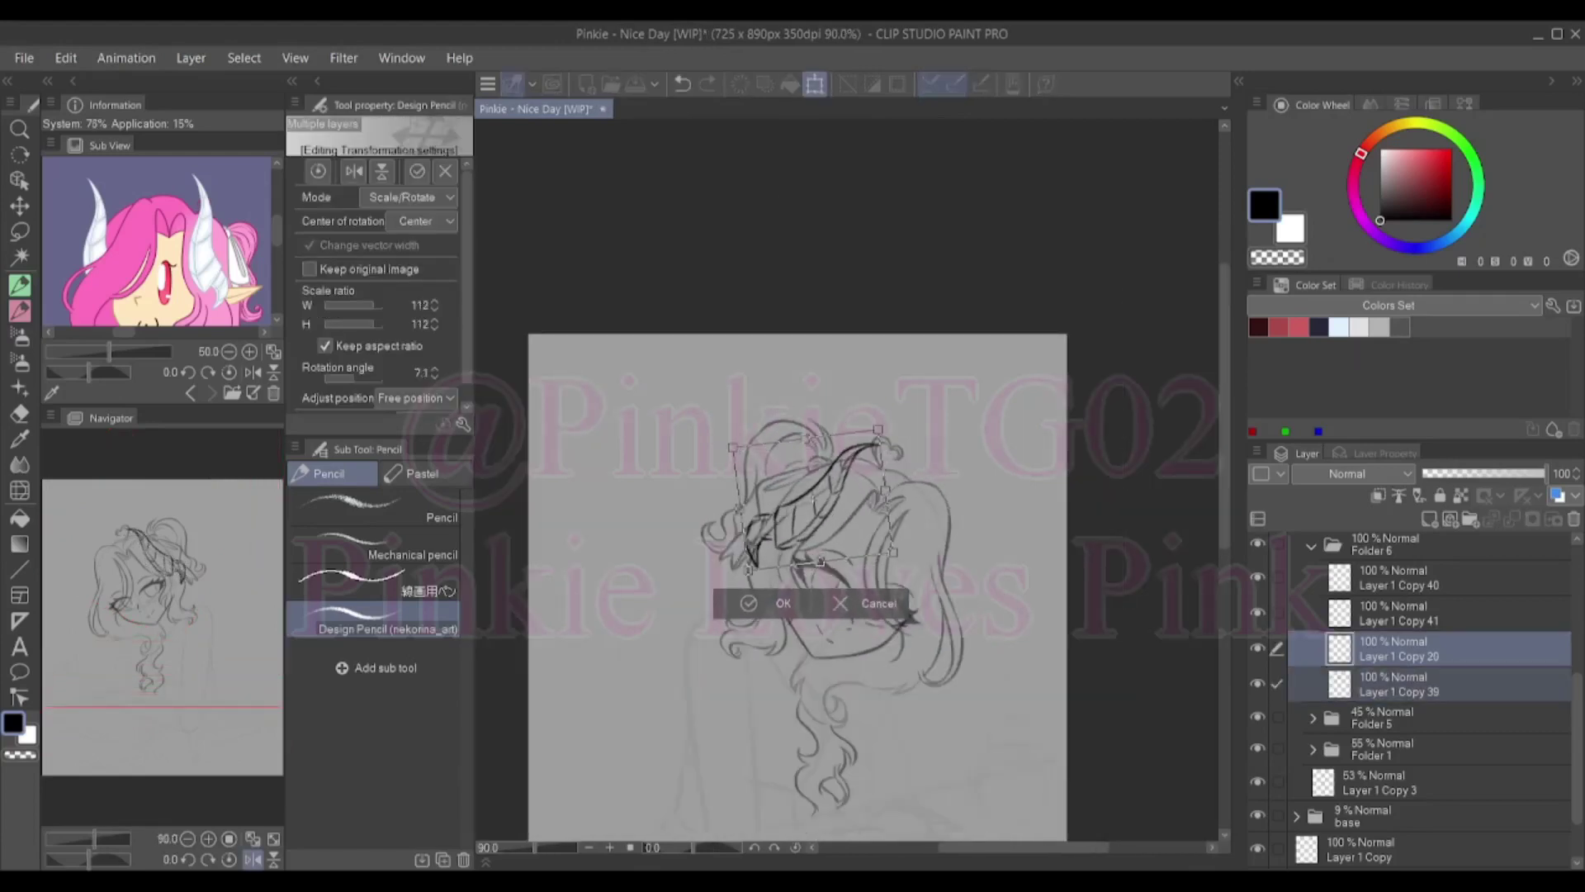
key("Return")
Fine-tune the horn's placement, transforming Layer 1 Copy 39 to 102% width, 106% height and 3.1° rotation
scroll(798, 569, "up", 1)
key("ctrl+t")
key("Return")
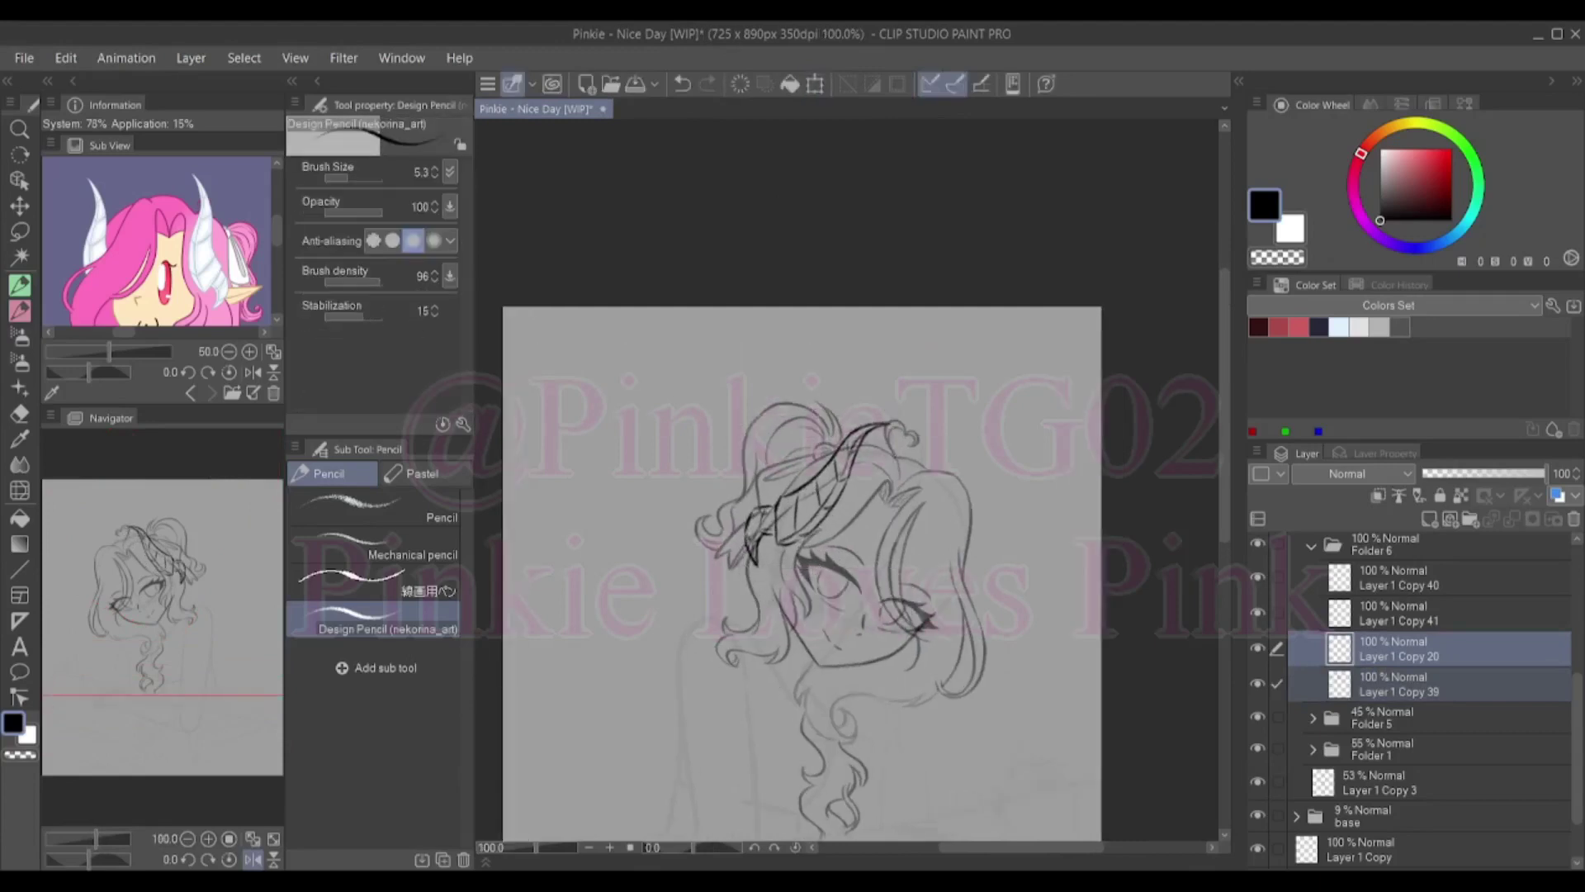
key("ctrl+t")
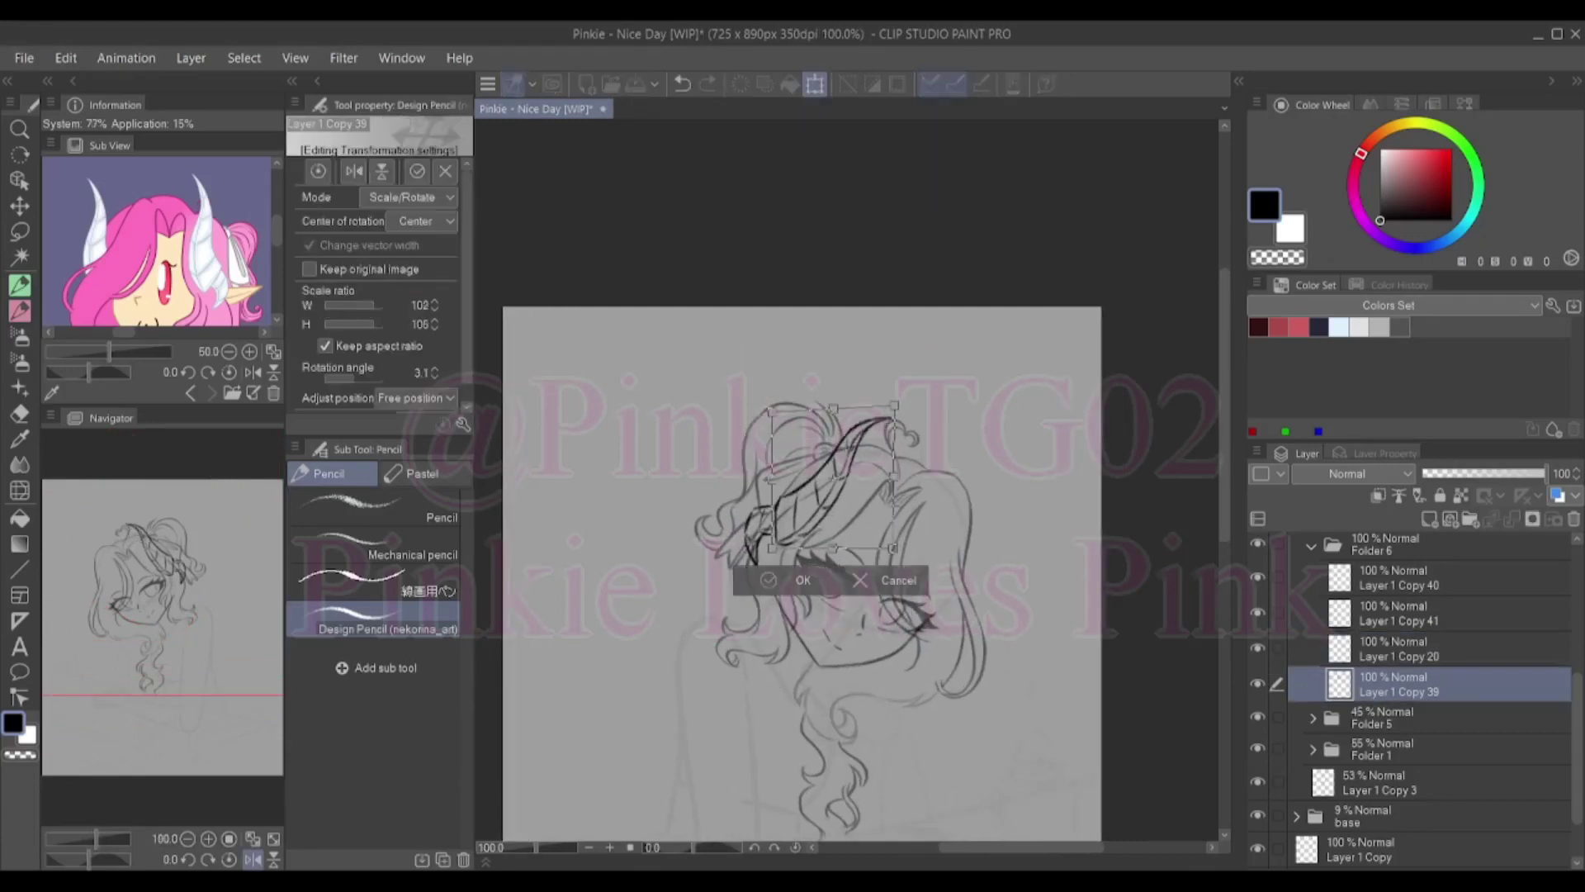
key("Return")
Remove the old tuft and try narrow pointed strokes below the horn's base on Layer 1 Copy 20
scroll(773, 615, "up", 3)
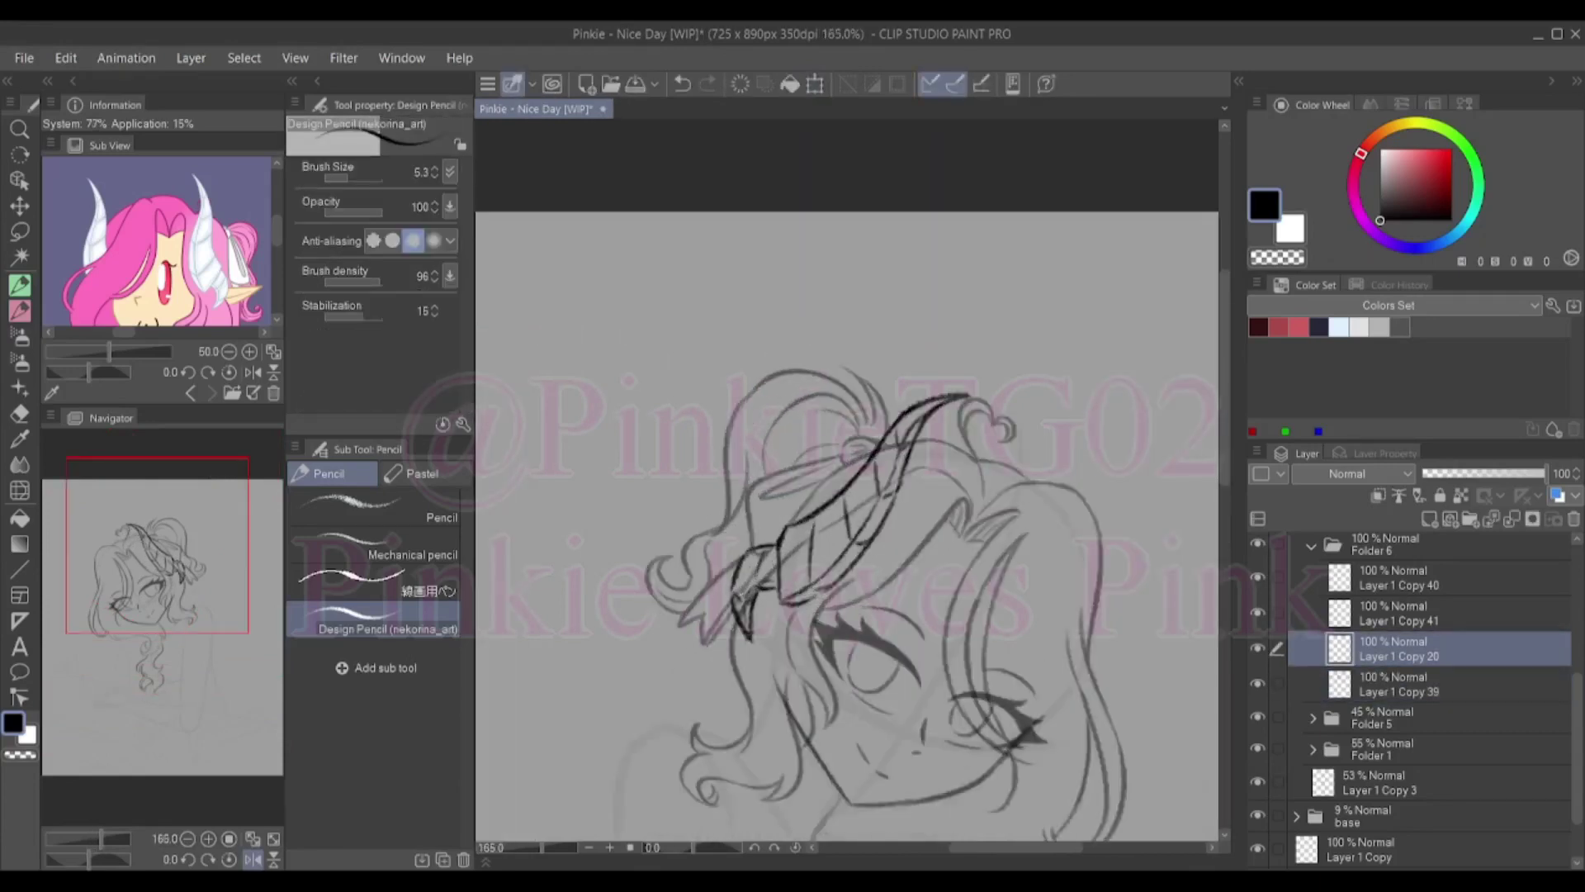
key("ctrl+z")
mouse_move(780, 551)
left_mouse_down()
mouse_move(742, 626)
mouse_move(759, 644)
mouse_move(767, 611)
mouse_move(752, 660)
left_mouse_up()
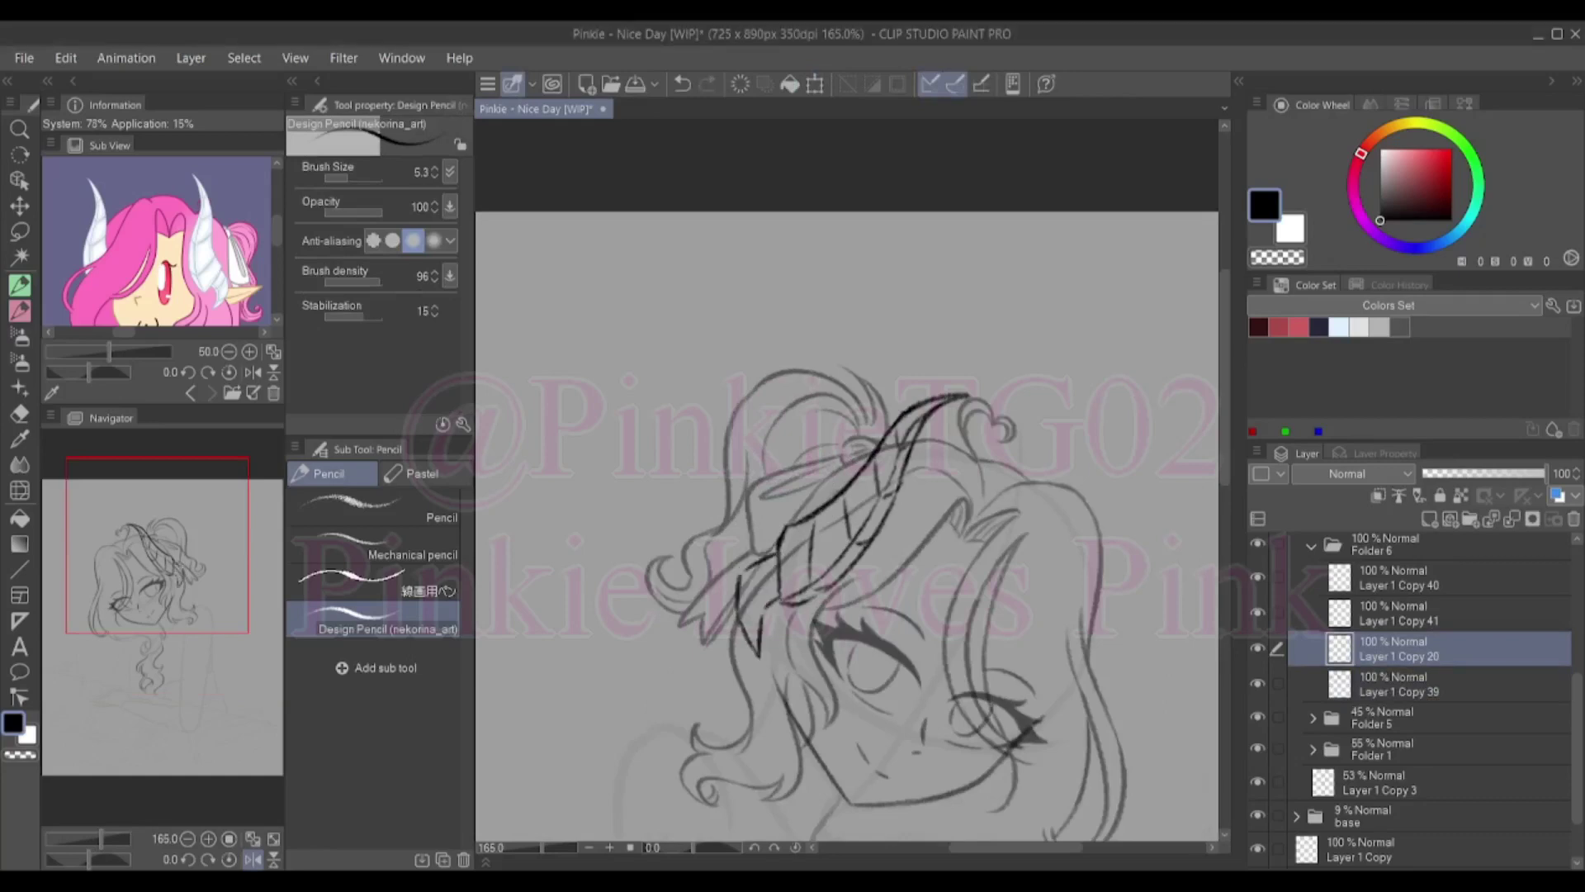
key("ctrl+z")
left_click_drag(775, 588, 754, 640)
key("e")
key("p")
mouse_move(772, 562)
left_mouse_down()
mouse_move(768, 625)
mouse_move(751, 628)
mouse_move(738, 575)
mouse_move(743, 645)
left_mouse_up()
key("e")
key("p")
key("e")
key("p")
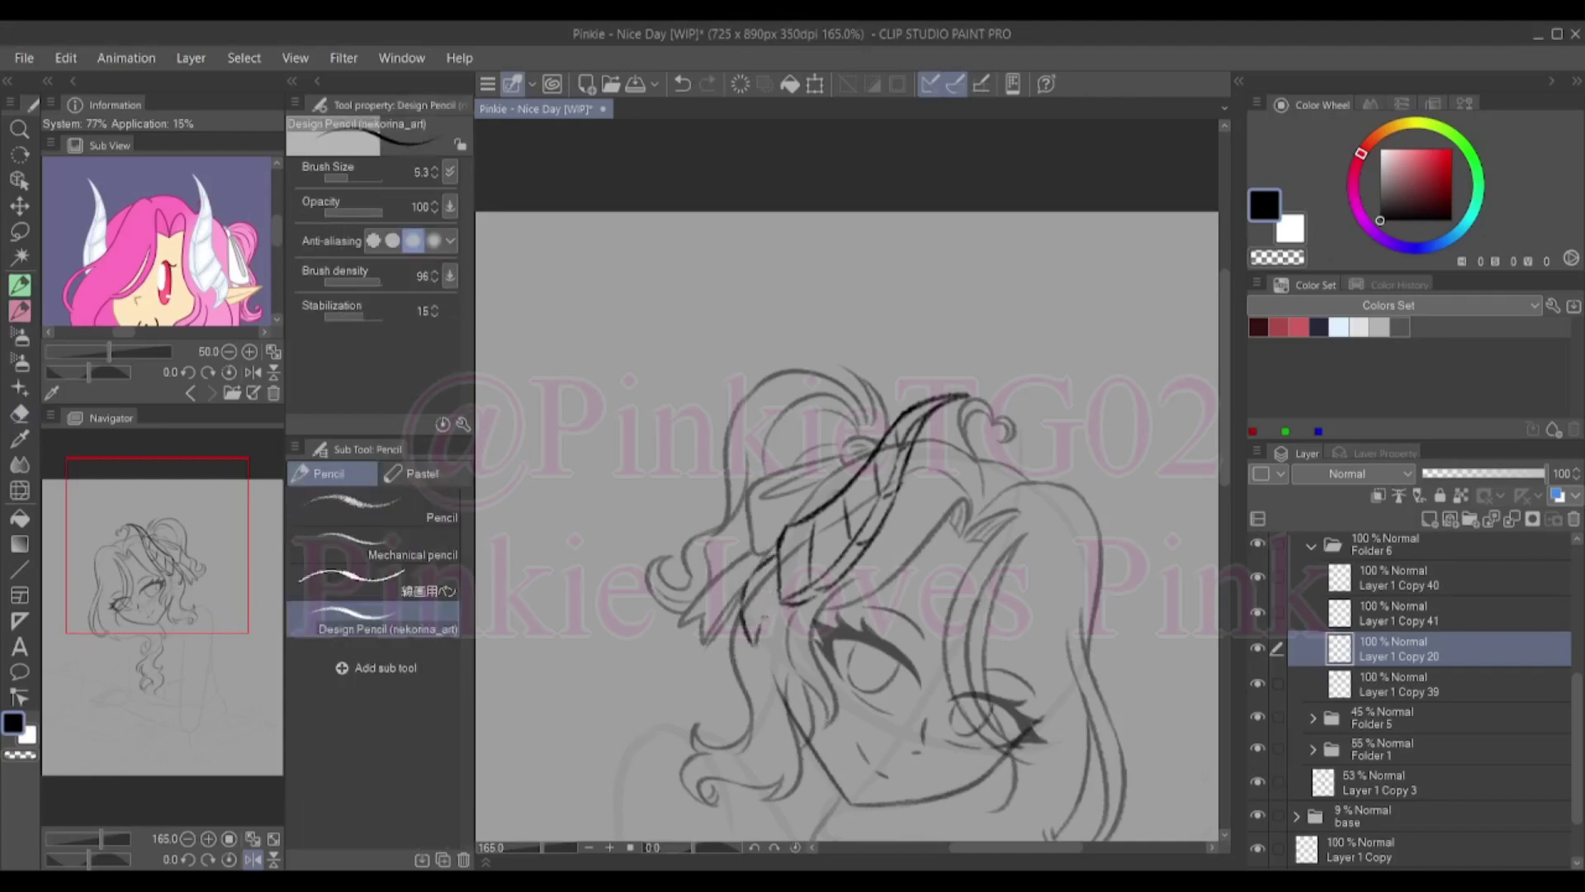
Undo the last tuft strokes and draw curved strands meeting in a pointed lower tip
mouse_move(783, 594)
left_mouse_down()
mouse_move(756, 649)
mouse_move(773, 596)
left_mouse_up()
key("ctrl+z")
key("ctrl+z")
left_click_drag(747, 652, 768, 584)
left_click_drag(748, 657, 777, 588)
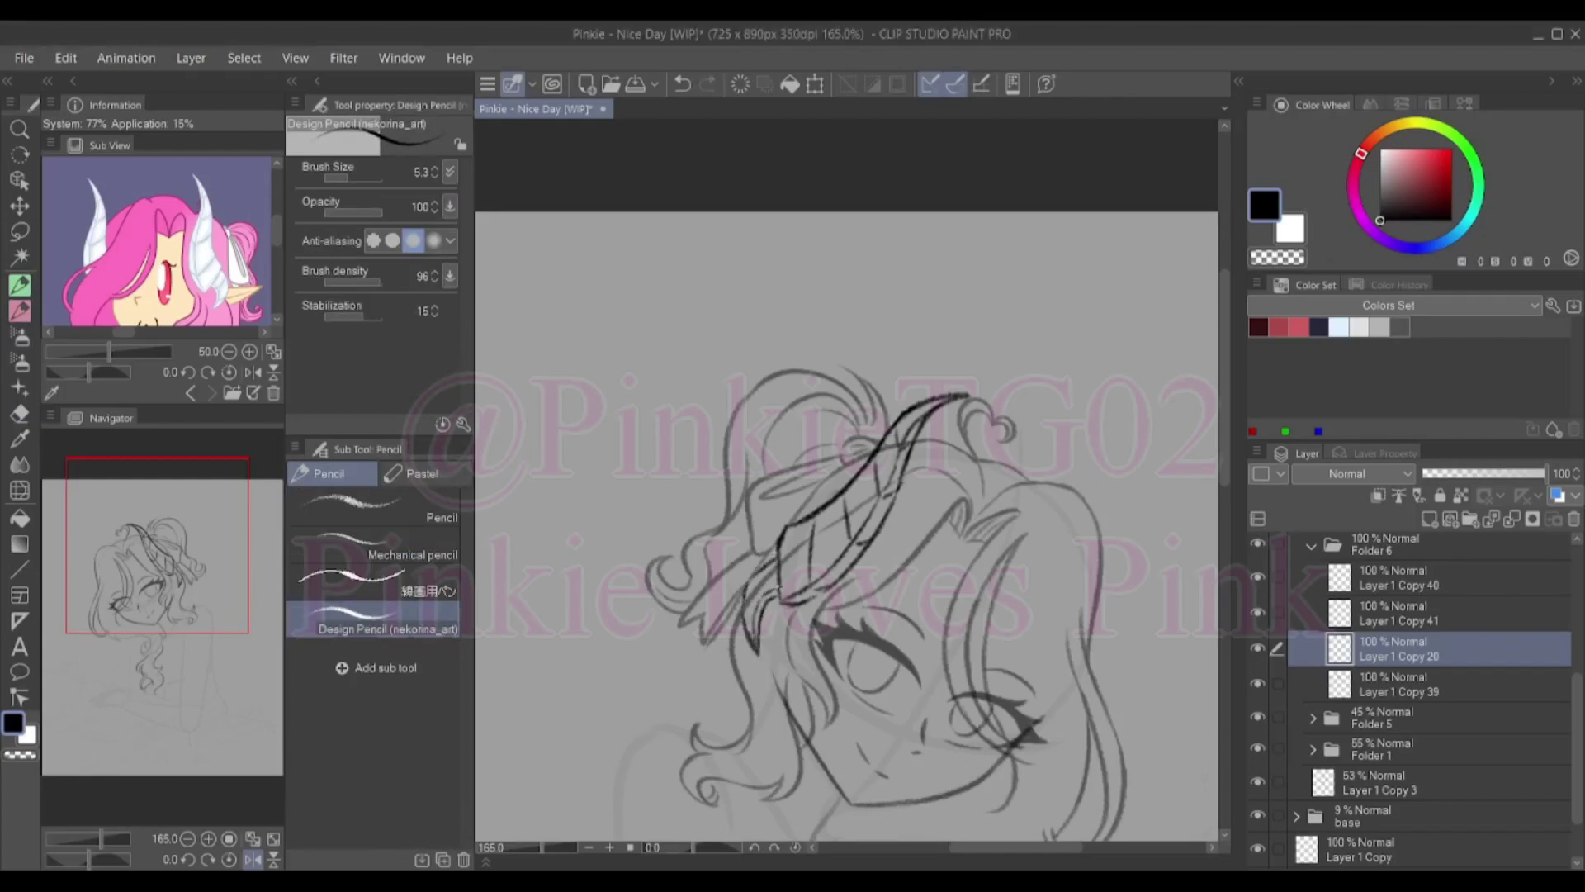
Try longer curved strokes for the tuft's lower tip, and undo them
key("ctrl+z")
left_click_drag(829, 675, 867, 625)
left_click_drag(862, 665, 882, 624)
key("ctrl+z")
key("ctrl+z")
key("ctrl+z")
mouse_move(817, 685)
left_mouse_down()
mouse_move(890, 656)
mouse_move(851, 675)
mouse_move(893, 612)
left_mouse_up()
key("ctrl+z")
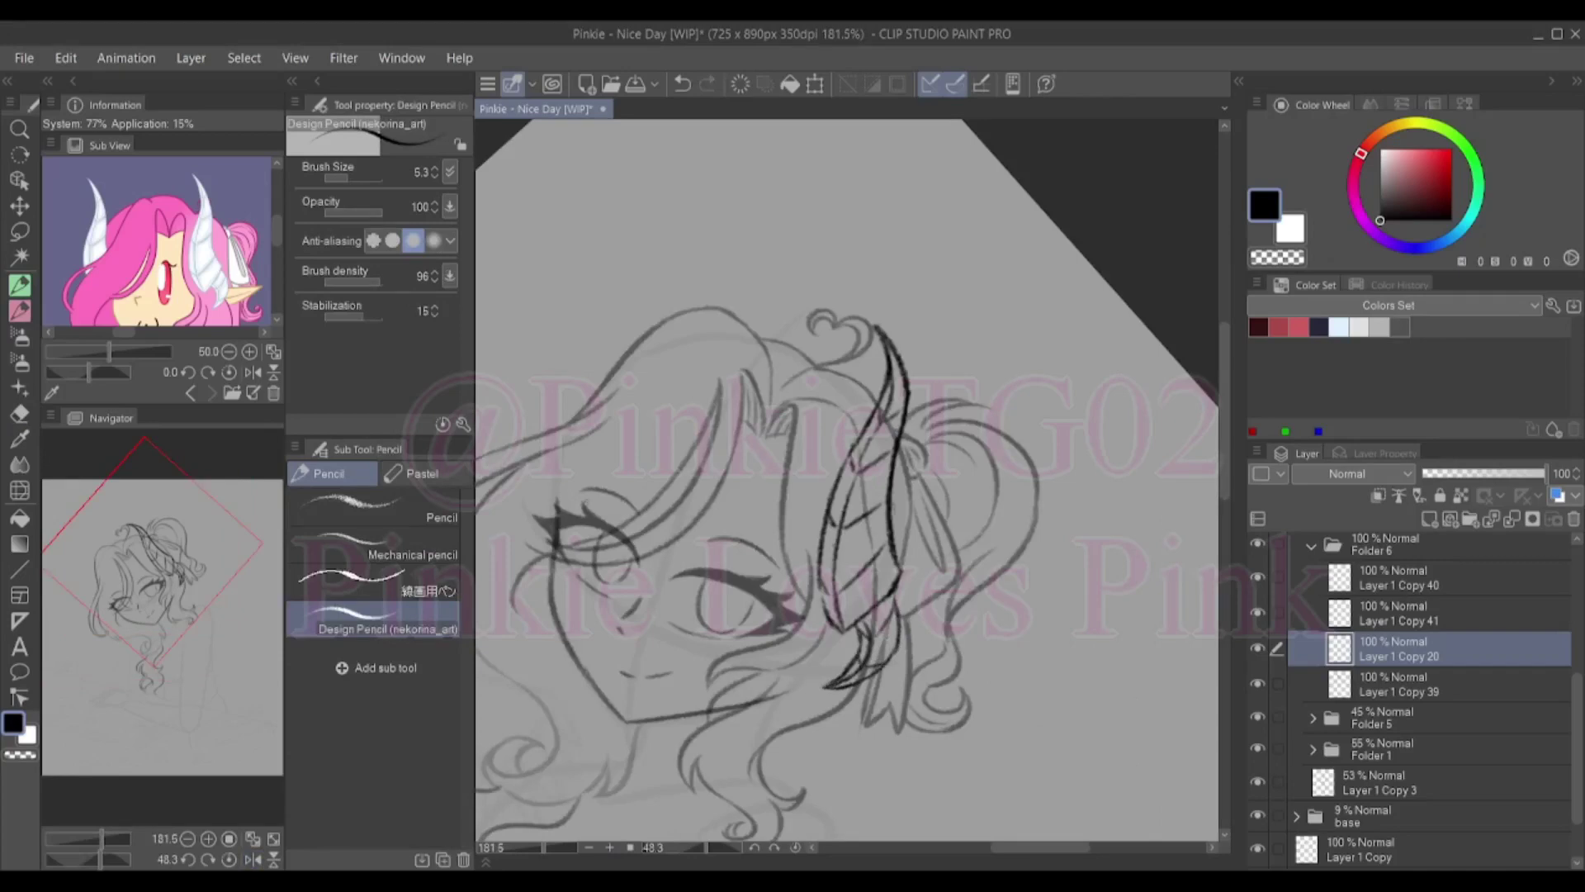
left_click_drag(846, 478, 908, 524)
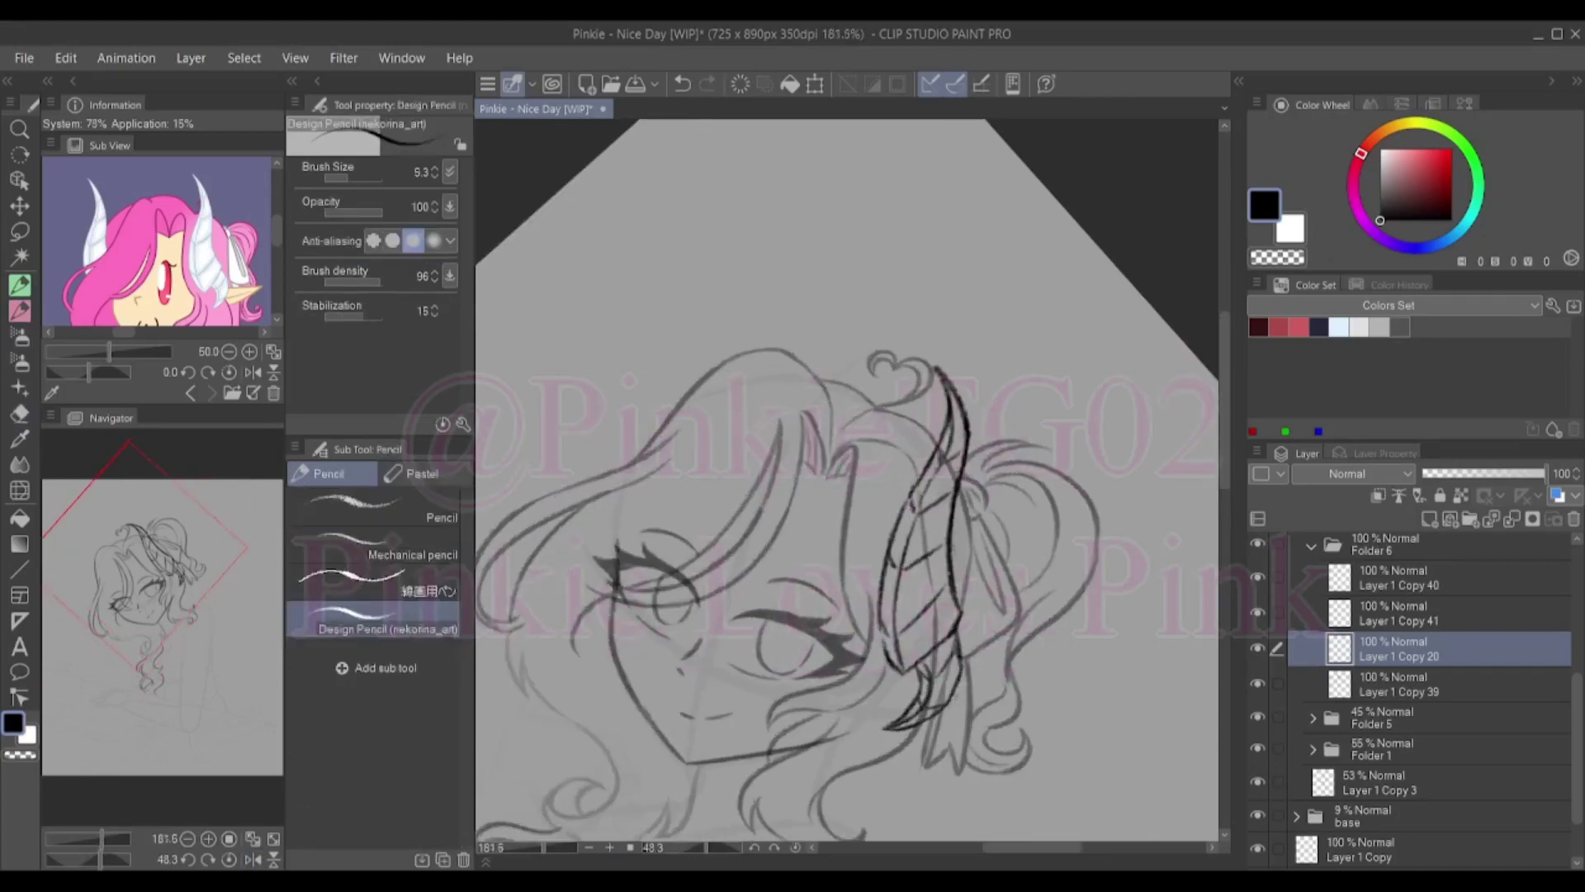
scroll(946, 617, "down", 1)
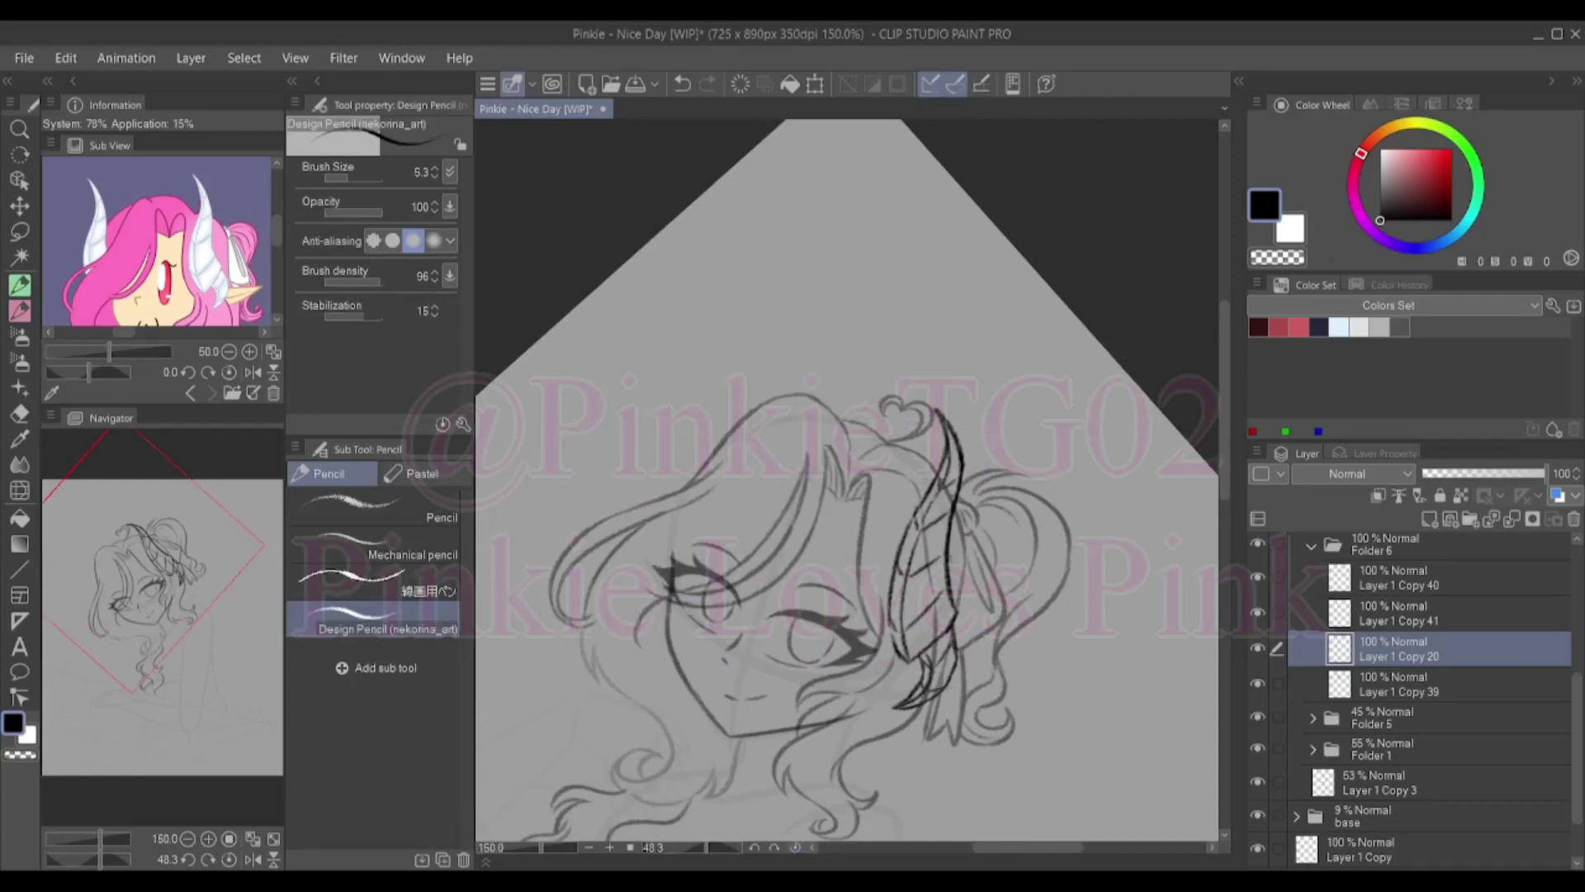
key("ctrl+@")
scroll(846, 487, "down", 1)
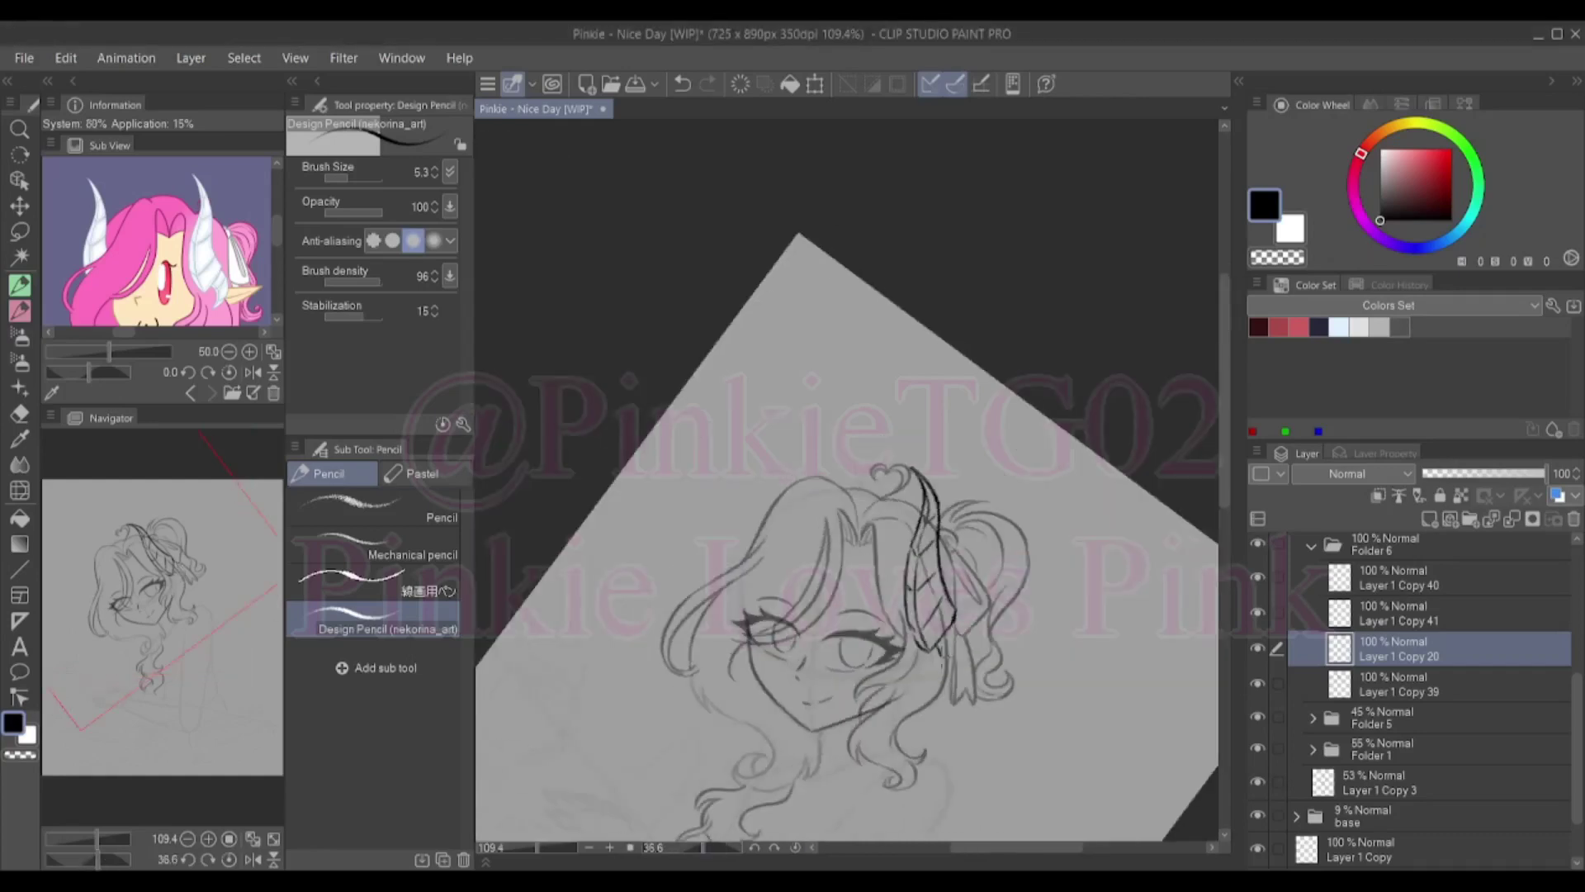
Redraw the tuft under the horn's base as a small curved tip on Layer 1 Copy 20
key("ctrl+z")
scroll(956, 714, "up", 2)
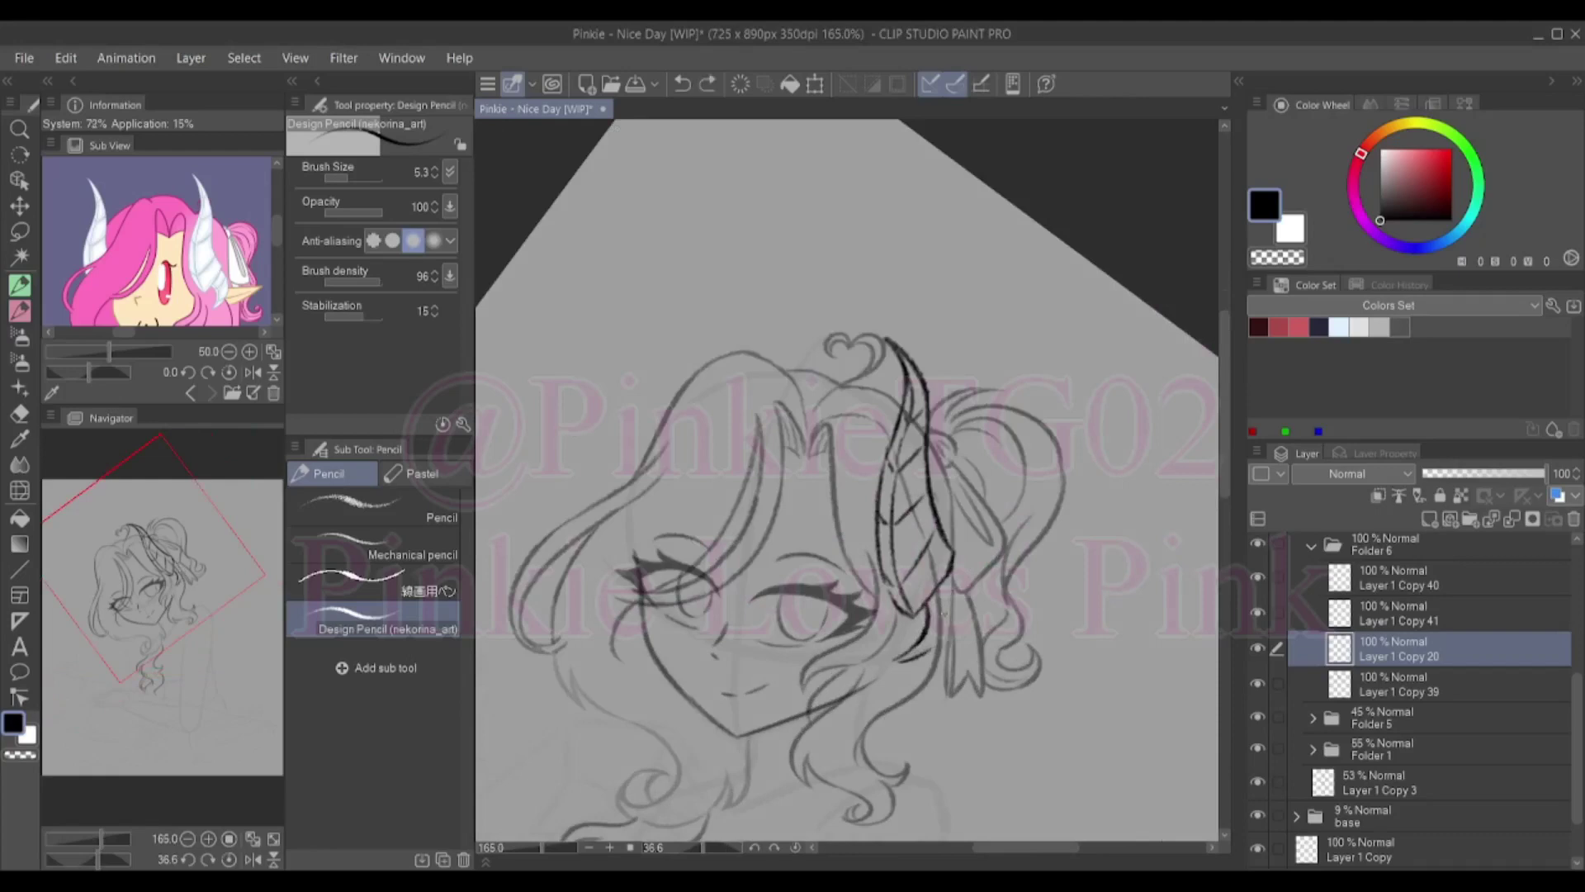
left_click_drag(951, 581, 908, 657)
key("ctrl+z")
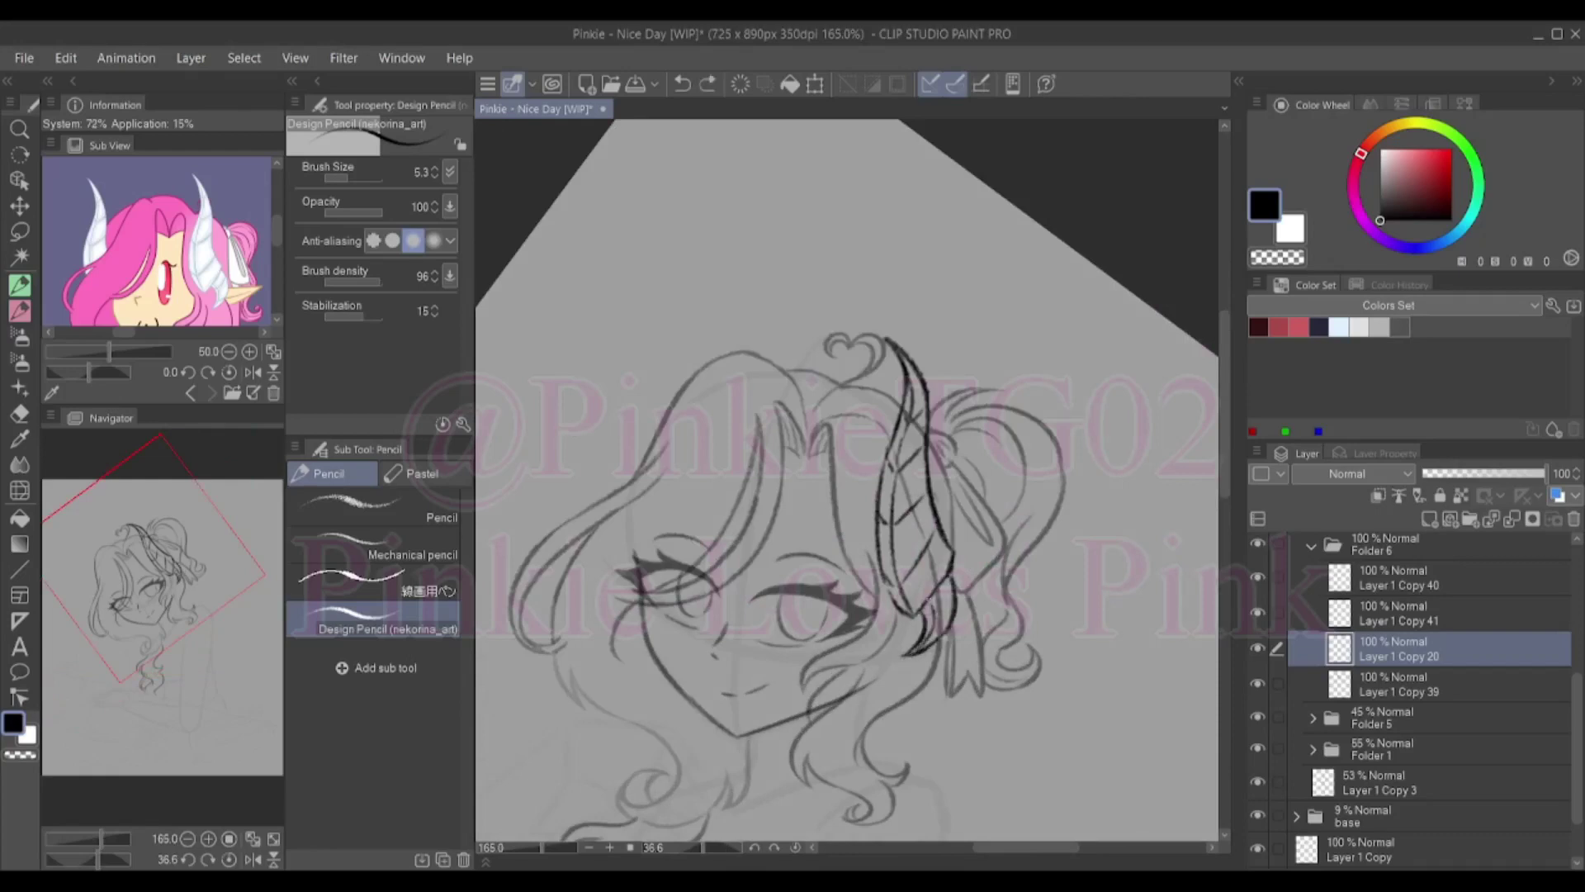
left_click_drag(950, 596, 928, 635)
scroll(846, 478, "down", 4)
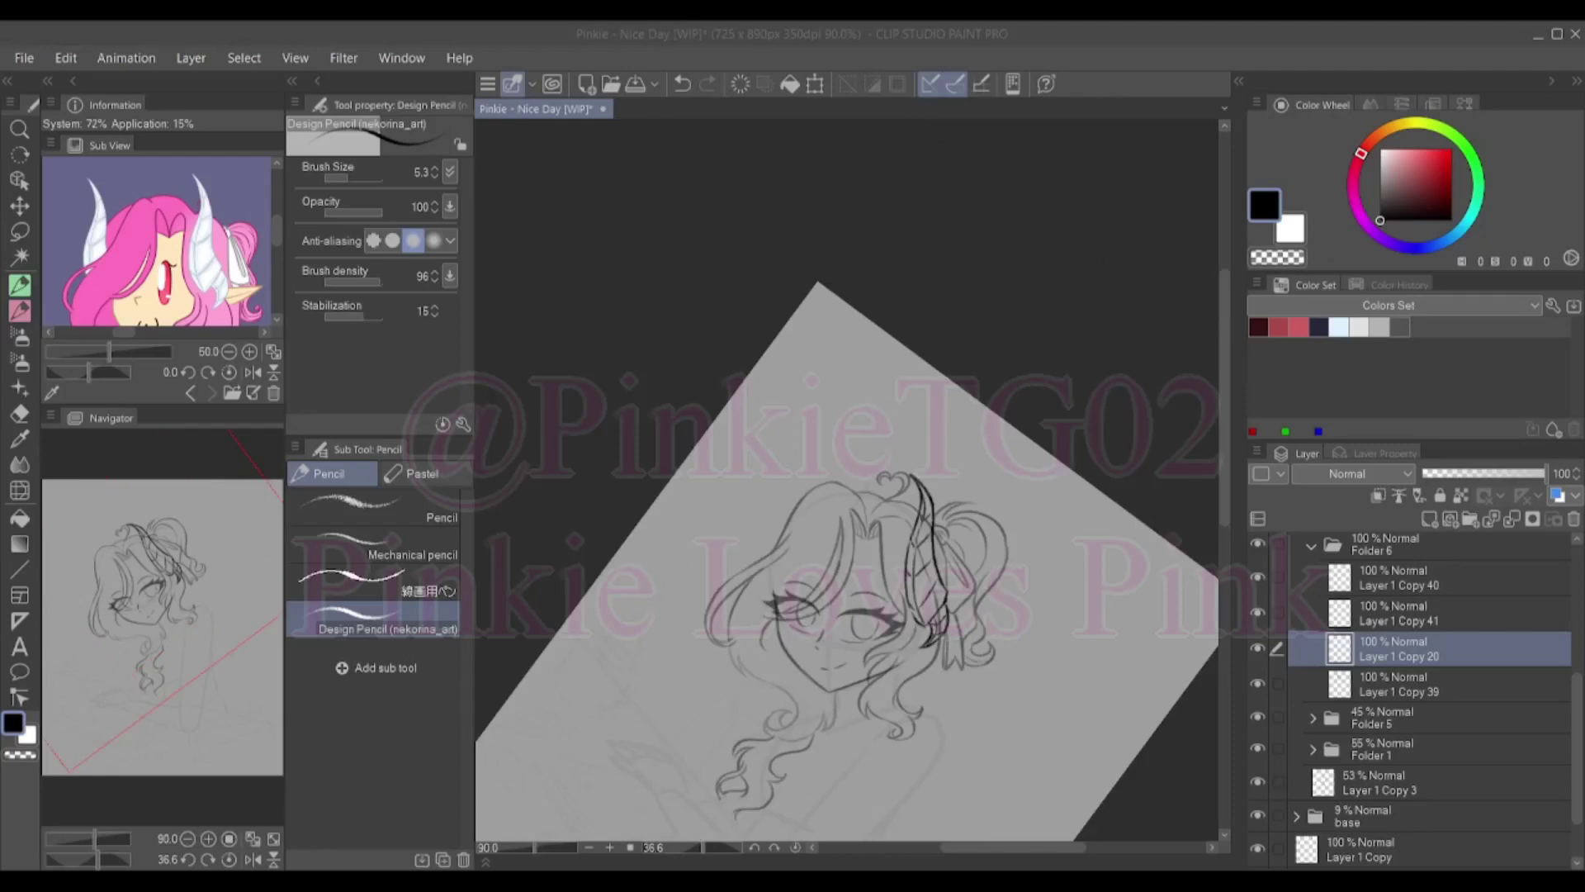
Clean up the join between the horn's base and the curved tip with small erasures and pencil touches
scroll(964, 585, "up", 5)
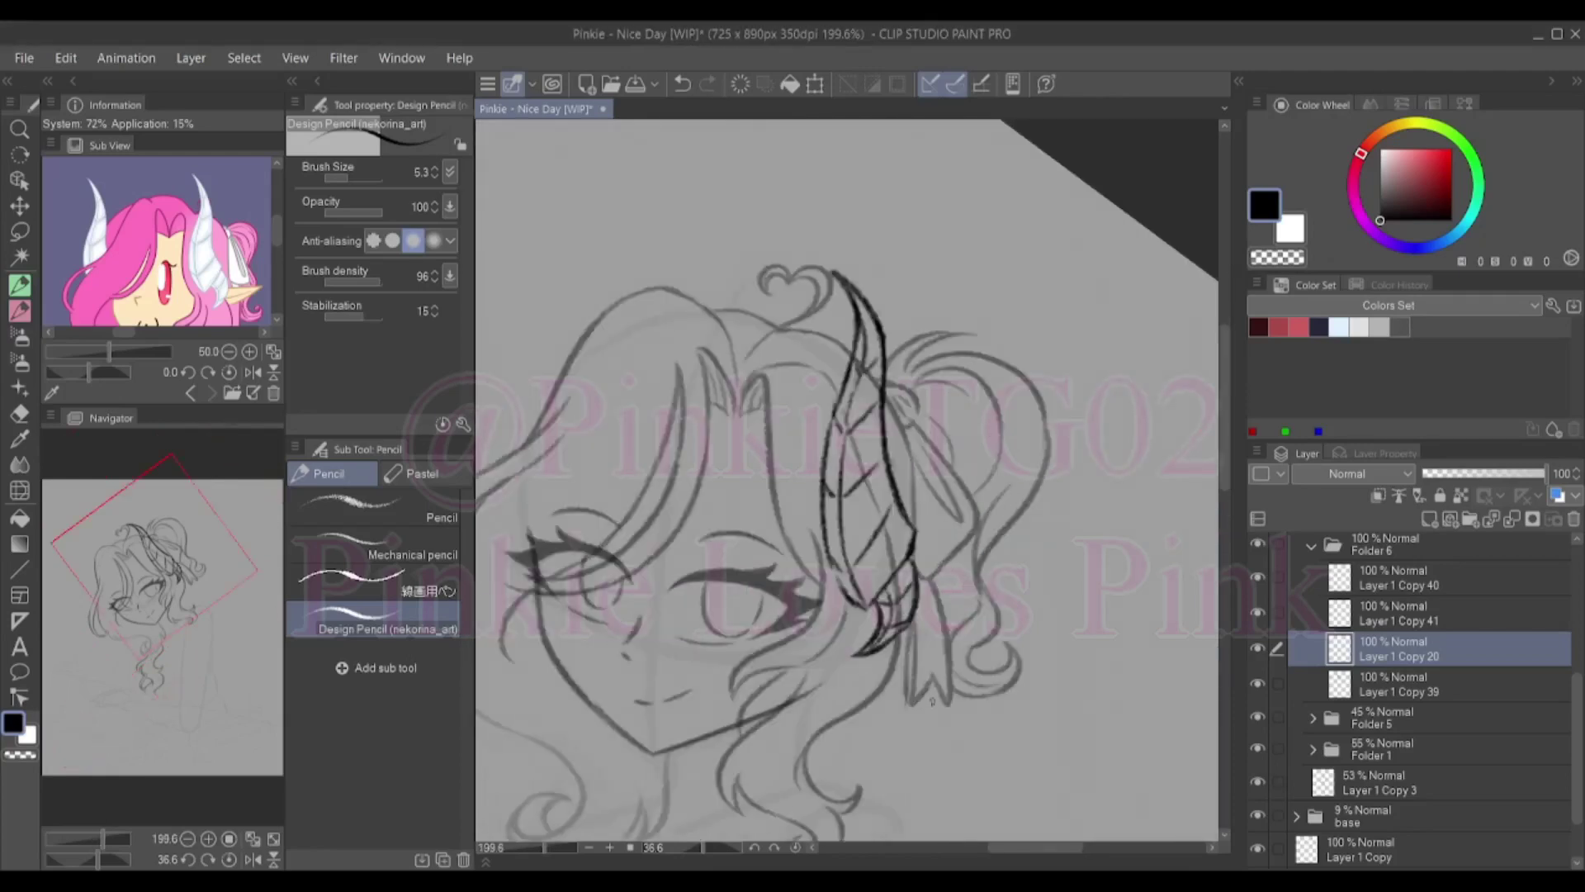
key("e")
mouse_move(898, 599)
left_mouse_down()
mouse_move(863, 652)
mouse_move(891, 601)
left_mouse_up()
key("p")
key("e")
key("p")
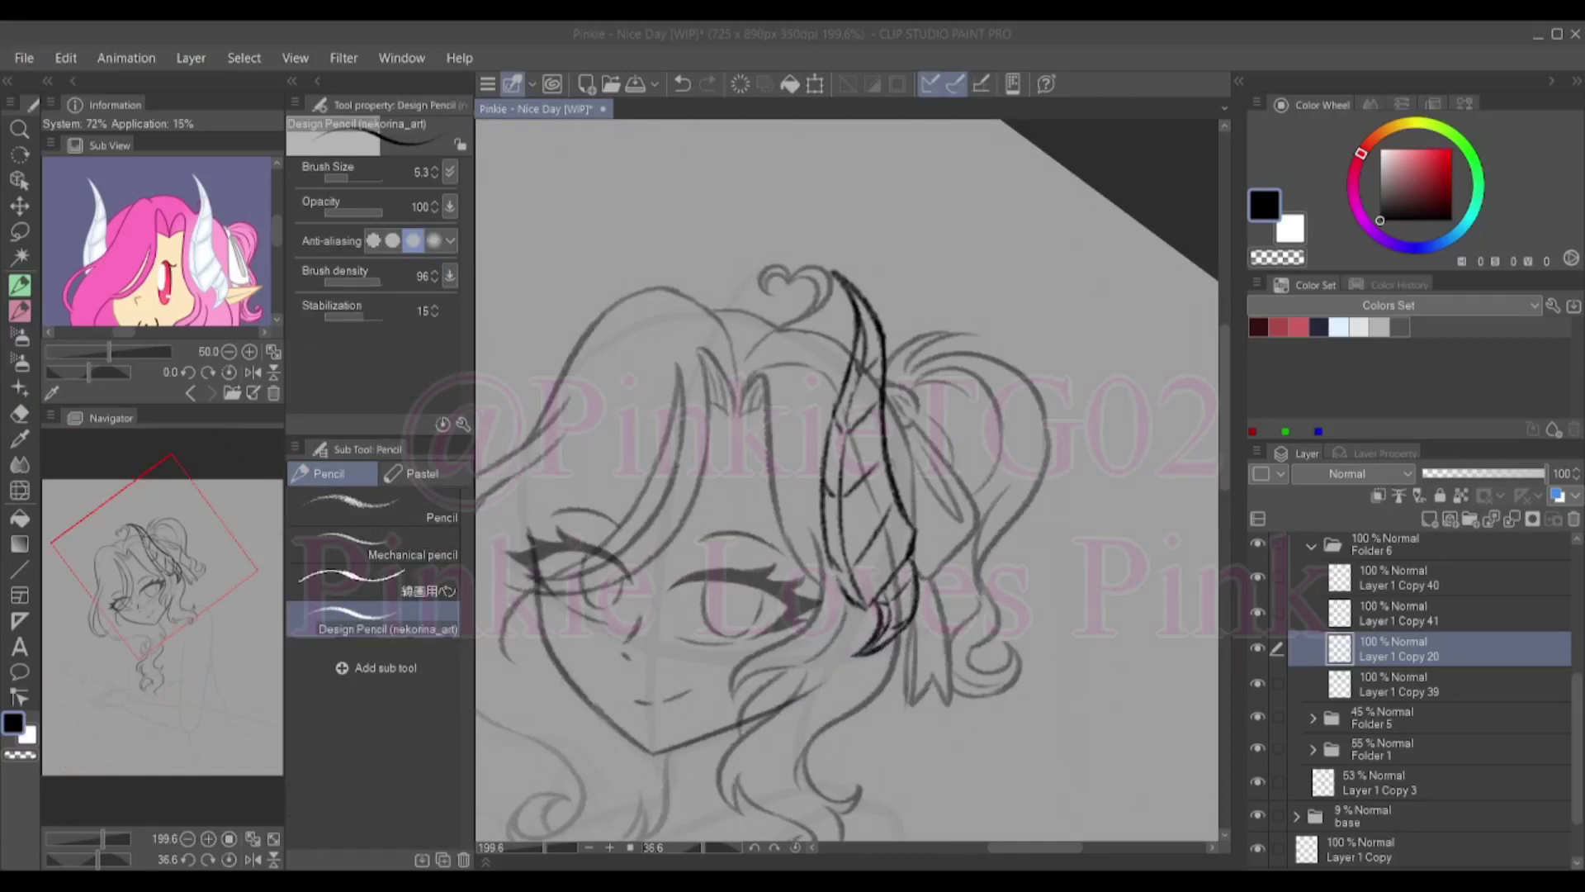
Duplicate the ridged horn and transform the copy into a smaller second horn on the opposite side of the head
key("ctrl+0")
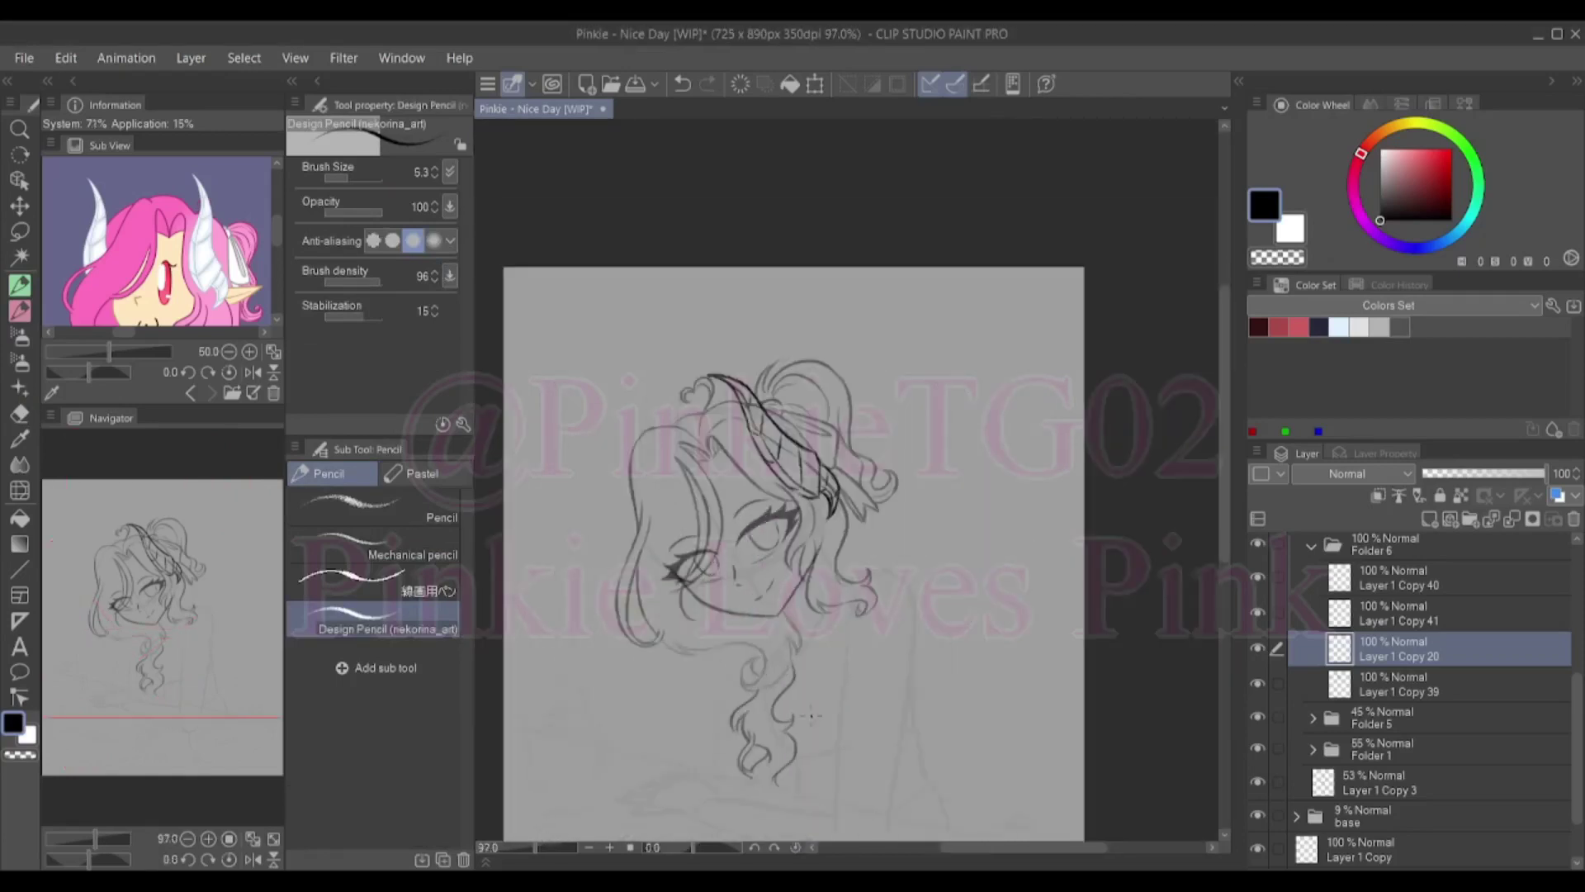
left_click(1400, 613)
key("ctrl+c")
key("ctrl+v")
key("ctrl+t")
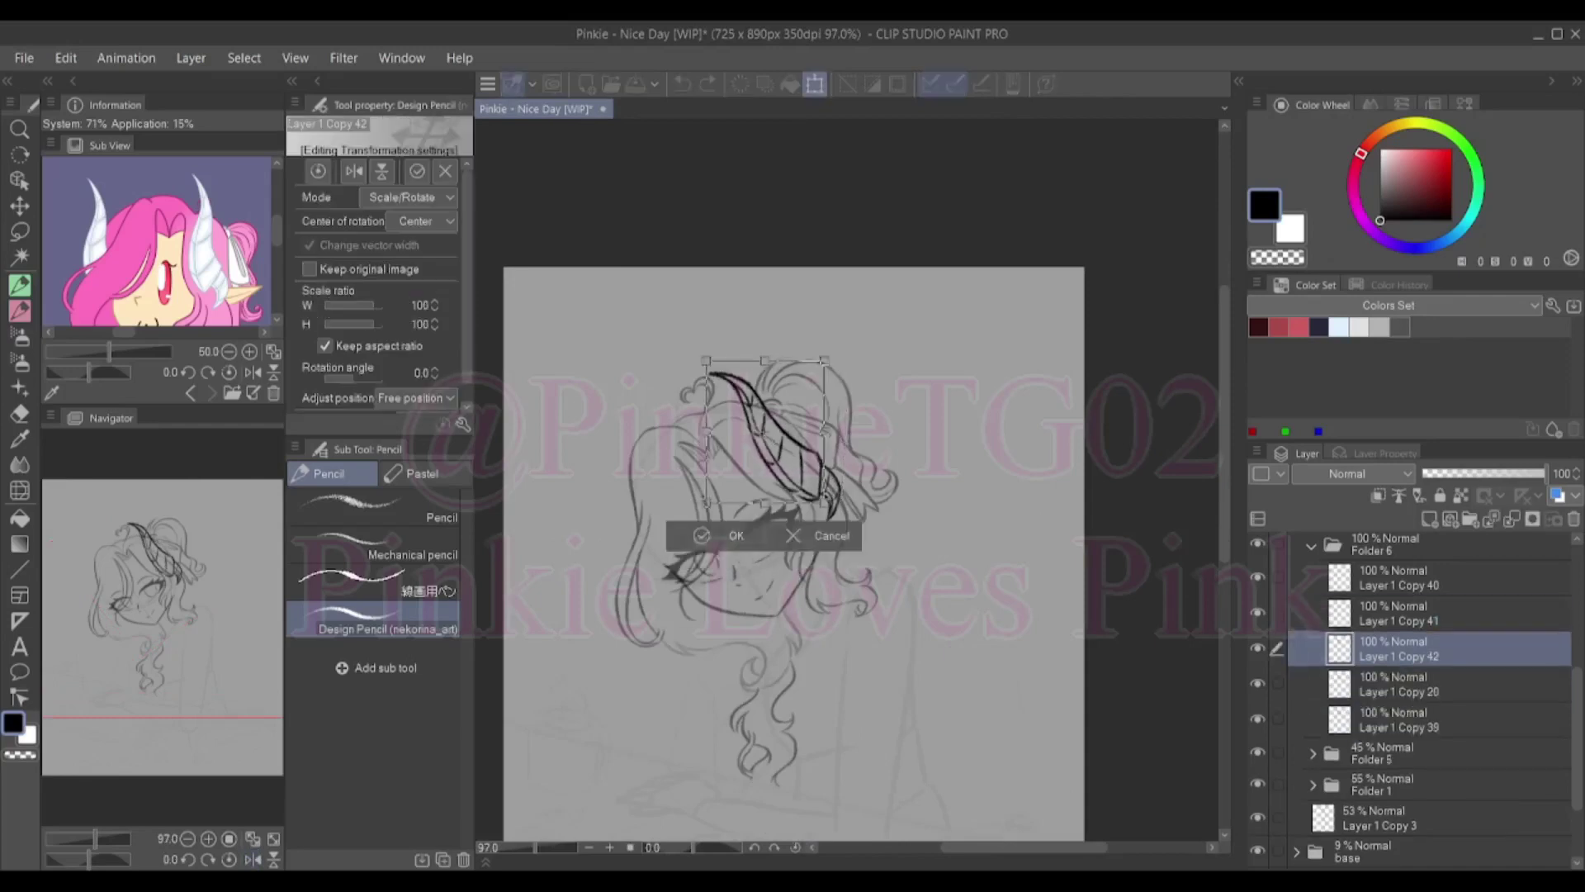
key("e")
key("Return")
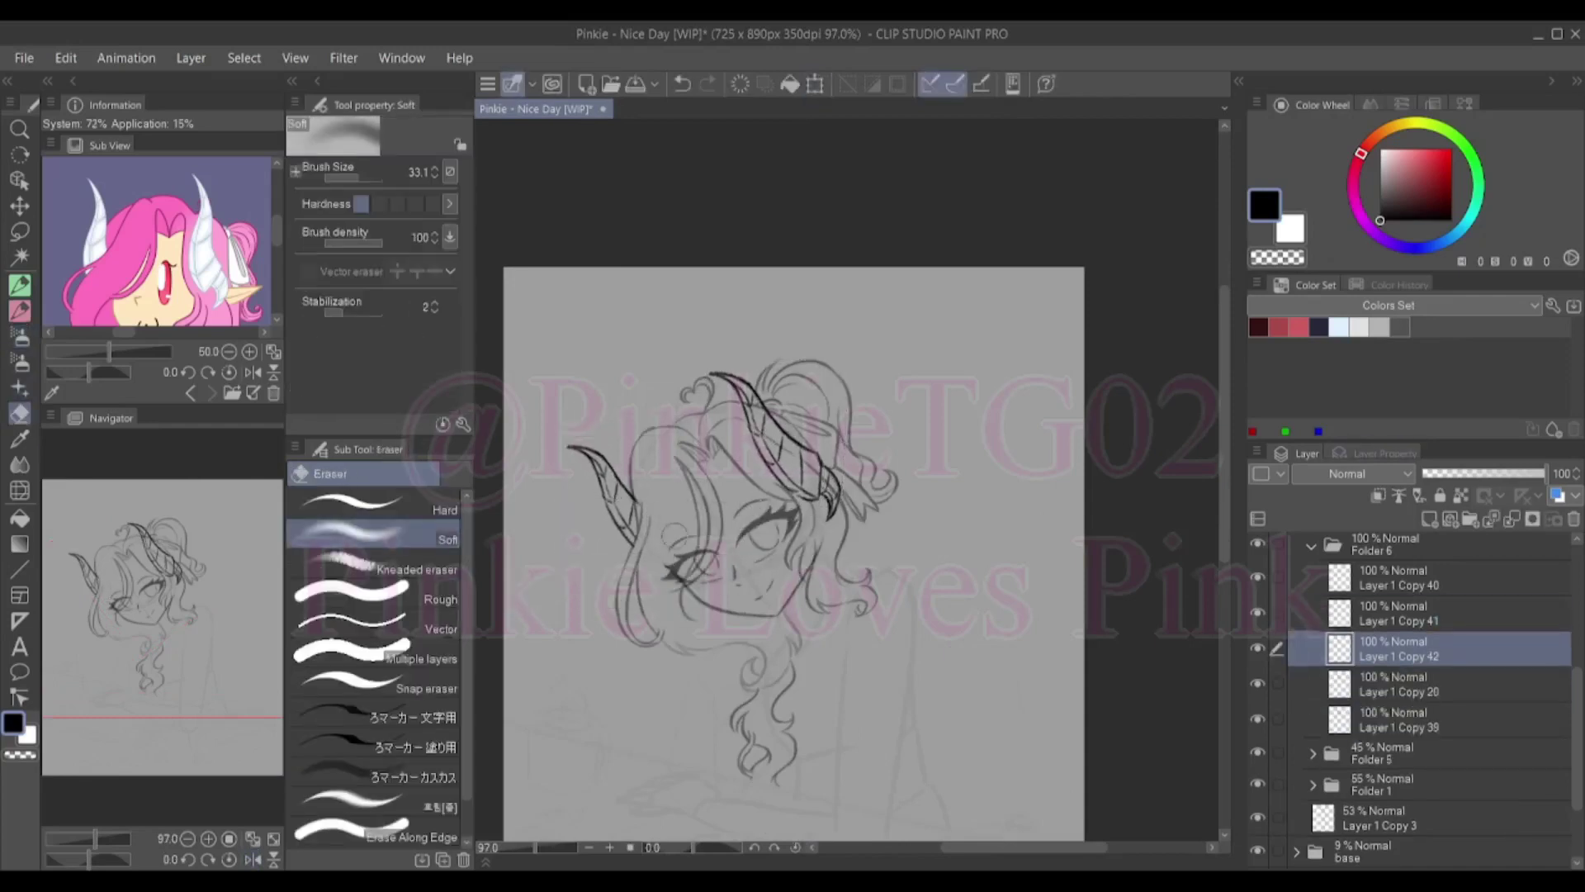
Draw the outer contour of the long back hair sweeping down from under the pigtail on Layer 1 Copy 23, redoing unsatisfactory strokes
key("p")
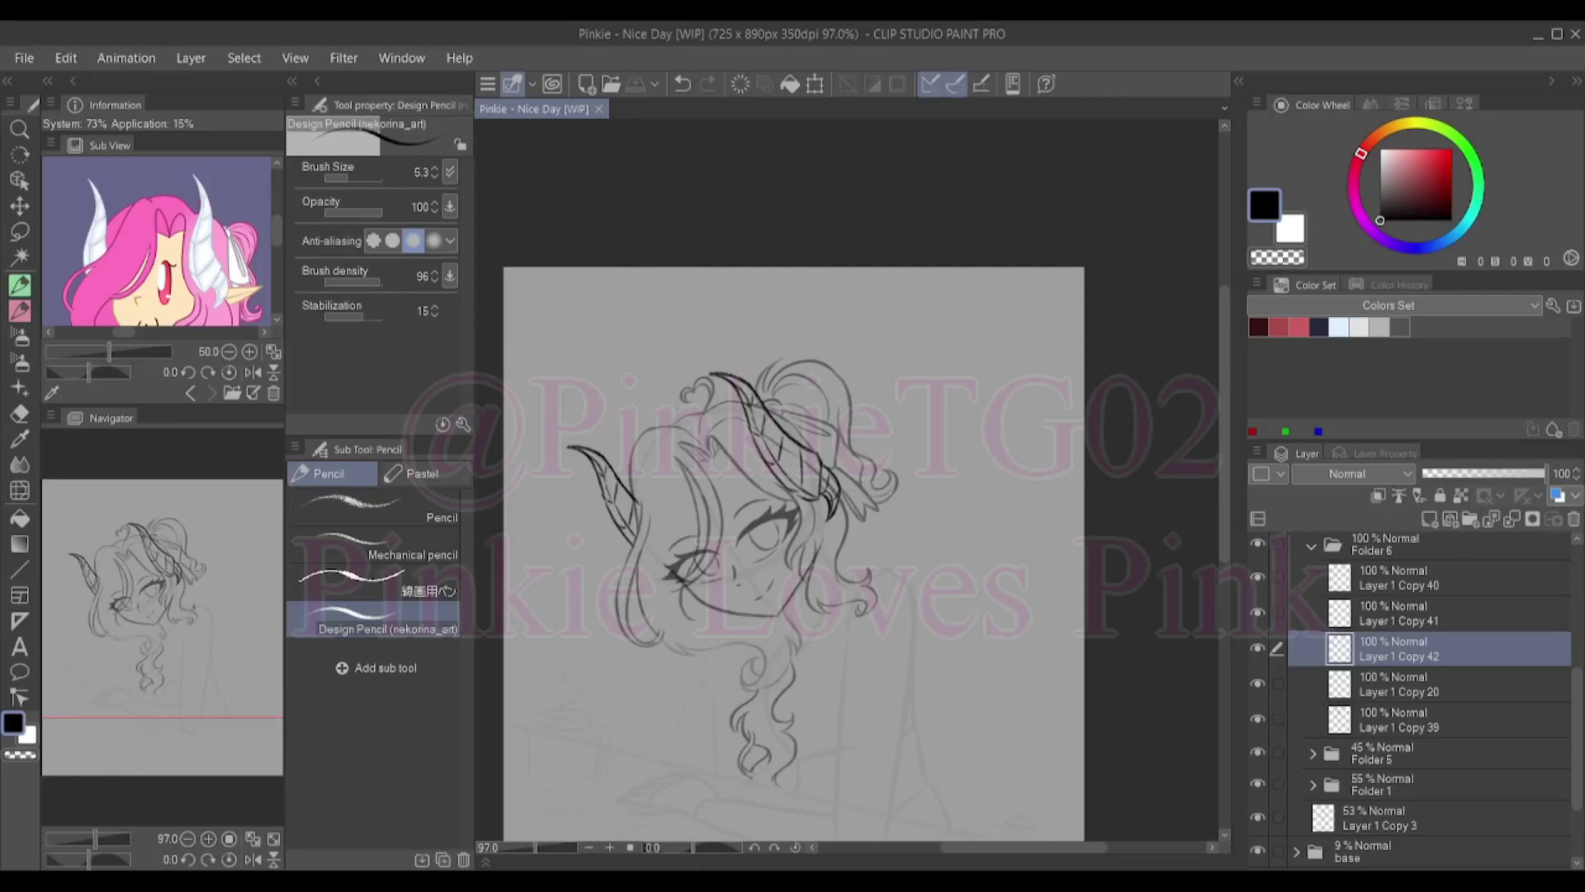
scroll(570, 374, "up", 1)
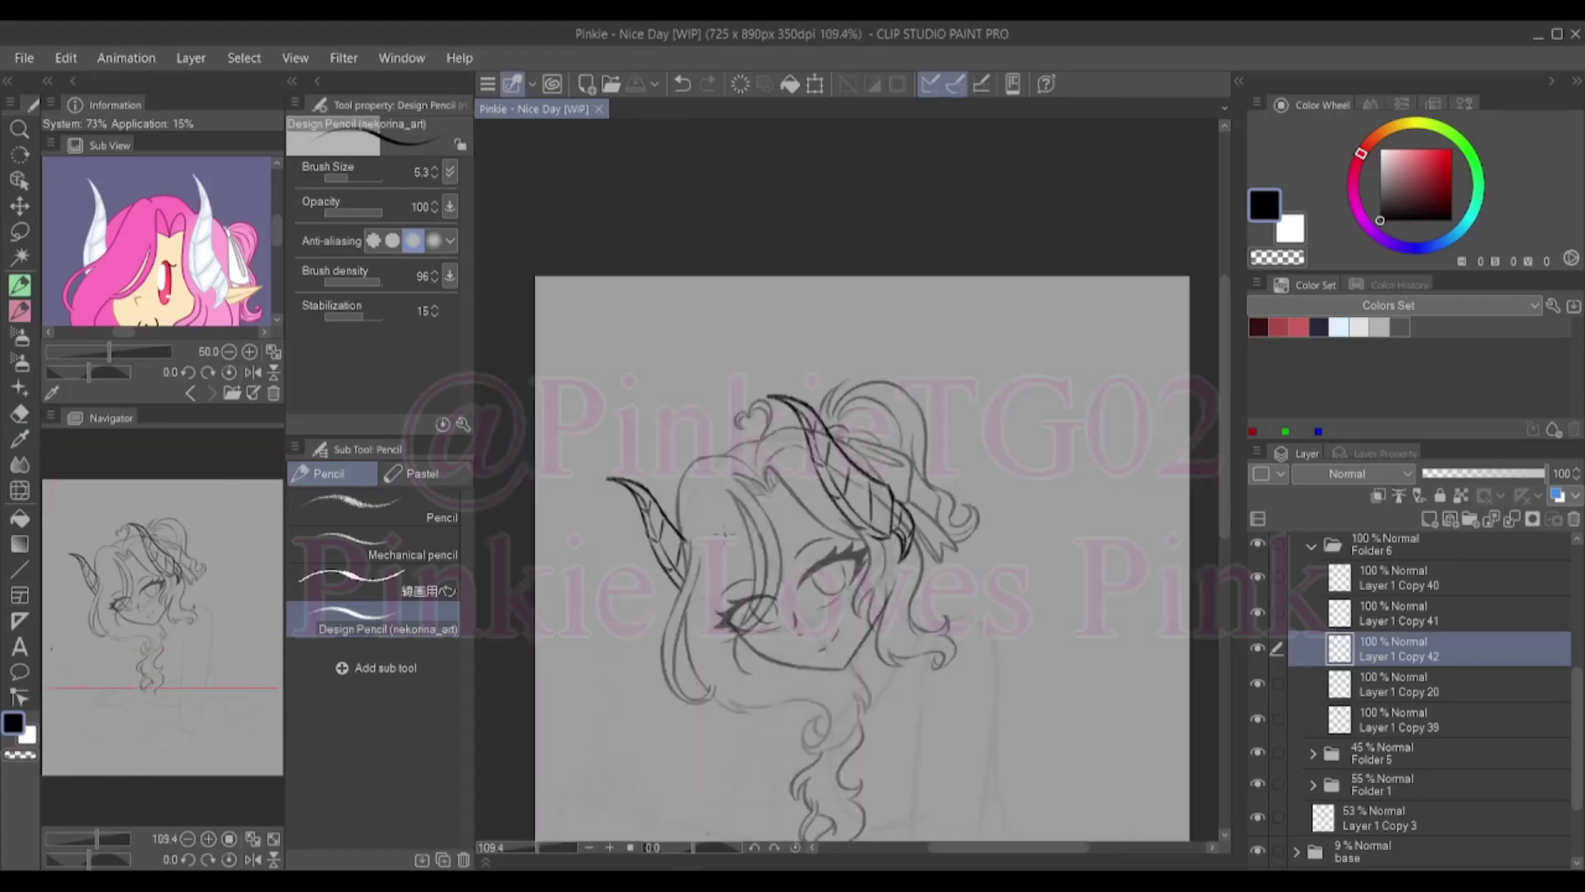
left_click_drag(570, 374, 743, 495)
left_click(743, 495, "ctrl")
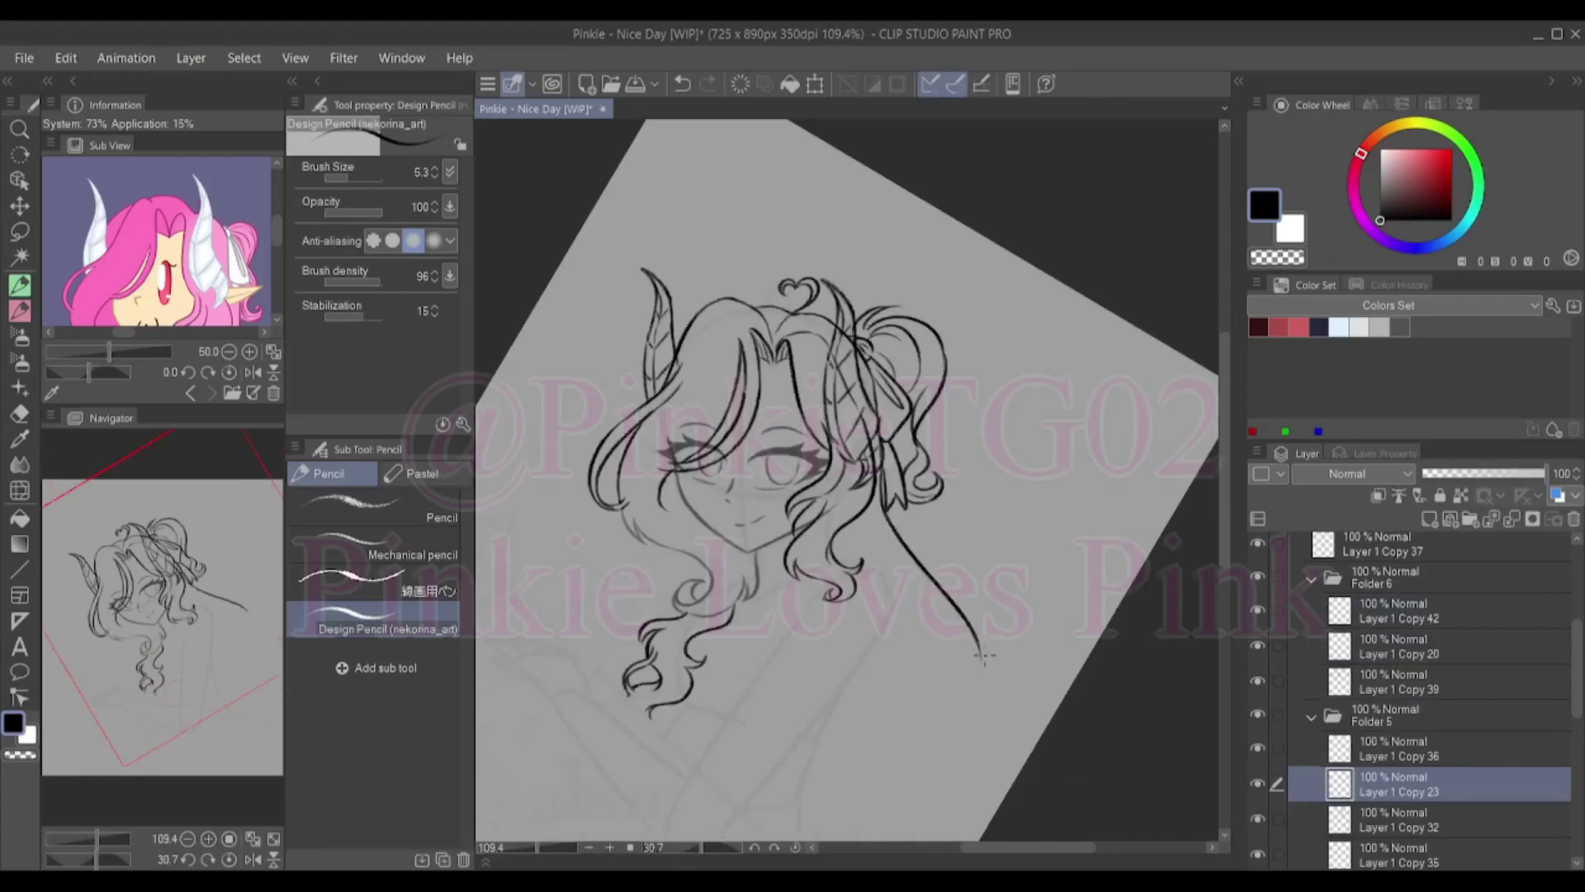
scroll(847, 479, "down", 5)
left_click_drag(884, 305, 928, 702)
key("ctrl+z")
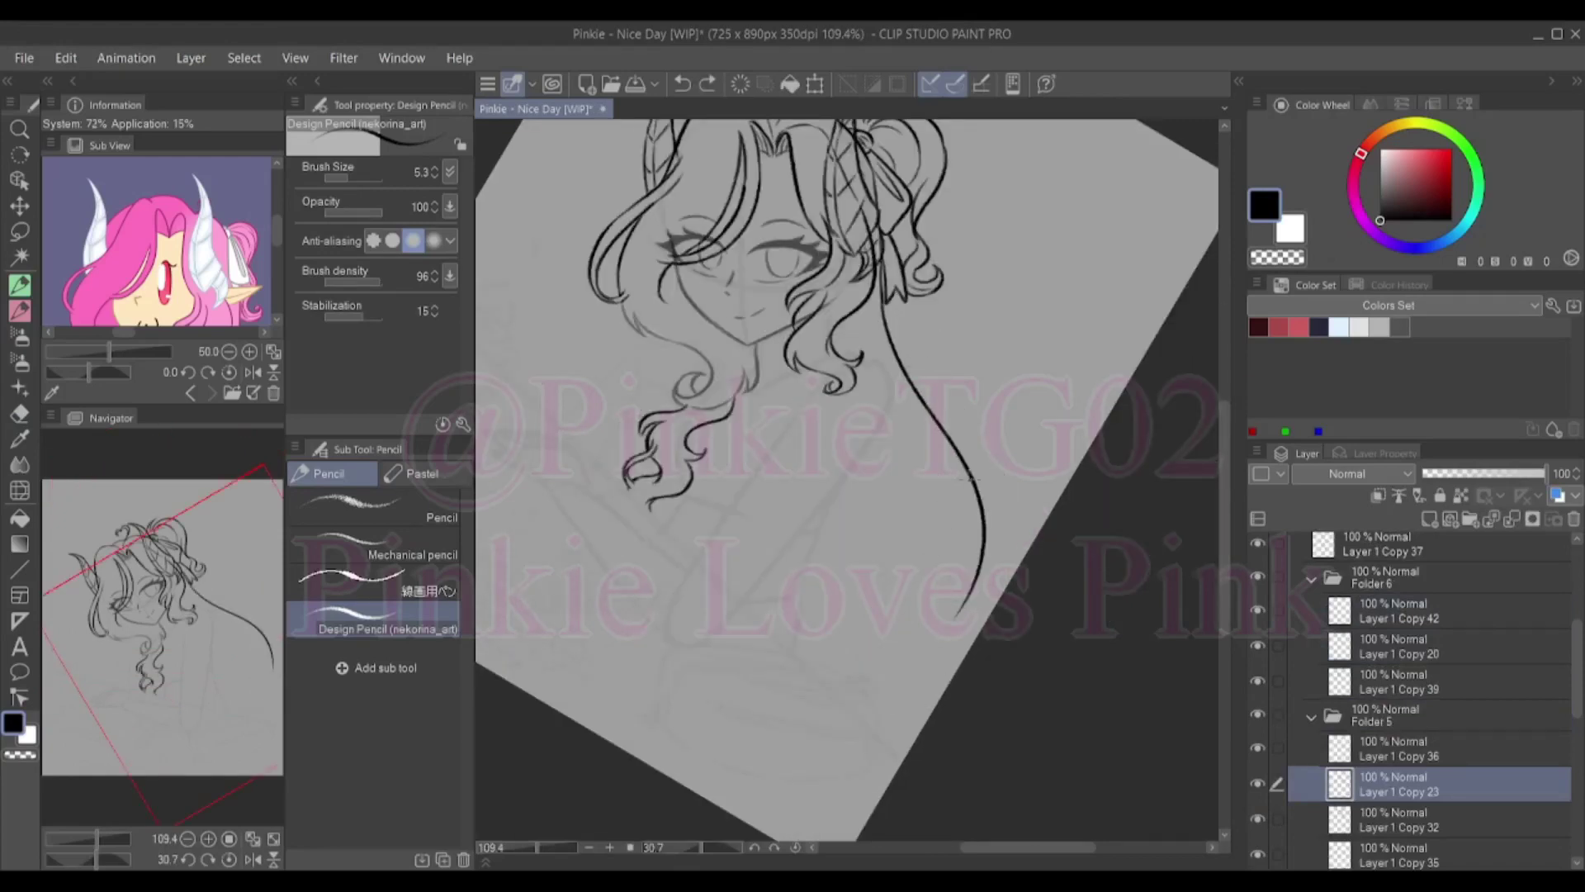
key("ctrl+z")
mouse_move(882, 301)
left_mouse_down()
mouse_move(991, 471)
mouse_move(945, 602)
mouse_move(978, 615)
left_mouse_up()
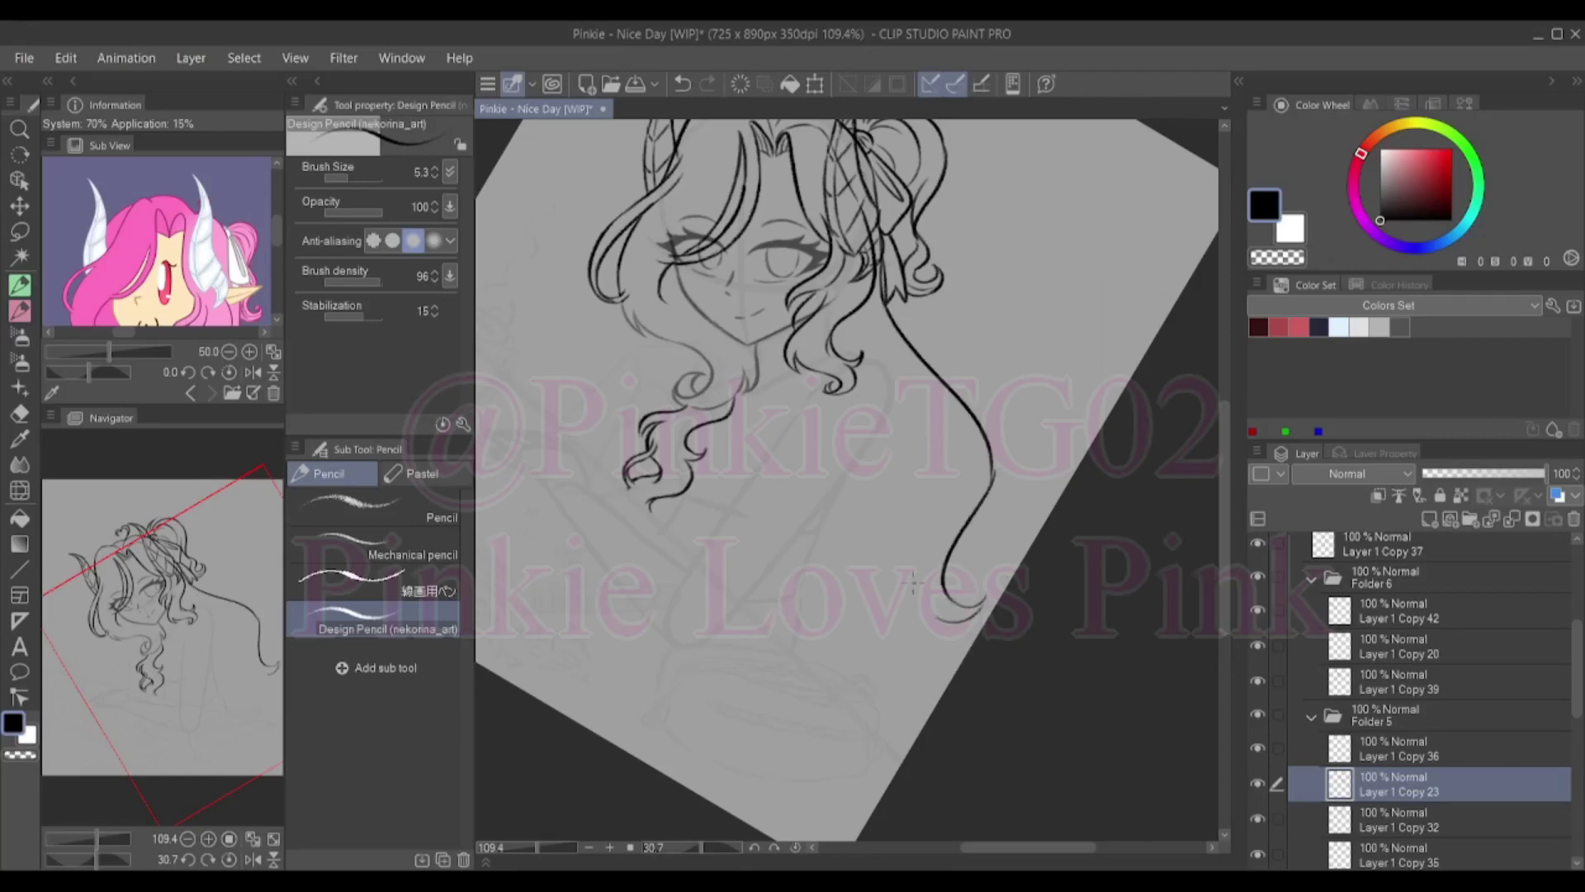
Draw the back hair's lower locks with curled ends, redoing the curls, and add the strand along the neck
left_click_drag(966, 450, 950, 507)
left_click_drag(935, 524, 918, 685)
key("ctrl+z")
left_click_drag(949, 619, 855, 681)
left_click_drag(888, 694, 892, 751)
key("ctrl+z")
key("ctrl+z")
left_click_drag(929, 487, 887, 698)
left_click_drag(958, 627, 875, 739)
key("e")
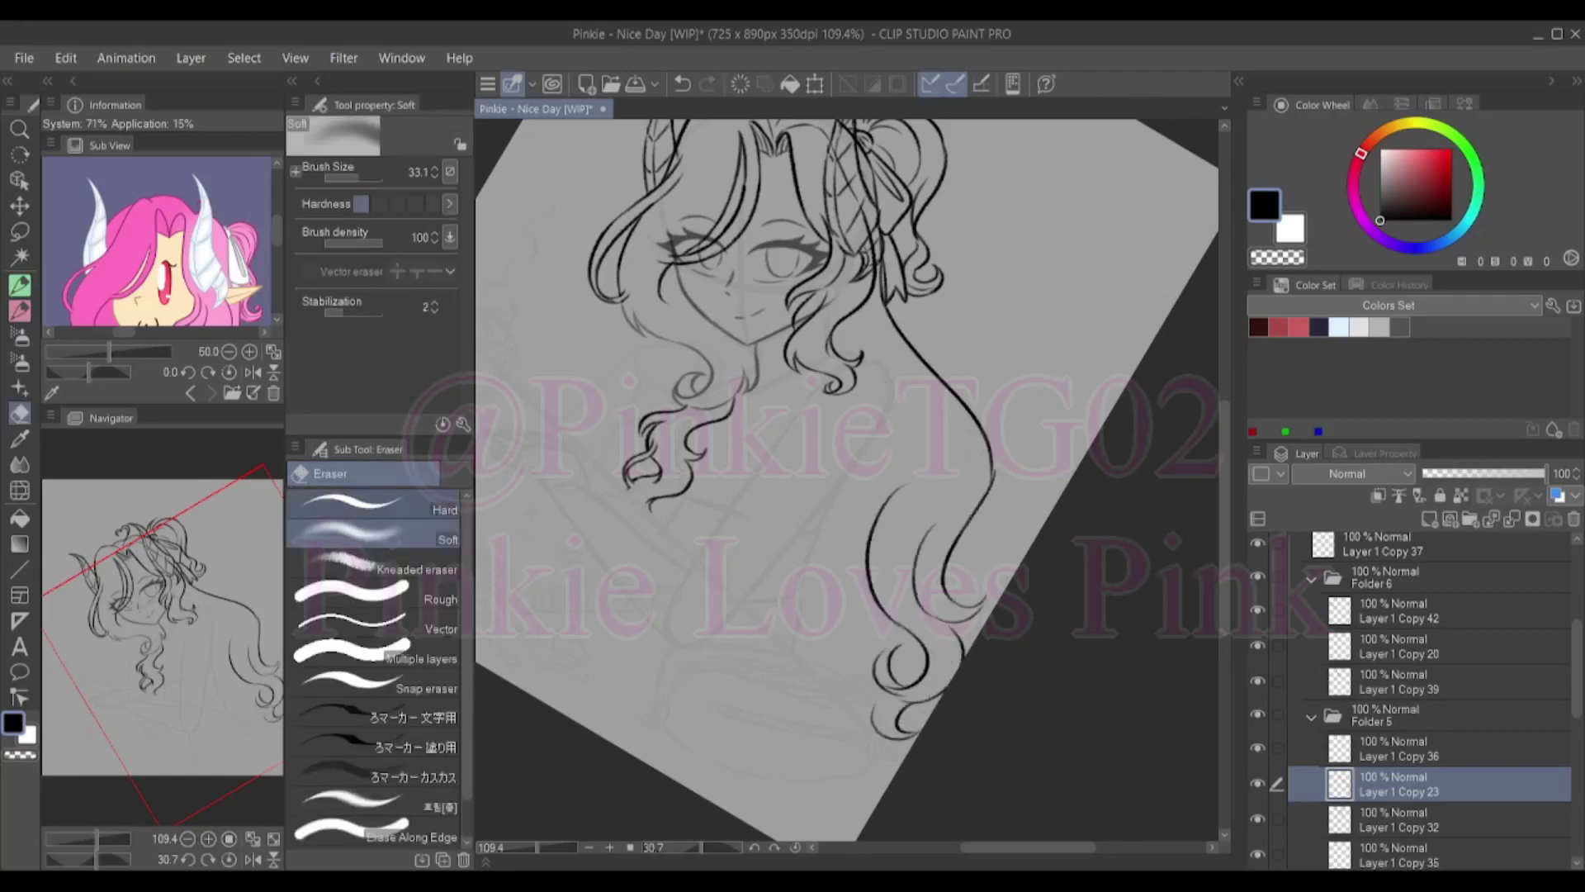
key("p")
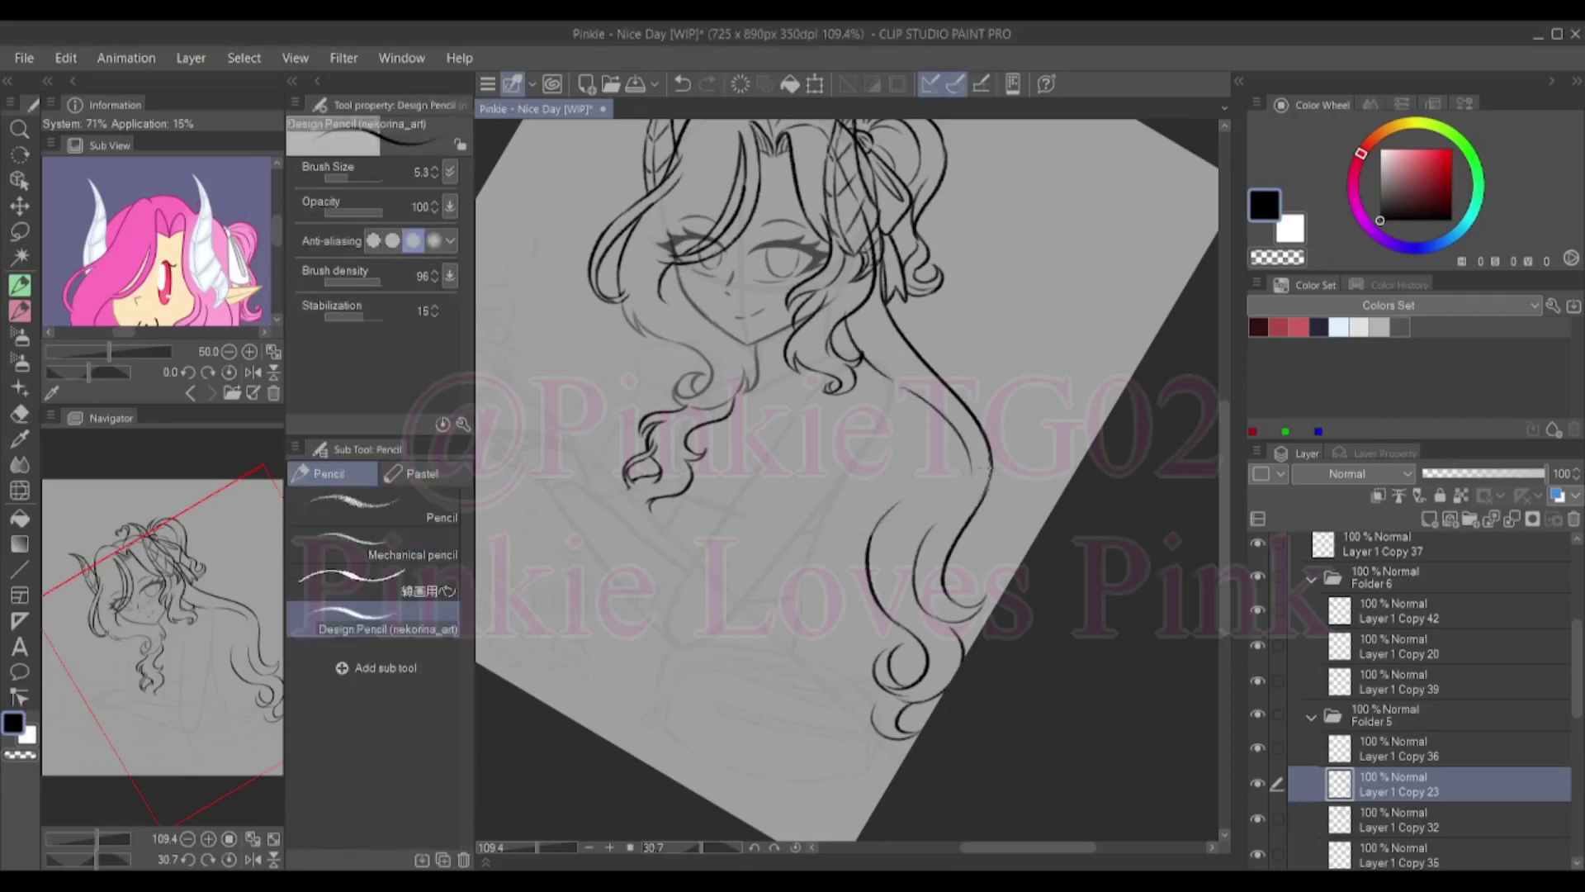
Add long inner strands to the back hair and close the curled tips of its lower locks
scroll(846, 478, "up", 3)
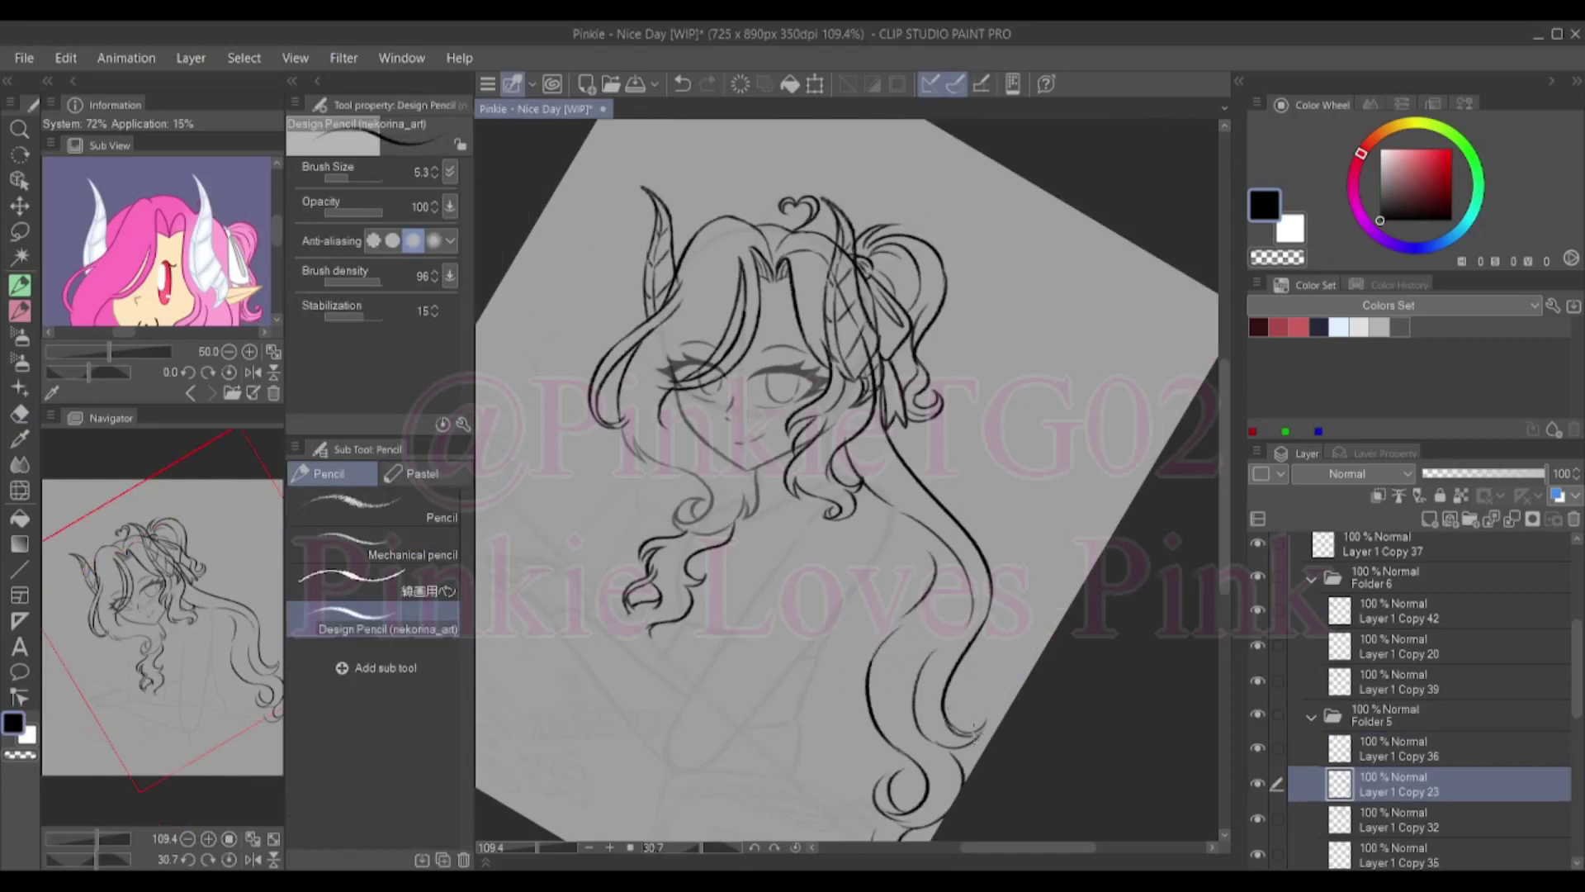
left_click_drag(987, 720, 968, 734)
mouse_move(959, 559)
left_mouse_down()
mouse_move(950, 636)
mouse_move(816, 781)
left_mouse_up()
left_click_drag(923, 532, 829, 665)
left_click_drag(915, 571, 832, 674)
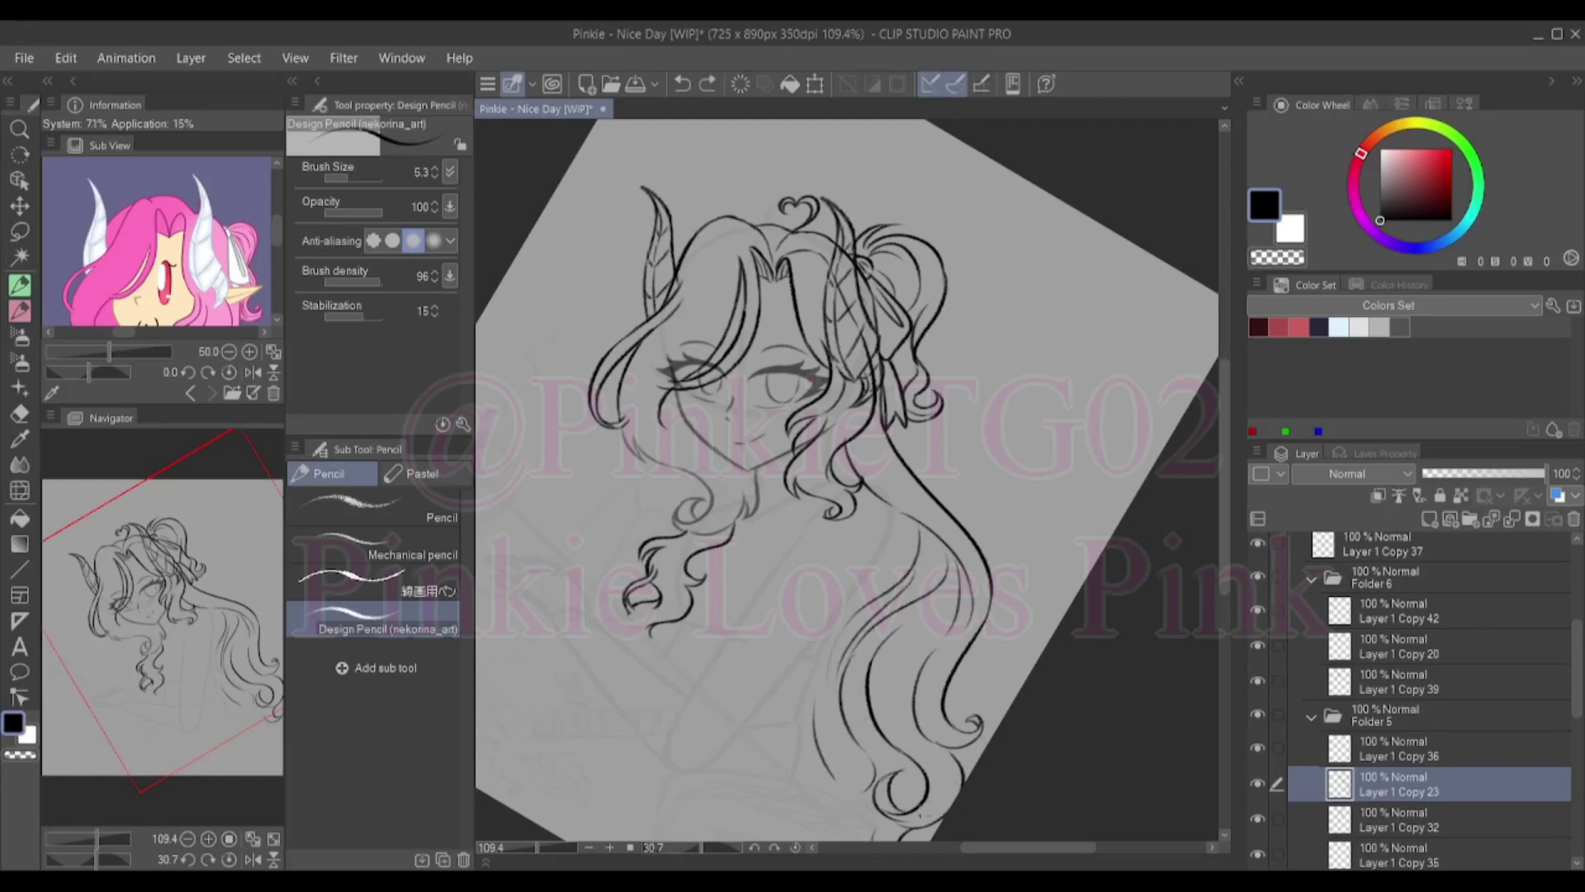
left_click_drag(950, 766, 928, 816)
Remove the top of the back hair's outer contour below the pigtail and redraw the connecting line on a separate layer
key("e")
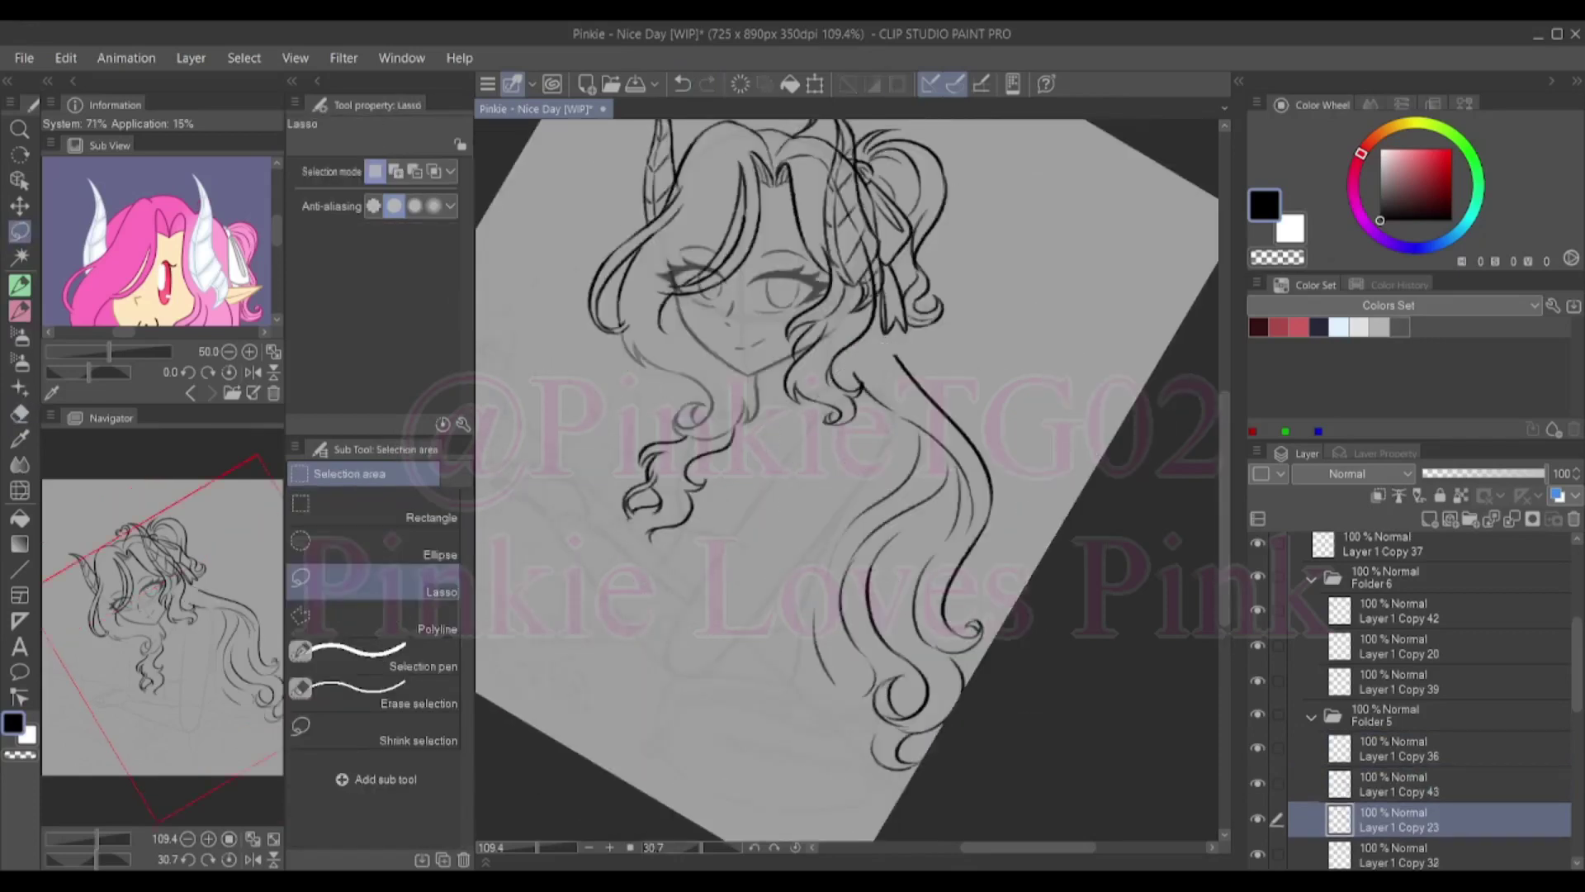
mouse_move(887, 395)
left_mouse_down()
mouse_move(882, 337)
mouse_move(890, 364)
left_mouse_up()
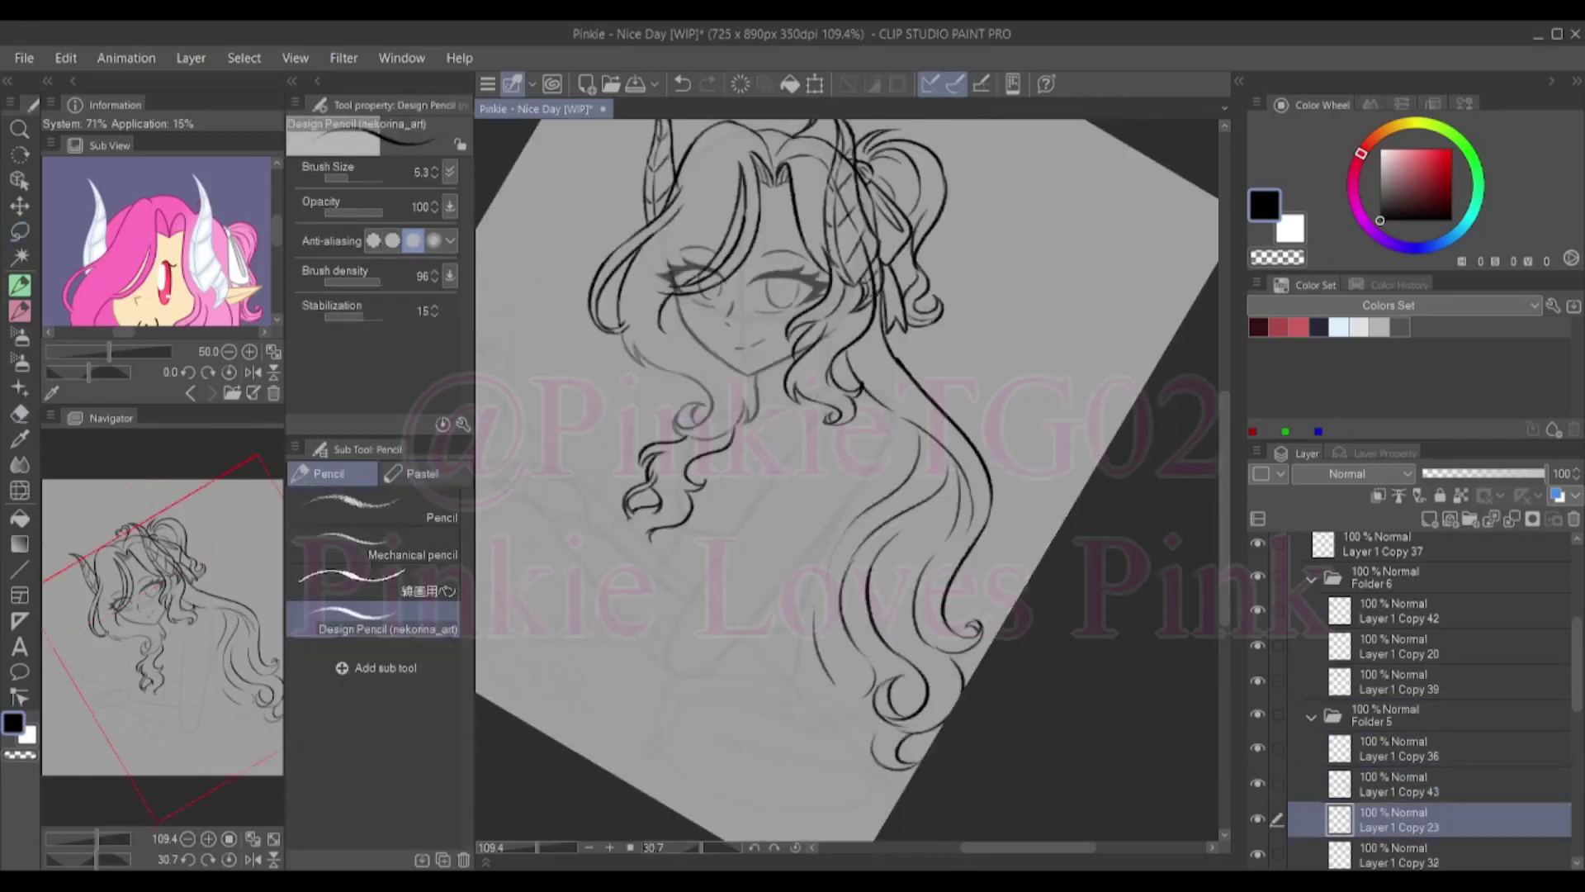
key("p")
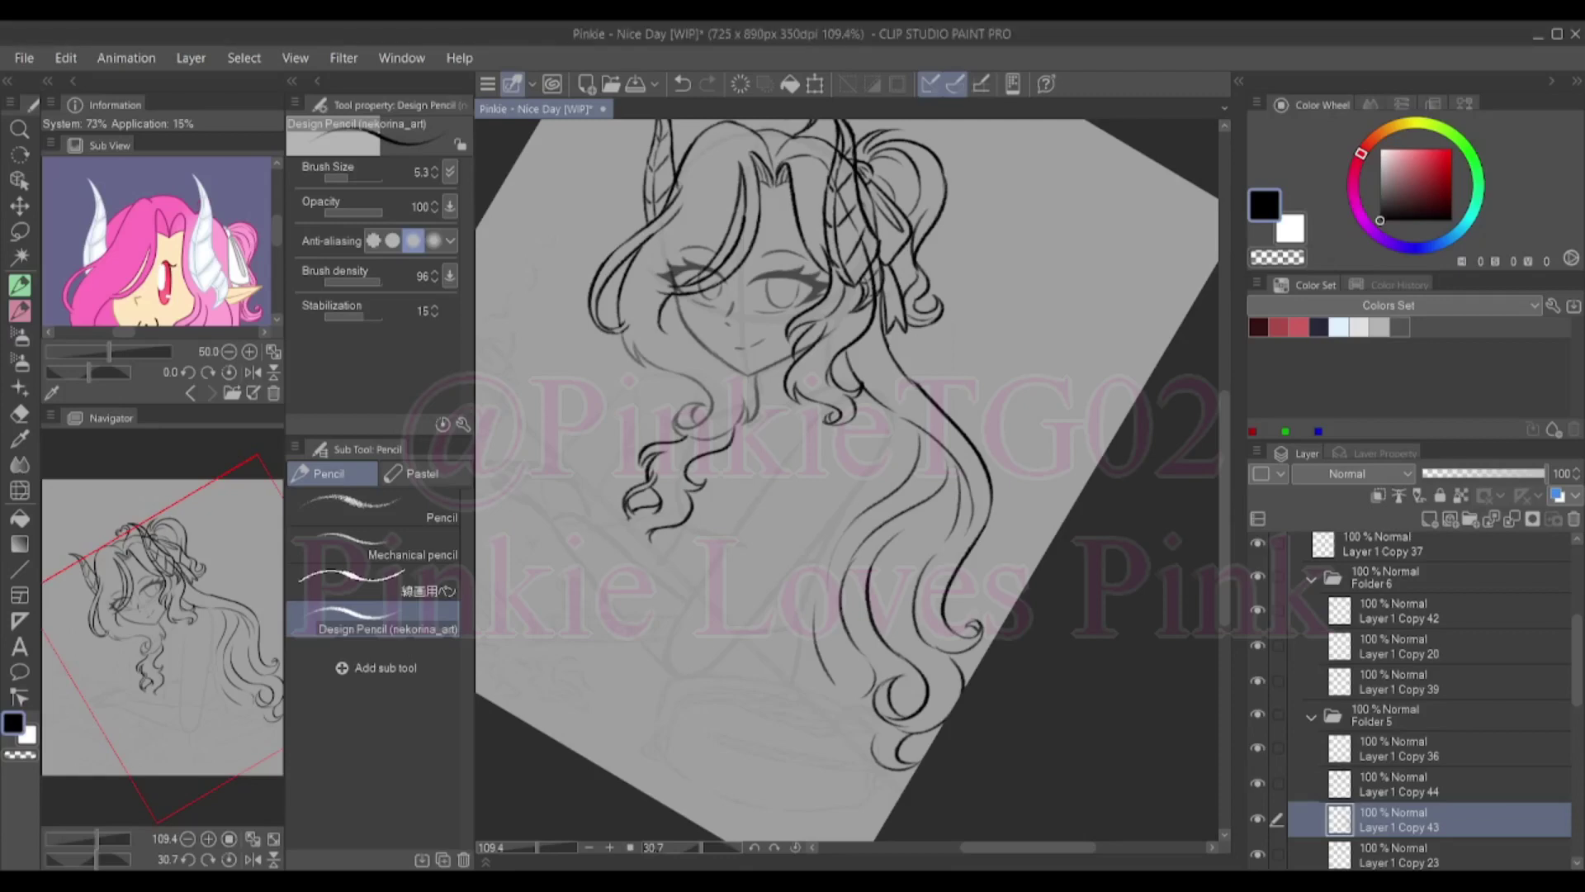
Try several small curled flicks on the back hair's outer edge on Layer 1 Copy 44, and undo them
key("ctrl+z")
key("ctrl+z")
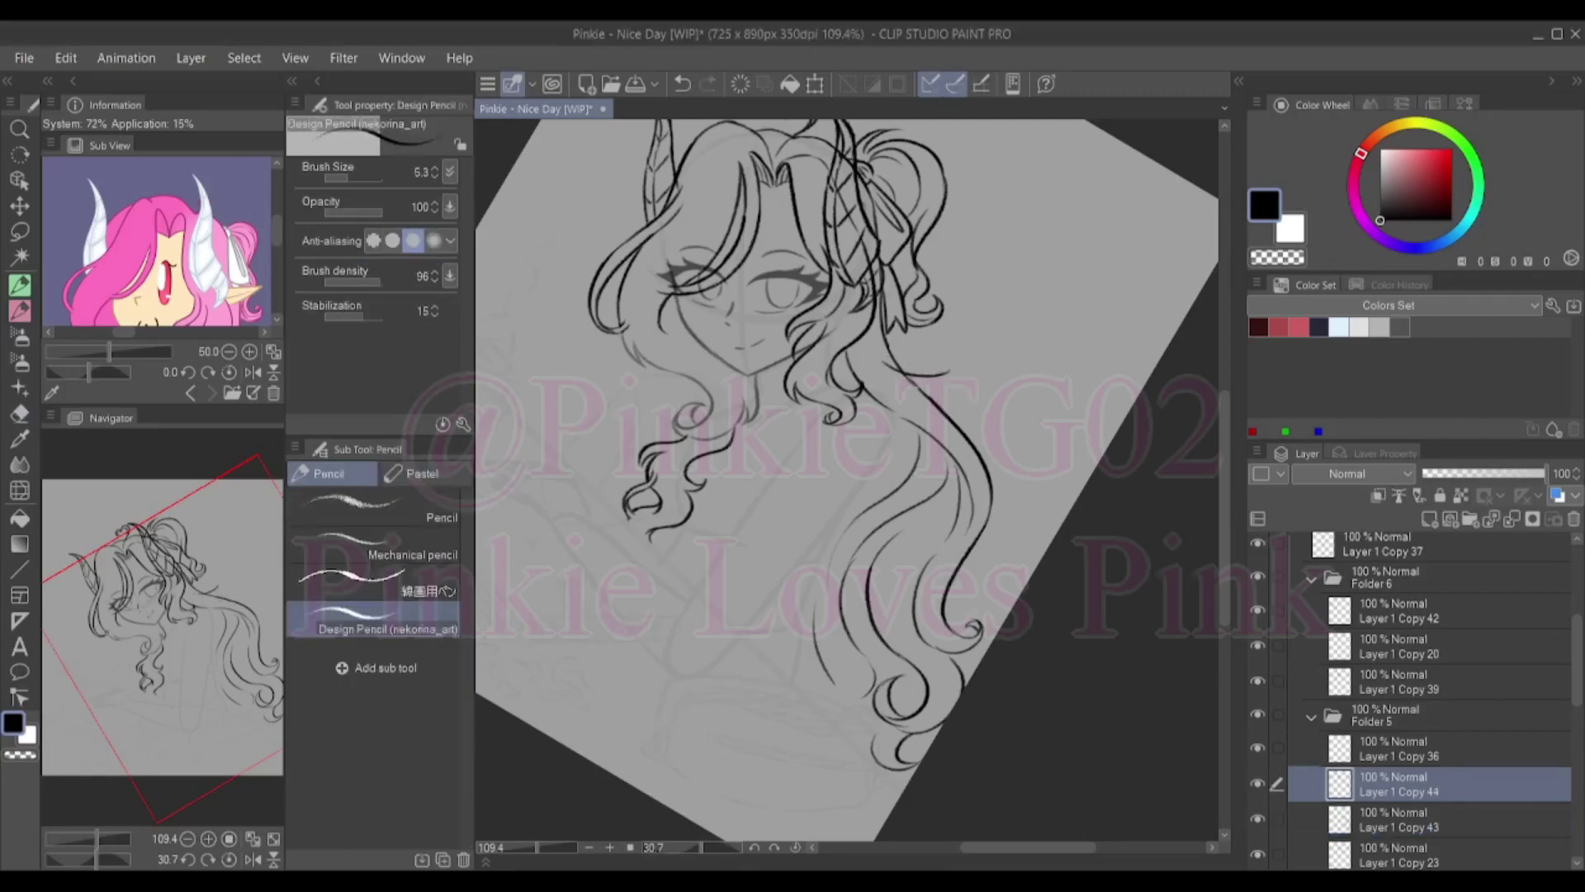
key("ctrl+z")
key("ctrl+z")
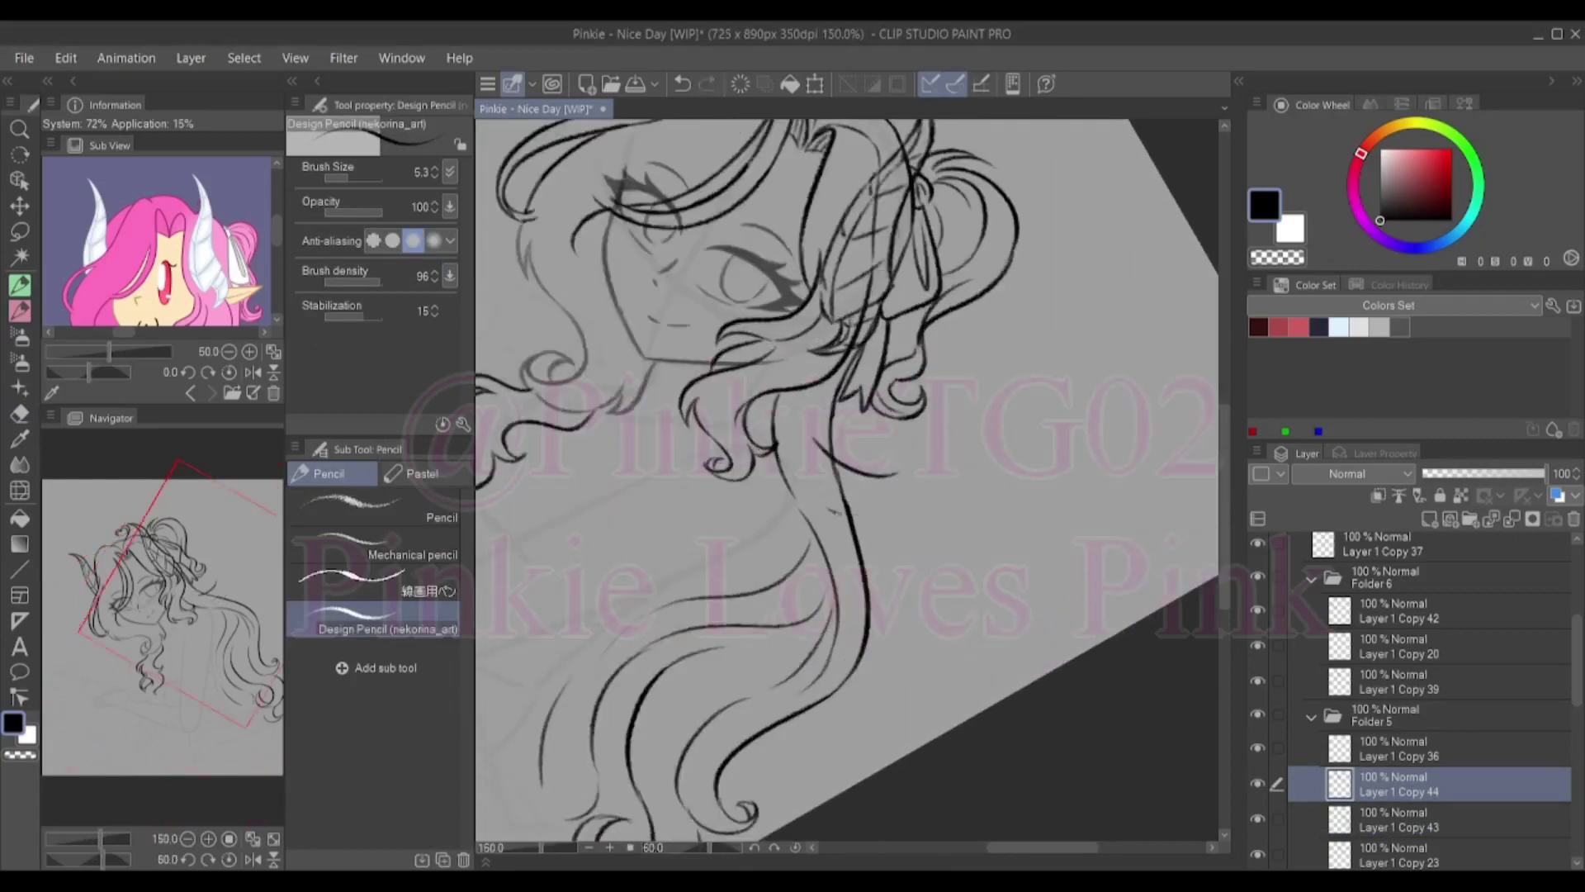
key("ctrl+z")
key("ctrl+z")
key("ctrl+z")
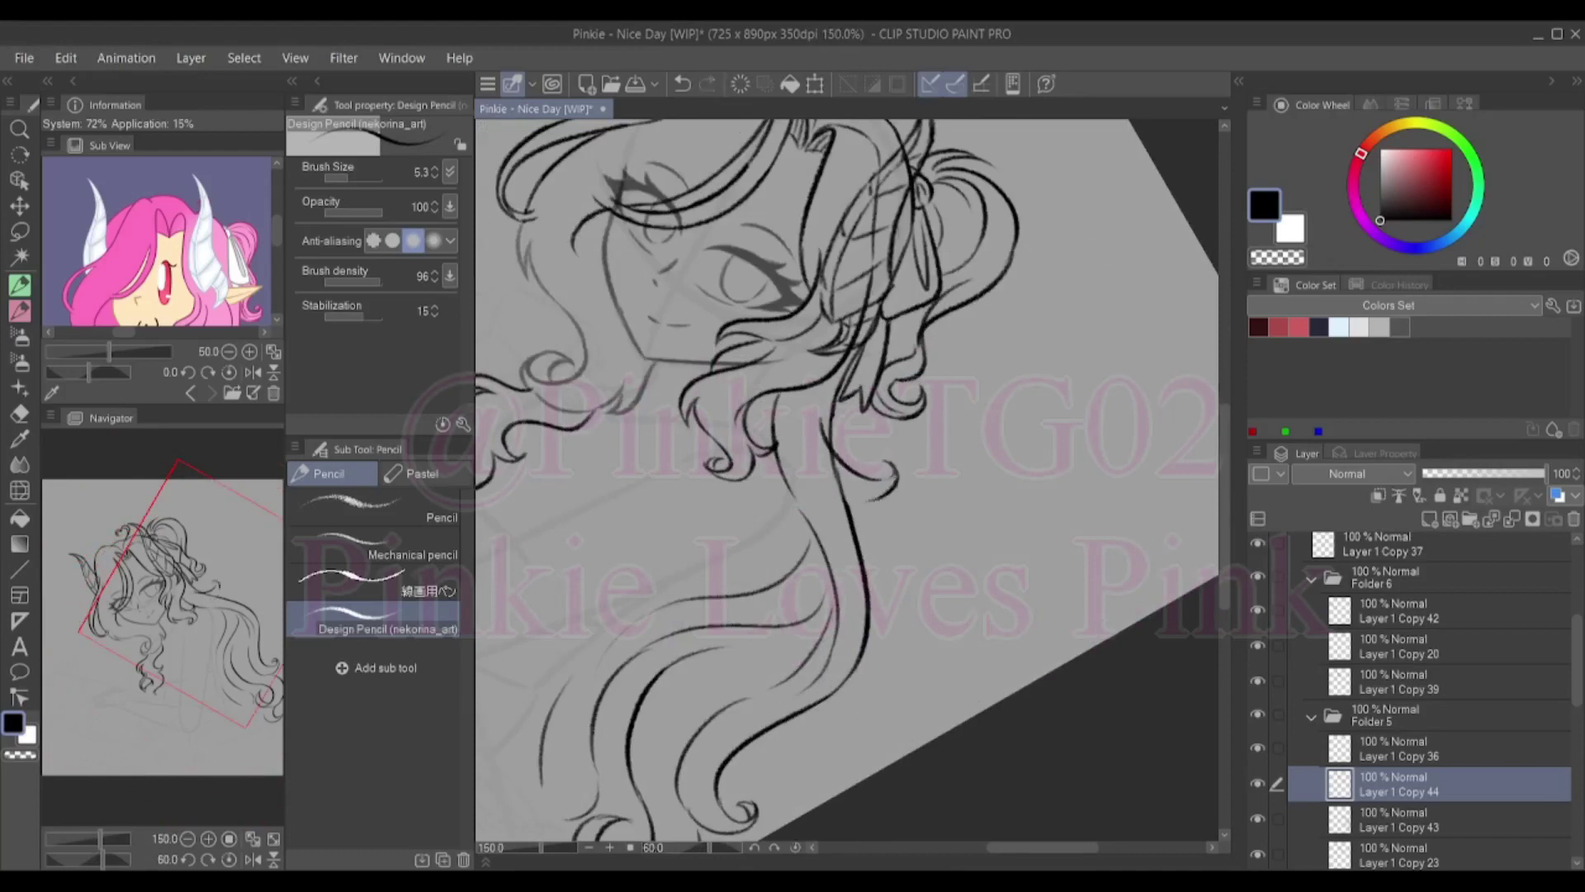
key("ctrl+z")
left_click_drag(850, 495, 904, 473)
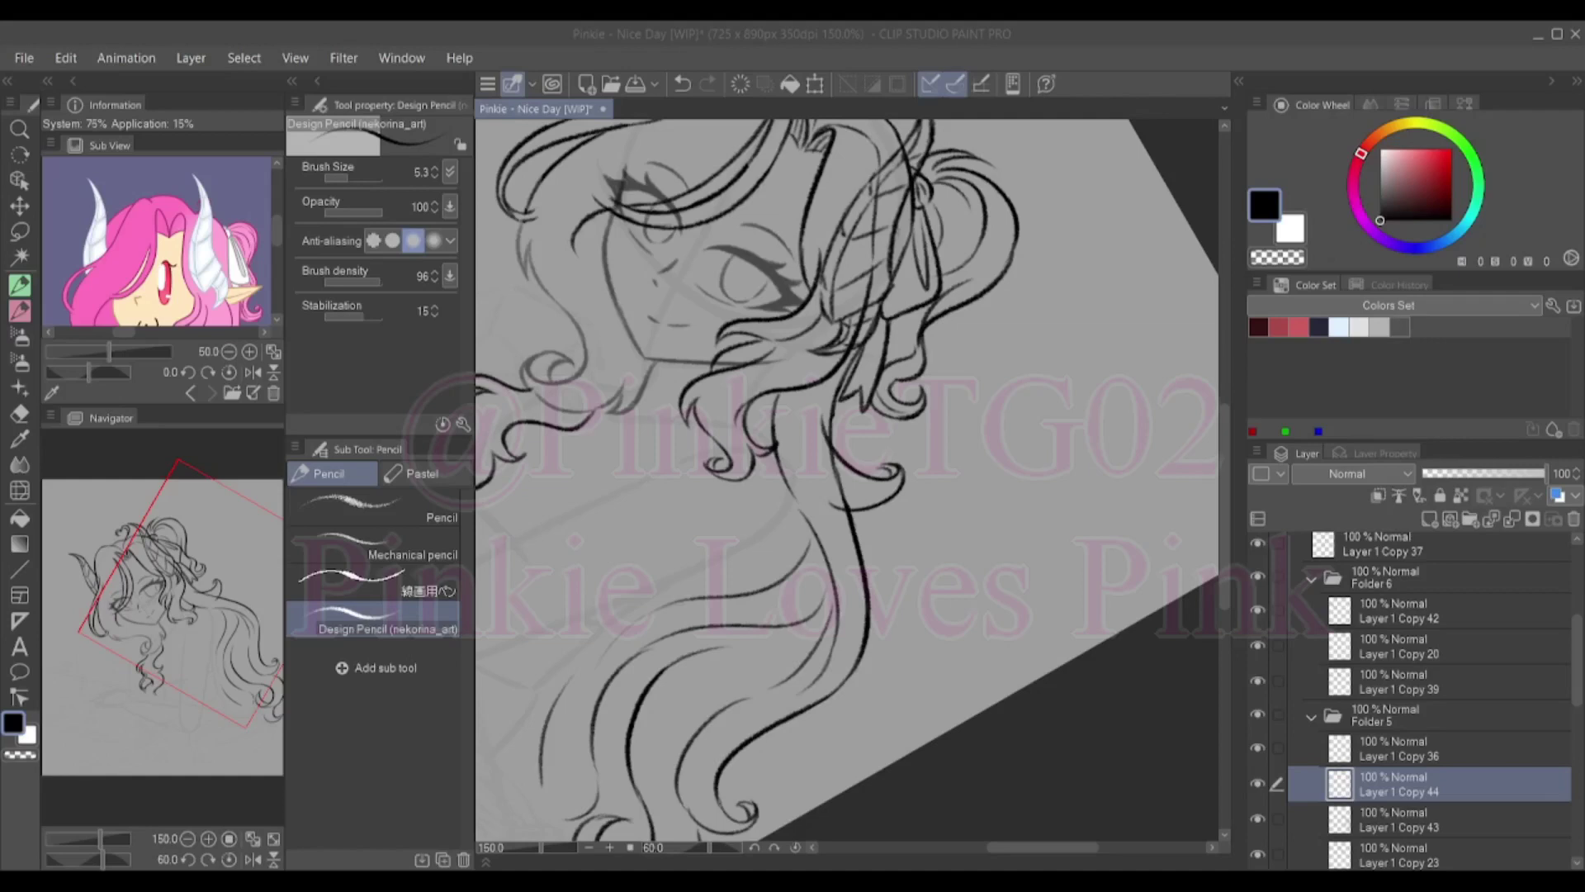
key("ctrl+z")
left_click_drag(850, 495, 904, 472)
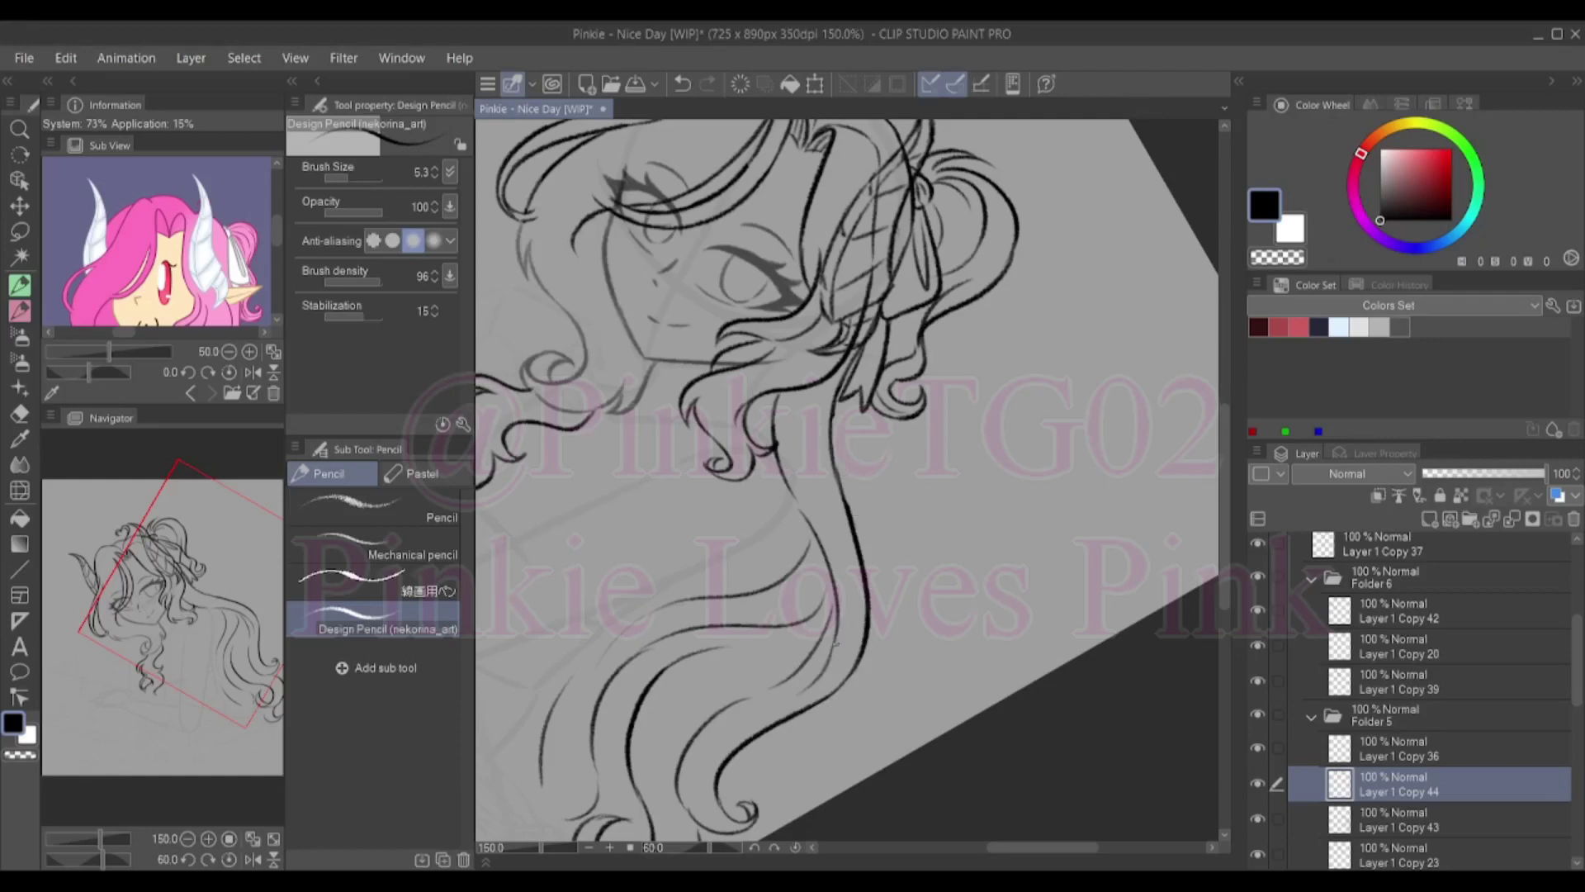
key("ctrl+z")
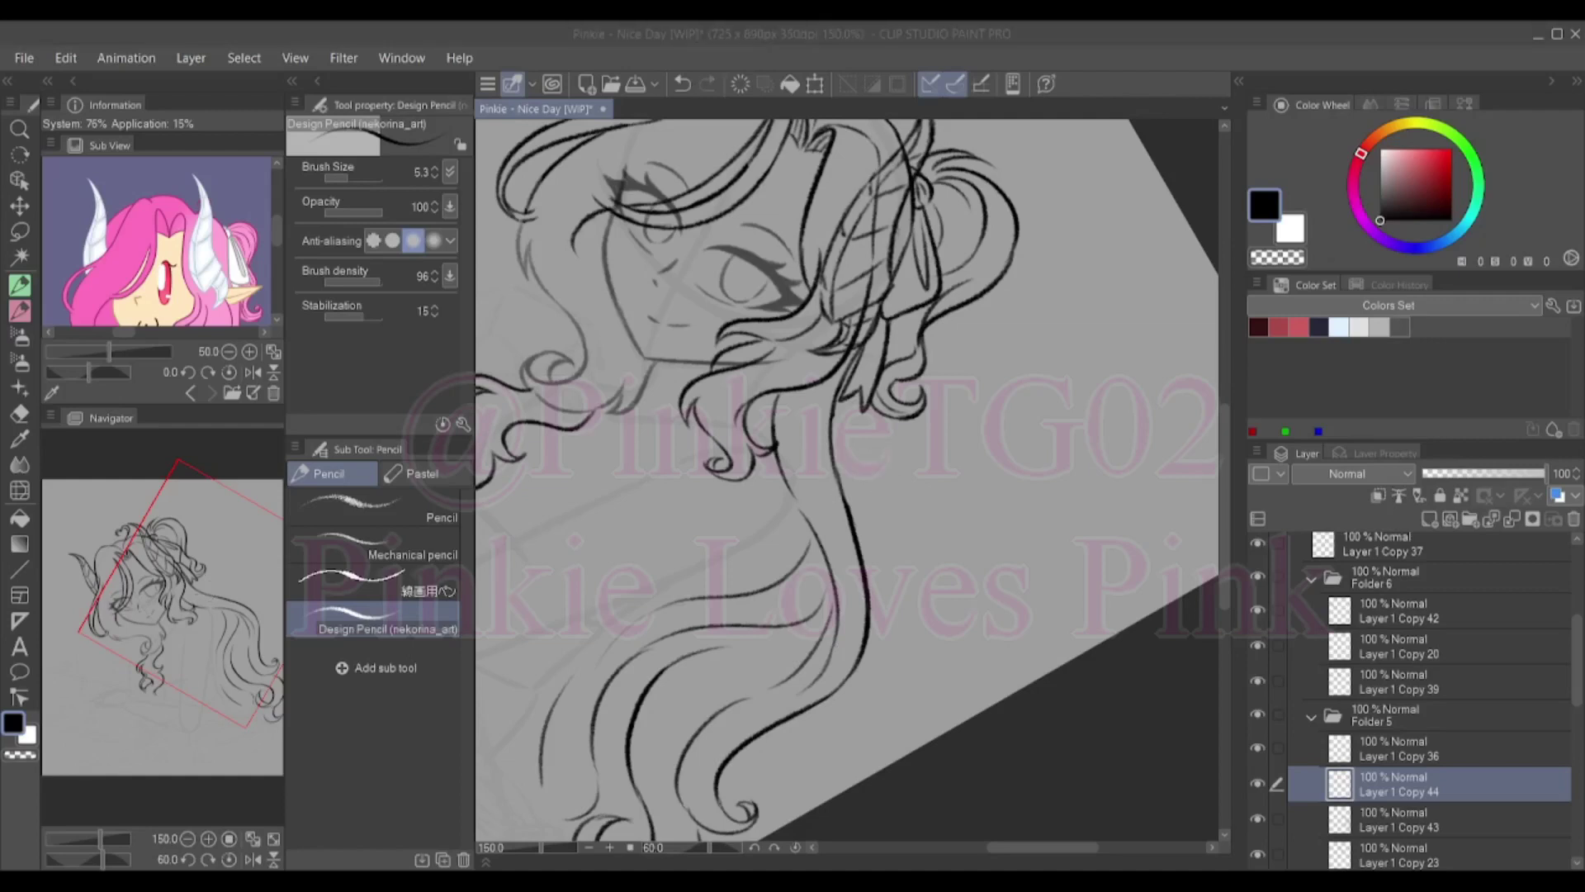
Draw an upturned curl on the back hair's outer edge below the pigtail and clear the contour line running through it
key("ctrl+0")
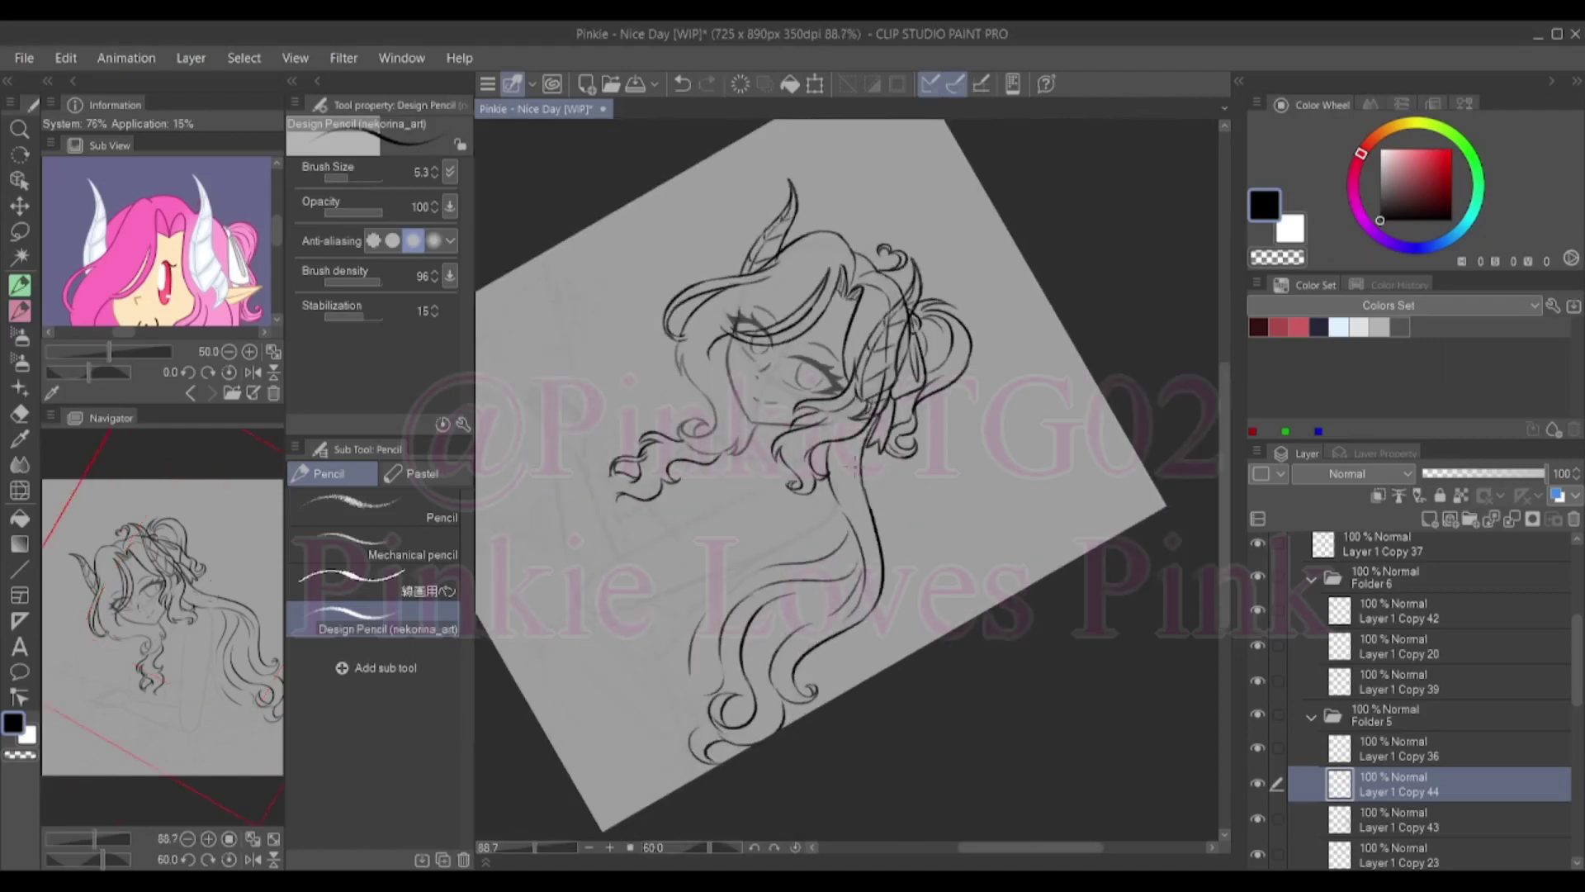
scroll(901, 498, "up", 3)
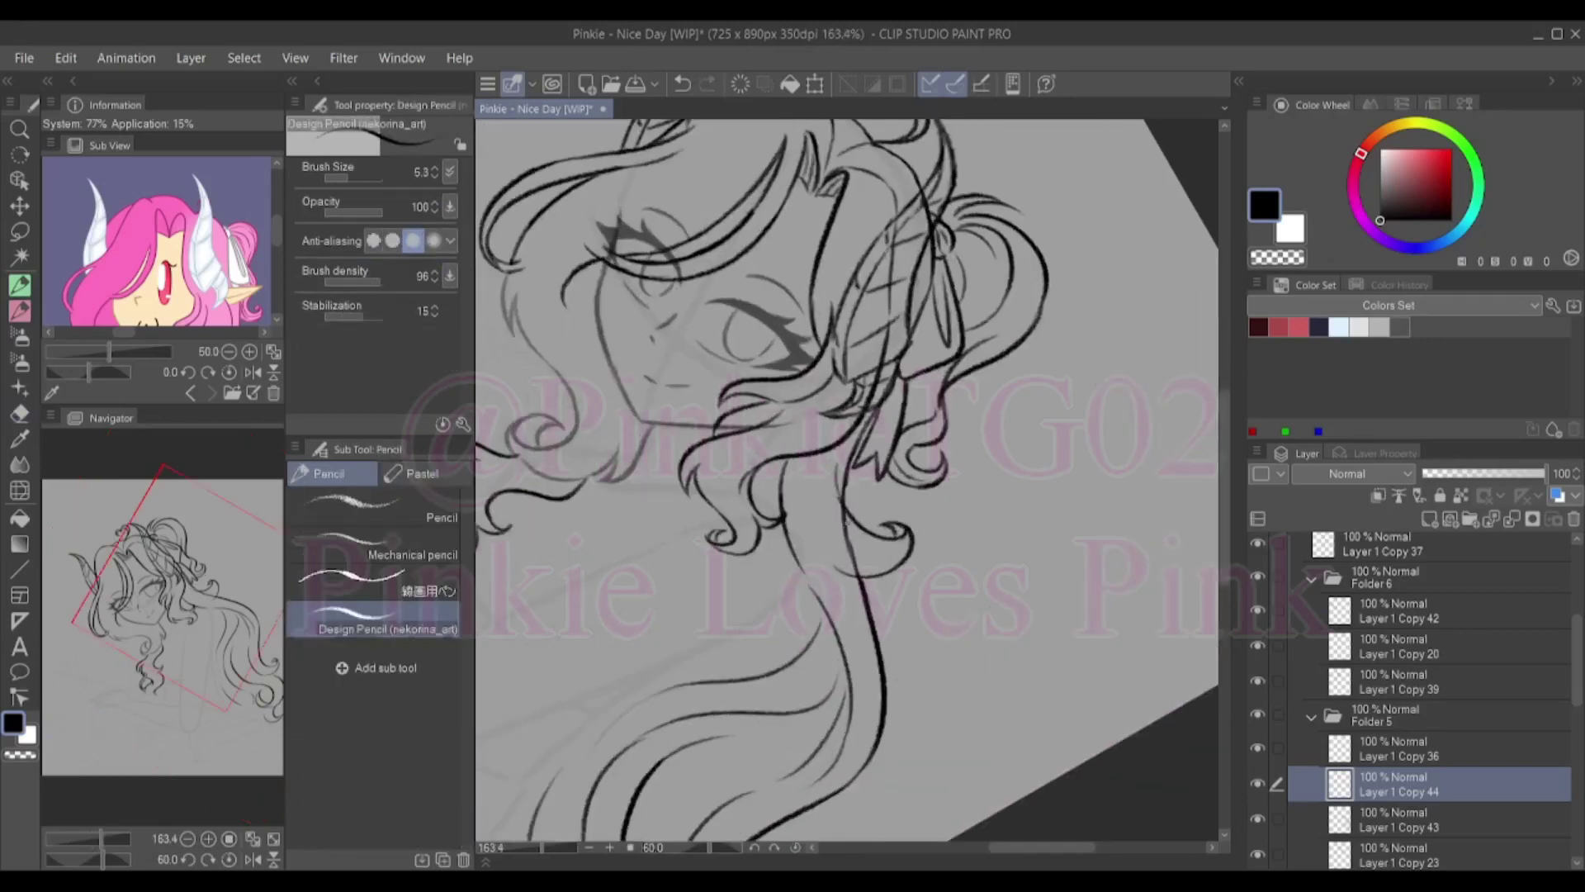
key("e")
key("ctrl+t")
key("p")
scroll(846, 479, "down", 3)
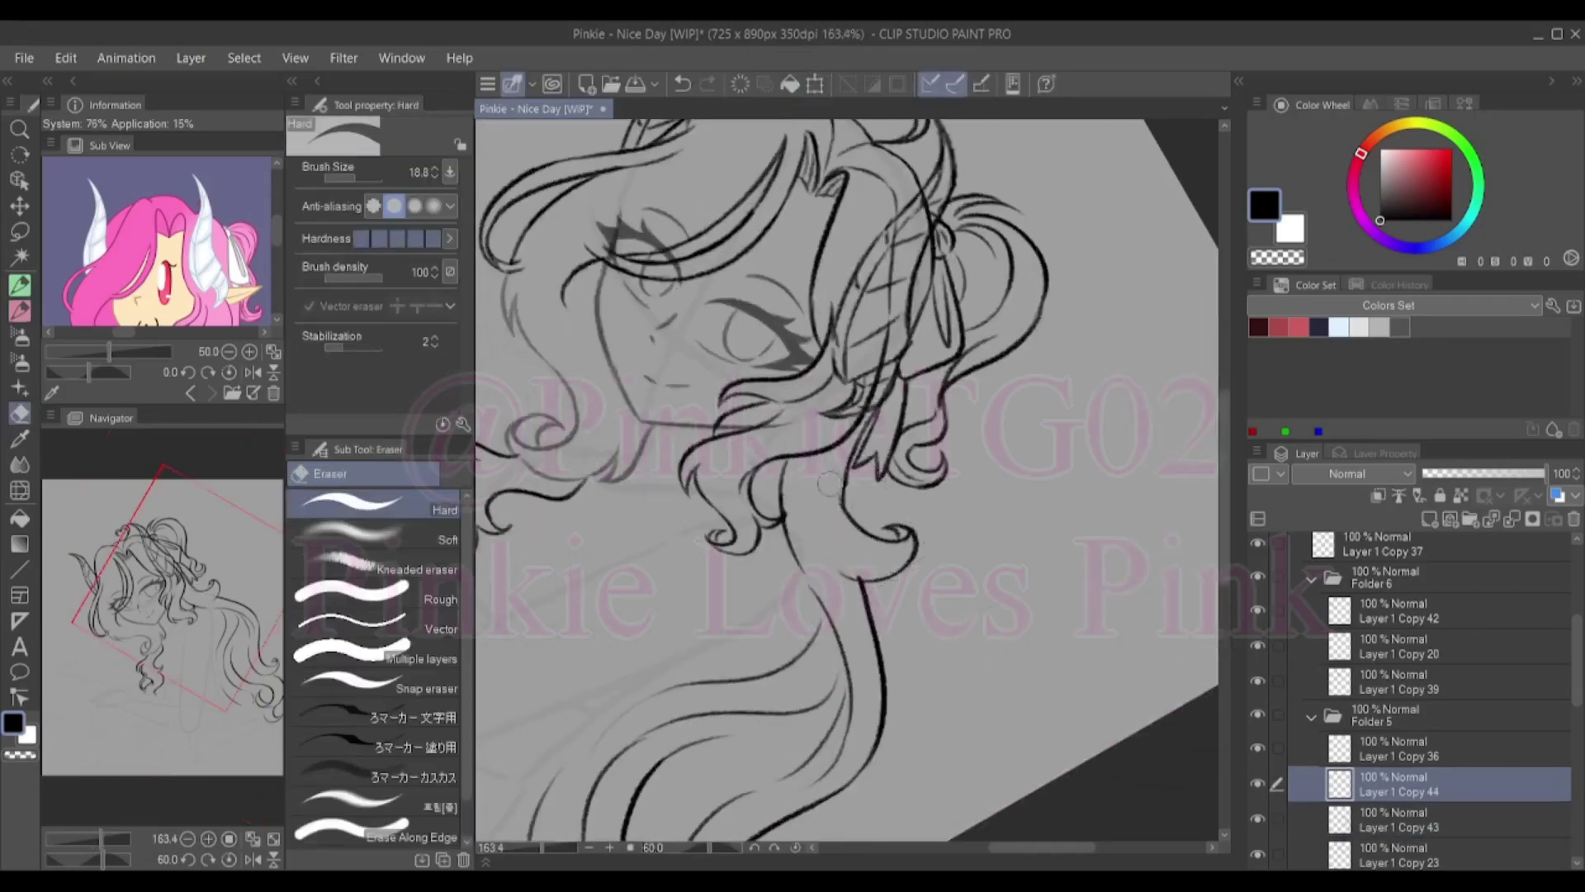
scroll(846, 478, "up", 3)
key("Return")
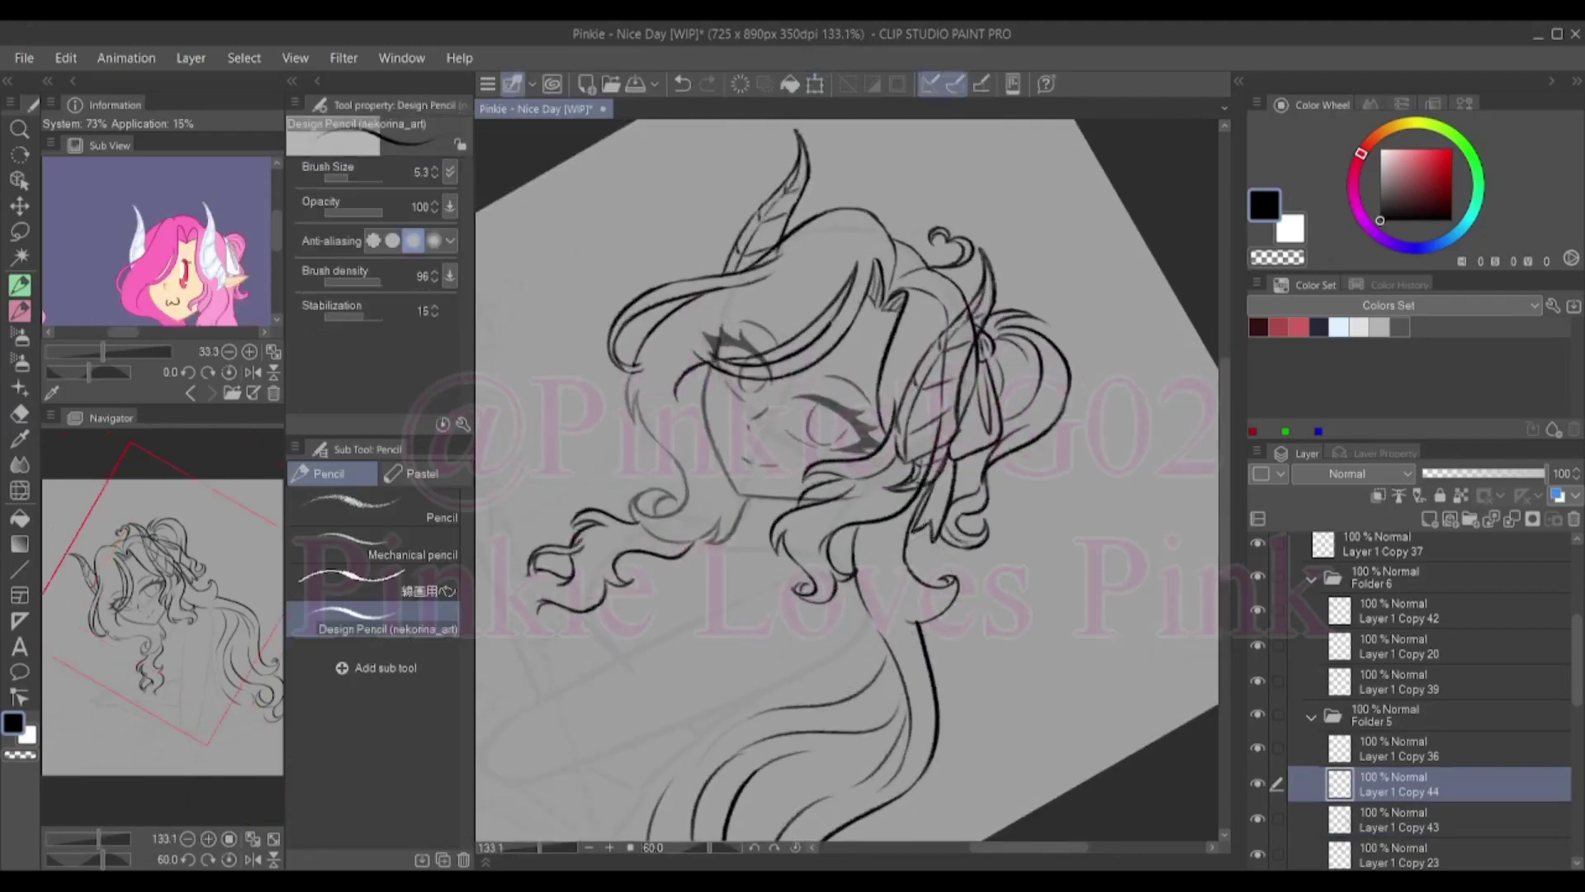
Refine the upturned curl on Layer 1 Copy 44 with a rounded underside and a cleaner tip
scroll(846, 478, "up", 1)
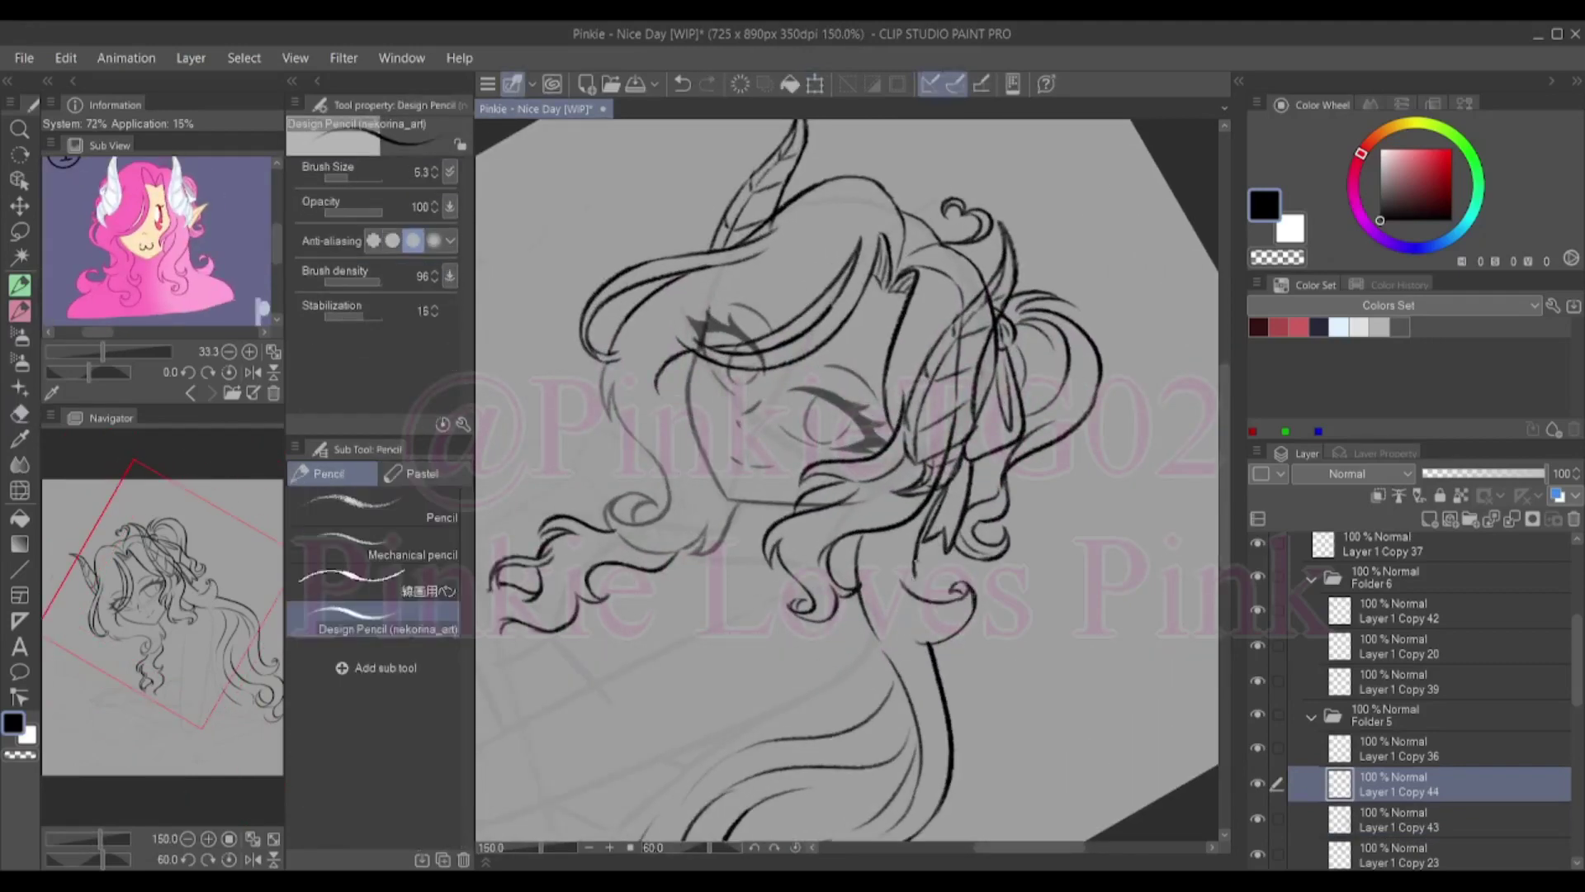
left_click_drag(929, 632, 954, 579)
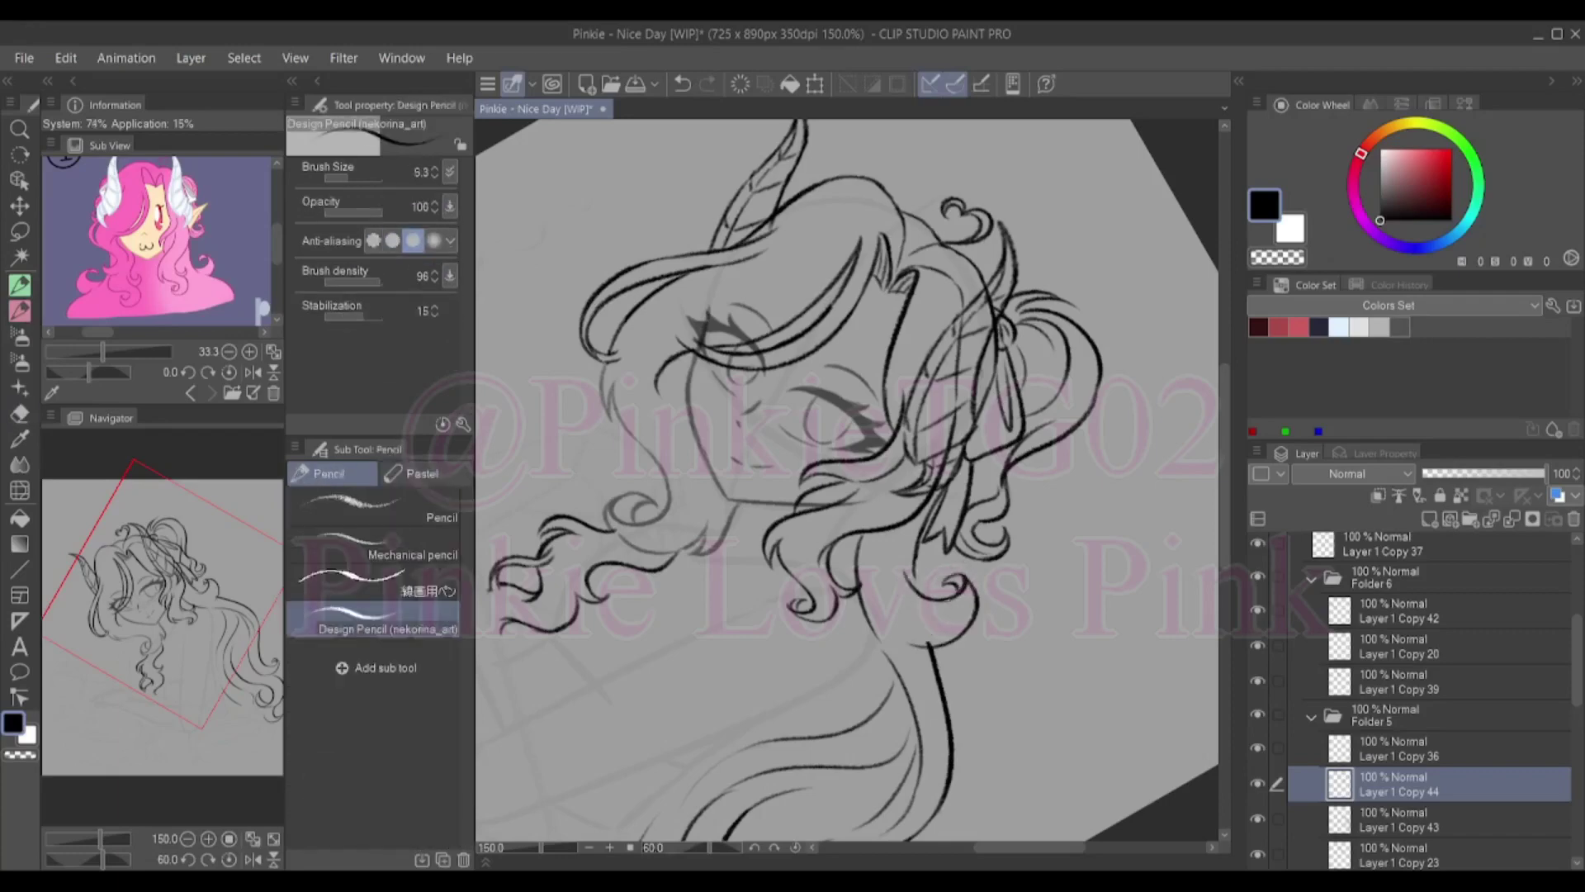
key("e")
key("p")
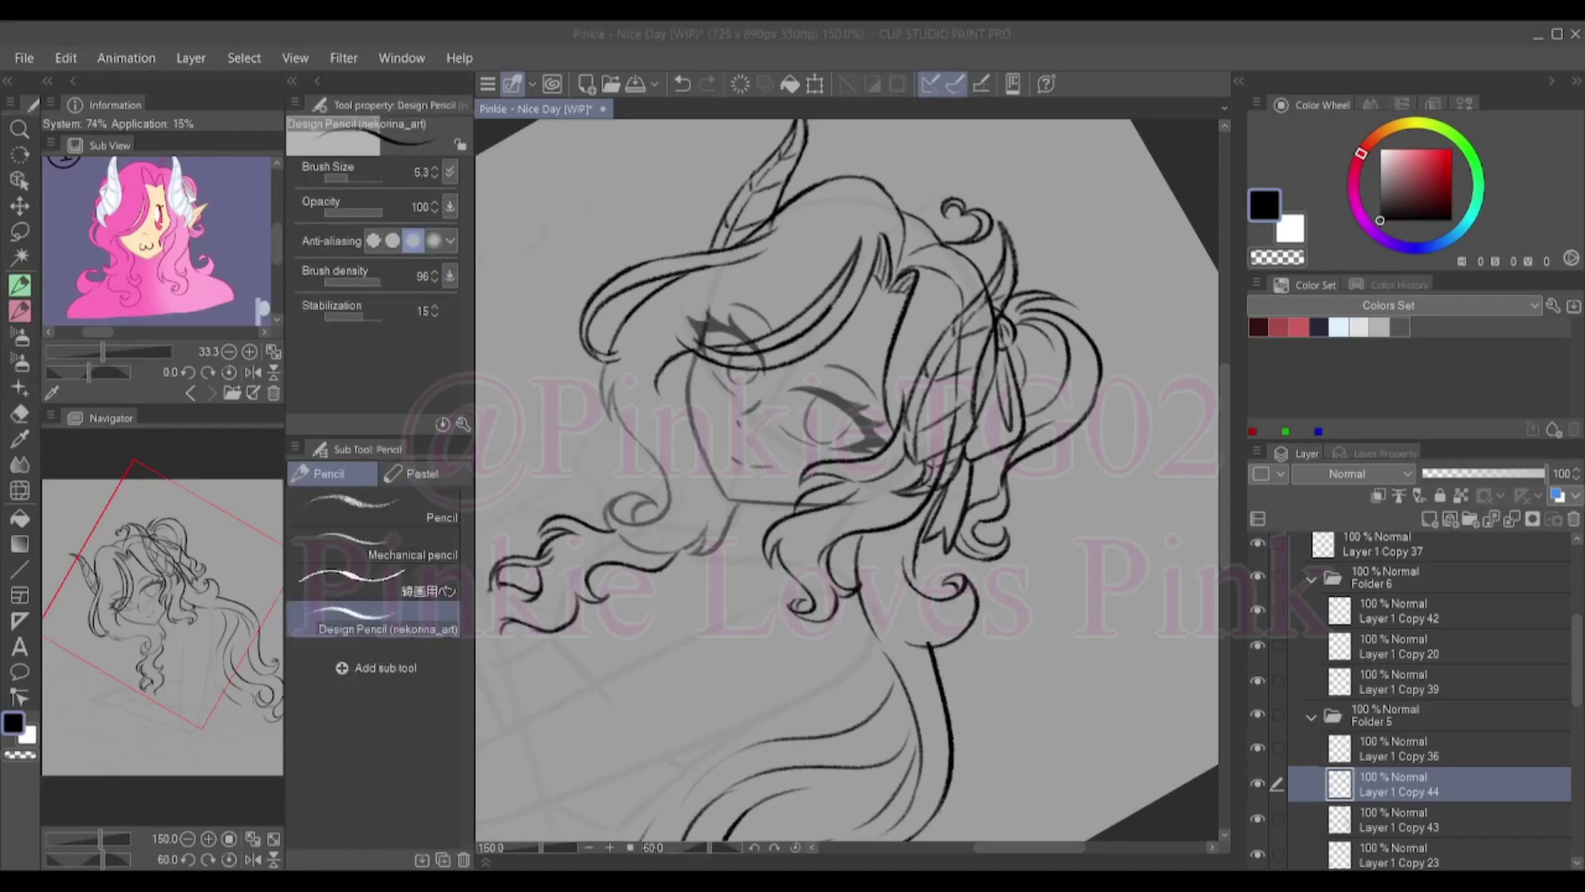
Adjust the curl's placement on Layer 1 Copy 44 and erase the contour overlap on Layer 1 Copy 43 where they join
left_click(1395, 819)
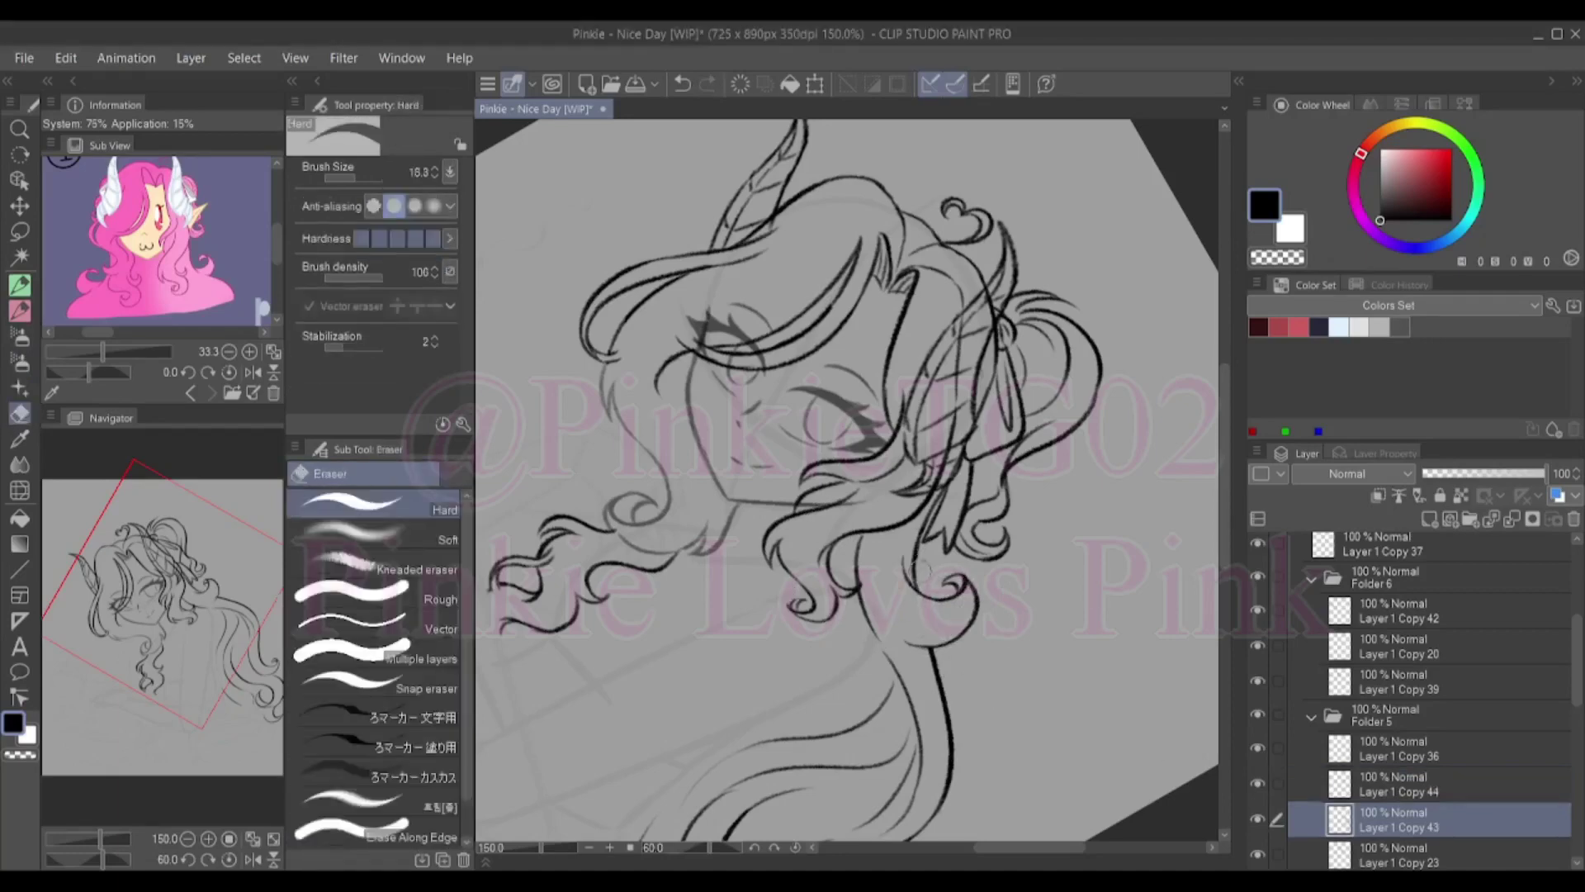
key("alt+bracketright")
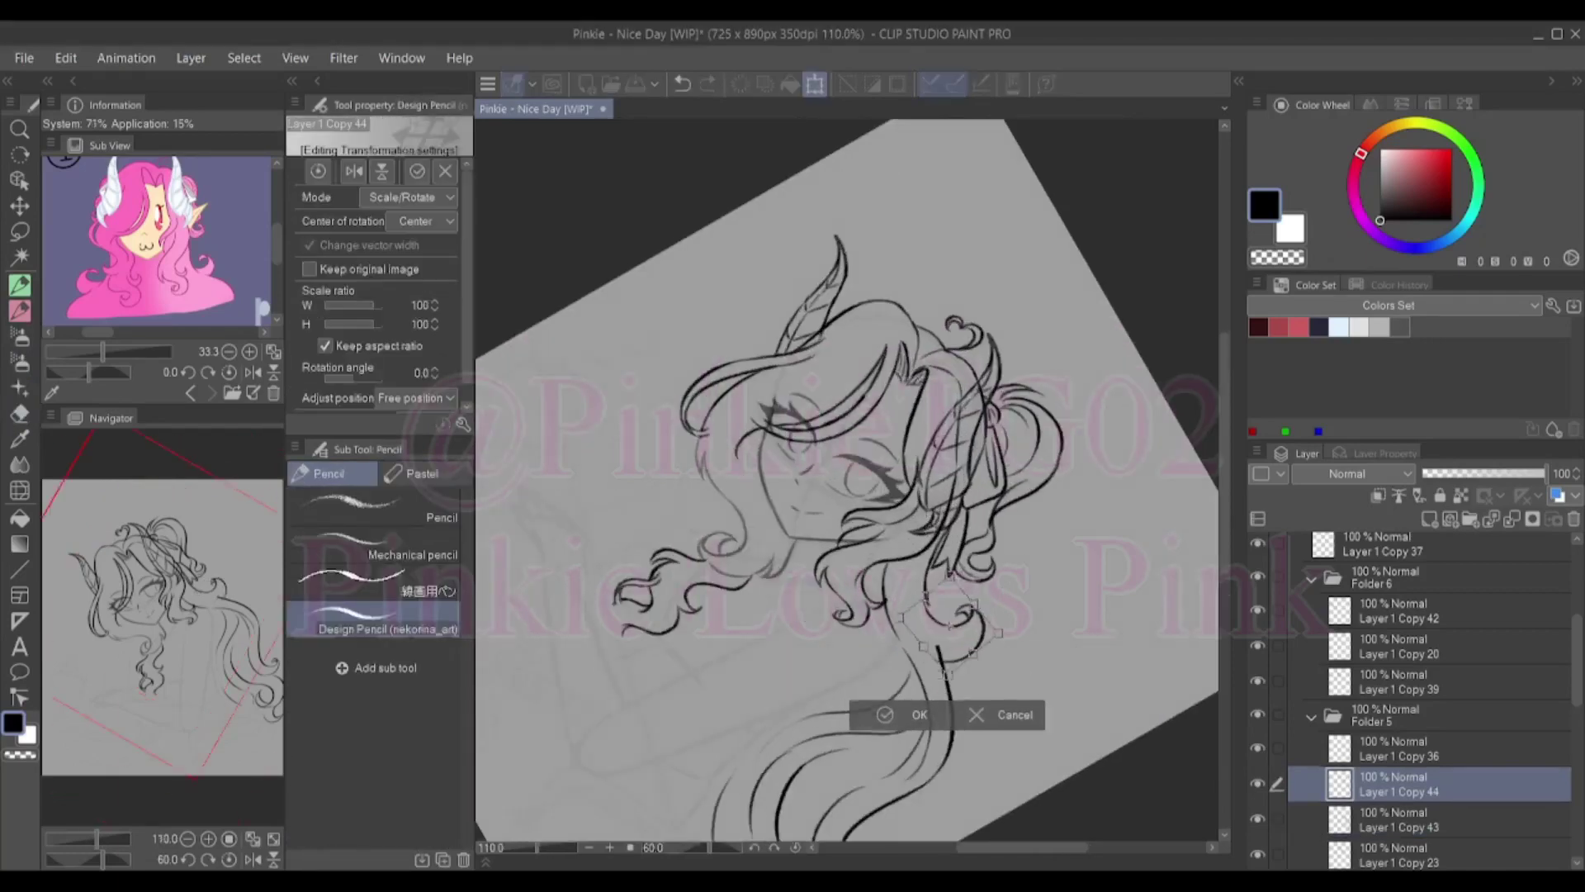
key("e")
key("alt+bracketleft")
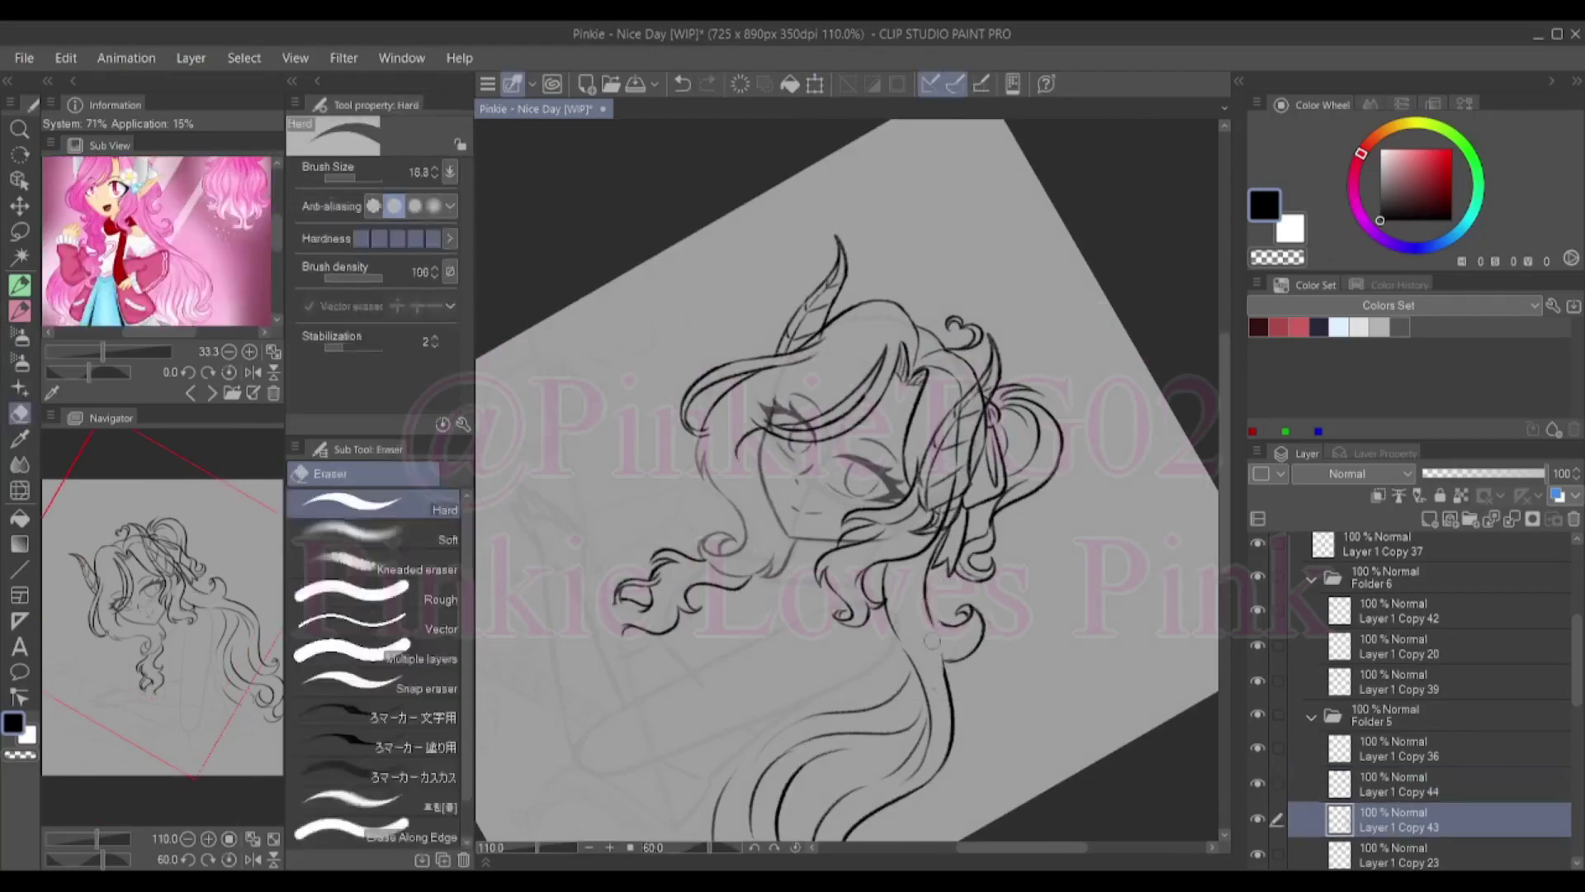
key("p")
key("alt+bracketright")
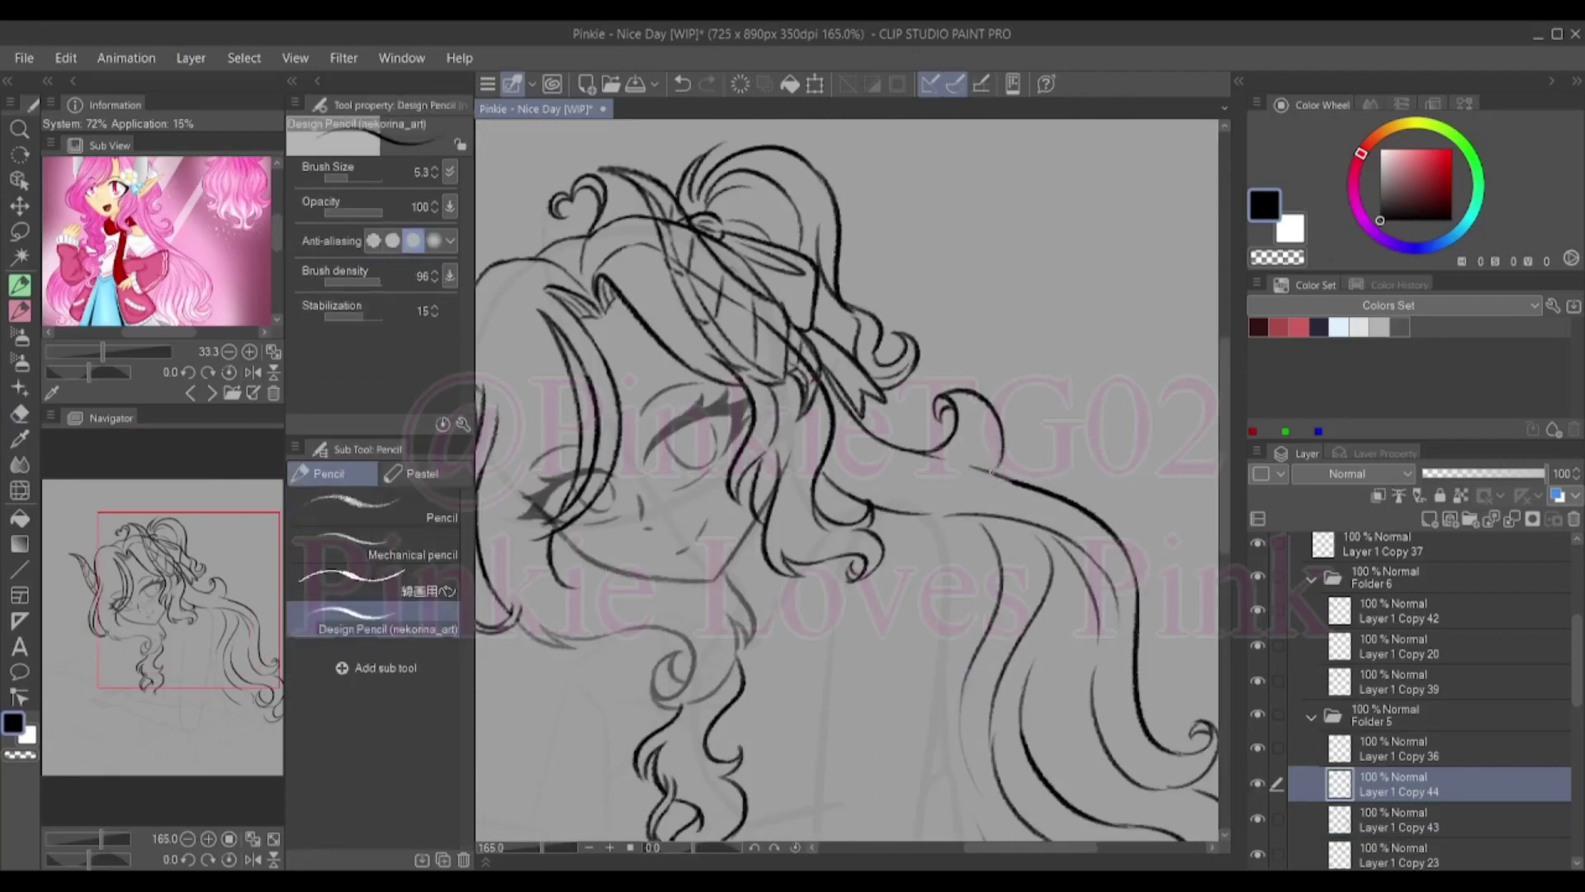
key("ctrl+z")
key("alt+bracketright")
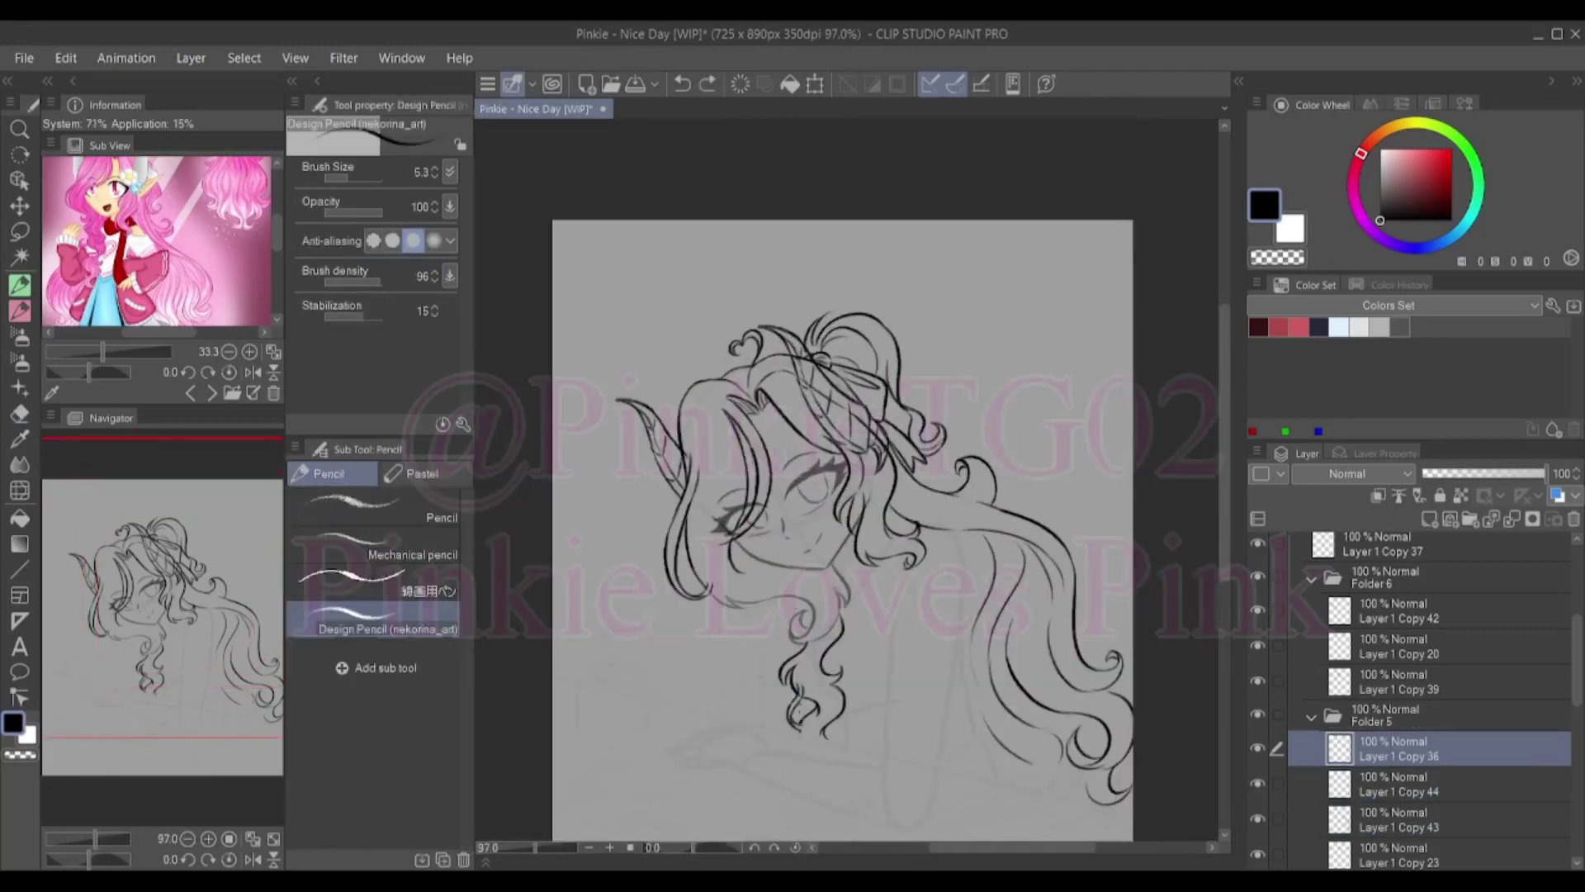
Place Layer 1 Copy 36 in its own folder above Folder 6 and lower Folder 5's opacity to 53%
key("ctrl+0")
key("h")
key("h")
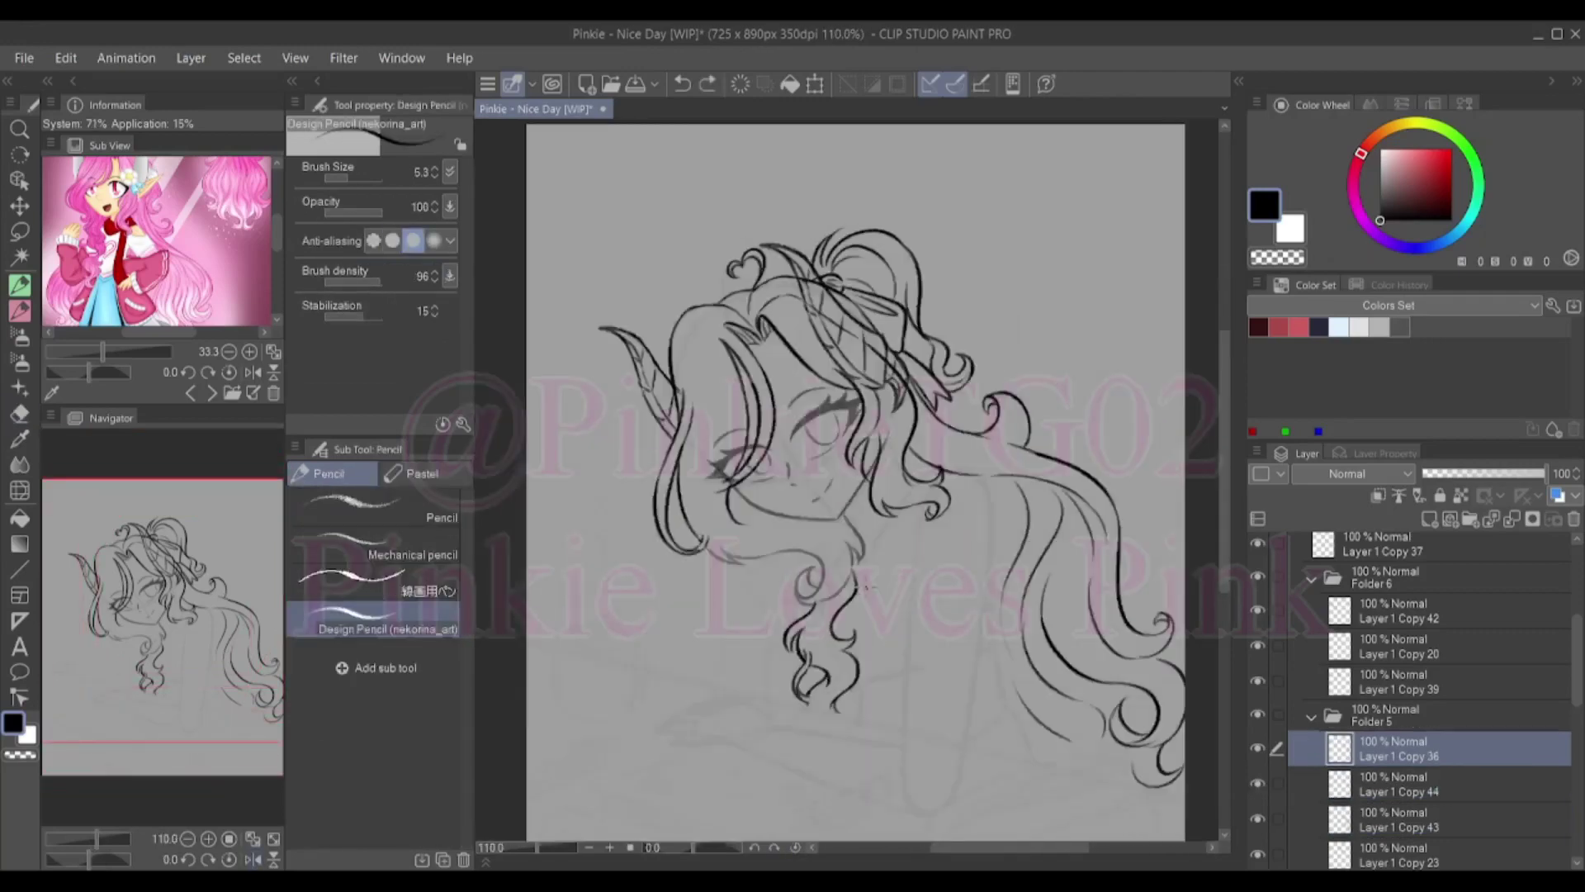
key("ctrl+z")
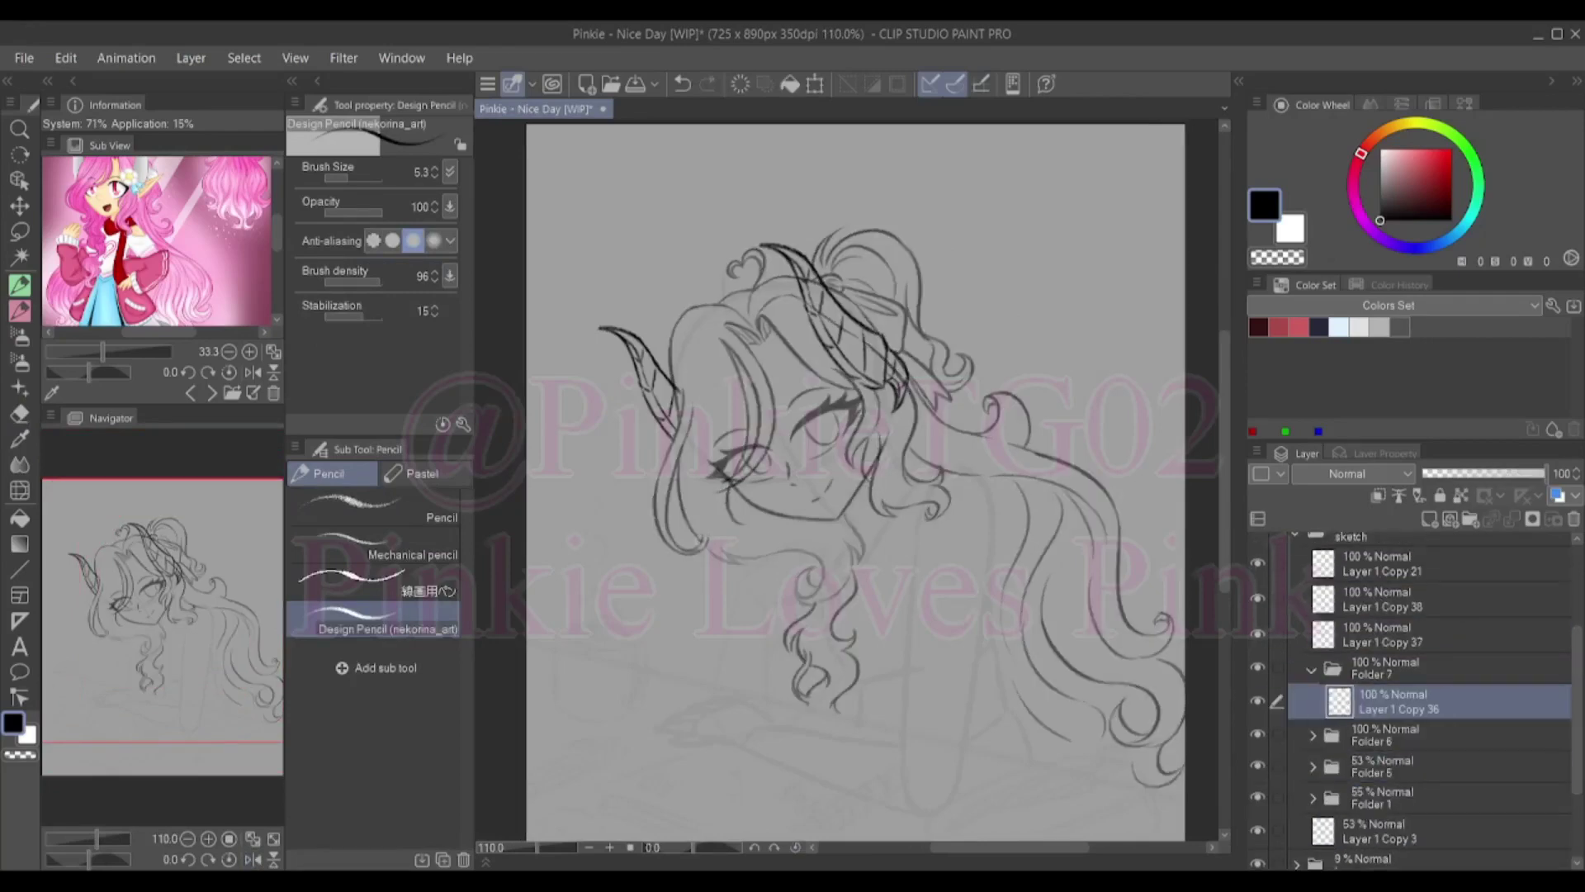
Draw the neck and collar strokes just below the chin on Layer 1 Copy 36
mouse_move(863, 510)
left_mouse_down()
mouse_move(841, 568)
mouse_move(863, 582)
left_mouse_up()
scroll(875, 561, "up", 5)
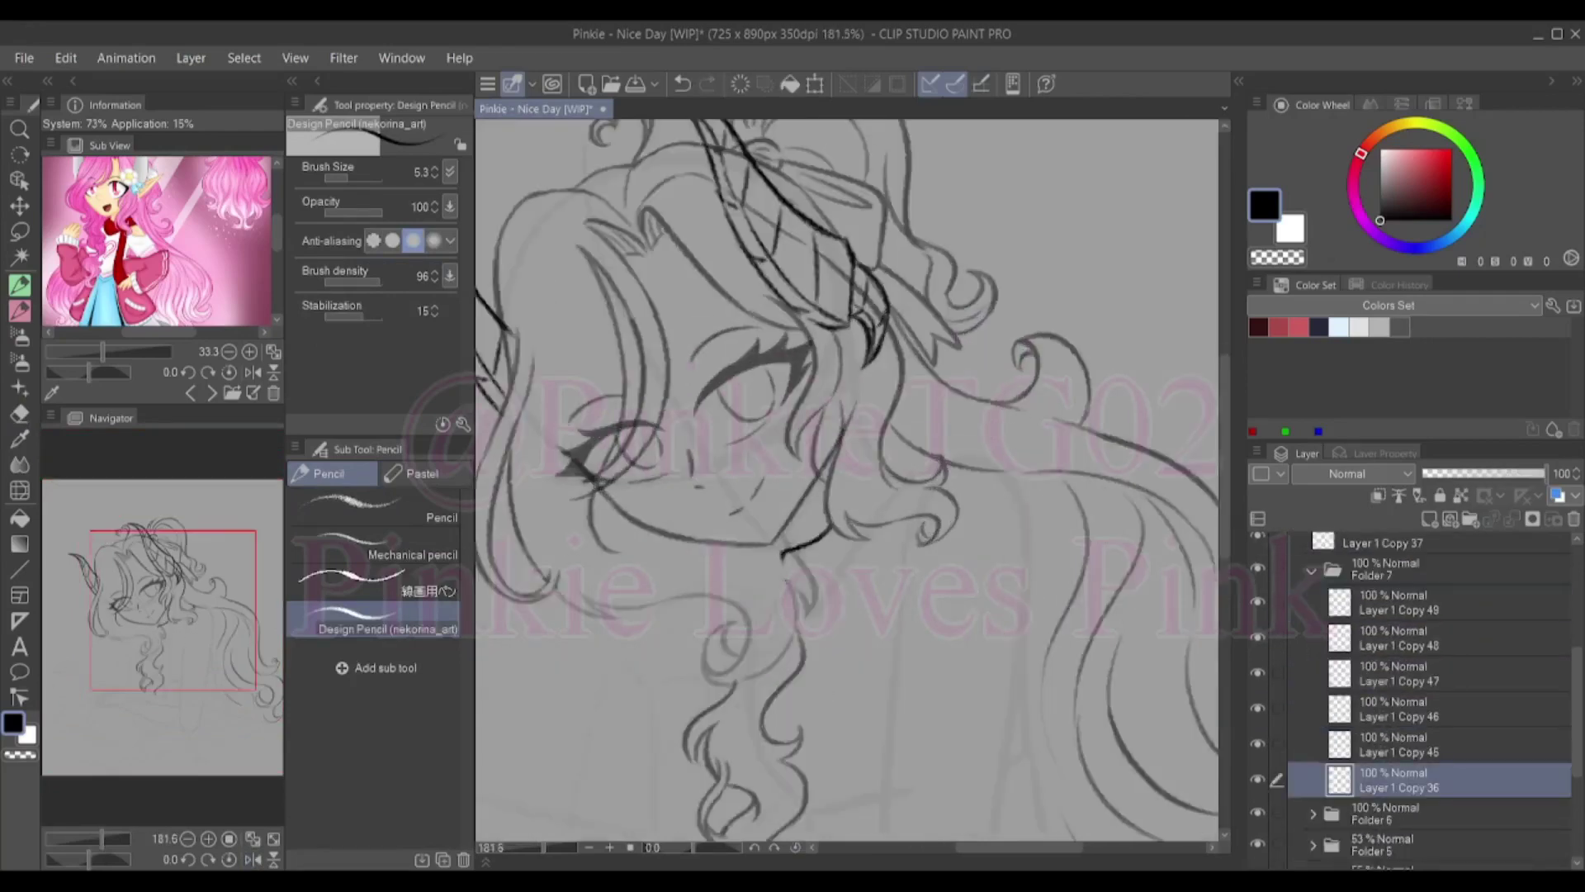
left_click_drag(783, 546, 834, 529)
left_click_drag(763, 476, 753, 509)
mouse_move(730, 494)
left_mouse_down()
mouse_move(805, 516)
mouse_move(716, 549)
left_mouse_up()
left_click_drag(760, 579, 817, 561)
left_click_drag(763, 564, 849, 551)
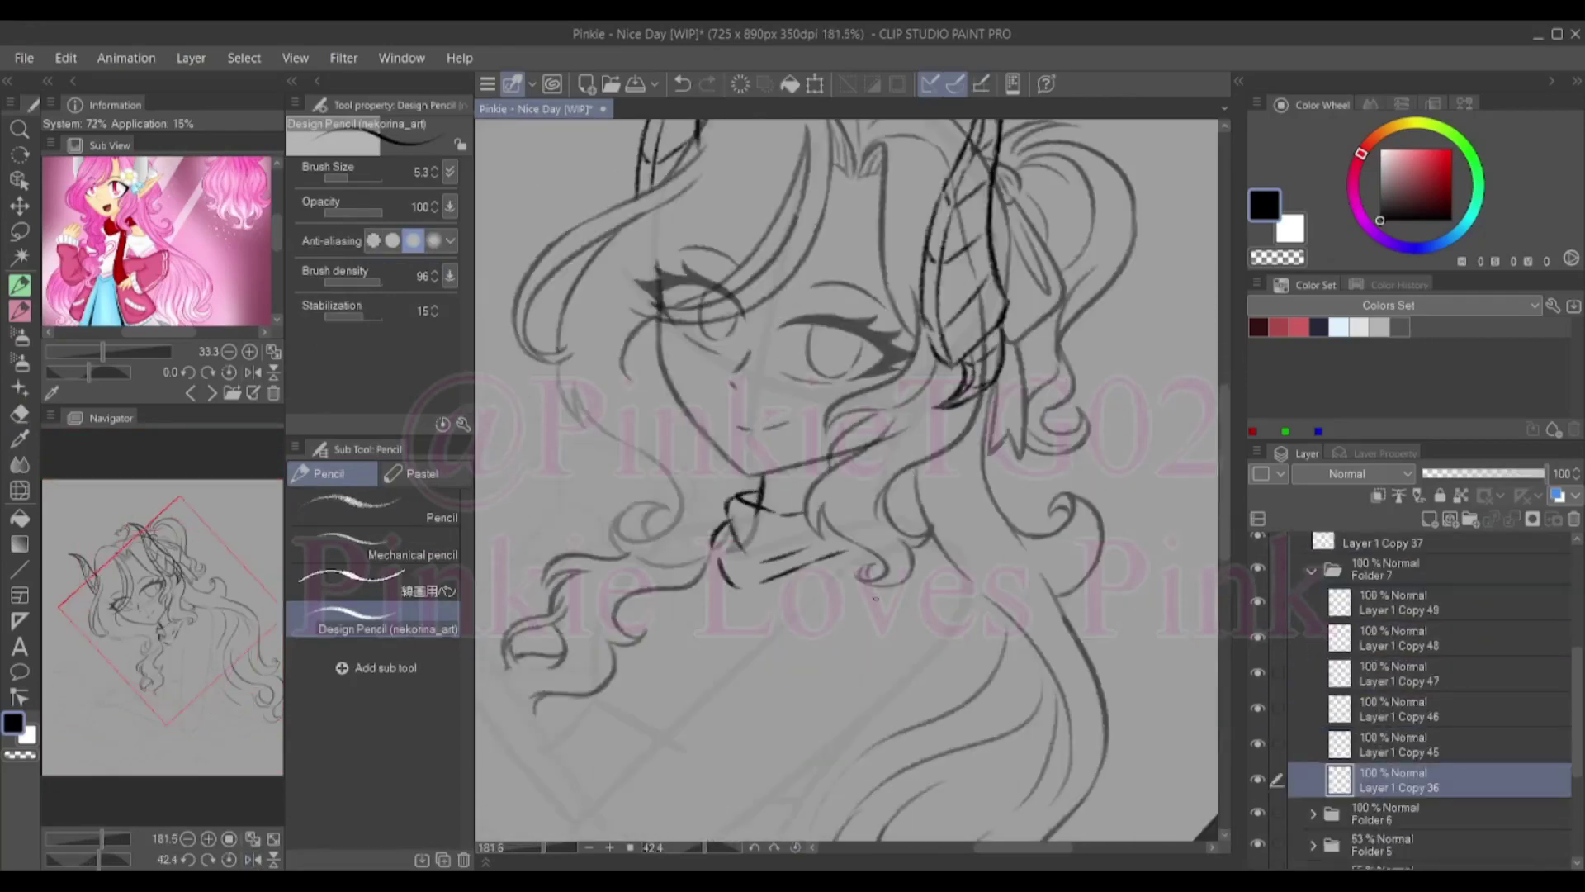
Draw a long torso line running down from the collar area on Layer 1 Copy 36
key("ctrl+0")
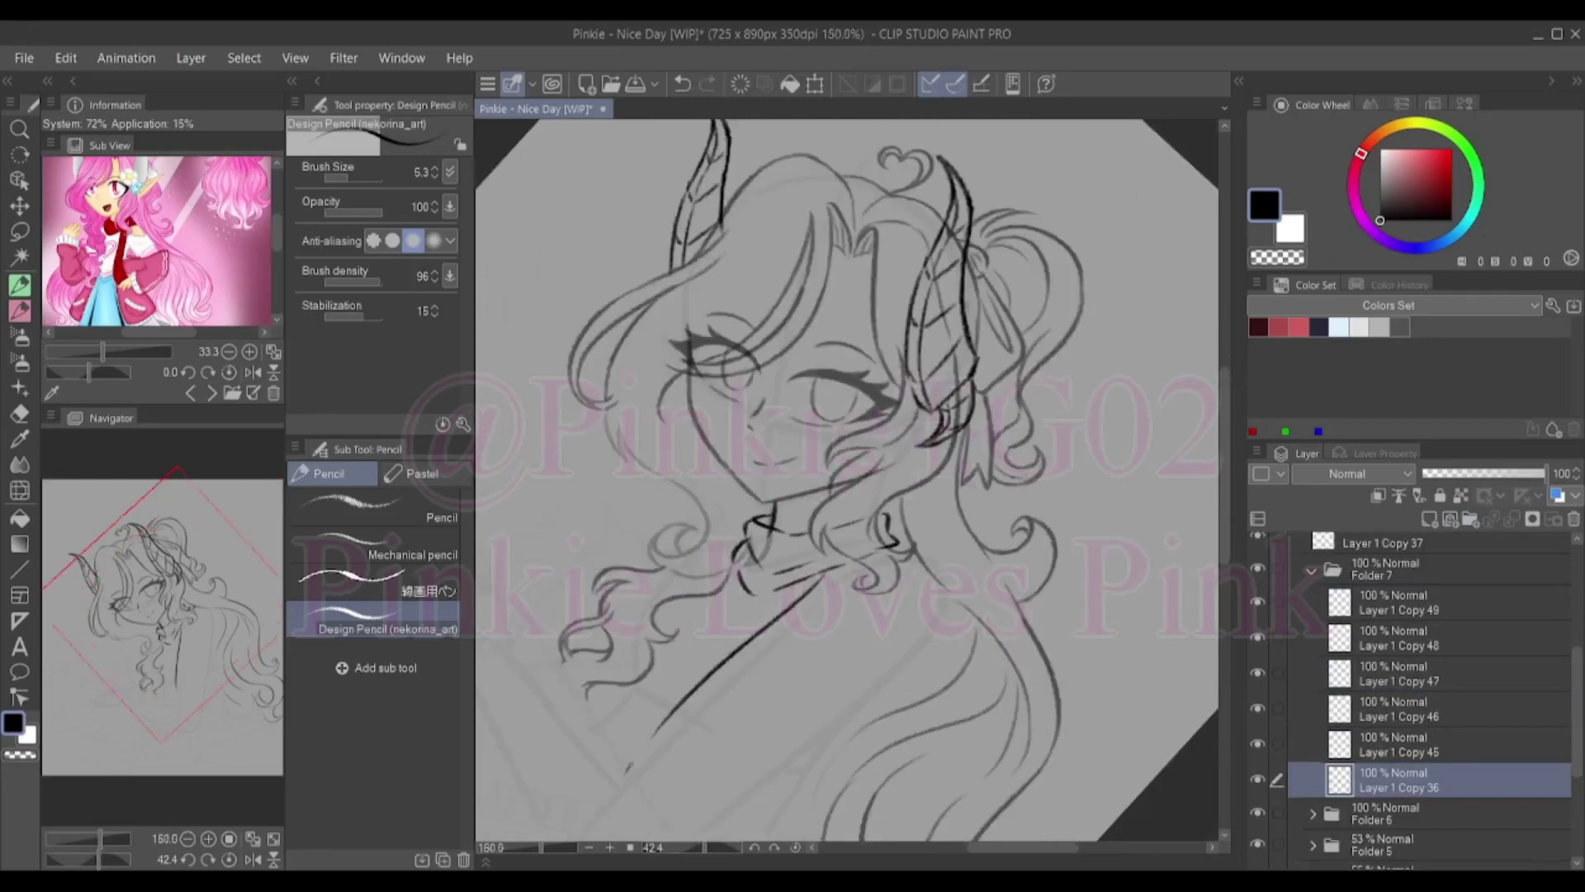
scroll(827, 661, "up", 3)
key("ctrl+z")
left_click_drag(894, 568, 871, 840)
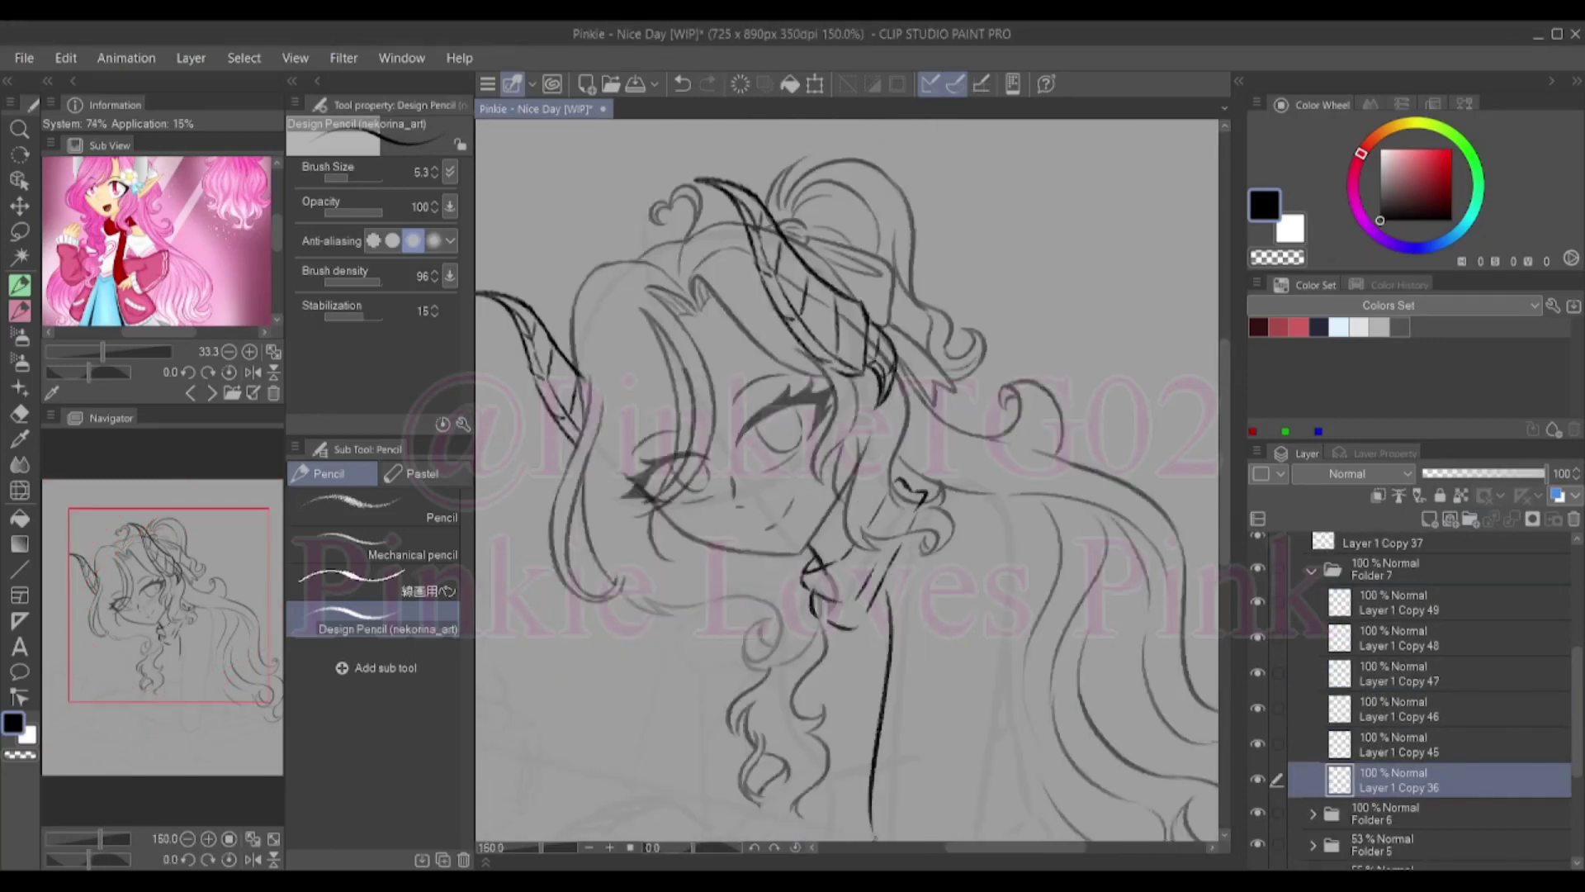
scroll(847, 475, "down", 2)
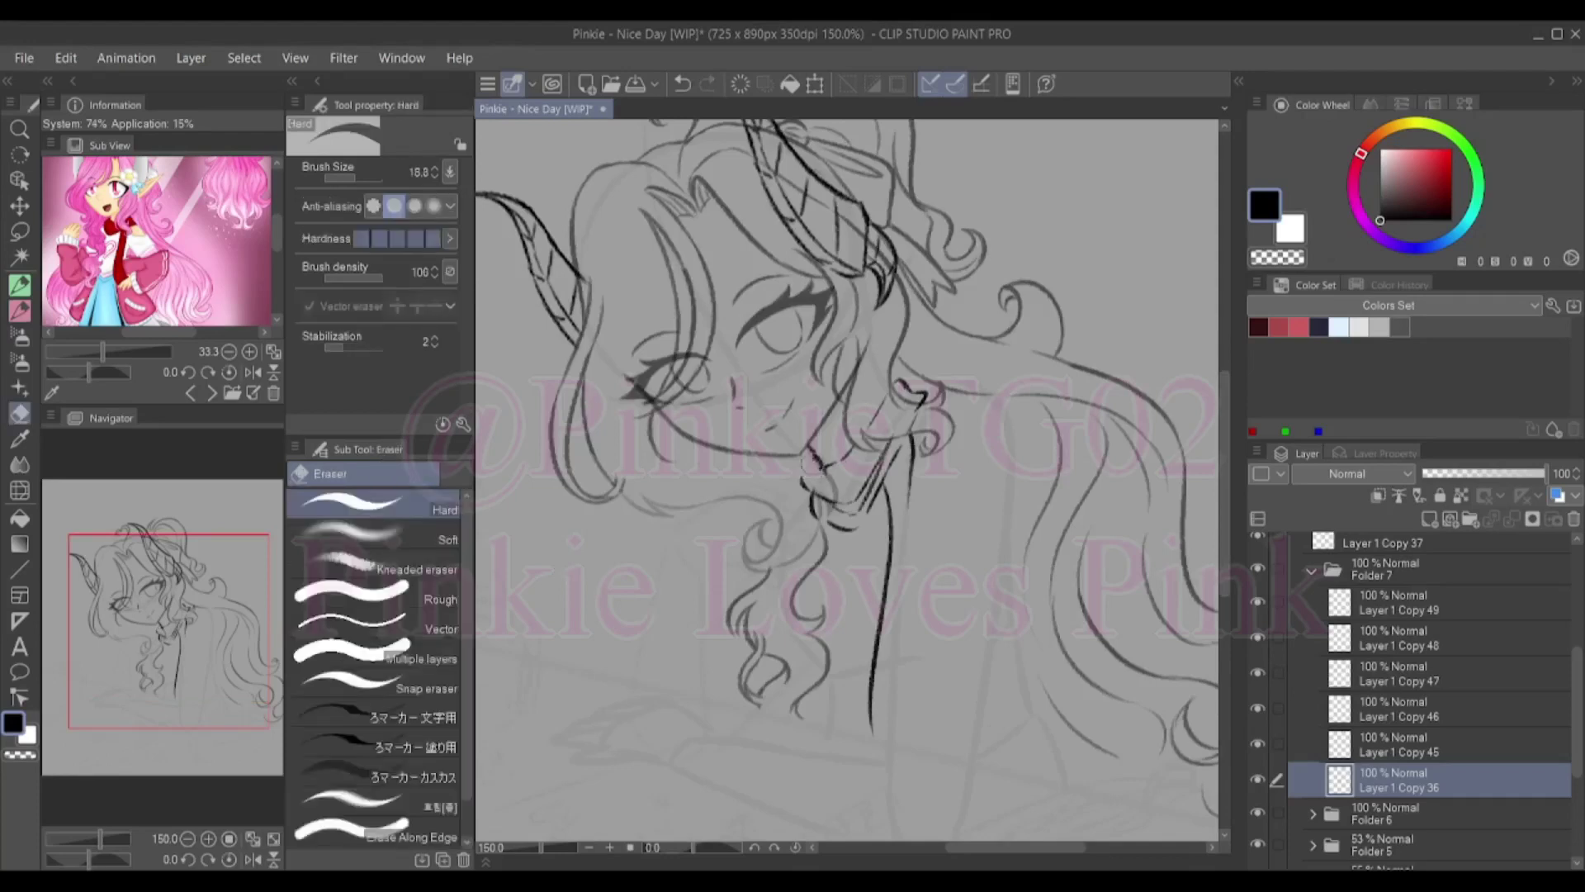
Make Layer 1 Copy 45 the working layer and hide Layer 1 Copy 36 and the hair in Folder 5
left_click(1403, 745)
left_click(1258, 778)
left_click(1257, 842)
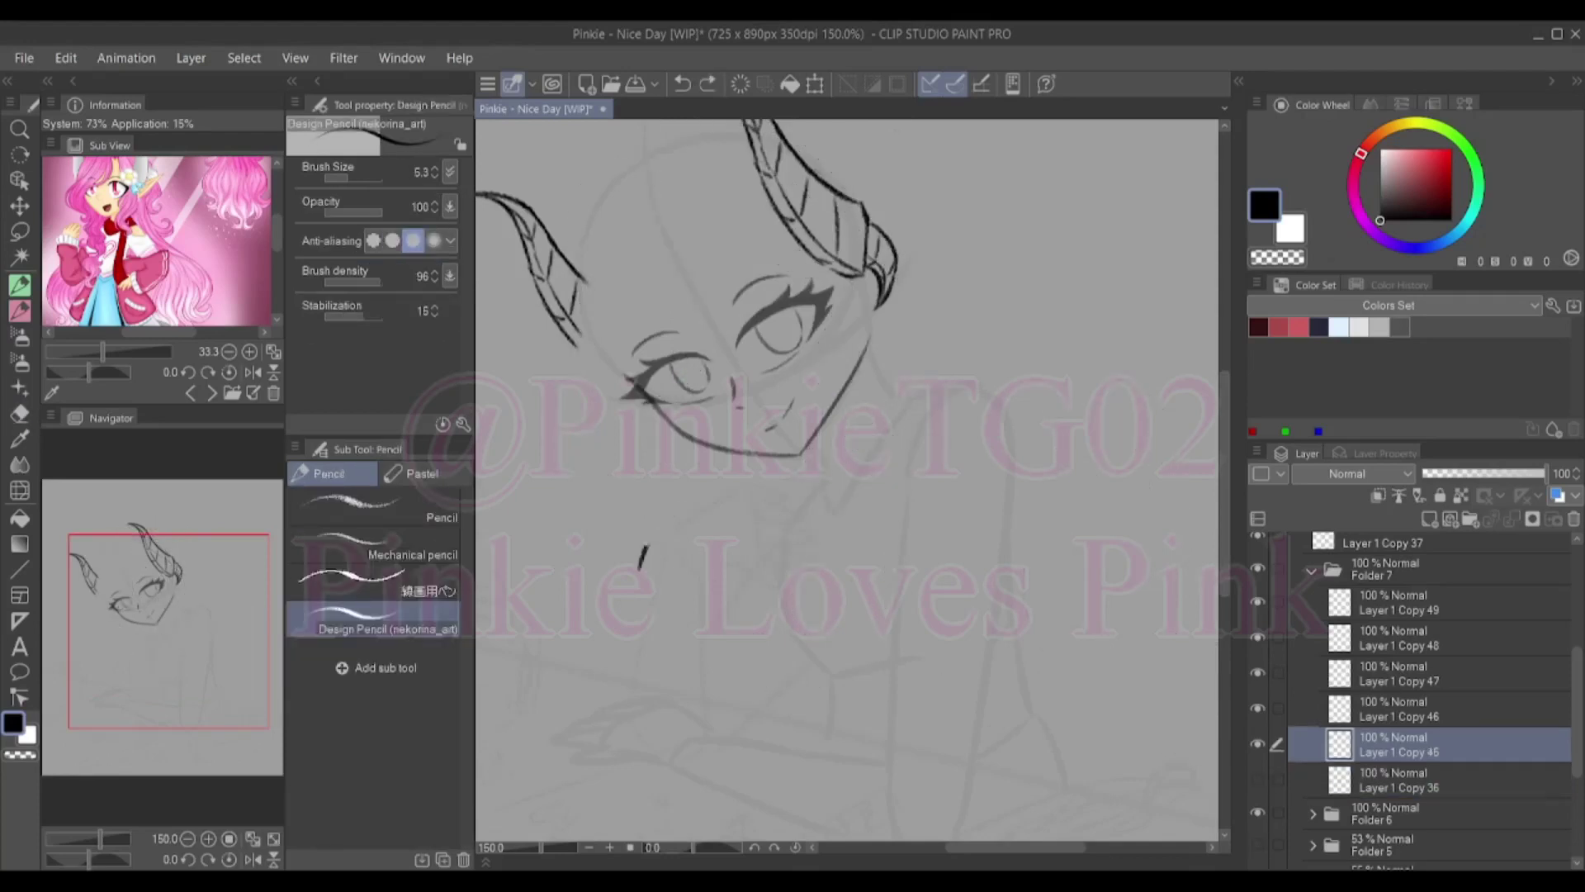
Draw the raised arm's ribbed cuff and sleeve edges, plus a ribbed cuff for the resting arm, on Layer 1 Copy 45
left_click_drag(642, 578, 710, 582)
mouse_move(652, 553)
left_mouse_down()
mouse_move(660, 590)
mouse_move(617, 637)
left_mouse_up()
left_click_drag(709, 615, 721, 693)
left_click_drag(758, 747, 665, 797)
left_click_drag(701, 785, 743, 758)
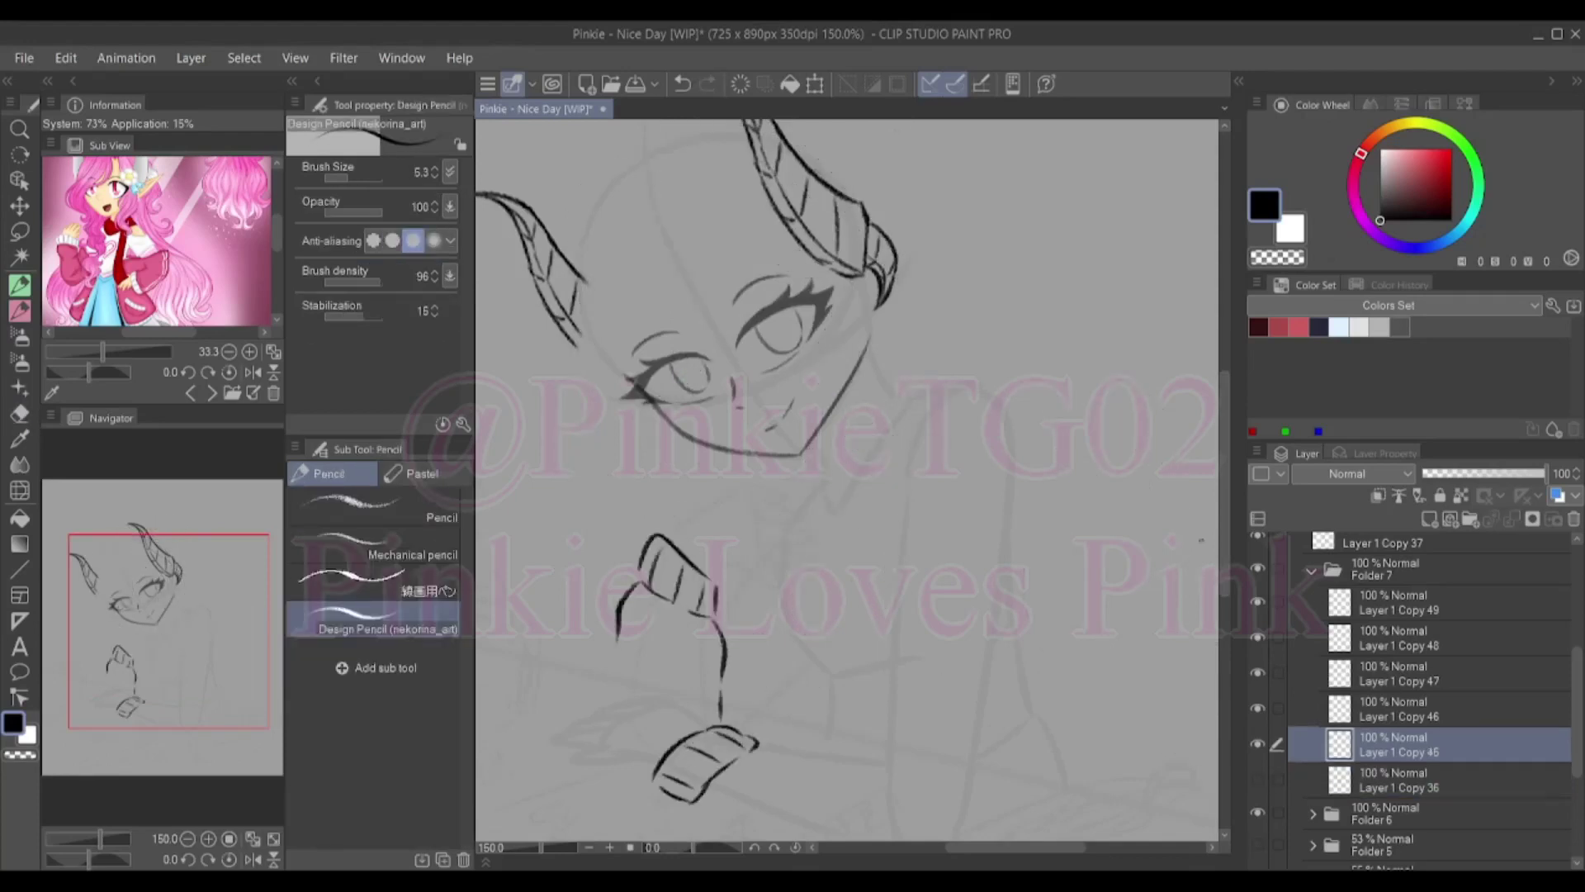
Redraw the resting arm's ribbed cuff in a smaller, rounded shape beneath the raised sleeve
scroll(847, 476, "down", 2)
key("ctrl+z")
key("ctrl+z")
left_click_drag(648, 718, 685, 660)
key("ctrl+z")
left_click_drag(636, 712, 734, 679)
left_click_drag(636, 715, 685, 719)
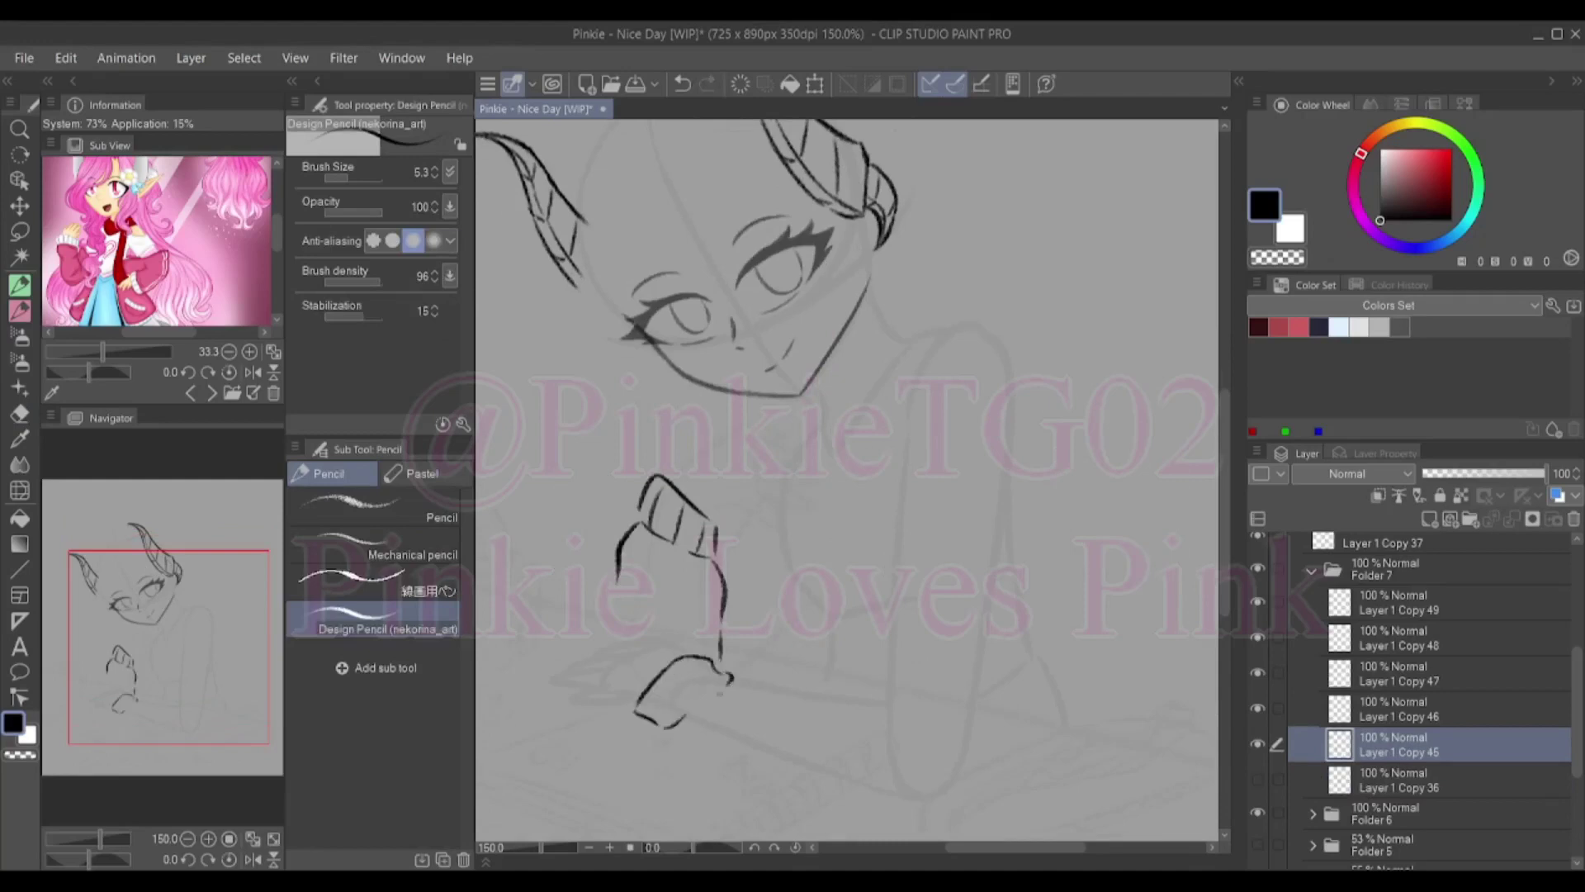
key("ctrl+z")
mouse_move(685, 661)
left_mouse_down()
mouse_move(648, 718)
mouse_move(739, 660)
mouse_move(722, 665)
left_mouse_up()
key("ctrl+z")
left_click_drag(714, 677, 689, 722)
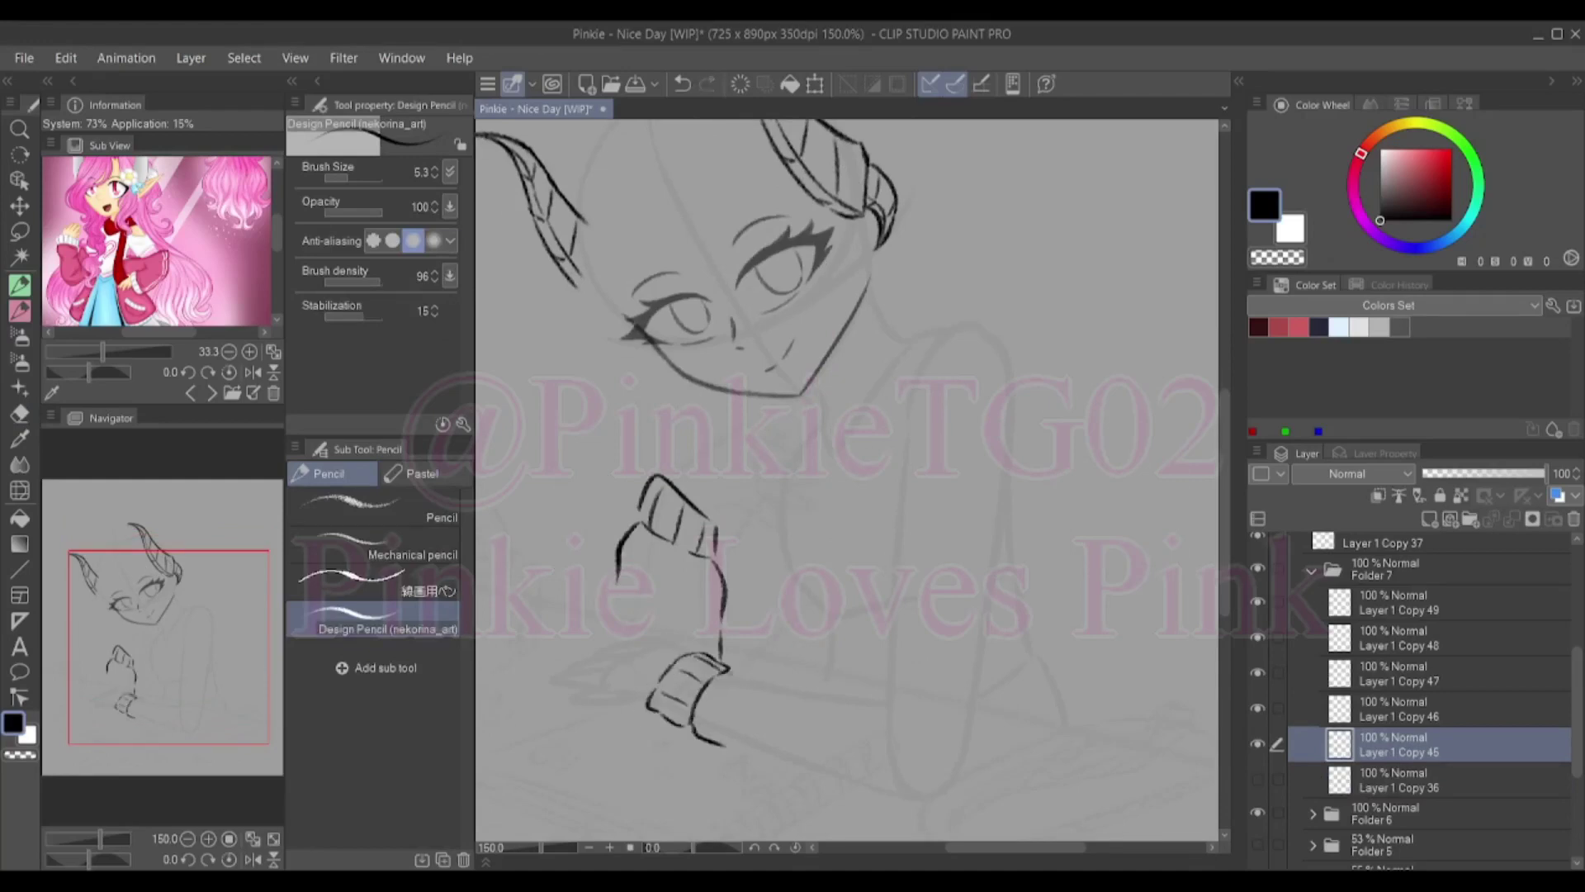
key("ctrl+z")
Draw the resting arm's forearm sleeve, rounded elbow and the flared jacket section around the elbow
left_click_drag(760, 673, 887, 703)
left_click_drag(695, 730, 891, 796)
left_click_drag(884, 629, 877, 685)
mouse_move(906, 632)
left_mouse_down()
mouse_move(998, 636)
mouse_move(1100, 711)
left_mouse_up()
left_click_drag(908, 799, 989, 760)
left_click_drag(878, 685, 890, 739)
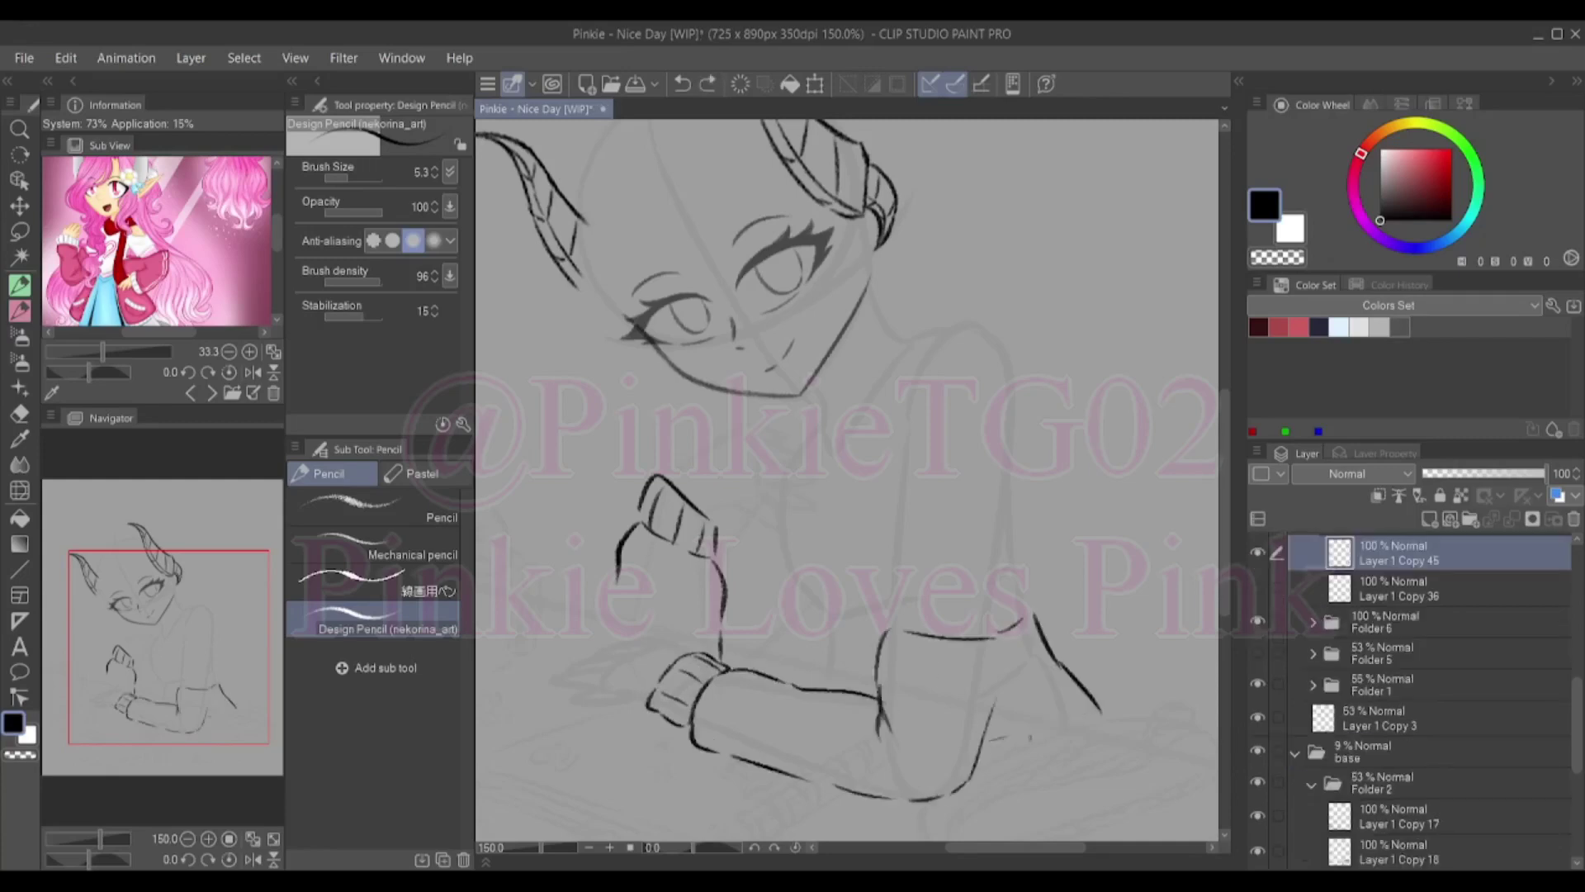
left_click_drag(987, 741, 1098, 708)
left_click_drag(882, 617, 908, 637)
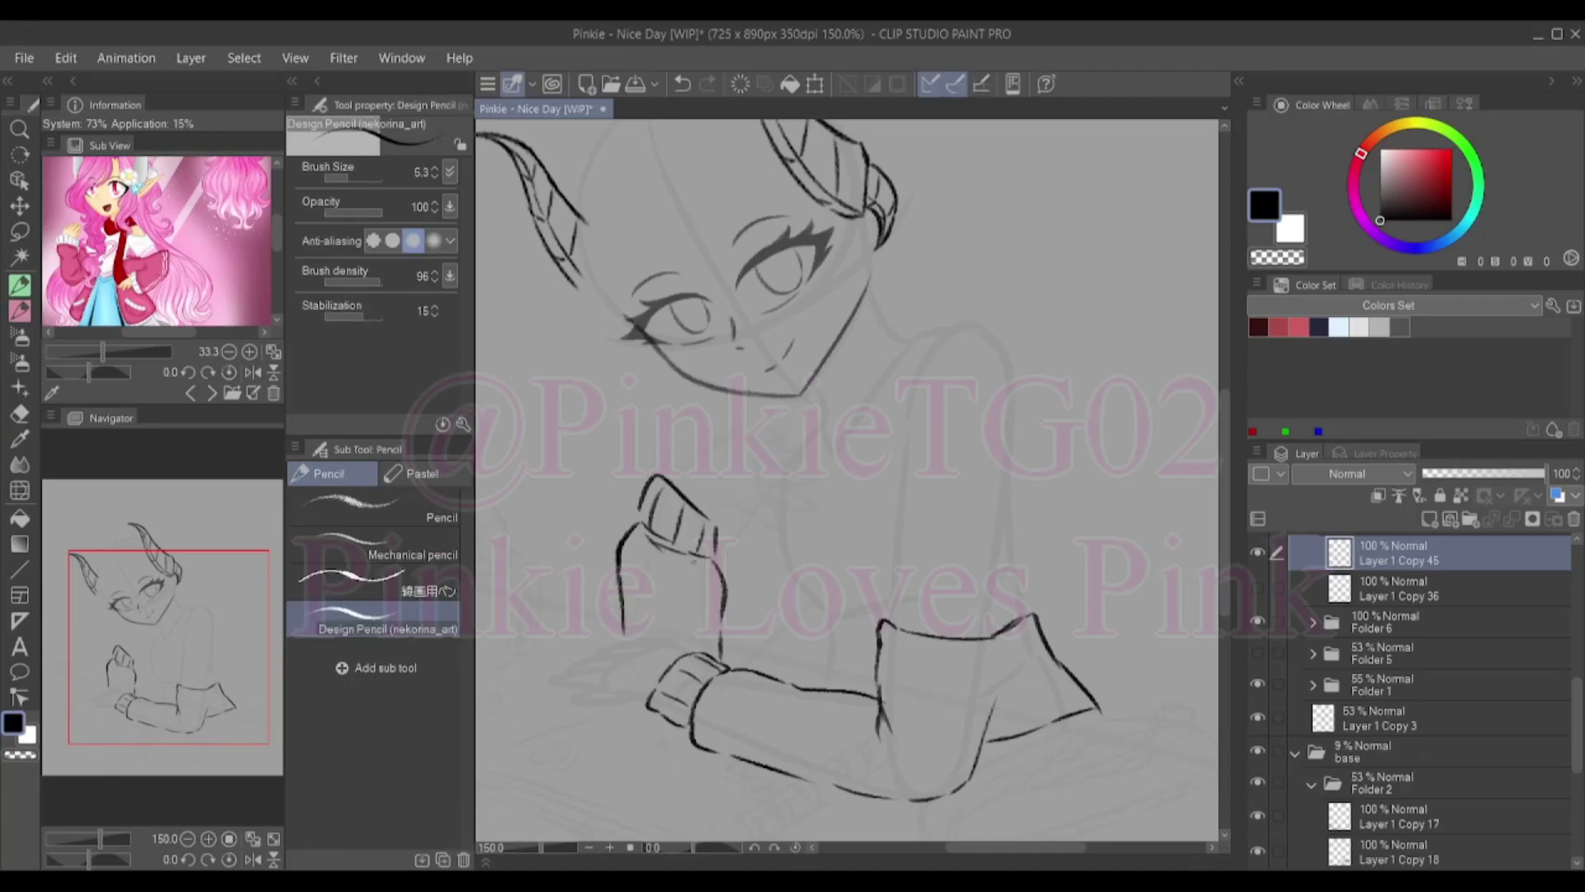
Draw the raised hand's back and fingers above the upper cuff on Layer 1 Copy 46
left_click(1403, 700)
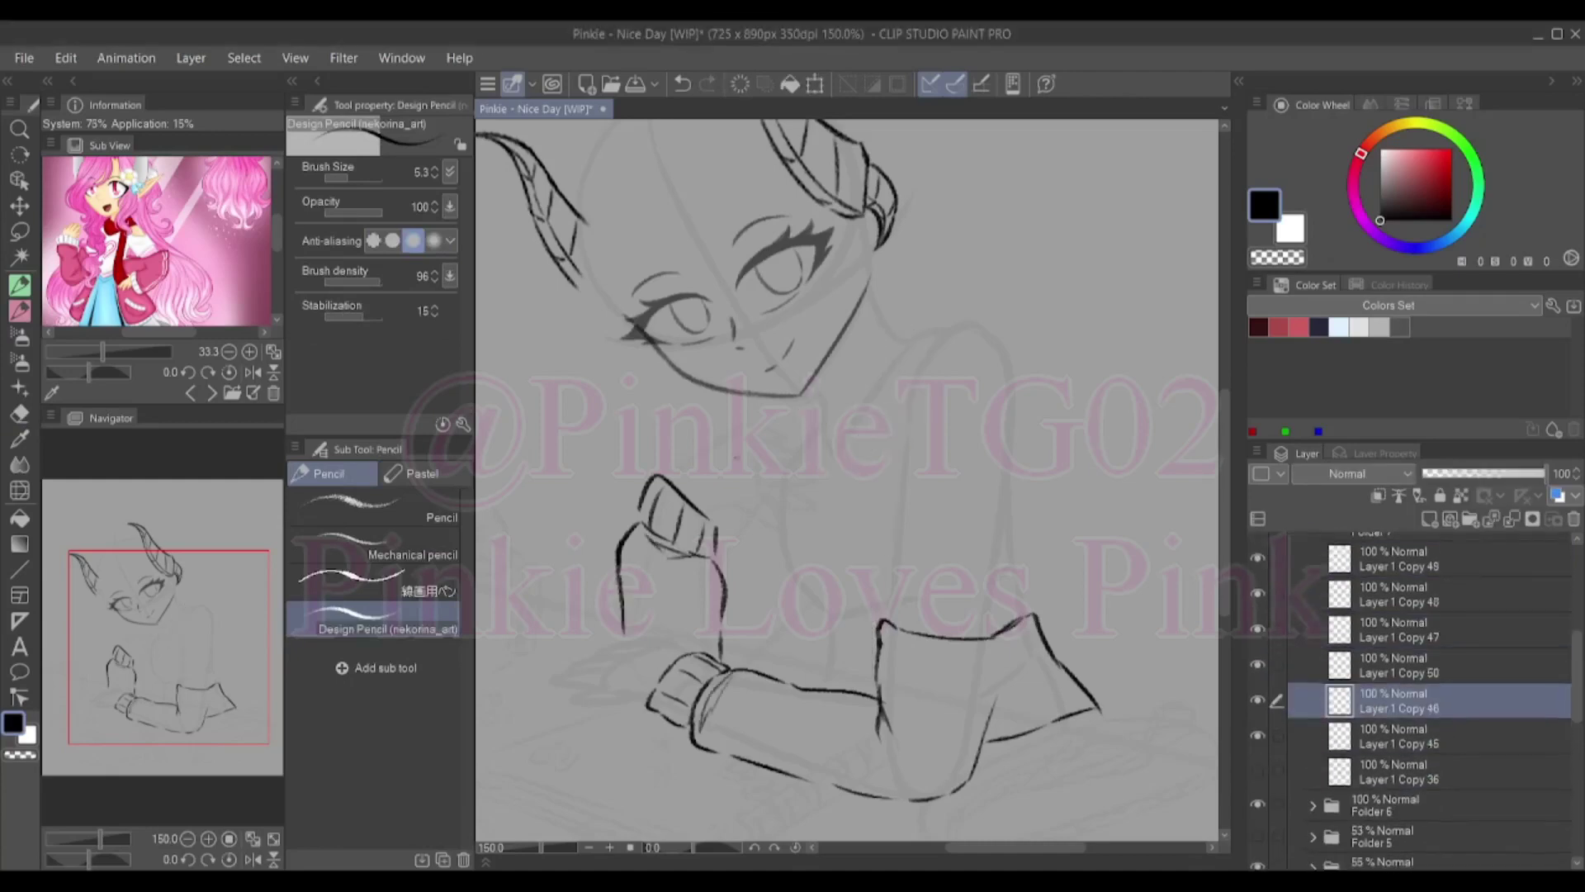
left_click_drag(739, 428, 797, 451)
left_click_drag(753, 449, 808, 474)
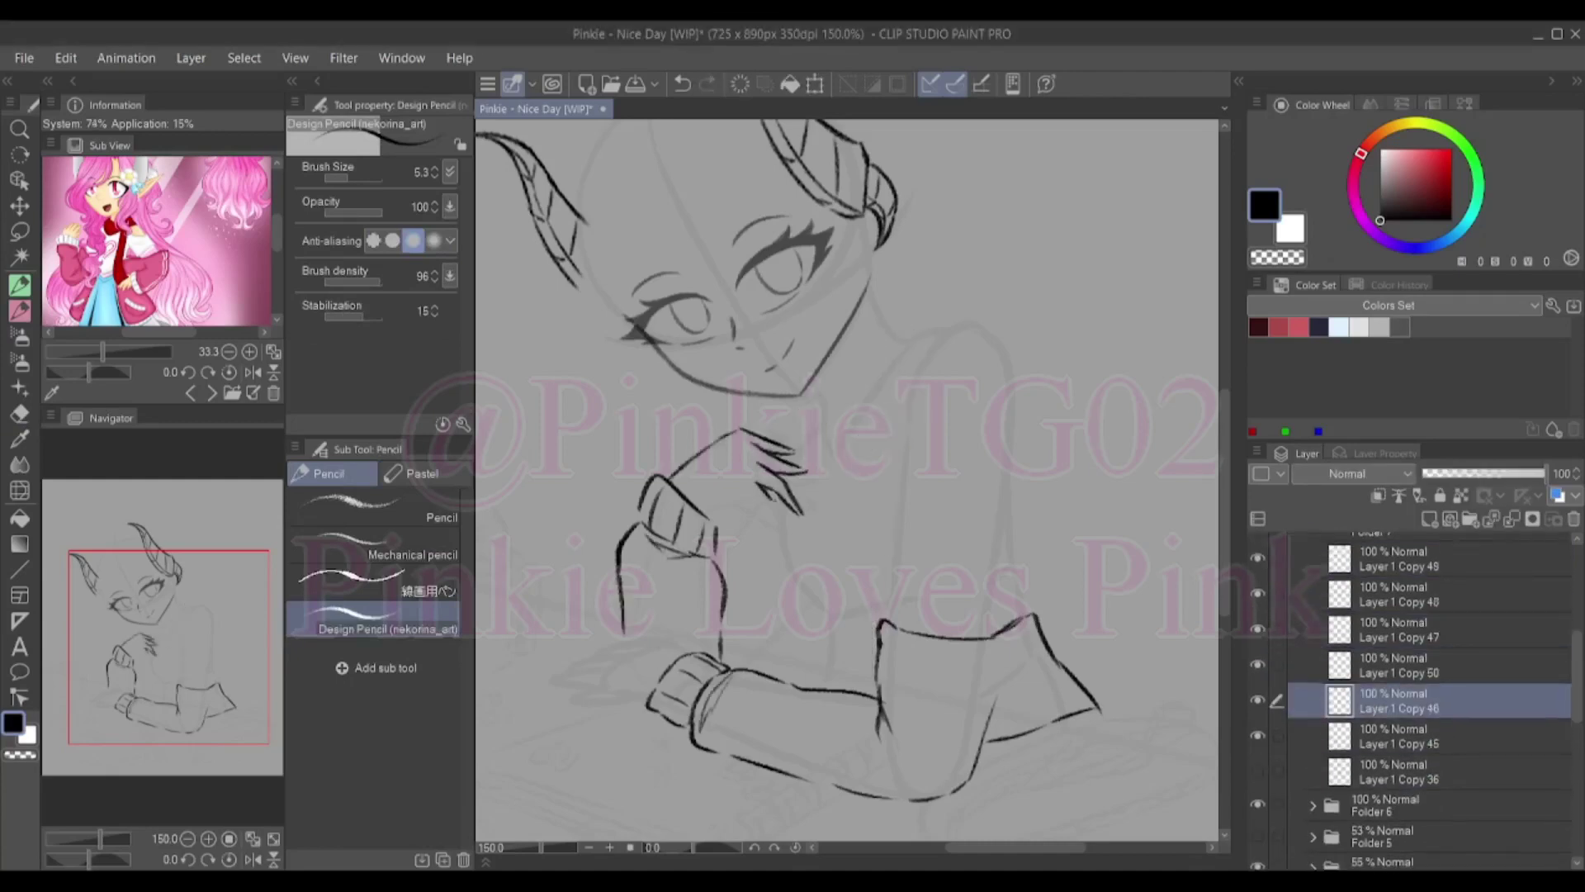
key("ctrl+z")
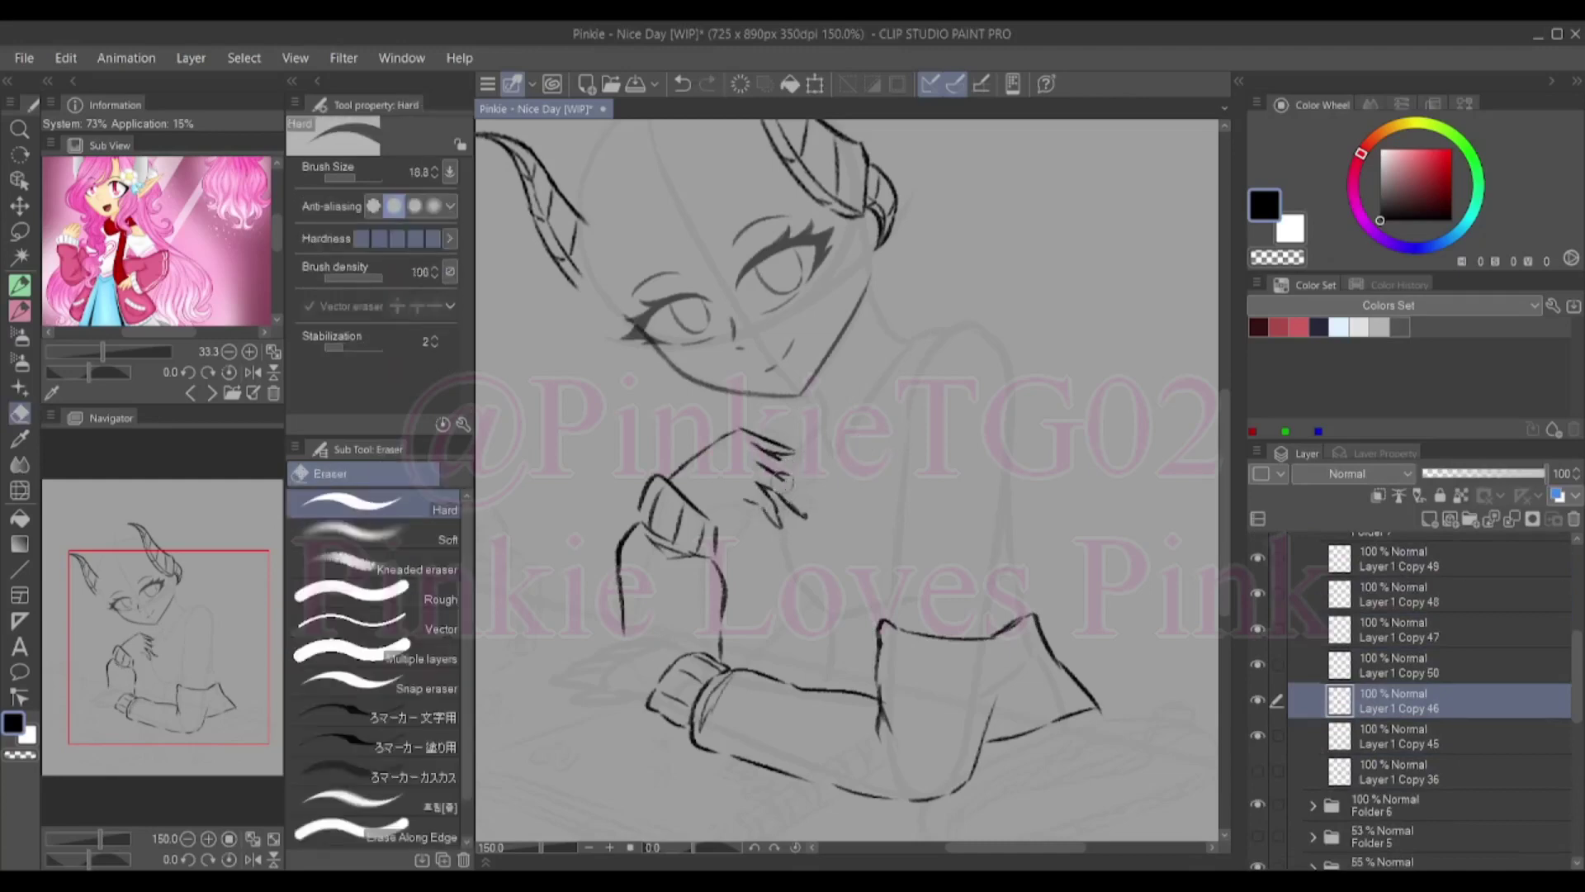
left_click_drag(786, 479, 809, 520)
left_click_drag(755, 446, 813, 502)
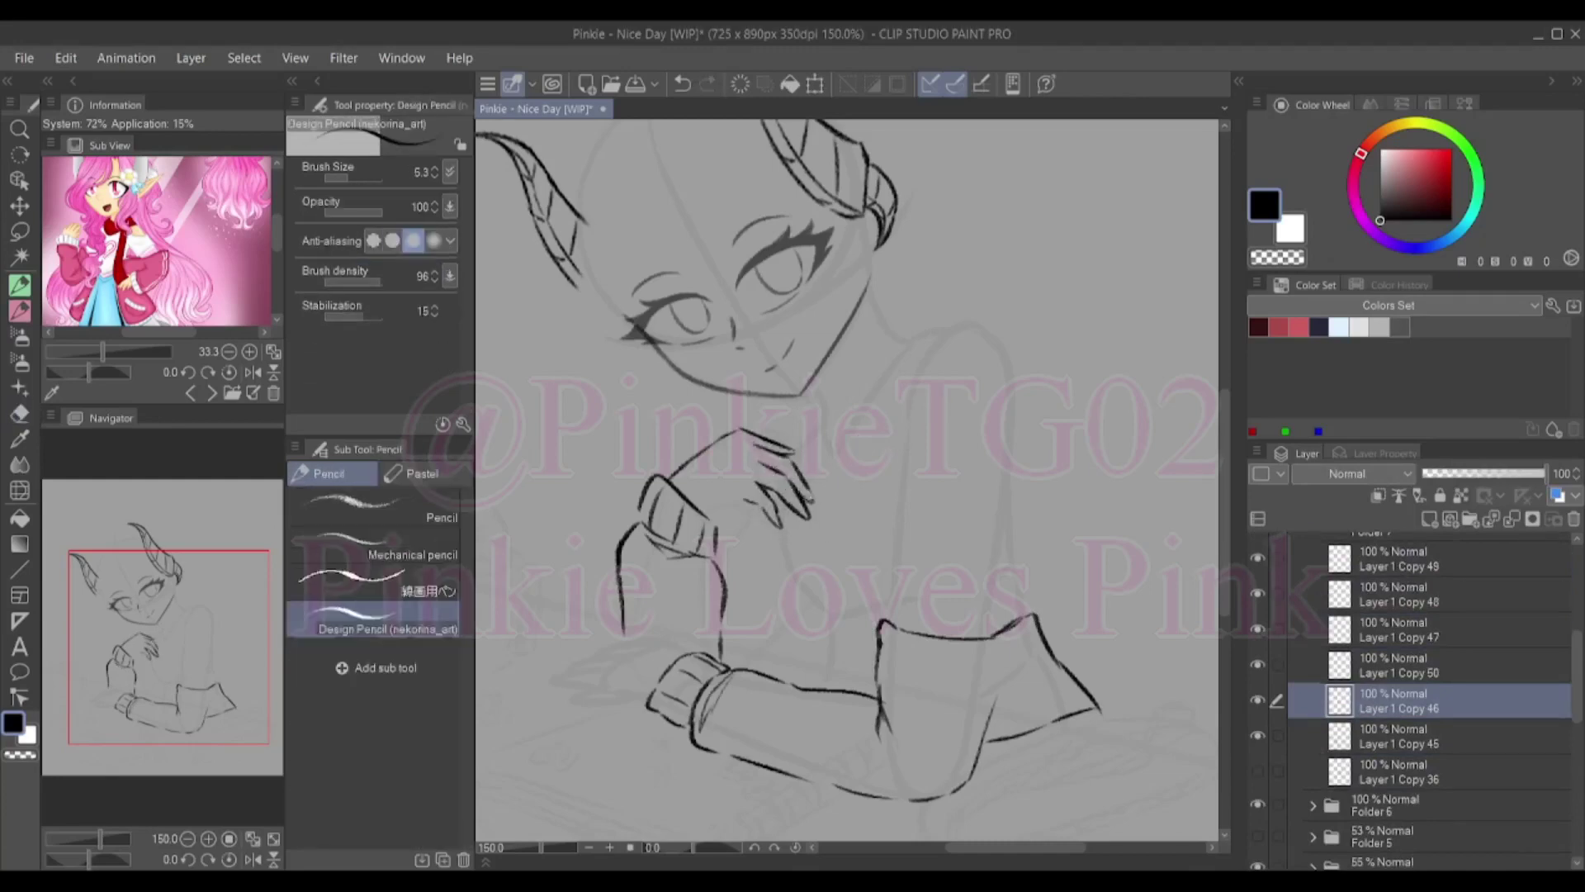
Redraw the raised hand's fingers with slimmer pointed tips and complete the underside of the palm
key("ctrl+z")
key("ctrl+z")
key("ctrl+z")
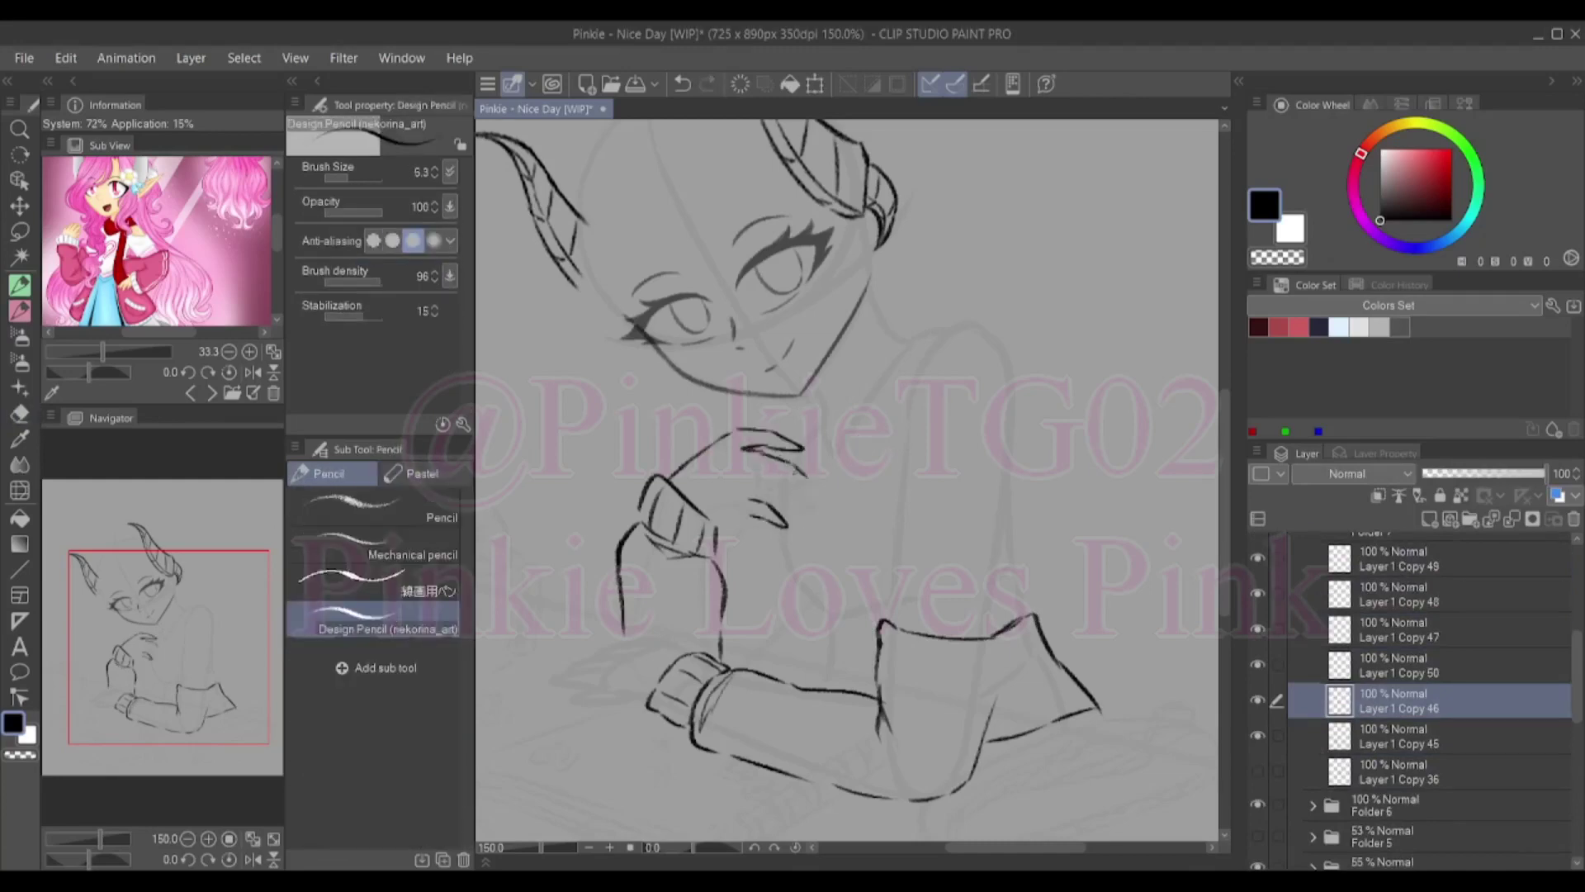
left_click_drag(908, 330, 743, 289)
mouse_move(768, 495)
left_mouse_down()
mouse_move(804, 532)
mouse_move(846, 536)
left_mouse_up()
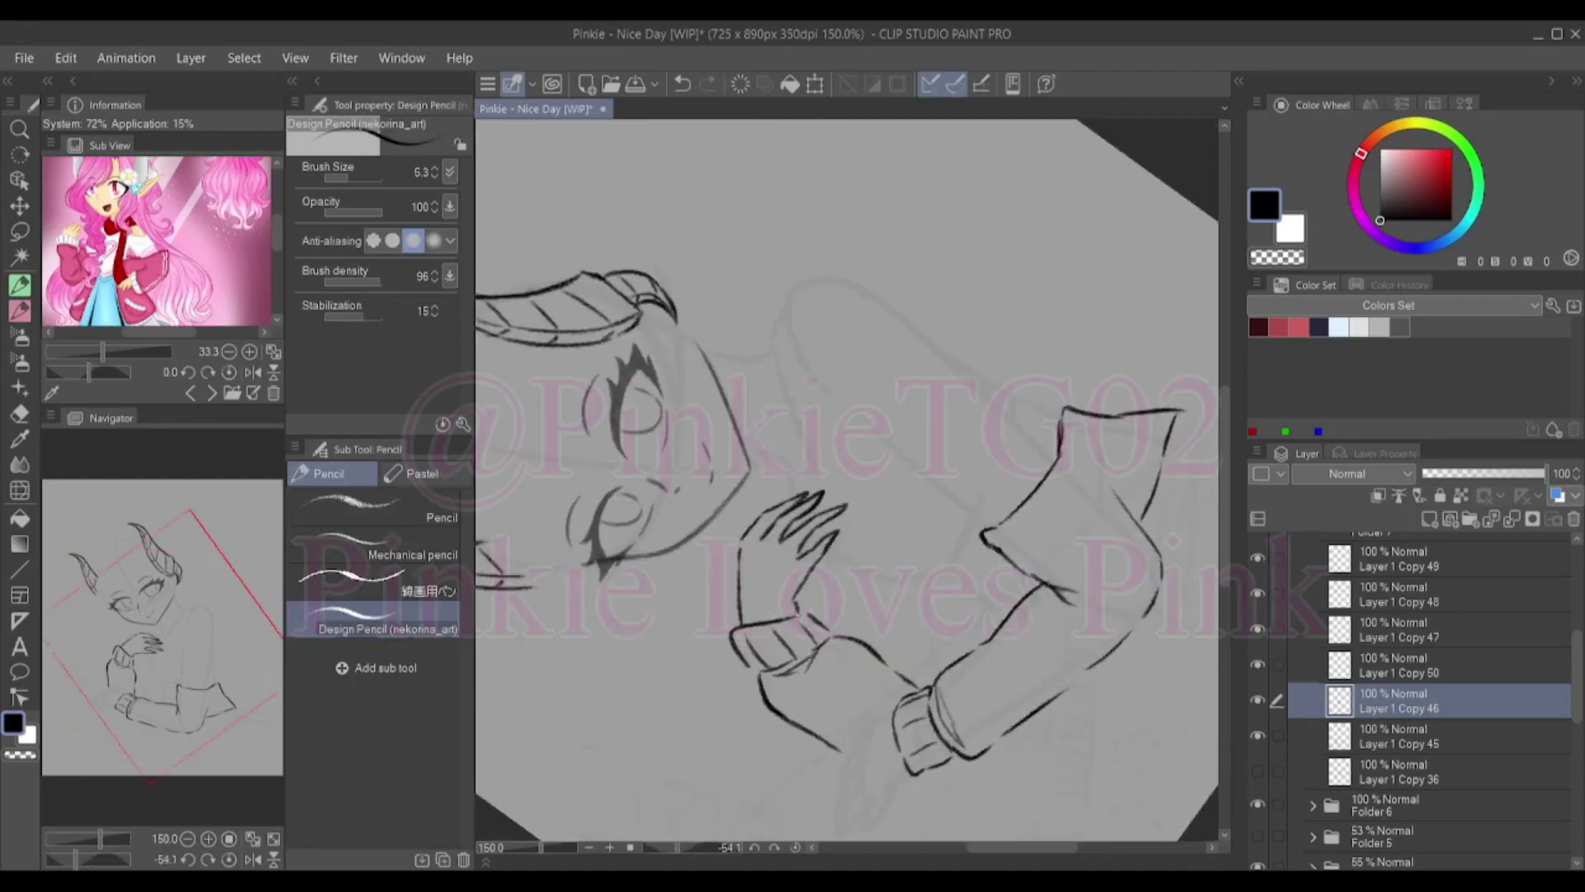
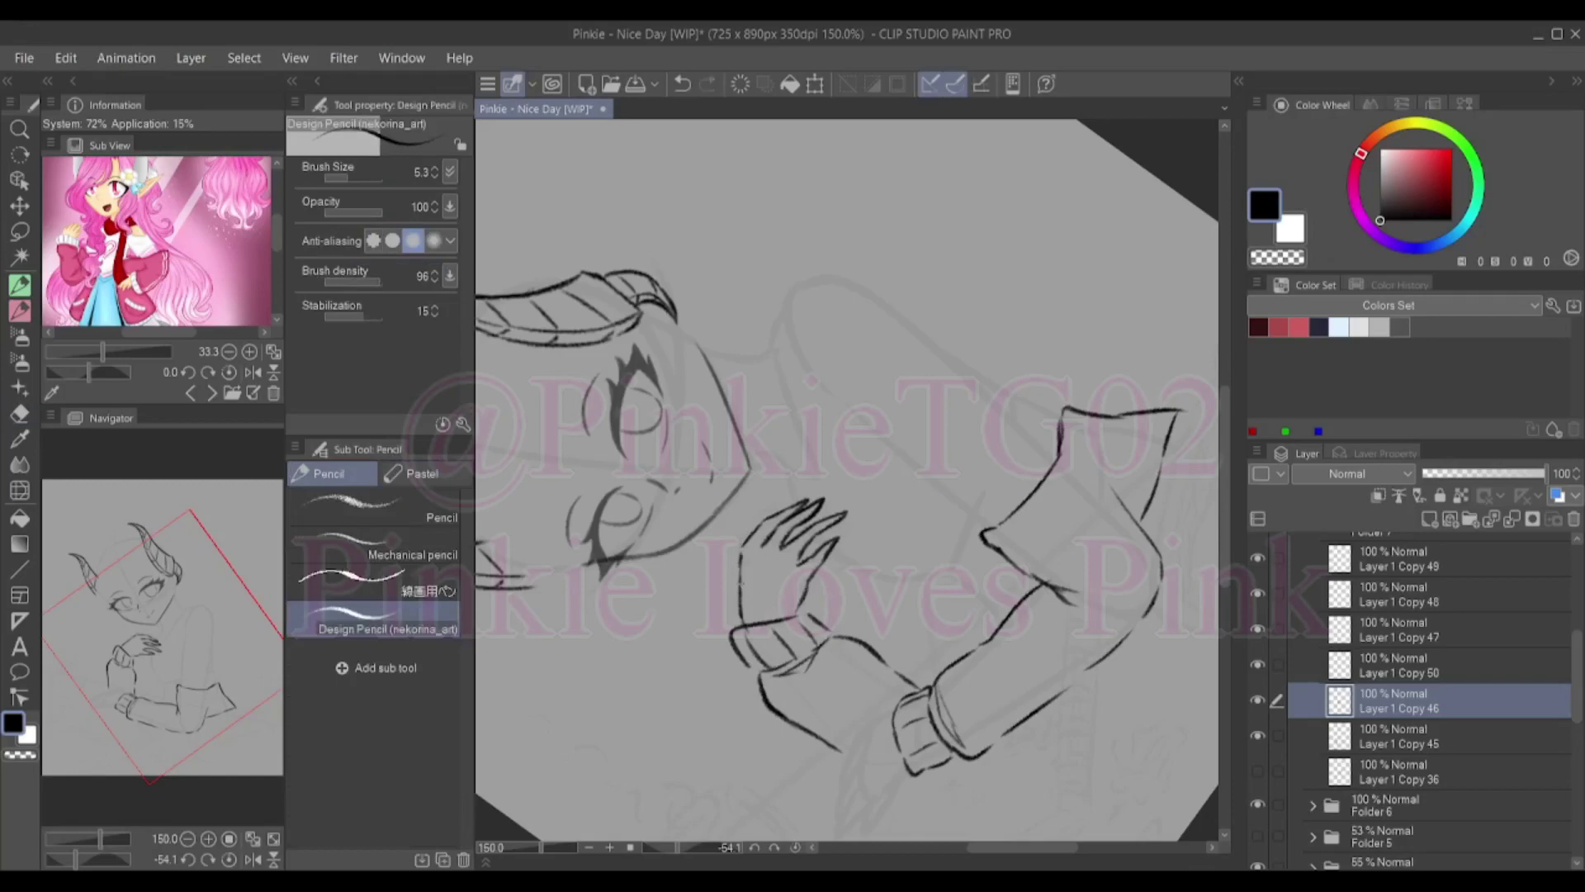
key("ctrl+@")
scroll(846, 479, "up", 1)
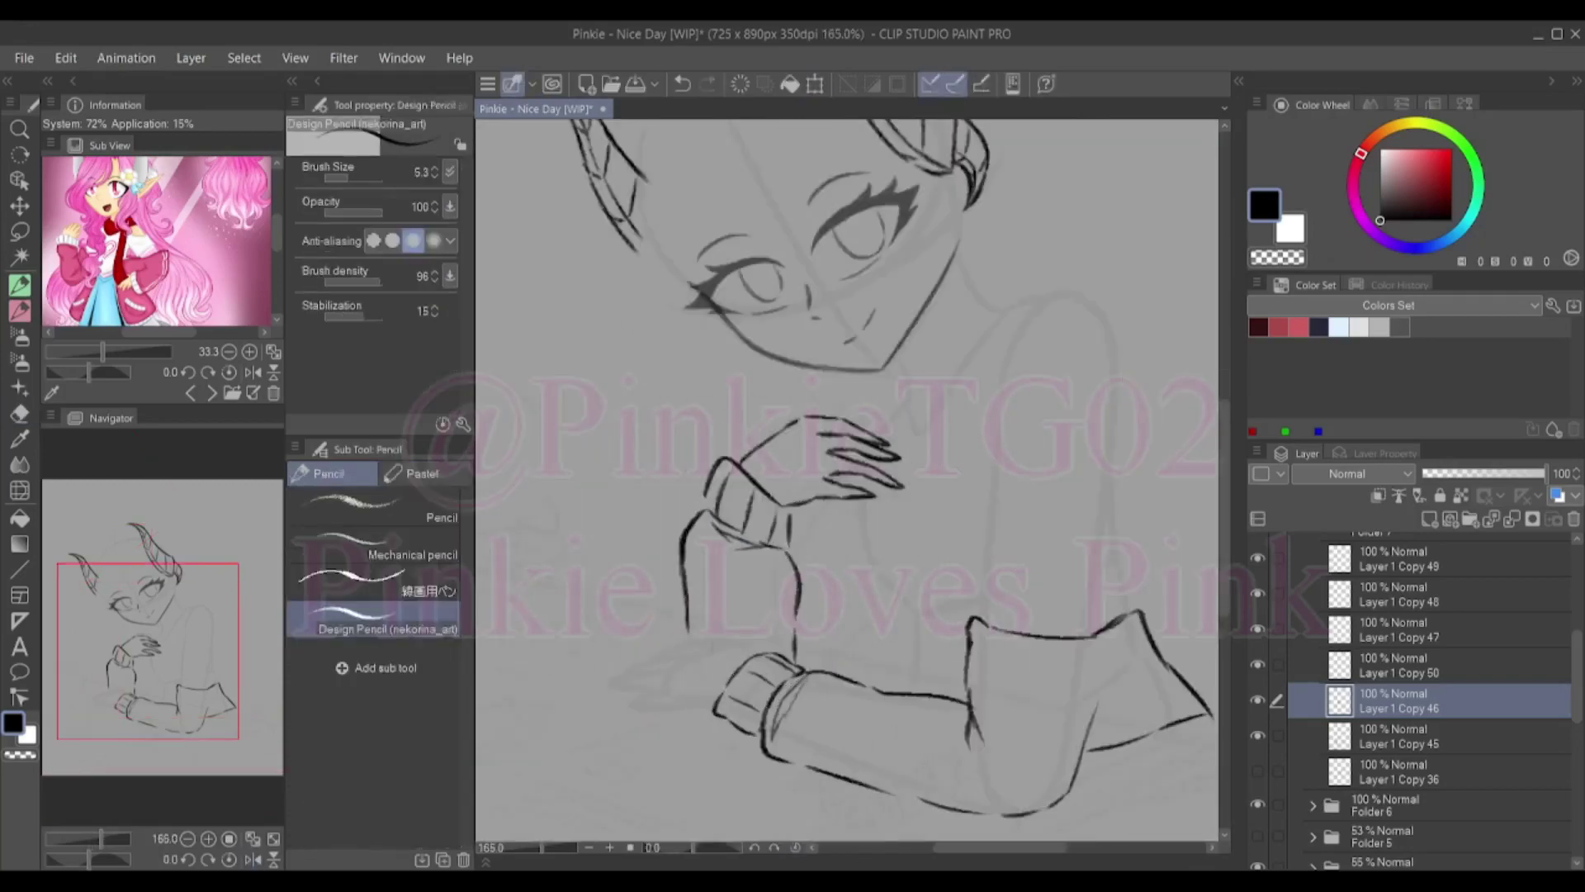
Draw the resting hand's outstretched fingers and back at the lower cuff on Layer 1 Copy 50, and return to Layer 1 Copy 45
key("ctrl+z")
left_click_drag(683, 667, 619, 671)
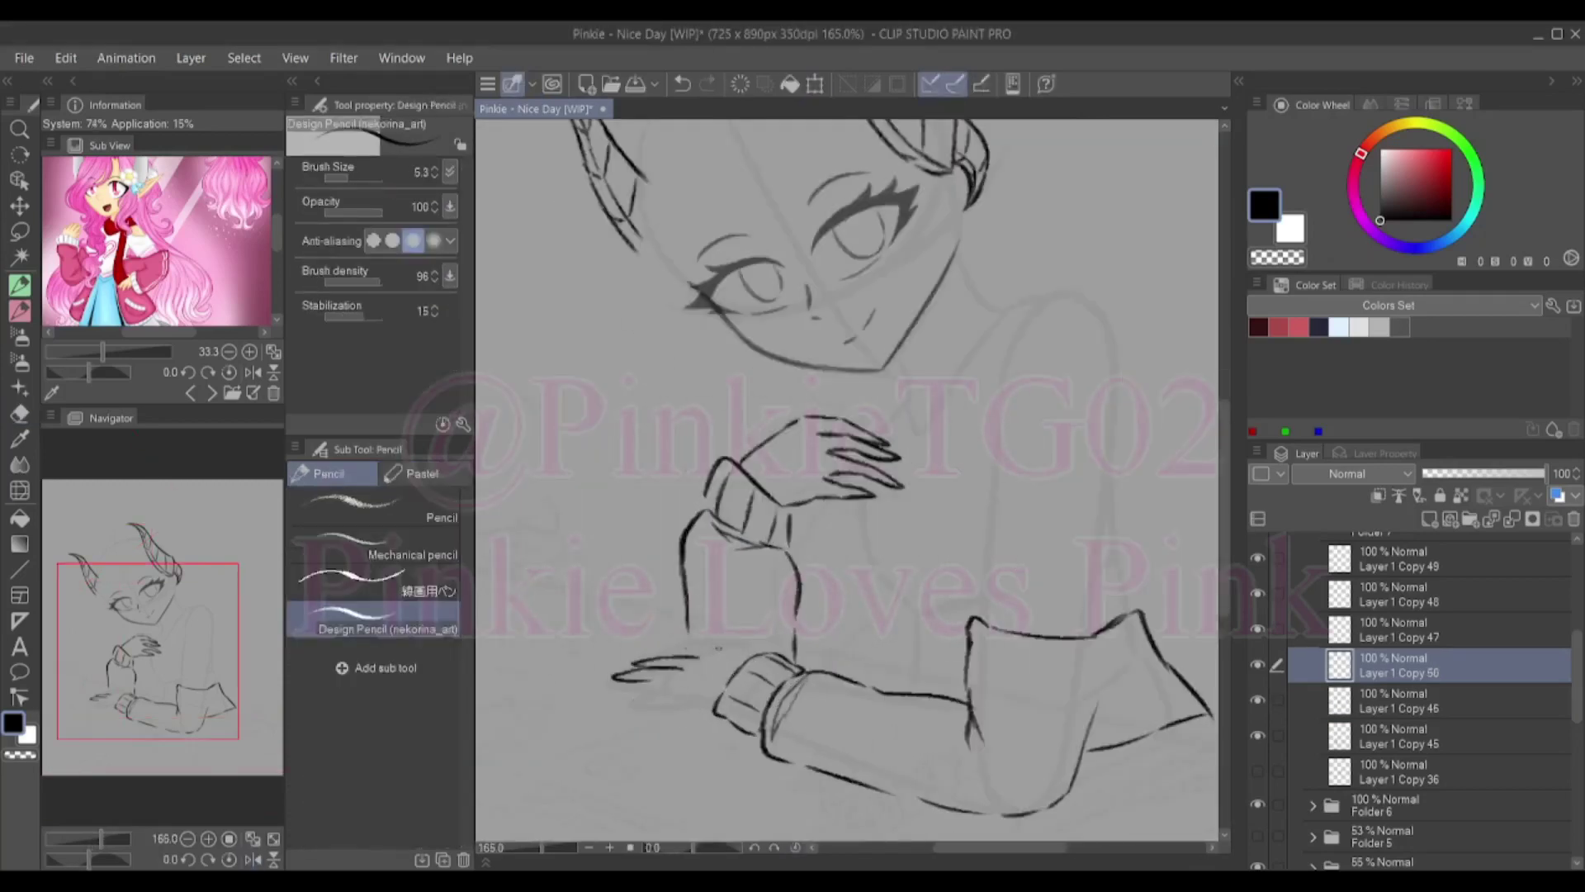
key("ctrl+z")
left_click_drag(711, 644, 621, 662)
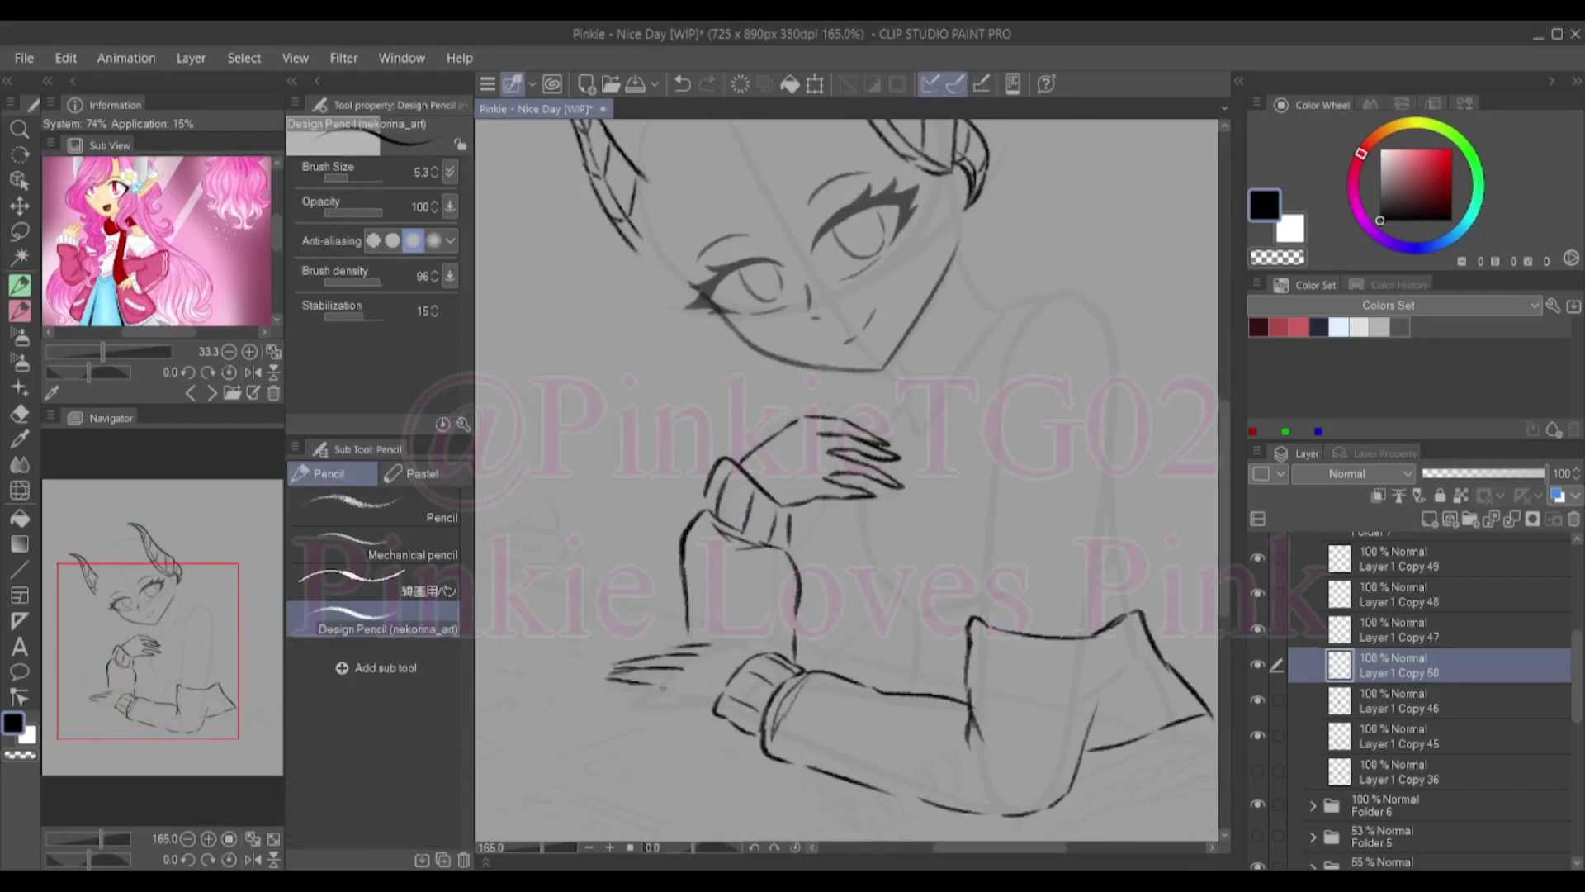
key("ctrl+z")
left_click_drag(698, 703, 633, 692)
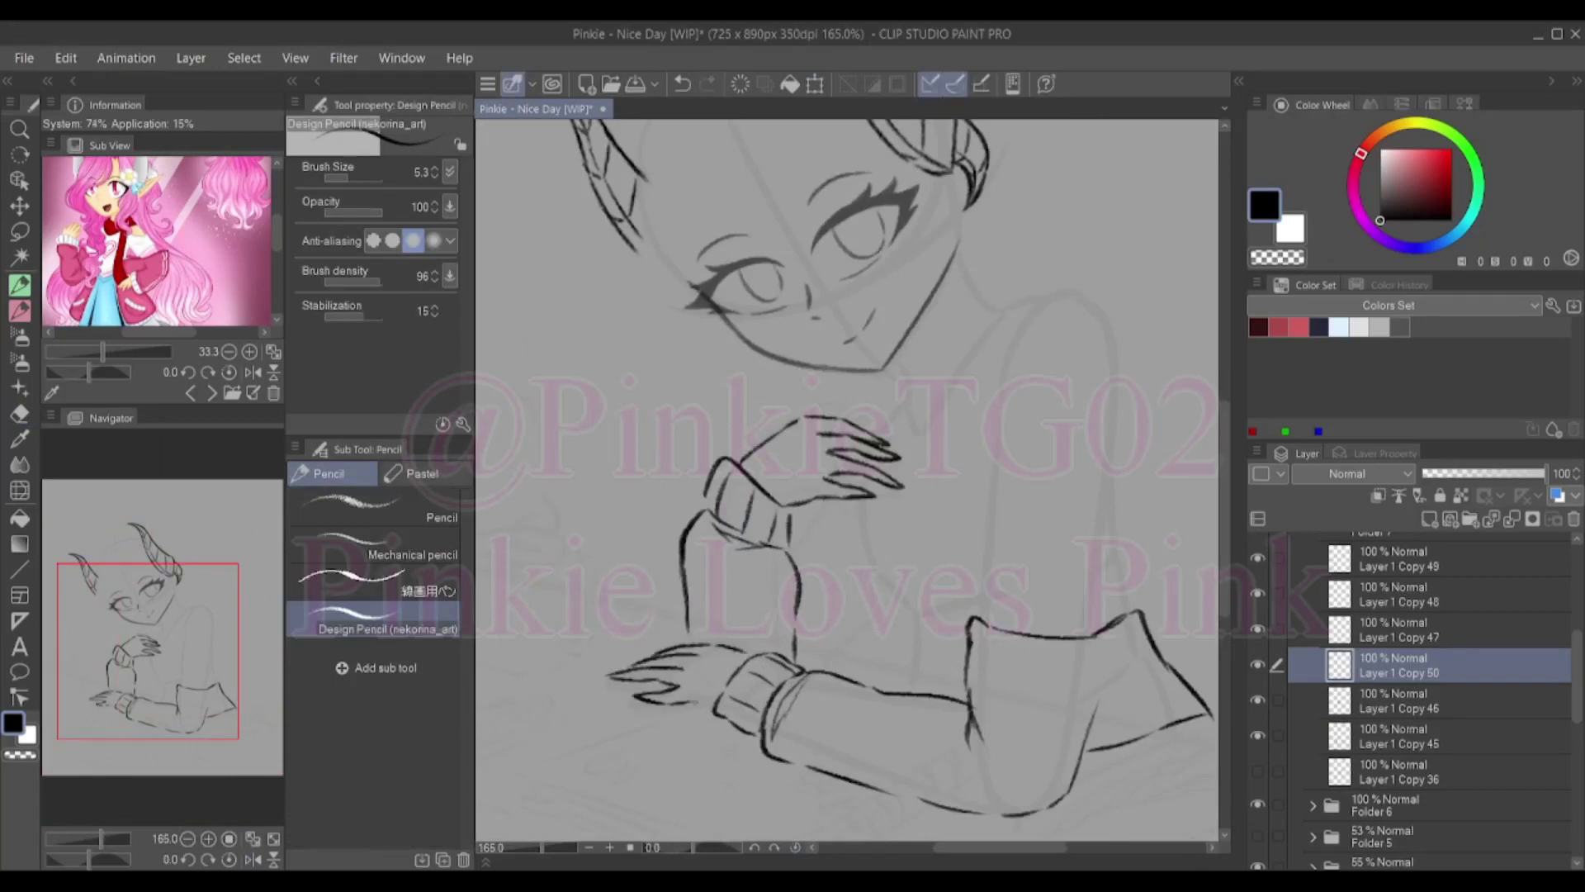
left_click_drag(716, 645, 685, 666)
scroll(846, 479, "up", 3)
key("ctrl+minus")
key("alt+bracketleft")
key("alt+bracketleft")
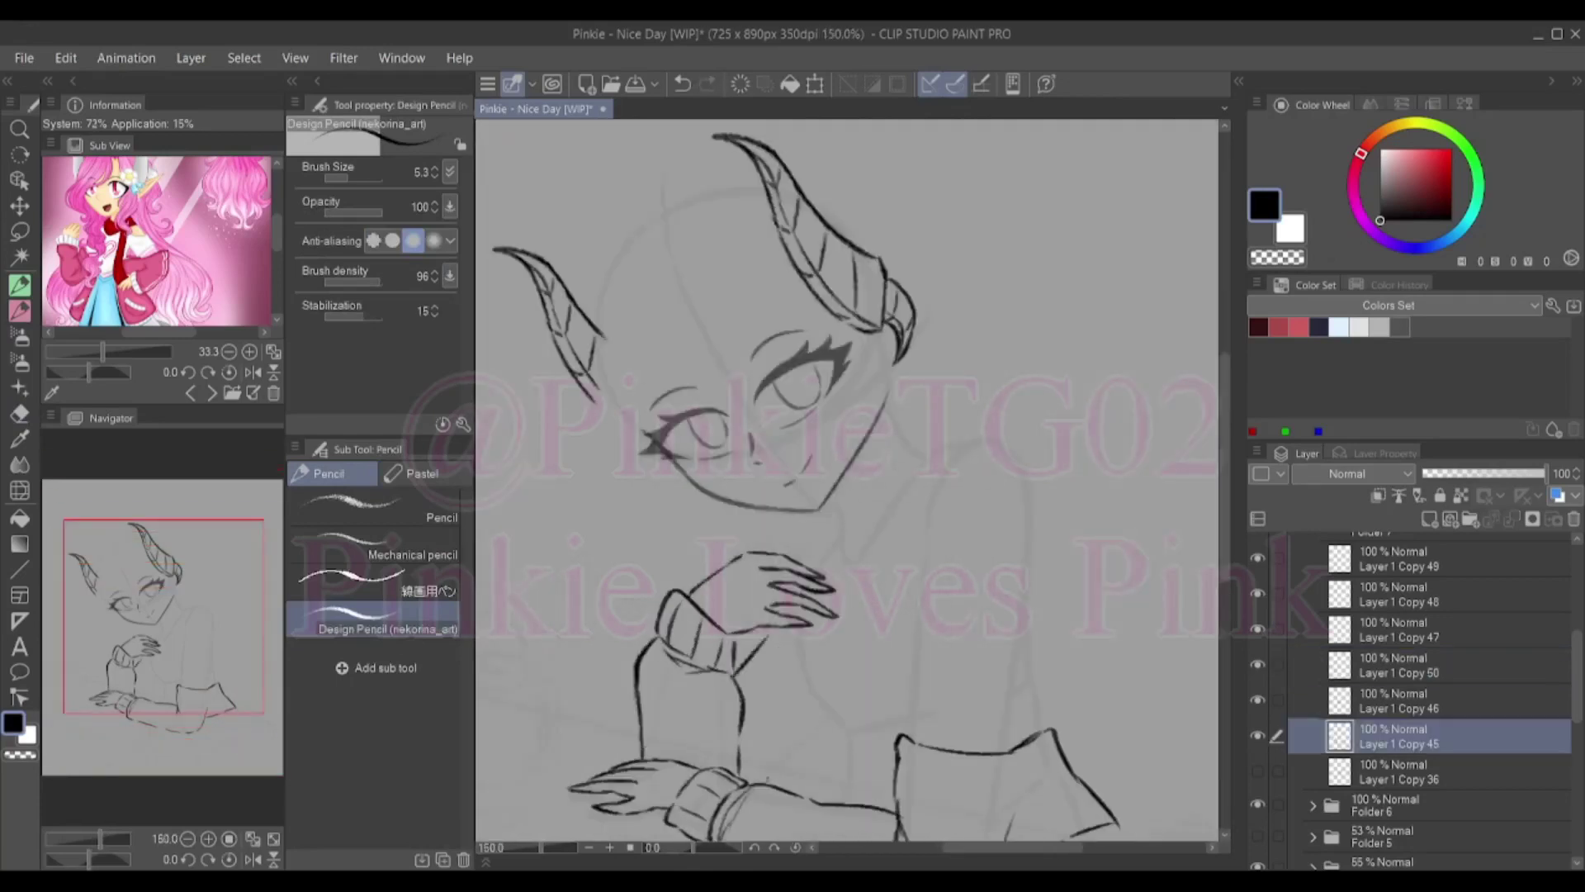
key("ctrl+z")
left_click_drag(765, 641, 828, 784)
key("ctrl+z")
left_click_drag(764, 639, 839, 741)
key("ctrl+z")
left_click_drag(747, 636, 851, 761)
key("ctrl+minus")
key("ctrl+z")
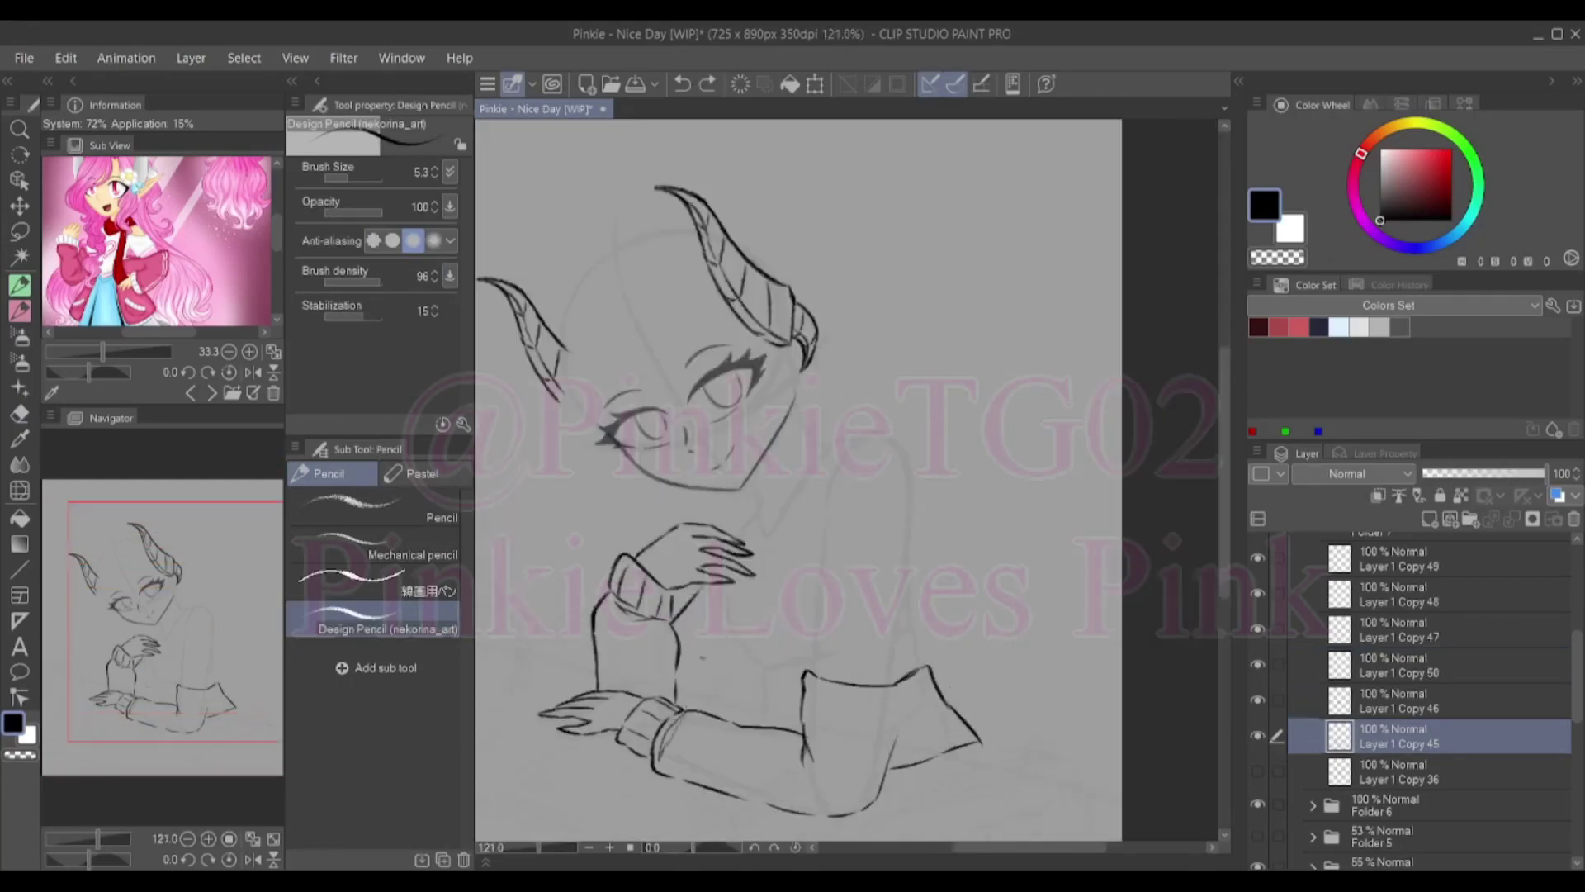
Add the sleeve piece behind the raised arm on Layer 1 Copy 45 and move that layer above Layer 1 Copy 50
key("ctrl+bracketright")
key("ctrl+bracketright")
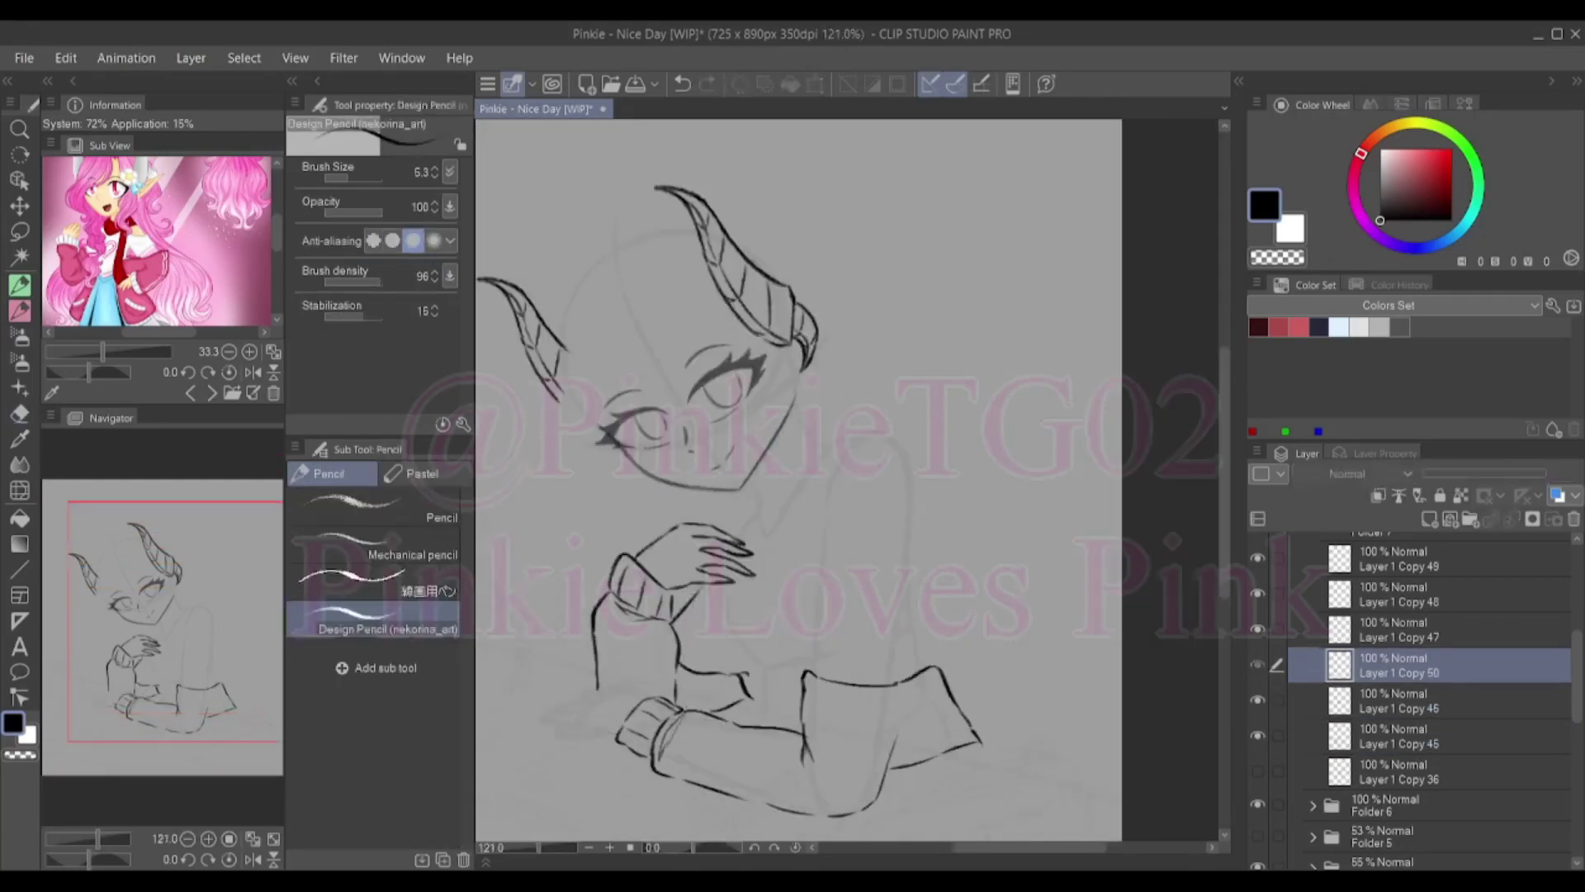
key("alt+bracketright")
Draw the upper arm's sleeve and hem, the arm below it and the front torso line on Layer 1 Copy 47
left_click_drag(823, 500, 908, 549)
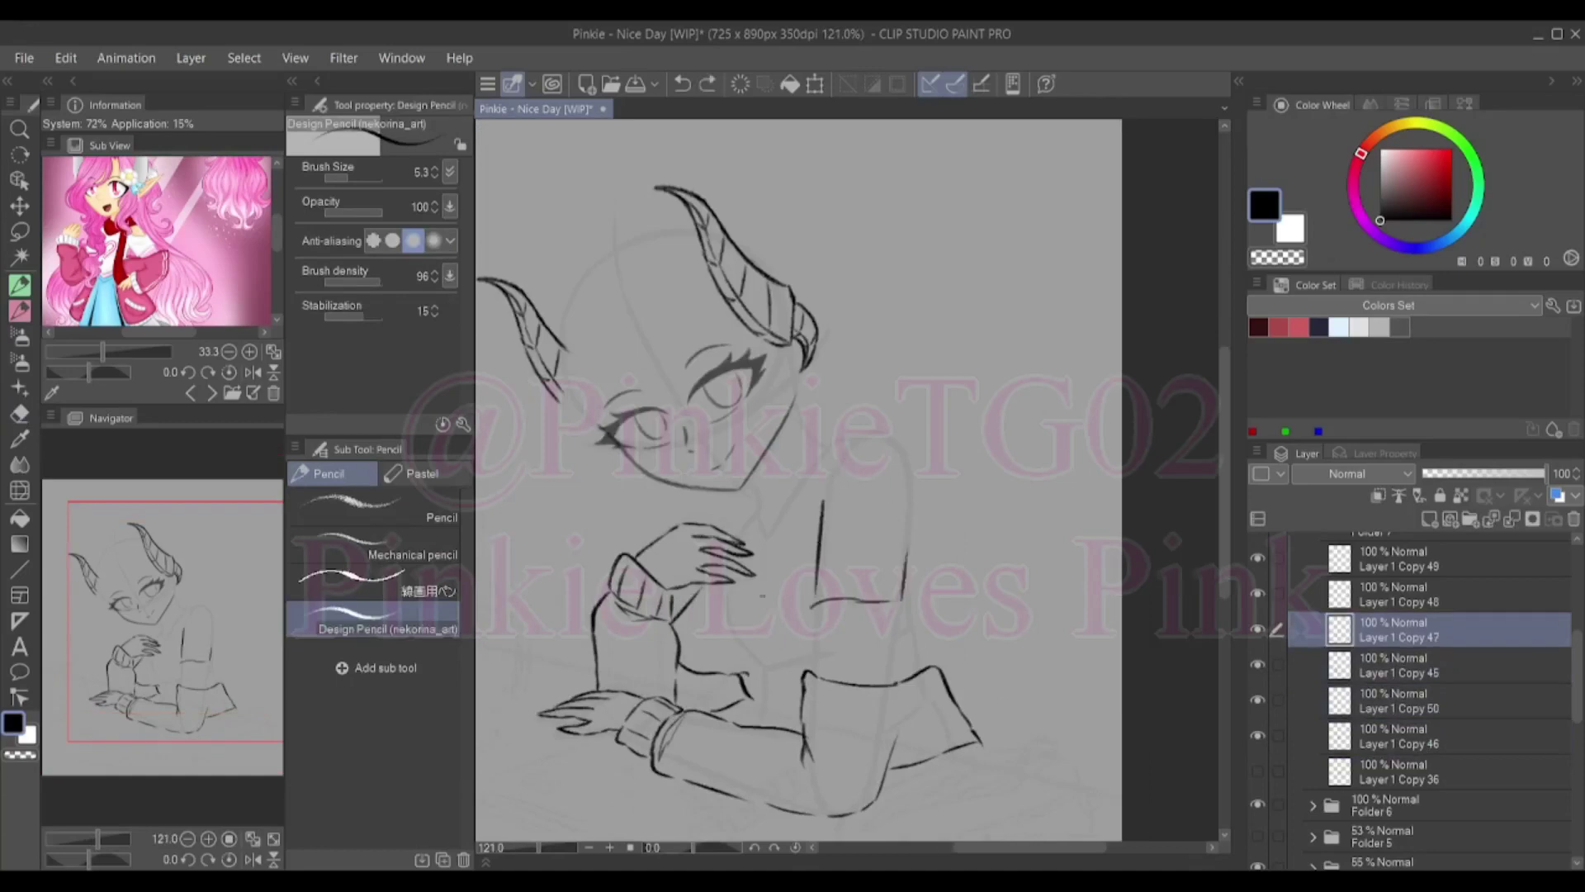
key("ctrl+z")
mouse_move(725, 561)
left_mouse_down()
mouse_move(755, 654)
mouse_move(799, 710)
left_mouse_up()
key("ctrl+z")
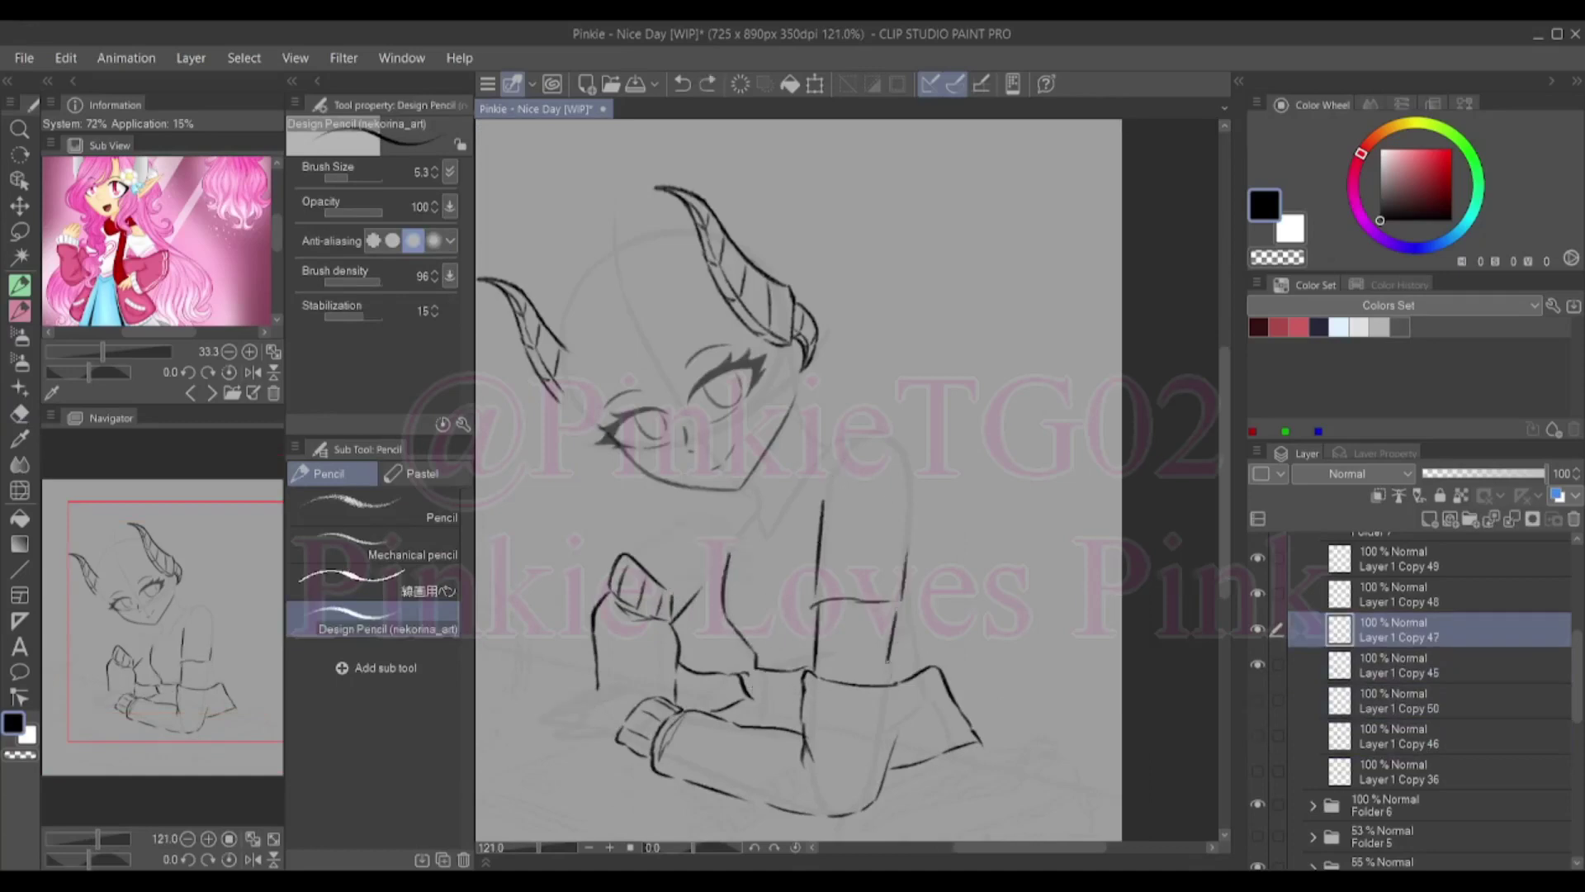
Tidy the side edge of the raised arm's cuff on Layer 1 Copy 45
key("e")
key("p")
left_click_drag(675, 587, 677, 618)
key("e")
key("alt+bracketleft")
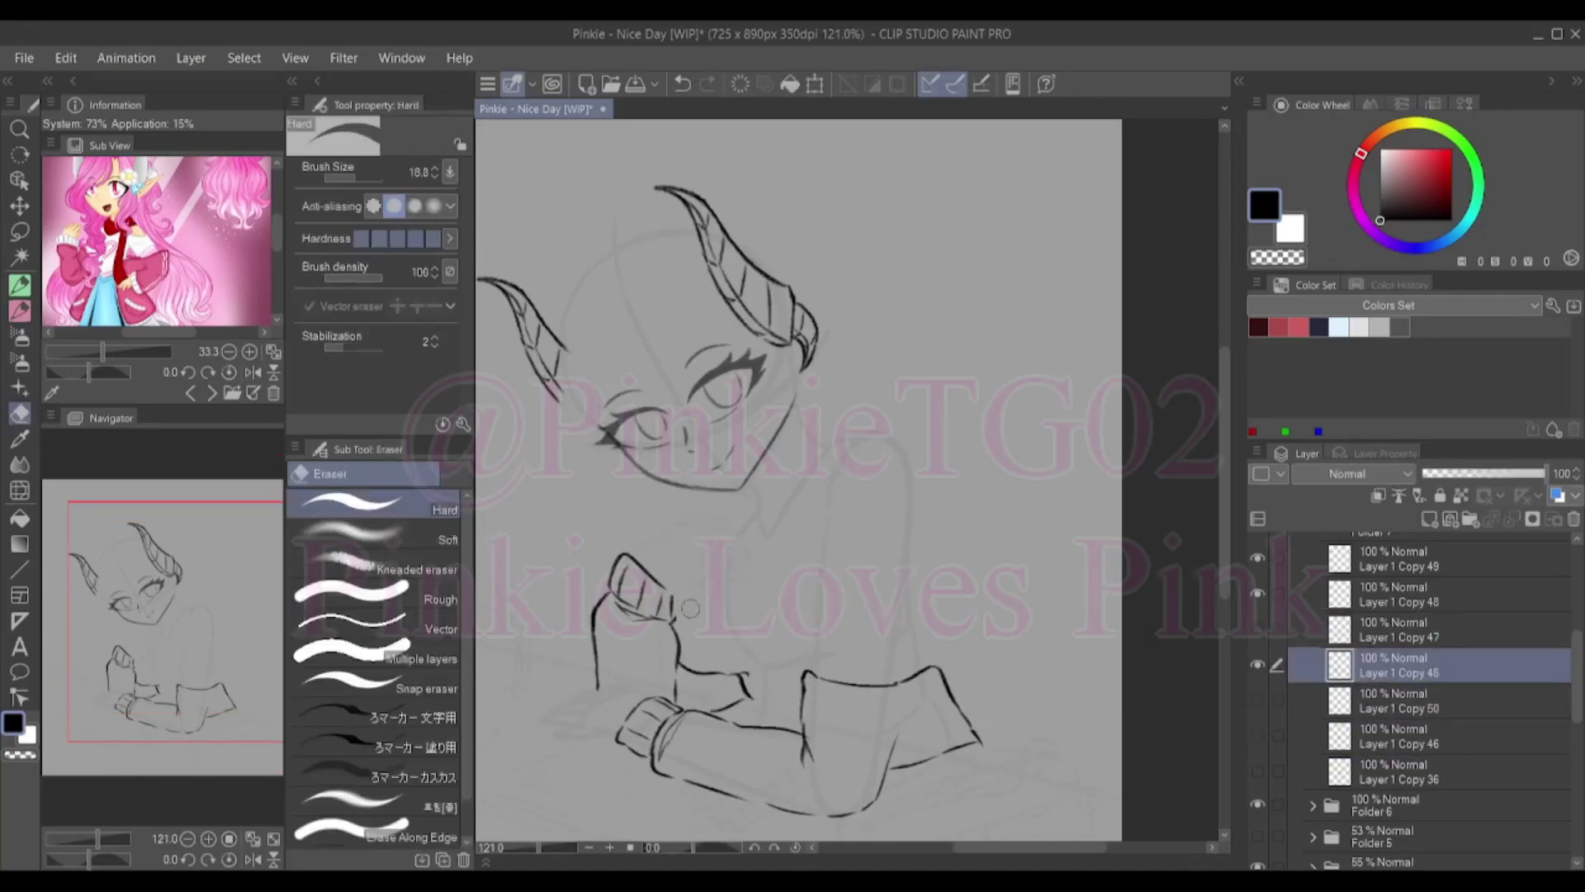
key("alt+bracketright")
Draw the pointed garment fold beside the torso and horizontal bands across the upper arm on Layer 1 Copy 47
key("p")
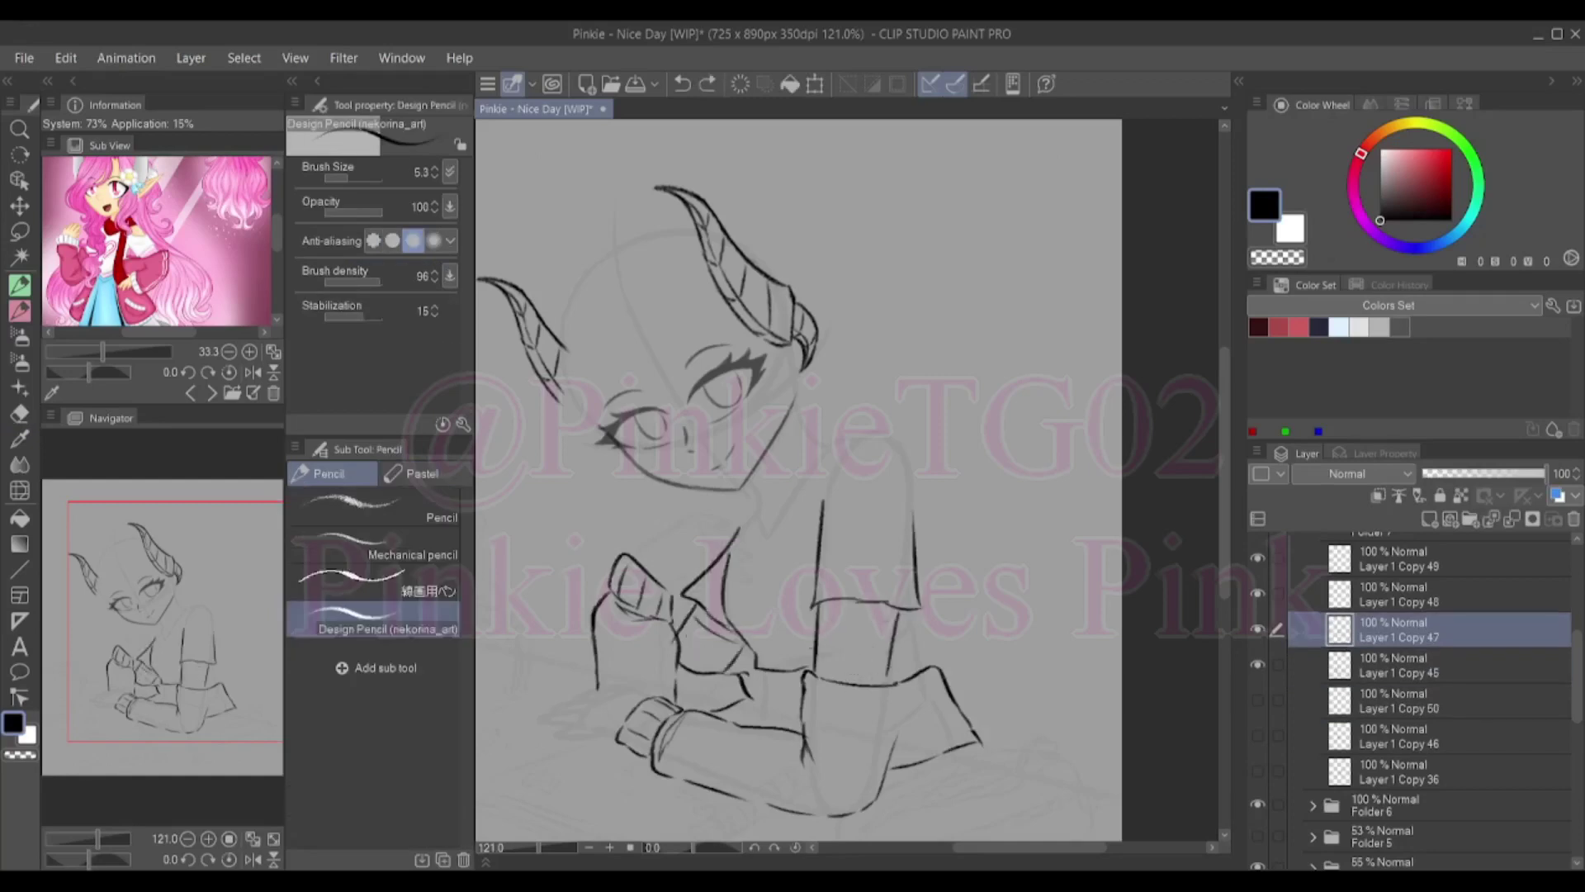
left_click_drag(825, 487, 904, 466)
left_click_drag(842, 496, 906, 494)
key("ctrl+z")
key("ctrl+z")
key("e")
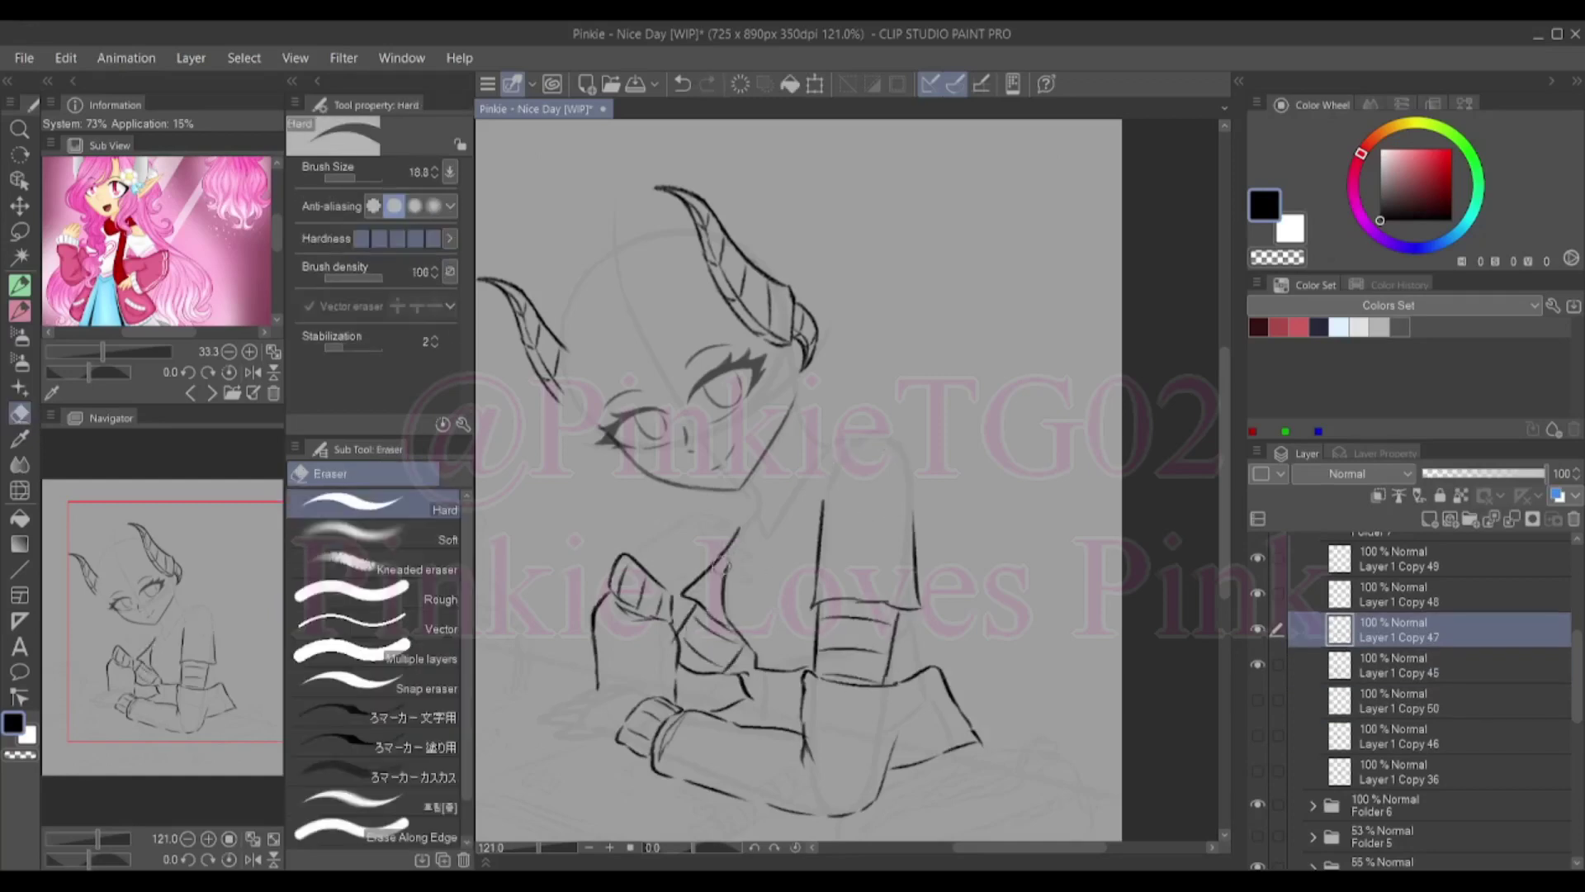
key("p")
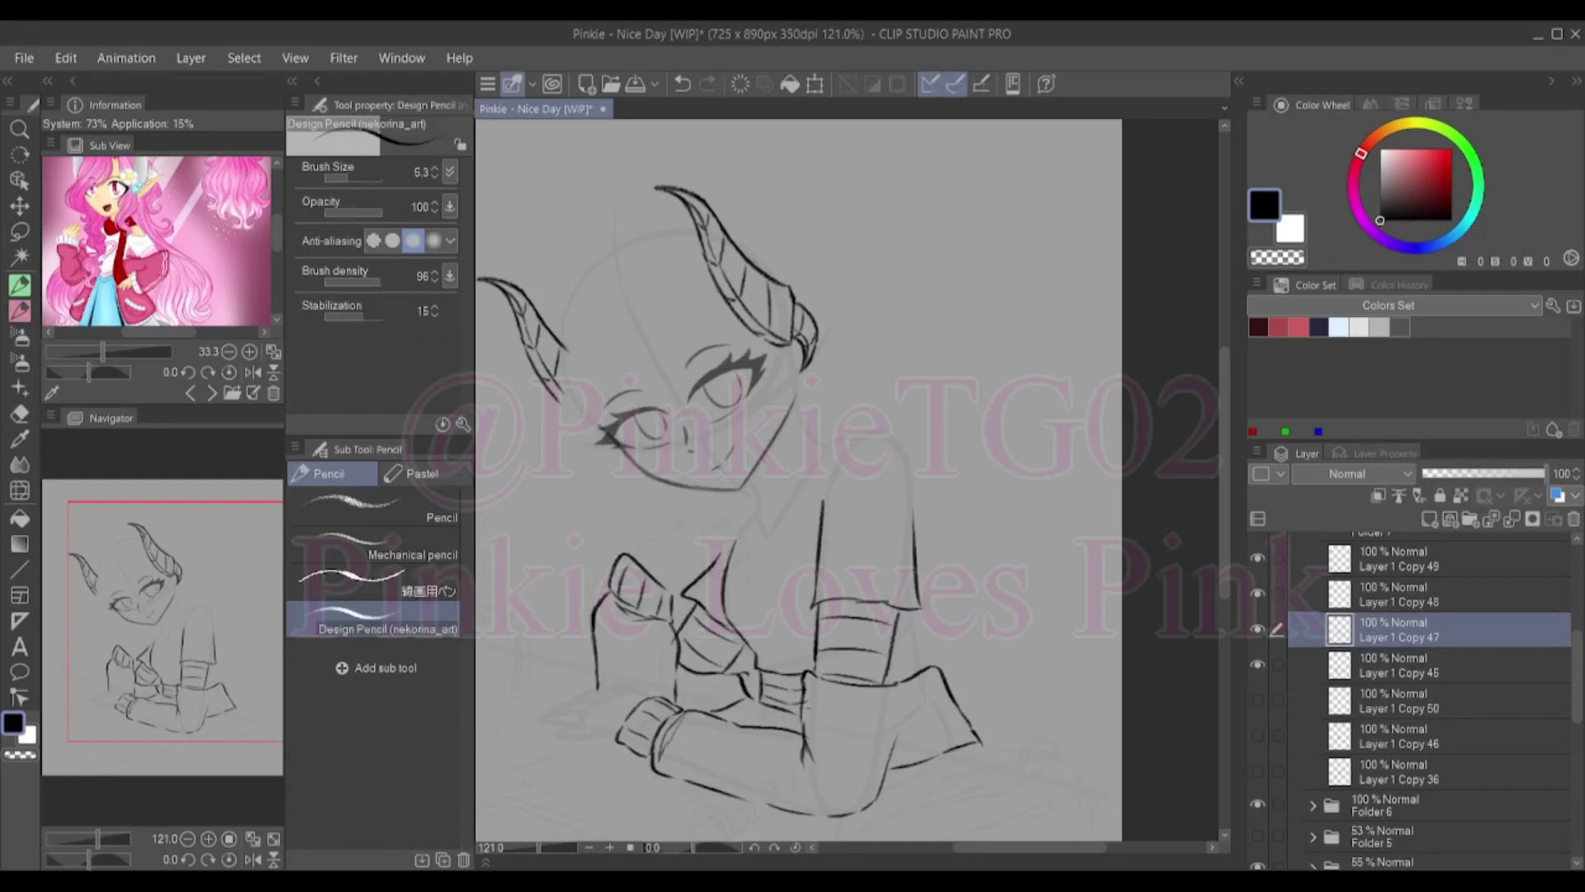
Add the waist bands, then draw the rounded shoulder and the curved neckline leading up to it
key("e")
key("p")
key("ctrl+plus")
key("e")
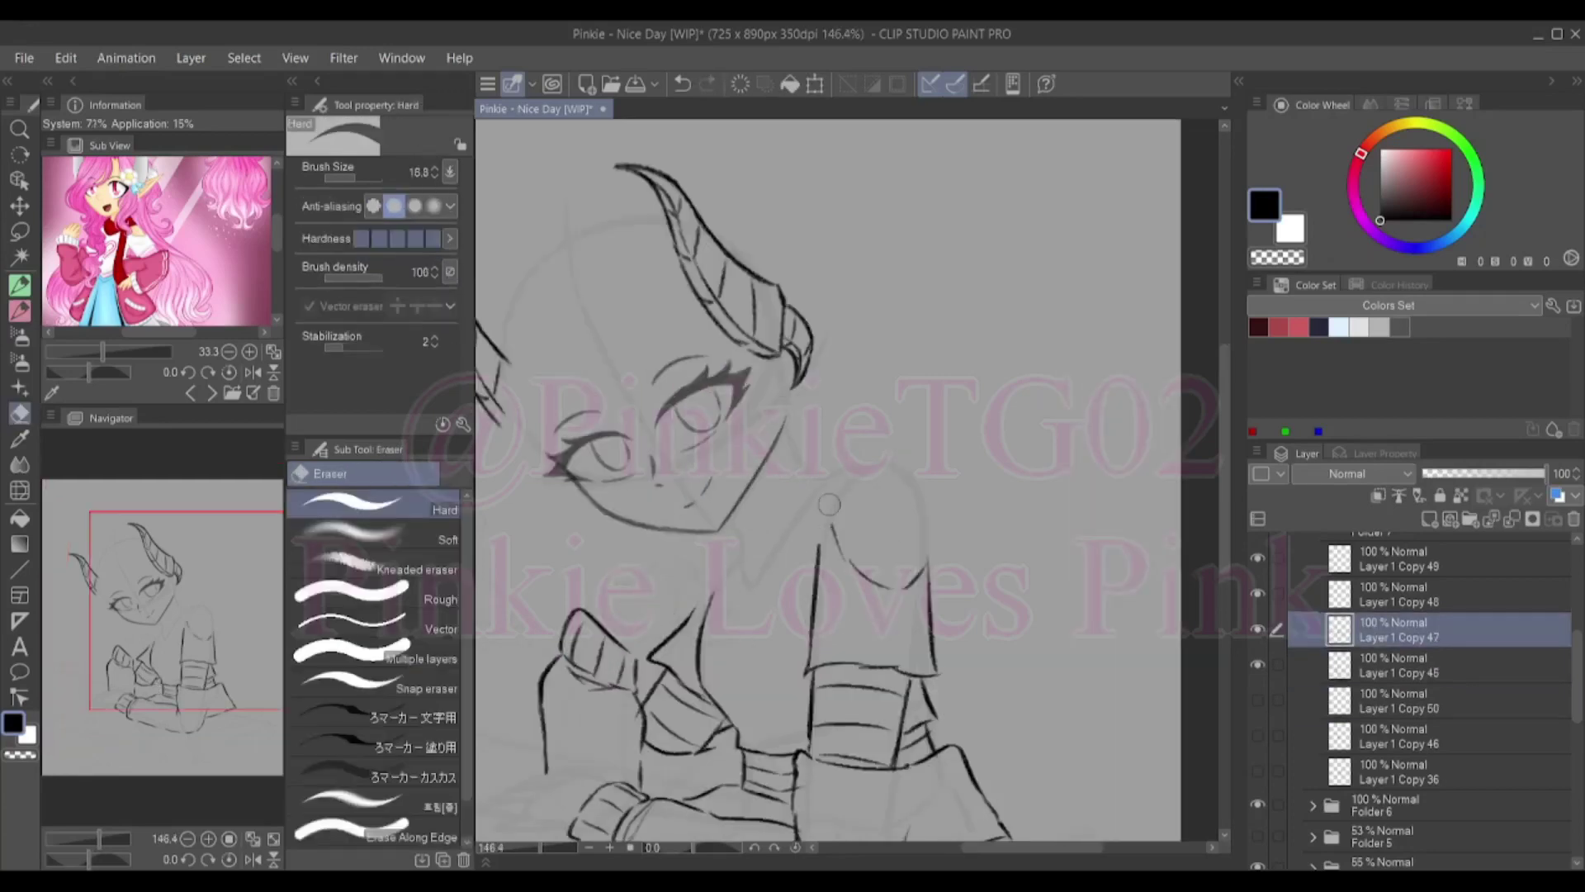
key("p")
mouse_move(710, 591)
left_mouse_down()
mouse_move(855, 464)
mouse_move(933, 547)
left_mouse_up()
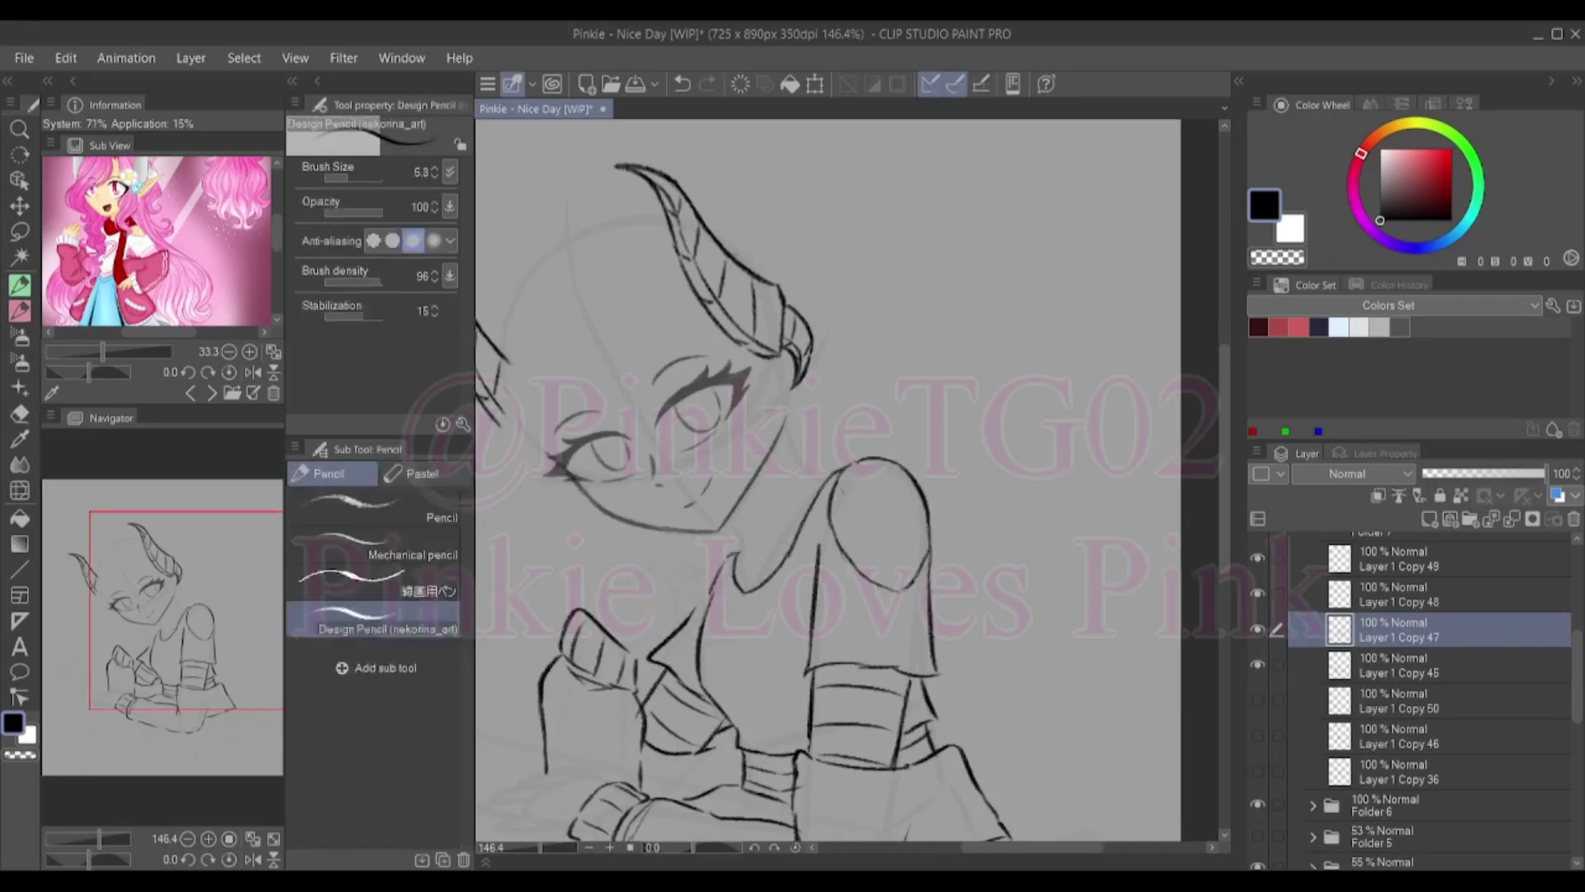
Clean up the shoulder outline, separate the neckline from it and add lines along the neckline and front garment edge
key("e")
key("p")
key("e")
key("p")
key("e")
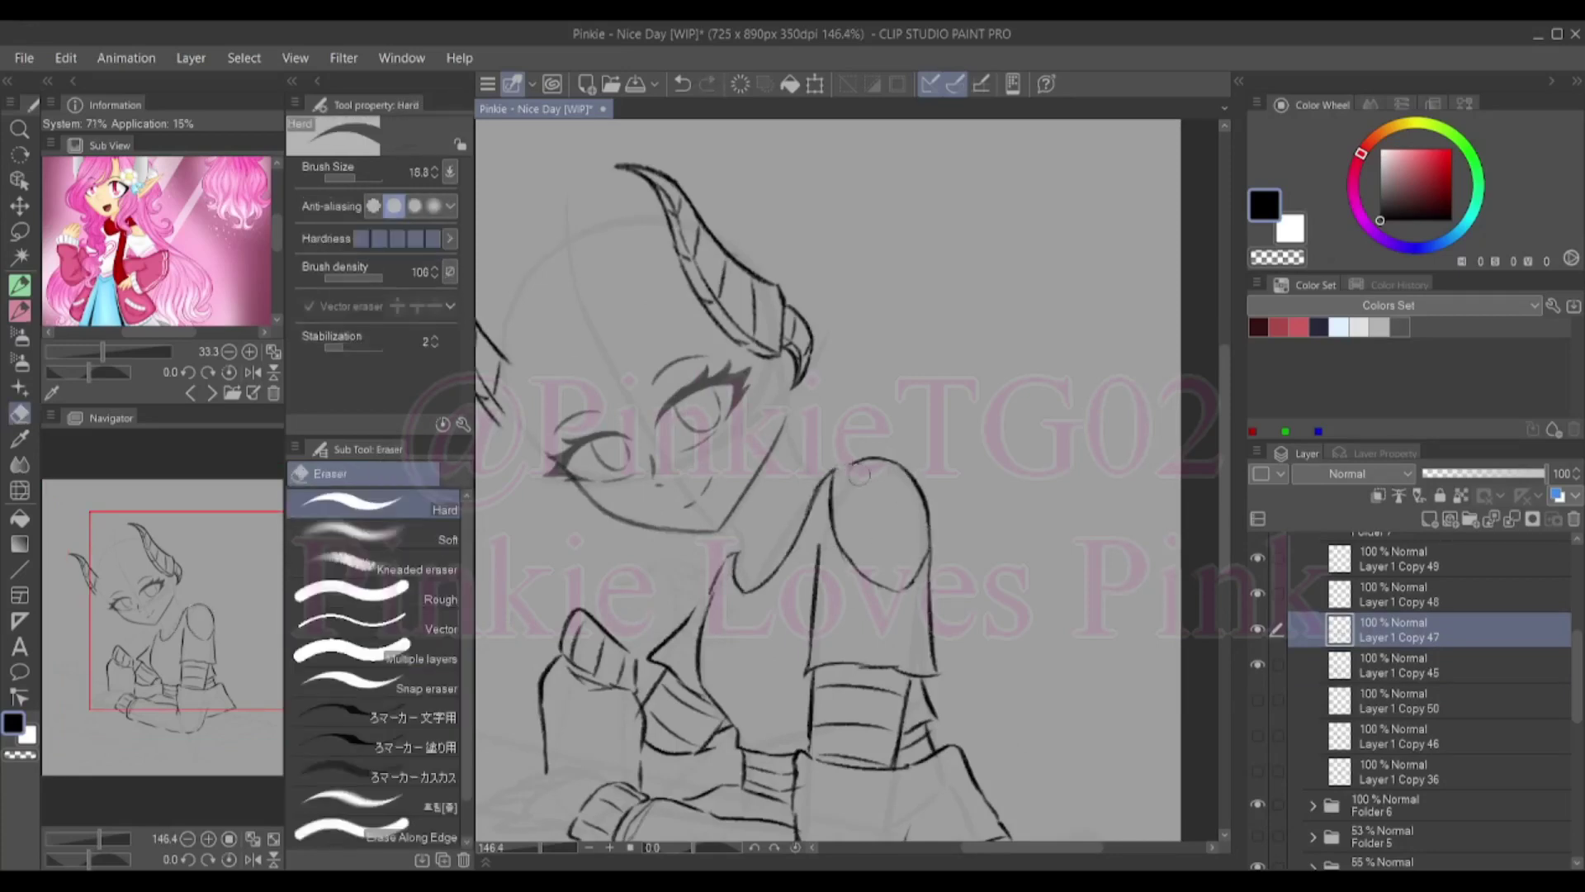
key("p")
key("e")
key("p")
key("e")
key("p")
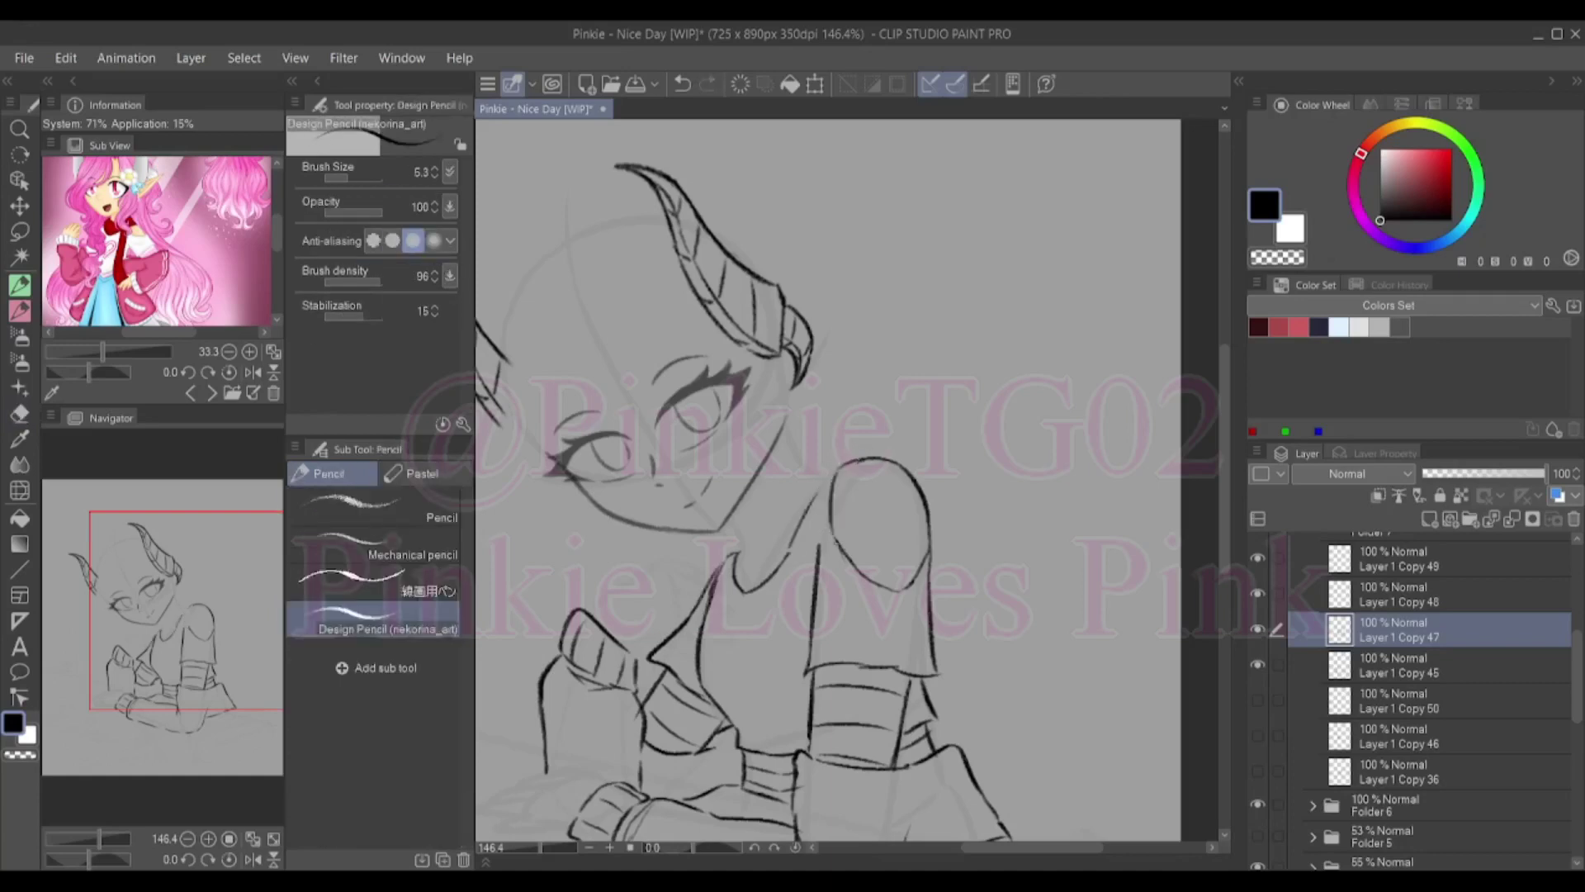
Draw the collar folds around the neck and the long front garment edge down the torso on Layer 1 Copy 36
key("e")
key("p")
left_click_drag(834, 459, 724, 540)
left_click(1395, 772)
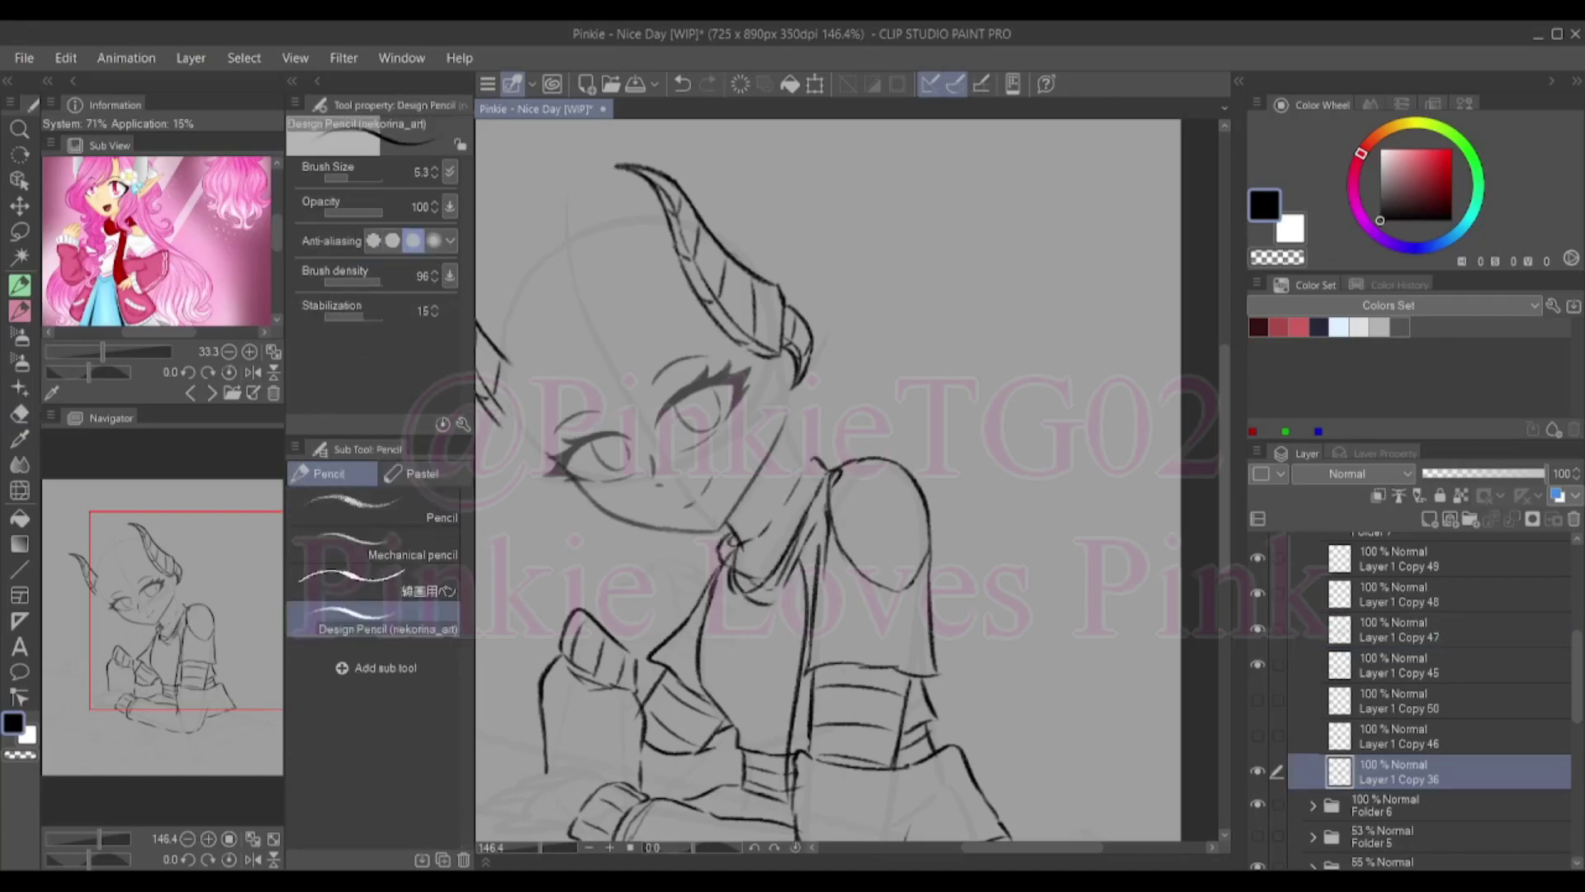
key("e")
key("p")
left_click_drag(804, 571, 773, 817)
key("e")
key("p")
key("e")
key("p")
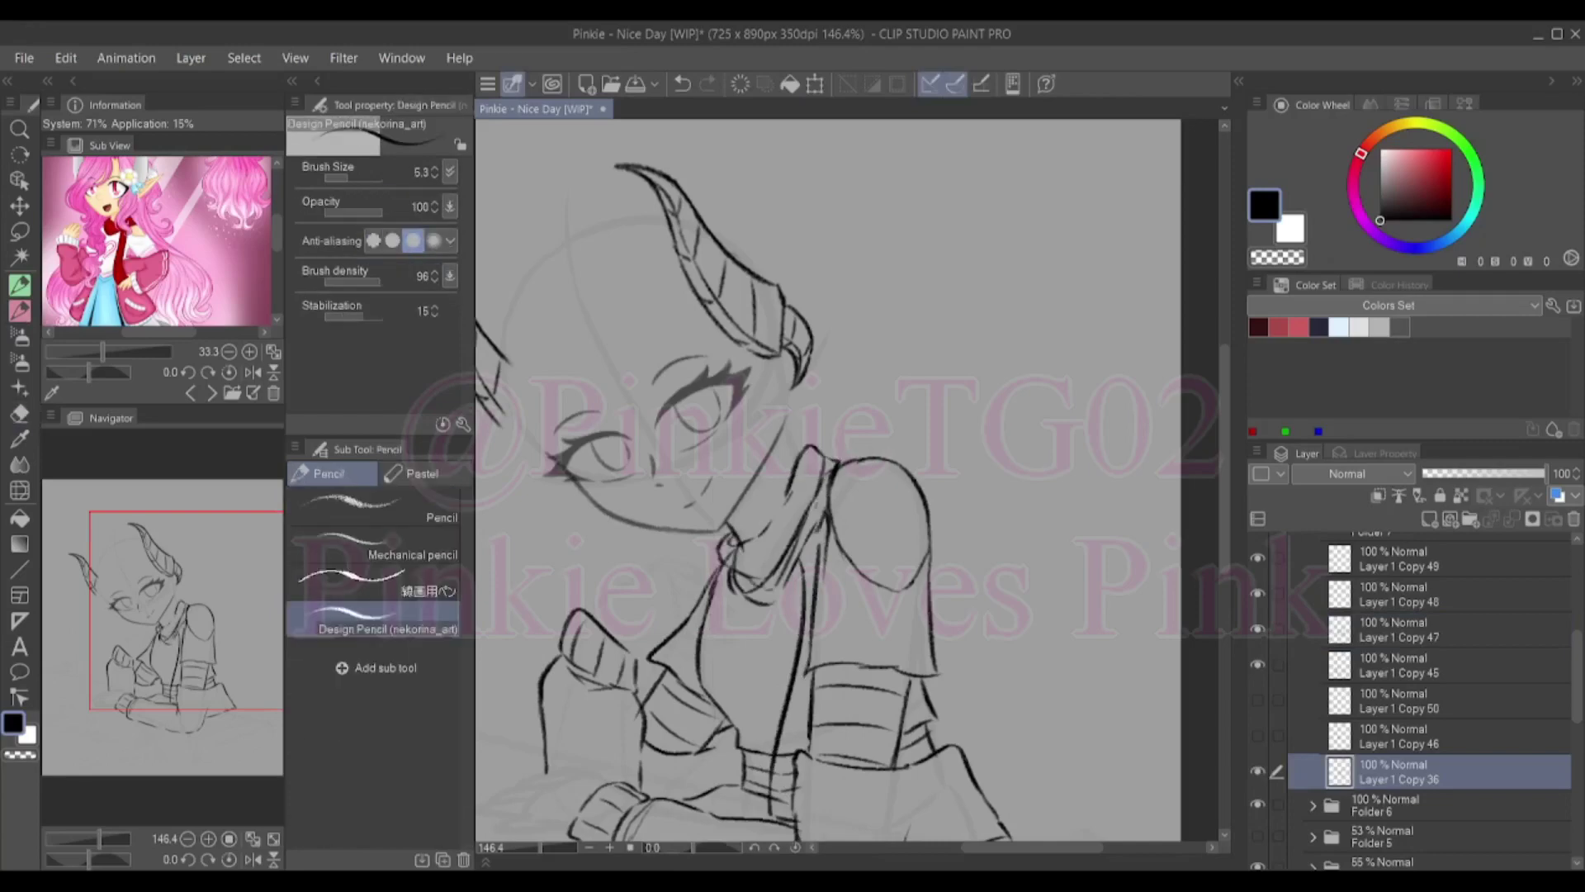
Draw a heart emblem inside the rounded shoulder pad
left_click(1395, 630)
key("e")
key("p")
key("e")
key("p")
scroll(828, 478, "down", 3)
scroll(799, 638, "up", 3)
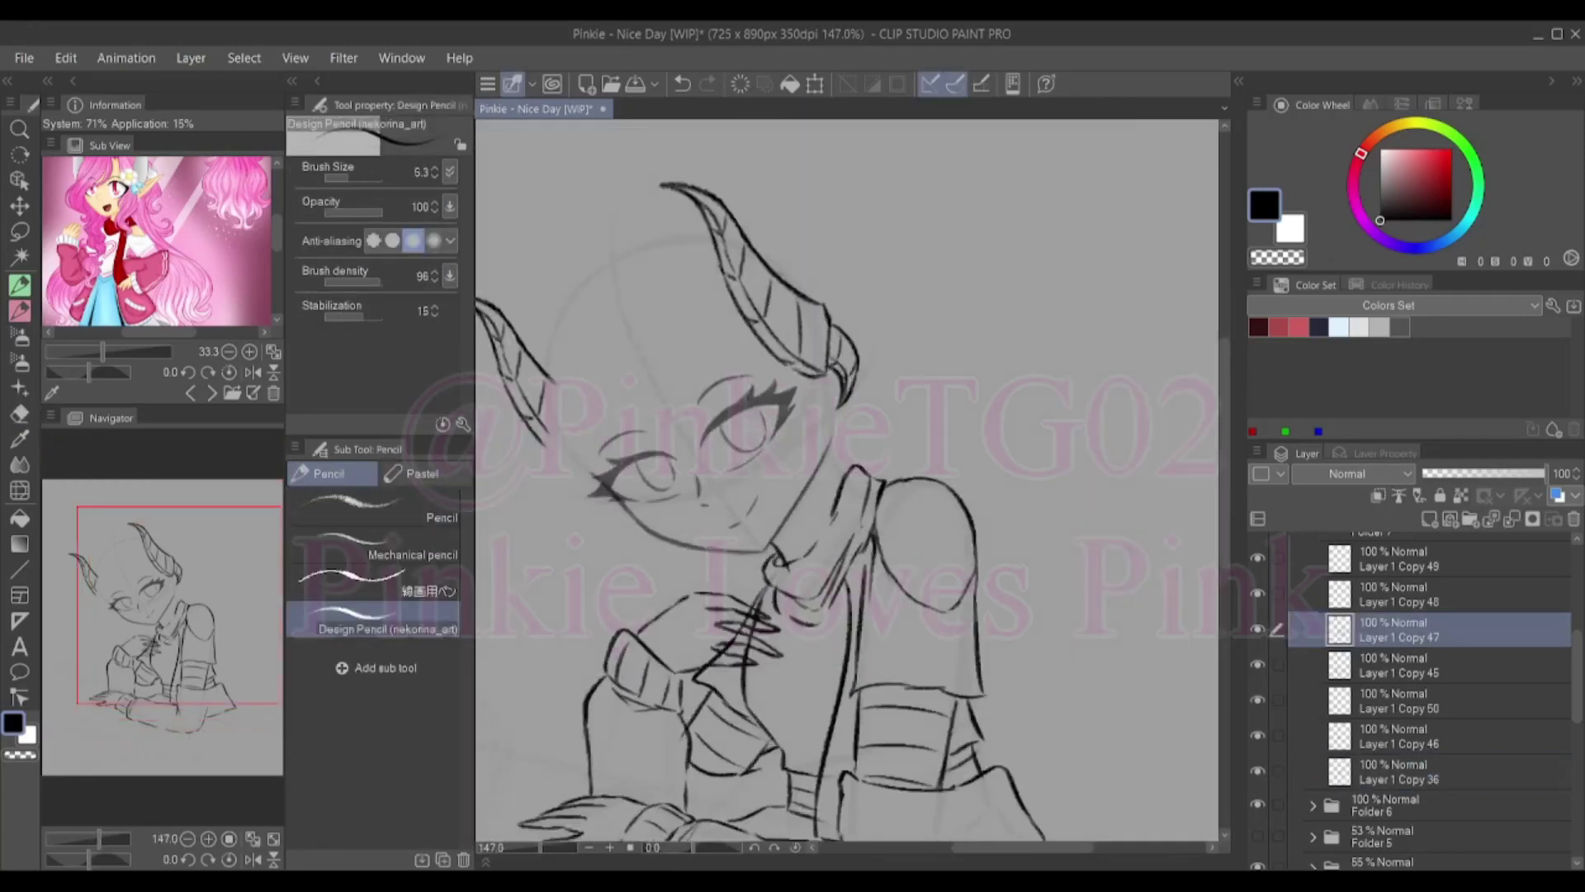
mouse_move(926, 522)
left_mouse_down()
mouse_move(901, 523)
mouse_move(930, 520)
left_mouse_up()
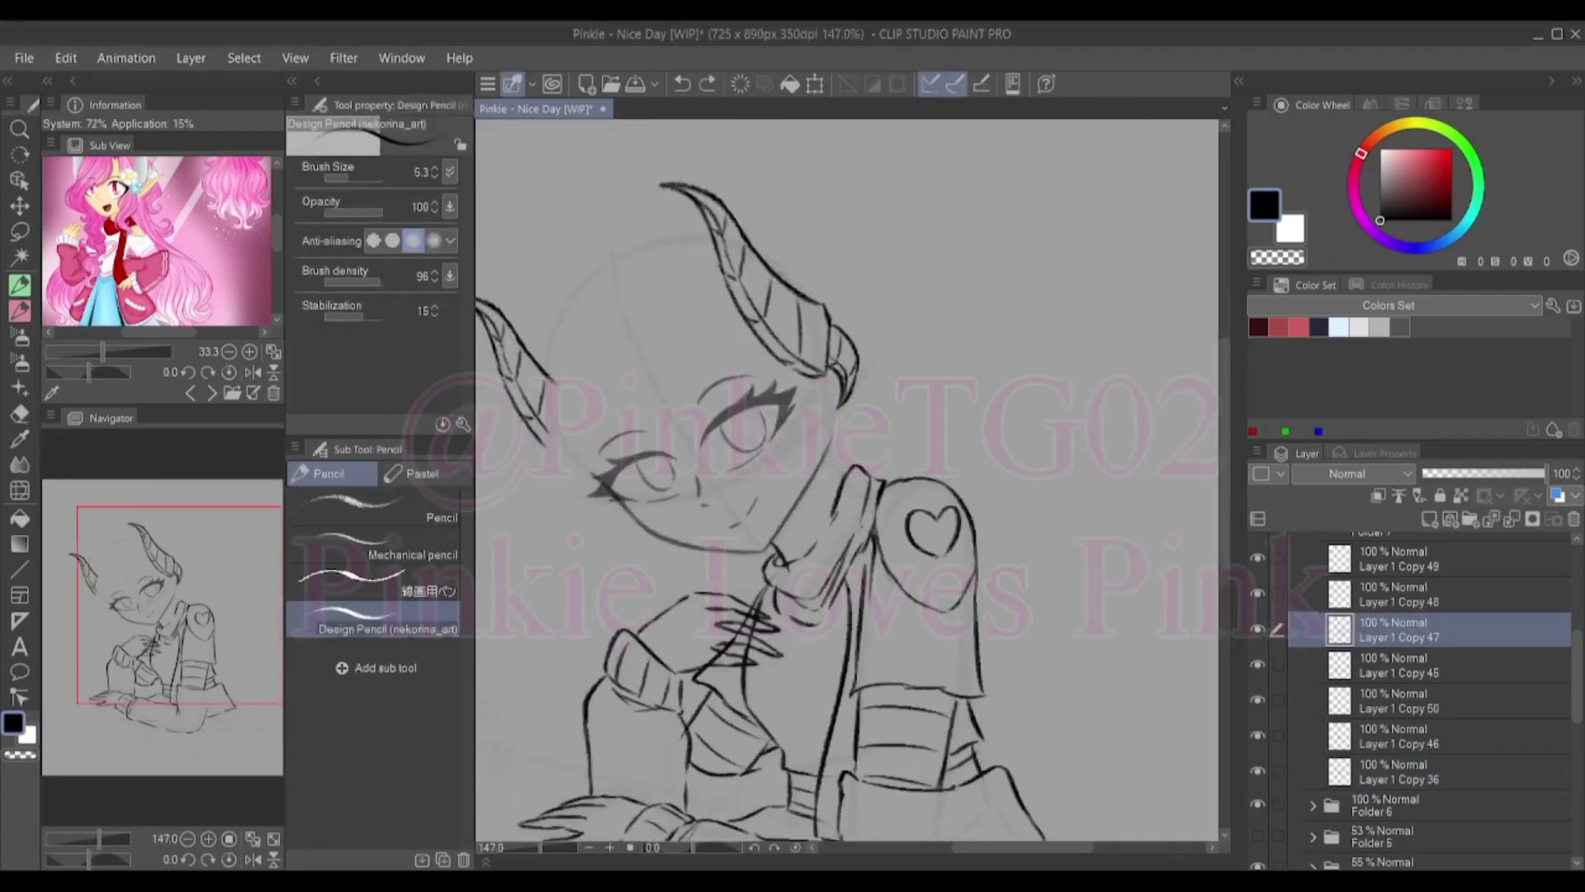
scroll(846, 487, "down", 3)
scroll(846, 487, "up", 1)
scroll(846, 487, "down", 1)
scroll(846, 487, "up", 3)
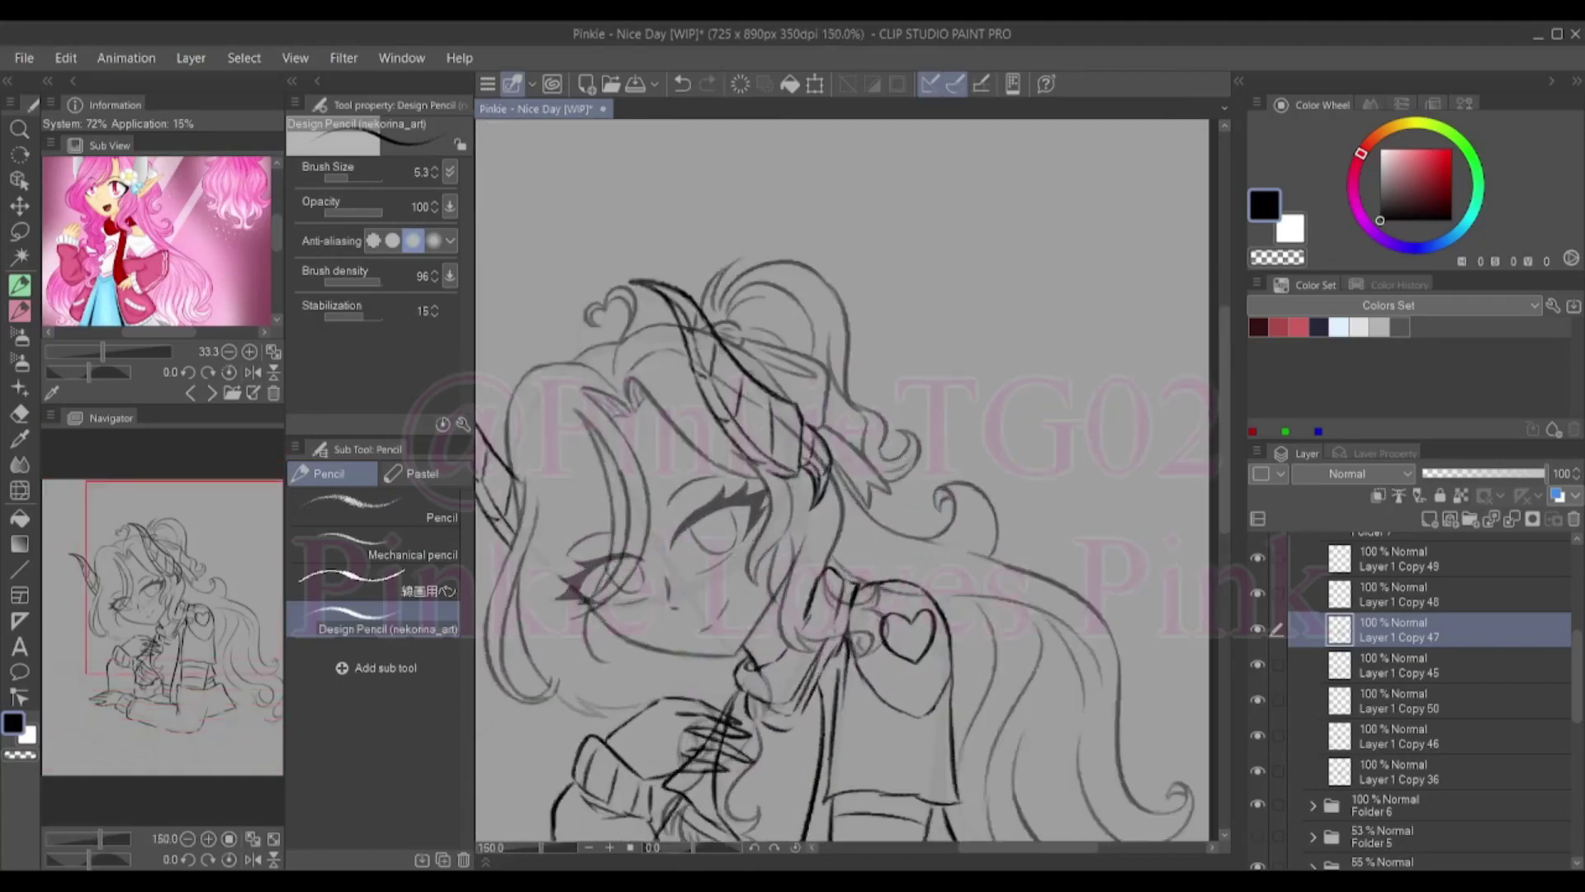
scroll(846, 487, "up", 2)
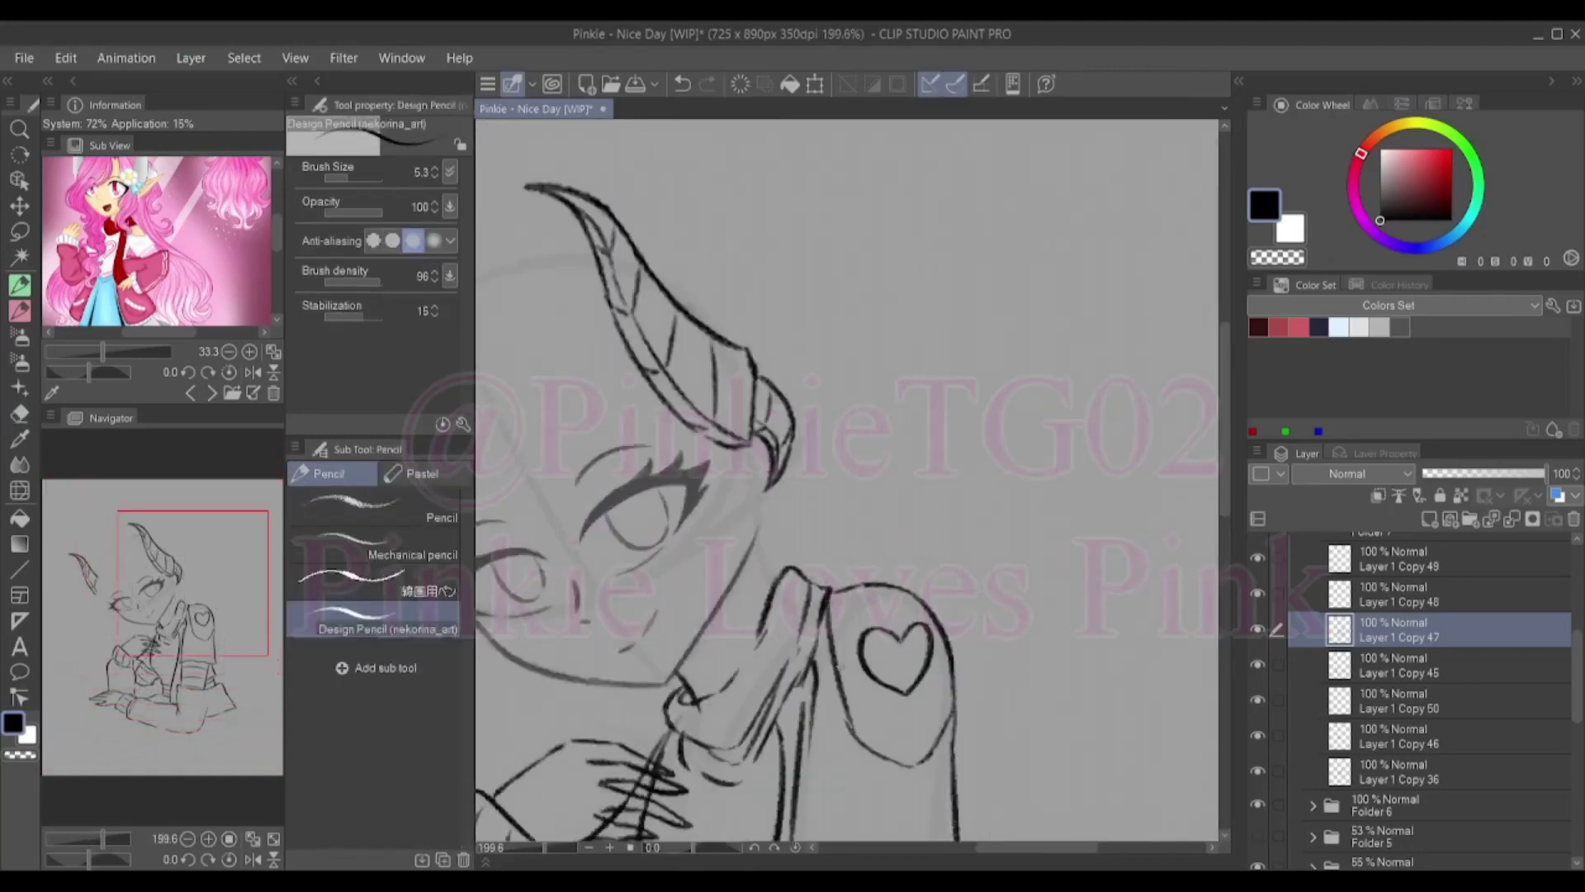
Close the shoulder outline and replace the pad's lower edge with a higher pointed curve on Layer 1 Copy 47
key("e")
scroll(829, 510, "down", 3)
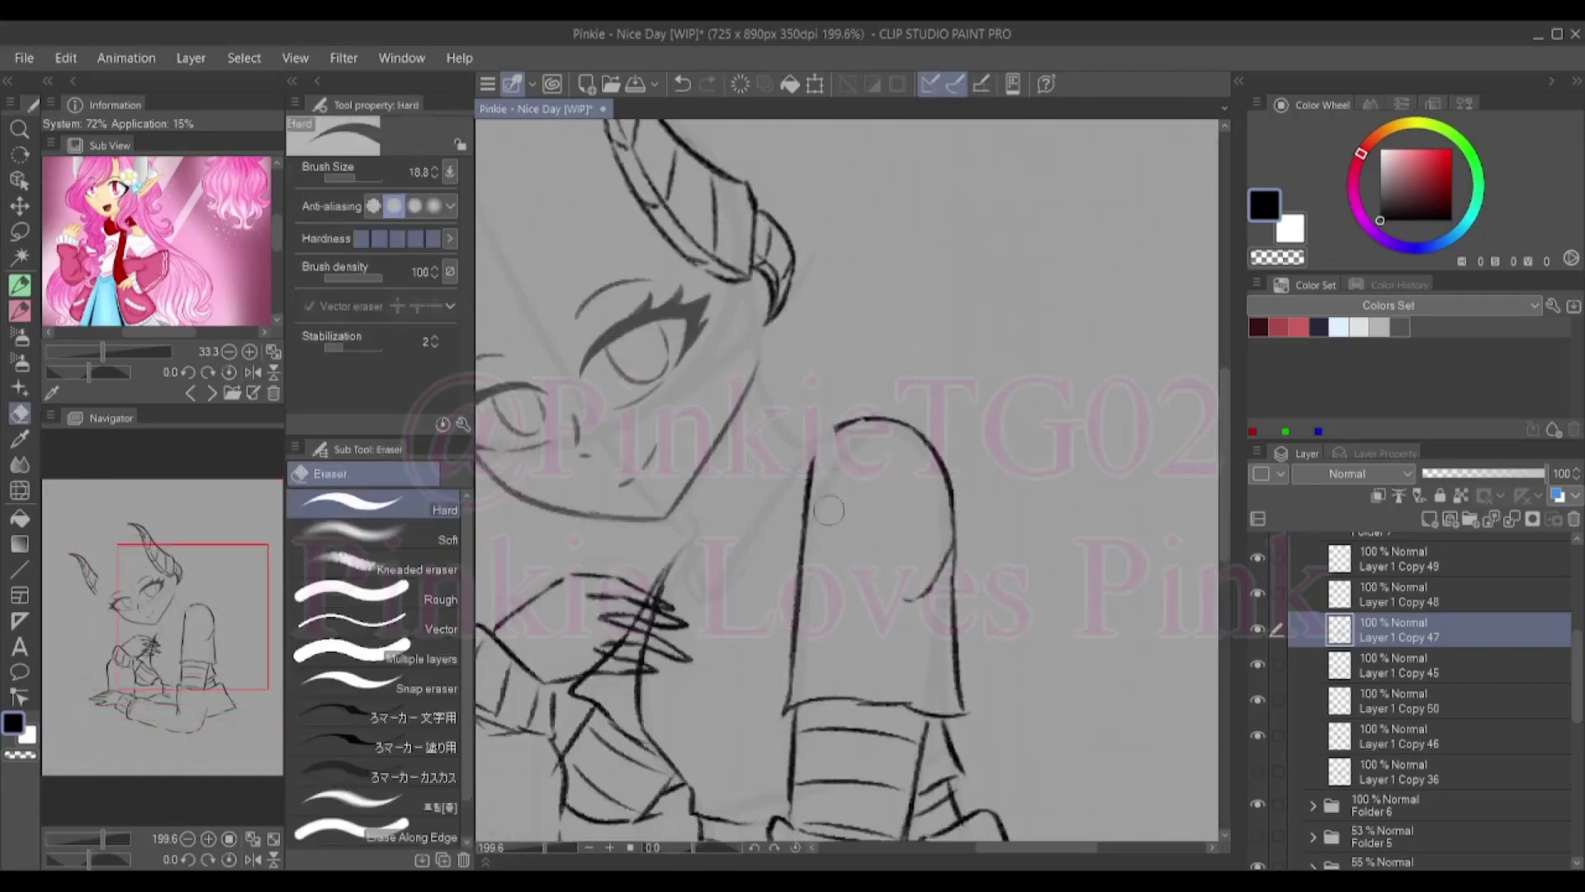
key("p")
left_click_drag(809, 469, 832, 430)
key("e")
key("p")
key("e")
mouse_move(842, 528)
left_mouse_down()
mouse_move(949, 594)
mouse_move(950, 533)
left_mouse_up()
key("p")
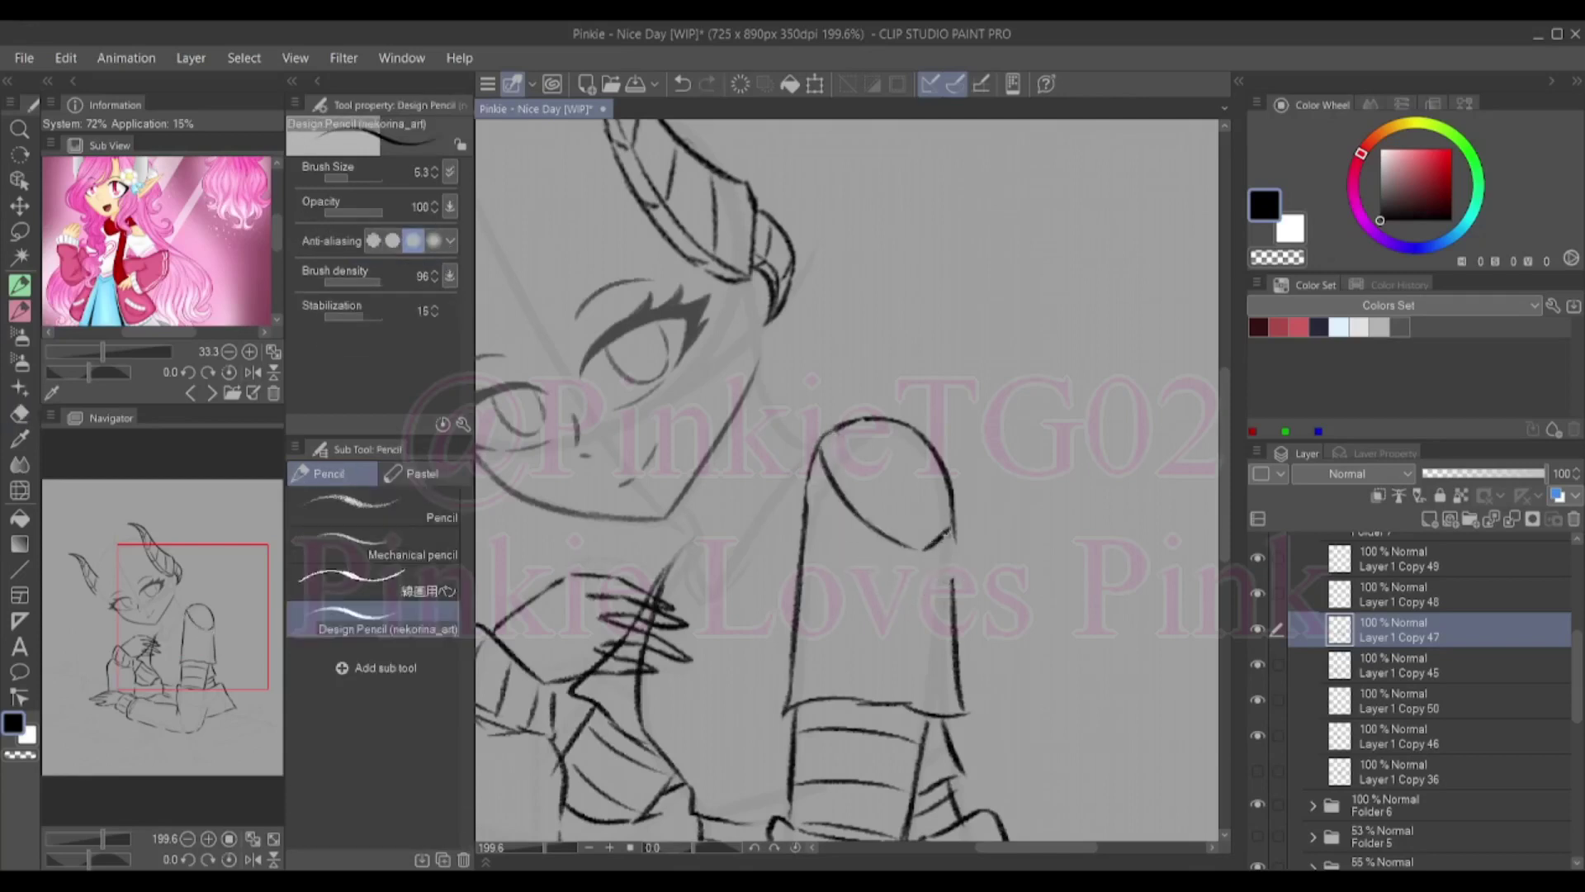
Lower the top curve of the shoulder pad and connect its pointed edge to the sleeve's outer line
key("e")
mouse_move(822, 446)
left_mouse_down()
mouse_move(949, 496)
mouse_move(912, 446)
mouse_move(957, 594)
left_mouse_up()
key("p")
key("e")
key("p")
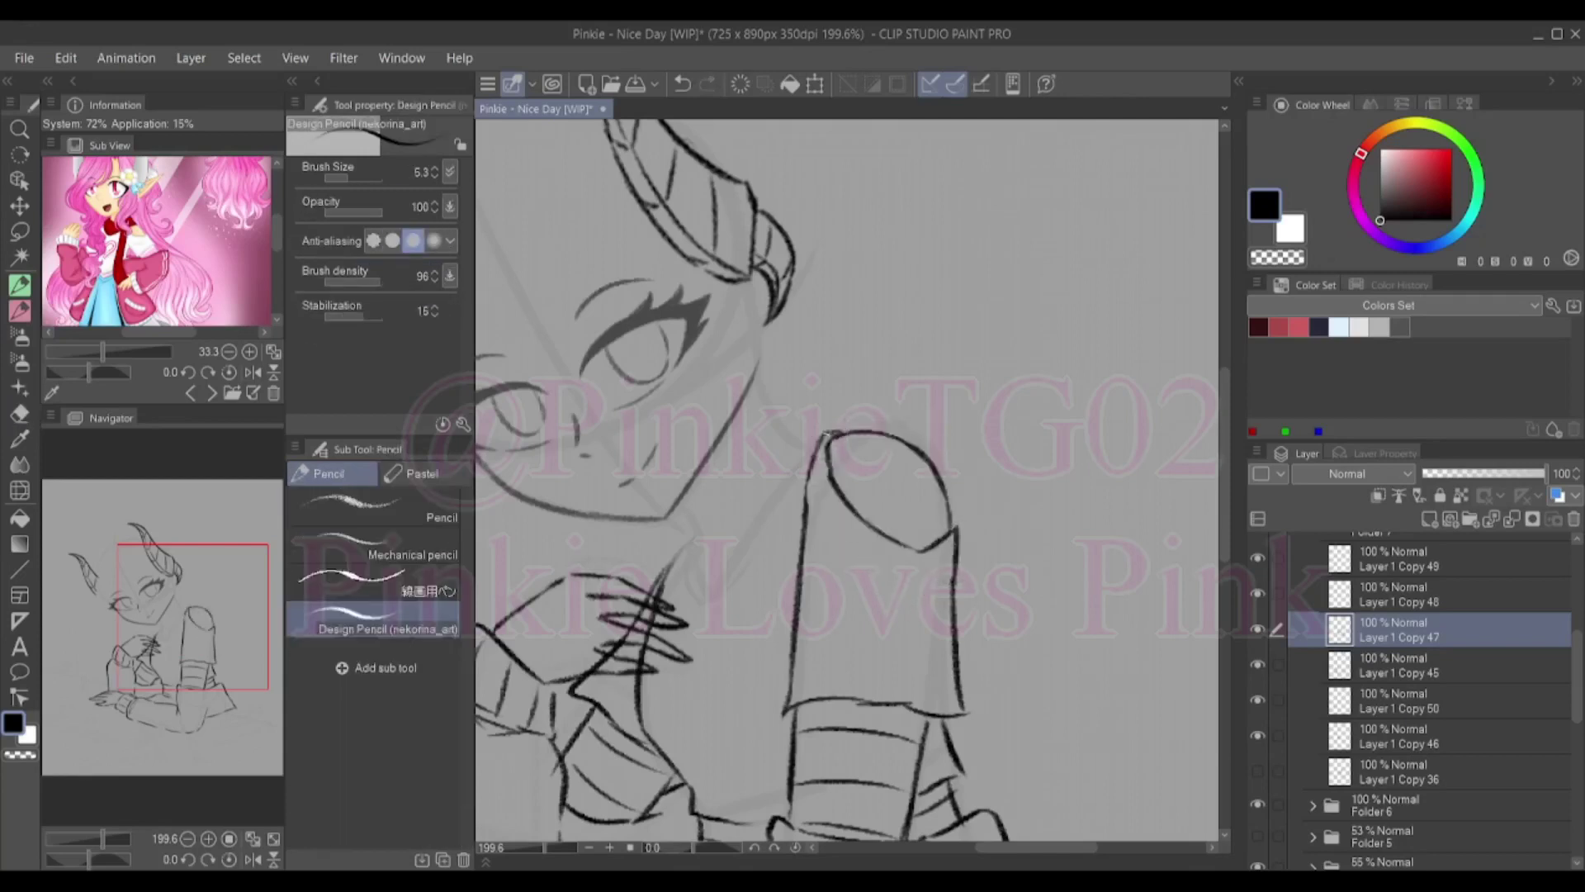
key("e")
key("p")
Show the collar on Layer 1 Copy 36 again and adjust its edge where it meets the shoulder pad
left_click(1257, 770)
left_click(1403, 771)
key("e")
key("p")
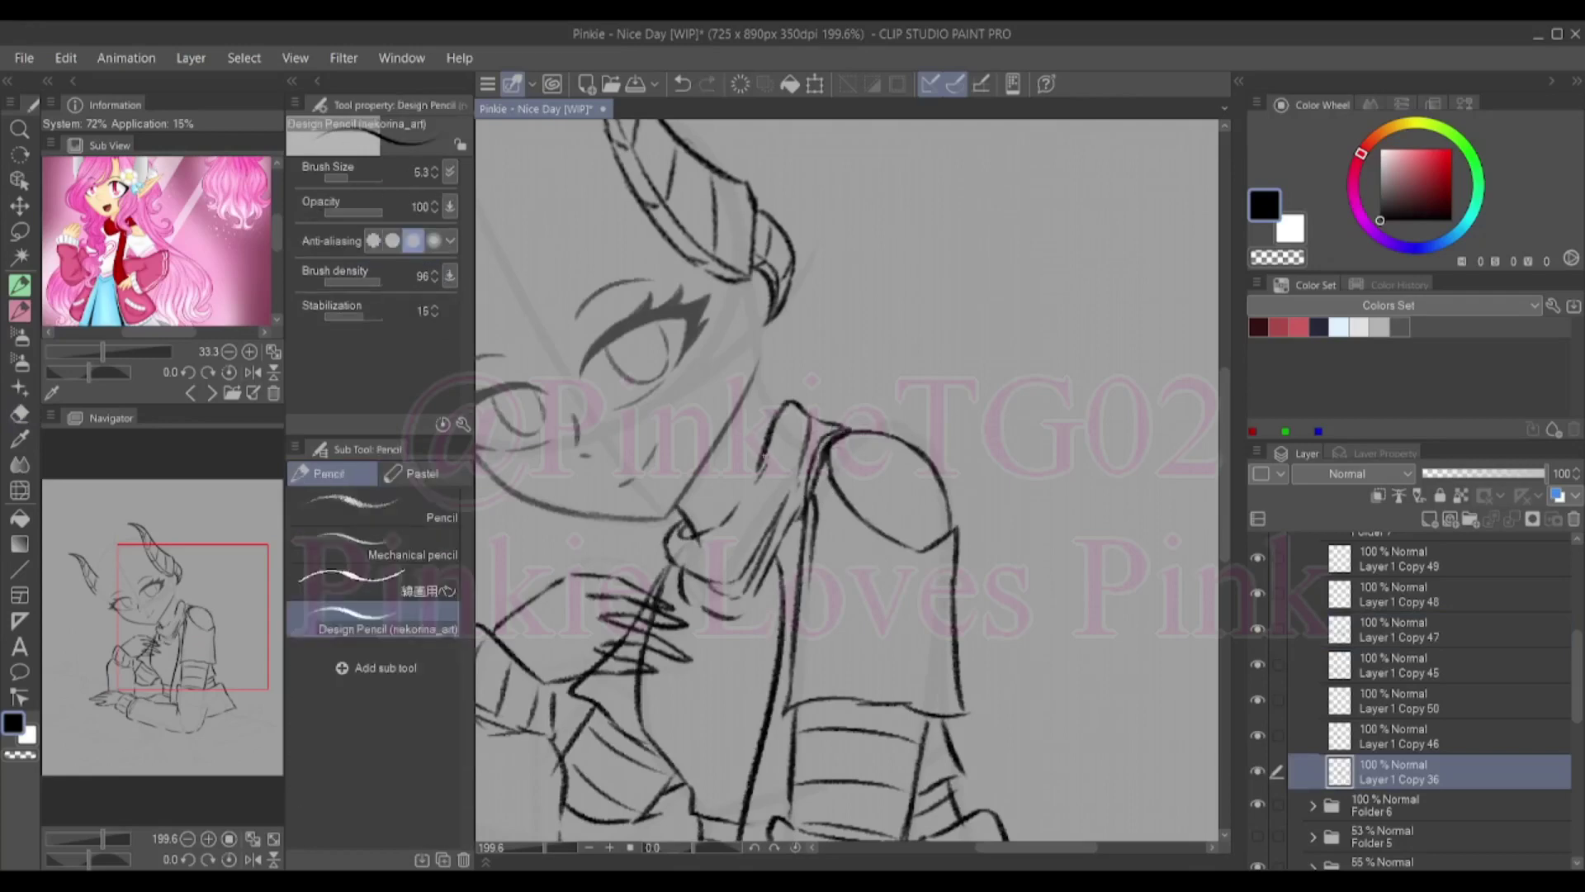
Make the shoulder heart smaller on Layer 1 Copy 48, then squash and rotate it to fit the pad
scroll(846, 479, "down", 2)
left_click(871, 596, "ctrl+shift")
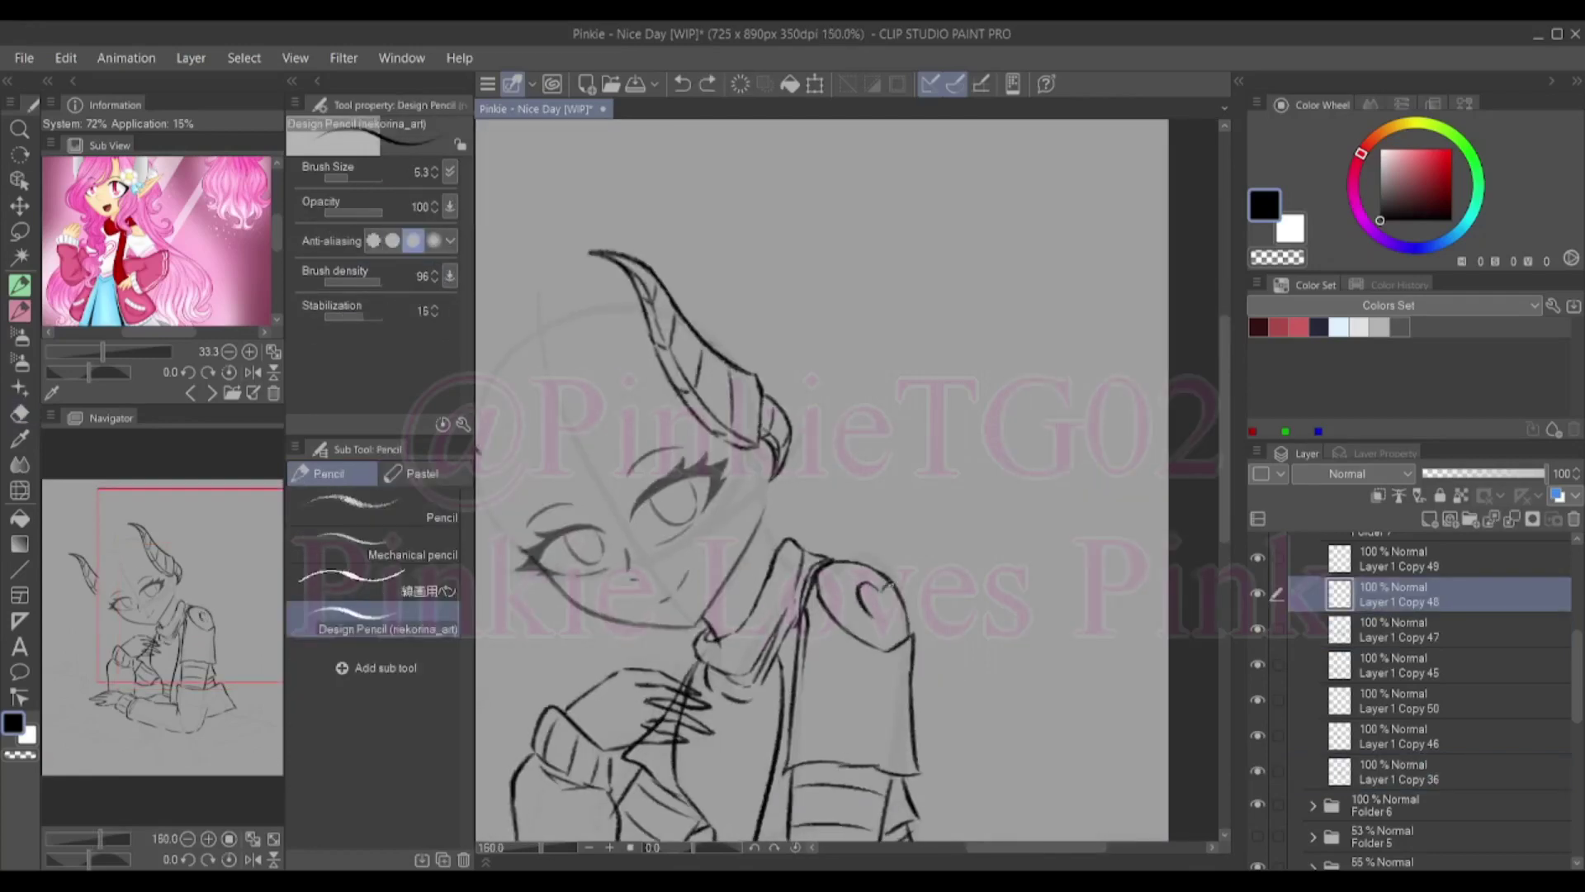
scroll(889, 584, "up", 2)
key("ctrl+t")
left_click_drag(867, 495, 875, 504)
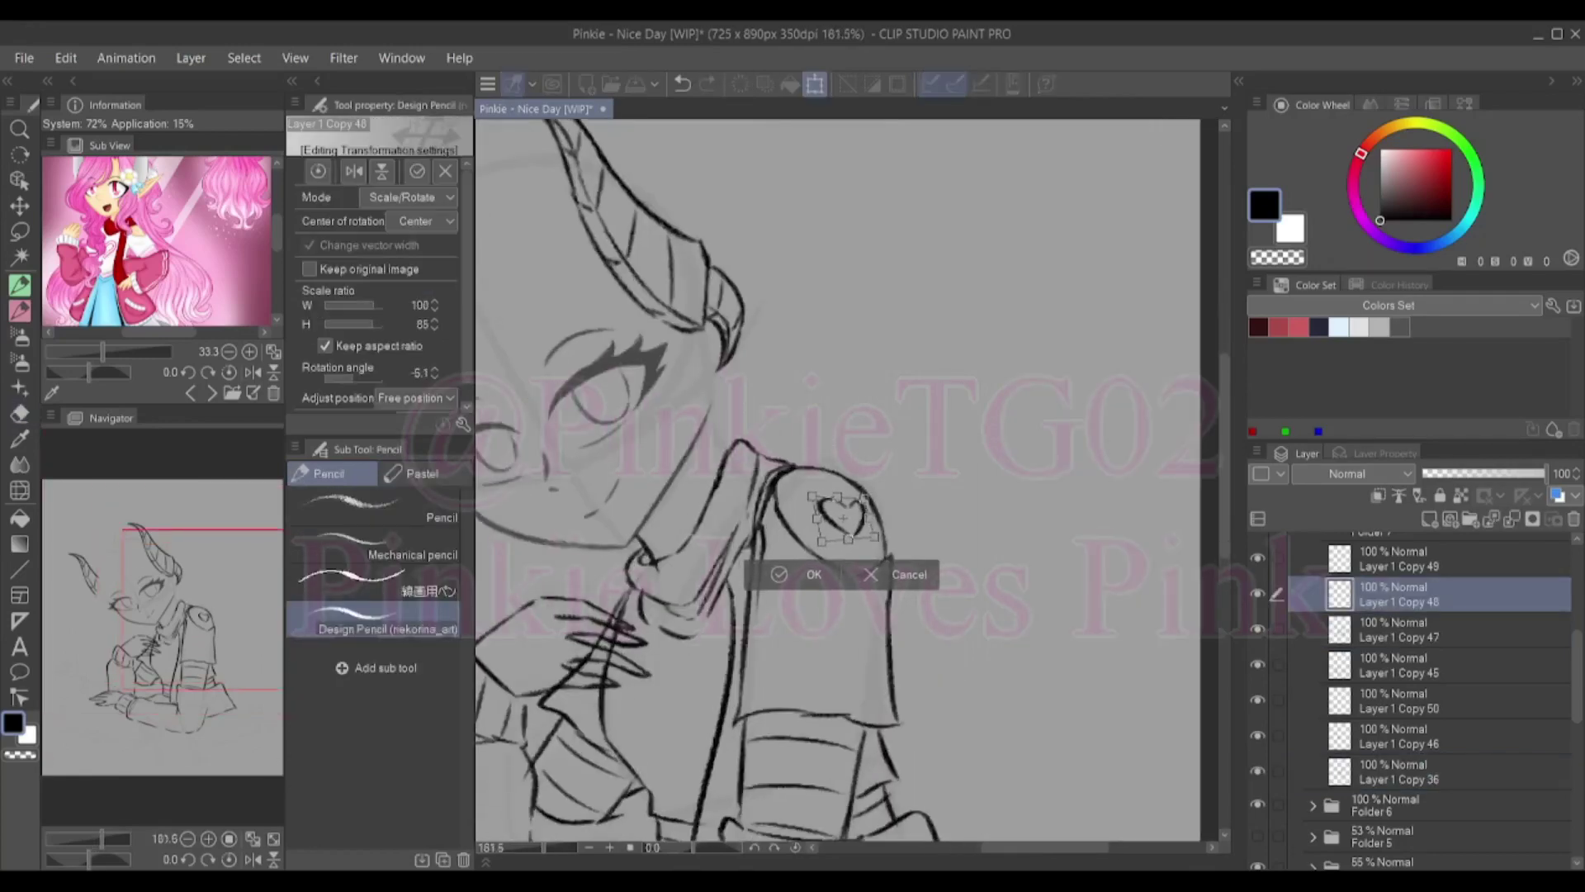
key("Return")
Draw a double-outlined heart on the chest on Layer 1 Copy 49
scroll(838, 479, "down", 3)
scroll(838, 479, "up", 3)
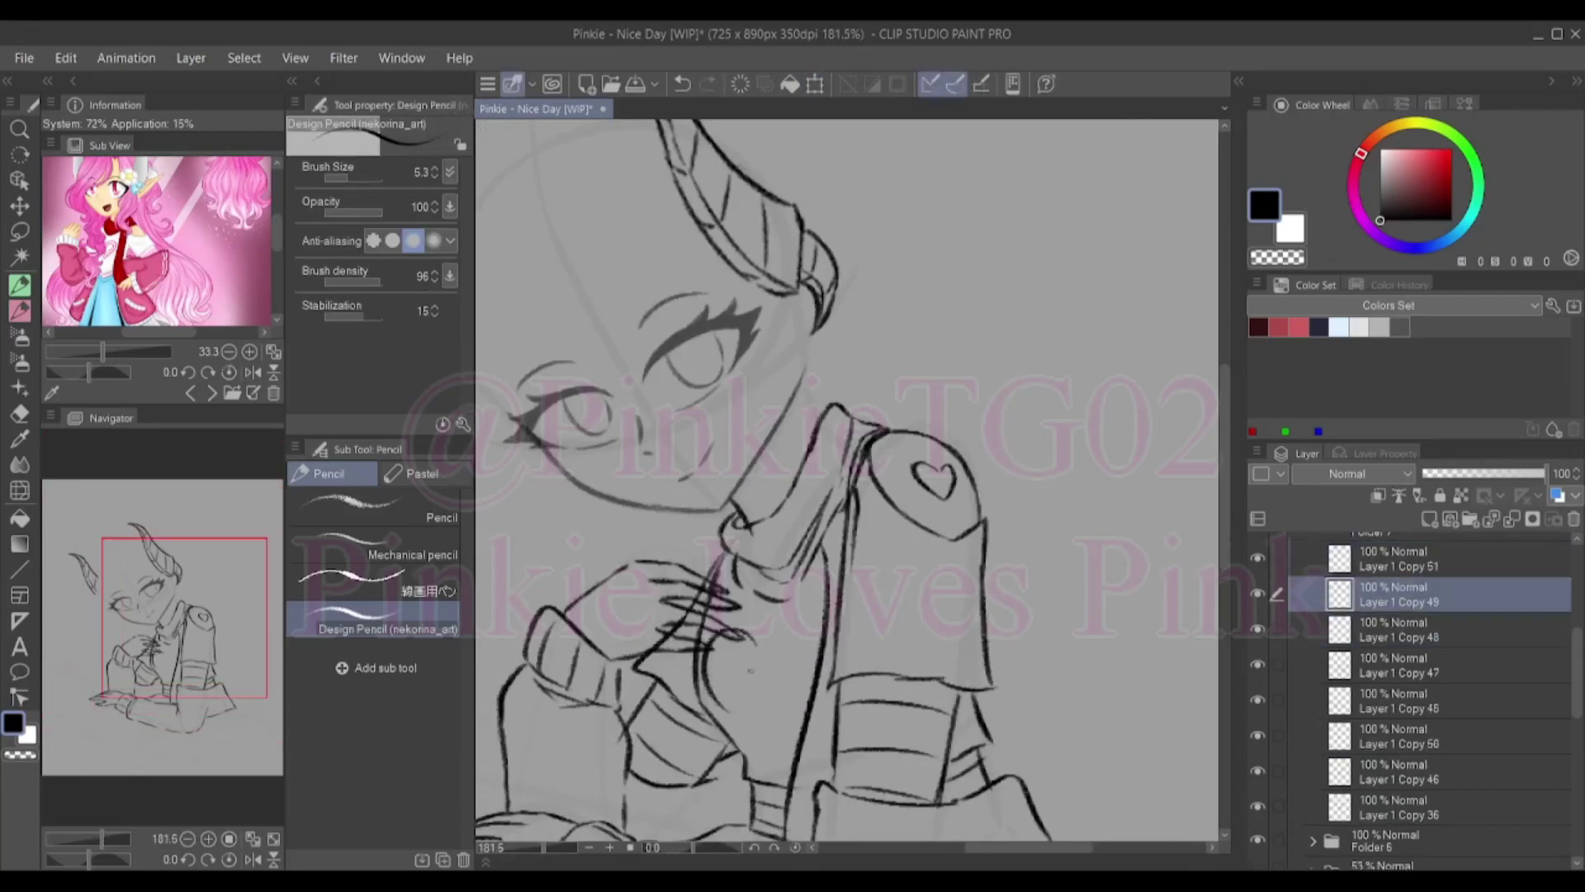
mouse_move(768, 661)
left_mouse_down()
mouse_move(768, 730)
mouse_move(772, 718)
left_mouse_up()
key("e")
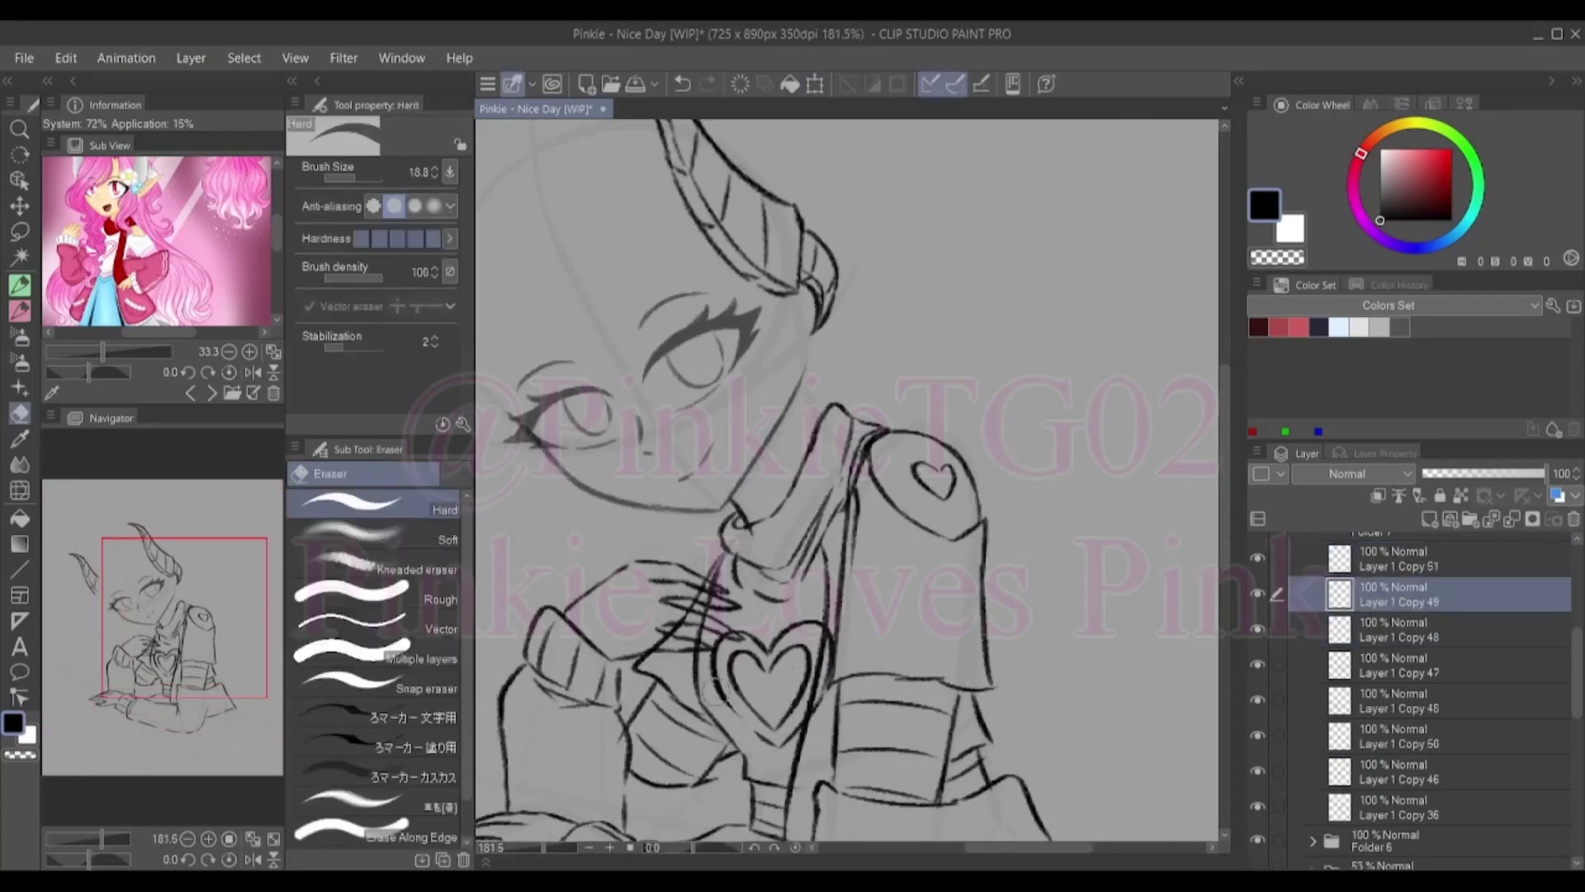
scroll(846, 478, "down", 3)
key("p")
Scale the chest heart to 93% with a -2.6° rotation, fade its layer to 33% opacity and set Folder 5 to 75%
key("ctrl+t")
left_click_drag(813, 648, 803, 656)
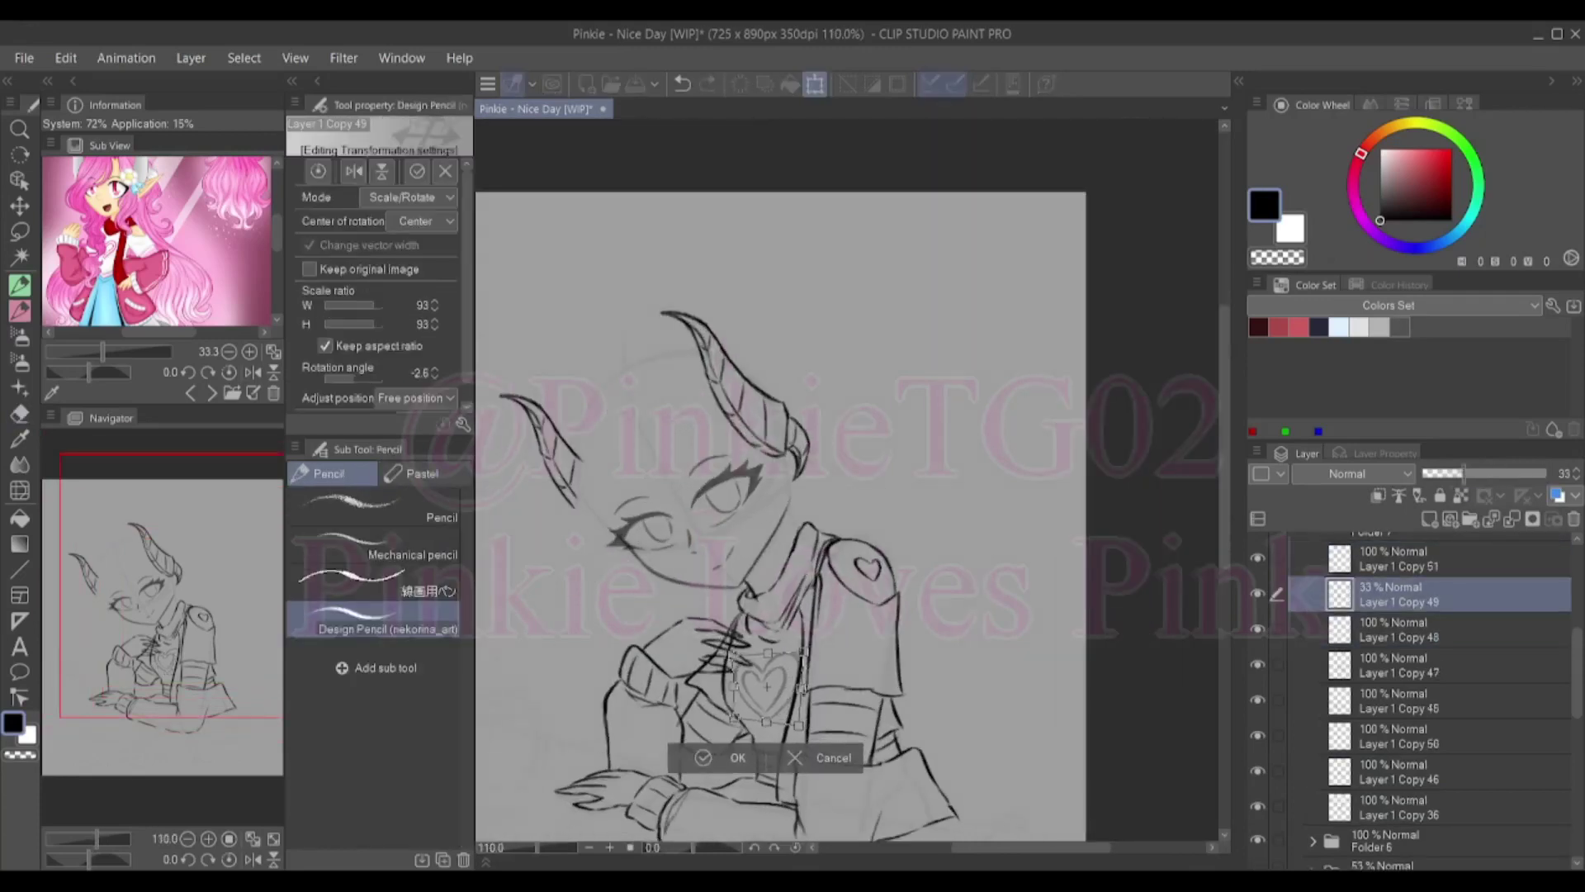
key("Return")
scroll(800, 537, "down", 1)
left_click(1404, 793)
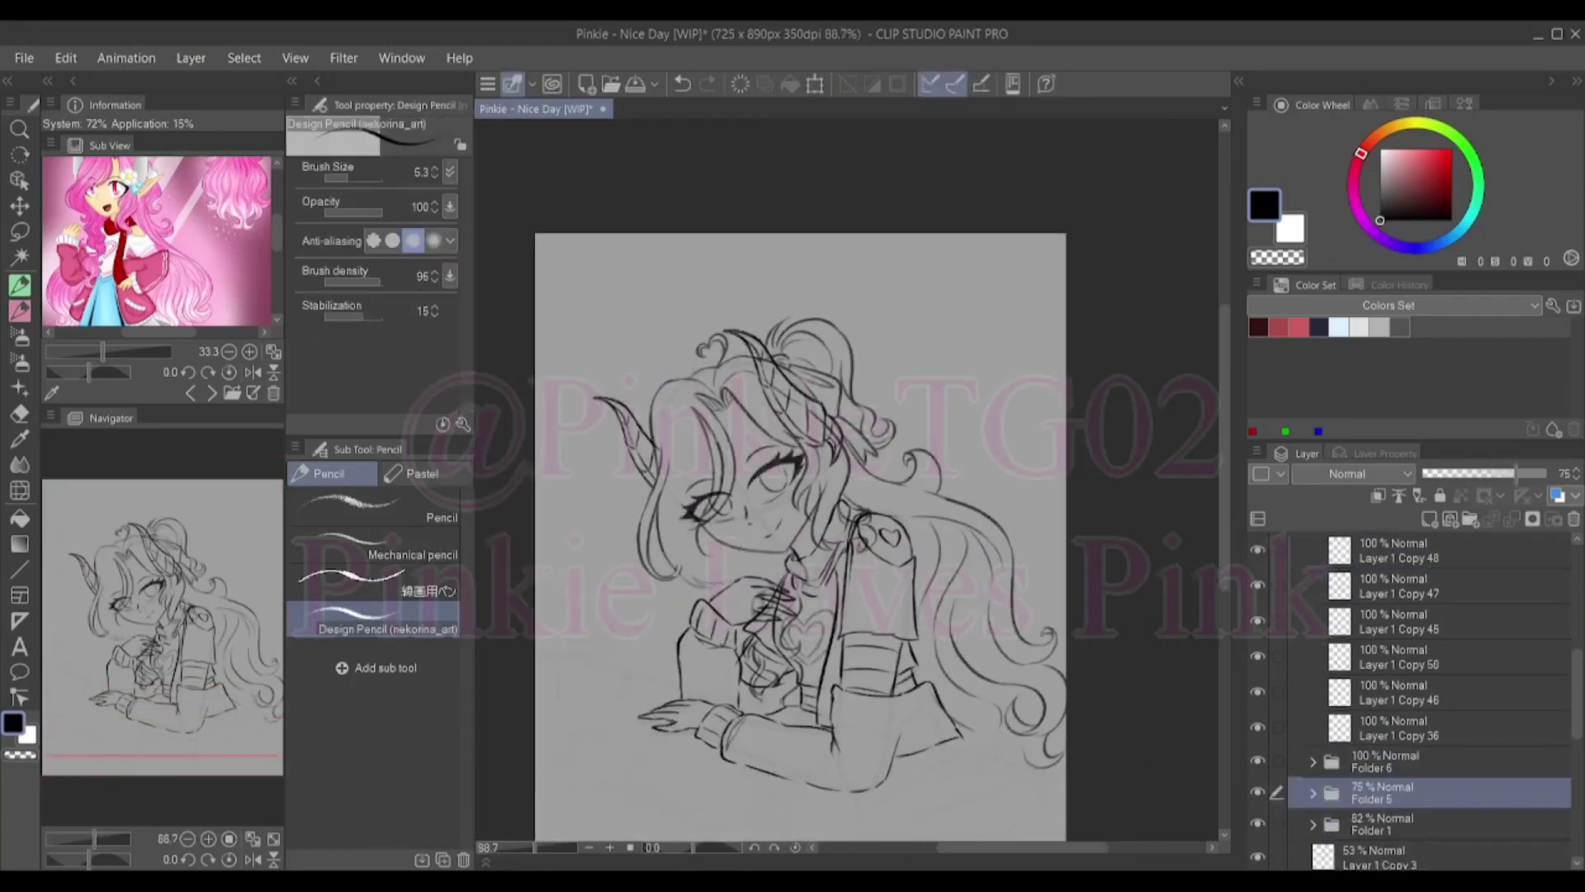
Draw a straight diagonal line of size 8.0 across the canvas behind the character on Layer 1 Copy 52
left_click(1403, 661)
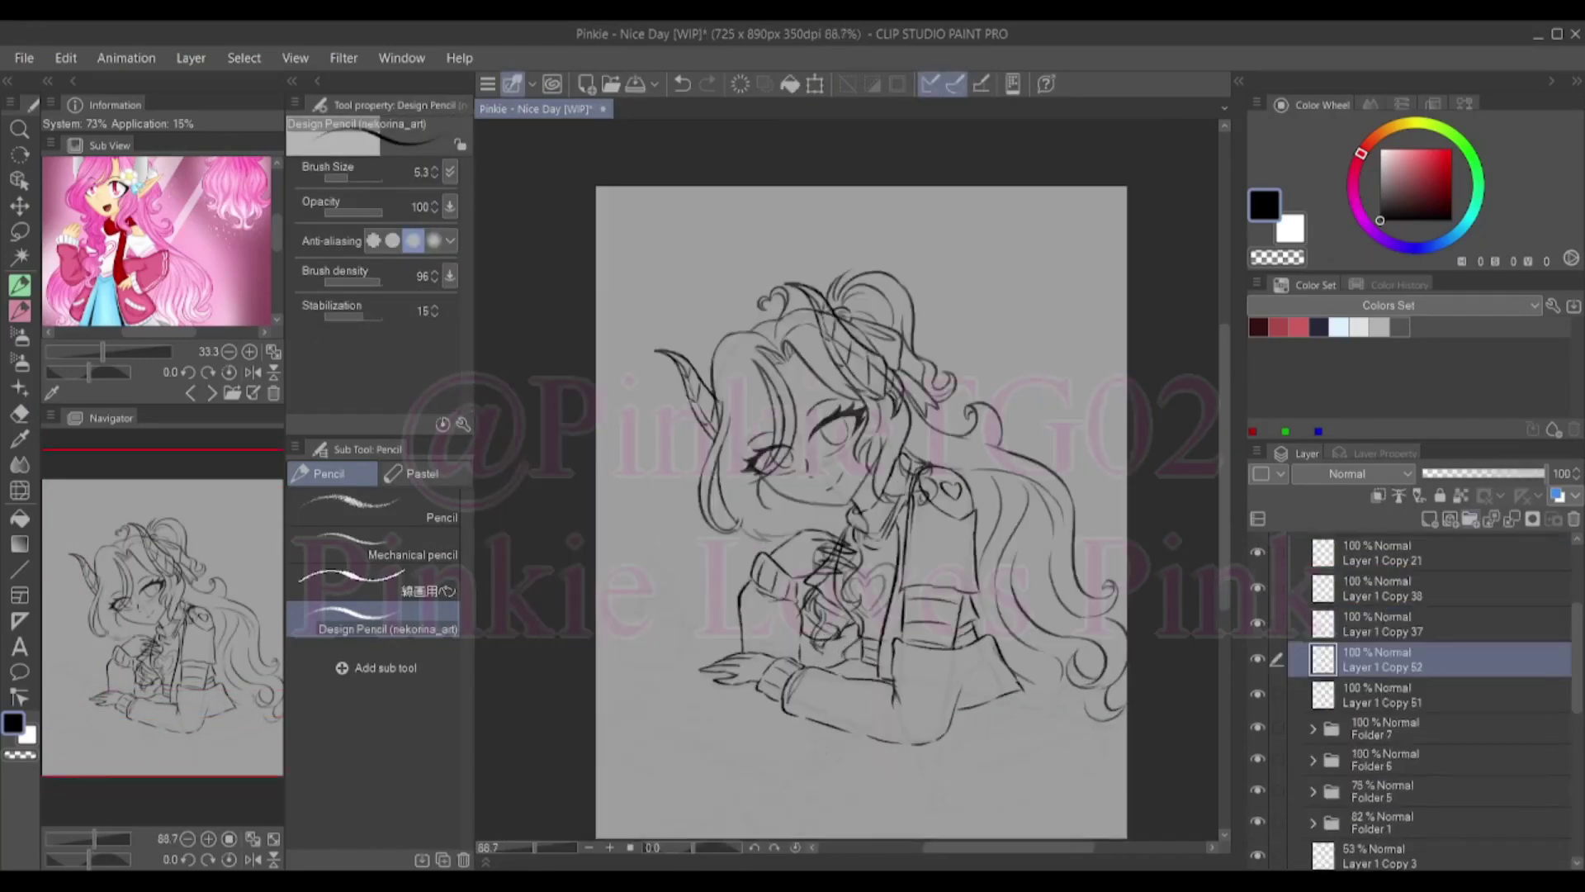
scroll(859, 495, "up", 3)
scroll(858, 496, "down", 4)
key("u")
left_click_drag(1124, 685, 681, 552)
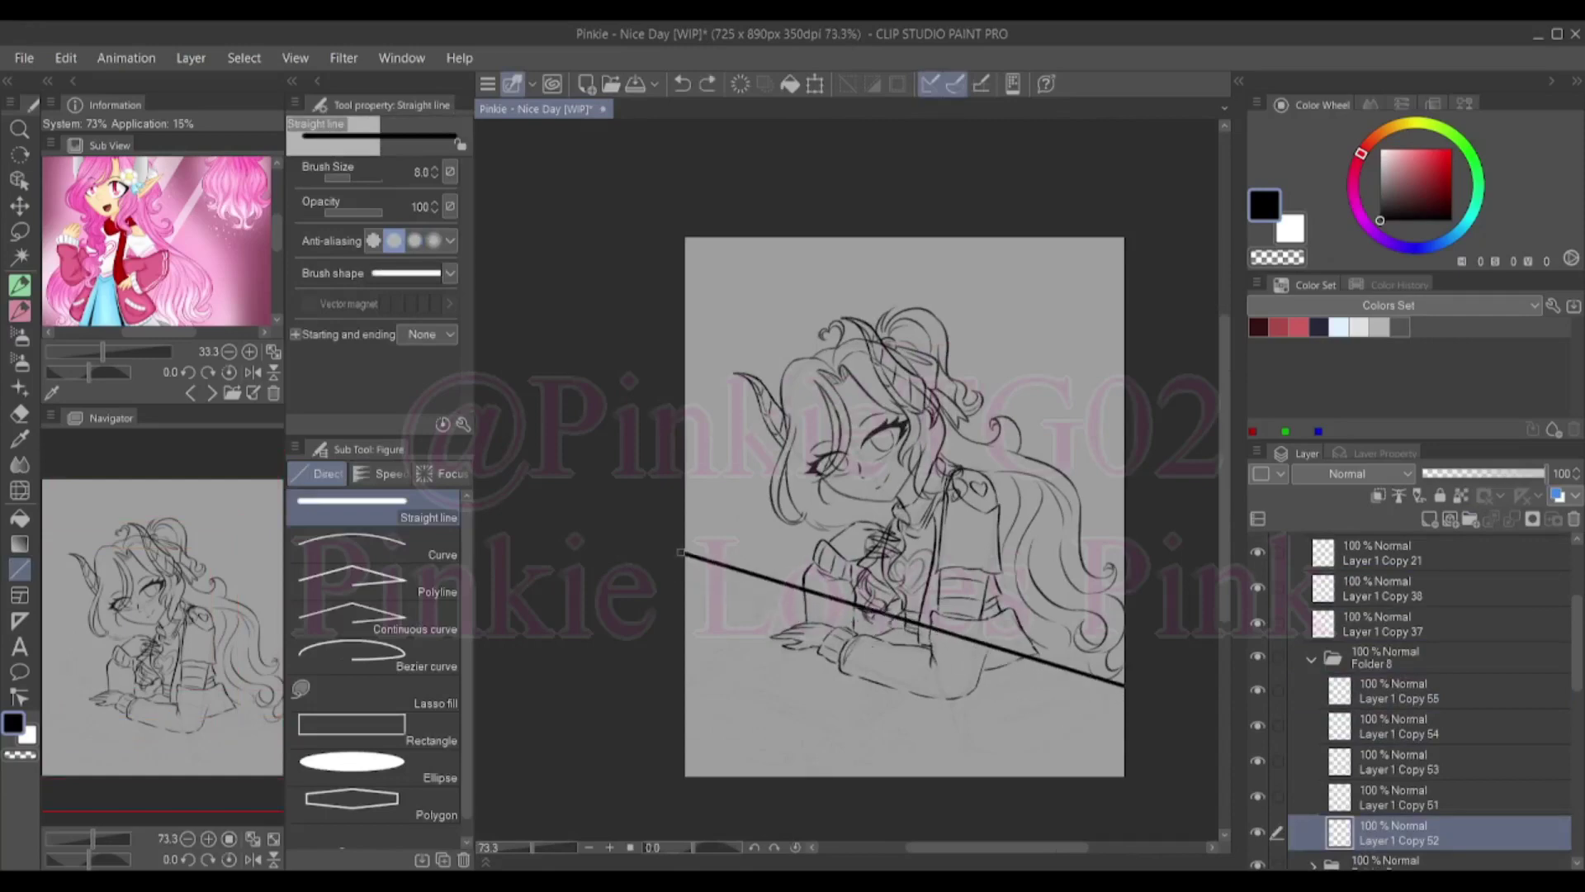
Refine the upper outline of the resting forearm and the garment hem behind the elbow on Layer 1 Copy 45
scroll(917, 641, "up", 3)
key("e")
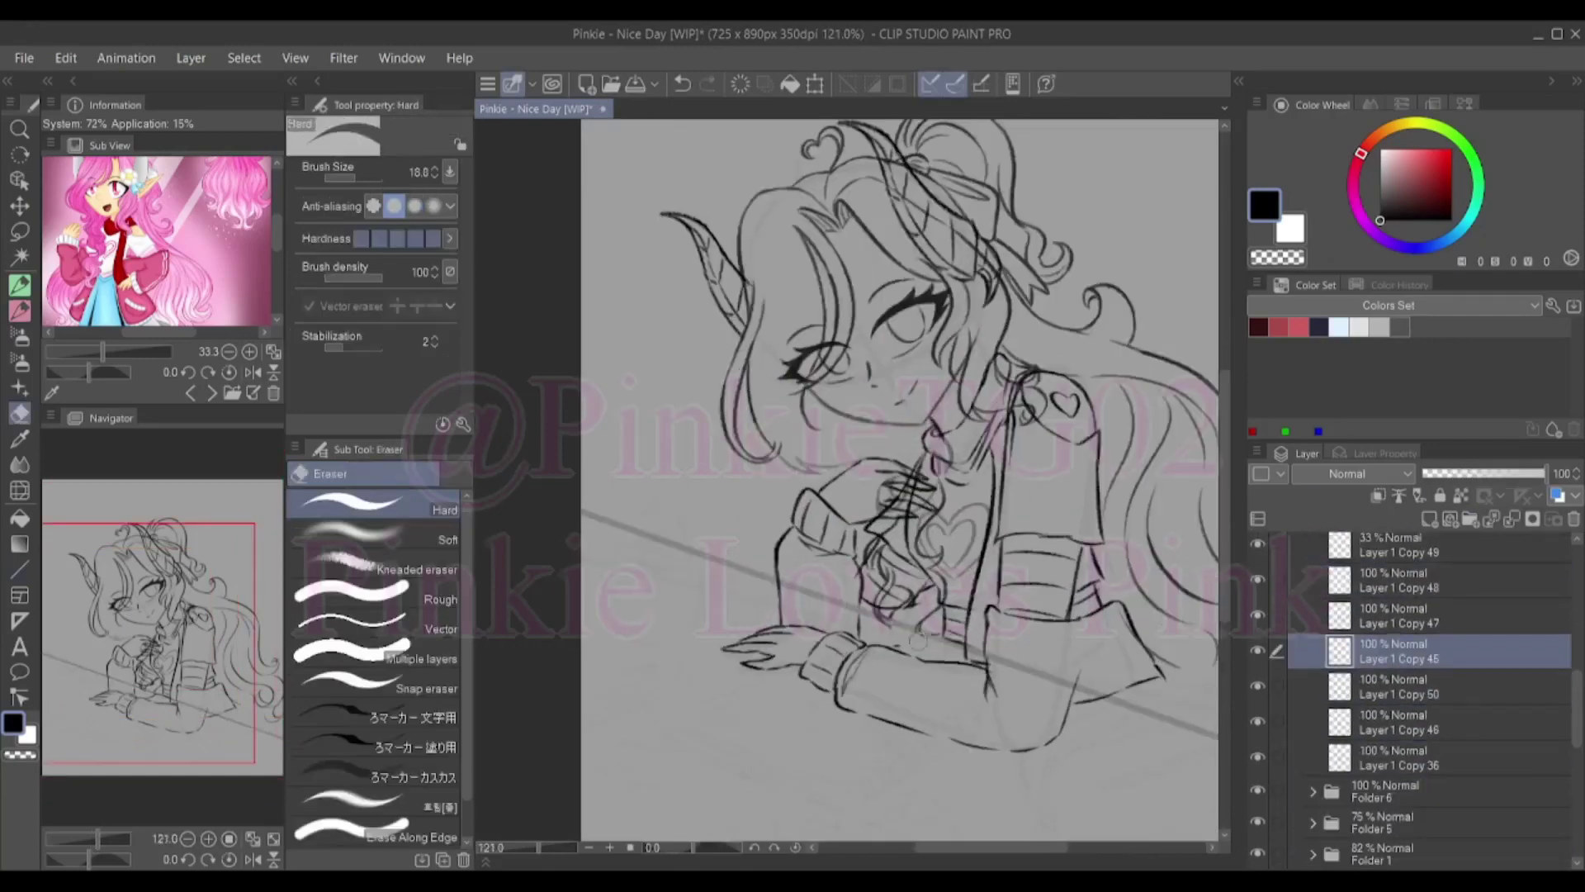
key("p")
key("e")
key("p")
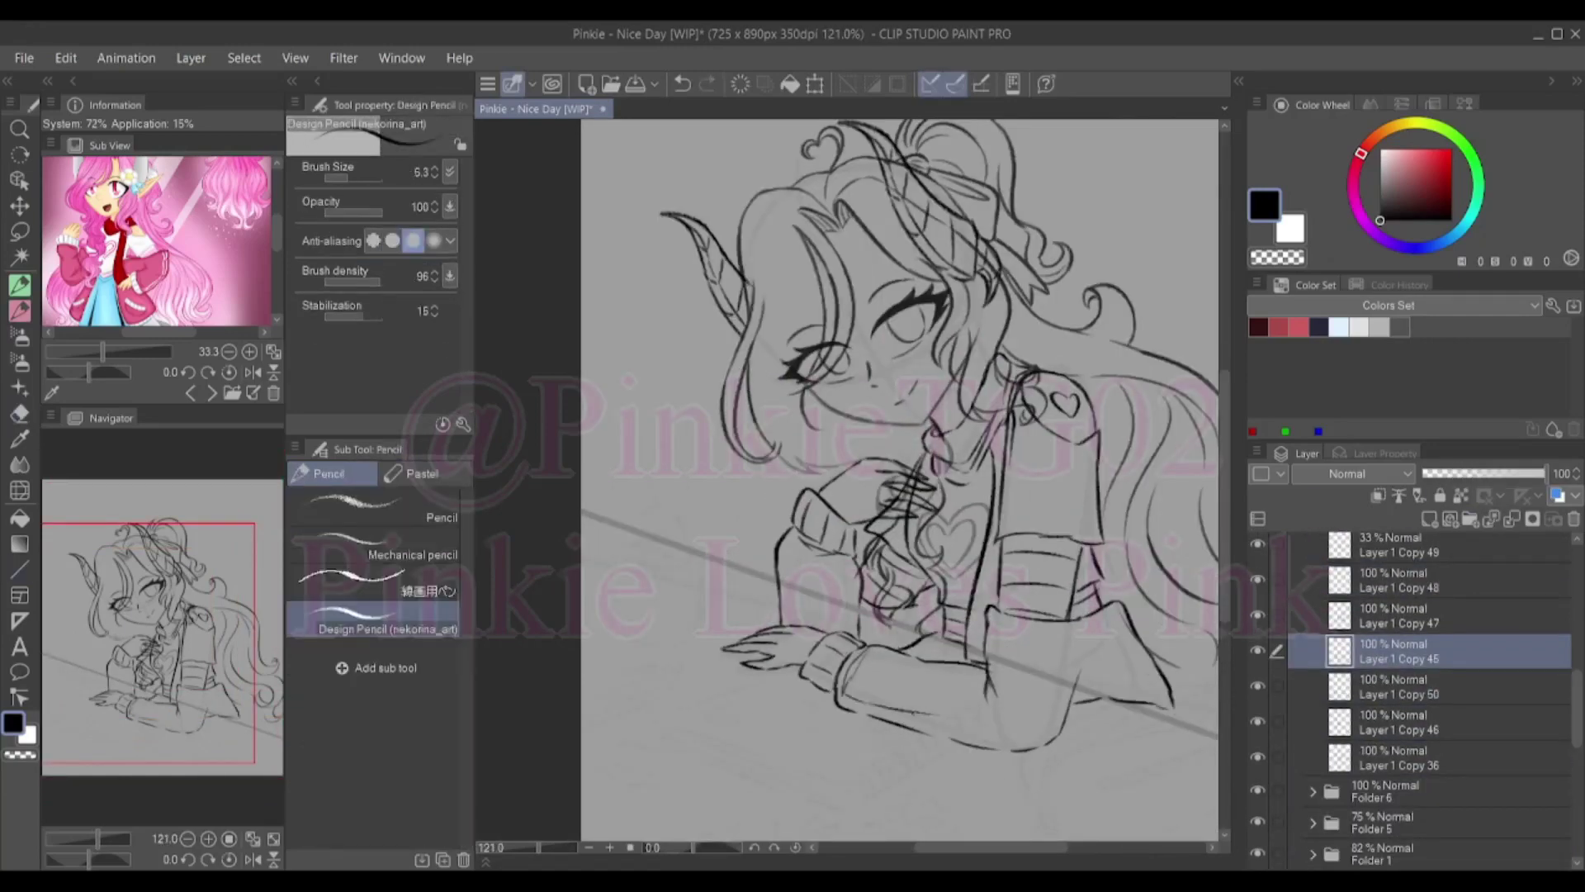
Draw parallel trim stripes along the underside of the resting sleeve and around its elbow, undoing the stray strokes
left_click_drag(850, 726, 969, 689)
left_click_drag(1049, 626, 1050, 675)
left_click_drag(840, 700, 965, 738)
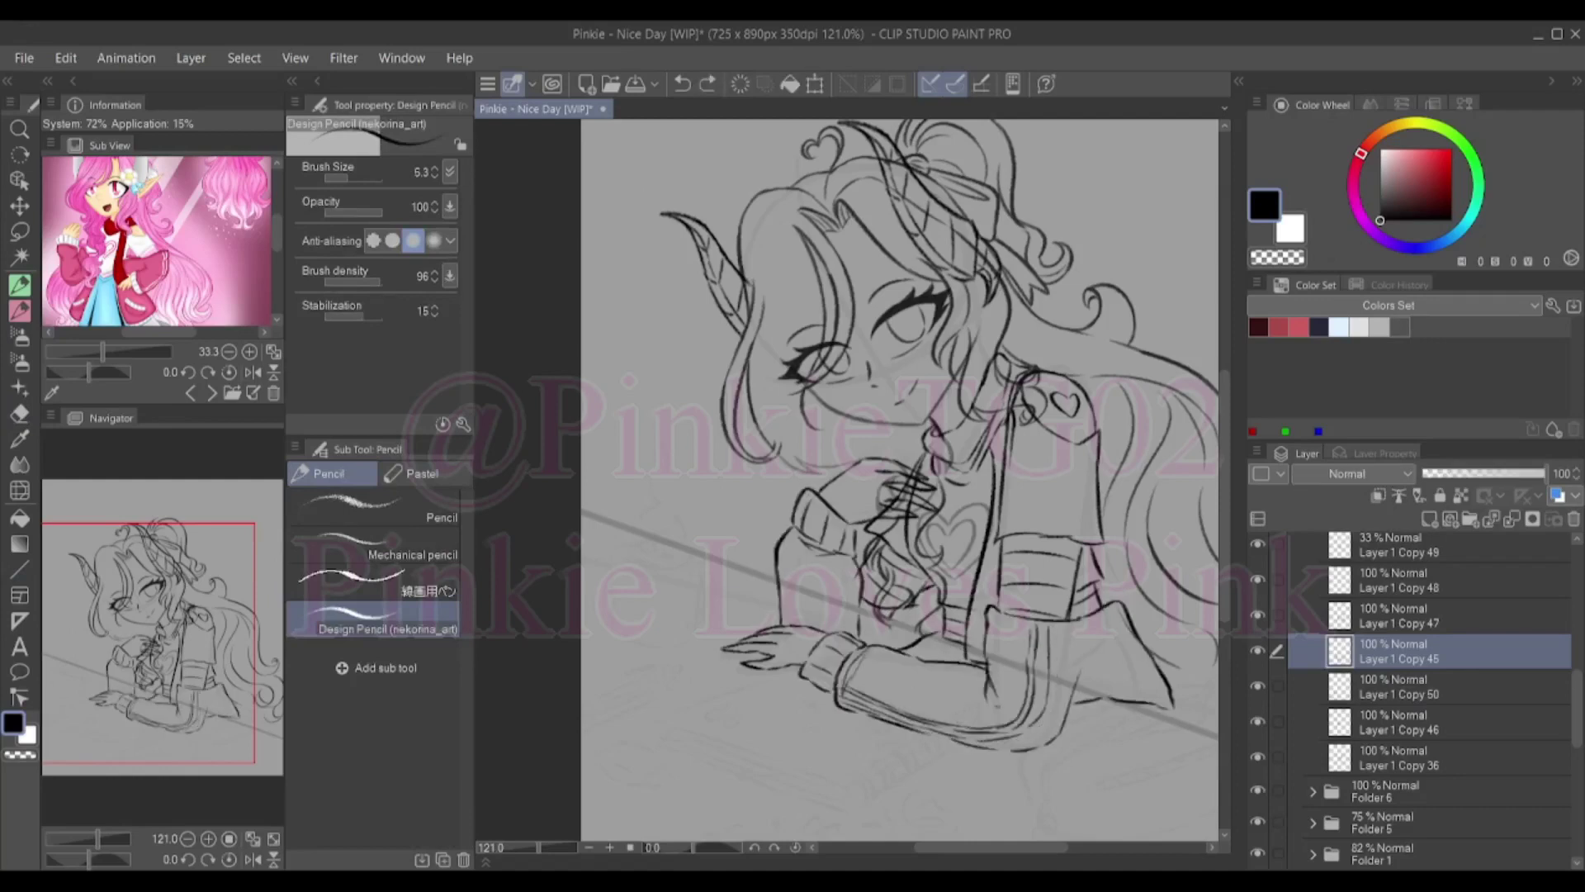
key("ctrl+z")
key("ctrl+z")
key("ctrl+z")
key("ctrl+z")
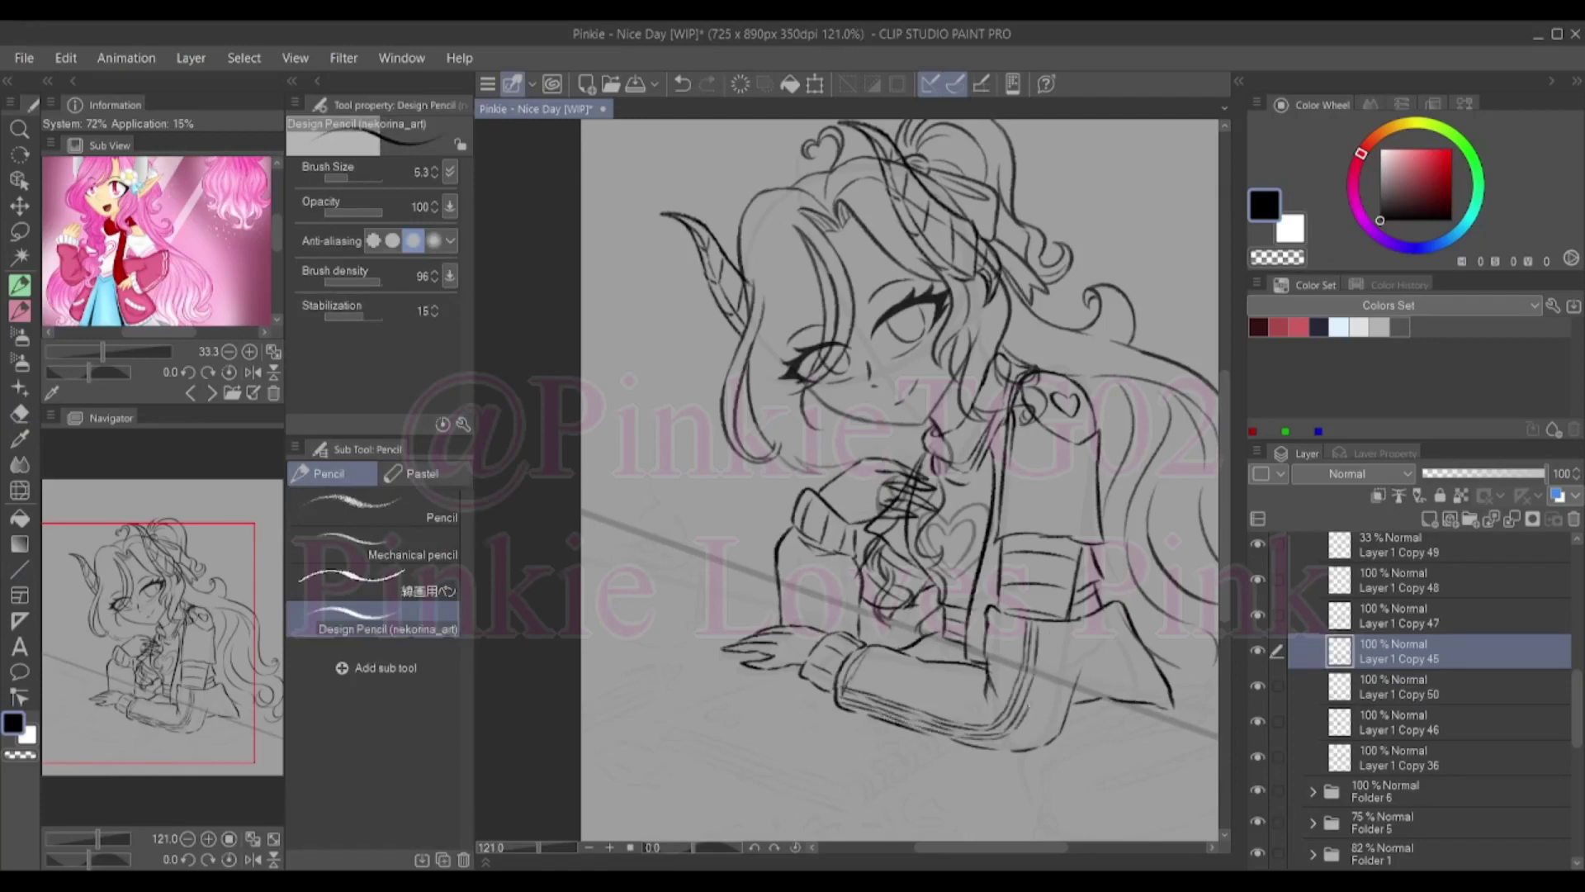
Add a second line along the outer edge of the raised forearm's sleeve
left_click_drag(798, 534, 781, 608)
left_click_drag(791, 532, 778, 625)
key("e")
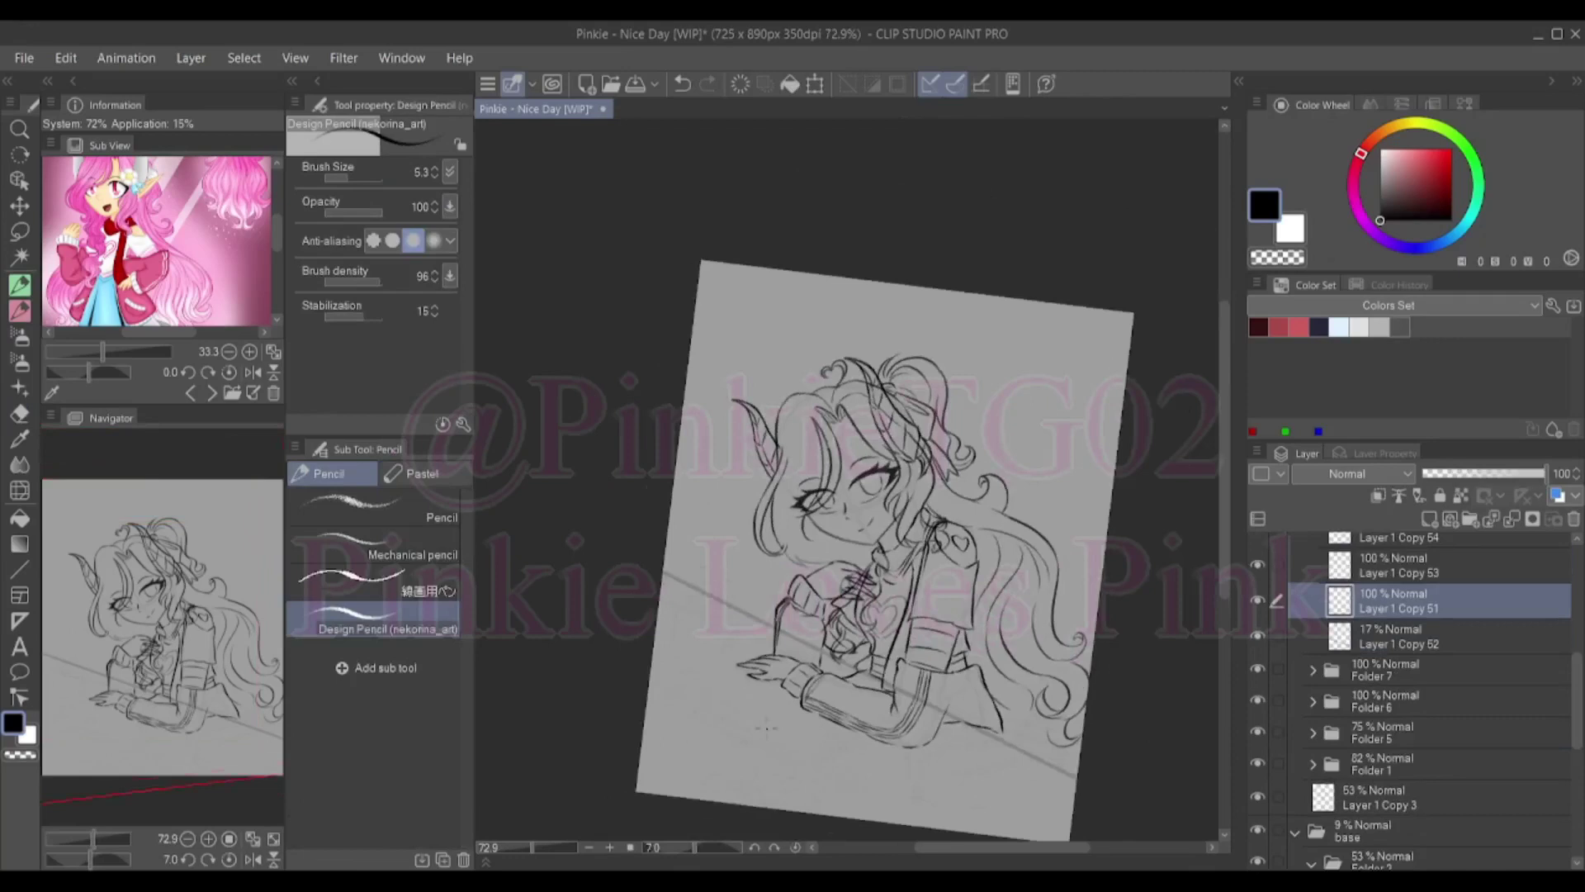
Draw a closed book in perspective beneath the resting hand on Layer 1 Copy 51
mouse_move(766, 726)
left_mouse_down()
mouse_move(1008, 701)
mouse_move(946, 752)
mouse_move(1040, 708)
left_mouse_up()
mouse_move(897, 772)
left_mouse_down()
mouse_move(1030, 716)
mouse_move(1079, 601)
left_mouse_up()
key("ctrl+z")
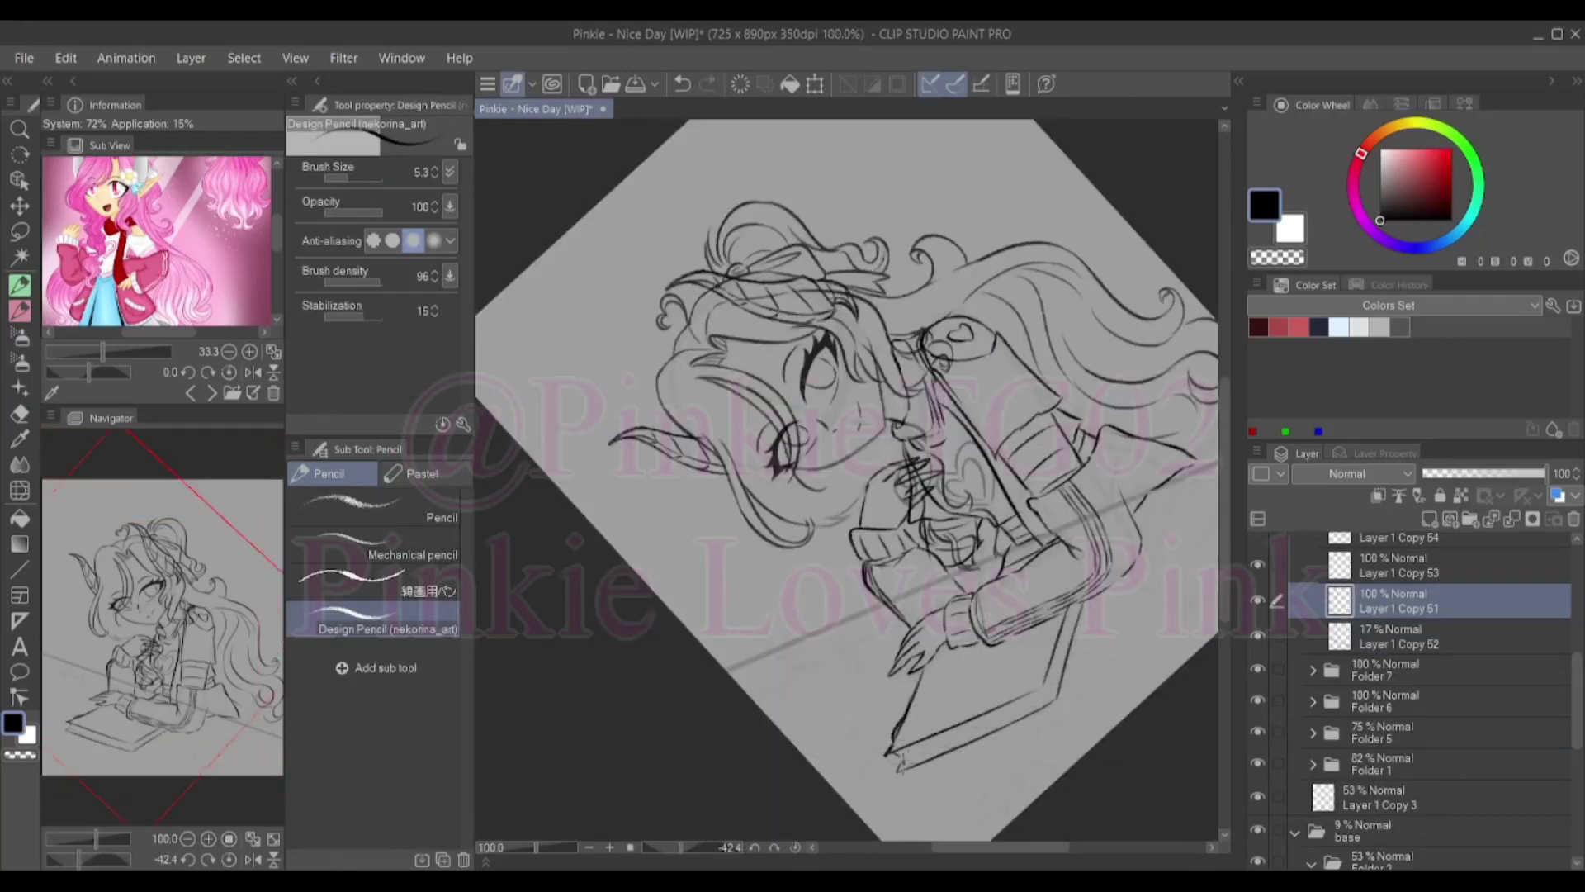
key("@")
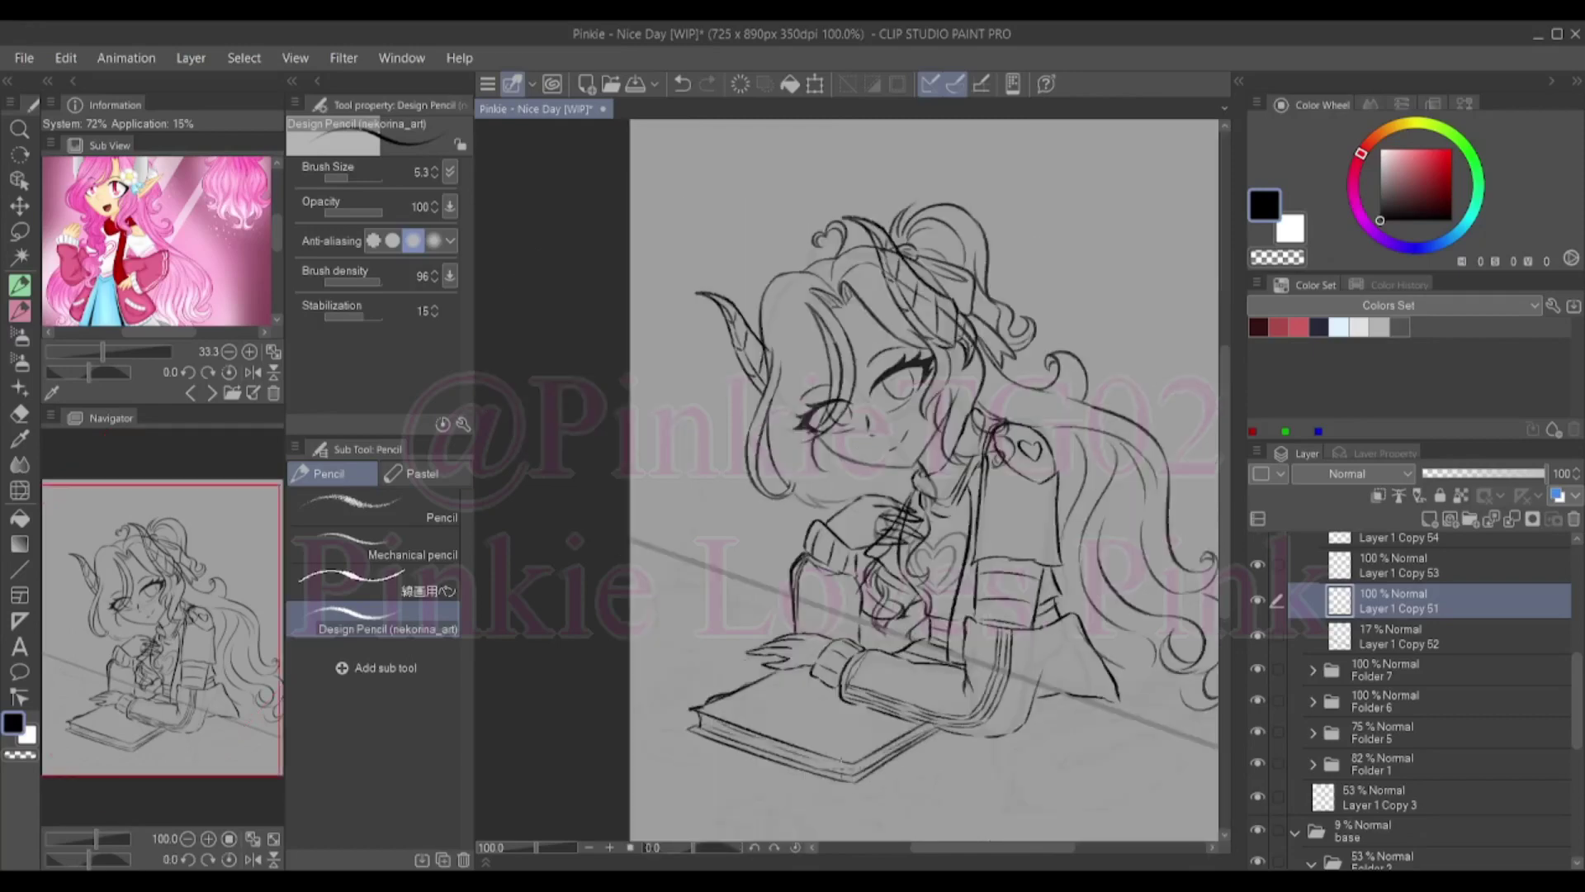
Add short binding marks along the spine of the book
left_click_drag(858, 772, 870, 752)
left_click_drag(868, 764, 885, 749)
left_click_drag(886, 754, 898, 739)
key("alt+bracketright")
key("h")
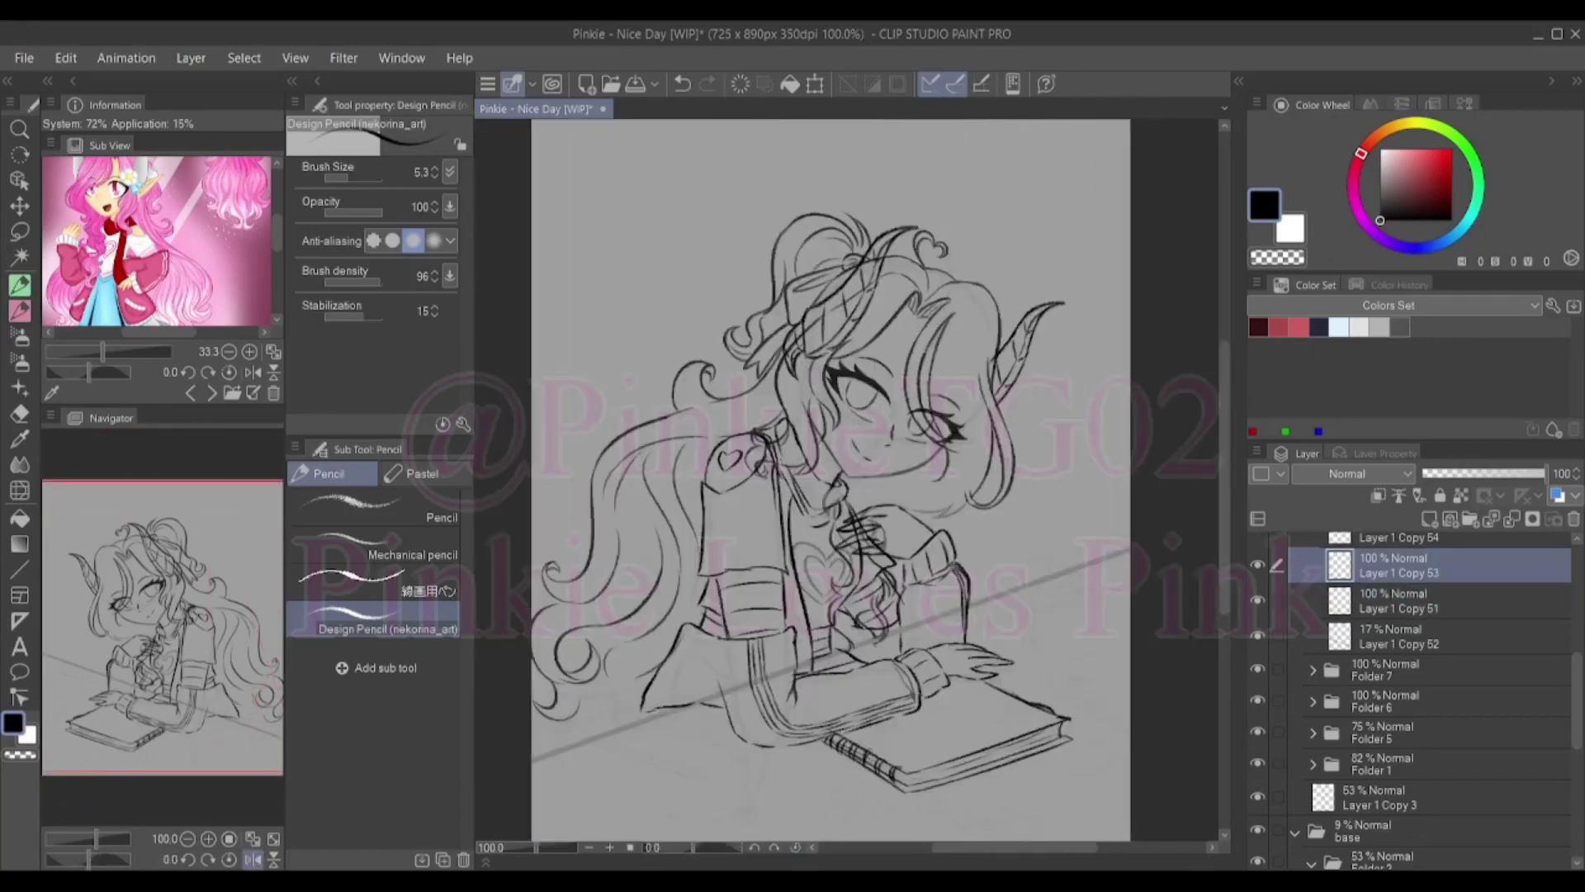
Redraw the back of the raised hand on Layer 1 Copy 46 and save the drawing
key("alt+bracketleft")
key("alt+bracketleft")
key("alt+bracketleft")
key("alt+bracketleft")
key("alt+bracketleft")
key("alt+bracketleft")
key("alt+bracketleft")
key("alt+bracketleft")
key("alt+bracketleft")
key("e")
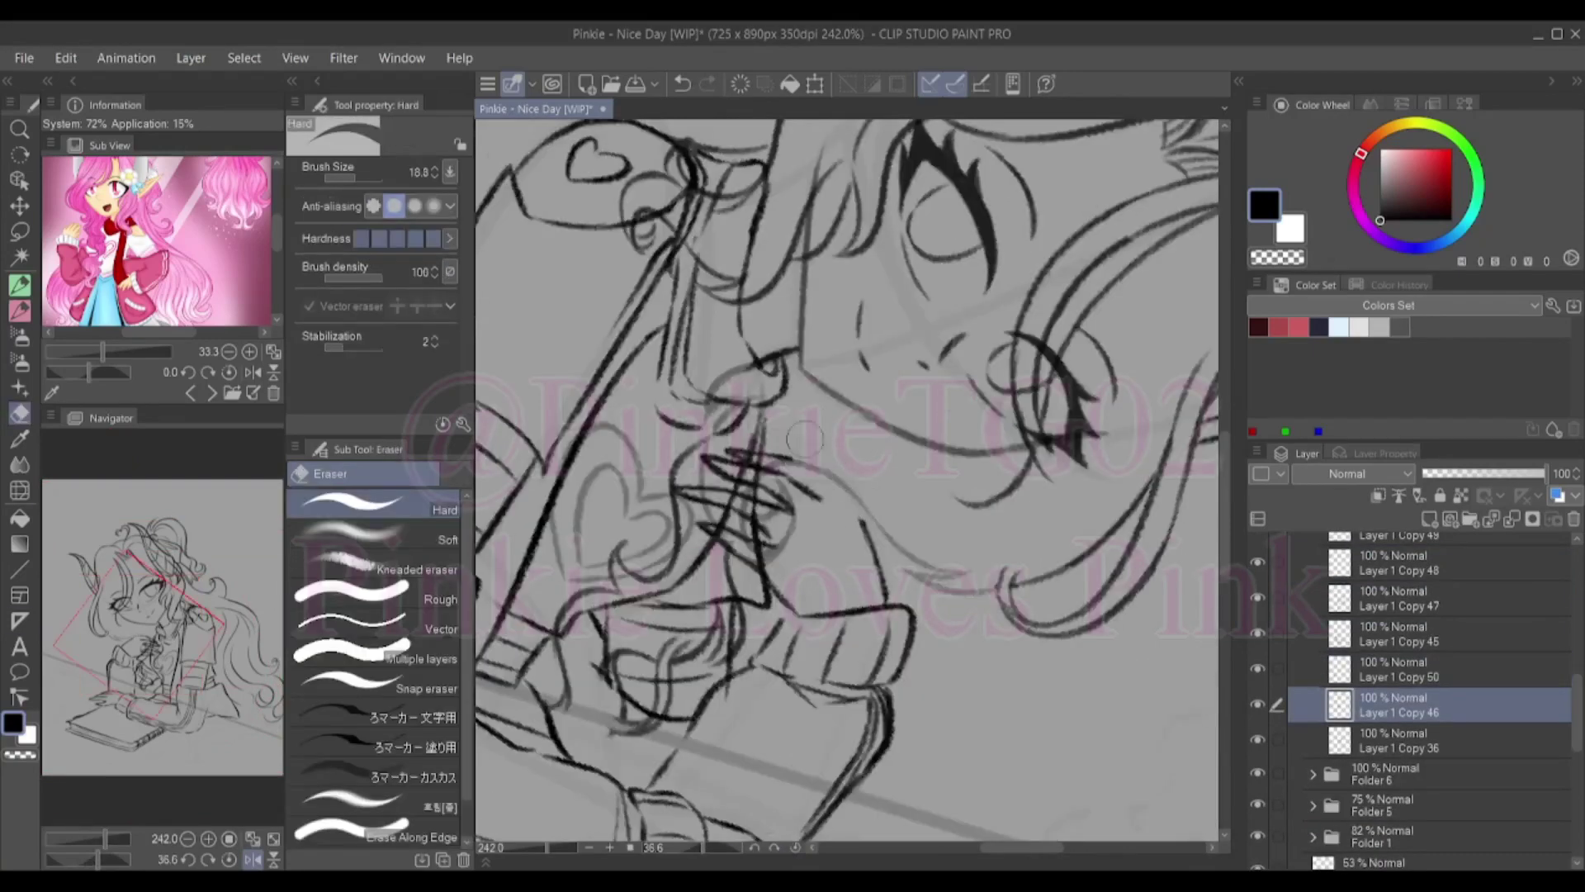
key("p")
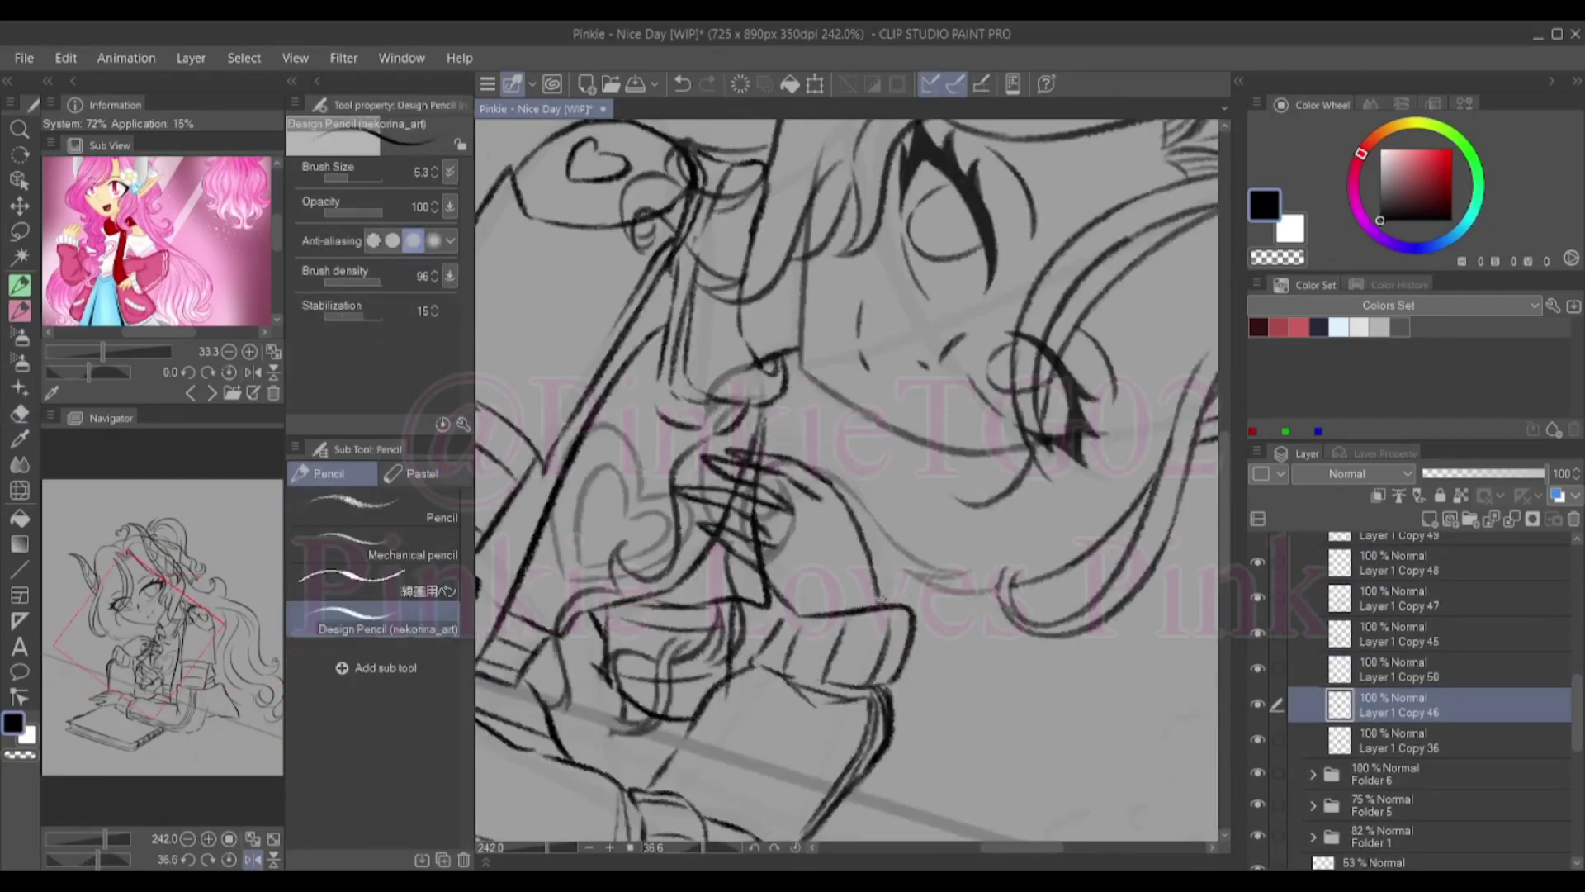
key("ctrl+s")
key("ctrl+0")
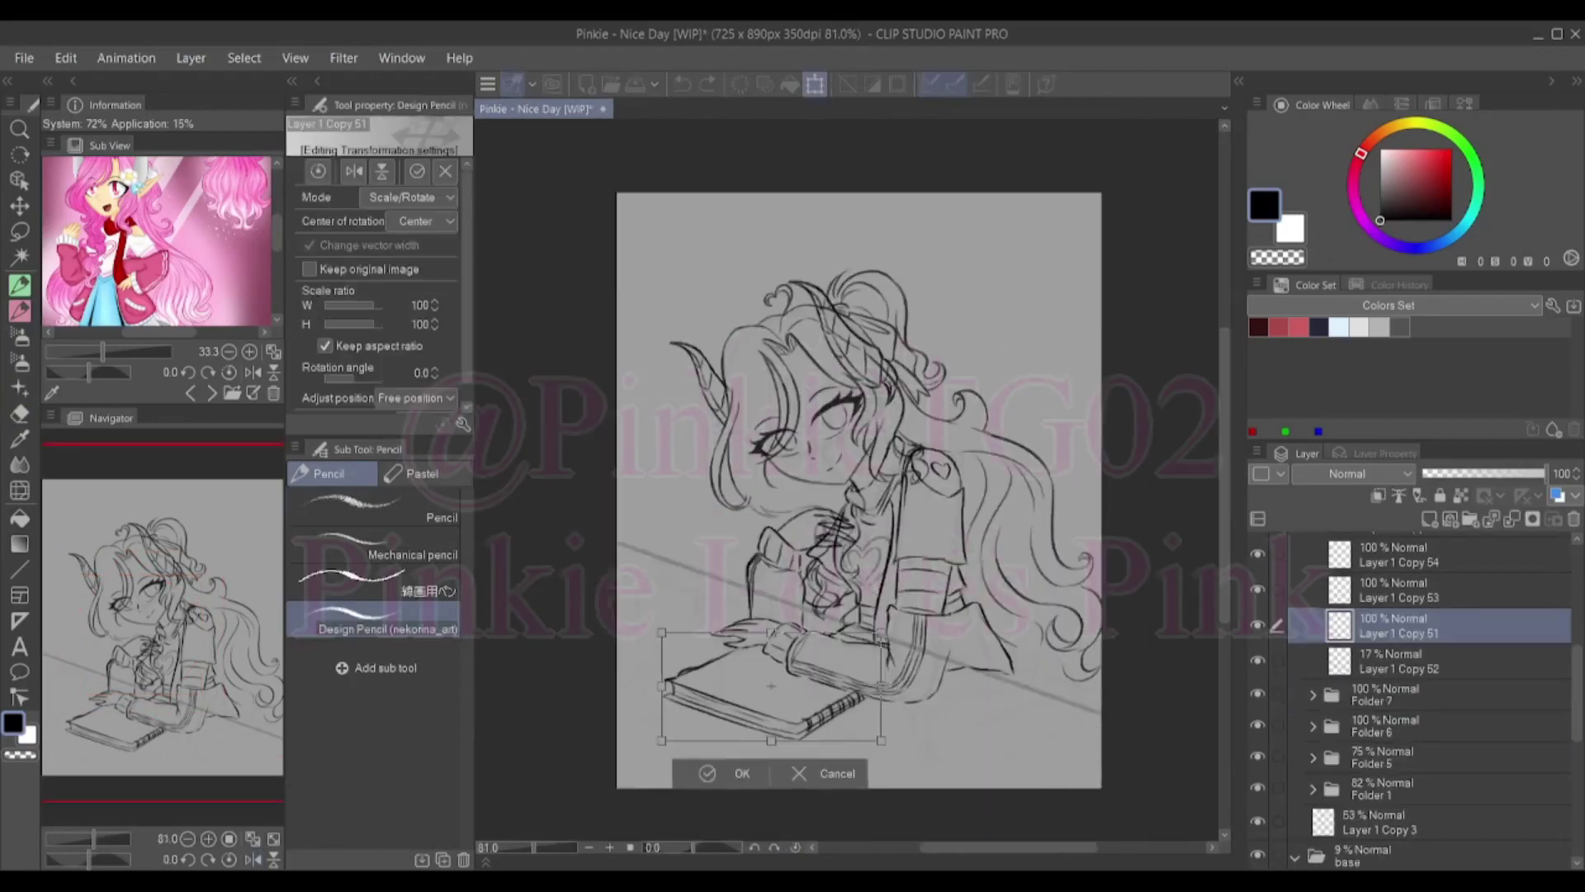
Erase and redraw the front cover edges and spine corner of the book on Layer 1 Copy 51
scroll(846, 487, "up", 5)
left_click(1403, 625)
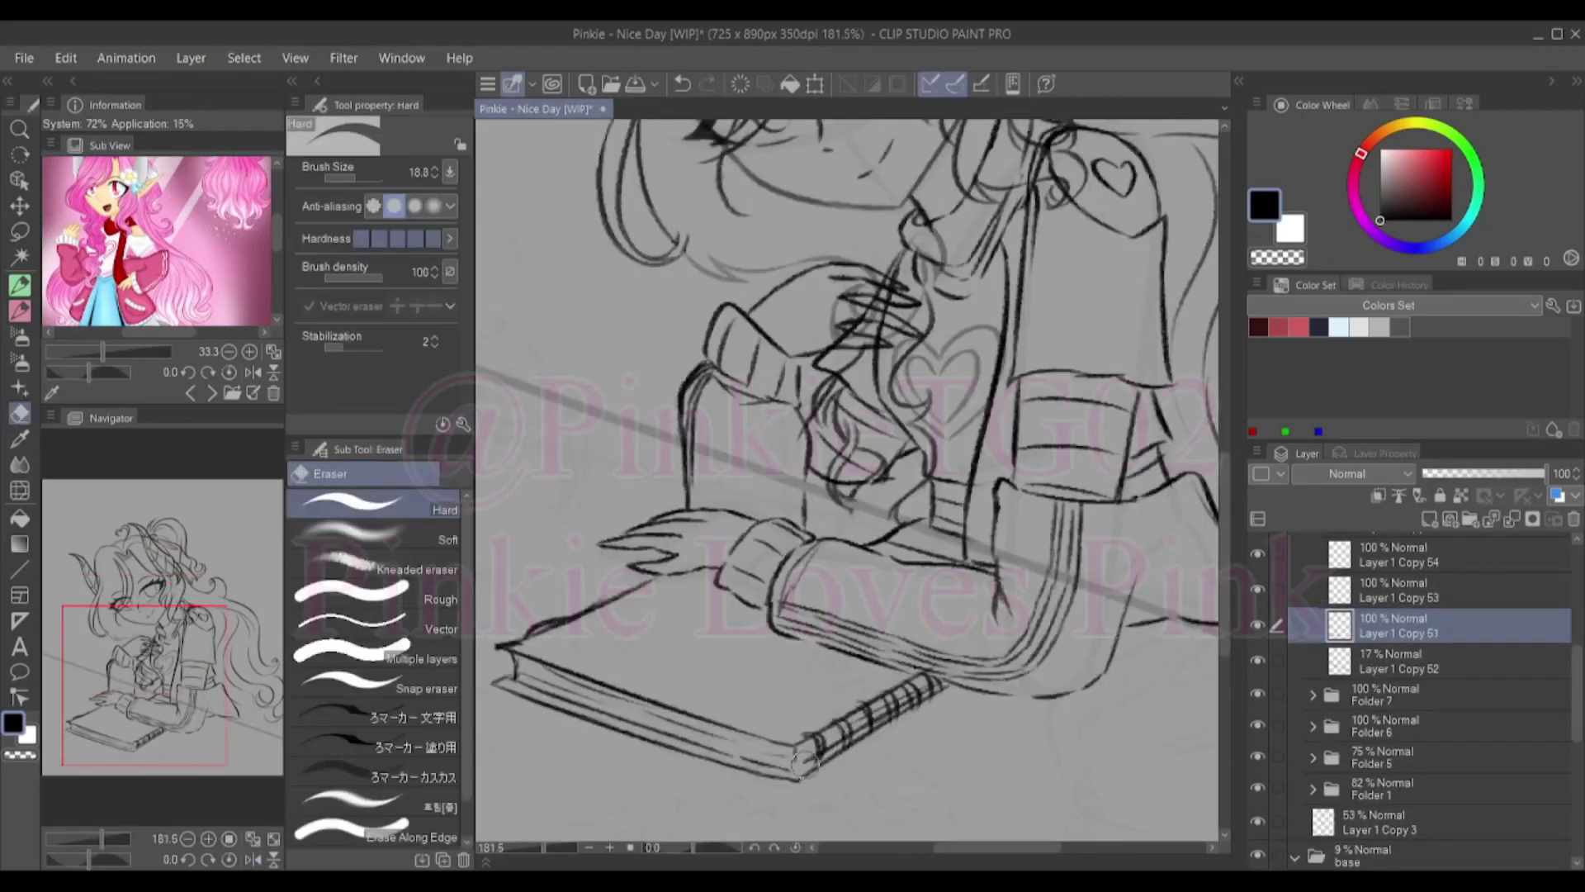
left_click_drag(621, 712, 781, 763)
left_click_drag(539, 688, 608, 705)
mouse_move(495, 665)
left_mouse_down()
mouse_move(608, 706)
mouse_move(560, 685)
left_mouse_up()
mouse_move(682, 723)
left_mouse_down()
mouse_move(791, 759)
mouse_move(821, 752)
left_mouse_up()
left_click_drag(816, 745, 868, 717)
scroll(846, 487, "down", 5)
scroll(847, 487, "up", 4)
Add page lines along the book's front edge and far corner, undoing the last stray stroke
left_click(1403, 589)
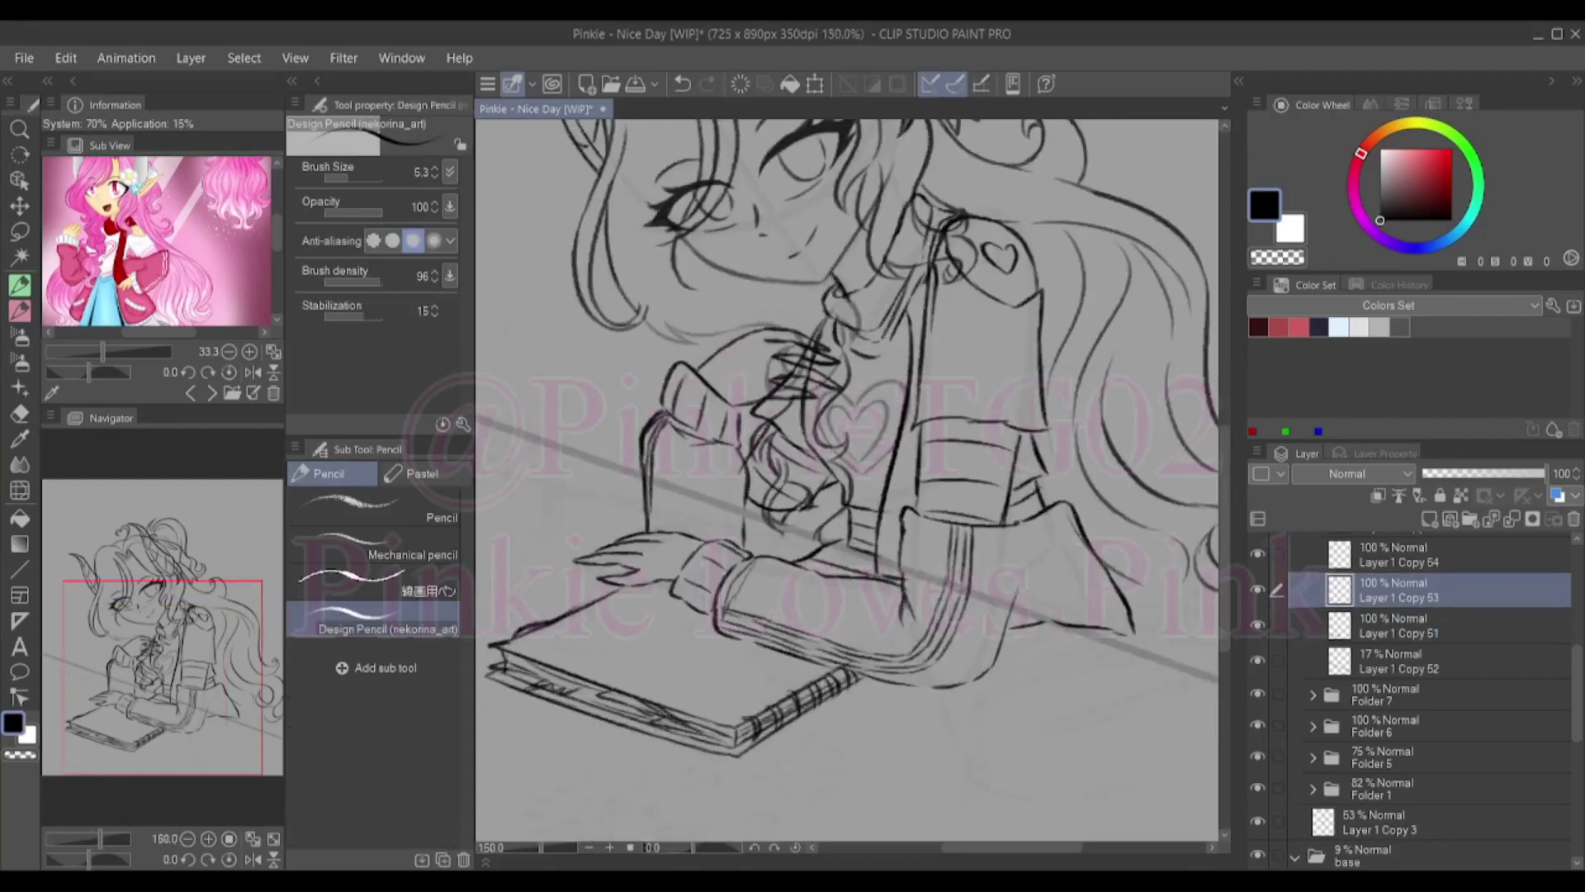
left_click_drag(908, 372, 710, 603)
left_click_drag(629, 730, 743, 669)
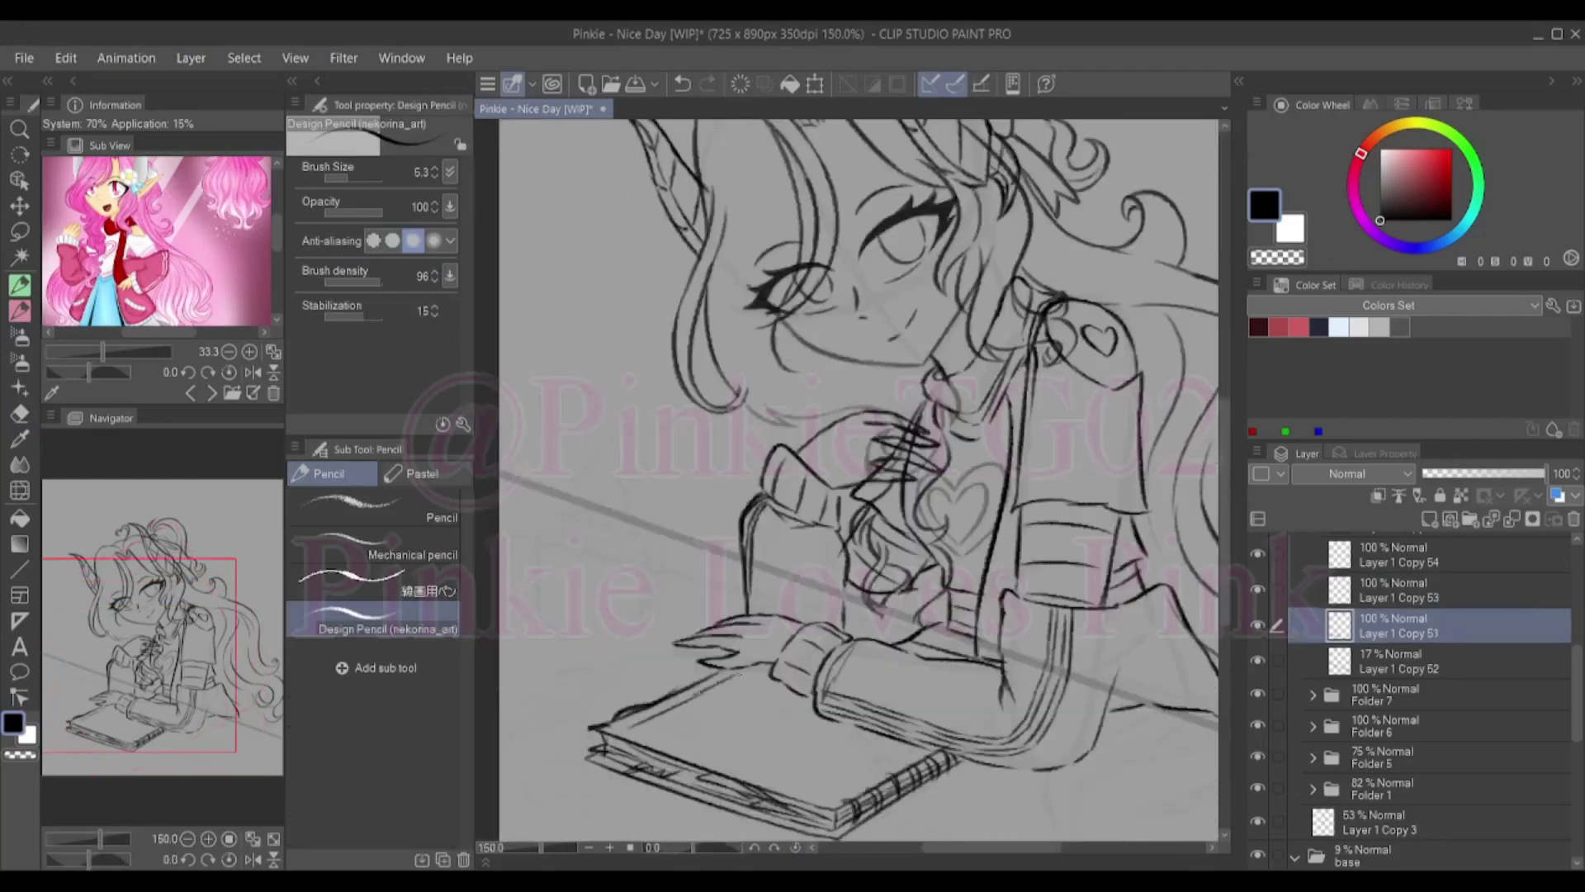
key("ctrl+z")
left_click_drag(908, 372, 743, 578)
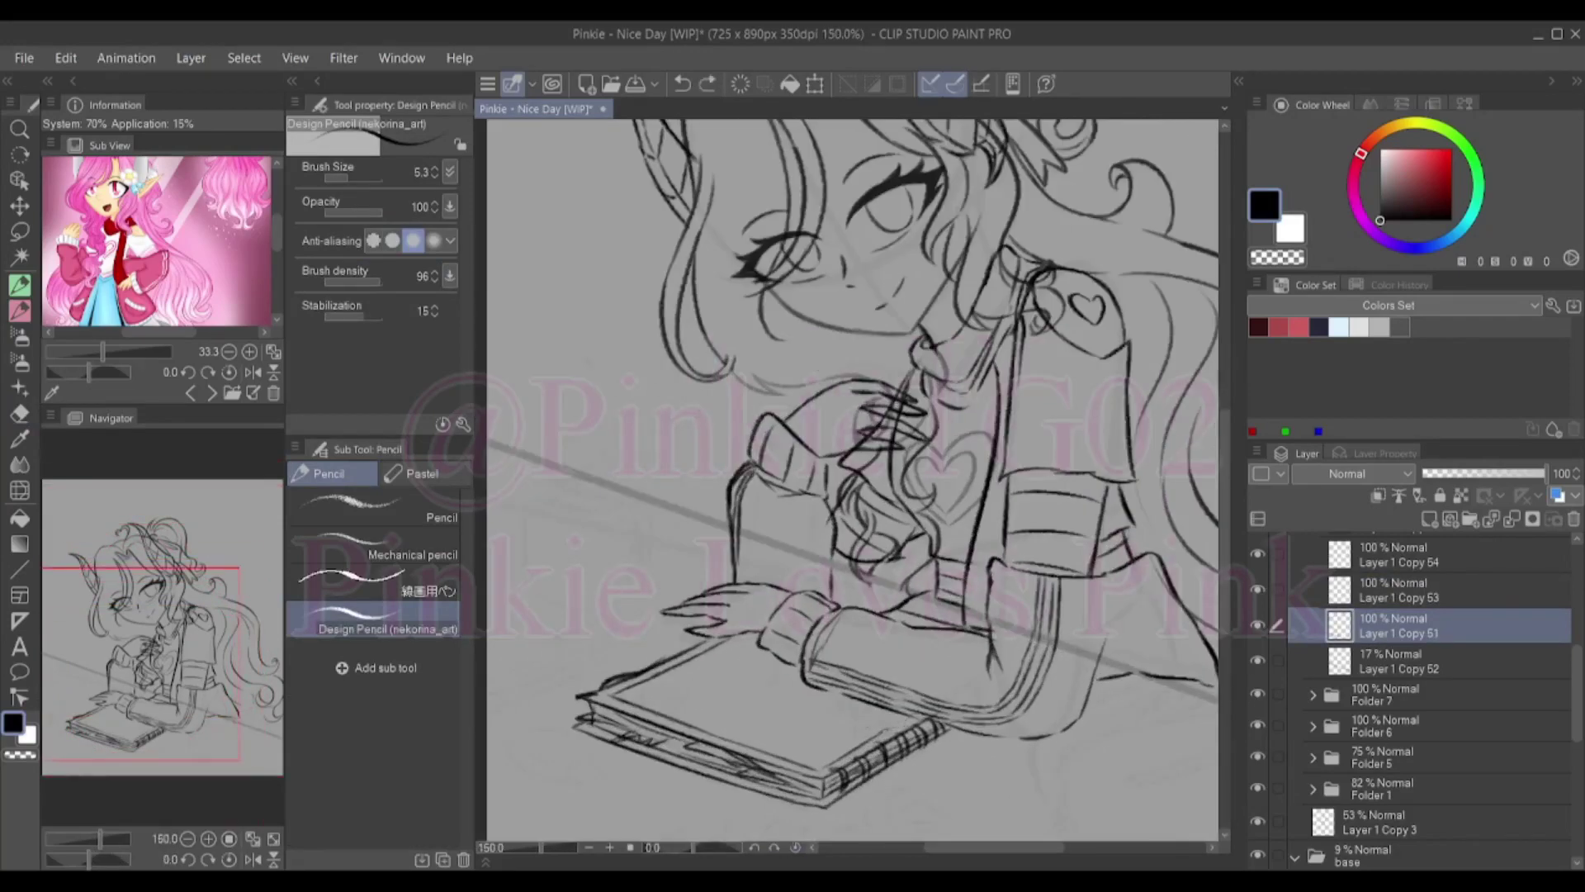
Add border lines inside the edge of the book's front cover on Layer 1 Copy 53
key("ctrl+0")
left_click_drag(908, 476, 710, 627)
key("alt+bracketright")
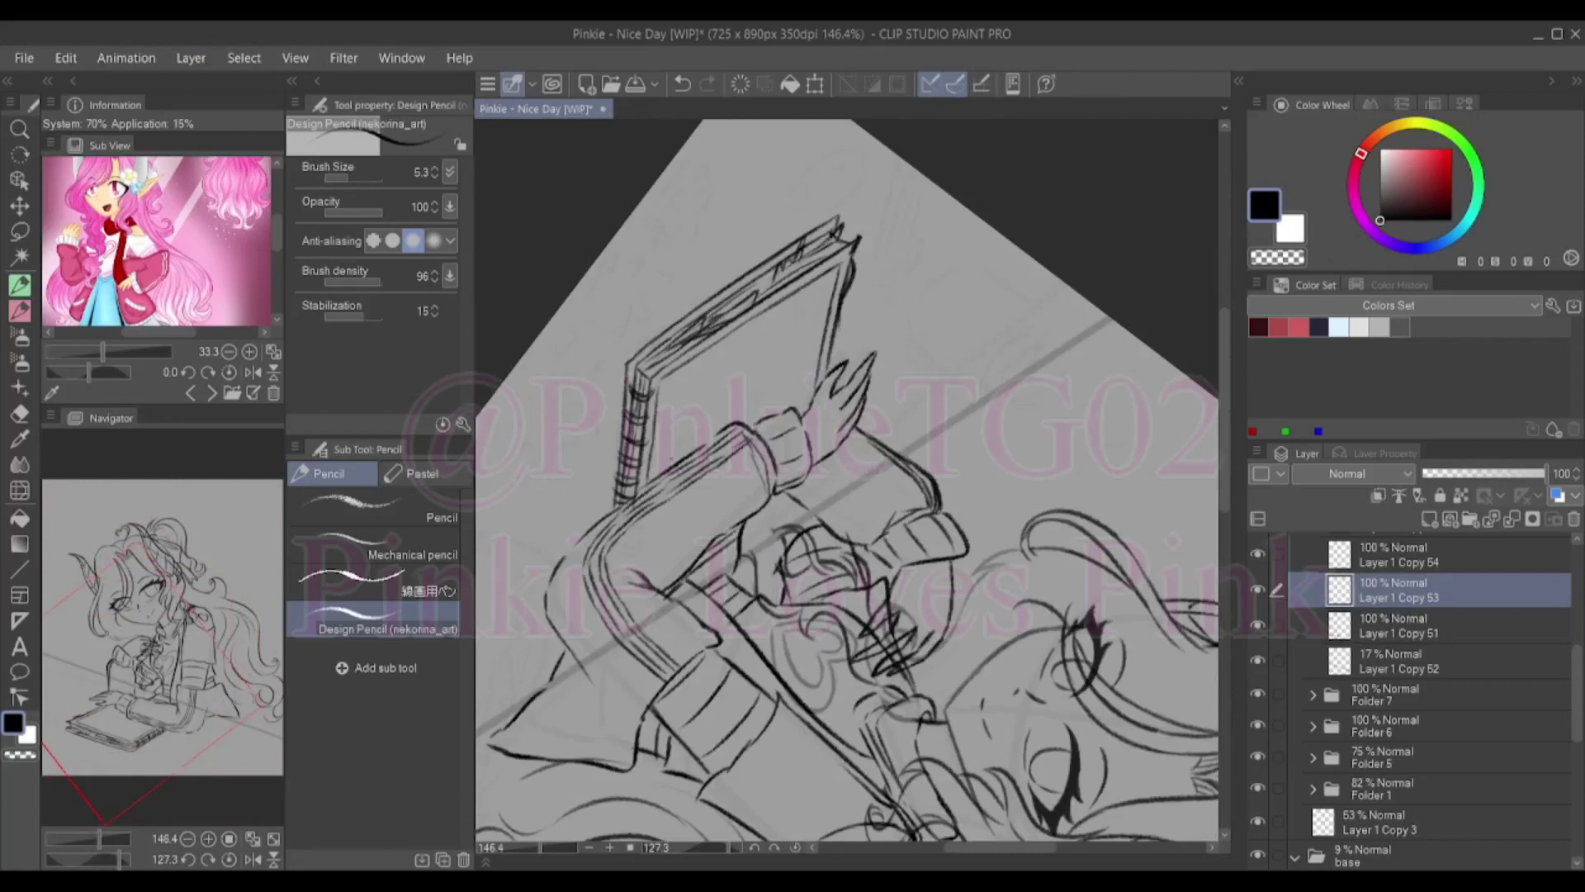
mouse_move(690, 428)
left_mouse_down()
mouse_move(715, 412)
mouse_move(695, 431)
left_mouse_up()
key("ctrl+z")
key("ctrl+plus")
mouse_move(648, 472)
left_mouse_down()
mouse_move(723, 426)
mouse_move(730, 437)
left_mouse_up()
Draw a heart and a cookie motif on the book cover and transform the heart on Layer 1 Copy 54
mouse_move(654, 453)
left_mouse_down()
mouse_move(642, 480)
mouse_move(664, 461)
left_mouse_up()
key("ctrl+z")
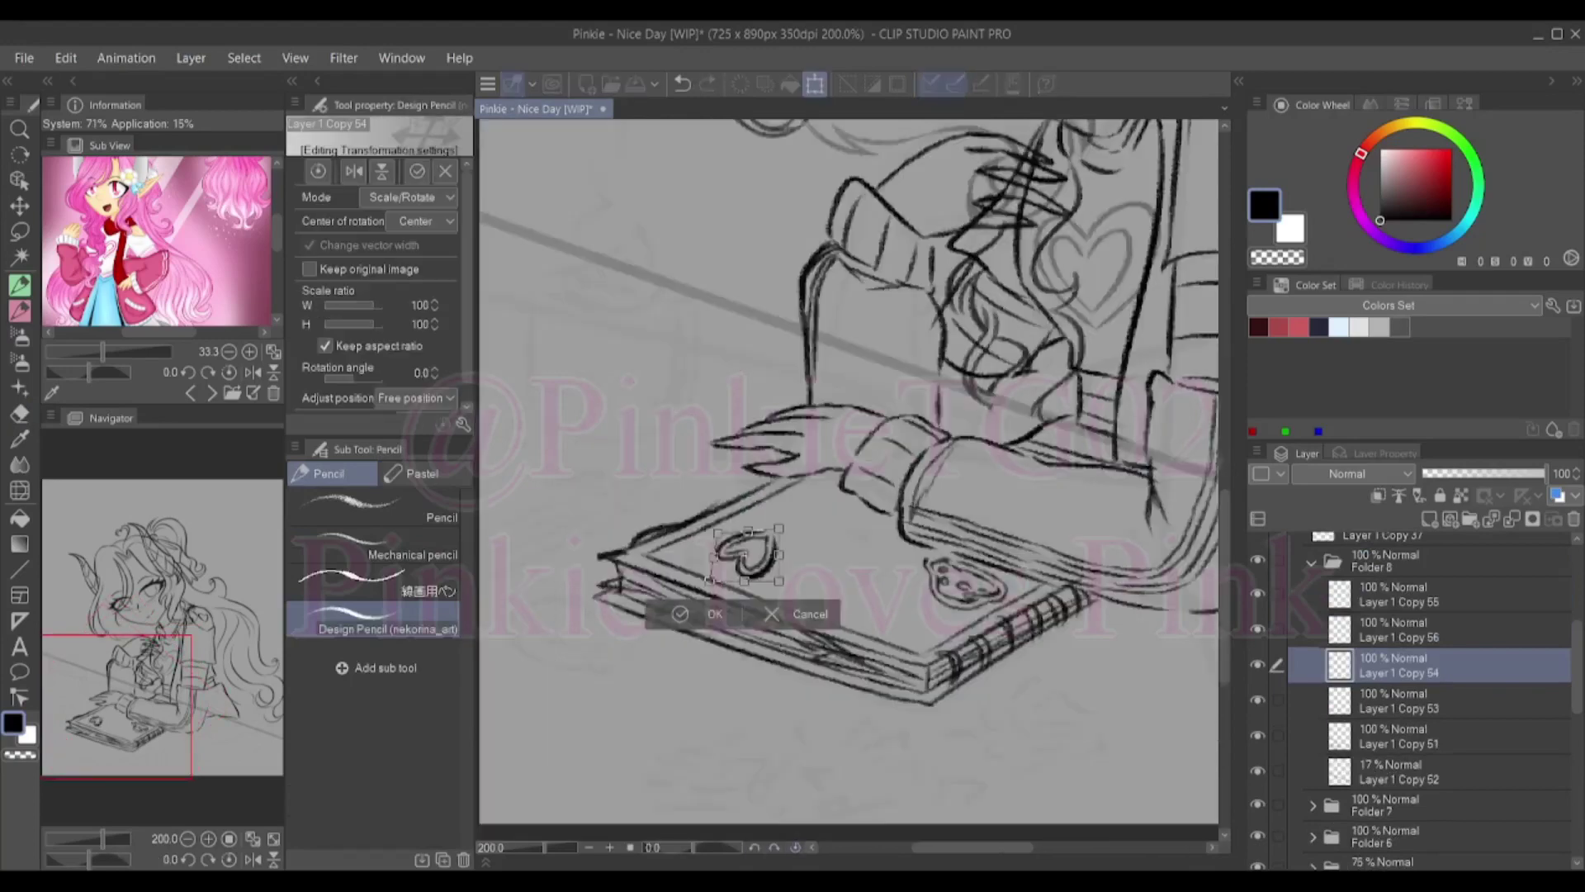
key("Return")
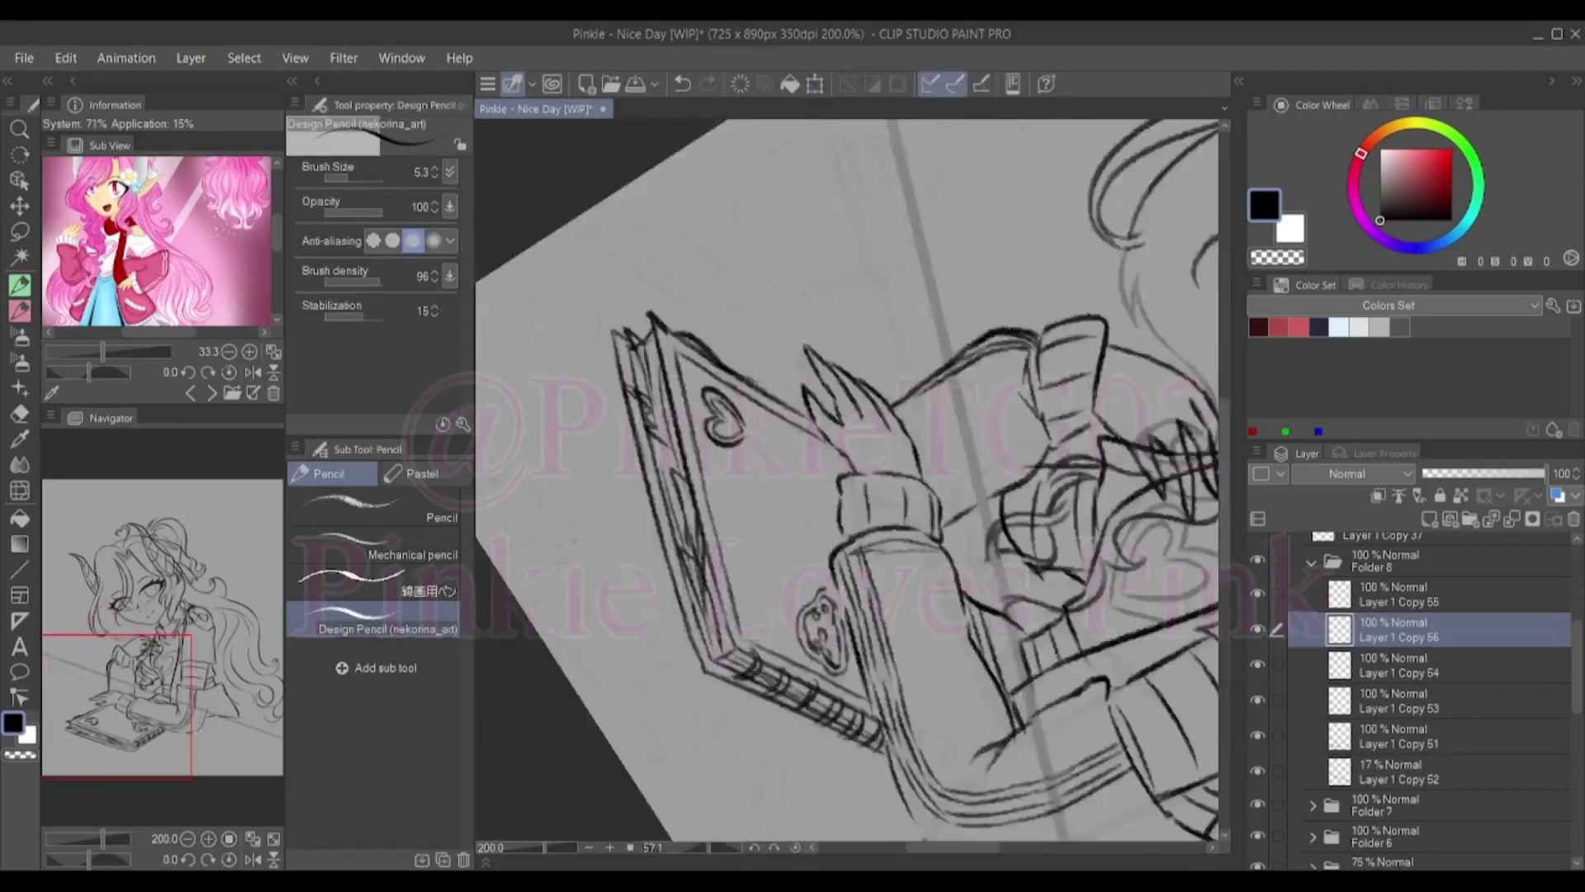
Add small stars and scribbled marks to the book cover on Layer 1 Copy 56
mouse_move(805, 445)
left_mouse_down()
mouse_move(799, 479)
mouse_move(826, 446)
left_mouse_up()
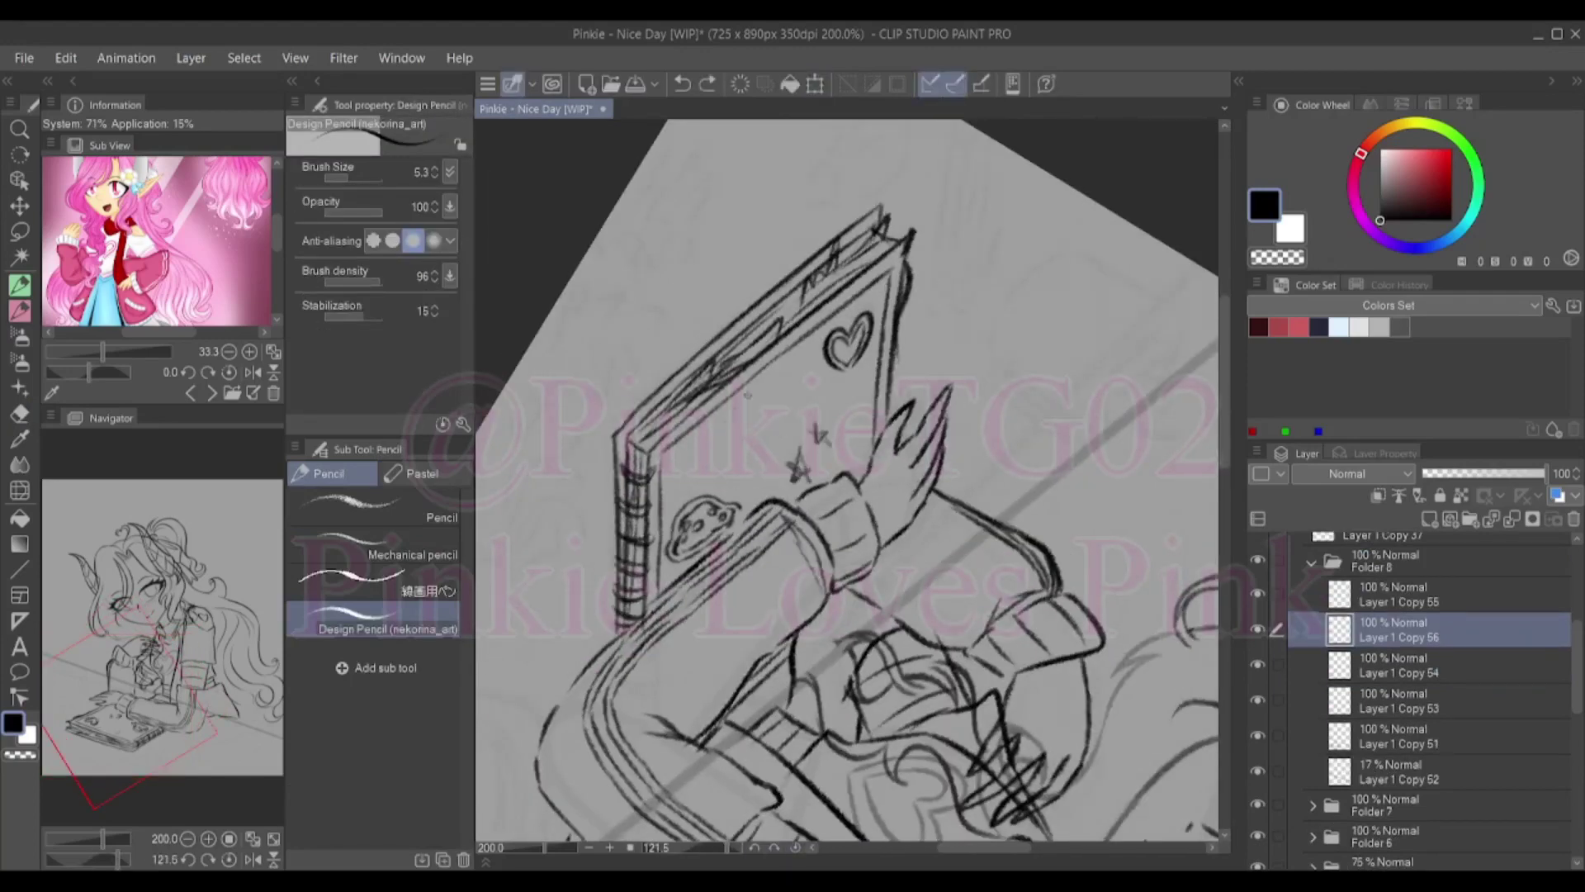
key("ctrl+@")
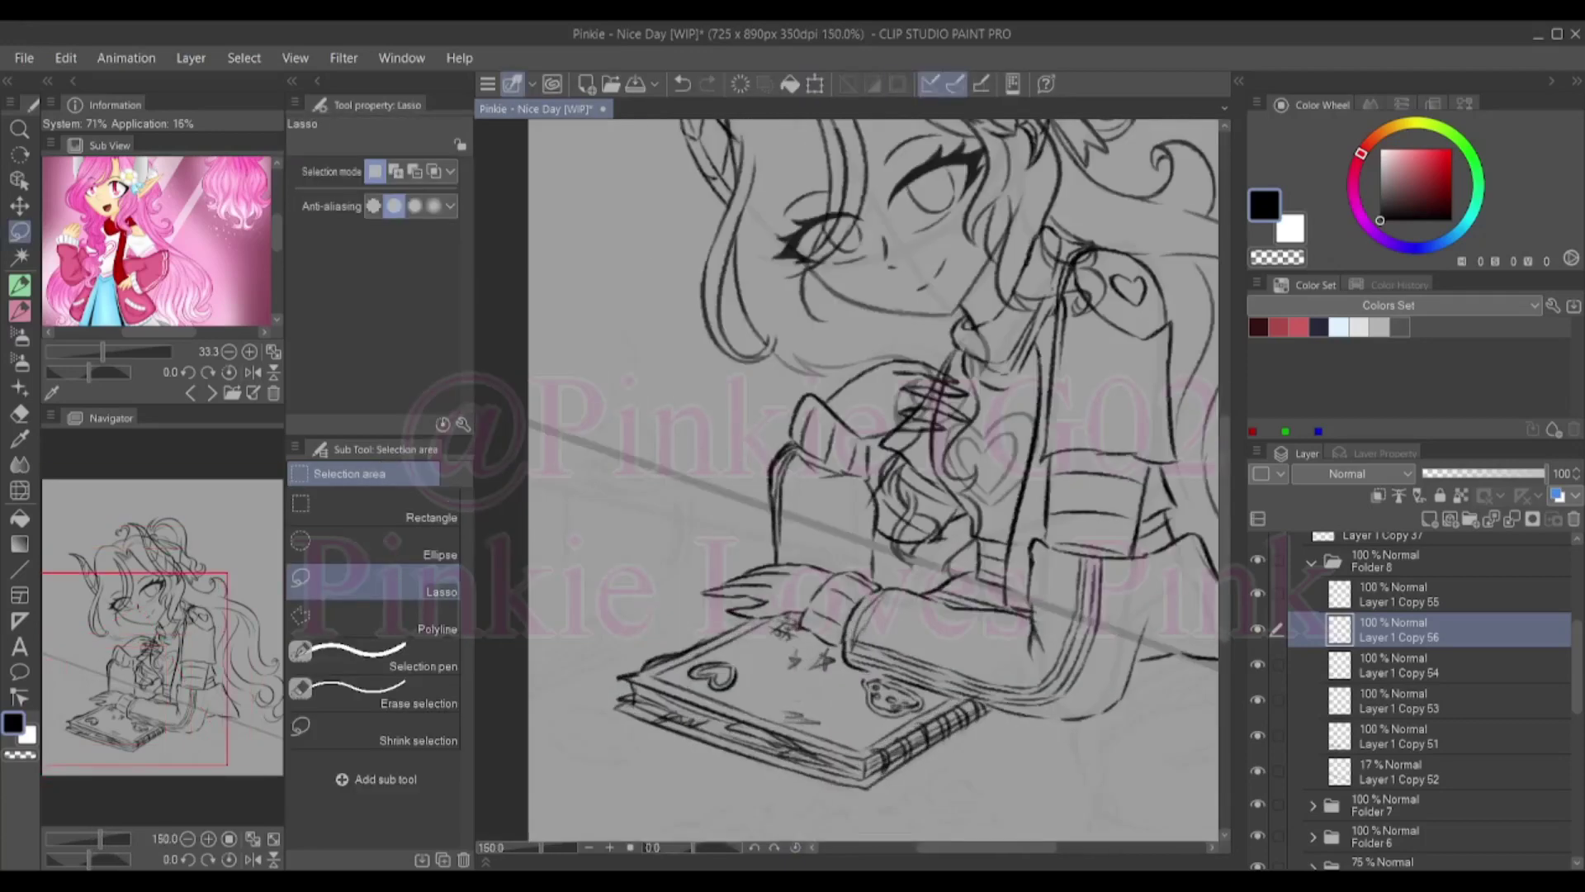
key("p")
scroll(875, 479, "down", 4)
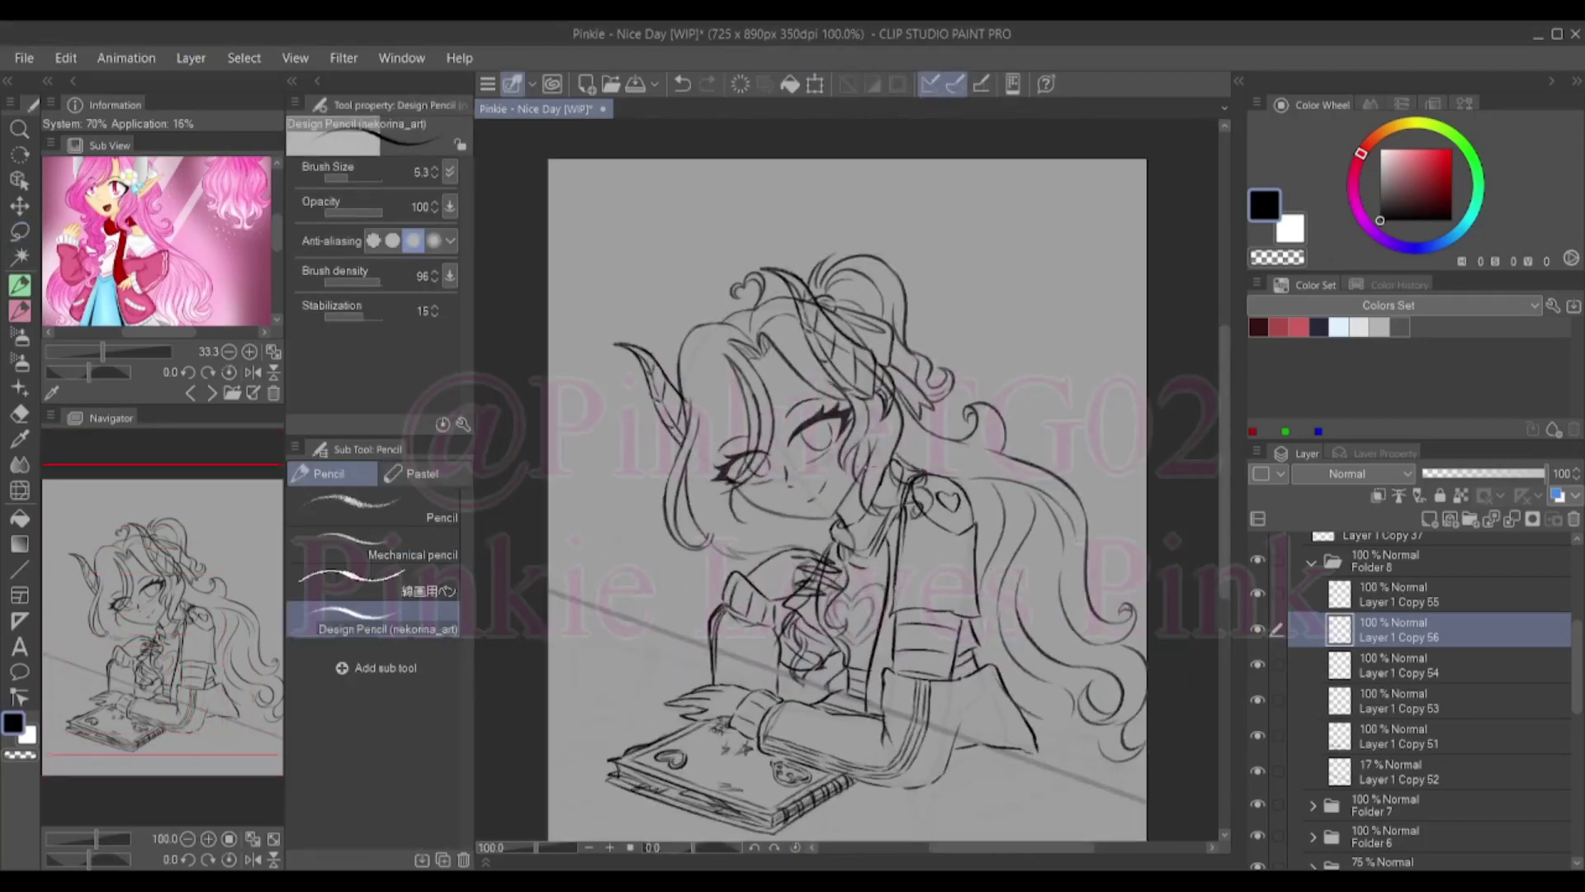
Draw a cylindrical mug with a handle on the table behind the book on Layer 1 Copy 55
scroll(850, 512, "down", 2)
key("ctrl+z")
key("ctrl+z")
key("ctrl+z")
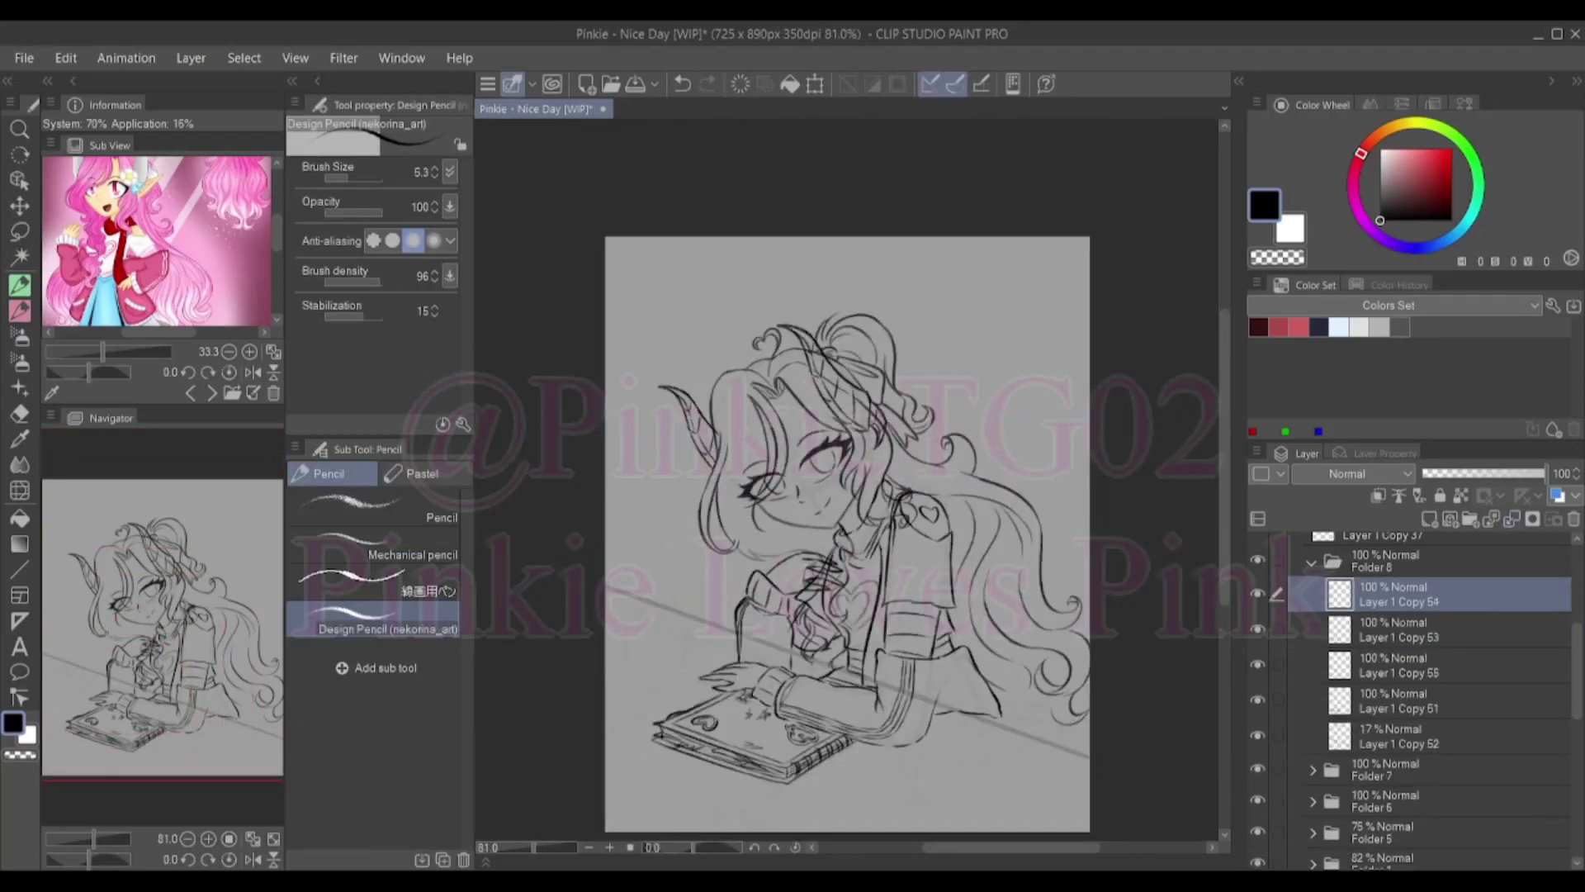
mouse_move(631, 624)
left_mouse_down()
mouse_move(683, 625)
mouse_move(632, 672)
left_mouse_up()
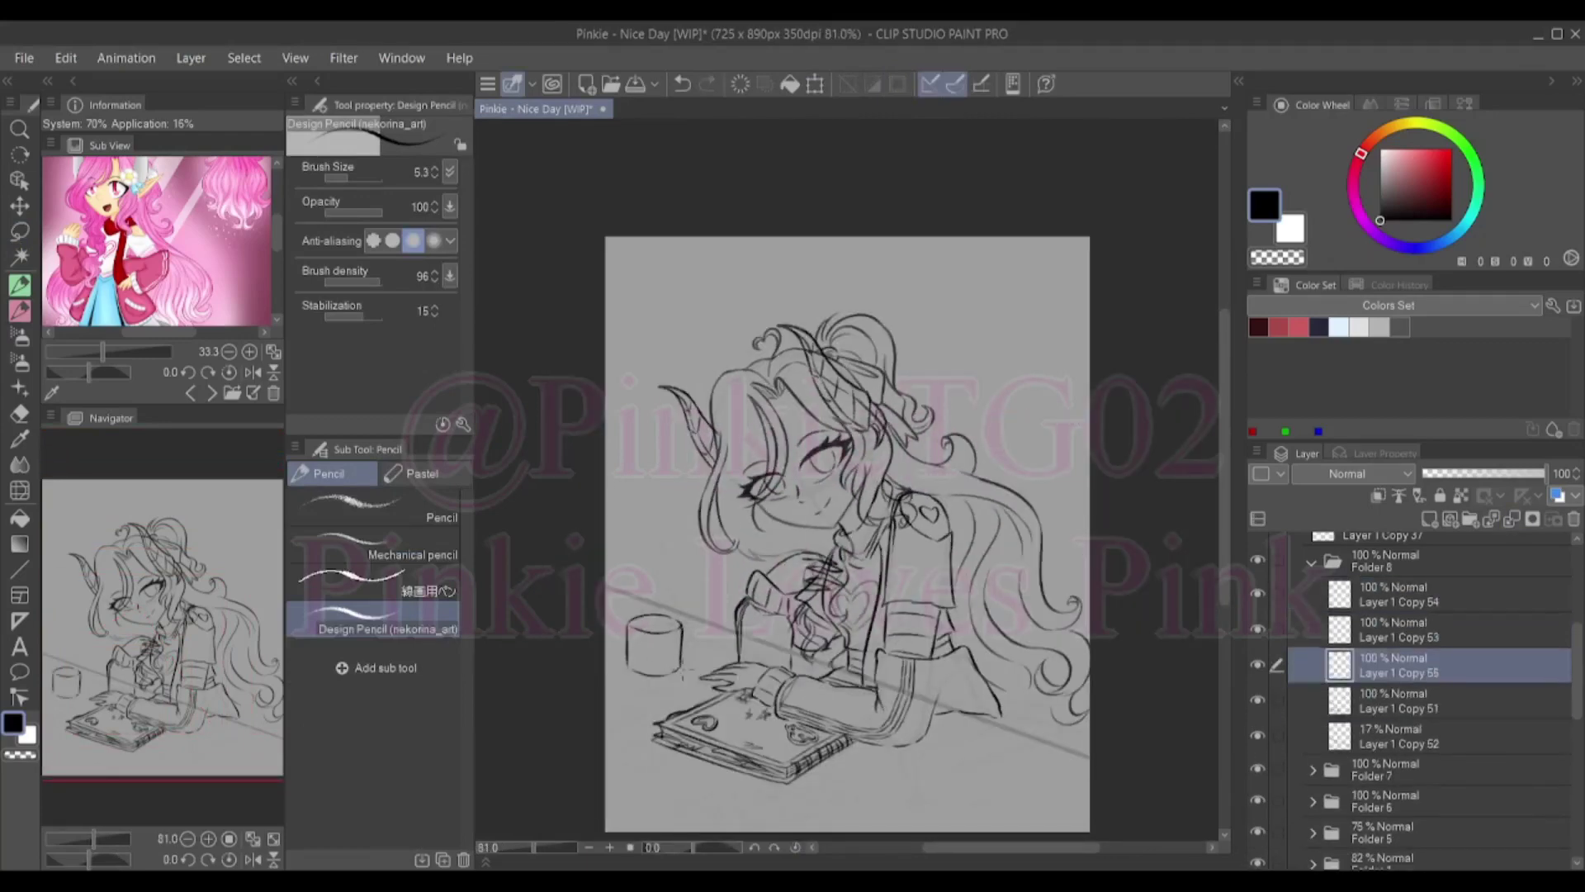
scroll(685, 664, "up", 4)
left_click_drag(672, 601, 676, 659)
left_click_drag(672, 611, 672, 662)
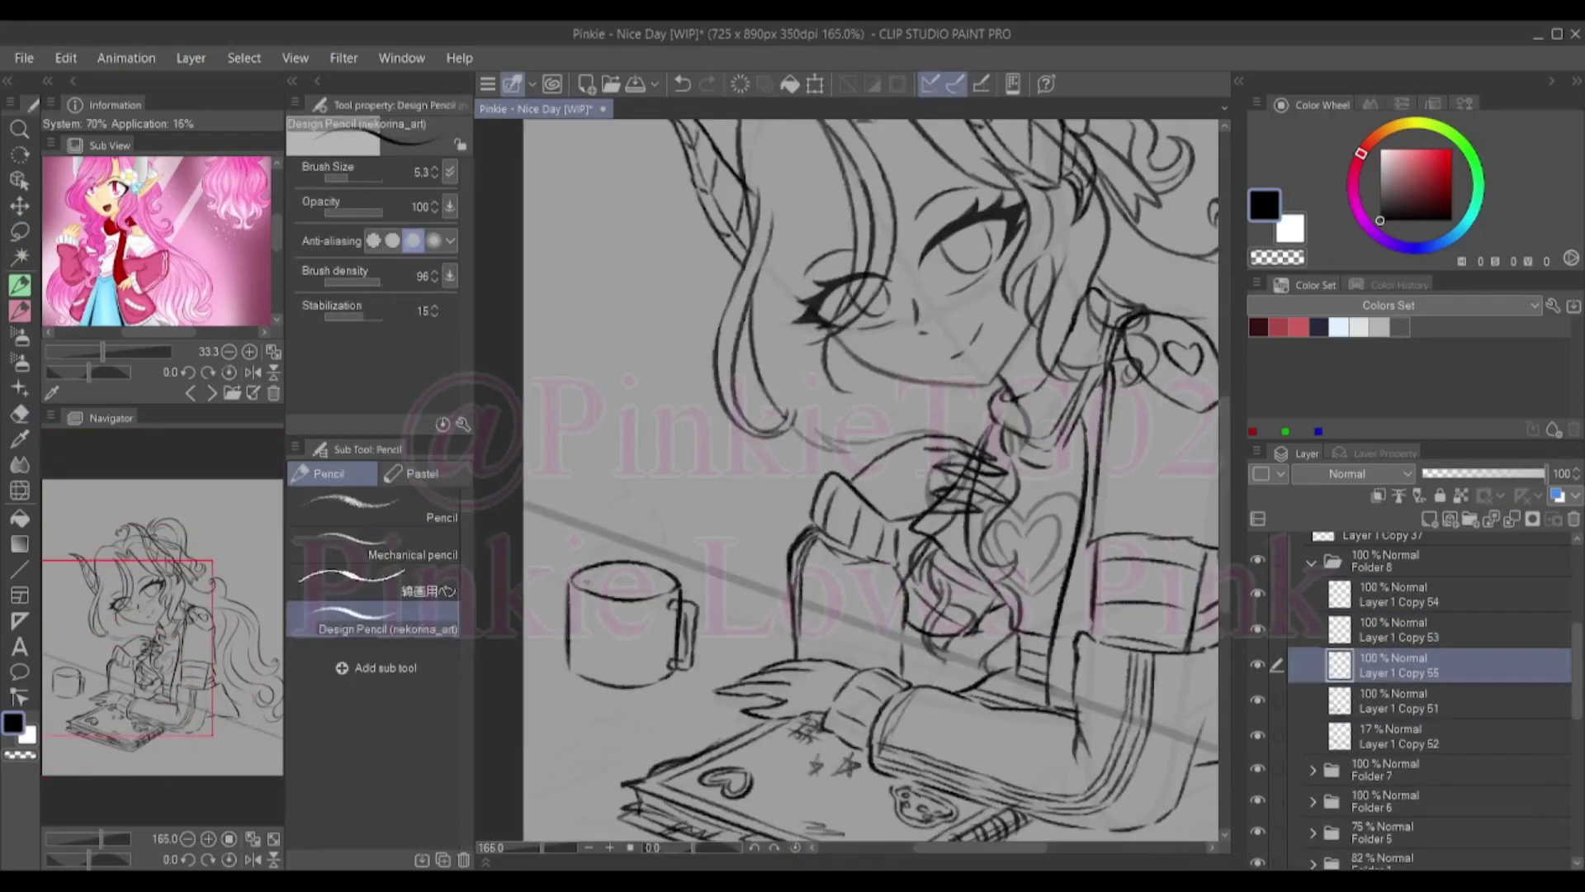
Add rising steam and floating marshmallows to the mug, undoing the stray stroke on its side
mouse_move(578, 585)
left_mouse_down()
mouse_move(658, 582)
mouse_move(615, 496)
mouse_move(634, 462)
left_mouse_up()
mouse_move(640, 538)
left_mouse_down()
mouse_move(645, 449)
mouse_move(654, 512)
left_mouse_up()
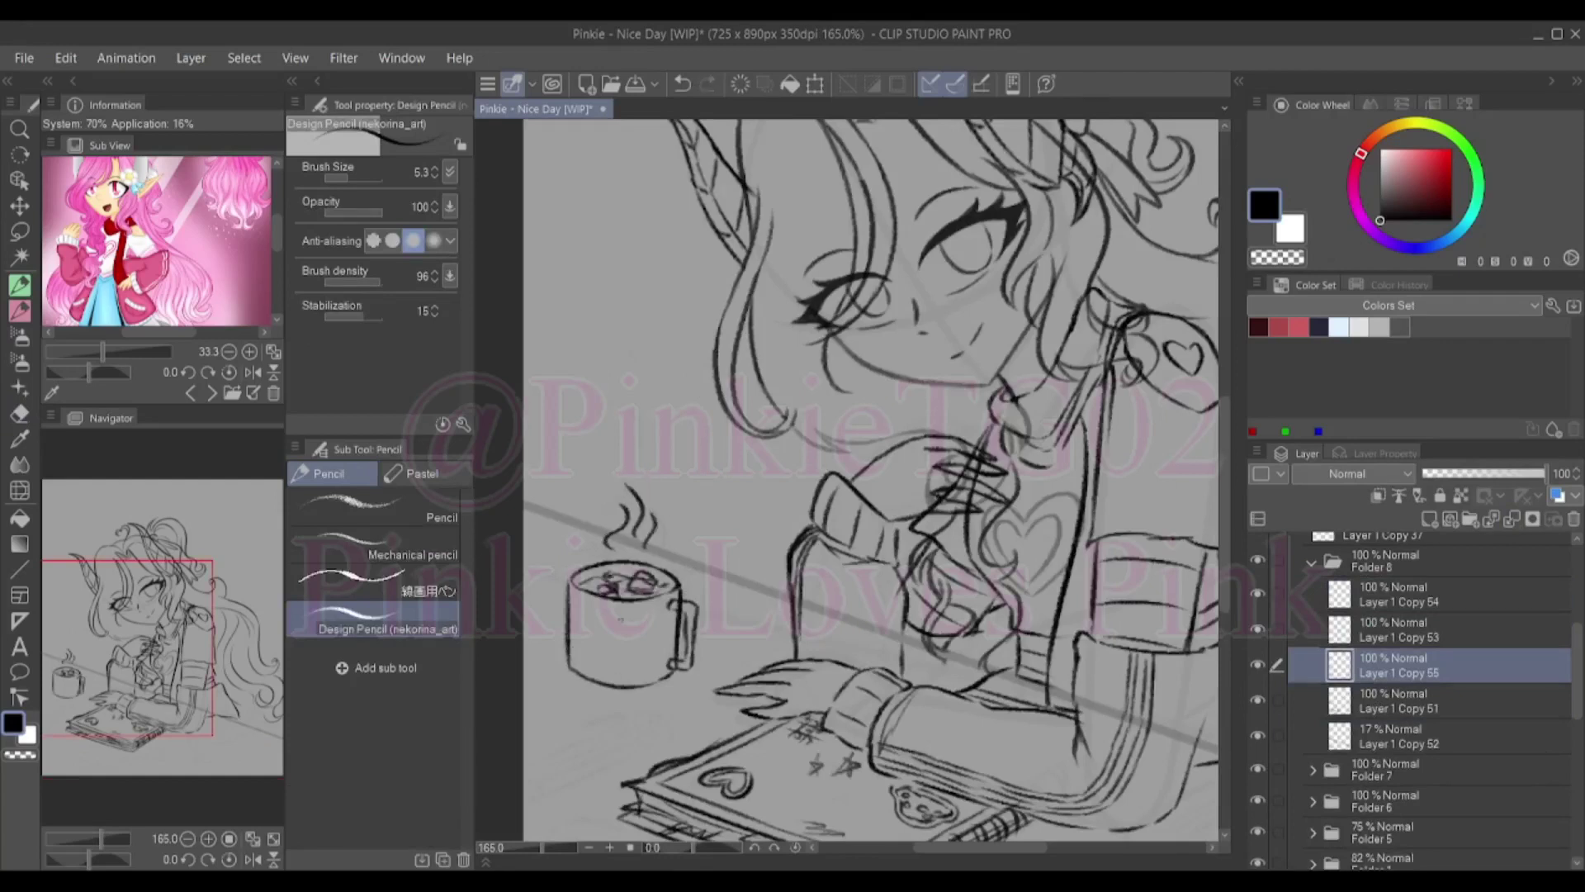
left_click_drag(585, 607, 587, 632)
key("ctrl+z")
Draw a slim pencil on the table beside the book's corner on Layer 1 Copy 53
key("ctrl+minus")
left_click(1403, 629)
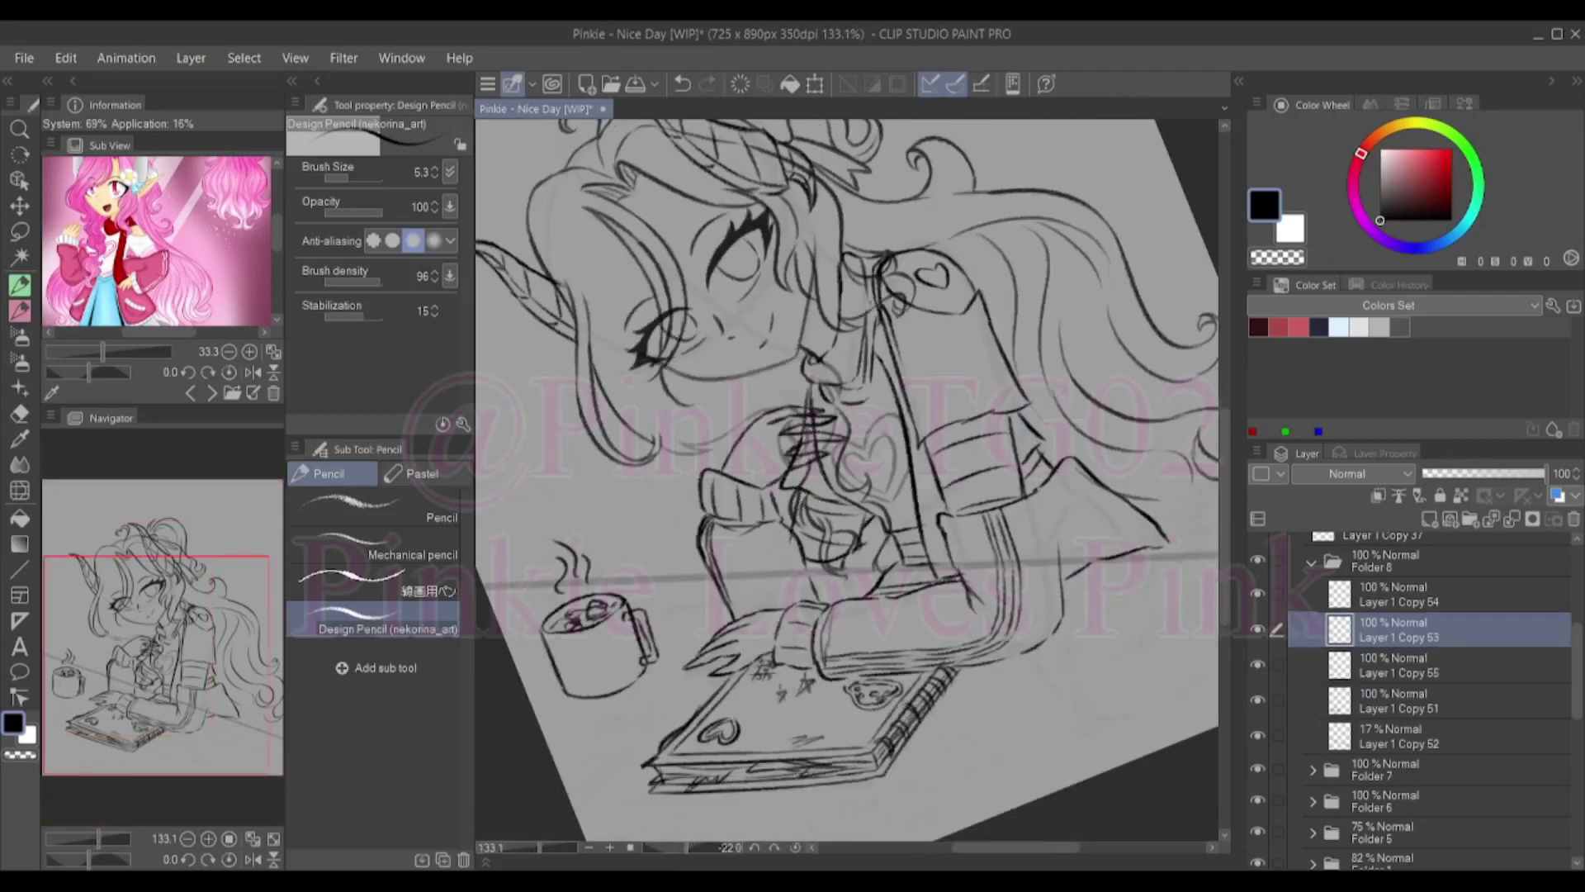
left_click_drag(644, 741, 570, 809)
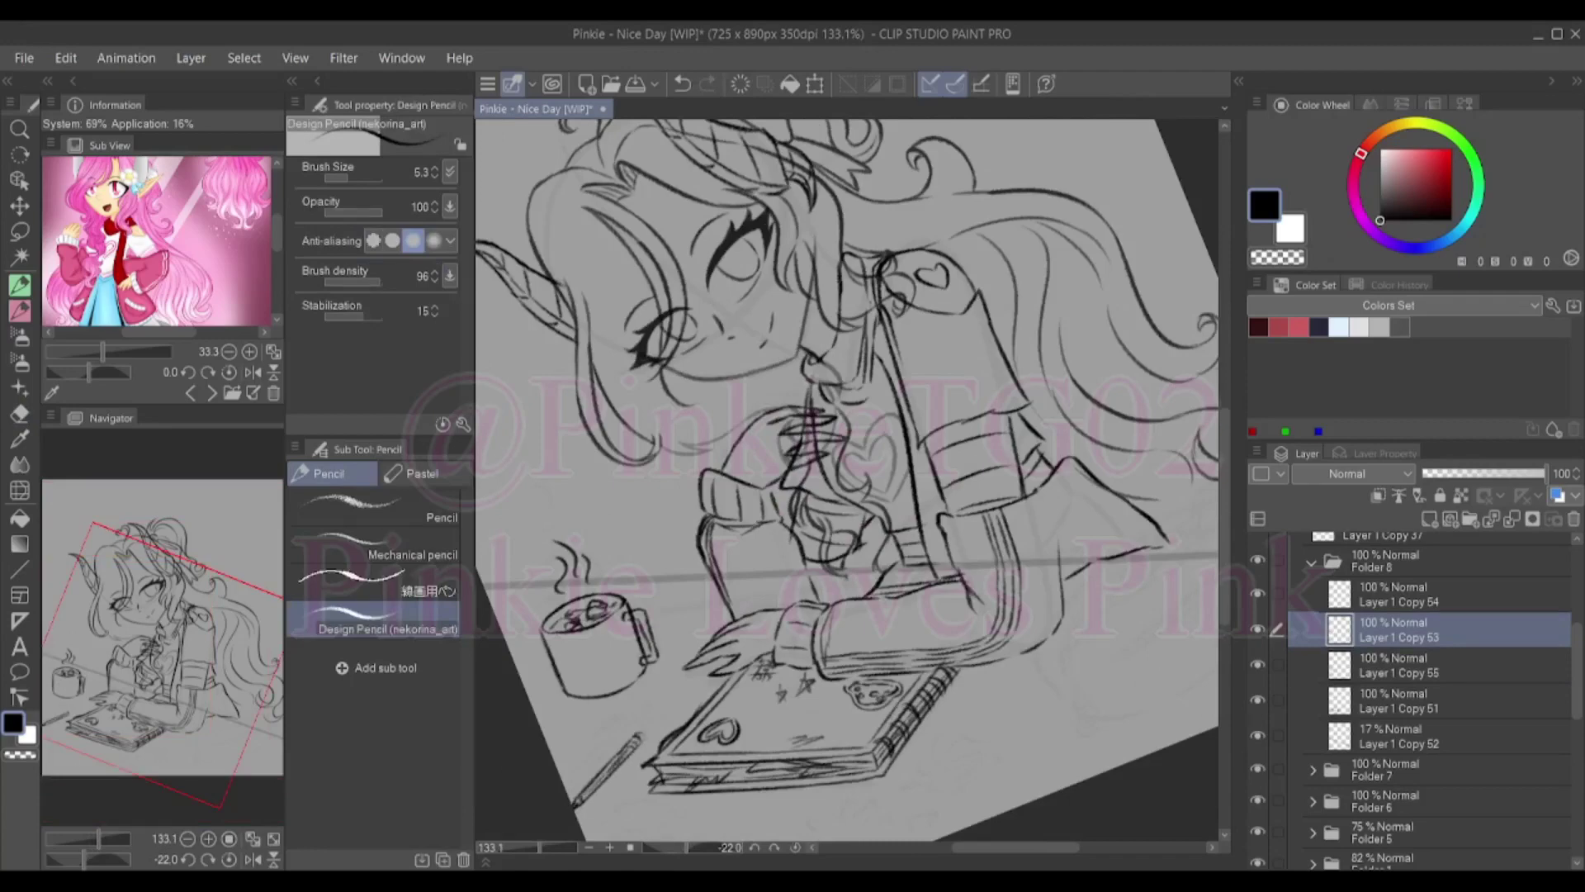
left_click_drag(634, 739, 647, 730)
Draw a clipped pen and another pencil next to the first one, with tips, caps and barrel lines
key("ctrl+plus")
left_click_drag(661, 638, 555, 746)
left_click_drag(615, 666, 701, 617)
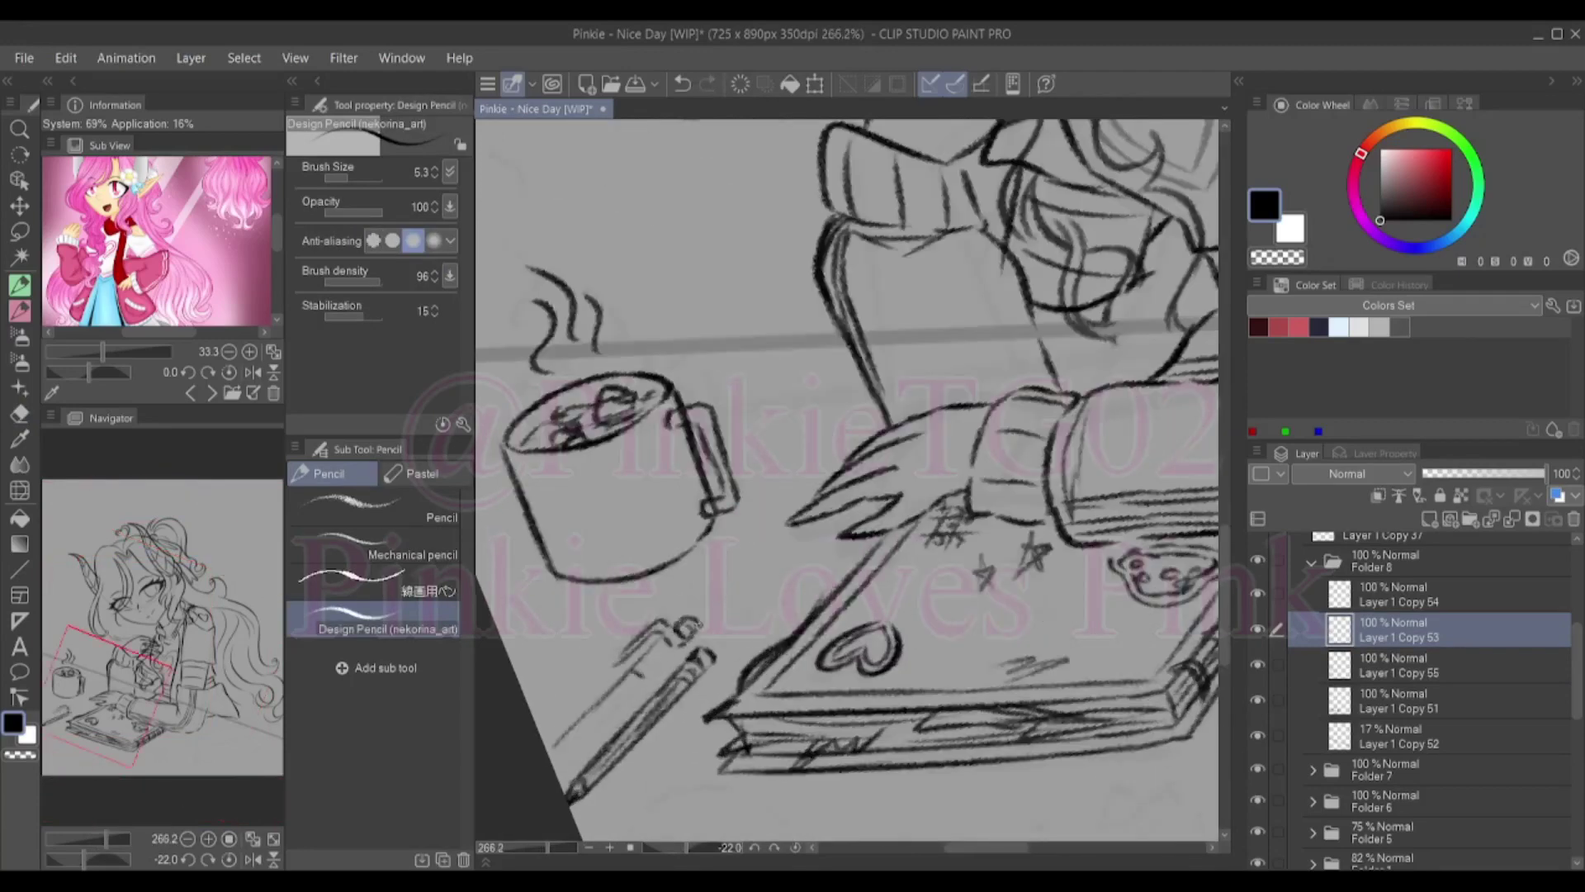
left_click_drag(644, 687, 558, 760)
mouse_move(632, 652)
left_mouse_down()
mouse_move(646, 672)
mouse_move(570, 757)
left_mouse_up()
mouse_move(570, 740)
left_mouse_down()
mouse_move(600, 725)
mouse_move(557, 745)
left_mouse_up()
left_click_drag(636, 677, 604, 710)
left_click_drag(683, 652, 634, 689)
mouse_move(661, 638)
left_mouse_down()
mouse_move(636, 666)
mouse_move(532, 701)
left_mouse_up()
key("ctrl+minus")
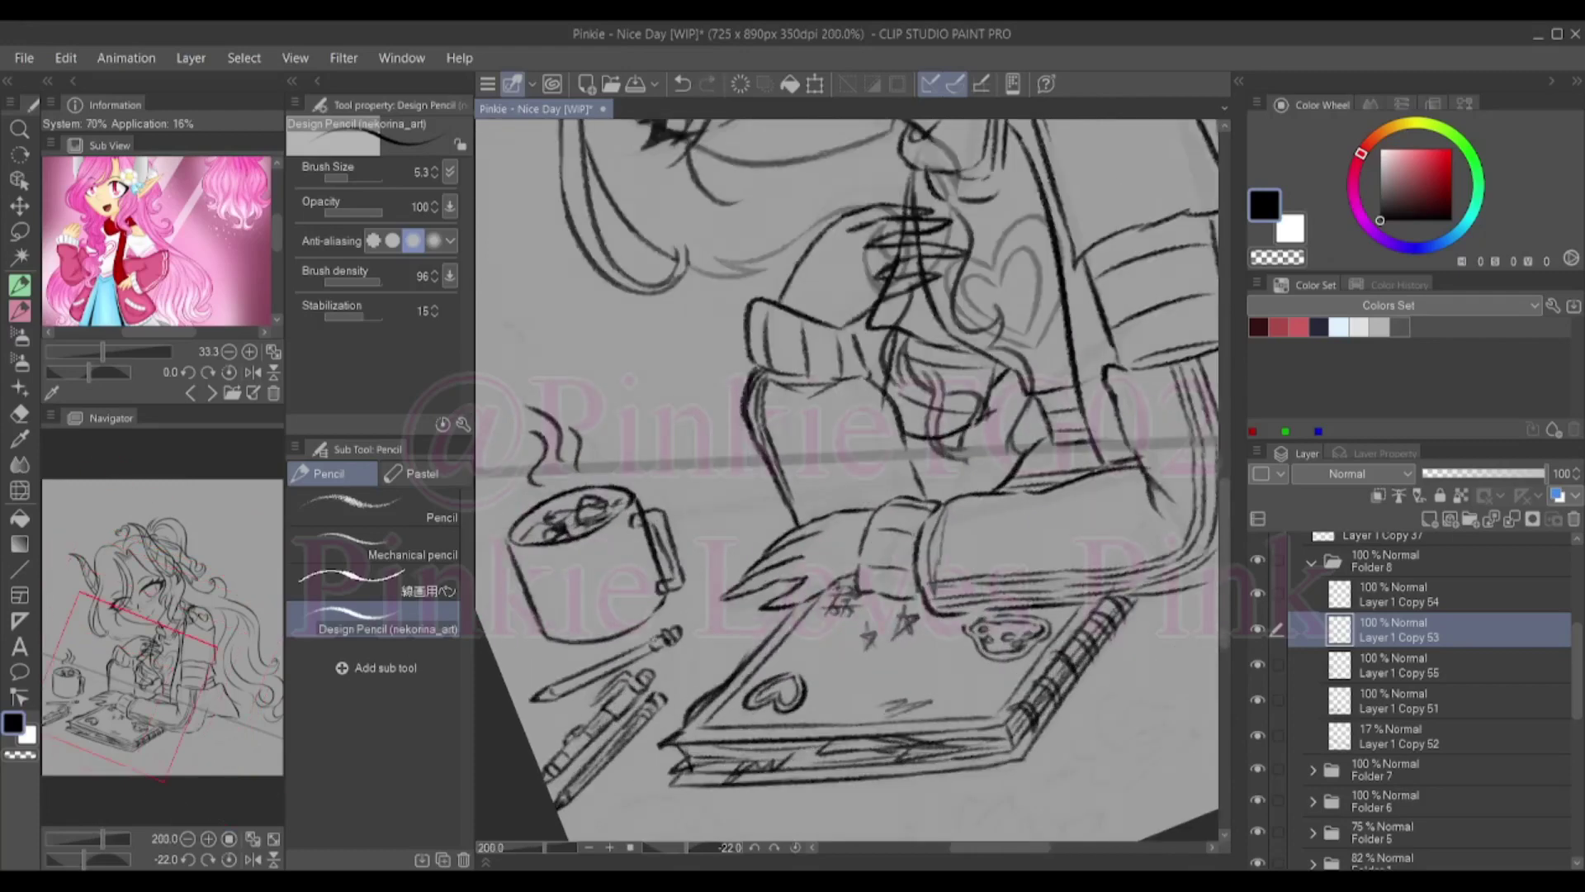
Finish the upper pencil and sketch a small eraser between the pencils and the book
left_click_drag(662, 634, 611, 653)
scroll(846, 479, "down", 1)
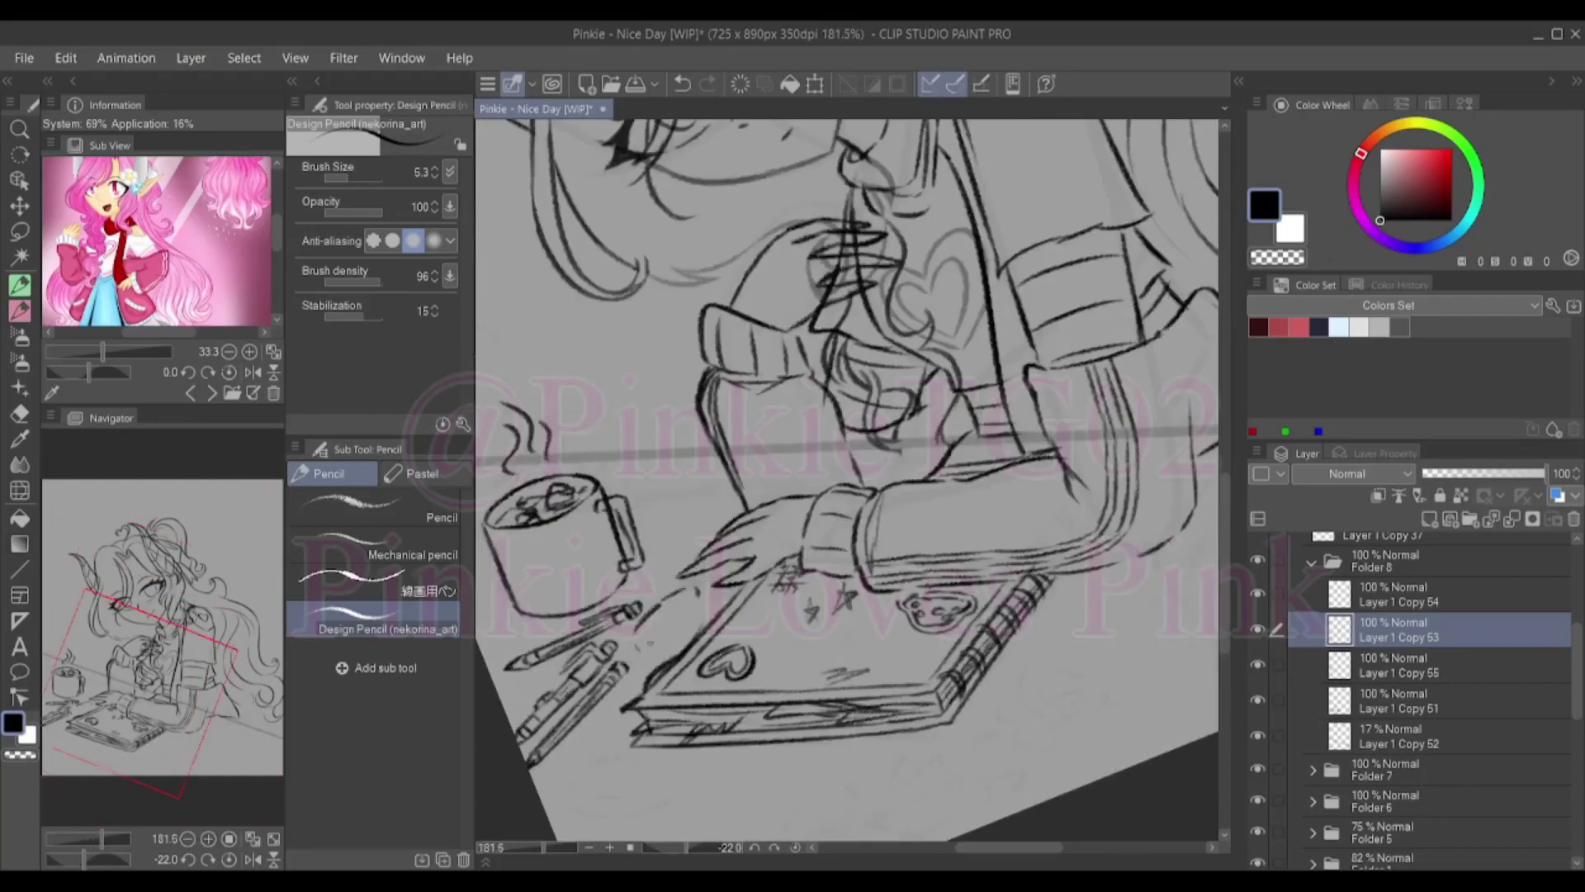
left_click_drag(683, 615, 625, 597)
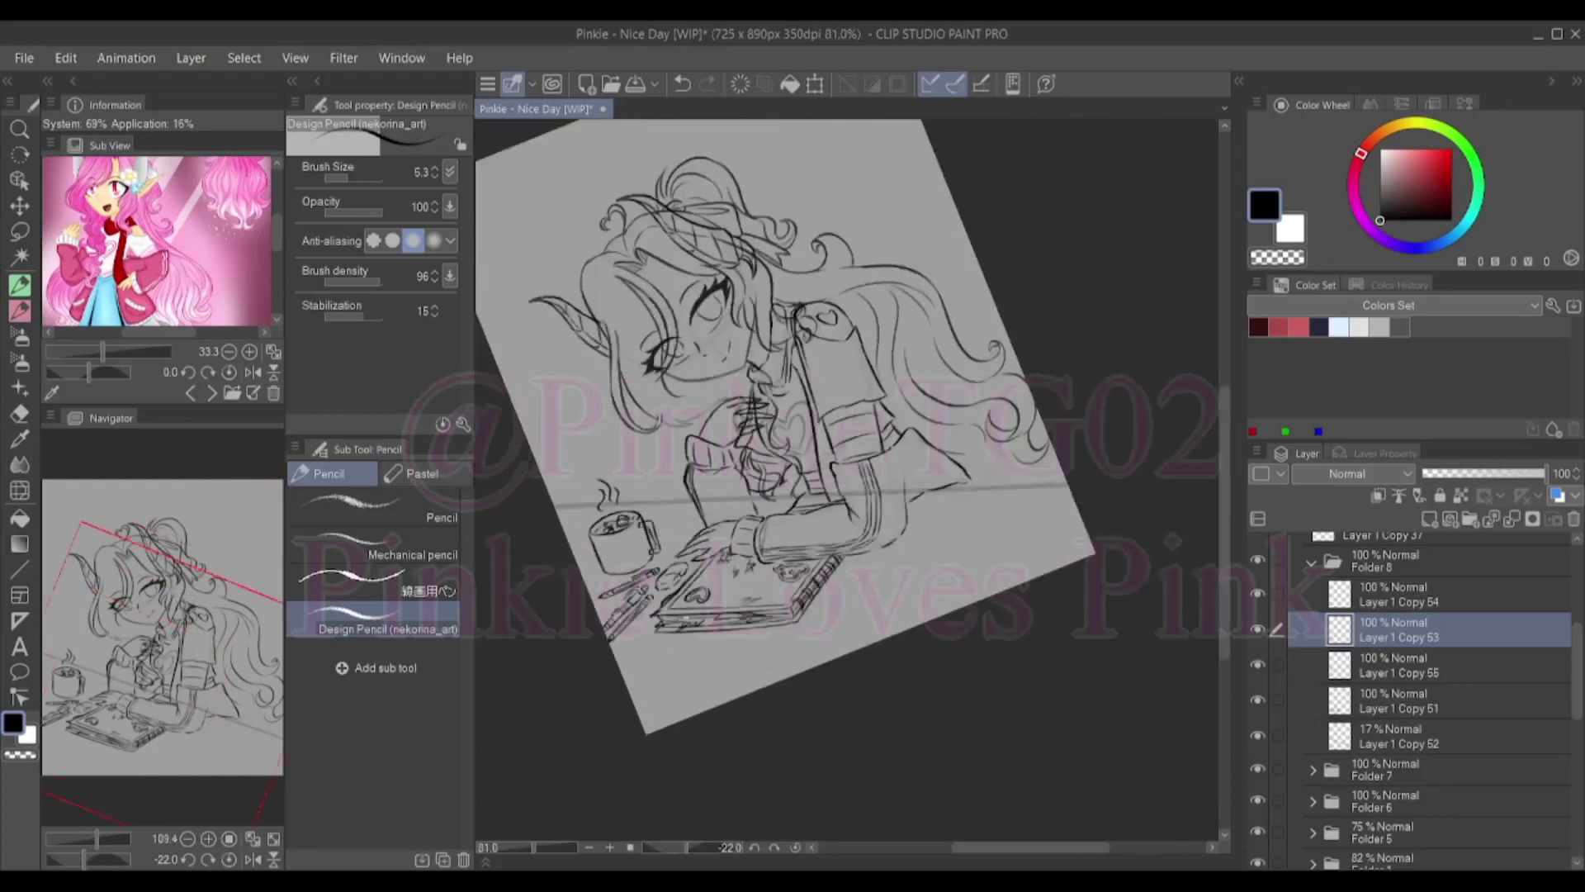
key("ctrl+0")
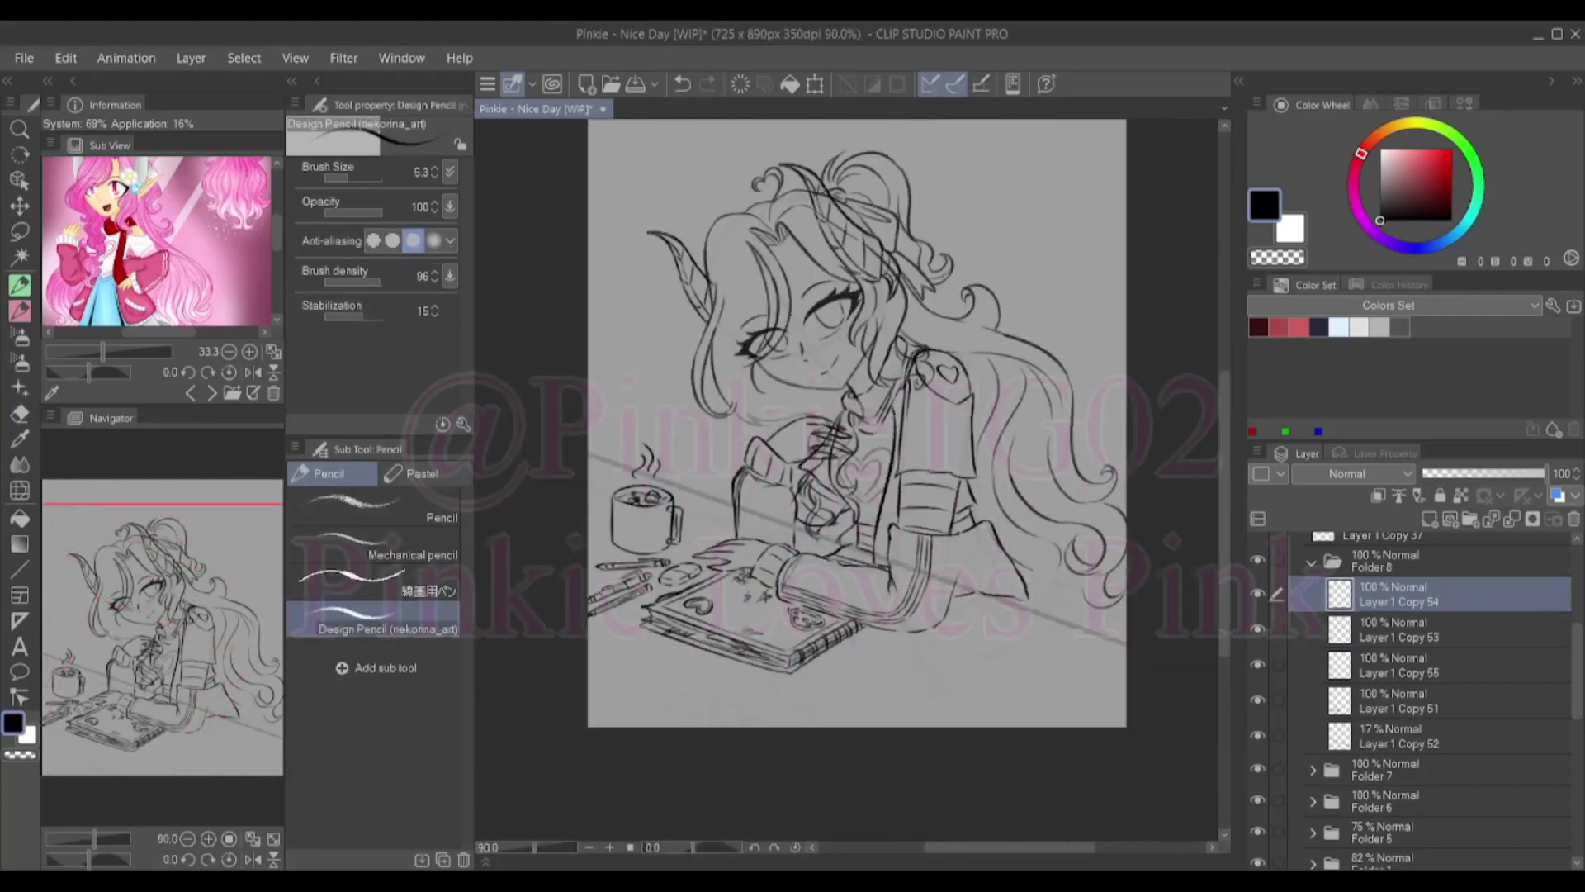
Make Layer 1 Copy 54 the active drawing layer
scroll(846, 458, "up", 2)
scroll(847, 458, "down", 1)
left_click(1404, 629)
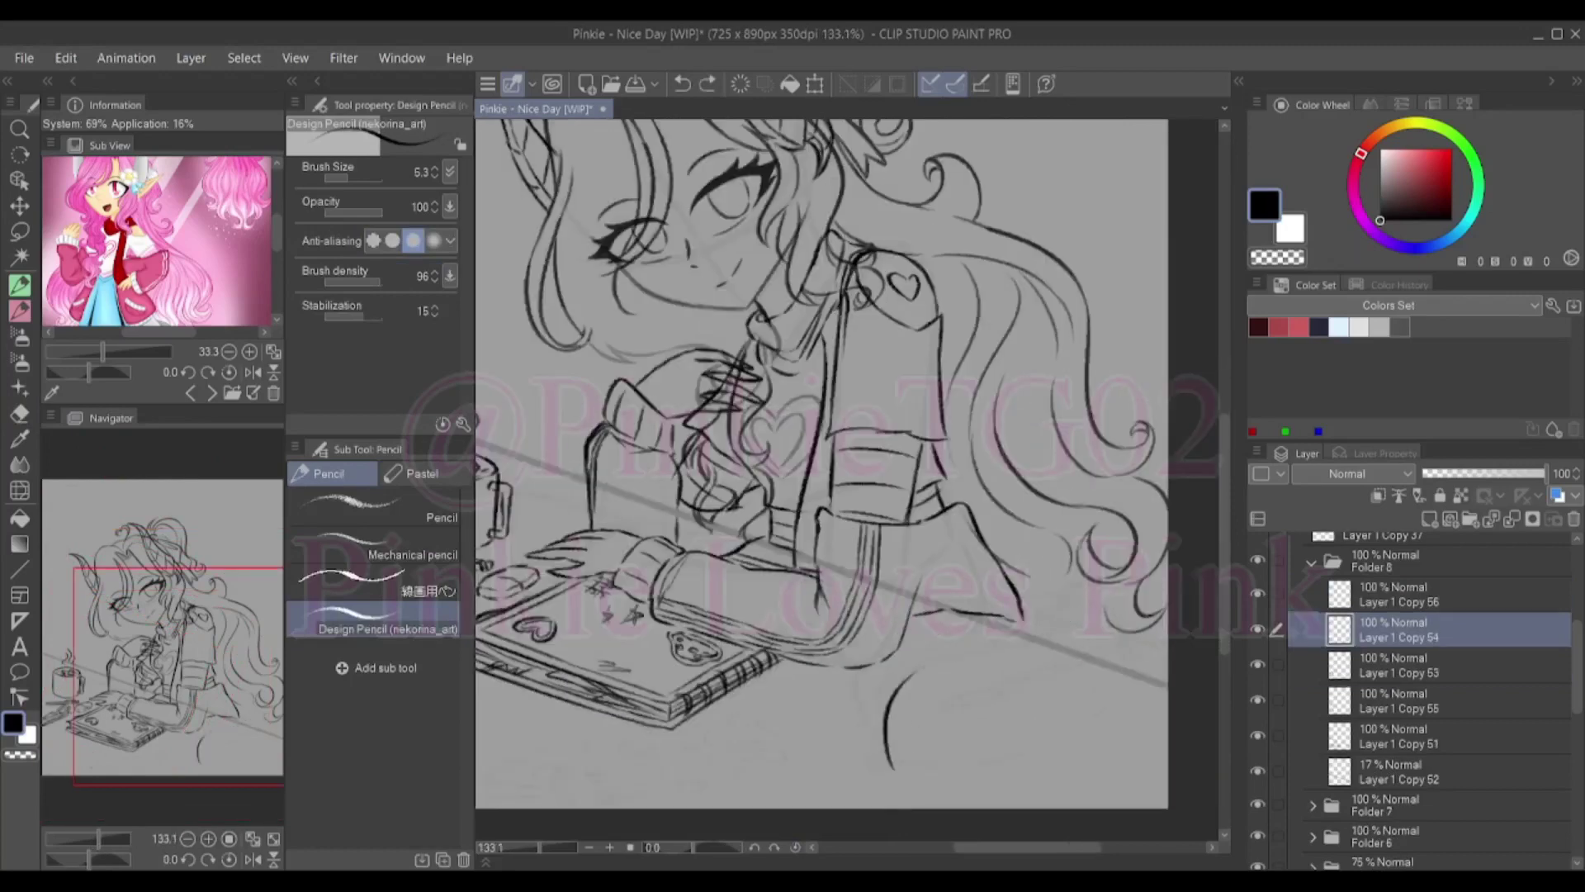
mouse_move(1106, 619)
left_mouse_down()
mouse_move(1150, 712)
mouse_move(908, 780)
left_mouse_up()
left_click_drag(875, 661, 862, 753)
key("ctrl+z")
key("ctrl+z")
key("ctrl+z")
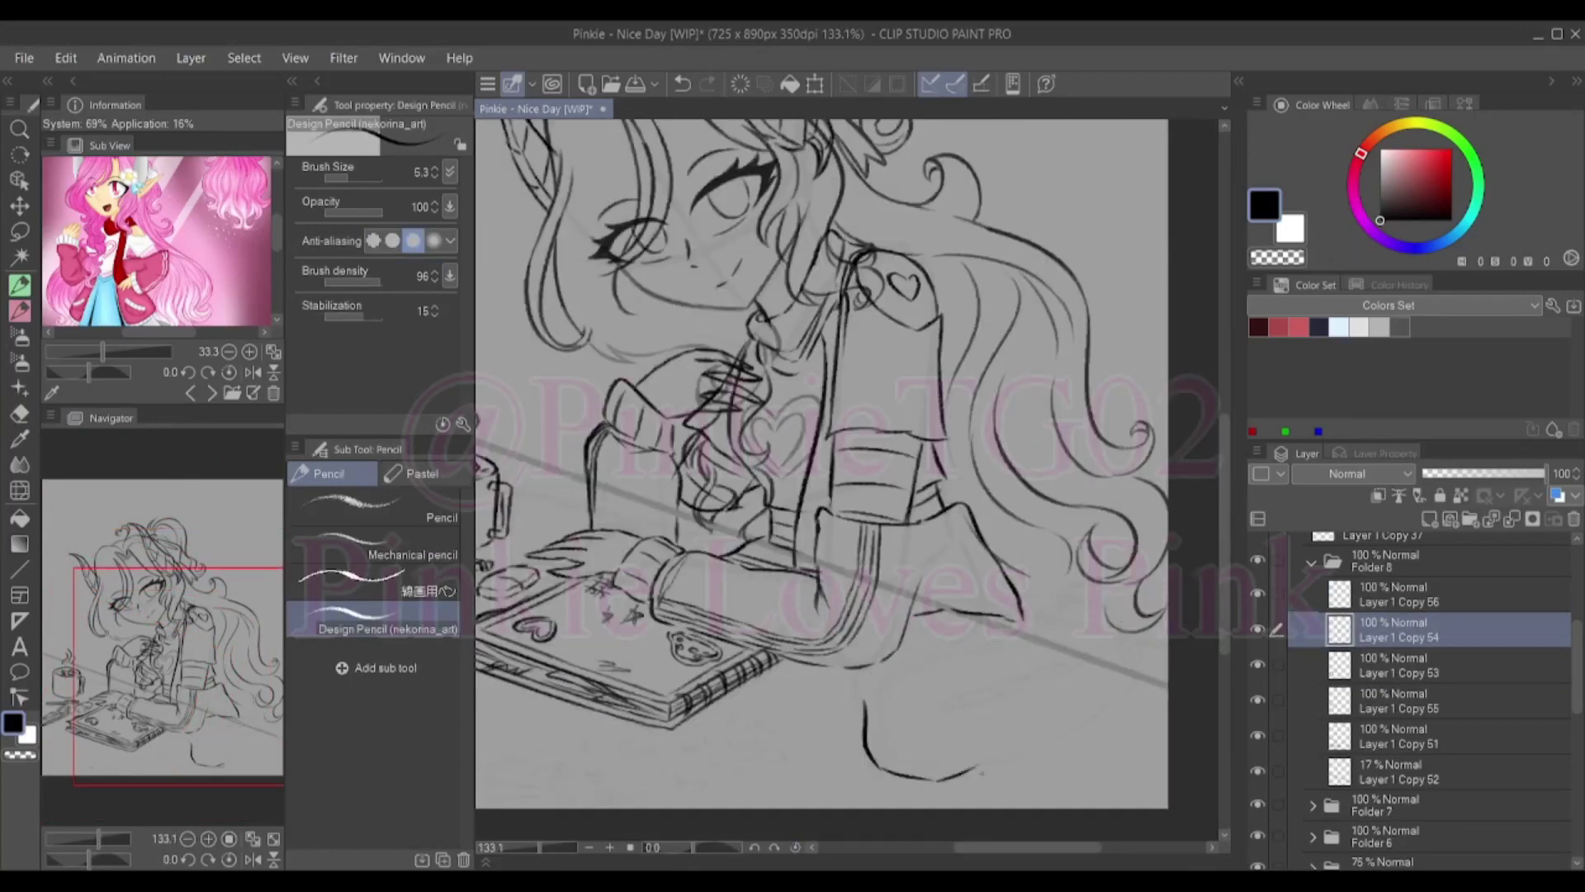
Outline a rounded pencil case on the table in front of the character's hair on Layer 1 Copy 54
left_click_drag(949, 618, 1028, 776)
mouse_move(879, 660)
left_mouse_down()
mouse_move(1143, 686)
mouse_move(1044, 755)
left_mouse_up()
mouse_move(877, 743)
left_mouse_down()
mouse_move(921, 657)
mouse_move(1090, 610)
mouse_move(1065, 637)
left_mouse_up()
left_click_drag(895, 710, 1111, 617)
mouse_move(878, 742)
left_mouse_down()
mouse_move(914, 642)
mouse_move(1077, 603)
left_mouse_up()
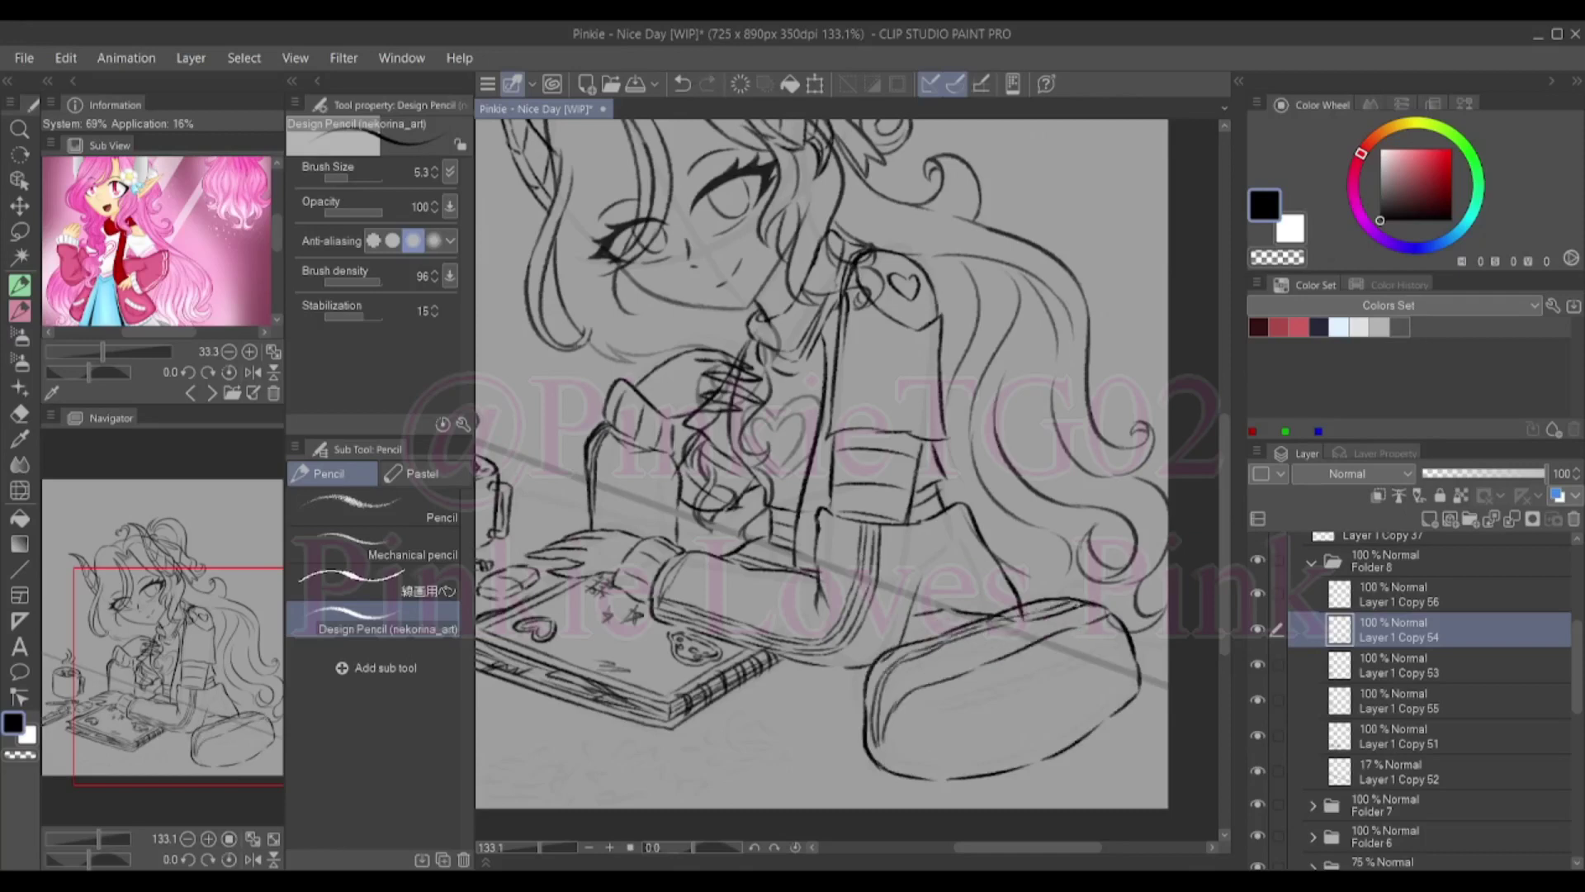
Draw the pencil case's zipper pull at the lower corner and detail its open zipper along the upper edge
mouse_move(877, 751)
left_mouse_down()
mouse_move(1103, 614)
mouse_move(868, 780)
left_mouse_up()
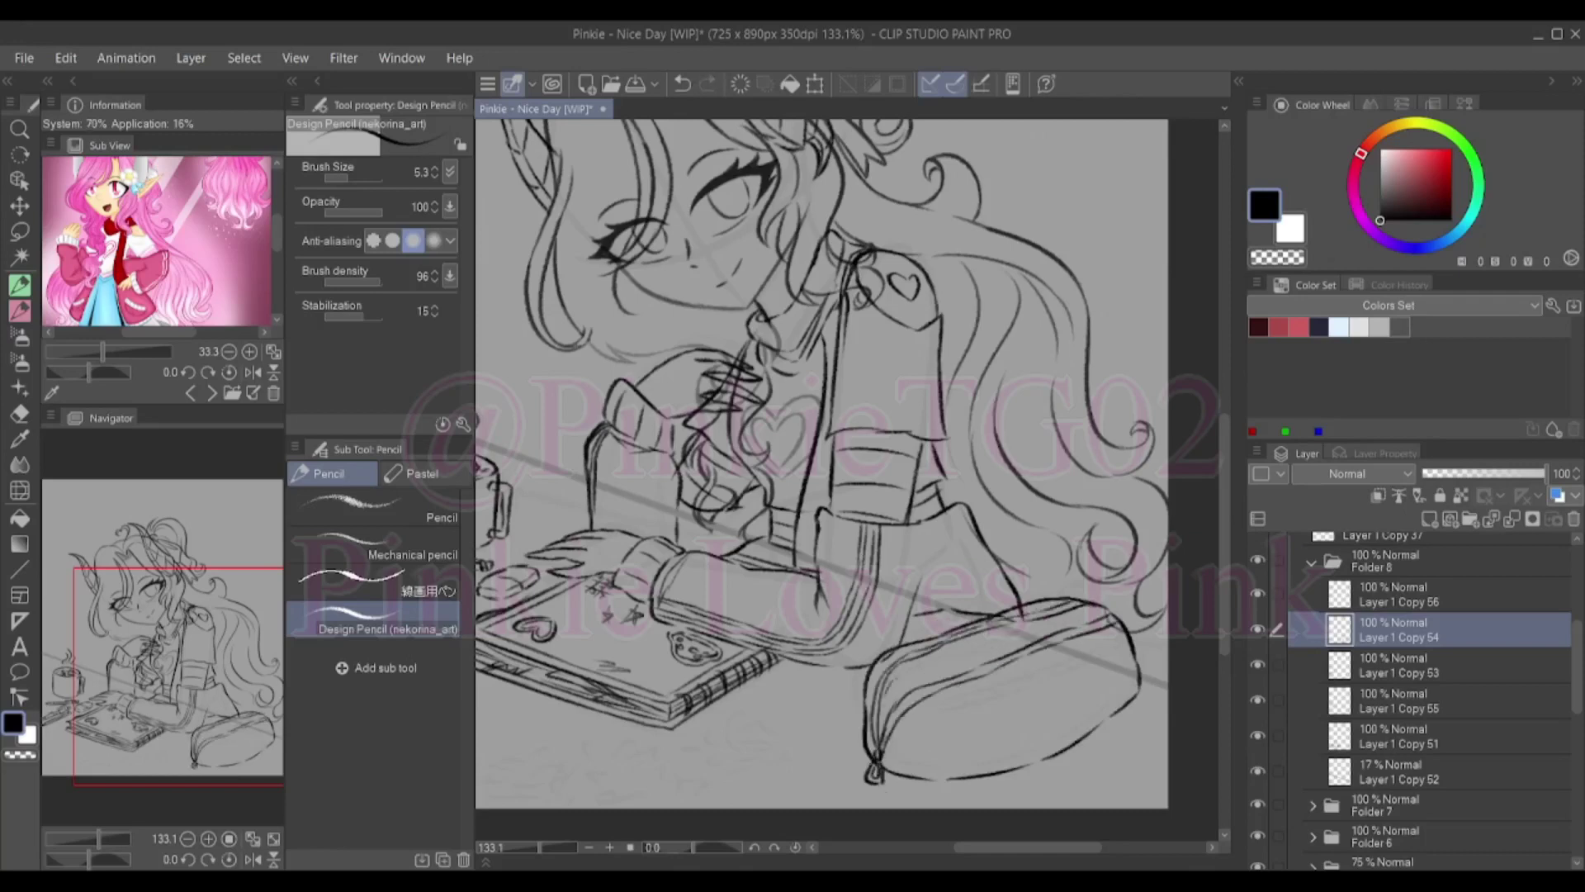
left_click_drag(889, 681, 1097, 607)
mouse_move(892, 700)
left_mouse_down()
mouse_move(1011, 639)
mouse_move(988, 648)
left_mouse_up()
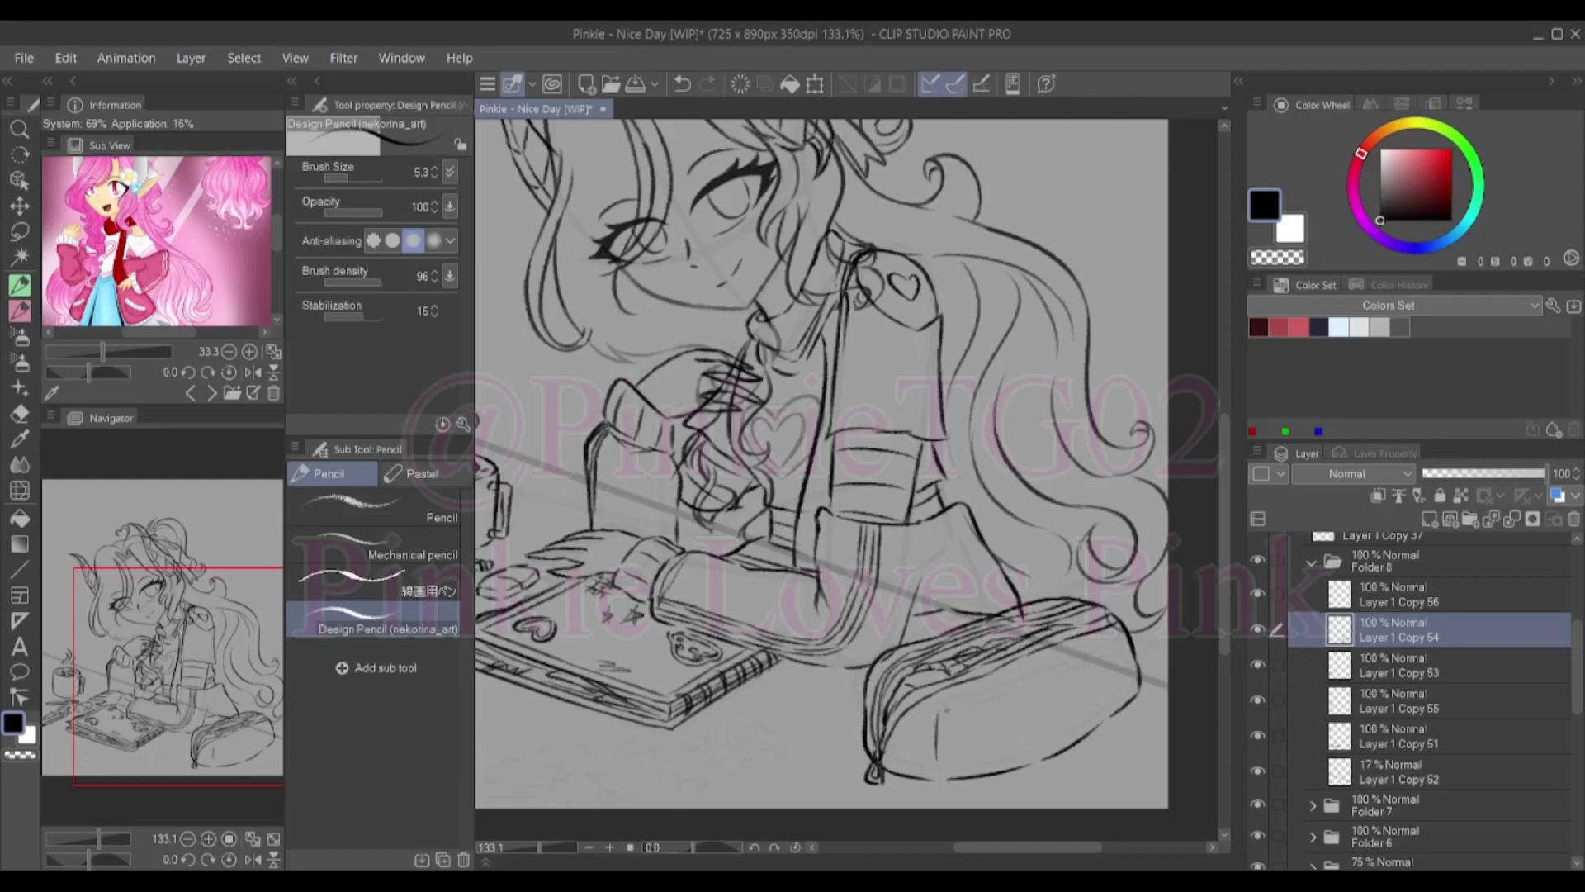
Decorate the front of the pencil case with a pocket zipper, shine lines, small hearts and a cookie patch
mouse_move(941, 722)
left_mouse_down()
mouse_move(1119, 646)
mouse_move(1124, 662)
left_mouse_up()
key("ctrl+z")
left_click_drag(951, 726, 1123, 645)
scroll(1032, 693, "down", 1)
key("ctrl+z")
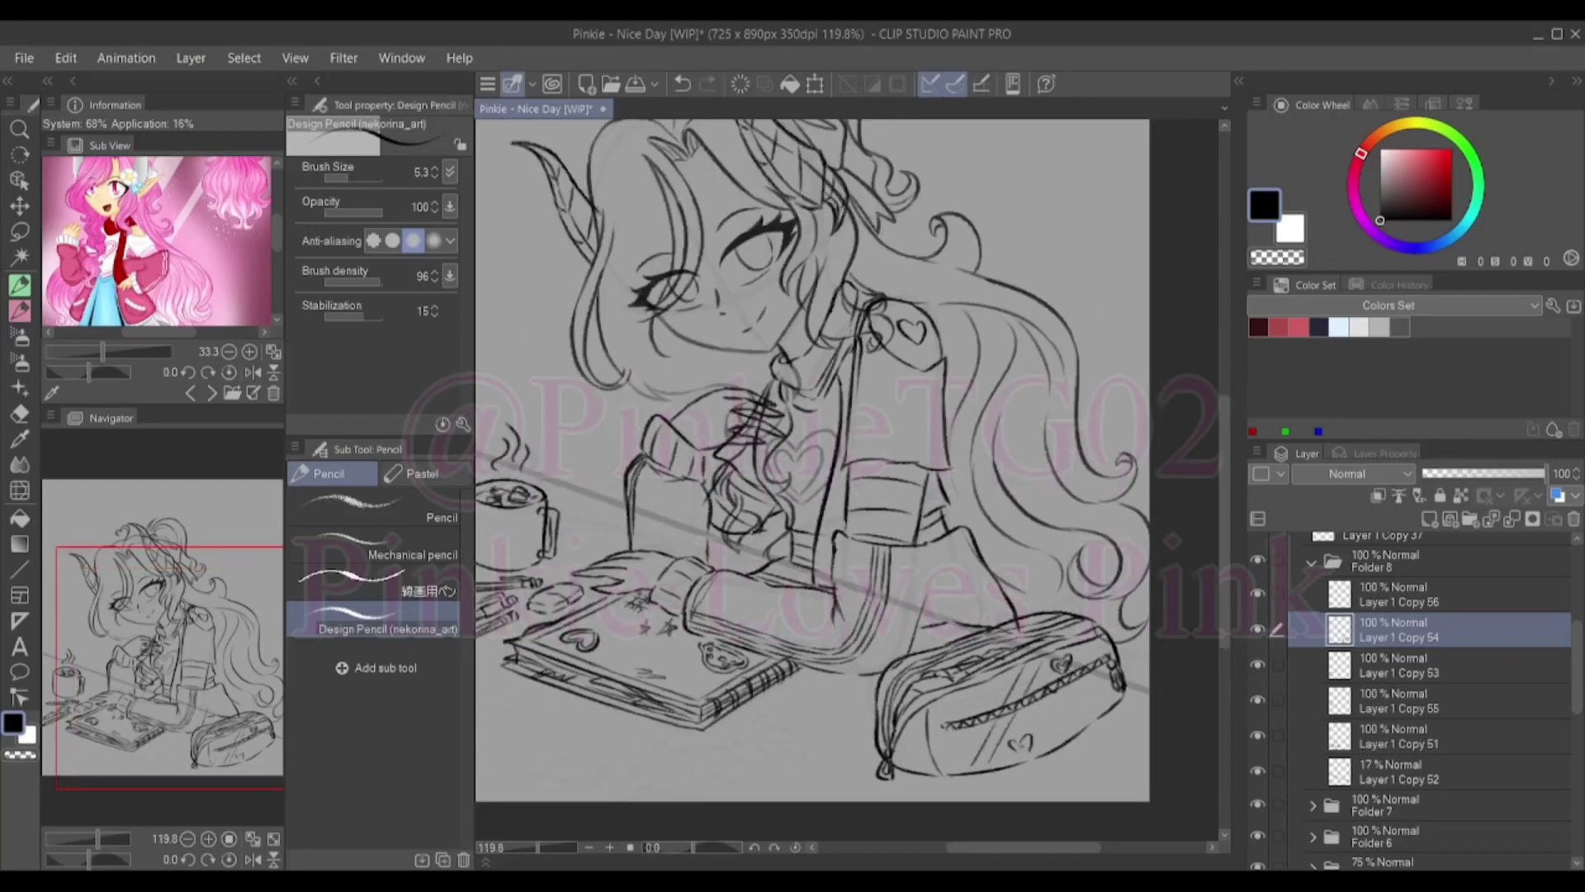
left_click_drag(1079, 705, 1071, 716)
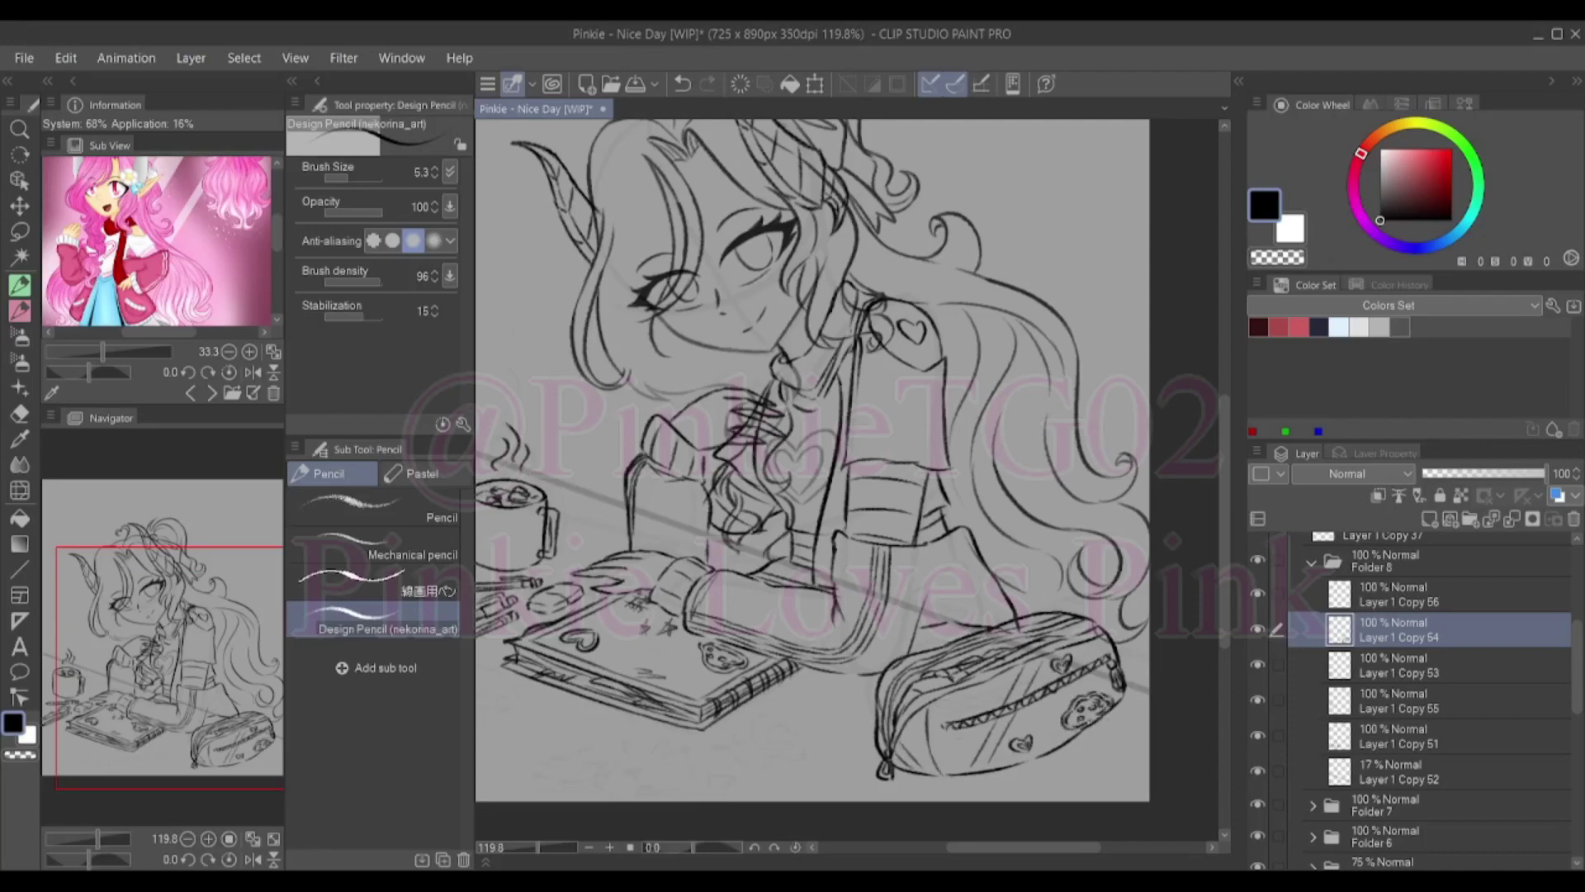
Draw a crumpled paper ball in front of the book on Layer 1 Copy 56
scroll(813, 460, "down", 2)
scroll(812, 459, "up", 2)
key("alt+]")
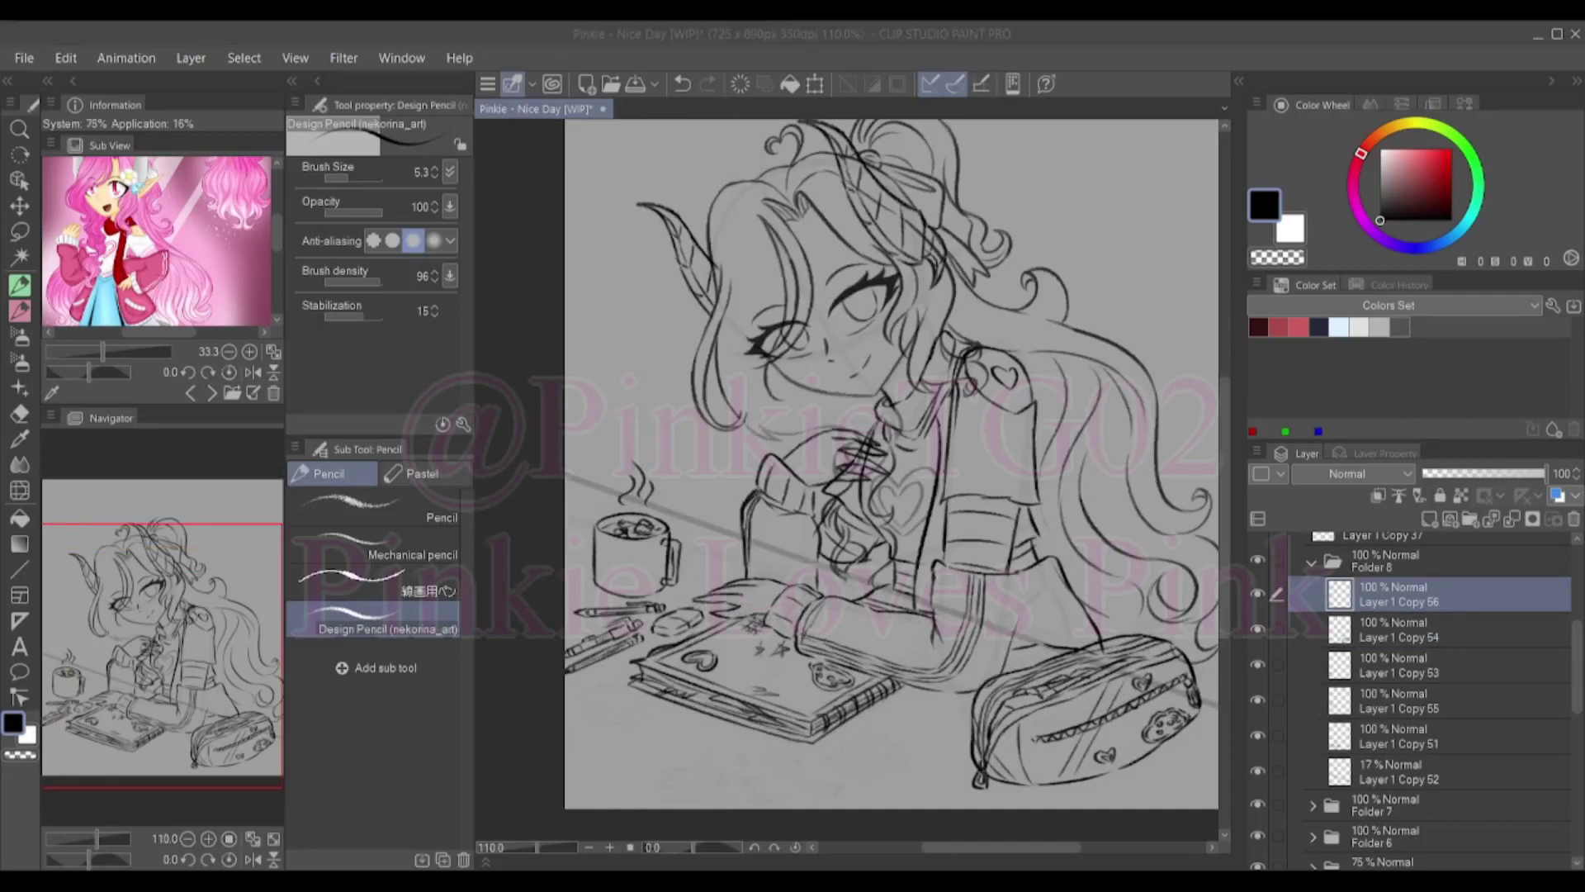
mouse_move(629, 775)
left_mouse_down()
mouse_move(706, 803)
mouse_move(718, 743)
mouse_move(669, 784)
mouse_move(727, 739)
mouse_move(751, 776)
left_mouse_up()
key("Delete")
mouse_move(662, 737)
left_mouse_down()
mouse_move(685, 776)
mouse_move(644, 807)
left_mouse_up()
left_click_drag(685, 785, 747, 801)
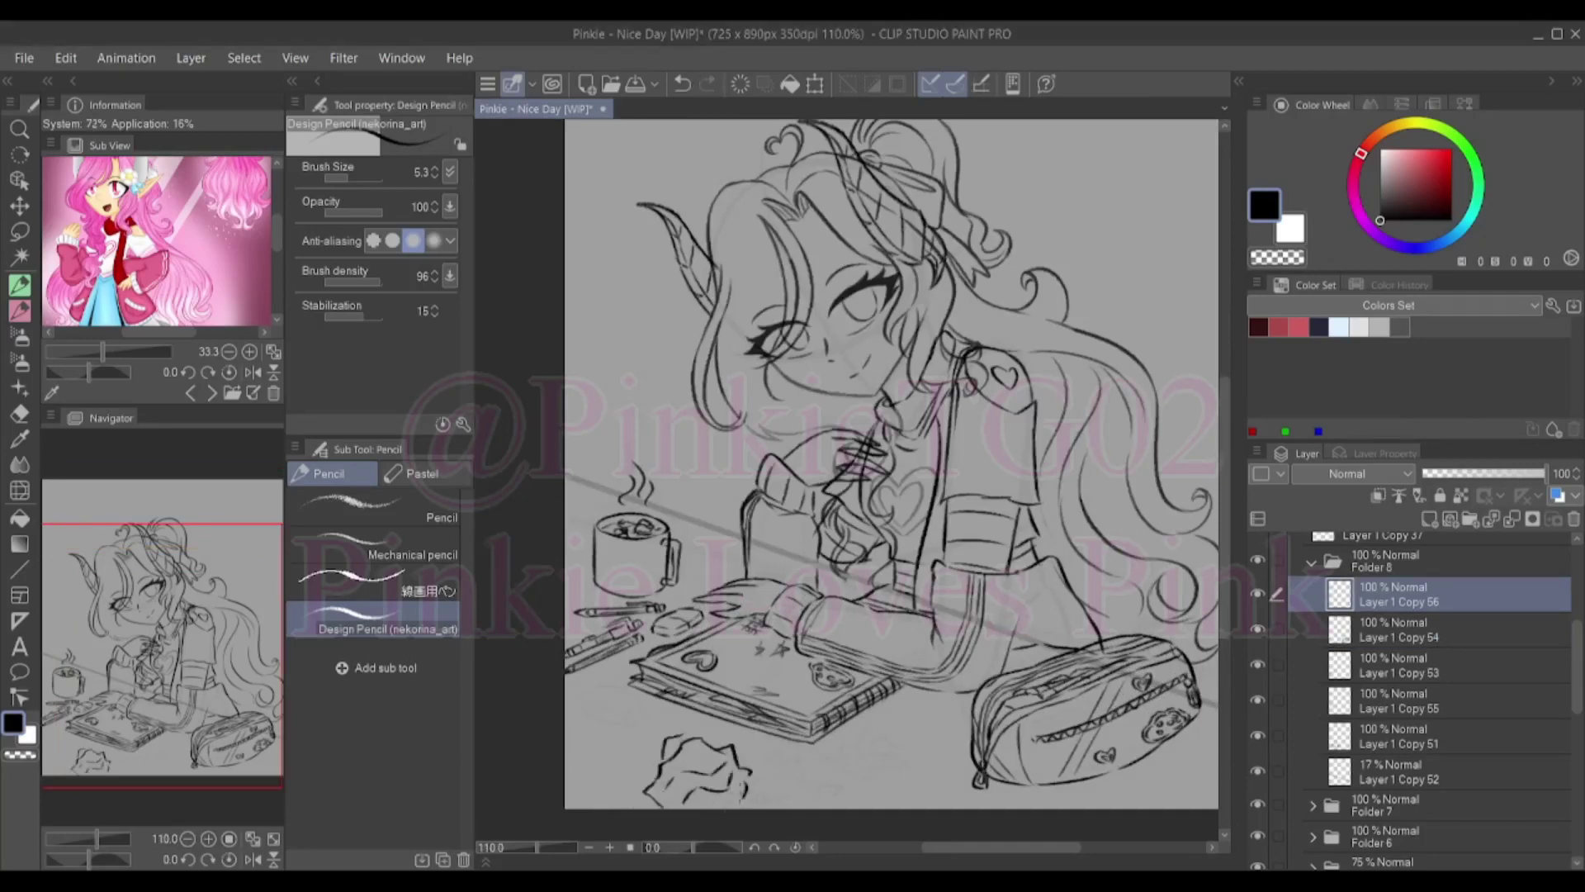
key("ctrl+t")
left_click_drag(652, 739, 607, 716)
key("Return")
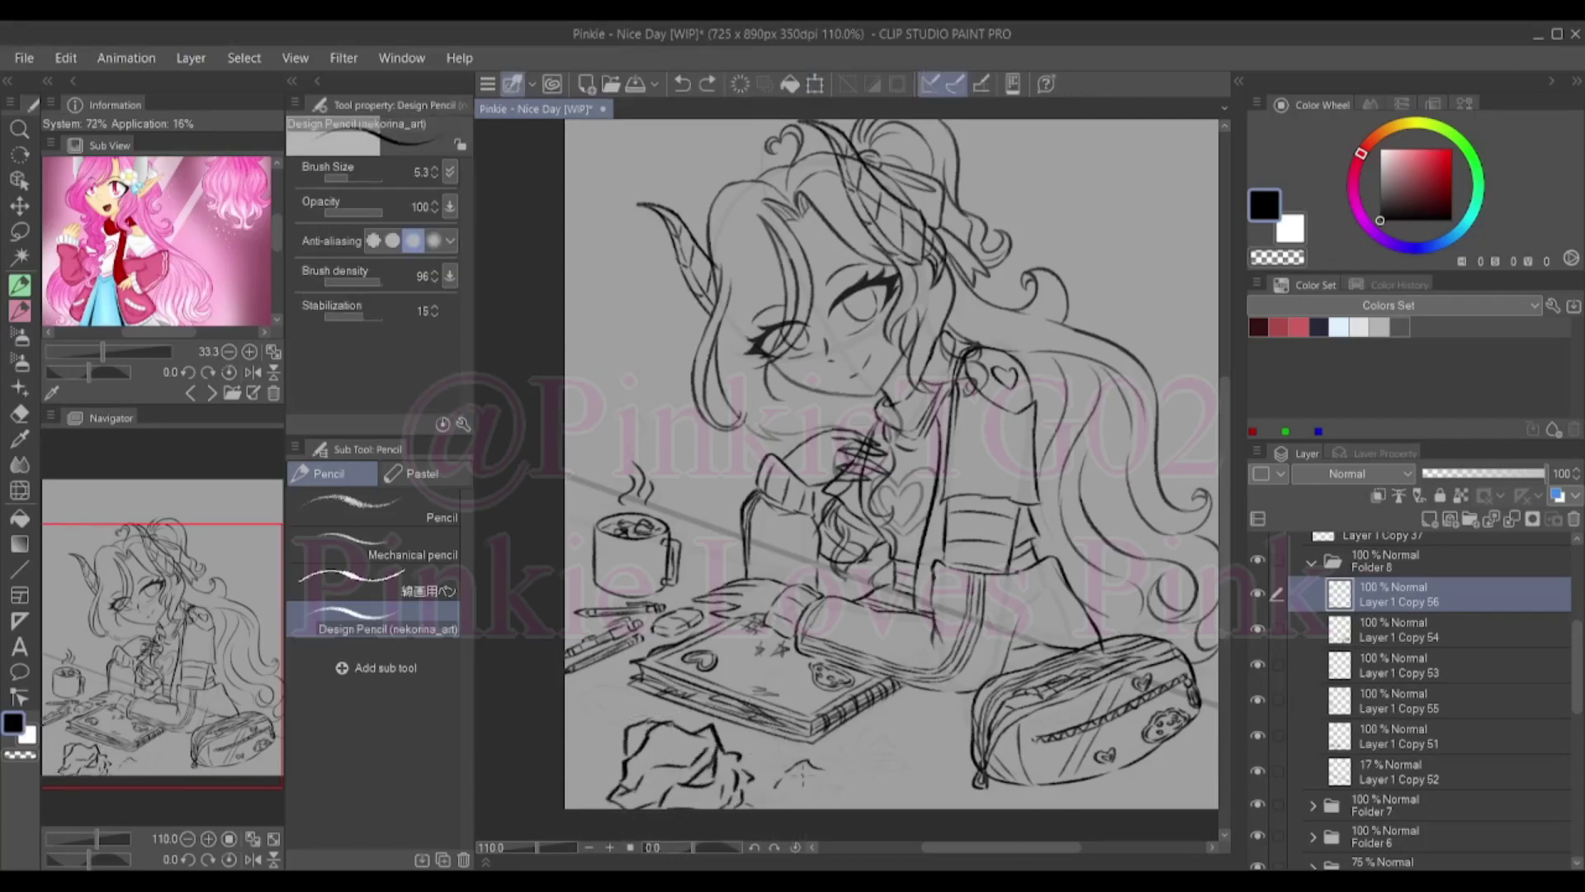
key("ctrl+z")
key("ctrl+z")
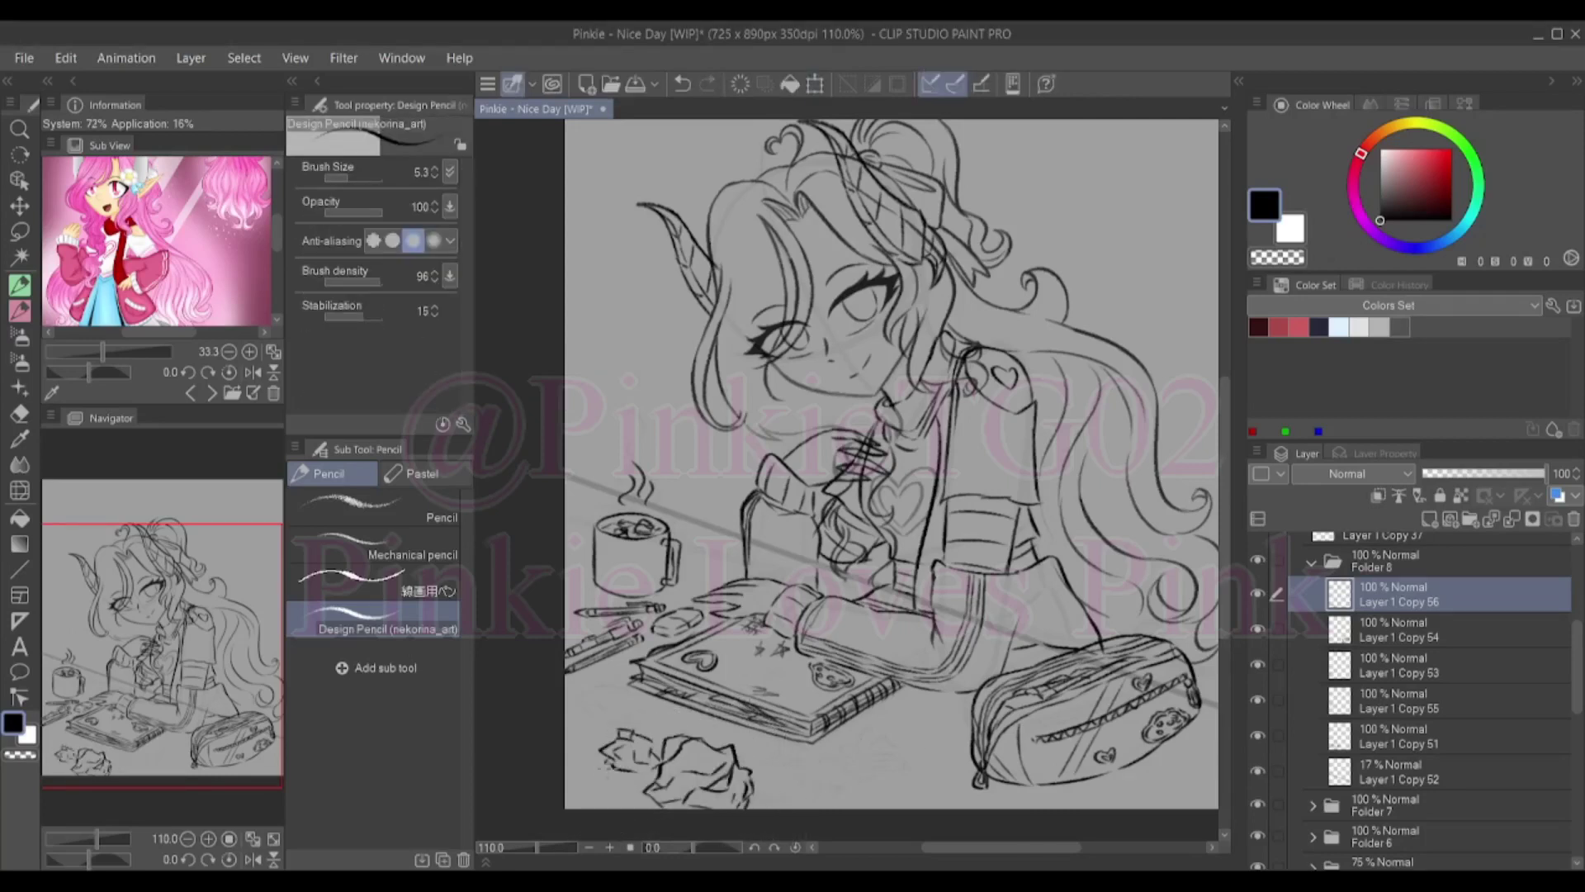
Draw two smaller crumpled paper scraps beside the paper ball, between the book and the pencil case
left_click_drag(755, 763, 816, 759)
left_click_drag(763, 776, 813, 792)
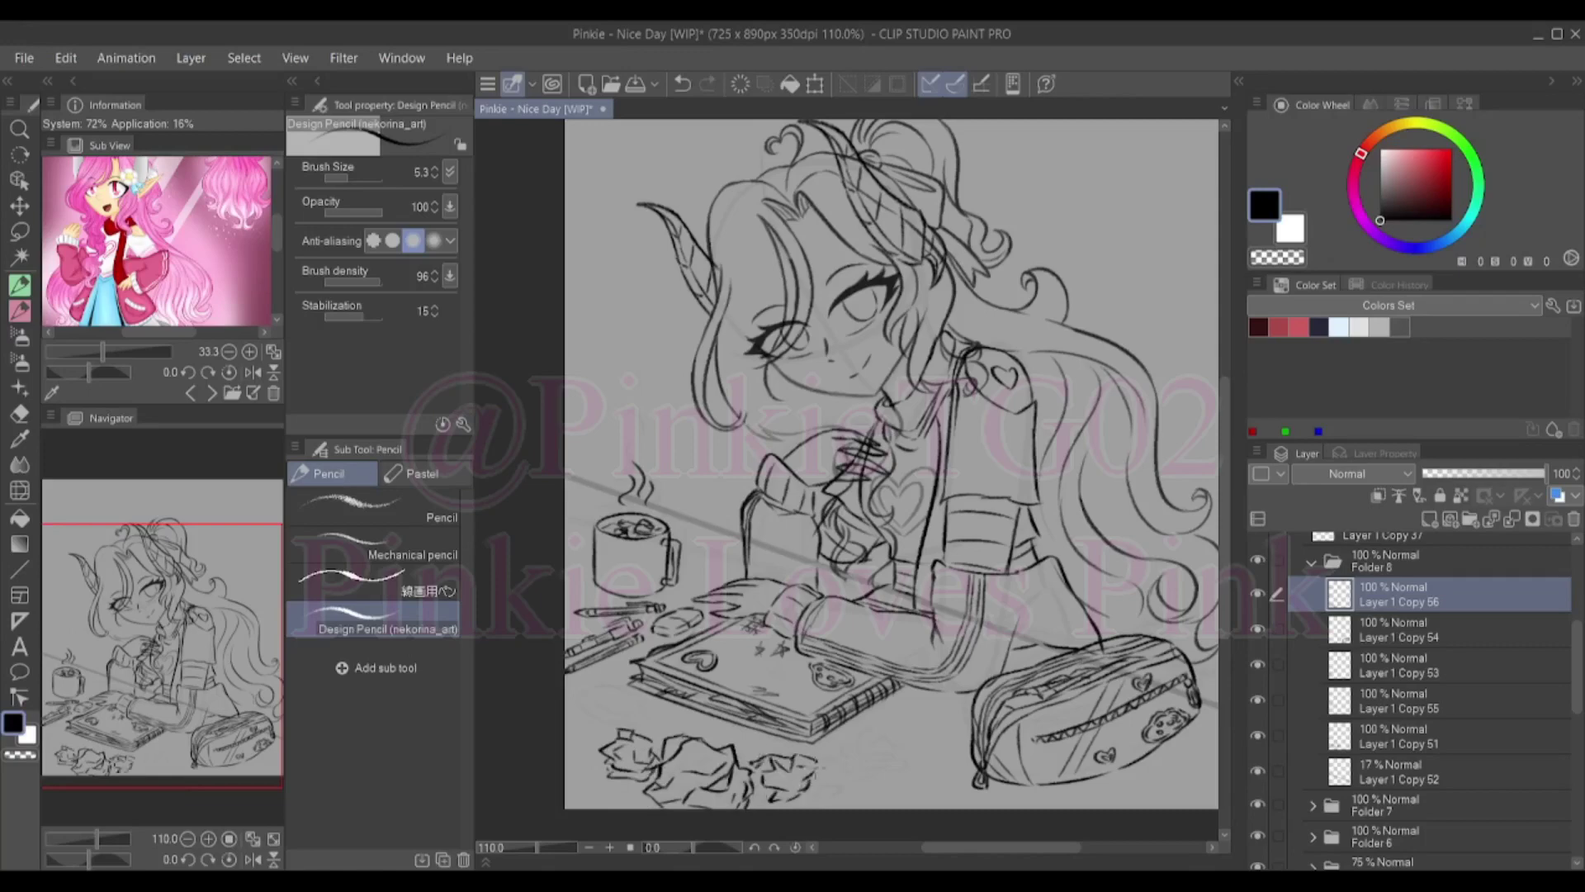
scroll(850, 462, "down", 5)
scroll(851, 462, "up", 6)
left_click_drag(726, 755, 803, 747)
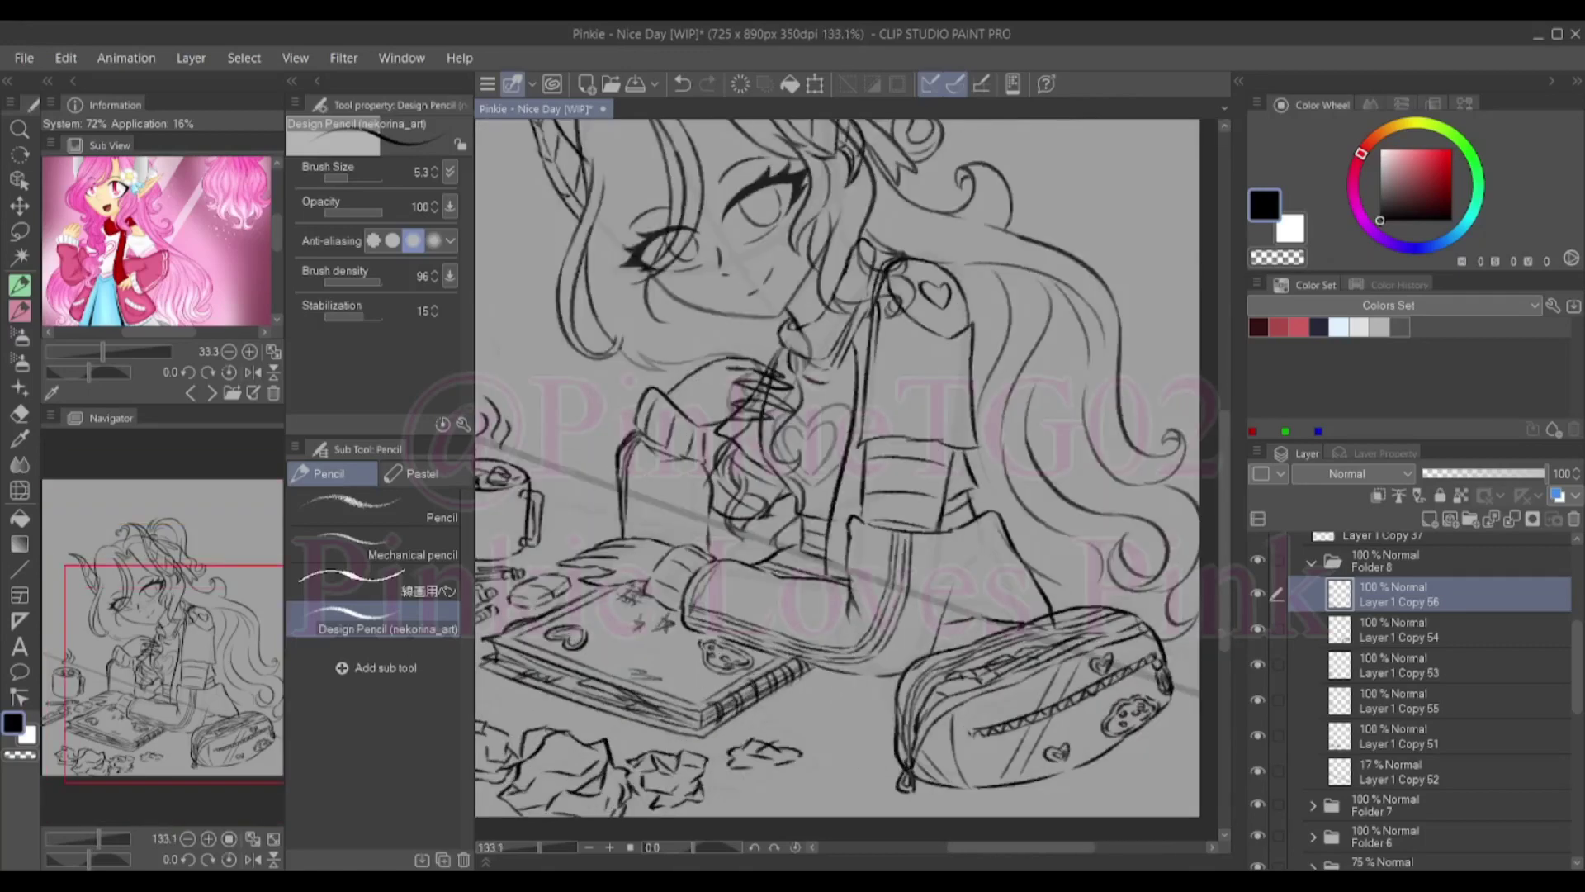
Collapse Folder 8 and hide the base folder with the rough sketch
scroll(837, 468, "down", 3)
left_click(1313, 563)
left_click(1403, 753)
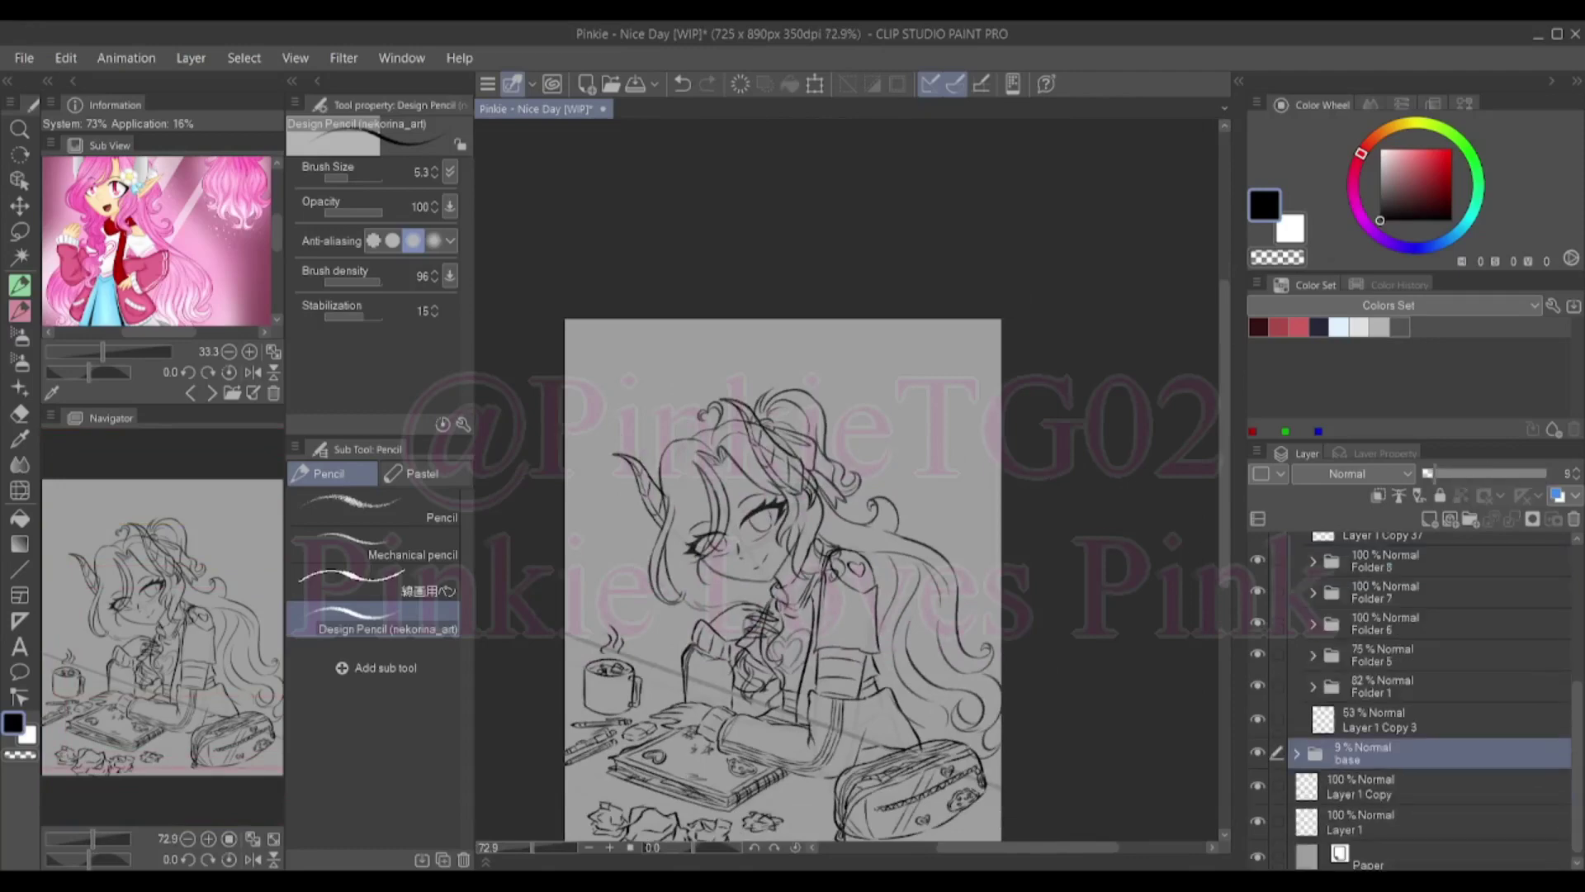
left_click(1257, 753)
Scale the pencil case down slightly with a transform
scroll(774, 761, "down", 2)
left_click(975, 727, "ctrl+shift")
key("ctrl+t")
left_click_drag(1015, 809, 1002, 794)
key("Return")
Transform the table edge on Layer 1 Copy 52 to 104% width with a -1.3° rotation
left_click(1403, 798)
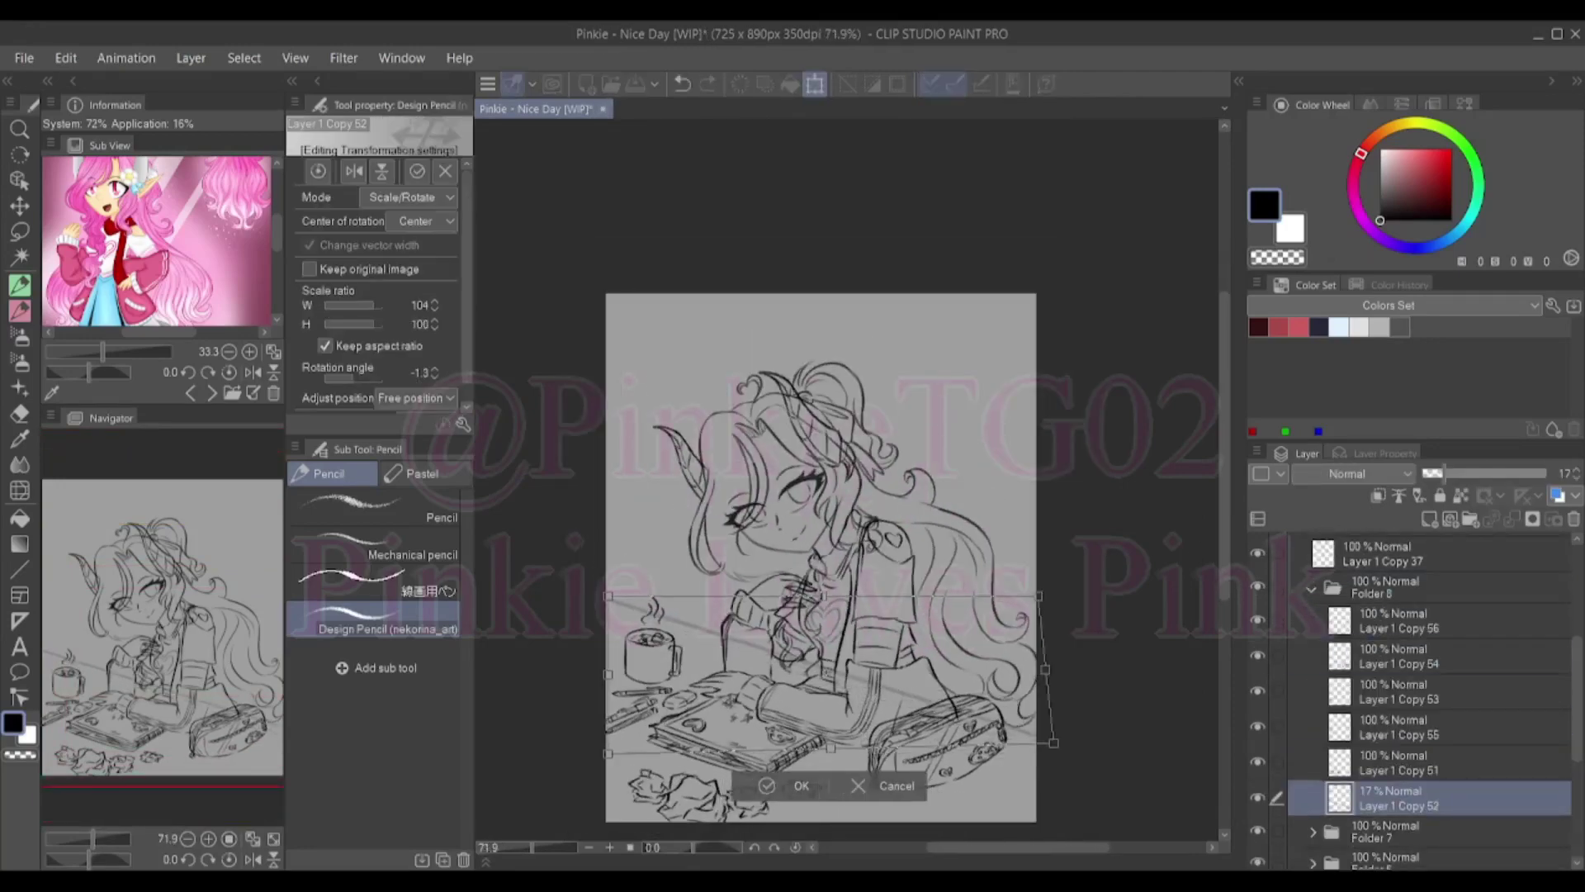
scroll(836, 677, "up", 2)
key("e")
scroll(1403, 660, "down", 3)
Apply the table edge transform, collapse Folder 7 and select Layer 1 Copy 43 in Folder 5
left_click(1311, 635)
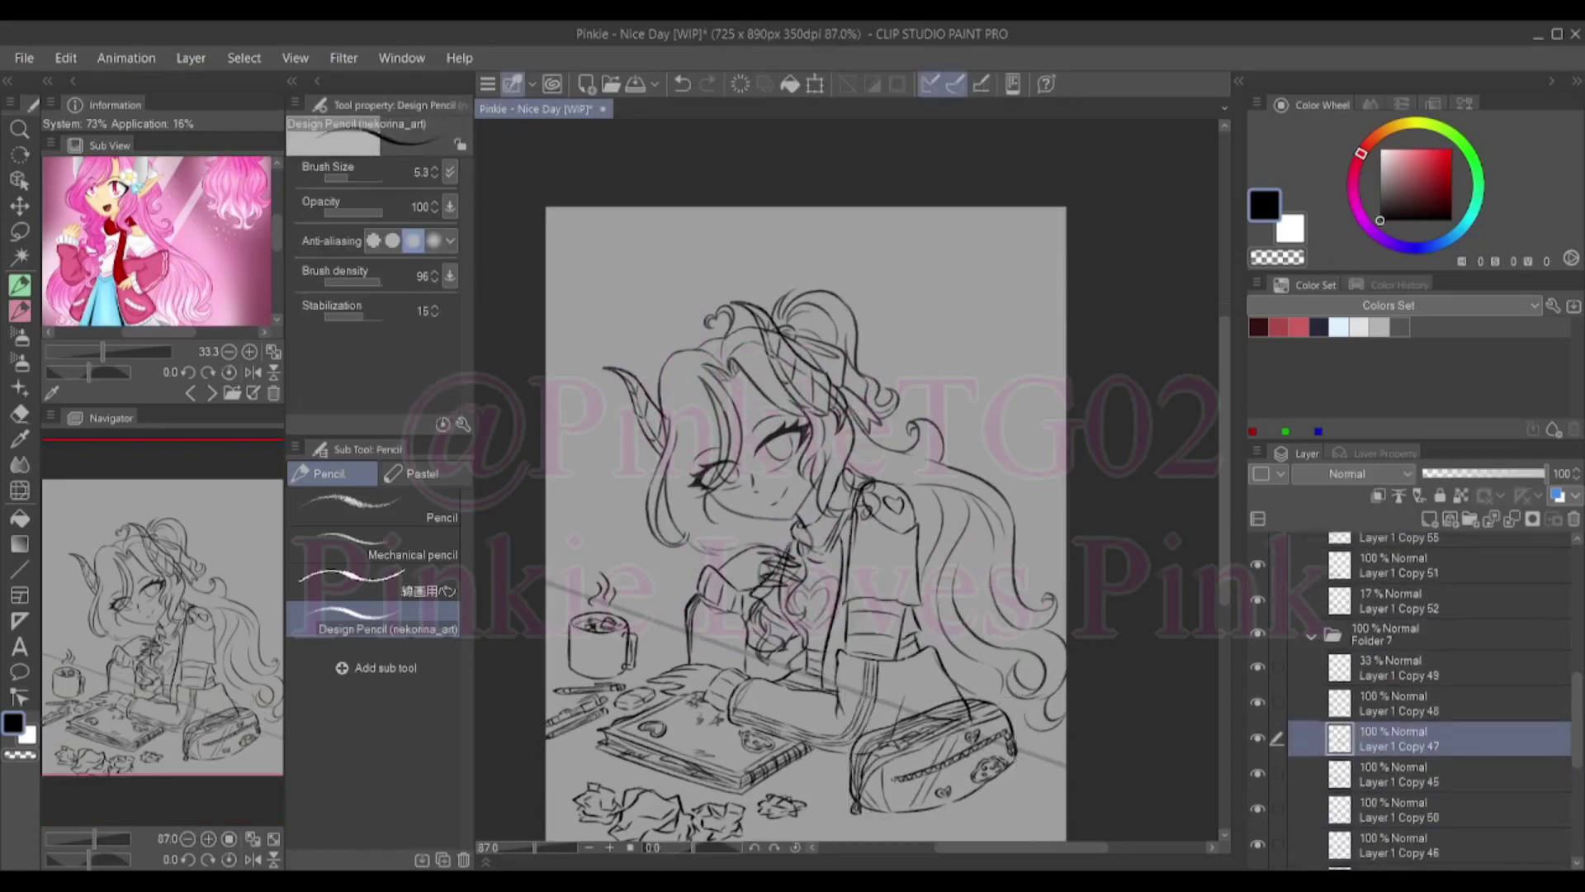
left_click(1404, 773)
key("p")
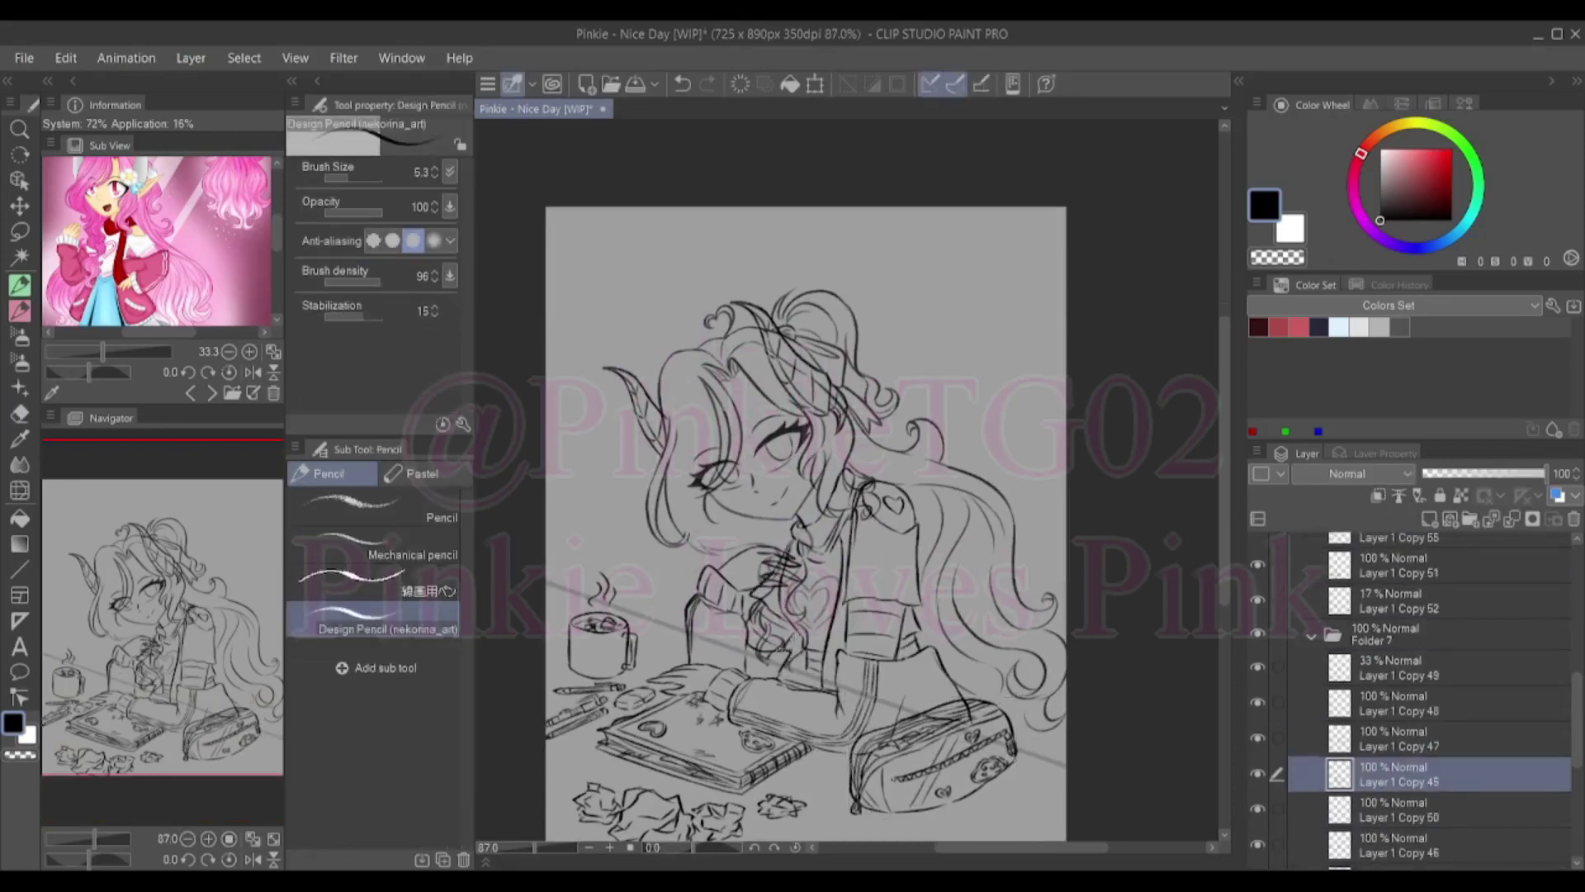
scroll(806, 706, "up", 2)
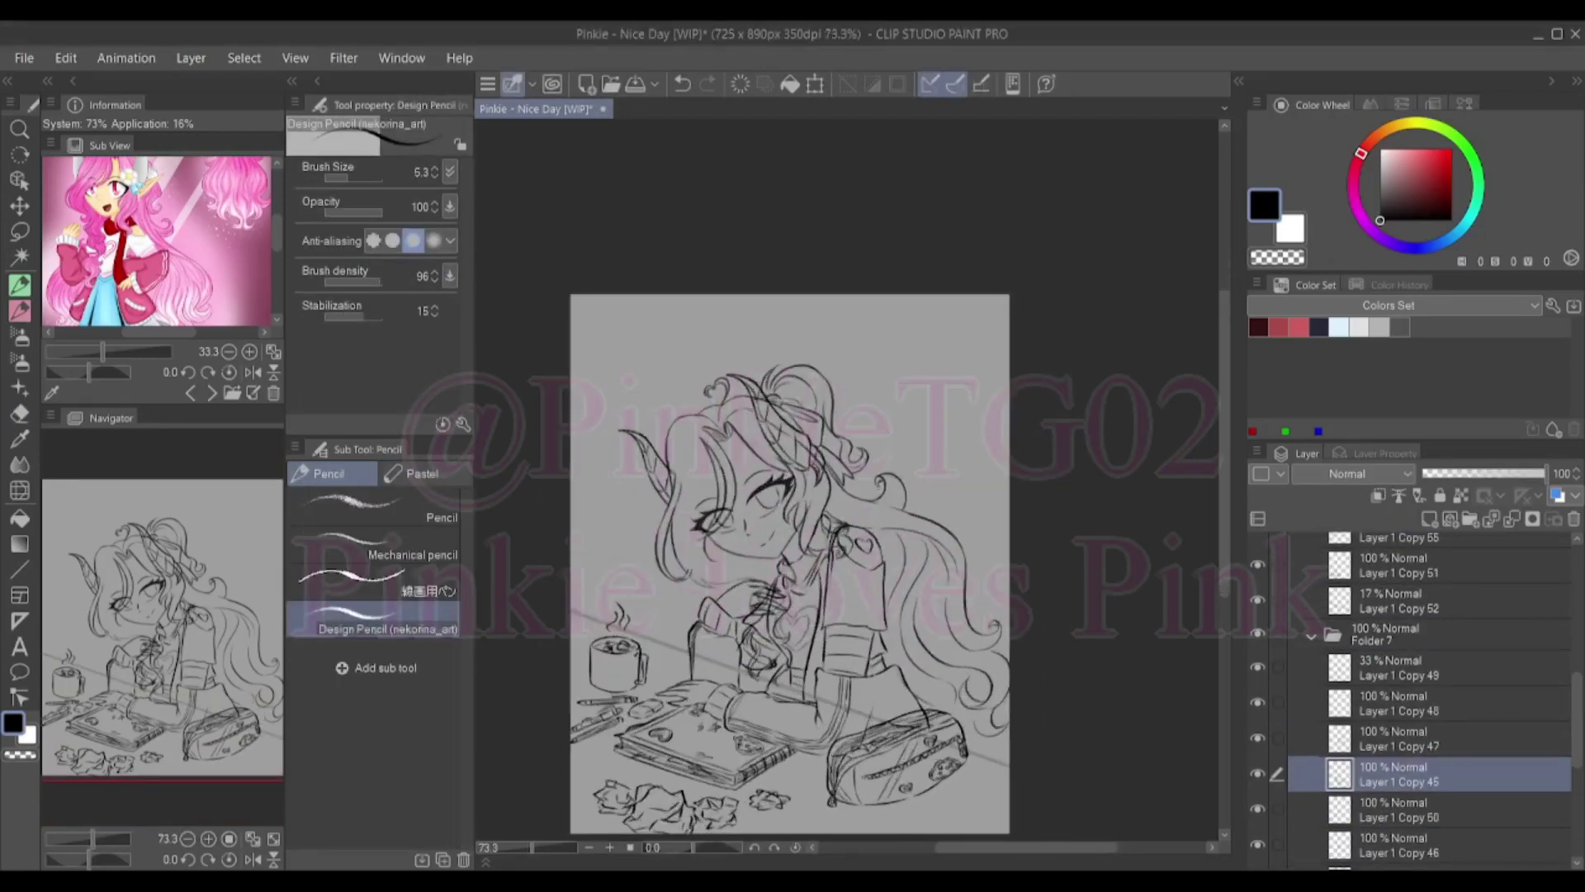
left_click(1311, 635)
left_click(1404, 801)
key("alt+bracketright")
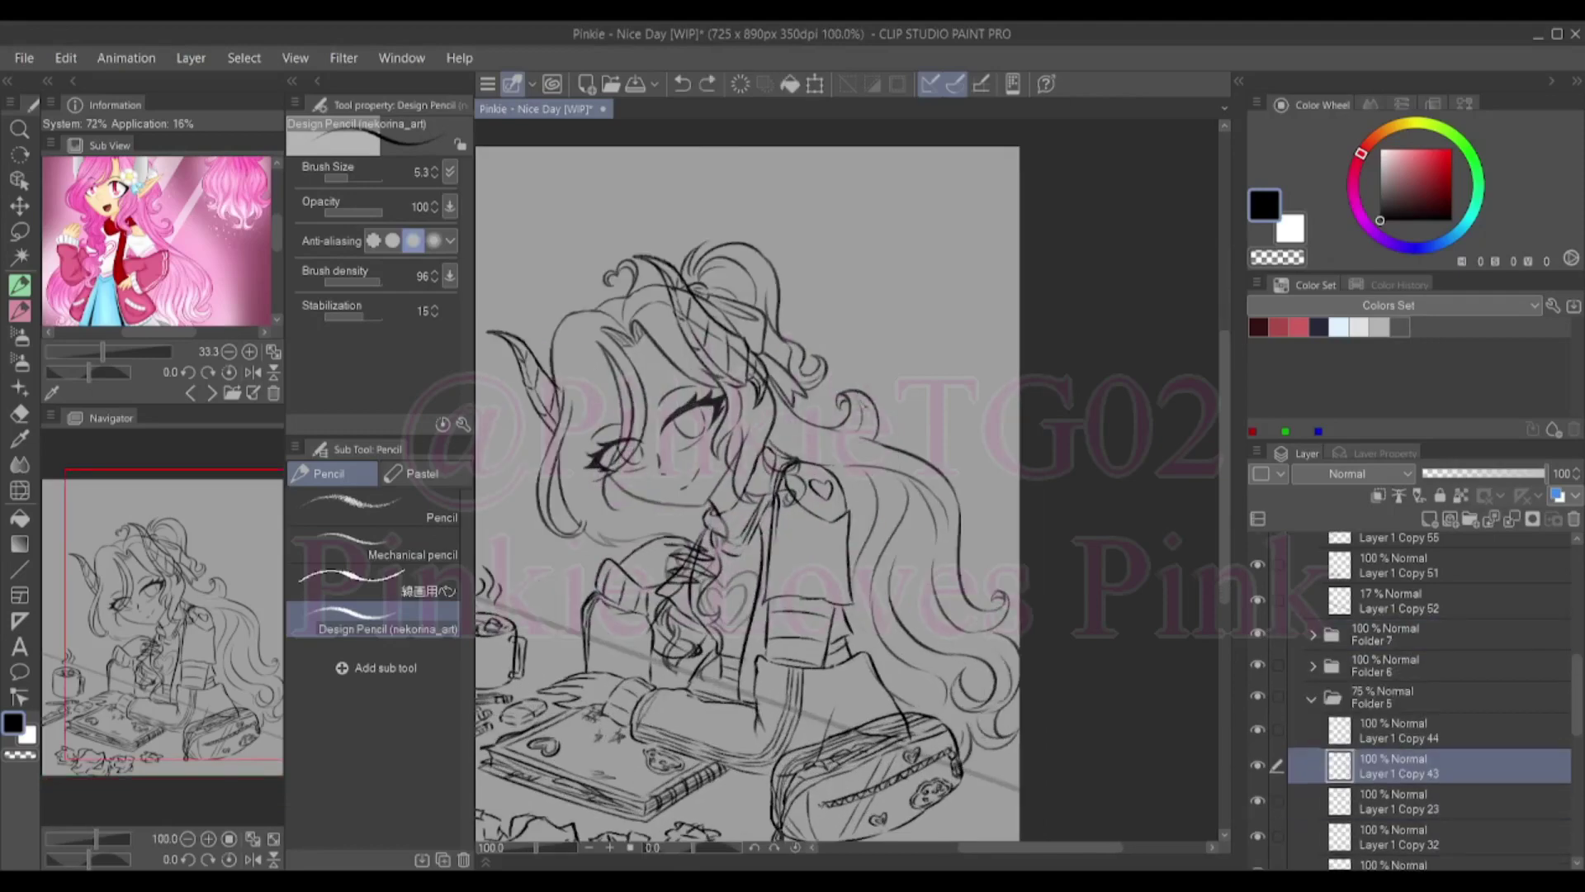
Step down through the sketch layers of Folder 5 and Folder 1 to Layer 1 Copy 3, checking the sketch
scroll(806, 495, "up", 1)
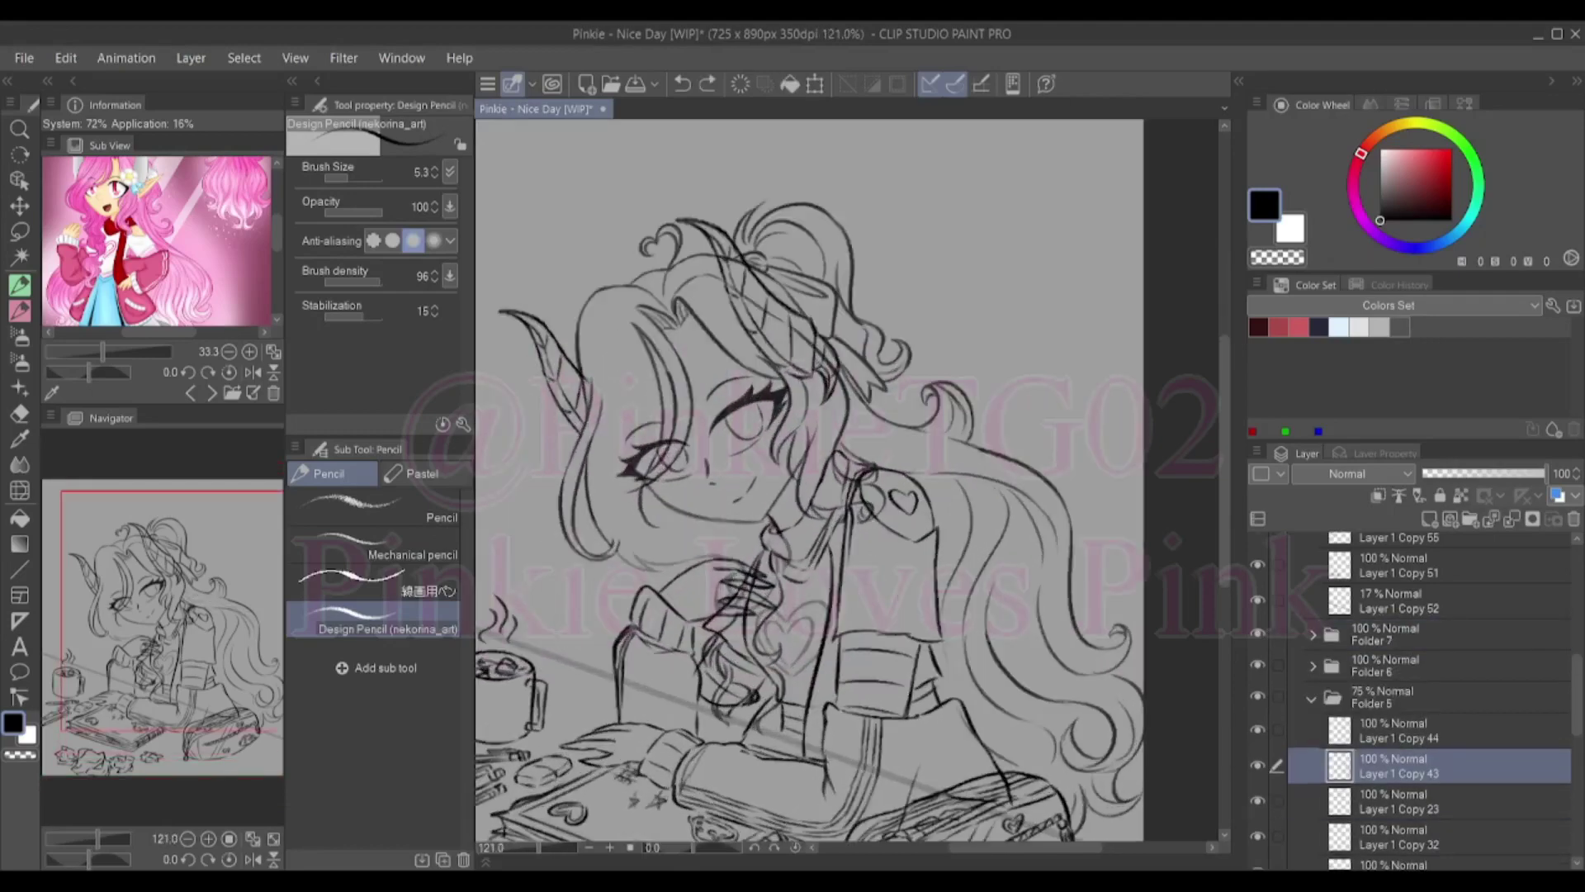
key("alt+bracketleft")
key("alt+bracketleft")
key("alt+bracketleft")
key("alt+bracketleft")
key("alt+bracketleft")
scroll(624, 516, "down", 2)
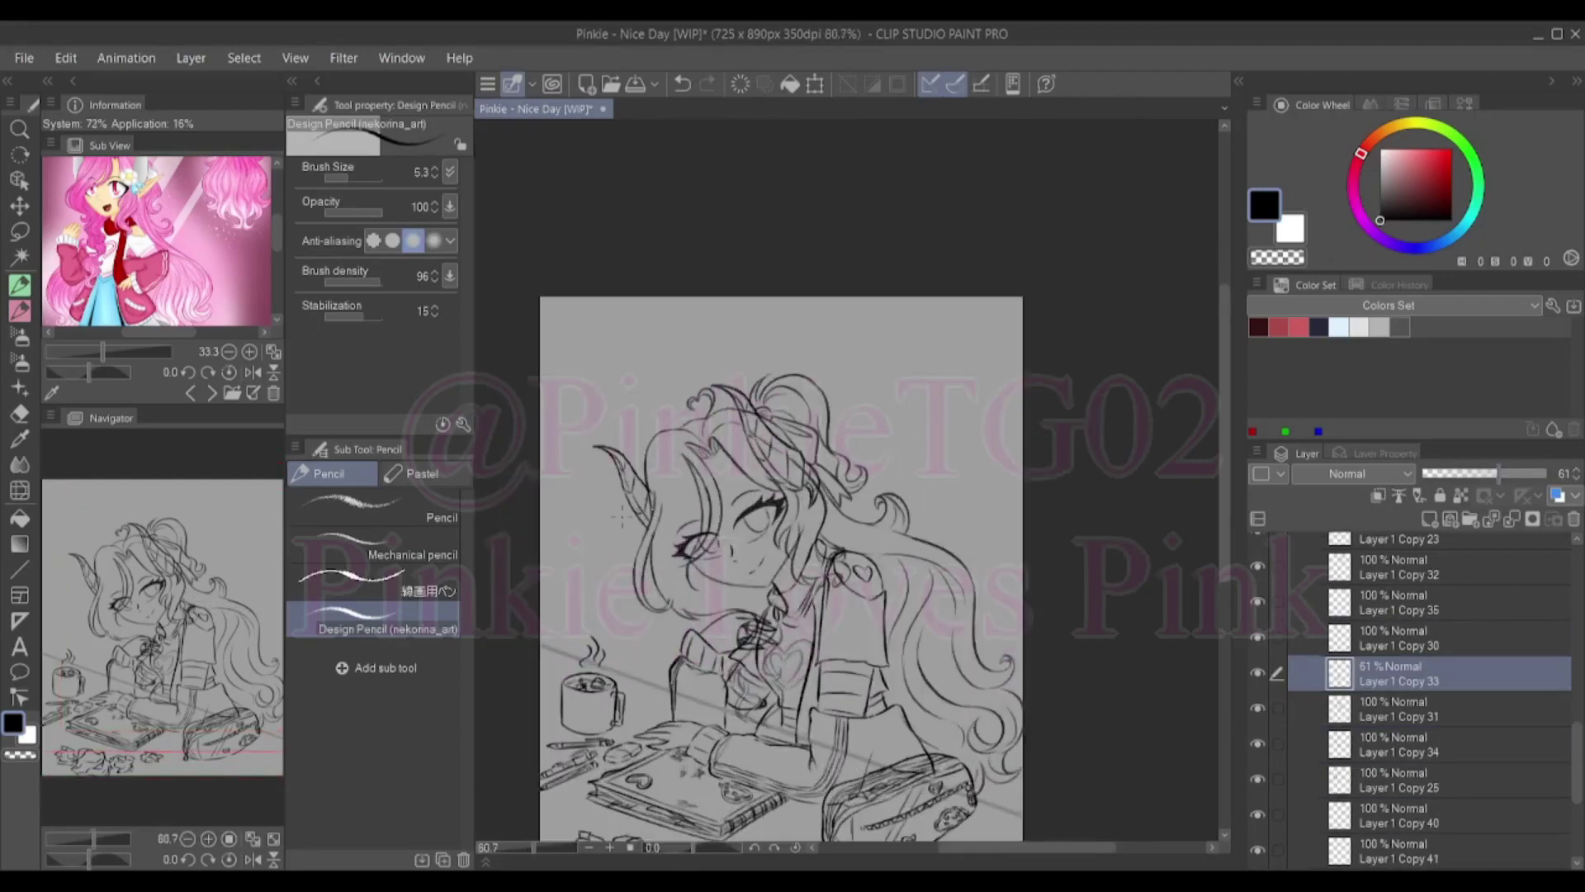
scroll(624, 516, "up", 2)
key("alt+bracketleft")
key("alt+bracketleft")
key("alt+bracketleft")
key("alt+bracketleft")
key("alt+bracketright")
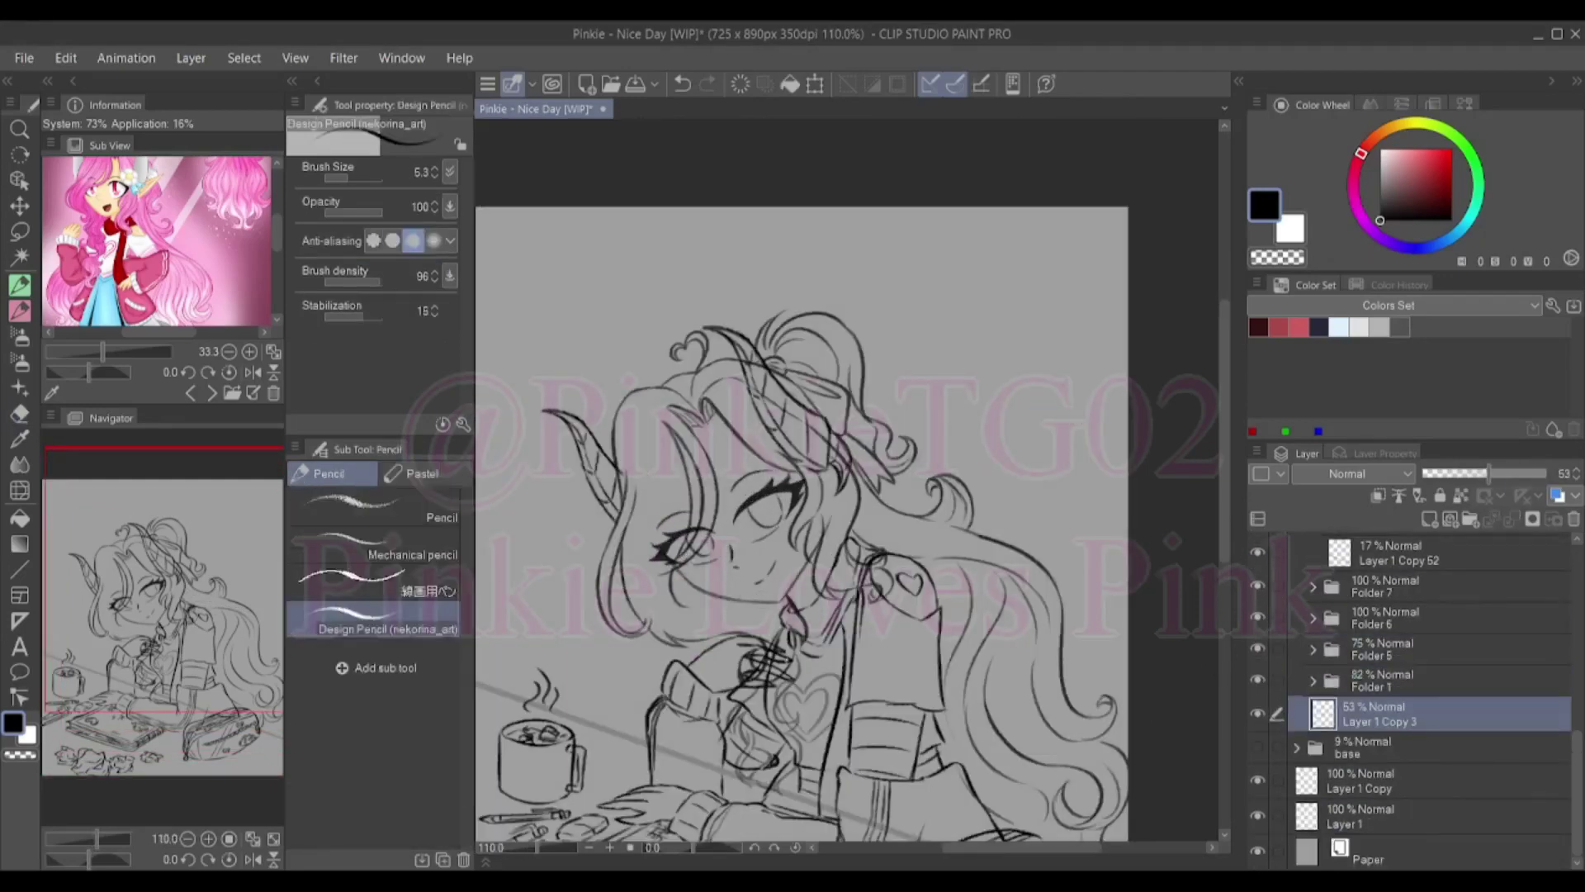
Ink the cheek, chin and jaw contour on the Head + neck layer with the black Tata pen at size 6.1
mouse_move(648, 493)
left_mouse_down()
mouse_move(702, 636)
mouse_move(810, 714)
left_mouse_up()
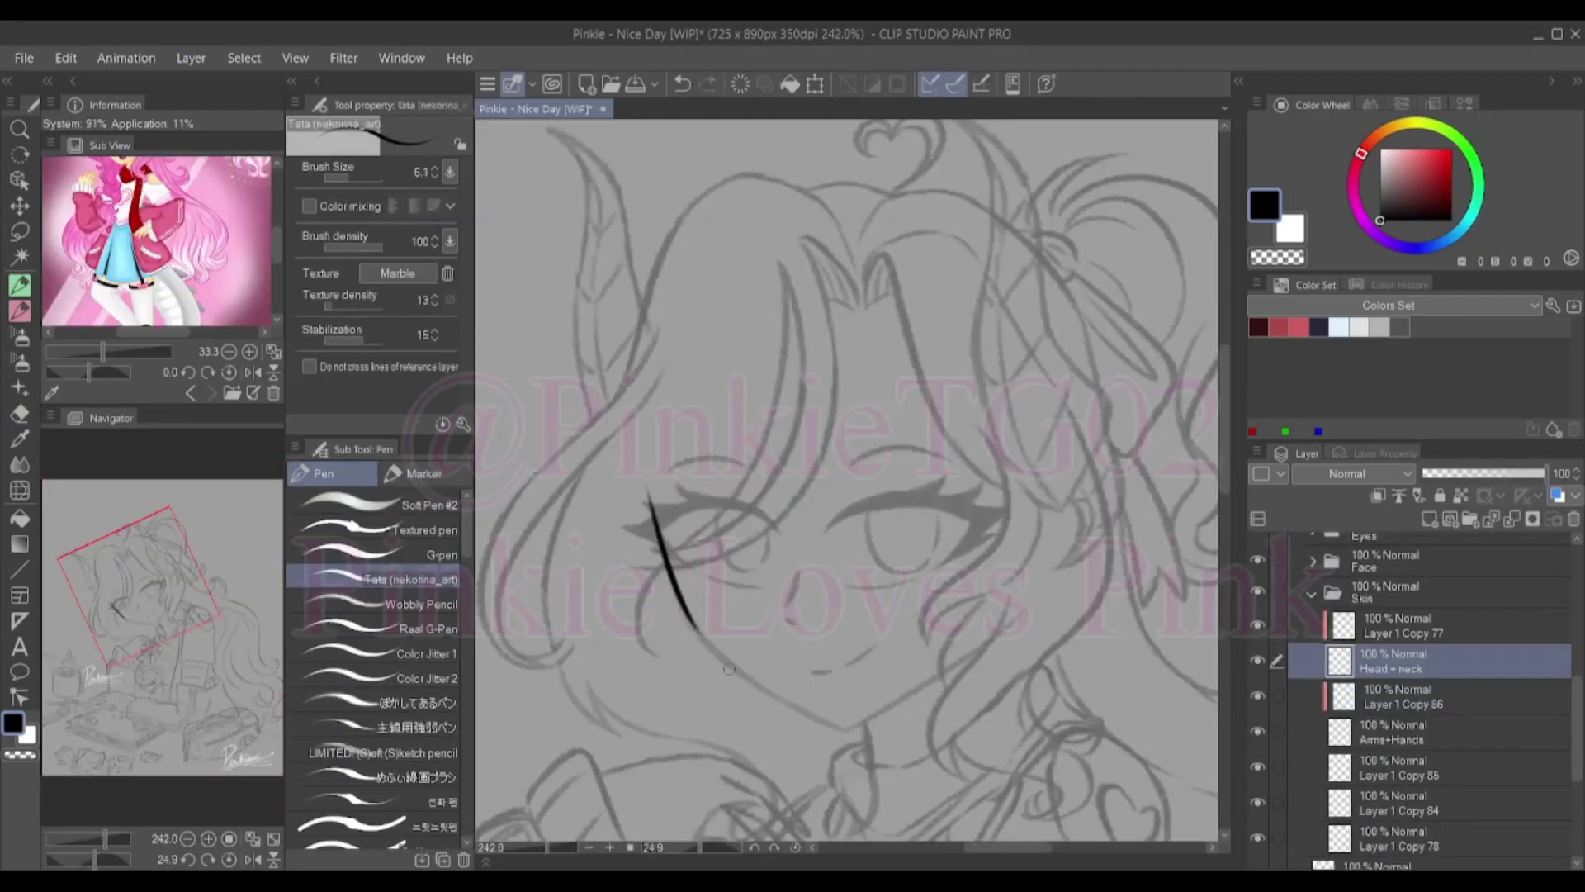
left_click_drag(783, 696, 842, 725)
key("ctrl+z")
key("ctrl+z")
left_click_drag(701, 636, 846, 731)
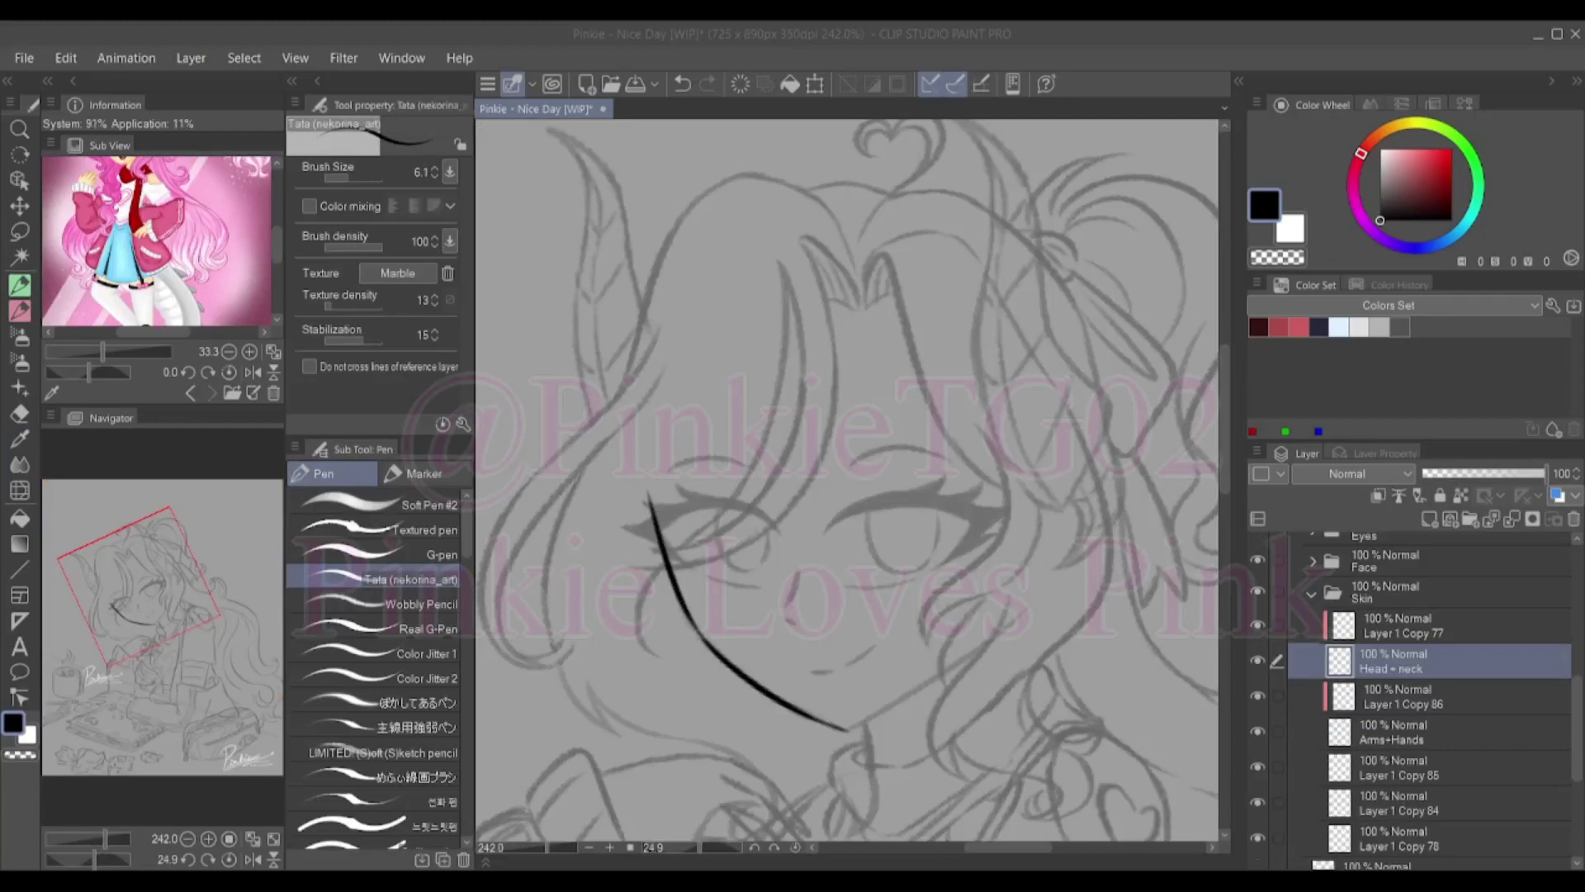
left_click_drag(848, 732, 998, 634)
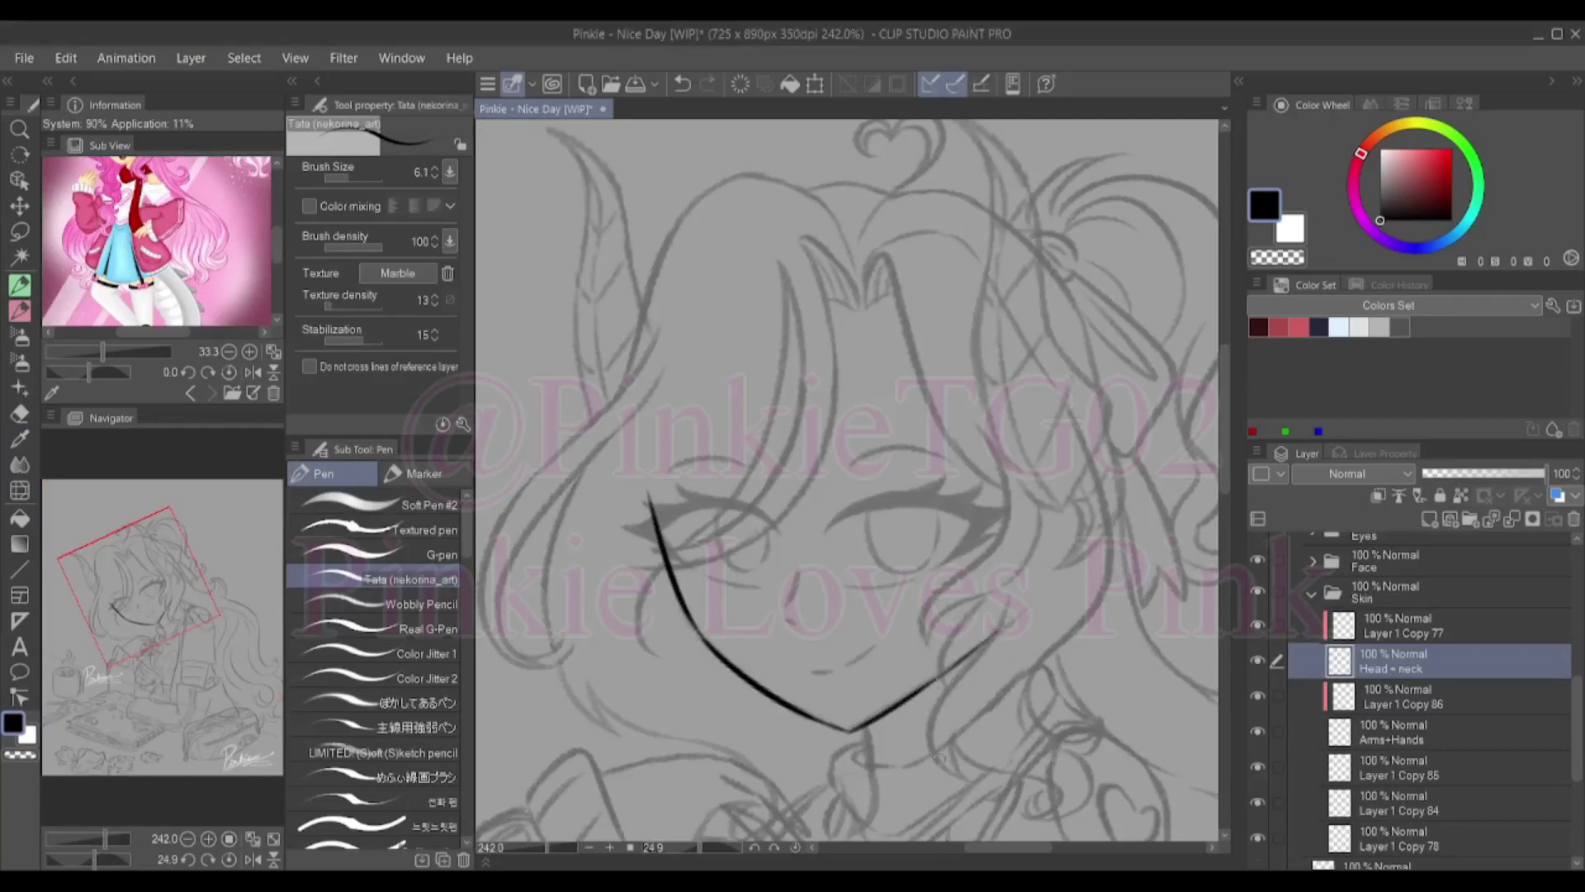
Ink the small nose and the slight smile on Layer 1 Copy 65 in the Face folder
left_click(1312, 562)
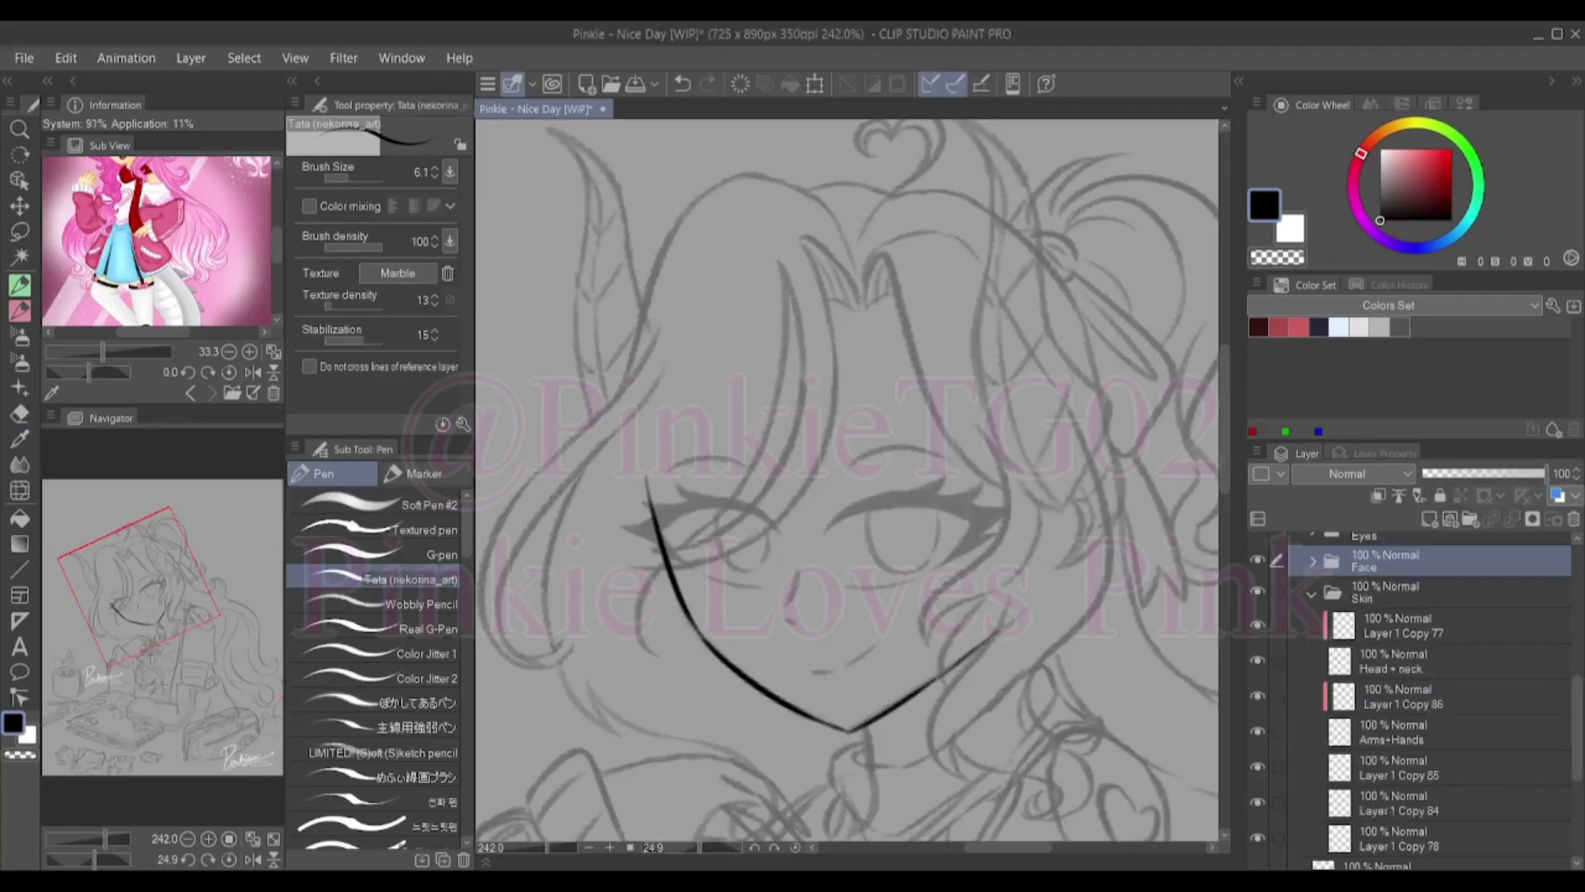
left_click(1404, 630)
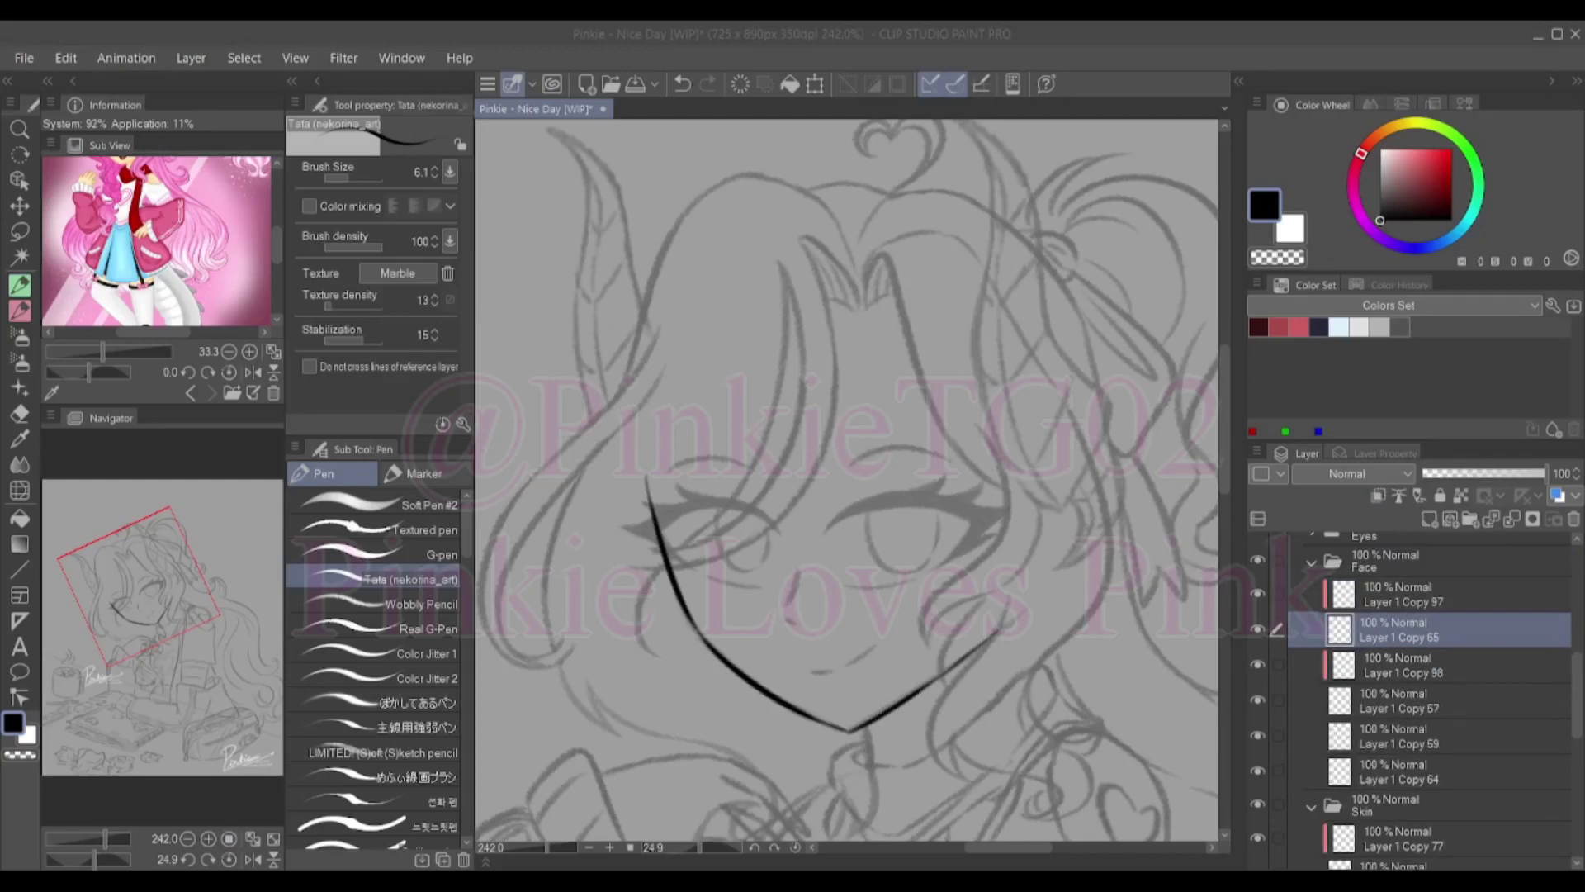
left_click_drag(796, 571, 788, 606)
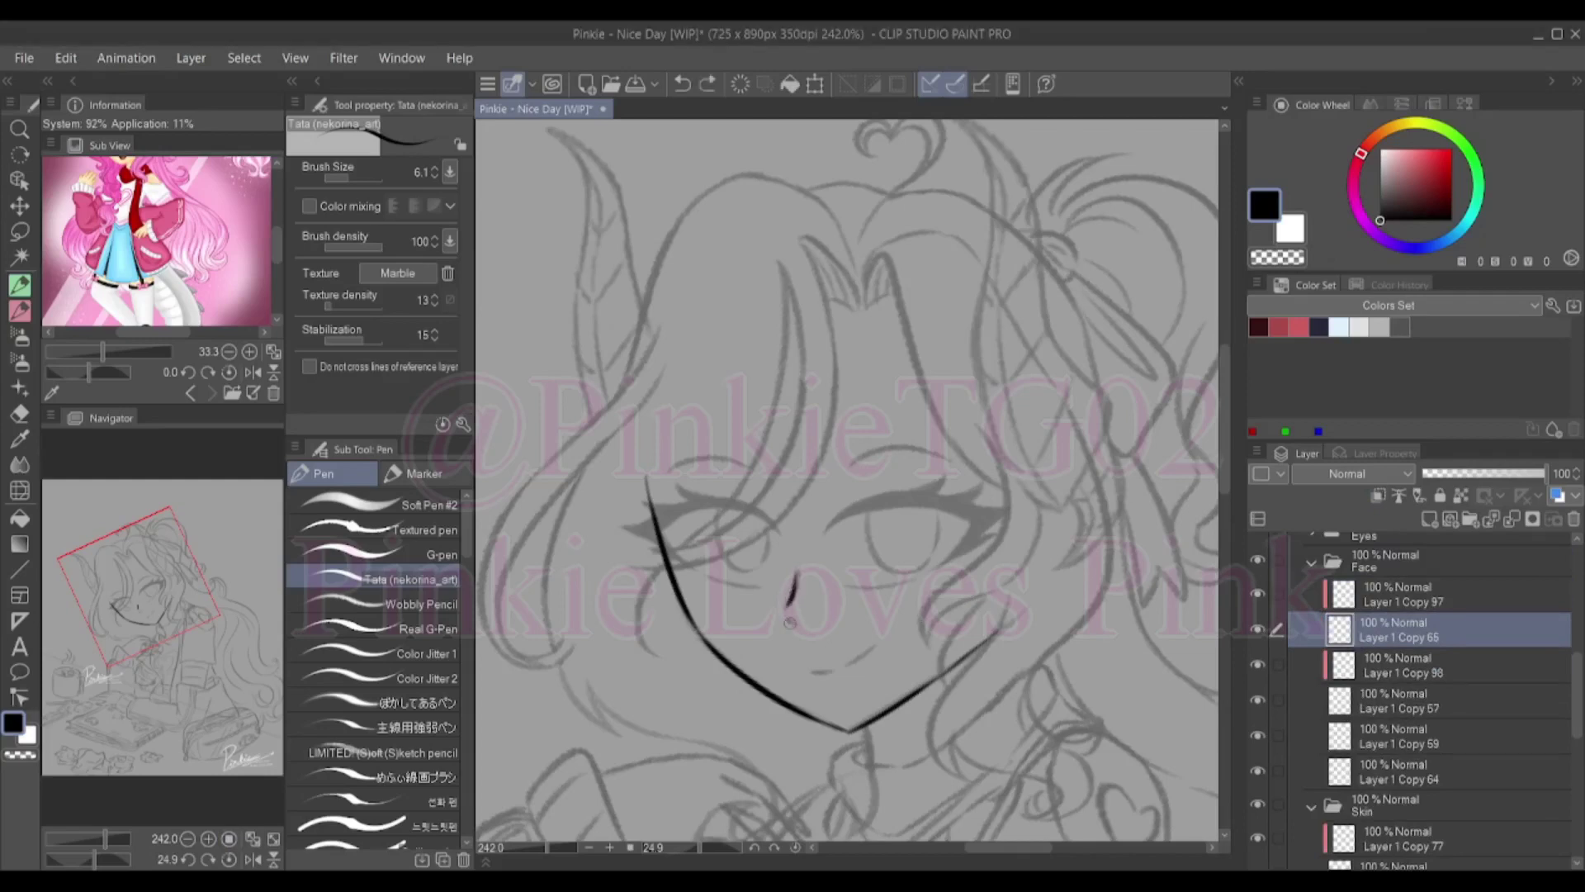
left_click(824, 671, "ctrl+shift")
left_click_drag(813, 673, 868, 651)
key("ctrl+z")
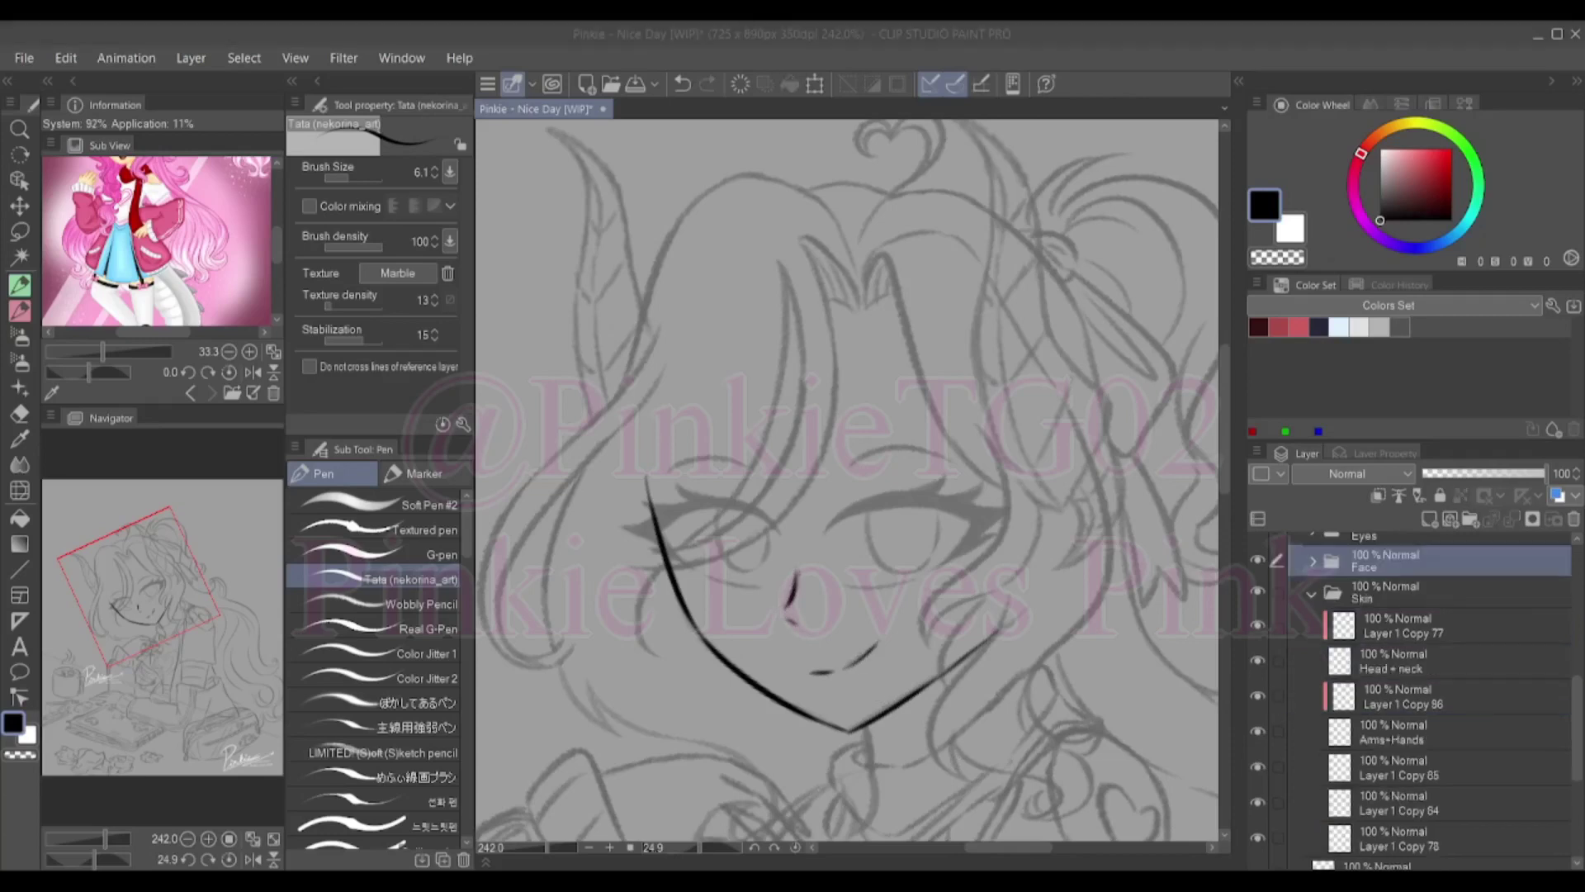
On the Hair layer, ink the long fringe lock sweeping over the left eye and the short strand beside the cheek
left_click(830, 273, "ctrl+shift")
left_click_drag(800, 231, 865, 298)
key("ctrl+z")
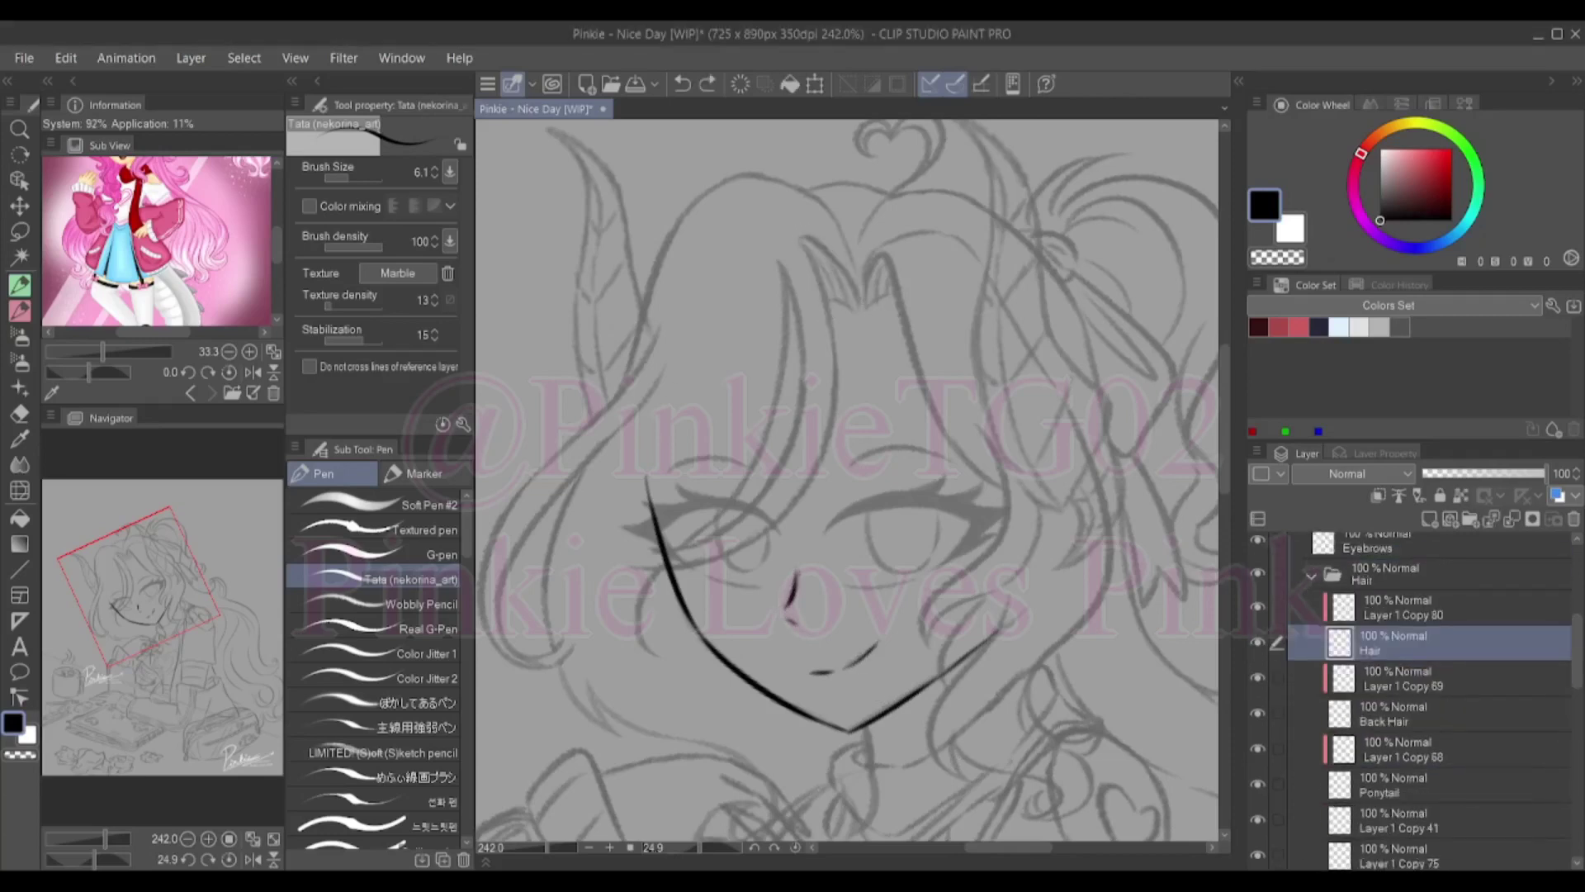
mouse_move(855, 289)
left_mouse_down()
mouse_move(830, 388)
mouse_move(694, 567)
mouse_move(645, 568)
mouse_move(788, 425)
mouse_move(778, 265)
left_mouse_up()
mouse_move(689, 540)
left_mouse_down()
mouse_move(783, 410)
mouse_move(792, 297)
left_mouse_up()
key("ctrl+z")
key("ctrl+z")
left_click_drag(681, 546, 791, 281)
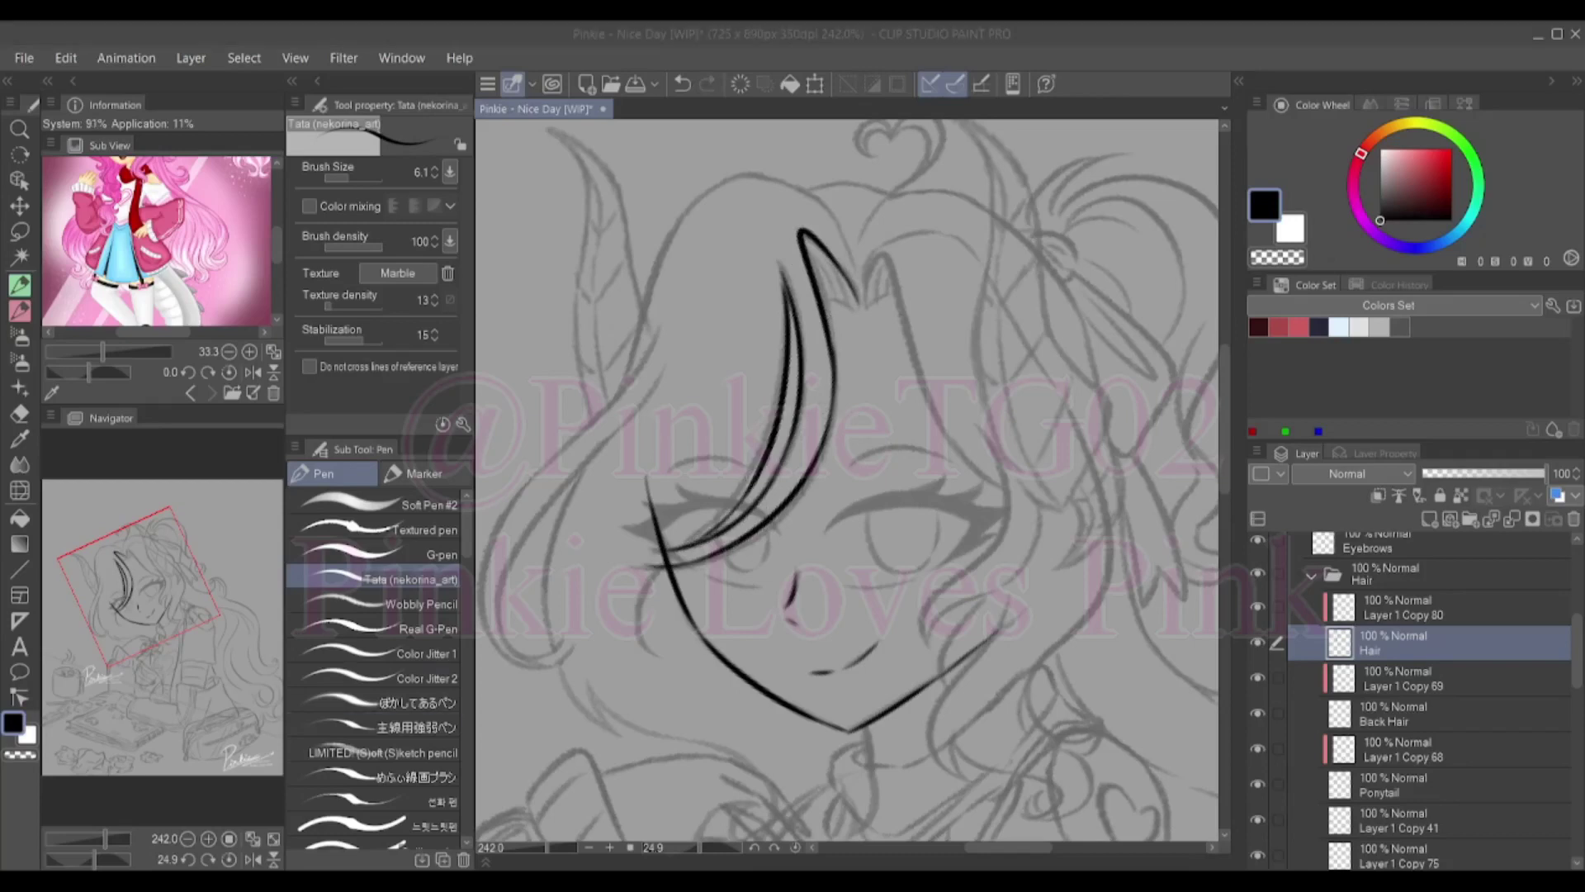
left_click_drag(638, 648, 656, 575)
Ink the long curved lock hanging outside the left cheek, with its rounded end and inner strand line
left_click_drag(846, 486, 987, 527)
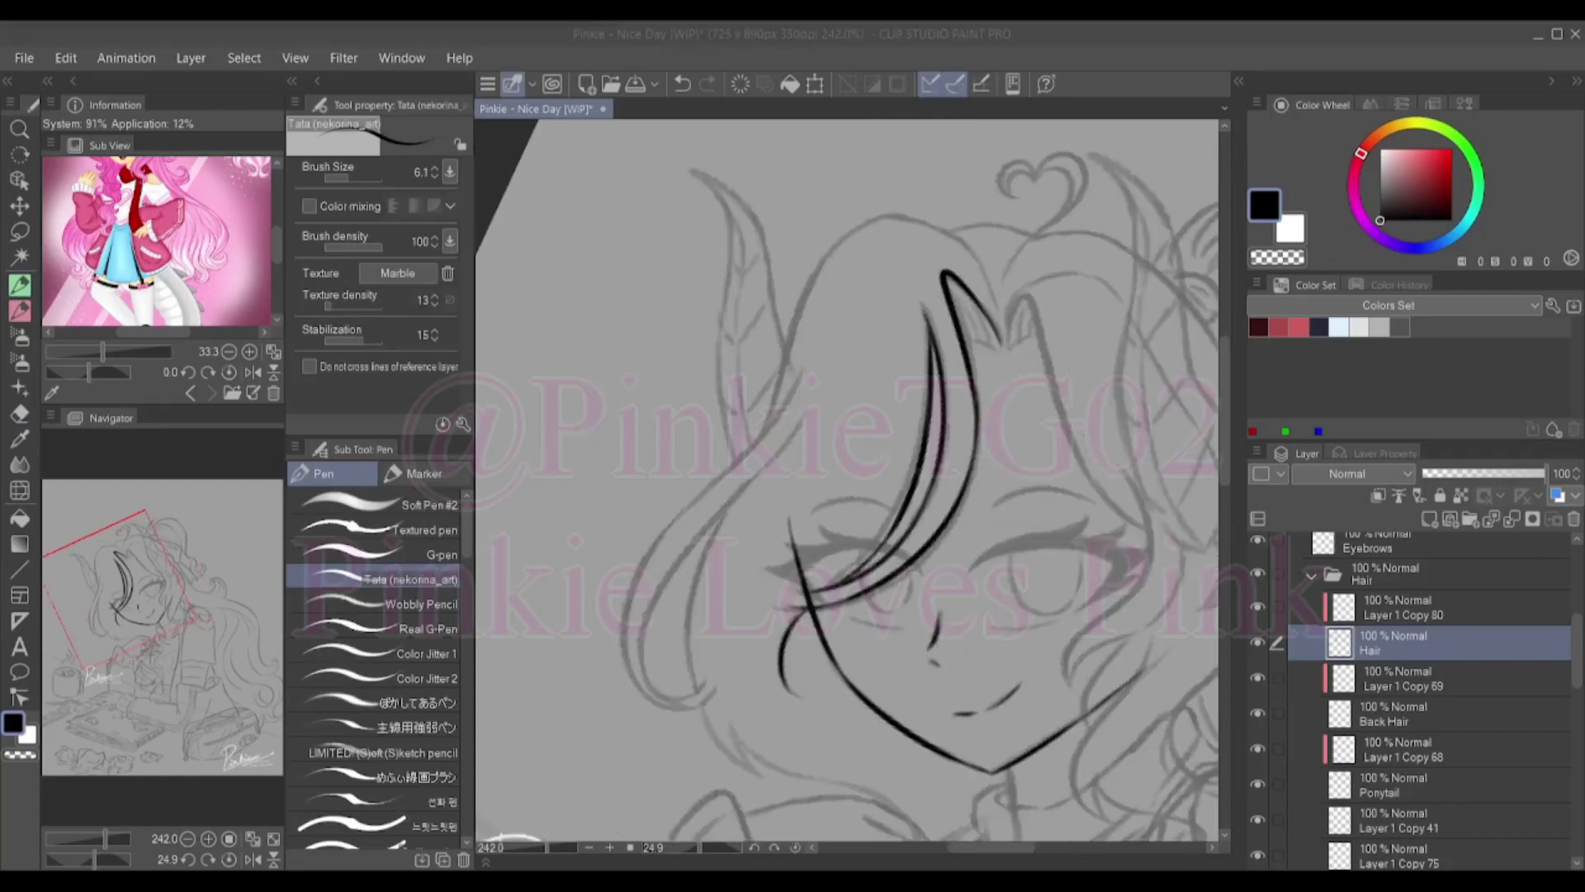
left_click_drag(805, 375, 701, 709)
key("ctrl+z")
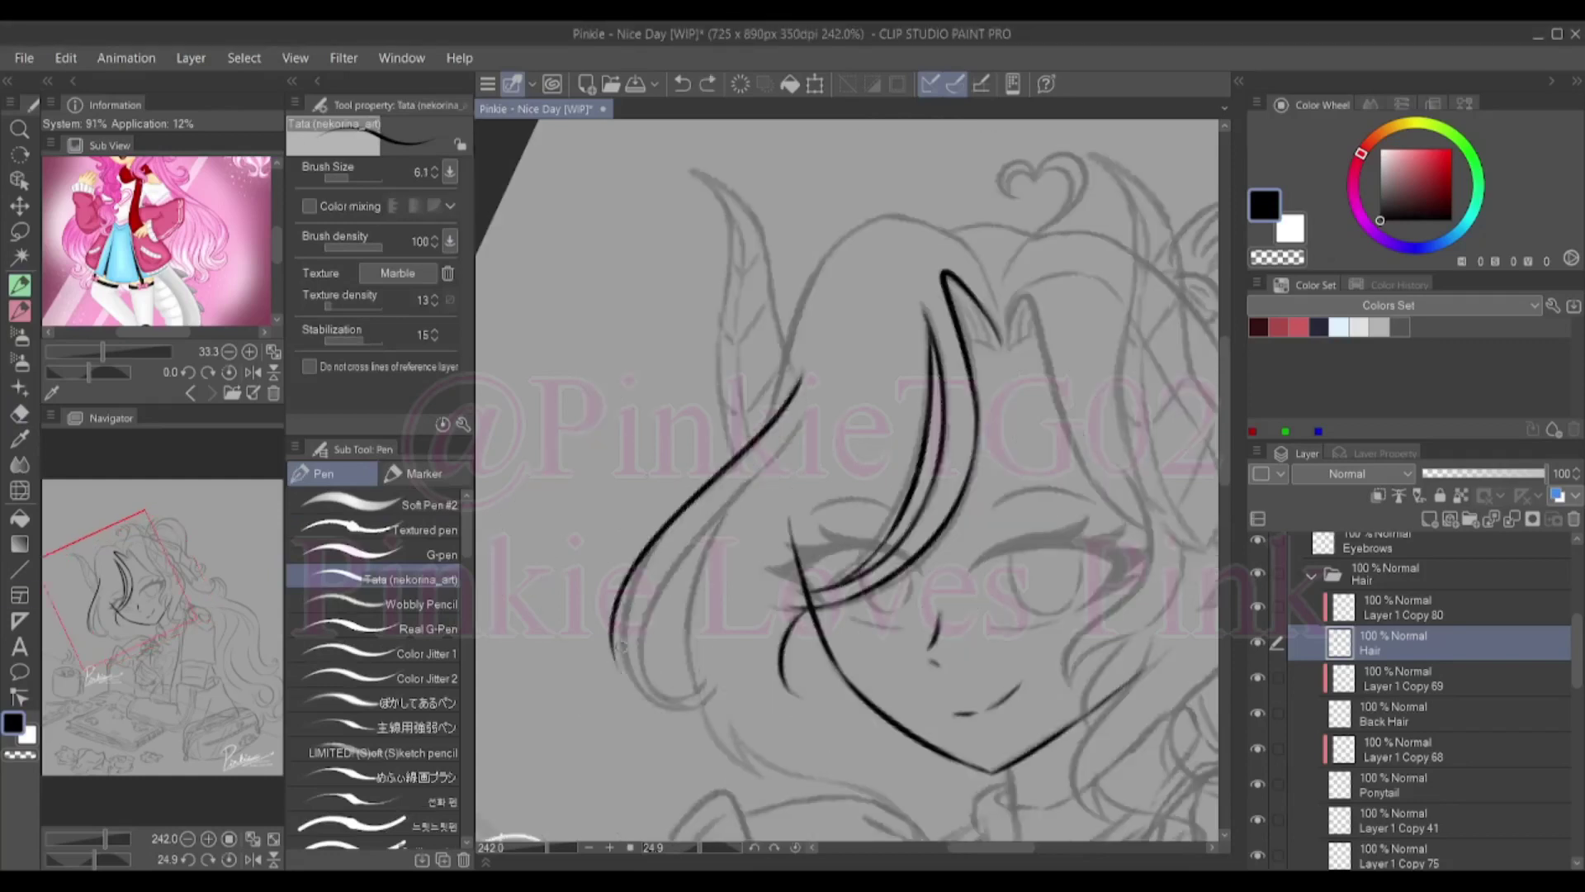
left_click_drag(615, 643, 709, 711)
key("ctrl+z")
left_click_drag(805, 382, 706, 681)
key("ctrl+z")
left_click_drag(697, 528, 699, 698)
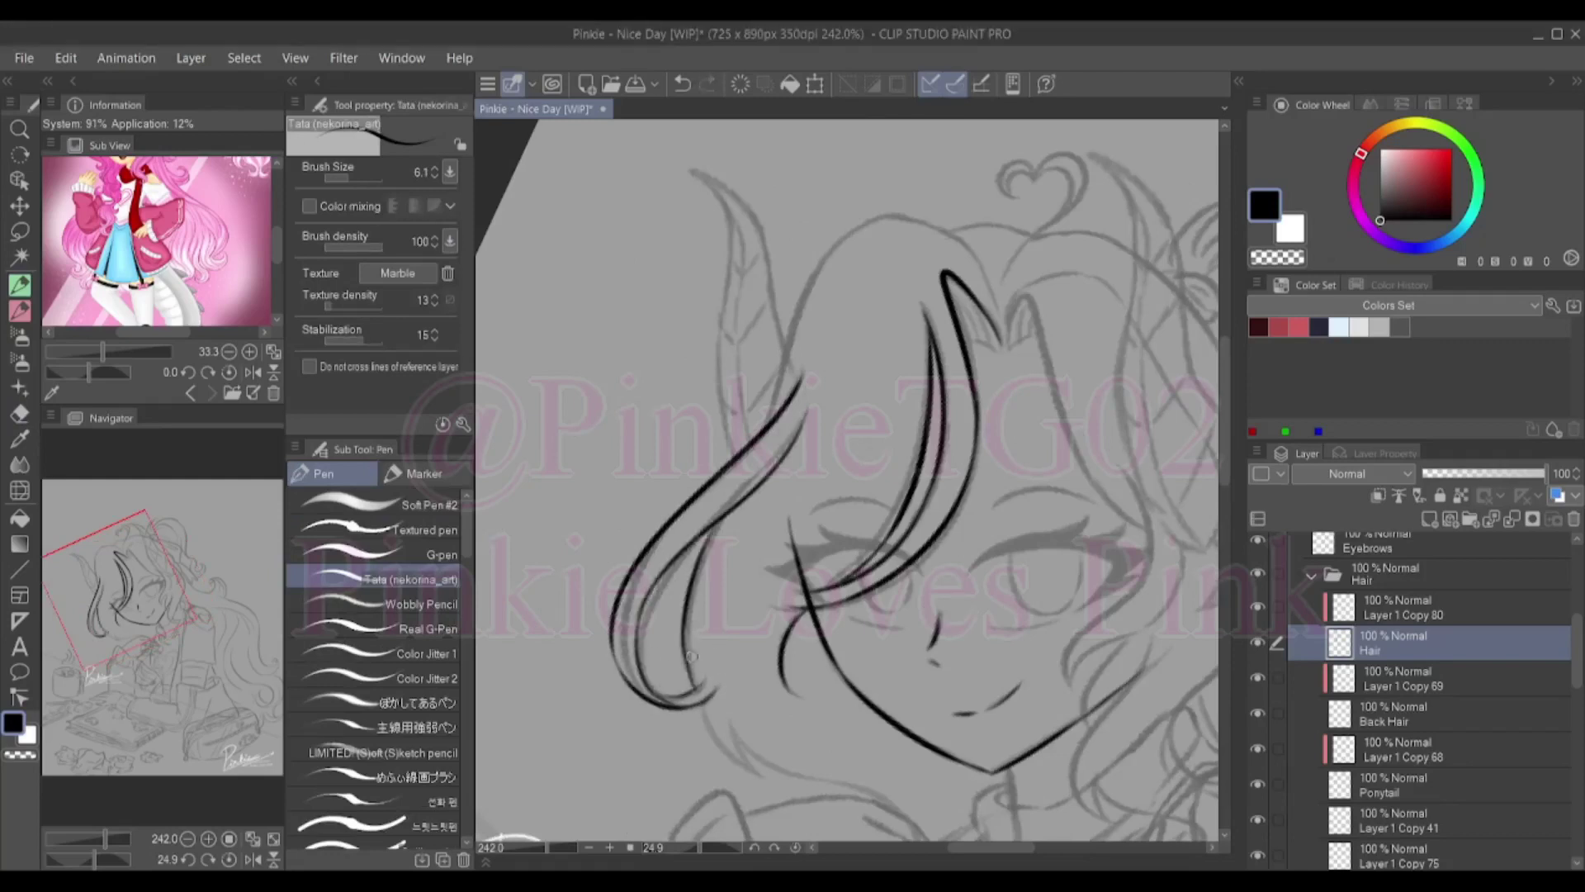
left_click_drag(686, 632, 700, 694)
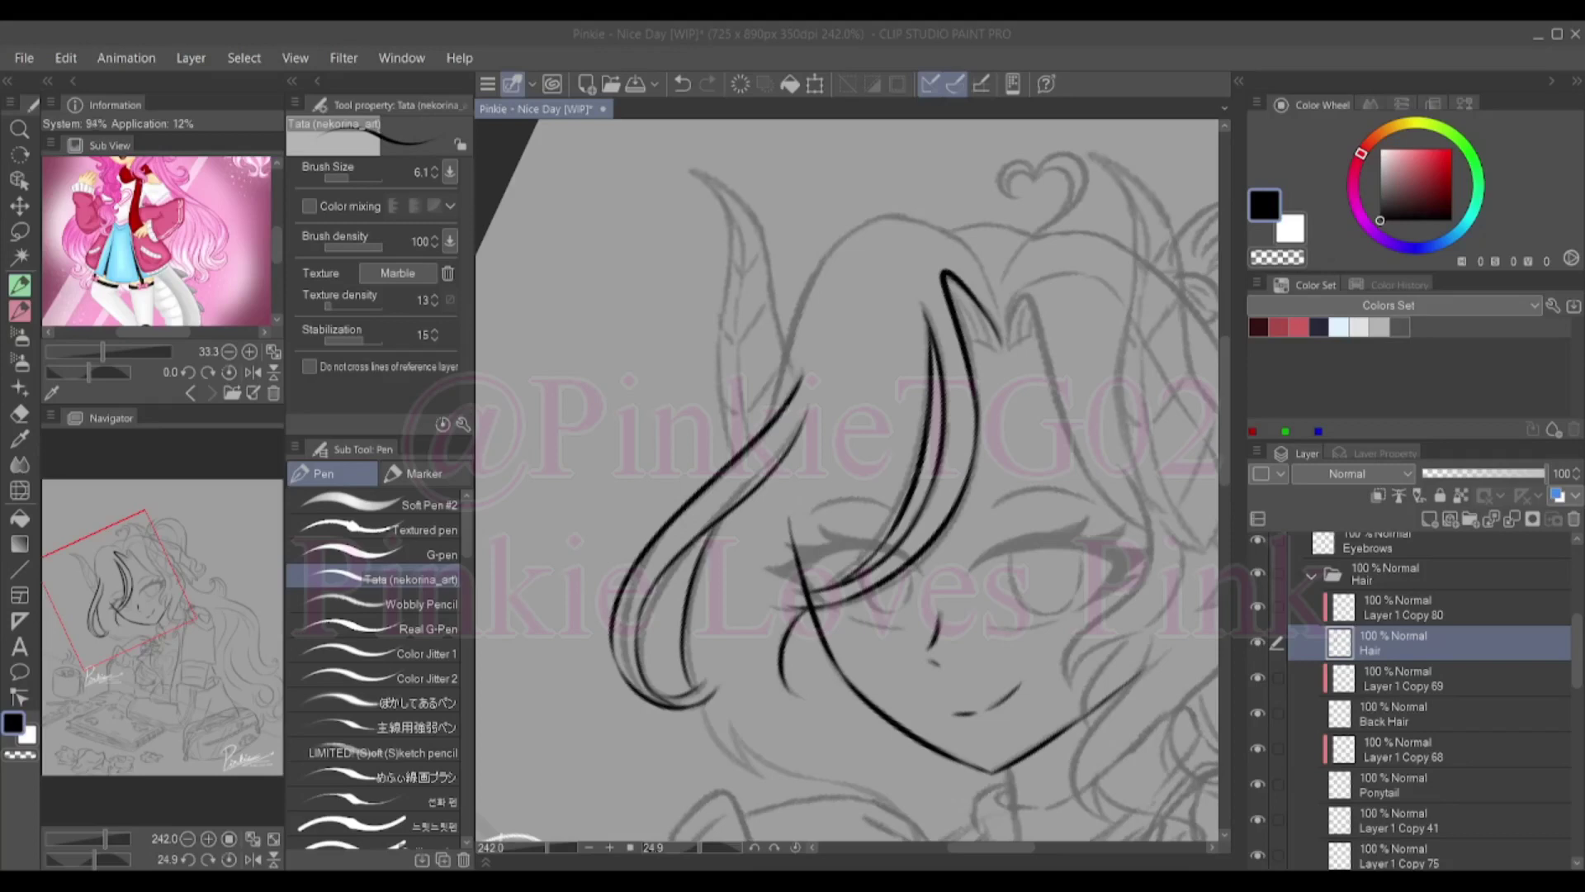
Ink the pointed hair ends below the left side lock and the head's outer hair curve up to the parting
mouse_move(703, 708)
left_mouse_down()
mouse_move(755, 776)
mouse_move(892, 801)
left_mouse_up()
key("ctrl+z")
left_click_drag(731, 725, 777, 771)
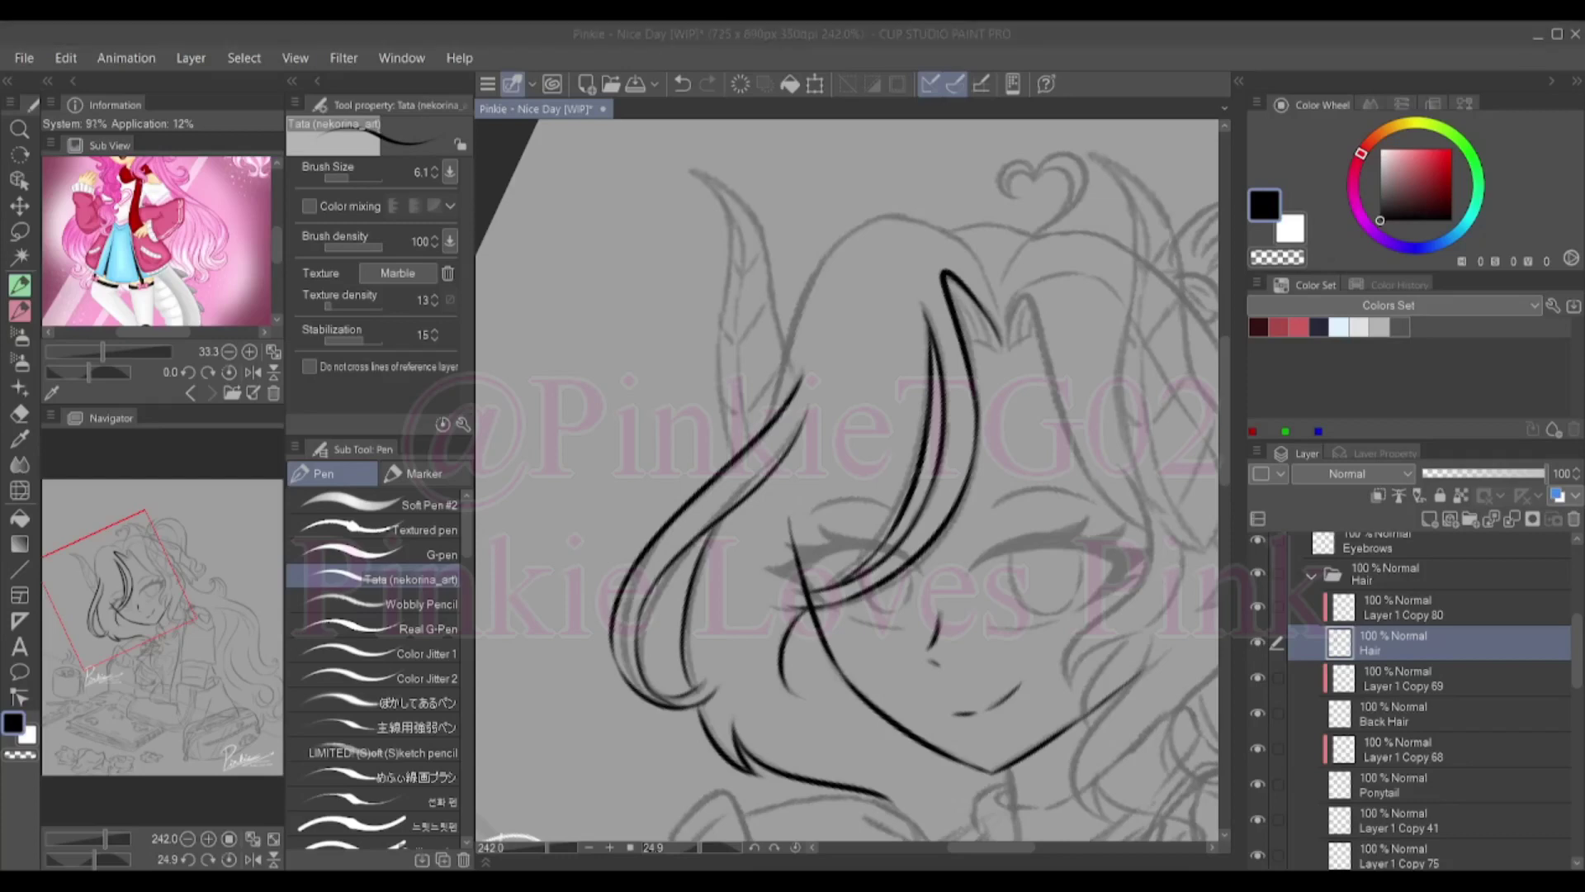
left_click_drag(772, 421, 999, 318)
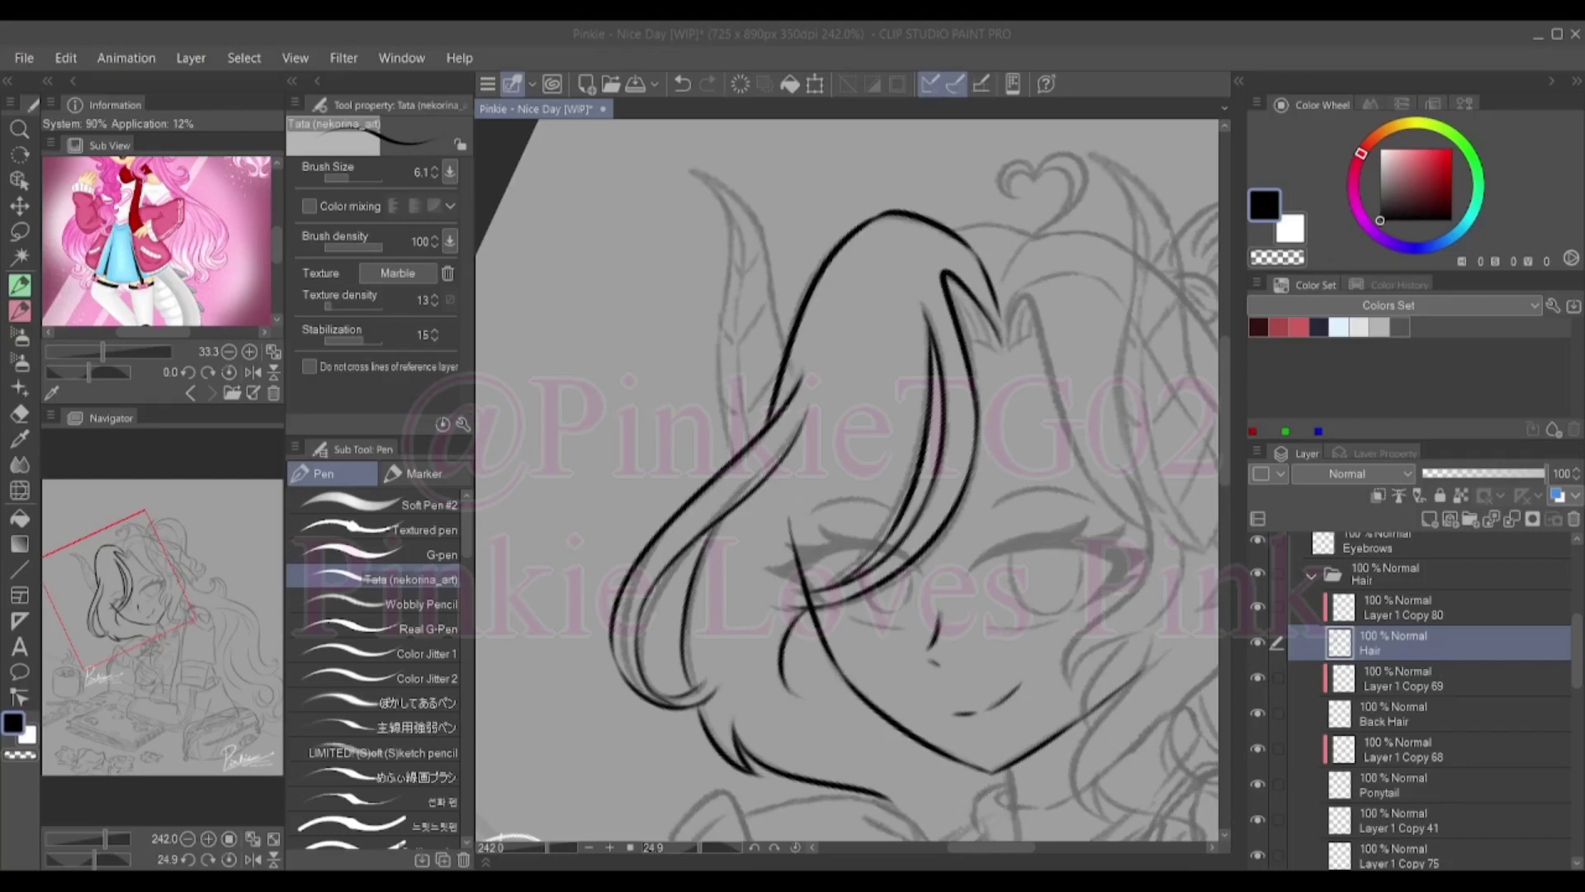
Ink the small strands at the parting and the long fringe lock running down past the right eye
mouse_move(970, 301)
left_mouse_down()
mouse_move(1002, 355)
mouse_move(977, 341)
left_mouse_up()
key("ctrl+z")
key("ctrl+z")
mouse_move(1000, 354)
left_mouse_down()
mouse_move(1032, 334)
mouse_move(1014, 322)
mouse_move(1147, 533)
mouse_move(1151, 591)
mouse_move(1061, 656)
mouse_move(1069, 703)
mouse_move(1106, 673)
left_mouse_up()
key("ctrl+z")
key("ctrl+z")
key("ctrl+z")
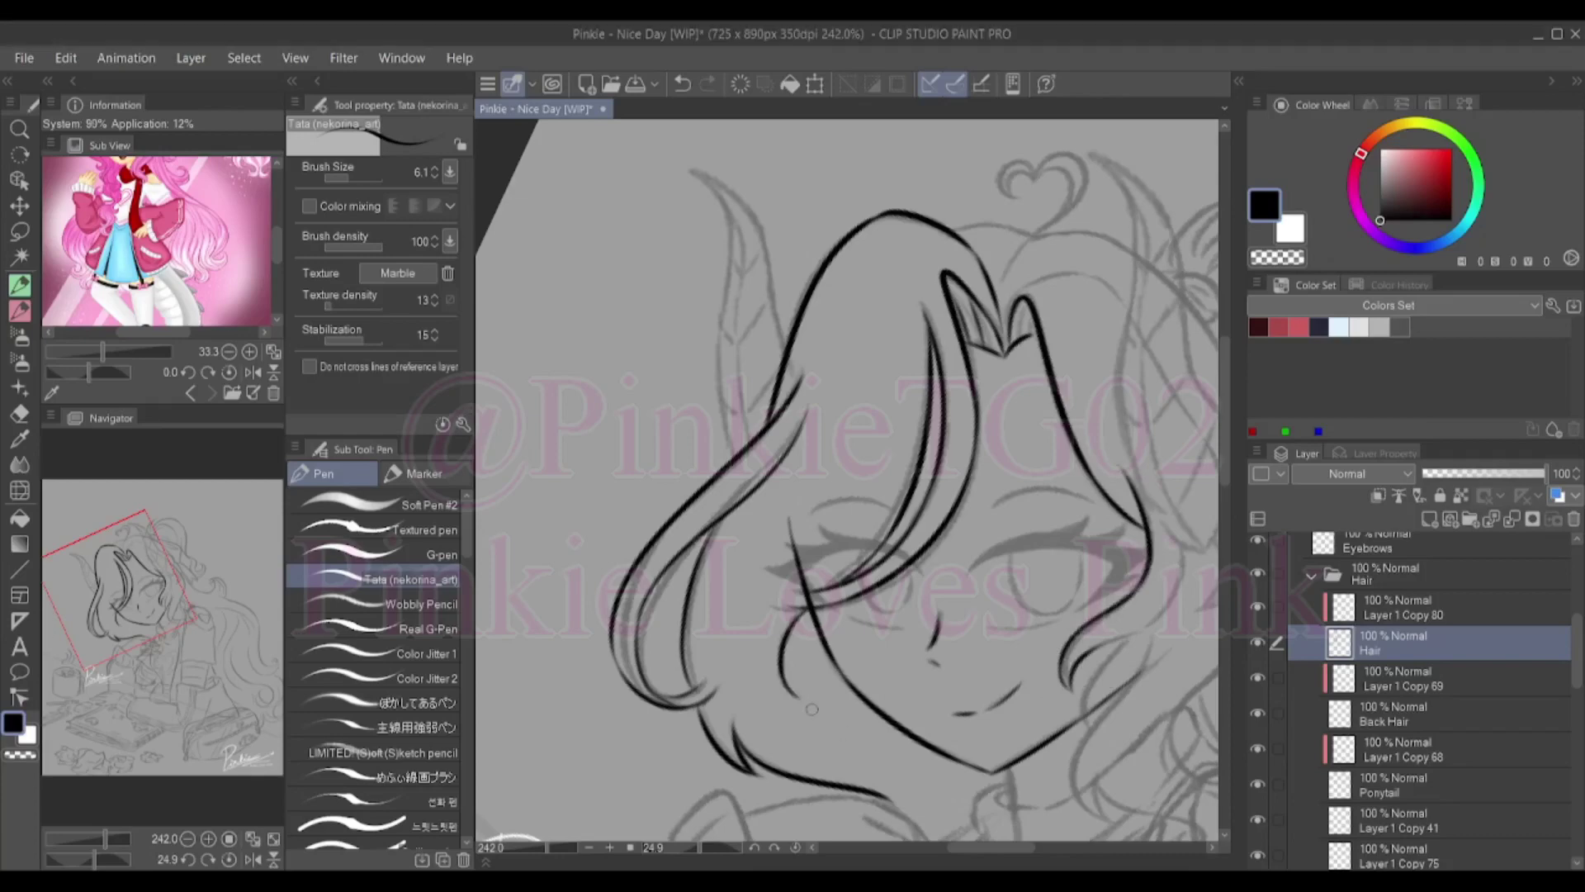
Ink the wavy lock below the right cheek, ending in a spiral curl over the shoulder
left_click_drag(1065, 686, 883, 603)
left_click_drag(996, 469, 978, 533)
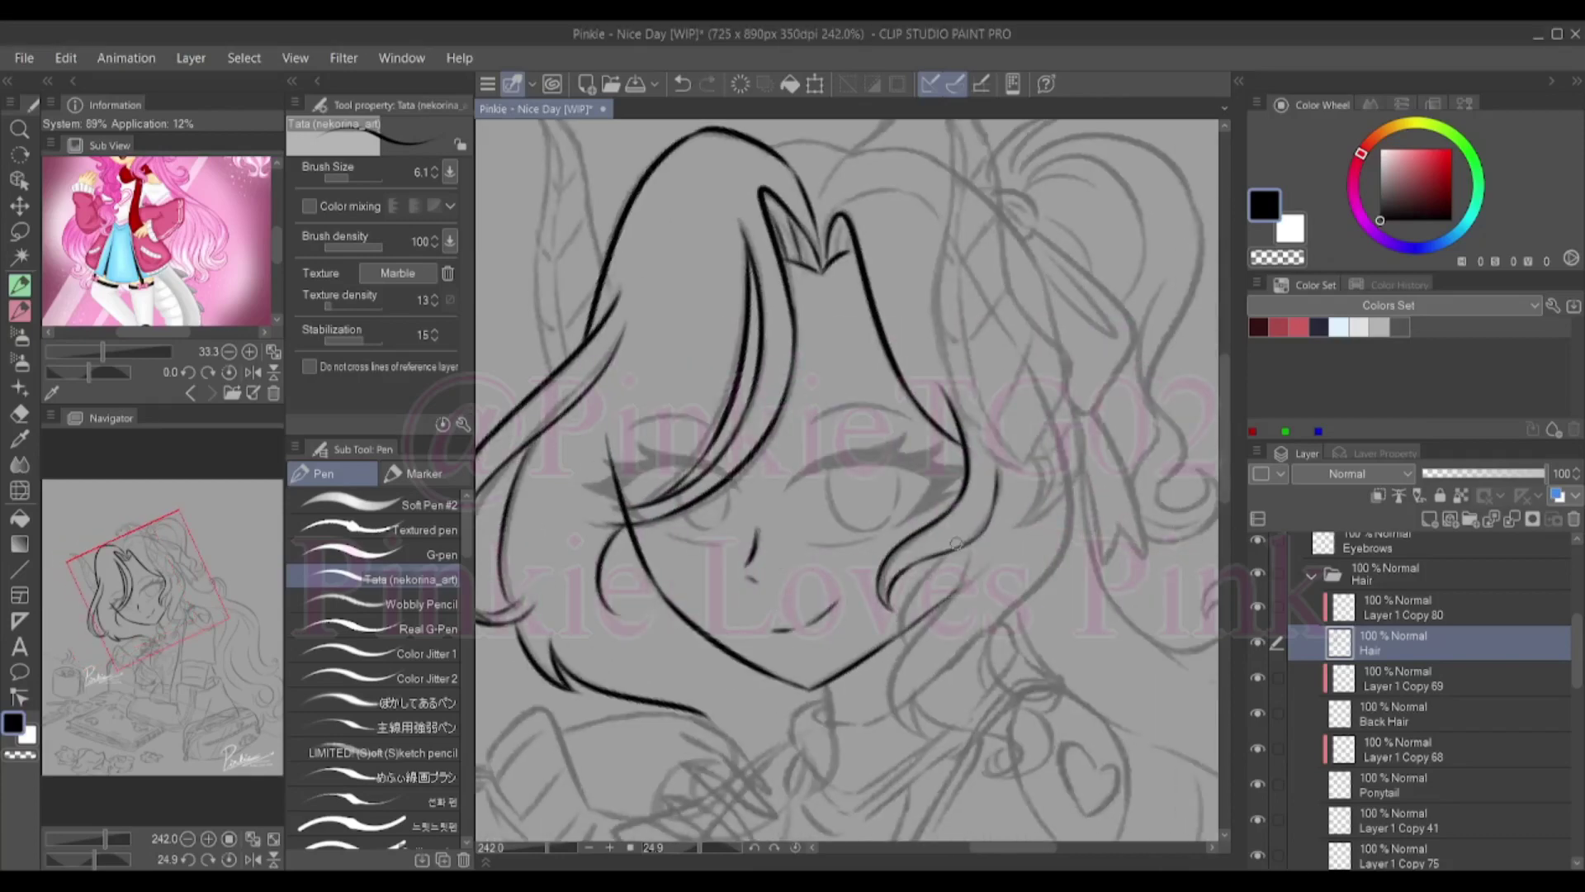
key("ctrl+z")
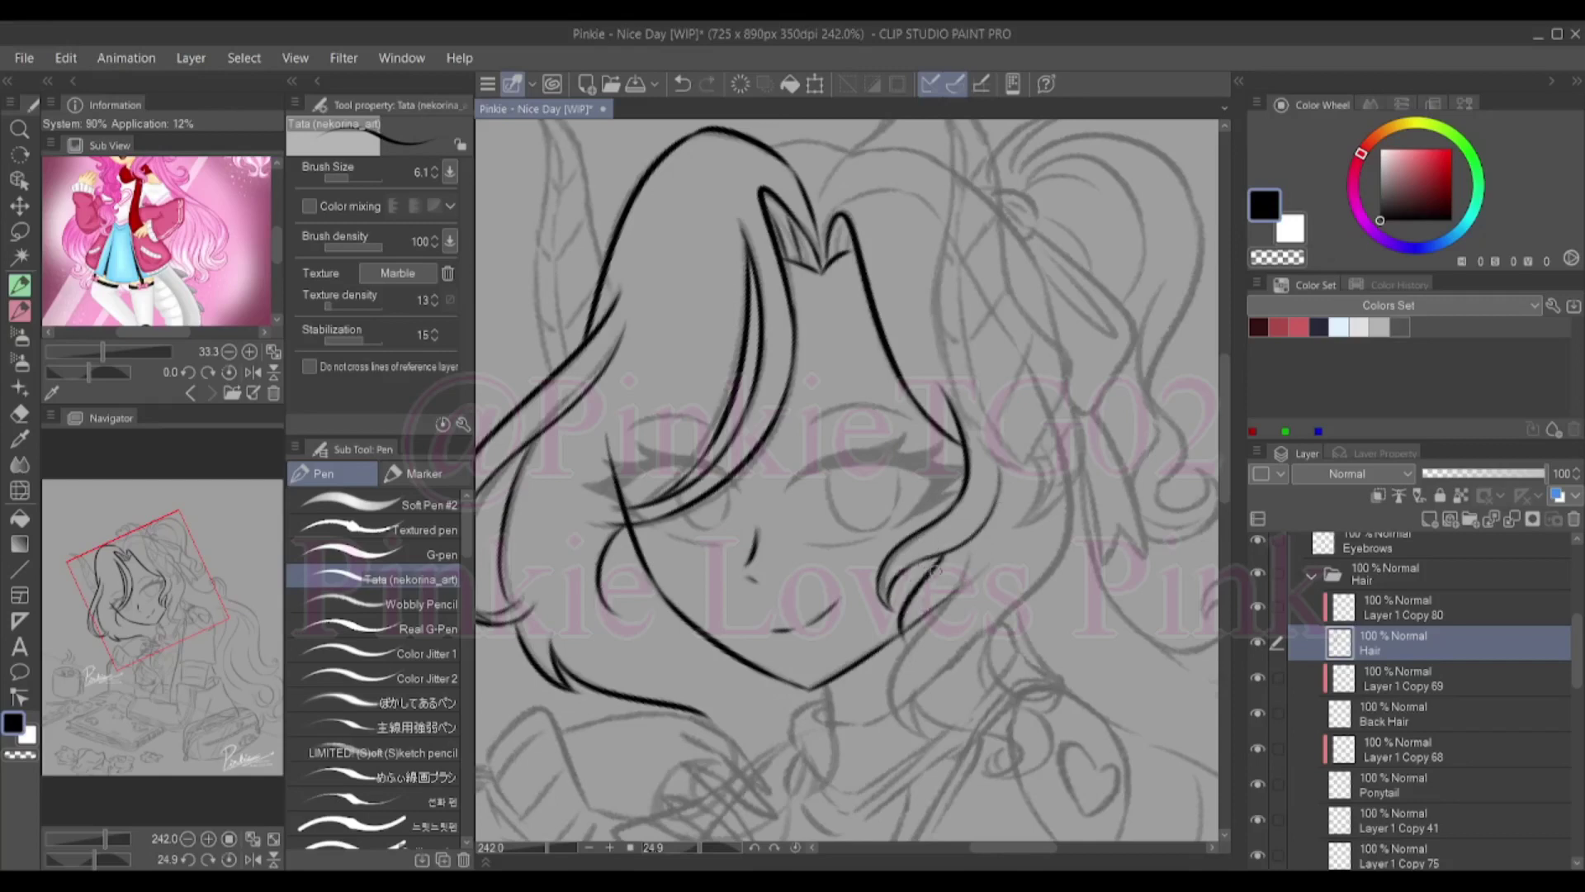
mouse_move(941, 554)
left_mouse_down()
mouse_move(904, 716)
mouse_move(1018, 752)
mouse_move(1005, 776)
mouse_move(1001, 756)
mouse_move(978, 767)
mouse_move(994, 758)
mouse_move(1007, 780)
mouse_move(1058, 728)
left_mouse_up()
key("ctrl+z")
key("ctrl+z")
key("ctrl+z")
key("ctrl+z")
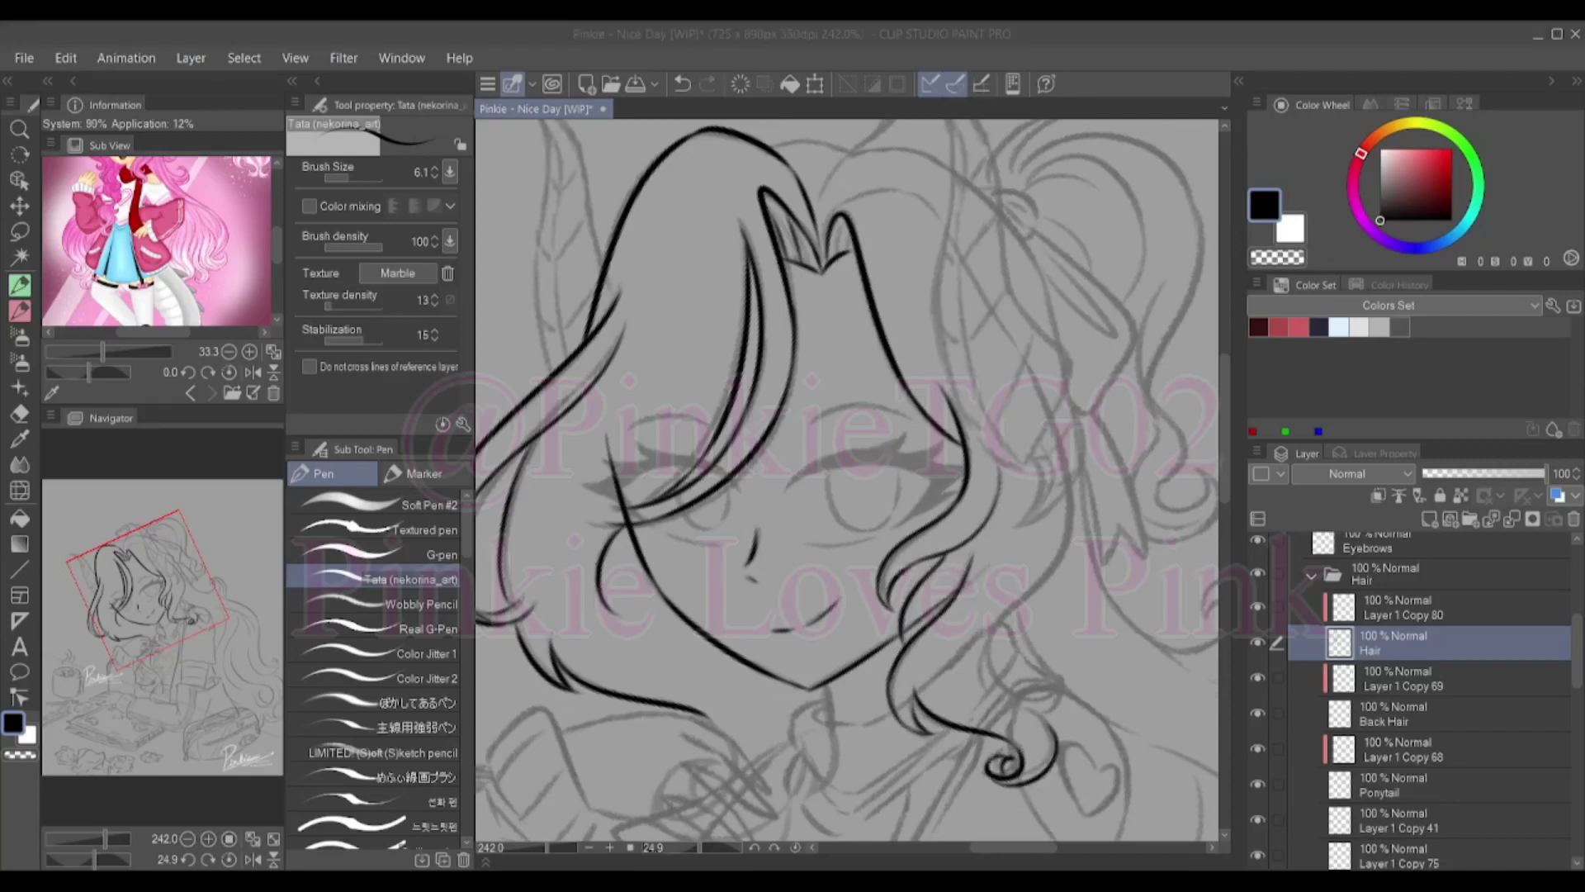
key("ctrl+z")
left_click_drag(1006, 712, 1065, 677)
Ink the small curl beside the spiral and the outer edge of the side lock from the parting down to it
left_click_drag(1031, 248, 1074, 537)
left_click_drag(817, 694, 859, 743)
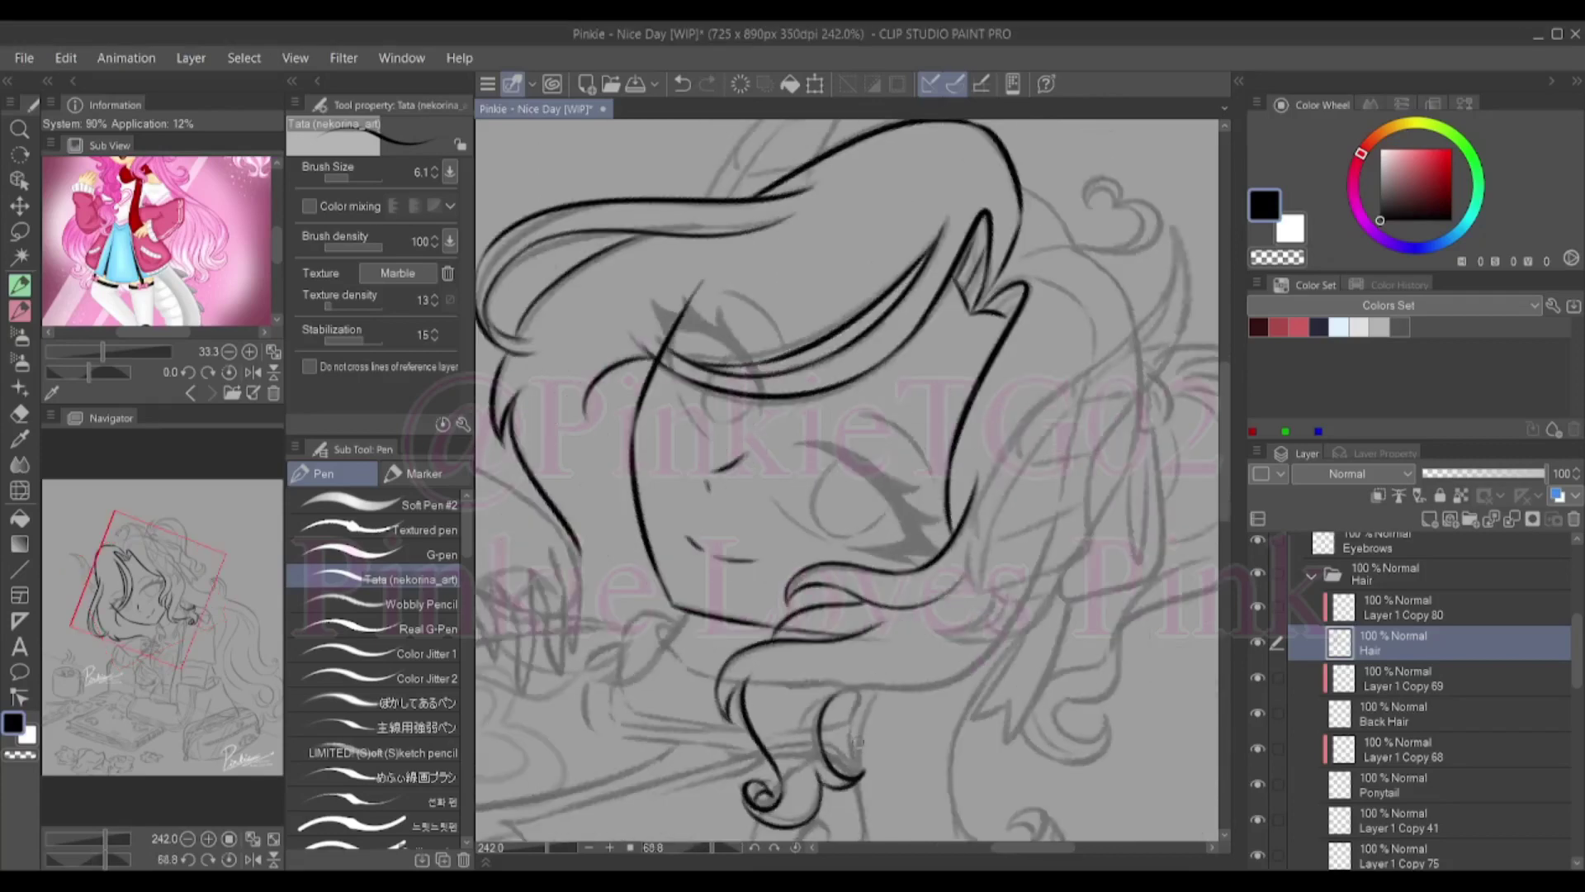
left_click_drag(1032, 289, 1065, 528)
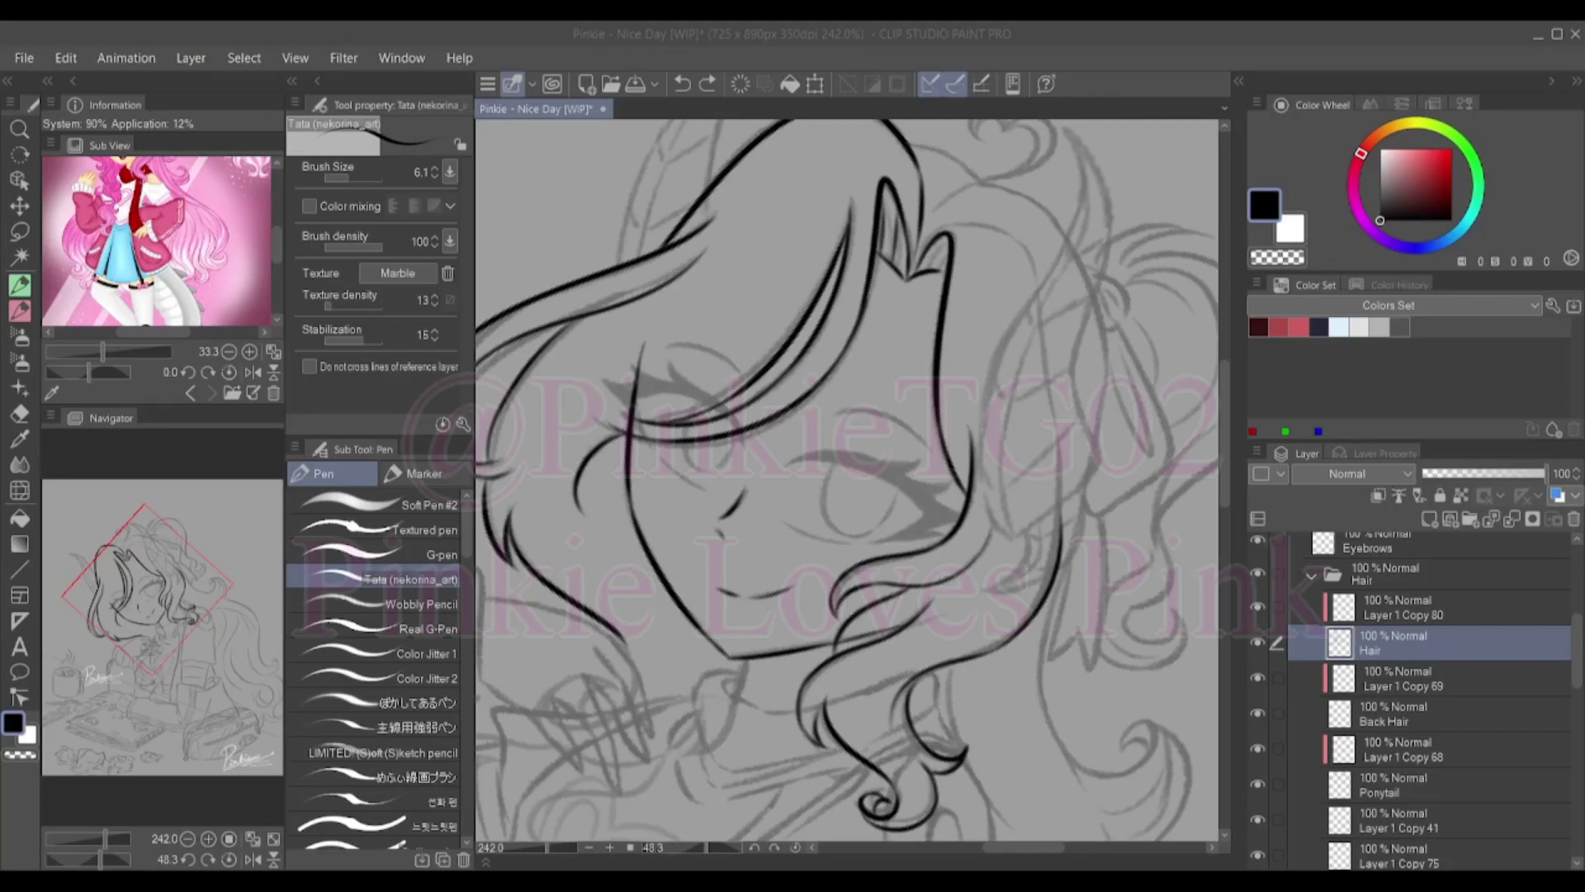
mouse_move(912, 268)
left_mouse_down()
mouse_move(921, 248)
mouse_move(1036, 277)
mouse_move(1054, 451)
left_mouse_up()
left_click_drag(1047, 531, 935, 696)
Ink the outer hair contour from the parting over the right side of the head and down beside the side lock
left_click_drag(842, 368, 983, 446)
left_click_drag(801, 310, 875, 351)
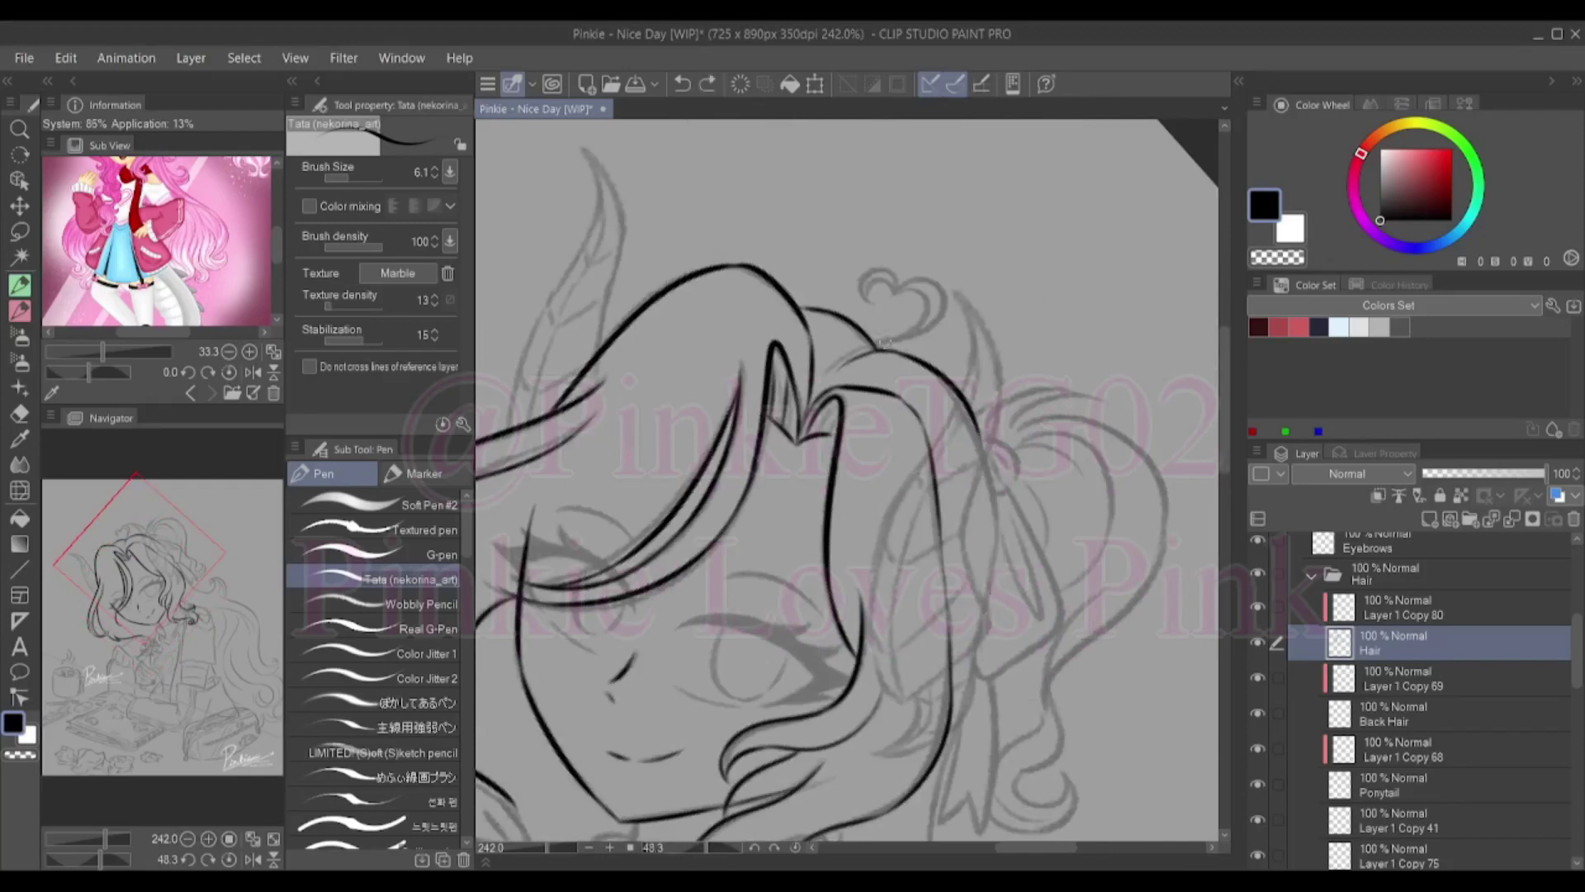
key("ctrl+z")
key("ctrl+z")
left_click_drag(891, 347, 827, 369)
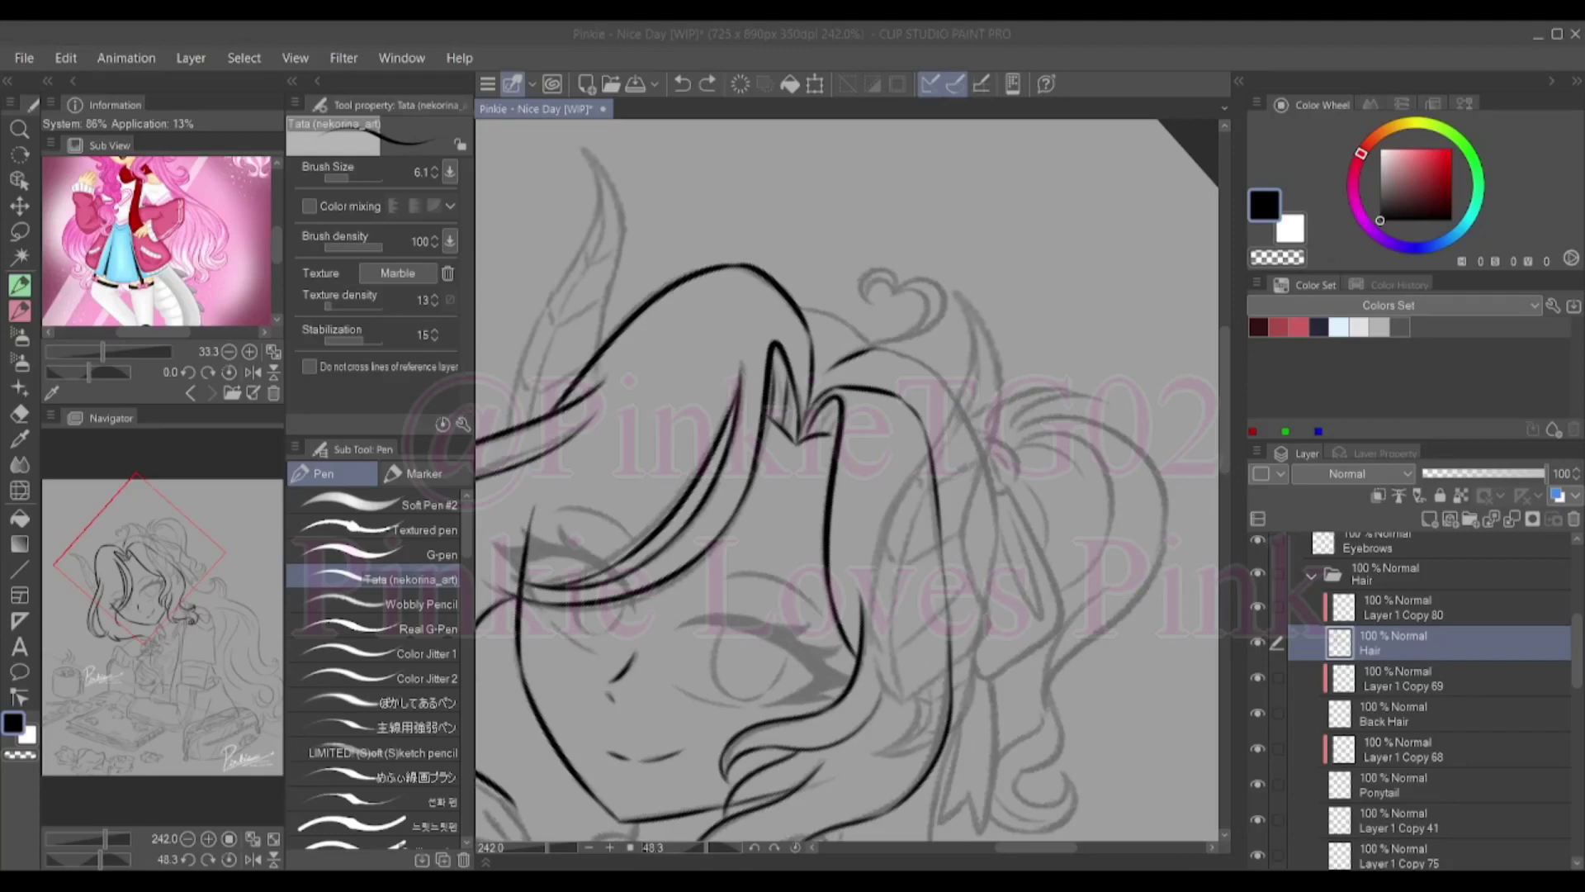
mouse_move(868, 347)
left_mouse_down()
mouse_move(984, 455)
mouse_move(988, 595)
mouse_move(958, 743)
left_mouse_up()
key("ctrl+z")
mouse_move(989, 594)
left_mouse_down()
mouse_move(961, 747)
mouse_move(908, 785)
left_mouse_up()
mouse_move(792, 495)
left_mouse_down()
mouse_move(768, 295)
mouse_move(933, 685)
left_mouse_up()
key("ctrl+z")
On the Back Hair layer, continue the hair behind the side lock and ink its outward-flipping curl
left_click(873, 566, "ctrl+shift")
key("ctrl+z")
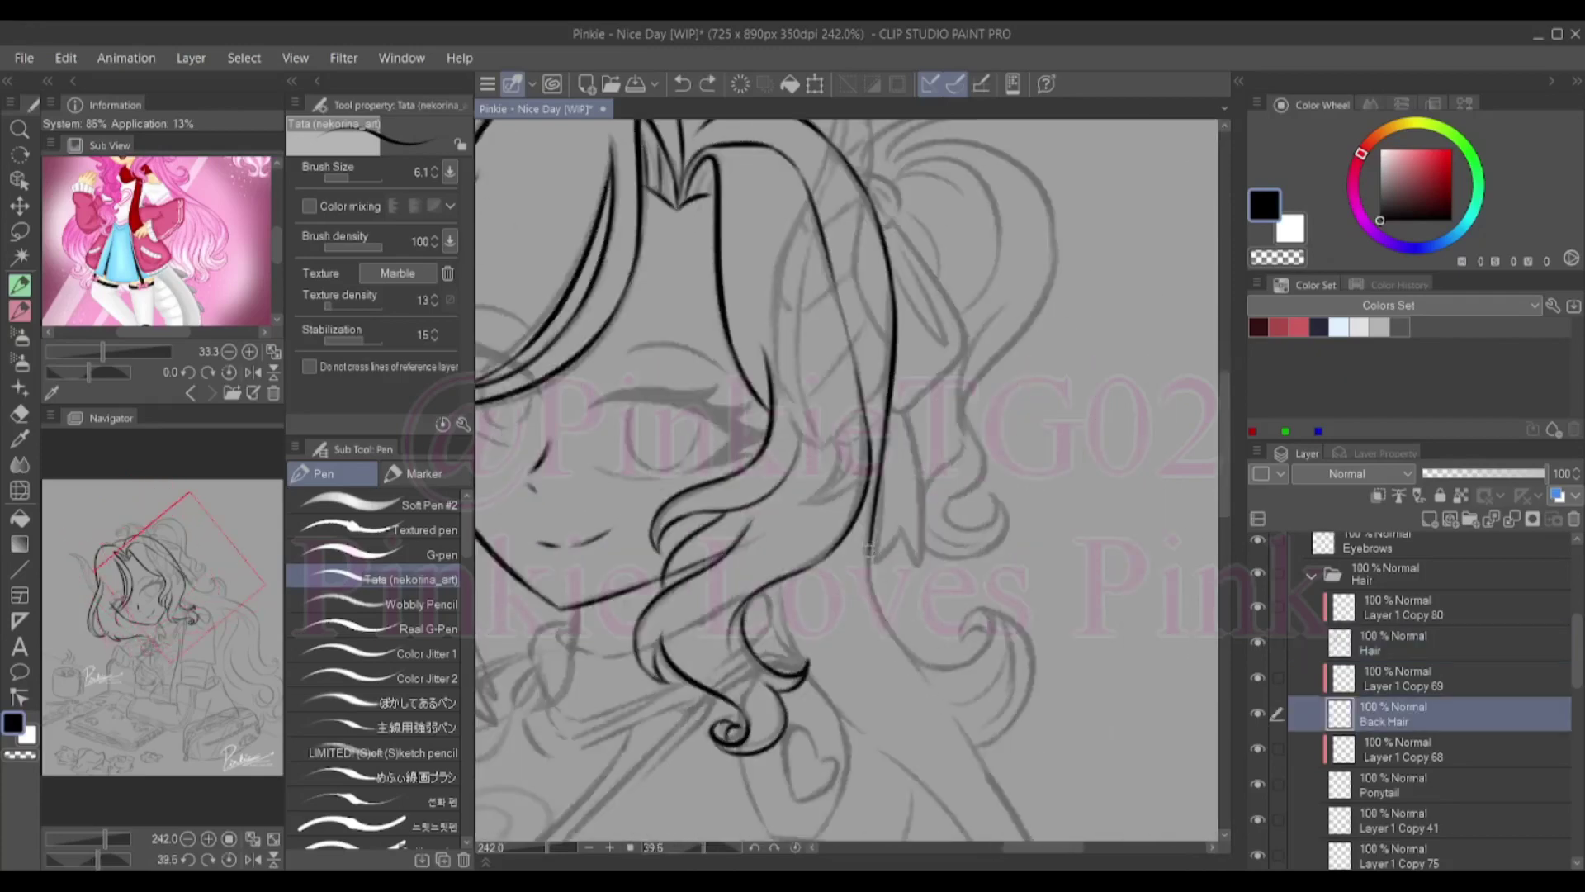
mouse_move(867, 545)
left_mouse_down()
mouse_move(938, 703)
mouse_move(984, 656)
left_mouse_up()
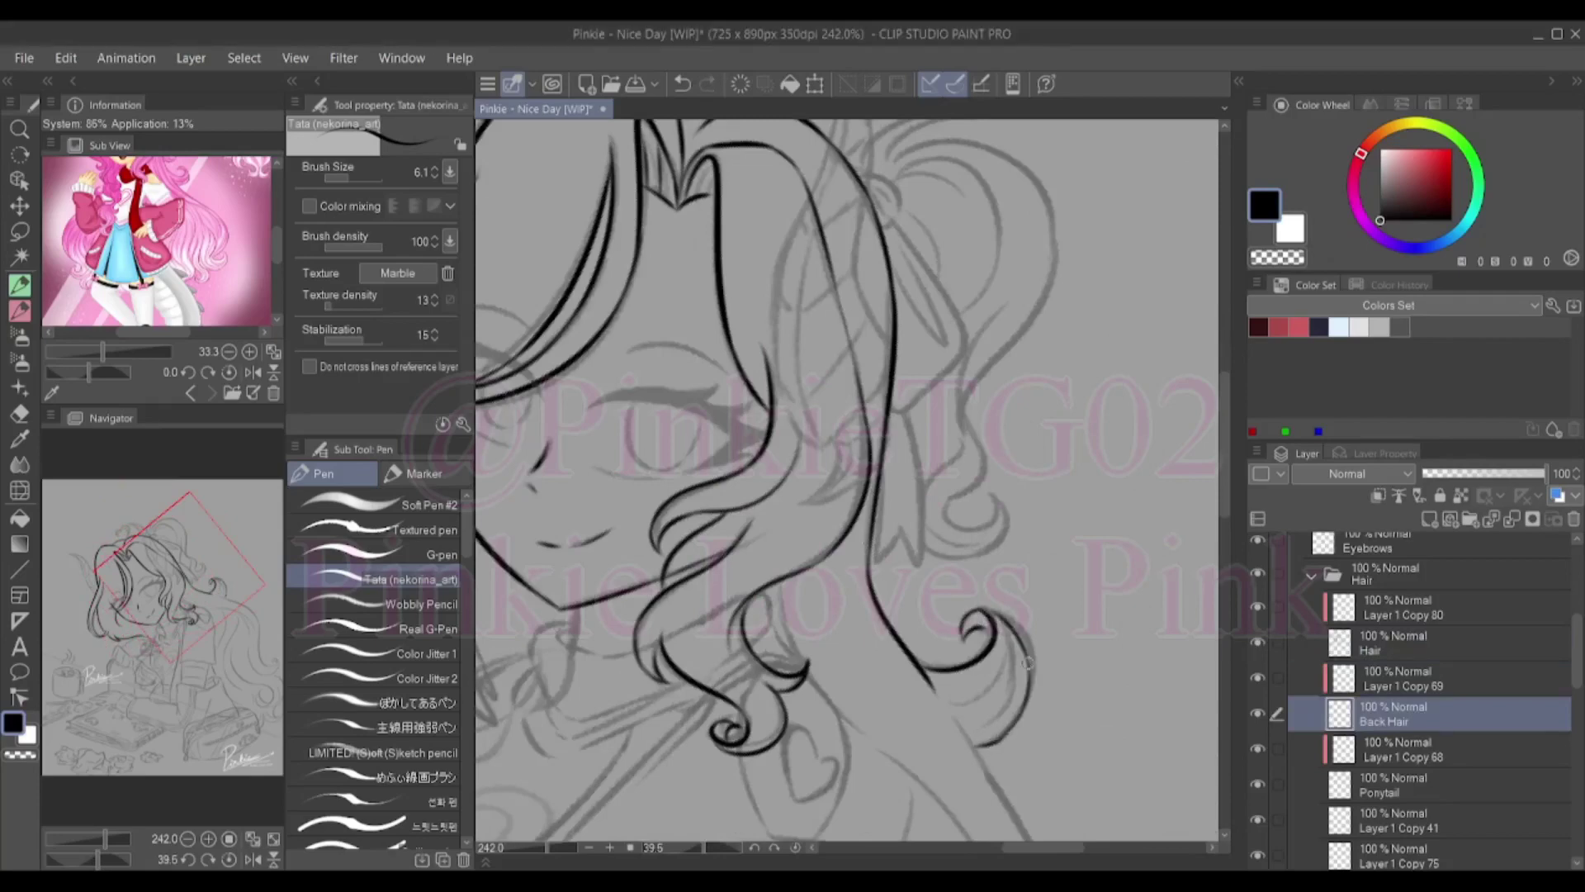
Ink the outer back-hair contour from below the outward-flipping curl down around the wide bulge behind the arm
left_click_drag(908, 578, 809, 660)
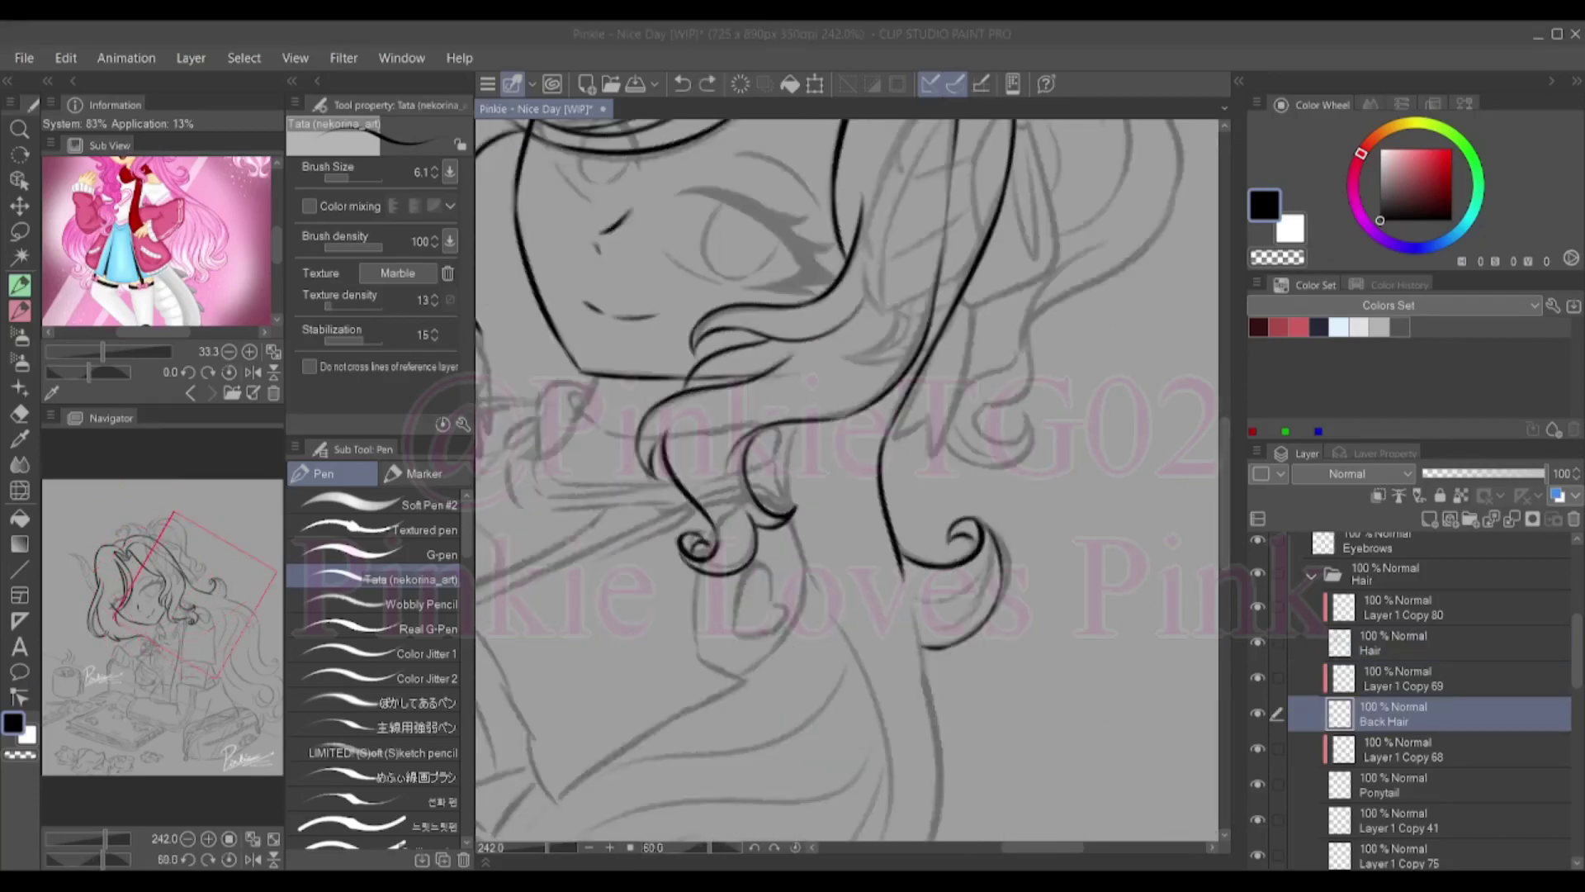
left_click_drag(809, 660, 859, 495)
left_click_drag(879, 395, 958, 698)
left_click_drag(867, 378, 990, 743)
key("ctrl+z")
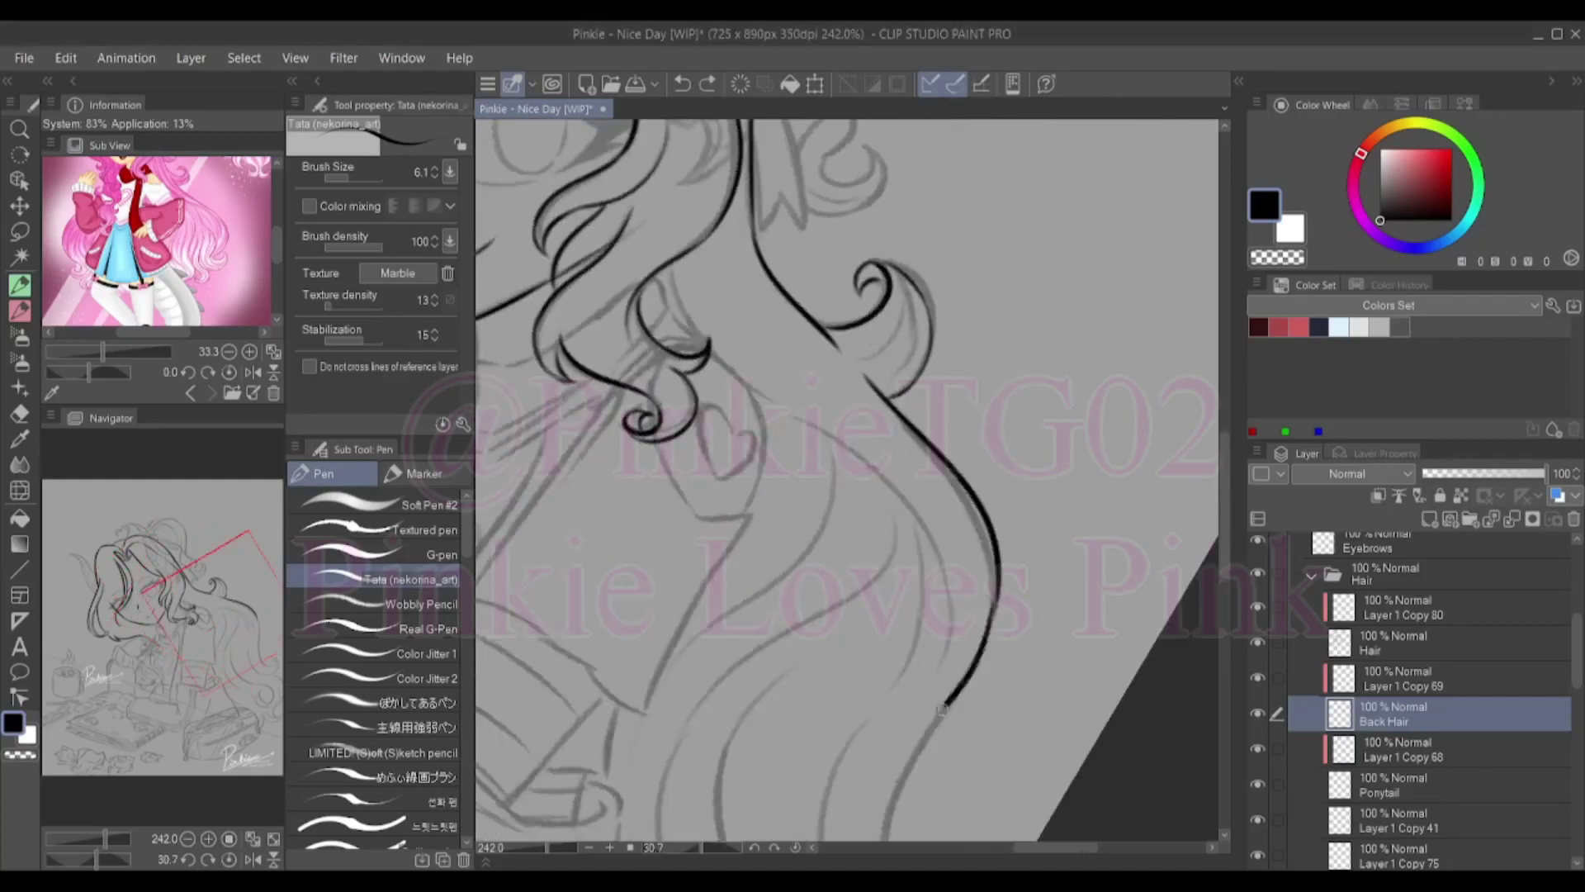
left_click_drag(995, 599, 899, 769)
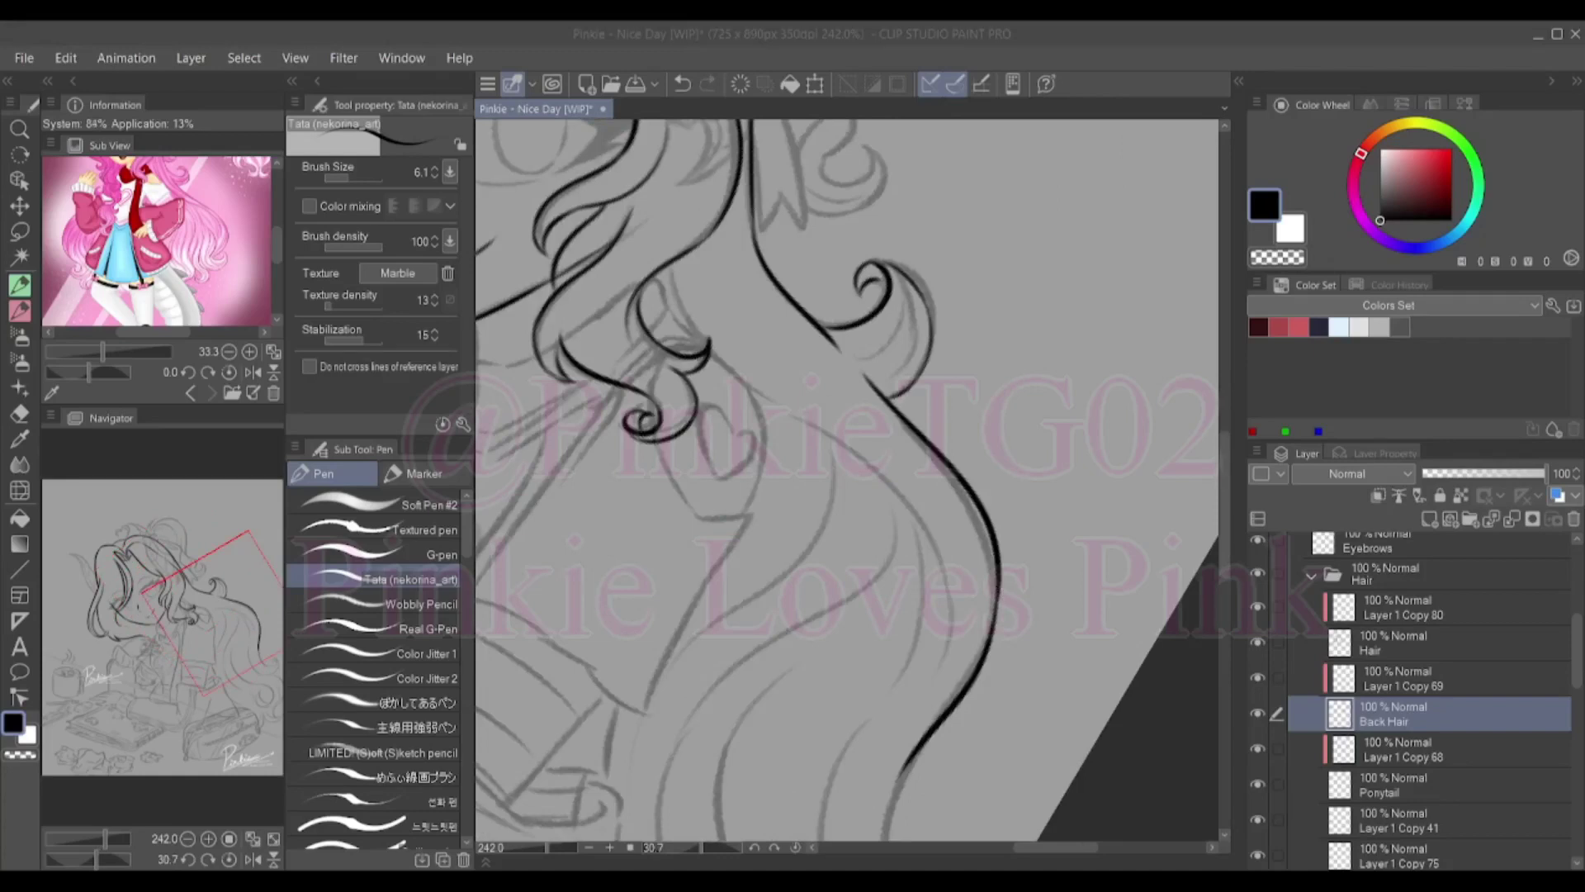
Continue the outer back-hair contour down into the hooked curl near the canvas edge and ink the curl's underside
scroll(908, 577, "down", 3)
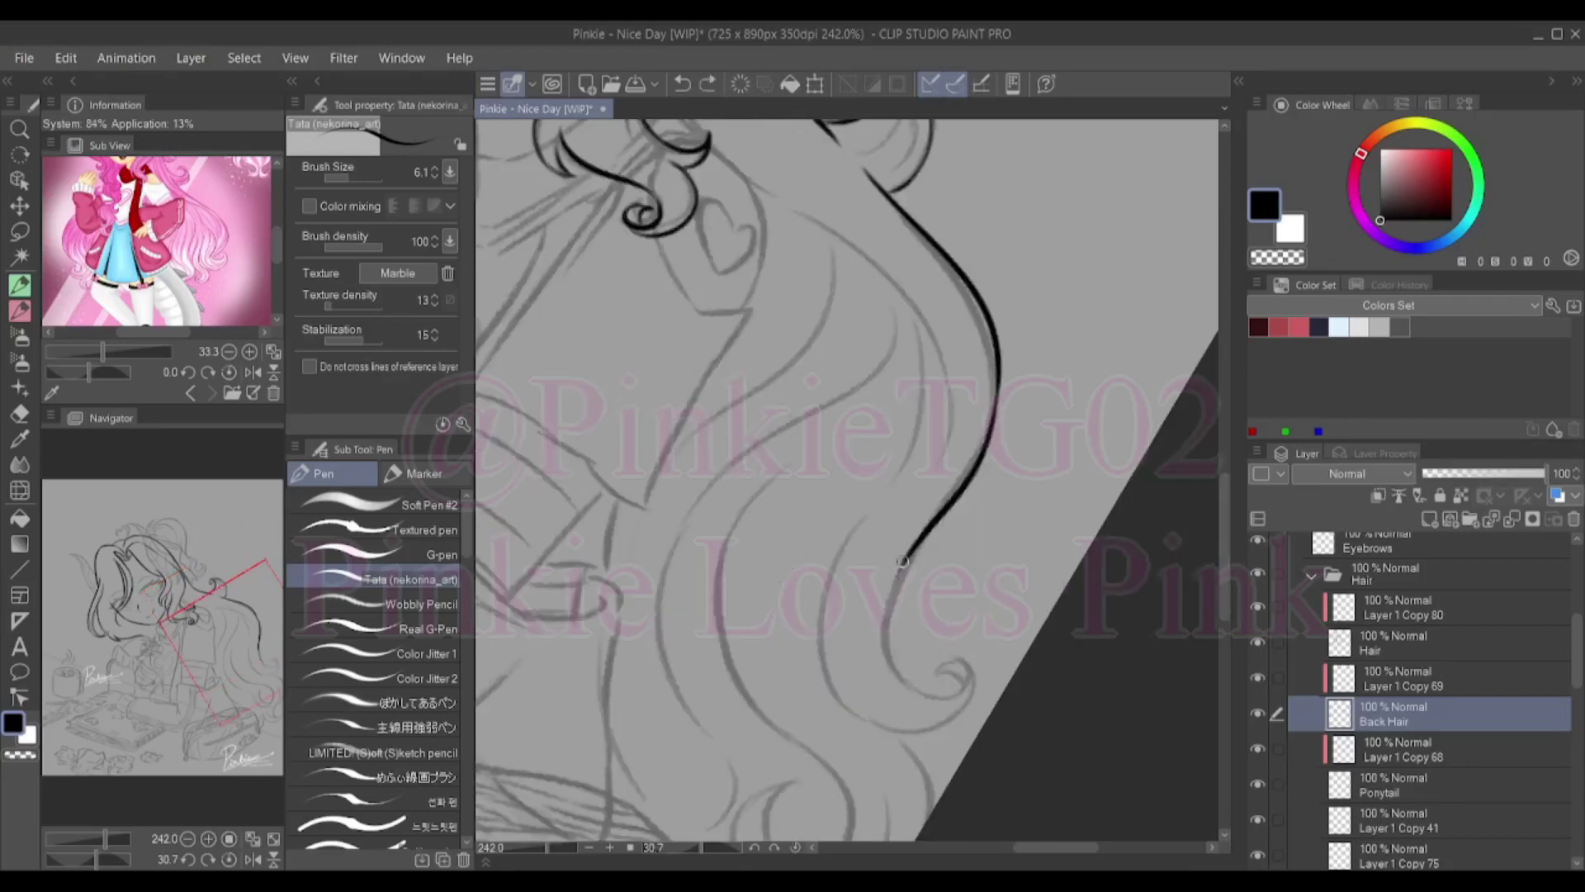
left_click_drag(916, 549, 949, 725)
key("ctrl+z")
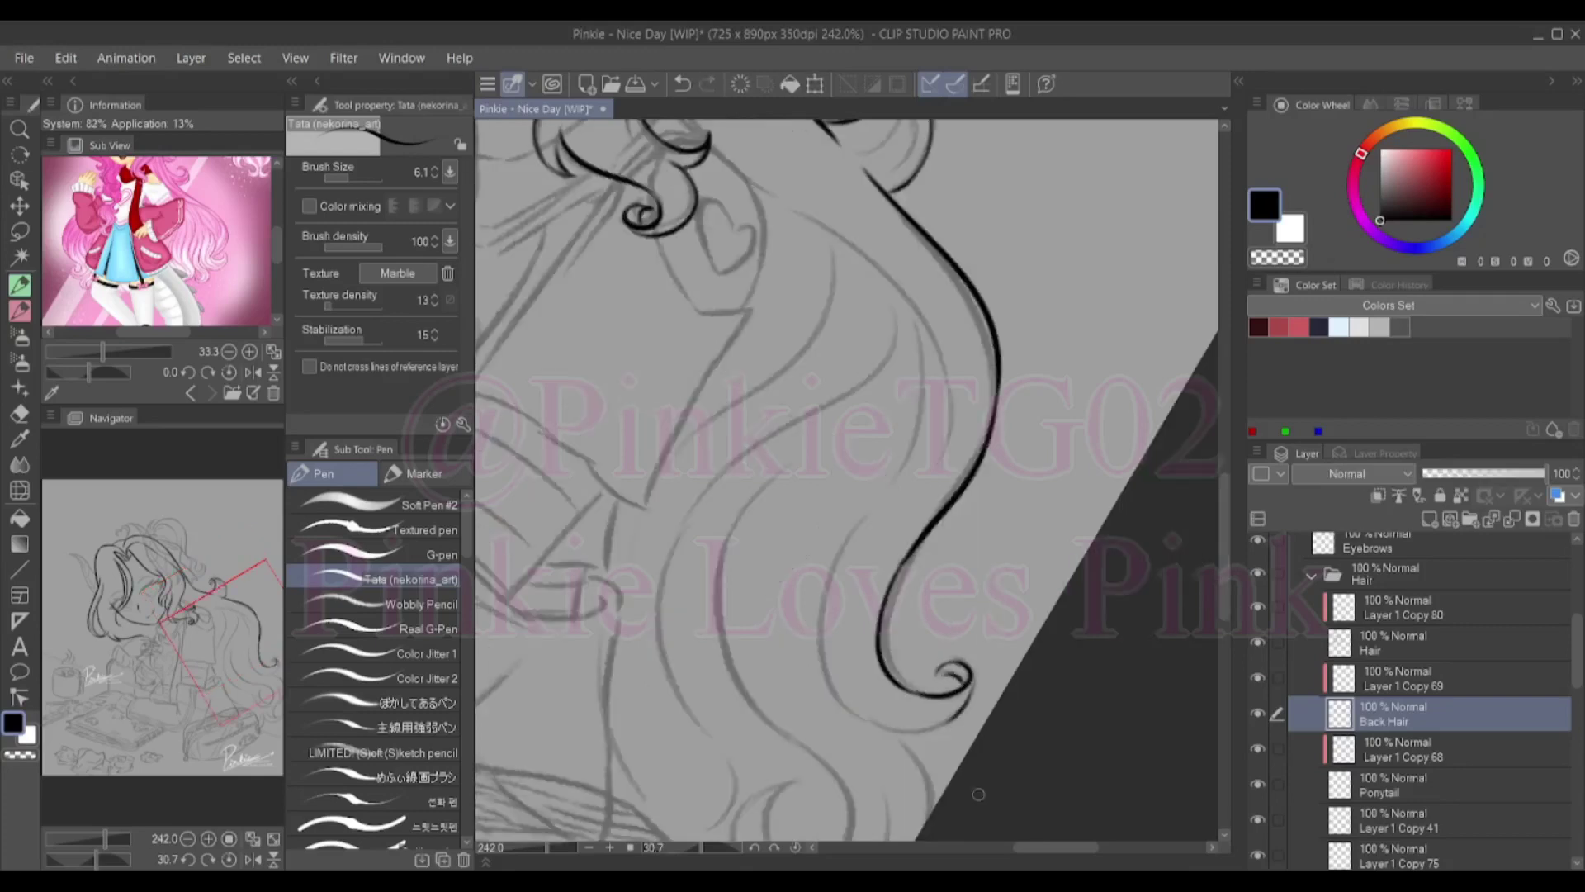
key("ctrl+z")
left_click_drag(911, 747, 817, 553)
scroll(908, 660, "down", 2)
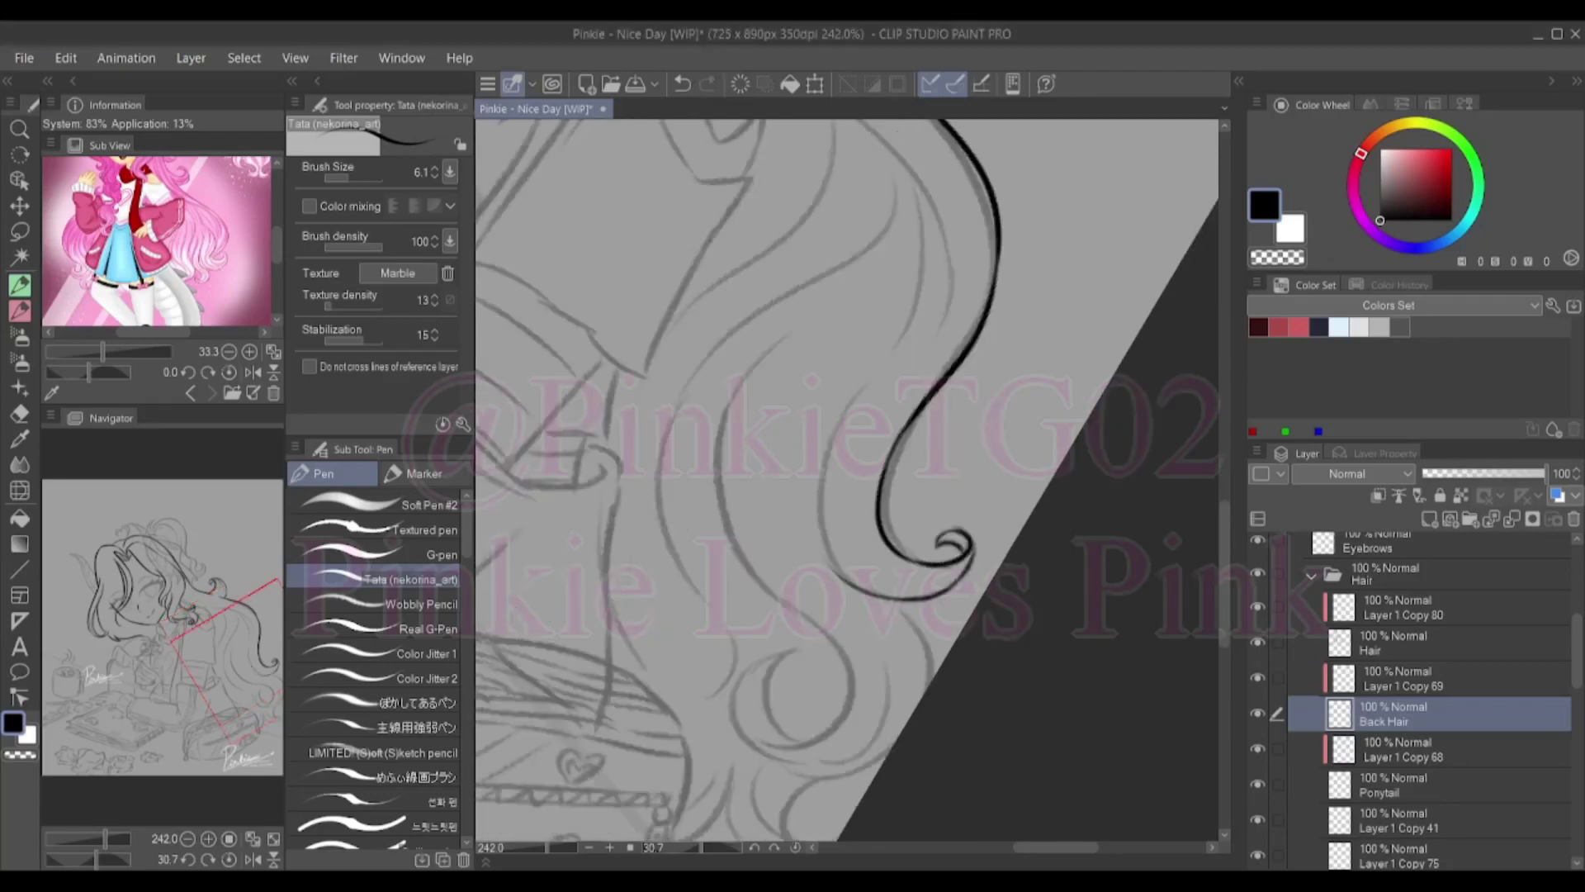
Ink the short hair edge below the hooked curl and the long inner strand that ends in a spiral
key("ctrl+z")
left_click_drag(900, 601, 933, 702)
left_click_drag(801, 322, 813, 747)
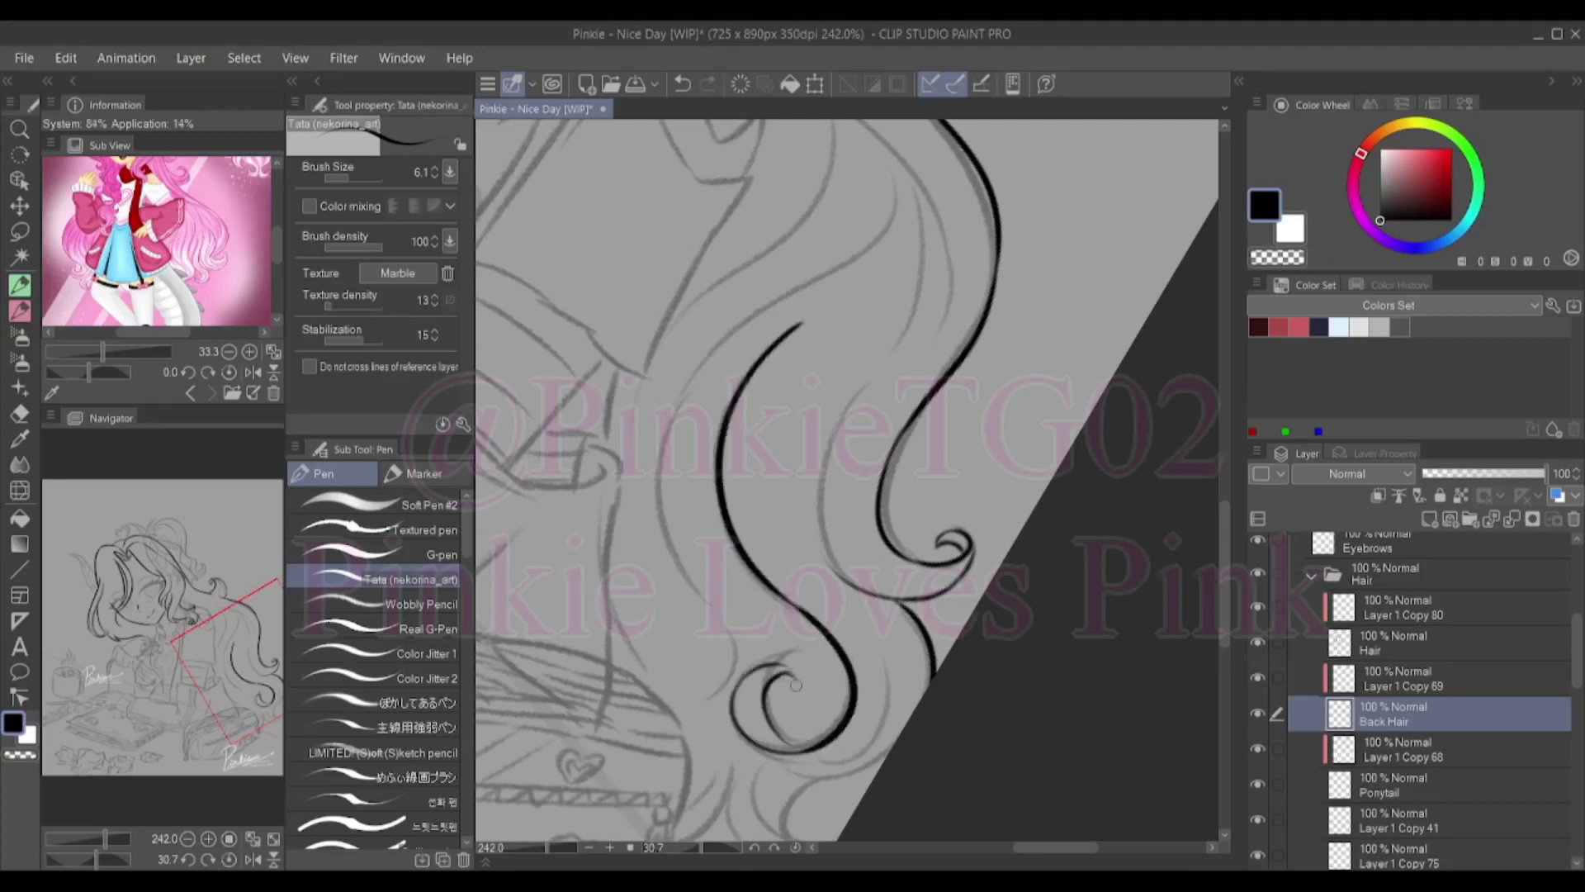
Ink the underside of the spiral out to the canvas edge and the curved lock beneath it
scroll(796, 727, "down", 2)
key("ctrl+z")
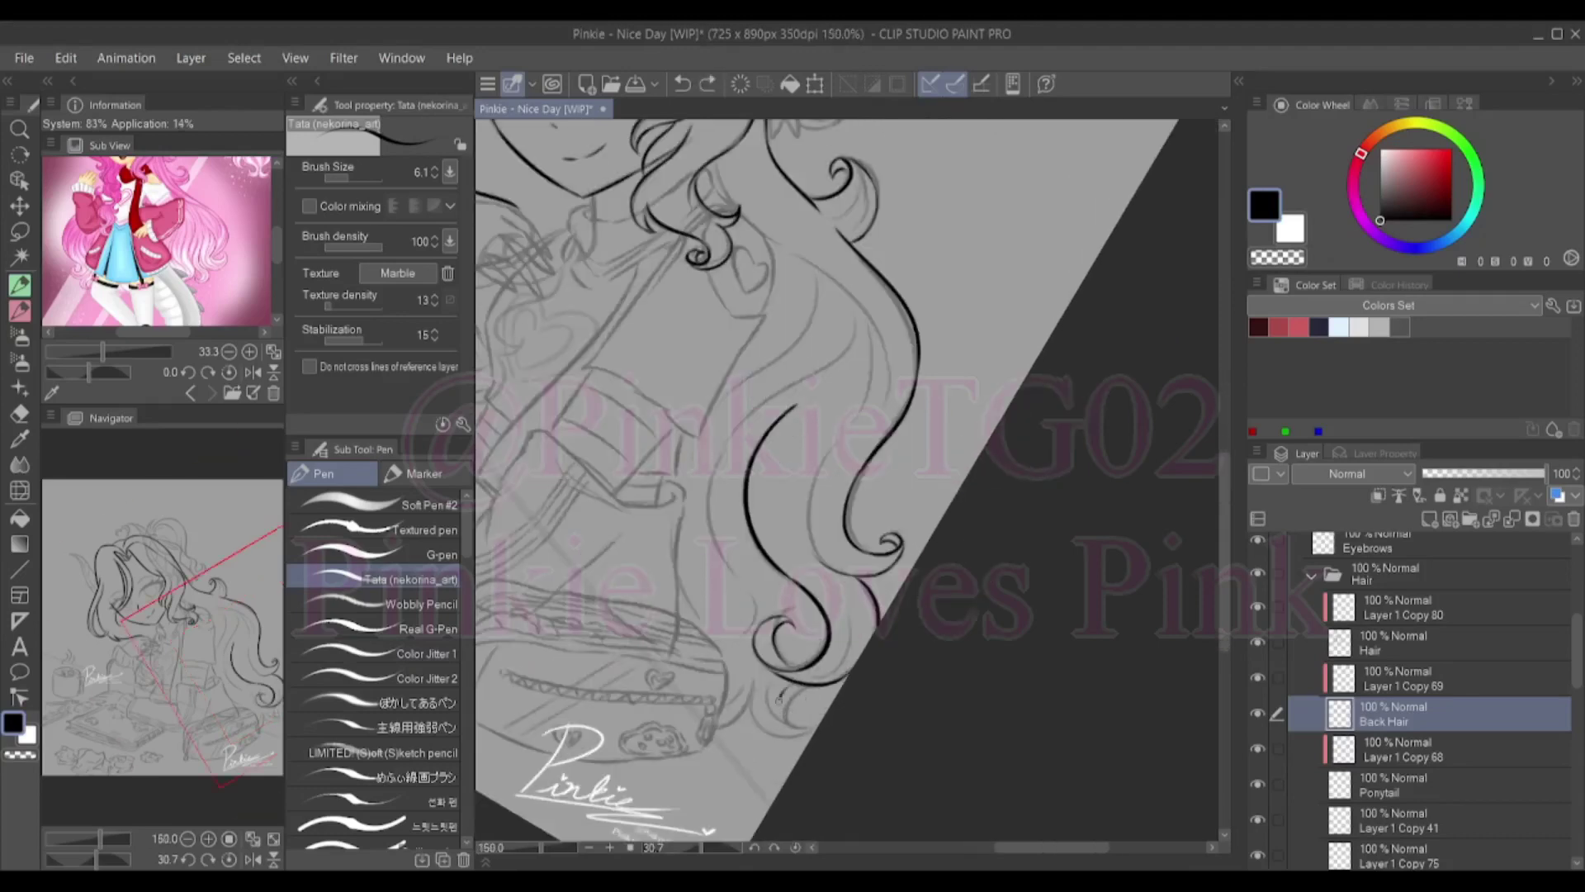
mouse_move(781, 702)
left_mouse_down()
mouse_move(805, 727)
mouse_move(747, 735)
left_mouse_up()
key("ctrl+z")
key("ctrl+z")
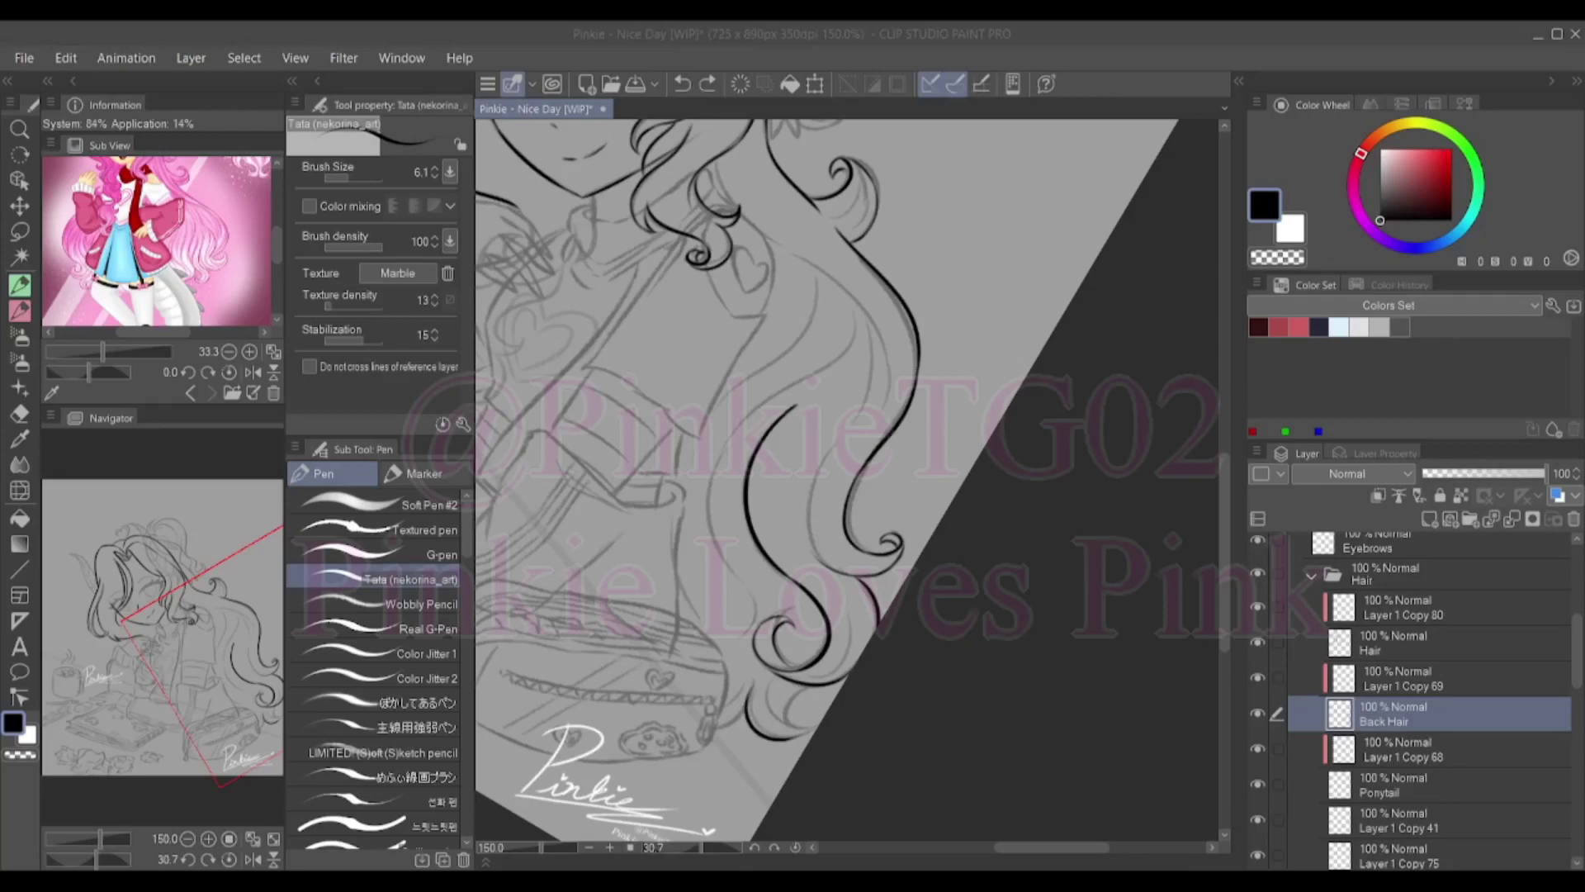
Ink the inner strand lines beside the outer contour and above the hooked curl, and finish the tip of the lowest lock
scroll(846, 487, "up", 1)
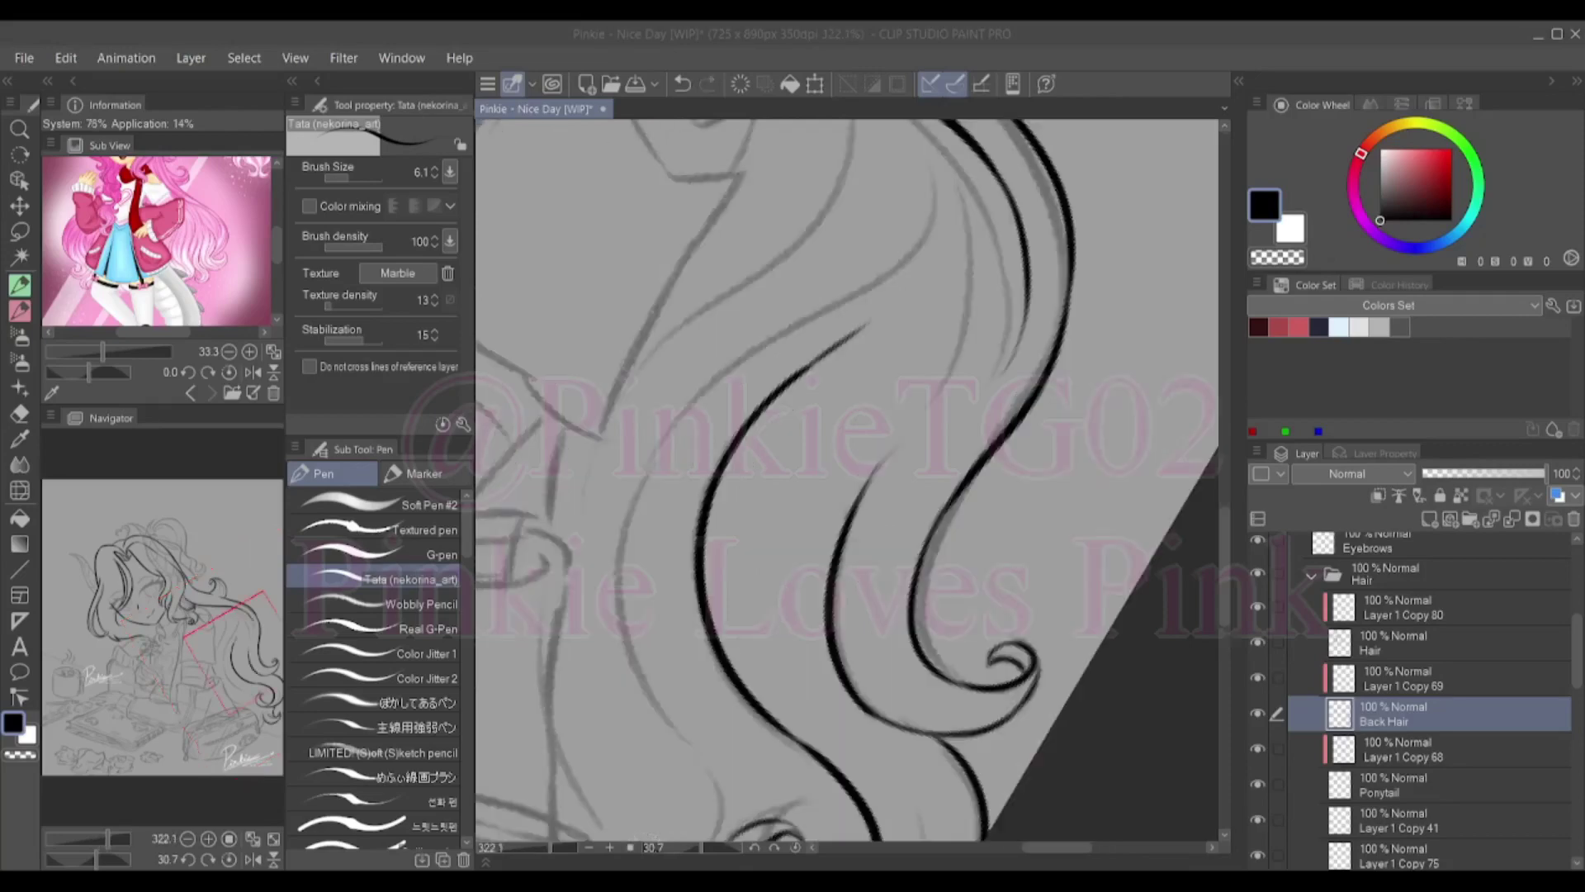
mouse_move(710, 808)
left_mouse_down()
mouse_move(743, 786)
mouse_move(838, 789)
left_mouse_up()
key("ctrl+z")
key("ctrl+s")
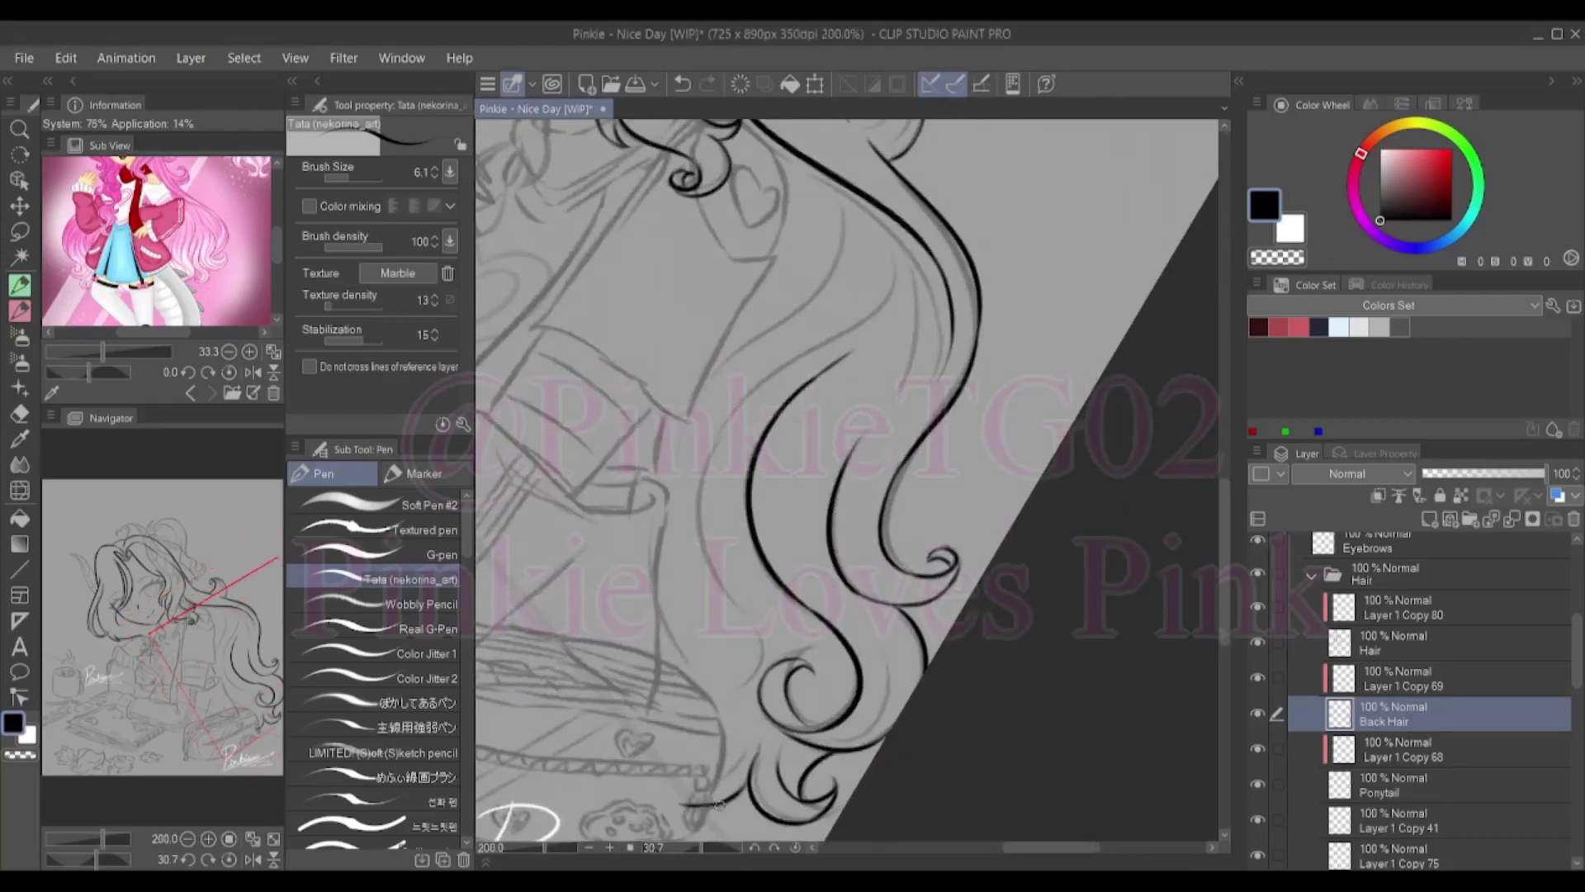
Ink the inner edge of the back hair beside the skirt, sweeping down to a pointed tip over the box
key("ctrl+y")
left_click_drag(720, 462, 685, 669)
left_click_drag(752, 648, 660, 728)
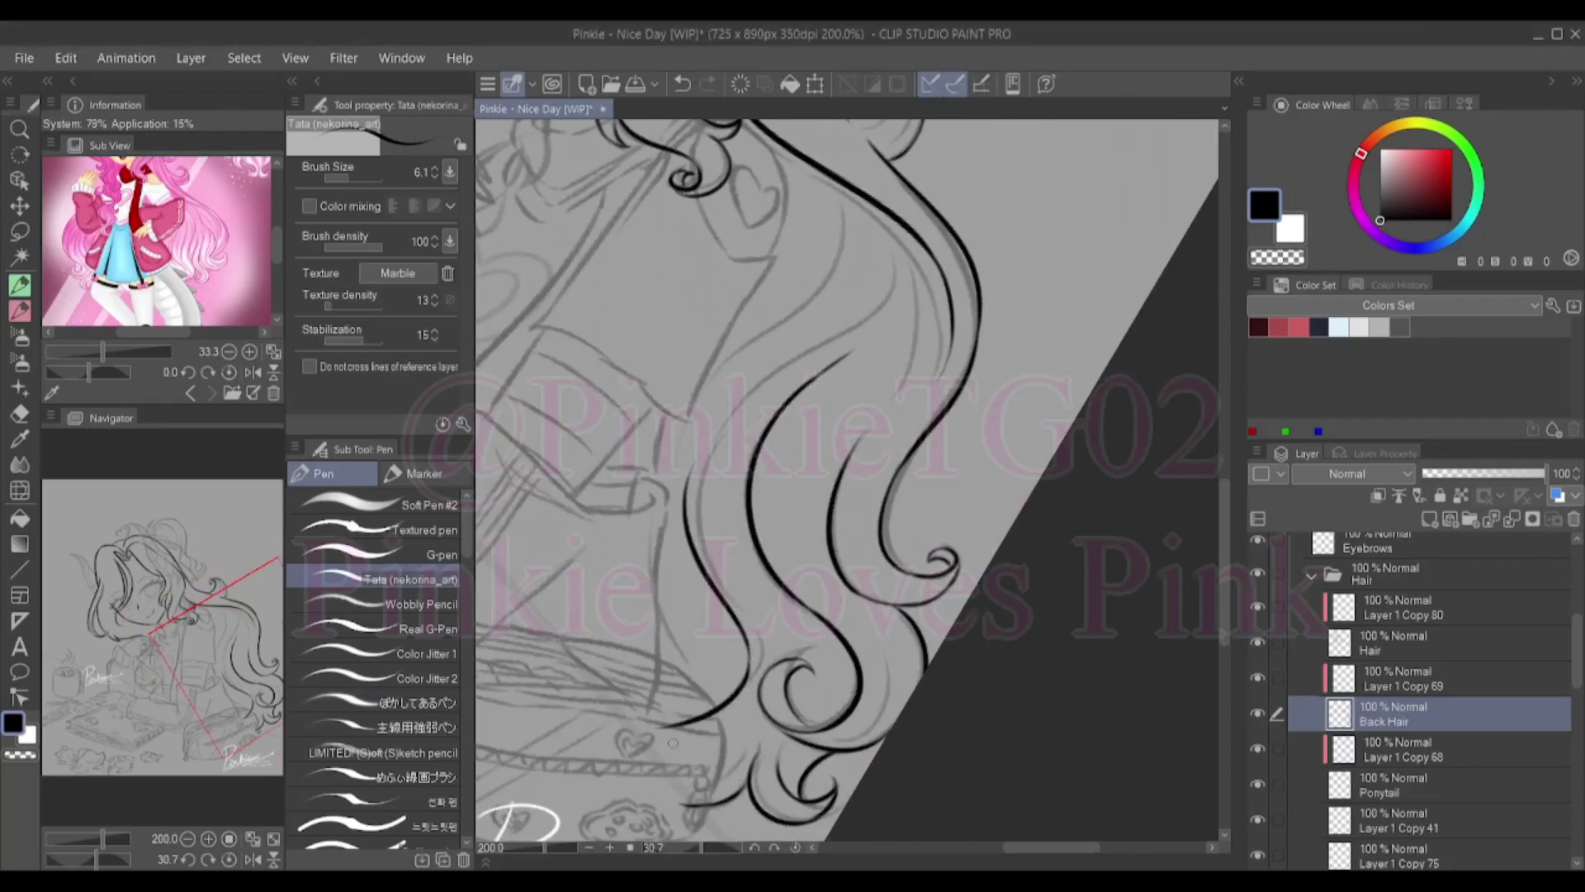
Ink additional inner strands of the long flowing hair on the Back Hair layer, undoing the last stroke
left_click_drag(715, 586, 664, 689)
left_click_drag(859, 202, 827, 345)
scroll(826, 361, "down", 1)
scroll(826, 479, "down", 2)
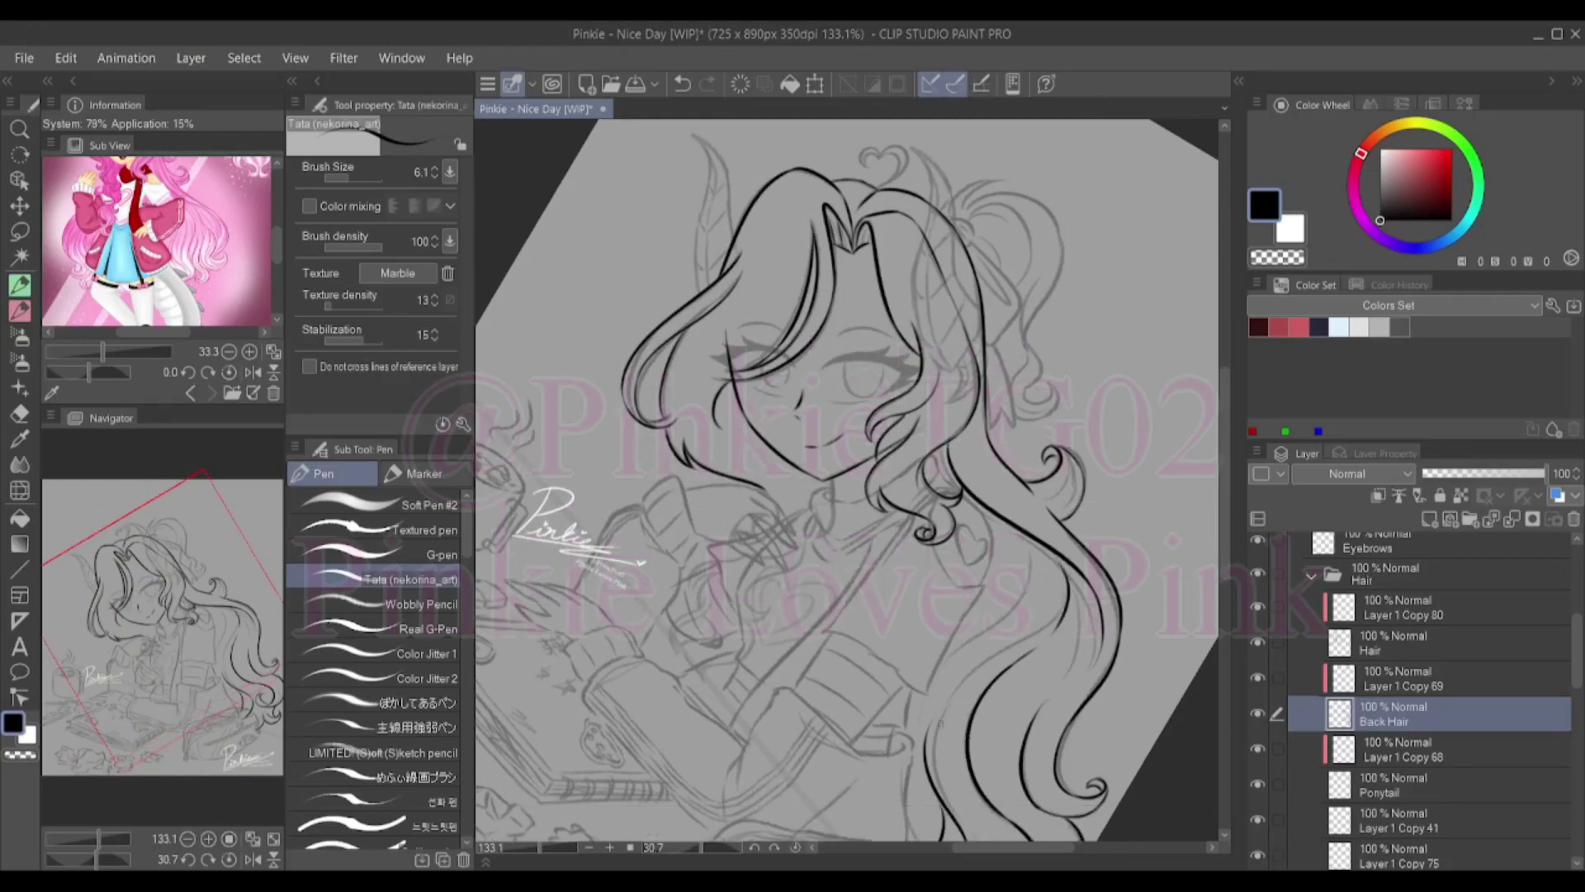
key("ctrl+z")
Refine the lines of the front side lock that frames the face on the Hair layer
scroll(577, 140, "up", 3)
left_click(1396, 642)
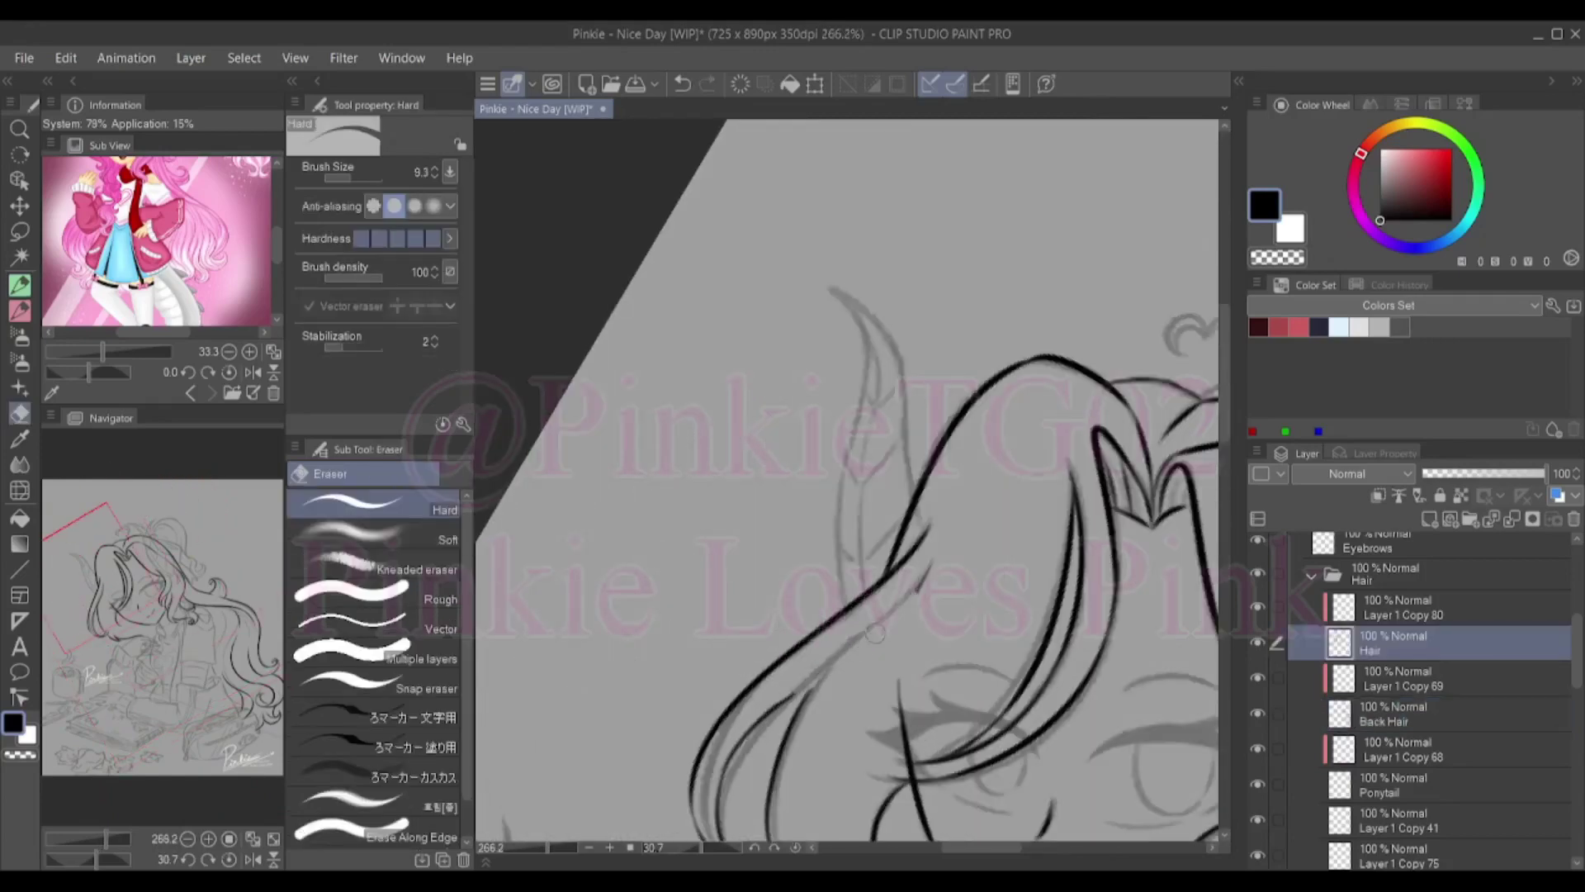
key("e")
key("p")
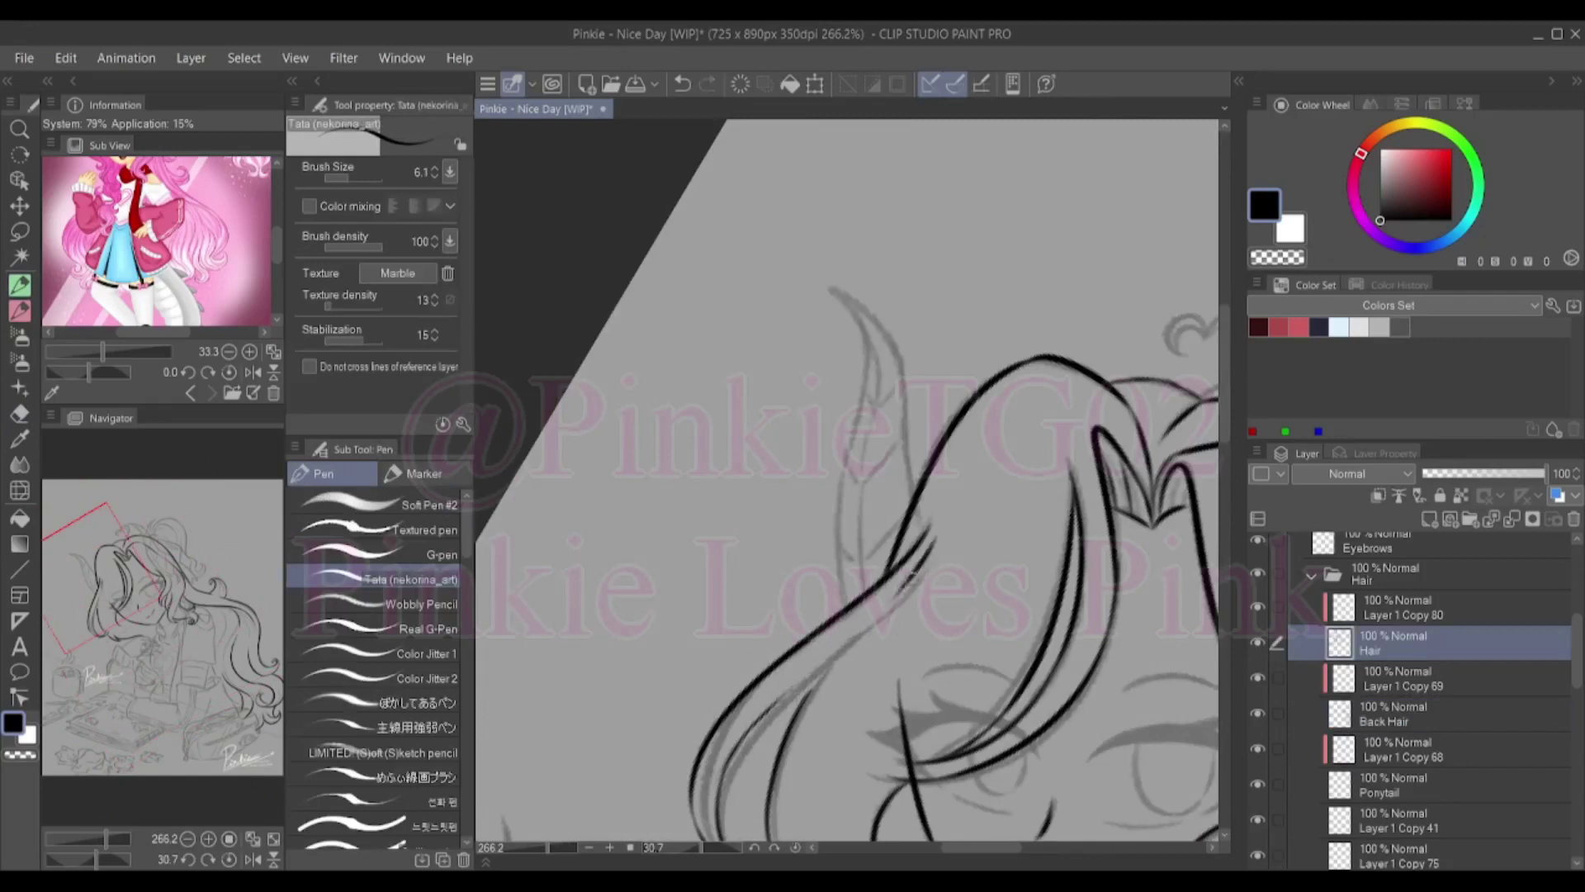
key("p")
key("p")
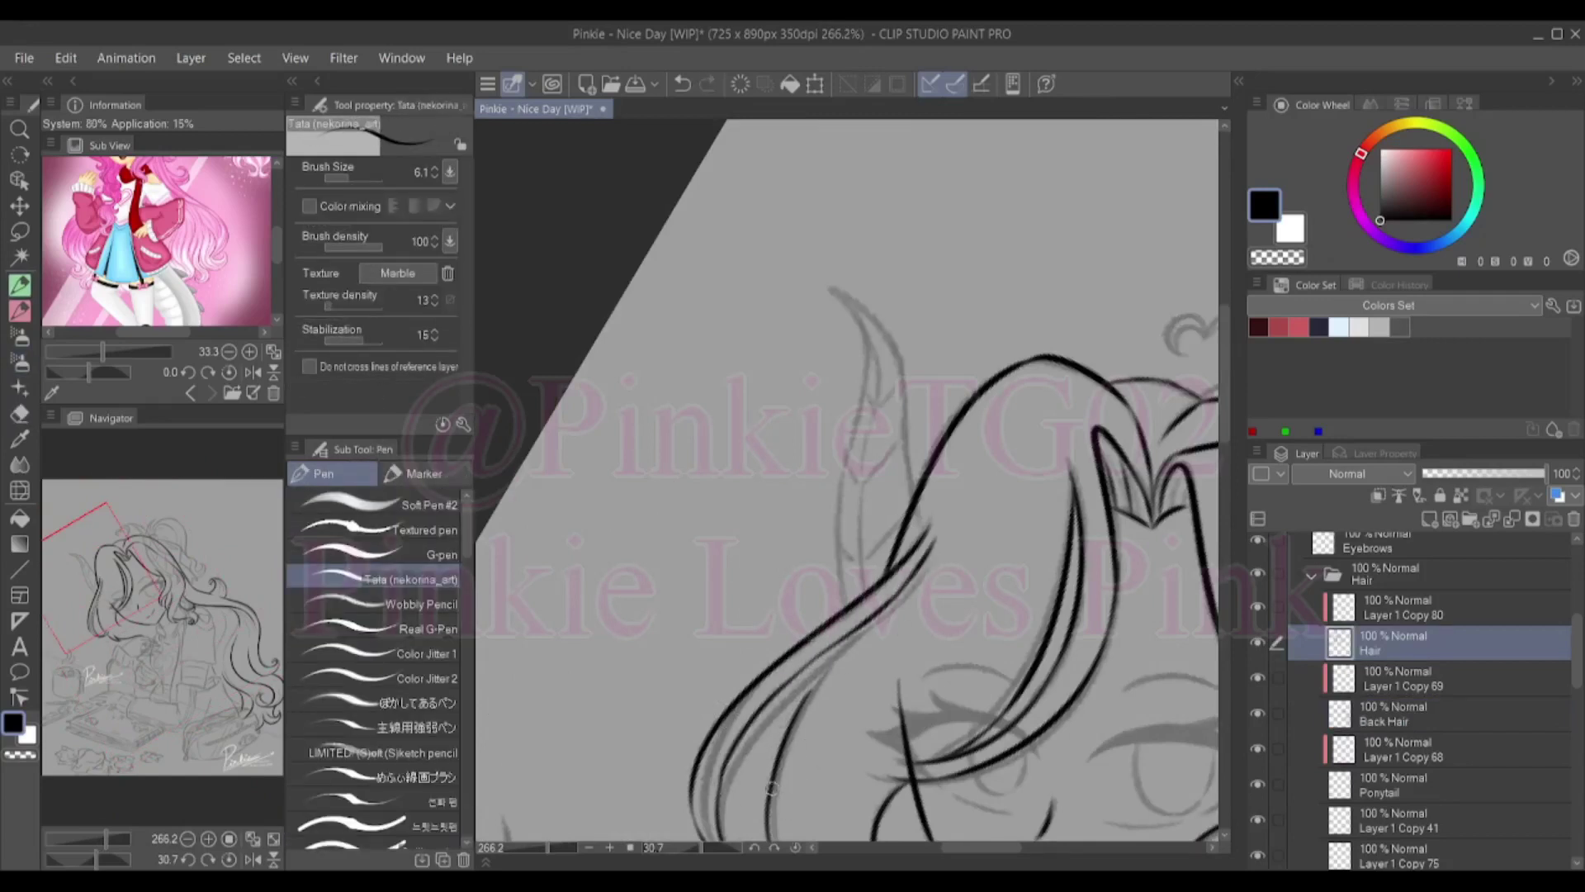
scroll(776, 652, "down", 3)
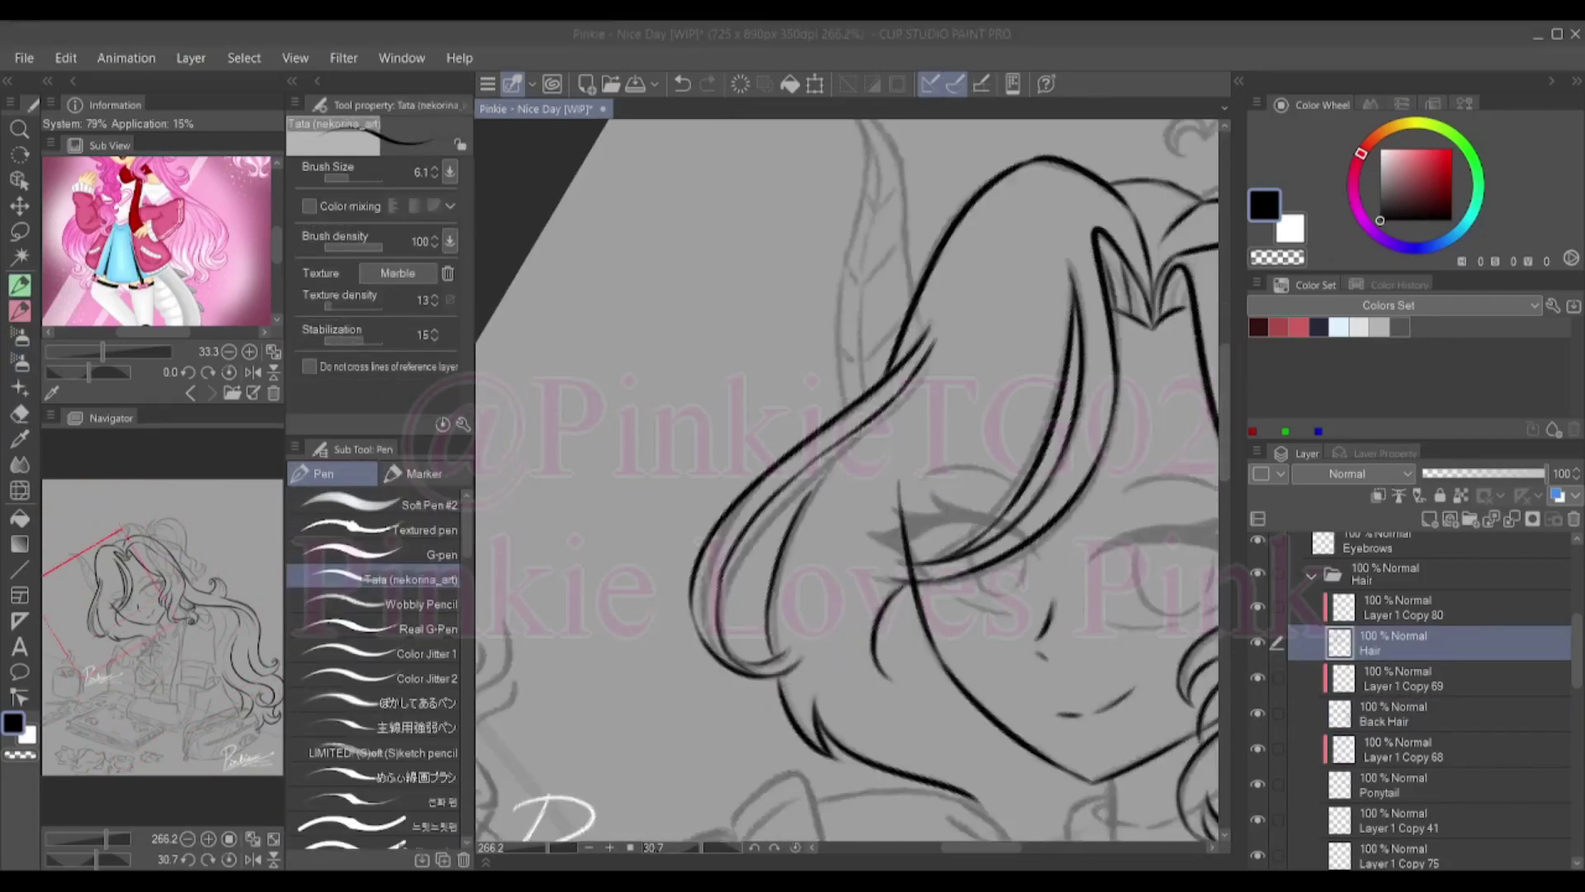
scroll(961, 463, "down", 1)
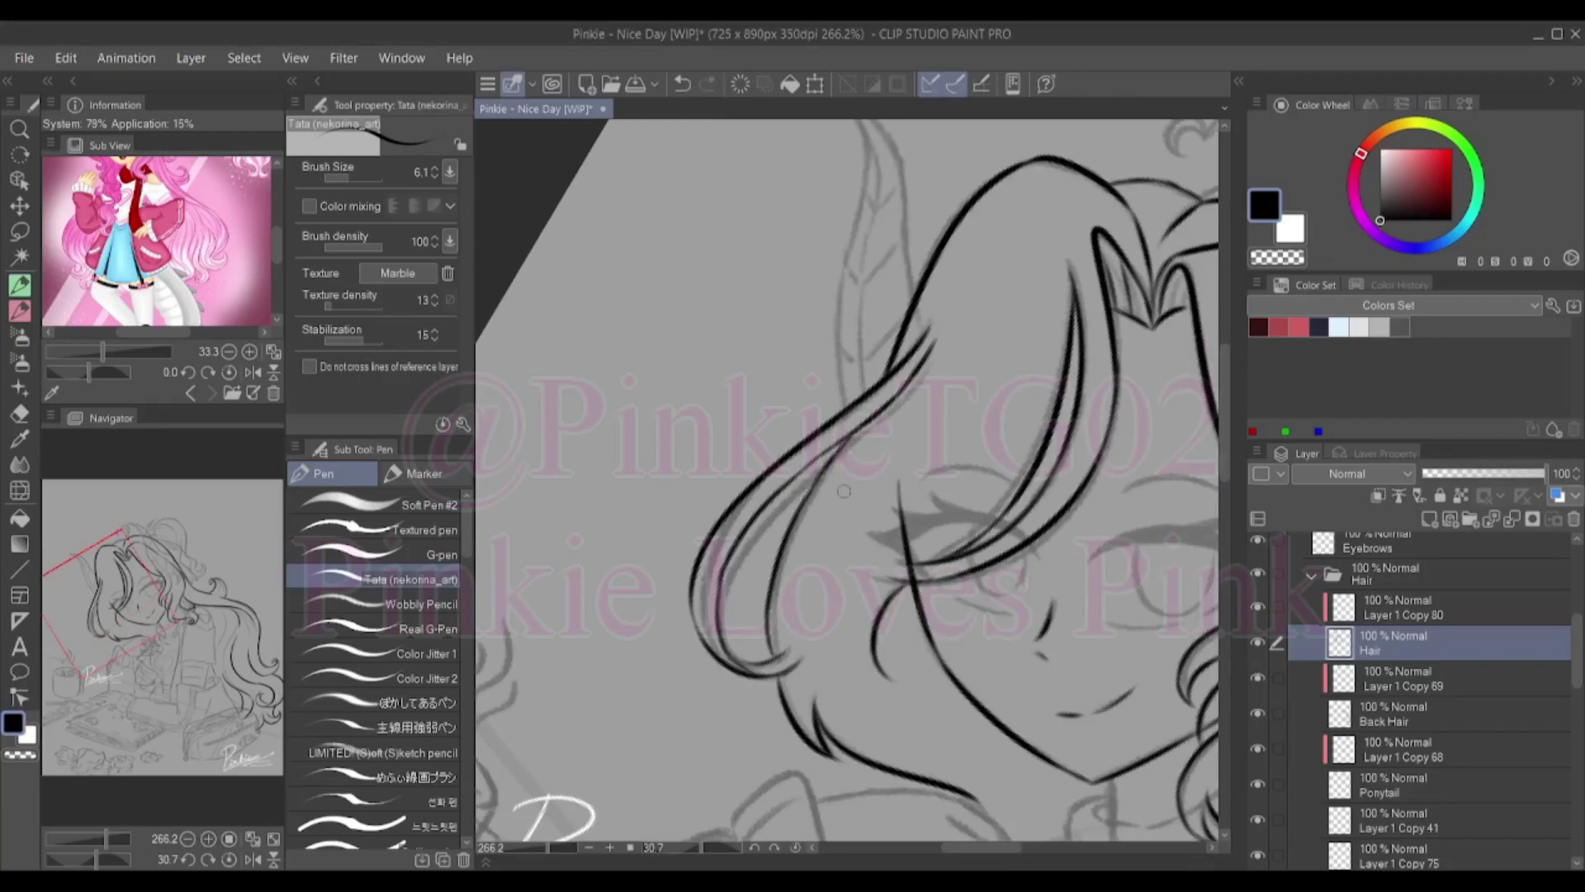
Ink the heart-shaped hair curl on top of the head, redoing its strokes until they follow the sketch
scroll(961, 463, "up", 2)
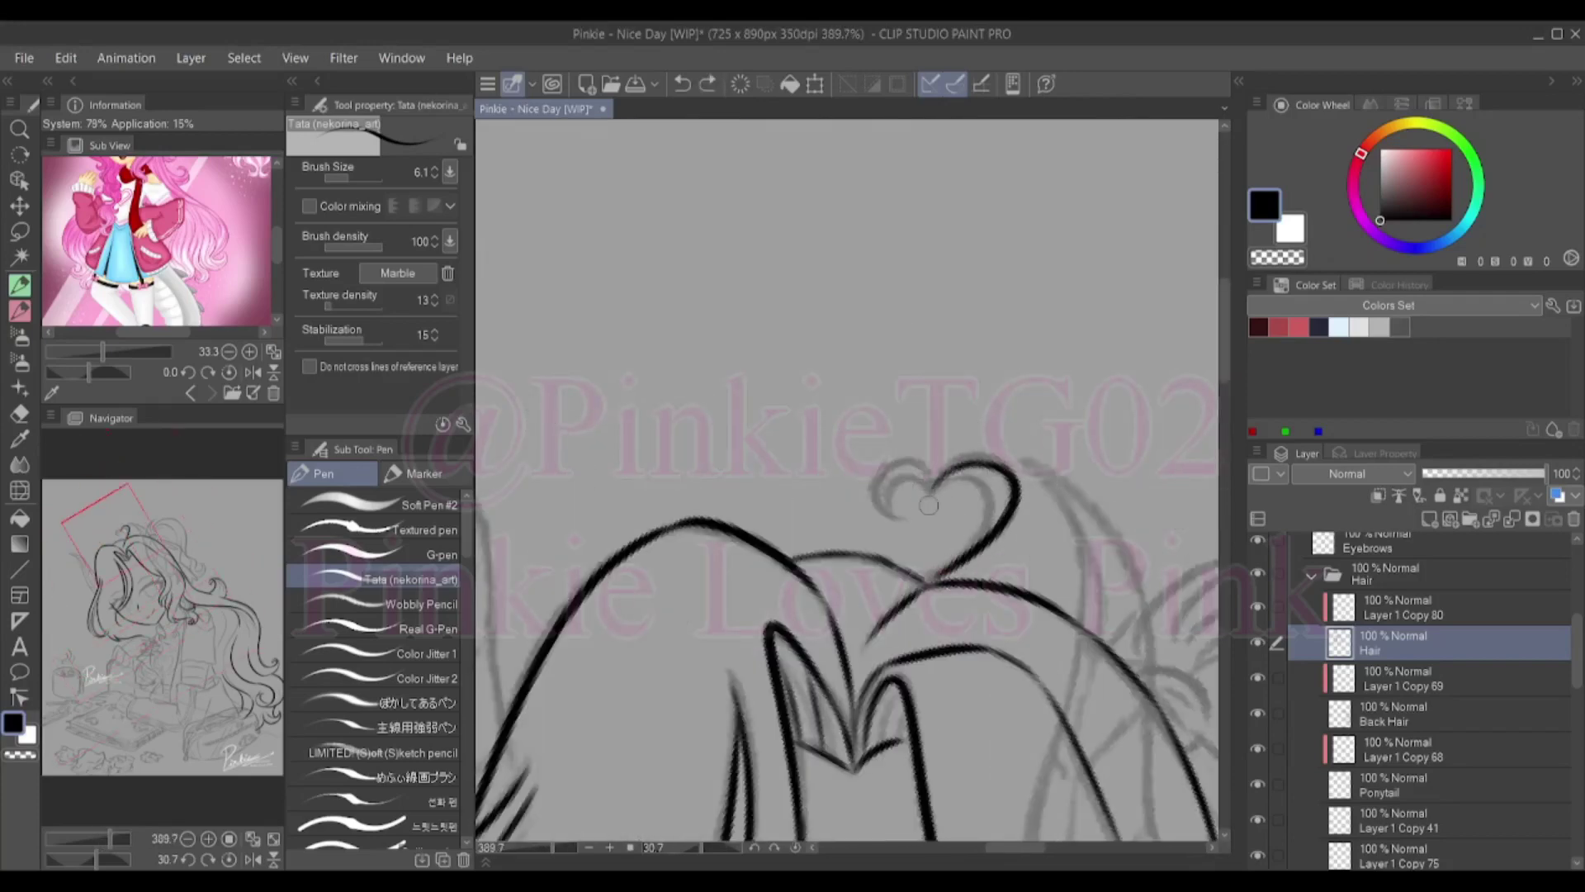
key("ctrl+z")
mouse_move(890, 519)
left_mouse_down()
mouse_move(945, 494)
mouse_move(933, 488)
mouse_move(941, 570)
left_mouse_up()
key("ctrl+z")
key("ctrl+z")
key("ctrl+z")
mouse_move(937, 492)
left_mouse_down()
mouse_move(991, 529)
mouse_move(950, 568)
left_mouse_up()
scroll(947, 566, "down", 3)
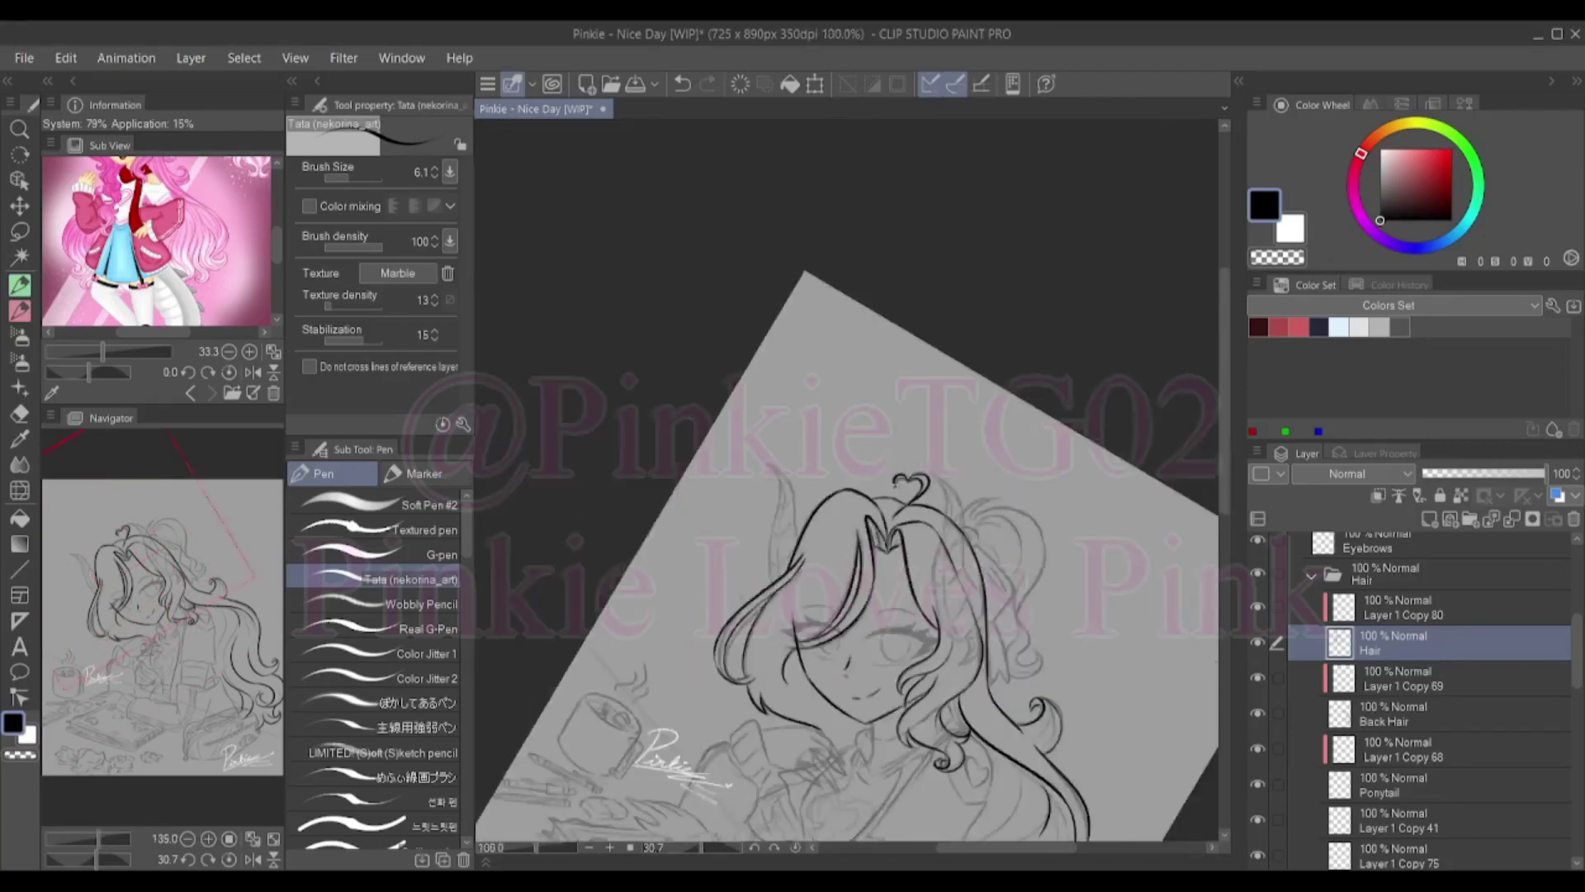
Ink the bow's knot and hanging loop at the base of the ponytail on the Bows layer
left_click(1038, 601, "ctrl+shift")
scroll(1016, 582, "up", 3)
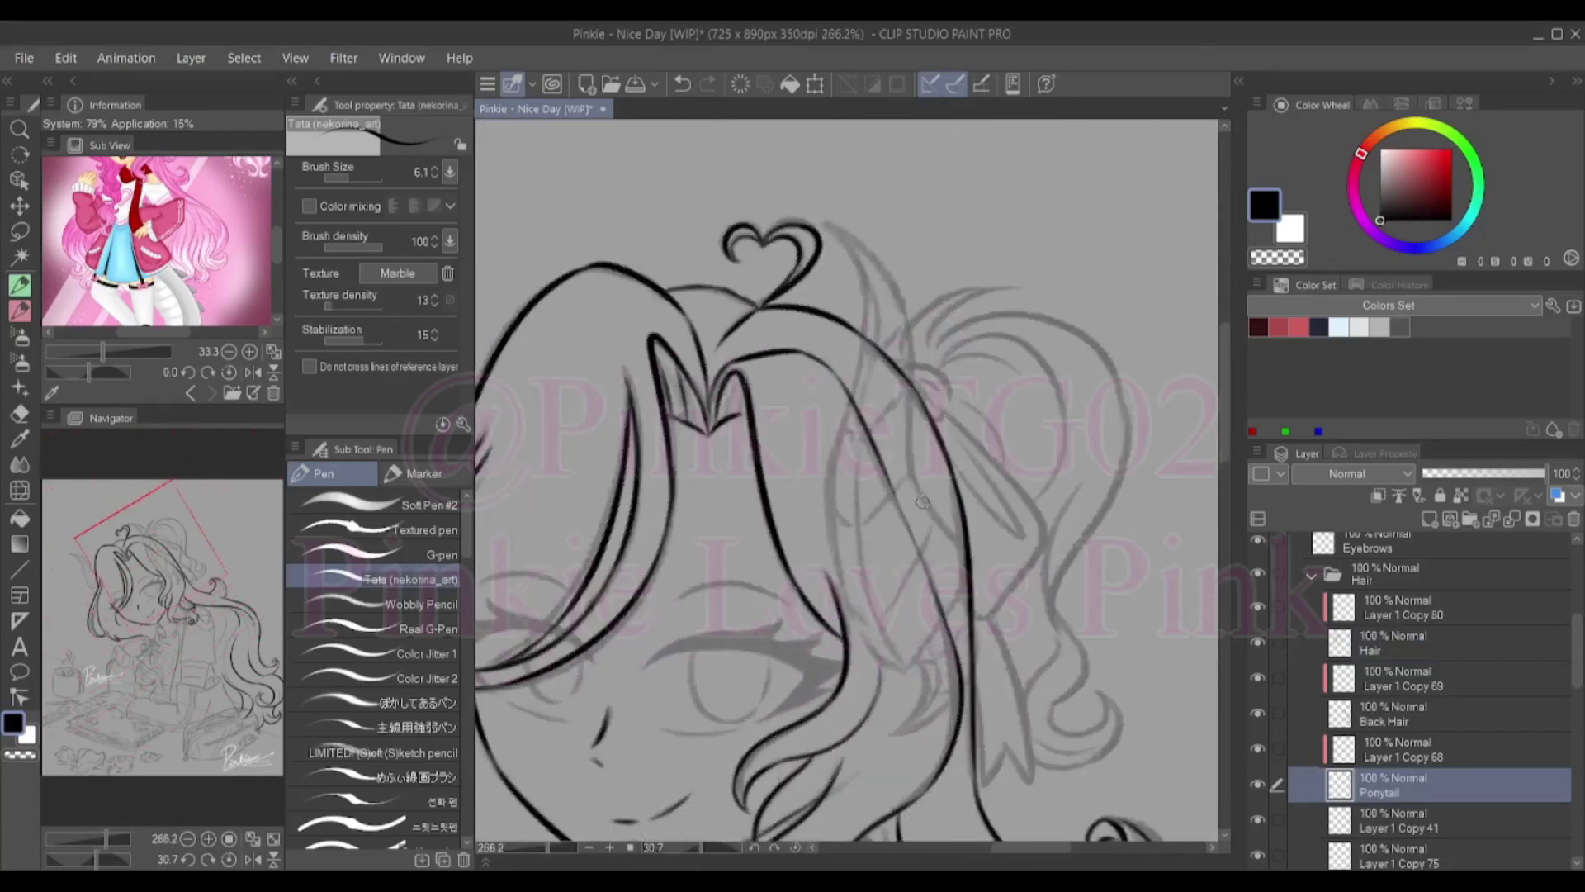
left_click(916, 372, "ctrl+shift")
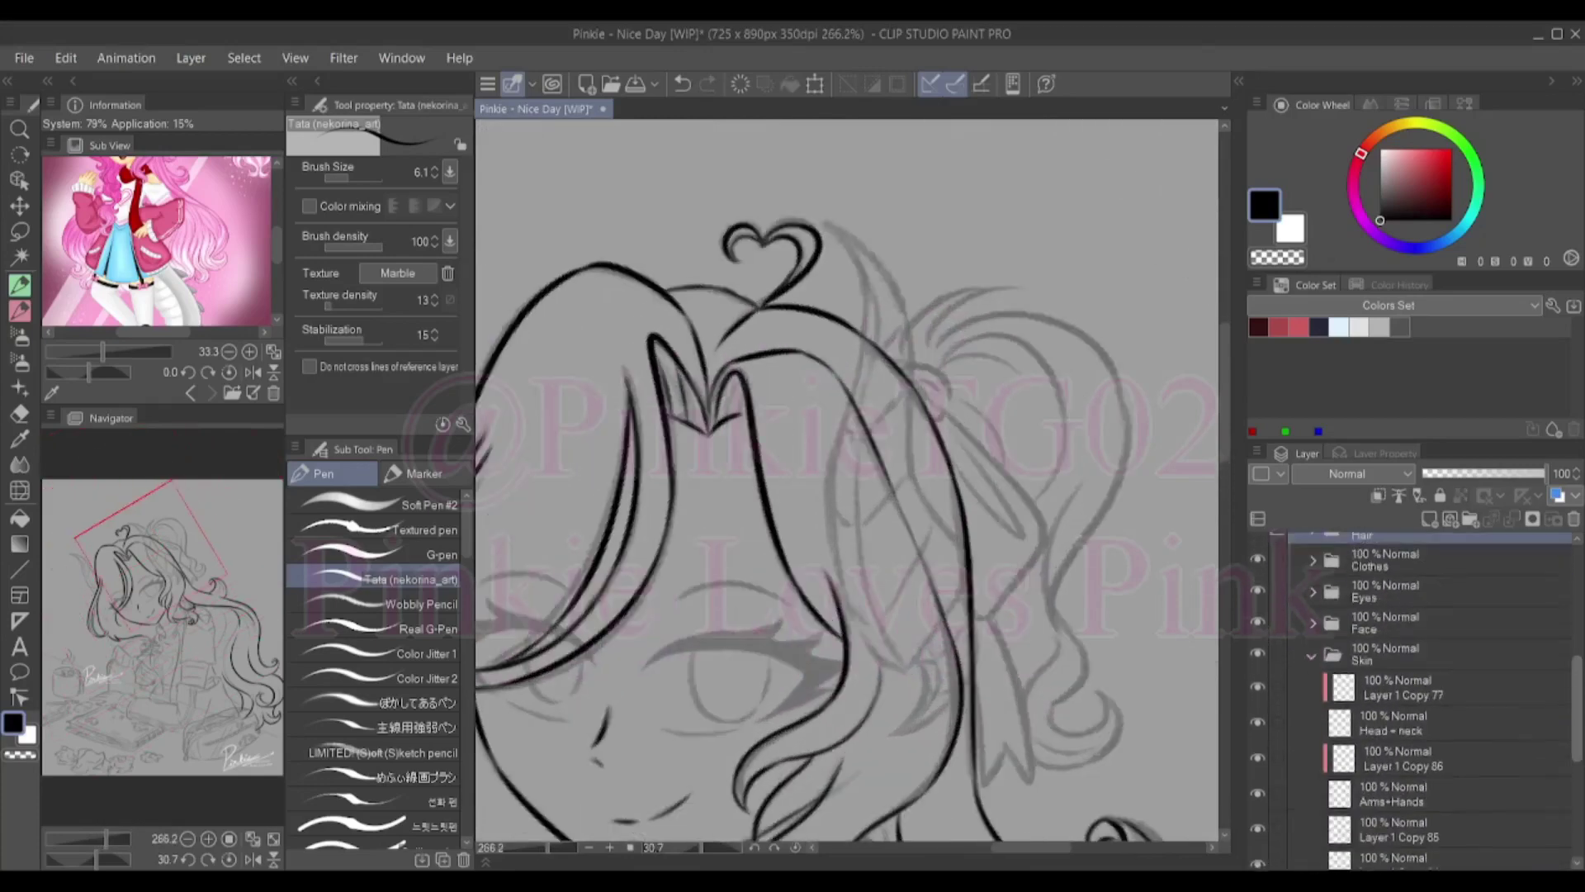
mouse_move(908, 367)
left_mouse_down()
mouse_move(1032, 578)
mouse_move(973, 619)
left_mouse_up()
key("ctrl+z")
key("ctrl+z")
key("ctrl+z")
mouse_move(937, 423)
left_mouse_down()
mouse_move(1019, 529)
mouse_move(949, 488)
left_mouse_up()
key("ctrl+z")
left_click_drag(949, 487, 966, 600)
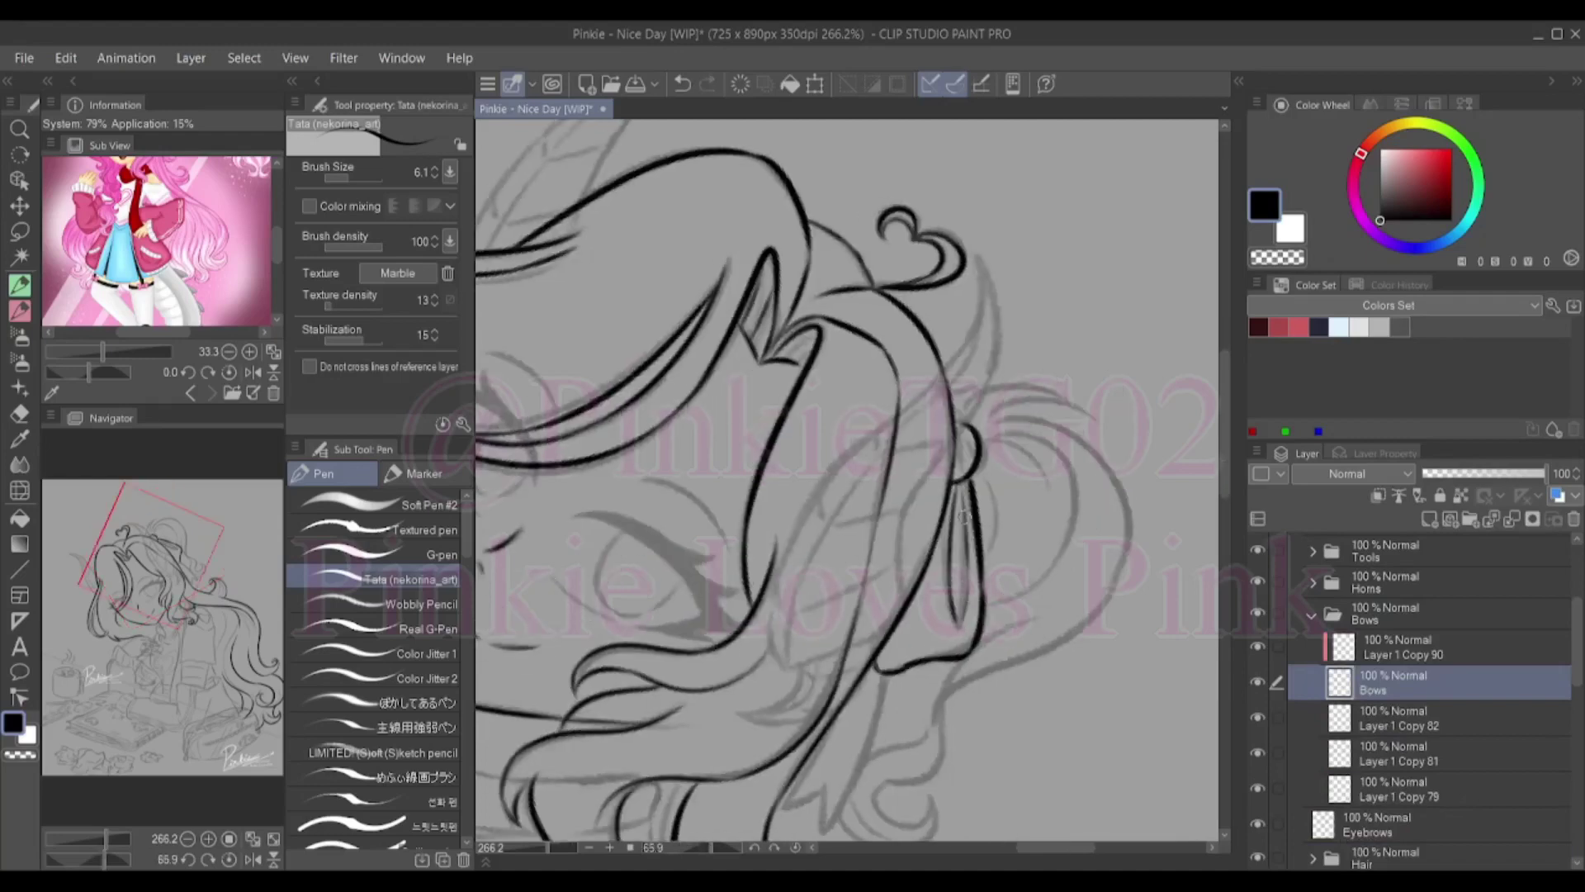
Ink the ribbon tails hanging below the bow, redrawing strokes that miss the sketch
mouse_move(964, 516)
left_mouse_down()
mouse_move(958, 627)
mouse_move(608, 742)
mouse_move(838, 547)
left_mouse_up()
left_click_drag(748, 694, 772, 730)
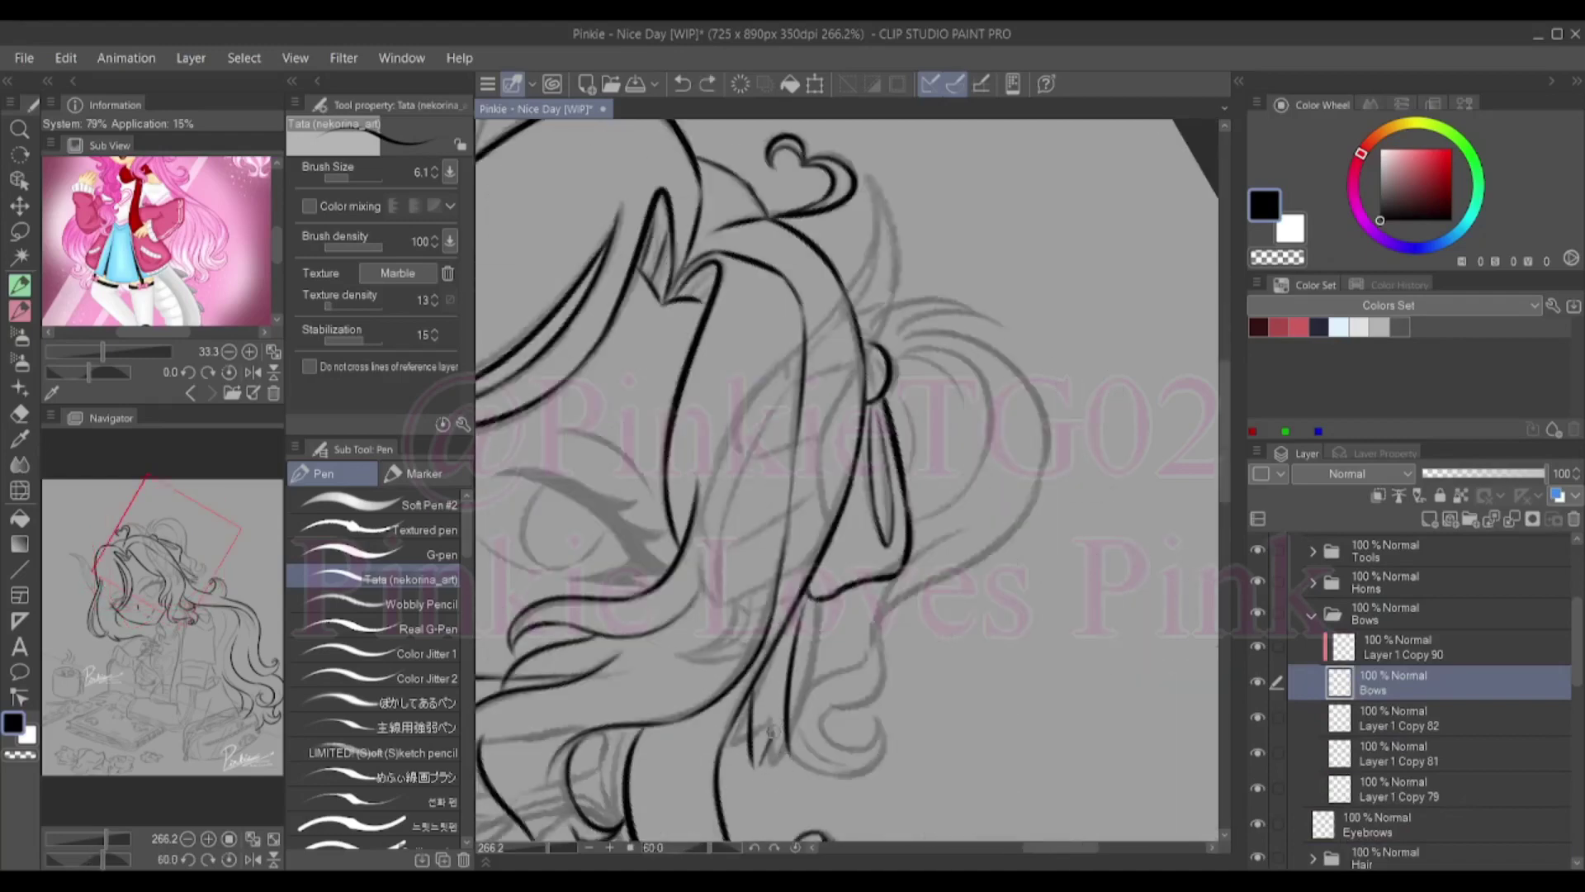
key("ctrl+z")
mouse_move(809, 582)
left_mouse_down()
mouse_move(780, 753)
mouse_move(800, 779)
mouse_move(772, 772)
mouse_move(794, 767)
left_mouse_up()
key("ctrl+z")
key("ctrl+z")
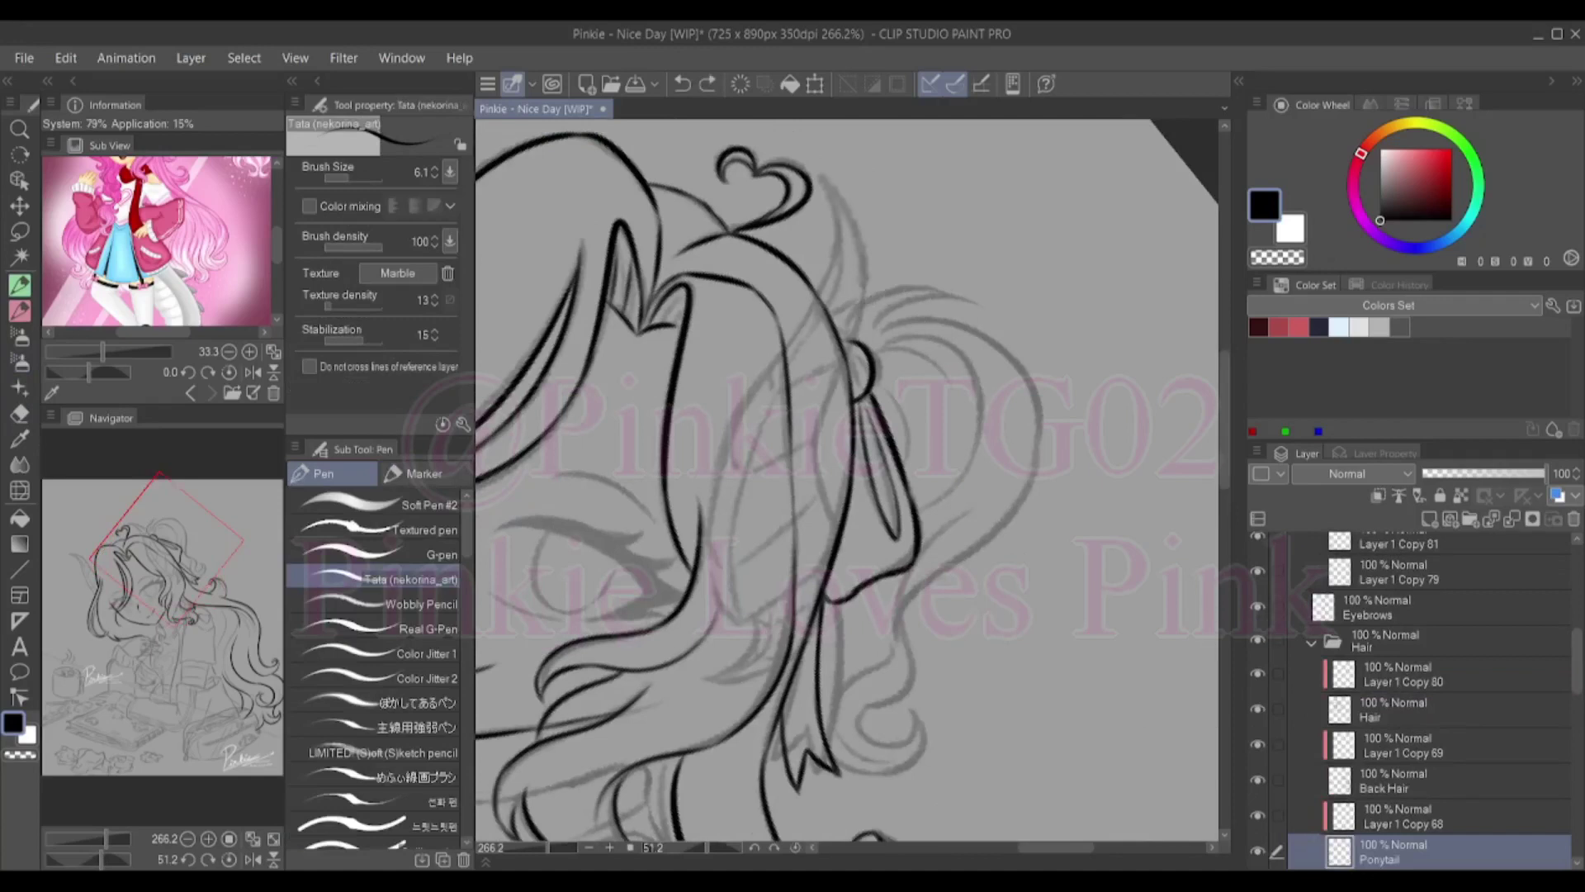
Ink the outer contour of the ponytail on the Ponytail layer, from the bow around to its curled tip
scroll(935, 612, "up", 3)
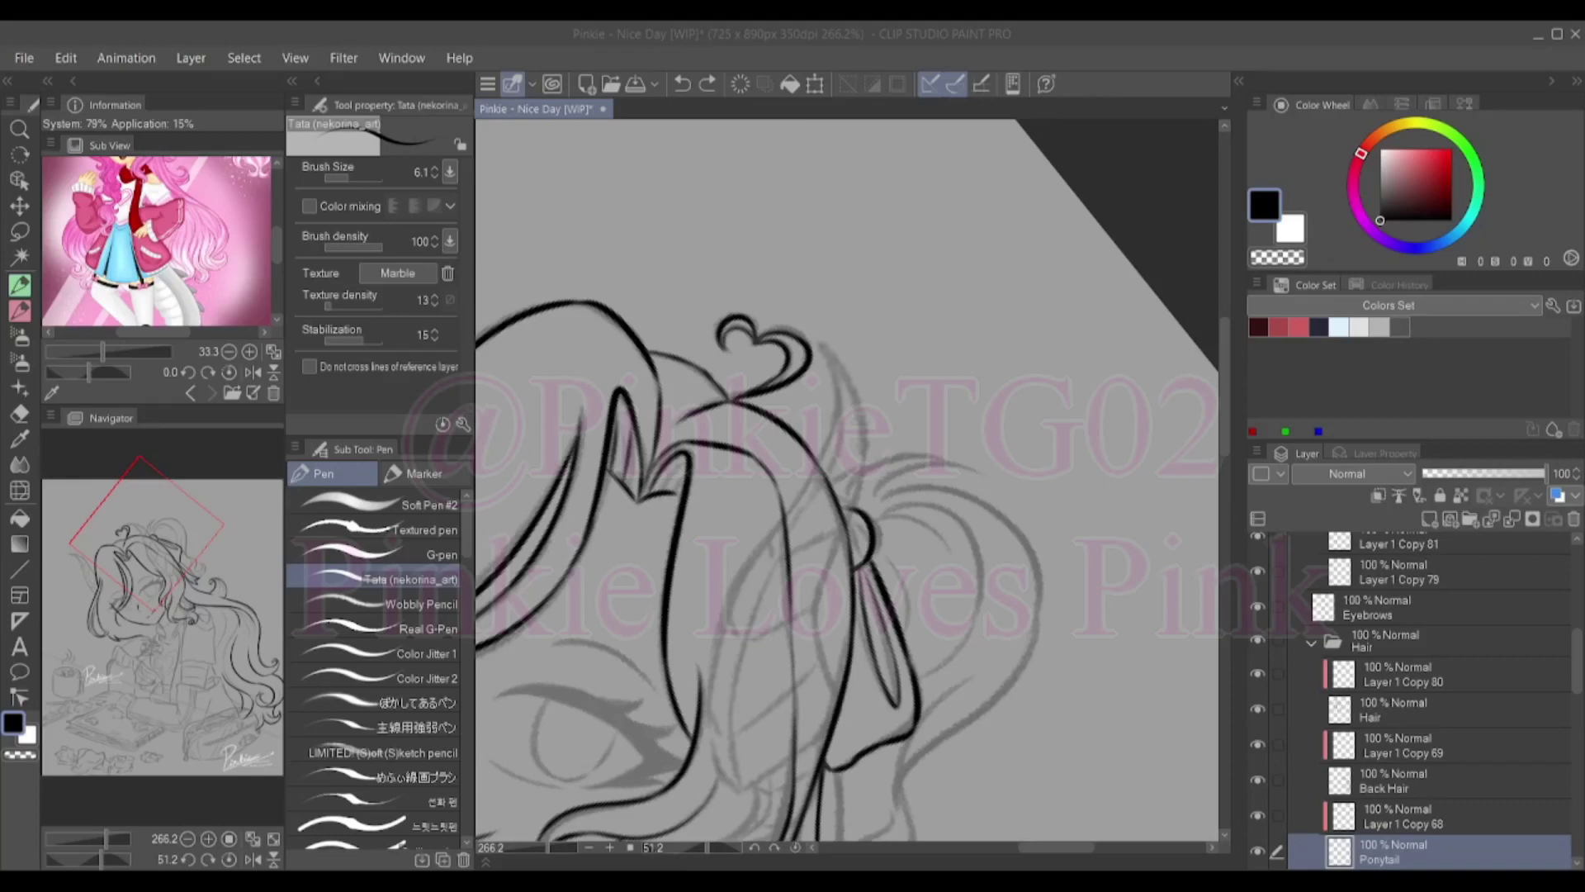
left_click_drag(875, 487, 1032, 660)
scroll(1047, 529, "down", 2)
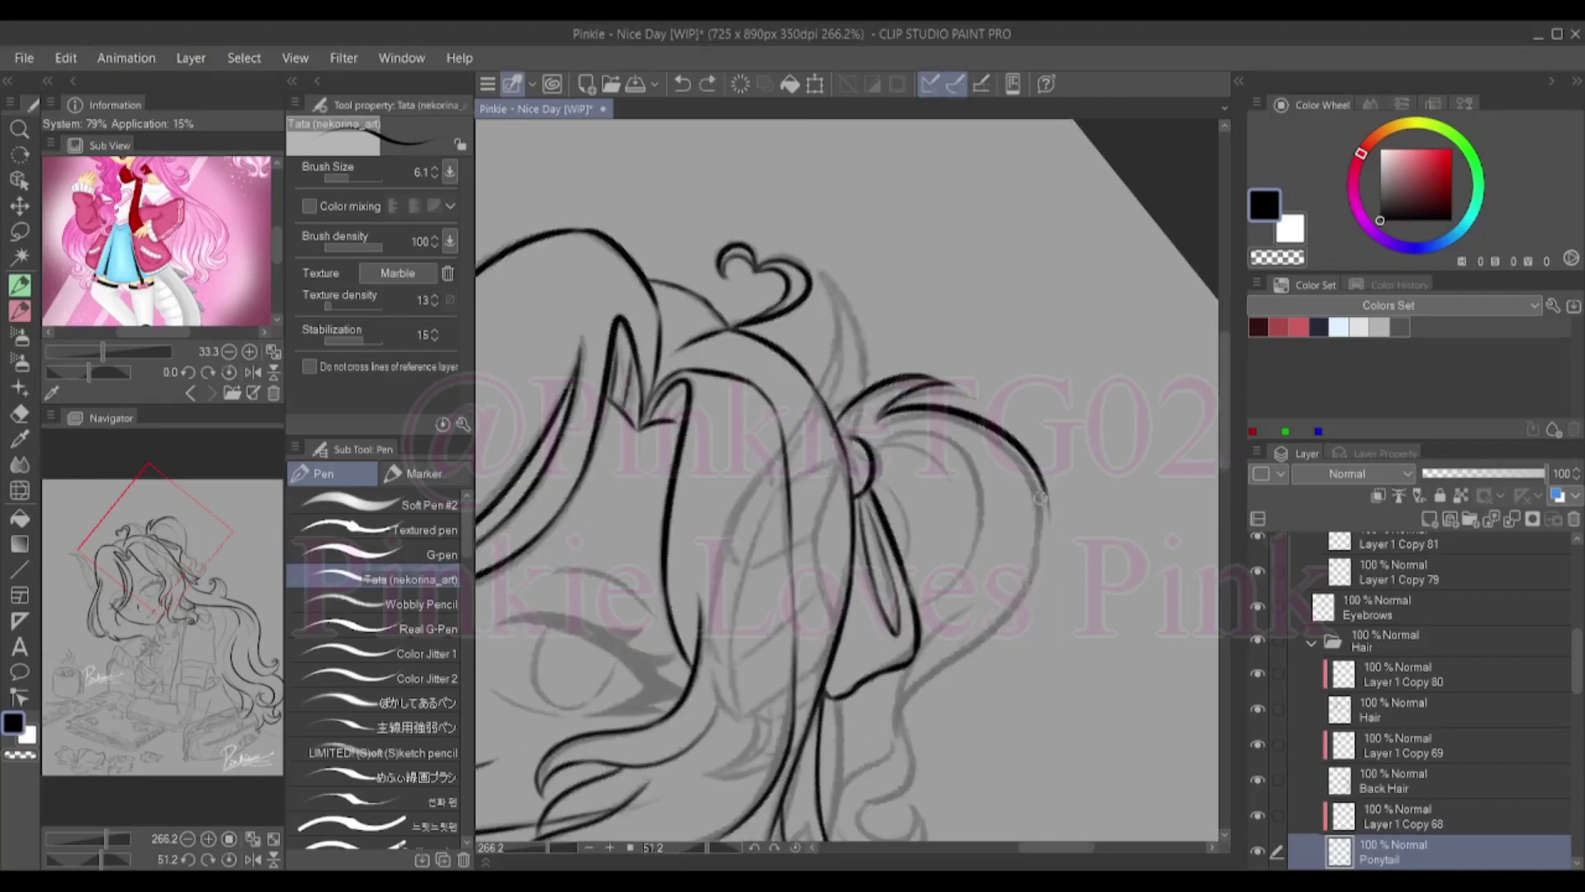
key("ctrl+z")
mouse_move(929, 702)
left_mouse_down()
mouse_move(1047, 496)
mouse_move(1047, 529)
left_mouse_up()
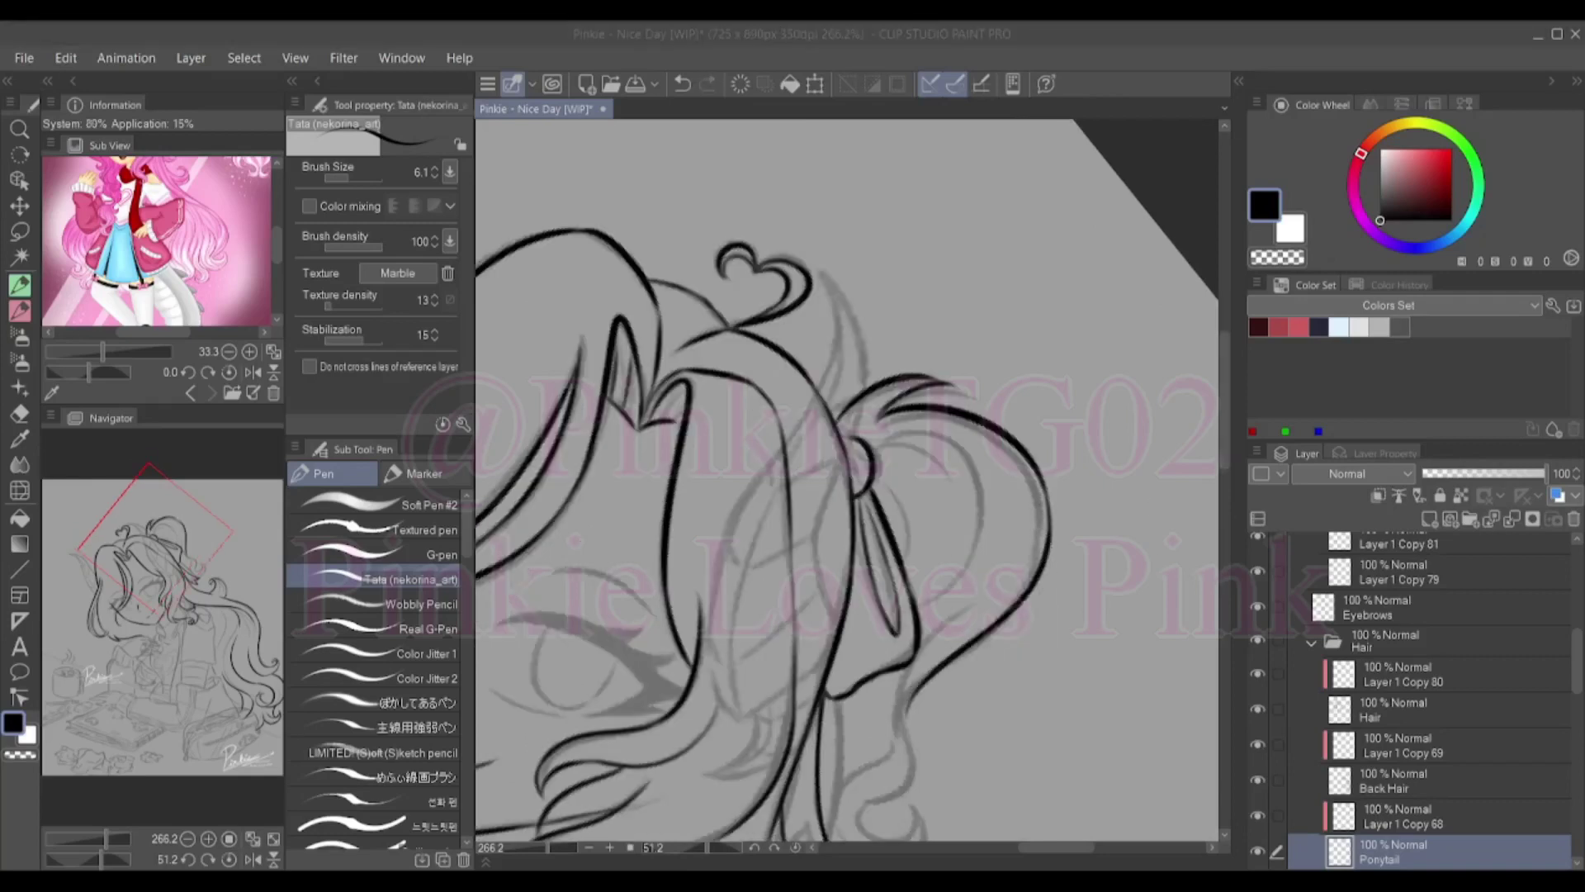
scroll(846, 495, "down", 2)
mouse_move(916, 685)
left_mouse_down()
mouse_move(859, 776)
mouse_move(869, 802)
mouse_move(923, 805)
left_mouse_up()
scroll(1046, 718, "down", 2)
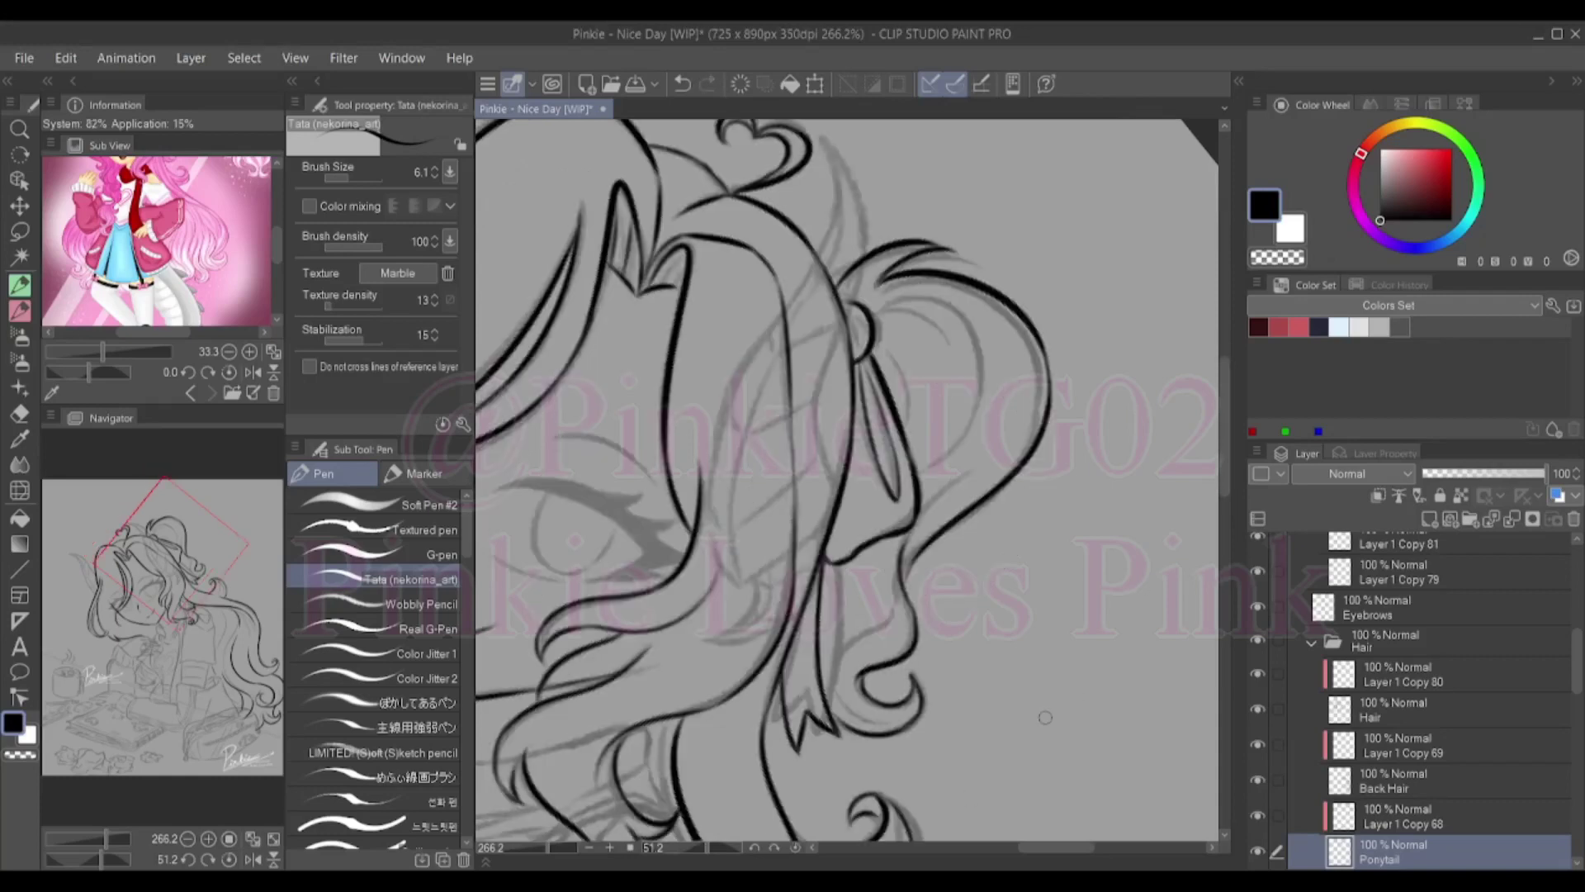
Ink the inner strands of the ponytail, retrying the strokes near its curled end and within the loop
left_click_drag(887, 604, 817, 669)
key("ctrl+z")
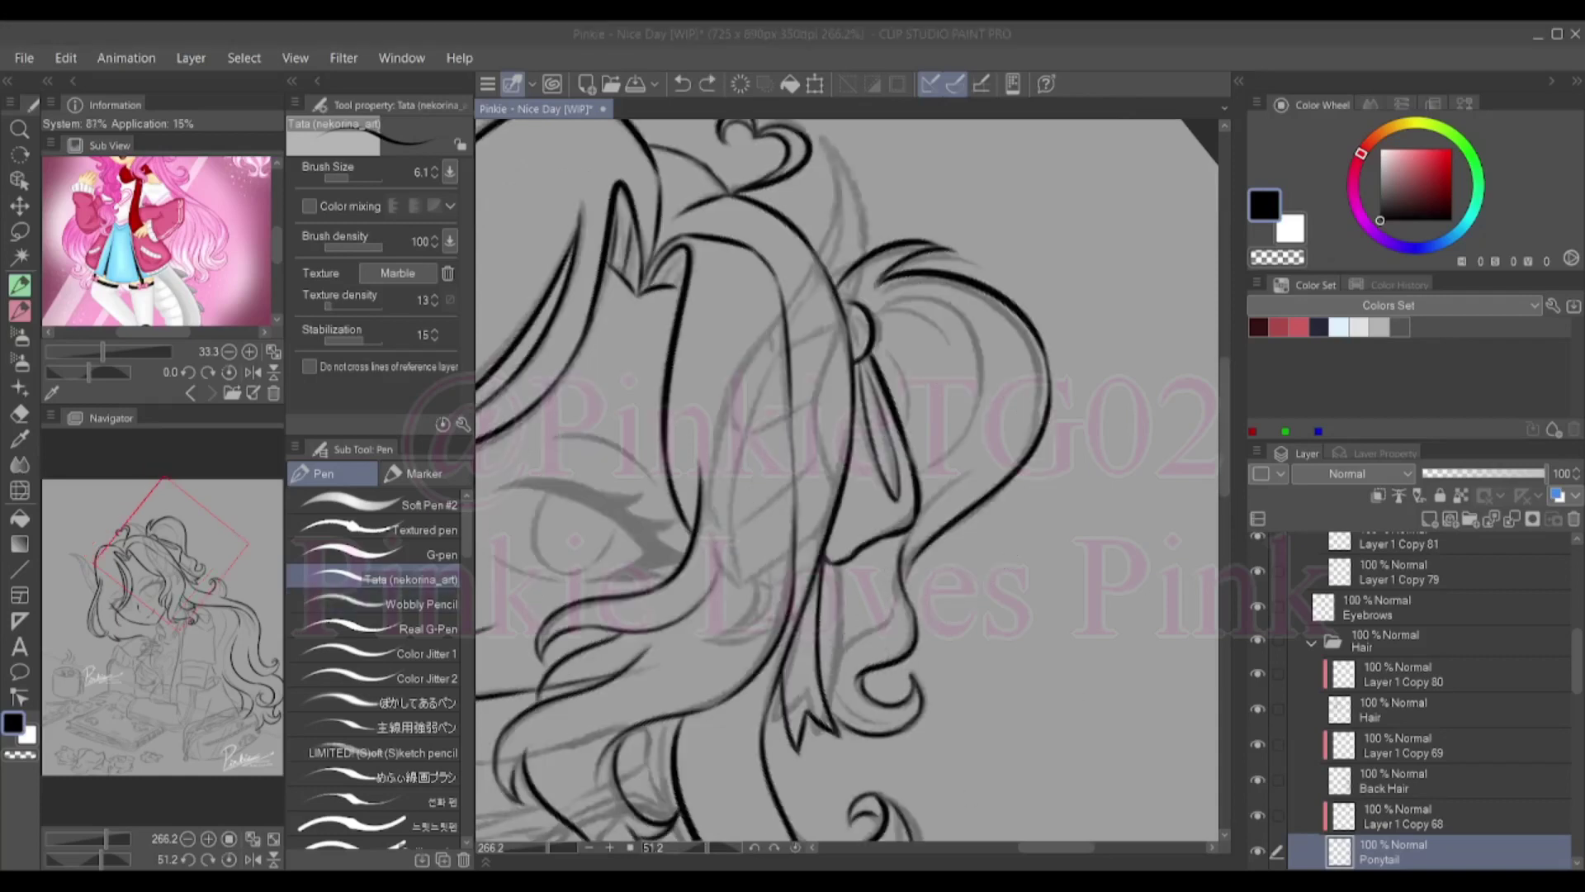
left_click_drag(890, 620, 821, 664)
key("ctrl+z")
left_click_drag(887, 578, 811, 672)
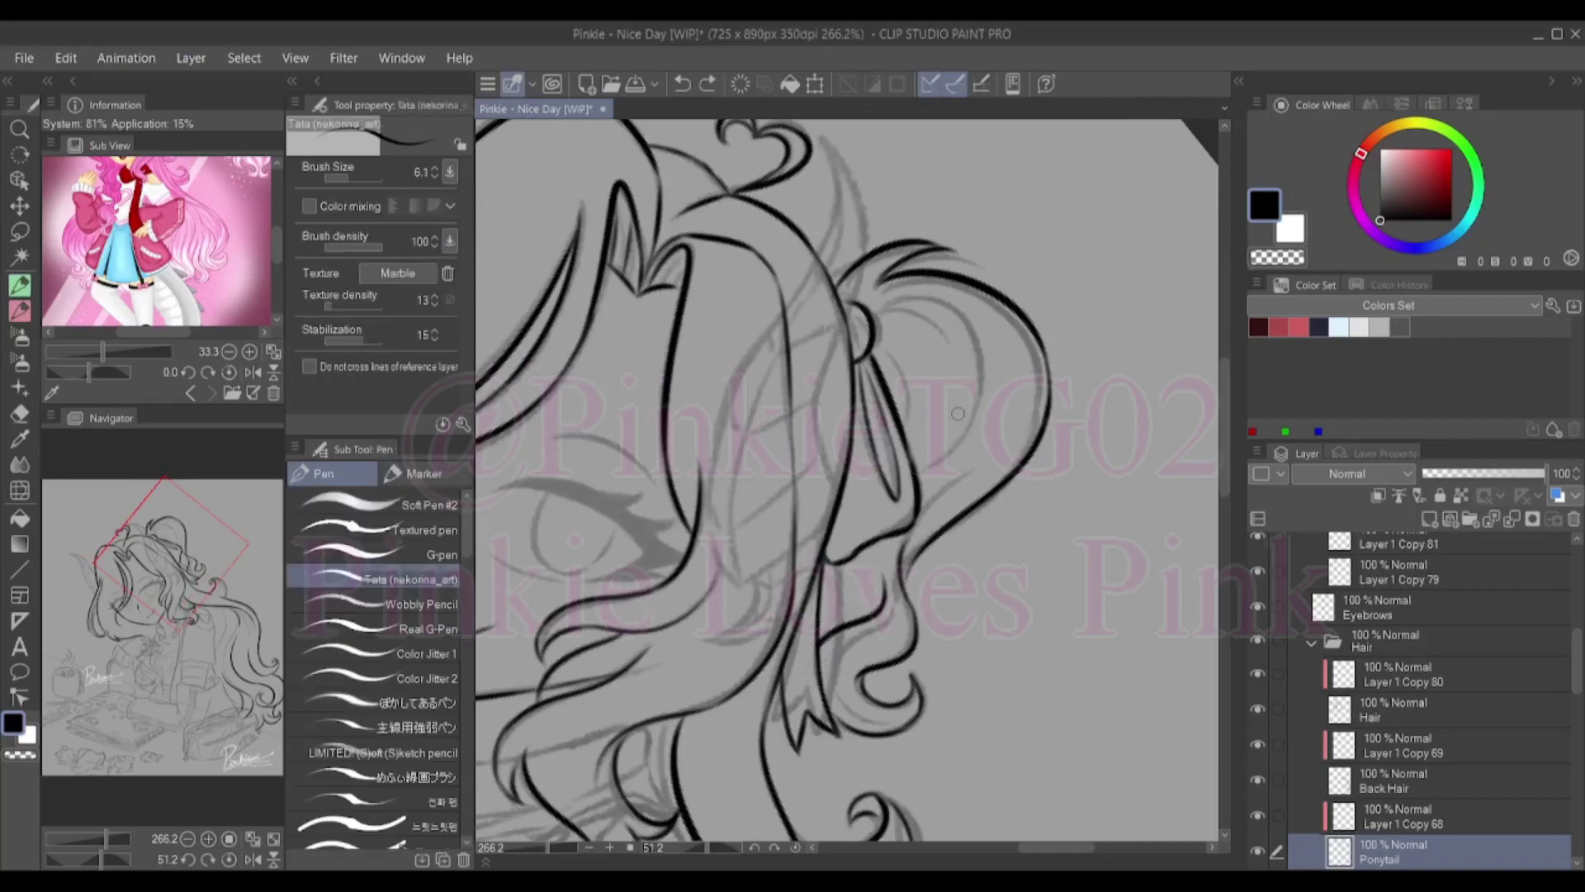
key("ctrl+z")
mouse_move(882, 301)
left_mouse_down()
mouse_move(990, 394)
mouse_move(980, 412)
left_mouse_up()
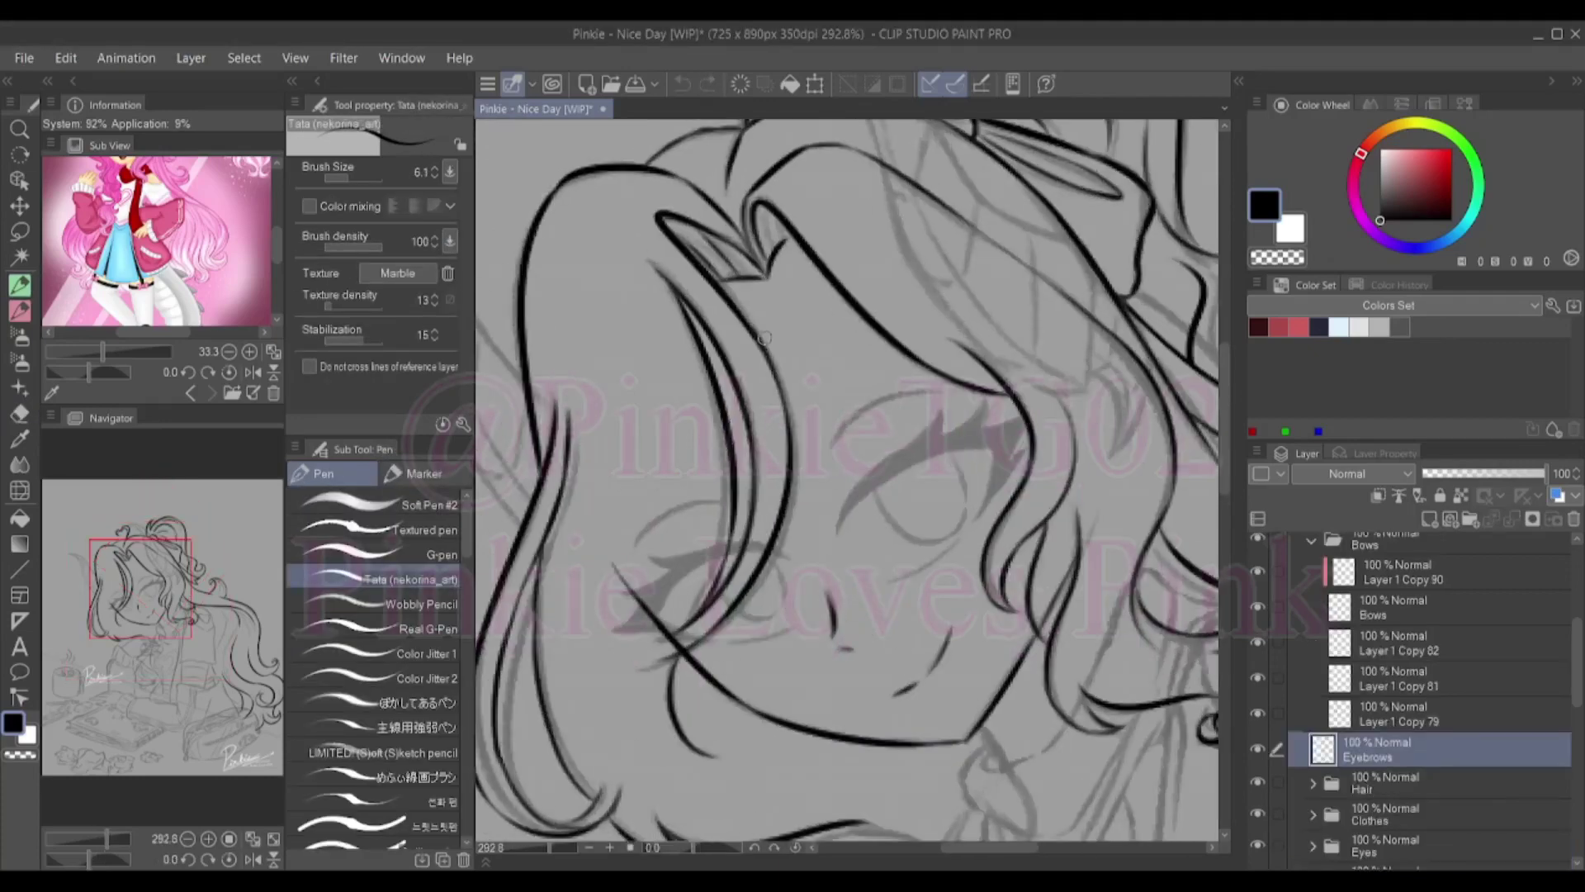
Ink the curved lines above both eyes on the Eyebrows layer
left_click_drag(835, 441, 913, 395)
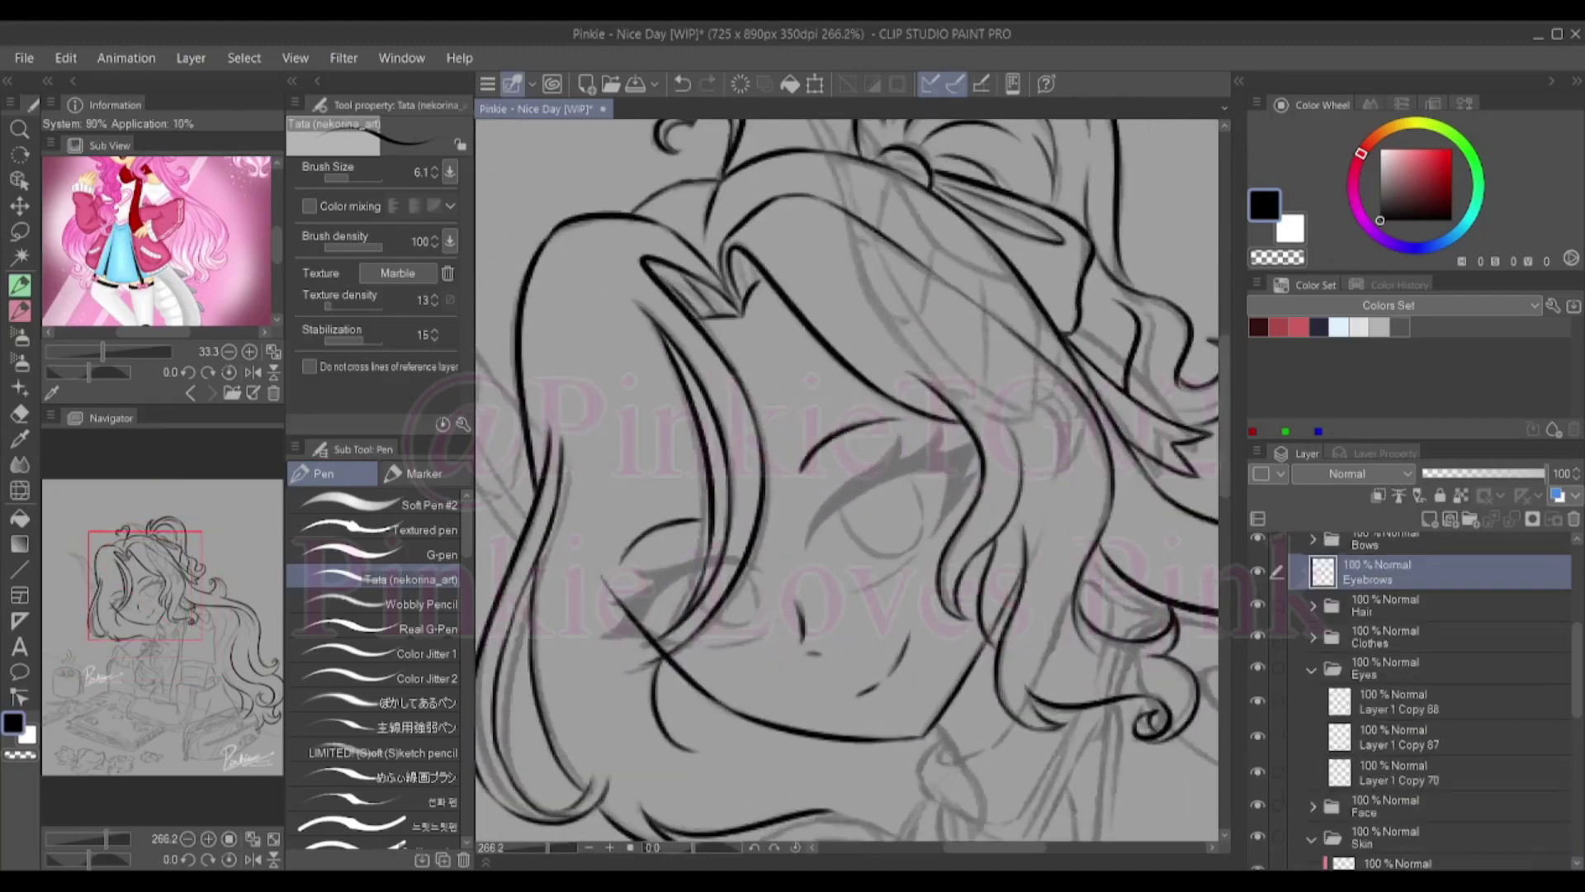
Set up the Eyes folder with new layers for Eyeshines, Eyelashes, Eyepupils and iris, plus clipped layers between them
left_click(1395, 701)
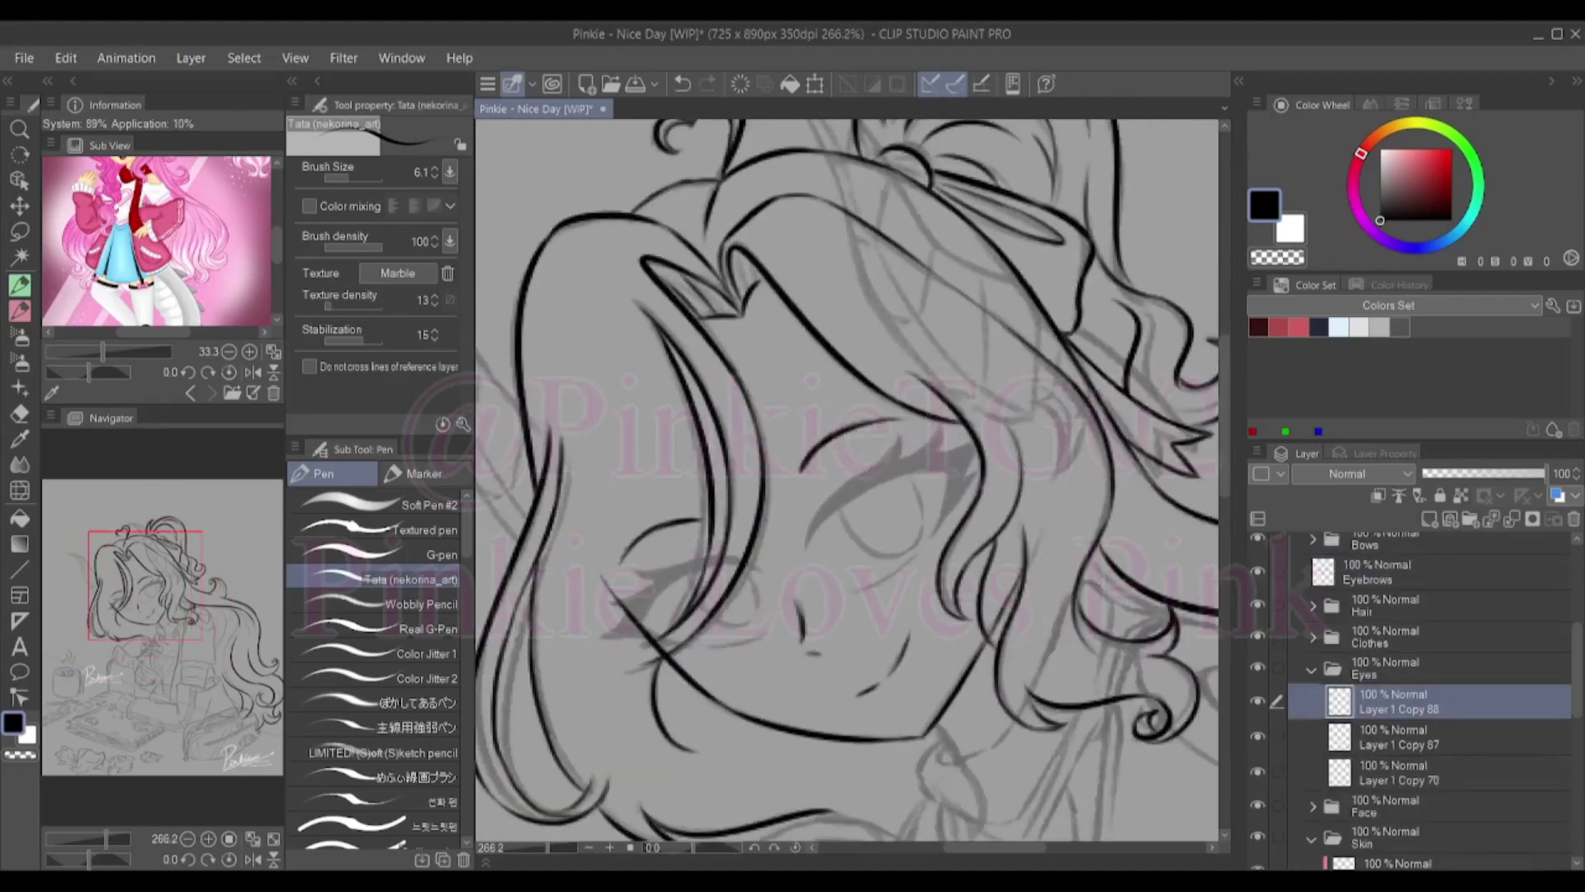
key("ctrl+shift+n")
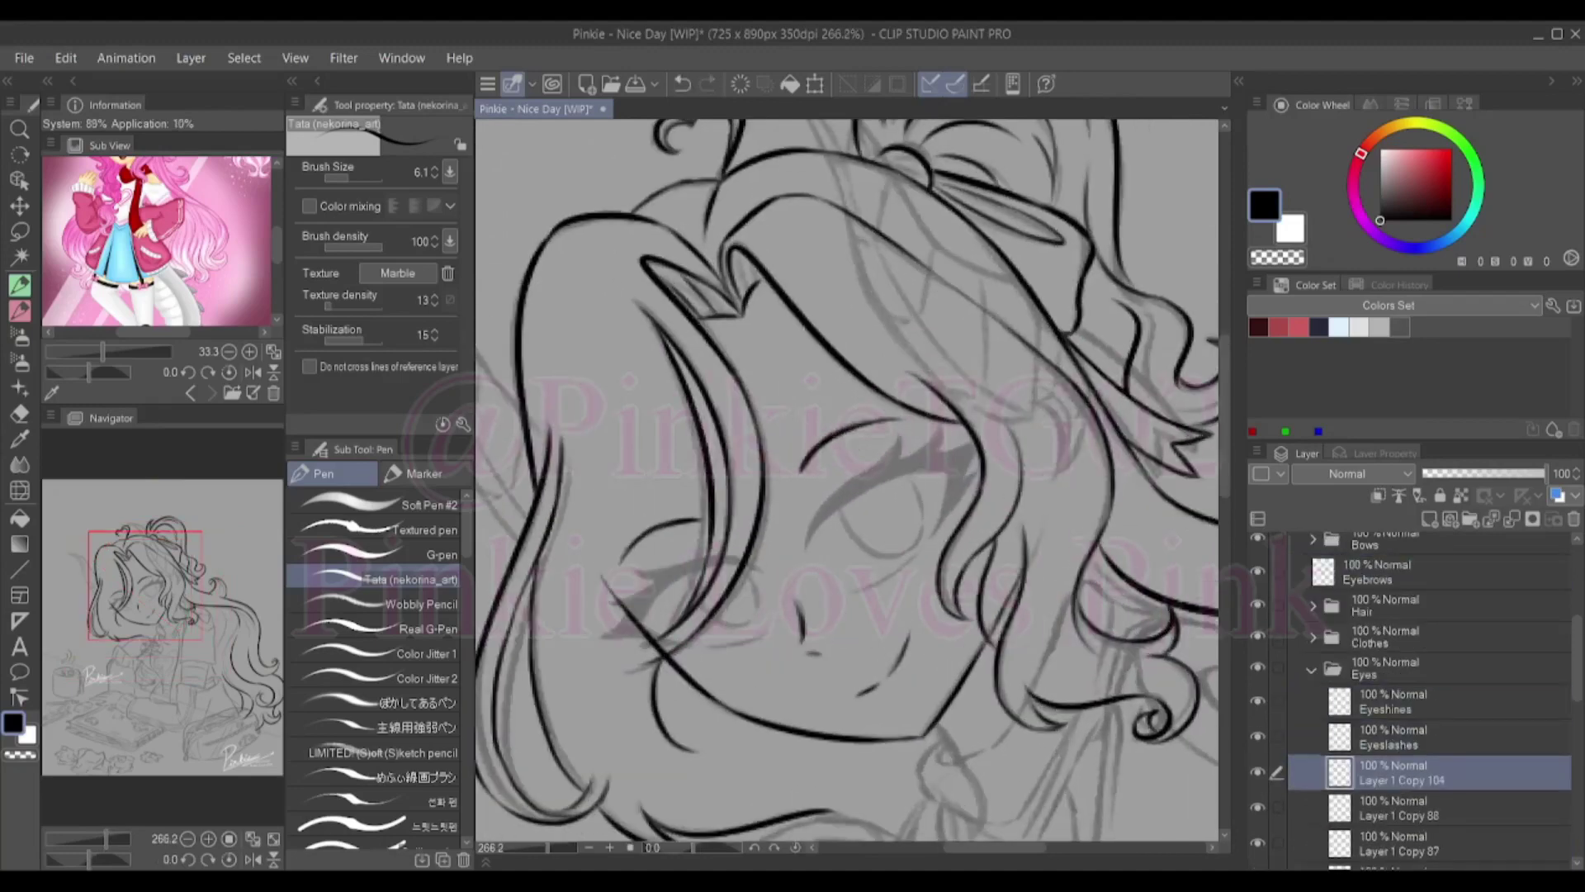
key("ctrl+shift+n")
key("ctrl+shift+n")
key("ctrl+shift+n")
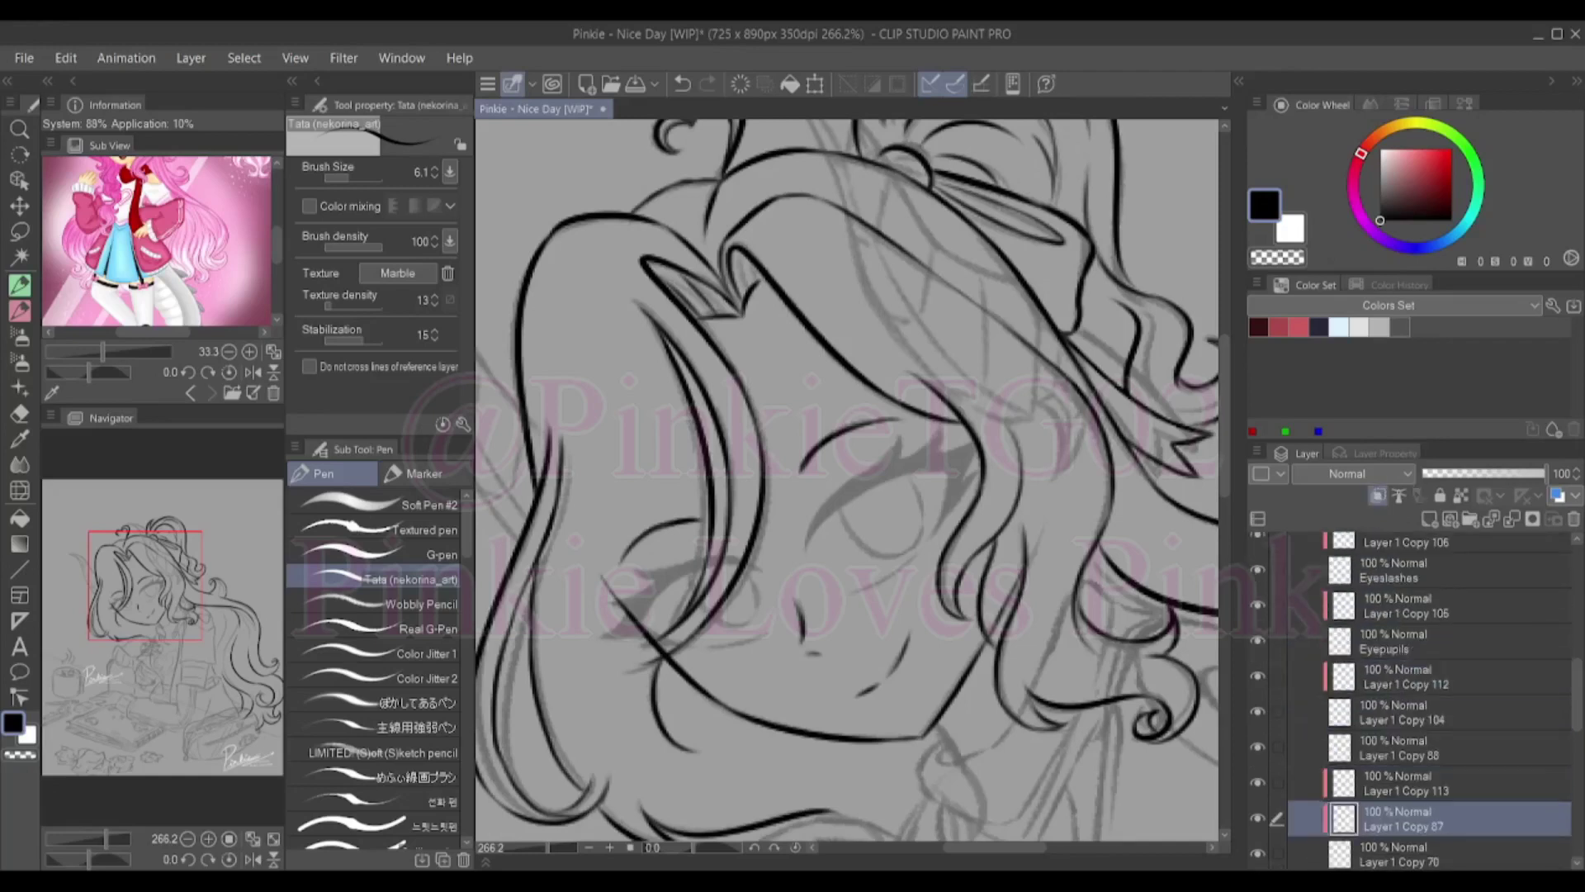
left_click(1403, 747)
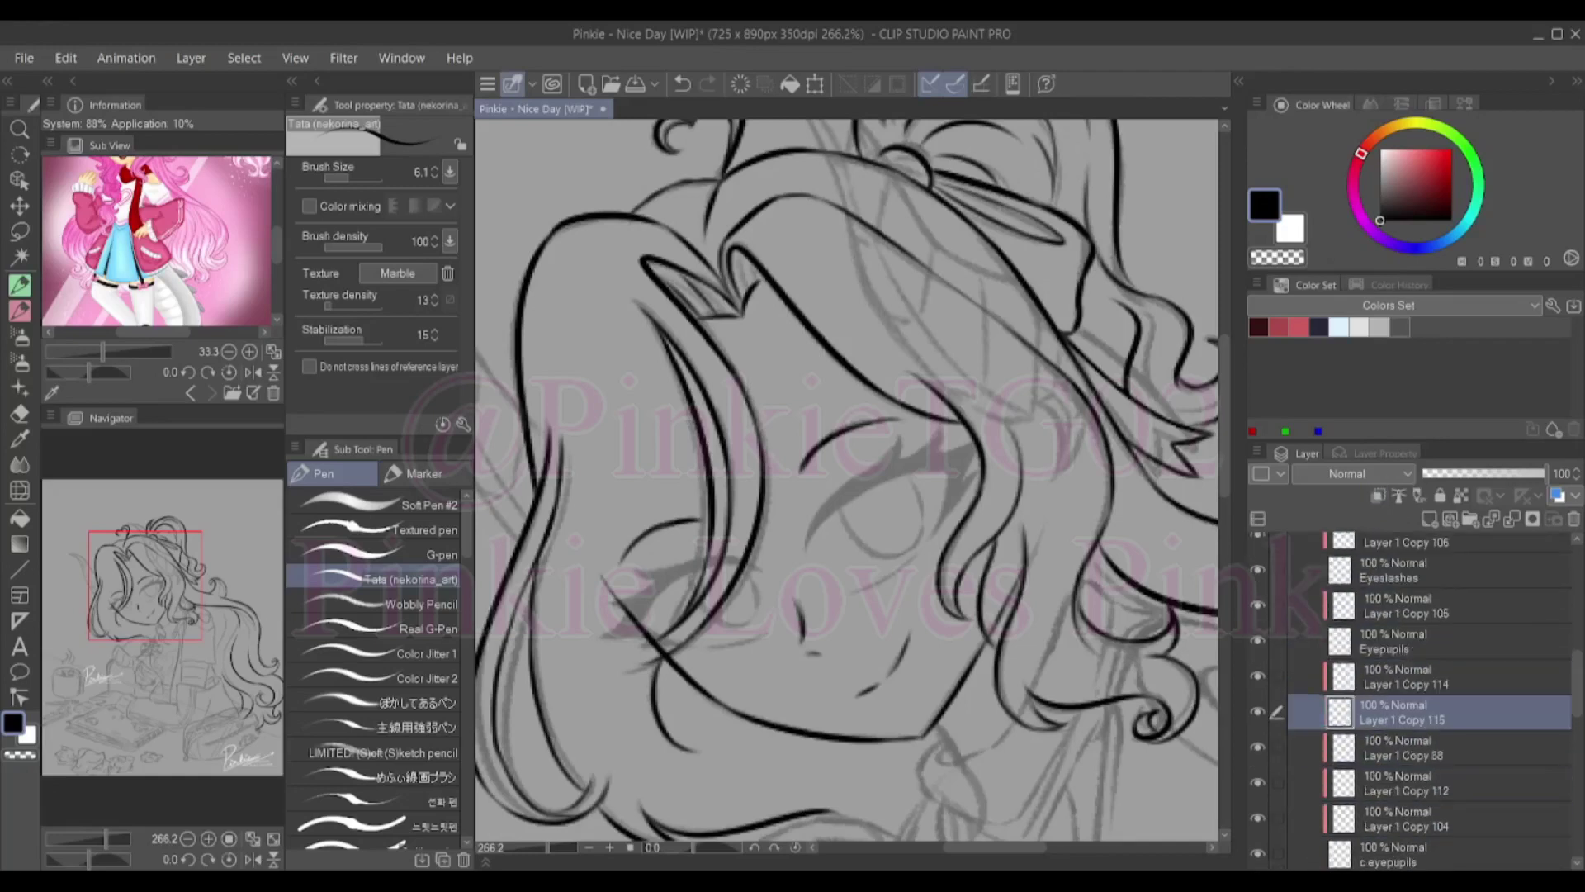
left_click(1403, 830)
Ink and thicken the upper lash line and pointed lashes of the fully visible eye on the Eyelashes layer
left_click(1403, 673)
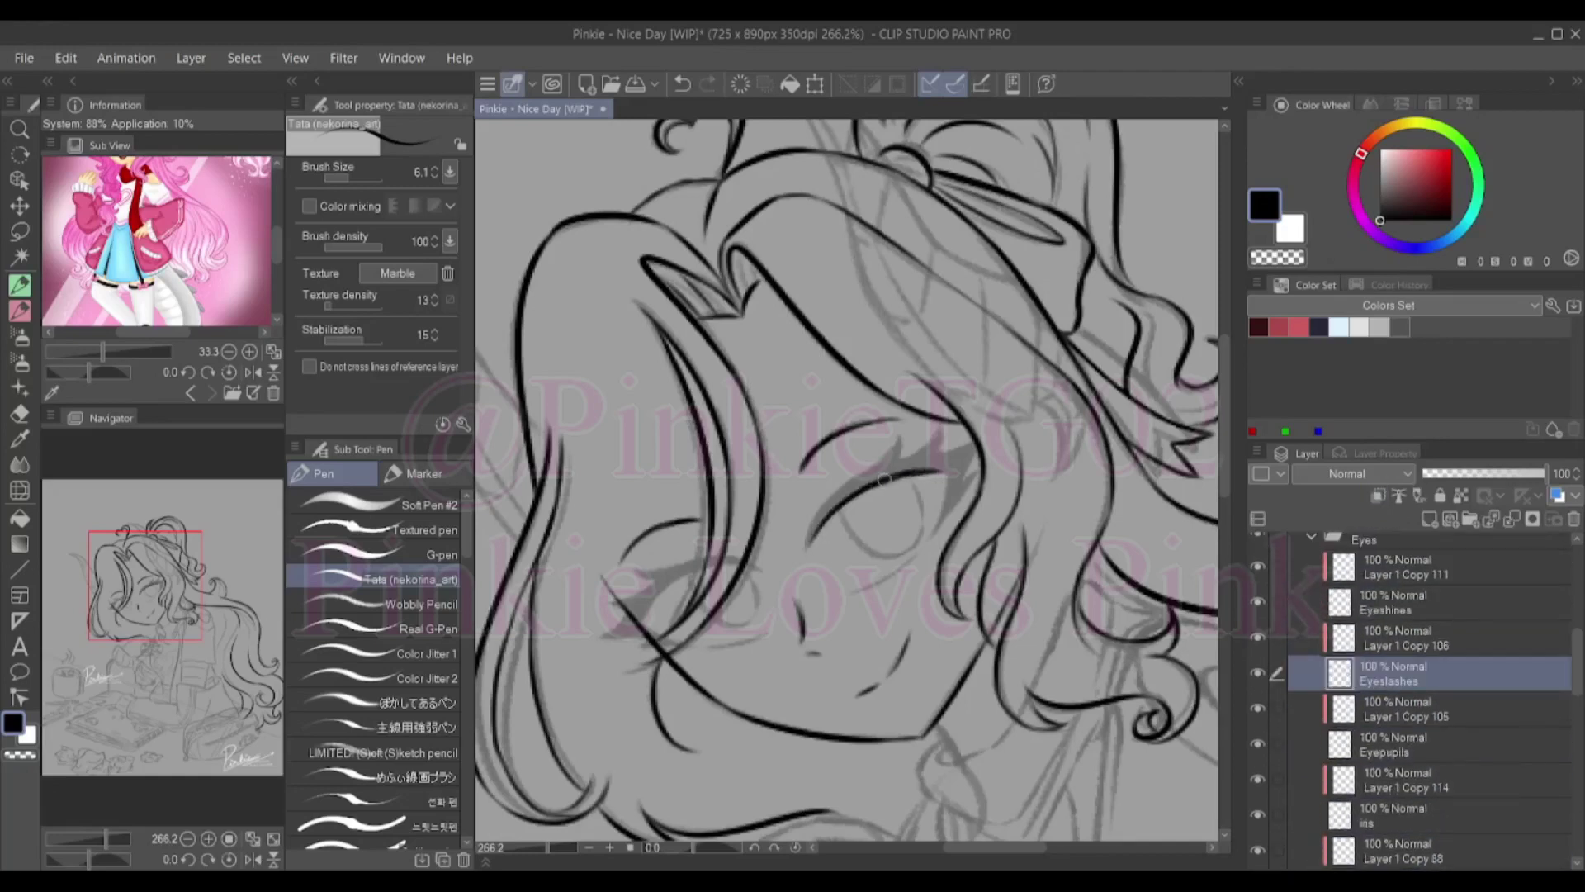
scroll(965, 515, "up", 3)
mouse_move(965, 515)
left_mouse_down()
mouse_move(892, 376)
mouse_move(946, 412)
mouse_move(970, 520)
left_mouse_up()
mouse_move(924, 338)
left_mouse_down()
mouse_move(949, 442)
mouse_move(743, 429)
left_mouse_up()
mouse_move(627, 413)
left_mouse_down()
mouse_move(757, 424)
mouse_move(892, 511)
left_mouse_up()
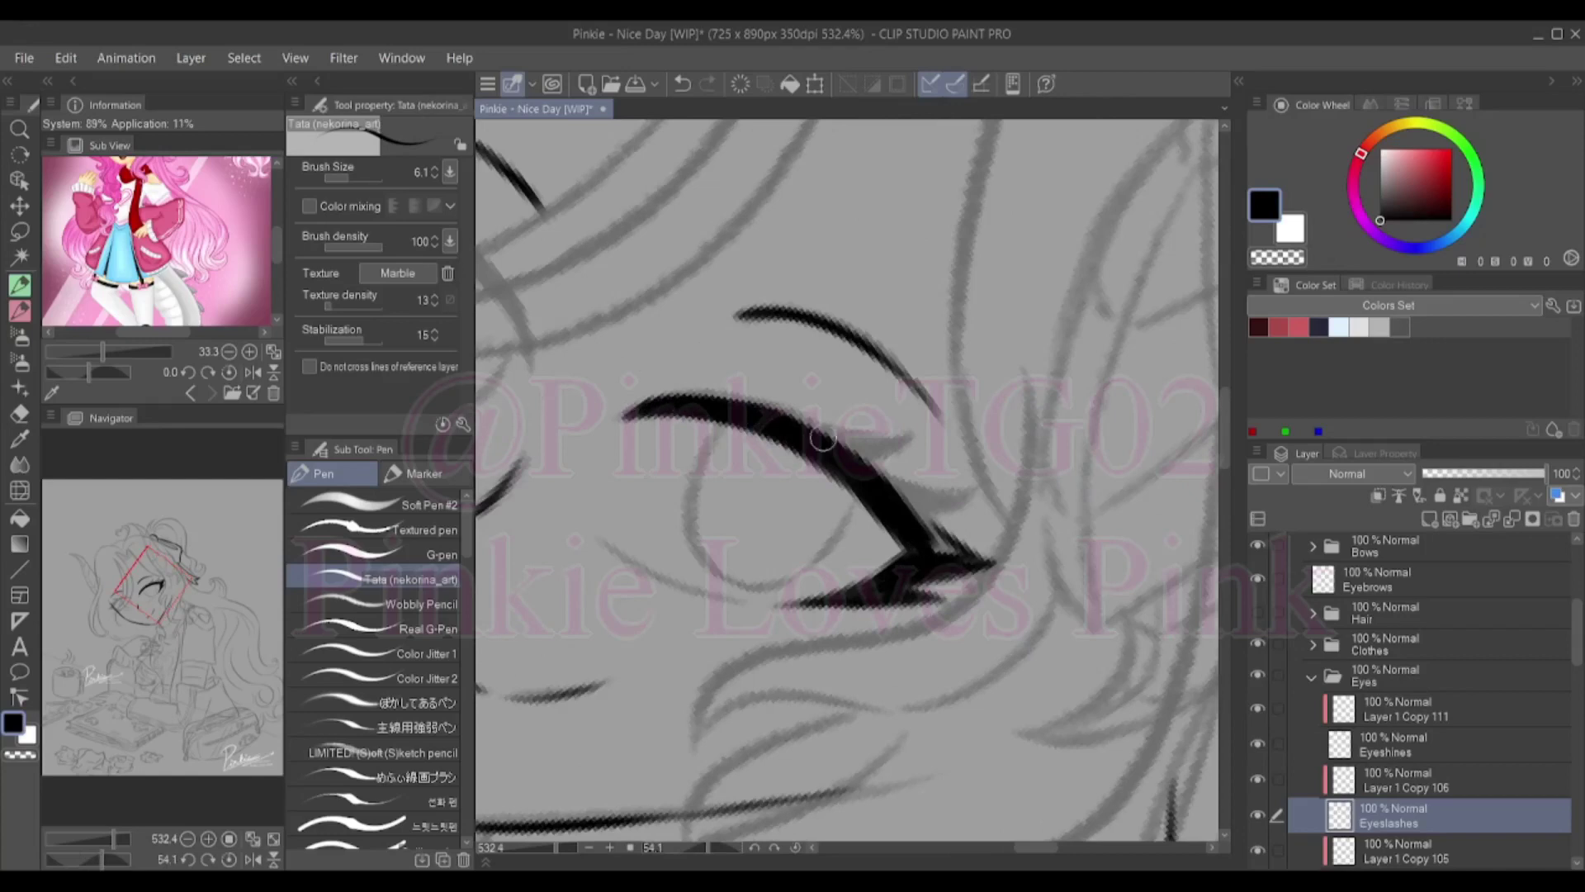
left_click_drag(822, 438, 974, 565)
left_click_drag(892, 483, 964, 497)
left_click_drag(958, 561, 1003, 570)
mouse_move(796, 417)
left_mouse_down()
mouse_move(900, 454)
mouse_move(848, 441)
mouse_move(825, 495)
left_mouse_up()
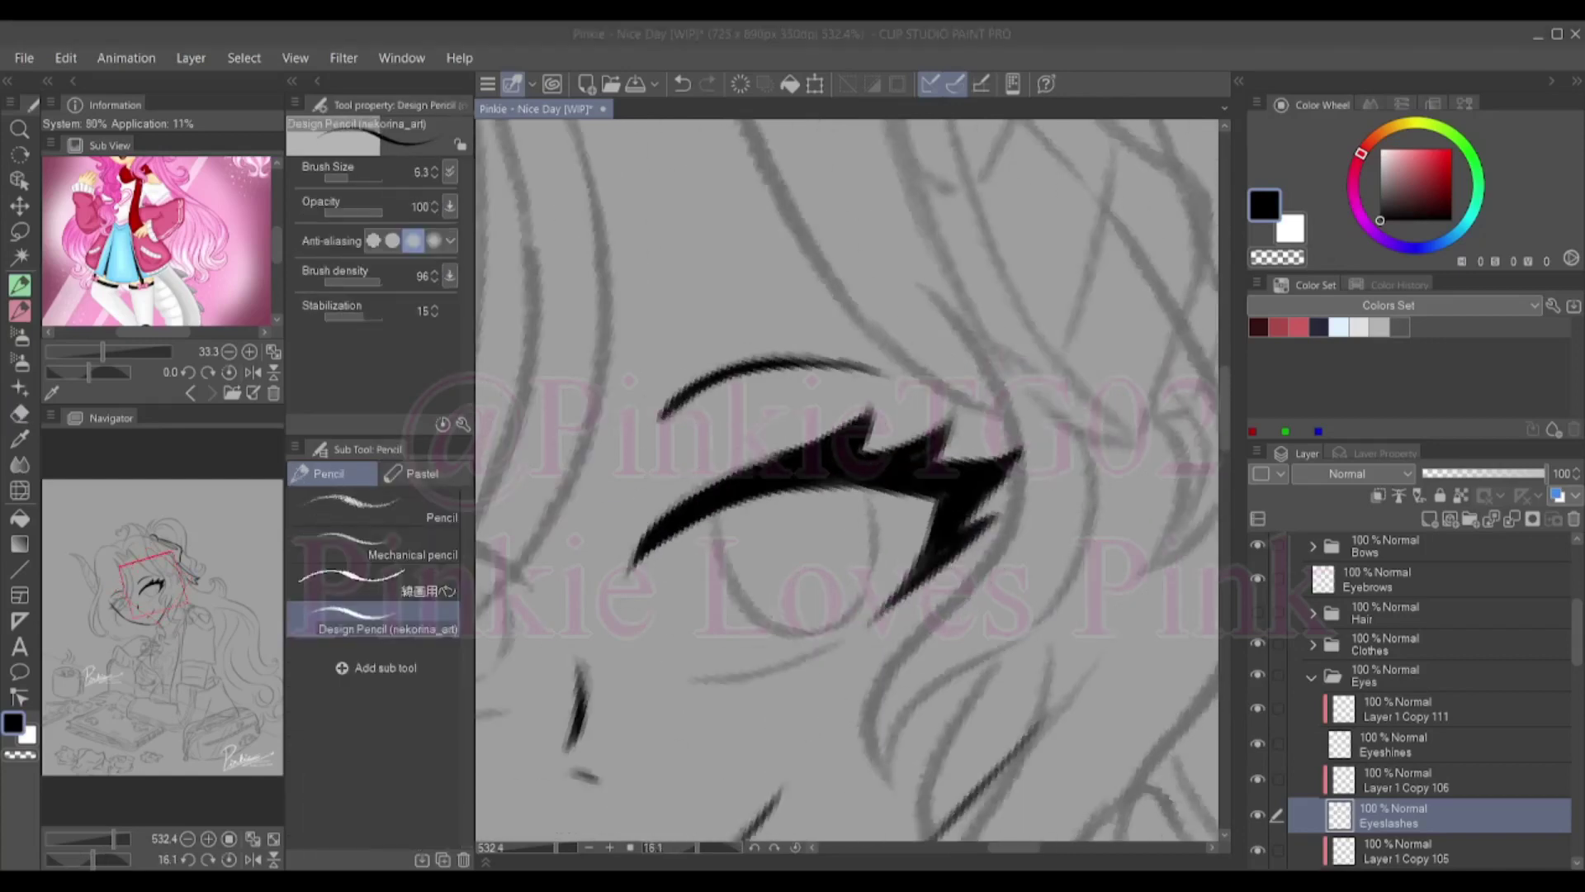
Ink the thick upper lash line and pointed lashes of the eye partly covered by the fringe
left_click_drag(928, 455, 776, 355)
mouse_move(570, 353)
left_mouse_down()
mouse_move(521, 285)
mouse_move(703, 318)
mouse_move(821, 421)
left_mouse_up()
mouse_move(524, 285)
left_mouse_down()
mouse_move(759, 346)
mouse_move(741, 526)
left_mouse_up()
left_click_drag(578, 248, 652, 299)
left_click_drag(661, 244, 747, 340)
mouse_move(516, 281)
left_mouse_down()
mouse_move(621, 425)
mouse_move(1019, 495)
mouse_move(1060, 409)
left_mouse_up()
Outline the irises of both eyes on the Eyepupils layer, redoing the stroke that misses the sketch
scroll(850, 479, "down", 3)
key("alt+bracketleft")
key("alt+bracketleft")
left_click_drag(660, 483, 716, 566)
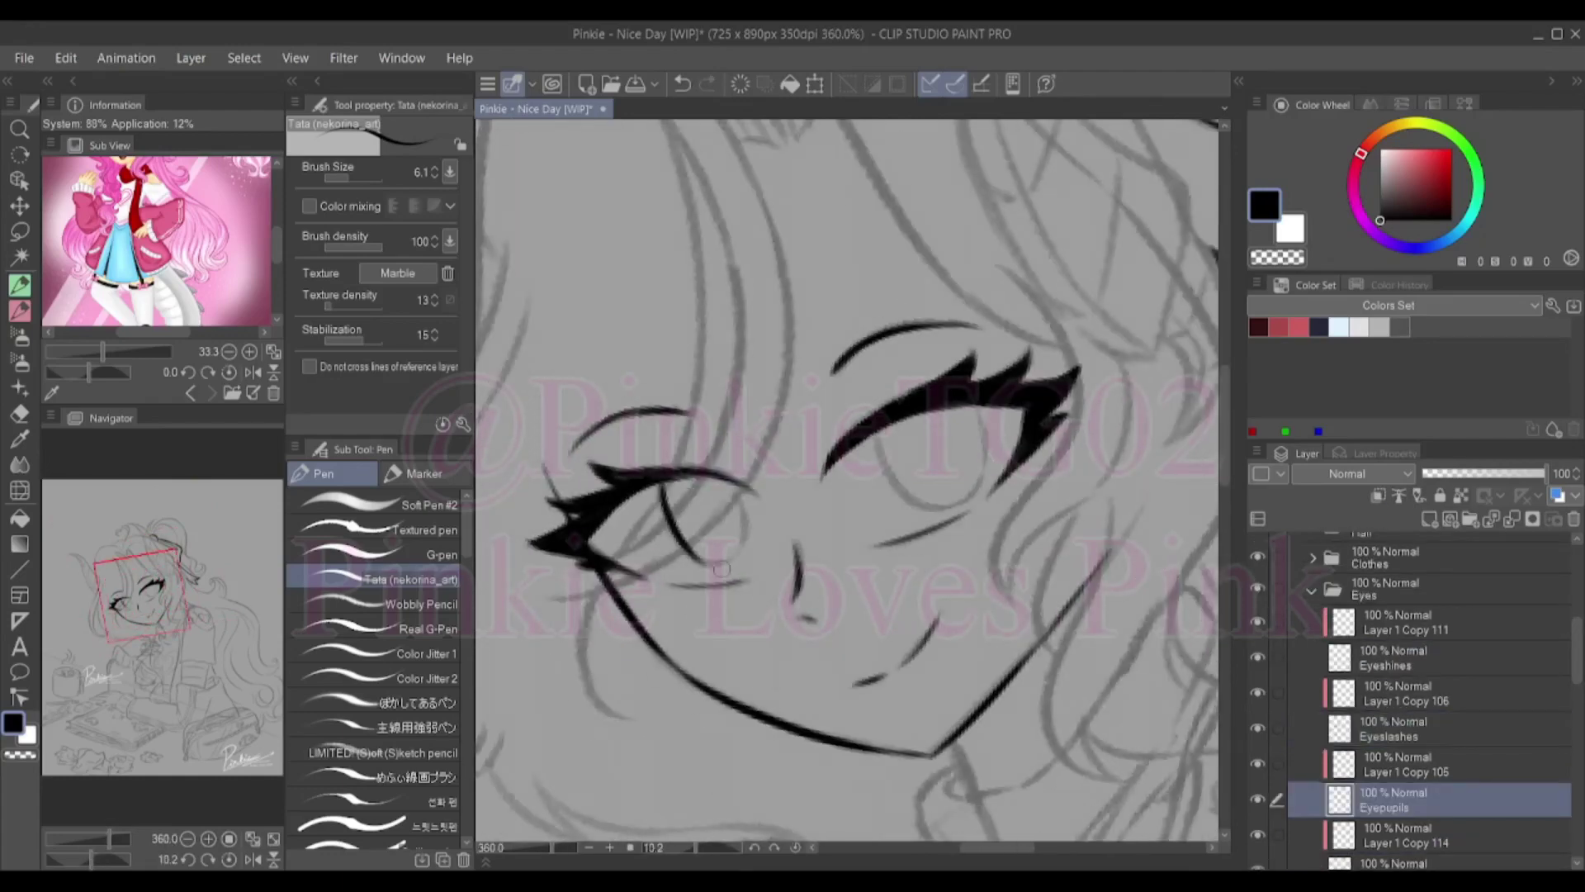
mouse_move(883, 437)
left_mouse_down()
mouse_move(933, 511)
mouse_move(962, 508)
left_mouse_up()
key("ctrl+z")
left_click_drag(982, 395, 920, 496)
mouse_move(920, 491)
left_mouse_down()
mouse_move(957, 508)
mouse_move(964, 541)
left_mouse_up()
Flip the canvas view, then erase and redraw the iris outline of the fully visible eye
key("h")
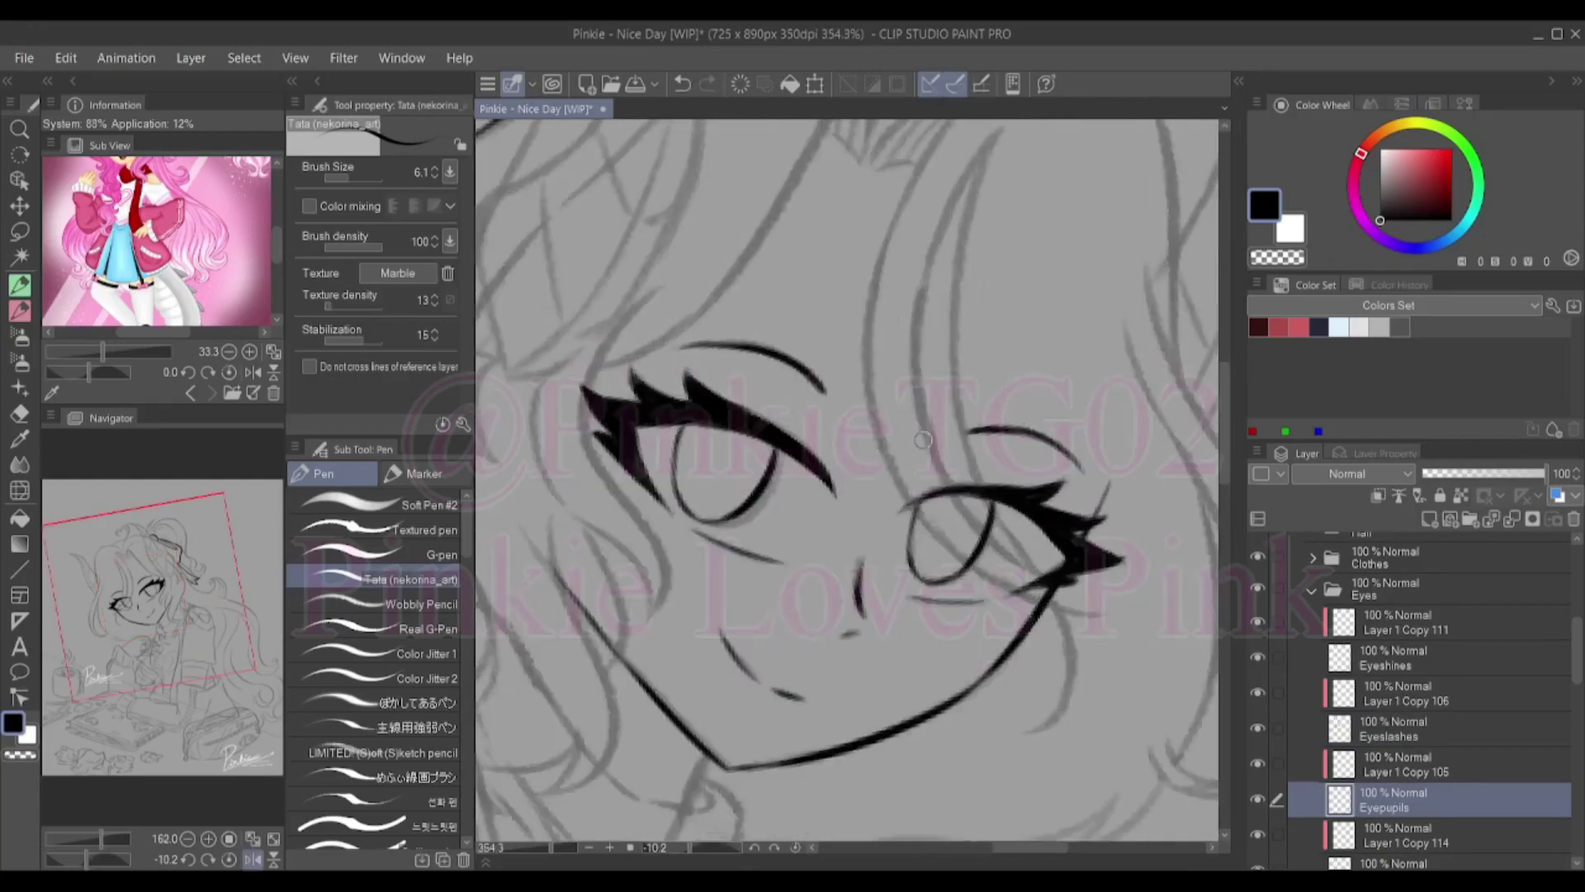
key("e")
left_click_drag(772, 462, 726, 525)
key("p")
mouse_move(687, 425)
left_mouse_down()
mouse_move(691, 503)
mouse_move(761, 501)
left_mouse_up()
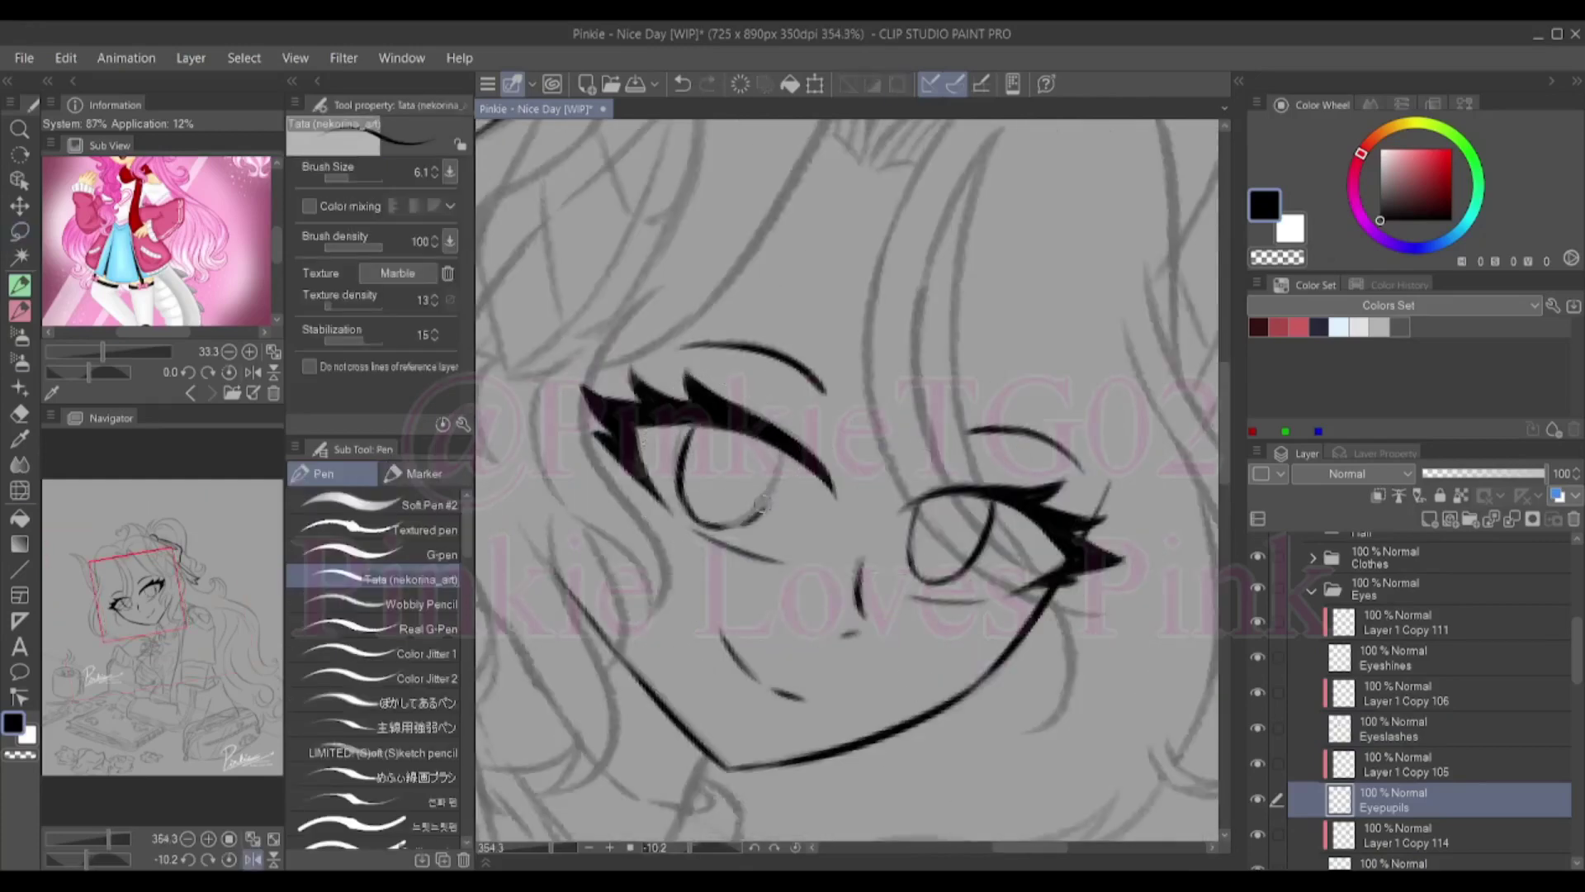
scroll(761, 502, "up", 2)
scroll(701, 588, "down", 1)
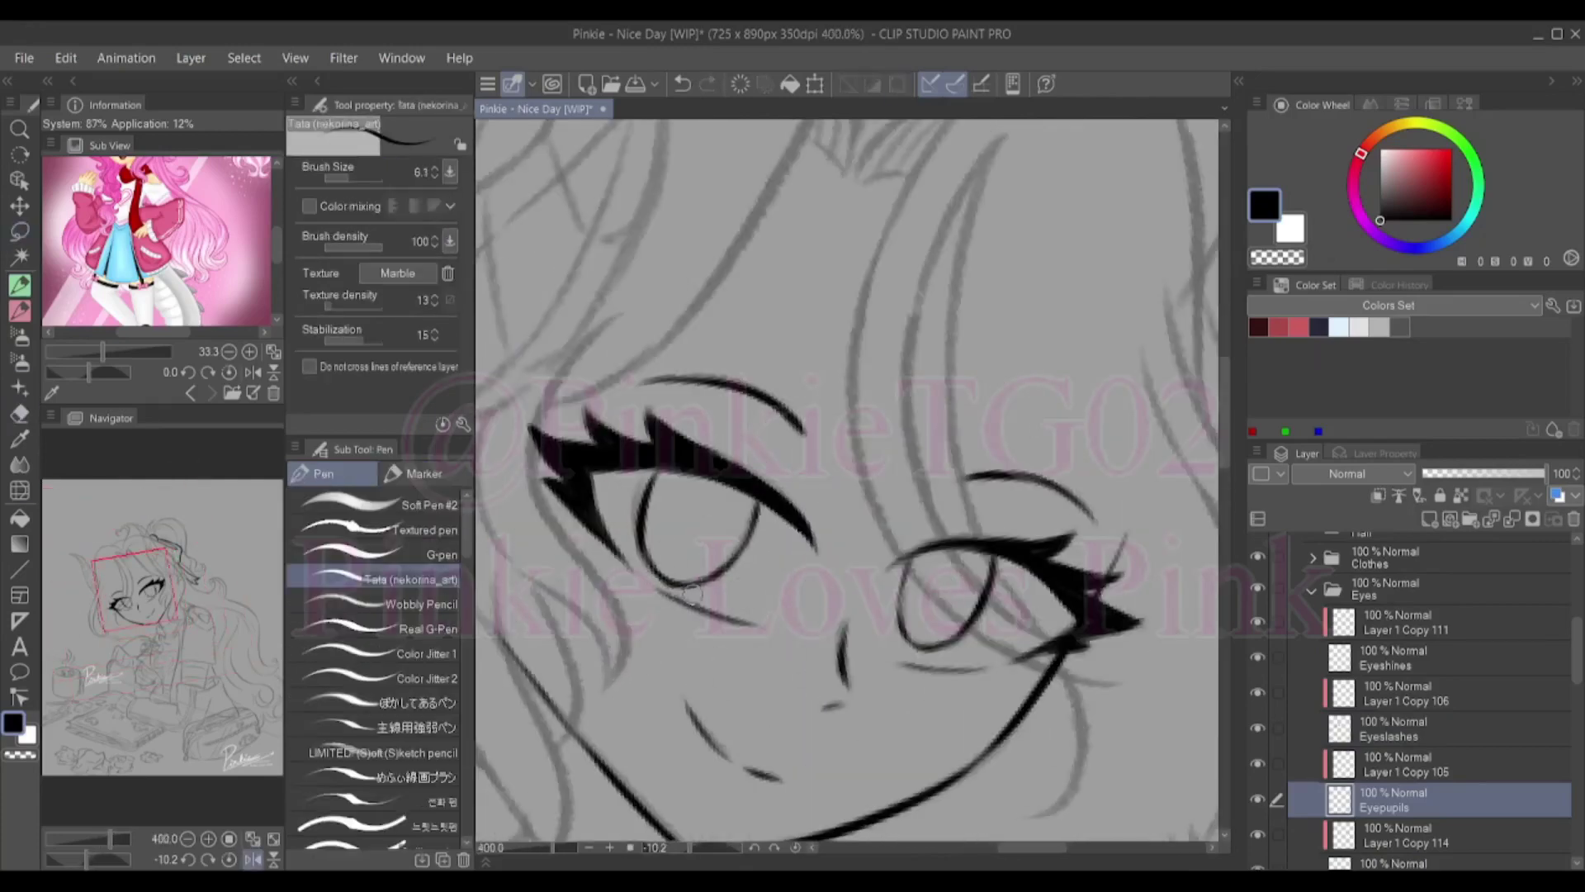
Ink the neck line running down from the chin on the Head + neck layer, replacing the first attempt
scroll(673, 586, "down", 10)
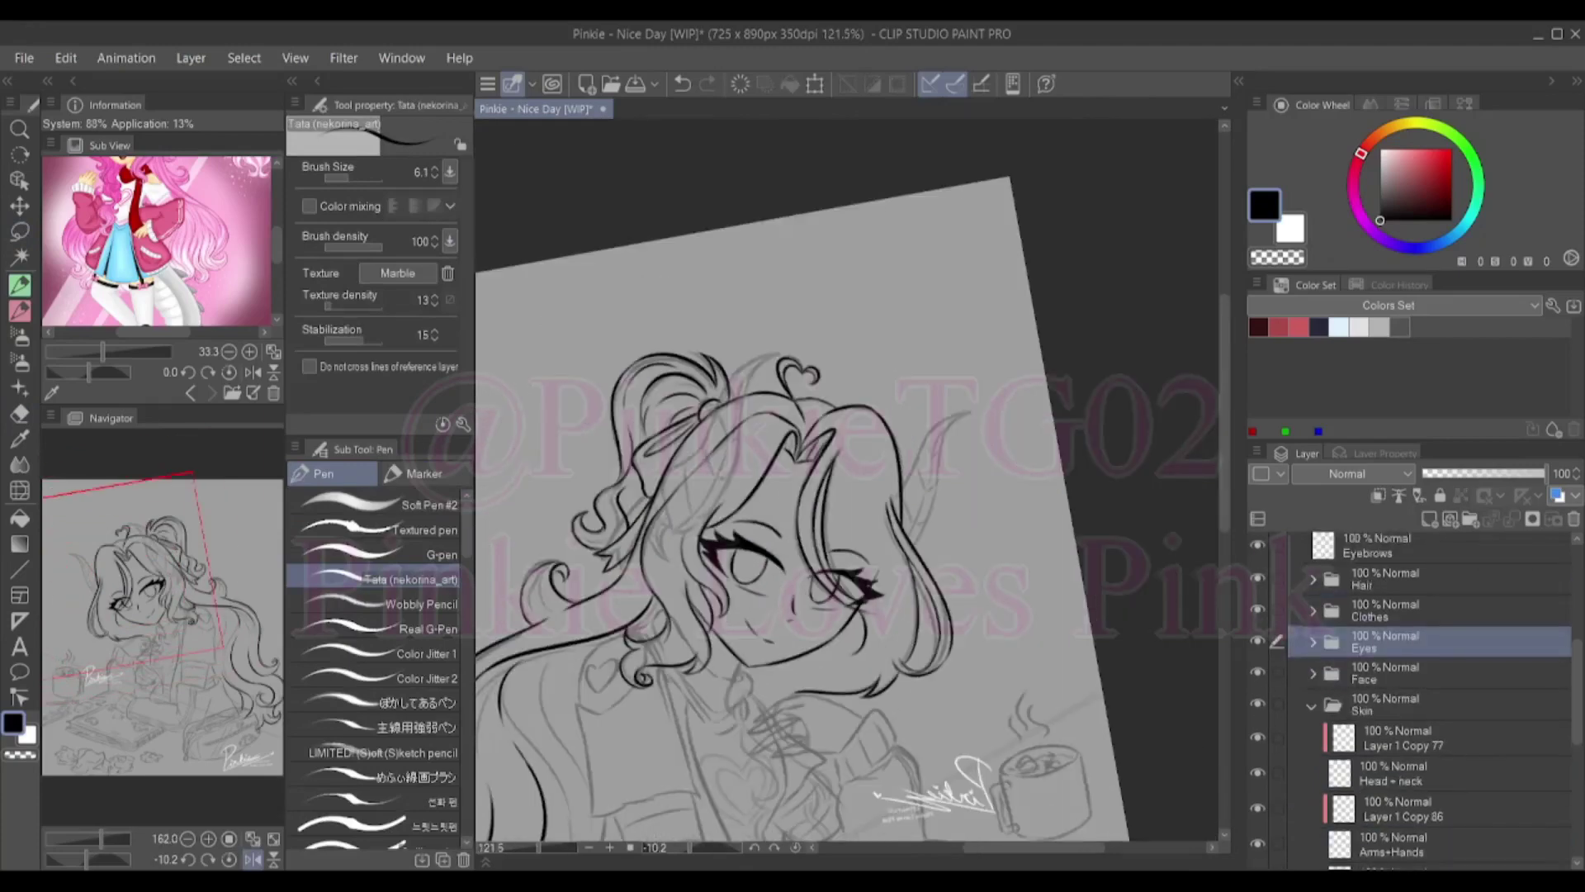
scroll(676, 664, "up", 8)
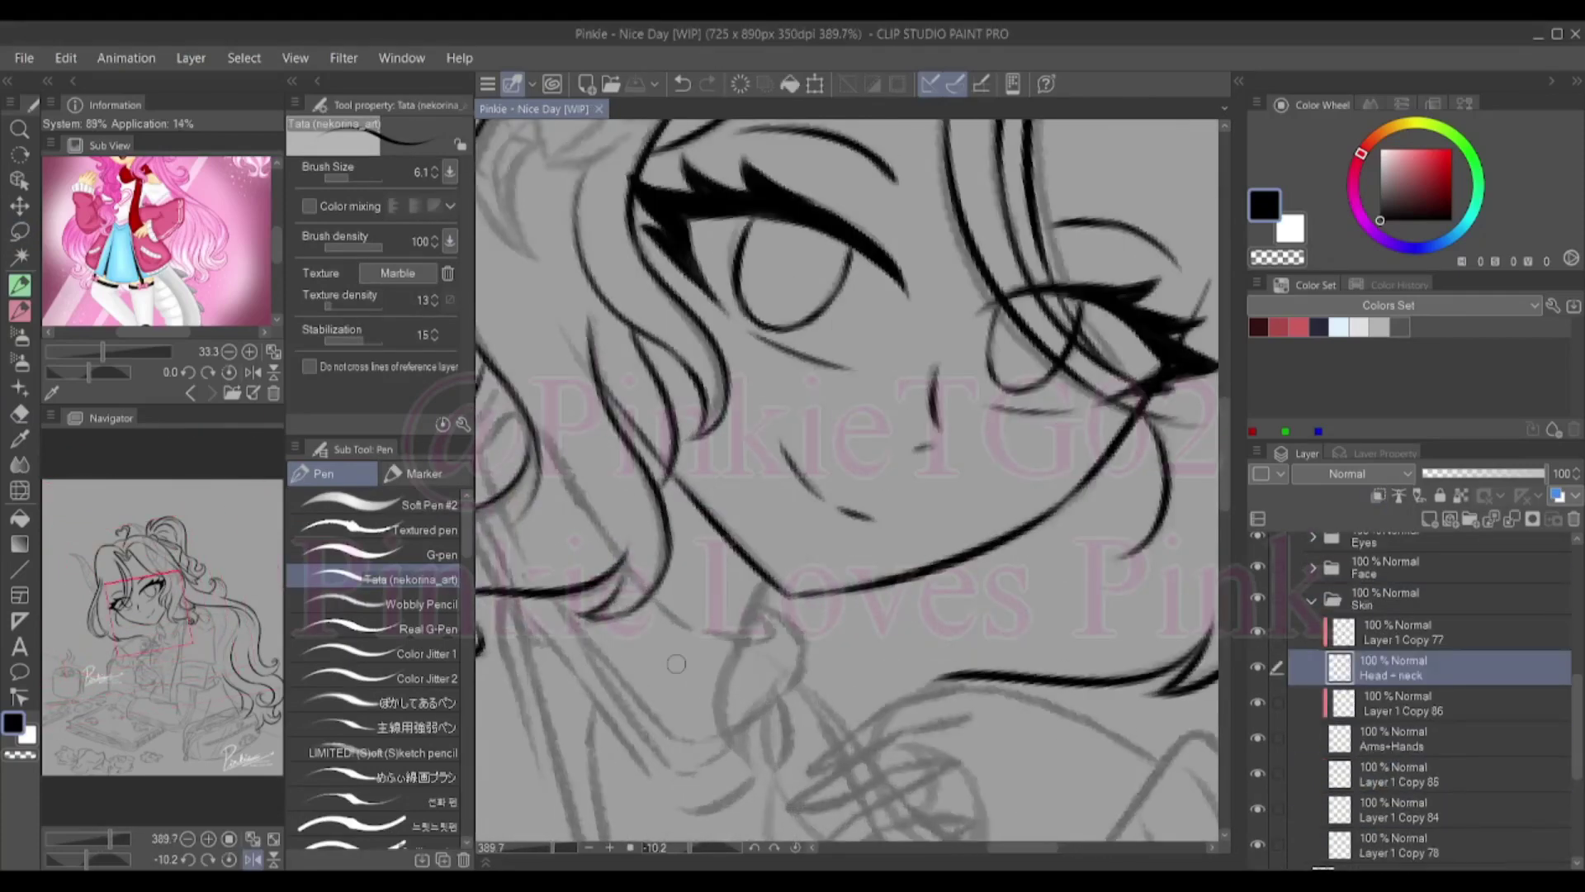
left_click_drag(755, 577, 726, 699)
key("ctrl+z")
key("ctrl+z")
left_click_drag(768, 582, 720, 684)
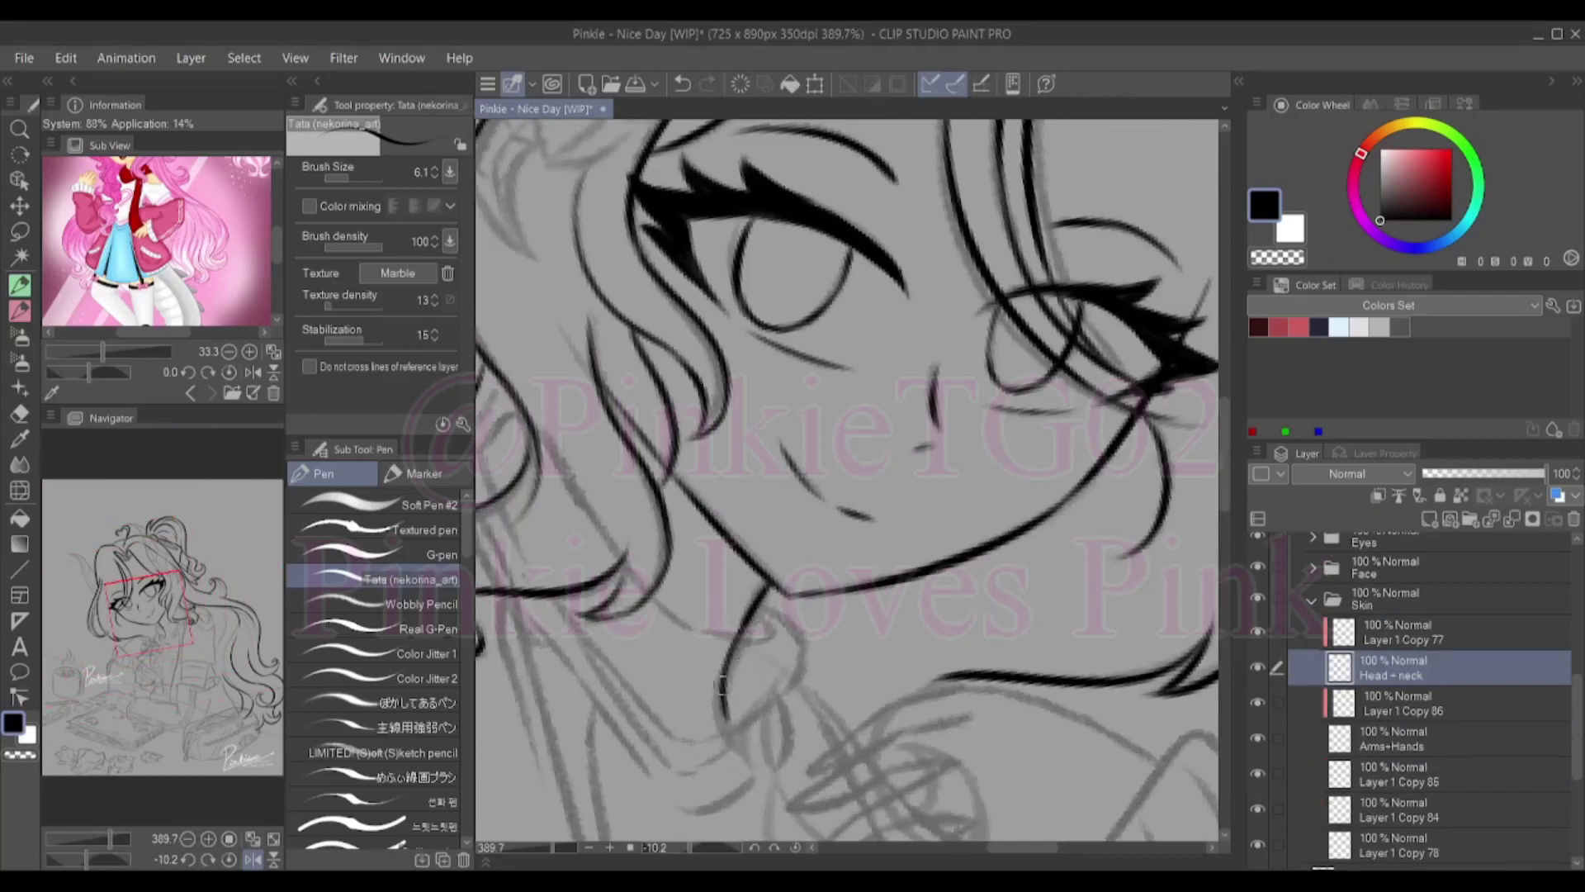
Ink the pointed ear beside the partly covered eye on the Head + neck layer
left_click_drag(584, 228, 534, 433)
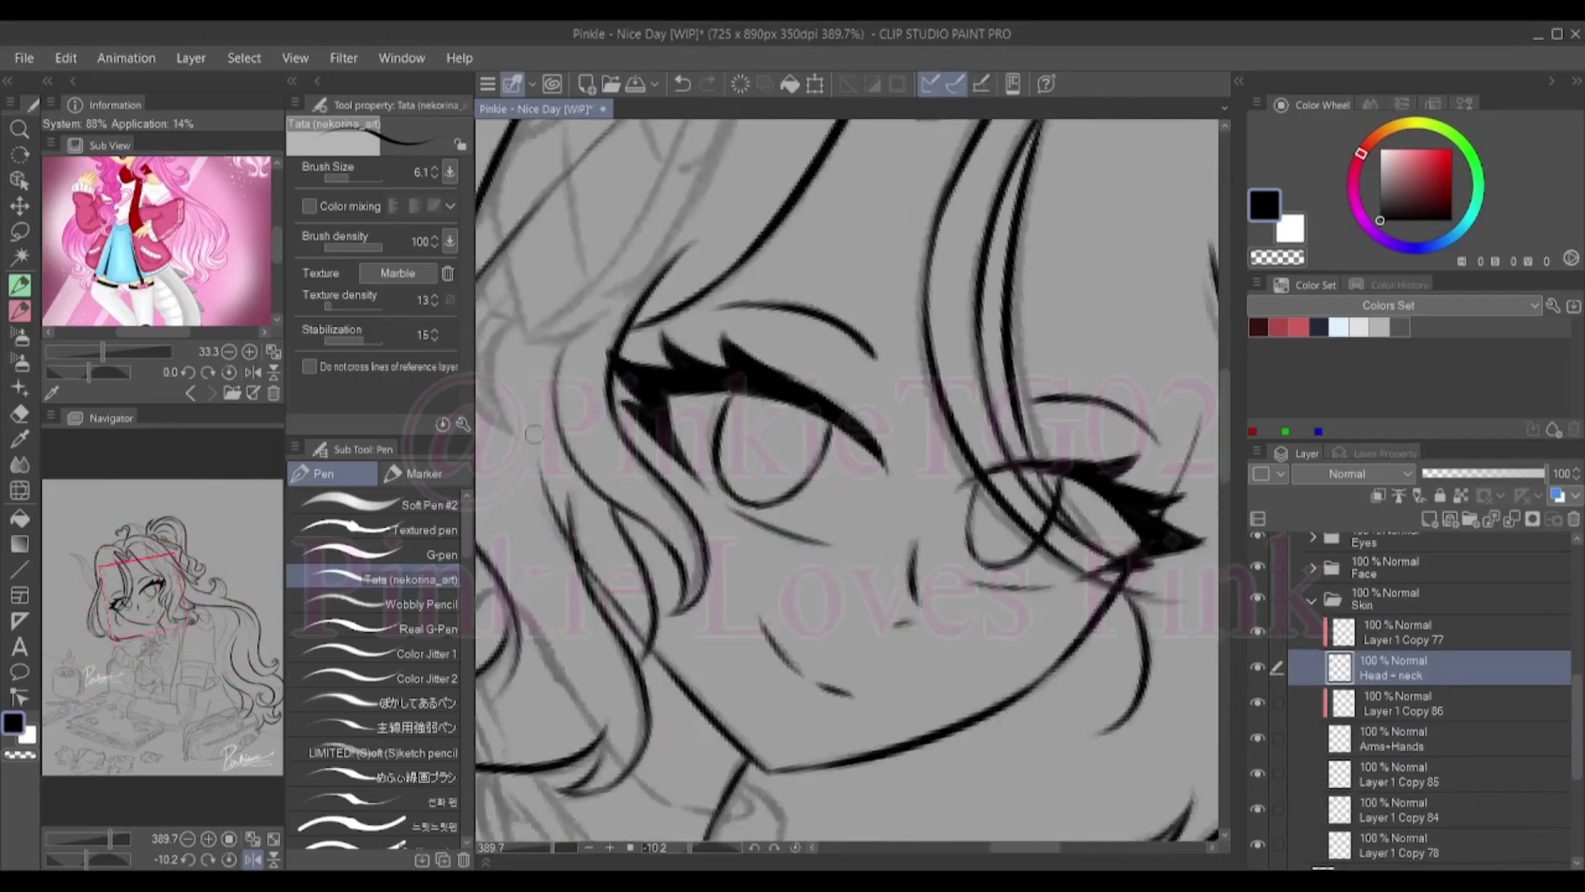
scroll(534, 433, "down", 2)
mouse_move(825, 462)
left_mouse_down()
mouse_move(920, 332)
mouse_move(950, 324)
mouse_move(890, 512)
left_mouse_up()
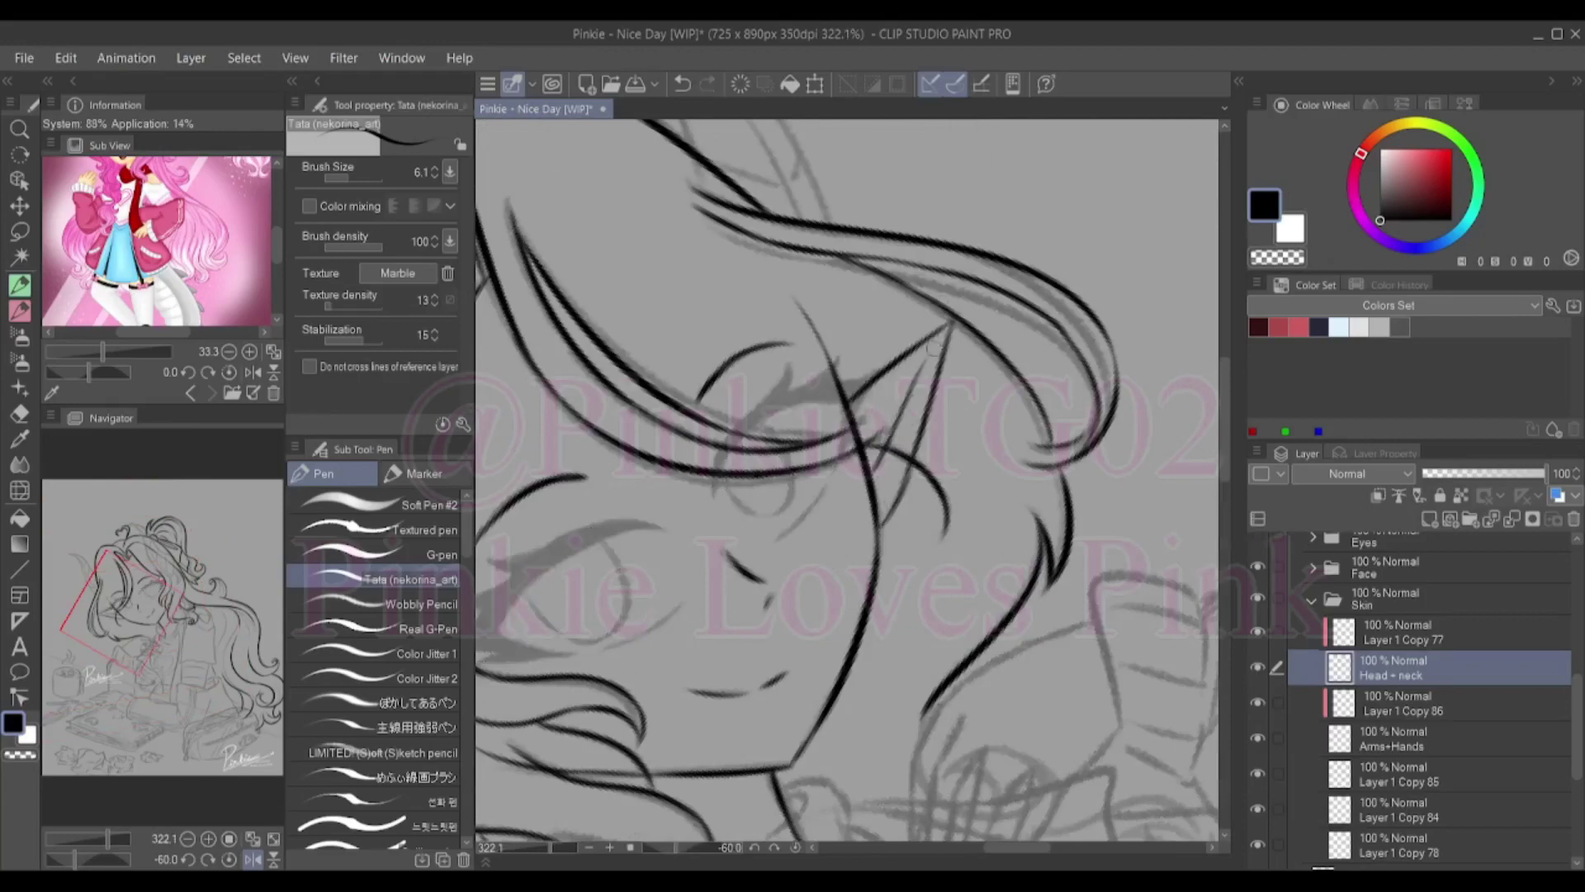
scroll(934, 347, "down", 1)
mouse_move(934, 347)
left_mouse_down()
mouse_move(1020, 467)
mouse_move(936, 615)
left_mouse_up()
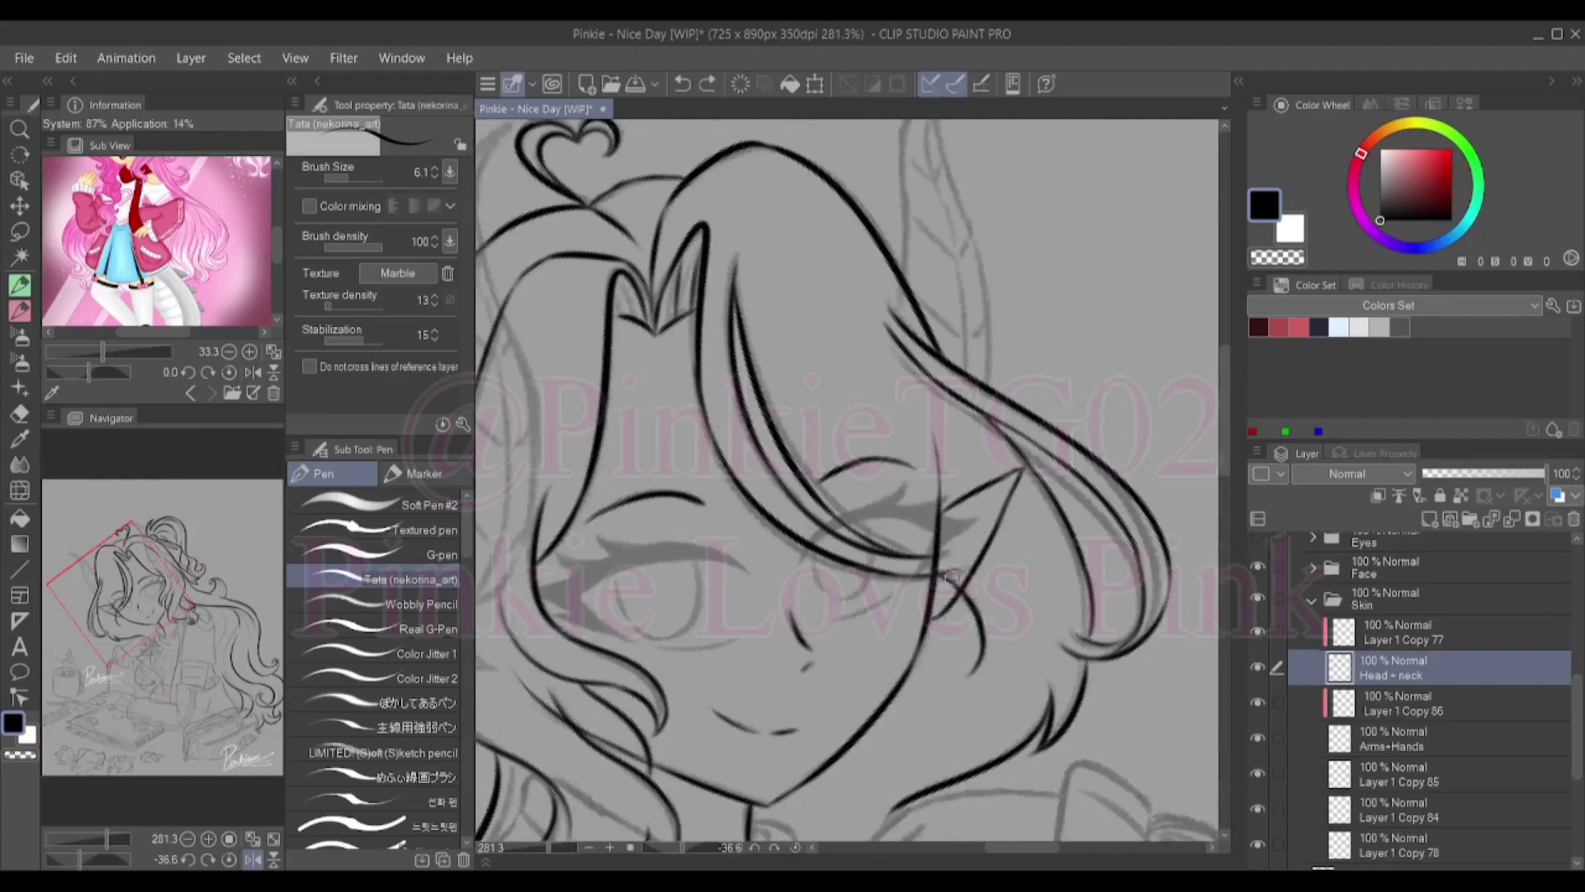
scroll(974, 539, "down", 2)
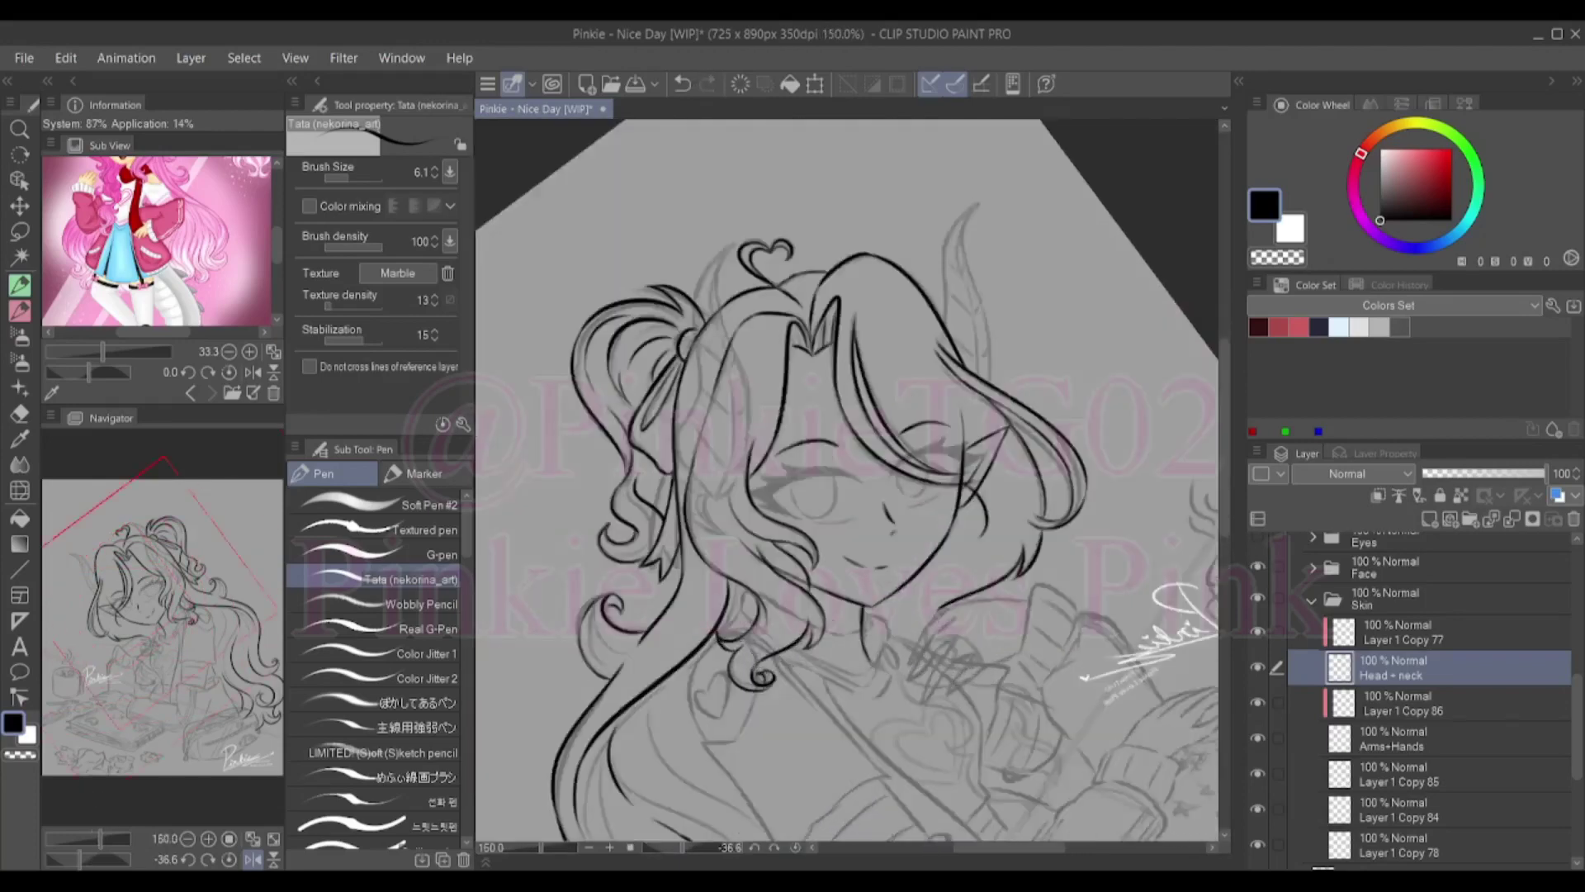
Ink the hand under the chin and the hand resting on the book on the Arms+Hands layer
scroll(809, 627, "up", 3)
left_click(1392, 737)
mouse_move(859, 570)
left_mouse_down()
mouse_move(755, 664)
mouse_move(794, 720)
mouse_move(873, 631)
mouse_move(966, 644)
left_mouse_up()
left_click_drag(832, 537, 1035, 501)
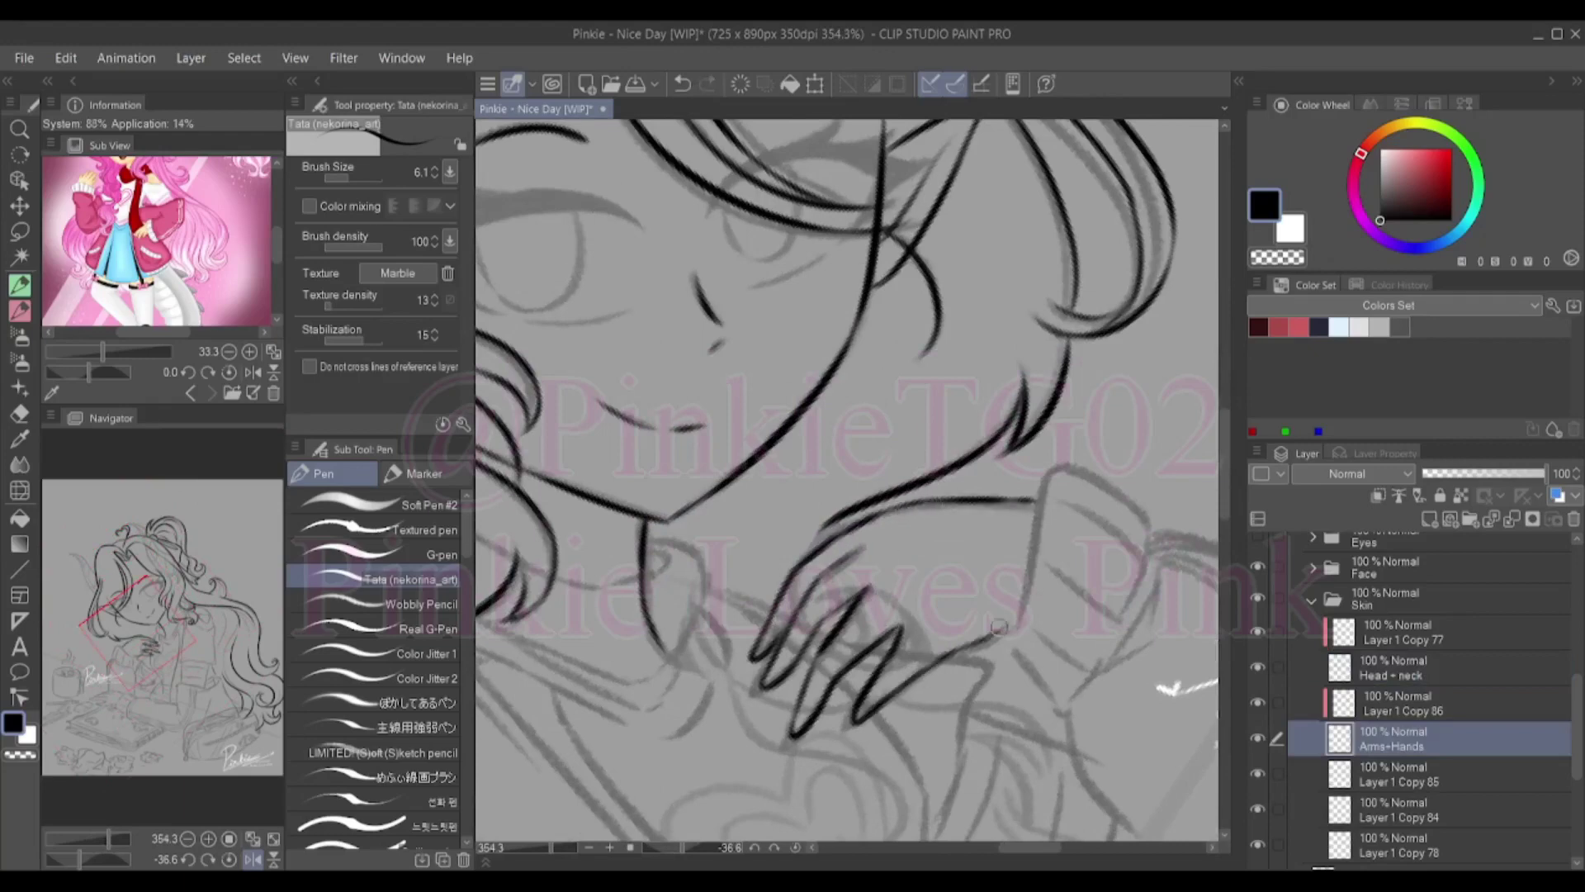
mouse_move(891, 626)
left_mouse_down()
mouse_move(1063, 669)
mouse_move(1118, 733)
left_mouse_up()
mouse_move(1016, 710)
left_mouse_down()
mouse_move(1160, 772)
mouse_move(1073, 789)
mouse_move(966, 766)
left_mouse_up()
key("ctrl+0")
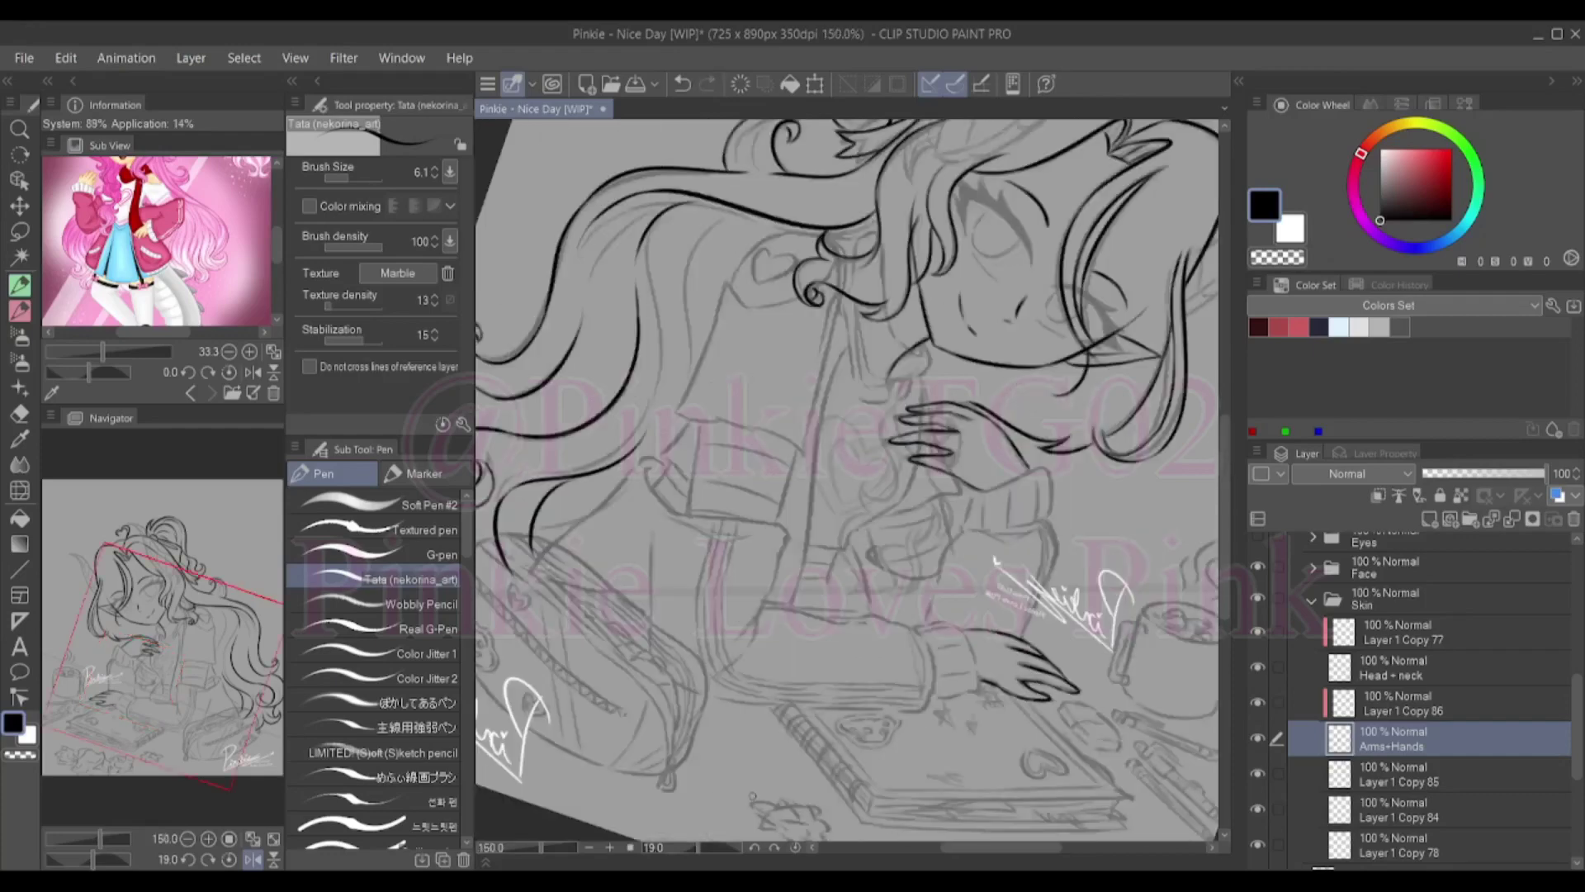
Ink the hair strand curling past the jaw beside the chin on the Hair layer
scroll(793, 379, "up", 5)
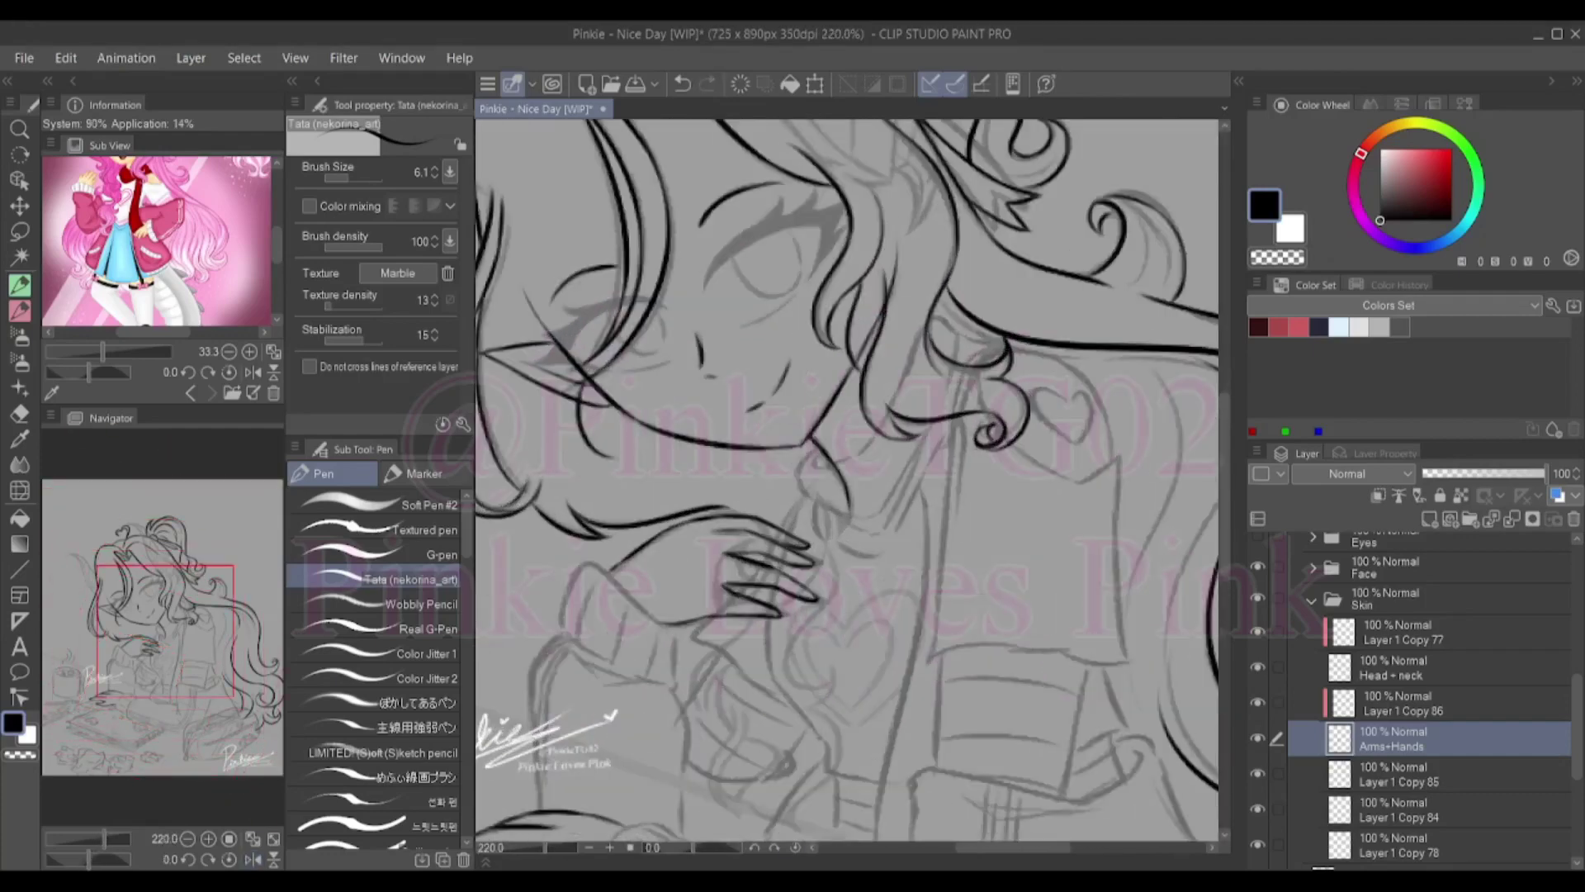
left_click(1412, 697)
scroll(908, 495, "up", 3)
mouse_move(867, 569)
left_mouse_down()
mouse_move(1009, 551)
mouse_move(1061, 439)
left_mouse_up()
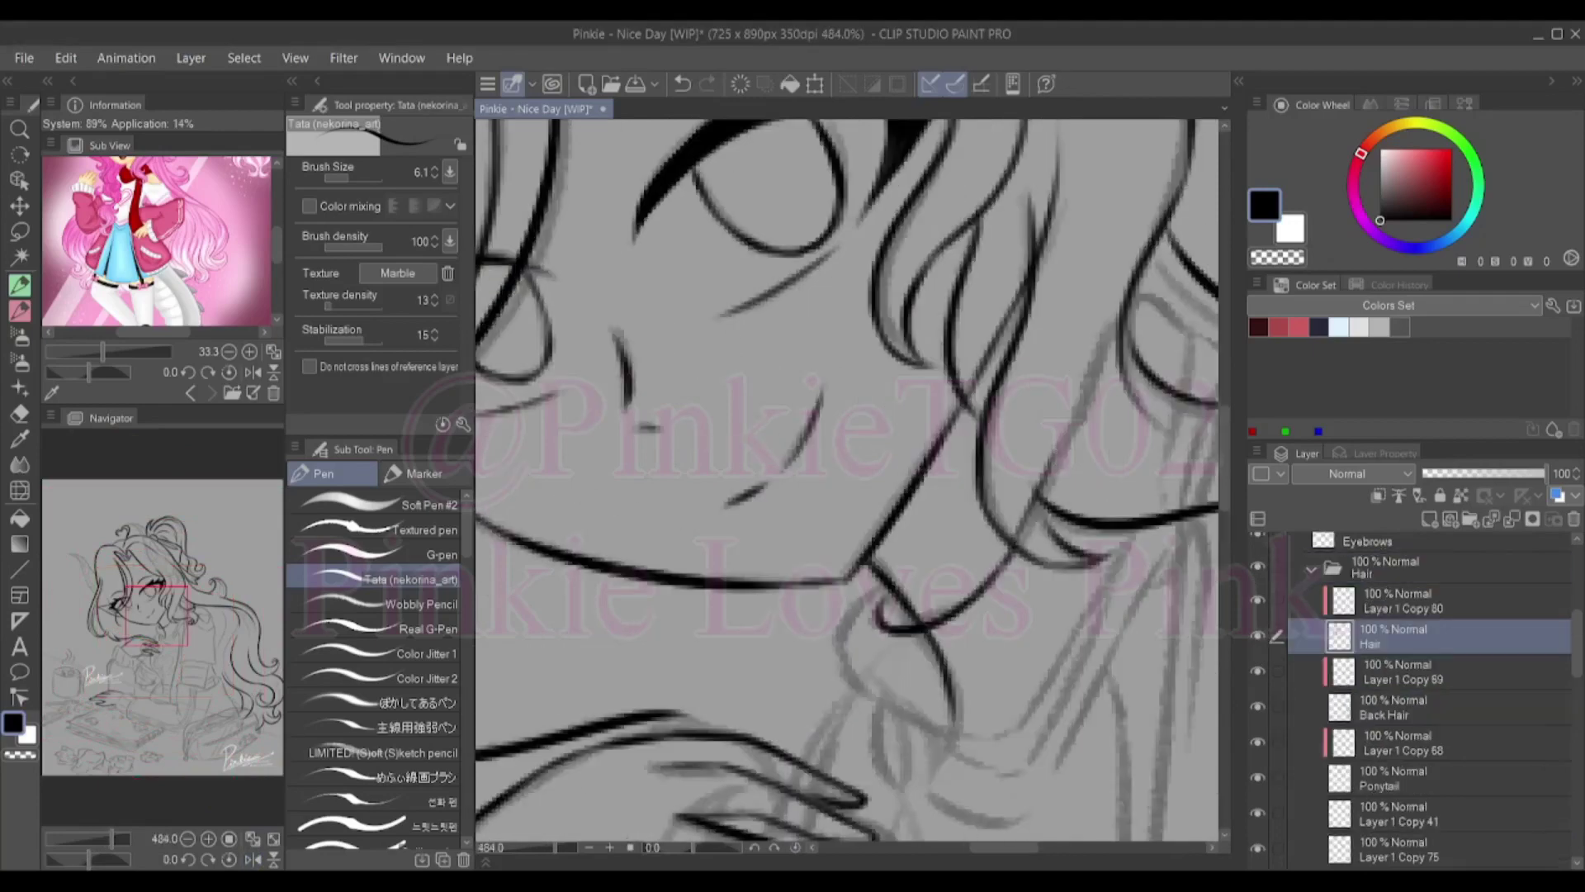
left_click_drag(1041, 543, 1063, 507)
Ink the folded scarf around the neck on the scarf layer
scroll(866, 495, "down", 2)
mouse_move(726, 615)
left_mouse_down()
mouse_move(748, 768)
mouse_move(864, 710)
mouse_move(778, 785)
left_mouse_up()
left_click_drag(982, 545, 1042, 631)
left_click_drag(694, 724, 743, 805)
left_click_drag(877, 739, 949, 686)
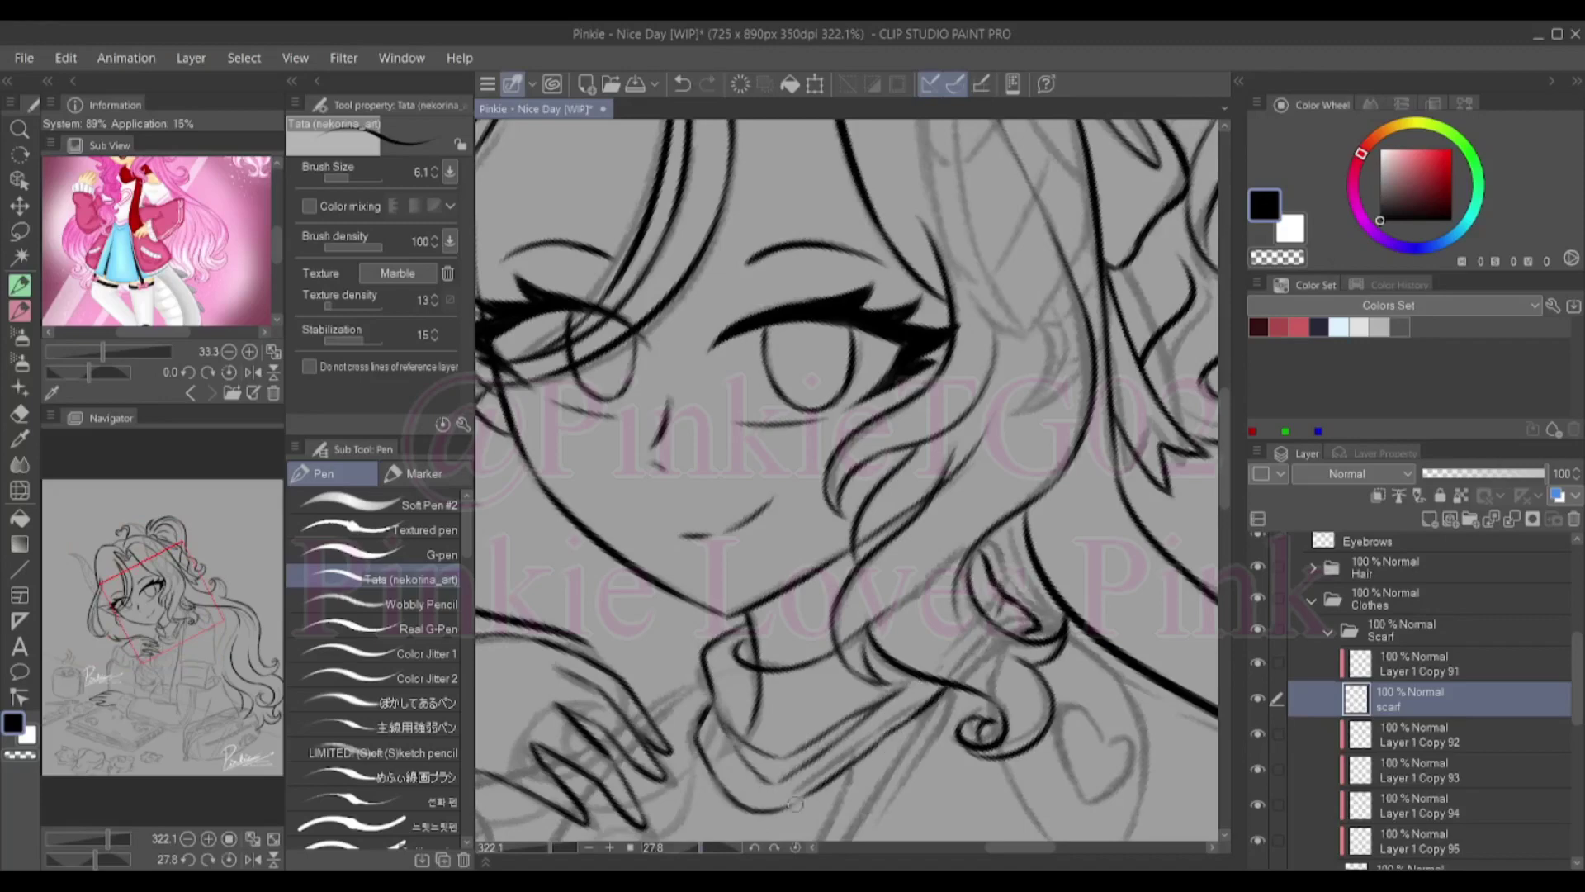
scroll(795, 804, "down", 5)
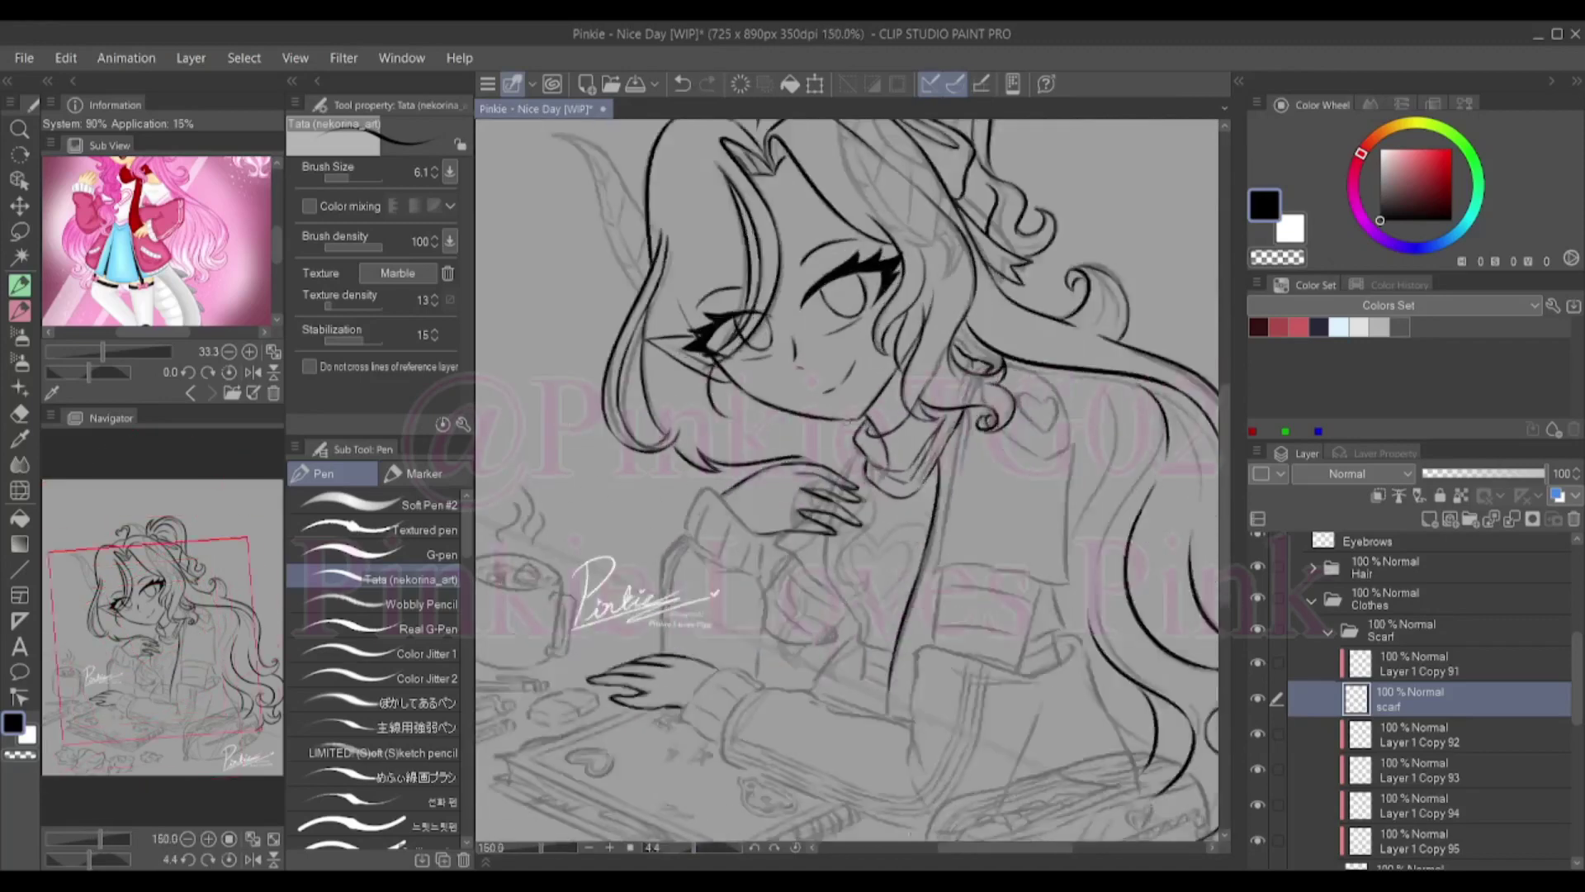
Ink the shirt's short sleeve and long front edge on the Shirt layer, undoing a stroke that misses the sketch
scroll(1189, 216, "up", 3)
left_click(1328, 631)
left_click(1328, 695)
left_click(1404, 832)
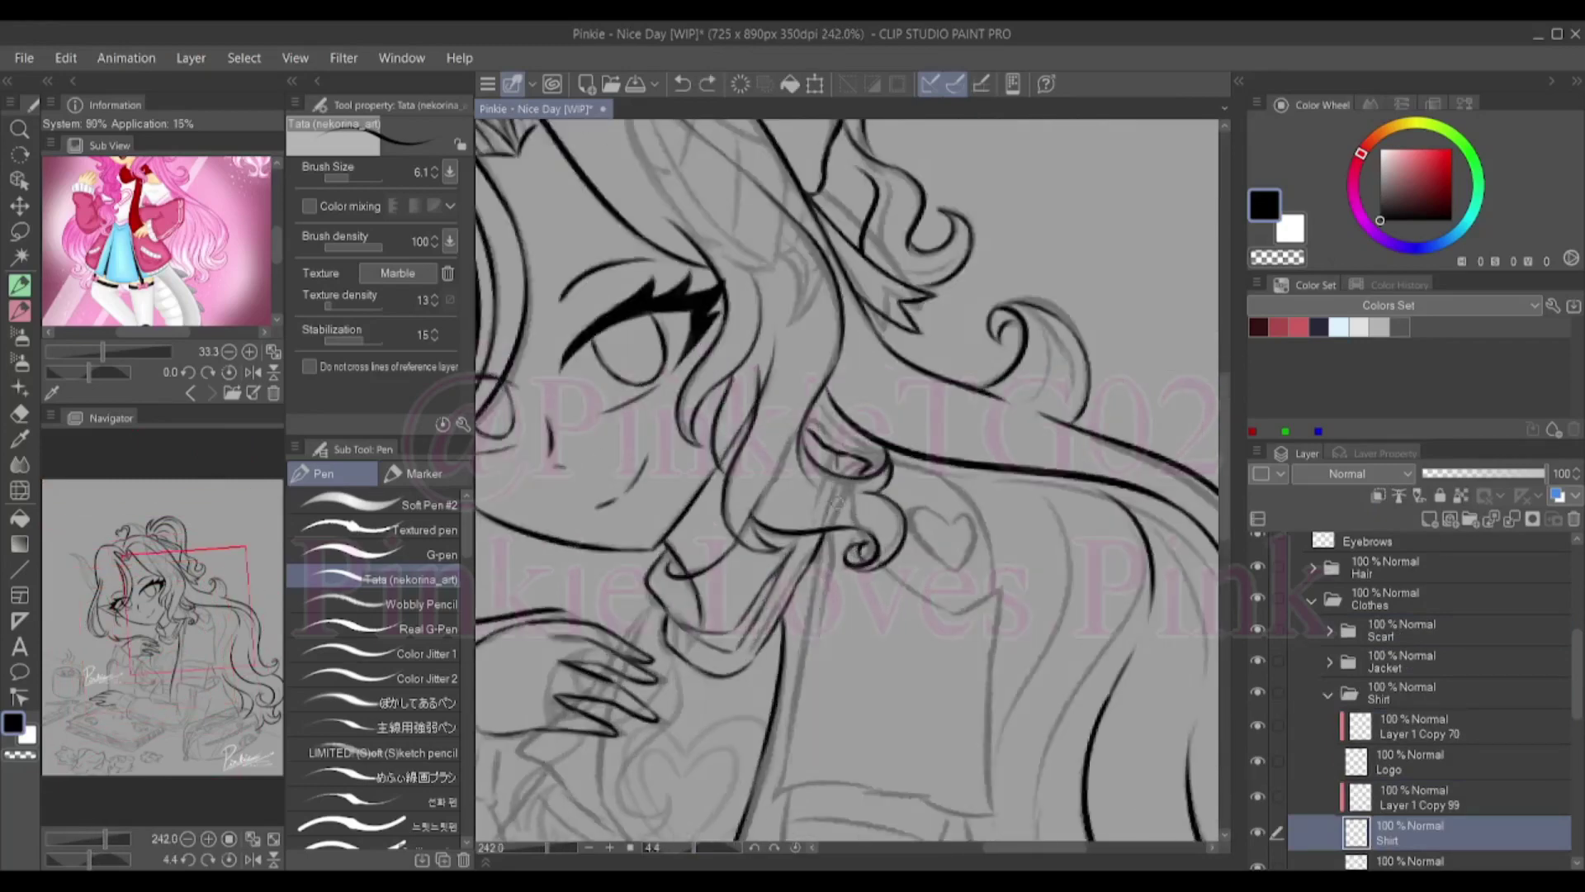
mouse_move(835, 501)
left_mouse_down()
mouse_move(813, 612)
mouse_move(815, 785)
mouse_move(994, 818)
mouse_move(906, 787)
mouse_move(983, 820)
mouse_move(915, 797)
mouse_move(813, 795)
mouse_move(990, 727)
left_mouse_up()
scroll(966, 586, "up", 2)
mouse_move(929, 604)
left_mouse_down()
mouse_move(965, 617)
mouse_move(931, 622)
mouse_move(994, 614)
mouse_move(986, 637)
mouse_move(1011, 599)
left_mouse_up()
key("ctrl+z")
scroll(908, 578, "down", 1)
Ink the shirt's pointed chest fold, side and hem below the raised hand, redoing the strokes that miss the sketch
left_click_drag(496, 718, 823, 559)
mouse_move(794, 629)
left_mouse_down()
mouse_move(861, 805)
mouse_move(861, 689)
left_mouse_up()
key("ctrl+z")
left_click_drag(803, 594, 908, 797)
key("ctrl+z")
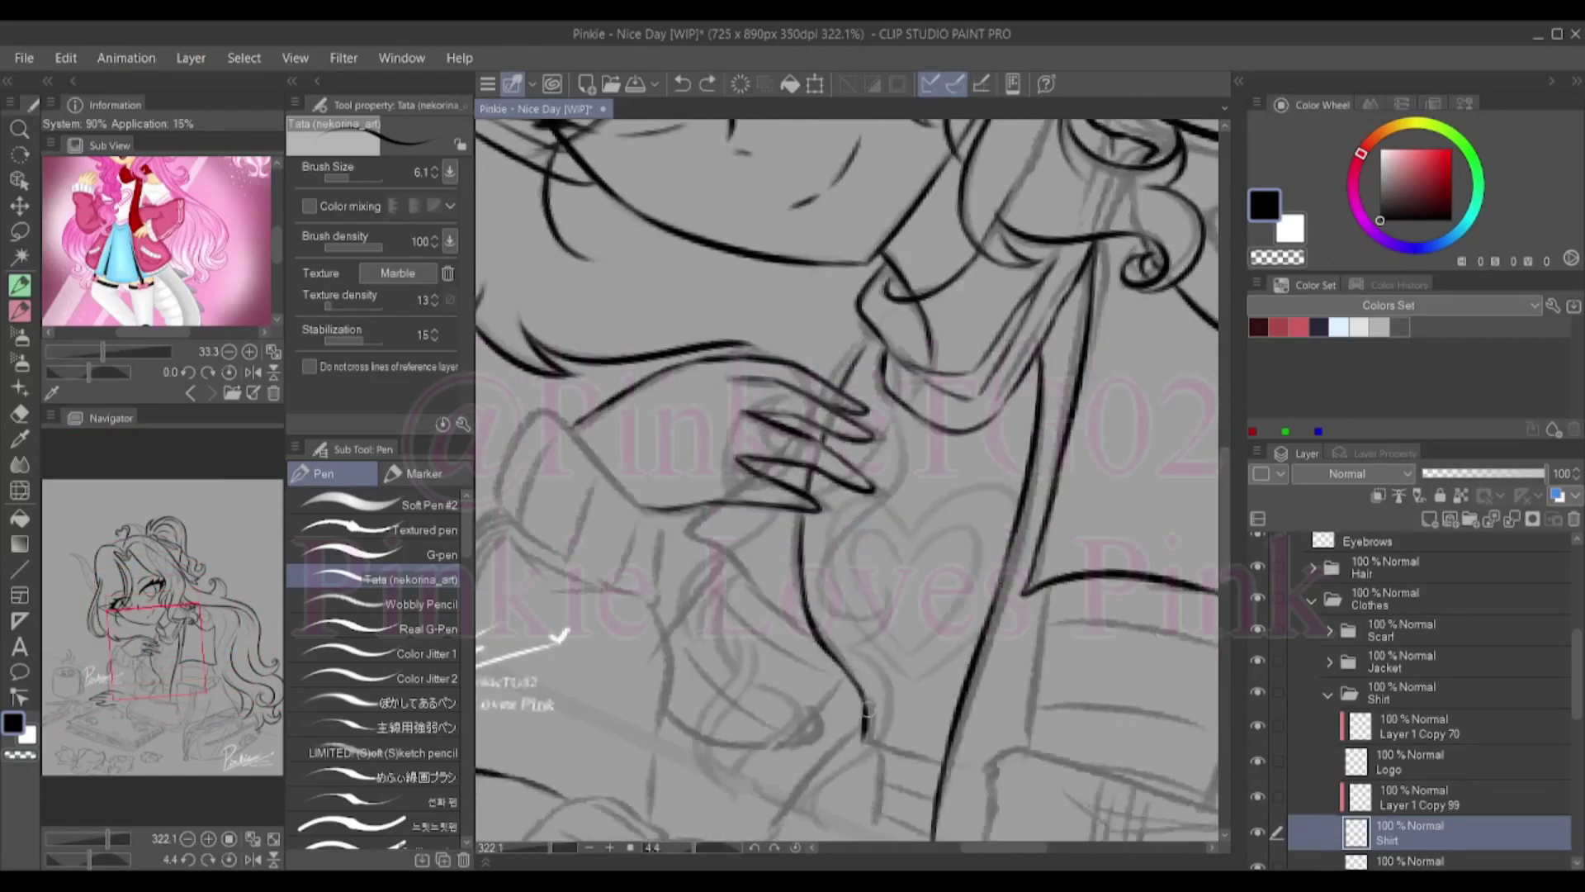
left_click_drag(829, 653, 917, 766)
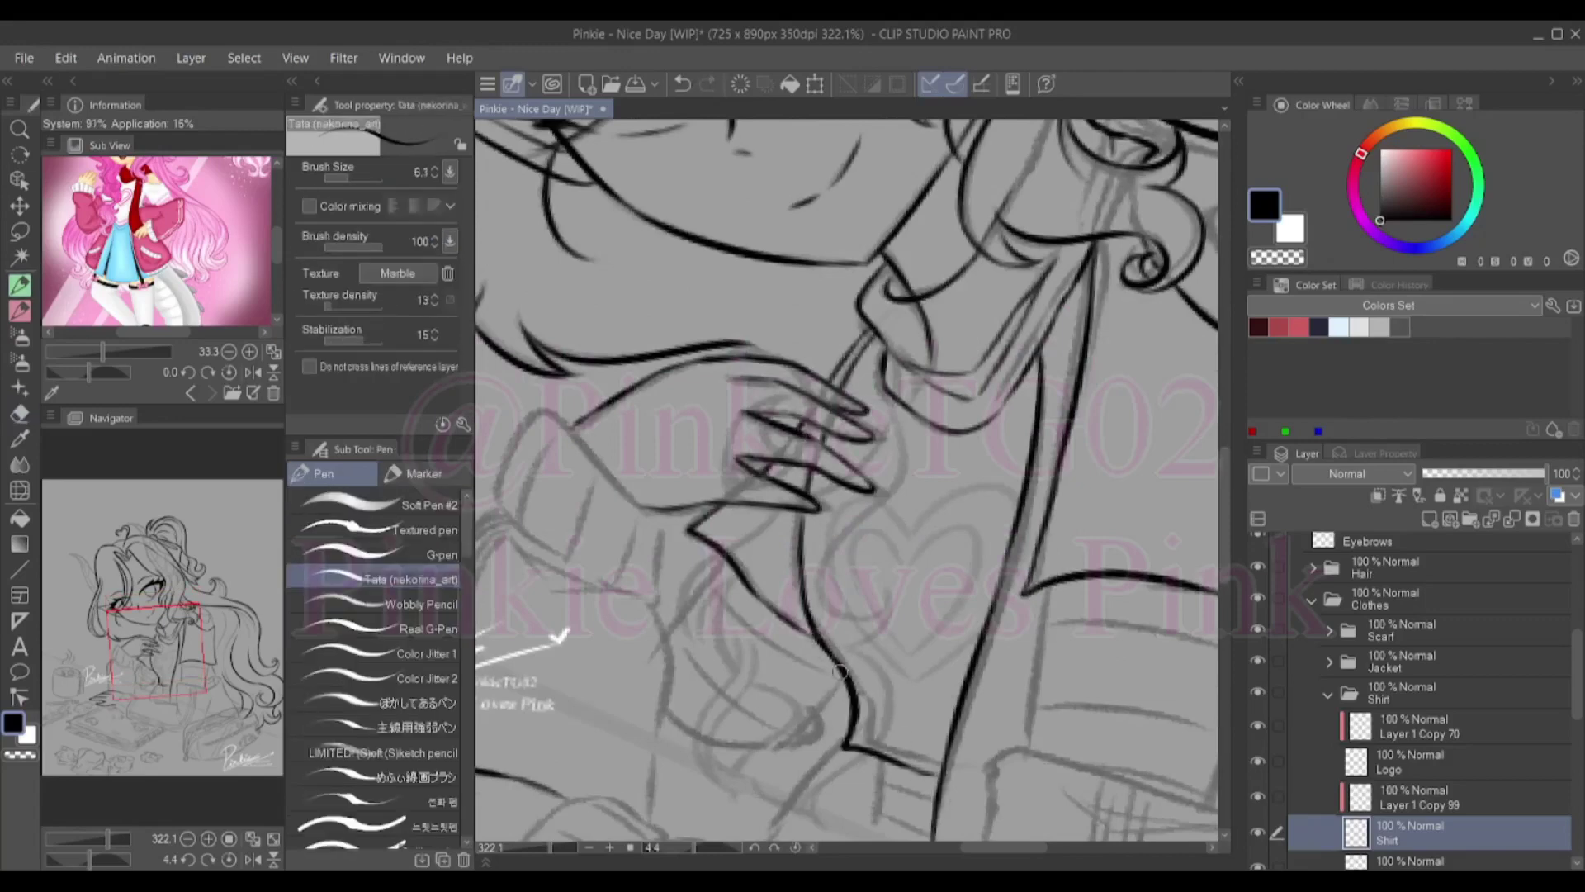
Ink the double heart emblem on the chest on the Logo layer
scroll(772, 463, "down", 3)
left_click(1403, 761)
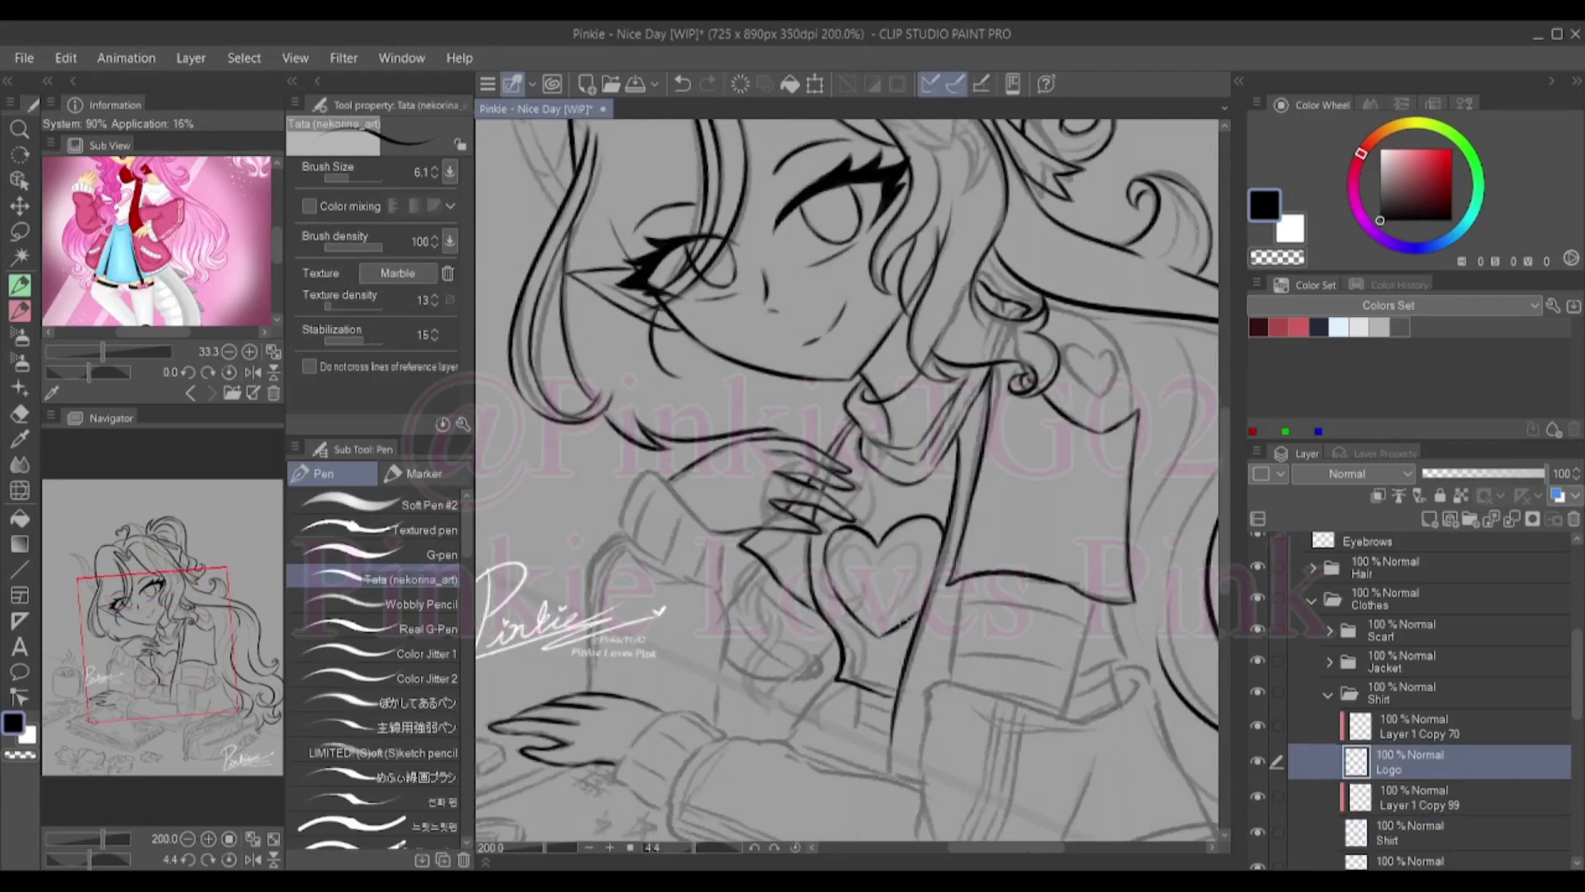
left_click_drag(875, 561, 879, 620)
left_click_drag(880, 619, 915, 561)
key("ctrl+z")
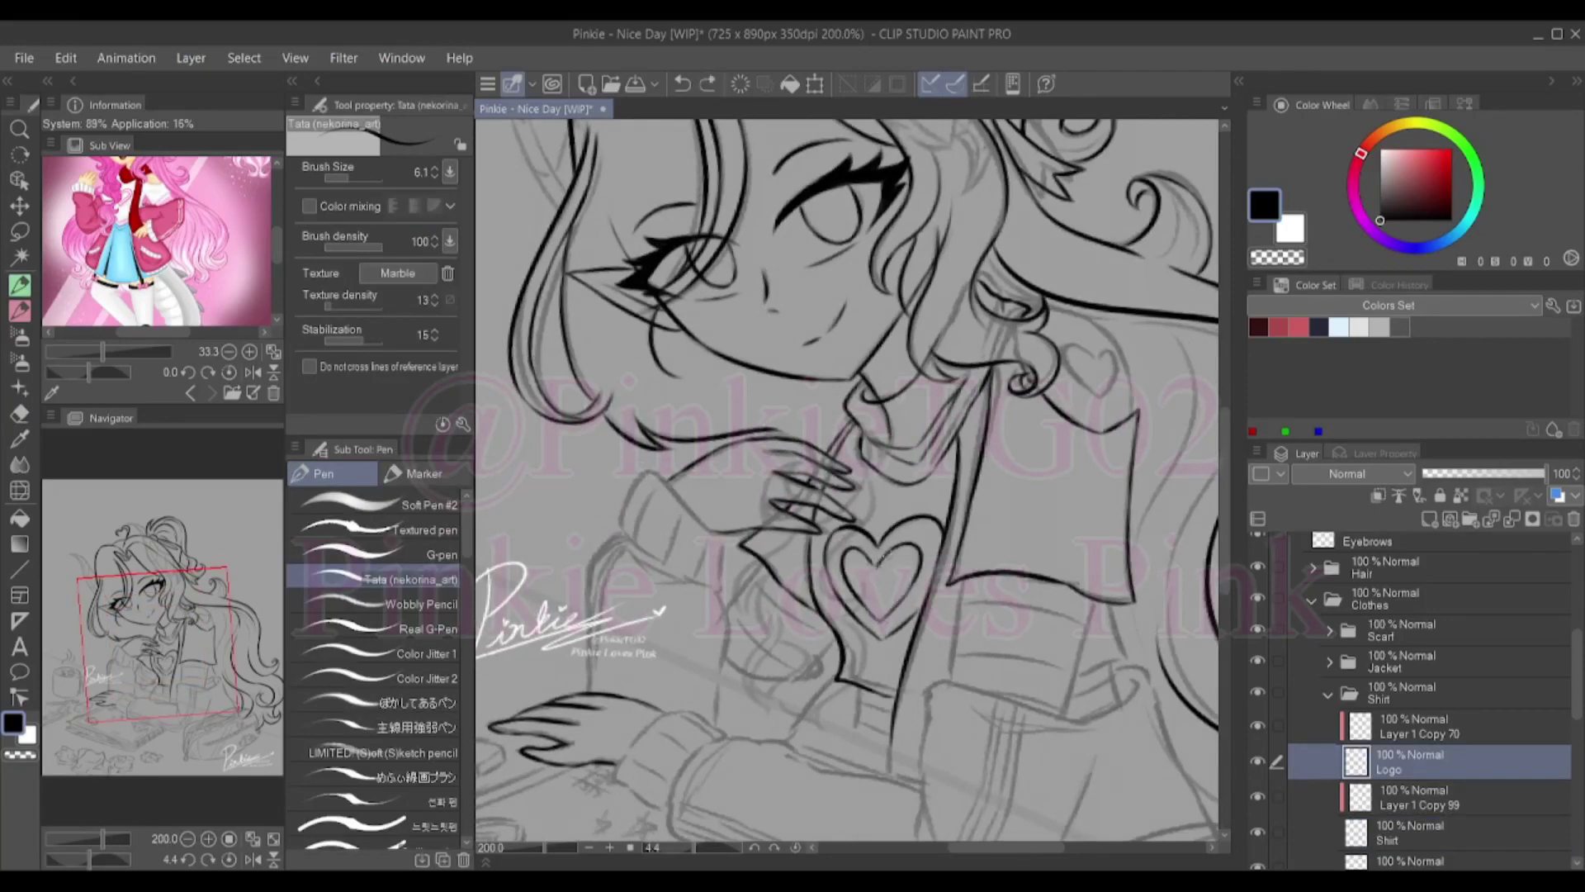
Ink the inner shirt's sleeve edges below the short sleeve within the Inner shirt folder
scroll(846, 479, "up", 2)
left_click(1328, 693)
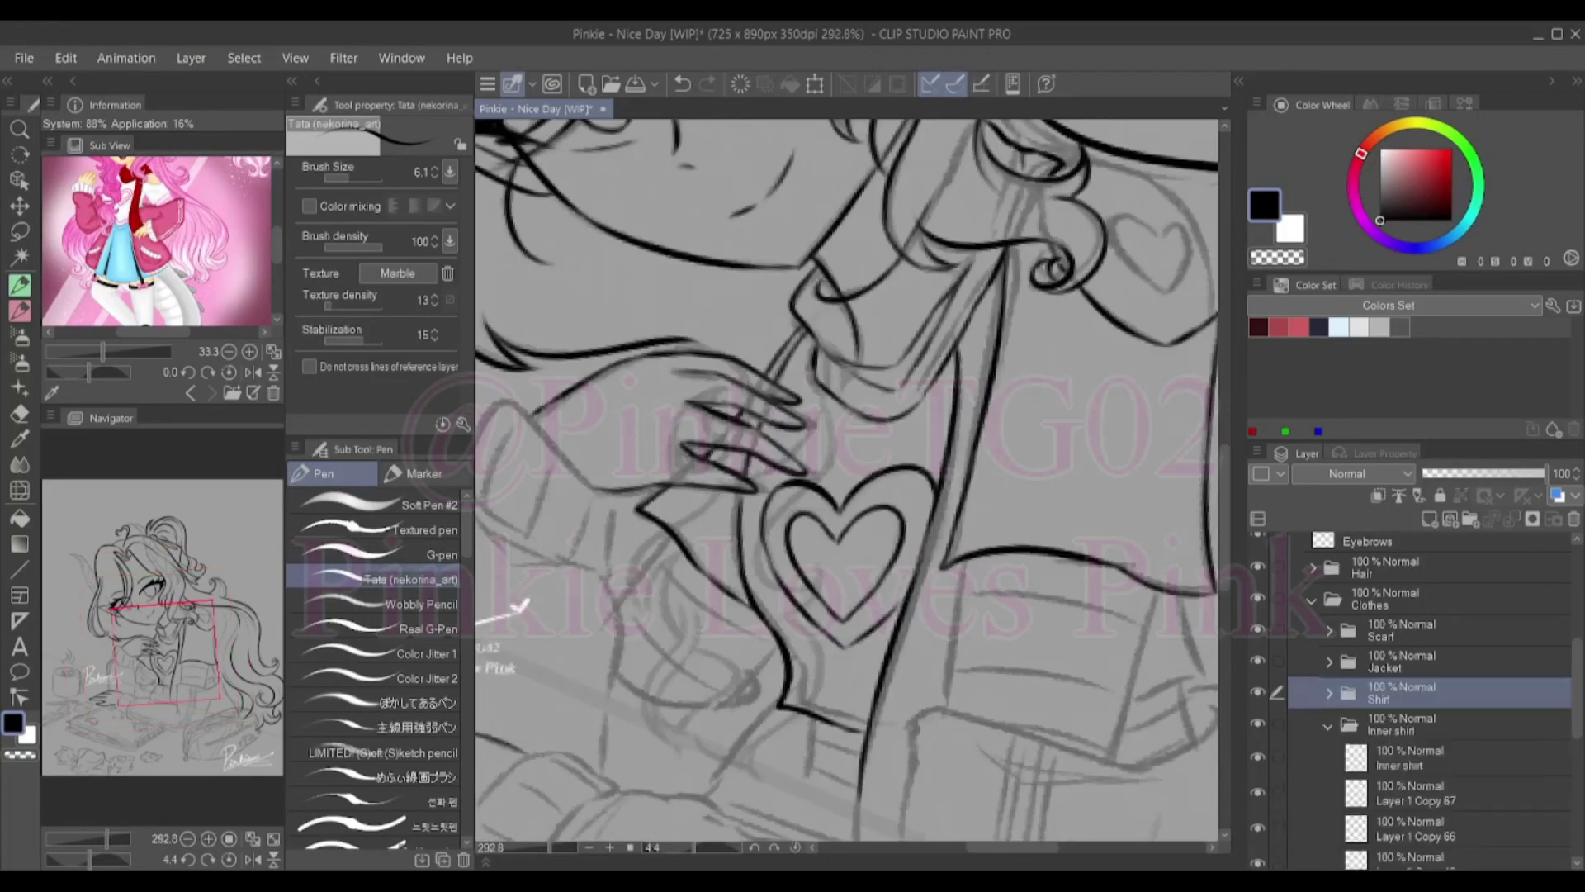
left_click(1327, 725)
left_click(1403, 792)
left_click_drag(971, 557, 942, 725)
left_click_drag(1160, 590, 1107, 788)
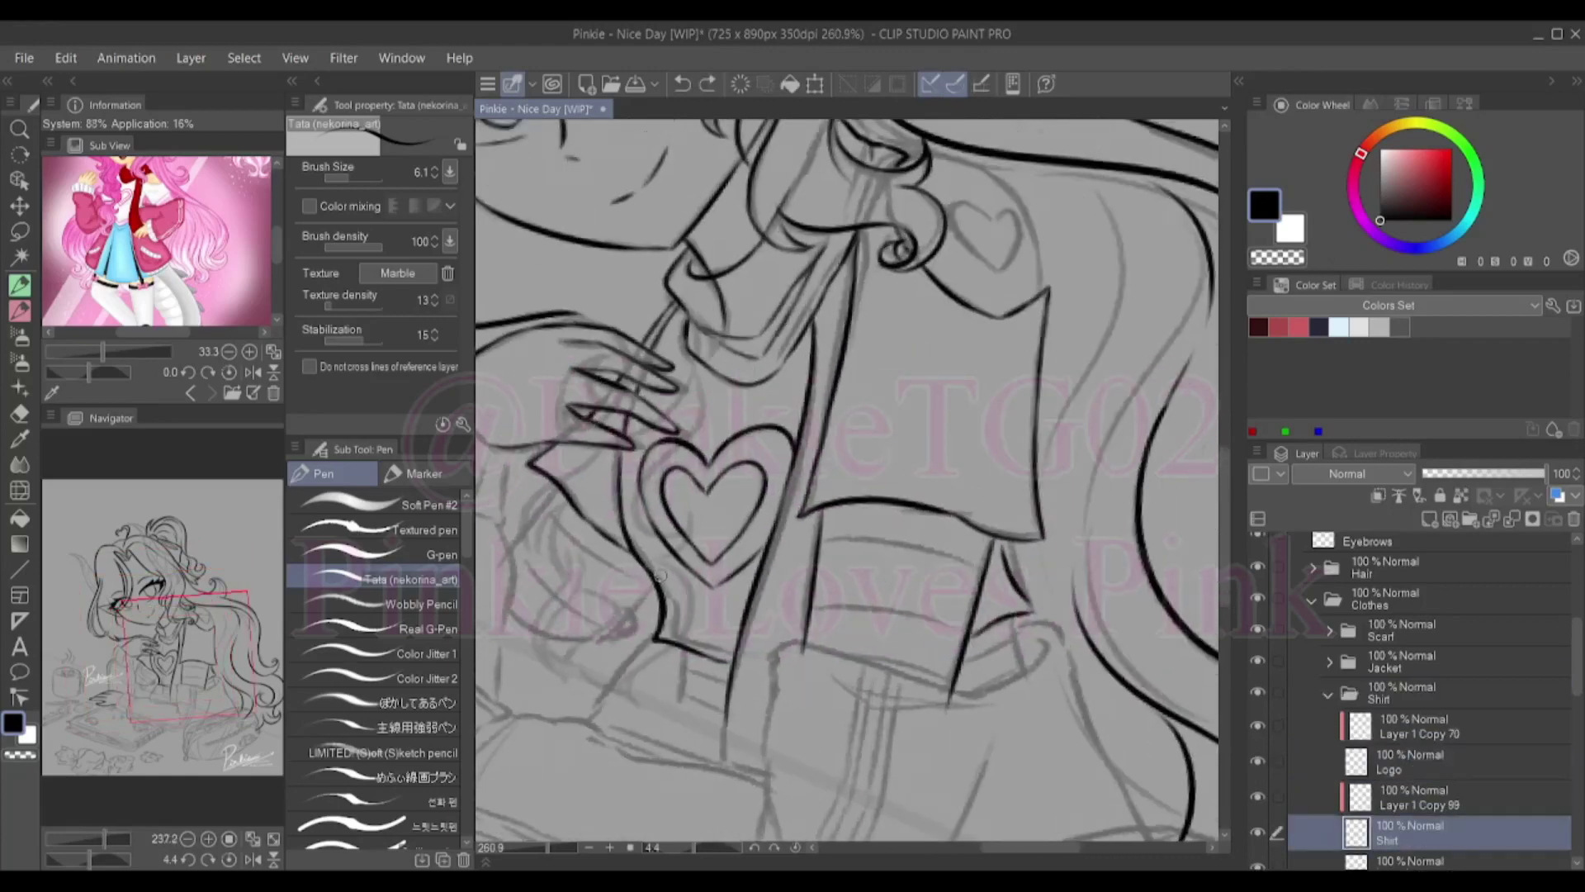
Erase and redraw the shirt's lower hem corner below the heart on the Shirt layer
key("e")
key("p")
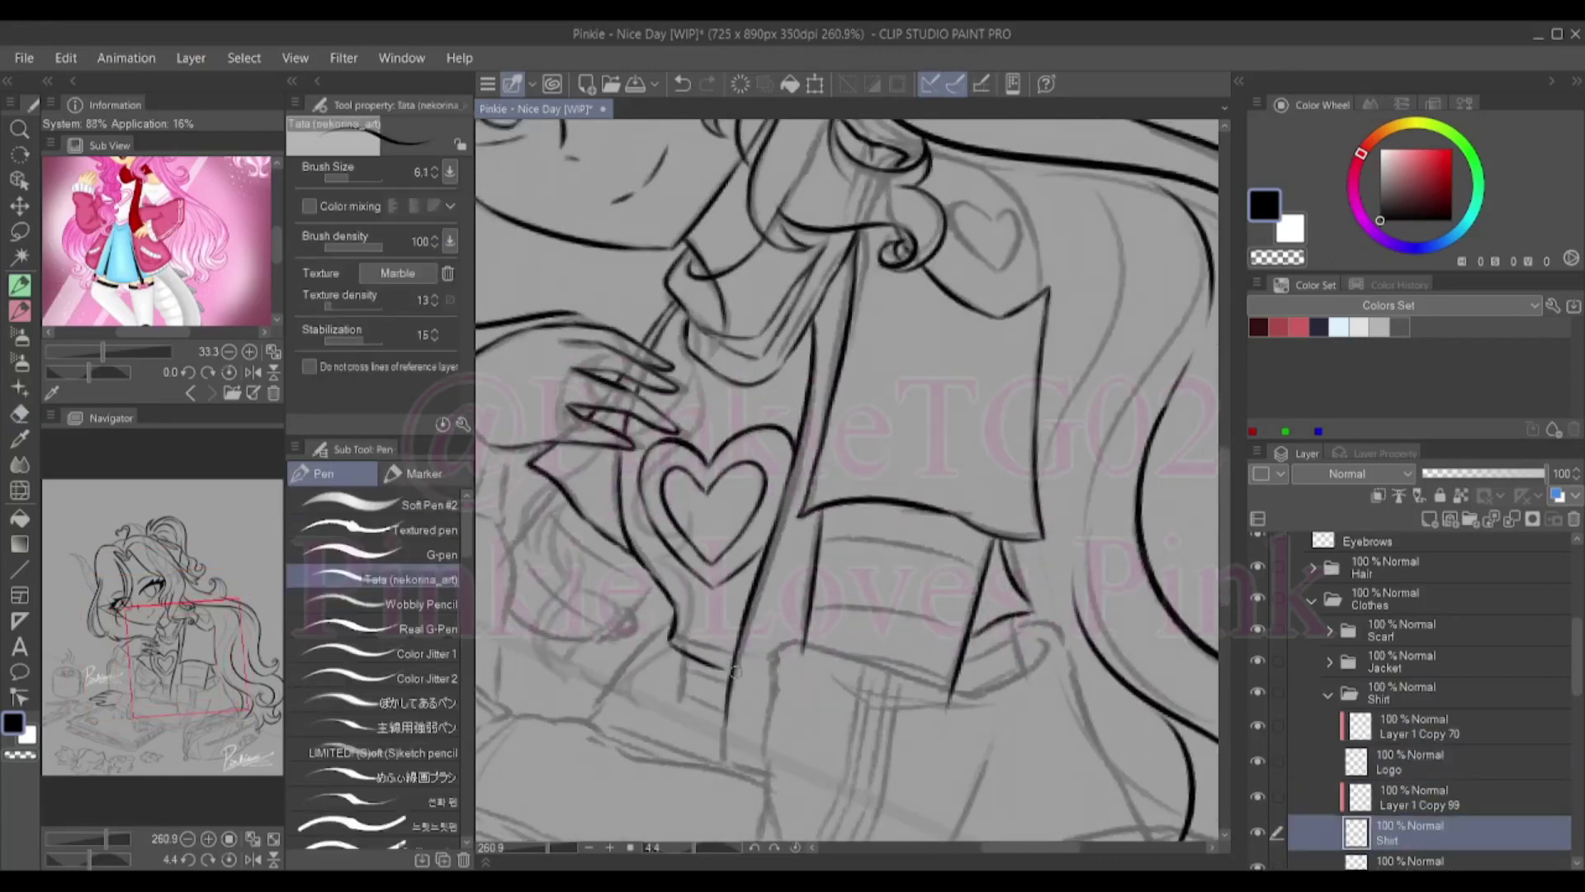
left_click(685, 661, "ctrl")
Ink the jacket's upper rim around the upper arm and its trailing back edge on the Jacket layer
left_click(1094, 677, "ctrl")
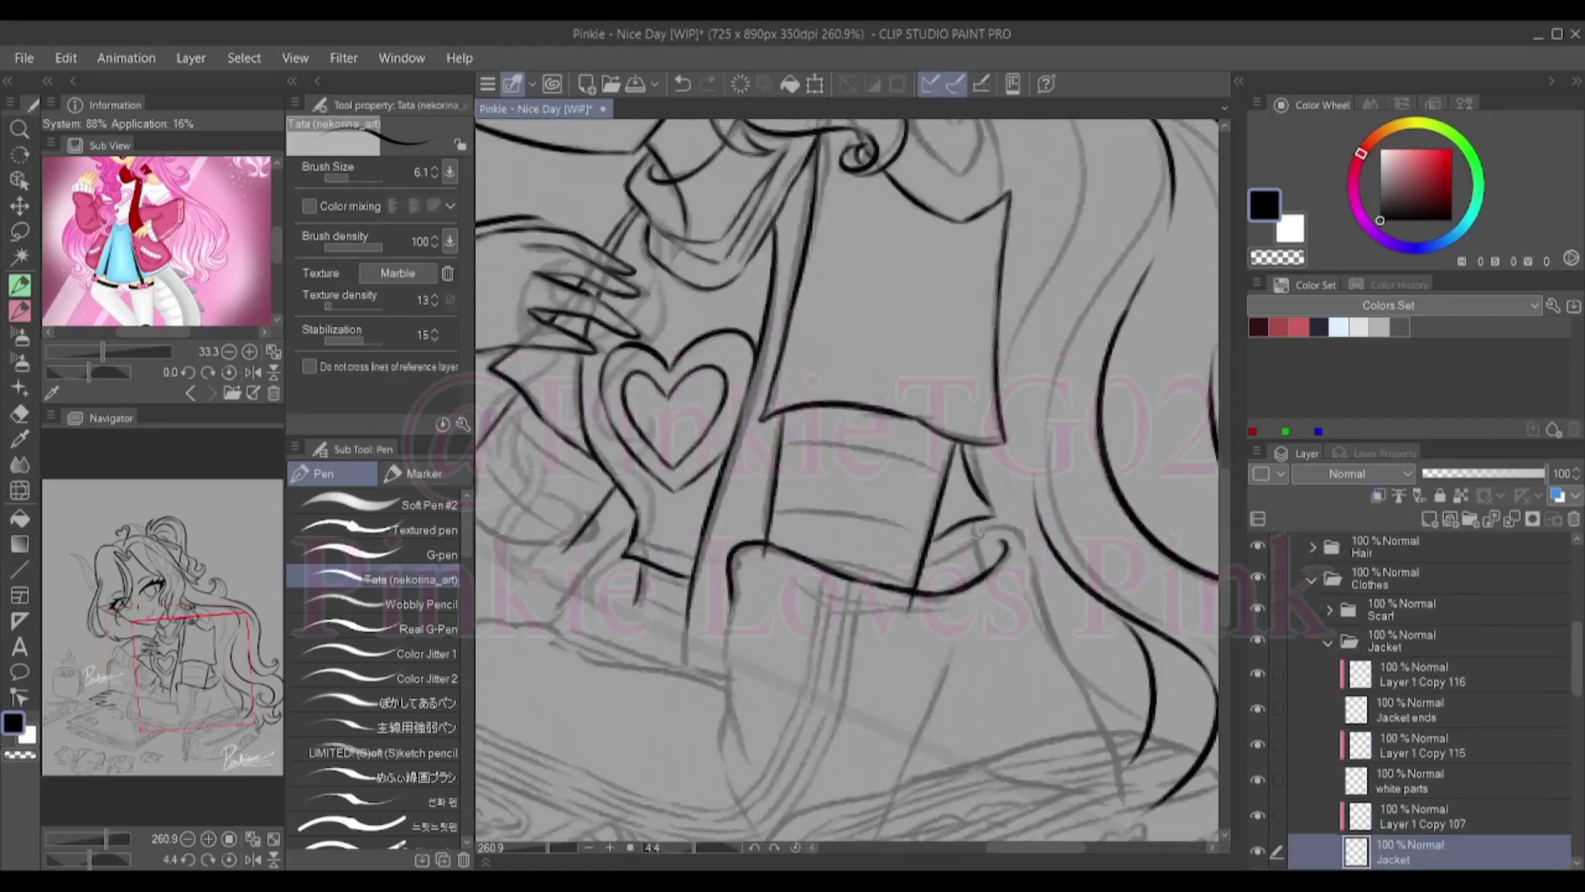
key("ctrl+z")
key("ctrl+y")
key("ctrl+y")
key("ctrl+y")
key("ctrl+y")
key("ctrl+y")
key("ctrl+y")
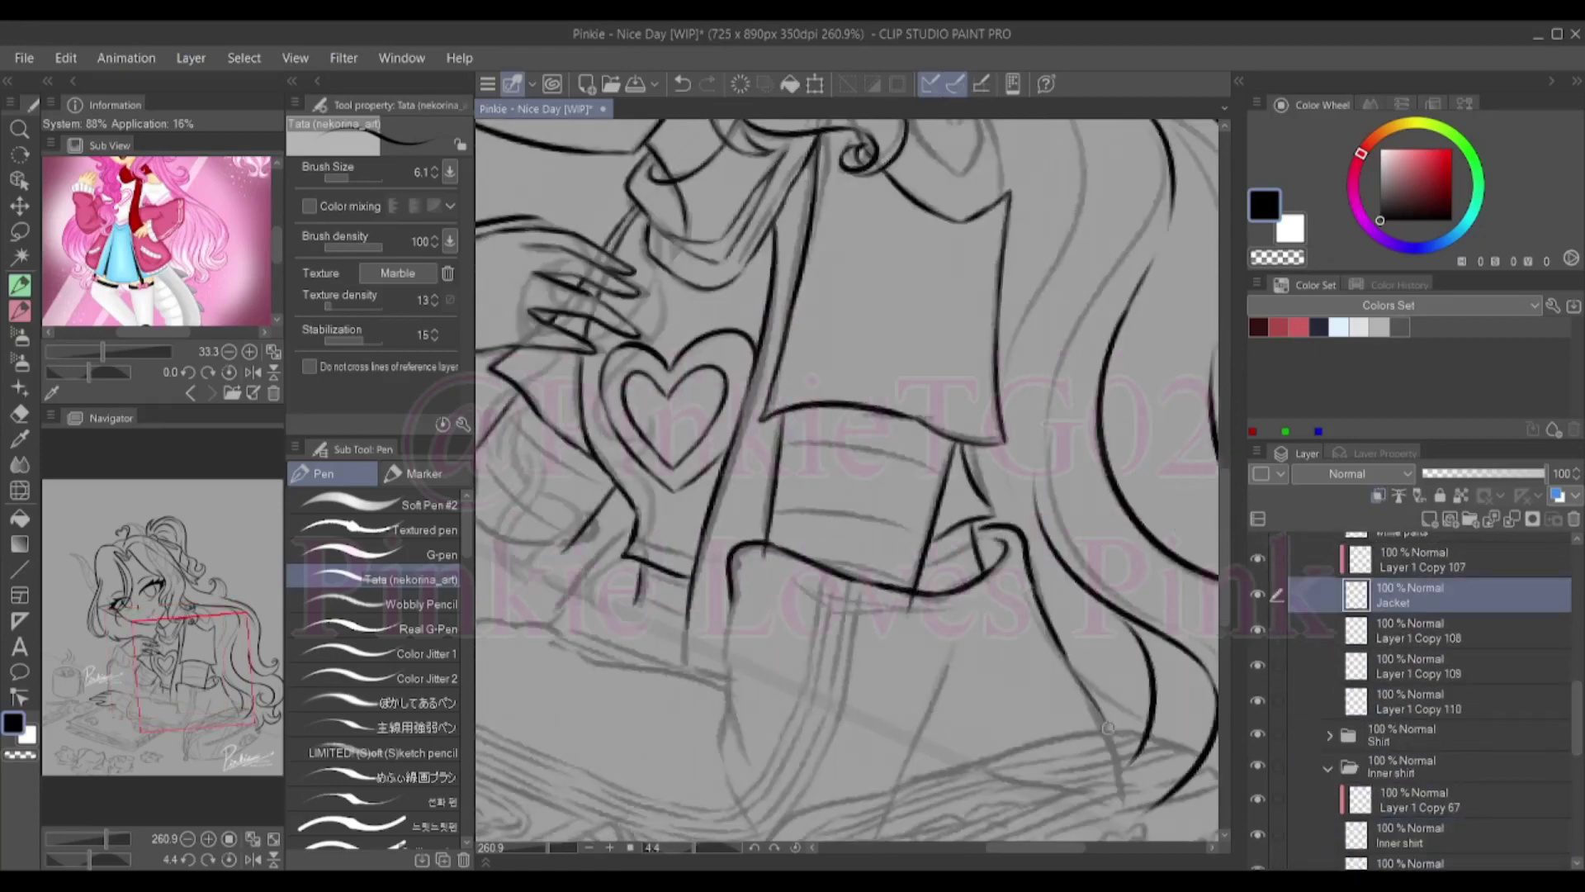
key("ctrl+y")
key("ctrl+y")
key("ctrl+y")
key("ctrl+y")
key("ctrl+y")
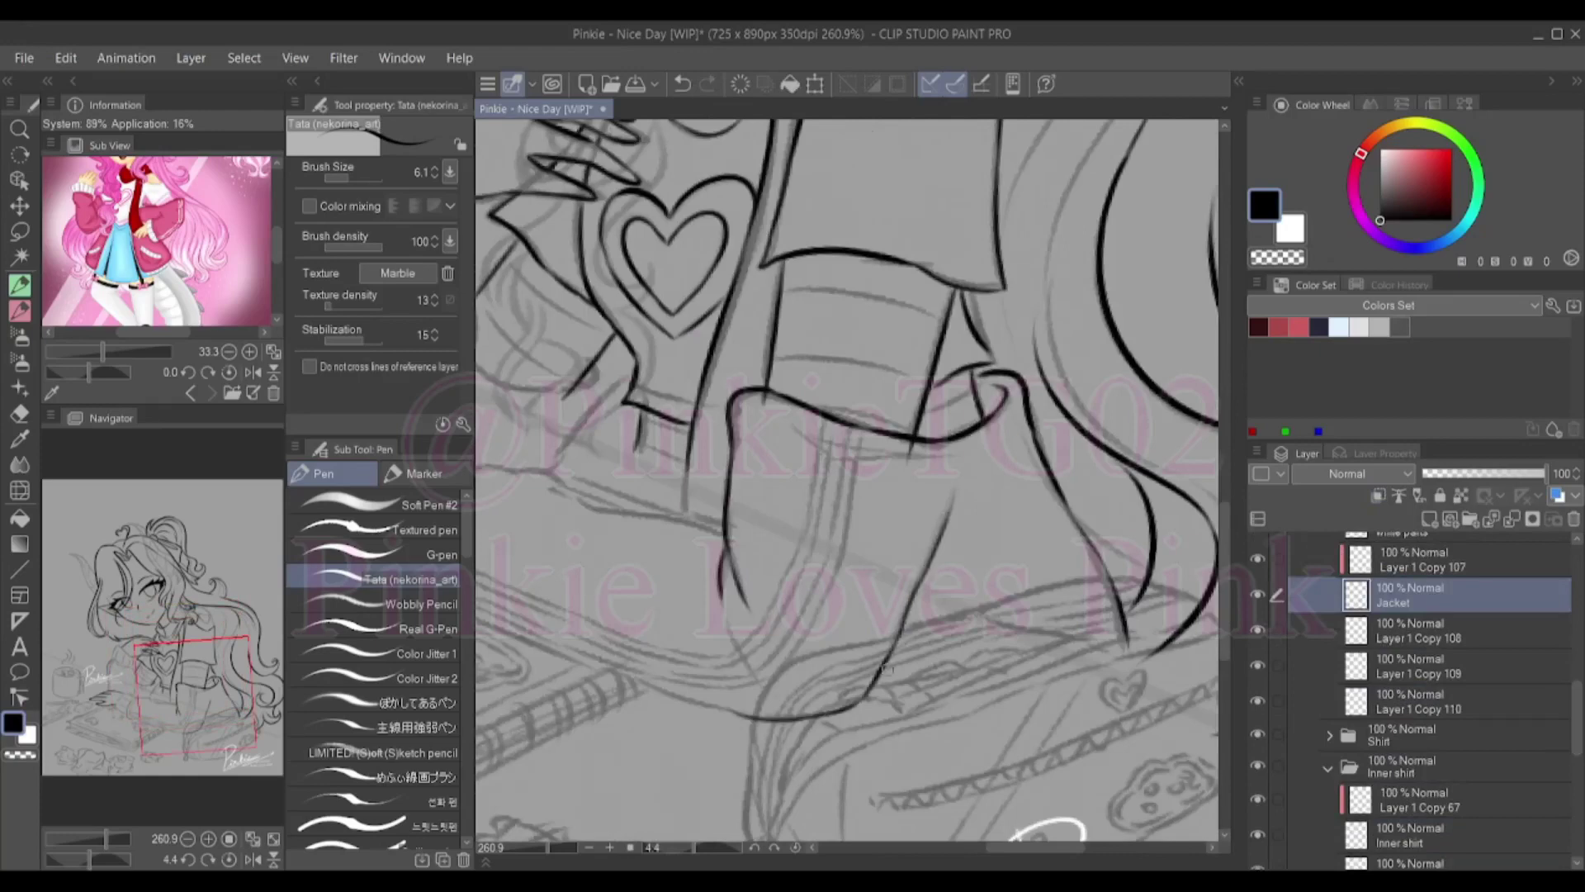
Ink the jacket sleeves around the resting forearm and raised arm, redoing strokes that miss the sketch
key("ctrl+z")
mouse_move(731, 694)
left_mouse_down()
mouse_move(825, 751)
mouse_move(1023, 496)
left_mouse_up()
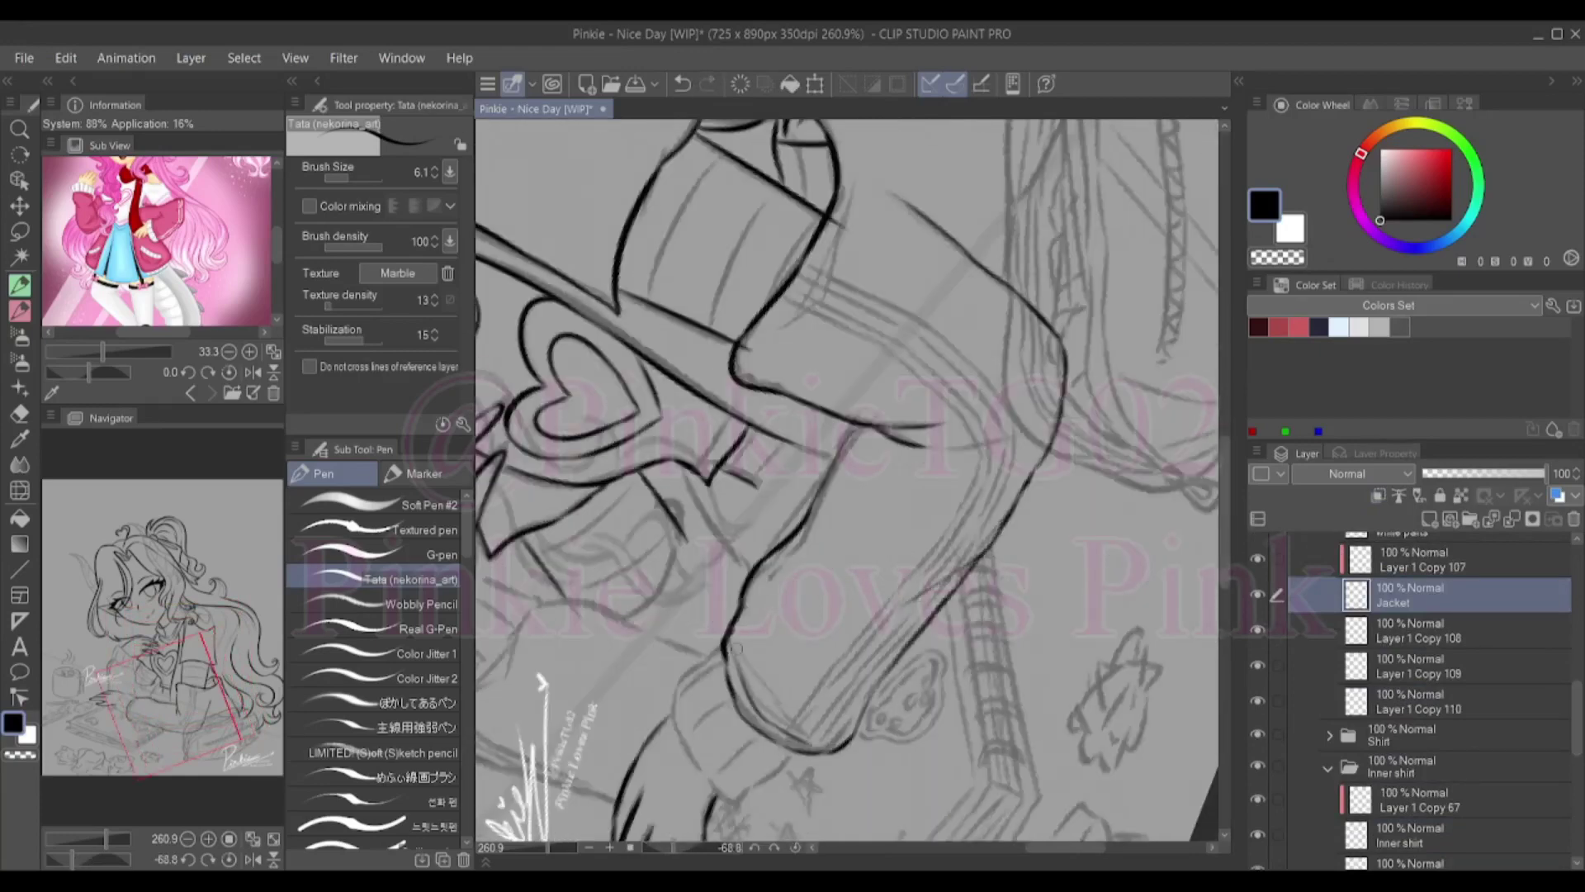
key("ctrl+z")
key("ctrl+z")
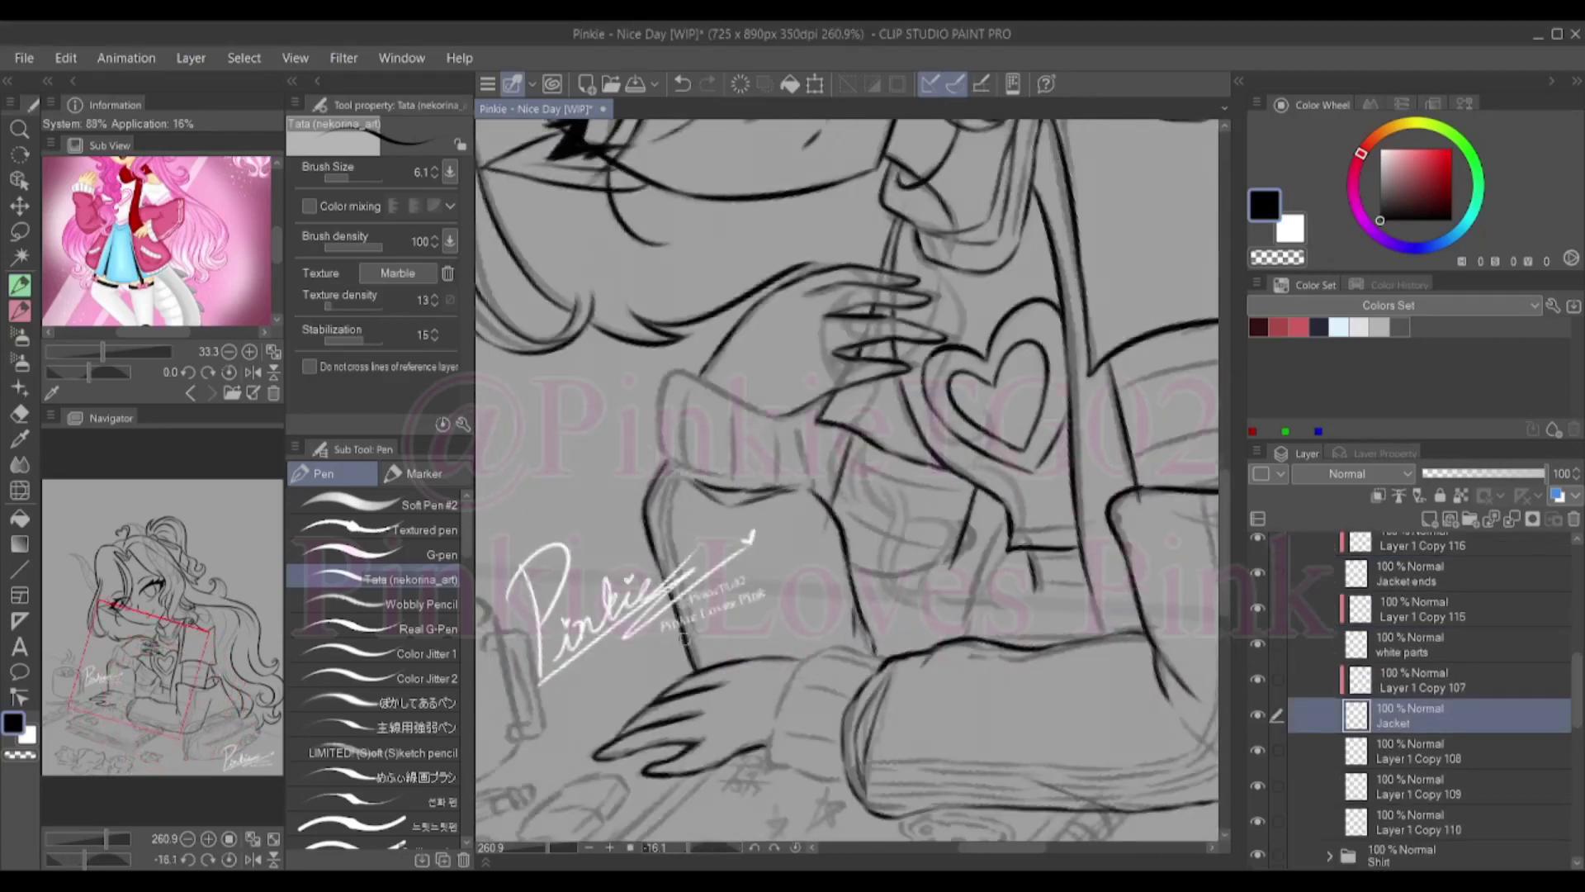
Ink the cuffs at both wrists on the Jacket ends layer
left_click(844, 582, "ctrl+shift")
key("ctrl+z")
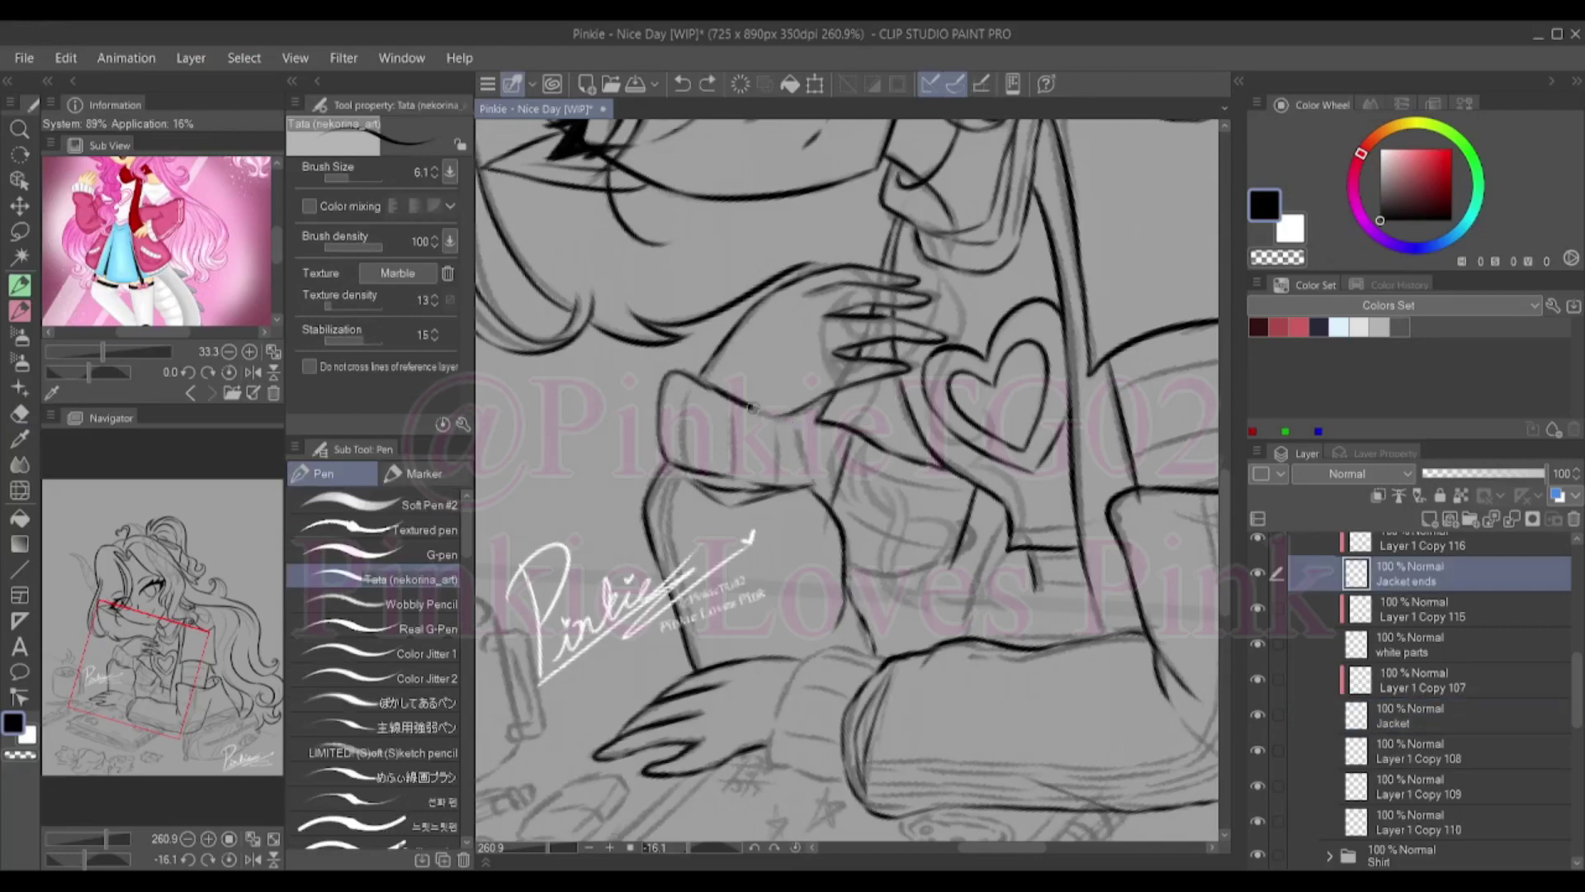
left_click_drag(812, 479, 707, 386)
left_click_drag(808, 659, 846, 788)
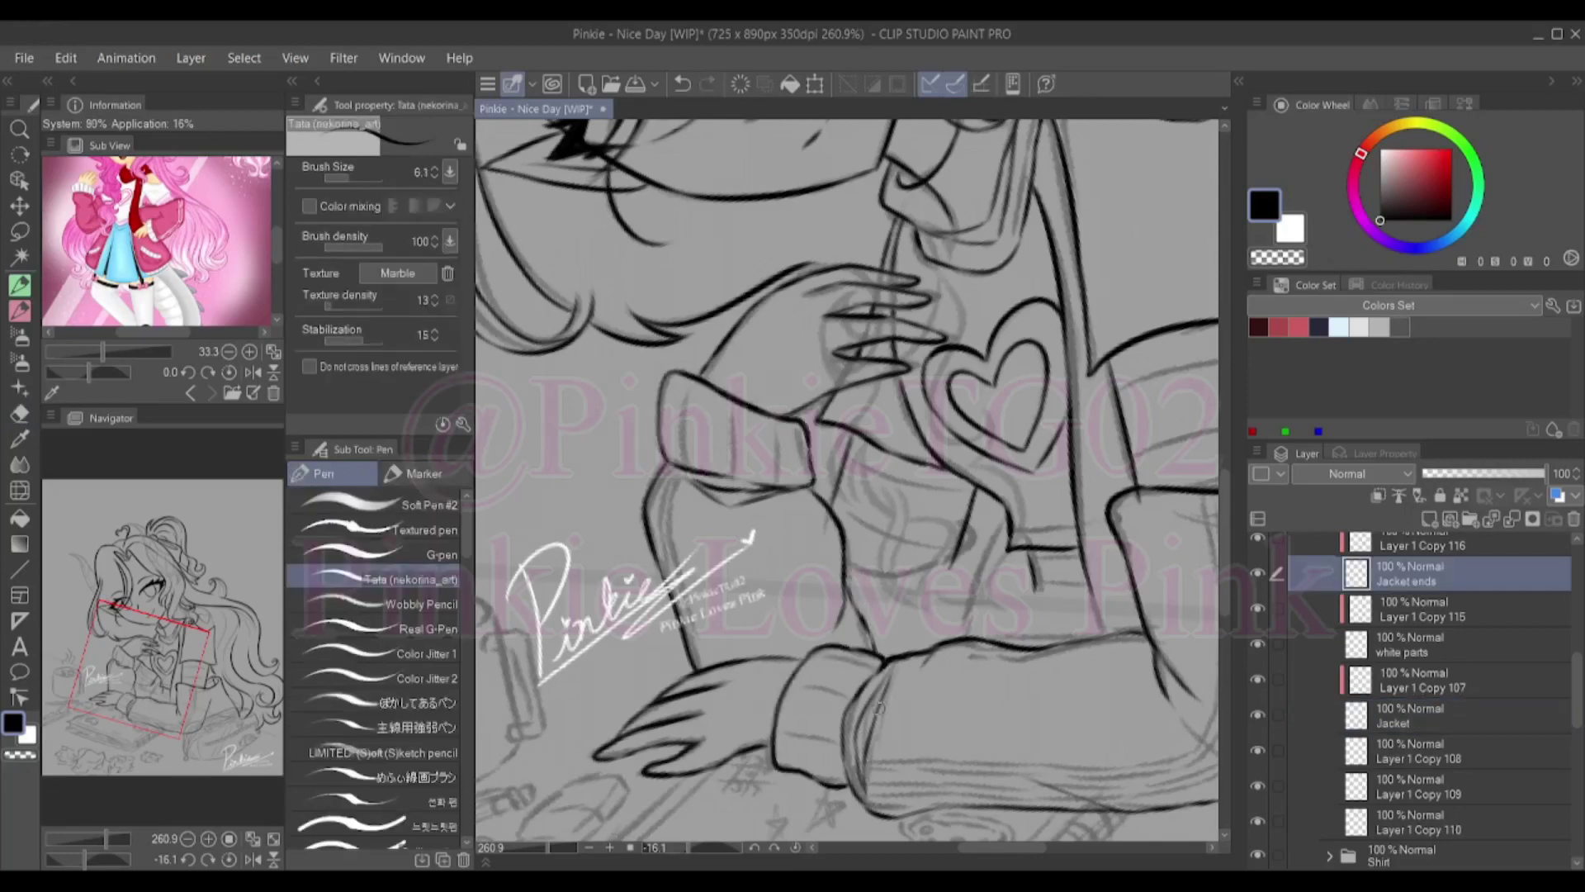
Ink the jacket edges visible between the raised arm and the shirt on the Jacket layer, undoing a stray stroke
left_click(949, 564, "ctrl+shift")
mouse_move(1002, 522)
left_mouse_down()
mouse_move(939, 644)
mouse_move(985, 548)
left_mouse_up()
key("ctrl+z")
scroll(785, 564, "down", 4)
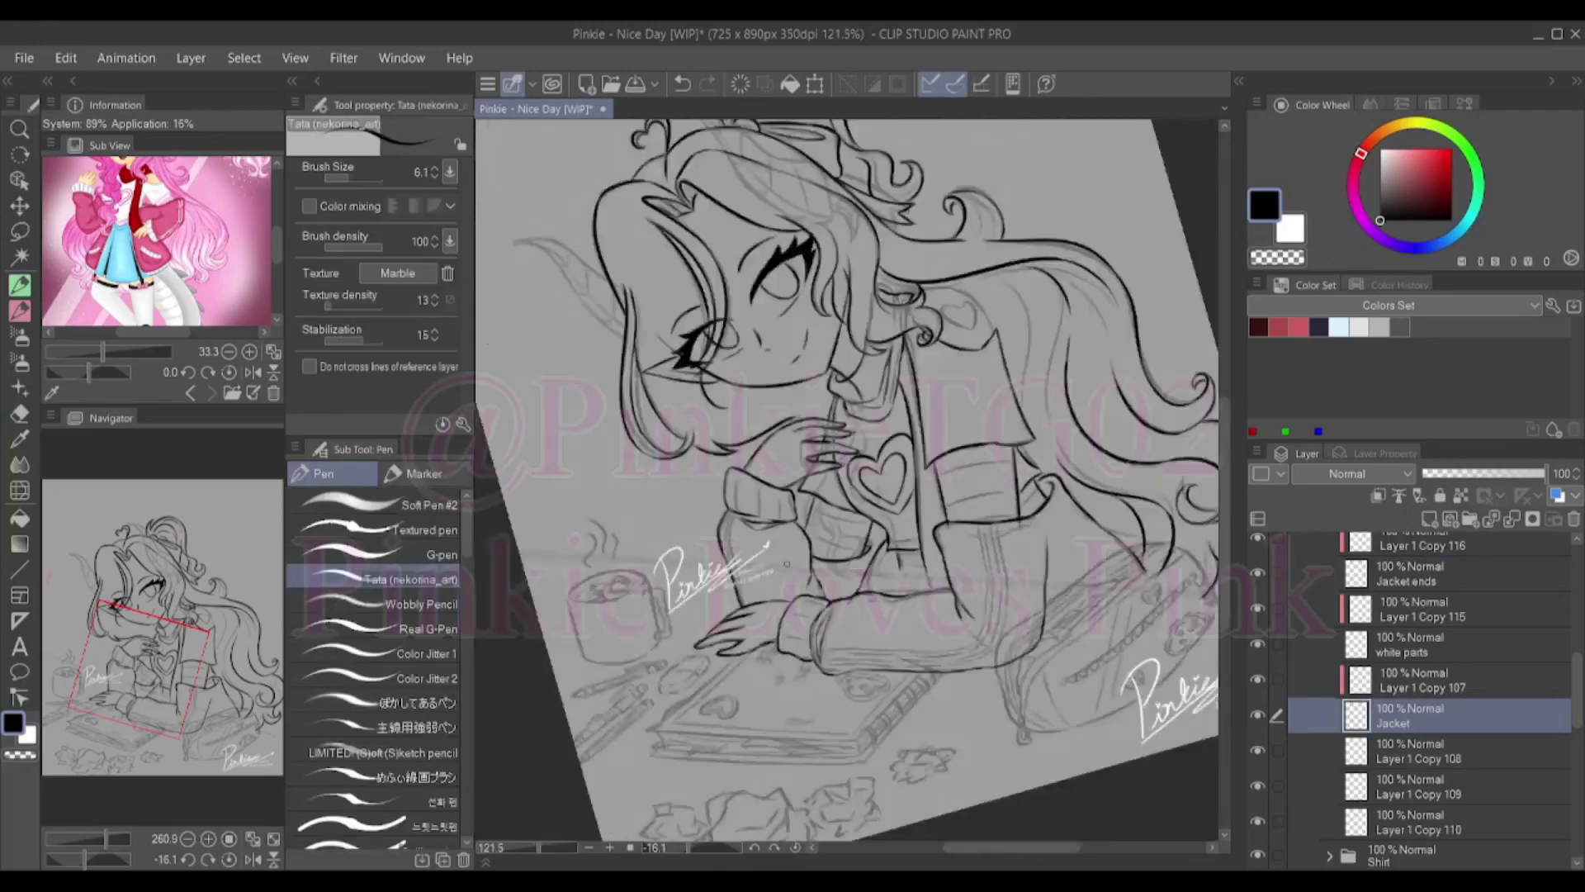
Ink the parallel stripes following the bent sleeve on the white parts layer and reselect the Jacket layer
scroll(785, 564, "up", 4)
left_click(785, 620, "ctrl+shift")
left_click_drag(1094, 438, 1050, 743)
left_click_drag(679, 743, 1053, 739)
mouse_move(677, 758)
left_mouse_down()
mouse_move(780, 759)
mouse_move(1094, 710)
mouse_move(1089, 449)
mouse_move(1126, 575)
mouse_move(784, 780)
mouse_move(683, 784)
mouse_move(1020, 794)
mouse_move(1140, 642)
left_mouse_up()
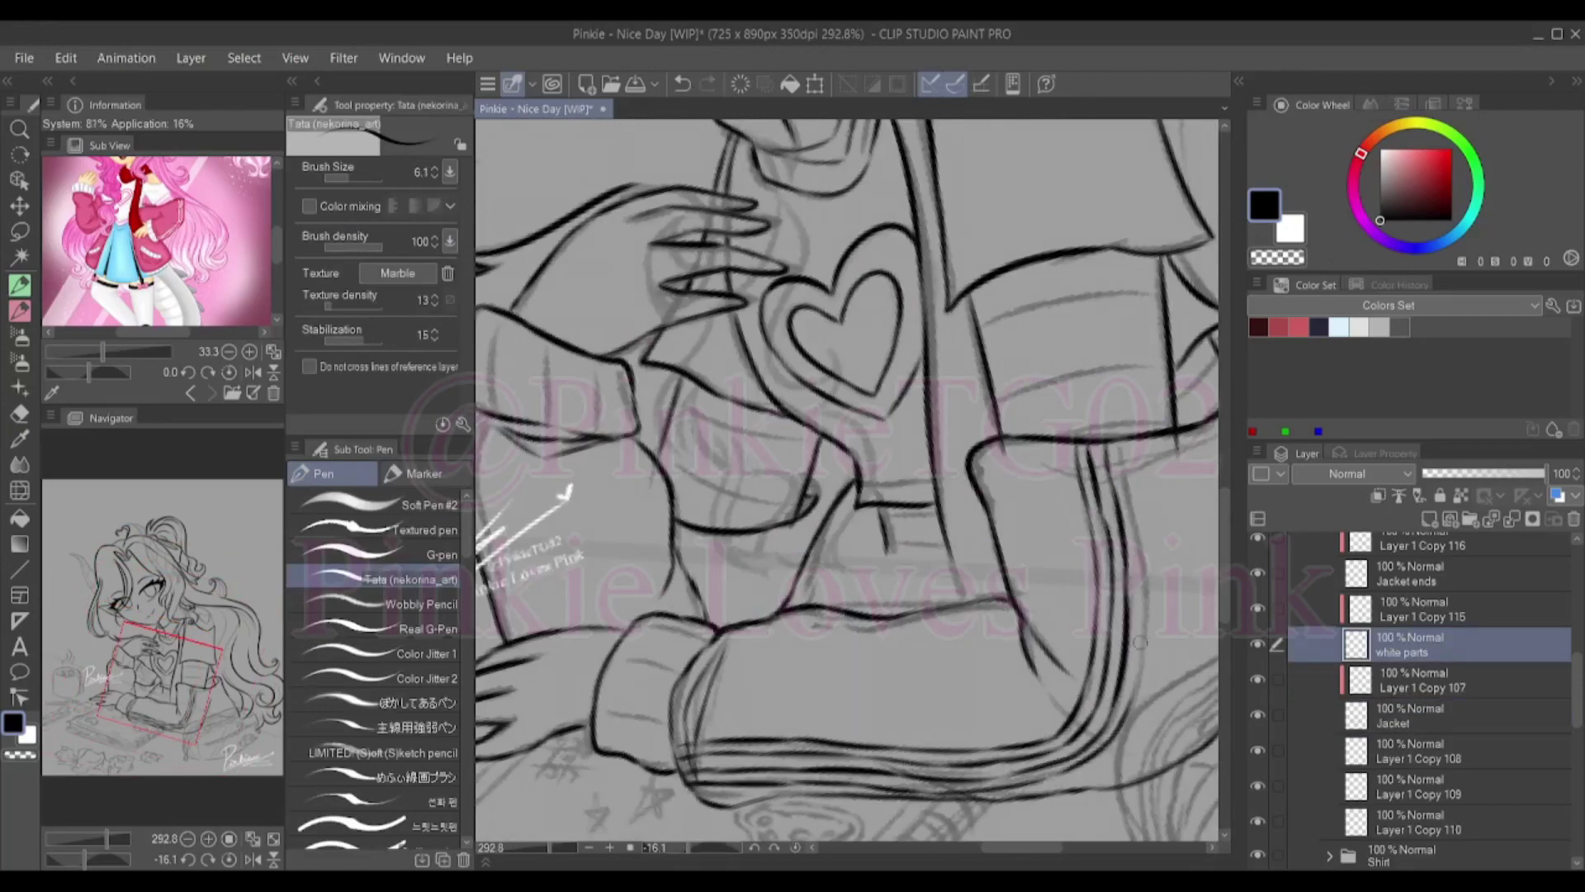
left_click_drag(1143, 702, 1114, 441)
left_click(1127, 578, "ctrl+shift")
scroll(883, 358, "down", 3)
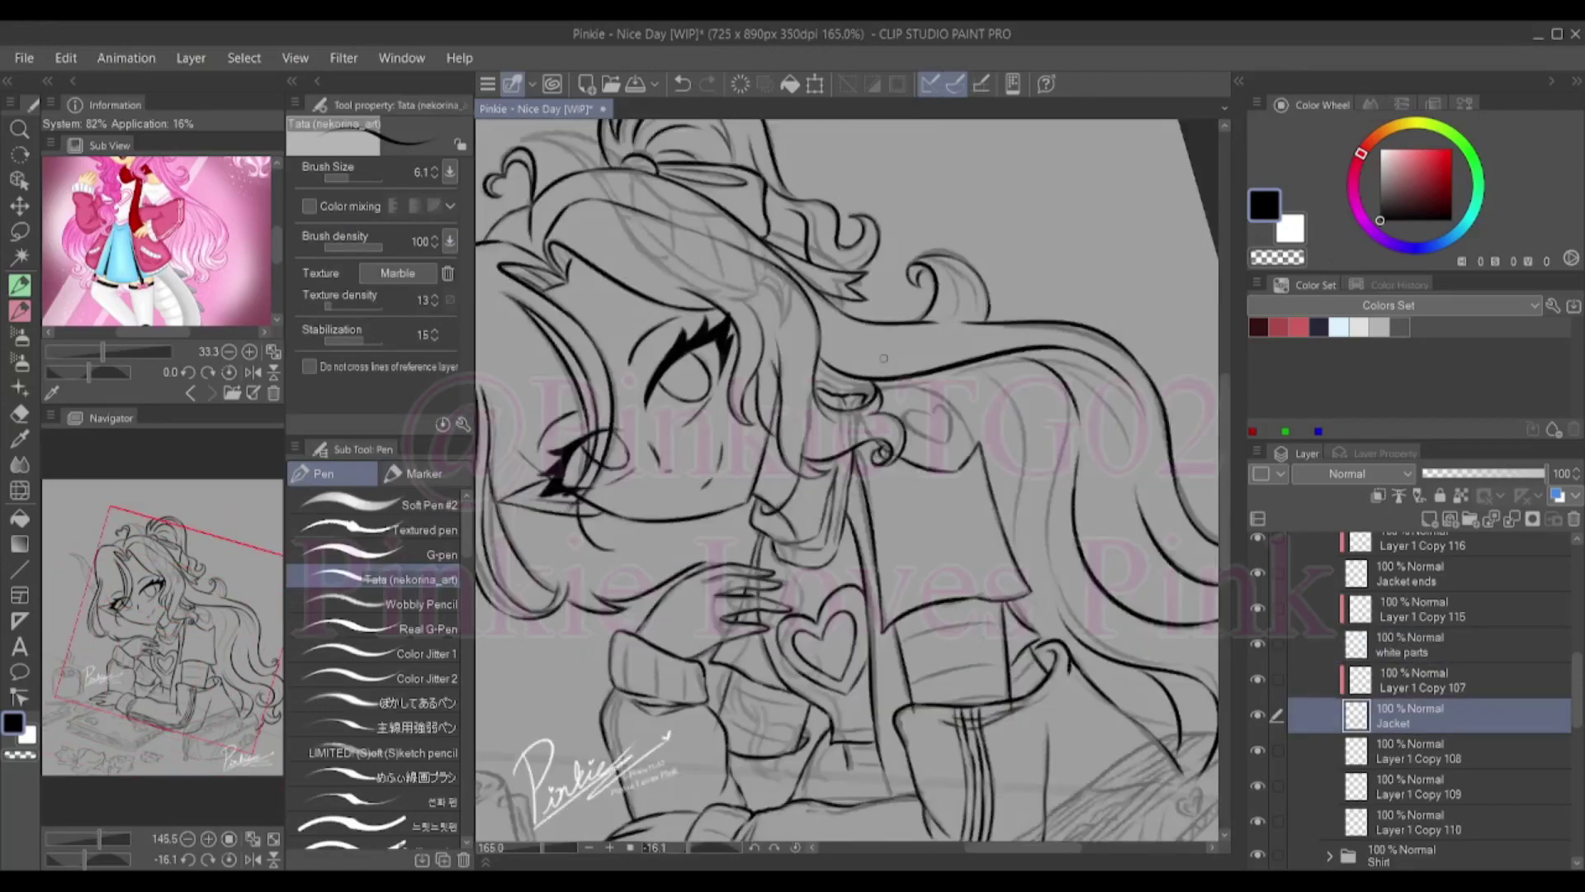
Outline the curved horn beside the hair bow on the Horns layer with the Tata pen at size 8
scroll(883, 357, "down", 2)
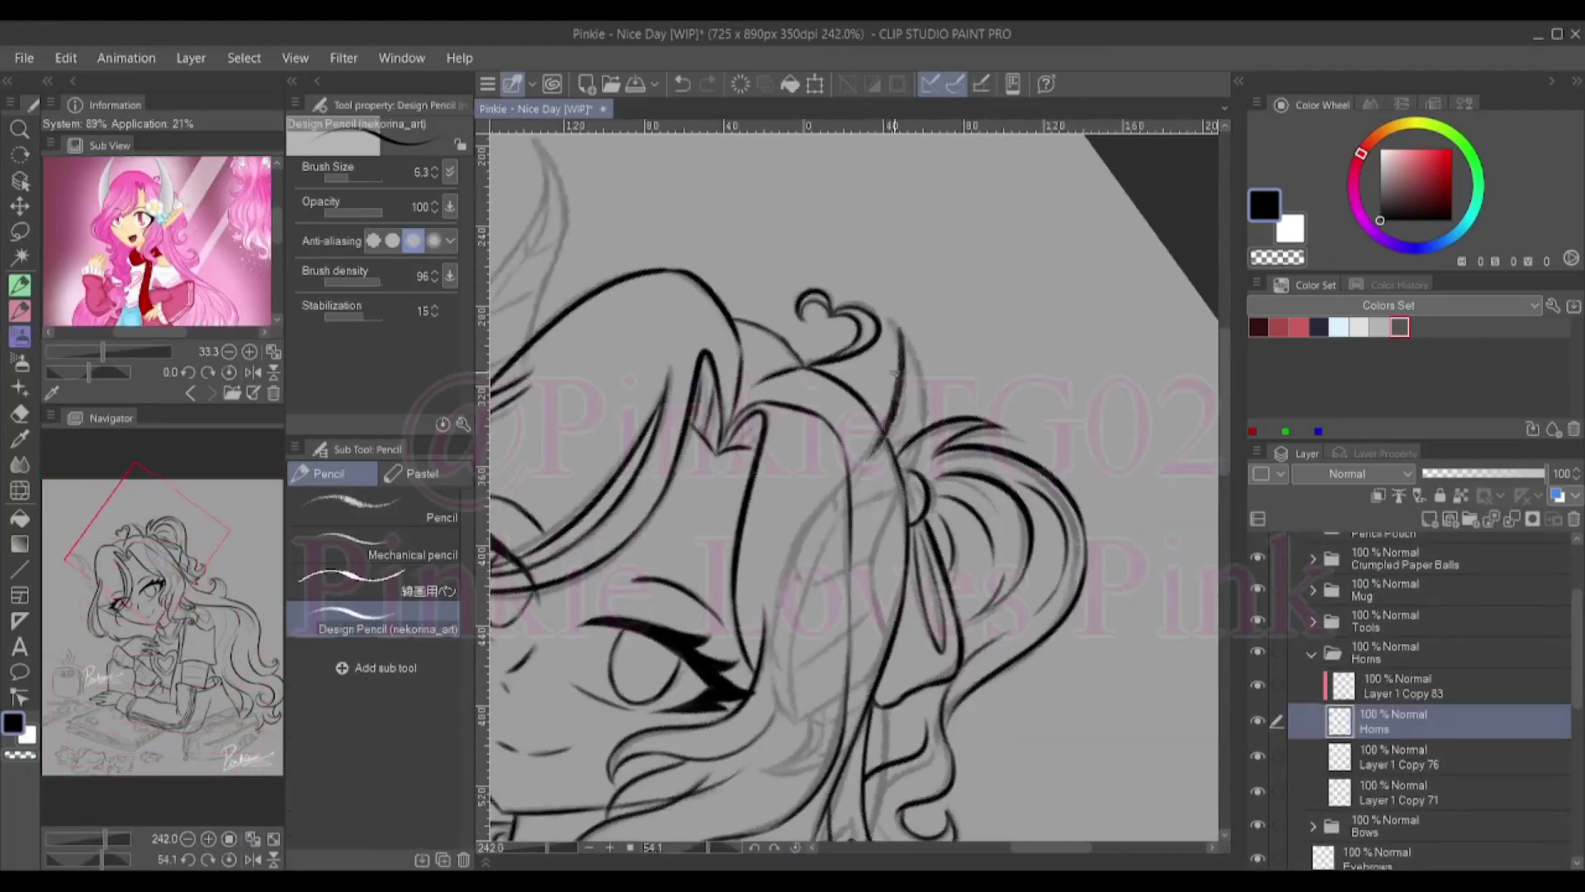
key("p")
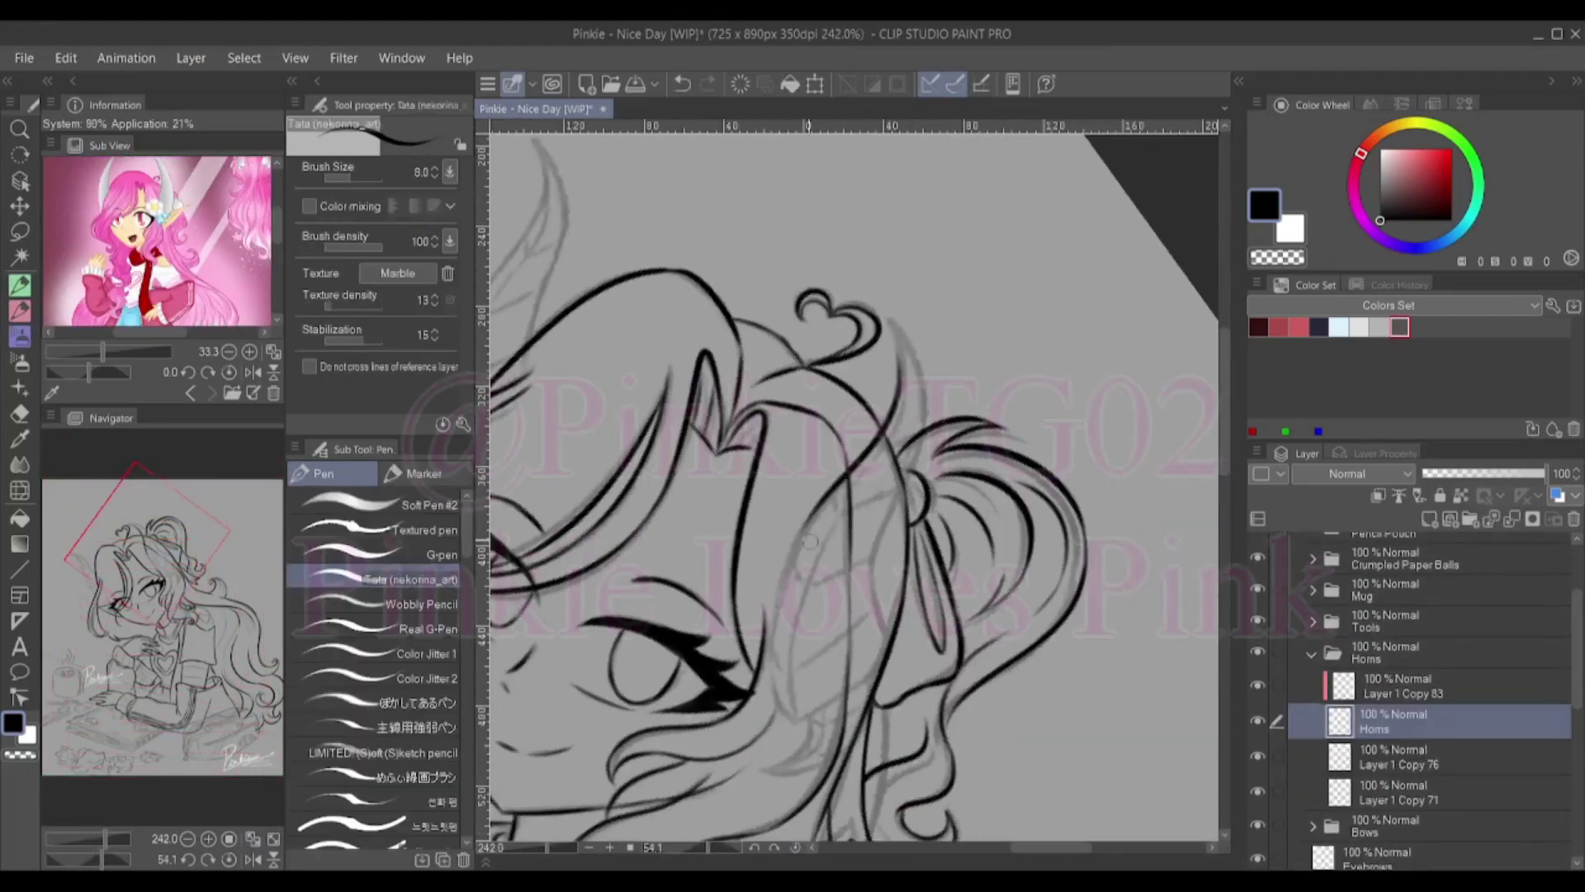
mouse_move(807, 532)
left_mouse_down()
mouse_move(772, 730)
mouse_move(835, 702)
mouse_move(875, 540)
left_mouse_up()
mouse_move(891, 330)
left_mouse_down()
mouse_move(915, 445)
mouse_move(881, 540)
left_mouse_up()
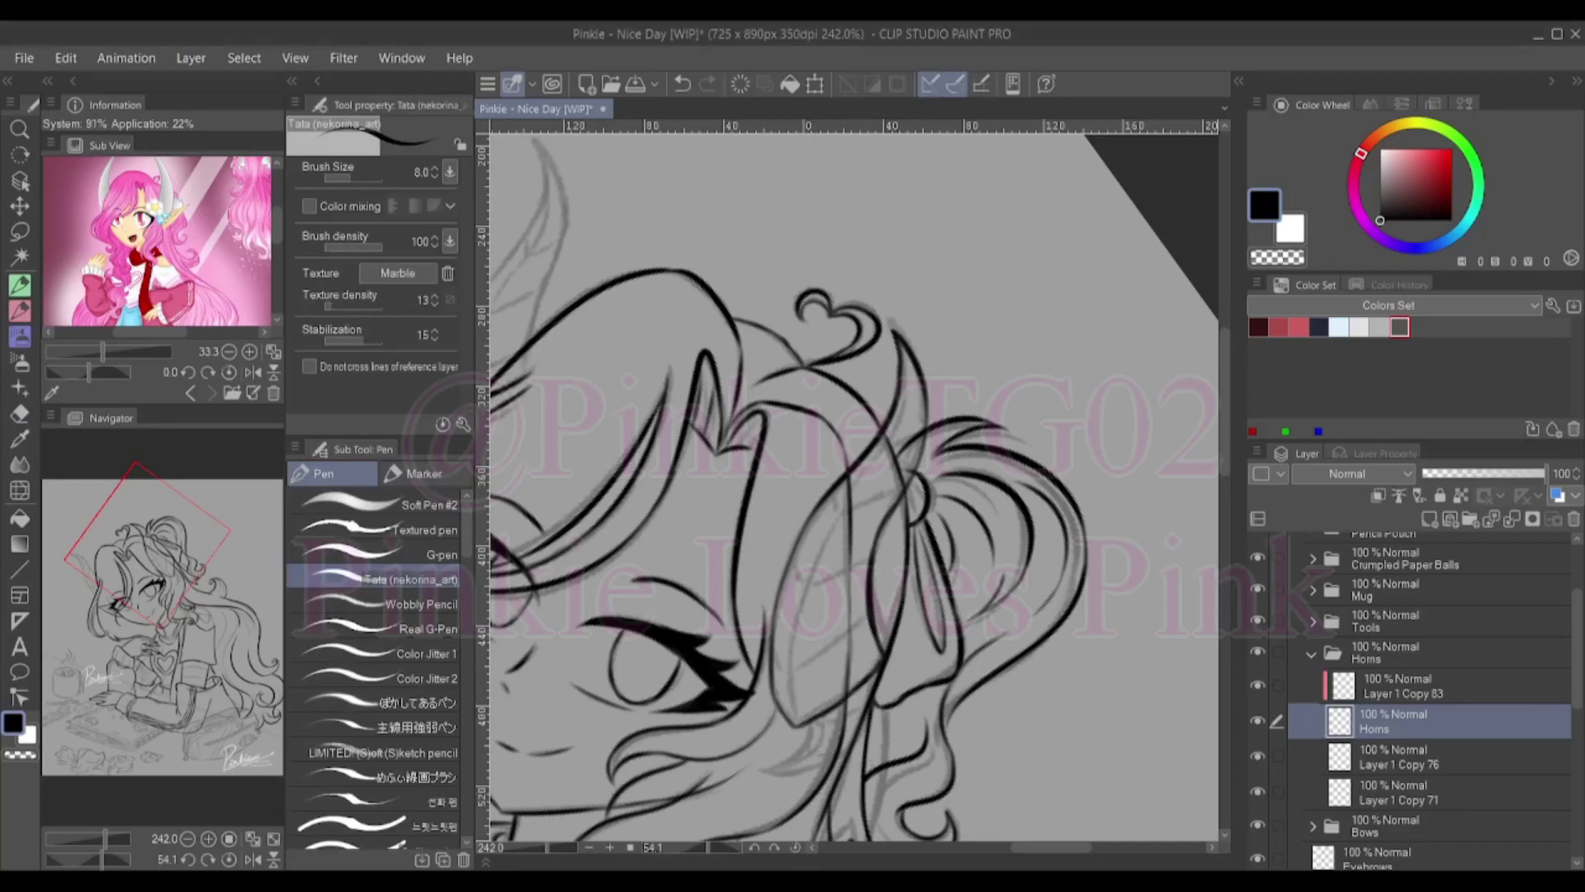
Ink the small curved shape under the lower end of the horn, undoing and redrawing strokes that miss the sketch
scroll(810, 729, "up", 3)
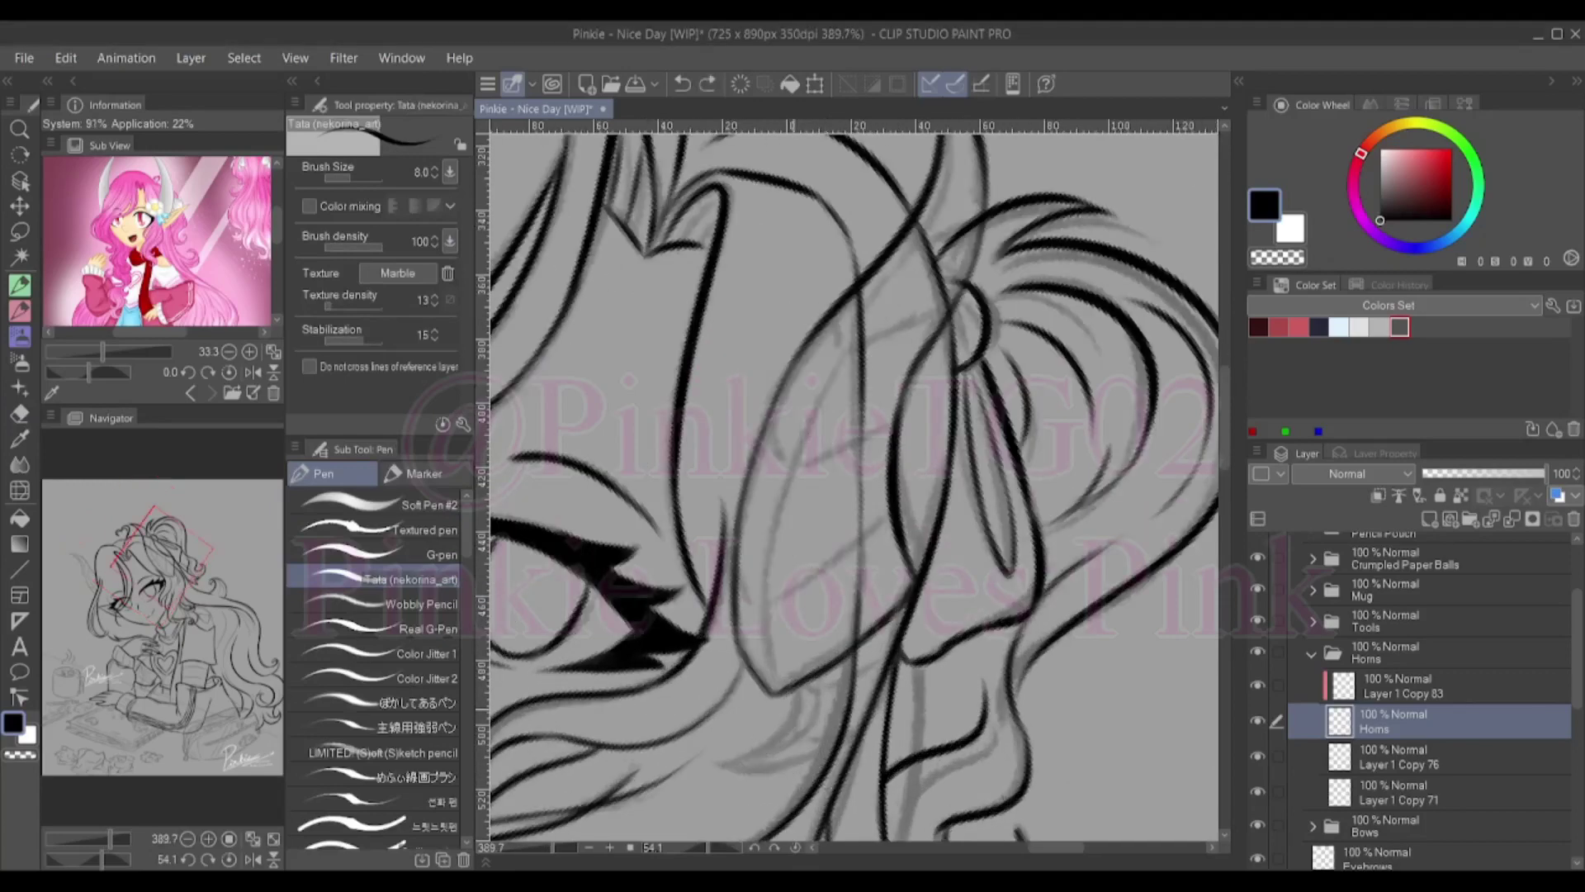
key("ctrl+z")
left_click_drag(726, 768, 805, 689)
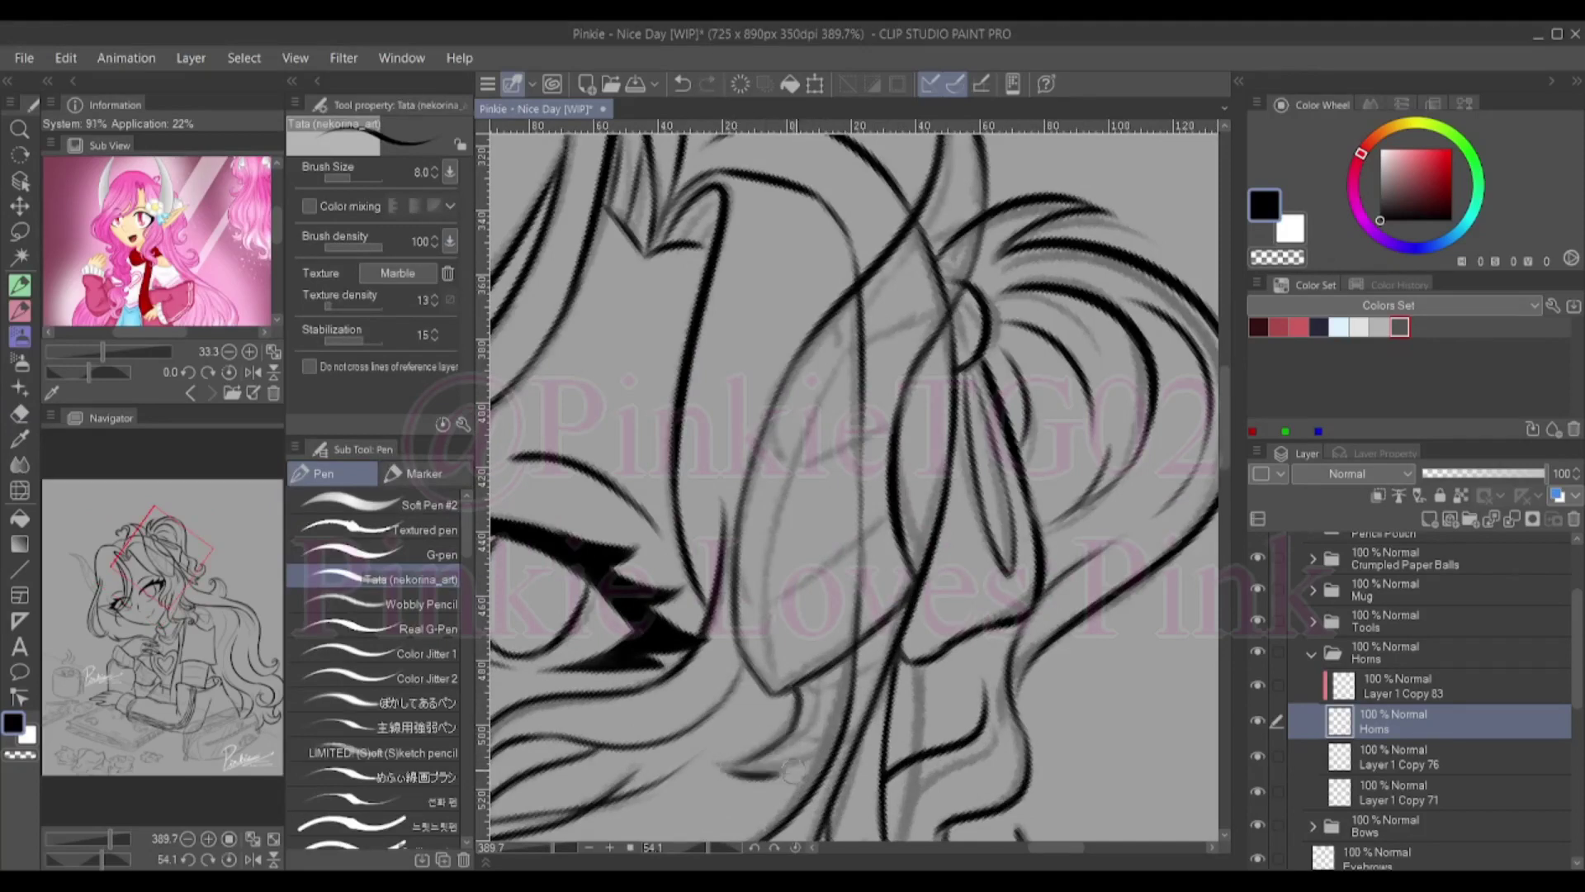
mouse_move(793, 763)
left_mouse_down()
mouse_move(842, 738)
mouse_move(874, 652)
mouse_move(817, 757)
left_mouse_up()
key("ctrl+z")
key("ctrl+z")
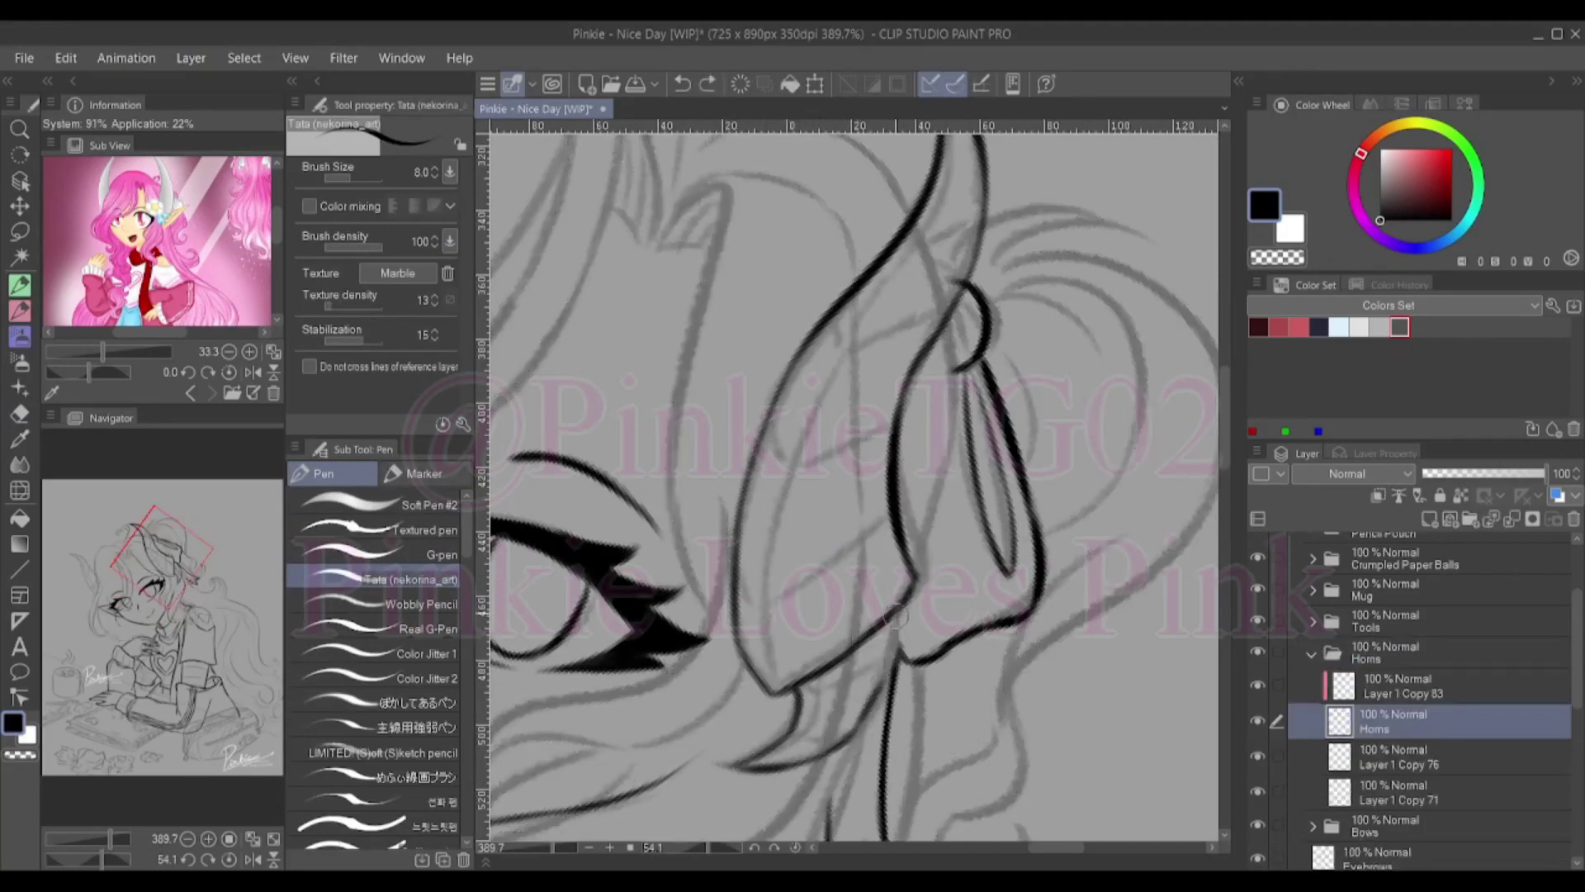
key("ctrl+z")
left_click_drag(906, 605, 875, 685)
Clean up the pointed tip under the horn by erasing stray ink and redrawing its lower edge
key("e")
key("p")
mouse_move(726, 766)
left_mouse_down()
mouse_move(780, 743)
mouse_move(836, 686)
left_mouse_up()
key("e")
left_click_drag(751, 737, 797, 761)
key("p")
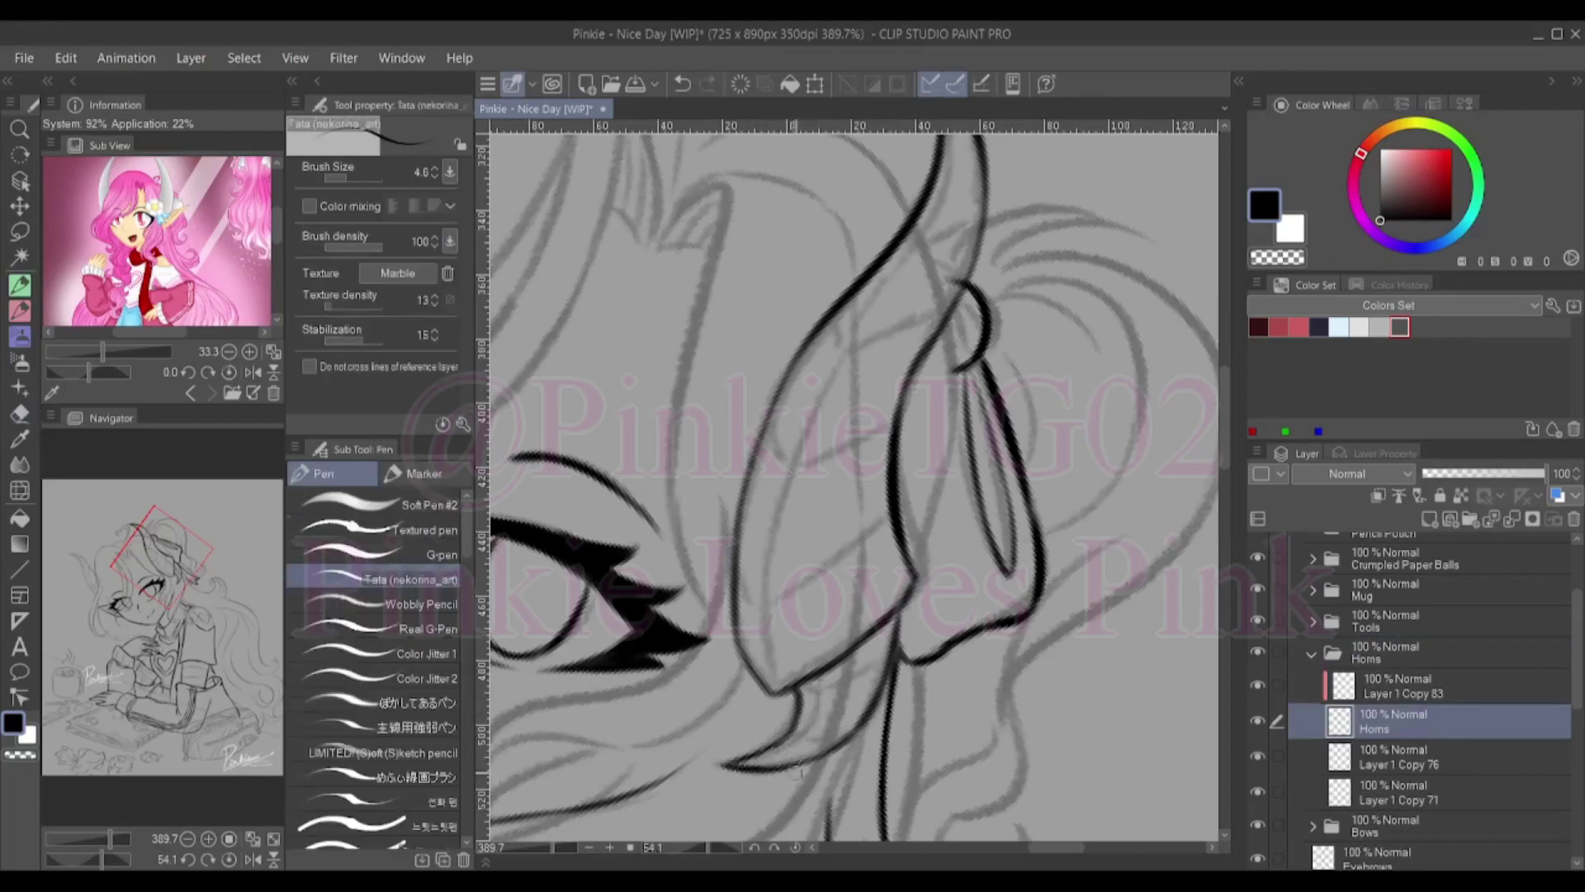
Ink the curved stroke under the horn's lower end, undoing and redrawing the first attempt
left_click_drag(875, 670, 785, 764)
key("ctrl+z")
left_click_drag(894, 646, 822, 700)
Ink the long inner contour line down the horn beside the hair bow and trim the excess near its tip with the Hard eraser
scroll(821, 700, "up", 3)
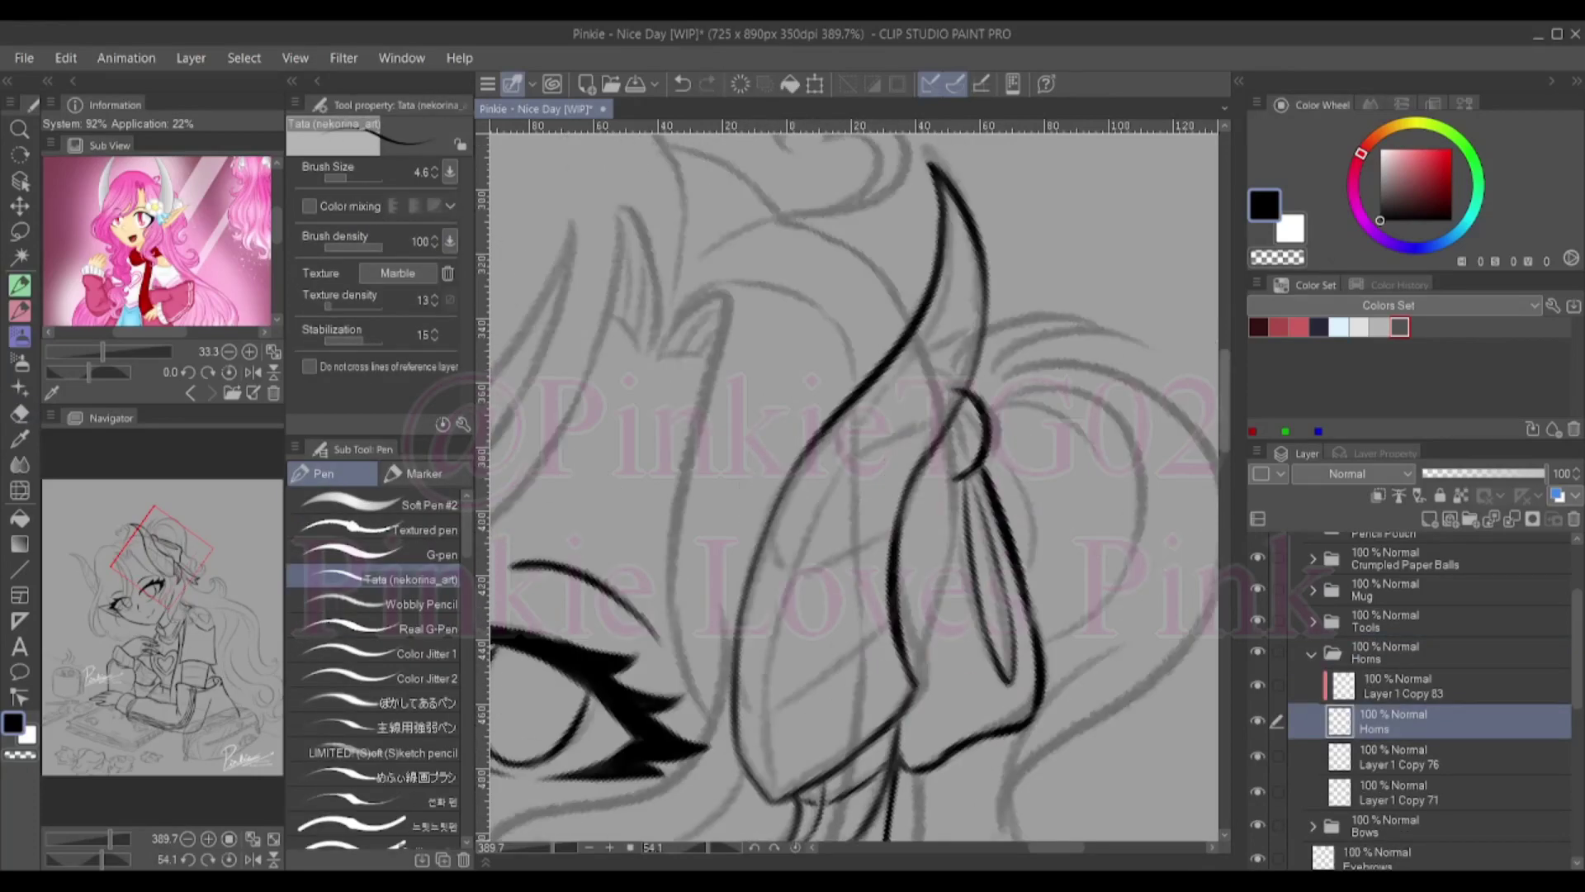
mouse_move(950, 217)
left_mouse_down()
mouse_move(772, 621)
mouse_move(774, 805)
left_mouse_up()
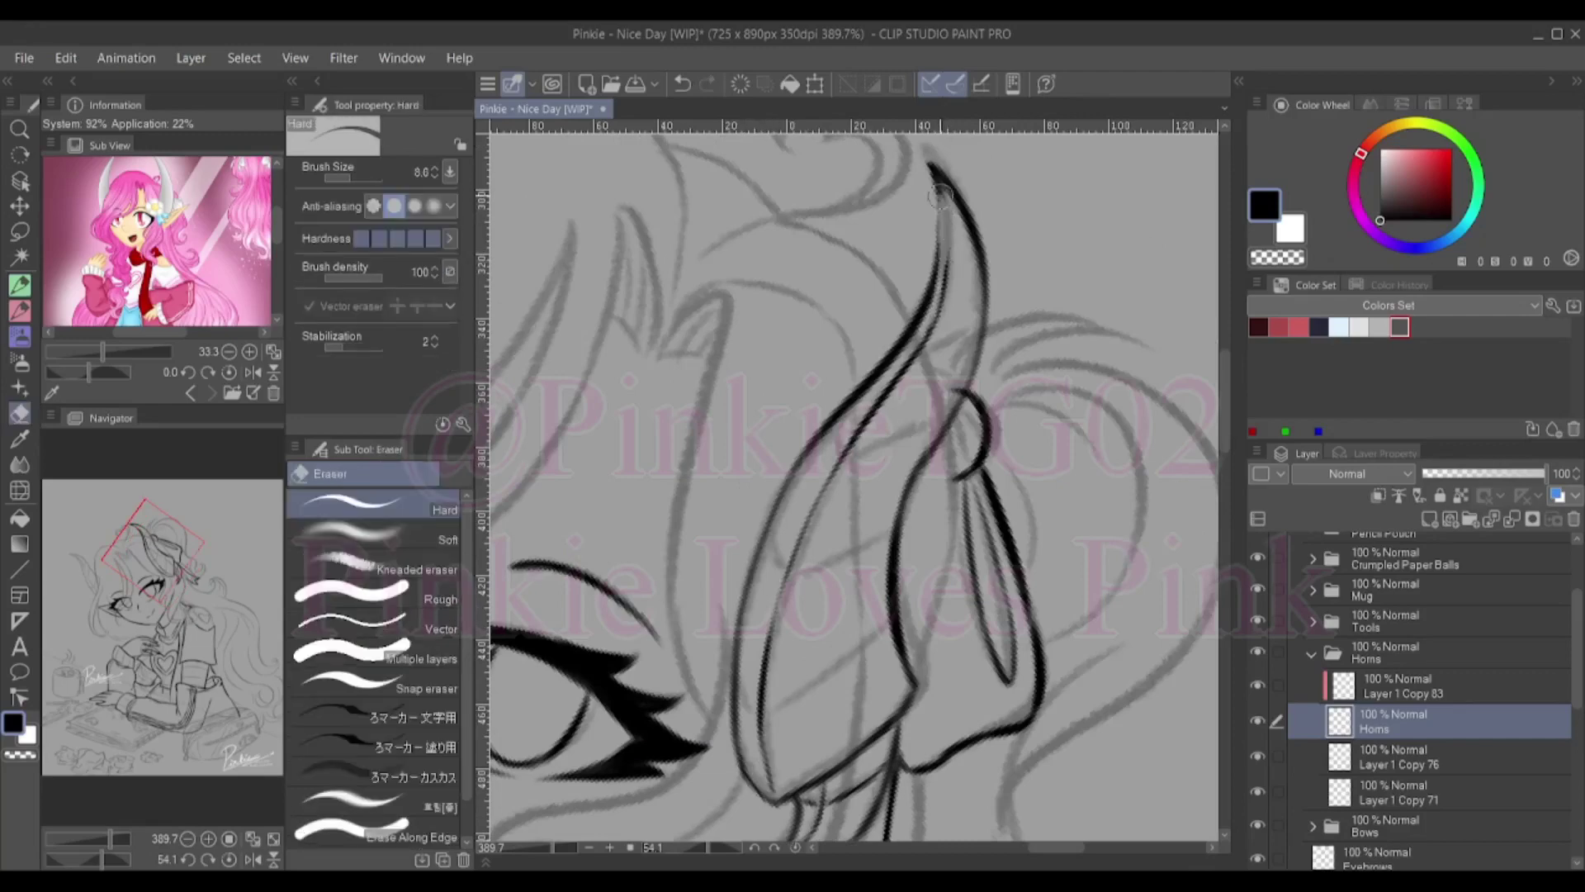
left_click_drag(941, 268, 934, 175)
key("p")
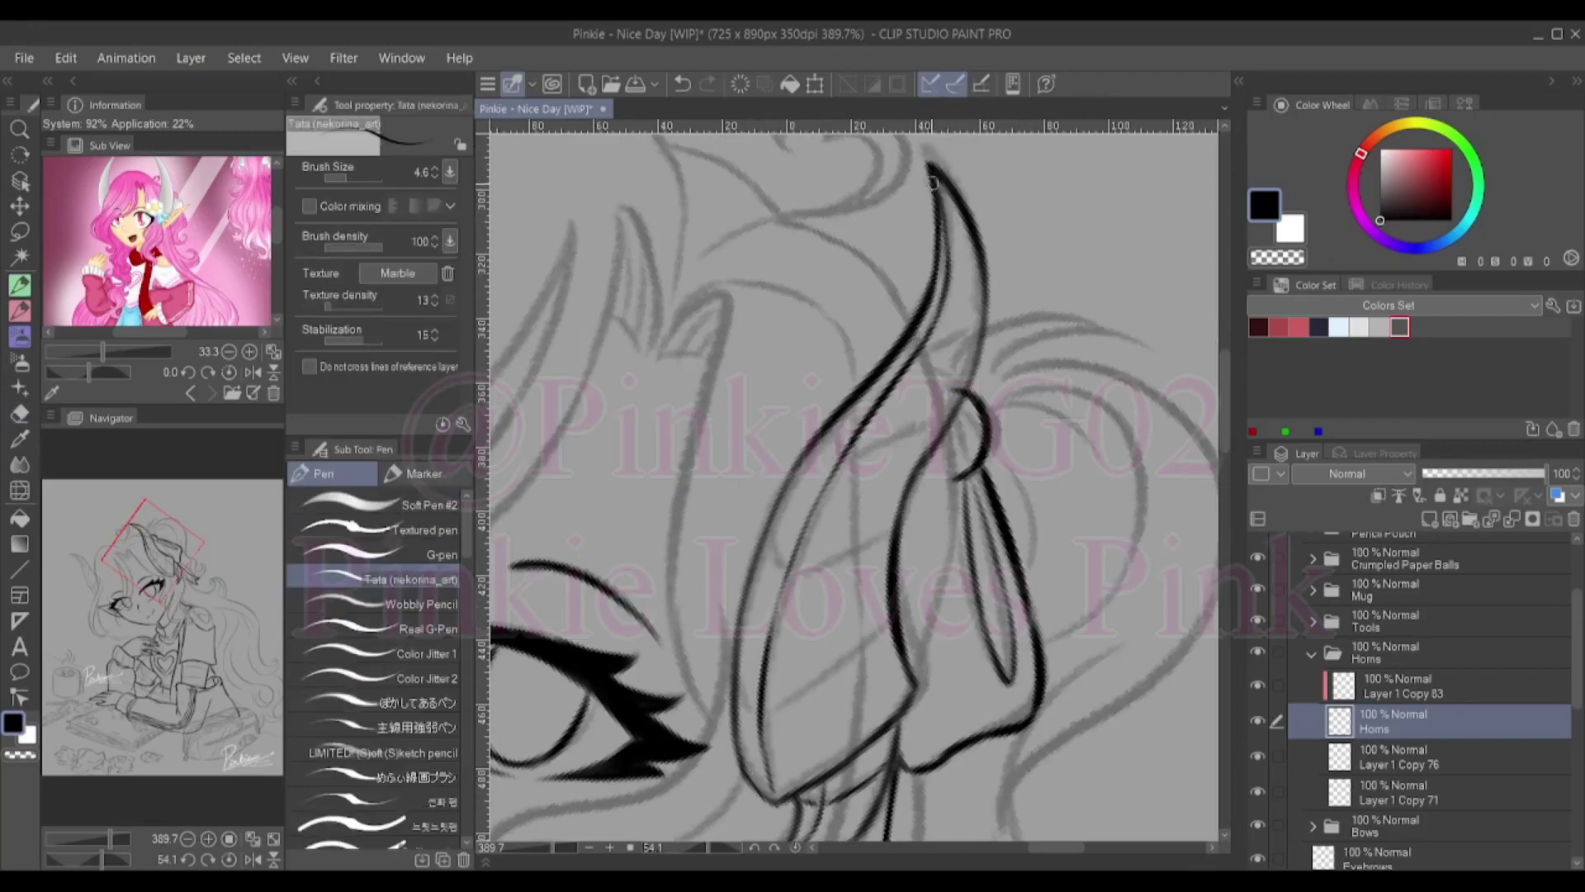
Ink the short curved ridge lines across the same horn, from its wide base up to near the tip
left_click_drag(775, 712, 876, 645)
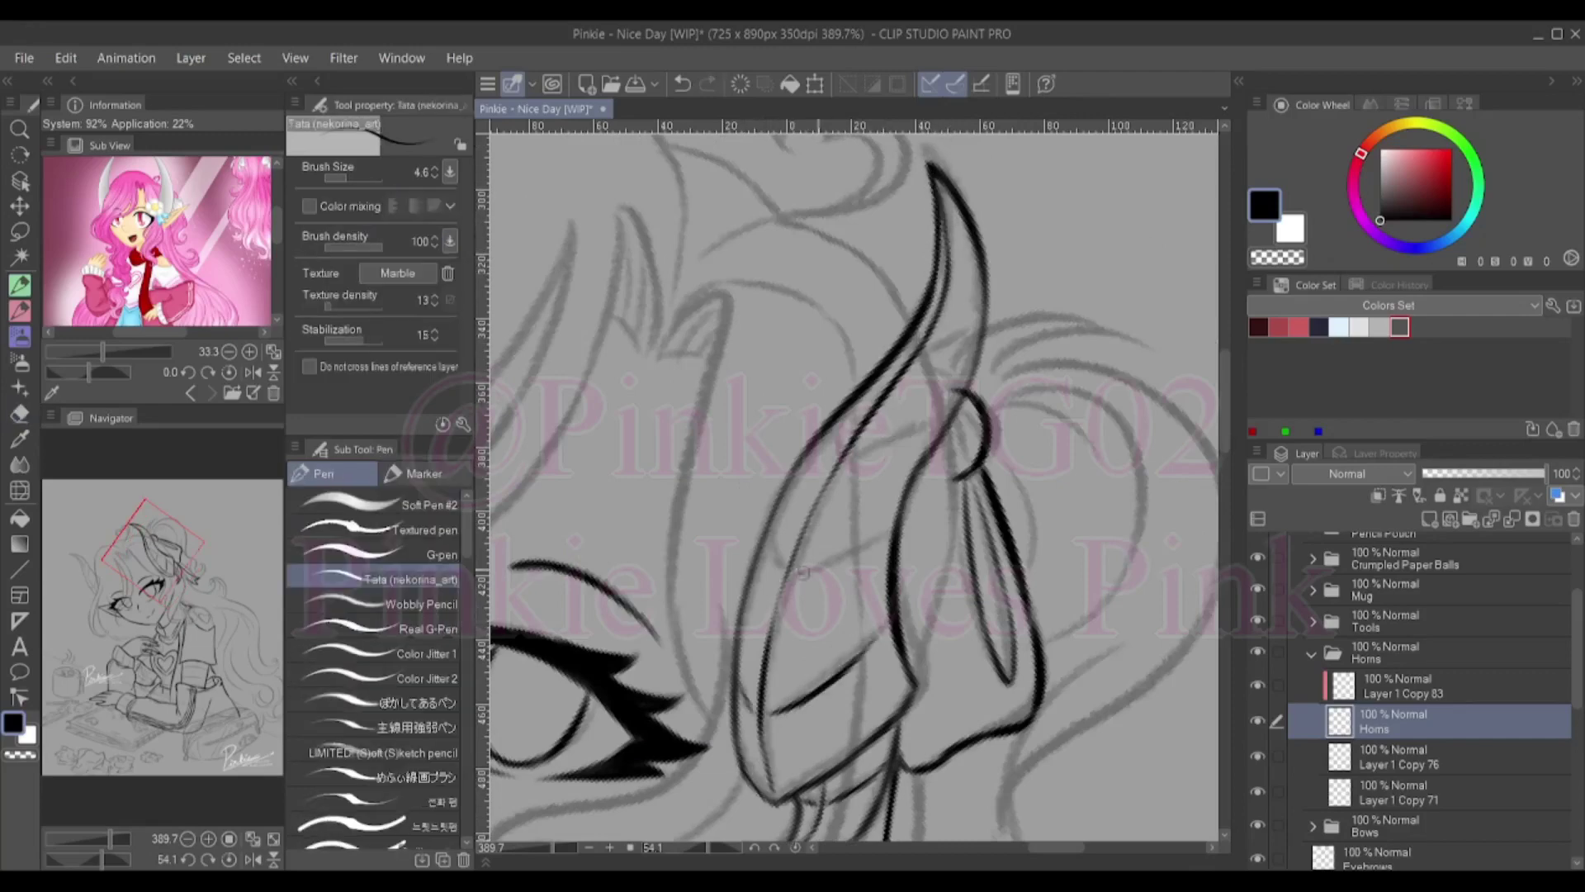
left_click_drag(780, 563, 882, 535)
left_click_drag(850, 454, 929, 428)
left_click_drag(934, 332, 982, 297)
key("ctrl+z")
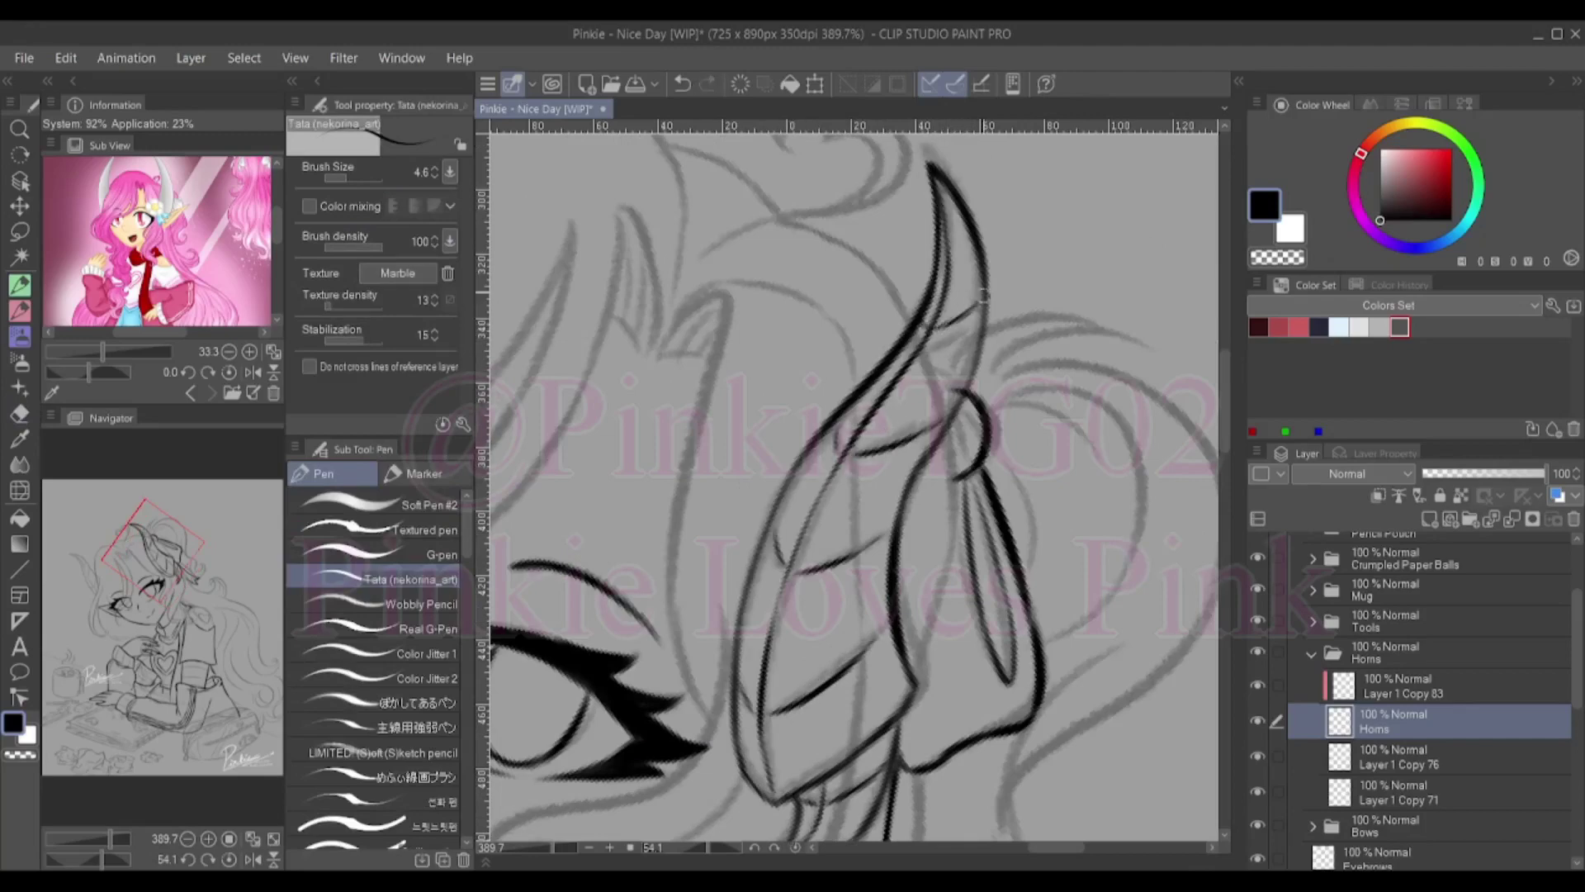
Ink the inner contour line and curved cross ridges on the other horn, following the sketch
mouse_move(747, 494)
left_mouse_down()
mouse_move(819, 356)
mouse_move(872, 385)
mouse_move(809, 618)
left_mouse_up()
mouse_move(836, 307)
left_mouse_down()
mouse_move(682, 678)
mouse_move(823, 426)
mouse_move(695, 658)
left_mouse_up()
key("ctrl+z")
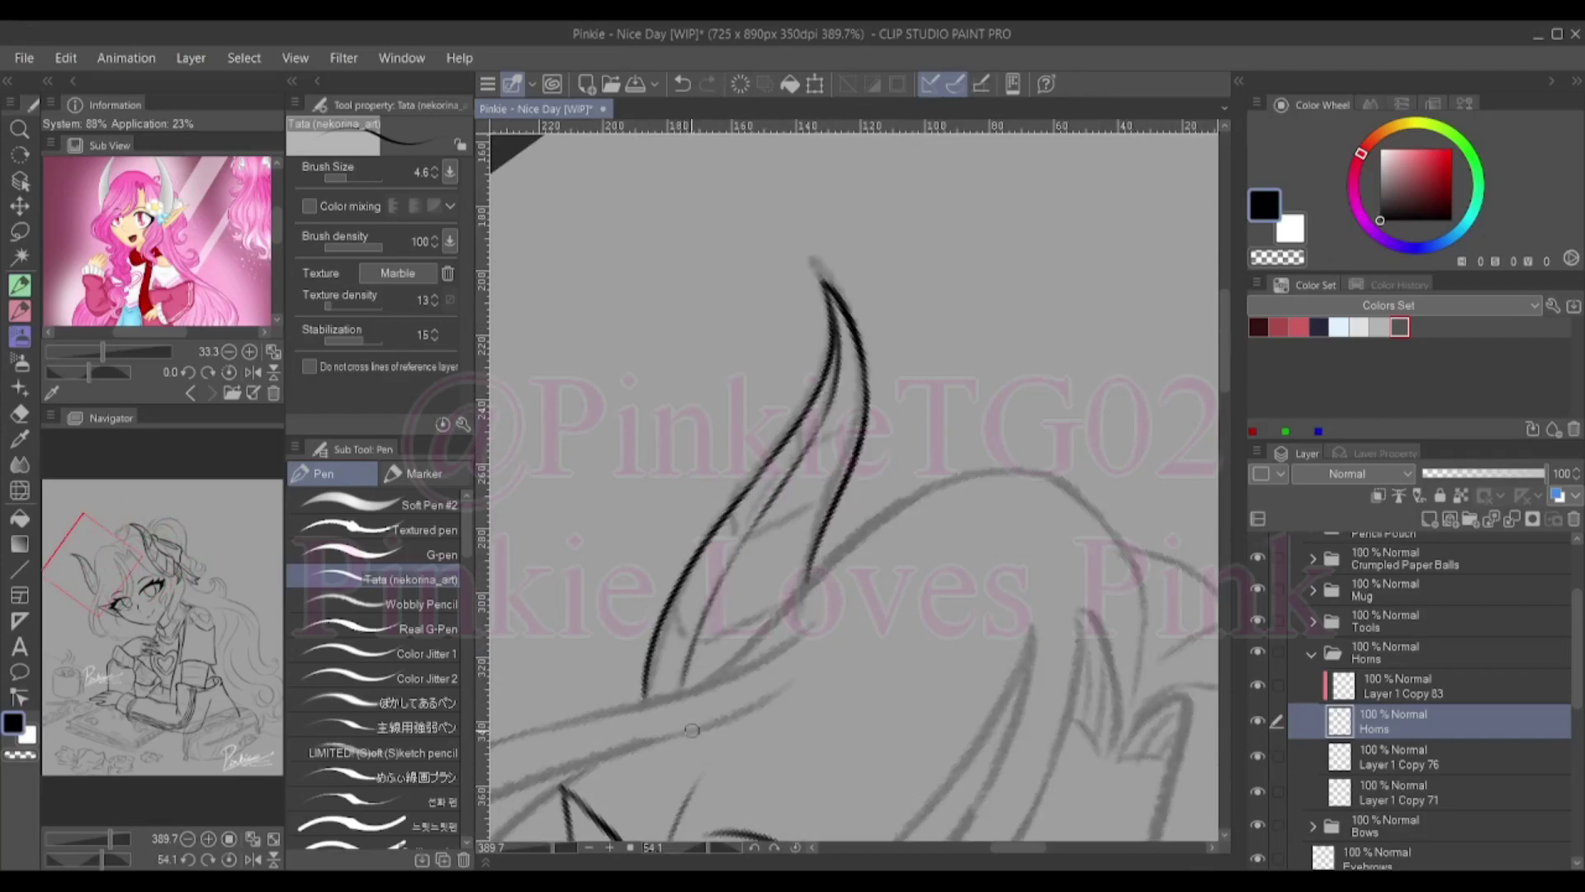
left_click_drag(673, 602, 776, 606)
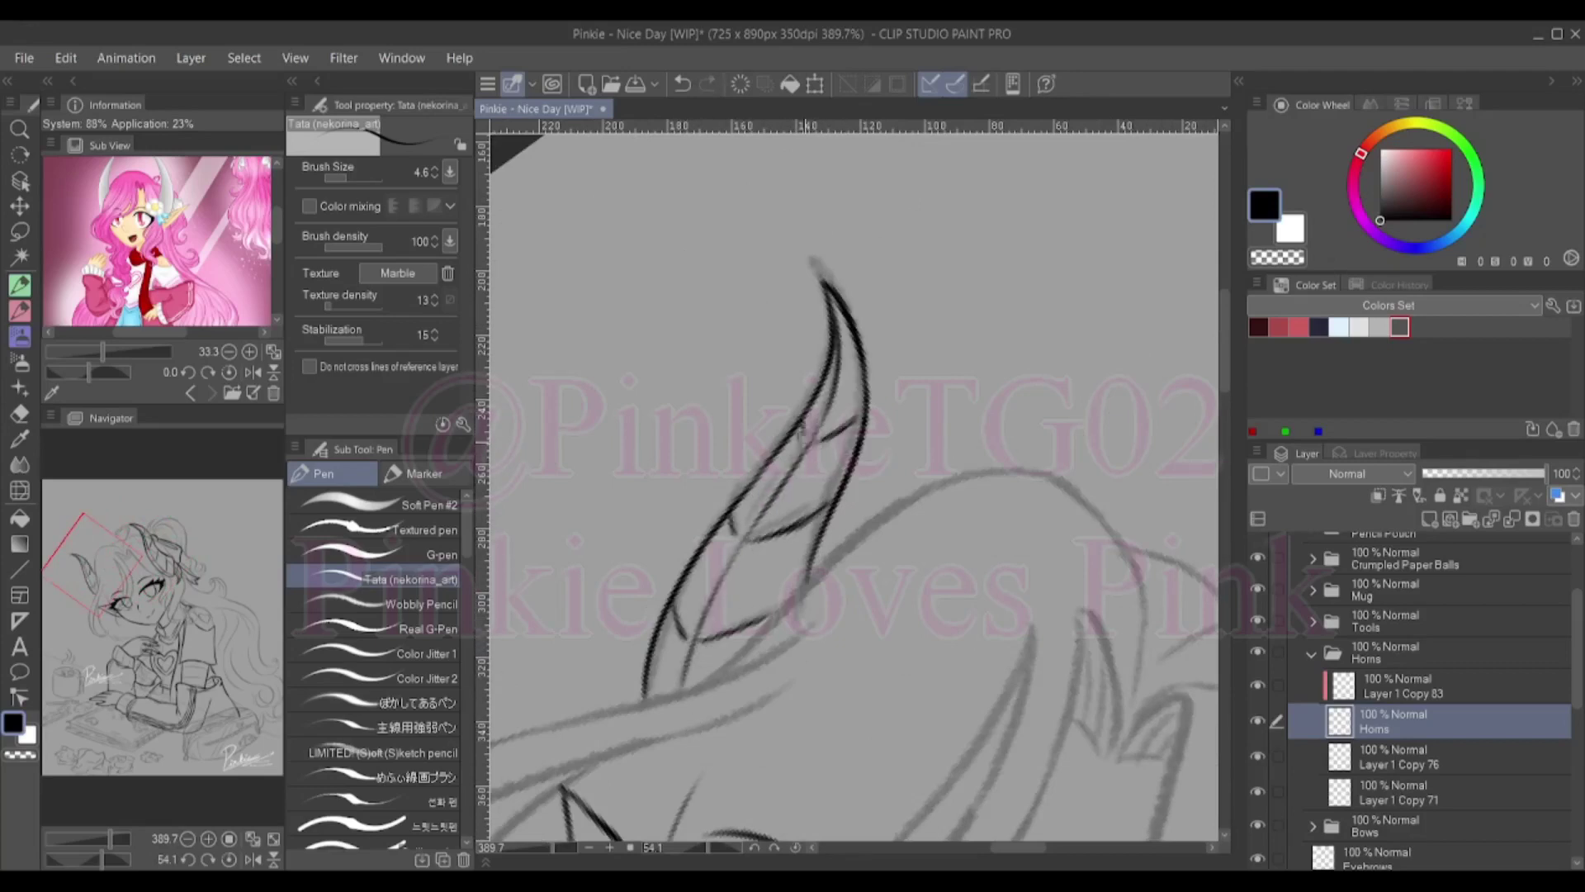
scroll(811, 438, "down", 5)
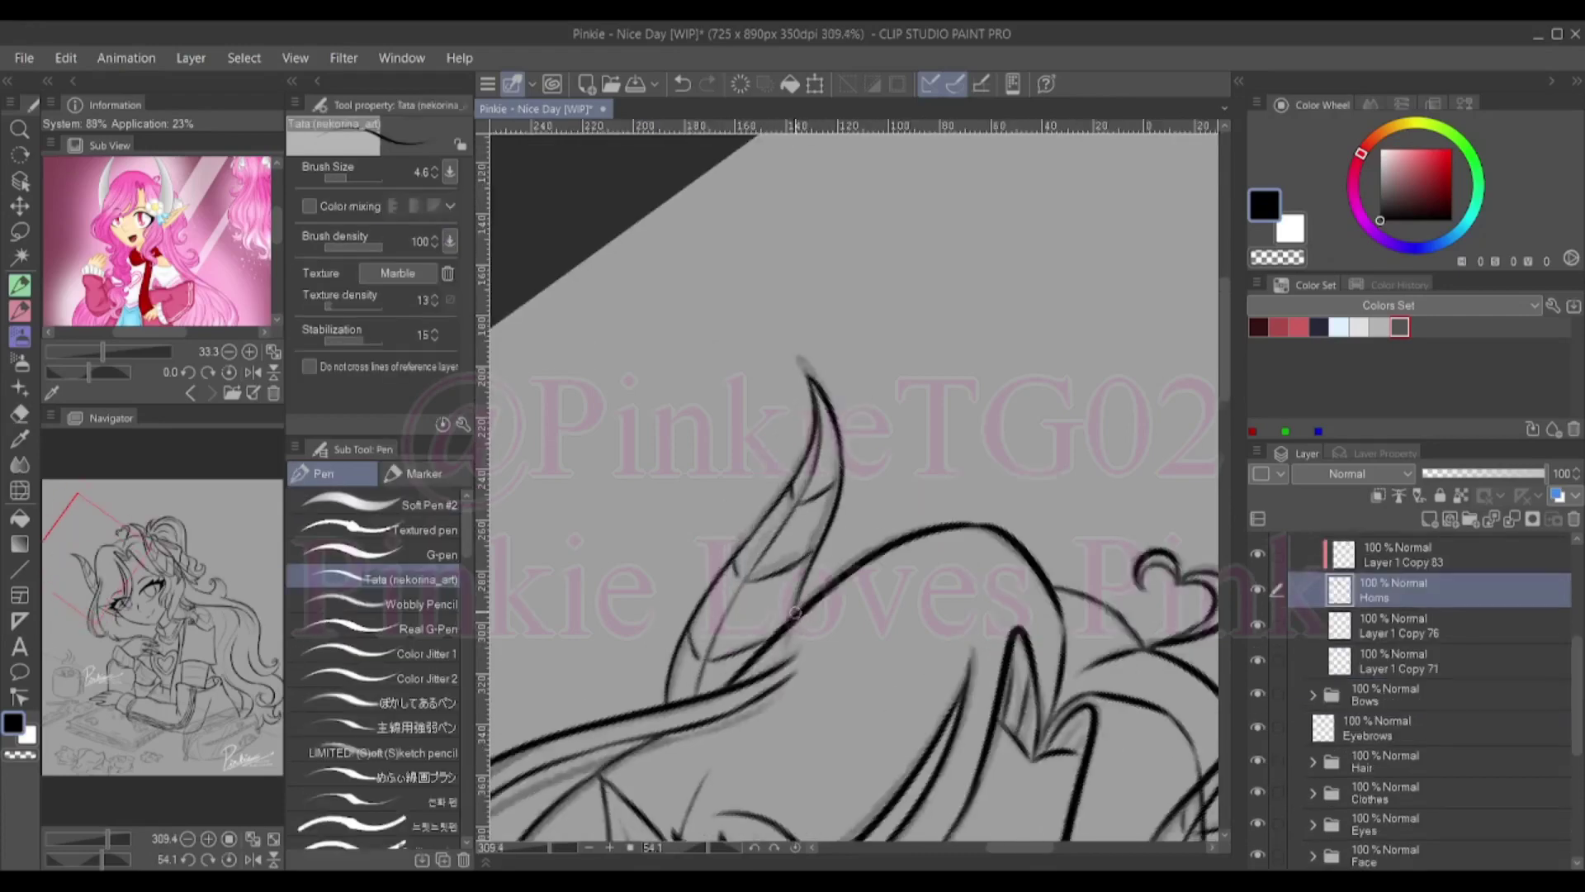
scroll(779, 600, "up", 2)
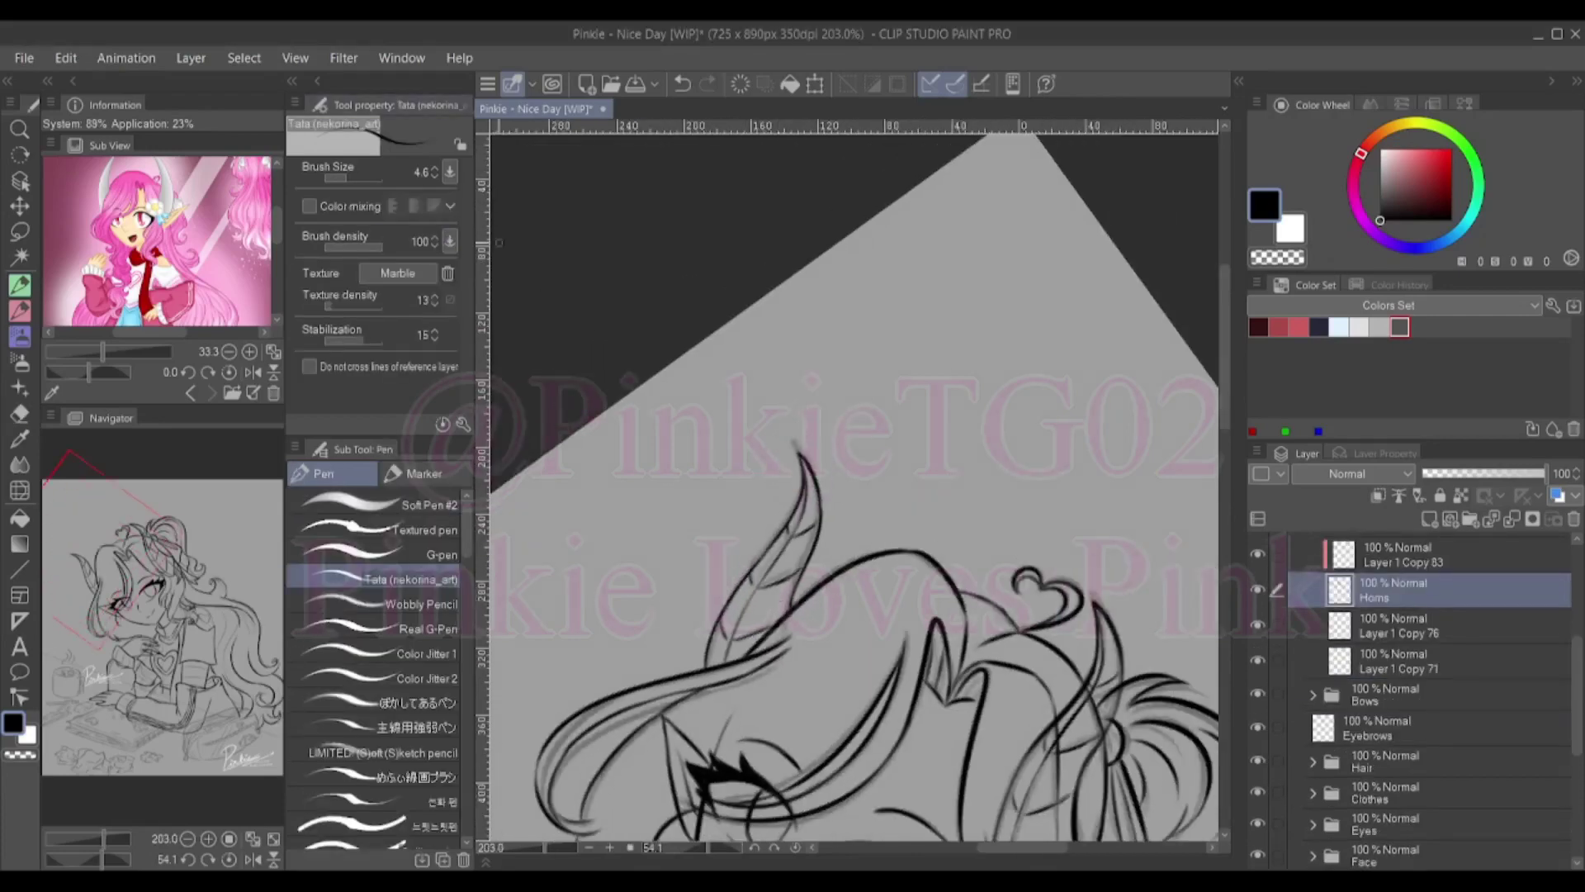
scroll(673, 372, "down", 3)
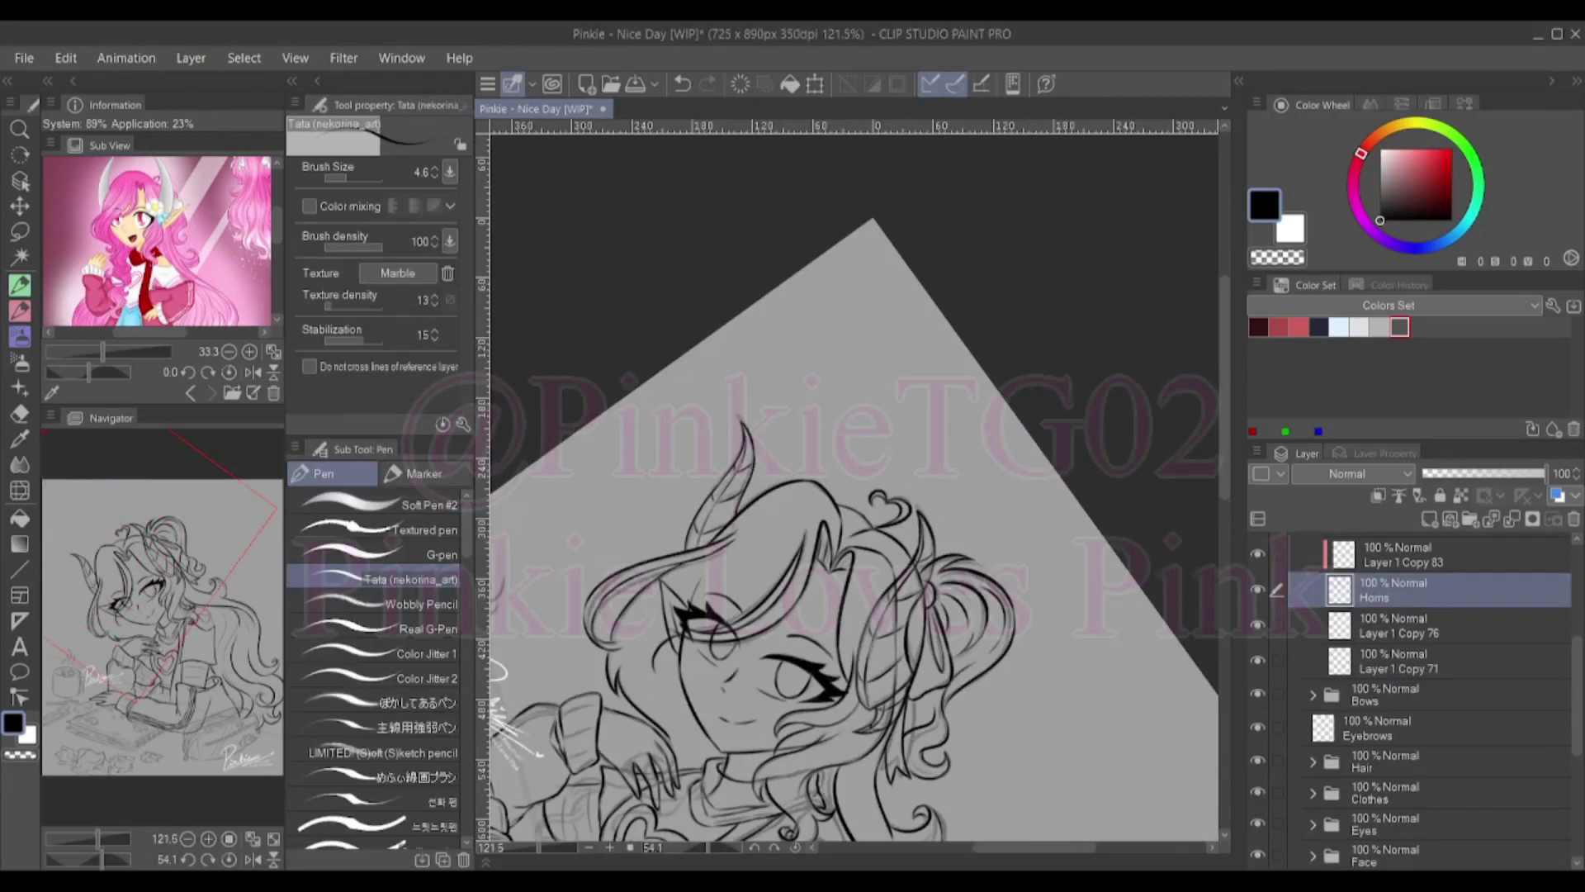
Ink the rounded shoulder curve and a solid black heart on the upper arm, using separate layers in the Skin folder
left_click(1076, 568, "ctrl+shift")
scroll(1077, 568, "up", 5)
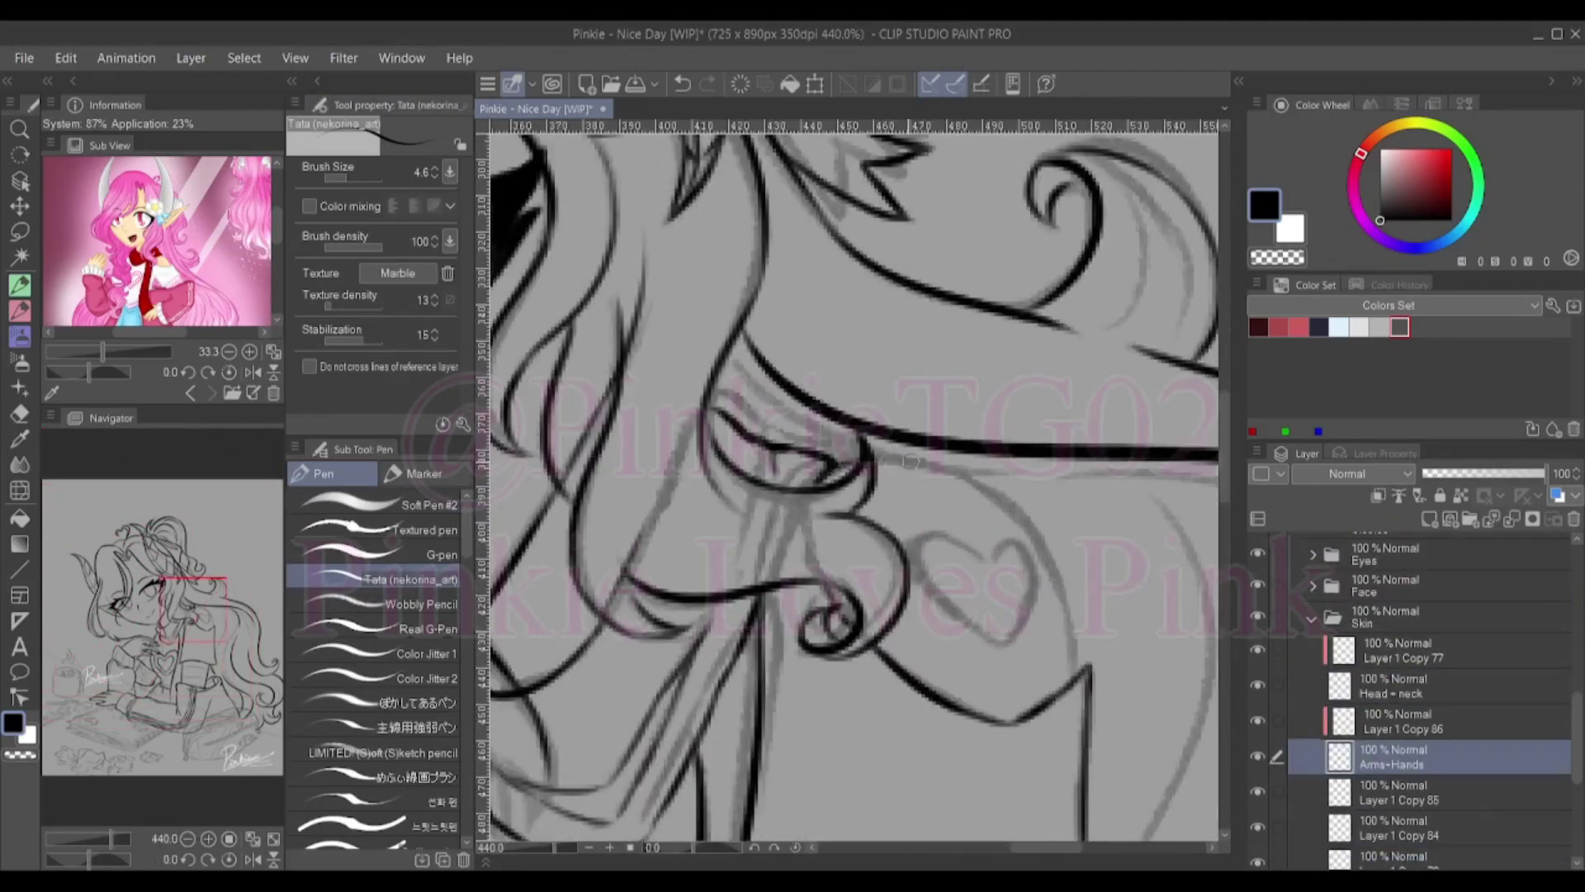
mouse_move(911, 460)
left_mouse_down()
mouse_move(1047, 592)
mouse_move(1030, 536)
mouse_move(1086, 675)
left_mouse_up()
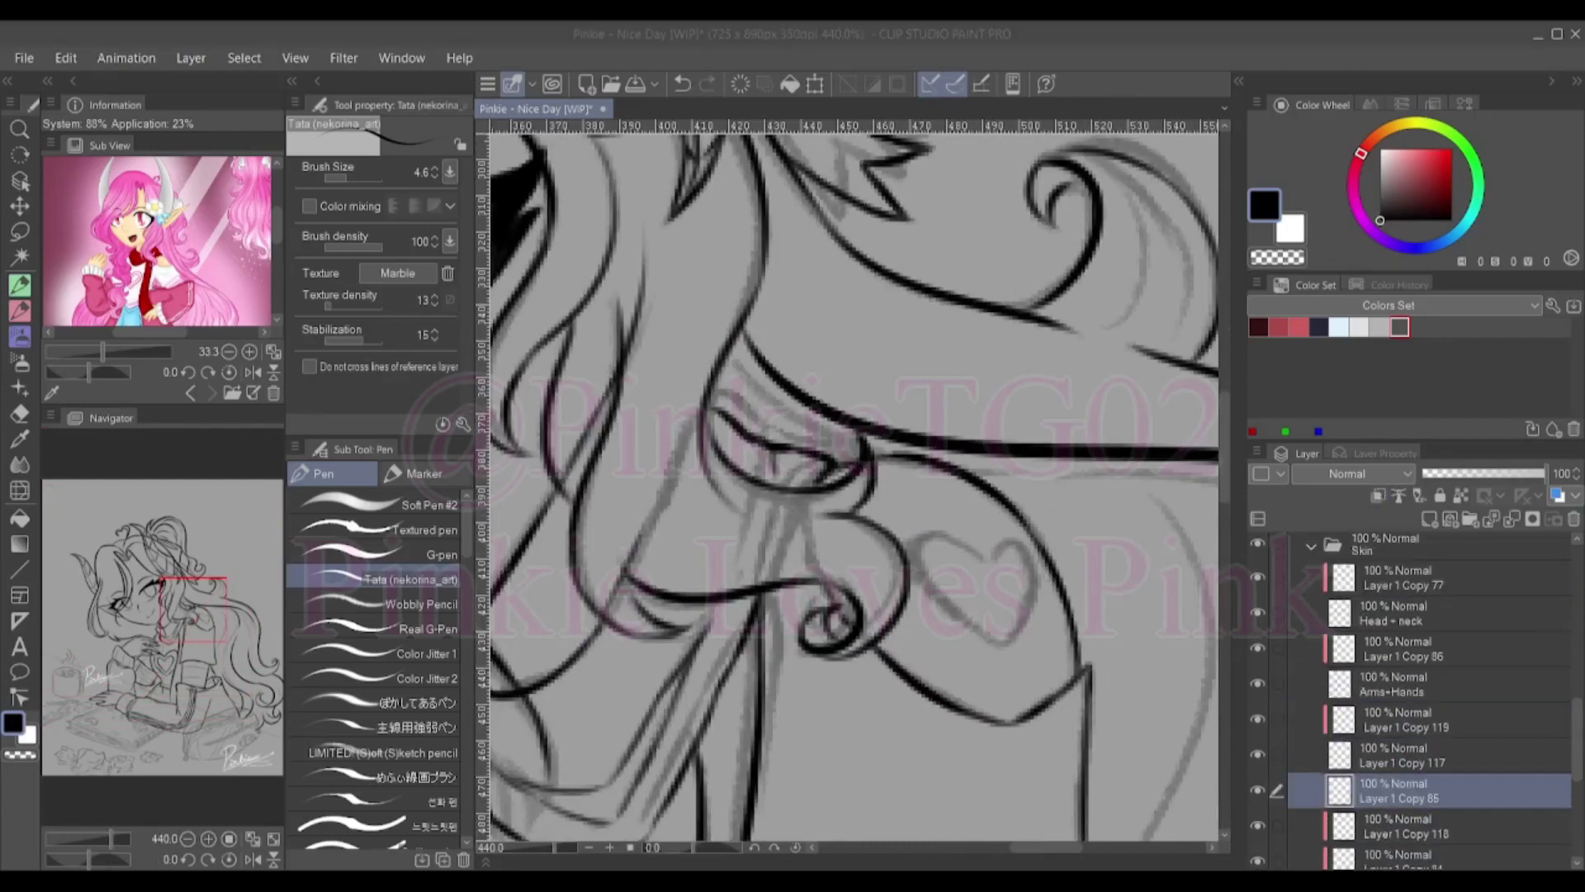
mouse_move(987, 569)
left_mouse_down()
mouse_move(1026, 601)
mouse_move(1029, 562)
mouse_move(996, 560)
mouse_move(1018, 572)
mouse_move(959, 605)
mouse_move(959, 548)
mouse_move(979, 611)
mouse_move(961, 570)
left_mouse_up()
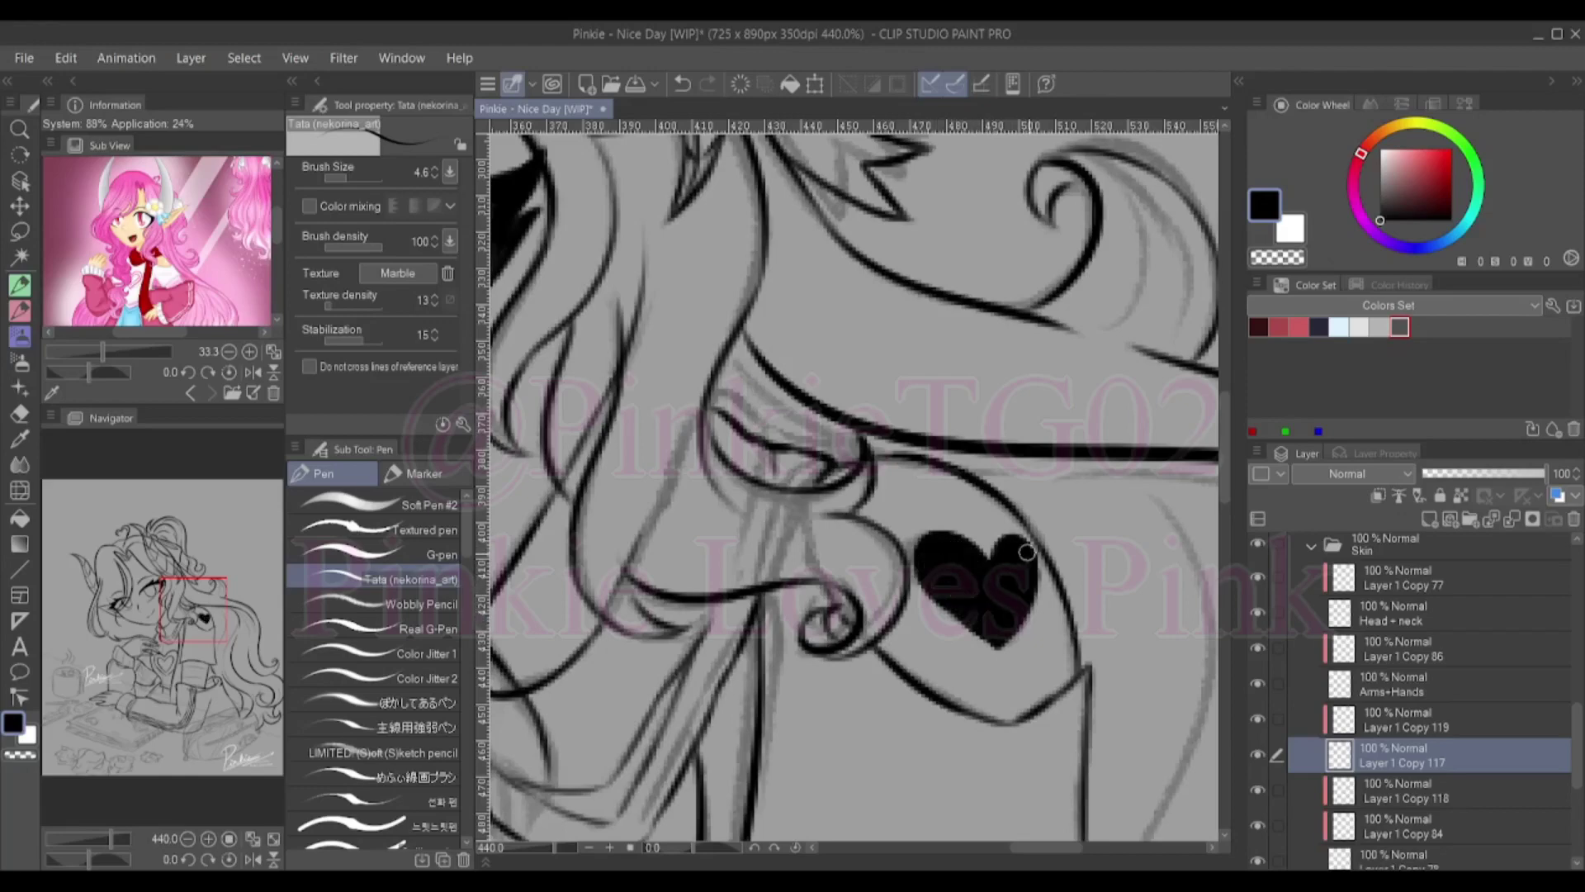
Ink the mug's sides, rounded base and double-lined handle on Layer 1 Copy 60 in the Mug folder
scroll(1027, 552, "down", 5)
left_click(842, 577, "ctrl")
scroll(586, 591, "up", 3)
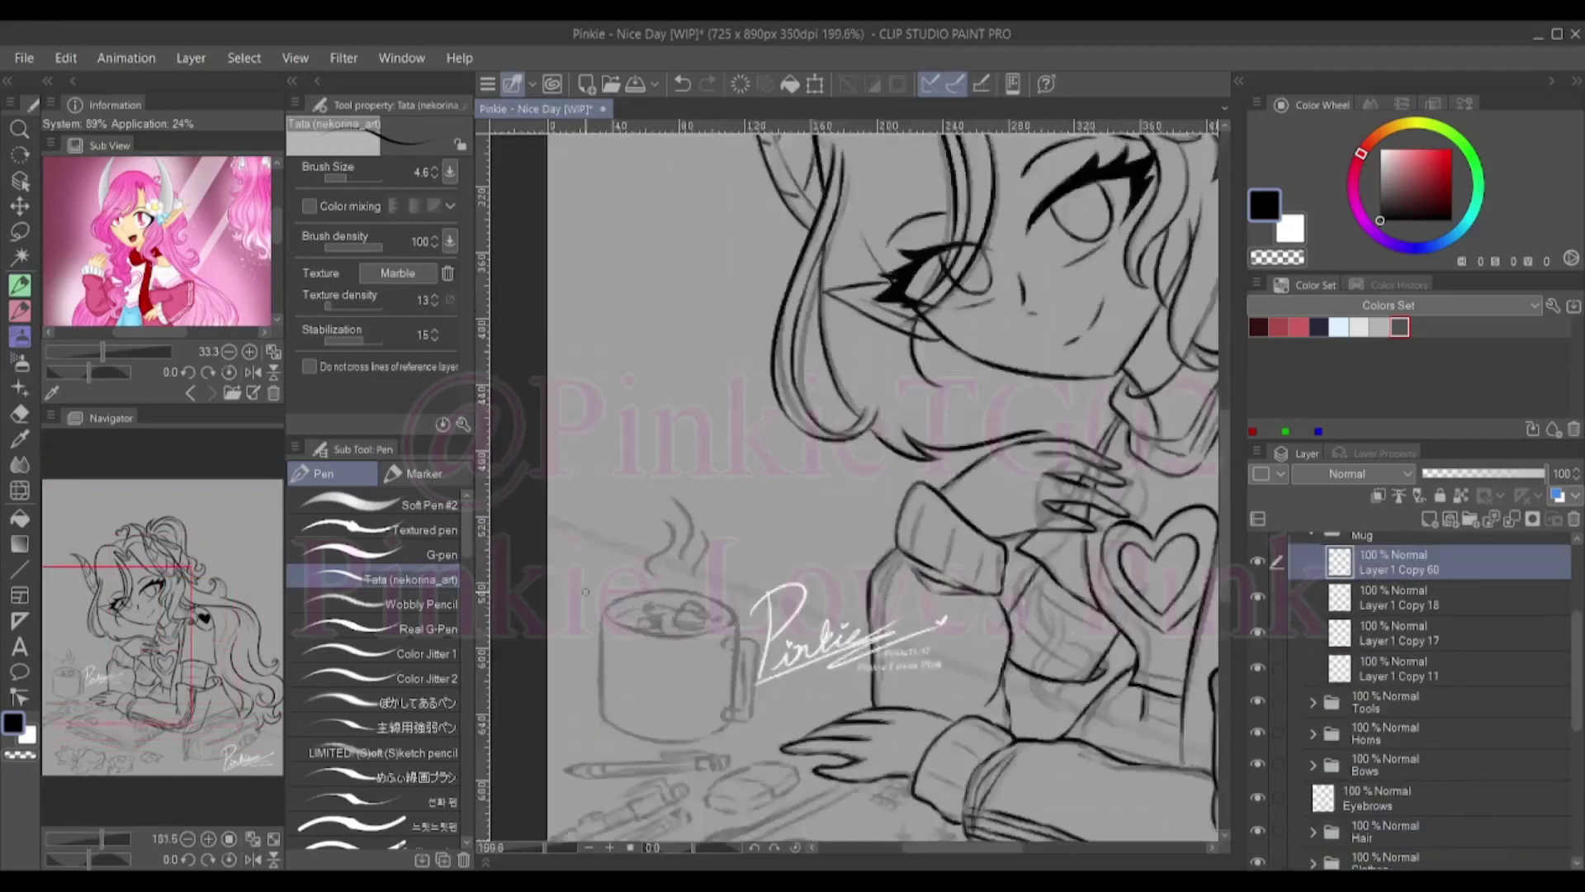
scroll(585, 591, "up", 3)
left_click_drag(627, 408, 814, 660)
key("ctrl+z")
mouse_move(710, 661)
left_mouse_down()
mouse_move(868, 601)
mouse_move(911, 548)
mouse_move(892, 451)
left_mouse_up()
mouse_move(863, 611)
left_mouse_down()
mouse_move(923, 613)
mouse_move(929, 496)
left_mouse_up()
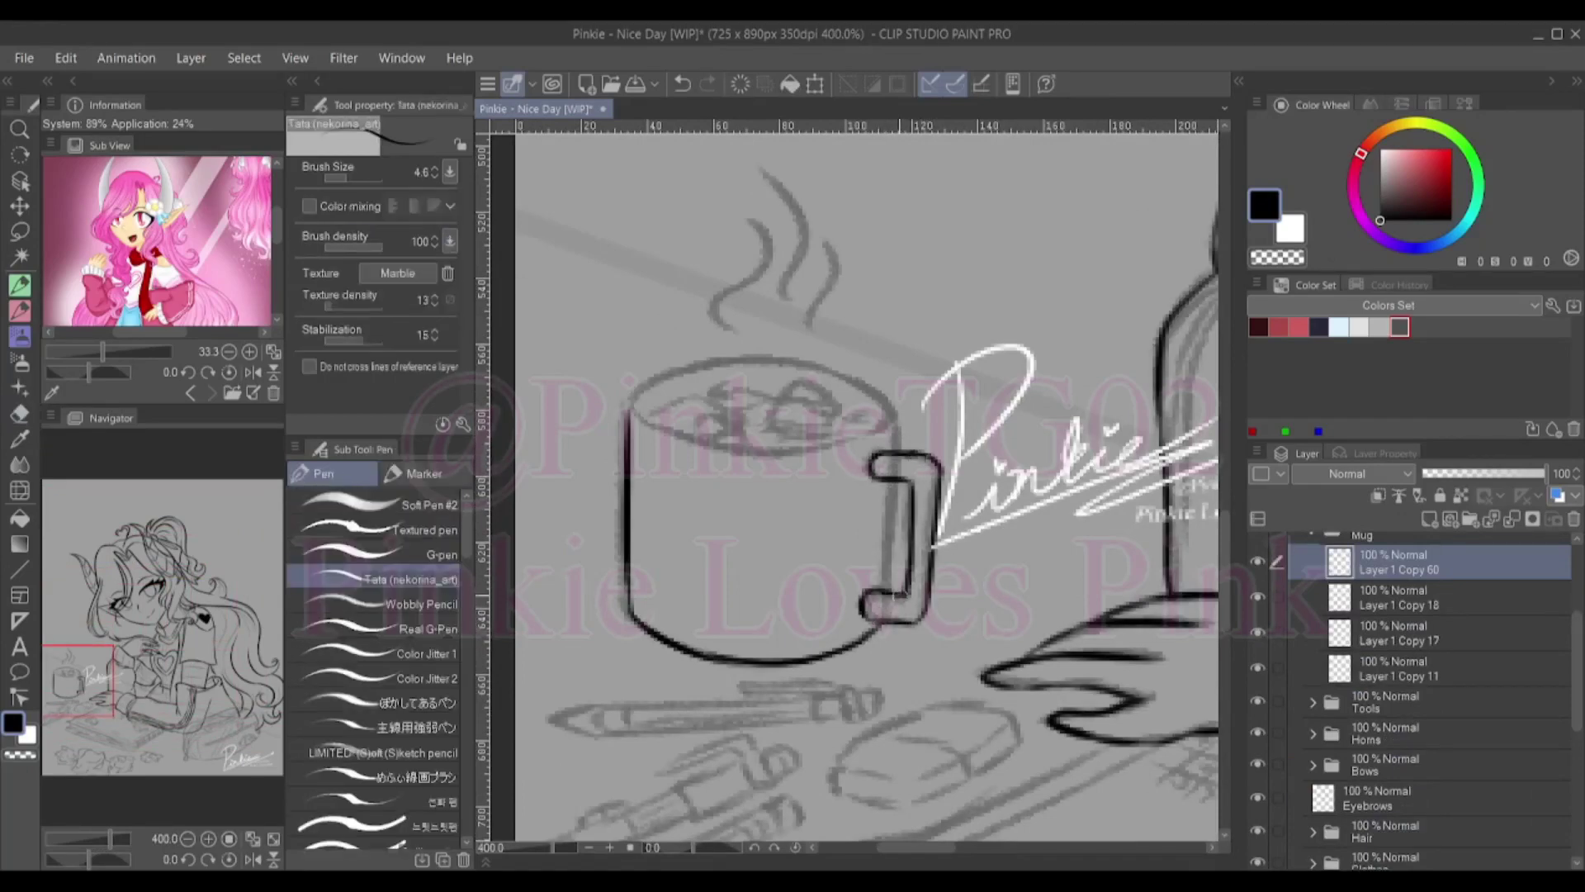
left_click_drag(889, 591, 899, 479)
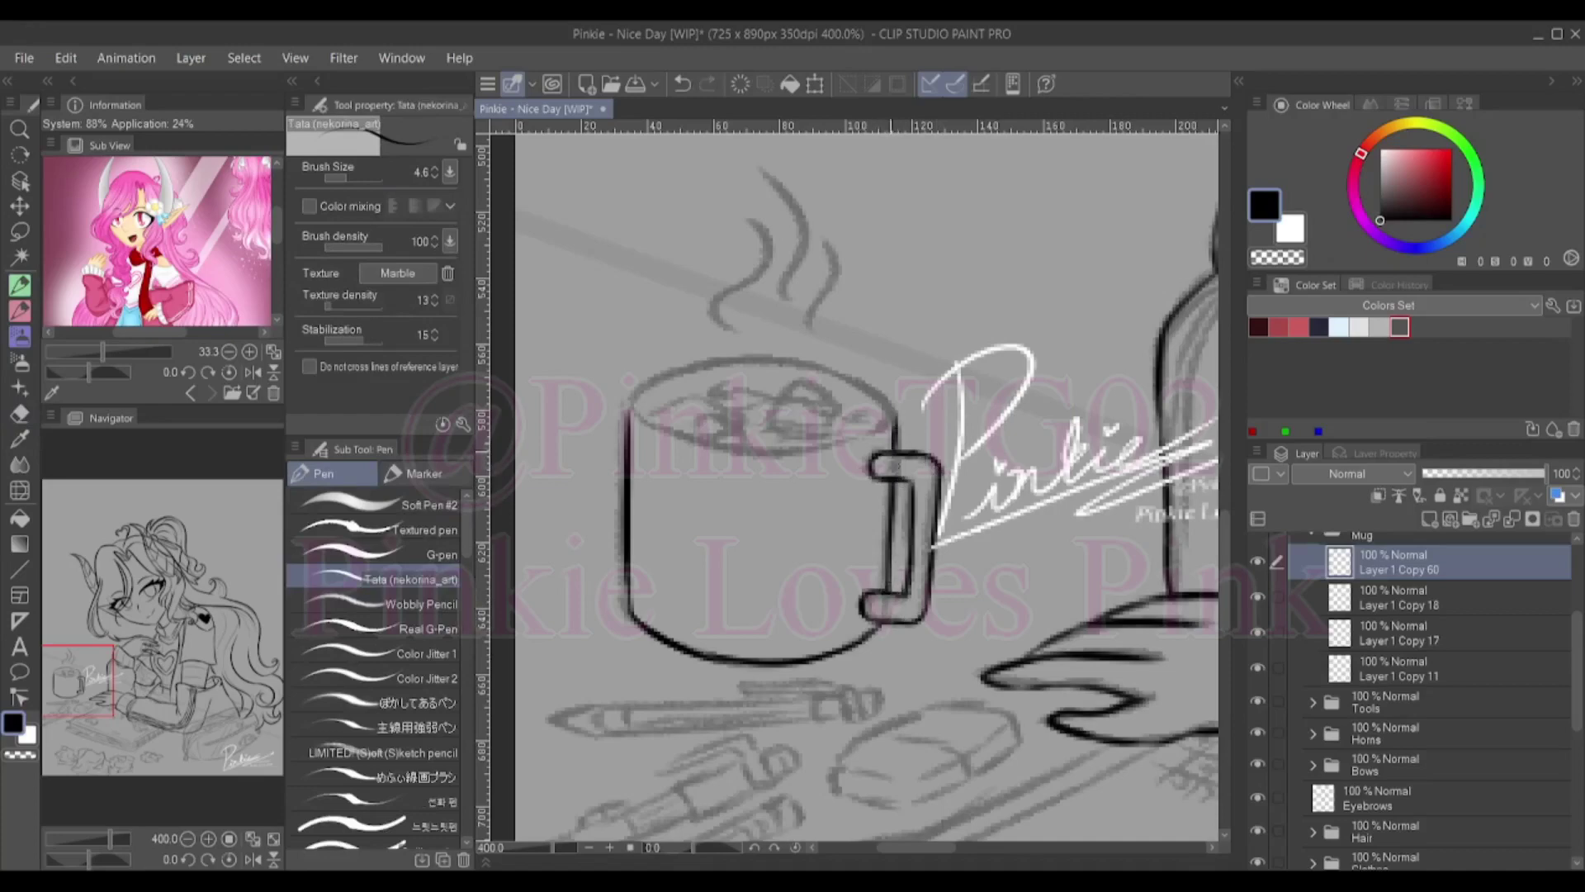
Ink the mug's oval rim, the cubes floating inside and the drink's surface line on separate Mug layers
left_click_drag(850, 347, 743, 537)
mouse_move(805, 428)
left_mouse_down()
mouse_move(718, 528)
mouse_move(702, 628)
mouse_move(743, 673)
mouse_move(708, 545)
mouse_move(764, 453)
left_mouse_up()
key("ctrl+@")
key("ctrl+shift+n")
mouse_move(792, 395)
left_mouse_down()
mouse_move(772, 424)
mouse_move(838, 409)
mouse_move(694, 429)
mouse_move(702, 405)
left_mouse_up()
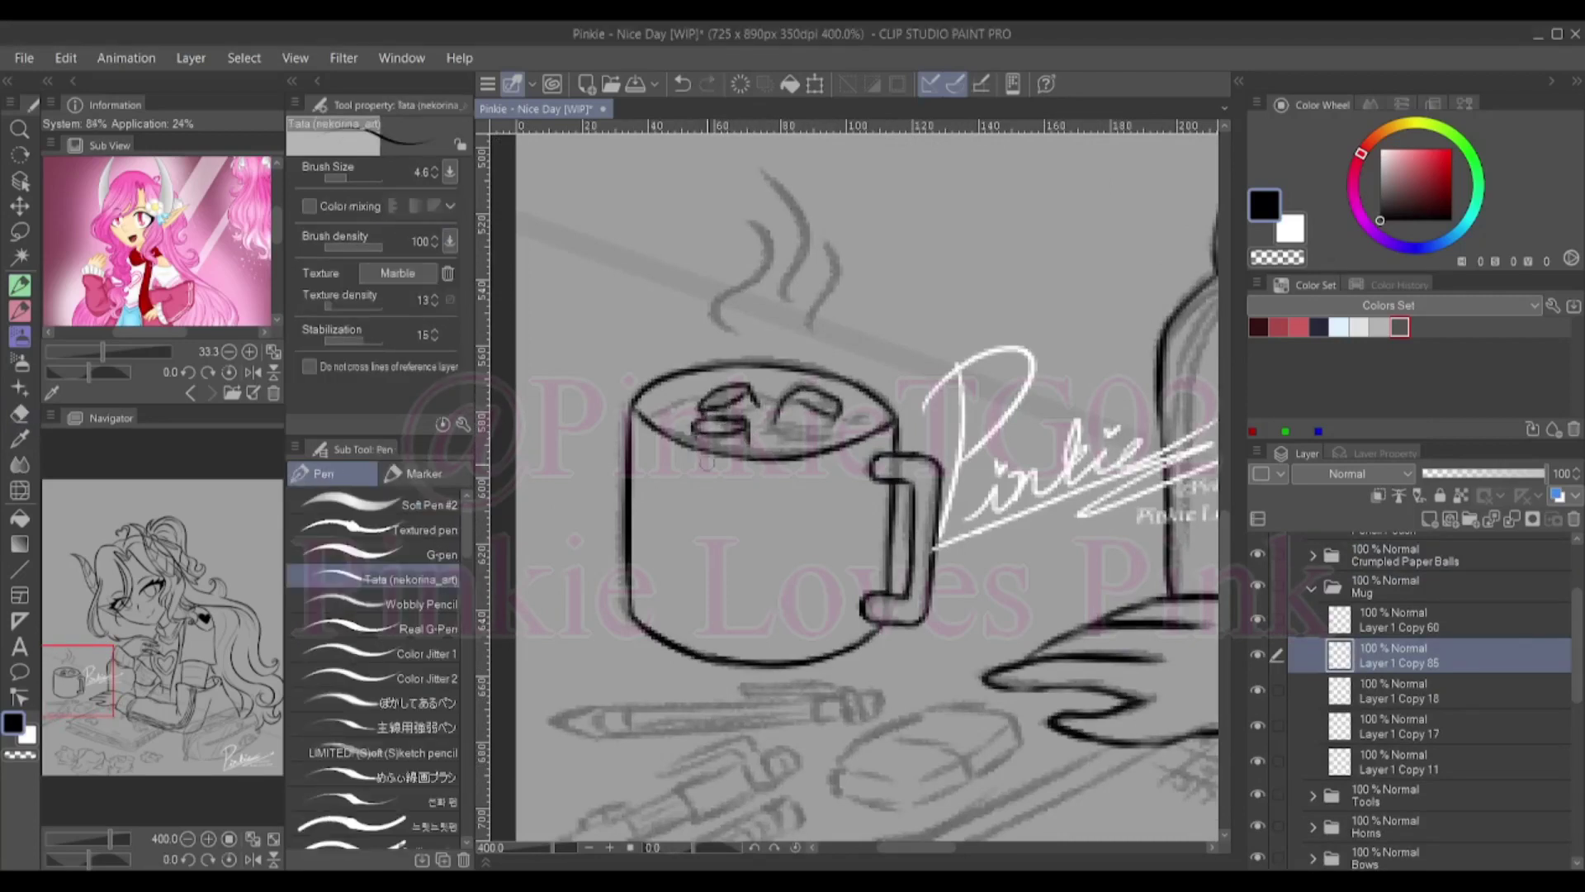
key("alt+[")
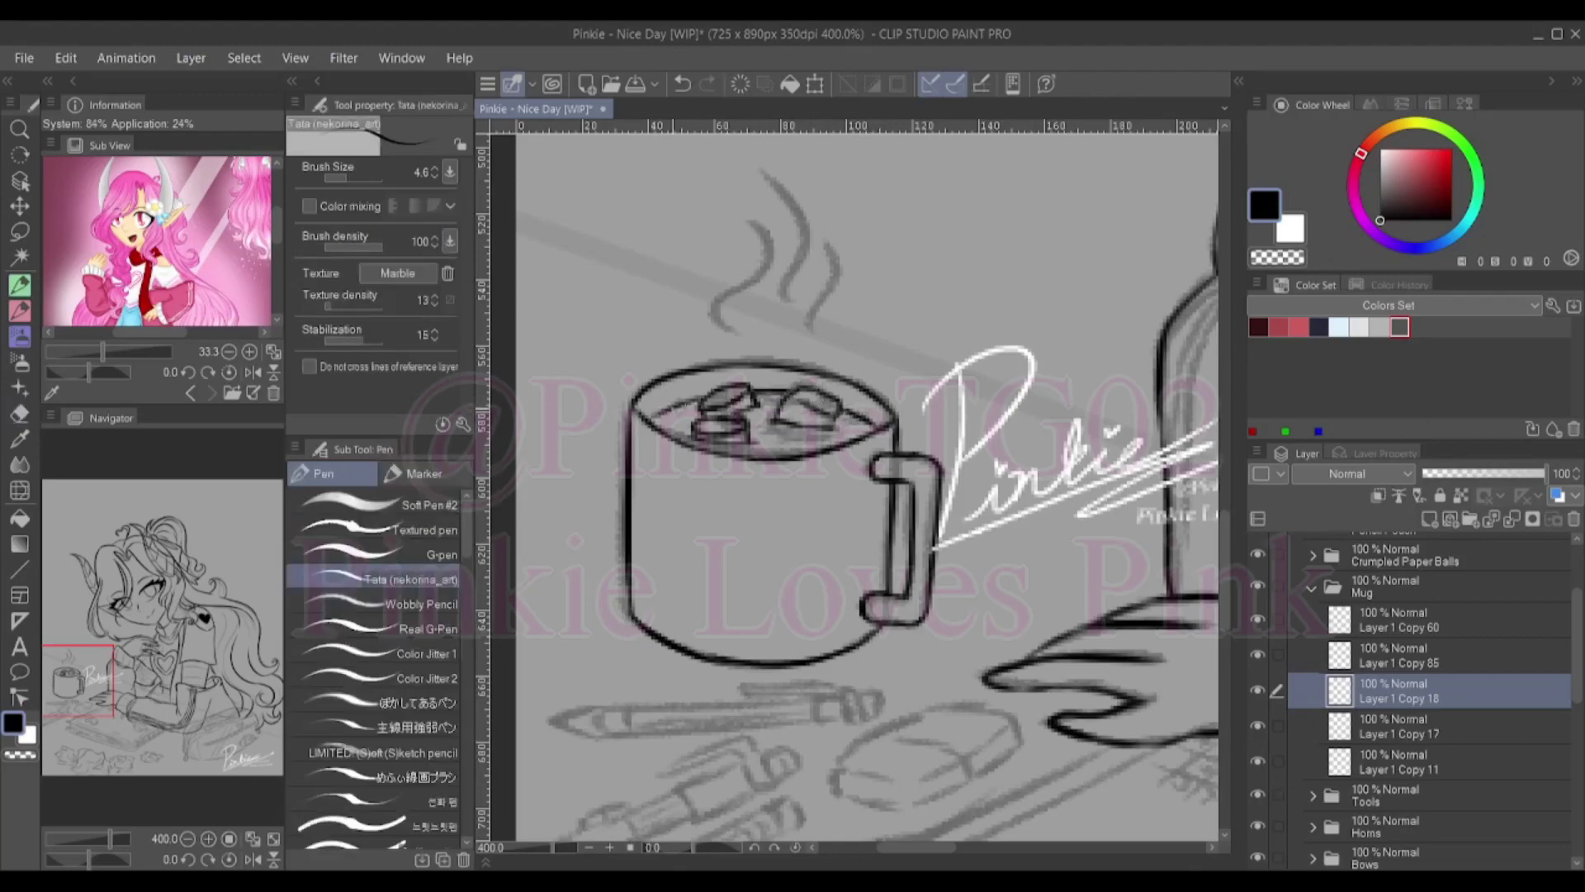
Add a new layer at the top of the Mug folder and ink the wavy steam lines above the mug, redrawing the ones that miss
key("alt+]")
scroll(780, 456, "down", 2)
key("ctrl+shift+n")
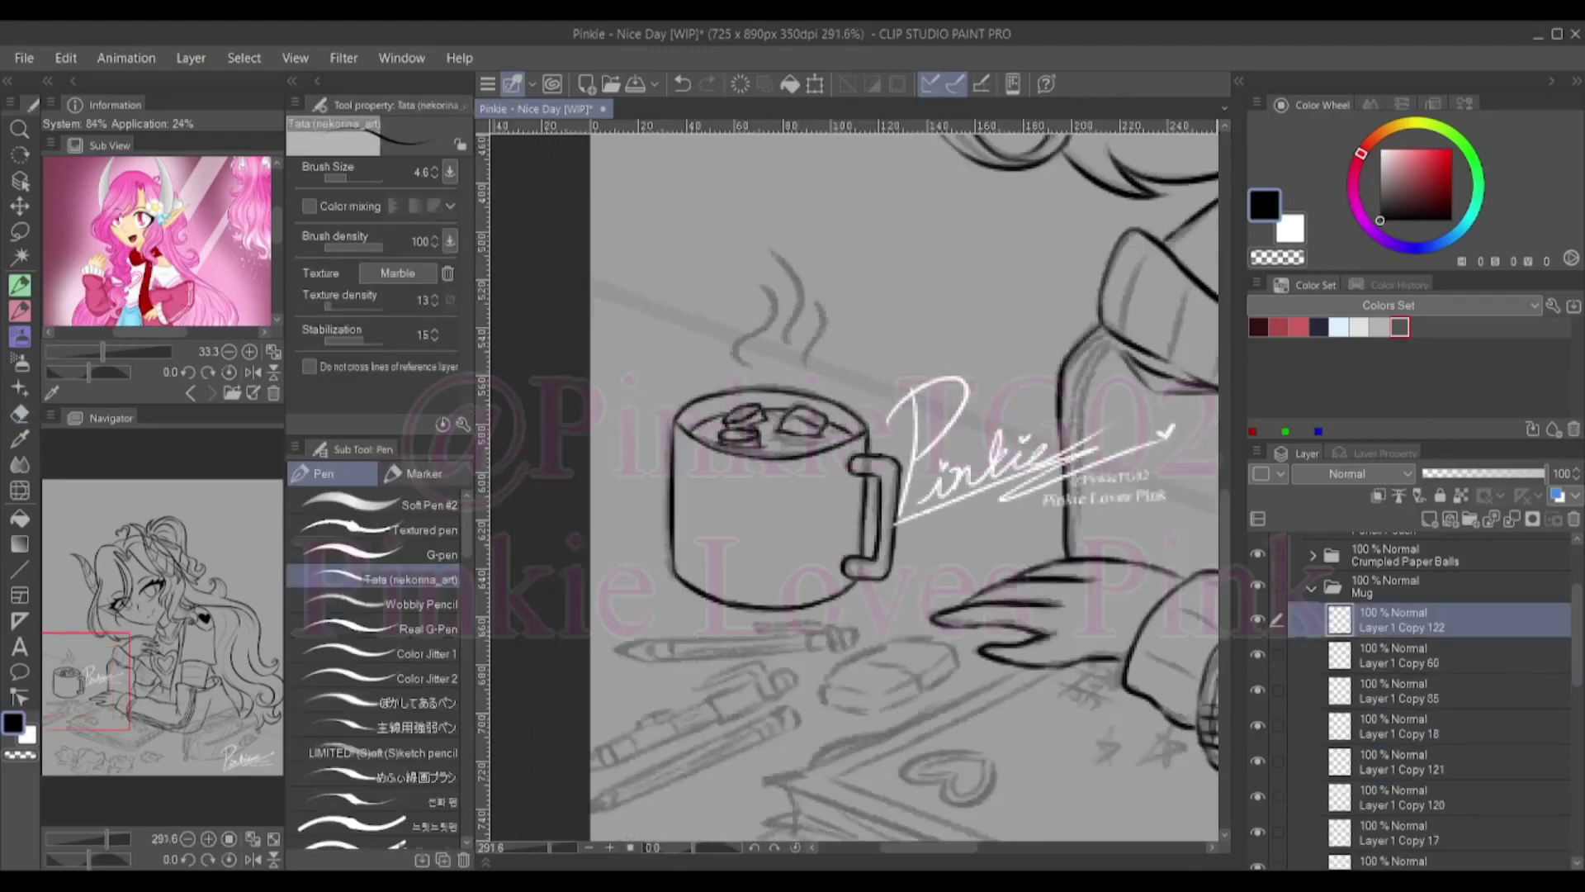
left_click_drag(803, 270, 783, 340)
key("ctrl+z")
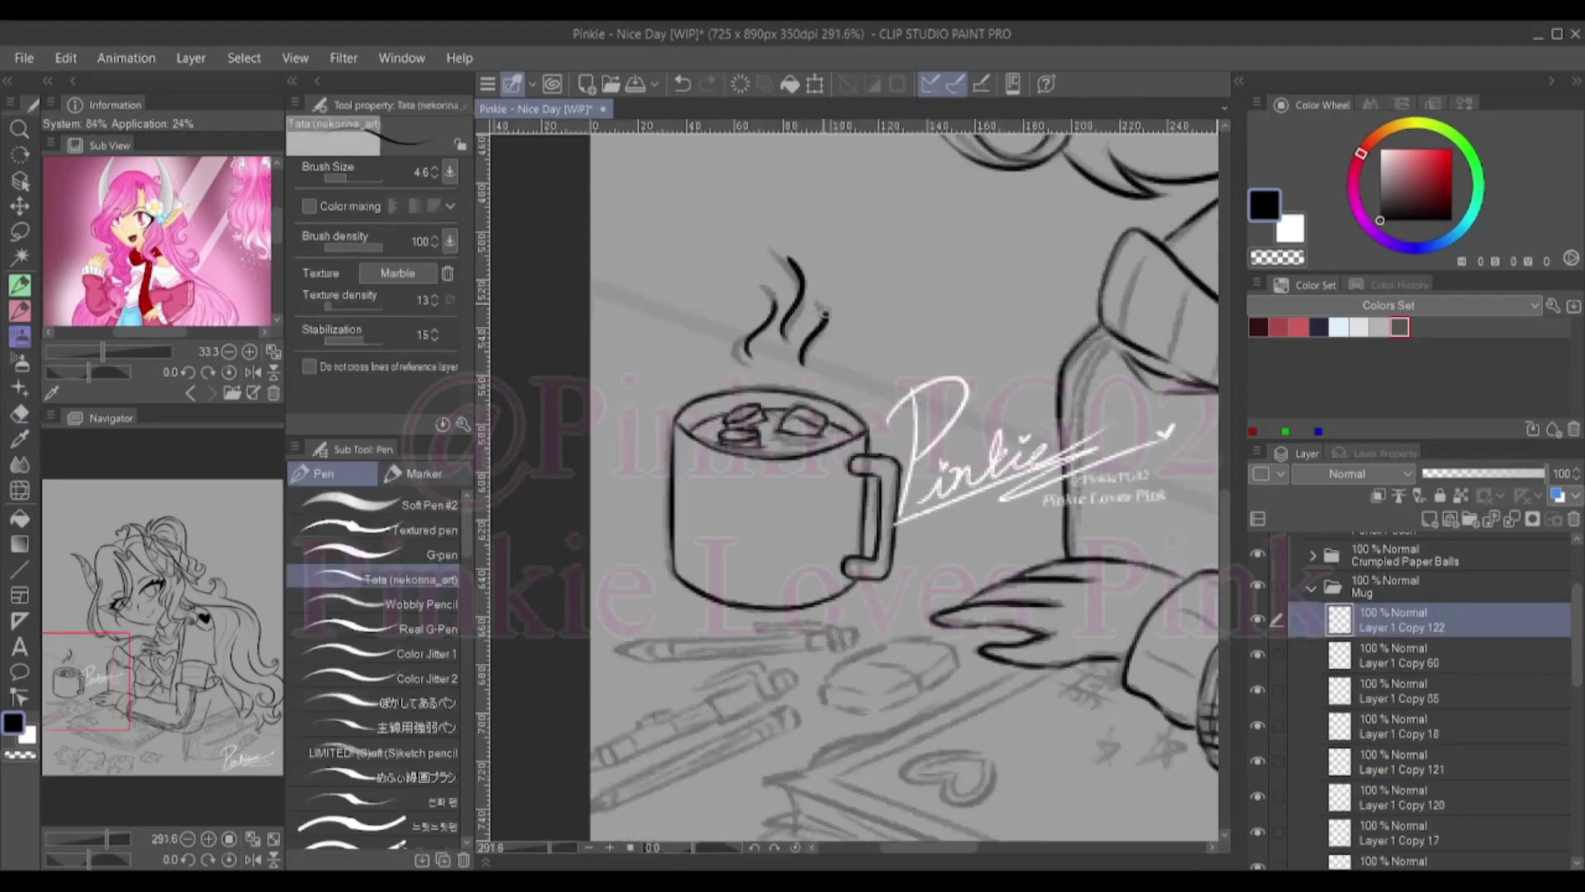
key("ctrl+z")
left_click_drag(788, 247, 784, 335)
mouse_move(774, 279)
left_mouse_down()
mouse_move(755, 359)
mouse_move(784, 339)
left_mouse_up()
key("ctrl+z")
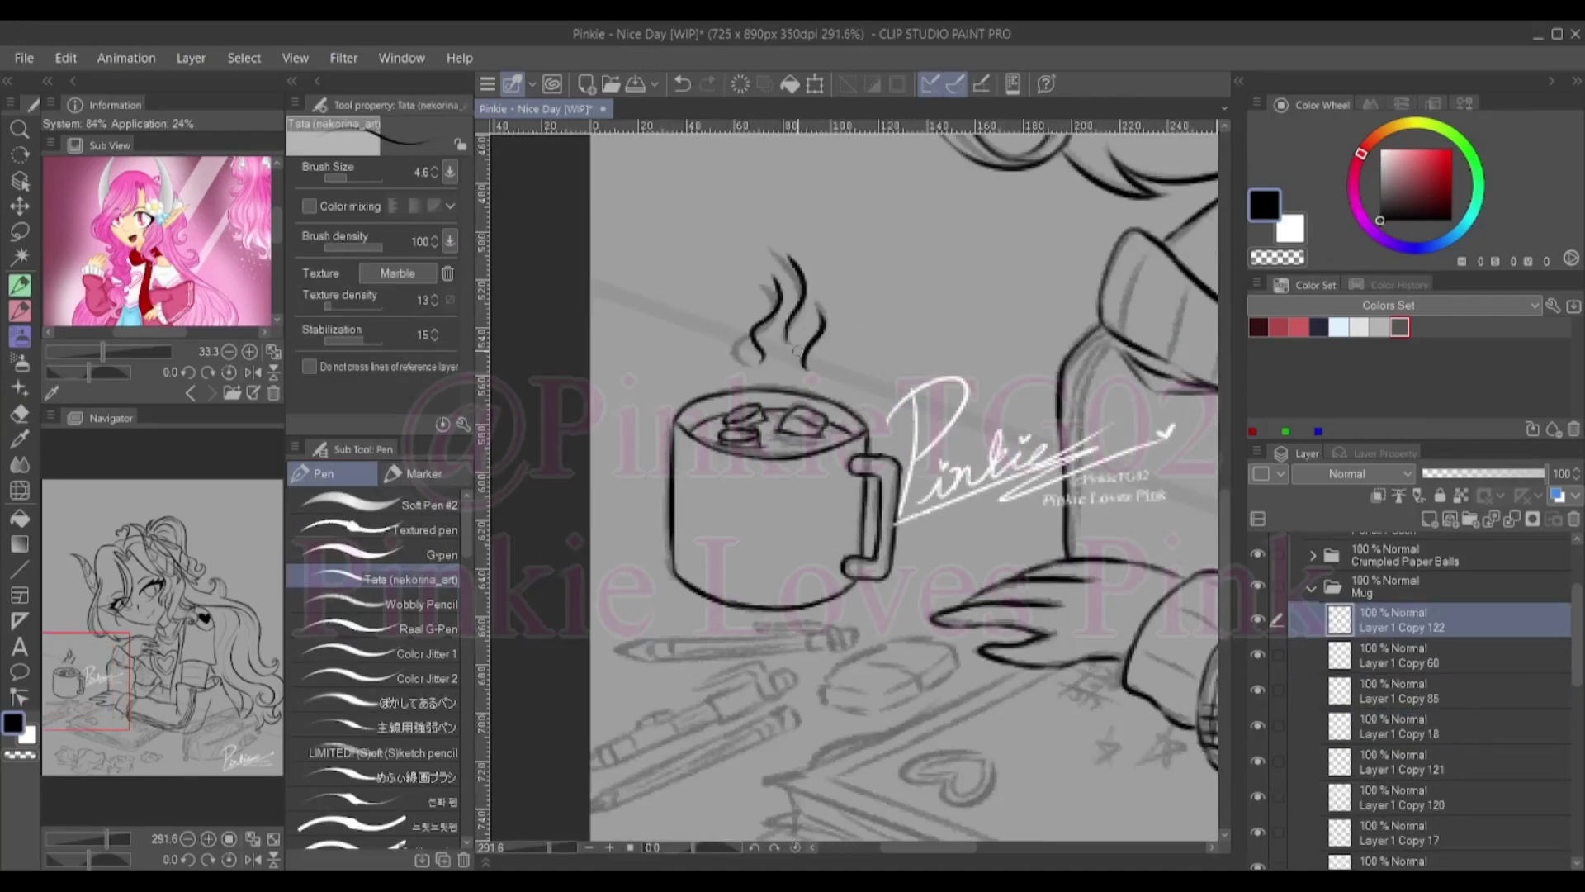
Ink the front barrel and band divisions of the pen below the mug on Layer 1 Copy 63 in the Tools folder
scroll(797, 350, "down", 3)
left_click(660, 685, "ctrl+shift")
scroll(657, 690, "up", 4)
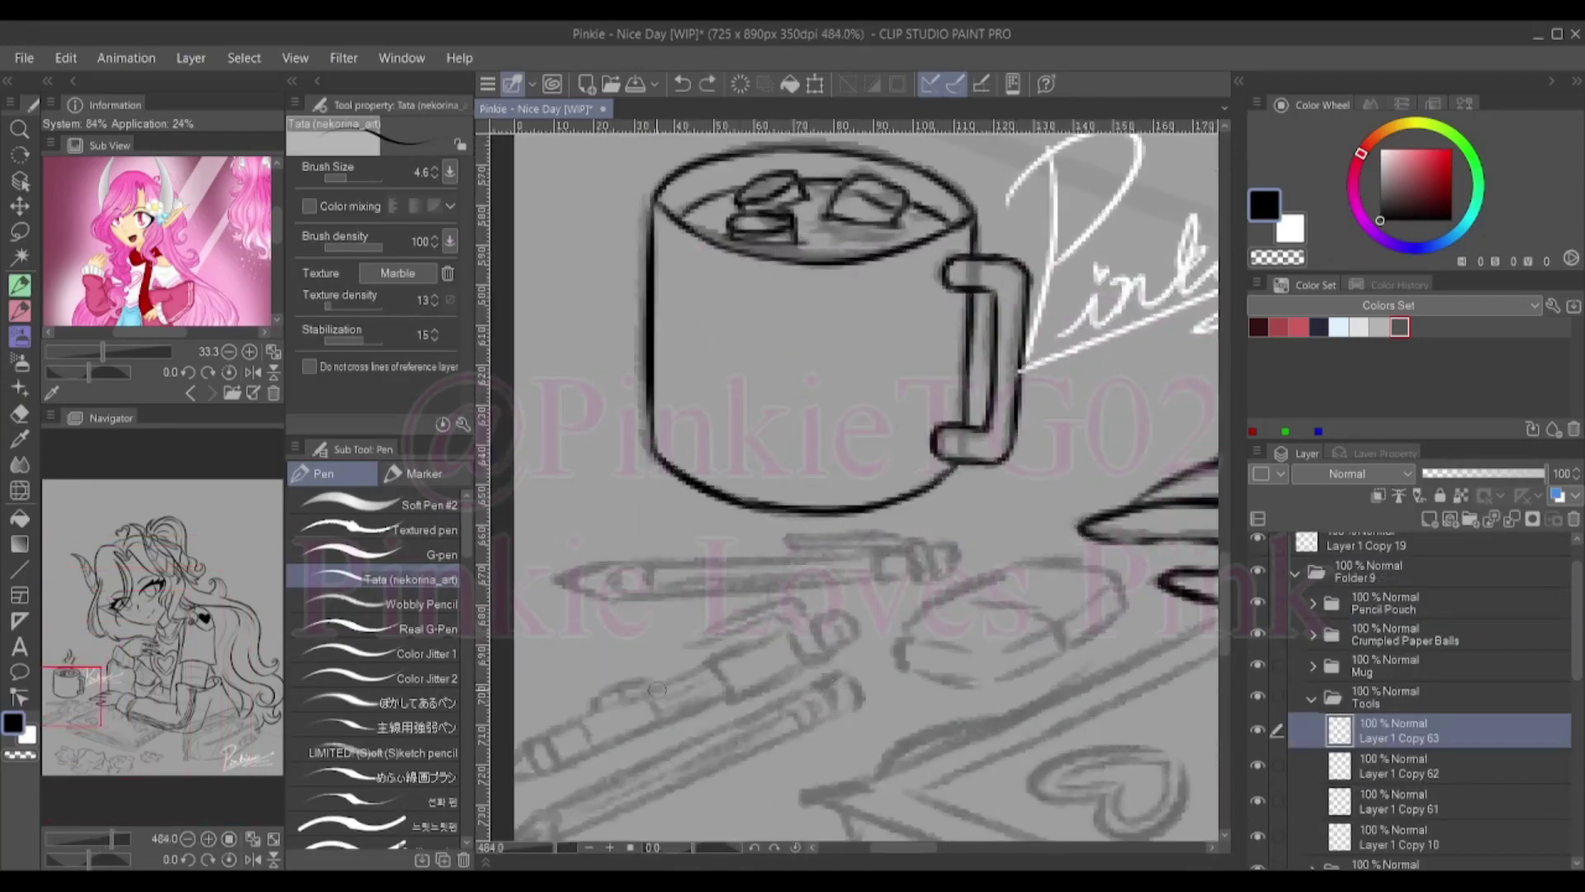
left_click_drag(658, 690, 709, 667)
mouse_move(648, 693)
left_mouse_down()
mouse_move(657, 722)
mouse_move(582, 718)
mouse_move(598, 748)
left_mouse_up()
mouse_move(598, 747)
left_mouse_down()
mouse_move(663, 722)
mouse_move(547, 737)
left_mouse_up()
mouse_move(546, 738)
left_mouse_down()
mouse_move(556, 758)
mouse_move(523, 742)
left_mouse_up()
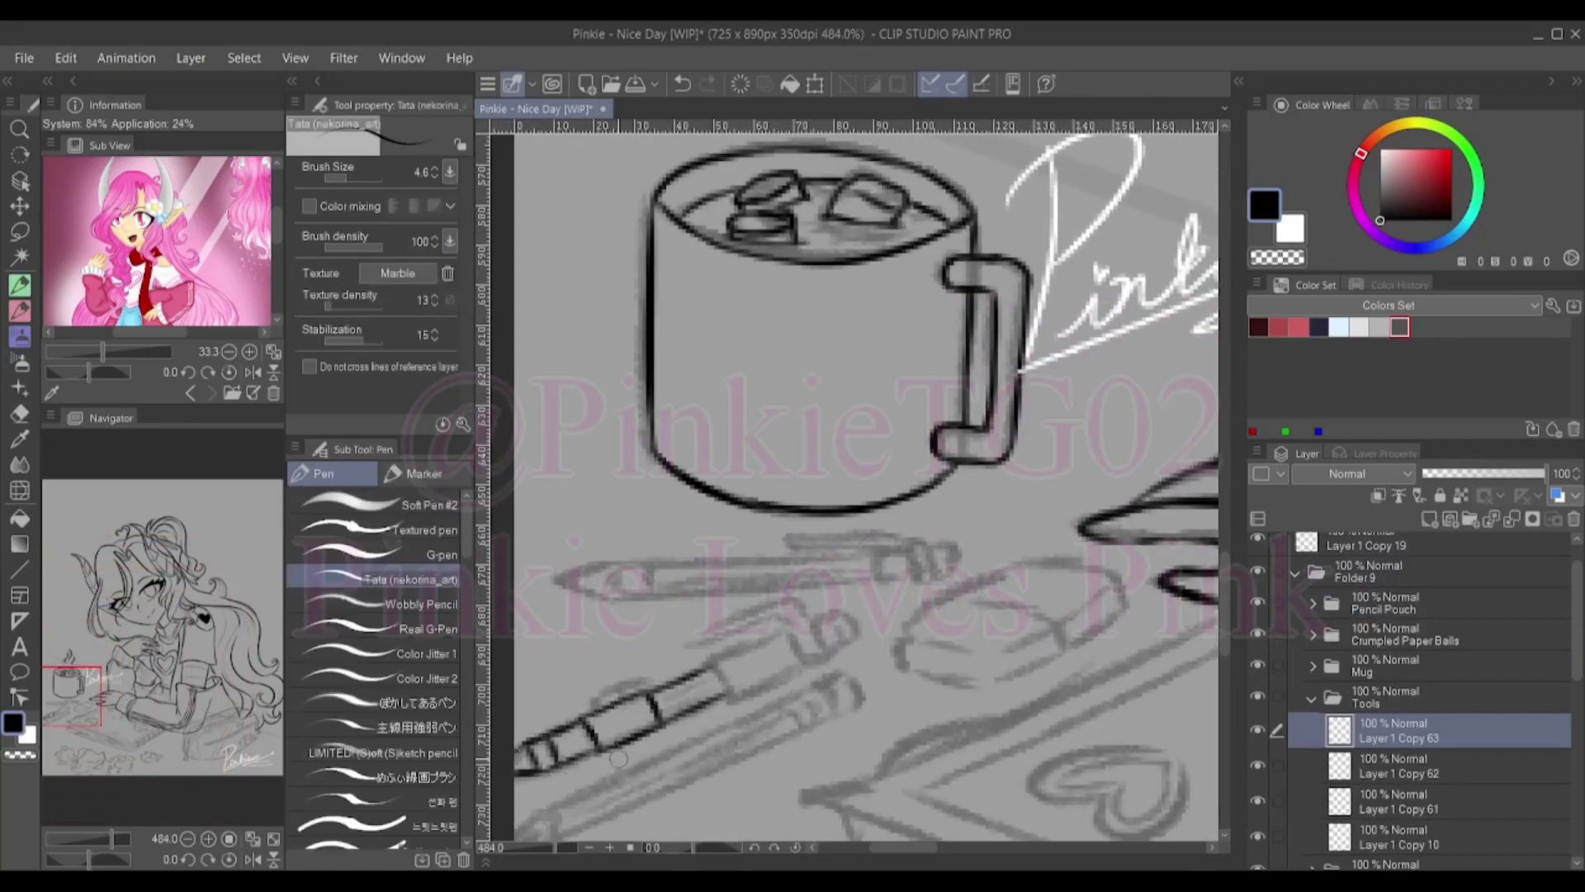
Ink the pen's wider rear barrel, end button and clip, and erase stray ink on its barrel
left_click_drag(728, 695, 793, 671)
mouse_move(725, 667)
left_mouse_down()
mouse_move(780, 630)
mouse_move(695, 666)
left_mouse_up()
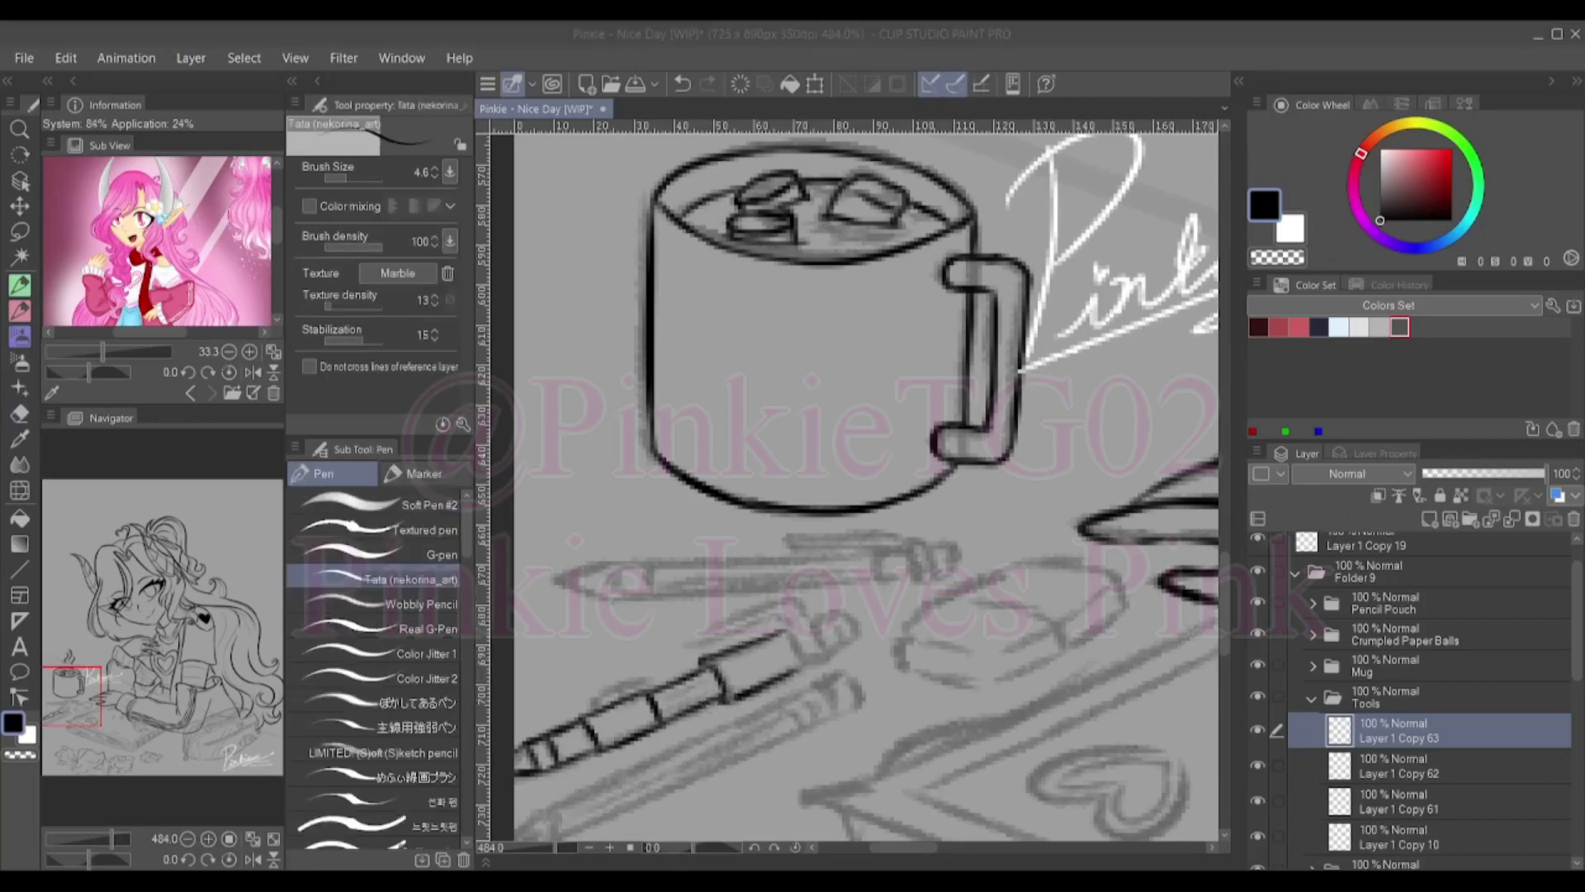
key("alt+Tab")
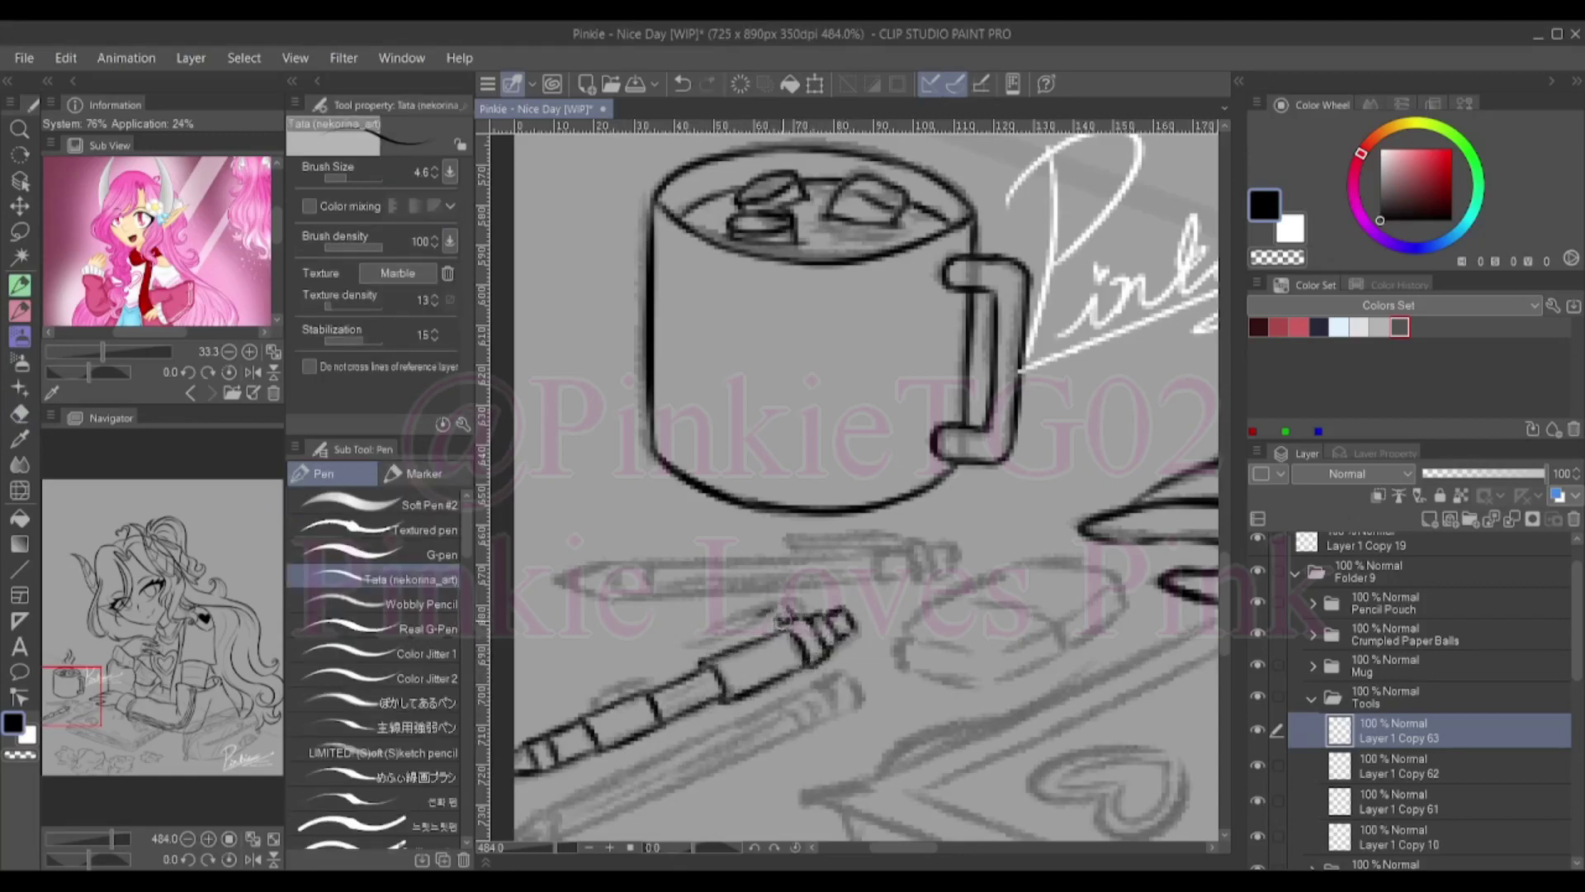
mouse_move(782, 611)
left_mouse_down()
mouse_move(711, 633)
mouse_move(655, 657)
left_mouse_up()
key("e")
scroll(685, 685, "down", 1)
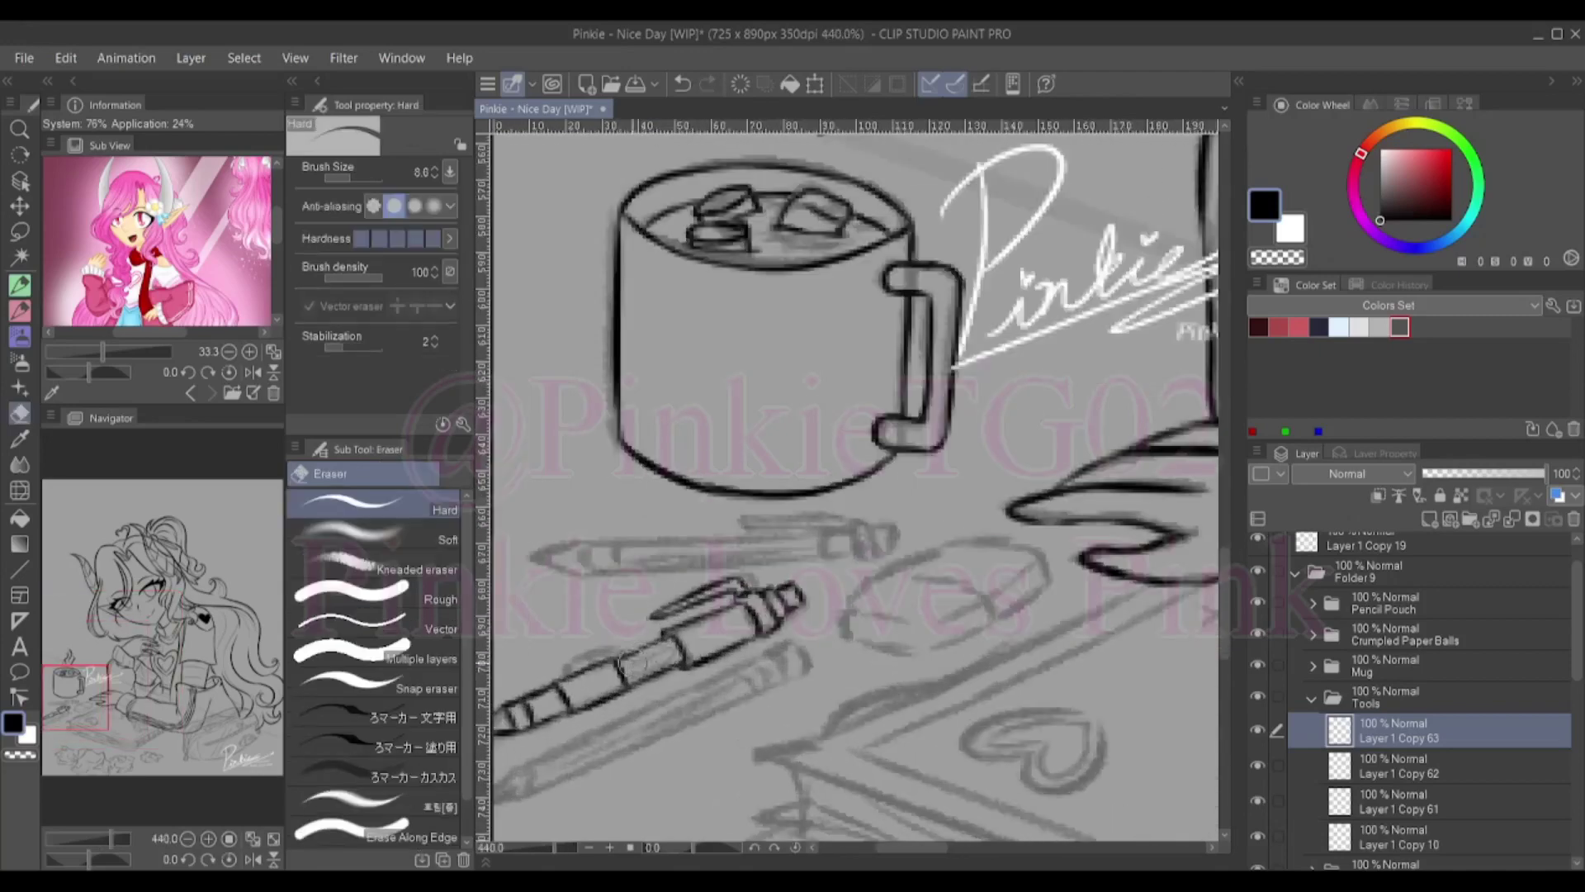
Add the slot detail to the pen's barrel and ink the long edges and banded end of the pencil beneath it
key("p")
scroll(654, 661, "up", 1)
left_click_drag(693, 683, 545, 753)
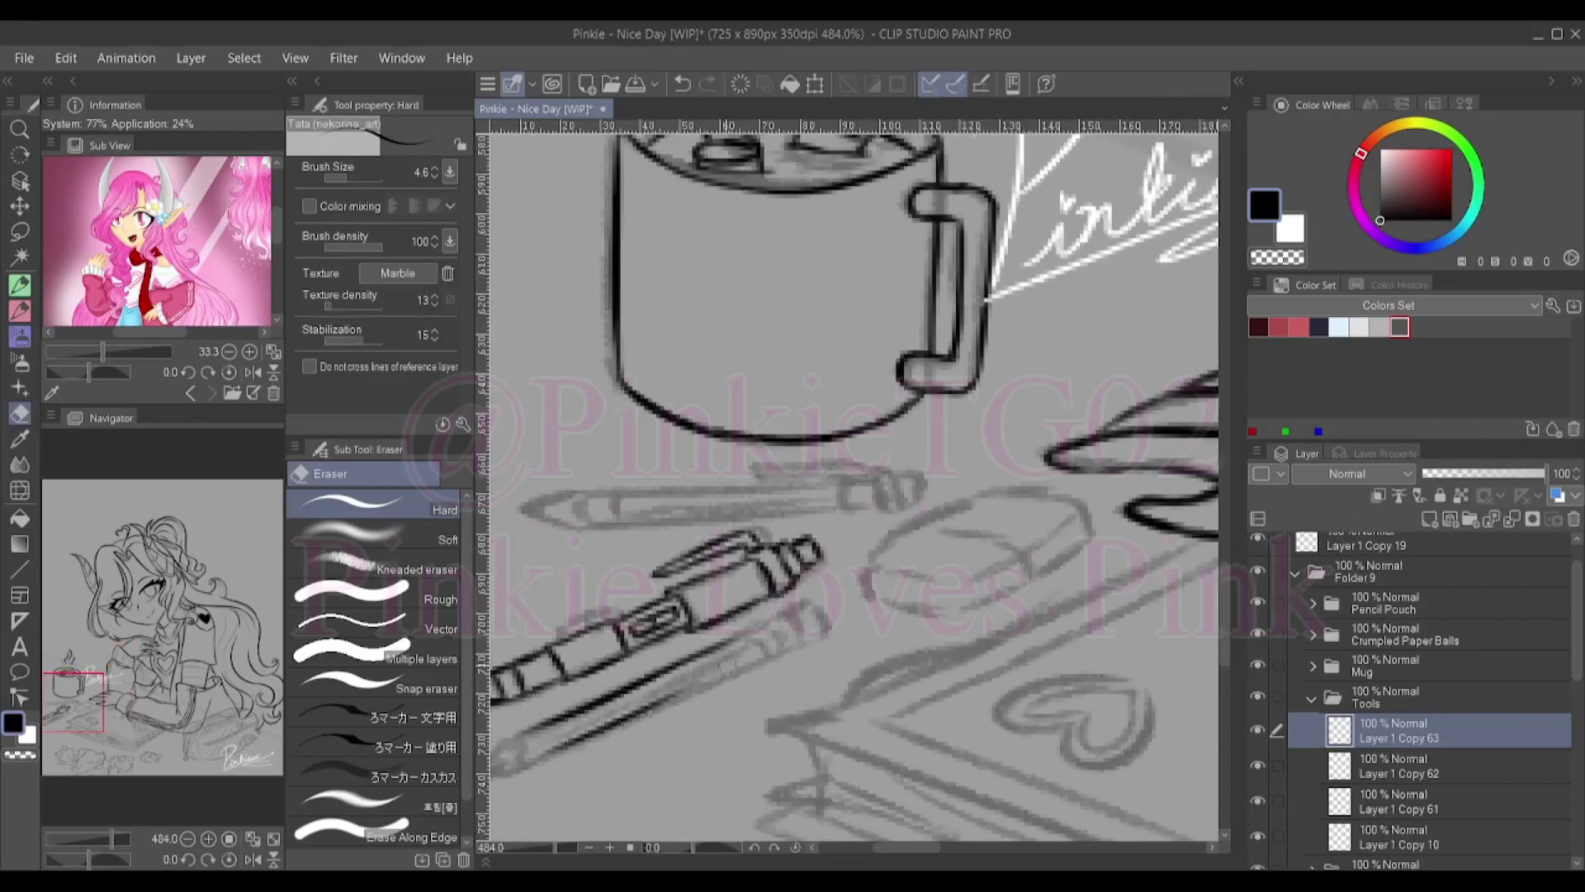
key("ctrl+z")
left_click_drag(772, 652, 541, 751)
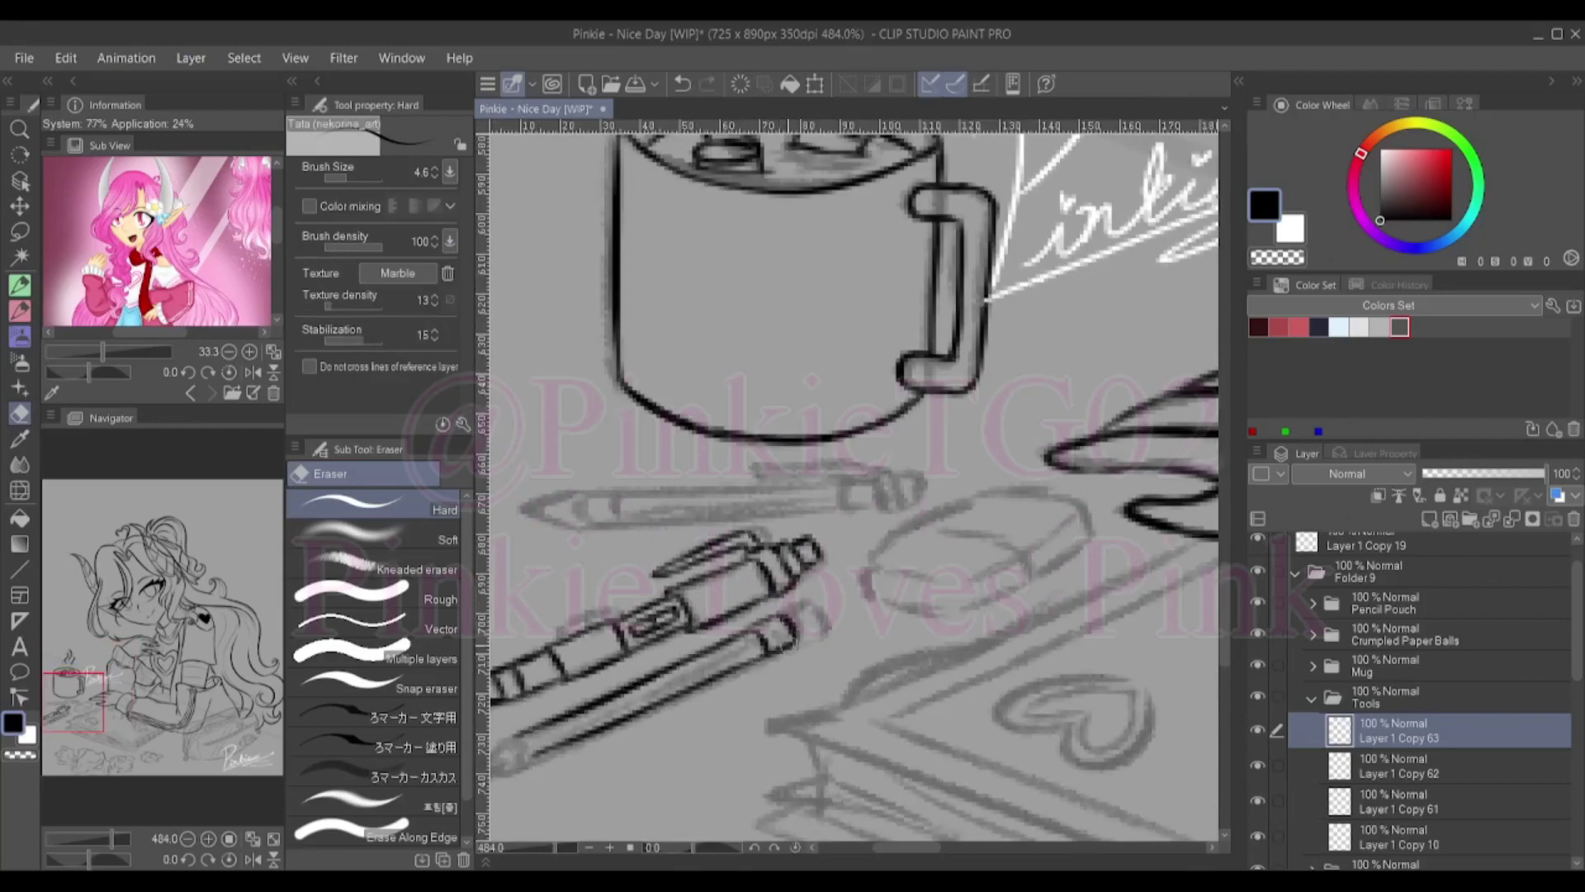
key("ctrl+z")
key("p")
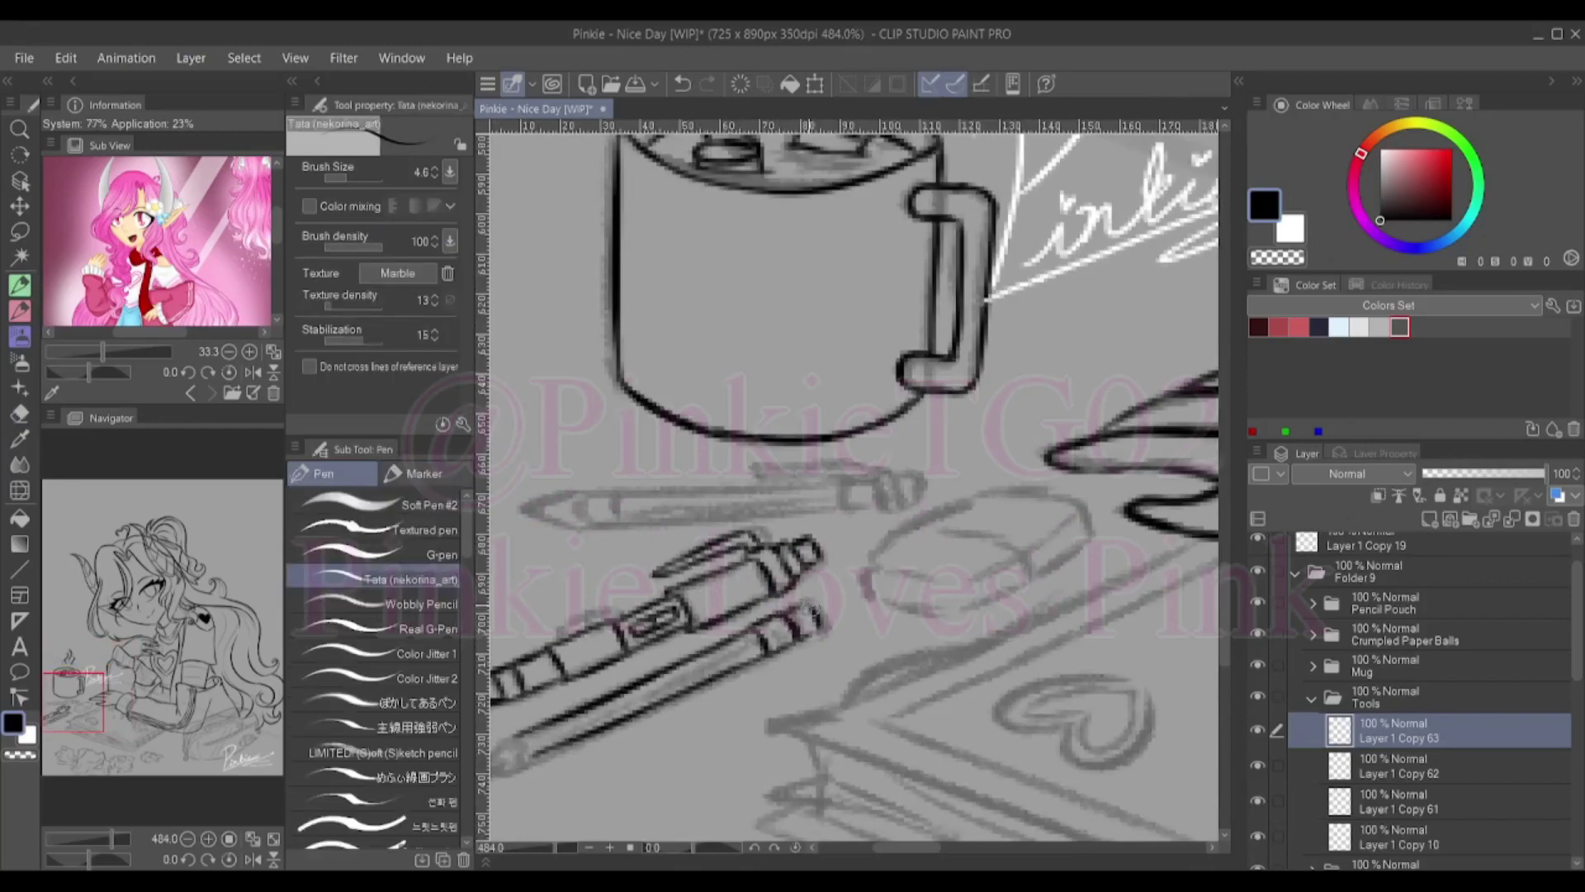
Ink the pencil's pointed tip and the lengthwise line along its body
scroll(814, 615, "down", 3)
scroll(615, 644, "up", 3)
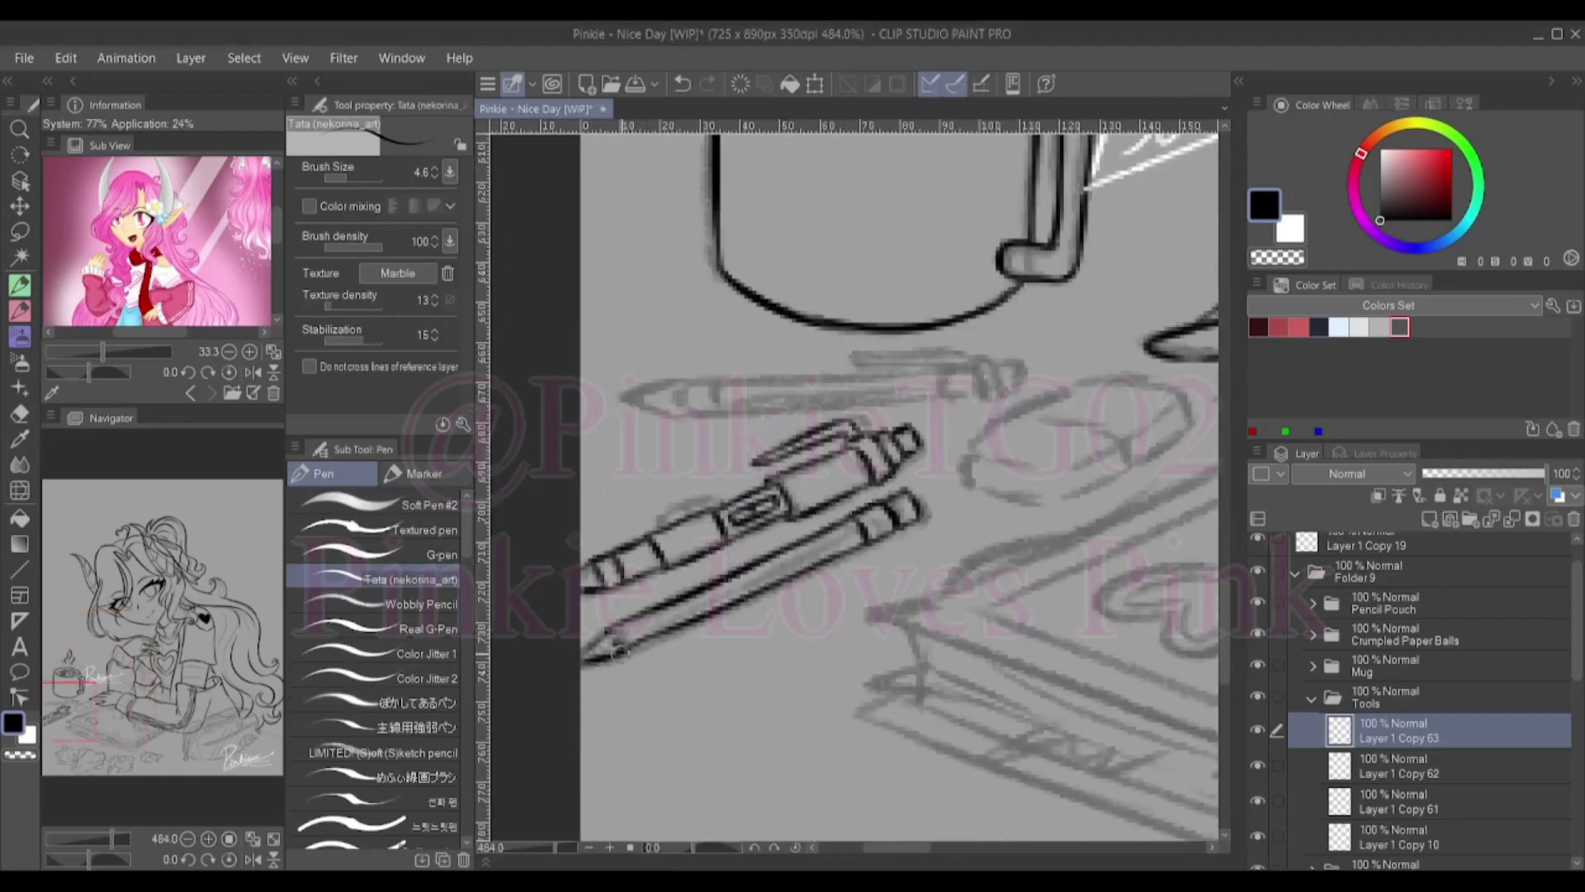
left_click_drag(615, 652, 524, 675)
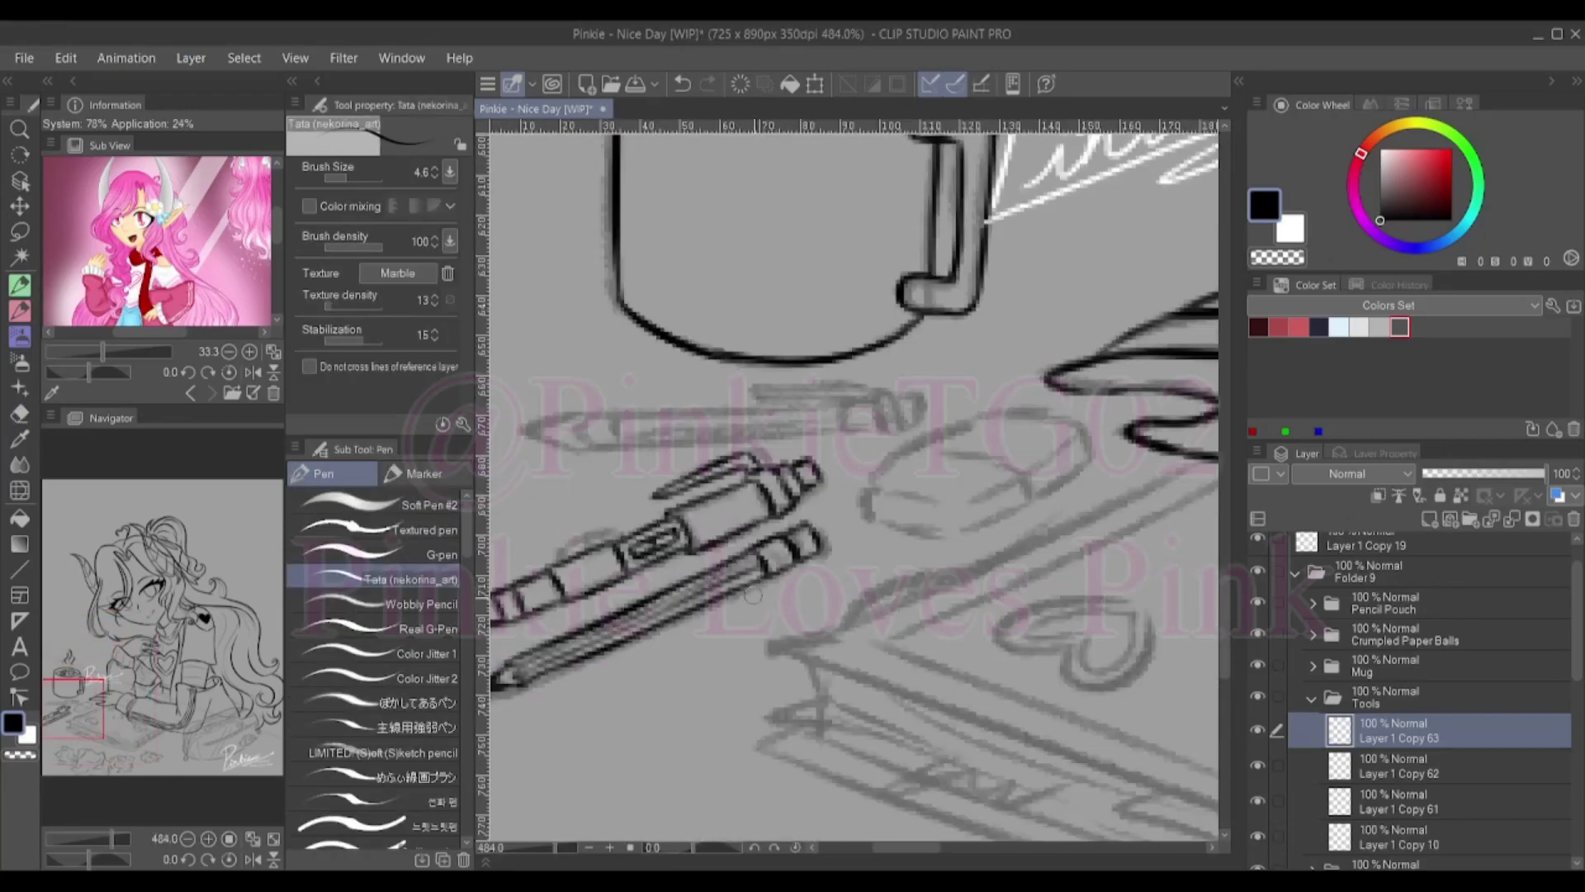
Ink the pointed tip and banded grip of the thin pen lying just below the mug
scroll(829, 555, "down", 5)
scroll(647, 770, "up", 5)
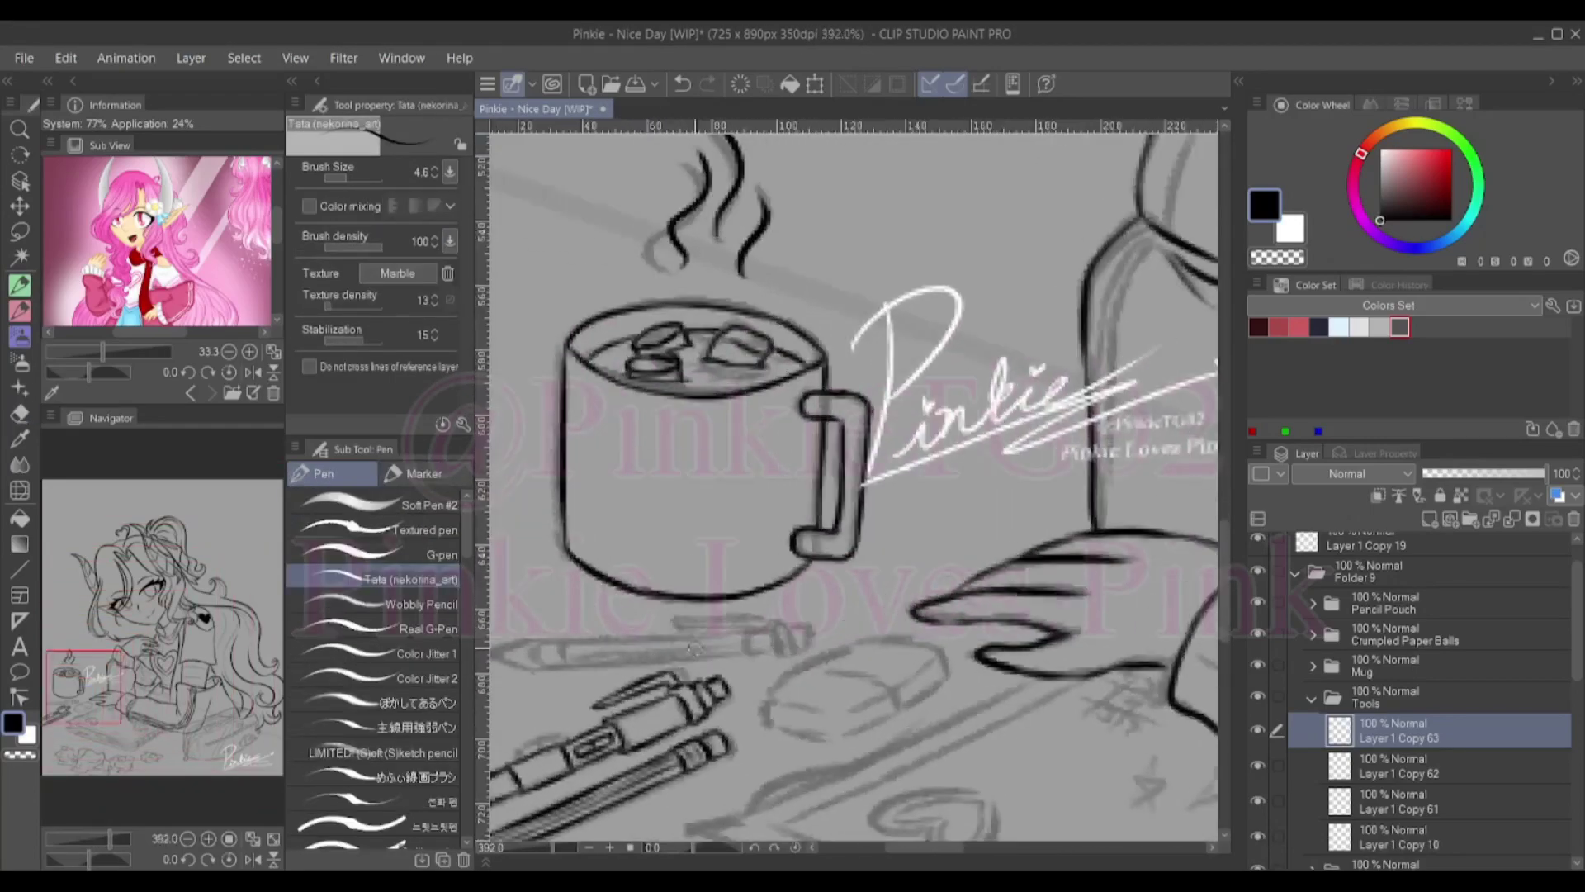
left_click_drag(665, 737, 683, 732)
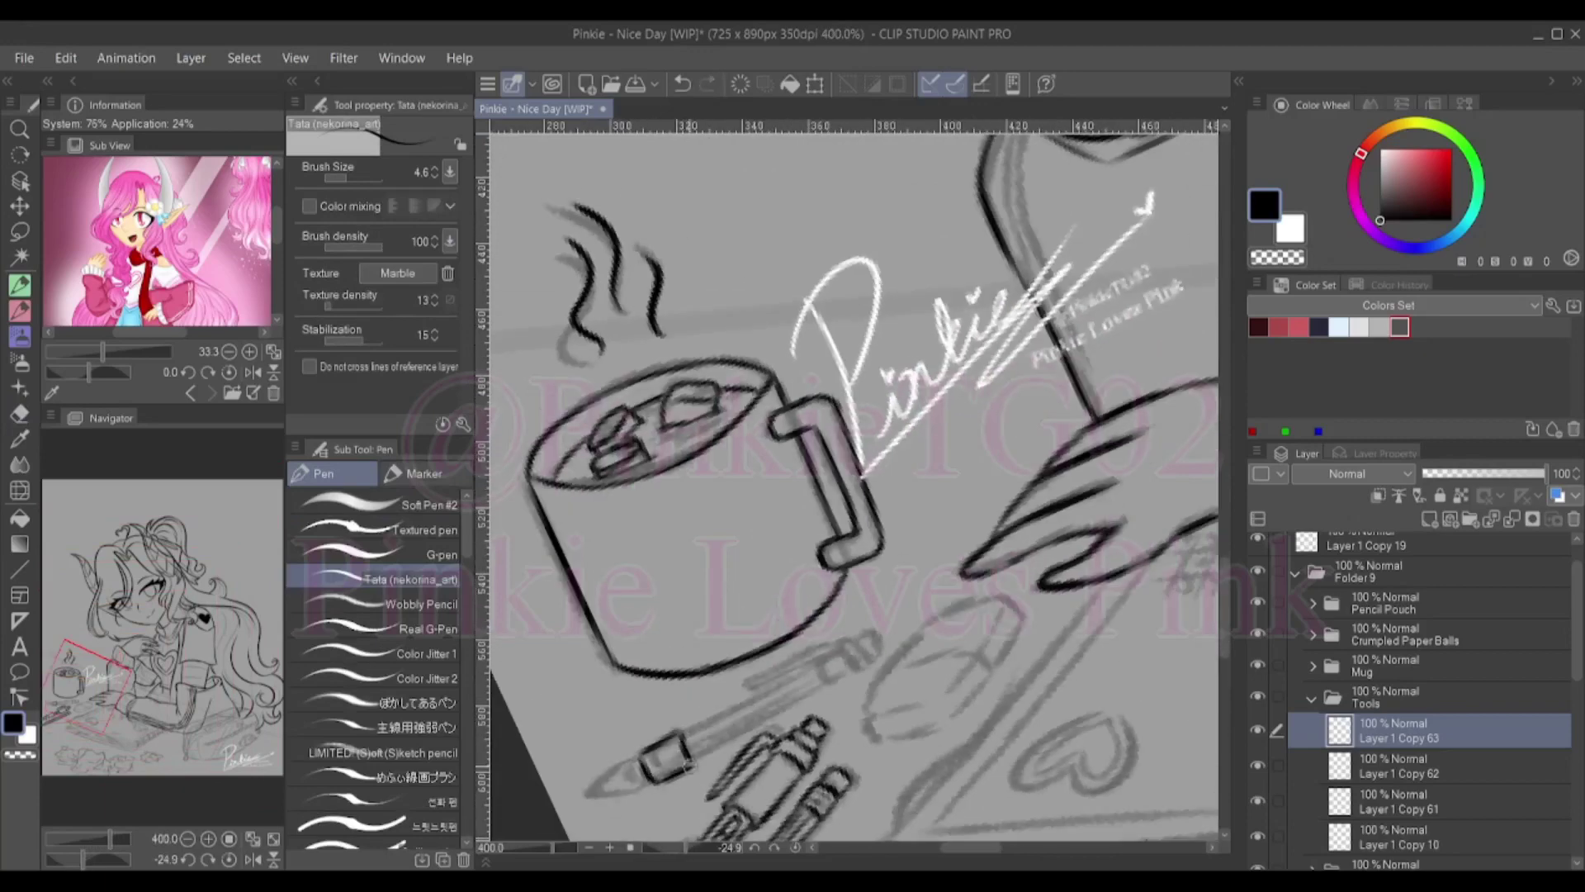
mouse_move(625, 777)
left_mouse_down()
mouse_move(584, 791)
mouse_move(601, 800)
left_mouse_up()
scroll(627, 743, "down", 1)
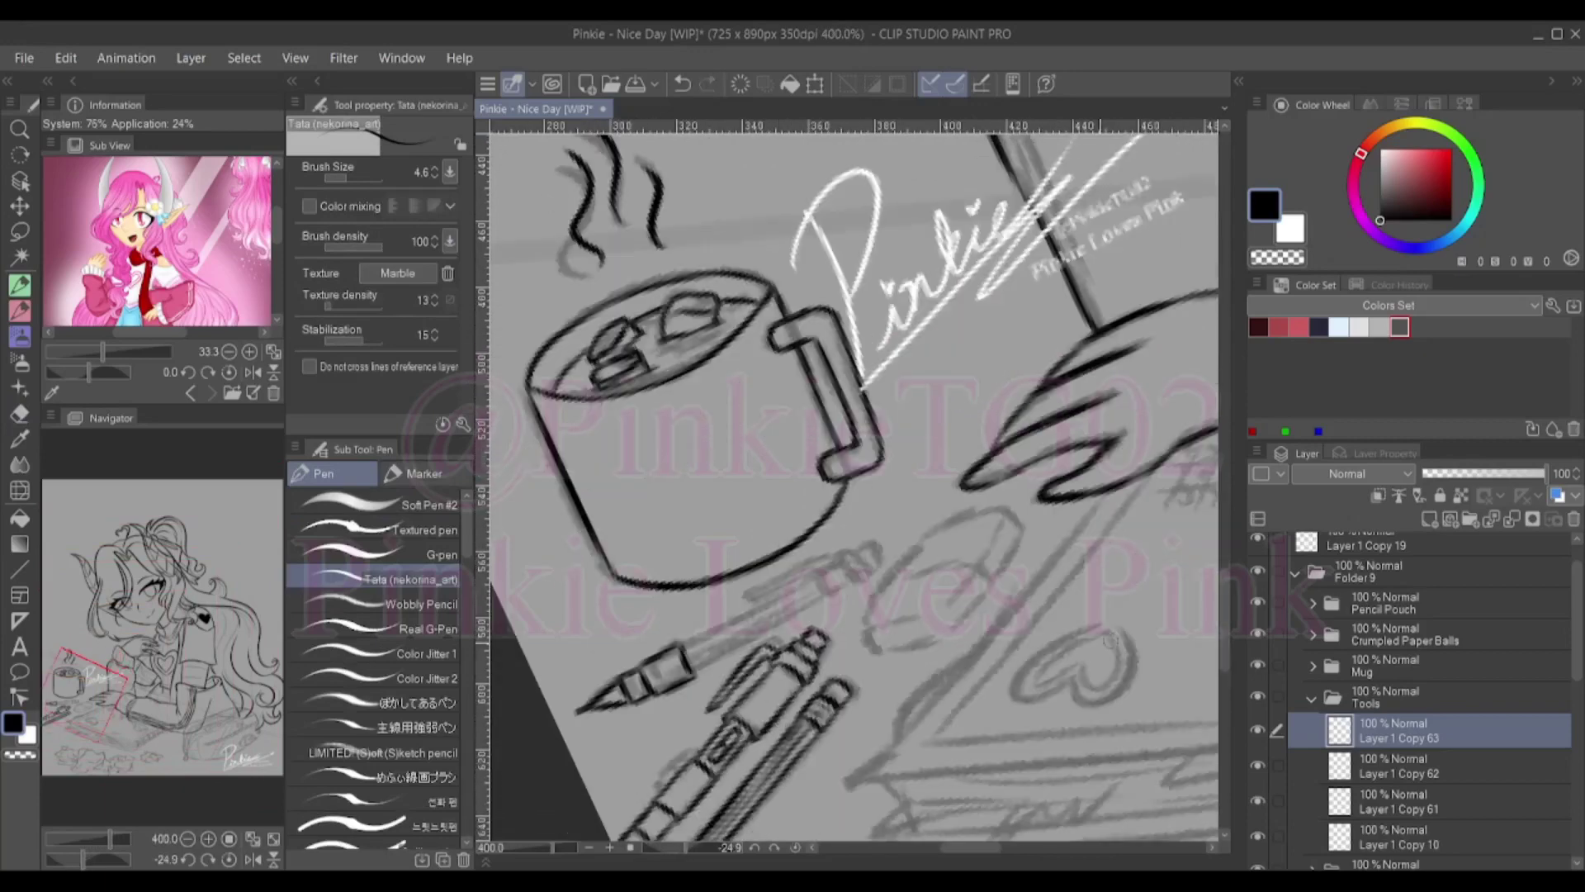
scroll(655, 666, "down", 5)
scroll(657, 664, "up", 2)
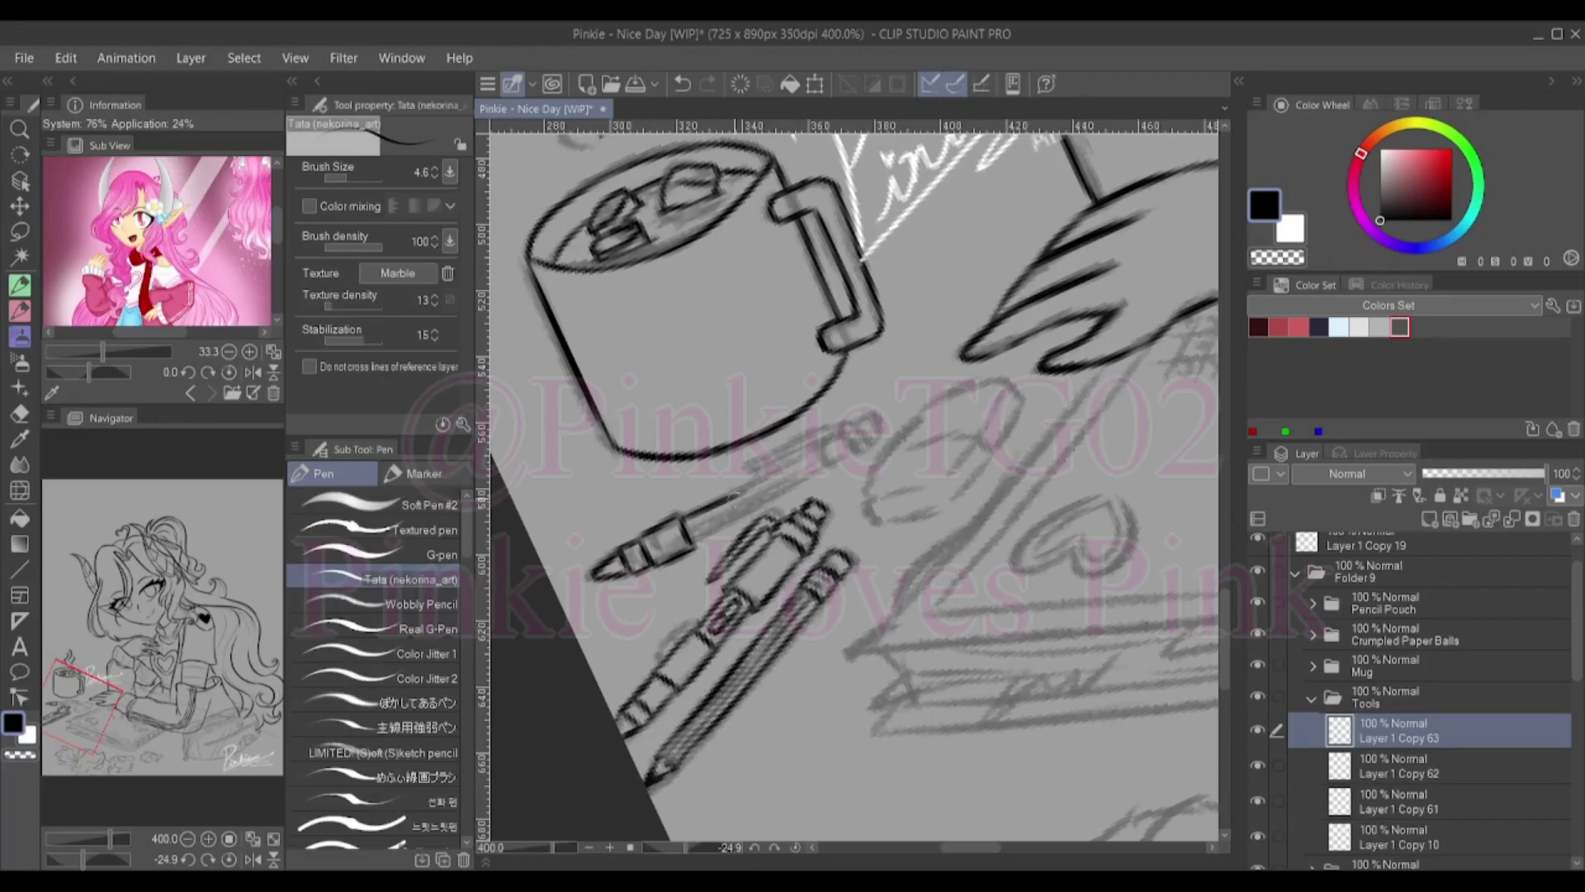
Ink the thin pen's long barrel edges and its dark banded rear end, undoing misplaced strokes
left_click_drag(695, 526, 835, 439)
key("ctrl+z")
left_click_drag(741, 475, 828, 429)
key("ctrl+z")
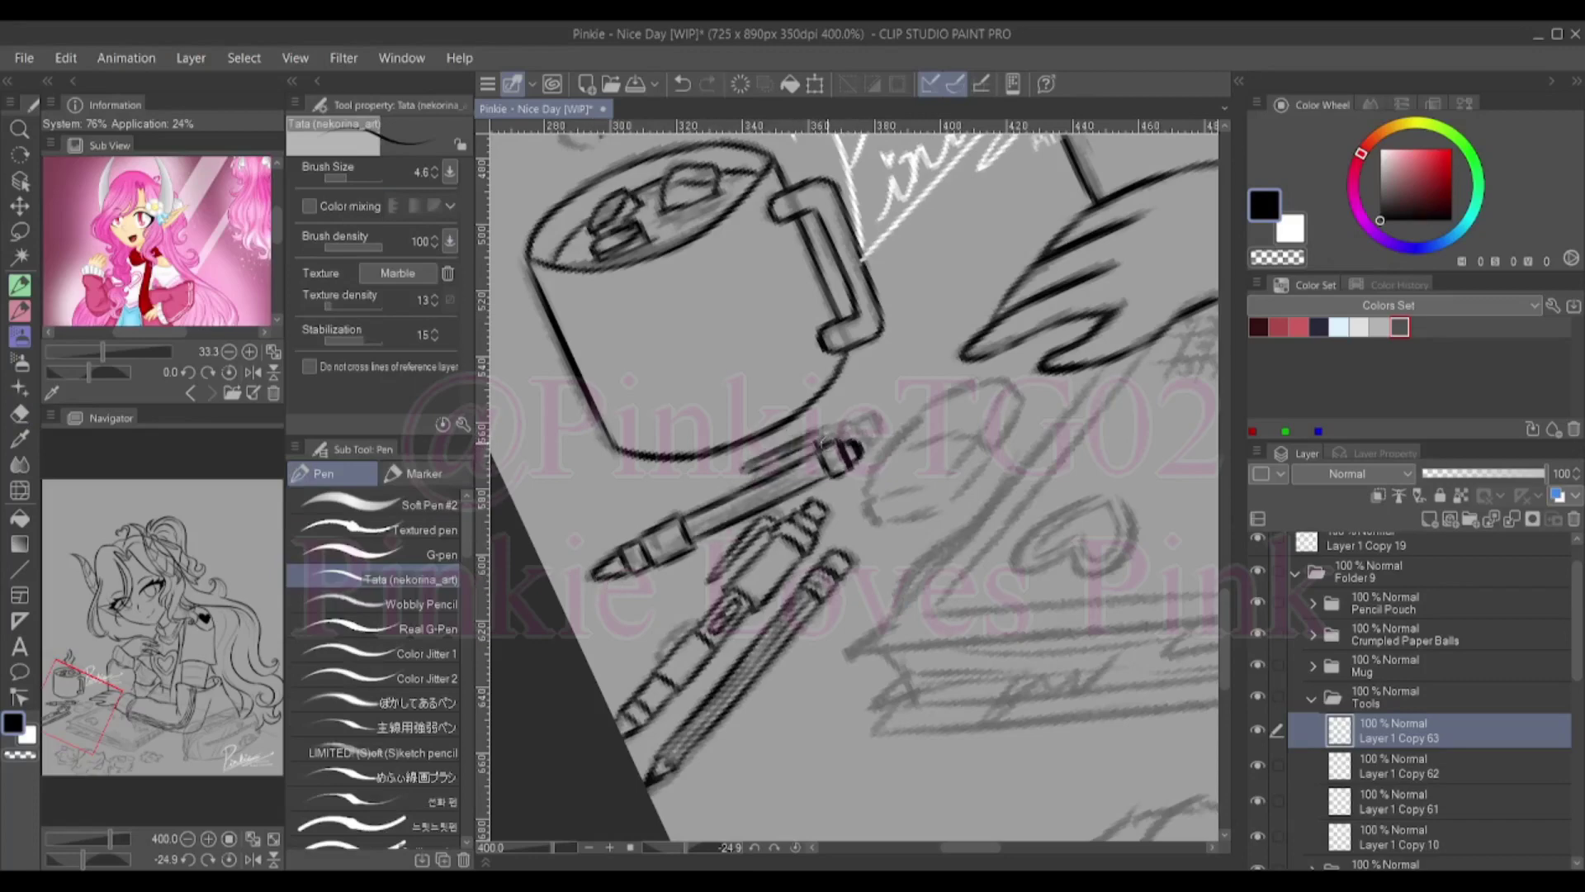
Ink the block eraser beside the pens, including its rounded outline, sleeve division and side edges
scroll(821, 446, "down", 3)
scroll(704, 629, "up", 4)
key("ctrl+@")
mouse_move(627, 517)
left_mouse_down()
mouse_move(551, 592)
mouse_move(743, 576)
left_mouse_up()
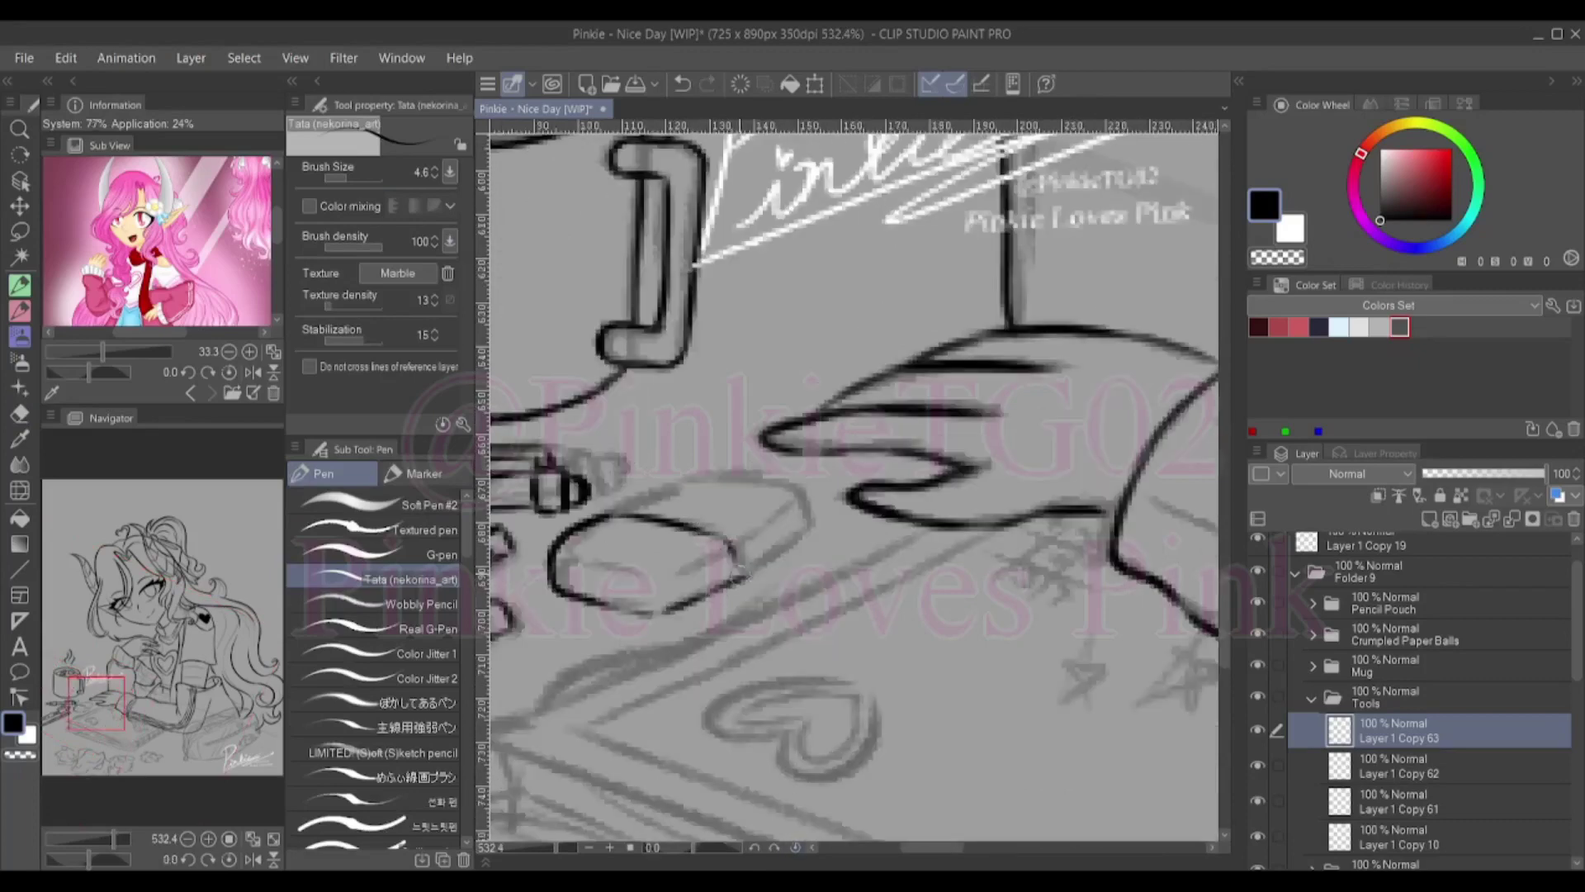
mouse_move(599, 506)
left_mouse_down()
mouse_move(807, 483)
mouse_move(747, 563)
left_mouse_up()
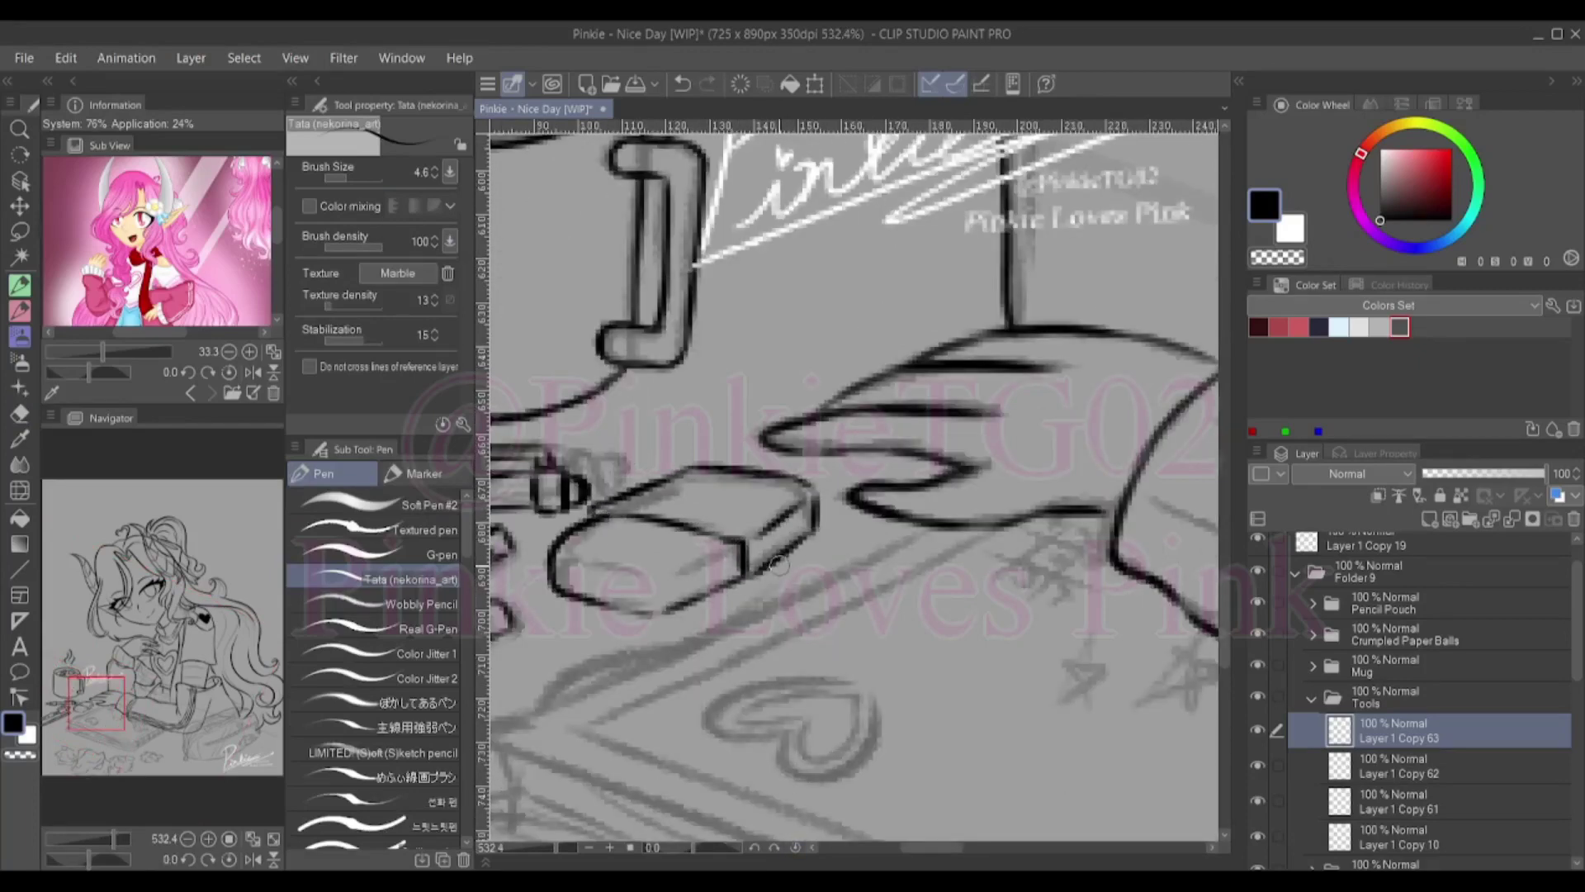
left_click_drag(558, 561, 667, 577)
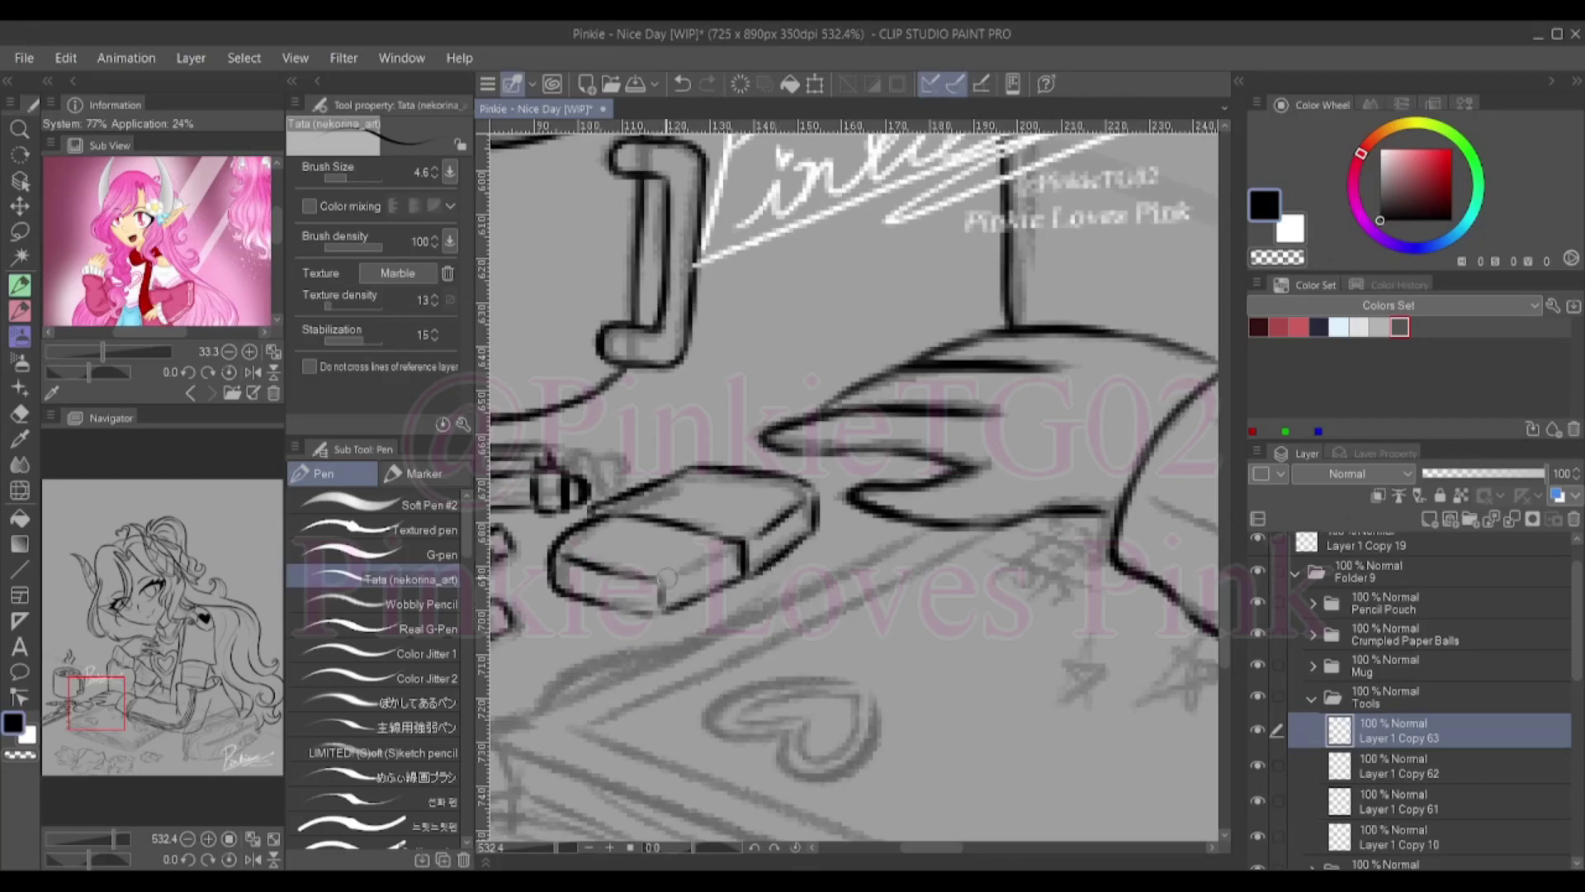
scroll(652, 615, "down", 6)
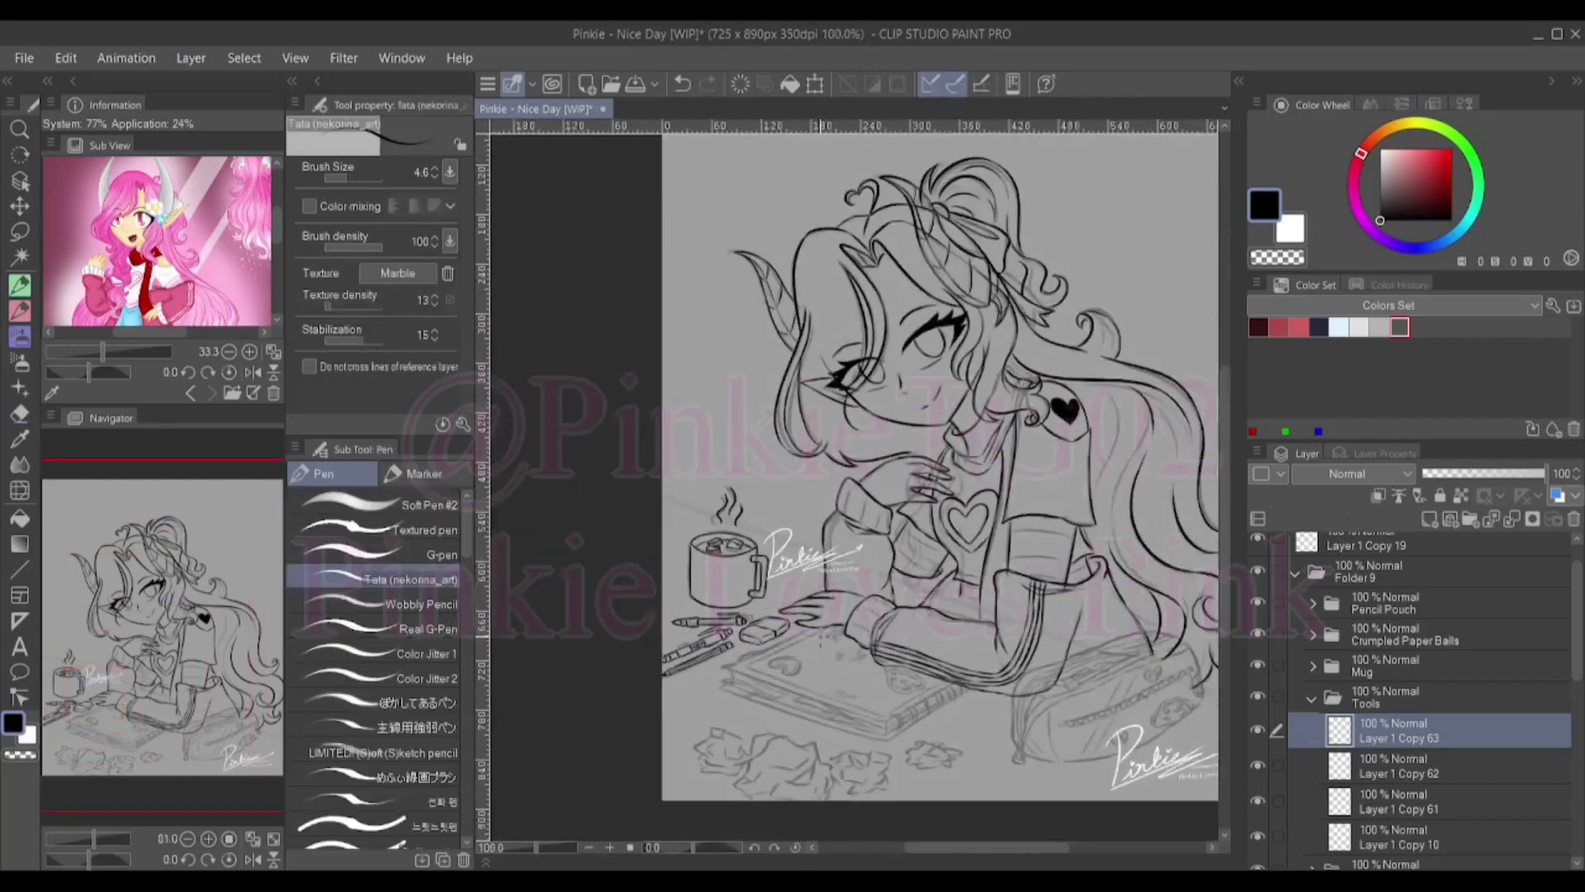
Add several blank layer copies below the Skin folder and group them in a new folder for the notebook
scroll(724, 548, "up", 3)
scroll(1428, 701, "up", 5)
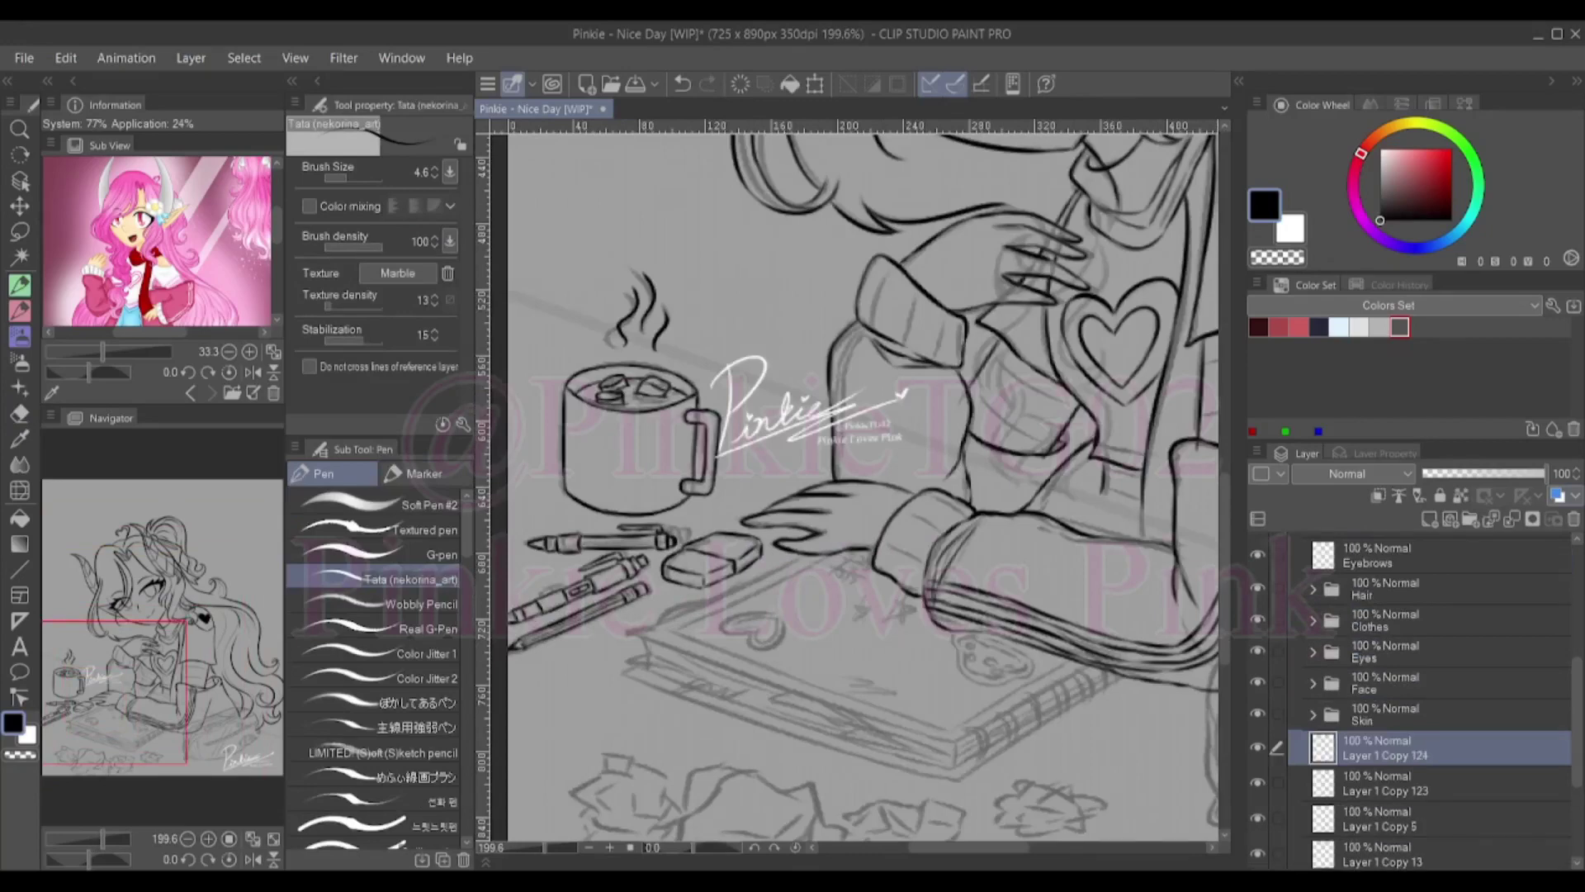
left_click(1404, 778)
key("ctrl+v")
key("ctrl+v")
key("ctrl+v")
key("ctrl+v")
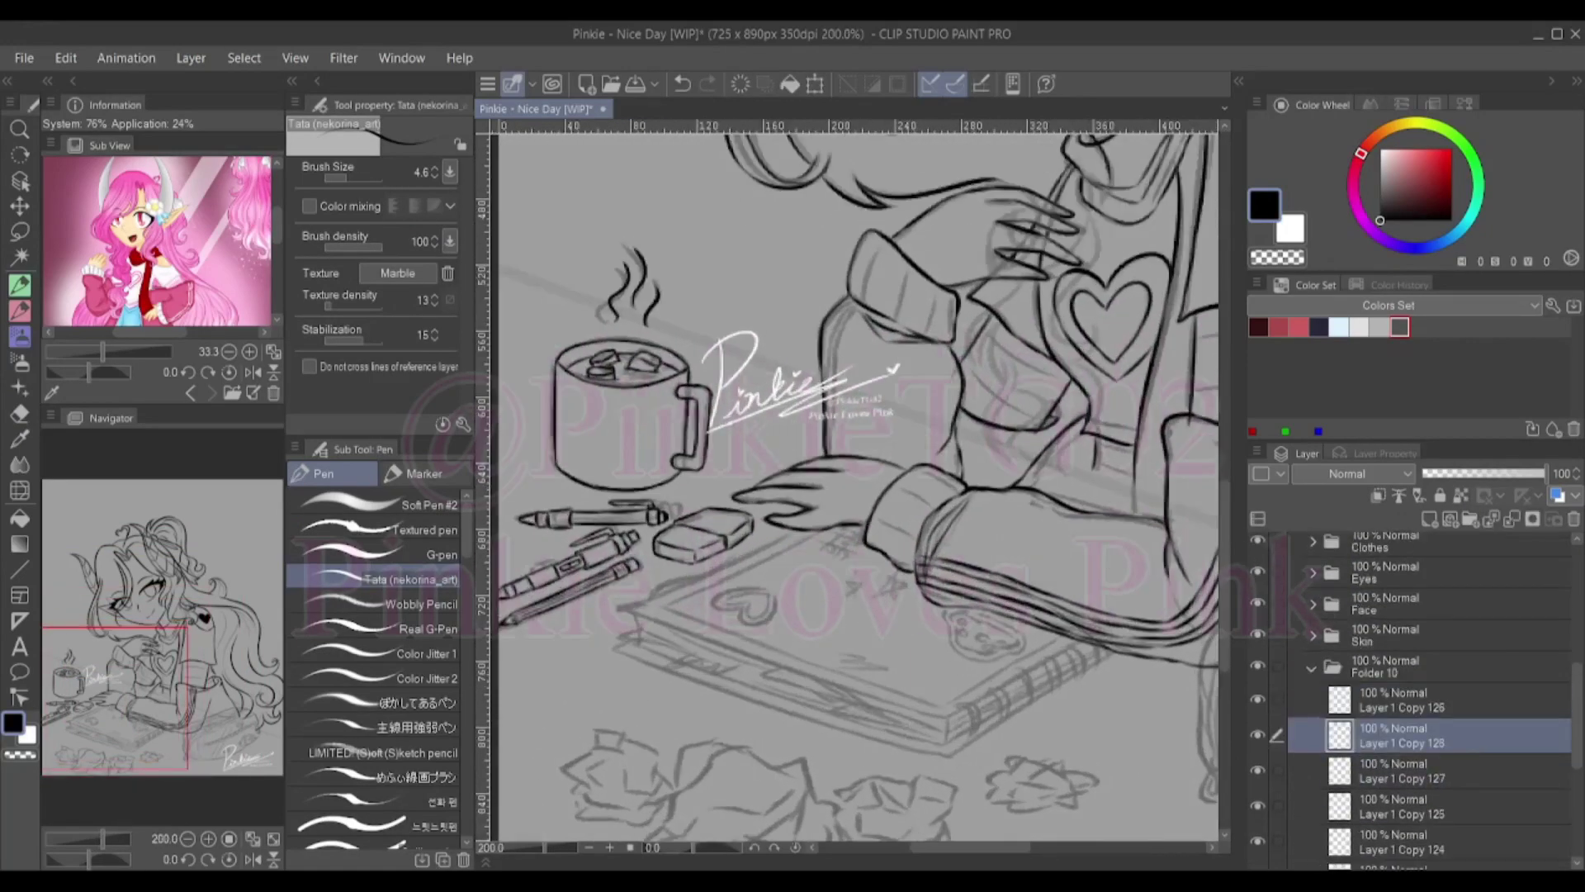
Ink the outer outline of the notebook's top cover under the resting arm, then add another blank layer copy
scroll(1032, 743, "up", 1)
scroll(1021, 680, "down", 2)
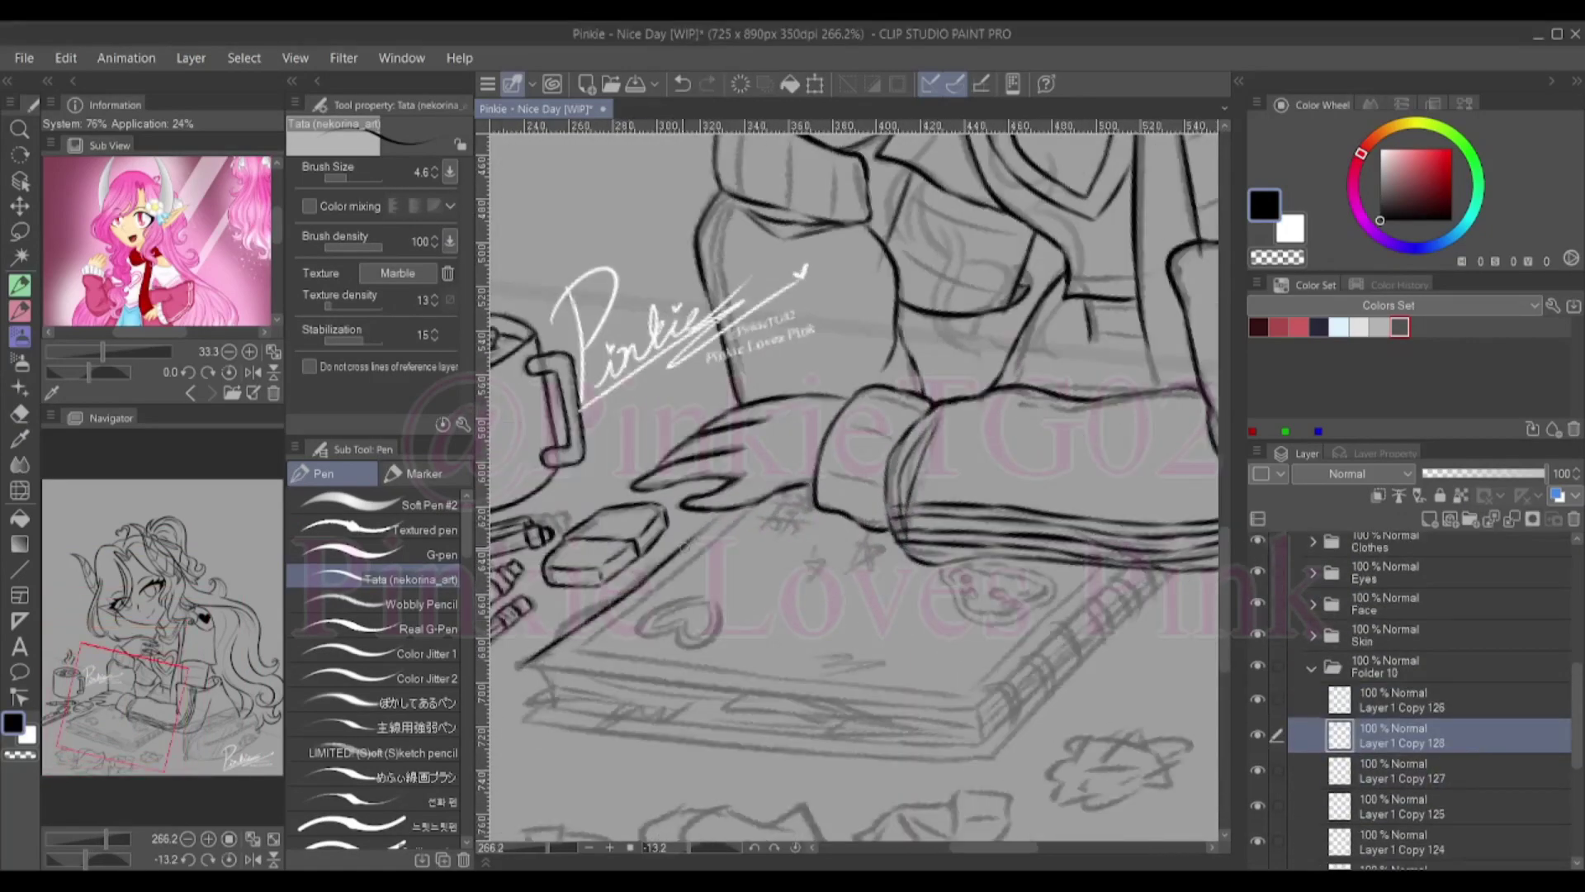
scroll(854, 487, "up", 2)
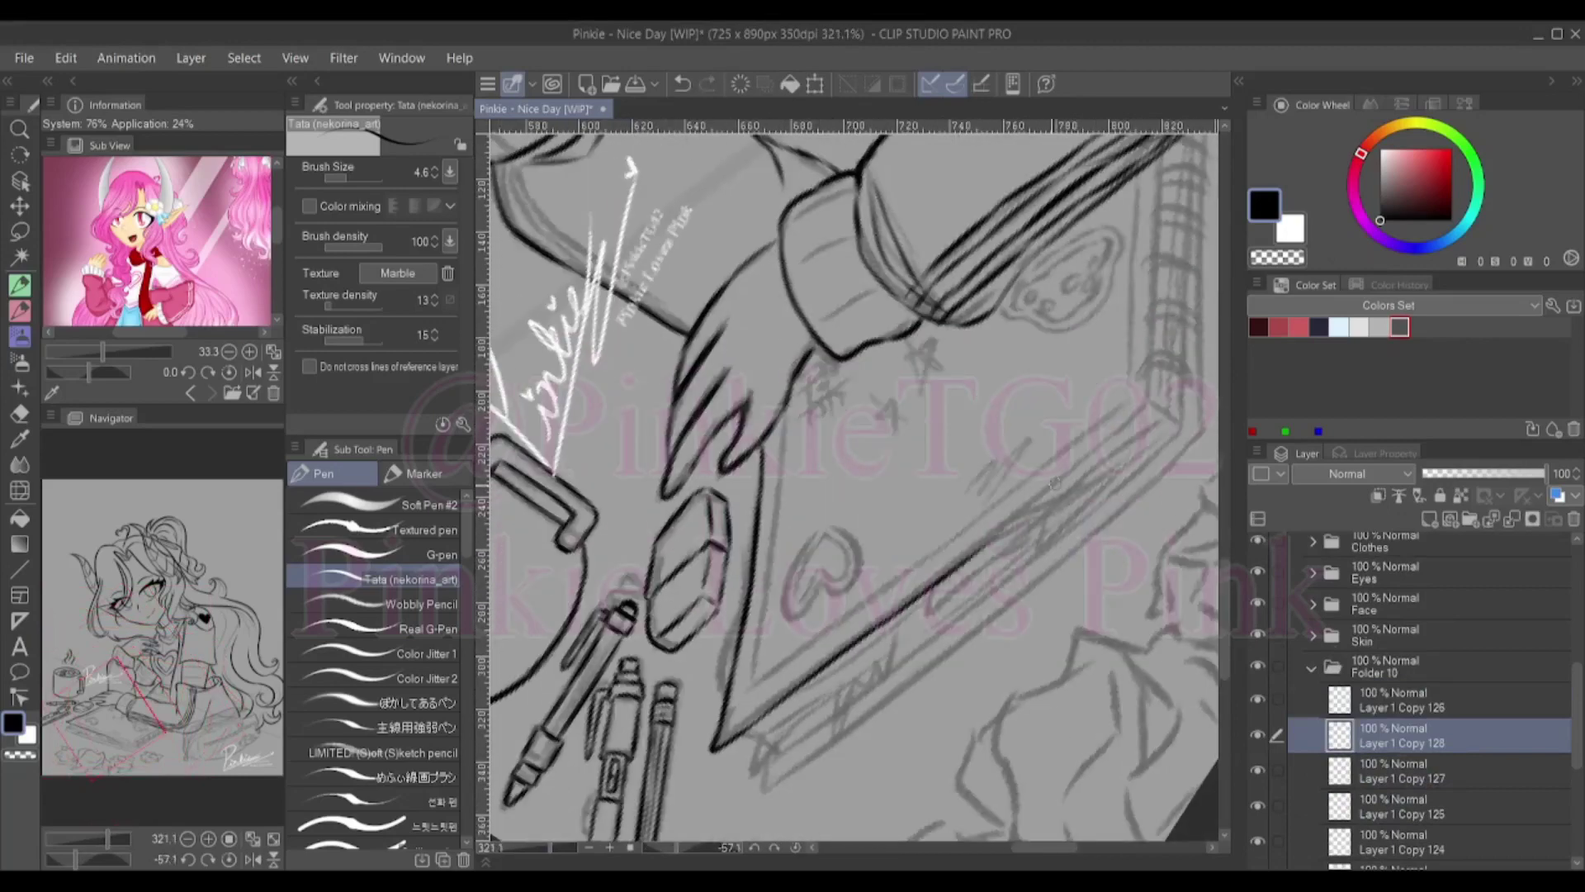
key("ctrl+v")
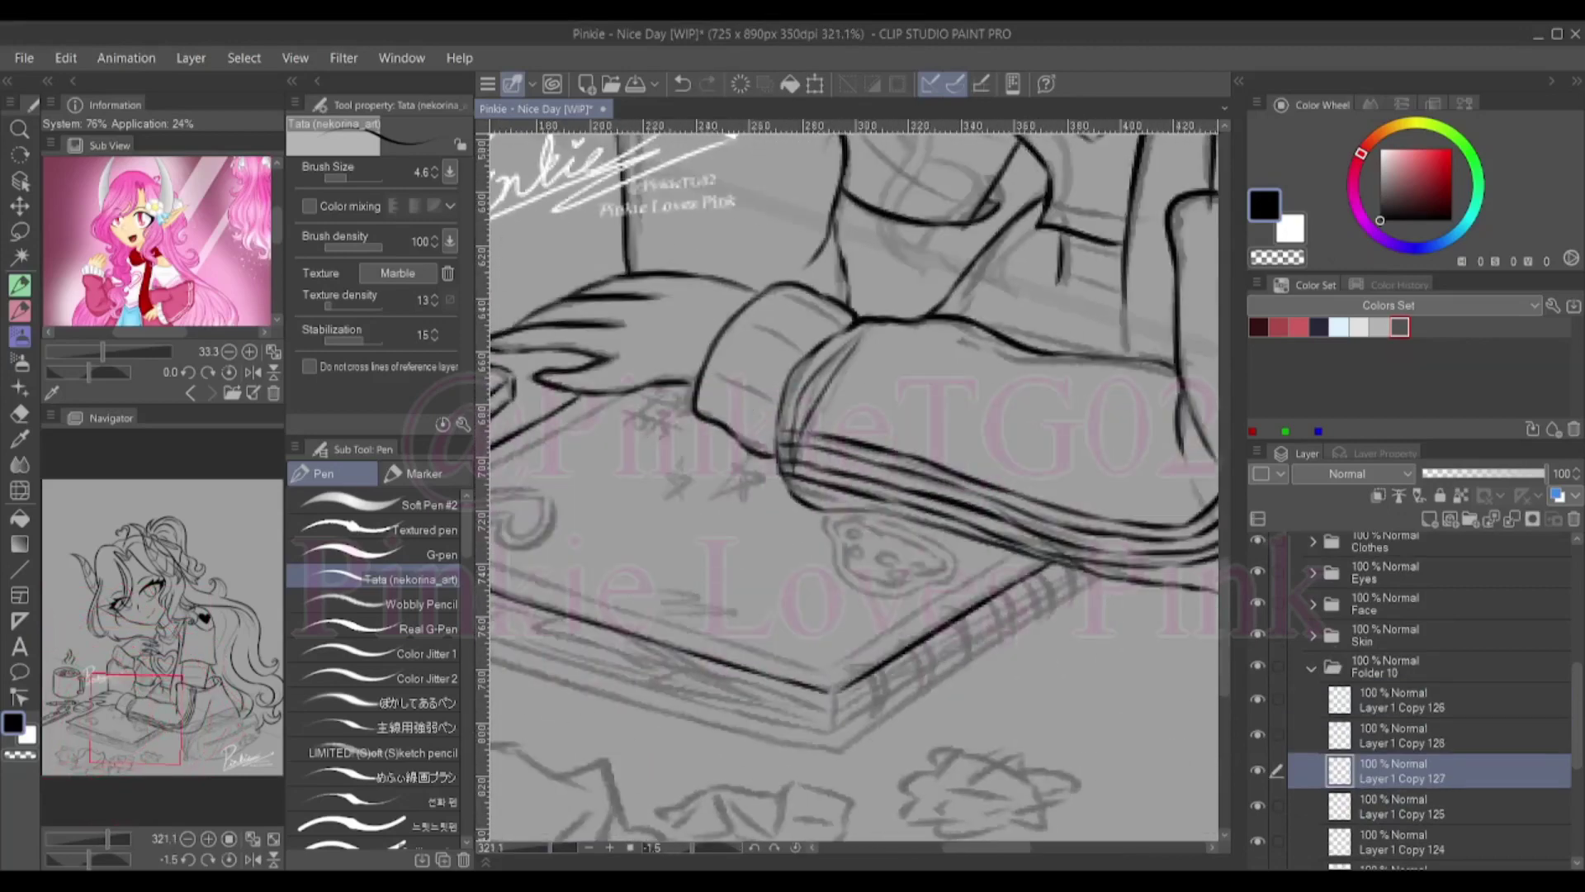
left_click(1404, 770)
scroll(855, 487, "down", 2)
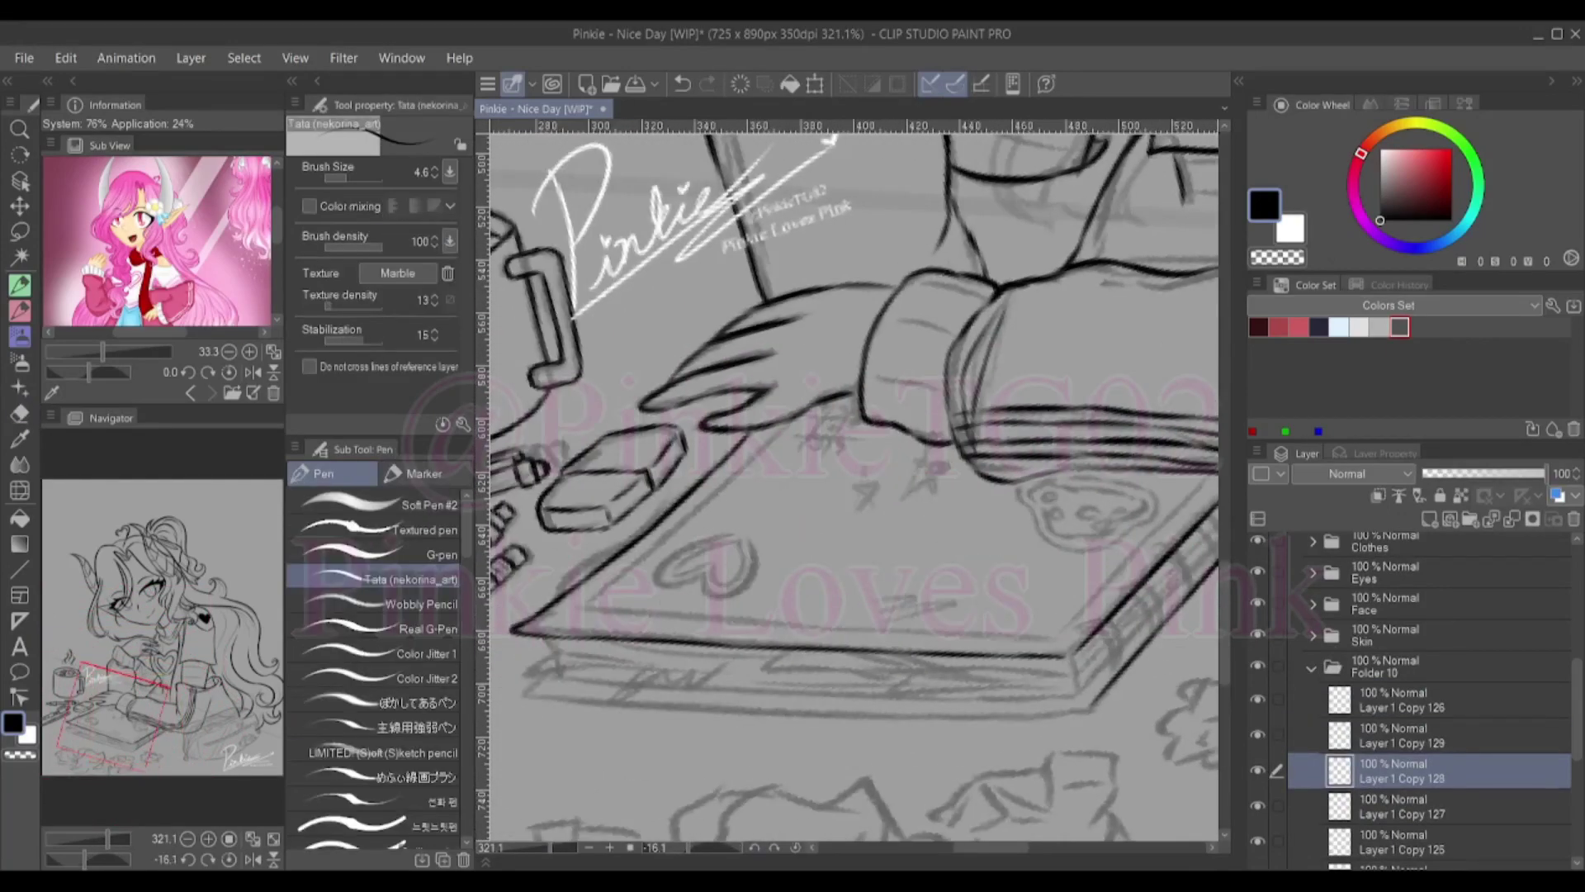
Ink the notebook's cover thickness and lower cover edges, moving between the folder's layers and swapping Layer 1 Copy 127 and 128
scroll(854, 487, "down", 3)
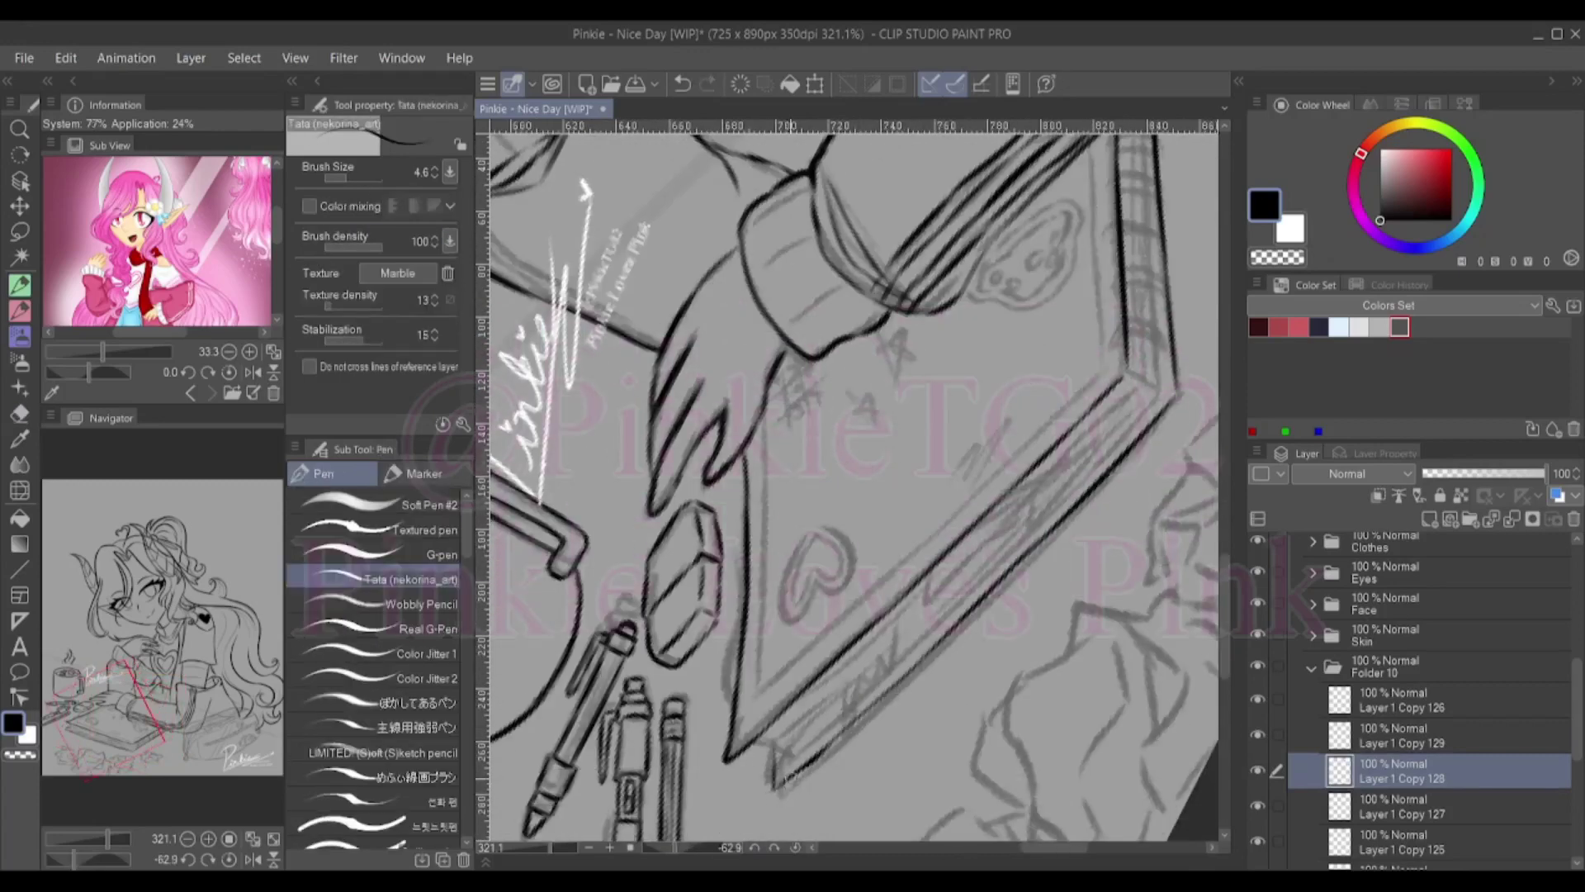
scroll(855, 487, "down", 5)
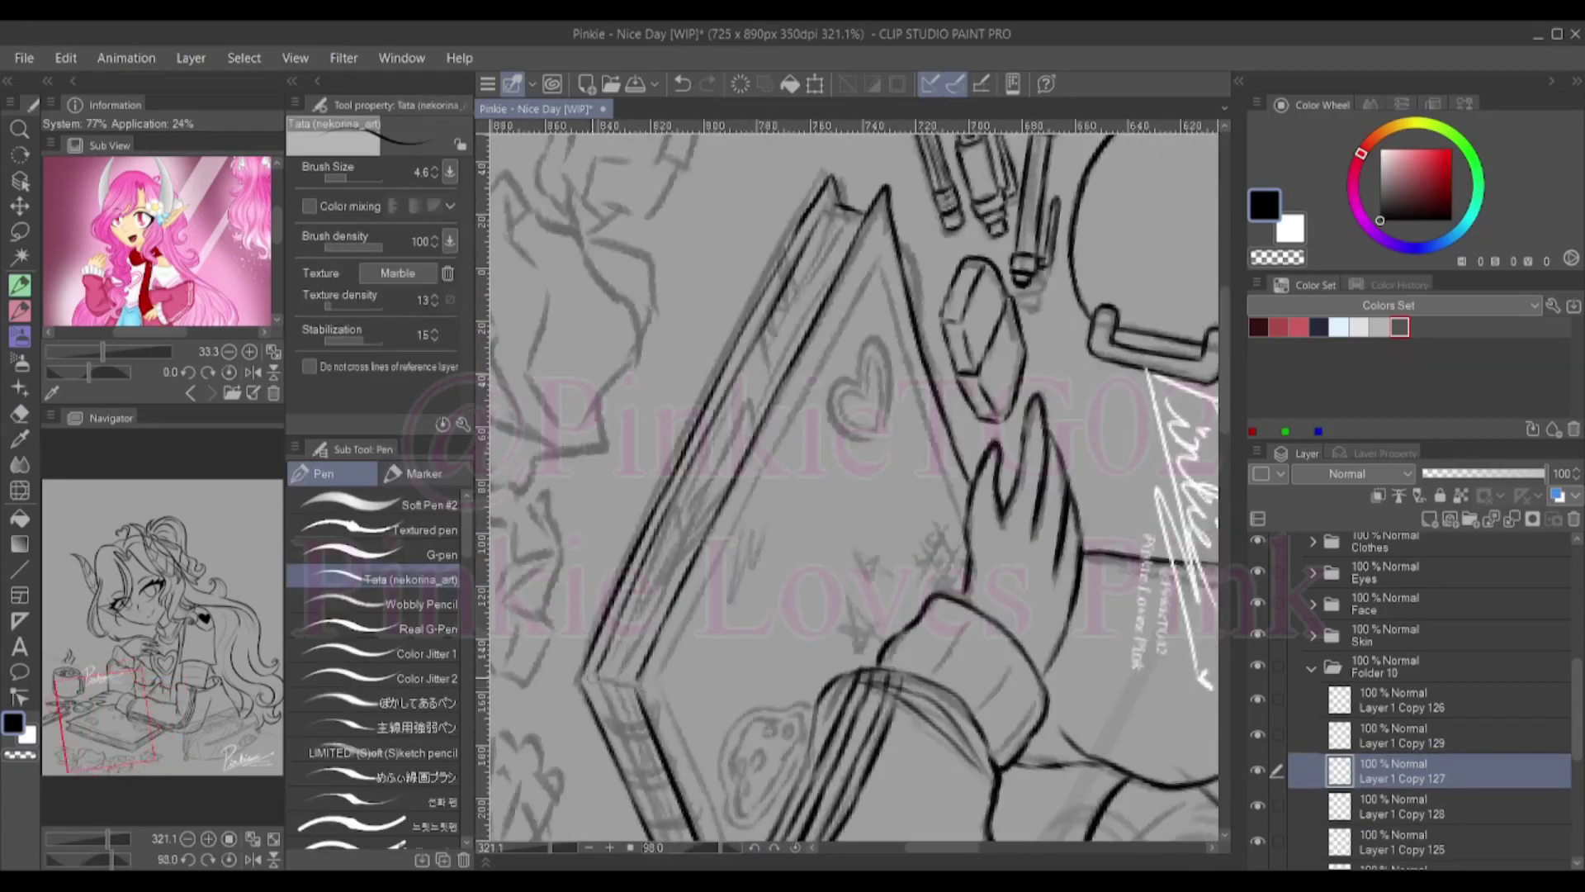
left_click(1404, 735)
key("alt+bracketleft")
key("alt+bracketright")
key("alt+bracketleft")
key("alt+bracketleft")
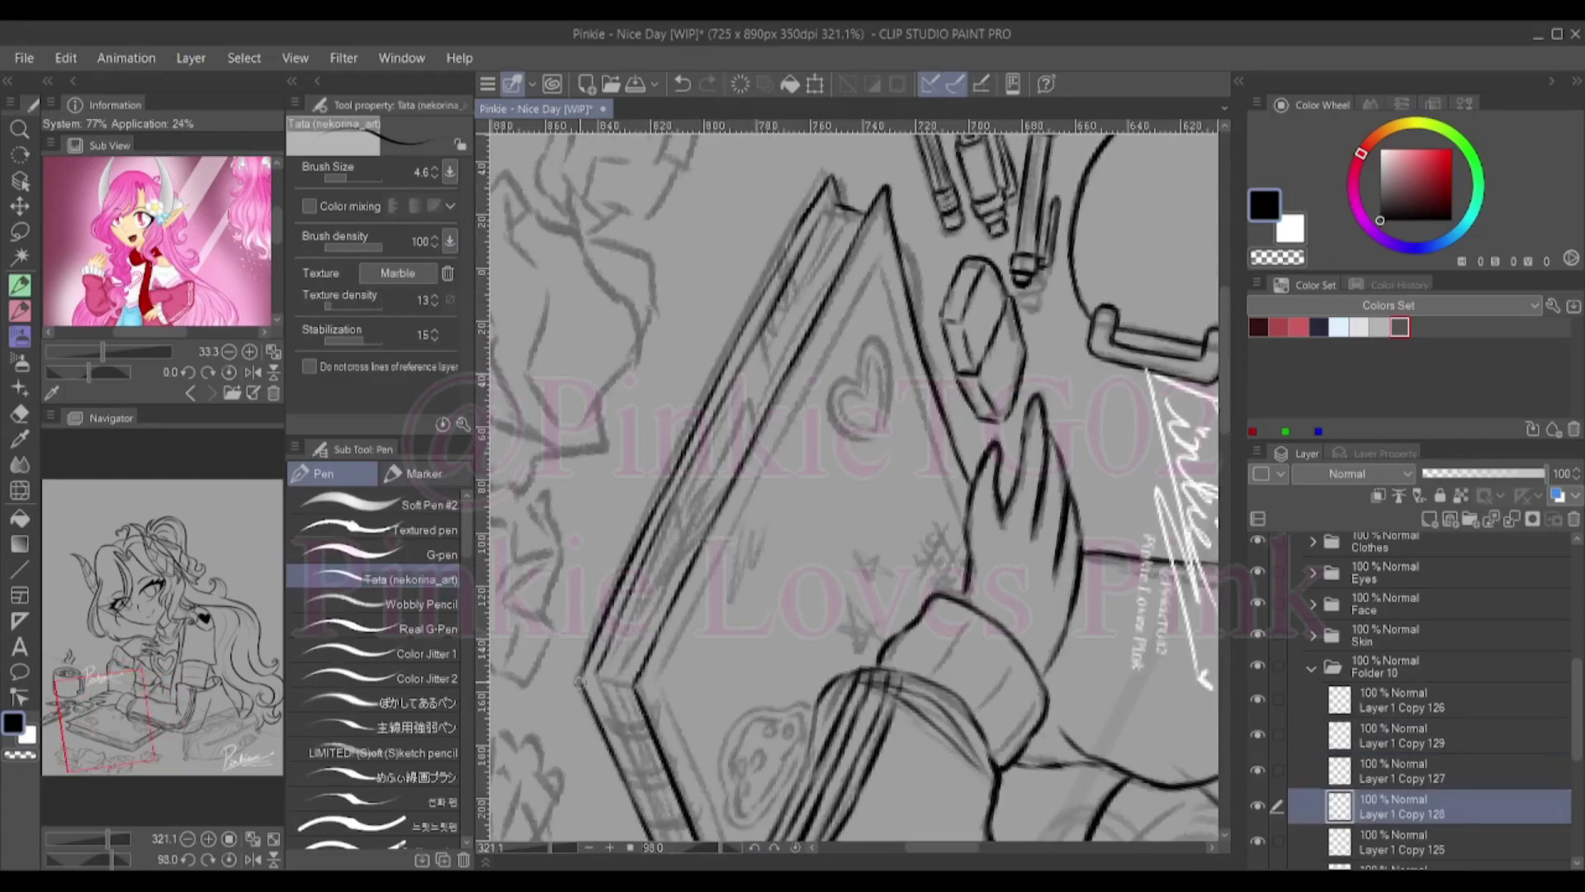
key("alt+bracketright")
left_click_drag(584, 682, 596, 498)
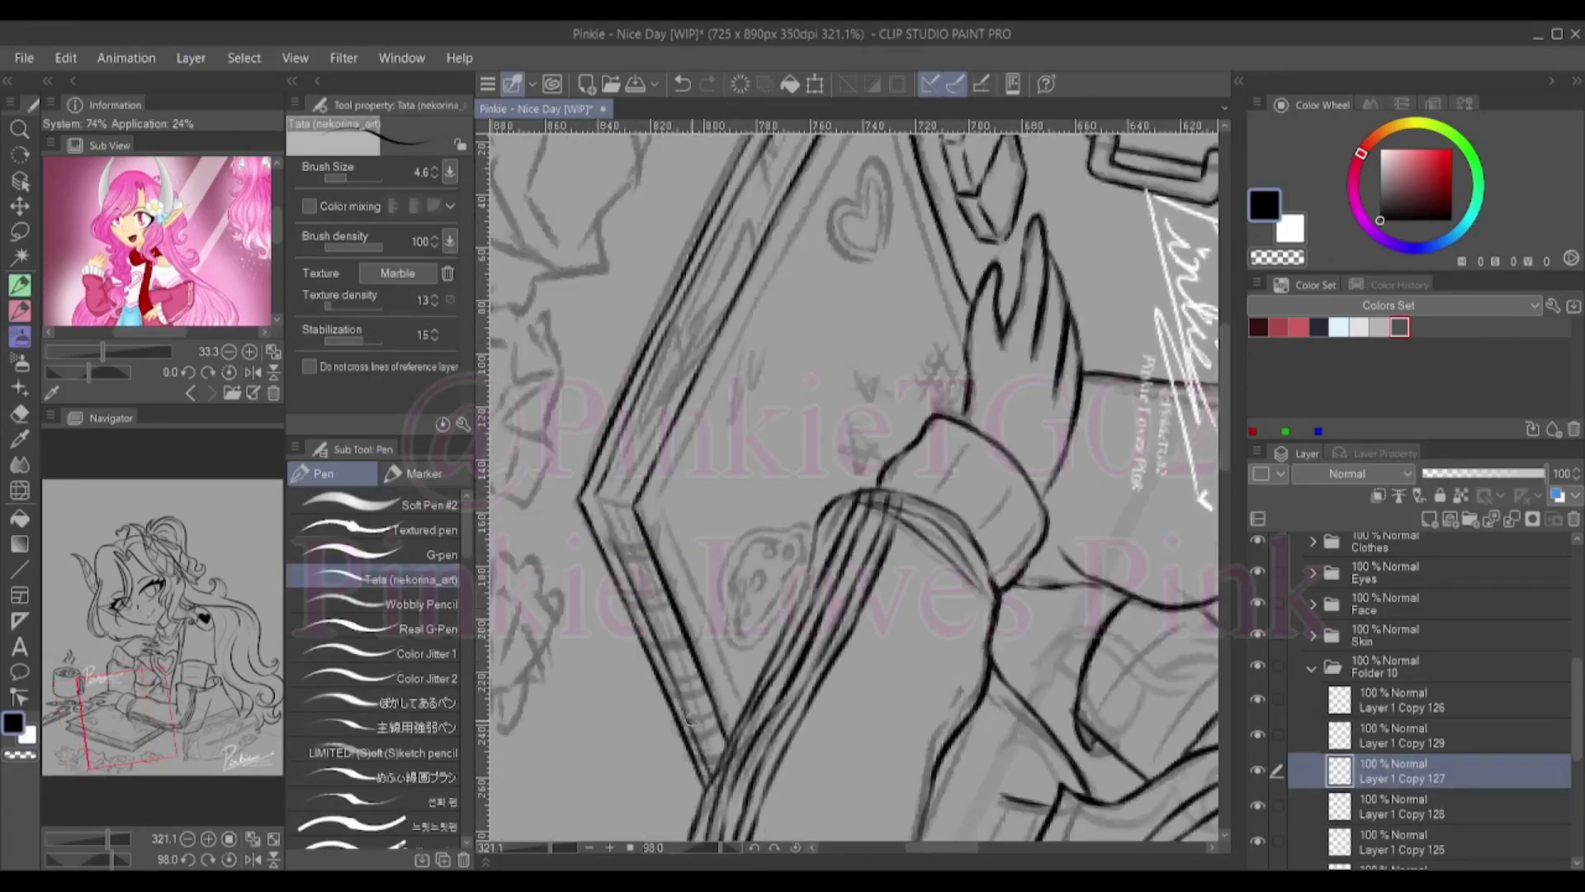
Ink the notebook's spine corner and the page lines along its front edge on Layer 1 Copy 127
scroll(594, 495, "up", 4)
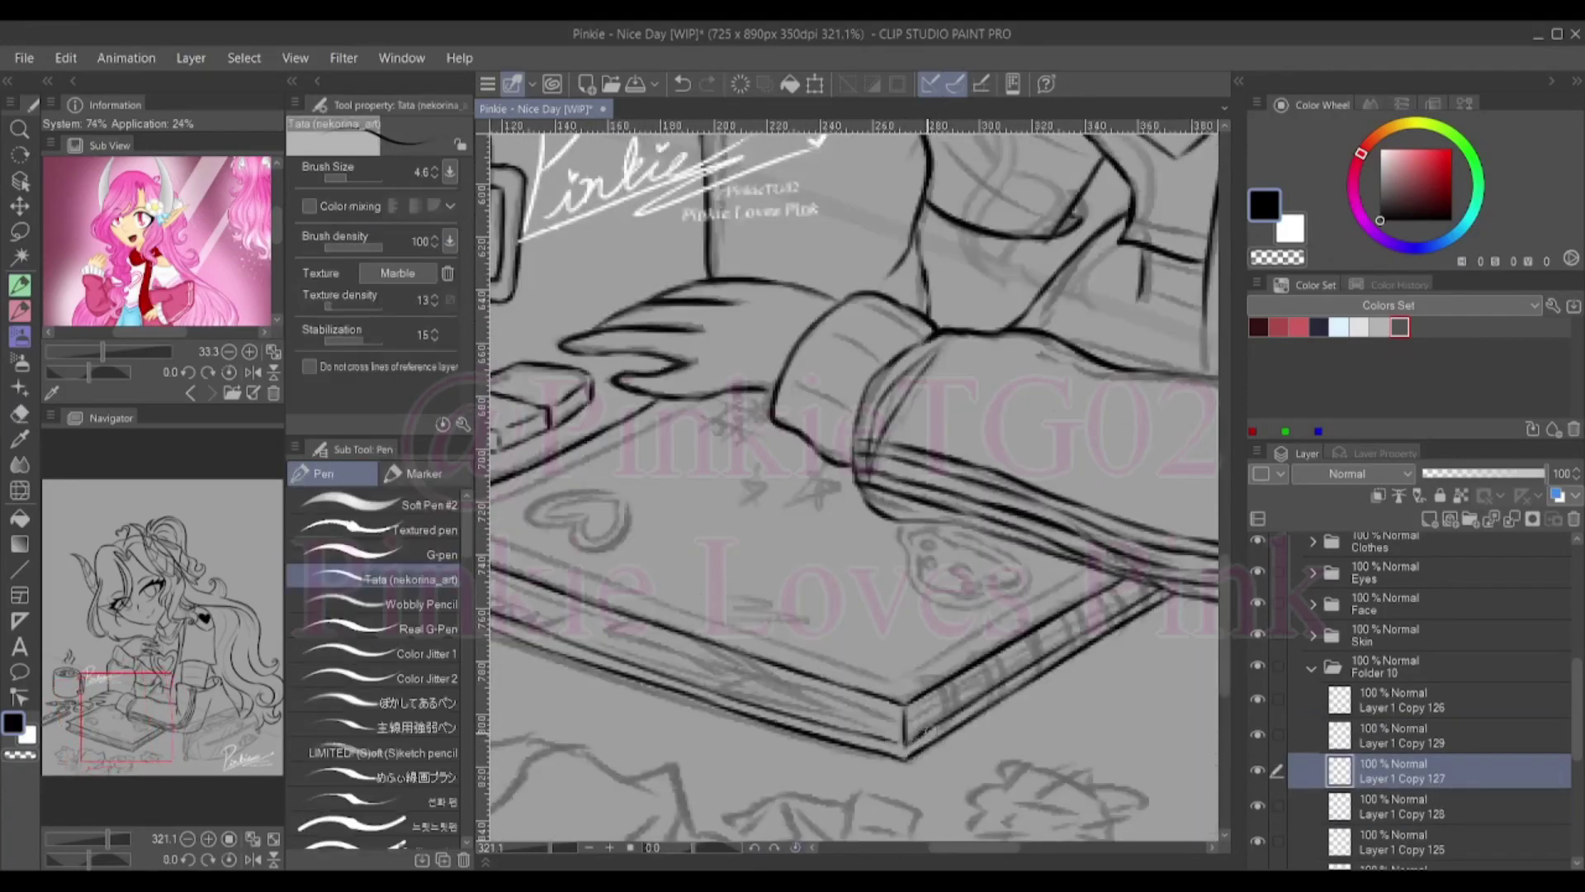
scroll(595, 495, "up", 3)
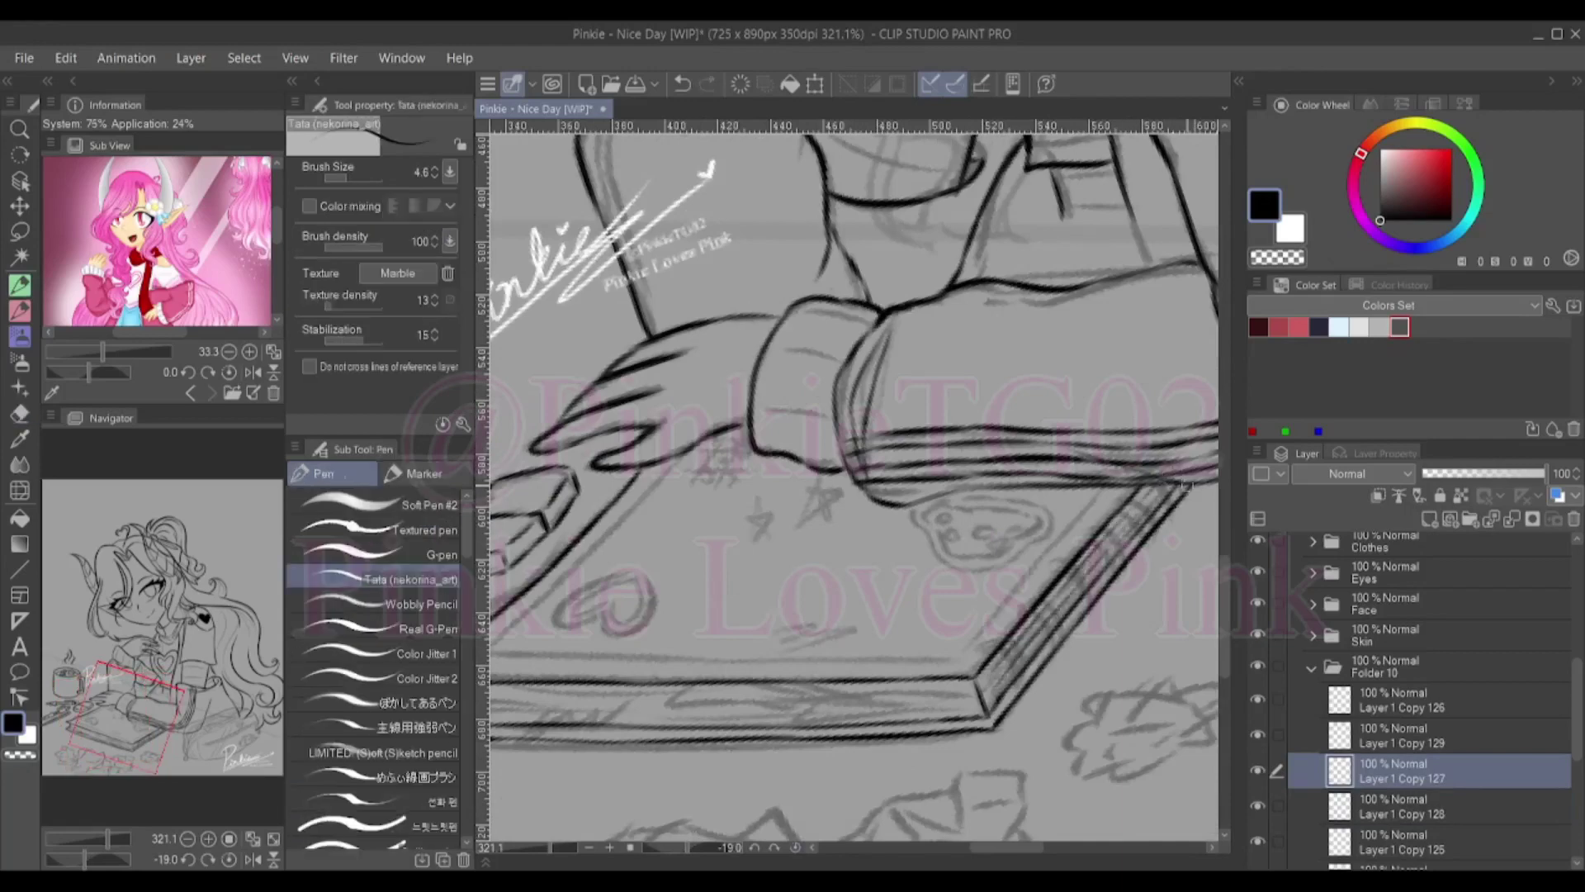
scroll(855, 487, "up", 2)
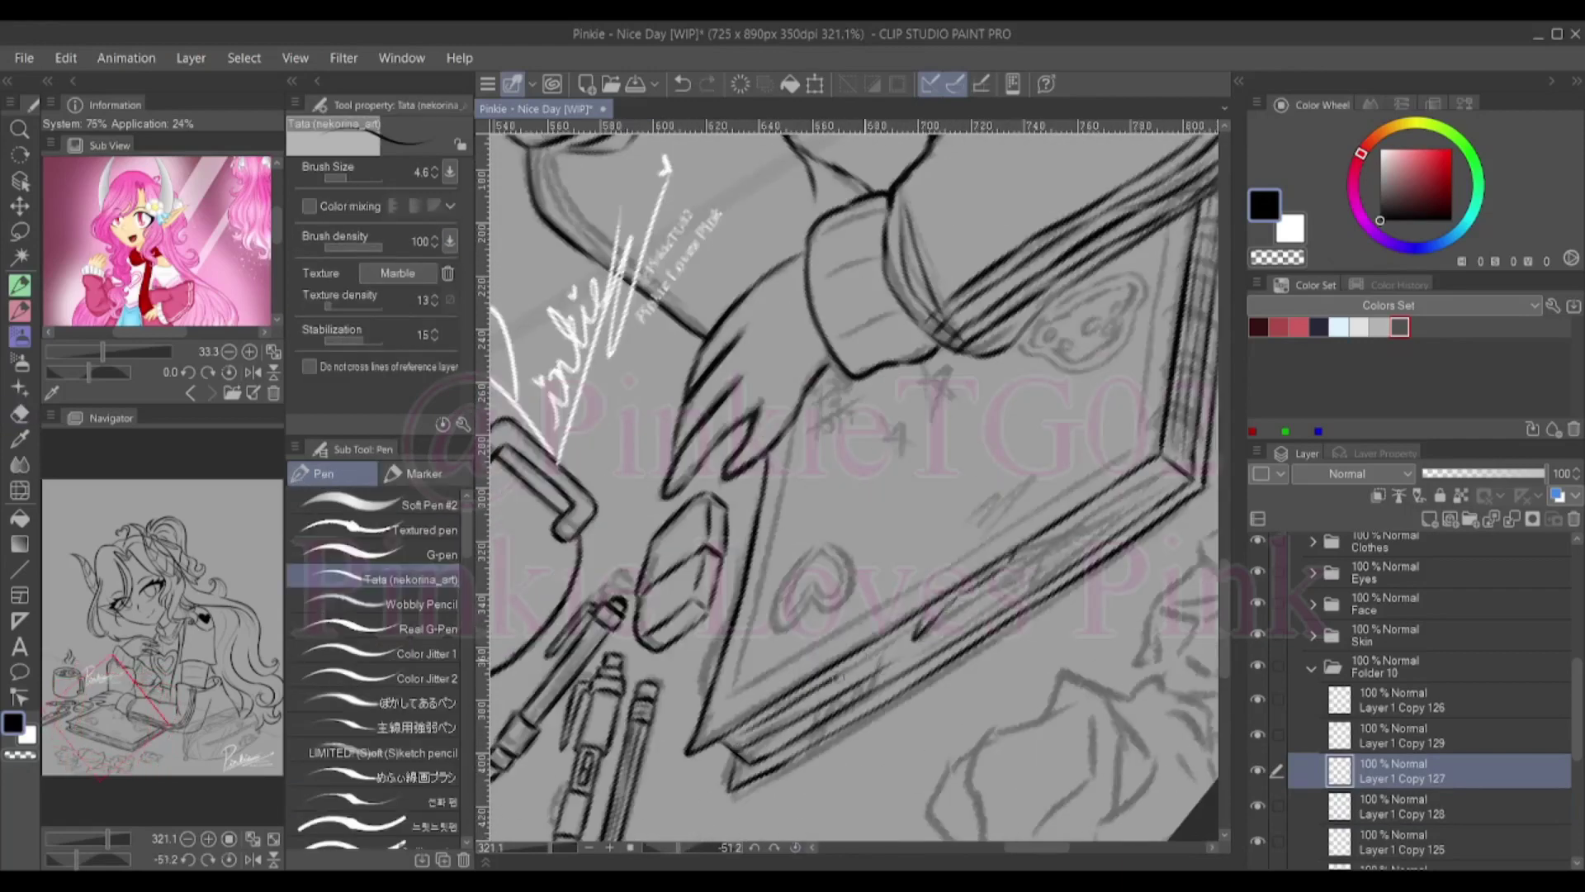
left_click_drag(949, 611, 1156, 479)
left_click_drag(941, 640, 1160, 480)
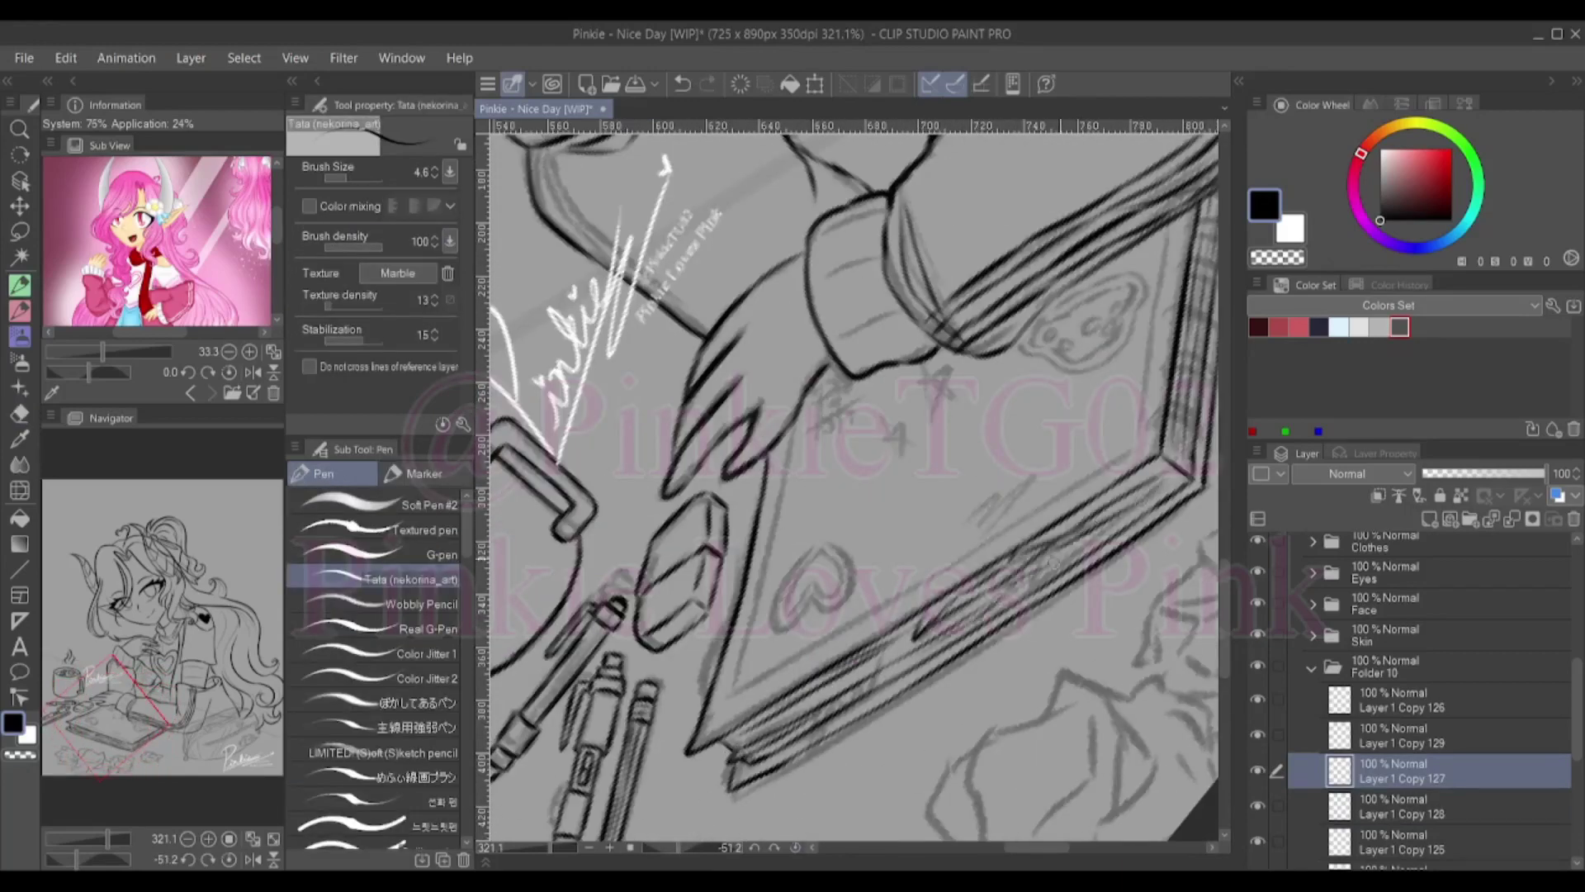
mouse_move(1044, 568)
left_mouse_down()
mouse_move(889, 646)
mouse_move(1173, 477)
left_mouse_up()
scroll(855, 487, "up", 4)
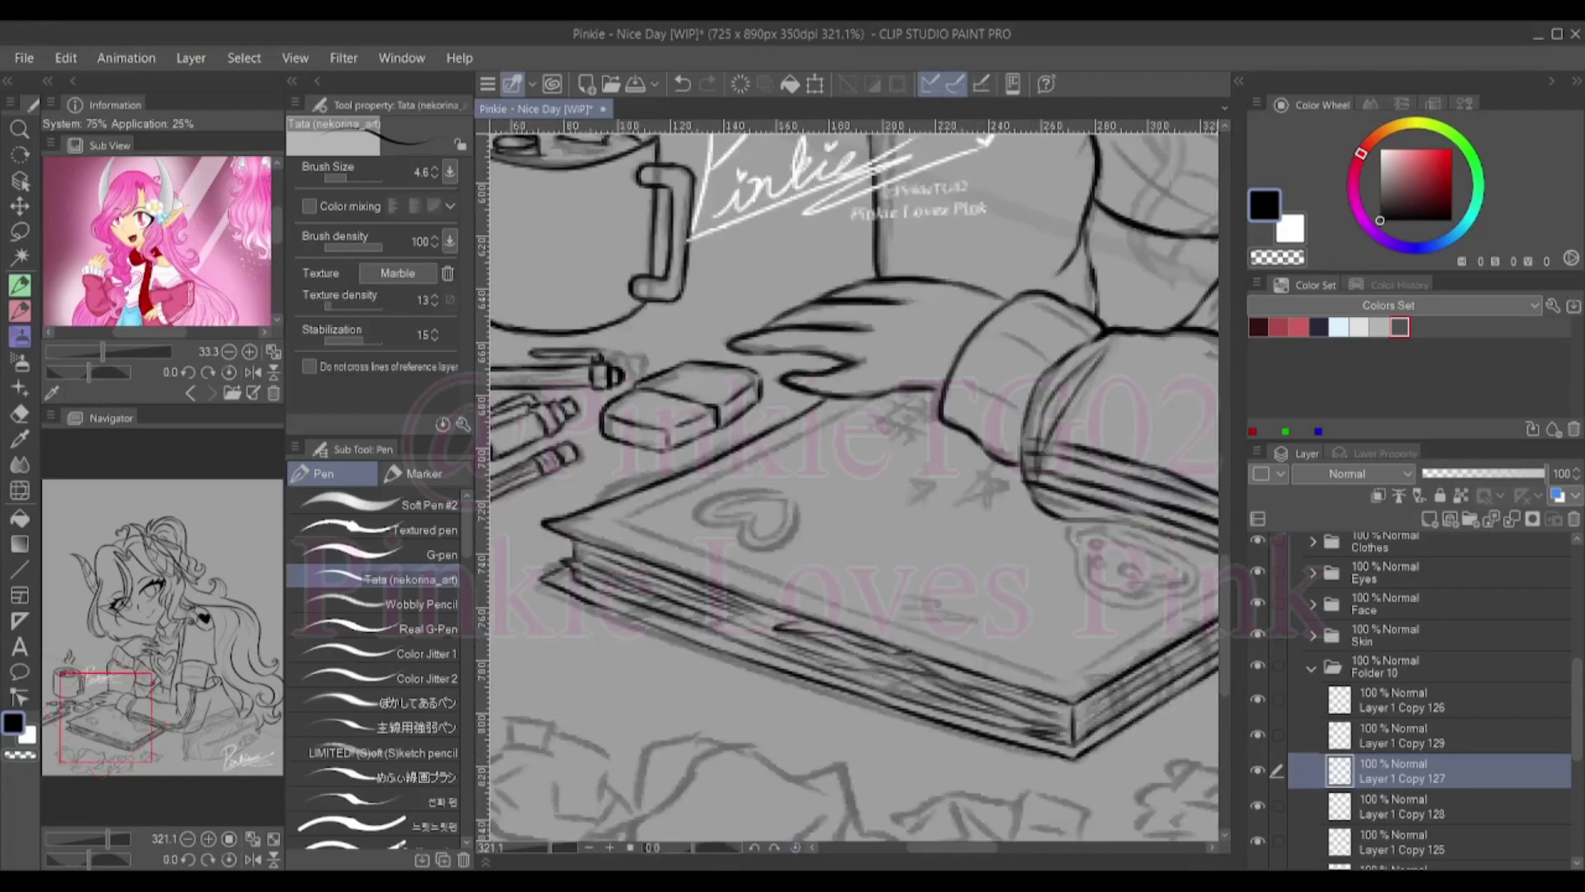
Ink the inner border lines of the notebook's top cover on Layer 1 Copy 128
key("alt+bracketleft")
left_click_drag(718, 669, 772, 251)
left_click_drag(716, 726, 739, 483)
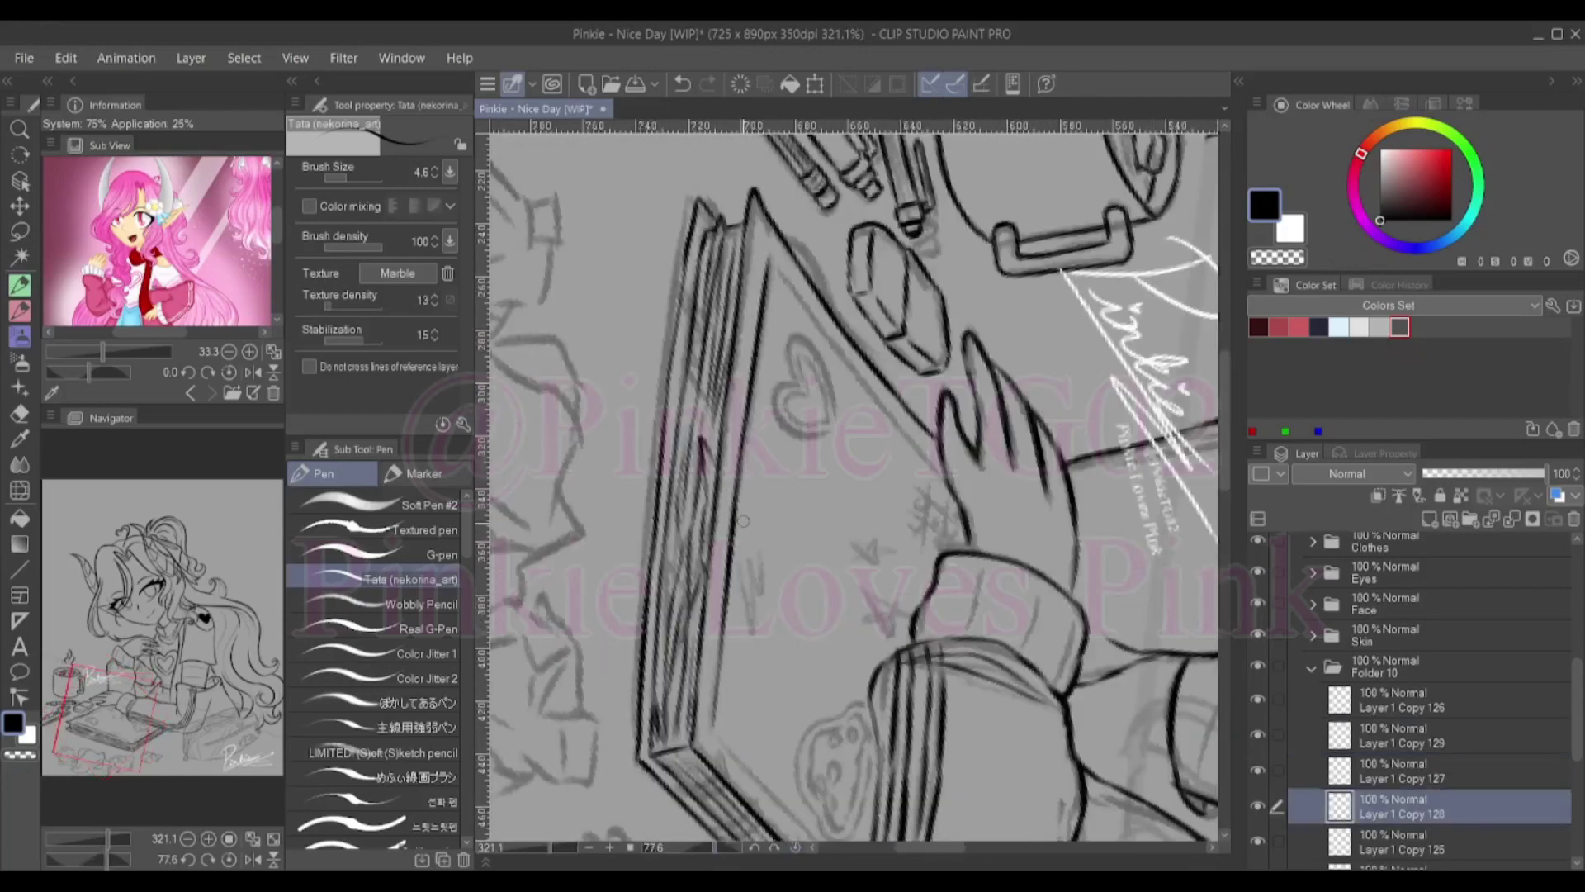
left_click_drag(850, 496, 949, 396)
left_click_drag(908, 396, 891, 256)
left_click_drag(933, 520, 908, 372)
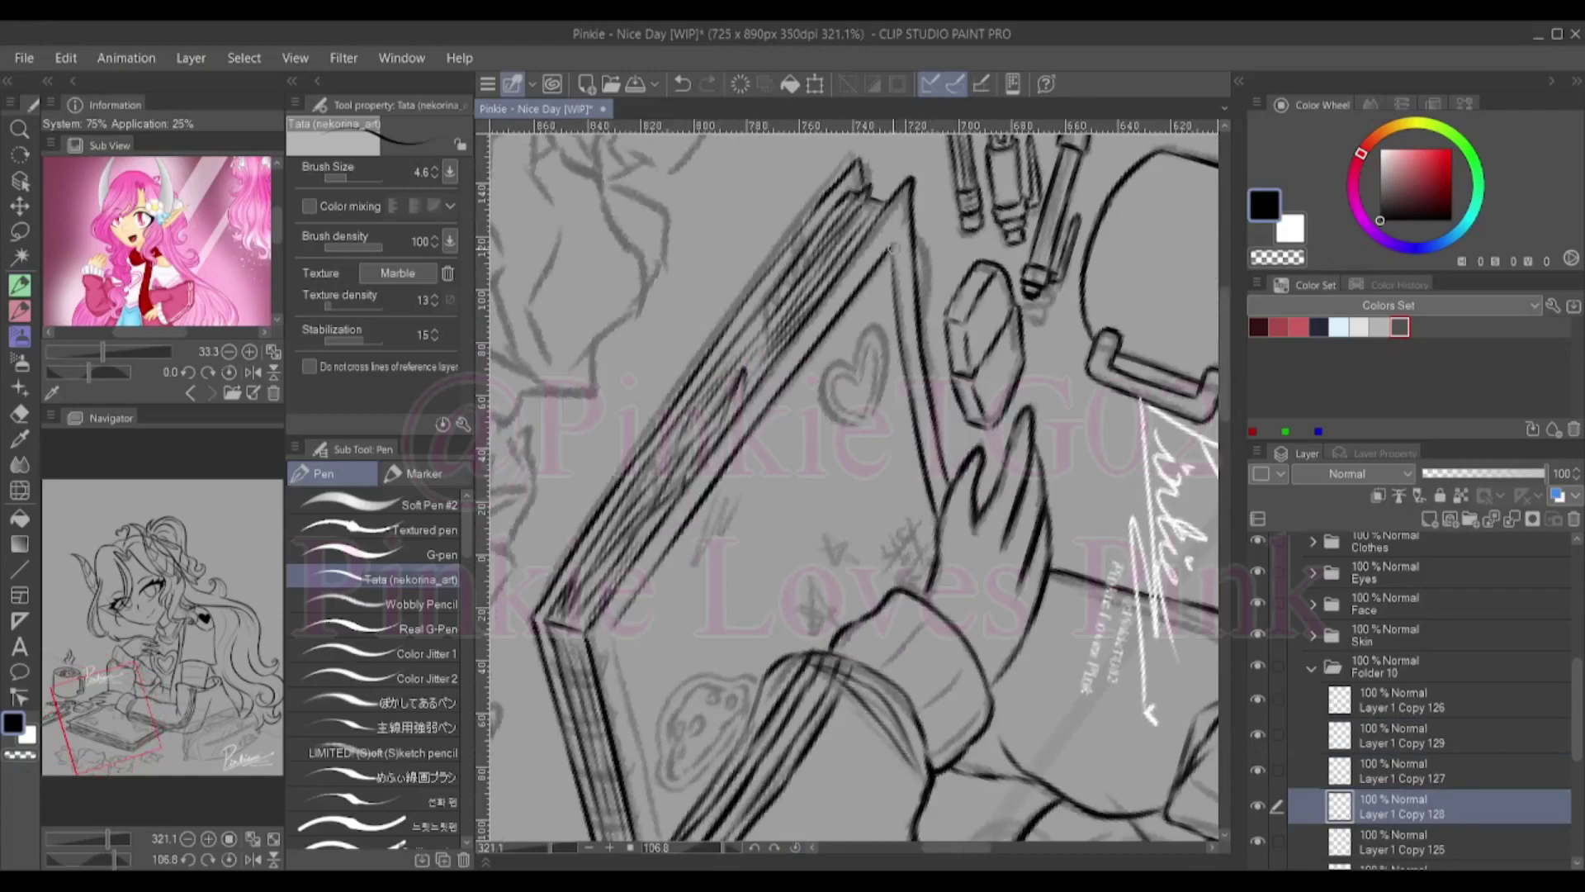
left_click_drag(900, 301, 890, 243)
left_click_drag(851, 496, 949, 396)
left_click_drag(615, 607, 624, 443)
left_click_drag(596, 636, 623, 413)
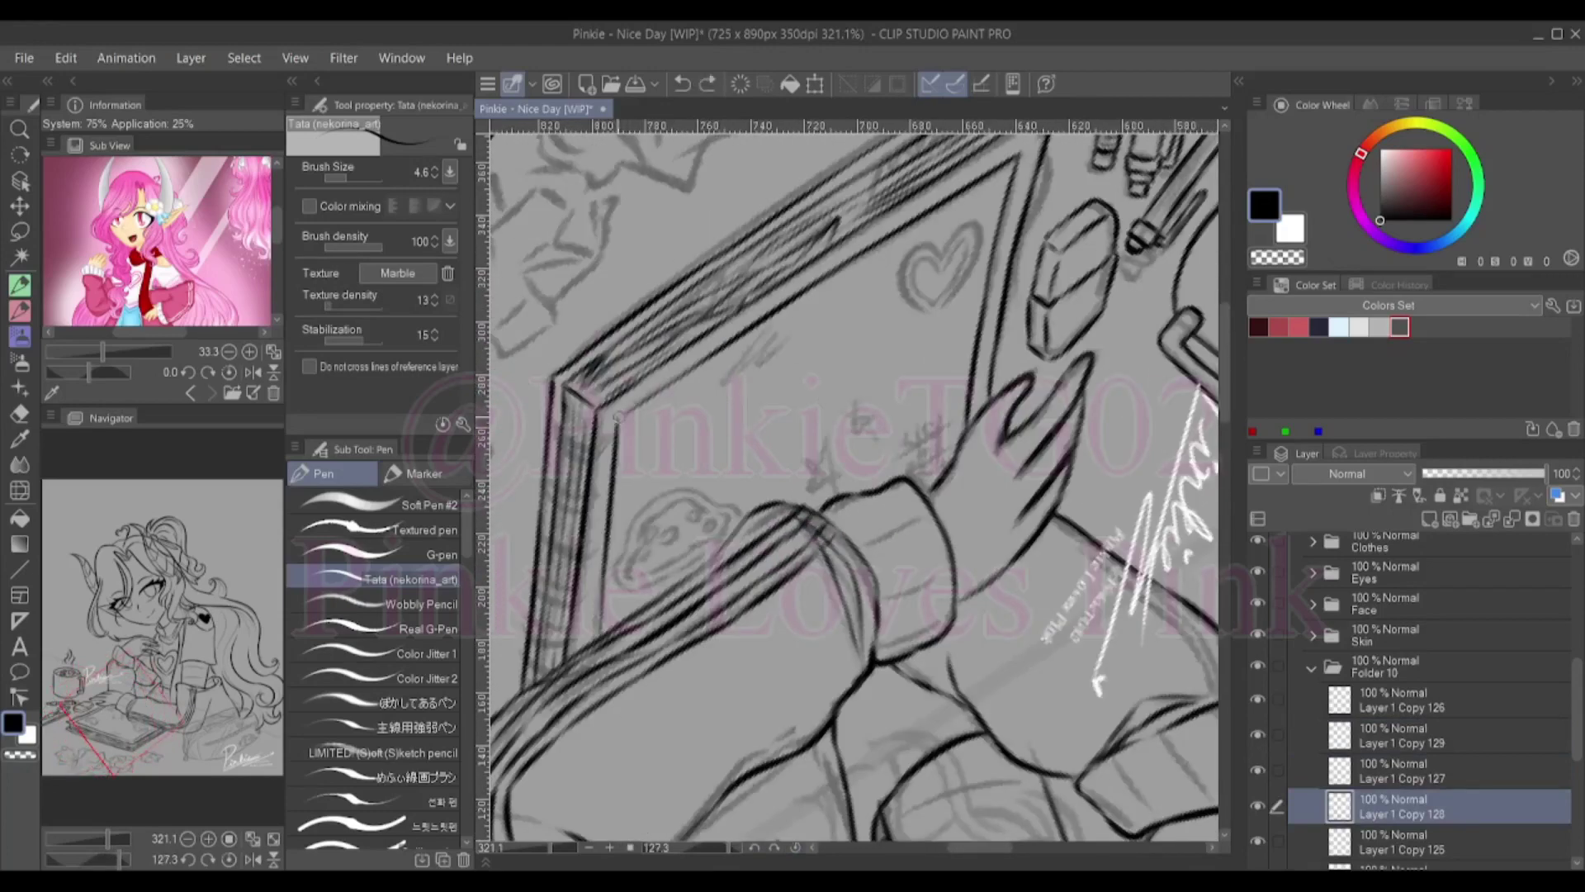
Hide the page-line layer and ink the row of binding rings along the notebook's spine on Layer 1 Copy 129
key("ctrl+at")
mouse_move(986, 723)
left_mouse_down()
mouse_move(968, 772)
mouse_move(988, 717)
mouse_move(1042, 739)
left_mouse_up()
key("ctrl+z")
left_click(971, 718, "ctrl+shift")
left_click_drag(1060, 660, 1094, 720)
left_click_drag(1106, 652, 1119, 692)
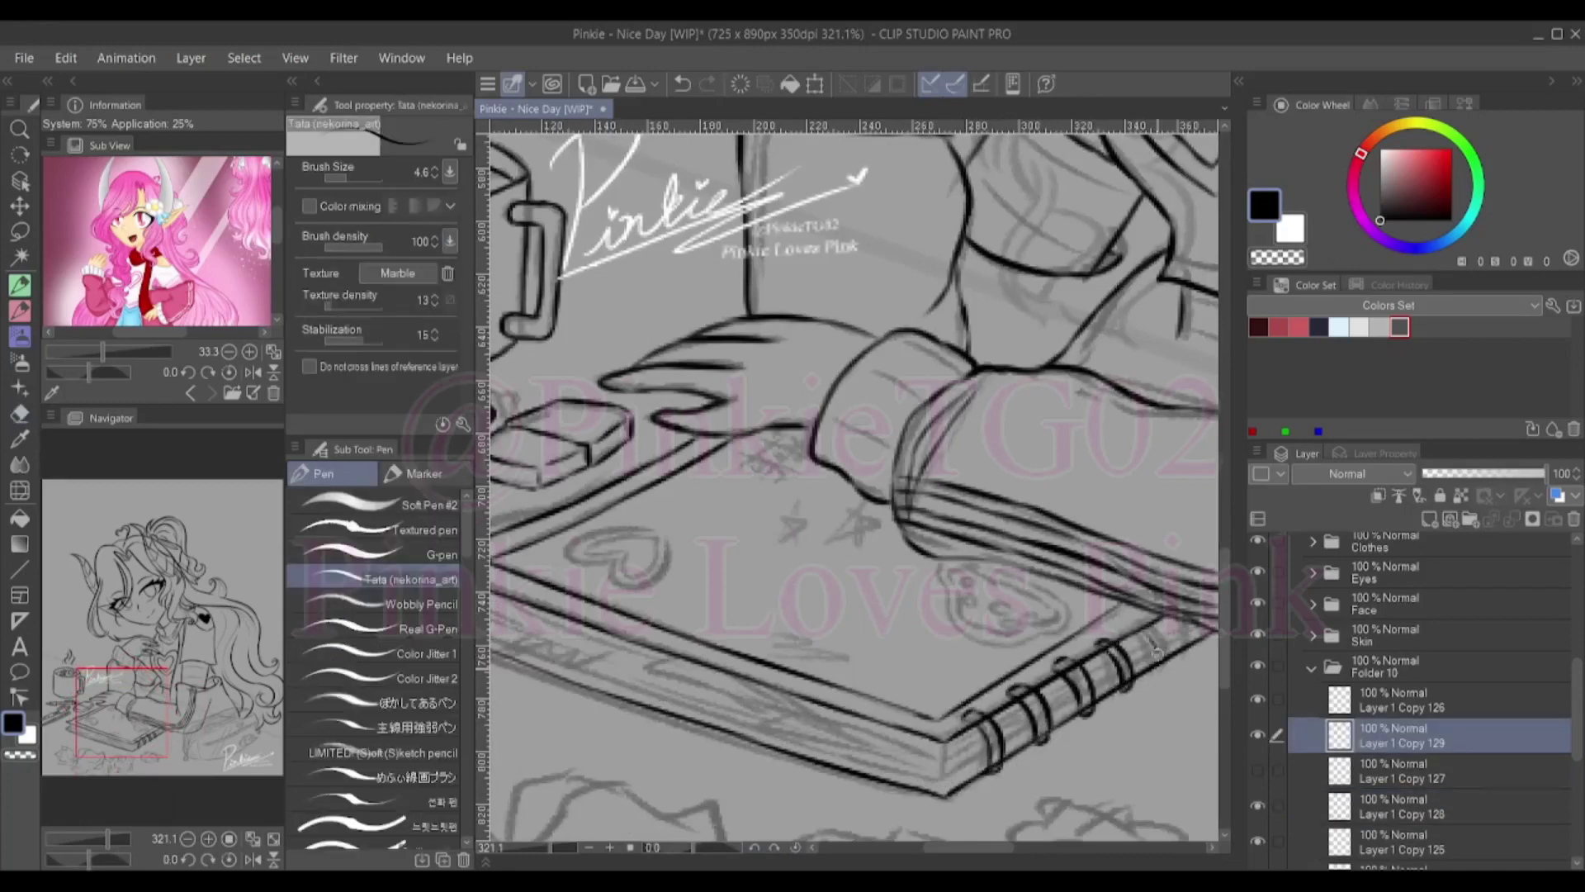
left_click_drag(1145, 619, 1167, 668)
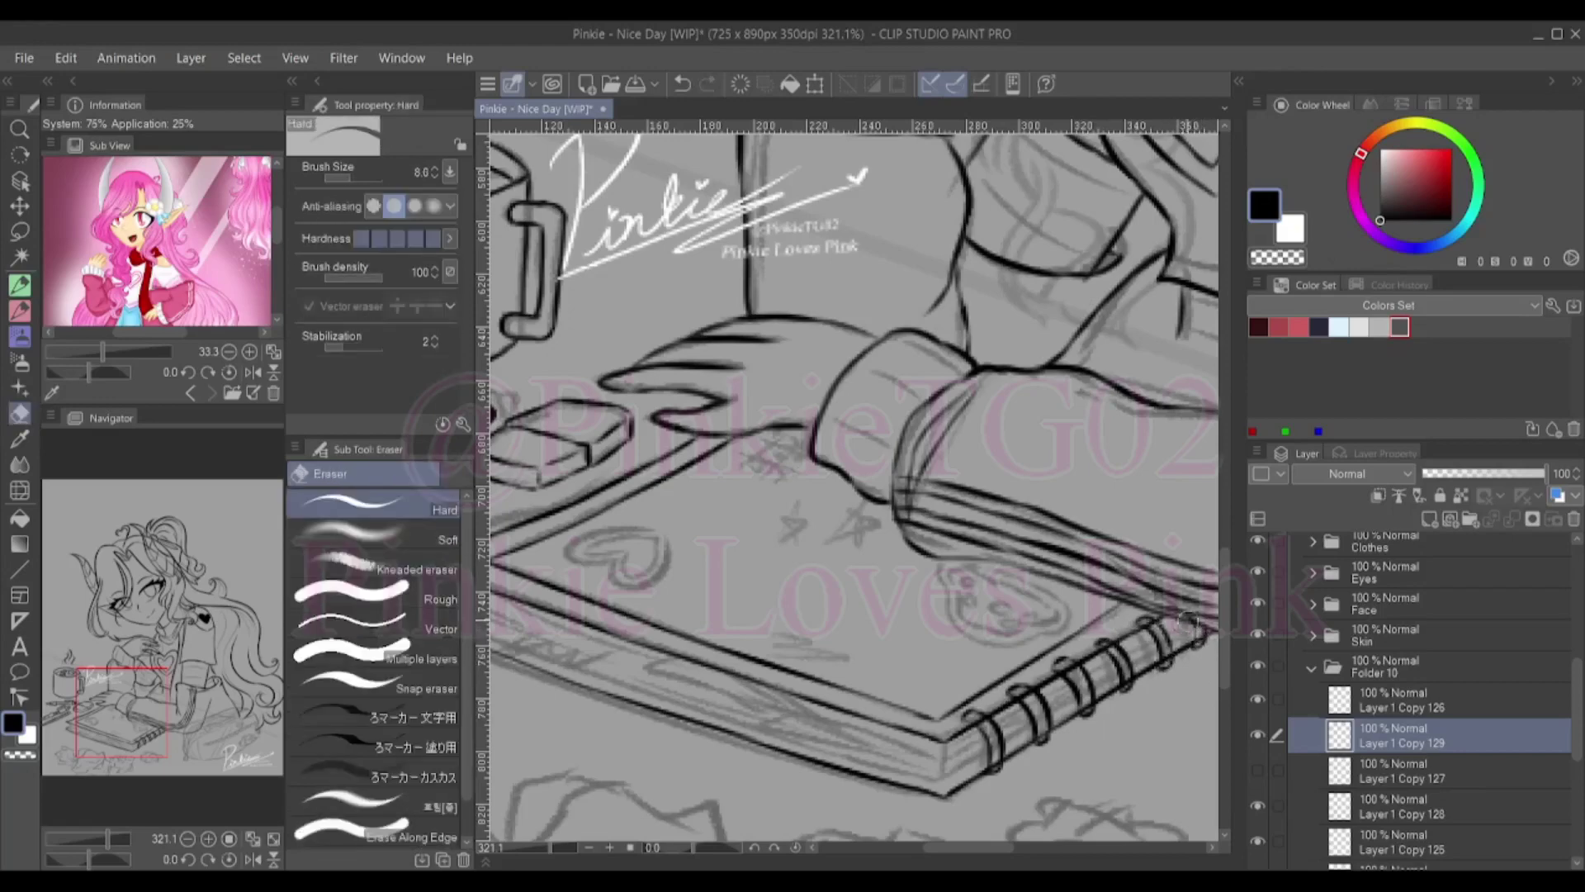
scroll(1199, 634, "up", 1)
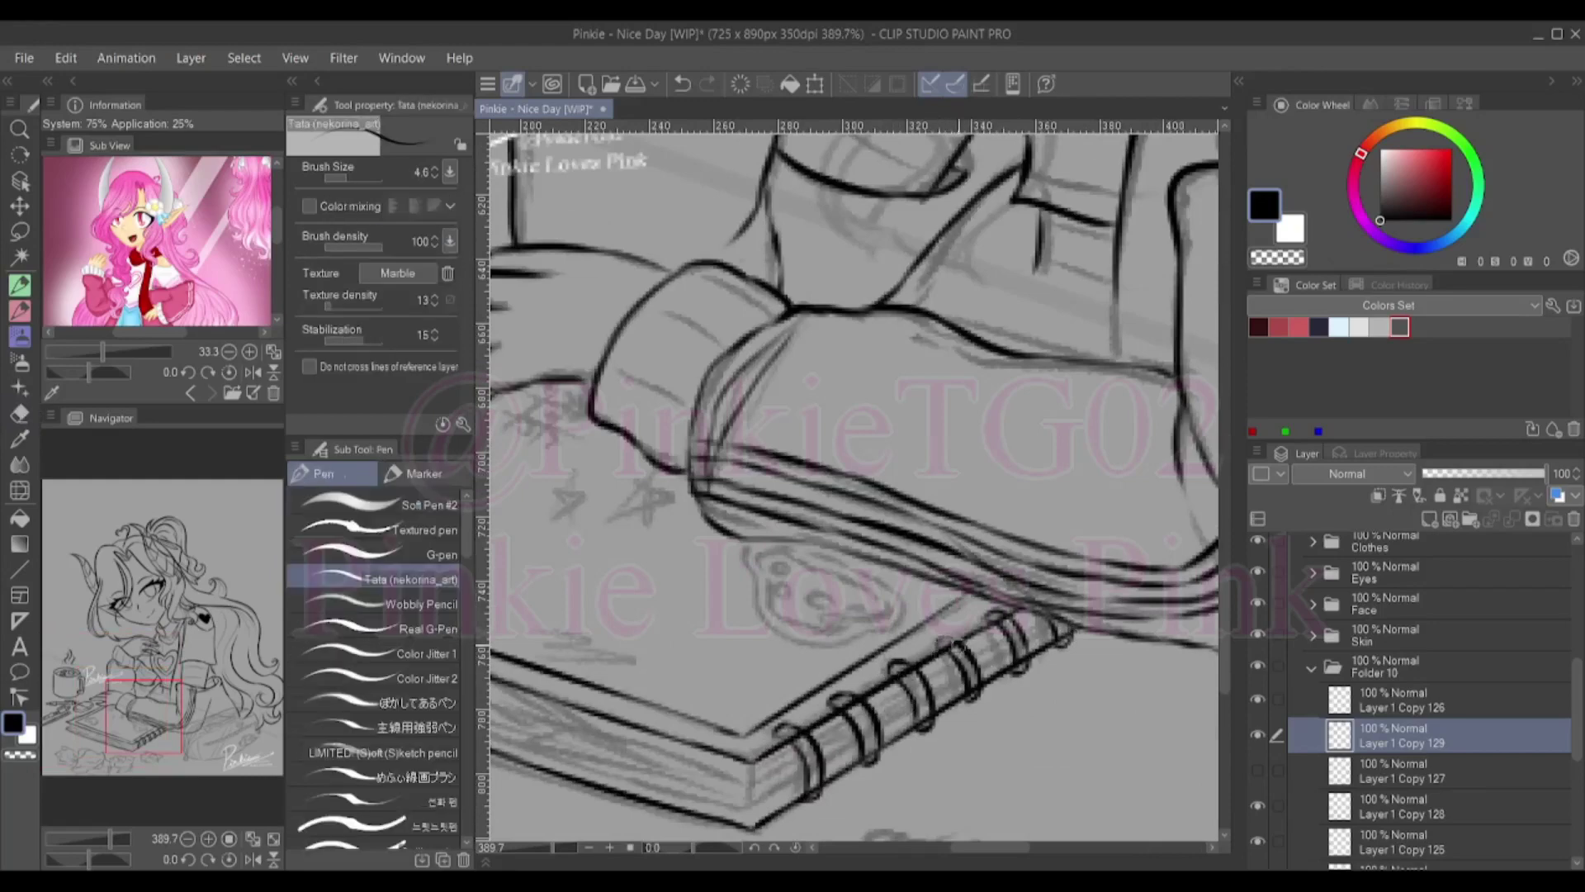
Erase the cover and spine lines overlapping the binding rings, and show the page-line layer again
key("alt+bracketleft")
key("e")
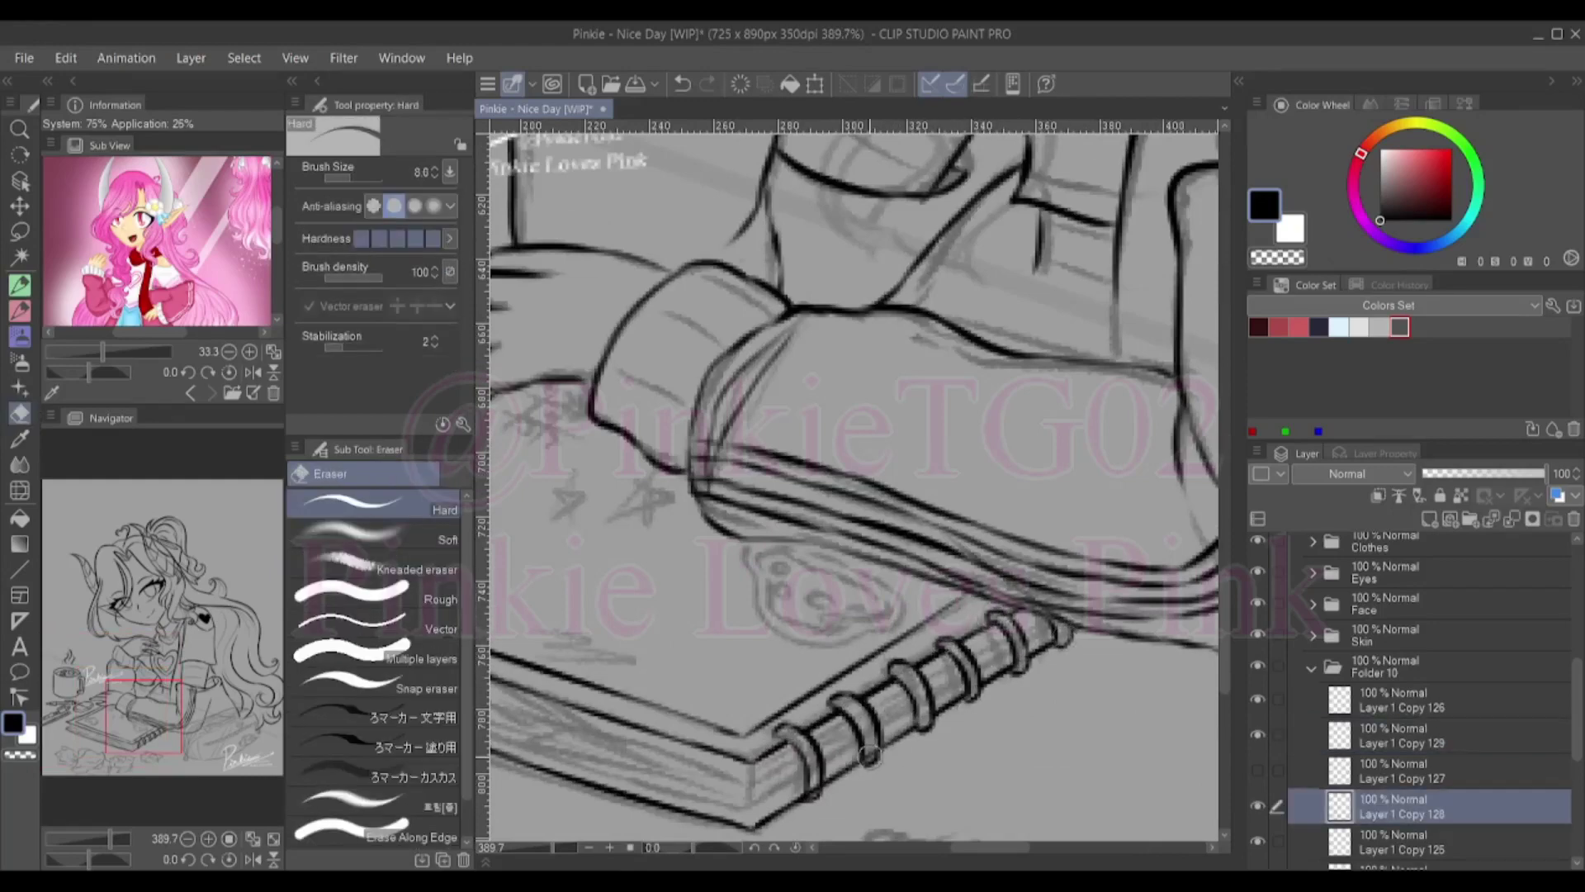
key("alt+bracketright")
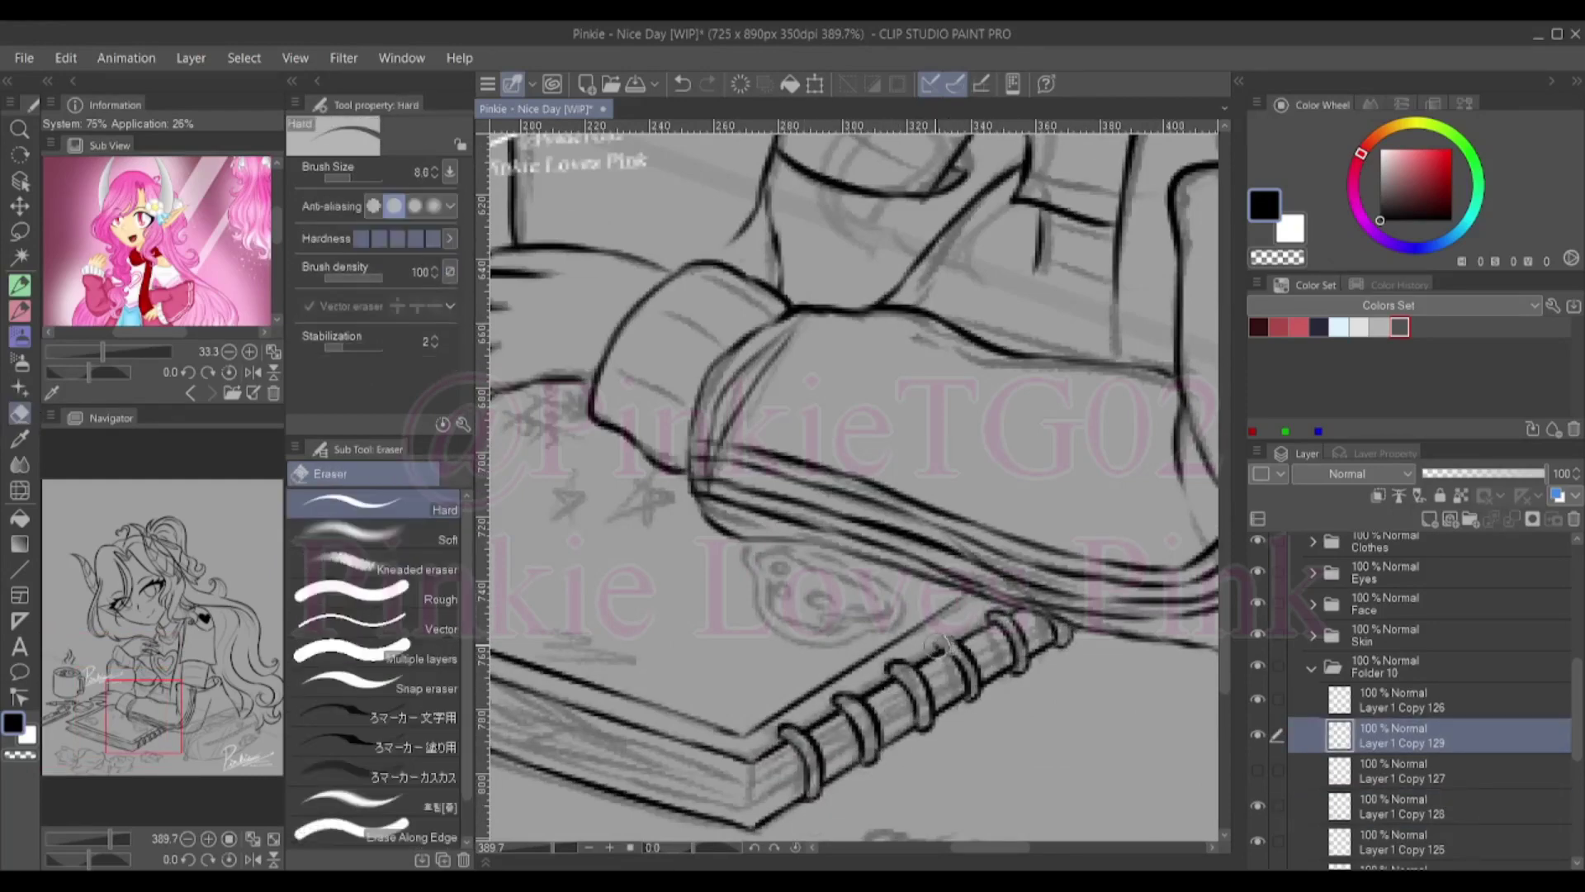
scroll(995, 530, "up", 3)
key("alt+bracketleft")
scroll(996, 530, "down", 5)
key("alt+bracketright")
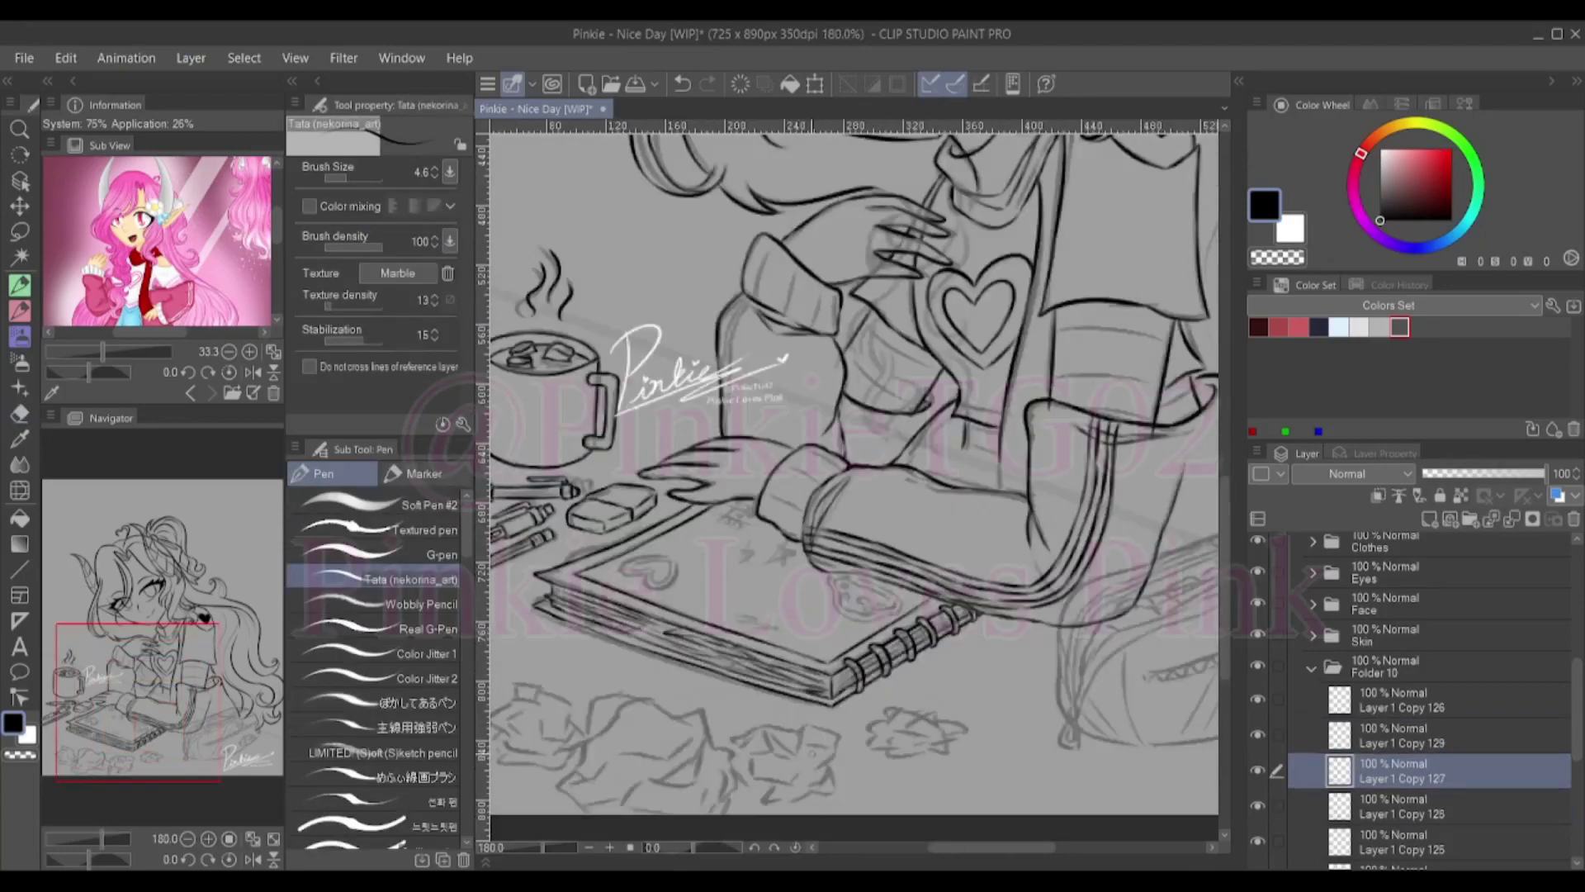
Check the finished notebook line art and collapse its layer folder, Folder 10
scroll(996, 530, "up", 4)
key("p")
scroll(995, 540, "down", 8)
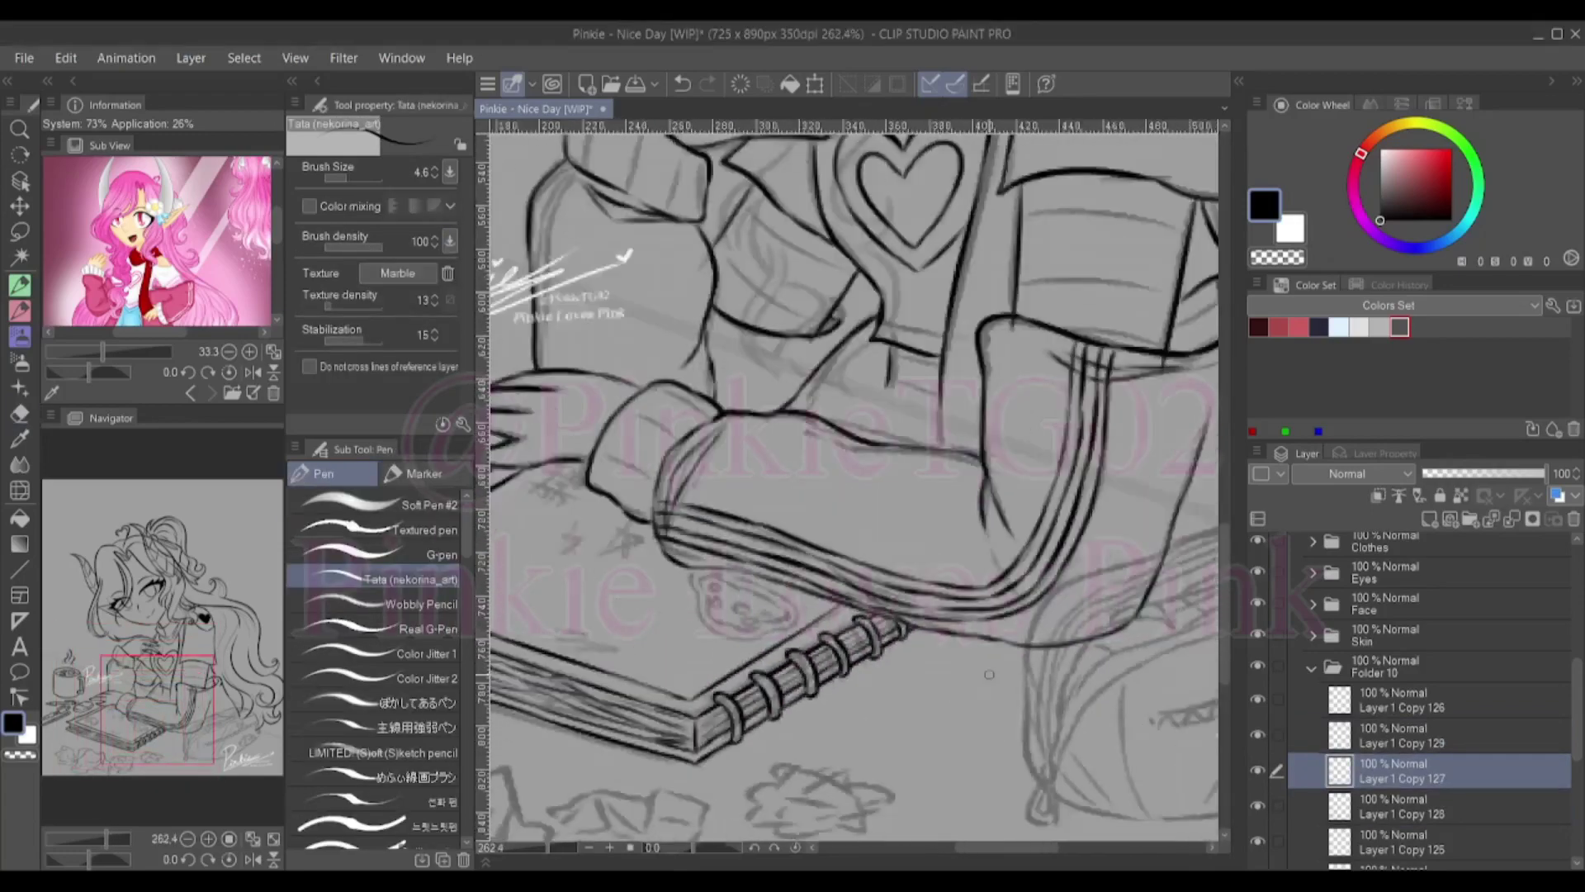
scroll(854, 487, "up", 2)
left_click(1311, 668)
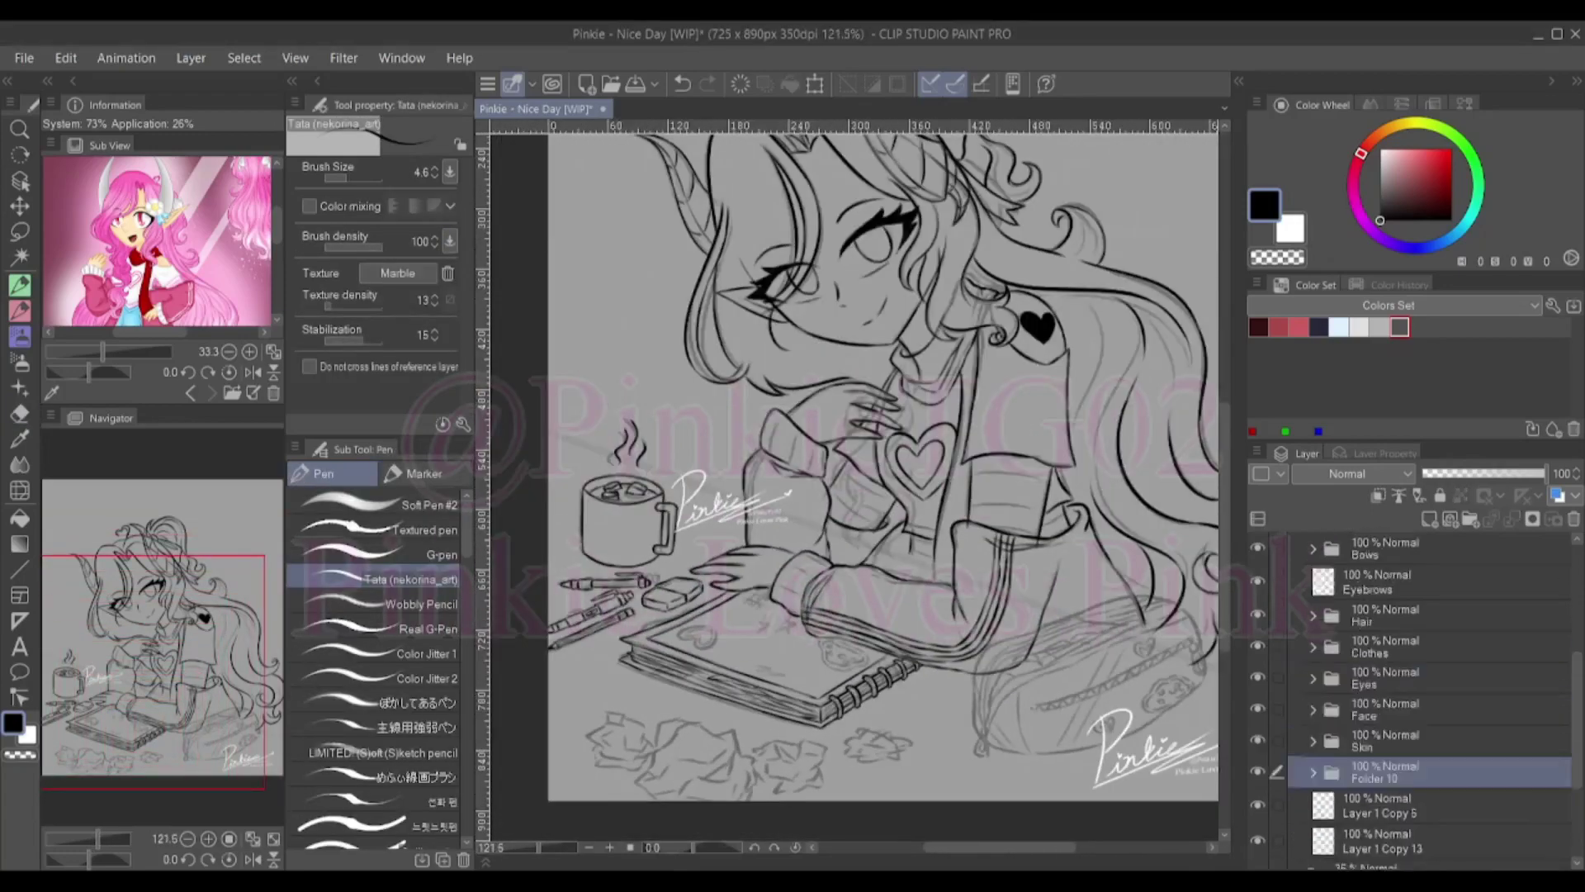
Hide the Hair and Clothes layer folders and rename Folder 10 as notebook
scroll(854, 487, "up", 2)
left_click(1257, 708)
left_click(1257, 676)
scroll(1403, 701, "down", 1)
left_click(1379, 818)
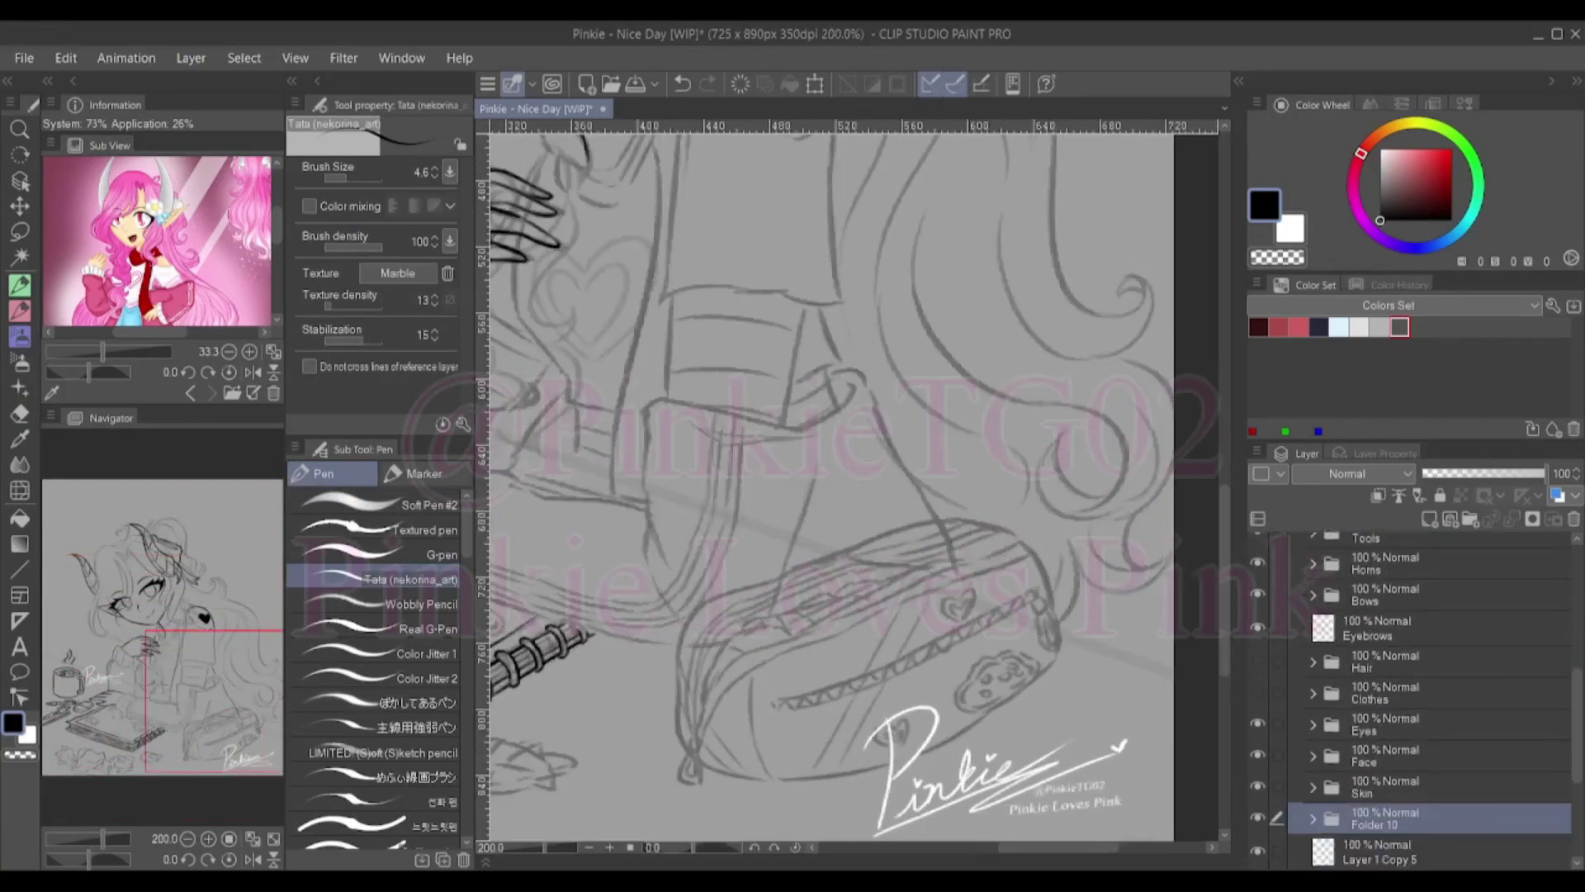
Ink the outer outline of the pencil pouch on Layer 1 Copy 9 in the Pencil Pouch folder
left_click(678, 635, "ctrl+shift")
mouse_move(677, 607)
left_mouse_down()
mouse_move(689, 747)
mouse_move(776, 780)
mouse_move(1024, 694)
left_mouse_up()
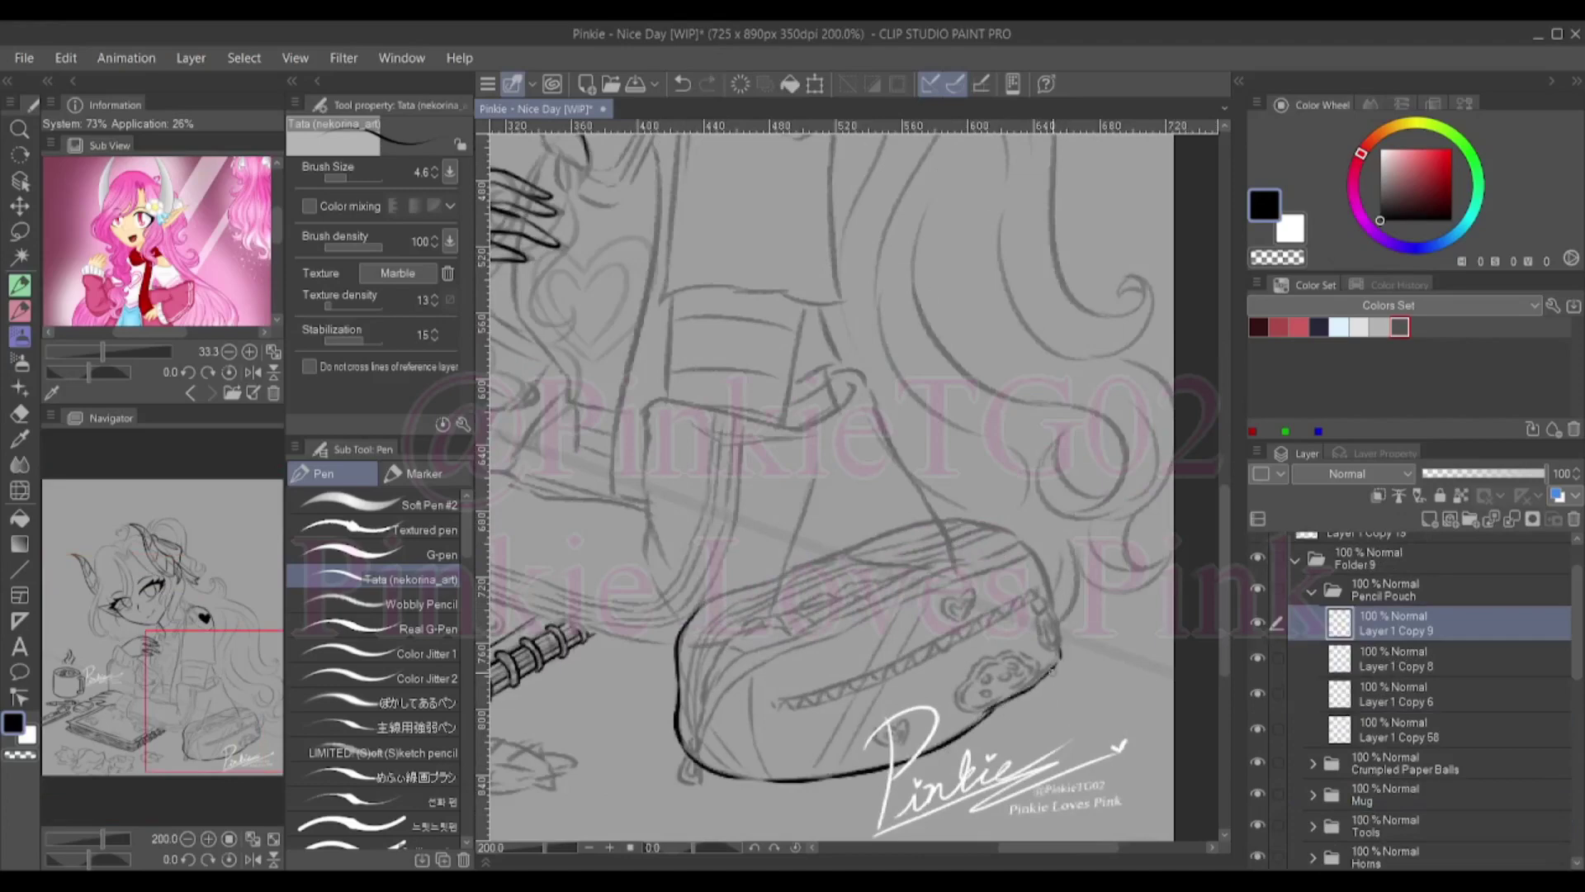
scroll(1052, 670, "up", 1)
mouse_move(615, 553)
left_mouse_down()
mouse_move(1003, 412)
mouse_move(1143, 592)
left_mouse_up()
key("e")
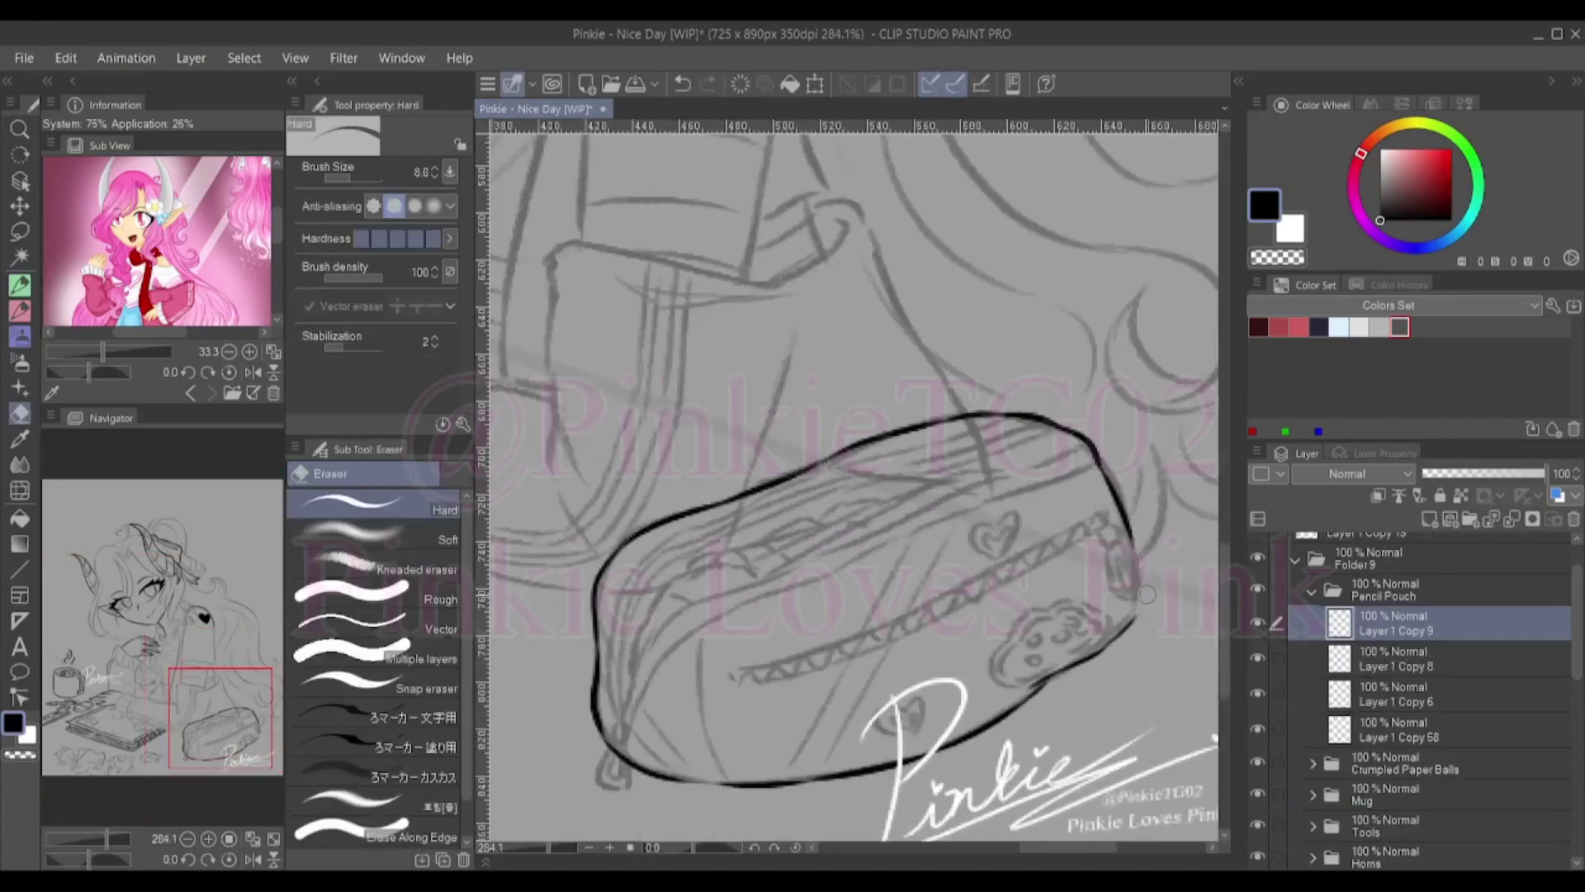
Ink the zipper pulls at both ends of the pencil pouch and erase the outline overlapping them
key("p")
mouse_move(621, 726)
left_mouse_down()
mouse_move(596, 784)
mouse_move(615, 782)
left_mouse_up()
key("e")
key("p")
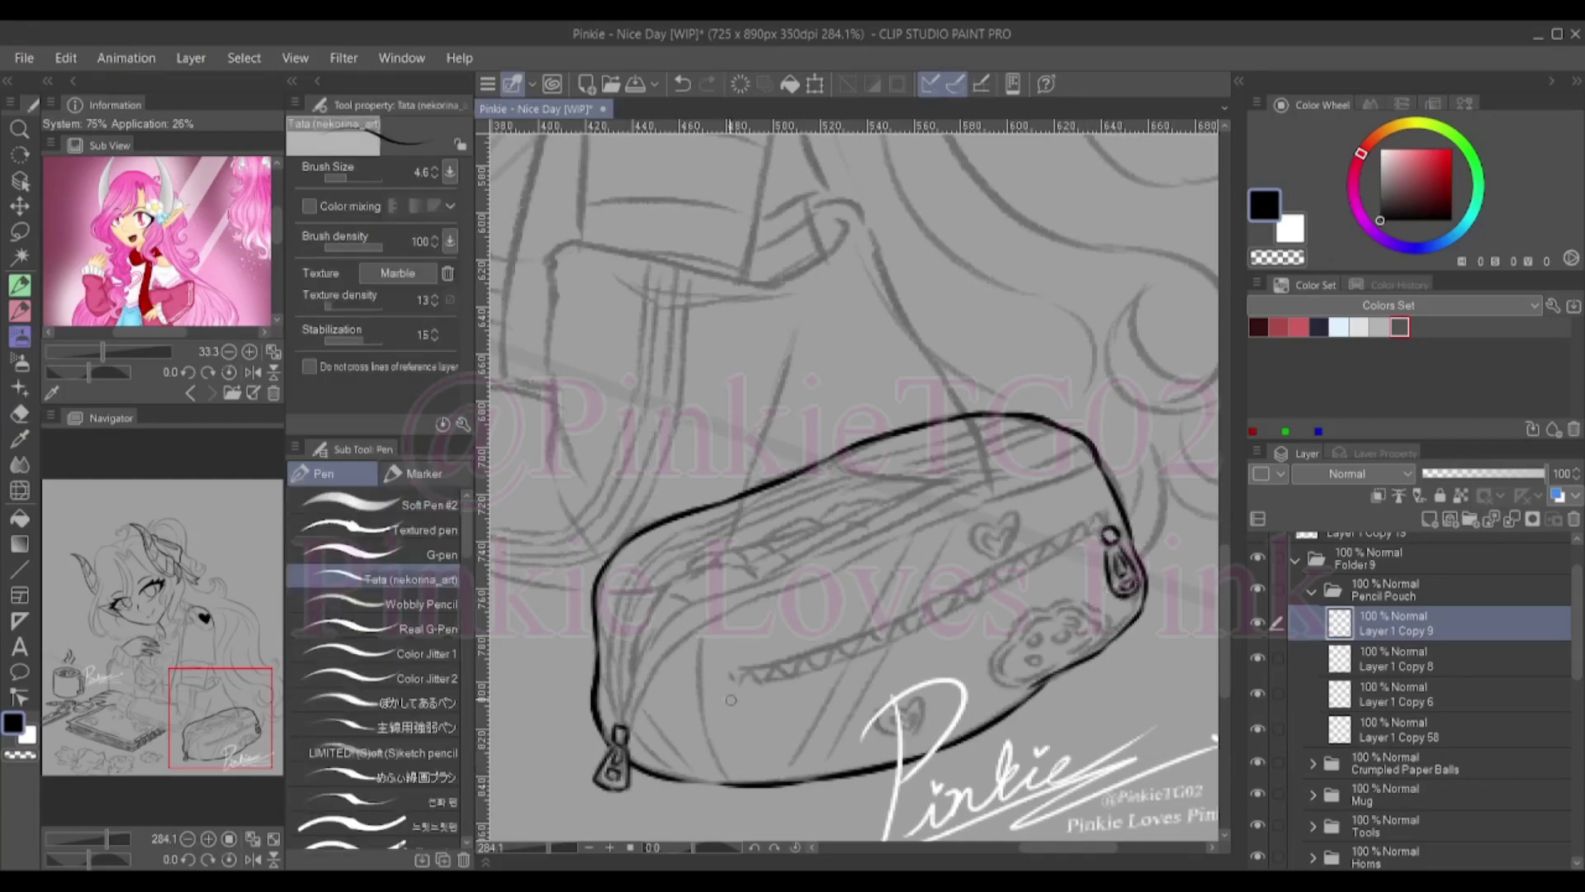
Ink the pouch's front zipper with its zigzag teeth and the double edges around its top opening
mouse_move(730, 677)
left_mouse_down()
mouse_move(957, 611)
mouse_move(1100, 519)
left_mouse_up()
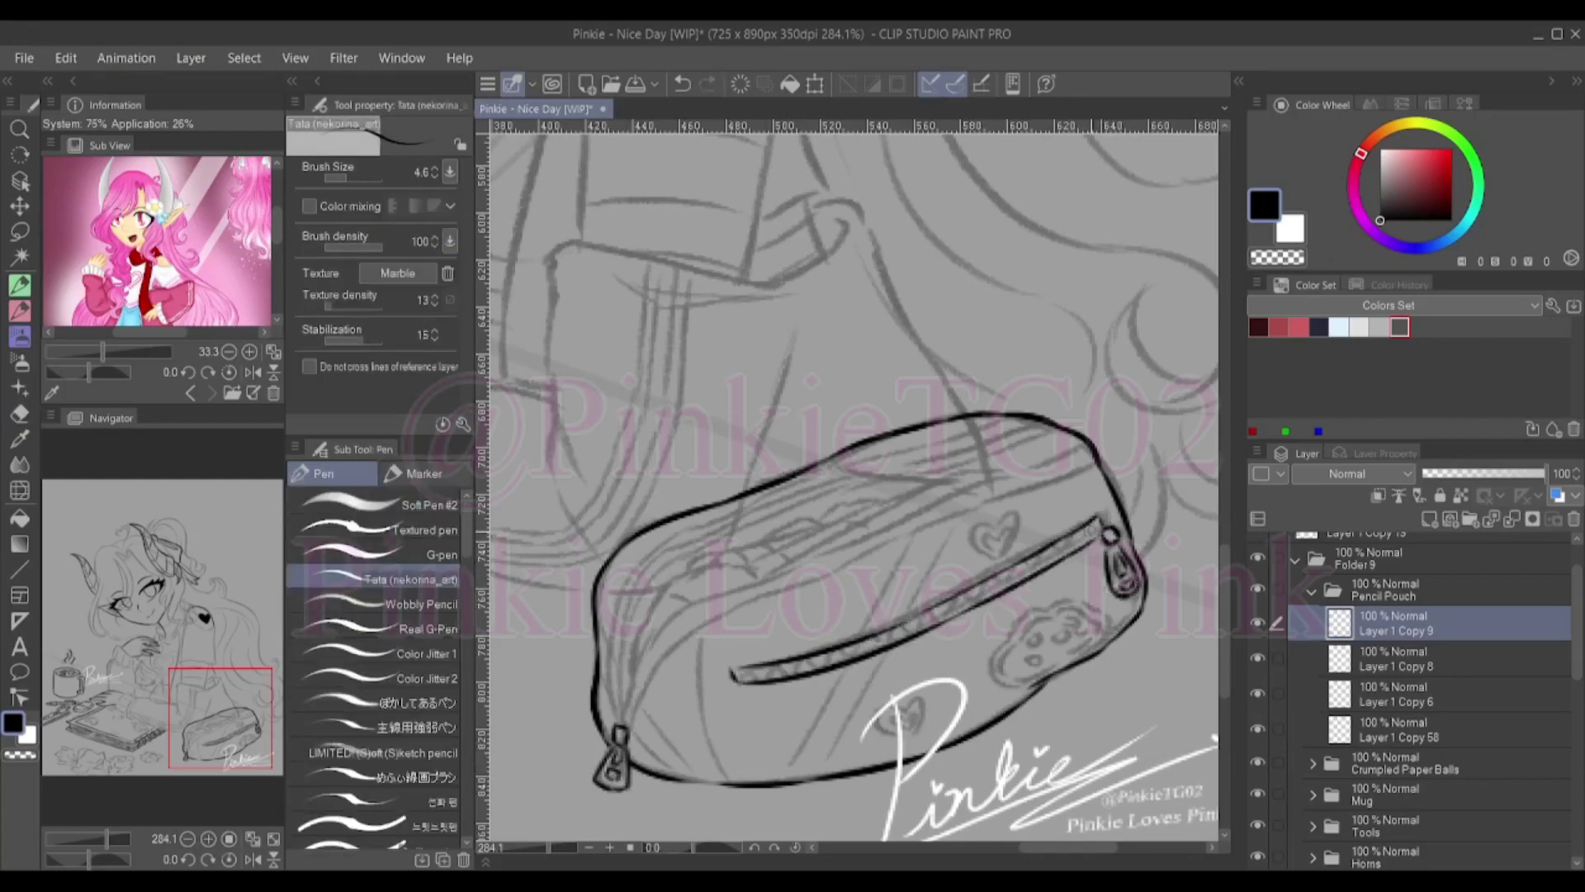
mouse_move(628, 726)
left_mouse_down()
mouse_move(735, 615)
mouse_move(1102, 471)
mouse_move(648, 665)
mouse_move(759, 590)
mouse_move(1102, 458)
mouse_move(652, 570)
mouse_move(1055, 425)
left_mouse_up()
key("ctrl+z")
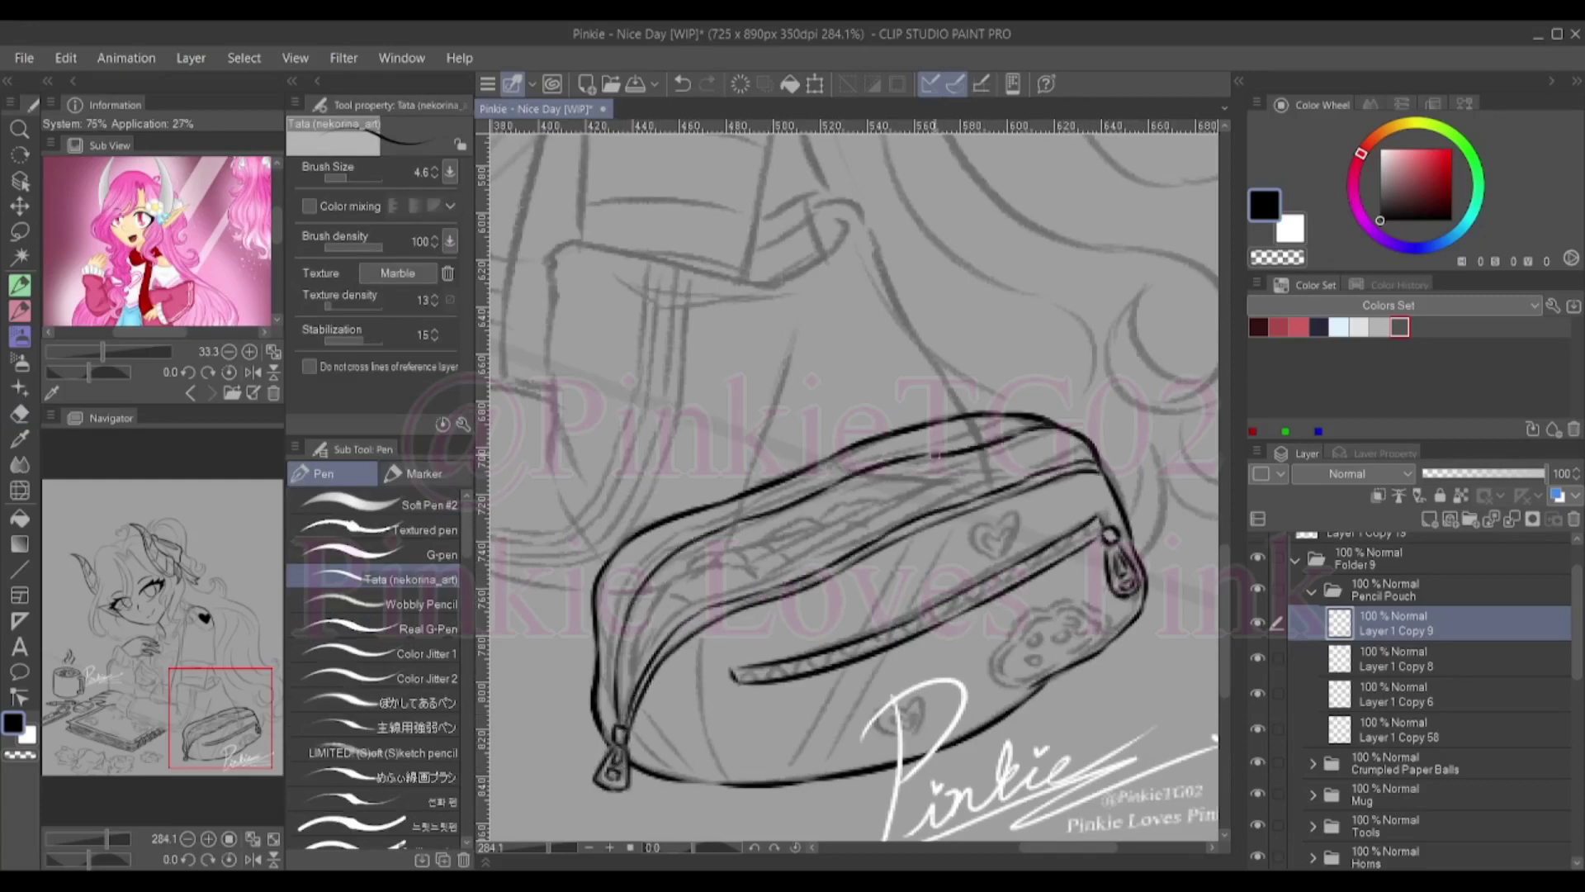
left_click_drag(913, 445, 735, 510)
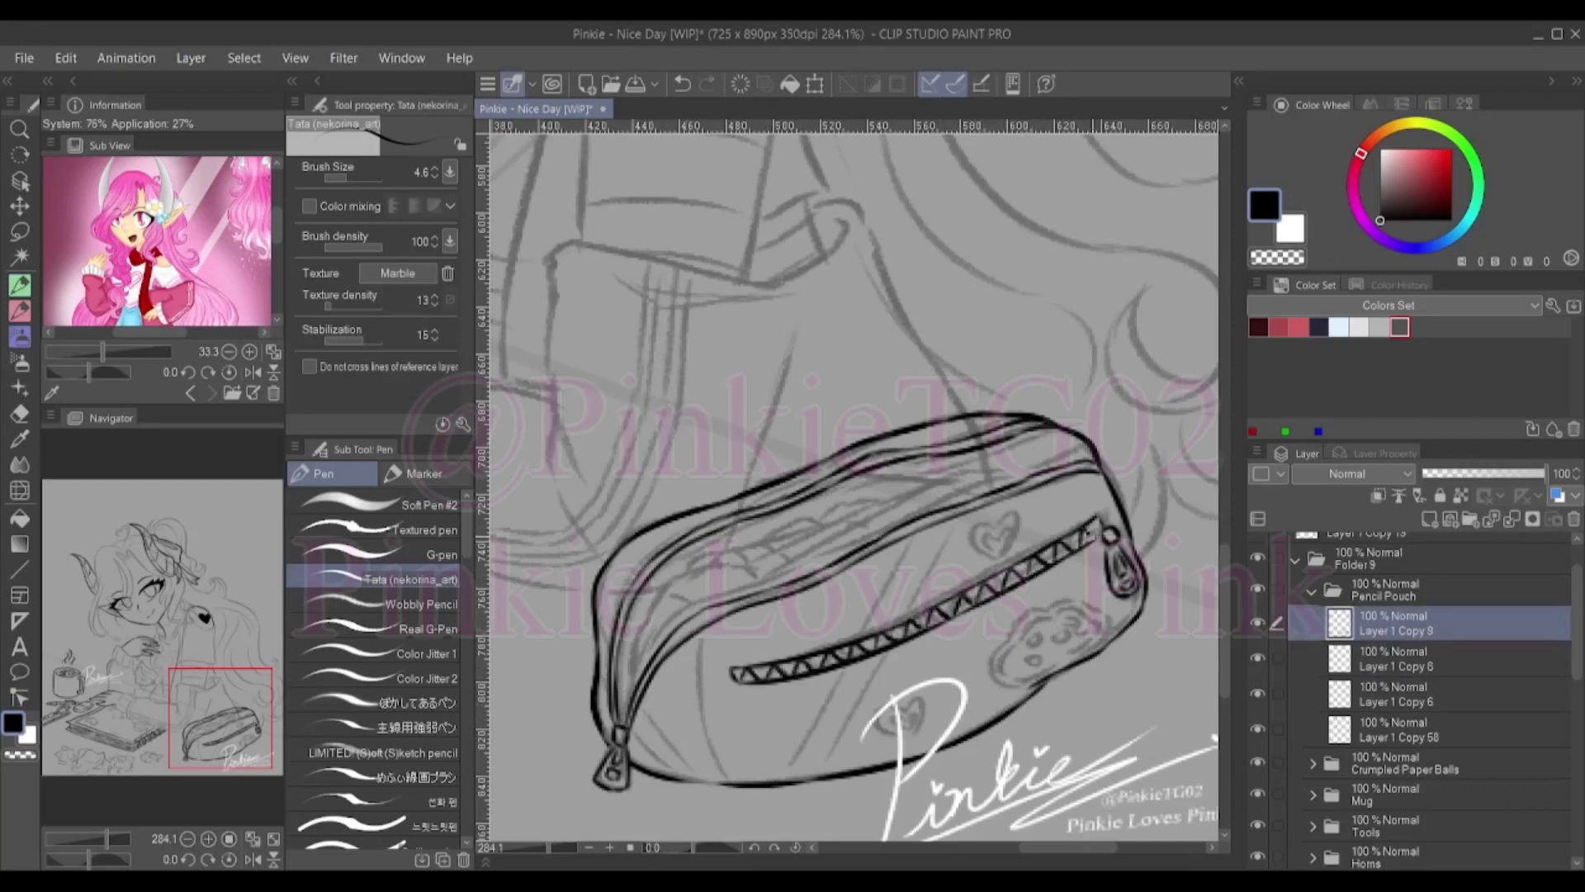
Ink the pencils and tools inside the pouch opening on Layer 1 Copy 8, hiding the sketch to check them
key("alt+bracketleft")
mouse_move(631, 629)
left_mouse_down()
mouse_move(667, 600)
mouse_move(805, 569)
mouse_move(928, 479)
left_mouse_up()
key("ctrl+comma")
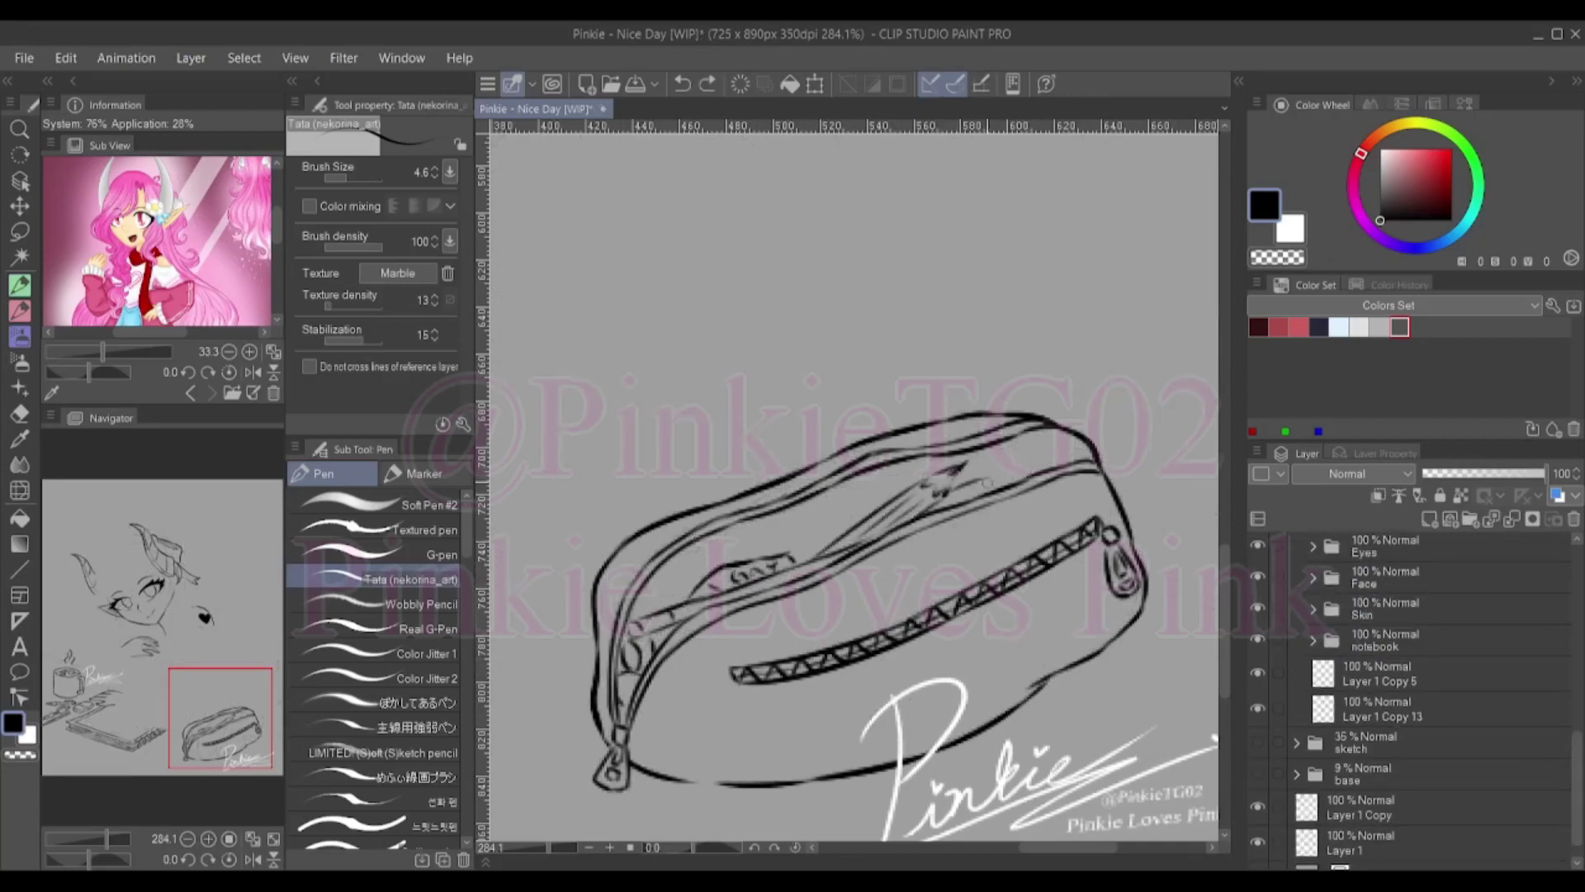
left_click_drag(667, 603, 701, 561)
left_click_drag(690, 560, 798, 521)
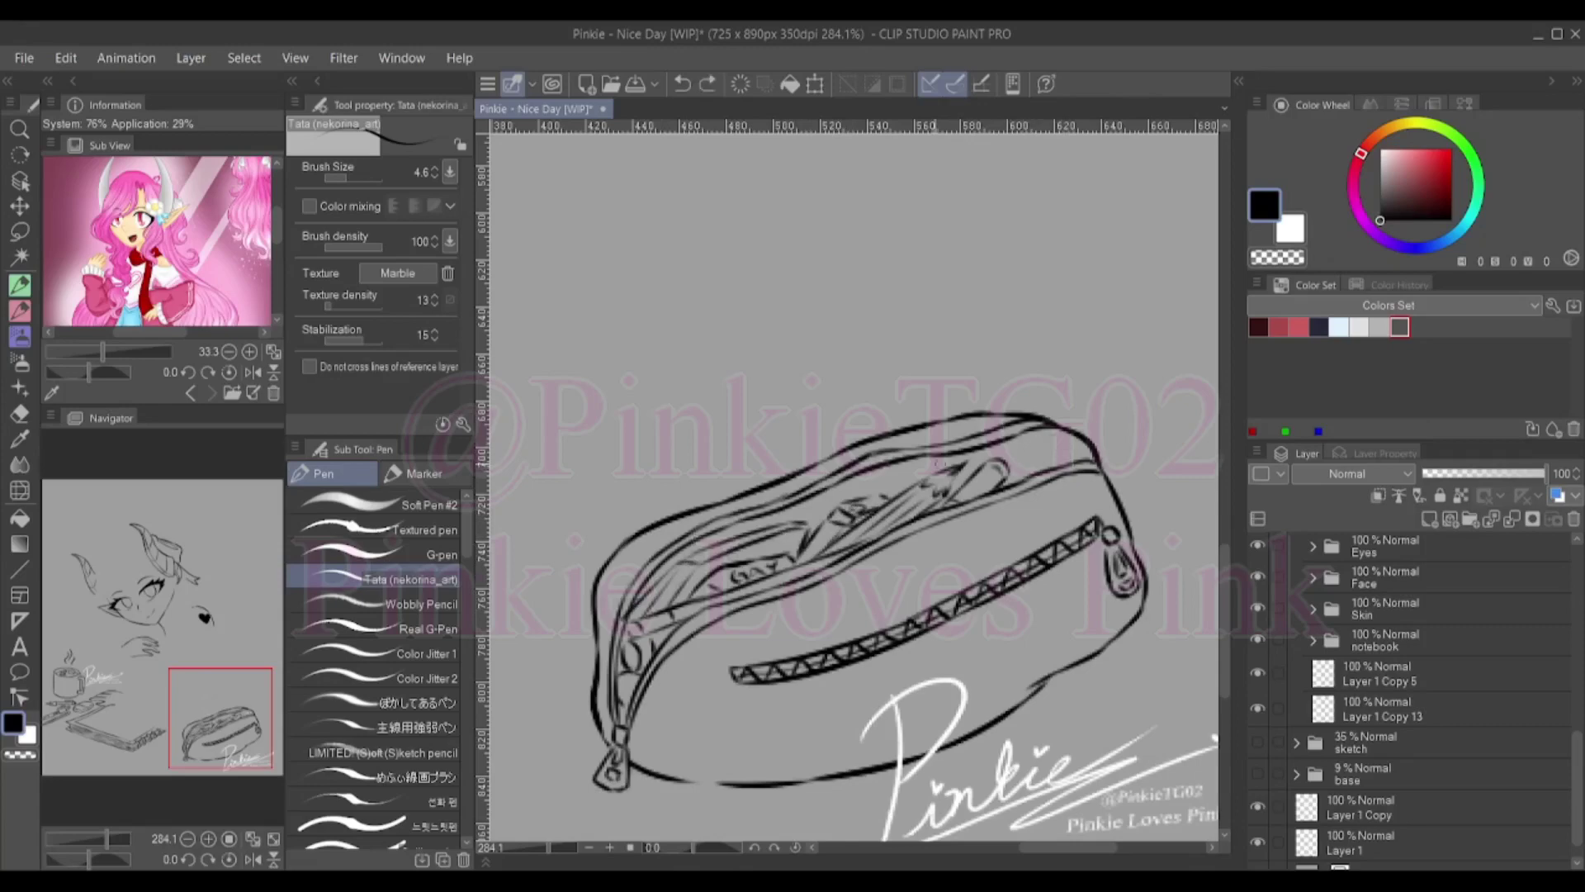
left_click_drag(859, 484, 904, 492)
Ink the capped tool sticking out of the pouch's far end and erase the lines overlapping it
scroll(1003, 294, "up", 3)
left_click_drag(1032, 541, 1151, 445)
mouse_move(1049, 541)
left_mouse_down()
mouse_move(1115, 505)
mouse_move(1073, 479)
mouse_move(1143, 462)
left_mouse_up()
key("e")
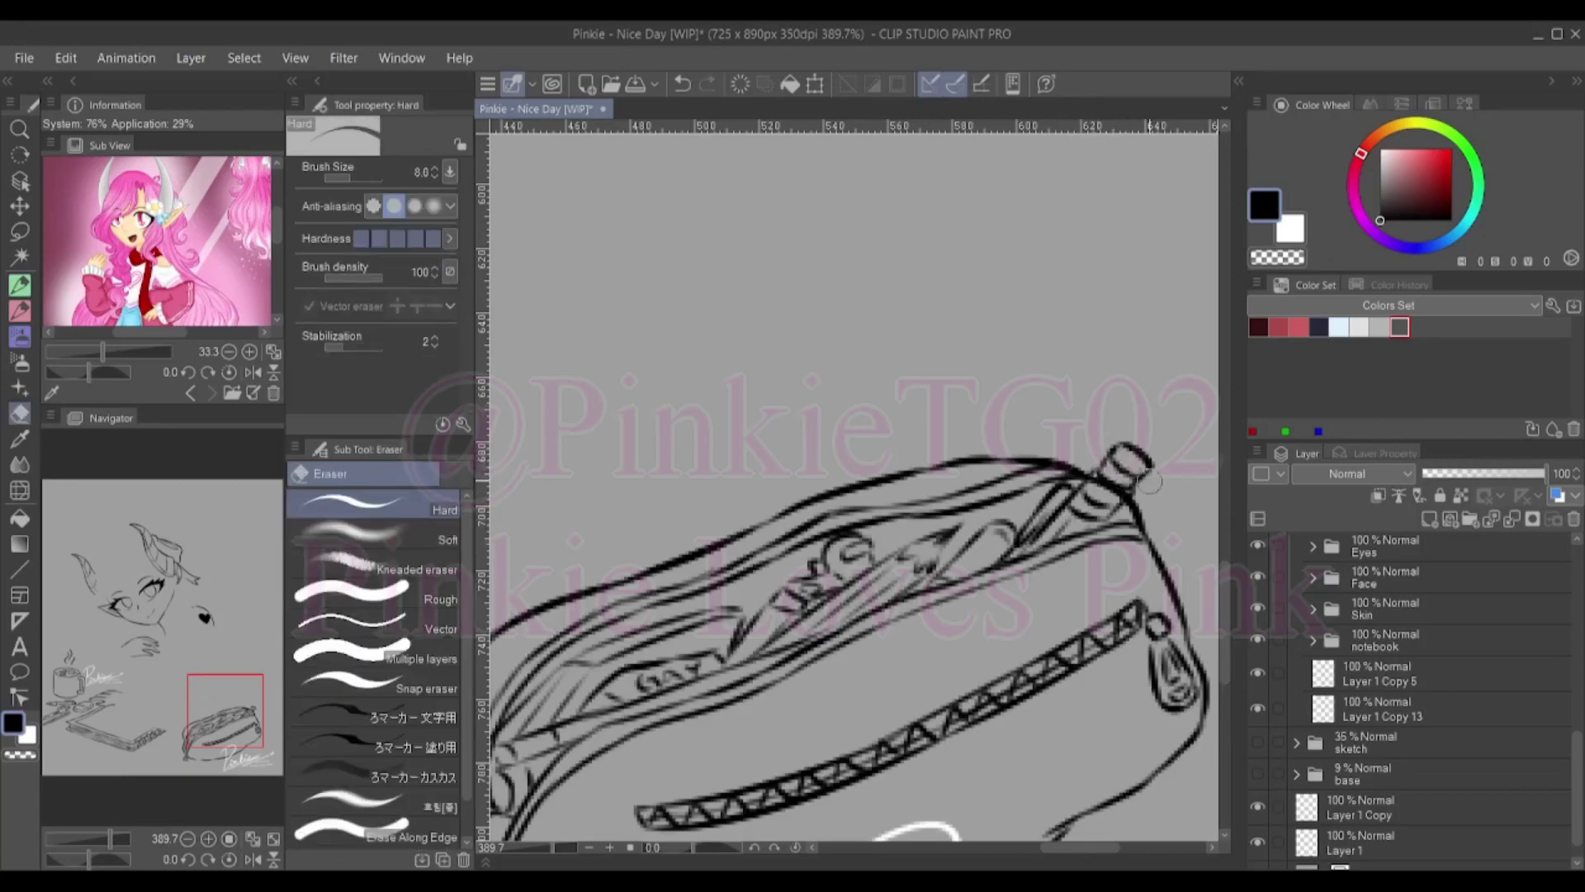
key("p")
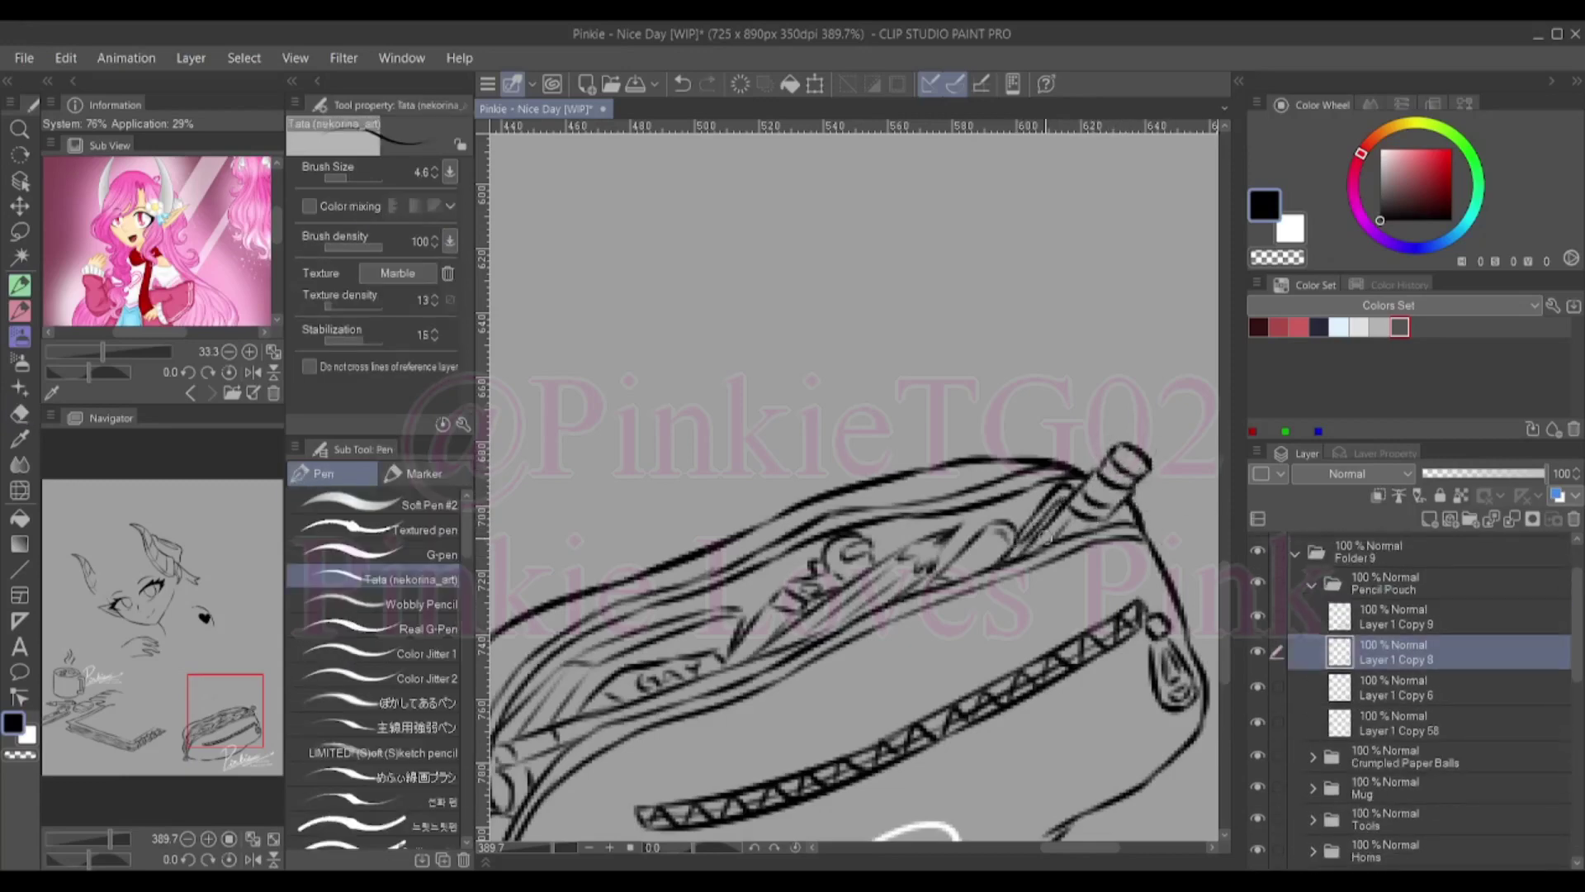
Ink the outlines and folds of the crumpled paper balls in front of the notebook on Layer 1 Copy 16
key("ctrl+0")
left_click(1312, 584)
left_click(1383, 584)
left_click(652, 652, "ctrl+shift")
scroll(652, 652, "up", 5)
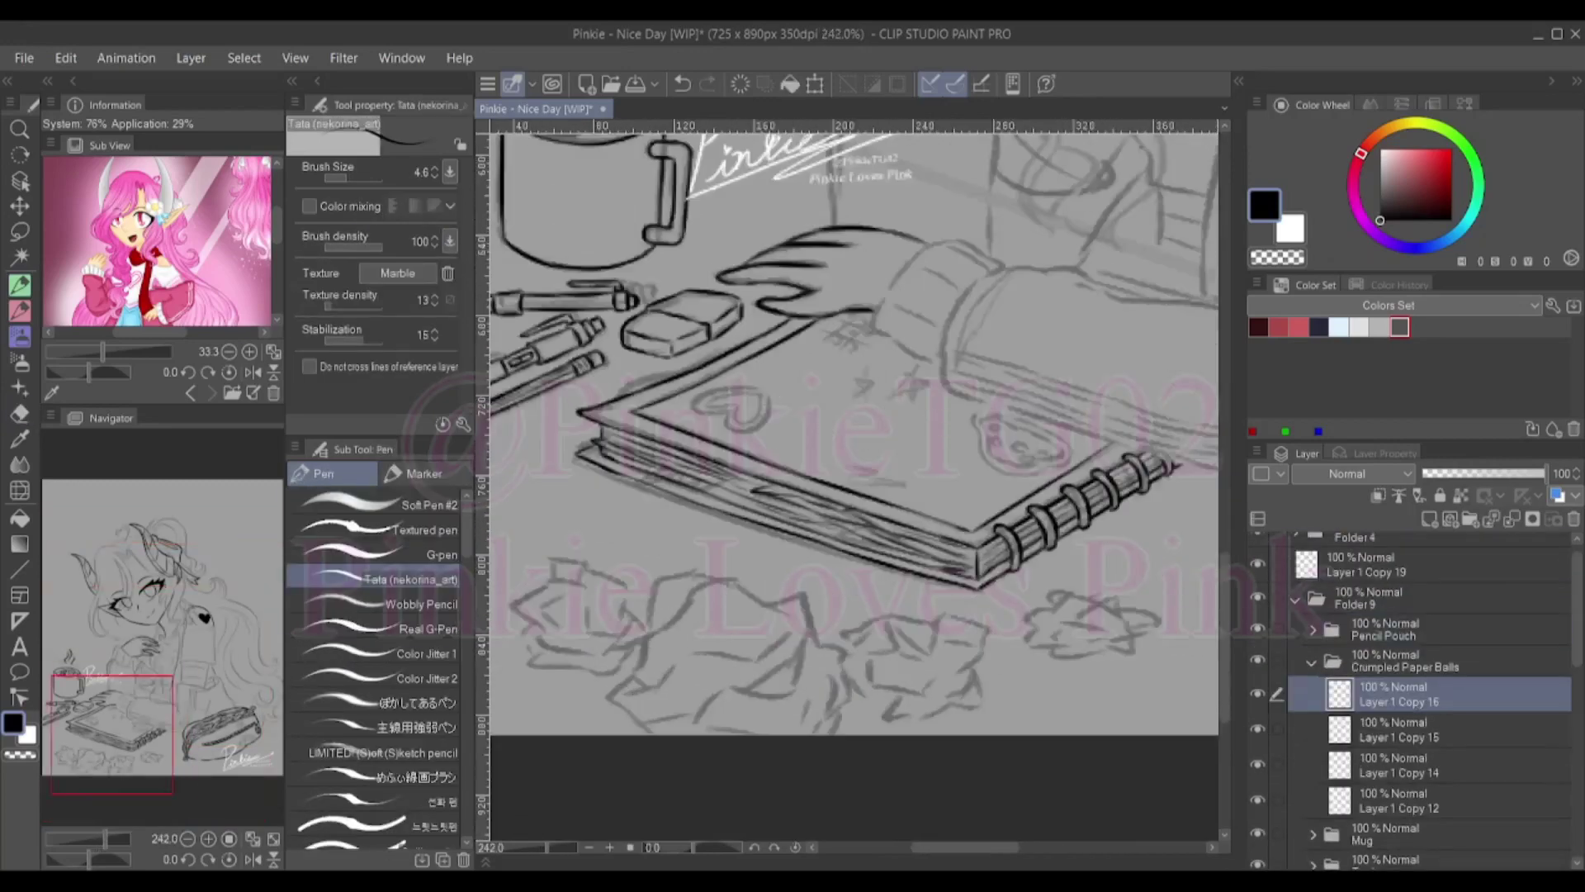
mouse_move(632, 694)
left_mouse_down()
mouse_move(734, 570)
mouse_move(882, 669)
left_mouse_up()
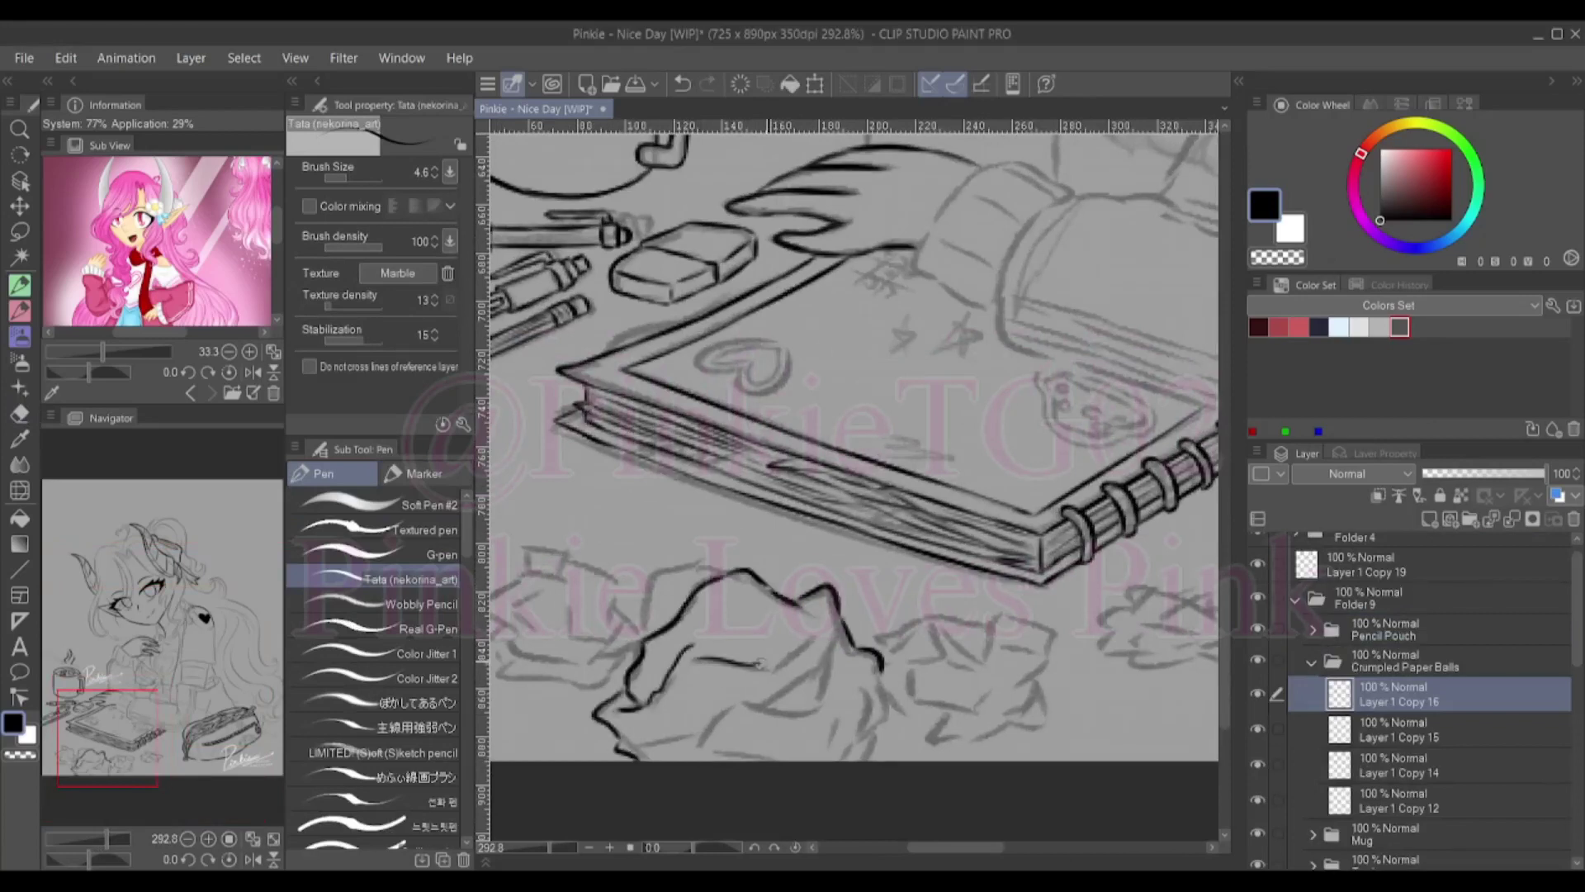
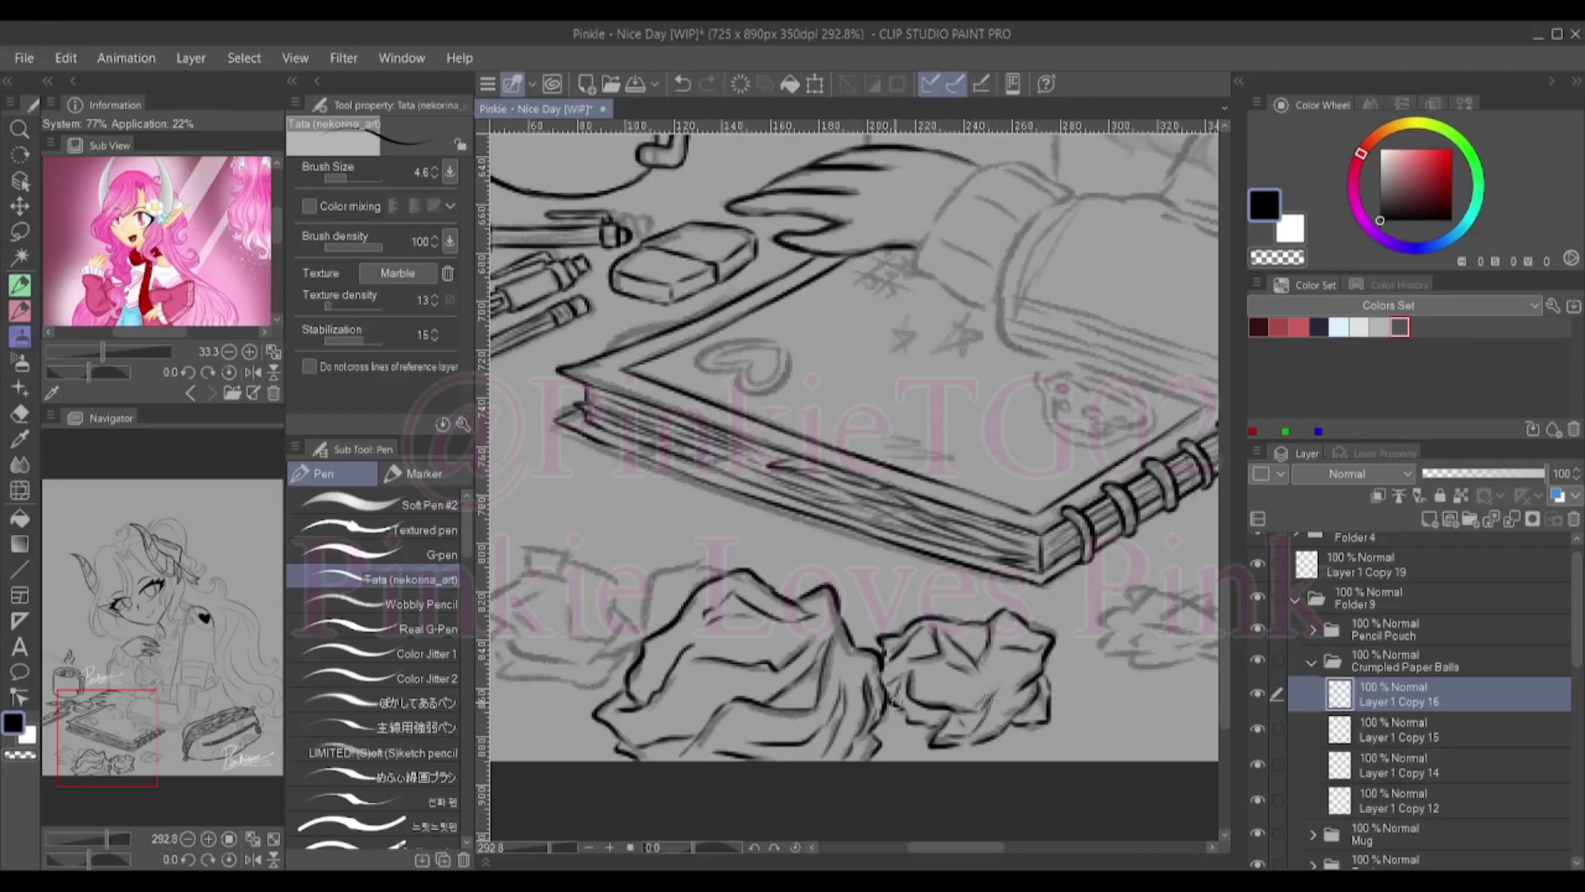
left_click_drag(1009, 737, 1182, 768)
left_click_drag(648, 629, 751, 696)
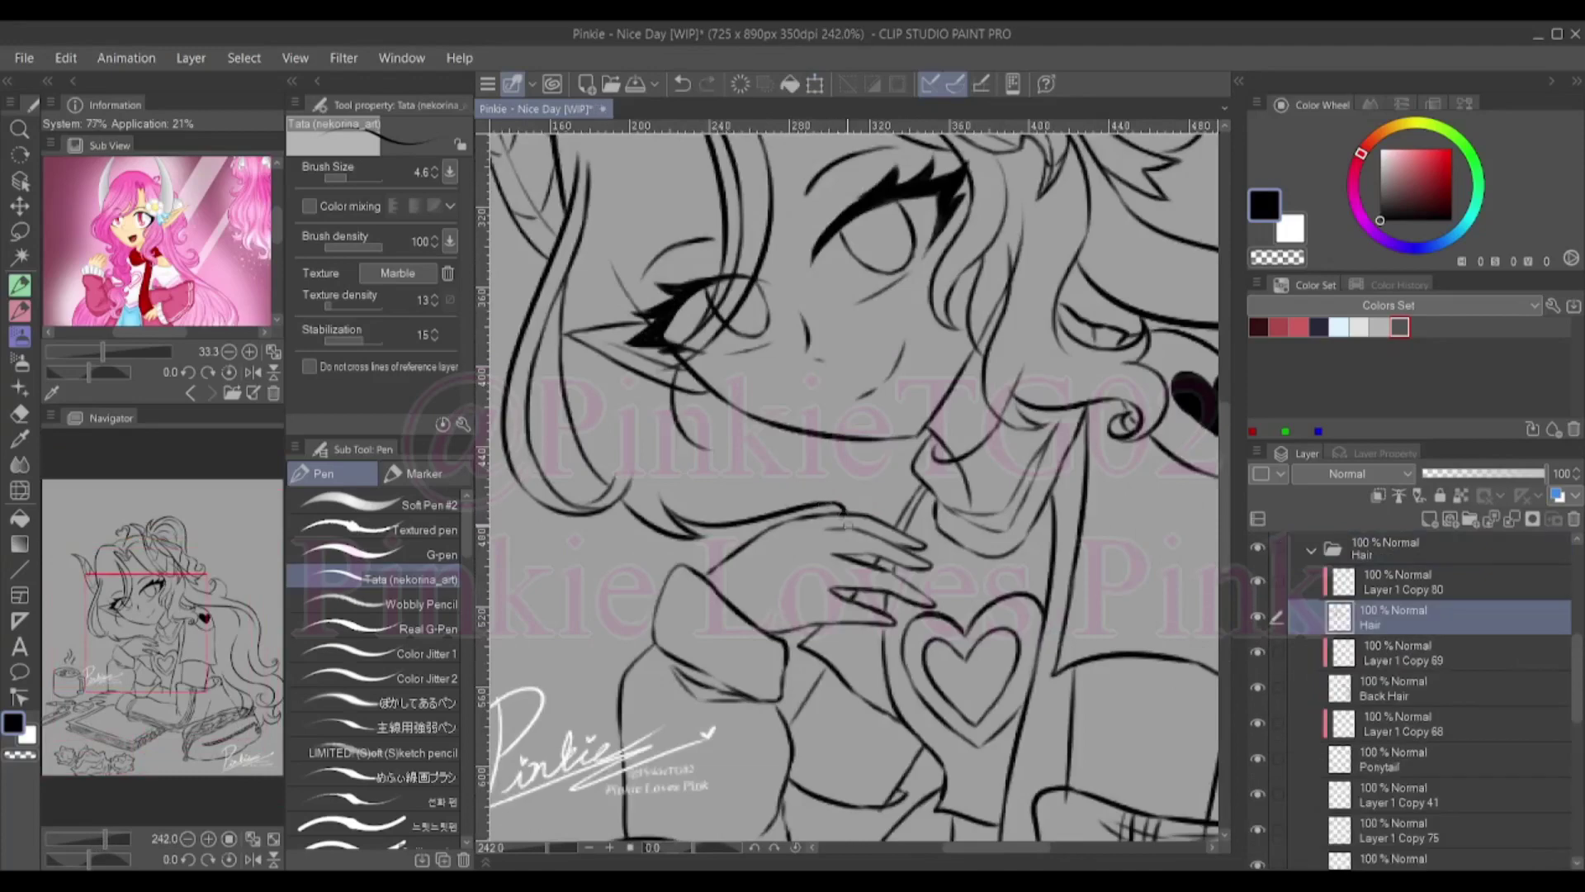
Erase and redraw the hair strands between the fingers and the shirt collar on the Hair layer
key("e")
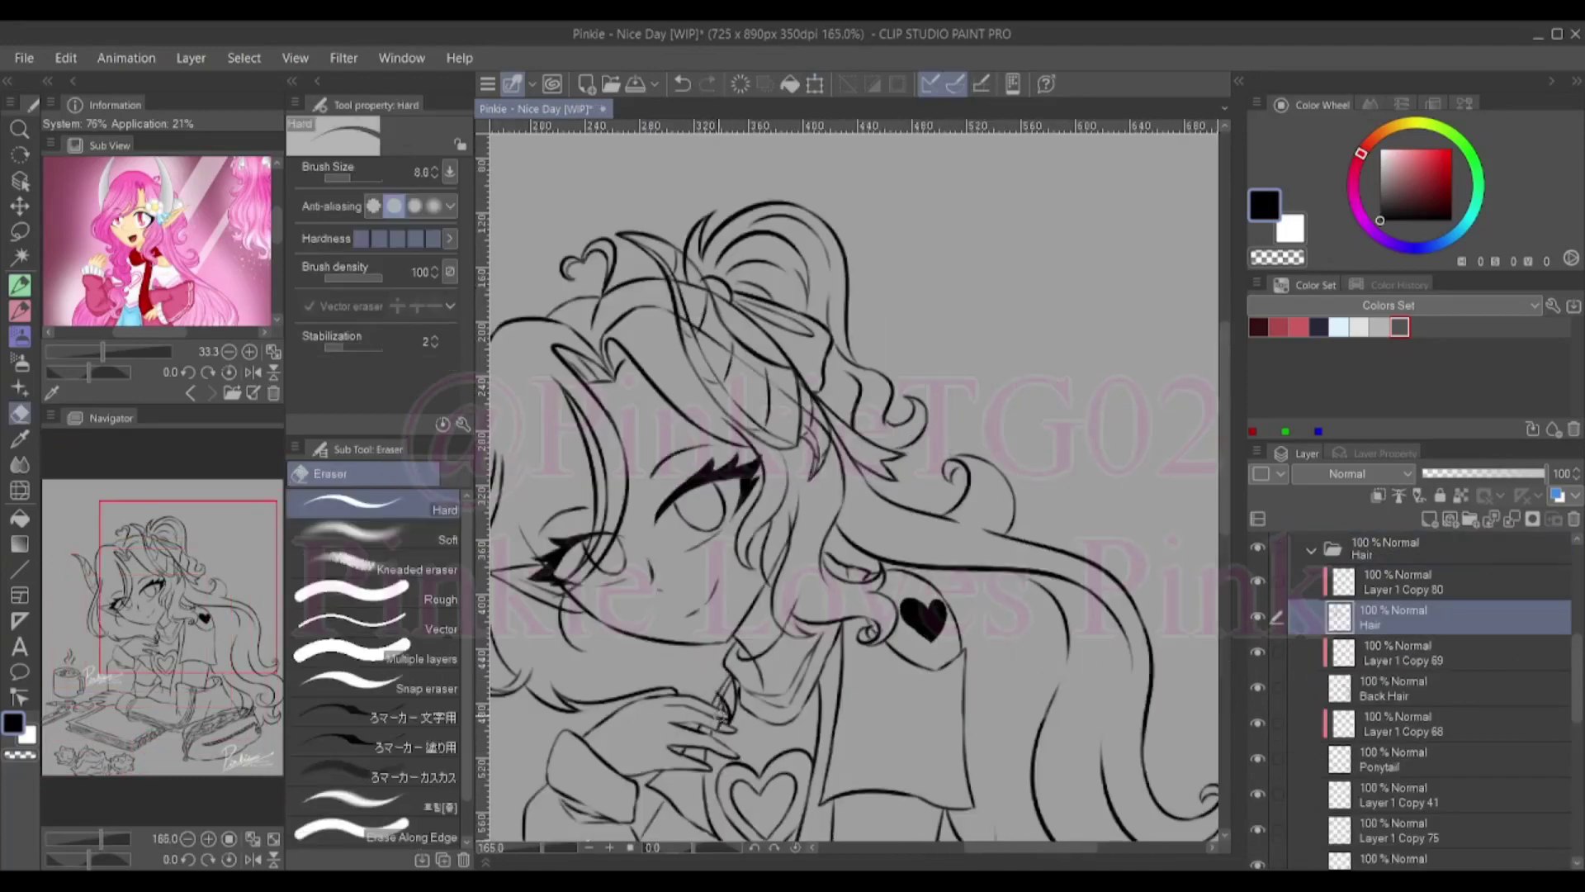
scroll(724, 718, "up", 4)
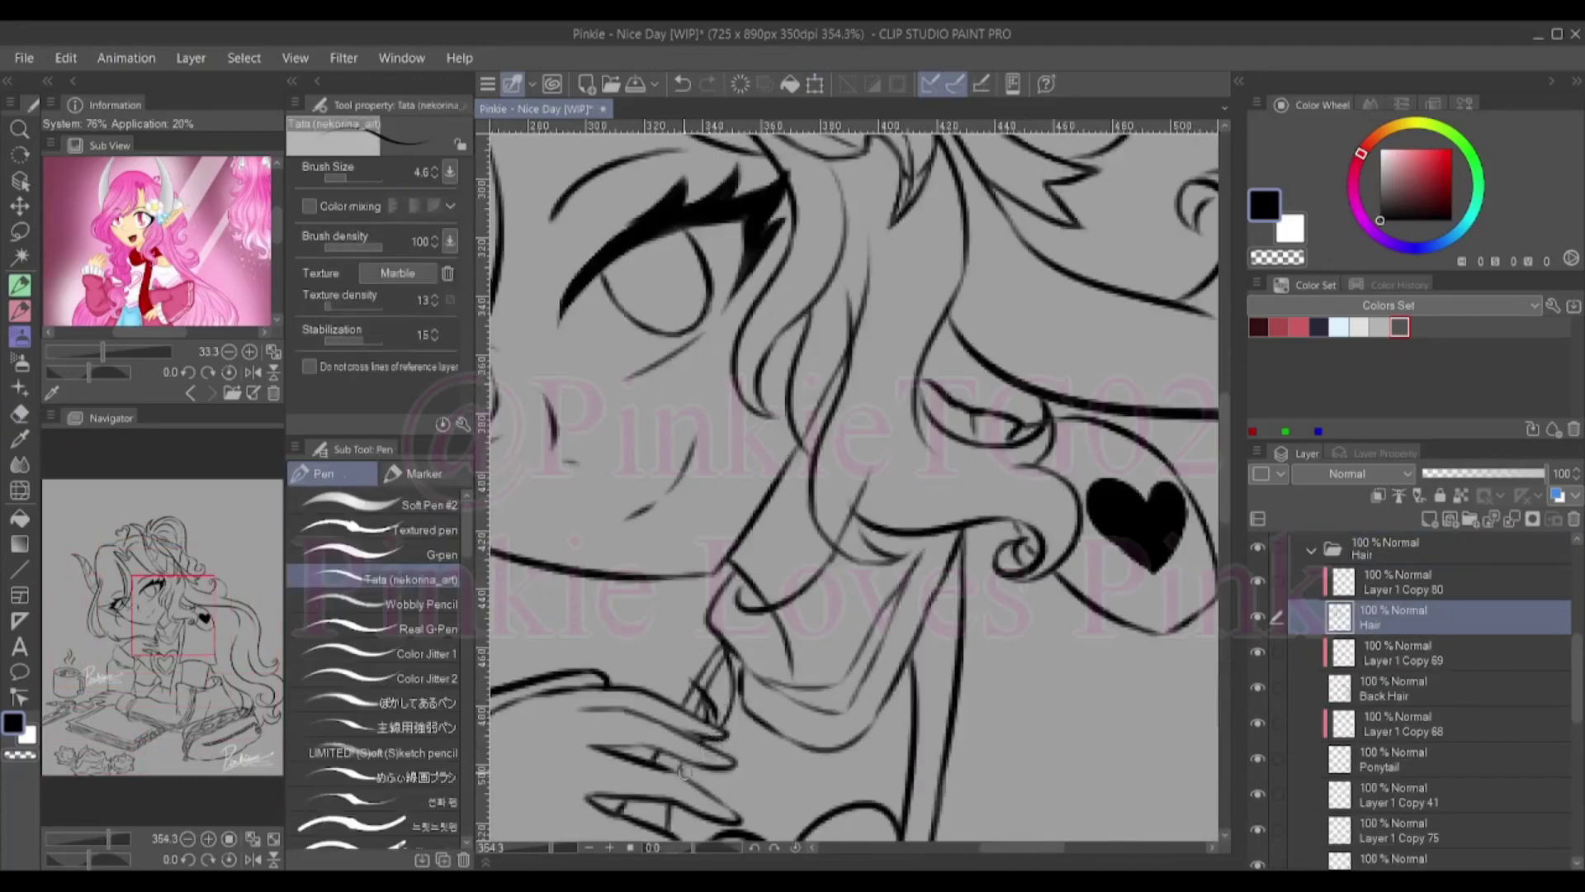
key("p")
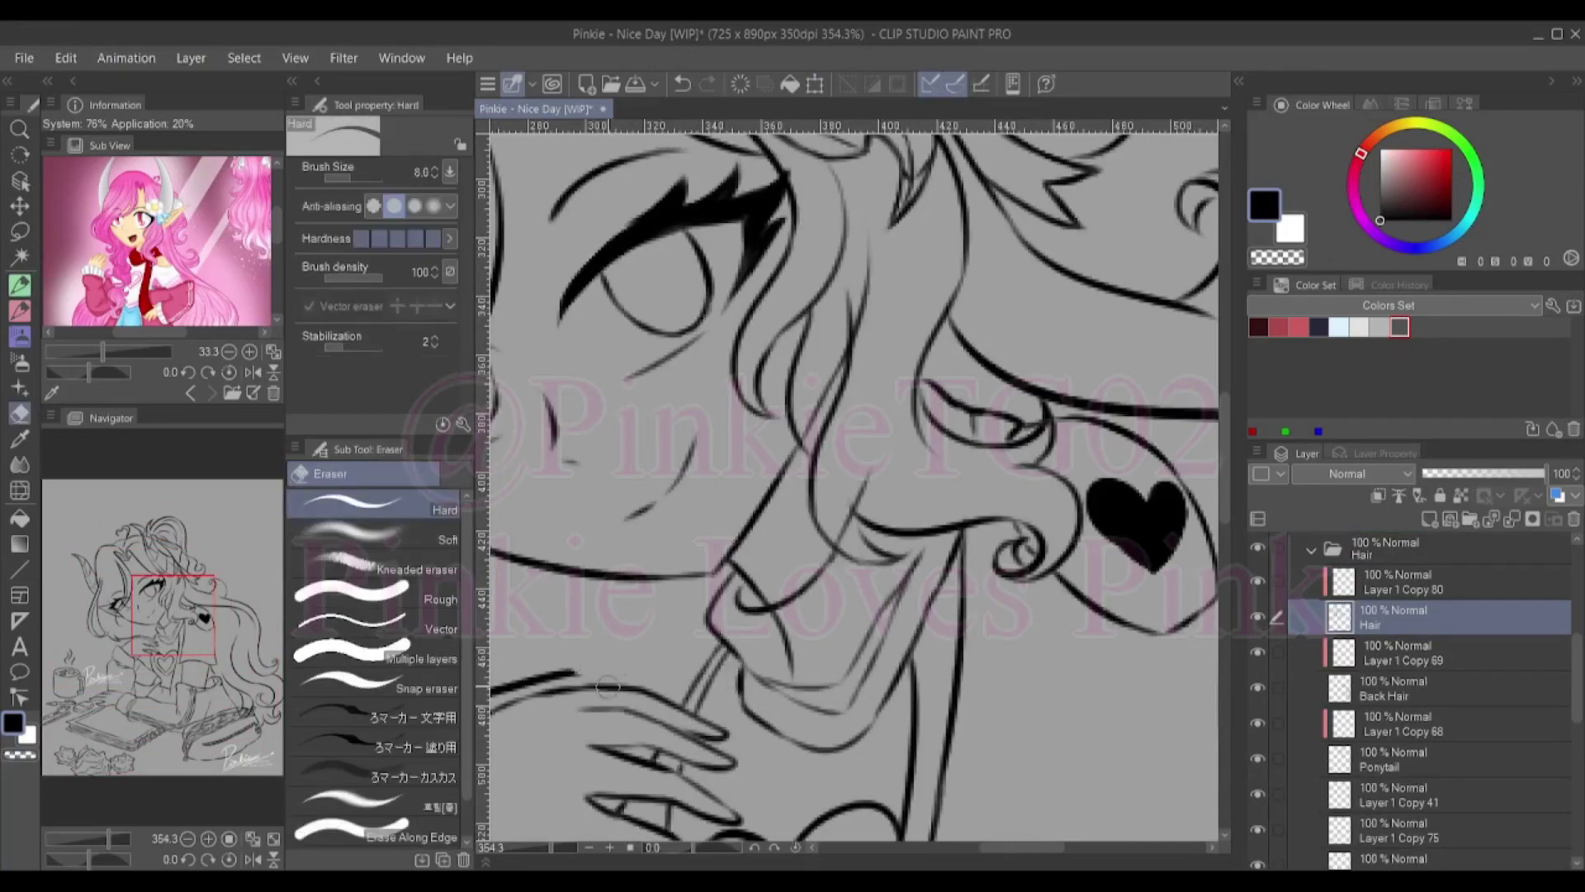
left_click_drag(725, 654, 698, 711)
scroll(697, 712, "down", 4)
scroll(774, 626, "up", 2)
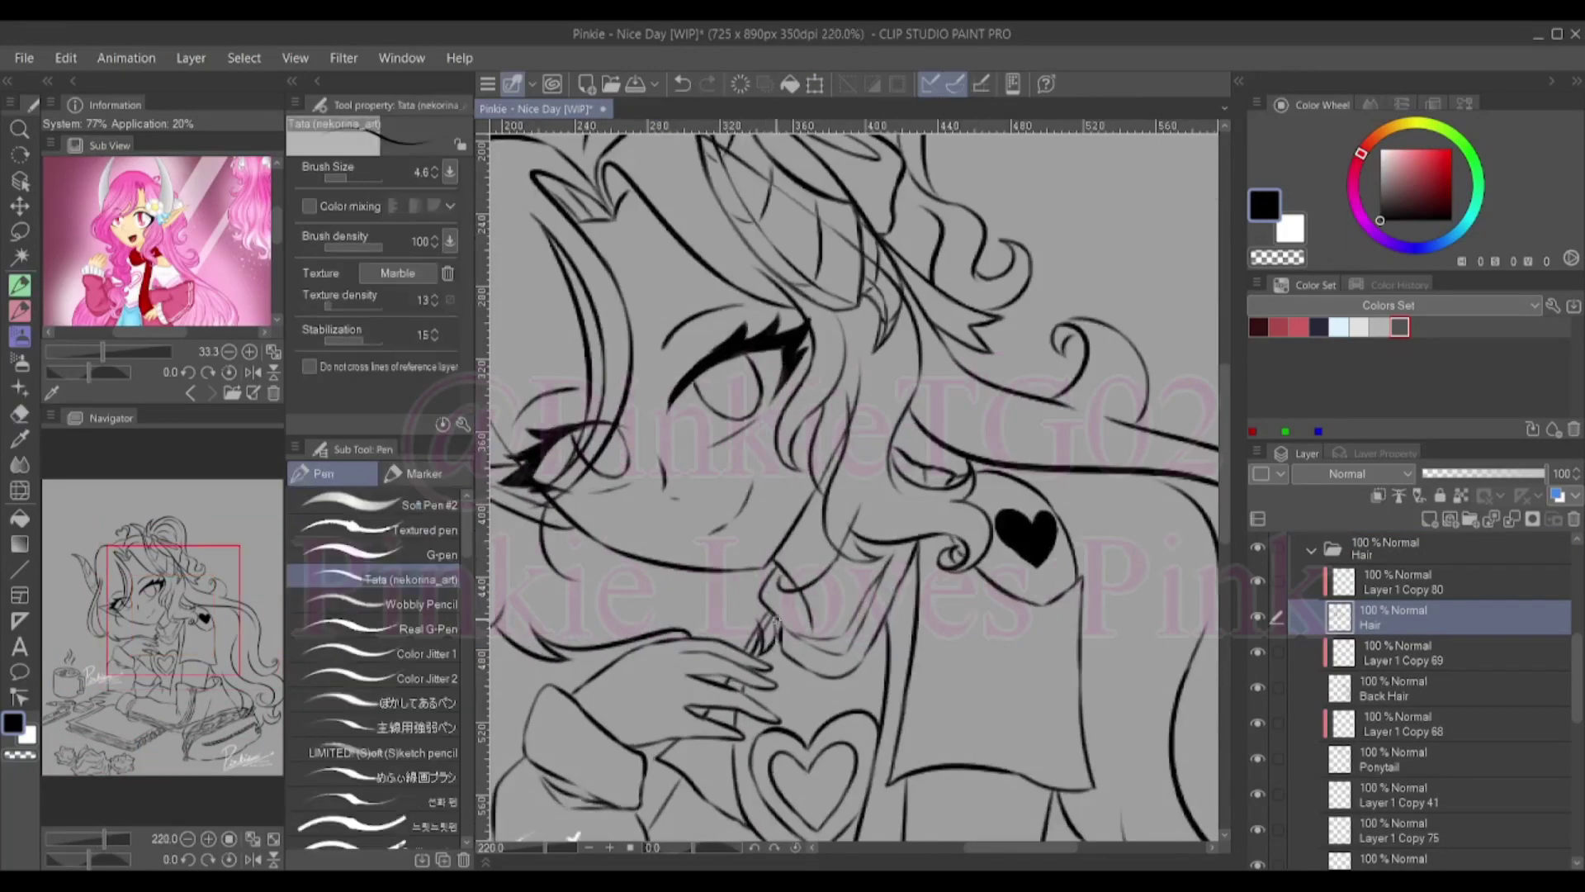
scroll(772, 625, "down", 3)
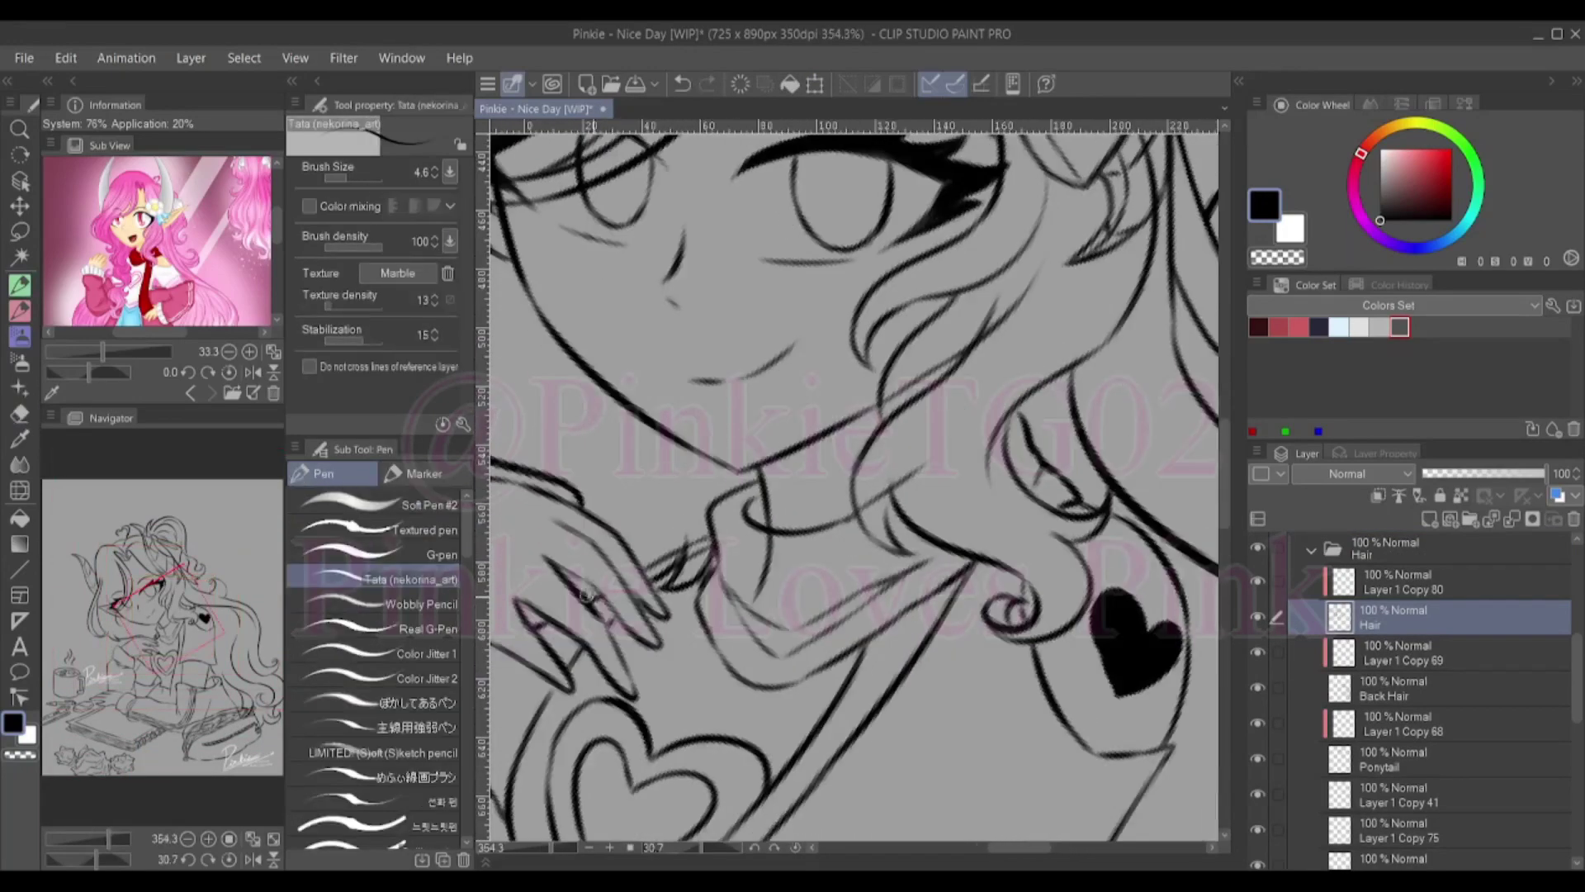
Erase the surplus lines between the raised hand and the collar, leaving a clean hair tuft below the chin
key("e")
scroll(1412, 702, "down", 5)
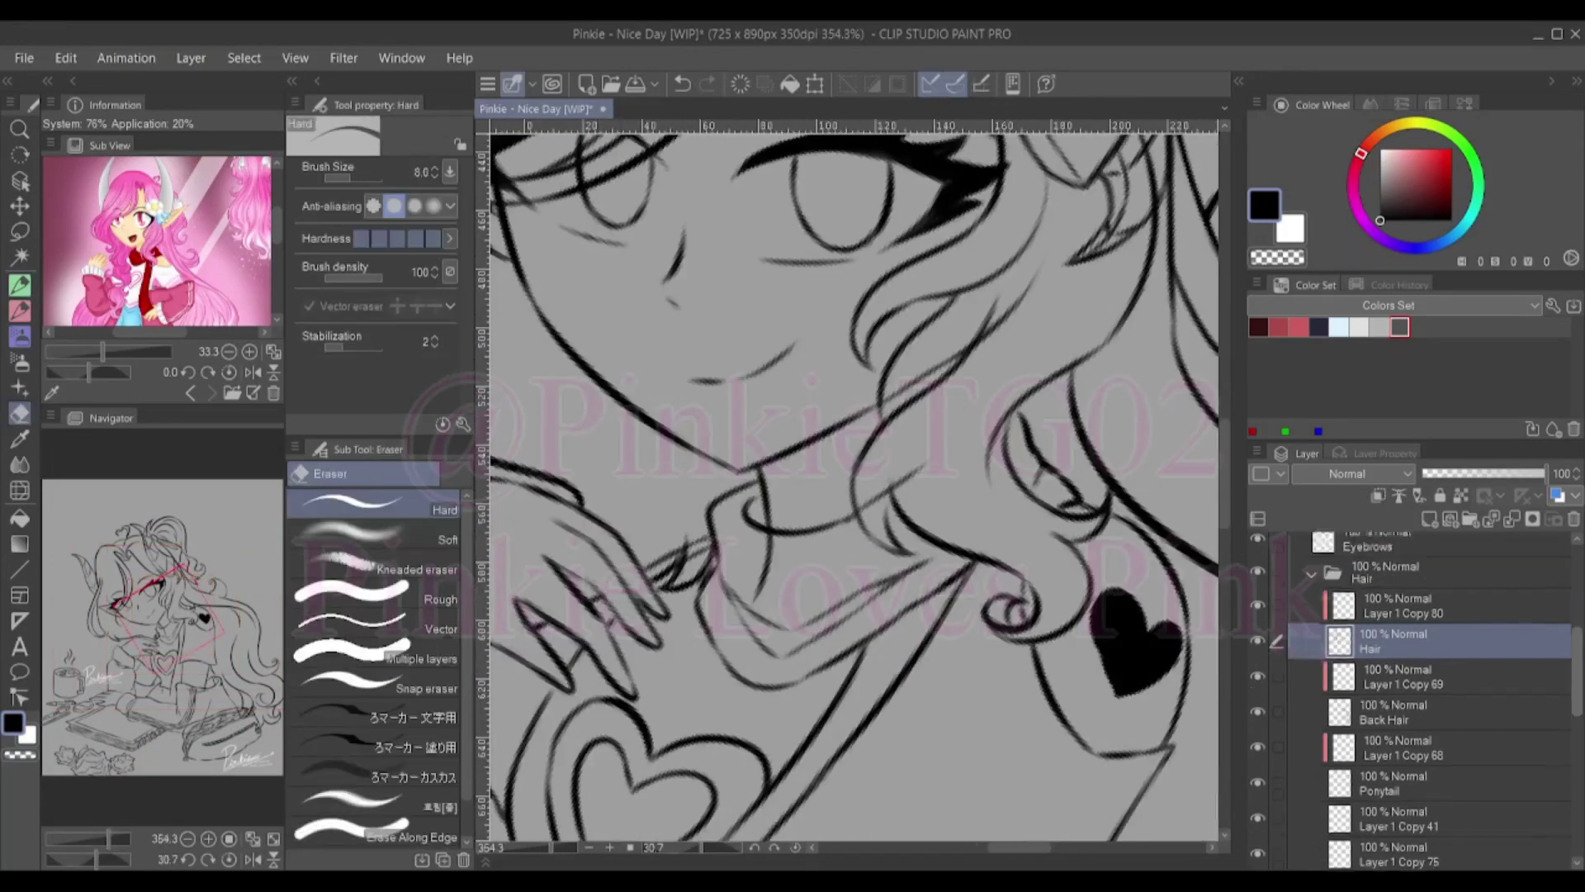
left_click(600, 596, "ctrl+shift")
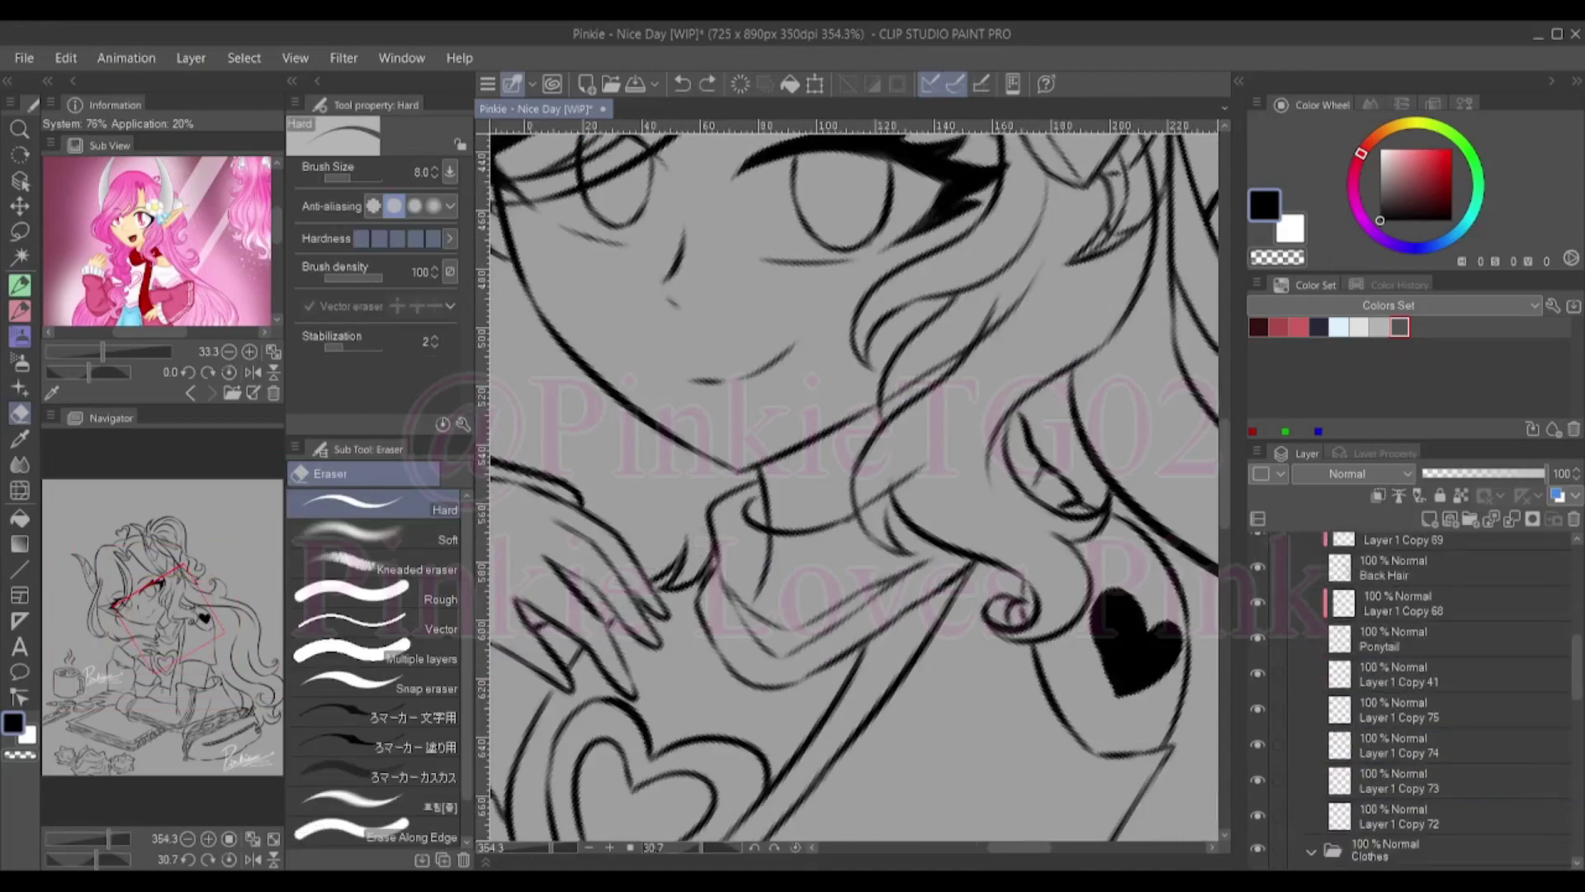
key("p")
scroll(600, 596, "down", 8)
scroll(1428, 701, "down", 1)
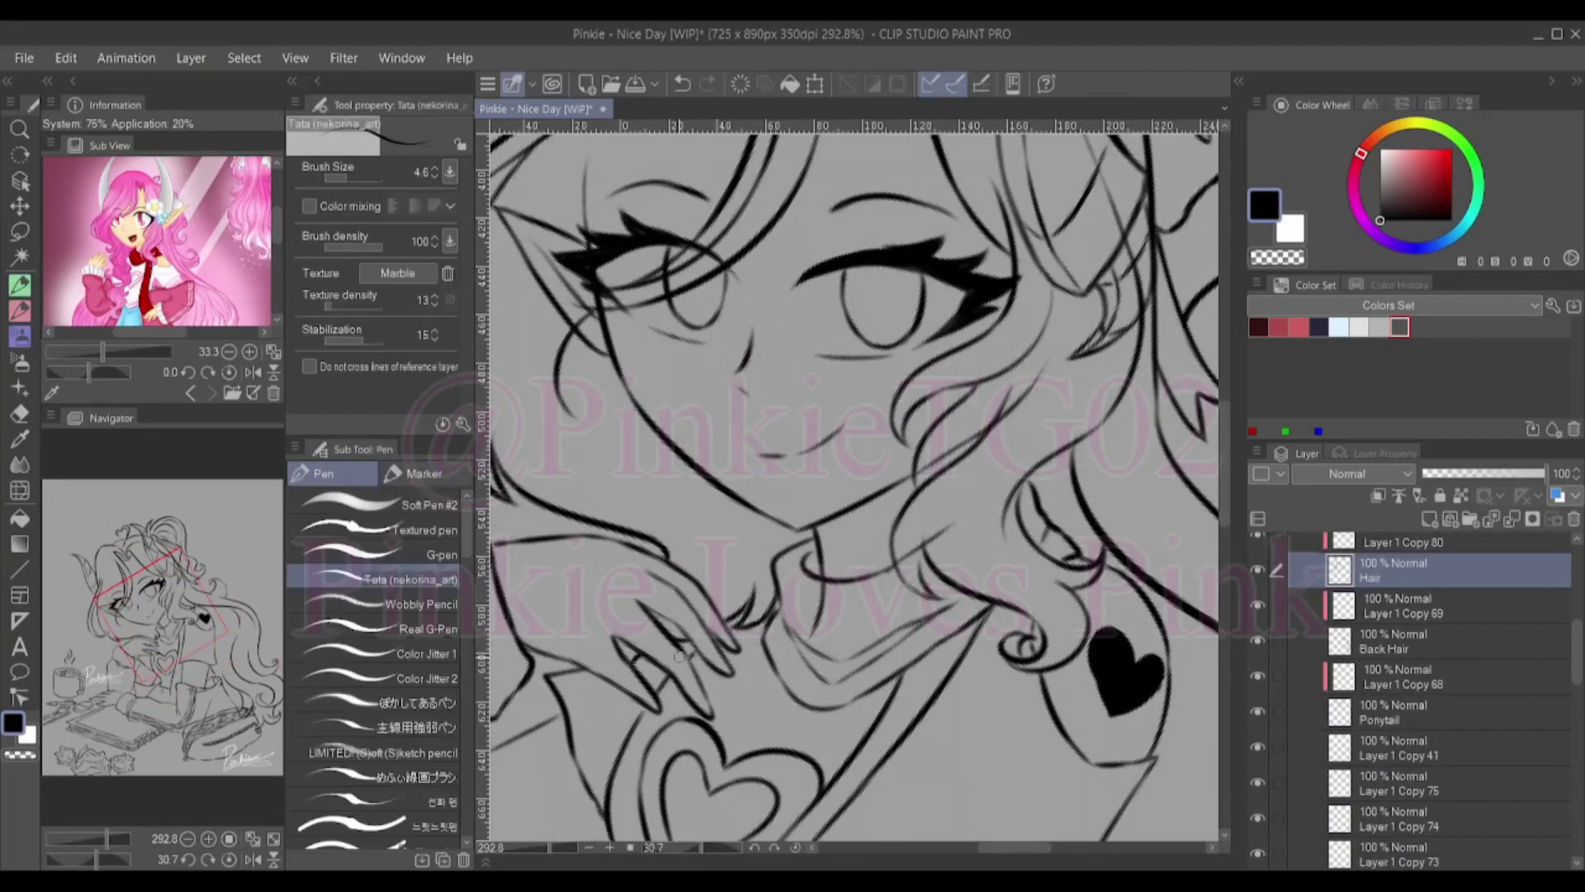
key("ctrl+0")
scroll(1052, 481, "up", 5)
left_click(1051, 482, "ctrl+shift")
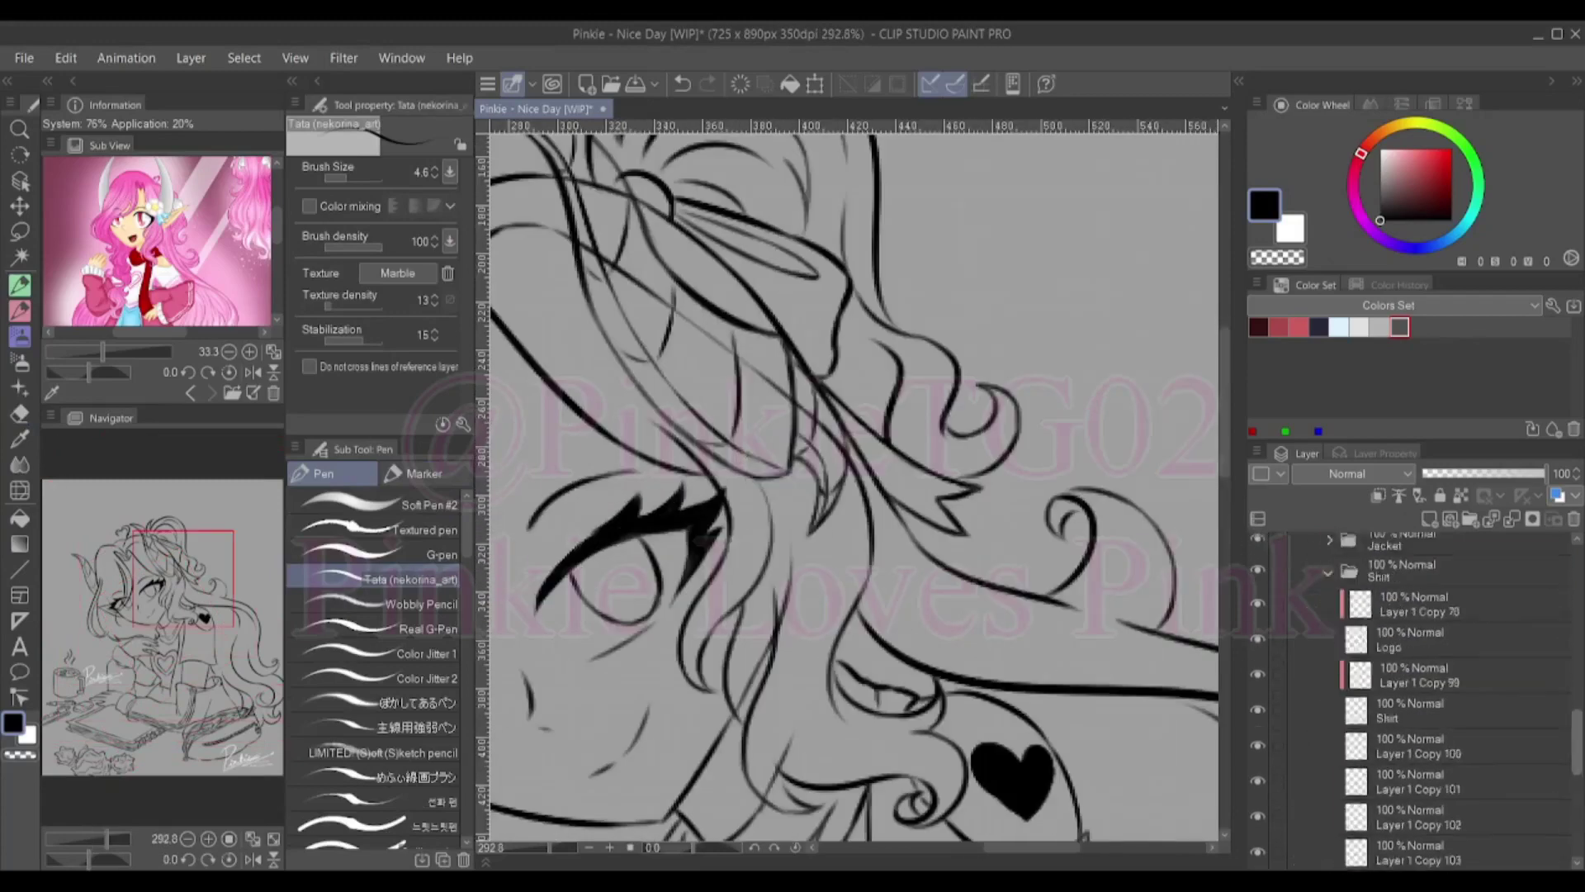
left_click_drag(817, 457, 1052, 480)
key("ctrl+z")
left_click_drag(954, 421, 802, 474)
key("ctrl+z")
key("ctrl+0")
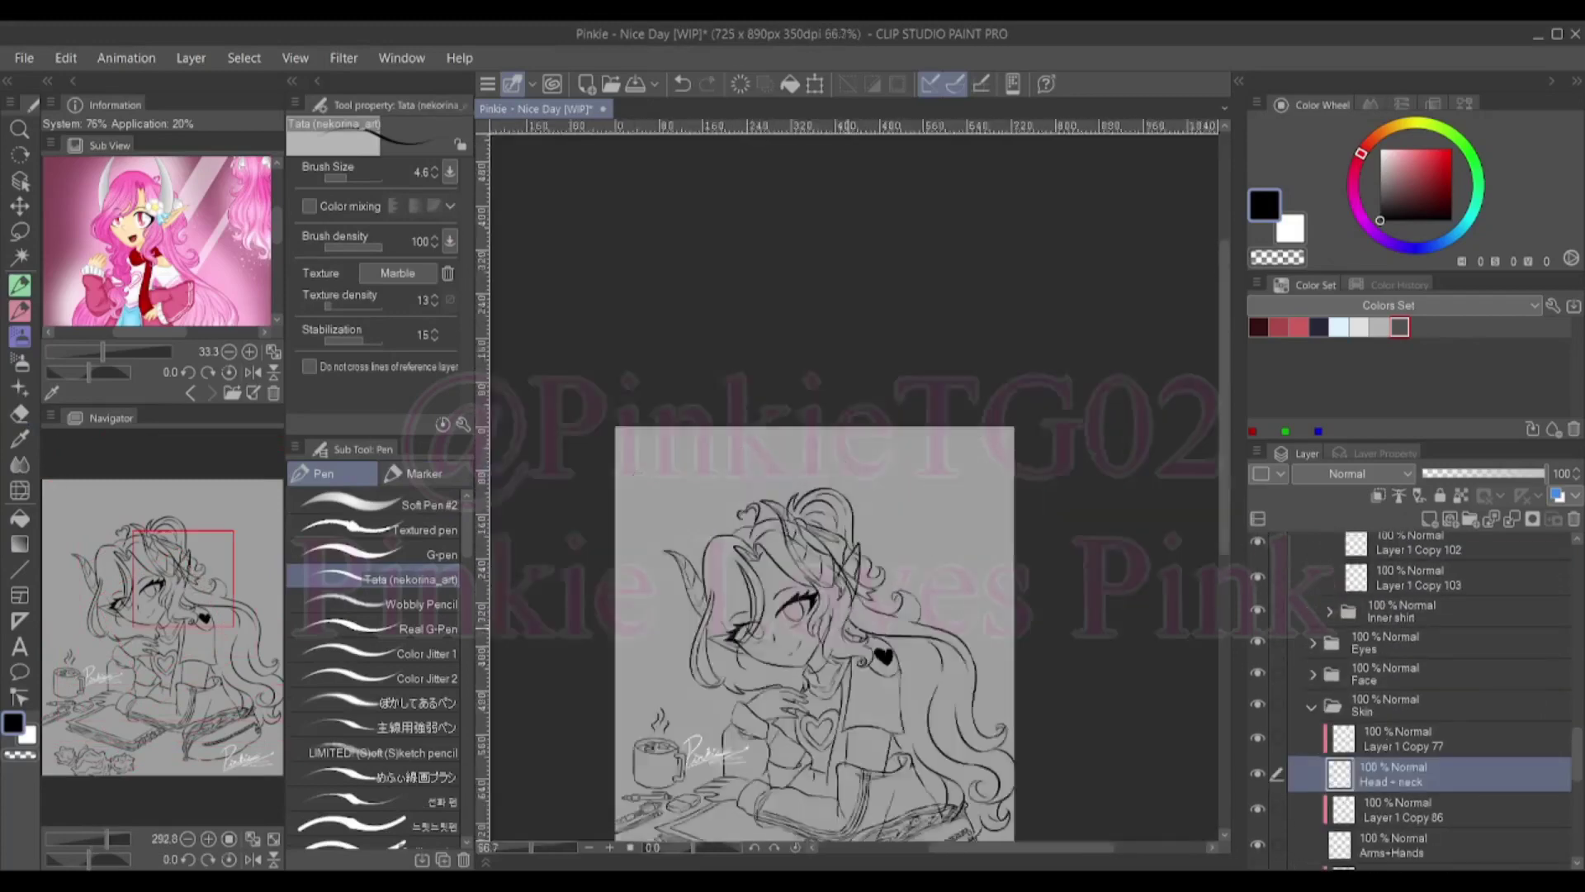
Ink the pointed ear beside the ponytail on the Head + neck layer, cleaning its base and adding inner lines
scroll(847, 561, "up", 4)
left_click_drag(862, 594, 923, 504)
key("e")
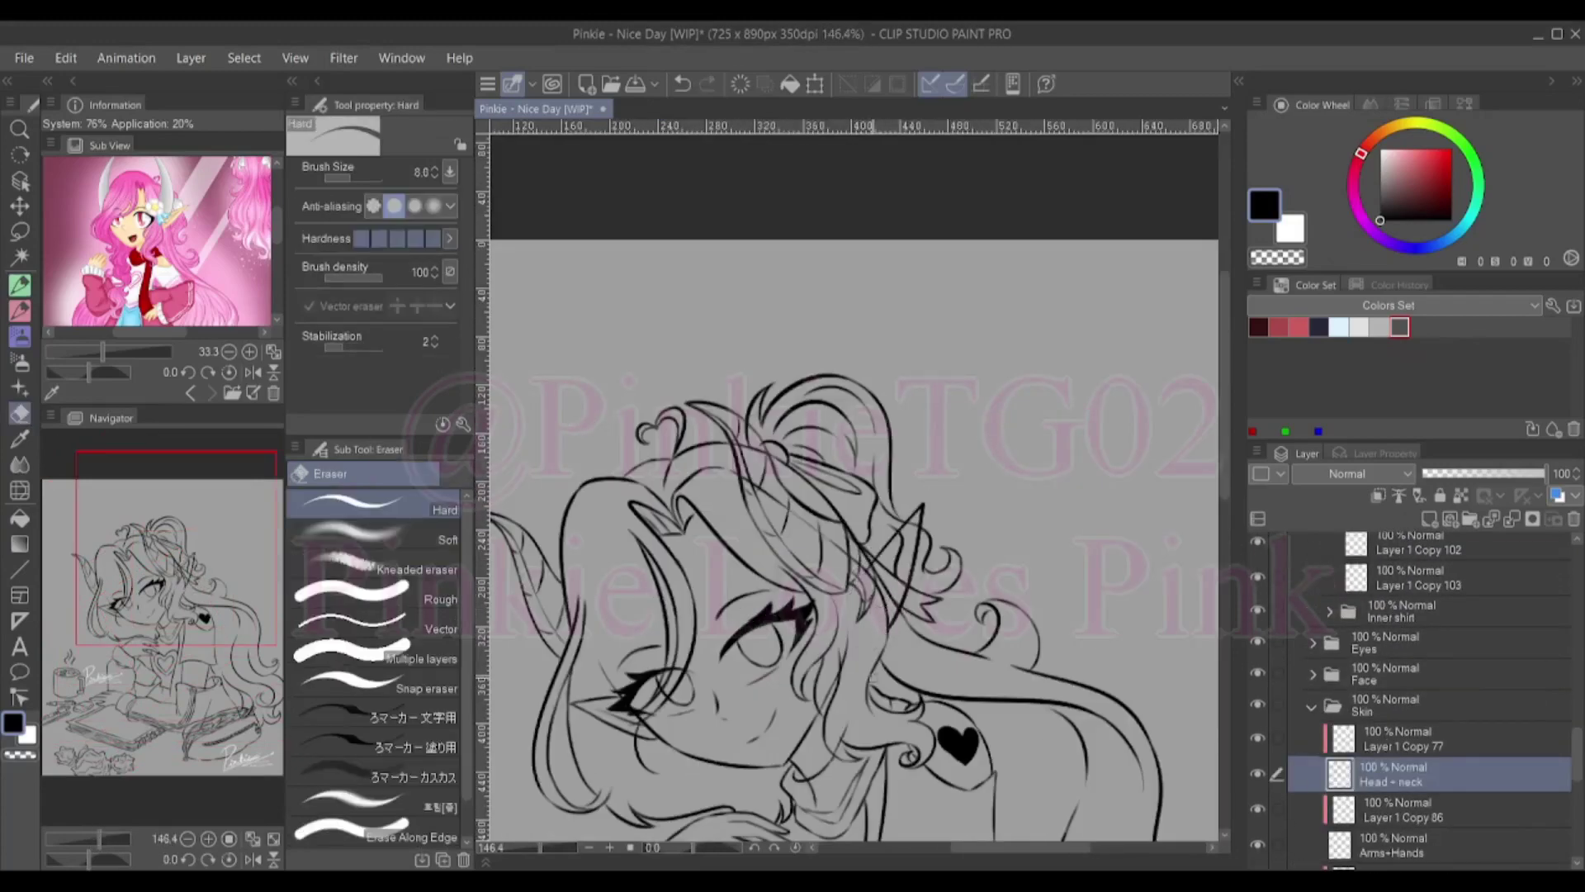
scroll(859, 565, "up", 2)
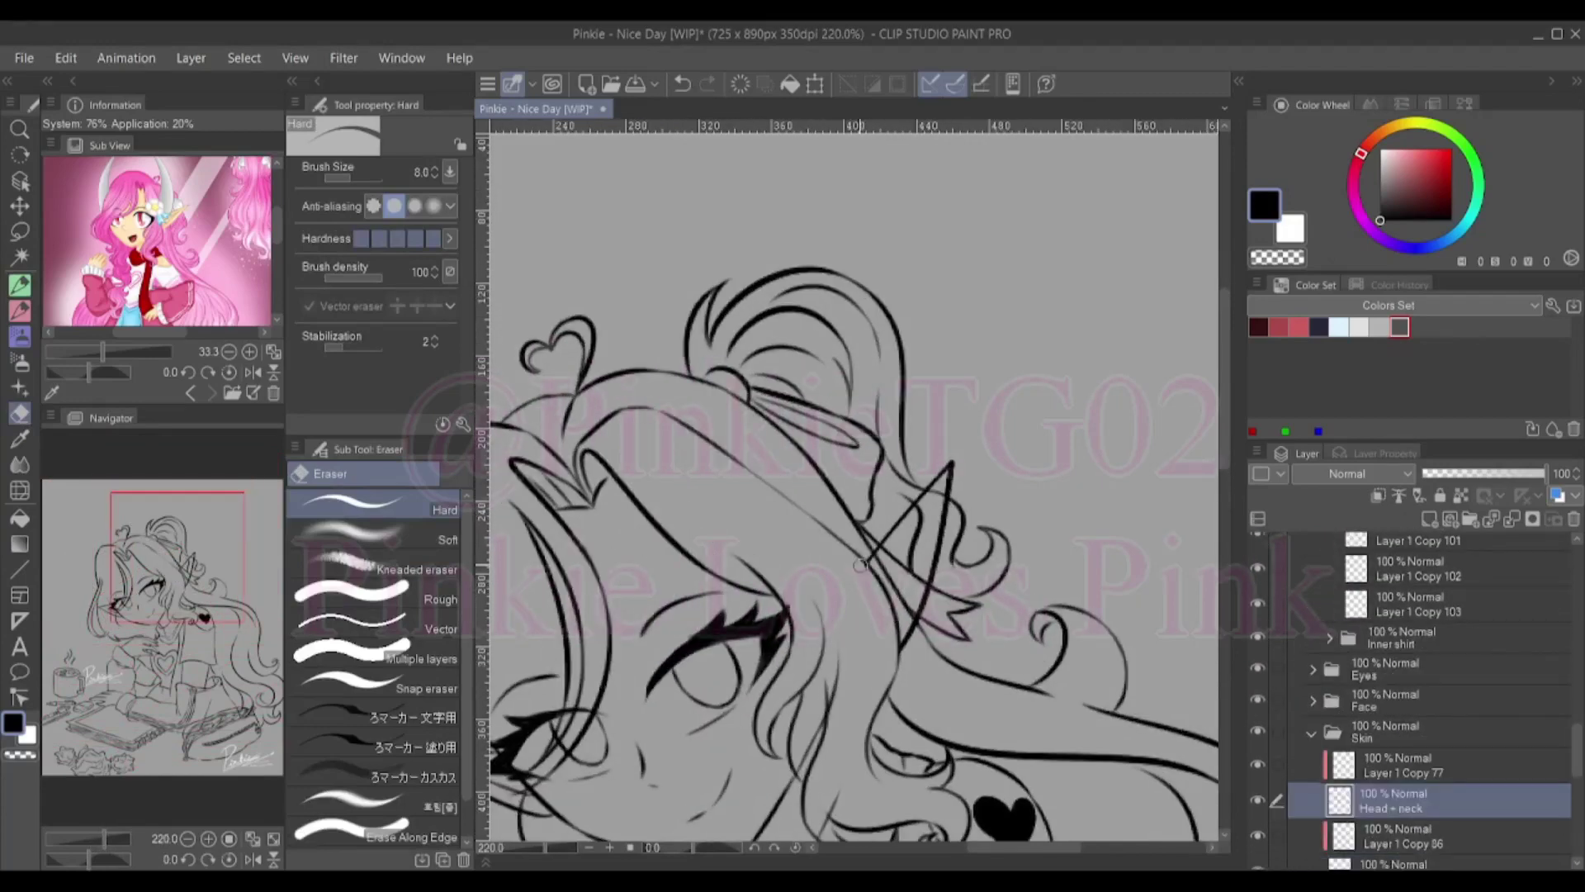
key("p")
left_click_drag(908, 614, 899, 578)
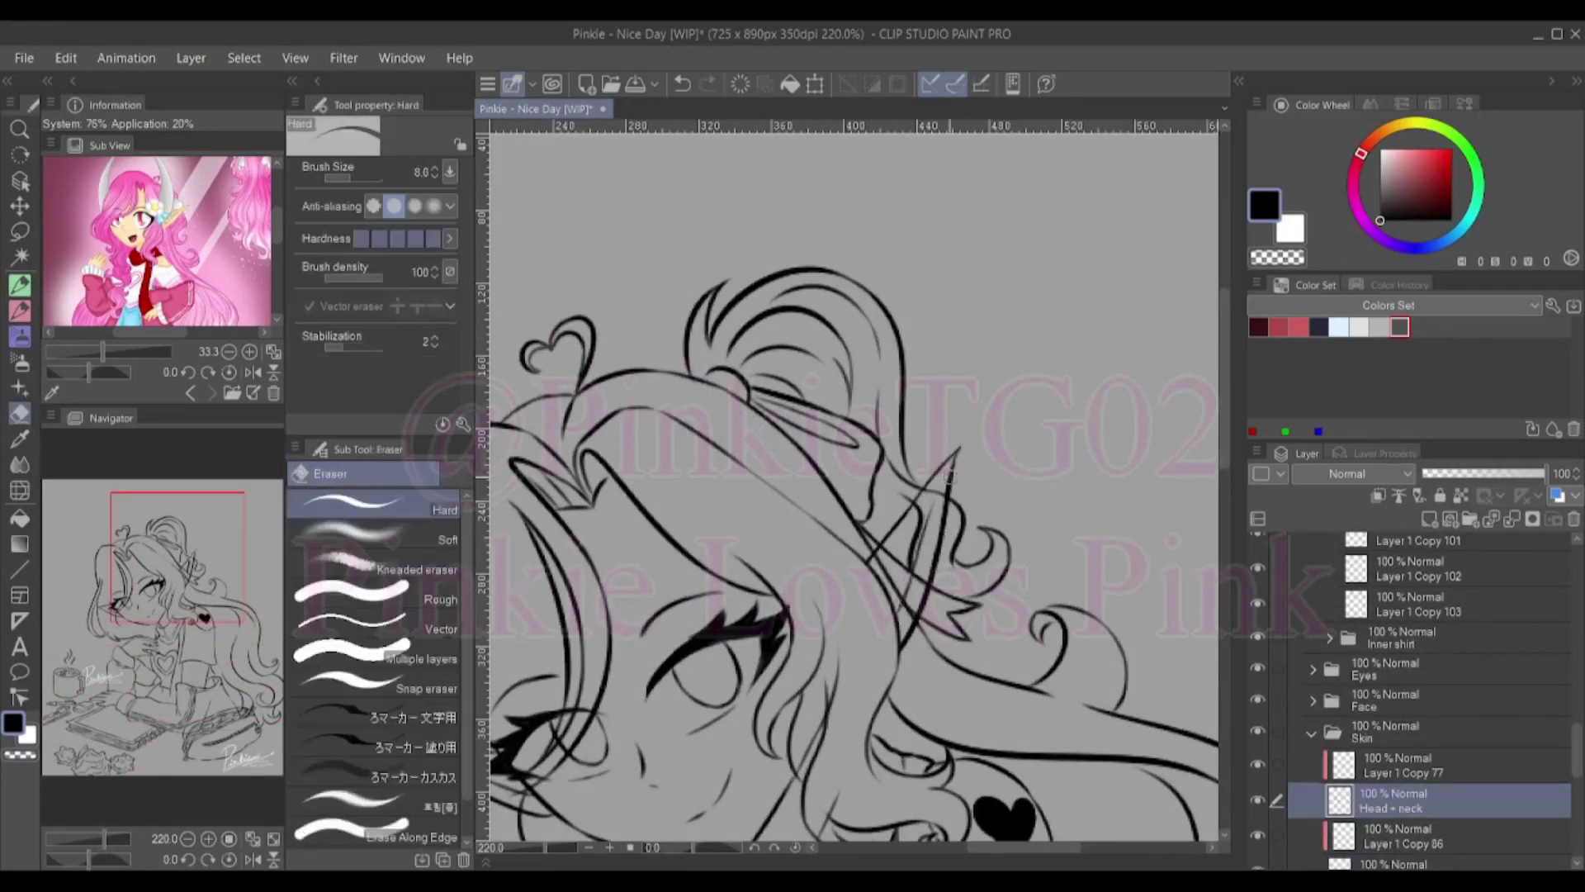
Erase the hair lines crossing the pointed ear on the Ponytail and Hair layers
scroll(916, 644, "down", 1)
scroll(926, 666, "up", 1)
scroll(926, 665, "up", 2)
key("e")
left_click(900, 648, "ctrl+shift")
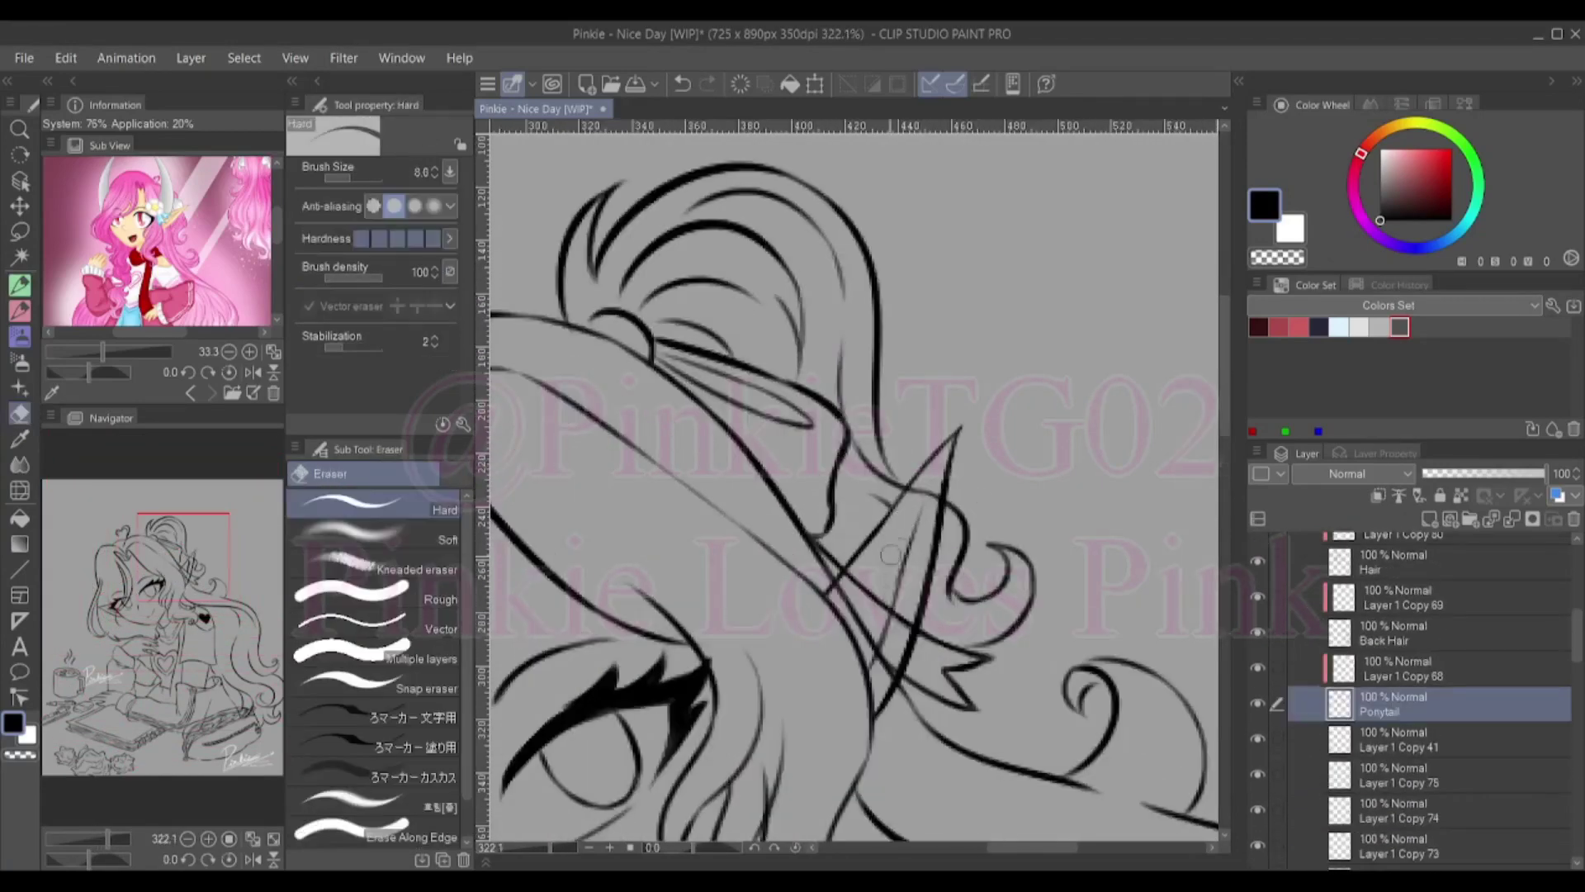
left_click(900, 661, "ctrl+shift")
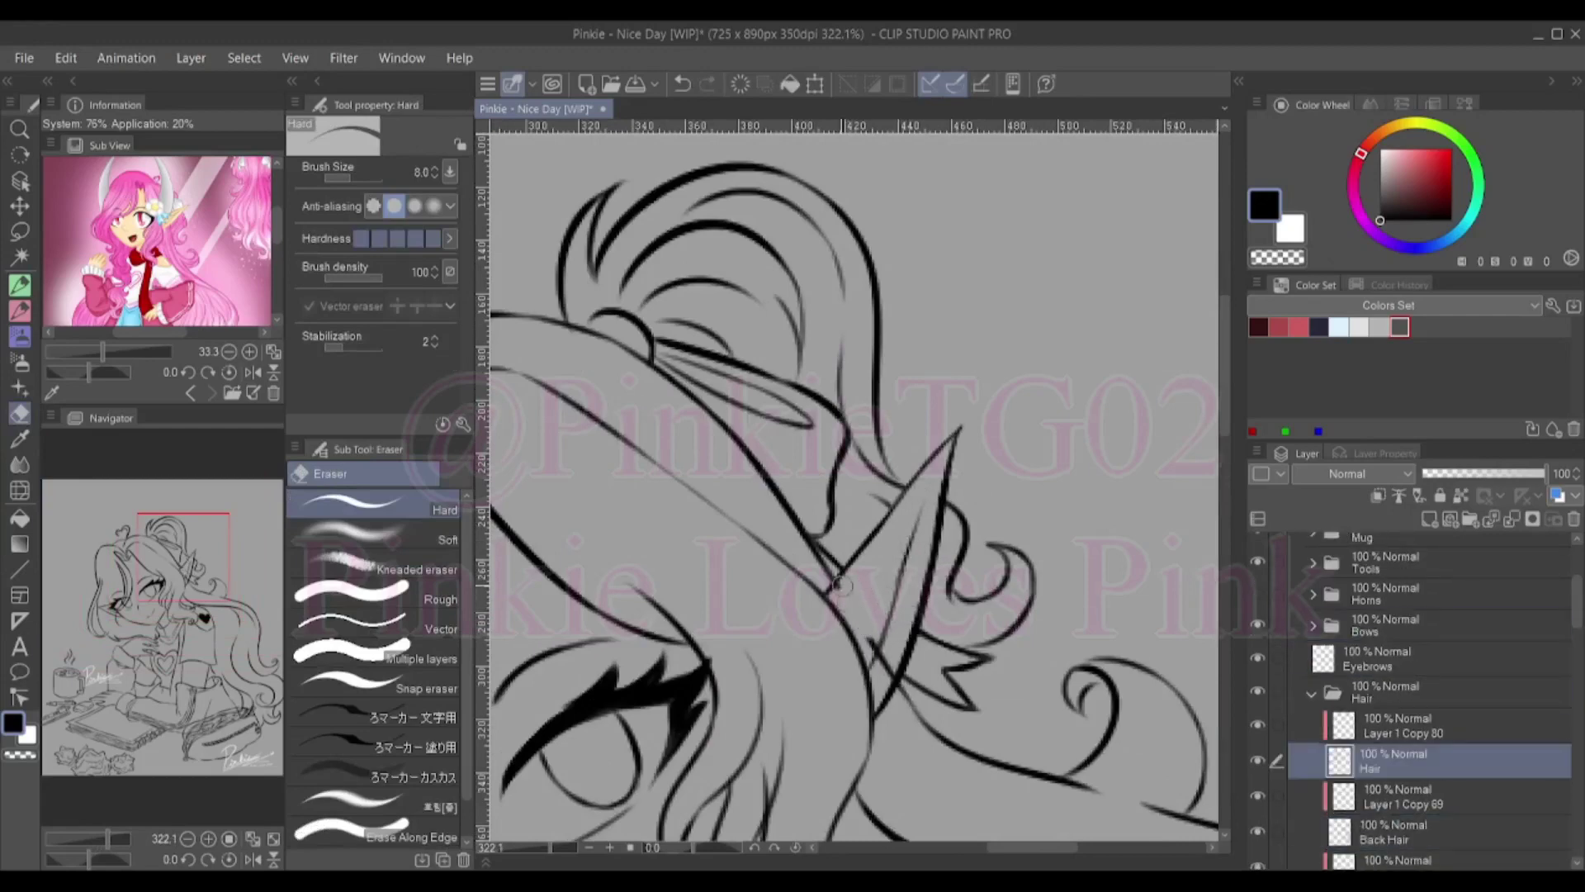
Refine the pointed ear's contour and inner line on the Head + neck layer
key("p")
scroll(888, 452, "down", 3)
scroll(888, 452, "up", 3)
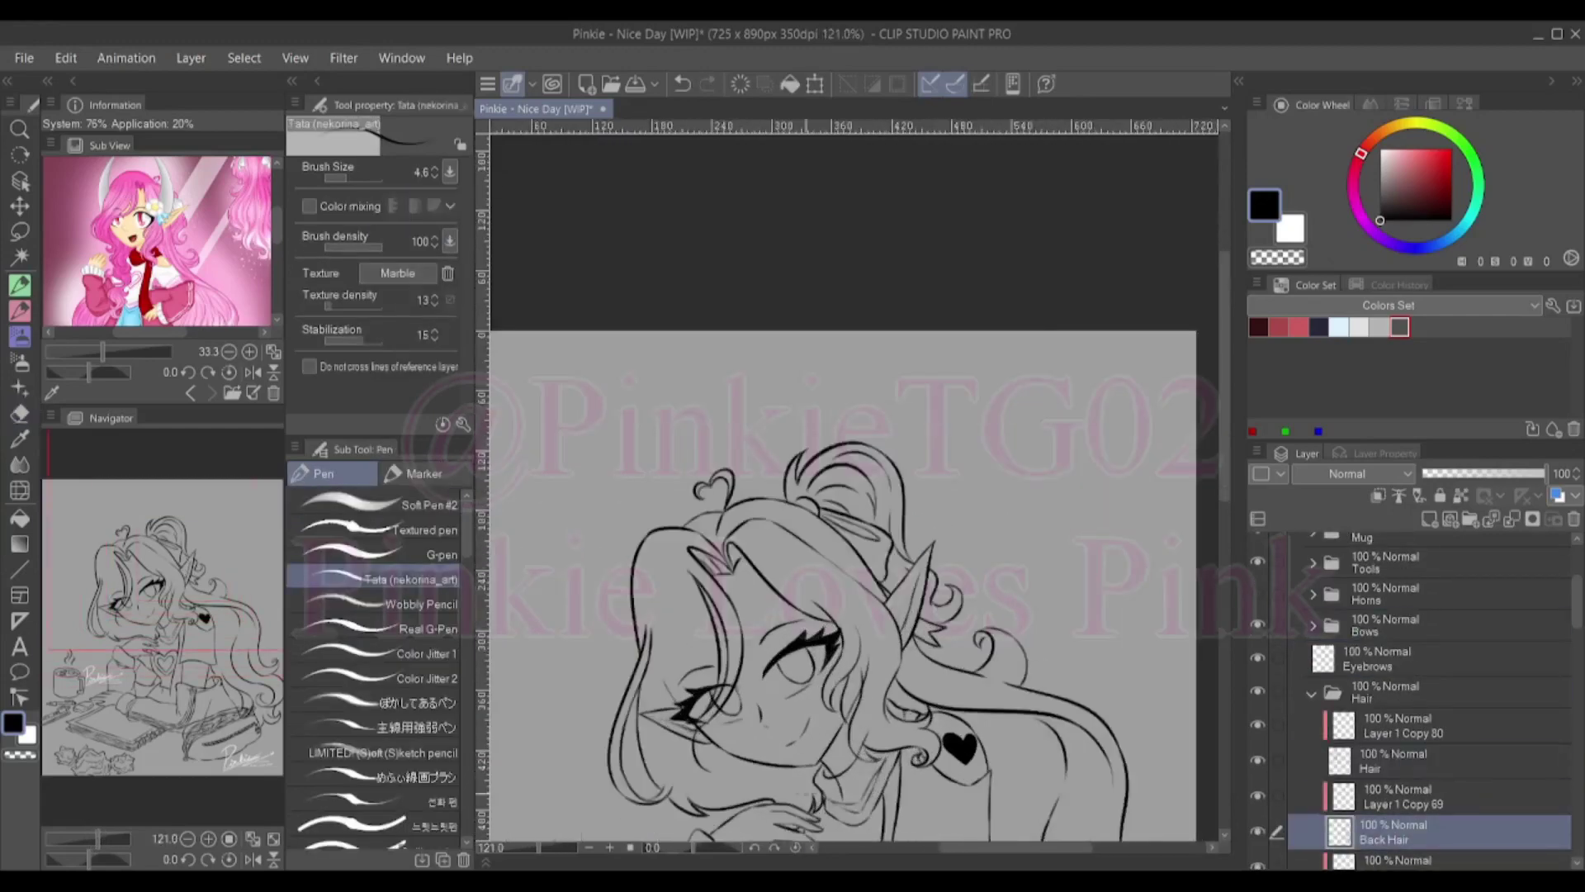
left_click(888, 451, "ctrl+shift")
key("ctrl+z")
left_click_drag(887, 451, 853, 568)
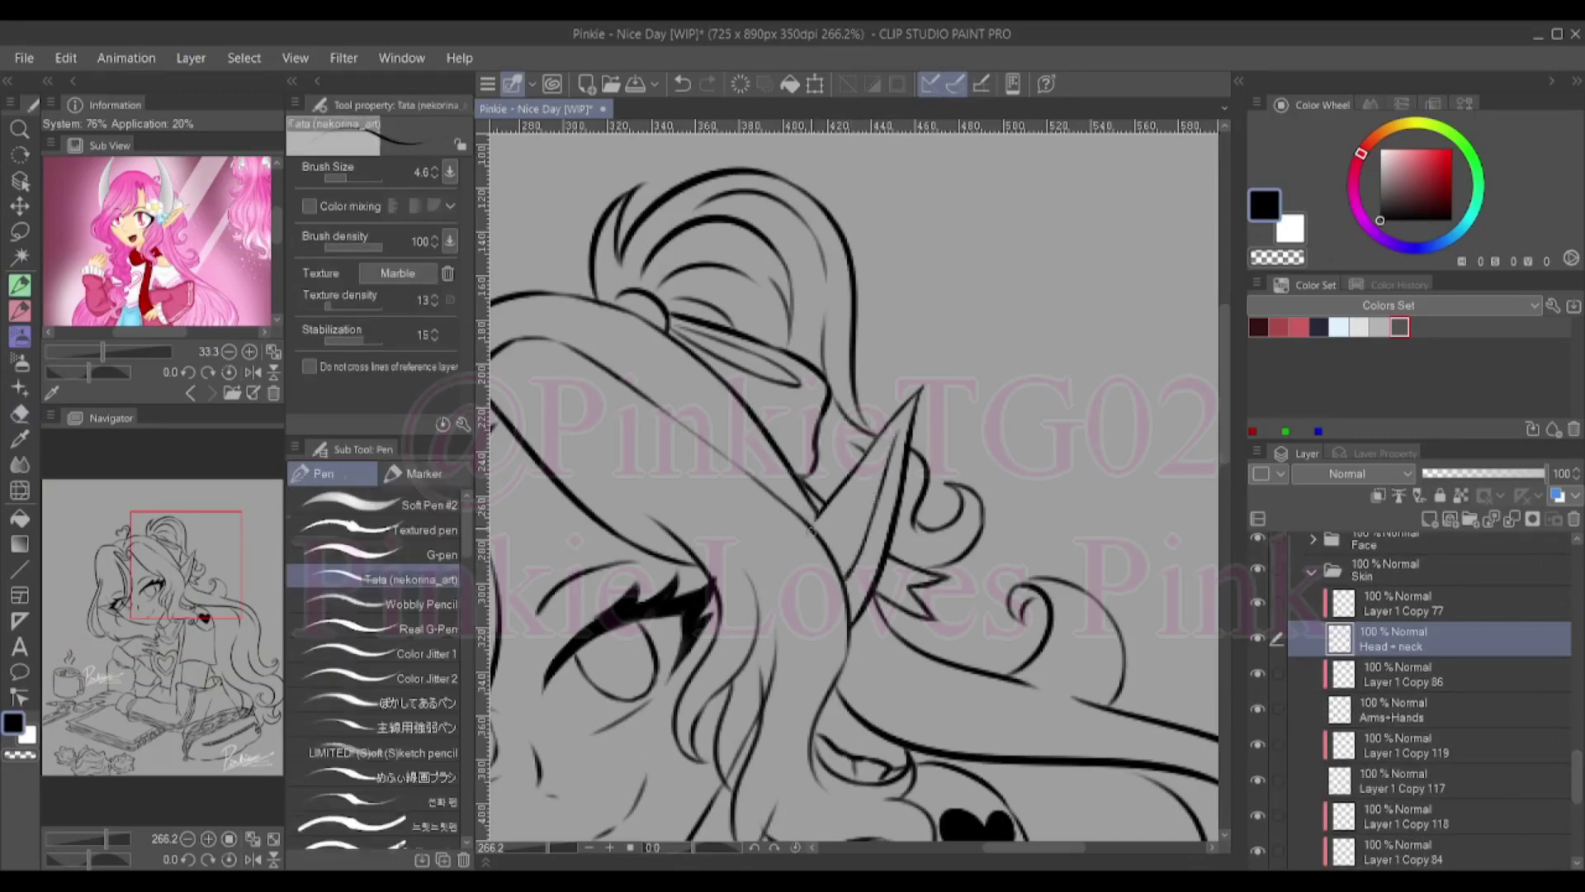
scroll(811, 531, "down", 2)
key("e")
key("p")
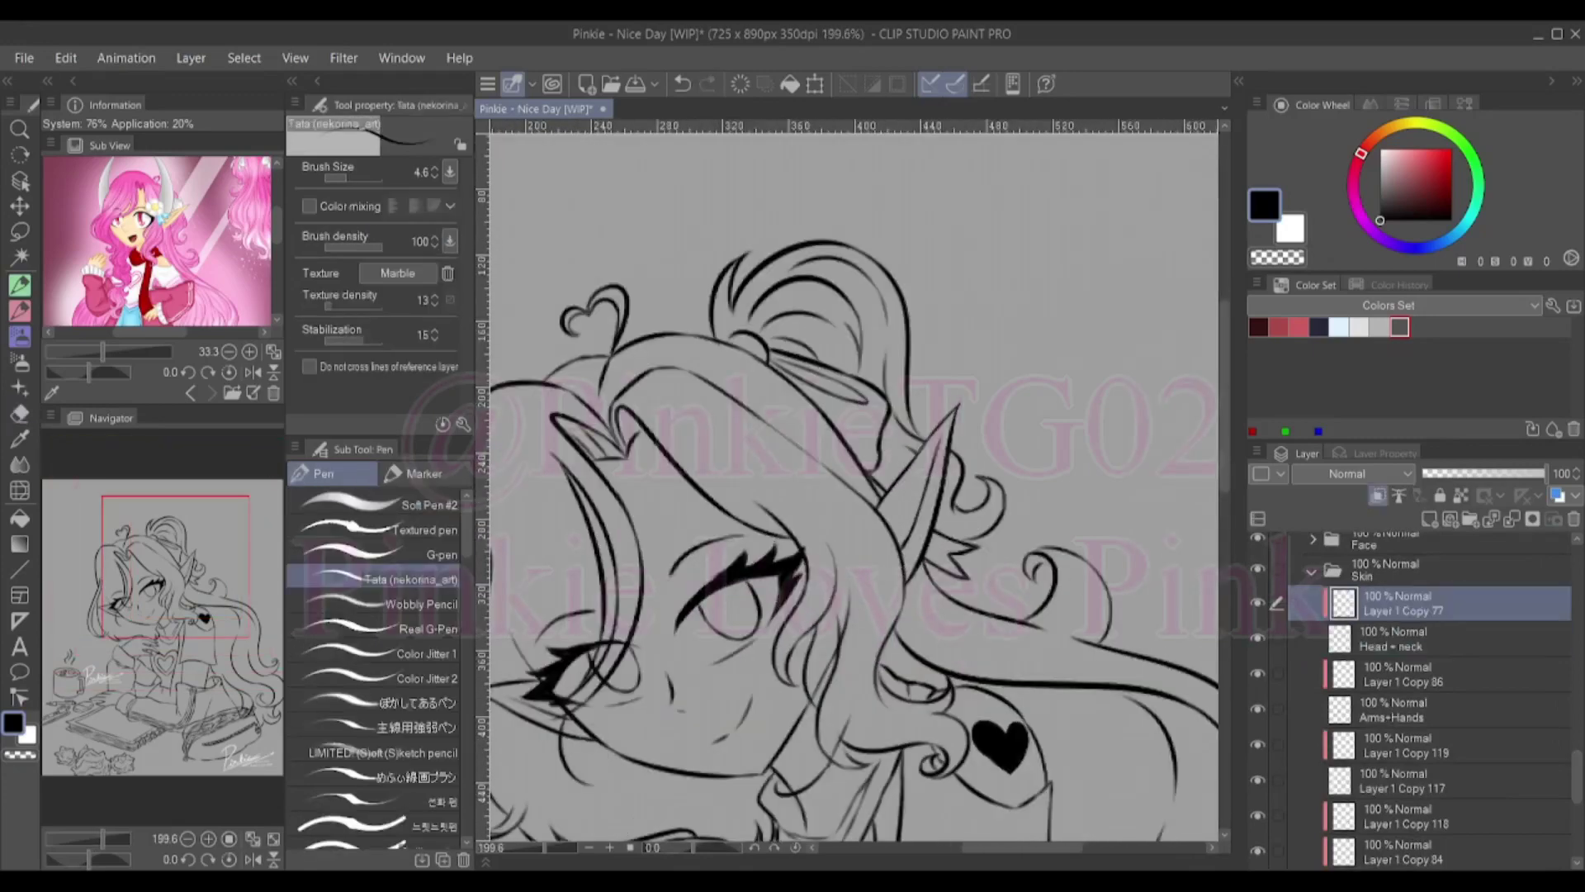
Paint small light grey earrings hanging from both ears on Layer 1 Copy 131, using the reference image's earring colour
scroll(1024, 529, "up", 3)
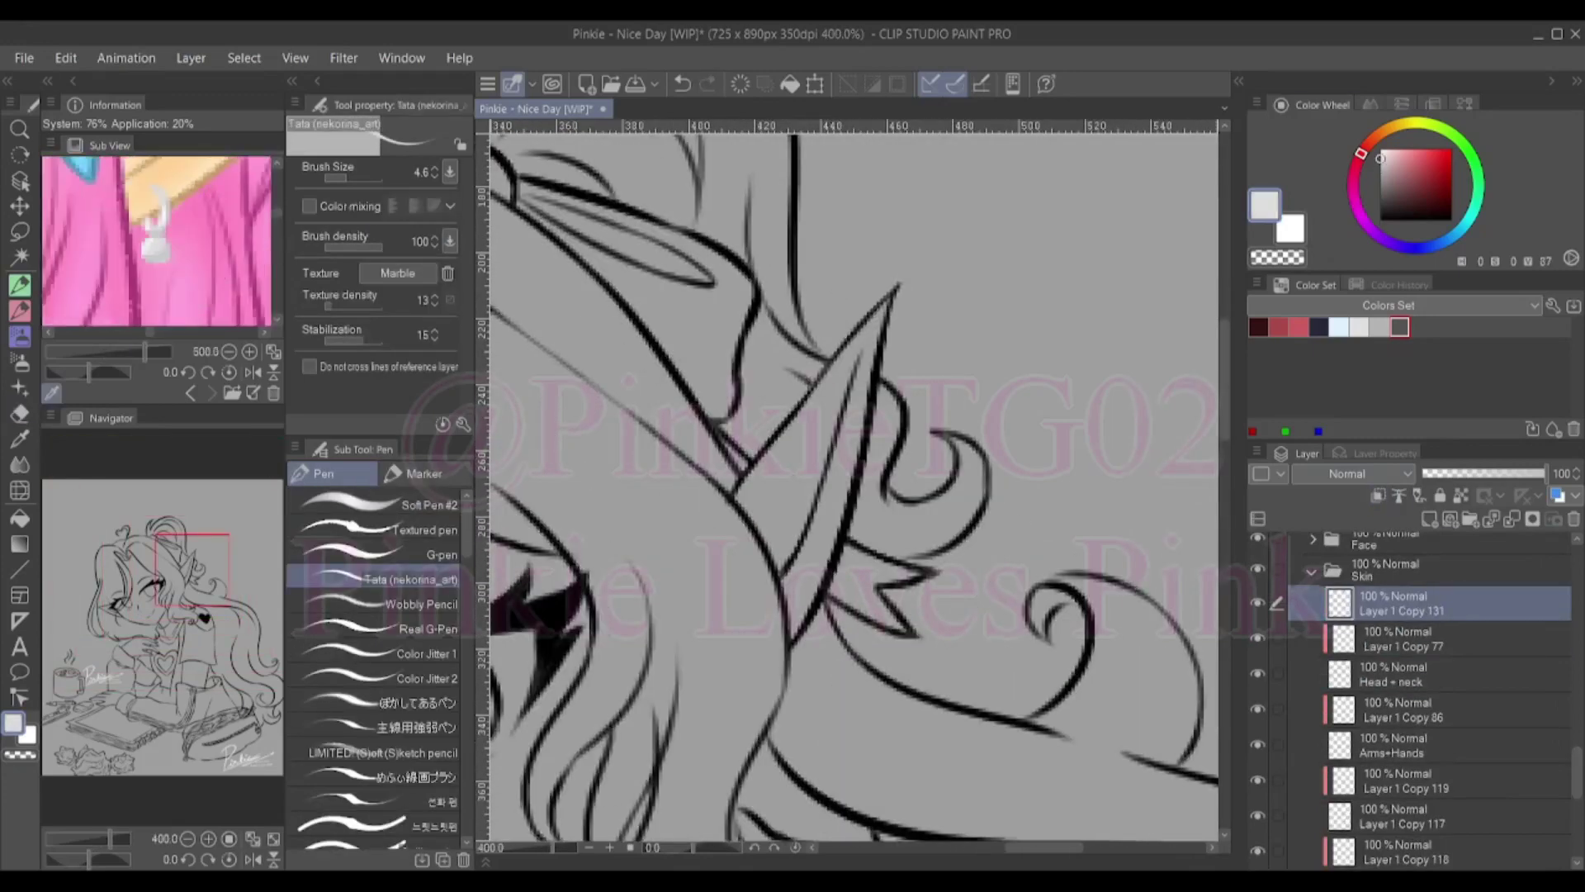
mouse_move(854, 495)
left_mouse_down()
mouse_move(809, 619)
mouse_move(1138, 405)
left_mouse_up()
scroll(813, 661, "down", 1)
scroll(600, 682, "down", 5)
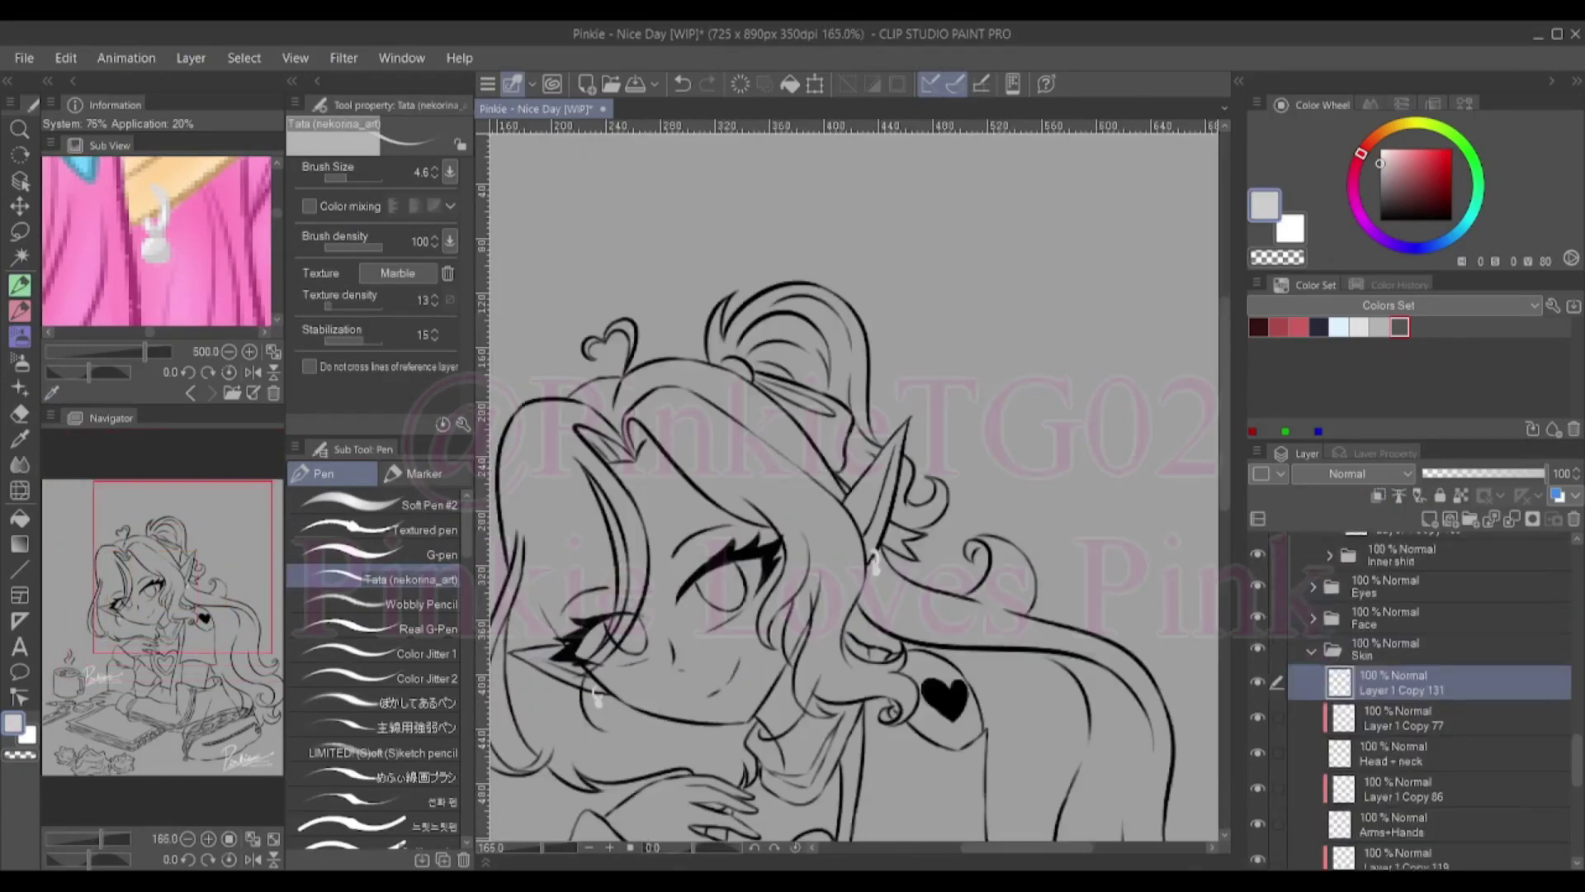
Paint the face and neck flat pale peach on the c skin layer
left_click(864, 513, "alt")
scroll(800, 545, "down", 2)
scroll(801, 545, "up", 2)
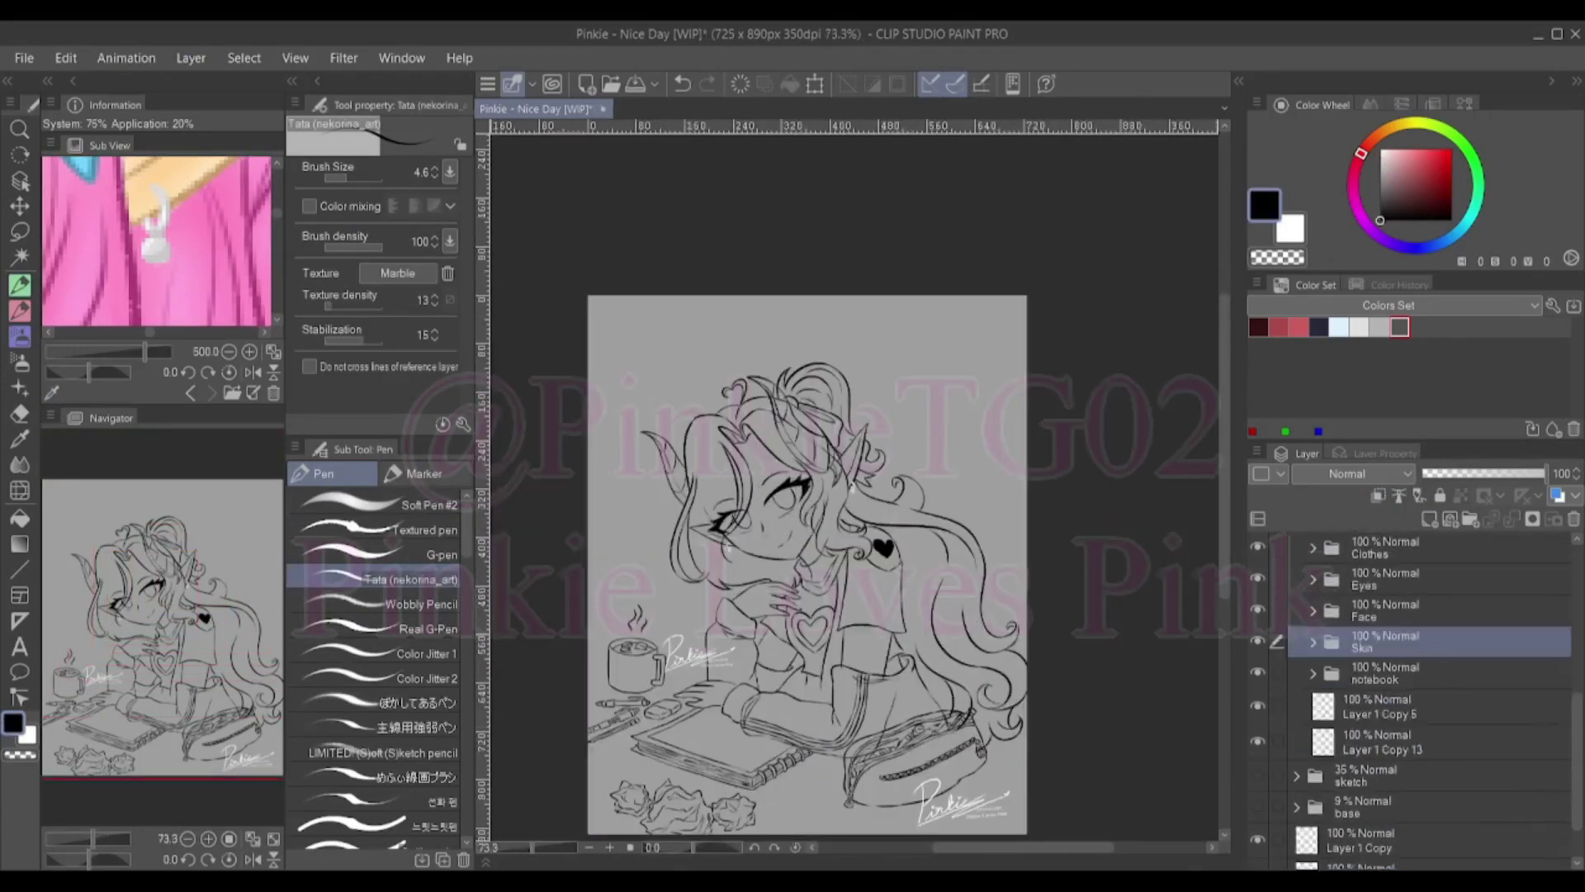
left_click(1403, 737)
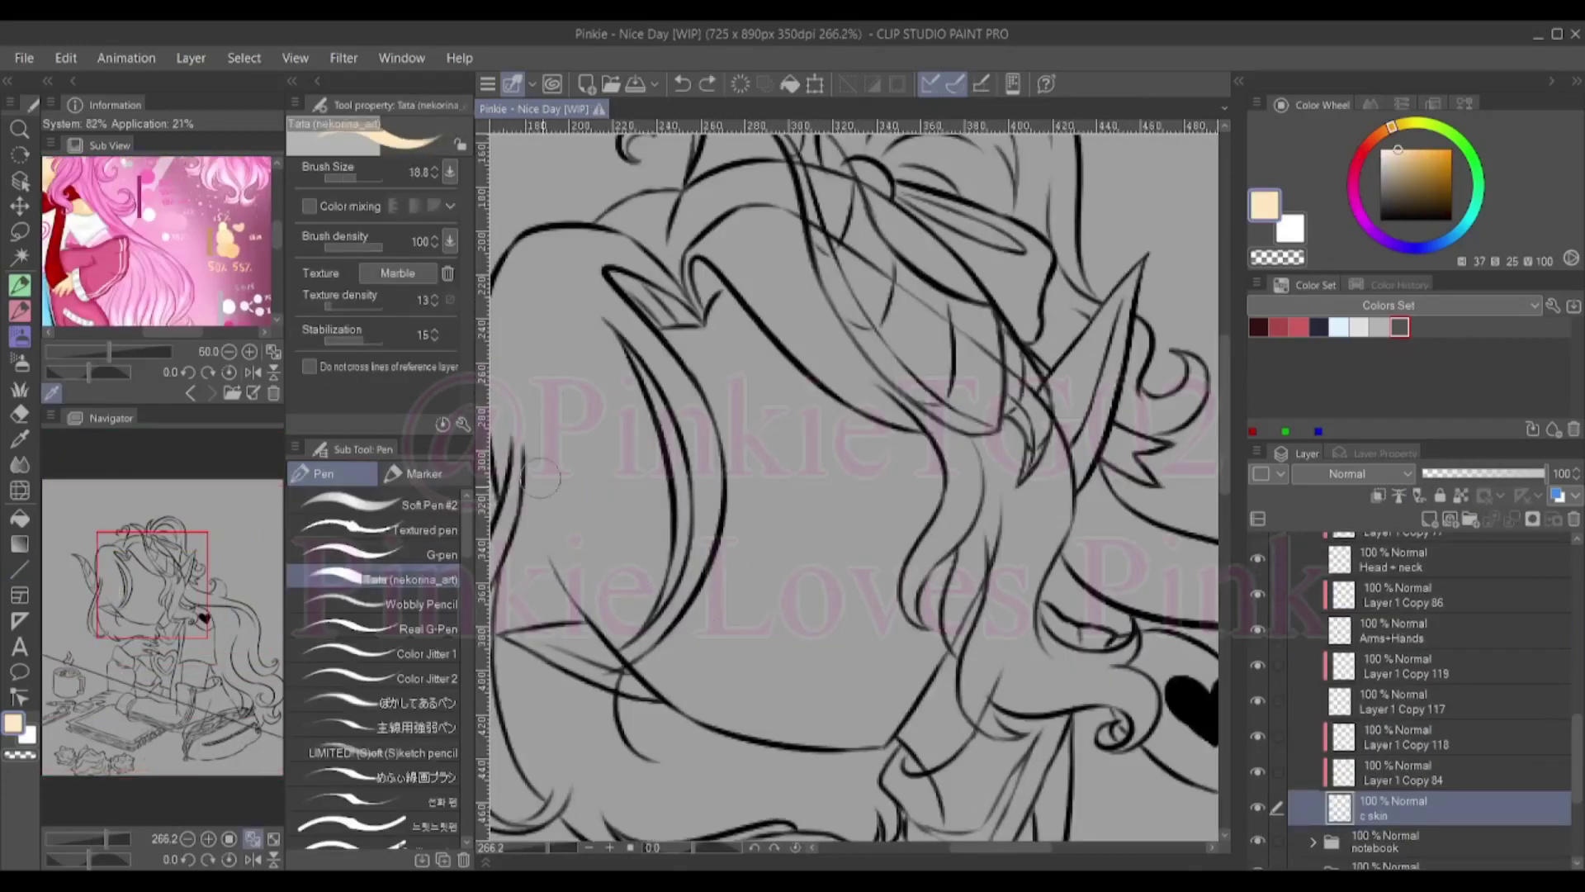
mouse_move(588, 604)
left_mouse_down()
mouse_move(599, 376)
mouse_move(739, 282)
mouse_move(978, 570)
mouse_move(957, 724)
left_mouse_up()
scroll(1404, 702, "up", 5)
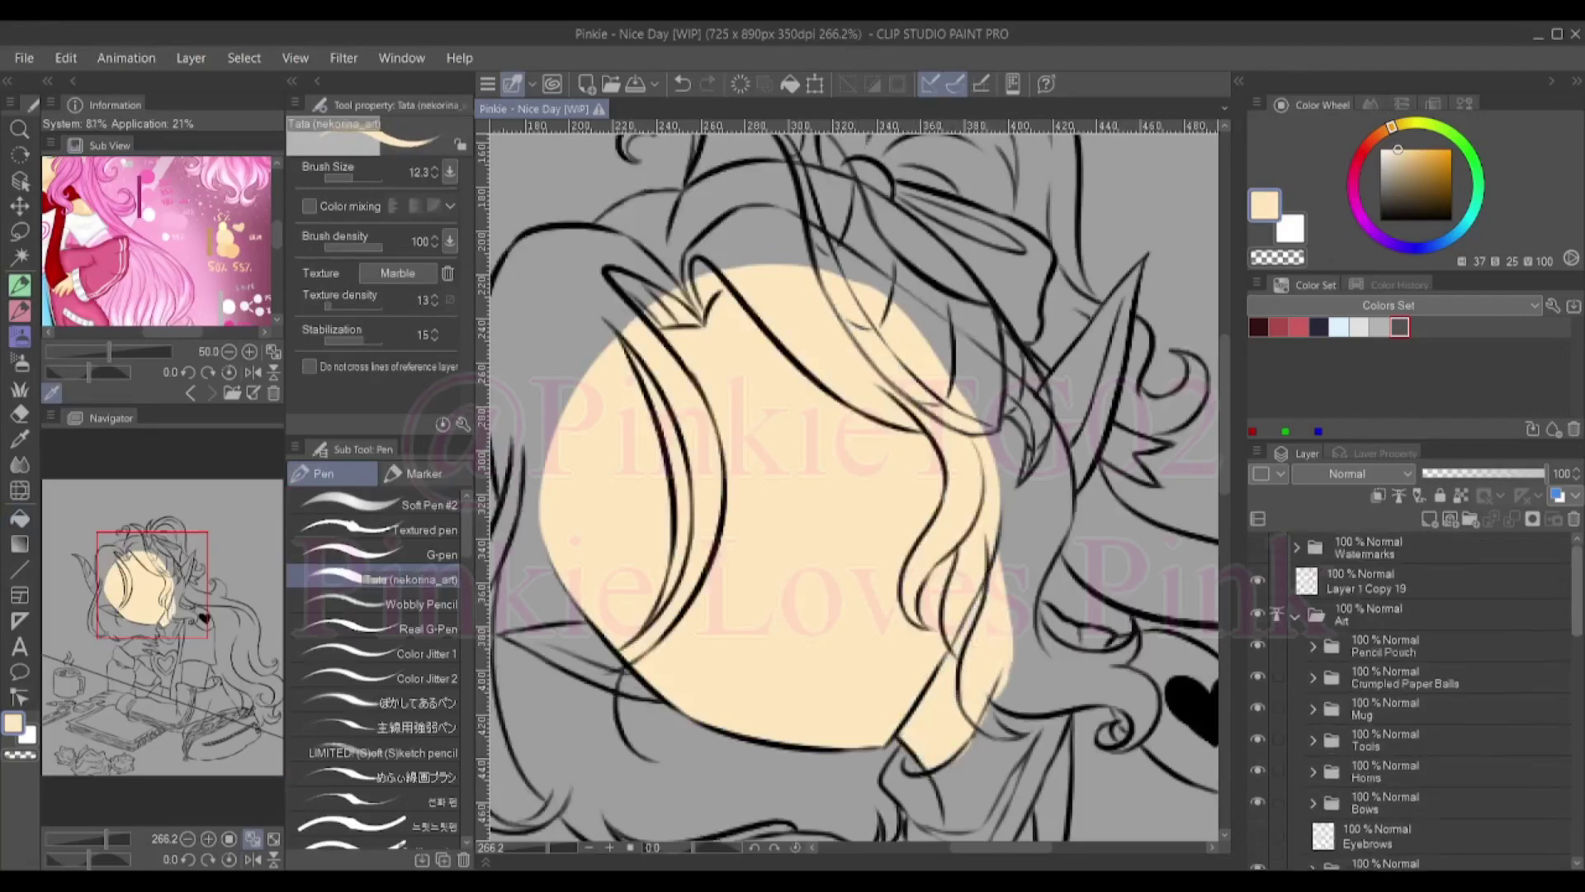
Hide the Hair layer group and paint both pointed ears pale peach on the c skin layer
left_click(1257, 837)
key("bracketleft")
key("bracketleft")
left_click_drag(1129, 308, 981, 555)
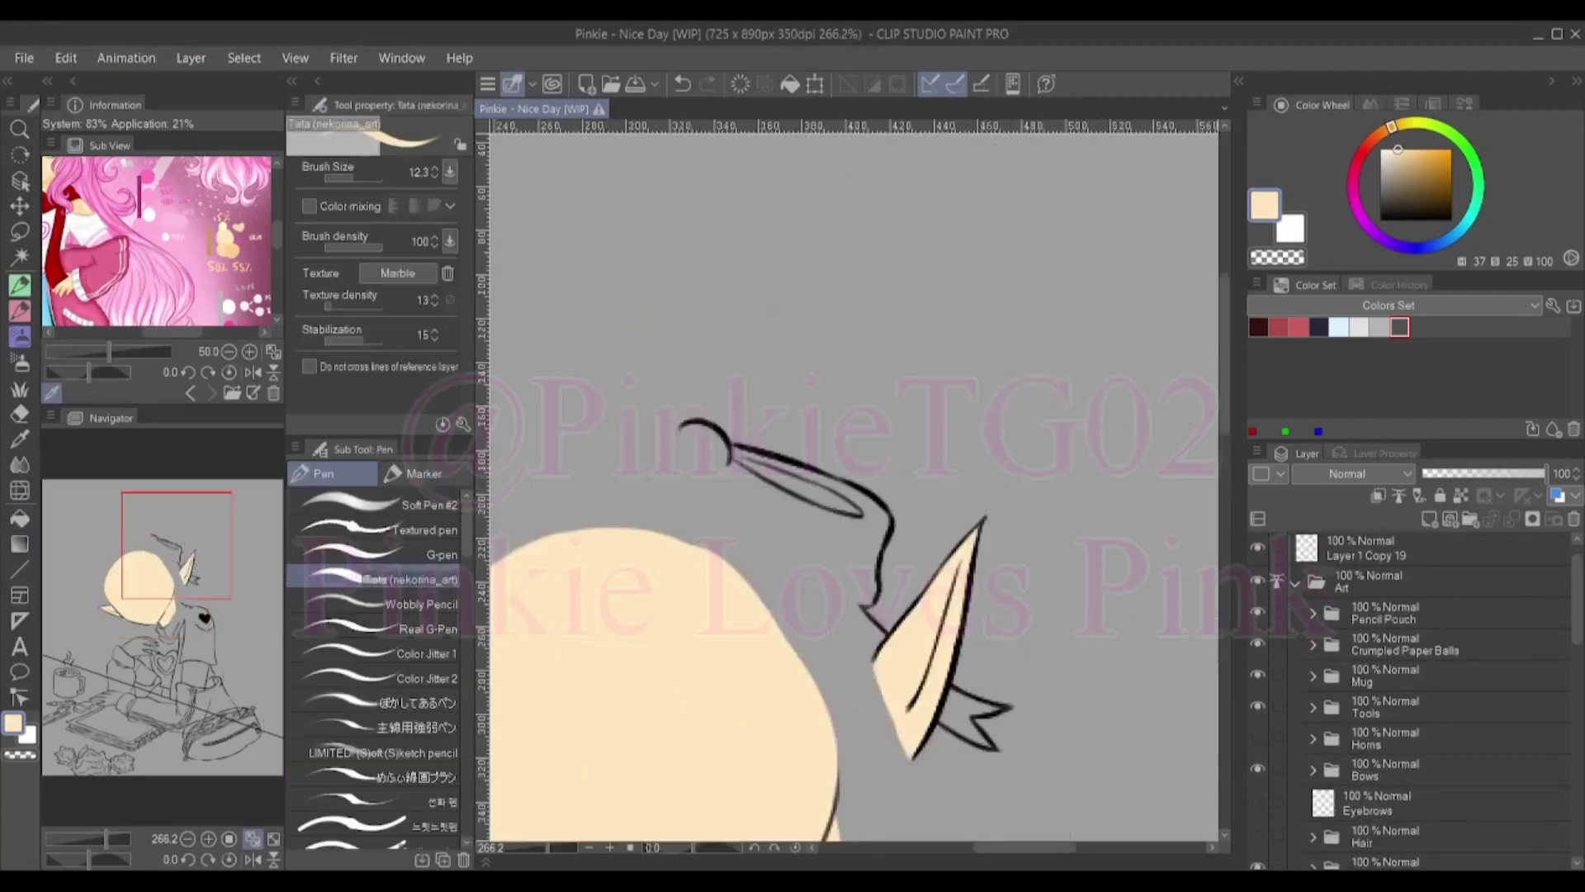
left_click(915, 706, "ctrl+shift")
left_click(914, 706, "alt")
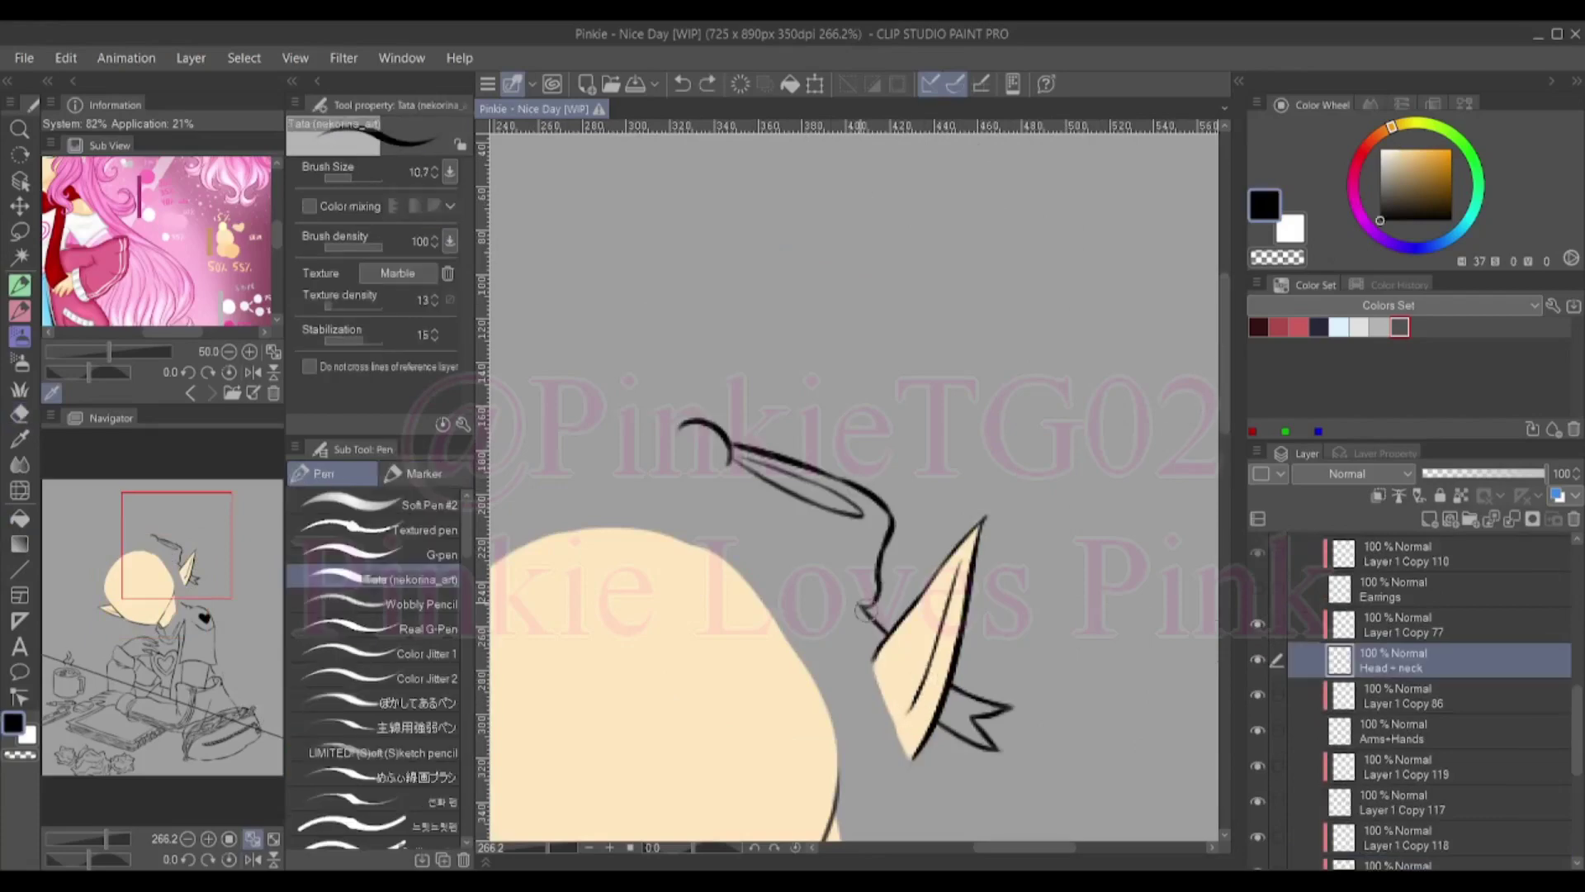
key("bracketright")
key("bracketright")
key("bracketright")
left_click(911, 706, "ctrl+shift")
left_click(912, 706, "alt")
mouse_move(607, 809)
left_mouse_down()
mouse_move(1016, 388)
mouse_move(855, 487)
left_mouse_up()
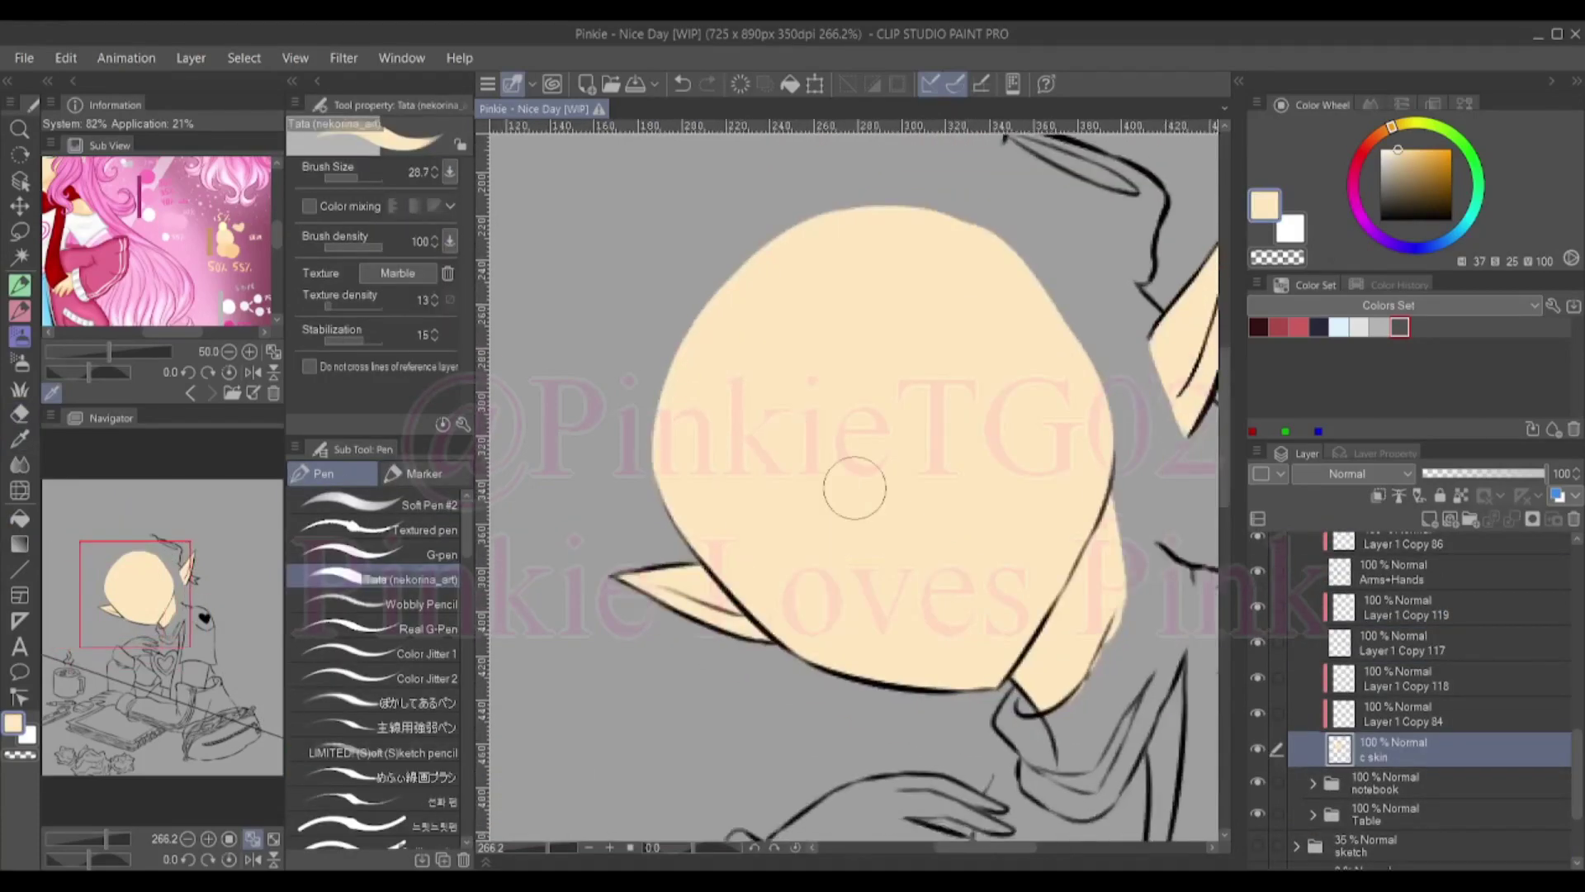
Paint the bare shoulder around the heart and the raised hand pale peach, using brush size 8
key("bracketleft")
key("bracketleft")
key("bracketleft")
scroll(986, 746, "down", 3)
scroll(157, 239, "down", 2)
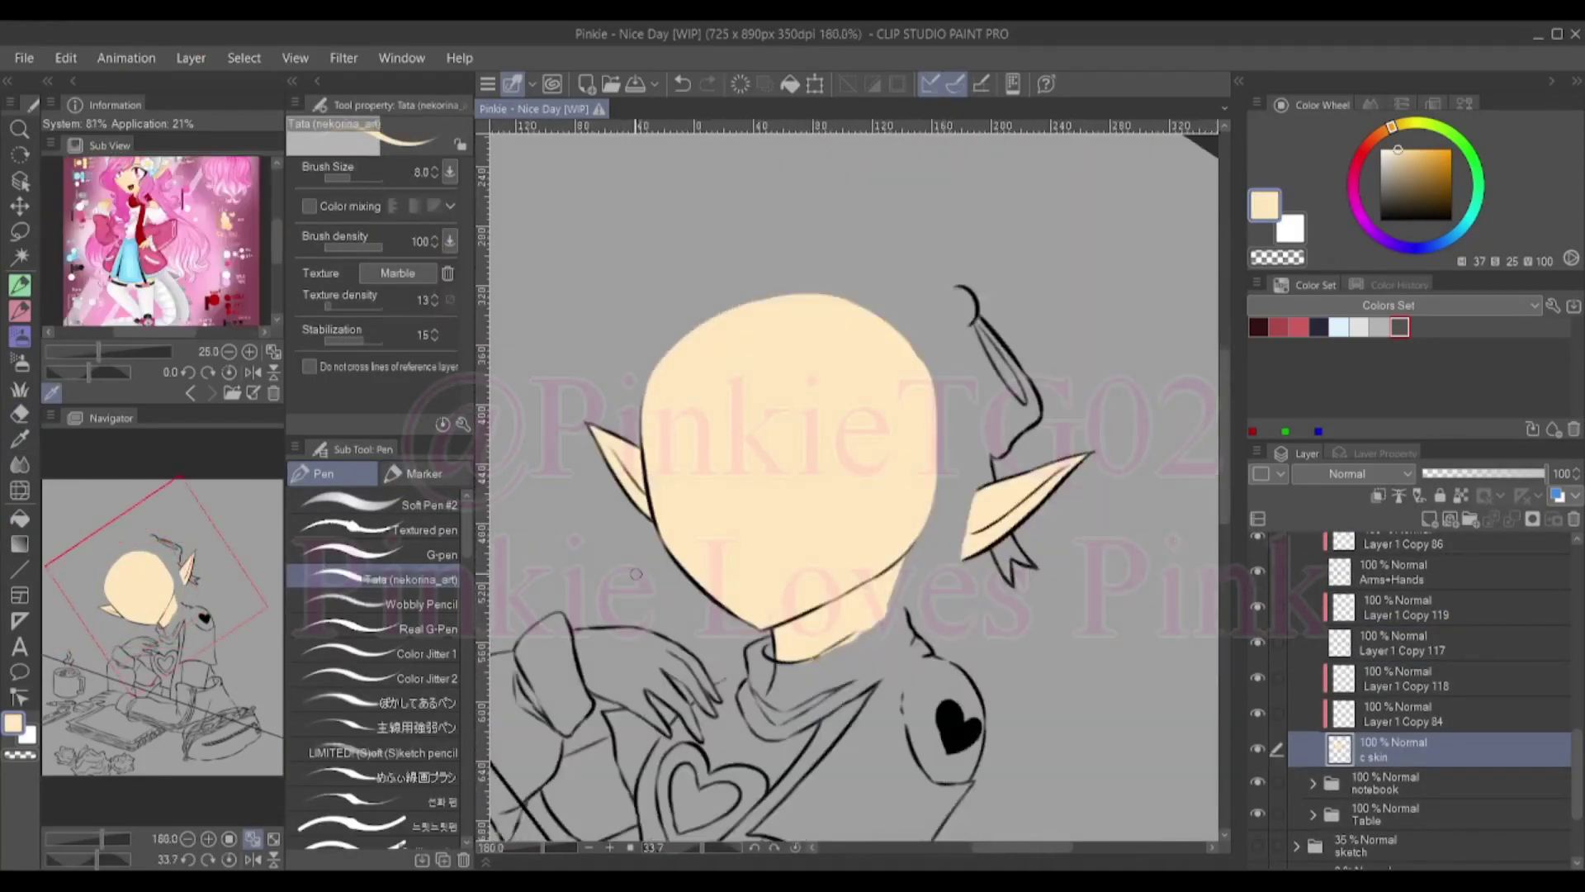
scroll(993, 568, "up", 4)
left_click_drag(990, 574, 978, 726)
left_click_drag(644, 642, 887, 671)
left_click_drag(676, 596, 784, 413)
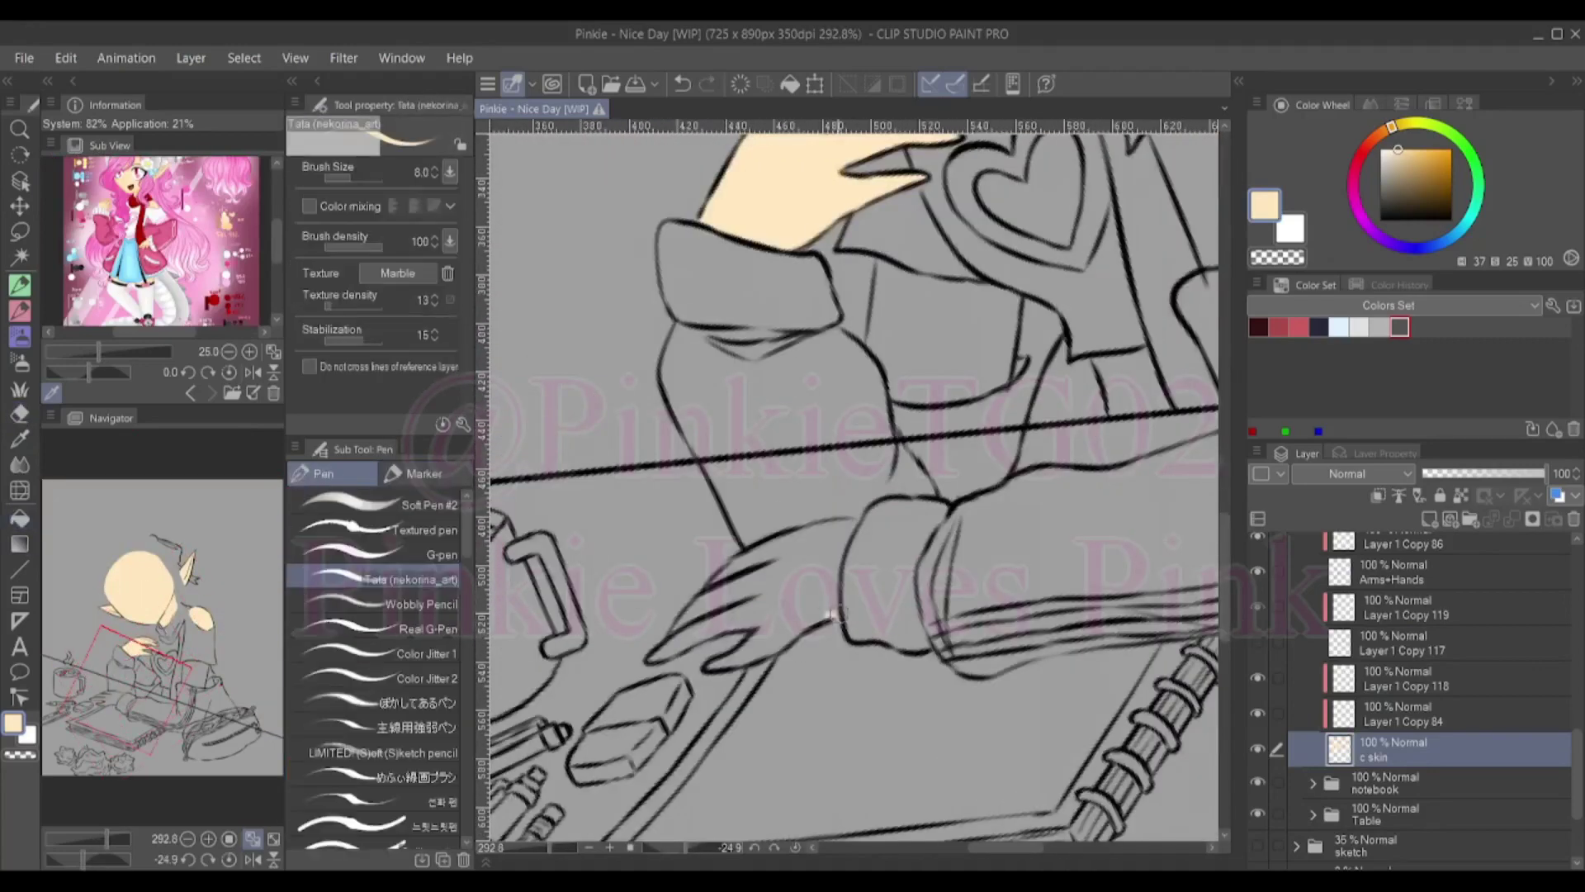
Fill the lower hand resting by the notebook with the same pale peach skin colour
left_click(706, 648)
key("e")
key("p")
scroll(855, 483, "down", 5)
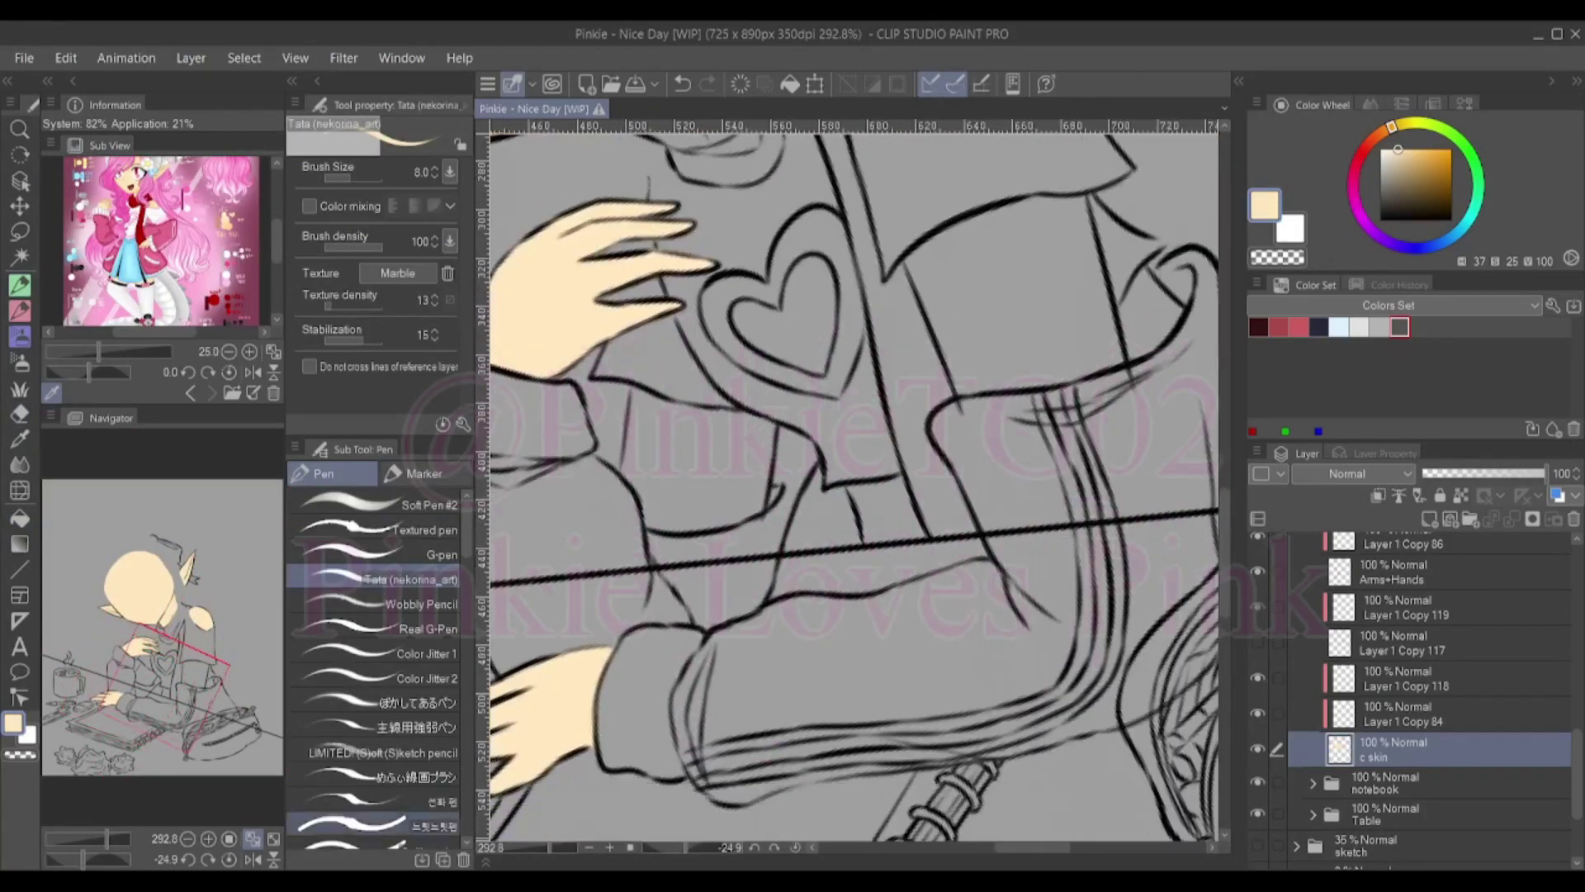
Start the pink hair base on the Hair group's c layer, painting between the chin and the raised hand
scroll(854, 483, "up", 3)
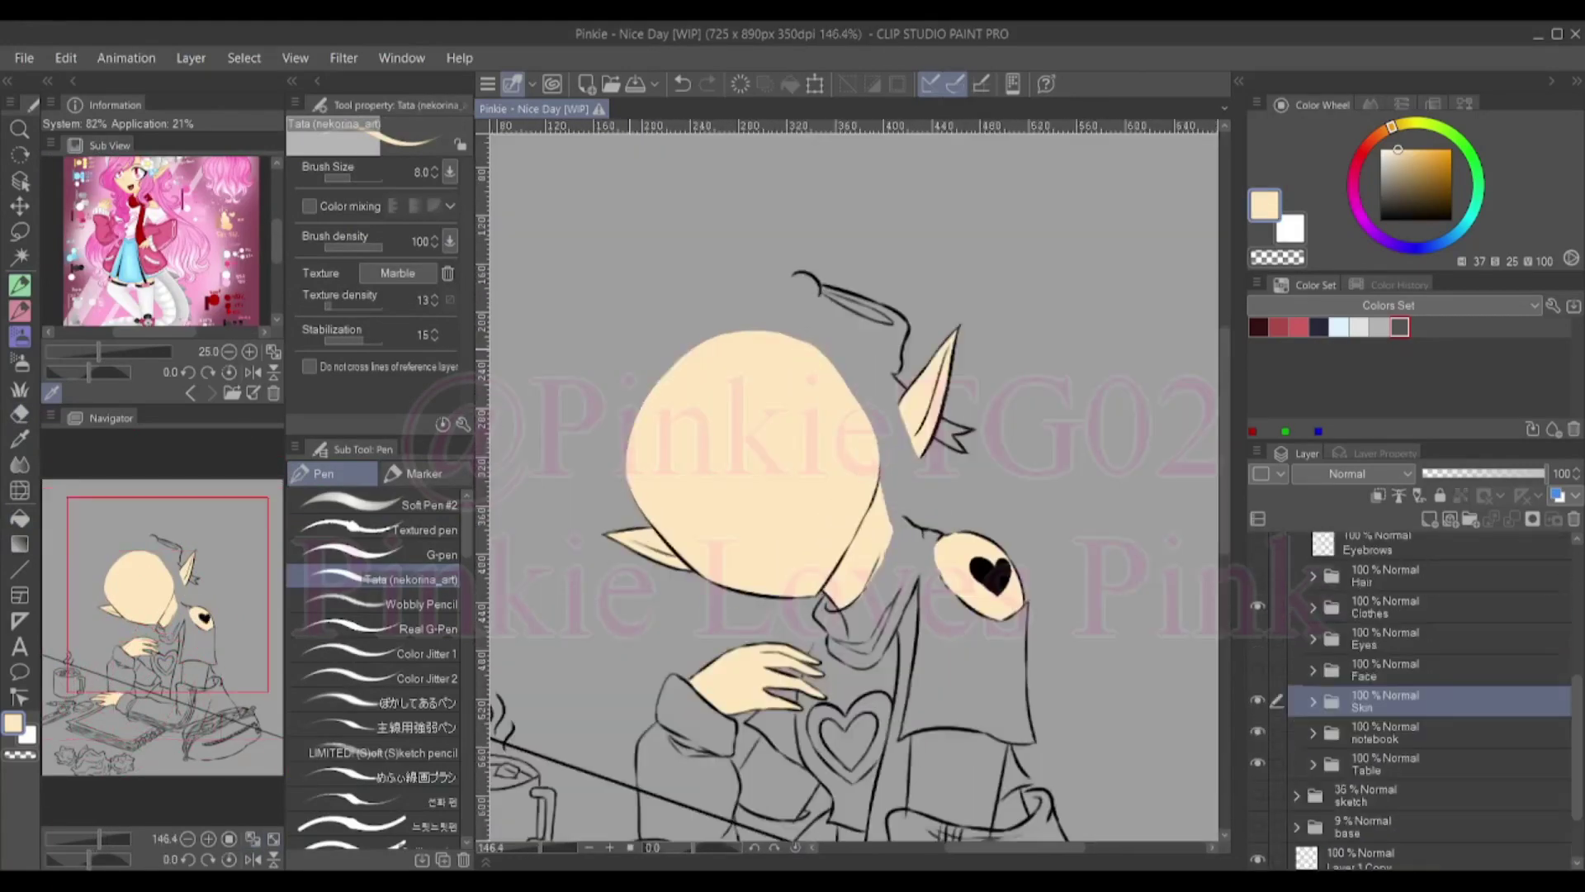
left_click(1403, 784)
scroll(854, 483, "up", 3)
left_click_drag(742, 496, 784, 413)
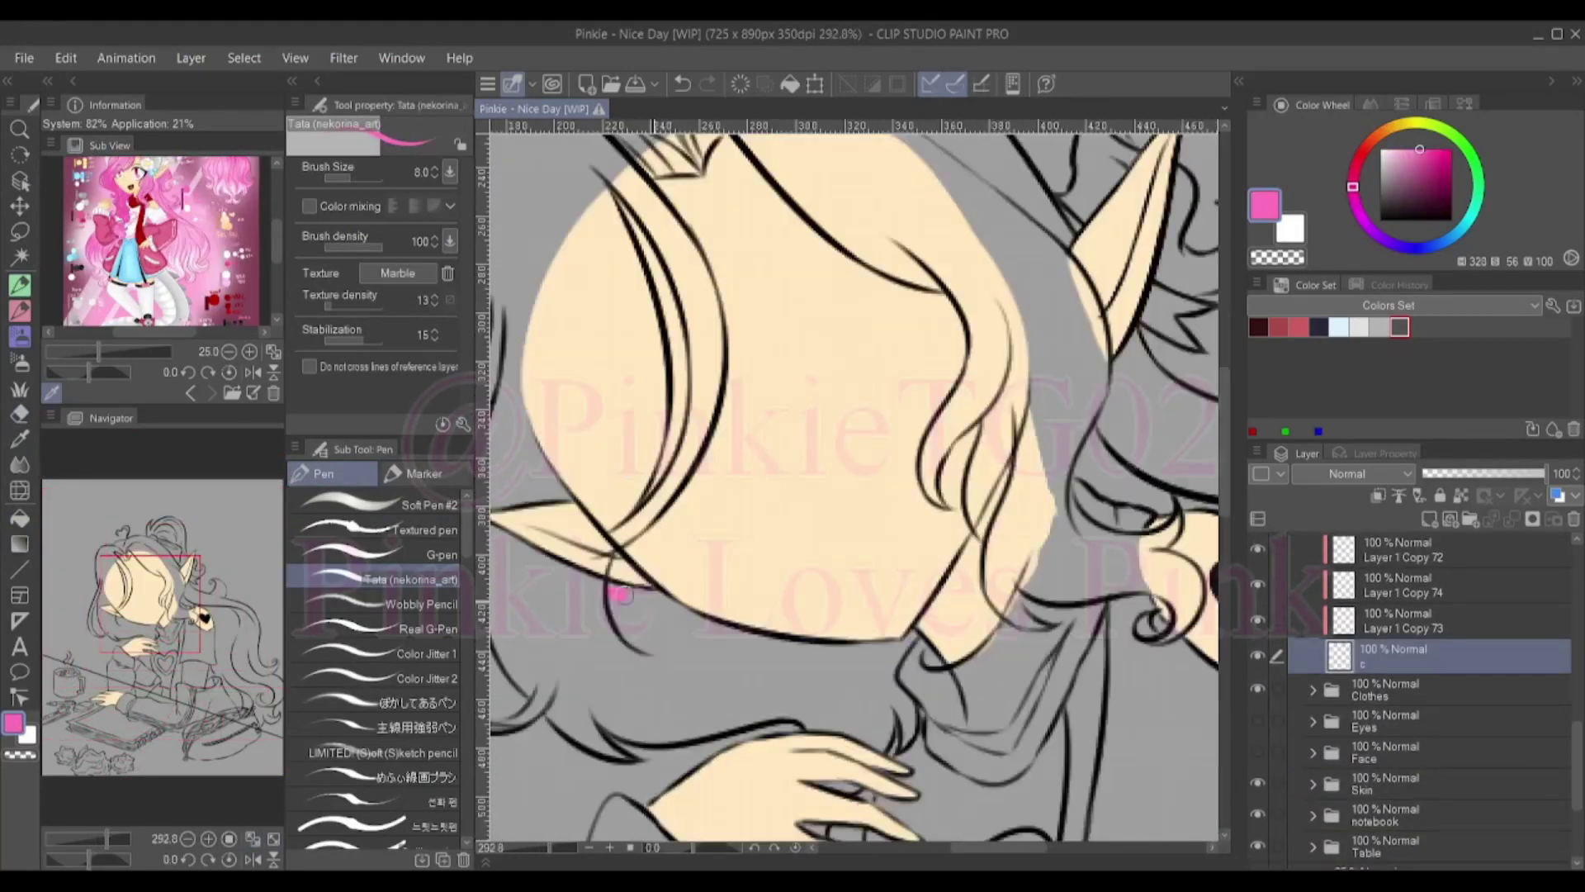
left_click_drag(642, 421, 690, 547)
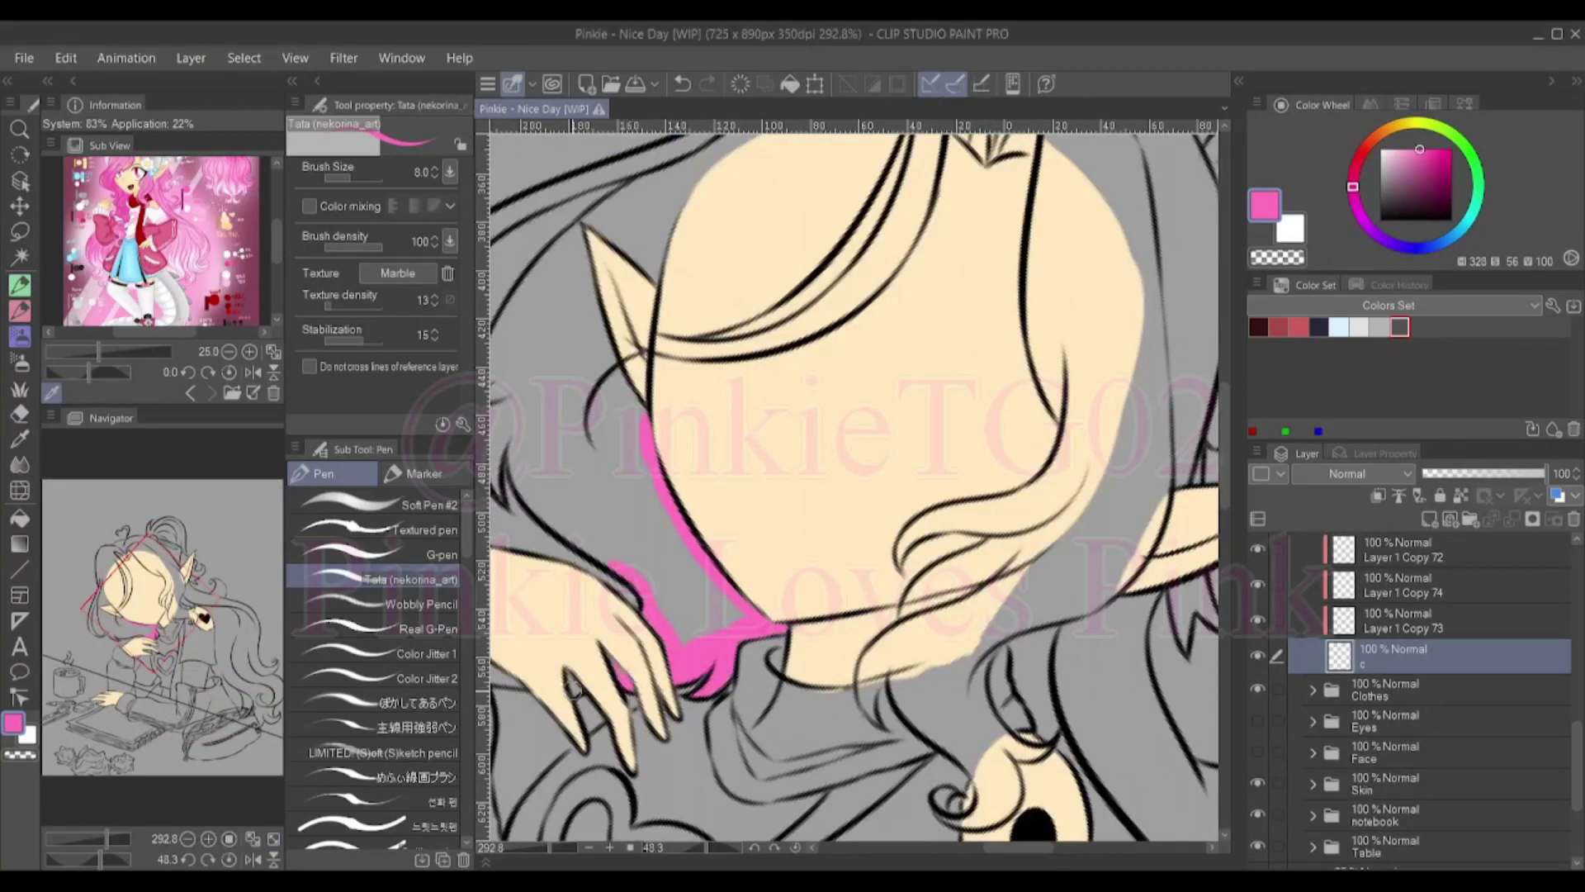
Tidy the pink between the fingers and extend it along the jaw to the base of the pointed ear
key("e")
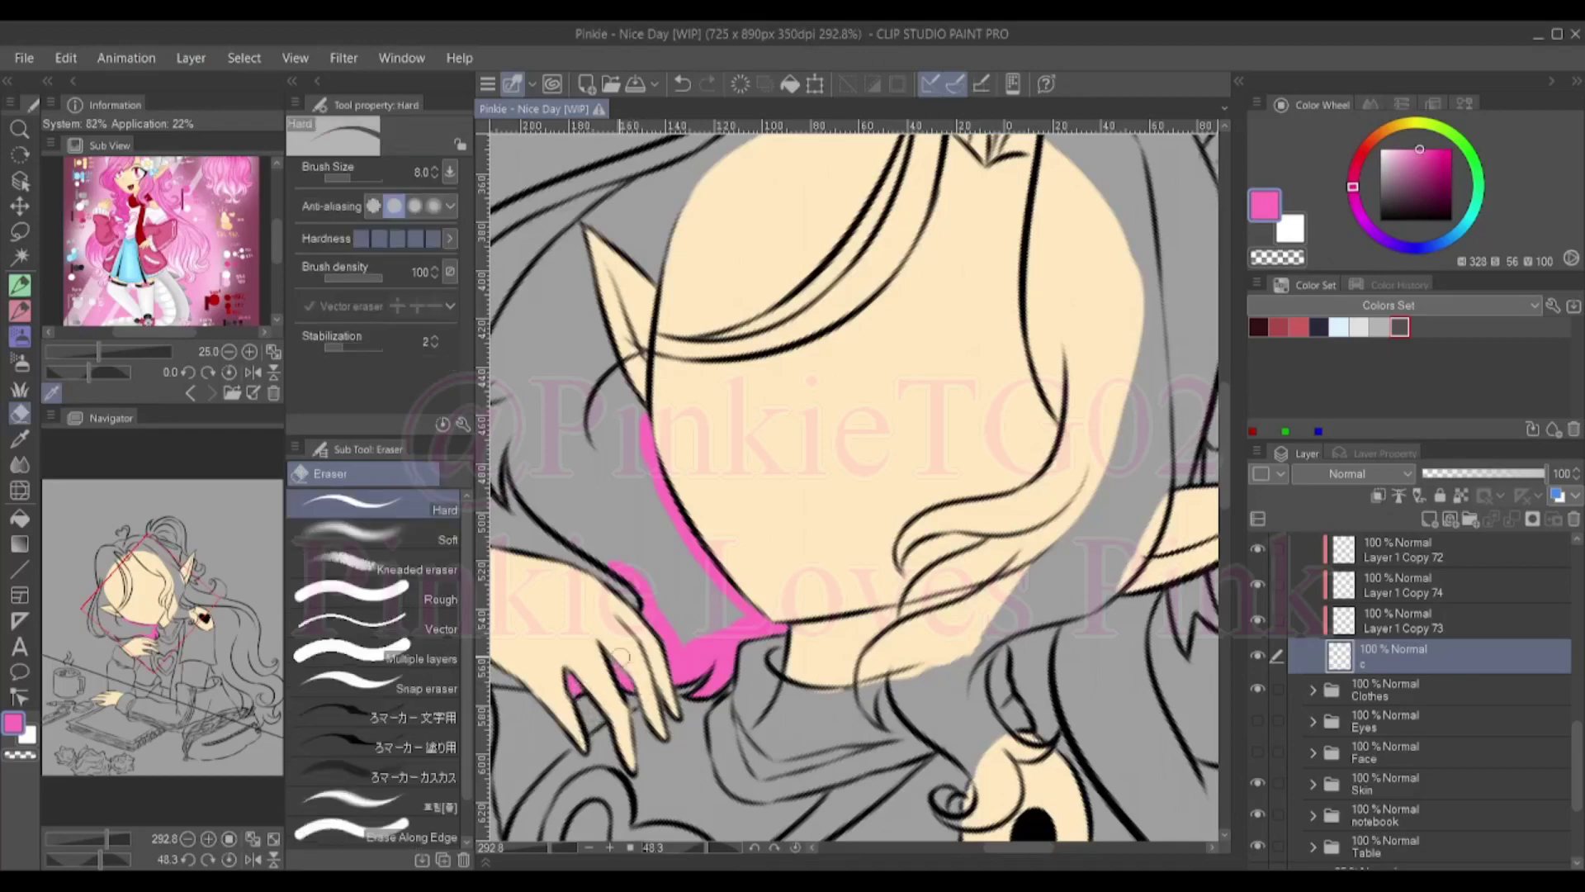
scroll(855, 483, "up", 3)
key("p")
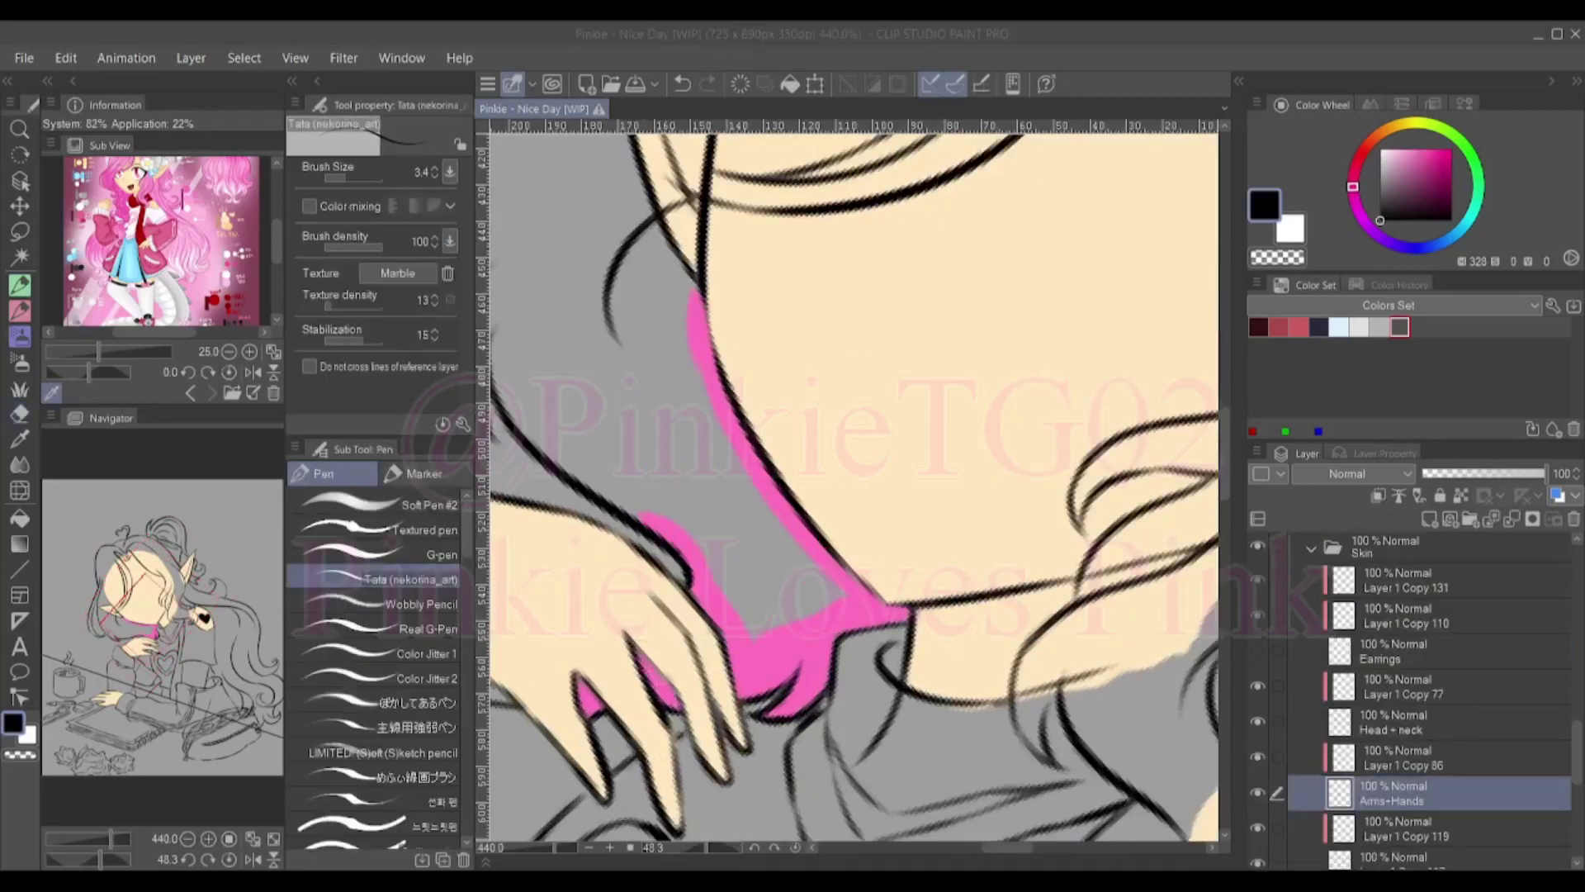
left_click(718, 372, "ctrl+shift")
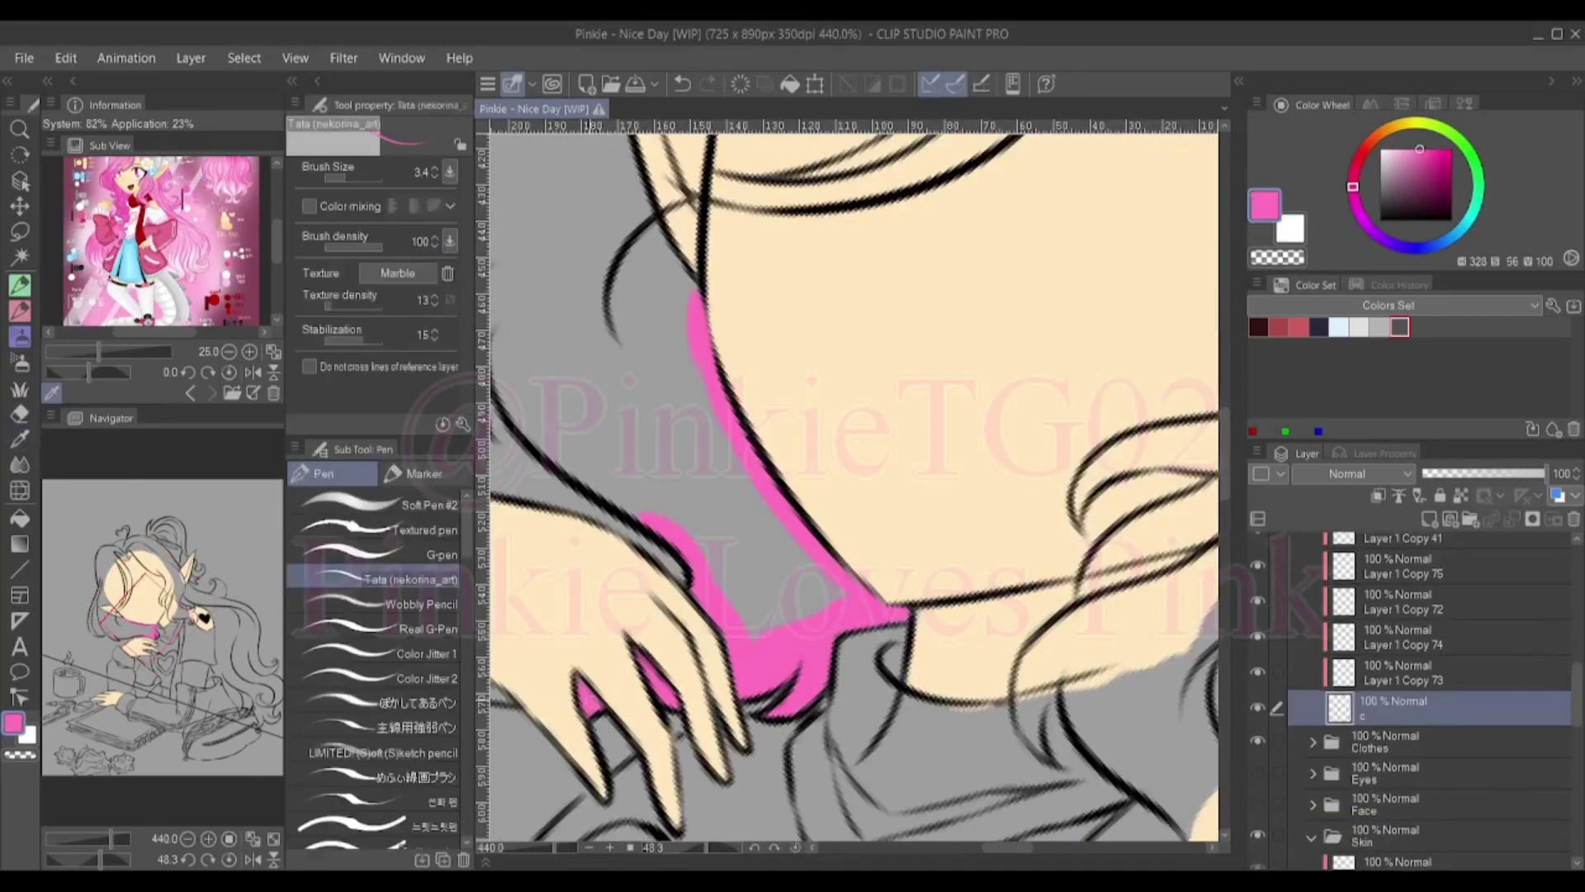
left_click(718, 372, "alt")
key("bracketright")
left_click_drag(660, 413, 804, 424)
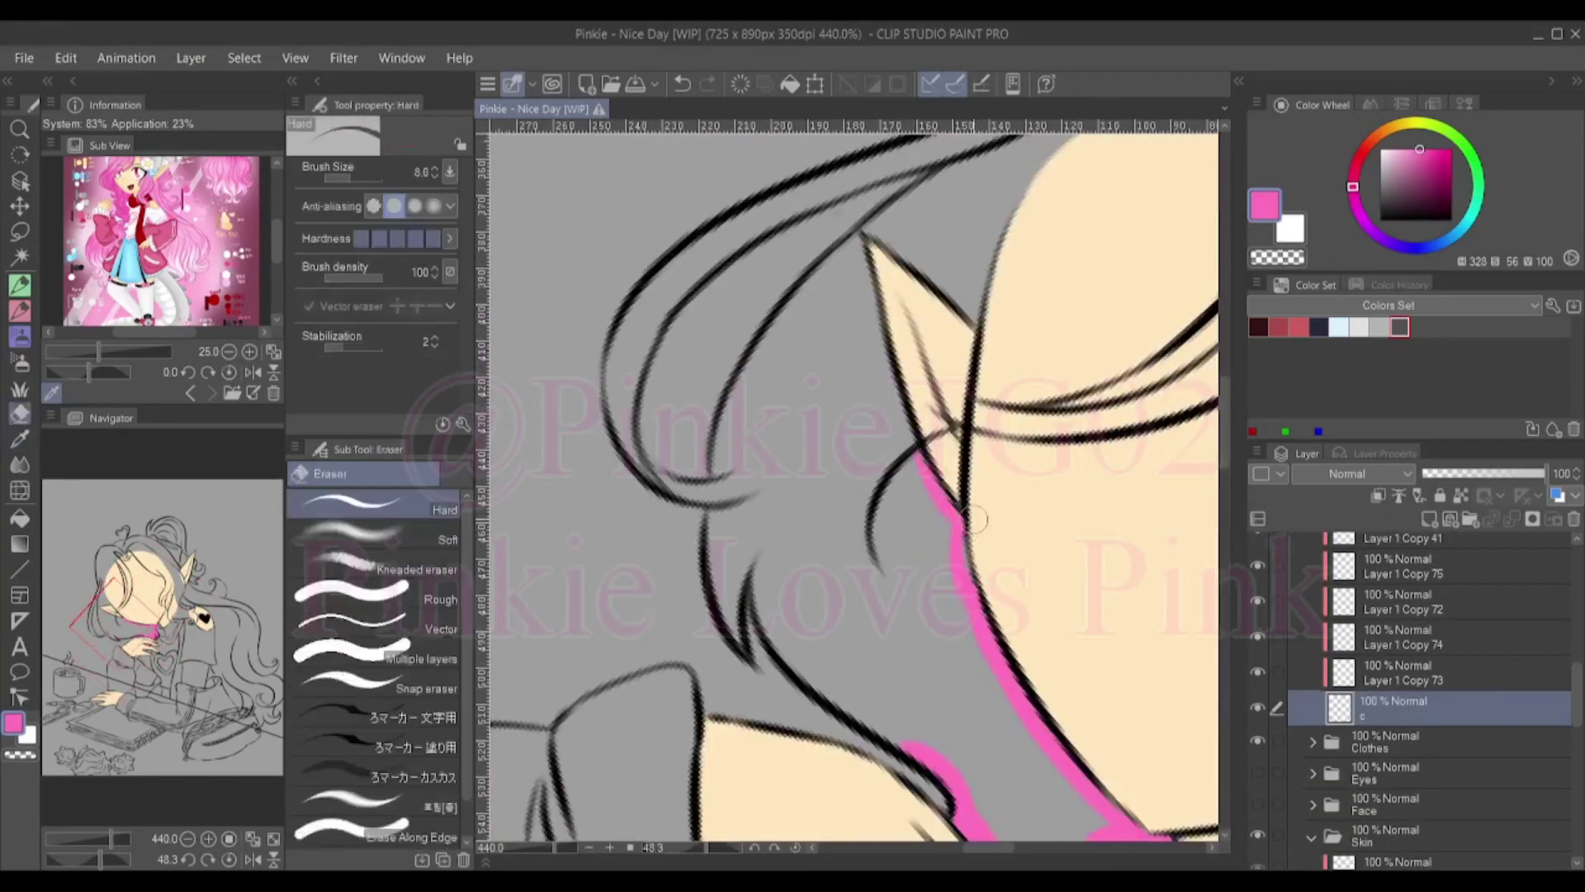
Paint a pink border along the outer edge of the heart-marked shoulder and the strand above it
scroll(804, 425, "down", 5)
scroll(804, 425, "up", 4)
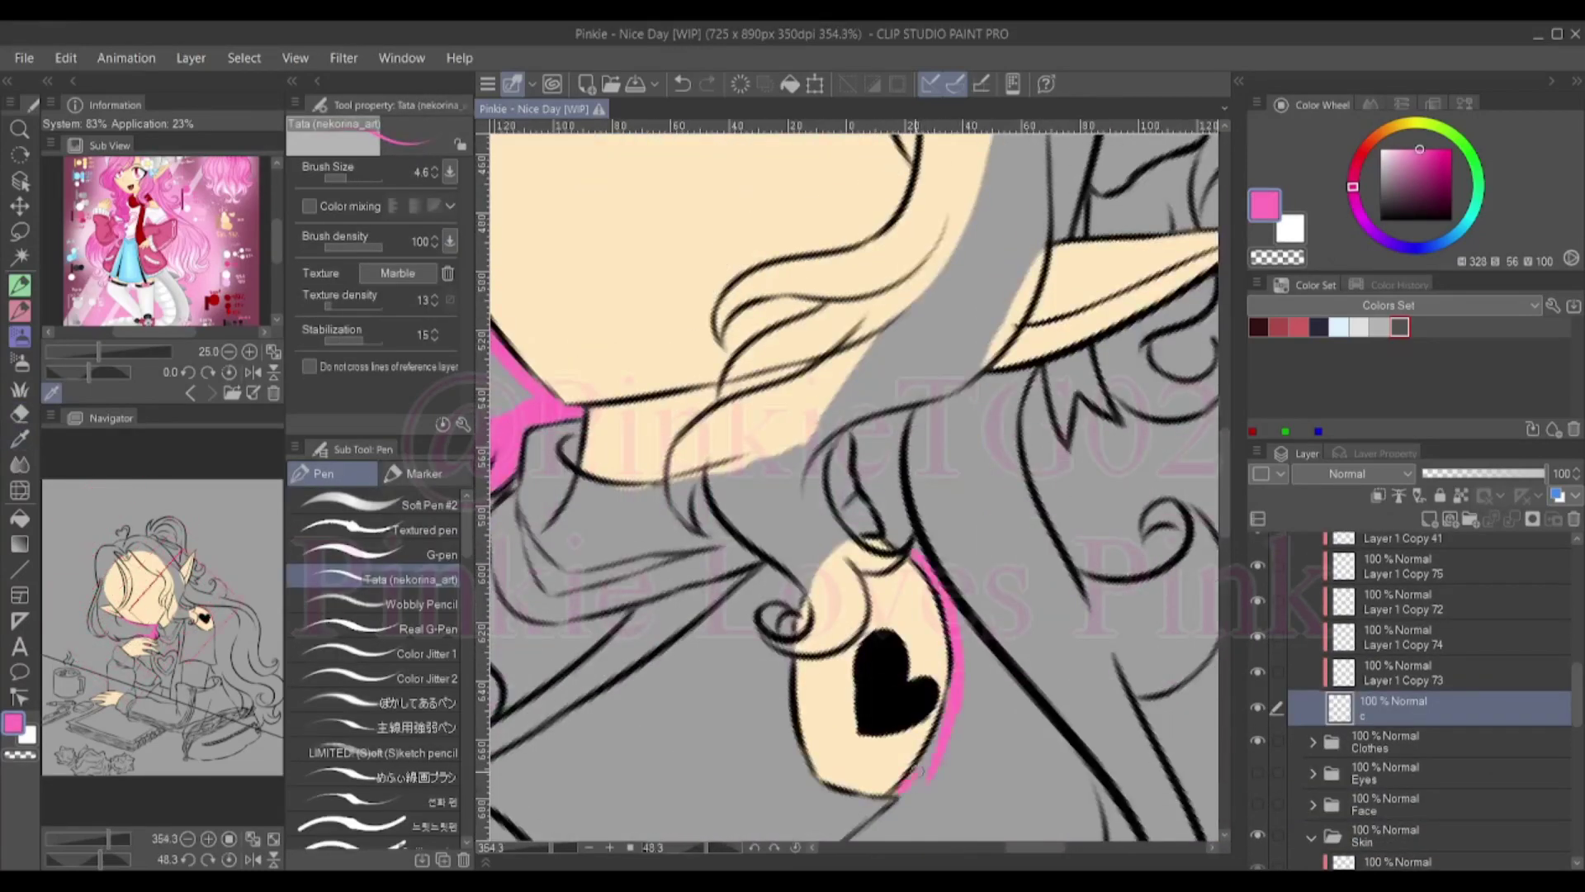
scroll(1019, 511, "up", 2)
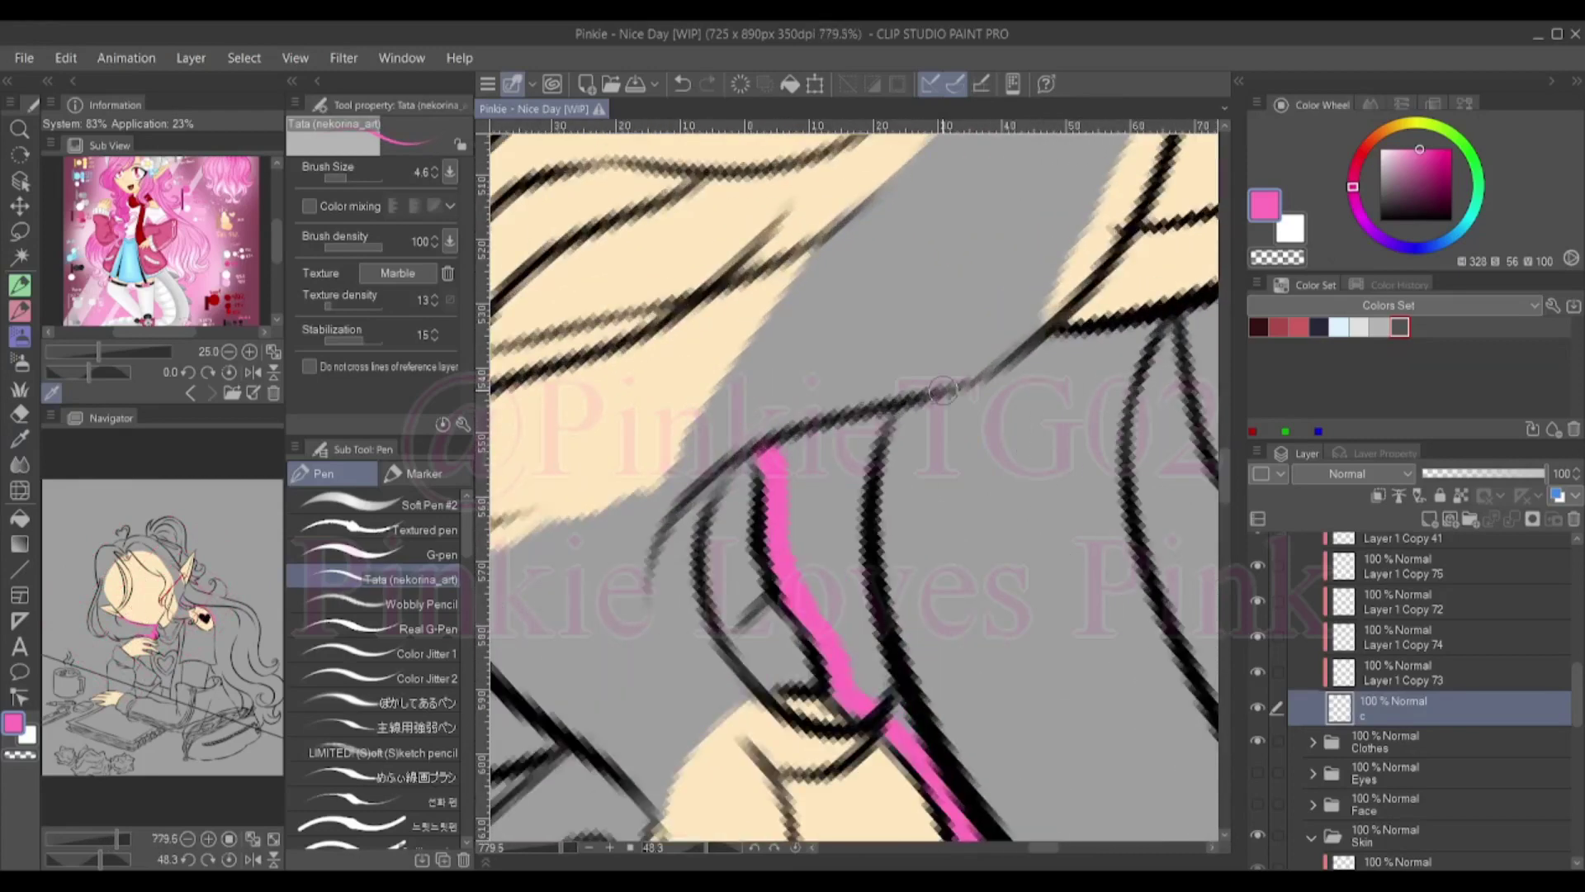
scroll(1018, 512, "up", 2)
scroll(1019, 512, "down", 5)
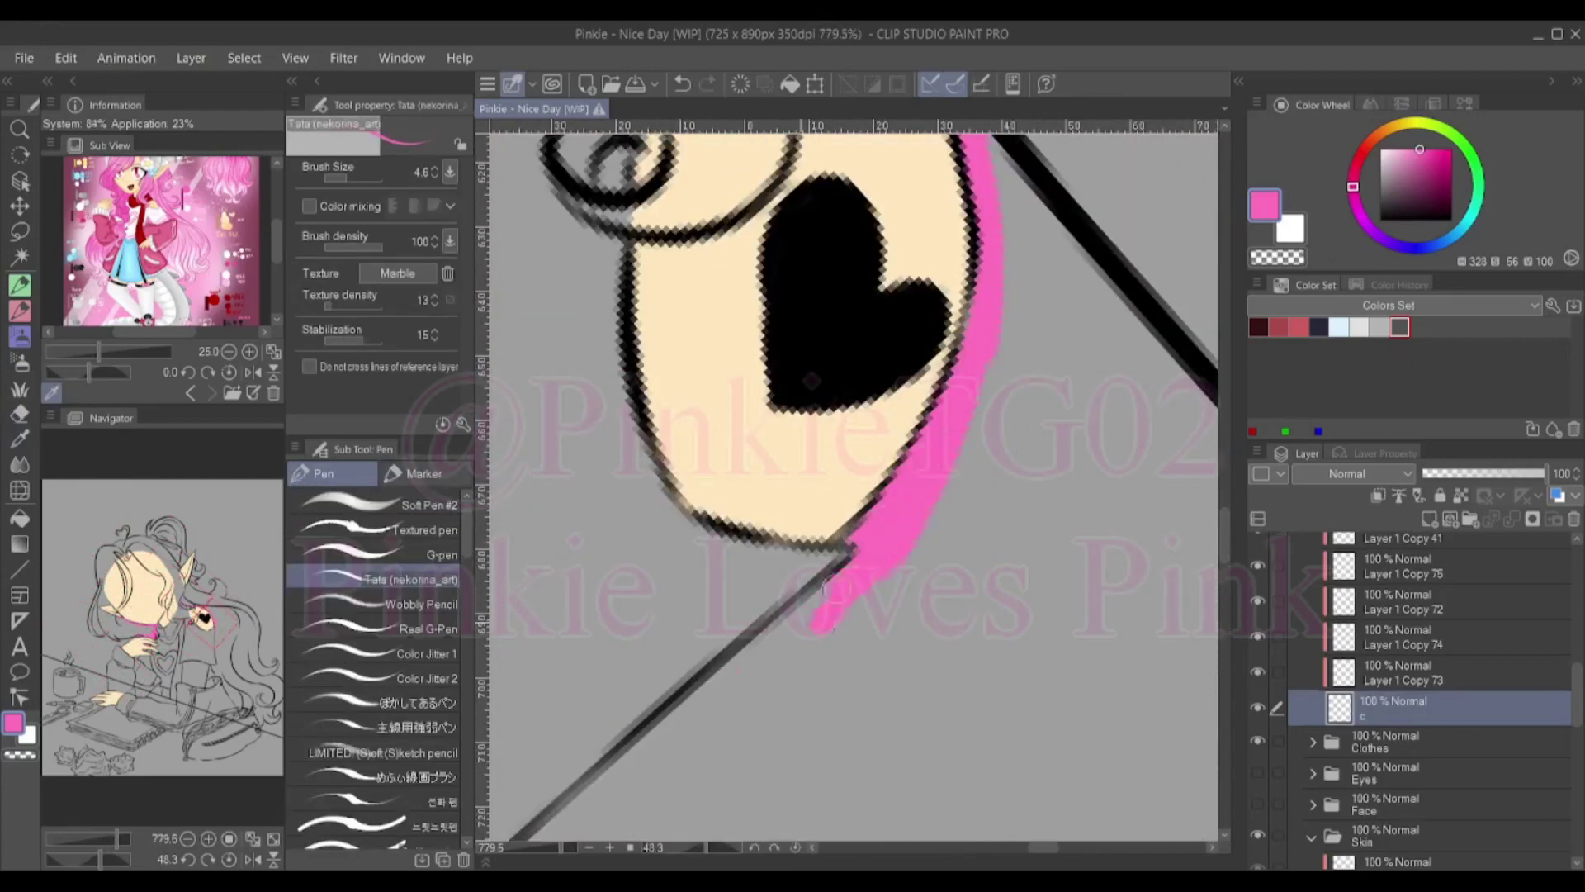
Continue the pink hair border down the sleeve and back of the jacket, and along the table edge
scroll(1018, 511, "up", 2)
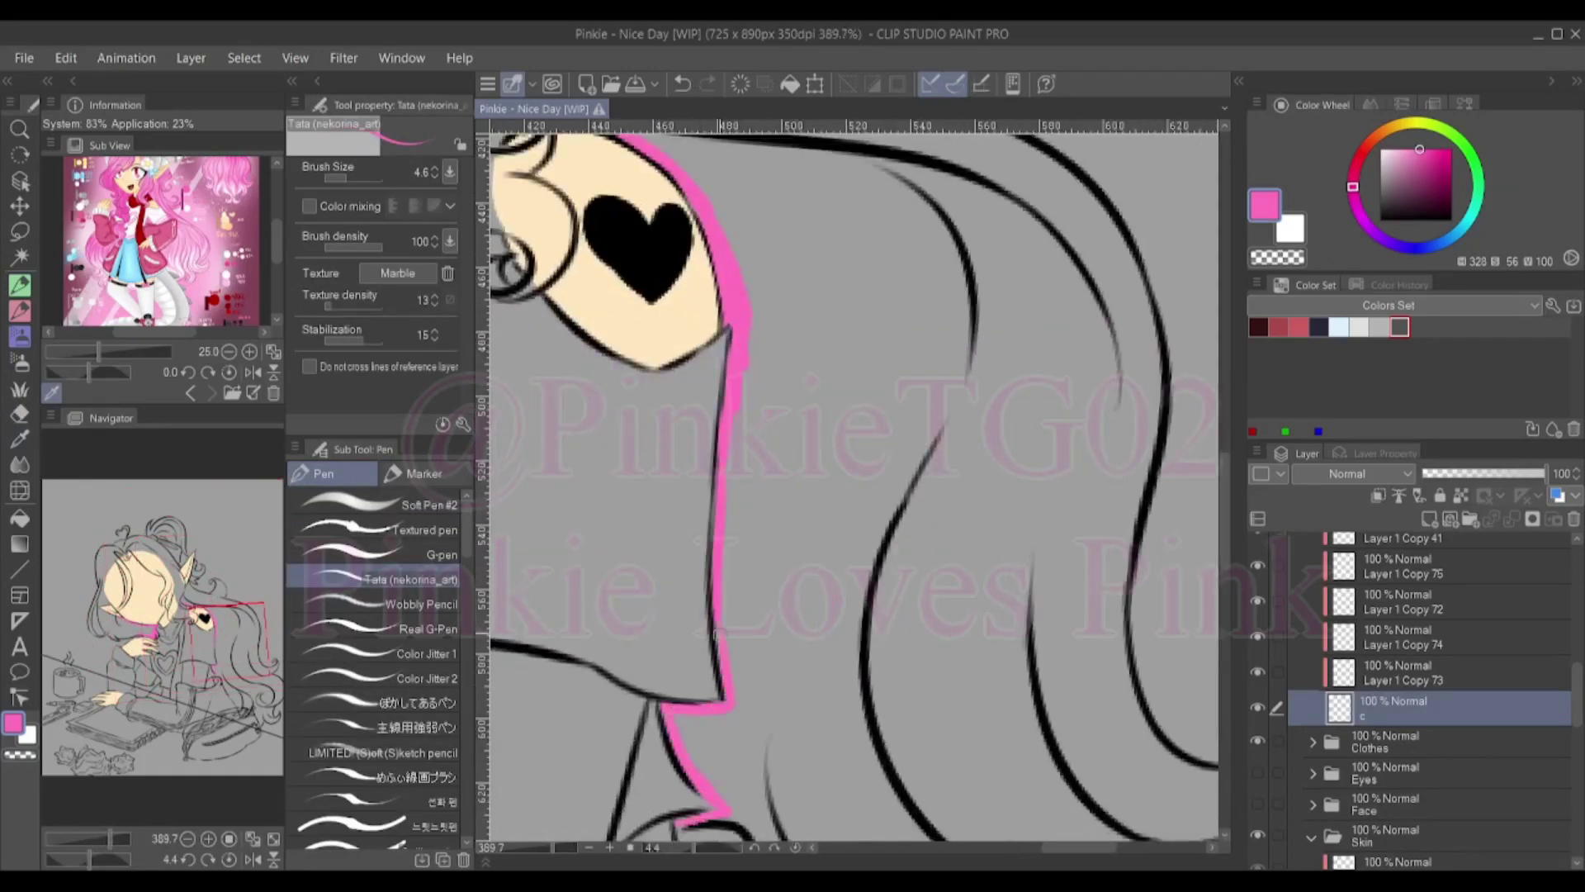
scroll(853, 483, "down", 3)
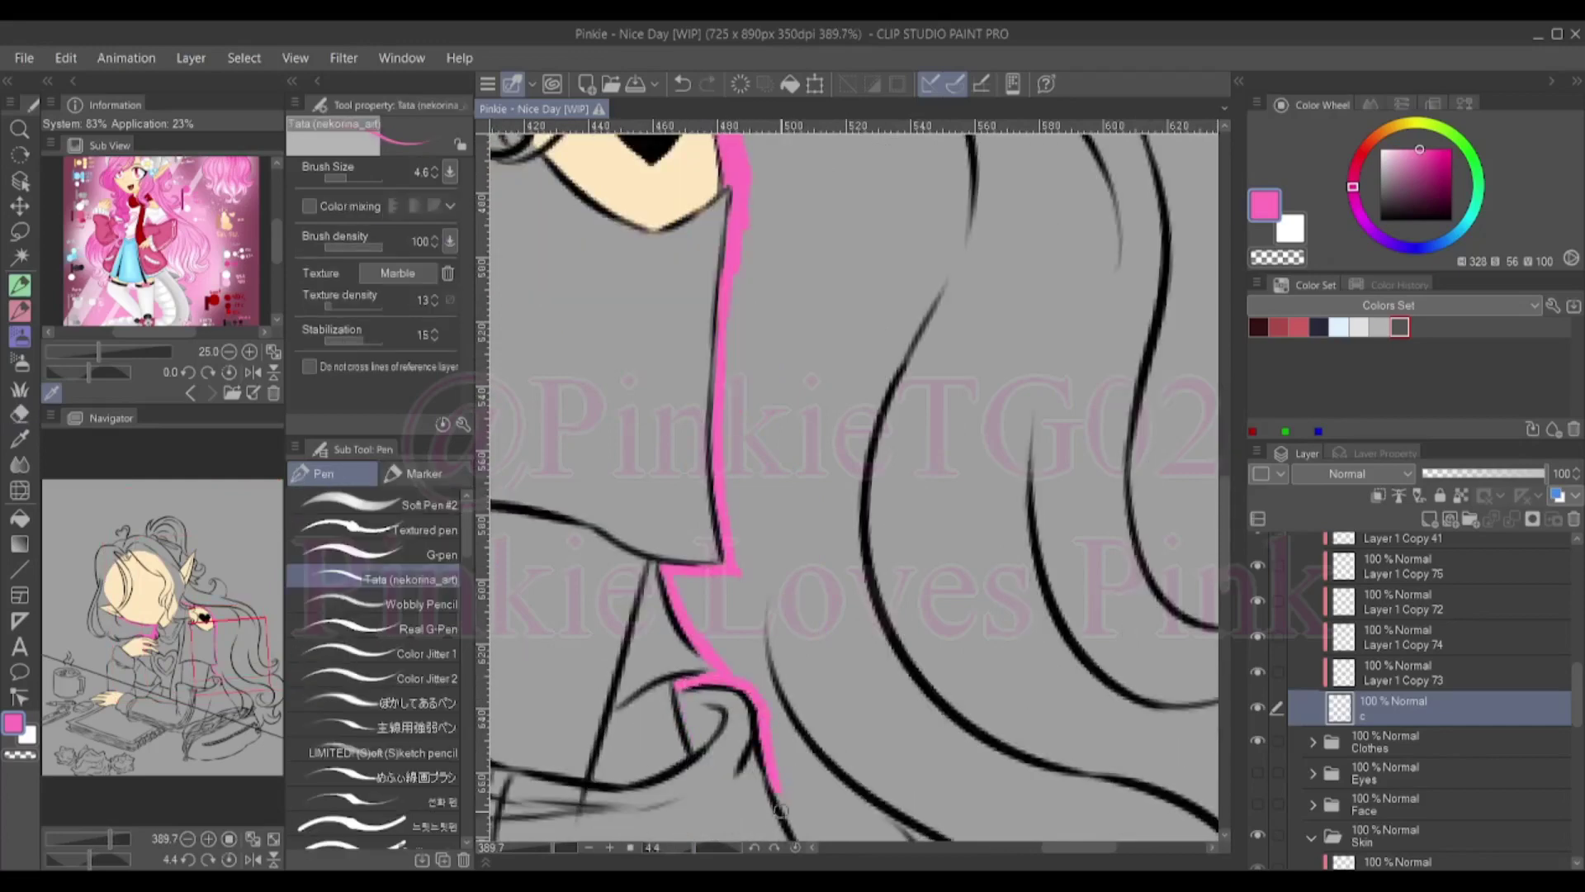
scroll(853, 483, "down", 6)
scroll(894, 595, "down", 3)
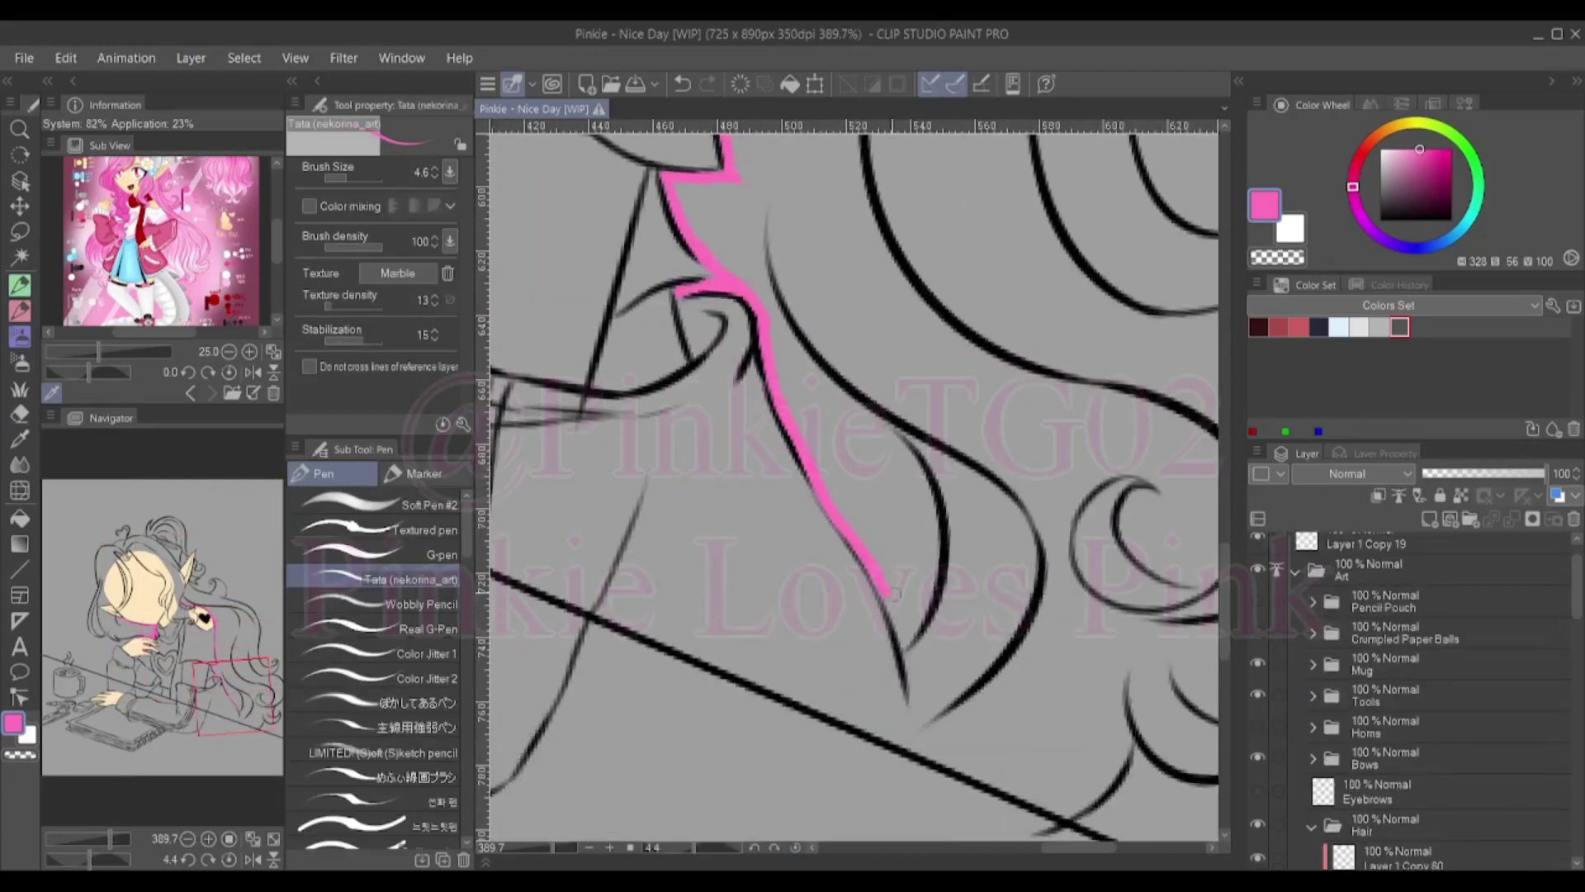
scroll(853, 483, "down", 2)
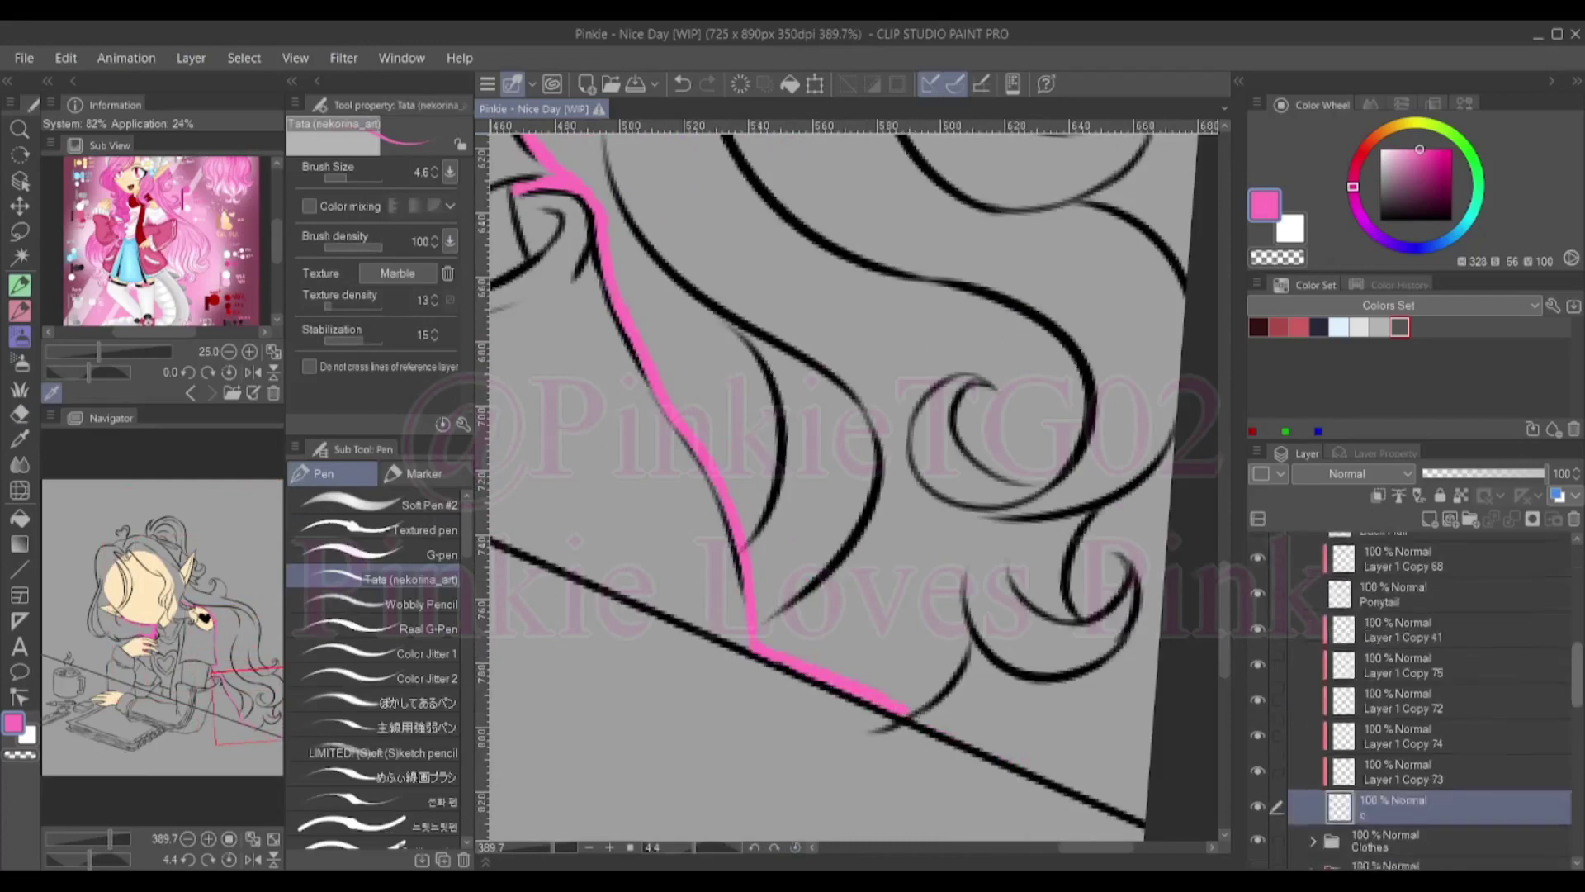
Close the pink border at the base of the pointed ear and at the base of the ponytail
scroll(1428, 701, "up", 3)
key("e")
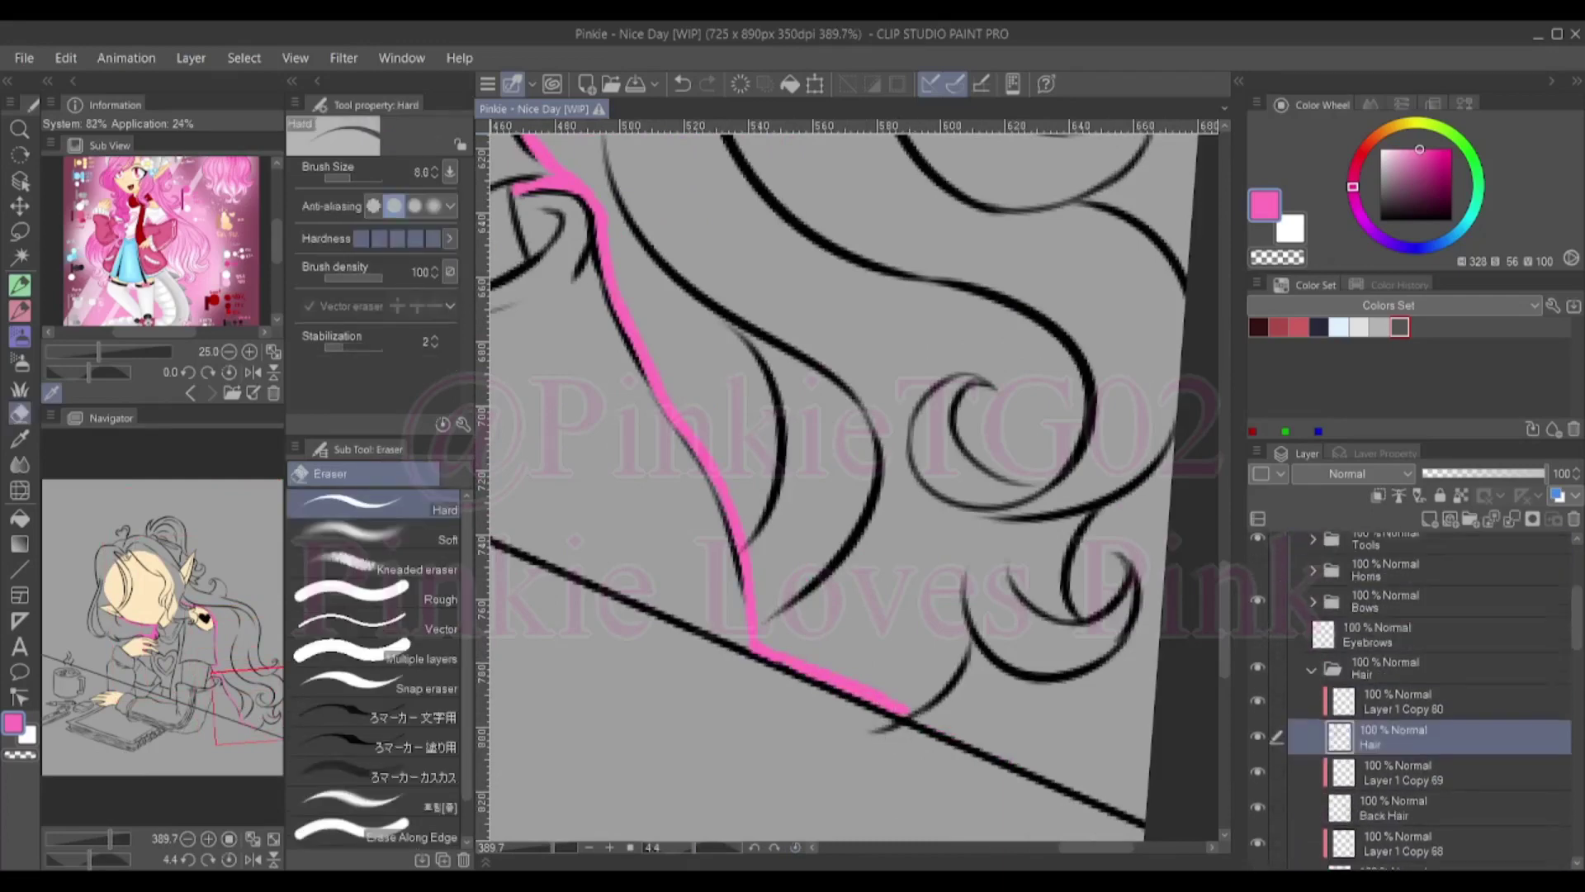
key("p")
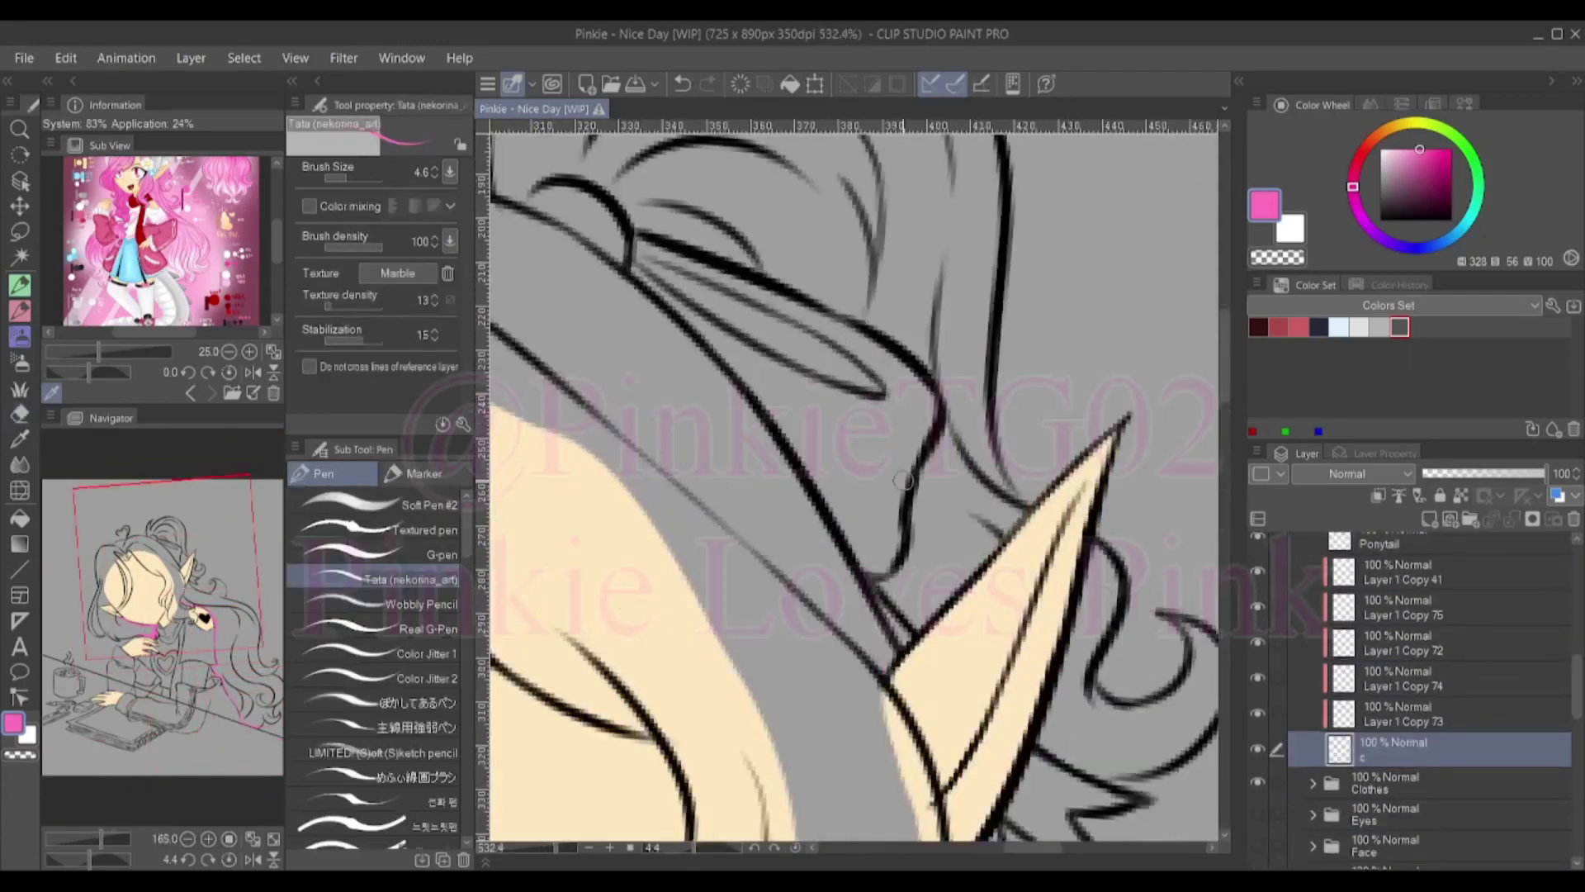
scroll(949, 601, "down", 5)
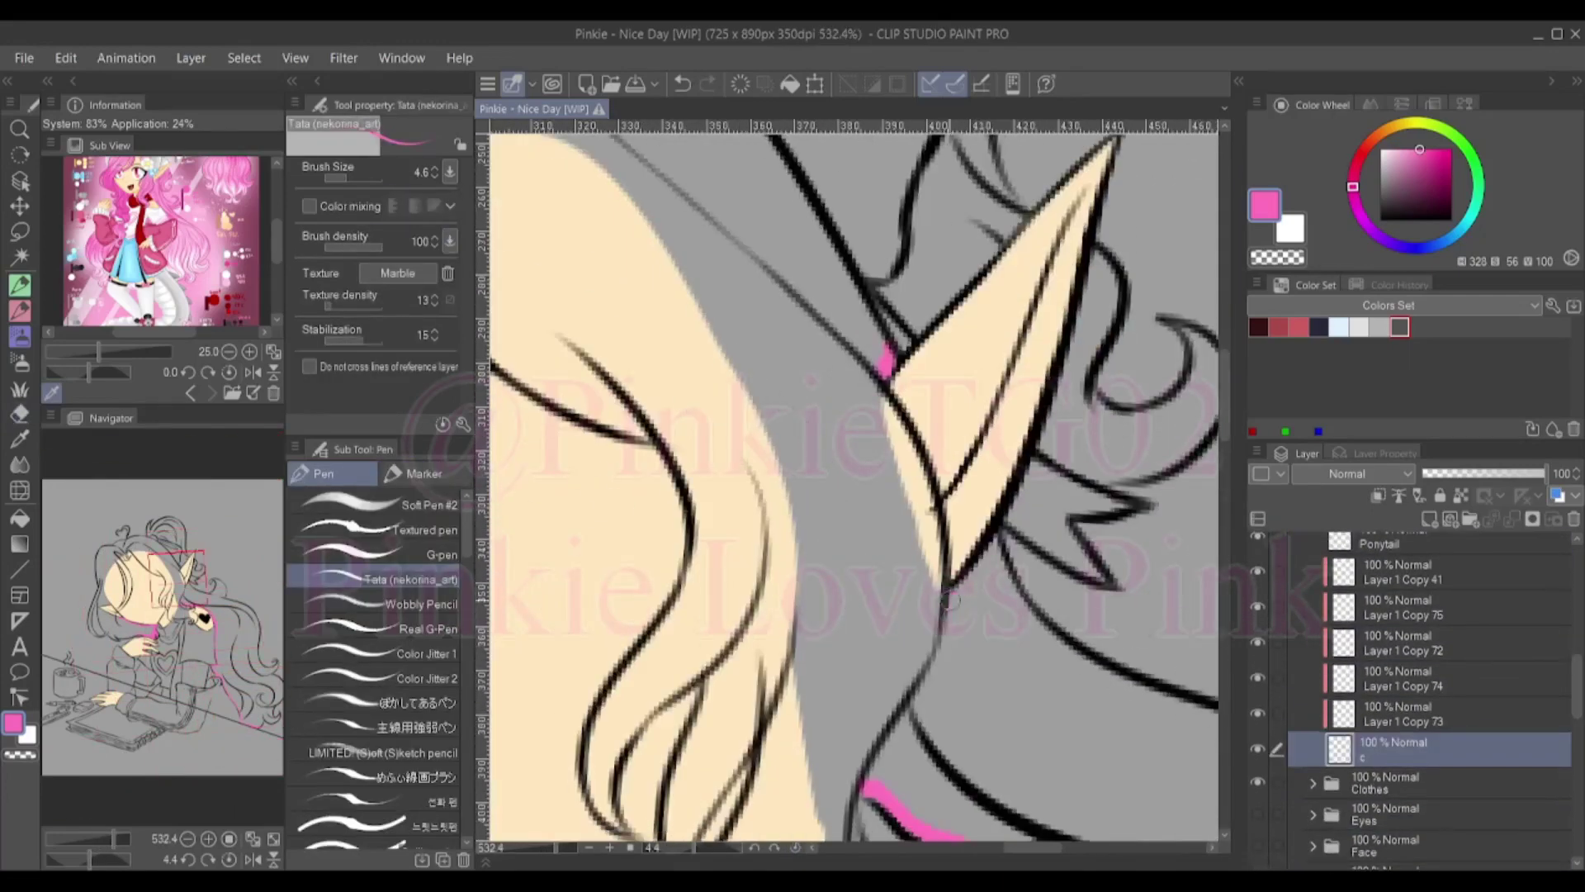
scroll(722, 414, "up", 5)
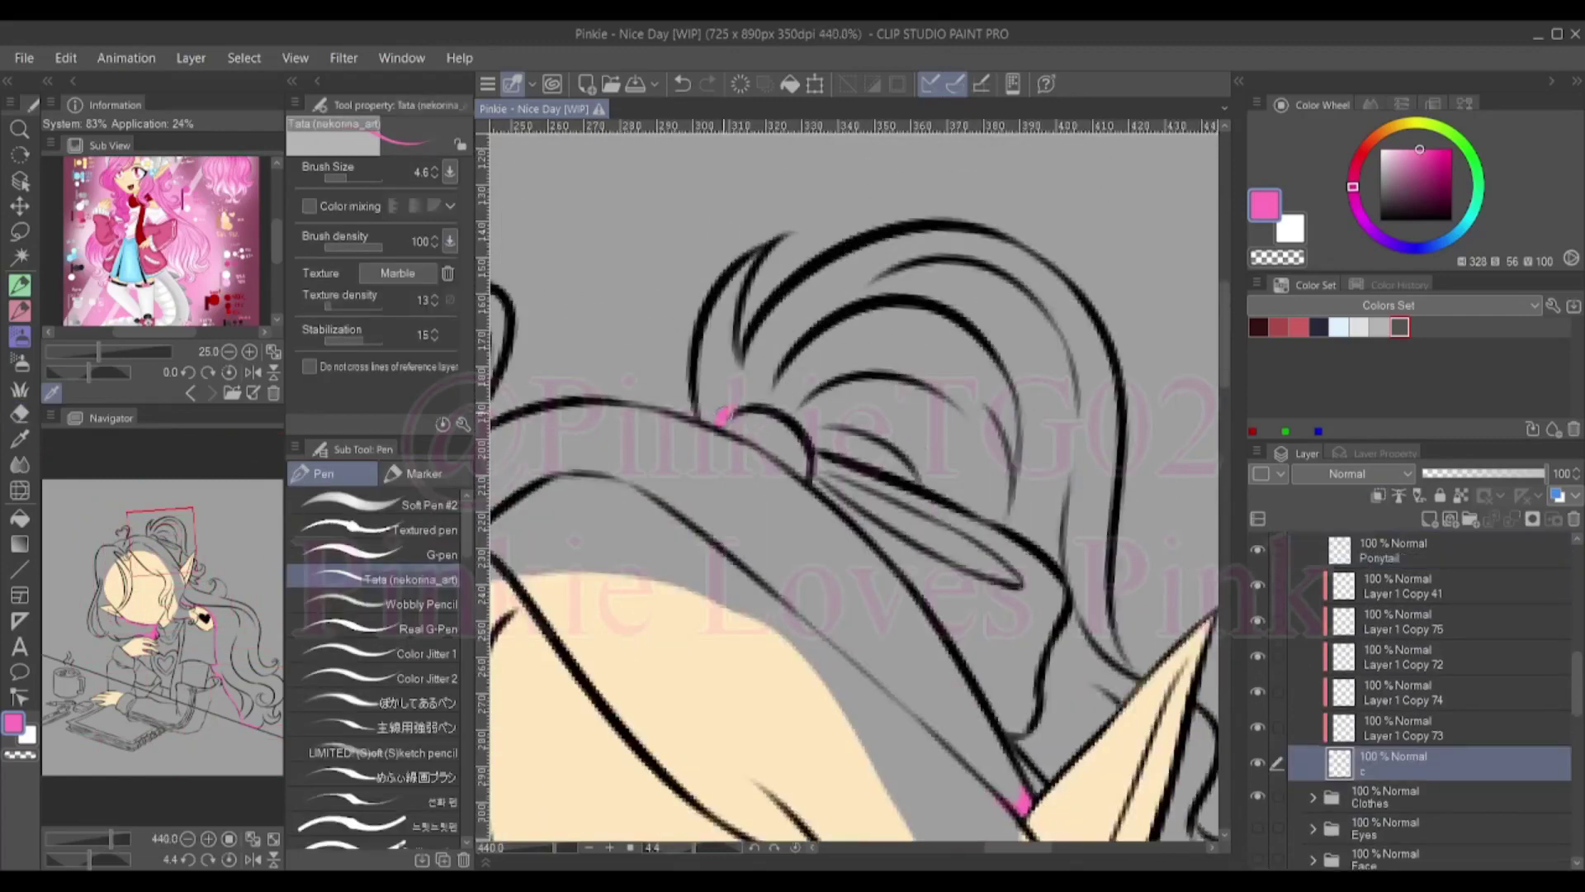
Fill the front hair, ponytail and long back hair with flat pink, including the heart-shaped strand on top
left_click_drag(956, 507, 848, 441)
left_click_drag(965, 559, 918, 684)
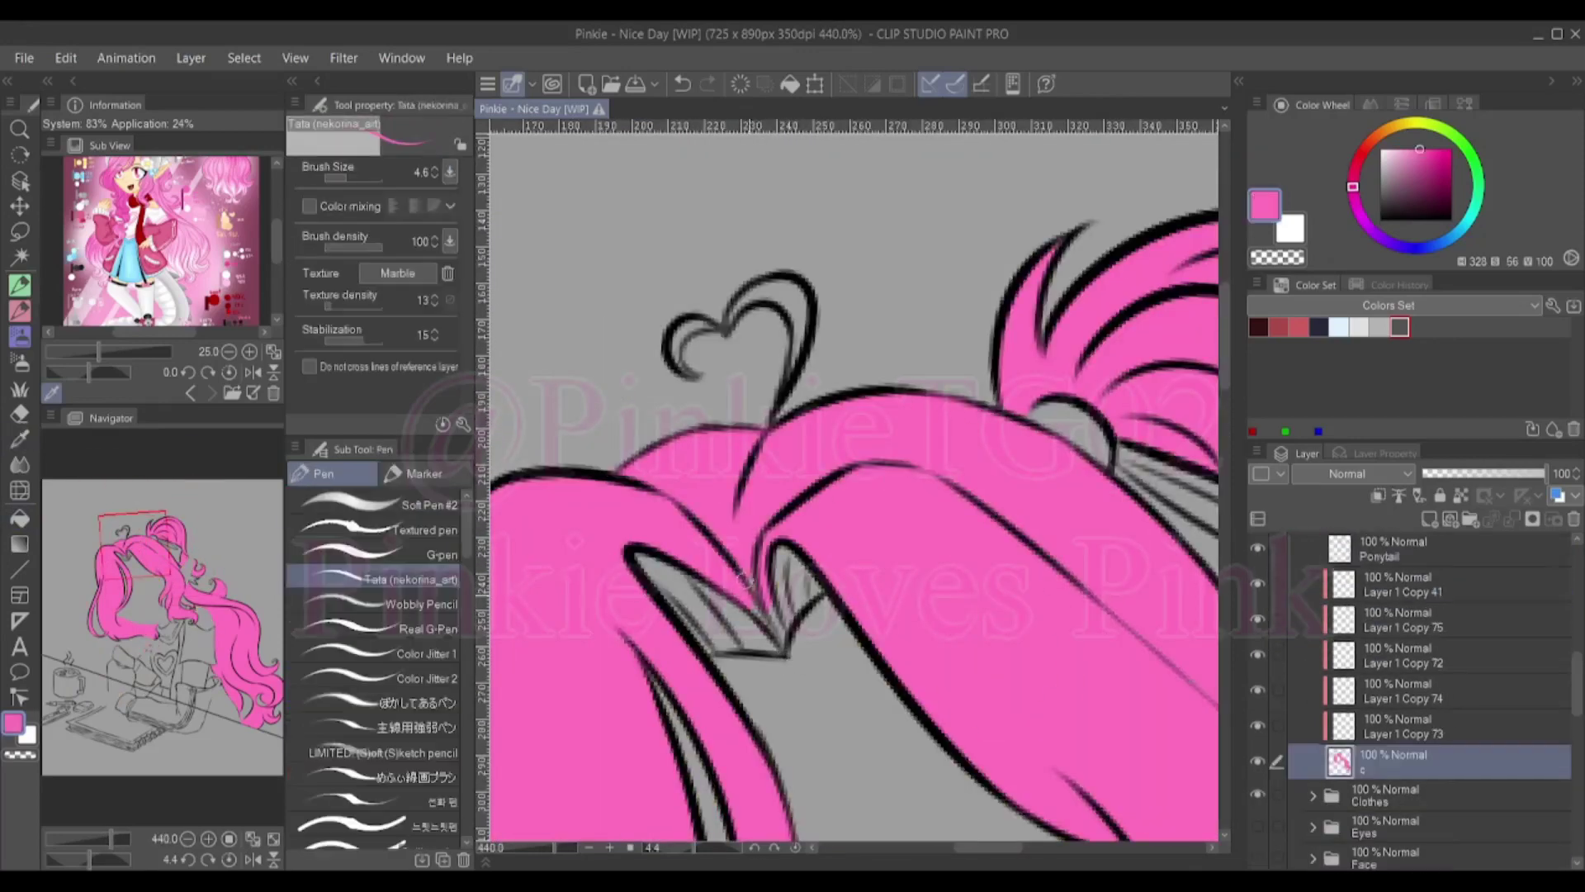
left_click_drag(725, 331, 731, 323)
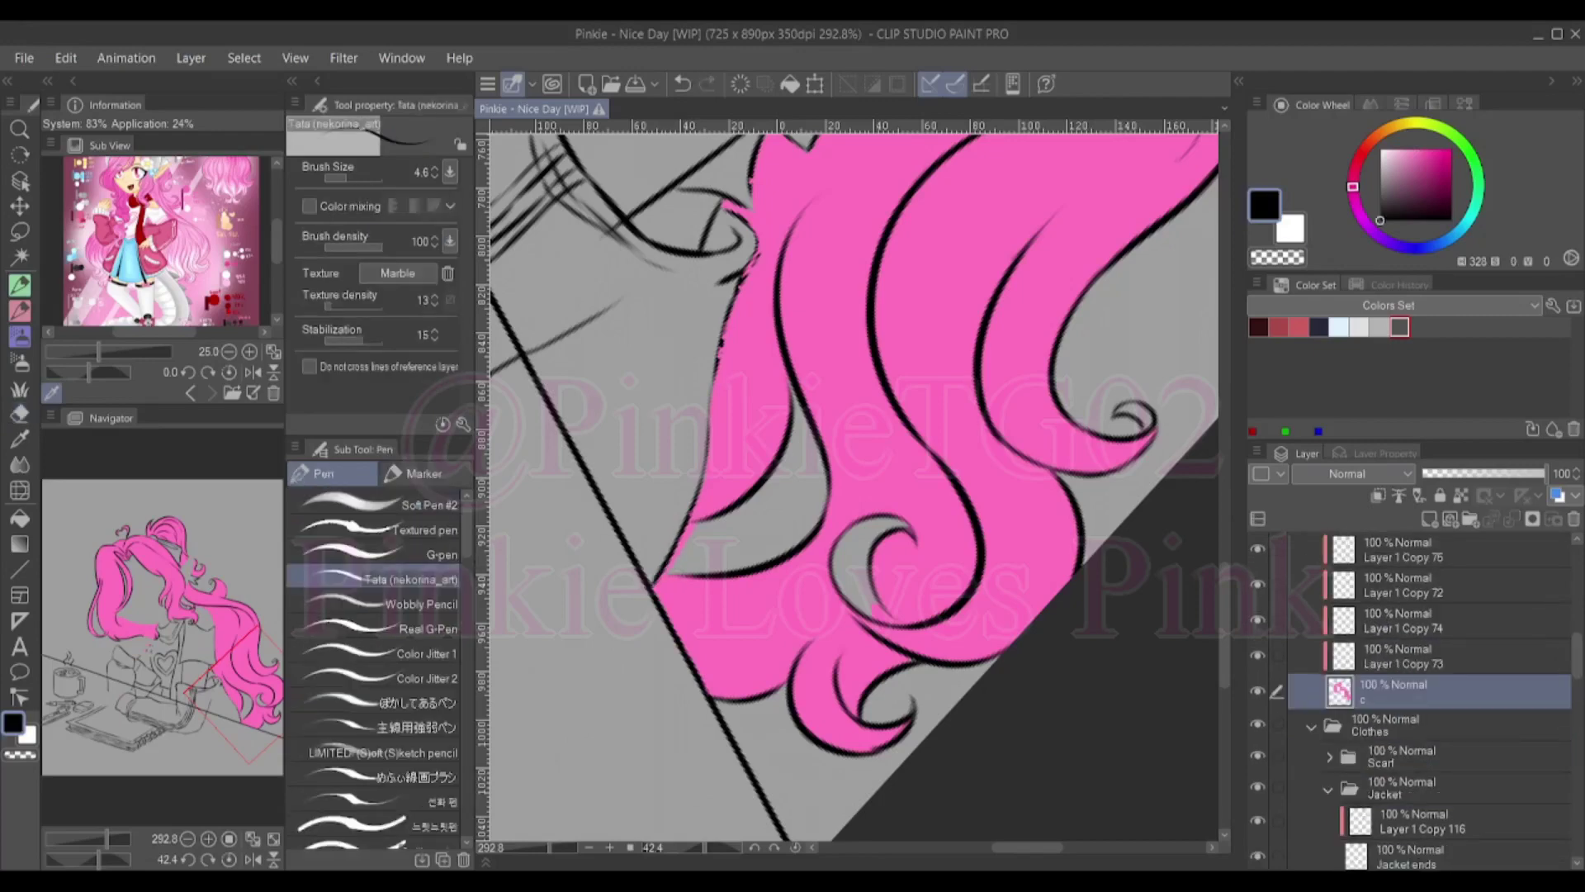
Clean the rough pink edge beside the jacket and cover the grey gaps in the lower back curls
key("ctrl+z")
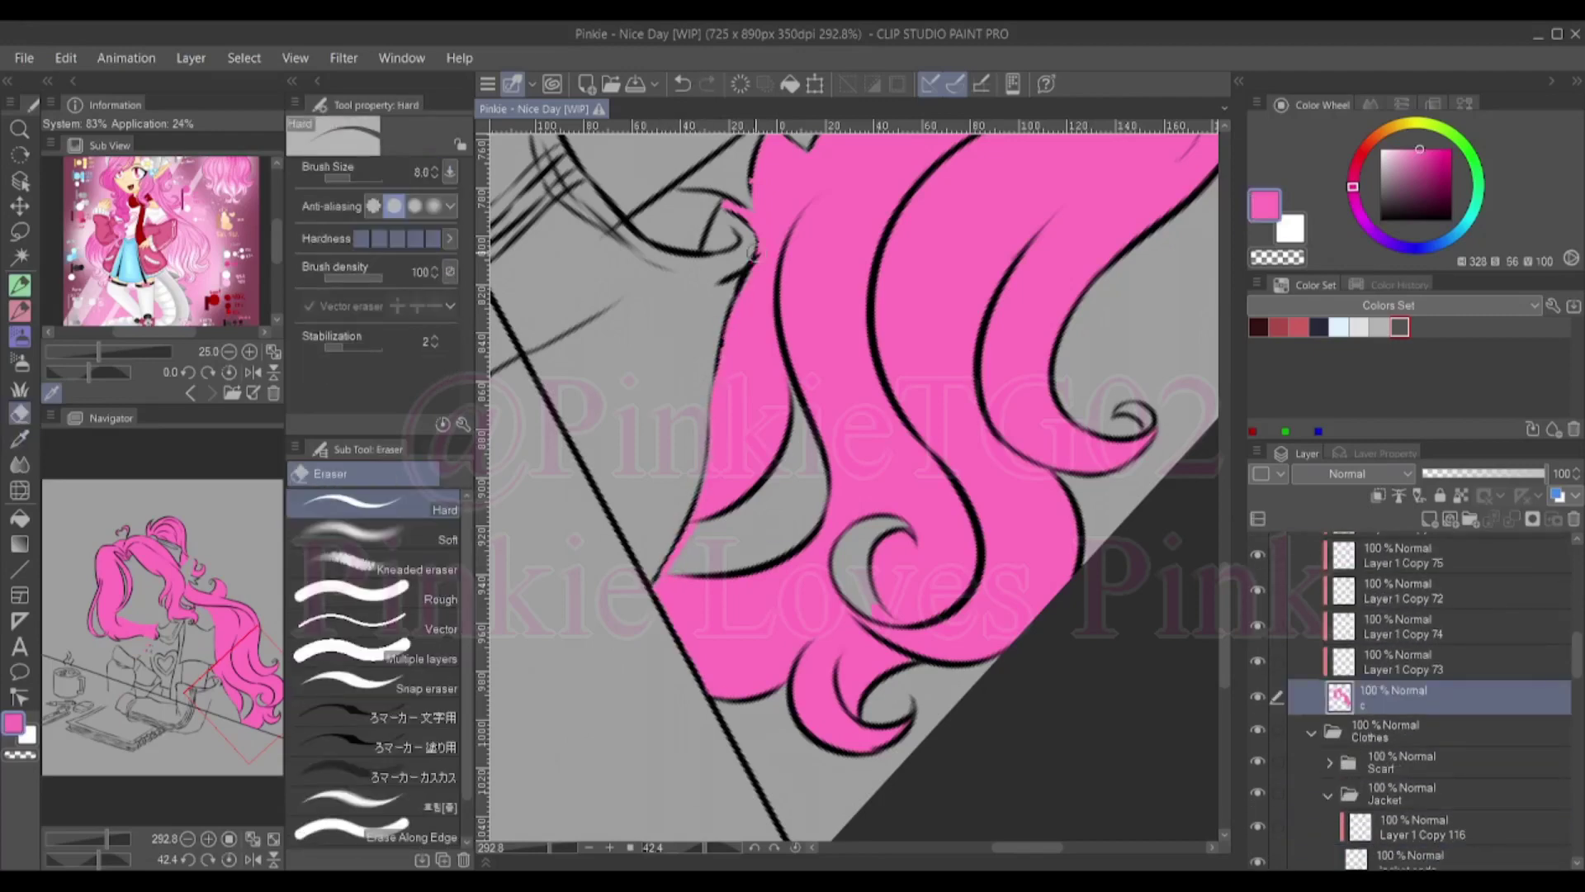
scroll(753, 252, "up", 2)
key("p")
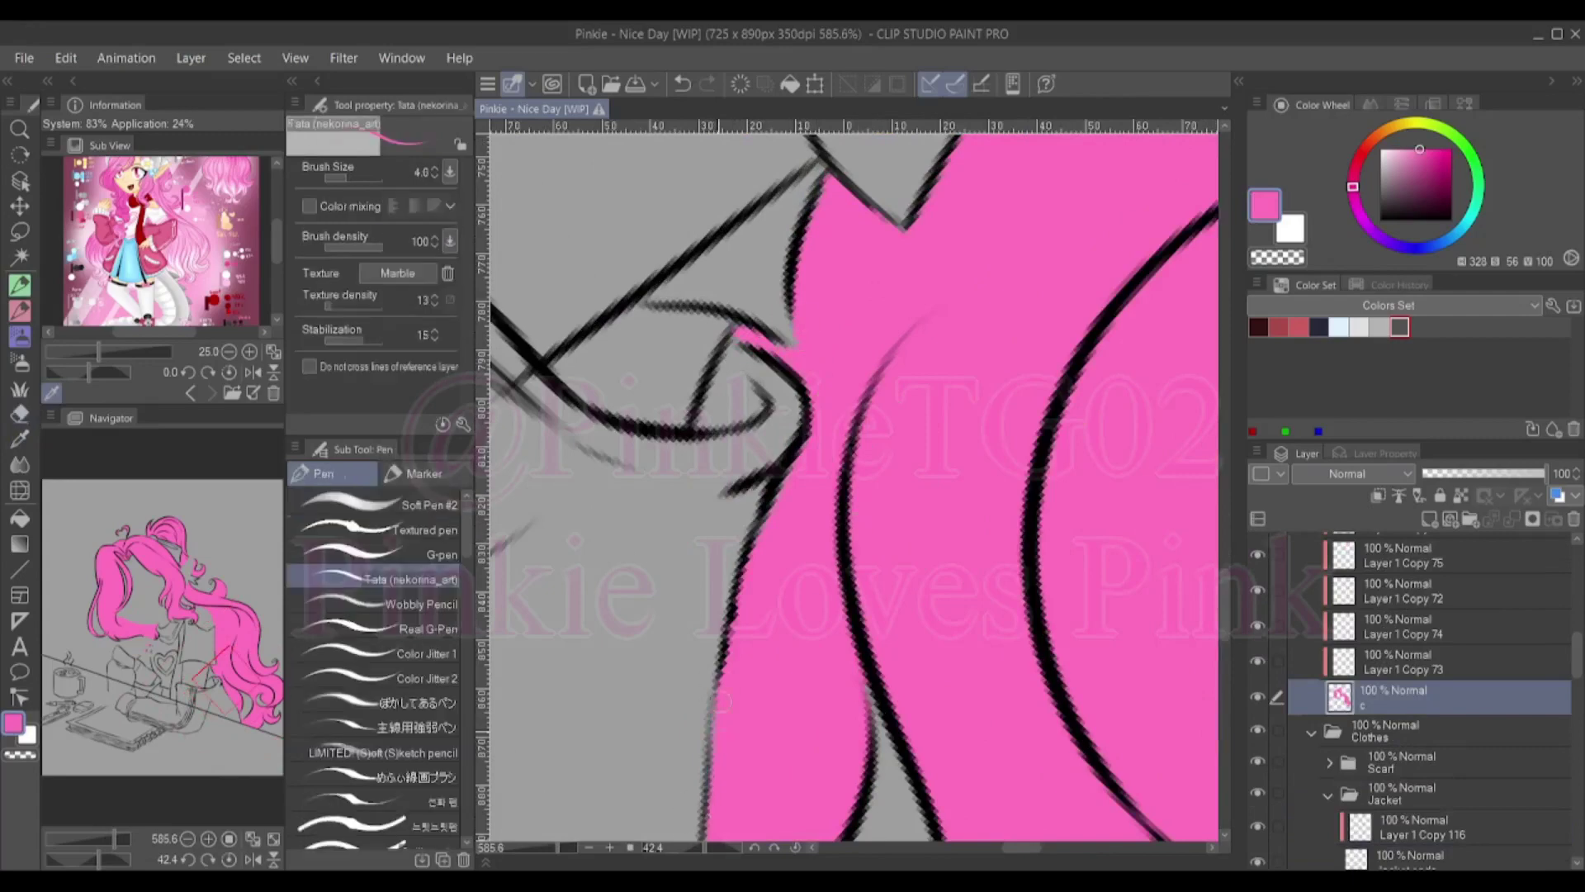
scroll(720, 700, "down", 1)
left_click_drag(660, 667, 656, 702)
scroll(955, 698, "down", 3)
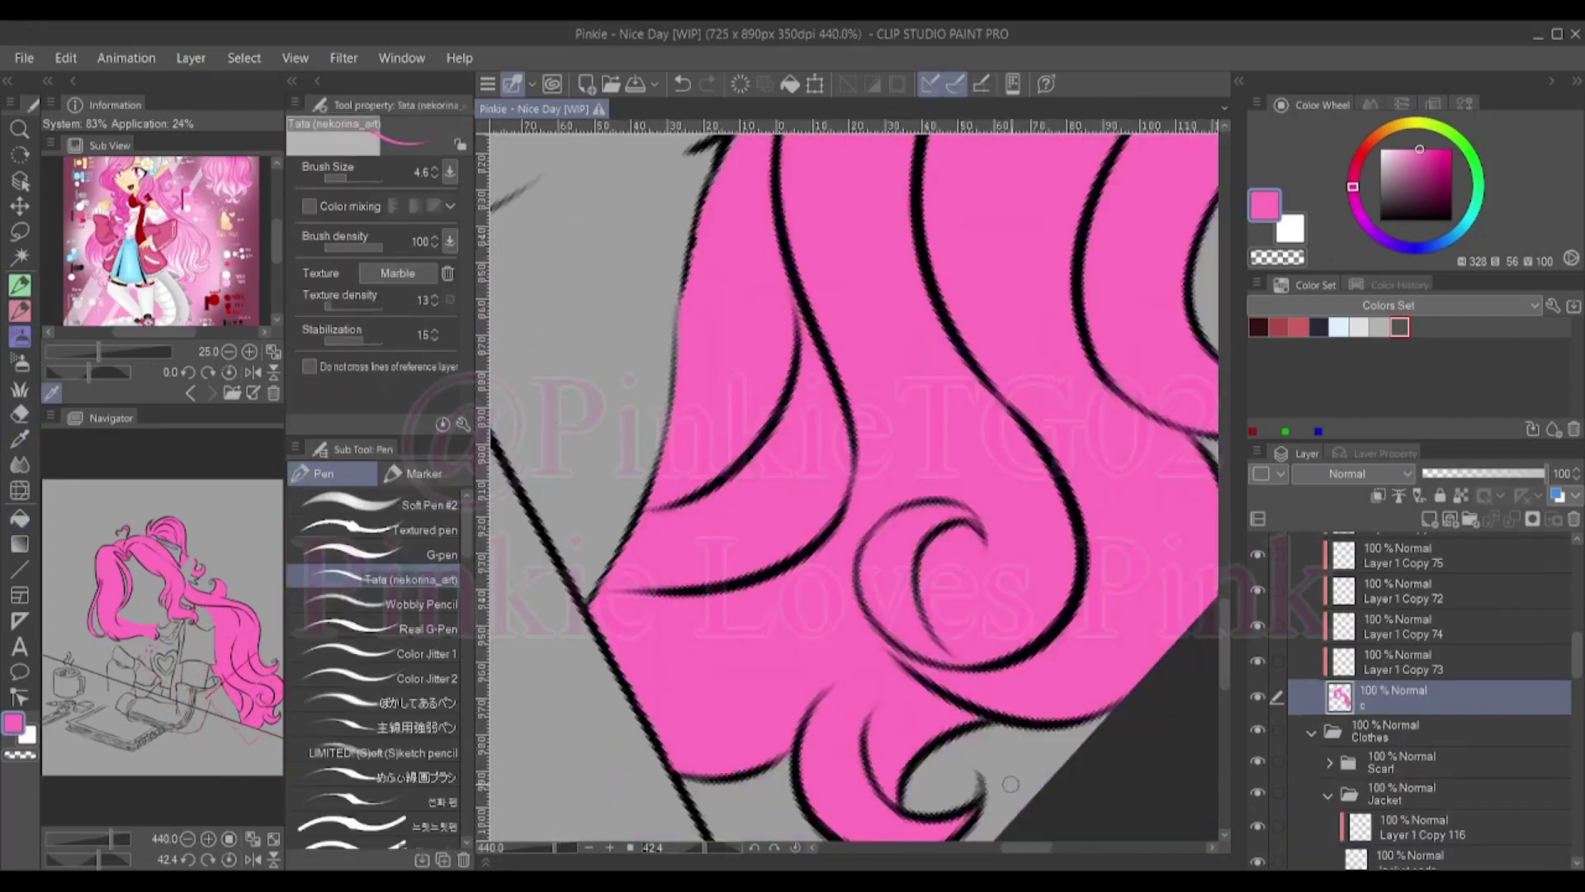
Undo the last stroke and fill the unpainted curl on the outer edge of the back hair with pink
key("ctrl+z")
key("g")
scroll(1011, 783, "down", 1)
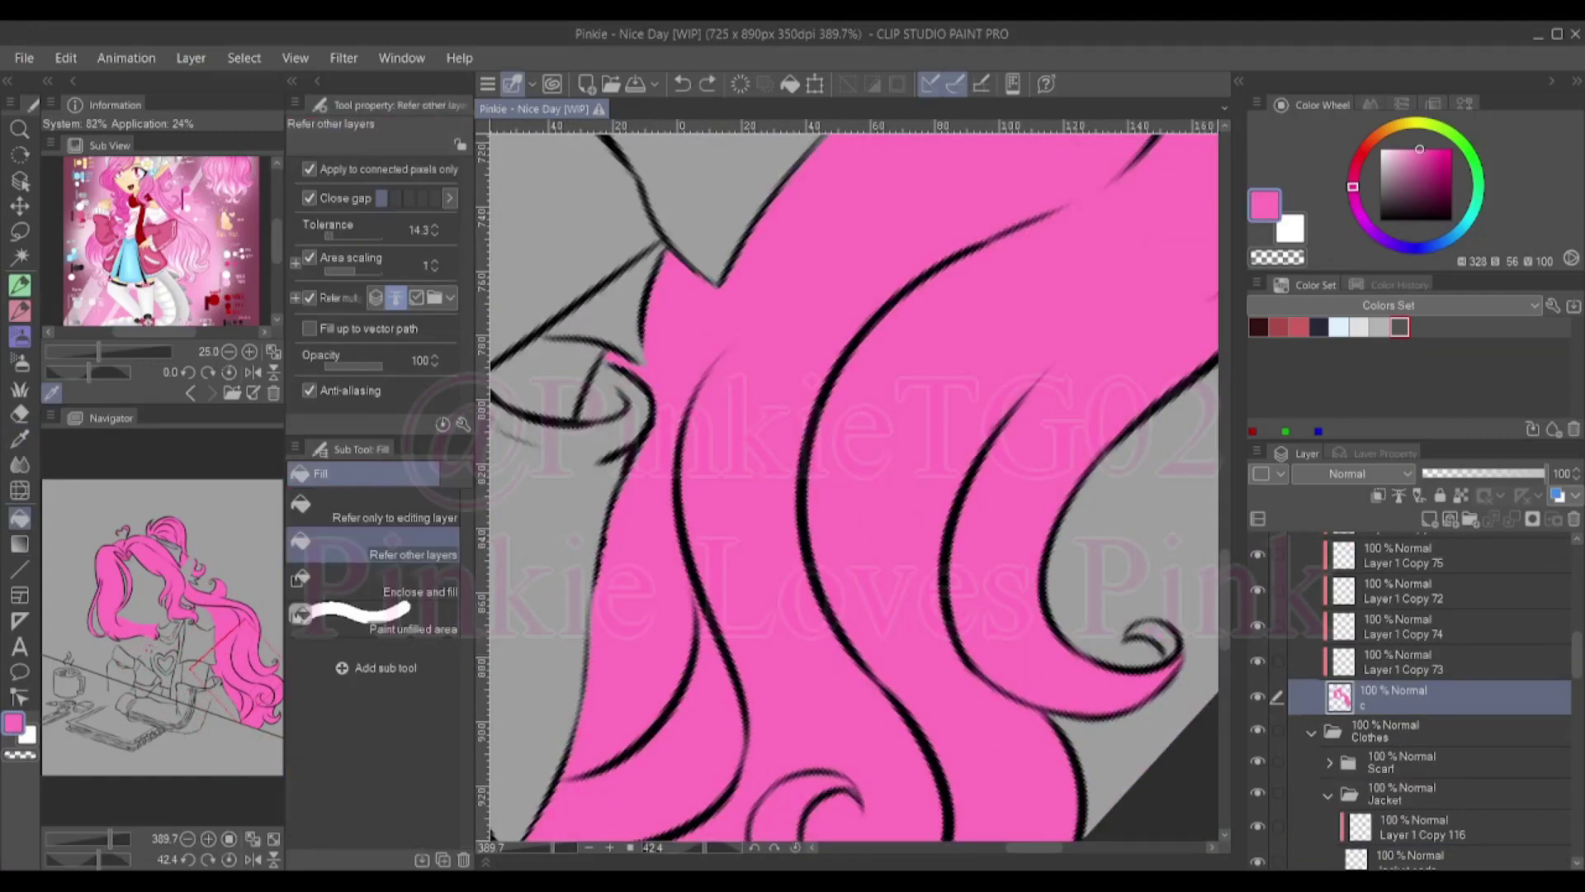
left_click(1145, 634)
key("p")
scroll(706, 717, "down", 3)
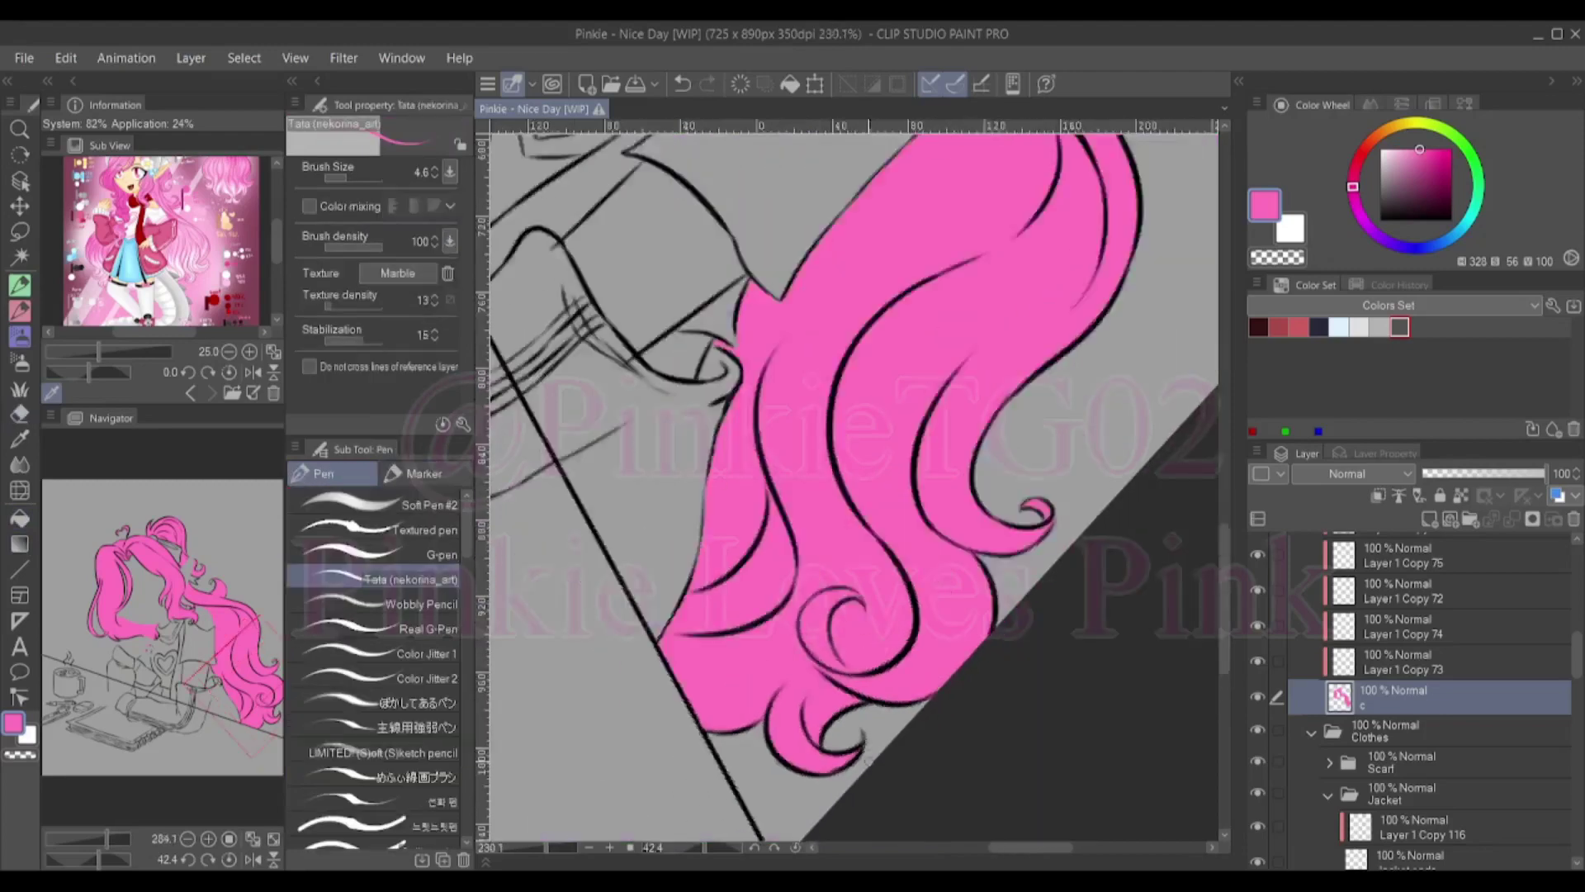
Fill the remaining gaps in the back hair curls with pink, touching up the fill with the pen
key("g")
scroll(949, 569, "up", 4)
left_click(949, 562)
key("p")
scroll(629, 625, "down", 1)
key("g")
key("p")
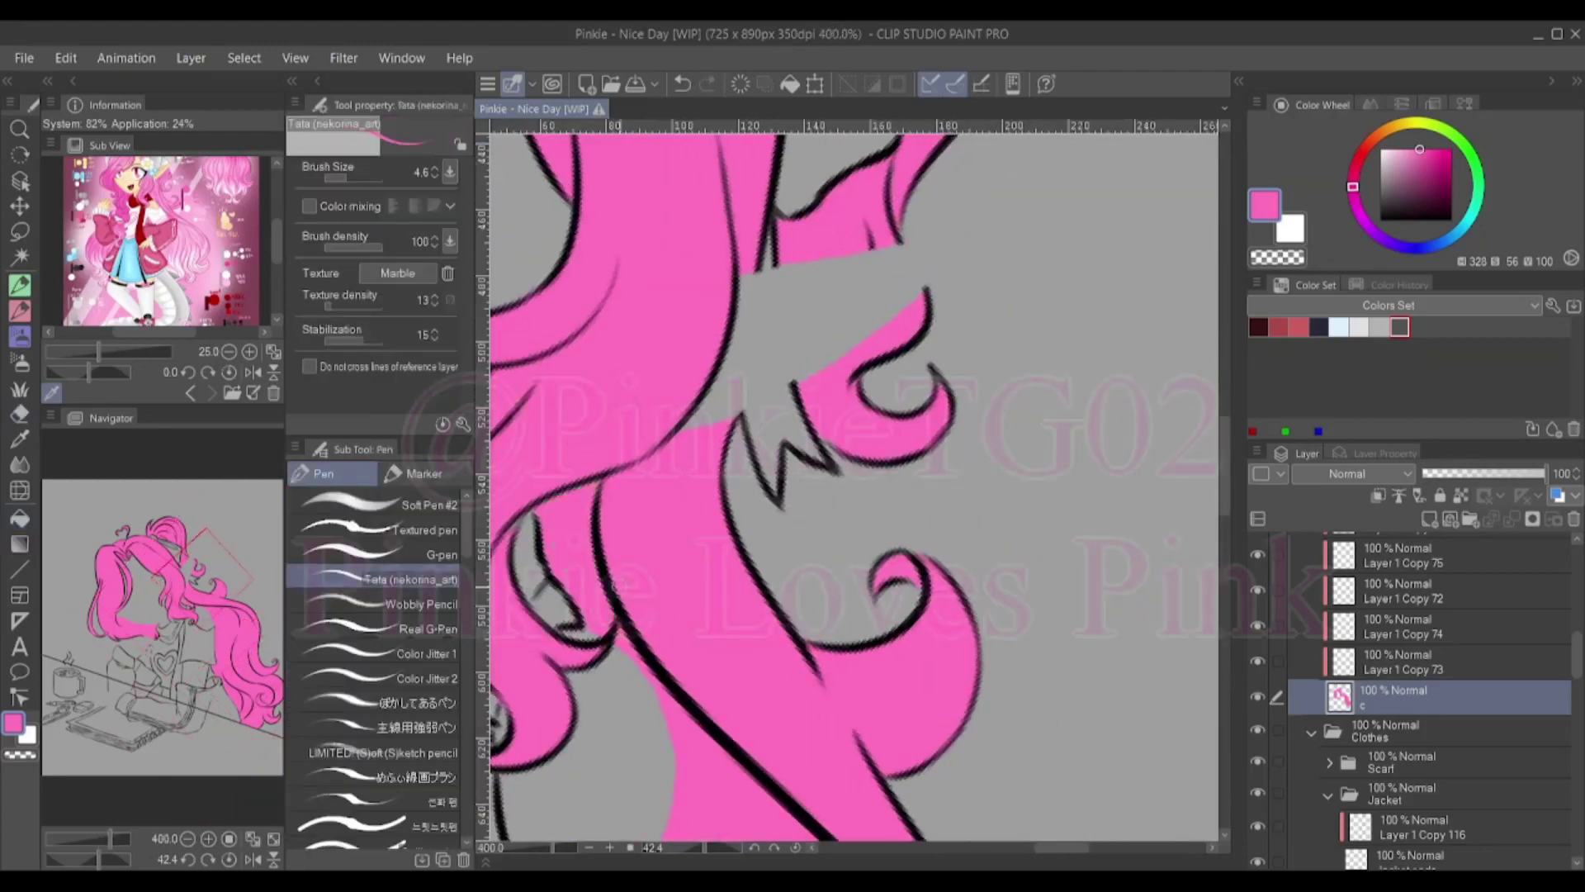
Touch up the pink fill of the back hair beside the bow tail and show the skin colours again
key("g")
key("p")
left_click_drag(850, 487, 949, 313)
left_click(1311, 732)
scroll(850, 487, "down", 1)
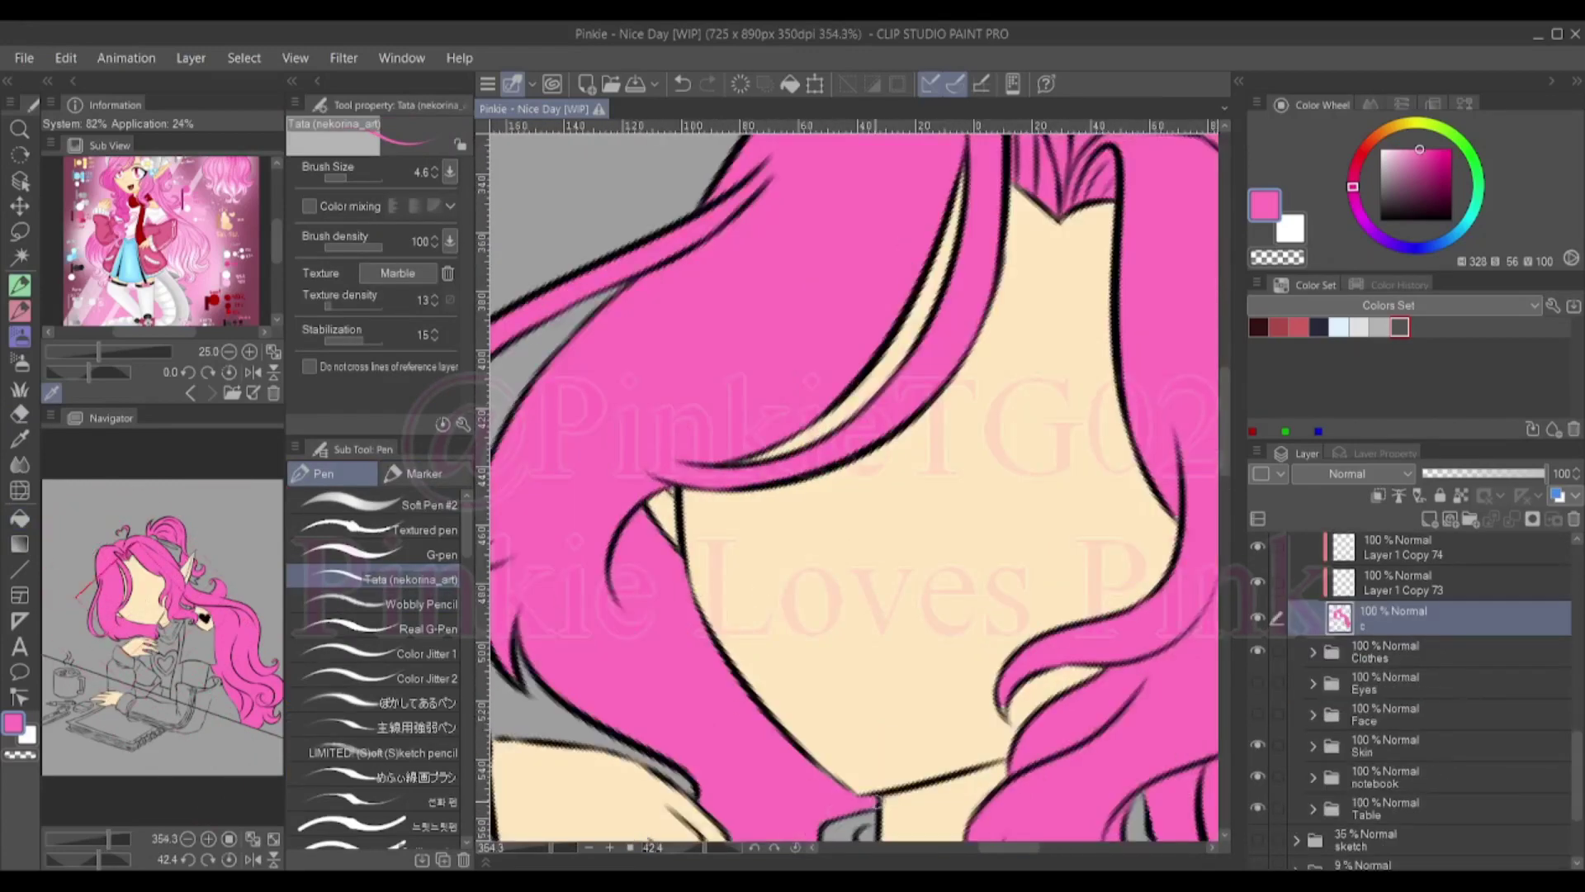
scroll(855, 487, "down", 3)
key("ctrl+z")
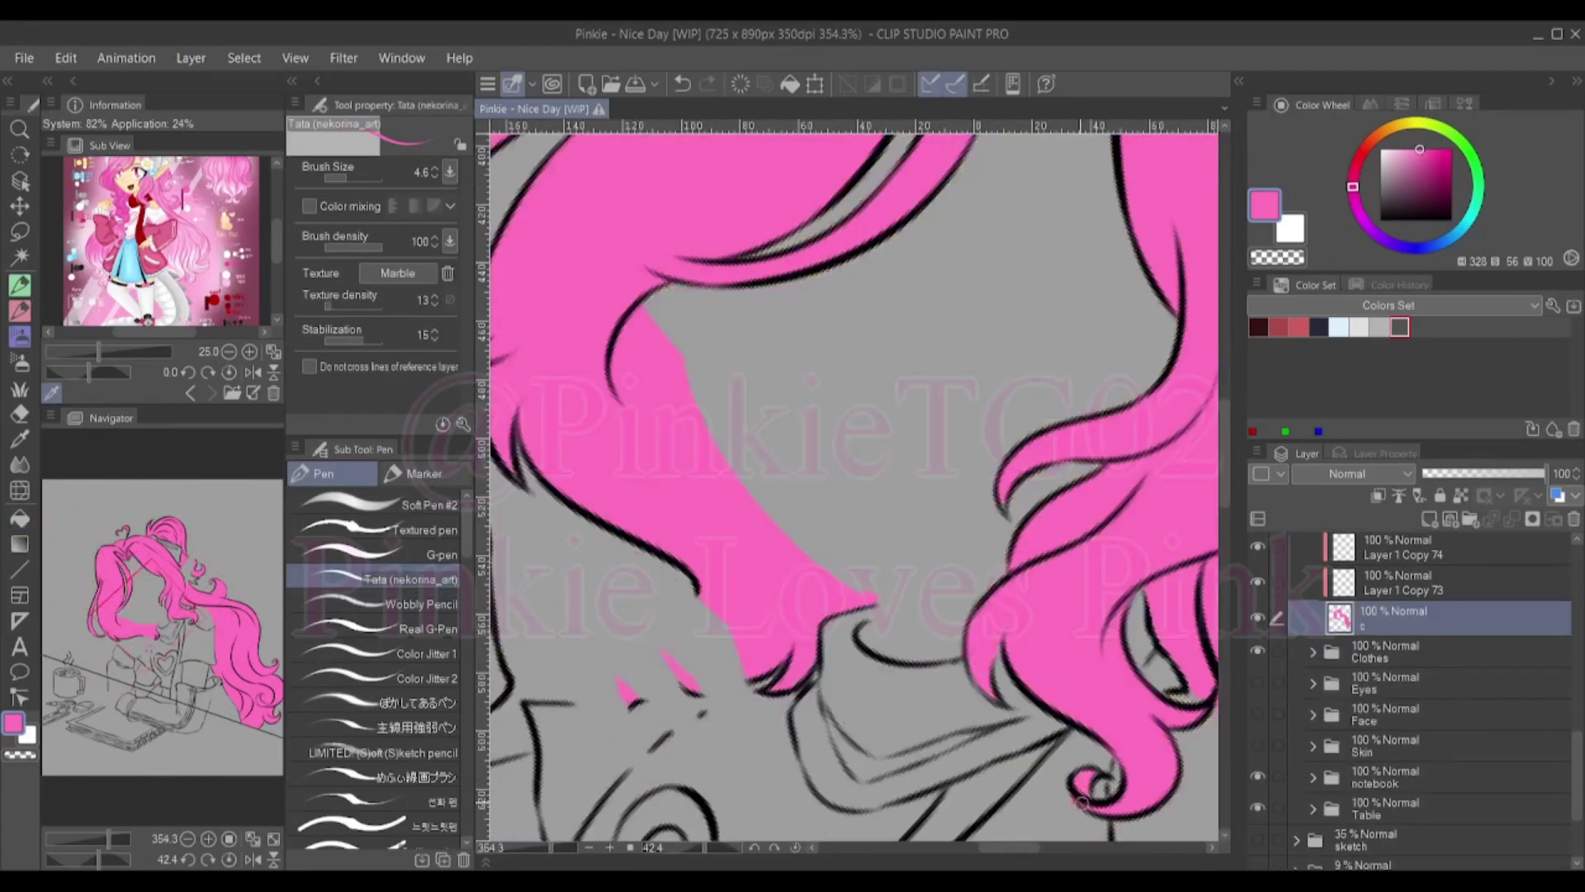
scroll(1082, 805, "down", 5)
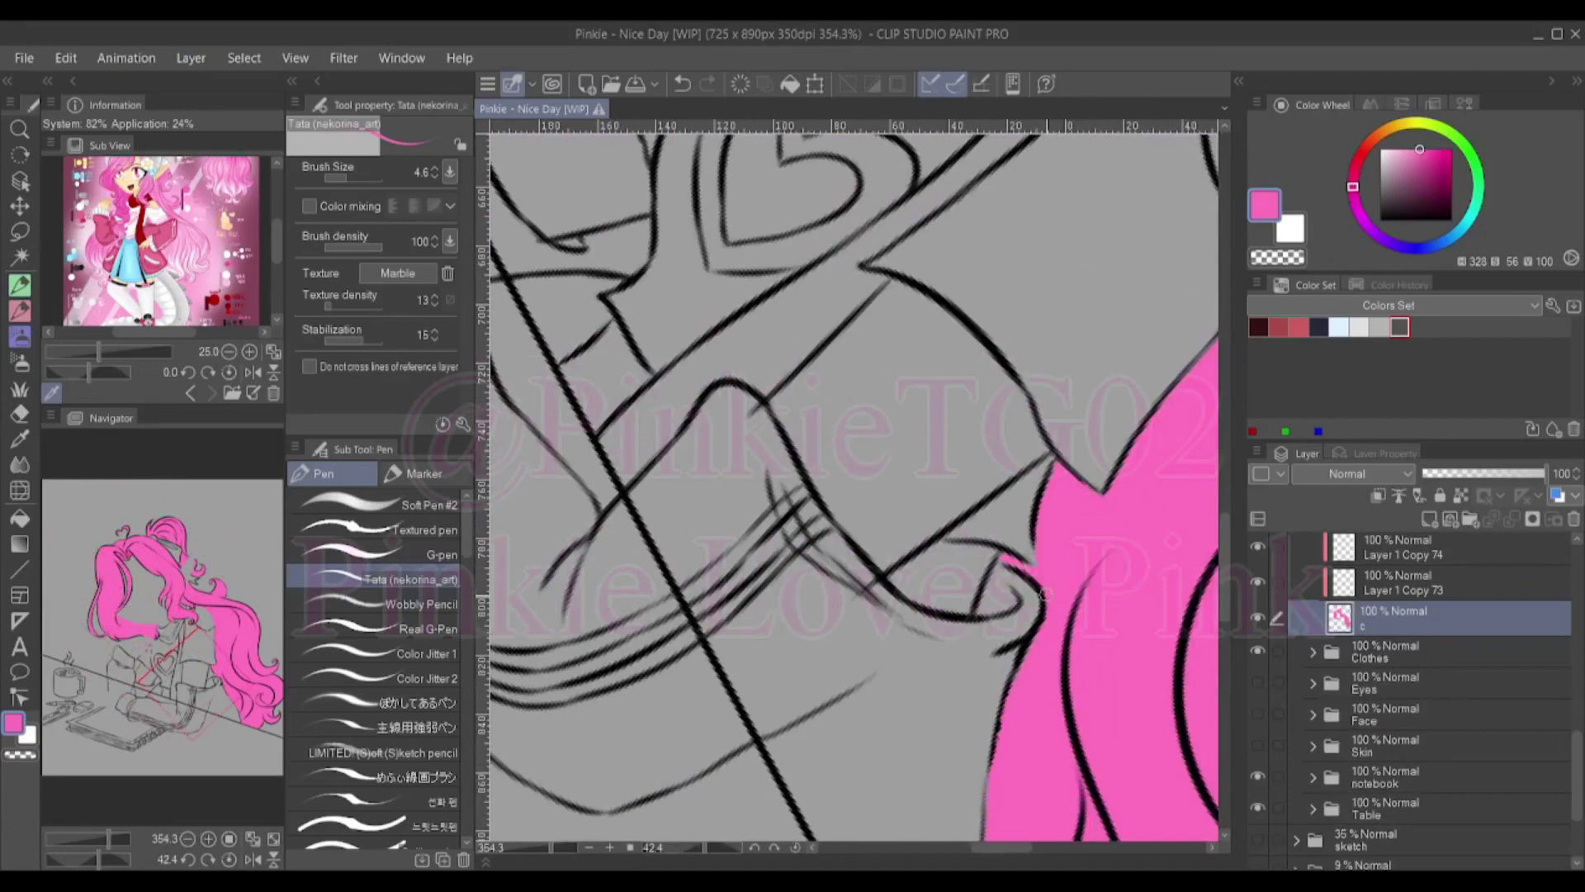
scroll(851, 487, "up", 6)
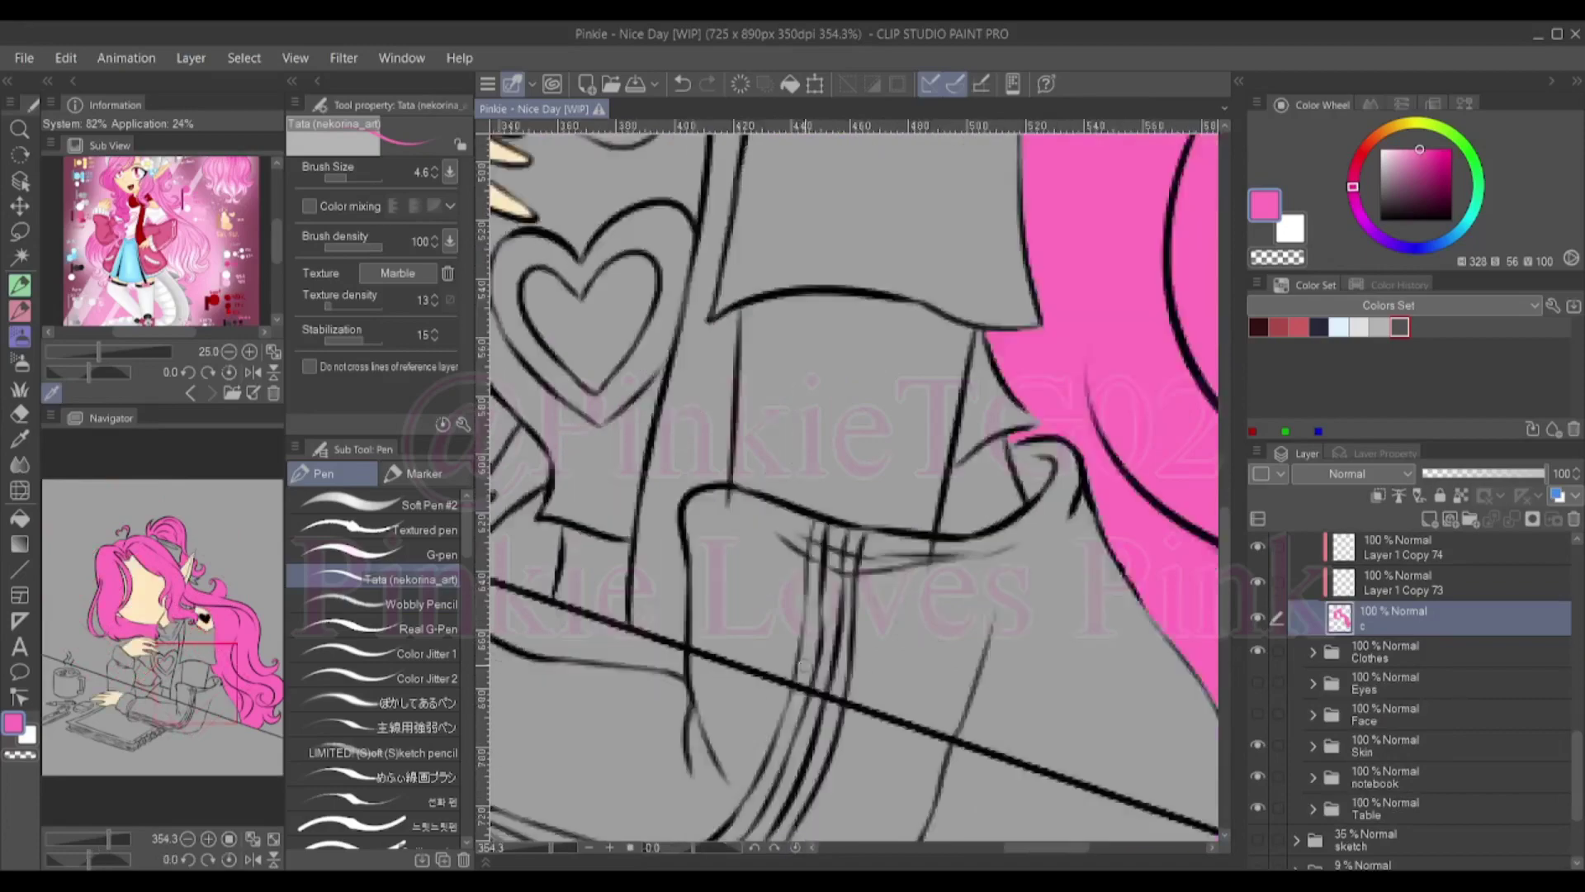
scroll(850, 487, "up", 3)
scroll(855, 487, "down", 5)
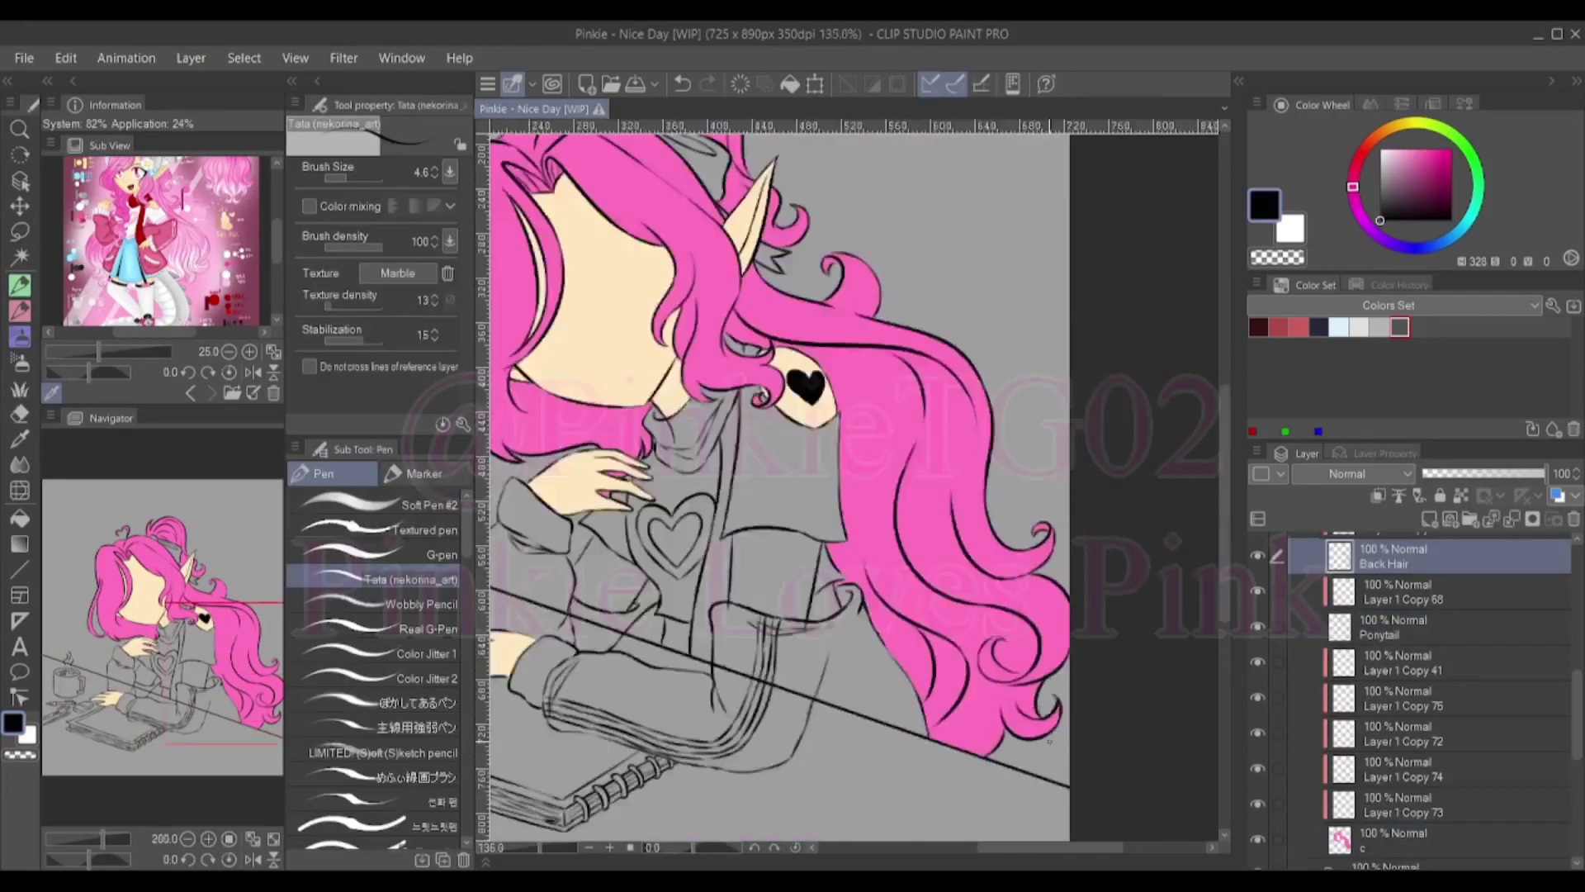
scroll(855, 487, "up", 3)
Fill the hair bow and its round knot with white on the c layer of the Bows group, touching up the fill's edges
left_click(1395, 735)
left_click_drag(908, 413, 825, 578)
scroll(854, 488, "up", 3)
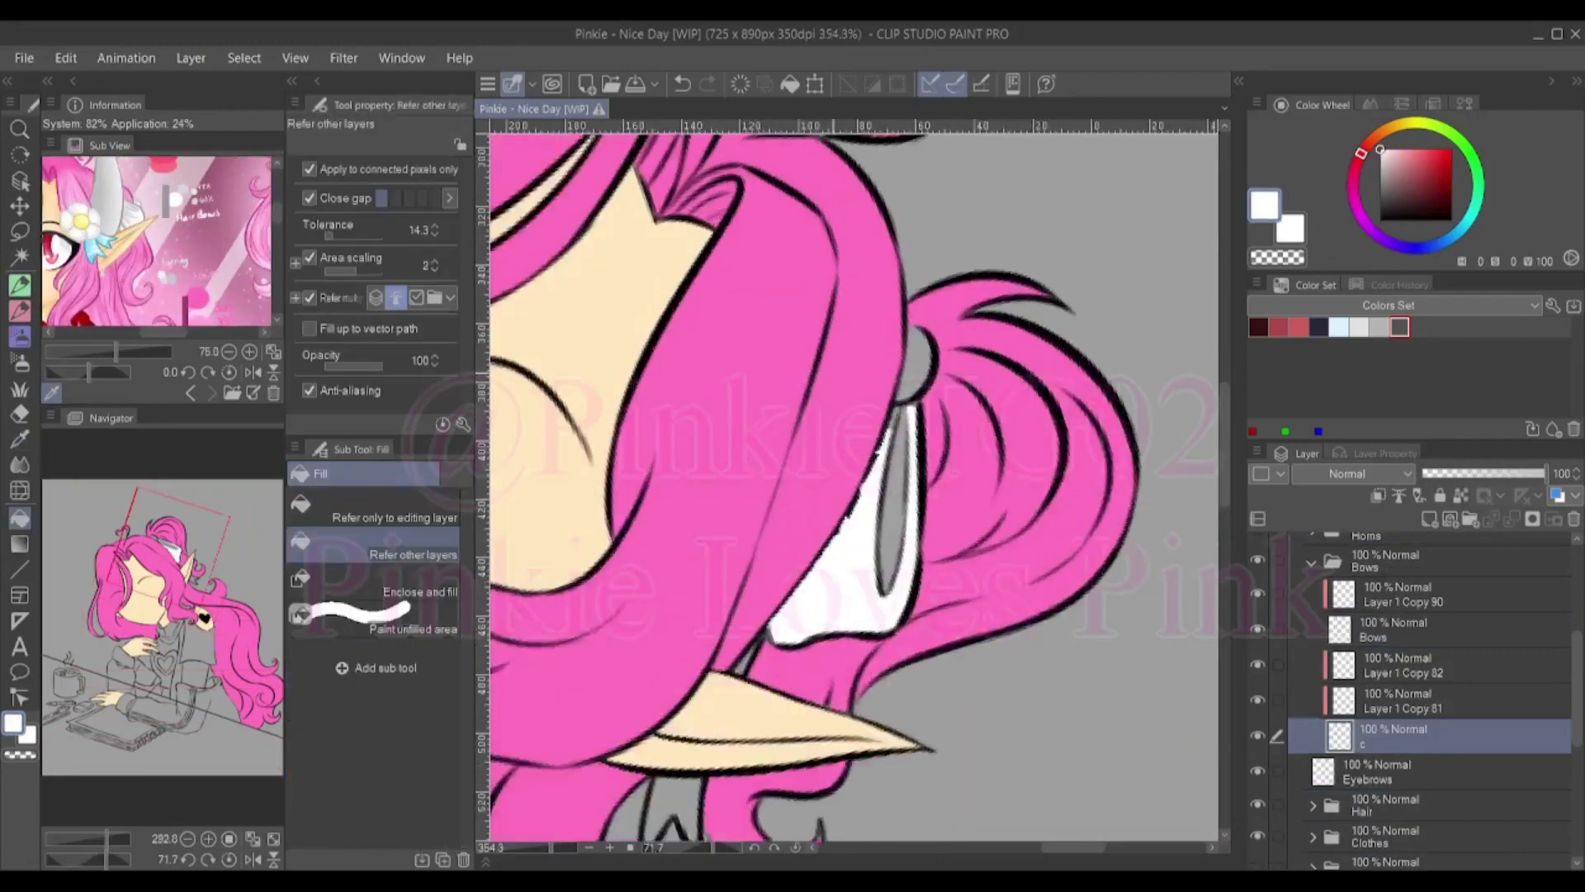
mouse_move(758, 689)
left_mouse_down()
mouse_move(916, 425)
mouse_move(933, 346)
left_mouse_up()
left_click_drag(792, 661, 900, 445)
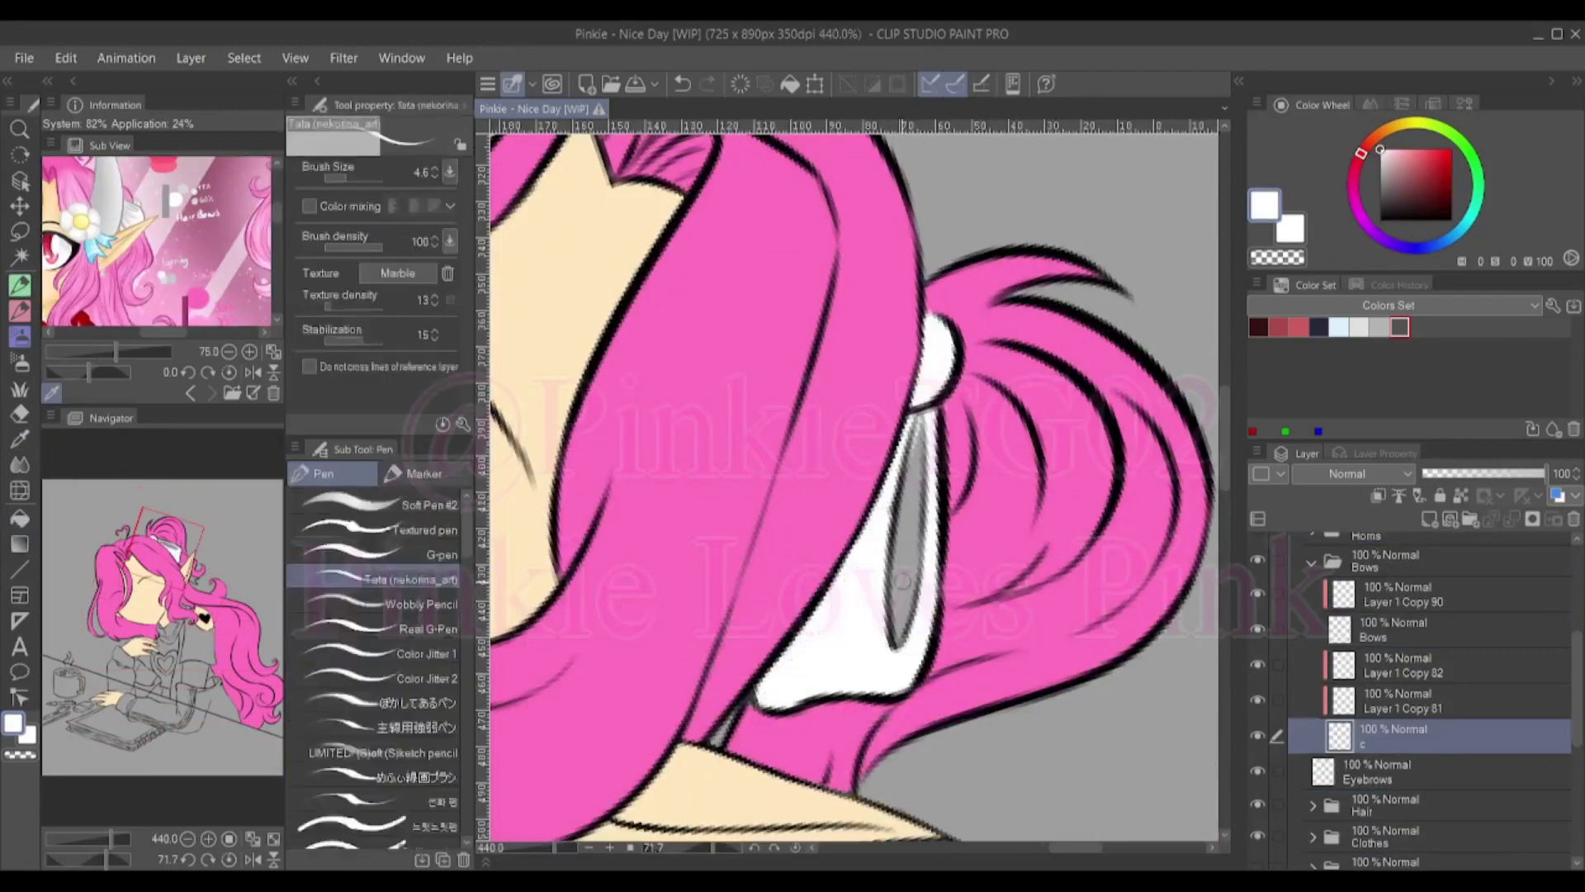
left_click_drag(900, 627, 916, 421)
scroll(851, 487, "down", 3)
Fill the scarf around the neck and its piece behind the hair with dark red on the Scarf group's c layer
scroll(850, 487, "down", 5)
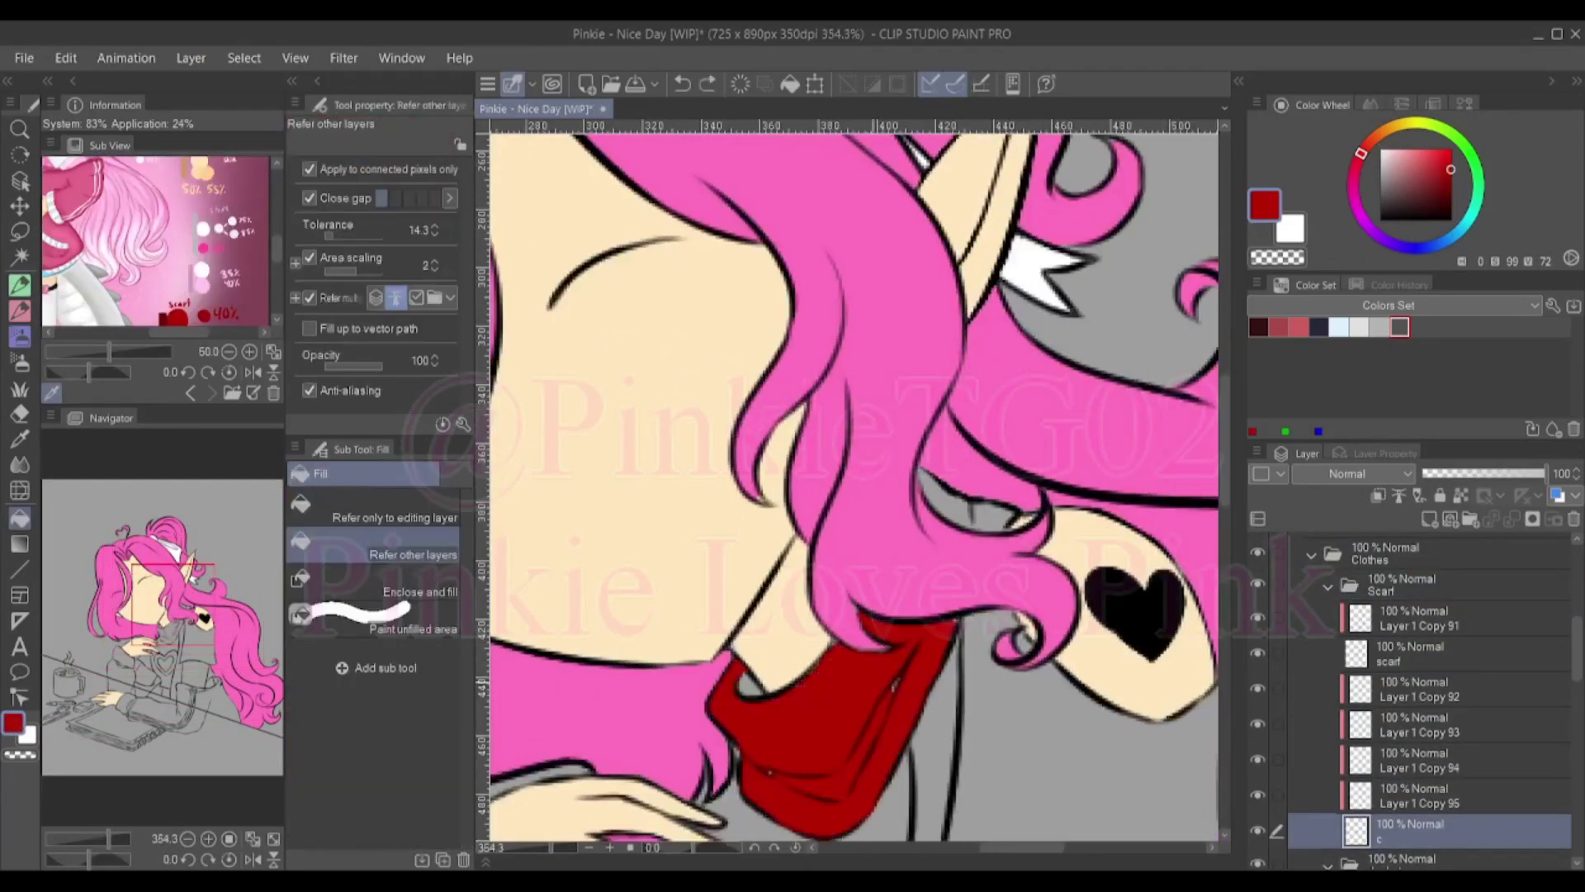
left_click_drag(924, 483, 965, 525)
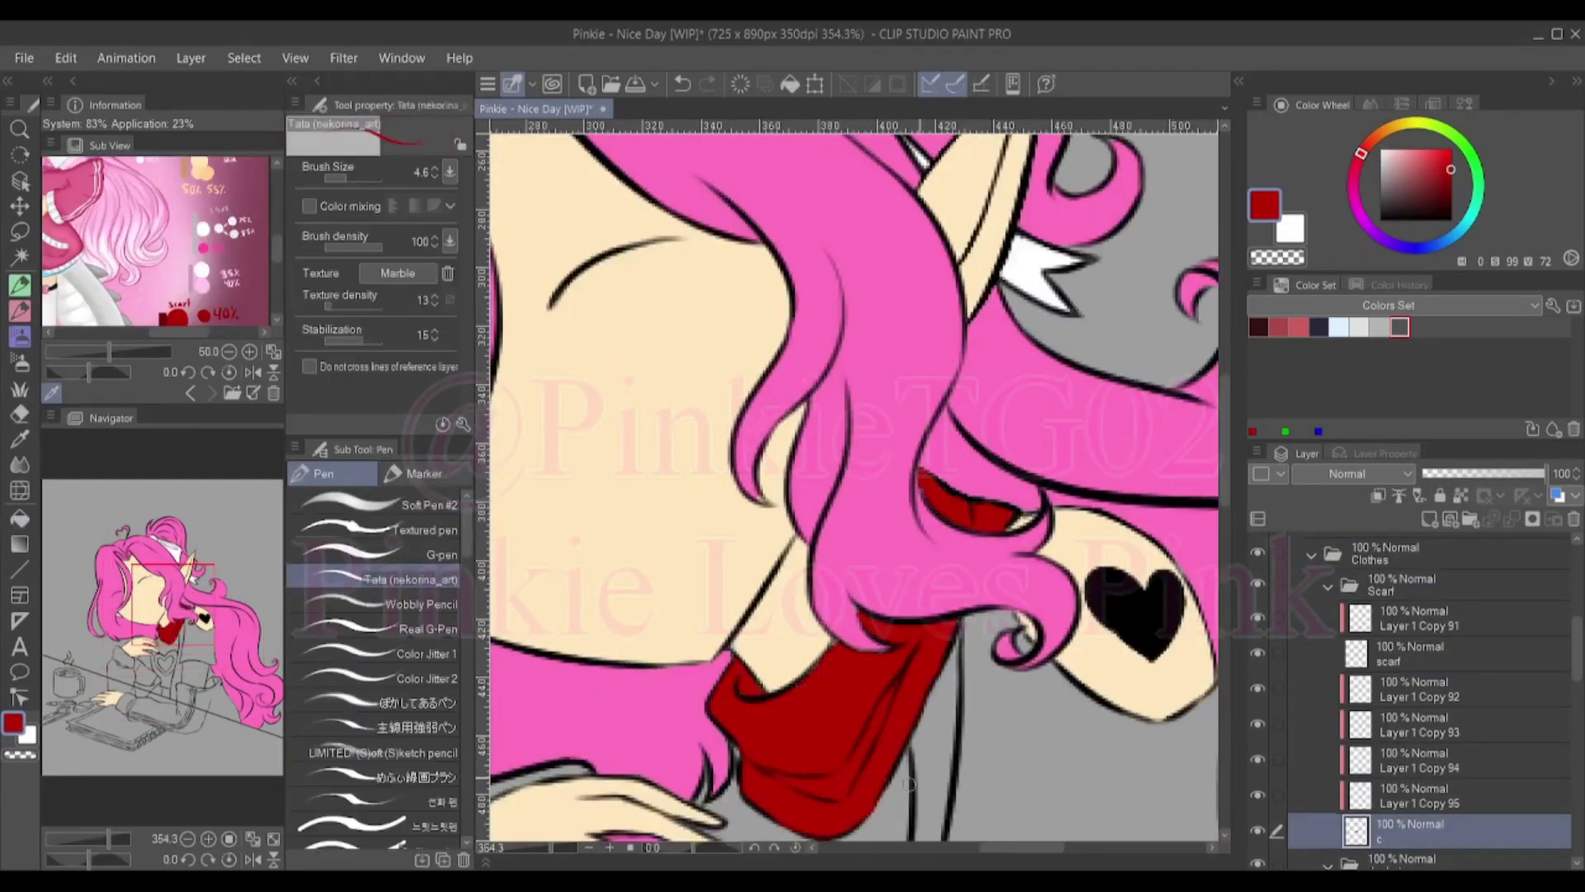
left_click_drag(908, 783, 743, 578)
Outline the scarf's hanging end down to the table edge with dark red and fill it with the same colour
mouse_move(875, 528)
left_mouse_down()
mouse_move(735, 727)
mouse_move(746, 617)
left_mouse_up()
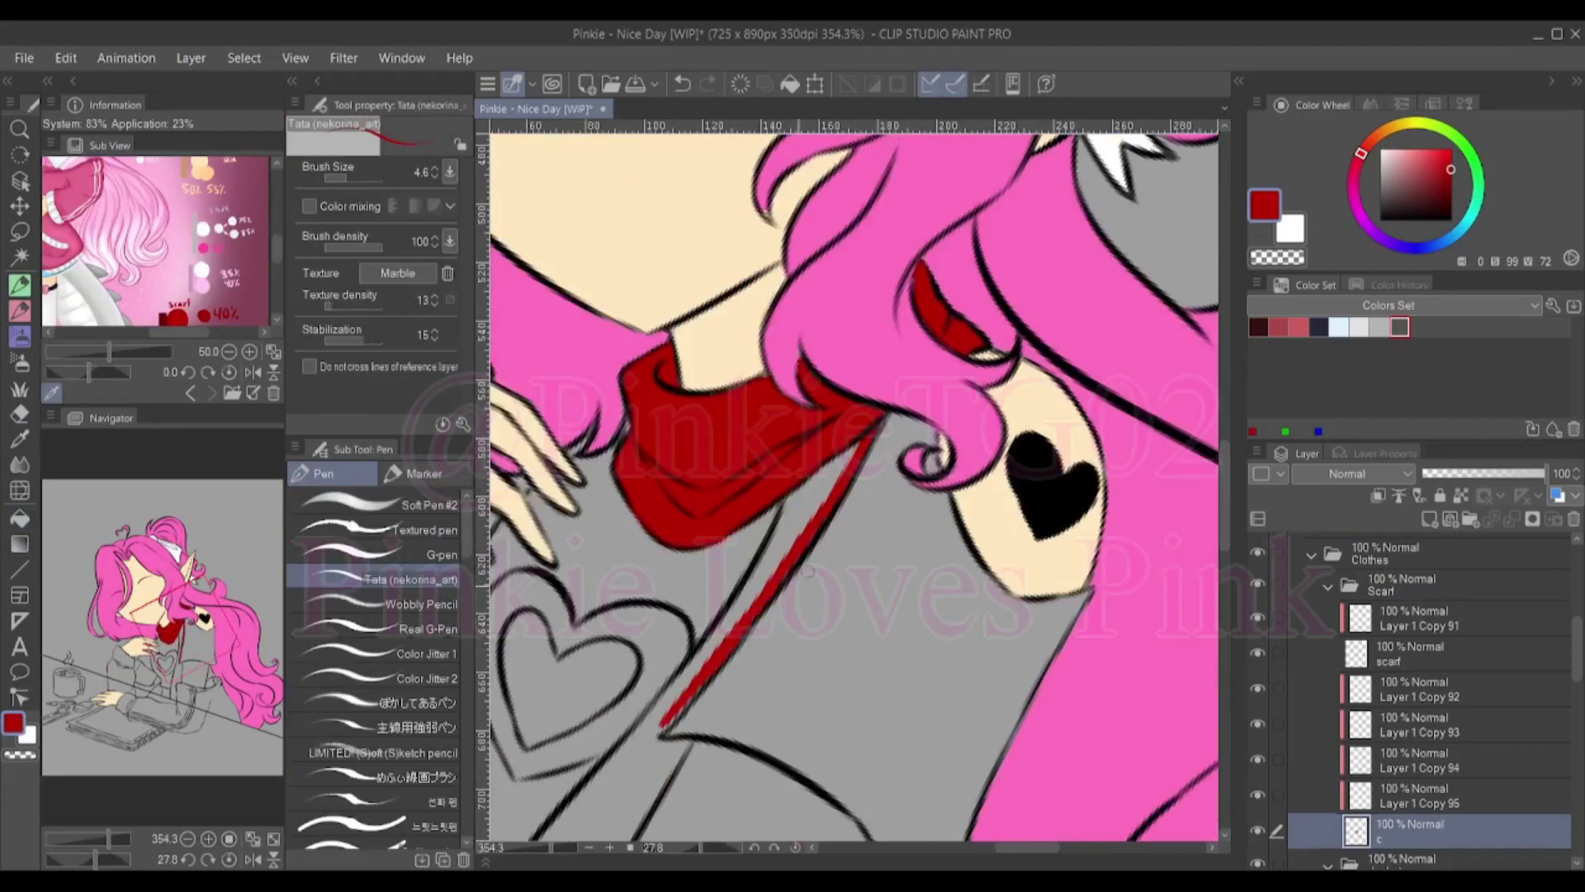
scroll(677, 774, "down", 3)
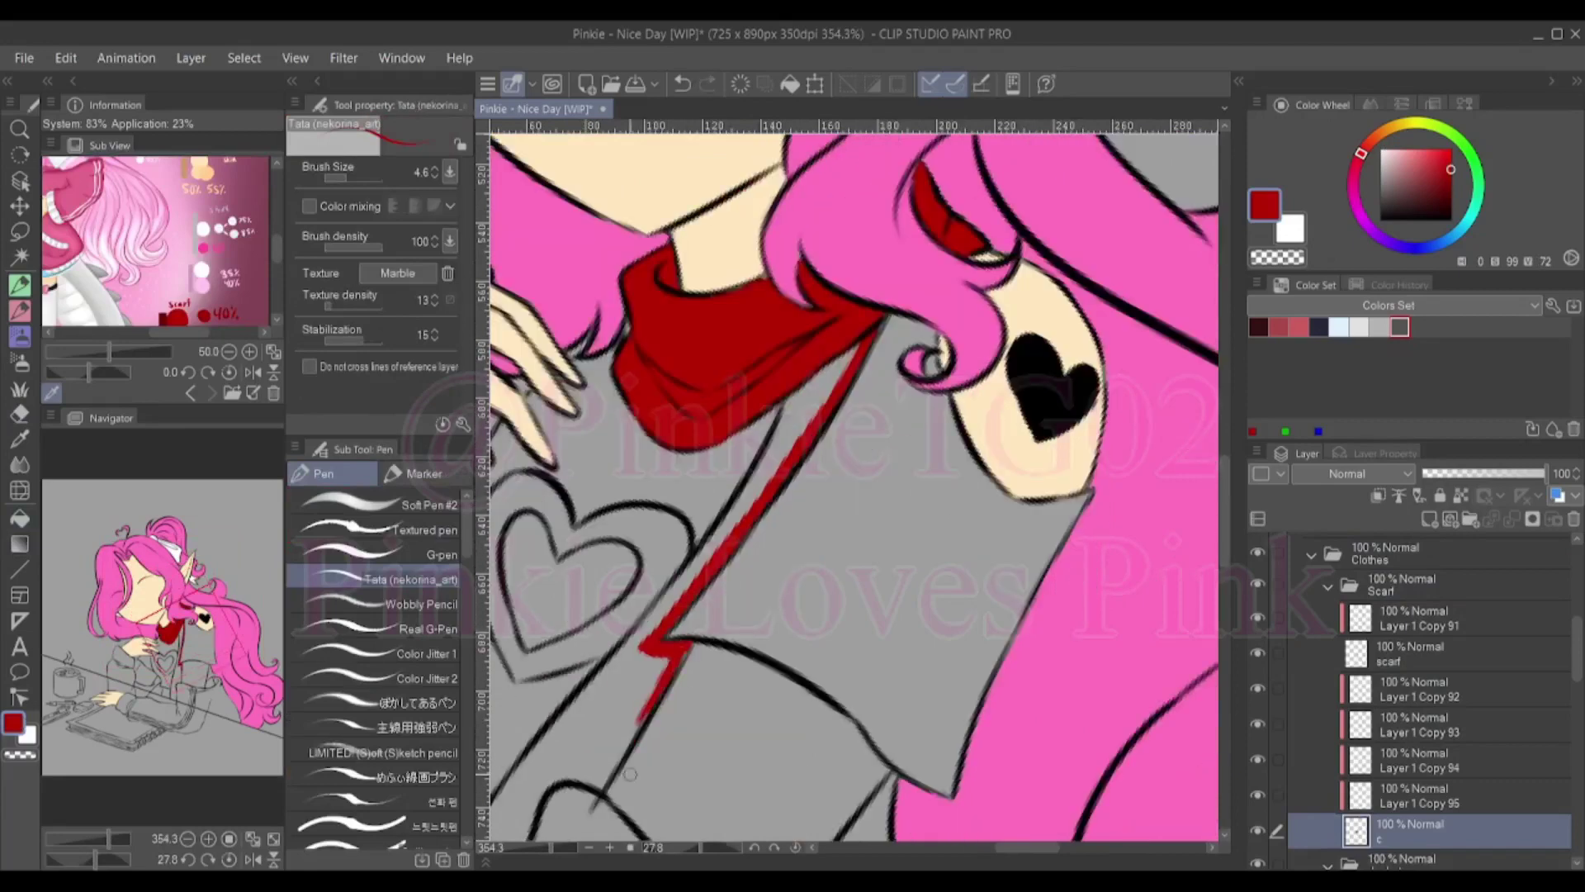
left_click_drag(746, 648, 1059, 463)
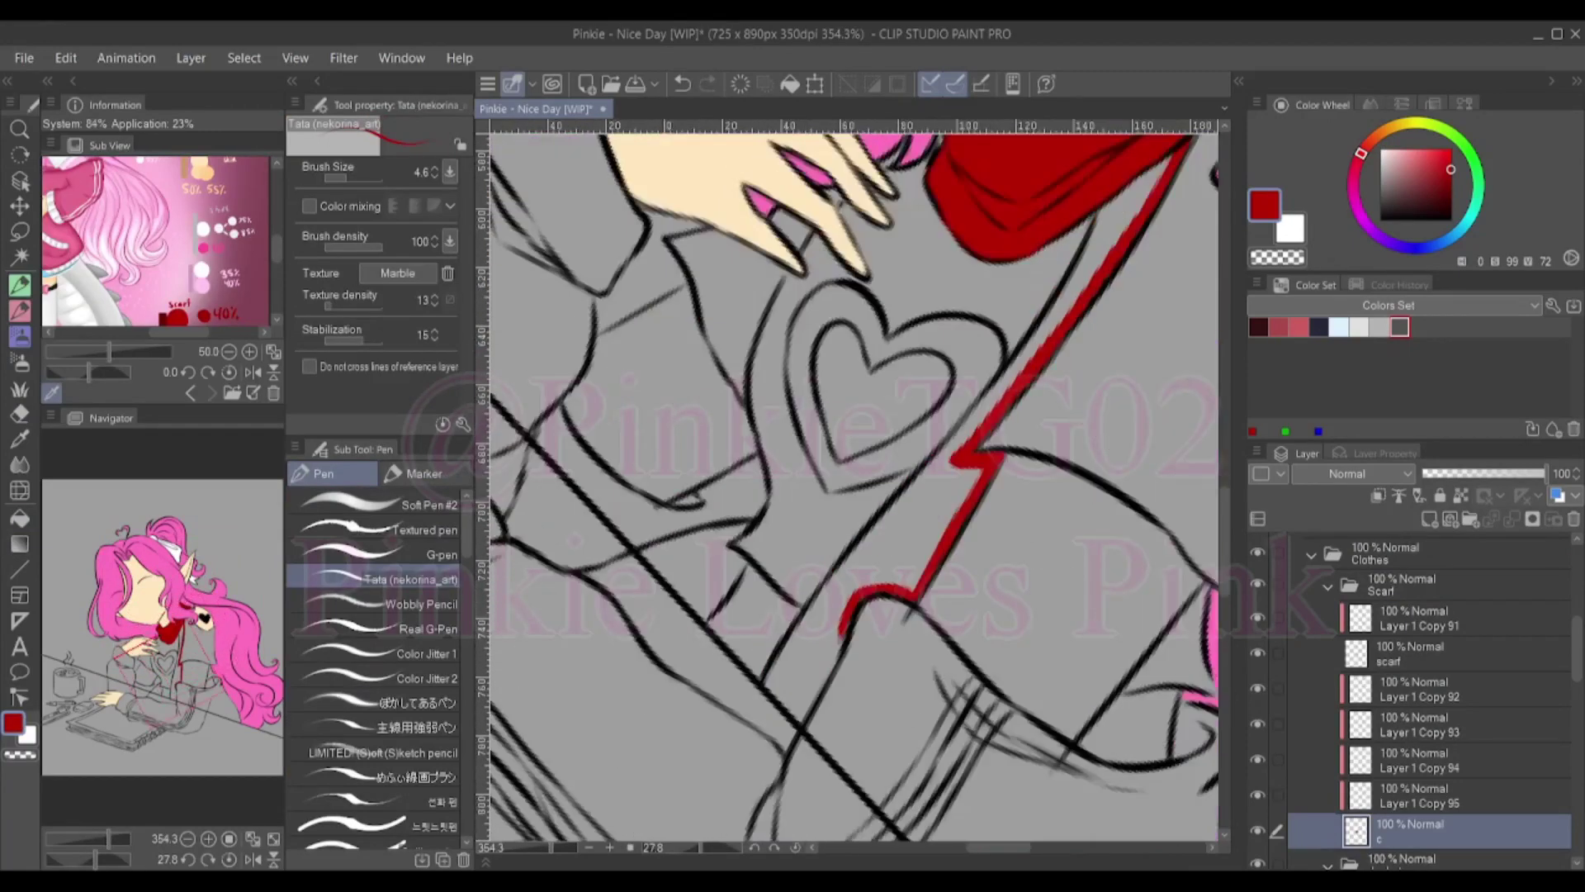
left_click(810, 667)
scroll(1137, 278, "up", 3)
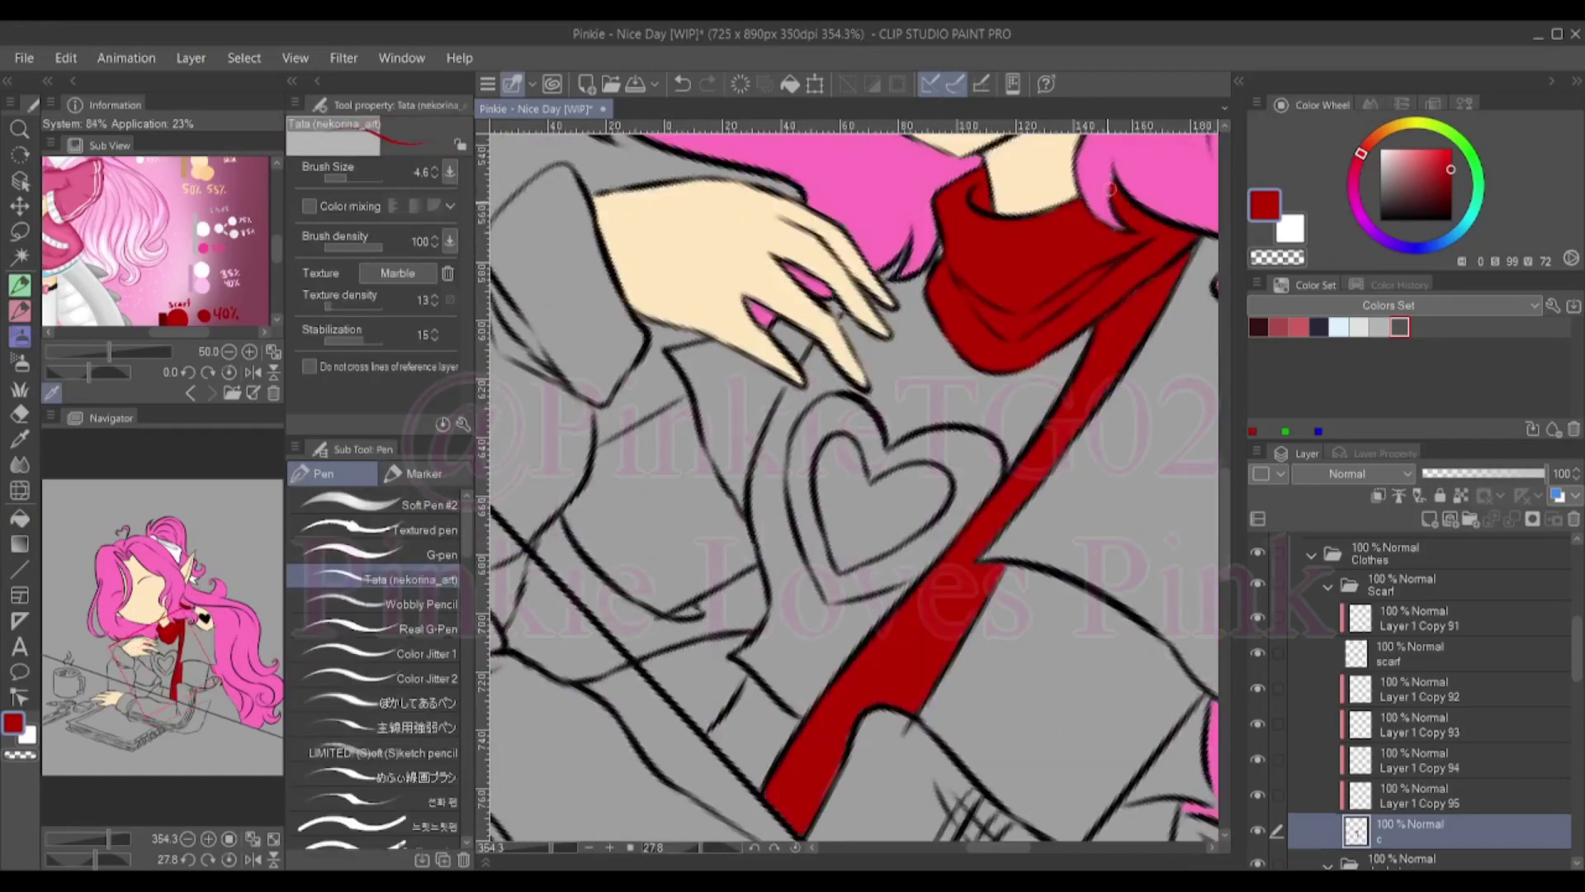
scroll(1113, 189, "down", 1)
scroll(823, 636, "down", 3)
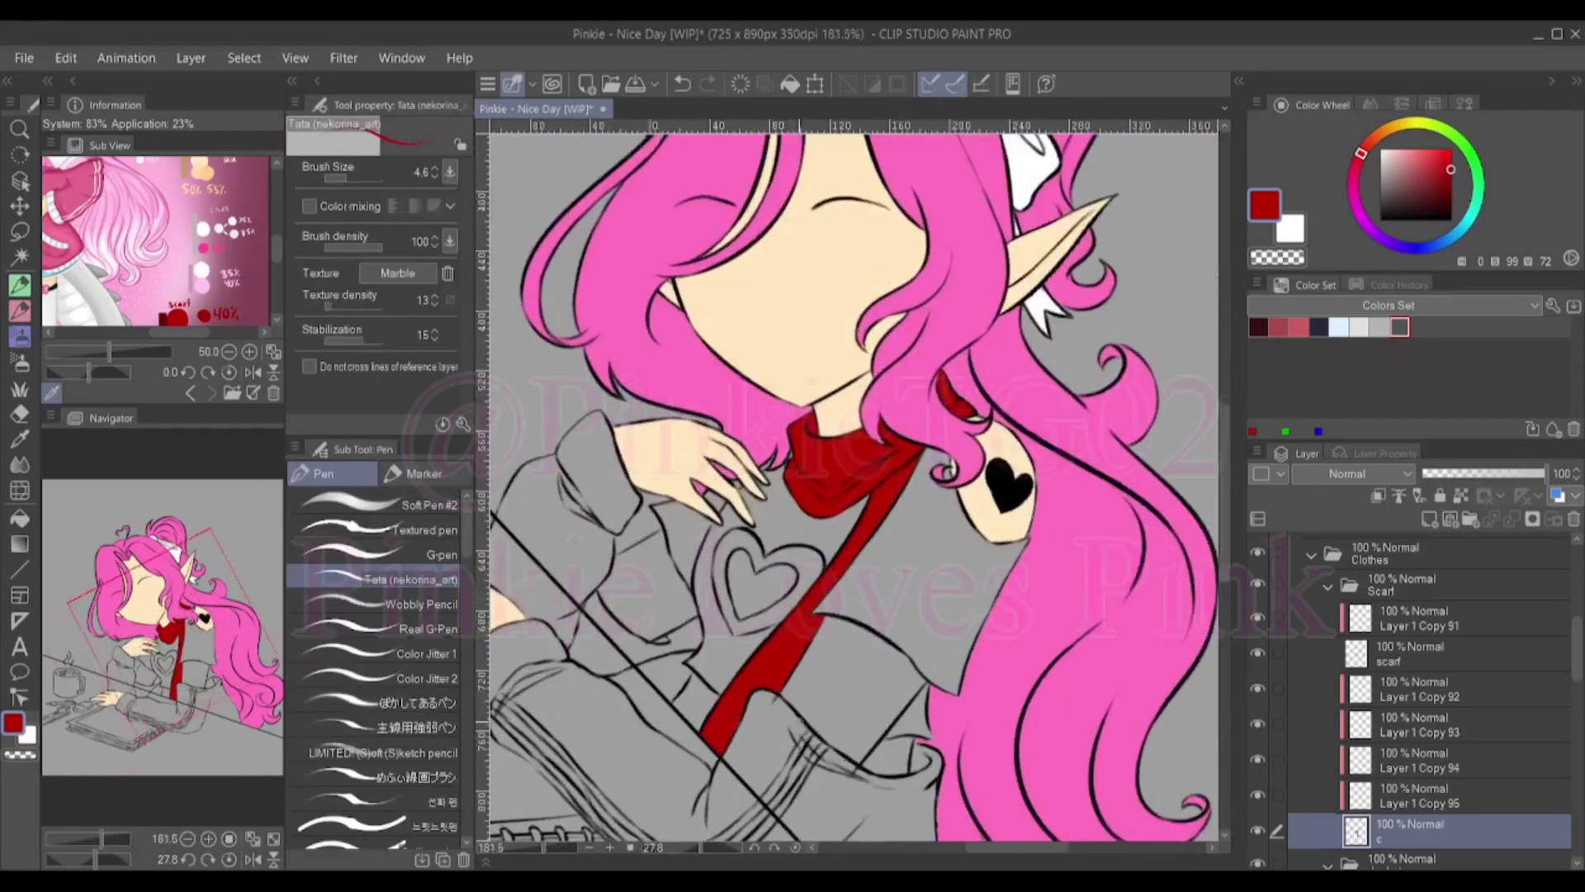
Duplicate the Inner shirt layer group and rename the copy and its line art layer as skirt
scroll(1428, 702, "down", 5)
left_click(1428, 655)
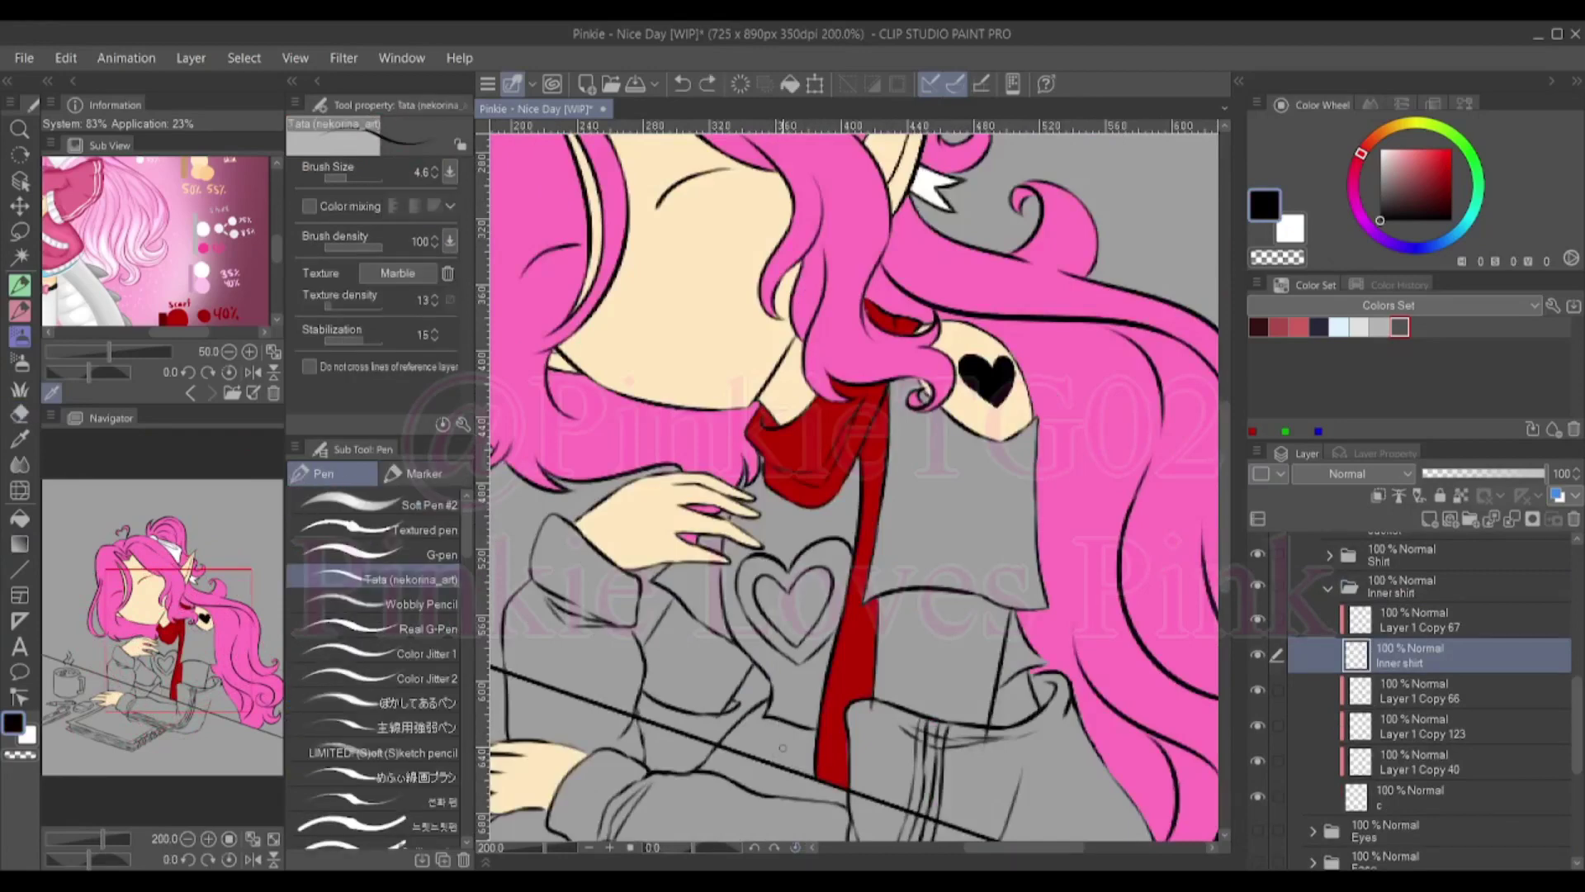
scroll(895, 413, "down", 1)
left_click(1404, 586)
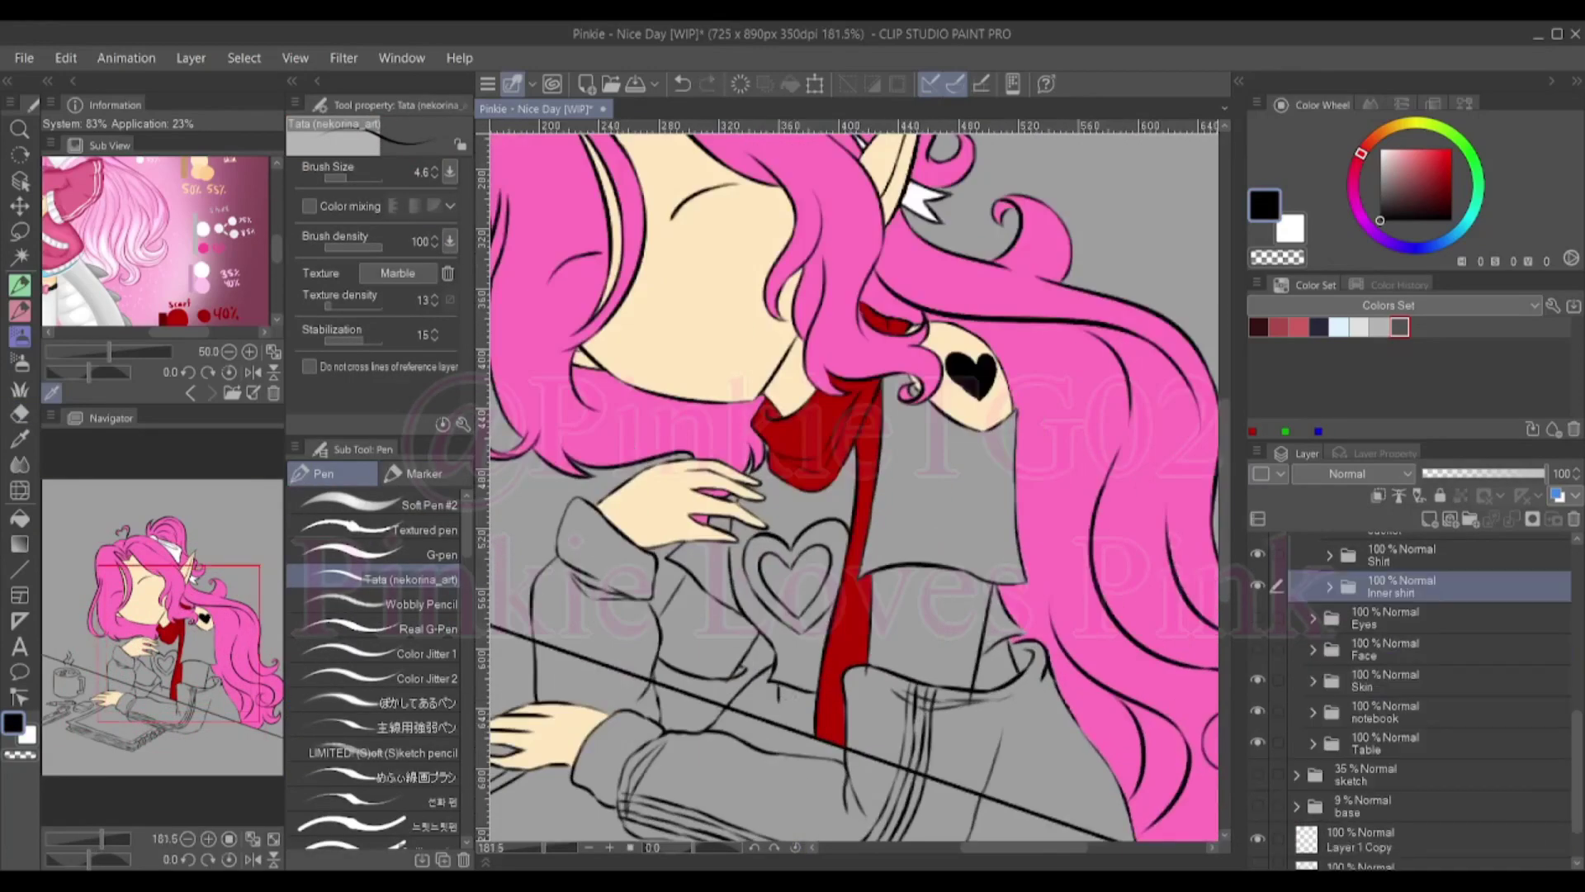
key("ctrl+c")
key("ctrl+v")
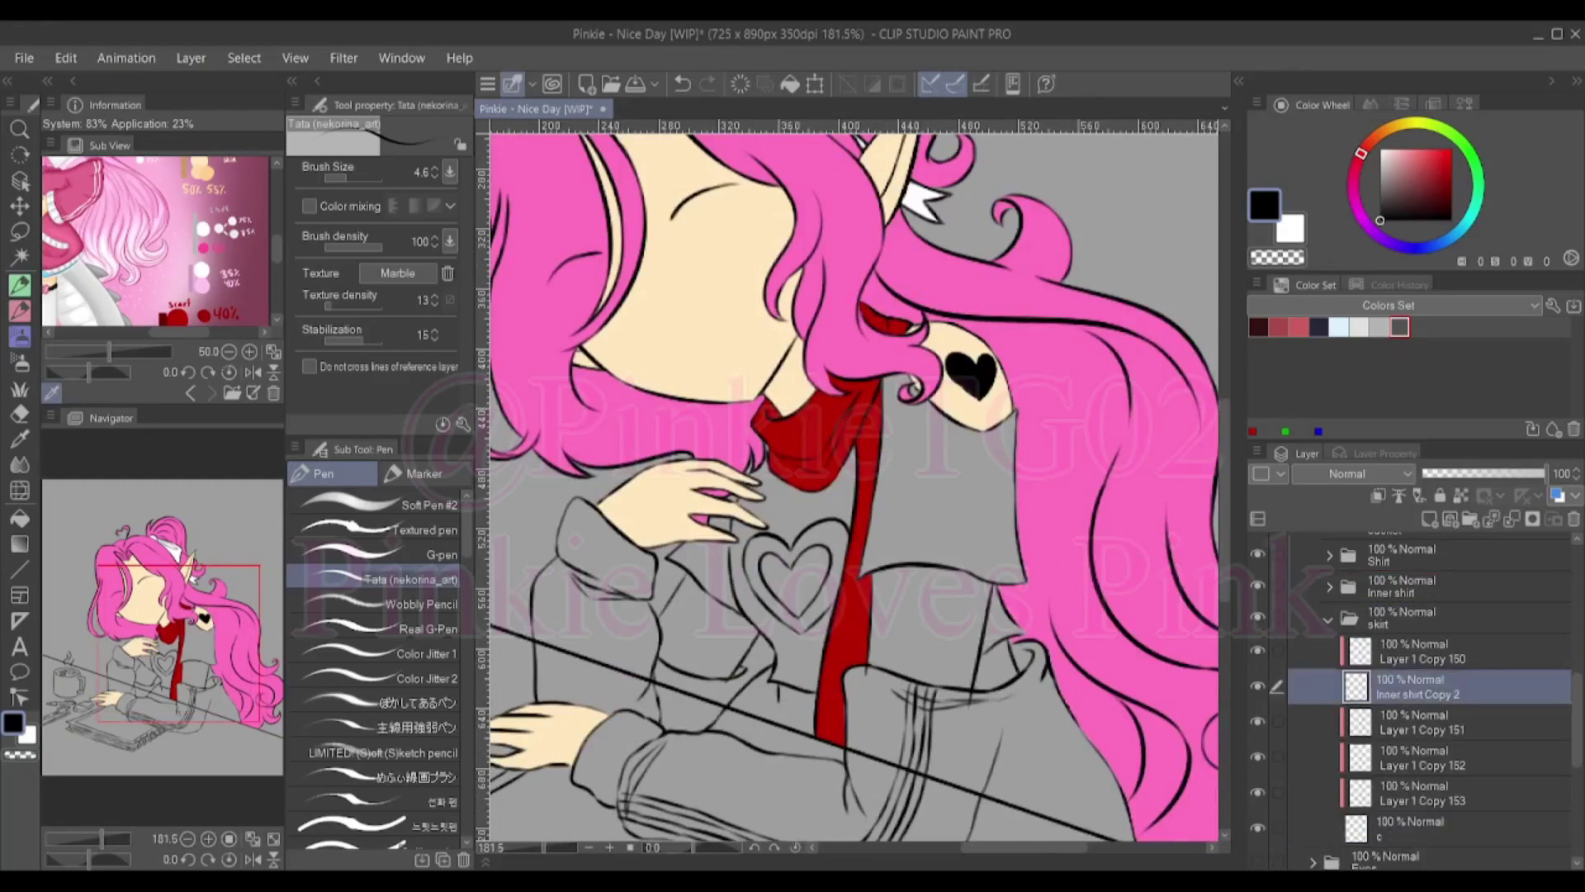
scroll(157, 240, "up", 2)
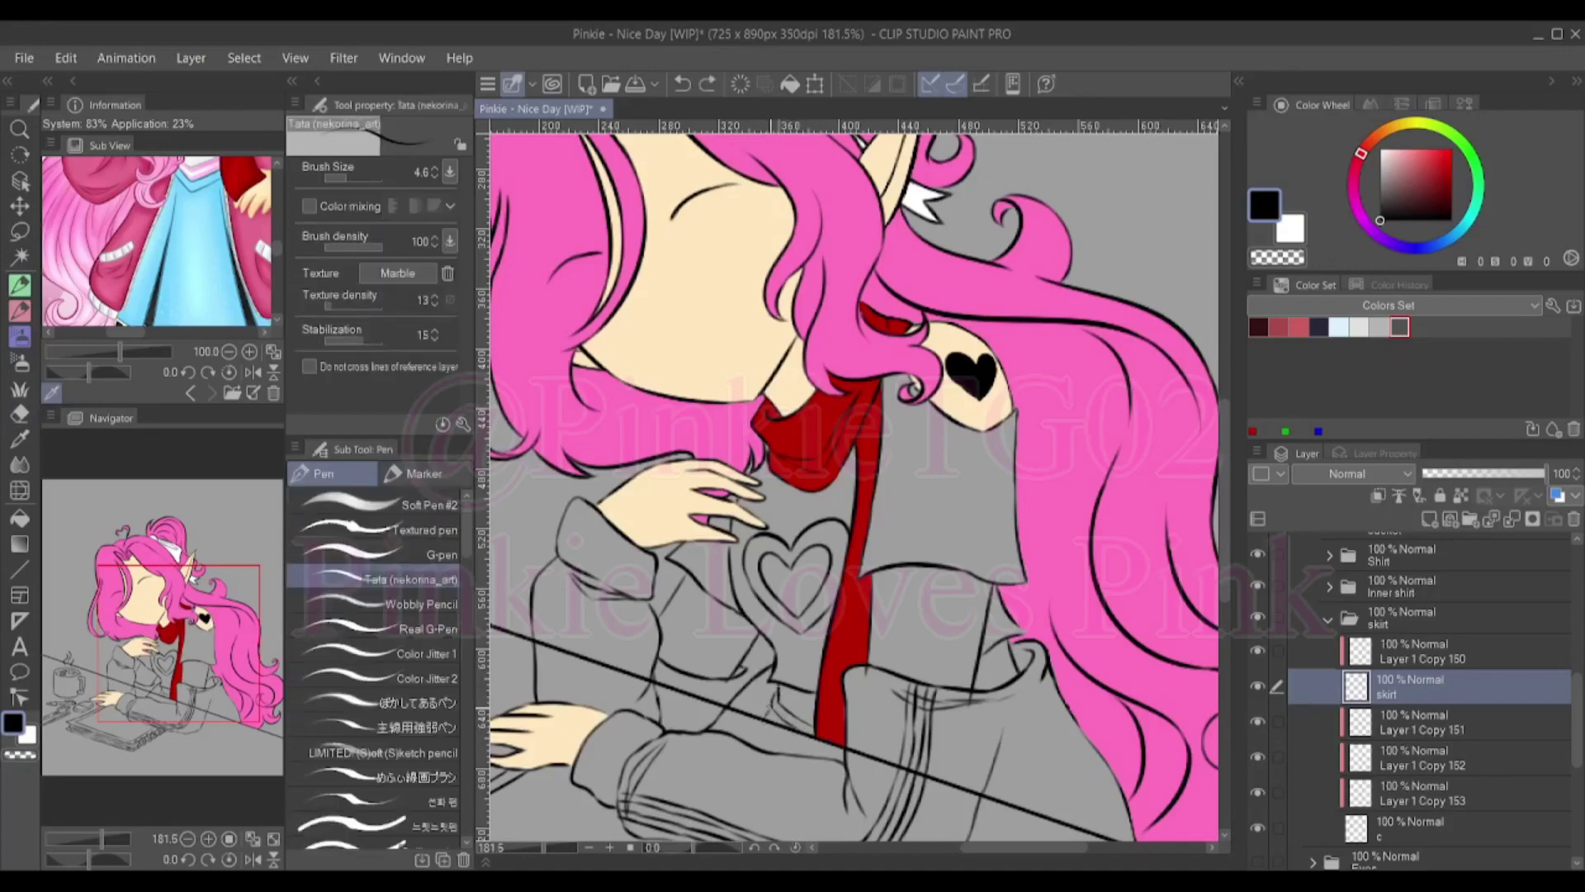
scroll(776, 706, "up", 2)
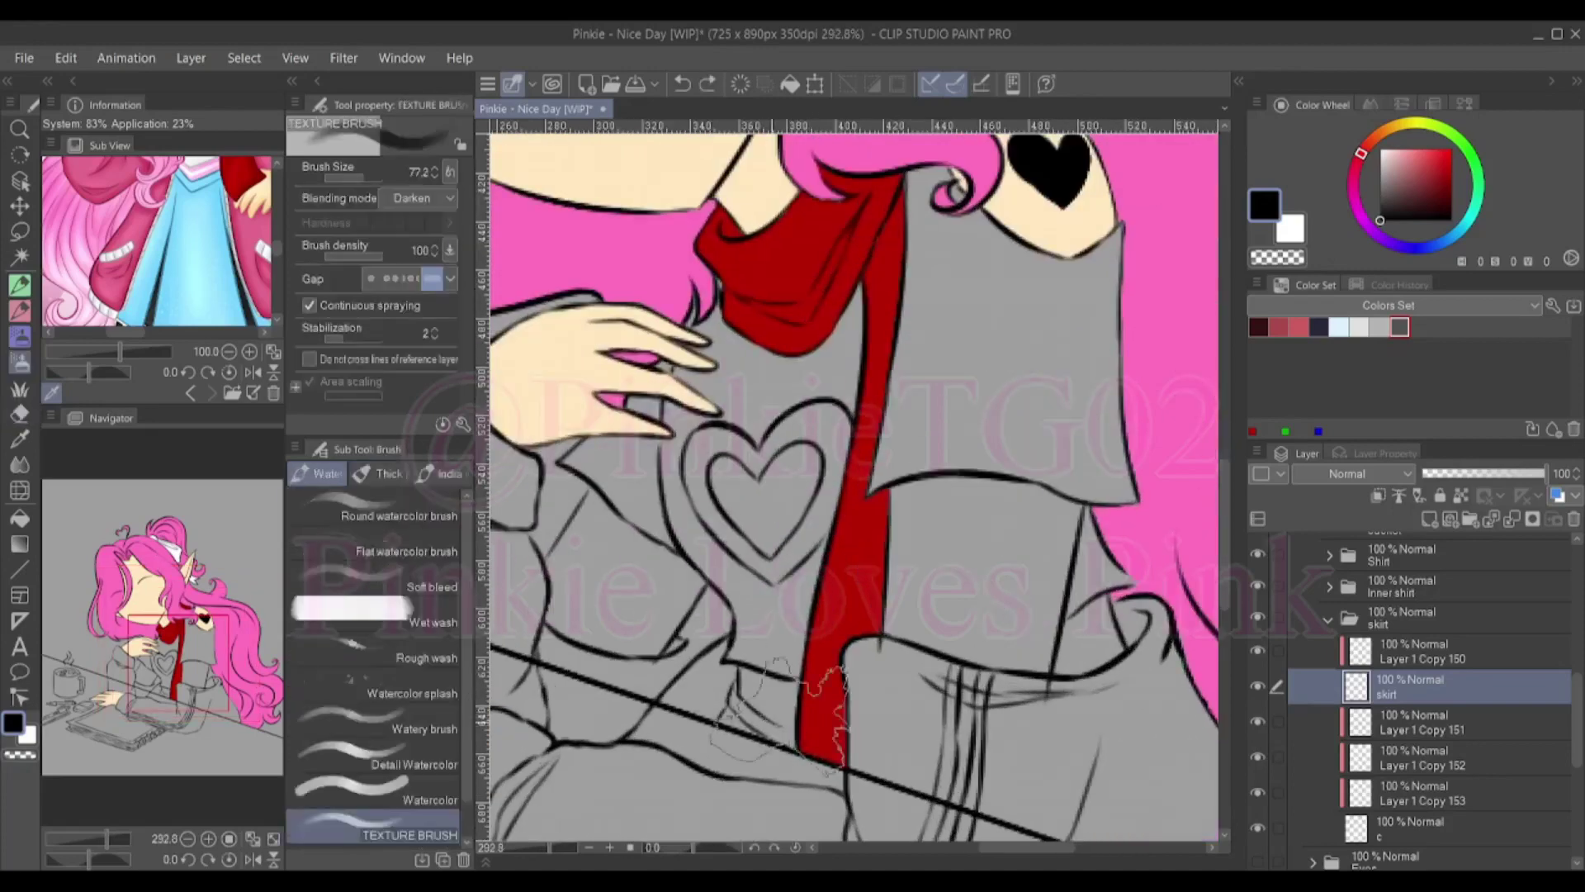
Touch up the line art around the lower shirt hem on the Jacket layer
scroll(782, 758, "down", 2)
left_click(781, 758, "ctrl+shift")
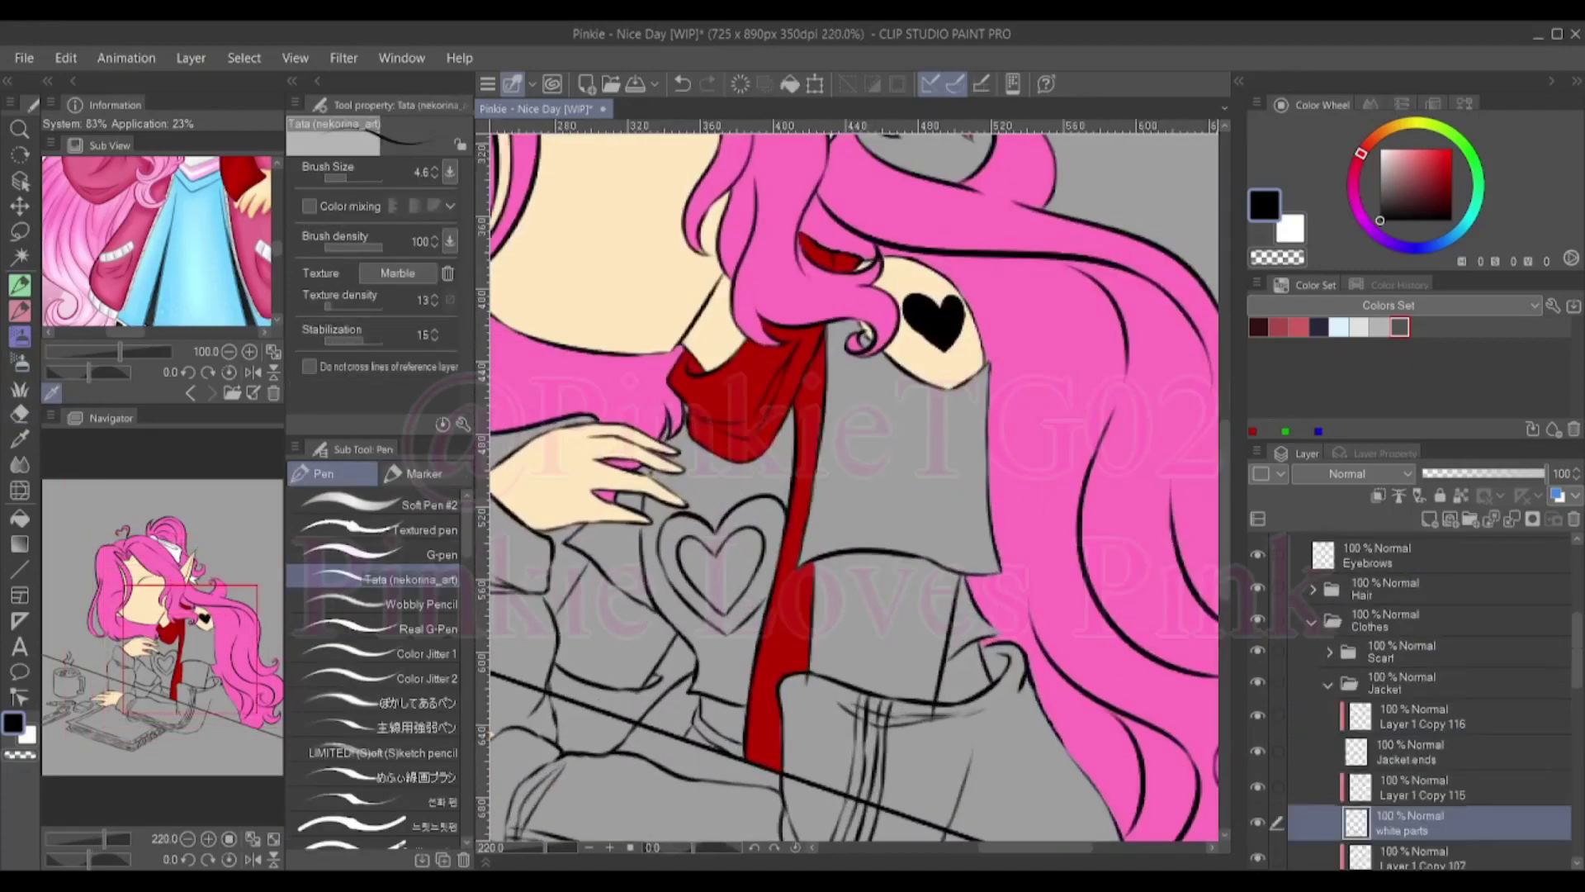
left_click_drag(656, 755, 657, 726)
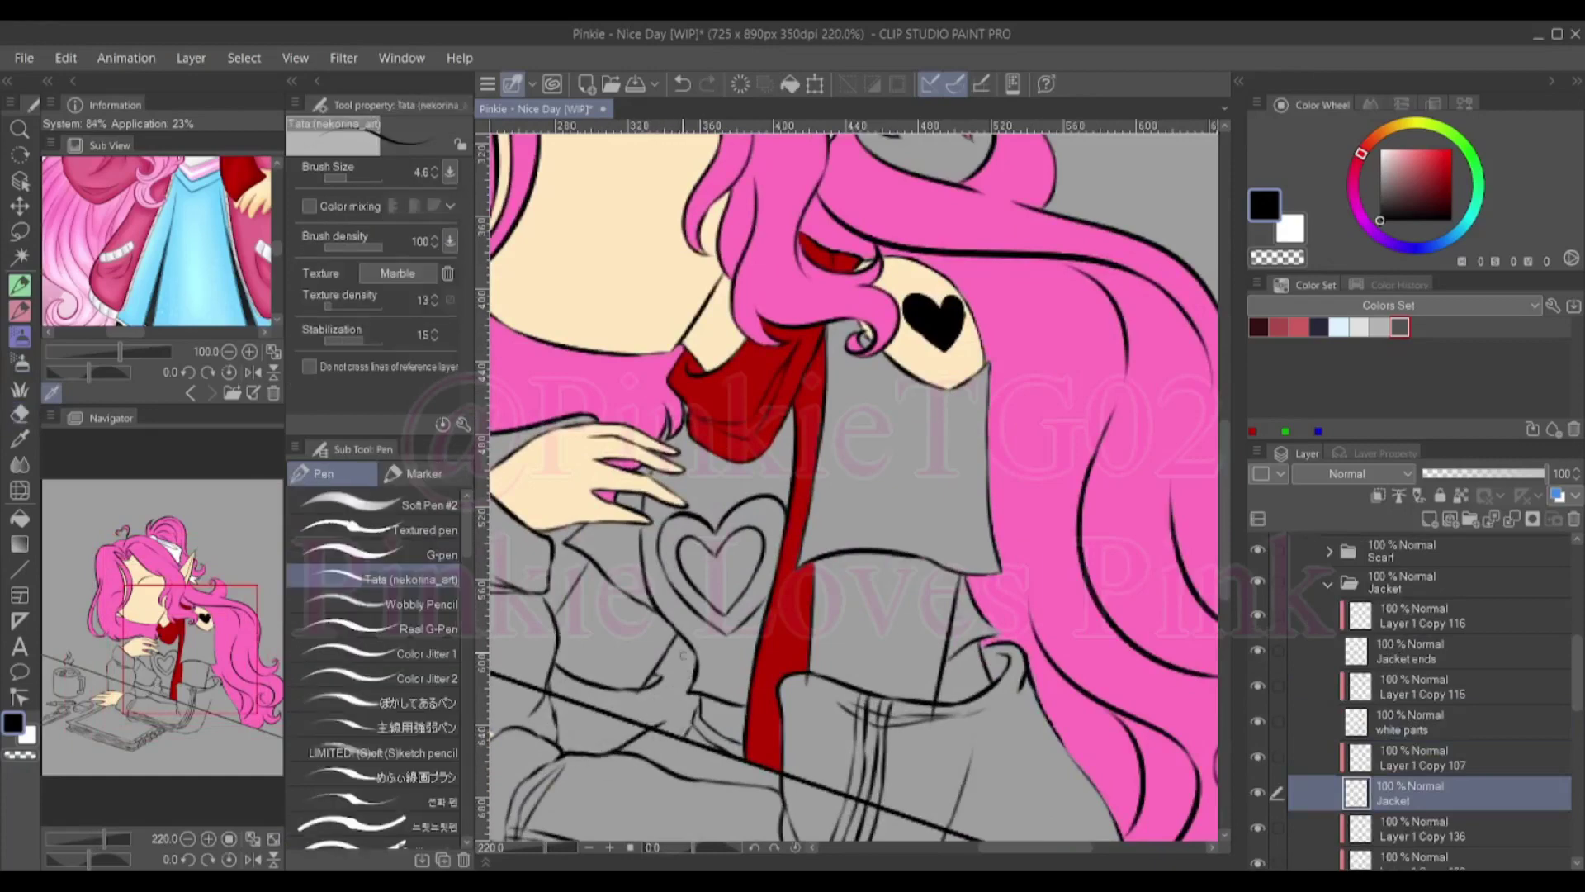
scroll(681, 654, "down", 1)
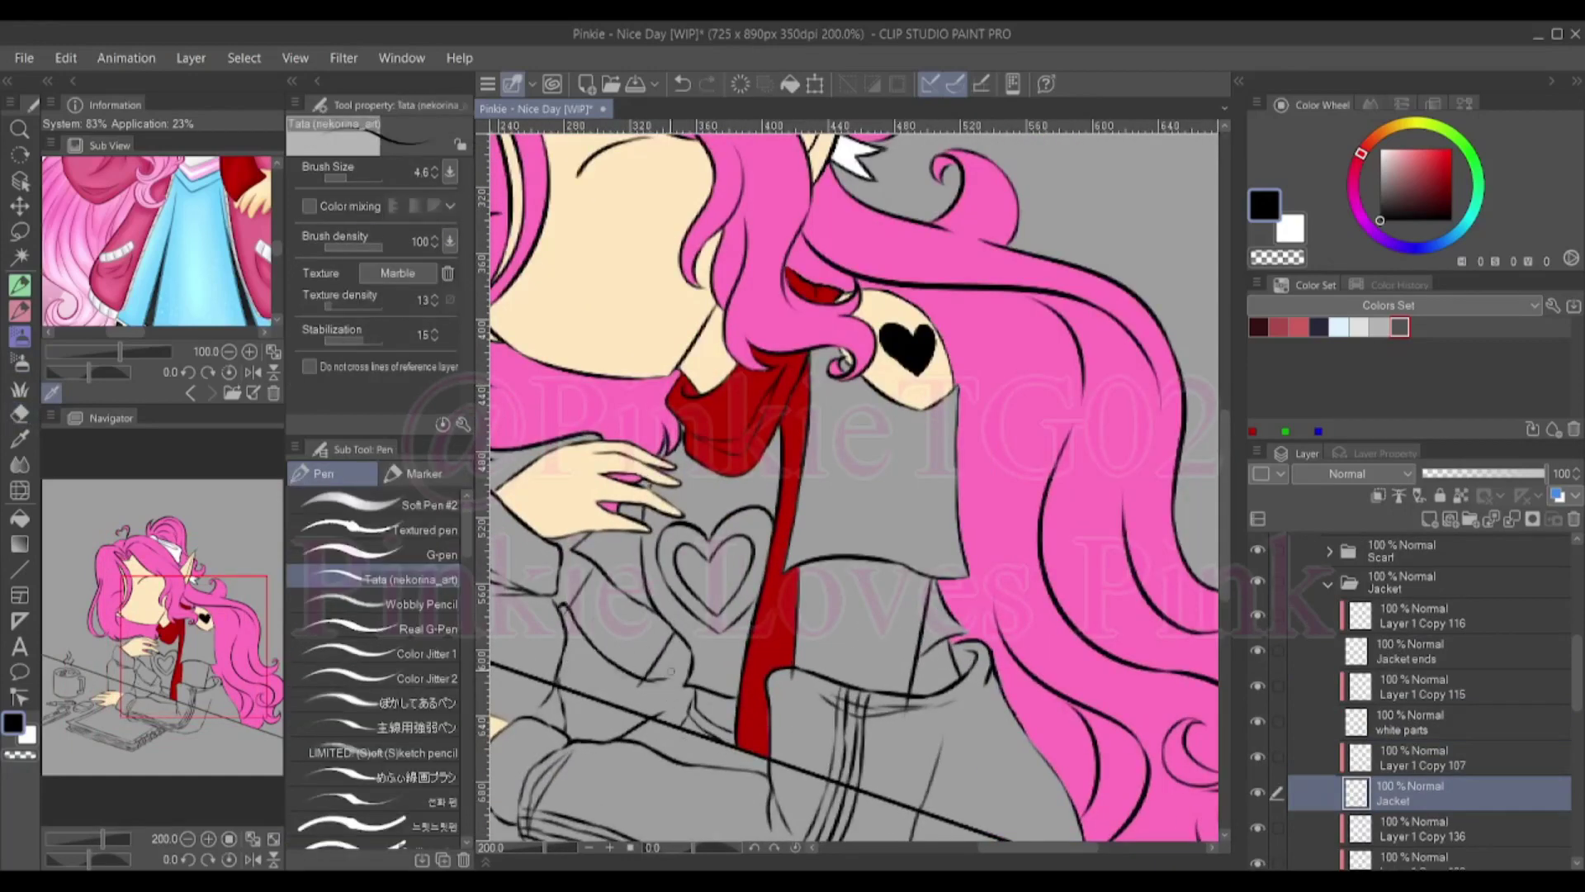
scroll(673, 646, "down", 2)
scroll(673, 646, "up", 2)
scroll(673, 646, "down", 2)
scroll(672, 646, "up", 3)
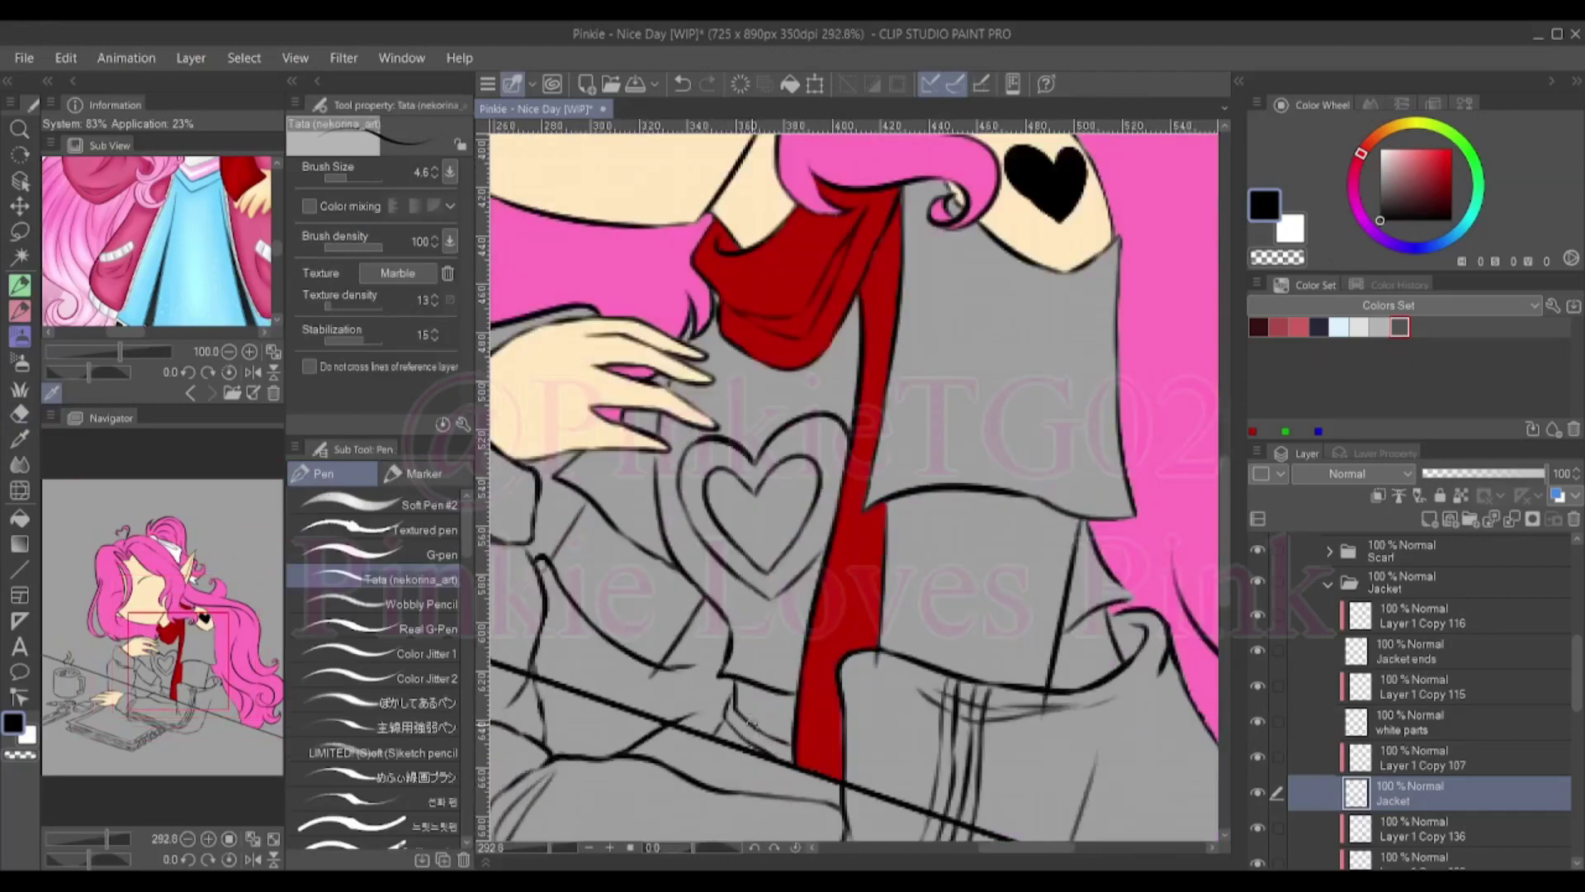
Fill the inner shirt areas with white on the group's c layer and place the skirt group above Inner shirt
scroll(1428, 702, "down", 3)
left_click(1419, 801)
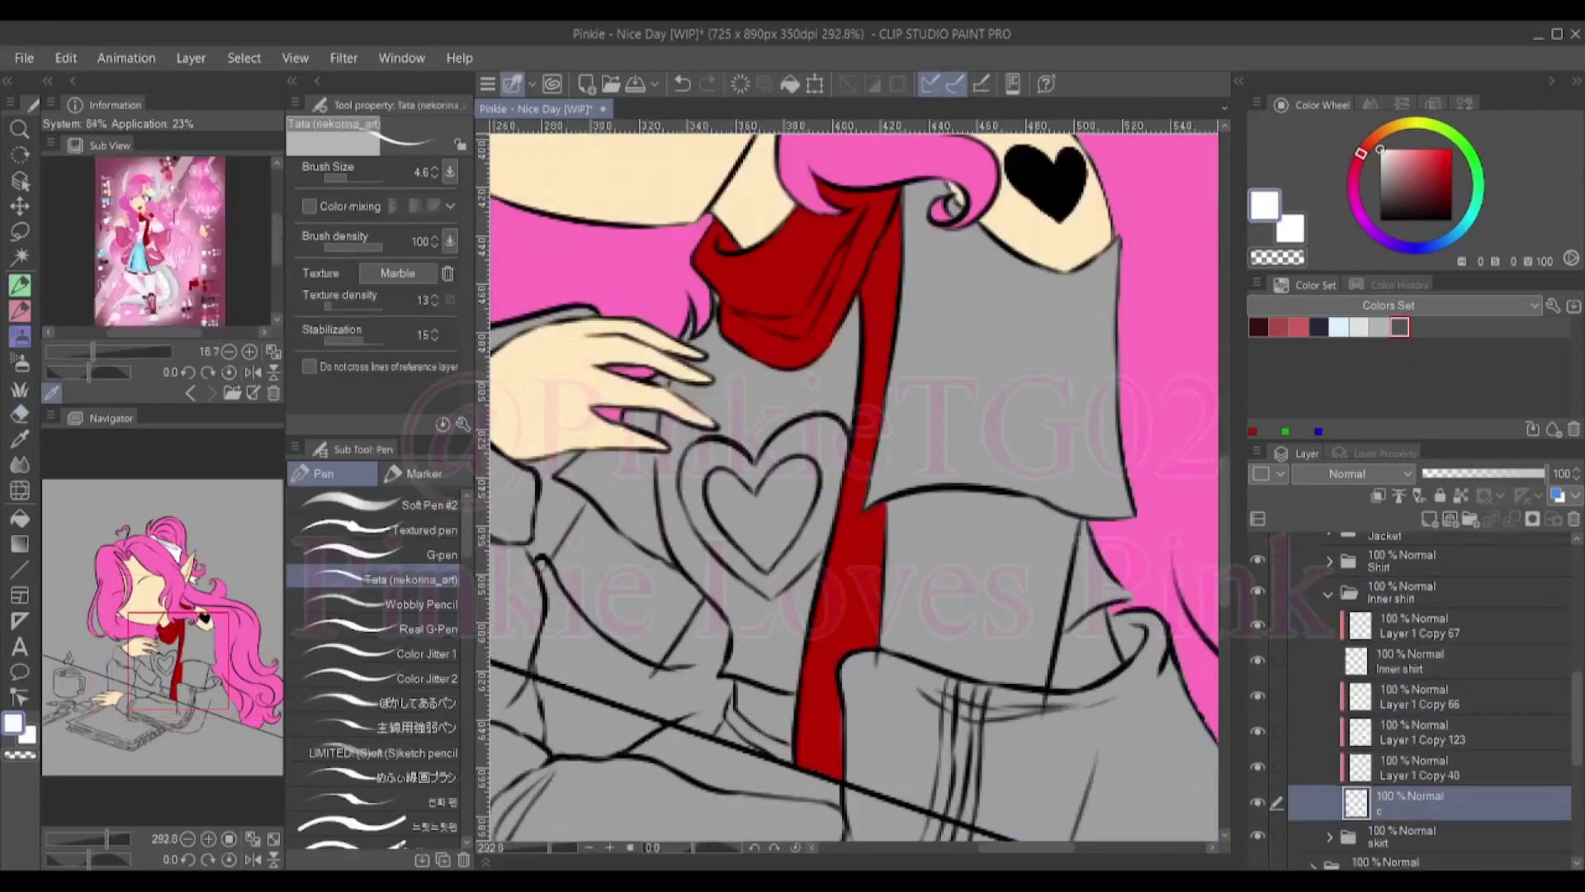
key("g")
left_click(978, 586)
left_click(628, 577)
left_click(760, 714)
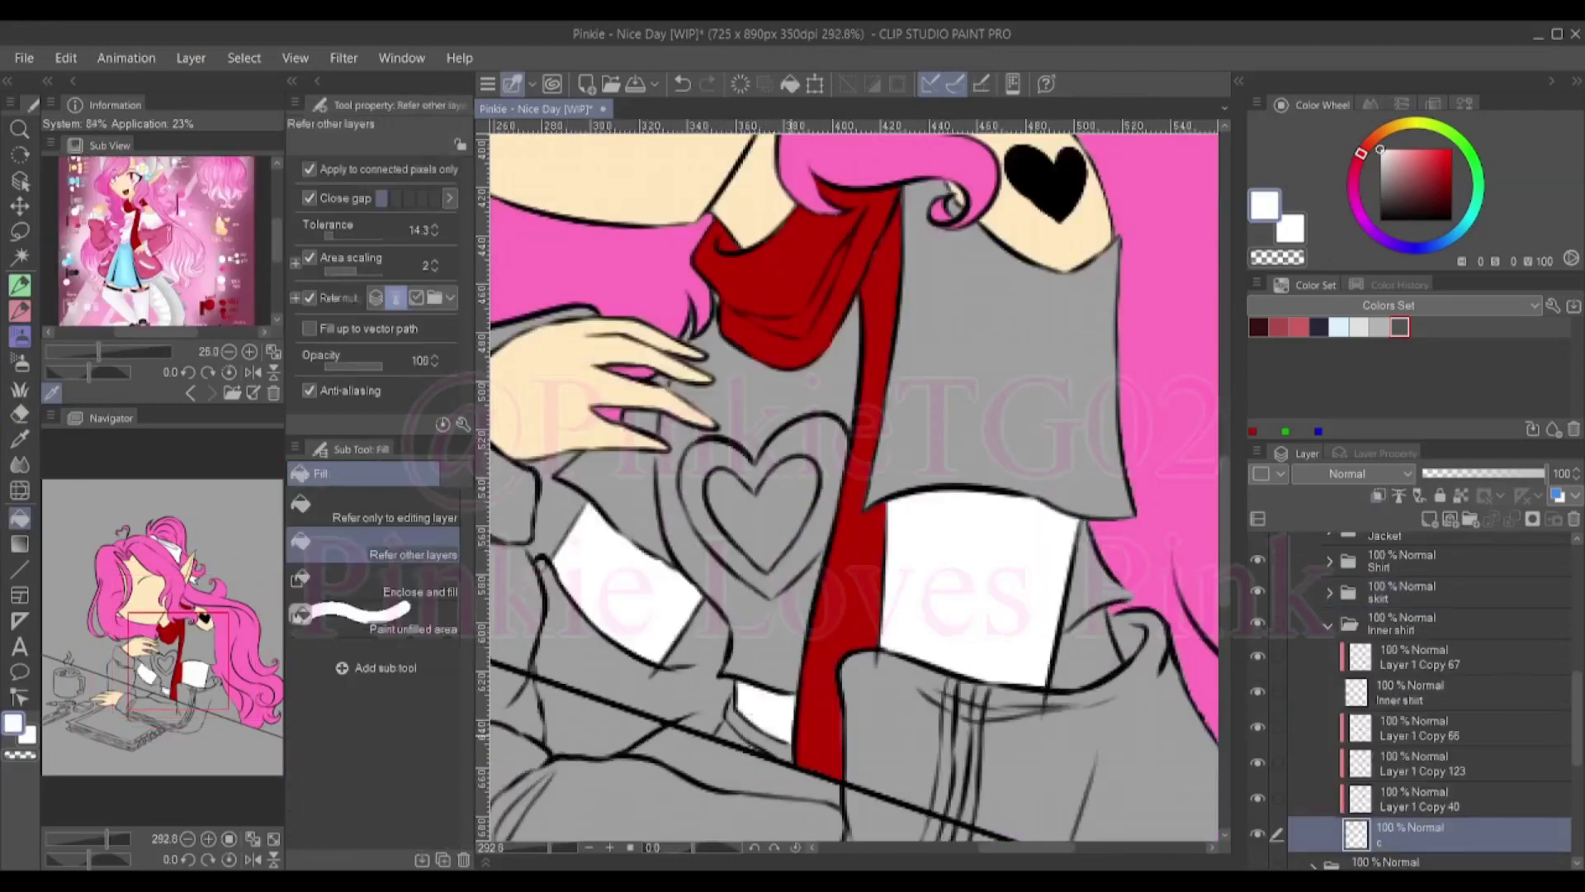
key("p")
Close the jacket outline along the table edge and fill the jacket with rose pink on the c Jacket layer
key("ctrl+minus")
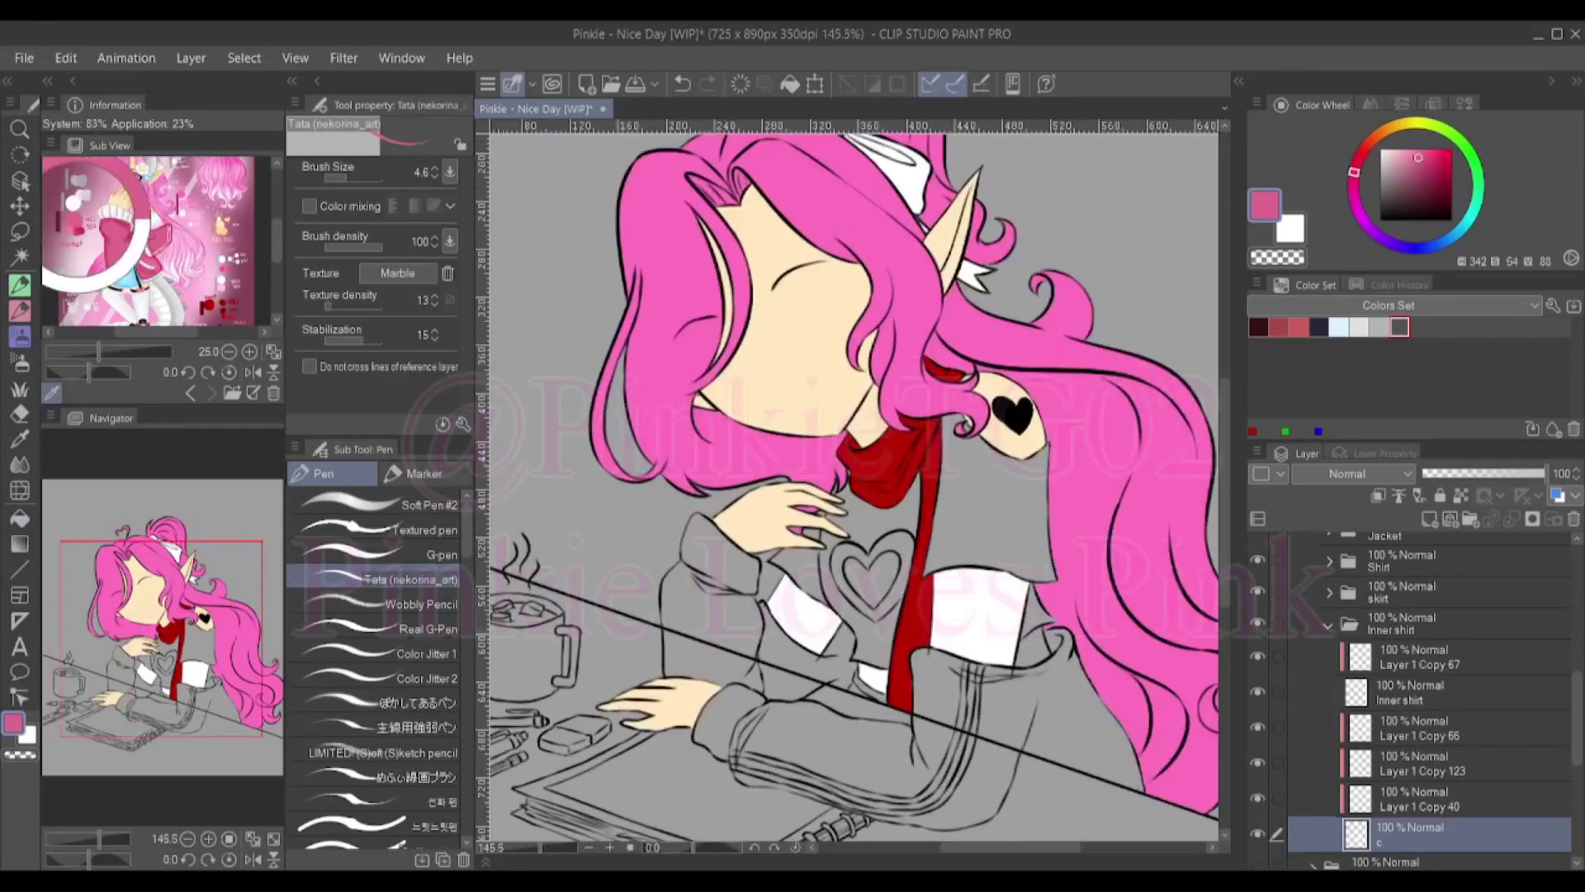
key("ctrl+plus")
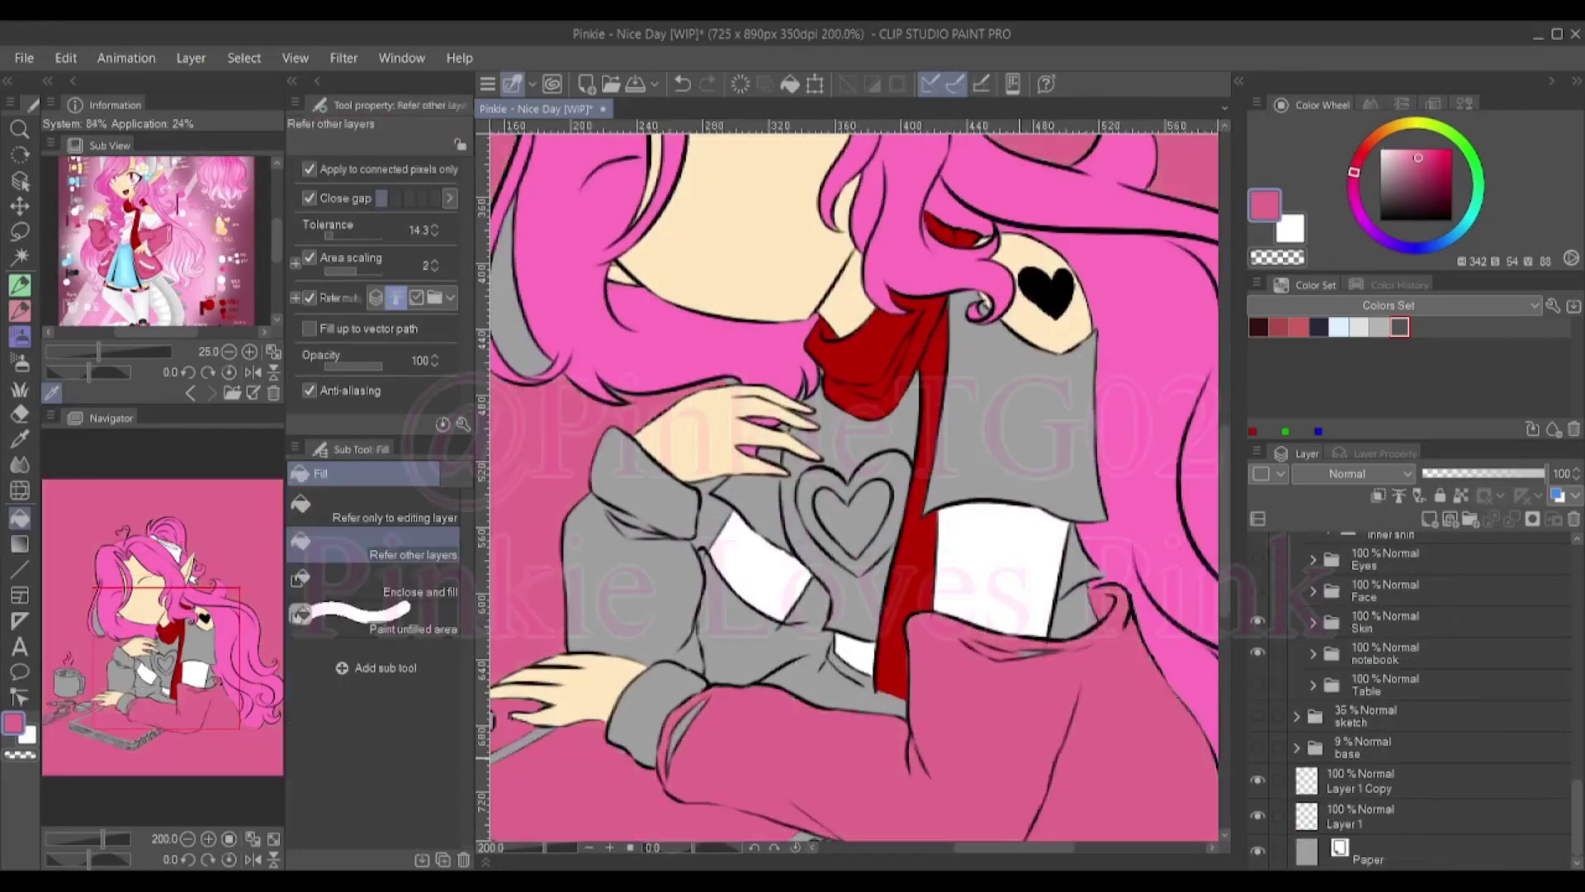
scroll(712, 810, "down", 5)
scroll(712, 810, "up", 2)
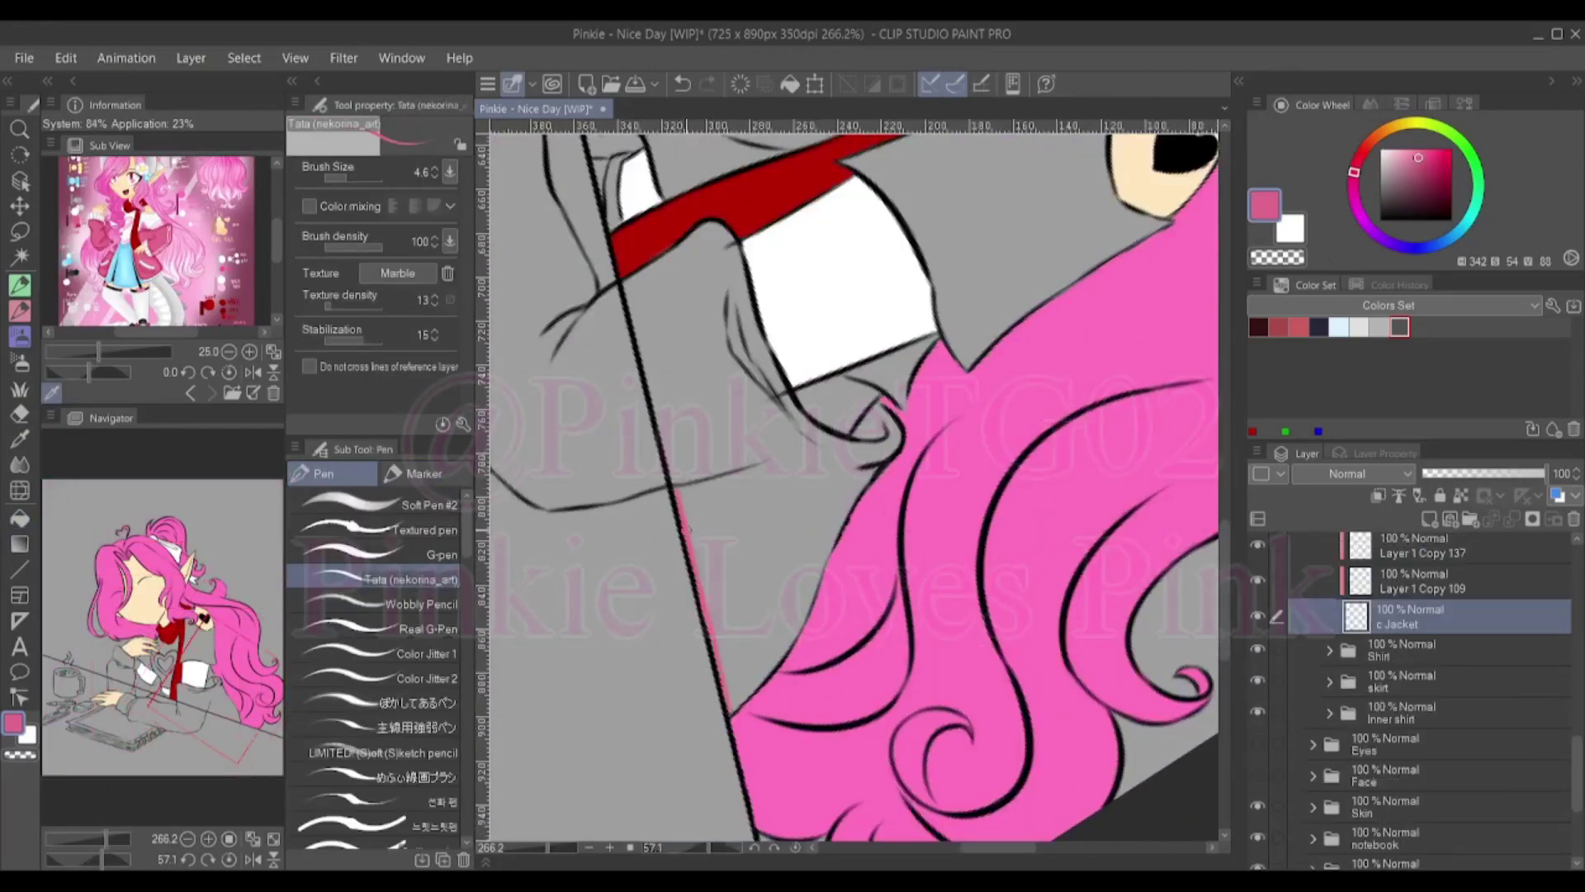
left_click_drag(517, 107, 856, 685)
left_click_drag(949, 673, 986, 623)
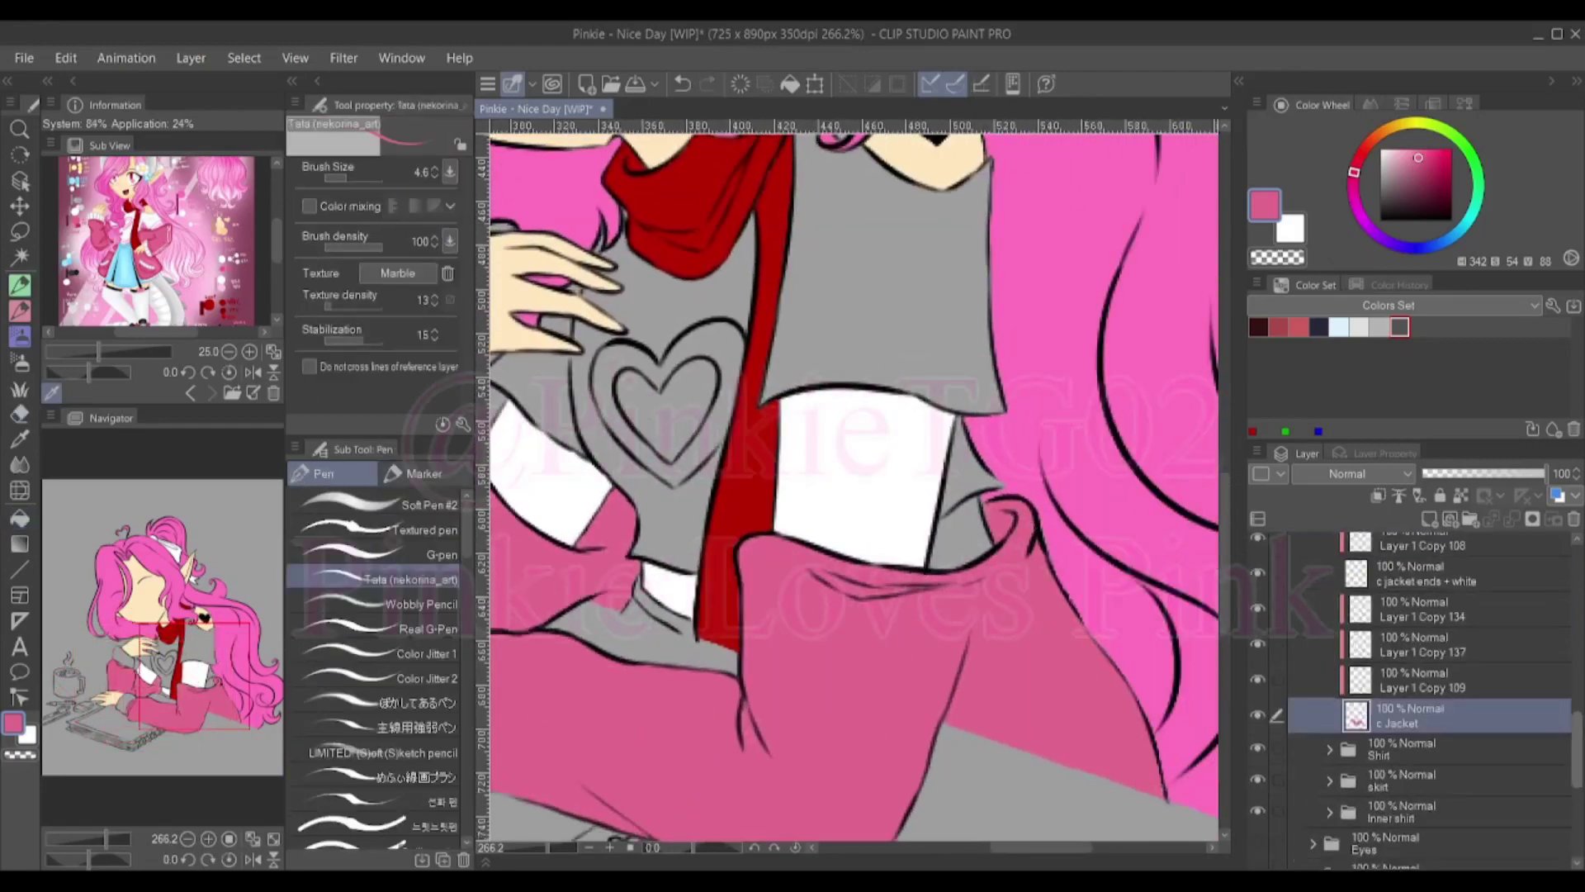
Sample white from the inner shirt and fill the small grey gap beside the jacket fold with it
left_click(879, 495, "alt")
left_click(1179, 655, "ctrl+shift")
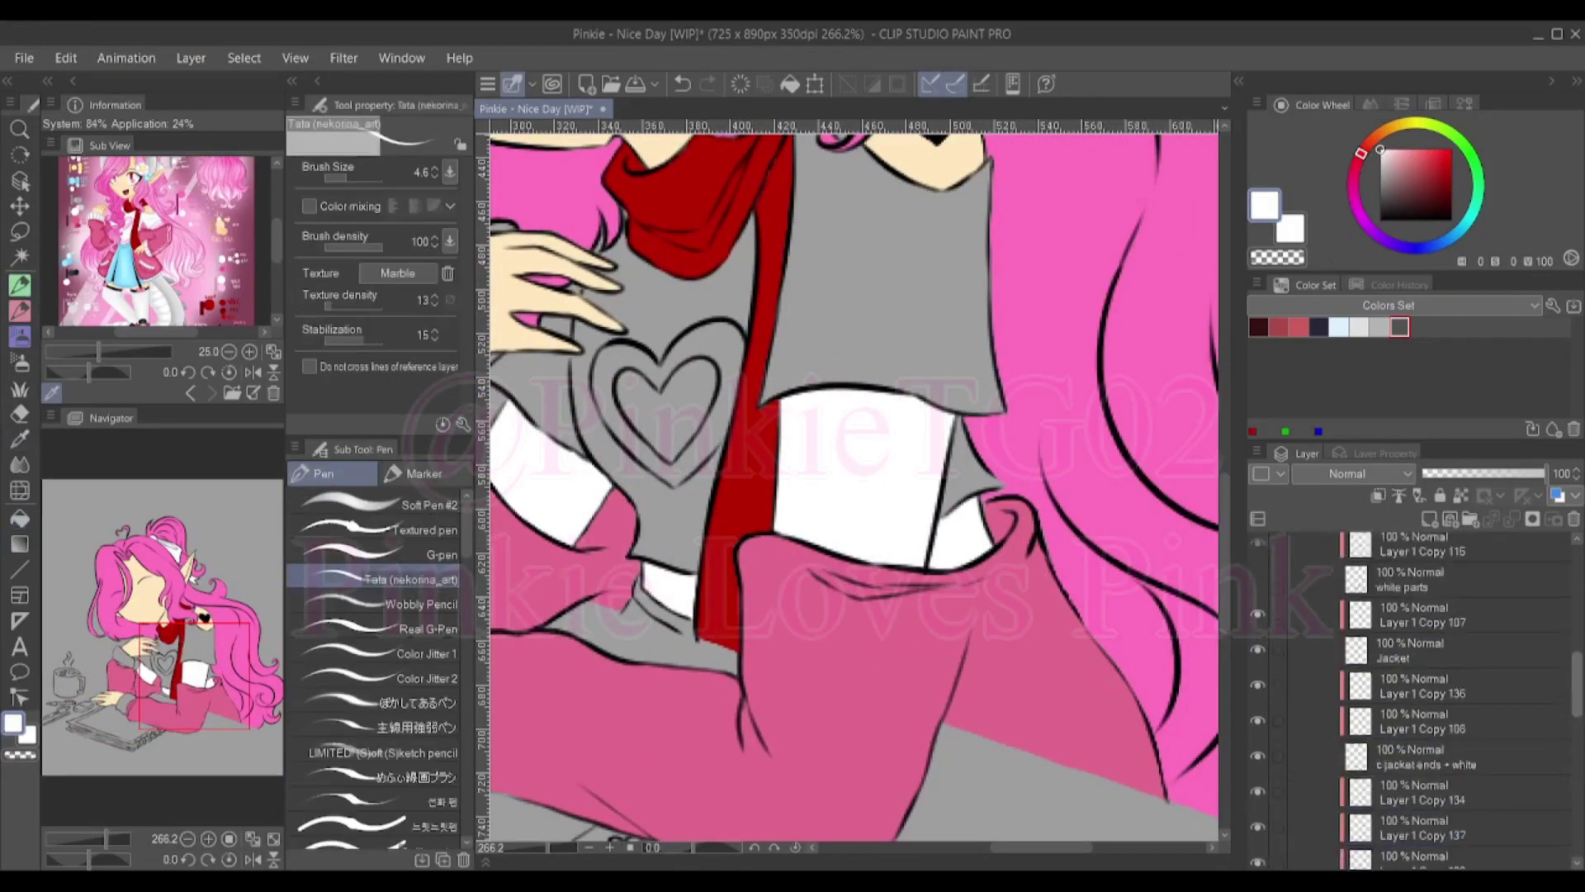
left_click(1178, 654, "alt")
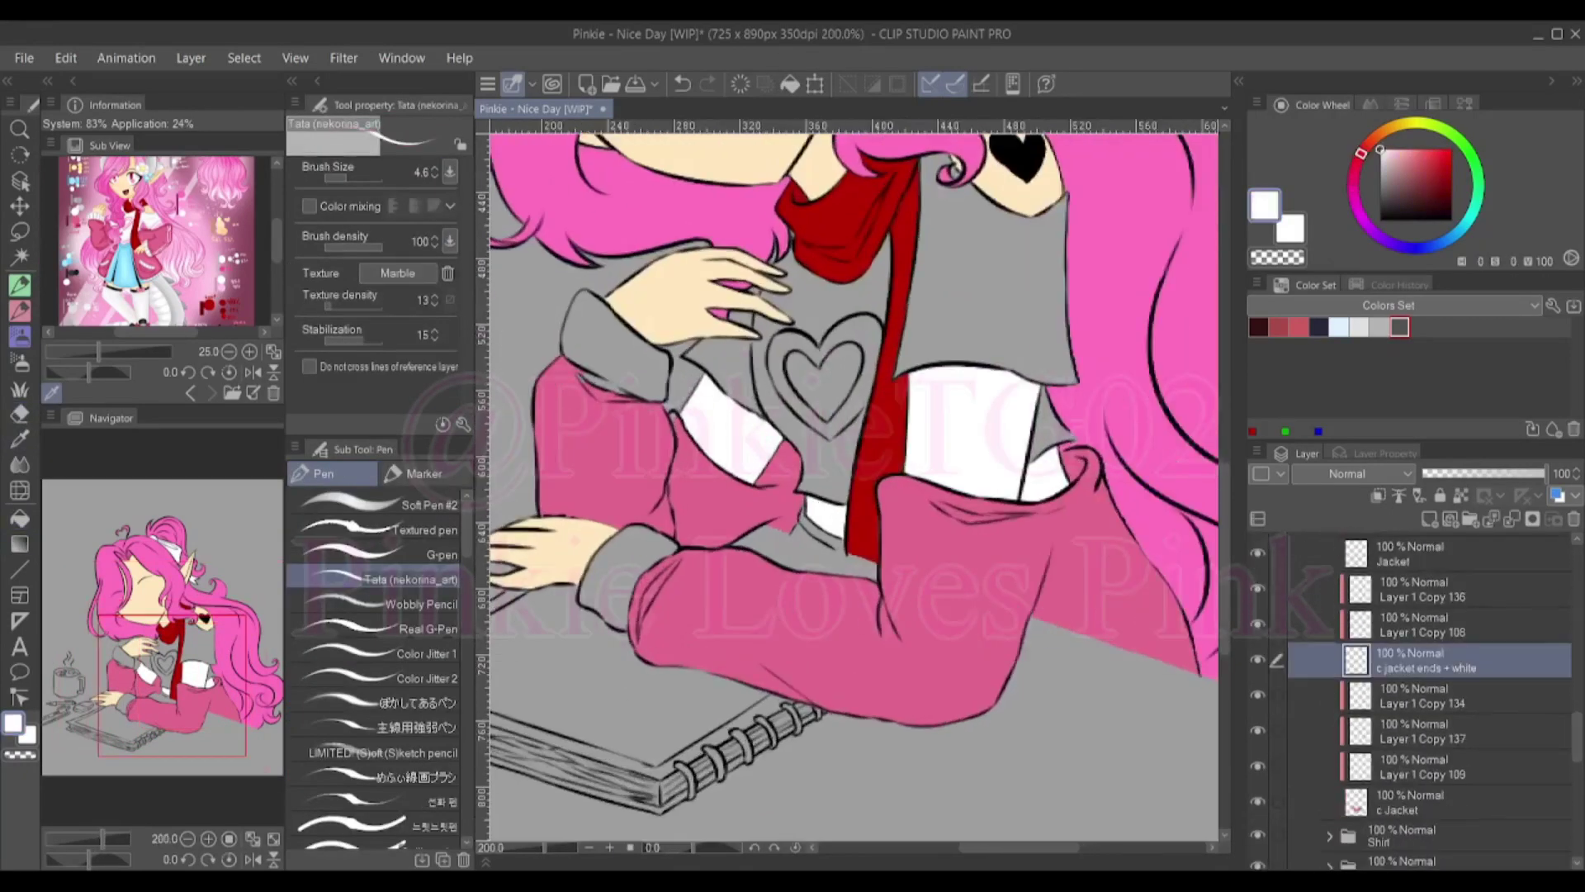
Fill both jacket cuffs with white on the c jacket ends + white layer
key("g")
scroll(691, 495, "up", 3)
key("p")
Switch to the c Jacket layer, sample the rose pink, and cover the grey gap below the upper cuff
left_click(690, 496, "ctrl+shift")
left_click(691, 496, "alt")
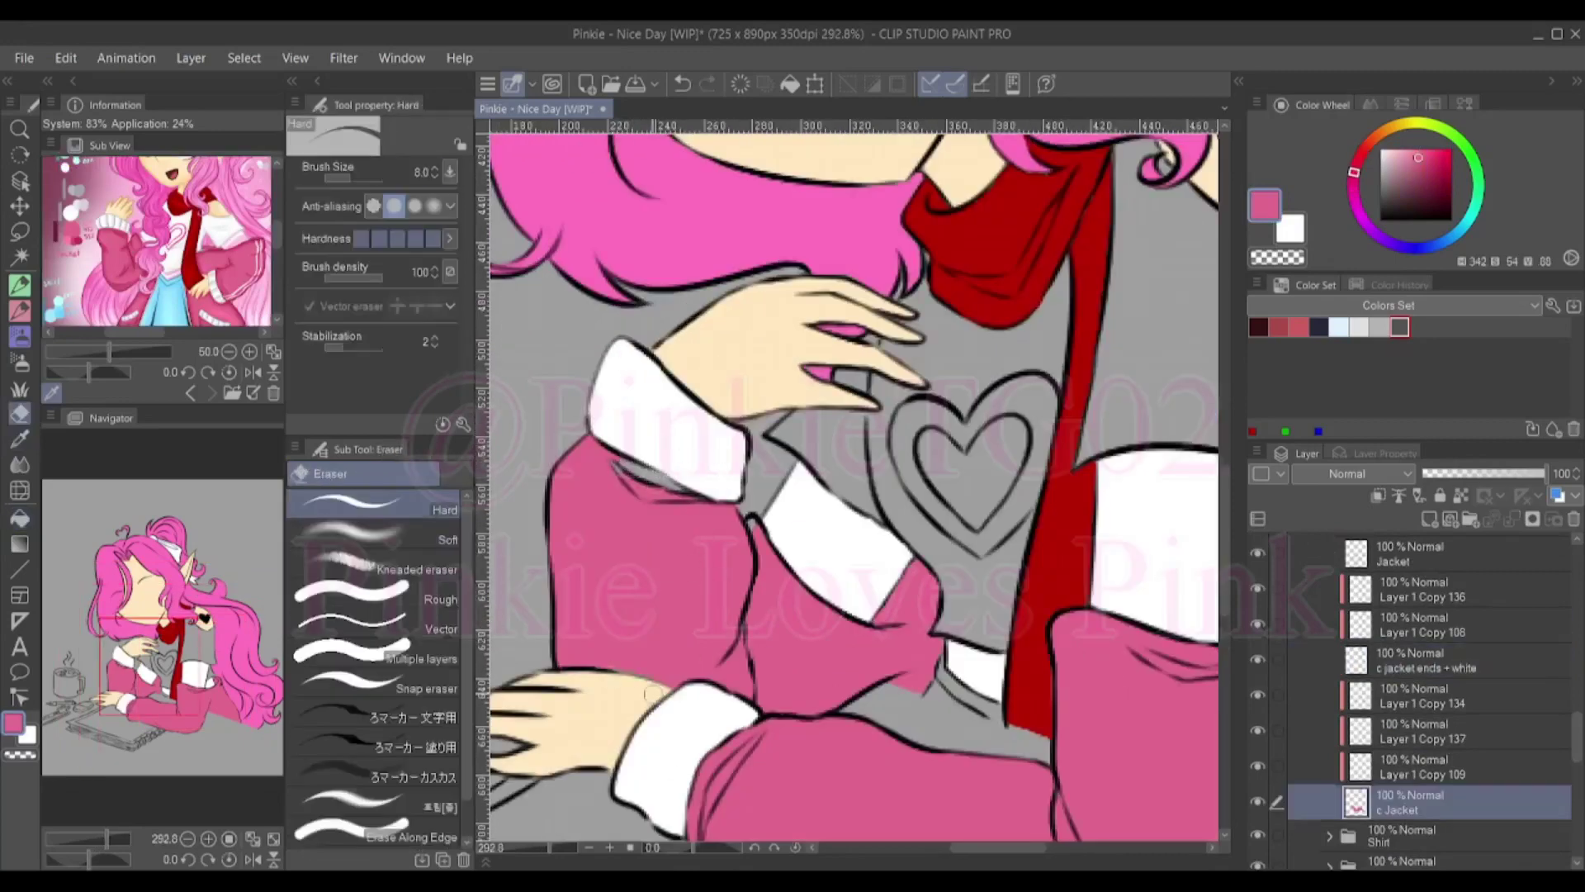
scroll(853, 487, "down", 3)
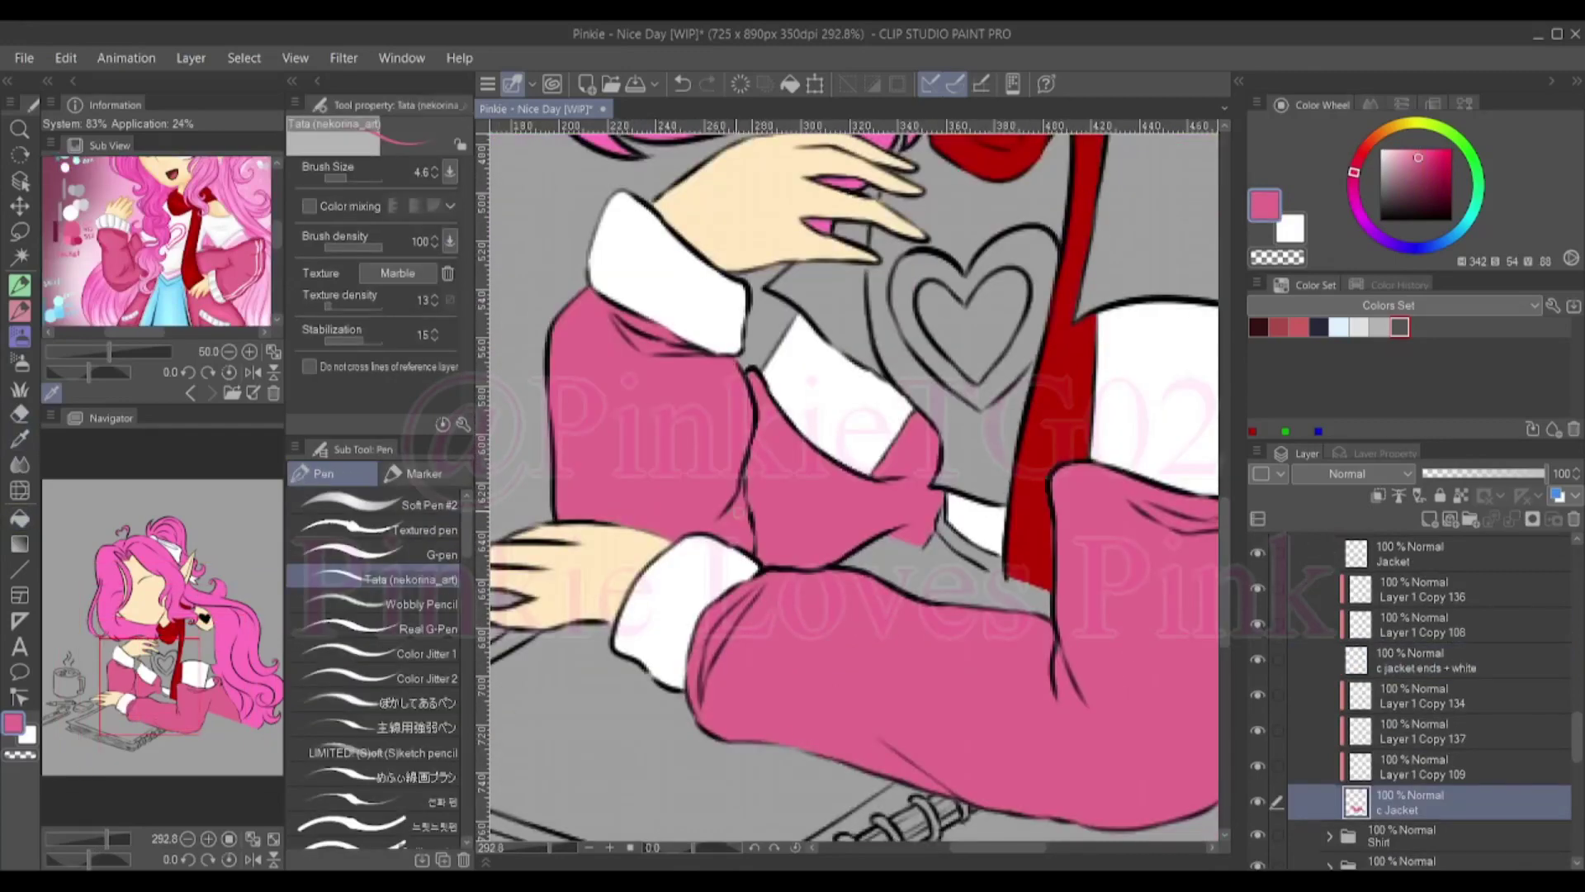
scroll(1445, 702, "down", 3)
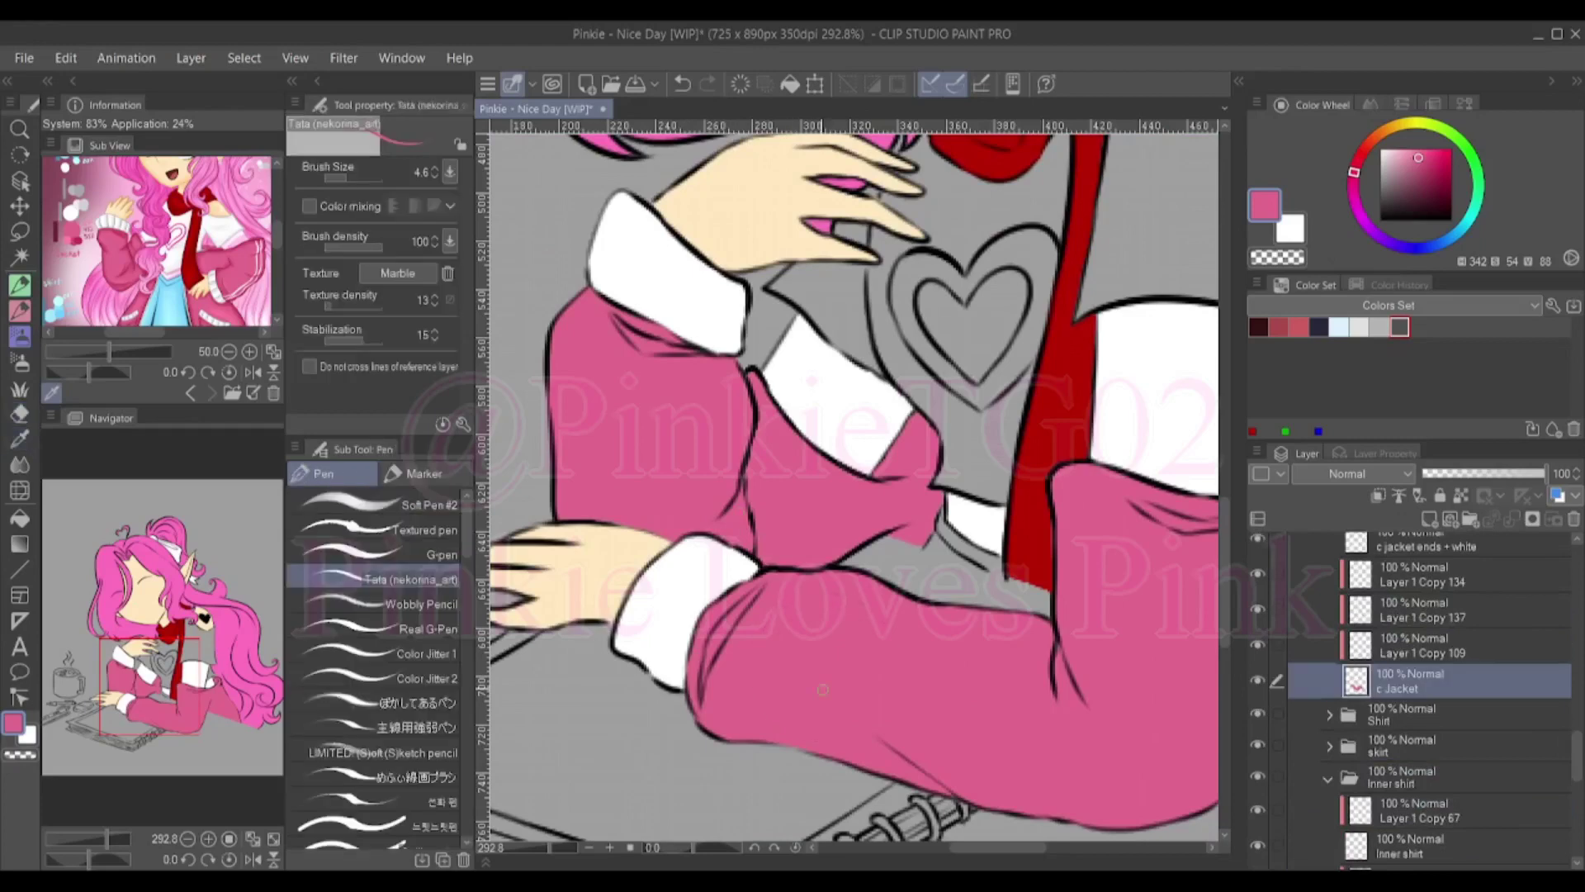
scroll(941, 506, "down", 4)
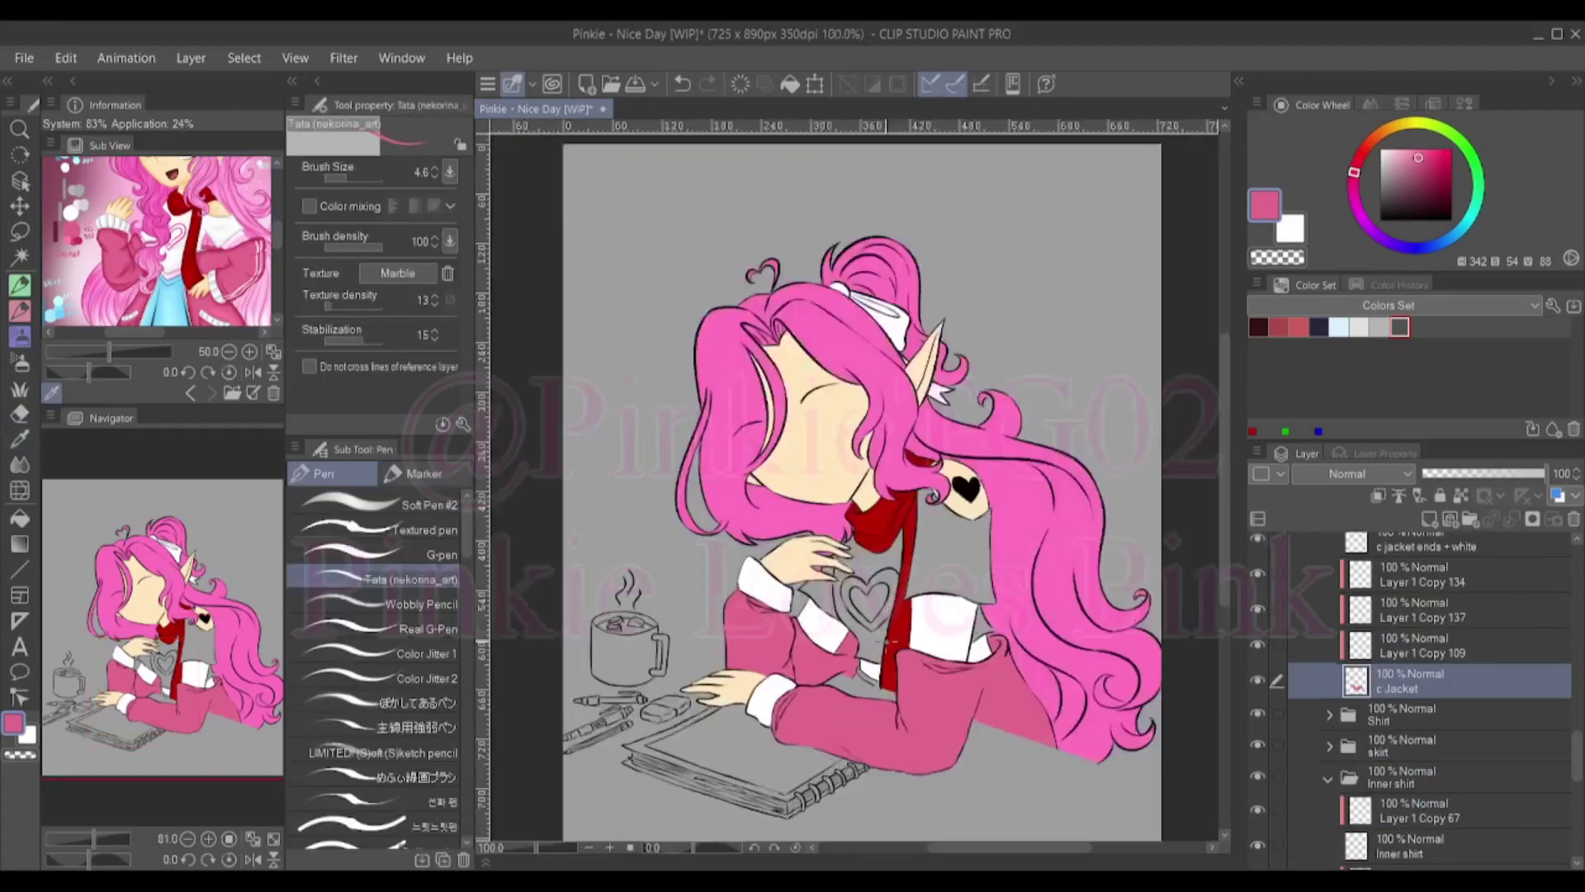
Sample black from the line art and draw ribbed fold lines on the white cuffs on the Jacket ends layer
scroll(702, 737, "up", 3)
left_click(702, 737, "ctrl+shift")
left_click(702, 737, "alt")
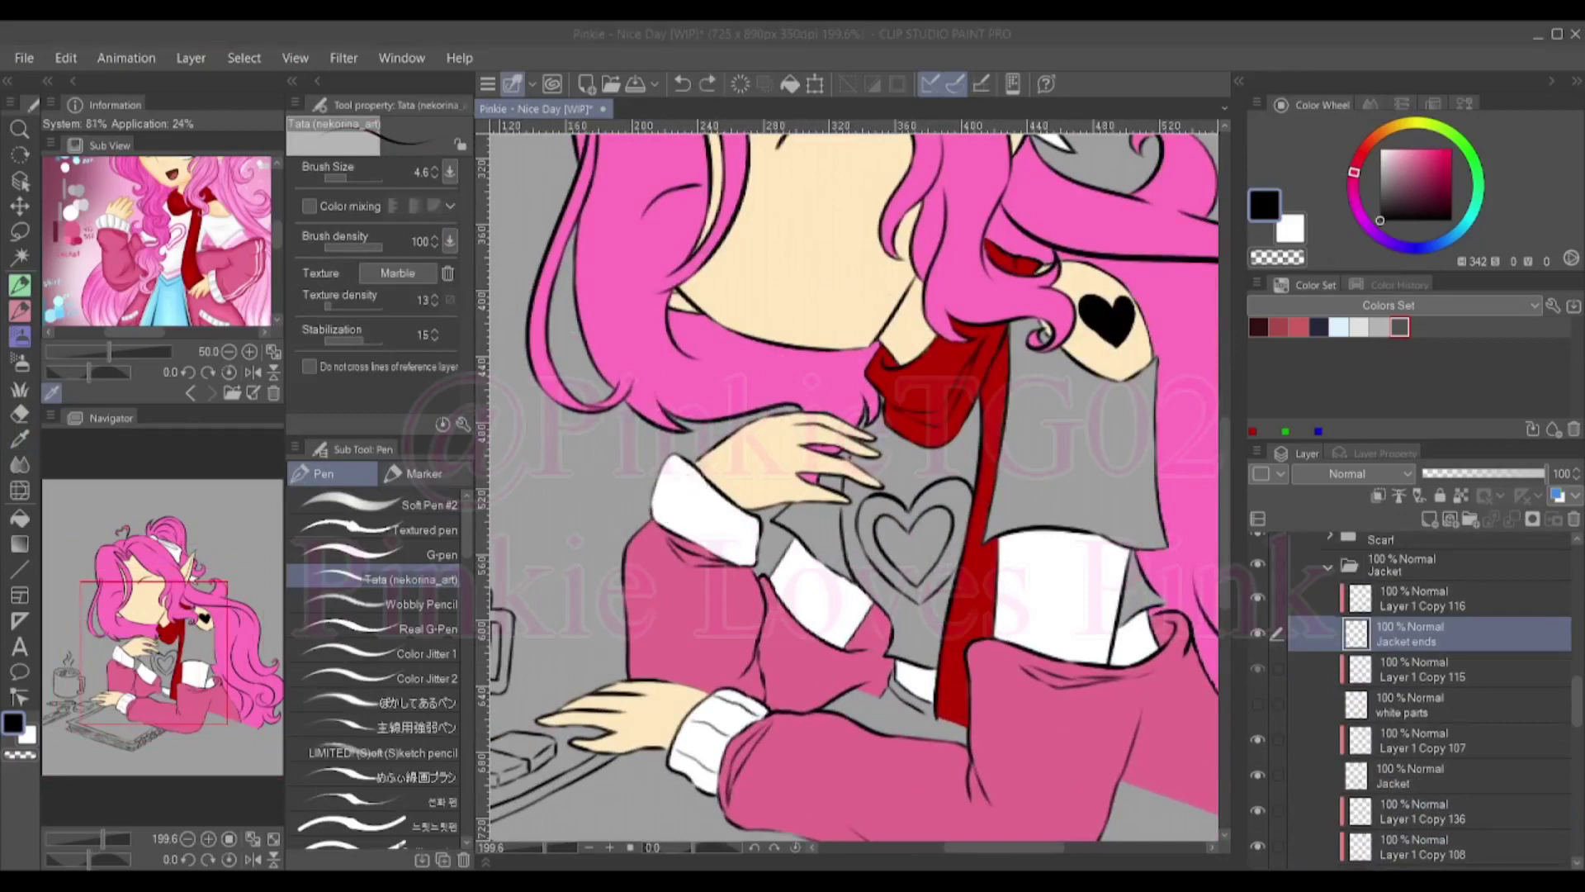
left_click_drag(671, 462, 689, 504)
left_click_drag(695, 492, 709, 534)
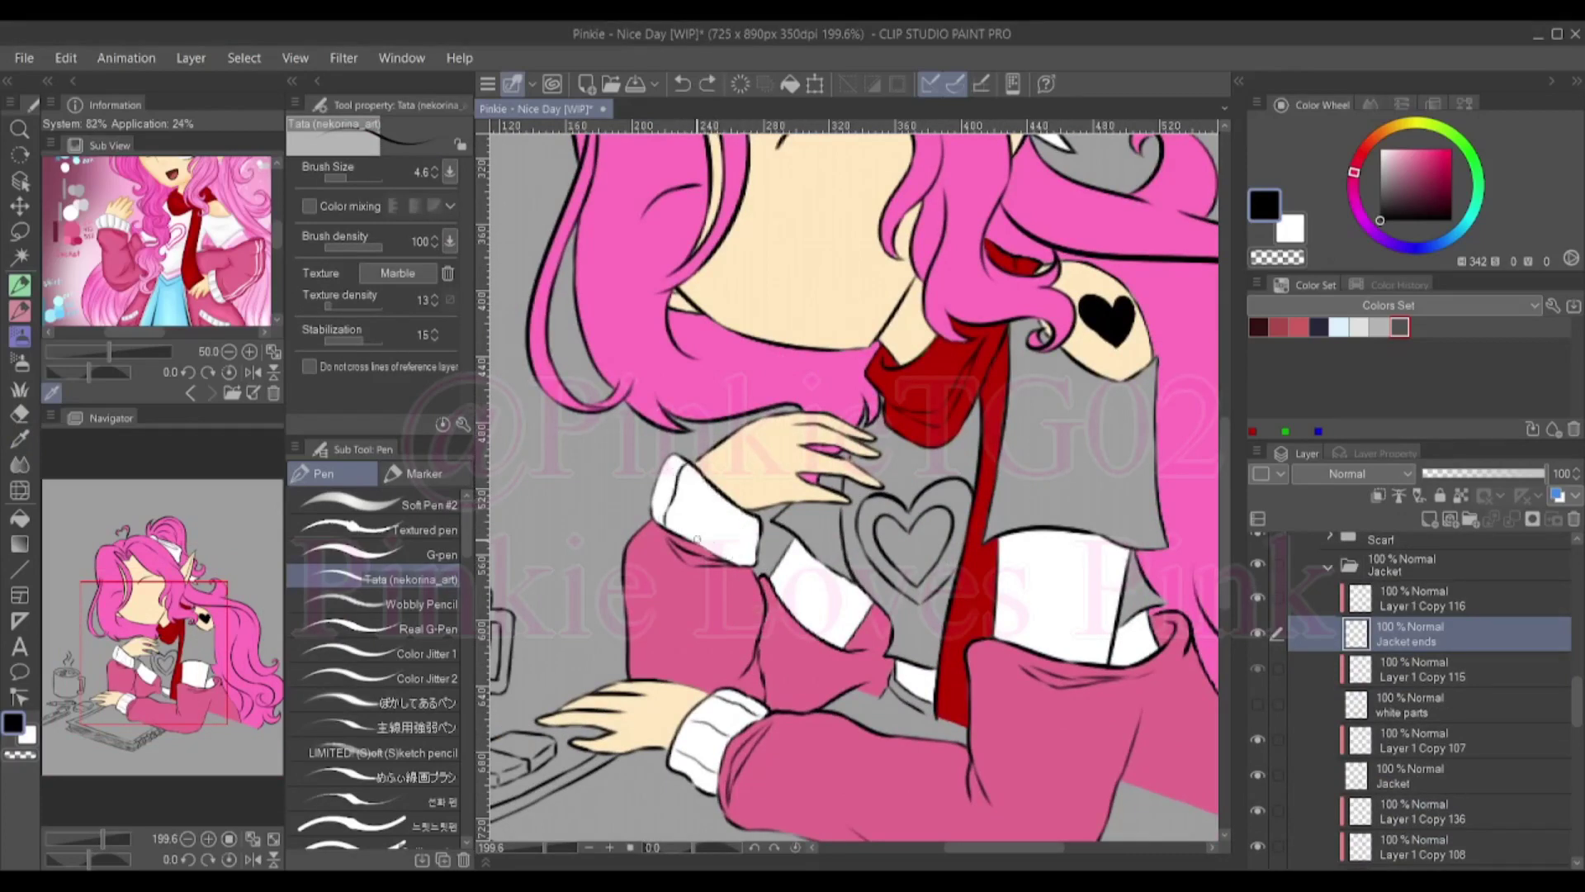
scroll(726, 743, "down", 3)
scroll(727, 743, "up", 4)
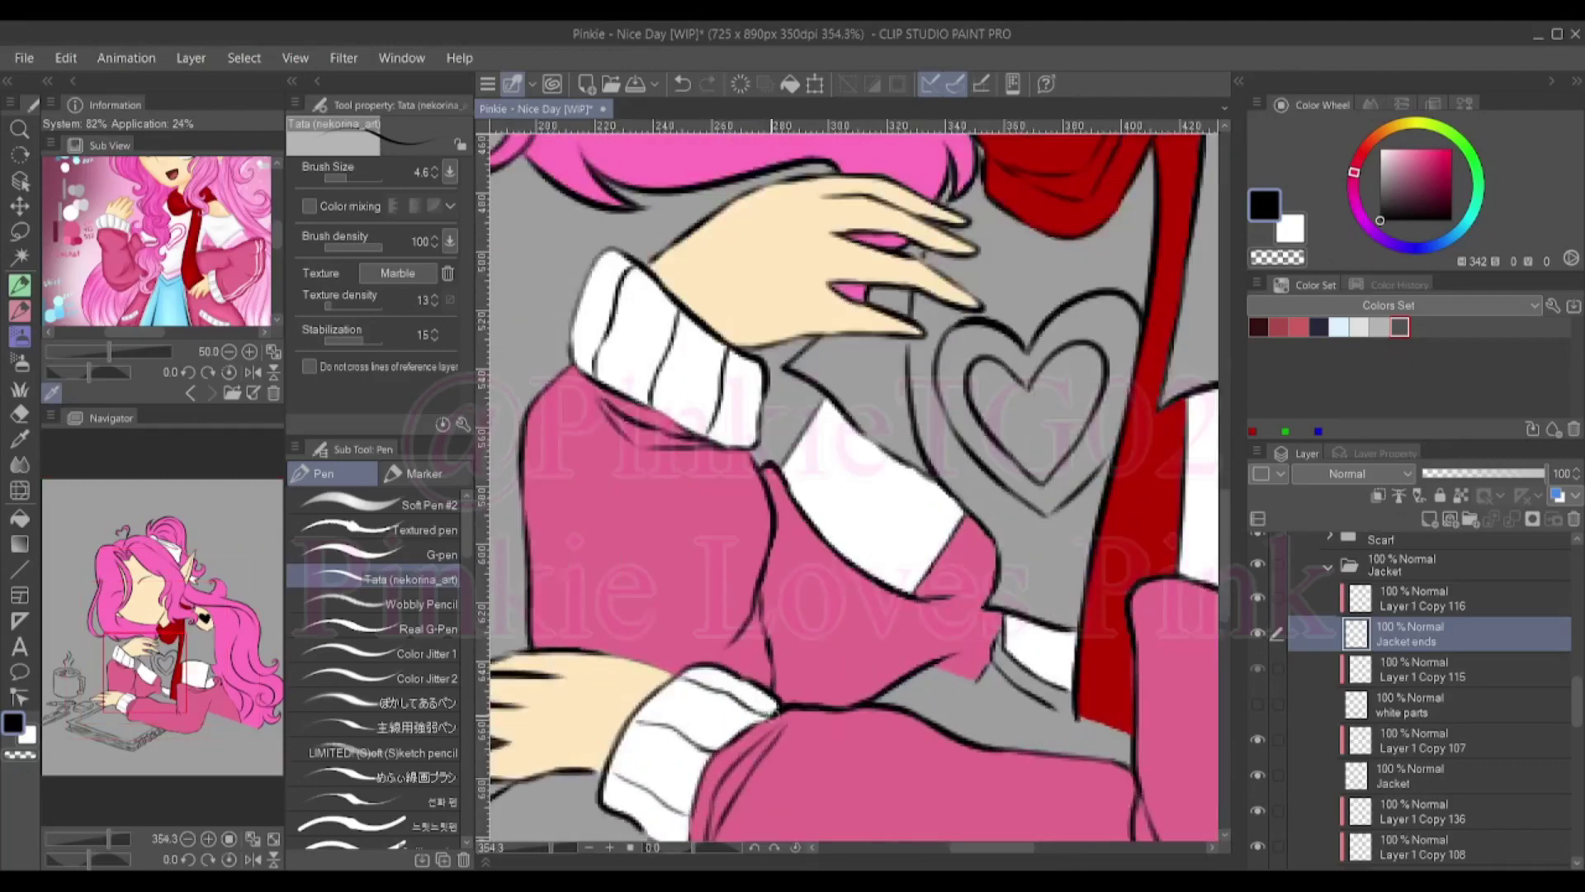
scroll(638, 746, "down", 5)
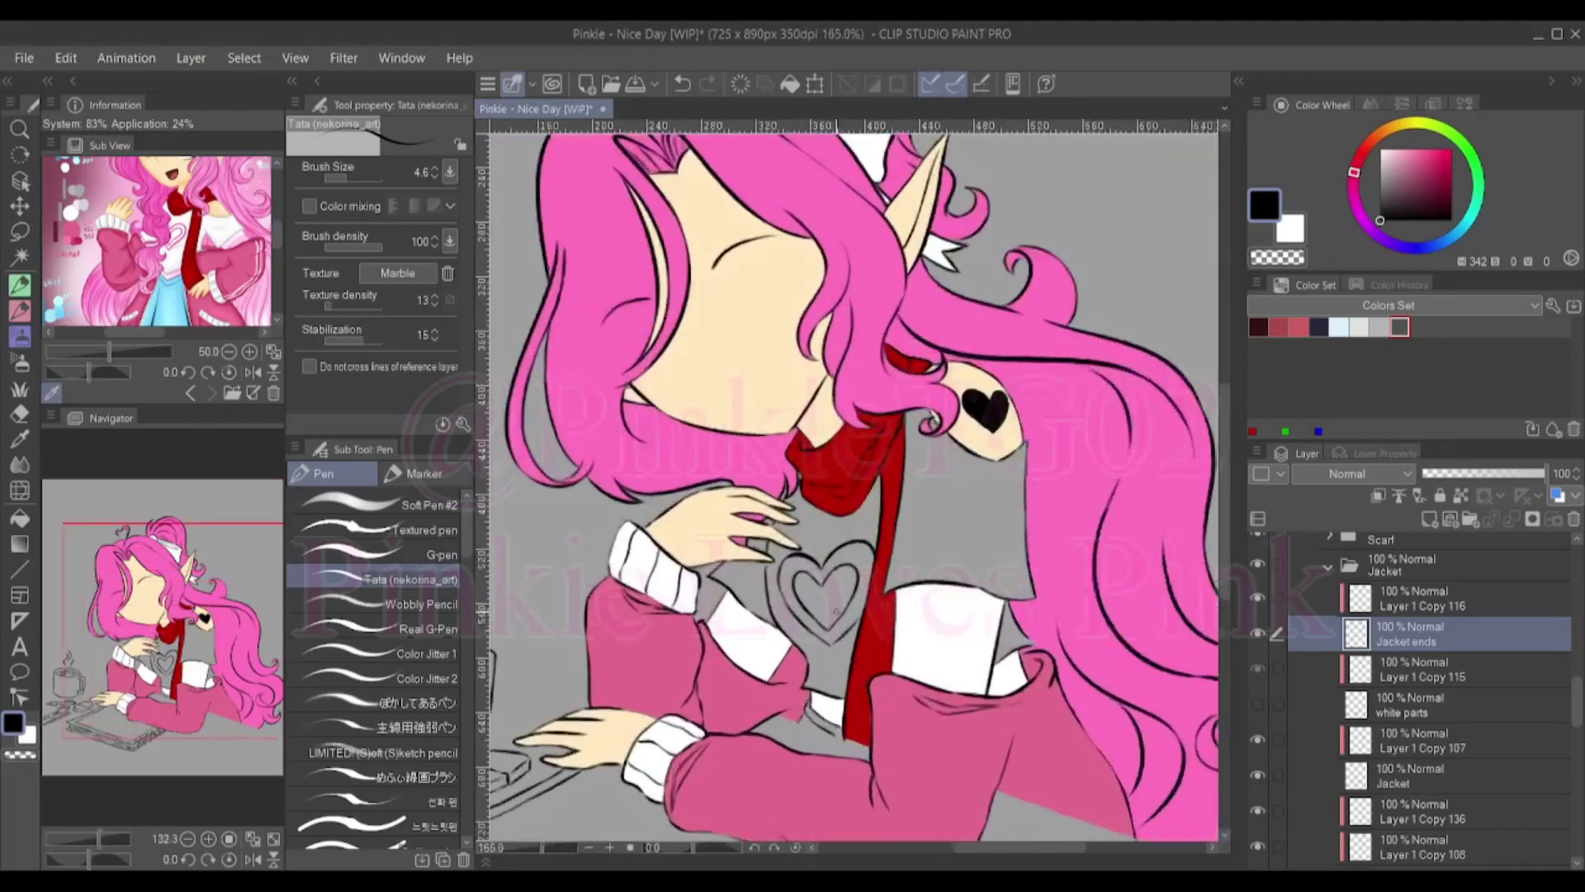
On the Shirt folder's c layer, paint a white border around the raised hand's fingers, the hair tips and the scarf edge
scroll(853, 487, "up", 2)
left_click(1411, 824)
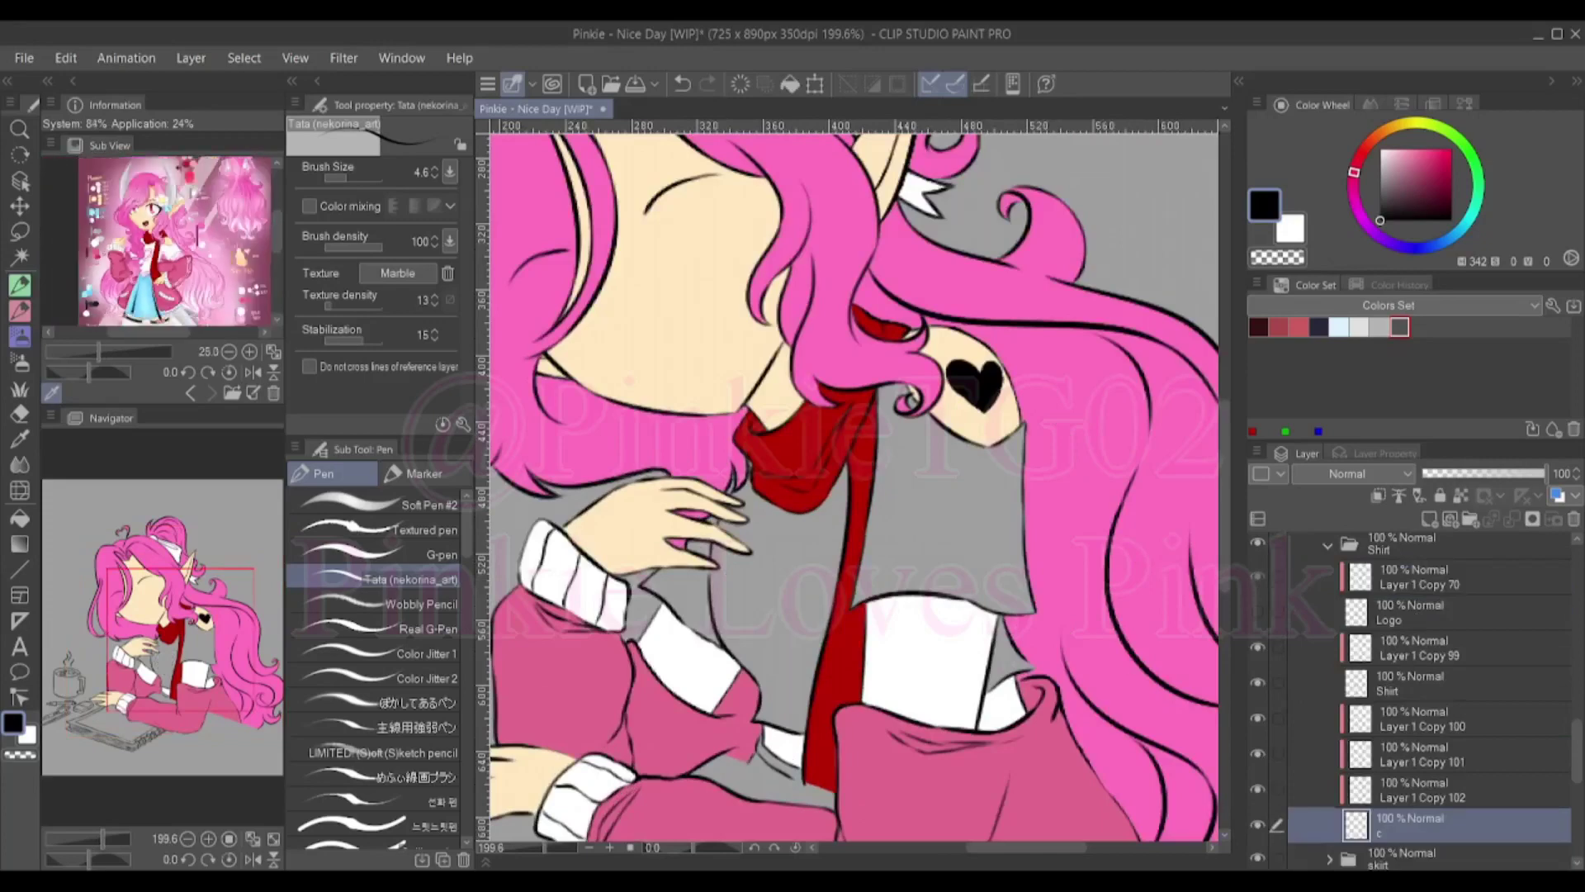
scroll(714, 561, "up", 3)
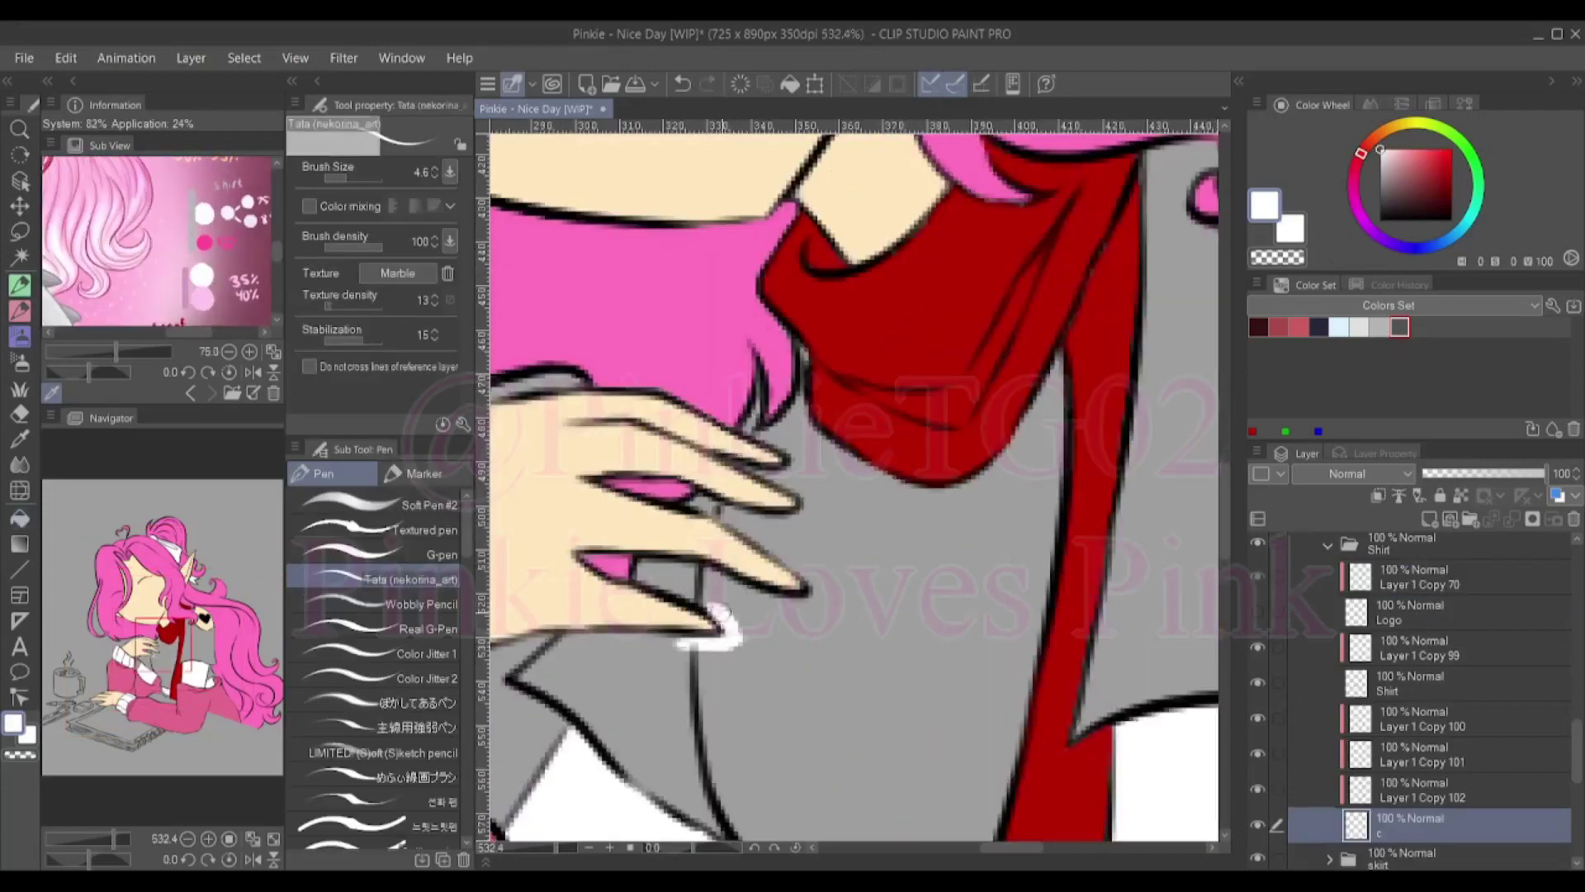
left_click_drag(662, 571, 743, 620)
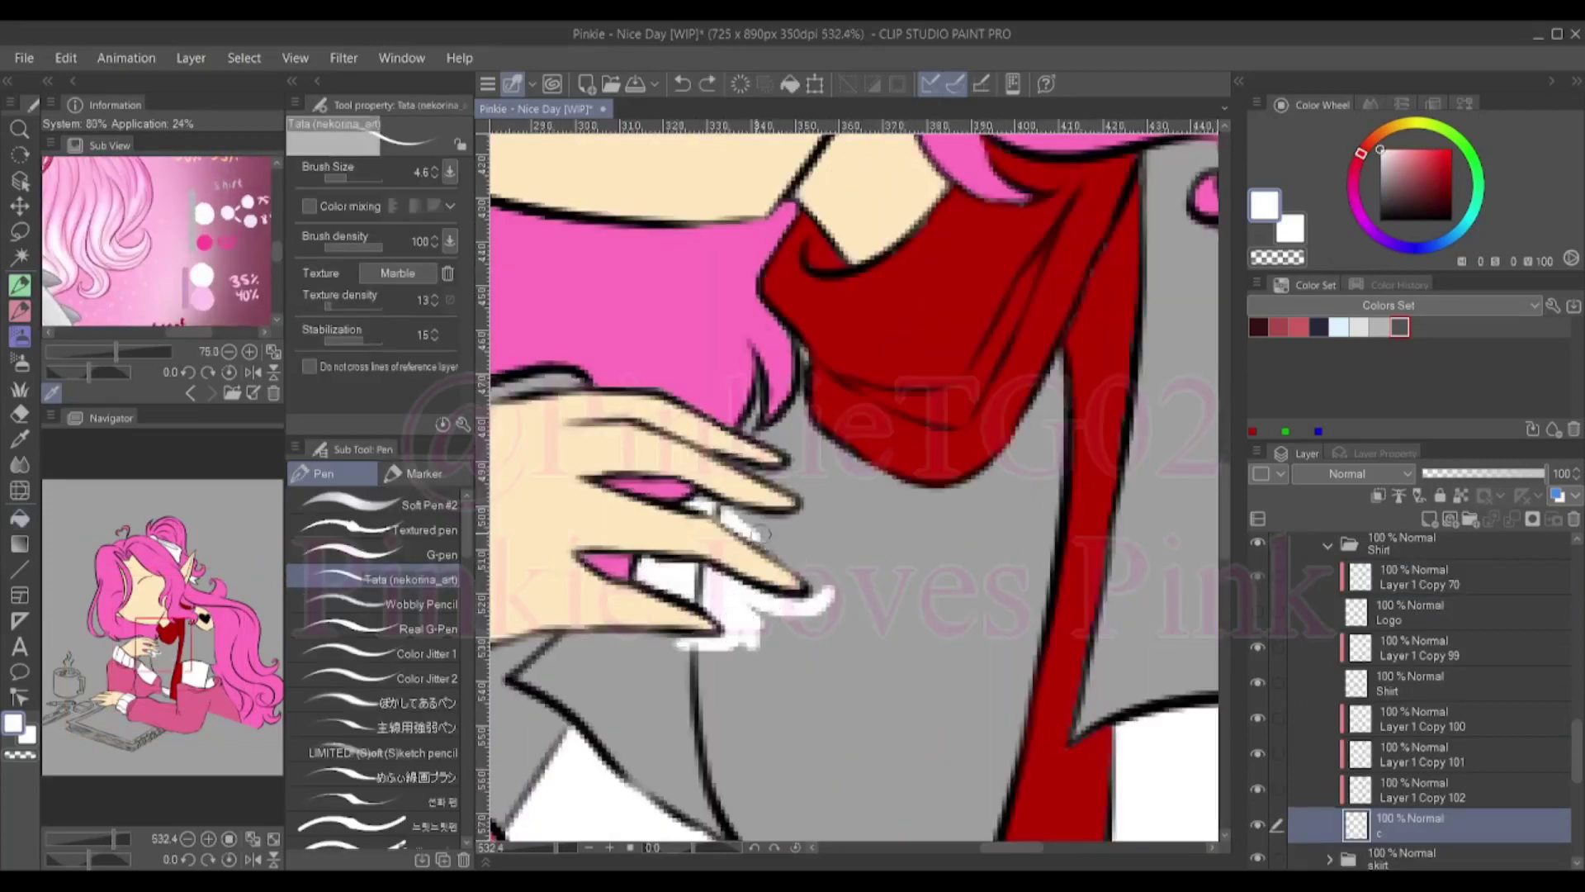
left_click_drag(726, 533, 785, 475)
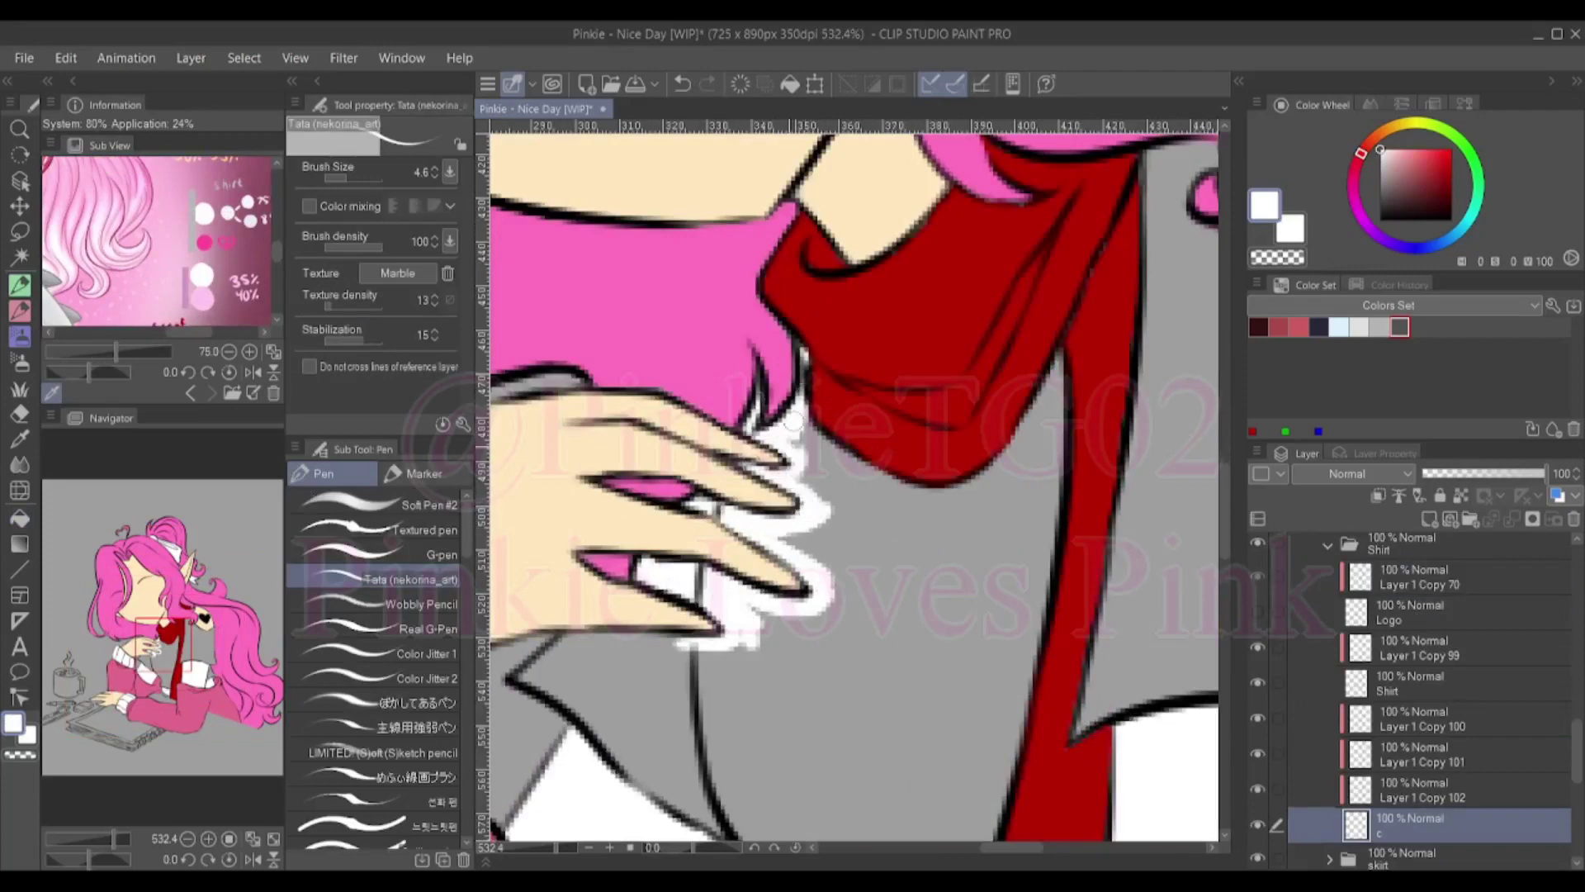
left_click_drag(745, 316, 781, 395)
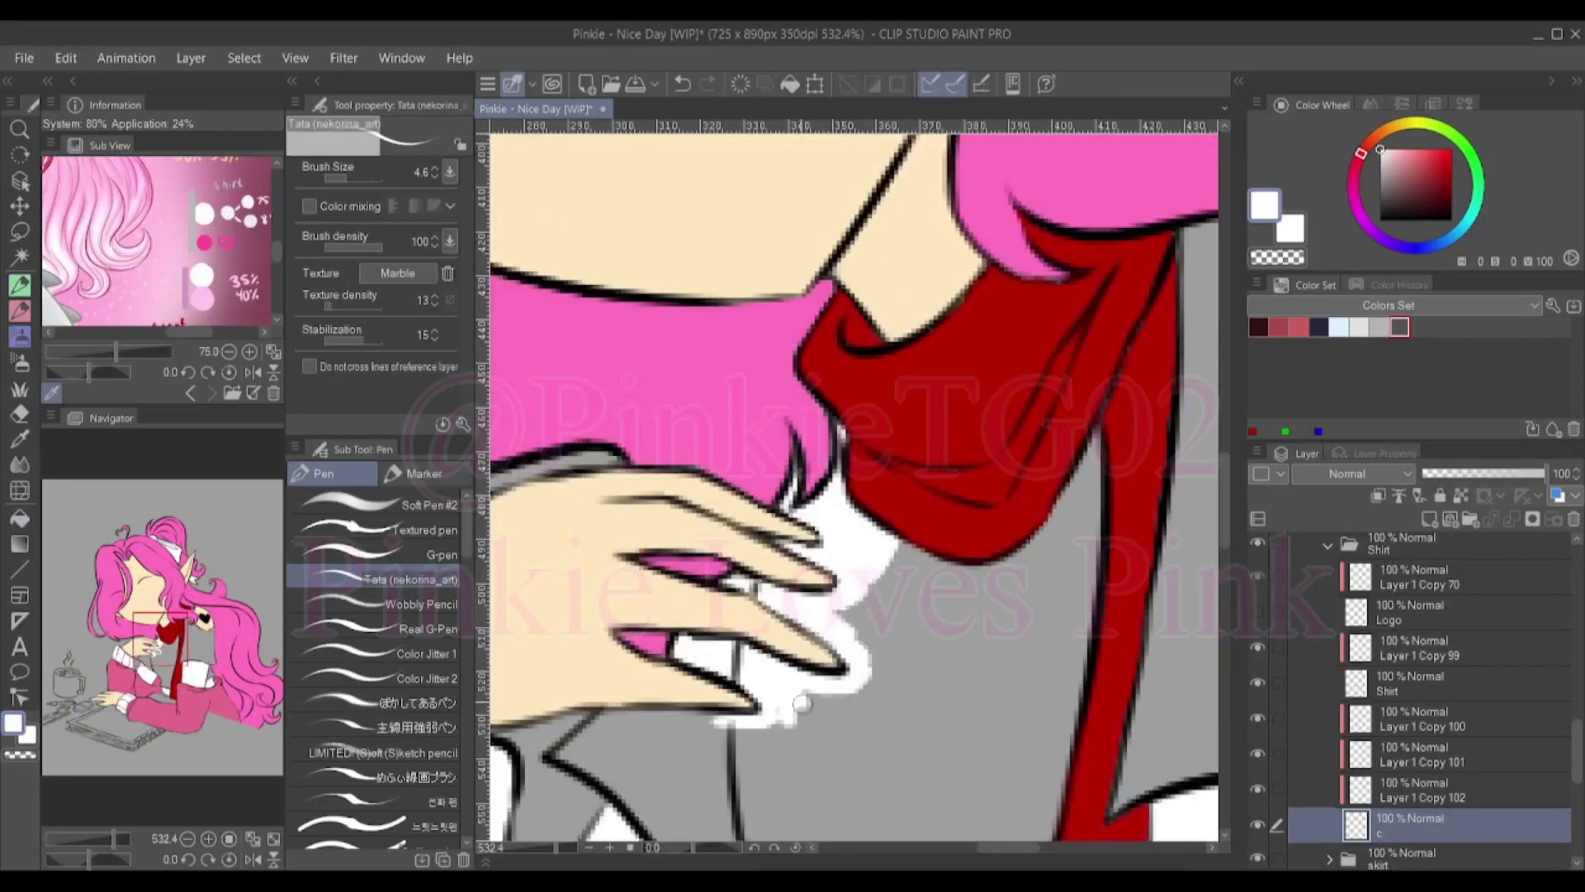
left_click_drag(638, 721, 582, 731)
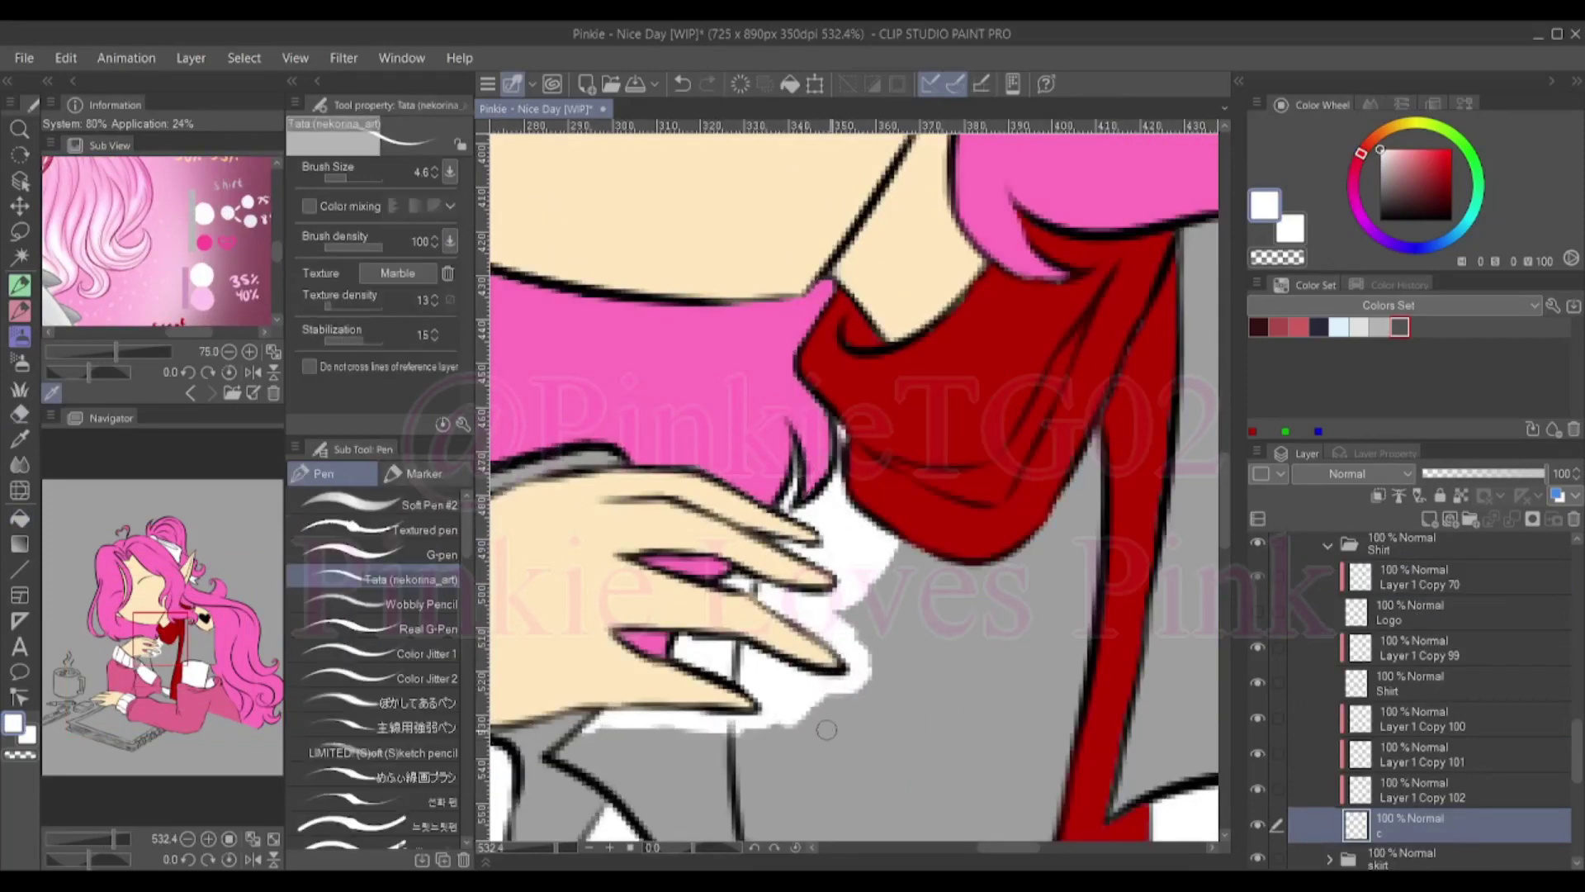
Fill the shirt body and short sleeve with white on the Shirt folder's c layer and touch up the edges by pen
left_click(817, 580, "ctrl+shift")
left_click(817, 580, "alt")
left_click(834, 500, "ctrl+shift")
left_click(834, 500, "alt")
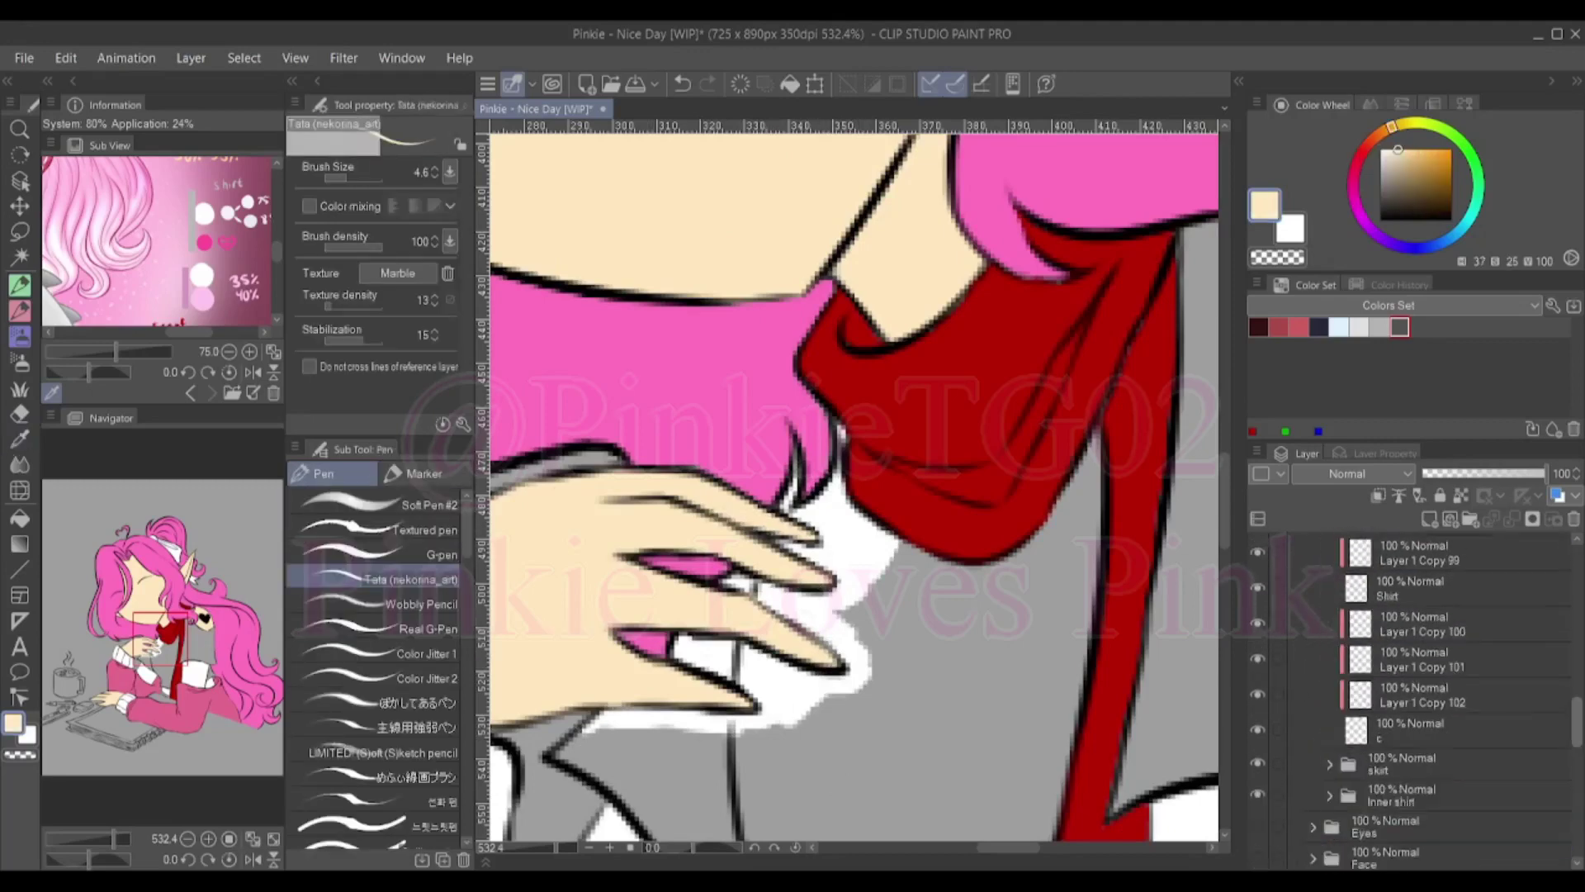
key("g")
scroll(838, 467, "down", 5)
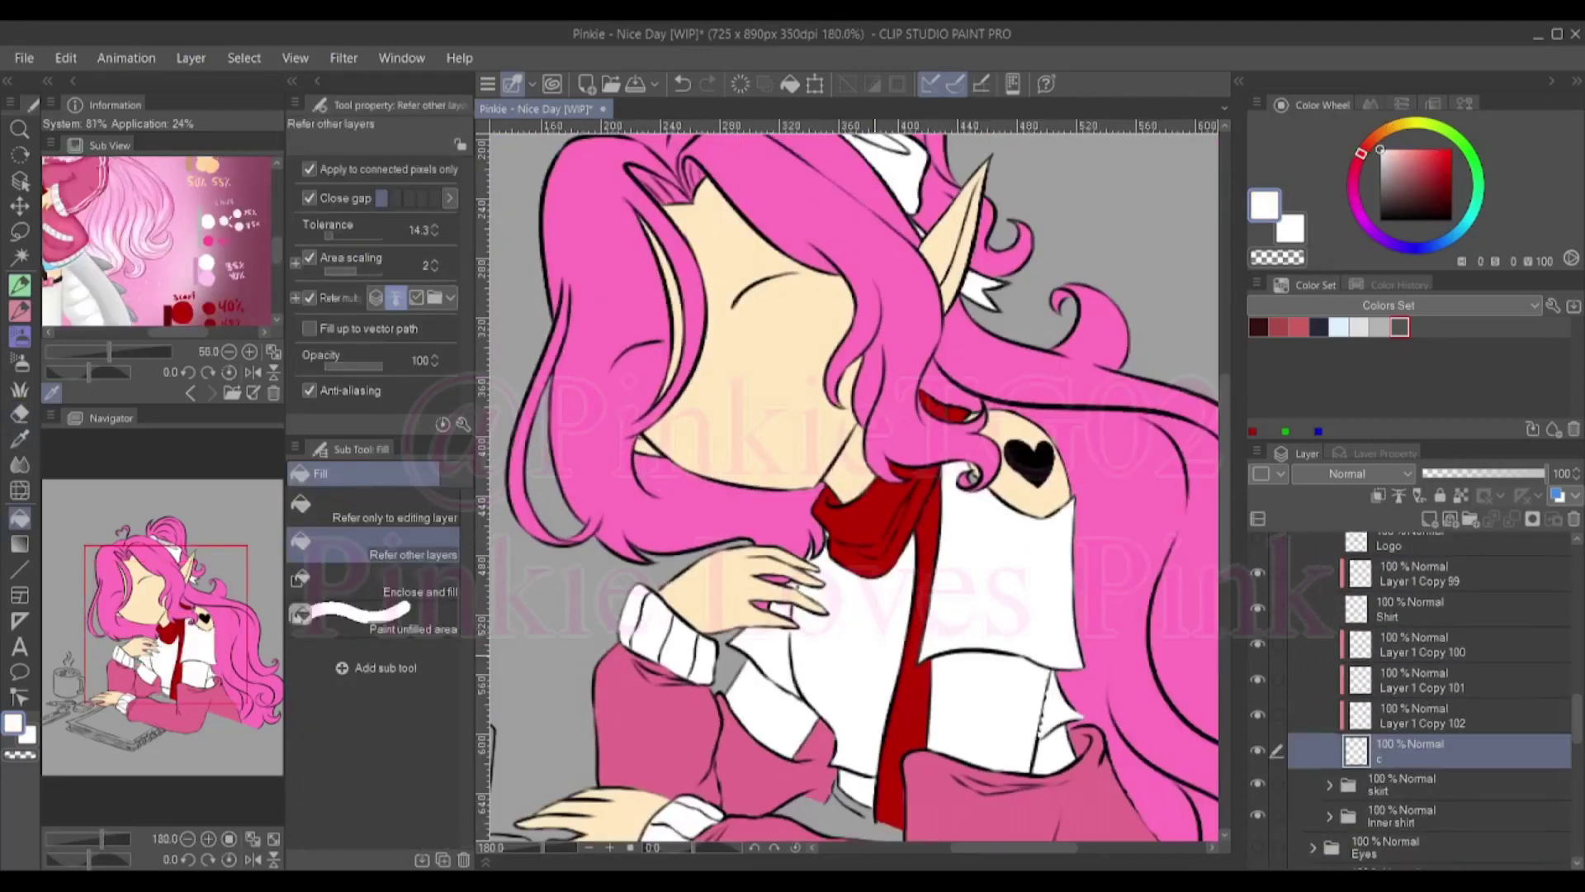
key("p")
scroll(783, 721, "up", 3)
scroll(782, 720, "up", 2)
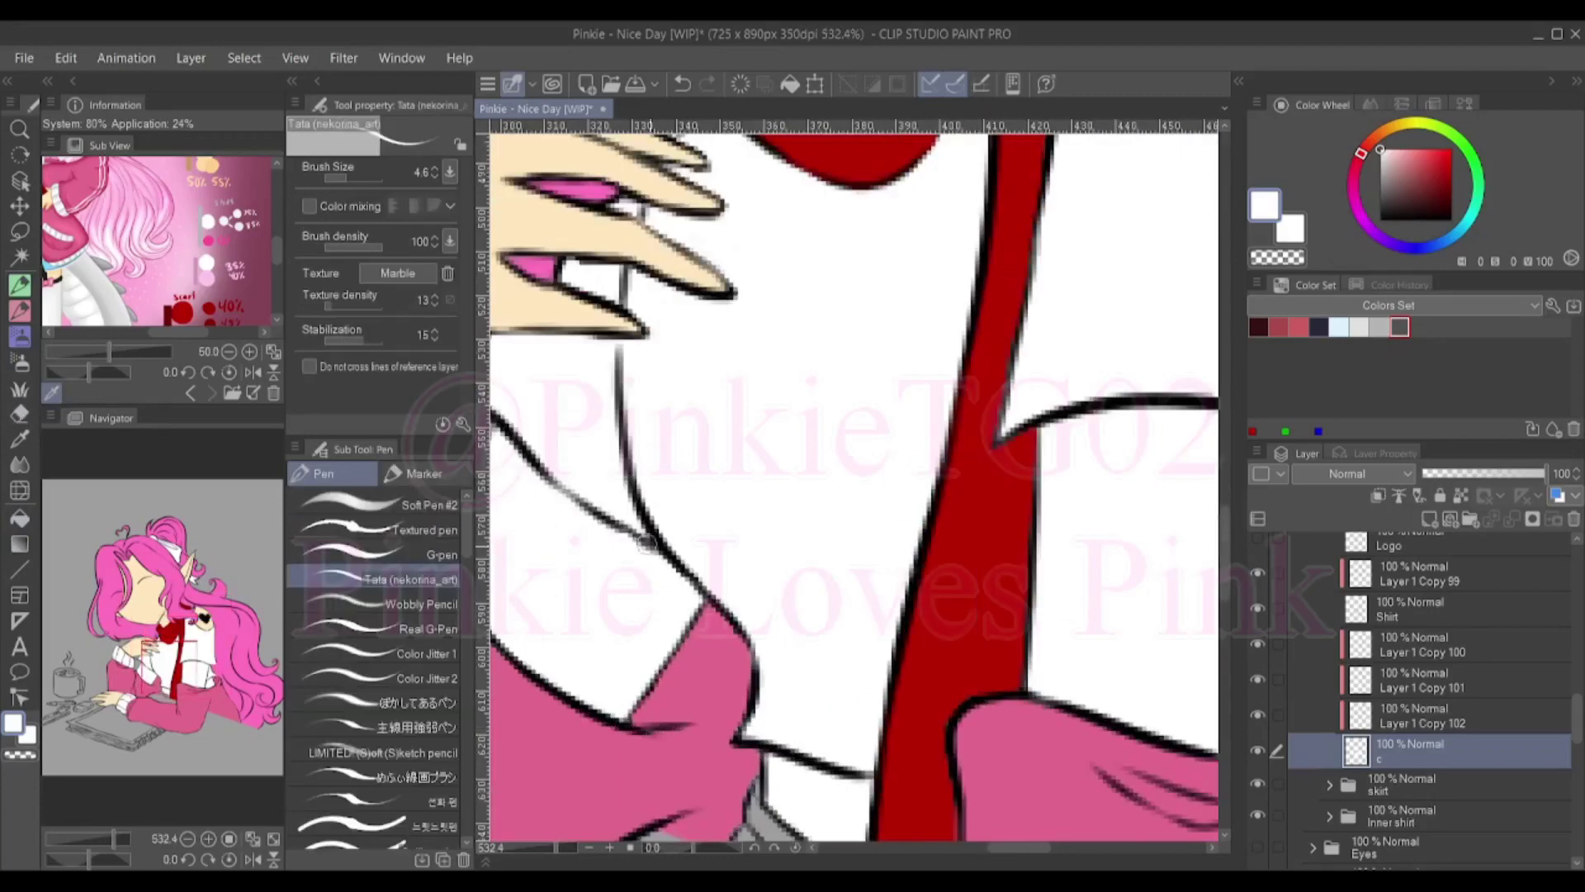
key("ctrl+z")
scroll(692, 537, "down", 4)
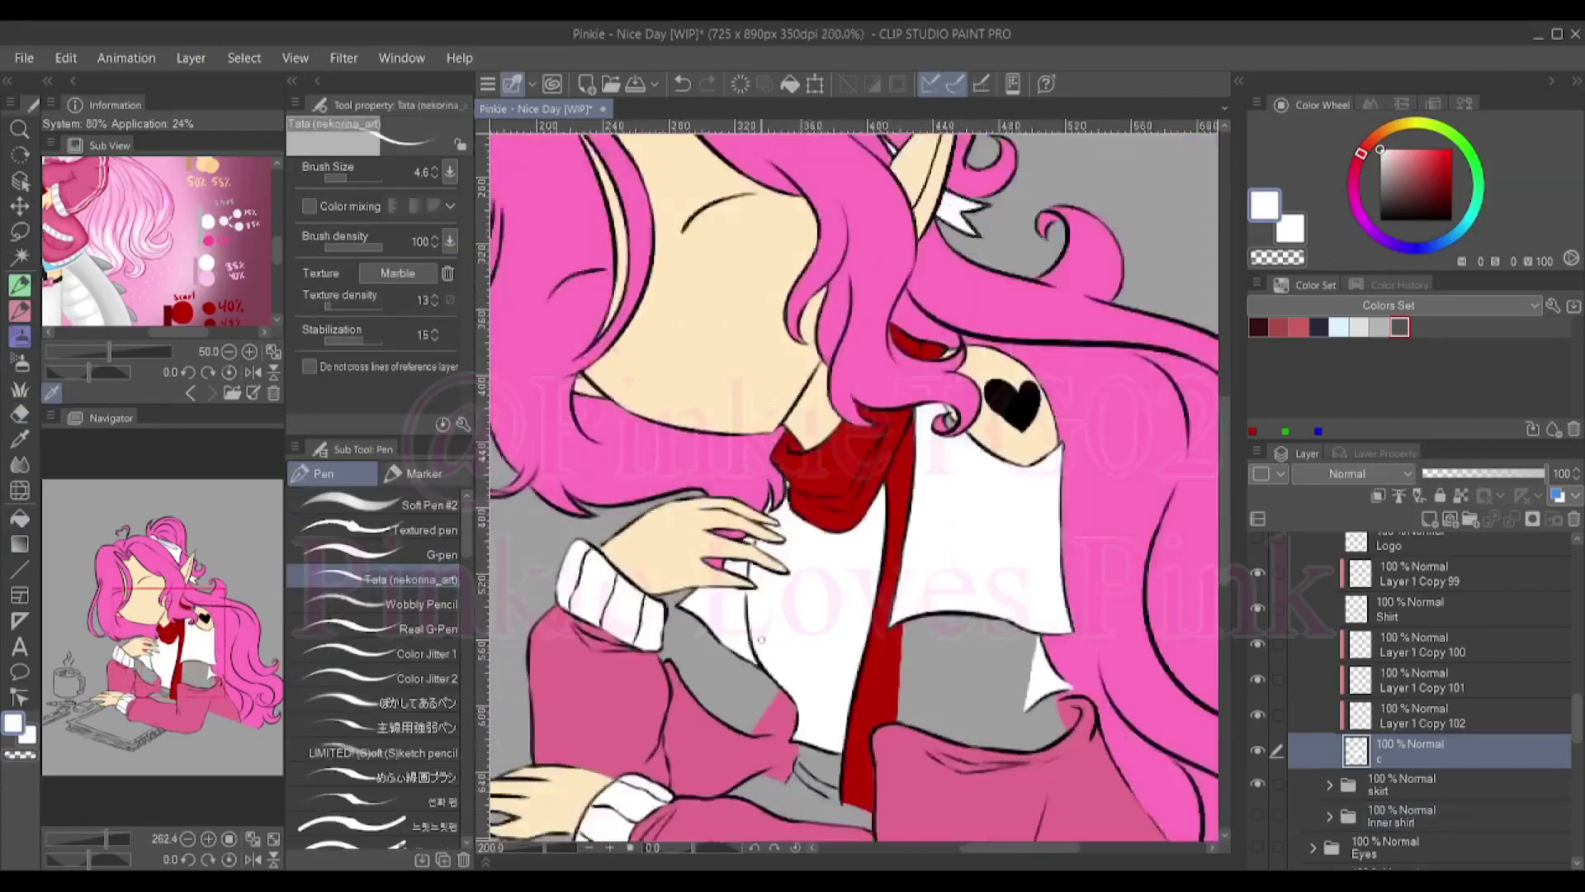
scroll(692, 536, "up", 2)
Paint the small visible skirt area light blue, sampled from the reference, on the skirt folder's c layer, and show the Table group
left_click(98, 285)
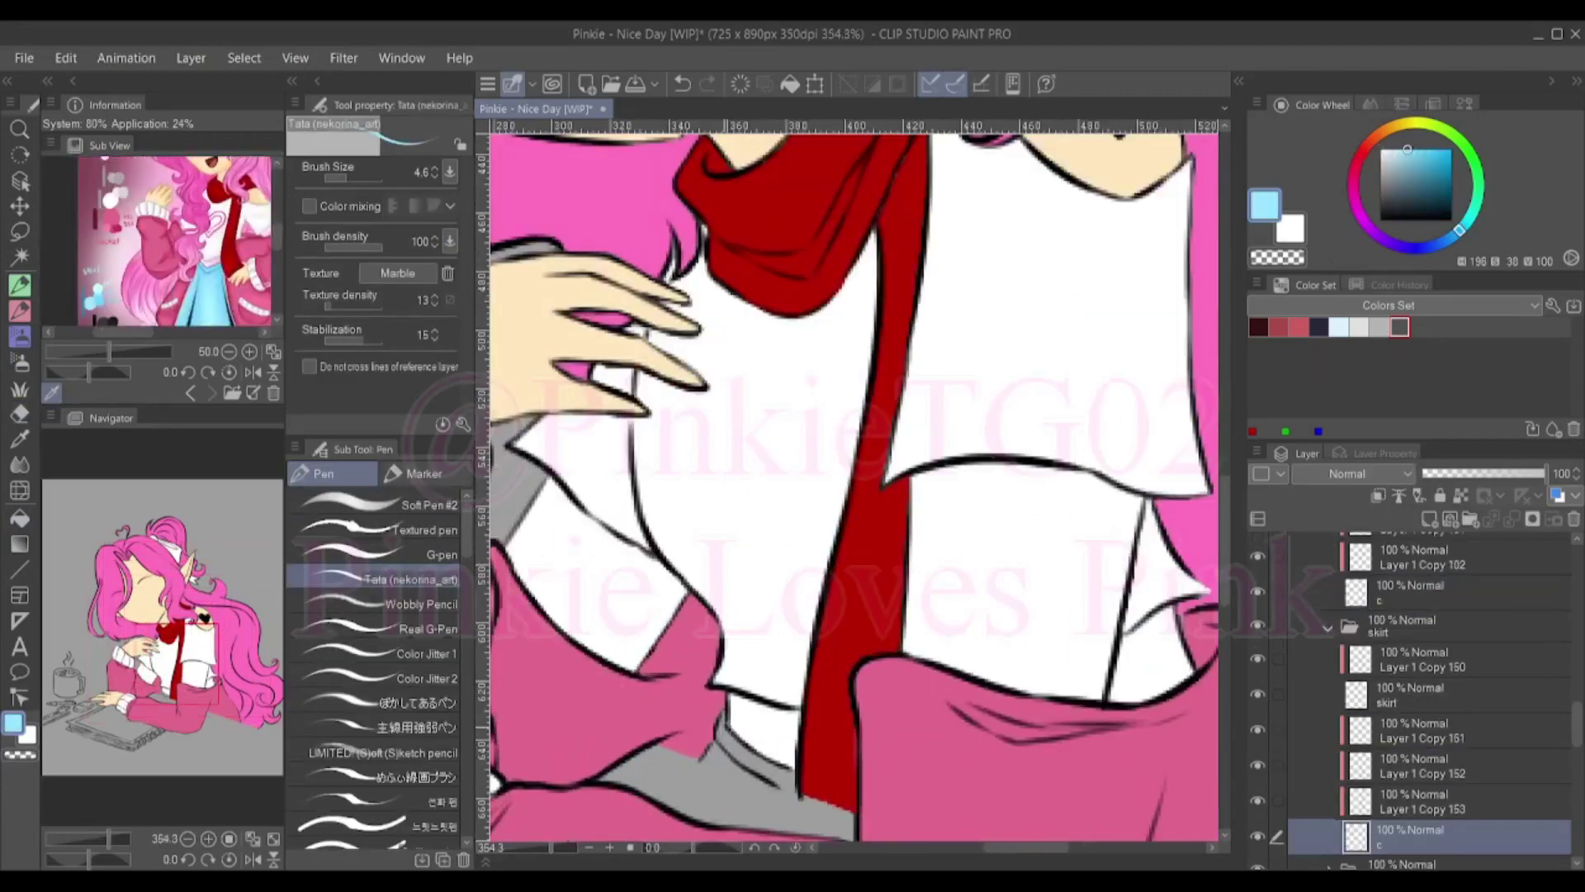
left_click_drag(717, 717, 727, 764)
scroll(1428, 702, "down", 3)
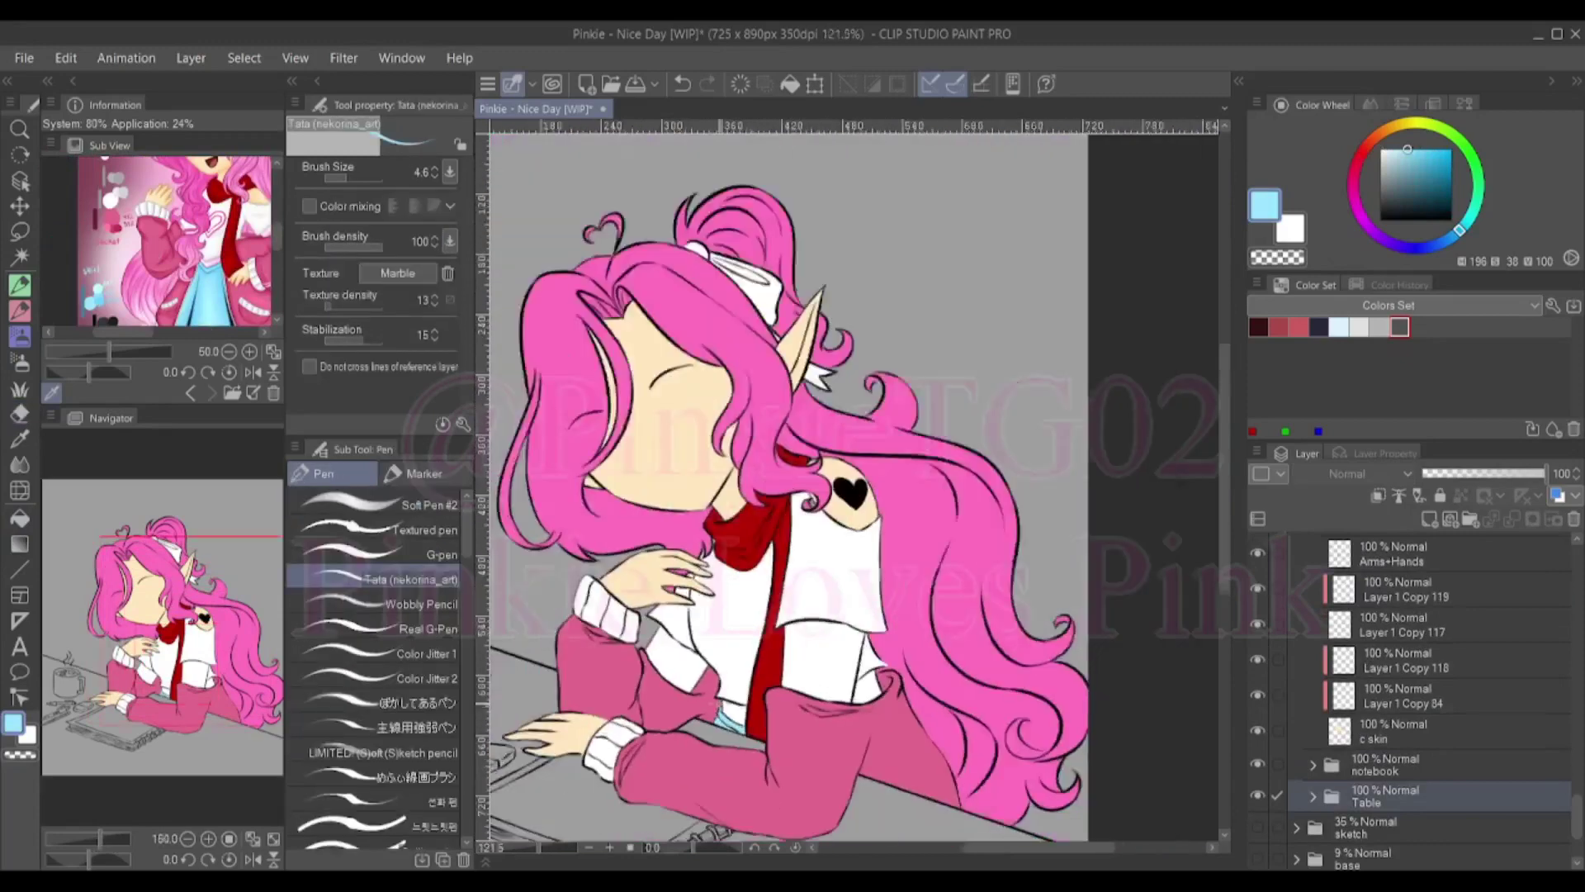
scroll(854, 487, "down", 5)
Paint light pink stripes, sampled from the reference, across the sleeve below the white shirt's short sleeve on Layer 1 Copy 40
left_click(1420, 784)
left_click(157, 240)
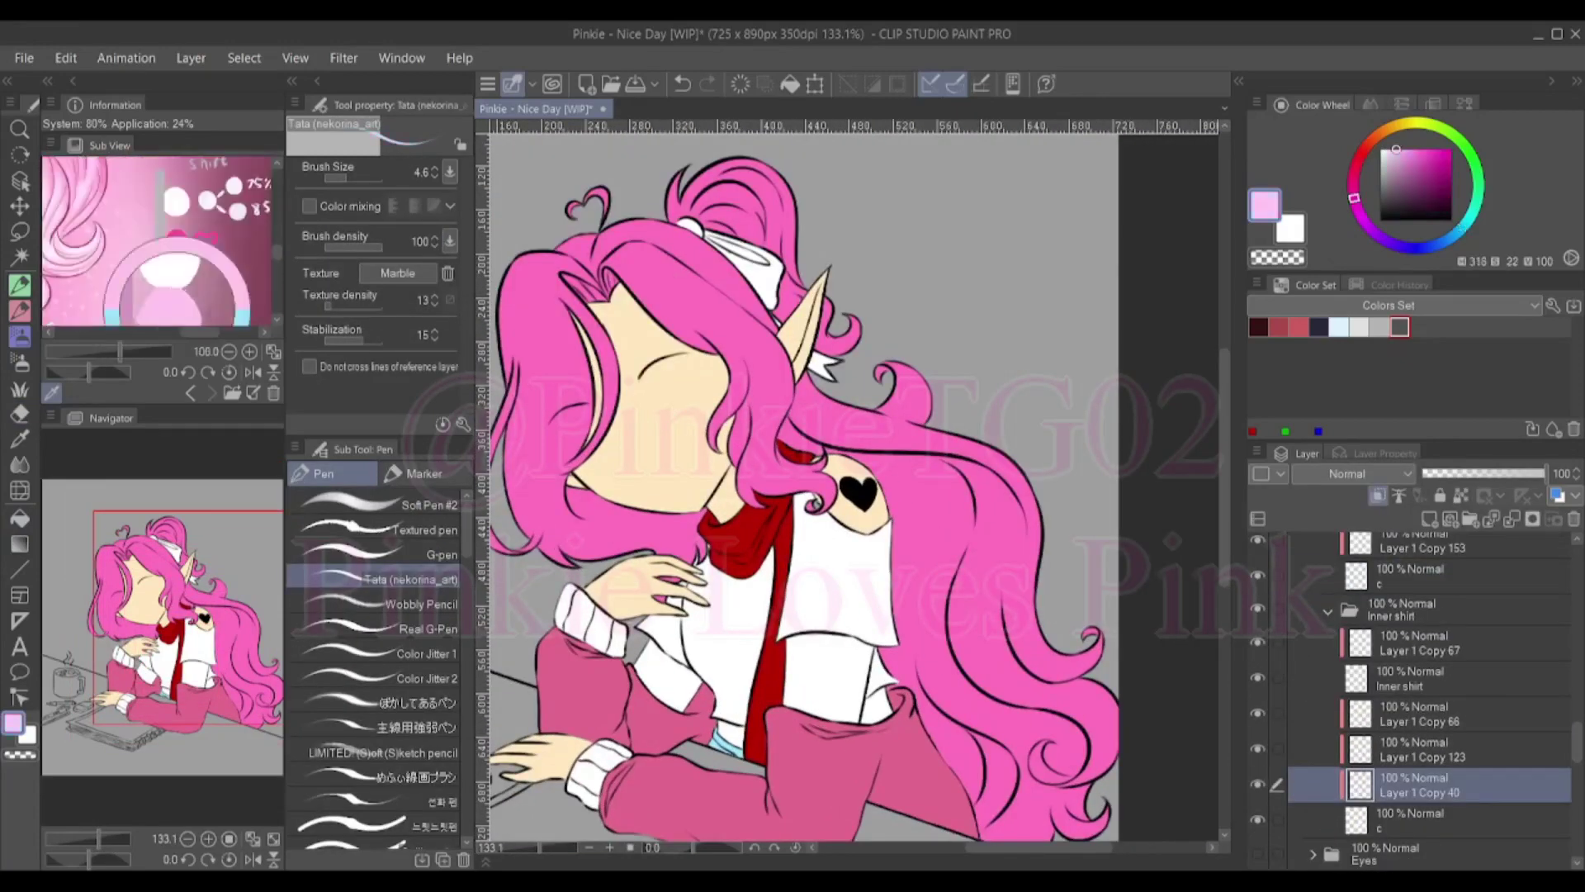
left_click(383, 624)
scroll(854, 487, "up", 2)
key("p")
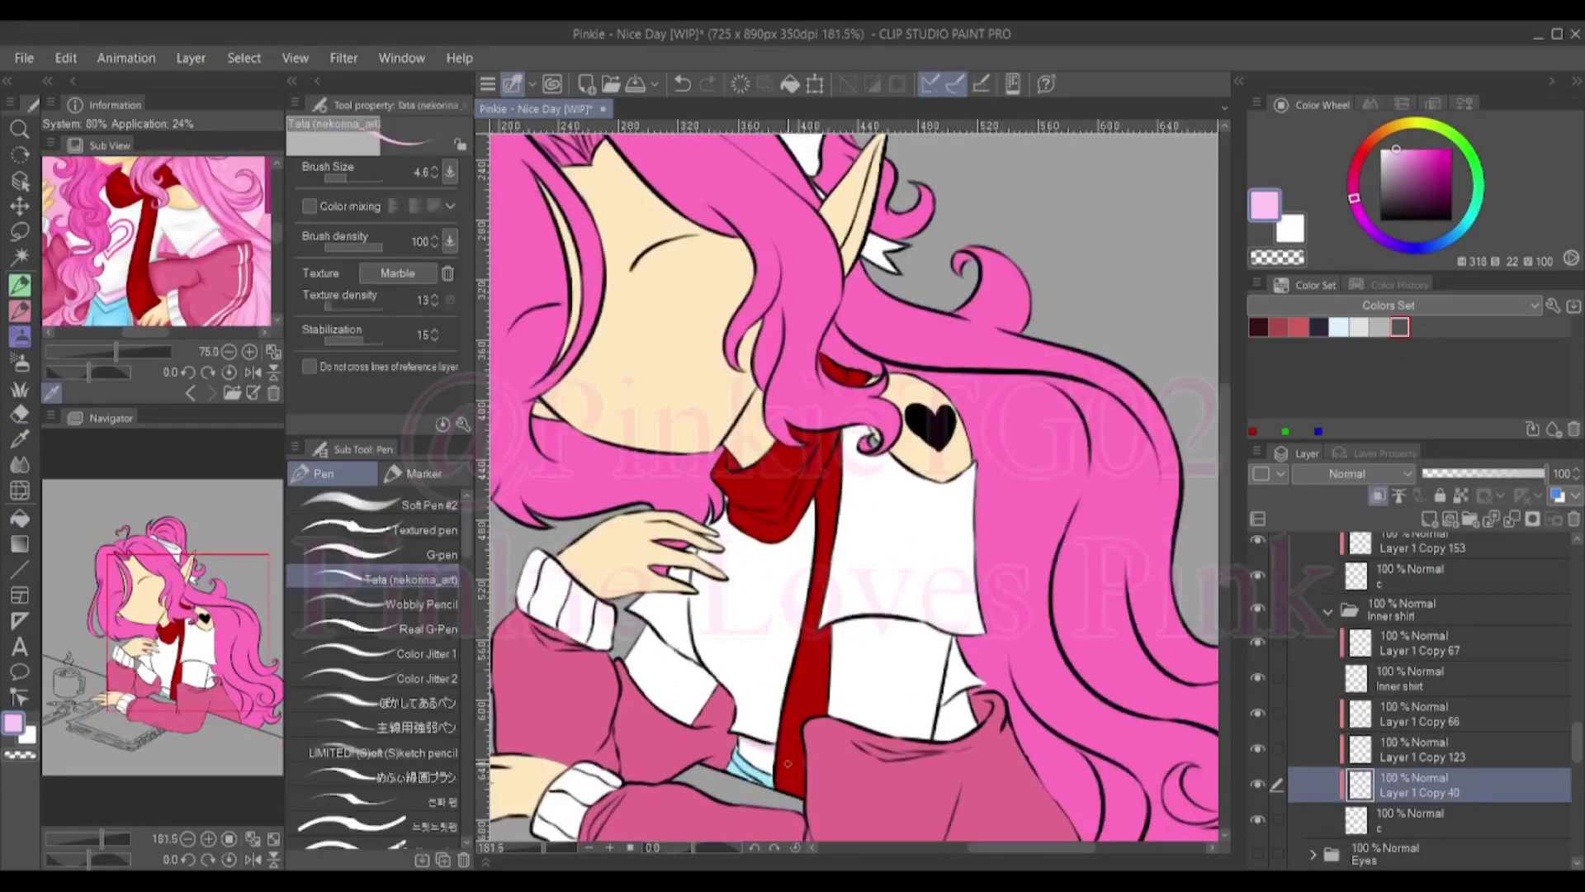
scroll(780, 698, "up", 3)
left_click_drag(863, 551, 1048, 555)
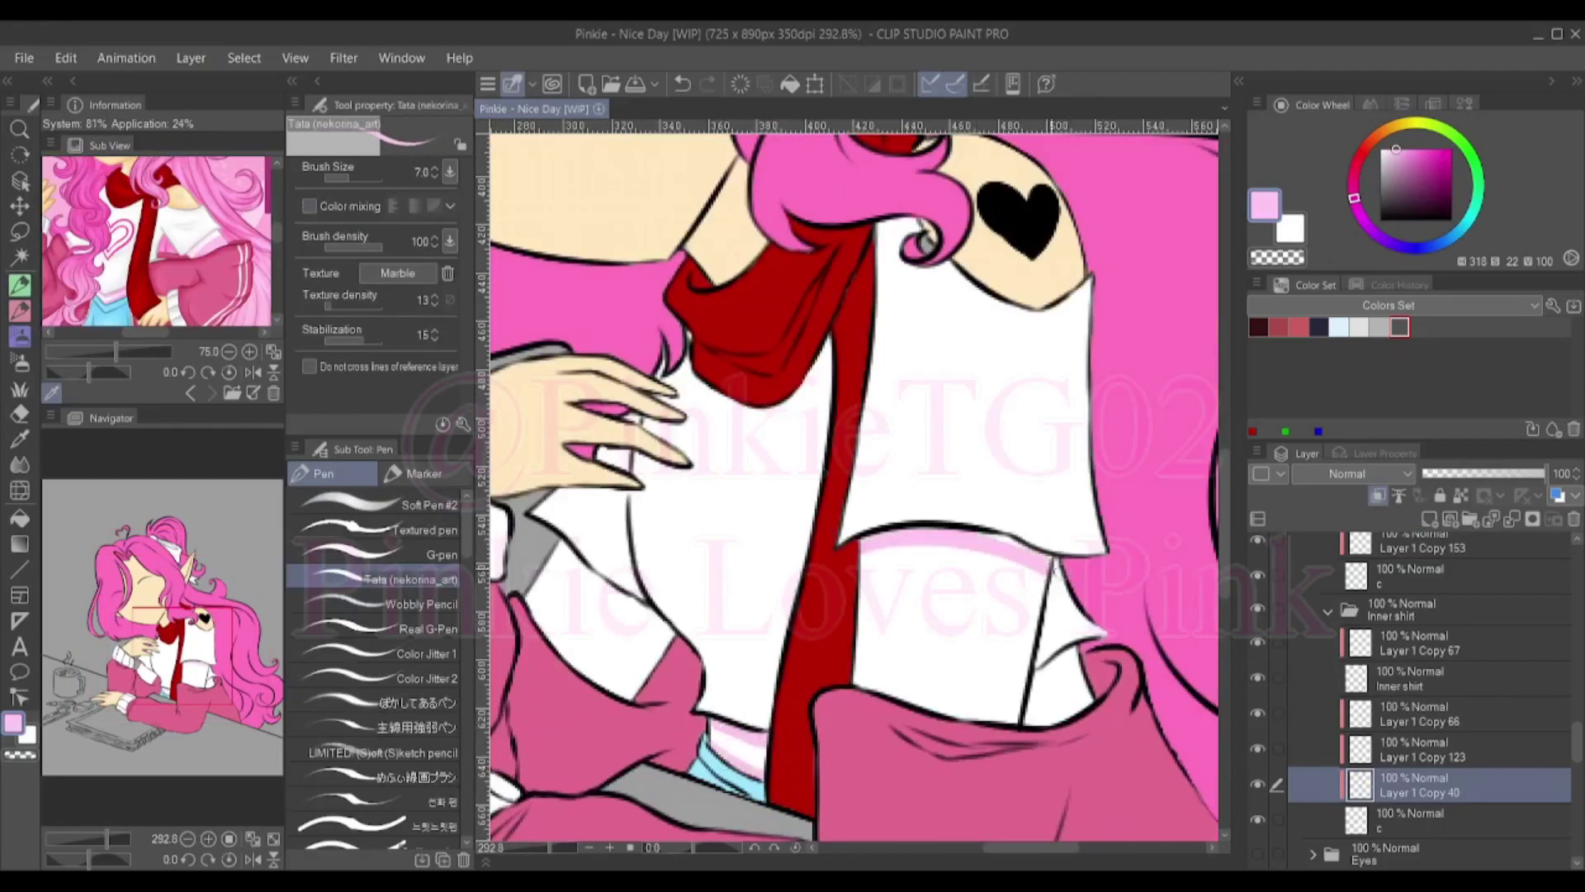
left_click_drag(1032, 656, 862, 635)
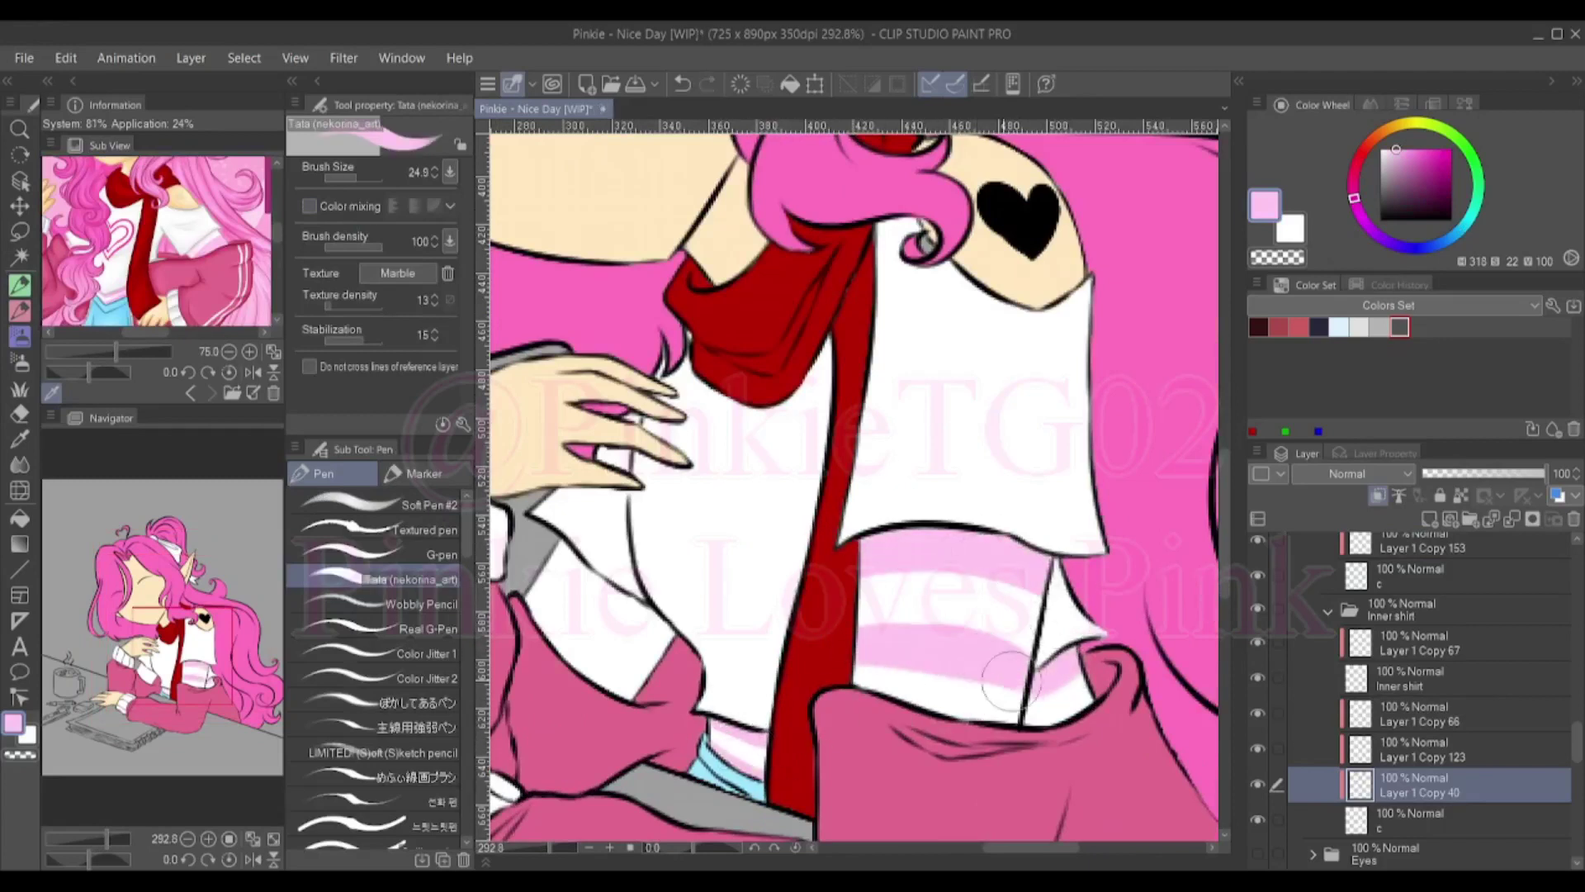
left_click_drag(858, 694, 1090, 701)
Paint light pink stripes along the inner-shirt sleeve beside the raised hand on Layer 1 Copy 40
left_click_drag(516, 569, 627, 577)
left_click_drag(532, 596, 640, 695)
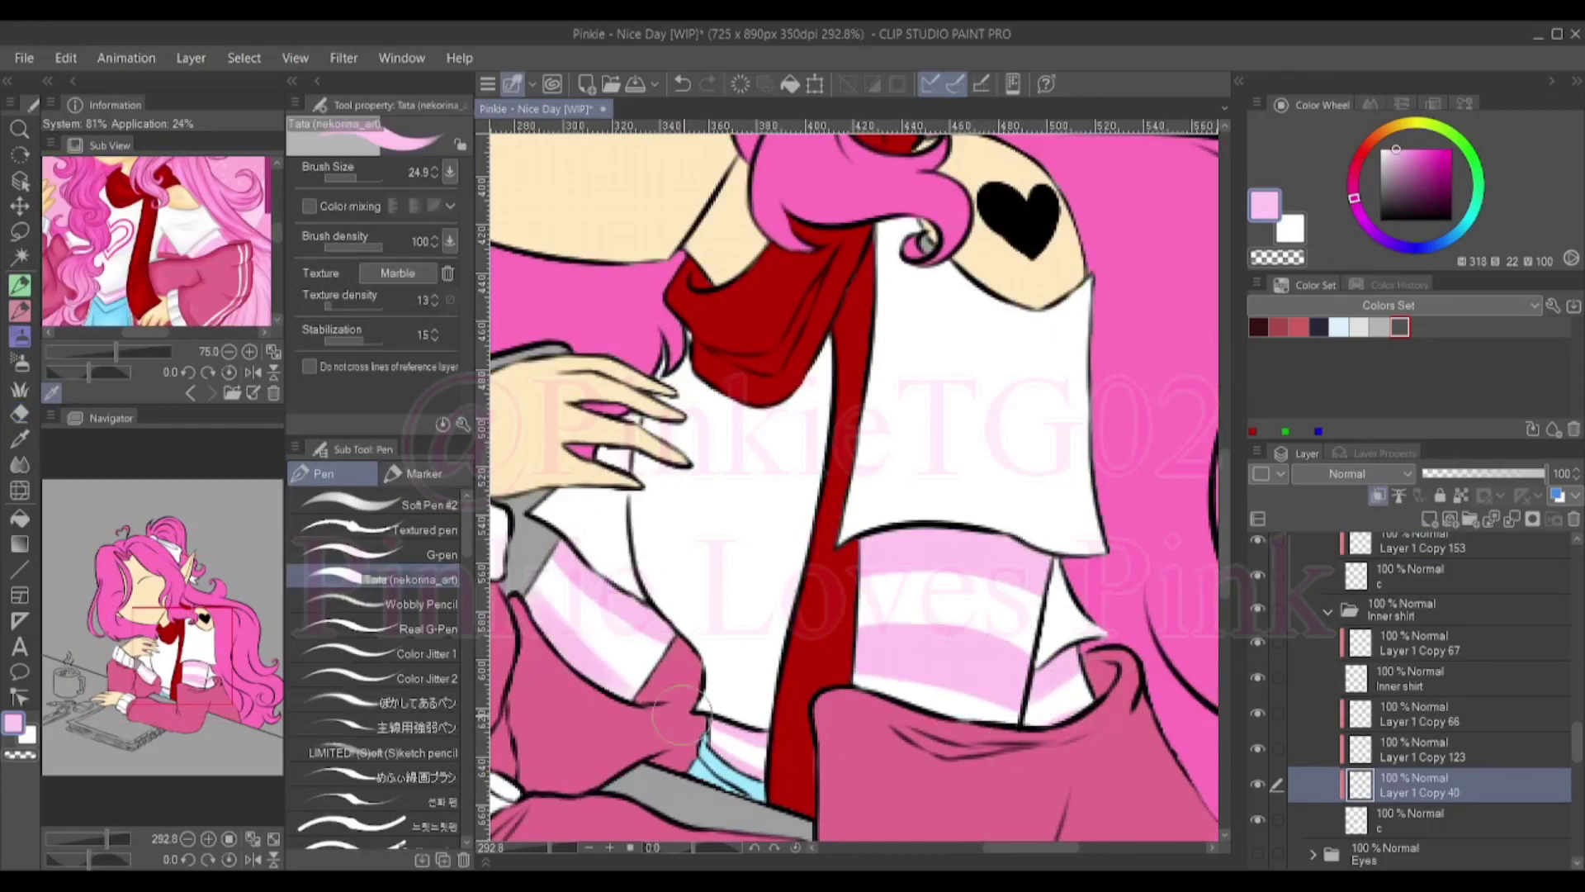
scroll(694, 621, "down", 5)
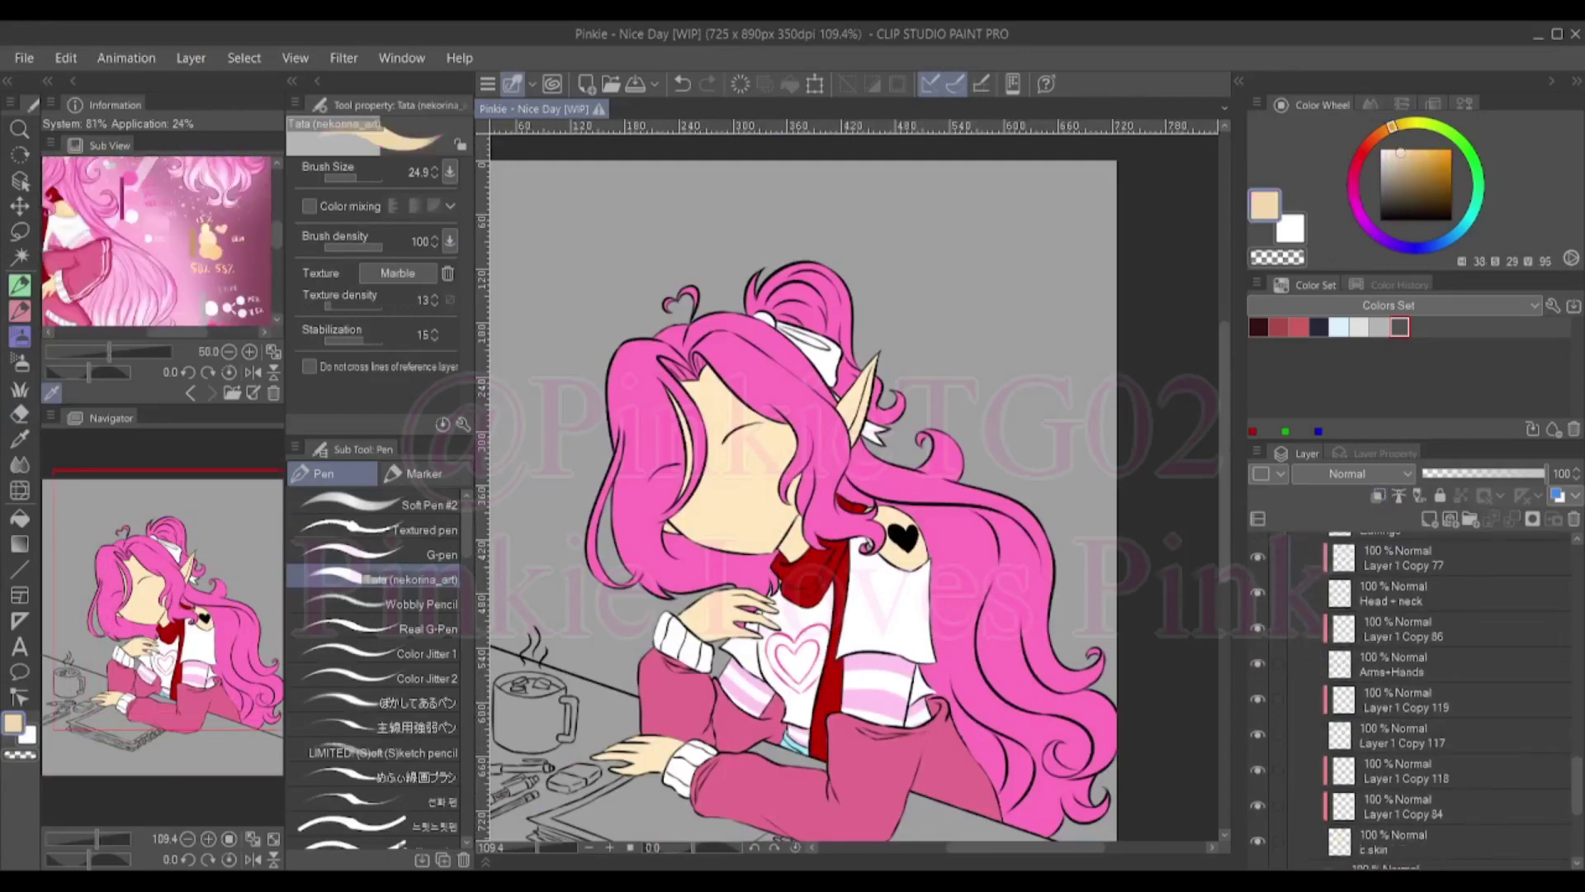
Recolour the black heart on the shoulder to a soft peach slightly darker than the skin on Layer 1 Copy 119
scroll(884, 524, "up", 4)
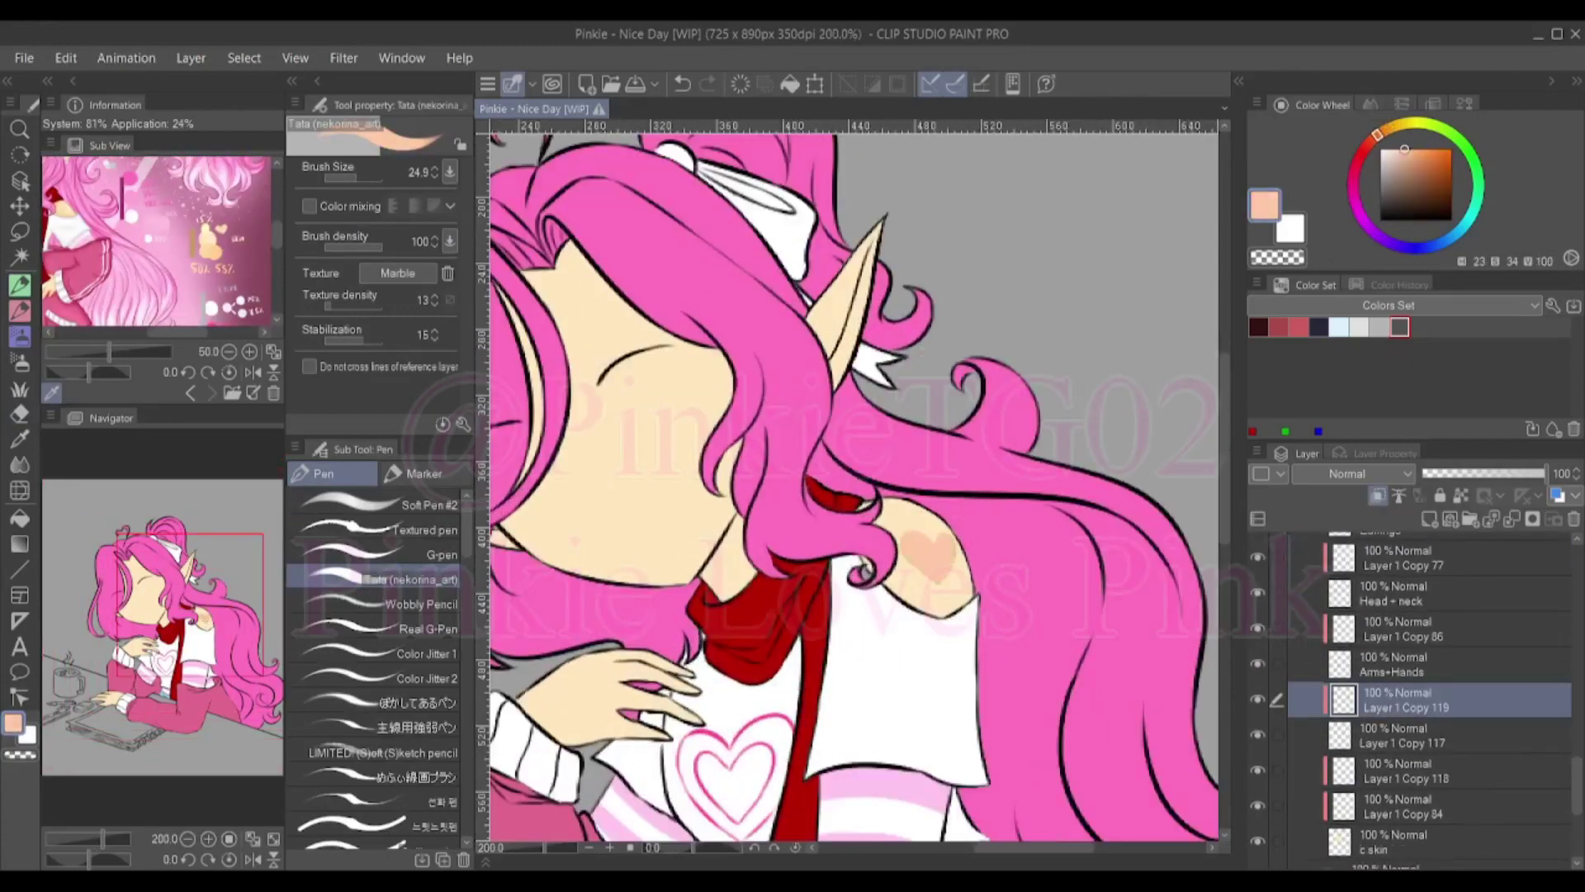
scroll(896, 561, "up", 2)
left_click(896, 581, "alt")
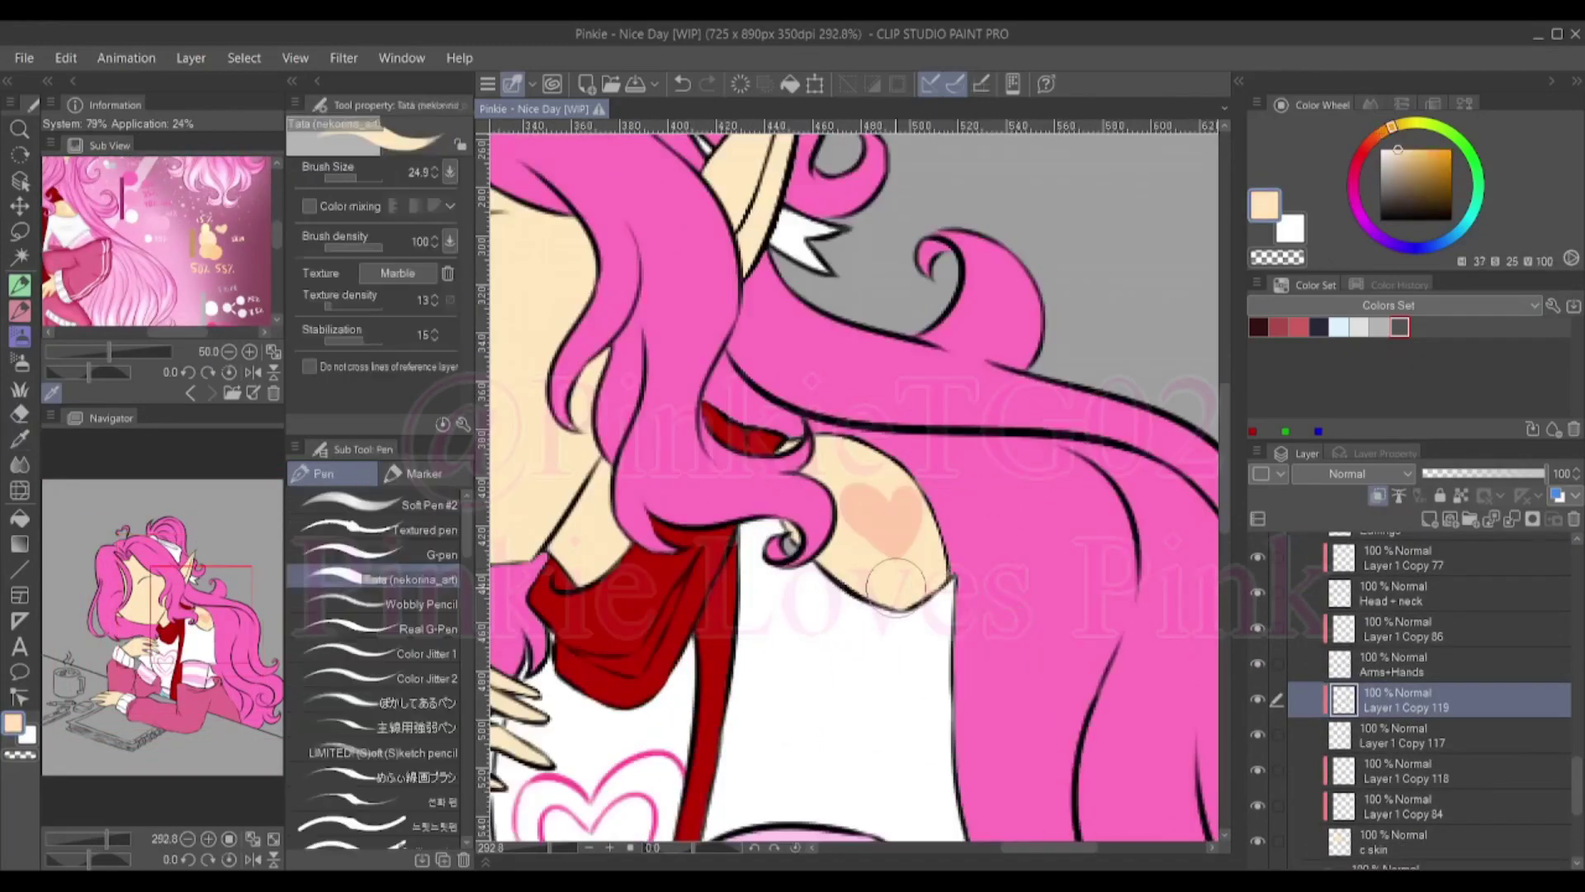
left_click(888, 521, "alt")
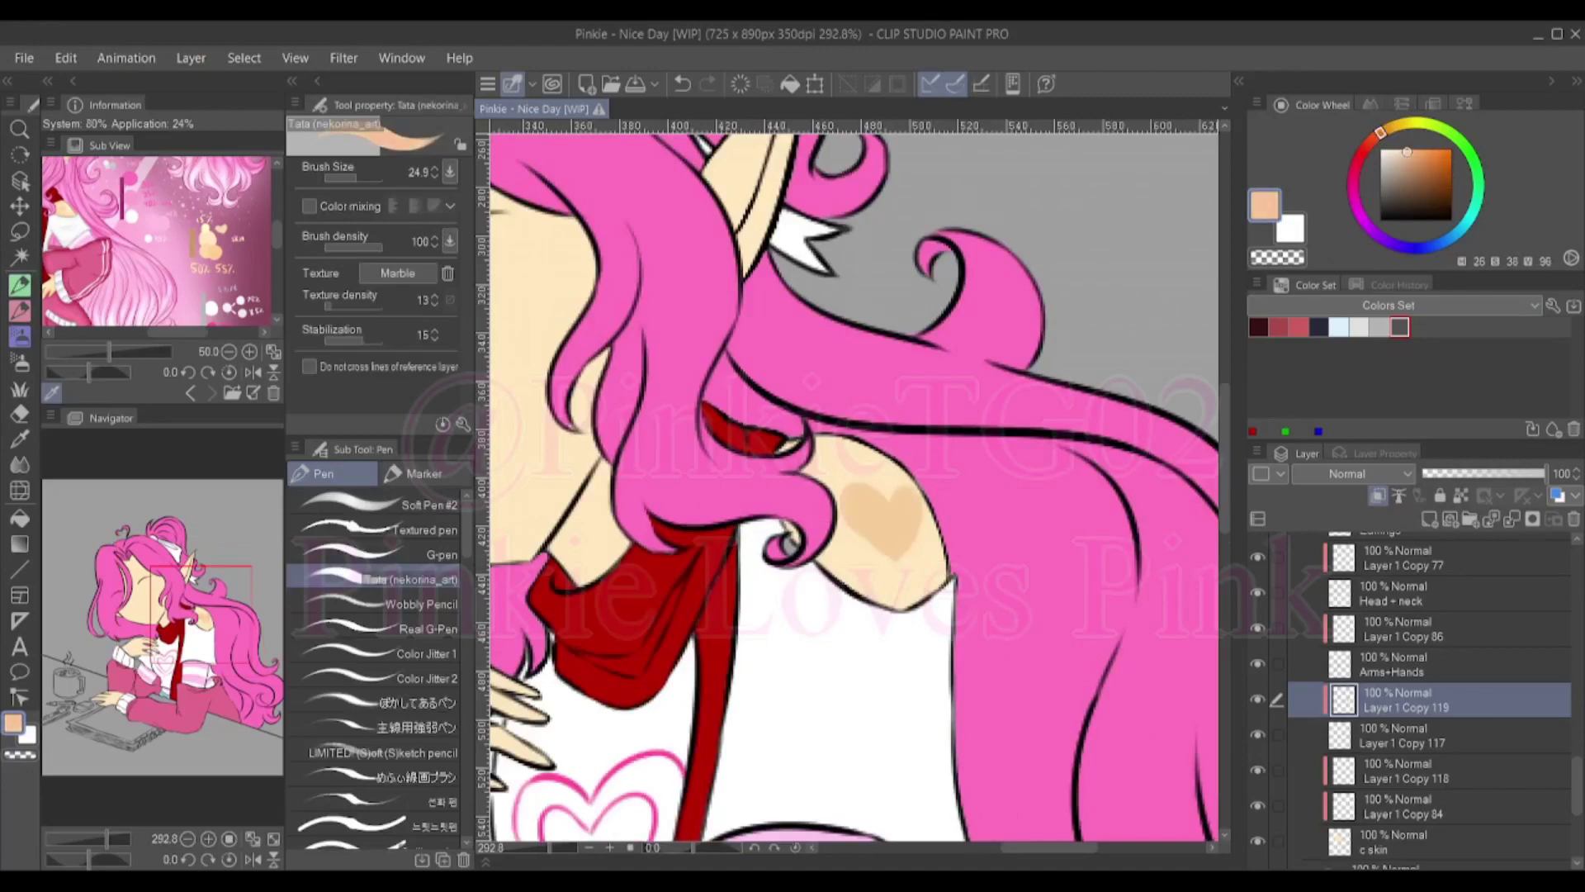
scroll(925, 611, "down", 1)
left_click(957, 615, "alt")
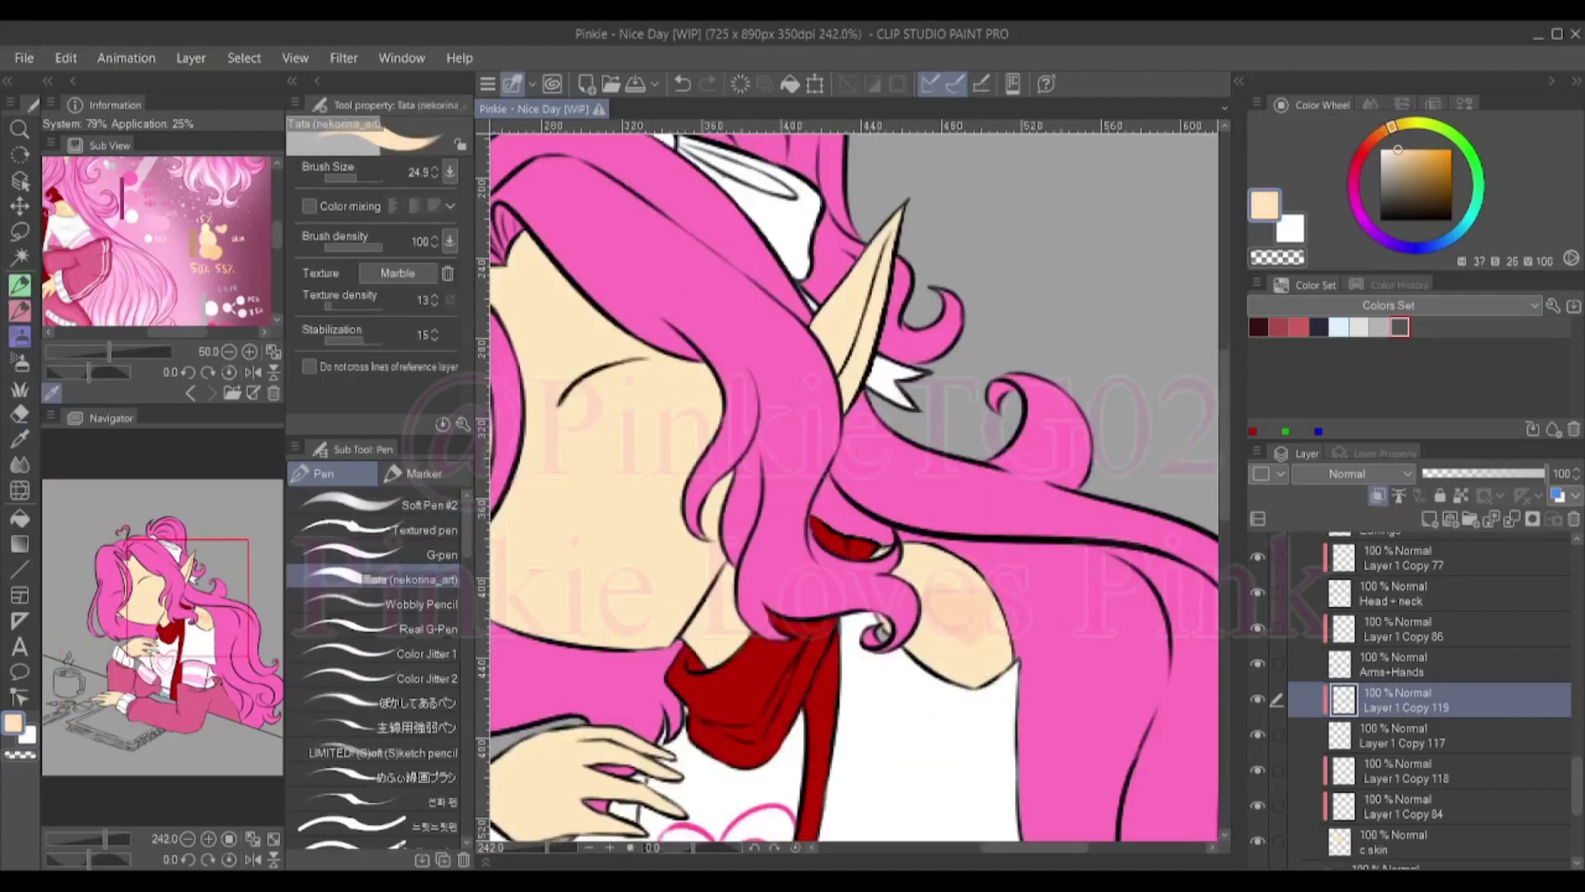
left_click_drag(949, 619, 973, 588)
scroll(1076, 698, "down", 5)
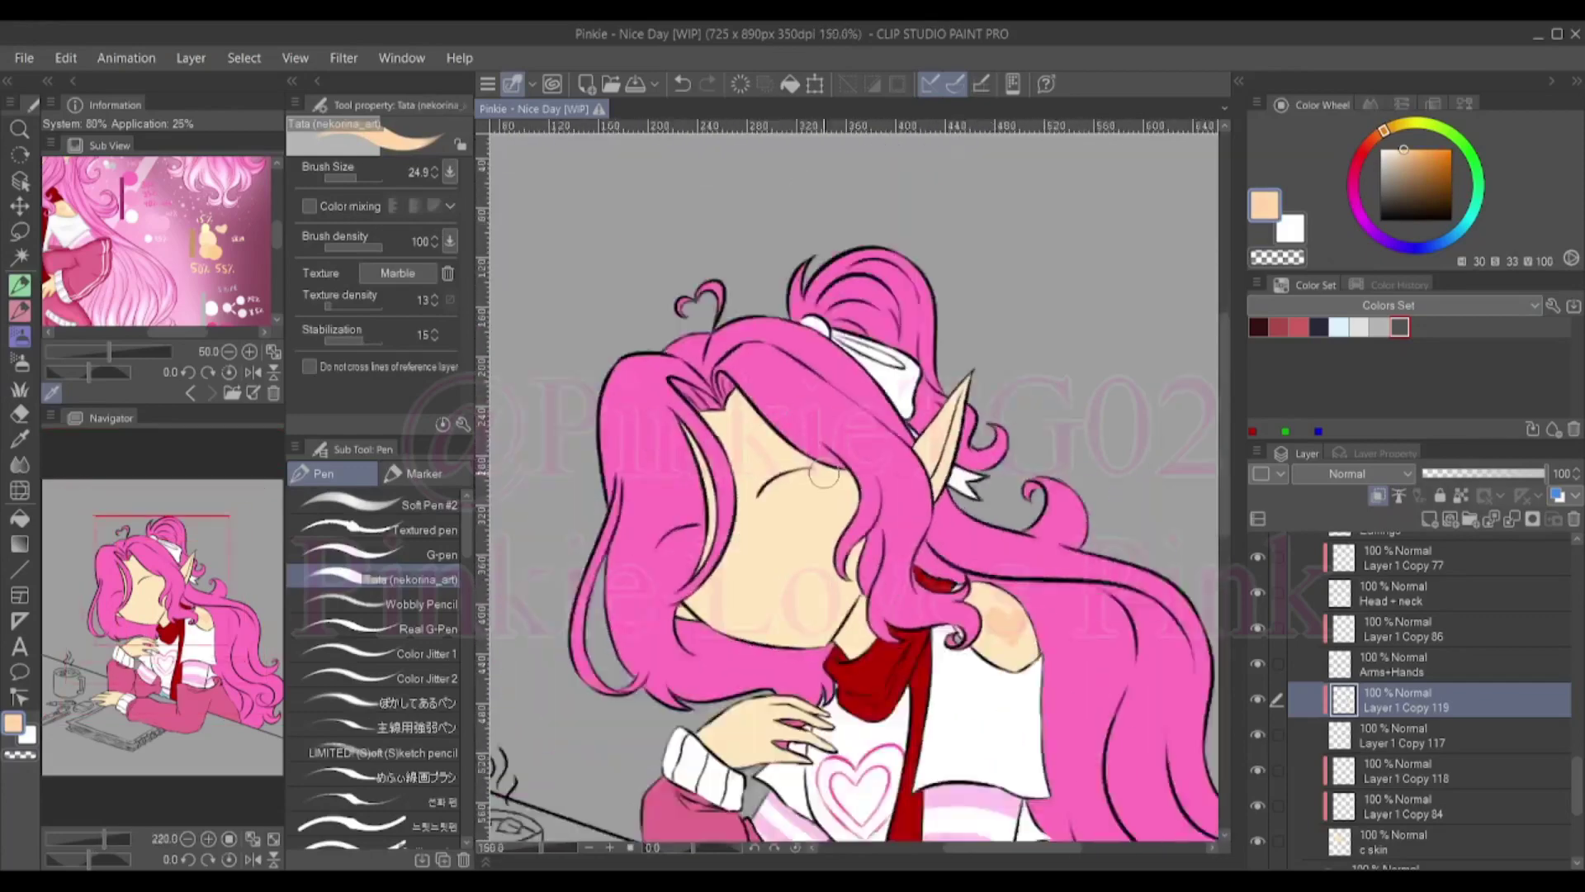
Collapse the Skin folder, show the face, eyes and horns, and select the Horns folder's c layer
scroll(1076, 697, "up", 1)
left_click(1313, 675)
scroll(850, 495, "down", 3)
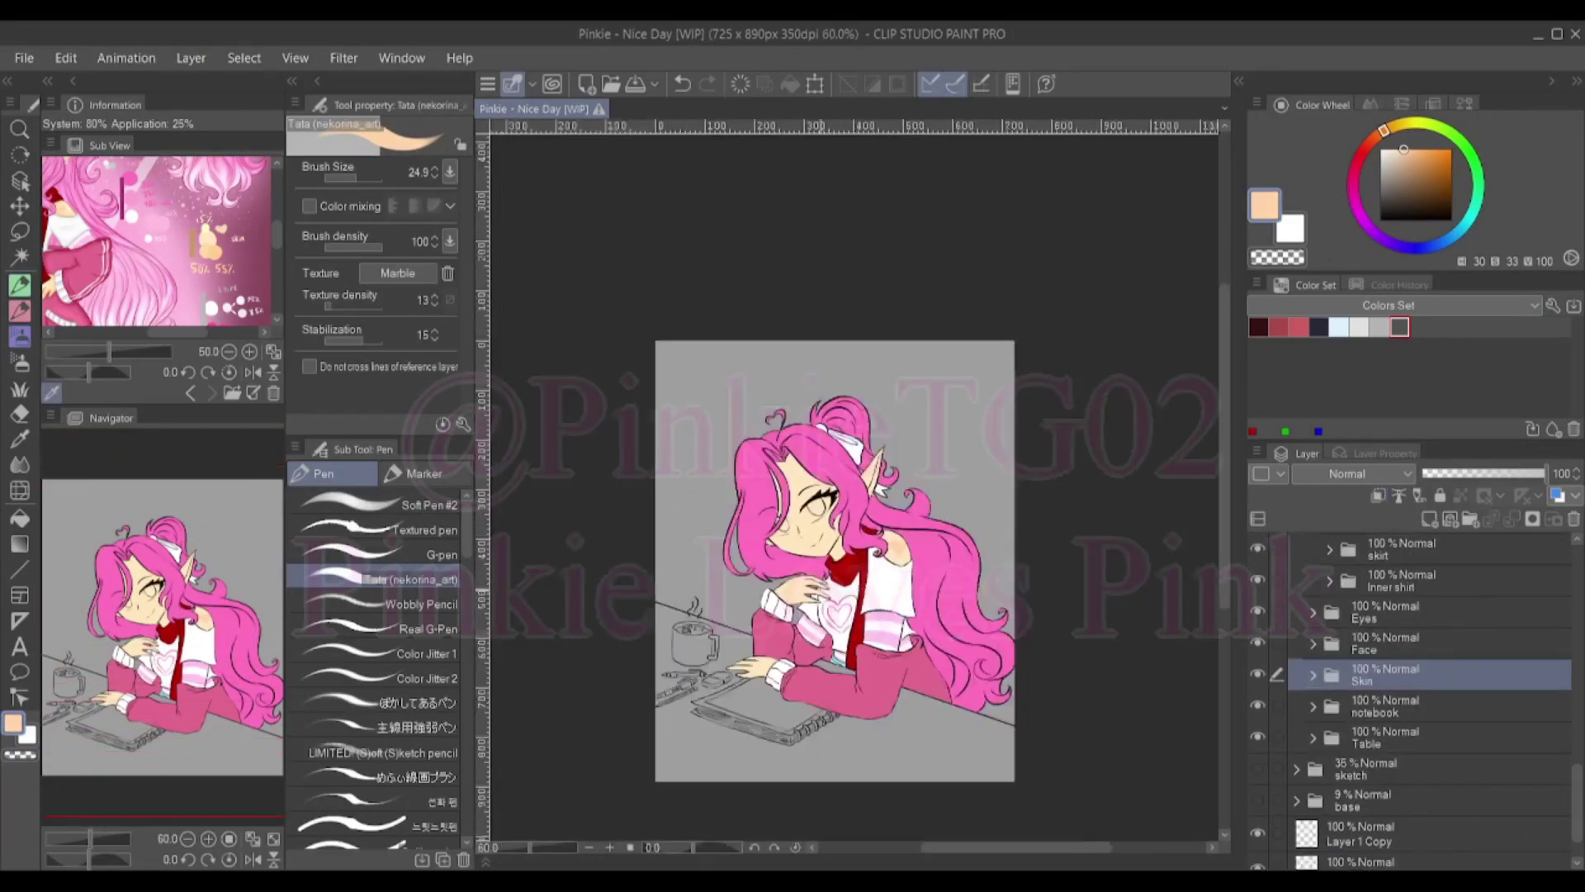
scroll(899, 413, "up", 5)
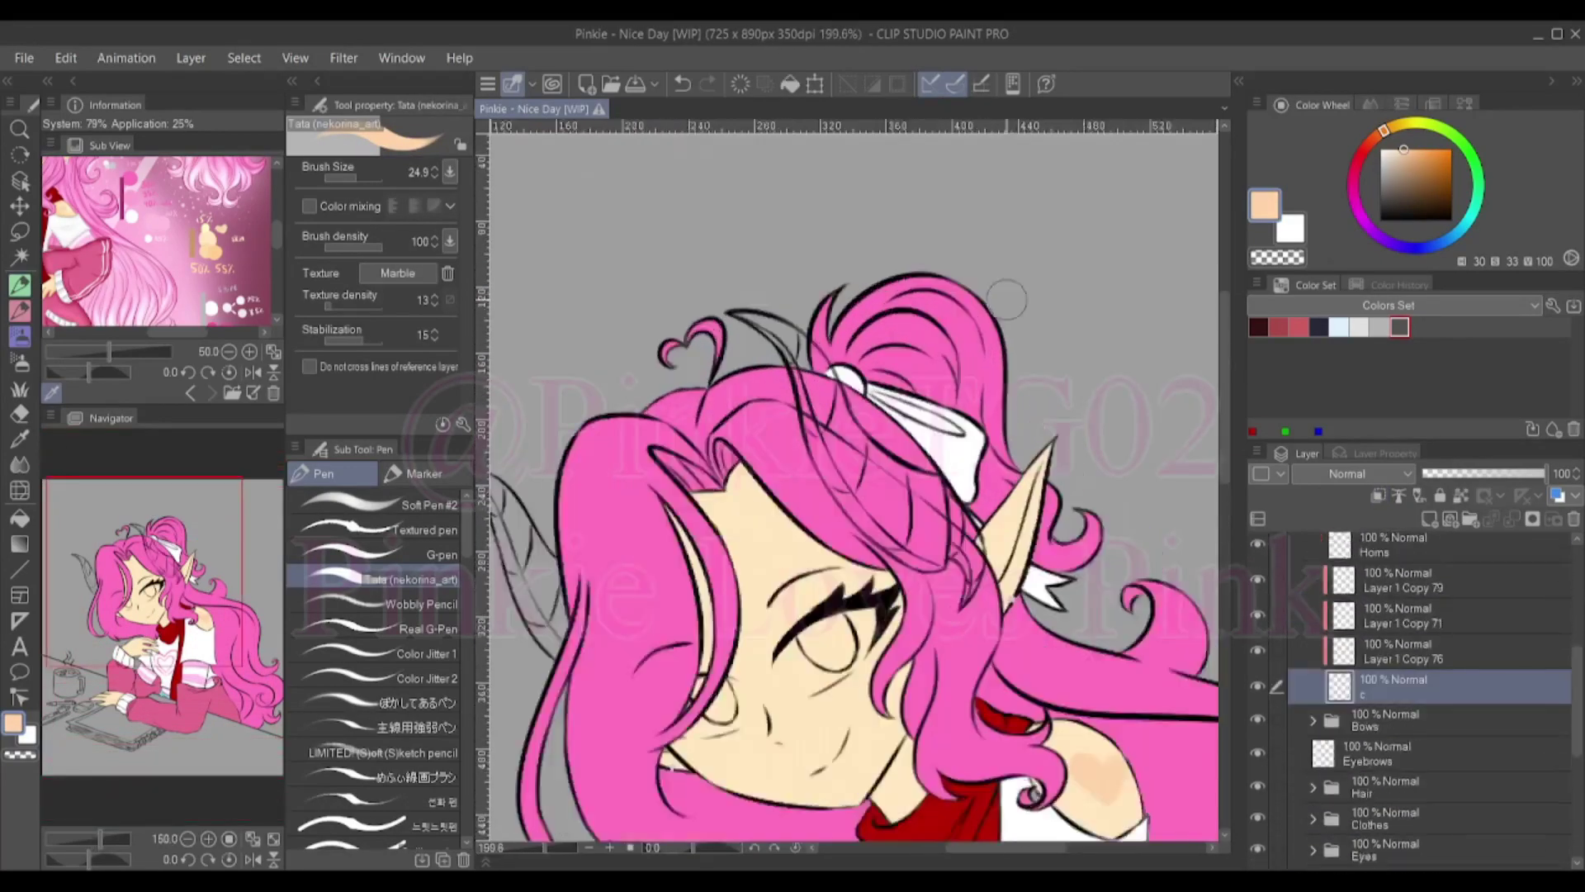
Hide the hair and skin and cover the large horn with light grey sampled from the reference on the c layer
key("g")
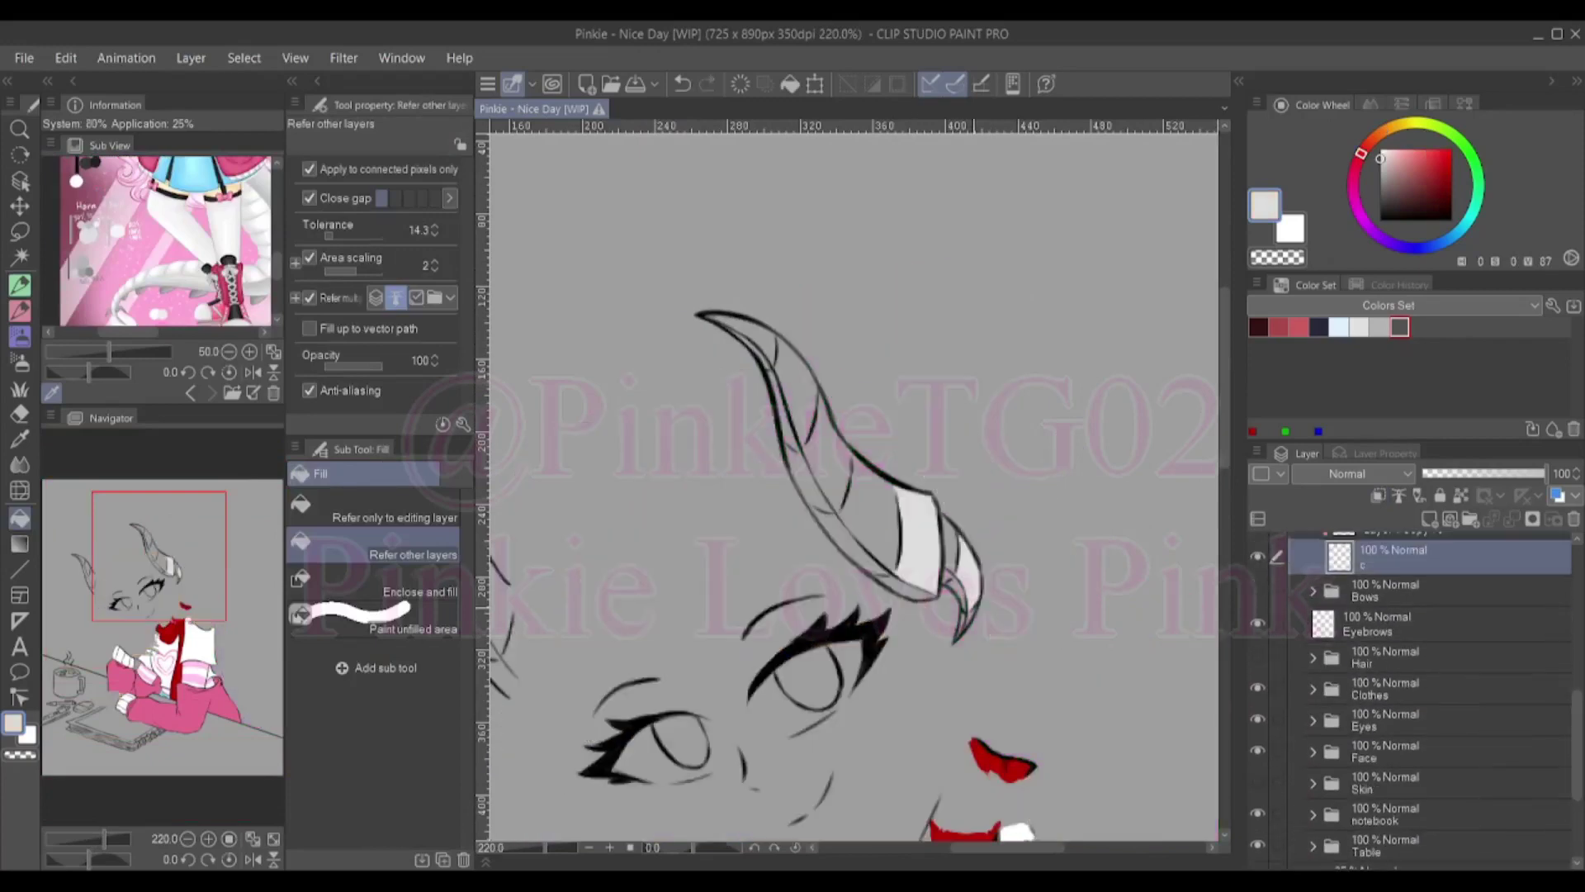
key("e")
scroll(873, 288, "up", 3)
left_click_drag(817, 512, 916, 685)
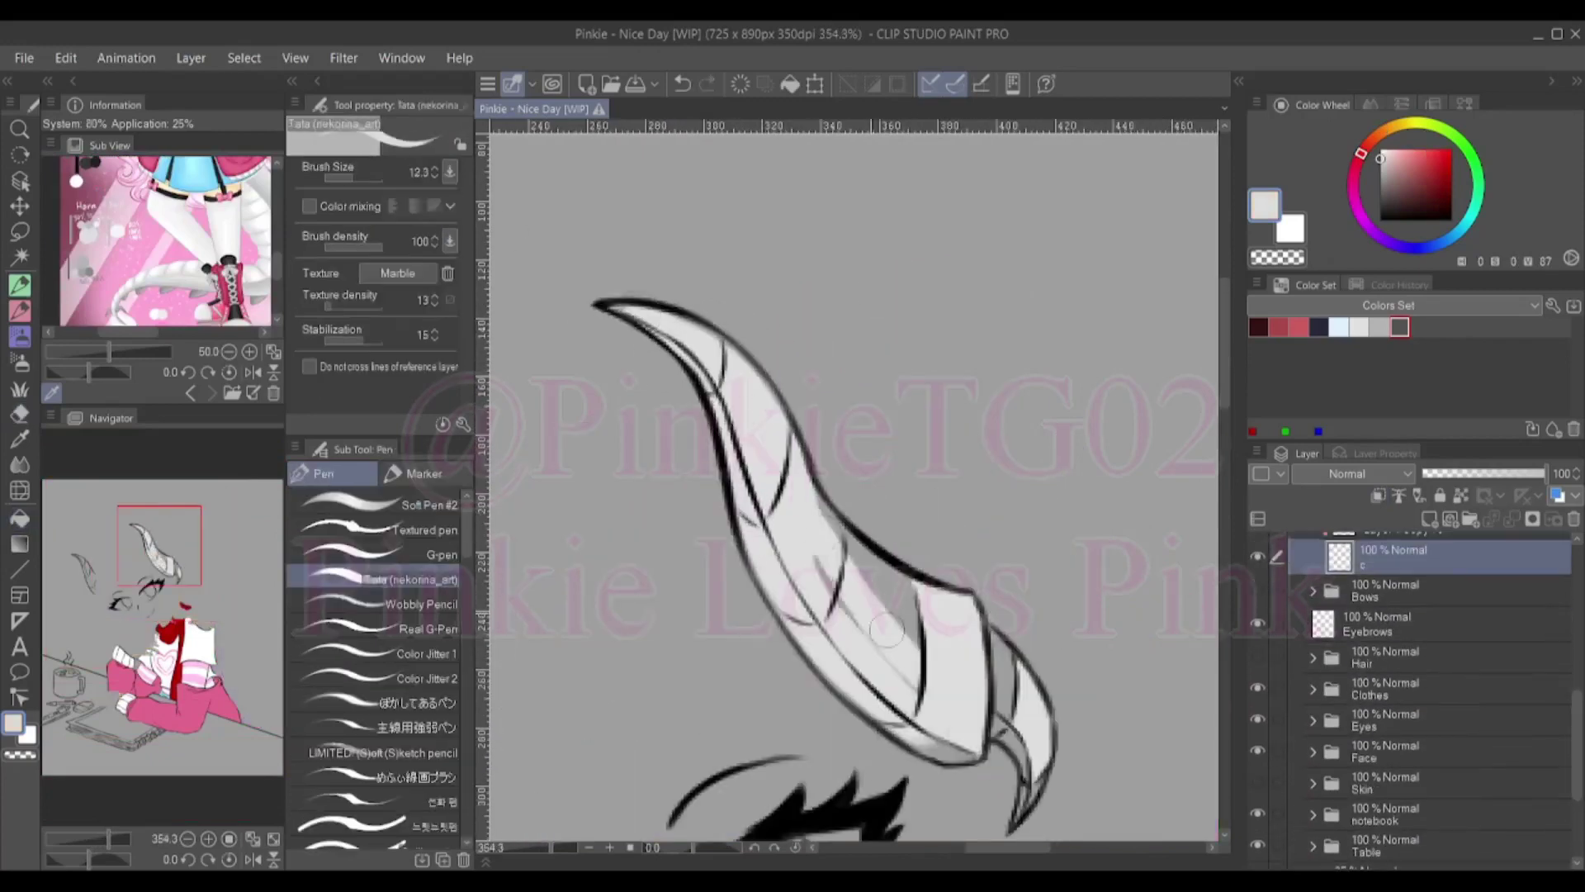
left_click_drag(685, 322, 966, 751)
left_click_drag(813, 479, 1049, 809)
left_click_drag(990, 635, 1053, 784)
key("p")
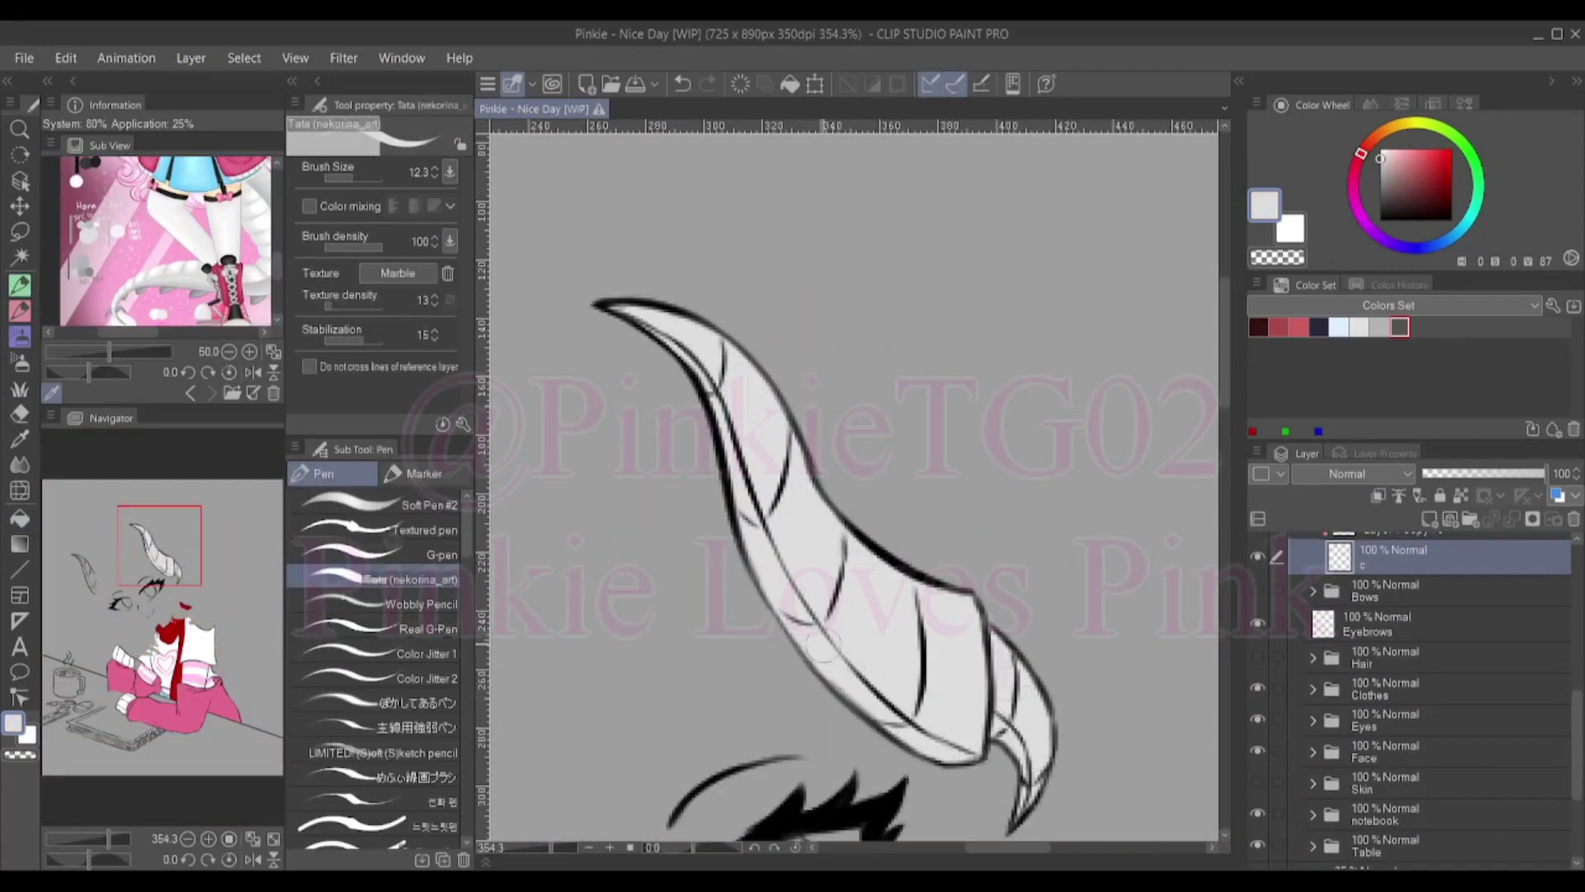
Paint the smaller horn light grey on the c layer, then switch to the Horns line layer
left_click_drag(743, 495, 1189, 260)
left_click_drag(743, 529, 710, 660)
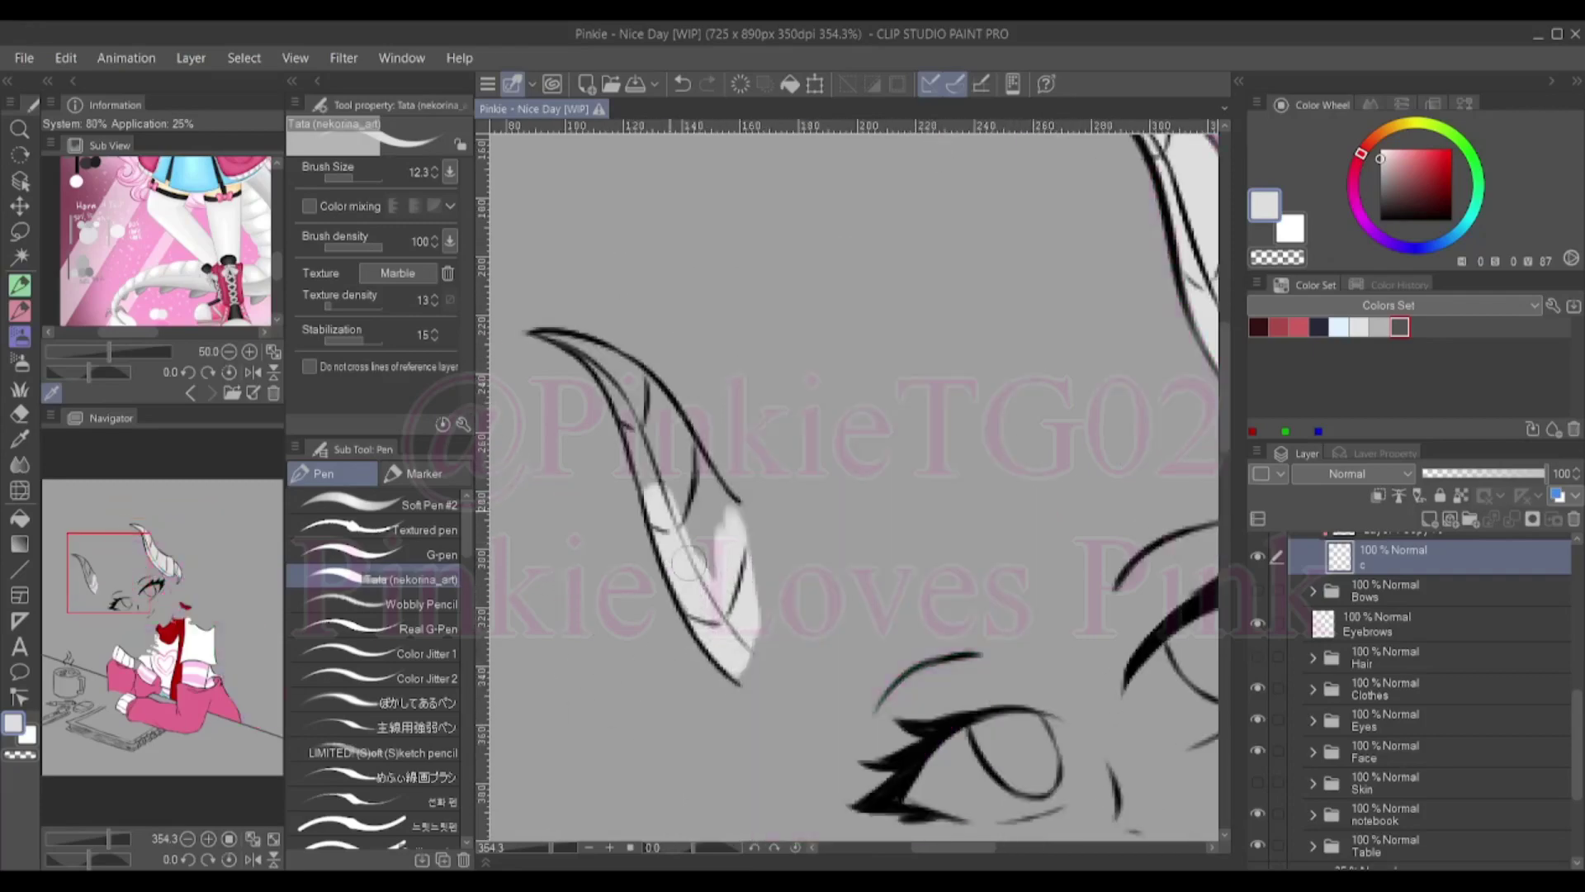
left_click_drag(578, 346, 677, 441)
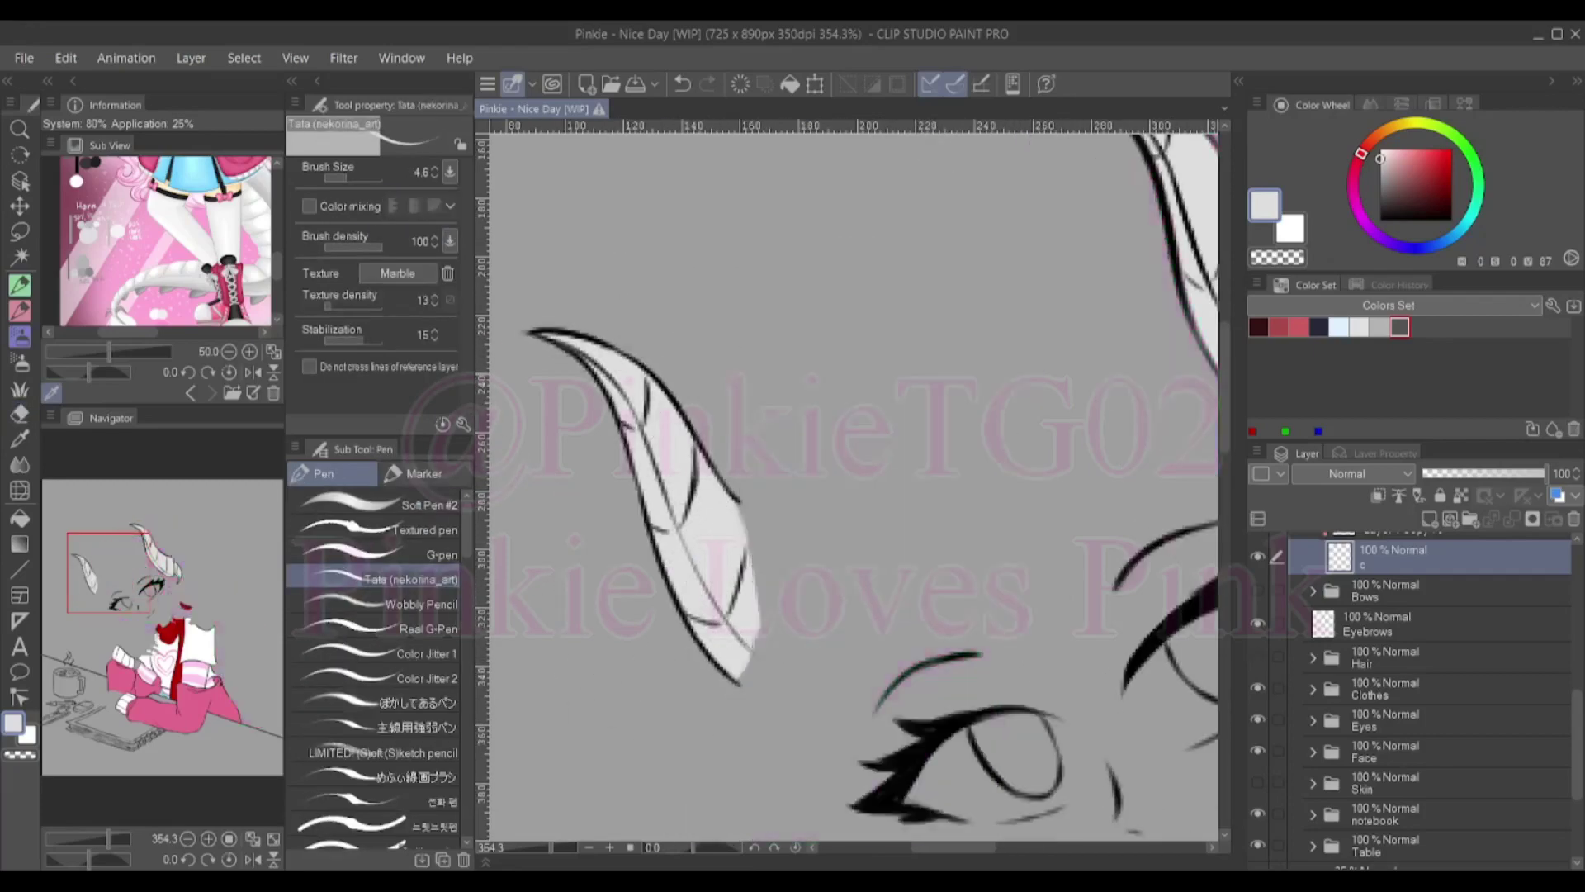
left_click(665, 462, "ctrl+shift")
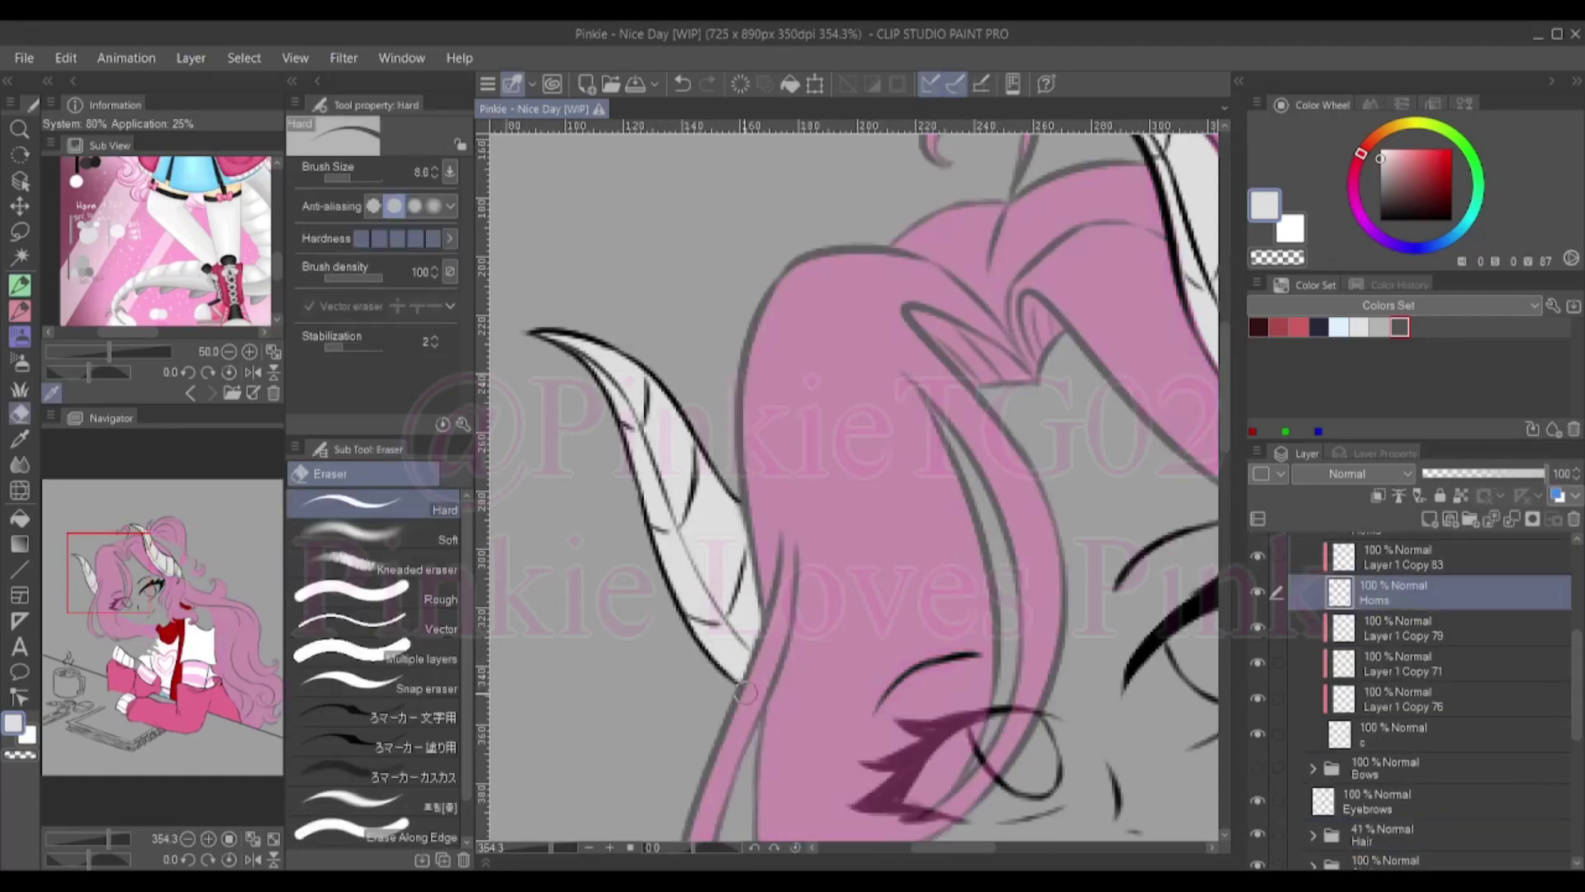
Fill the notebook's front cover with dark maroon on the c notebook layer
key("ctrl+minus")
key("ctrl+minus")
key("ctrl+minus")
key("ctrl+minus")
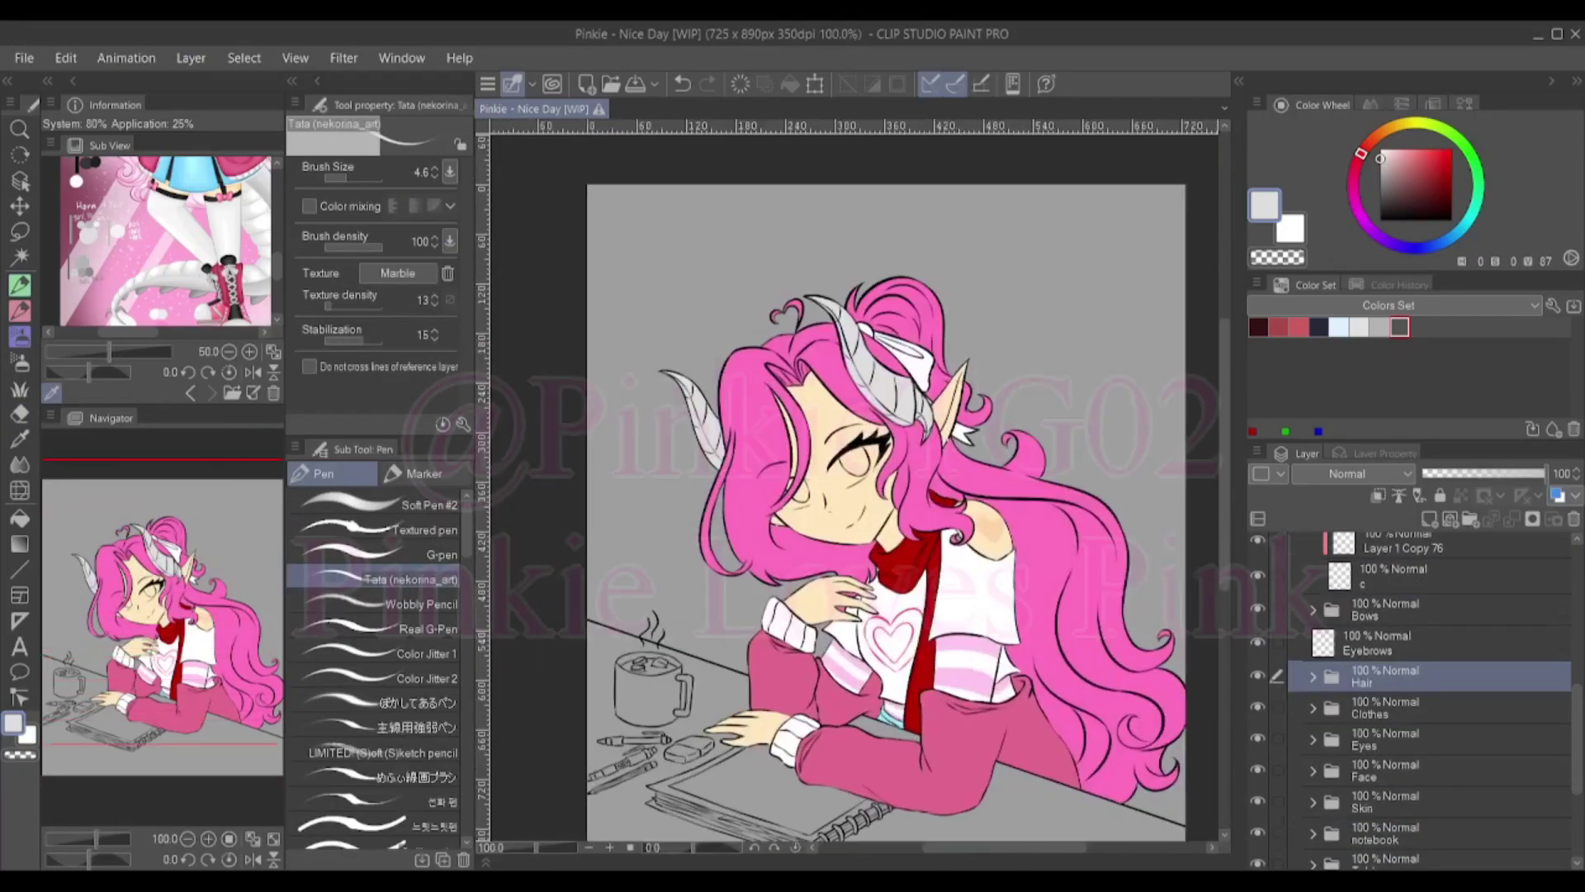
scroll(853, 486, "up", 3)
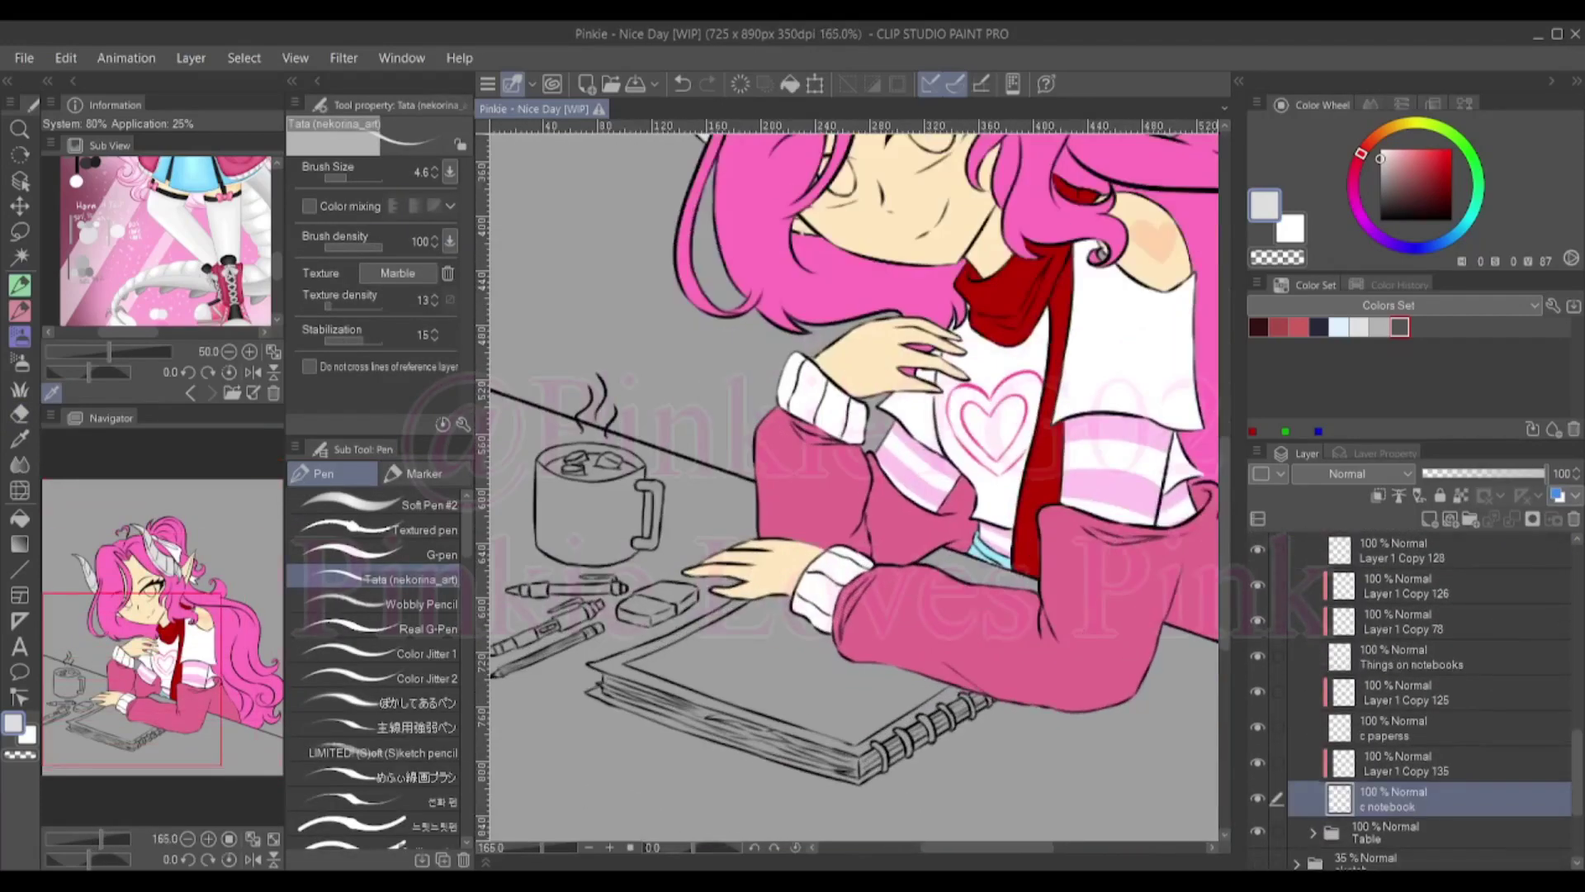
key("g")
left_click(743, 685)
Paint the notebook's back cover edge and the strip beside the spiral rings dark maroon on the c notebook layer
key("p")
scroll(784, 644, "up", 3)
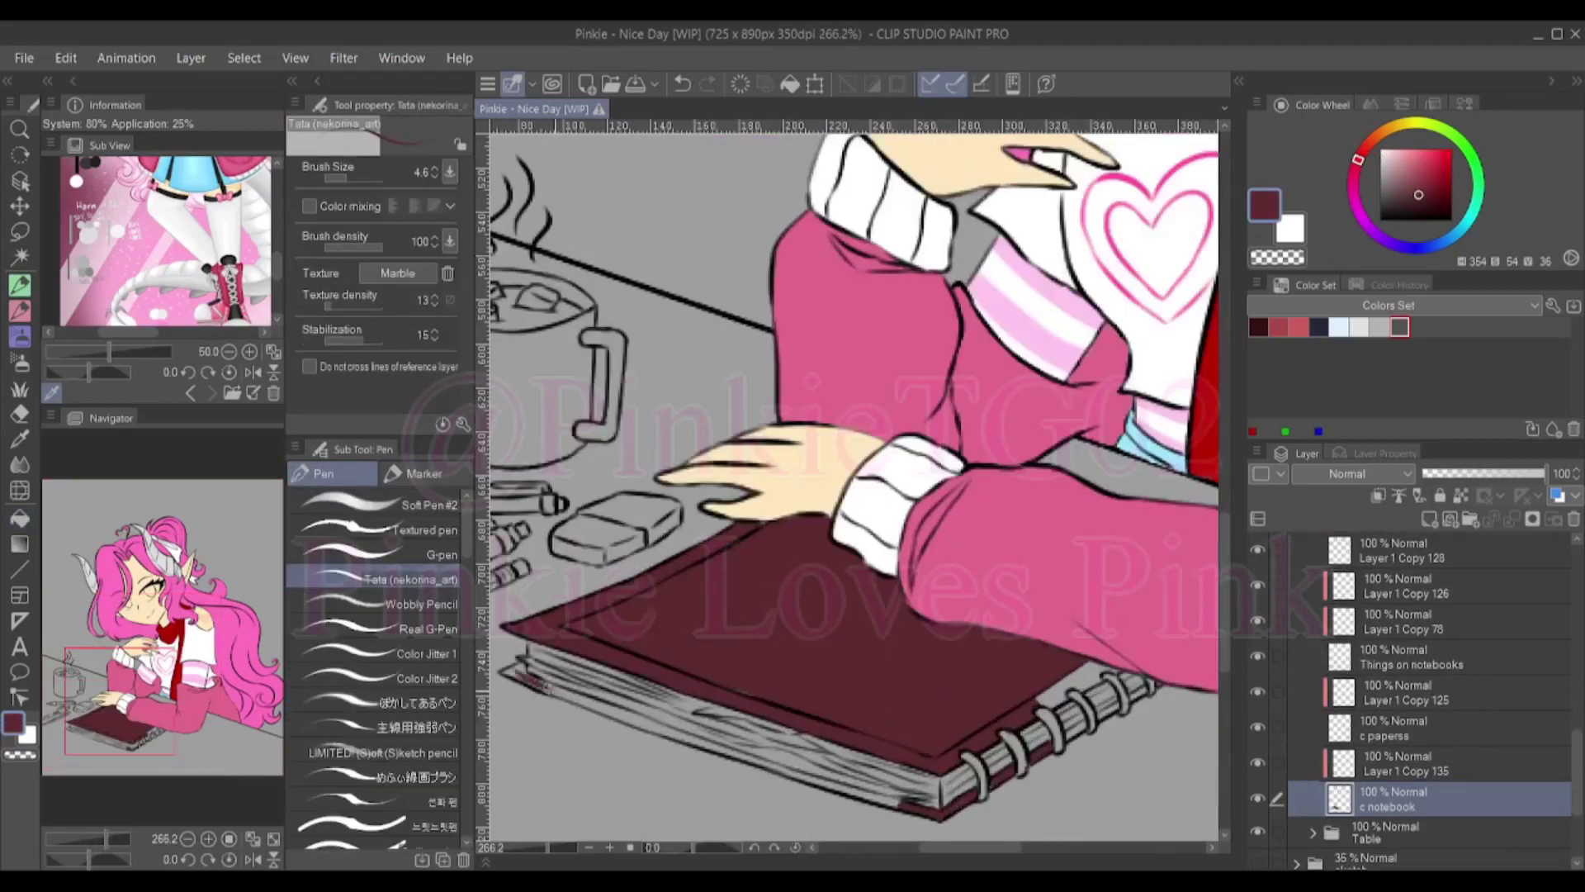
left_click_drag(517, 673, 619, 712)
left_click_drag(716, 745, 937, 818)
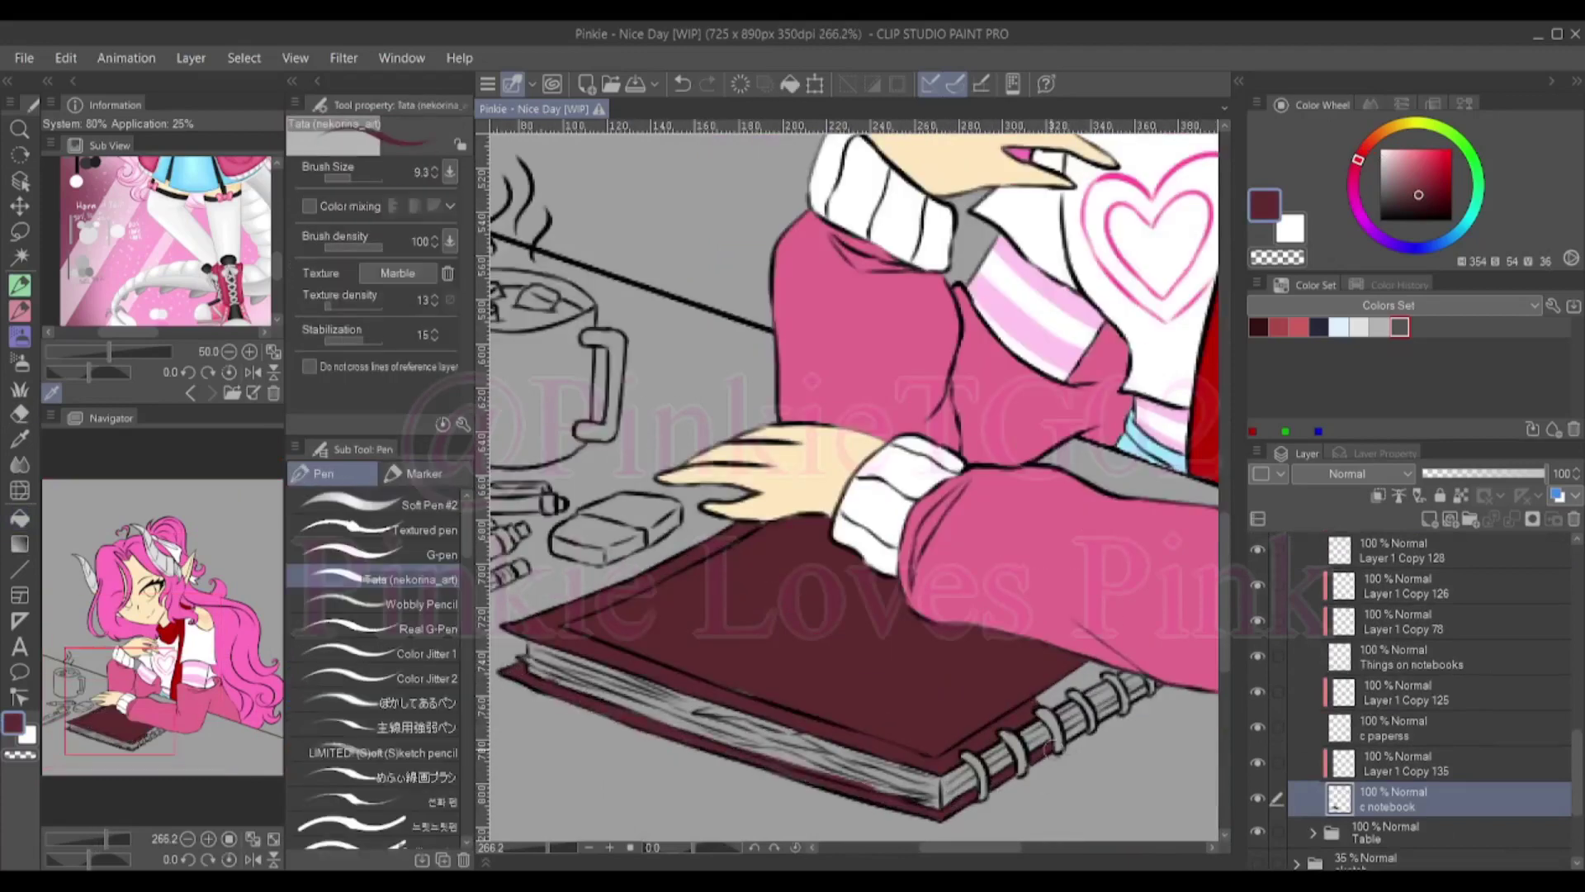
left_click_drag(1107, 667, 1007, 664)
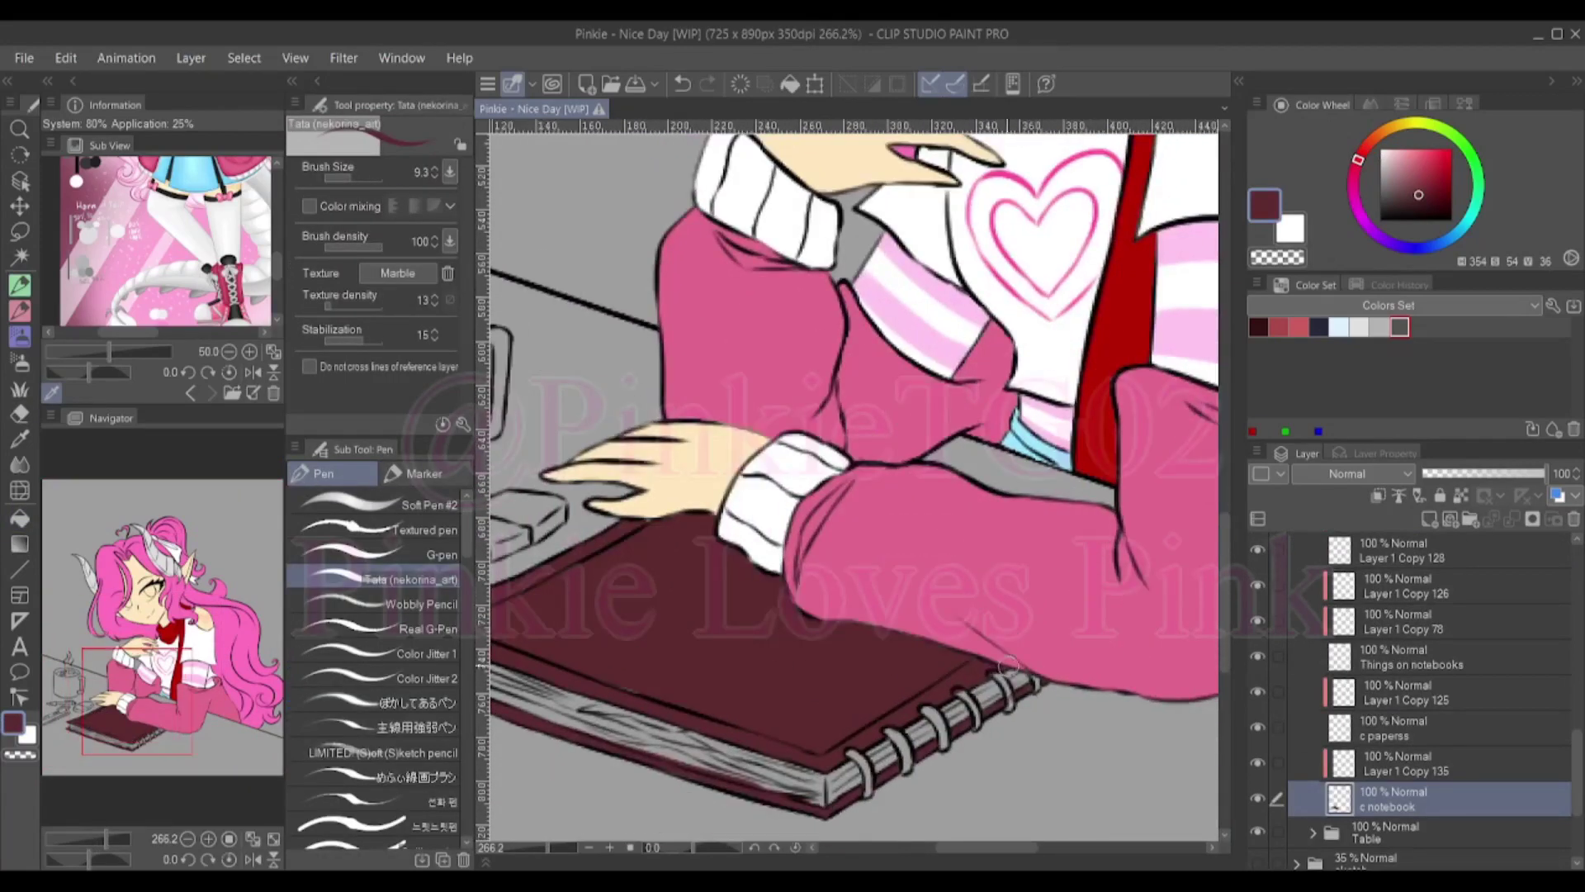
Colour the notebook's page edges, including those behind the rings, light beige on the c papers layer
mouse_move(703, 549)
left_mouse_down()
mouse_move(759, 550)
mouse_move(842, 445)
left_mouse_up()
left_click(950, 346, "alt")
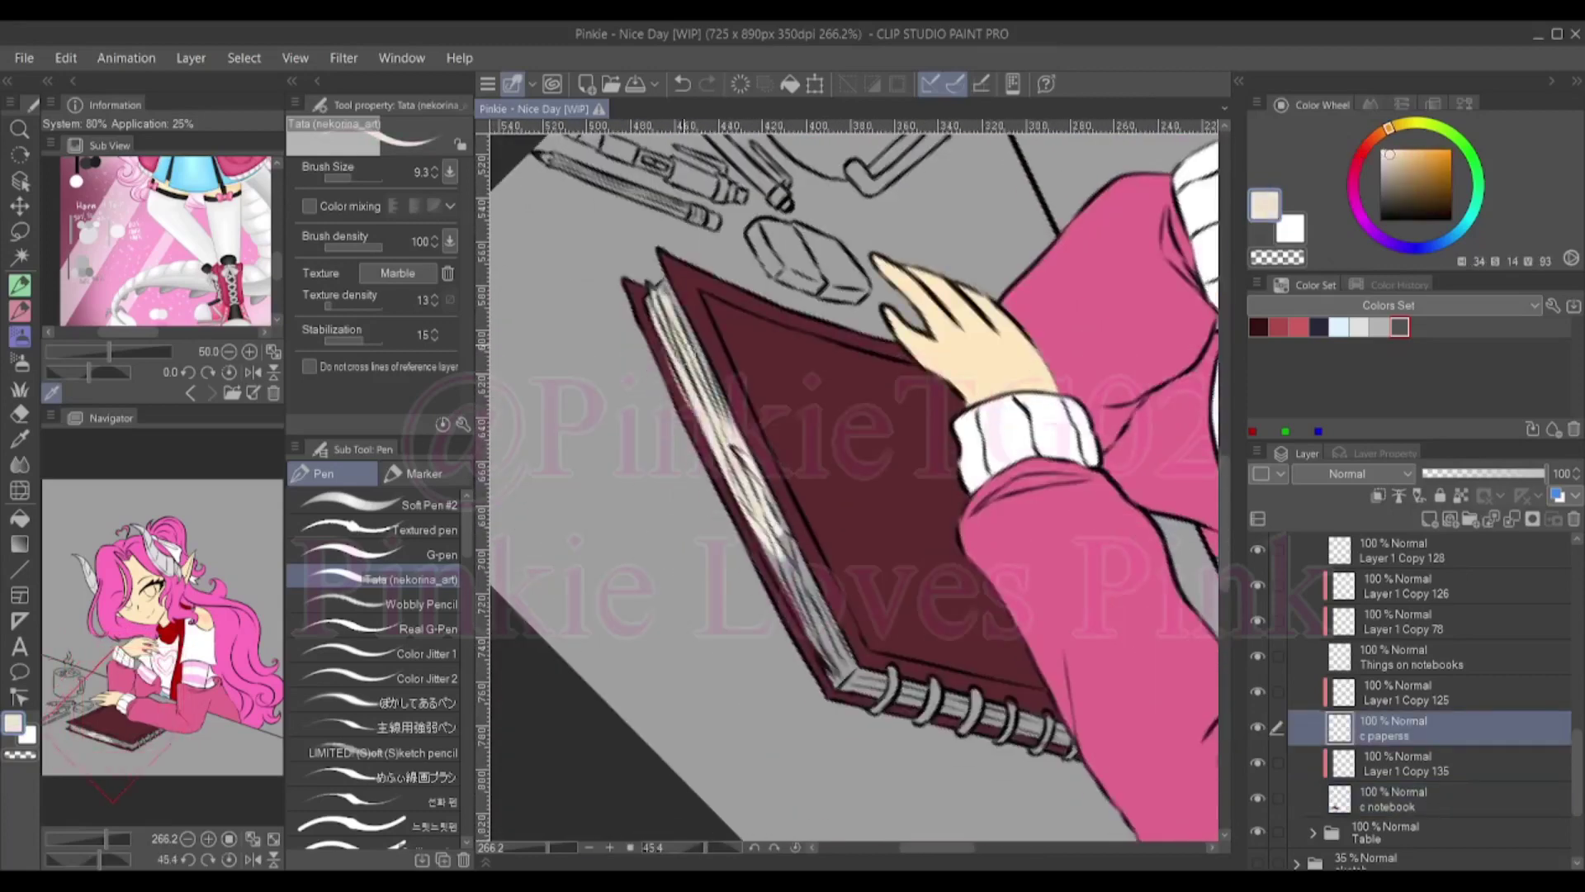
left_click_drag(767, 529, 850, 689)
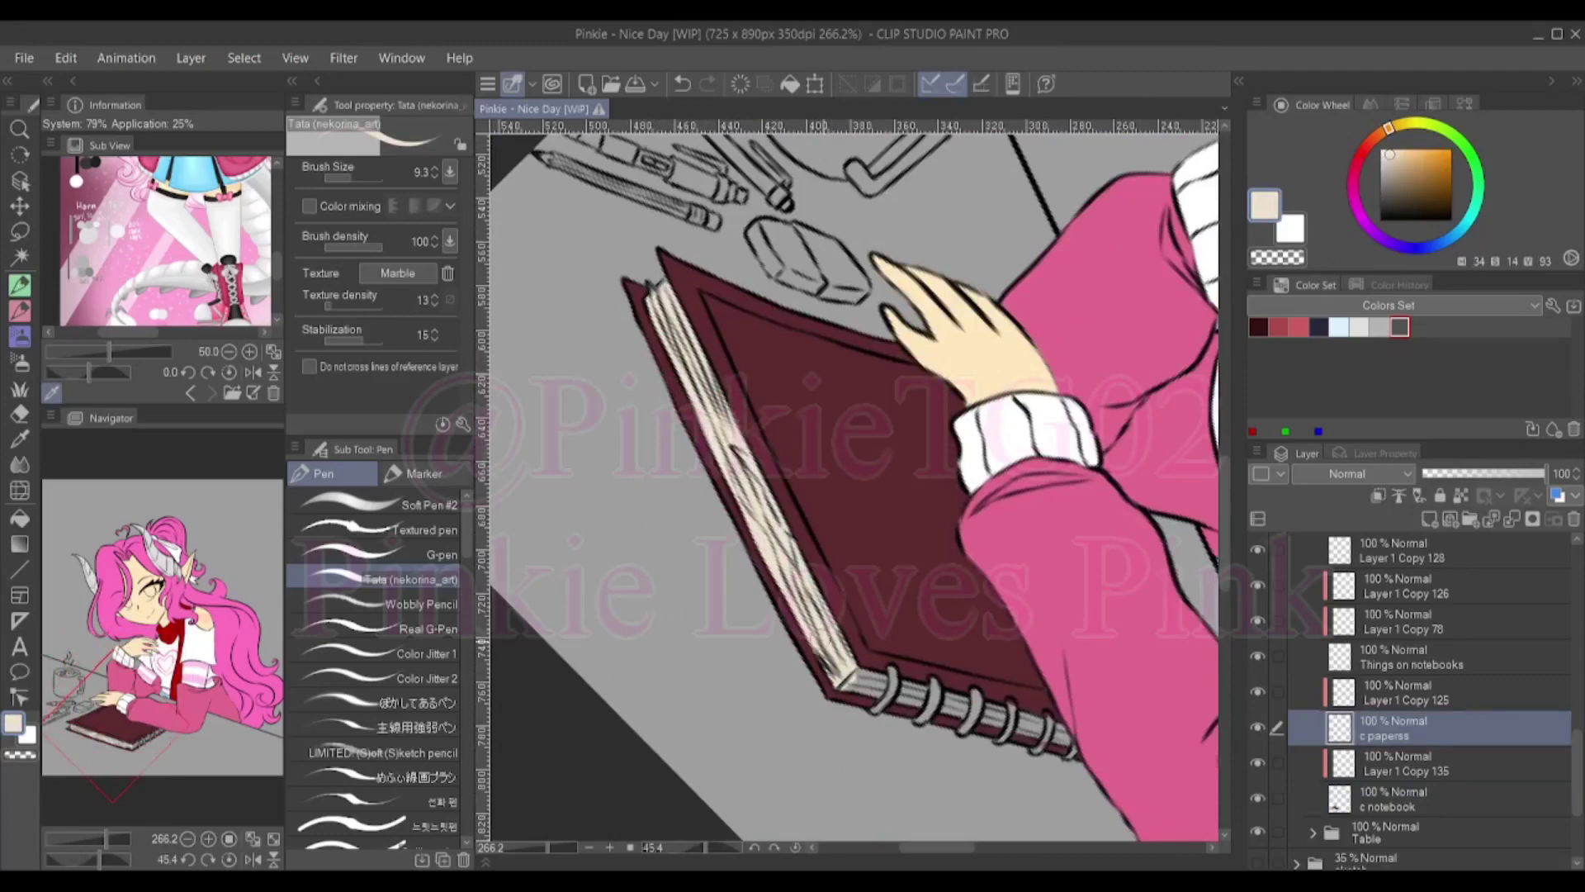
left_click(747, 460, "alt")
left_click_drag(701, 398, 780, 578)
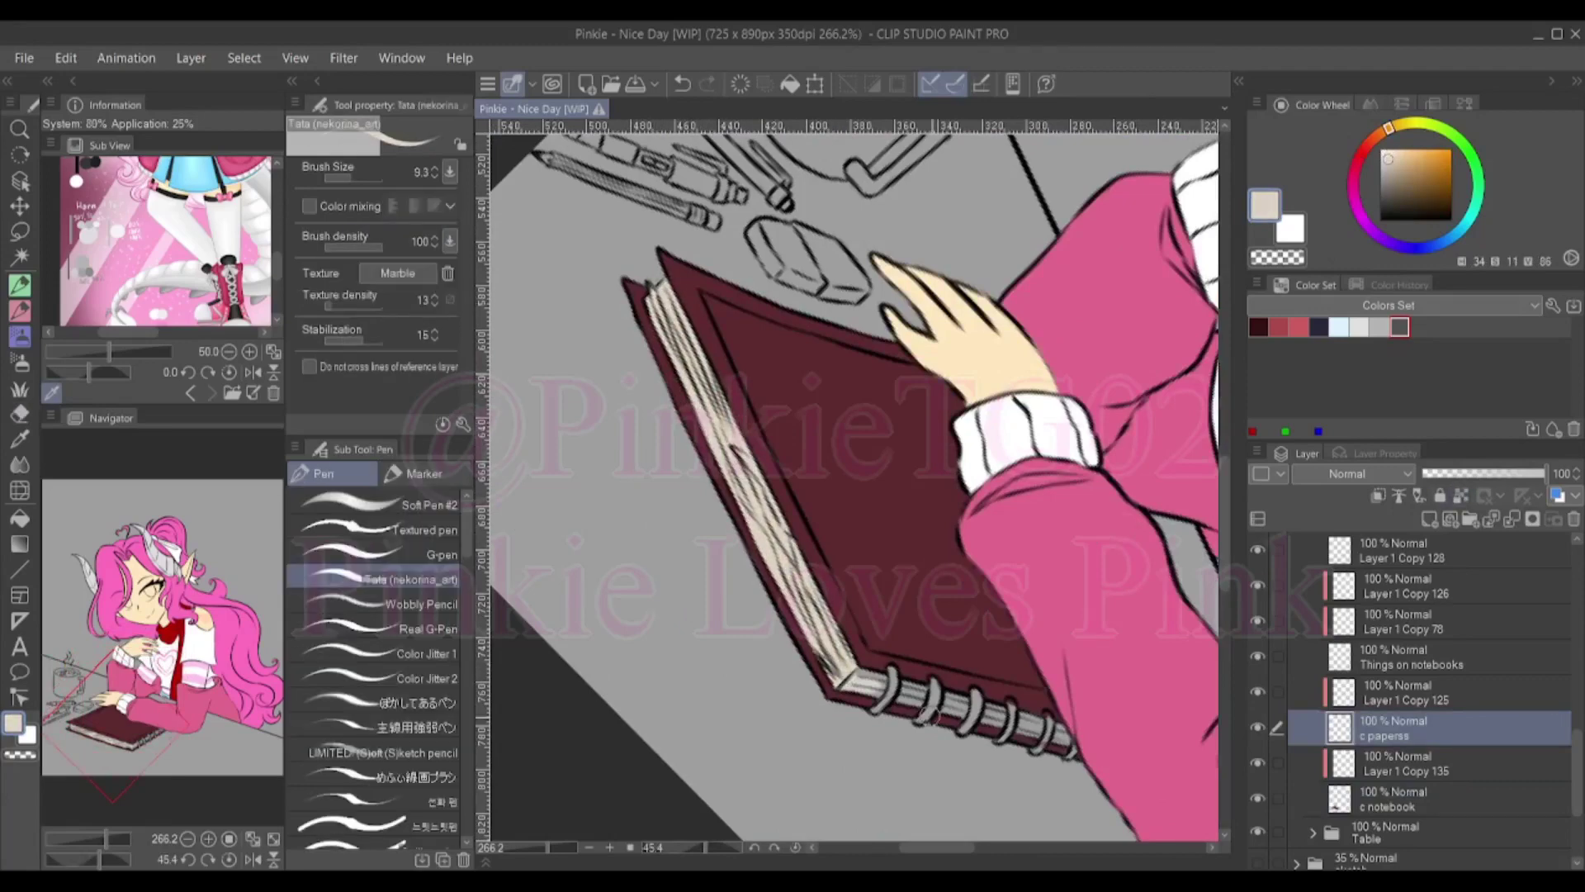
left_click_drag(826, 462, 743, 413)
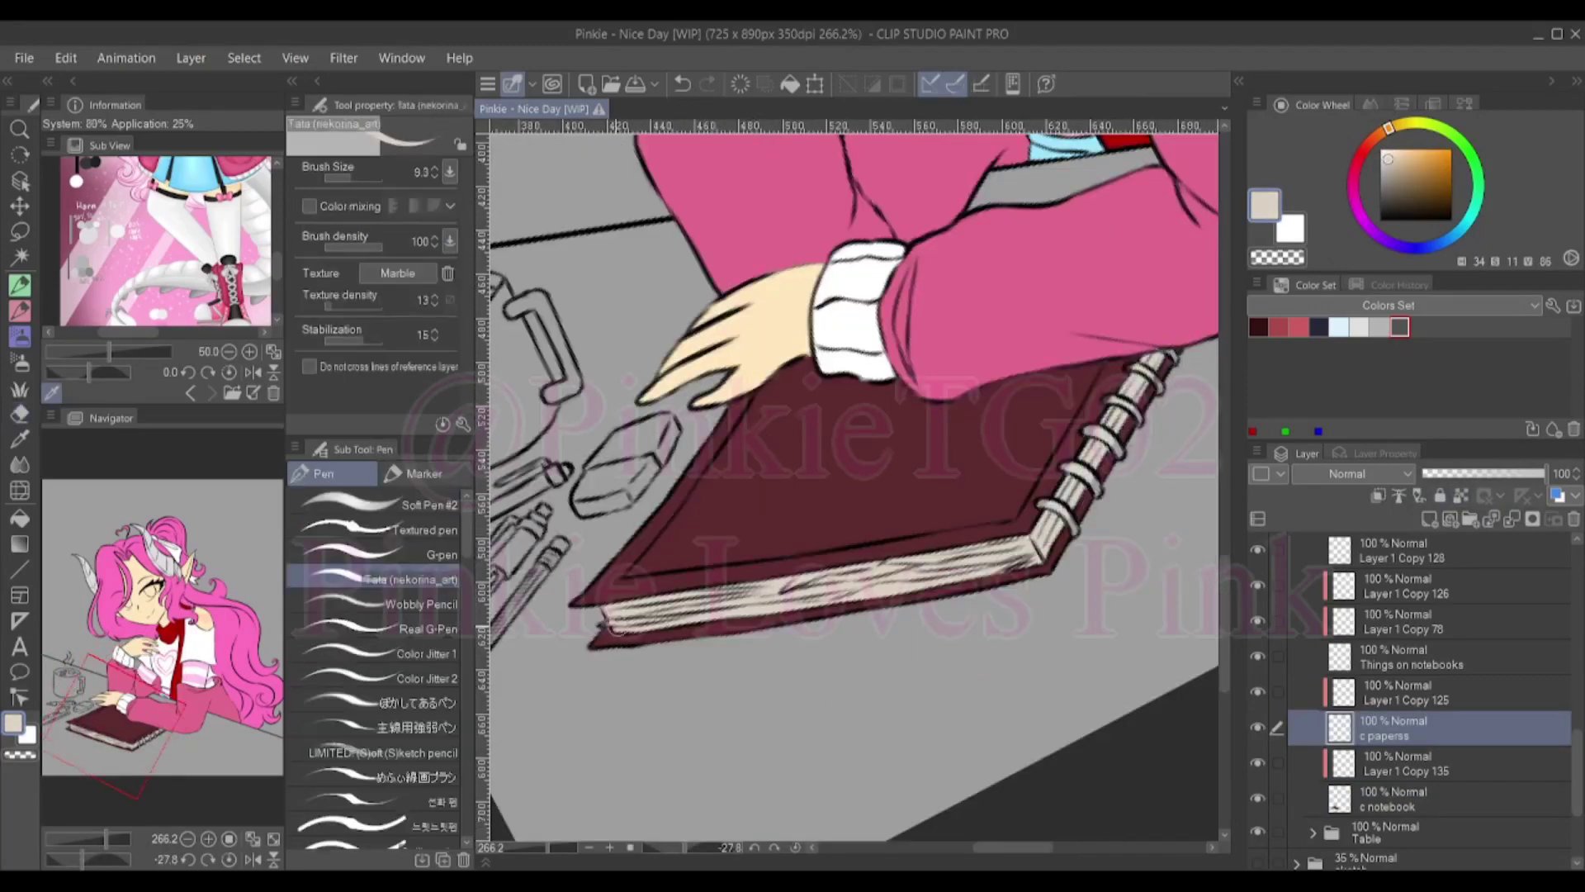
Paint the notebook's spiral rings white on Layer 1 Copy 157
left_click(617, 625, "ctrl+shift")
left_click(616, 625, "alt")
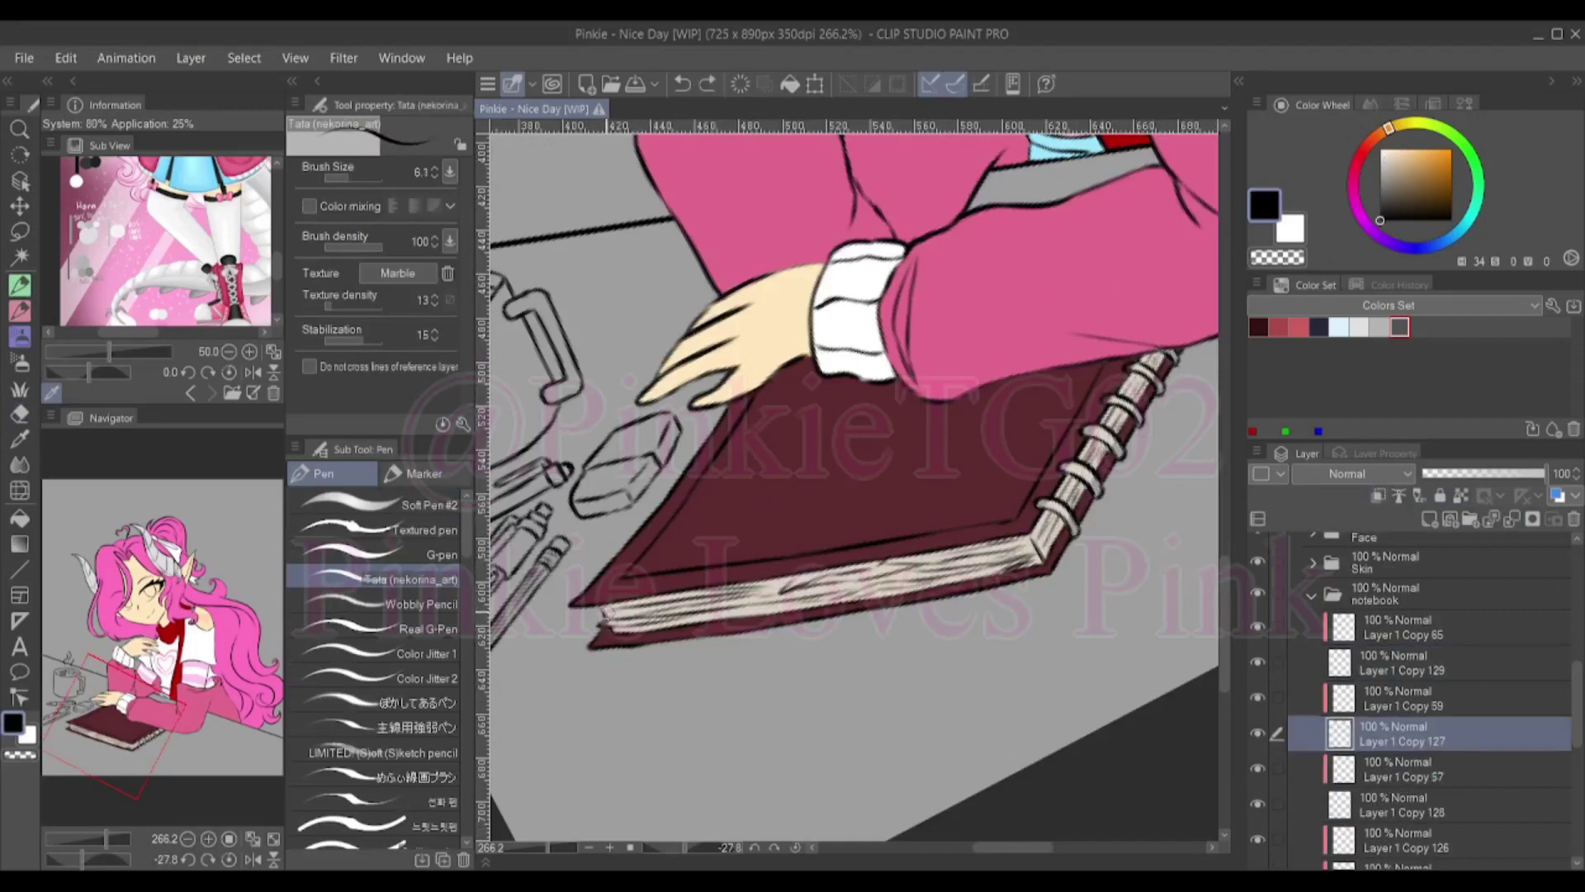
key("ctrl+0")
left_click(592, 559, "ctrl+shift")
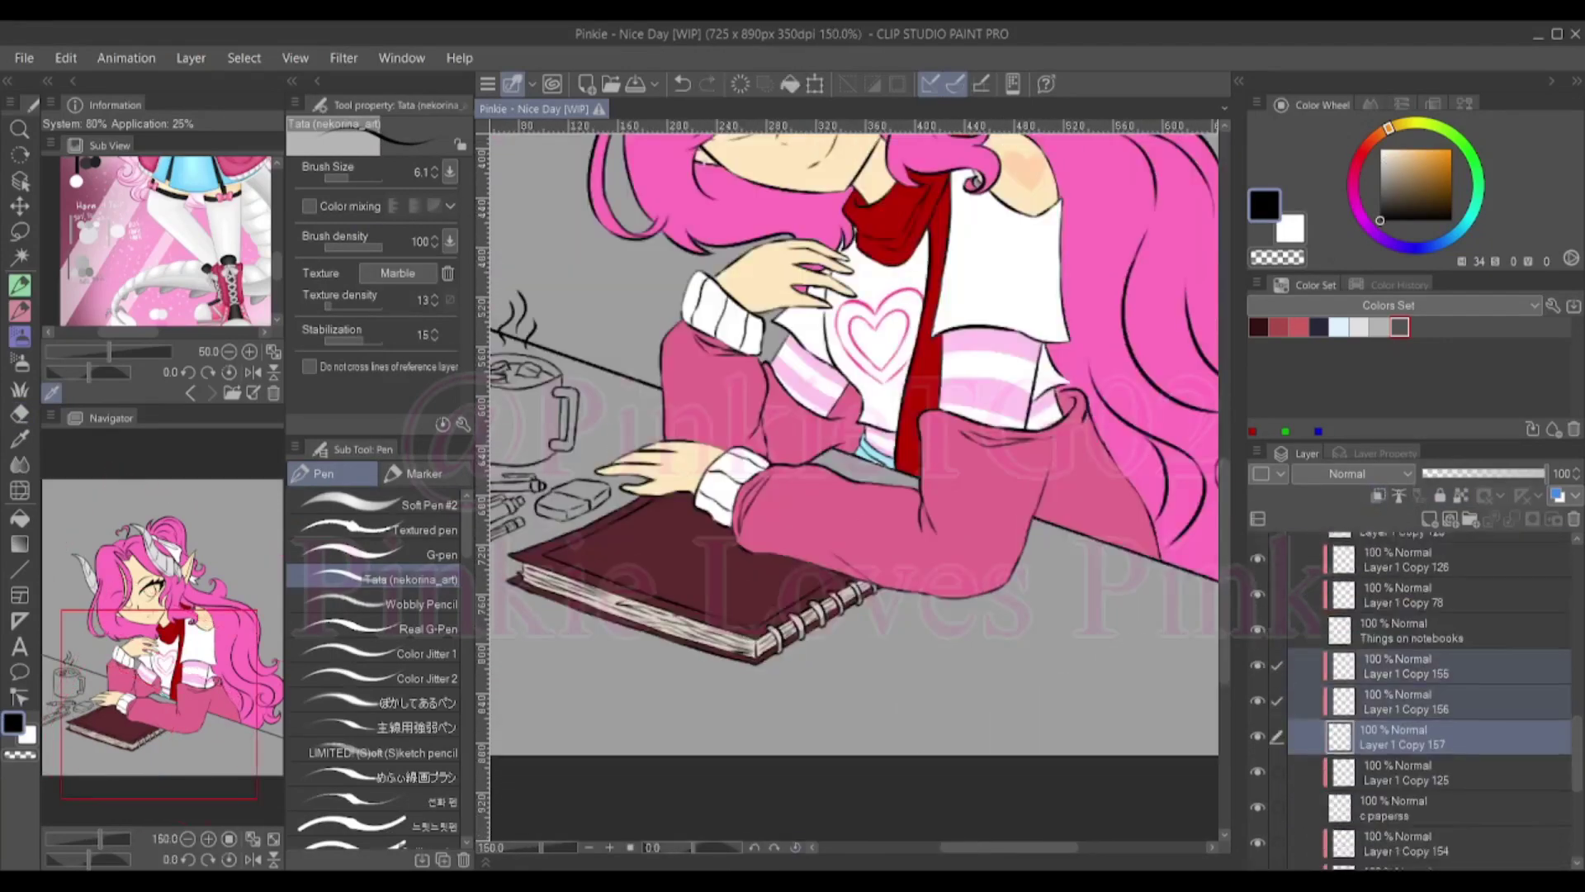
scroll(805, 584, "up", 6)
key("x")
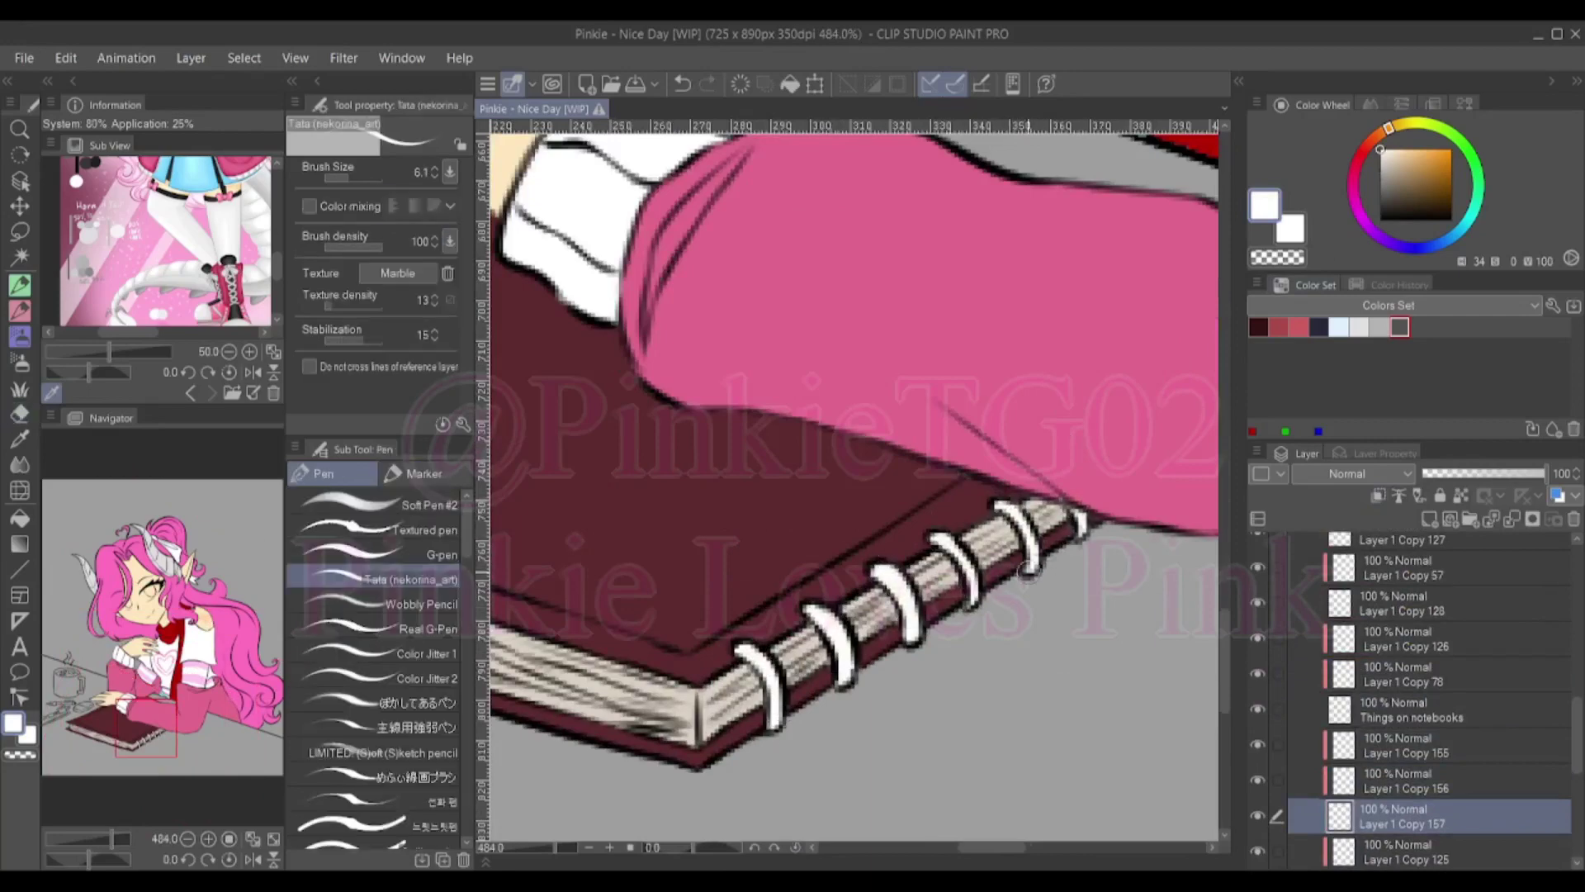
Draw parallel black stripe lines along the resting jacket sleeve, and select the c jacket ends + white layer with white as colour
left_click(1109, 495, "ctrl+shift")
left_click(925, 512, "alt")
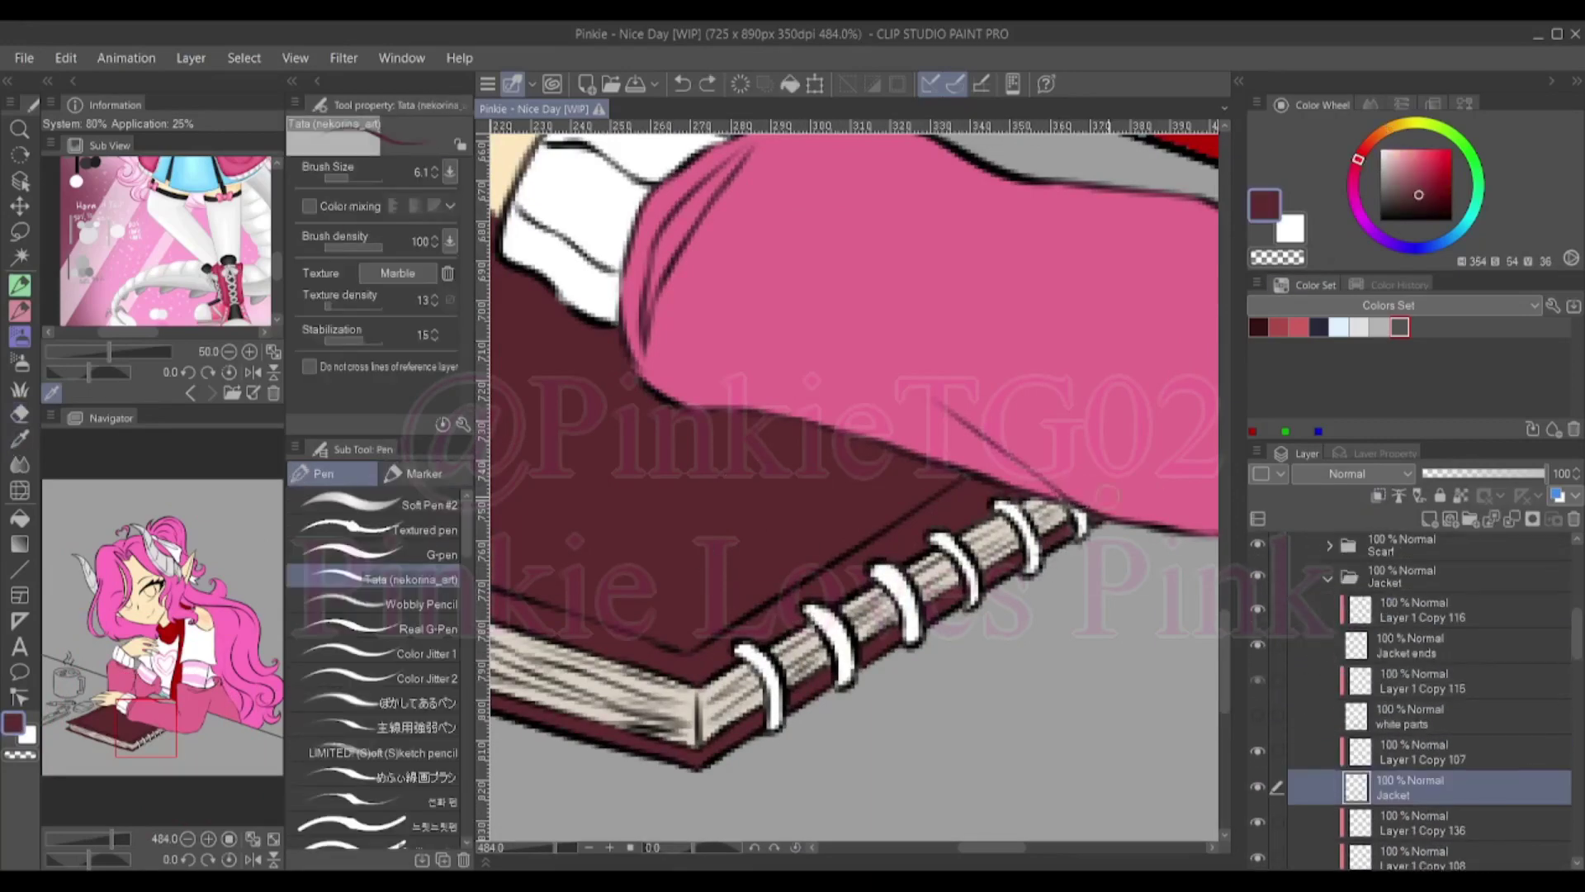
left_click(1108, 495, "ctrl+shift")
left_click(1069, 508, "alt")
scroll(793, 604, "down", 5)
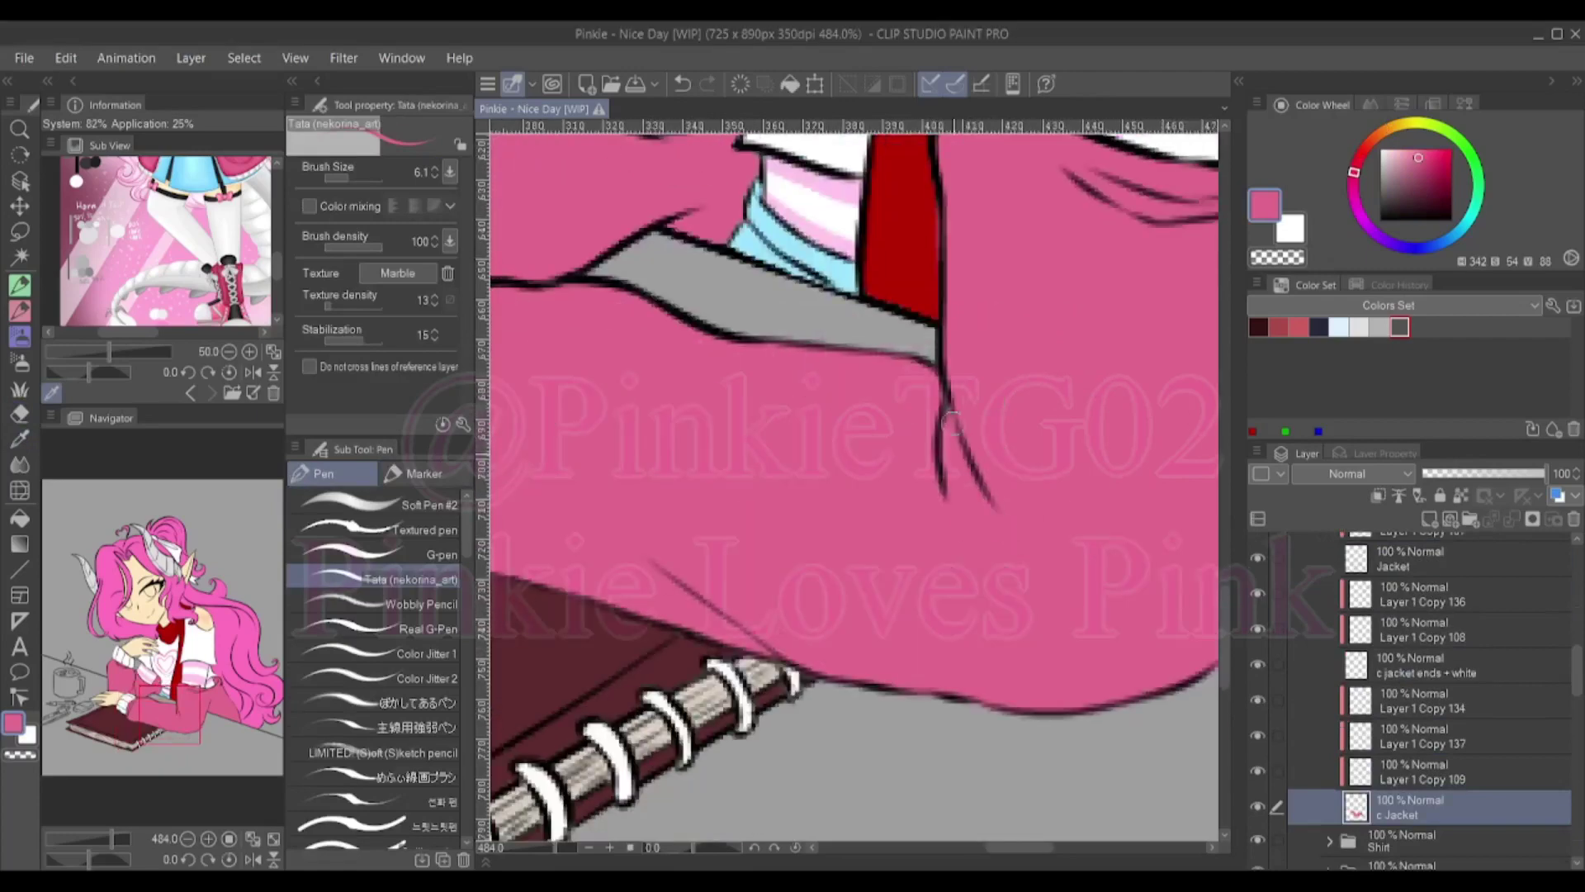
left_click(793, 604, "ctrl+shift")
left_click(793, 603, "alt")
scroll(792, 603, "up", 3)
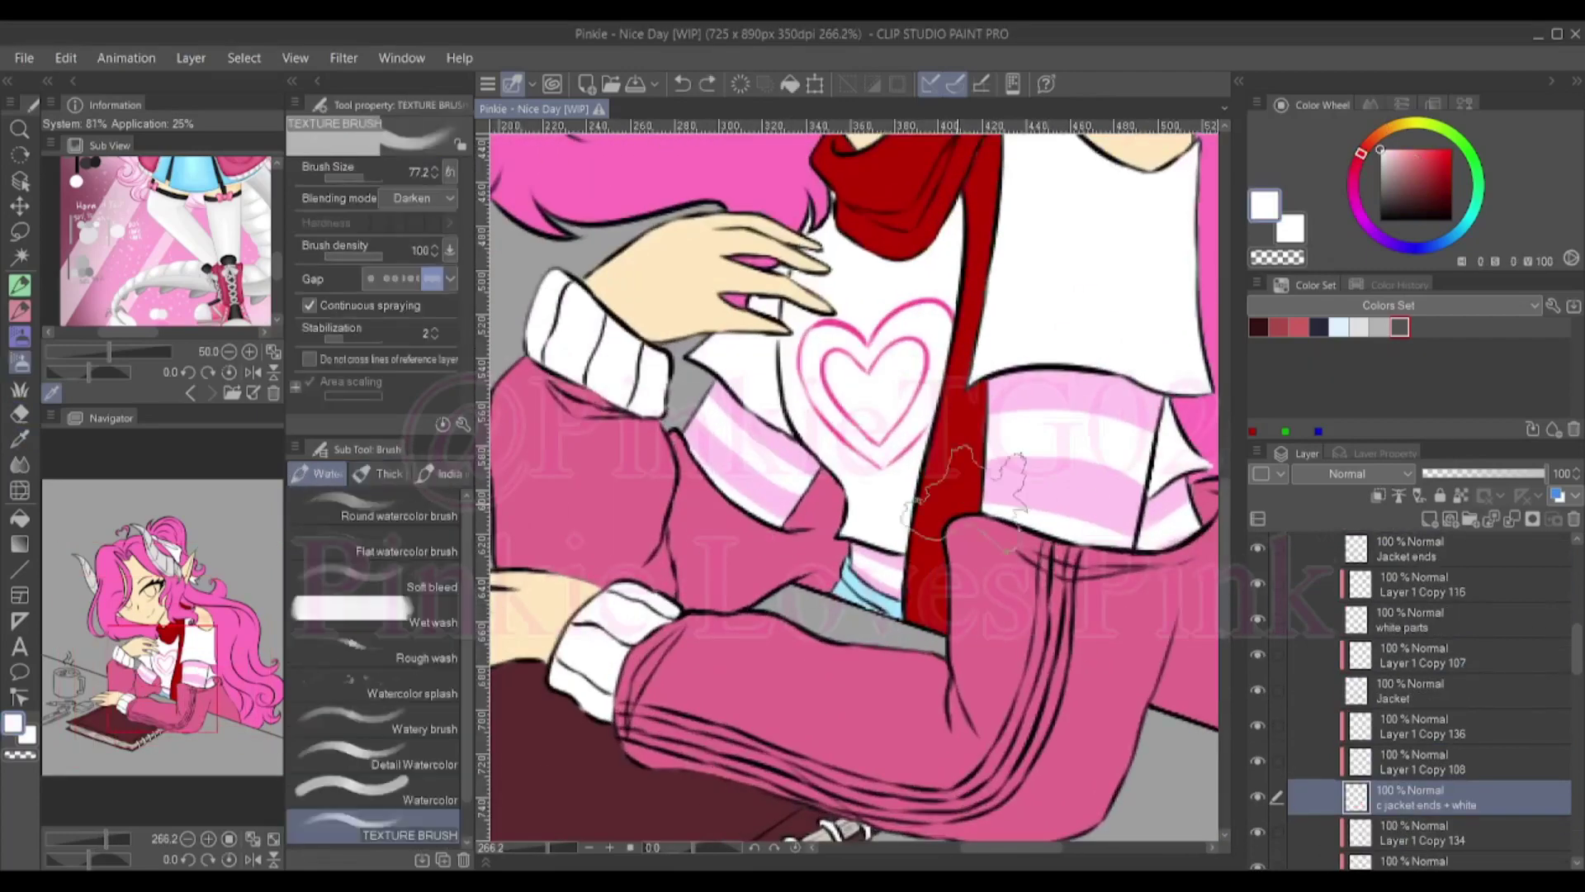
Paint the two stripes along the resting jacket sleeve white, from the shoulder fold down to the cuff, on the c jacket ends + white layer
left_click_drag(1047, 543, 1030, 679)
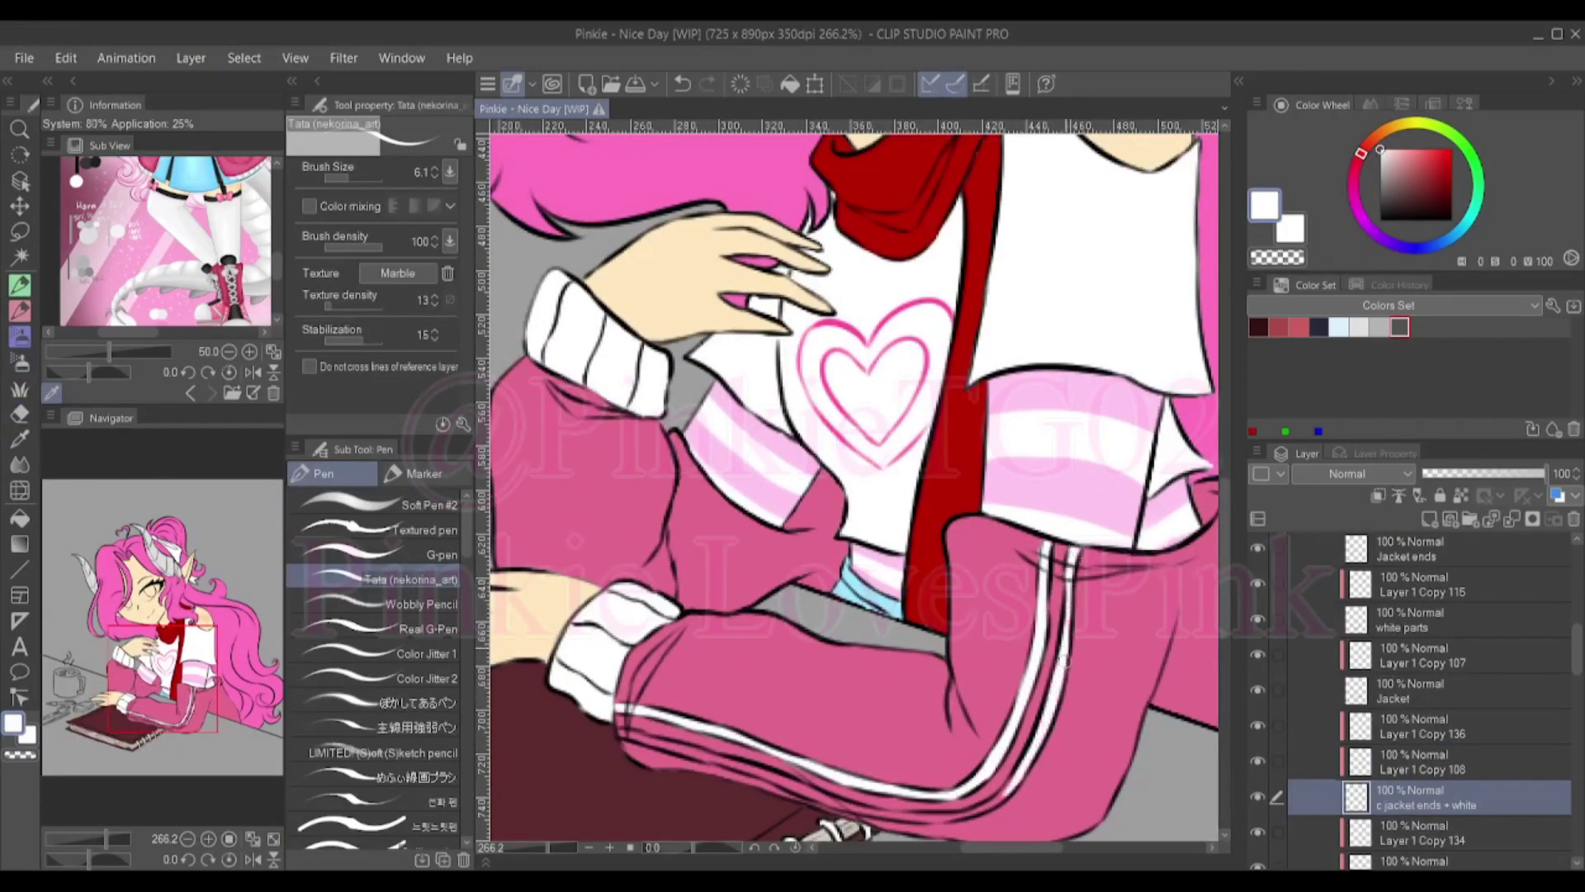
left_click_drag(908, 495, 826, 413)
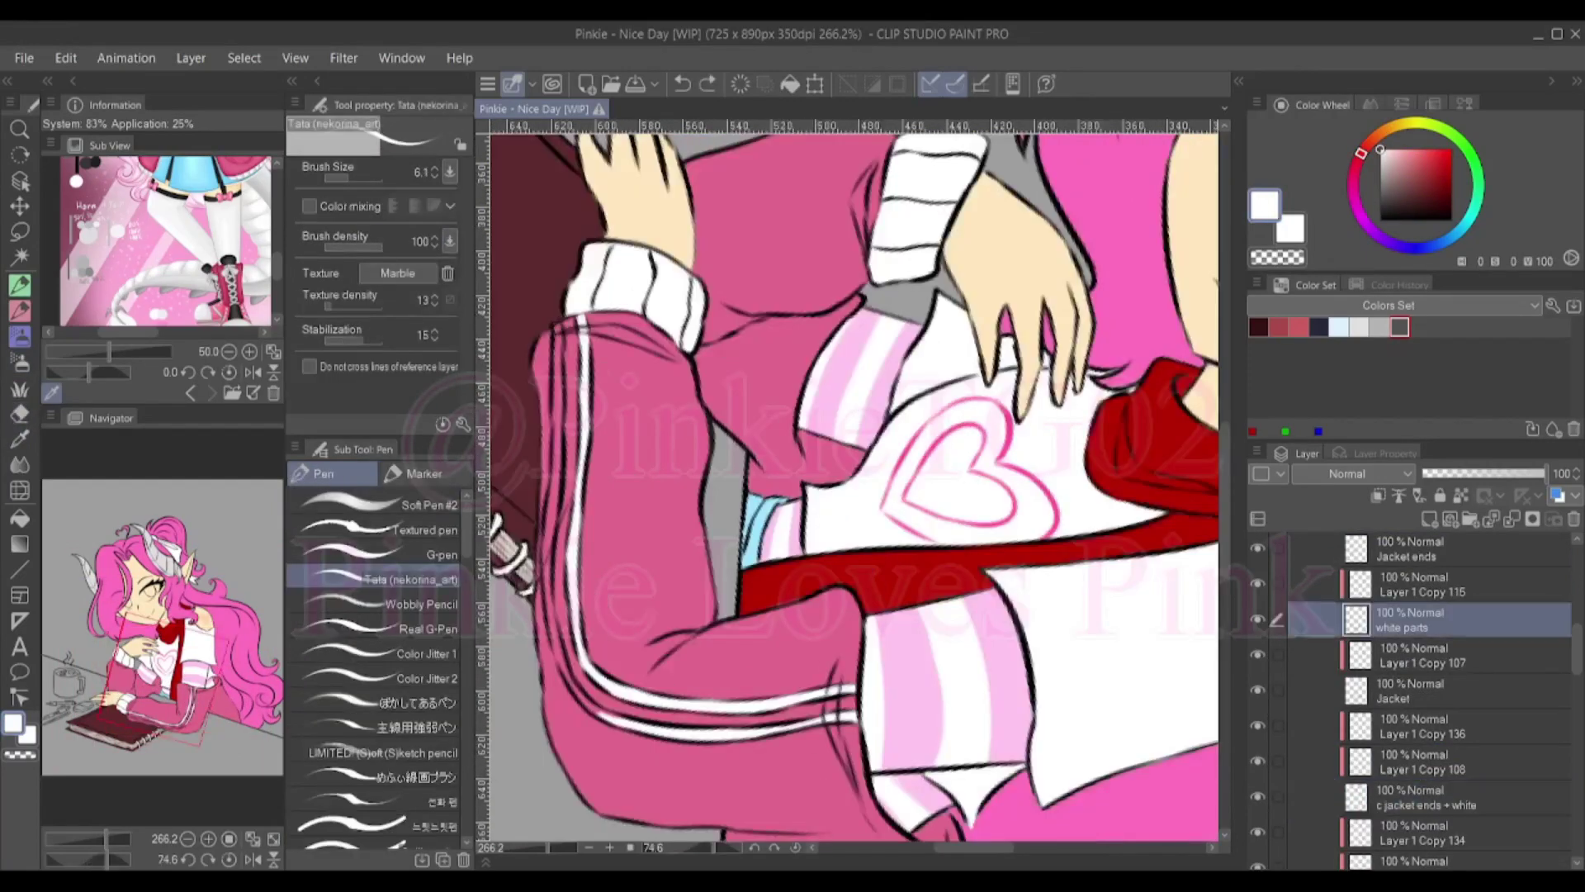
left_click(1032, 661, "ctrl+shift")
left_click(1032, 660, "alt")
key("p")
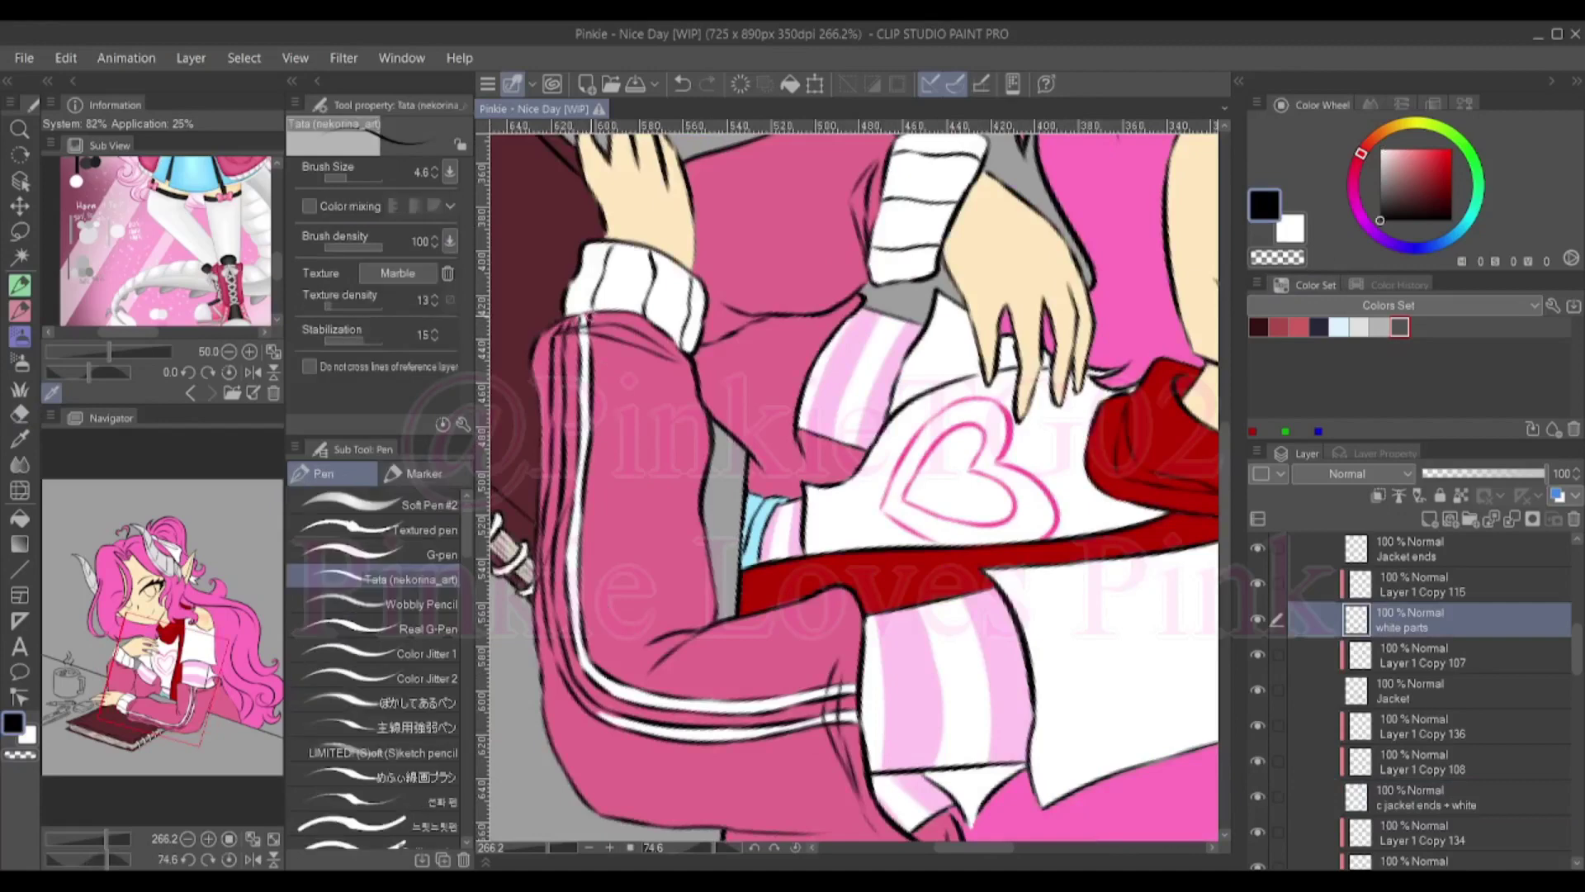
left_click(619, 283, "alt")
left_click_drag(562, 371, 542, 562)
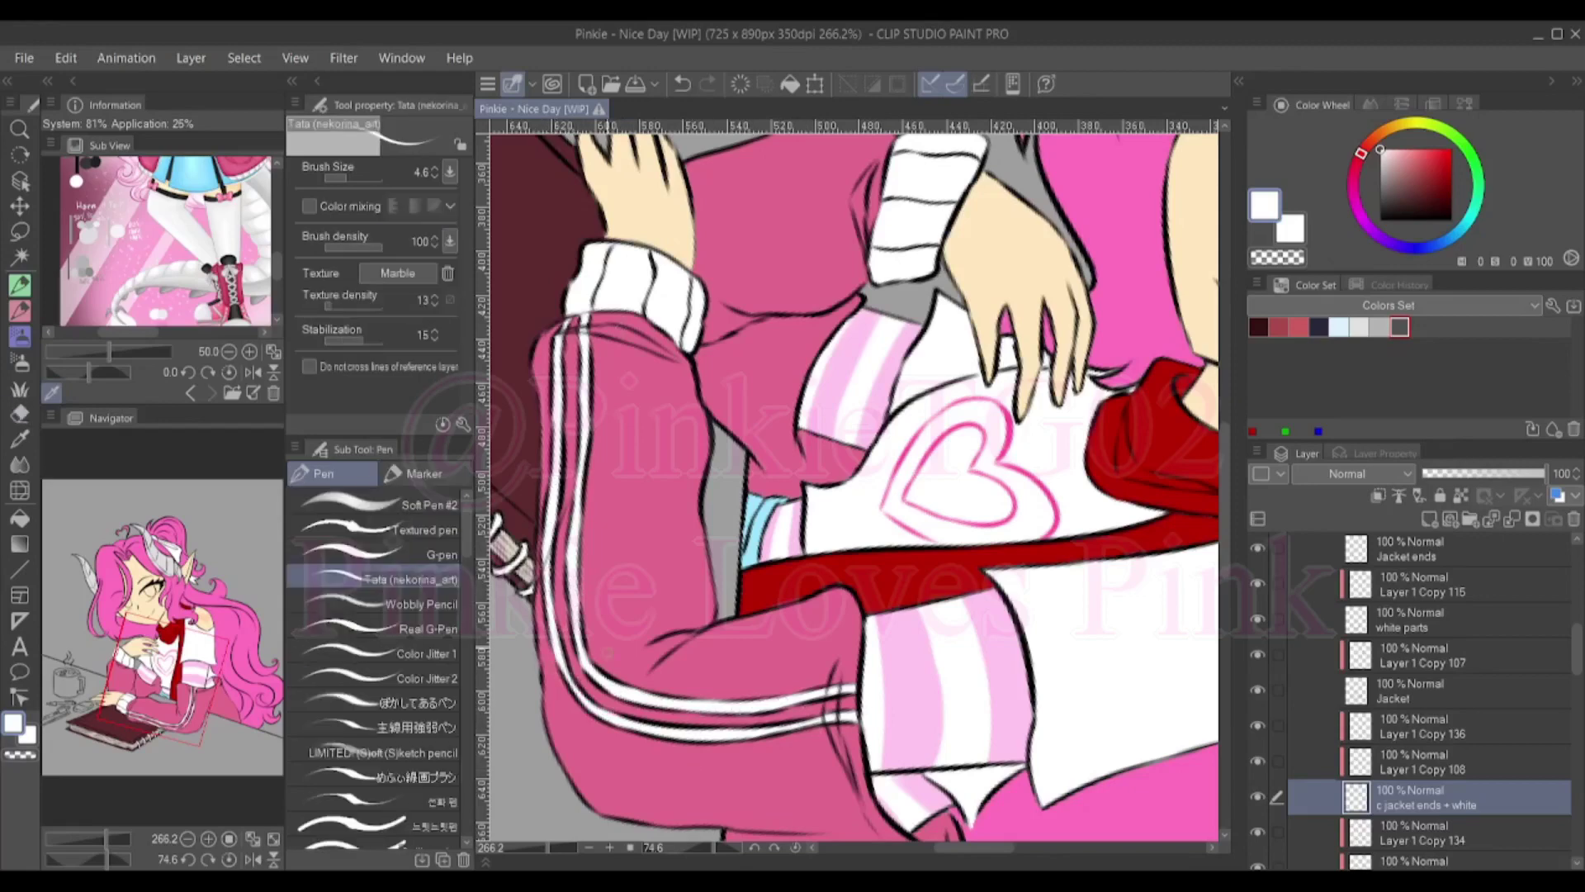
Draw matching stripe lines on the raised sleeve on the white parts layer and colour its two stripes white
key("ctrl+@")
left_click(779, 729, "alt")
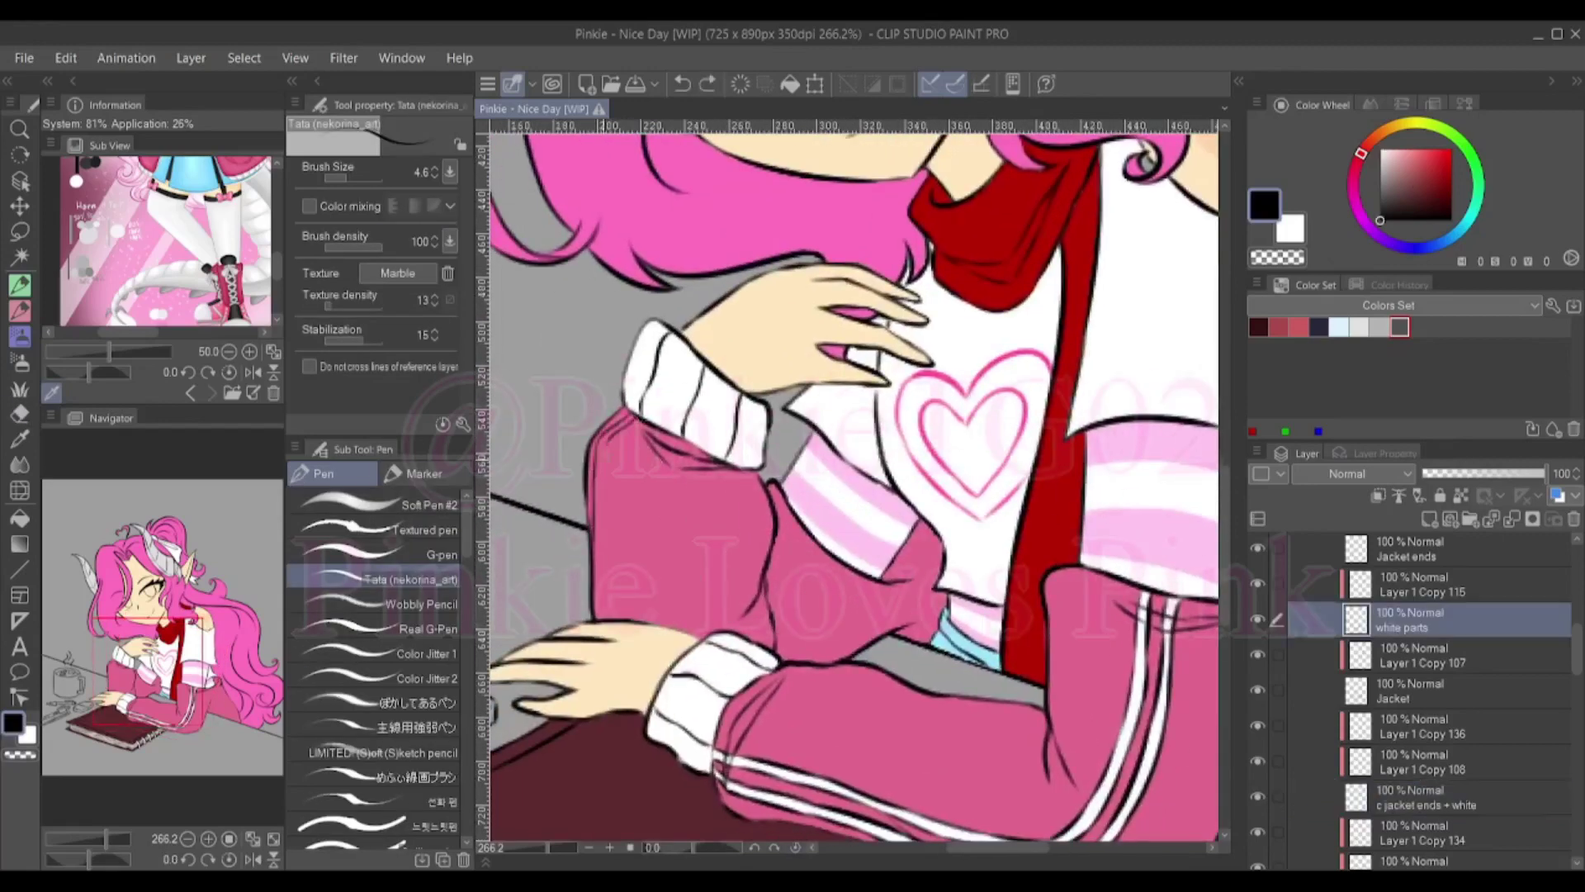
key("ctrl+z")
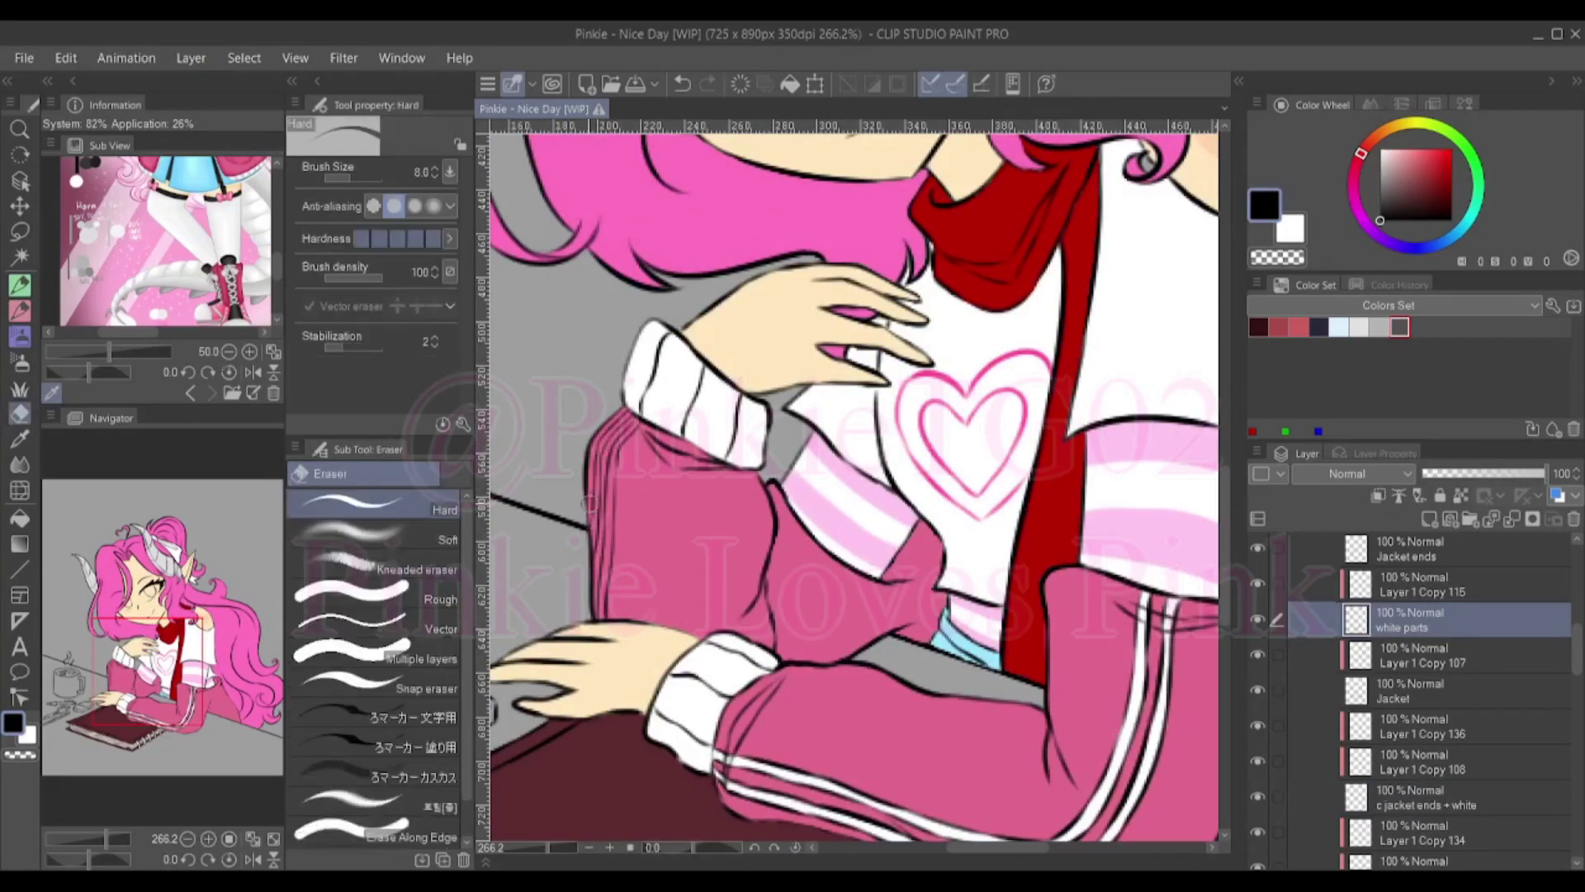
left_click(661, 673, "alt")
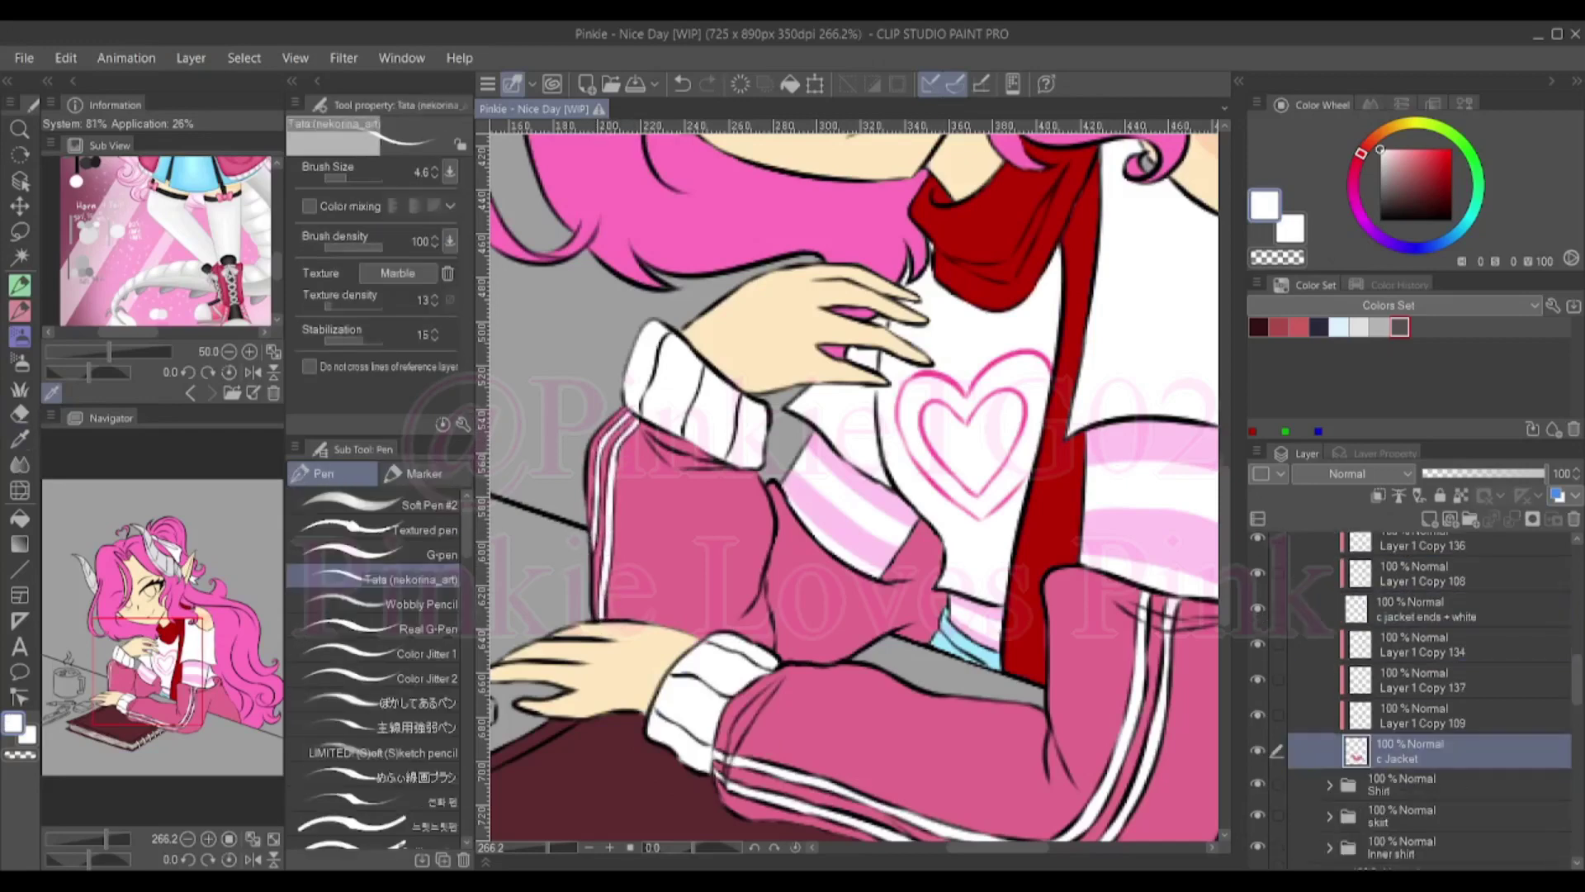
left_click(639, 632, "alt")
scroll(854, 487, "down", 5)
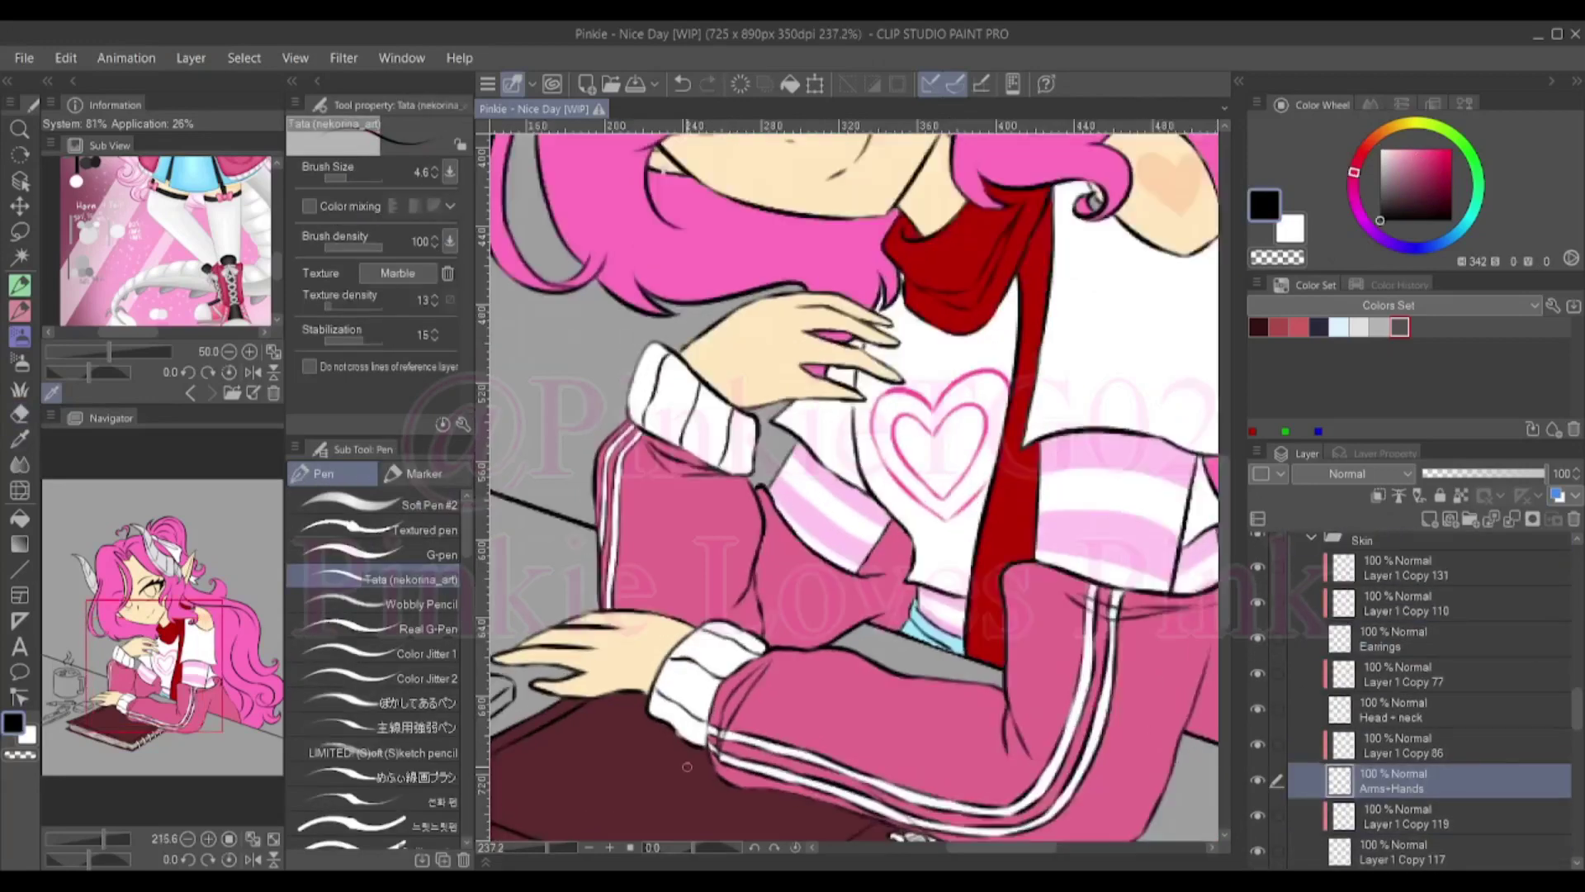
Collapse the Skin folder and fill the mug and its handle with warm pink on Layer 1 Copy 11 in the Mug folder
scroll(855, 487, "down", 2)
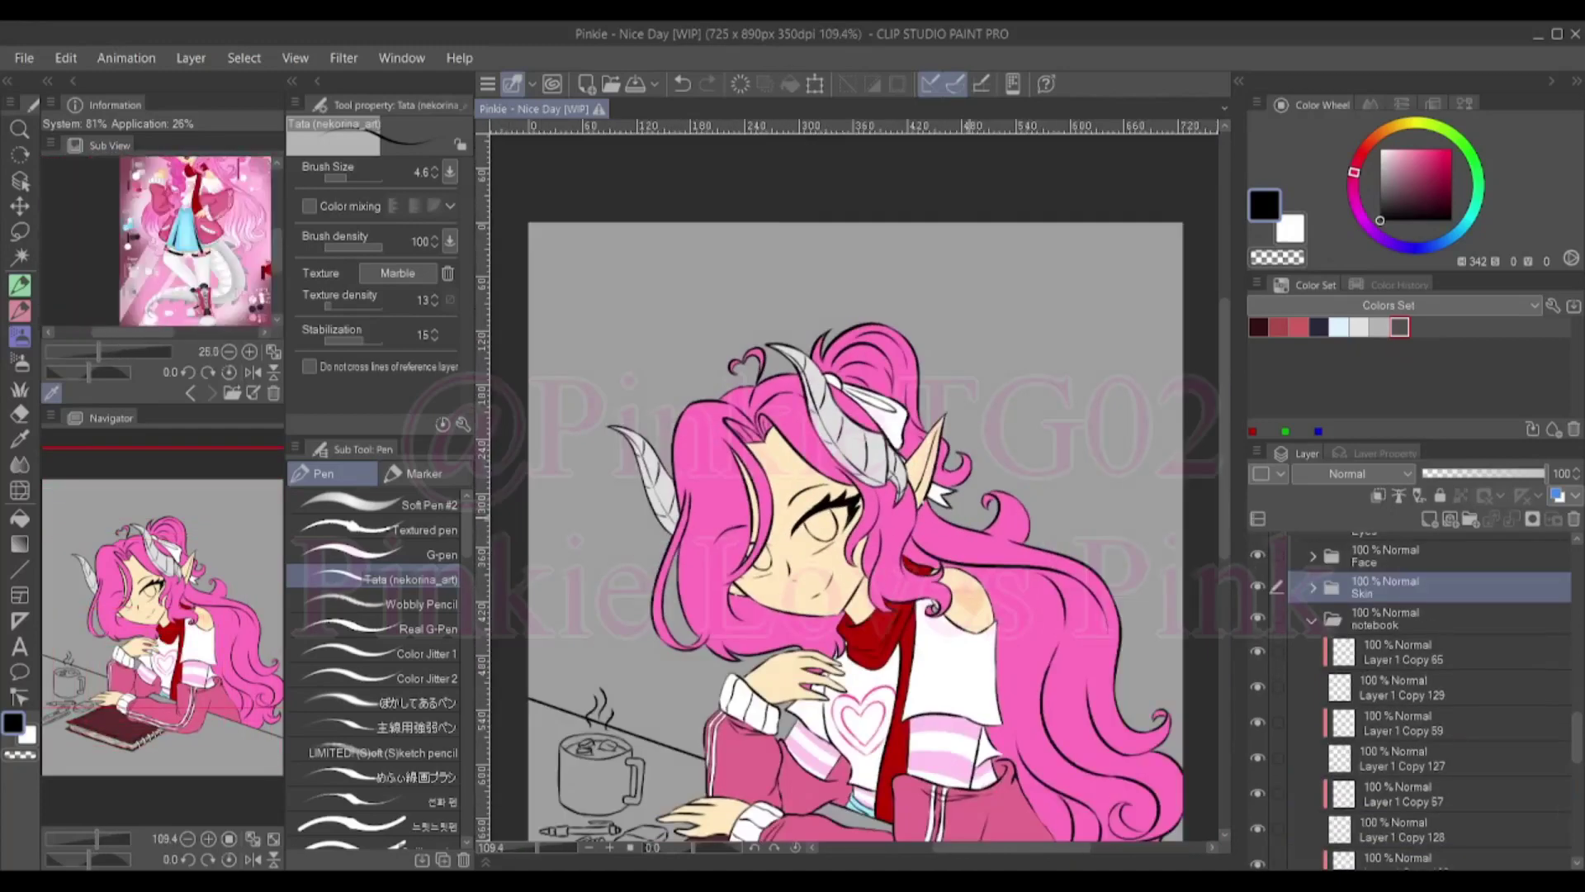
scroll(855, 487, "up", 2)
scroll(855, 488, "down", 1)
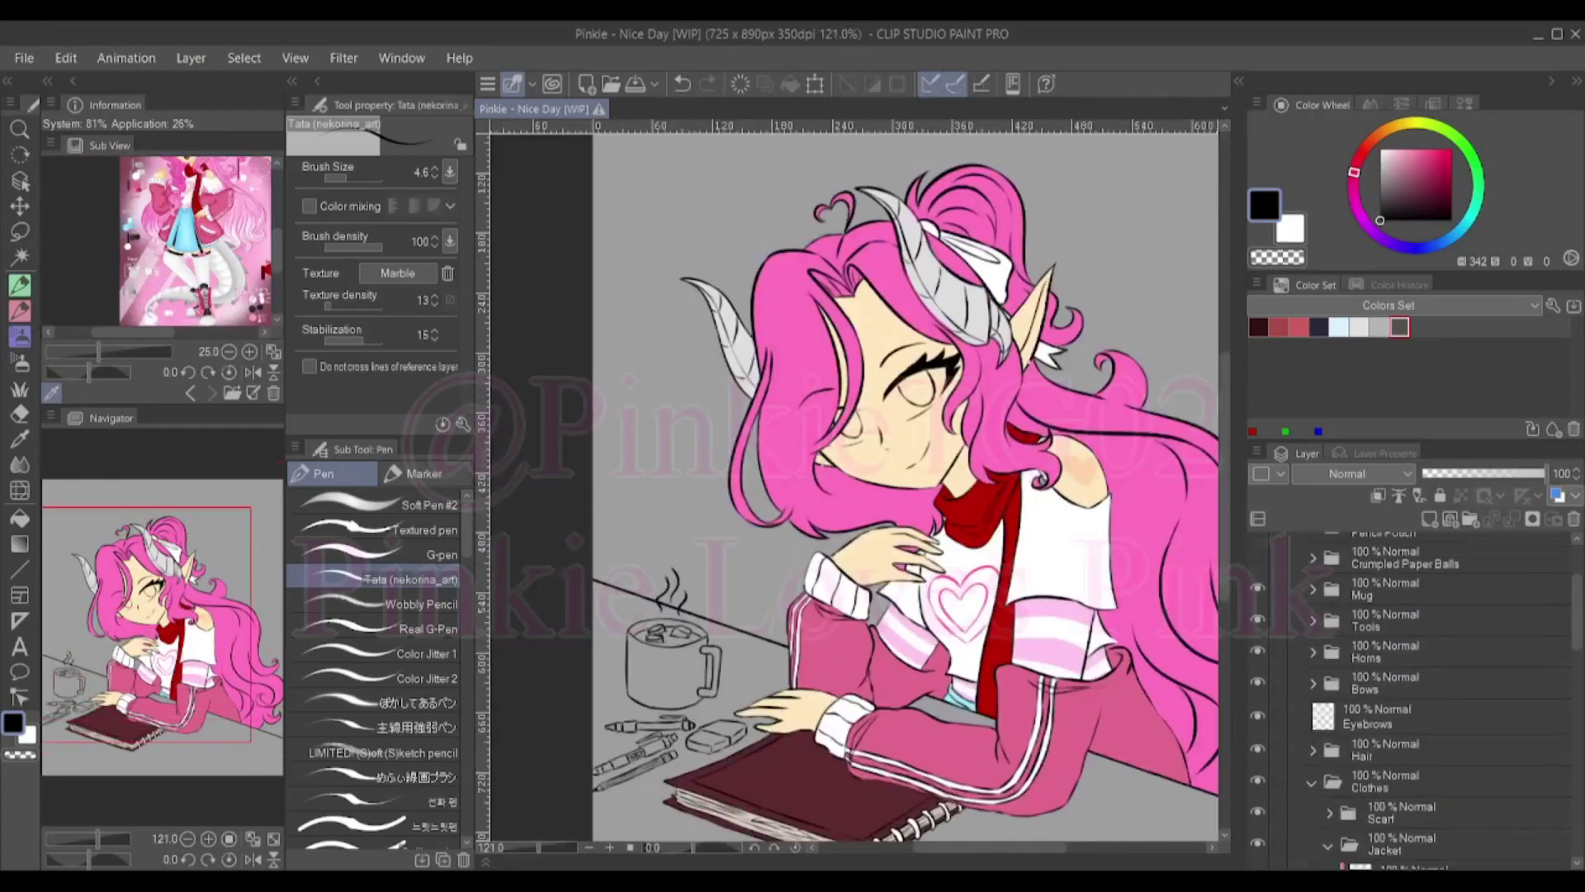
scroll(661, 660, "up", 3)
key("g")
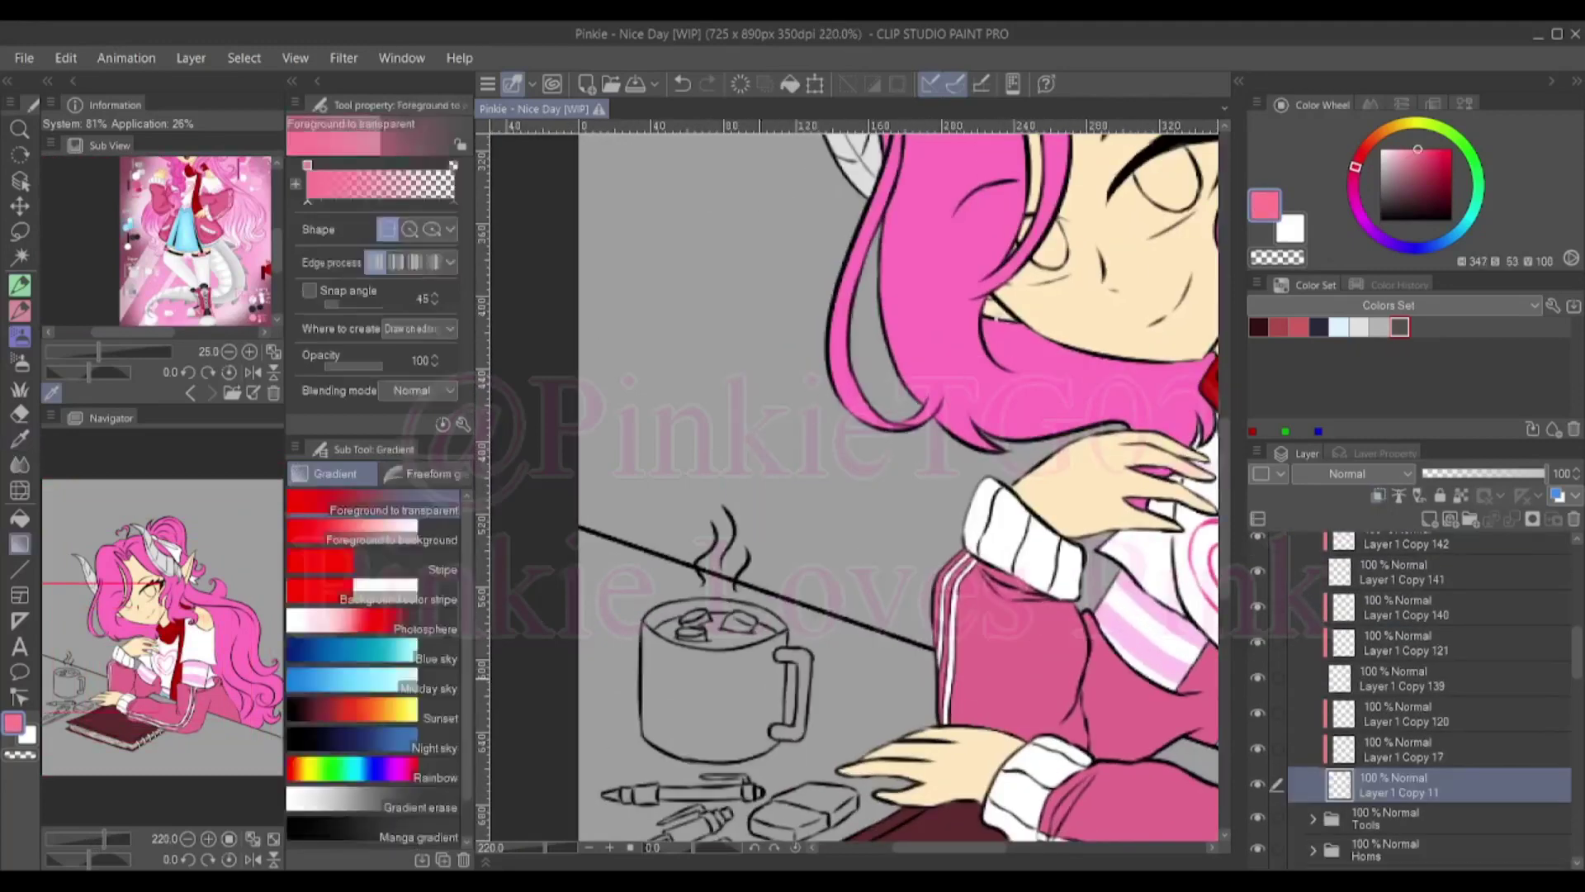
scroll(644, 677, "up", 3)
left_click(644, 677)
key("p")
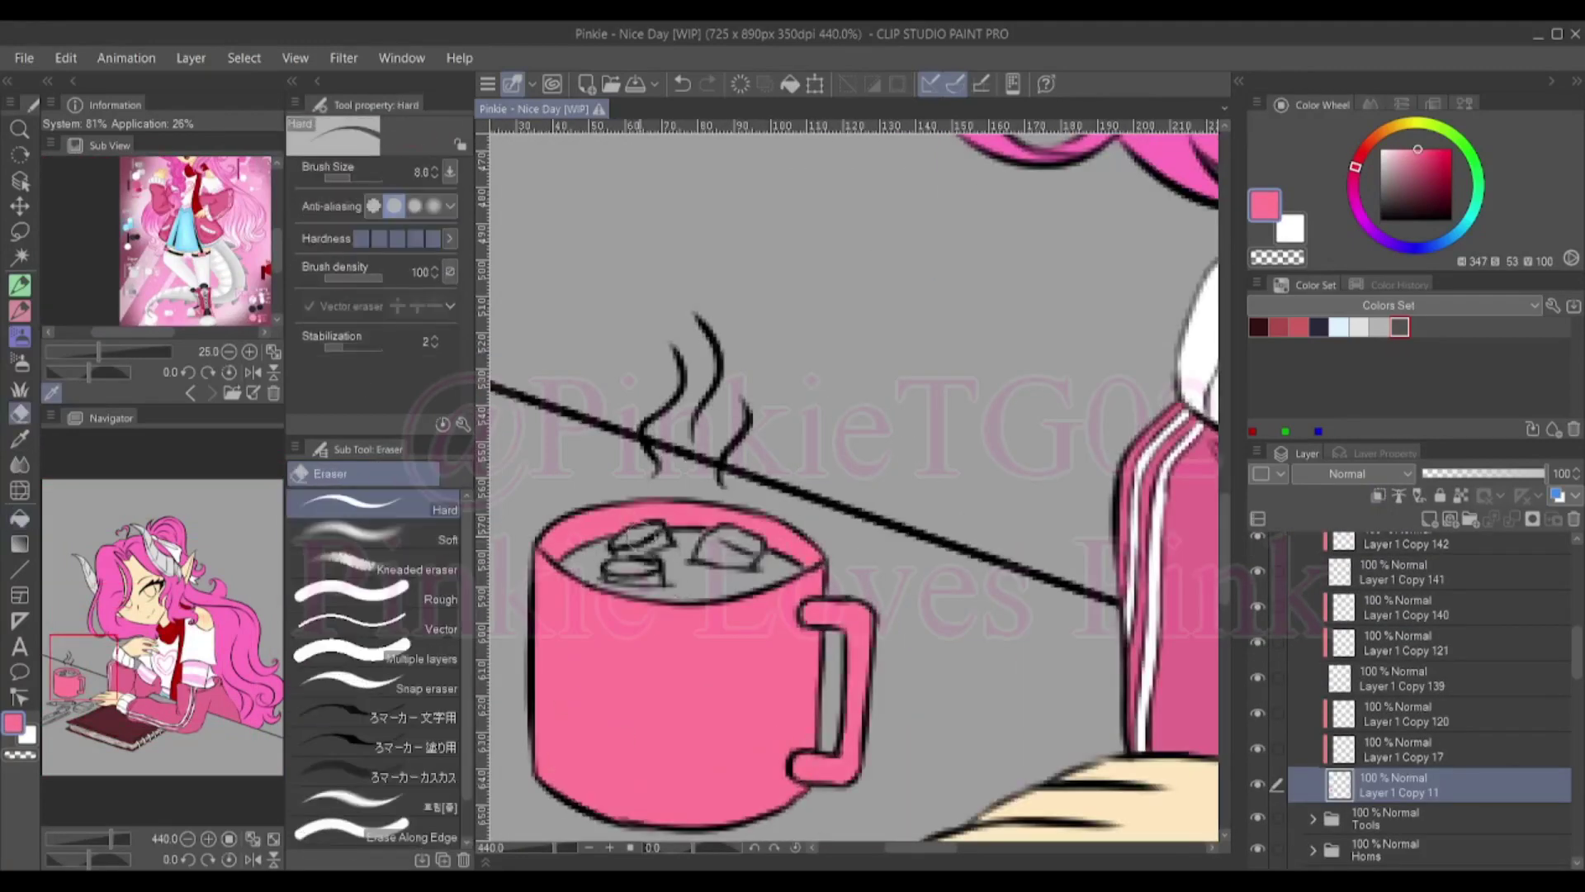
Colour the marshmallows pale pink on Layer 1 Copy 141 and the cocoa in the mug brown on Layer 1 Copy 139
scroll(724, 758, "down", 1)
left_click(1403, 707)
scroll(1428, 702, "up", 2)
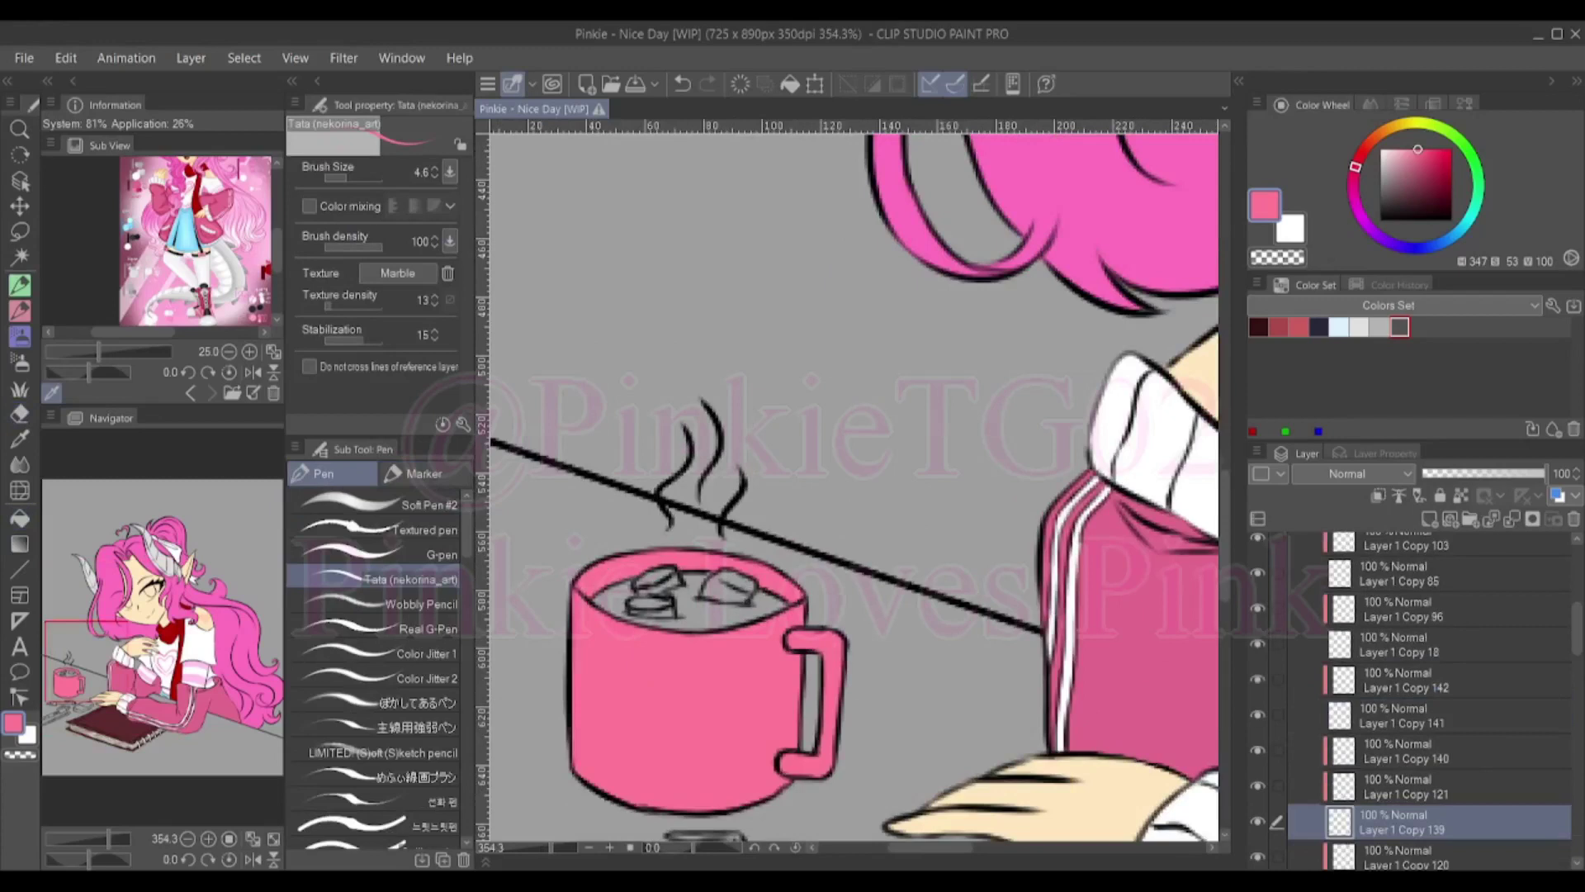
left_click(652, 578, "ctrl+shift")
left_click(652, 578, "alt")
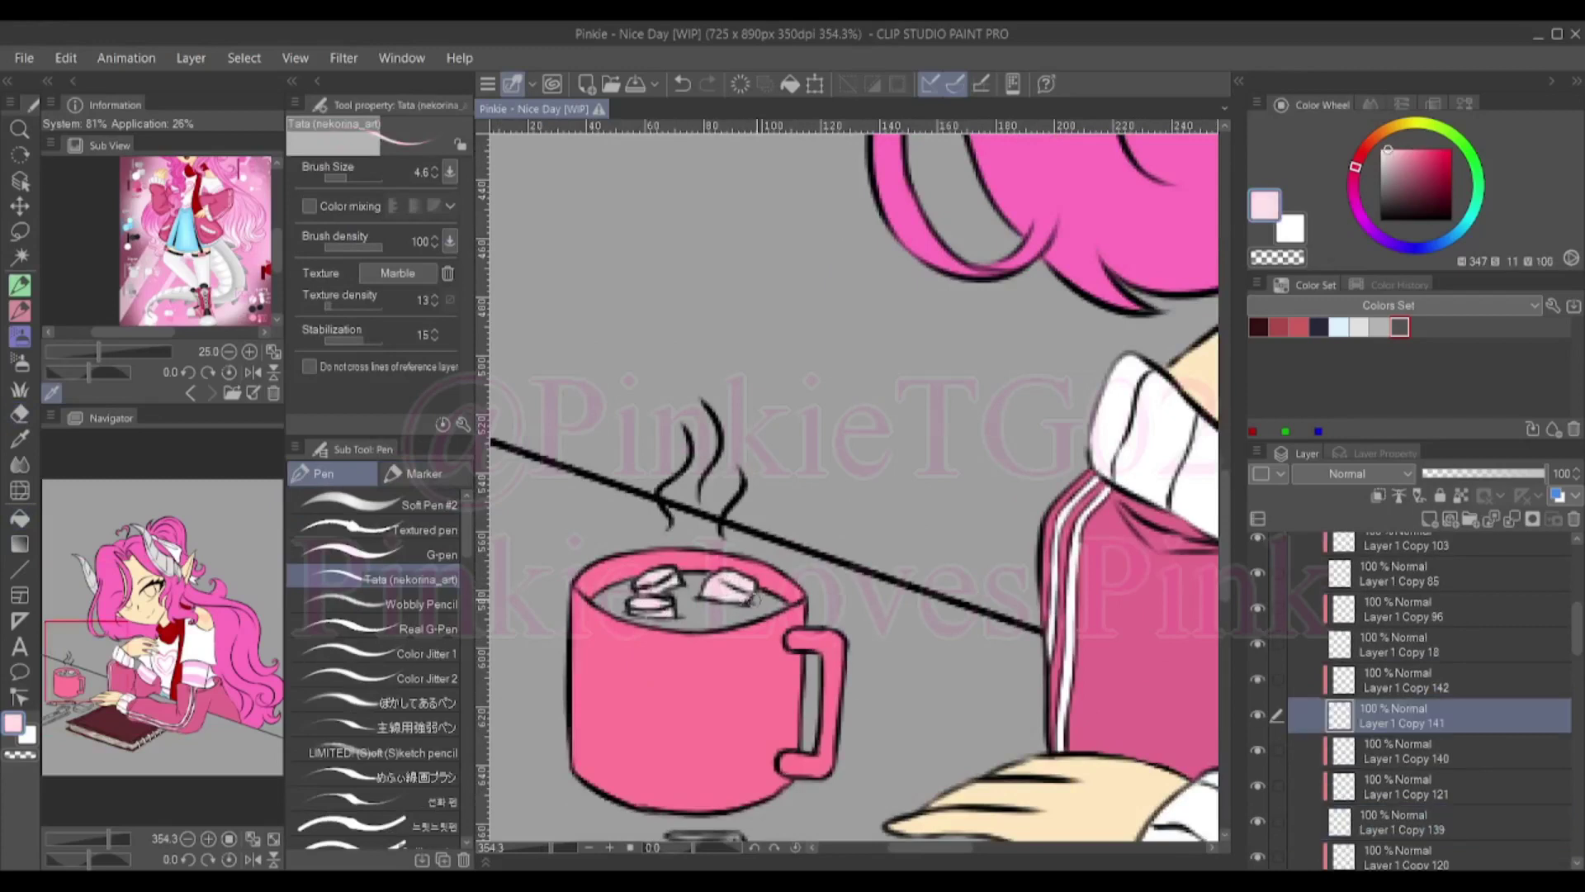
left_click(613, 609, "ctrl+shift")
left_click(613, 610, "alt")
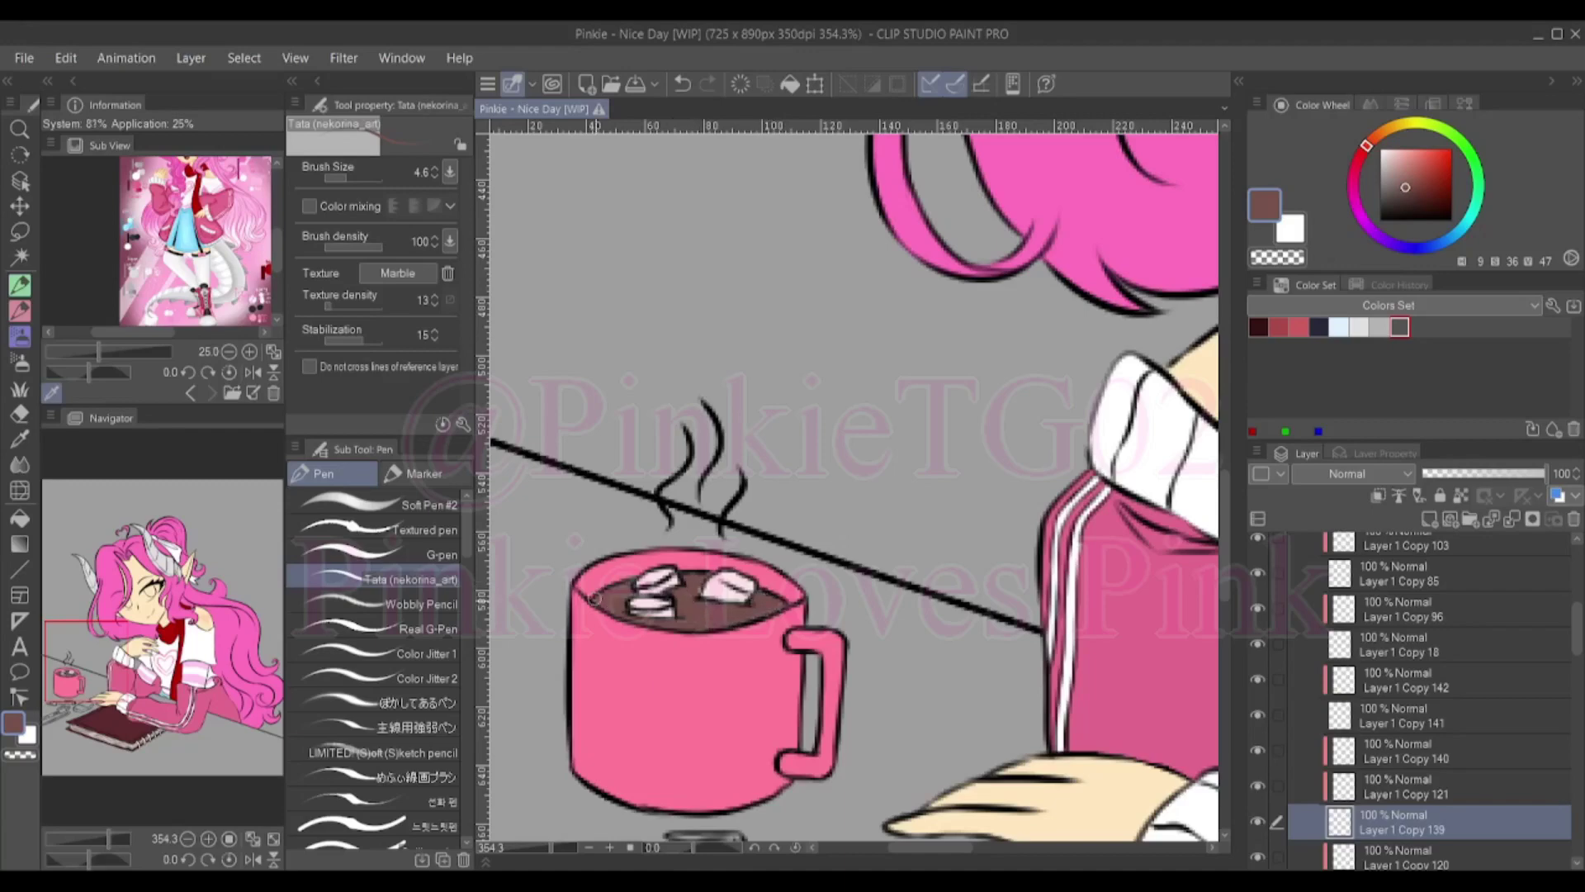
left_click(718, 591, "ctrl+shift")
left_click(718, 590, "alt")
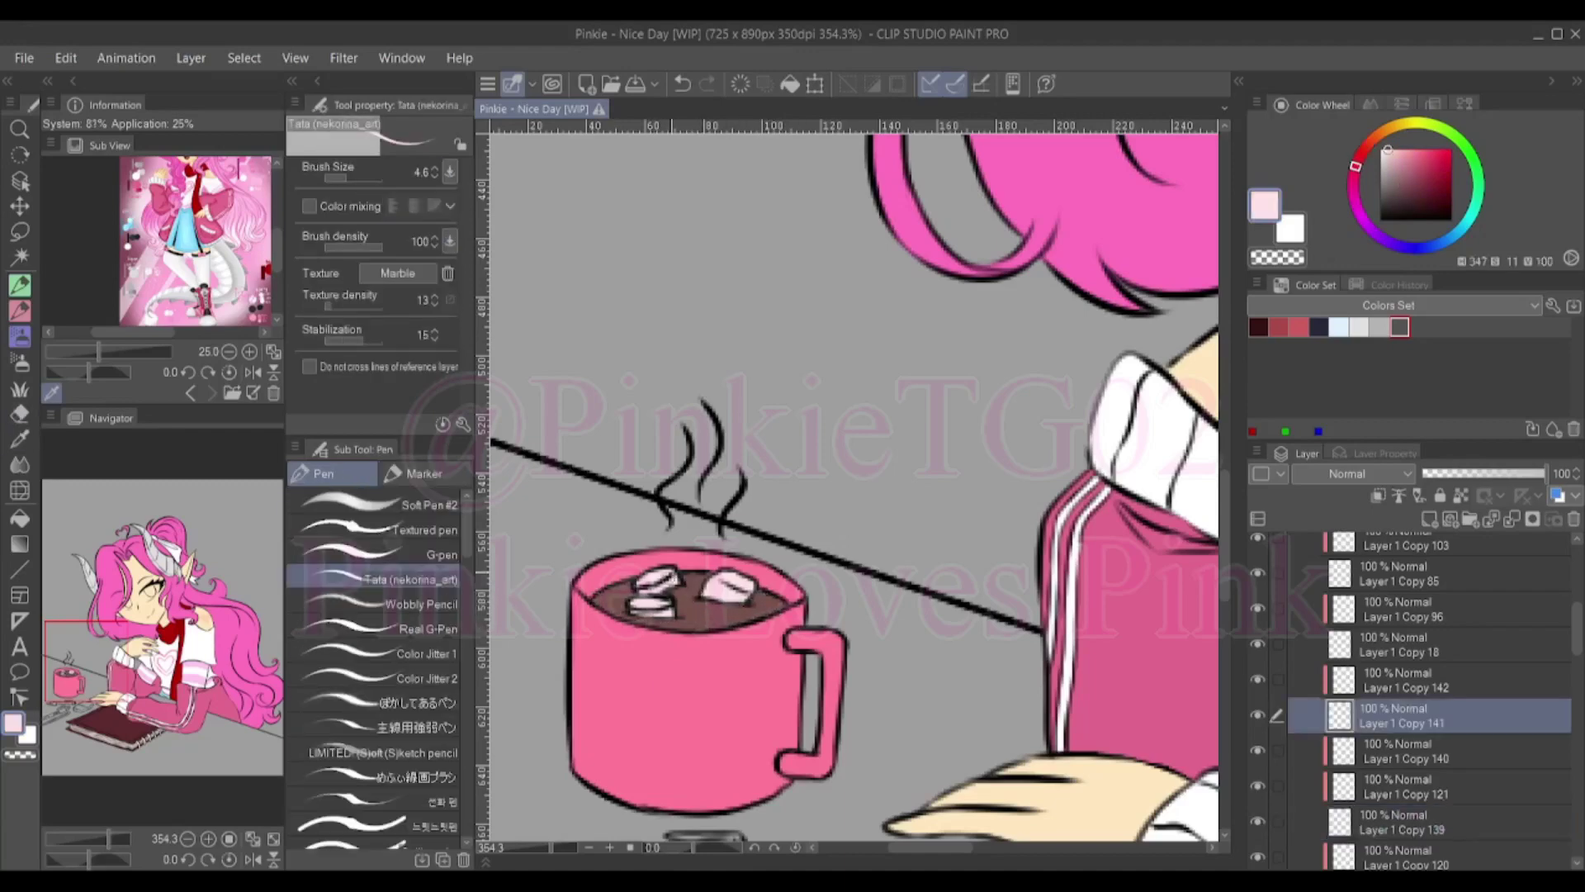
Try to fill the crumpled paper balls with pale off-white on Layer 1 Copy 12 using the Fill tool
key("ctrl+minus")
key("ctrl+minus")
key("ctrl+minus")
scroll(854, 487, "down", 5)
key("g")
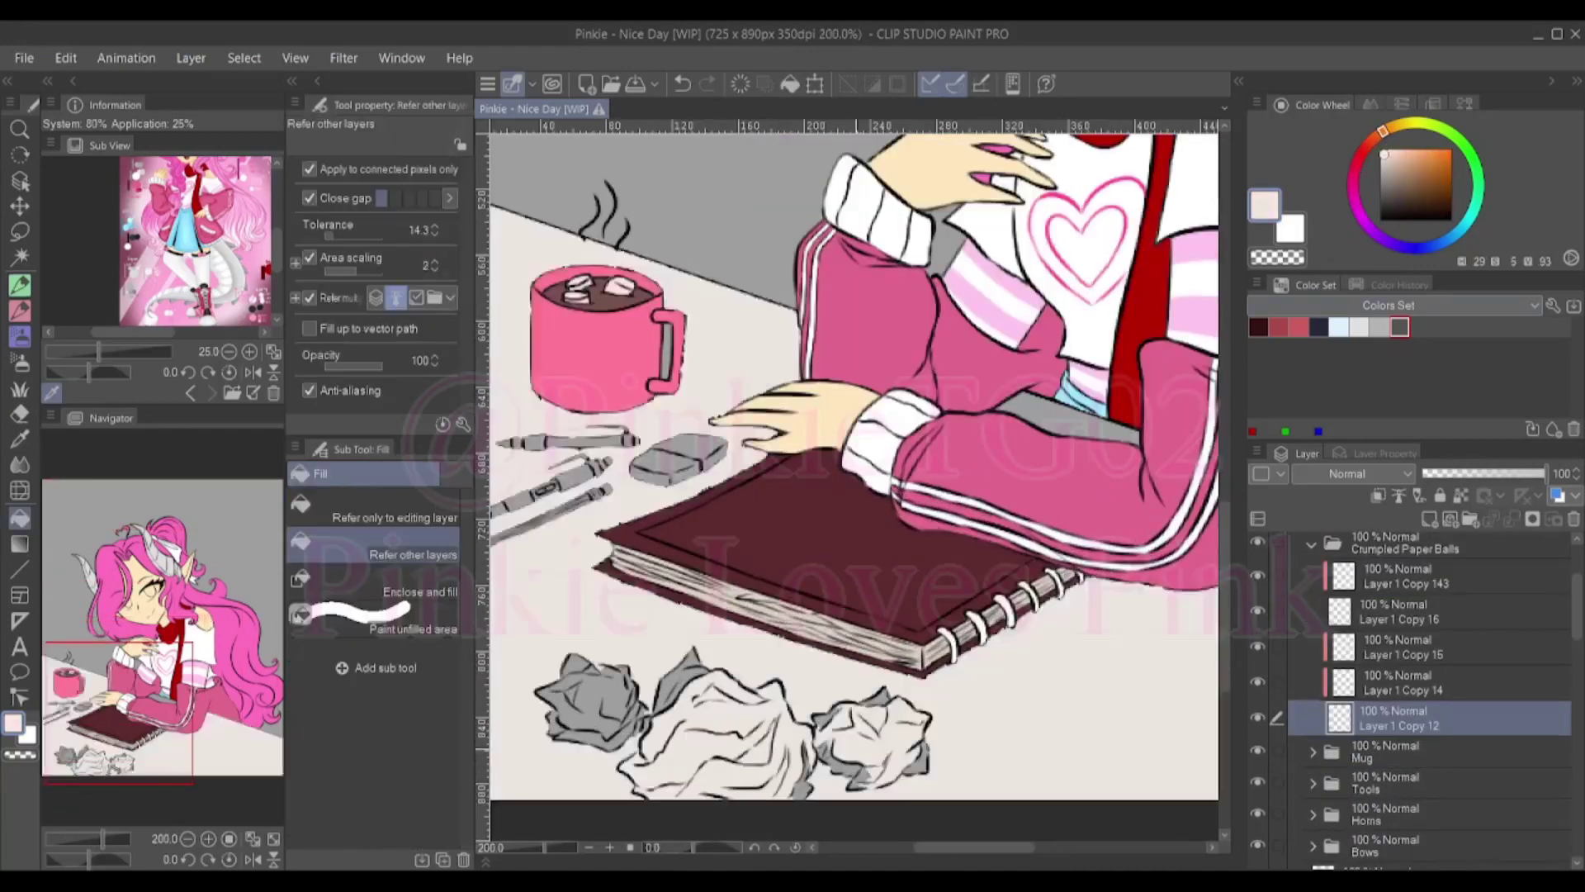
left_click(760, 601)
Trace the inside contour of the large crumpled paper ball with light beige on Layer 1 Copy 12
key("p")
key("ctrl+plus")
key("ctrl+plus")
left_click_drag(962, 776, 948, 638)
mouse_move(863, 570)
left_mouse_down()
mouse_move(899, 561)
mouse_move(948, 649)
left_mouse_up()
left_click_drag(634, 702, 732, 507)
left_click_drag(908, 496, 743, 417)
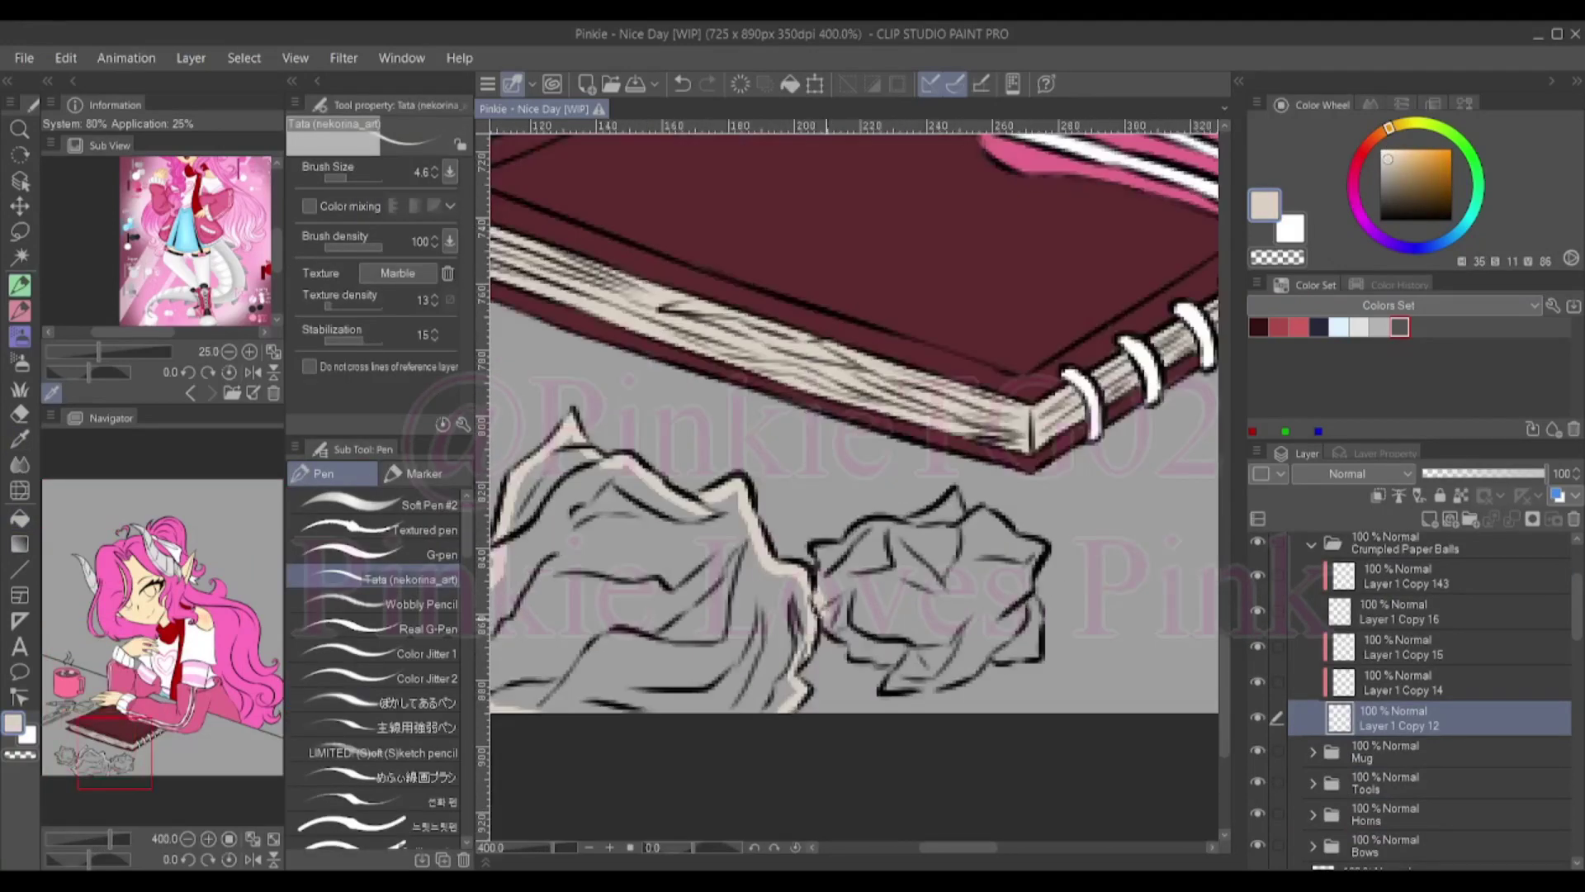
Trace the inside contour of the small ball nearest the notebook's rings in beige and fill the crumpled paper balls with that colour
mouse_move(817, 652)
left_mouse_down()
mouse_move(937, 689)
mouse_move(1036, 628)
mouse_move(974, 505)
left_mouse_up()
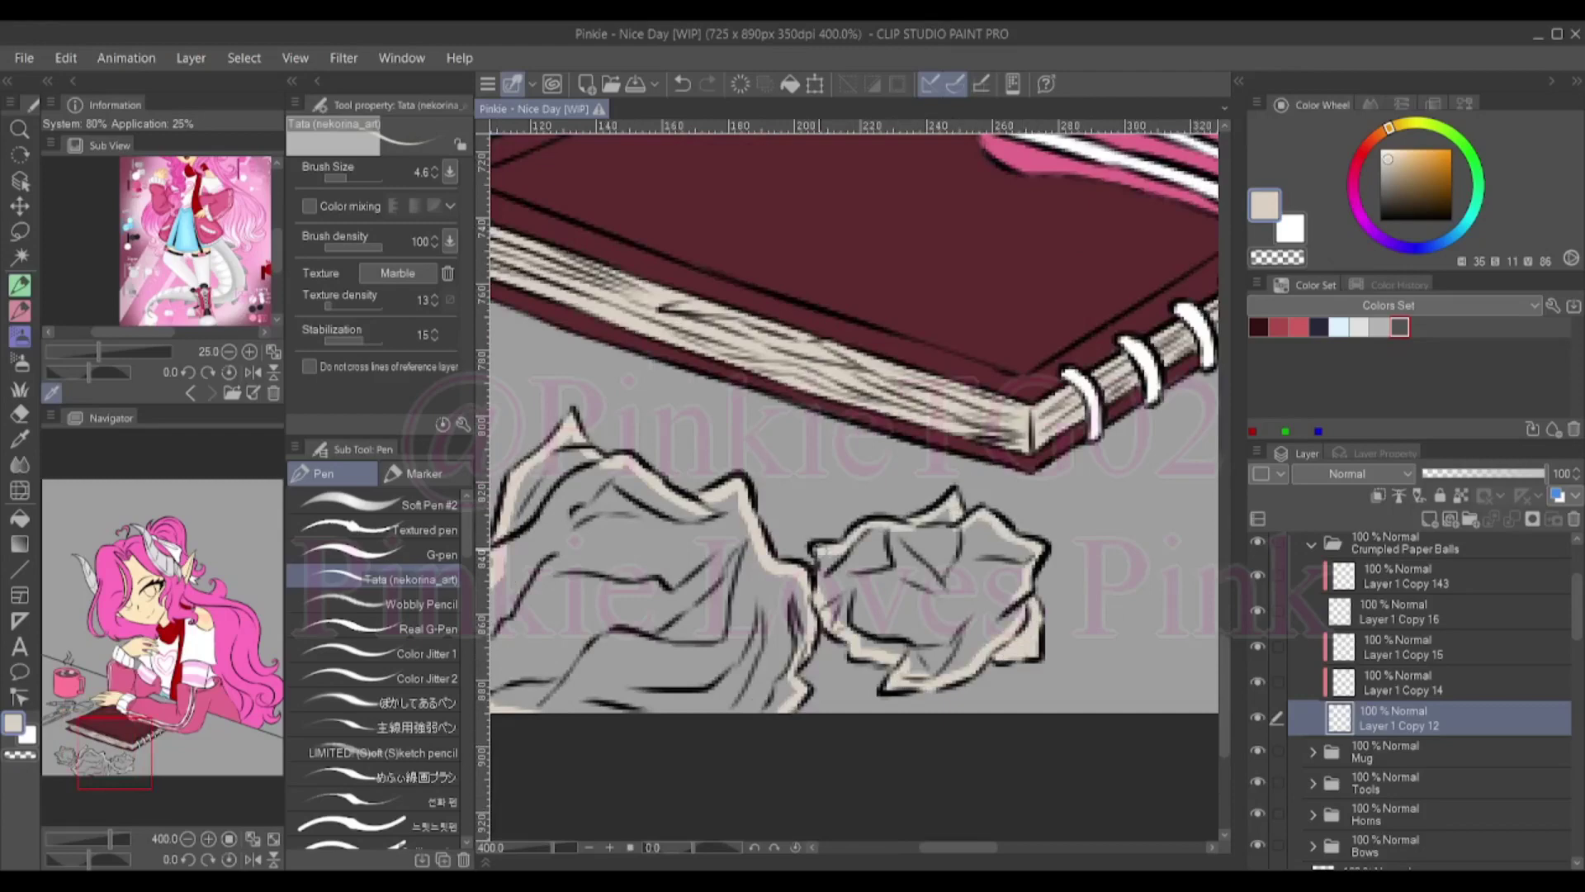
left_click_drag(828, 544, 816, 590)
mouse_move(815, 590)
left_mouse_down()
mouse_move(816, 384)
mouse_move(1212, 590)
left_mouse_up()
mouse_move(882, 507)
left_mouse_down()
mouse_move(821, 585)
mouse_move(682, 522)
left_mouse_up()
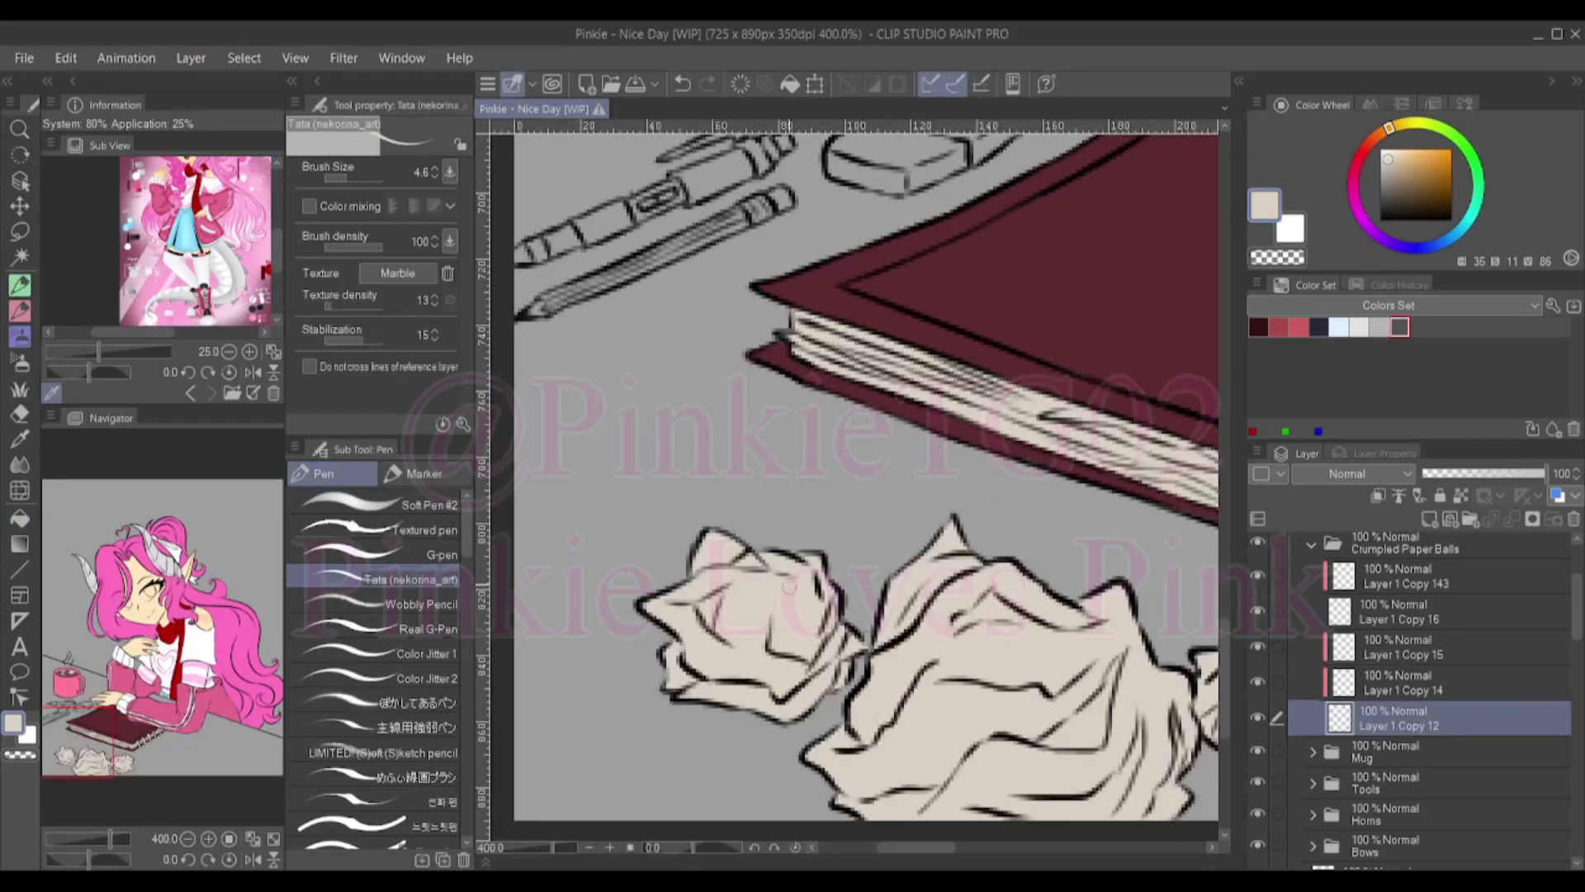
Colour the exposed front part of the eraser white on Layer 1 Copy 10 in the Tools folder
scroll(859, 470, "down", 6)
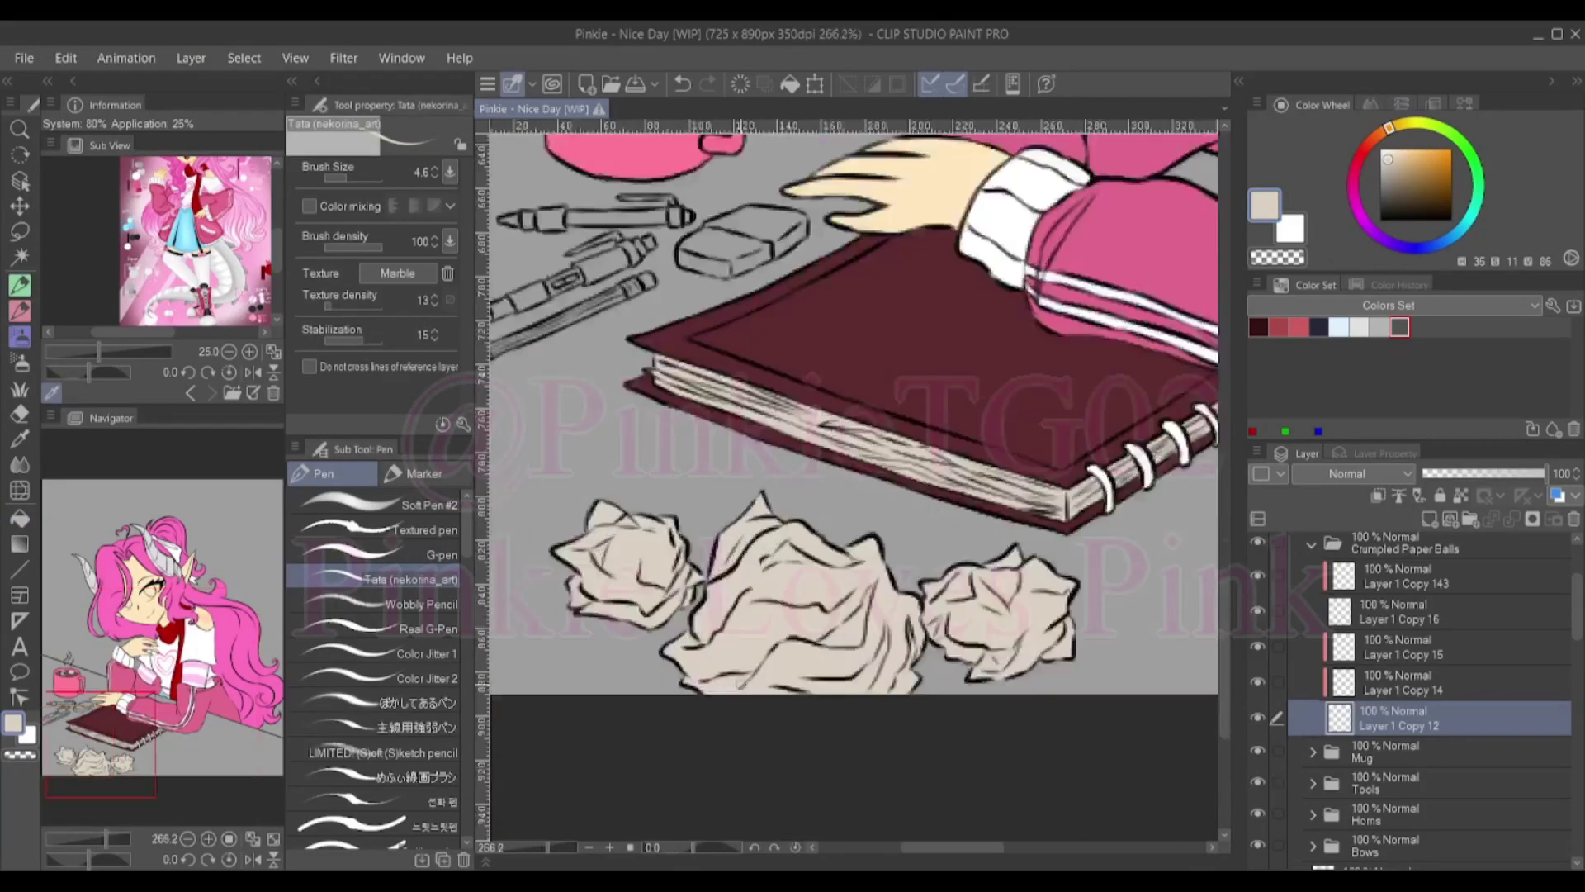
scroll(864, 525, "up", 2)
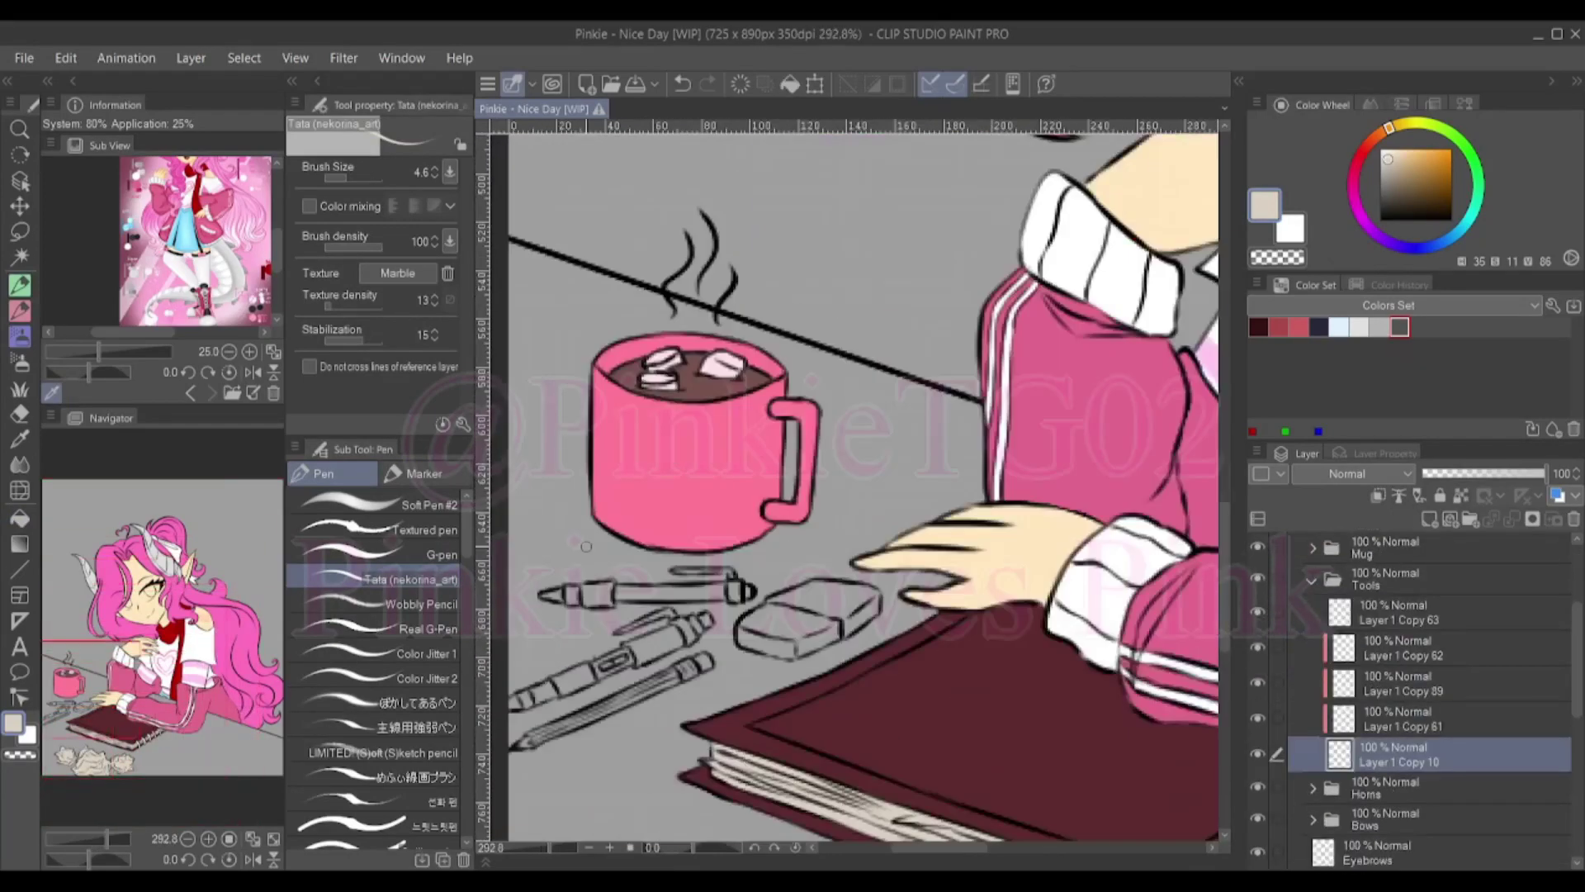
scroll(864, 525, "up", 4)
left_click_drag(747, 632, 767, 649)
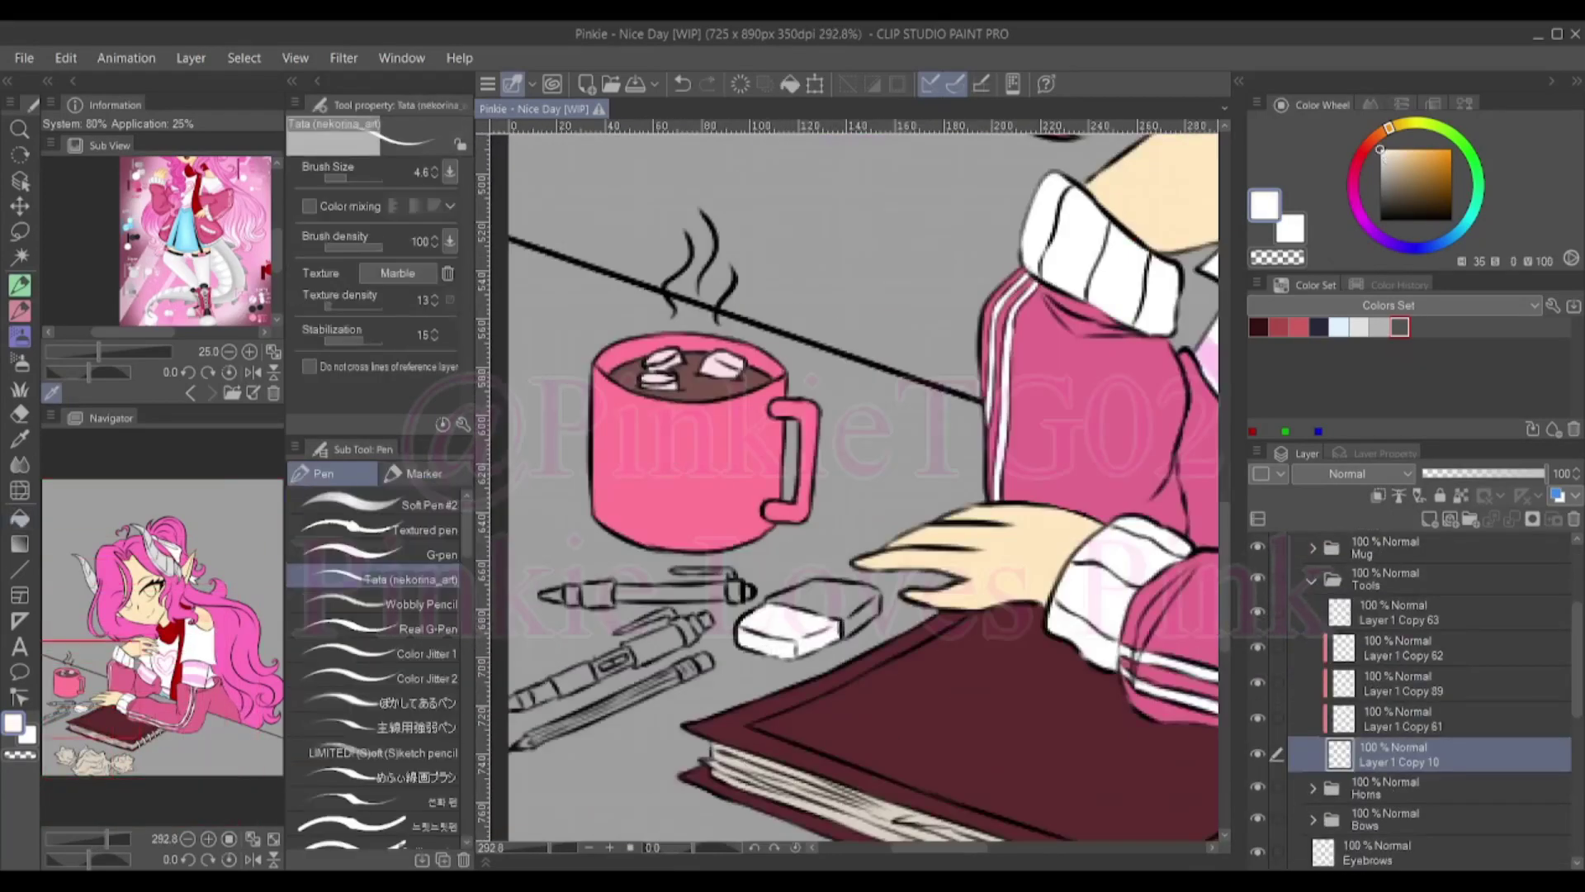
Colour the pencil's body dusty pink on Layer 1 Copy 10
left_click(701, 479, "alt")
left_click_drag(532, 734, 564, 722)
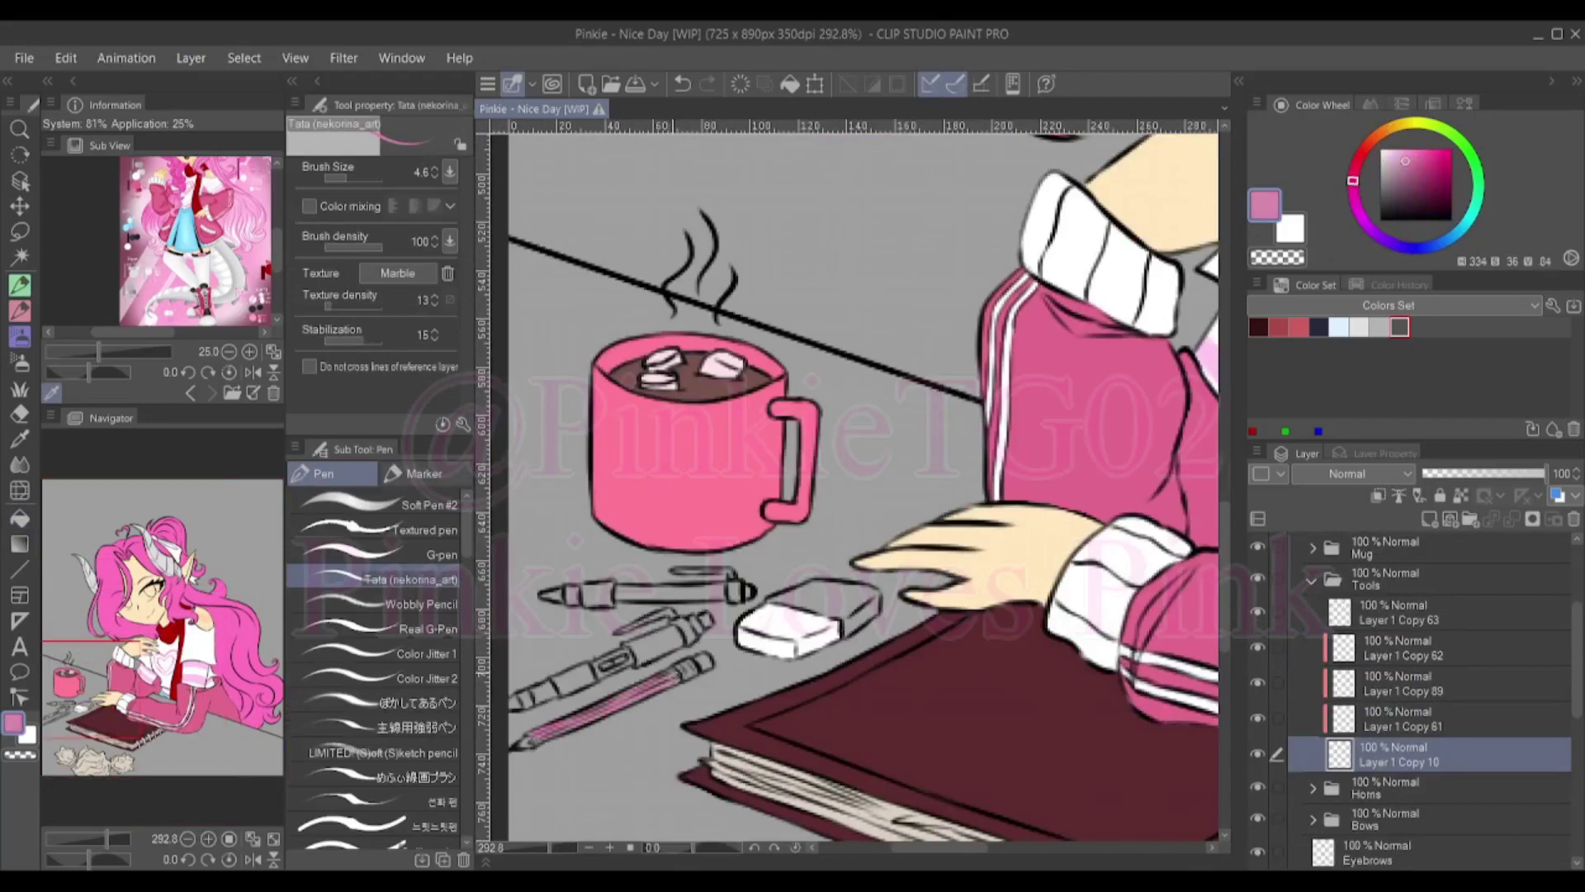
scroll(545, 731, "down", 2)
scroll(887, 662, "up", 5)
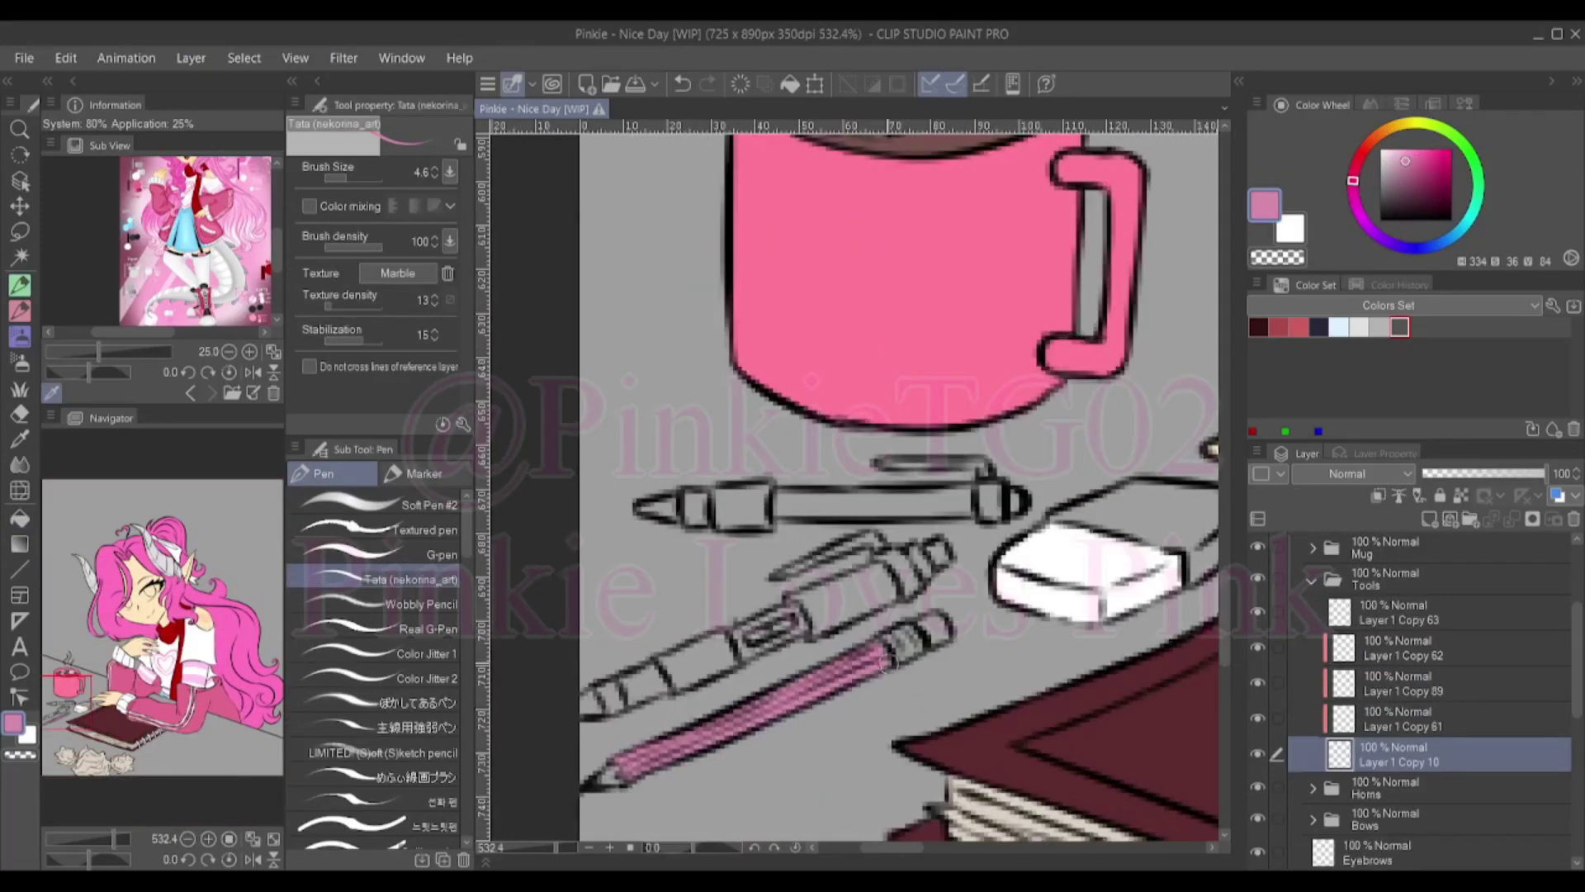
Fill both pens and the eraser's sleeve with the dusty pink on Layer 1 Copy 10
key("g")
left_click(850, 601)
left_click(698, 661)
left_click(593, 698)
key("p")
left_click_drag(707, 668, 856, 721)
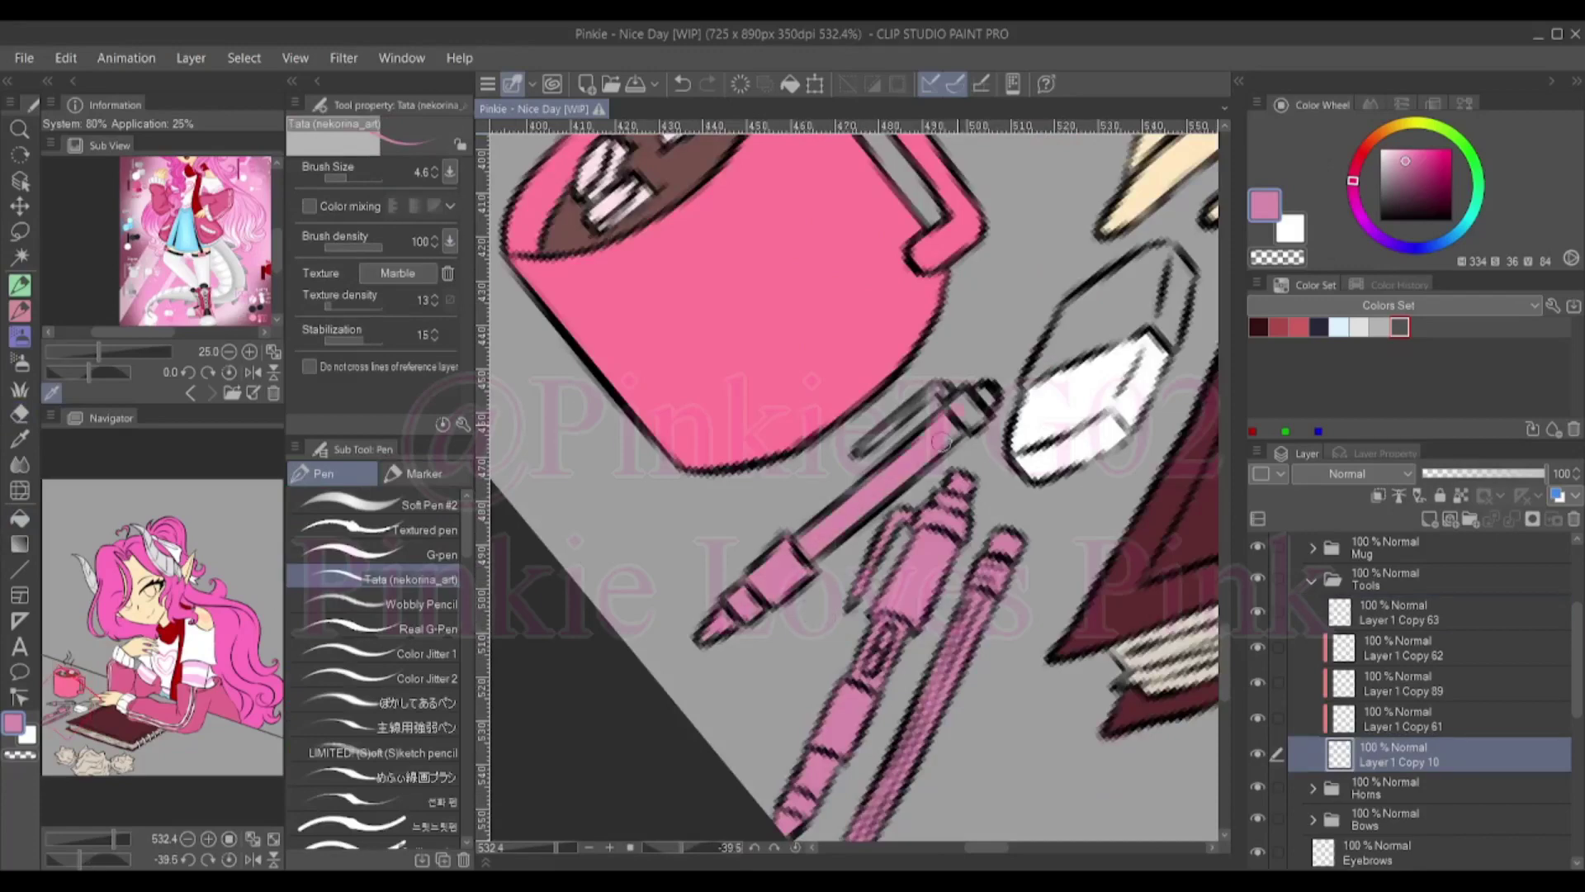
scroll(859, 639, "down", 3)
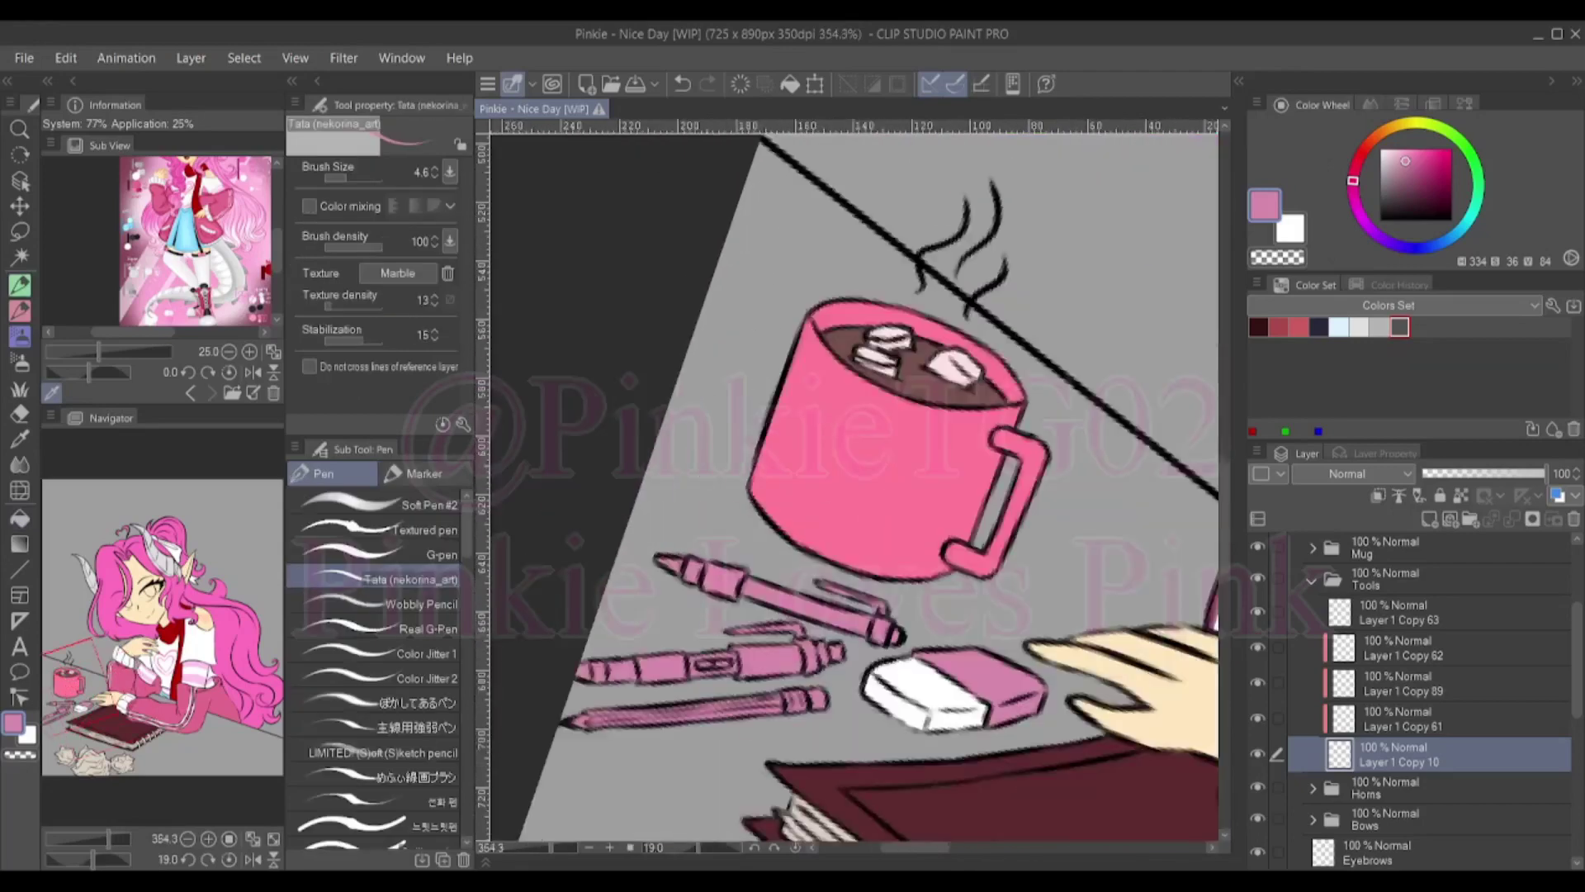
On Layer 1 Copy 61, colour the pencil's tip and eraser peach pink, and its ferrule and the middle pen's window frame light grey
left_click(1395, 718)
left_click(648, 782, "alt")
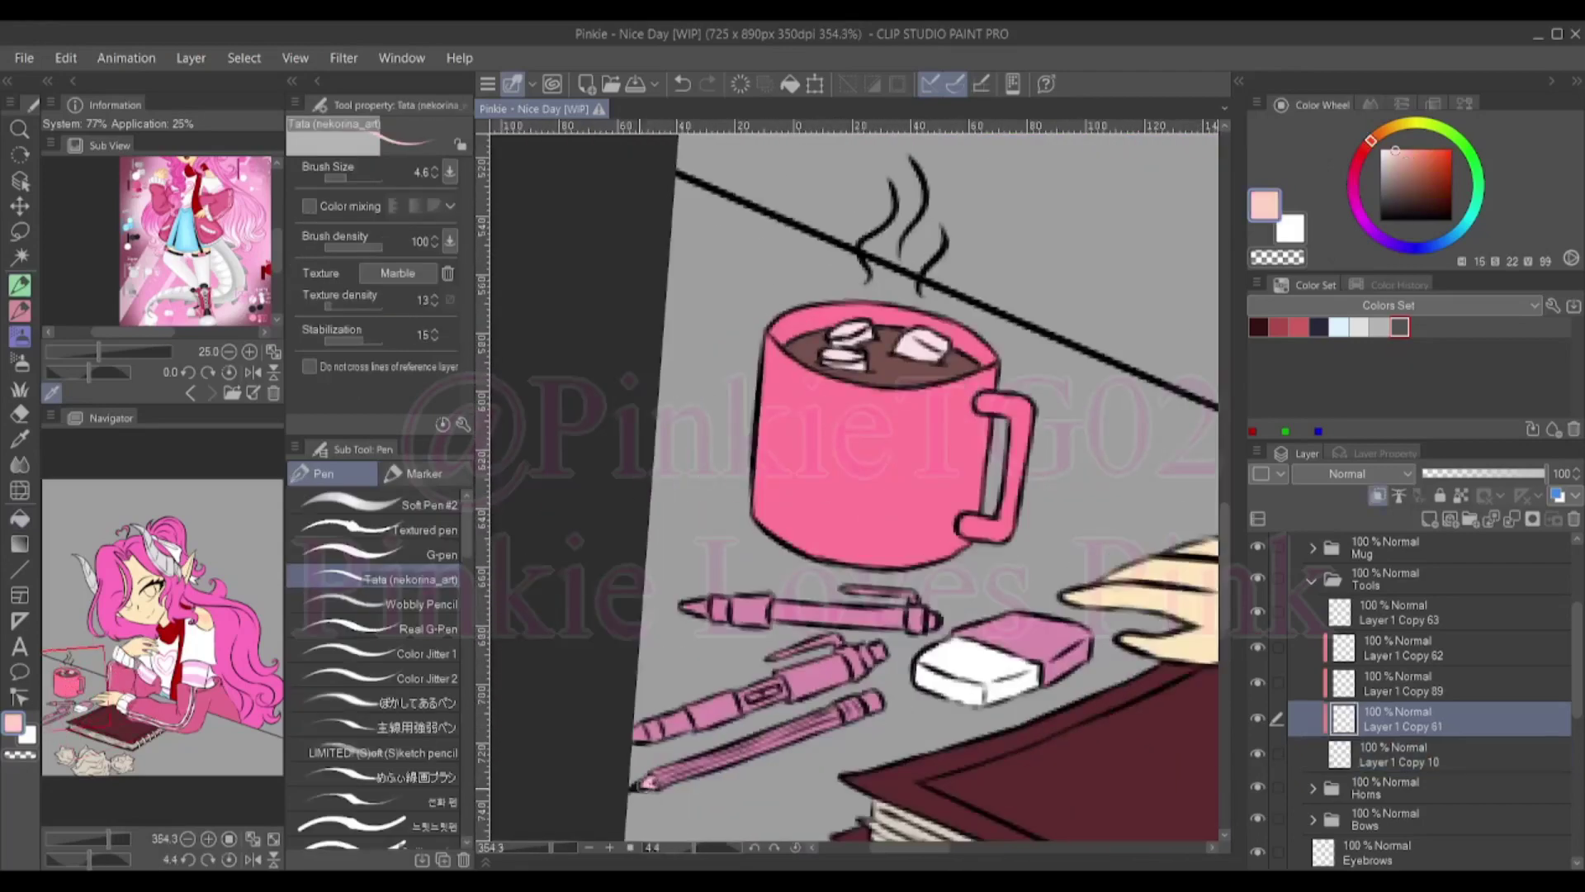
scroll(648, 781, "up", 4)
mouse_move(1011, 660)
left_mouse_down()
mouse_move(1042, 685)
mouse_move(1077, 669)
left_mouse_up()
left_click(1074, 648, "alt")
left_click(1032, 664, "alt")
scroll(1032, 665, "down", 1)
left_click_drag(788, 639, 863, 607)
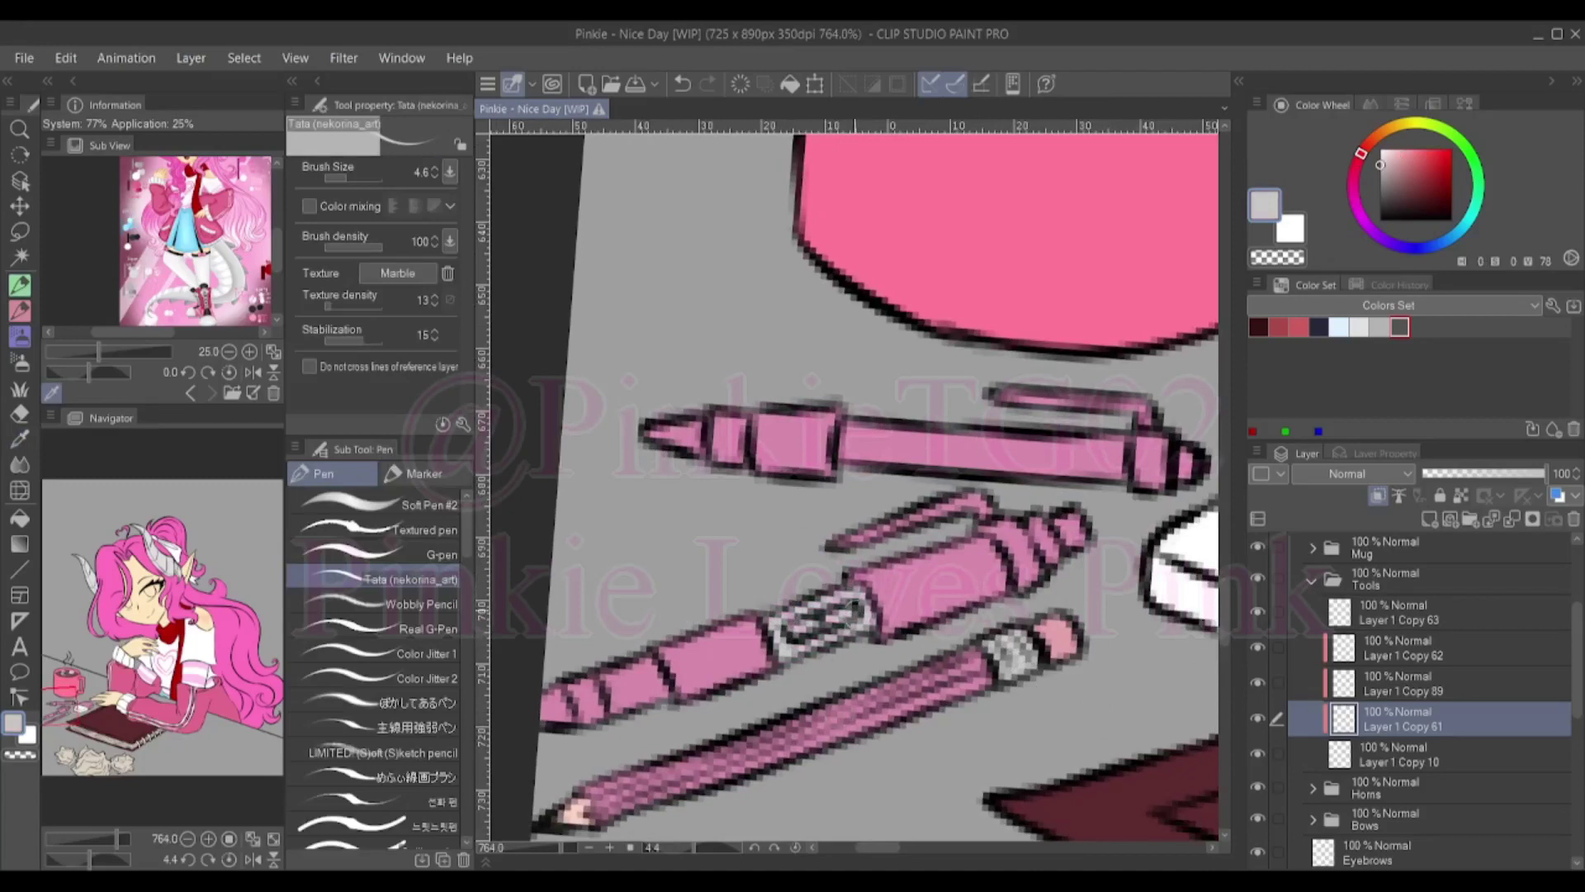
Colour the middle pen's tip and lower band light grey and its rings mid grey on Layer 1 Copy 61
mouse_move(578, 706)
left_mouse_down()
mouse_move(660, 665)
mouse_move(628, 673)
left_mouse_up()
left_click(595, 698, "alt")
left_click_drag(1007, 525, 1028, 573)
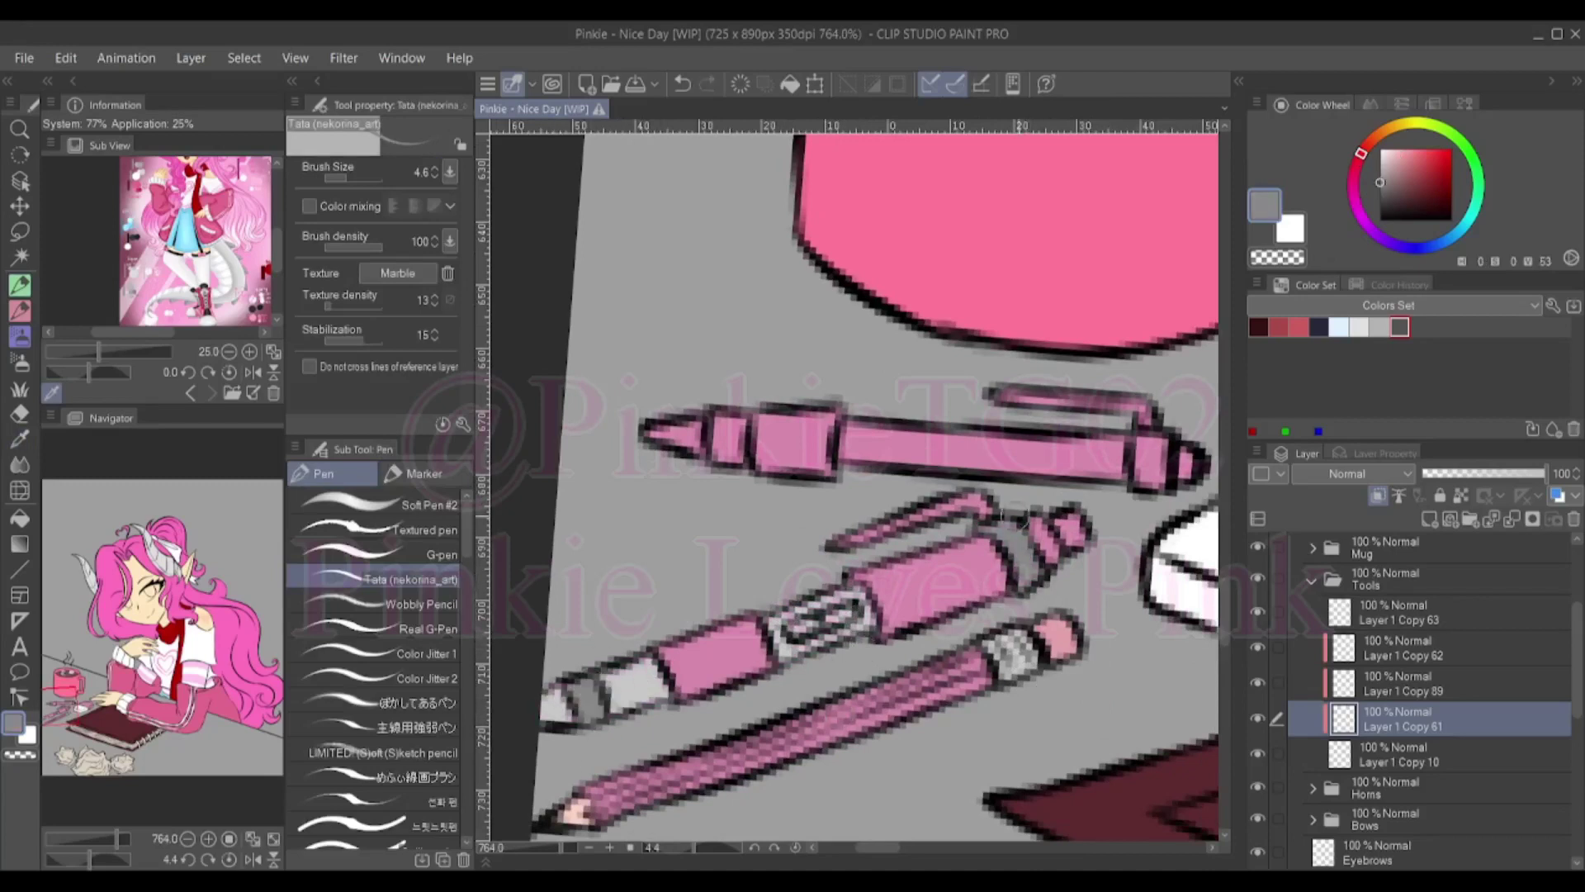
Recolour the middle pen's clip, window and rings in magenta shades on Layer 1 Copy 61
left_click(859, 535, "alt")
left_click_drag(838, 545, 987, 499)
mouse_move(867, 578)
left_mouse_down()
mouse_move(902, 615)
mouse_move(794, 627)
left_mouse_up()
key("ctrl+z")
scroll(610, 749, "down", 2)
left_click(944, 578, "alt")
left_click_drag(611, 661, 578, 694)
key("ctrl+z")
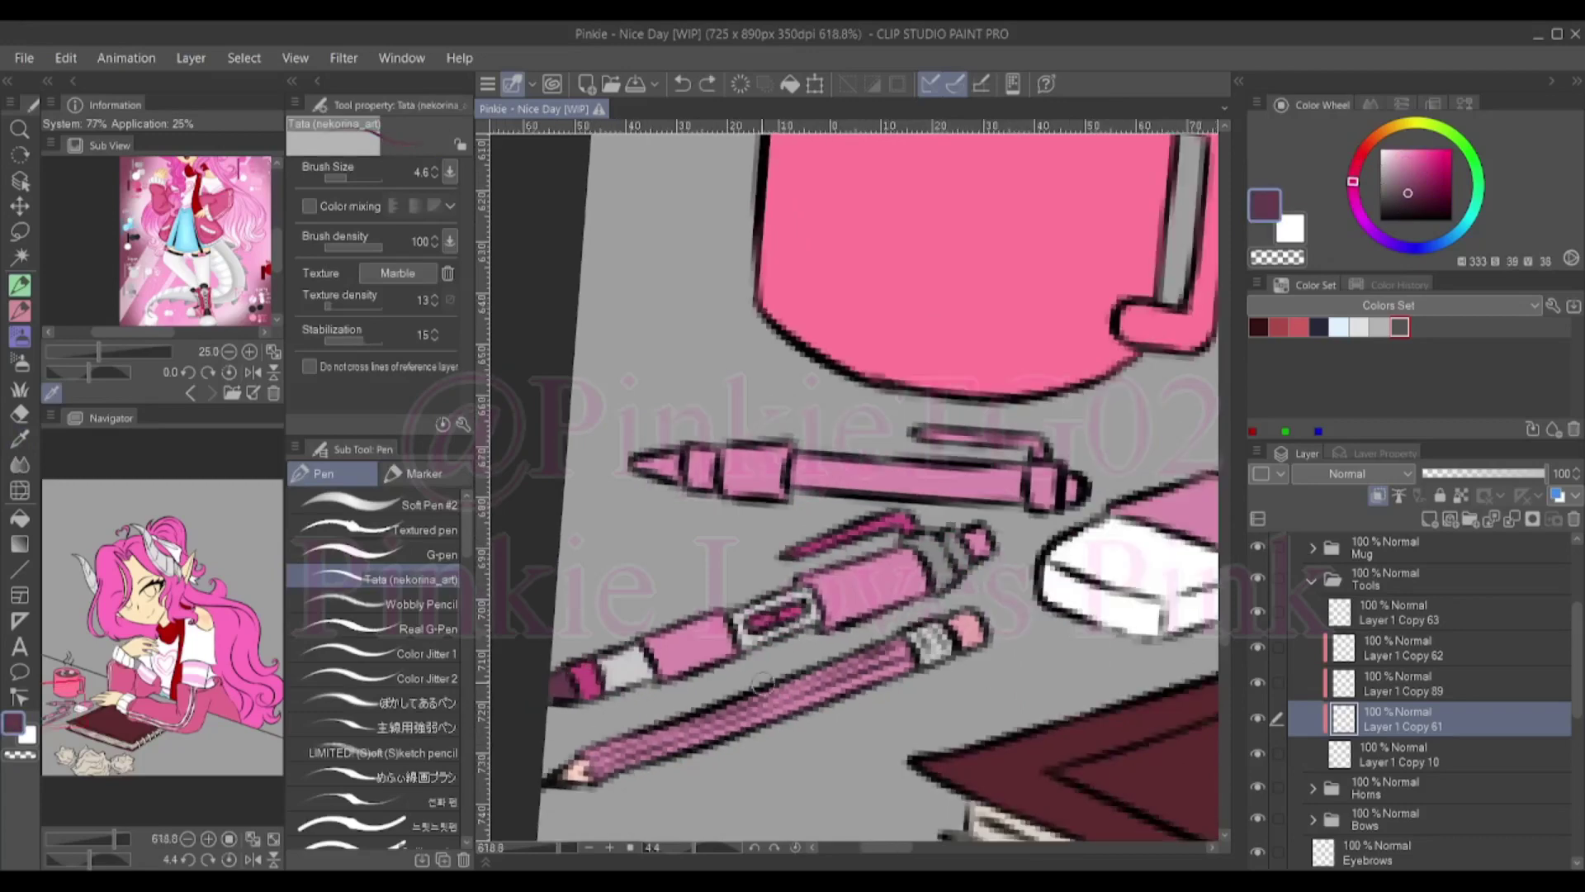
mouse_move(916, 537)
left_mouse_down()
mouse_move(946, 577)
mouse_move(948, 543)
mouse_move(973, 586)
mouse_move(927, 544)
mouse_move(958, 578)
mouse_move(949, 637)
left_mouse_up()
scroll(851, 487, "down", 3)
Colour the upper pen's grip, cap and clip dark plum and its barrel and tip a deeper pink on Layer 1 Copy 61
scroll(851, 487, "up", 3)
left_click(760, 664, "alt")
left_click_drag(719, 706, 698, 717)
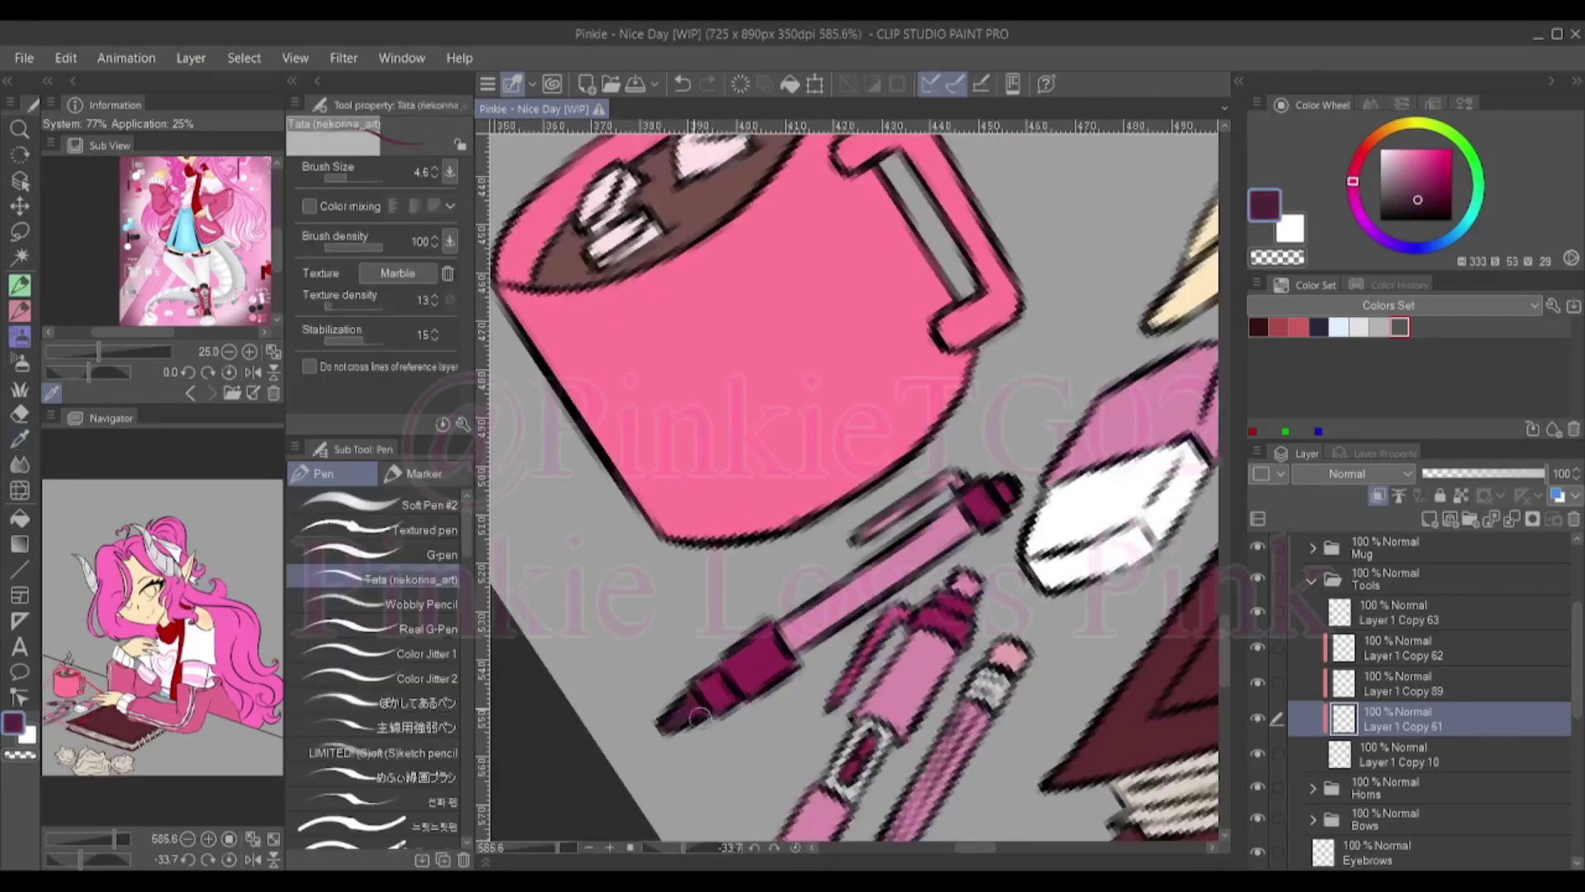
left_click(797, 627, "alt")
left_click_drag(792, 632, 950, 520)
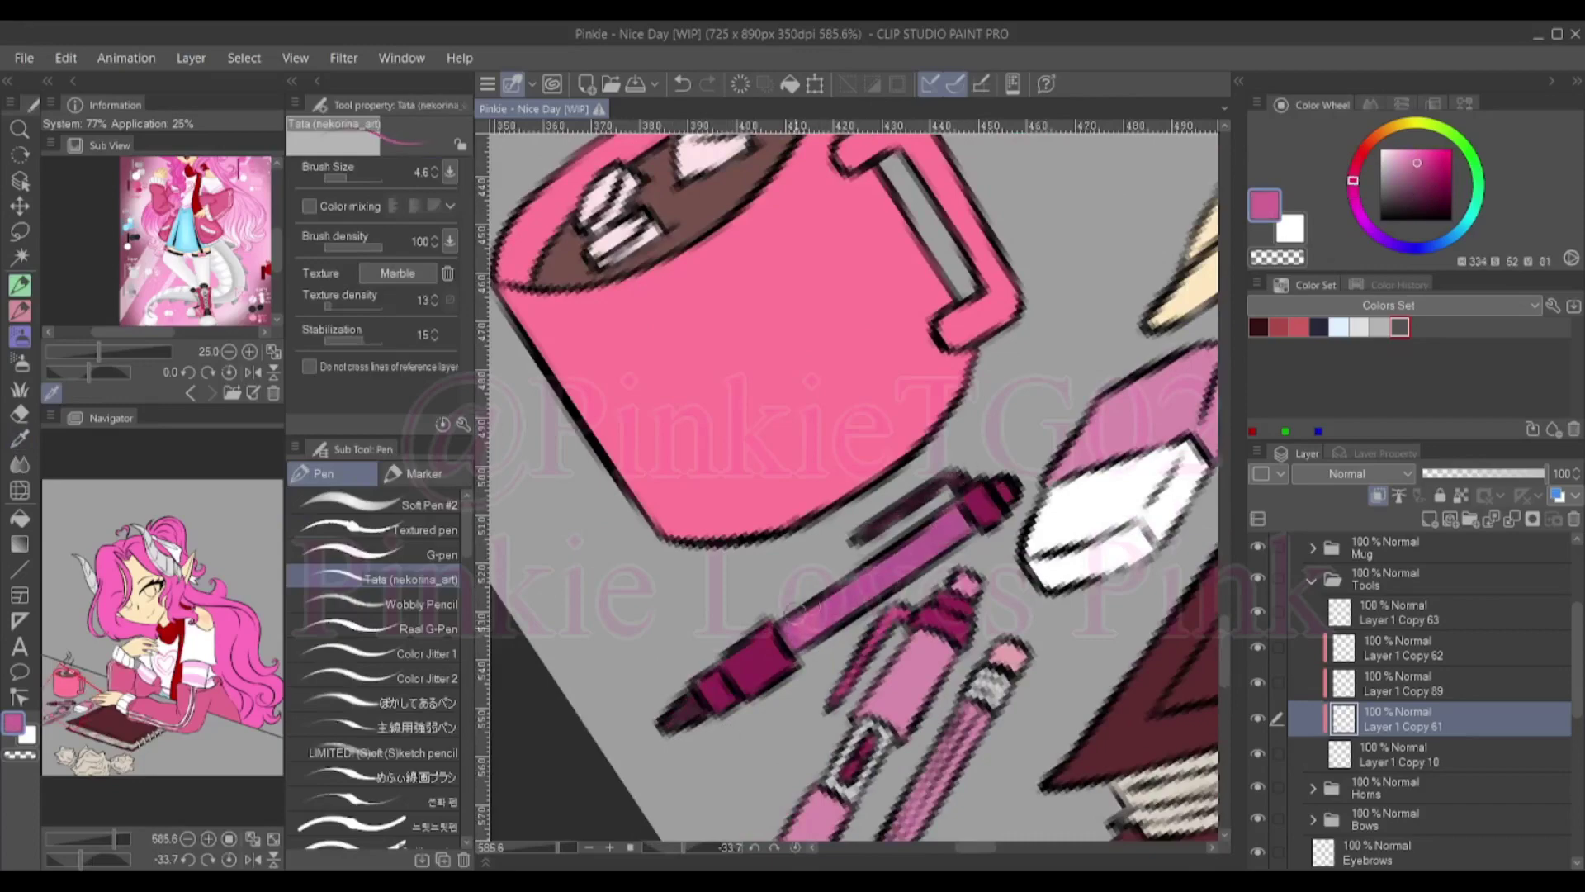
left_click_drag(669, 723, 692, 698)
Fill the pencil pouch's front panel with deep pink on Layer 1 Copy 58
key("ctrl+alt+0")
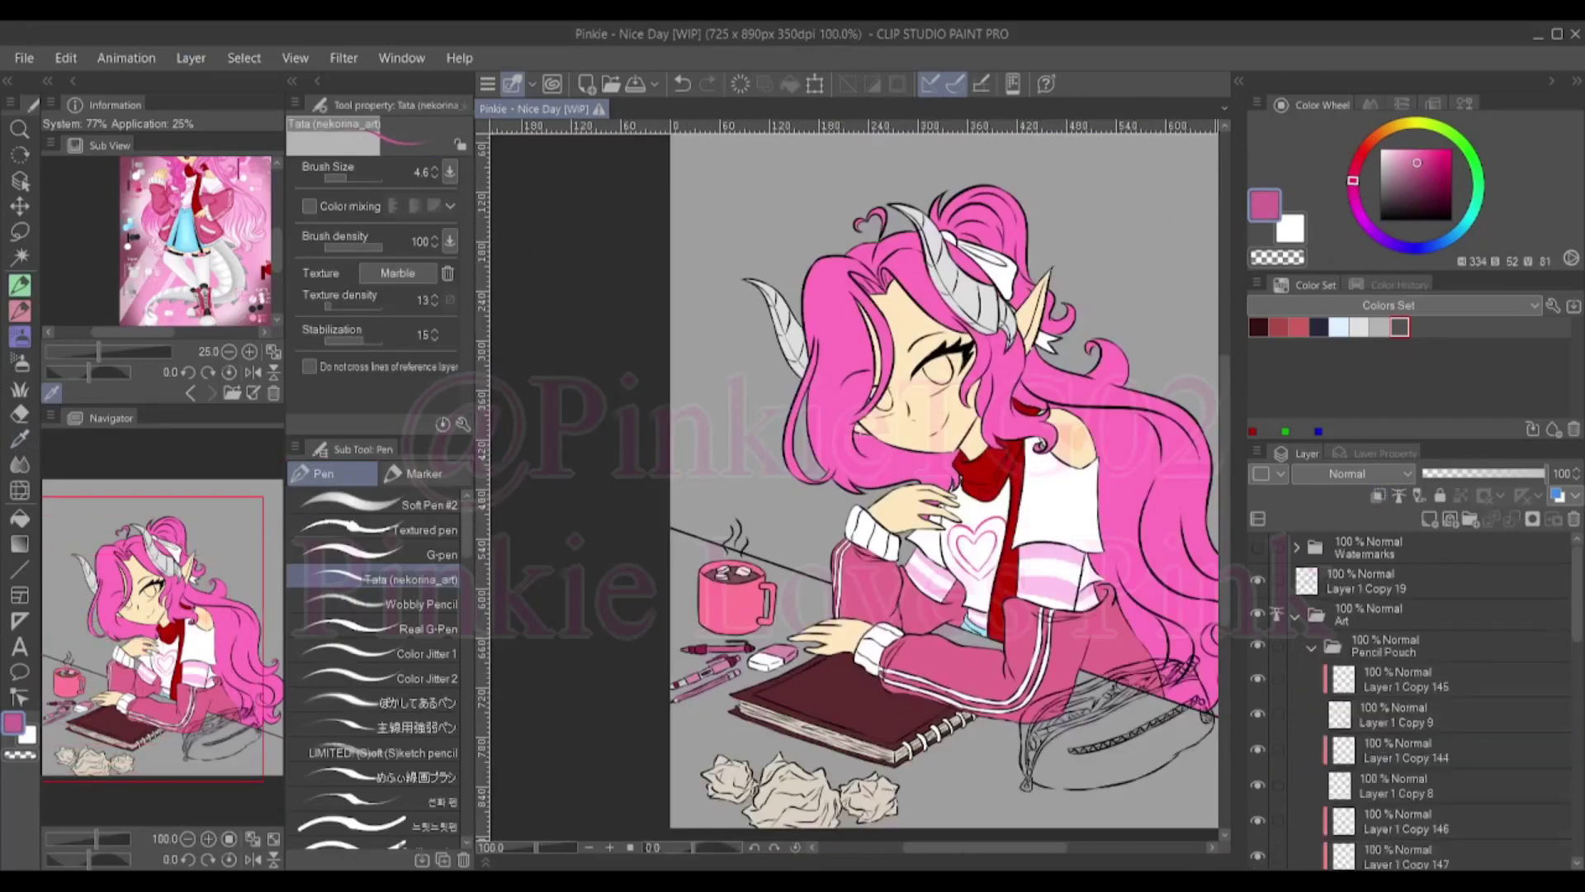
scroll(851, 487, "up", 5)
left_click(826, 723)
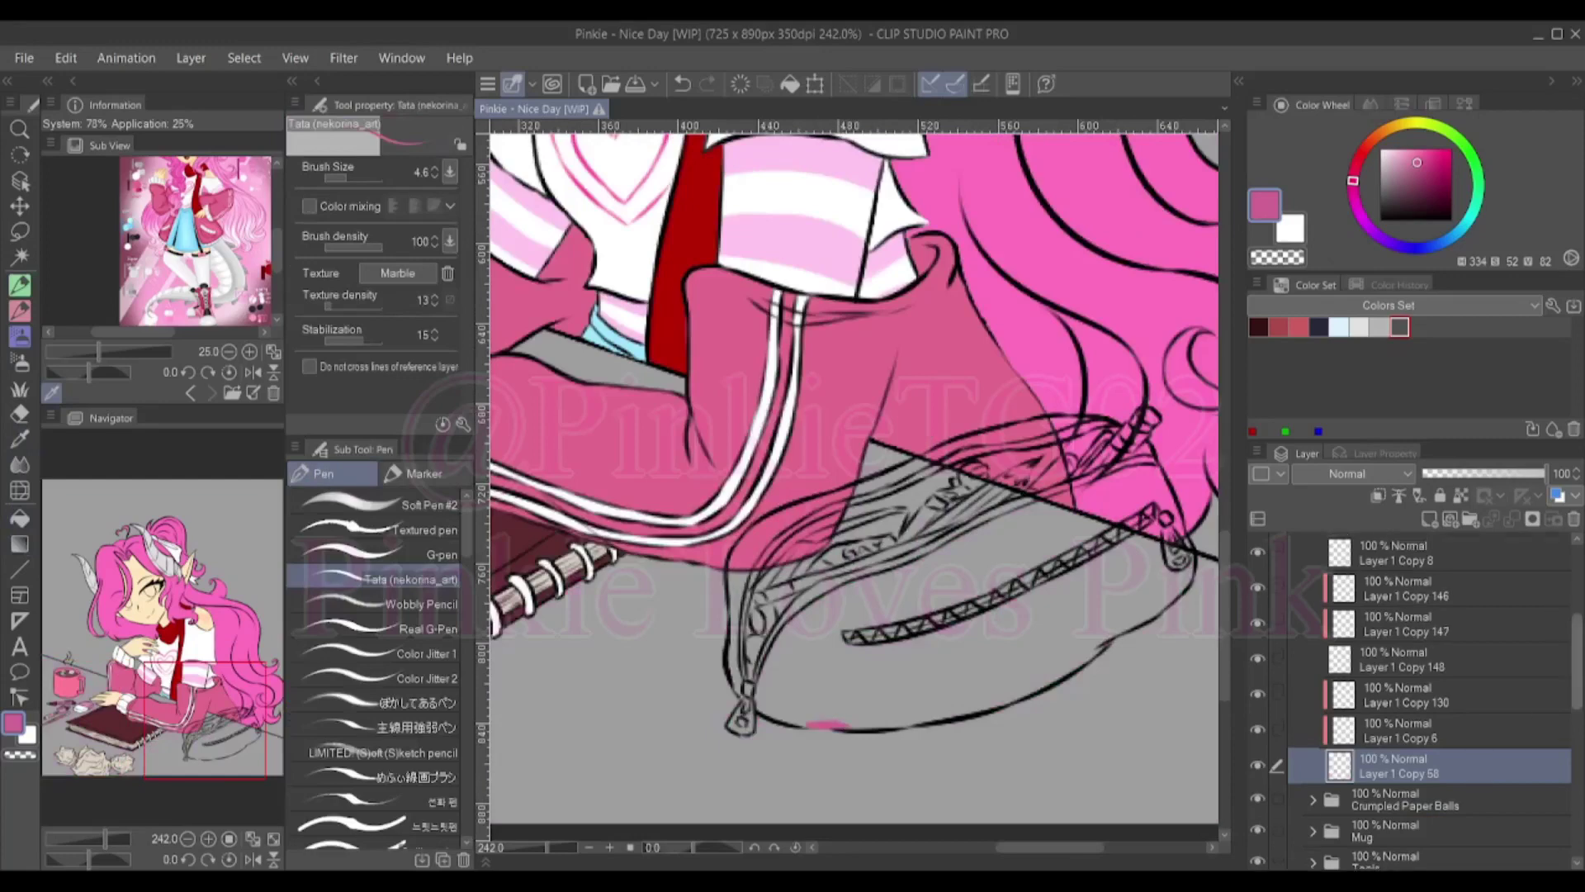
key("g")
left_click(908, 677)
key("p")
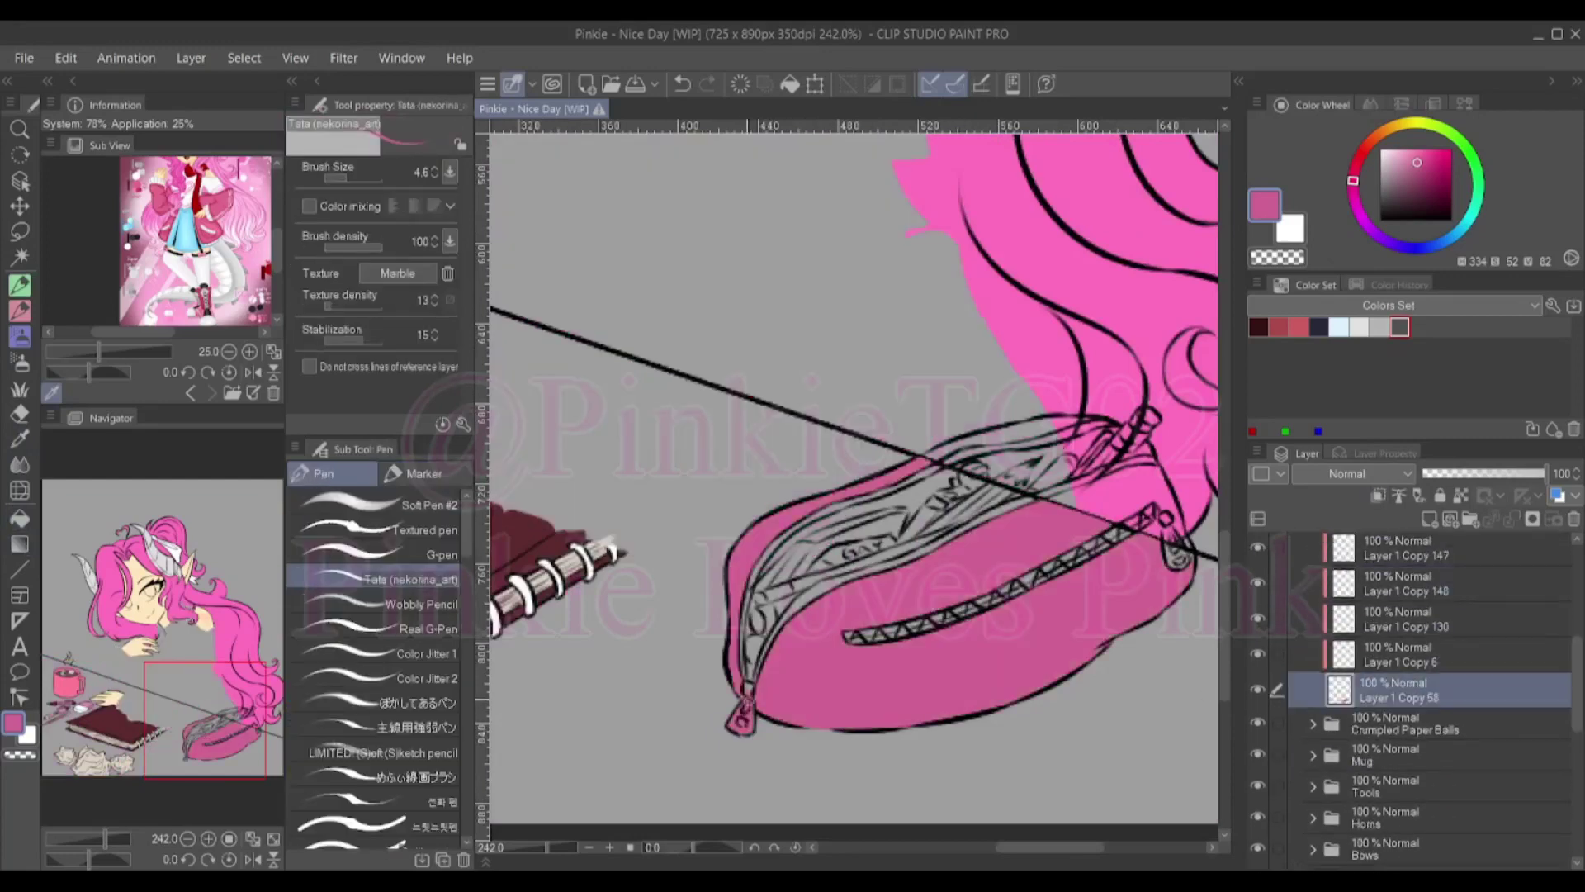
Paint the pouch's back rim, interior and zipper areas deep pink on Layer 1 Copy 58 with a large pen
scroll(850, 479, "up", 3)
key("g")
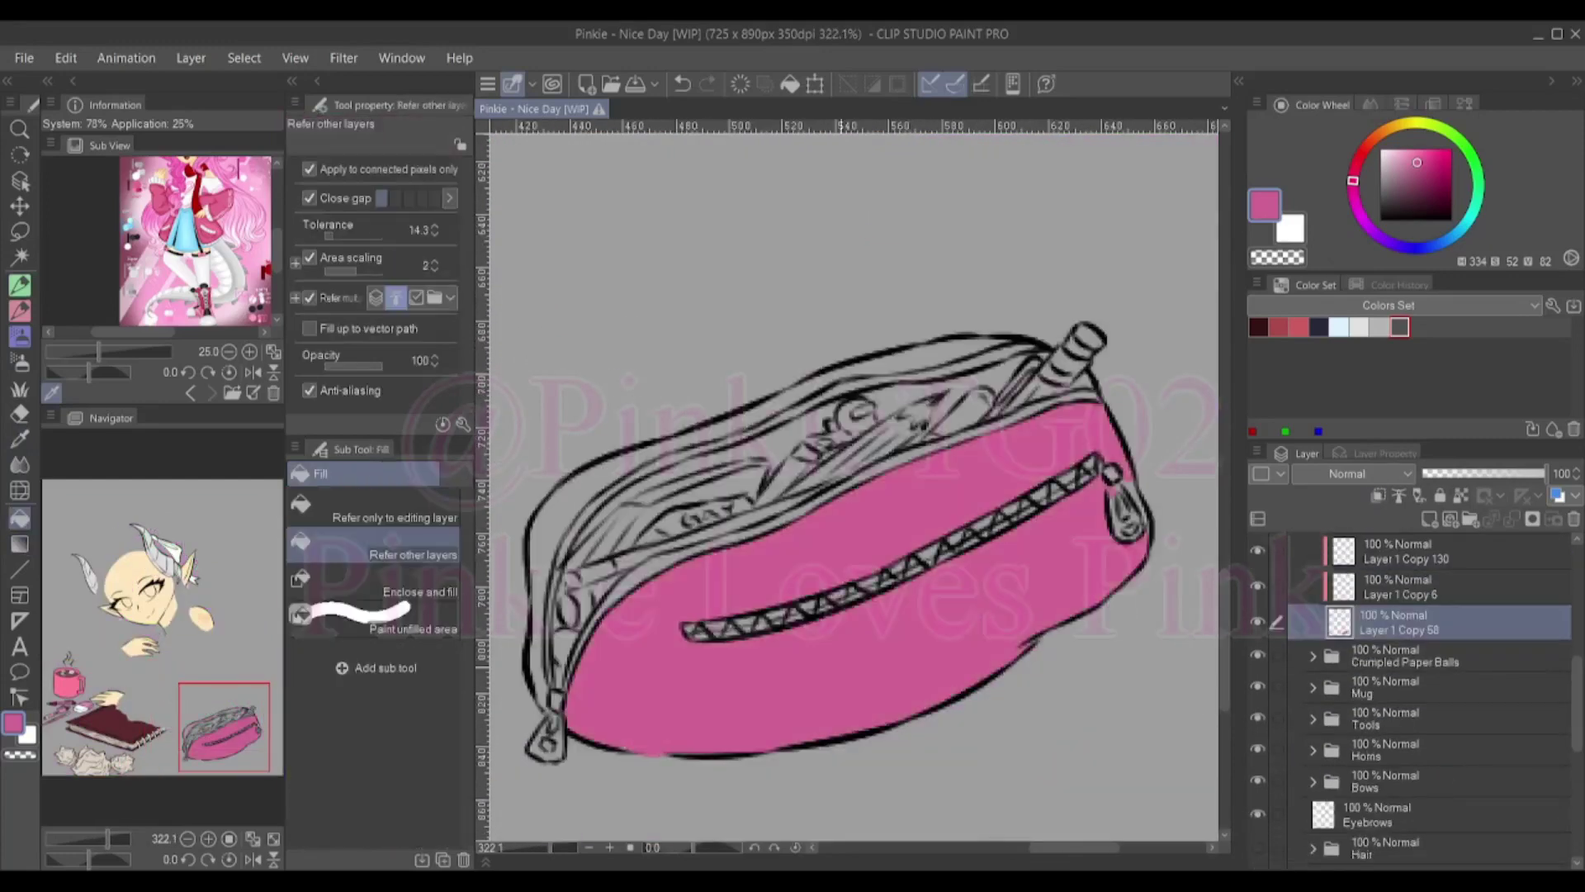
key("p")
left_click_drag(570, 627, 867, 462)
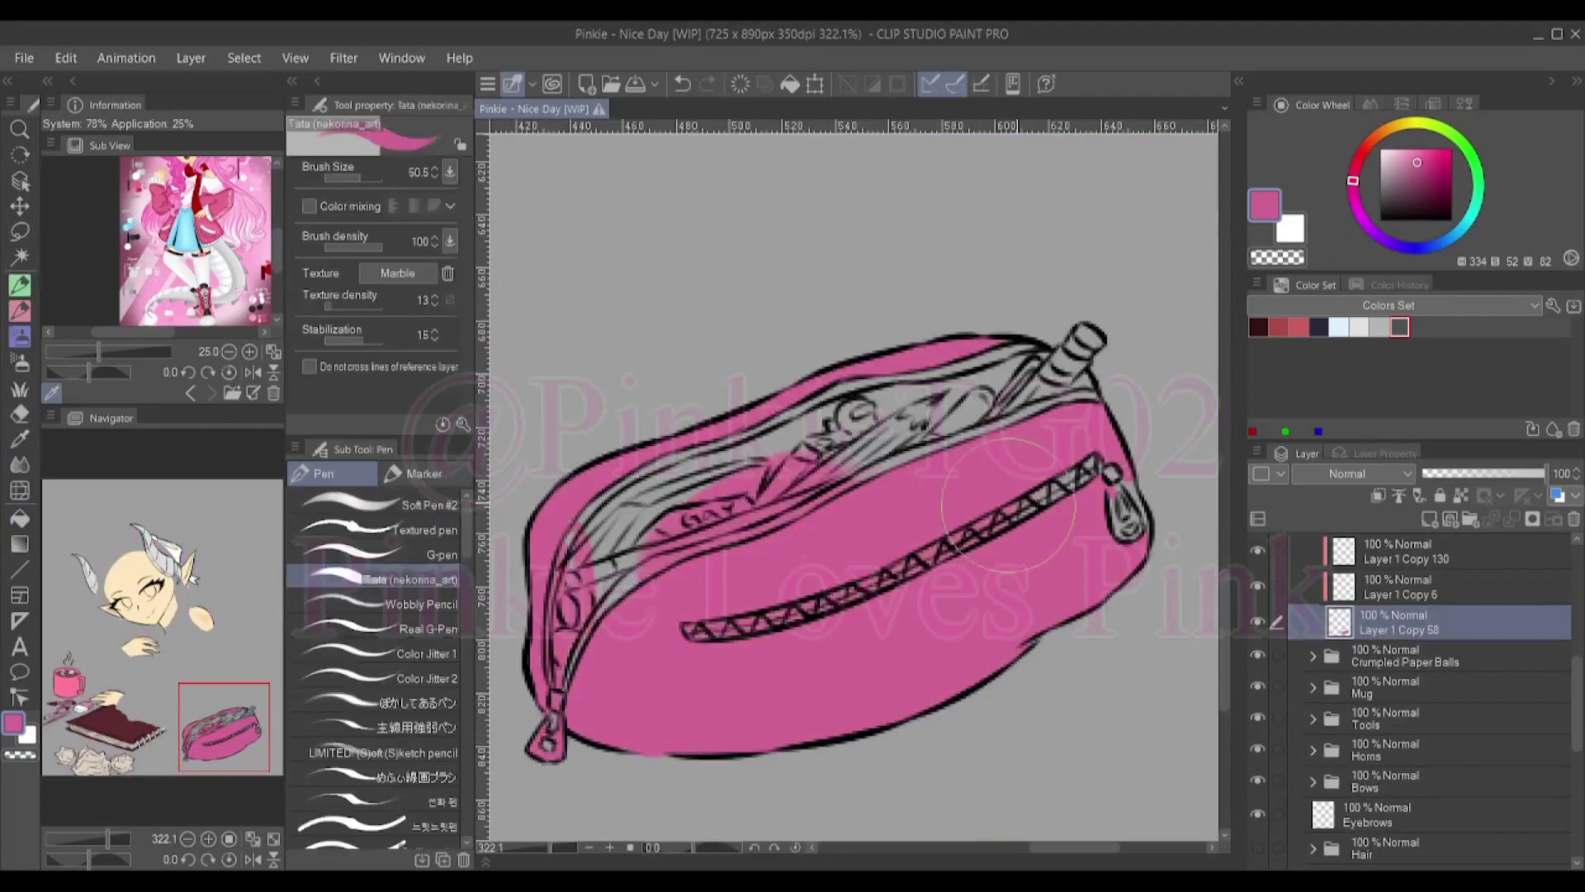
mouse_move(1007, 505)
left_mouse_down()
mouse_move(974, 397)
mouse_move(1094, 472)
left_mouse_up()
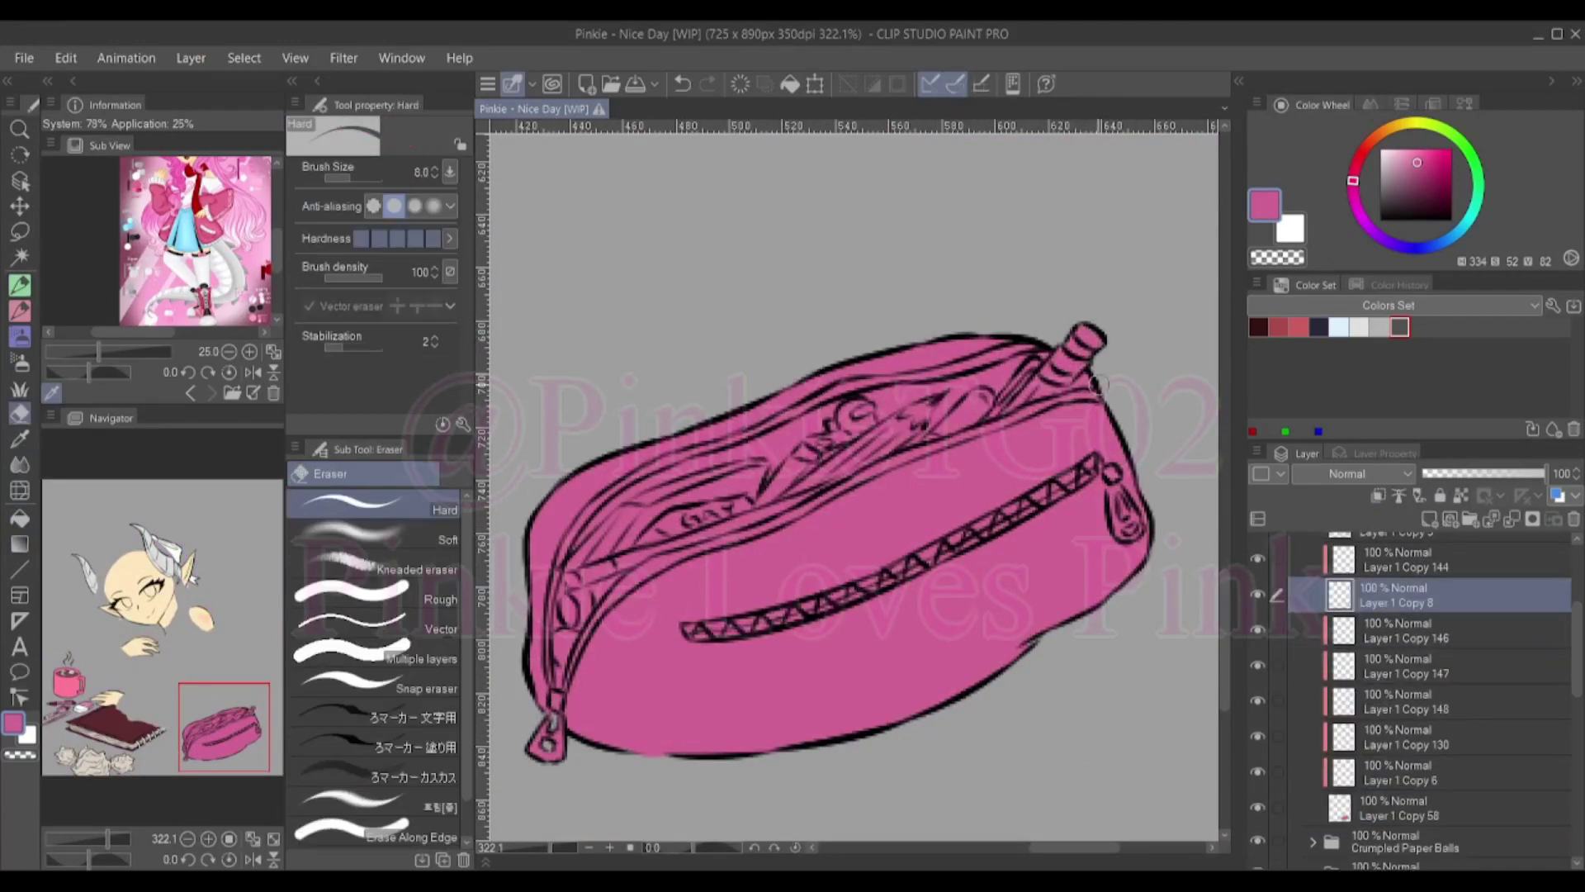
Paint the pouch's front zipper and the zipper bands around its opening light grey on Layer 1 Copy 6
key("e")
key("p")
key("alt+bracketright")
left_click(796, 758, "alt")
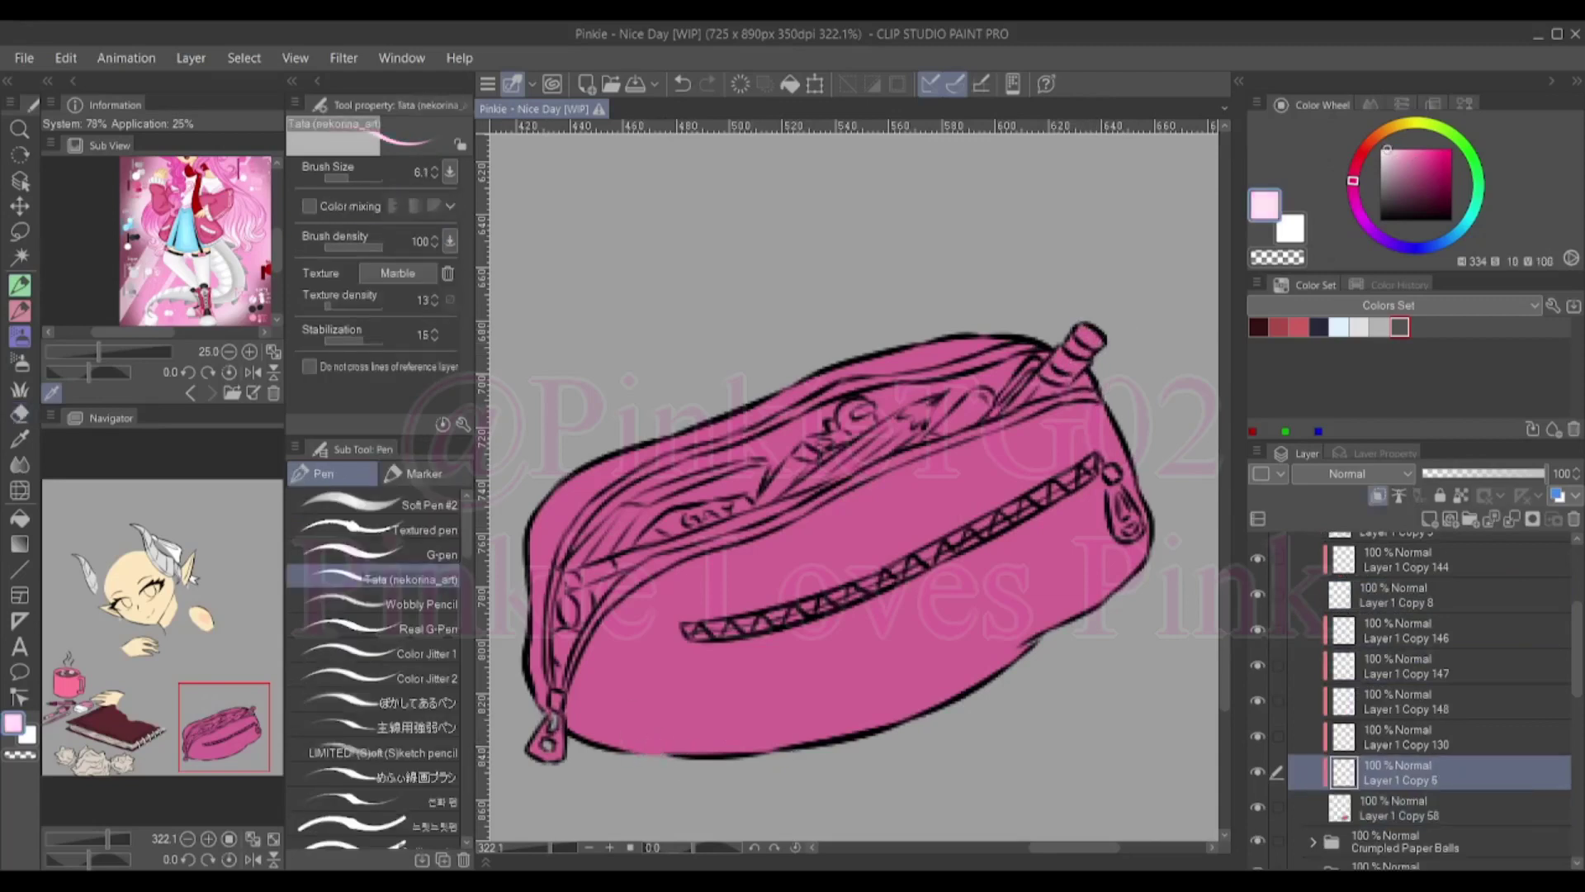
mouse_move(692, 629)
left_mouse_down()
mouse_move(867, 587)
mouse_move(1040, 500)
left_mouse_up()
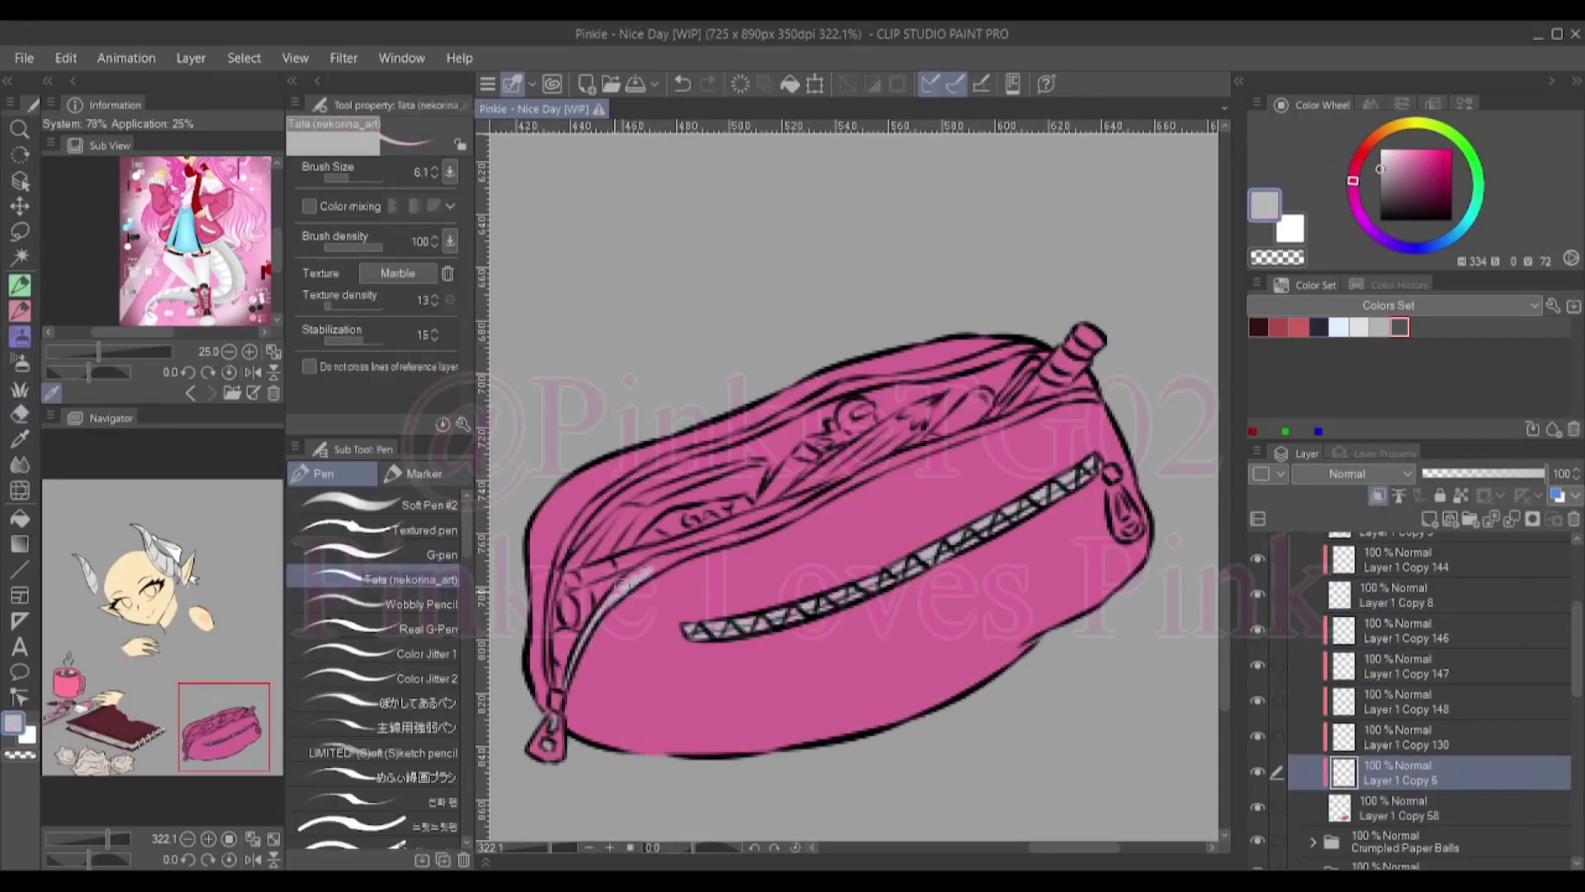
left_click_drag(635, 578, 1057, 402)
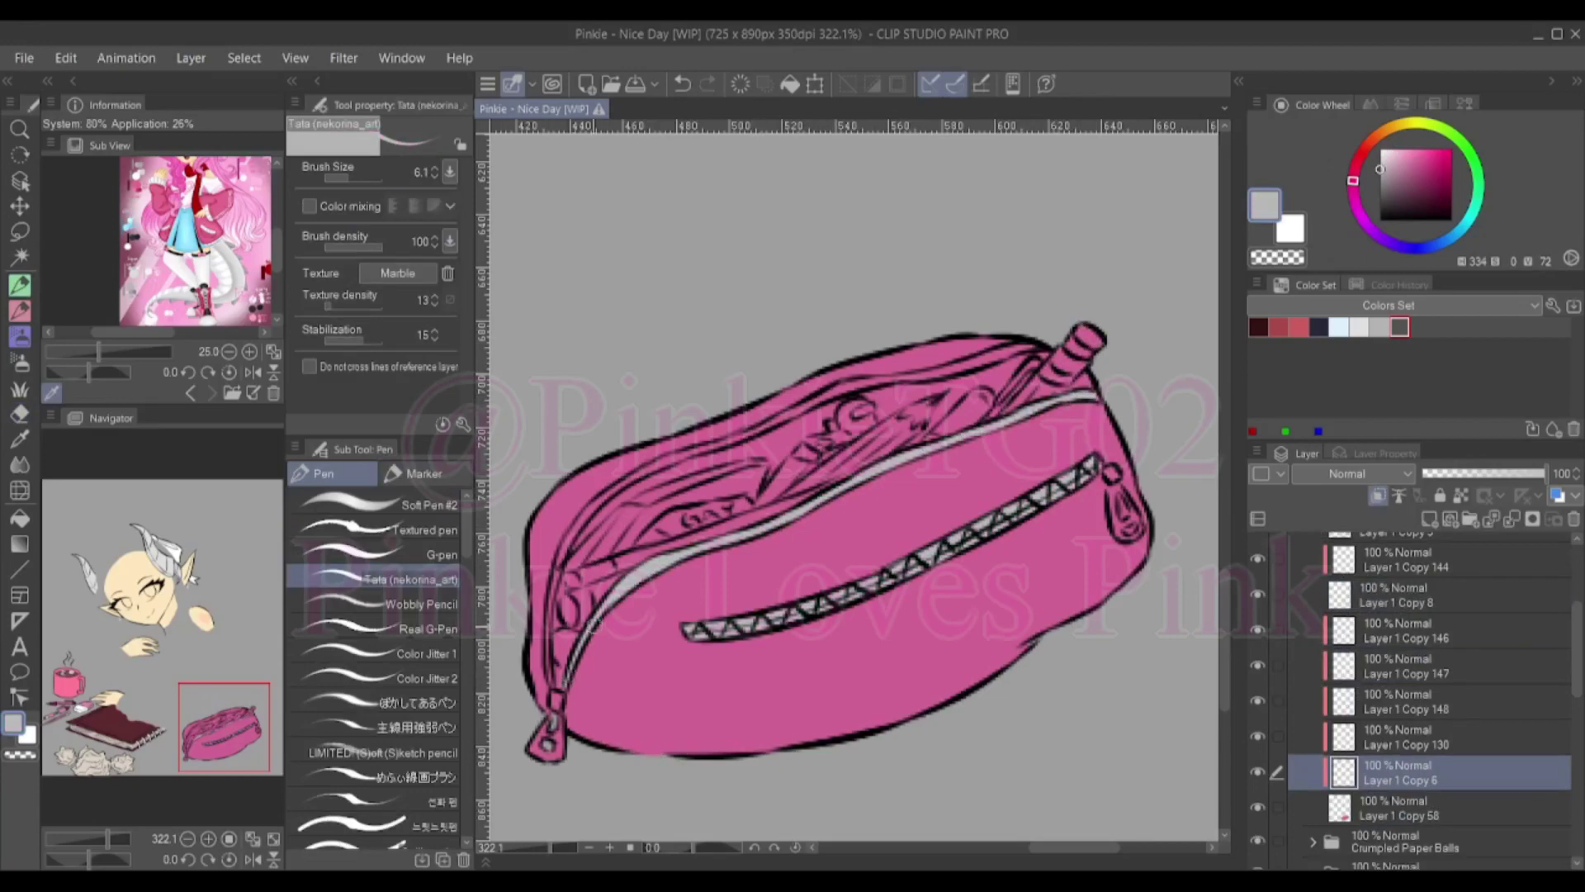
mouse_move(555, 622)
left_mouse_down()
mouse_move(557, 575)
mouse_move(689, 450)
mouse_move(779, 409)
mouse_move(1024, 347)
left_mouse_up()
Colour both of the pouch's zipper pulls dark grey on Layer 1 Copy 6
left_click(596, 701, "alt")
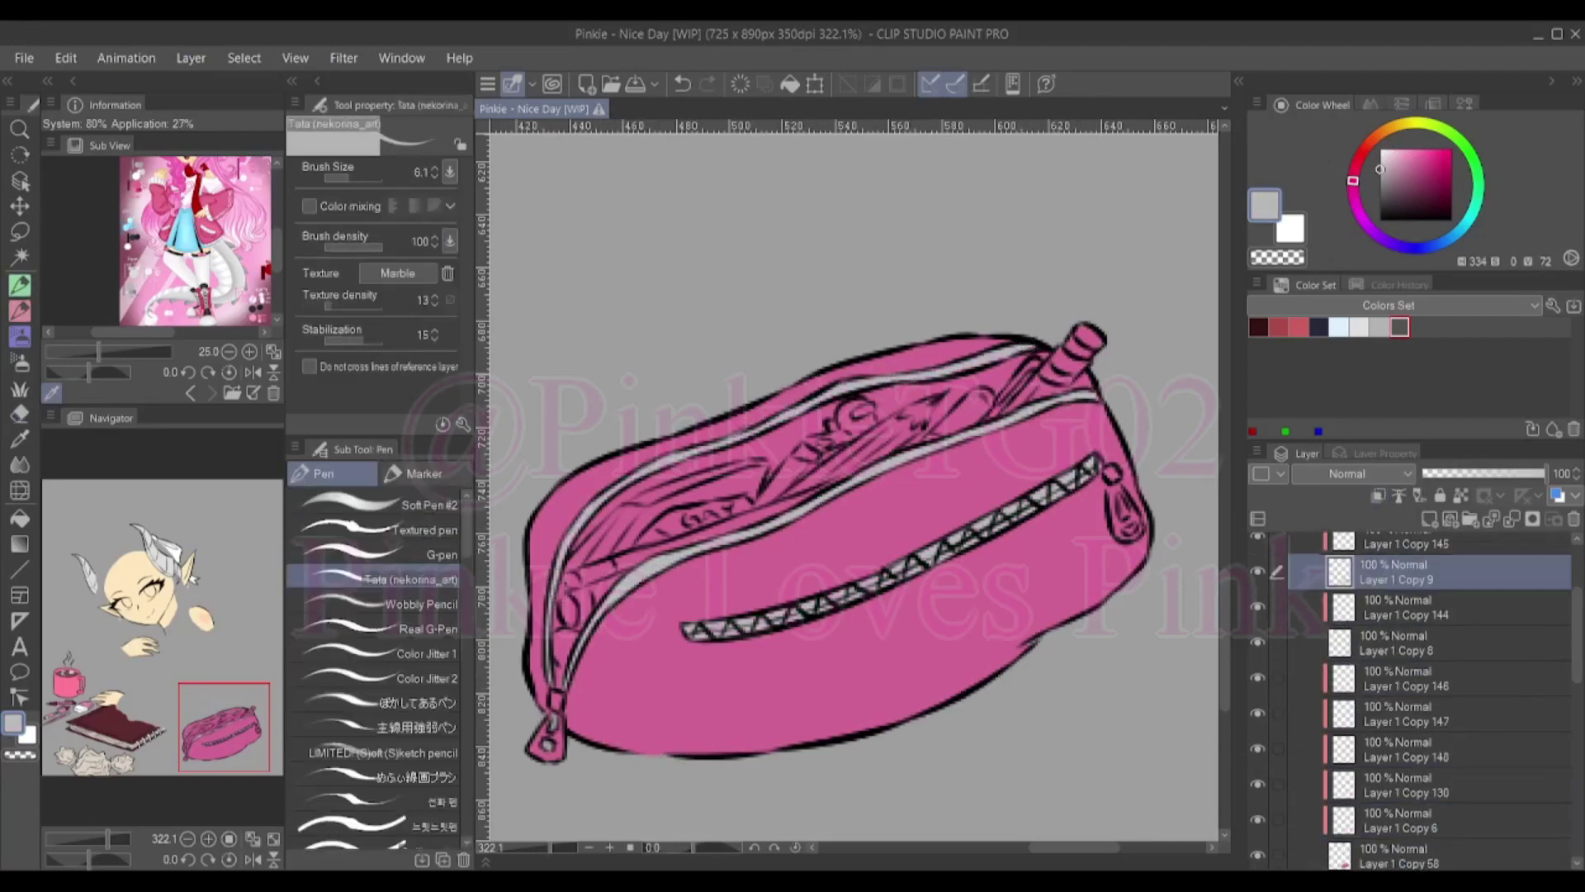
left_click(569, 665, "ctrl+shift")
left_click(570, 664, "alt")
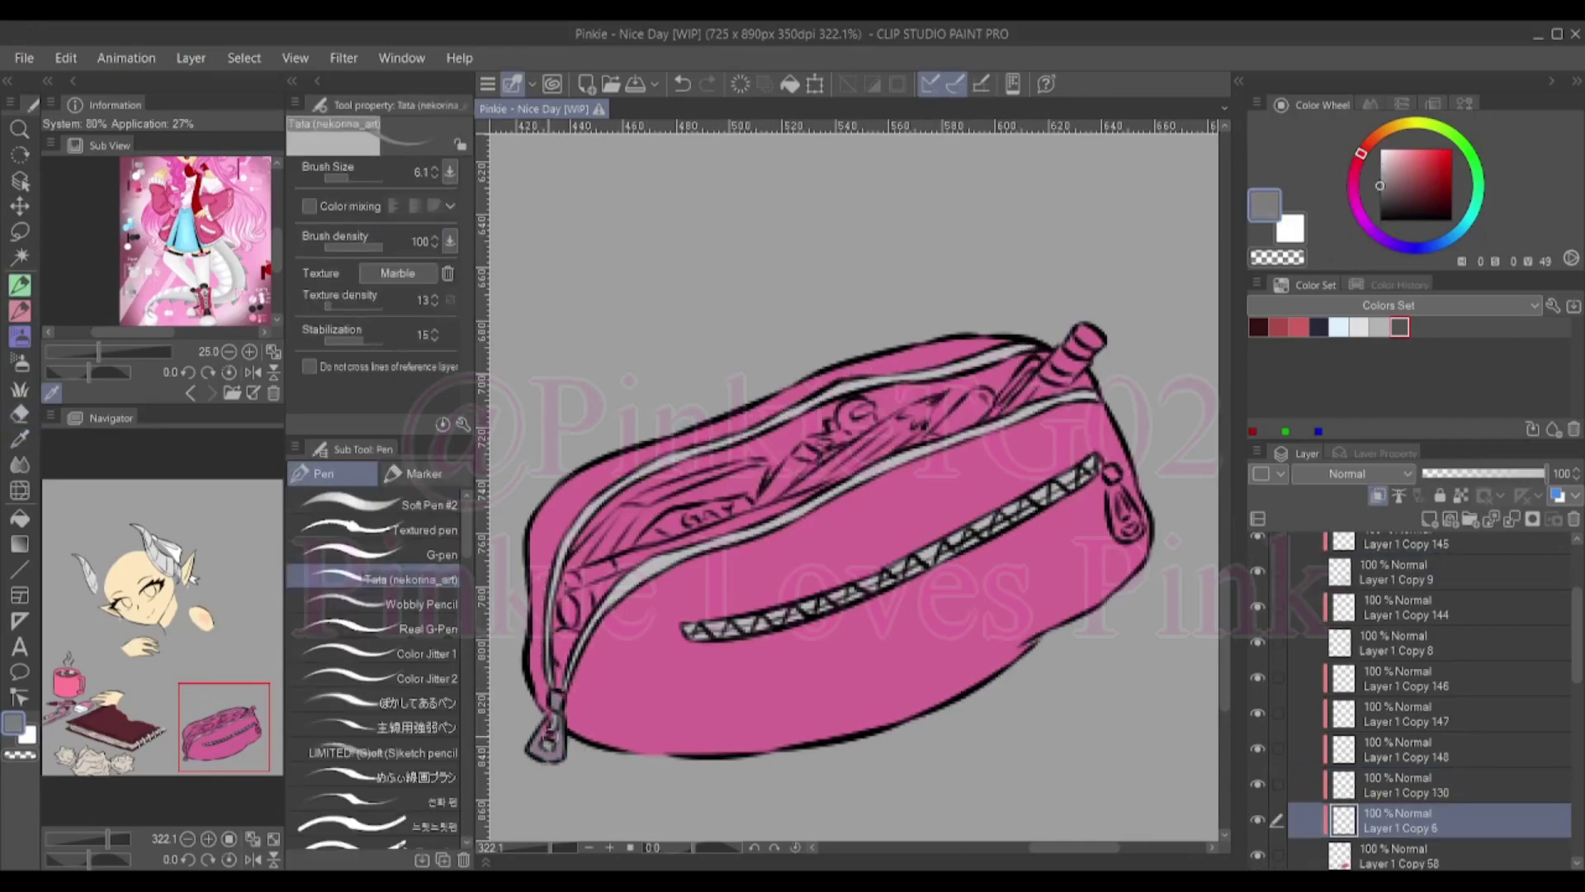
left_click_drag(547, 741, 324, 771)
left_click_drag(909, 549, 911, 563)
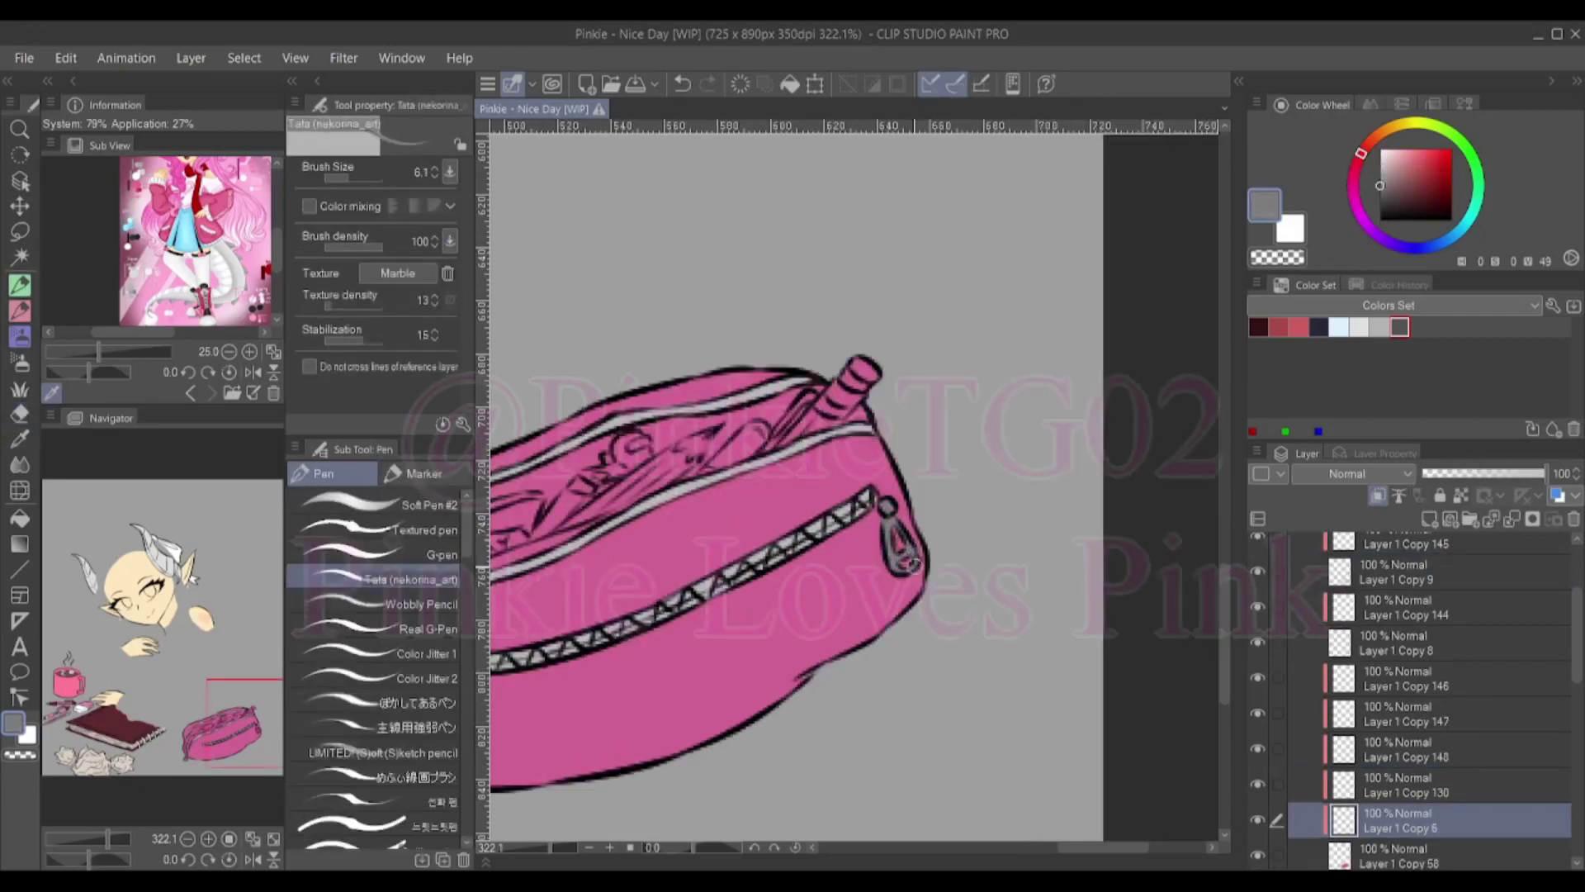
Colour the end of the pencil sticking out of the pouch pale pink on Layer 1 Copy 130
left_click(702, 660, "ctrl+shift")
left_click(702, 660, "alt")
key("ctrl+0")
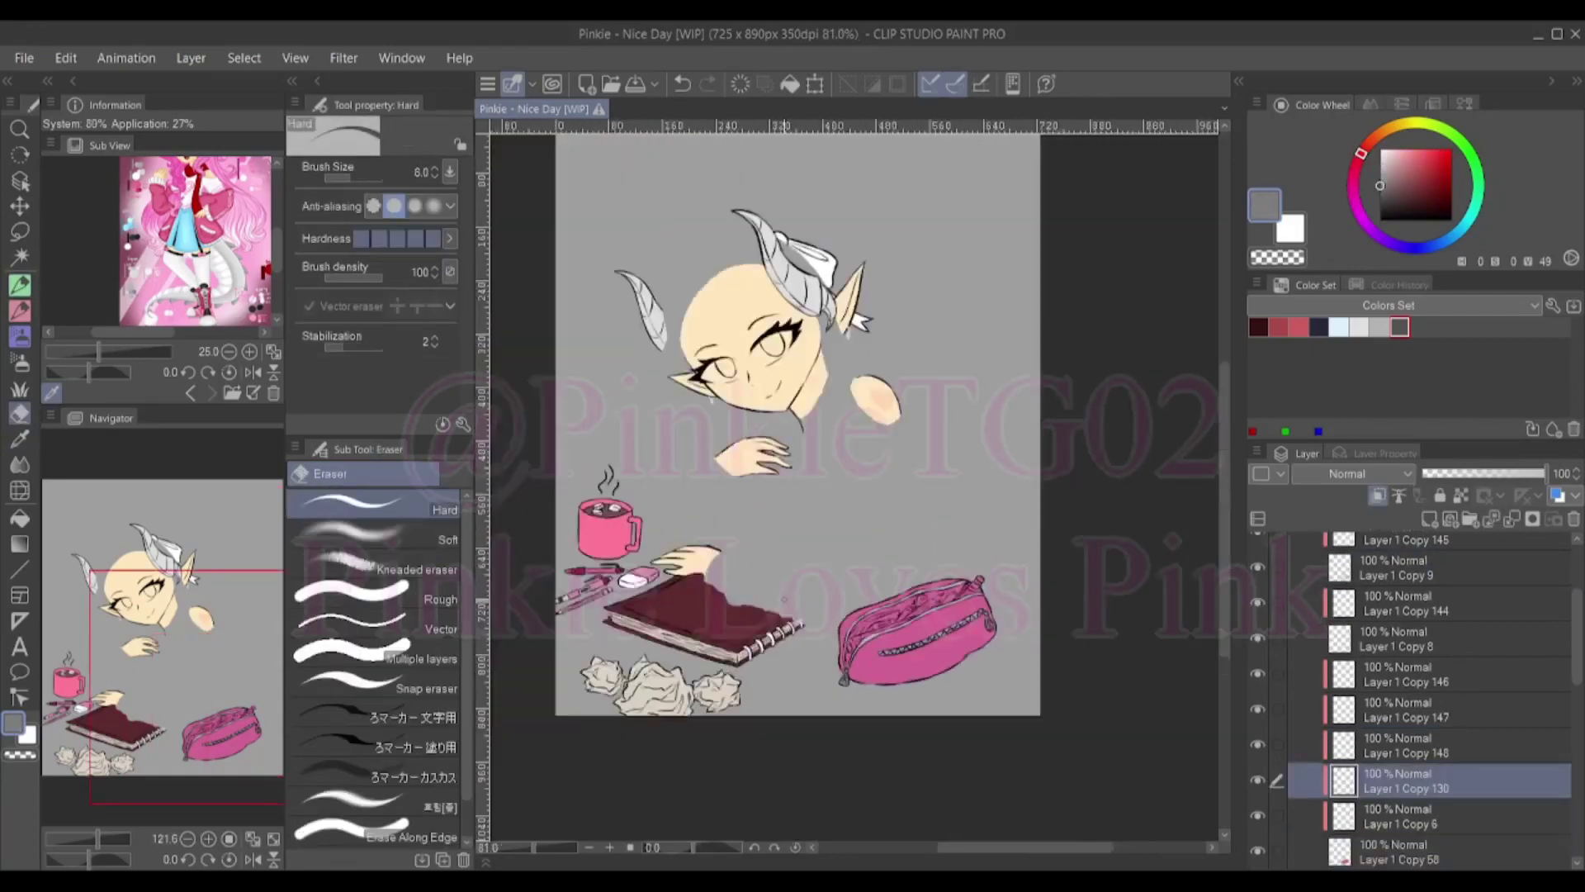
scroll(949, 702, "up", 4)
left_click(655, 619, "alt")
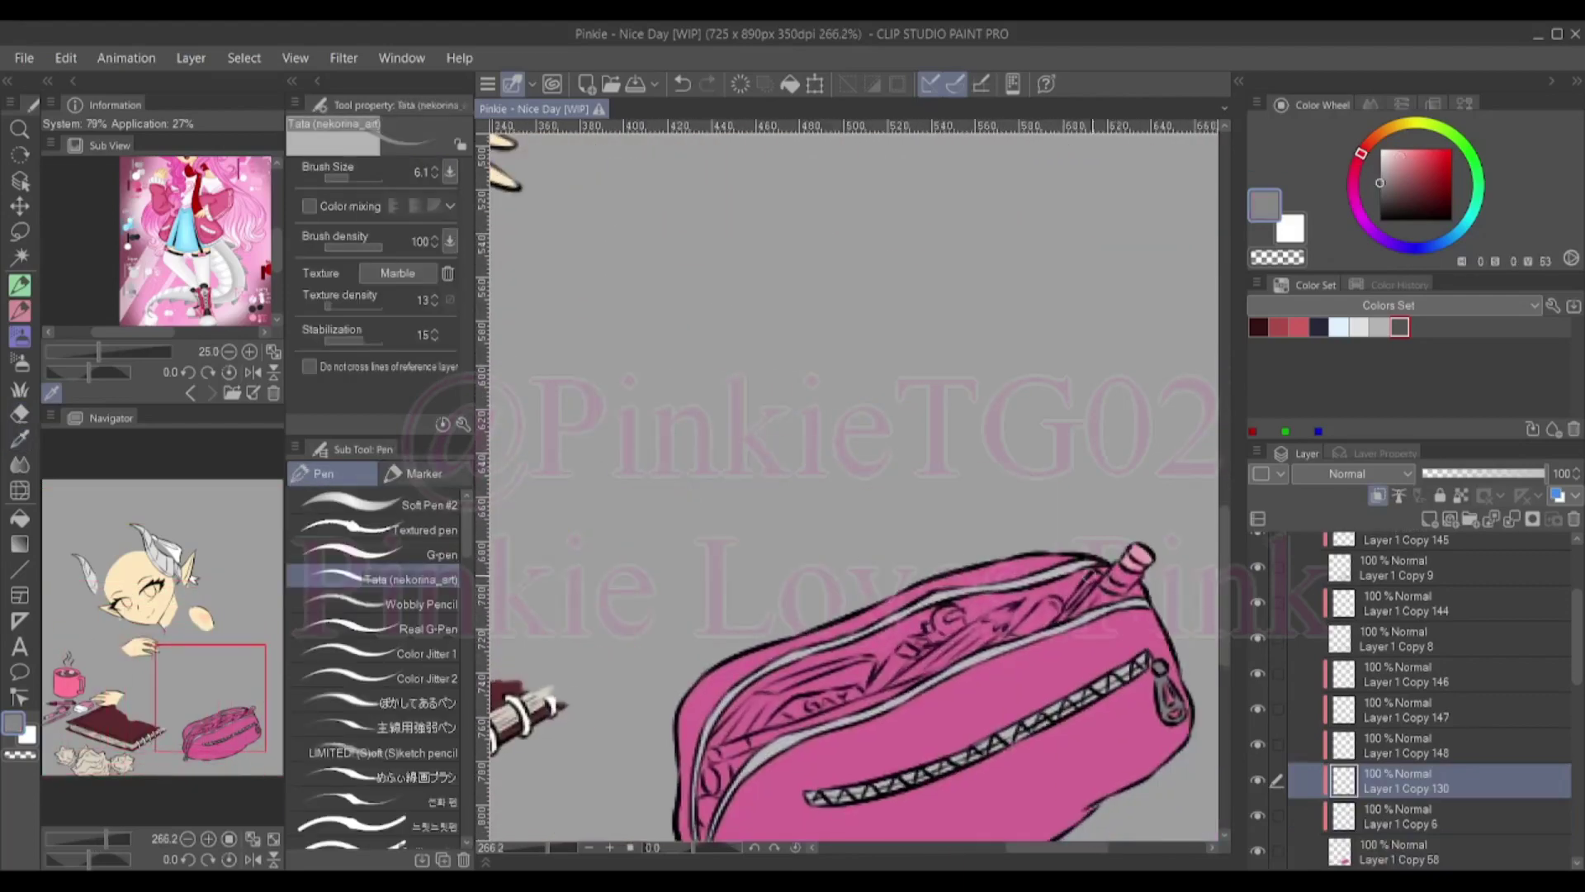
Paint the protruding pencil's upper body dark magenta and its lower part light pink, using colours sampled from the desk pens
left_click(774, 778, "alt")
scroll(851, 495, "up", 4)
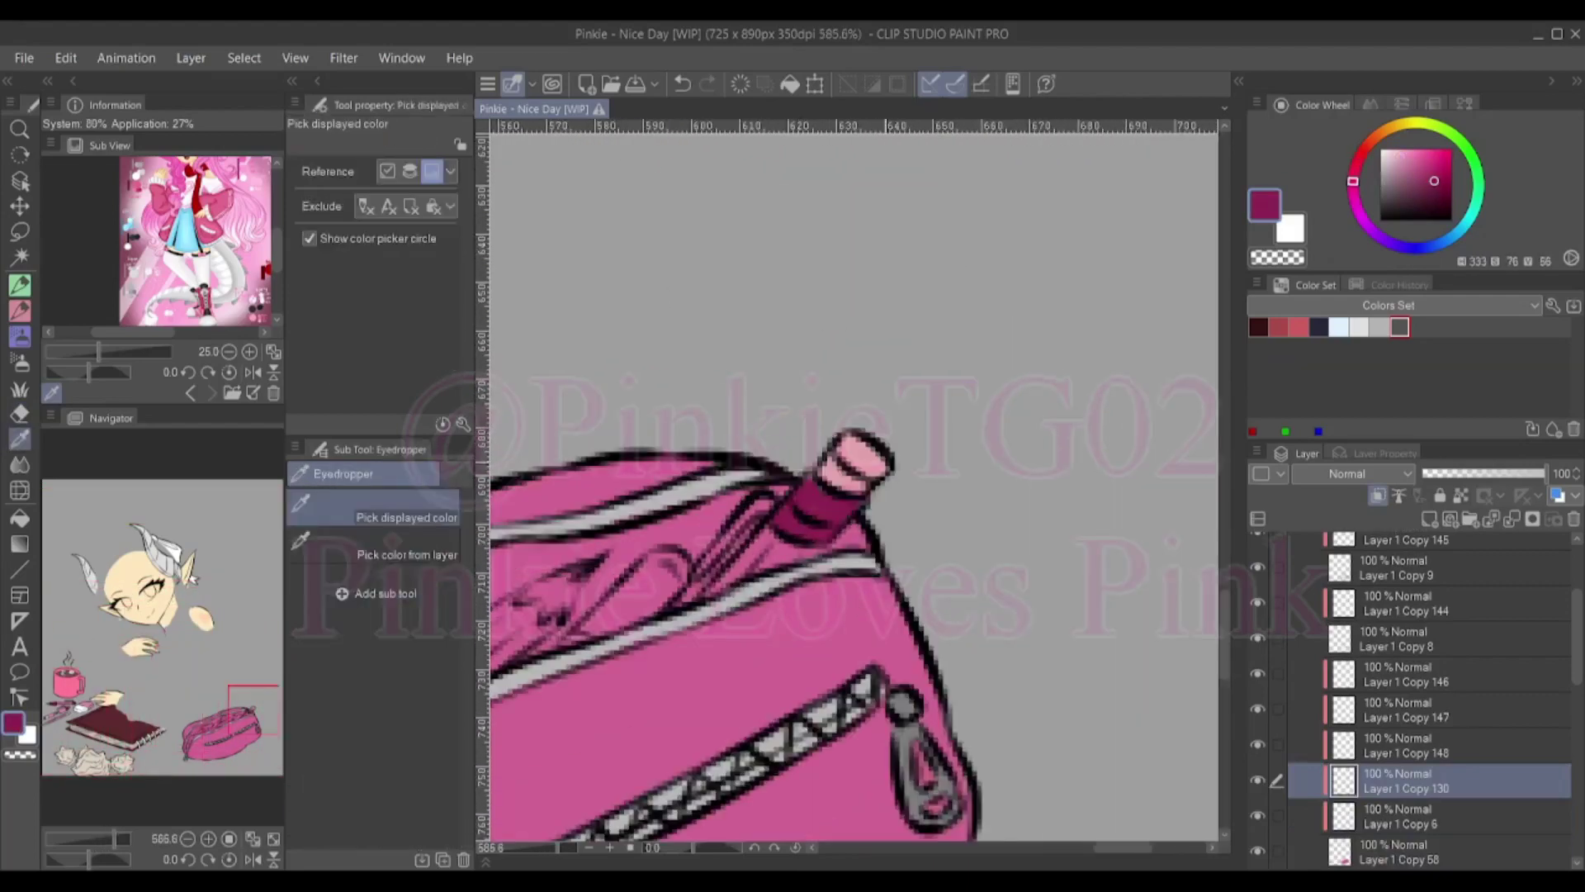
key("e")
left_click(851, 496, "ctrl+shift")
key("p")
left_click(809, 532, "ctrl+shift")
left_click(809, 533, "alt")
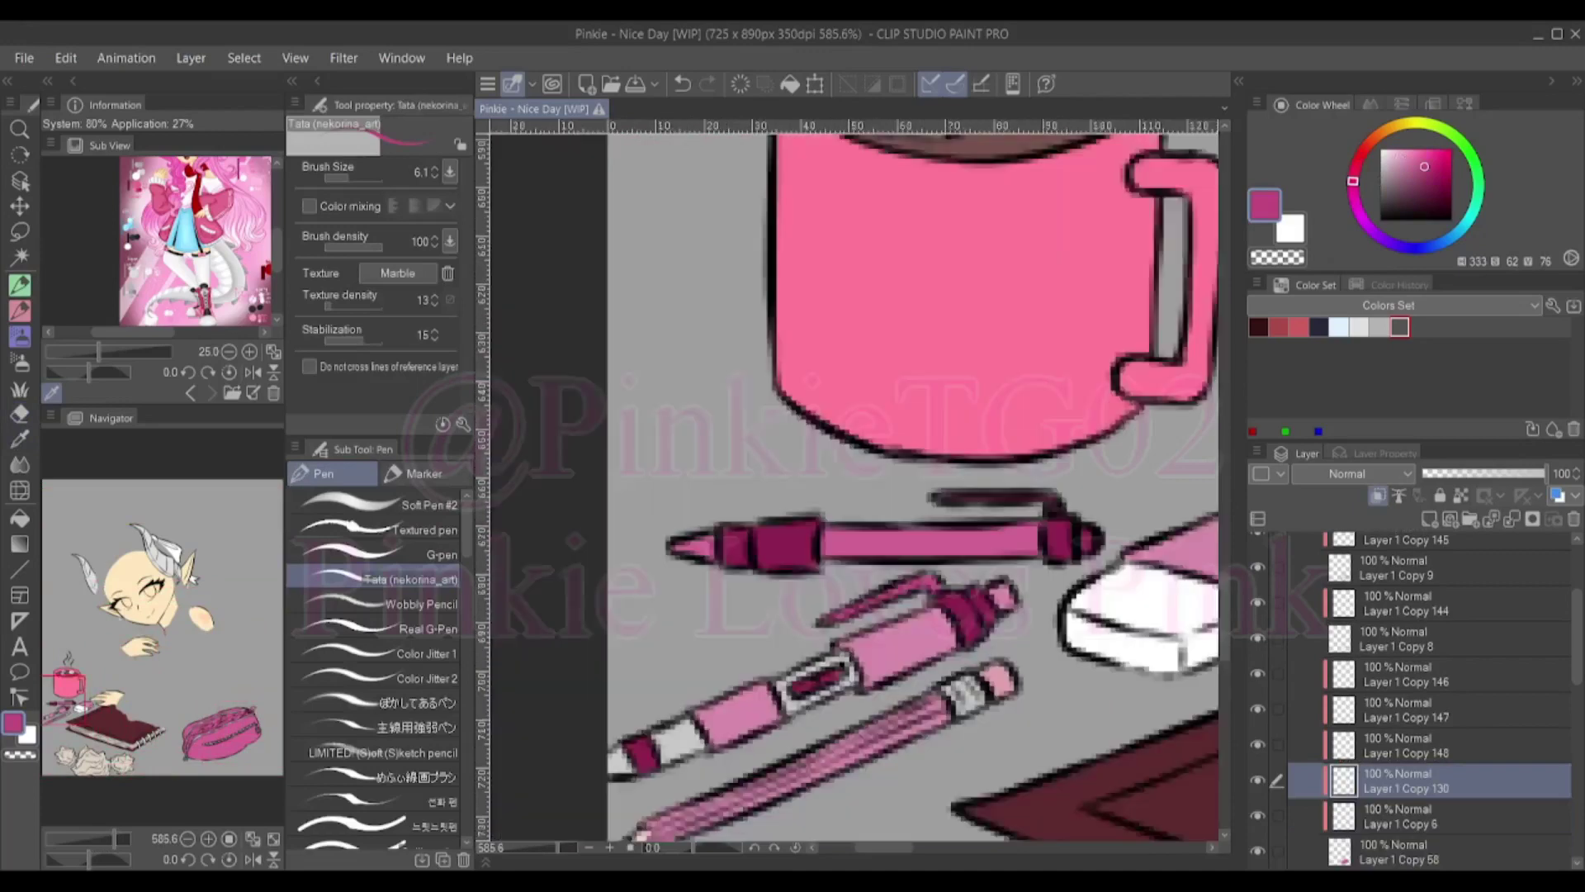
left_click(934, 500, "alt")
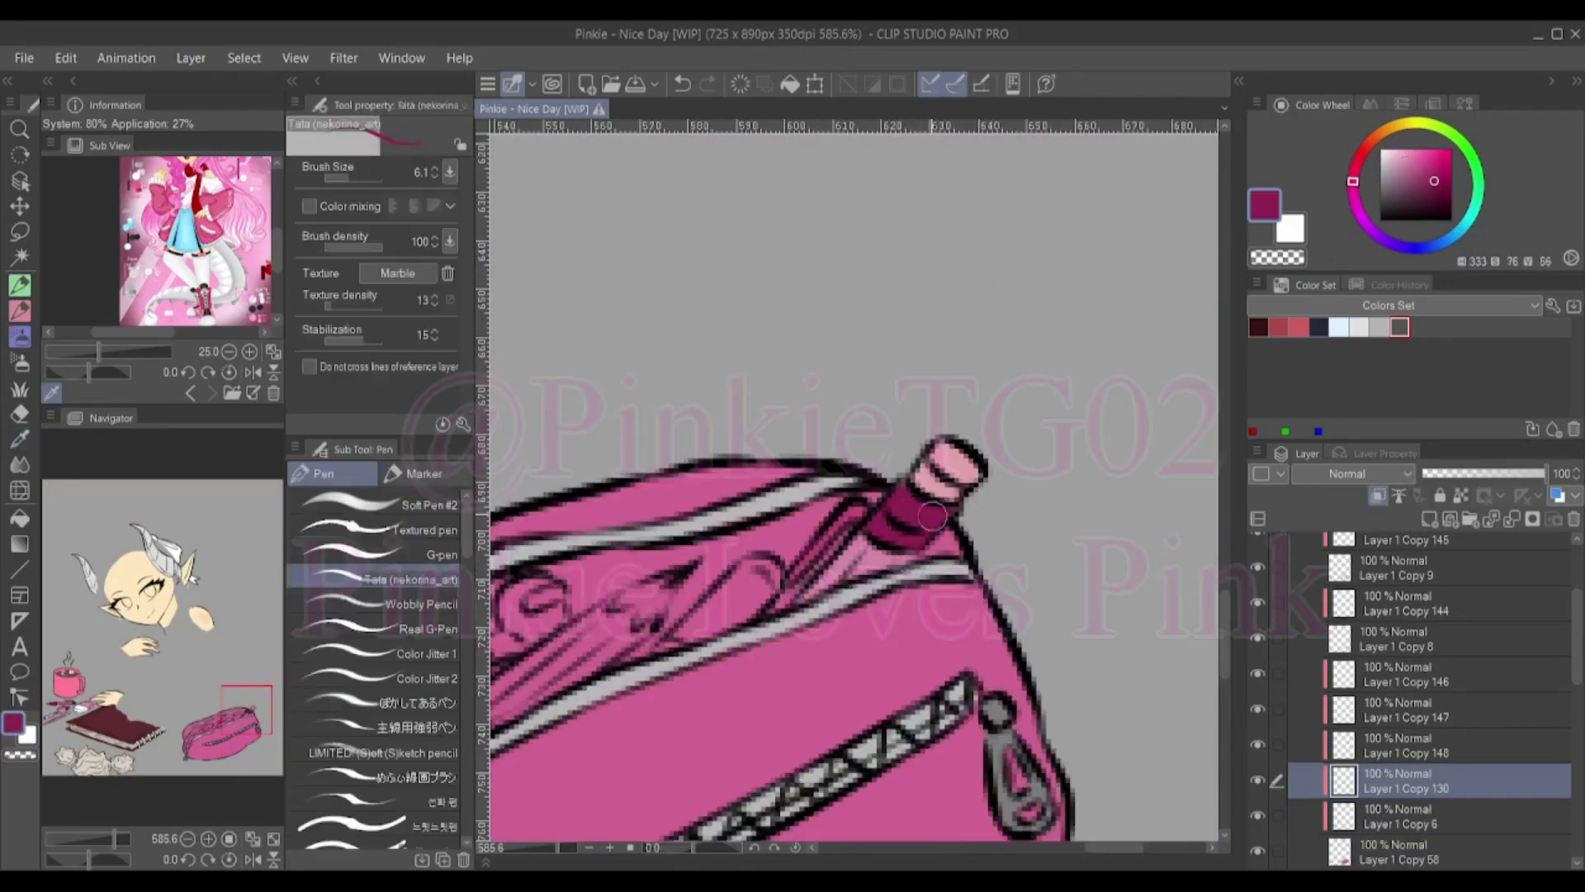
Colour the rounded item in the pouch peach pink and the pointed item's tip pale pink on Layer 1 Copy 130
left_click(957, 437, "alt")
mouse_move(603, 499)
left_mouse_down()
mouse_move(1098, 276)
mouse_move(607, 443)
mouse_move(1073, 661)
mouse_move(707, 500)
mouse_move(719, 495)
mouse_move(675, 543)
mouse_move(791, 501)
left_mouse_up()
scroll(582, 463, "down", 3)
left_click(628, 247, "alt")
left_click(725, 498, "alt")
left_click(726, 498, "alt")
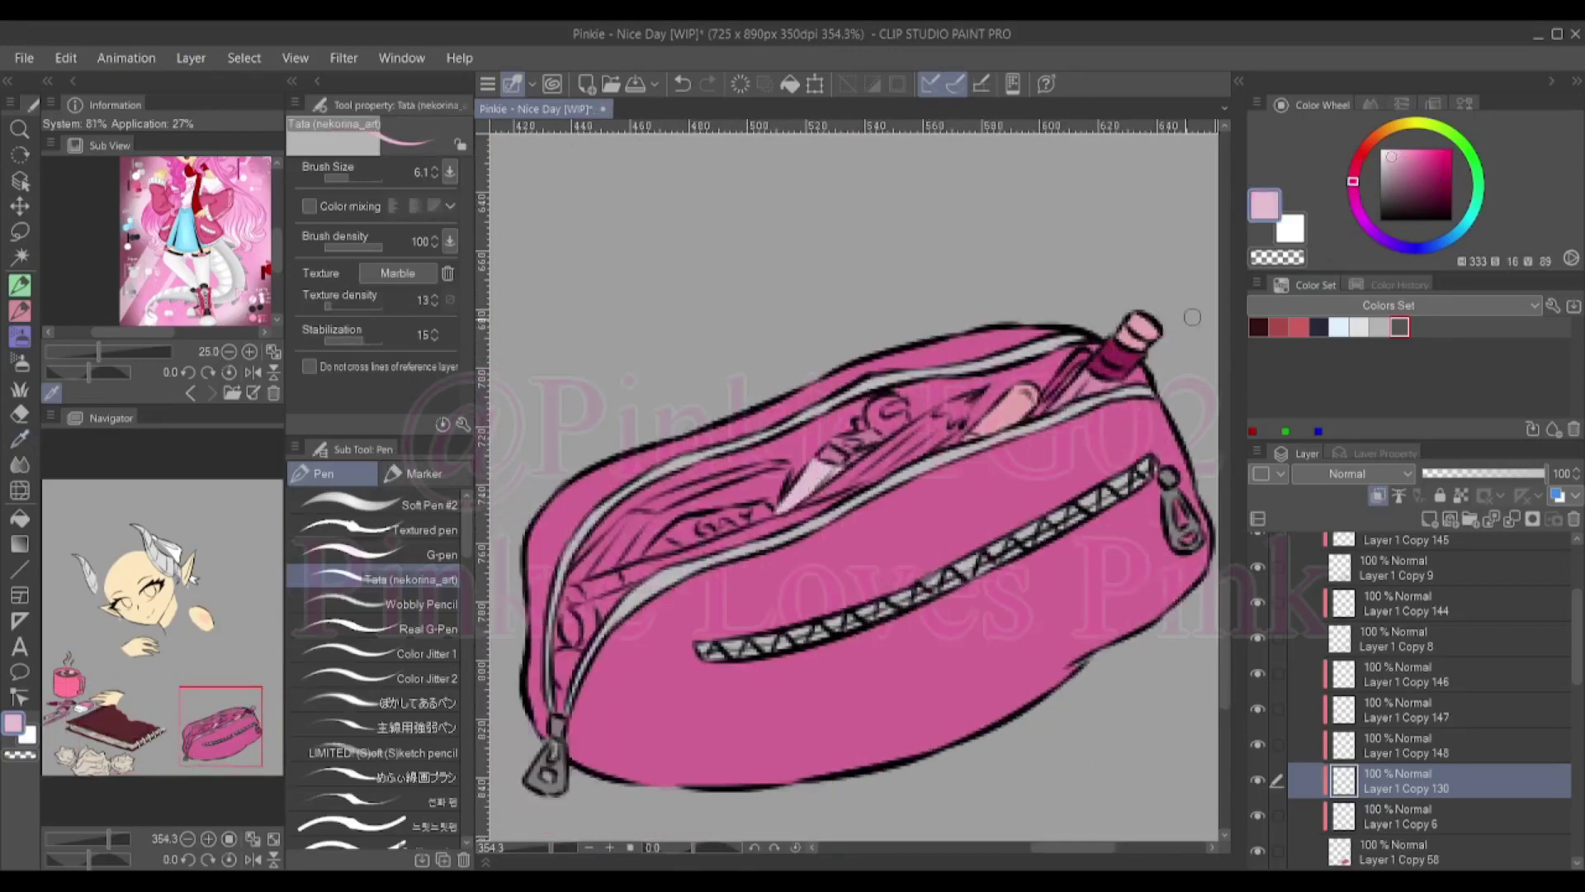
Colour the lettered item in the pouch peach pink and the long pen below it dark magenta
left_click(664, 541, "alt")
left_click_drag(660, 536, 767, 511)
left_click_drag(648, 554, 838, 555)
left_click(528, 528, "alt")
mouse_move(756, 639)
left_mouse_down()
mouse_move(829, 569)
mouse_move(1031, 494)
left_mouse_up()
Colour the small round item near the pouch's lower zipper pull hot pink and refine the long pen's dark magenta and muted pink
left_click(773, 620, "alt")
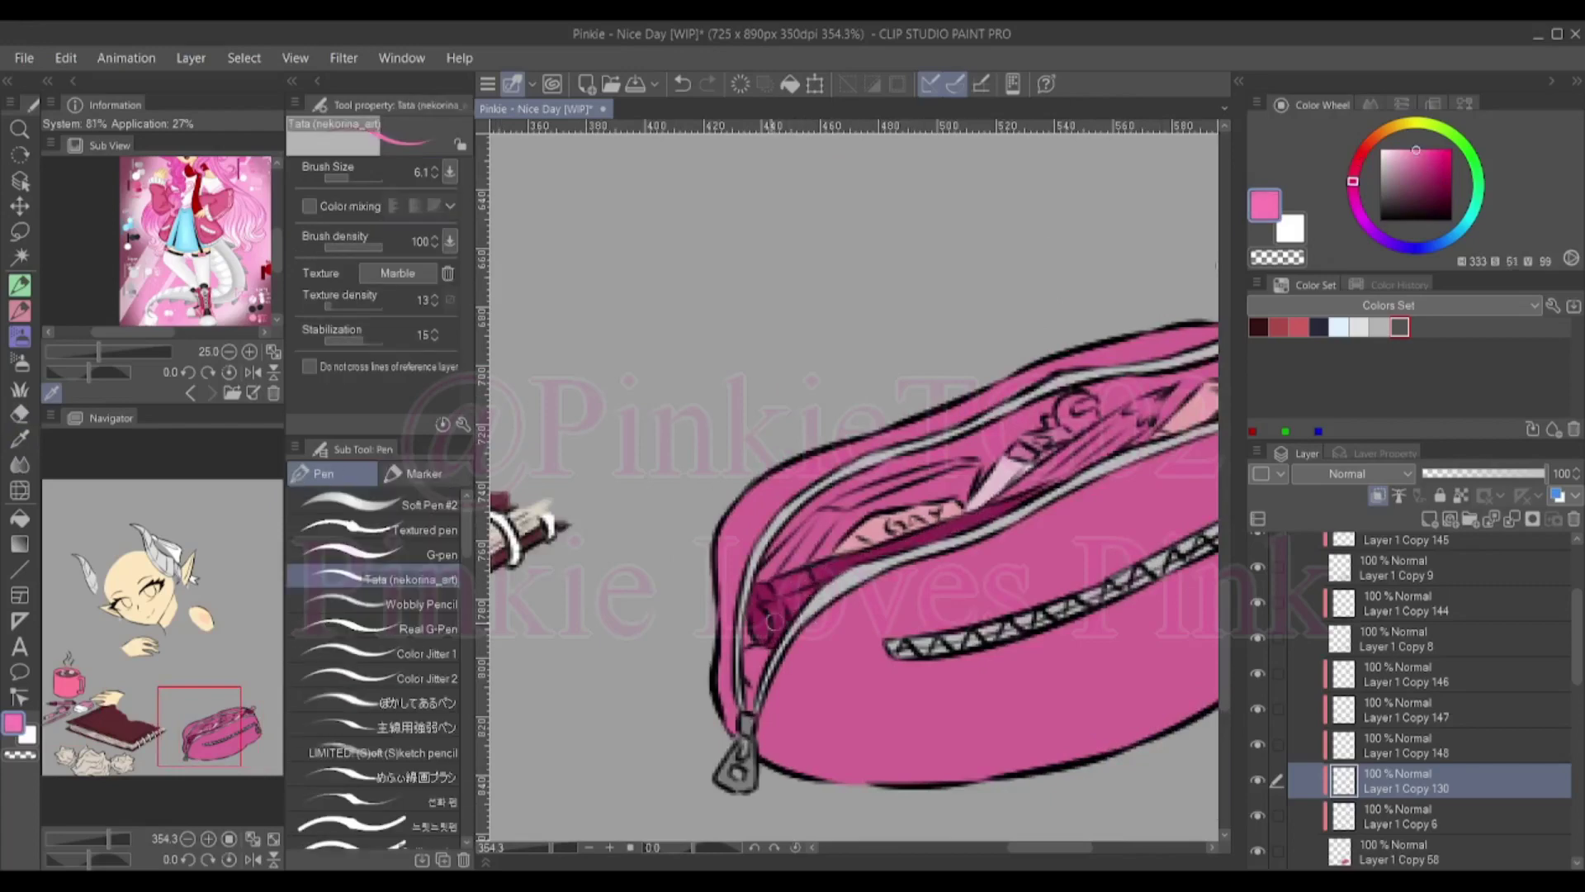
left_click(832, 585, "alt")
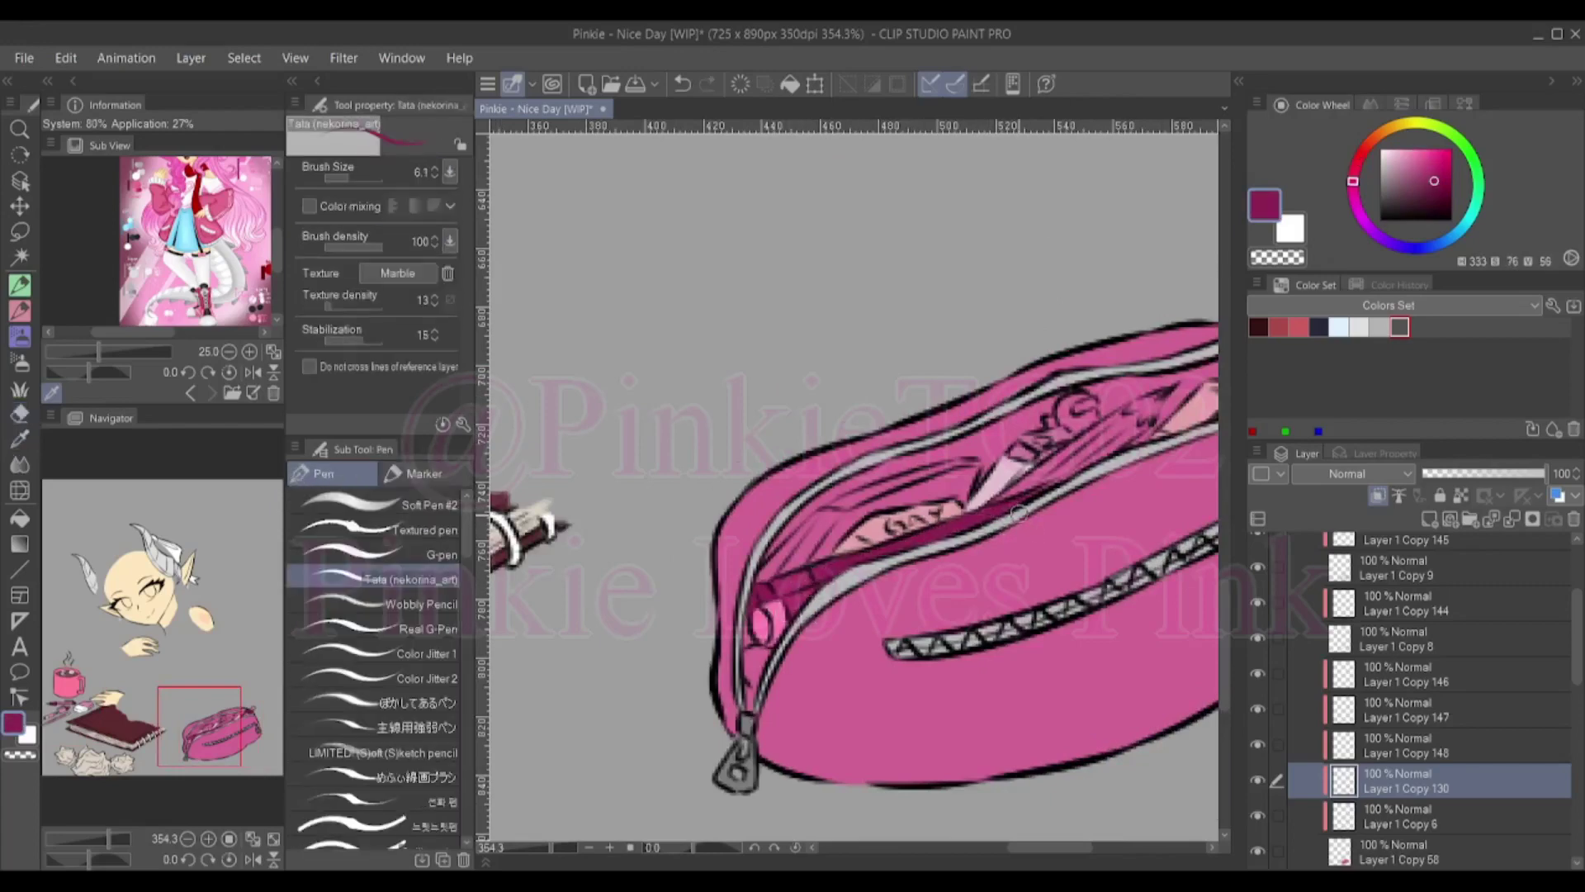
scroll(1003, 520, "up", 2)
left_click(989, 530, "alt")
scroll(791, 582, "down", 2)
left_click(701, 611, "alt")
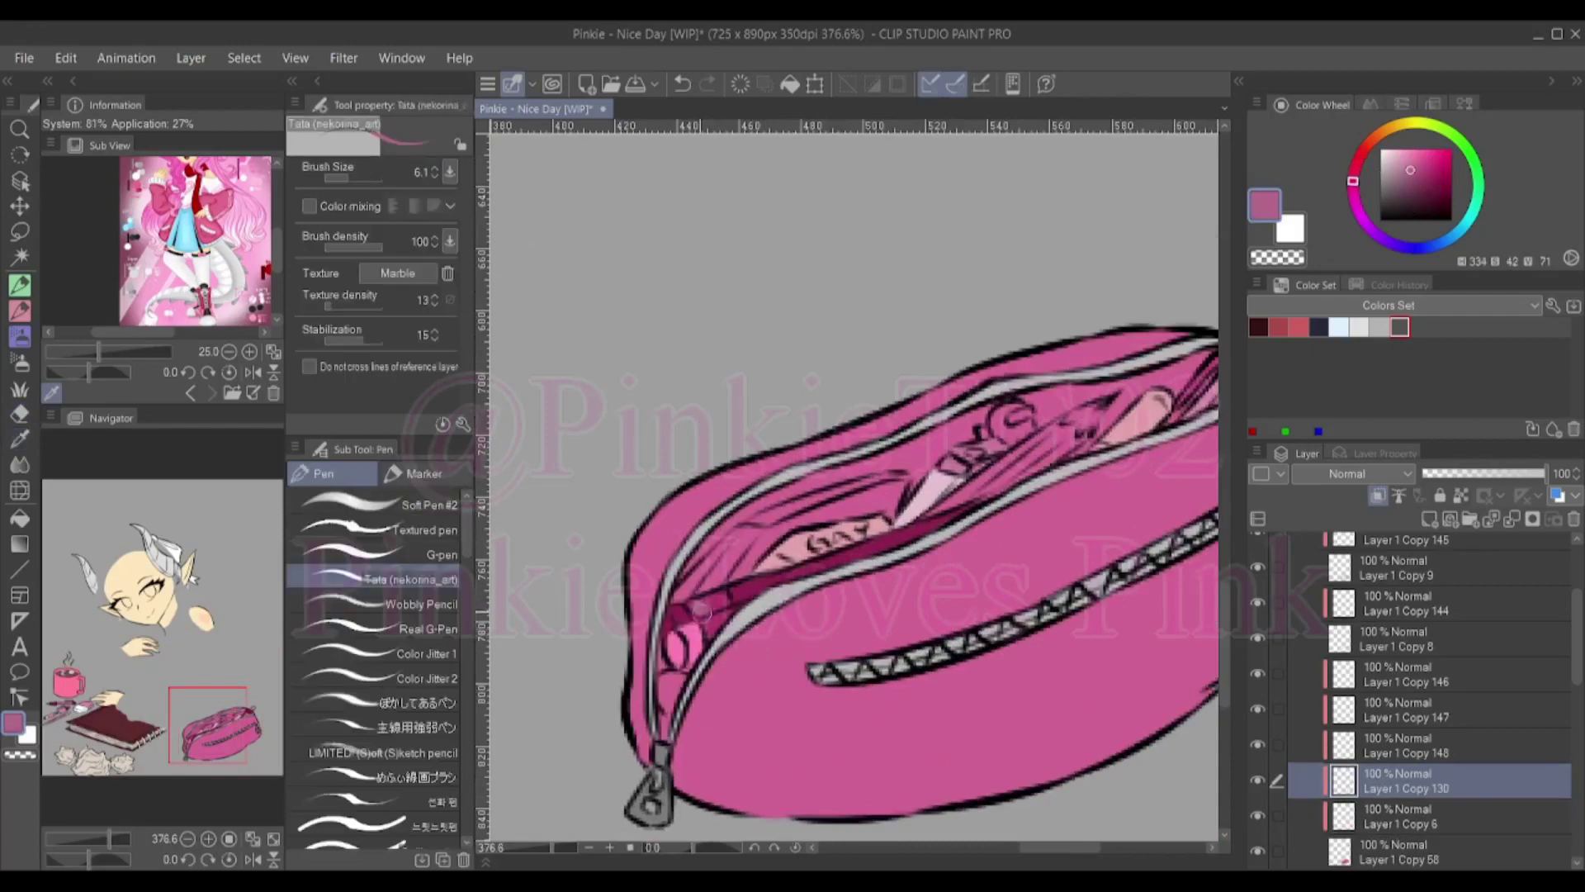
Paint the items behind the lettered piece bright magenta and sample a light pink for the remaining pouch contents
mouse_move(753, 555)
left_mouse_down()
mouse_move(892, 496)
mouse_move(738, 539)
mouse_move(830, 501)
left_mouse_up()
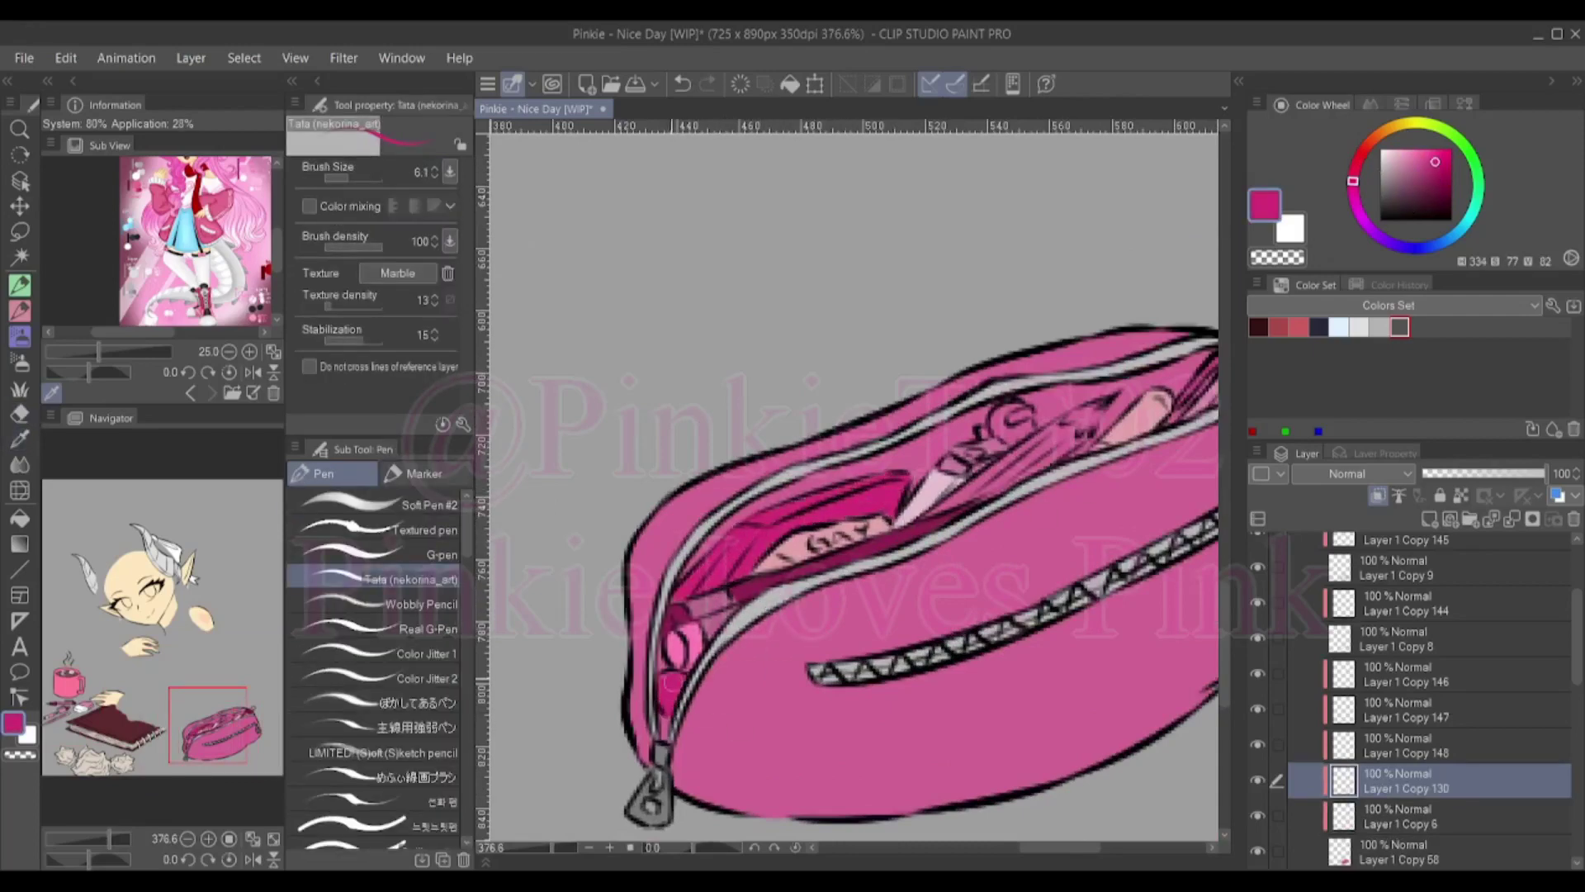
left_click(671, 684, "alt")
scroll(671, 719, "up", 1)
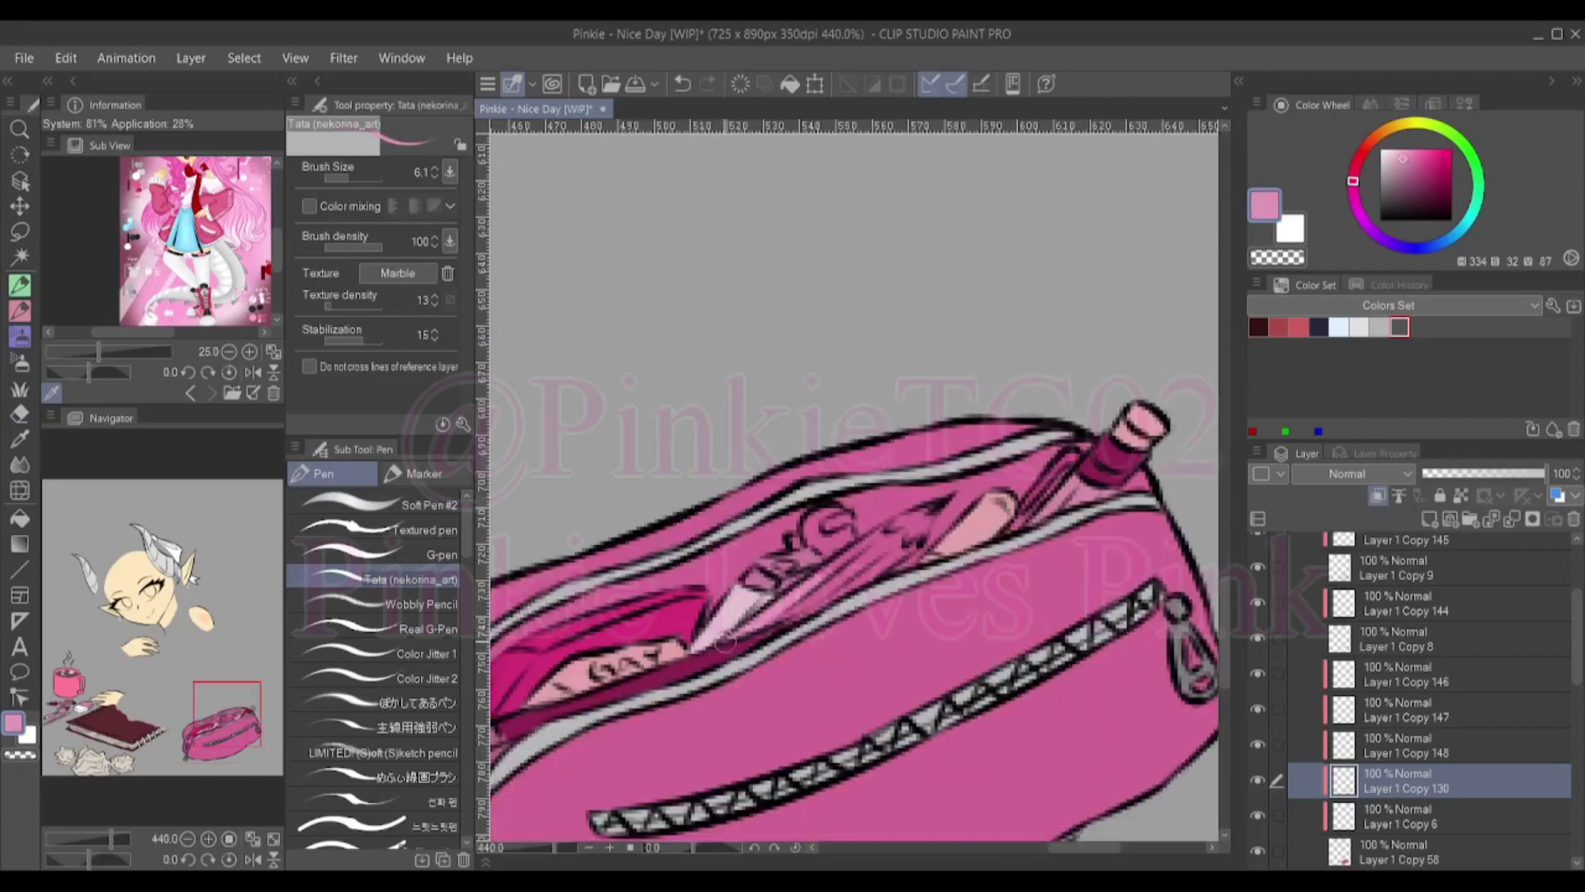
Paint the pencil inside the open pencil case light pink and its sharpened tip pale peach
left_click_drag(725, 643, 913, 541)
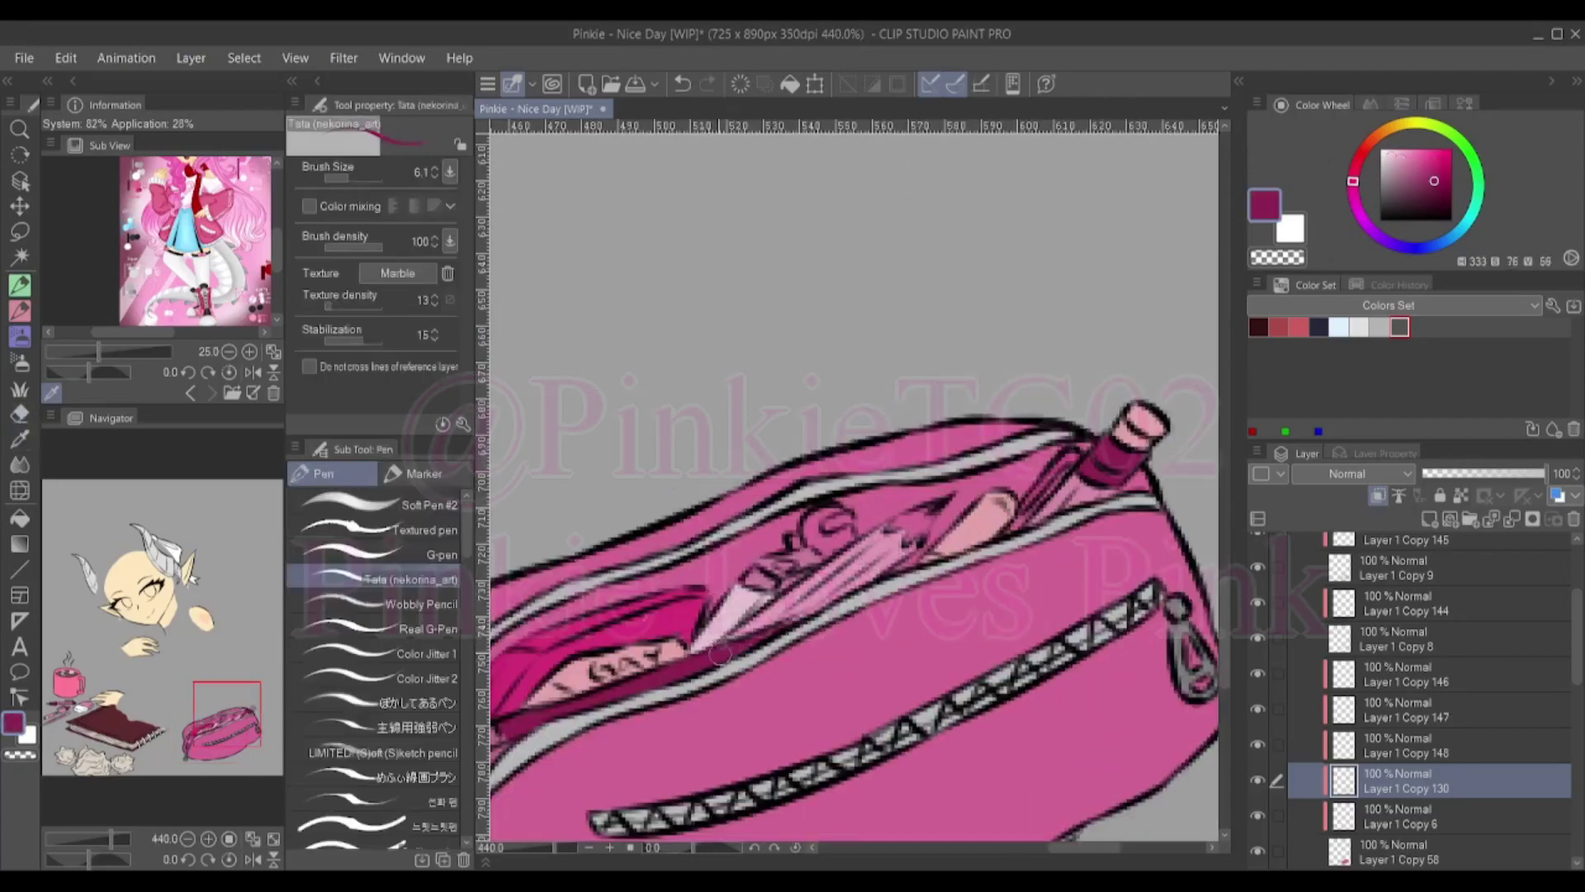
left_click(783, 580, "alt")
left_click_drag(782, 581, 621, 584)
left_click_drag(739, 537, 772, 508)
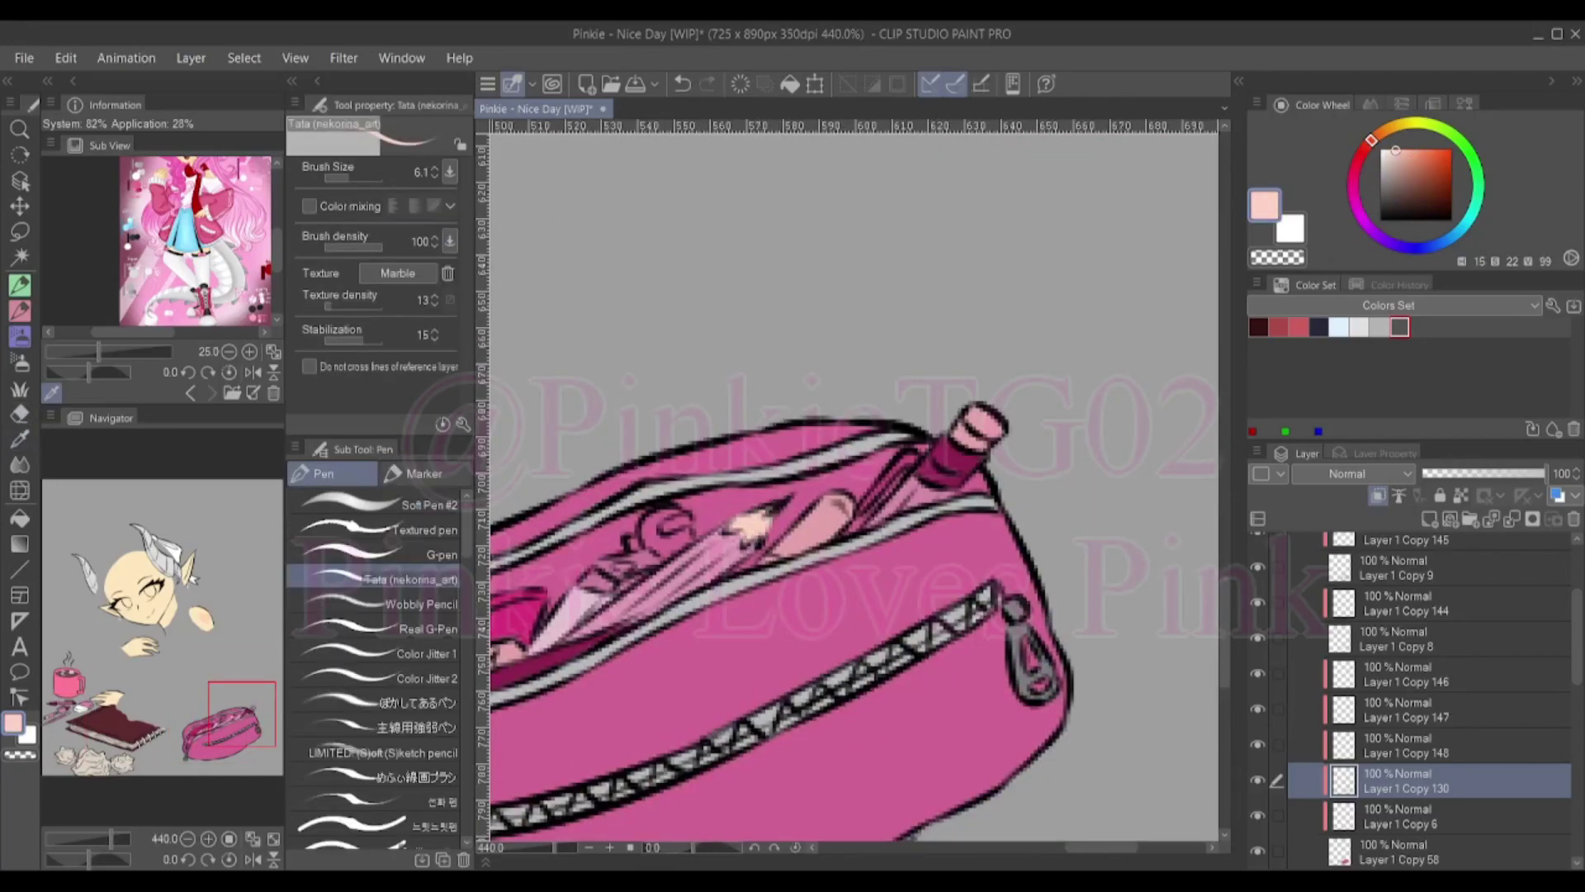
Paint the round pen topper inside the pencil case bright pink
left_click(667, 525, "alt")
left_click_drag(656, 545, 667, 526)
left_click(652, 518, "alt")
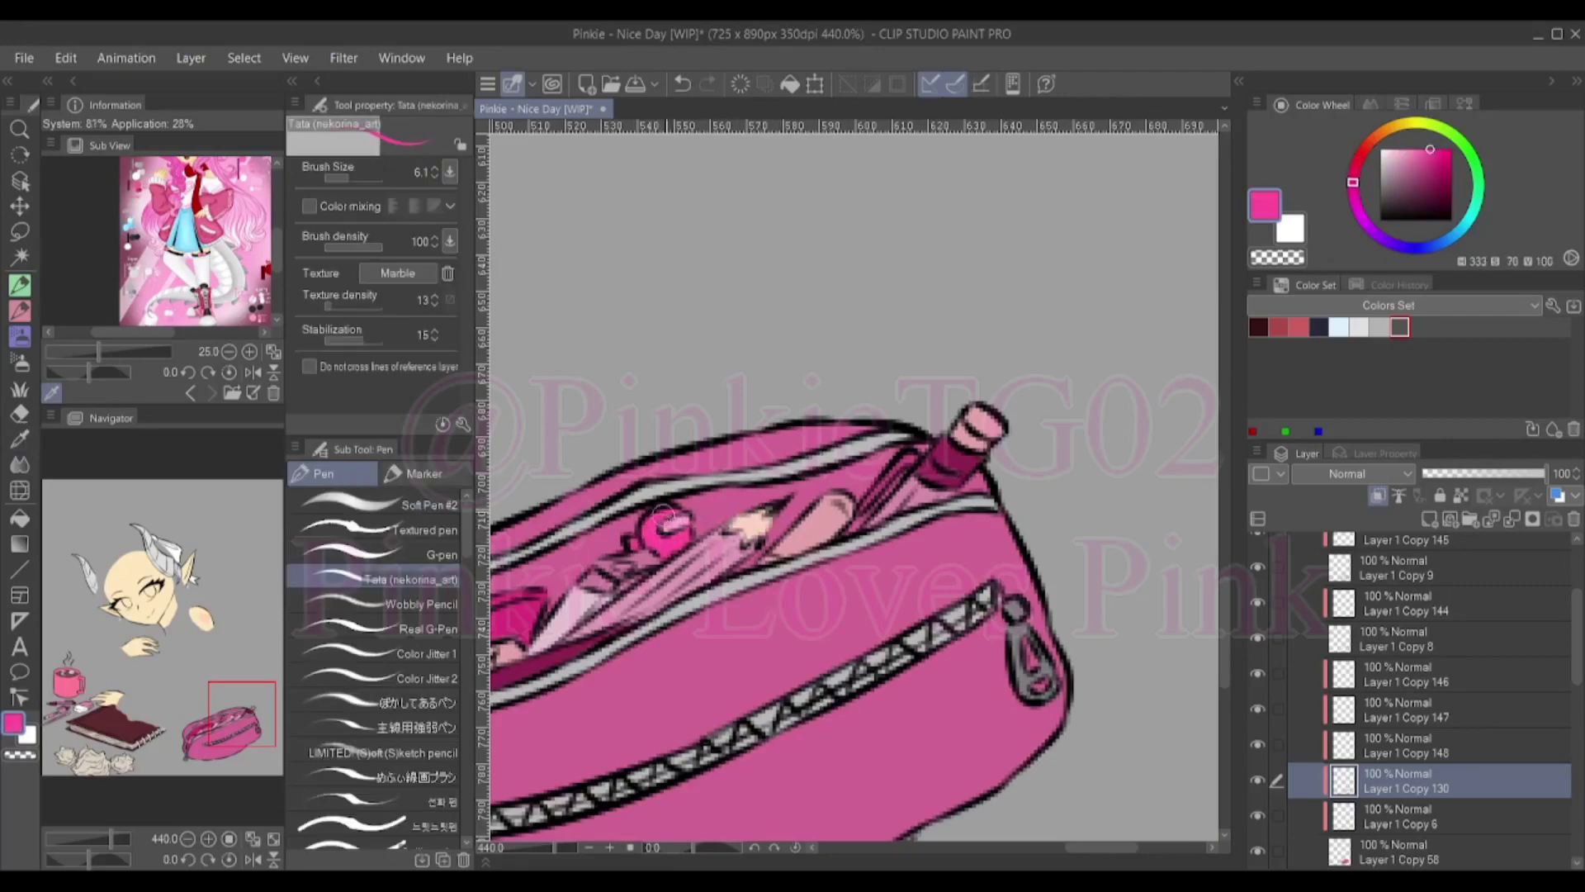
On the clipped layer above the notebook's base colour, outline the cover's inner panel in a lighter maroon
scroll(758, 676, "down", 6)
scroll(757, 676, "up", 3)
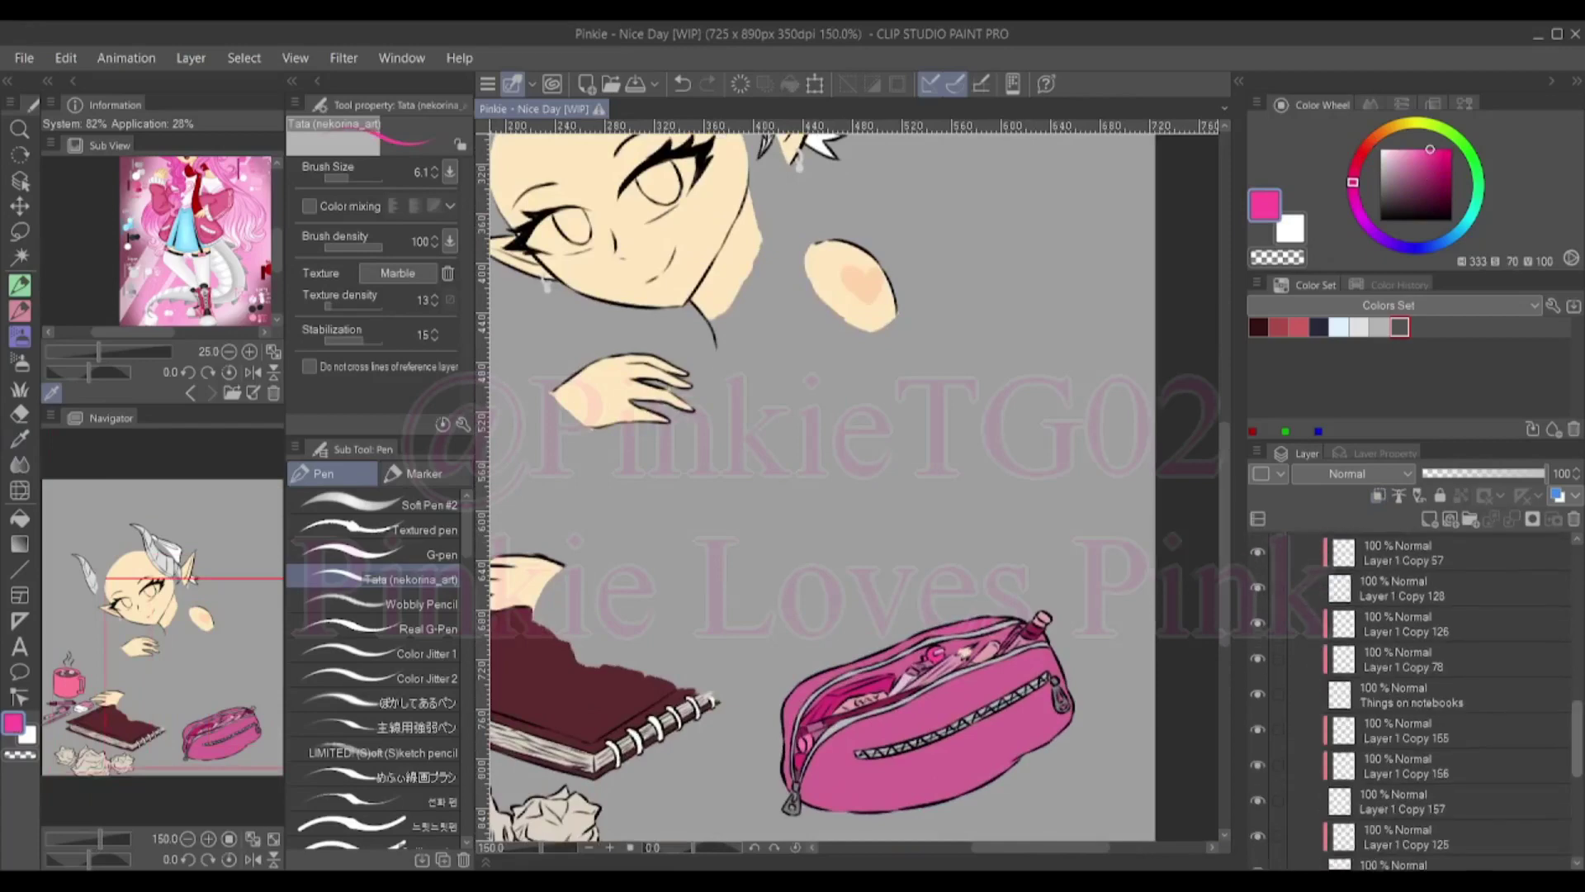
left_click(758, 676, "alt")
scroll(691, 820, "down", 2)
left_click(661, 710, "alt")
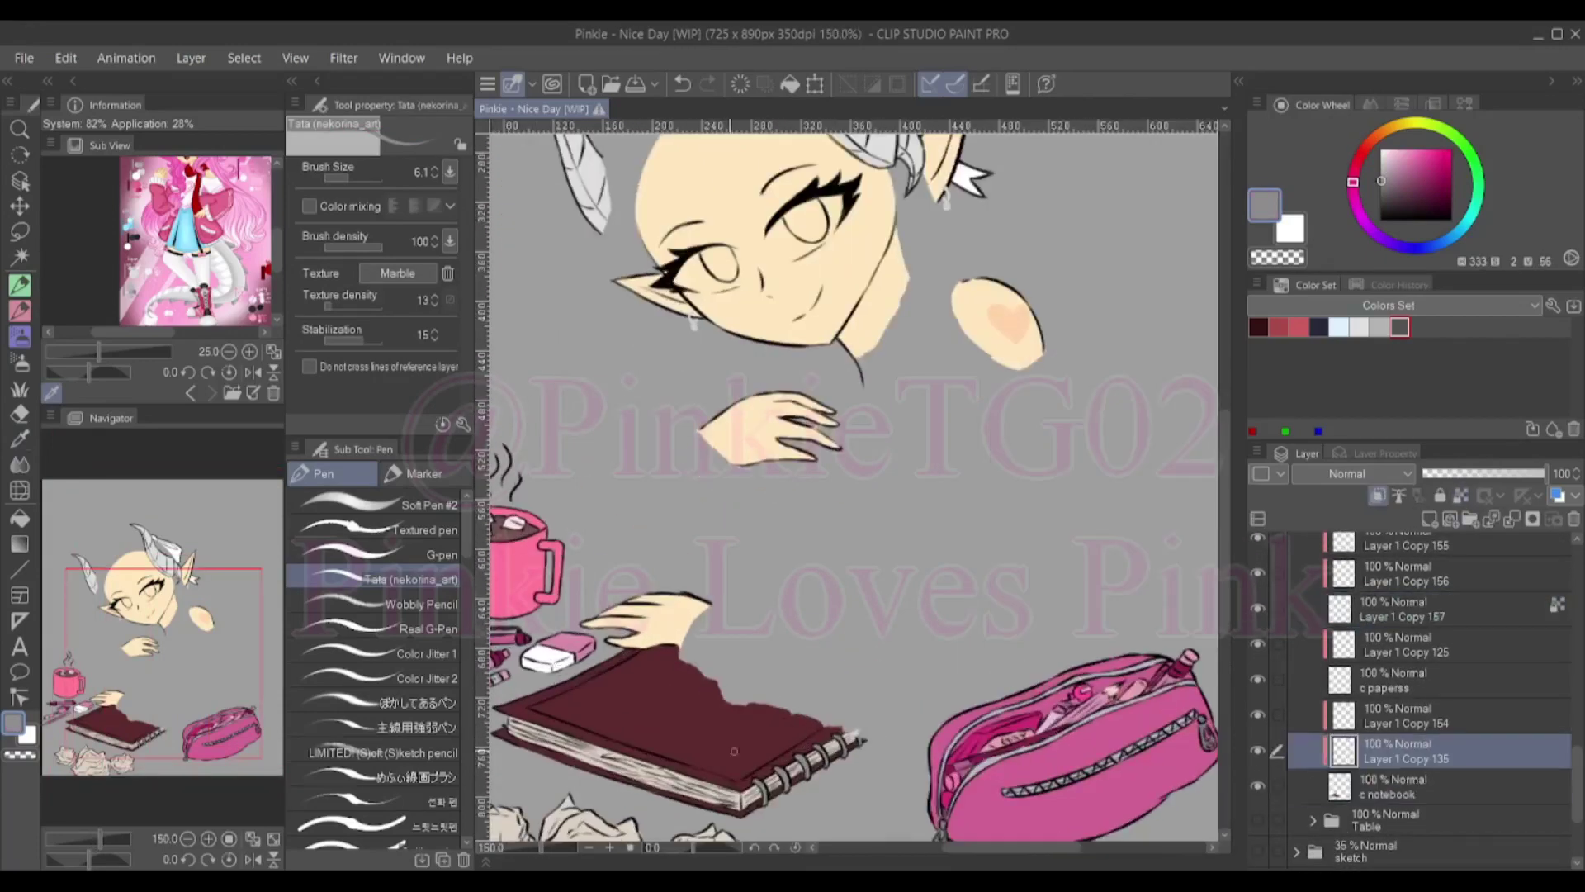
scroll(743, 660, "down", 1)
scroll(1094, 611, "up", 3)
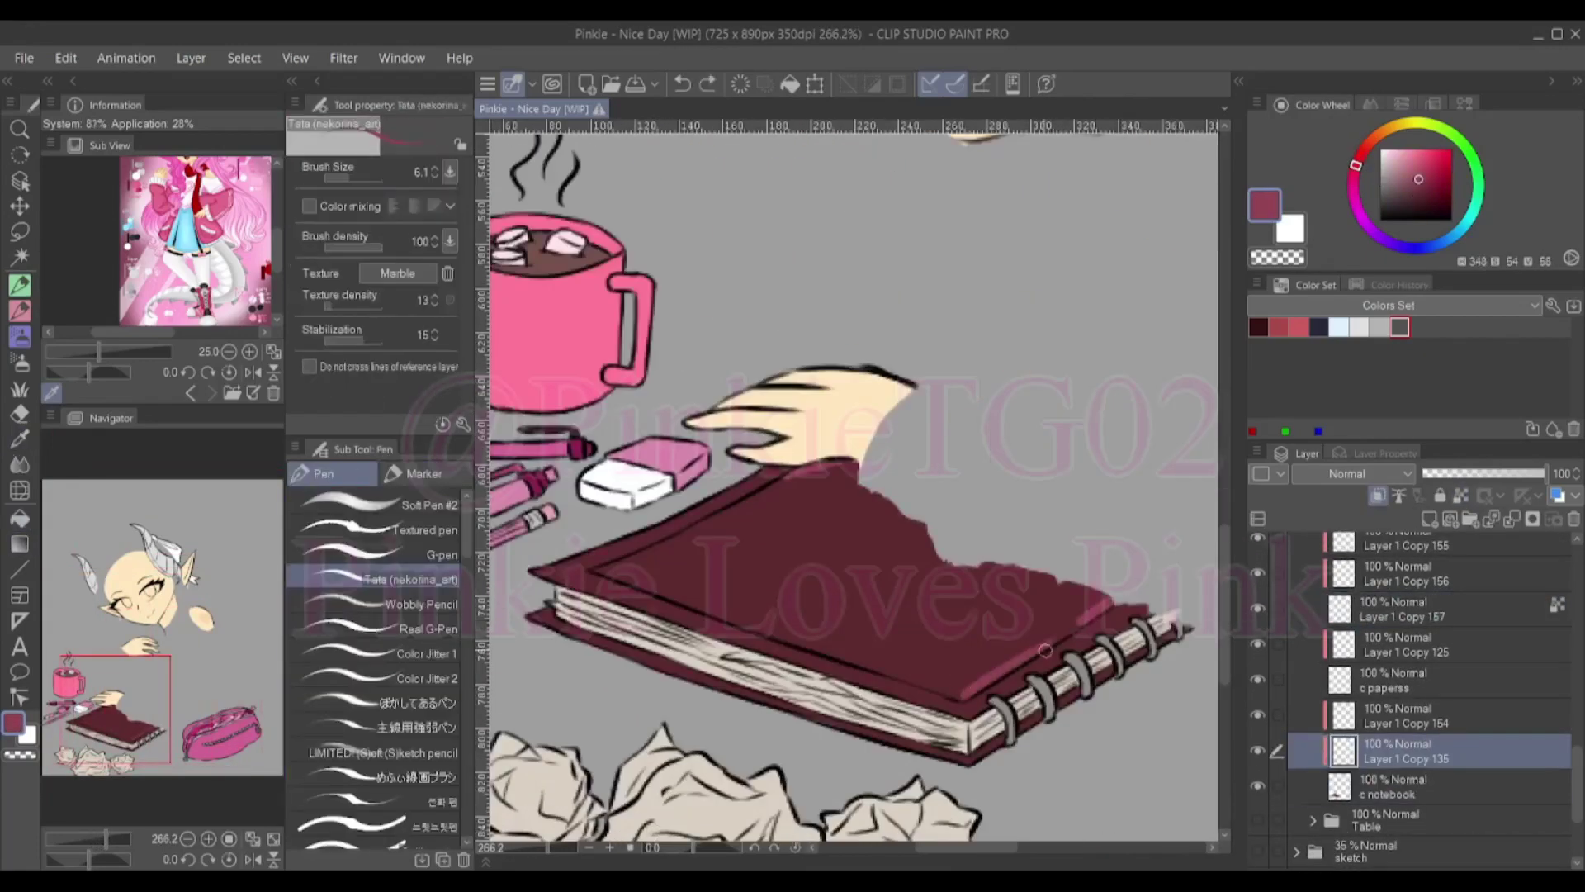
left_click_drag(1044, 649, 759, 634)
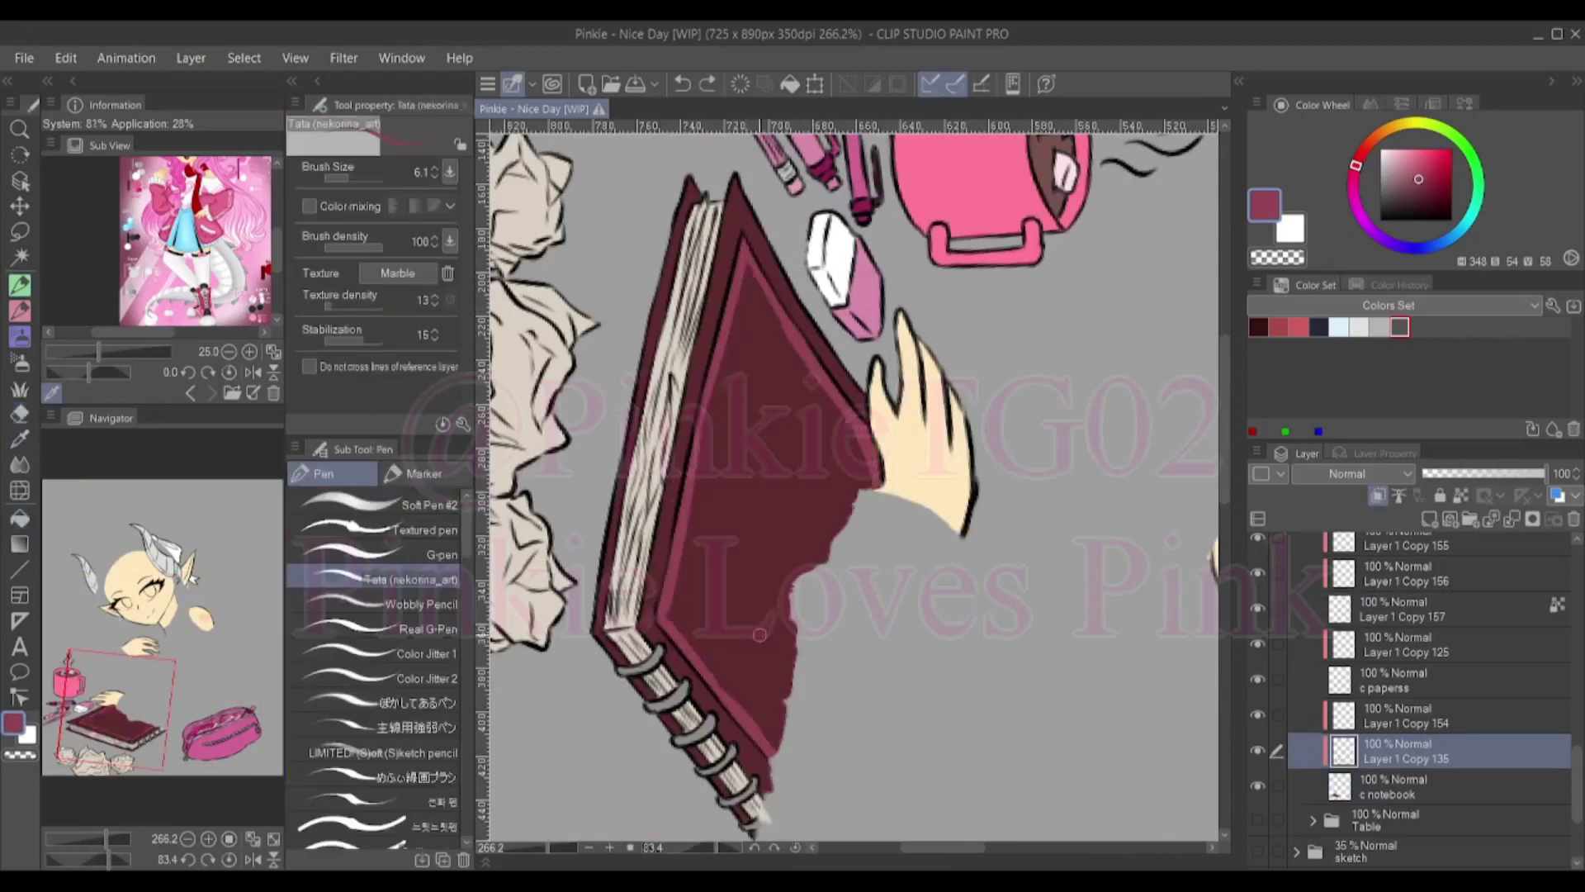
Fill the outlined inner panel of the notebook cover with the lighter maroon
key("g")
key("g")
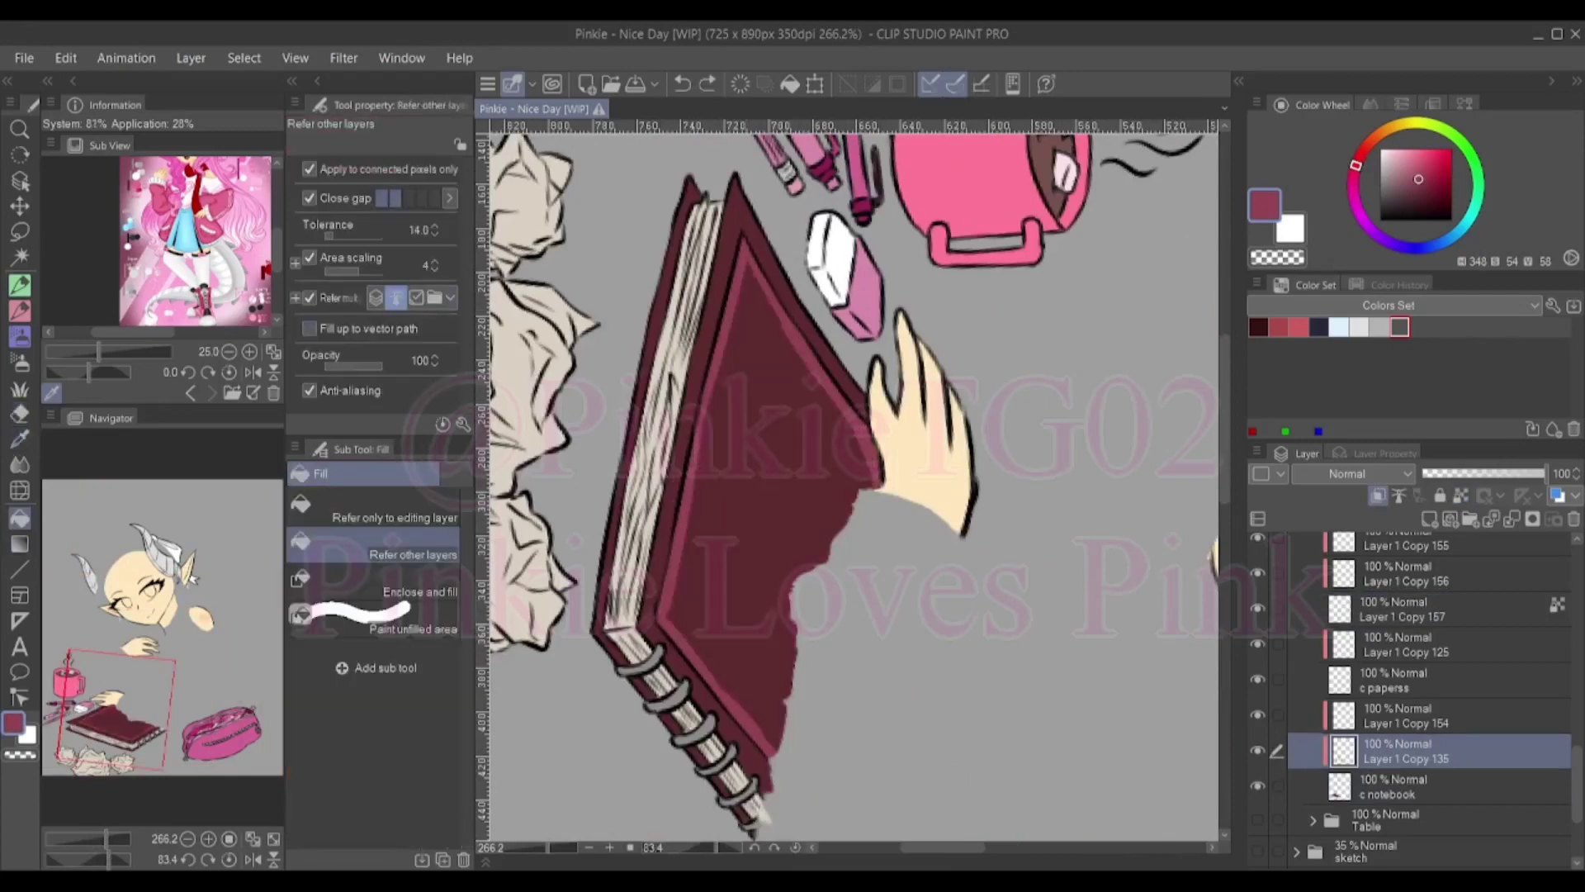
left_click(743, 495)
key("p")
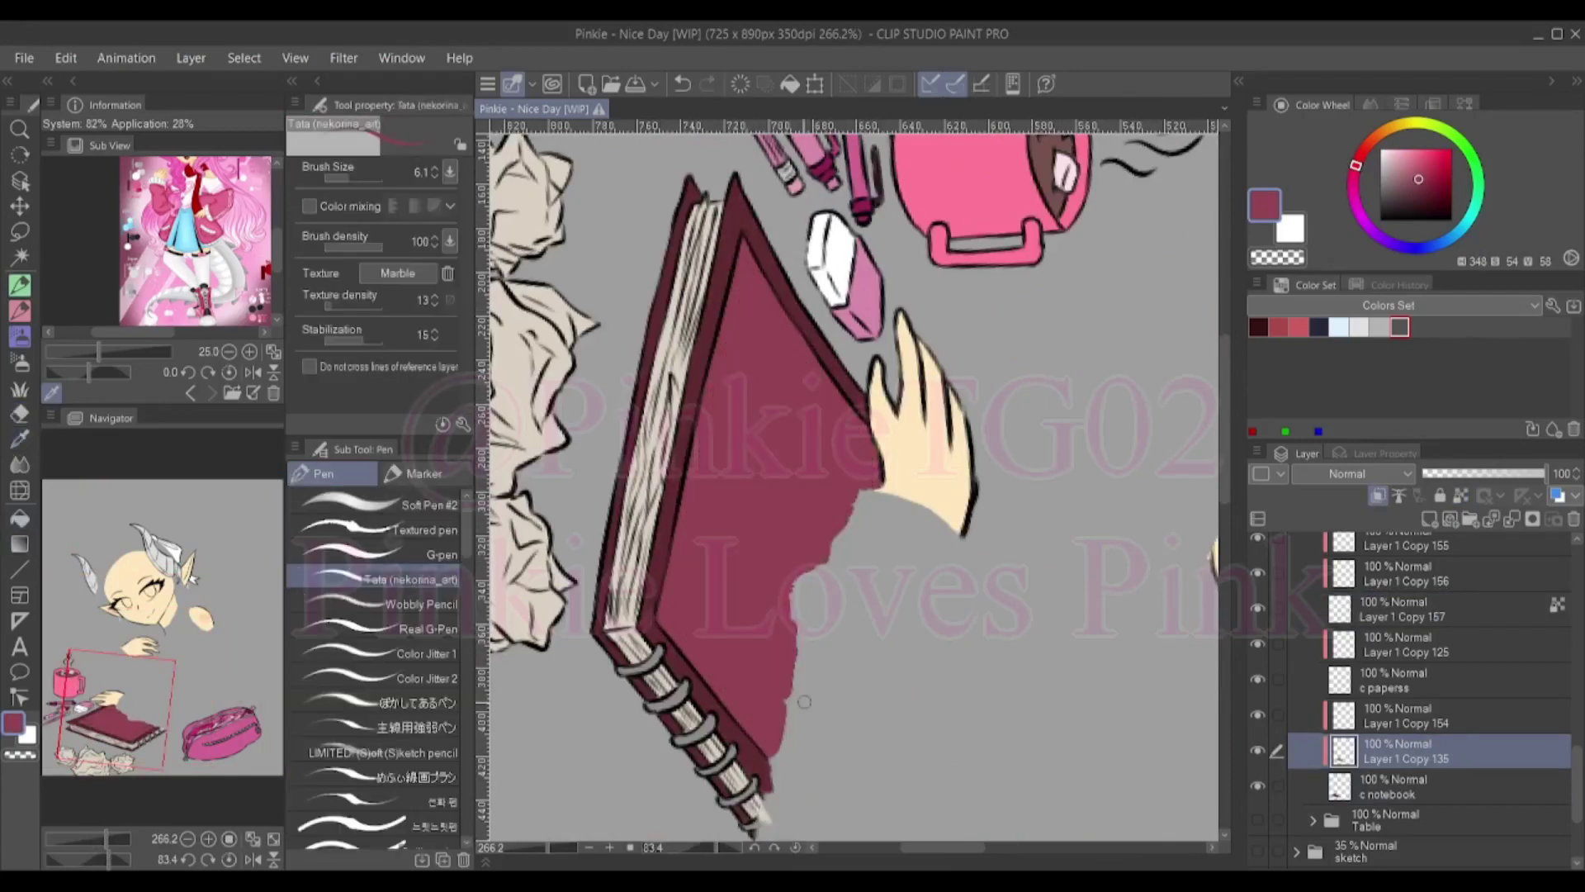
Fill the whole tabletop with dark red-brown on the bottom layer of the Table folder
left_click_drag(1024, 264, 1218, 446)
scroll(850, 487, "down", 3)
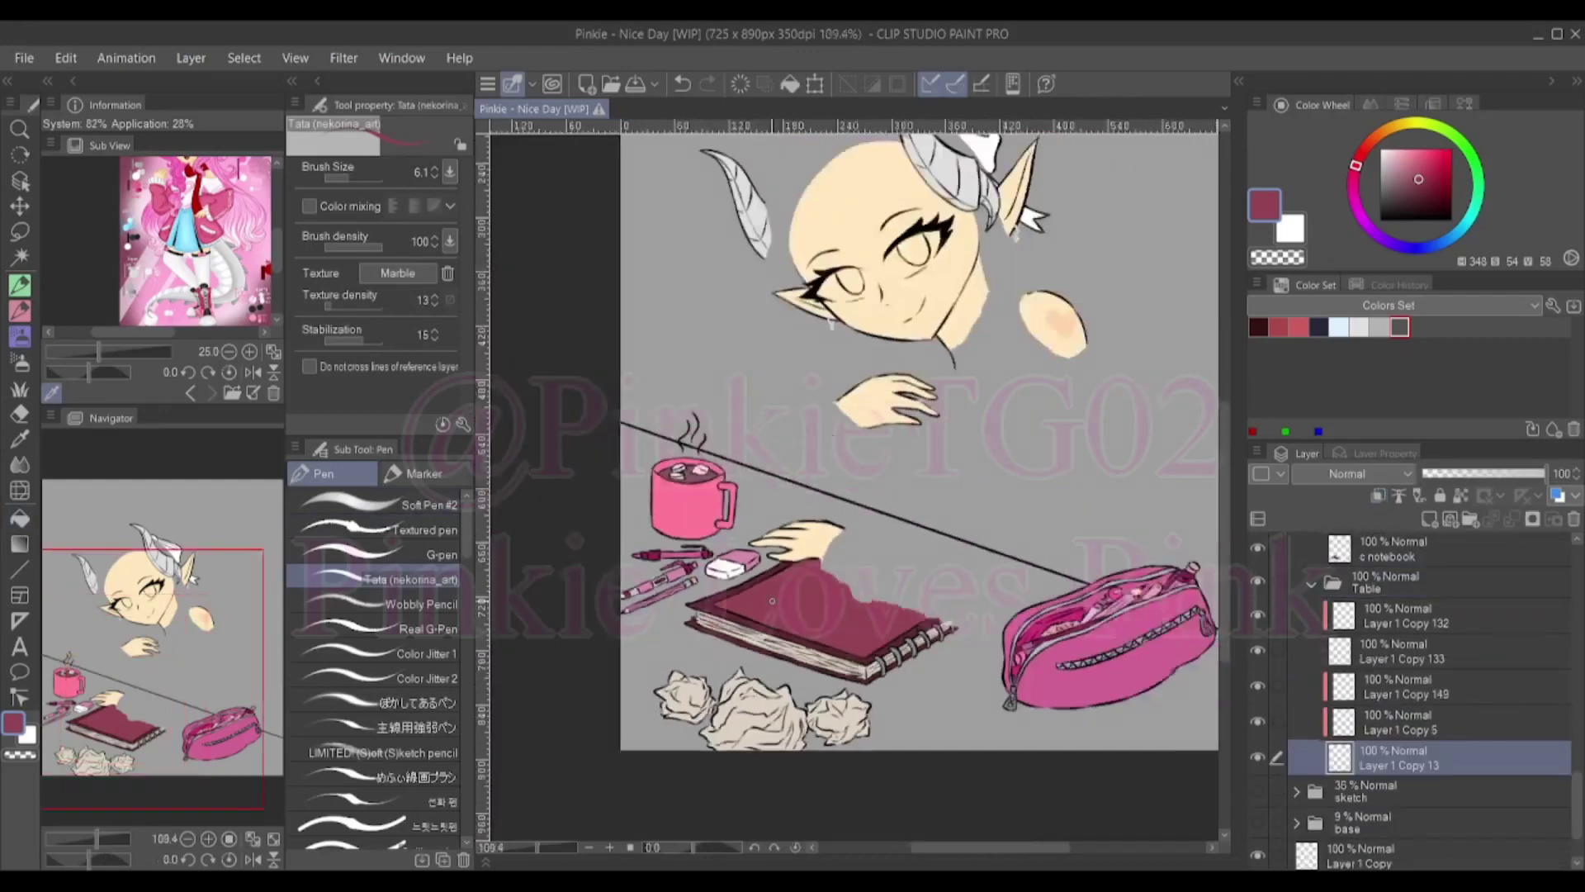
key("g")
left_click(609, 536)
key("p")
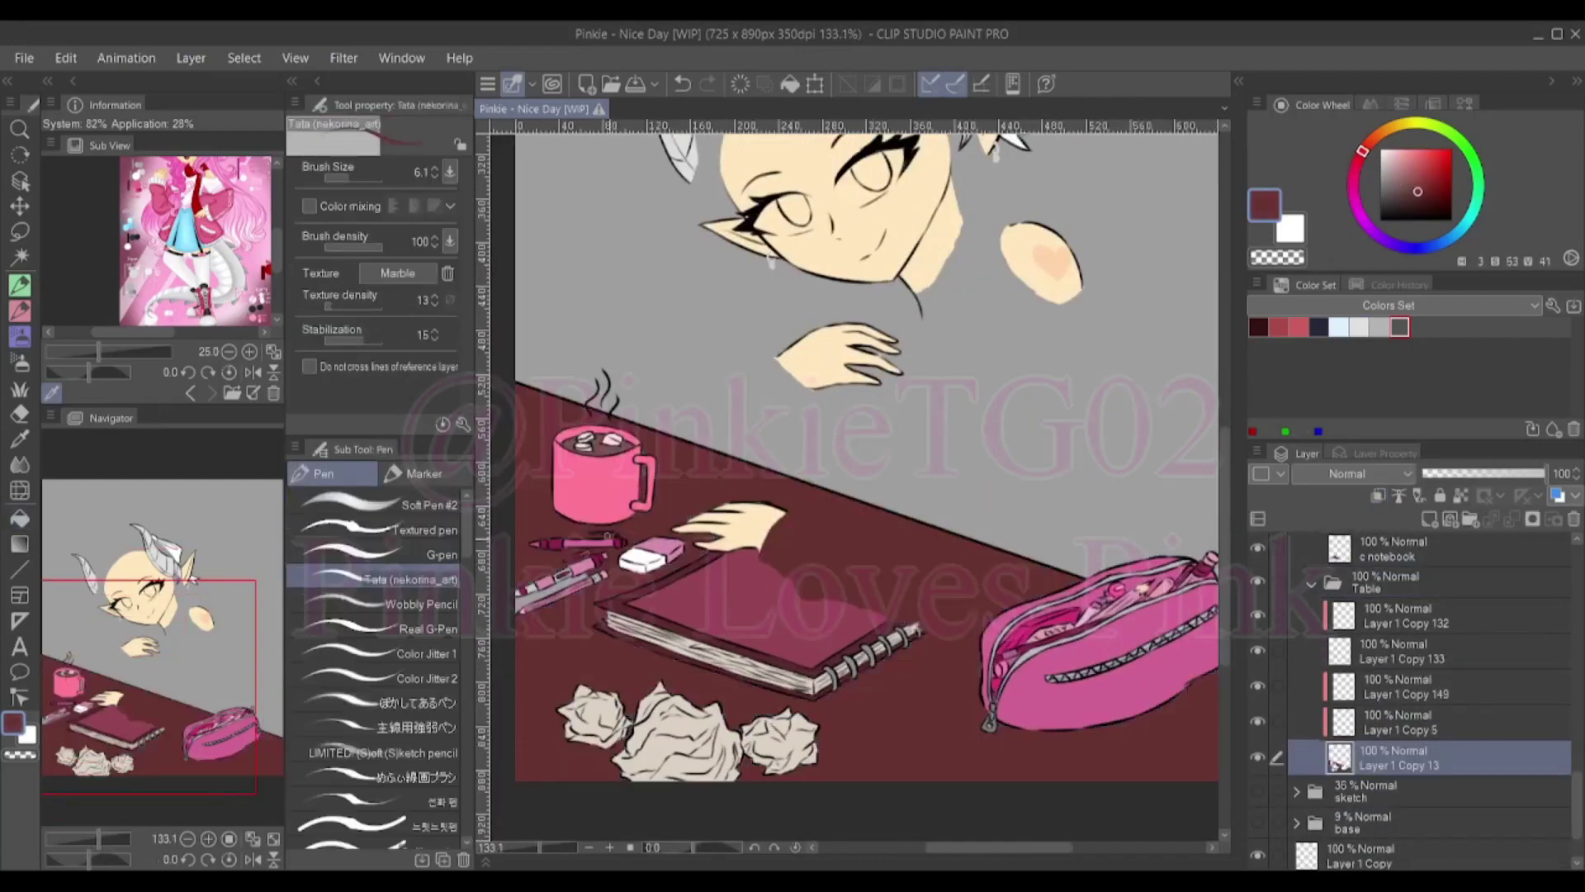
Enlarge the pen's brush size to 24.9
left_click_drag(850, 487, 885, 465)
key("bracketright")
key("bracketright")
key("bracketright")
key("bracketright")
key("bracketright")
key("bracketright")
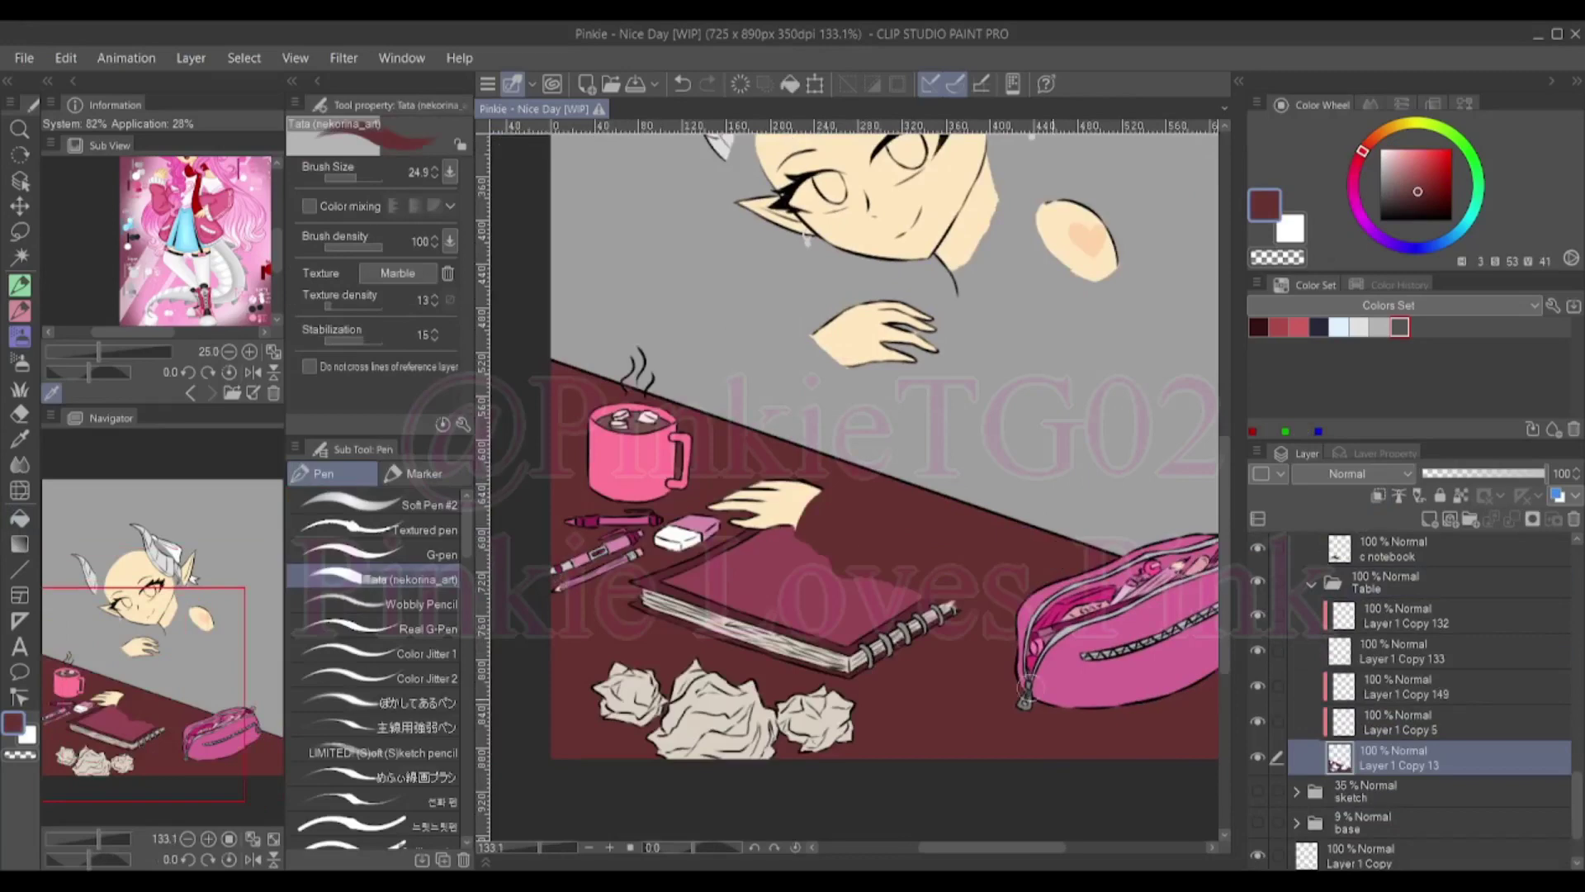
Select the clipped pencil case layer Layer 1 Copy 6 and sample grey at the zipper pull
scroll(926, 660, "up", 5)
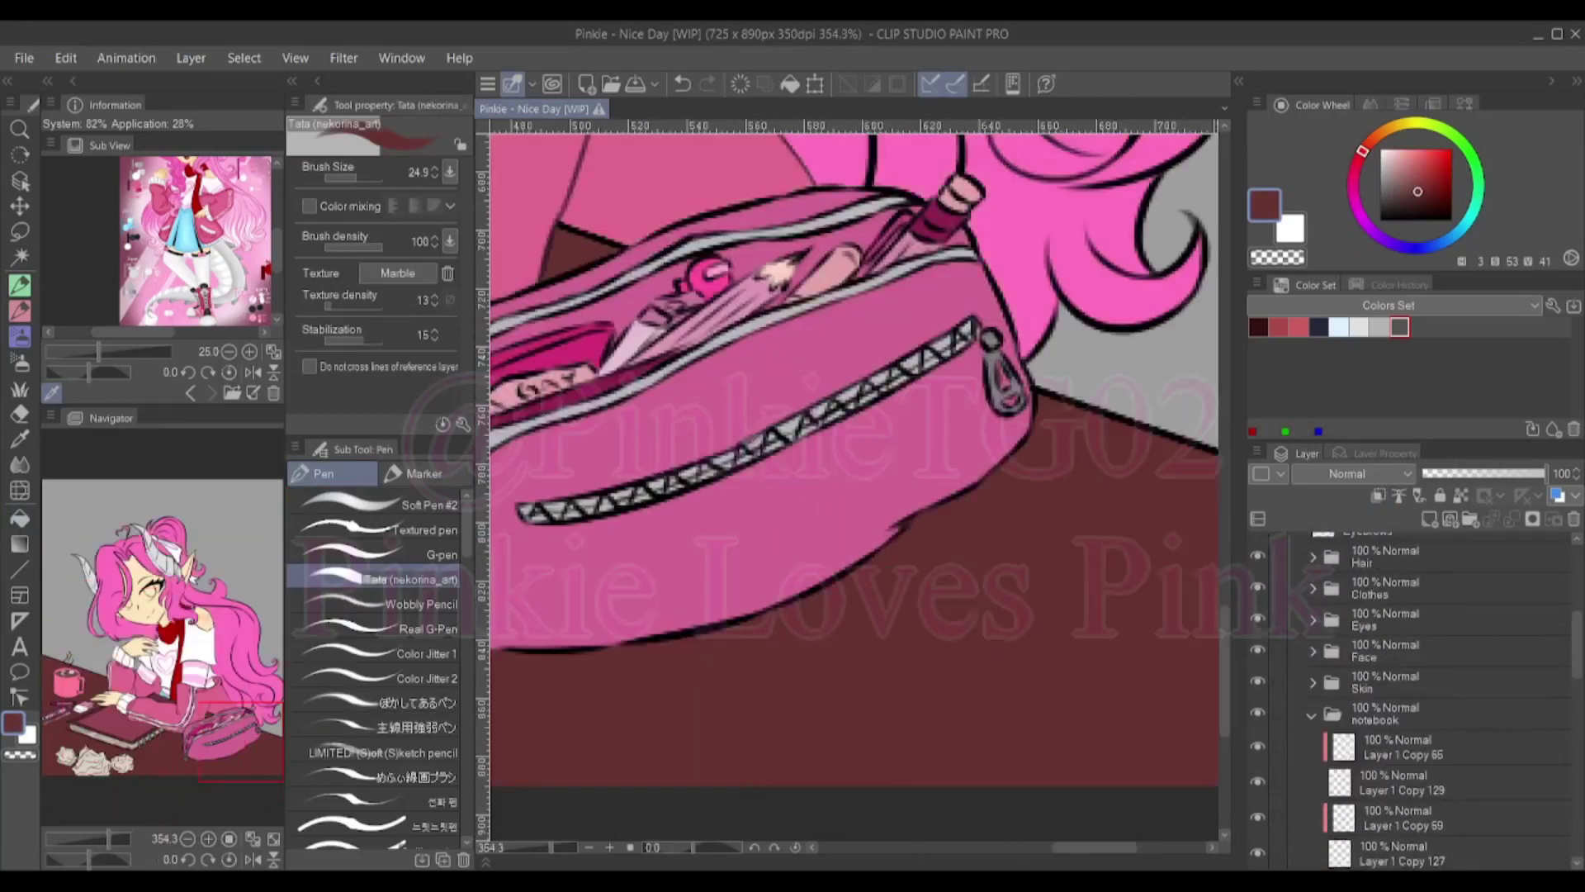
left_click(990, 338, "ctrl+shift")
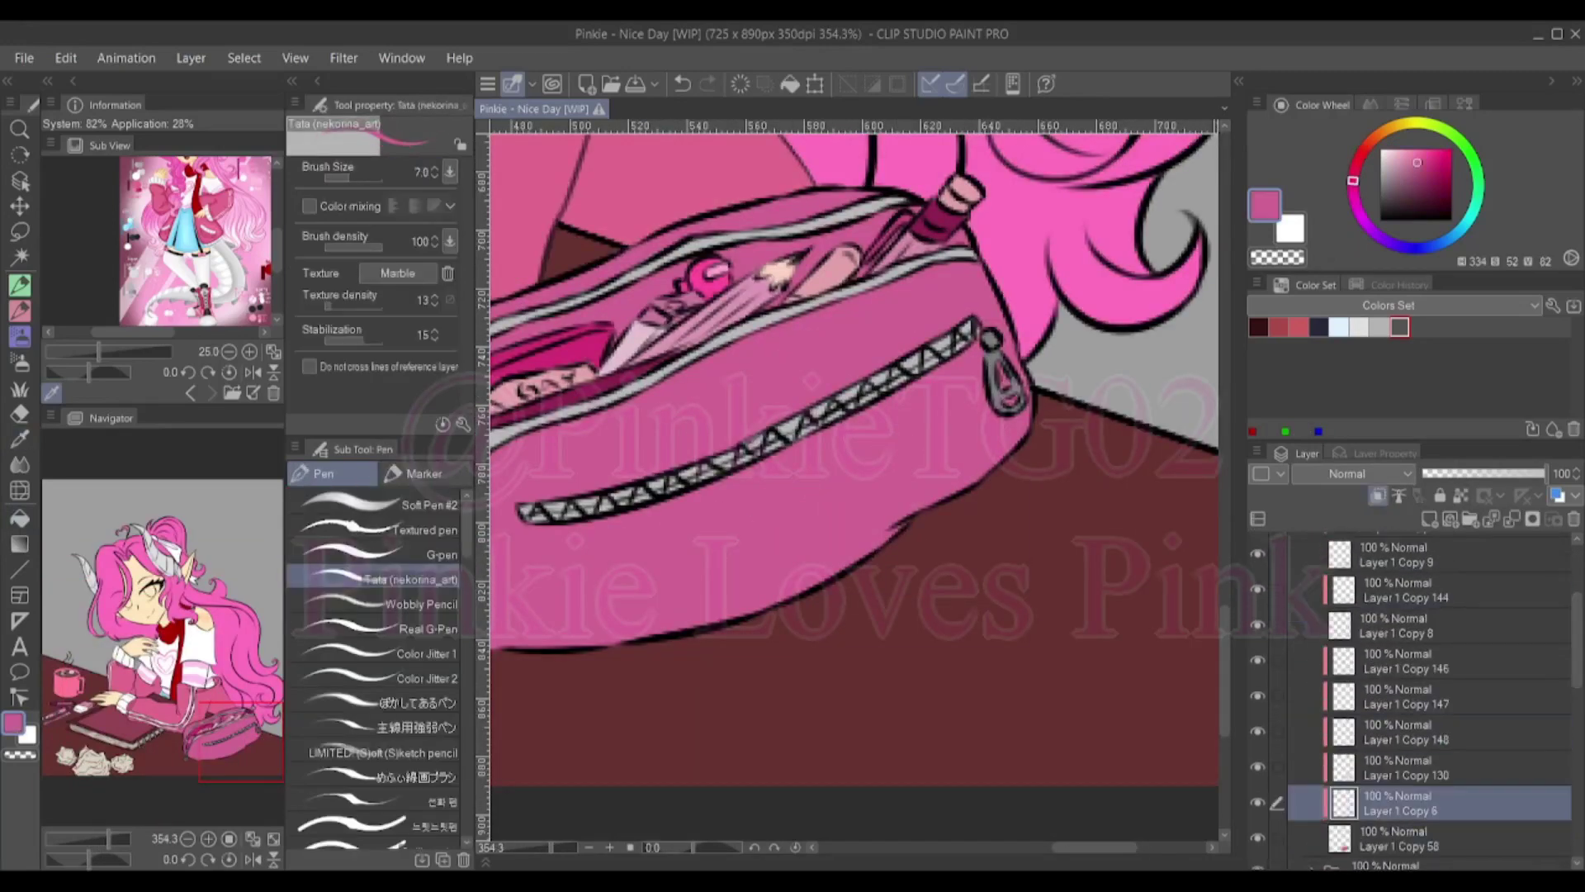
left_click(990, 339, "alt")
left_click(983, 335, "alt")
scroll(1017, 444, "down", 3)
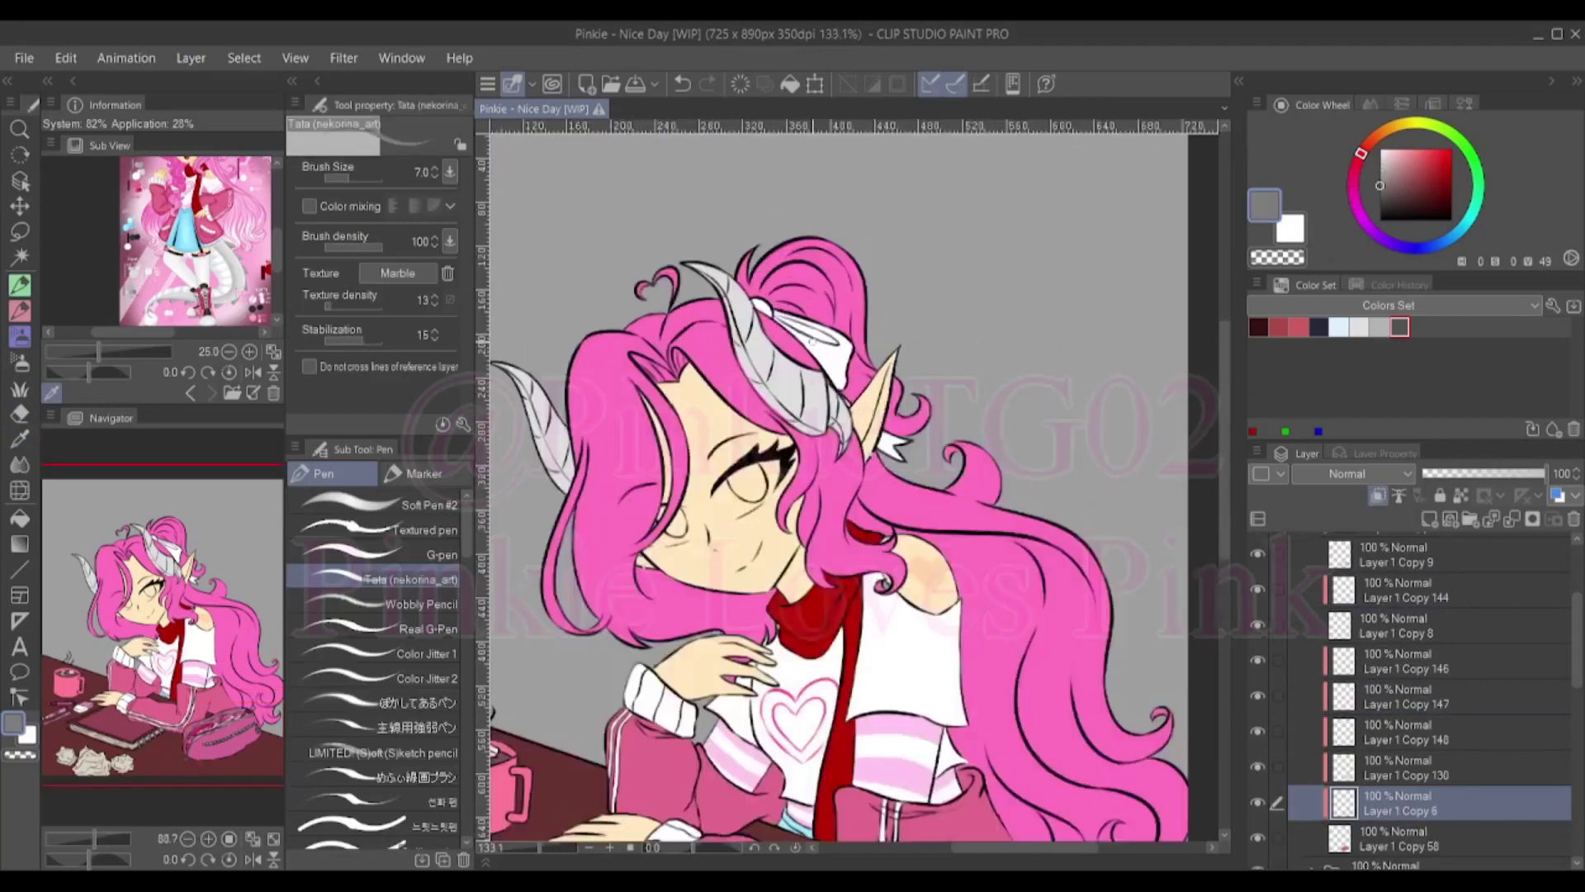
On the Eyelashes layer, clean up the large eye's upper lash and extend its inner corner downward in black
scroll(686, 581, "up", 2)
left_click(686, 581, "ctrl+shift")
scroll(686, 581, "up", 2)
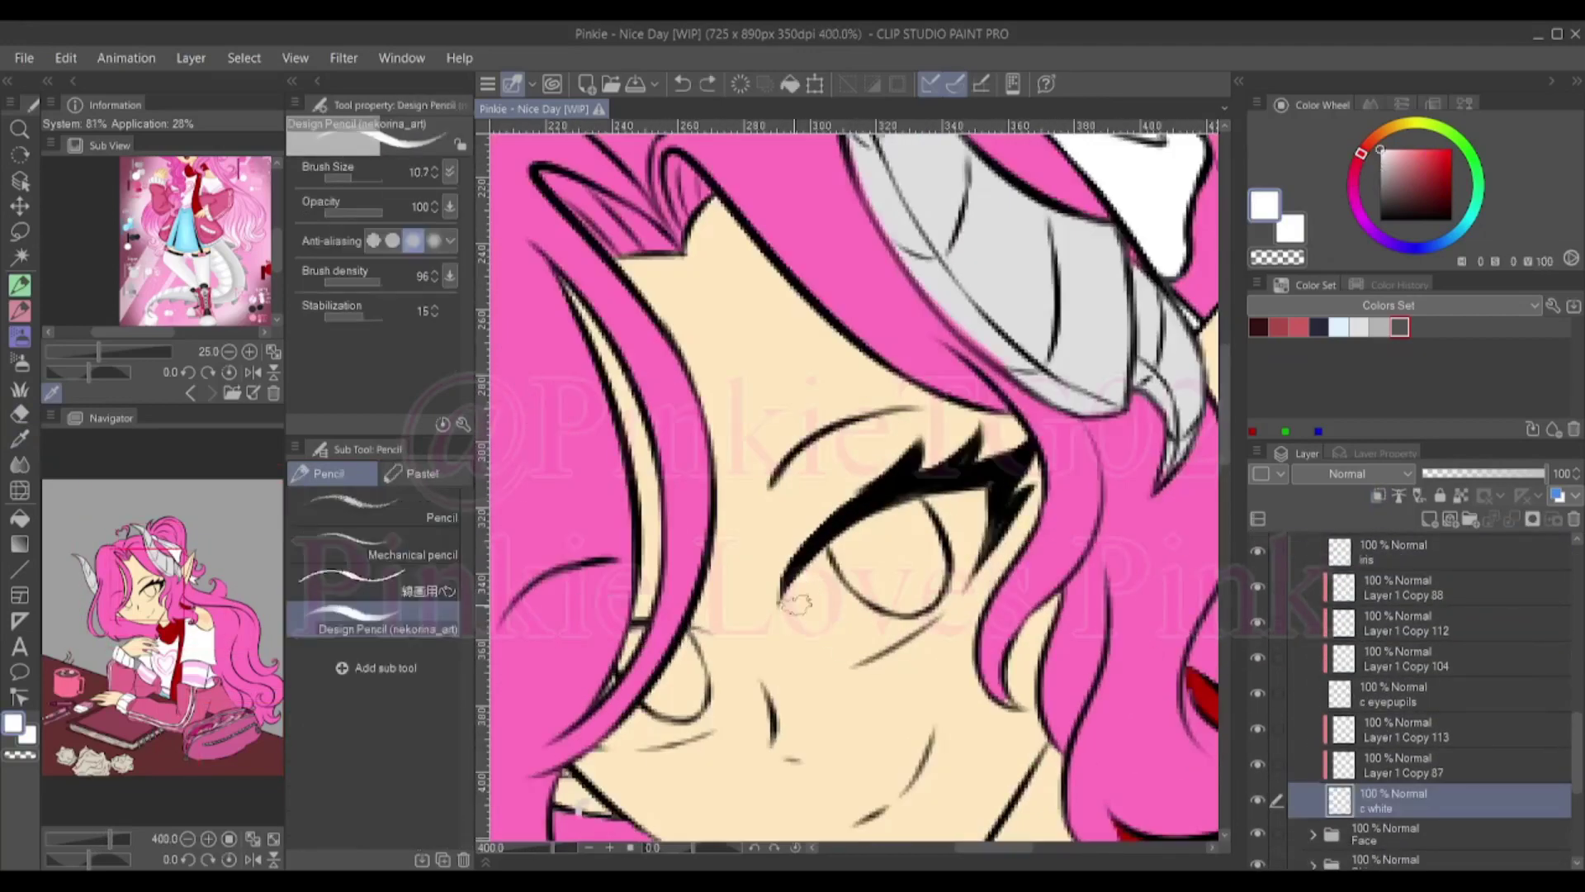
scroll(987, 426, "up", 2)
left_click(986, 426, "ctrl+shift")
left_click(986, 426, "alt")
left_click_drag(994, 574, 1036, 464)
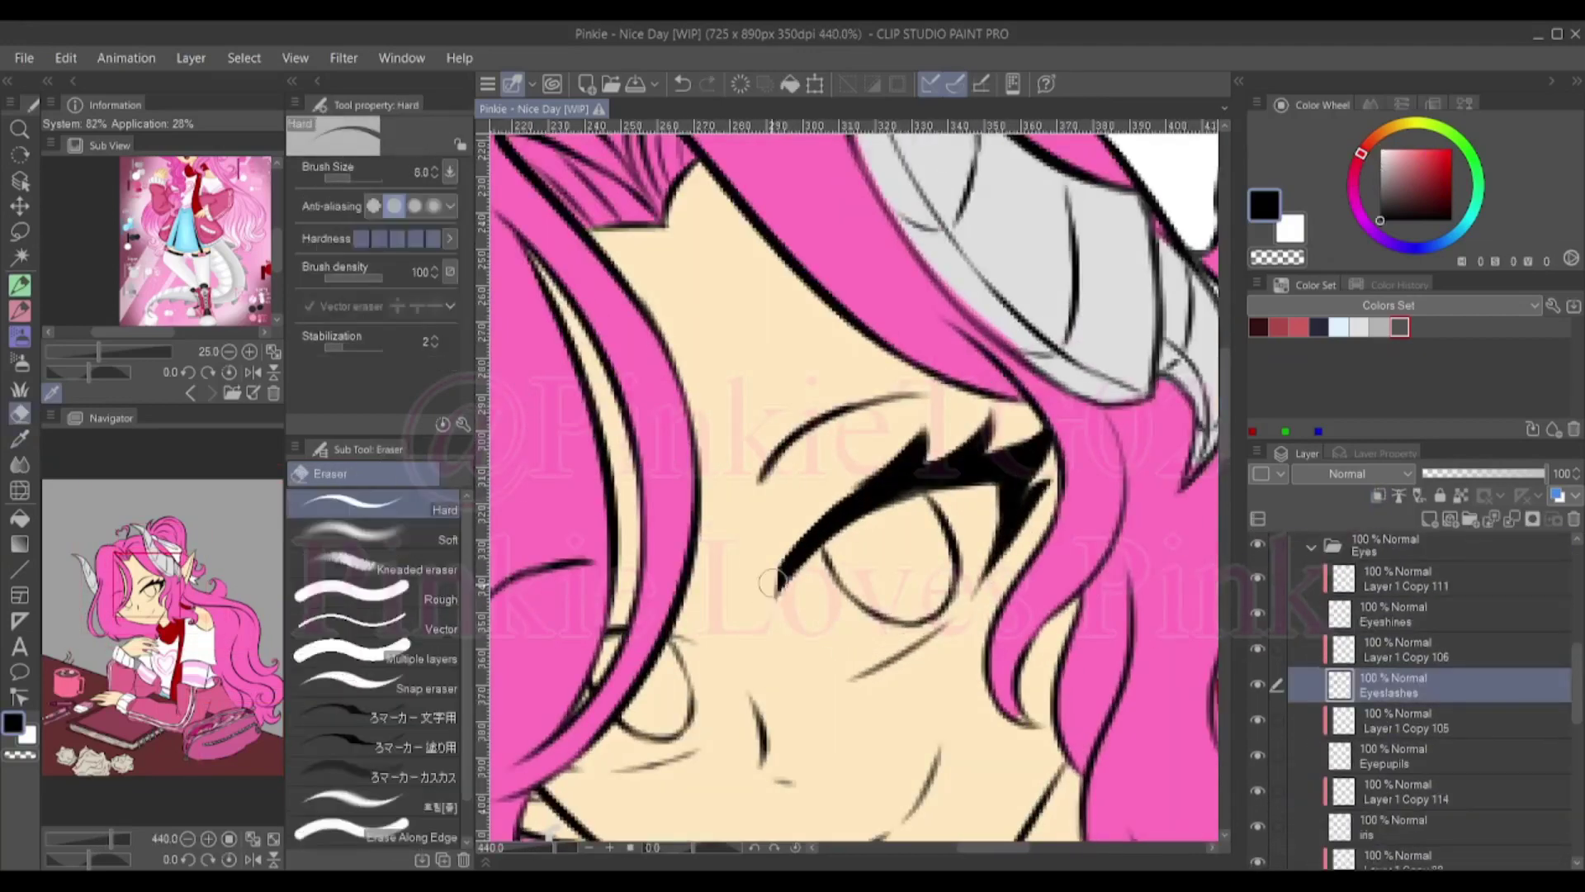
left_click_drag(780, 609, 835, 522)
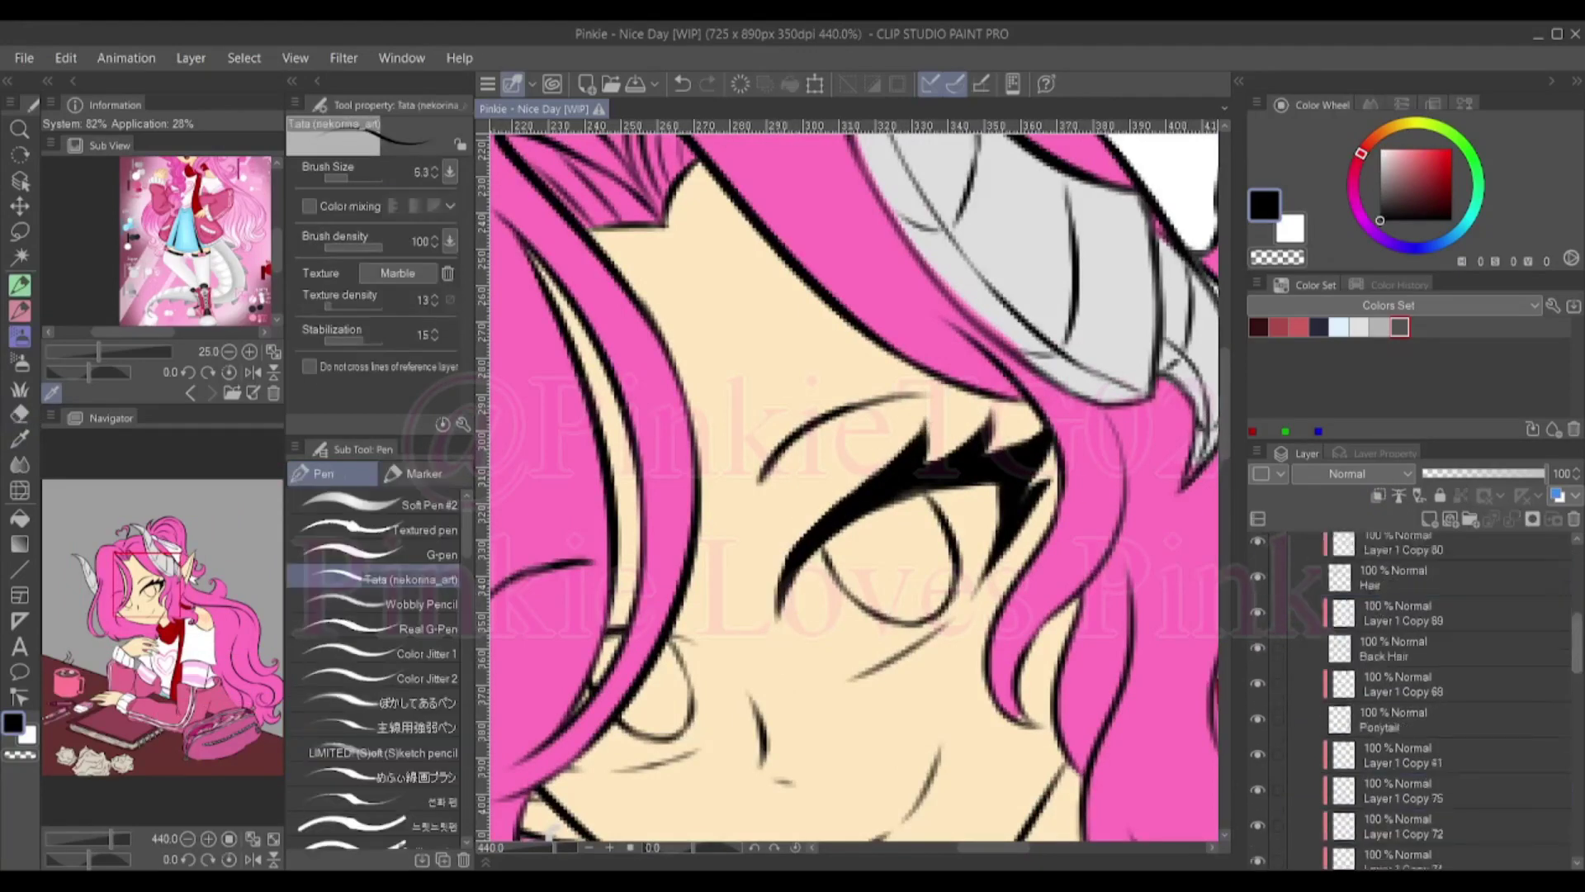
On the horns' colour layer, sample the light grey and paint the uncoloured edges of the large horn
key("i")
left_click_drag(1190, 360, 1081, 615)
left_click(1082, 615, "ctrl+shift")
left_click(1082, 615)
key("p")
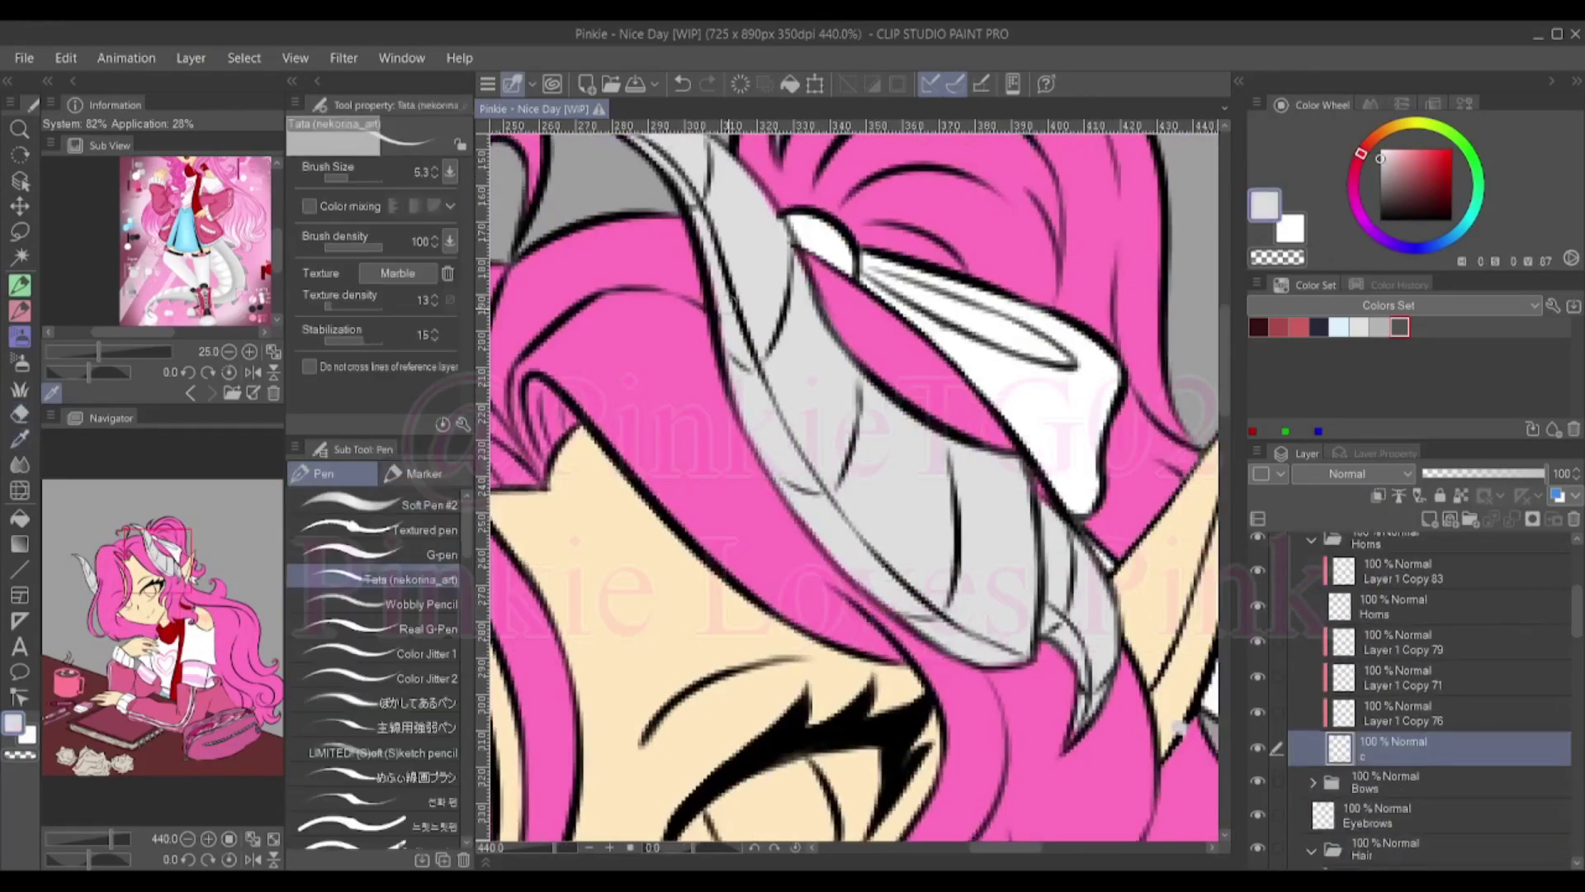
left_click_drag(1048, 504, 867, 379)
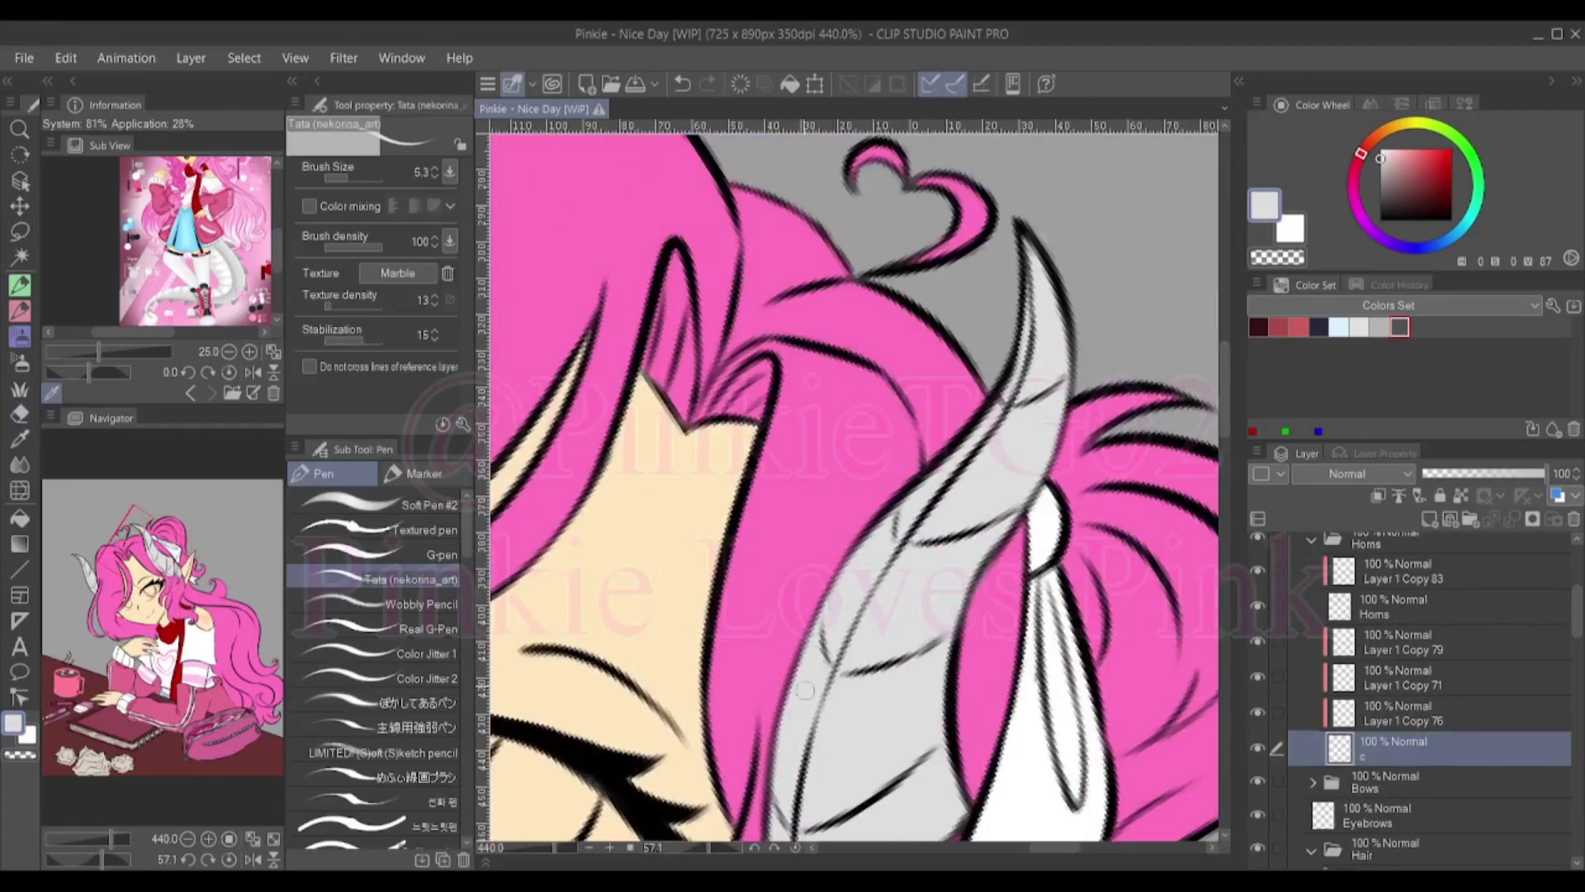
left_click_drag(804, 691, 833, 578)
left_click_drag(861, 685, 861, 565)
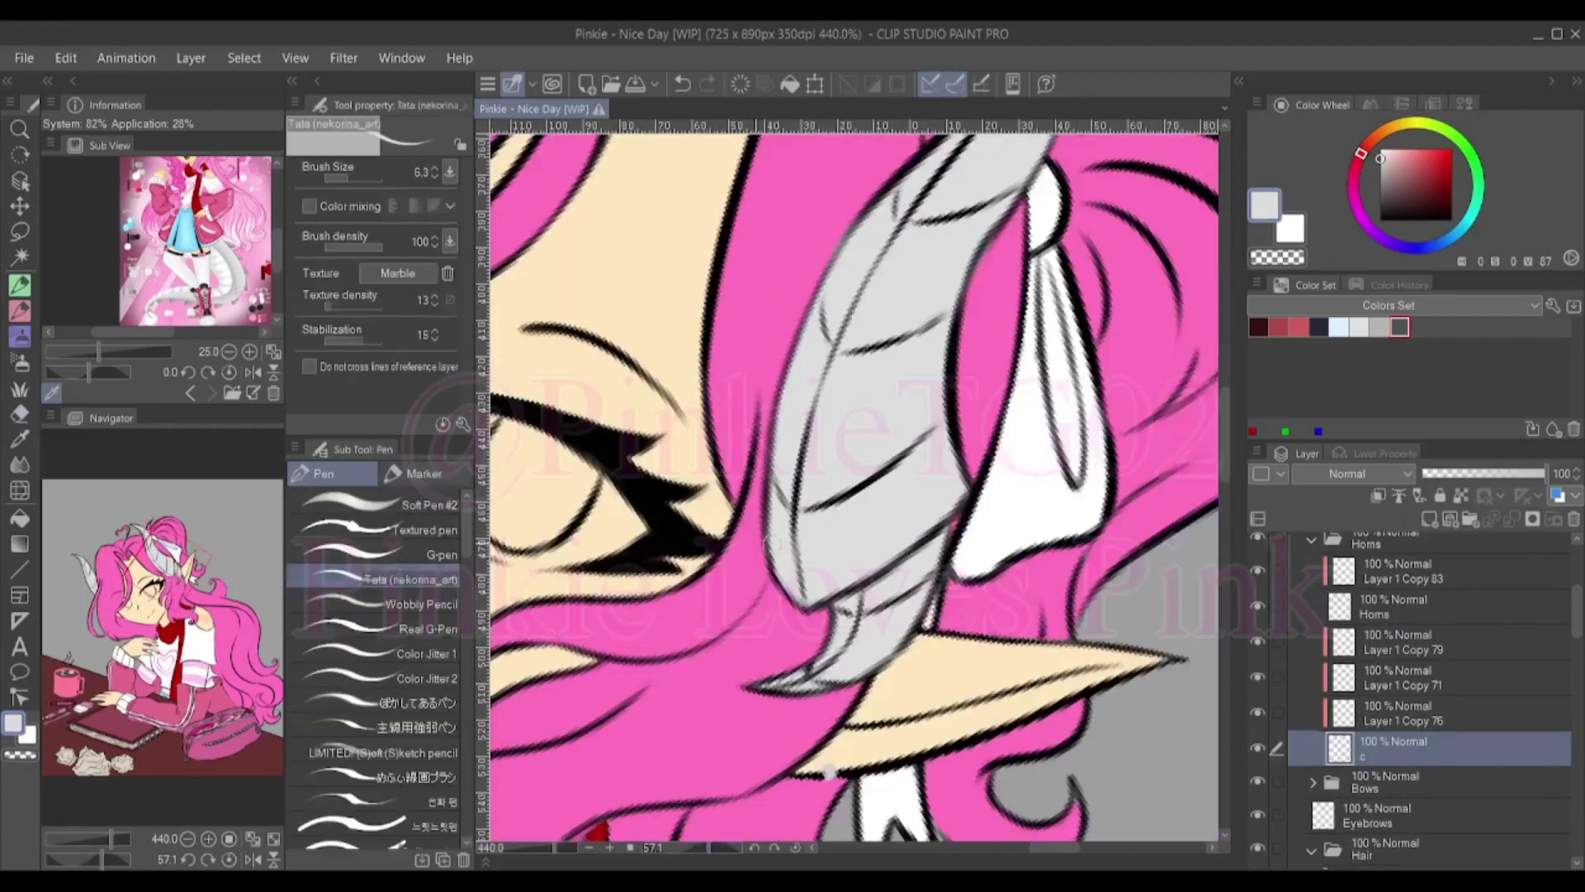
left_click_drag(791, 385, 875, 809)
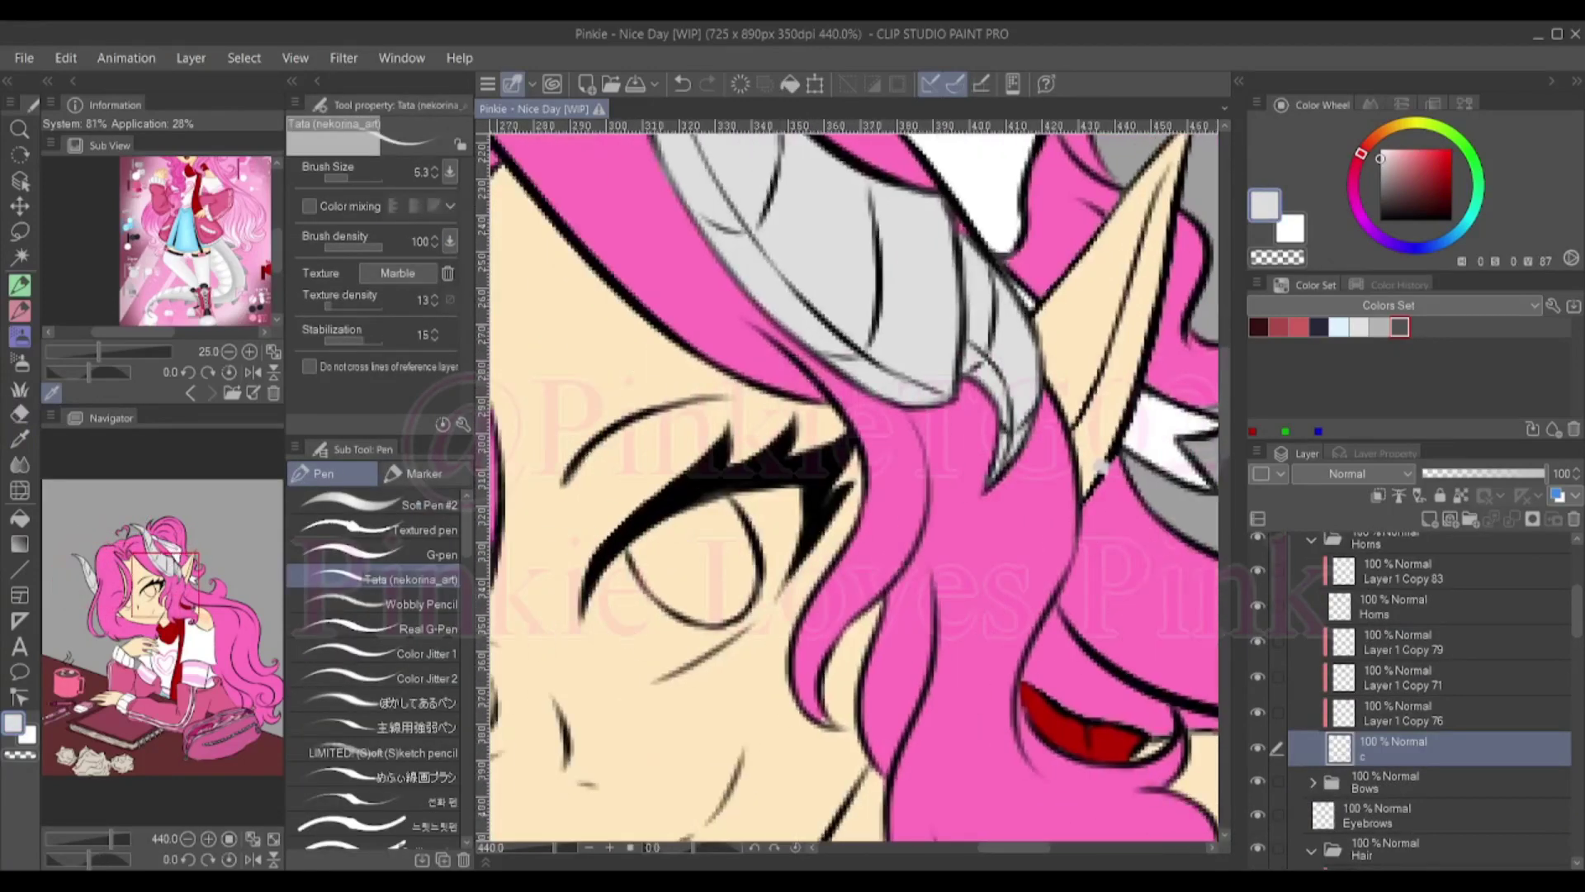
Hide the hair to expose the whole face and expand the Eyes folder
scroll(1428, 702, "down", 5)
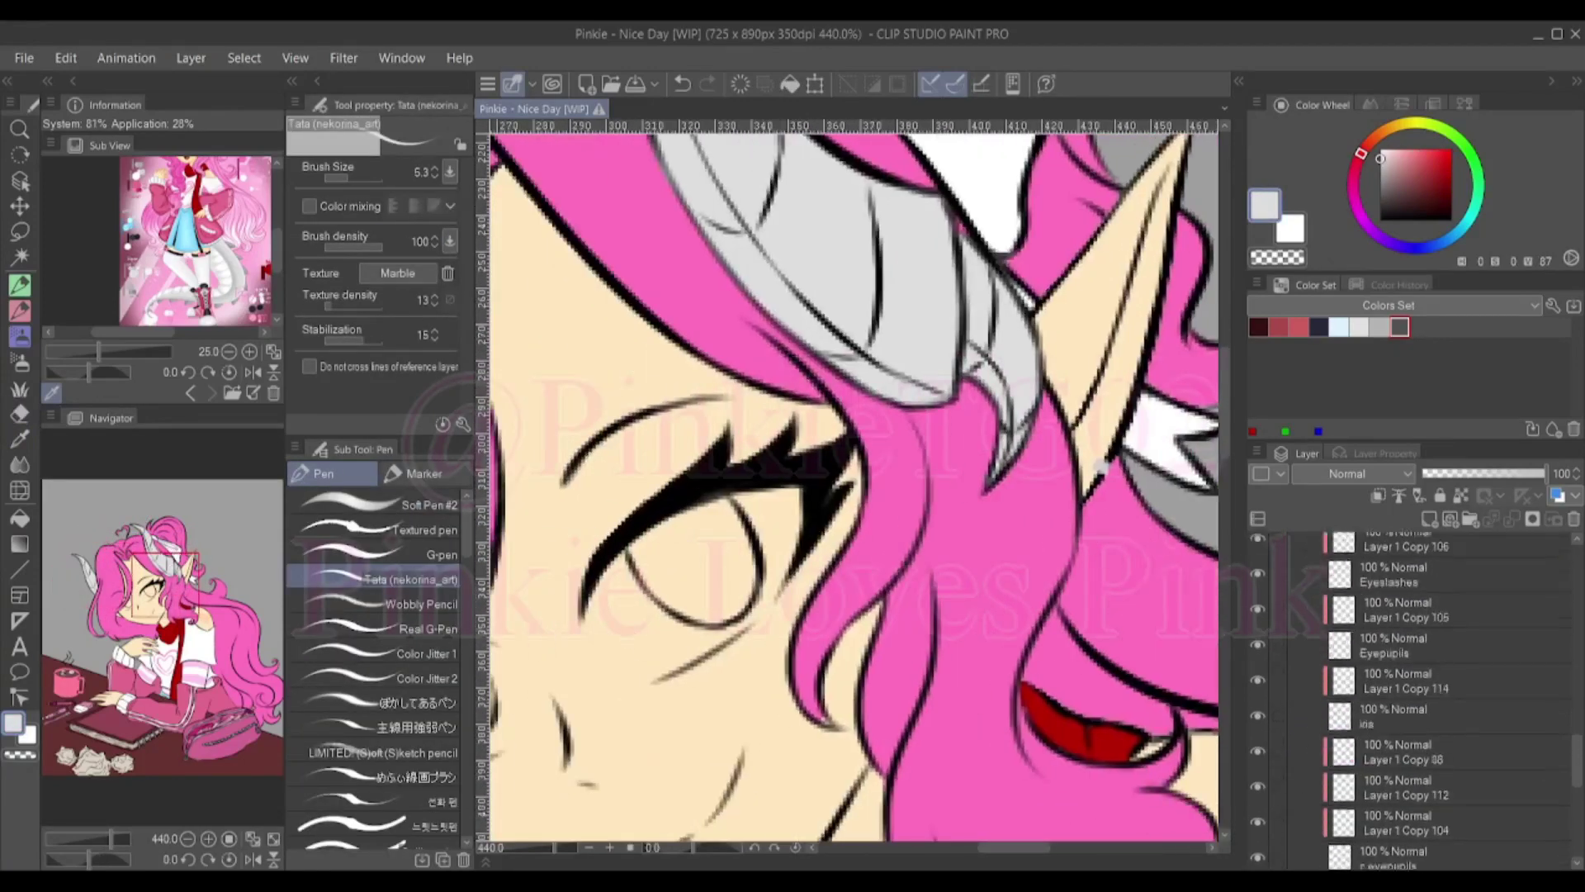
key("ctrl+g")
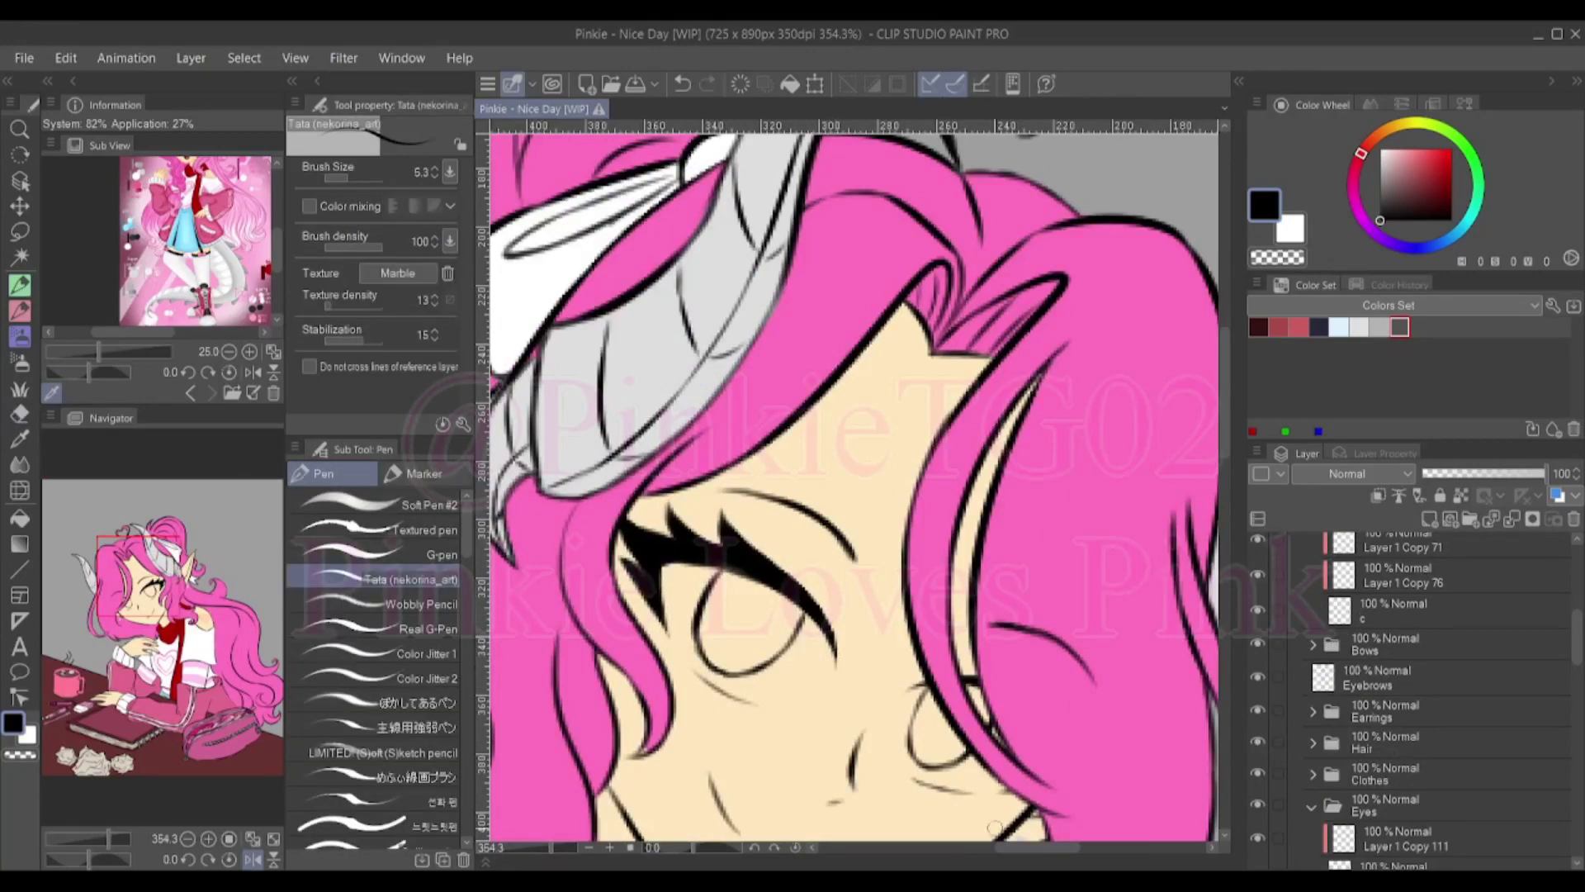
key("ctrl+minus")
key("ctrl+minus")
key("ctrl+minus")
key("ctrl+plus")
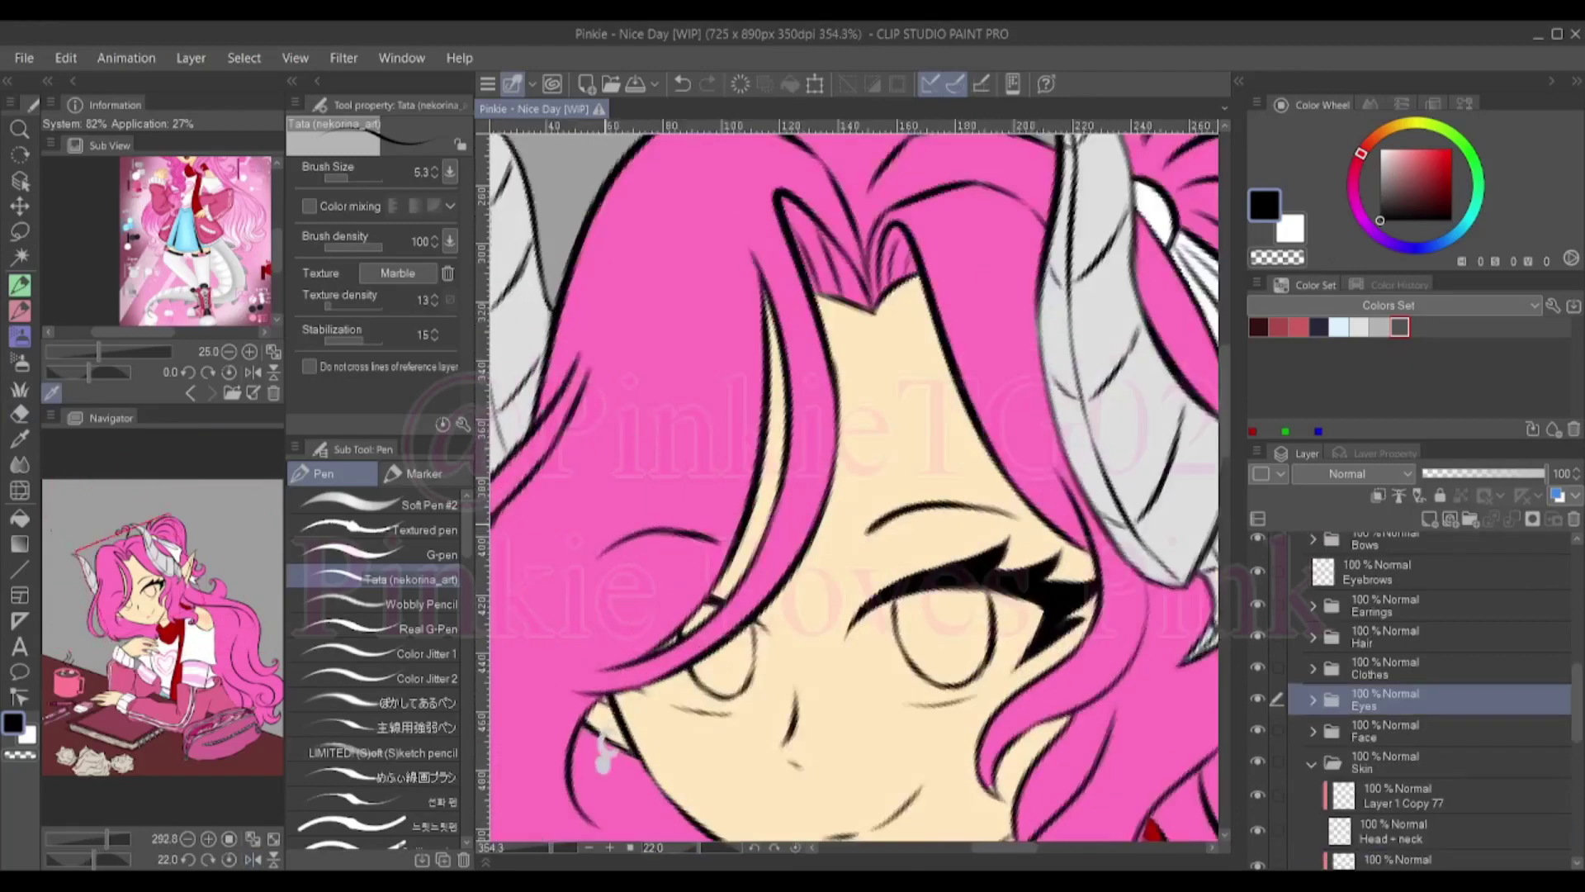
left_click(1257, 635)
left_click(1313, 699)
Outline the eye shapes of both eyes with a white line, and select the Eyelashes layer
key("ctrl+plus")
key("ctrl+plus")
mouse_move(834, 590)
left_mouse_down()
mouse_move(891, 681)
mouse_move(1024, 636)
left_mouse_up()
mouse_move(570, 668)
left_mouse_down()
mouse_move(599, 681)
mouse_move(710, 599)
left_mouse_up()
left_click(1396, 542)
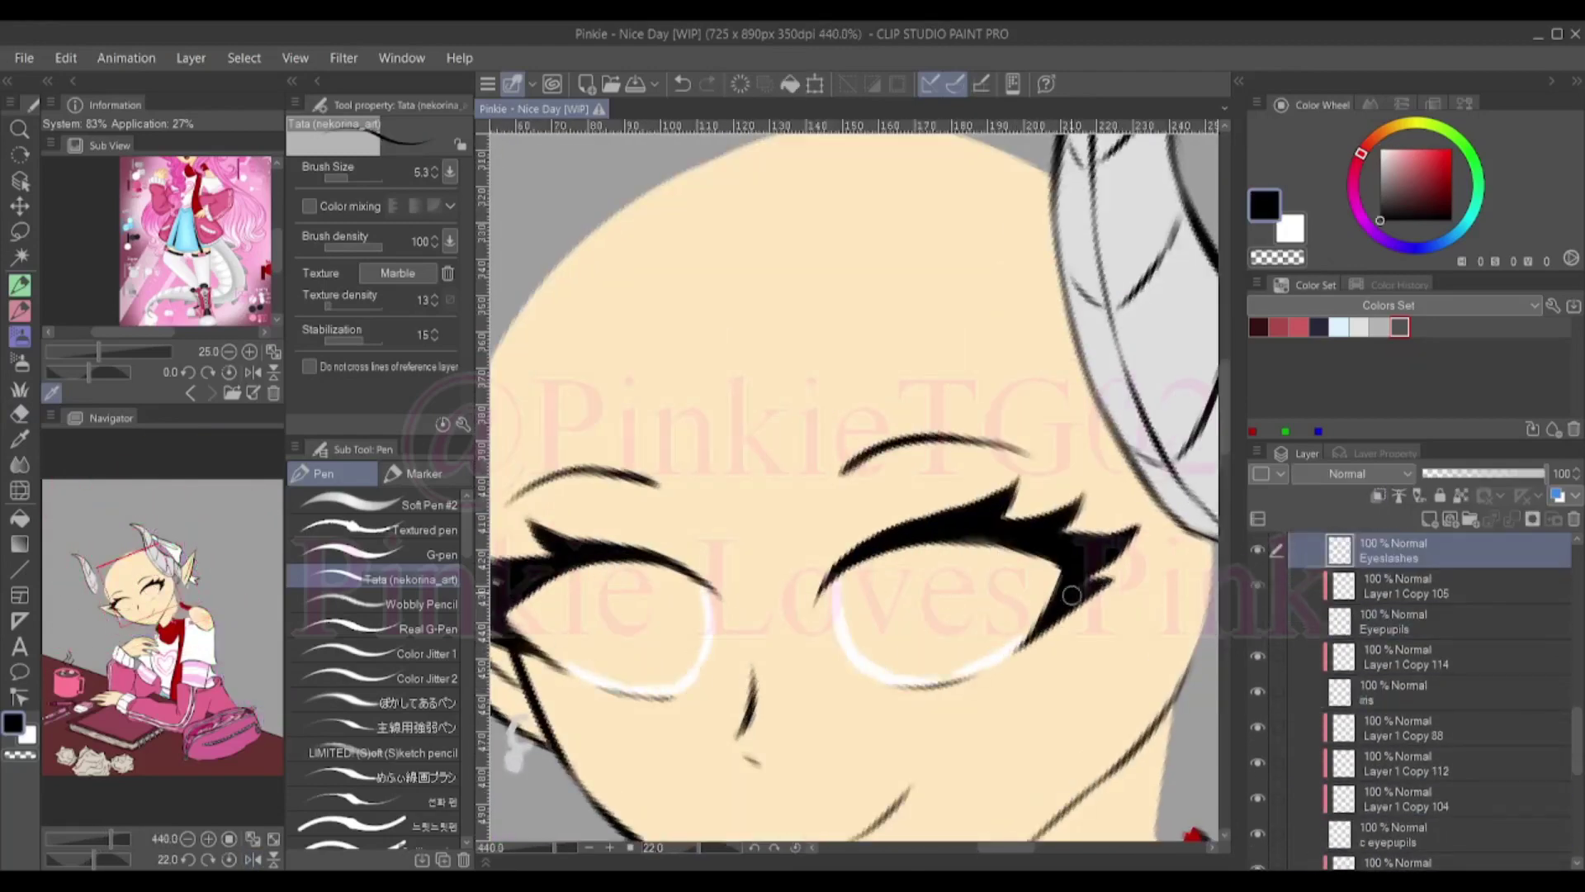
On the c white layer, fill the larger eye with white using the Refer other layers fill
scroll(850, 496, "down", 2)
left_click(1395, 835)
key("x")
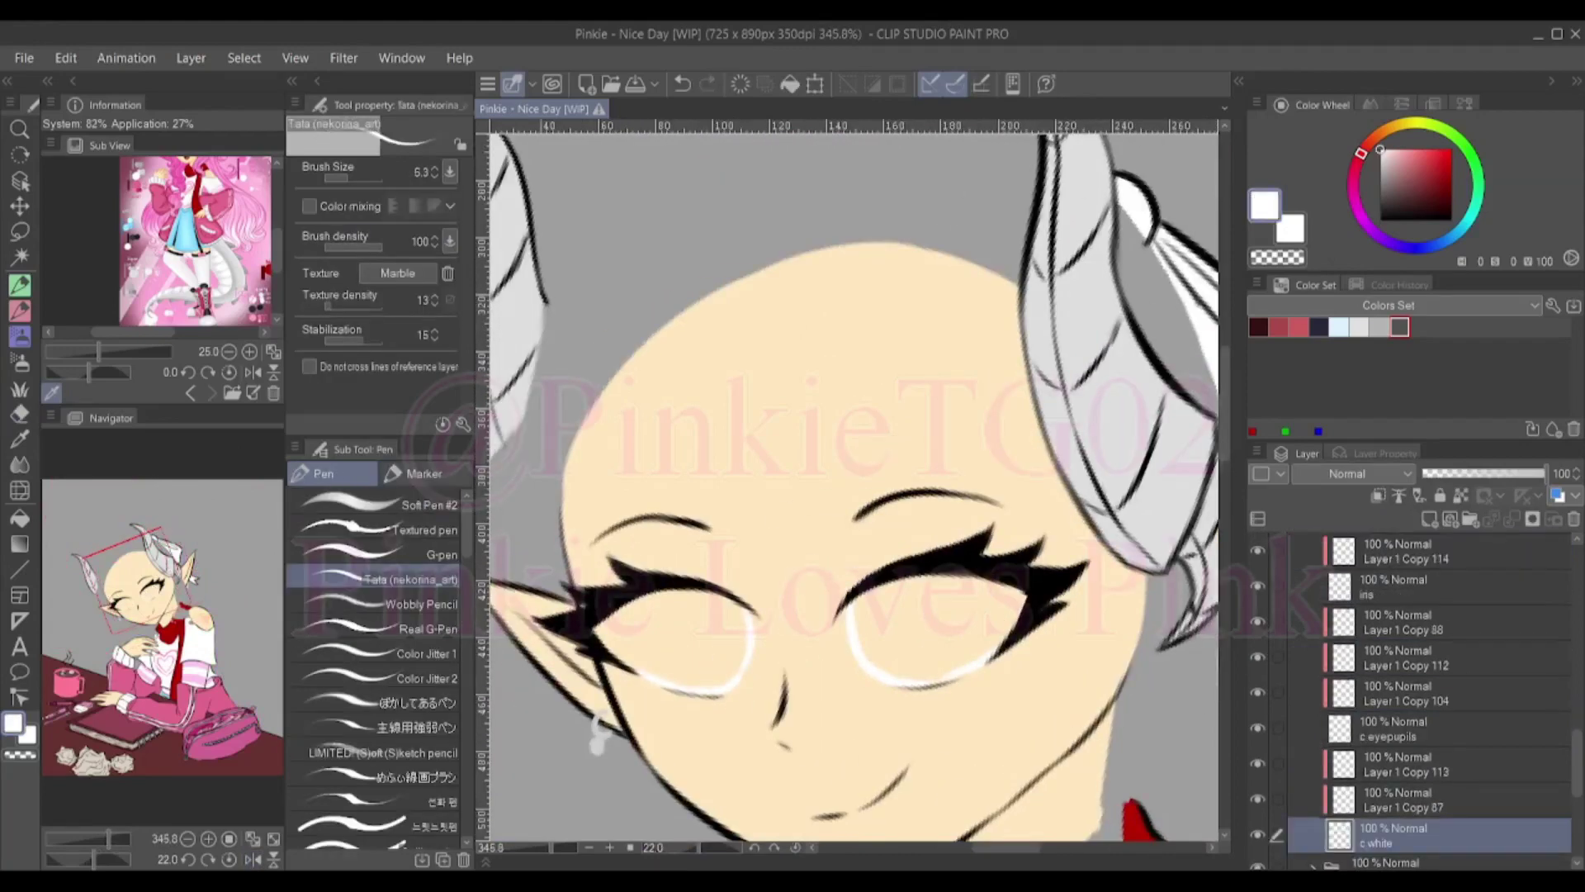
key("g")
left_click(917, 652)
left_click(413, 554)
left_click(677, 636)
key("ctrl+z")
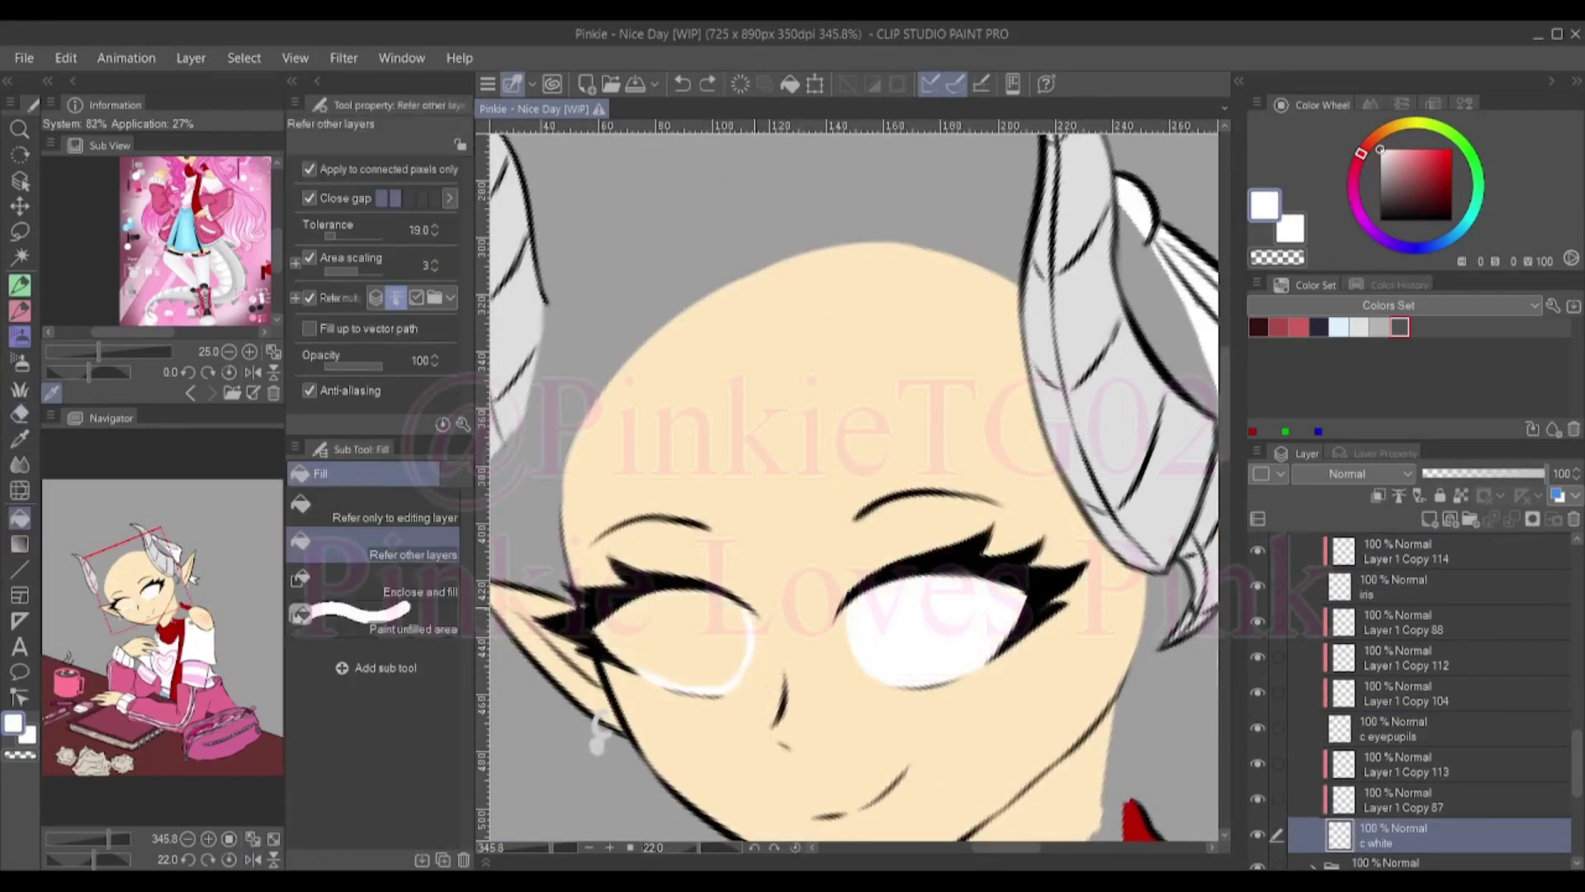
left_click(677, 636)
key("ctrl+z")
scroll(776, 640, "up", 3)
left_click(759, 652)
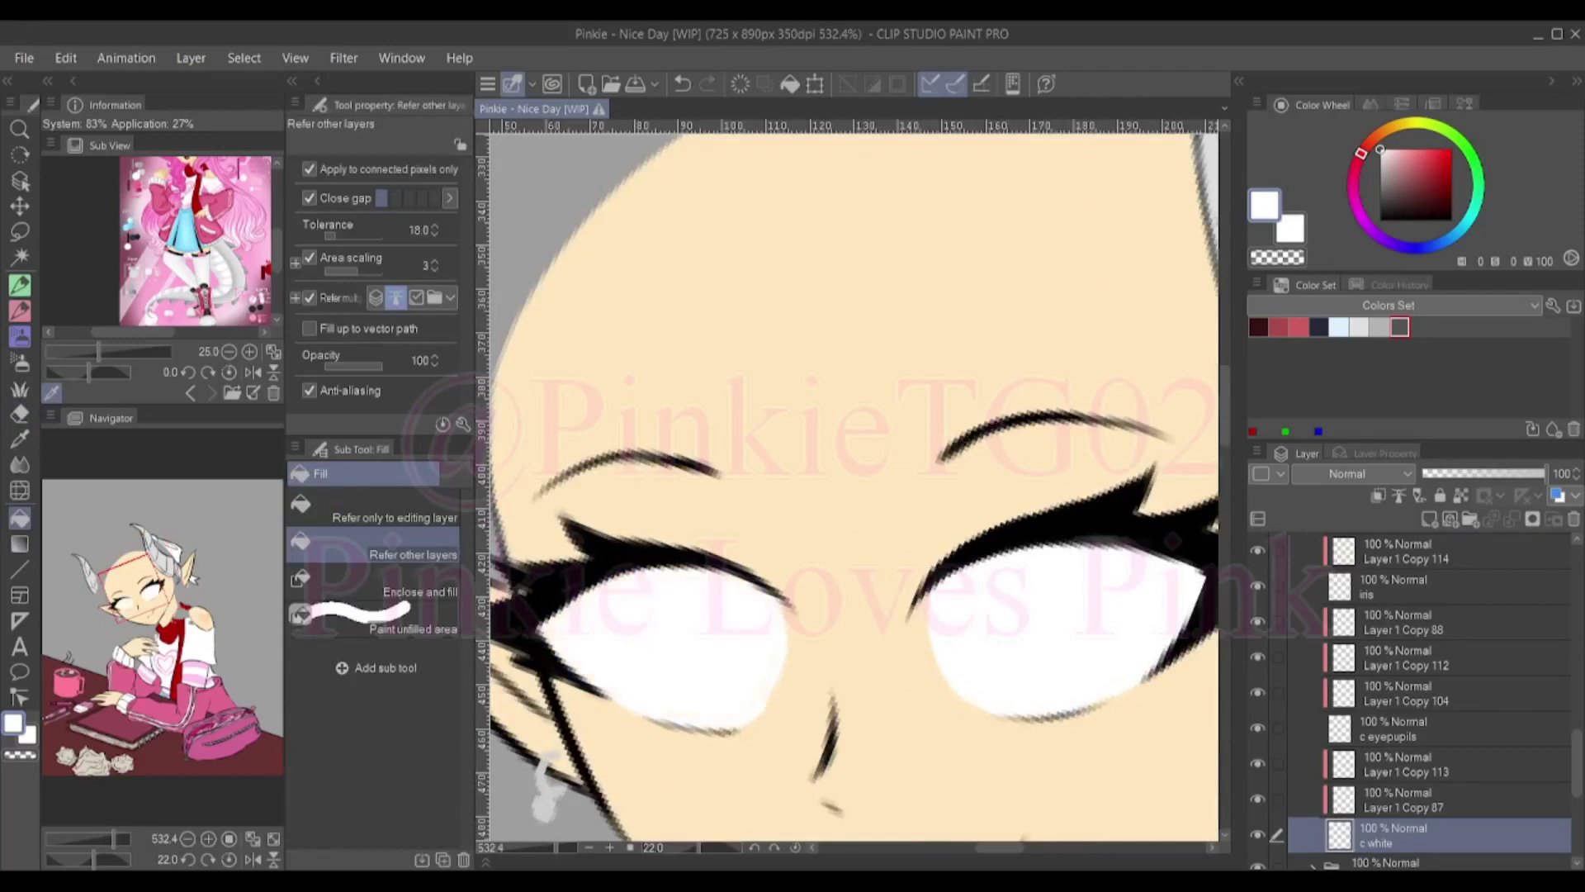
key("ctrl+z")
Fill the smaller eye with white on the c white layer
left_click(760, 652)
key("p")
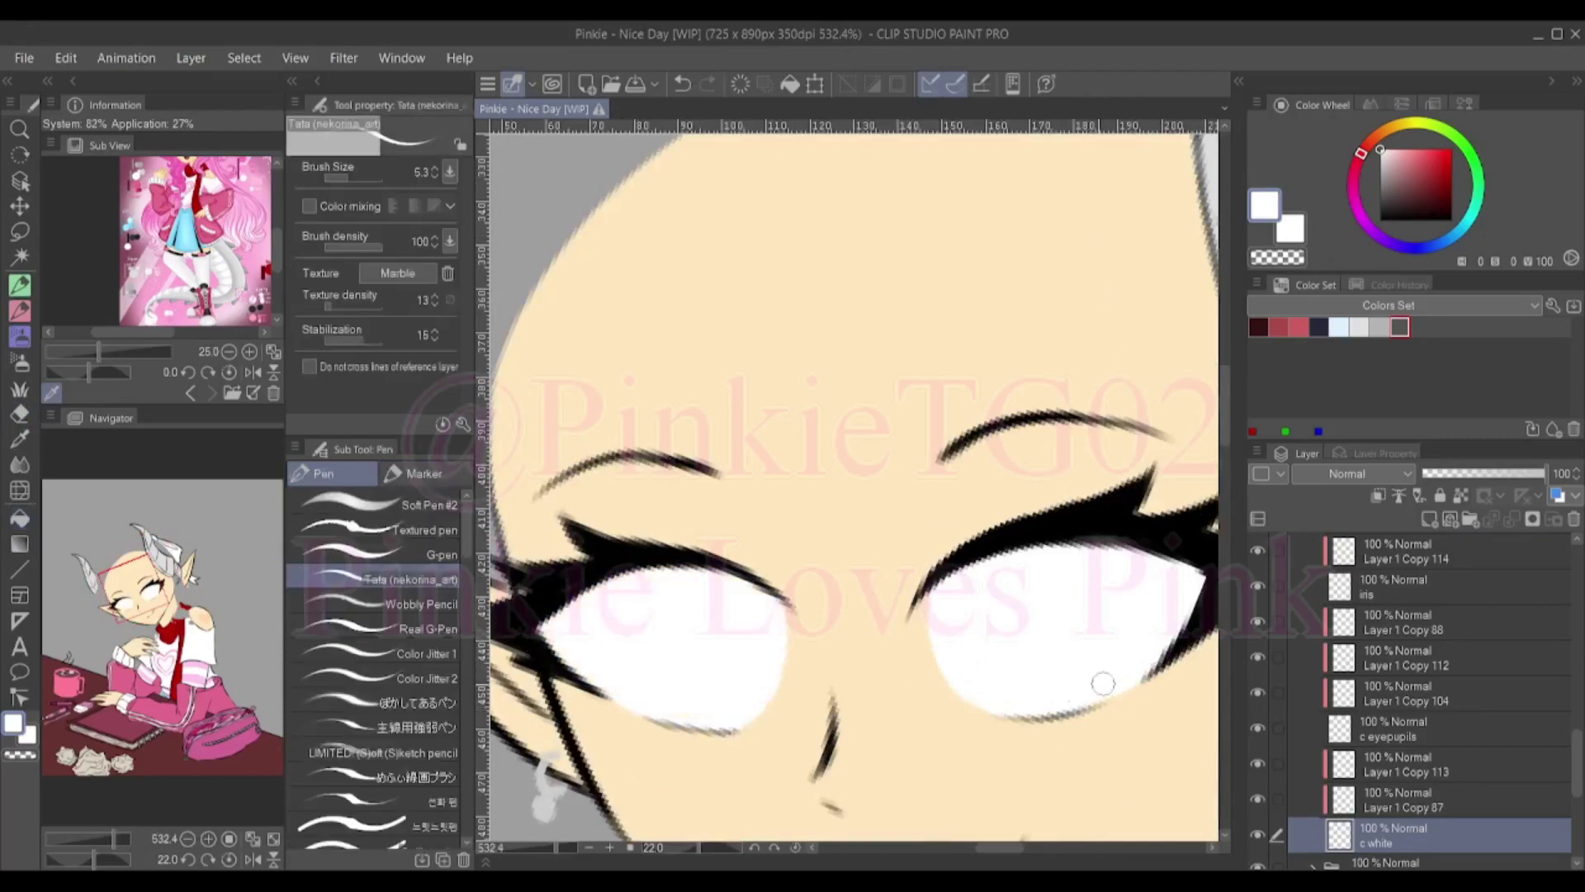
scroll(917, 666, "down", 3)
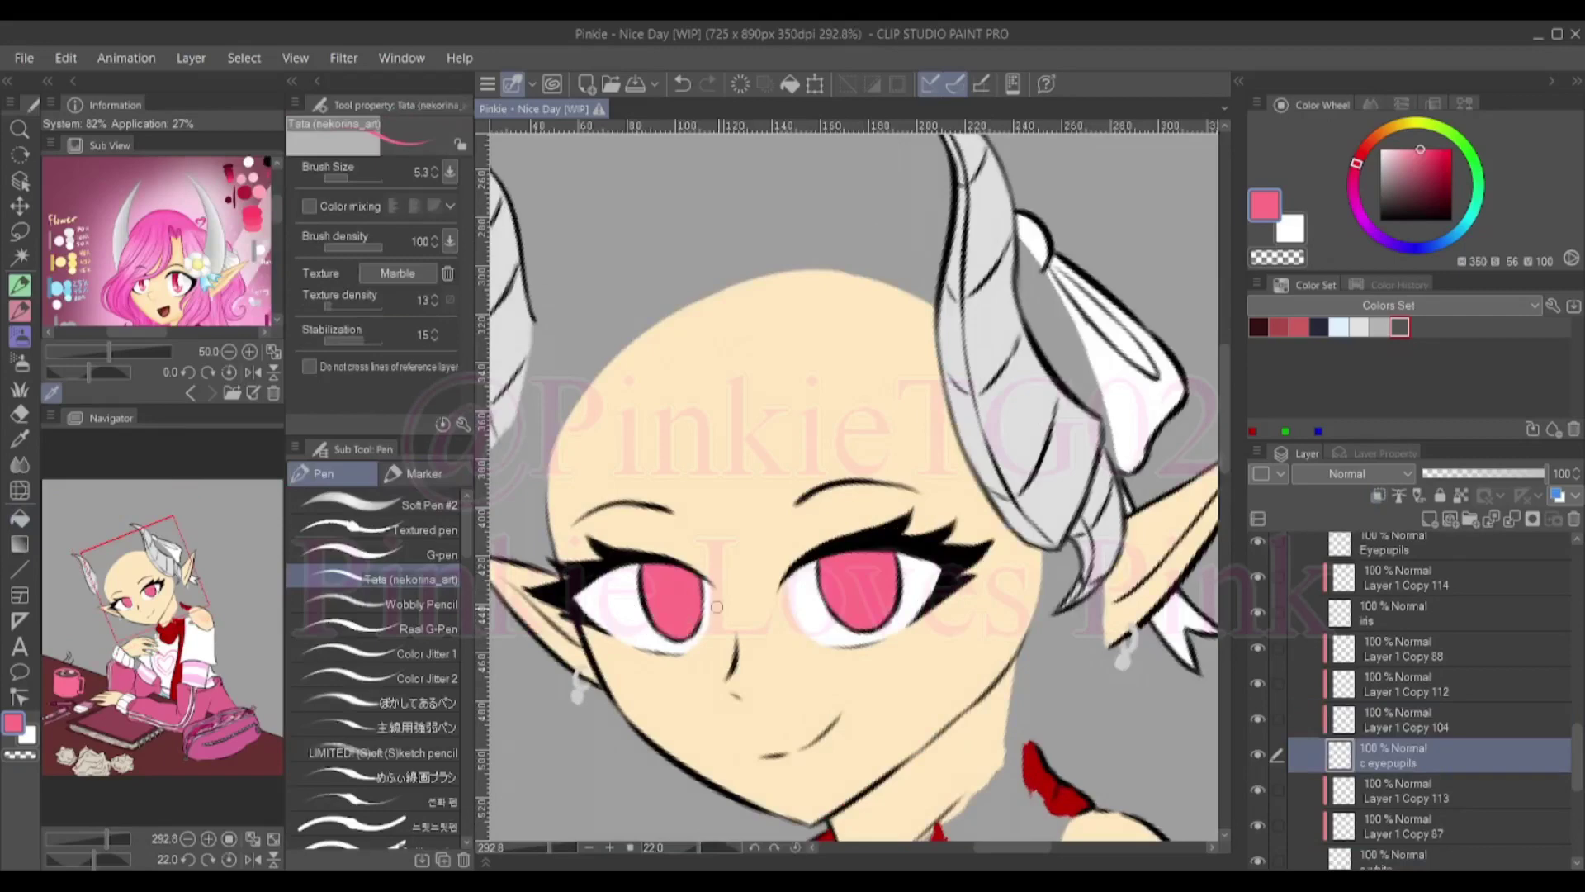
On Layer 1 Copy 87, shade the upper part of both eye whites pale blue below the lashes
scroll(853, 486, "up", 3)
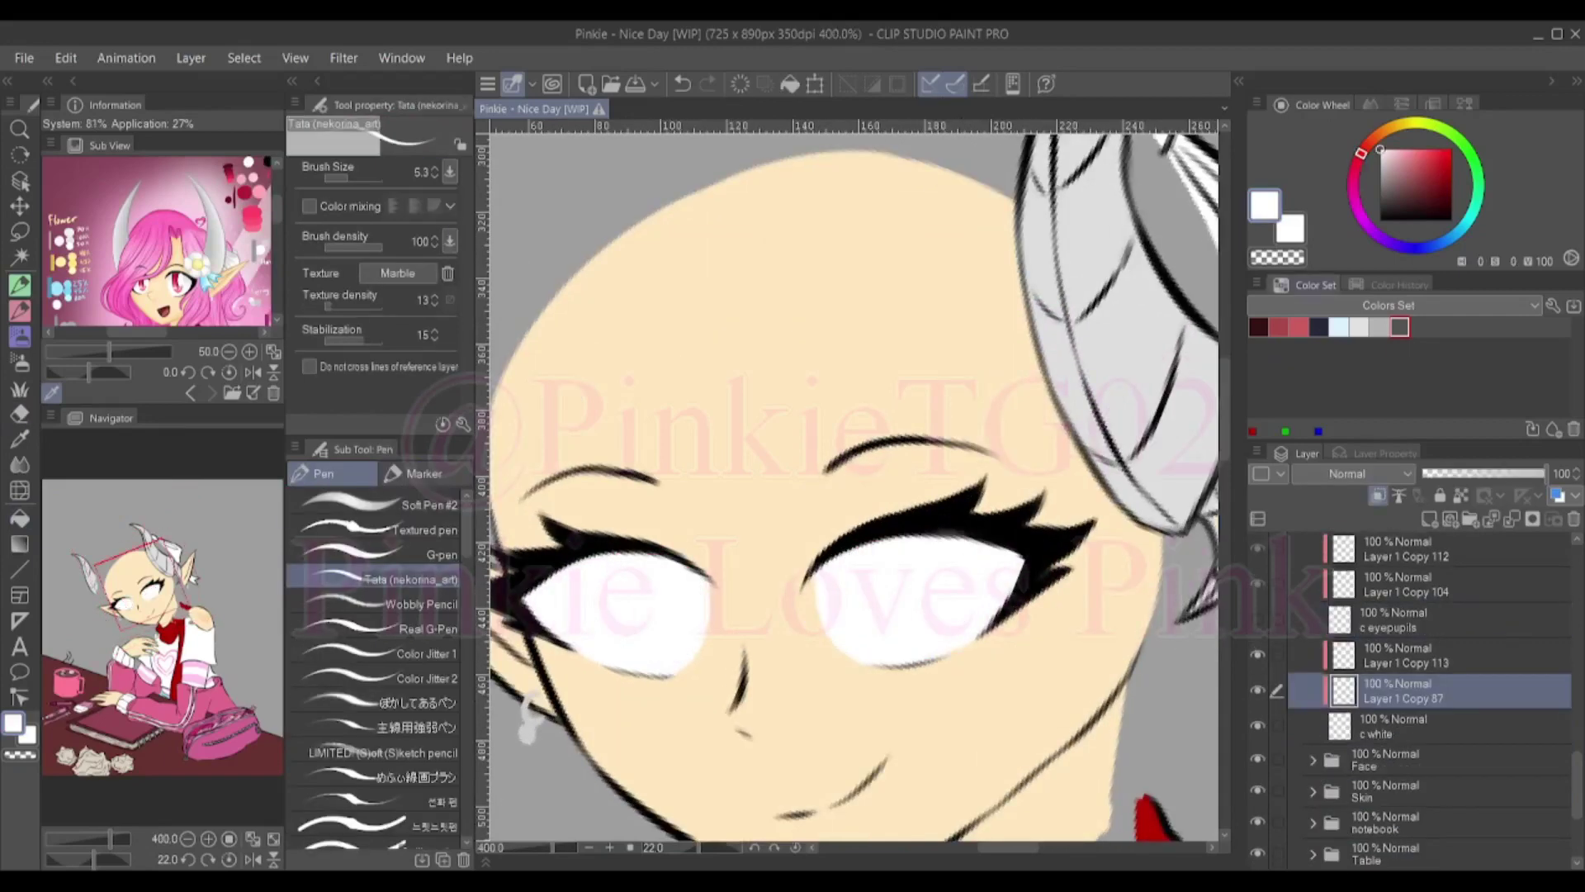
left_click_drag(826, 570, 1024, 562)
left_click_drag(569, 586, 702, 570)
left_click_drag(900, 562, 1028, 562)
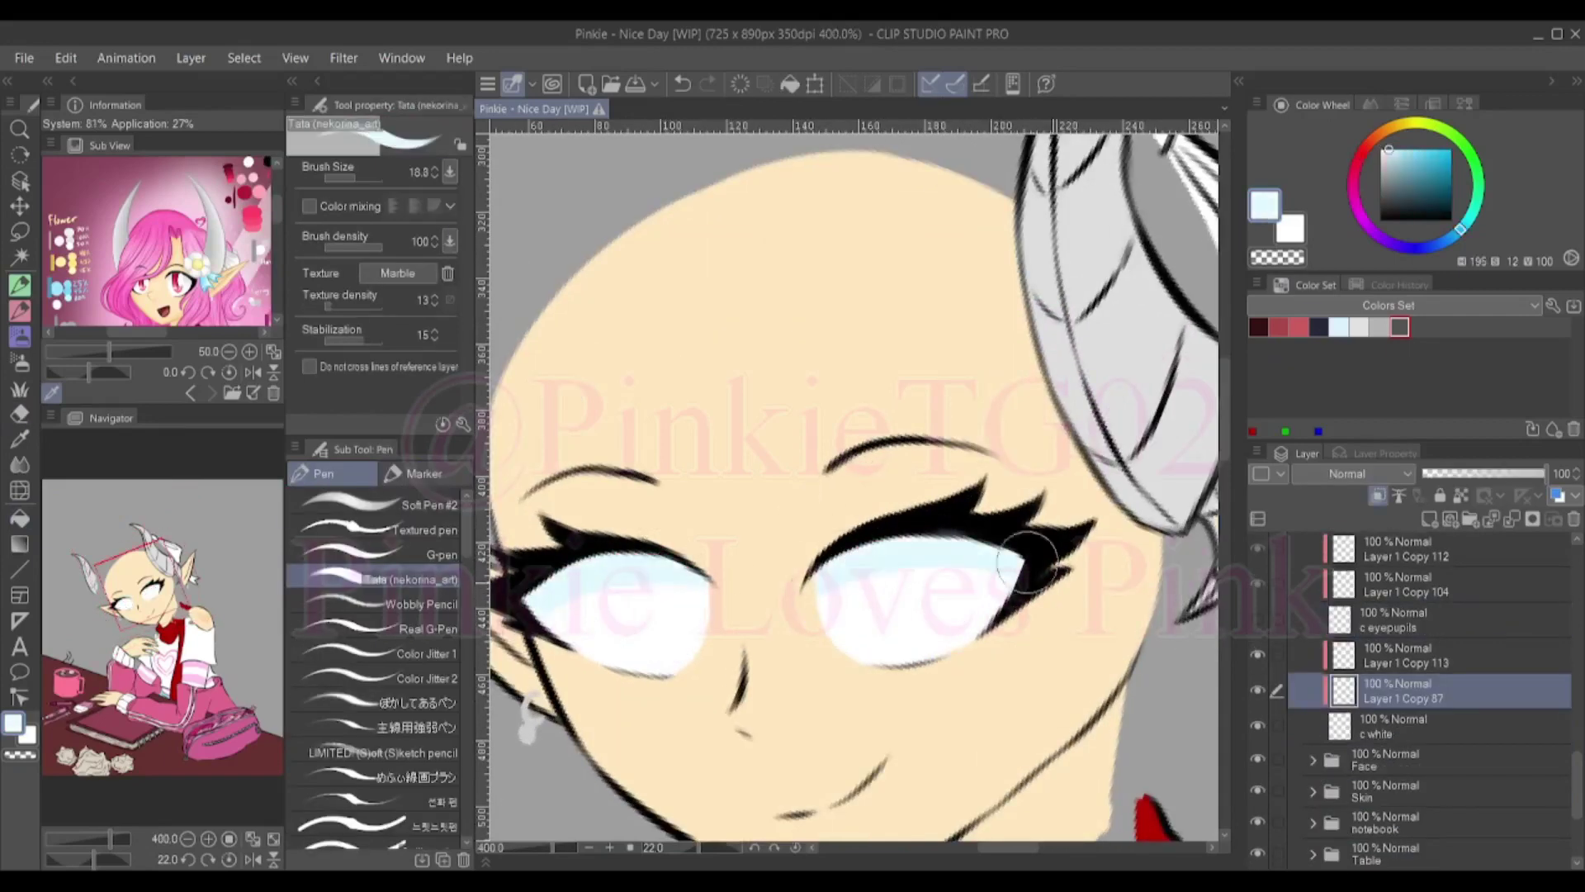
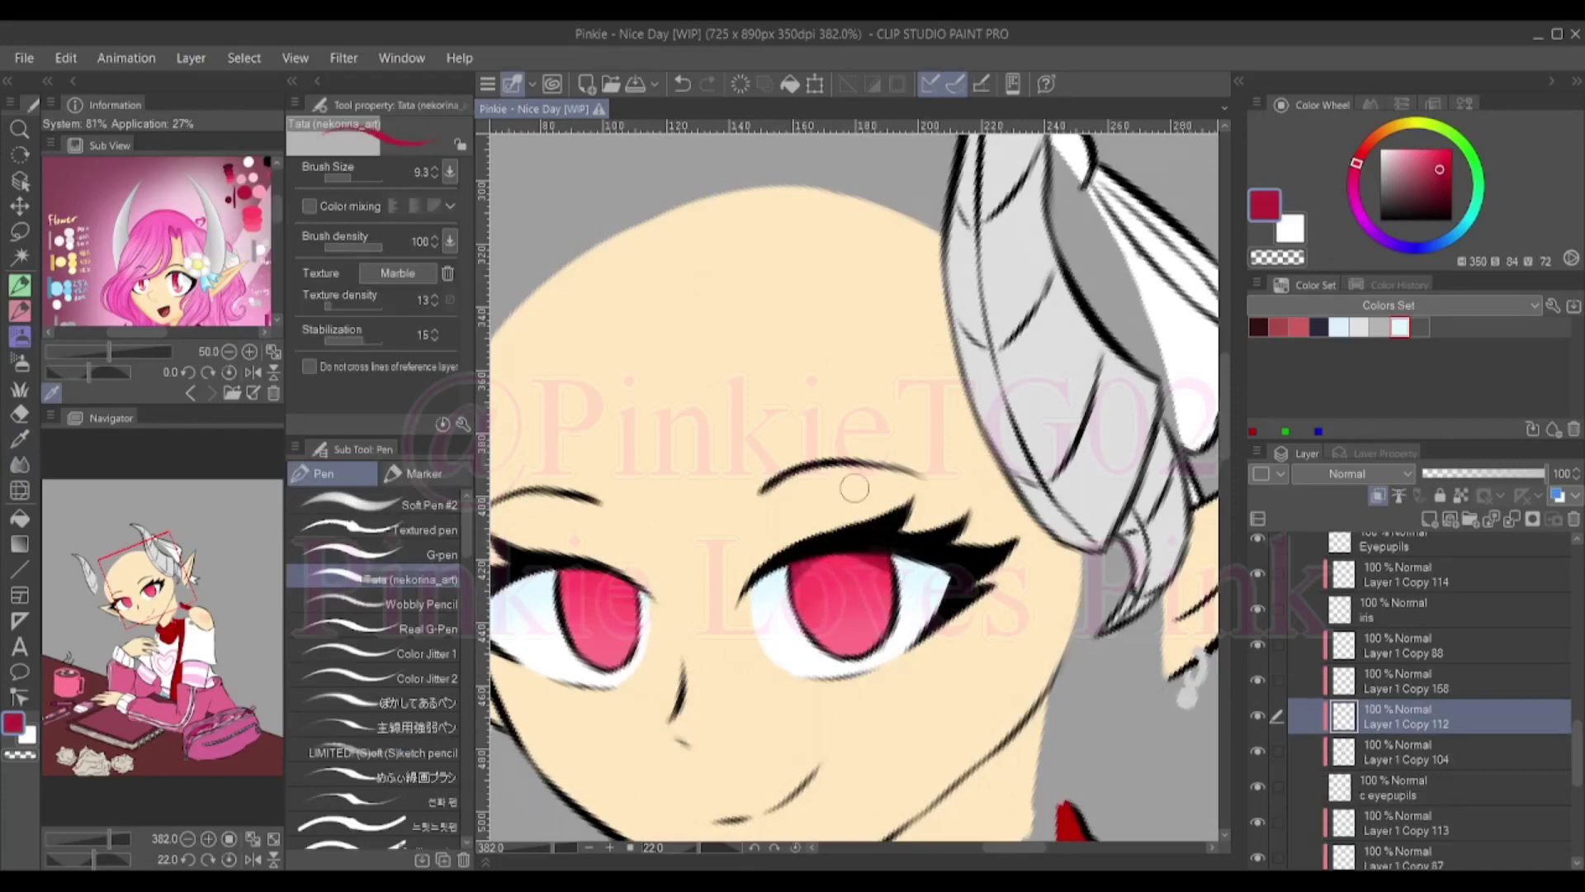
Undo the last crimson brush stroke on the iris shading layer
key("ctrl+z")
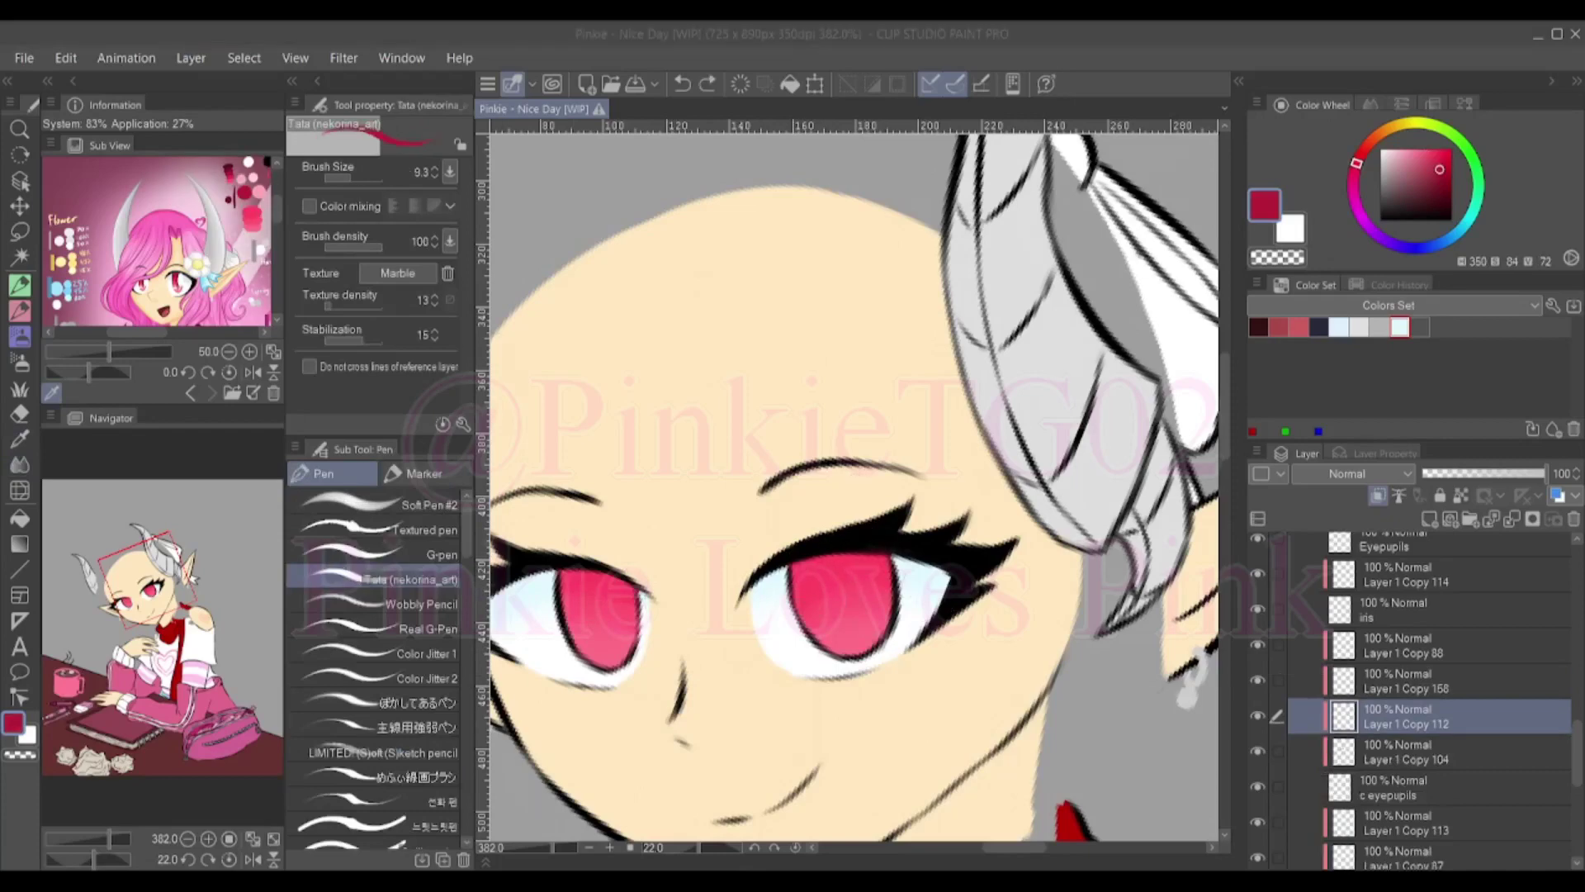
Paint pale pink highlights along the lower part of both irises on Layer 1 Copy 112 at brush size 9.3
scroll(804, 610, "up", 3)
mouse_move(830, 648)
left_mouse_down()
mouse_move(908, 648)
mouse_move(913, 599)
left_mouse_up()
scroll(956, 803, "up", 1)
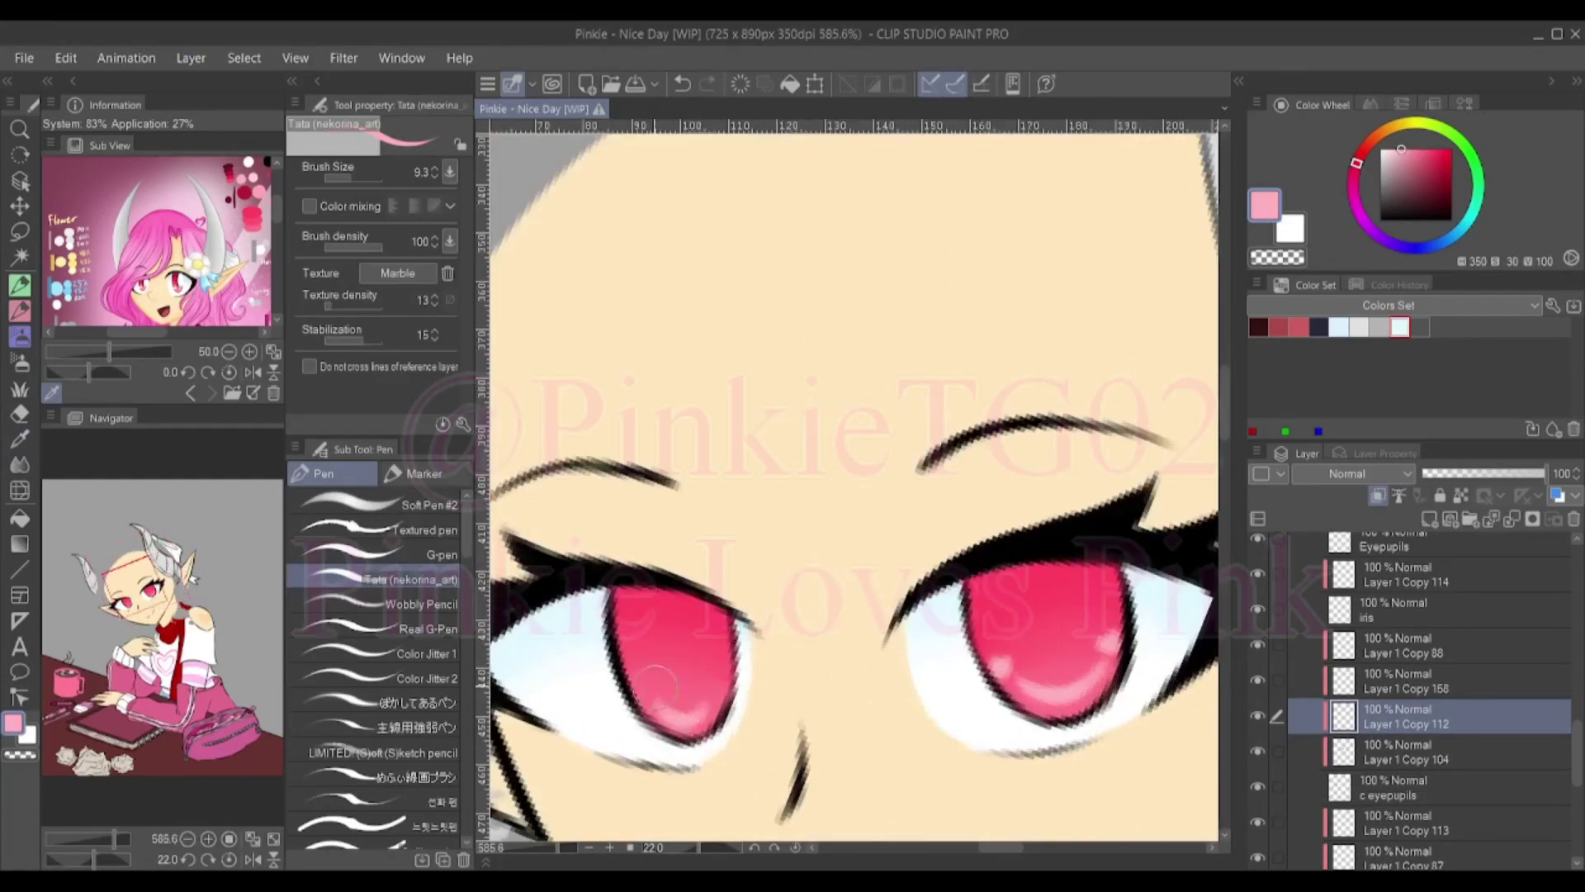
scroll(726, 682, "down", 2)
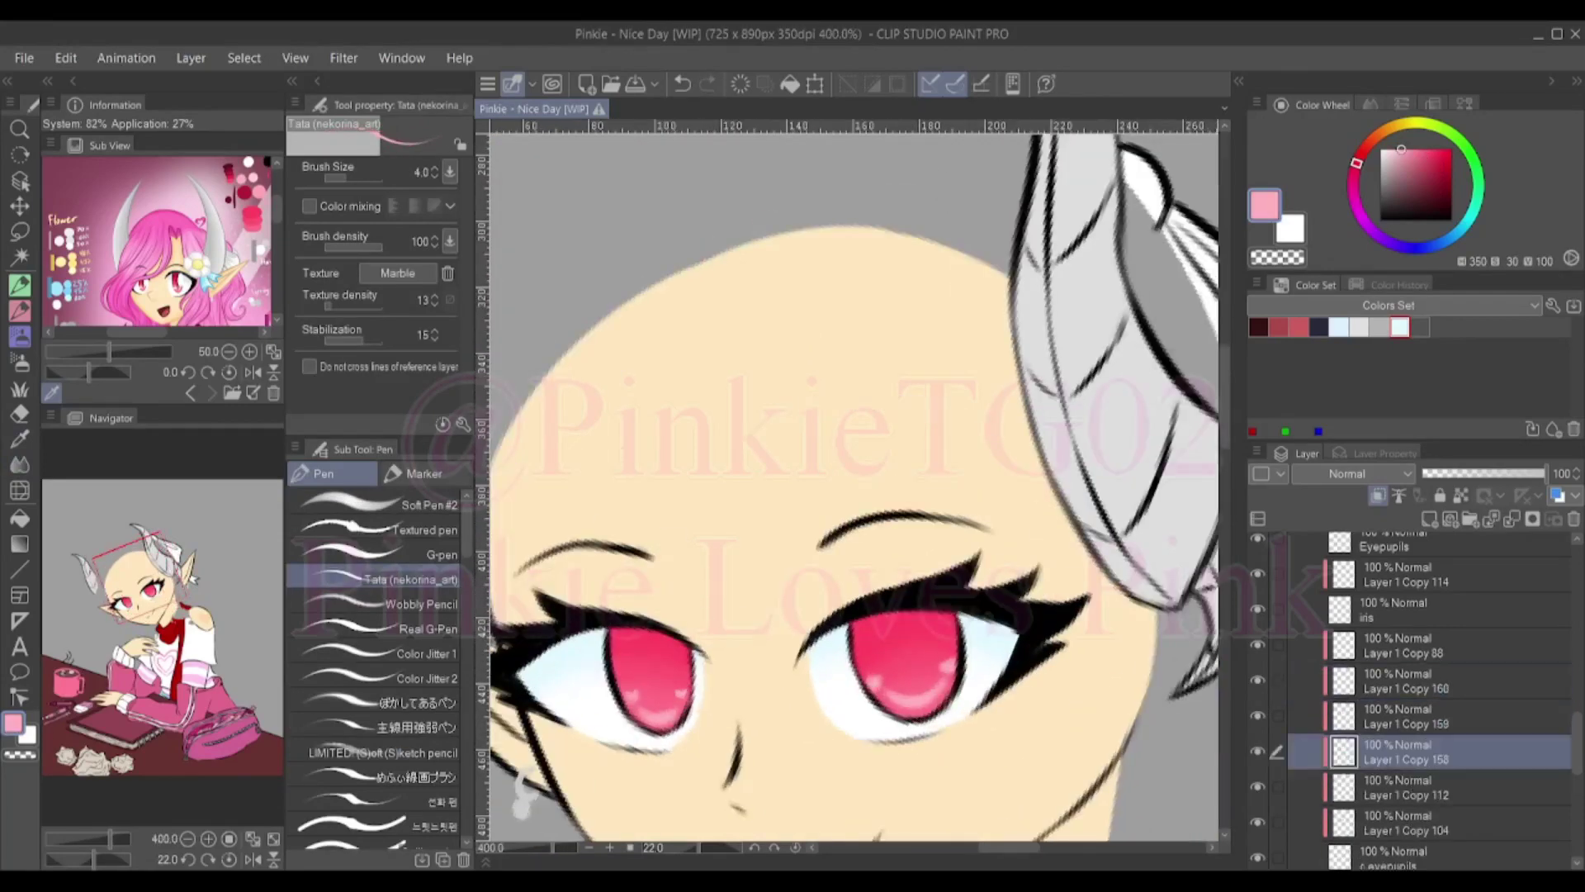
Repaint the pale pink glow along the lower irises on Layer 1 Copy 112 with the brush at size 8
key("alt+[")
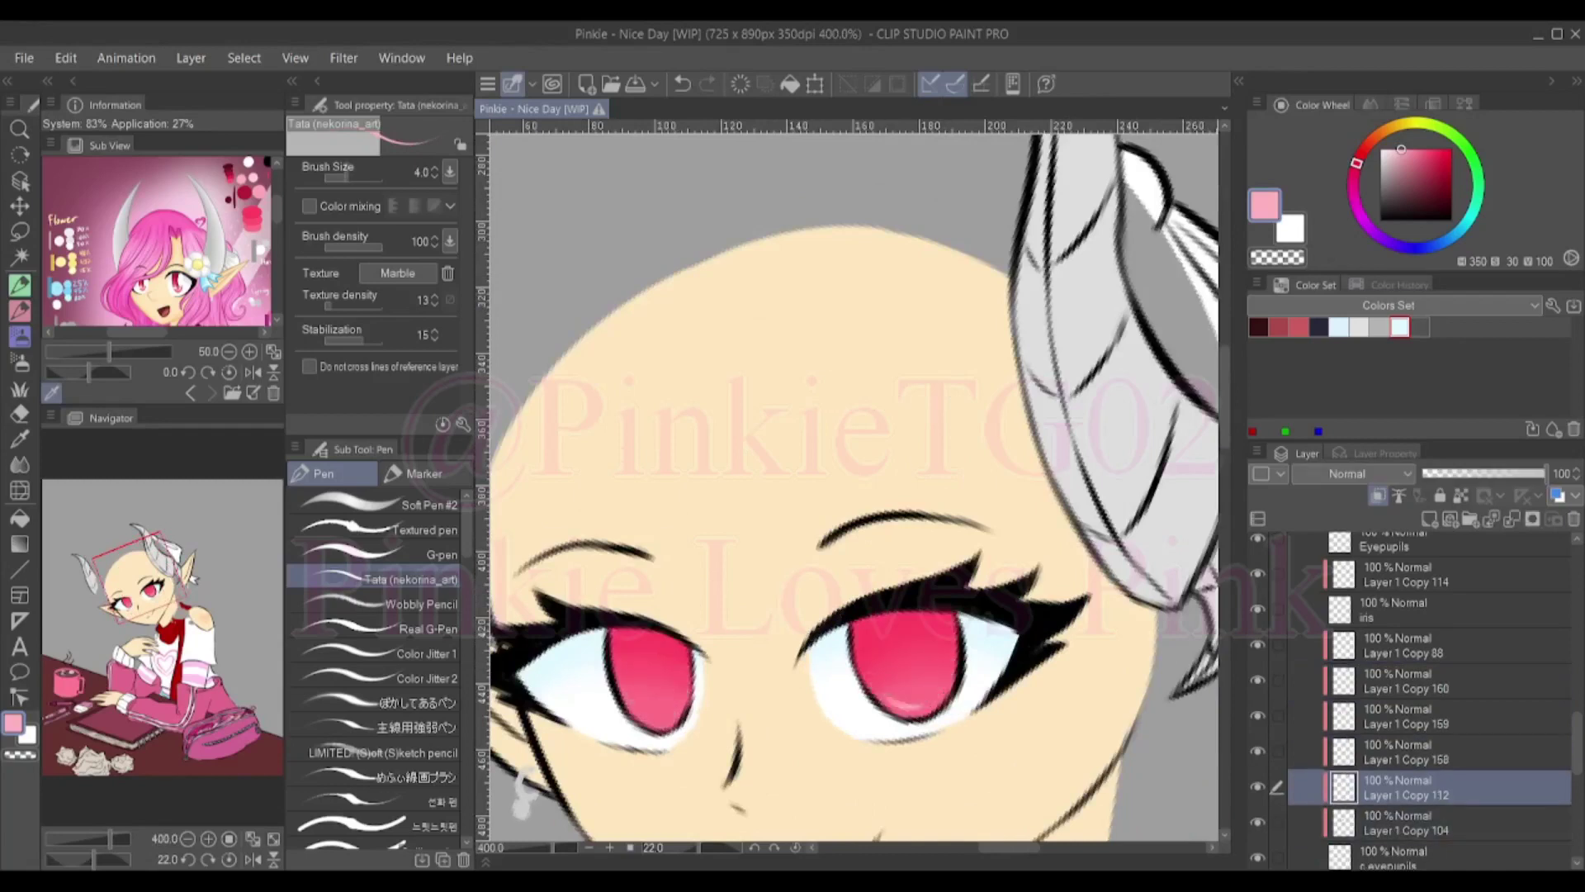
key("]")
key("]")
key("]")
key("]")
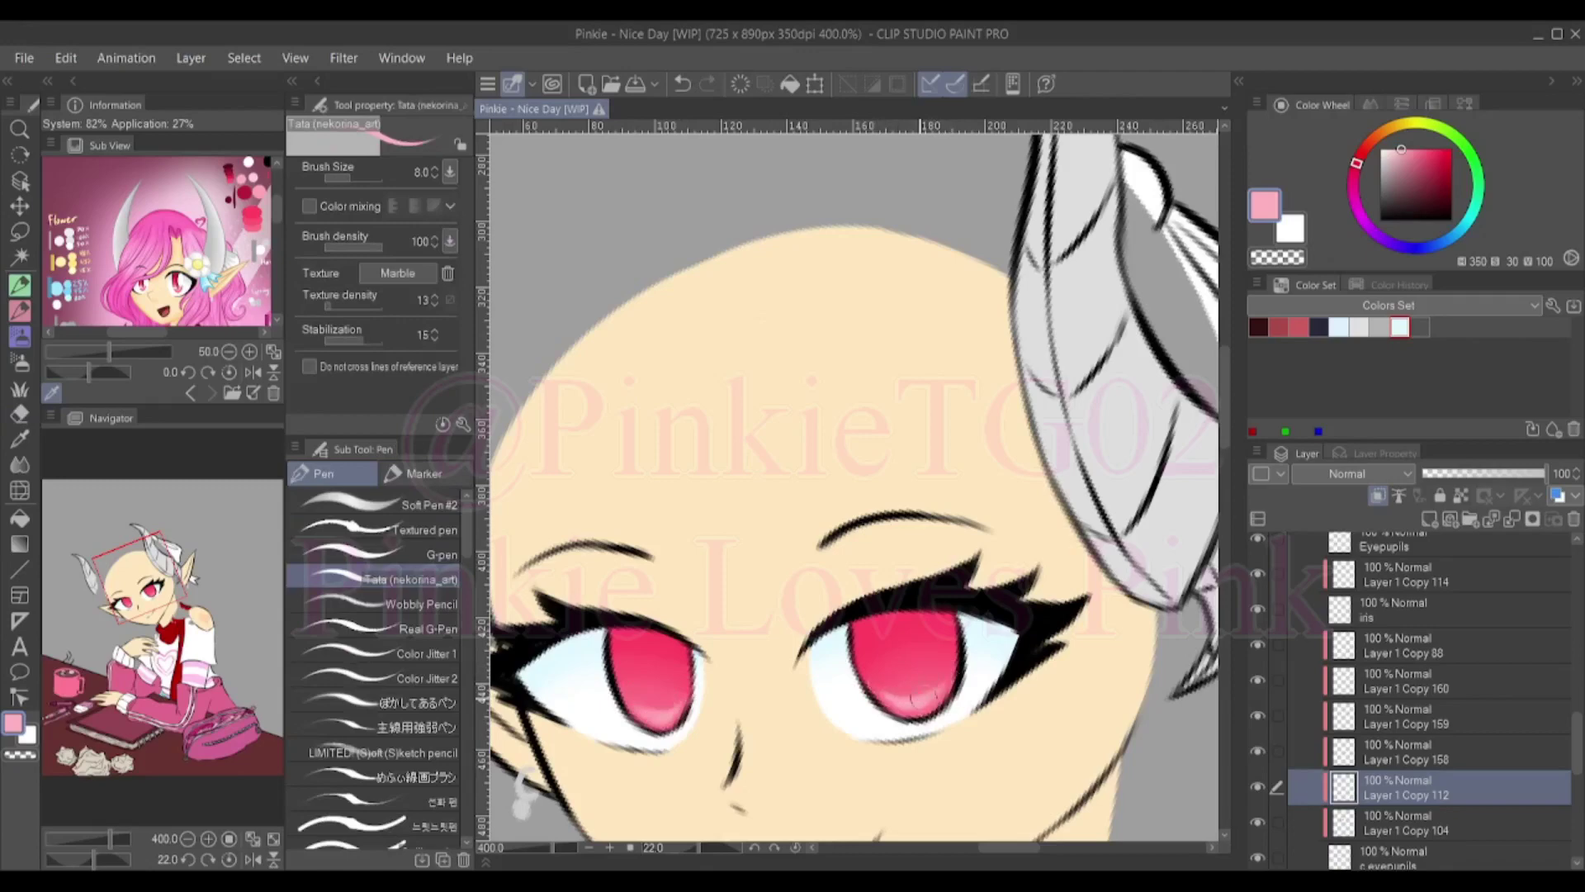
scroll(946, 673, "down", 1)
key("alt+]")
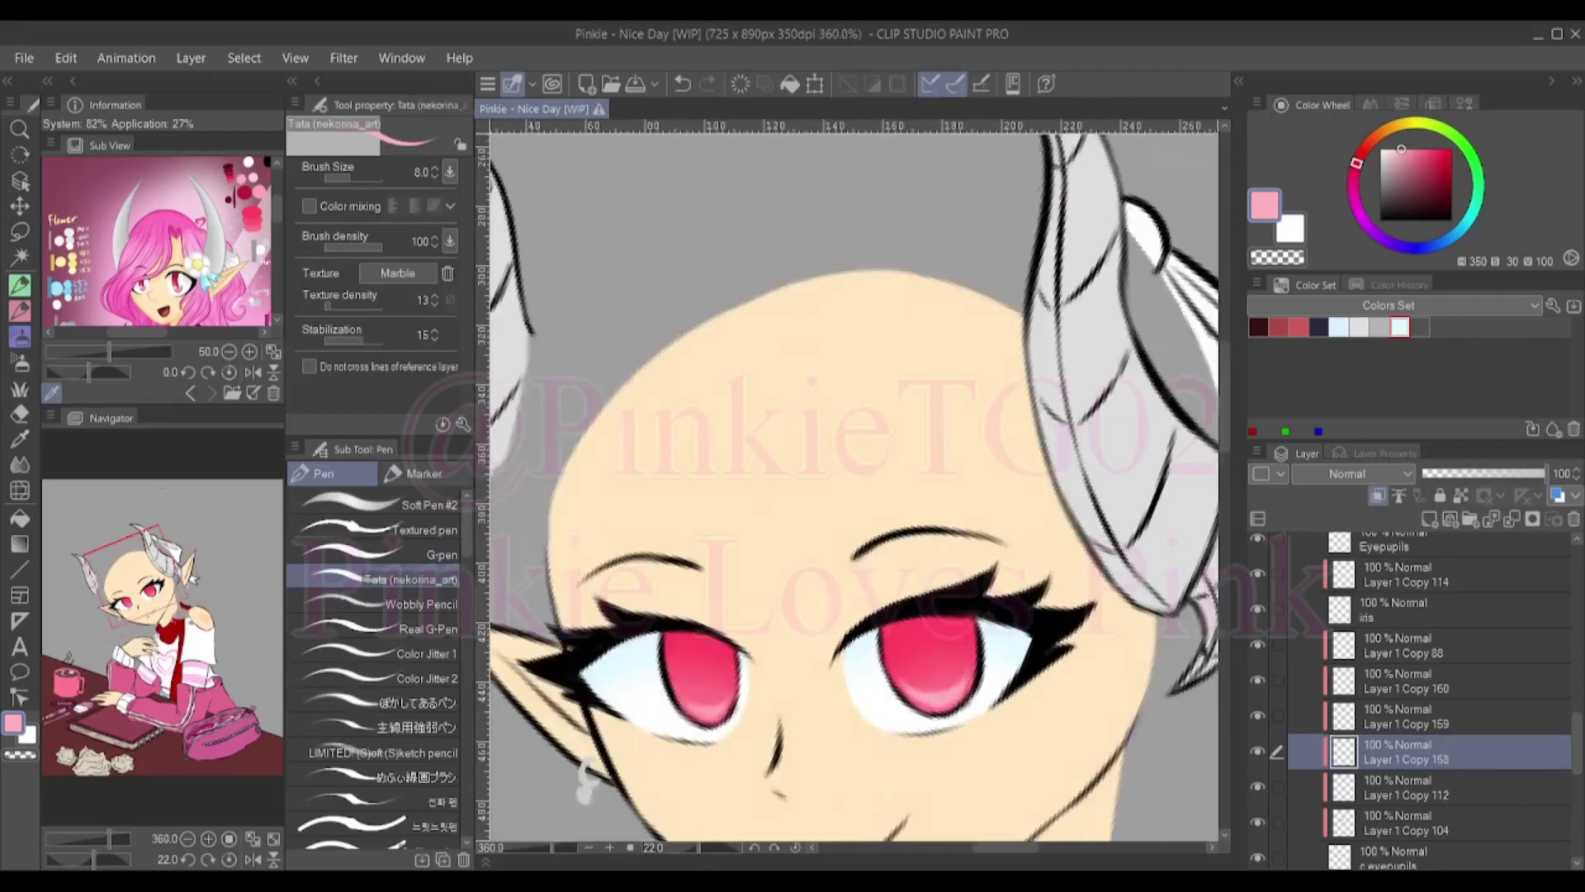
Move Layer 1 Copy 112 above Layer 1 Copy 158 and shade the larger eye's upper iris crimson at brush size 14.1
left_click(248, 216)
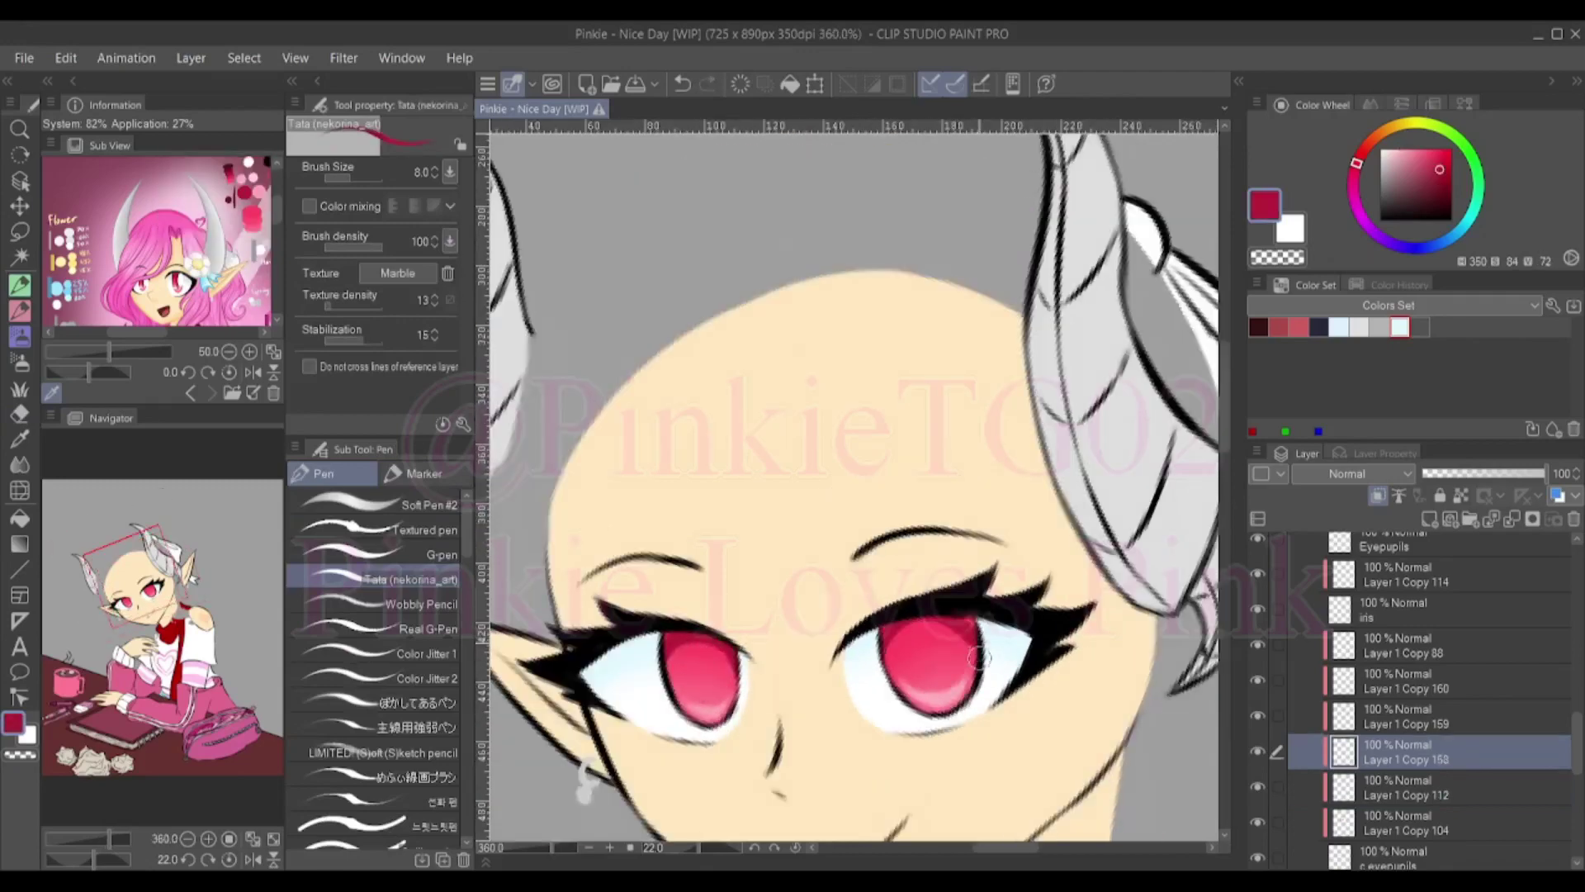
key("alt+[")
key("ctrl+]")
left_click_drag(887, 628, 990, 652)
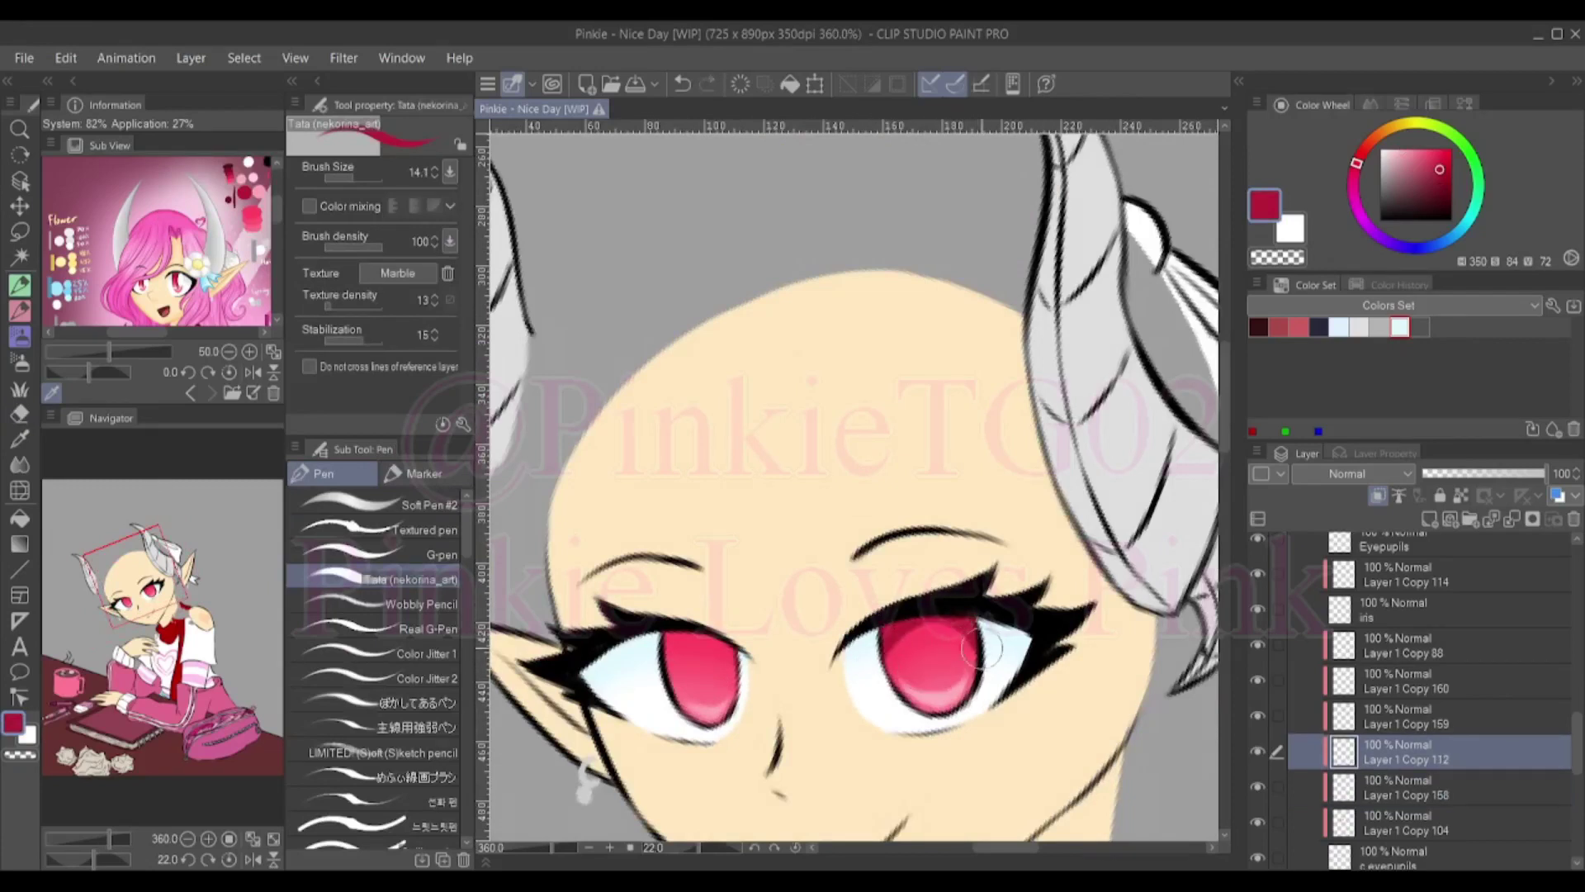
On Layer 1 Copy 159, refine the crimson shading under the lashes with the brush at size 9.3
key("alt+]")
key("ctrl+c")
key("ctrl+v")
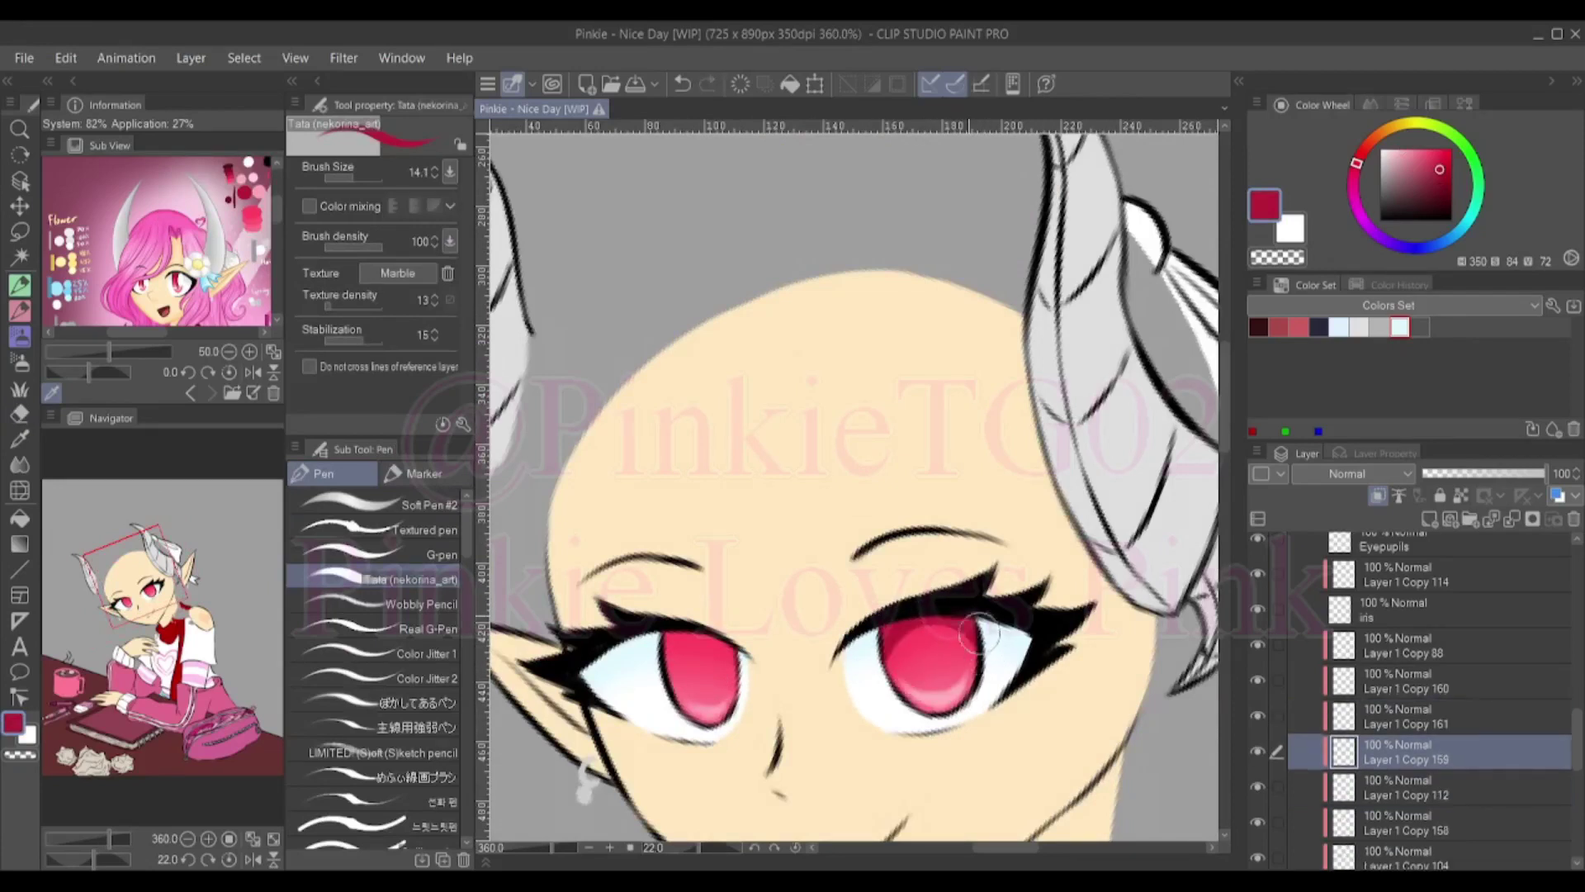
key("[")
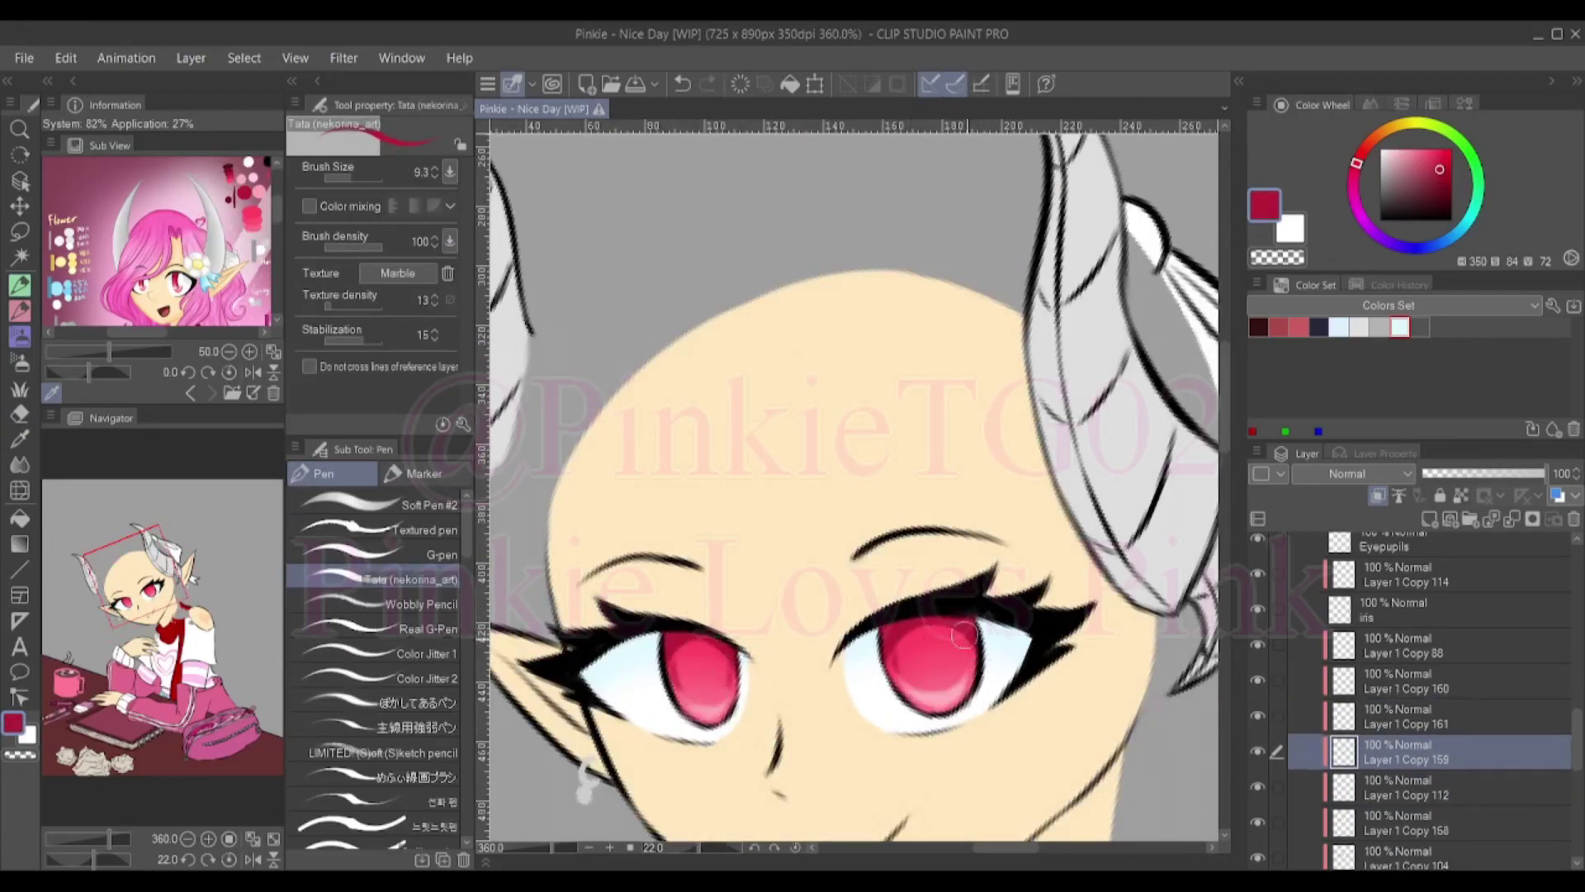
Draw dark red vertical slit pupils in both eyes on the iris layer
scroll(964, 635, "down", 1)
key("alt+]")
key("alt+]")
key("alt+]")
key("alt+]")
left_click_drag(710, 640, 714, 693)
left_click_drag(936, 620, 937, 652)
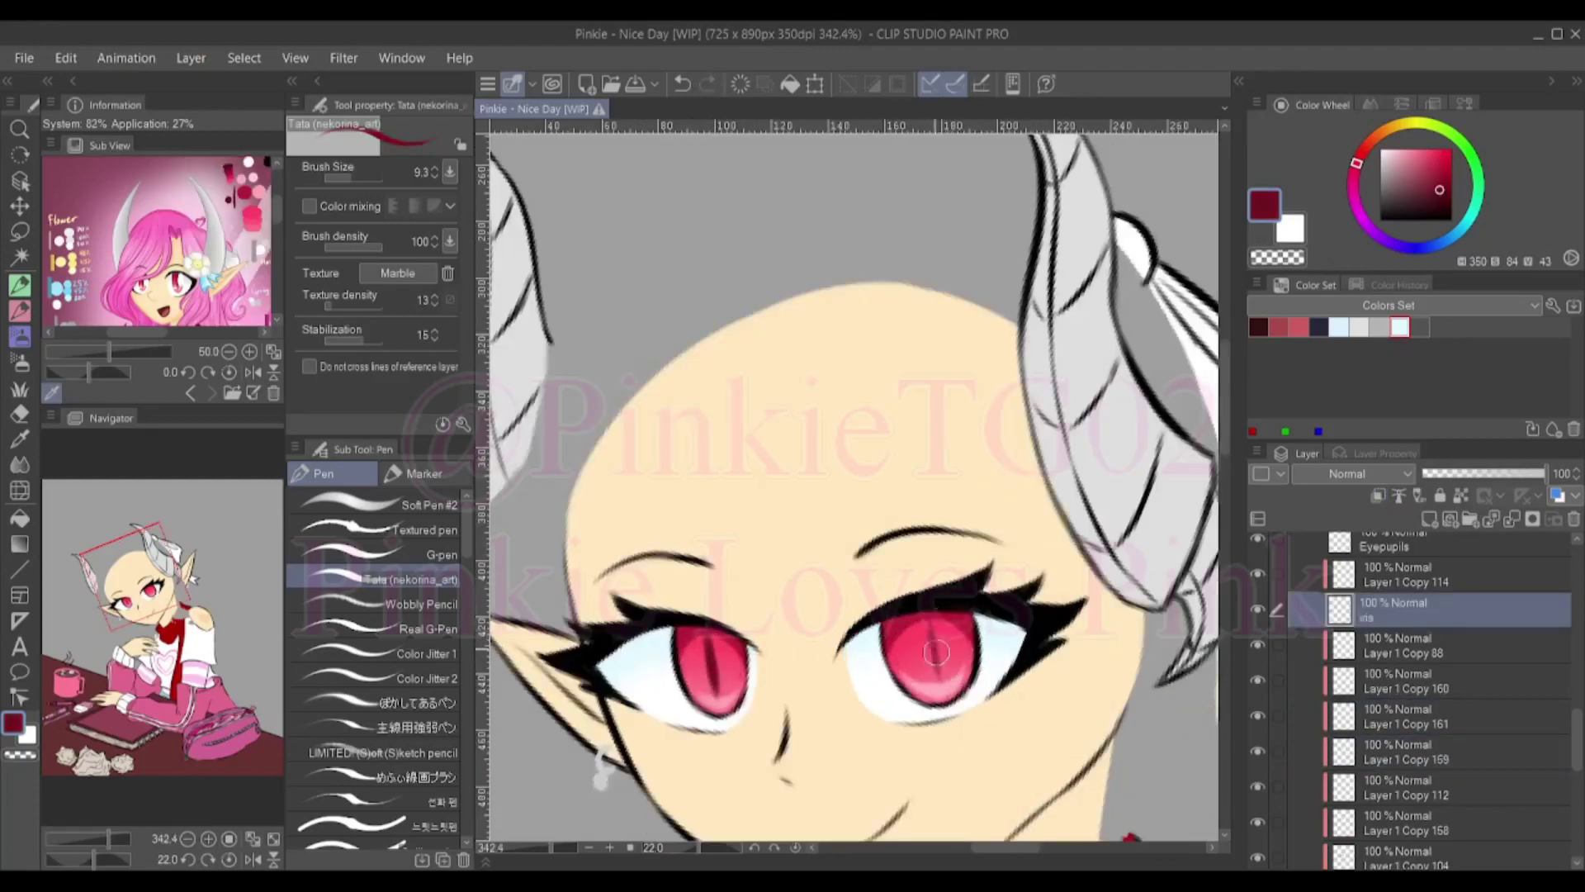
On Layer 1 Copy 112, paint and trim small pale pink dashes along the lower edge of both irises
scroll(935, 652, "up", 1)
key("alt+[")
key("alt+[")
key("alt+[")
key("alt+[")
key("alt+[")
left_click(978, 618, "alt")
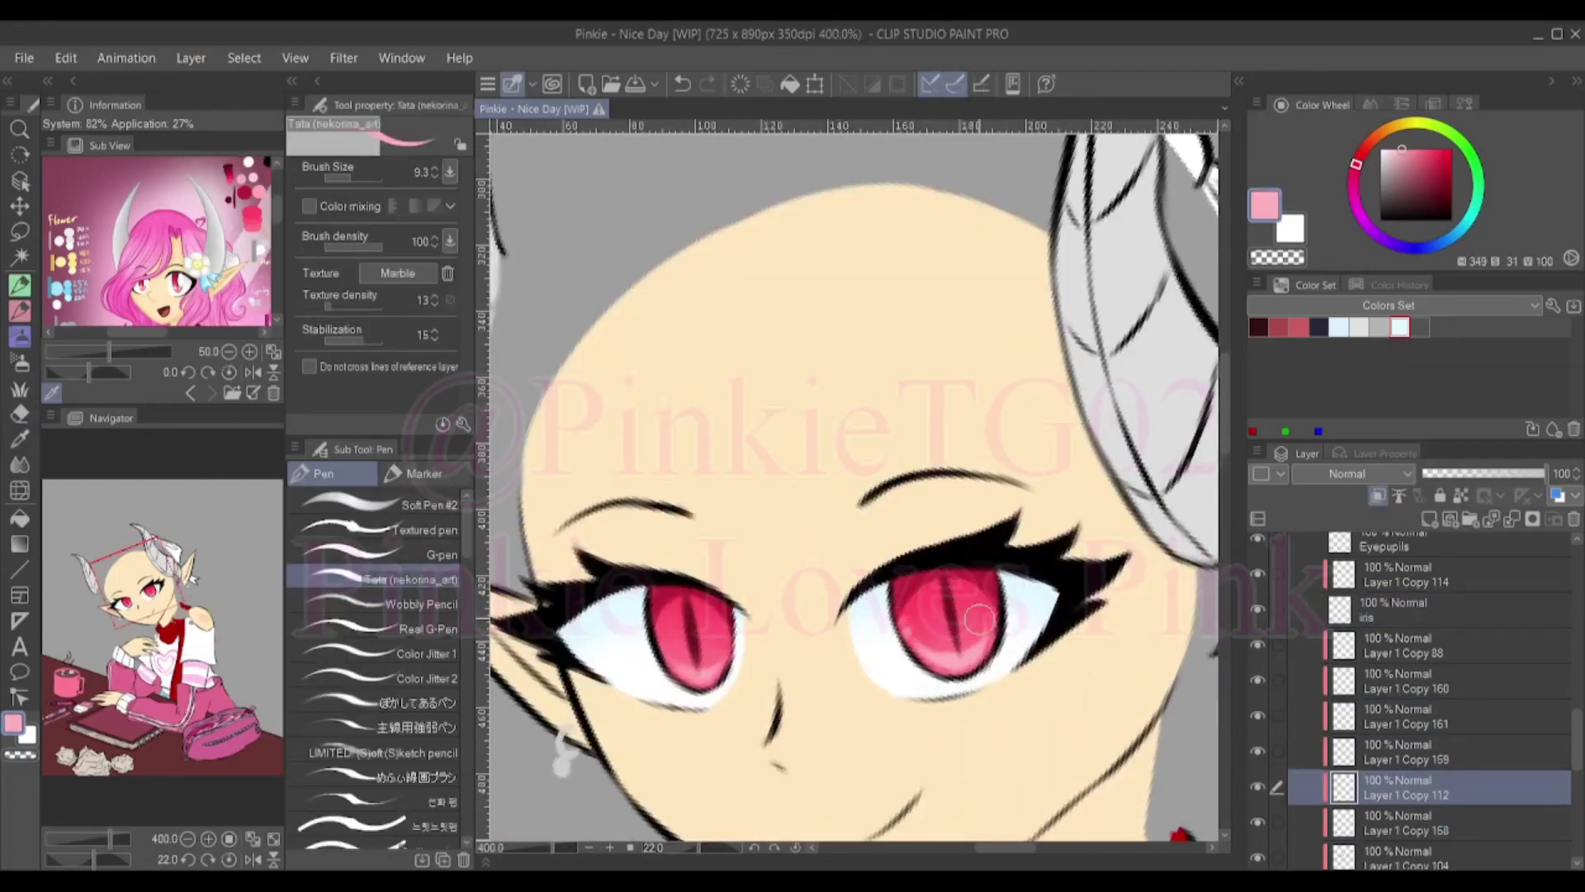
key("e")
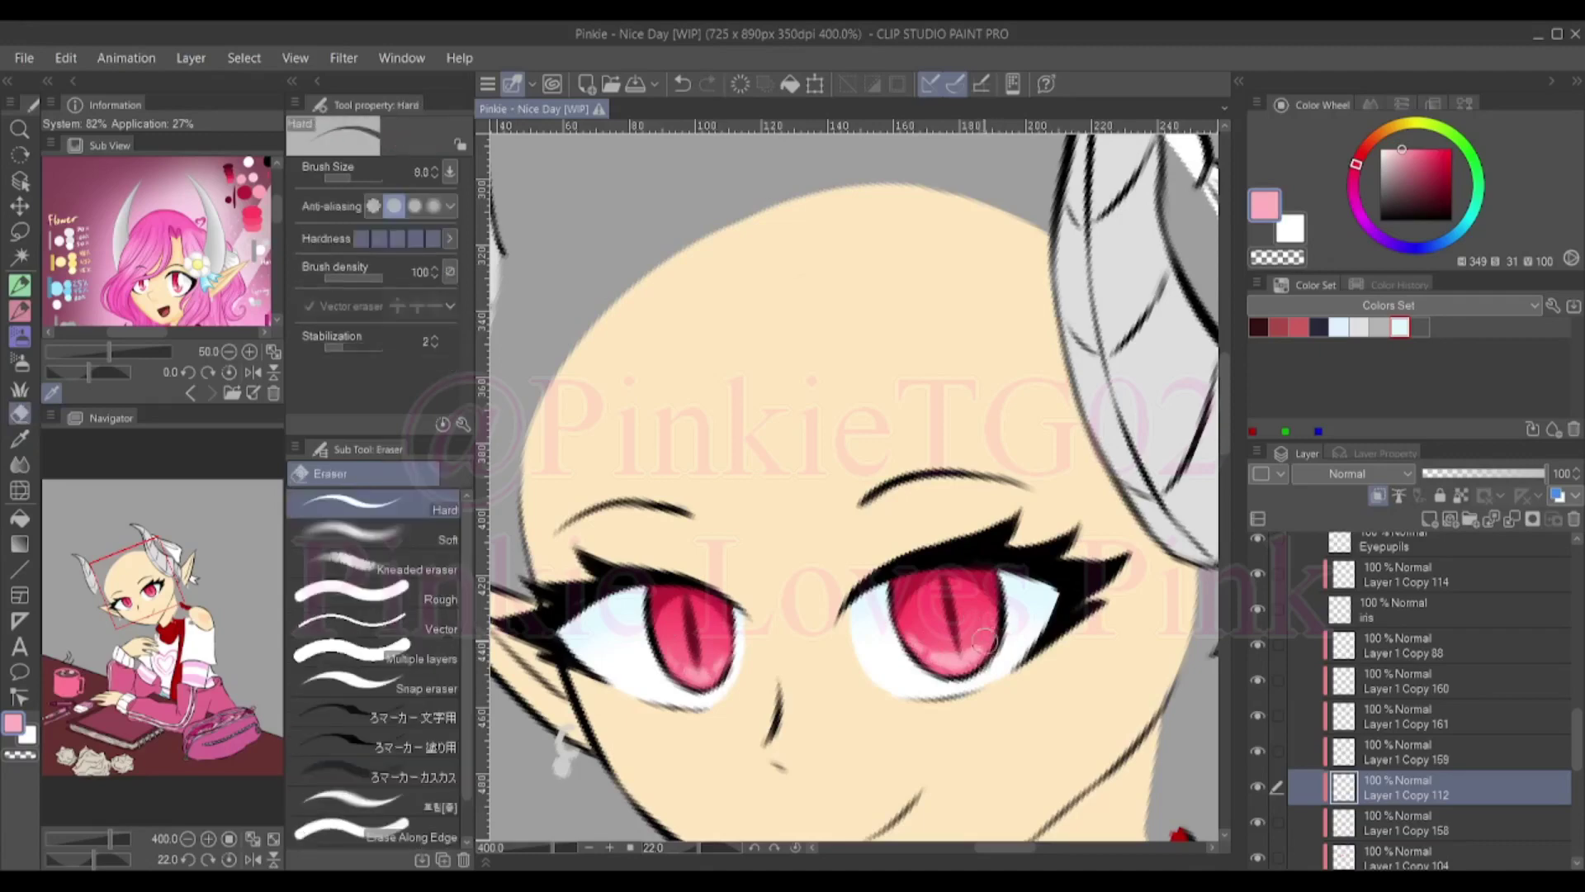
key("p")
scroll(982, 640, "down", 5)
scroll(646, 664, "up", 5)
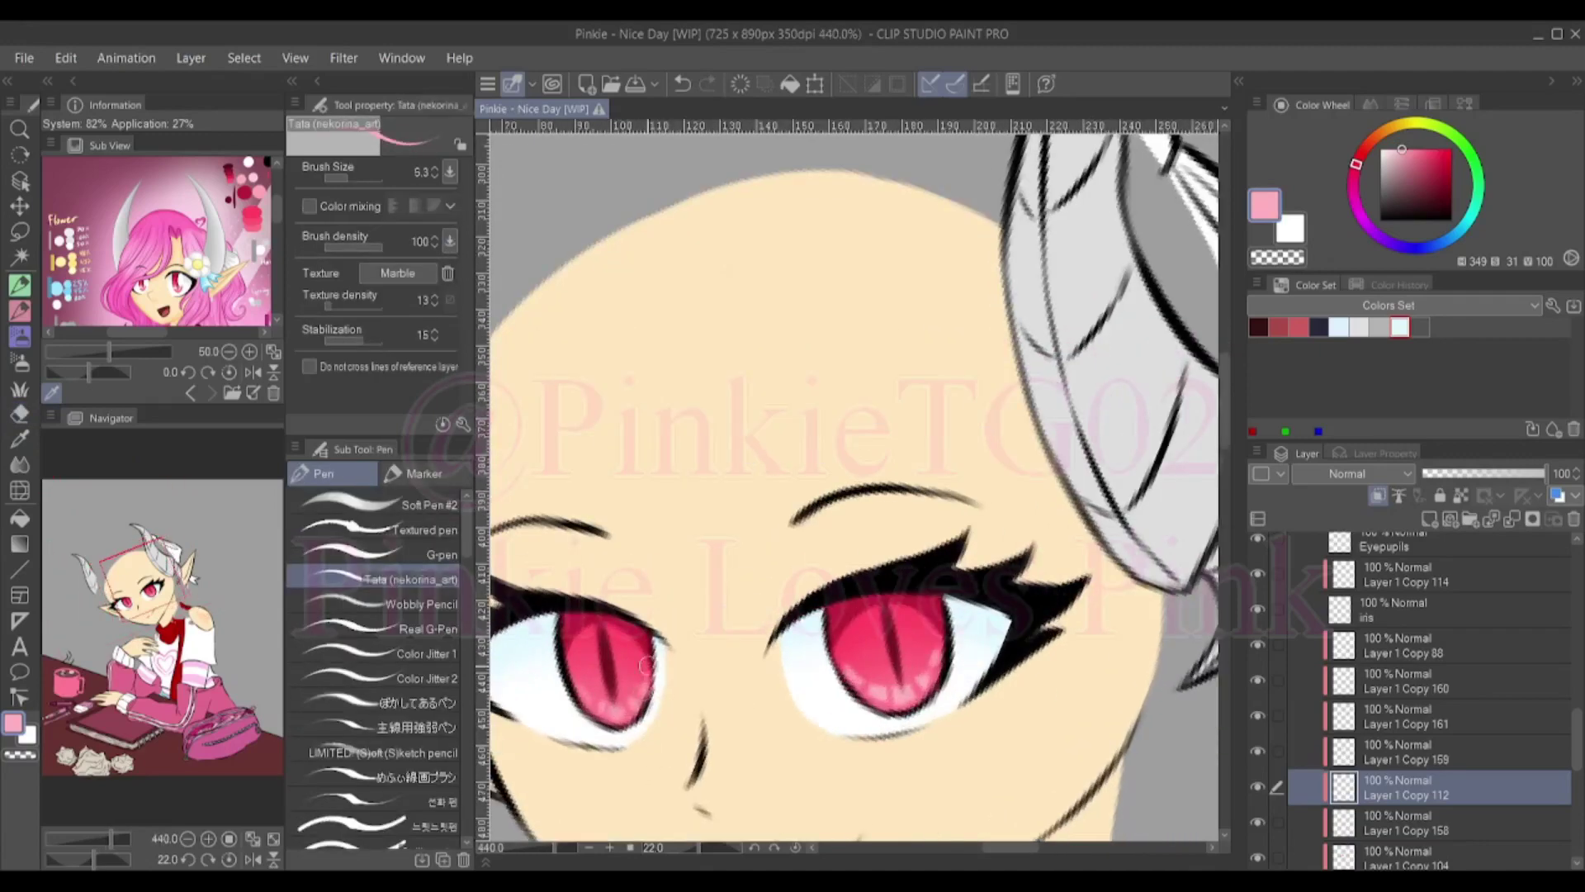
Rework the lower iris highlights on Layer 1 Copy 112 with a sampled light pink at brush size 8, cleaning up with the Hard eraser
scroll(646, 664, "down", 1)
left_click(855, 487, "alt")
key("]")
key("]")
key("]")
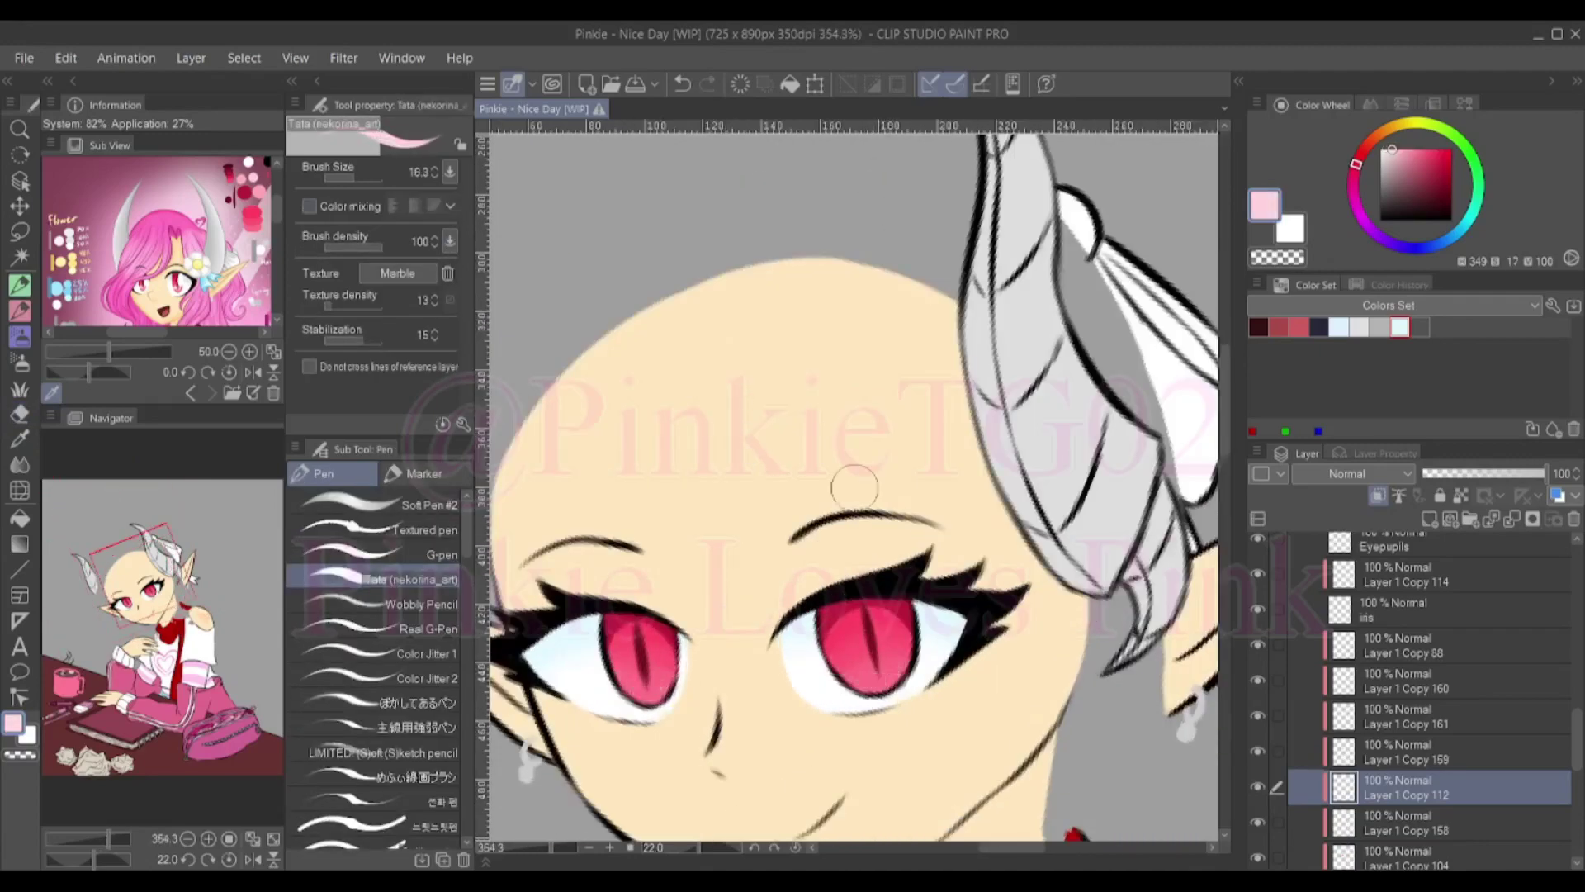
left_click(643, 679, "alt")
key("[")
key("[")
key("[")
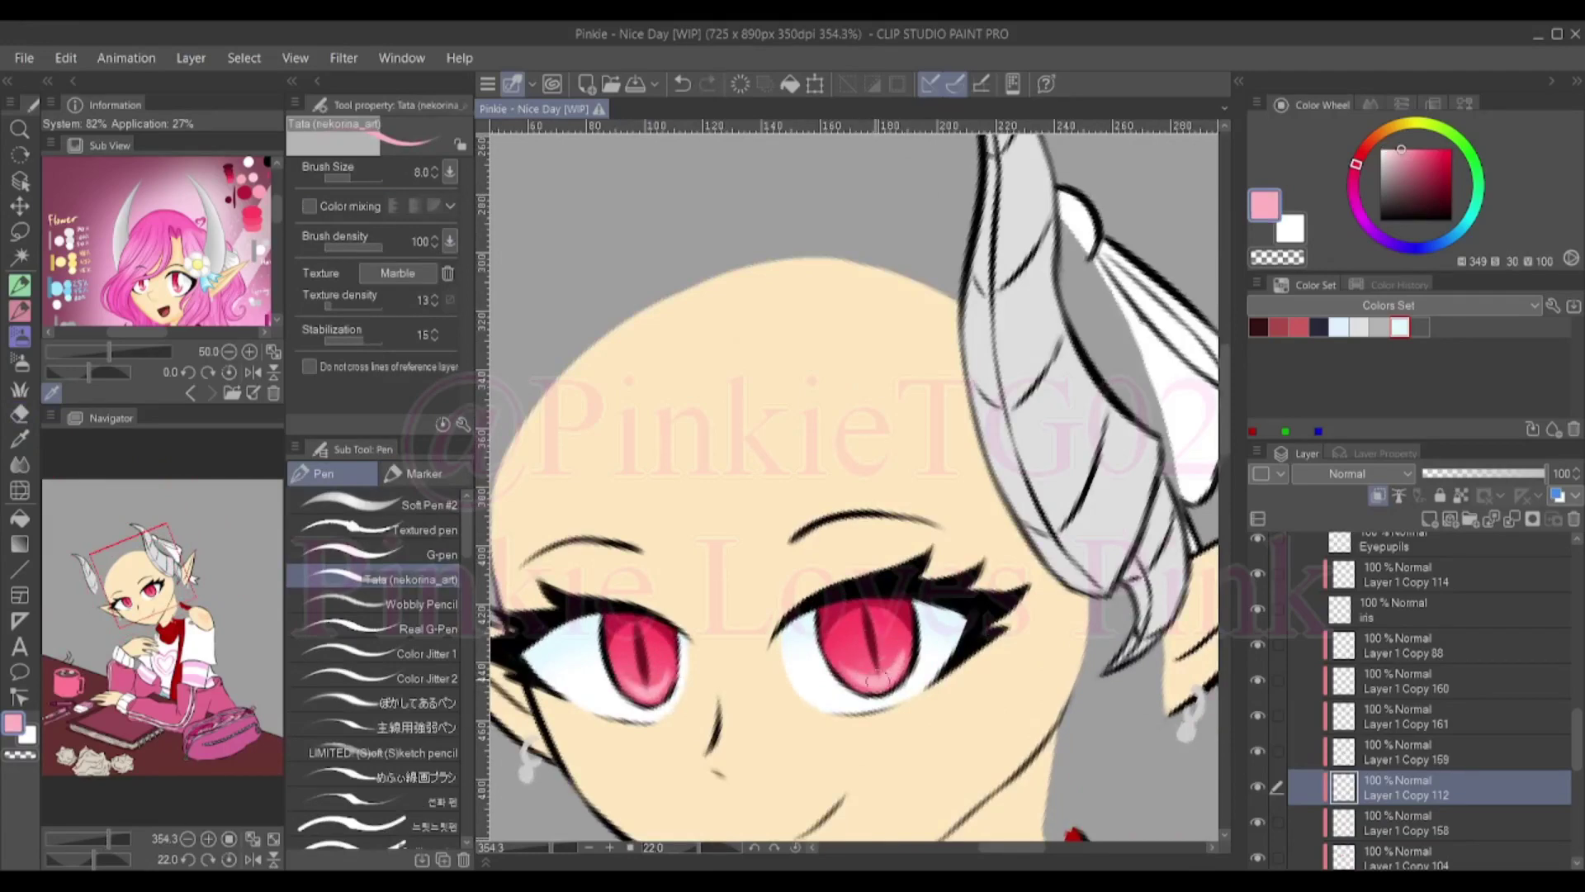
key("e")
scroll(871, 648, "up", 1)
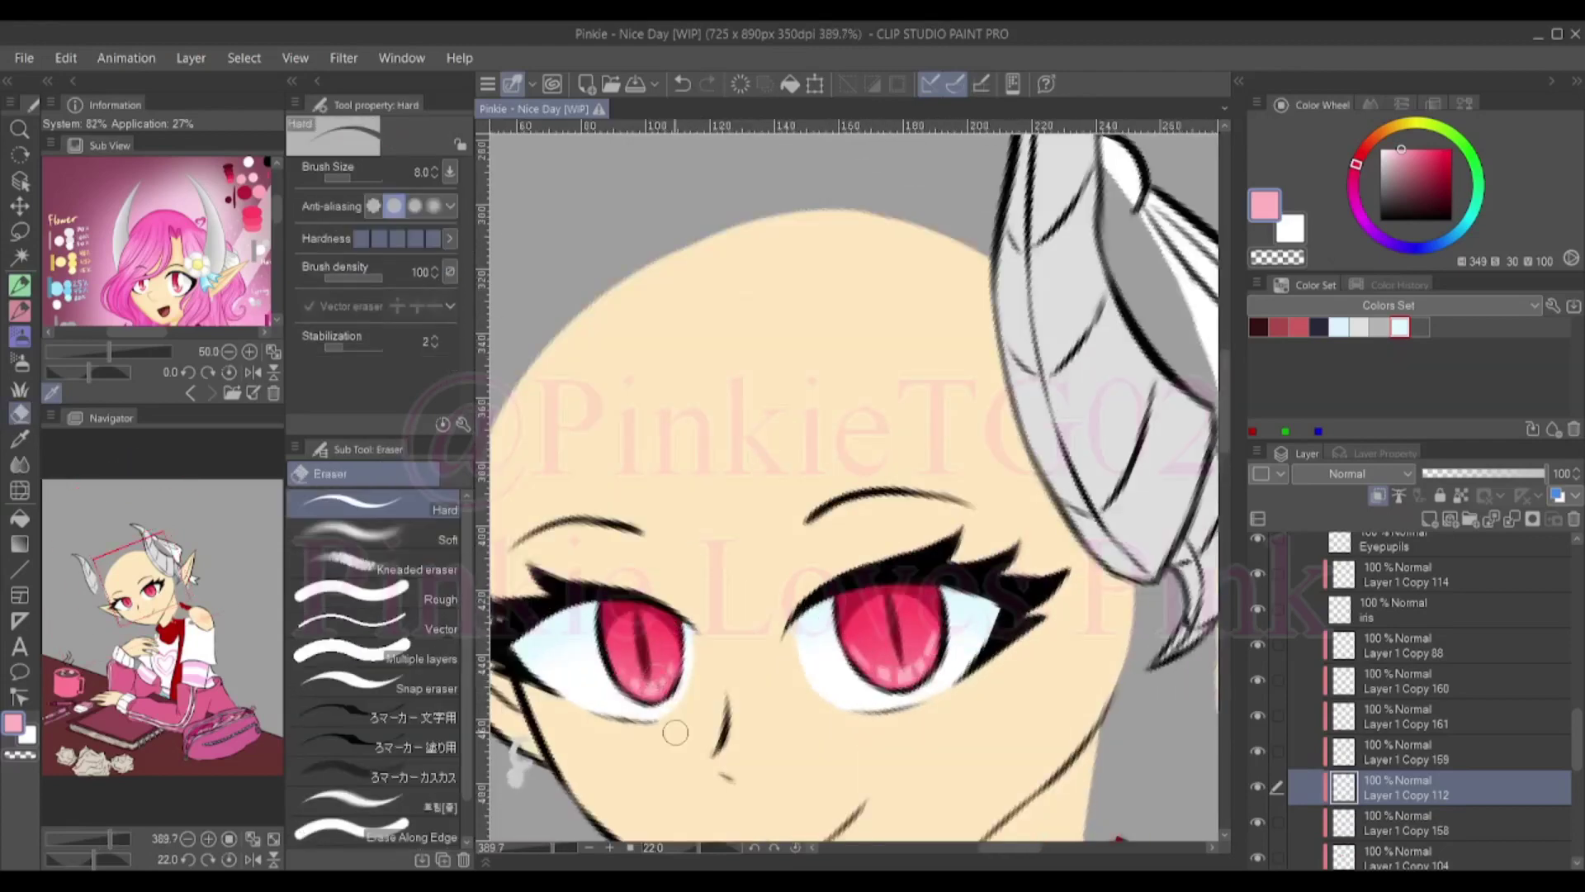
Blend the crimson iris shading on Layer 1 Copy 159 with the Blur (nekorina_art) brush at size 16.3
scroll(743, 677, "down", 1)
left_click(826, 644, "ctrl+shift")
key("p")
left_click(877, 630, "alt")
scroll(689, 649, "up", 1)
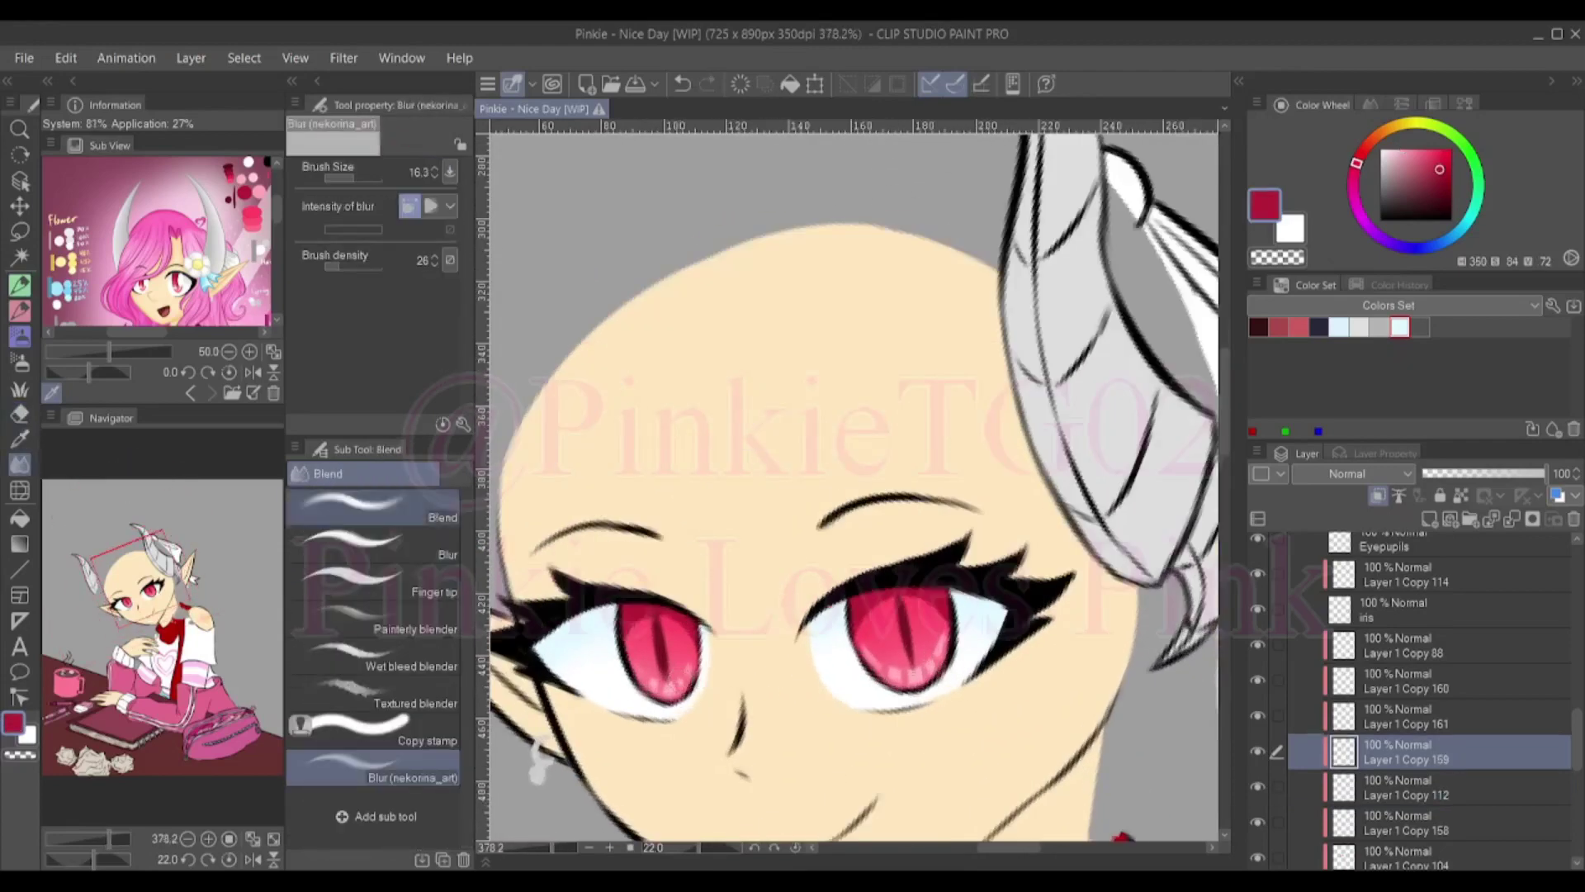
Add small pink heart highlights to both irises on Layer 1 Copy 161 at brush size 4.6
scroll(627, 664, "up", 1)
left_click(611, 668, "ctrl+shift")
left_click(600, 672, "alt")
left_click(600, 673, "alt")
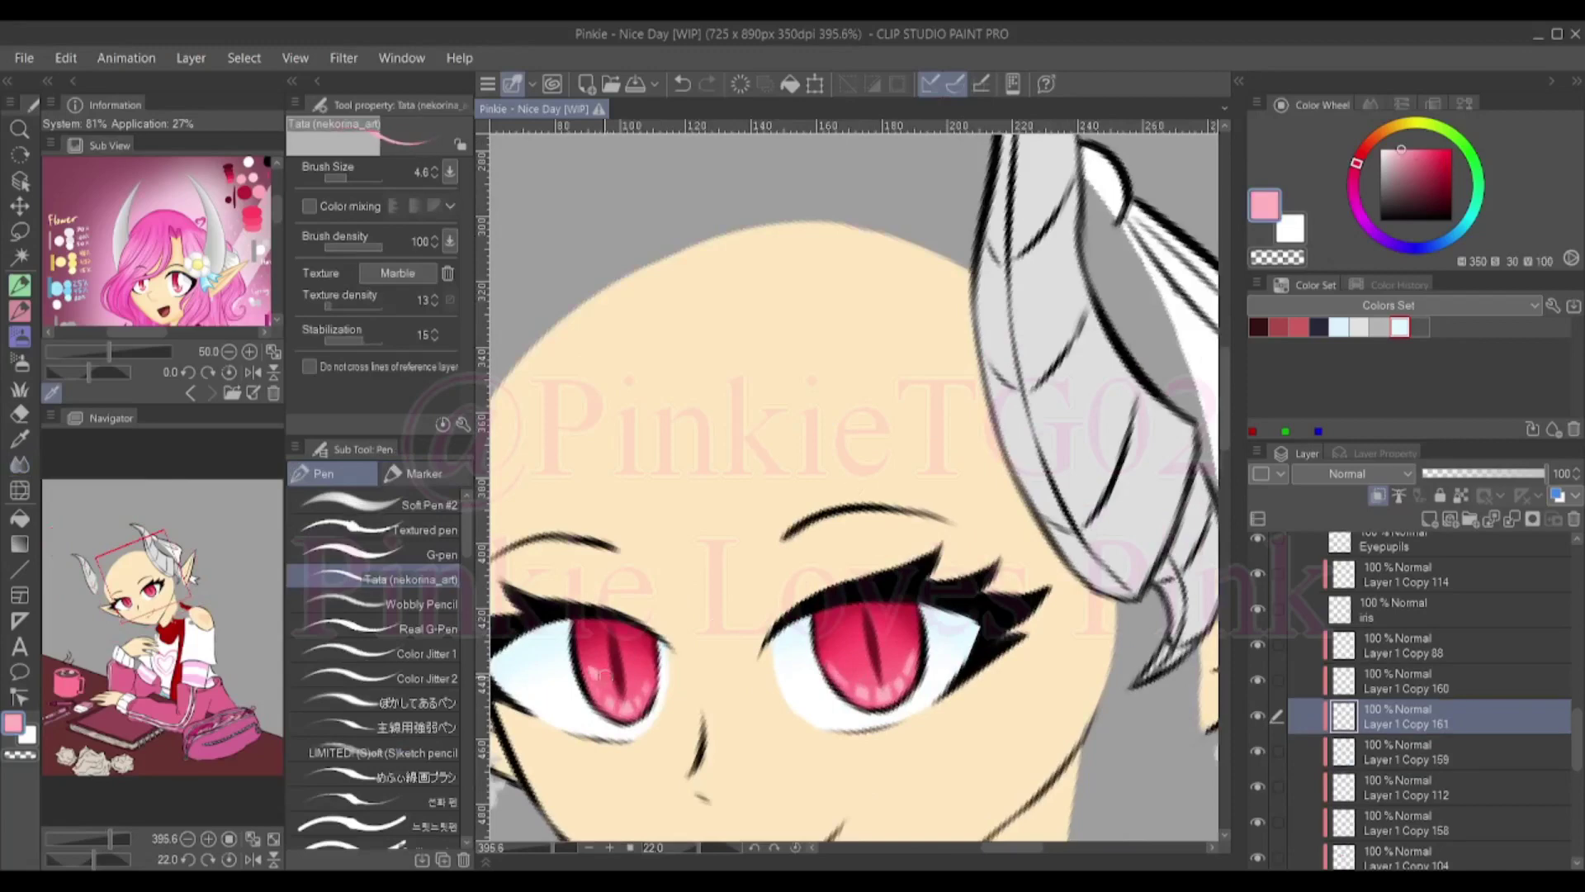
left_click(885, 665, "alt")
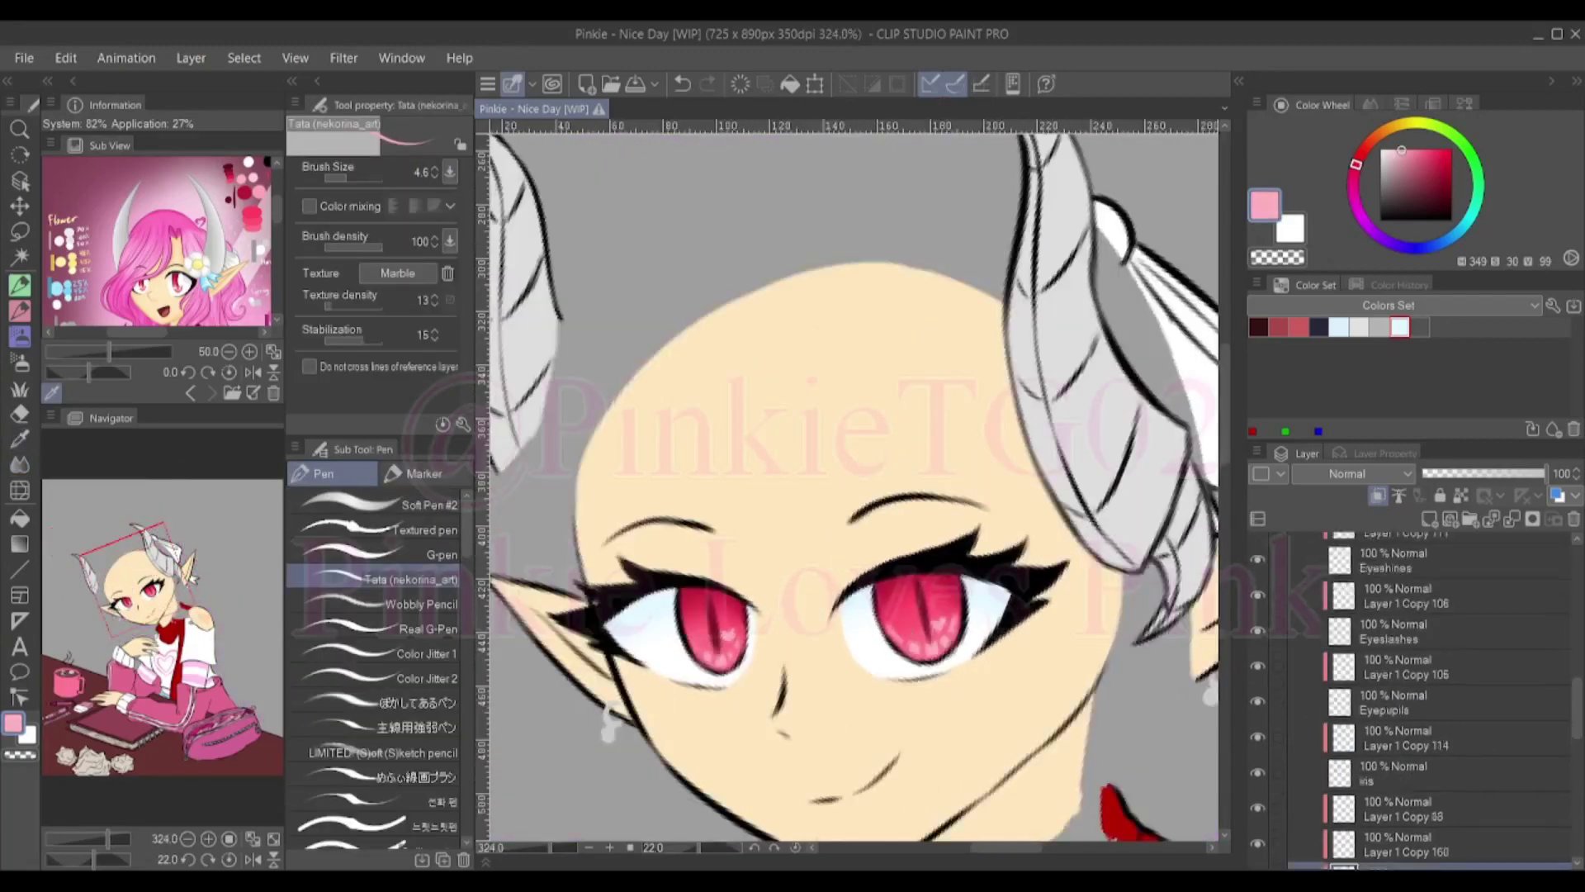
Touch up the iris highlights on Layer 1 Copy 160 using pinks sampled from the eyes
left_click(950, 665, "ctrl+shift")
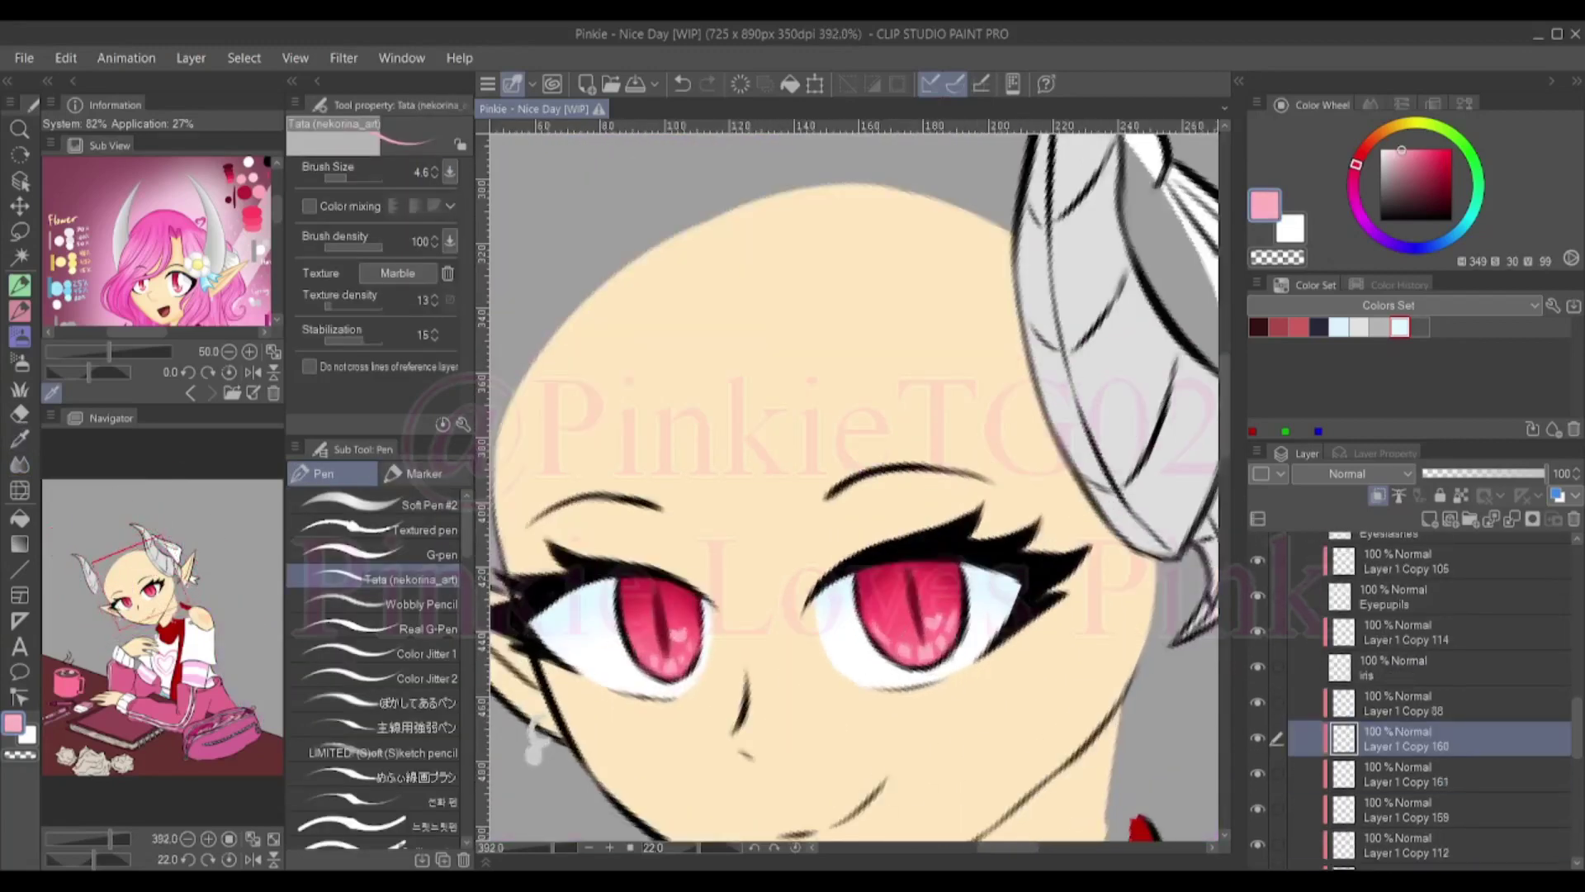
left_click(952, 665, "alt")
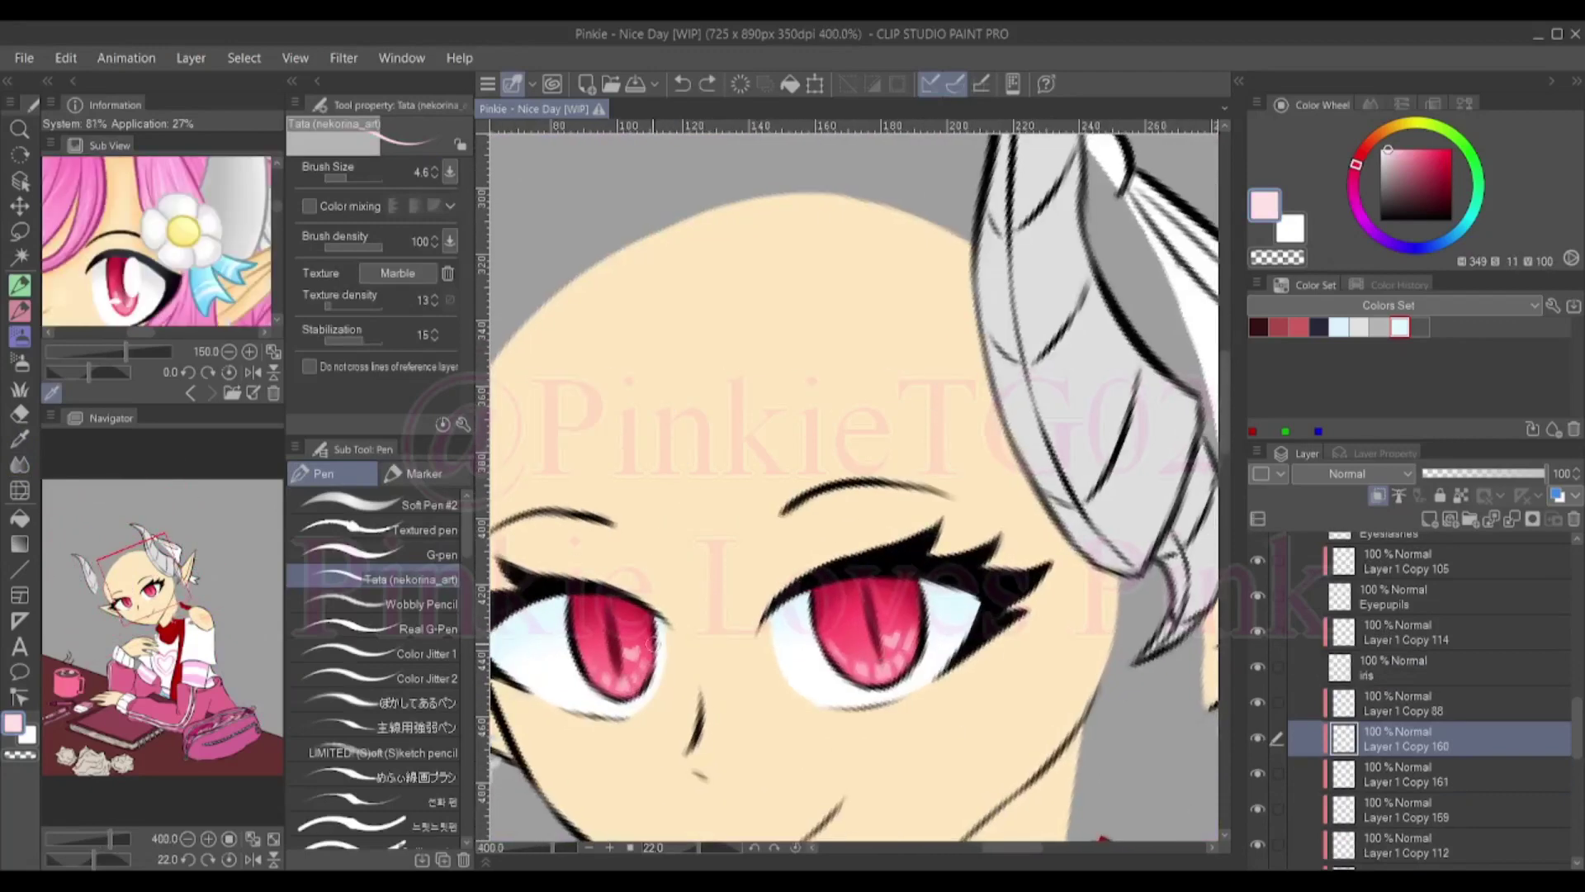
left_click(607, 660, "alt")
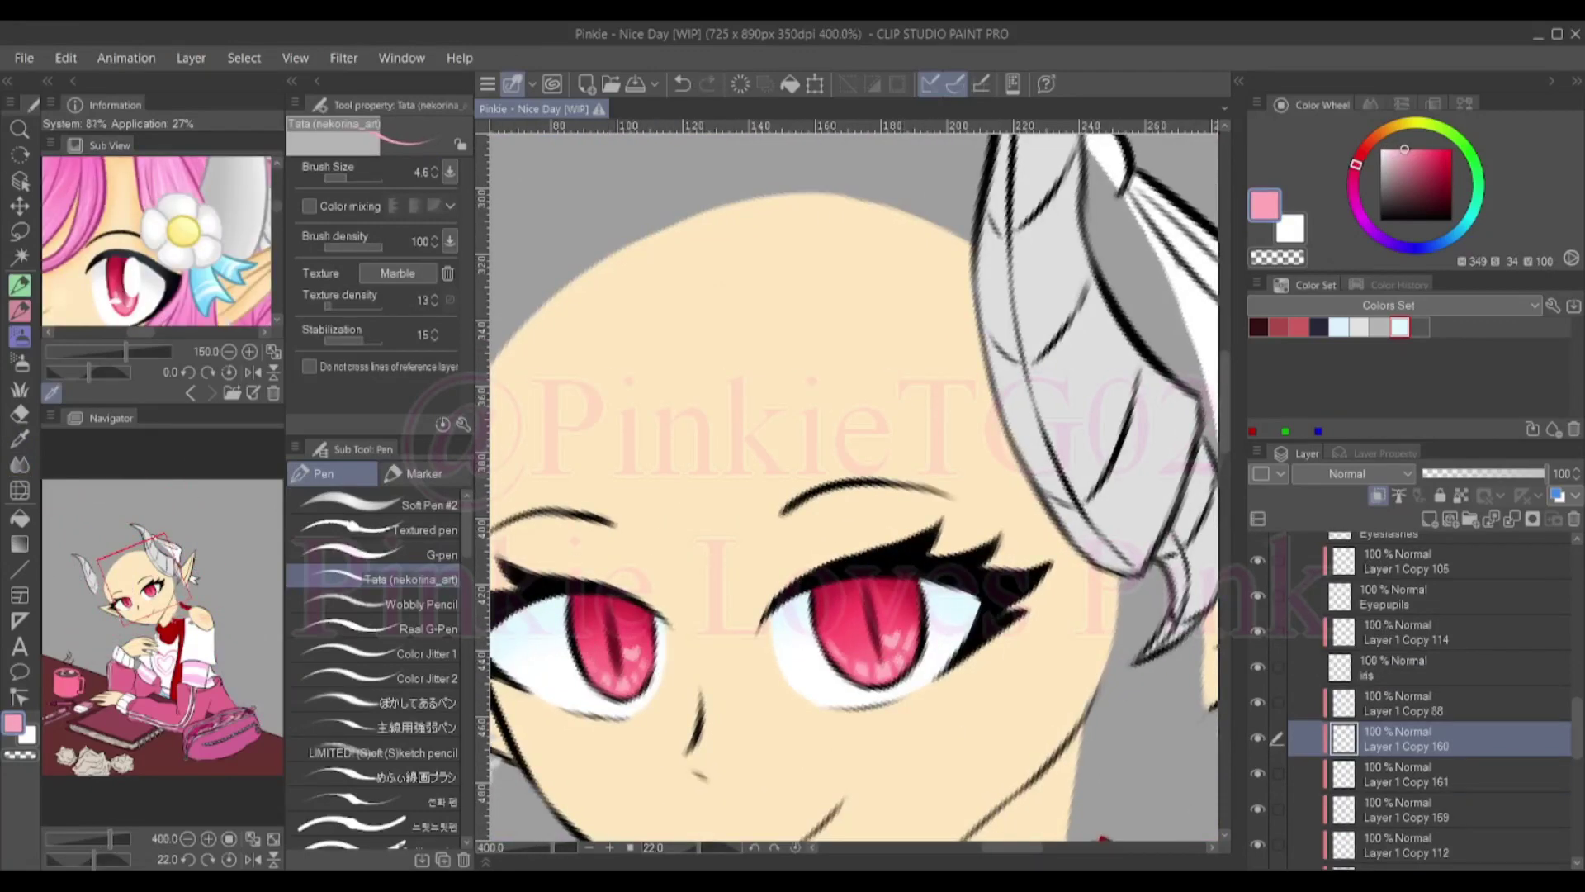
Paint white oval shines and small dots on both irises on the Eyeshines layer, and hide the Hair folder
left_click(592, 612, "ctrl+shift")
left_click(592, 612, "alt")
key("b")
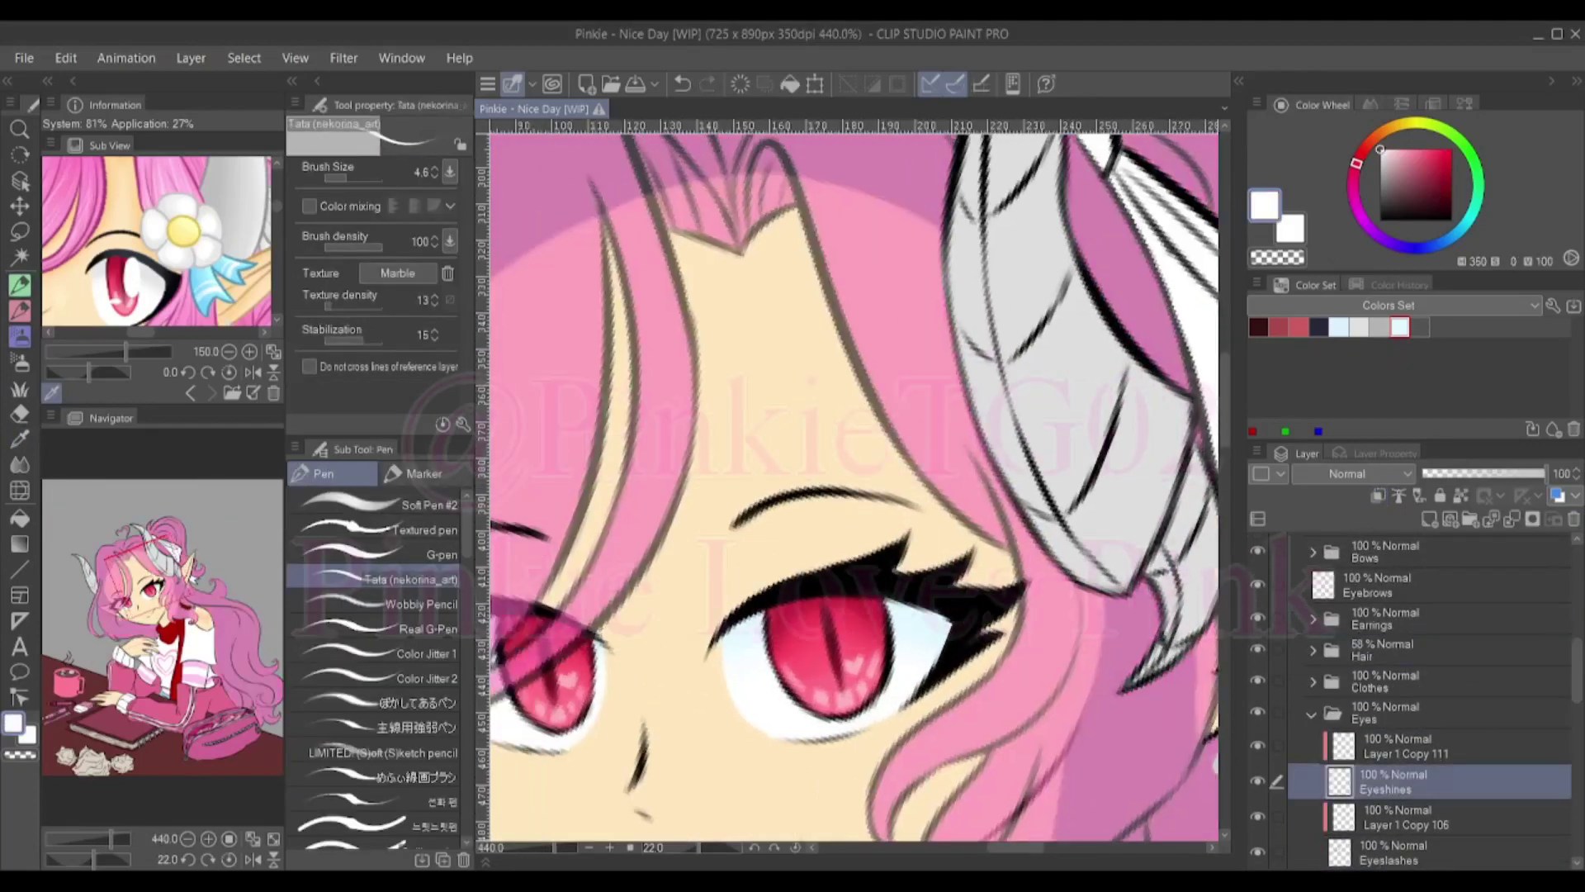
left_click_drag(834, 615, 849, 653)
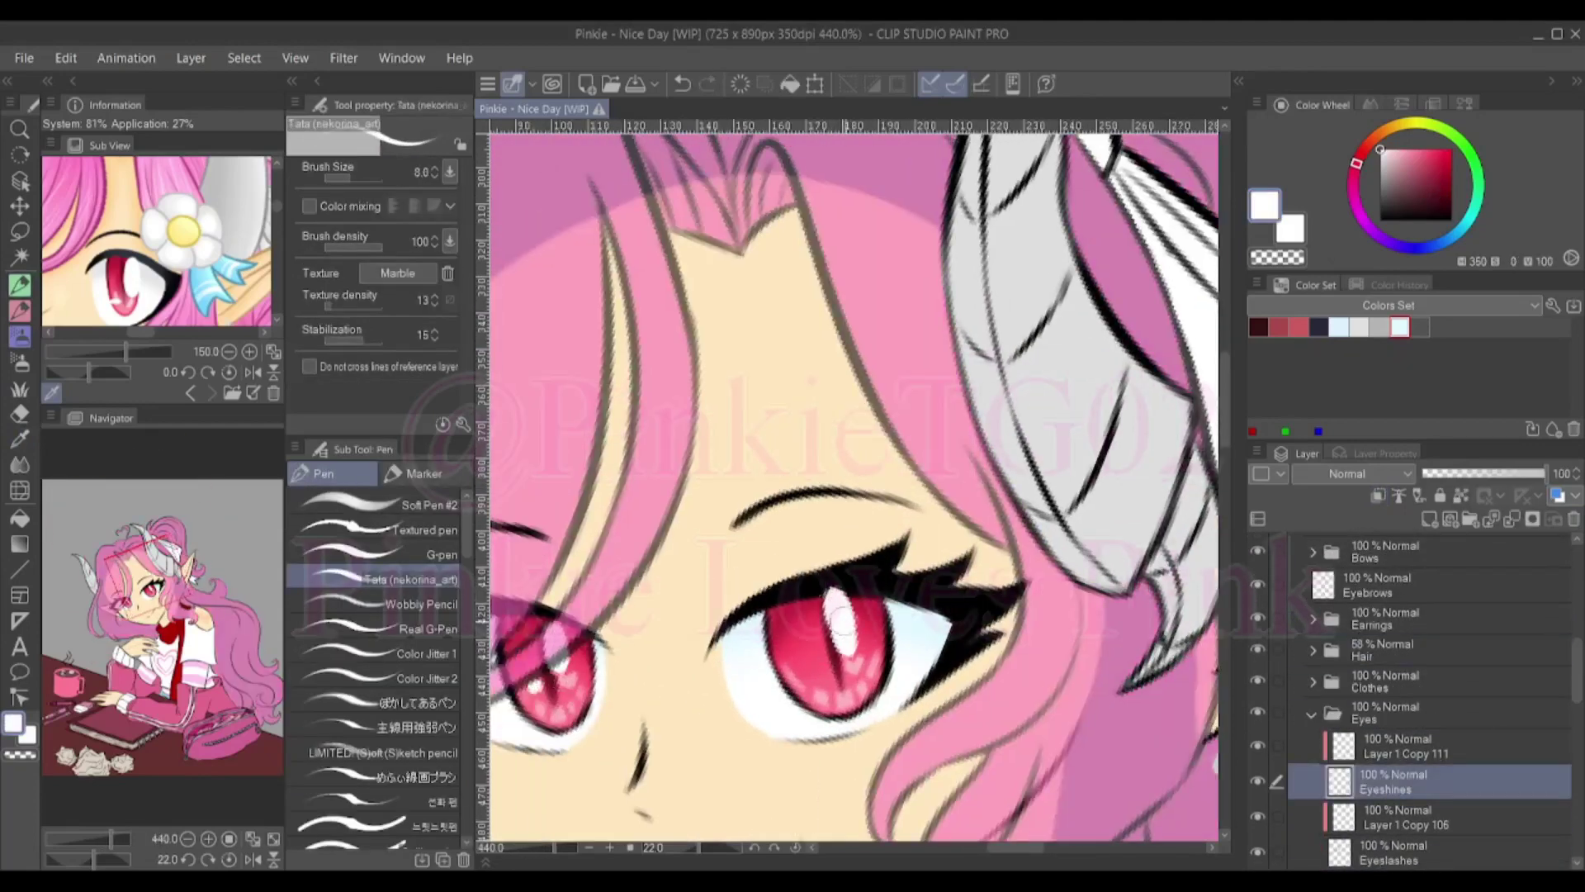
left_click(1257, 648)
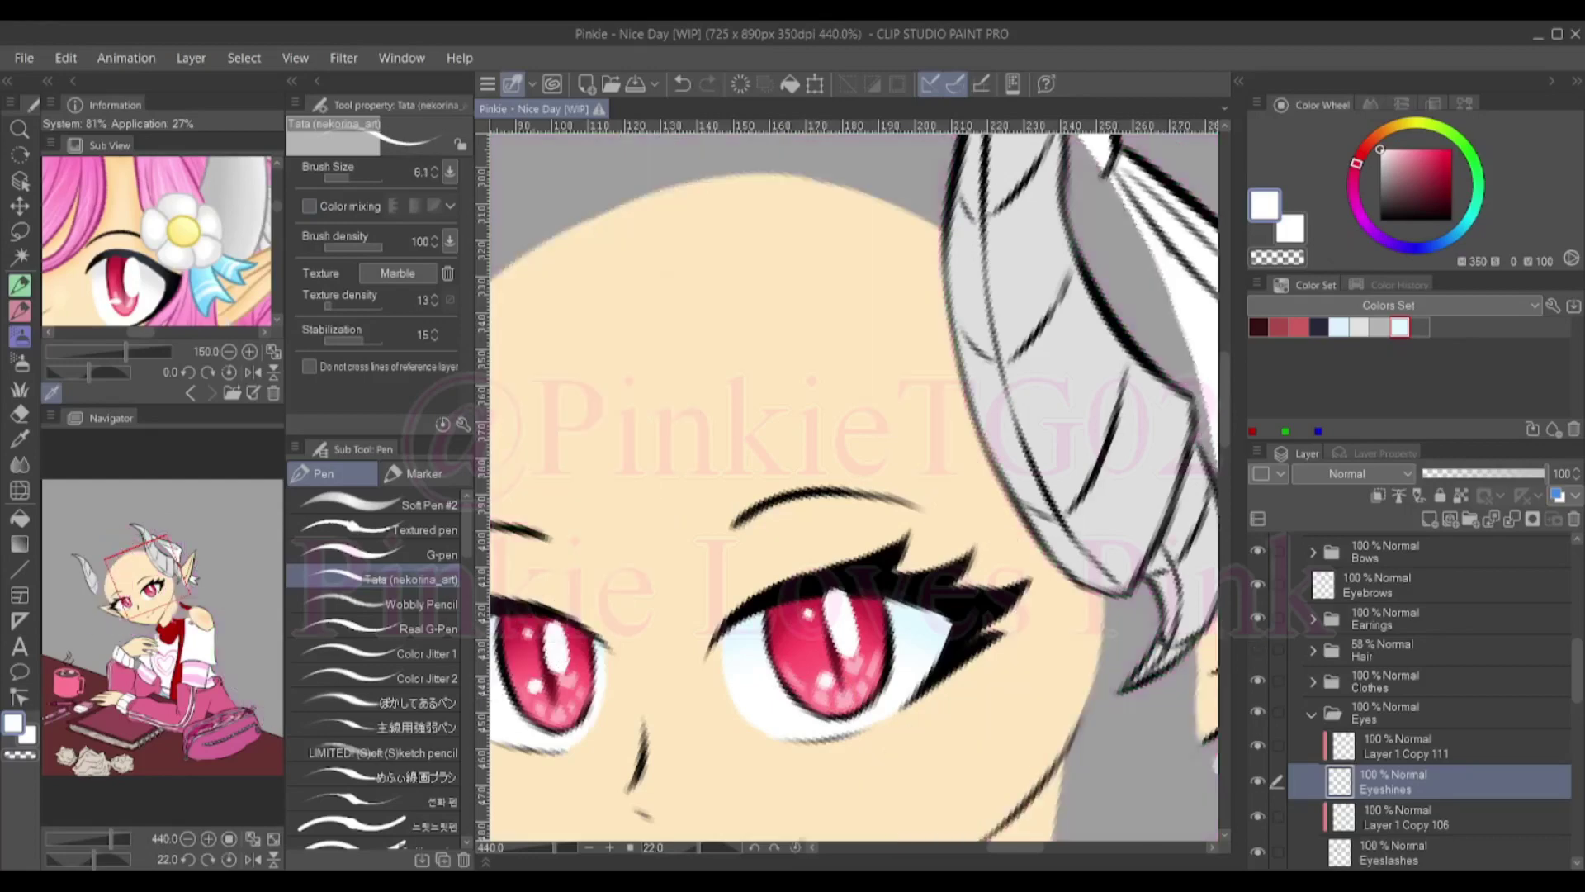
Widen the white oval eye shines at brush size 12.3, then reduce the brush to 6.1
scroll(807, 625, "down", 2)
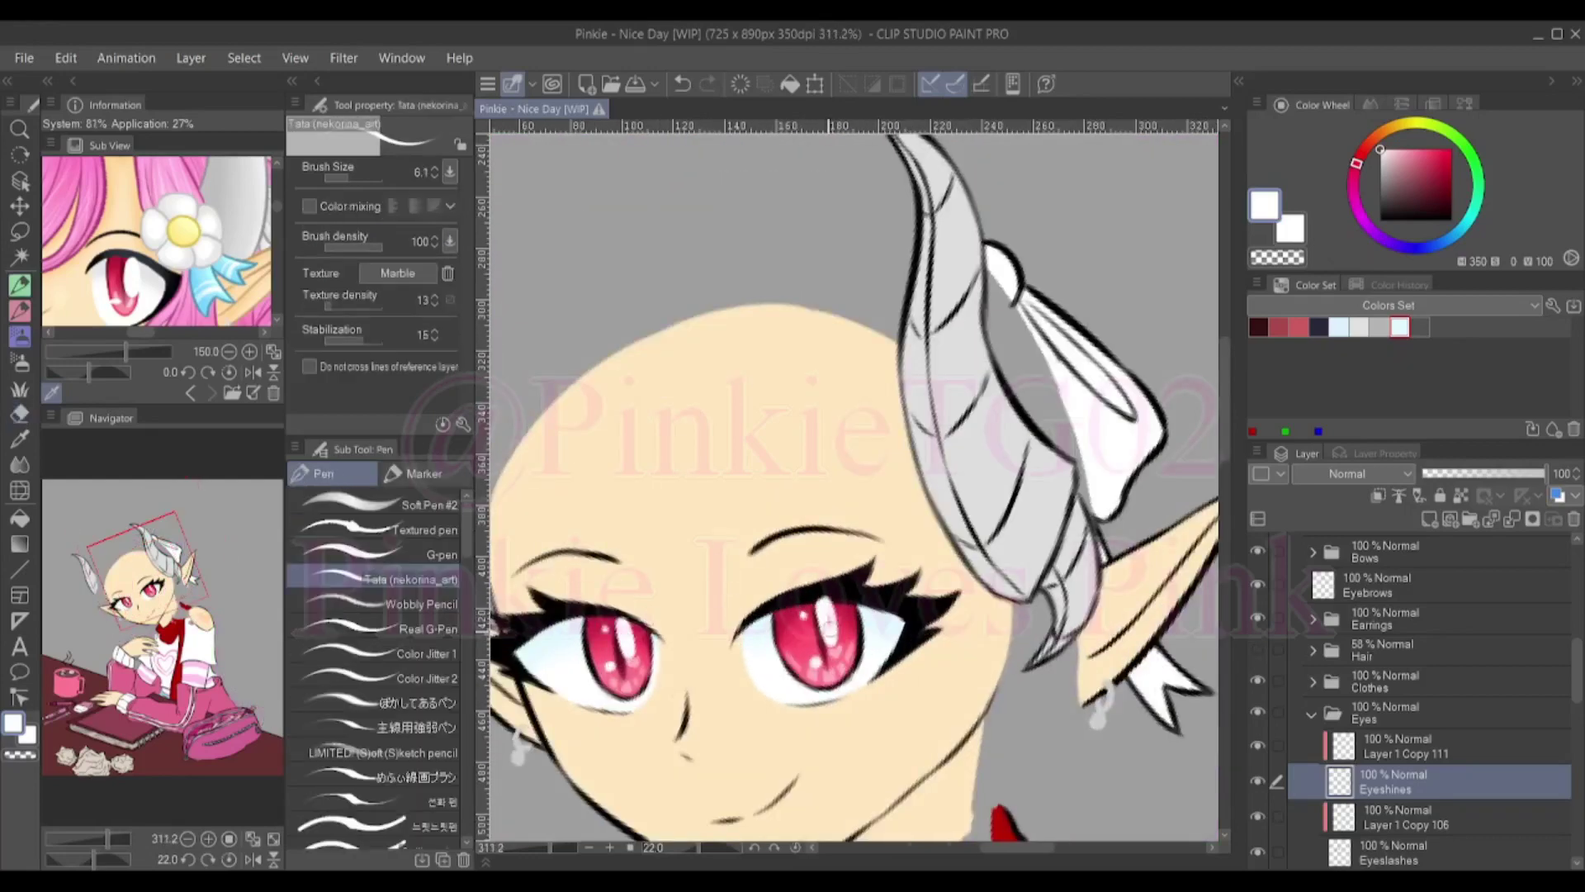
key("bracketright")
left_click(834, 626)
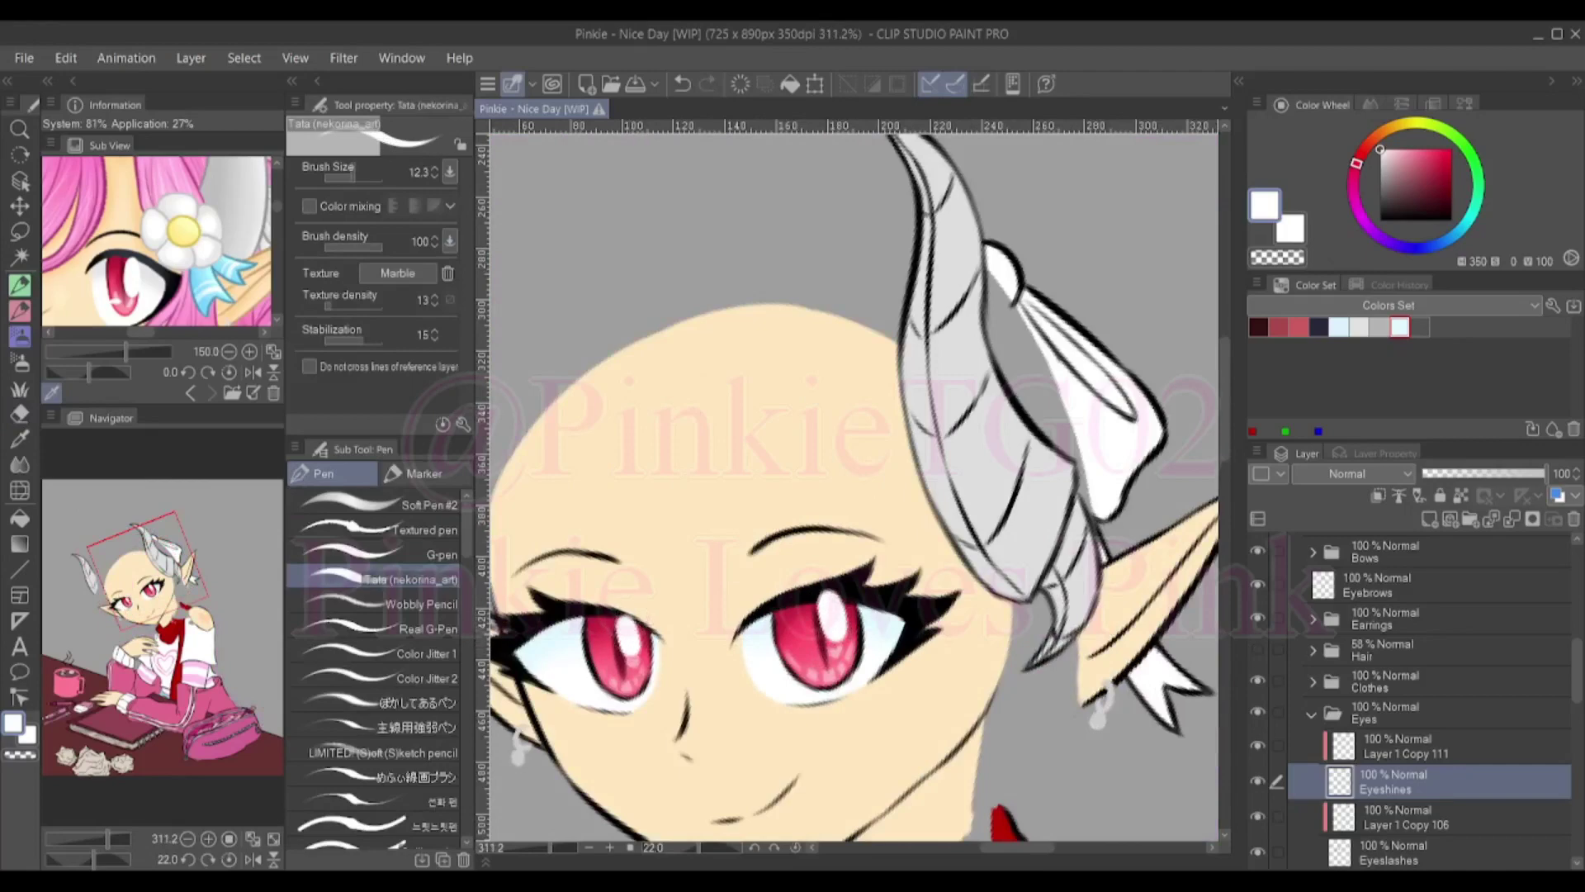
key("bracketleft")
key("bracketleft")
key("bracketleft")
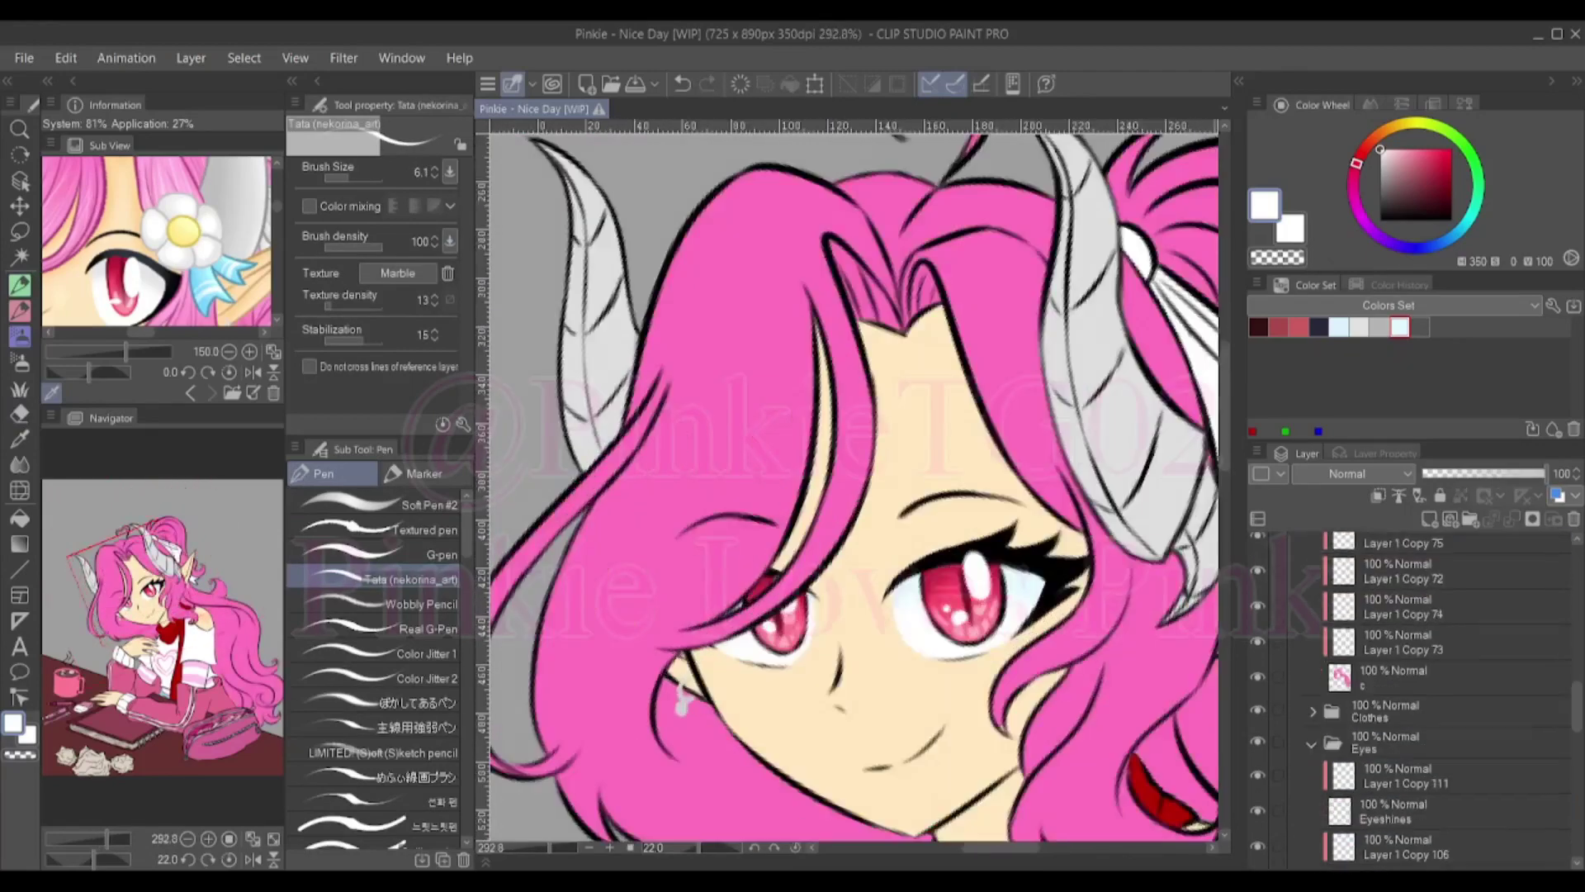
Try to fade the hair colour over the smaller eye with the Soft eraser on the hair's c layer
key("e")
left_click_drag(661, 578, 793, 545)
scroll(826, 578, "down", 3)
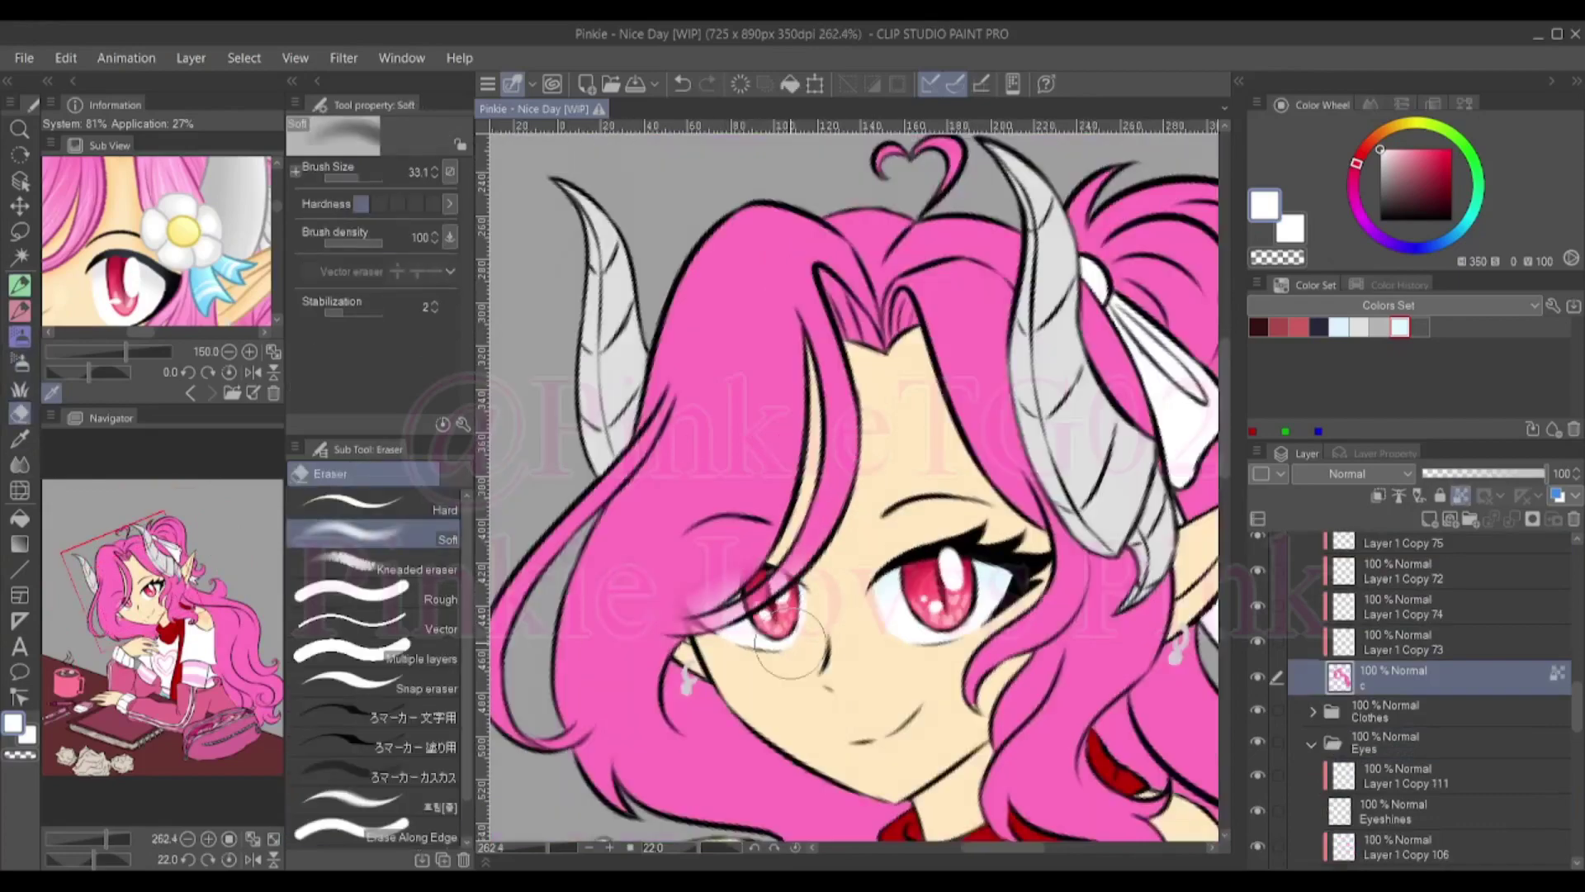
scroll(983, 594, "down", 1)
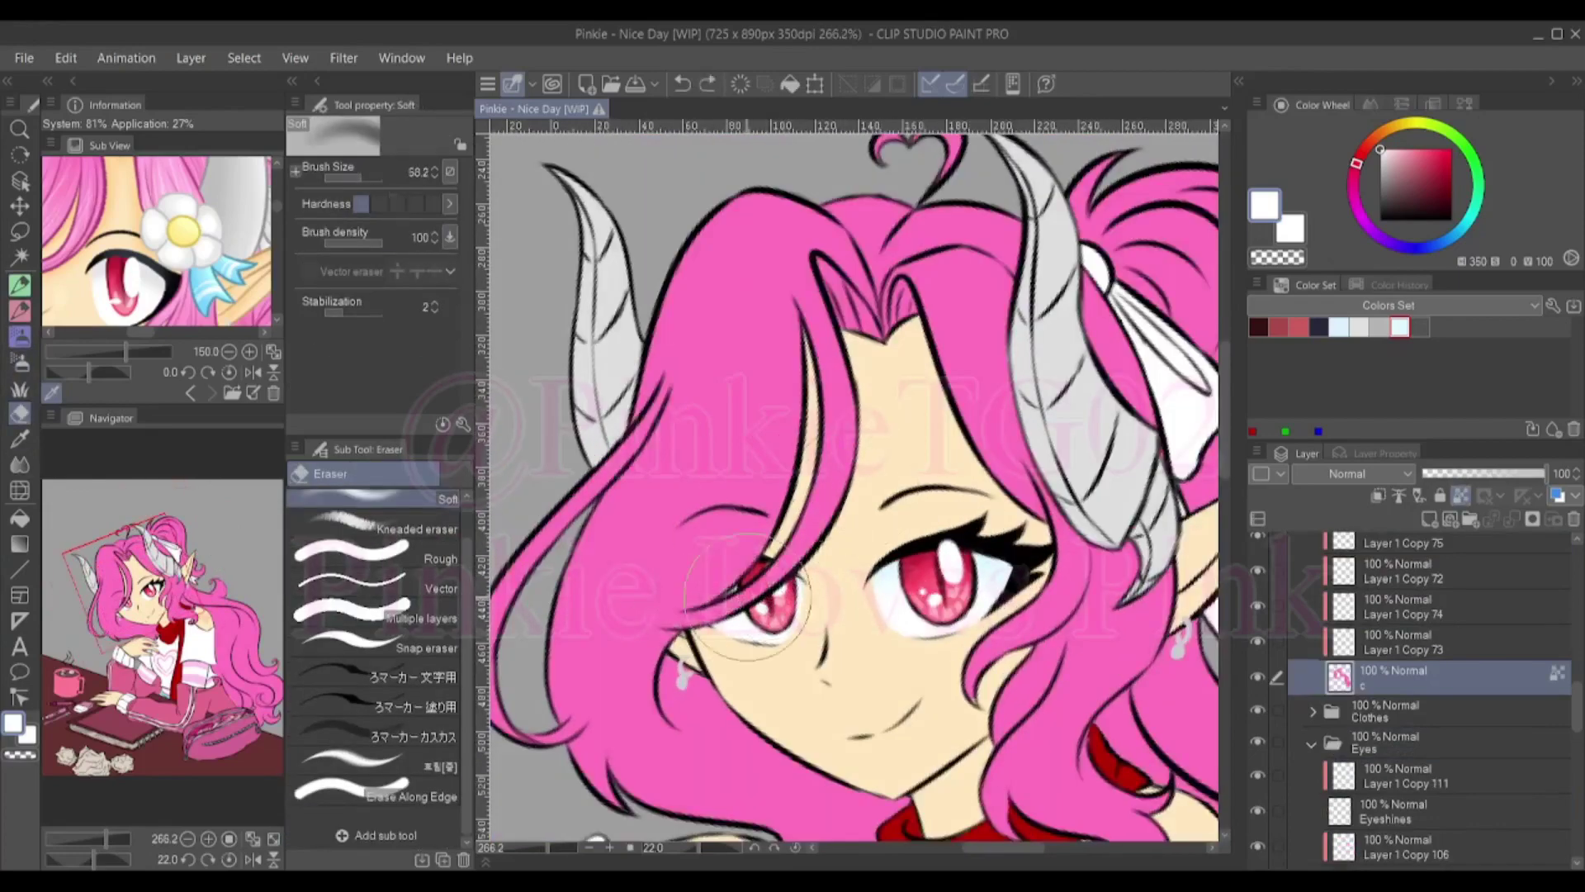
scroll(830, 660, "down", 2)
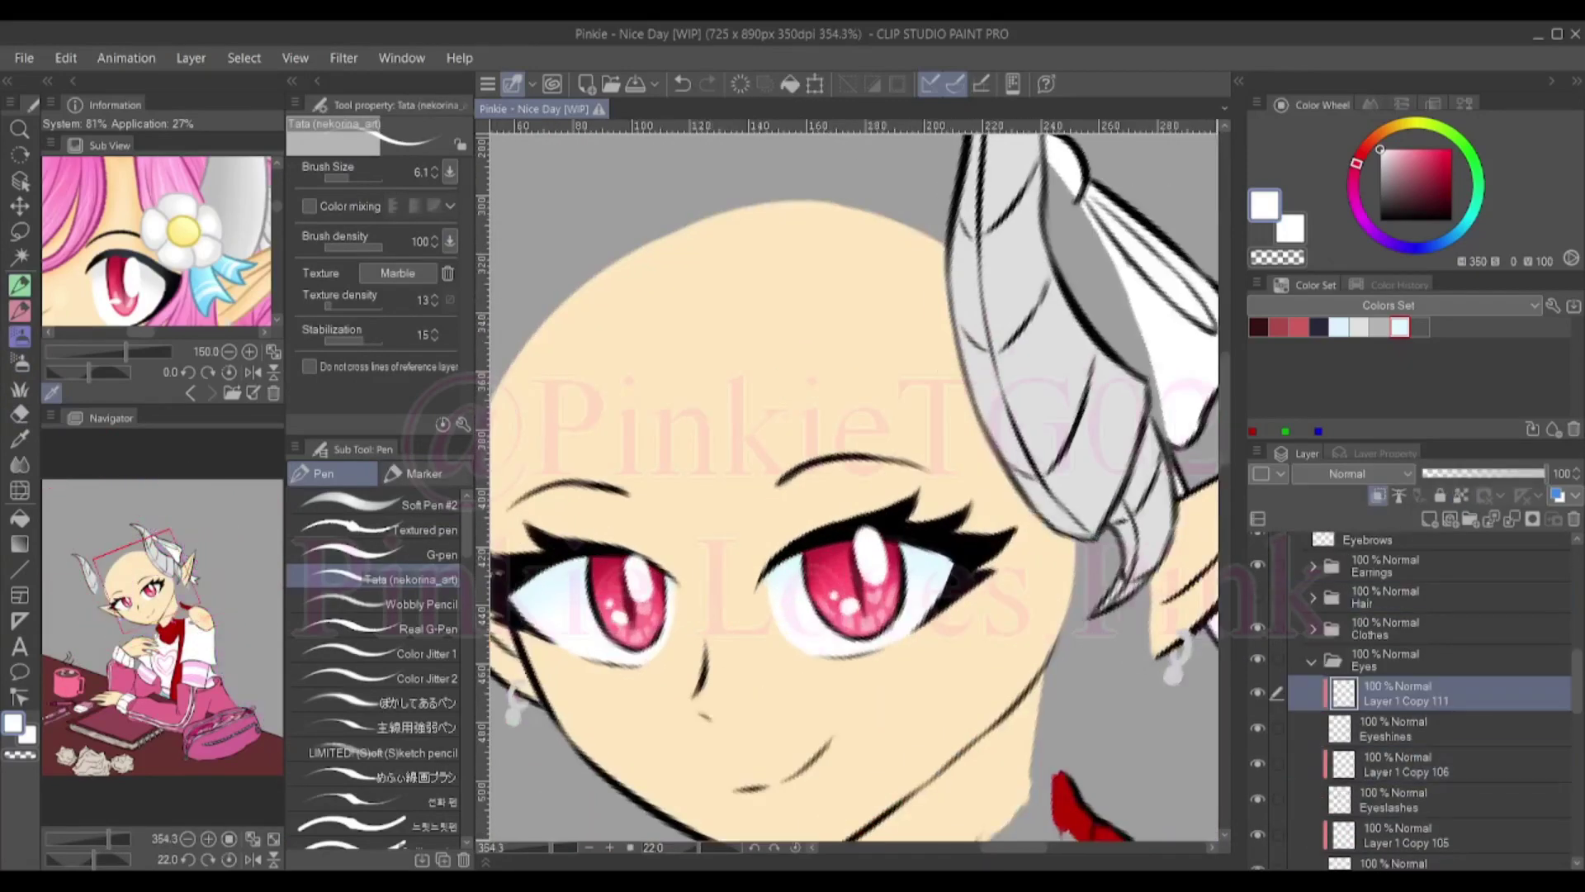
Shade the middle of the upper lashes dark navy on Layer 1 Copy 106 using the colour set swatch
left_click(857, 518, "alt")
left_click(1403, 763)
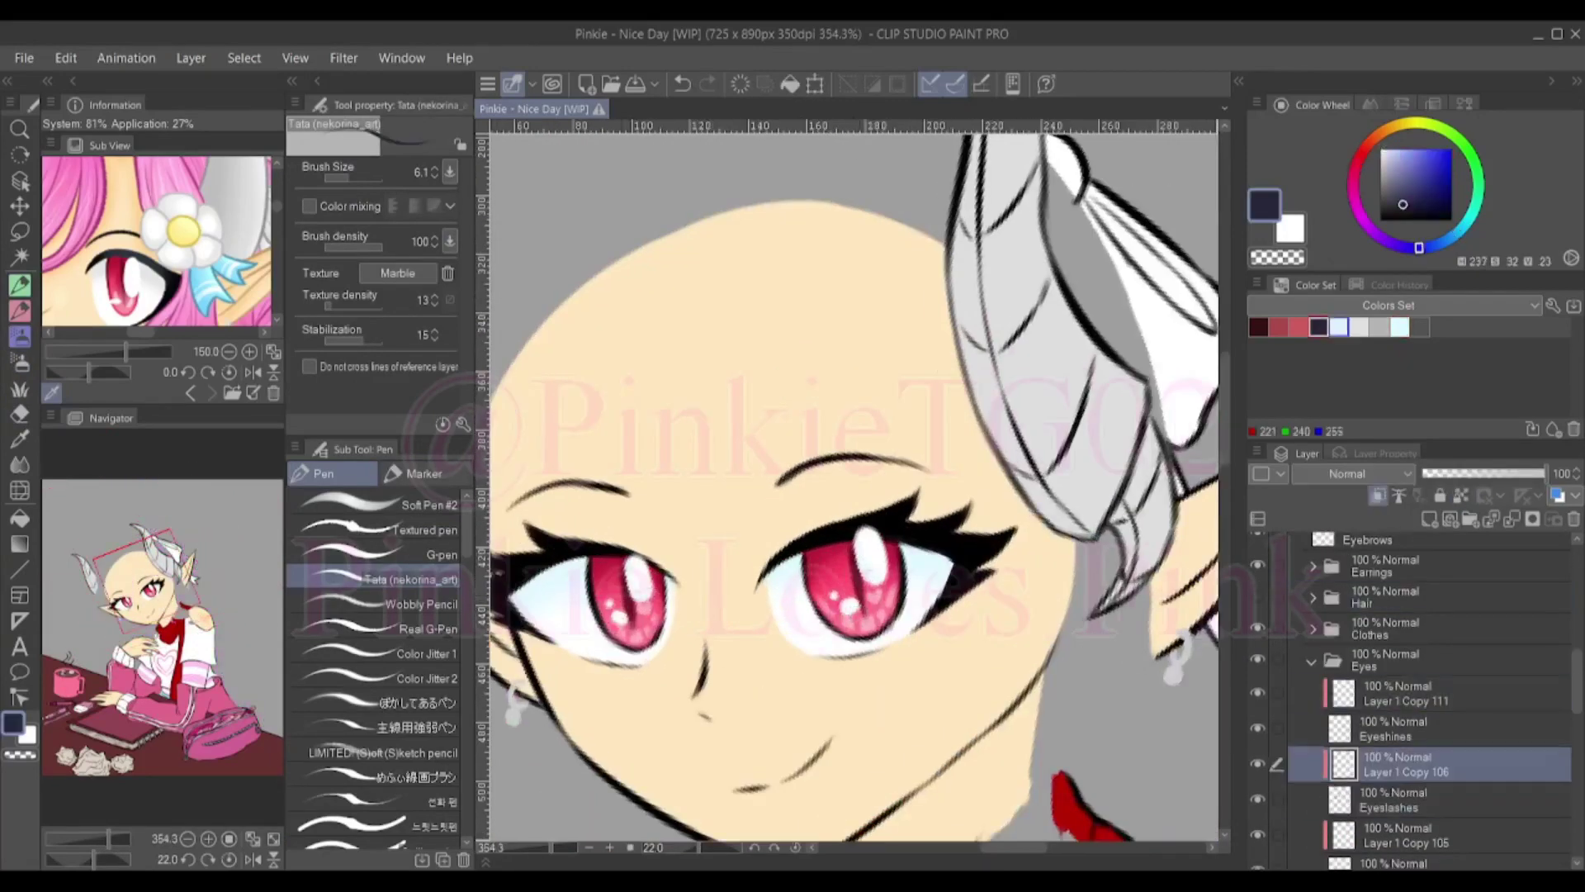
left_click(20, 388)
left_click(1319, 326)
left_click(372, 557)
Touch up the larger eye's upper lashes in black on the Eyelashes layer with the Tata pen at size 6.1
left_click(1403, 799)
key("p")
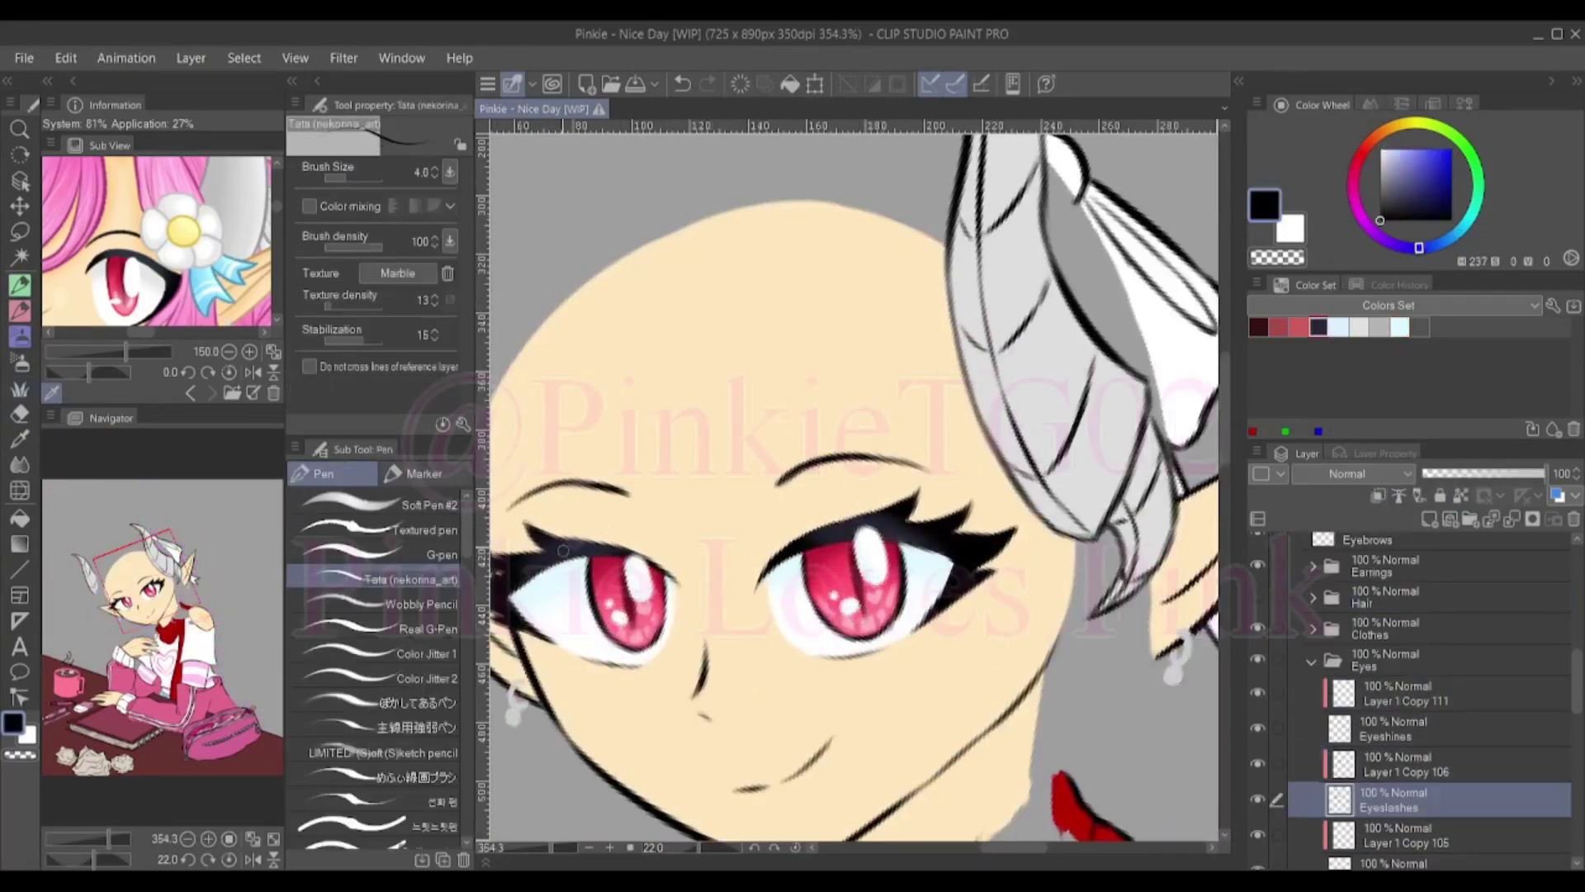
scroll(854, 487, "up", 4)
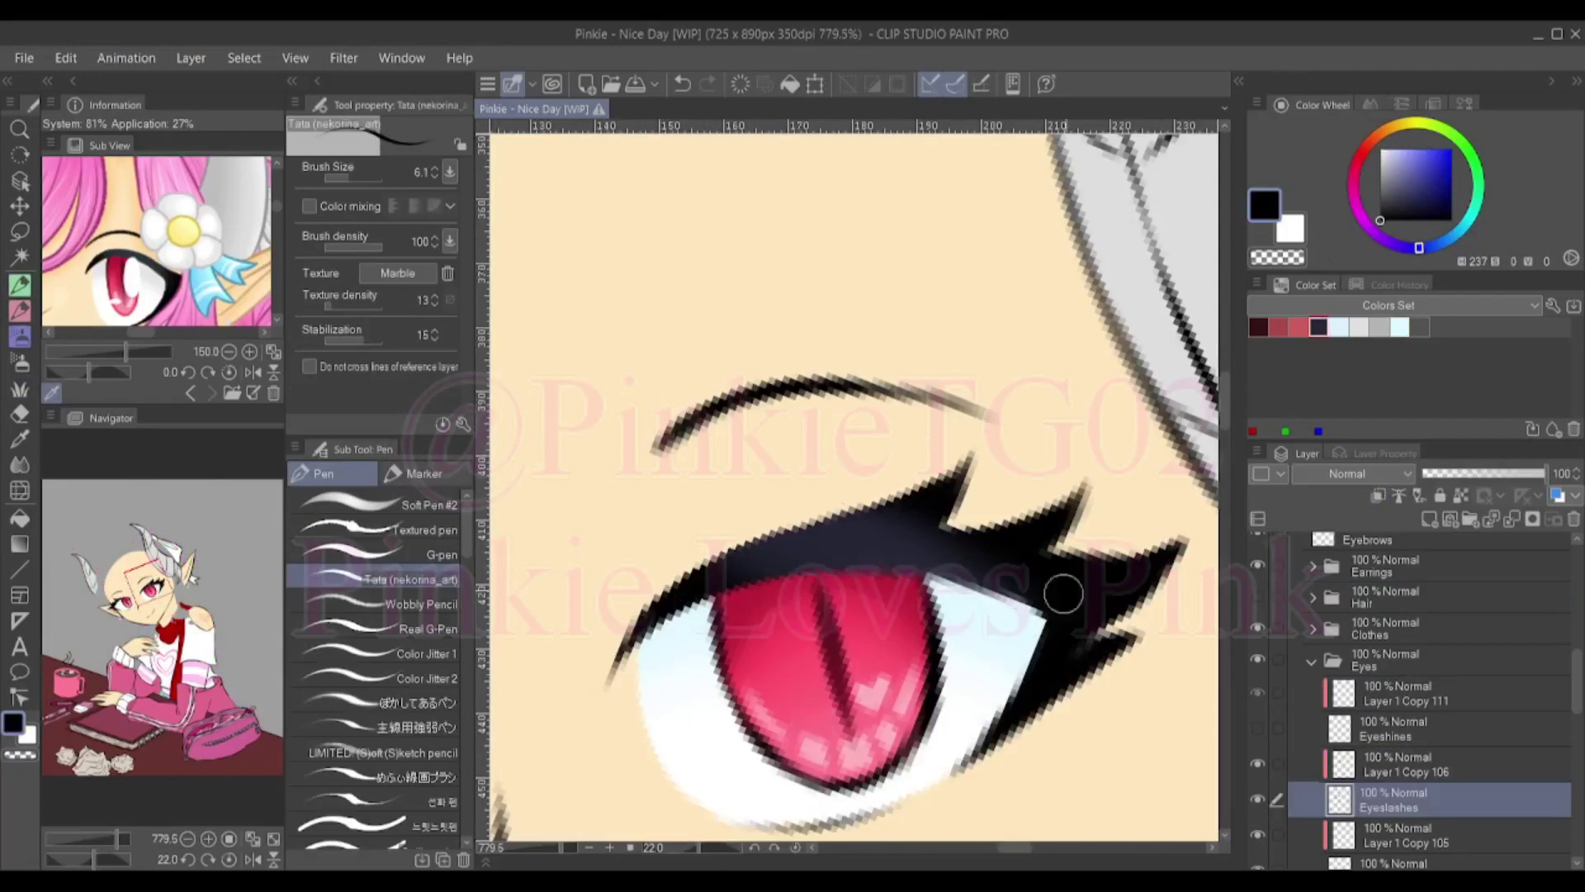
scroll(854, 487, "down", 3)
scroll(615, 652, "up", 2)
scroll(615, 652, "down", 2)
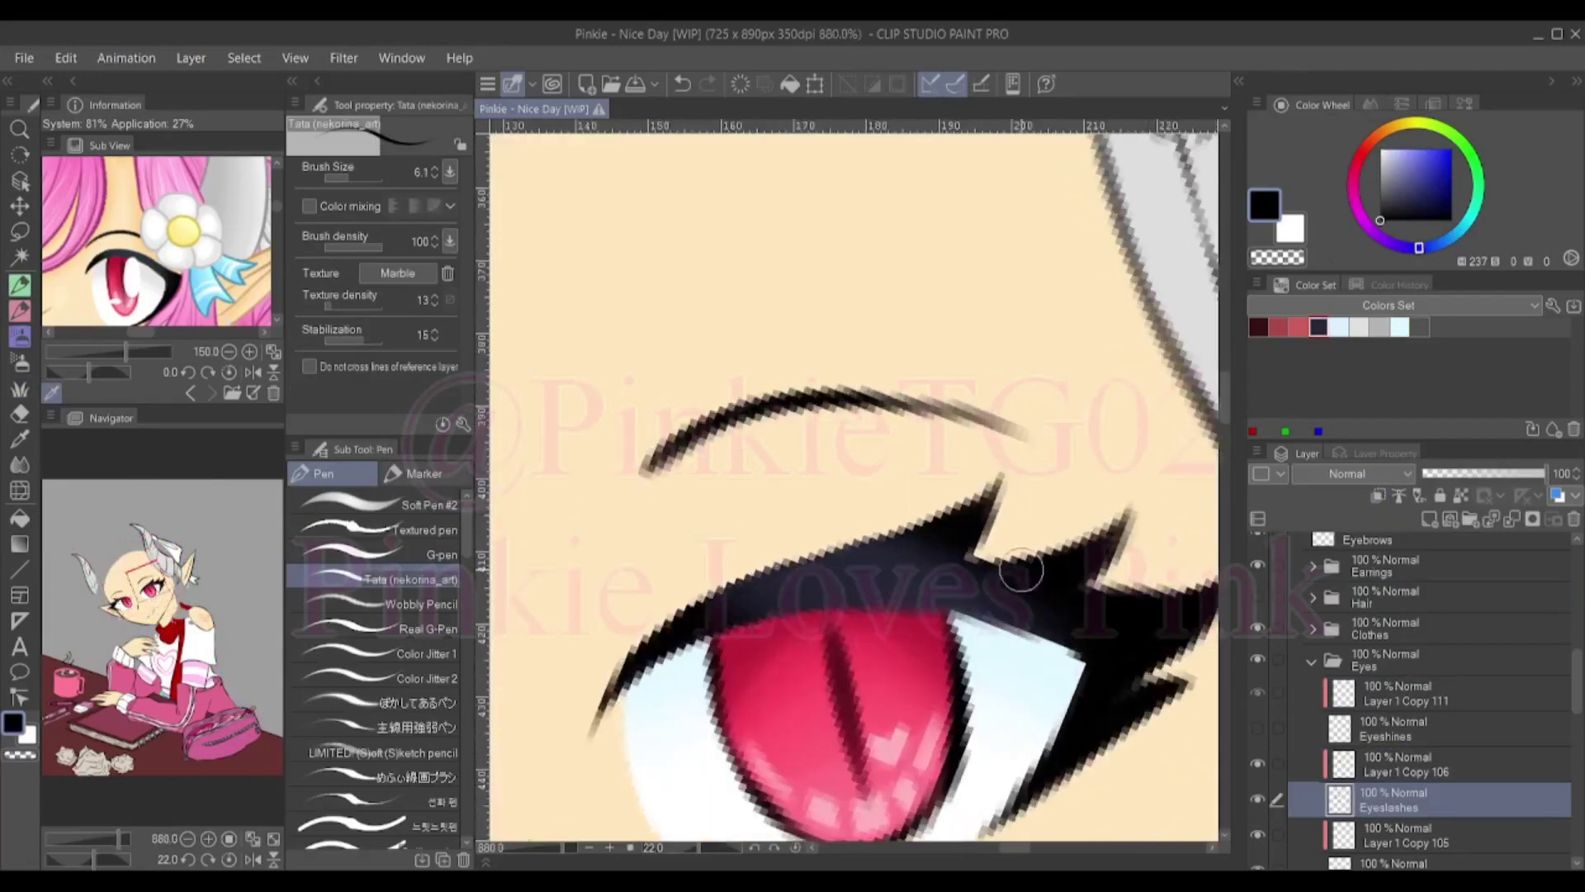
Blend dark navy shading into both eyes' upper lashes on Layer 1 Copy 88, using colours sampled from the lashes
left_click(590, 772, "alt")
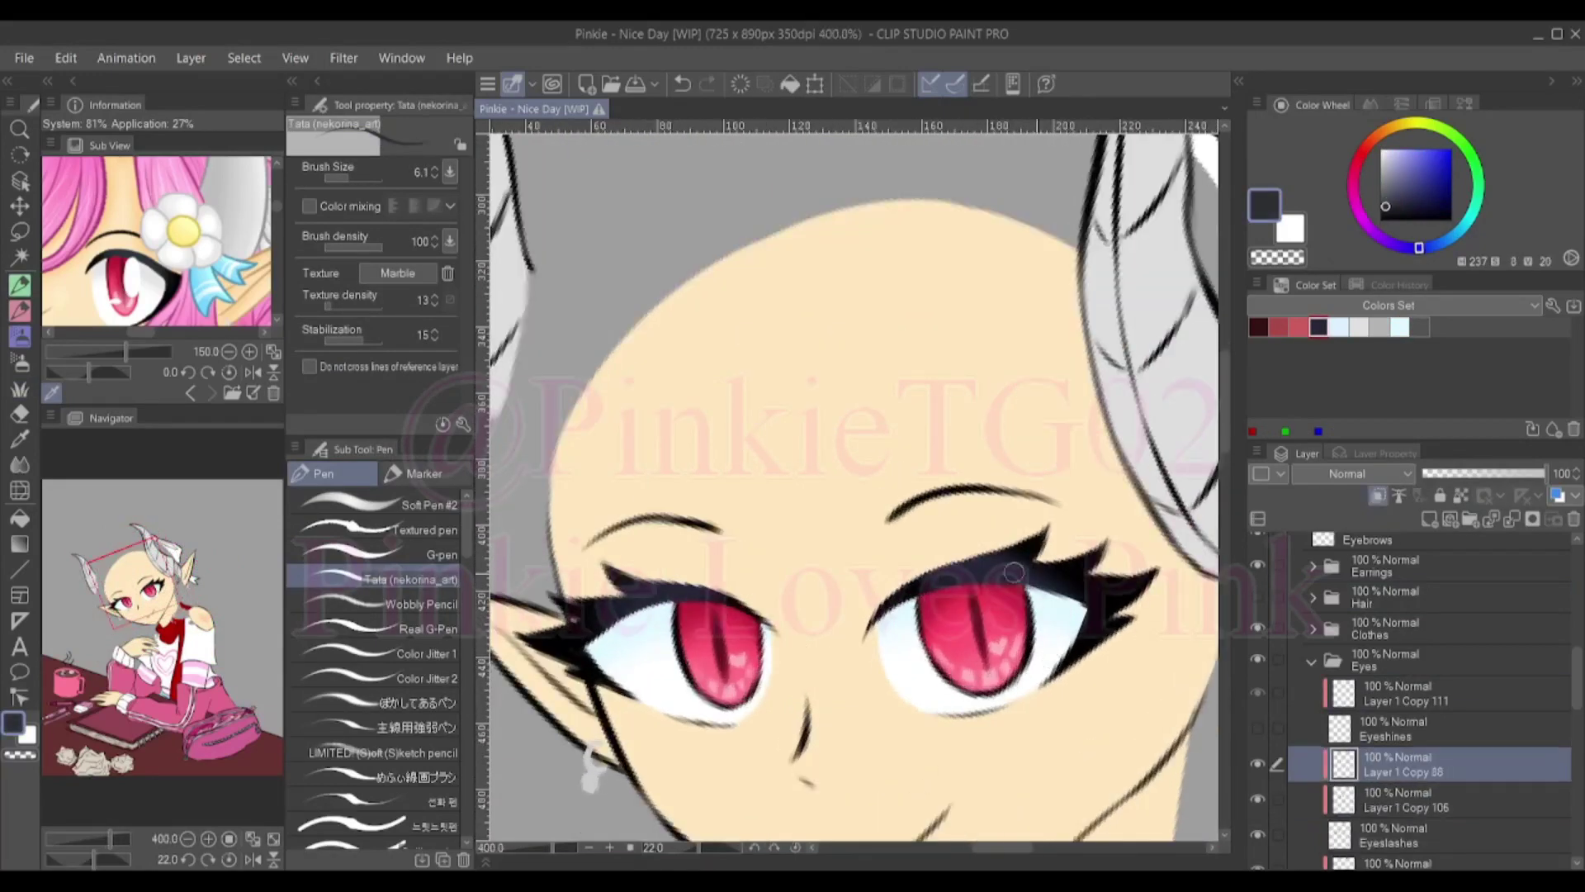
scroll(1061, 592, "up", 2)
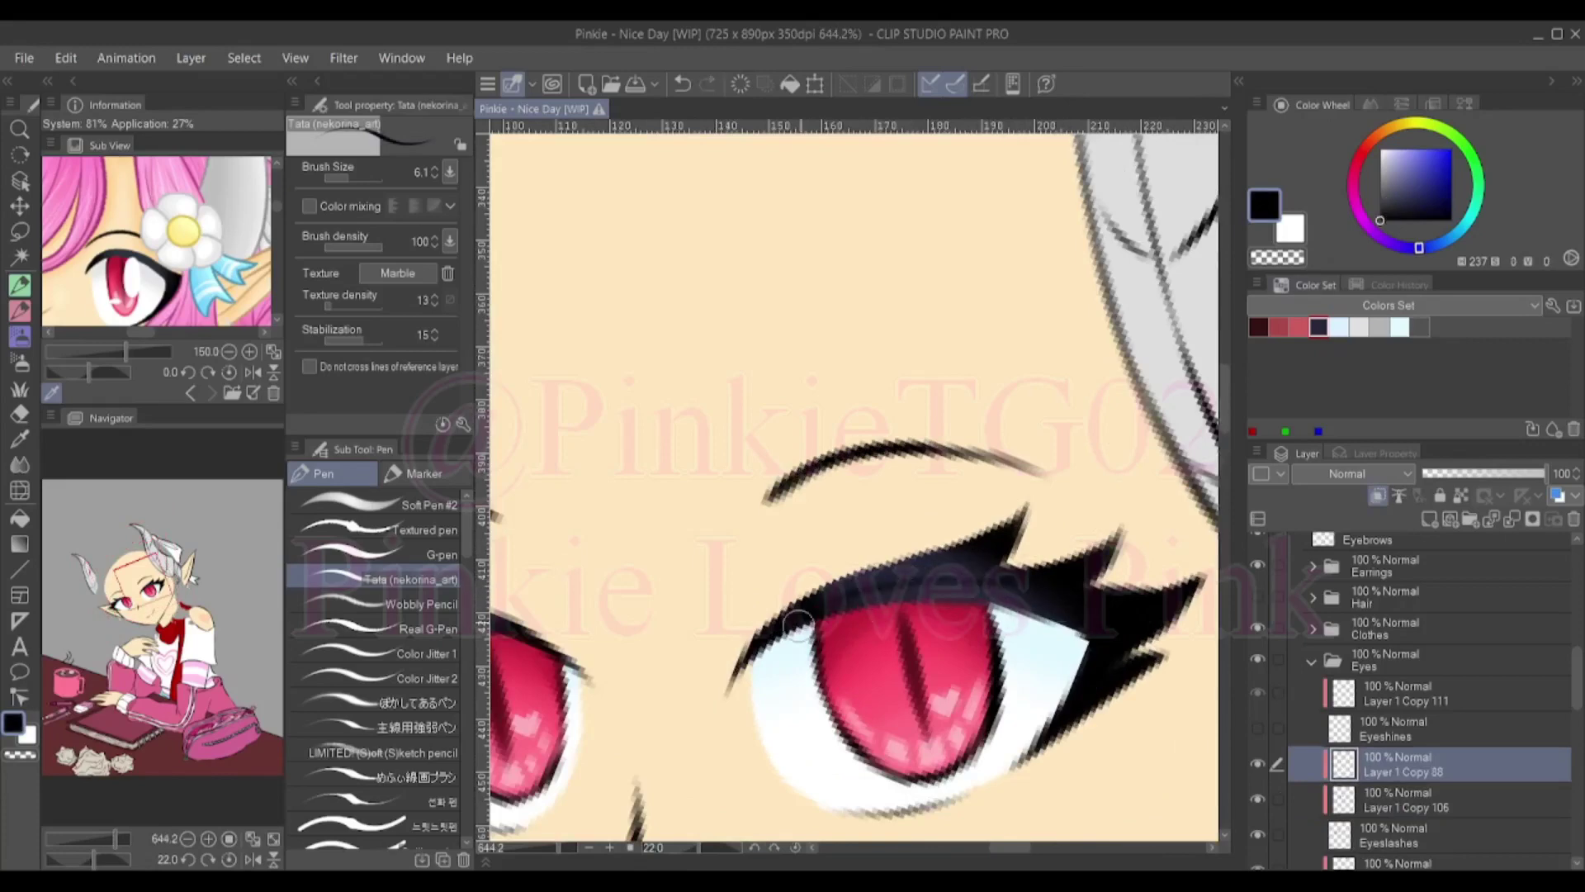
scroll(798, 622, "down", 1)
left_click(1048, 529, "alt")
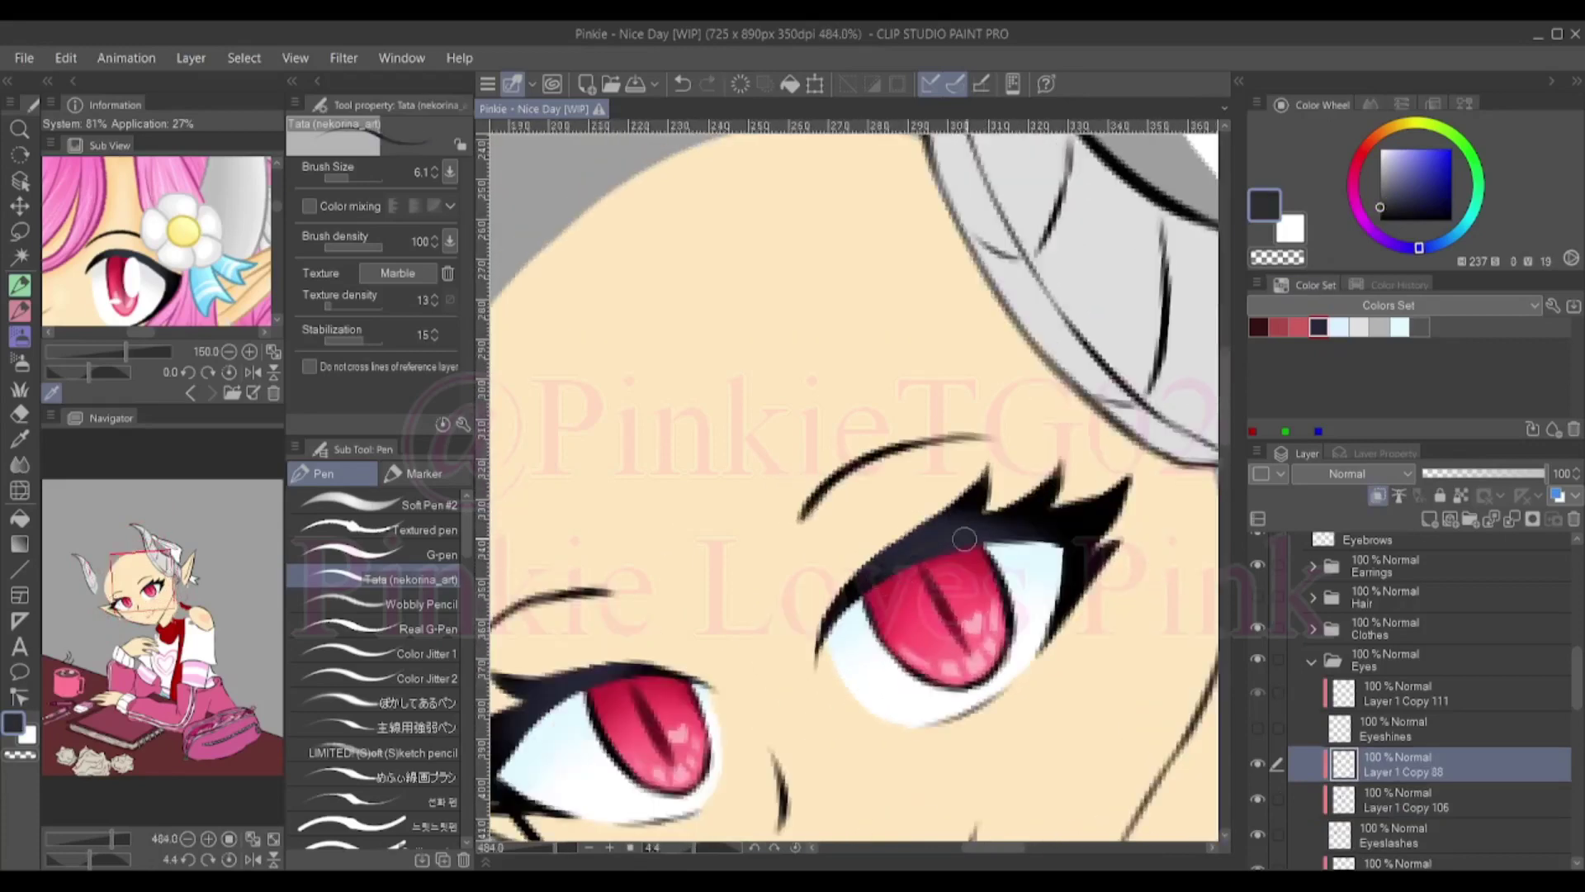
Airbrush the outer lash tips of both eyes dark red at size 16.3, then retouch the lashes in black on the Eyelashes layer
key("b")
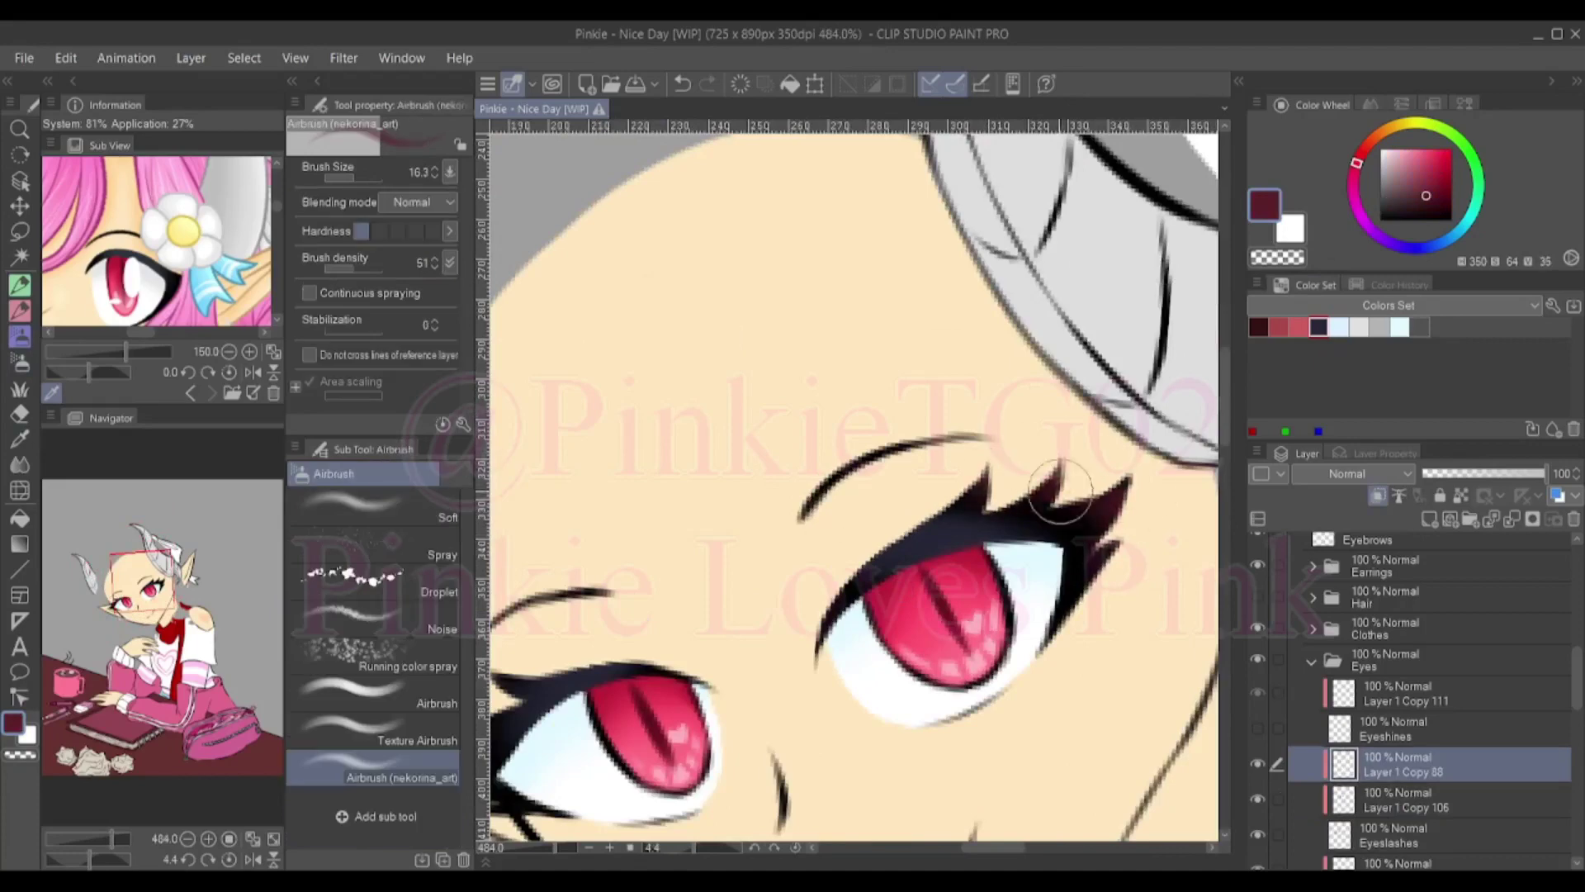
scroll(625, 757, "down", 1)
scroll(743, 627, "up", 2)
key("p")
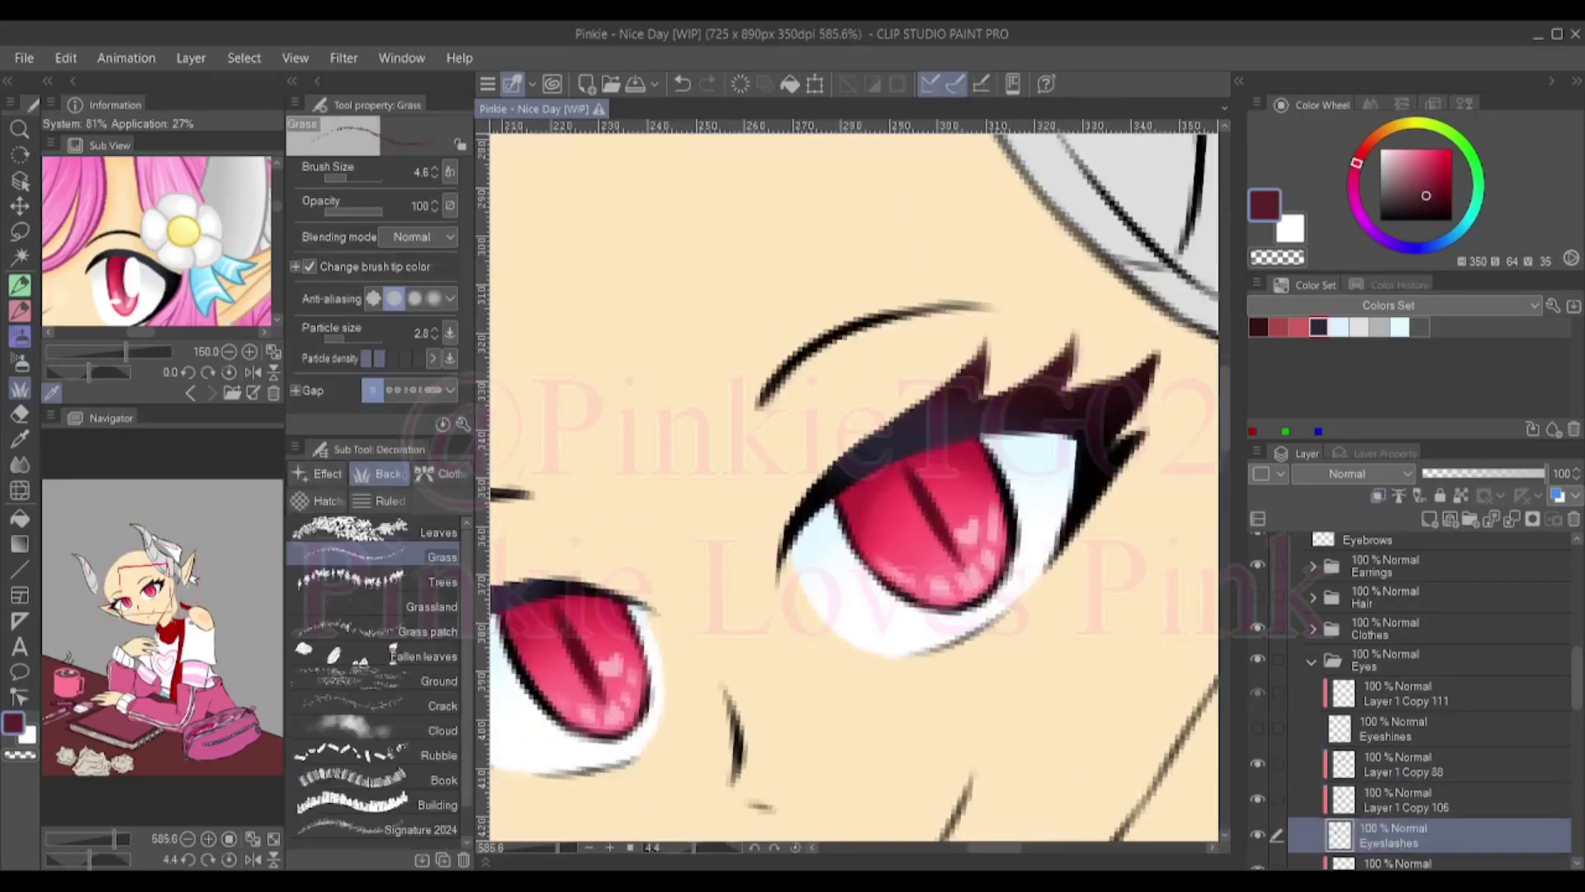
left_click(774, 570, "alt")
scroll(774, 569, "left", 5)
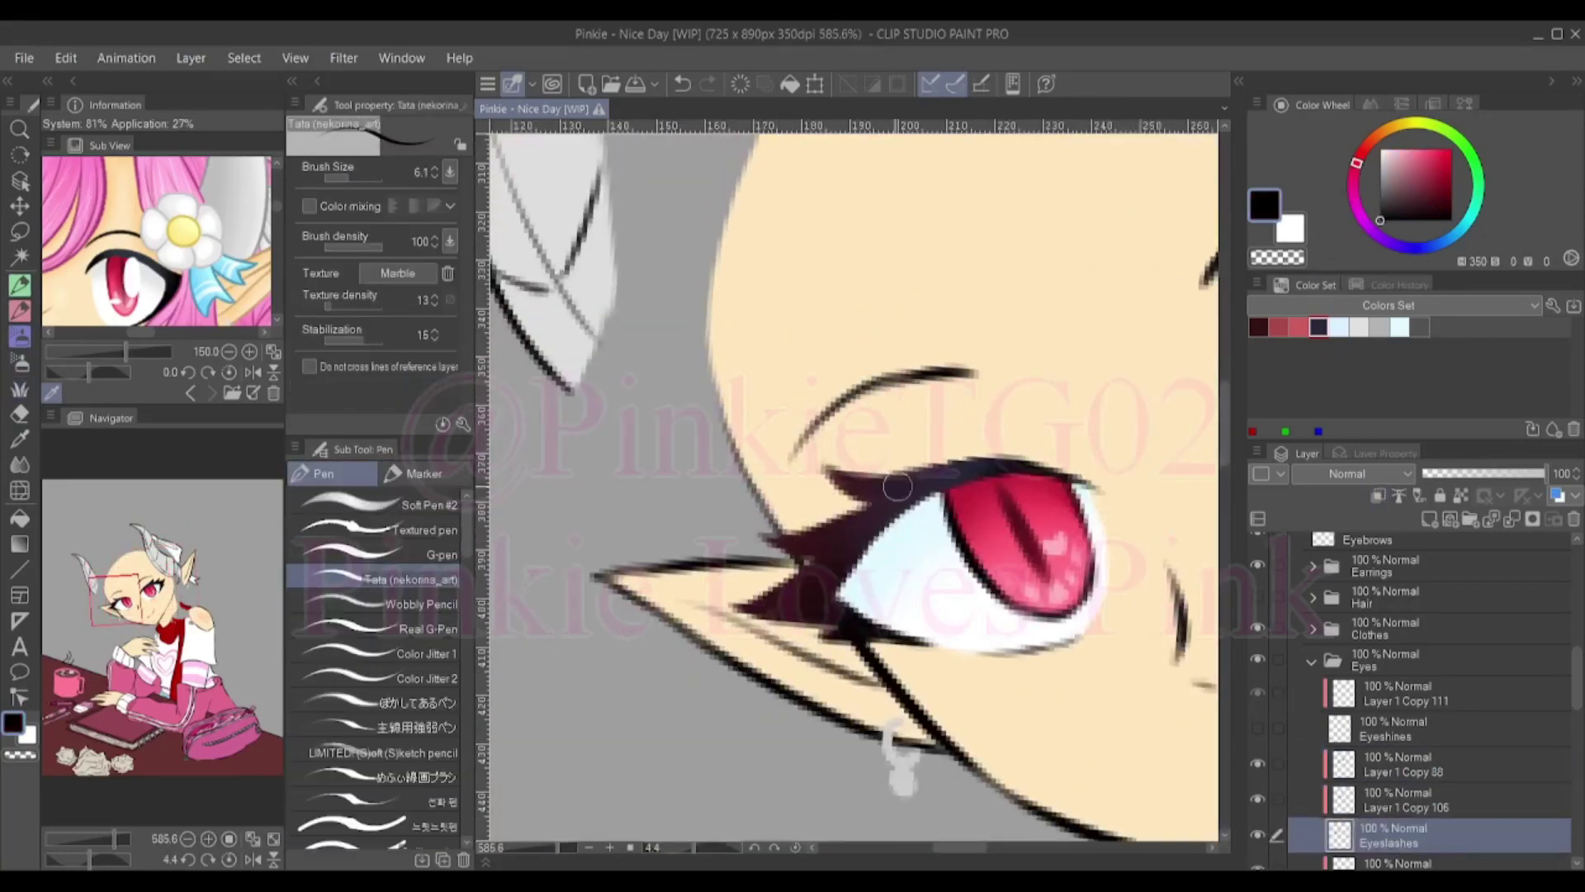
Show the Hair folder and paint the horns white on the Horns folder's c layer at brush size 43.9
scroll(828, 634, "down", 8)
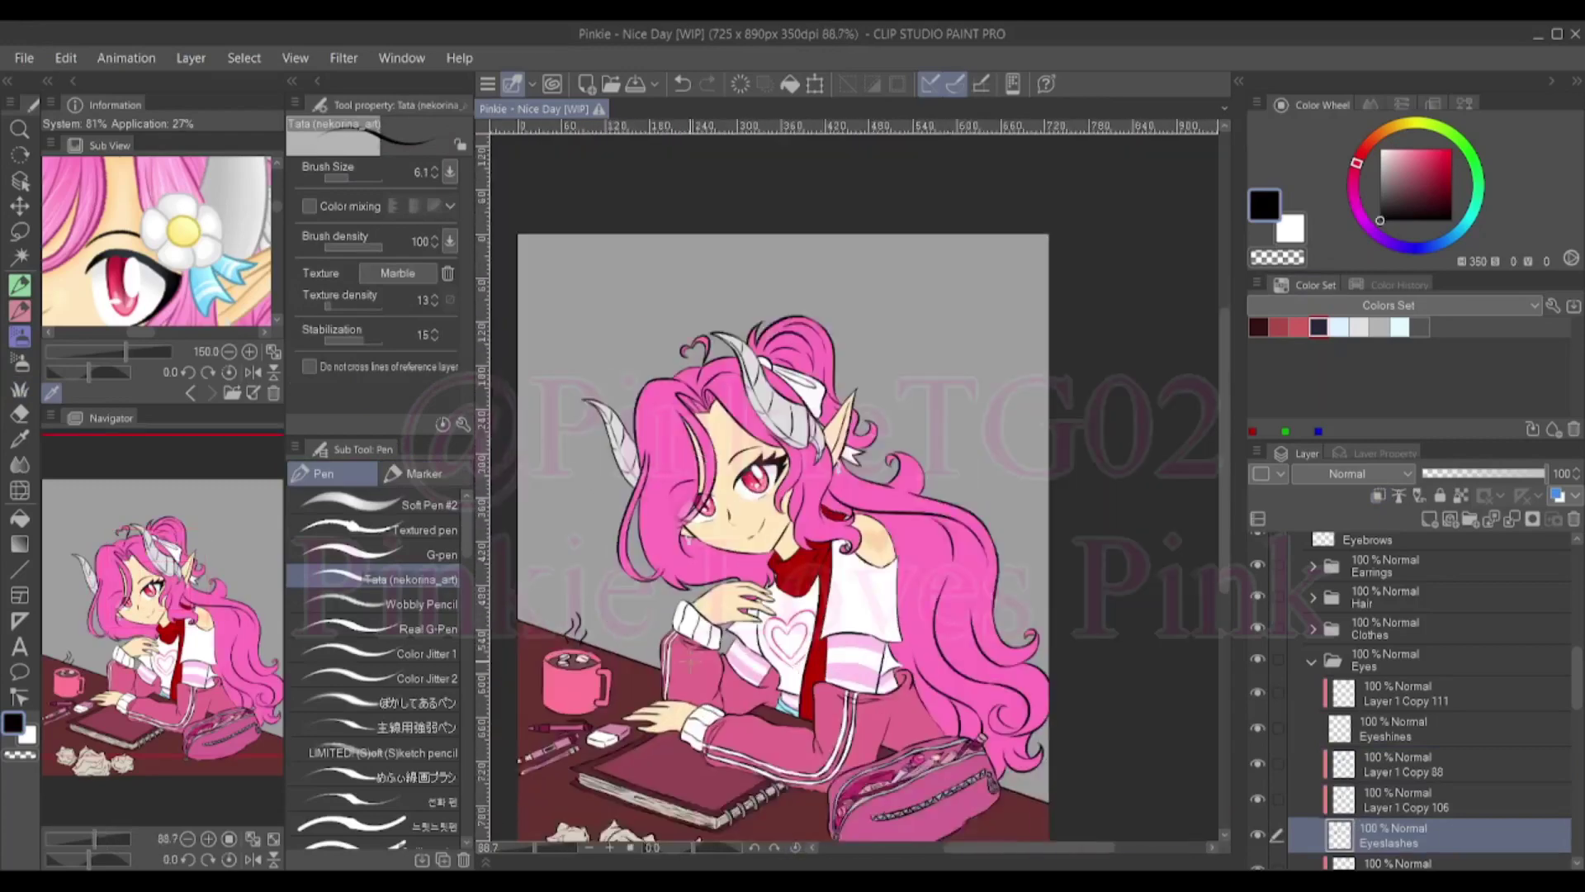
scroll(828, 635, "up", 1)
left_click(792, 437, "alt")
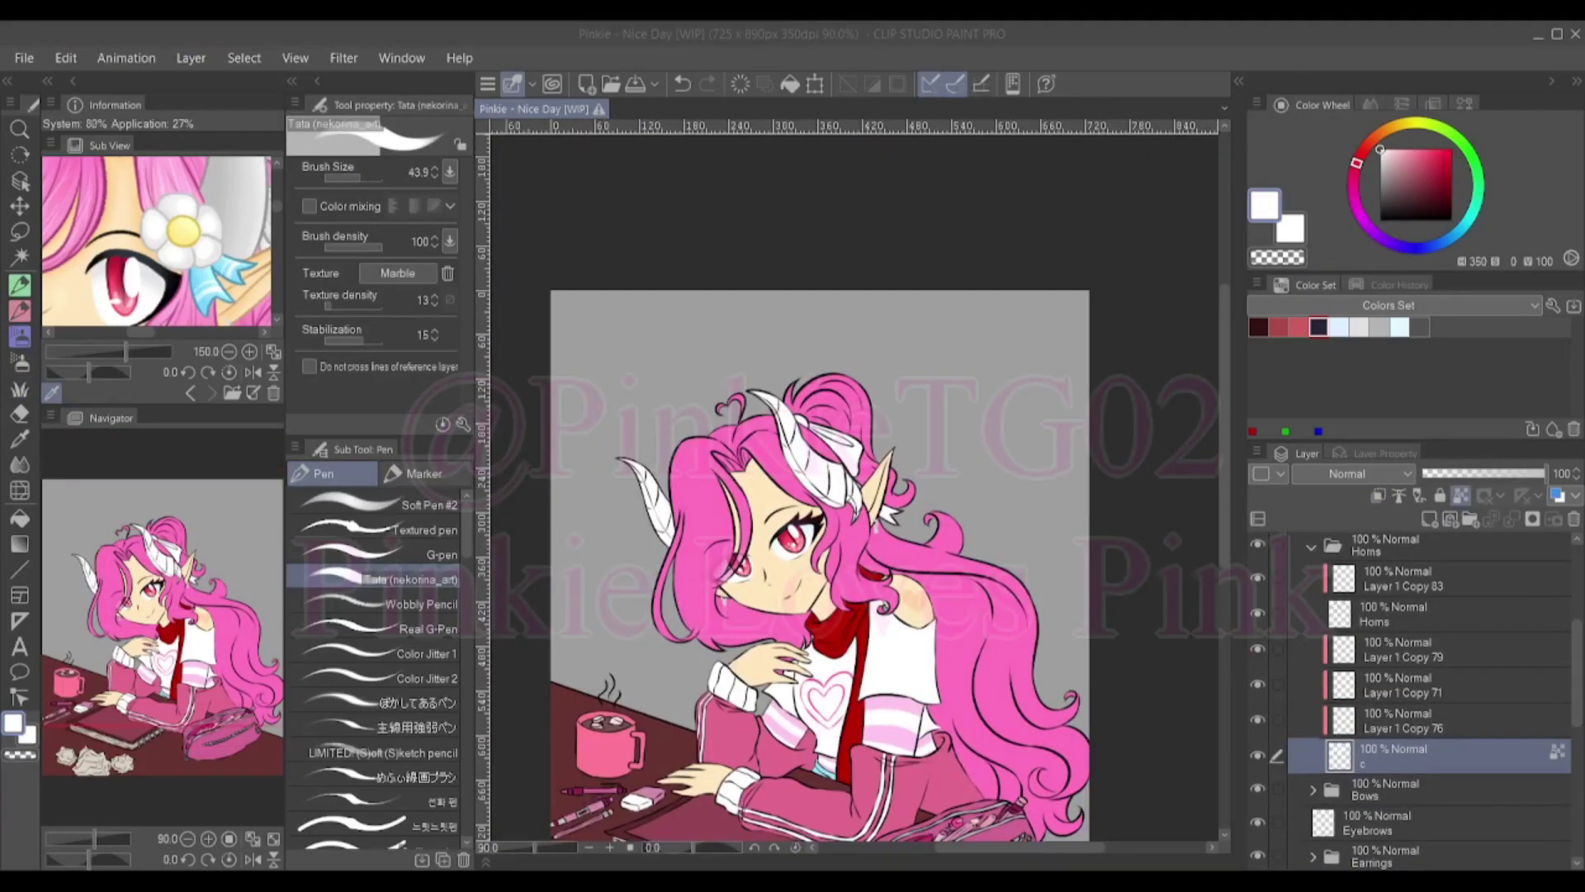
Paint a pink scalloped patch with a pale rim on the notebook cover beside the sleeve, on the Things on notebooks layer
scroll(1152, 454, "up", 5)
left_click(1152, 454, "alt")
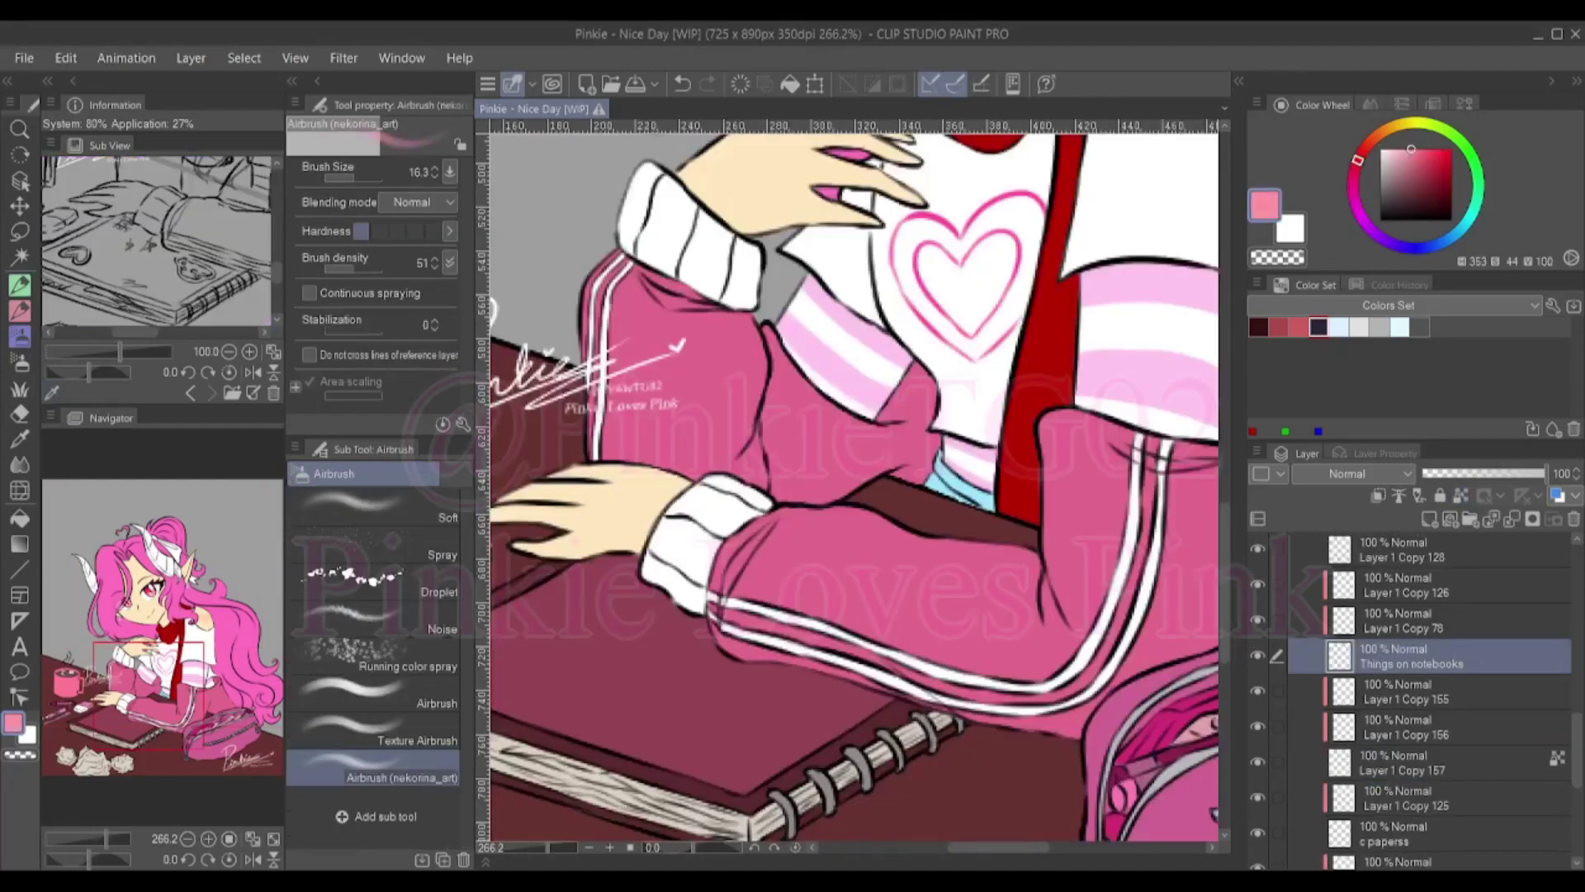
key("bracketleft")
key("bracketleft")
key("bracketleft")
key("bracketleft")
mouse_move(1152, 454)
left_mouse_down()
mouse_move(700, 345)
mouse_move(672, 407)
mouse_move(791, 371)
left_mouse_up()
scroll(739, 330, "up", 3)
left_click(710, 396, "alt")
left_click(679, 431, "alt")
left_click_drag(679, 433, 660, 452)
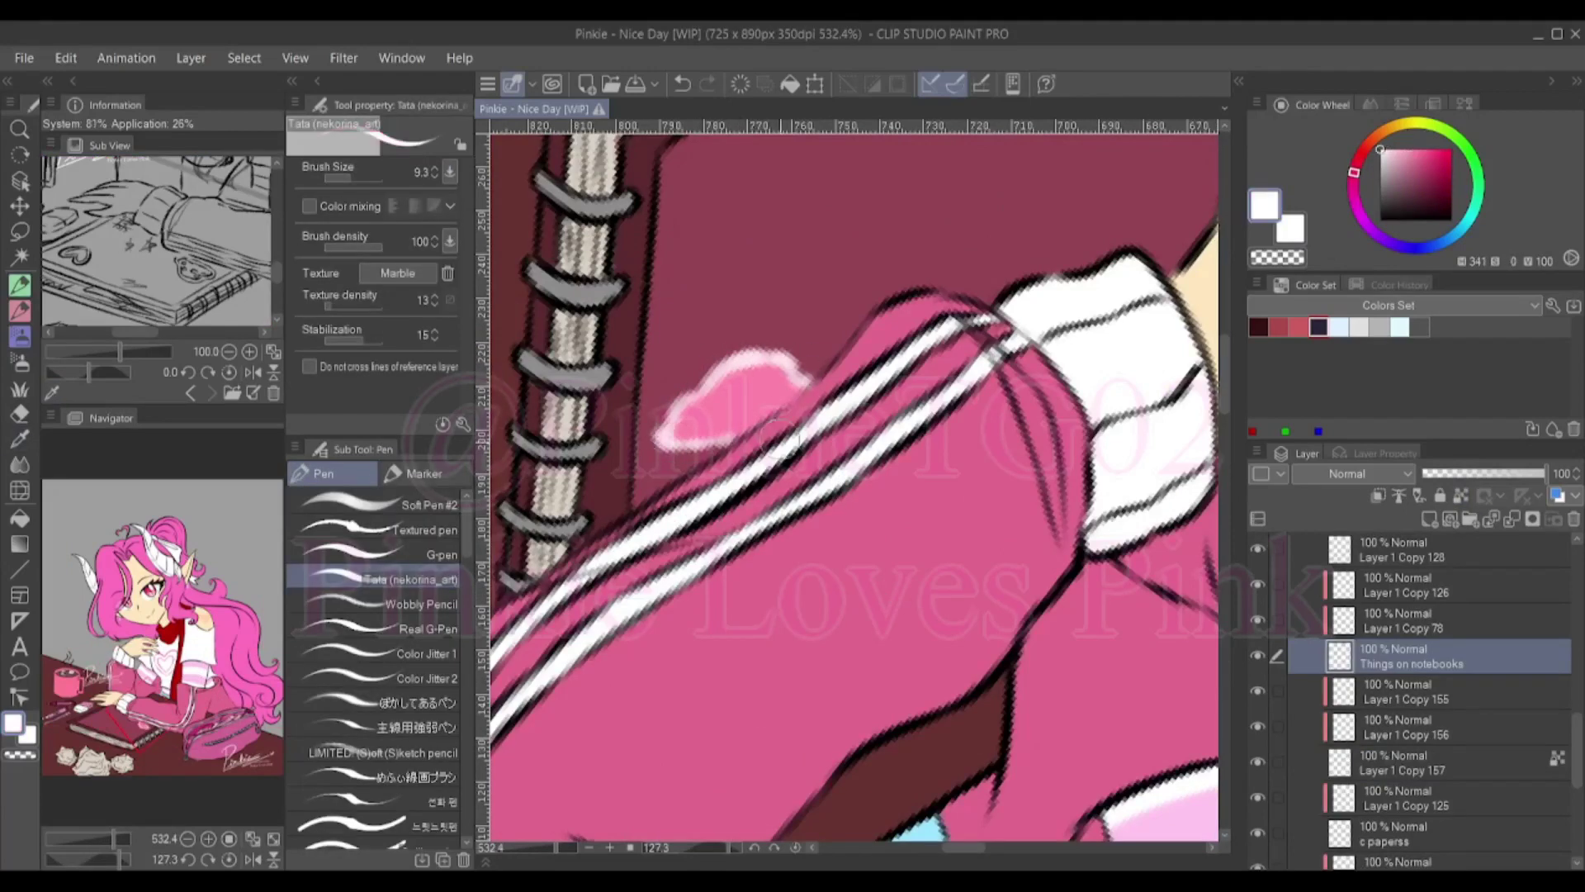
Dot the pink notebook patch with darker pink spots at brush size 7.0 and retouch it with pinks sampled from it
left_click(743, 399, "alt")
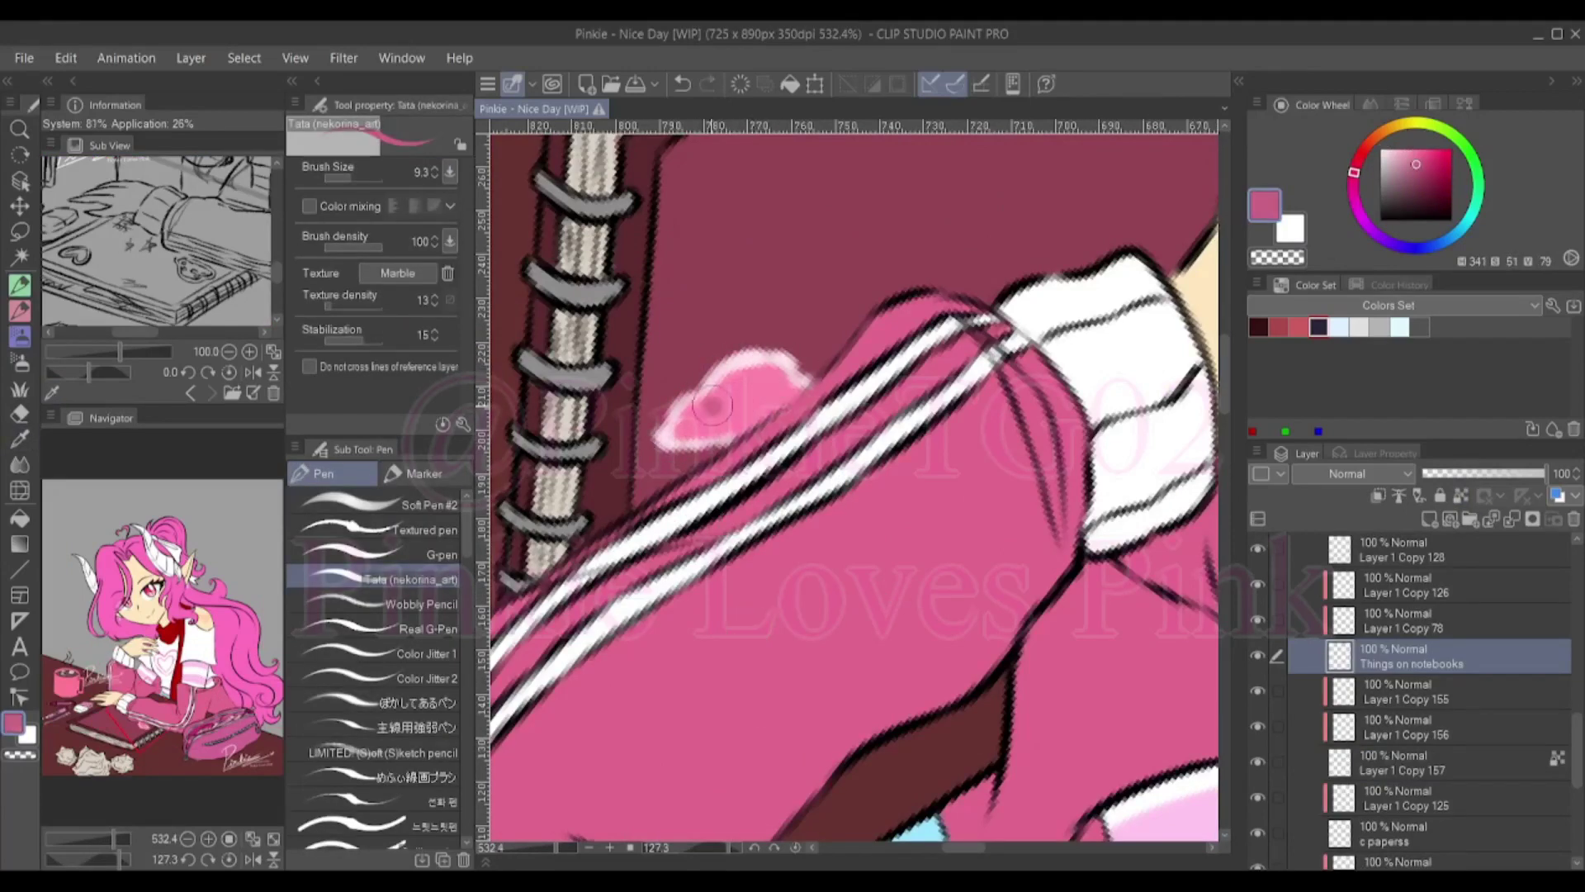
mouse_move(746, 388)
left_mouse_down()
mouse_move(765, 460)
mouse_move(735, 441)
mouse_move(782, 399)
left_mouse_up()
scroll(734, 404, "up", 2)
left_click(778, 412)
left_click(698, 461)
scroll(803, 411, "down", 5)
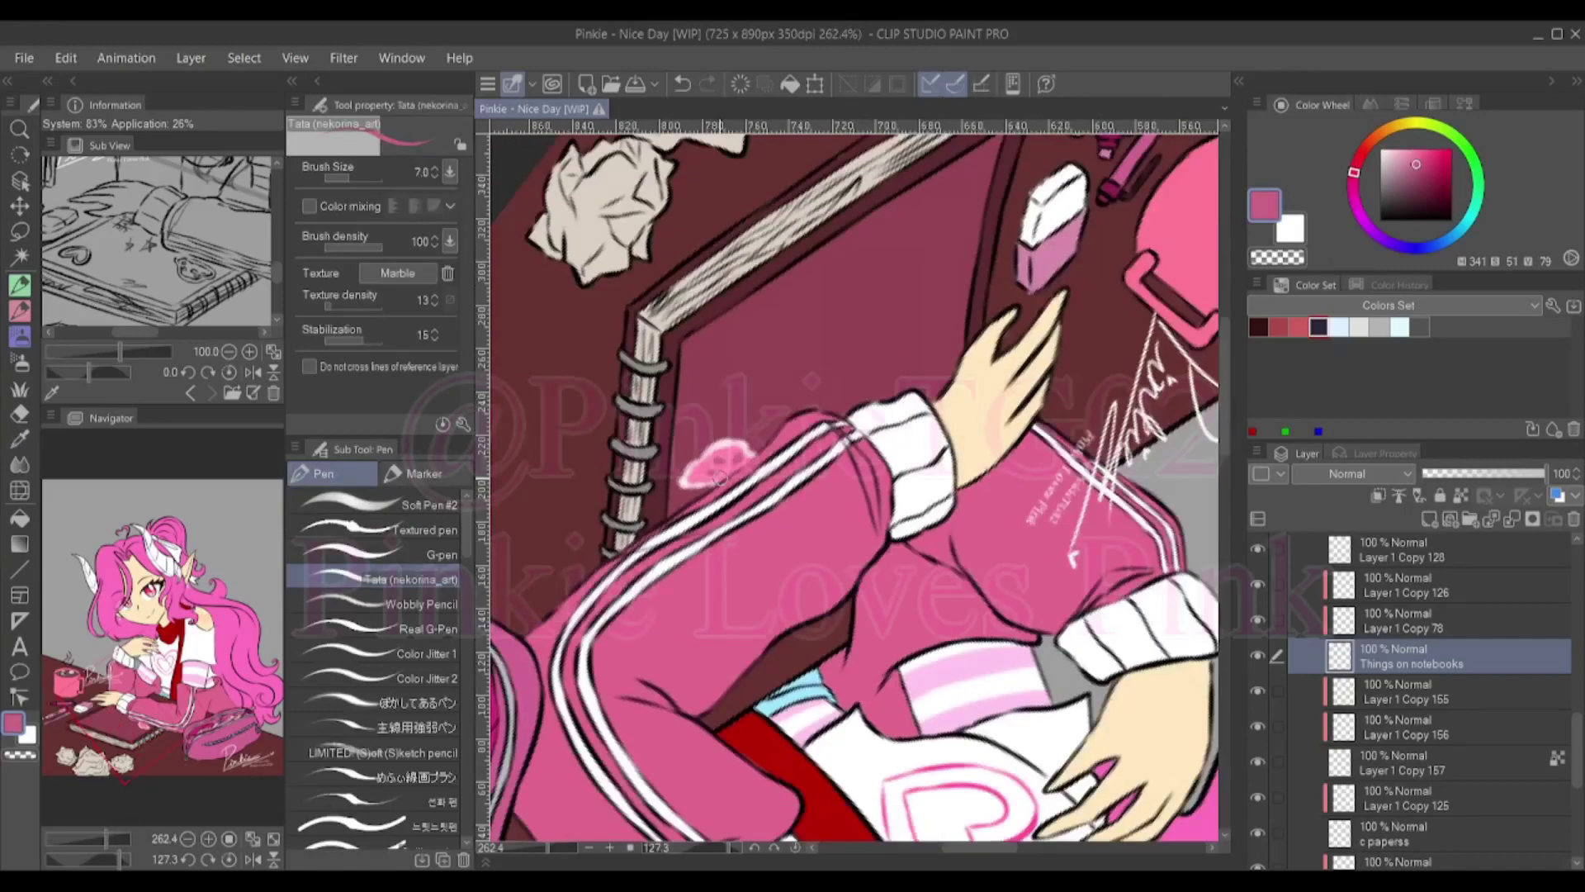
scroll(664, 436, "up", 4)
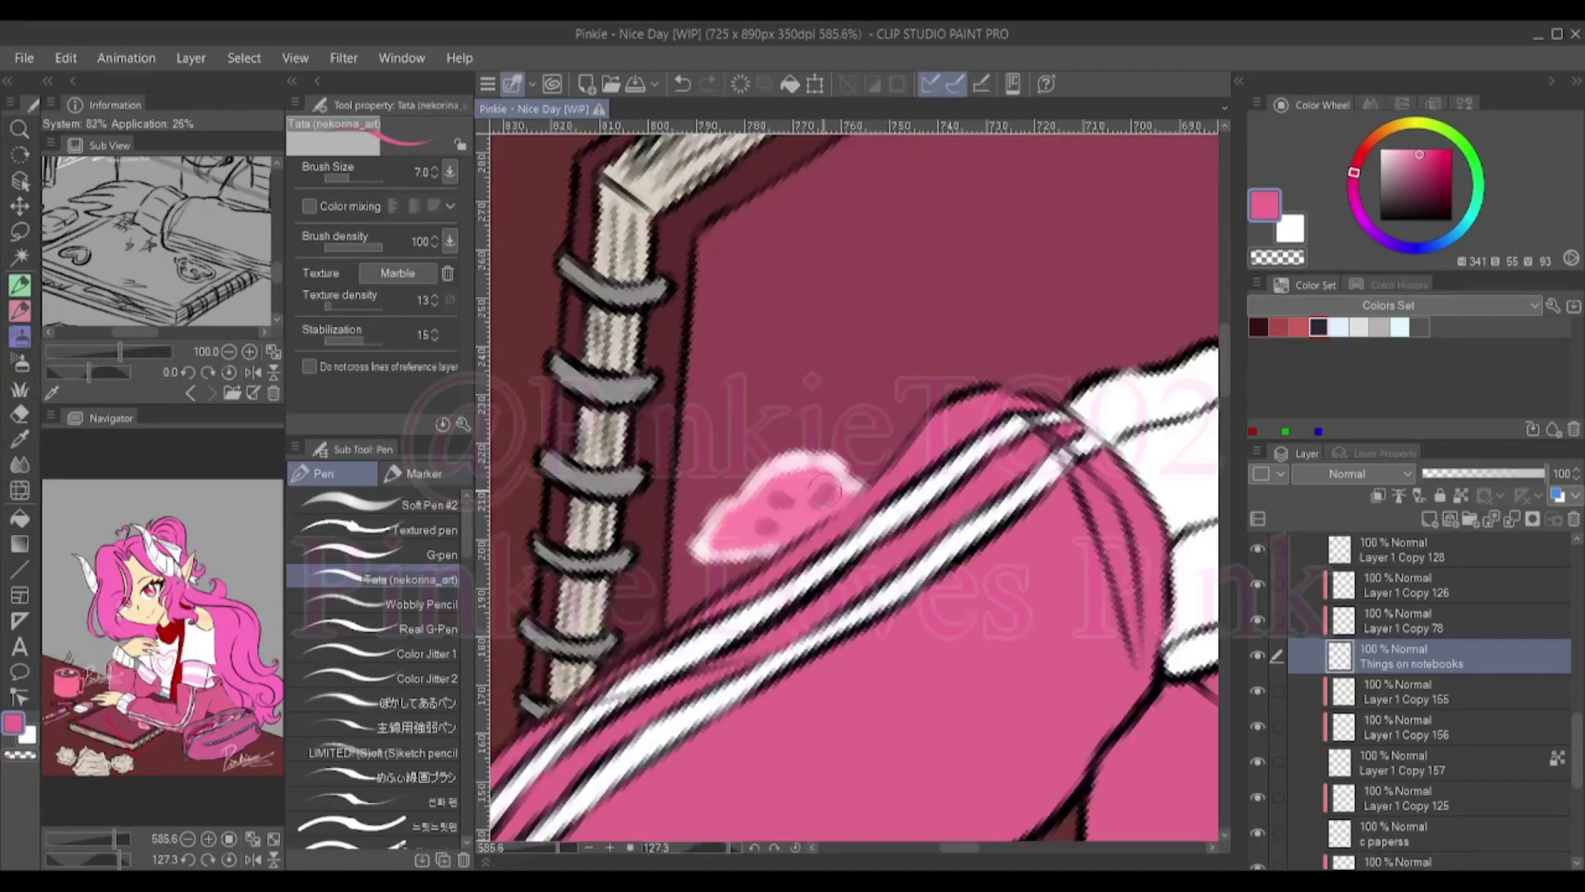
left_click(741, 522, "alt")
scroll(757, 513, "down", 4)
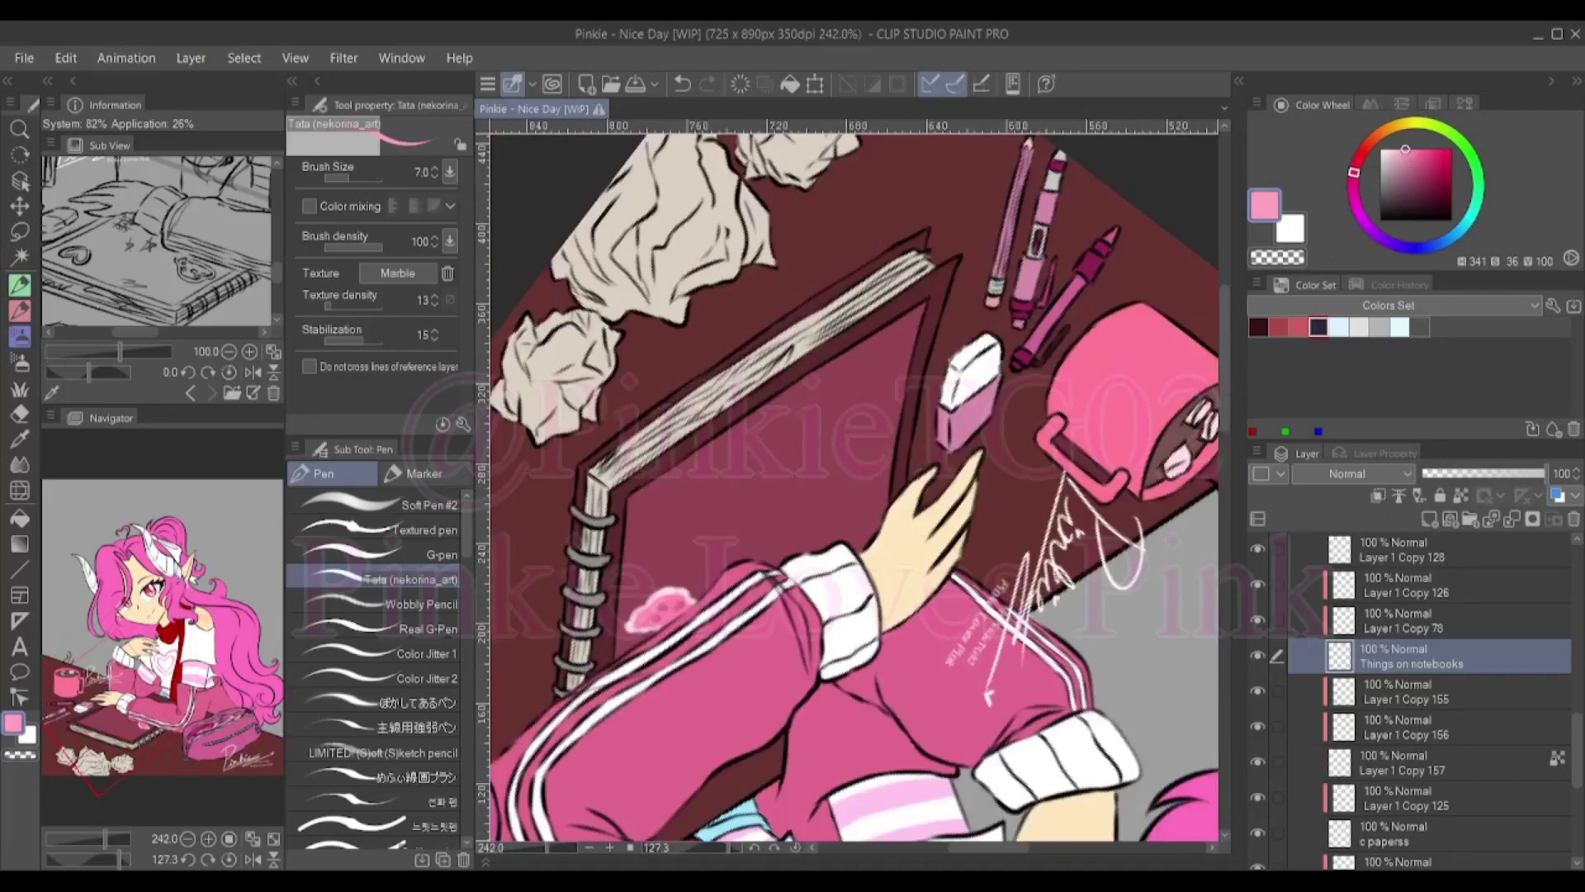
Paint a solid light pink heart on the notebook cover near the eraser, on the Things on notebooks layer
left_click(1404, 620)
scroll(640, 590, "up", 3)
left_click(746, 655, "alt")
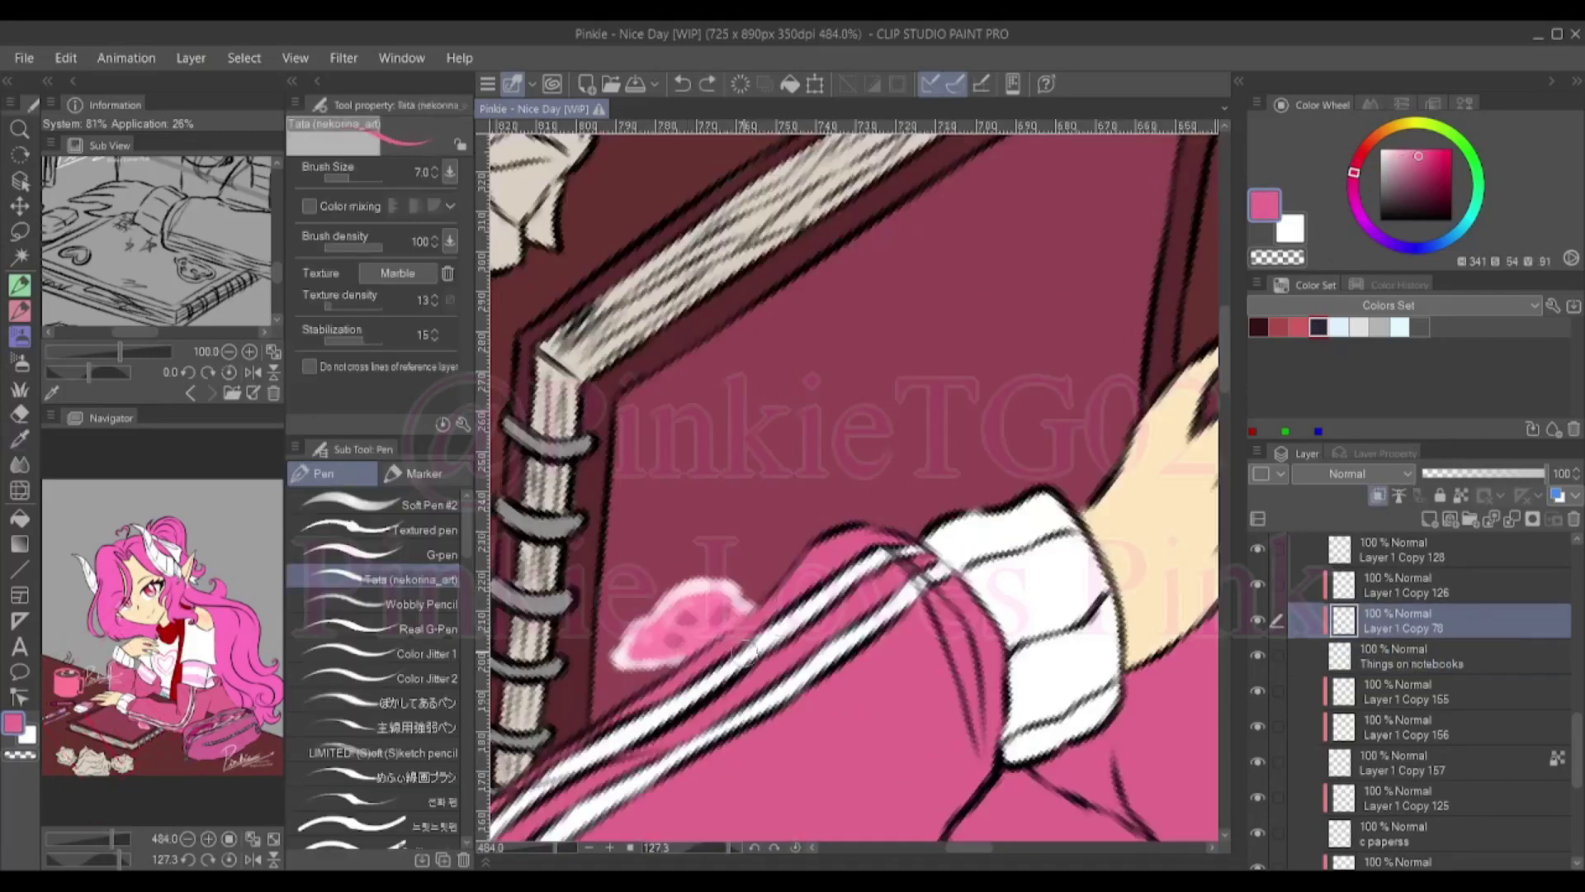
scroll(853, 487, "down", 4)
left_click(1403, 656)
left_click(847, 492, "alt")
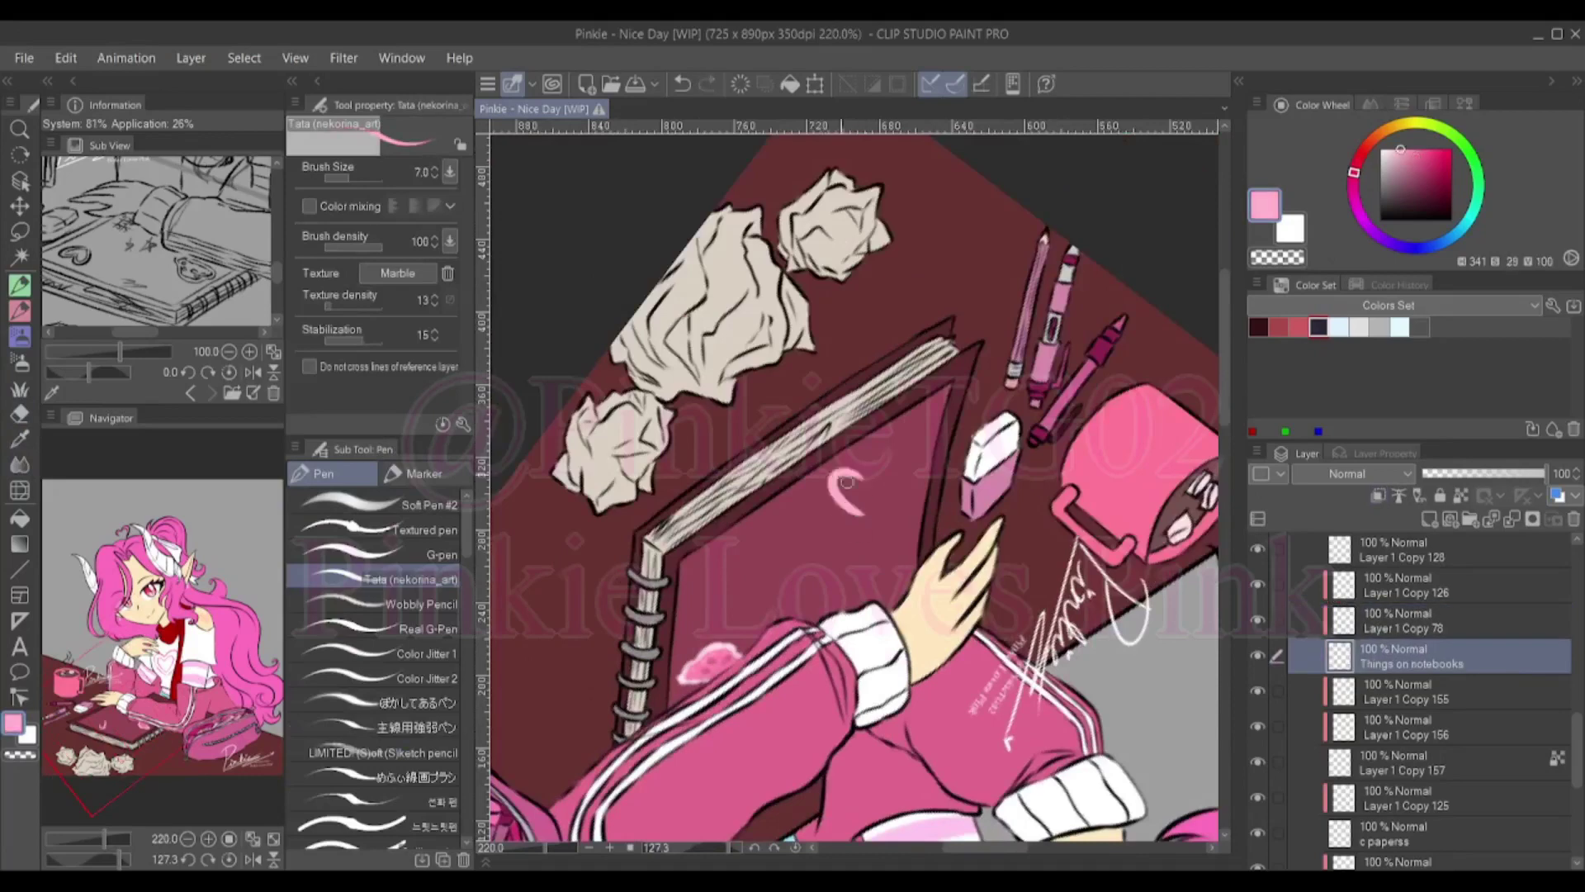
scroll(807, 470, "up", 5)
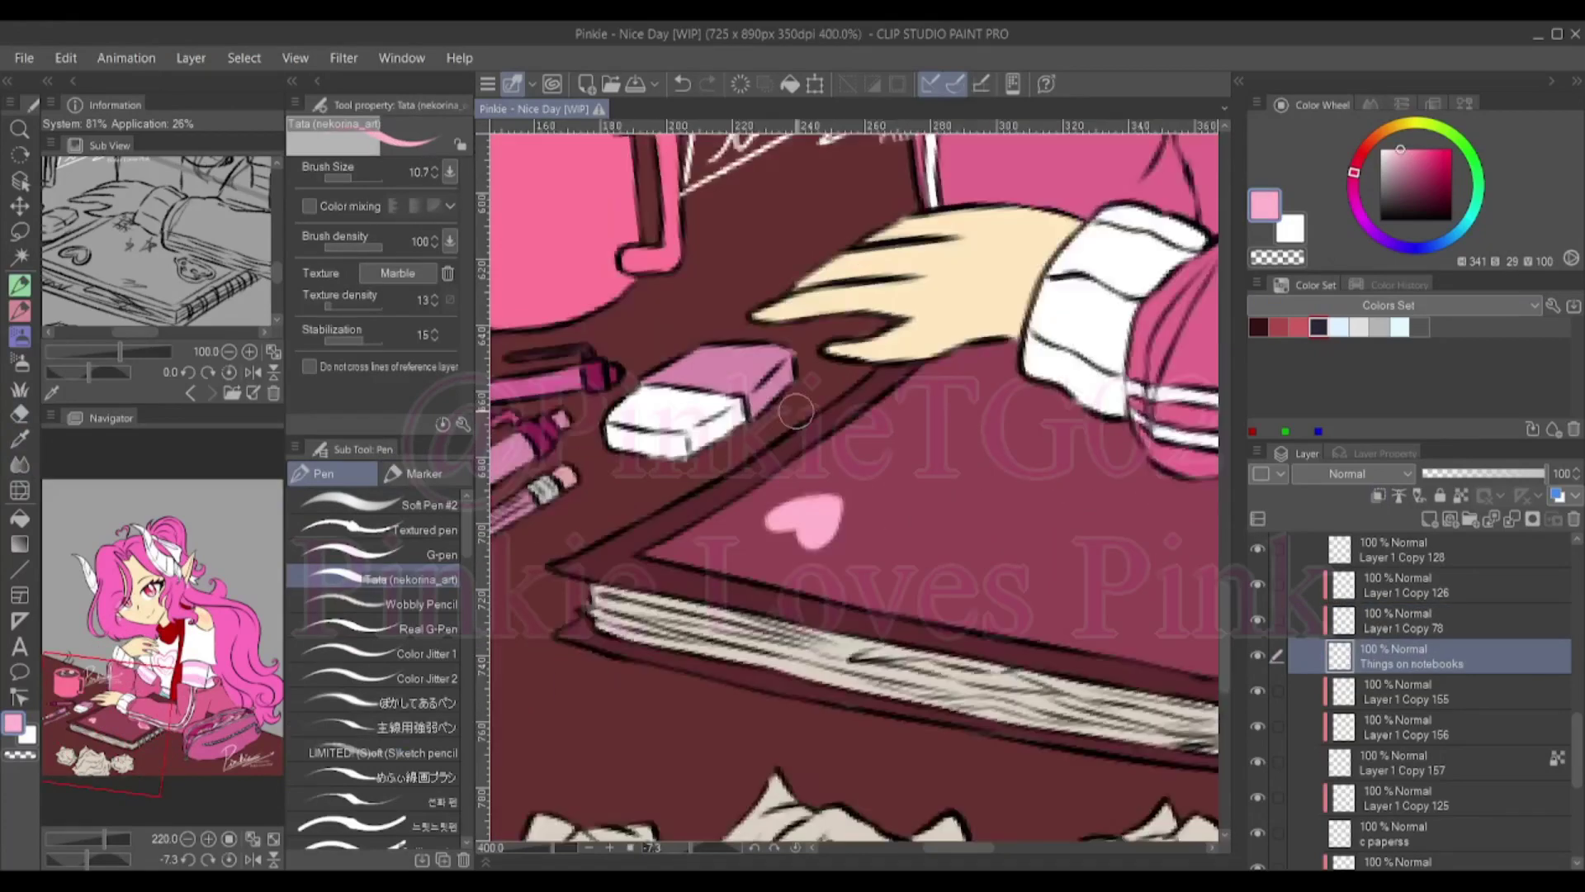
Outline the notebook heart in paler pink at brush size 4.6 and shade its middle with a deeper pink
left_click(760, 569, "alt")
mouse_move(737, 567)
left_mouse_down()
mouse_move(834, 540)
mouse_move(793, 600)
left_mouse_up()
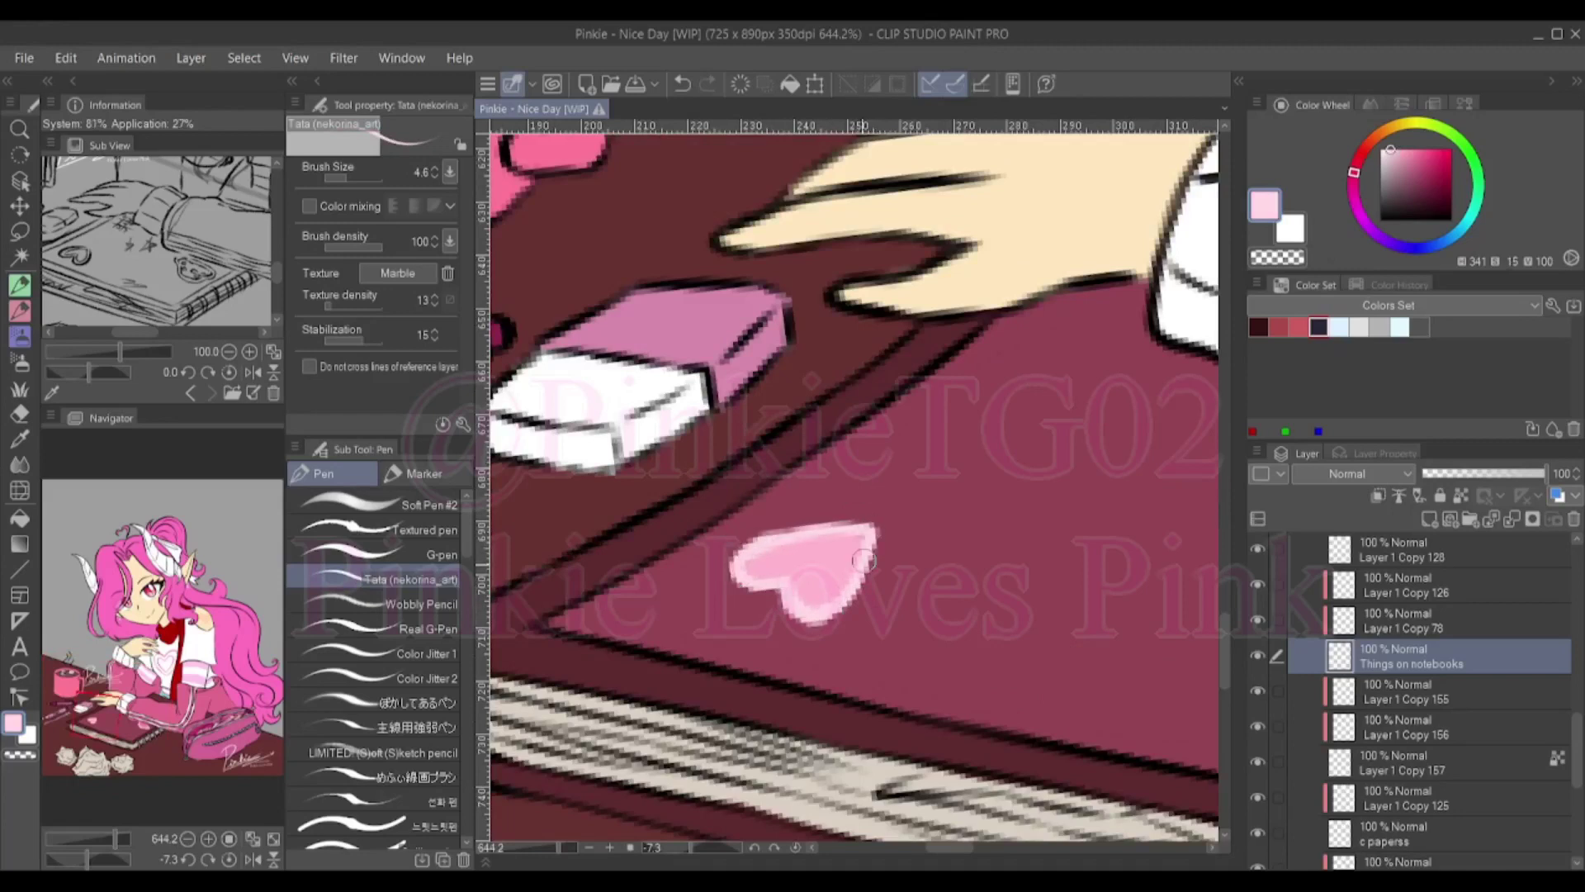
left_click_drag(865, 561, 859, 537)
left_click(784, 566, "alt")
key("ctrl+minus")
left_click(804, 625, "alt")
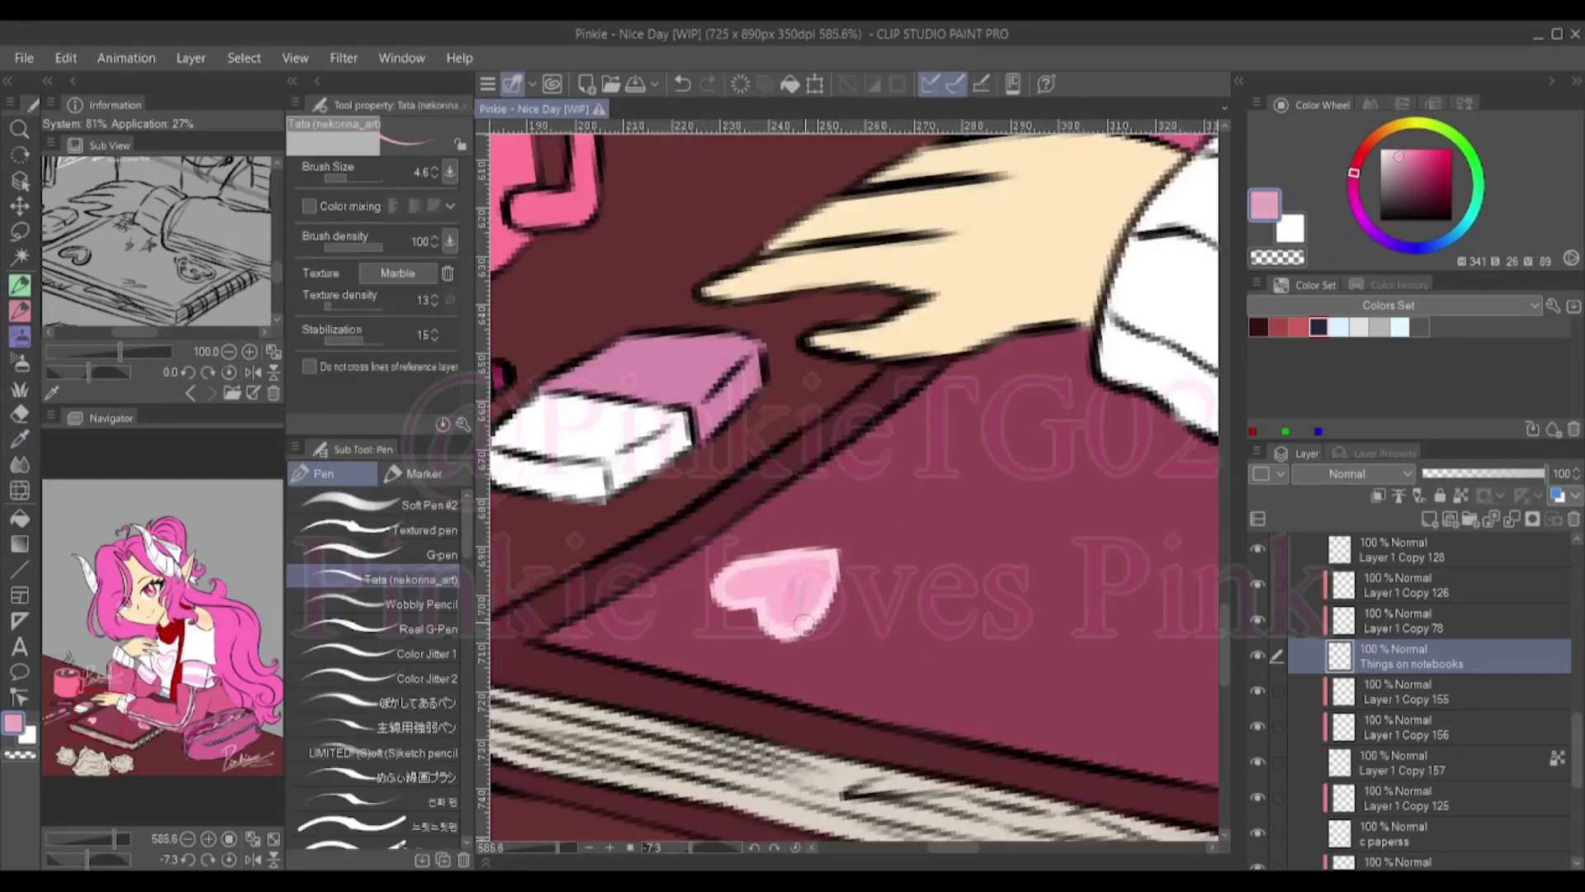
left_click_drag(777, 592, 833, 652)
left_click(838, 673, "alt")
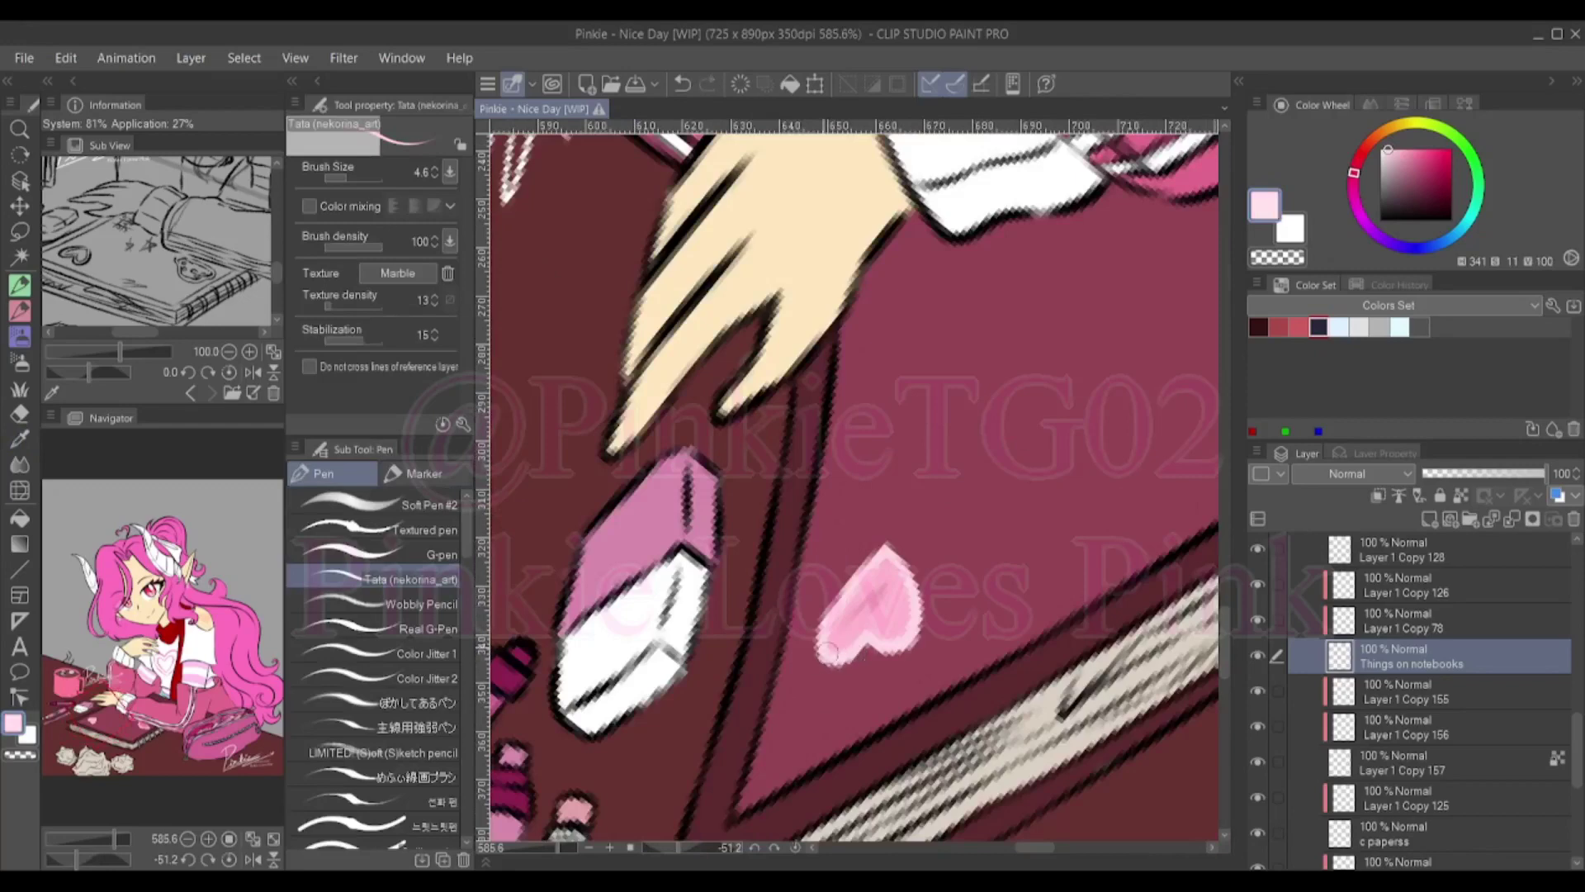
Refine the notch and rim of the notebook heart with pinks sampled from it
left_click(892, 615, "alt")
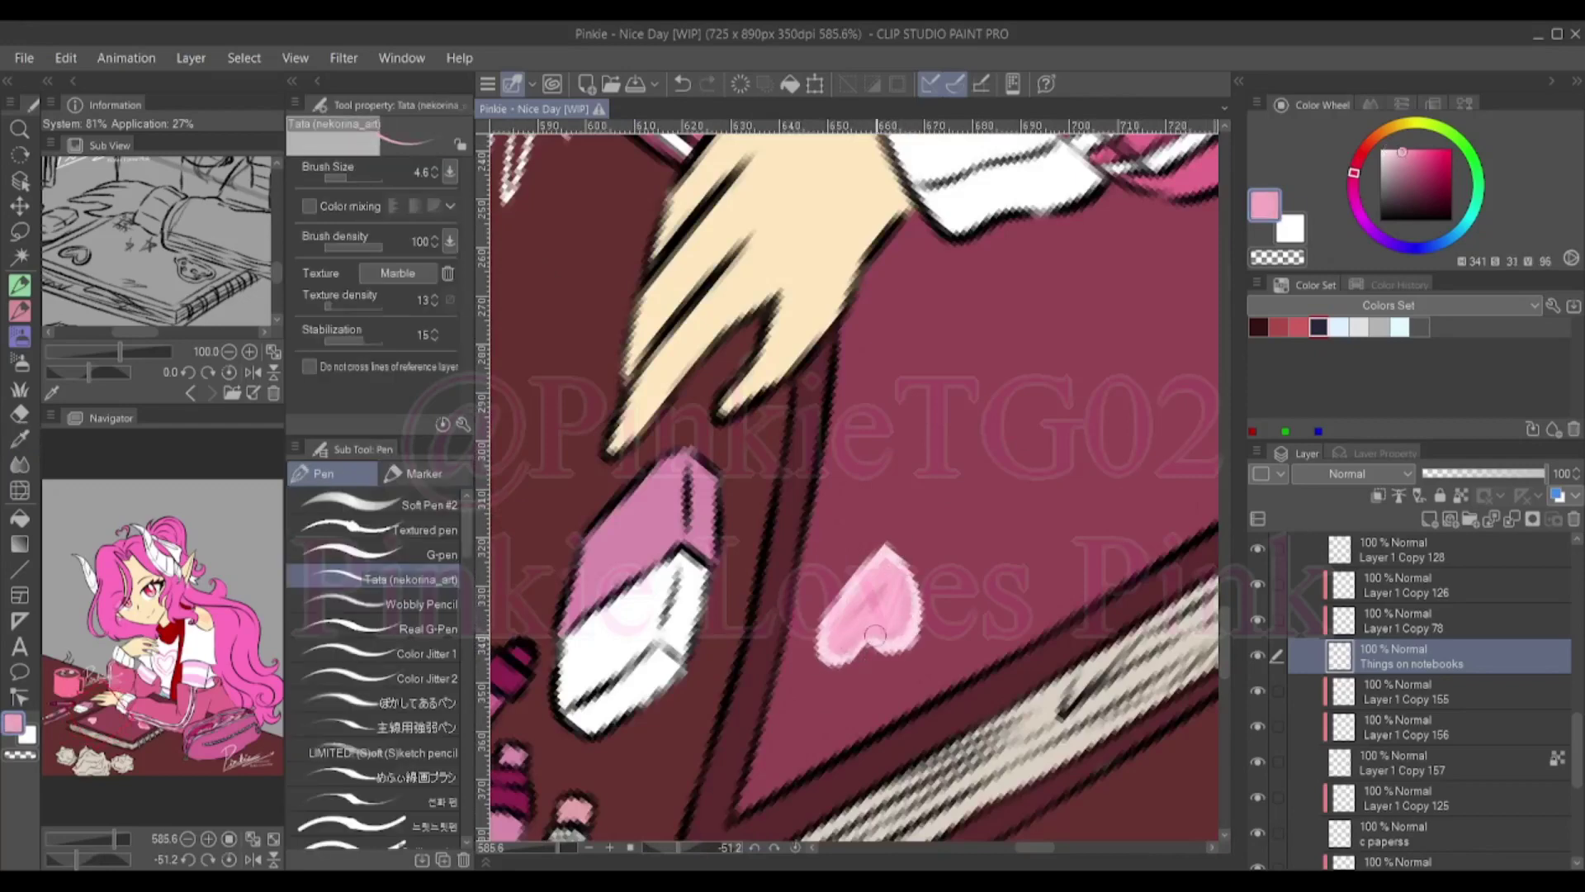
left_click(887, 637, "alt")
left_click_drag(904, 636, 921, 648)
scroll(852, 660, "down", 5)
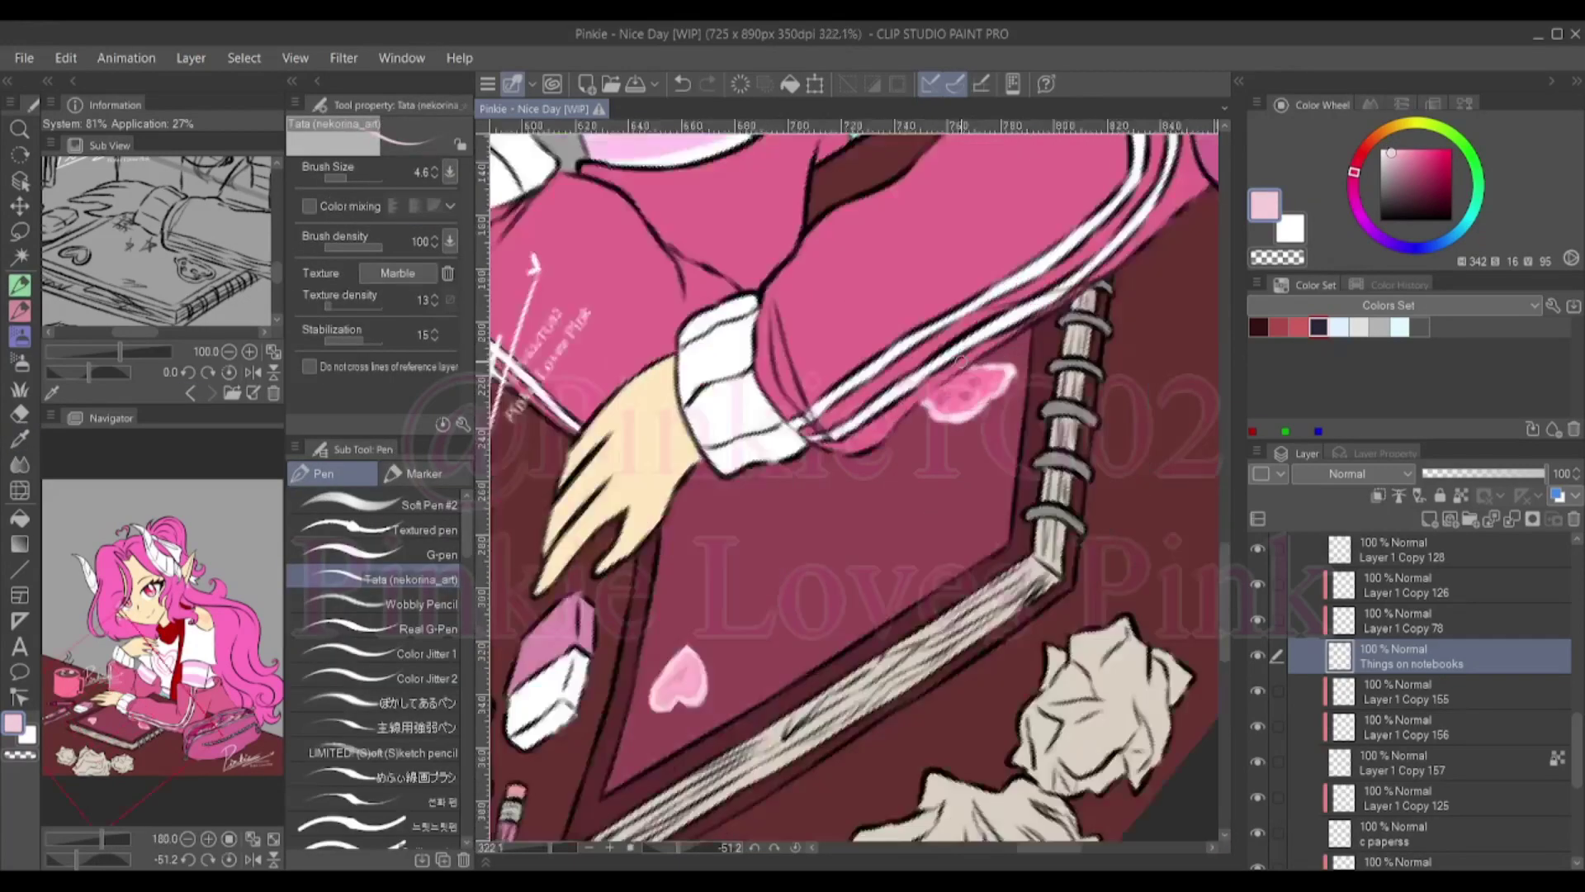
Sketch small dark doodles across the notebook cover with the Design Pencil and the Mechanical pencil at size 3.4
key("p")
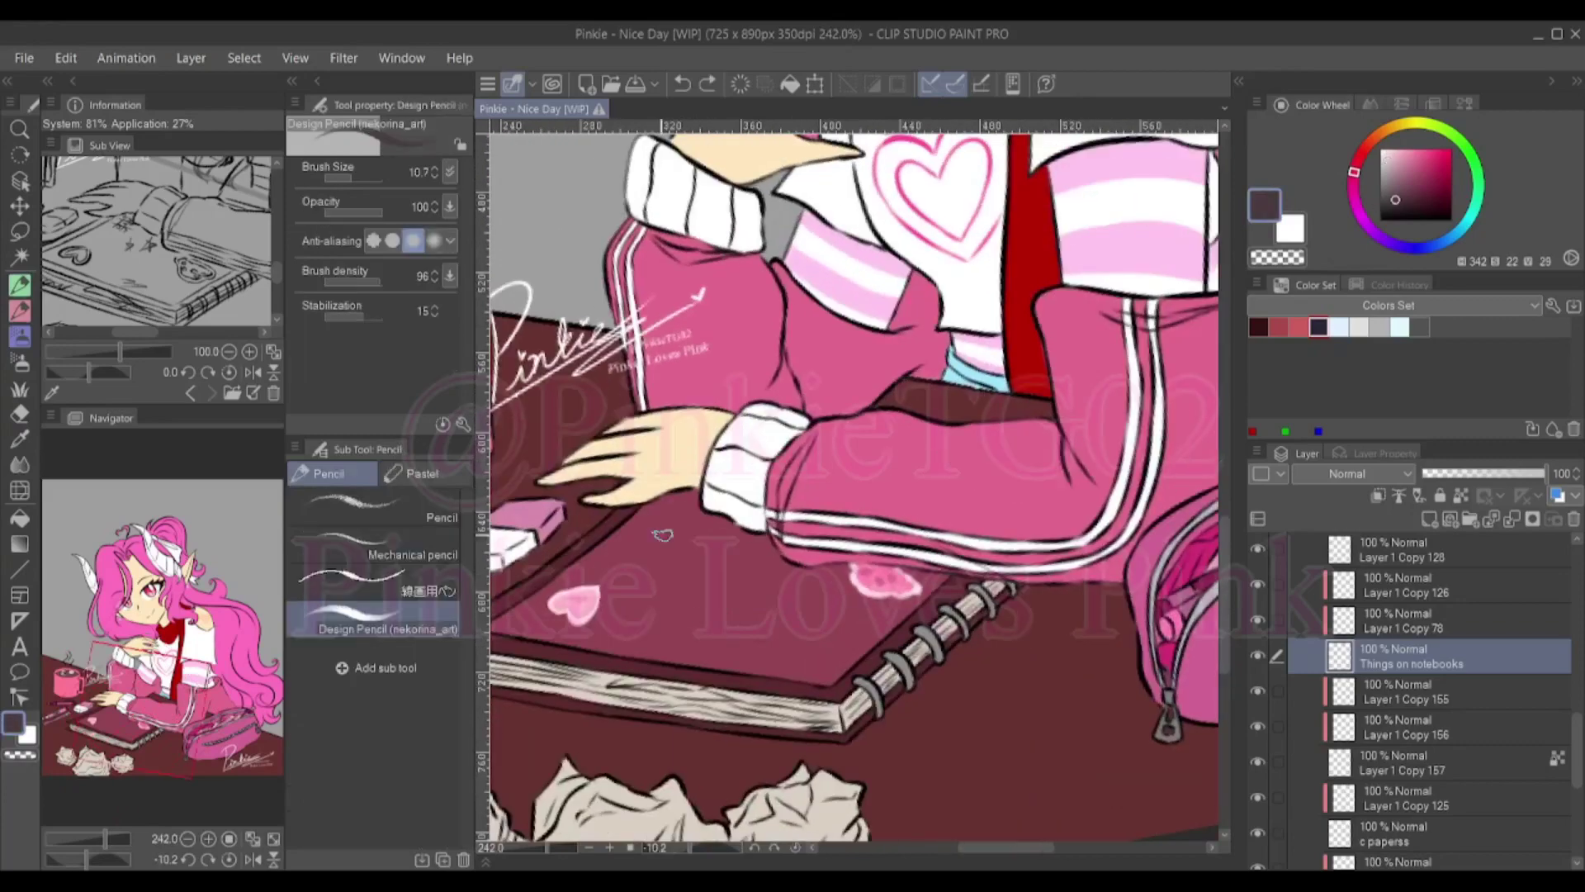
mouse_move(791, 651)
left_mouse_down()
mouse_move(916, 347)
mouse_move(685, 580)
left_mouse_up()
left_click_drag(783, 566, 792, 346)
left_click(274, 859)
left_click(252, 859)
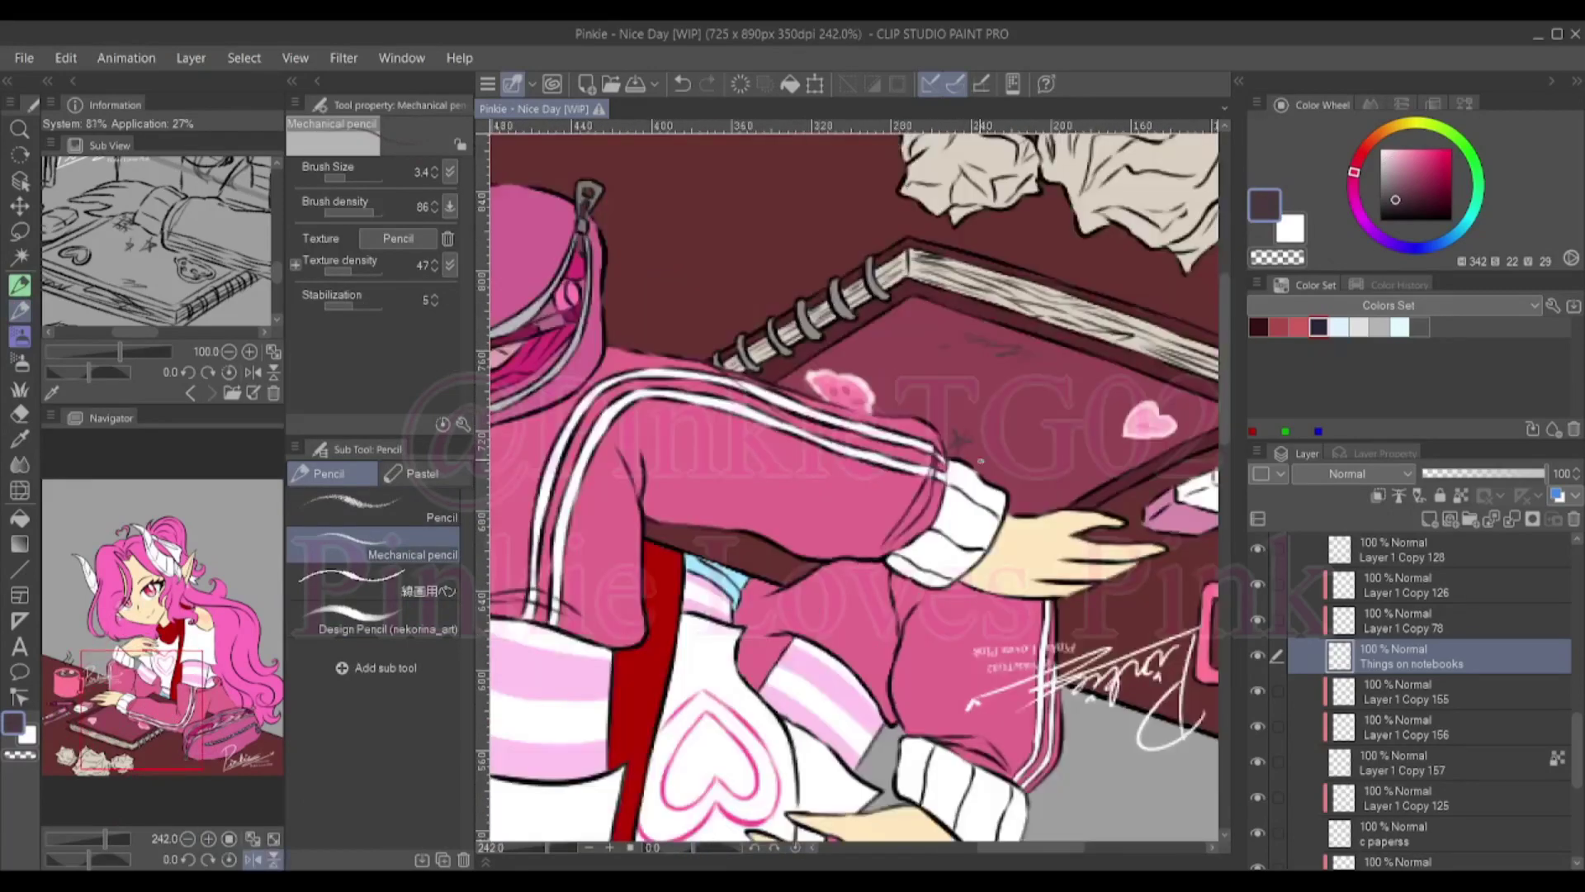
left_click_drag(981, 461, 908, 397)
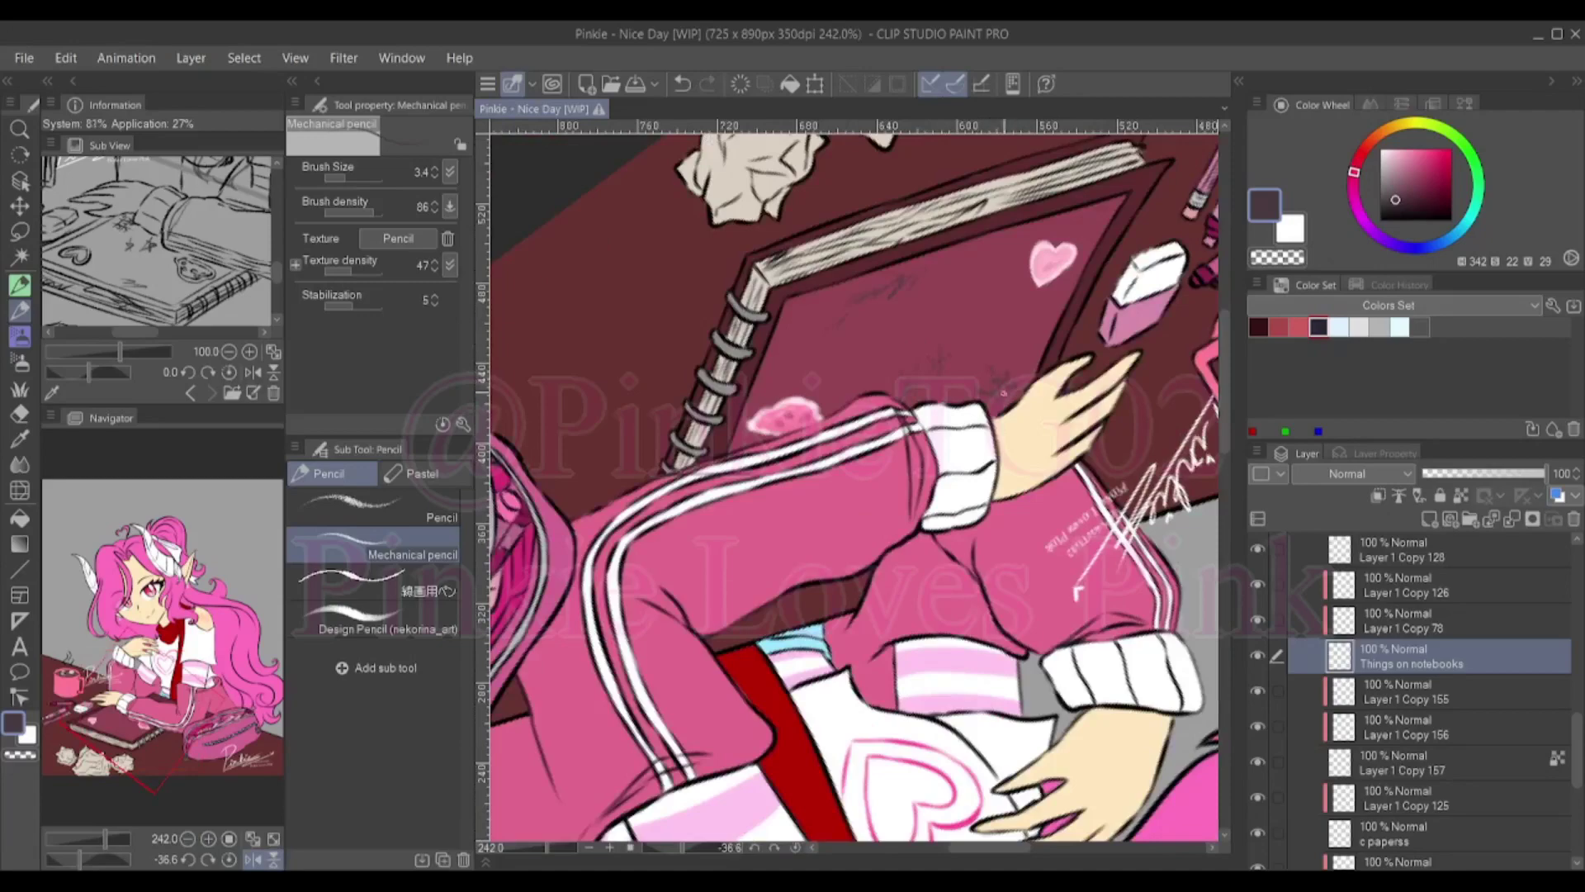
Lasso the dark doodles on the notebook cover and transform them with a slight rotation of about 6°
key("ctrl+@")
key("m")
key("ctrl+t")
left_click_drag(743, 495, 681, 488)
key("Return")
key("p")
scroll(681, 487, "down", 2)
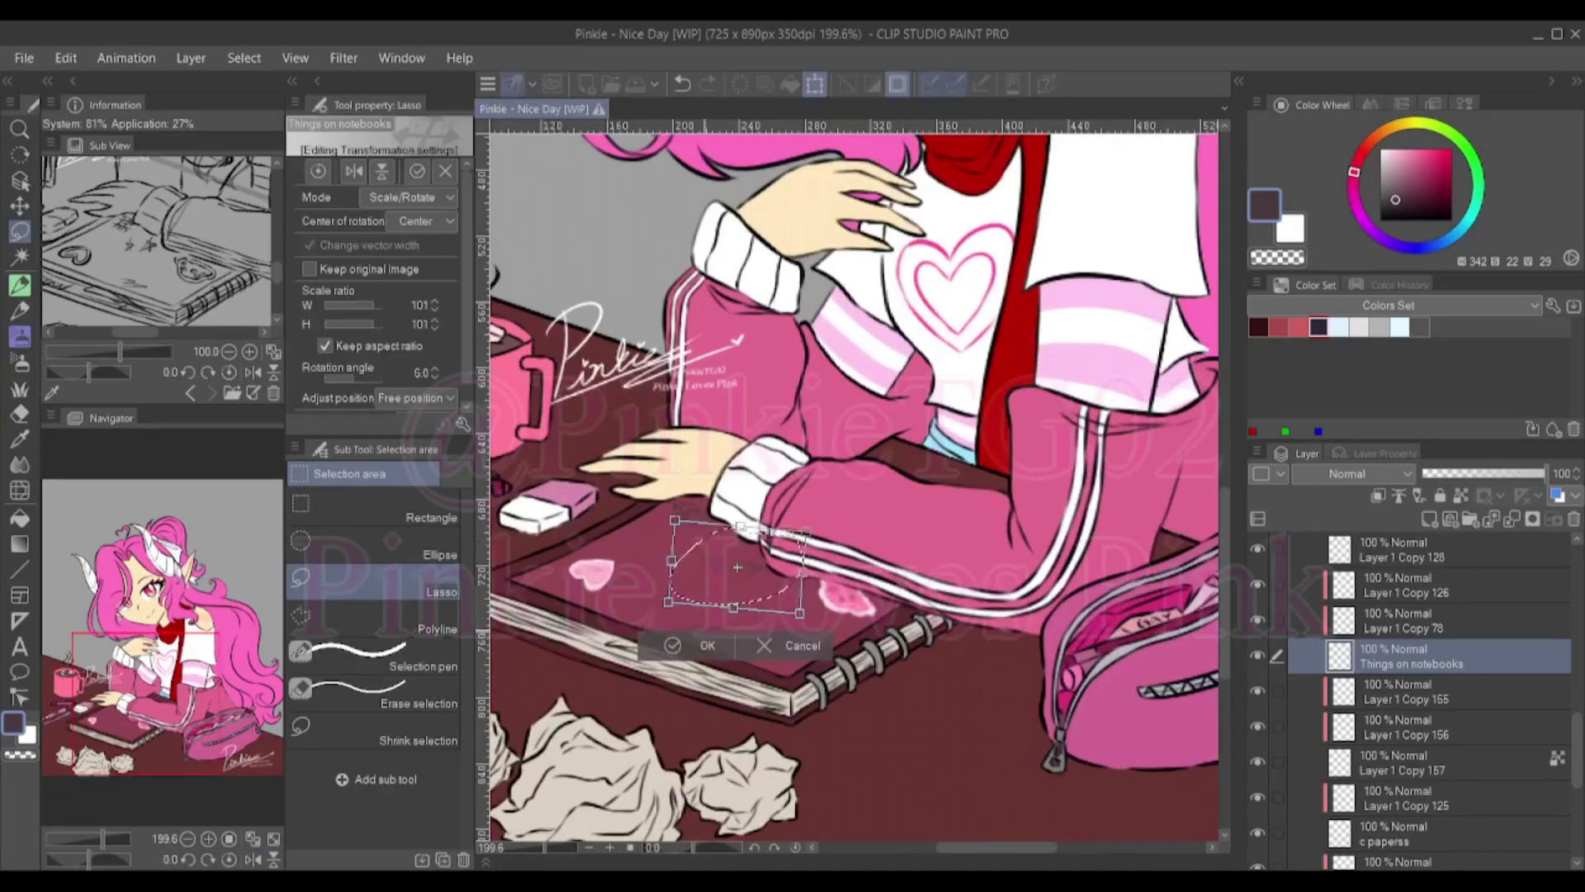
scroll(787, 639, "down", 1)
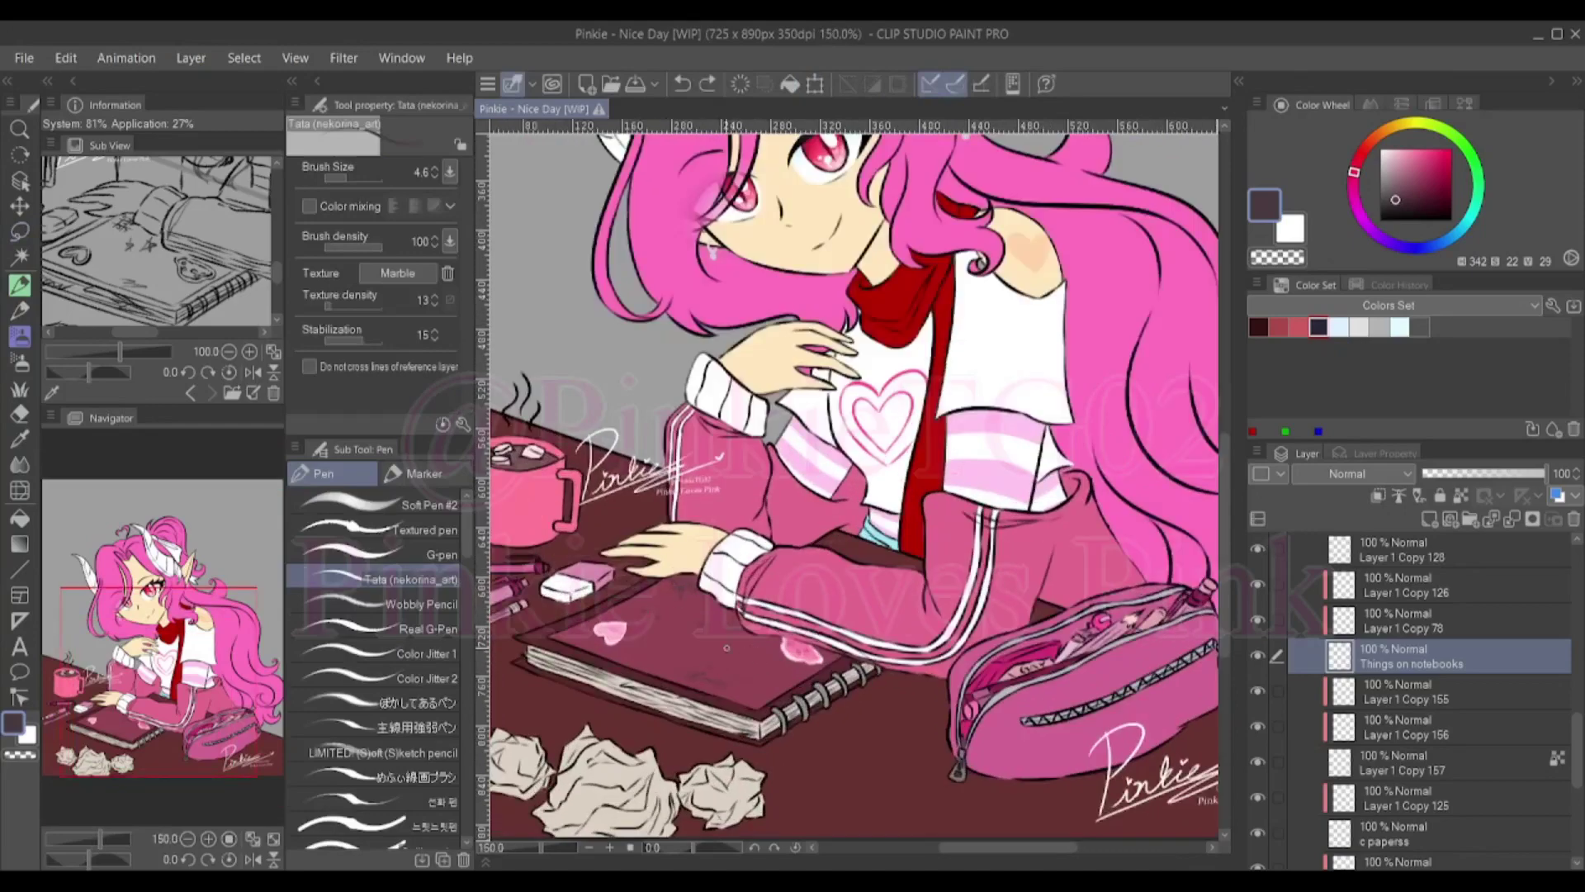
Draw a small cat-eared doodle beside the pink patch with the Mechanical pencil at size 3.4, redoing the last stroke
mouse_move(727, 648)
left_mouse_down()
mouse_move(749, 654)
mouse_move(826, 578)
mouse_move(866, 495)
mouse_move(826, 537)
left_mouse_up()
key("p")
scroll(825, 536, "up", 4)
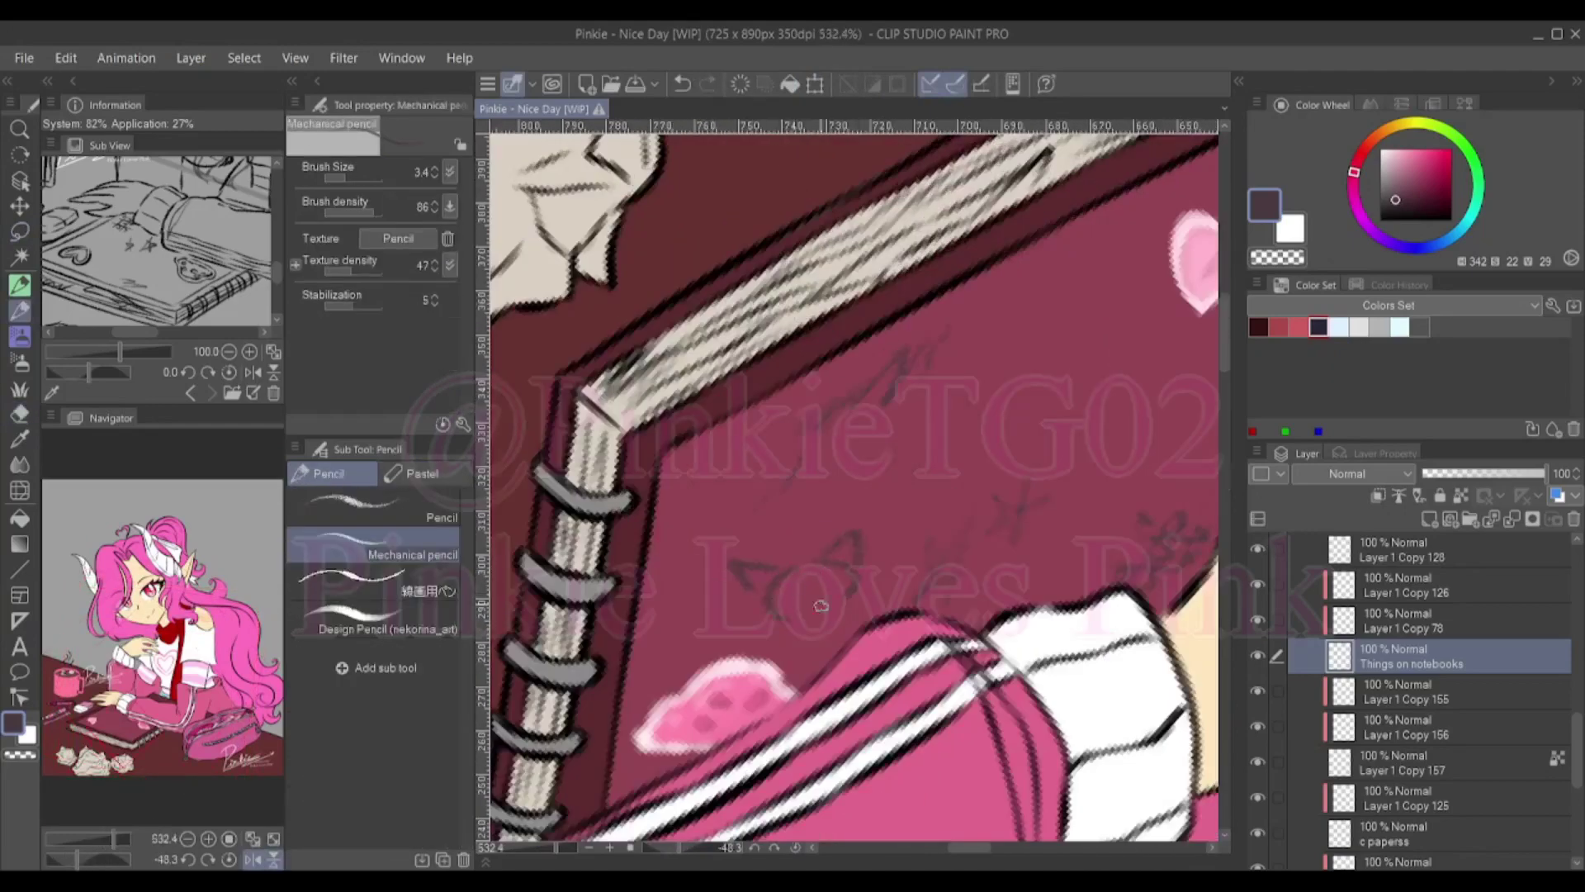
key("ctrl+z")
left_click_drag(772, 568, 776, 596)
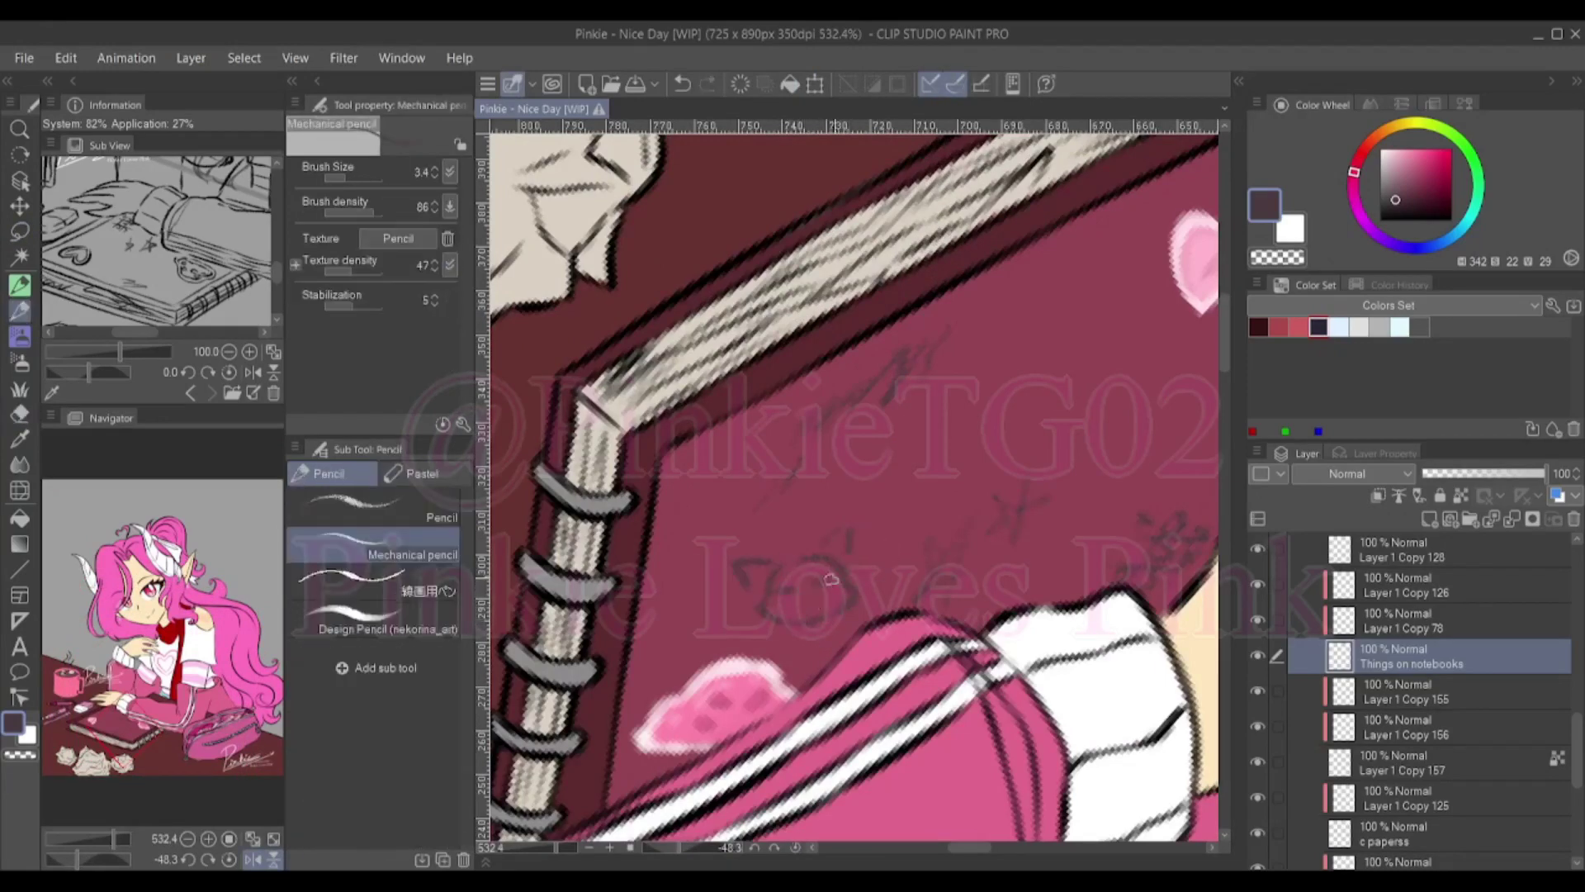
Lasso the cat-eared doodle beside the pink patch and adjust its placement with a transform
scroll(774, 644, "down", 4)
key("m")
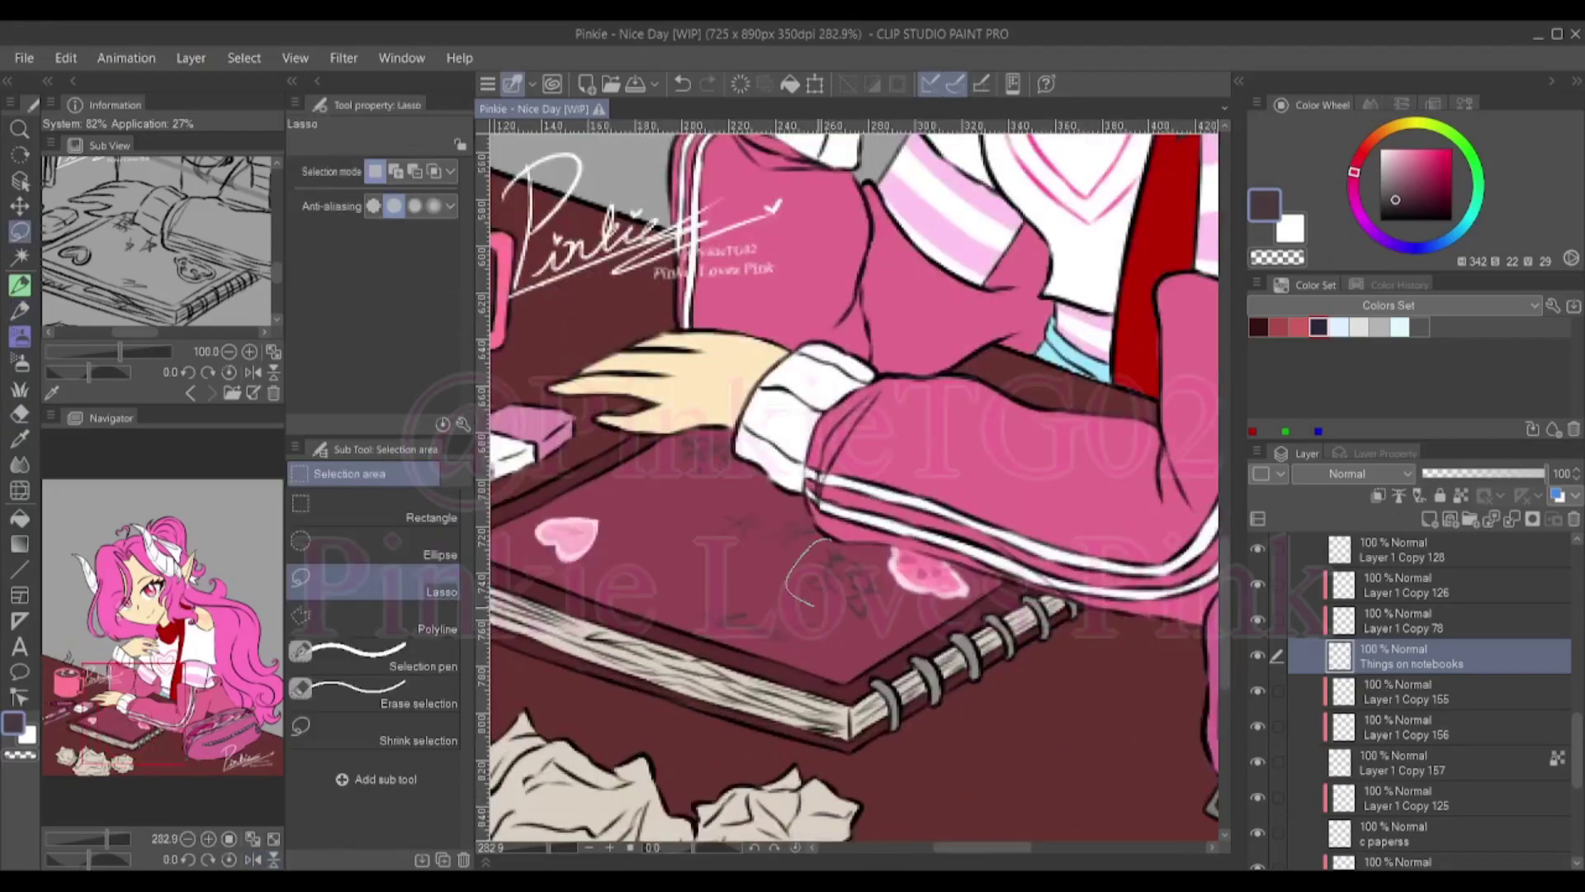
left_click_drag(834, 556, 789, 588)
key("ctrl+t")
scroll(839, 591, "down", 3)
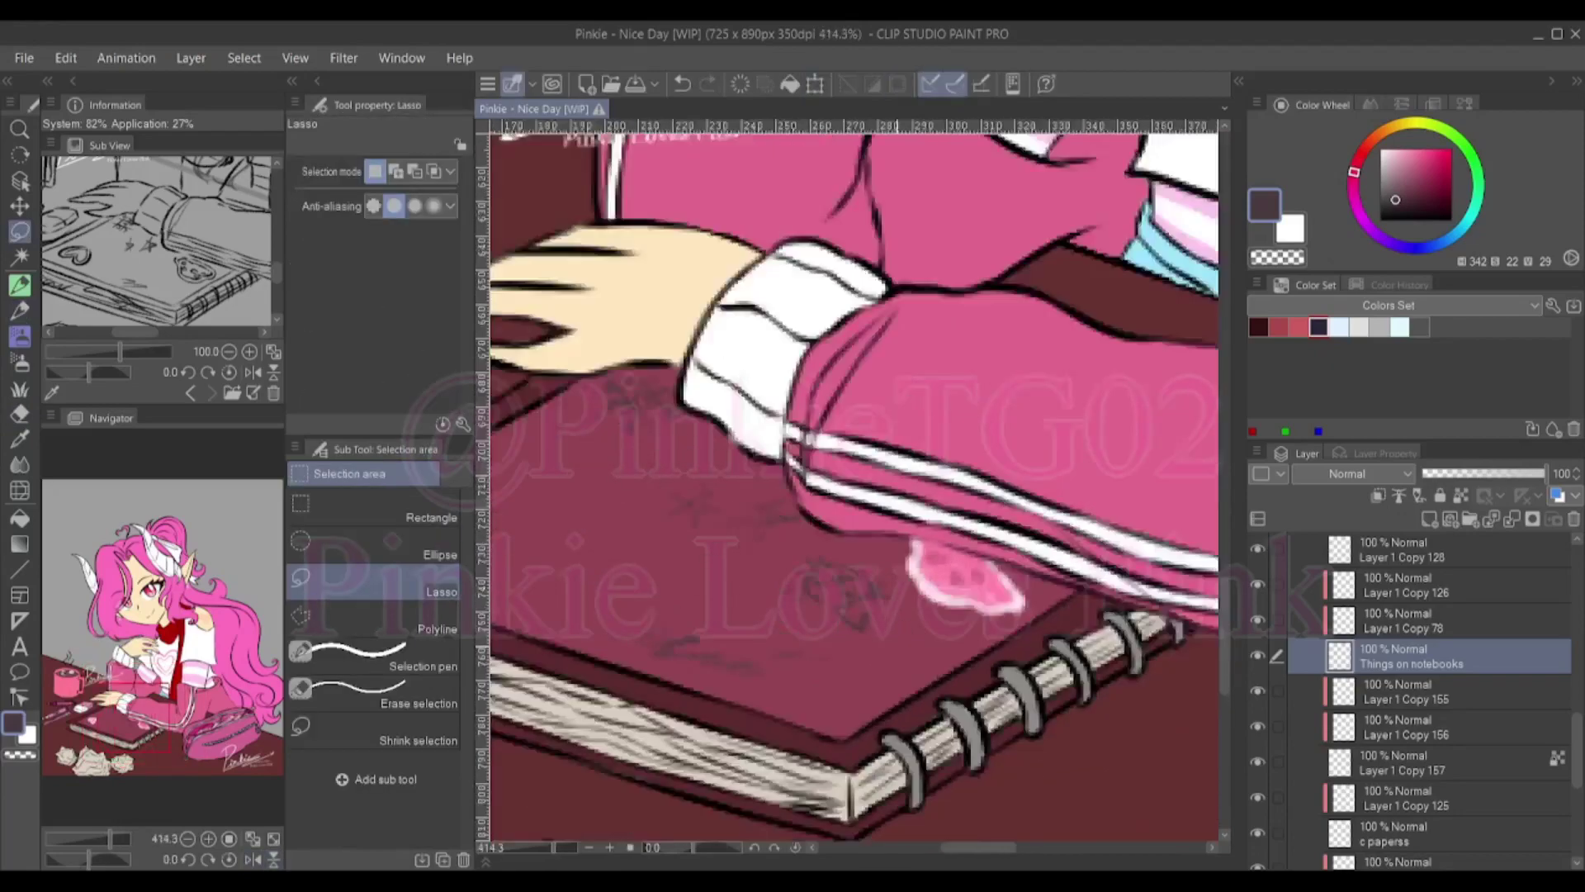
key("Return")
scroll(854, 487, "up", 1)
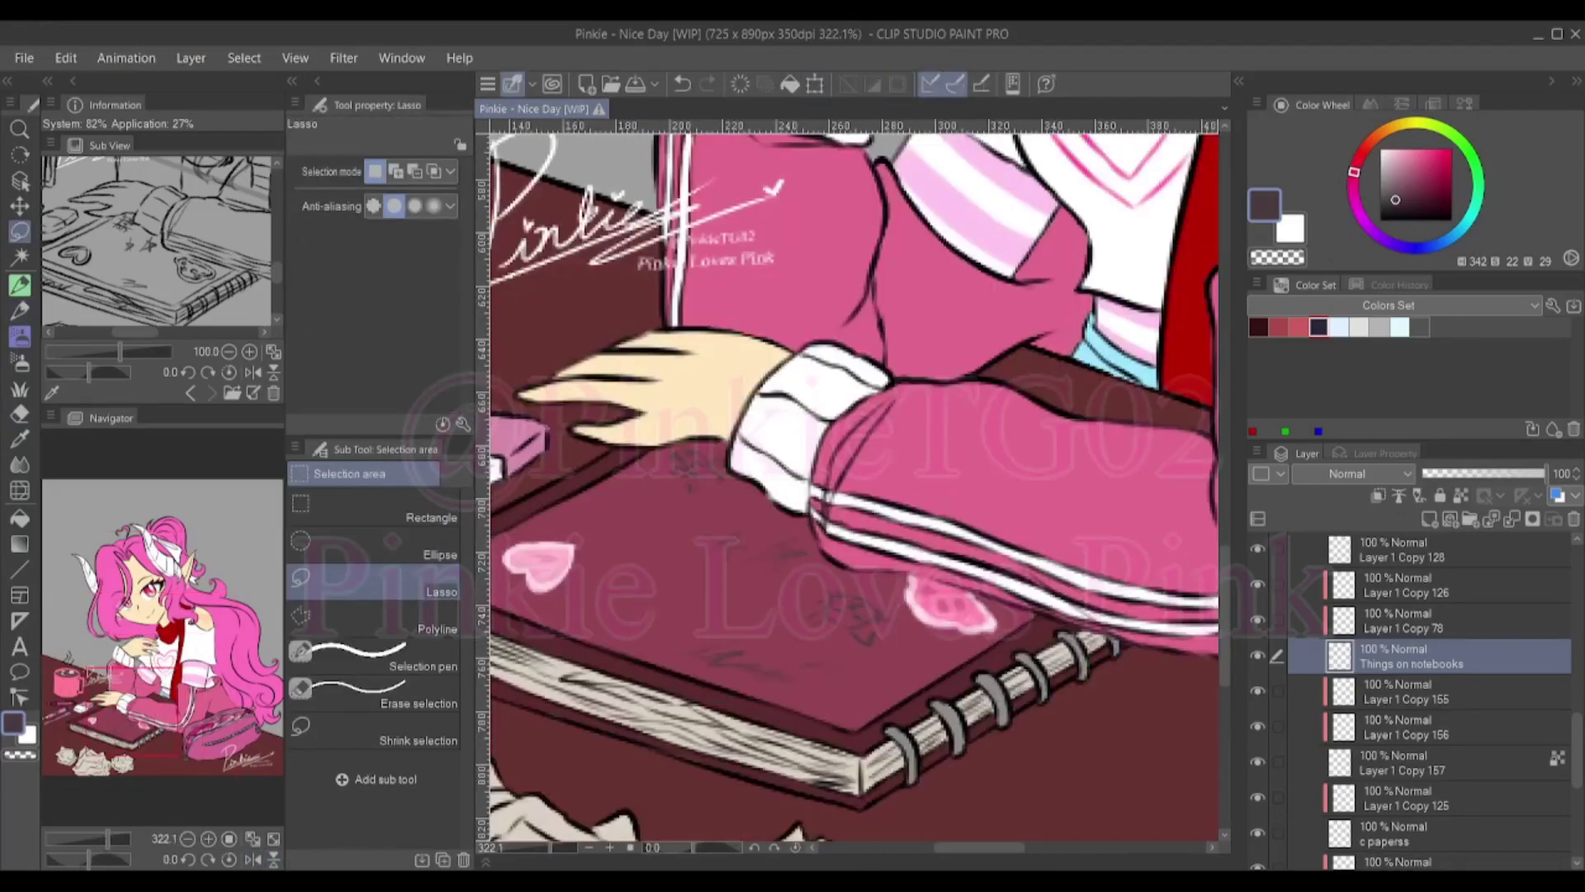
Paint a soft pink patch beside the zipper pull on the pencil pouch with the Tata pen at size 12.3, giving it a pale outline
key("p")
key("ctrl+0")
scroll(854, 487, "up", 2)
scroll(855, 487, "down", 1)
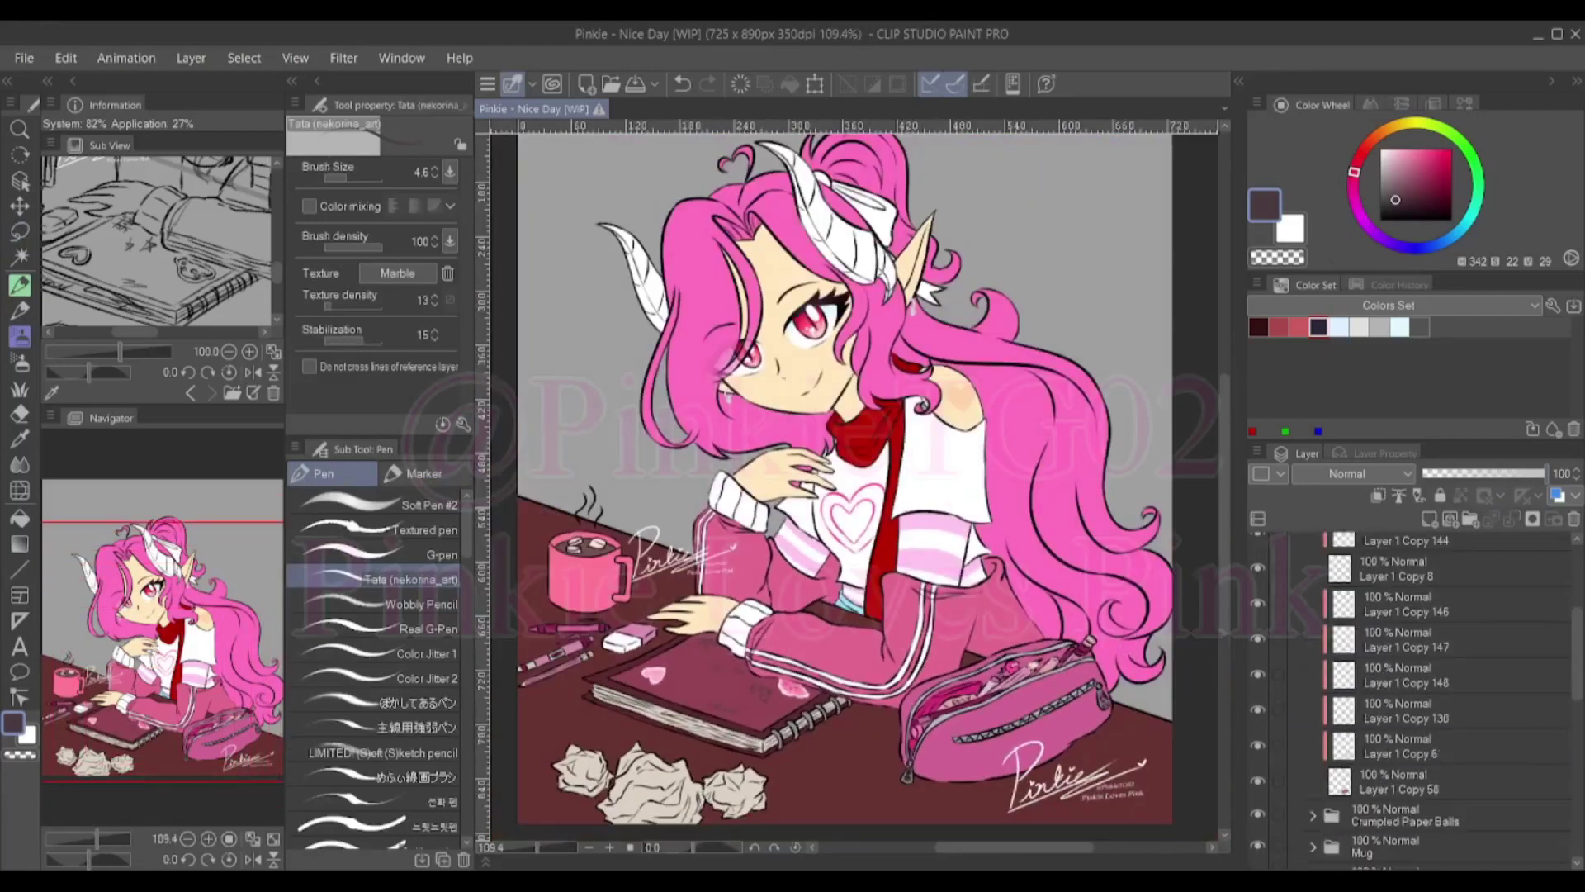
scroll(1073, 702, "up", 5)
key("bracketright")
key("bracketright")
key("bracketright")
mouse_move(1031, 578)
left_mouse_down()
mouse_move(1057, 611)
mouse_move(1091, 606)
left_mouse_up()
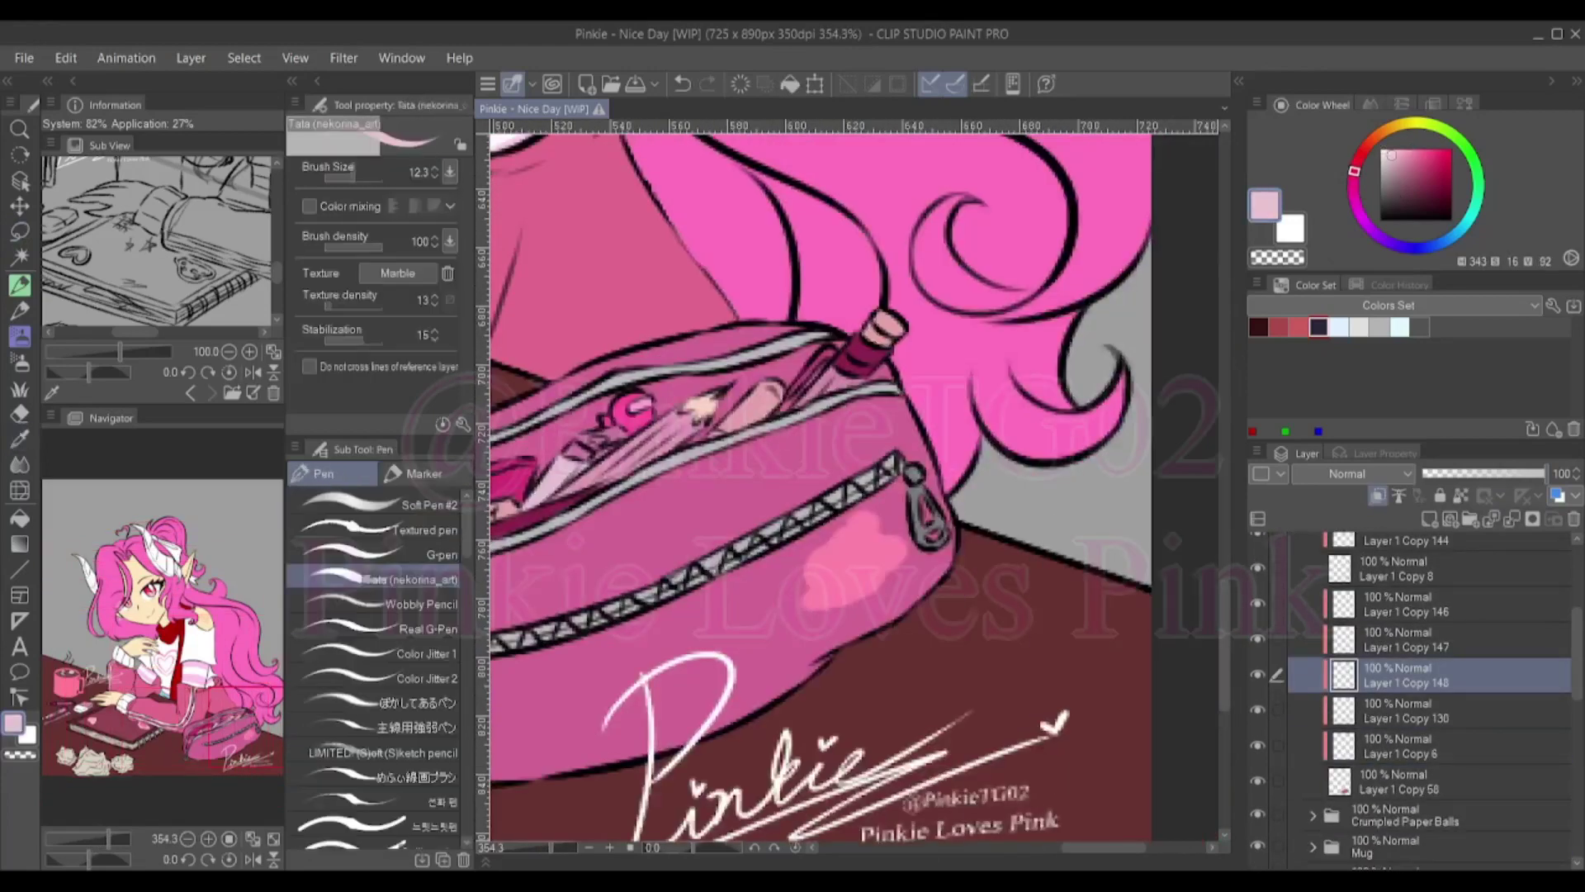
left_click_drag(799, 609, 899, 565)
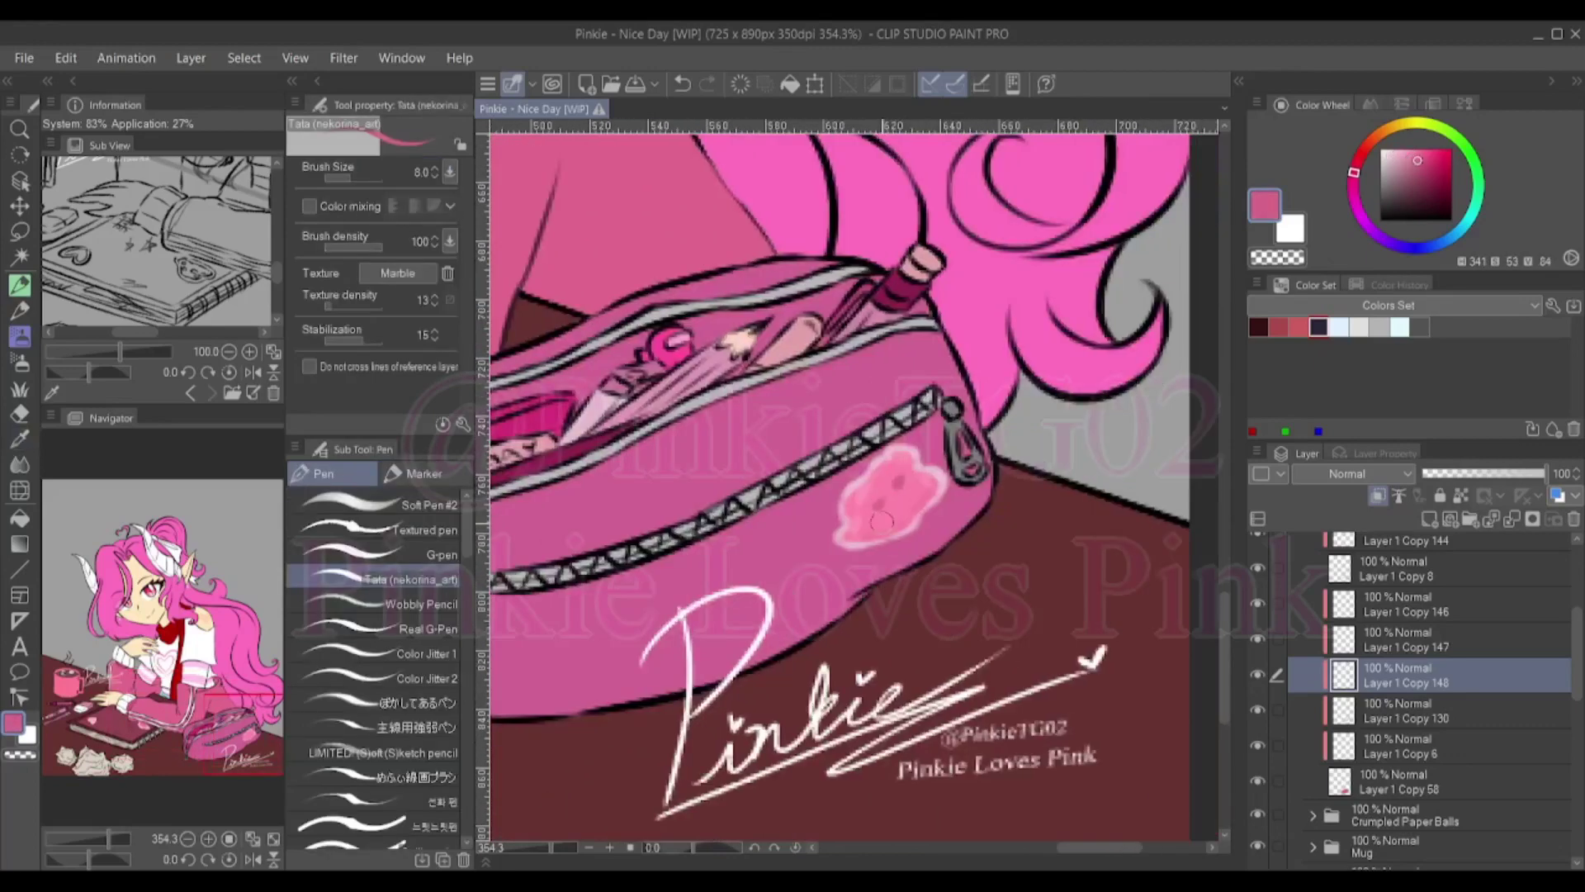
Paint a pale pink heart above the pouch zipper with the Tata pen at size 8.0 and rework its edge with sampled pinks
left_click_drag(819, 791, 868, 534)
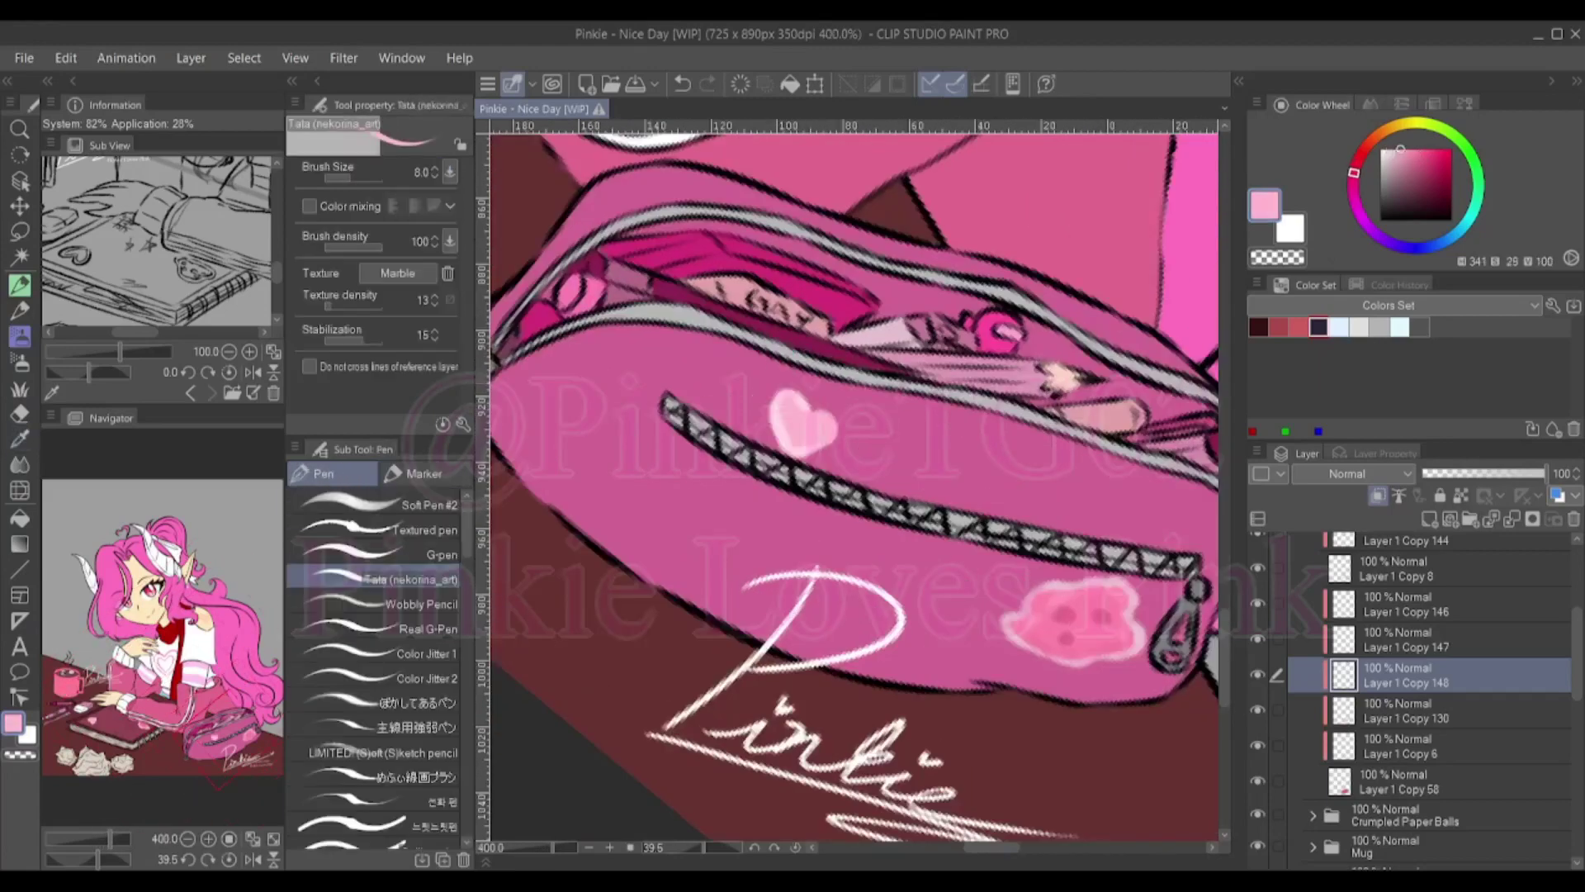
key("i")
left_click(815, 429)
key("p")
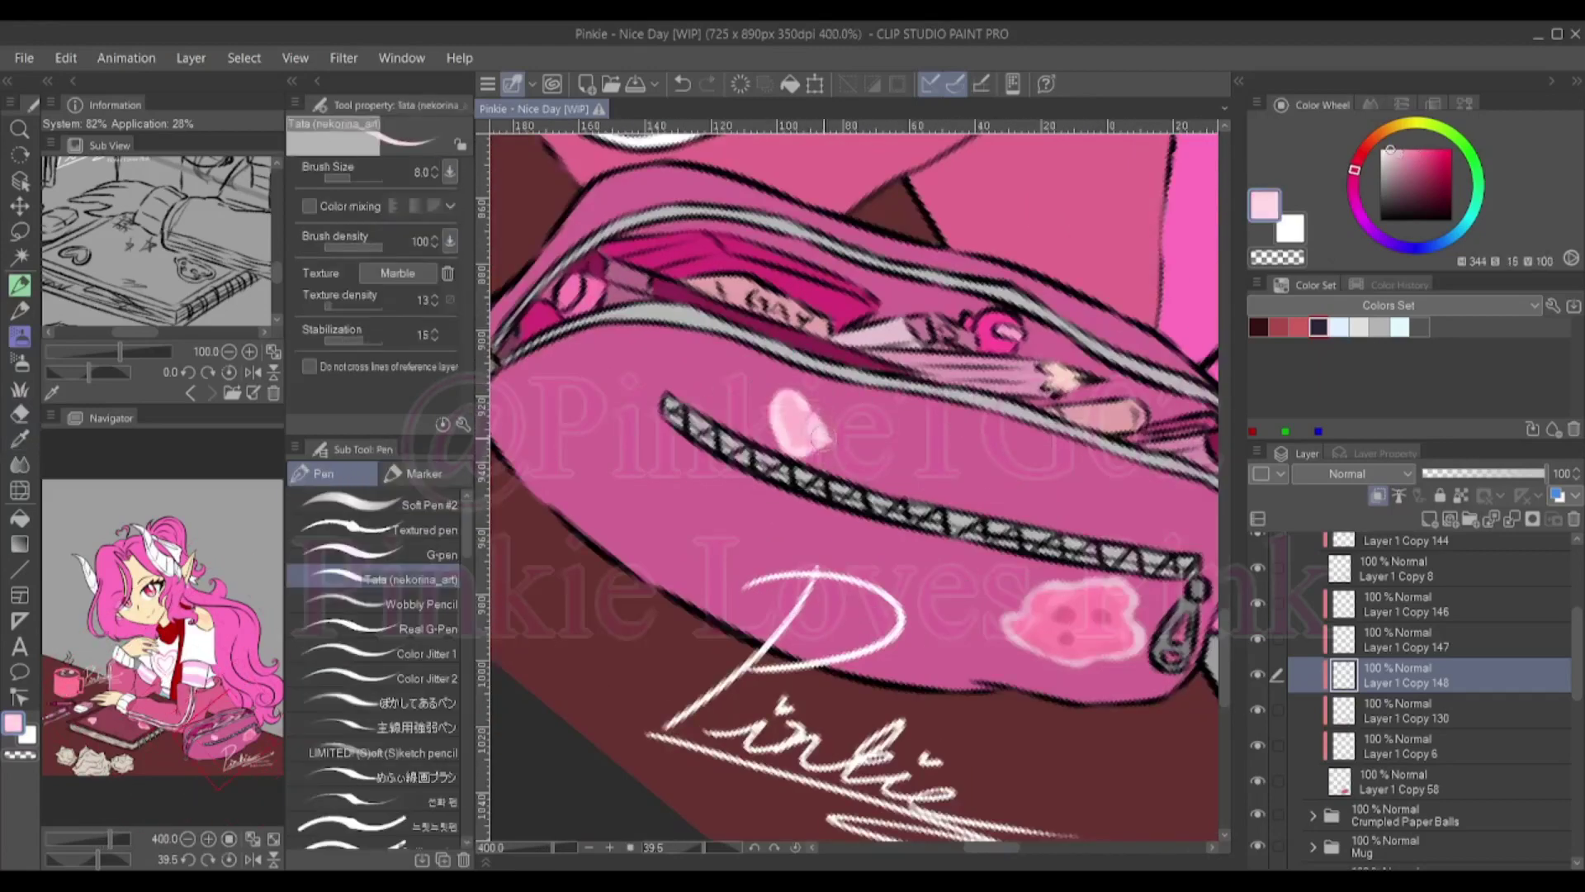
scroll(792, 445, "down", 5)
scroll(792, 446, "up", 3)
left_click(795, 463, "alt")
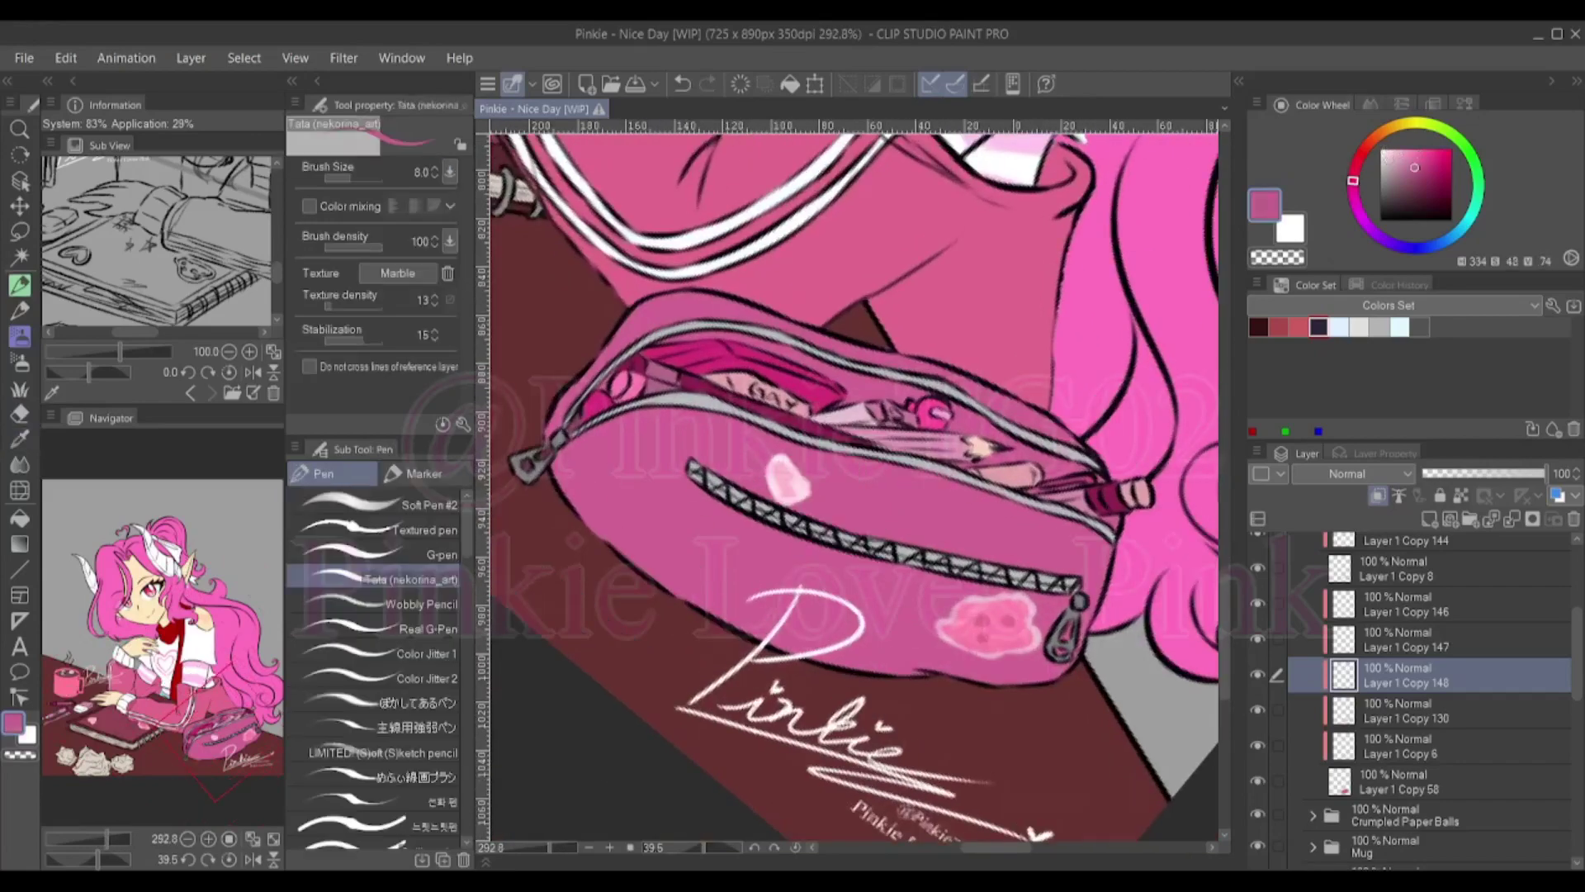
Restore the small heart above the pouch zipper using light pink sampled from it at size 8.0
scroll(794, 512, "up", 2)
left_click(805, 532, "alt")
scroll(805, 496, "down", 3)
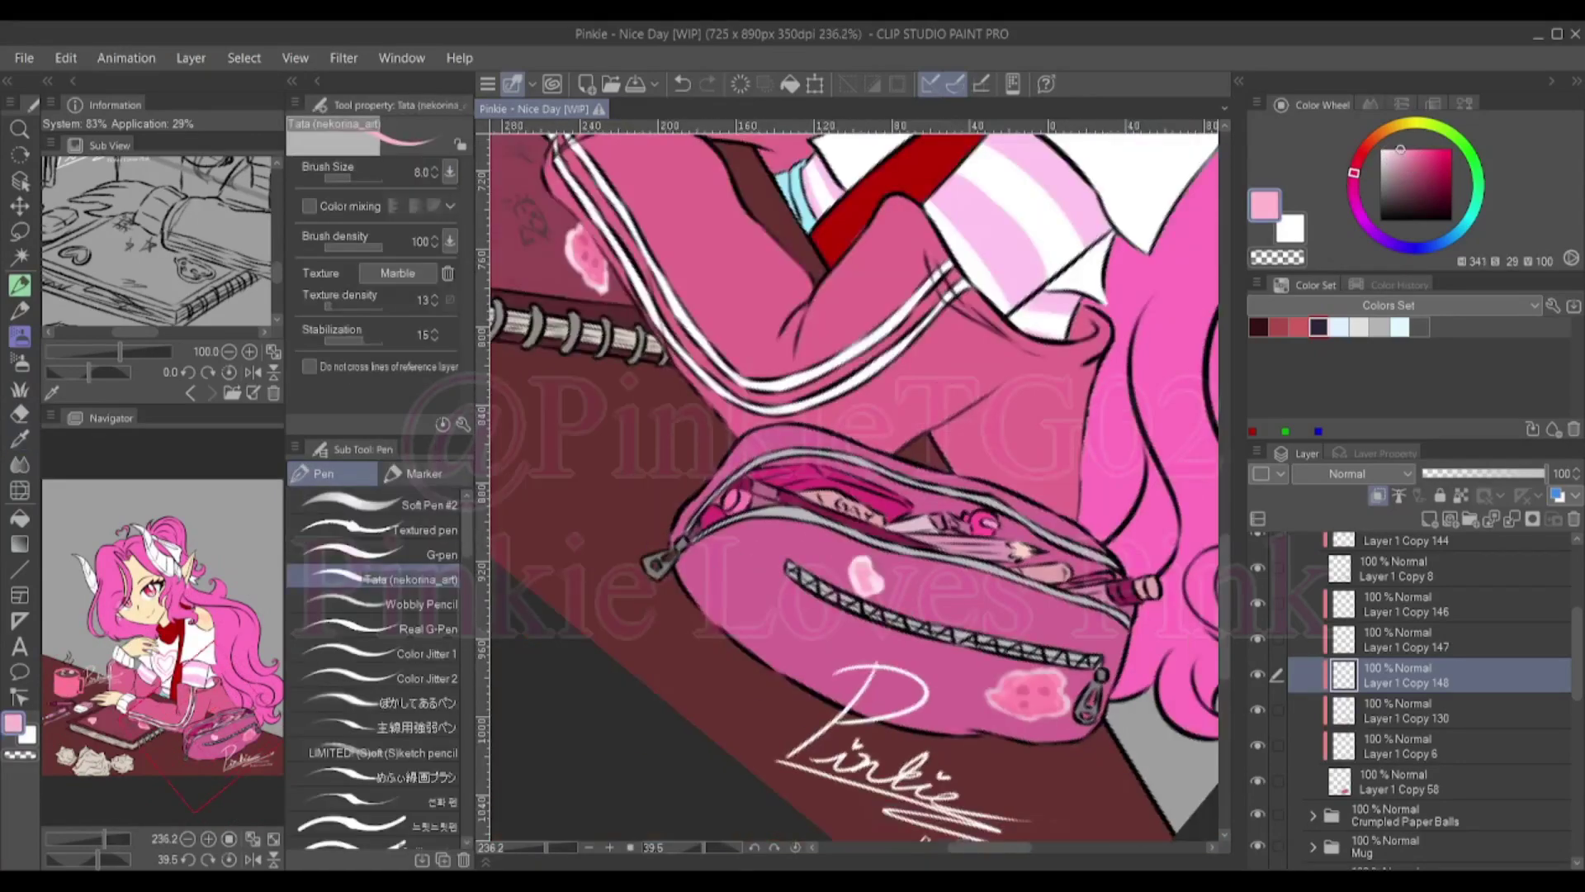
scroll(811, 440, "up", 3)
scroll(812, 443, "down", 3)
scroll(582, 307, "up", 2)
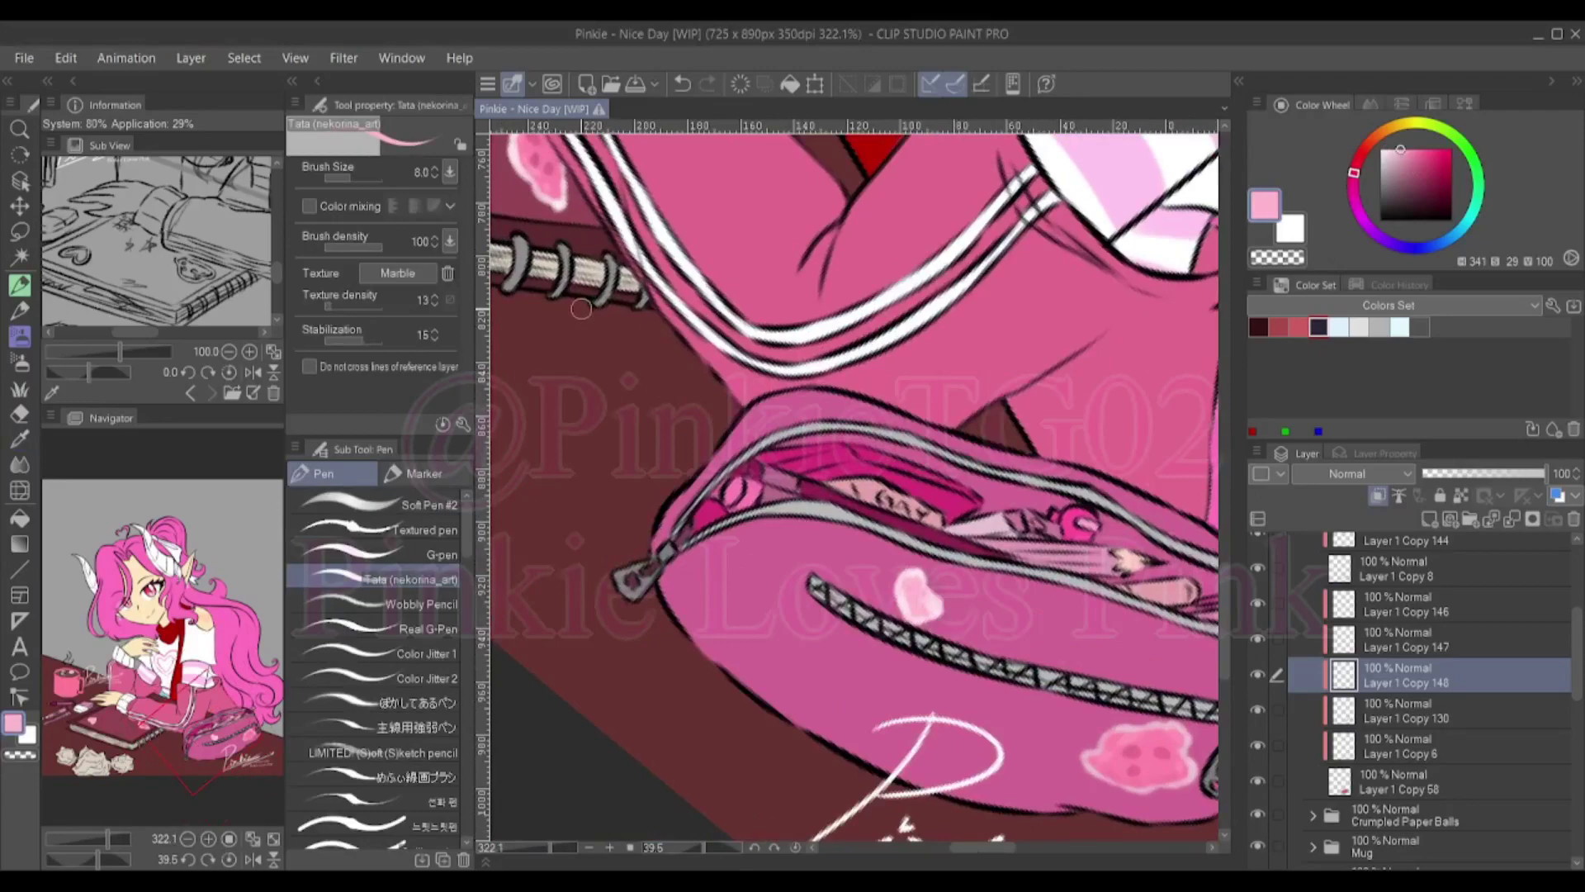
Refine the heart and the pink patch on the pencil pouch with sampled light pinks at brush size 3.4
scroll(741, 626, "down", 4)
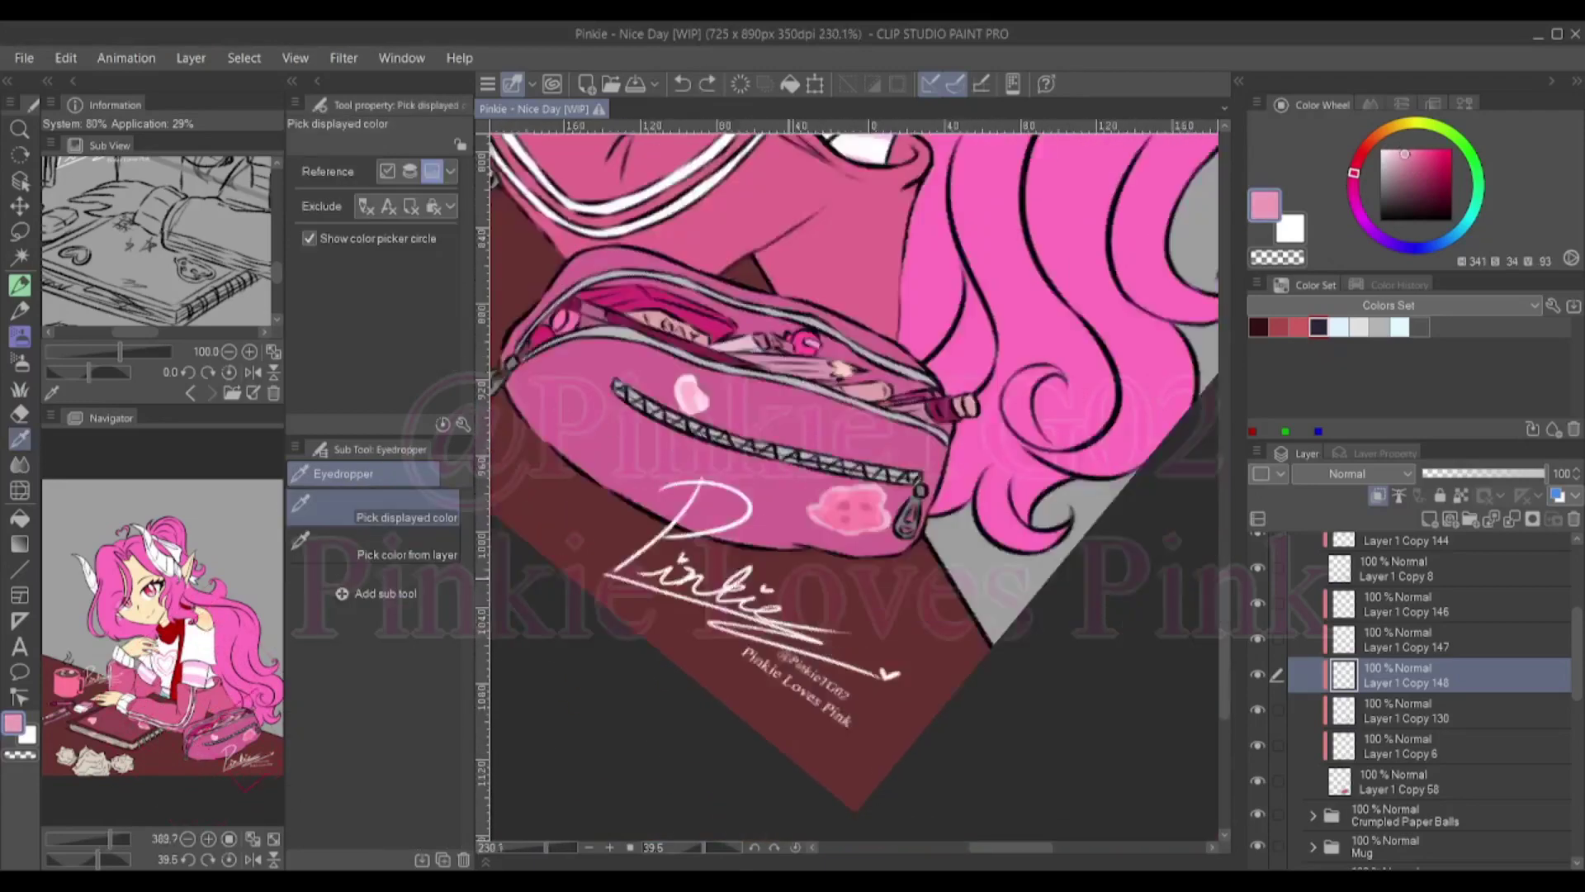
scroll(879, 523, "up", 6)
left_click(879, 524, "alt")
scroll(879, 524, "down", 6)
left_click(1009, 772, "alt")
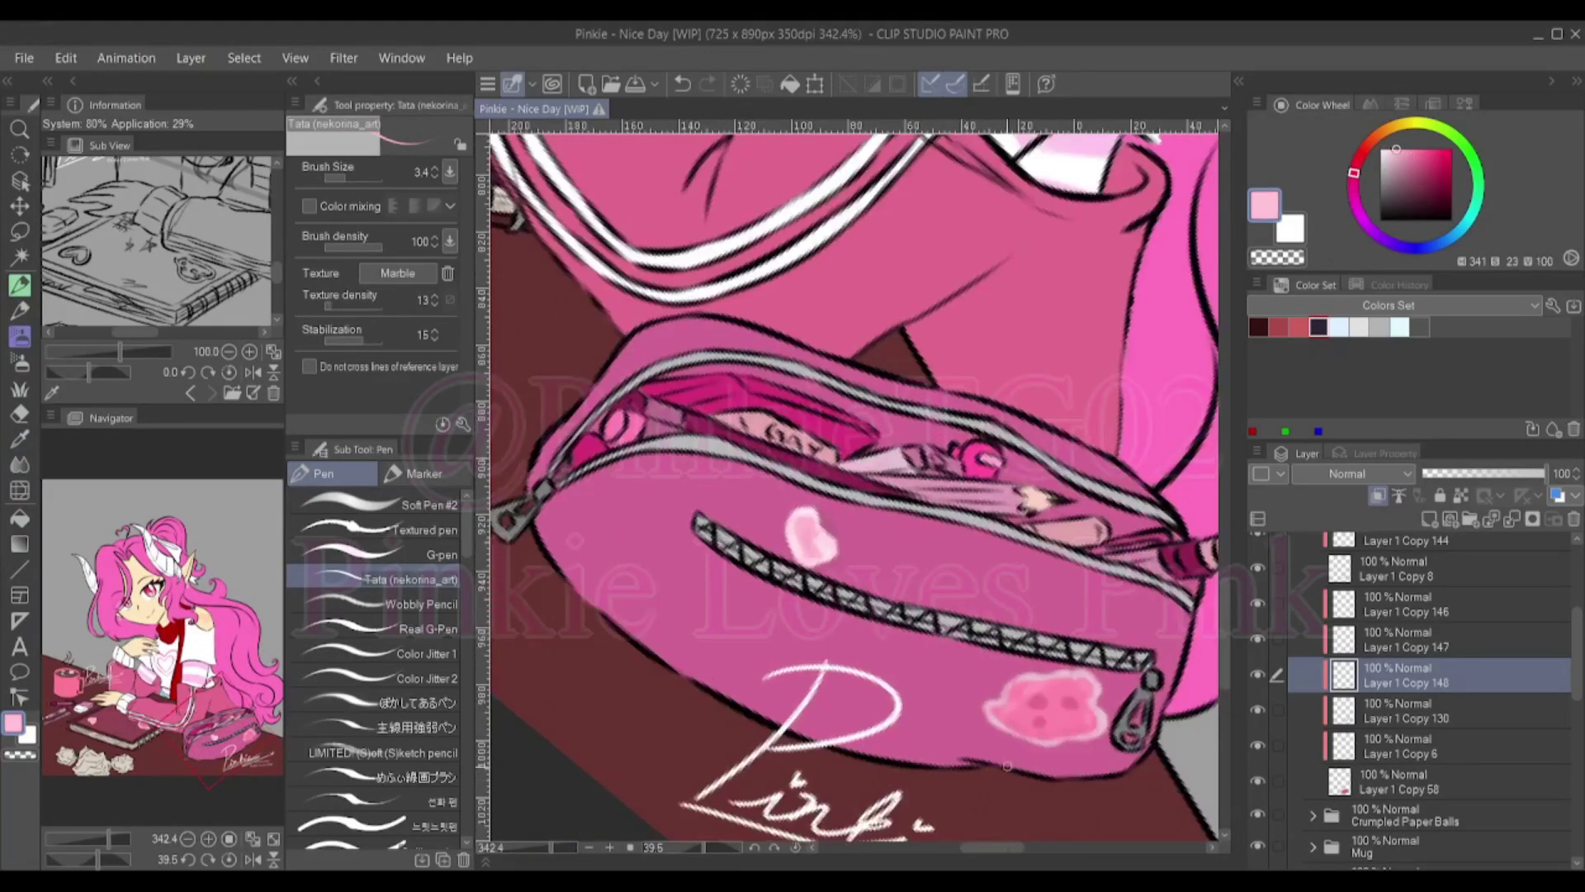
scroll(1010, 785, "down", 3)
scroll(1032, 776, "up", 5)
Add dark magenta crease strokes near both ends of the pencil pouch at size 7.0 and soften them with sampled pinks
left_click(941, 639, "alt")
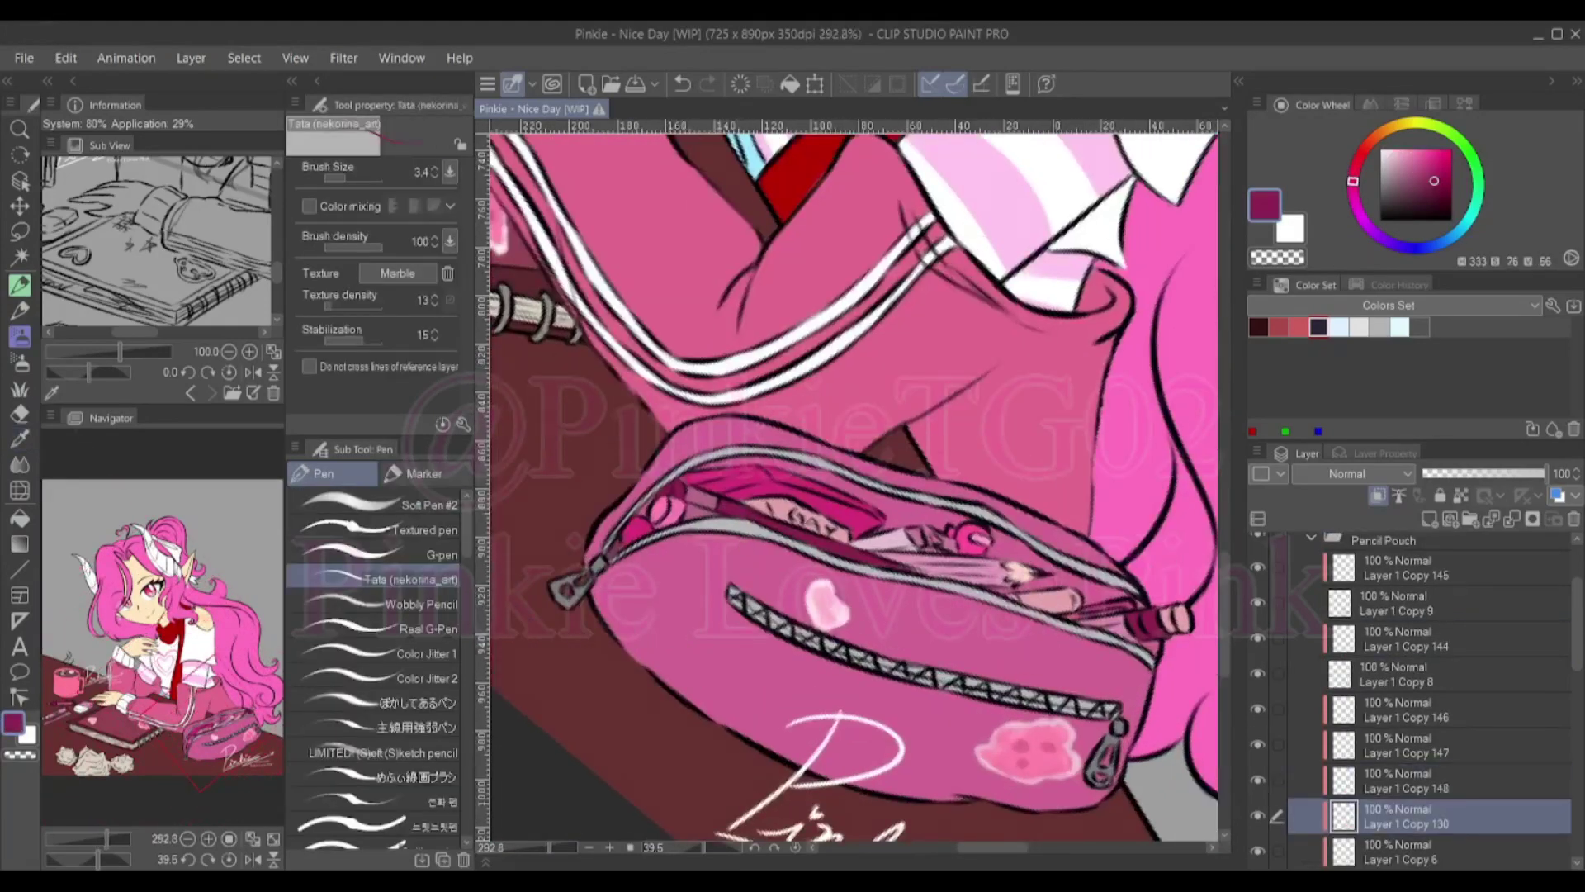
key("ctrl+z")
left_click_drag(1007, 654, 1065, 655)
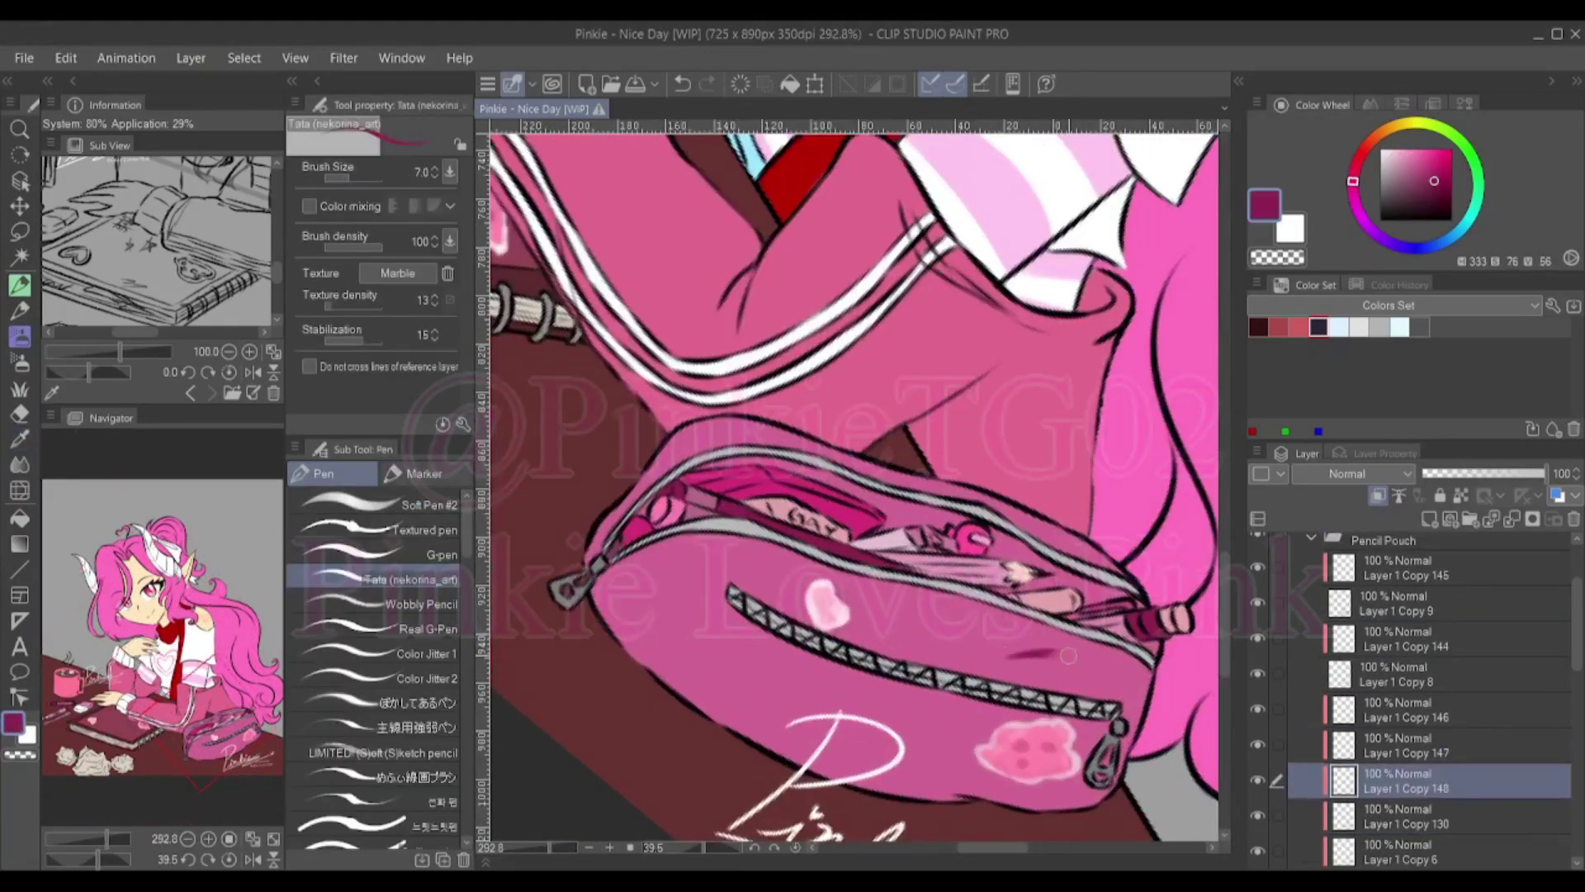
left_click_drag(676, 661, 648, 584)
left_click(666, 625, "alt")
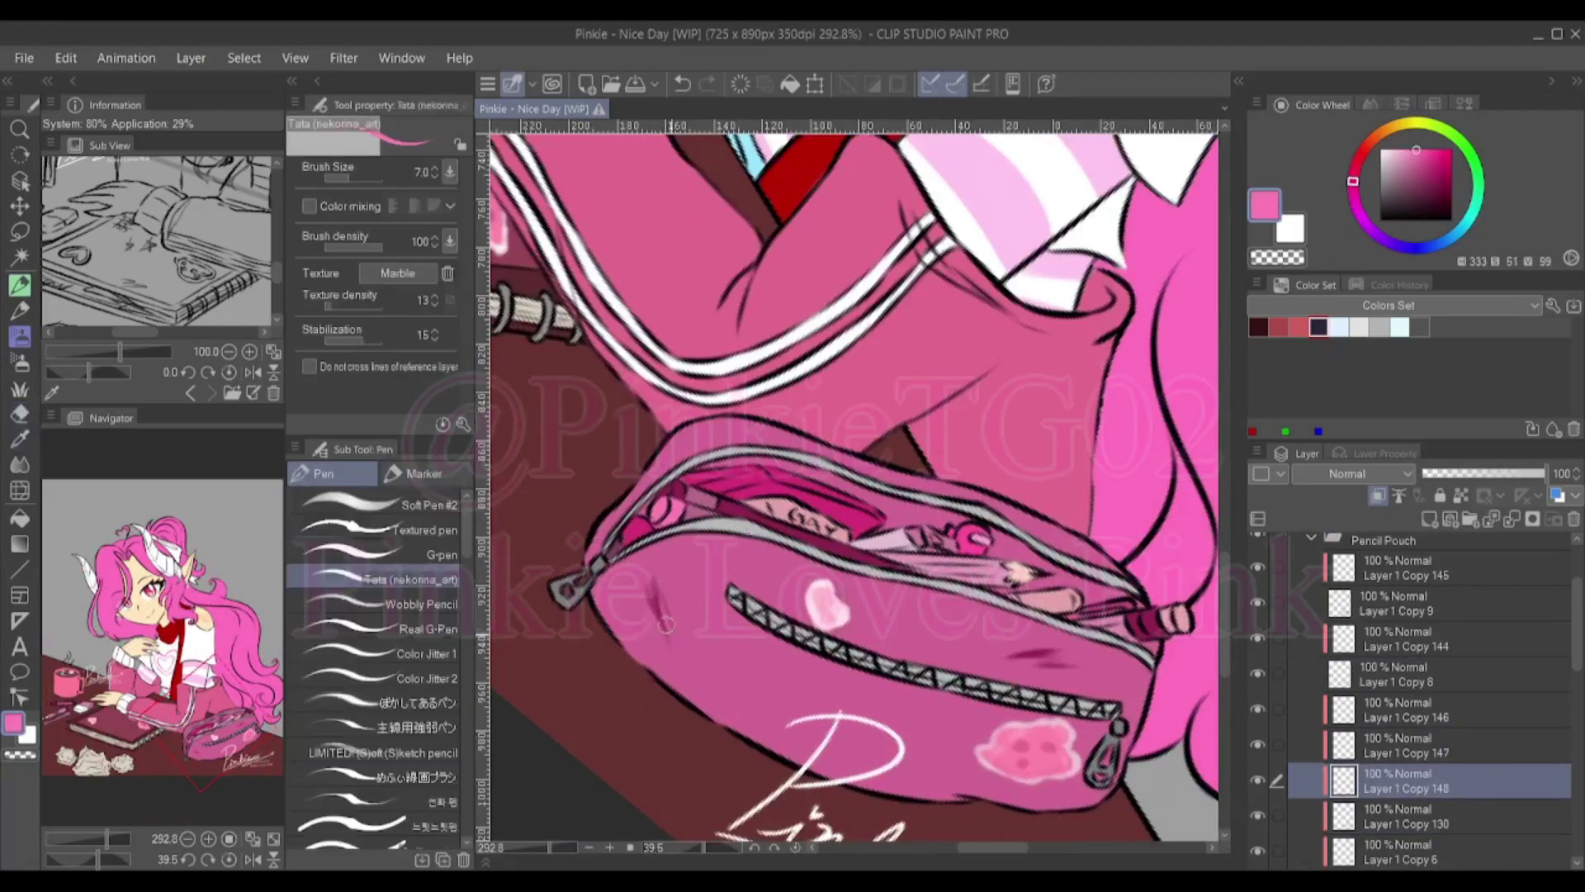
left_click(1014, 658, "alt")
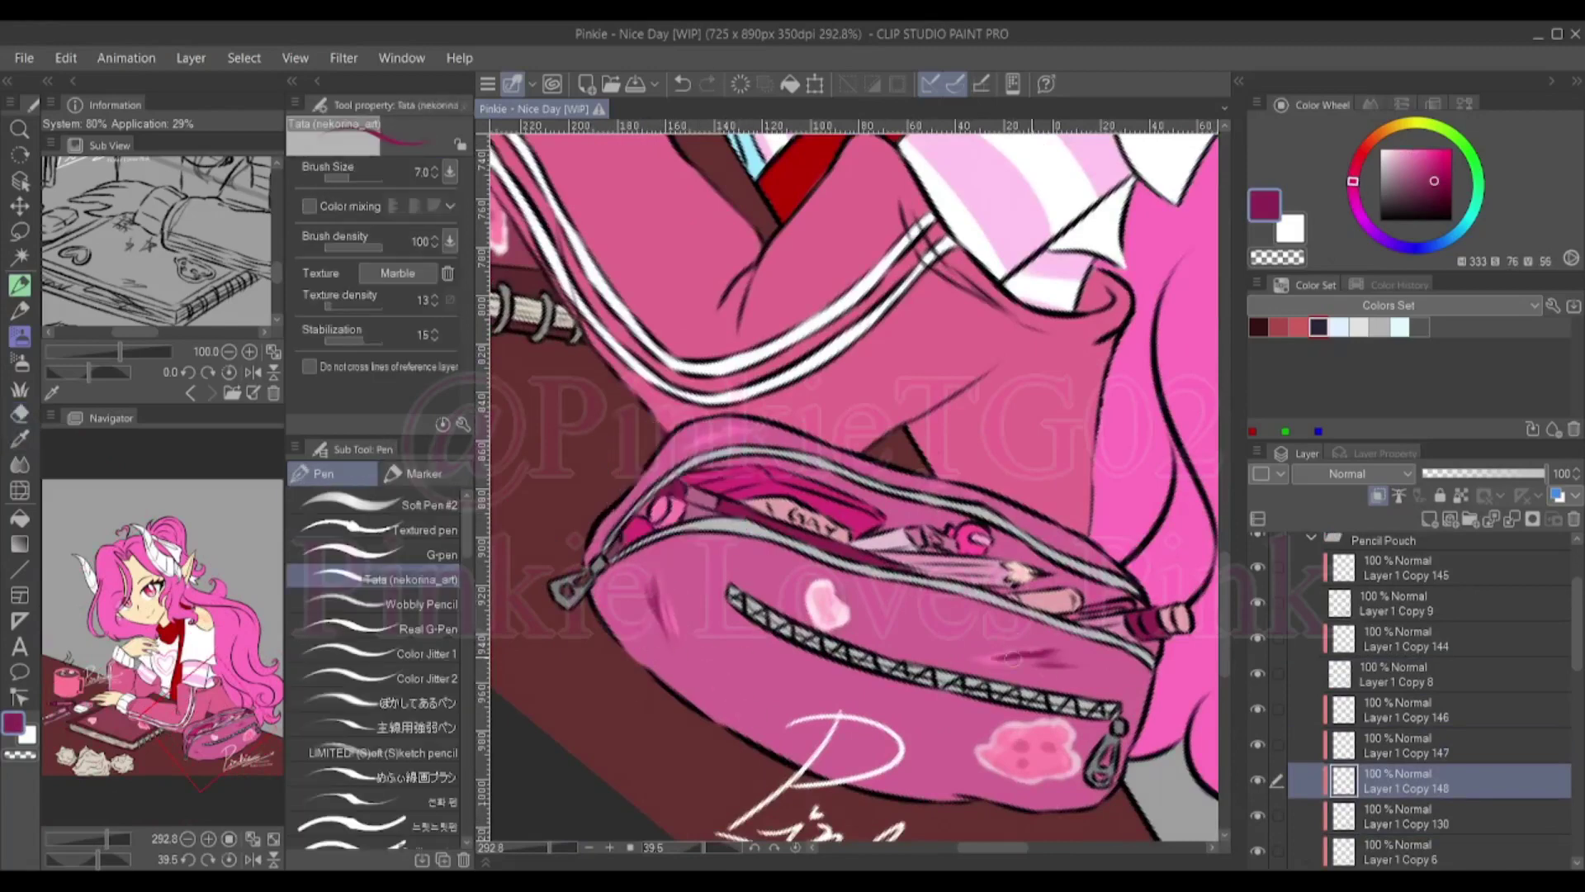
Add near-white highlight strokes across the pencil pouch and a dark shadow accent beneath its zipper at size 7.0
left_click(1034, 533, "alt")
left_click_drag(699, 443, 753, 434)
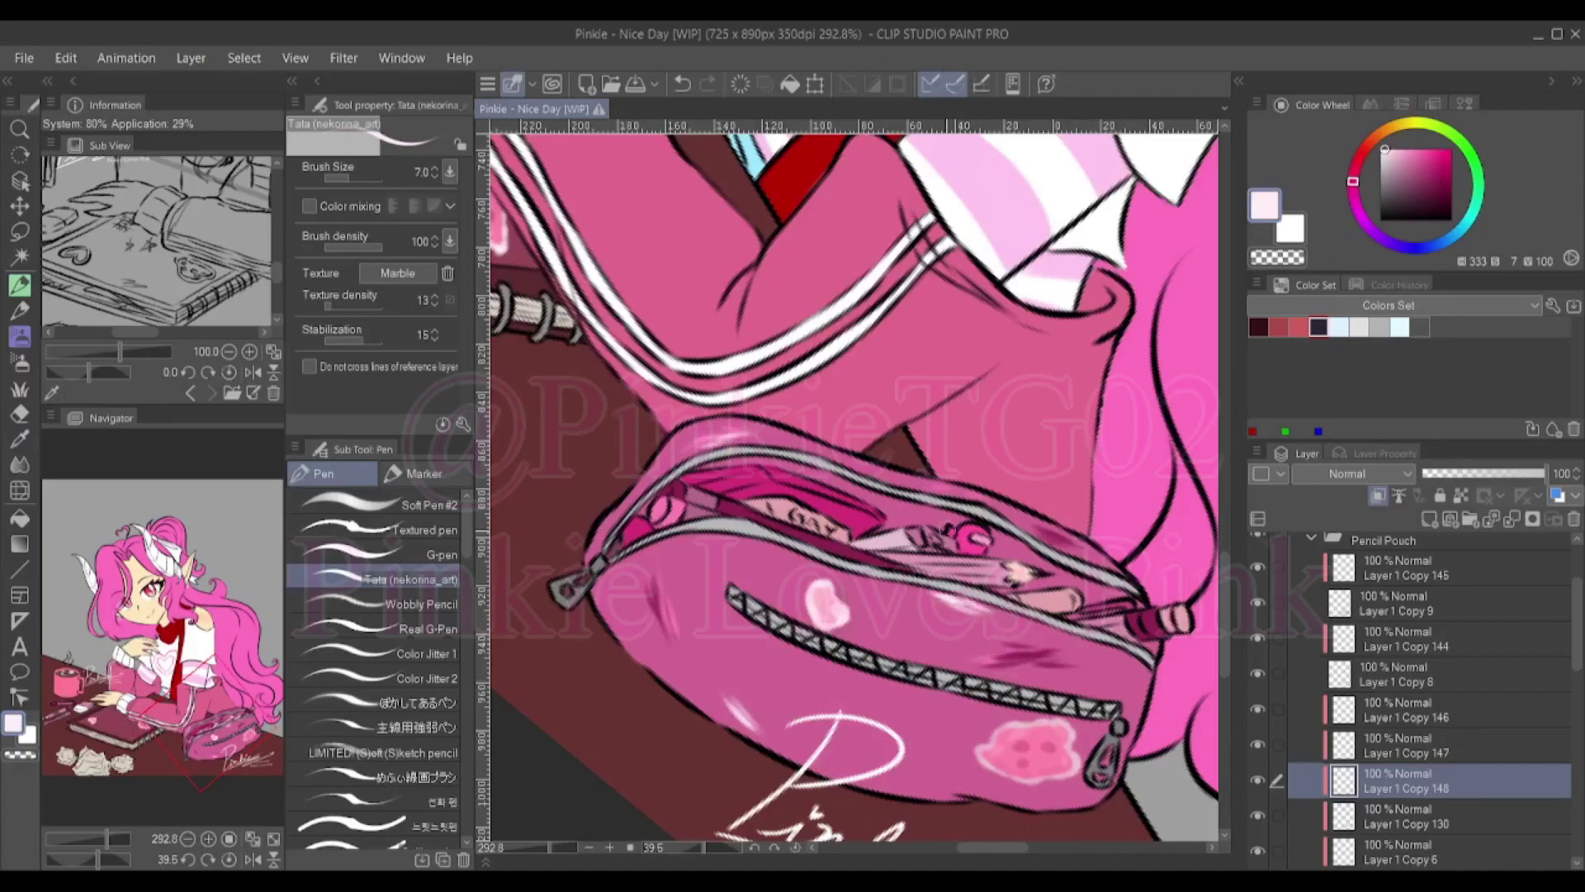
key("ctrl+at")
left_click(1053, 499, "alt")
scroll(763, 703, "down", 3)
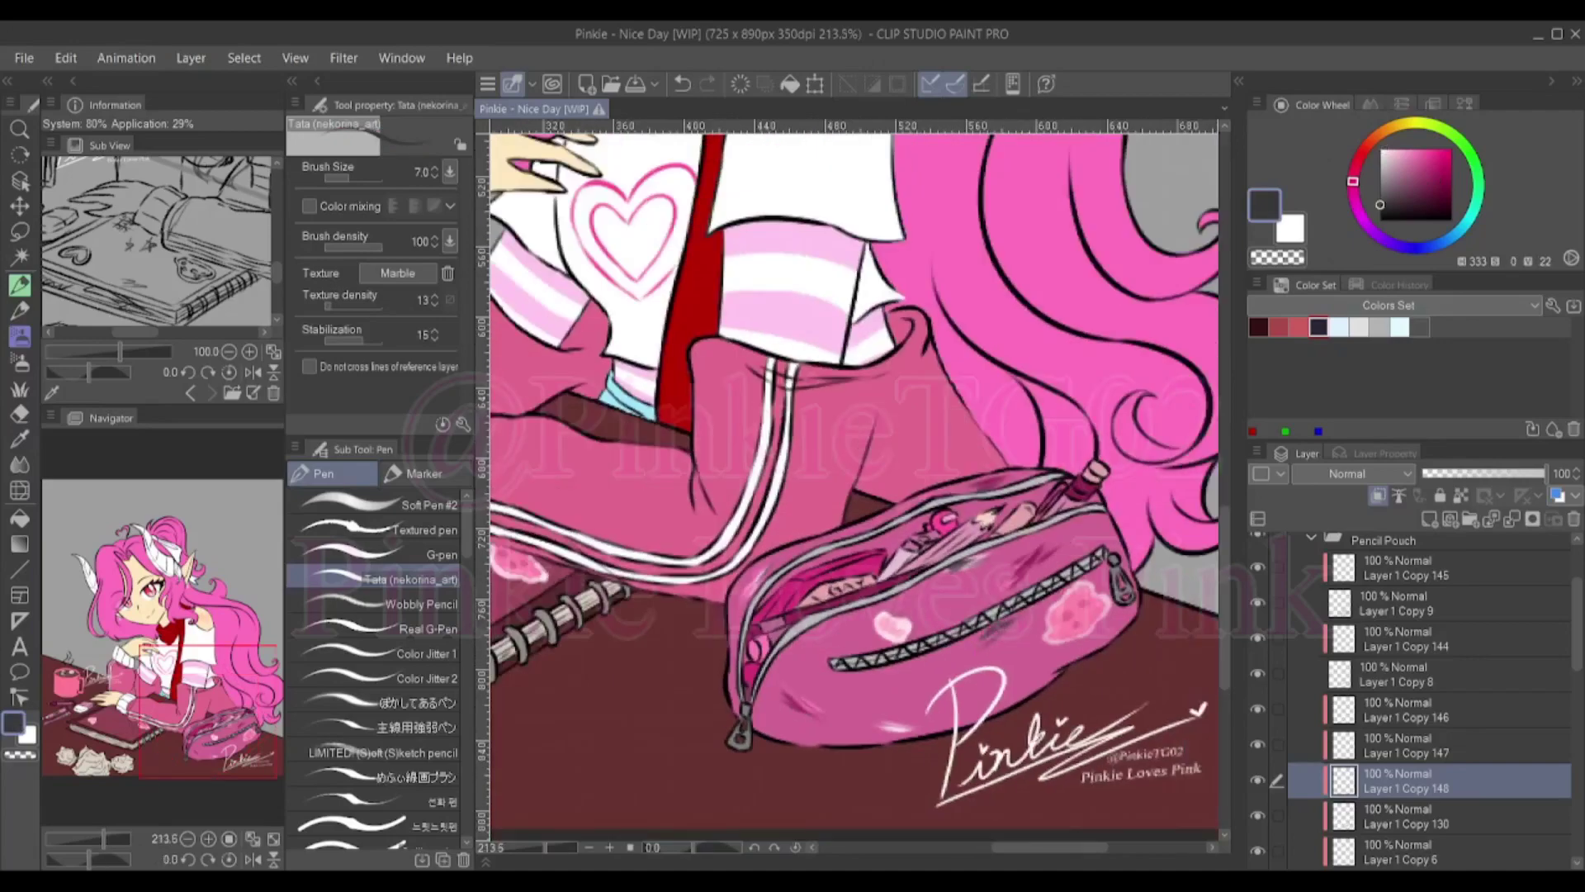
left_click(1008, 625, "alt")
scroll(1014, 587, "down", 2)
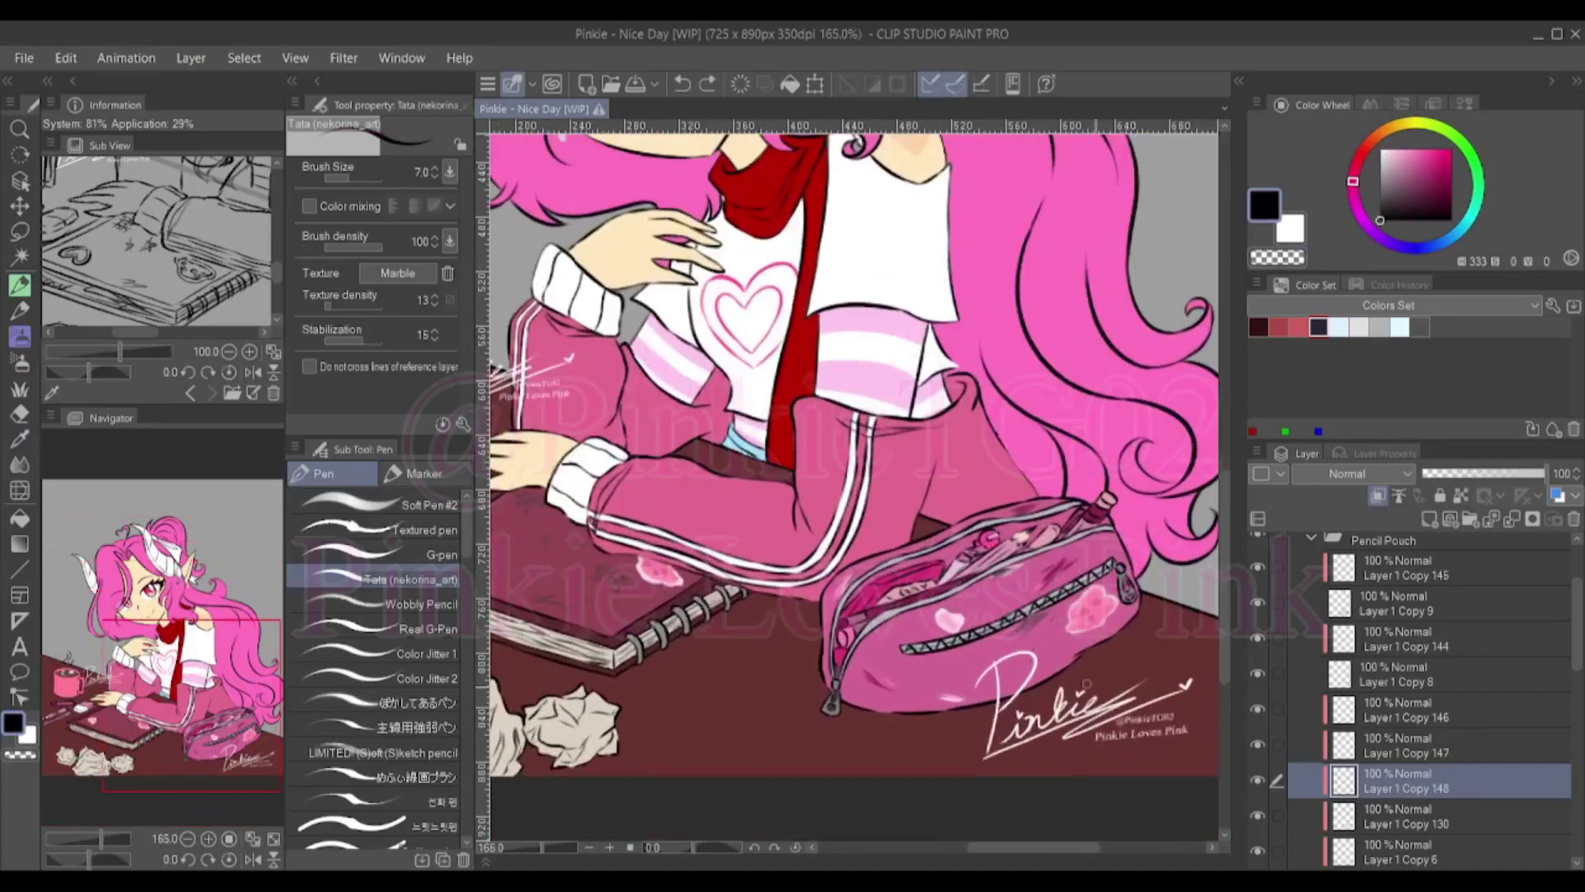
Draw a large white heart outline and a smaller one beside it on the mug with the Tata pen at size 7.0
scroll(1086, 684, "down", 4)
scroll(603, 462, "up", 5)
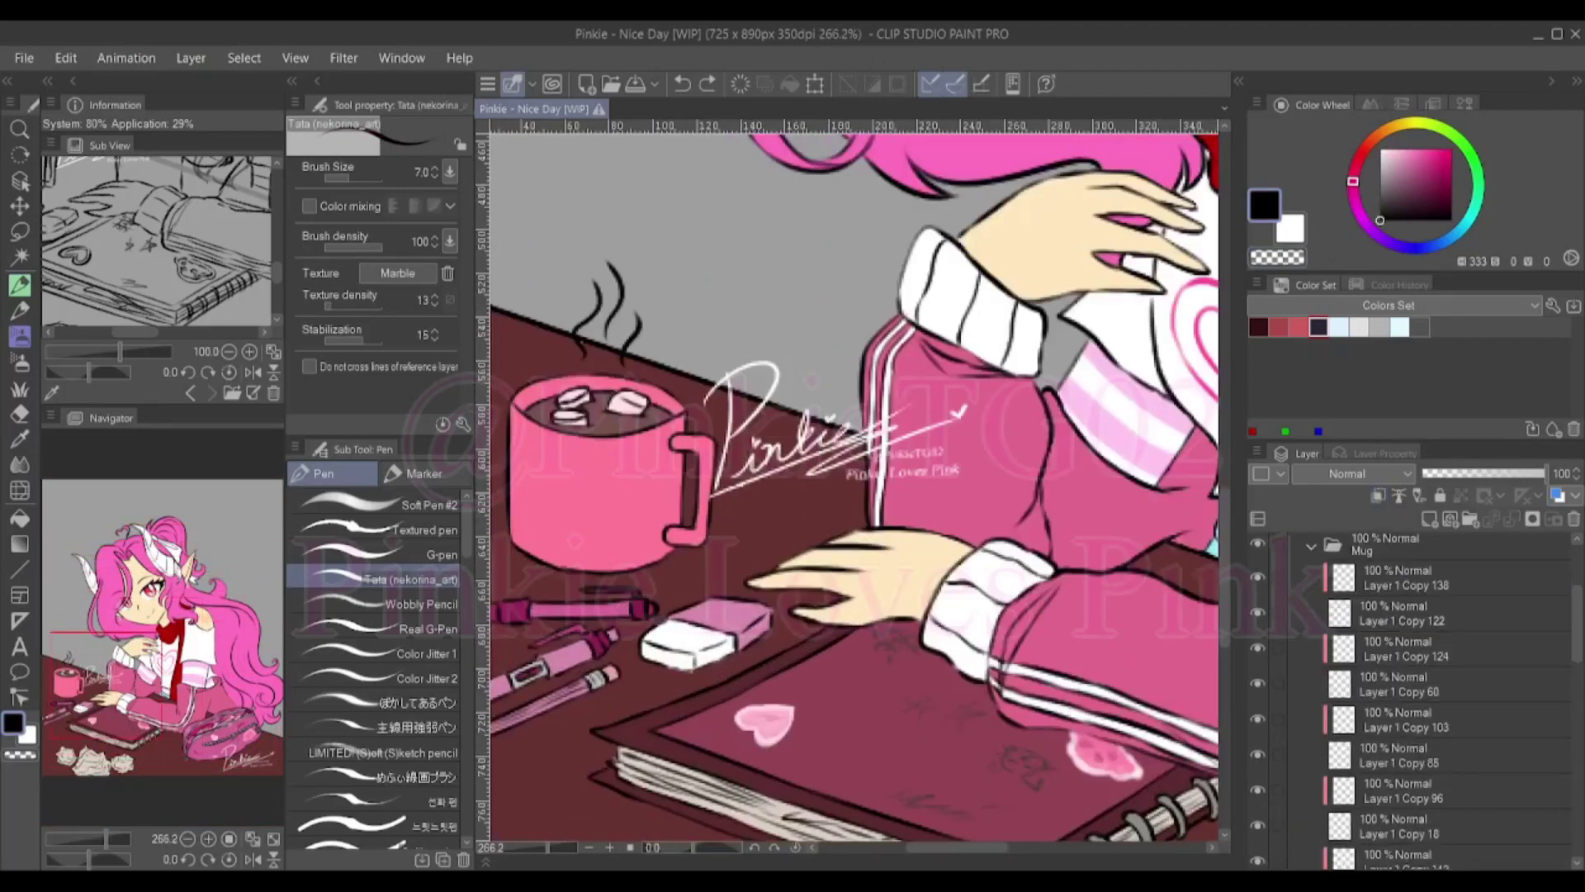
mouse_move(594, 463)
left_mouse_down()
mouse_move(850, 553)
mouse_move(826, 609)
left_mouse_up()
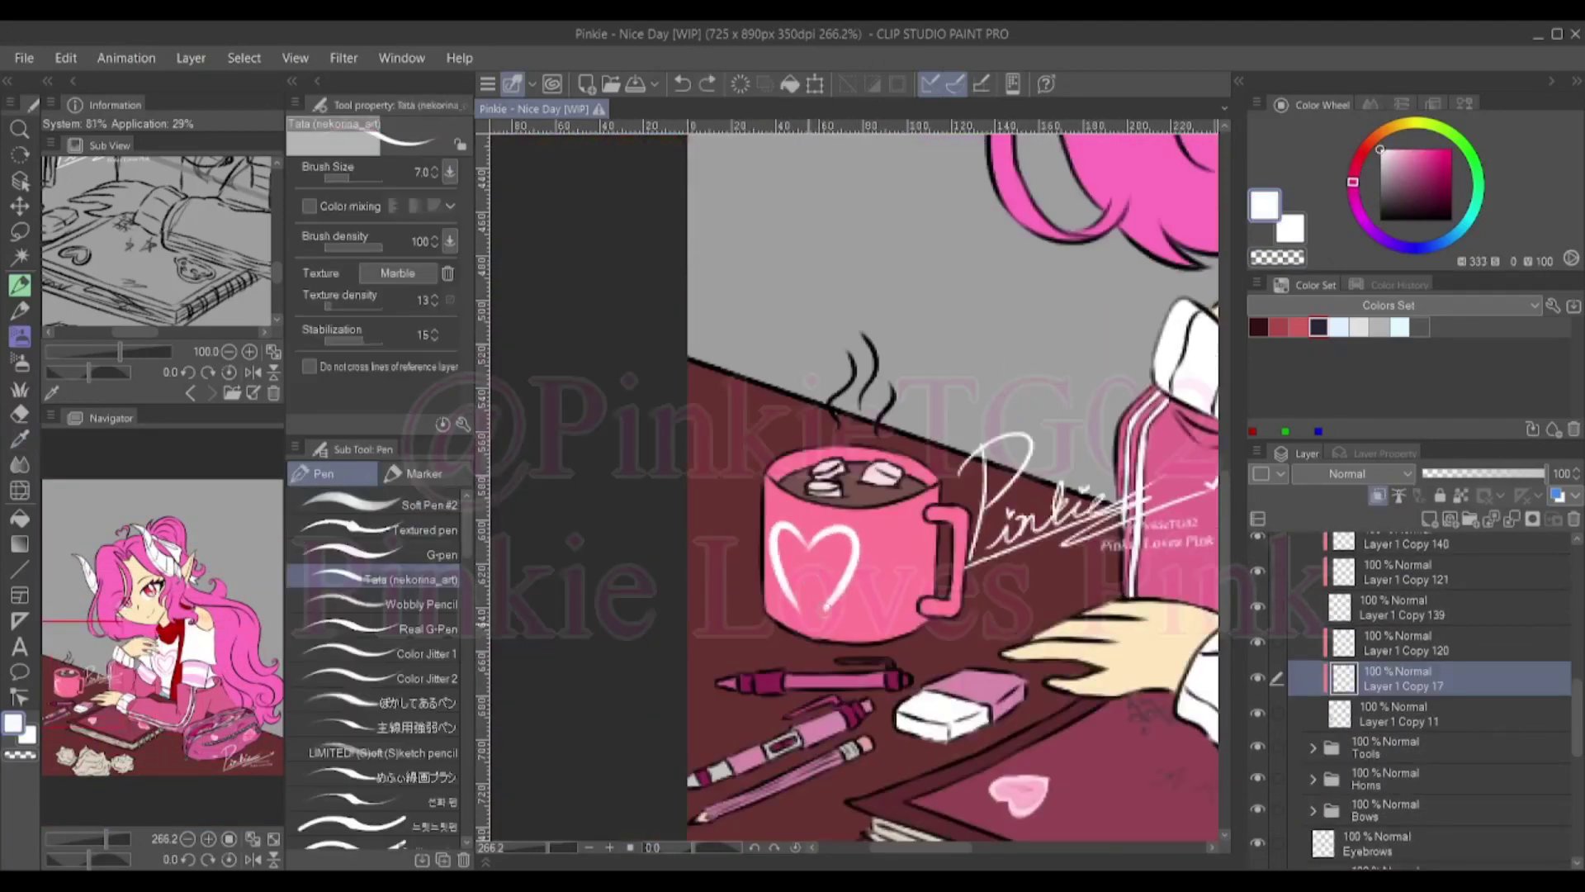
left_click_drag(805, 547, 812, 608)
key("ctrl+z")
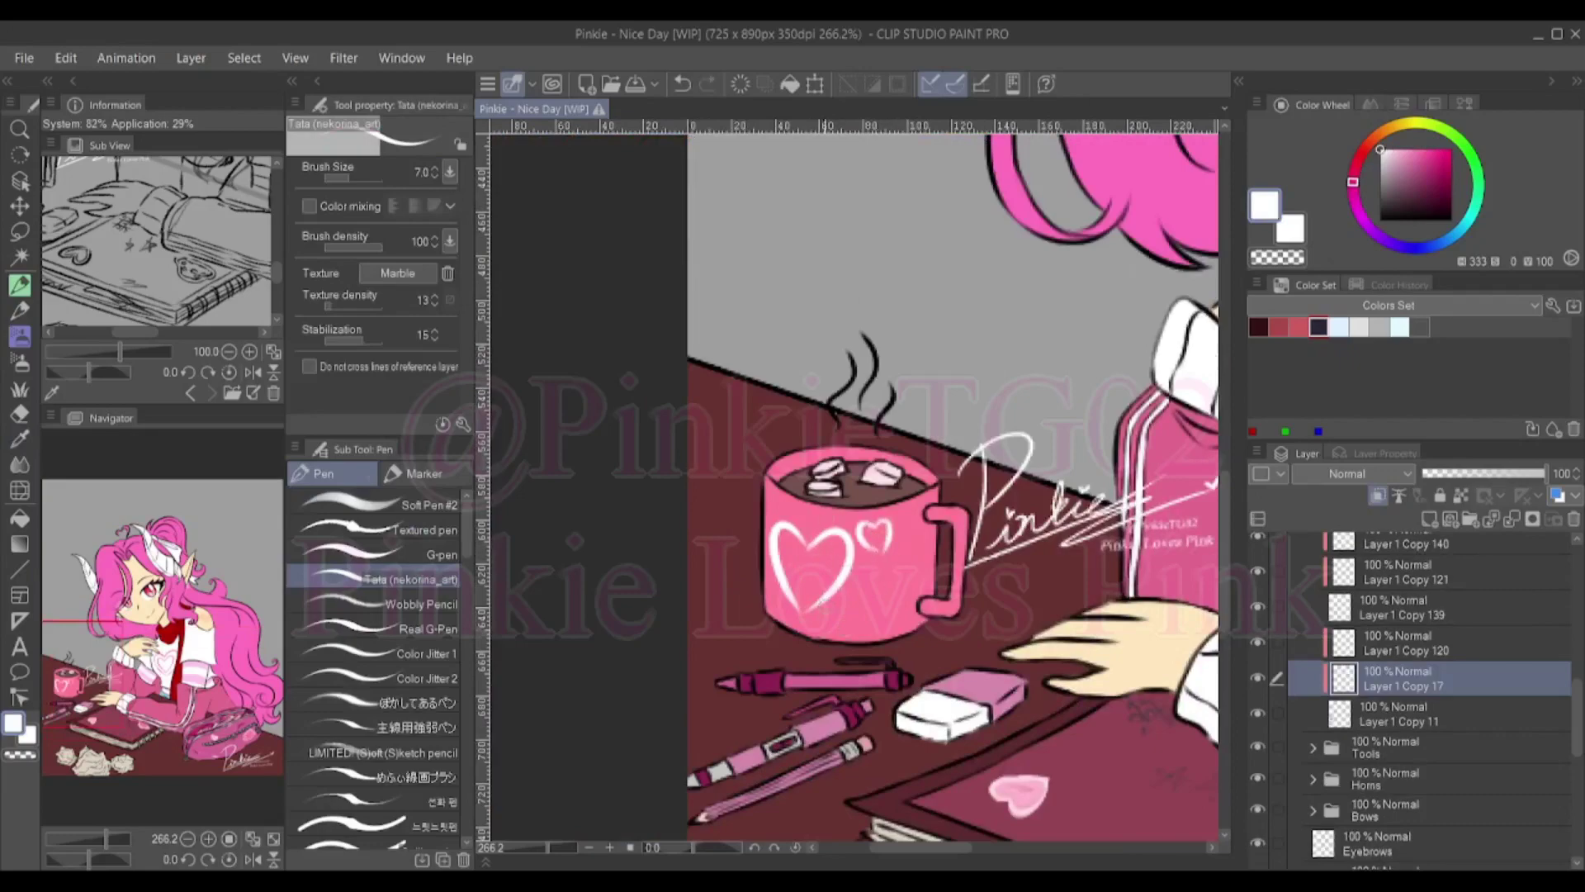
Draw a third small white heart near the mug handle and an inner heart inside the large one
scroll(966, 466, "up", 2)
scroll(908, 707, "down", 3)
scroll(908, 708, "up", 2)
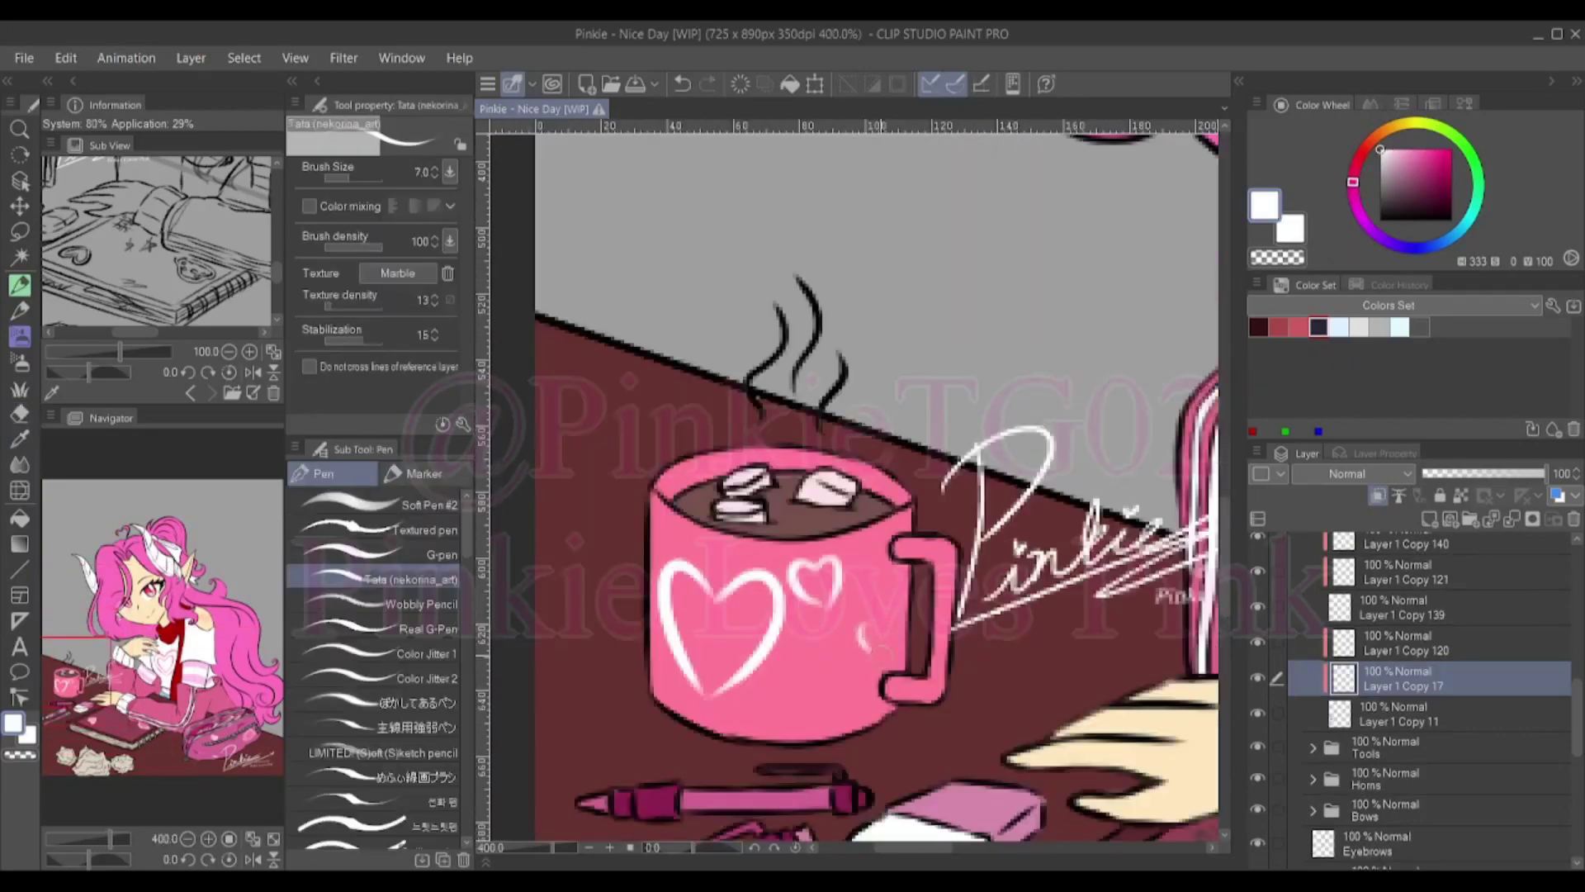
scroll(909, 708, "down", 2)
scroll(908, 708, "up", 1)
scroll(712, 619, "down", 5)
scroll(711, 619, "up", 6)
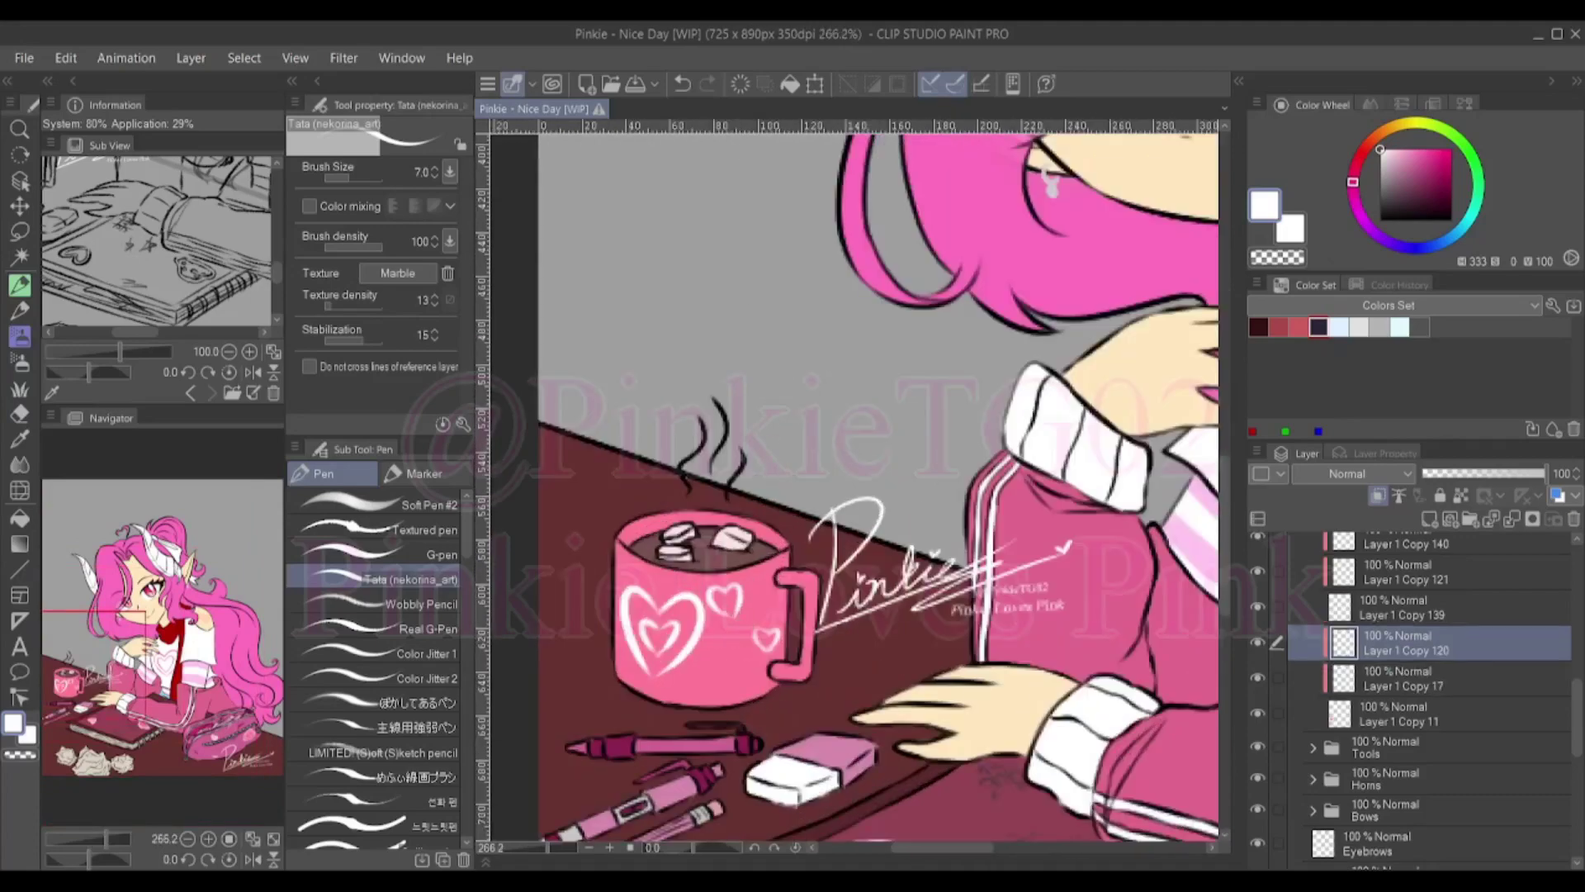
Shade the mug's lower edge with a deeper pink on its base colour layer, using brush sizes 18.0 and 12.3
left_click(707, 666, "alt")
key("ctrl+y")
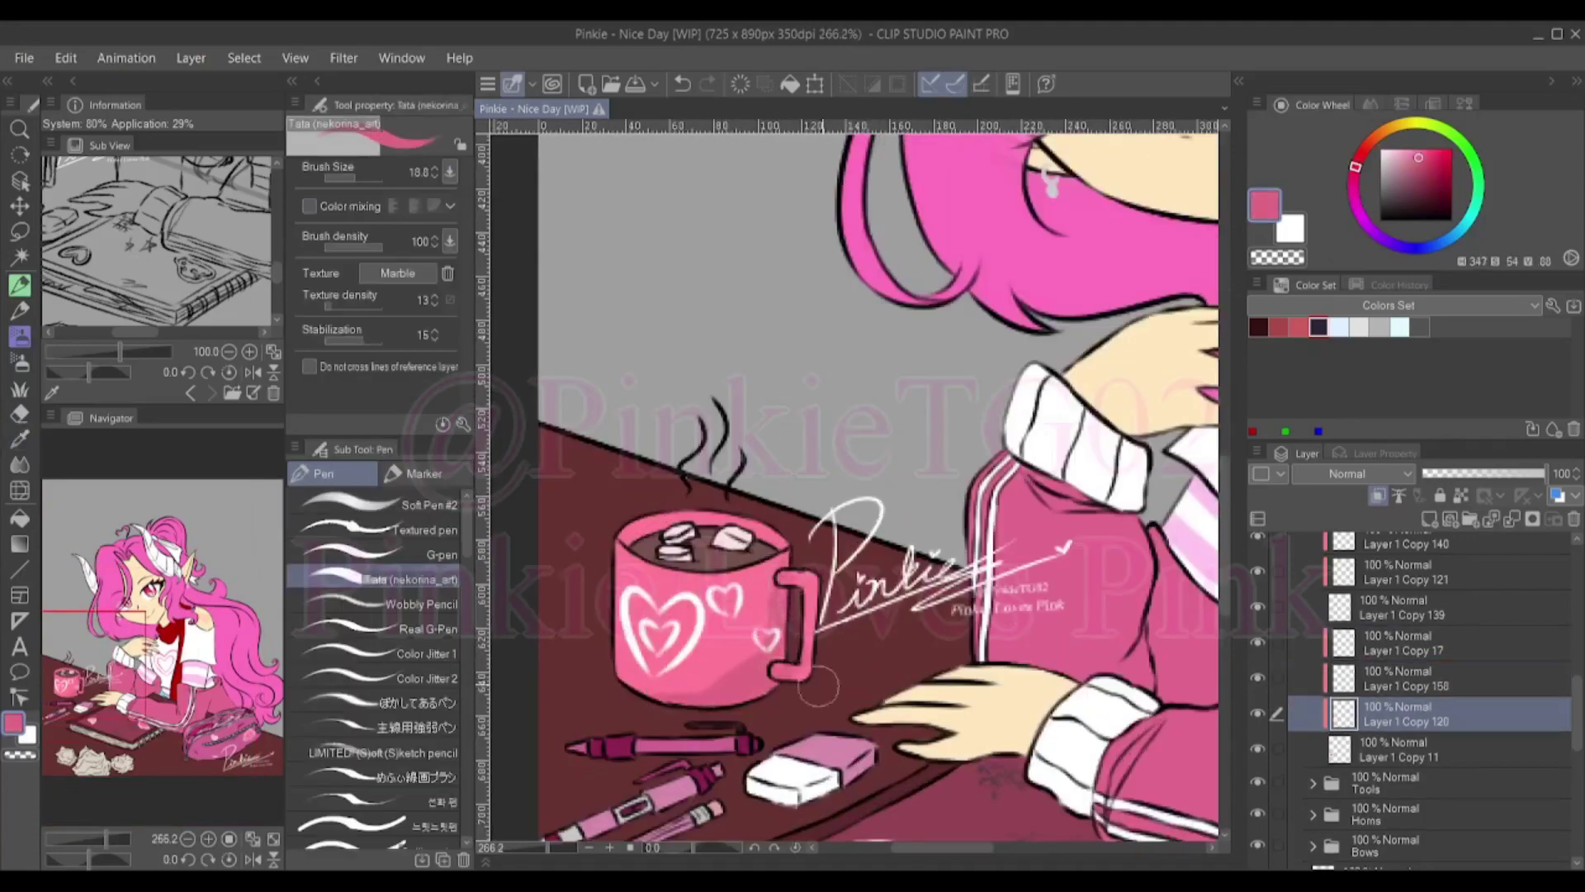
key("bracketleft")
key("bracketleft")
key("bracketleft")
left_click(698, 685, "alt")
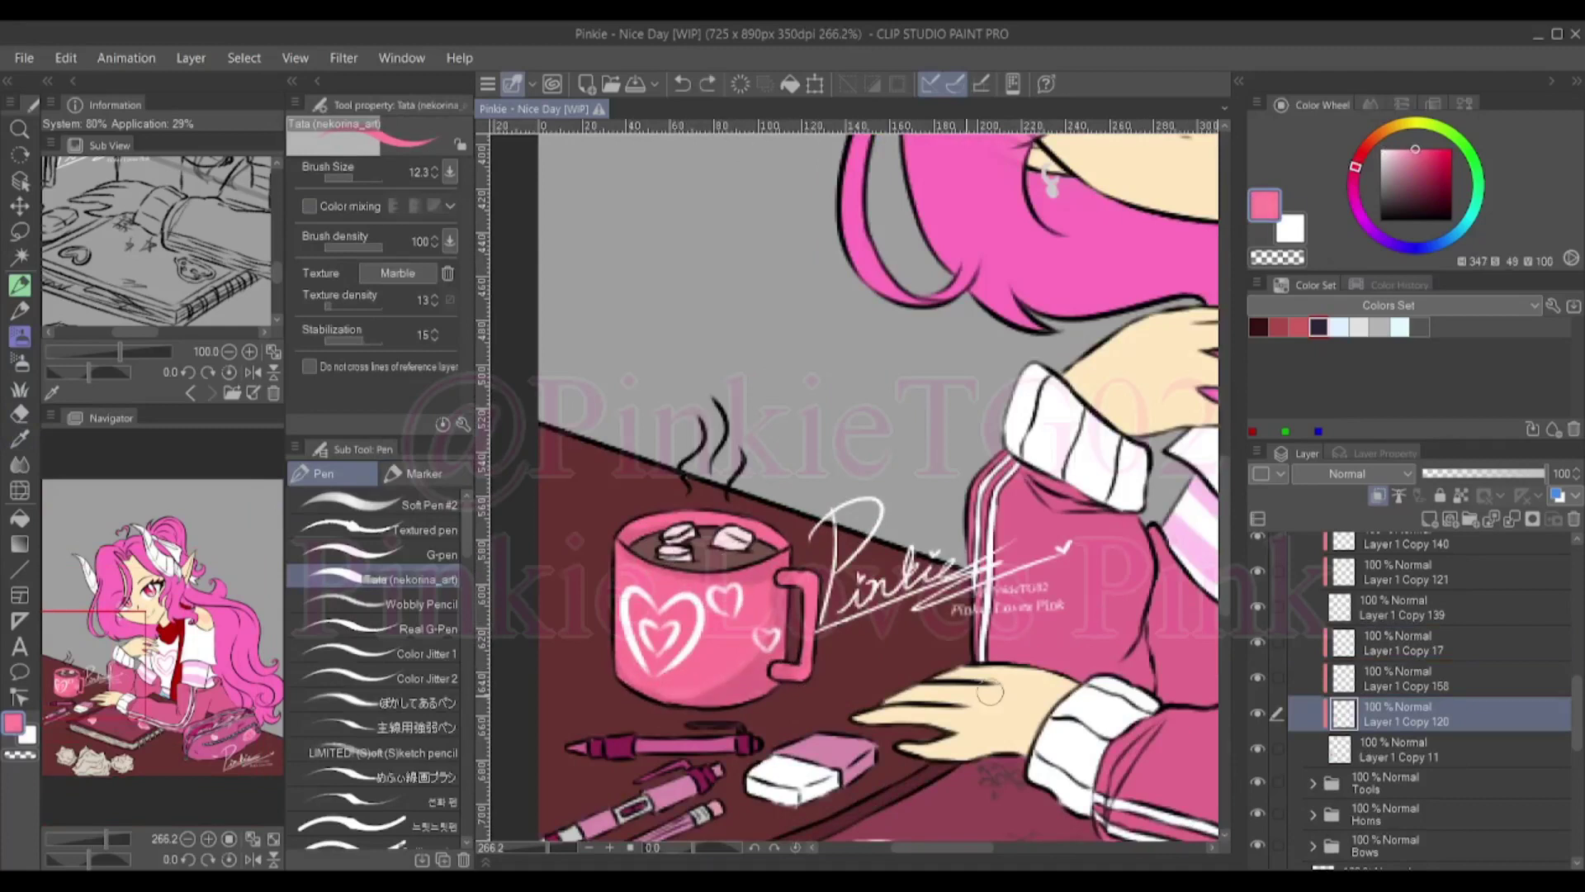
Build up the shadow along the mug's underside and side with pinks sampled from the mug at brush size 18.0
left_click(708, 690, "alt")
key("bracketright")
key("bracketright")
key("bracketright")
left_click(751, 660, "alt")
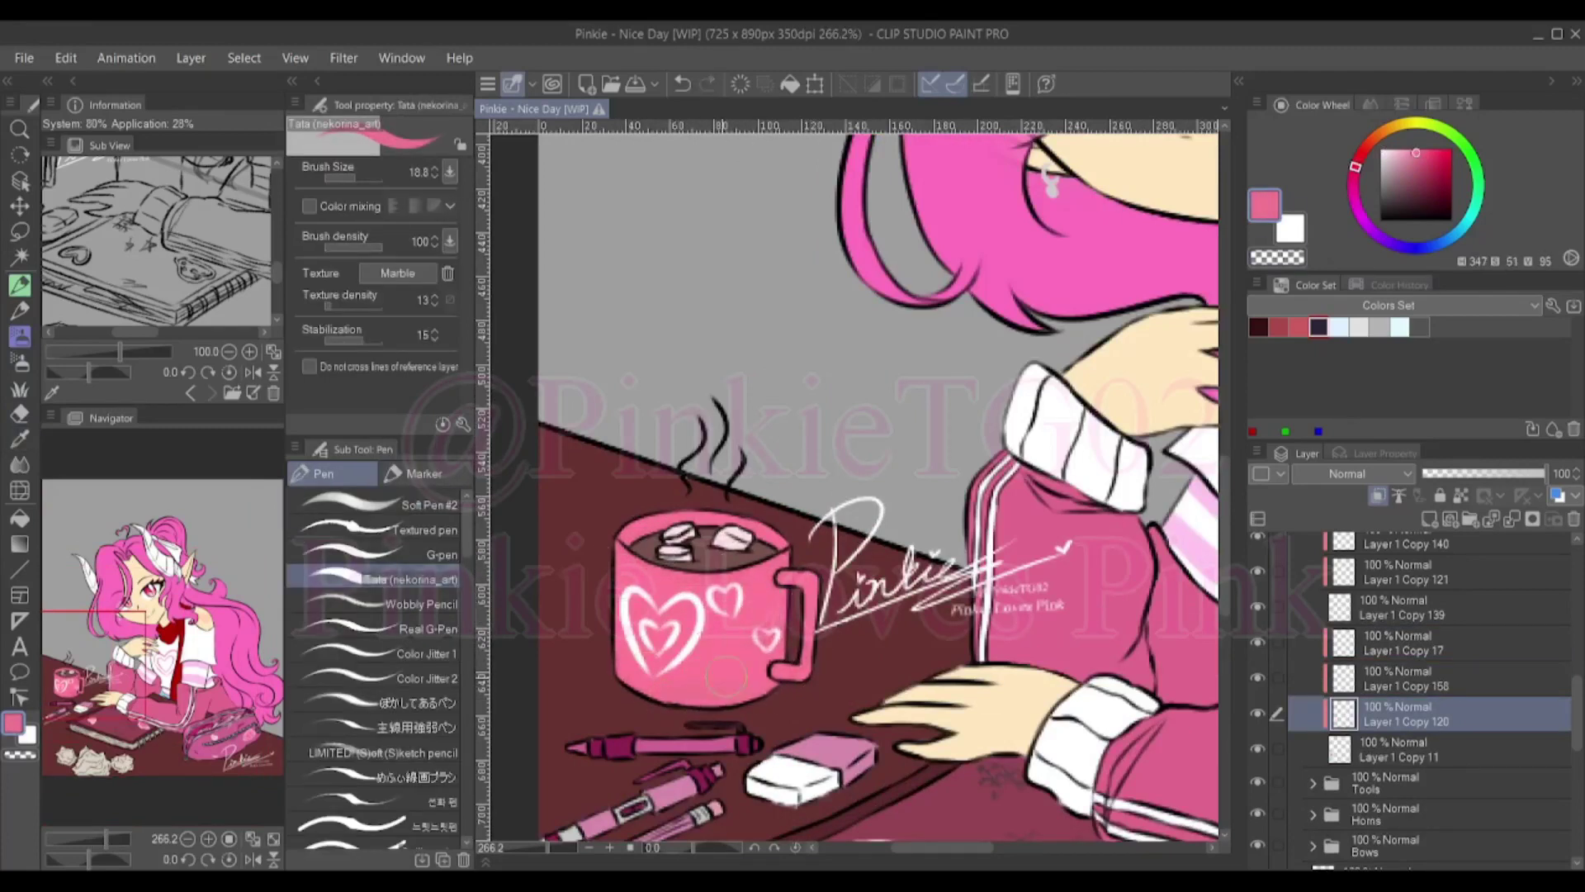
left_click(743, 644, "alt")
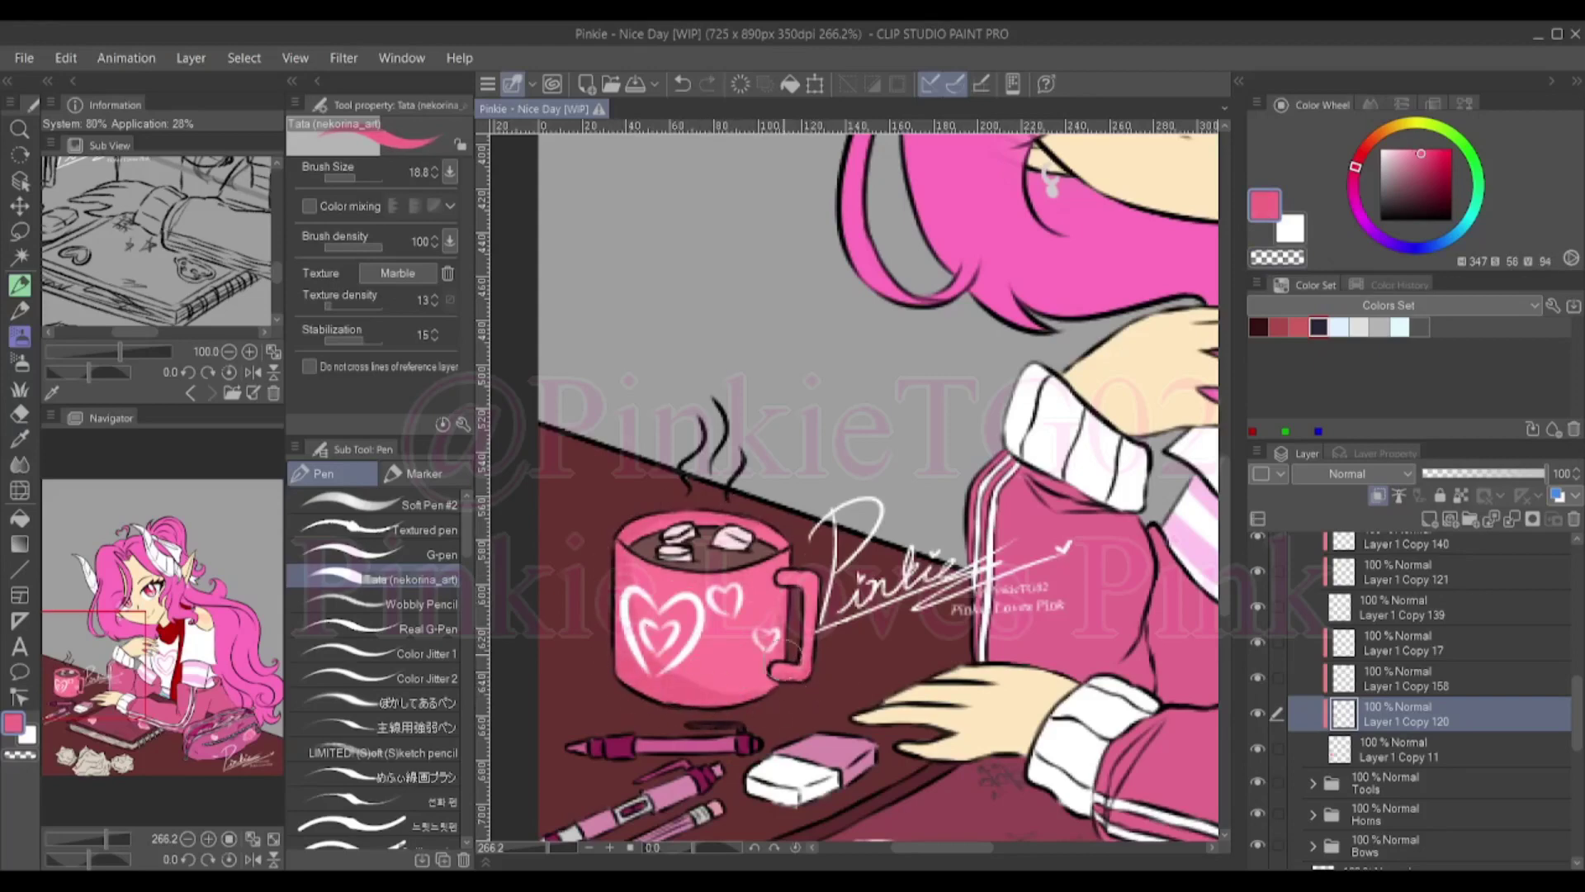
left_click(721, 708, "alt")
left_click(681, 715, "alt")
left_click(607, 648, "alt")
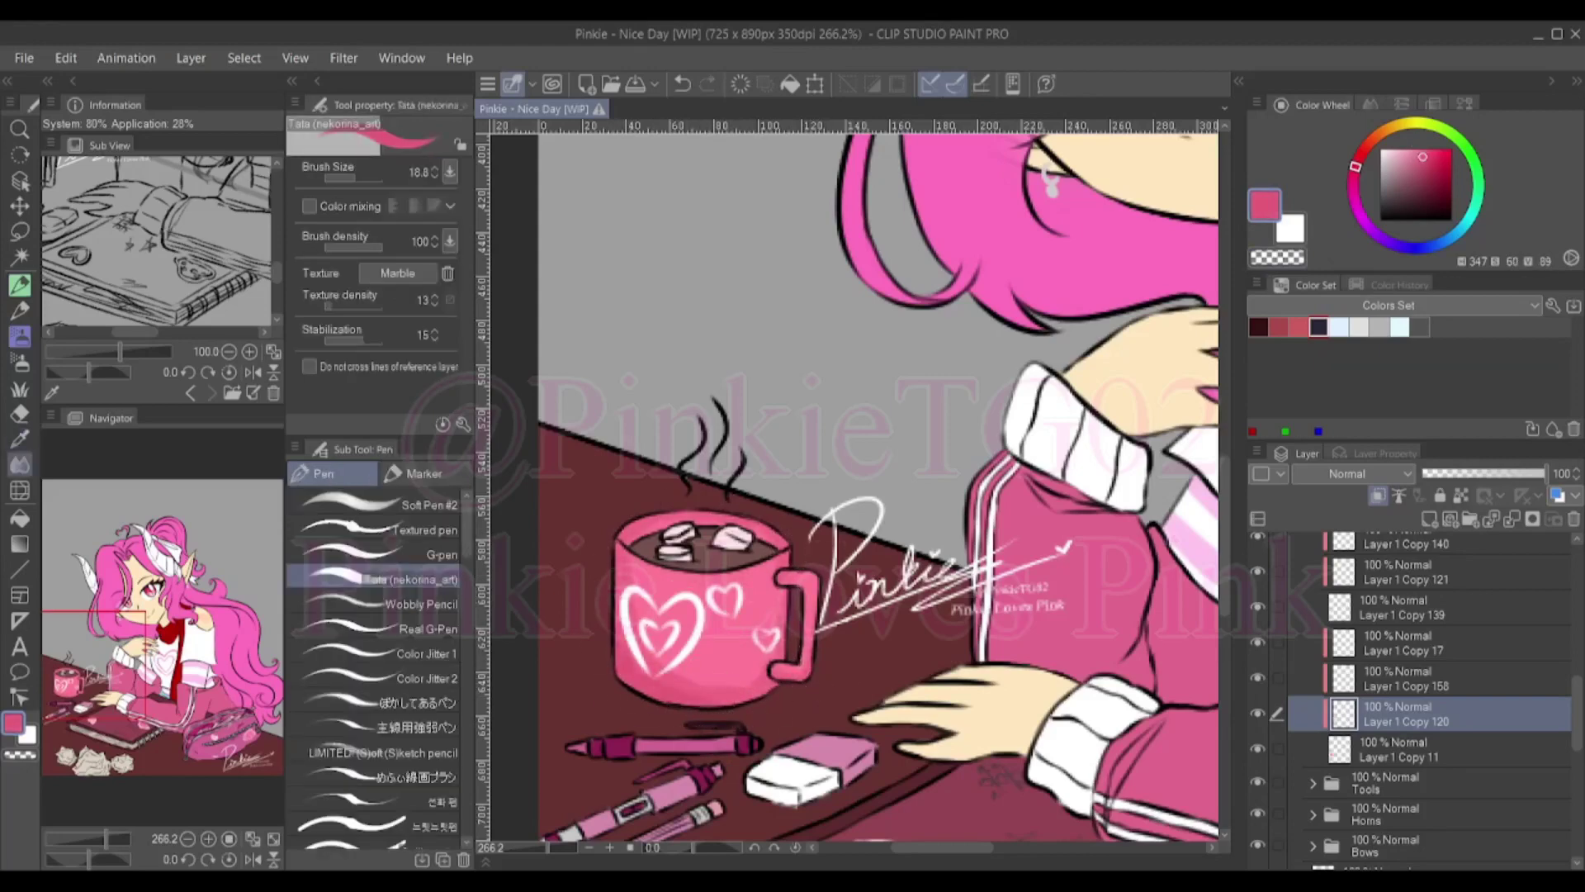
Blend the mug's shading, then paint lighter pink highlights on its body, rim and handle at size 8.0
key("j")
scroll(777, 538, "down", 1)
key("p")
left_click(817, 690, "alt")
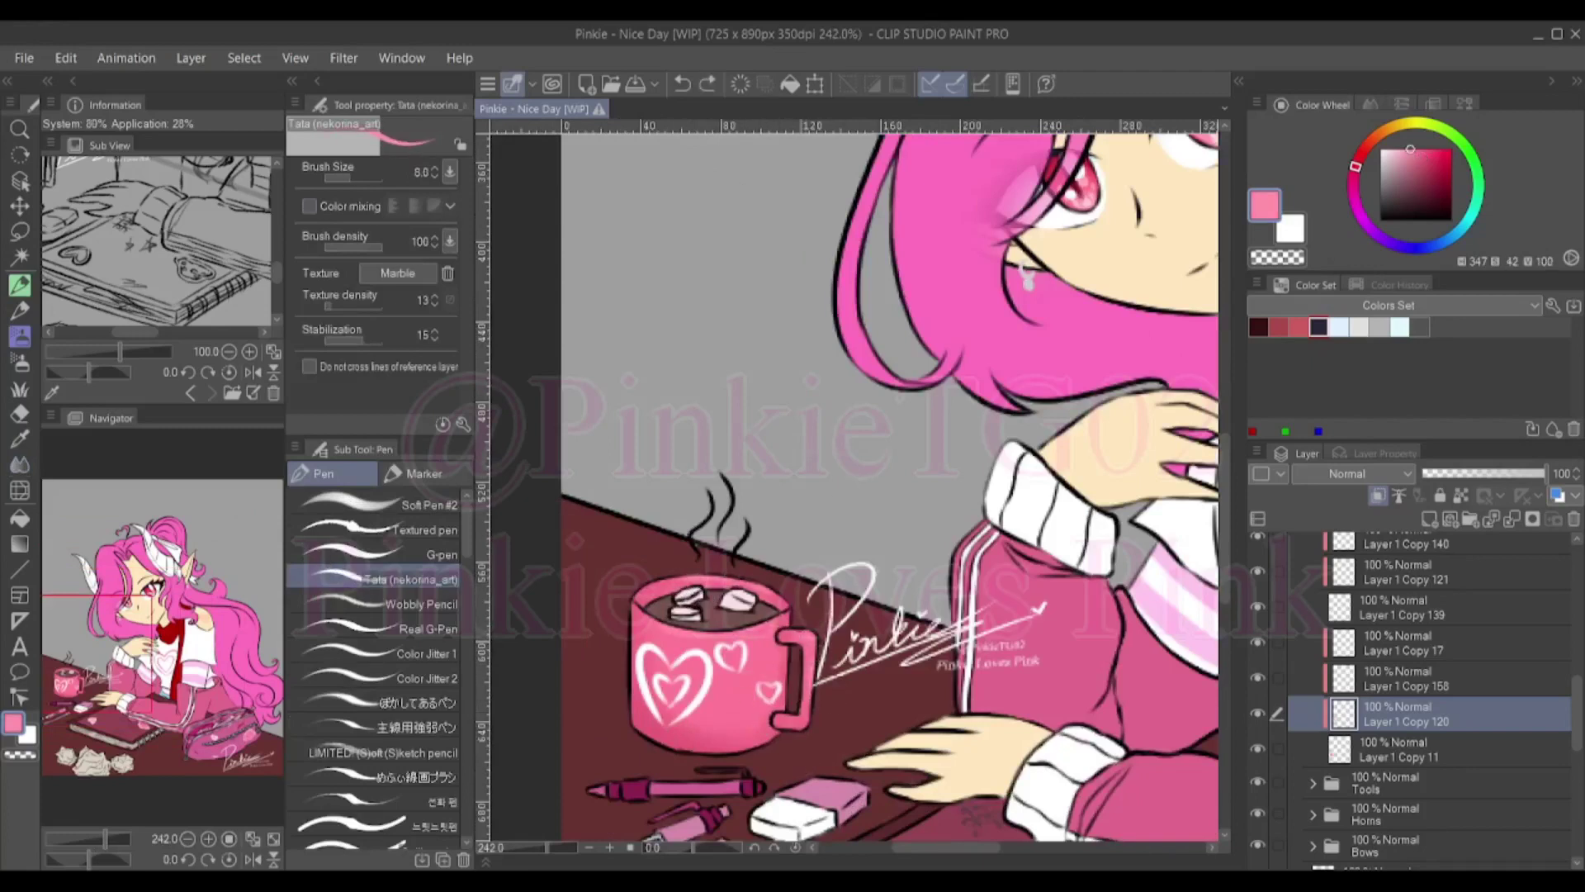
left_click(765, 589, "alt")
left_click(811, 715, "alt")
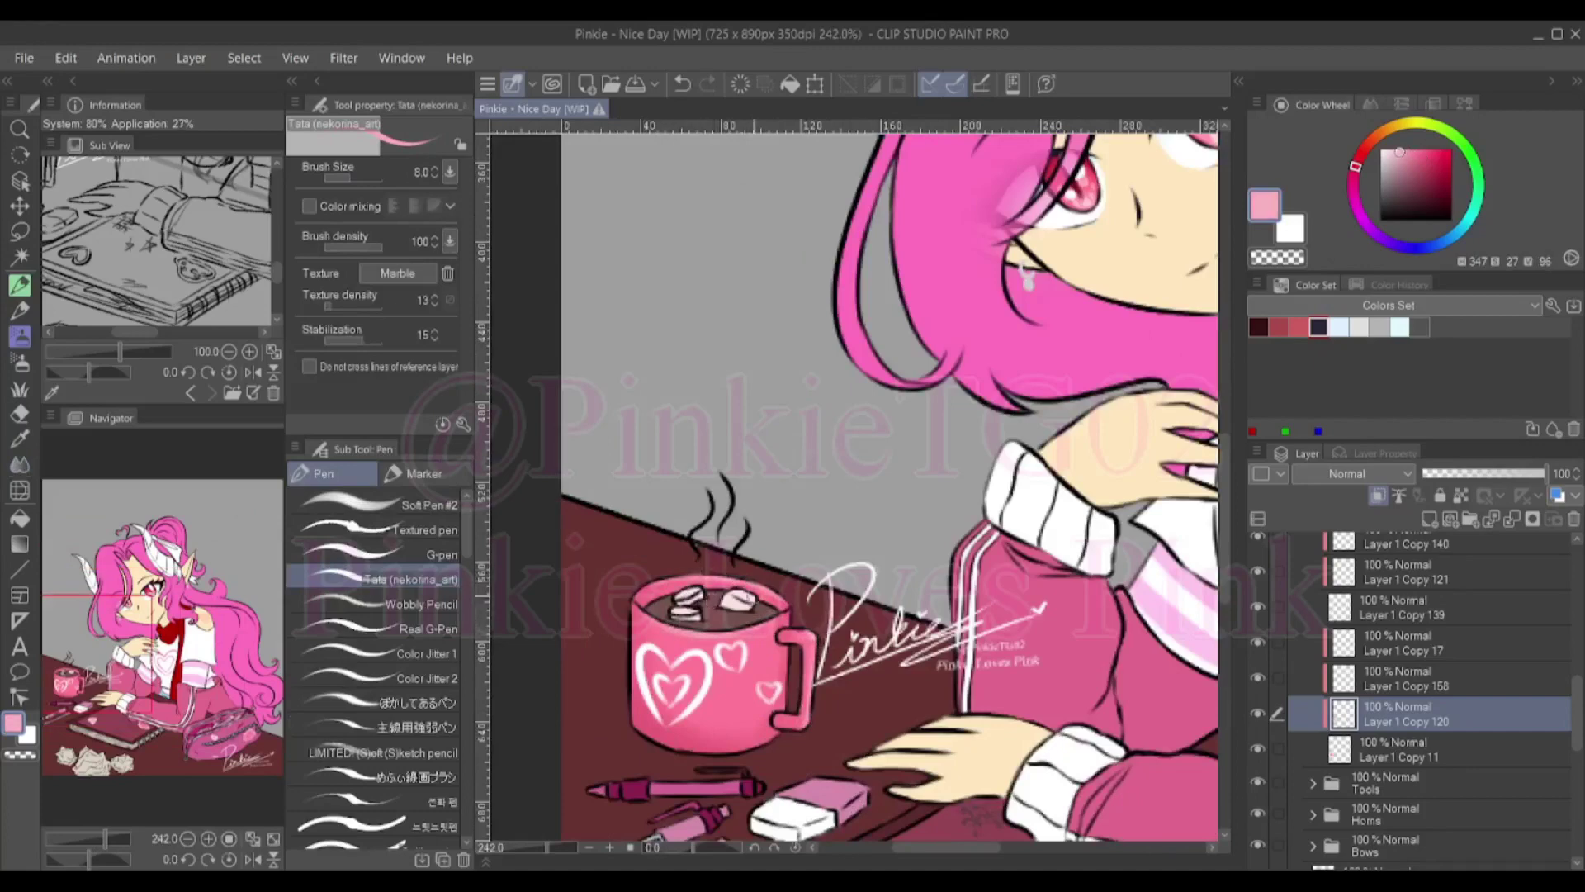
Select the cocoa colour layer and shade the drink's surface with sampled browns at size 8.0
scroll(761, 619, "down", 3)
scroll(825, 628, "up", 6)
left_click(867, 633, "ctrl+shift")
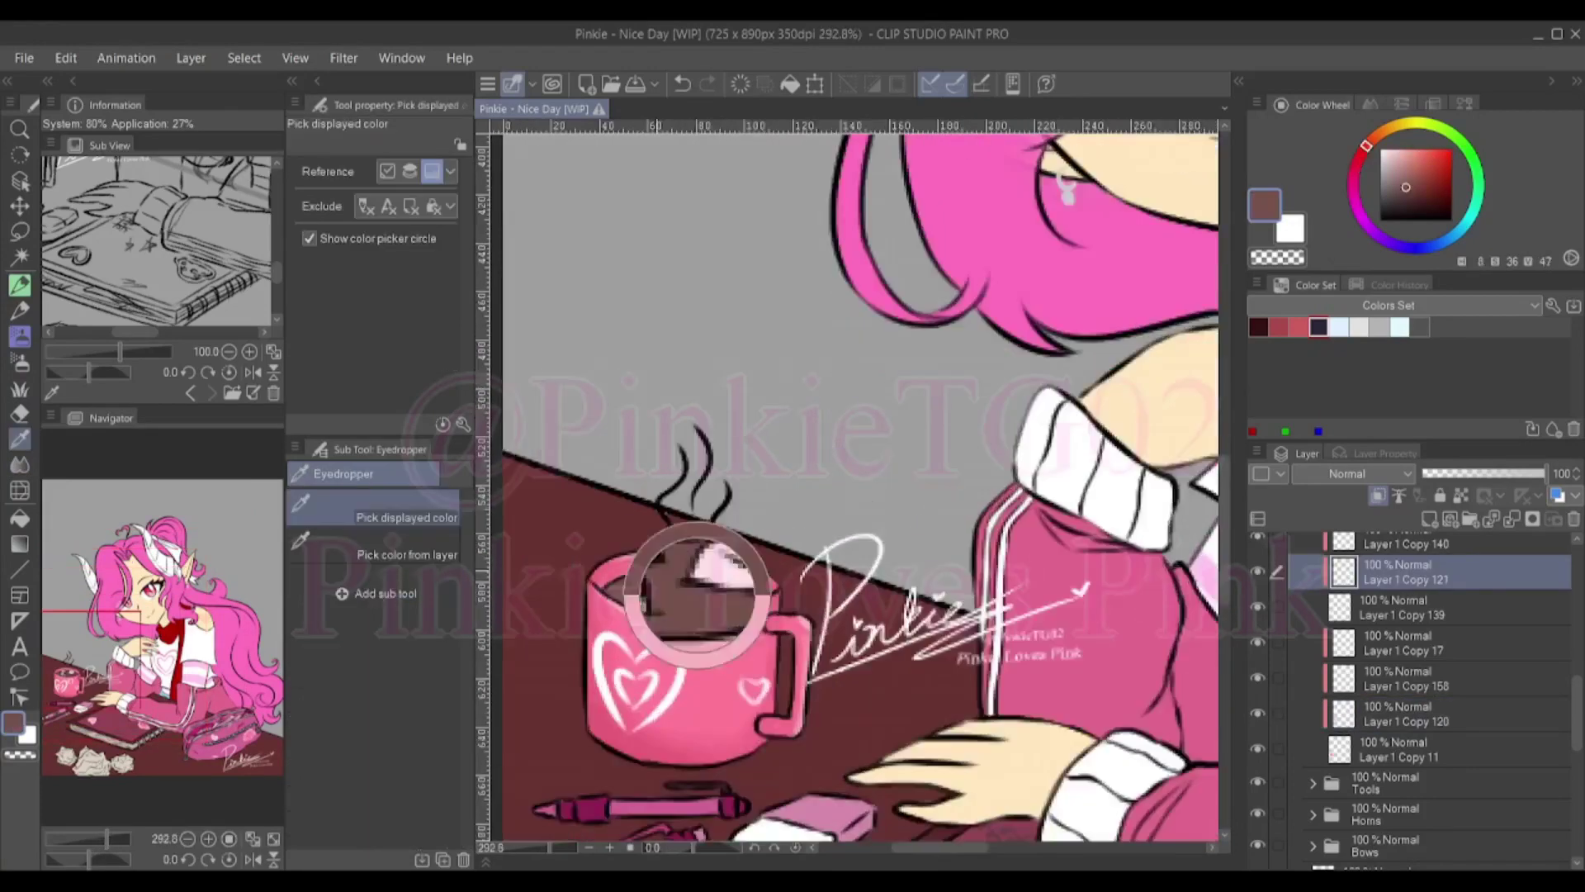
left_click(873, 634, "alt")
left_click(767, 648, "alt")
left_click(877, 645, "alt")
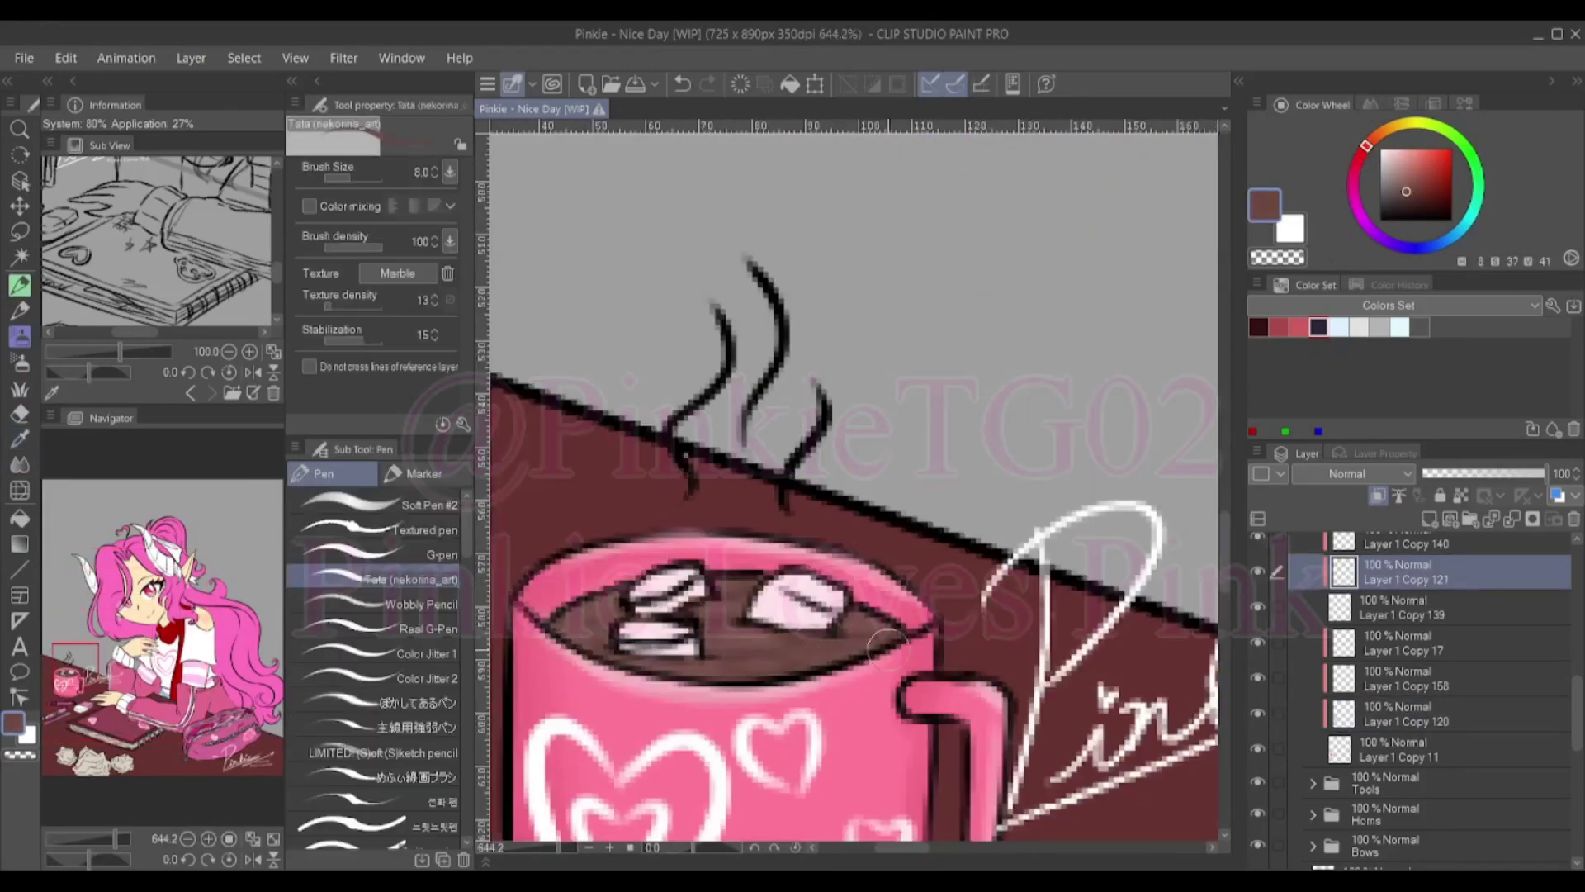
left_click(854, 625, "alt")
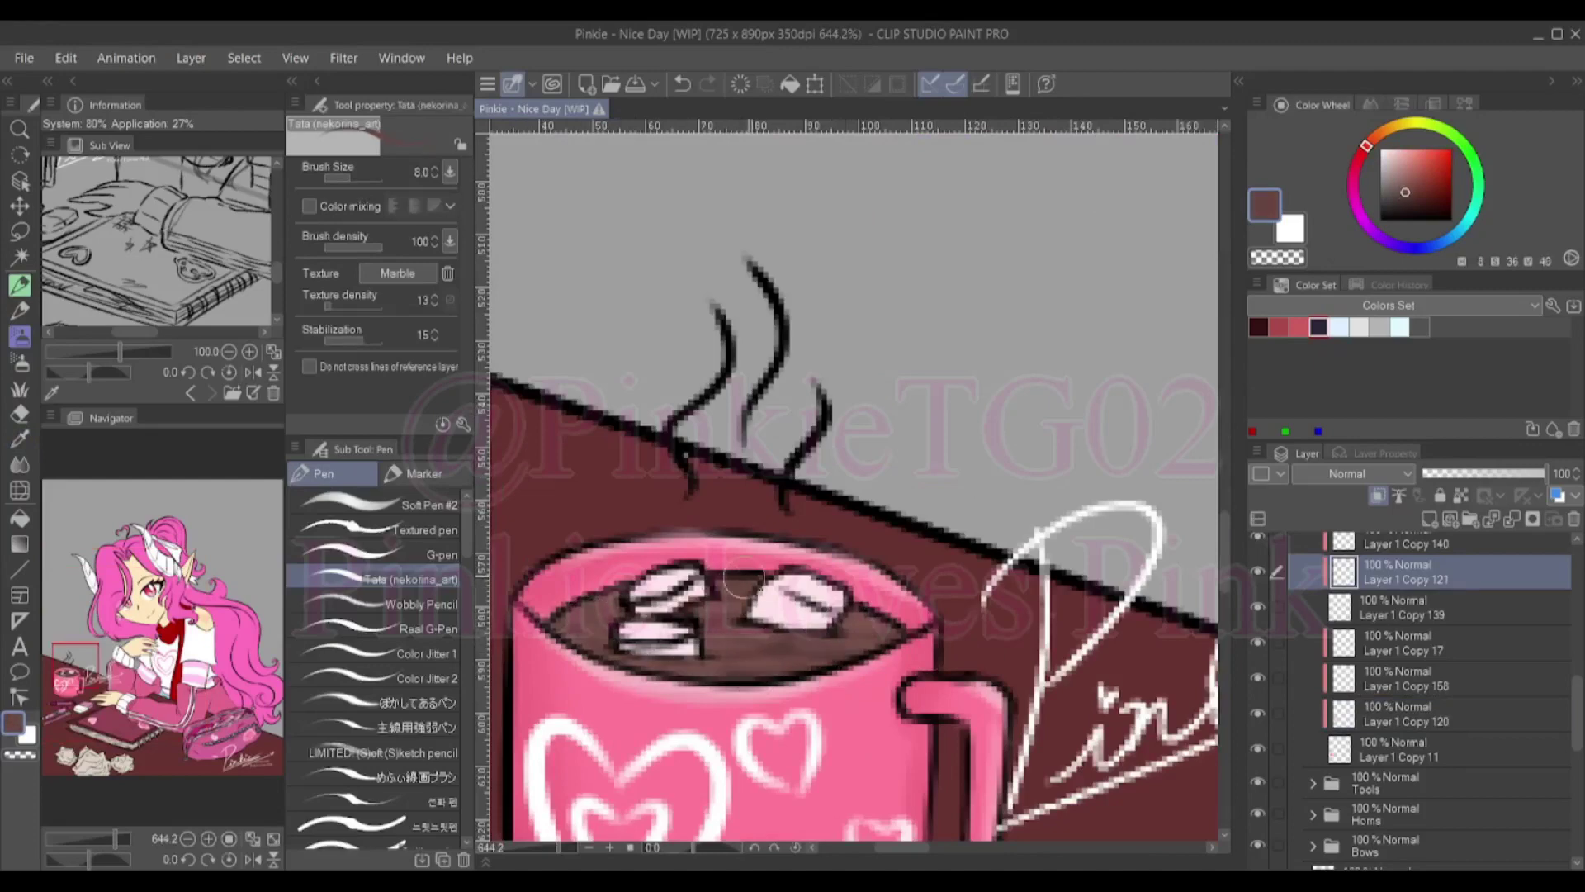
Paint lighter brown tones across the cocoa around the marshmallows, blending with sampled browns at size 8.0
scroll(742, 582, "down", 1)
scroll(798, 594, "up", 1)
scroll(938, 636, "up", 1)
left_click(842, 601, "alt")
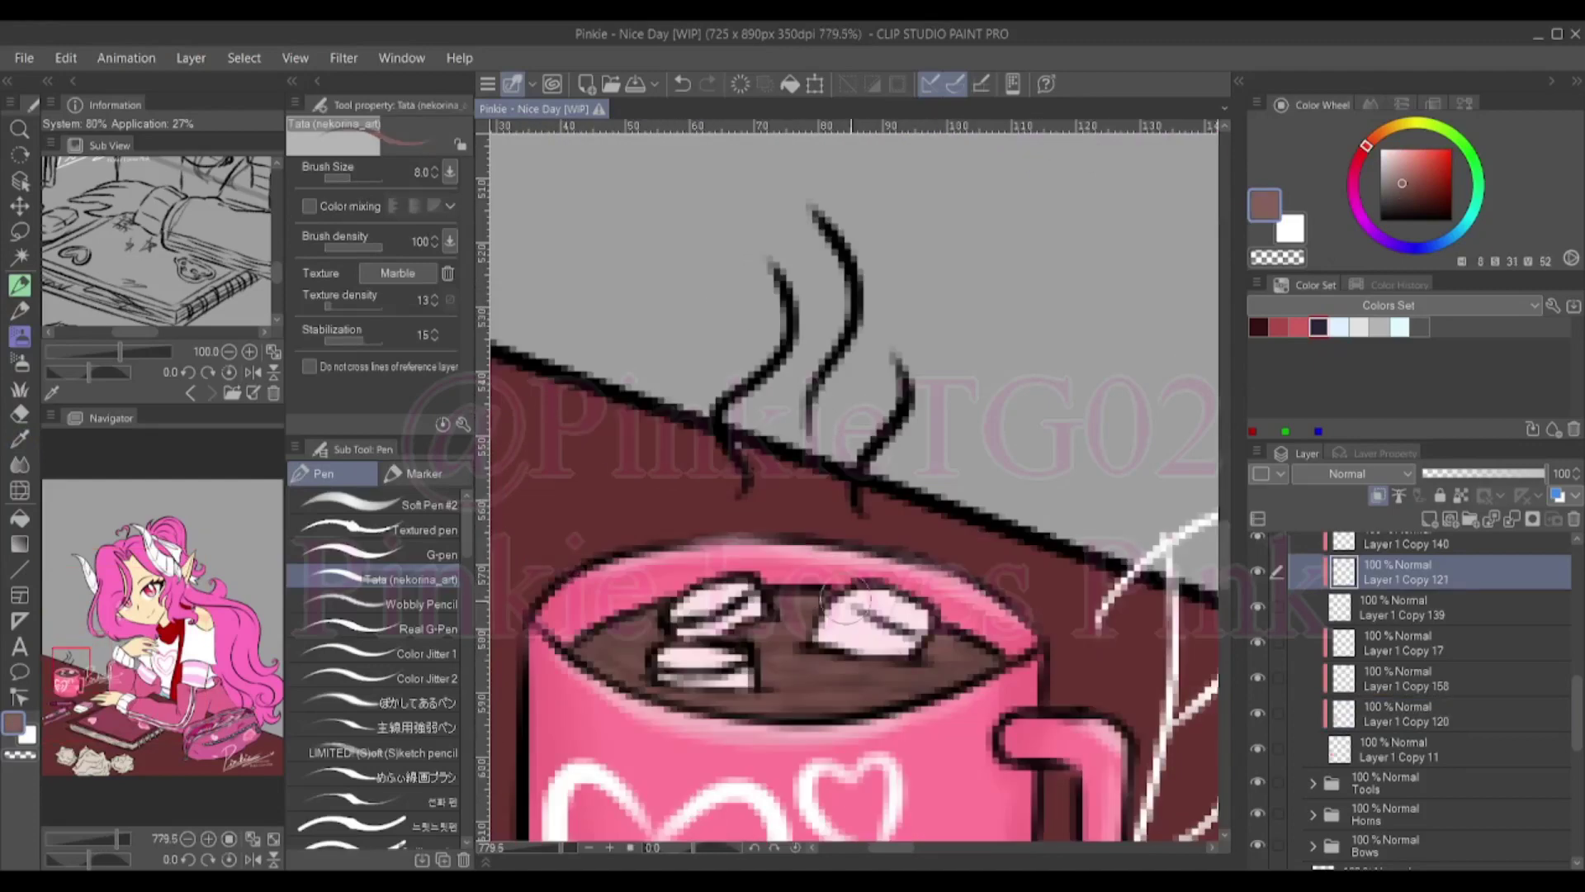
left_click(814, 682, "alt")
left_click_drag(814, 683, 776, 637)
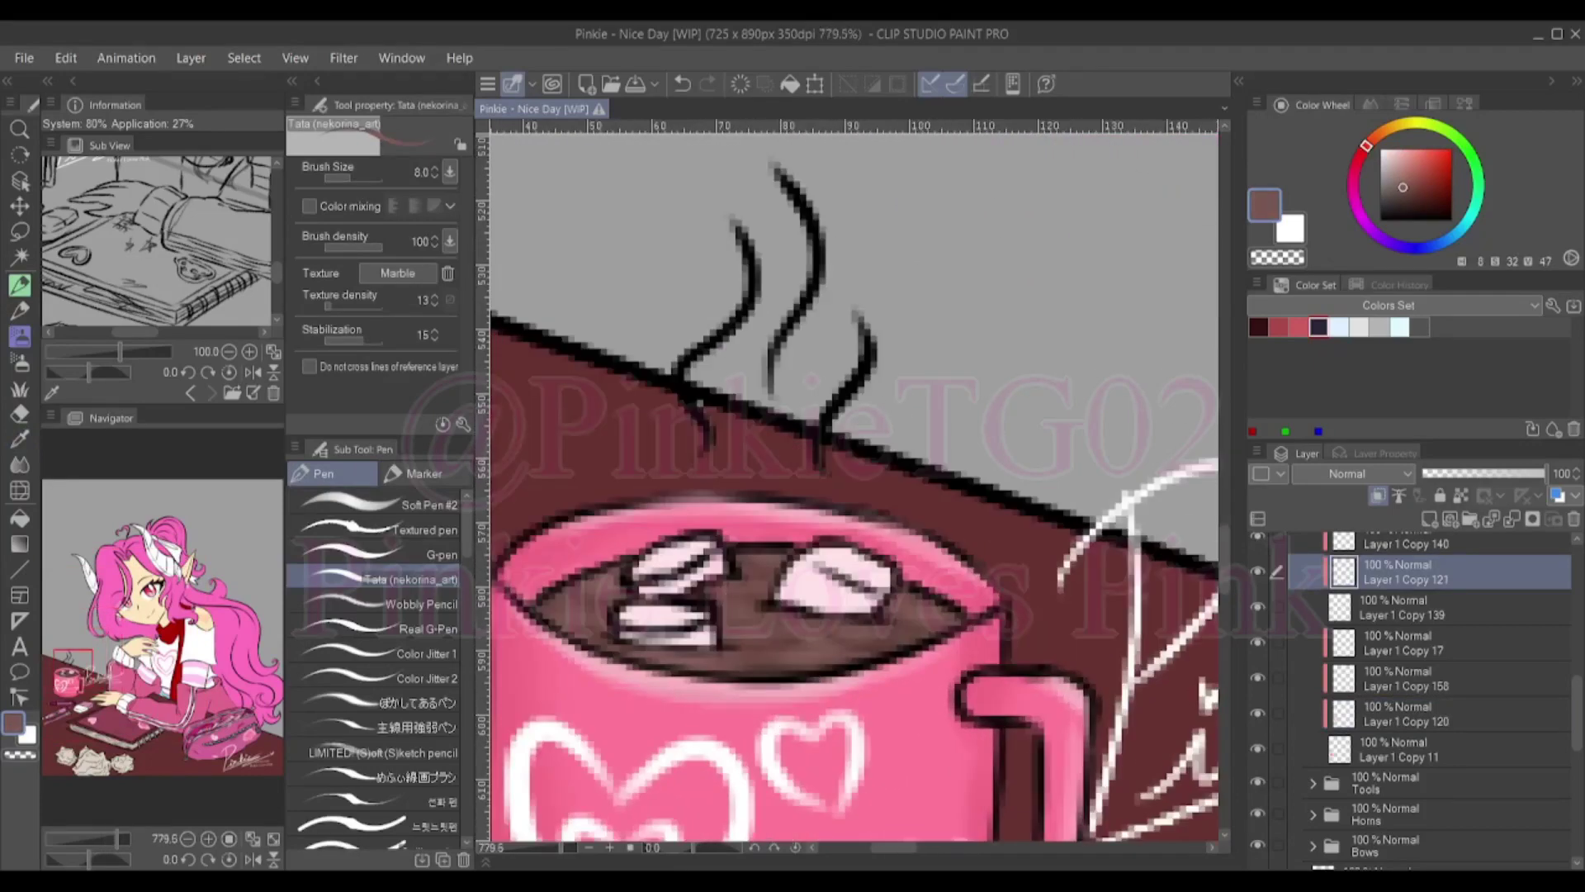
scroll(826, 617, "up", 1)
left_click(786, 621, "alt")
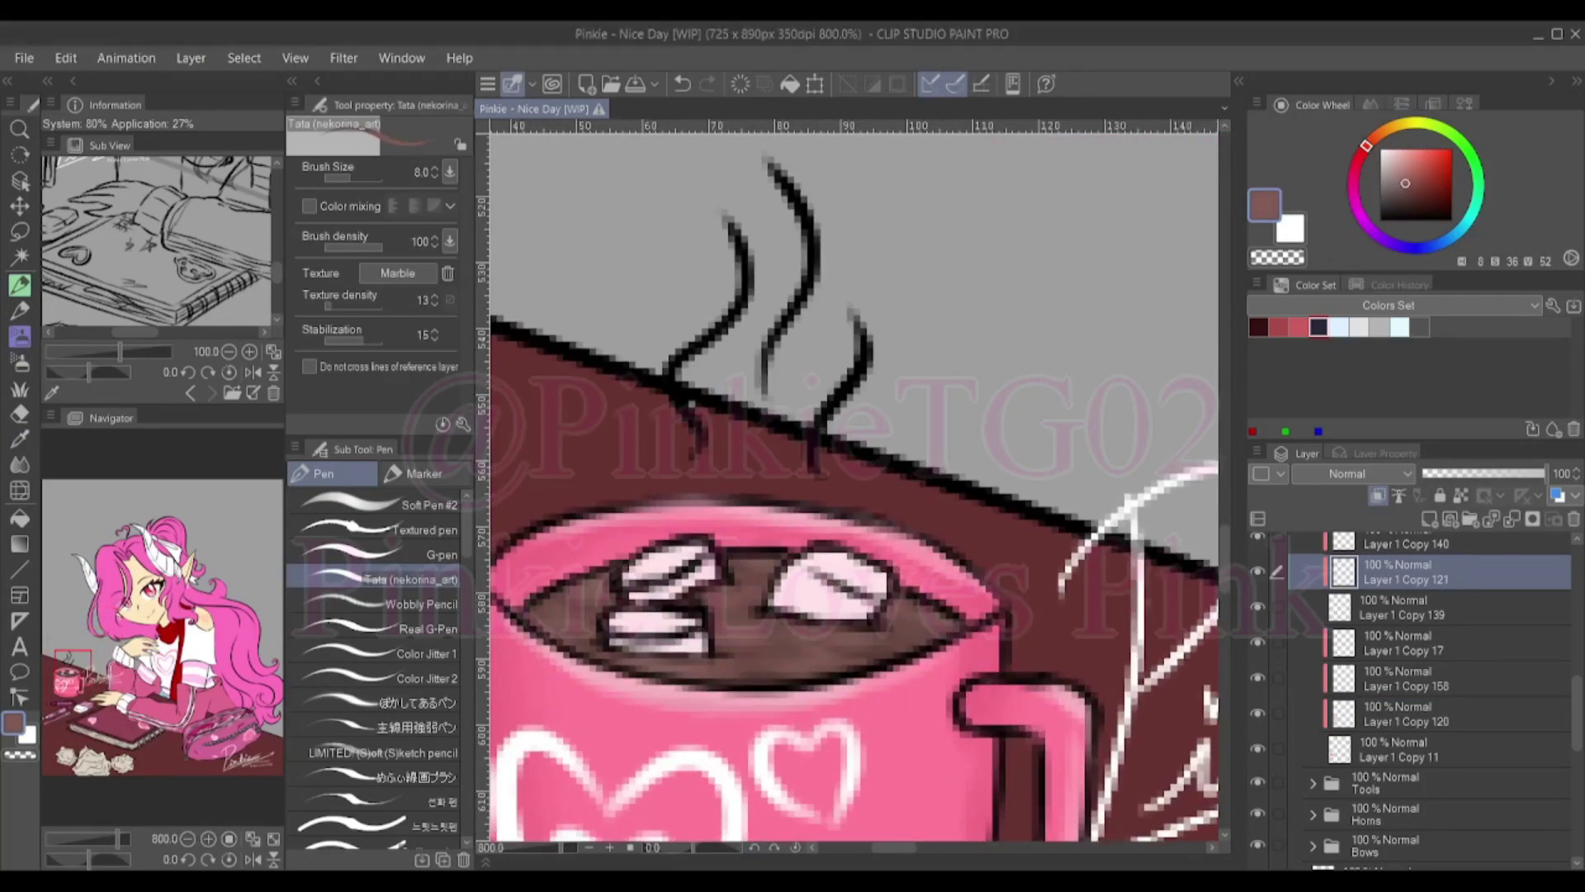
Select the clipped layer Layer 1 Copy 14 in the Crumpled Paper Balls folder and sample beige from the paper
scroll(653, 462, "down", 1)
left_click(652, 475, "ctrl+shift")
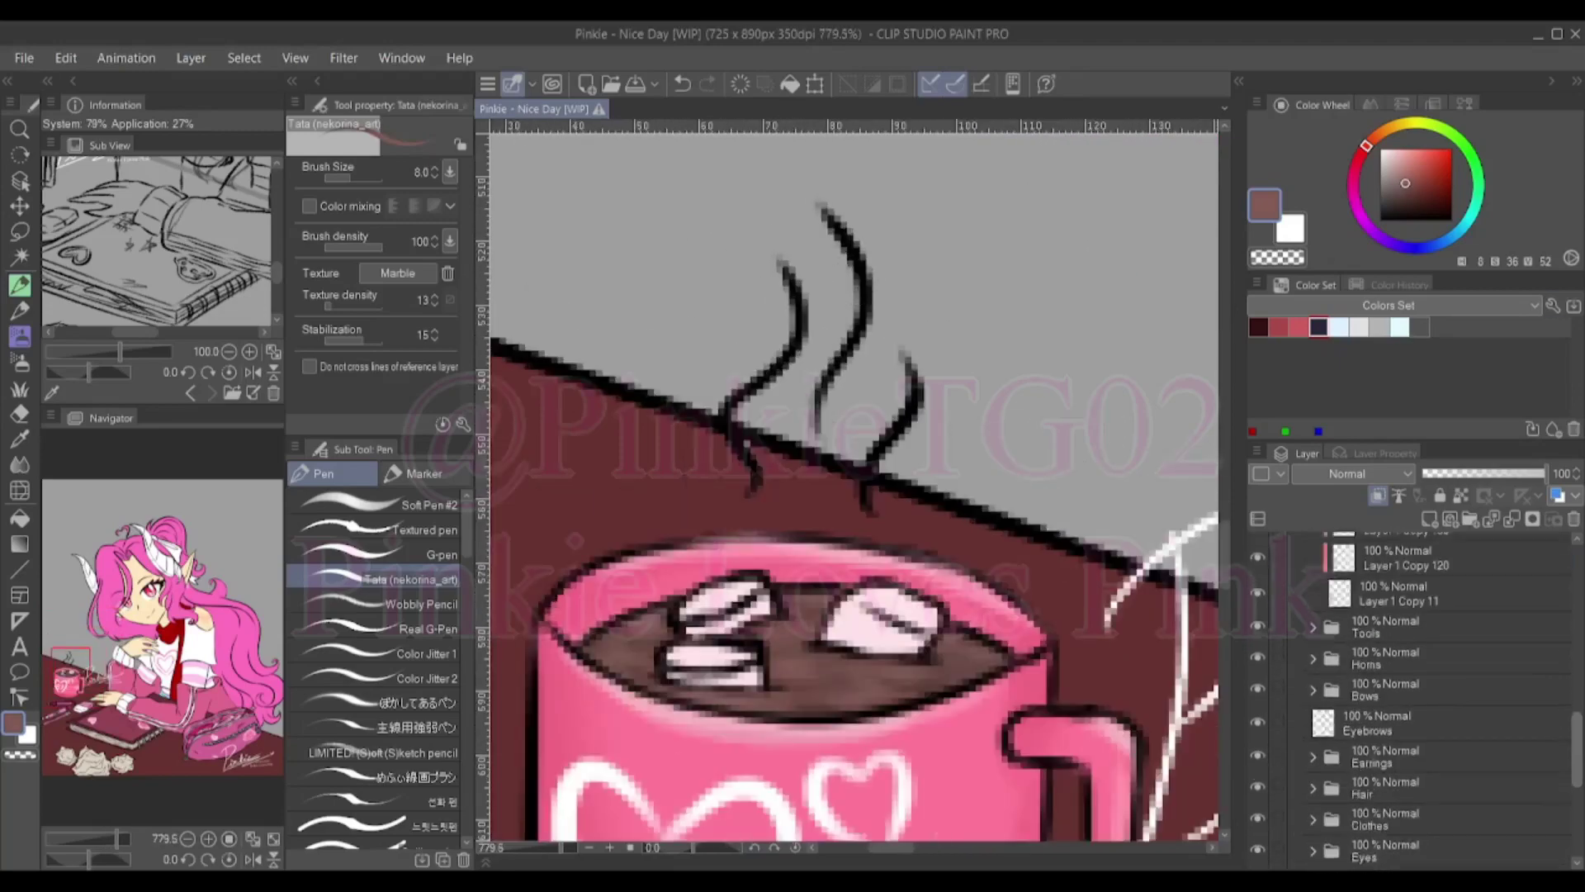
left_click(652, 475, "alt")
scroll(653, 463, "down", 4)
scroll(754, 529, "down", 4)
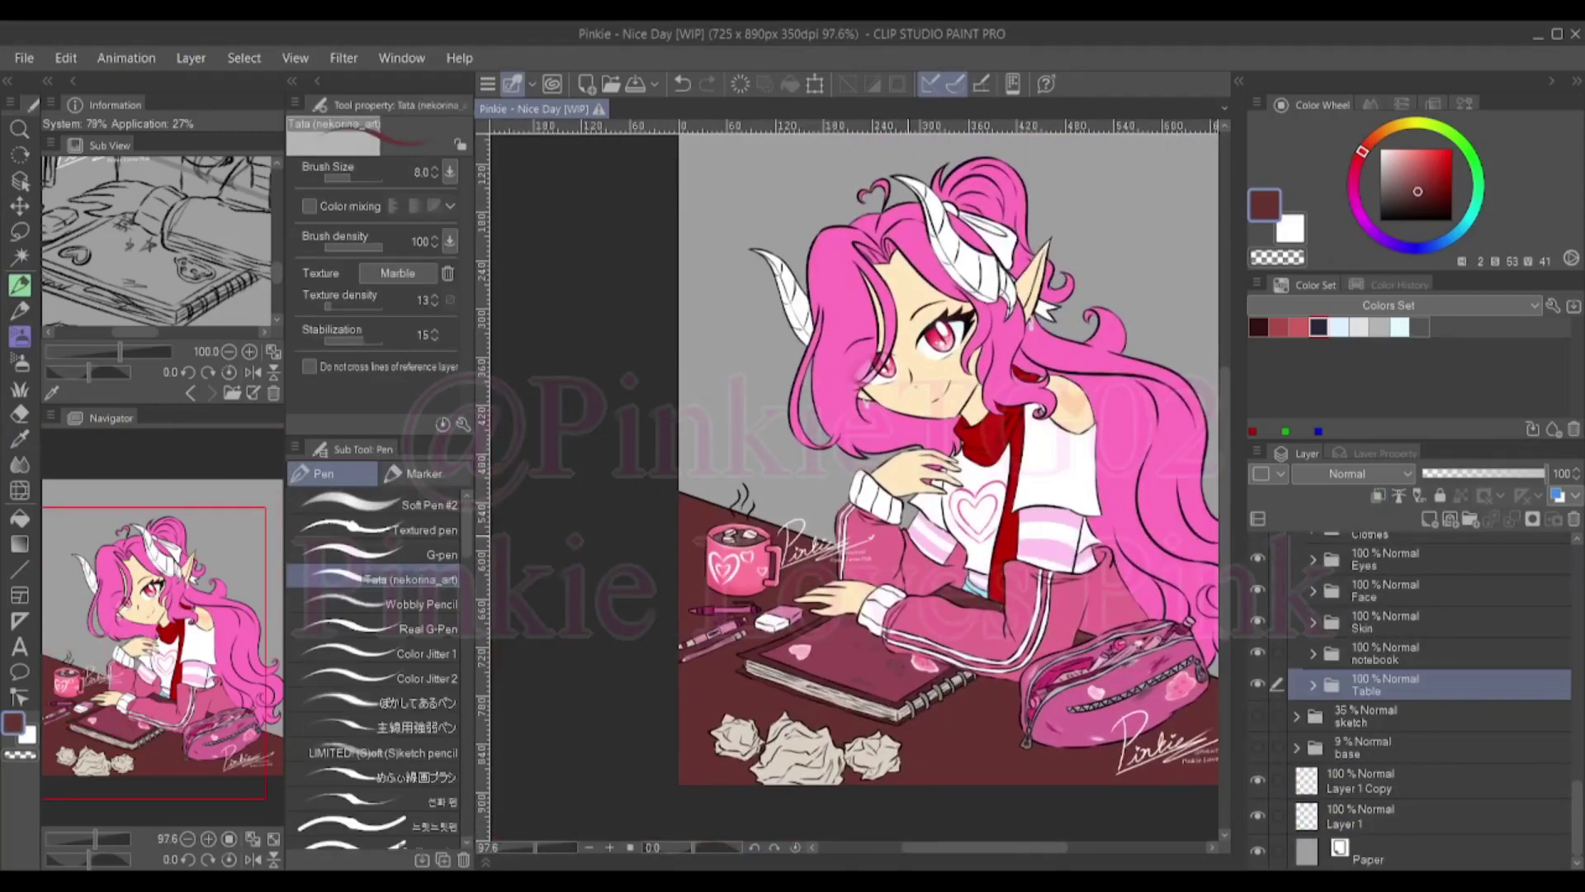
scroll(754, 529, "down", 1)
scroll(817, 529, "up", 4)
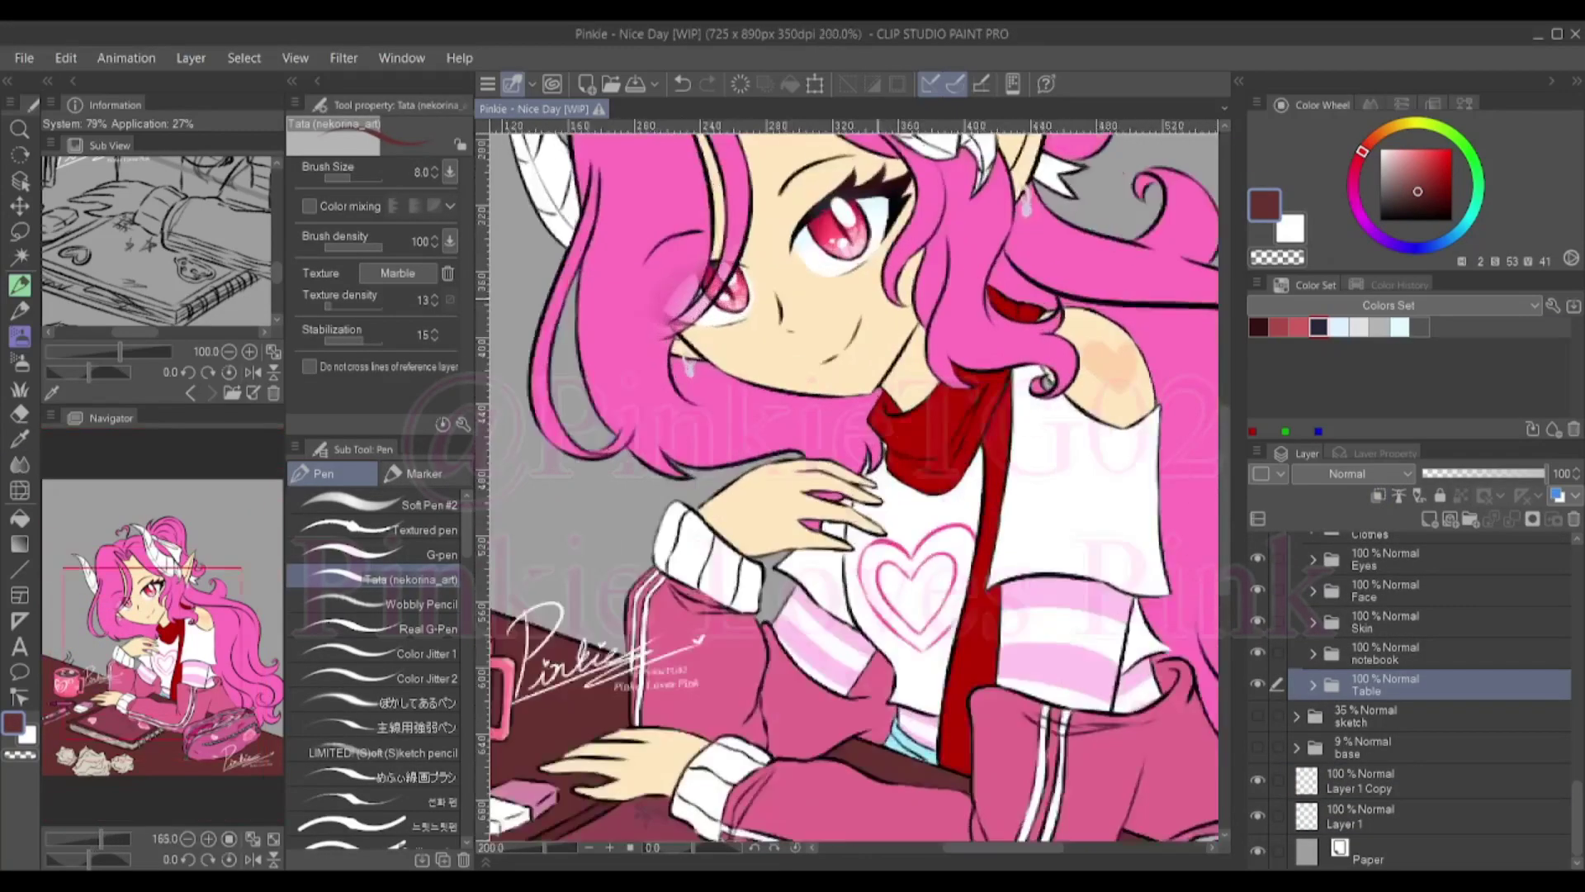
scroll(817, 529, "down", 2)
scroll(669, 646, "up", 3)
left_click(668, 645, "ctrl+shift")
left_click(669, 646, "alt")
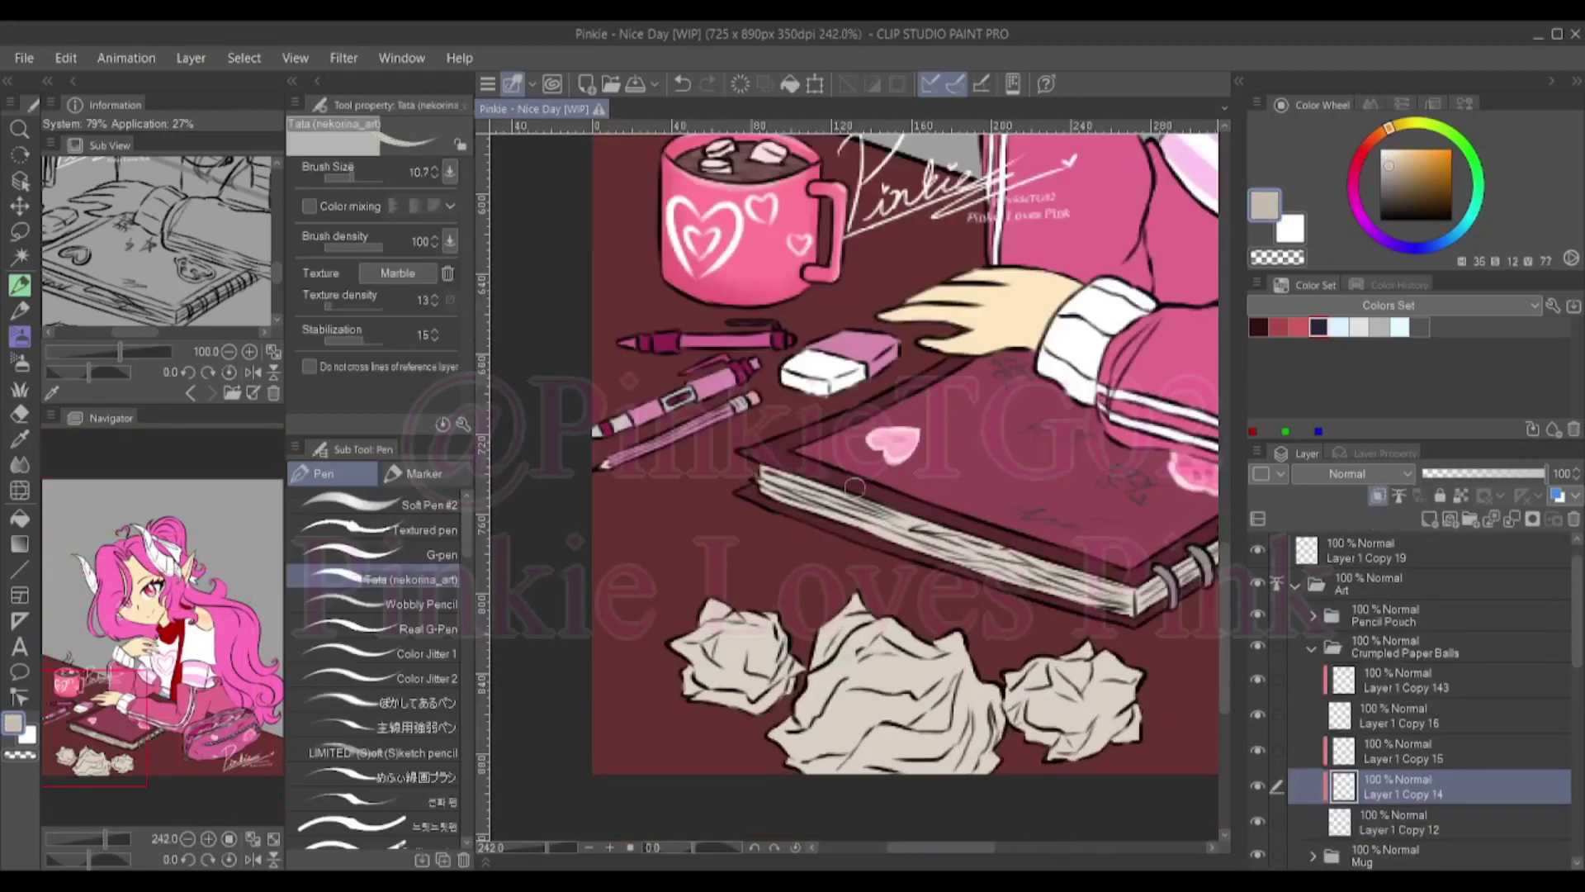
scroll(668, 645, "up", 2)
left_click(1005, 687, "ctrl+shift")
left_click(1005, 687, "alt")
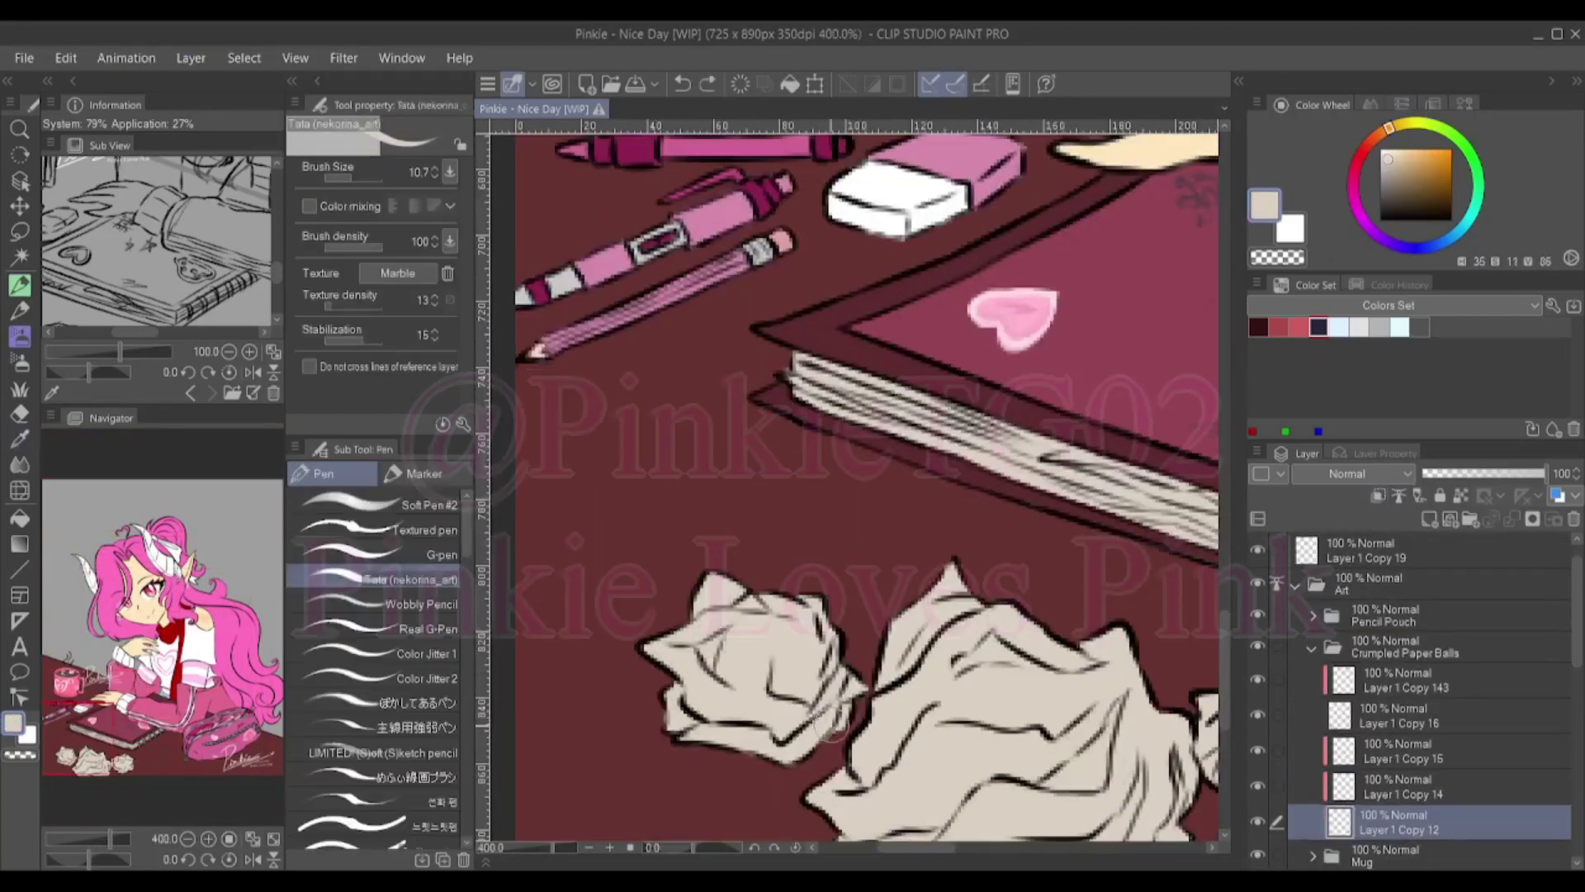
left_click_drag(780, 710, 363, 537)
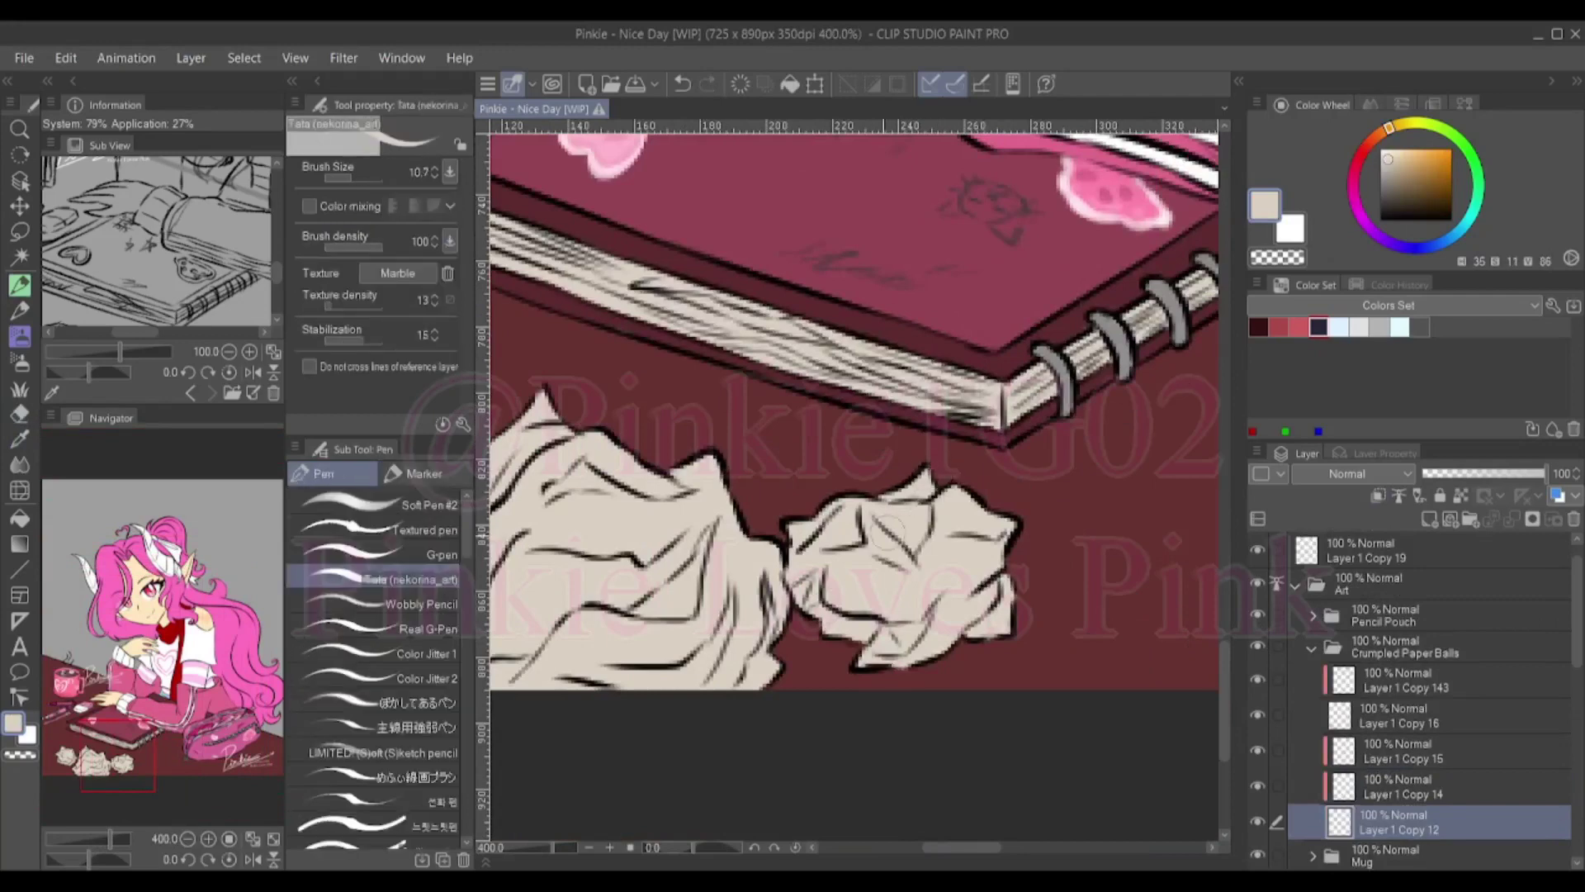
left_click_drag(884, 530, 1129, 563)
left_click(1038, 558, "ctrl+shift")
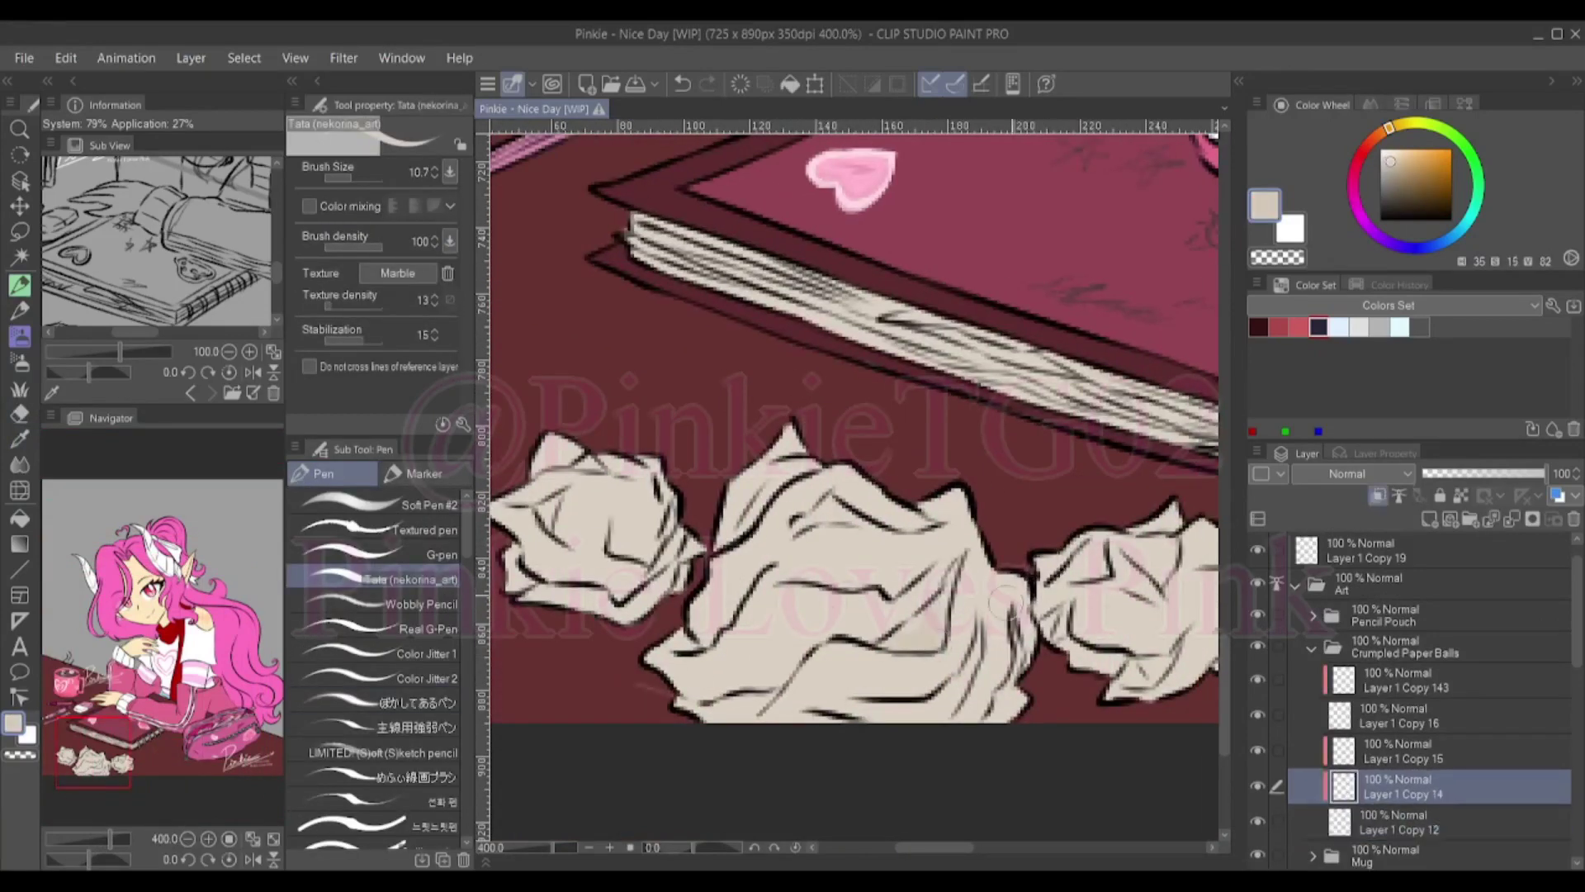
left_click(1038, 558, "alt")
Shade the upper and central folds of the largest paper ball with sampled pinkish beiges at brush size 10.7
mouse_move(957, 578)
left_mouse_down()
mouse_move(892, 652)
mouse_move(764, 710)
mouse_move(673, 702)
left_mouse_up()
key("ctrl+z")
left_click(917, 629, "alt")
left_click(925, 615, "alt")
left_click_drag(784, 570, 714, 648)
mouse_move(883, 503)
left_mouse_down()
mouse_move(867, 540)
mouse_move(916, 533)
left_mouse_up()
left_click_drag(916, 570, 776, 602)
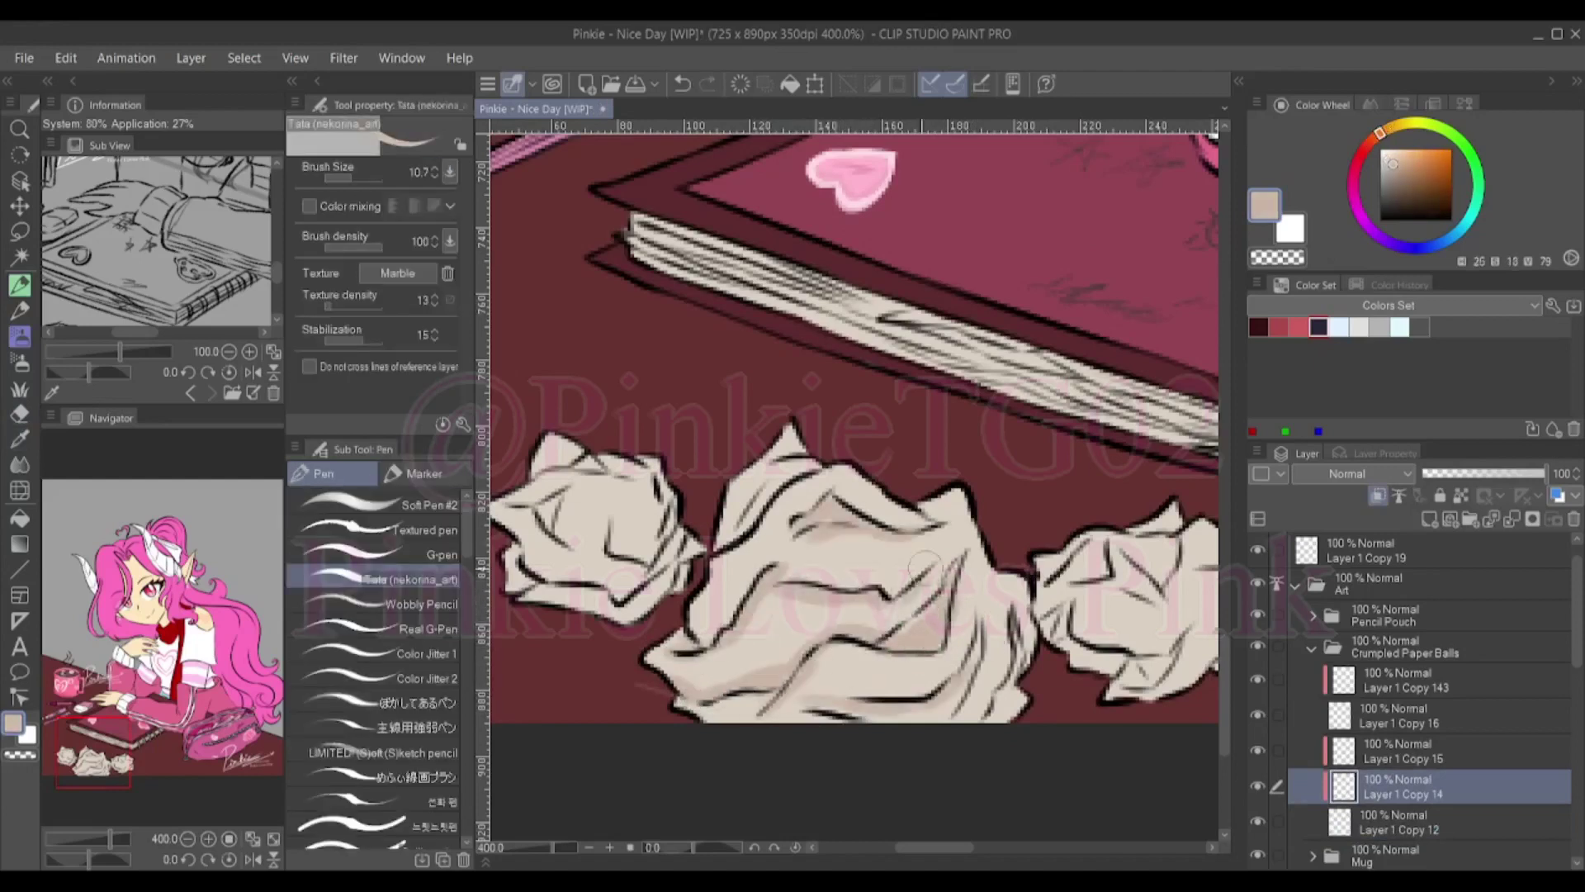
Extend the beige shadows across the largest paper ball's peak, lower folds and outer edge at size 10.7
left_click_drag(826, 516, 769, 472)
left_click_drag(909, 495, 970, 610)
left_click_drag(871, 648, 829, 656)
left_click_drag(966, 689, 875, 718)
left_click_drag(1020, 648, 990, 718)
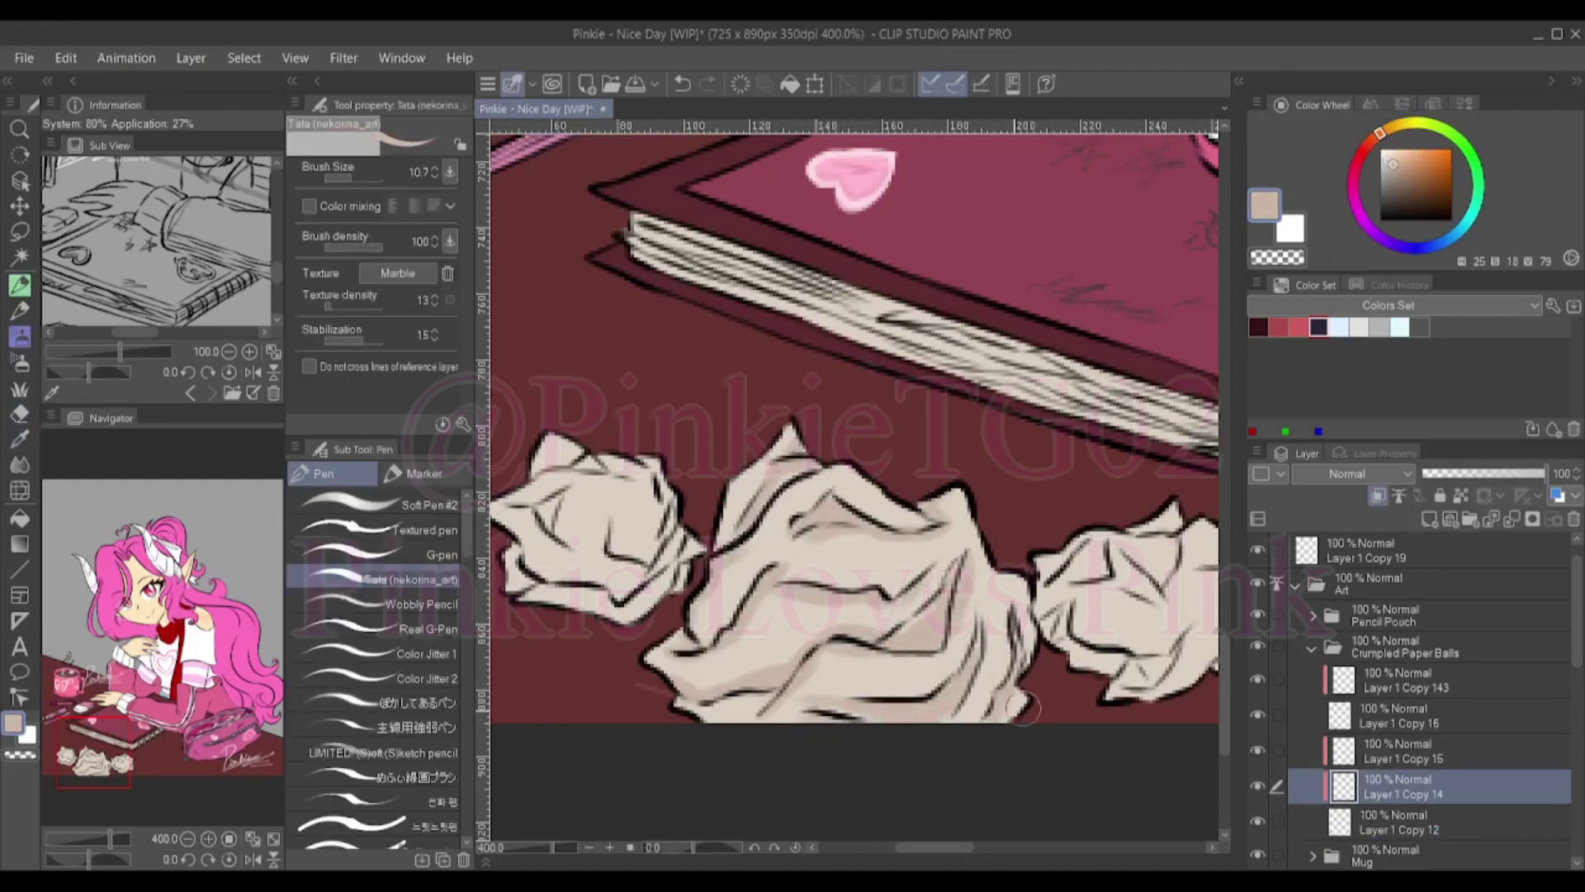
left_click_drag(1036, 615, 1032, 723)
Paint matching beige shadows along the creases of the two smaller paper balls at size 10.7
mouse_move(636, 516)
left_mouse_down()
mouse_move(701, 635)
mouse_move(528, 578)
left_mouse_up()
mouse_move(606, 437)
left_mouse_down()
mouse_move(545, 537)
mouse_move(700, 534)
left_mouse_up()
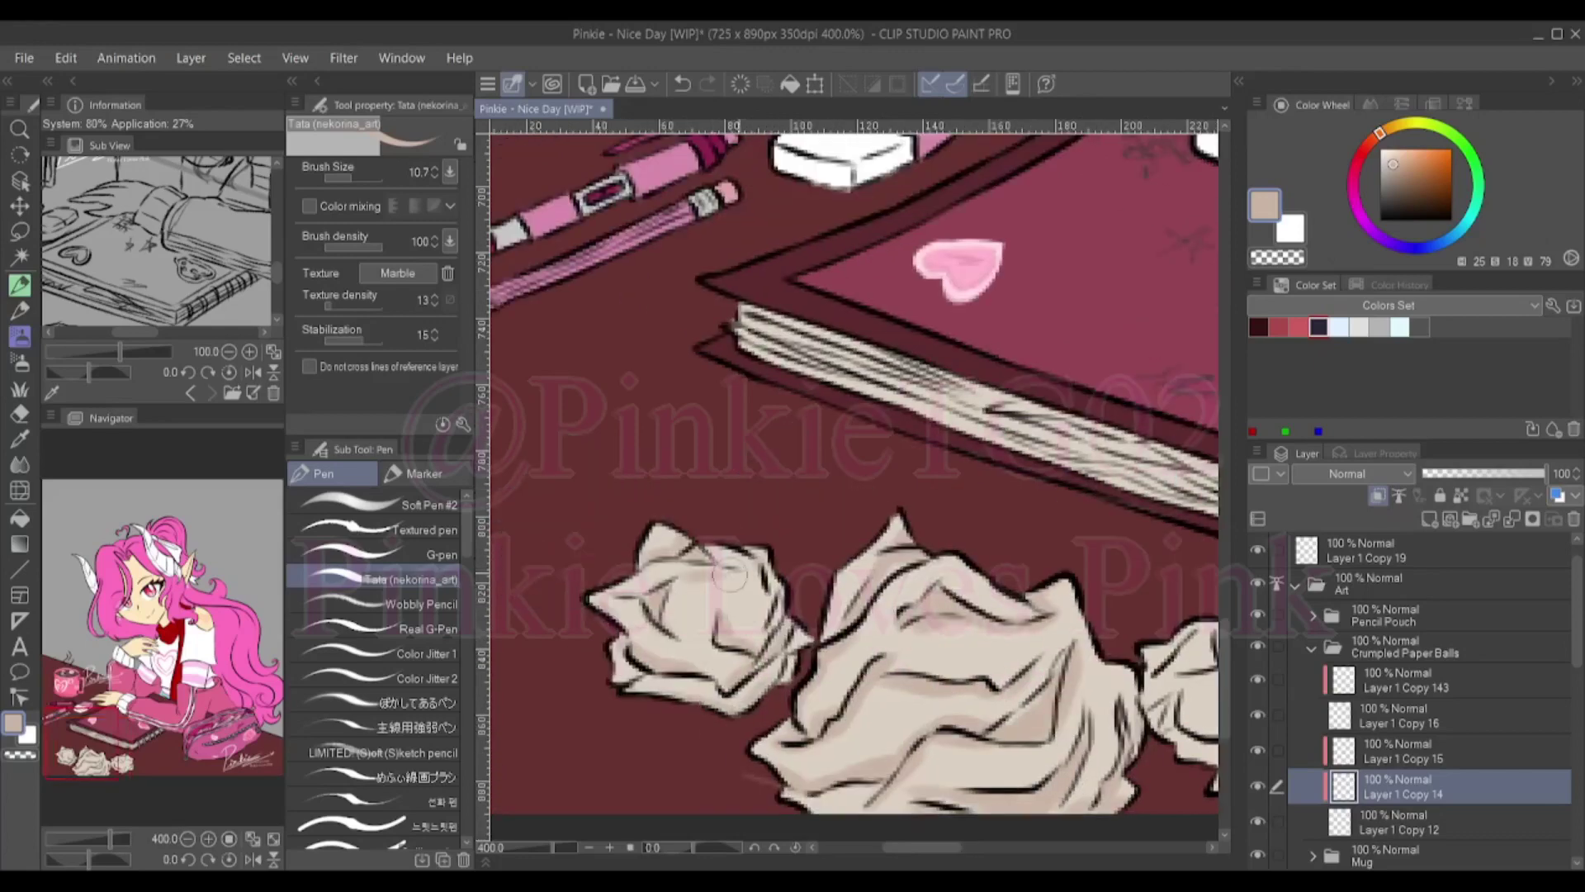
scroll(769, 598, "right", 5)
left_click_drag(701, 755, 660, 784)
left_click_drag(668, 693, 603, 768)
mouse_move(594, 632)
left_mouse_down()
mouse_move(652, 686)
mouse_move(697, 673)
left_mouse_up()
left_click_drag(727, 669, 788, 683)
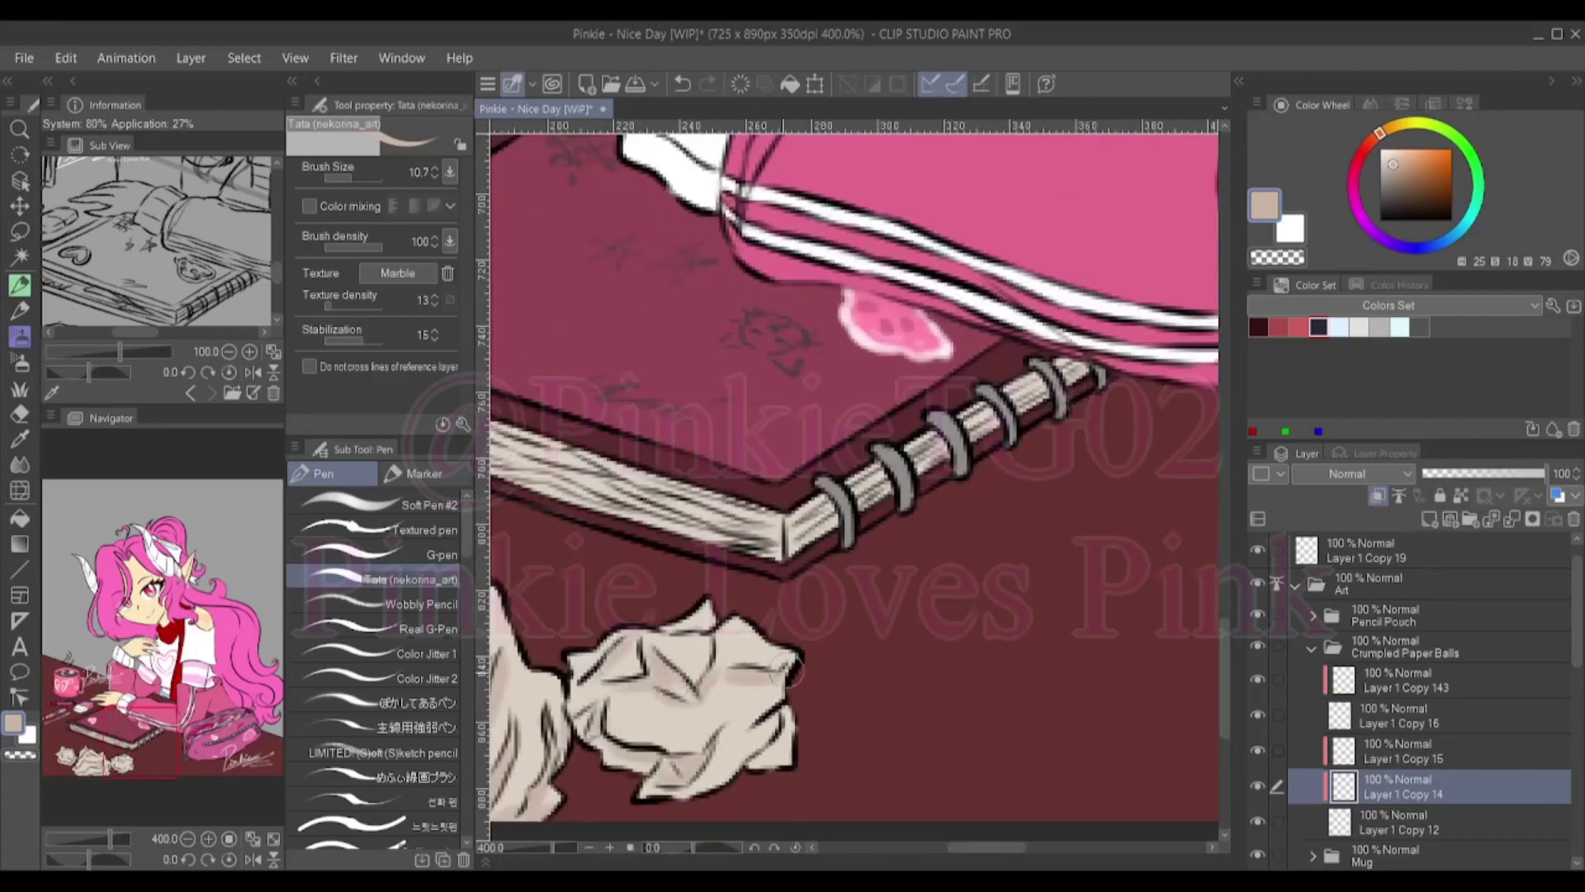
left_click_drag(681, 603, 714, 636)
left_click_drag(793, 698, 735, 726)
scroll(701, 520, "left", 5)
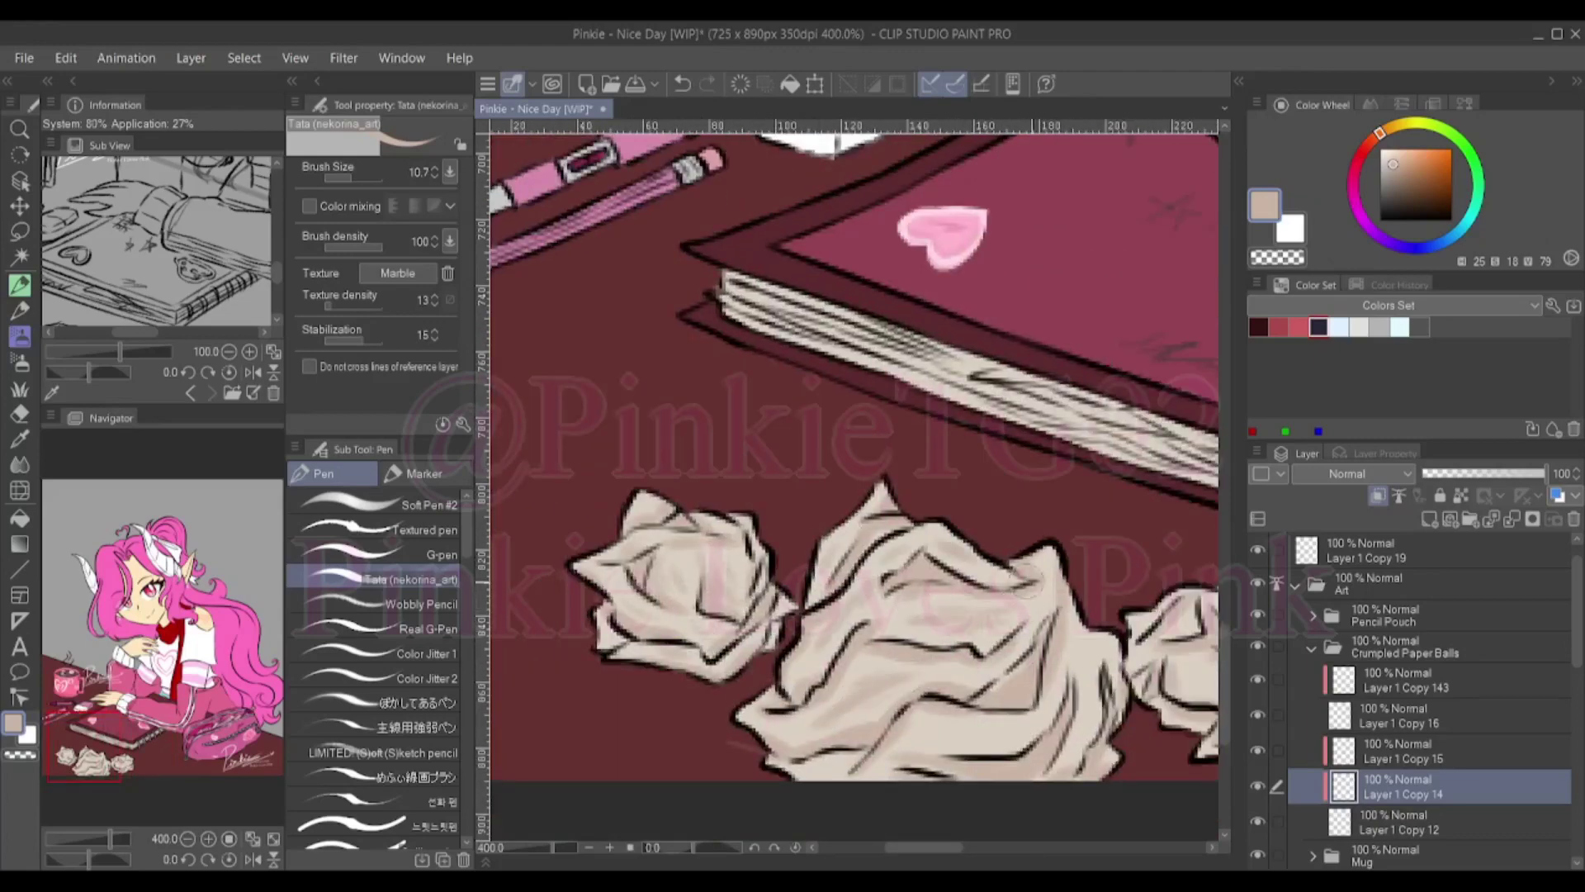
Refine the paper balls' shading with lighter beiges sampled from the paper, undoing unwanted strokes
scroll(709, 652, "right", 5)
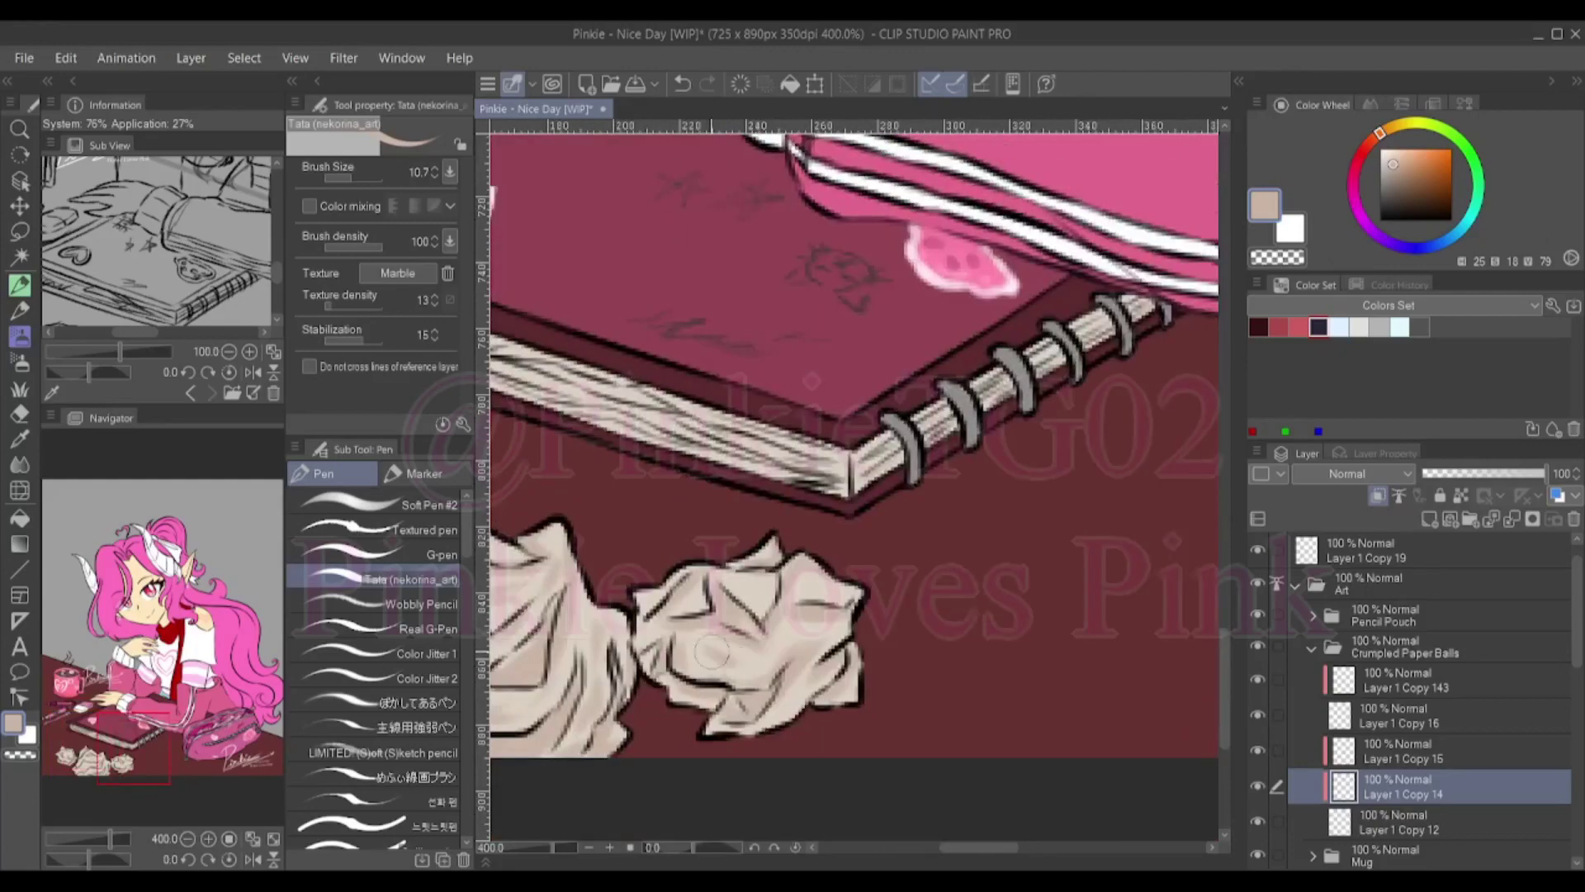
scroll(799, 588, "down", 3)
scroll(793, 689, "up", 4)
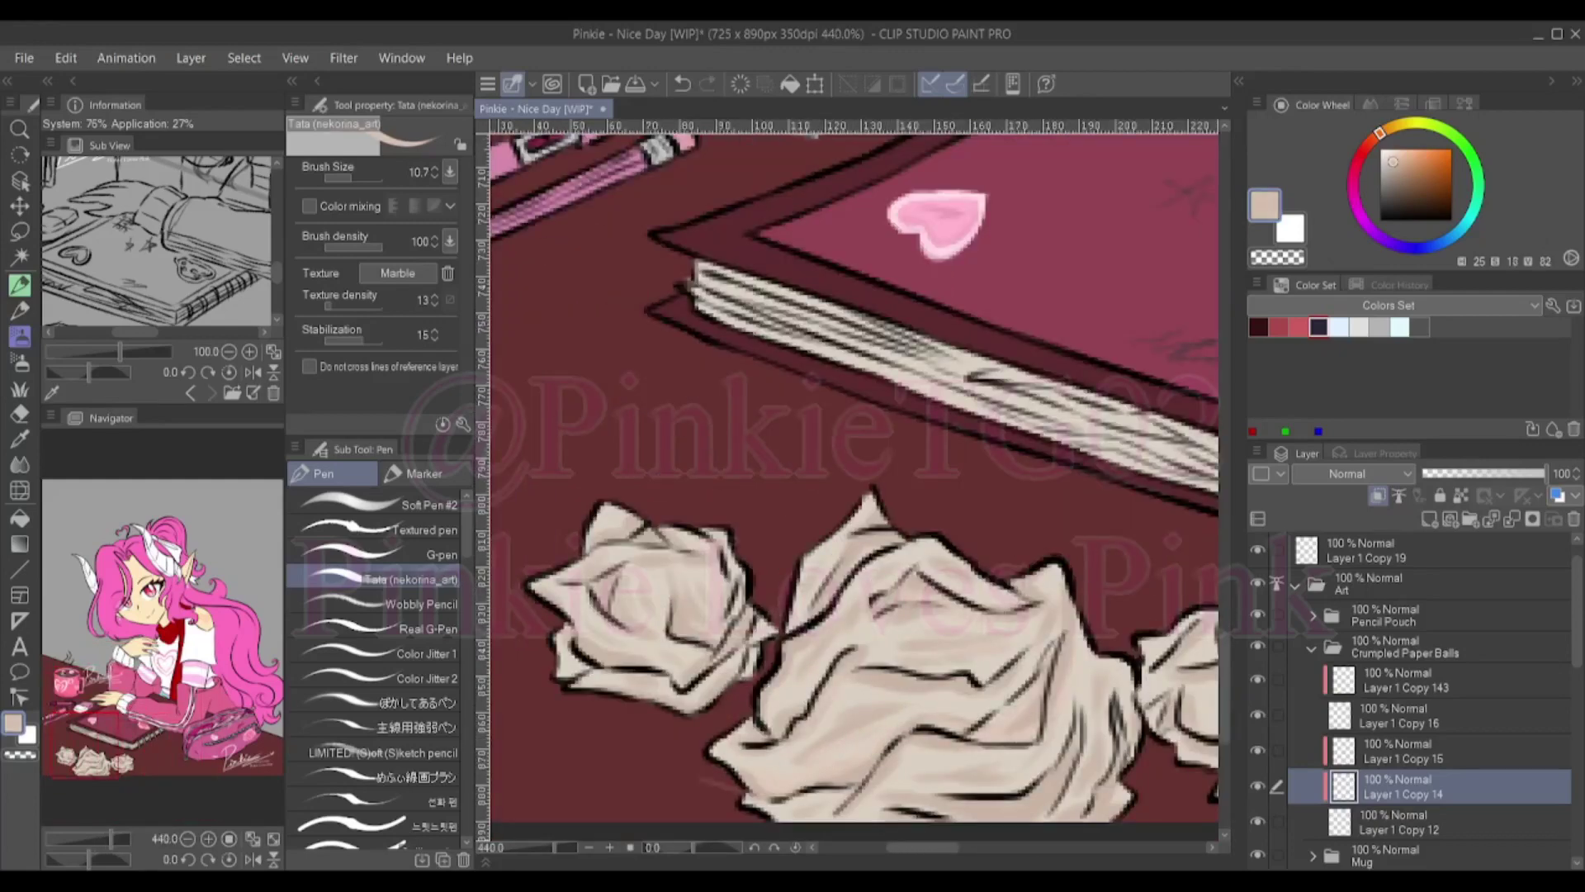
key("ctrl+z")
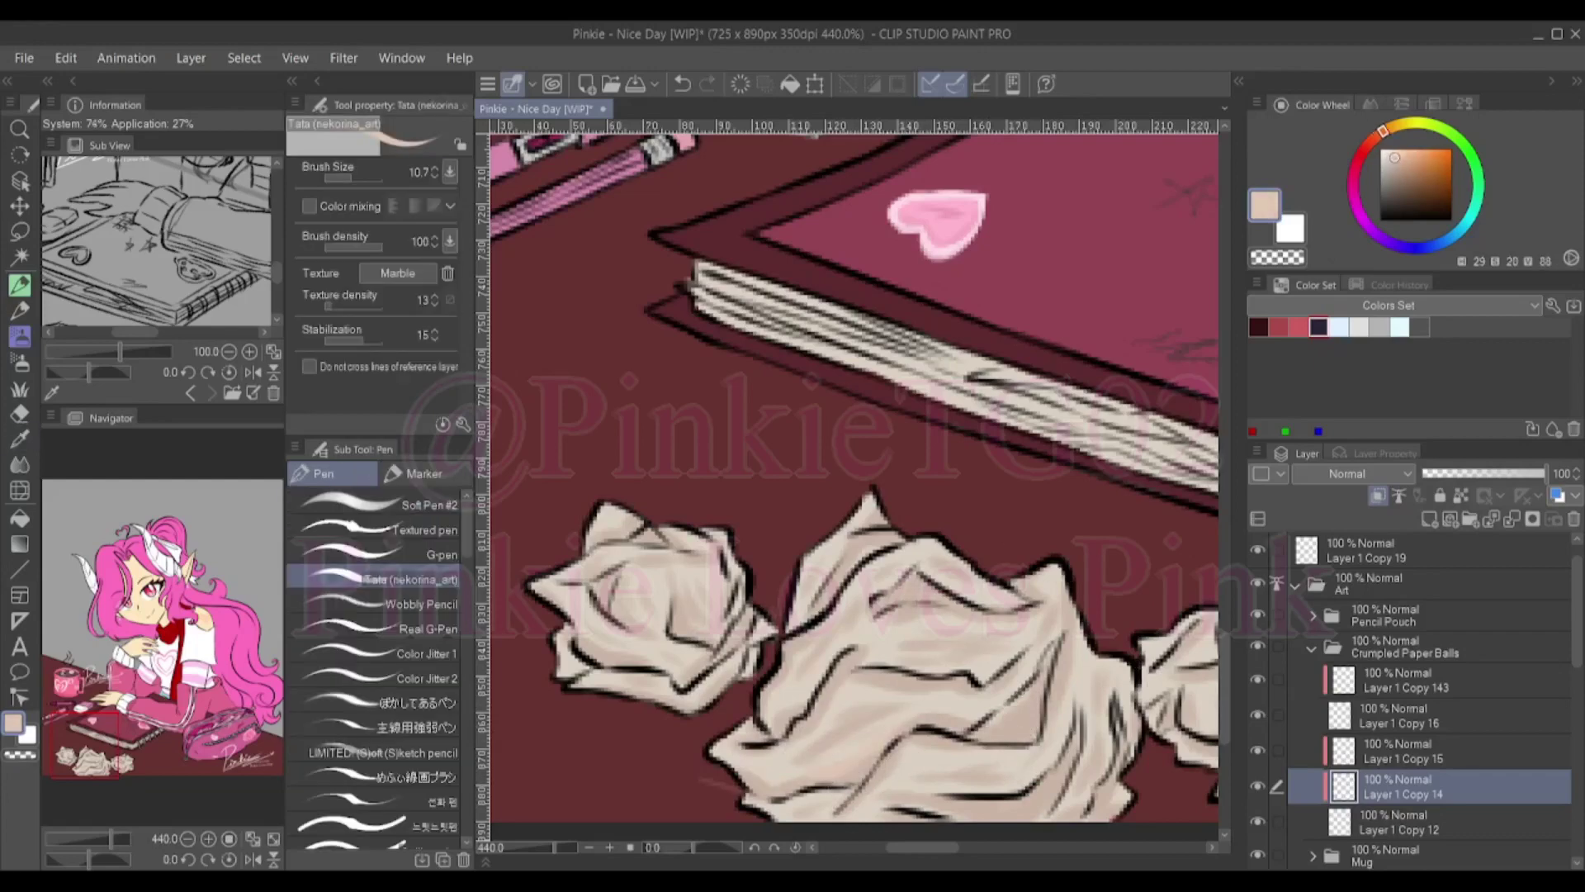
left_click(876, 753, "alt")
left_click(883, 740, "alt")
key("ctrl+z")
left_click(851, 776, "alt")
scroll(947, 615, "down", 1)
scroll(908, 689, "right", 3)
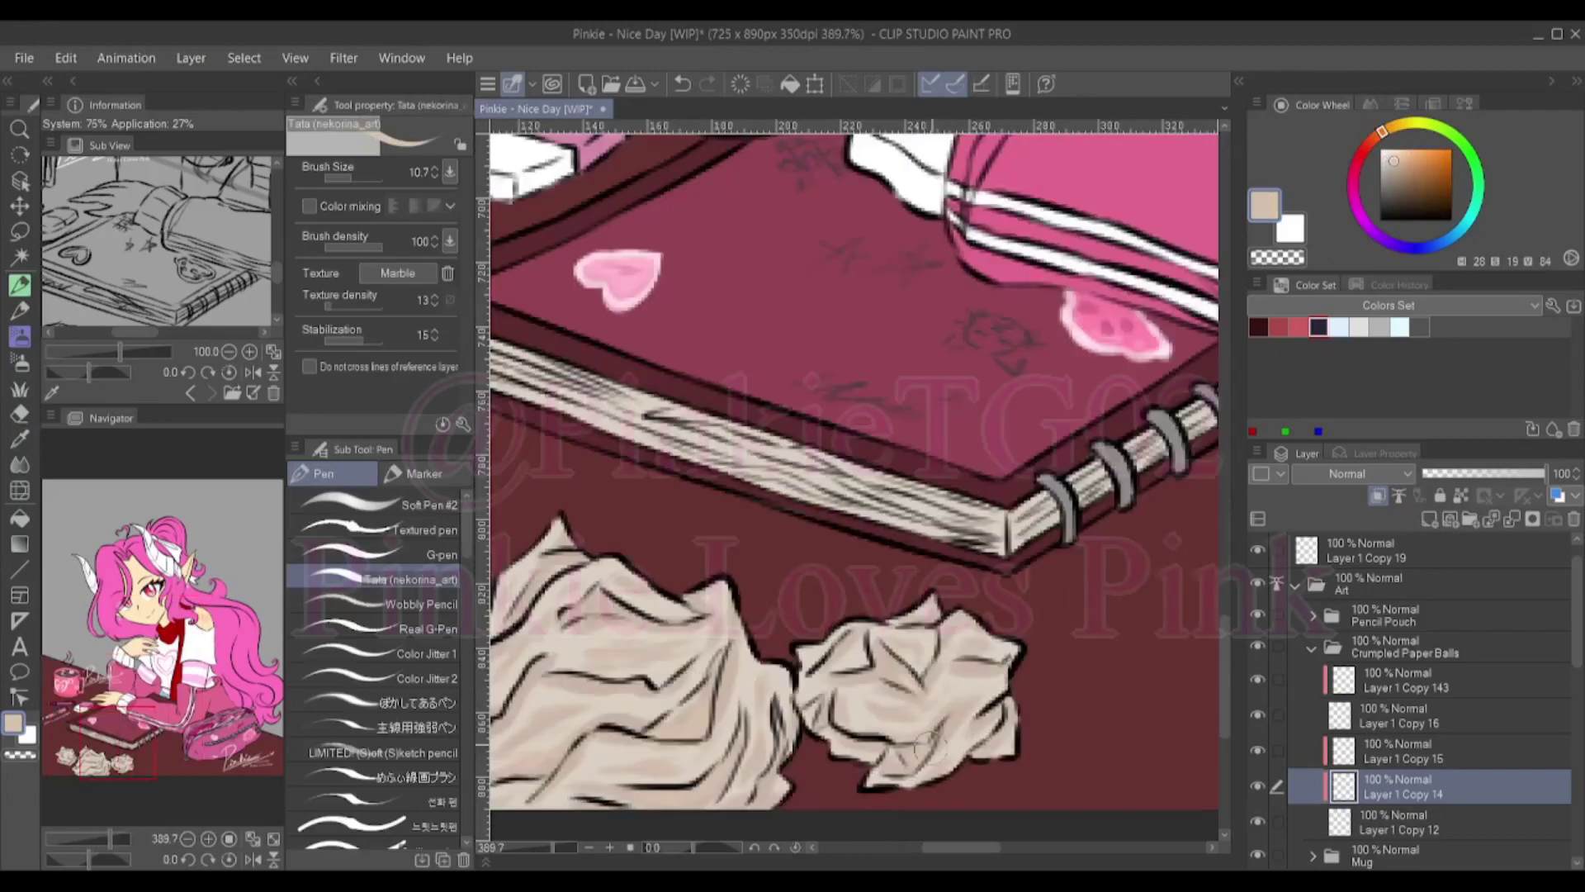
scroll(700, 541, "left", 3)
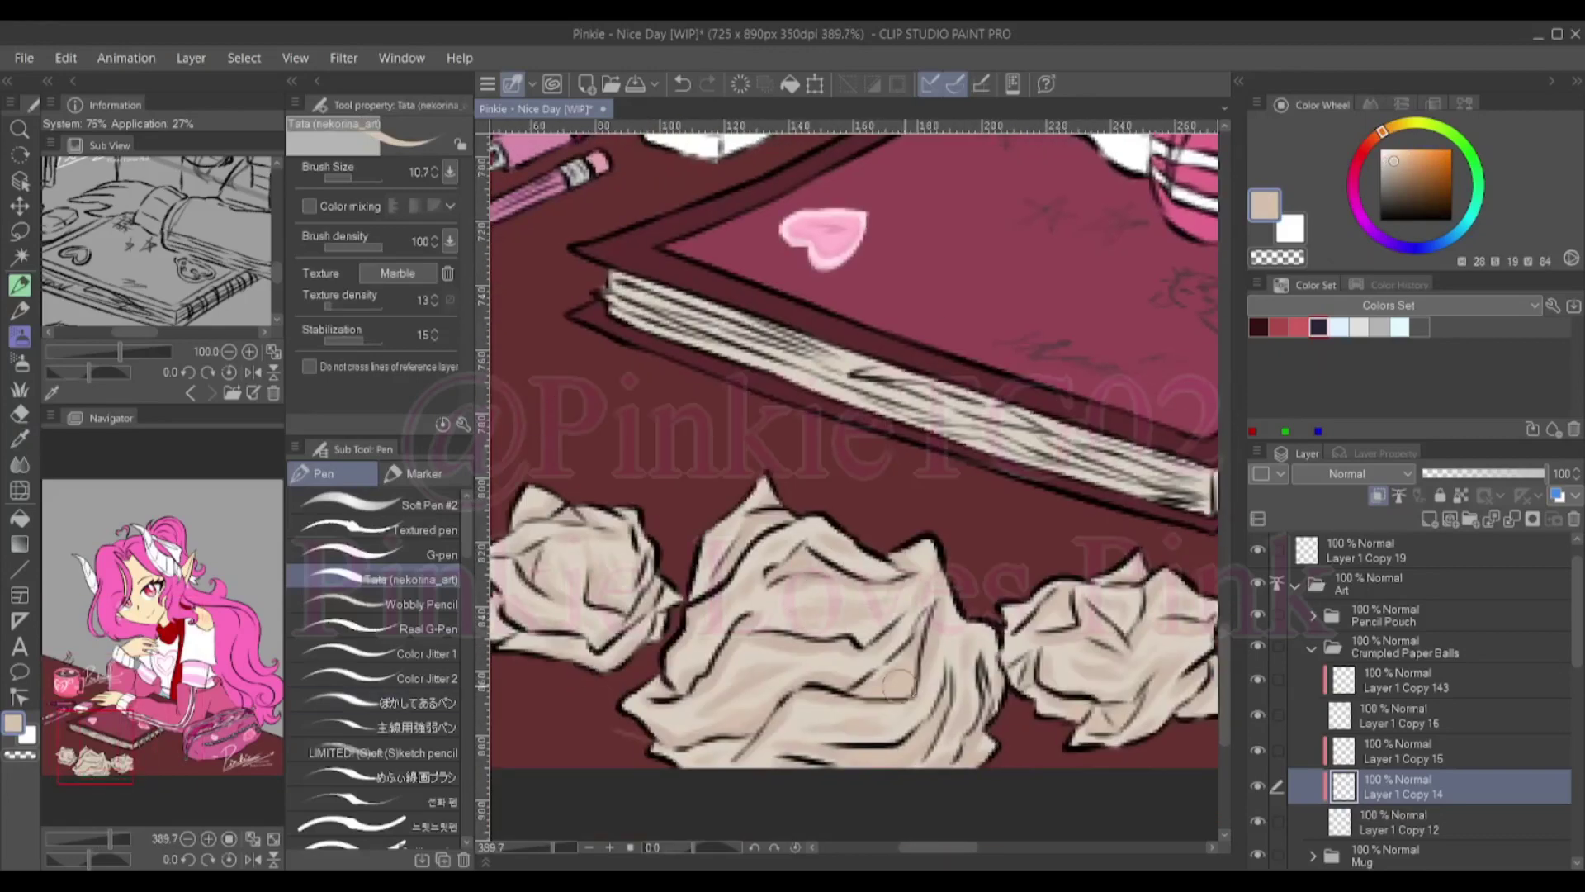
scroll(898, 684, "left", 1)
scroll(861, 549, "down", 2)
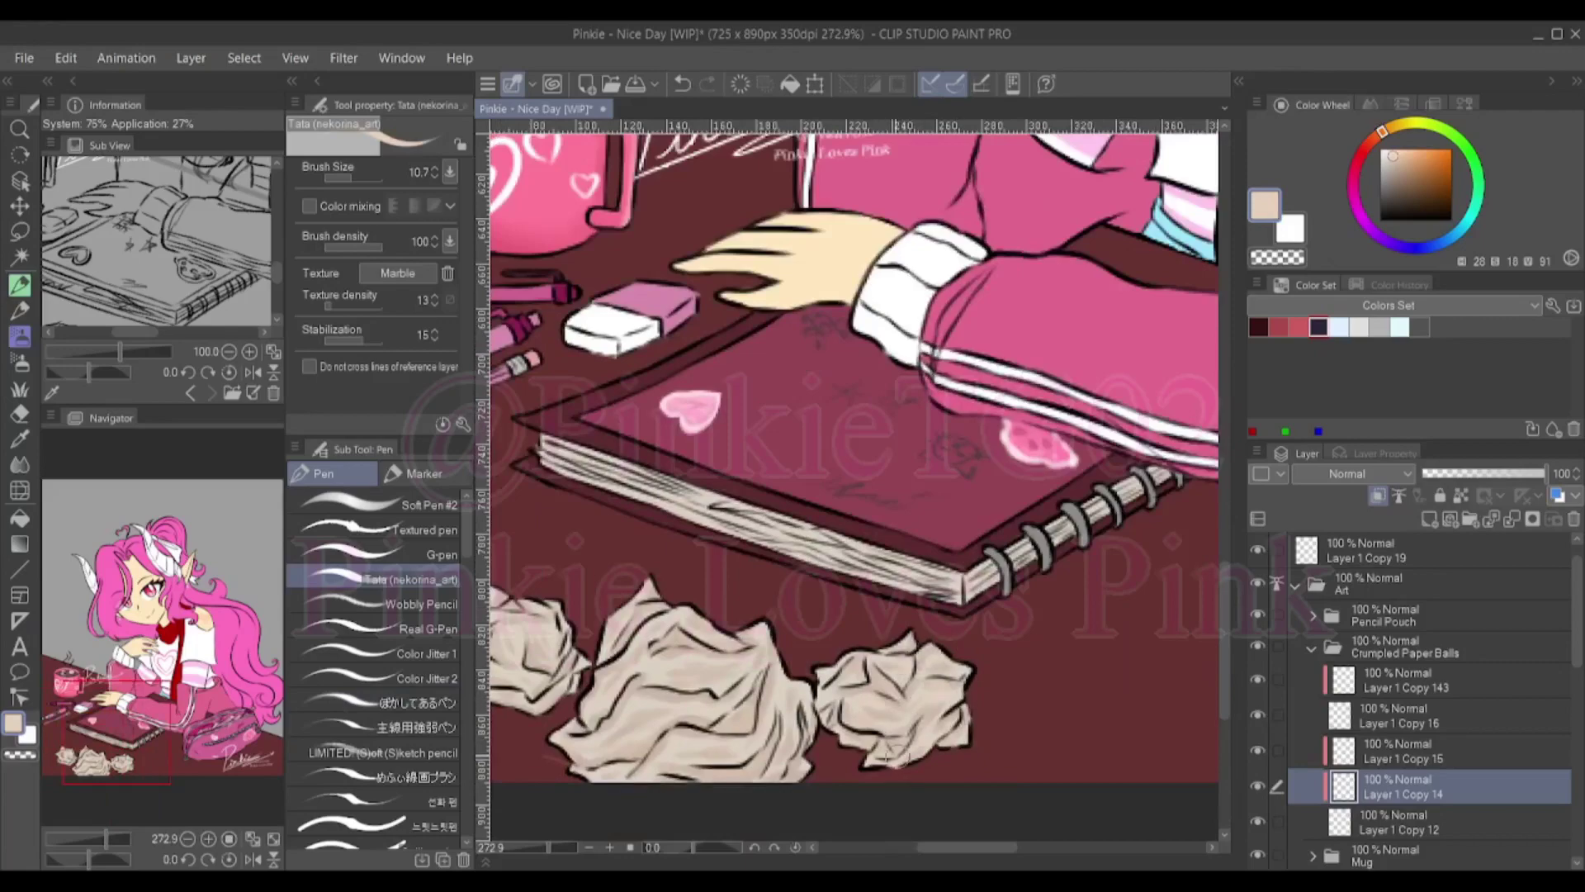
scroll(852, 485, "up", 2)
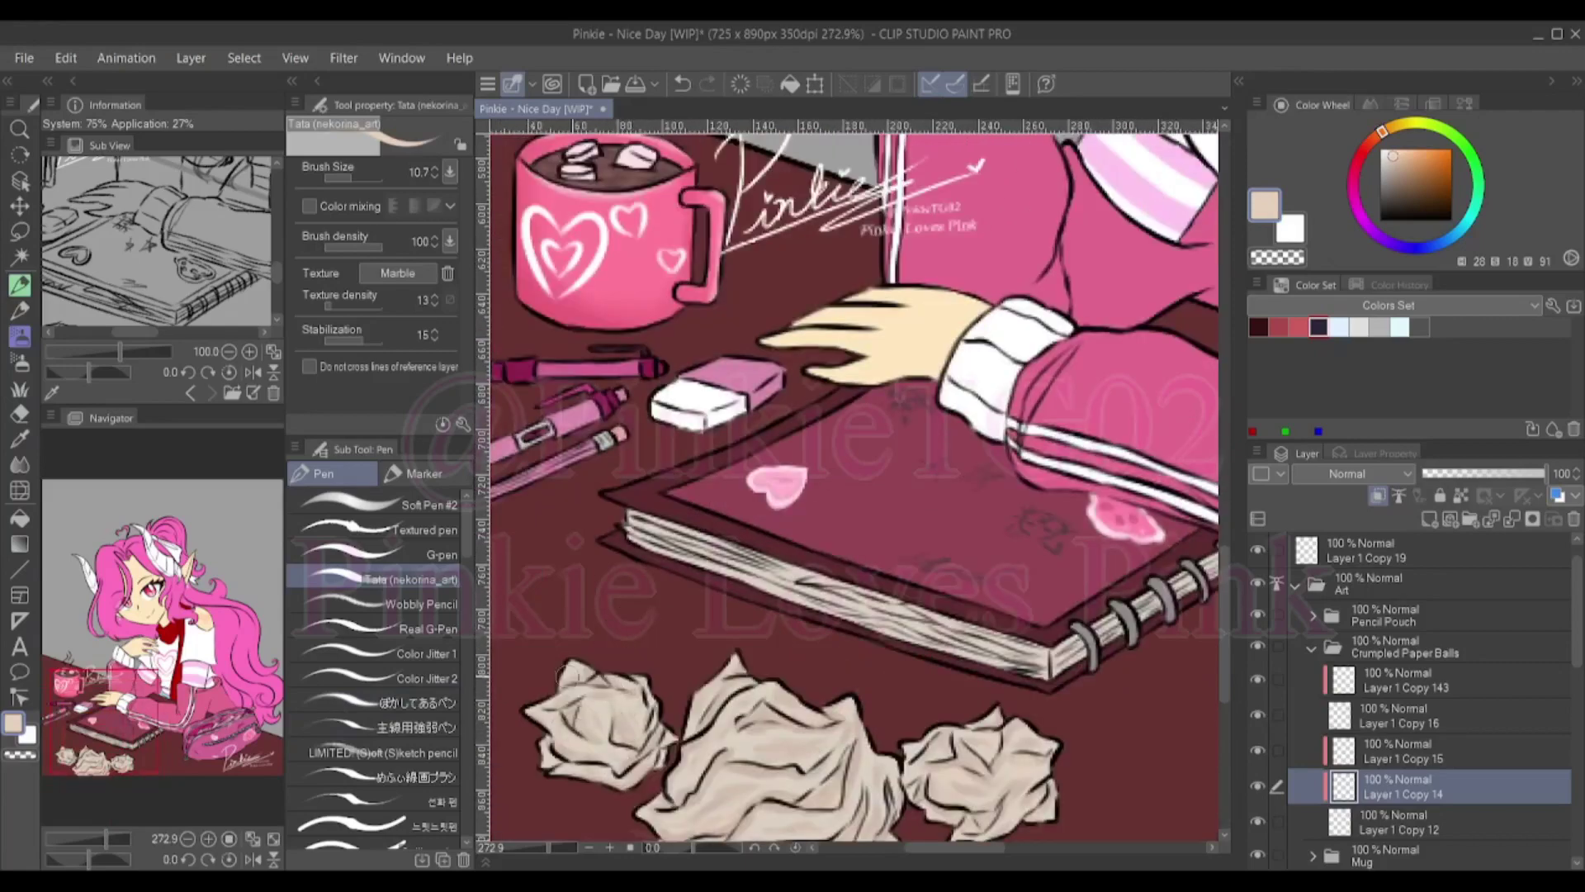
Move the pencil pouch layer Layer 1 Copy 147 directly below Layer 1 Copy 130 and set its opacity to 62%
scroll(854, 479, "up", 3)
scroll(855, 478, "down", 3)
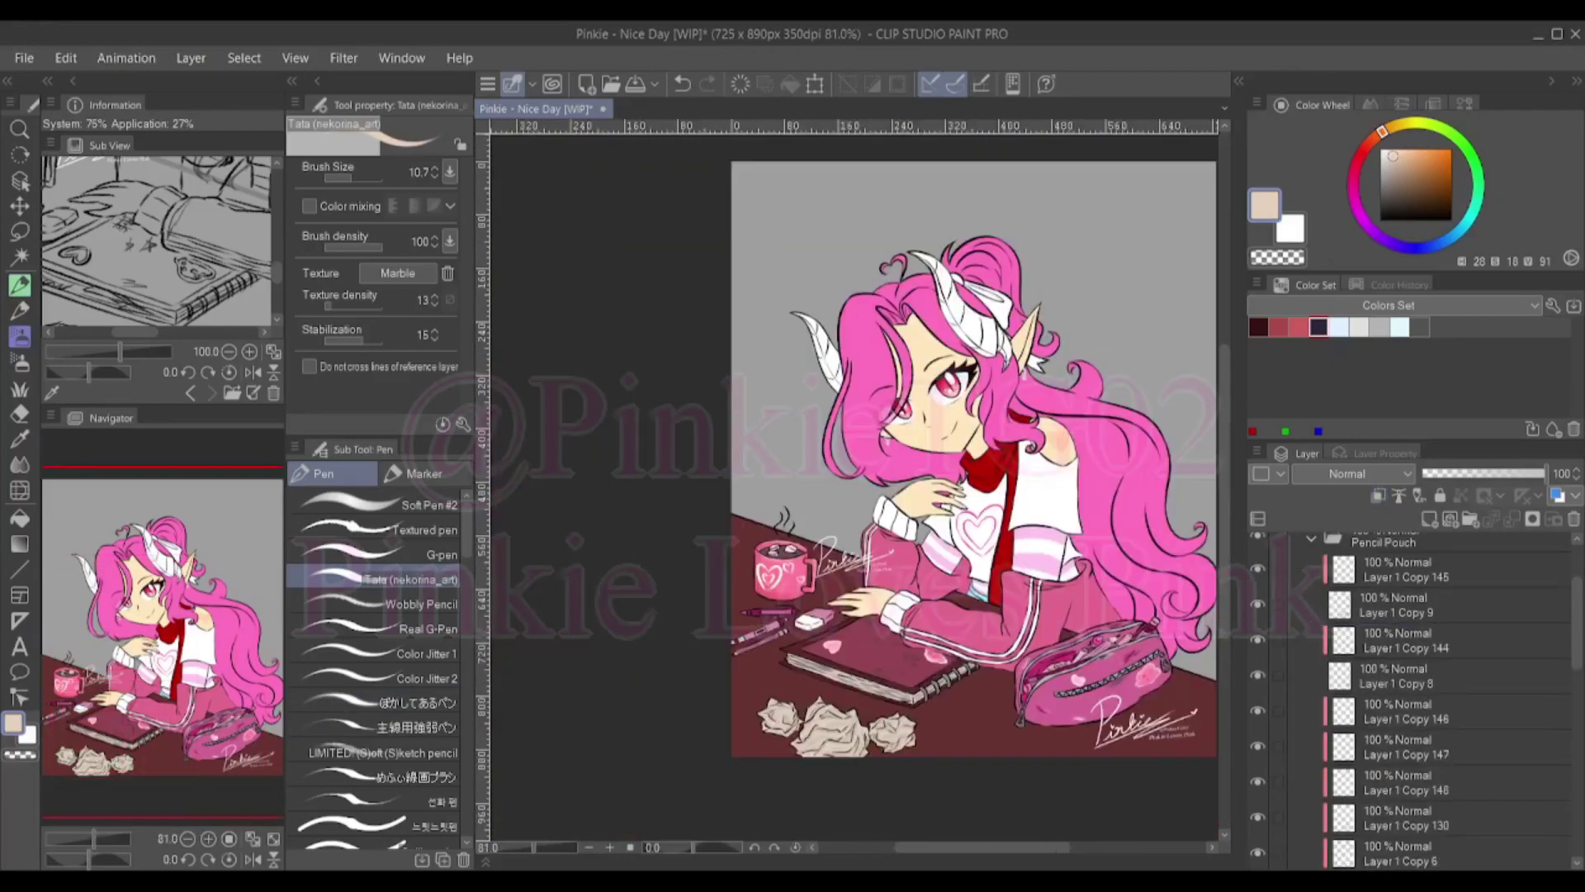
scroll(855, 479, "up", 2)
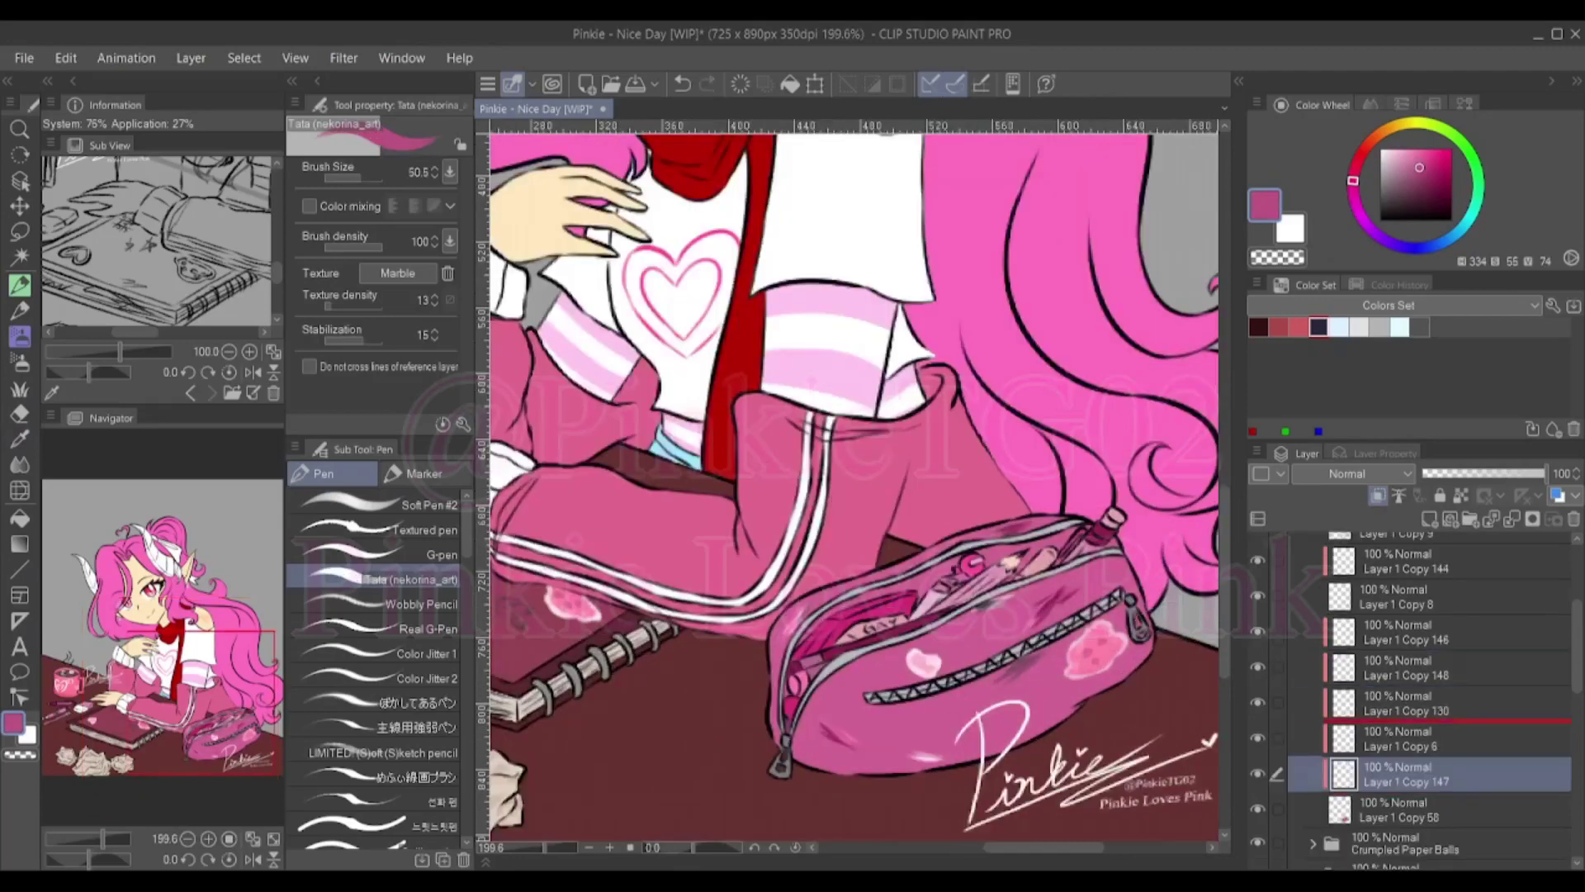
left_click_drag(1395, 774, 1395, 720)
left_click_drag(1543, 473, 1469, 473)
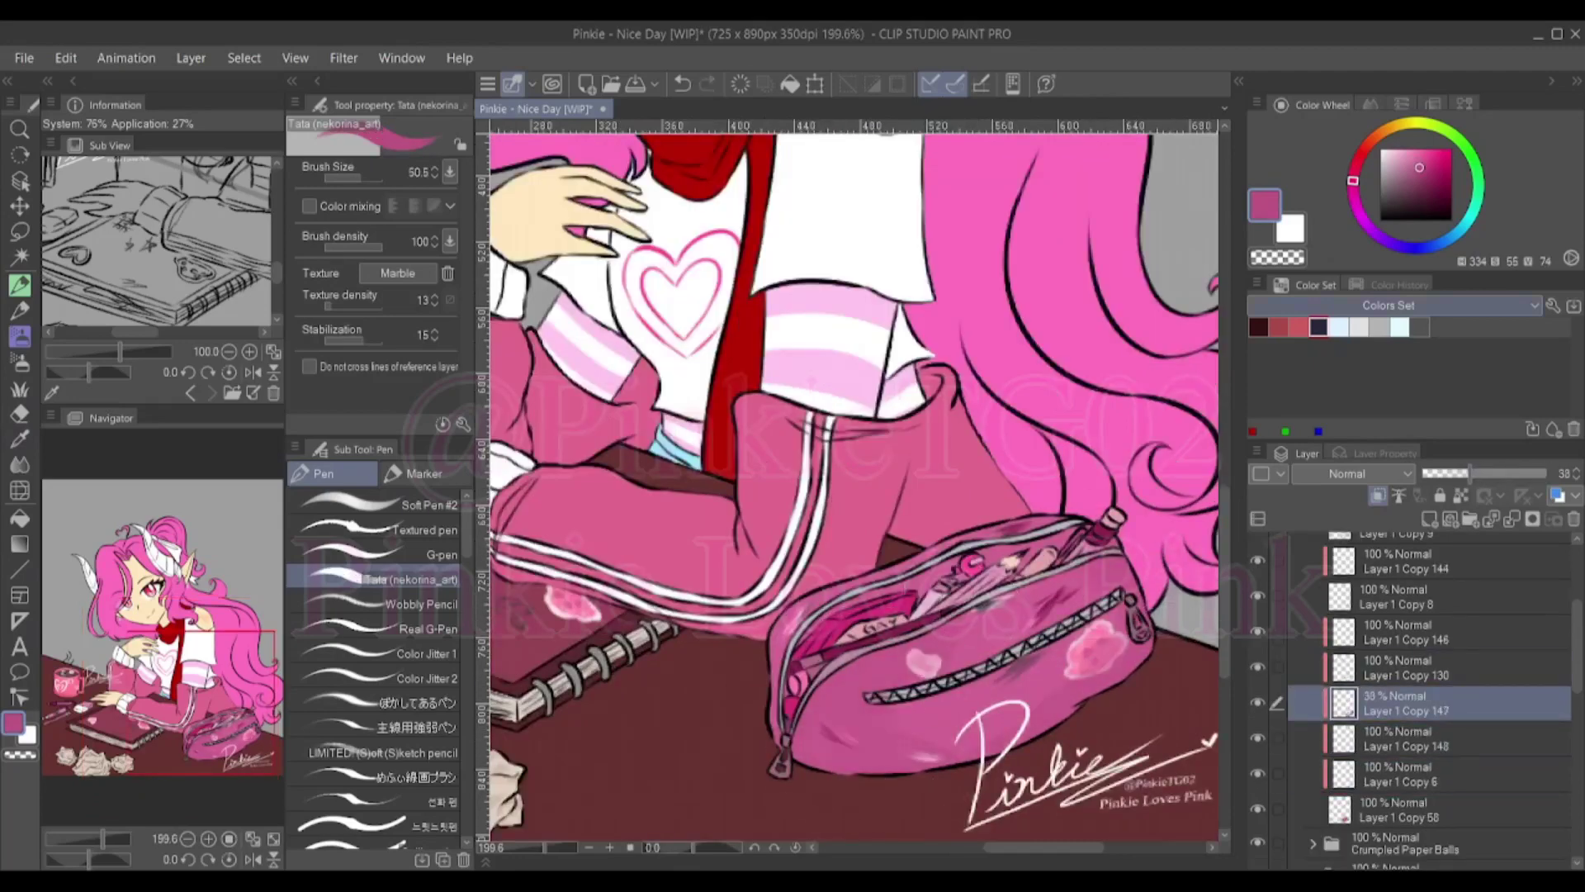
key("b")
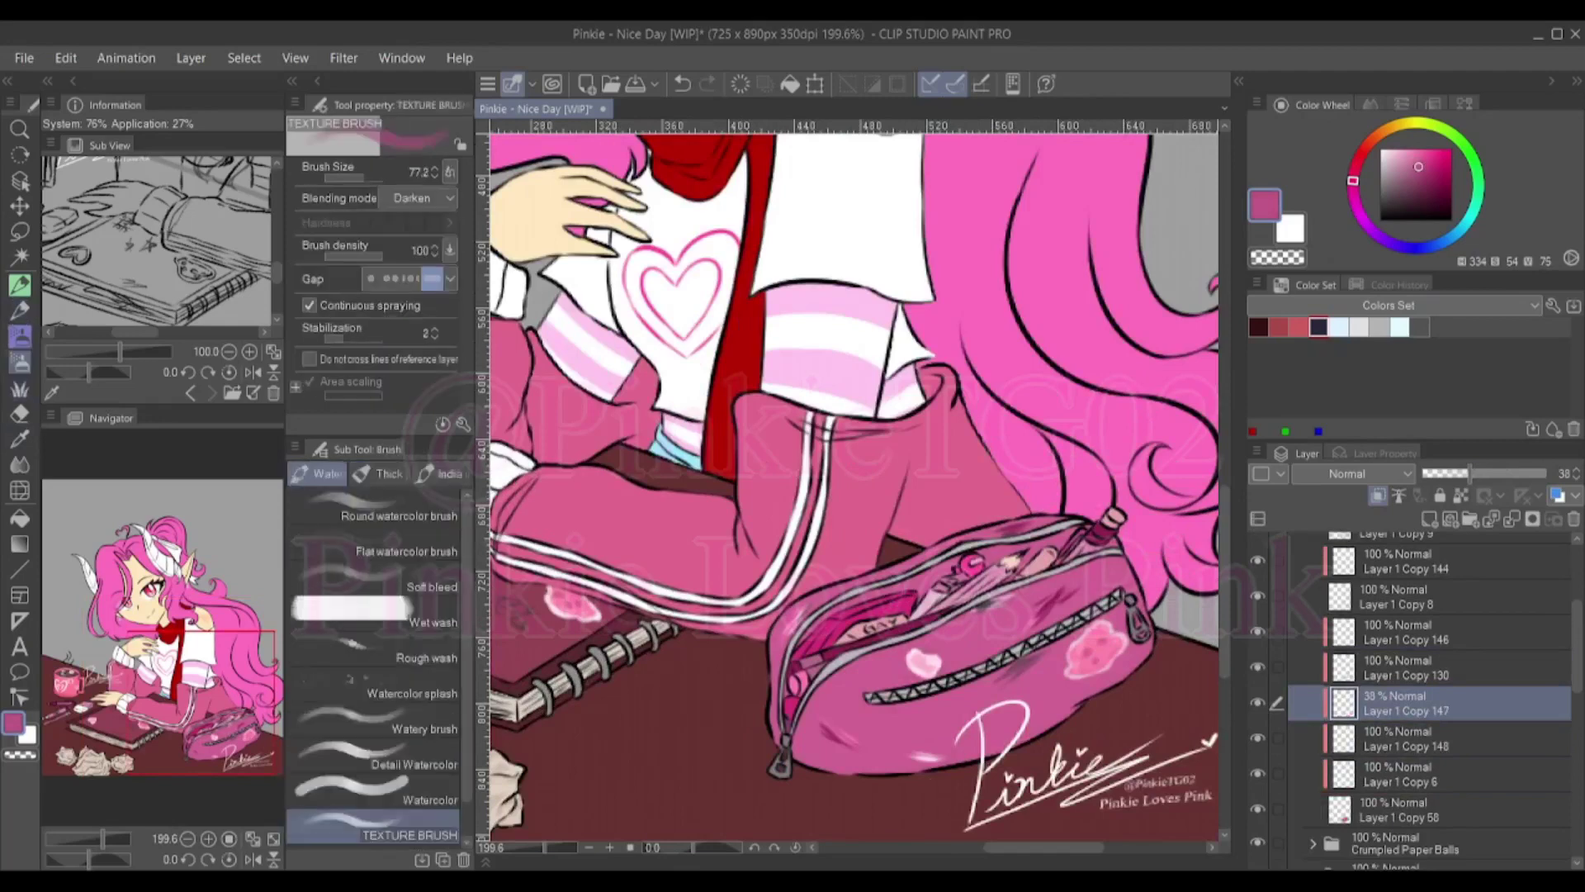
left_click_drag(1468, 473, 1499, 473)
Paint darker pink shading over the pouch's front, upper edge and underside with the texture brush in Darken mode
left_click_drag(826, 702, 933, 743)
left_click_drag(867, 644, 1115, 578)
mouse_move(785, 661)
left_mouse_down()
mouse_move(1074, 537)
mouse_move(908, 595)
left_mouse_up()
left_click_drag(1048, 553, 1106, 694)
left_click_drag(826, 727, 974, 751)
left_click_drag(875, 661, 974, 743)
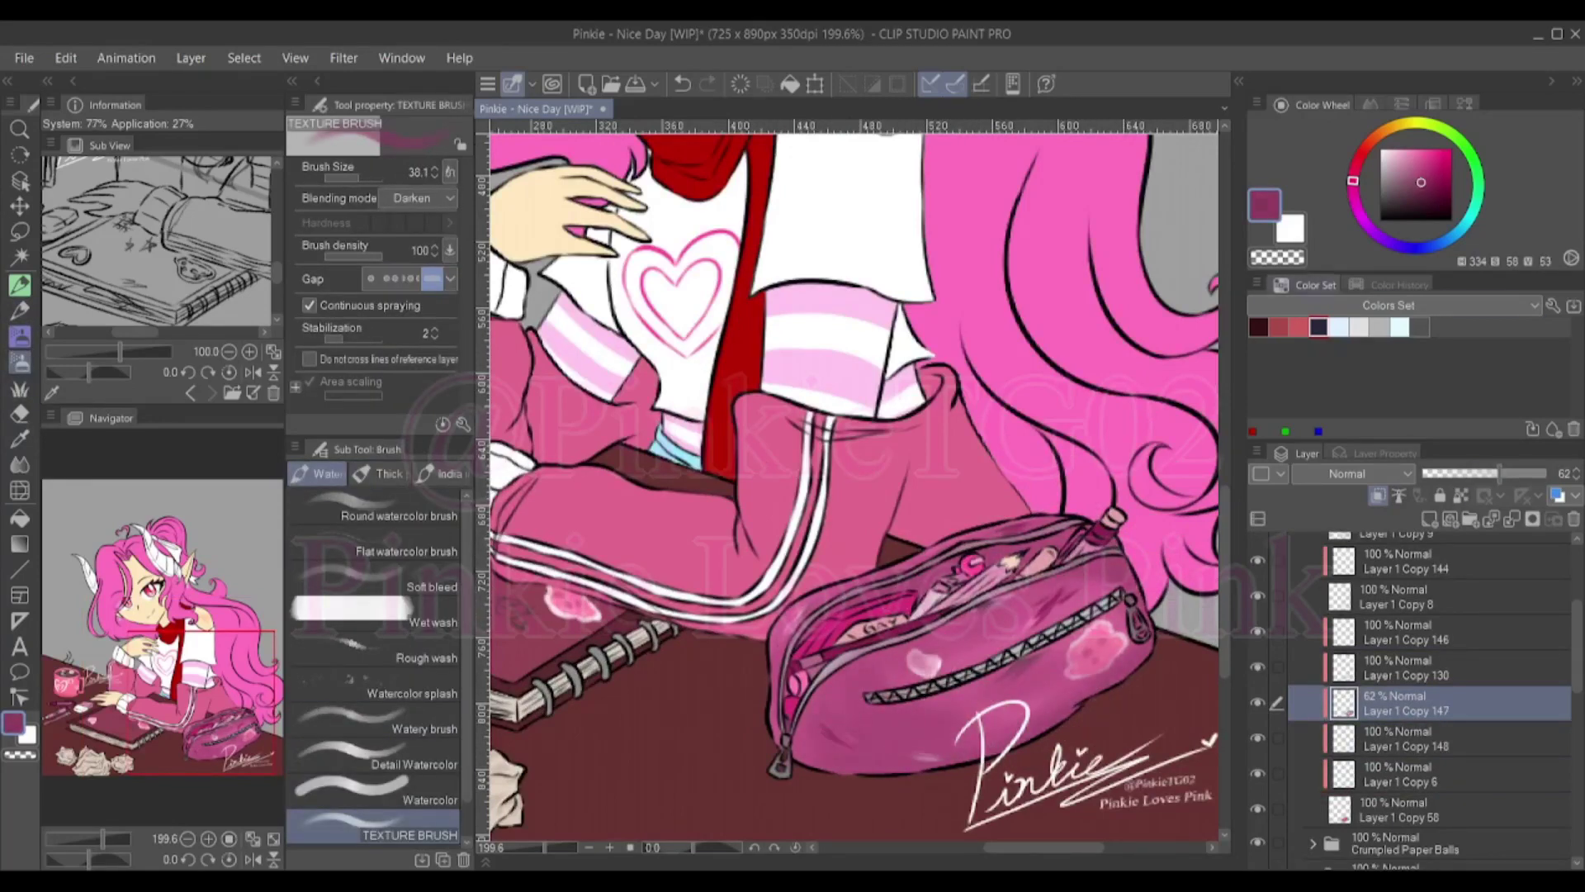
Build up texture-brush shading along the pouch's zipper side and rim at size 38.1, adding a sampled brighter pink
mouse_move(784, 718)
left_mouse_down()
mouse_move(894, 768)
mouse_move(1074, 644)
mouse_move(924, 727)
mouse_move(1073, 578)
left_mouse_up()
scroll(925, 727, "down", 3)
scroll(925, 727, "up", 3)
left_click_drag(908, 578, 1090, 512)
left_click_drag(1032, 570, 1131, 545)
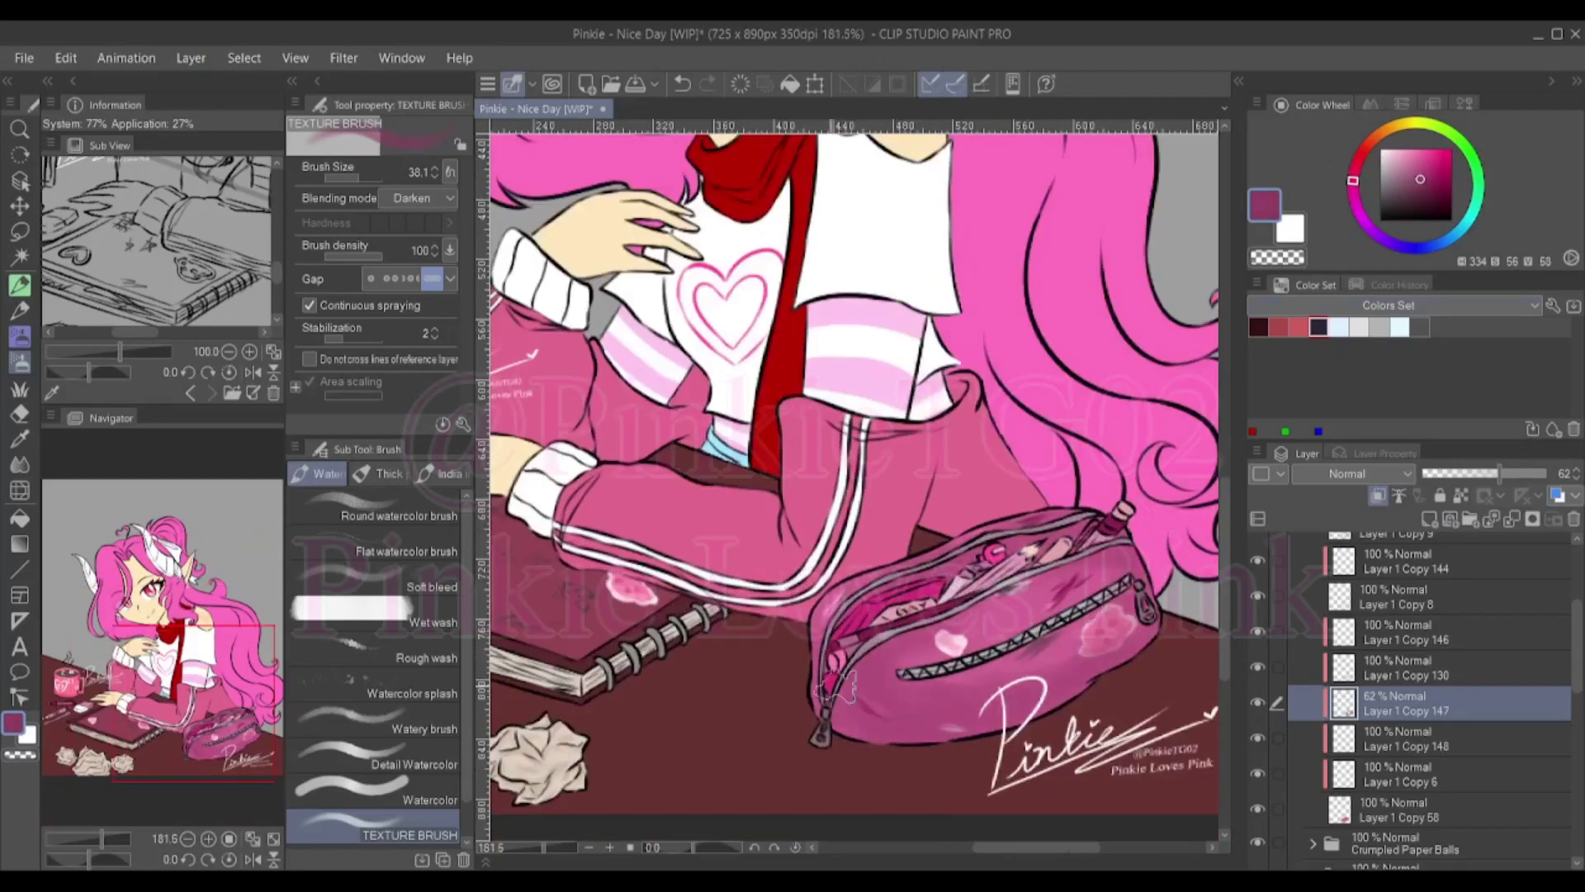
left_click(915, 726, "alt")
left_click_drag(867, 710, 1114, 562)
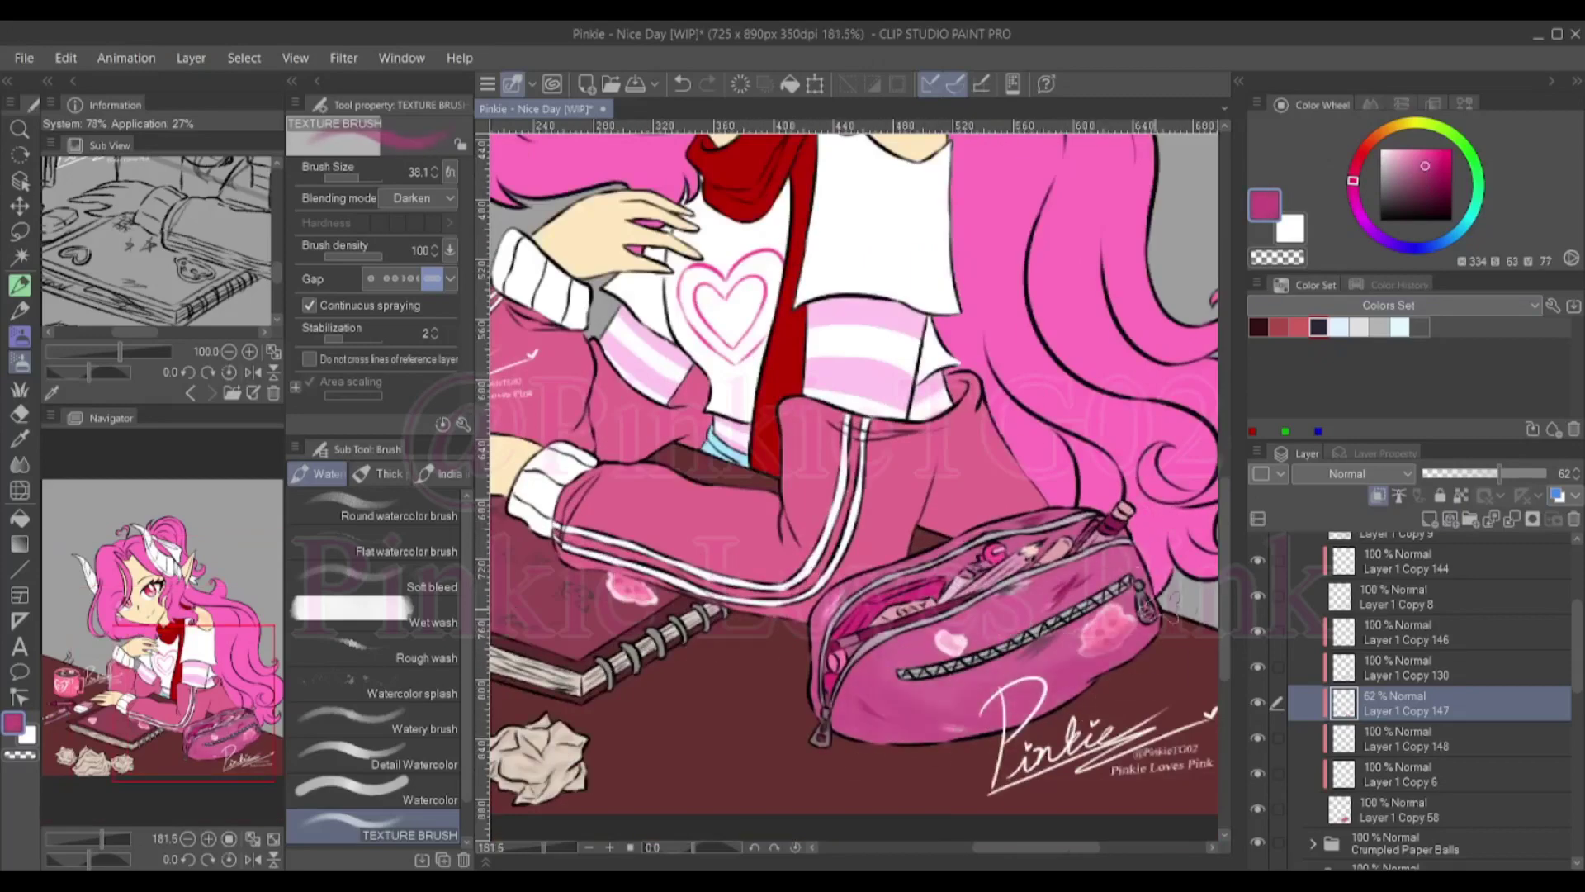
left_click_drag(875, 644, 1038, 582)
Soften the pouch's upper edge with the airbrush at size 16.3, and shade its underside with the Tata pen at 28.7
left_click(827, 679, "alt")
key("p")
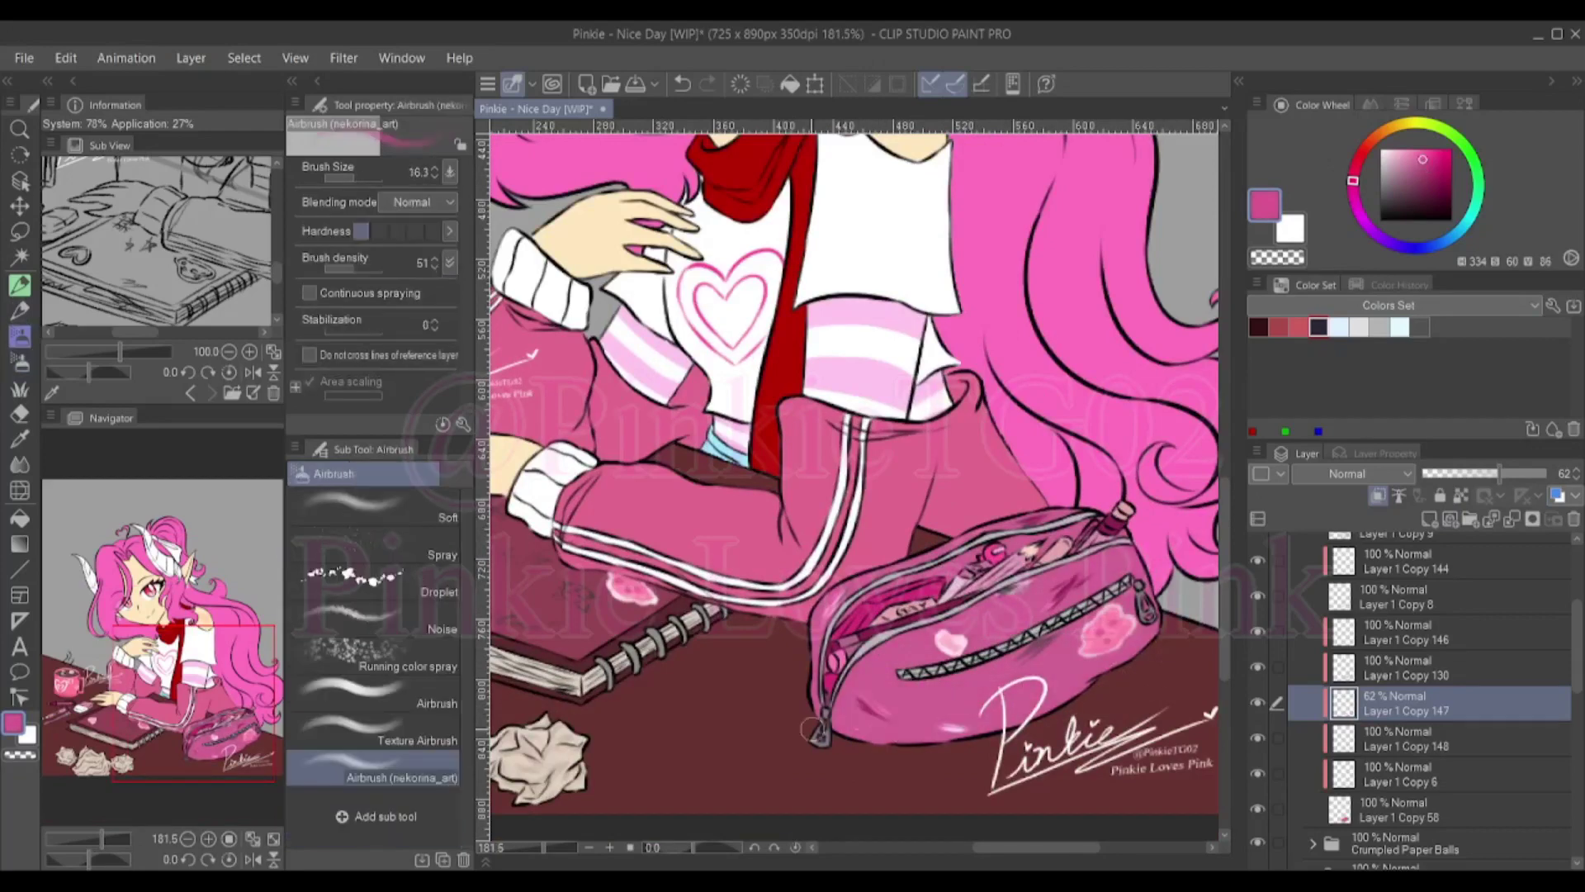
left_click_drag(833, 627, 1131, 545)
left_click(850, 702, "alt")
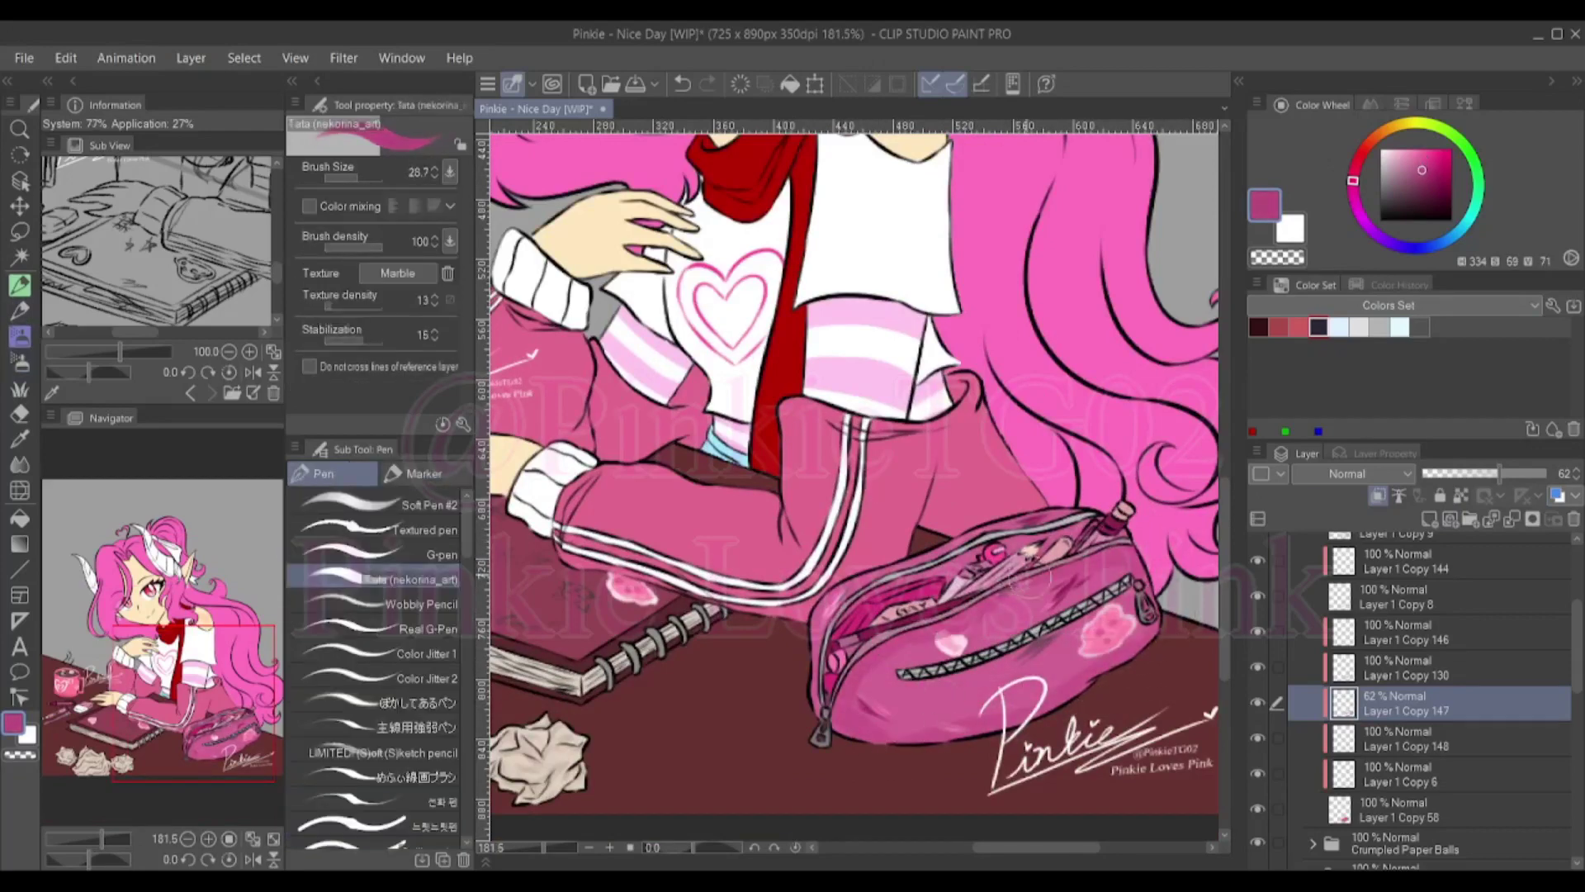
mouse_move(859, 743)
left_mouse_down()
mouse_move(990, 677)
mouse_move(1131, 635)
left_mouse_up()
Add more pink shading to the pouch's front and smooth it with the Blur tool at size 24.9
key("j")
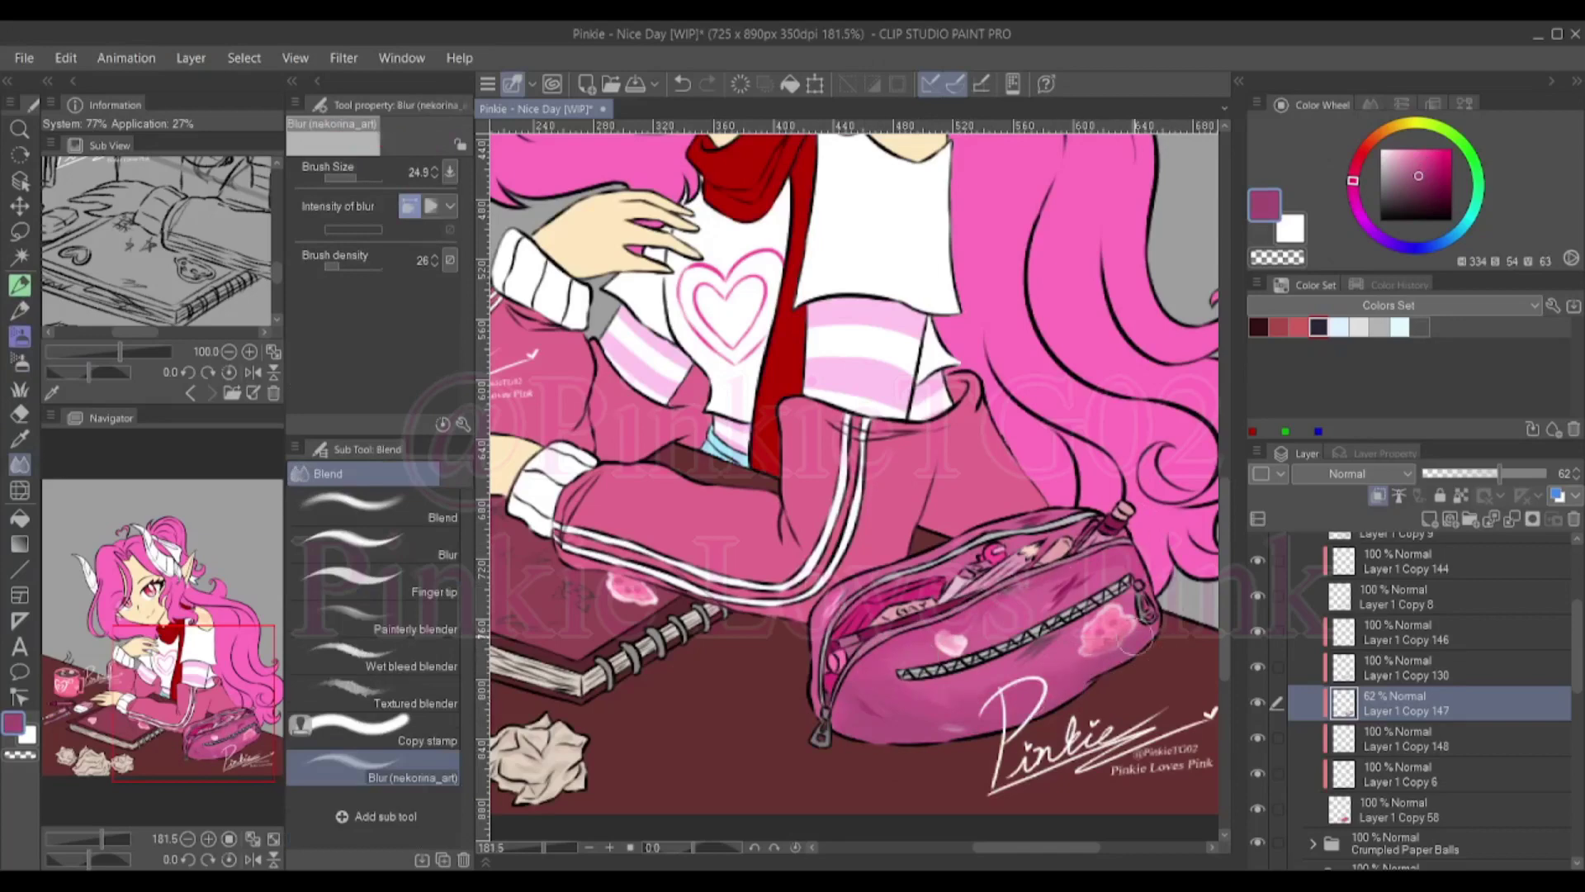
key("p")
left_click_drag(826, 726, 982, 570)
left_click_drag(908, 644, 1024, 577)
key("j")
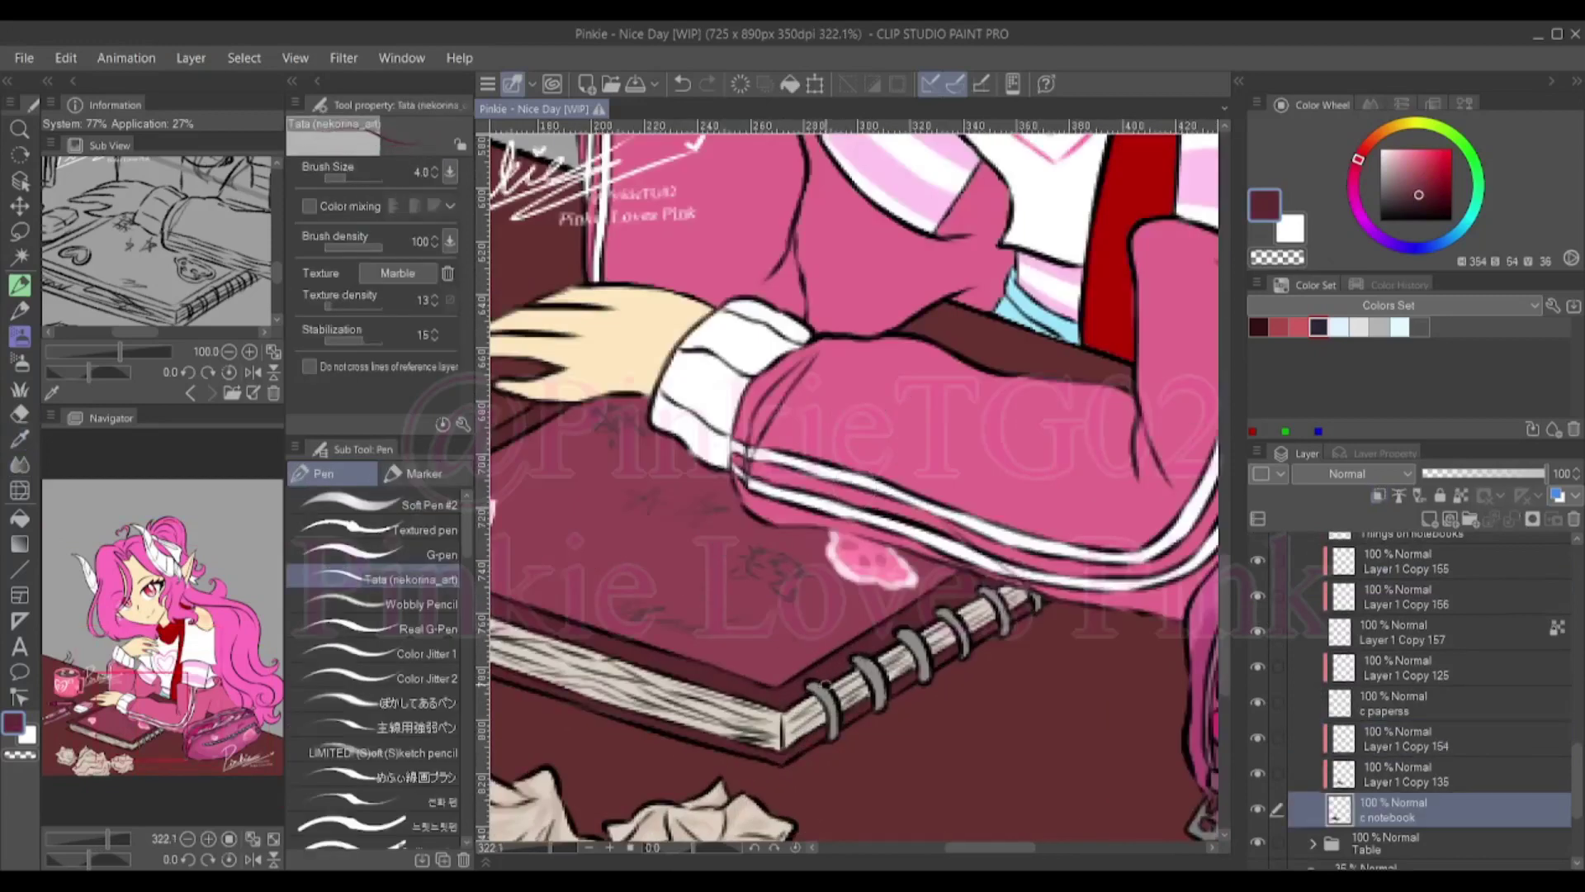
Shade the notebook's cover edges with the Tata pen at size 10.7 in a darker maroon based on the cover colour
key("i")
left_click(793, 702)
scroll(854, 487, "up", 2)
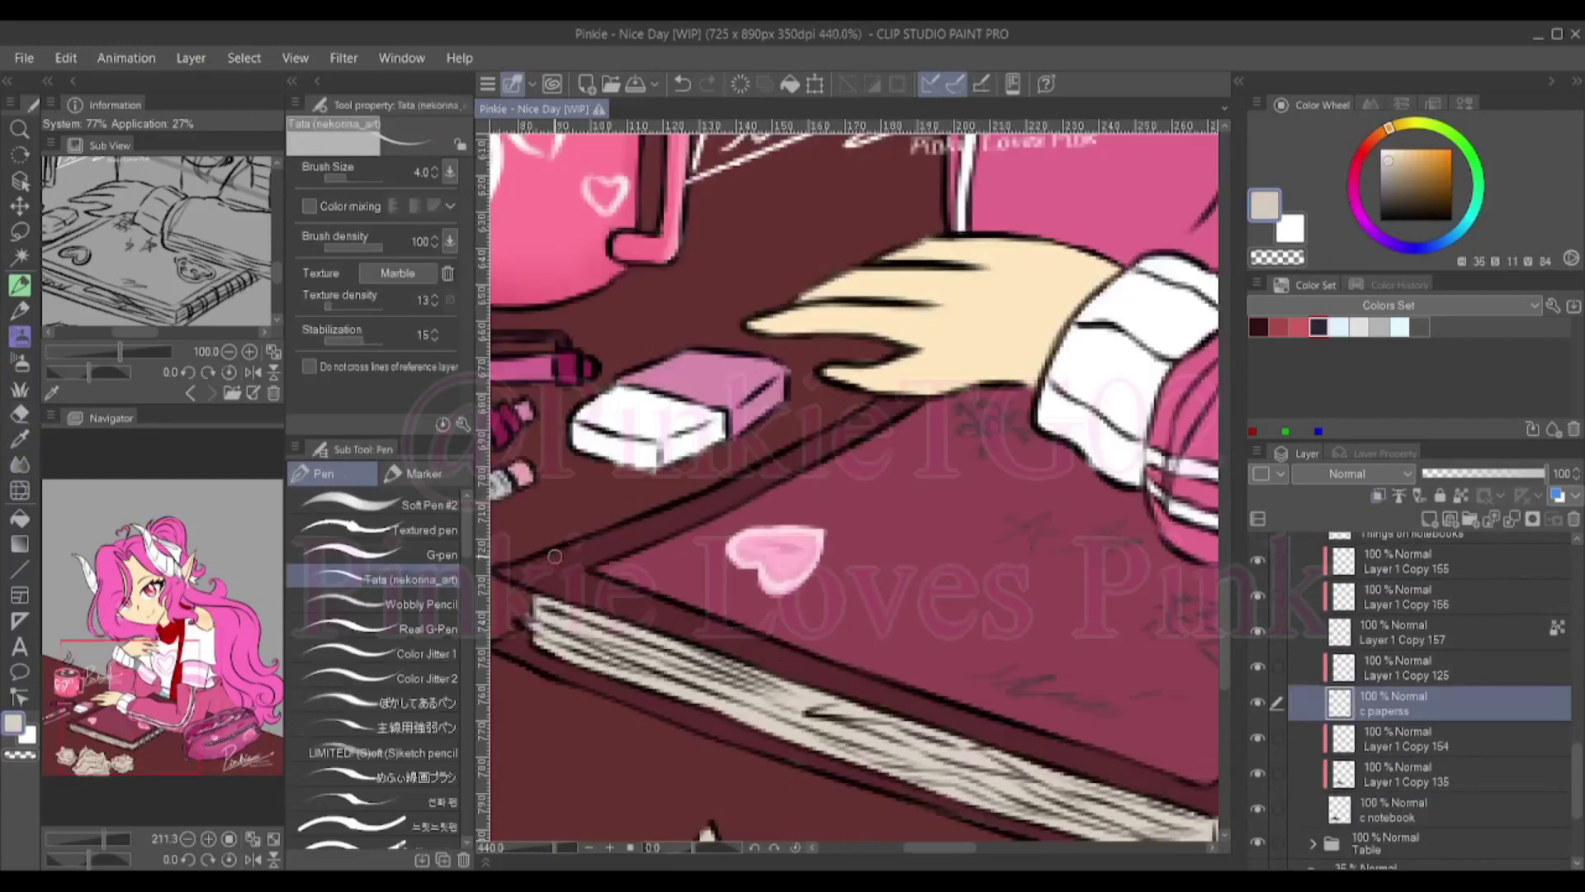
scroll(709, 830, "down", 3)
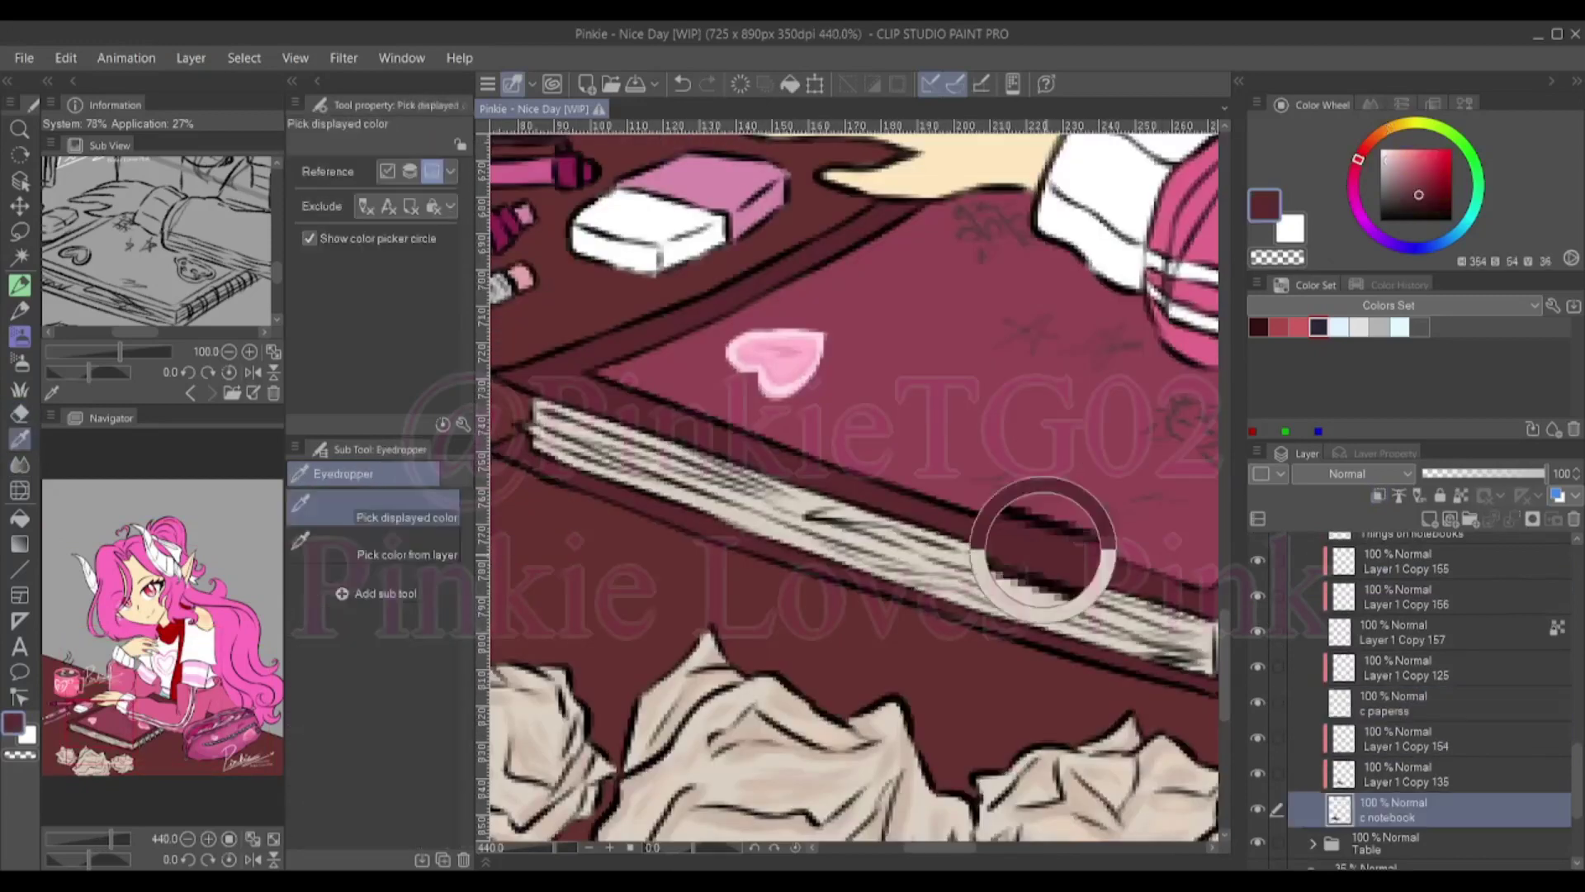
scroll(647, 516, "down", 3)
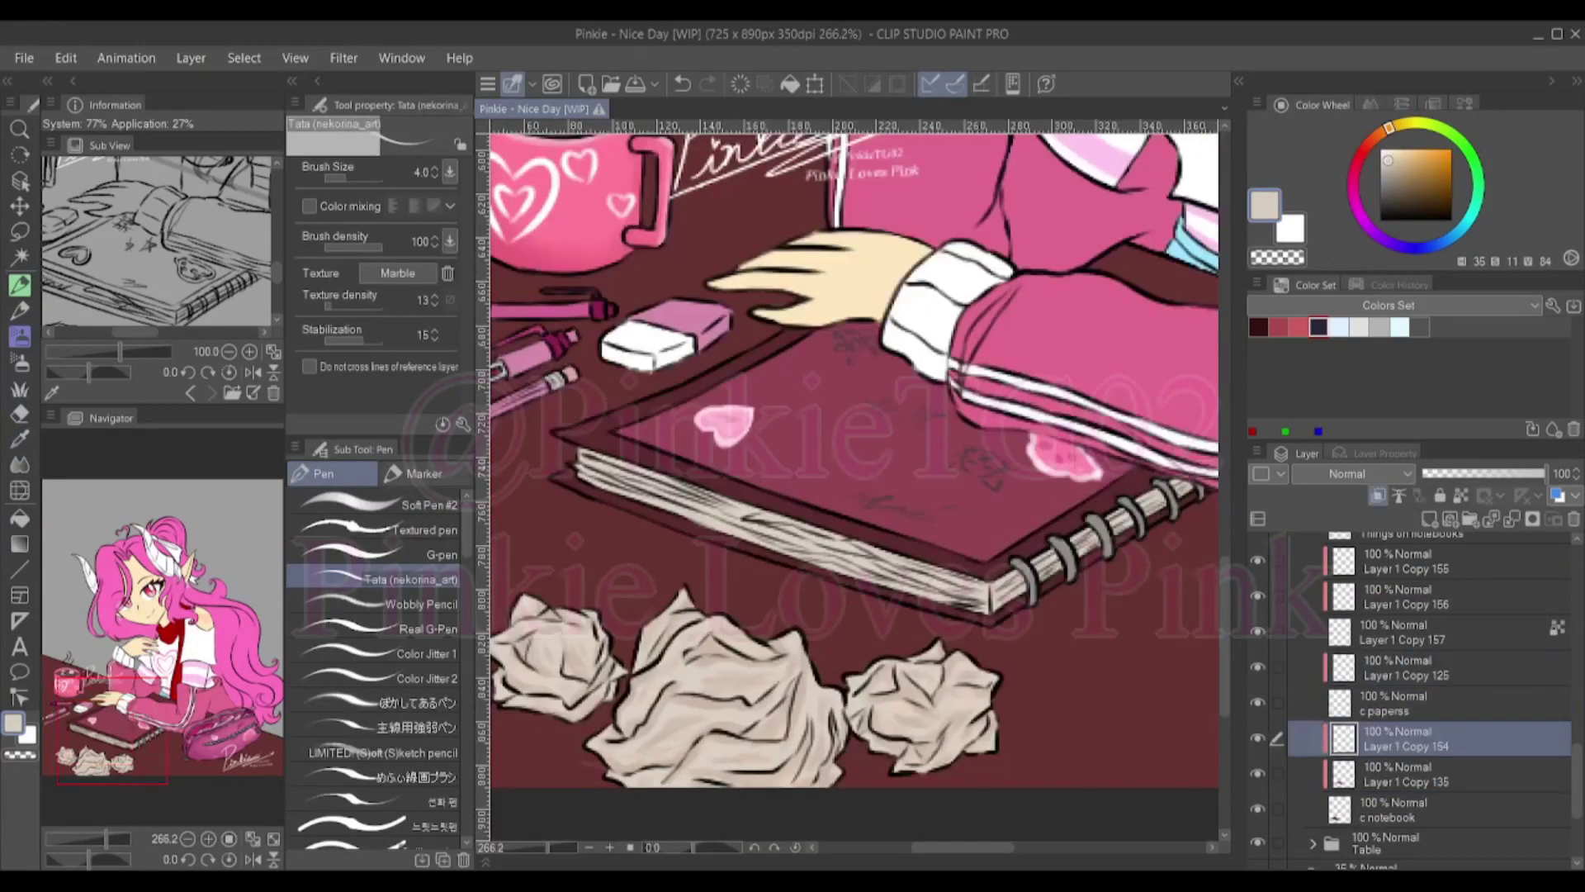
left_click(990, 621, "alt")
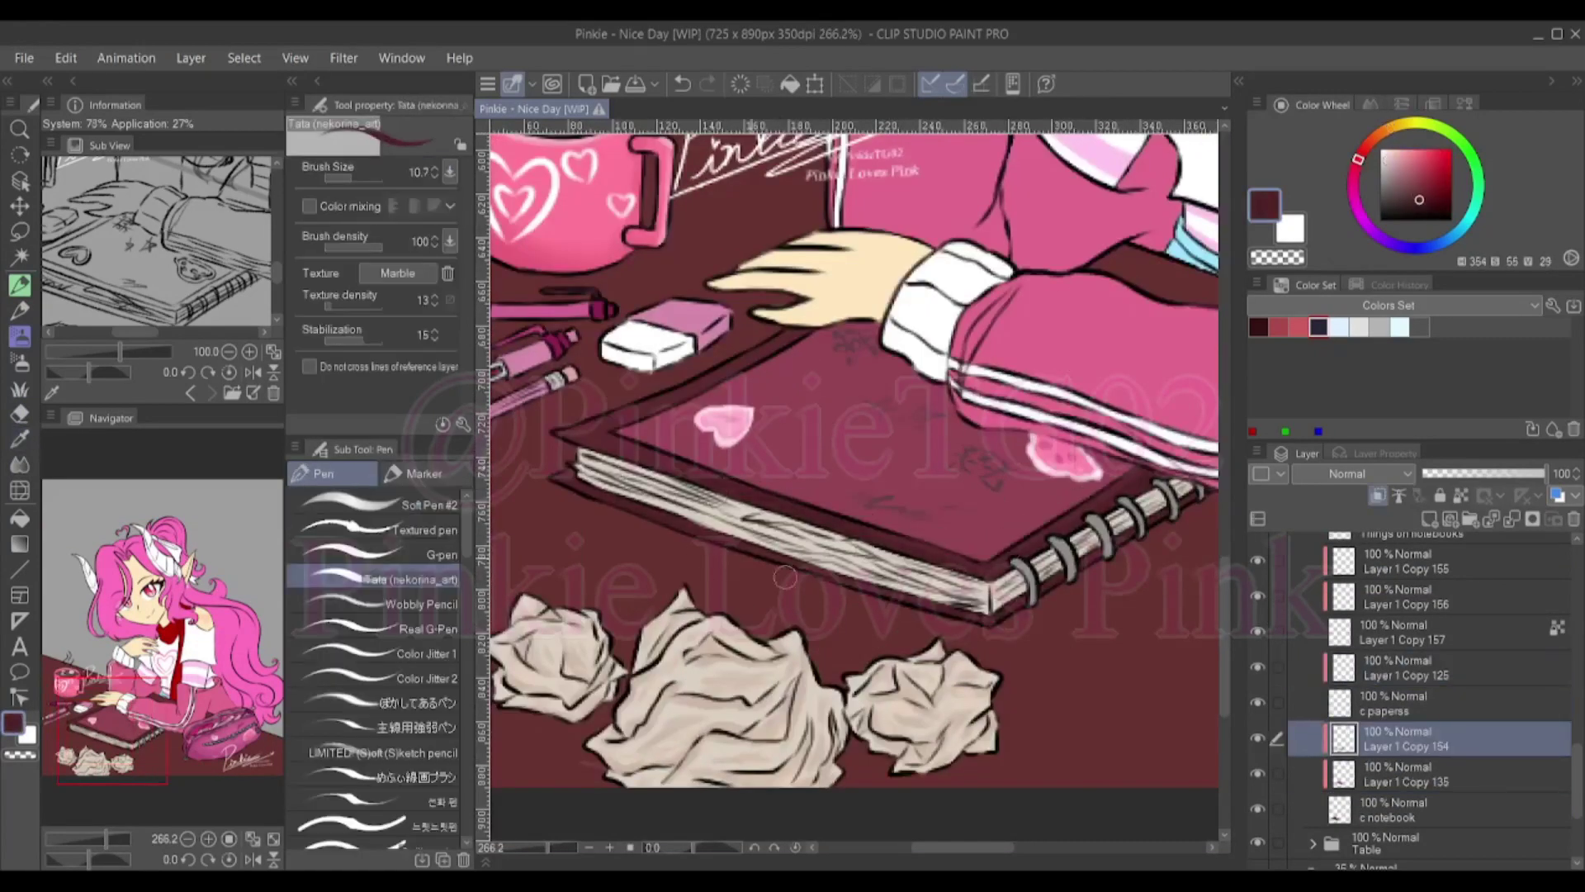
left_click(871, 586, "alt")
Shade the notebook's cover in sampled dark pinks and its page edges in darker beige, using the Tata pen at size 10.7
scroll(669, 515, "down", 1)
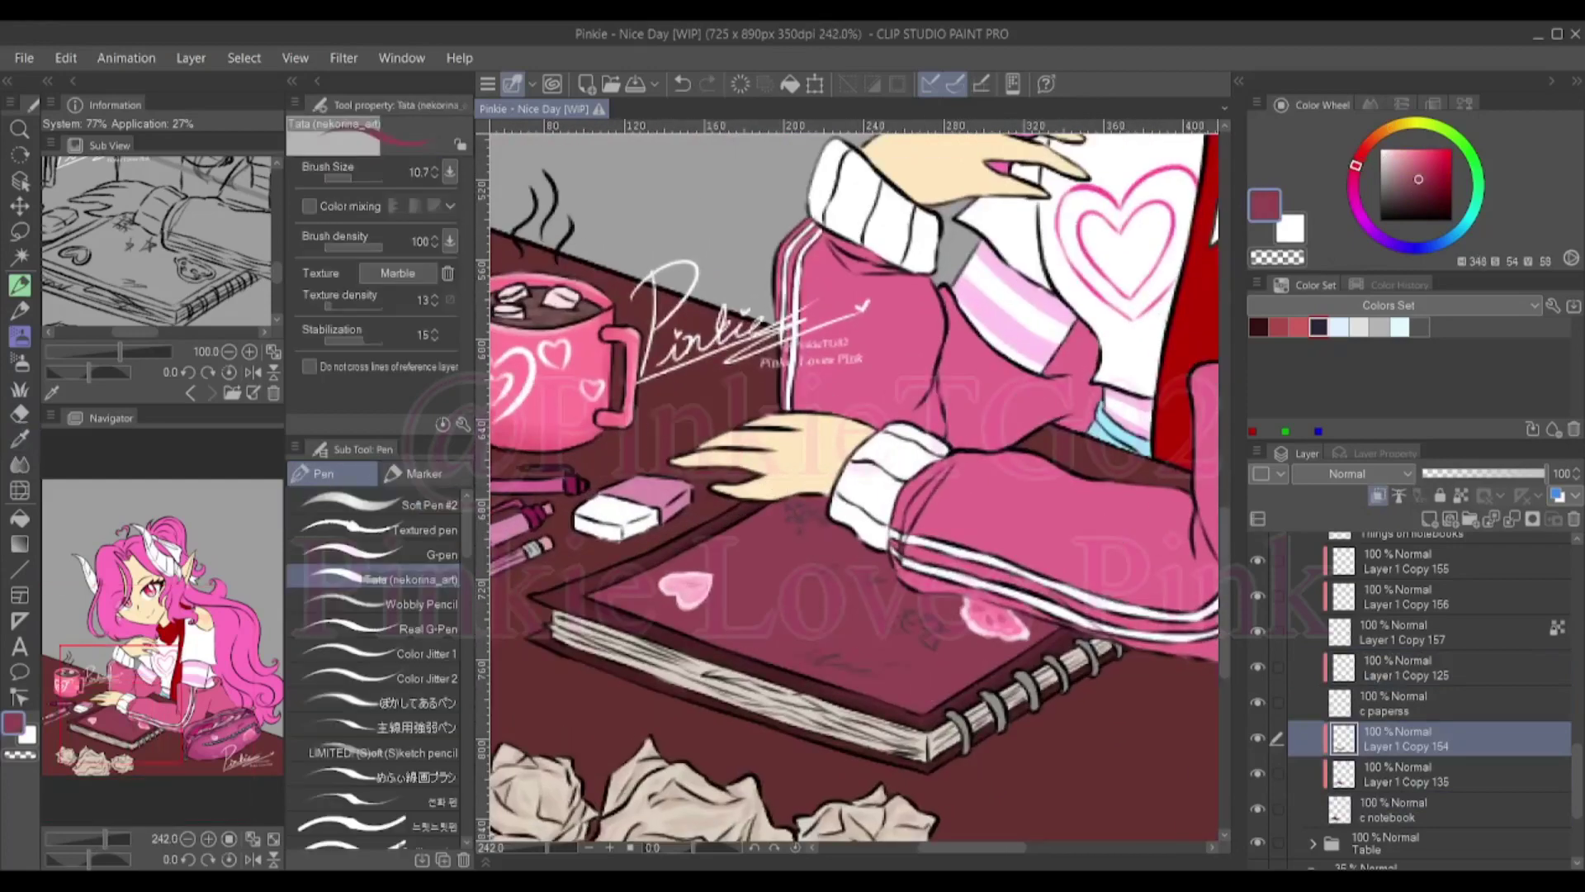
scroll(814, 524, "down", 1)
left_click(813, 524, "alt")
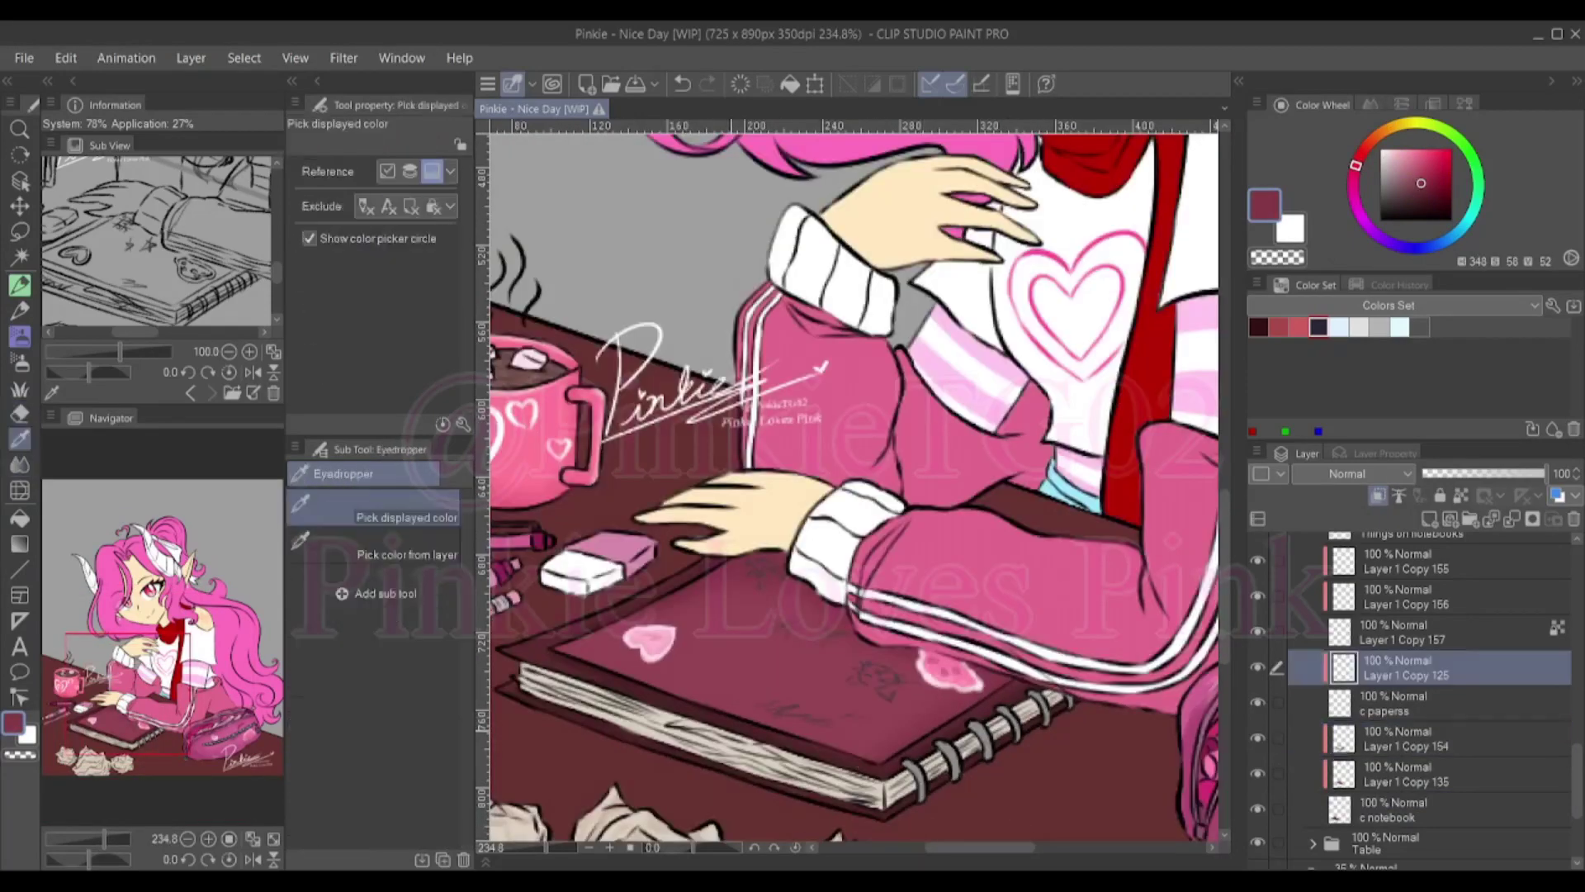
left_click(813, 524, "alt")
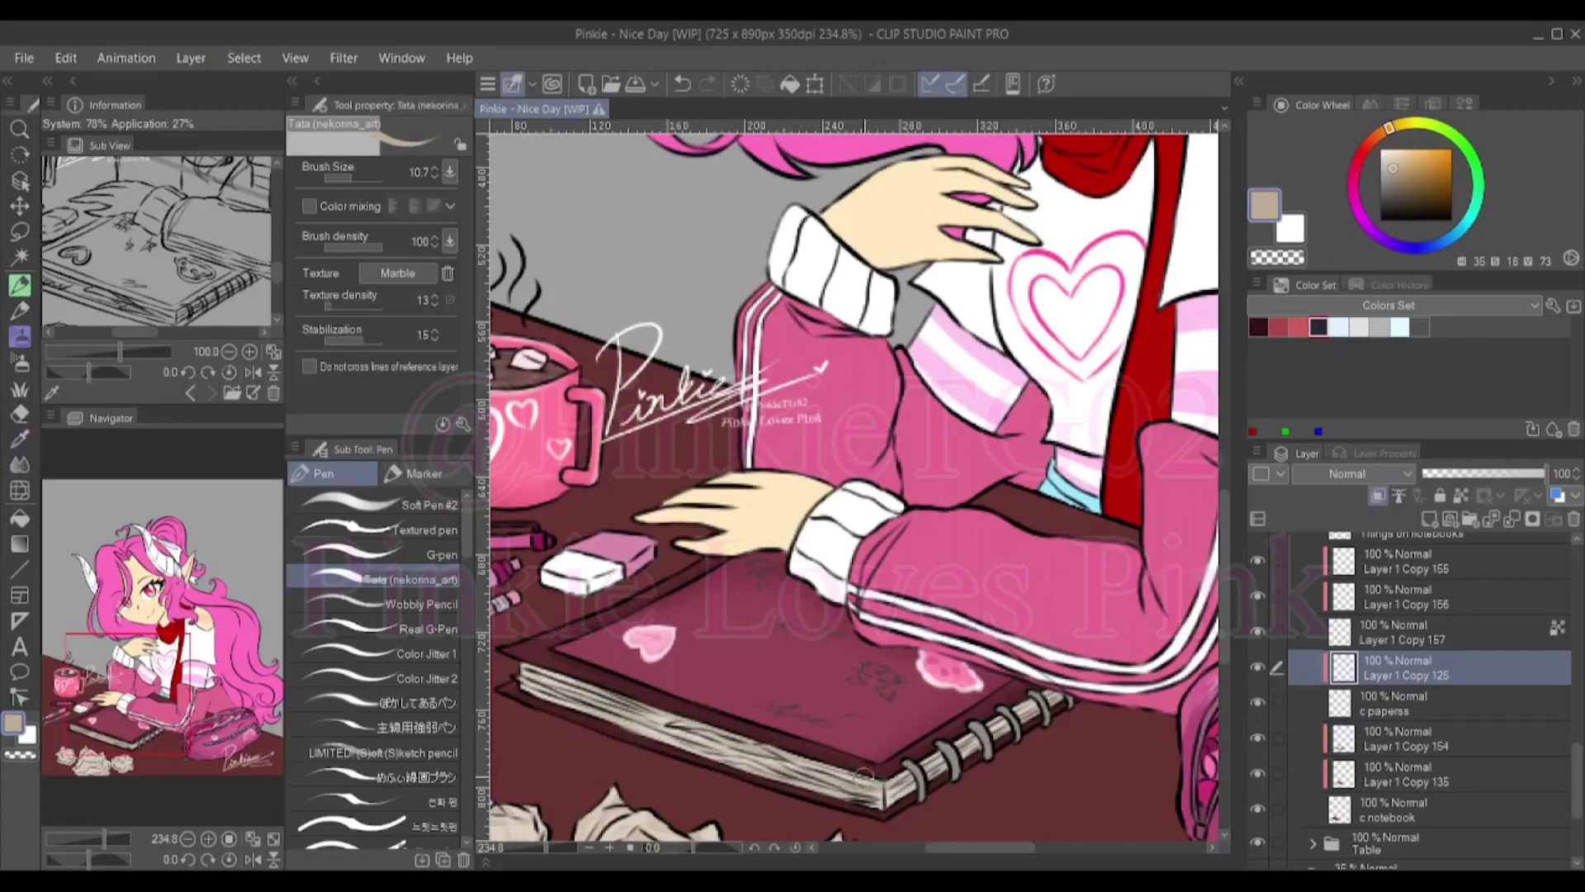
scroll(851, 496, "down", 3)
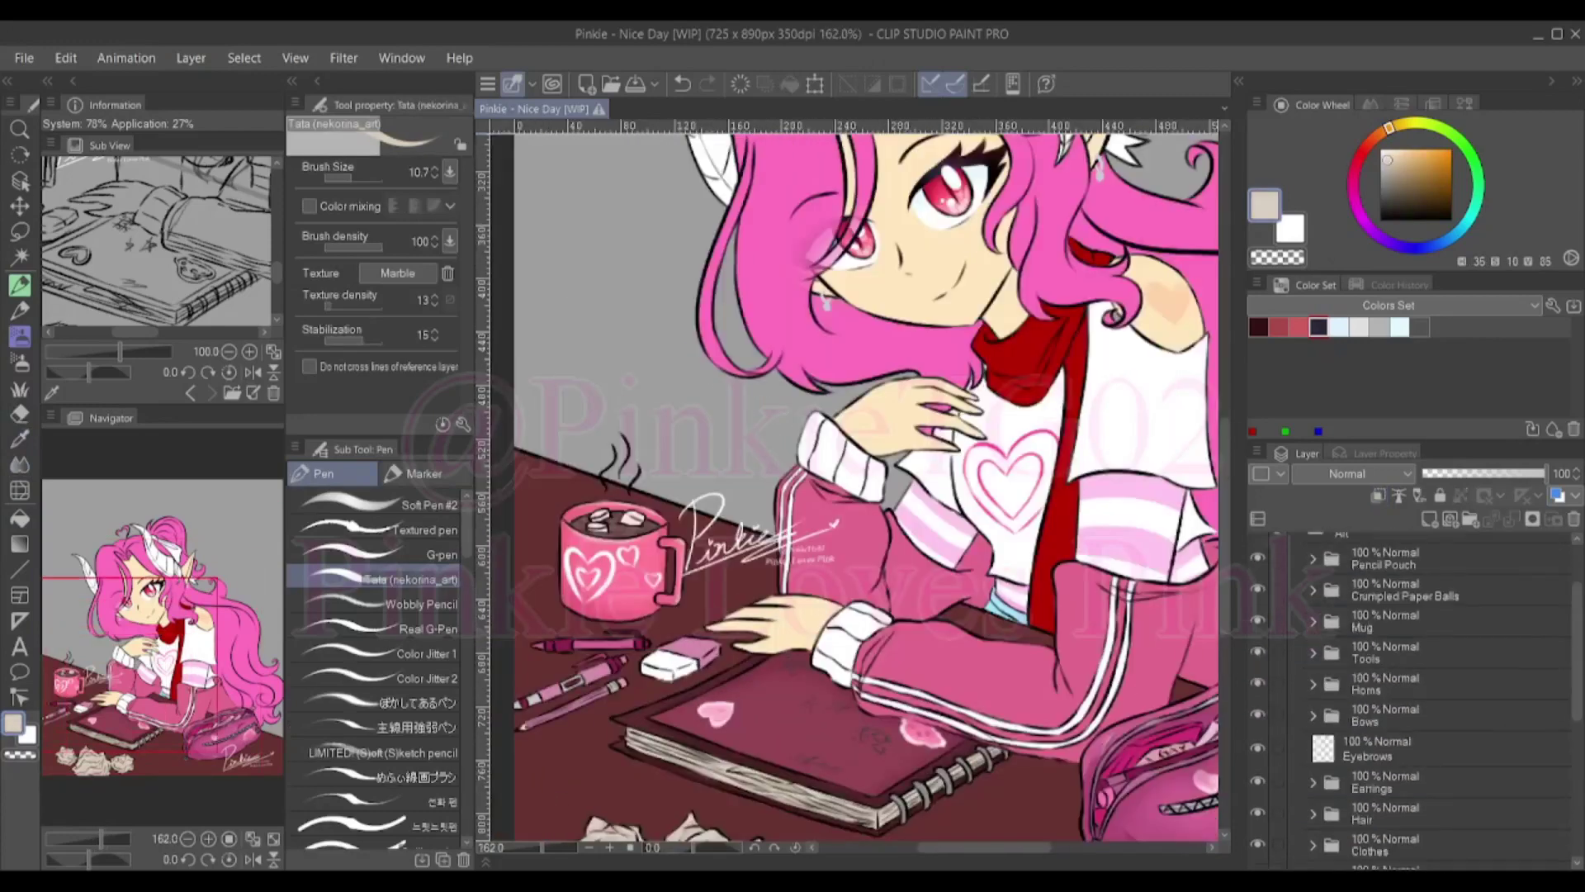
Paint dark magenta shading over the eraser, pens and pencil on their shading layer with the Tata pen at size 10.7
scroll(909, 619, "up", 3)
left_click(908, 620, "alt")
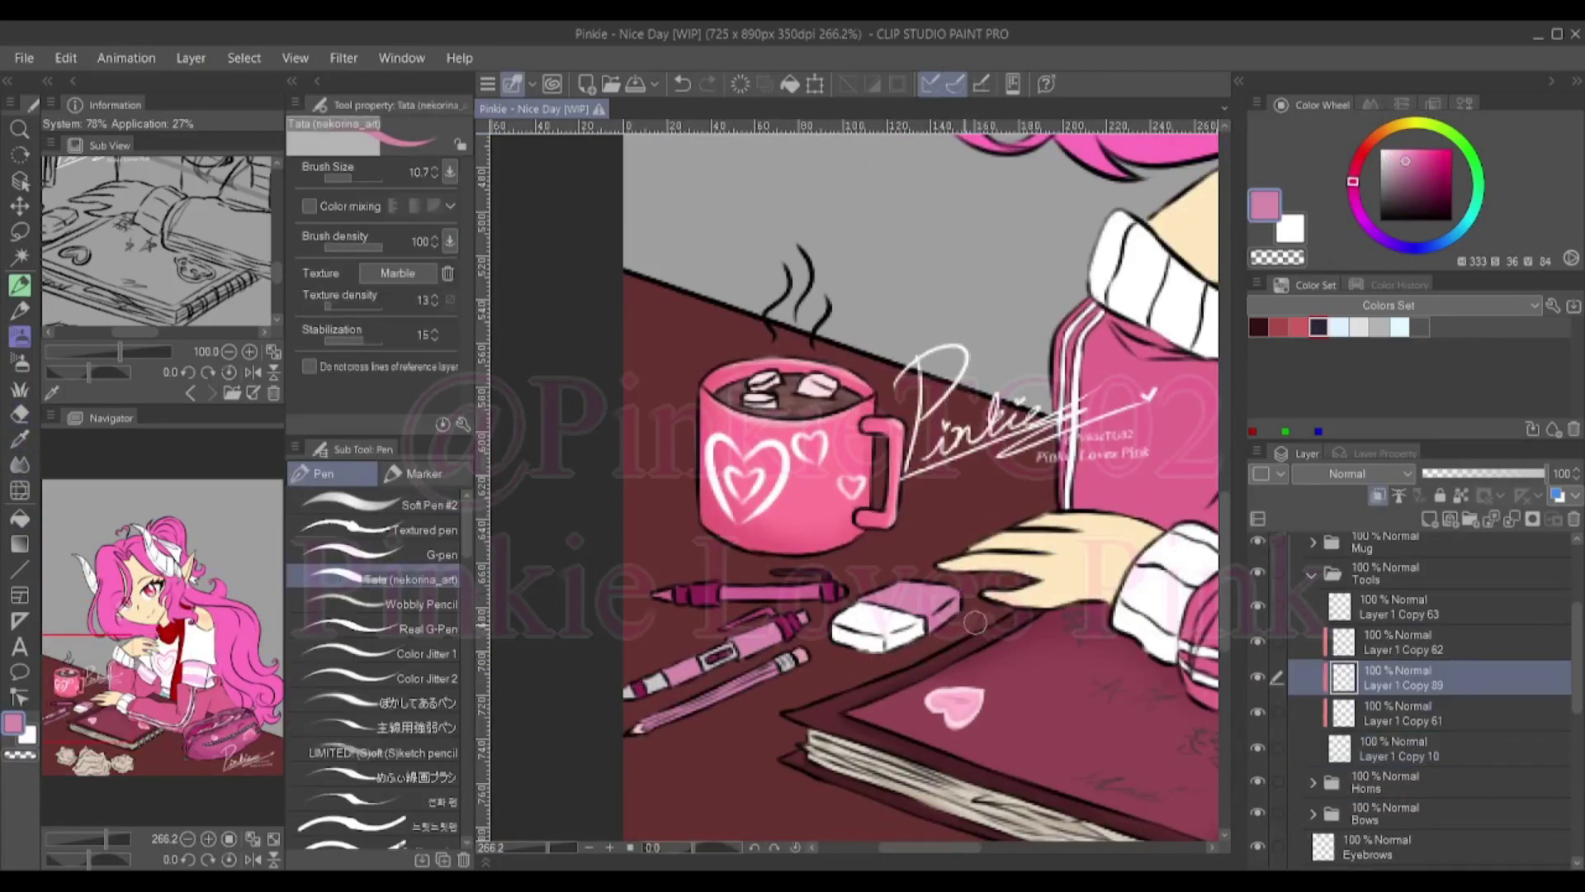
mouse_move(975, 623)
left_mouse_down()
mouse_move(810, 604)
mouse_move(830, 594)
mouse_move(933, 625)
left_mouse_up()
left_click(891, 652, "alt")
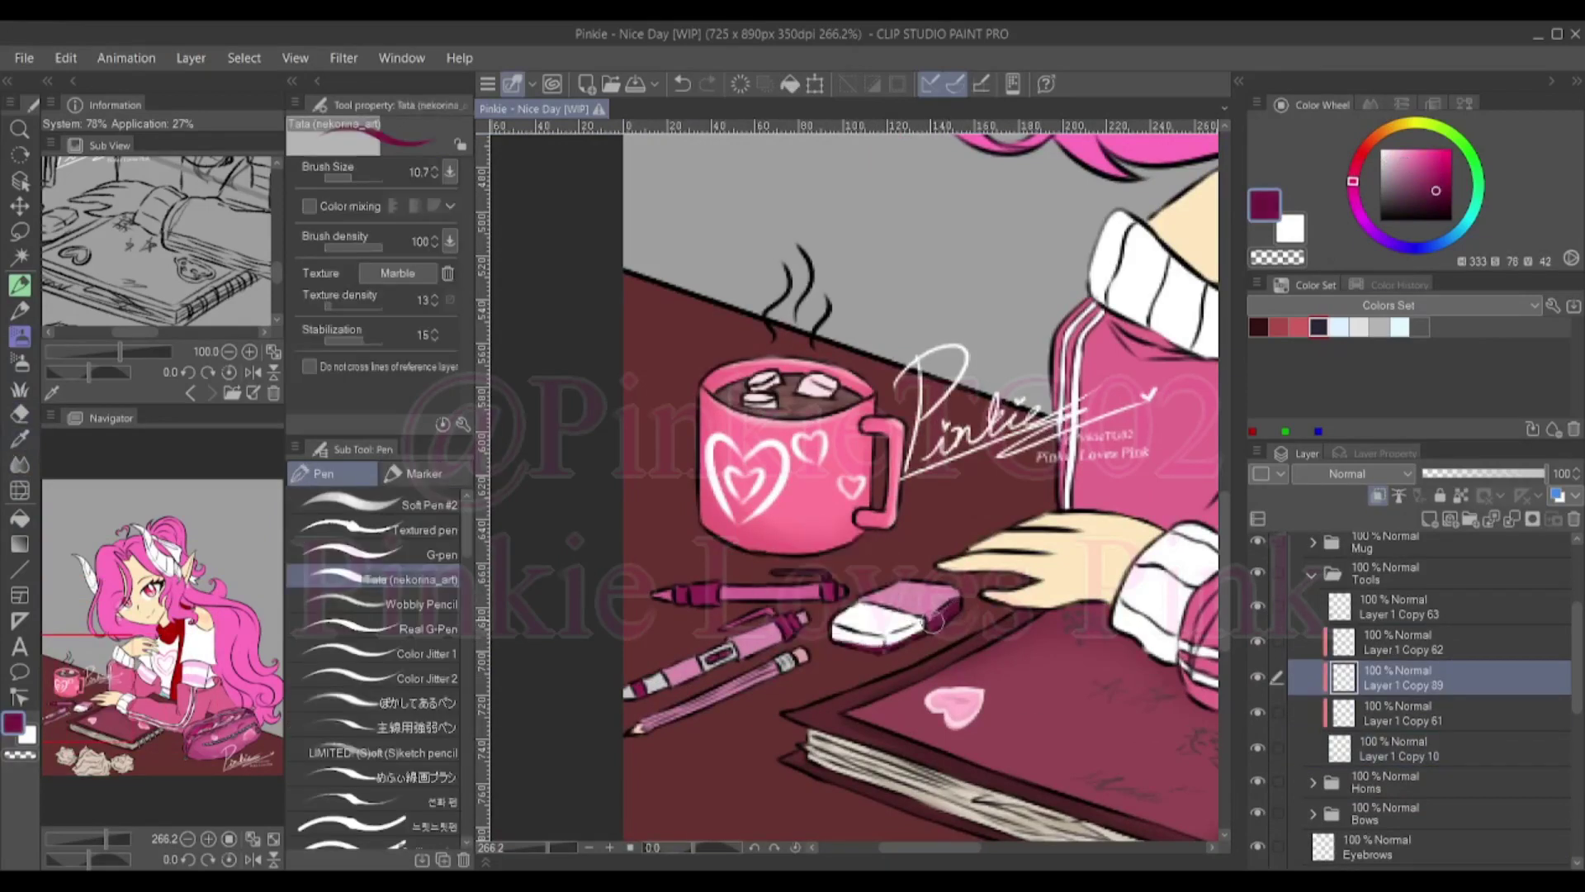
left_click_drag(781, 639, 702, 676)
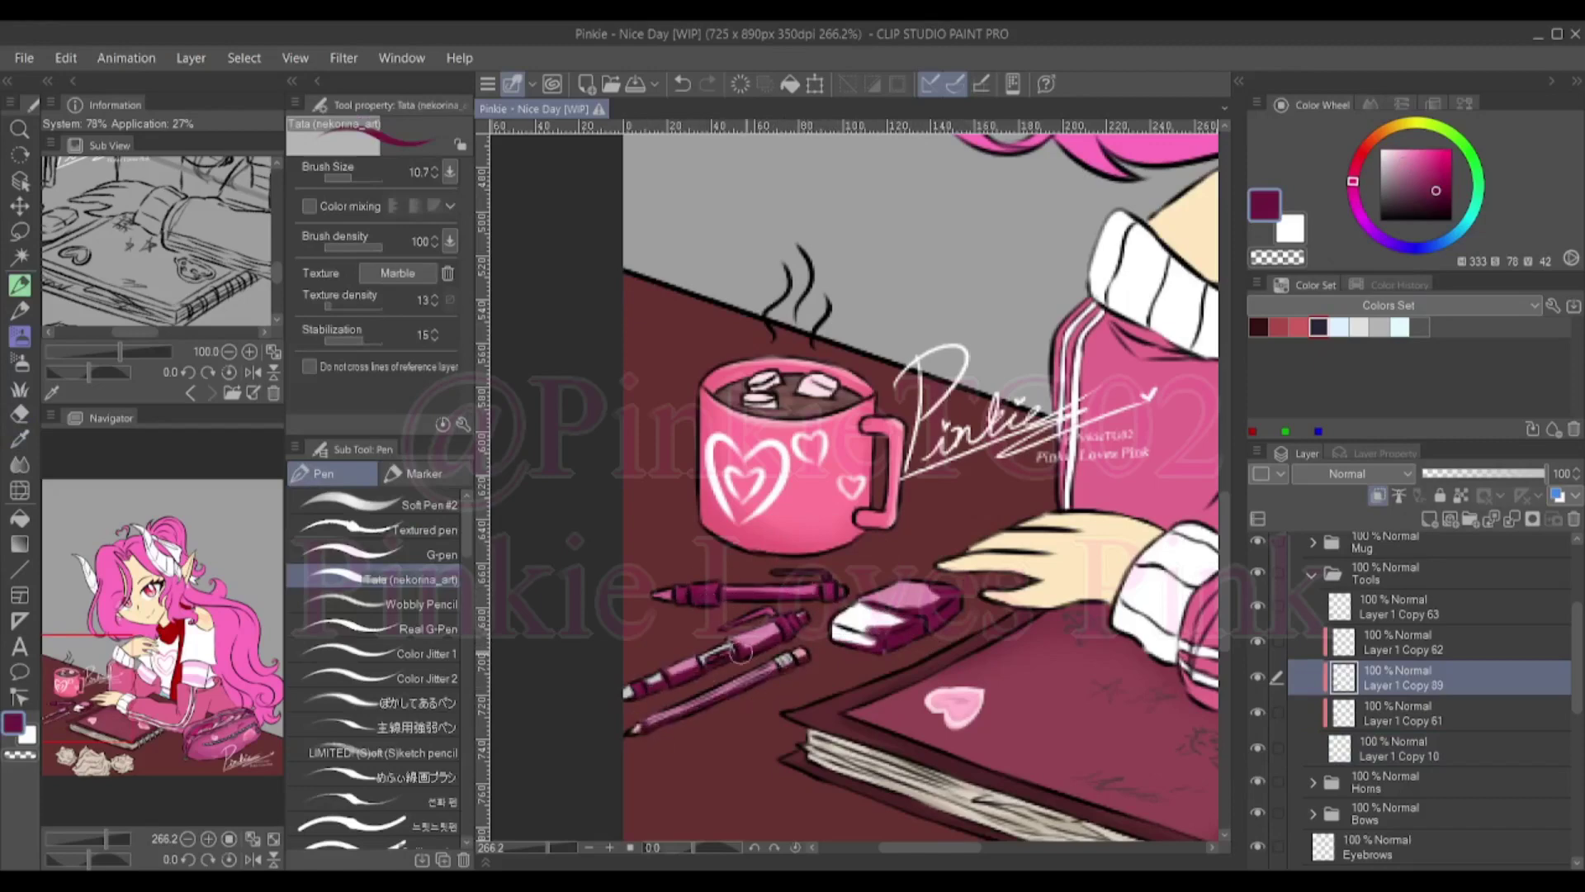
Soften the shading on the eraser and pens, and set its layer's opacity to 56%
key("j")
key("alt+bracketleft")
key("p")
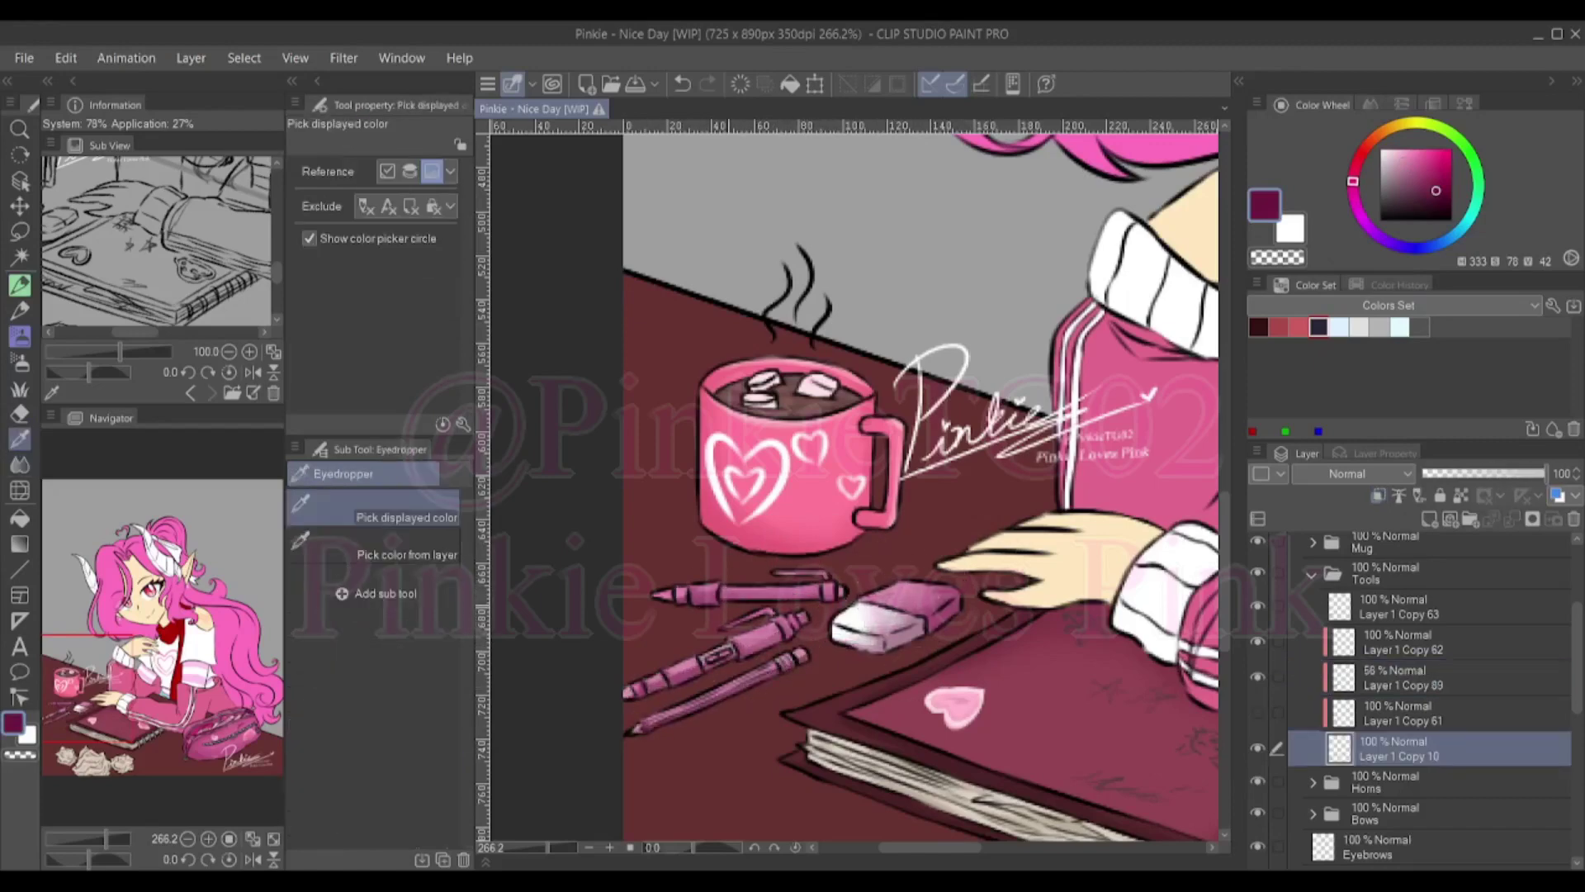
Clean up the colouring of the pens and eraser with the Hard eraser at size 8
scroll(714, 606, "up", 3)
key("e")
key("alt+bracketleft")
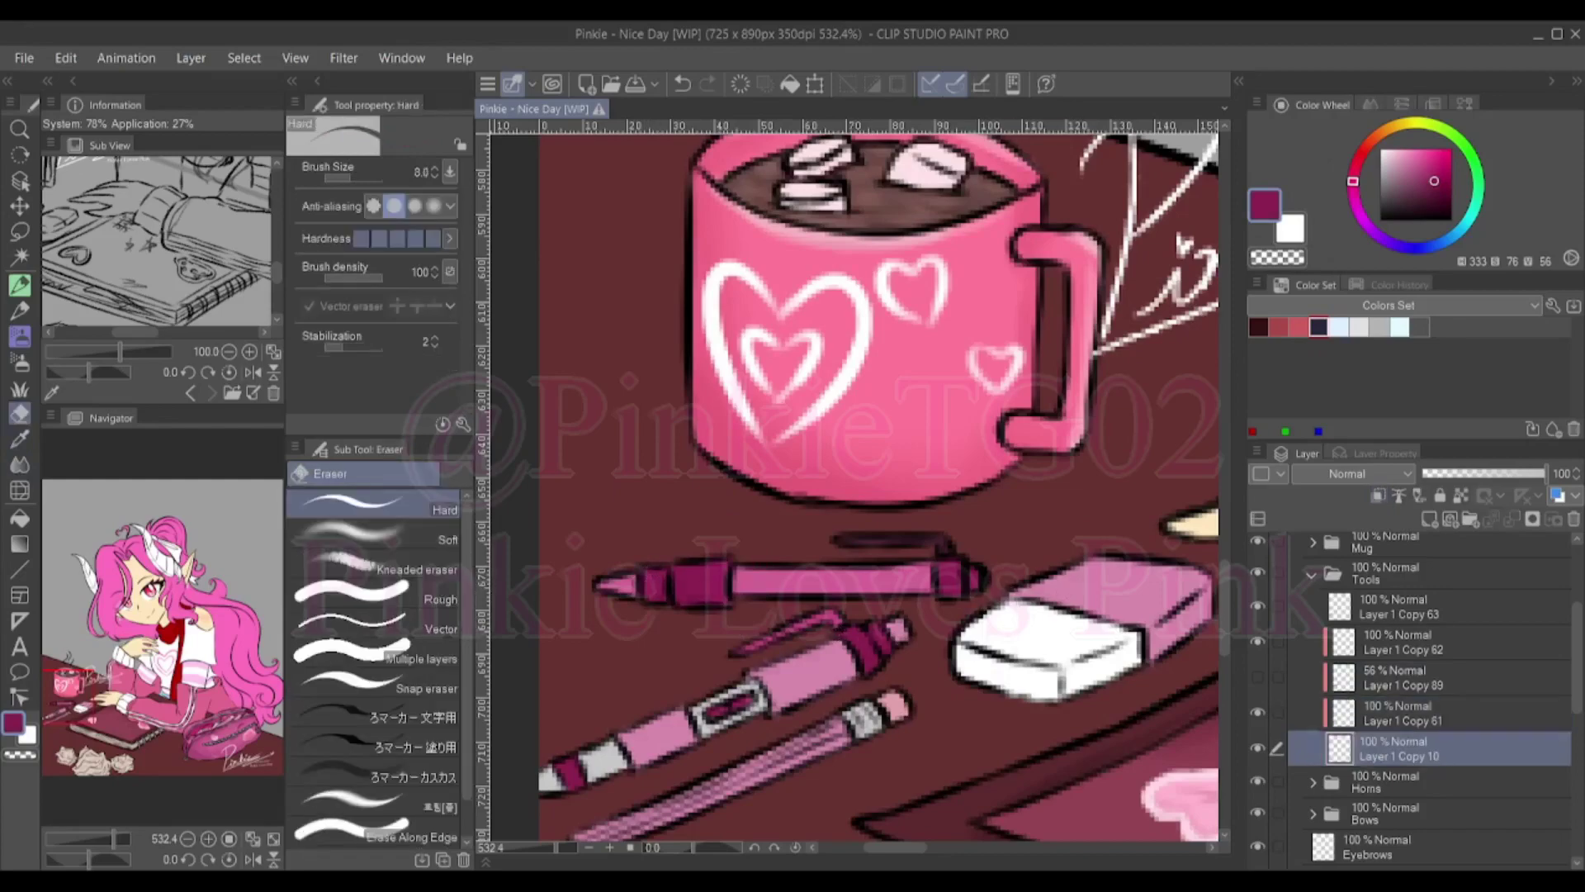
key("alt+bracketright")
key("alt+bracketright")
scroll(848, 568, "down", 5)
scroll(847, 568, "down", 3)
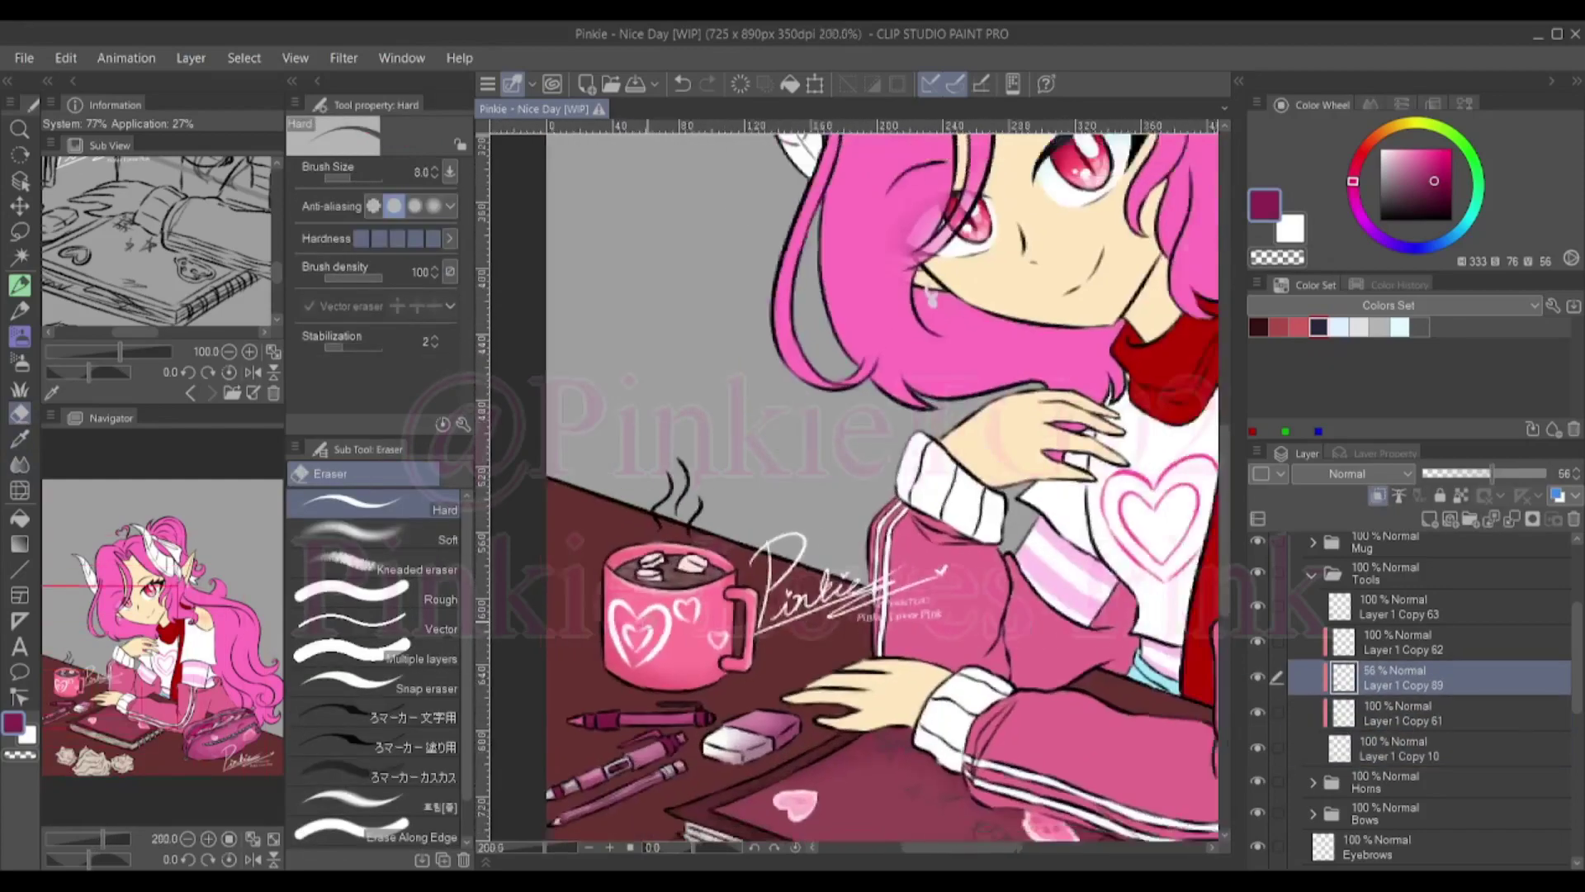
Paint darker pink fold shading on the jacket's sleeves and body with the Tata pen at sizes 33.1 and 14.1
key("alt+bracketleft")
key("p")
scroll(1021, 684, "up", 4)
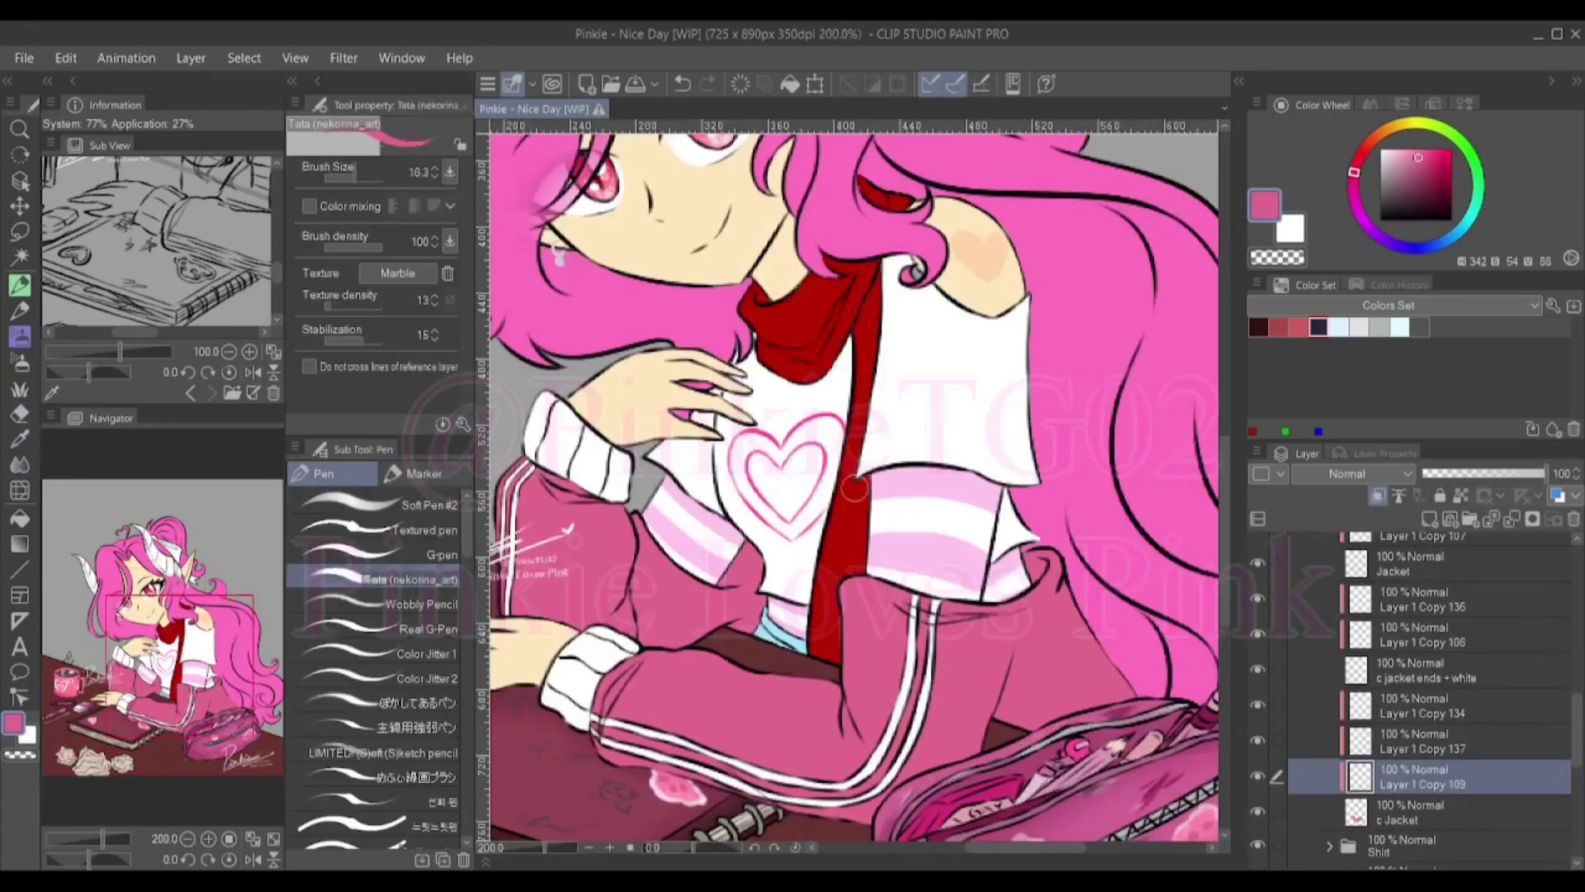
left_click(1022, 684, "alt")
left_click_drag(1022, 678, 1048, 578)
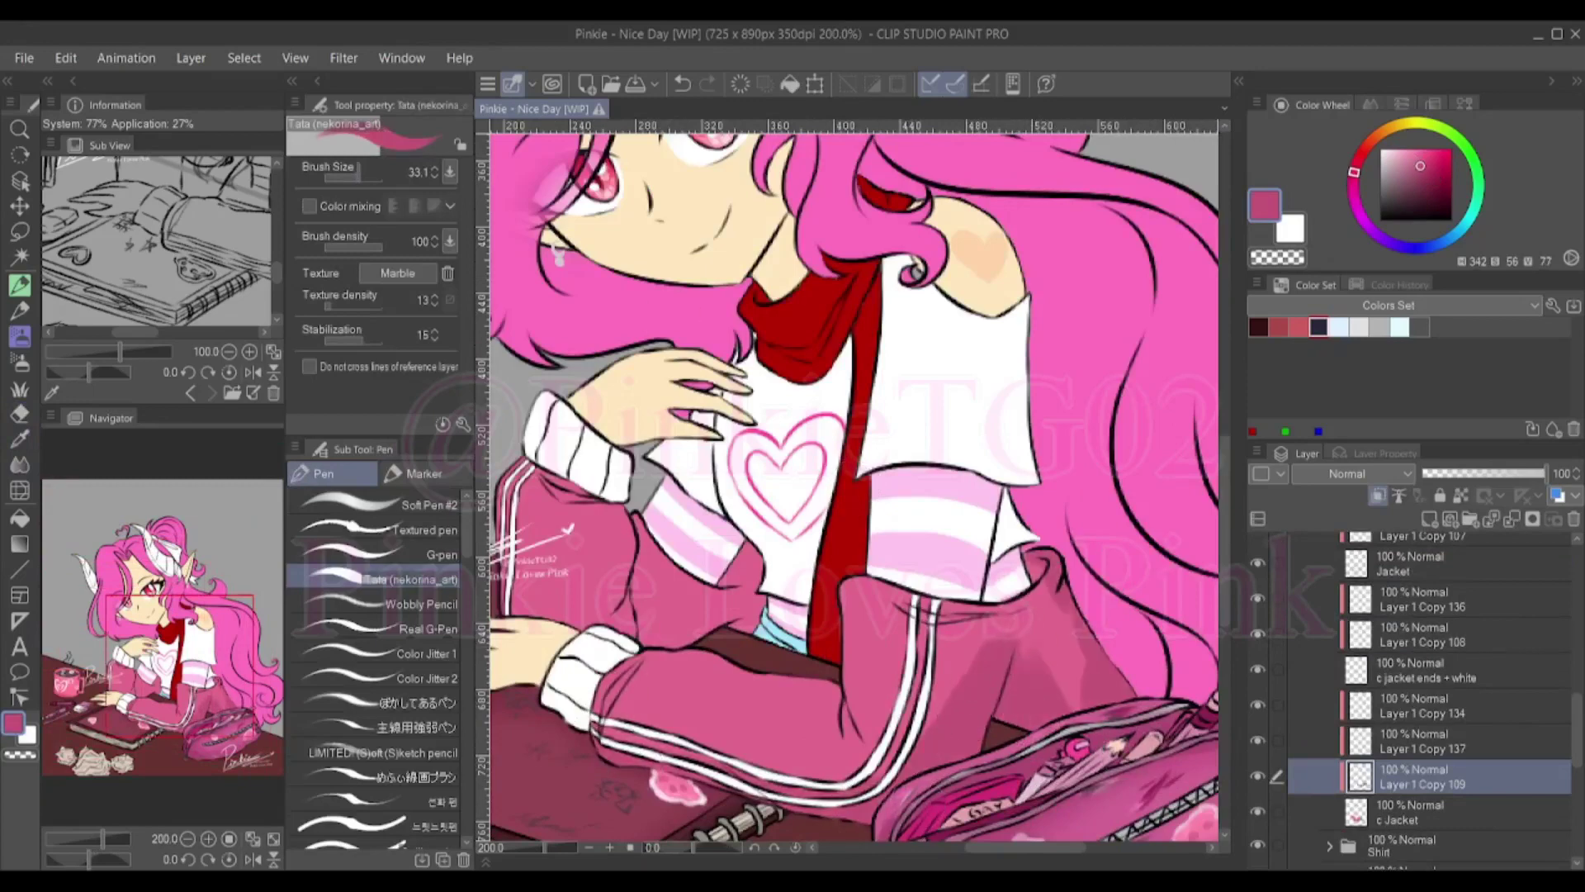
mouse_move(627, 496)
left_mouse_down()
mouse_move(689, 513)
mouse_move(714, 615)
mouse_move(786, 650)
left_mouse_up()
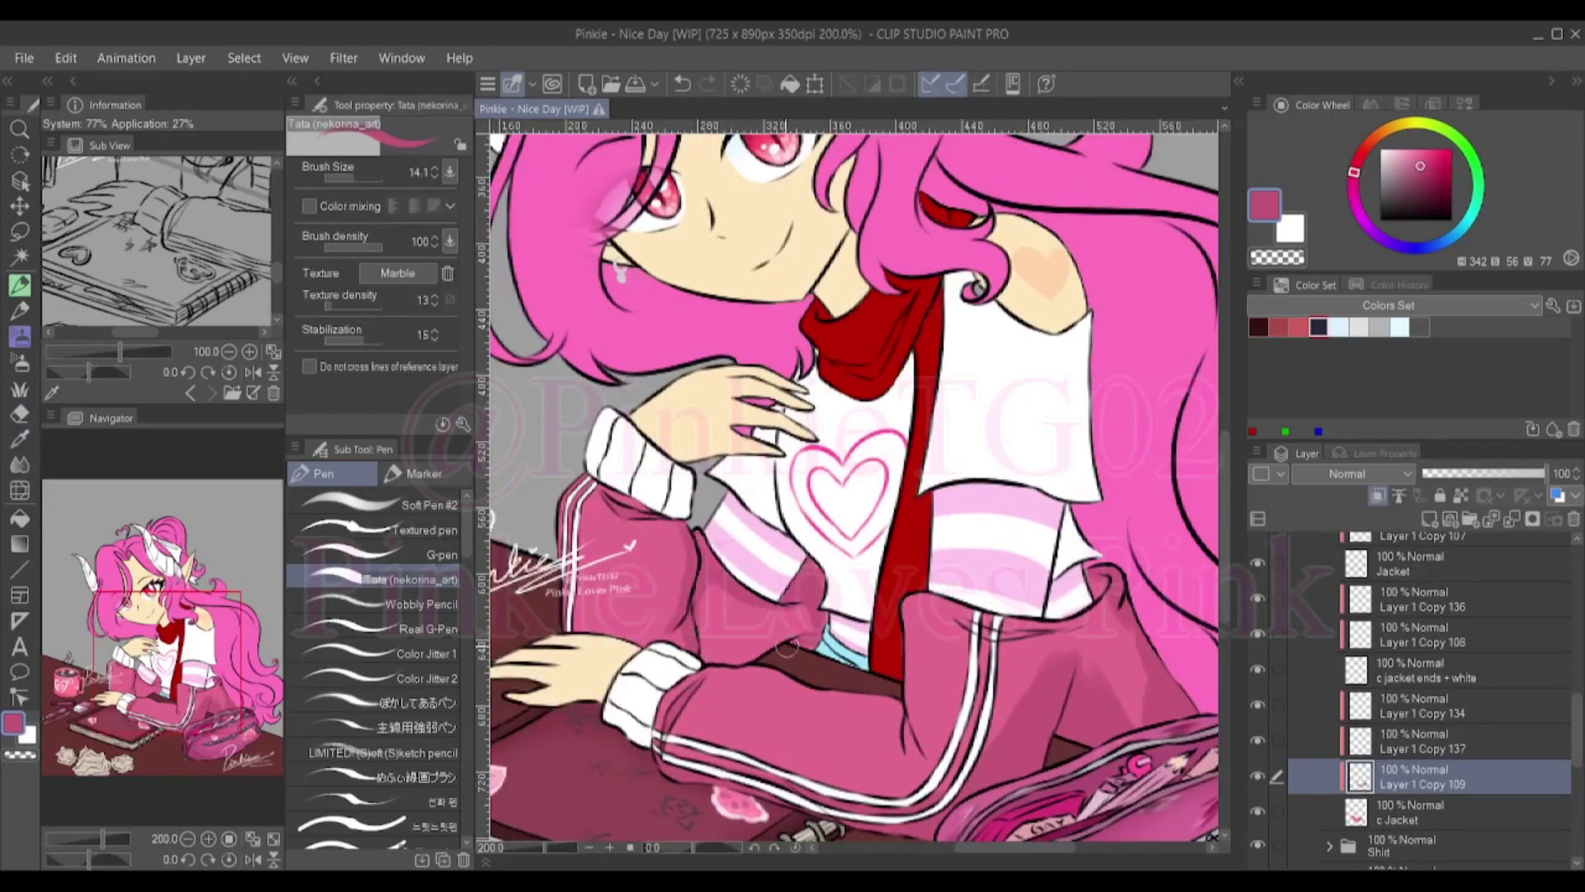
left_click_drag(928, 596, 903, 746)
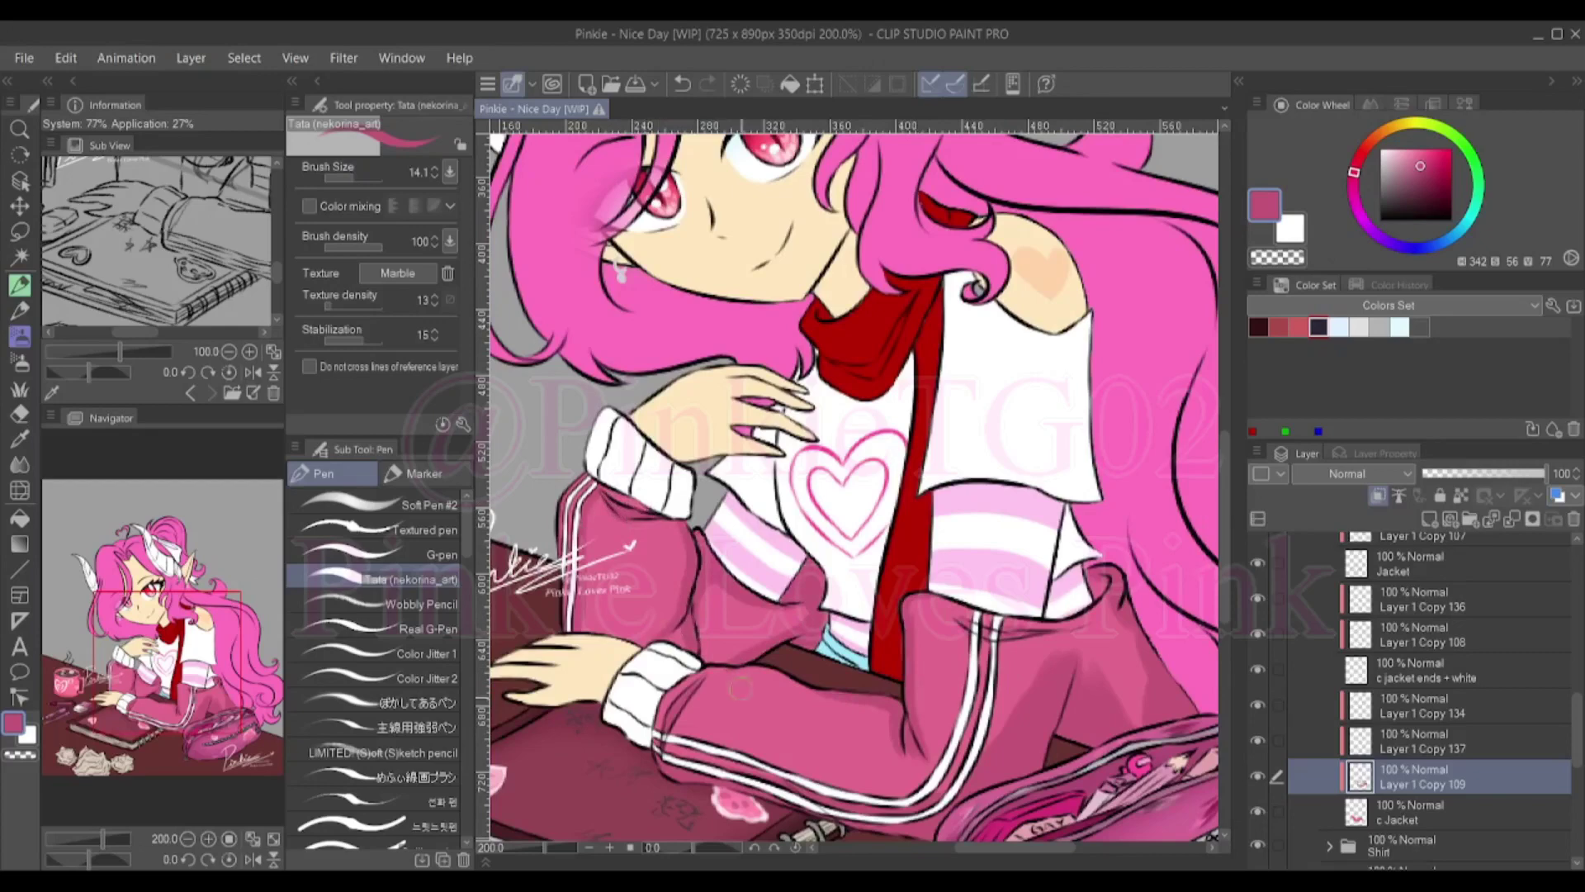
Blend the jacket's folds with a sampled pink at size 16.3, and smooth them with the Blur tool at size 24.9
left_click(1084, 652, "alt")
mouse_move(1084, 652)
left_mouse_down()
mouse_move(1080, 680)
mouse_move(925, 715)
left_mouse_up()
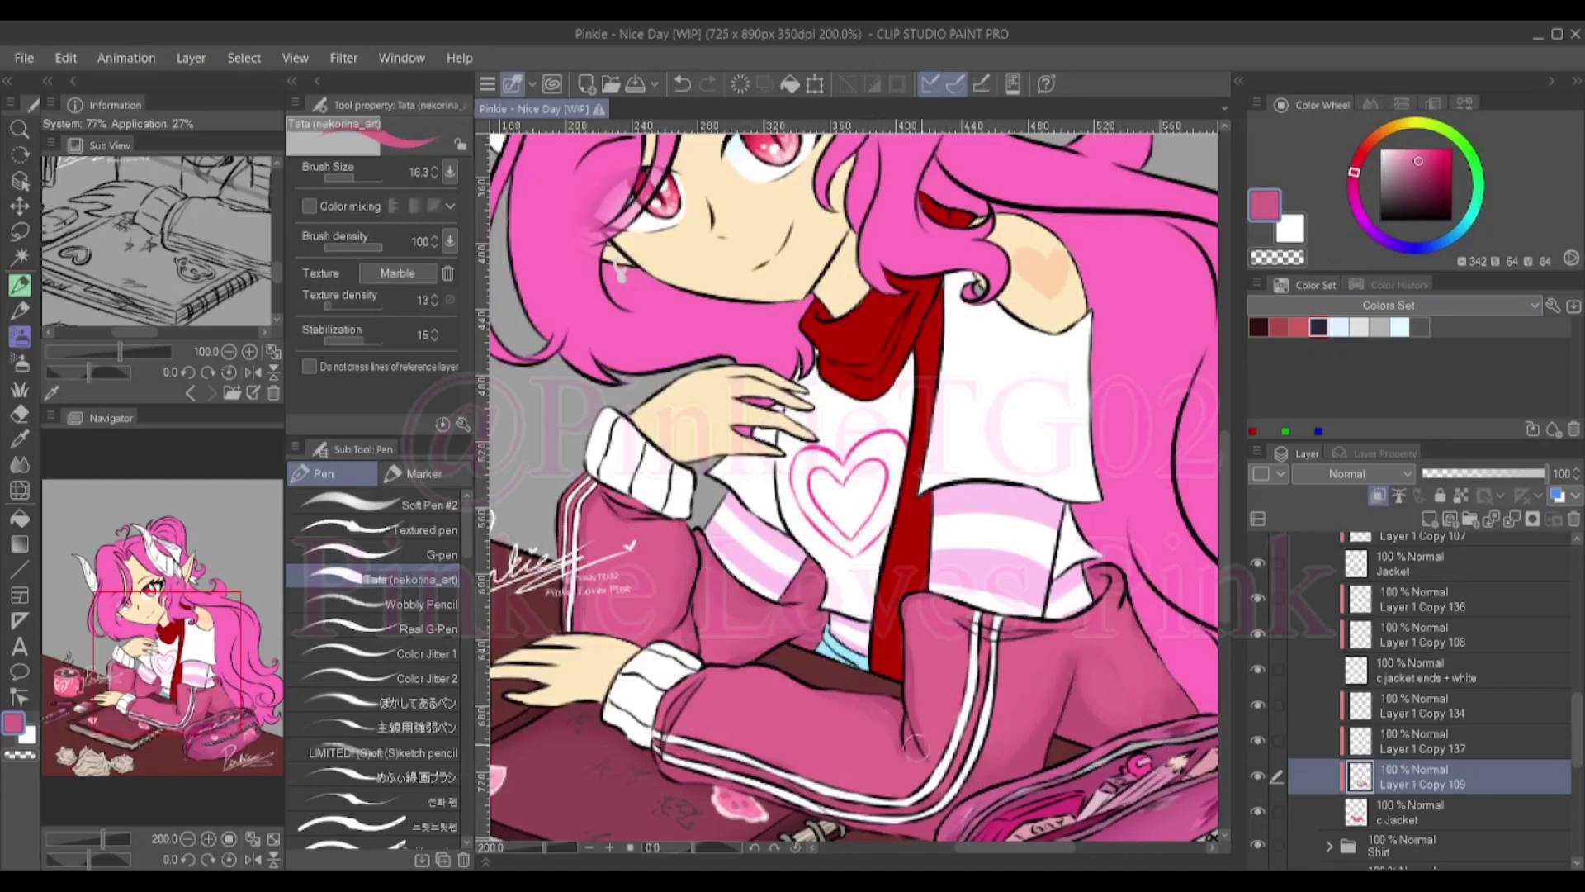
key("j")
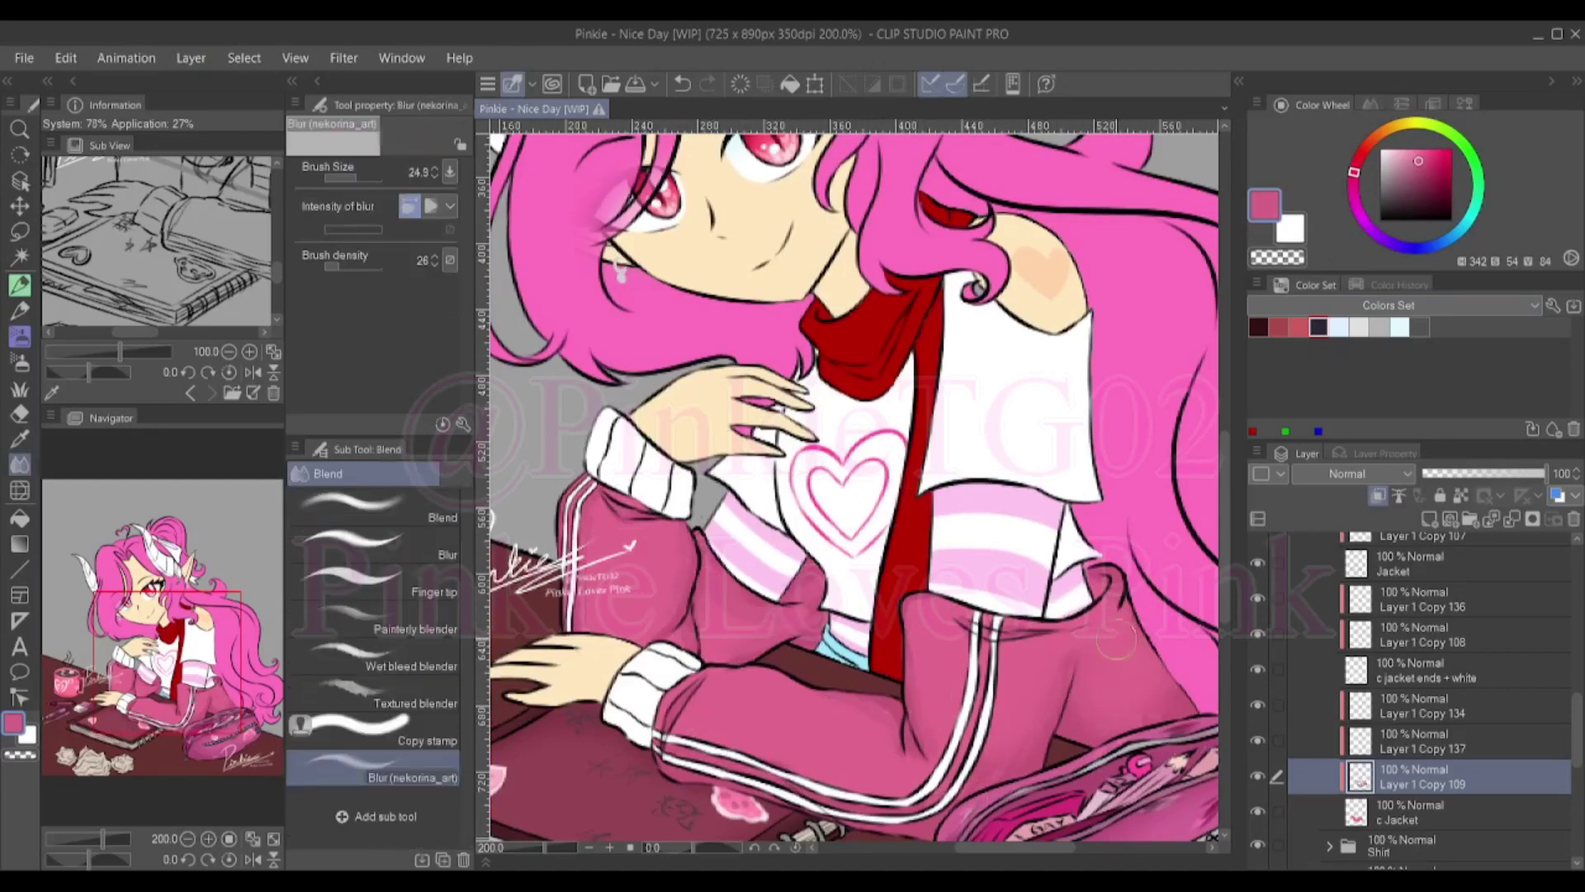
scroll(748, 646, "down", 1)
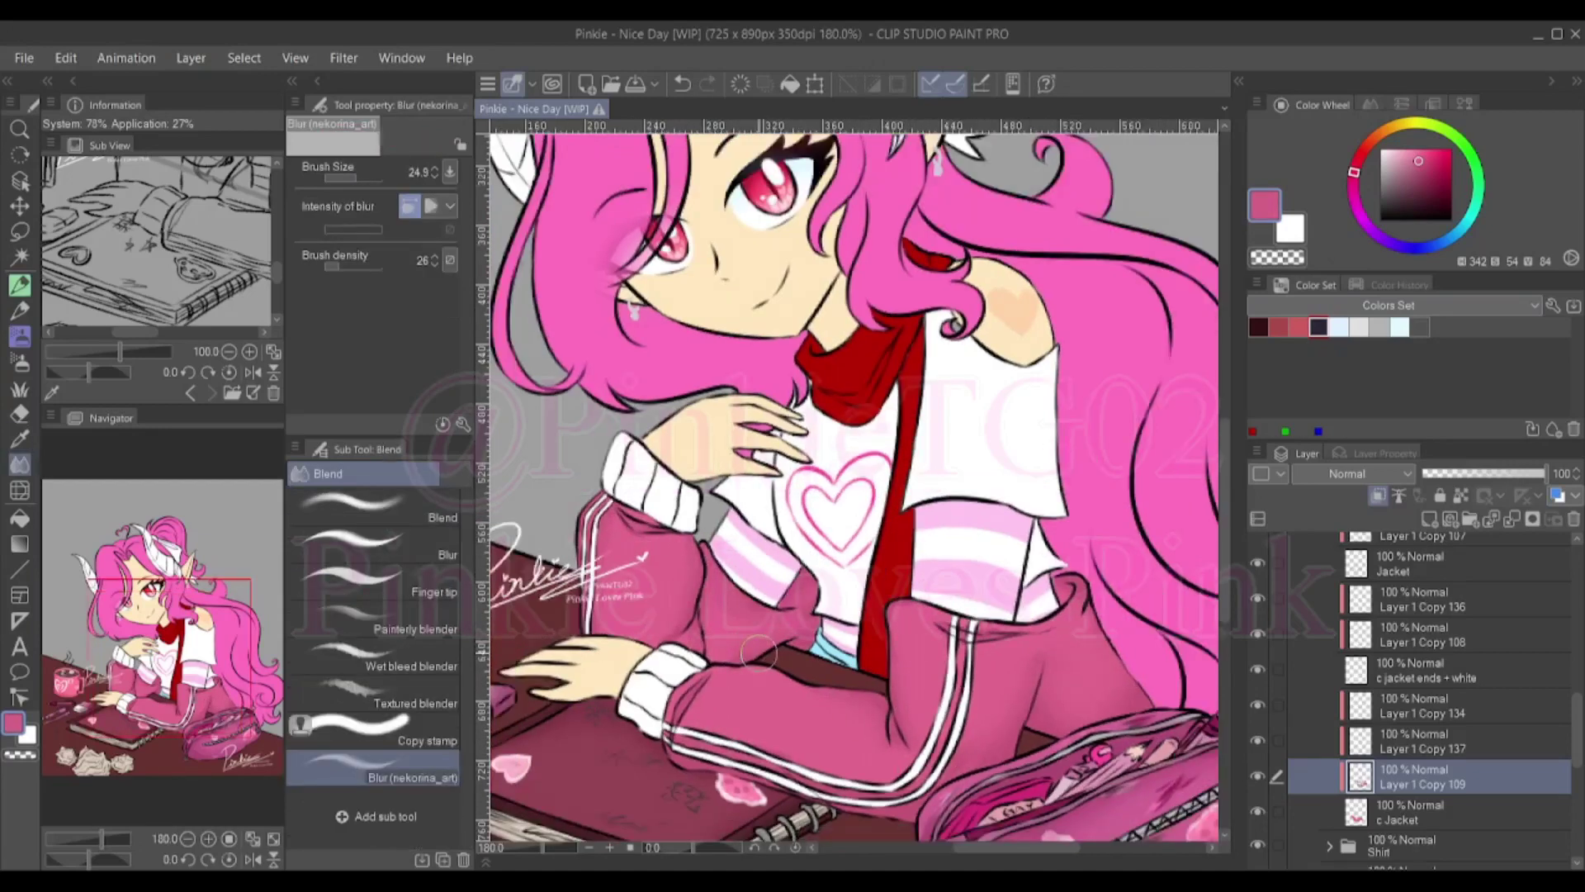
Undo the last stroke and refine the pink fold shading on the jacket's sleeves with the Tata pen at size 16.3
scroll(757, 654, "up", 1)
key("p")
key("ctrl+z")
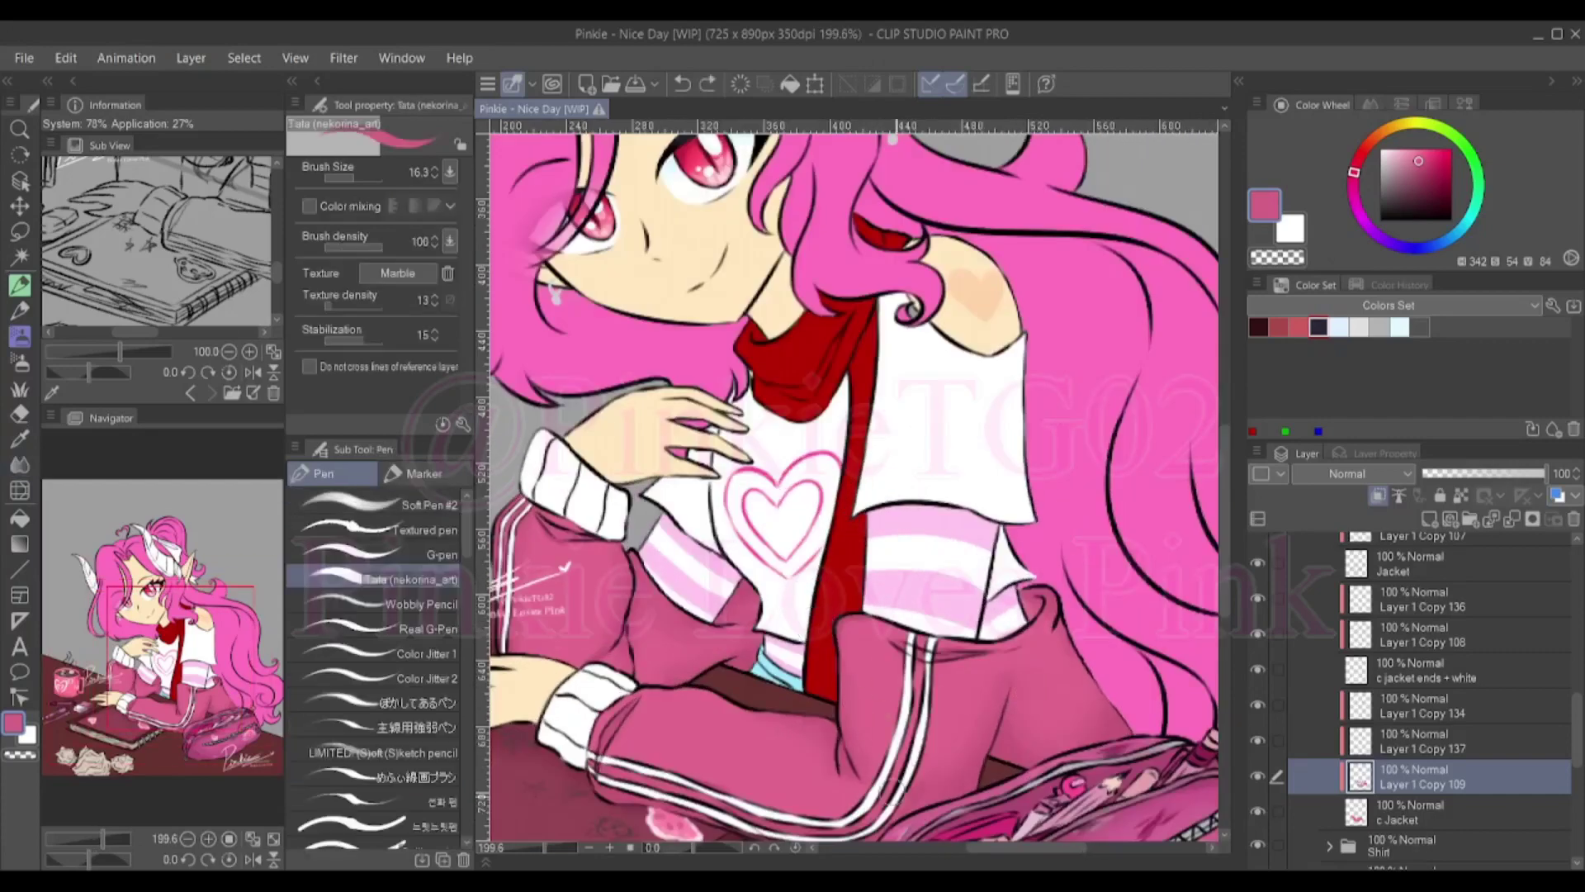
left_click_drag(847, 784, 889, 824)
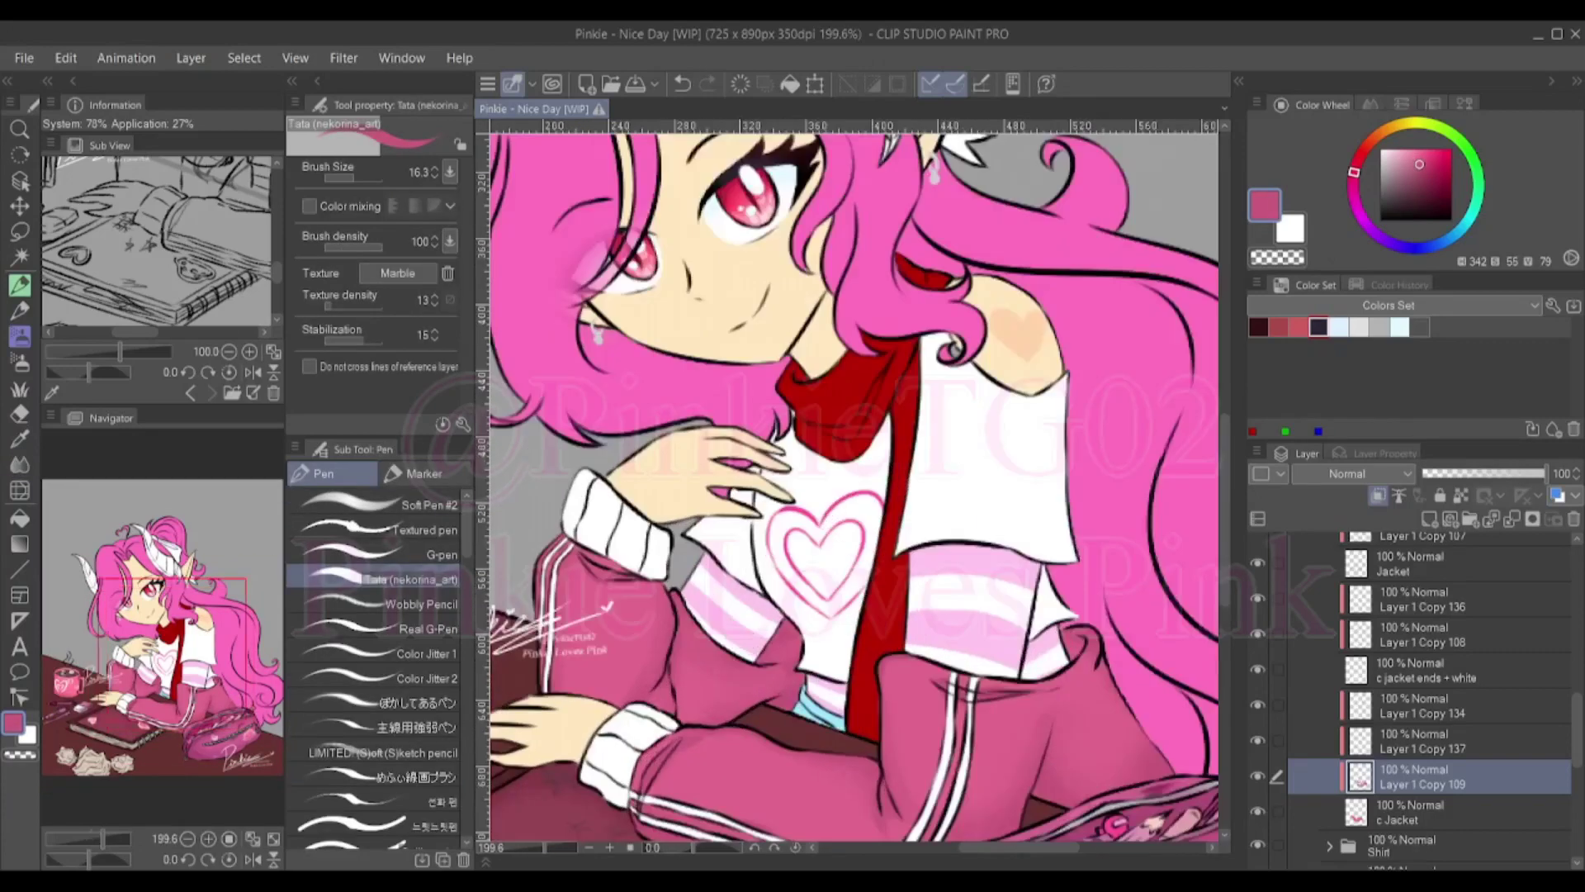
Shade the ribbed folds of both white jacket cuffs in pale lilac with the Tata pen at size 16.3
left_click(615, 571, "ctrl+shift")
left_click(615, 570, "alt")
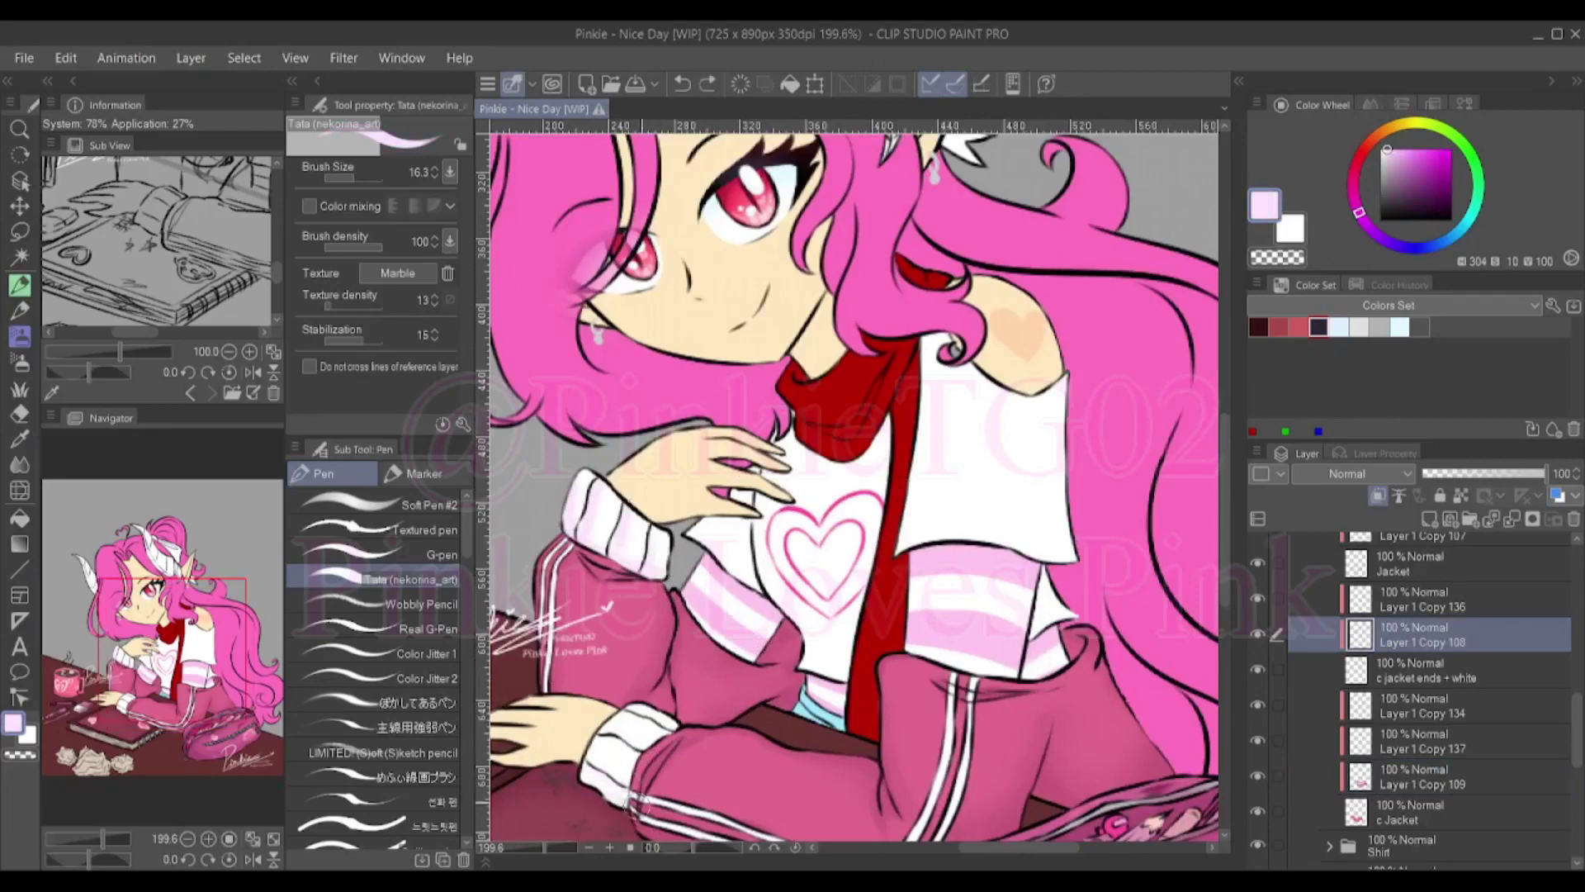
left_click_drag(652, 738, 652, 618)
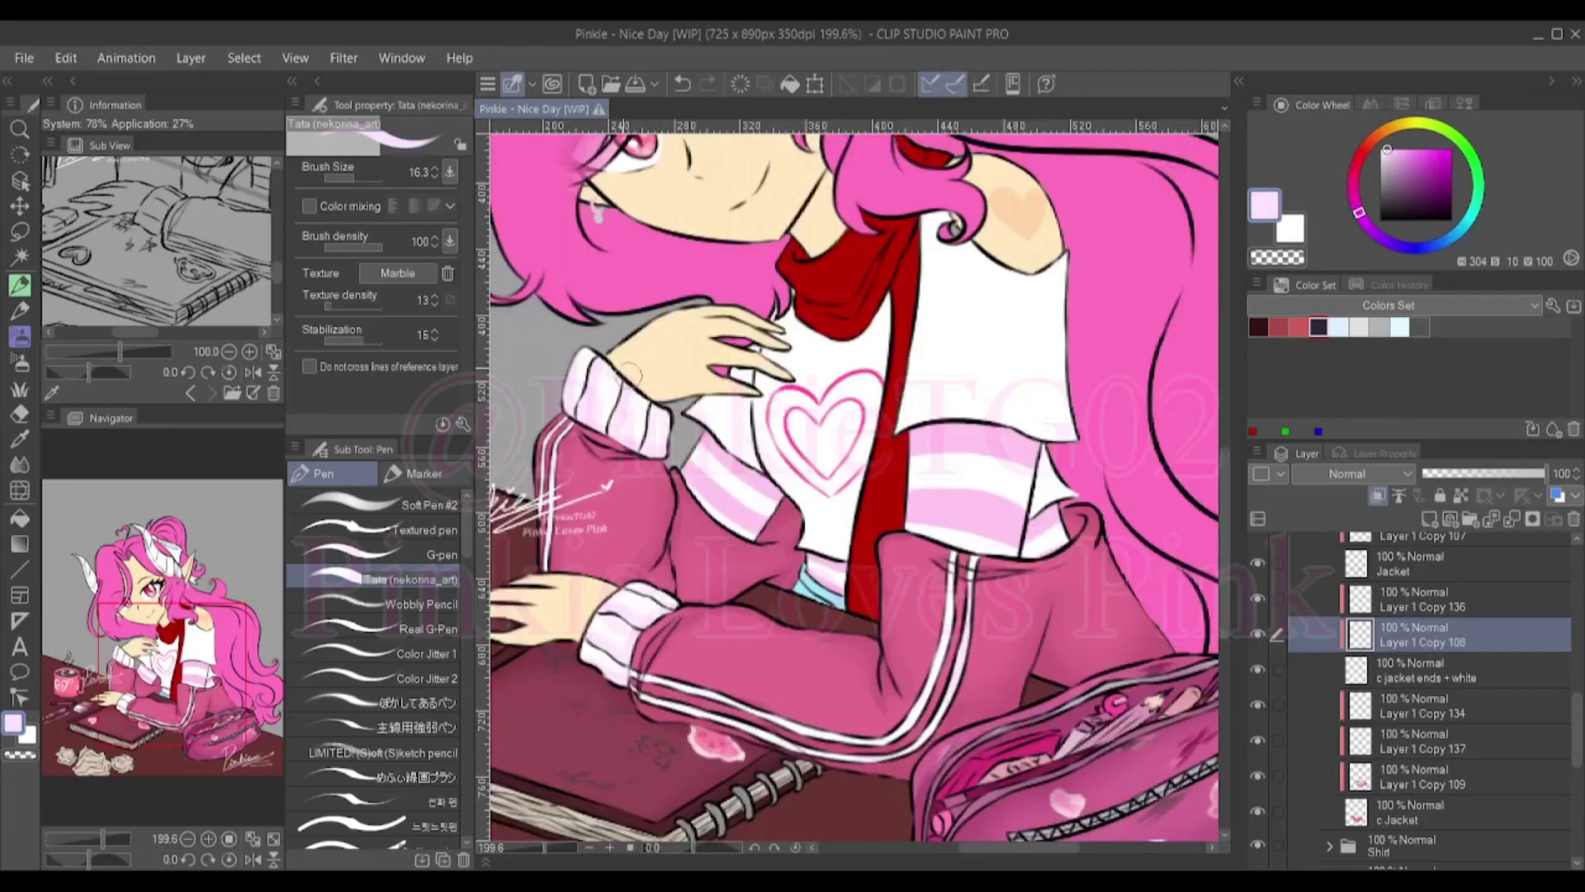
left_click_drag(632, 376, 631, 495)
Shade the inner shirt's striped sleeves in lilac at size 28.7, and blur the shading with its layer at 56% opacity
scroll(632, 495, "down", 3)
left_click(632, 496, "ctrl+shift")
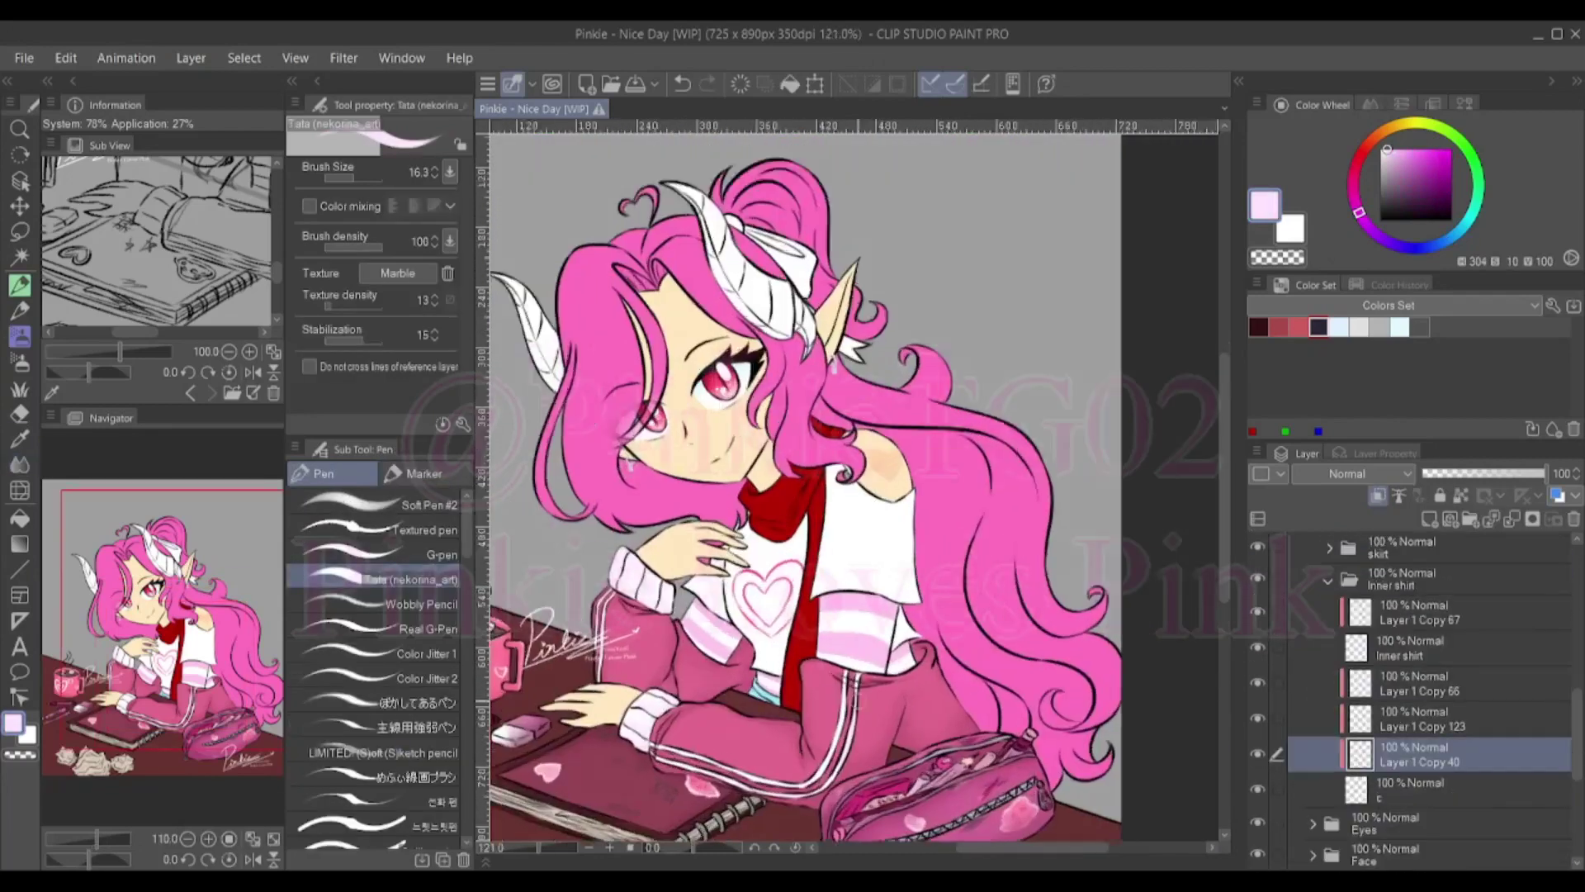
scroll(846, 694, "up", 3)
left_click(900, 615, "ctrl+shift")
left_click(828, 549, "alt")
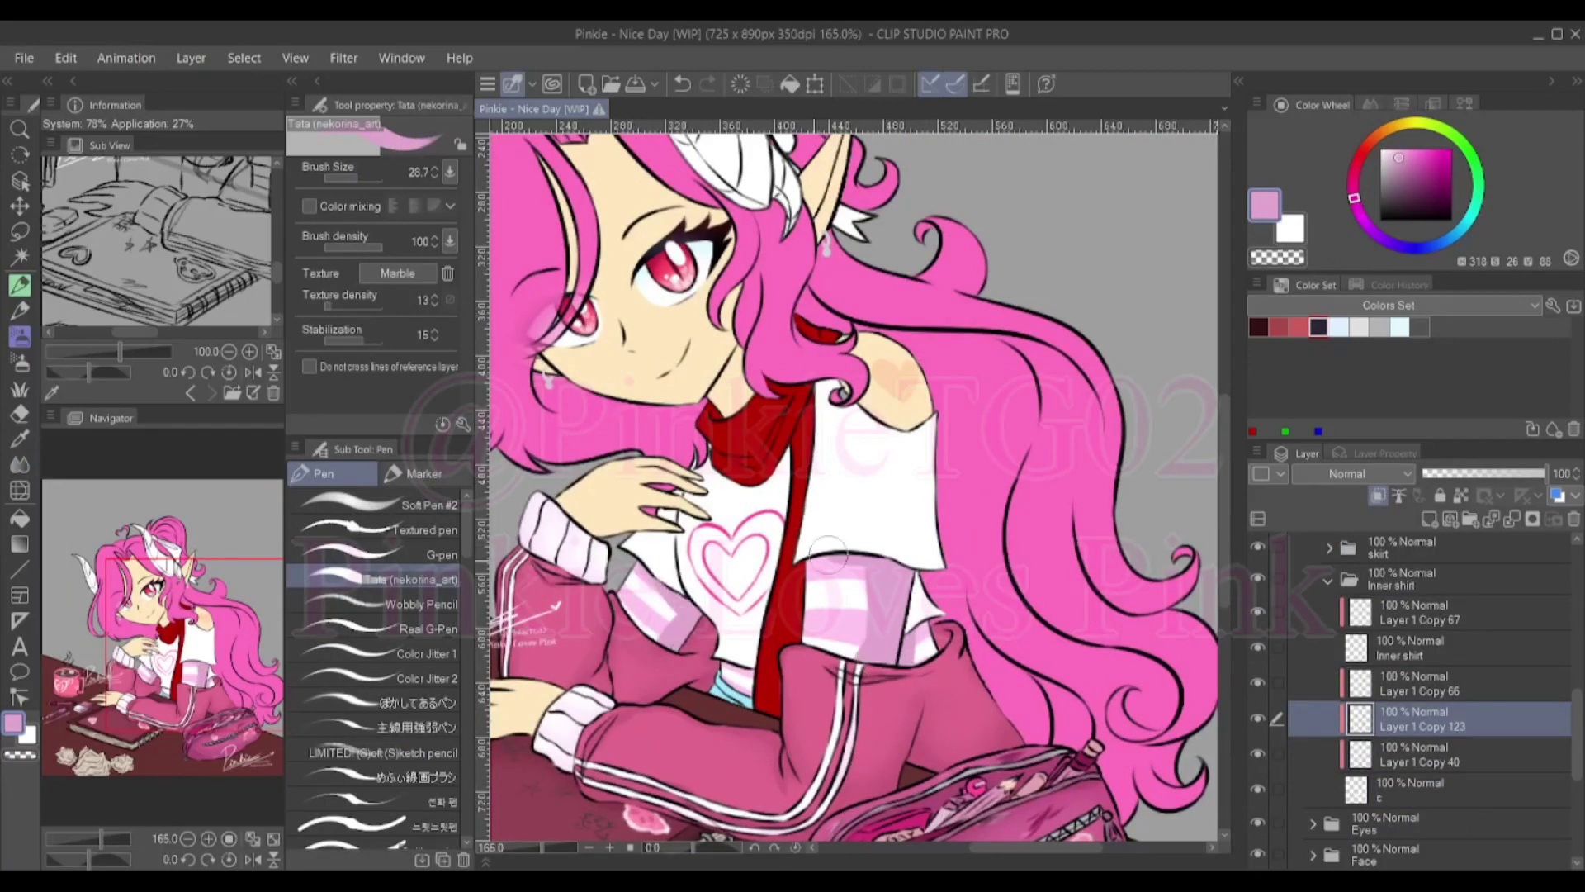
key("j")
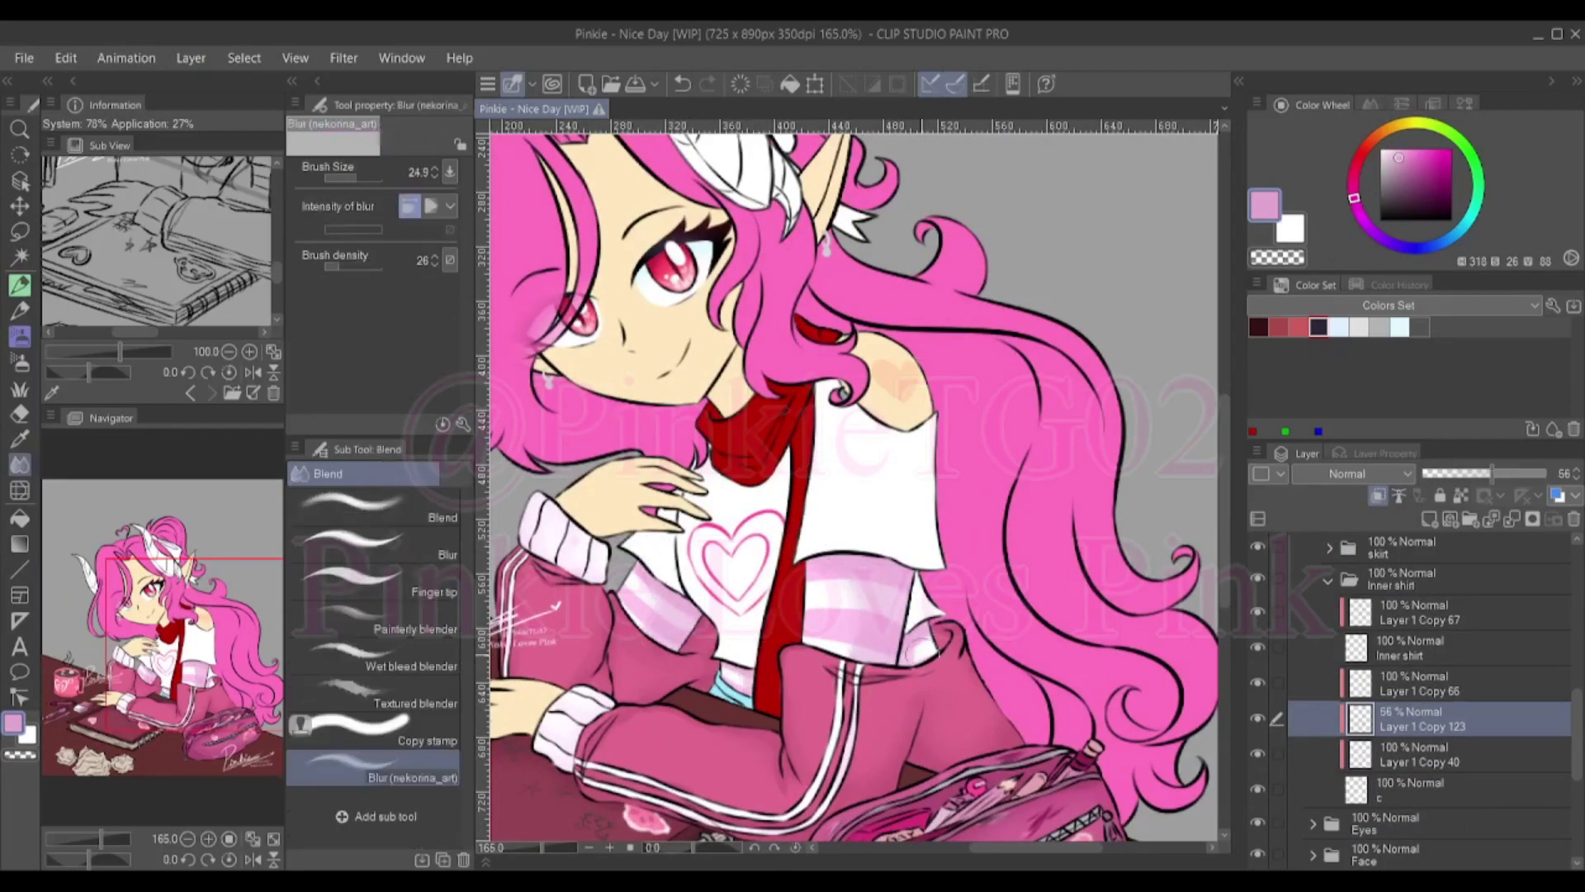
Shade the visible part of the skirt in light blue with the Tata pen on the skirt's shading layer
key("i")
left_click(729, 691, "ctrl+shift")
left_click(729, 690)
key("ctrl+alt+0")
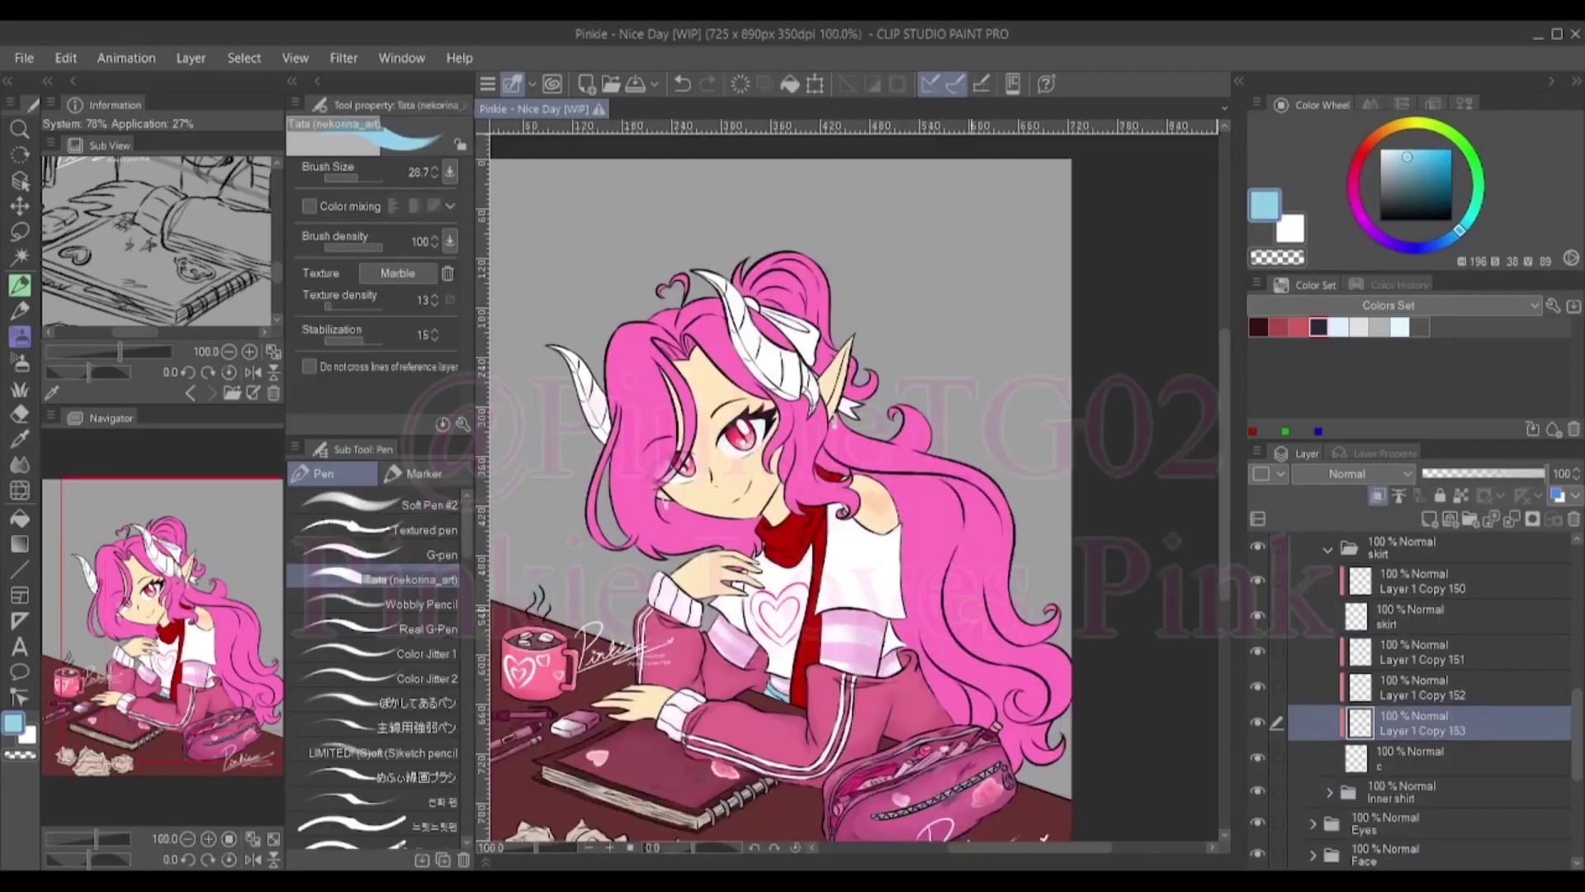
Draw grey fold lines on the front and sleeve of the white shirt with the Tata pen at size 7
key("ctrl+plus")
key("p")
left_click(770, 666, "alt")
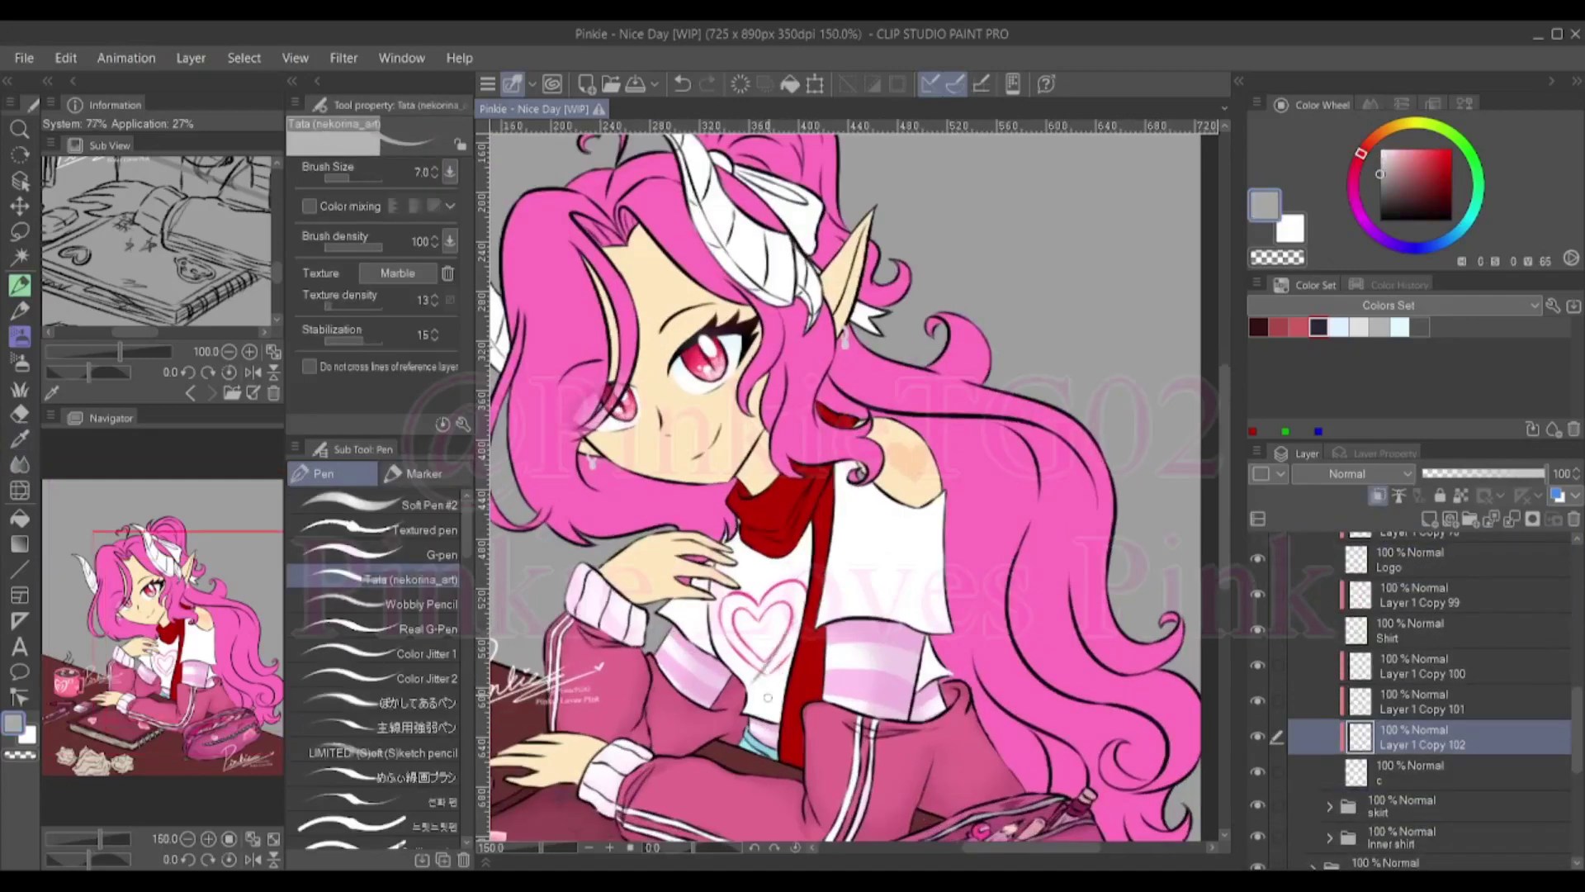
mouse_move(939, 604)
left_mouse_down()
mouse_move(870, 544)
mouse_move(941, 603)
mouse_move(854, 478)
left_mouse_up()
Build up the white shirt's folds in light greys at sizes 21.6 and 33.1, and lower the fold-line layer's opacity to 30%
key("ctrl+]")
left_click(871, 545, "alt")
scroll(868, 555, "up", 3)
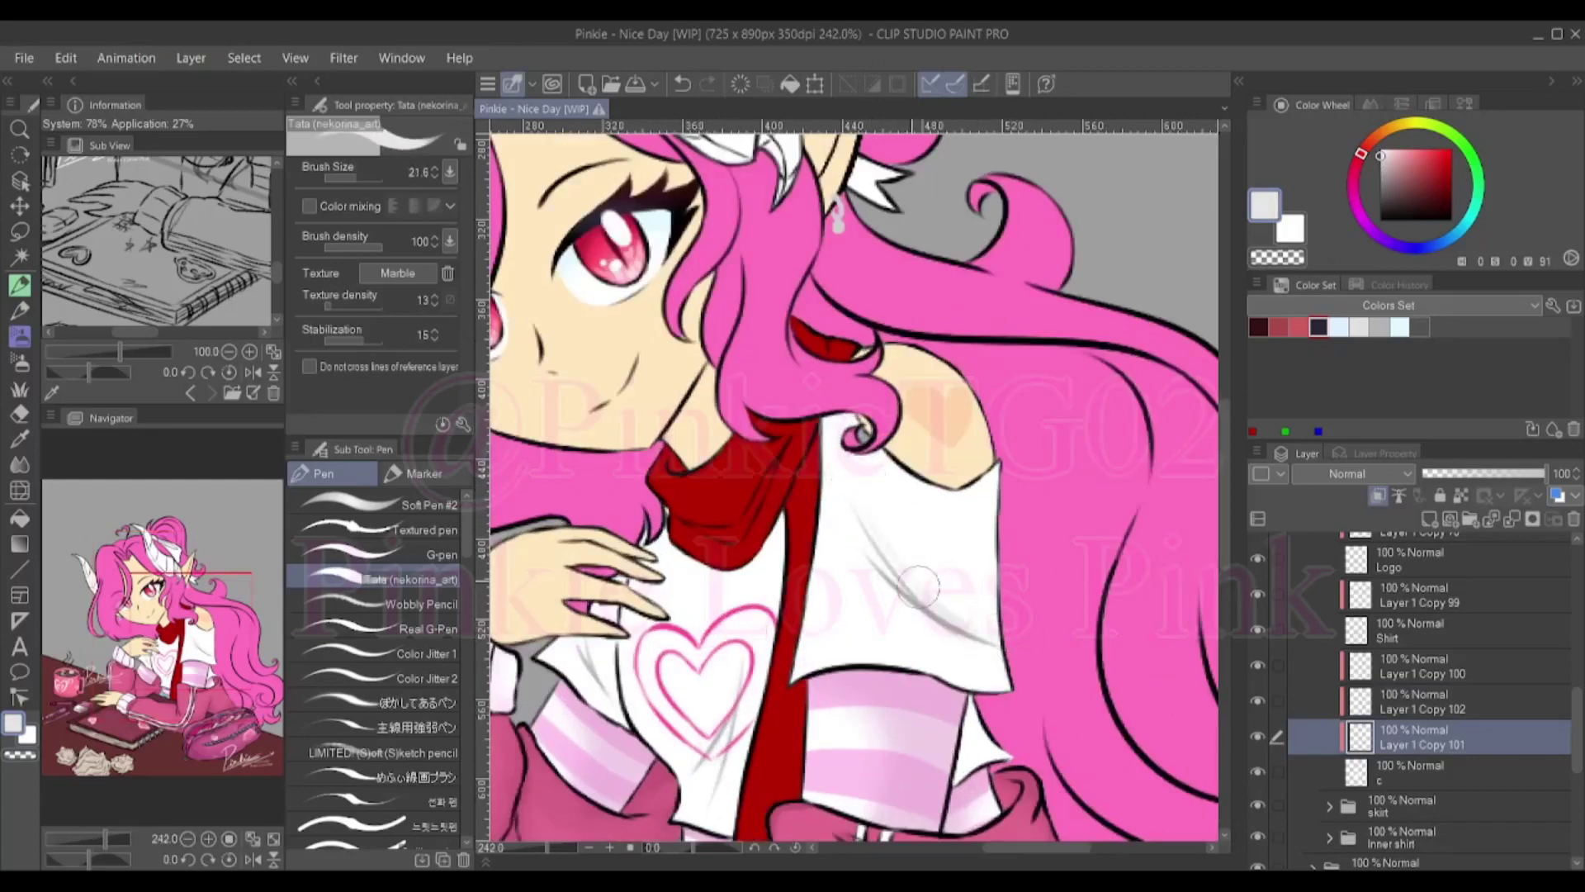
left_click(721, 661, "alt")
scroll(618, 687, "down", 1)
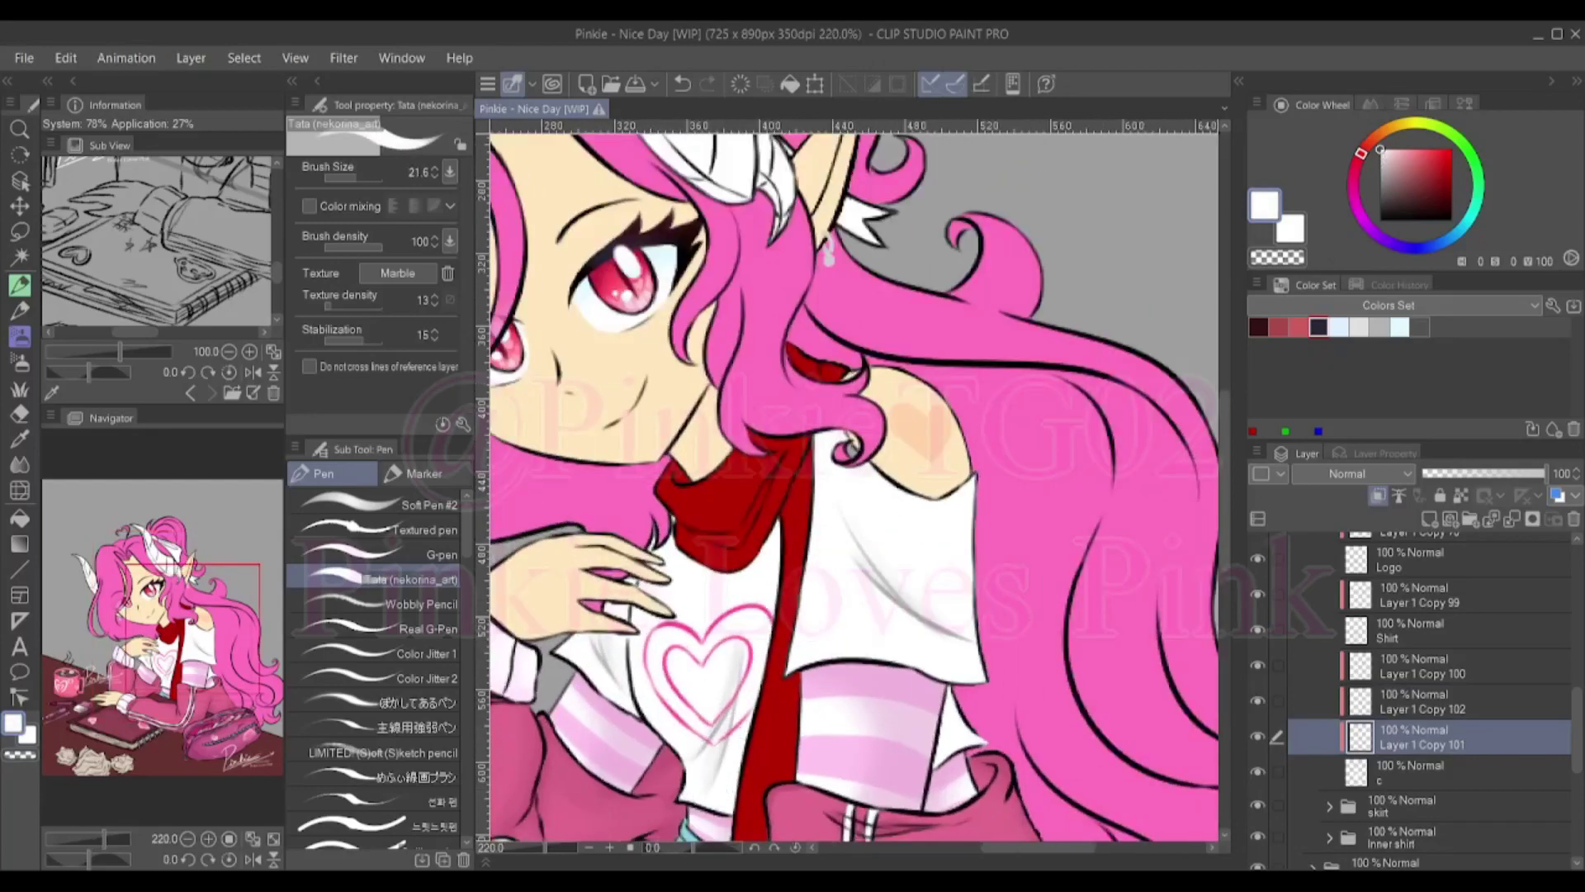
left_click(903, 532, "ctrl+shift")
left_click_drag(904, 532, 1017, 667)
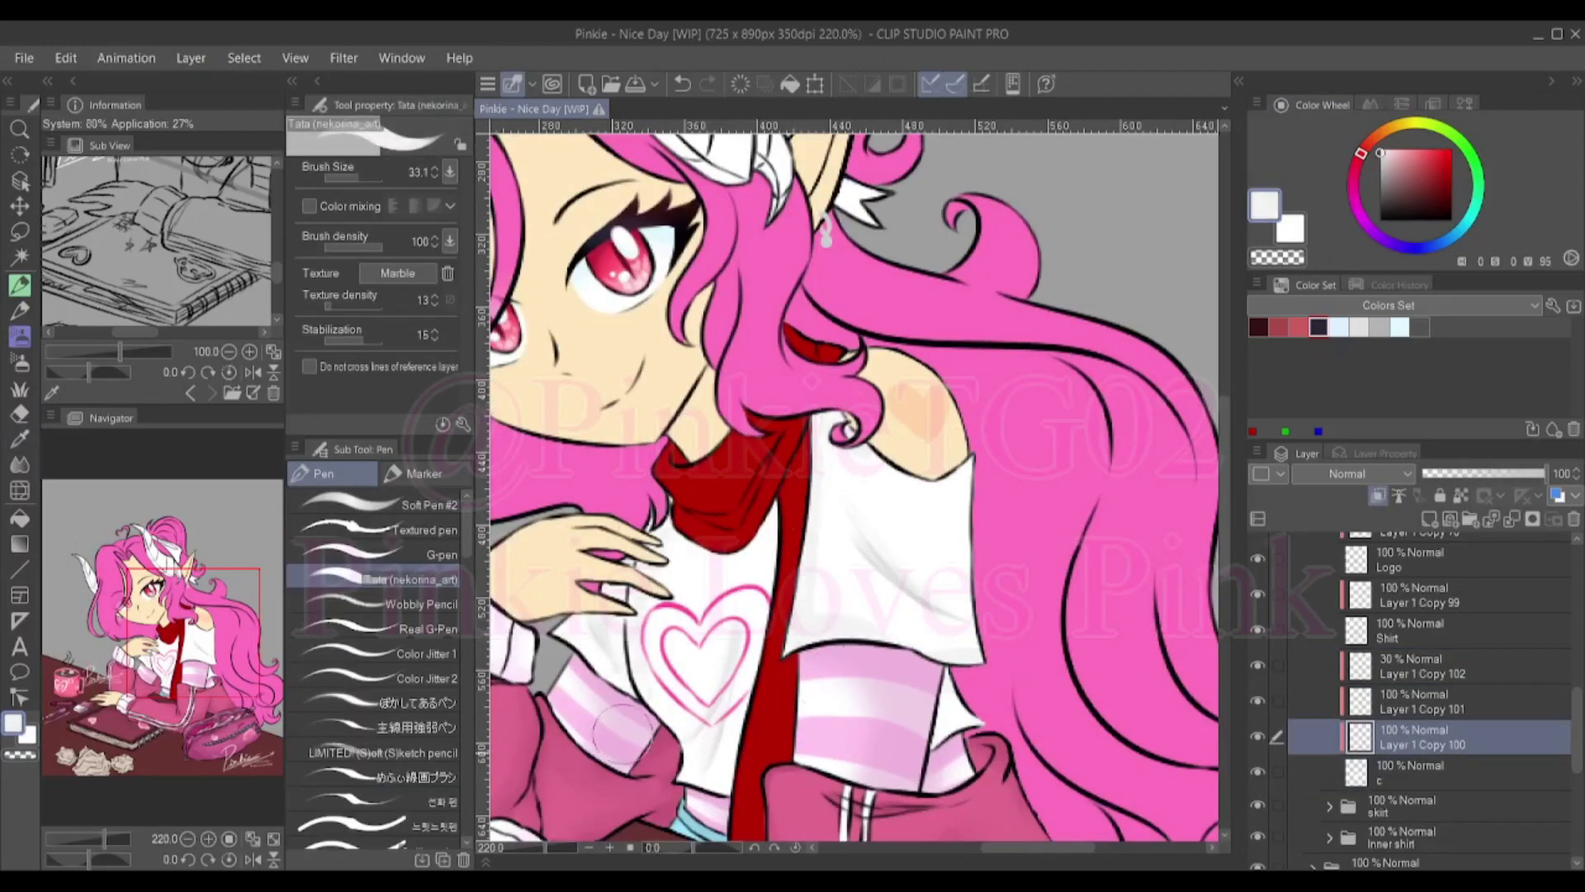
Shade the scarf's neck wrap in dark red with the Tata pen on the scarf's shading layer
left_click(772, 714, "alt")
left_click(772, 714, "ctrl+shift")
scroll(854, 709, "down", 5)
scroll(855, 708, "up", 6)
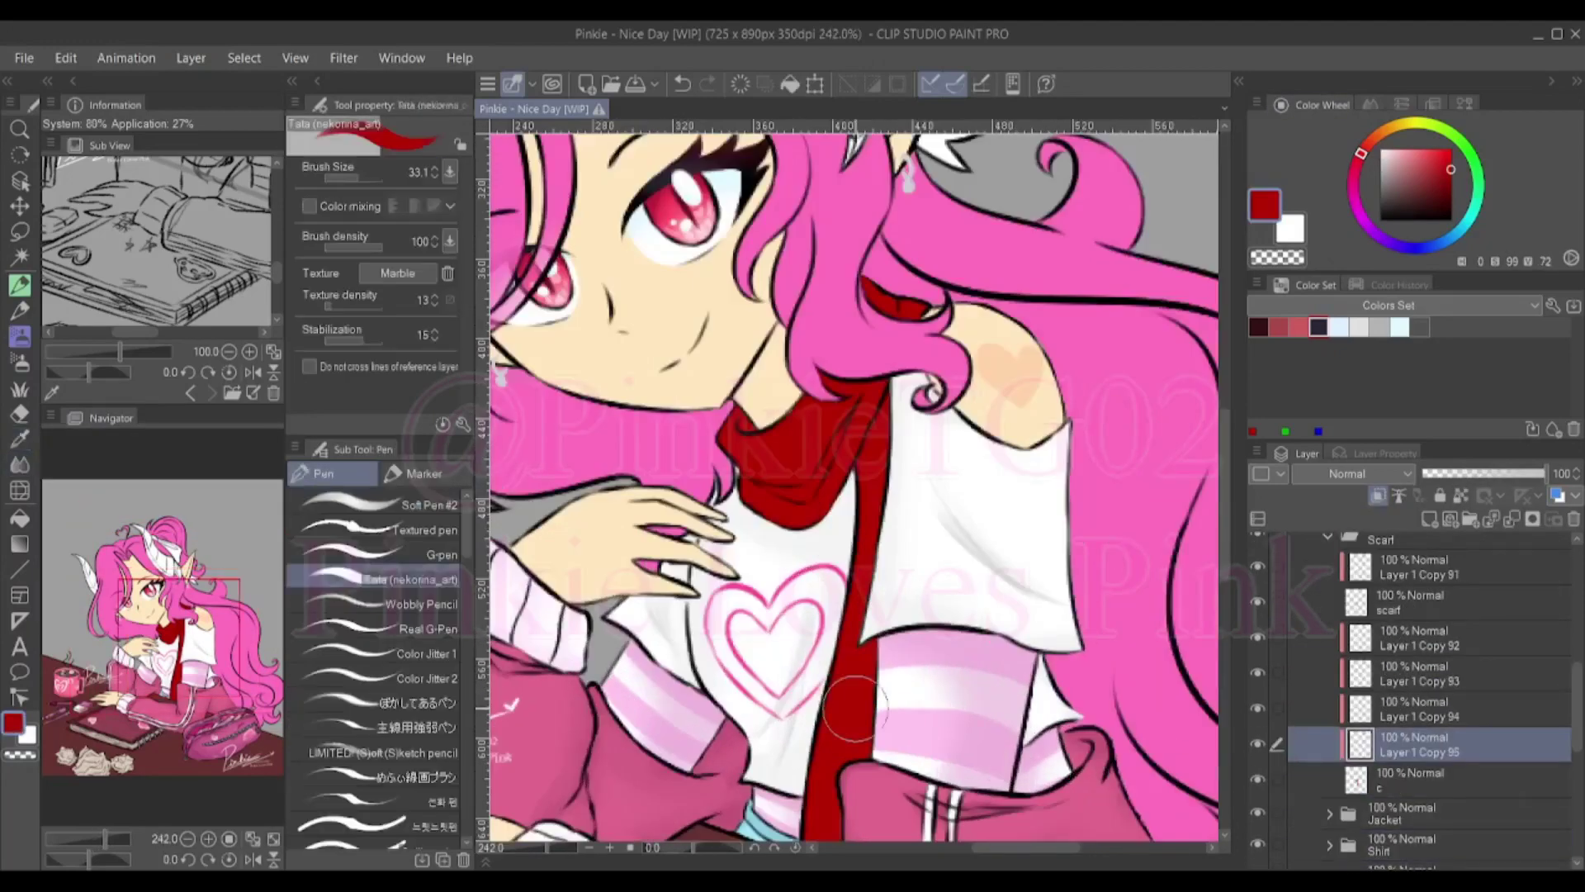
left_click_drag(847, 419, 871, 309)
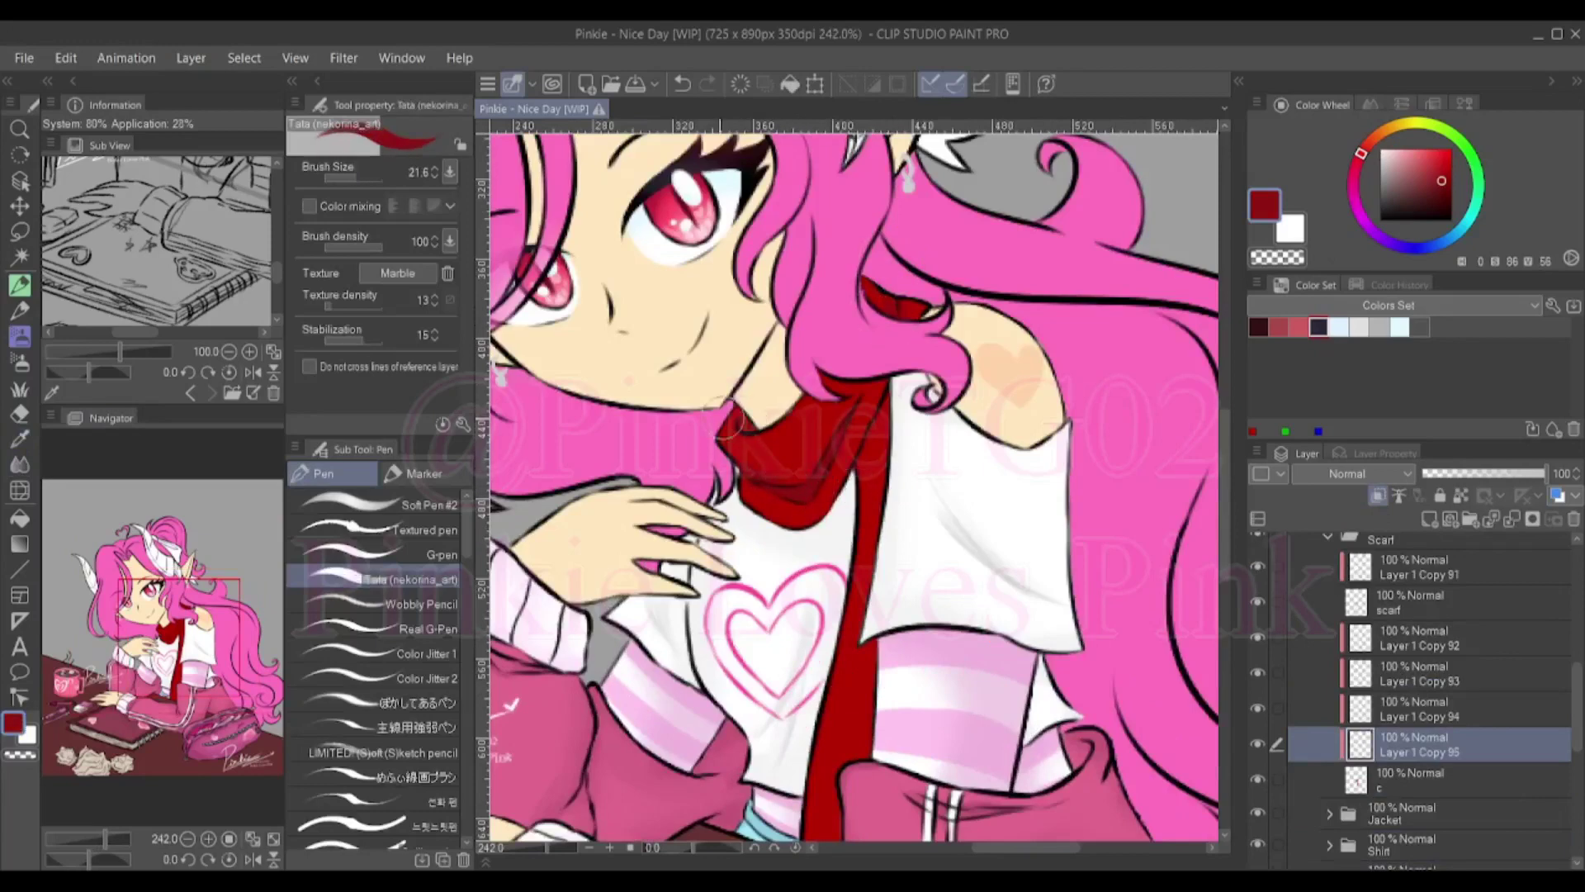
Shade the scarf's hanging end in dark reds picked from the scarf with the Tata pen at size 33.1
scroll(729, 418, "down", 3)
left_click(845, 548, "alt")
left_click(844, 548, "ctrl+shift")
mouse_move(854, 488)
left_mouse_down()
mouse_move(845, 650)
mouse_move(822, 673)
left_mouse_up()
left_click(828, 653, "alt")
left_click(828, 652, "ctrl+shift")
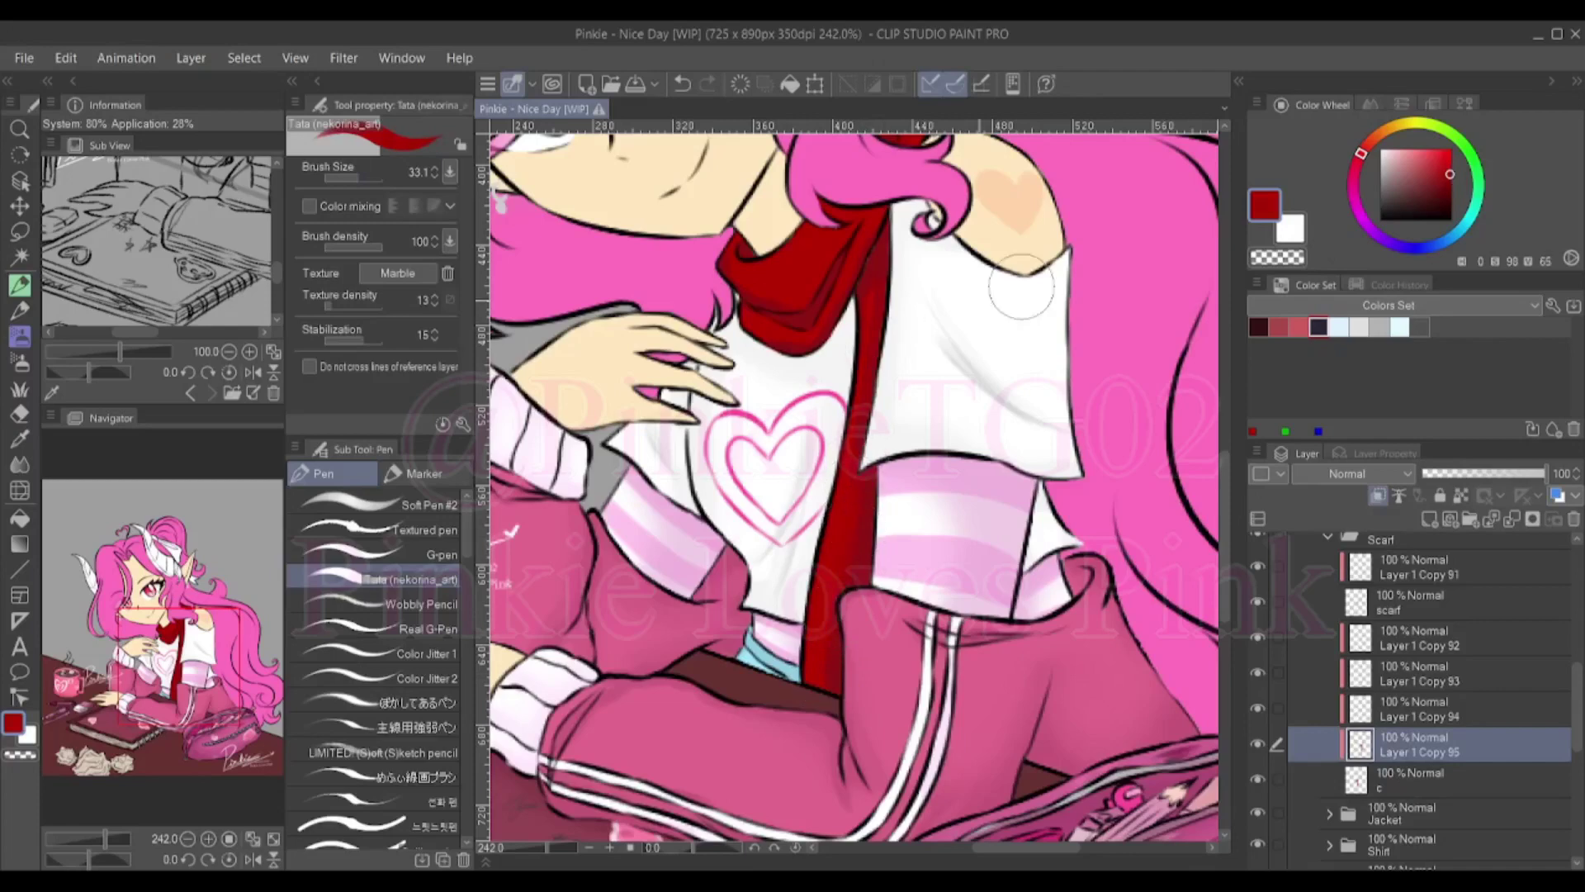
scroll(805, 301, "up", 2)
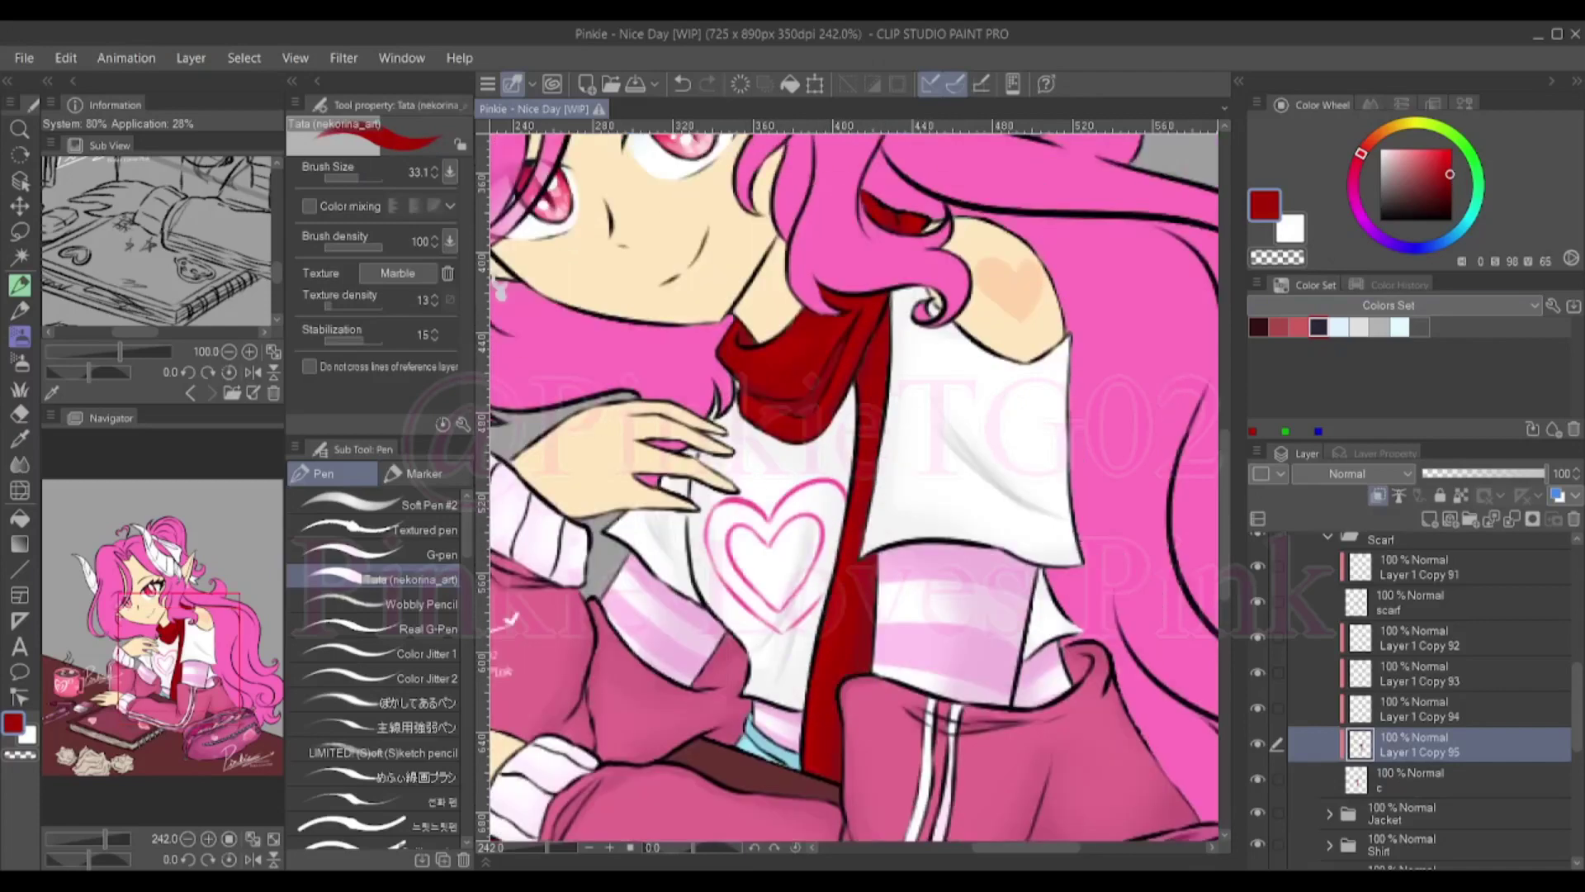
scroll(809, 375, "down", 5)
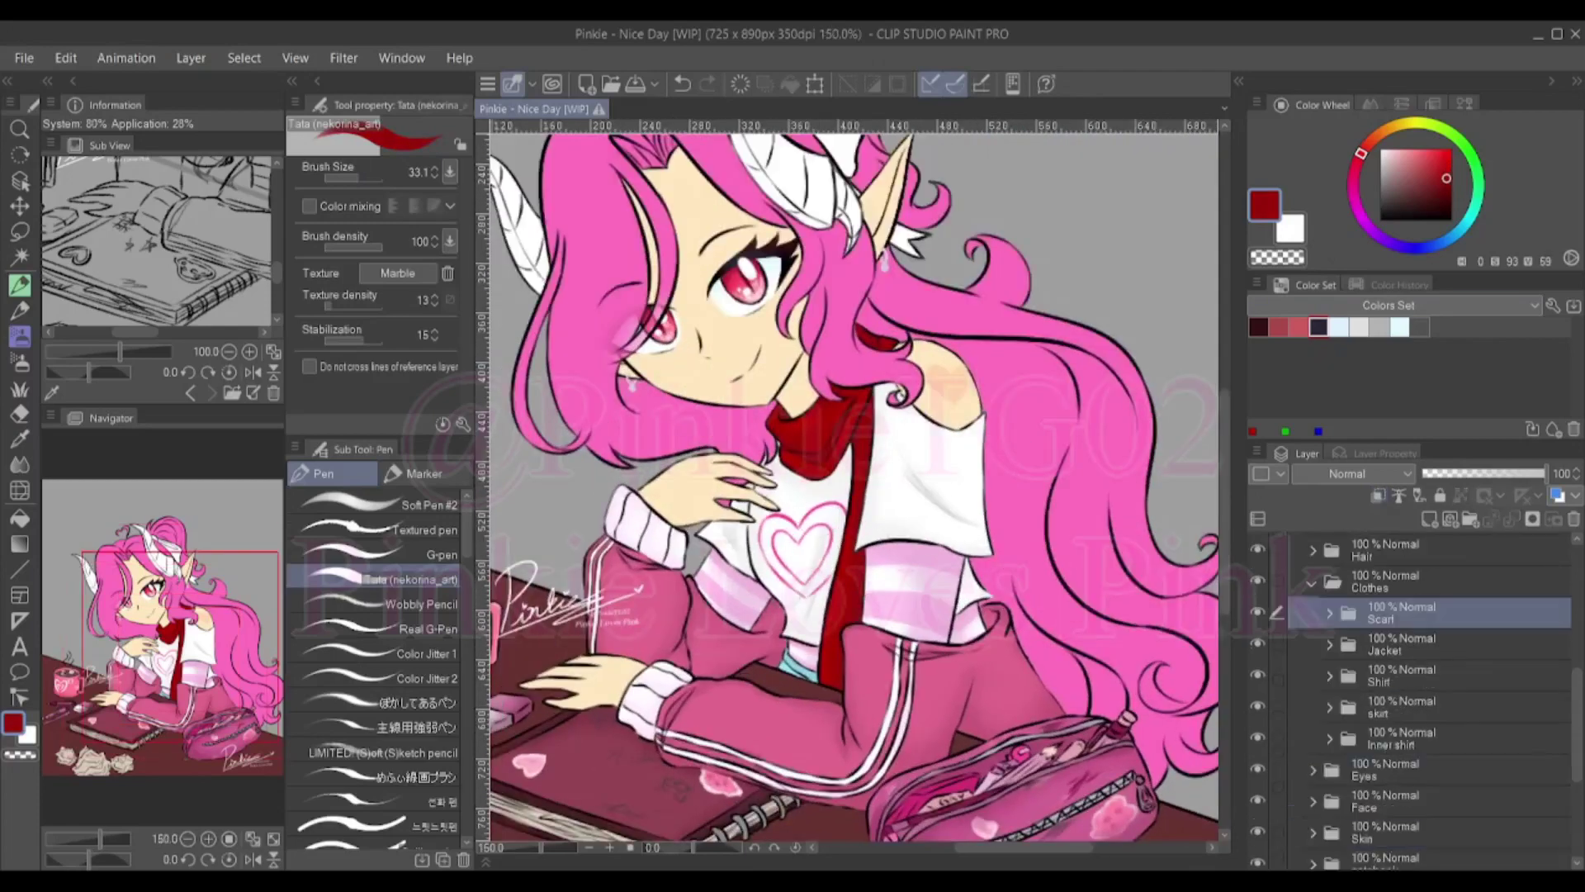
Paint the inside of the hair bow's loop grey with the Tata pen at size 7 on its shading layer
scroll(825, 330, "up", 6)
left_click(890, 360, "ctrl+shift")
left_click_drag(890, 360, 875, 355)
left_click(890, 360, "alt")
mouse_move(751, 285)
left_mouse_down()
mouse_move(889, 360)
mouse_move(873, 347)
left_mouse_up()
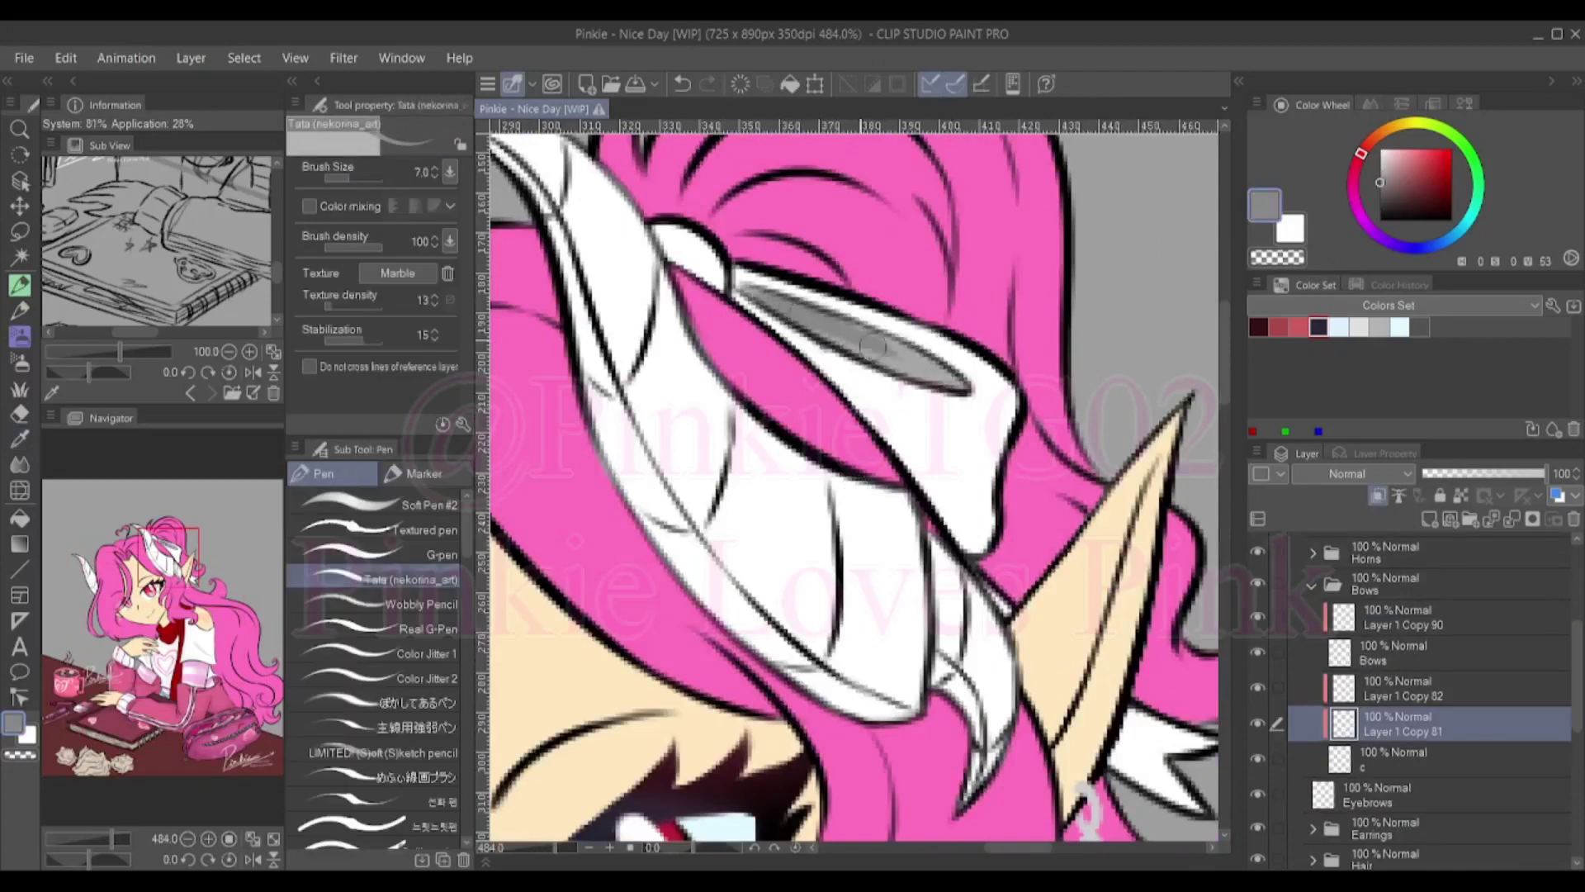
Shade the hair bow's folds in very light greys with the Tata pen at size 10.7 on its upper shading layer
scroll(983, 415, "down", 2)
left_click(859, 495, "alt")
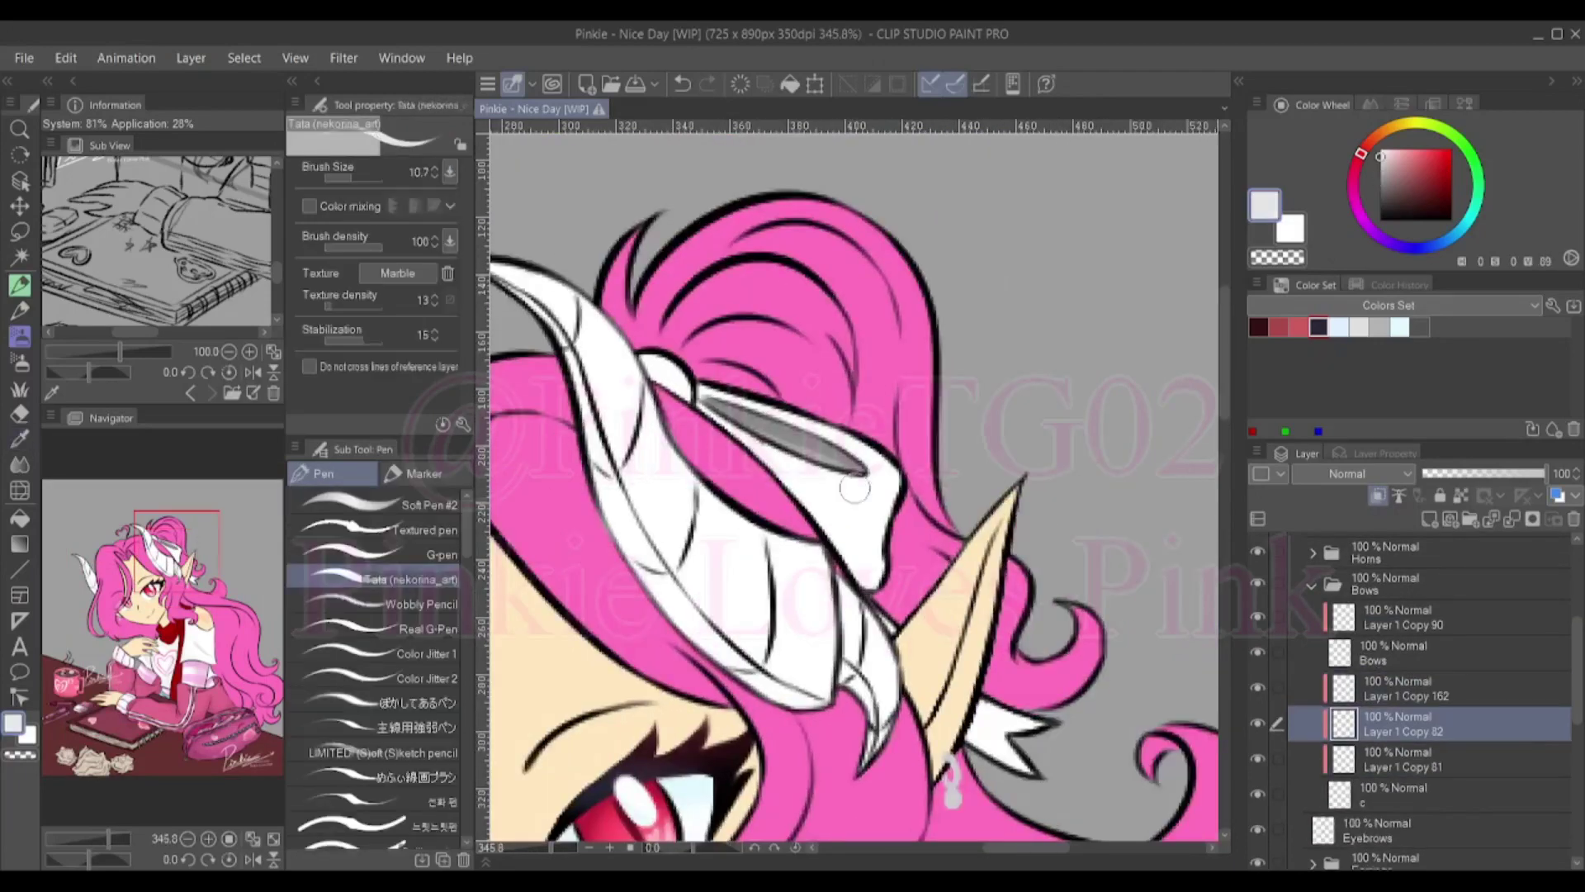
mouse_move(813, 496)
left_mouse_down()
mouse_move(877, 520)
mouse_move(834, 495)
left_mouse_up()
left_click_drag(974, 747, 1052, 733)
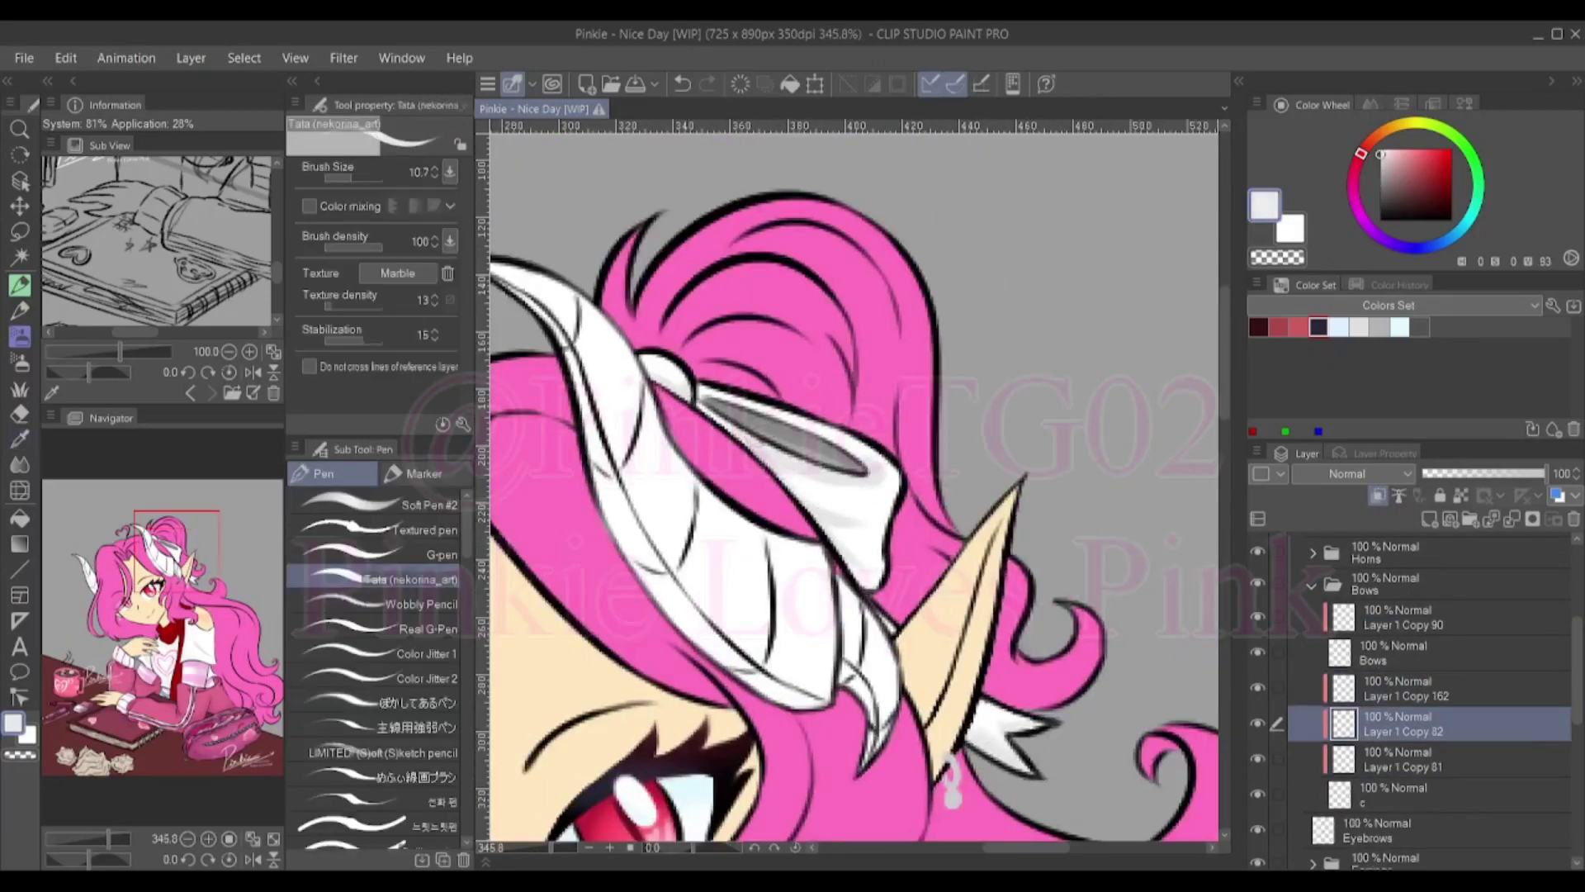
left_click(834, 500, "alt")
left_click(869, 512, "alt")
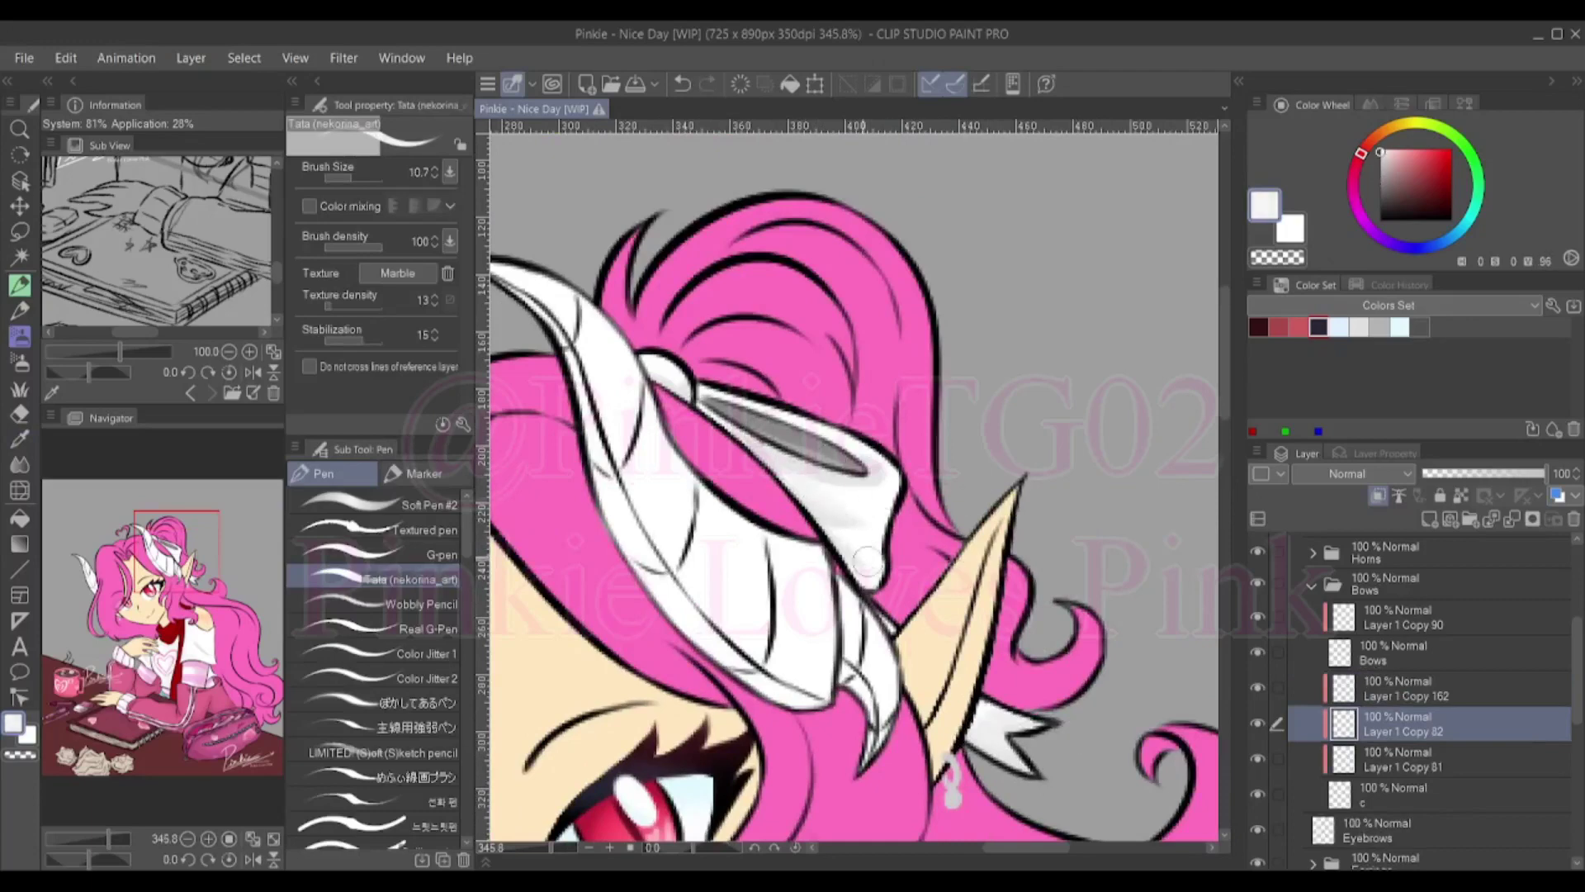
scroll(905, 525, "up", 1)
left_click_drag(956, 571, 921, 582)
Shade both horns in light greys with the Tata pen at sizes 21.6 and 18.8 on the horns' shading layer
scroll(921, 582, "down", 2)
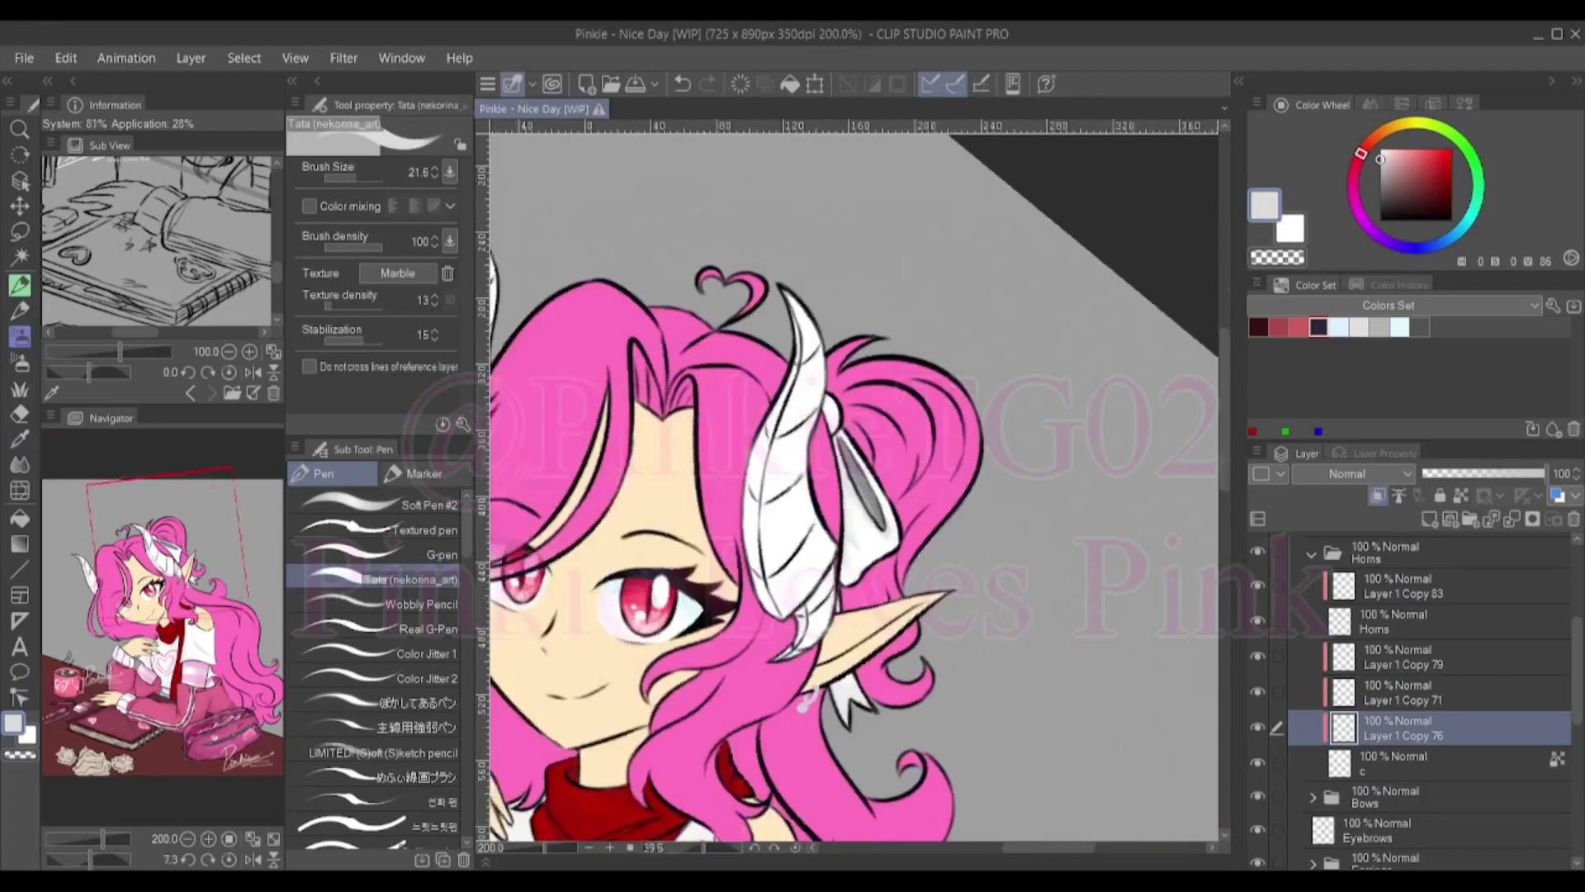
left_click_drag(954, 682, 795, 698)
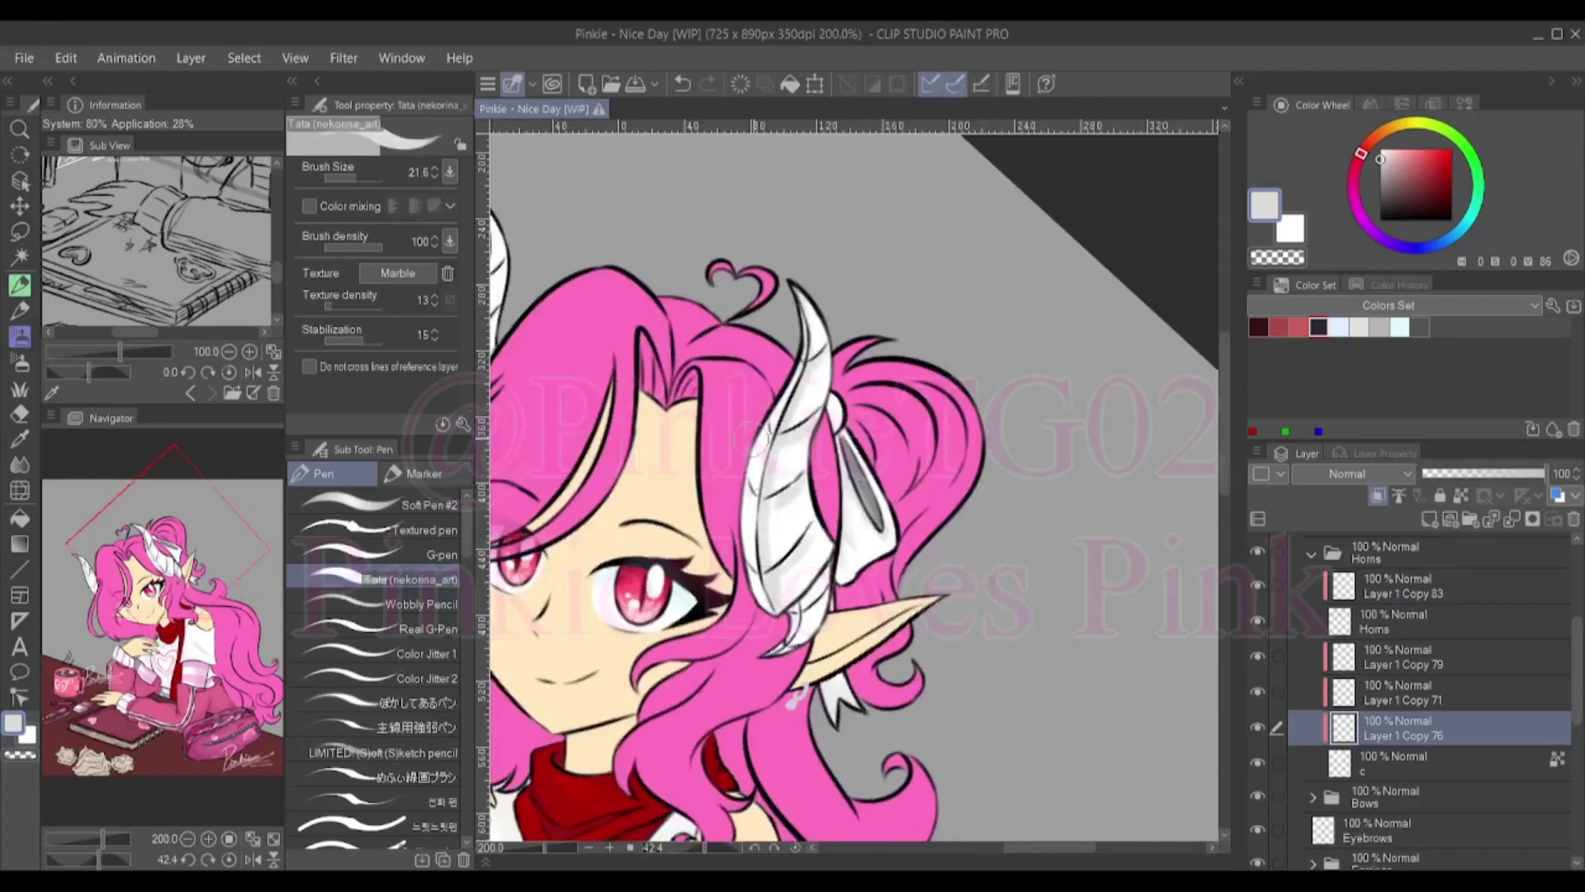
scroll(854, 487, "up", 4)
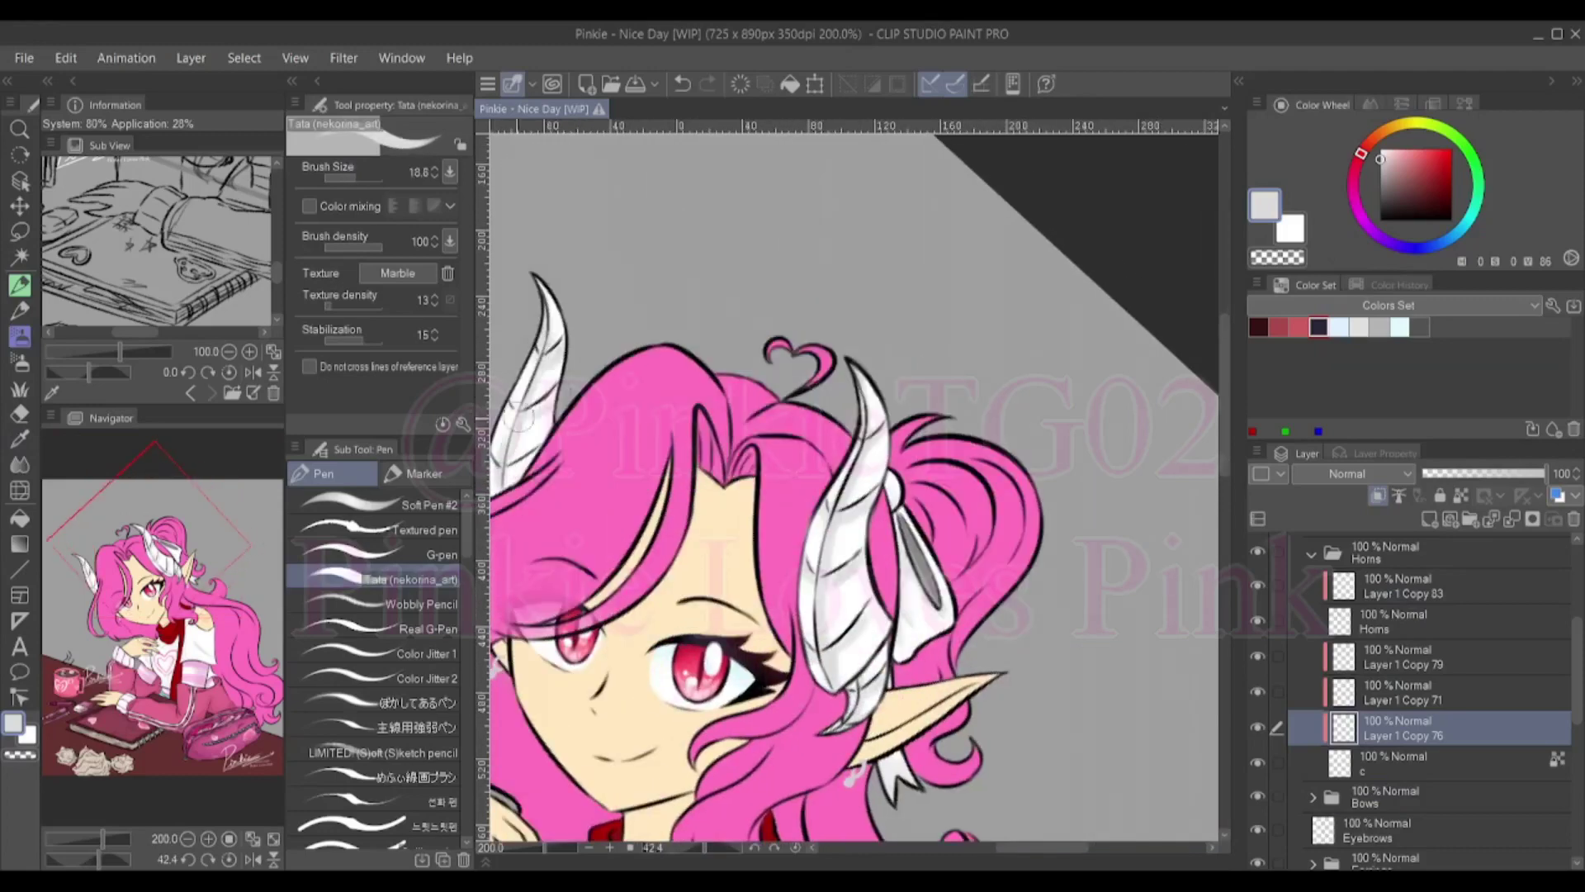
scroll(854, 487, "down", 2)
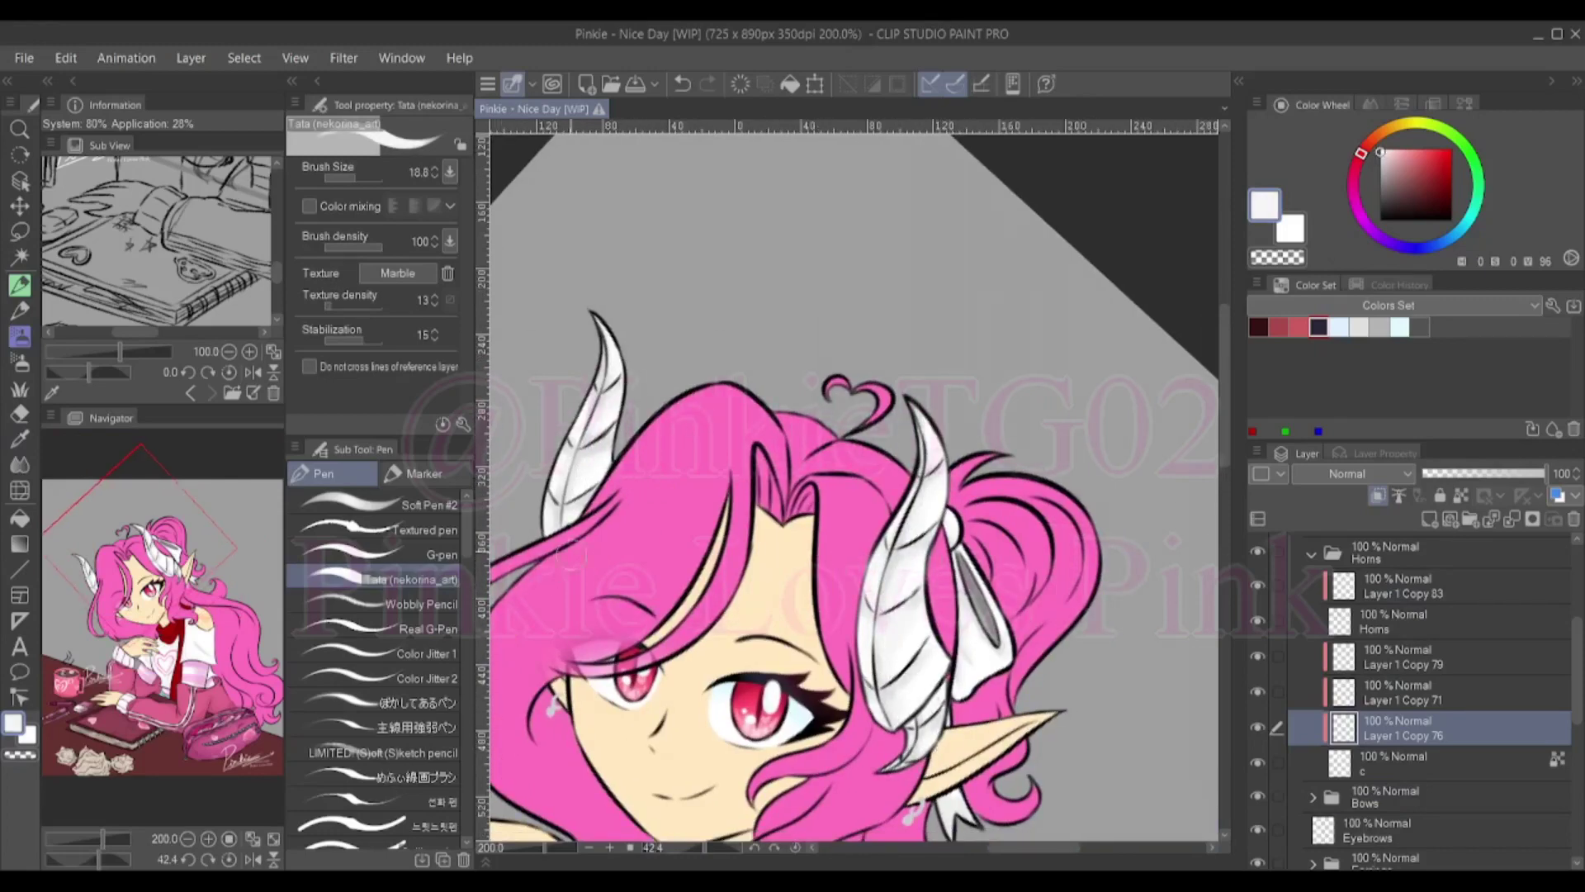
scroll(709, 450, "down", 1)
key("ctrl+0")
scroll(949, 594, "down", 1)
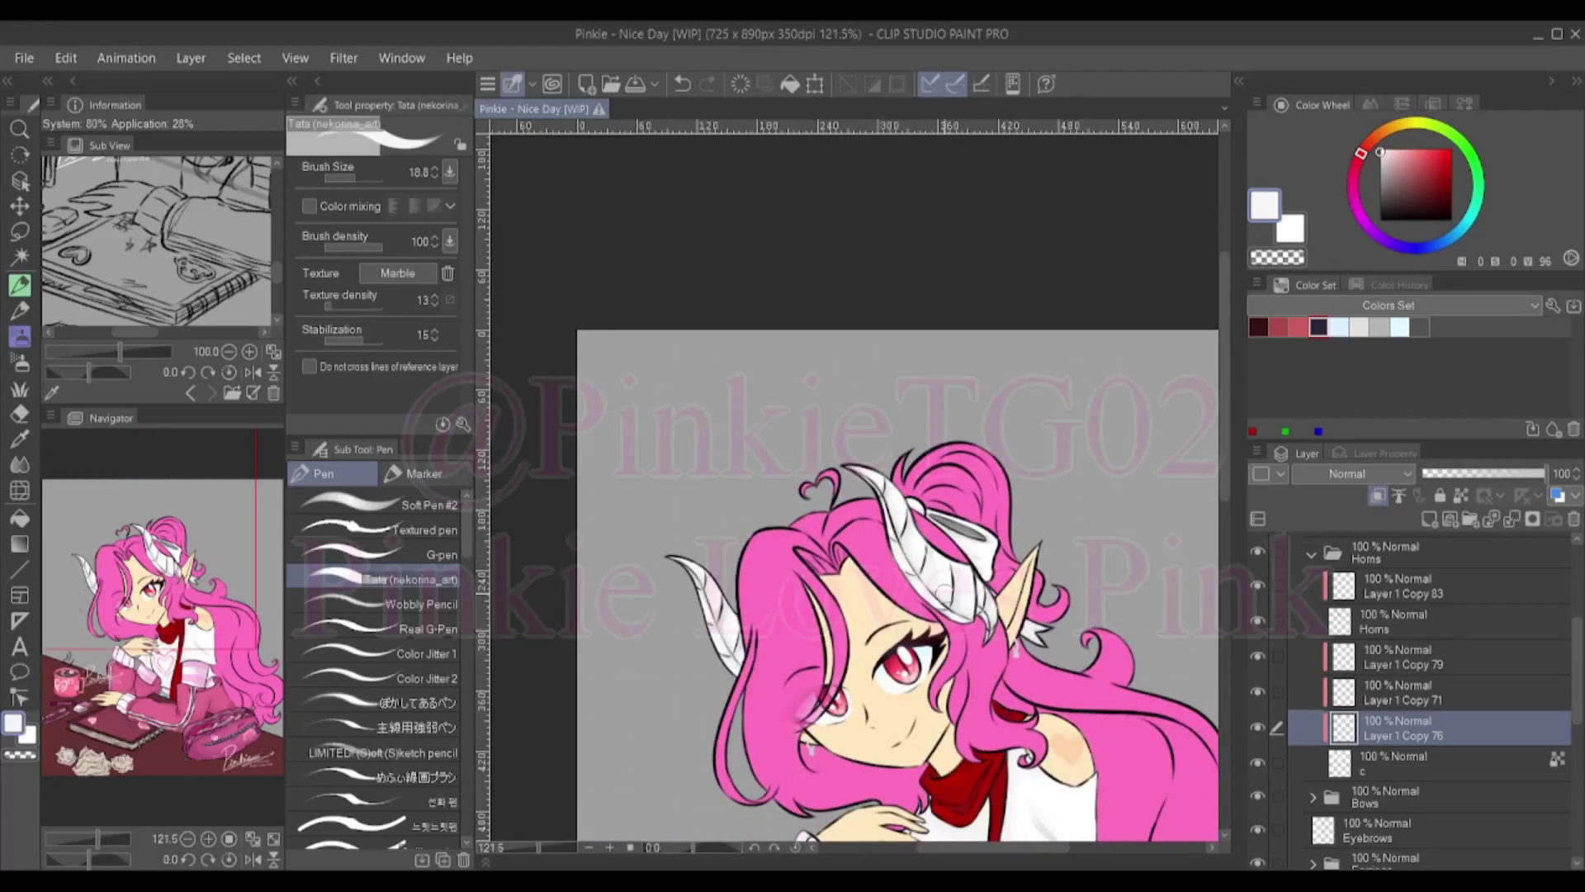
Add salmon-pink blush to the face with the Soft airbrush at size 50.5 on a skin shading layer
key("ctrl+0")
scroll(854, 487, "up", 3)
scroll(1428, 702, "down", 3)
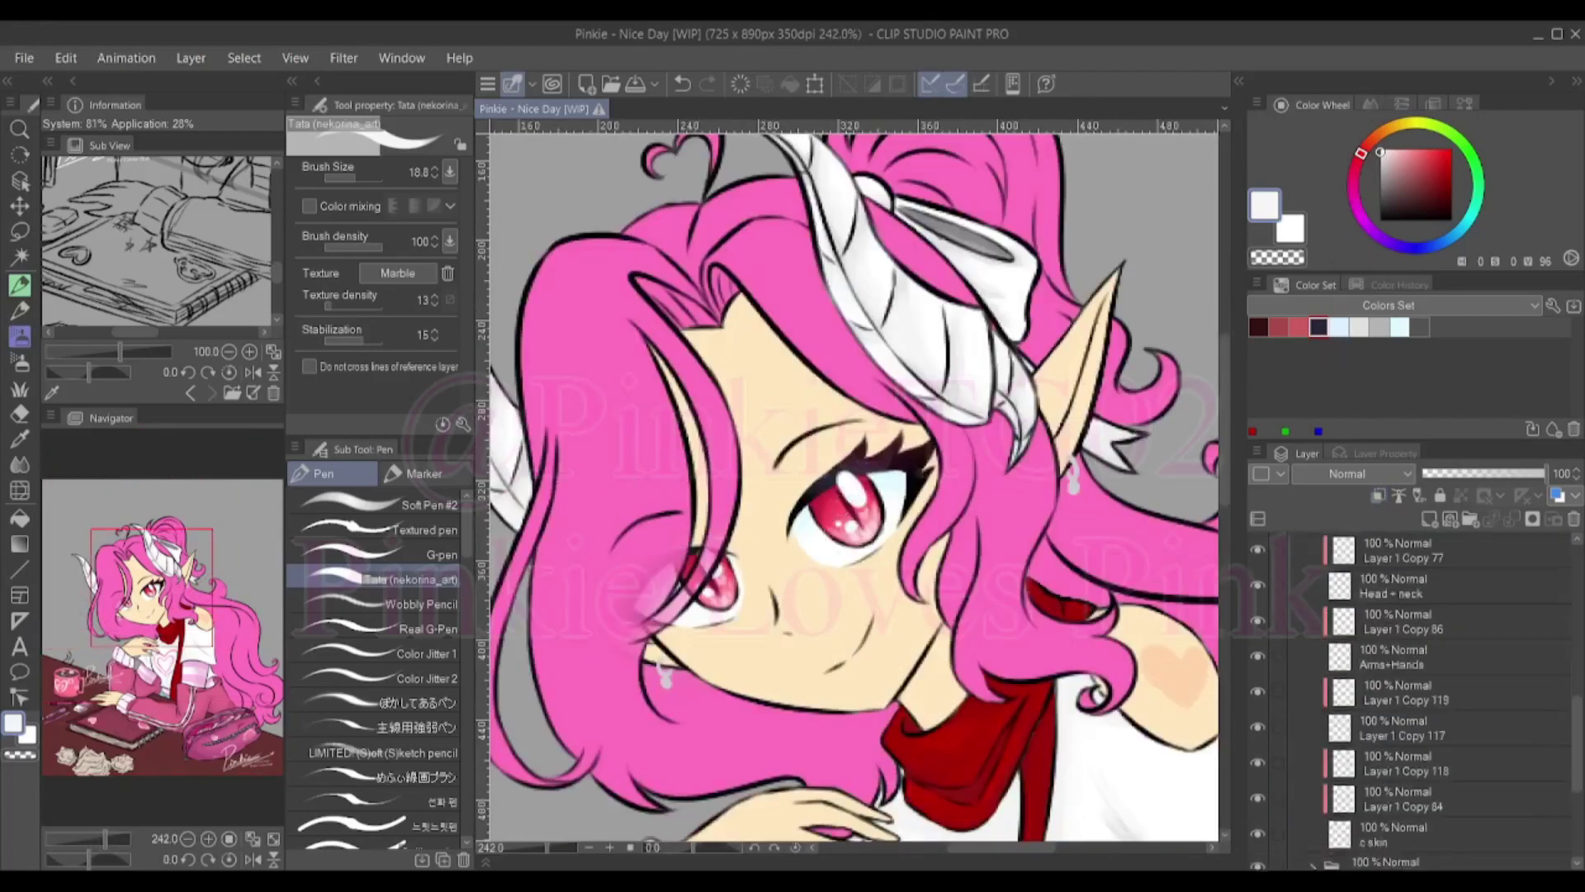
left_click(1403, 764)
key("b")
left_click(855, 485, "alt")
scroll(778, 509, "down", 2)
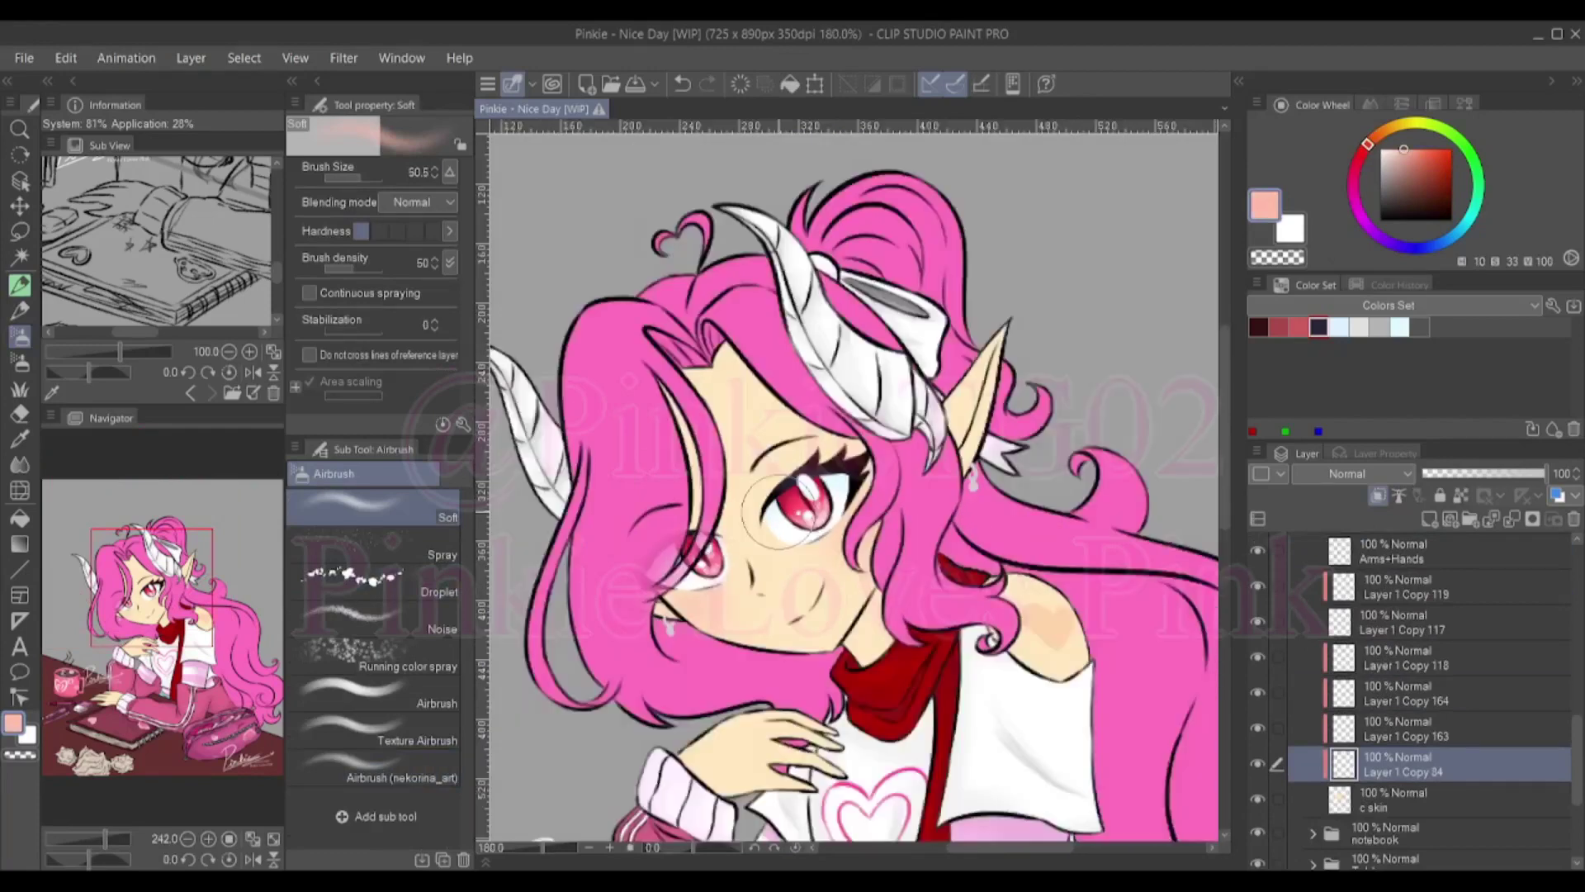
scroll(778, 509, "up", 2)
left_click(805, 528, "ctrl+shift")
left_click(805, 529, "alt")
key("p")
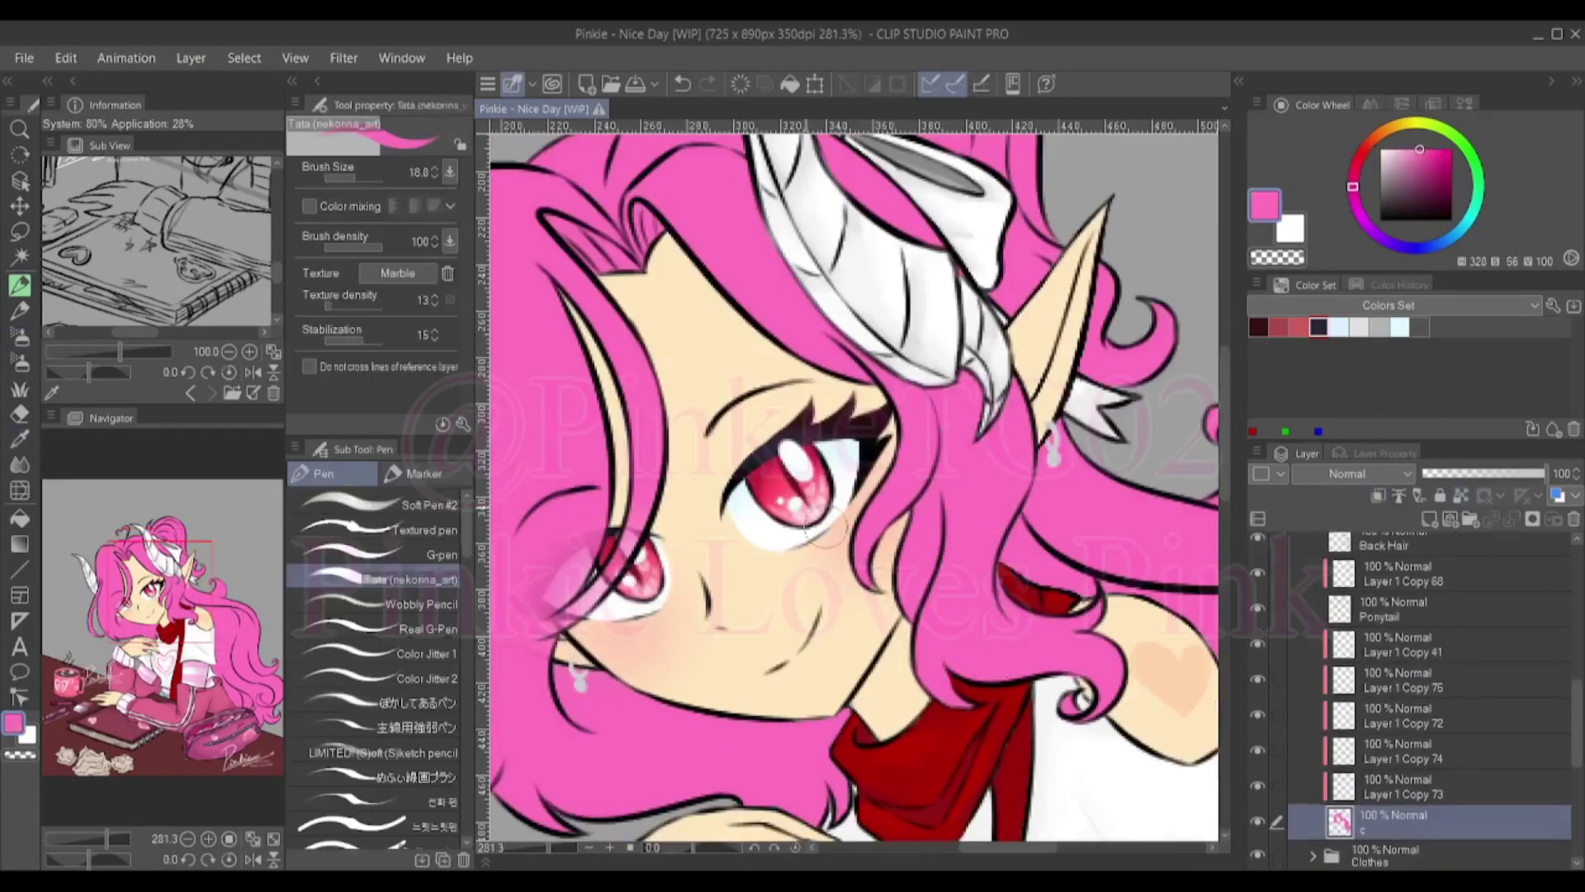
key("bracketleft")
key("bracketleft")
scroll(827, 525, "up", 2)
scroll(827, 525, "down", 4)
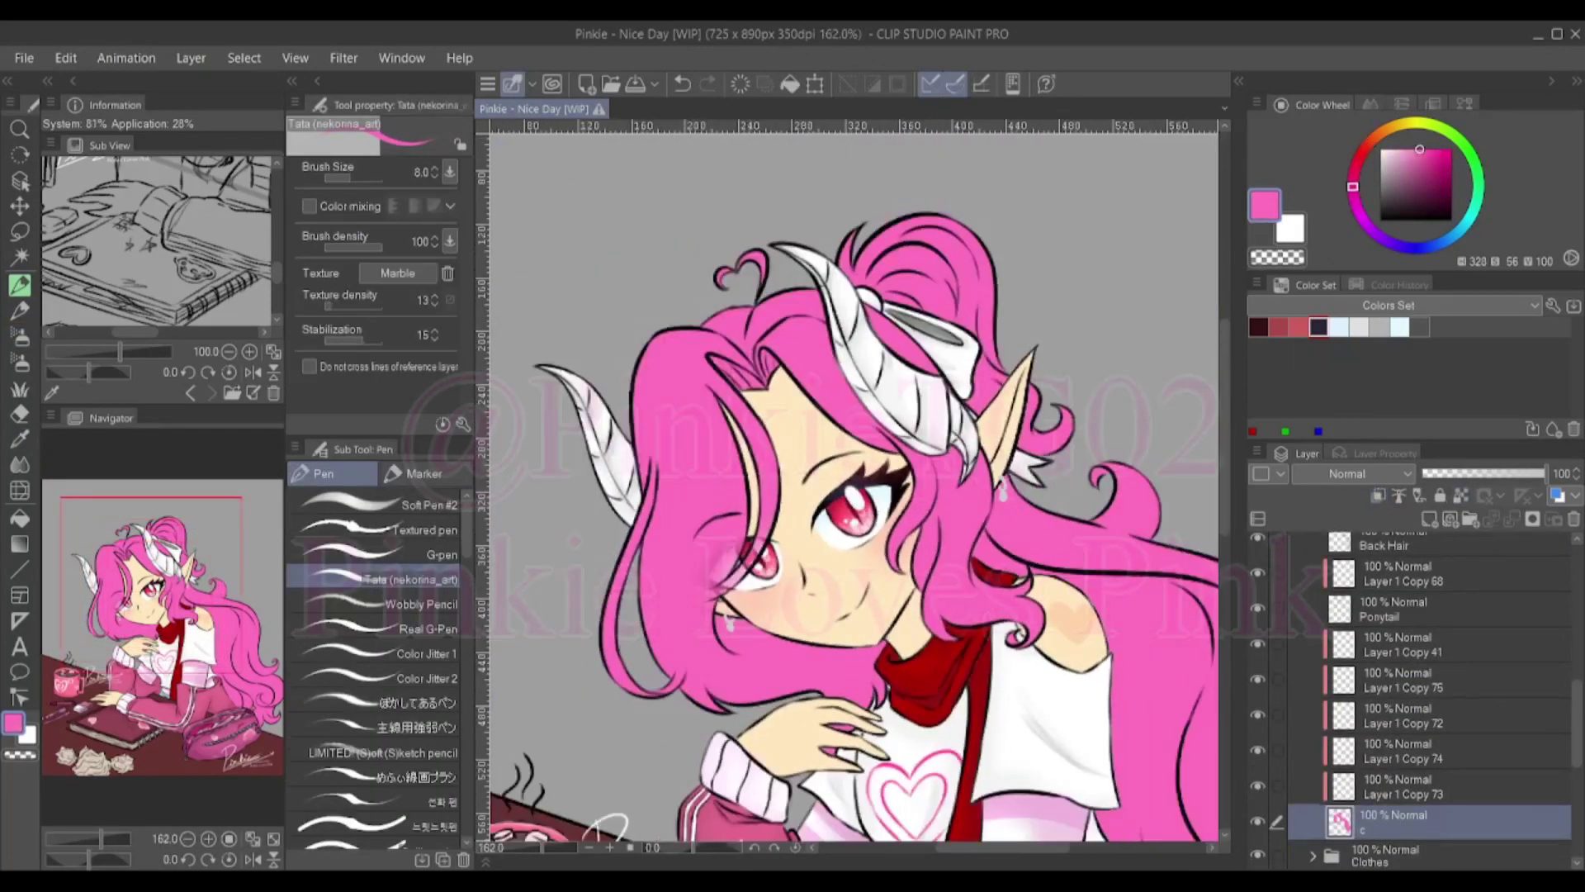
Shade the face, neck, shoulder, ear and hands in peach with the Tata pen at sizes 21.6 and 14.1
scroll(827, 525, "down", 1)
scroll(827, 525, "up", 3)
left_click(938, 495, "ctrl+shift")
left_click(939, 495, "alt")
key("bracketright")
key("bracketright")
key("bracketright")
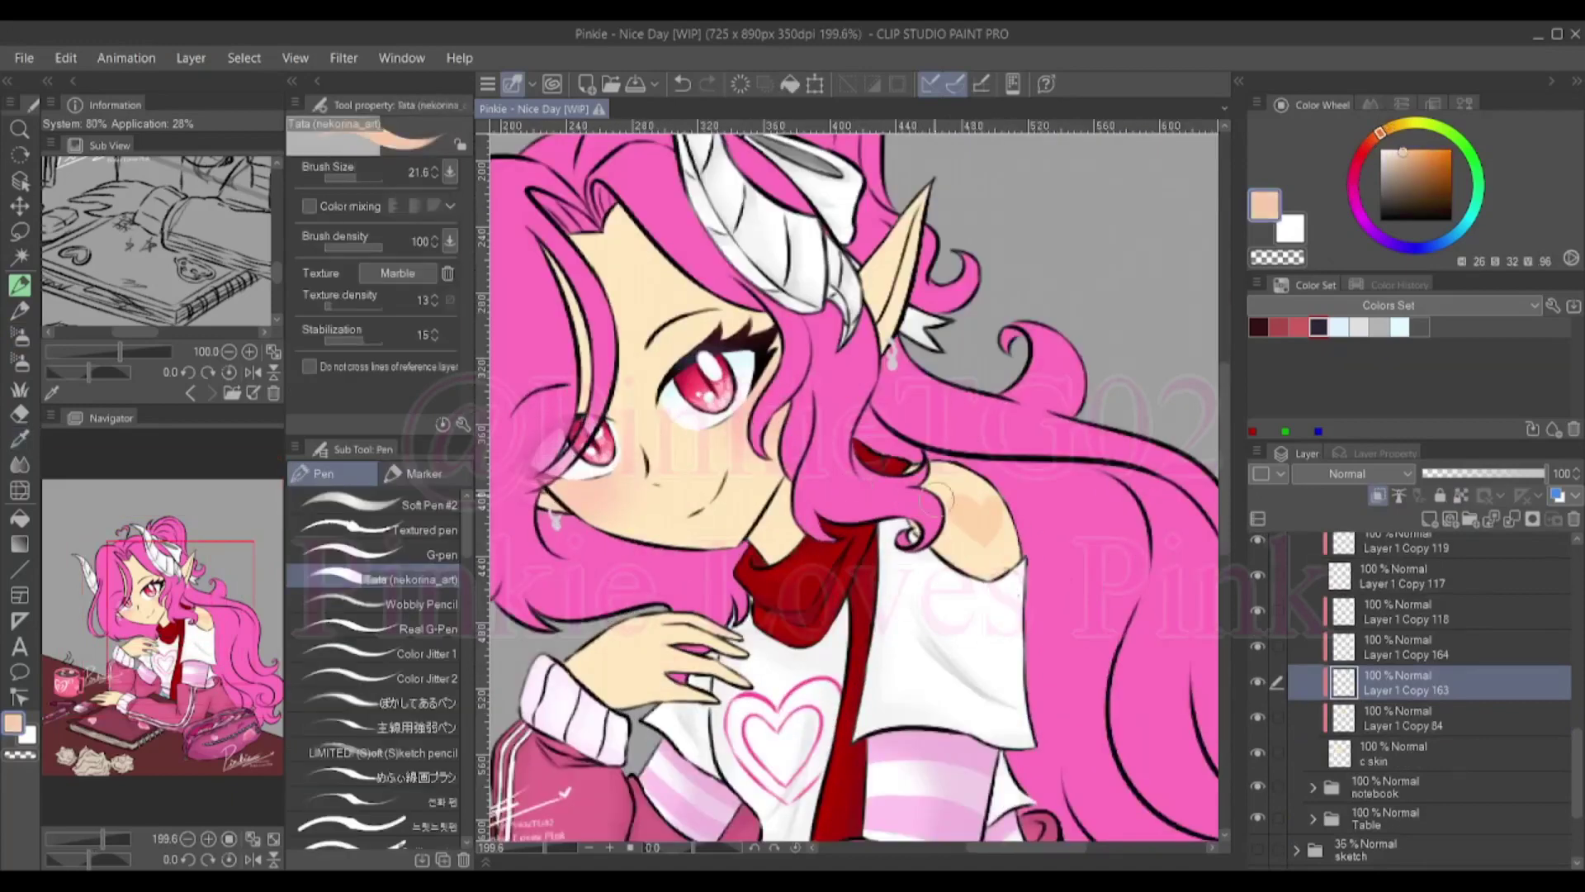
left_click_drag(780, 495, 776, 578)
left_click_drag(611, 215, 570, 396)
left_click_drag(602, 256, 743, 529)
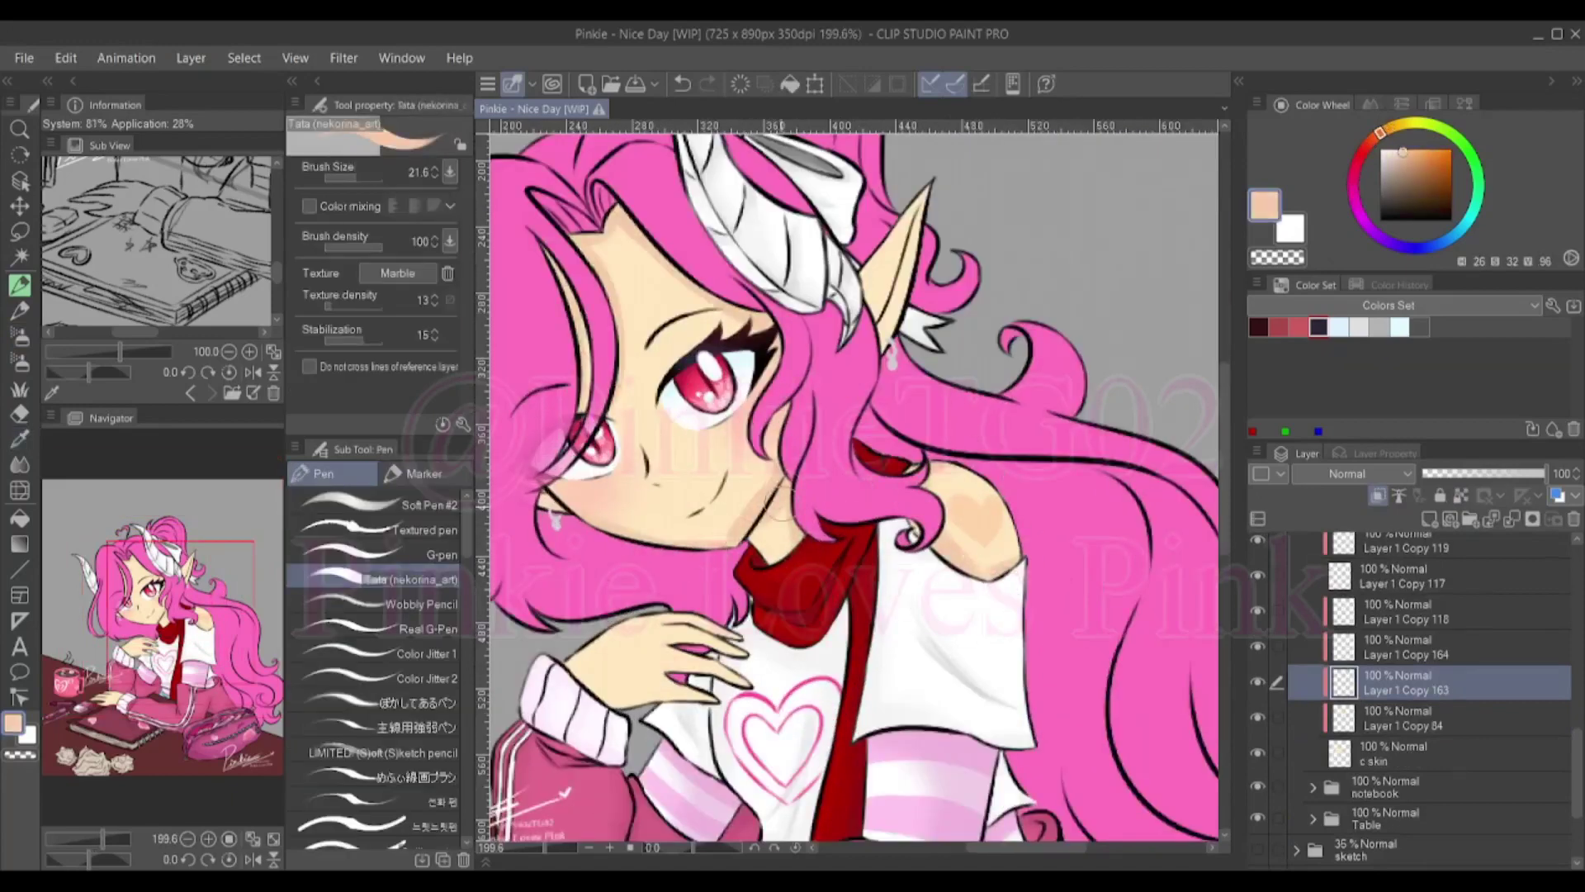
left_click_drag(875, 223, 900, 313)
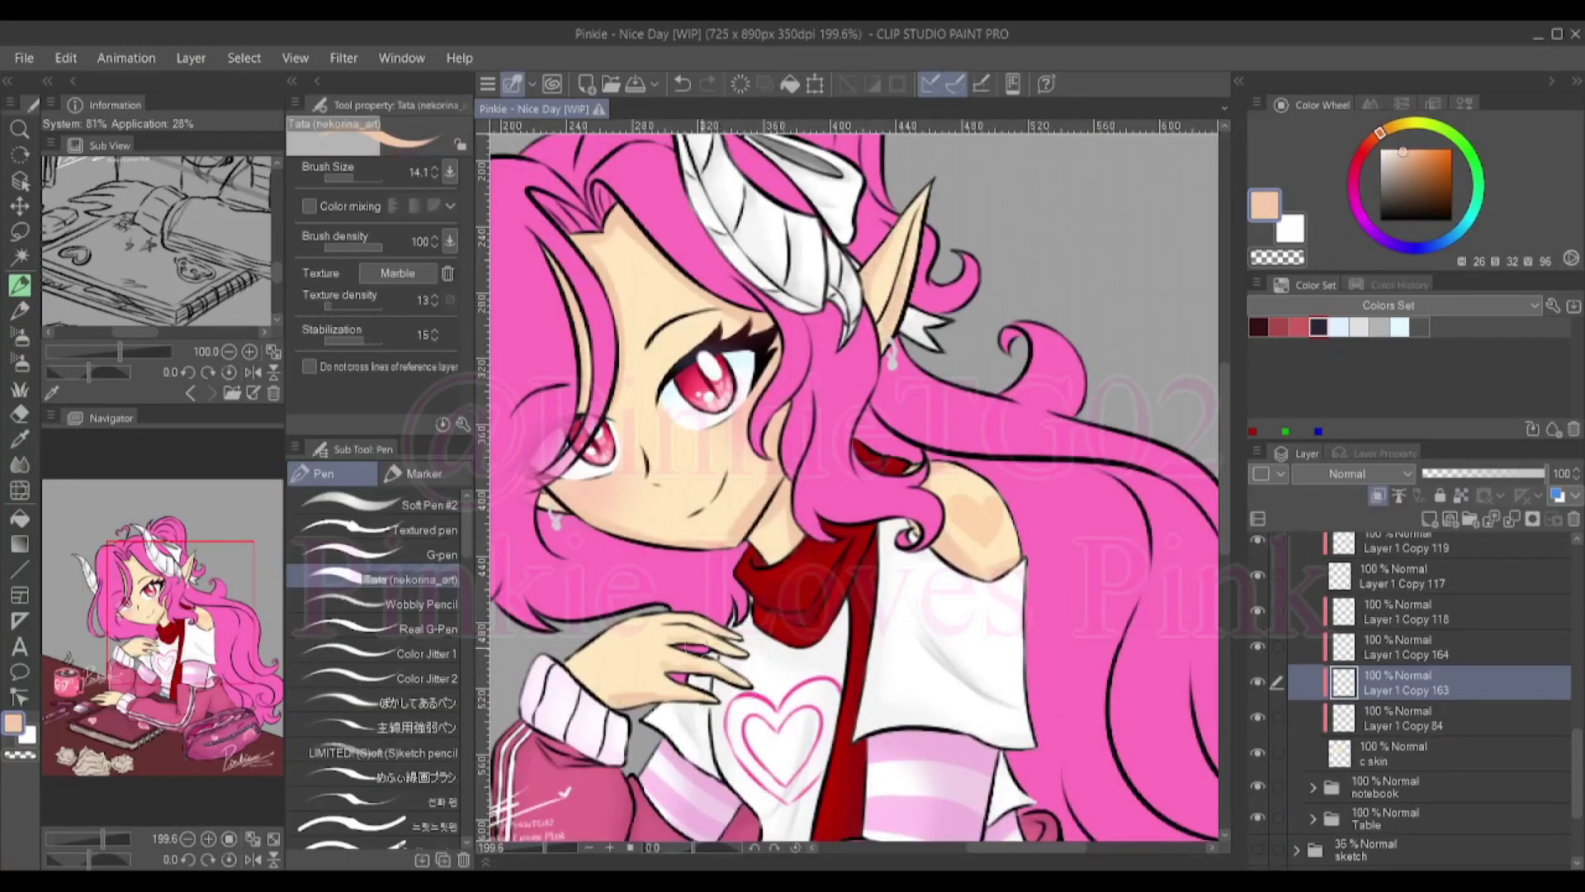
left_click_drag(578, 825, 746, 562)
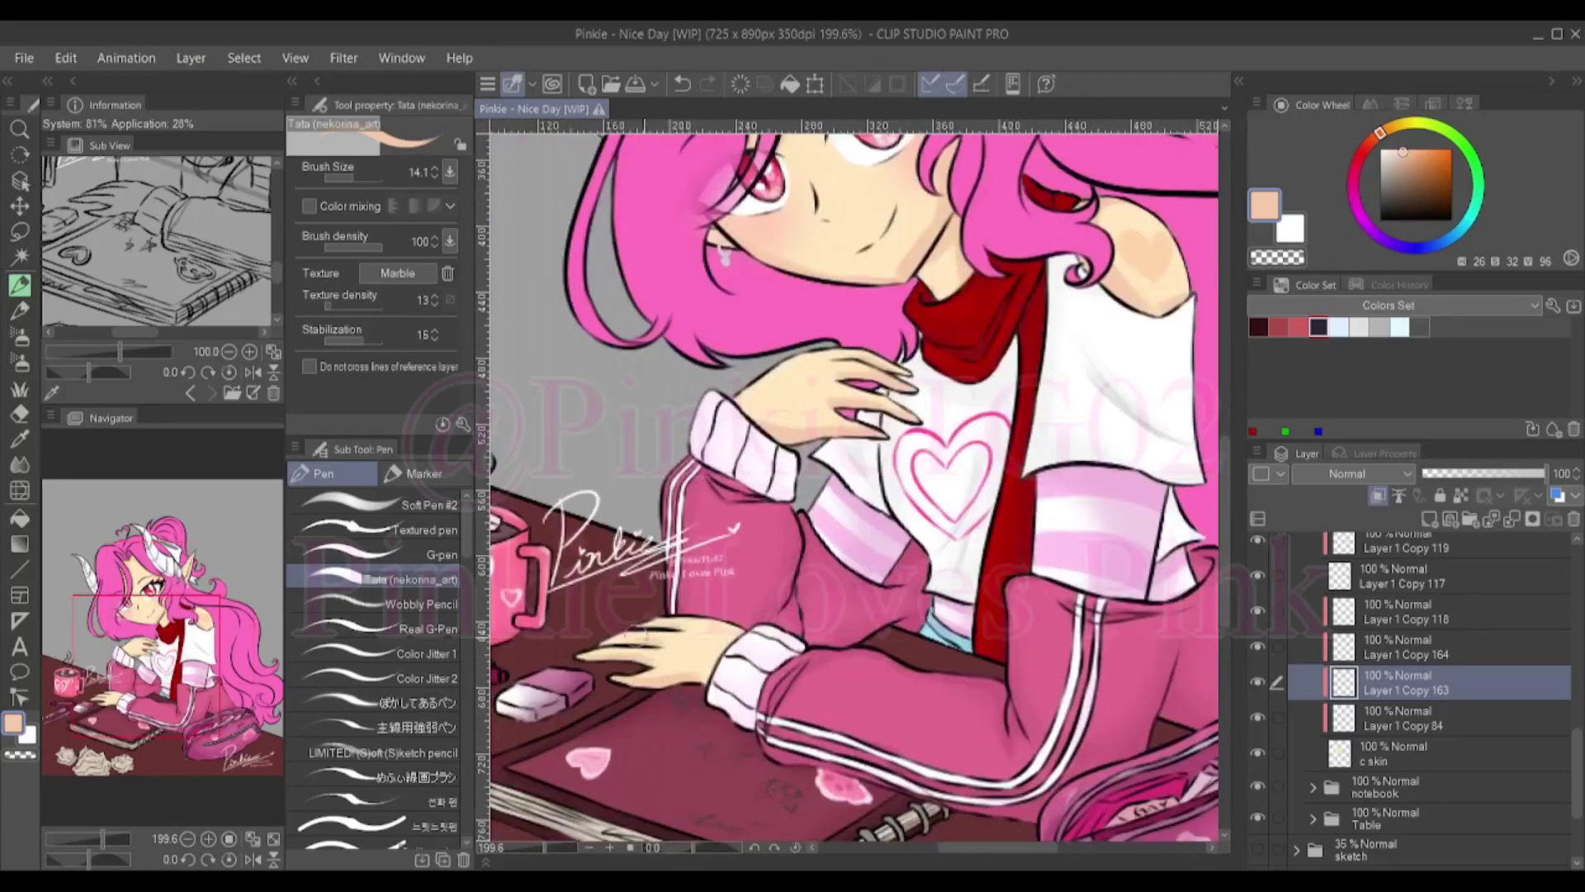
Soften the skin shading with the Blur tool at size 24.9, and move the blush layer above the skin shading layers
key("j")
left_click_drag(919, 253, 844, 484)
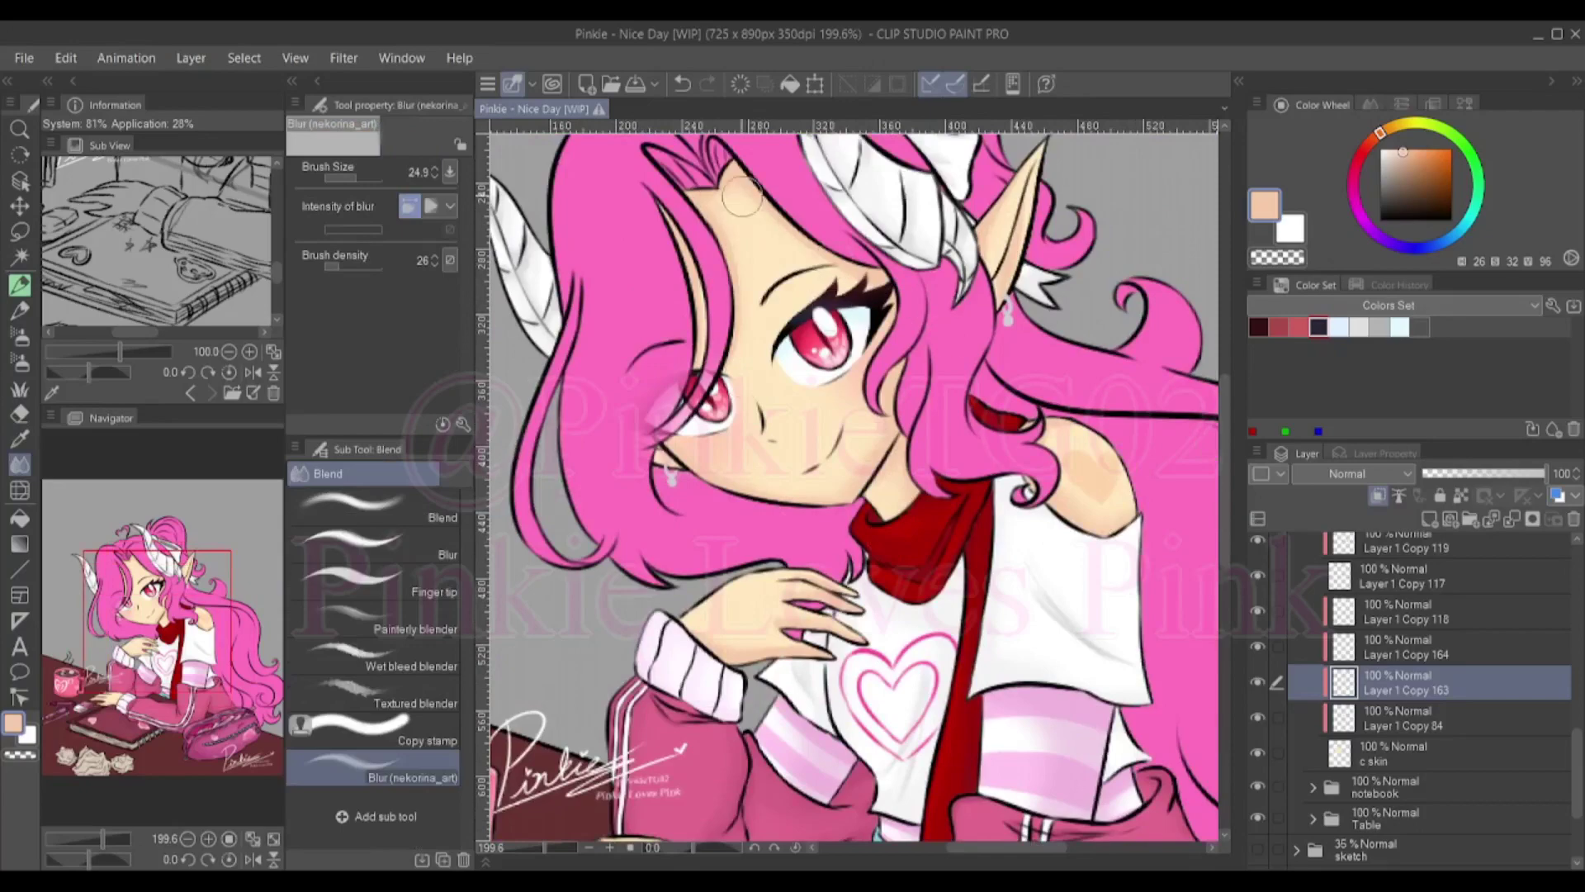
scroll(740, 195, "down", 2)
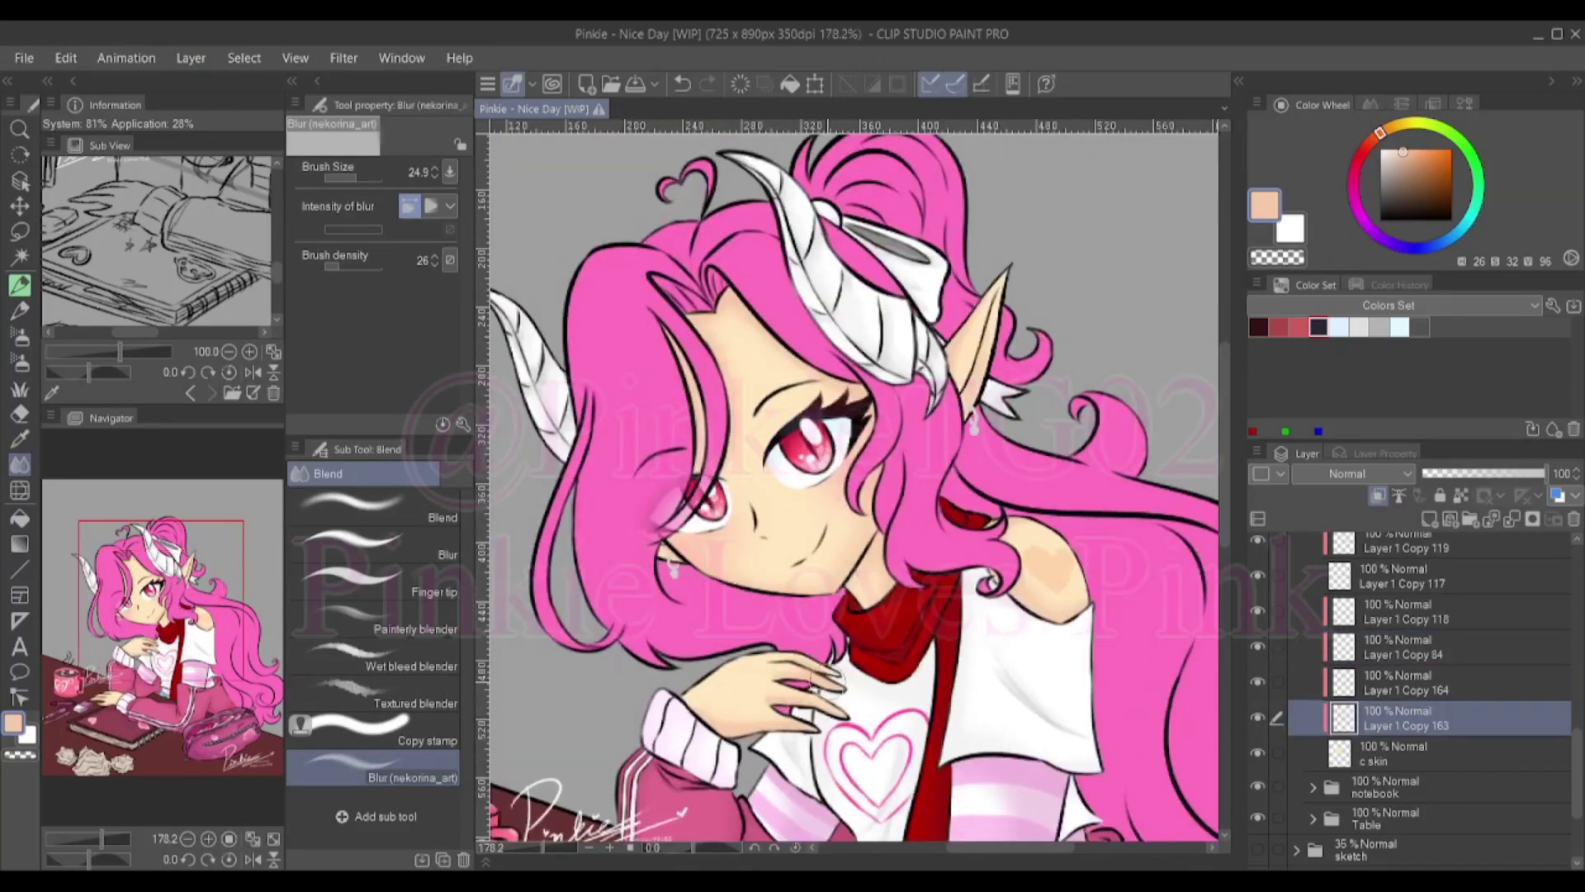
Touch up the area around the nose in picked light skin tones with the Tata pen at size 14.1 on the blush layer
key("alt+bracketright")
key("alt+bracketright")
scroll(847, 383, "up", 4)
key("p")
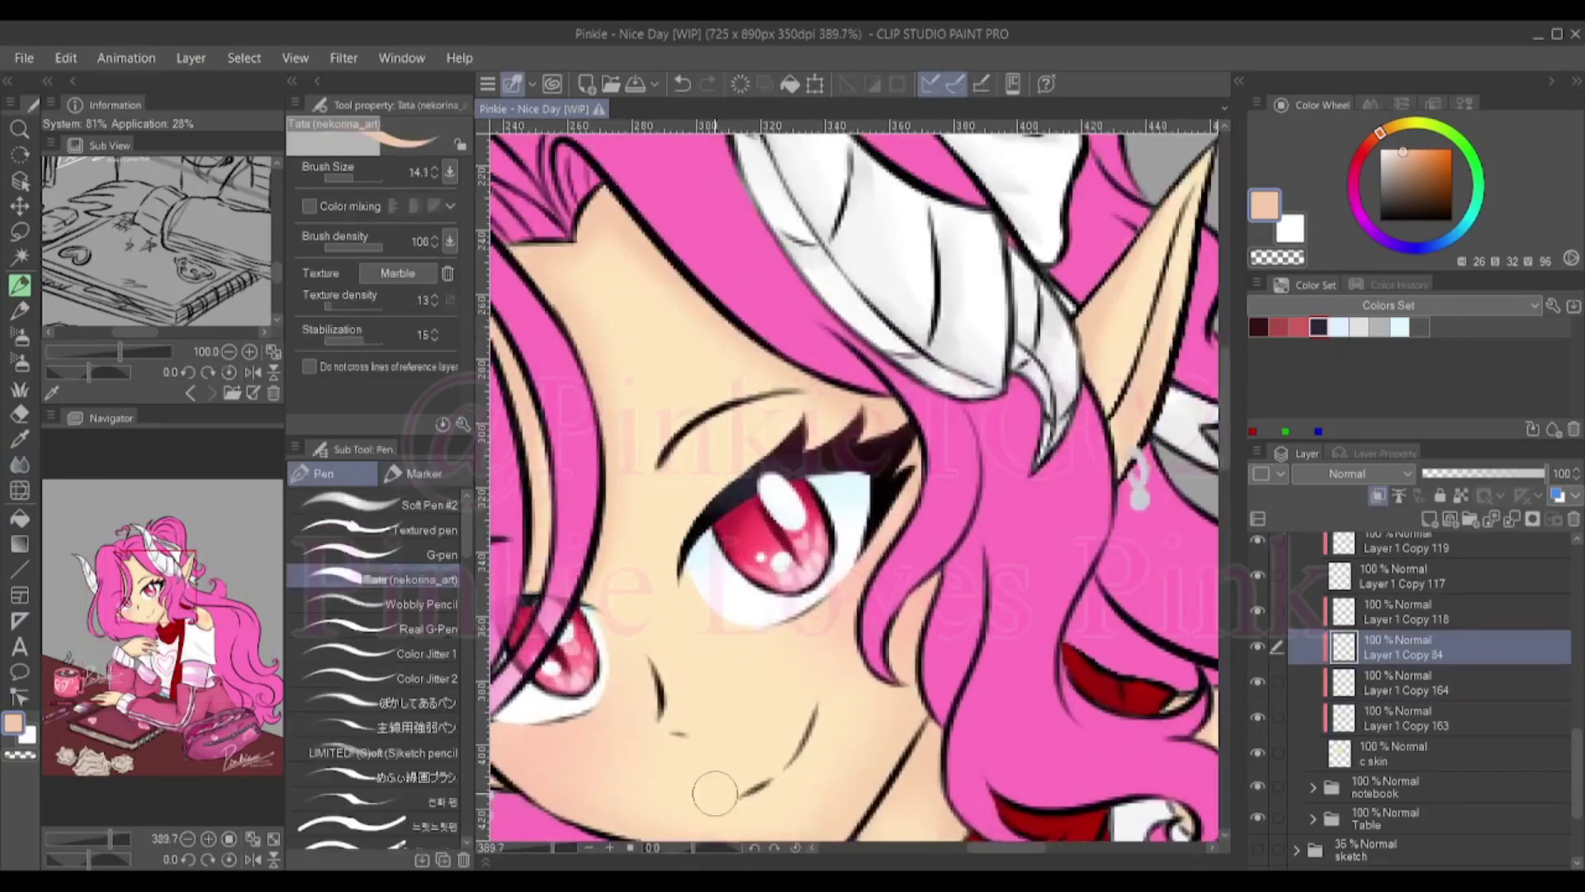
left_click(741, 743, "alt")
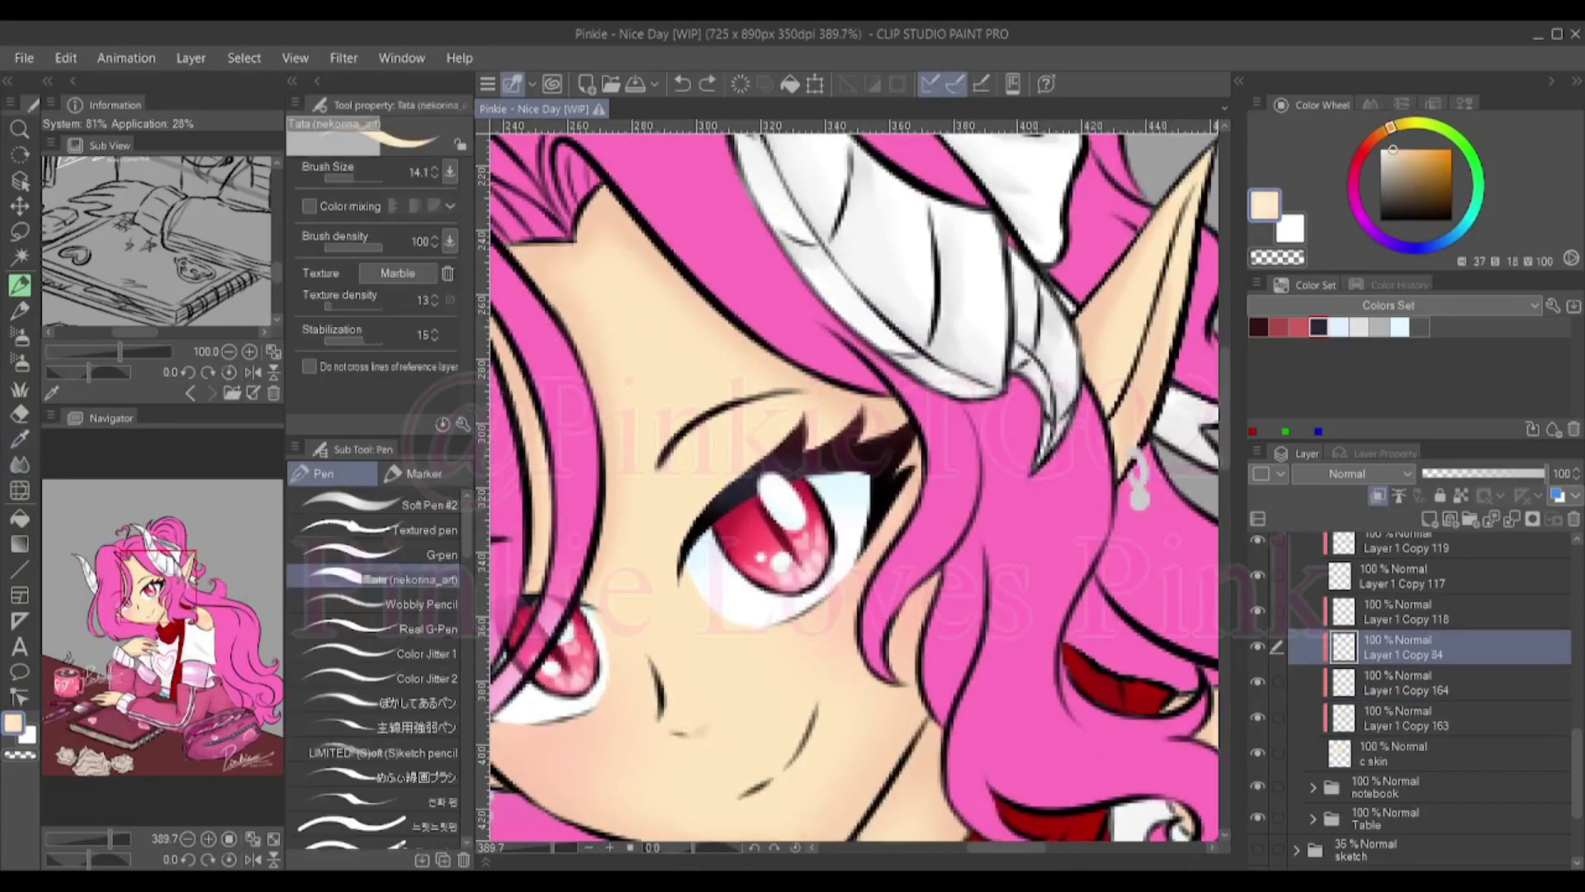
scroll(661, 618, "down", 2)
left_click(640, 611, "alt")
left_click(735, 588, "alt")
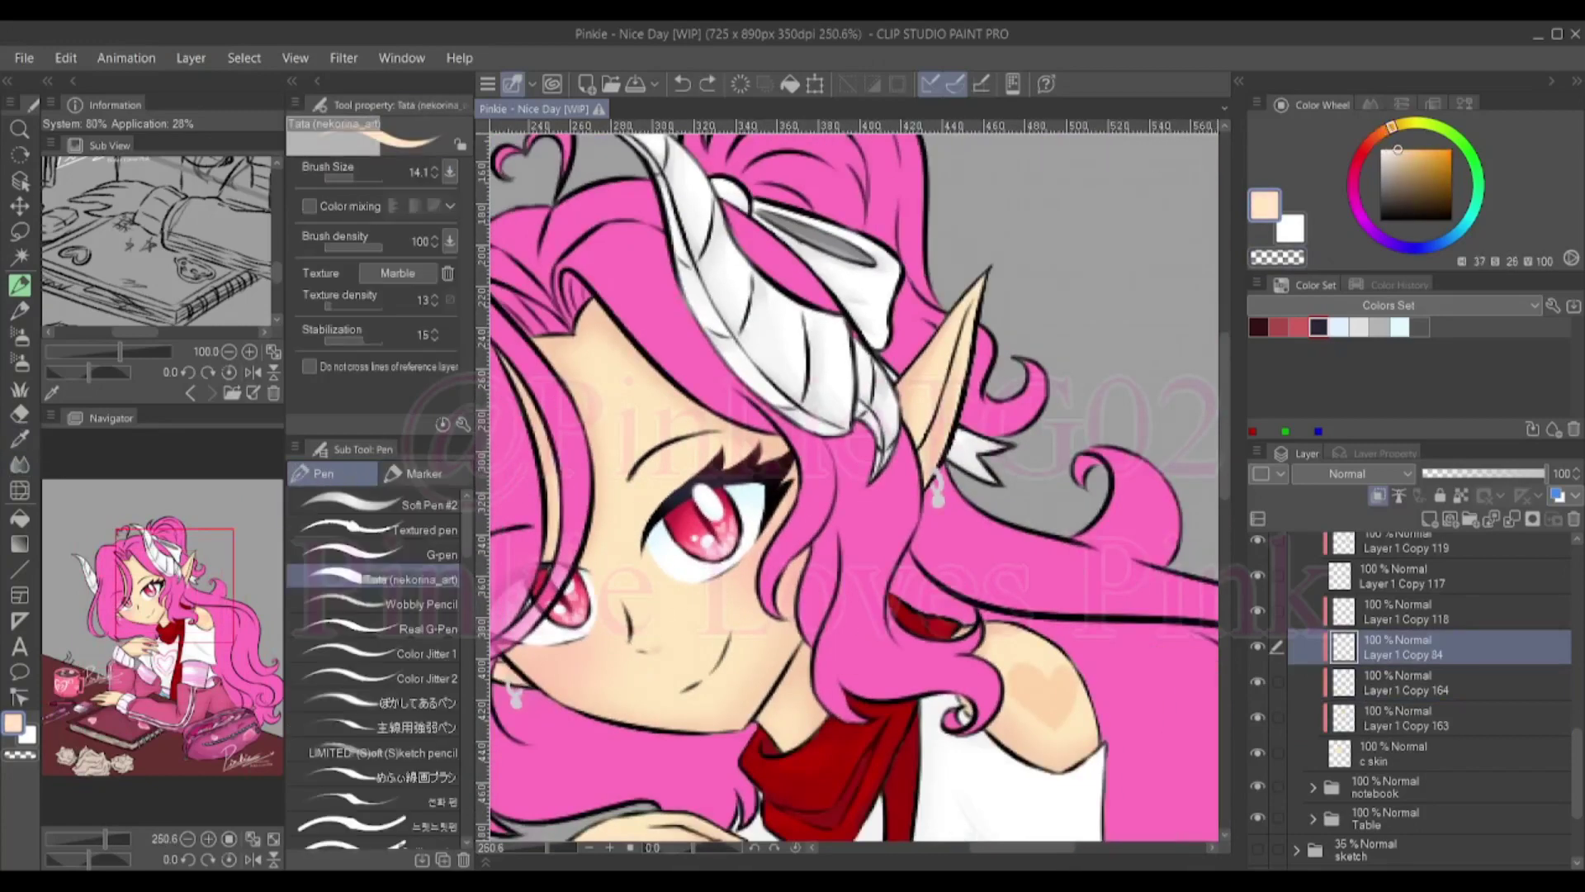
left_click_drag(657, 624, 619, 569)
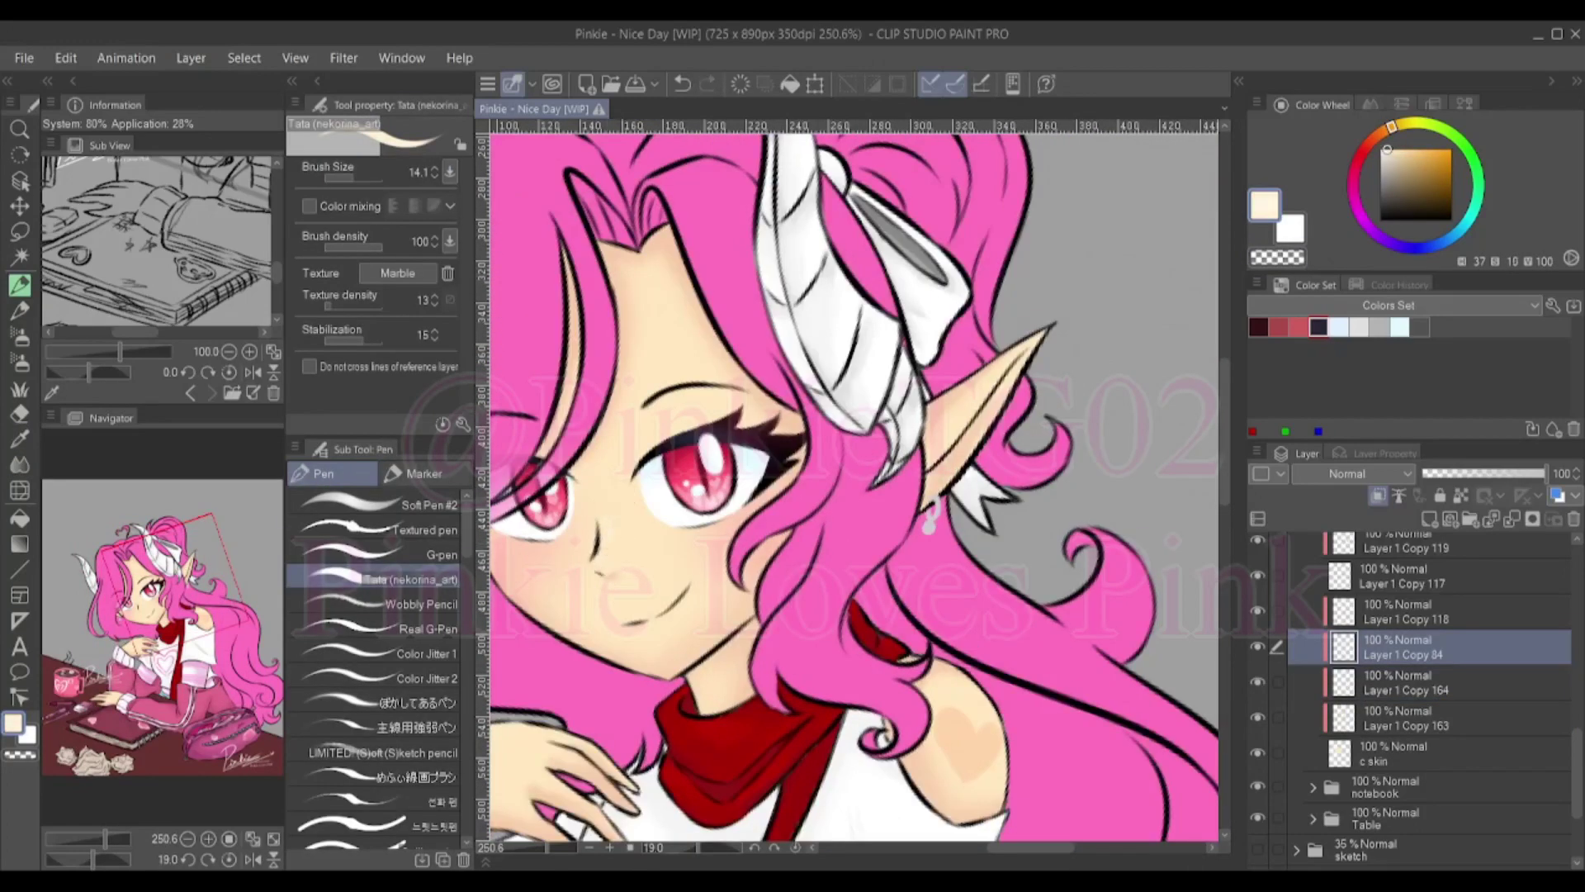
left_click(605, 566, "ctrl+shift")
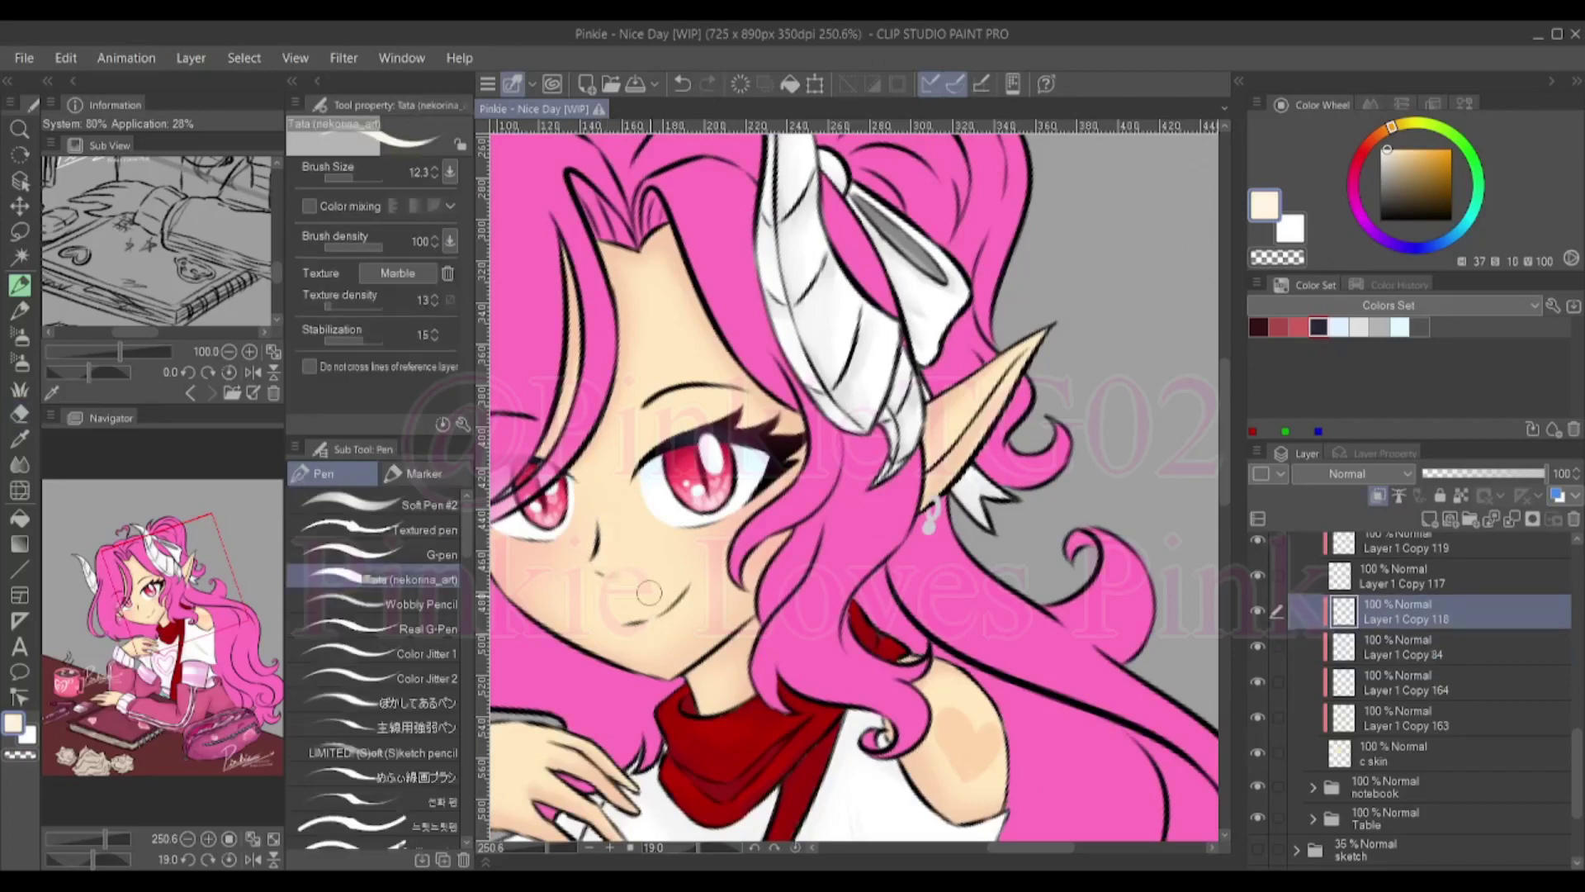
Paint the lips in soft pinks with the Tata pen at size 12.3 on the Lips? layer
scroll(648, 592, "up", 2)
left_click(648, 592, "ctrl+shift")
left_click(648, 592, "alt")
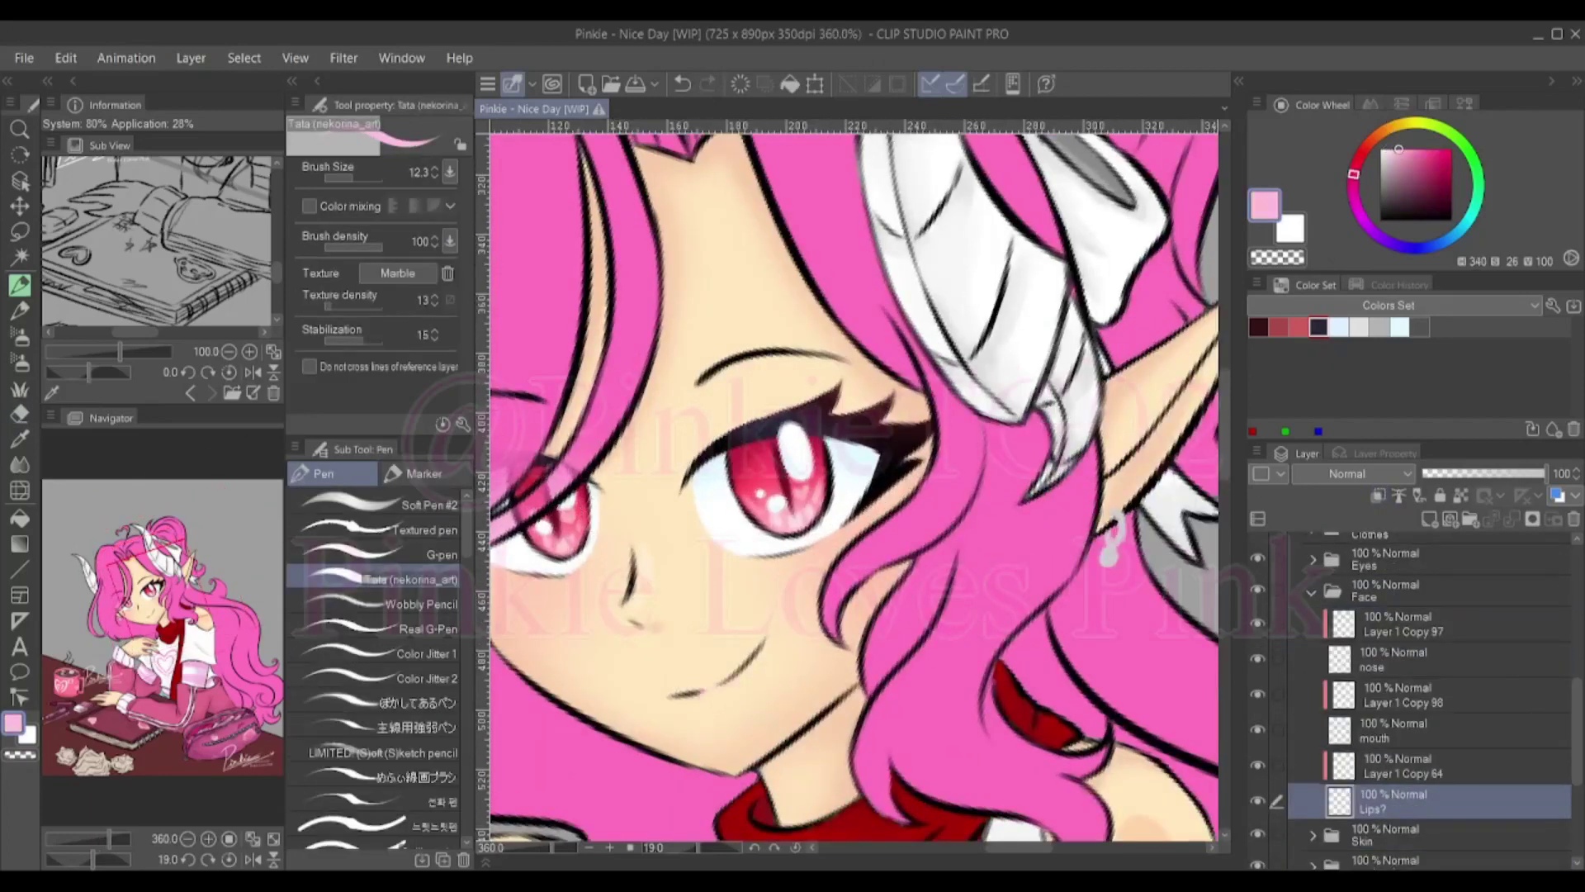
left_click(715, 692, "alt")
left_click(686, 704, "alt")
left_click(733, 677, "alt")
scroll(740, 660, "up", 2)
scroll(904, 609, "up", 1)
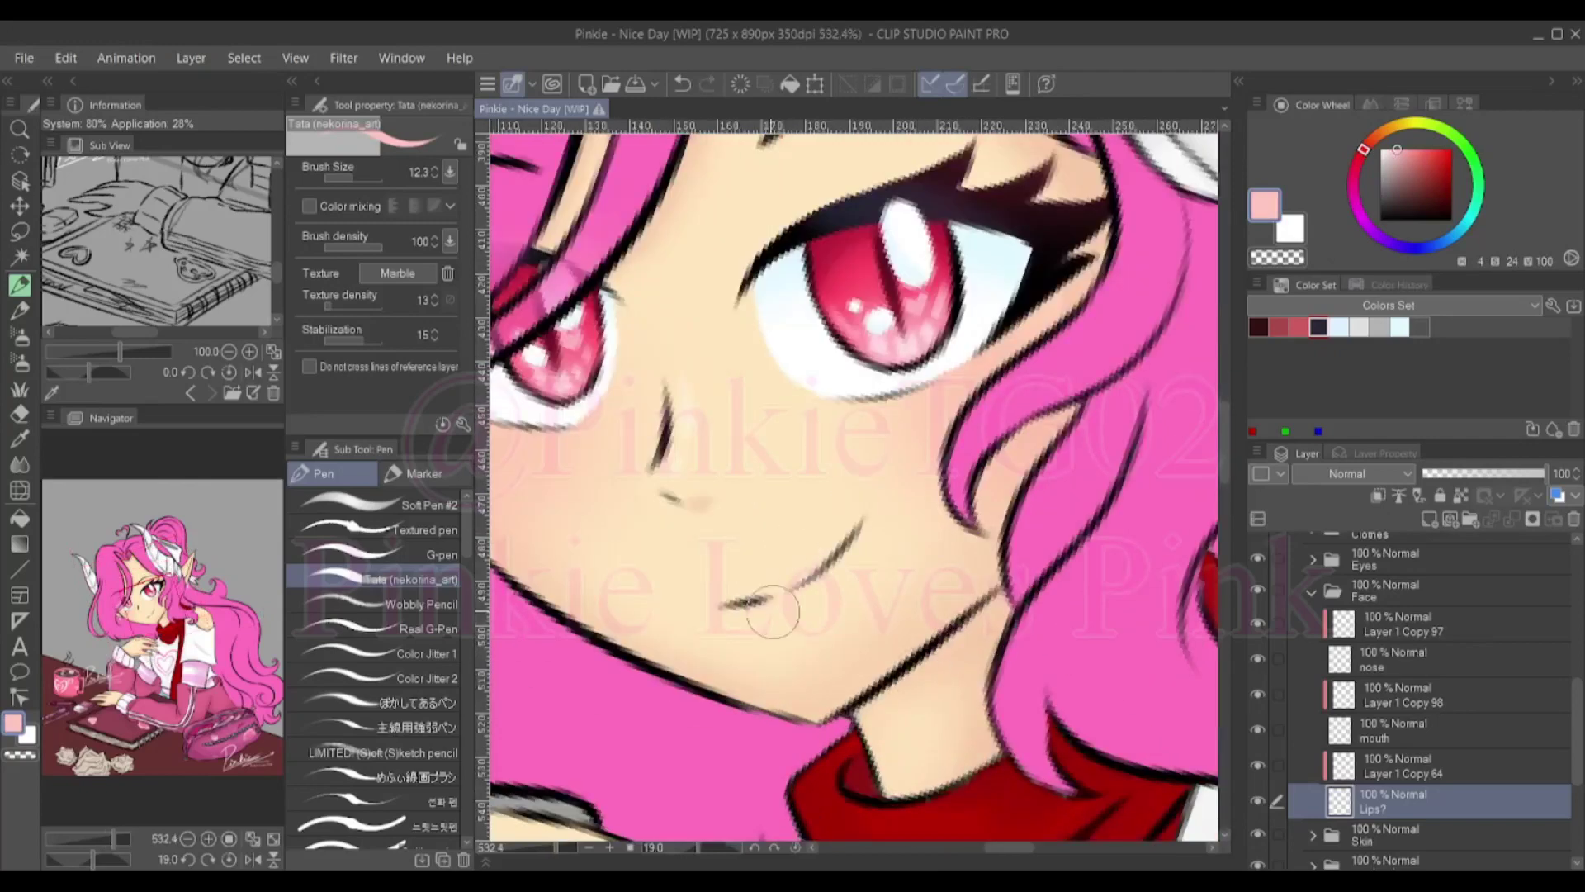
left_click(807, 587, "alt")
left_click(781, 587, "alt")
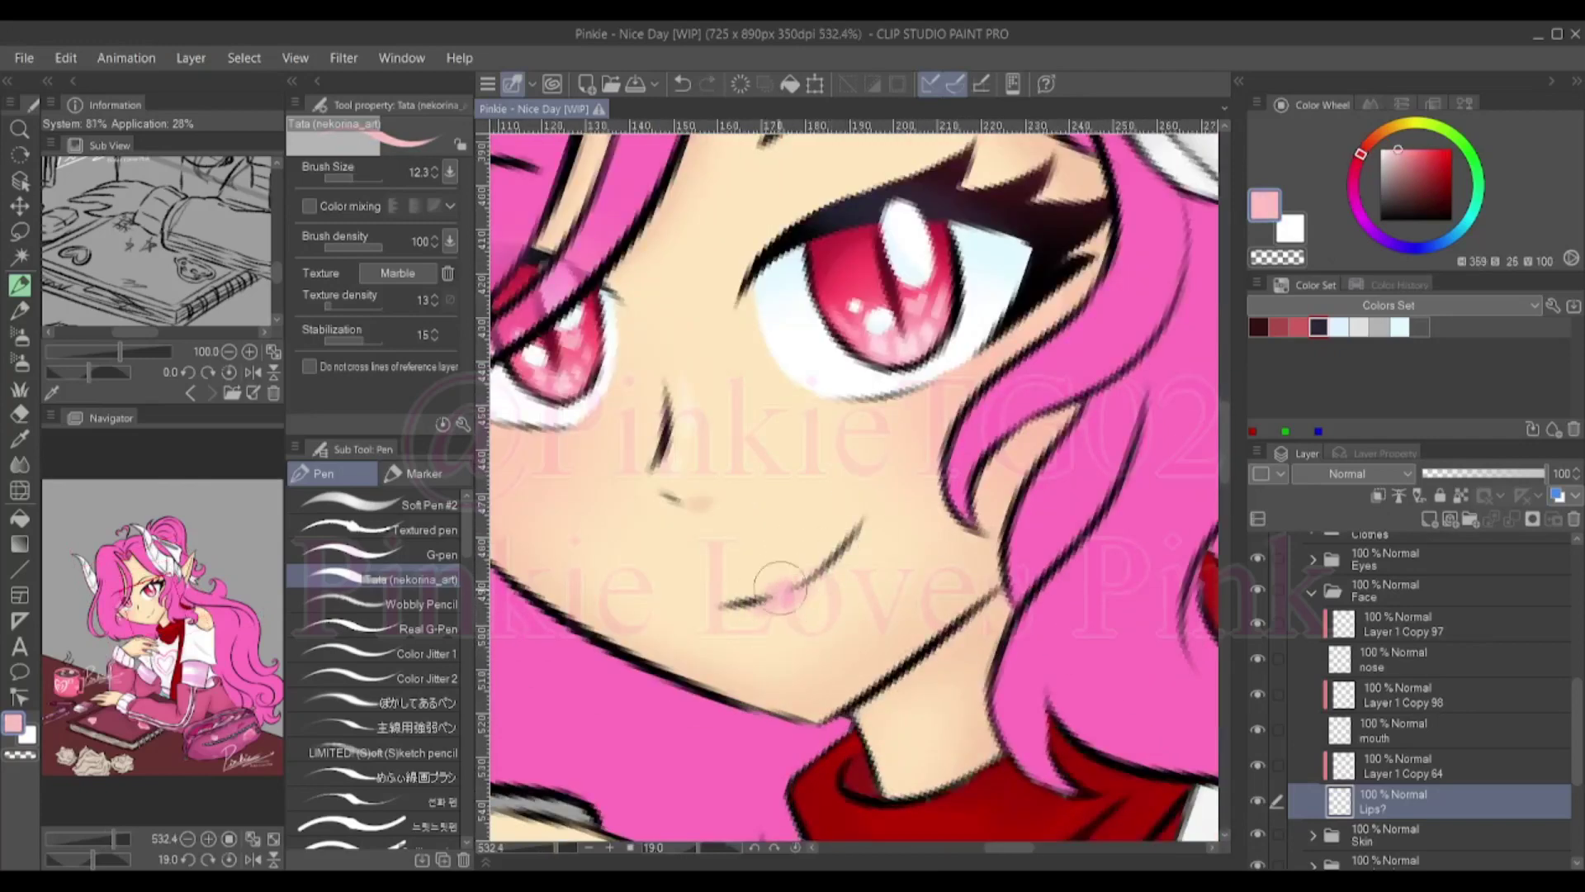
left_click(859, 545, "alt")
left_click(776, 611, "alt")
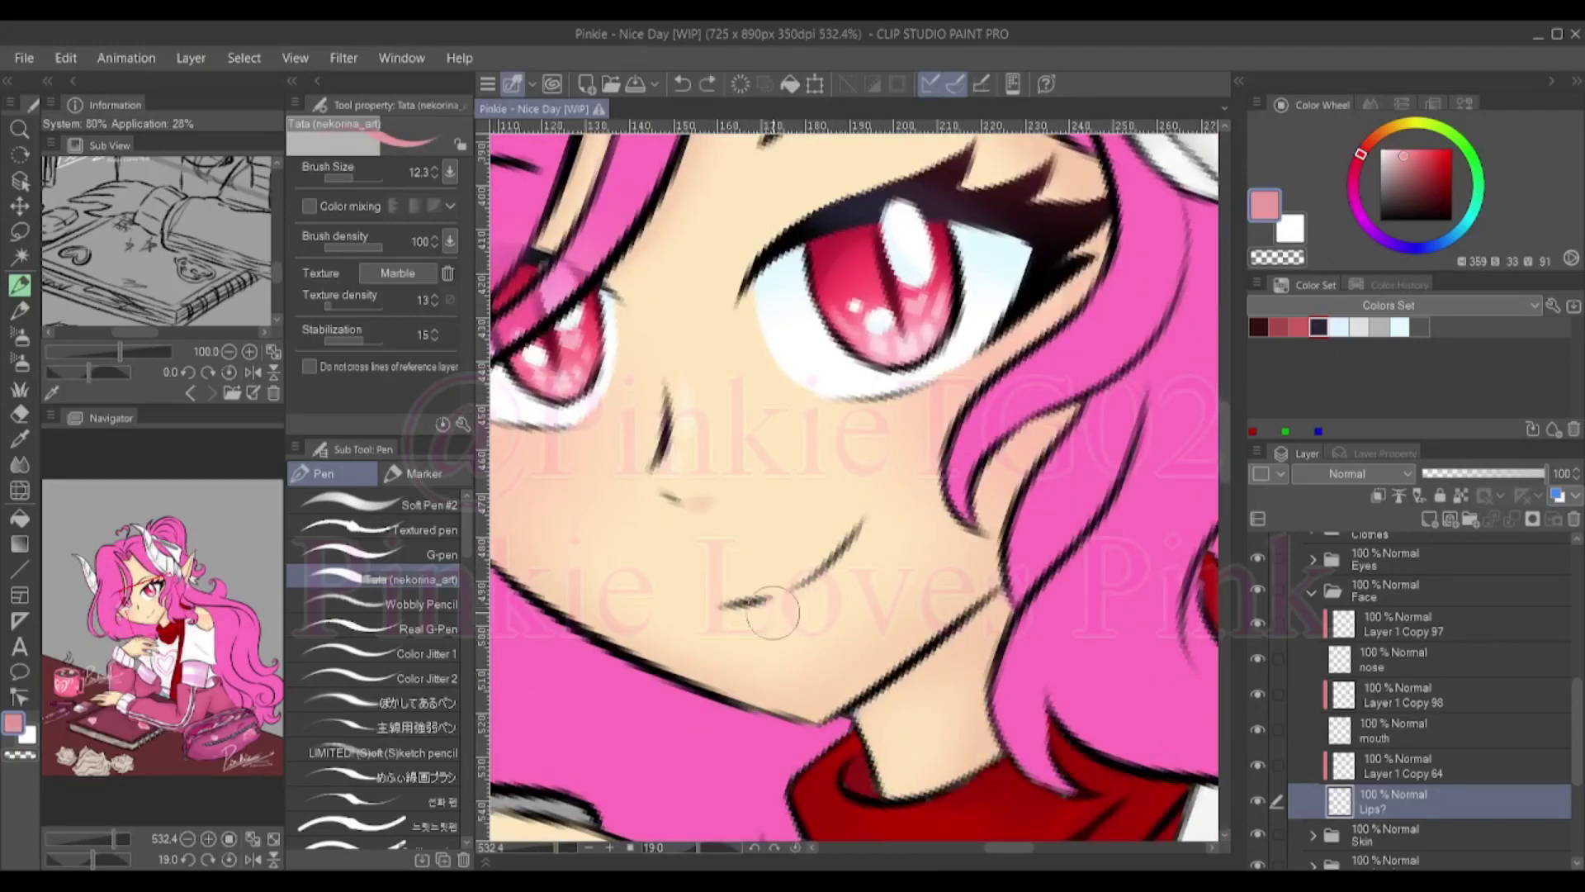
left_click(865, 542, "alt")
scroll(822, 582, "down", 5)
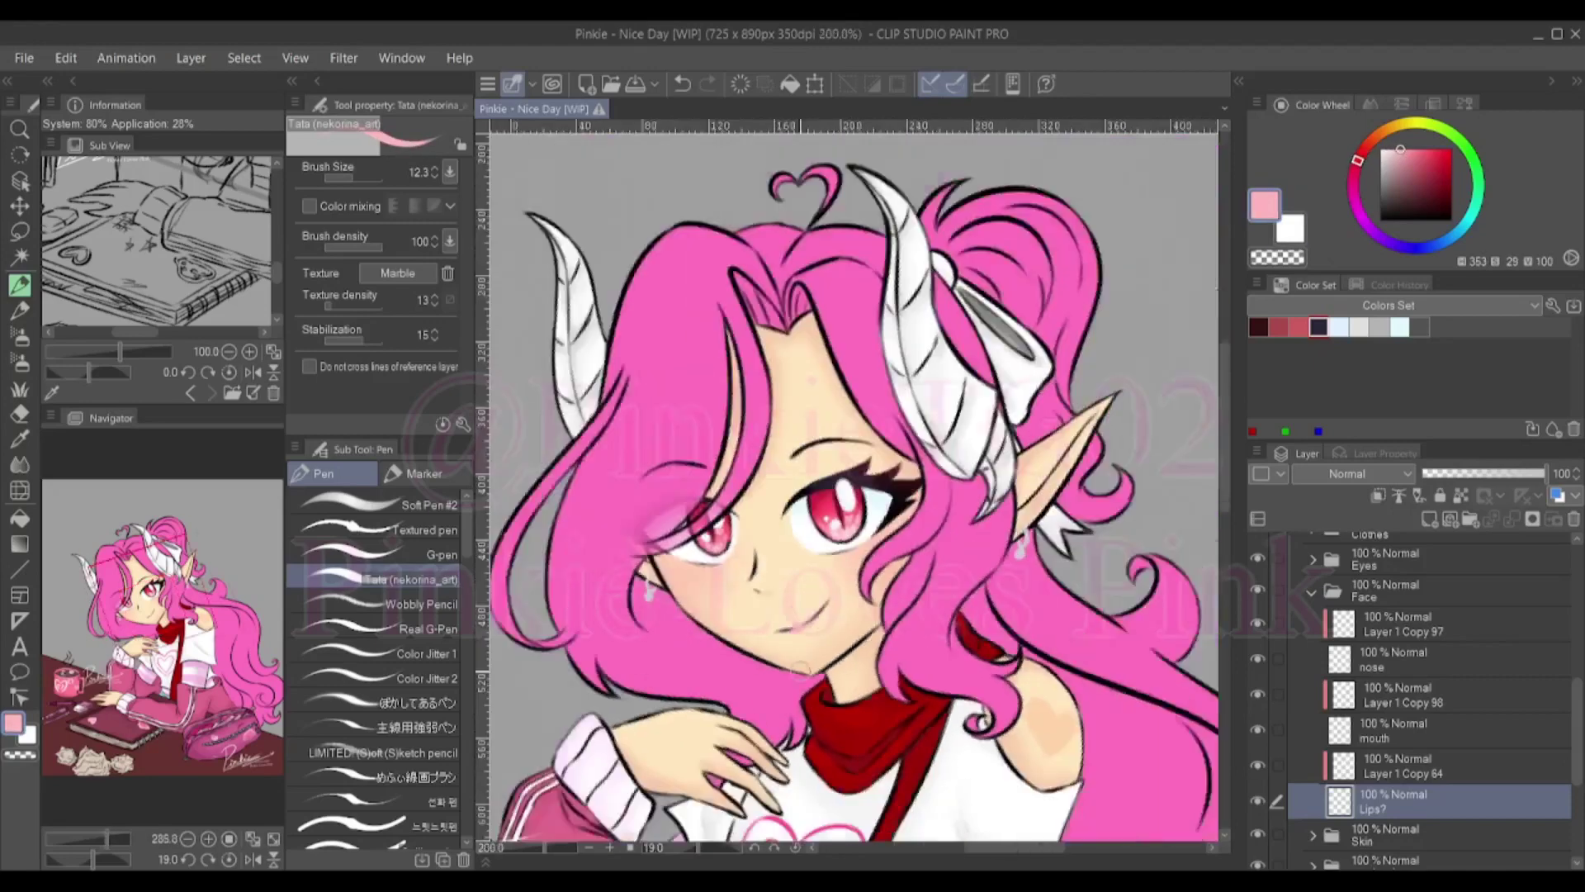
Soften the painted lips with the Blur tool at size 14.1
scroll(867, 569, "up", 6)
key("j")
scroll(877, 578, "down", 5)
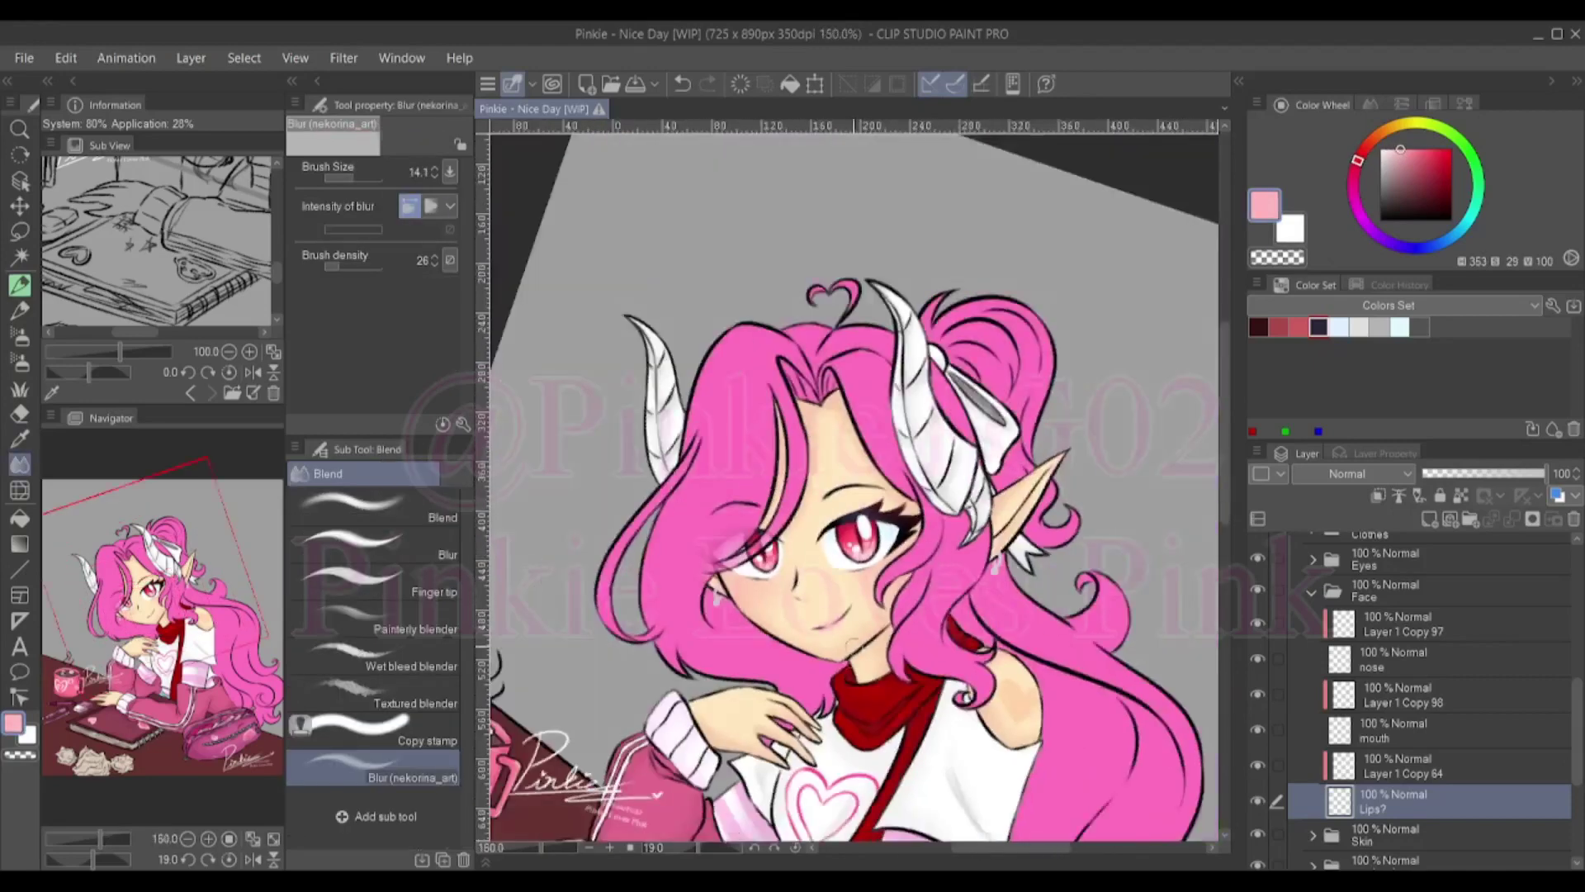
Touch up the lips in near-white with the Tata pen at size 8.0 on the Lips? layer
scroll(826, 594, "up", 4)
key("p")
scroll(752, 641, "up", 2)
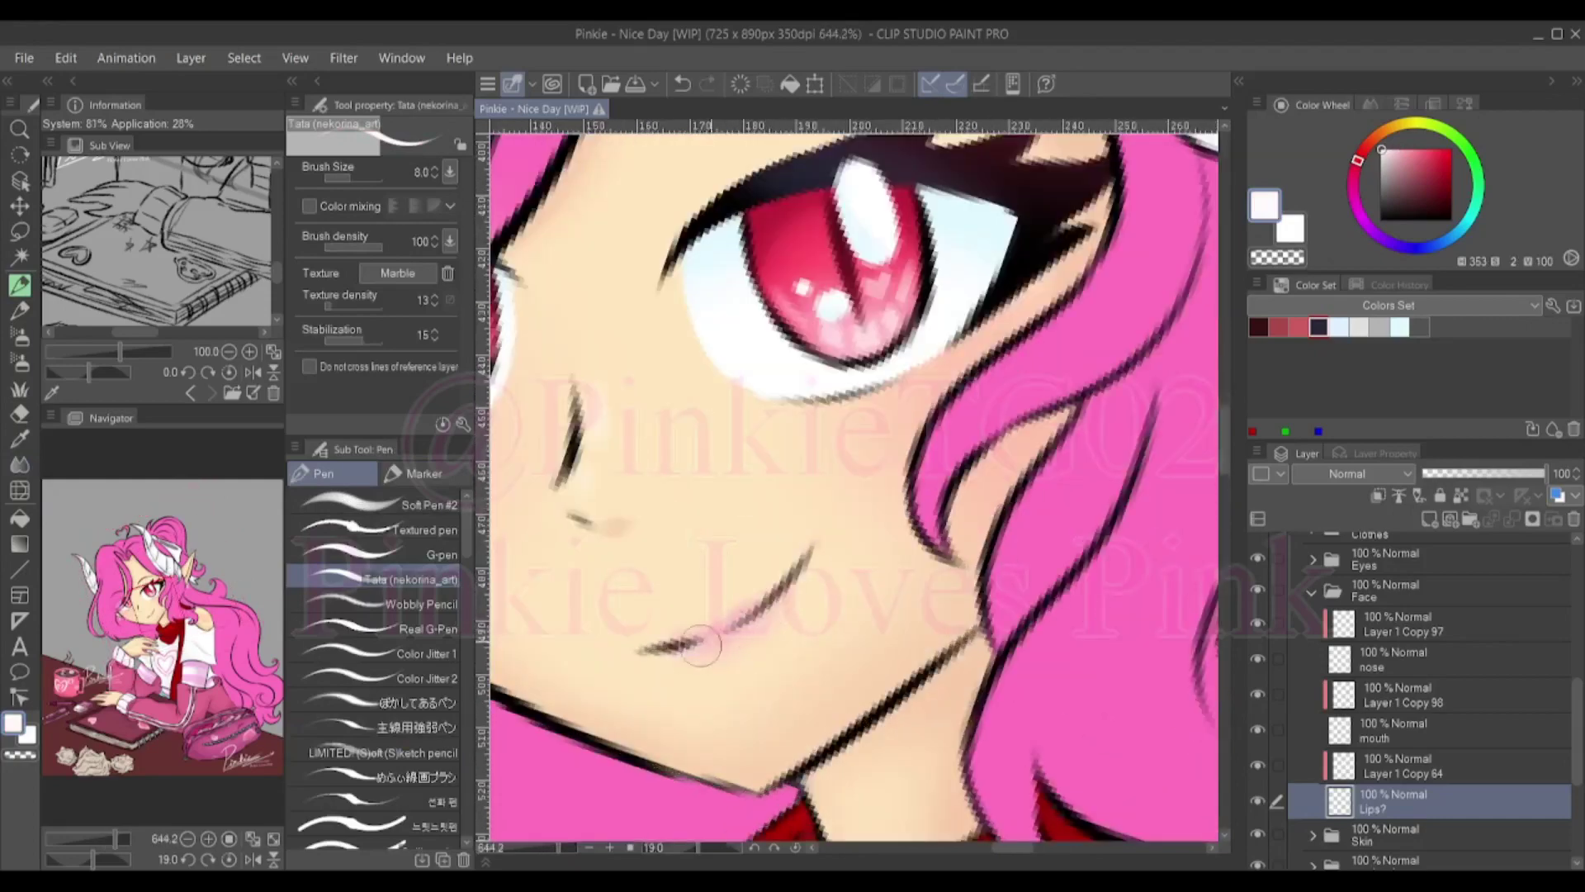
scroll(778, 615, "down", 2)
scroll(743, 630, "up", 3)
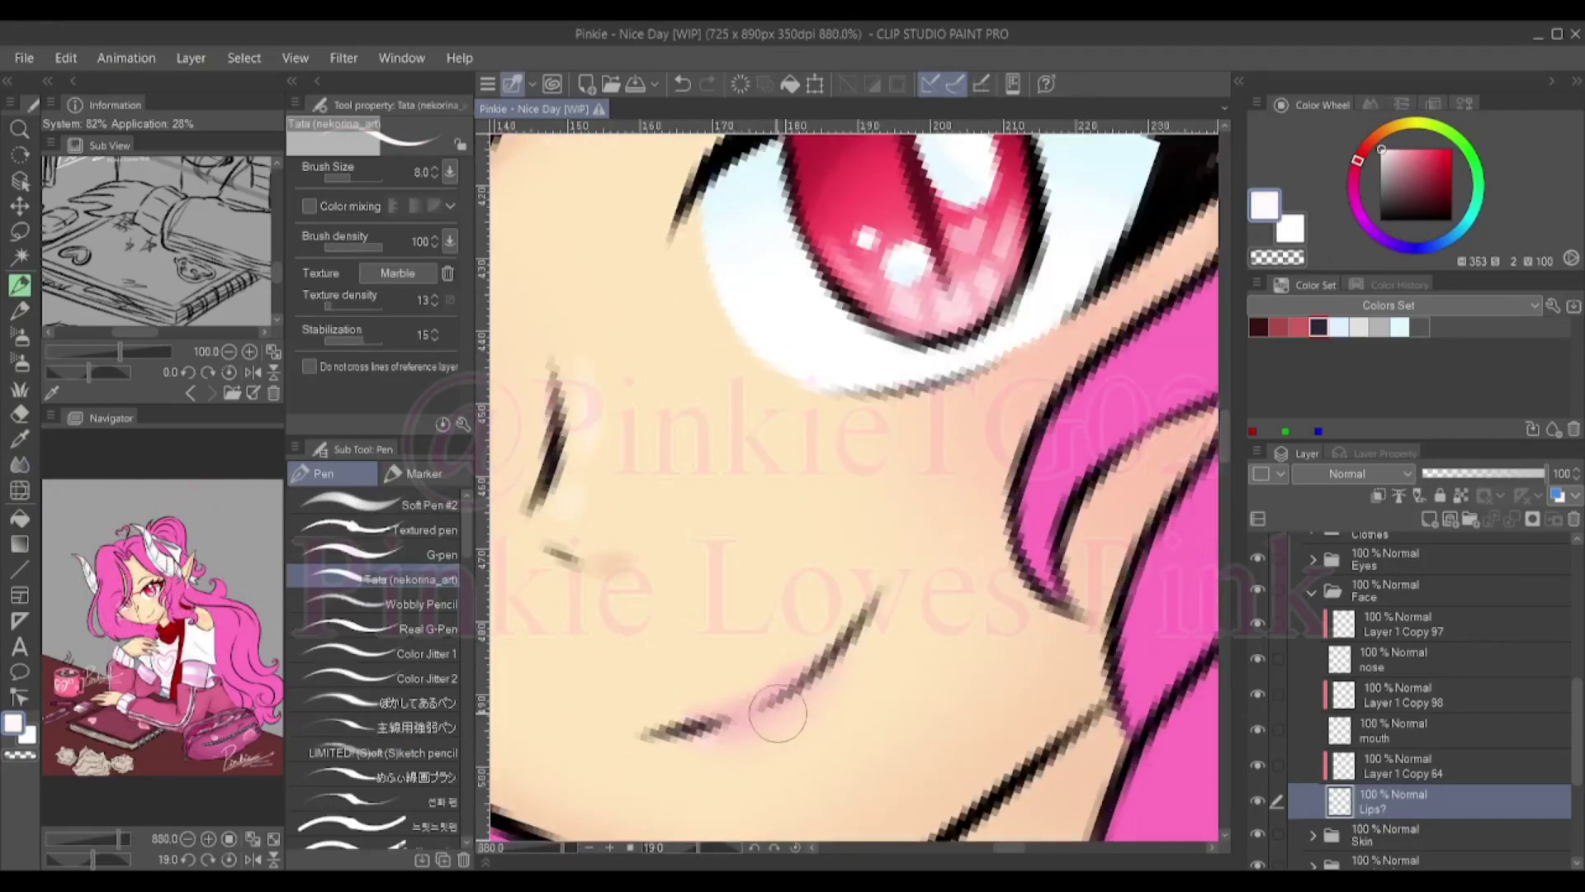
scroll(767, 661, "down", 5)
scroll(768, 661, "down", 2)
Shade the fringe over the covered eye in darker pink with the Tata pen on hair layer Layer 1 Copy 73
left_click(768, 661, "ctrl")
scroll(768, 661, "down", 2)
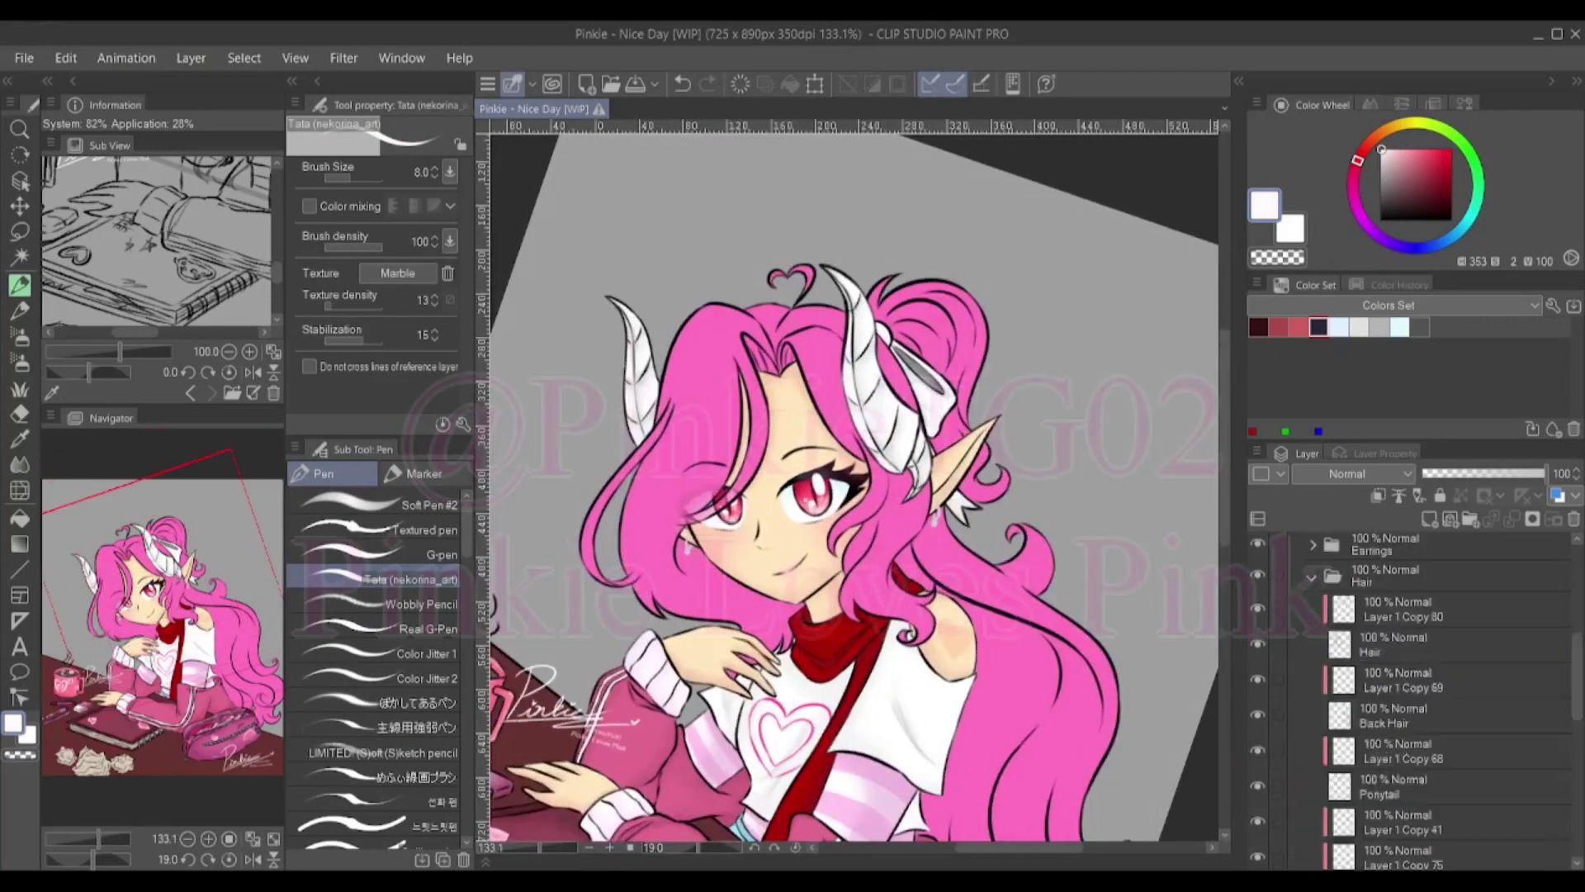
left_click(767, 661, "alt")
scroll(632, 536, "up", 2)
left_click(761, 457, "alt")
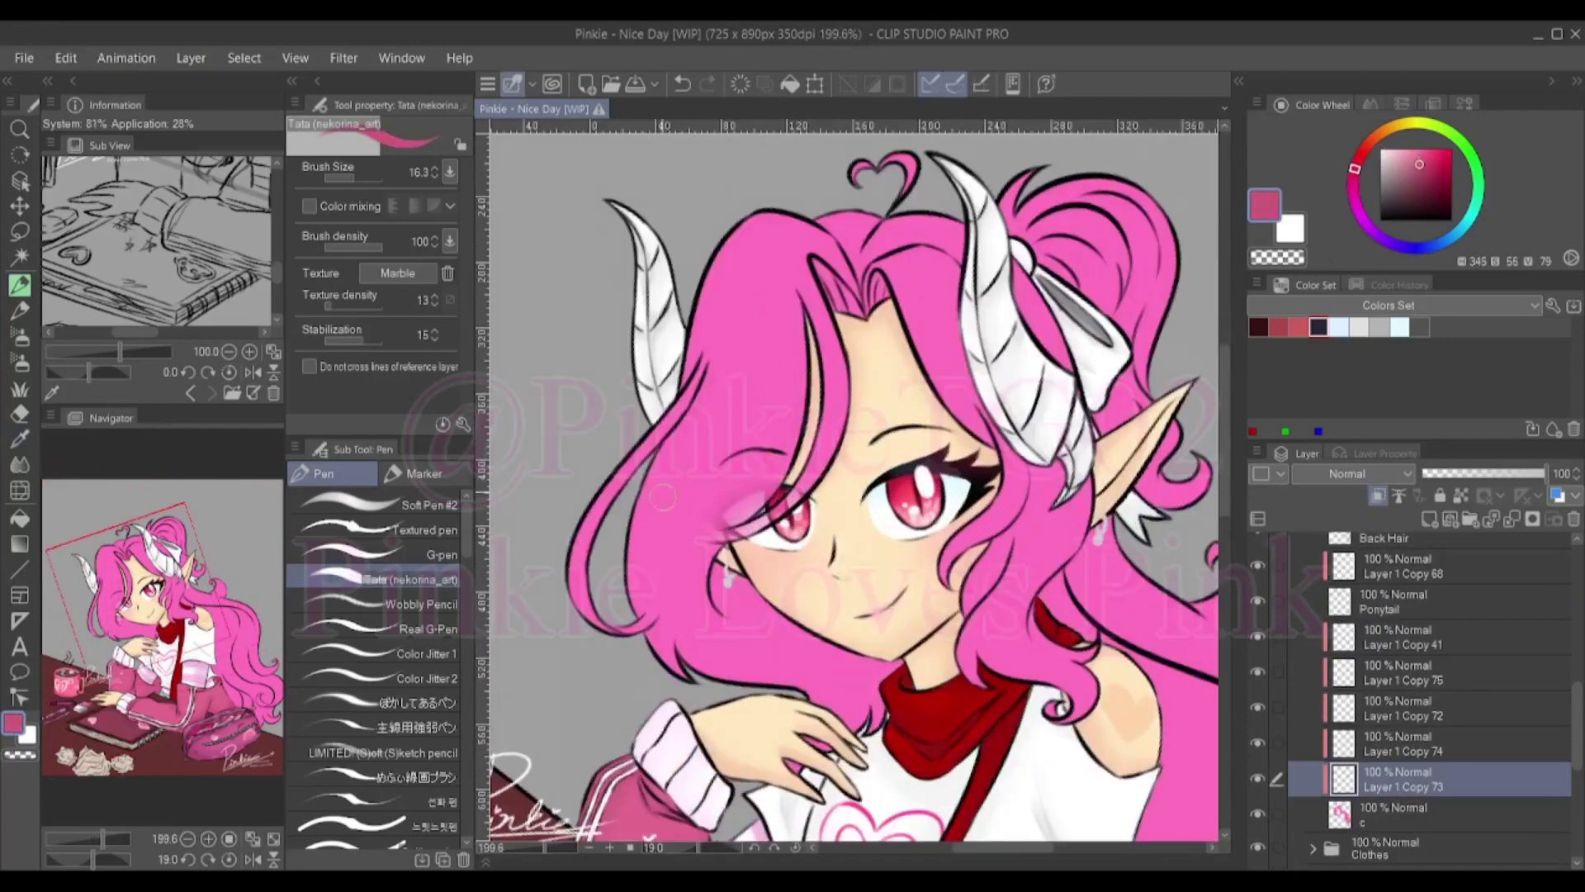
left_click(644, 569, "alt")
mouse_move(665, 425)
left_mouse_down()
mouse_move(663, 627)
mouse_move(805, 703)
left_mouse_up()
key("ctrl+z")
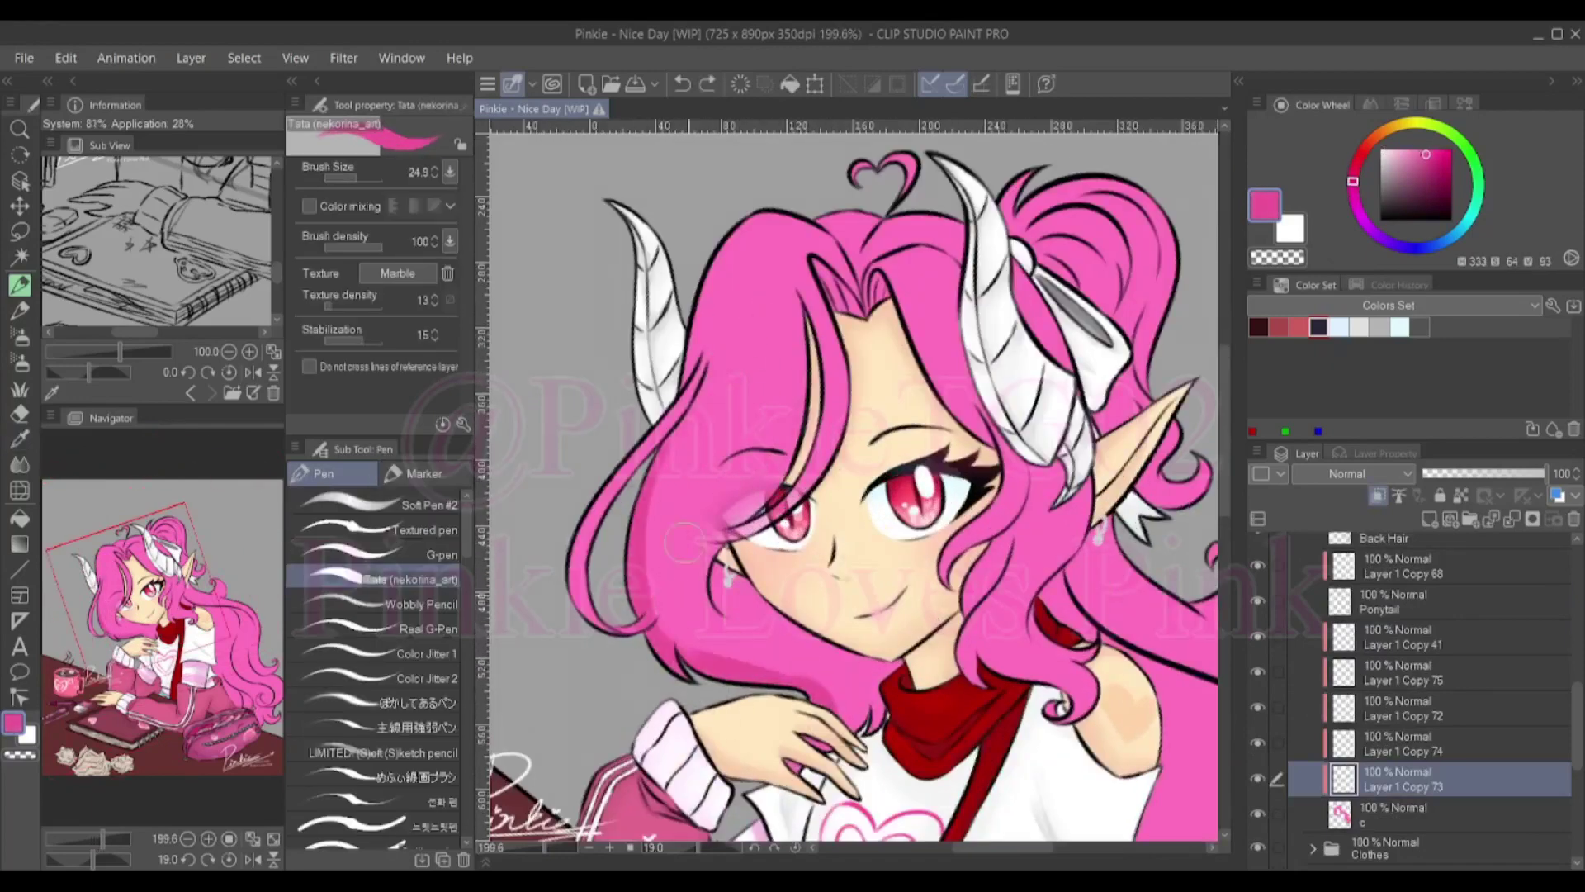
key("ctrl+z")
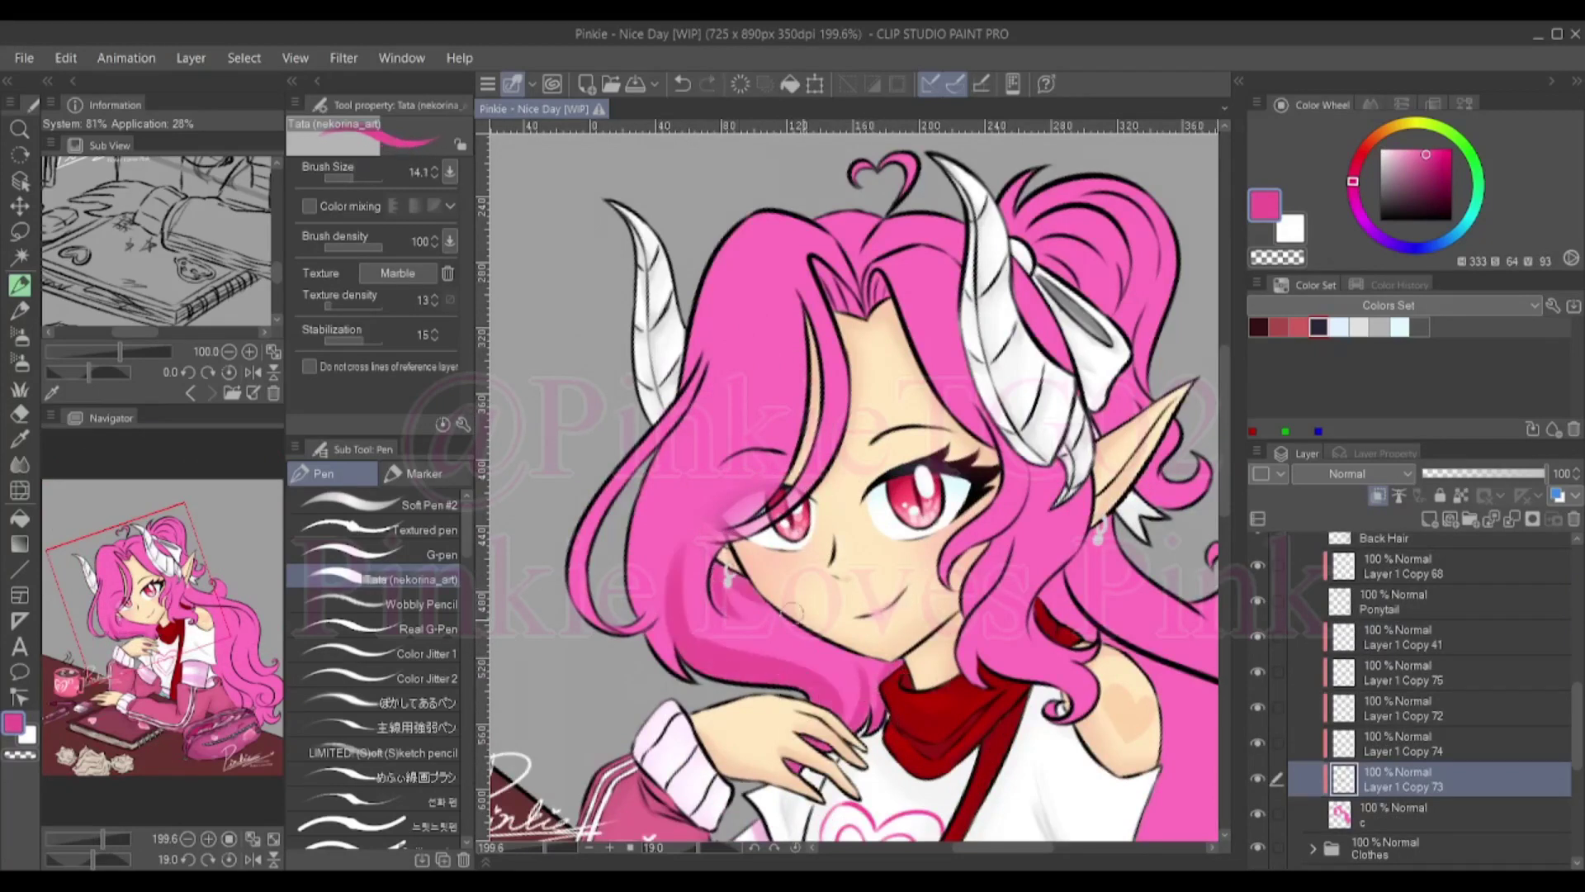
mouse_move(685, 644)
left_mouse_down()
mouse_move(668, 413)
mouse_move(726, 301)
left_mouse_up()
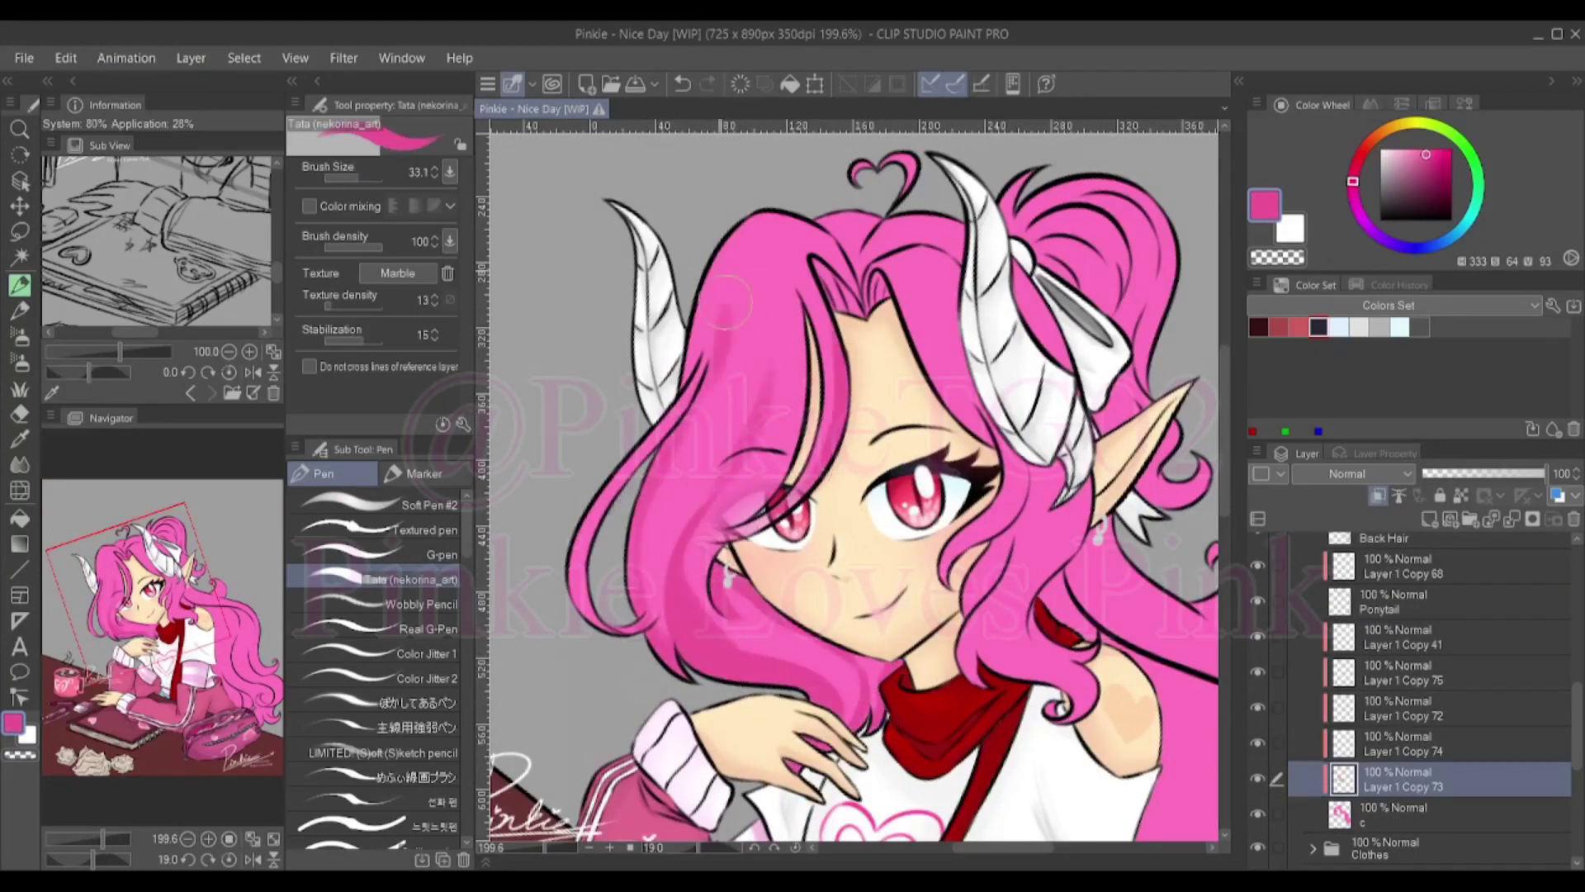
Shade the crown, the outer fringe and the locks framing the face in the same darker pink, varying the Tata pen's size
left_click_drag(631, 463, 594, 632)
left_click_drag(689, 446, 636, 635)
mouse_move(949, 545)
left_mouse_down()
mouse_move(1024, 702)
mouse_move(879, 326)
mouse_move(667, 322)
left_mouse_up()
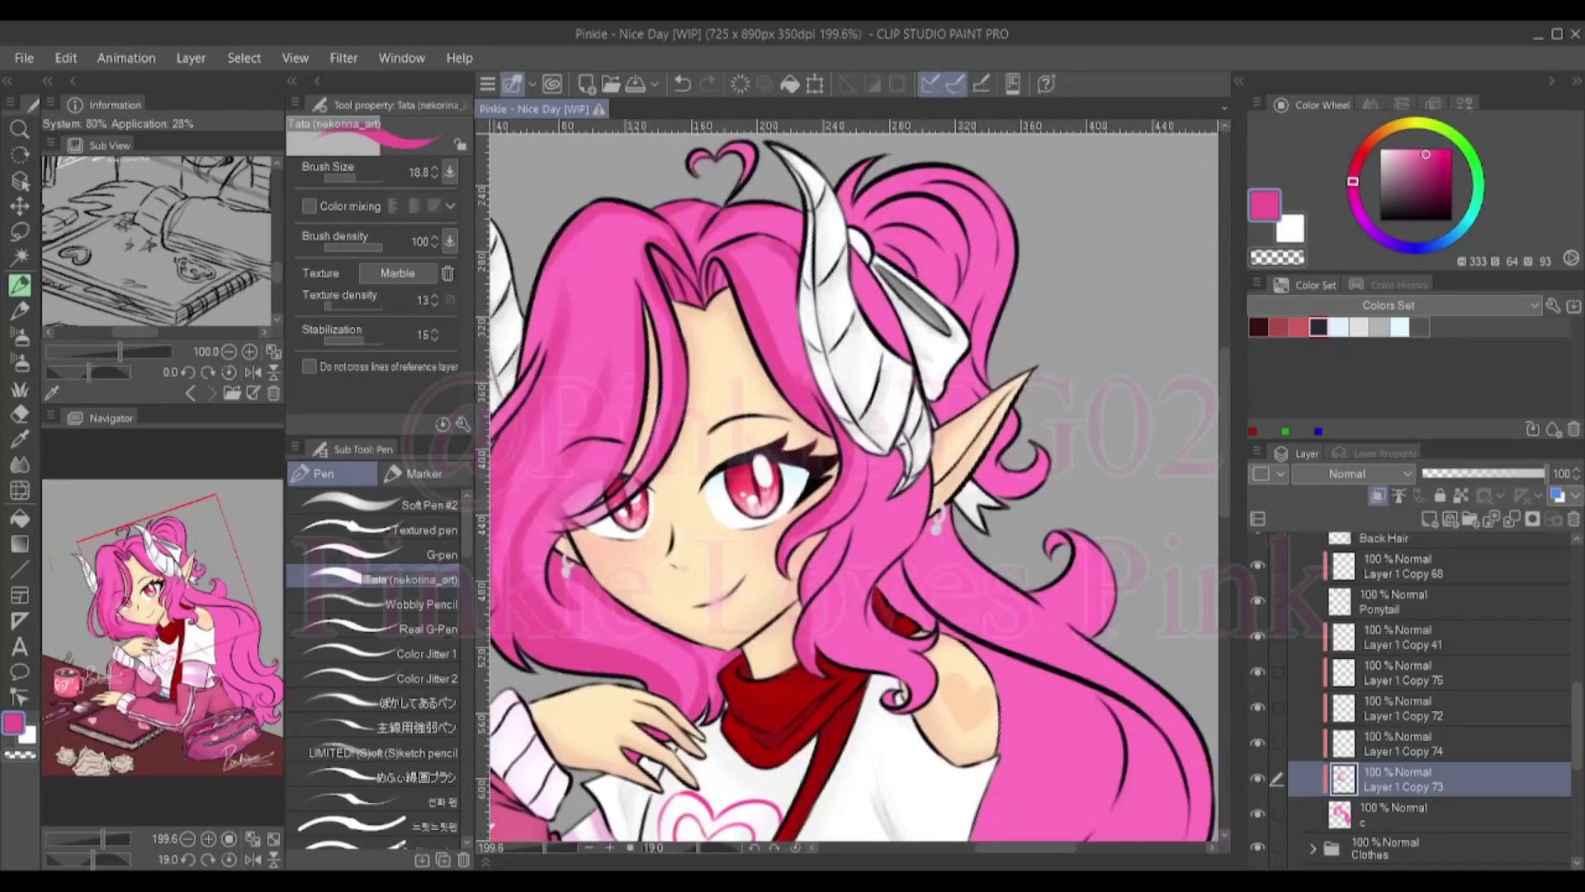
mouse_move(825, 594)
left_mouse_down()
mouse_move(867, 652)
mouse_move(883, 504)
left_mouse_up()
key("ctrl+z")
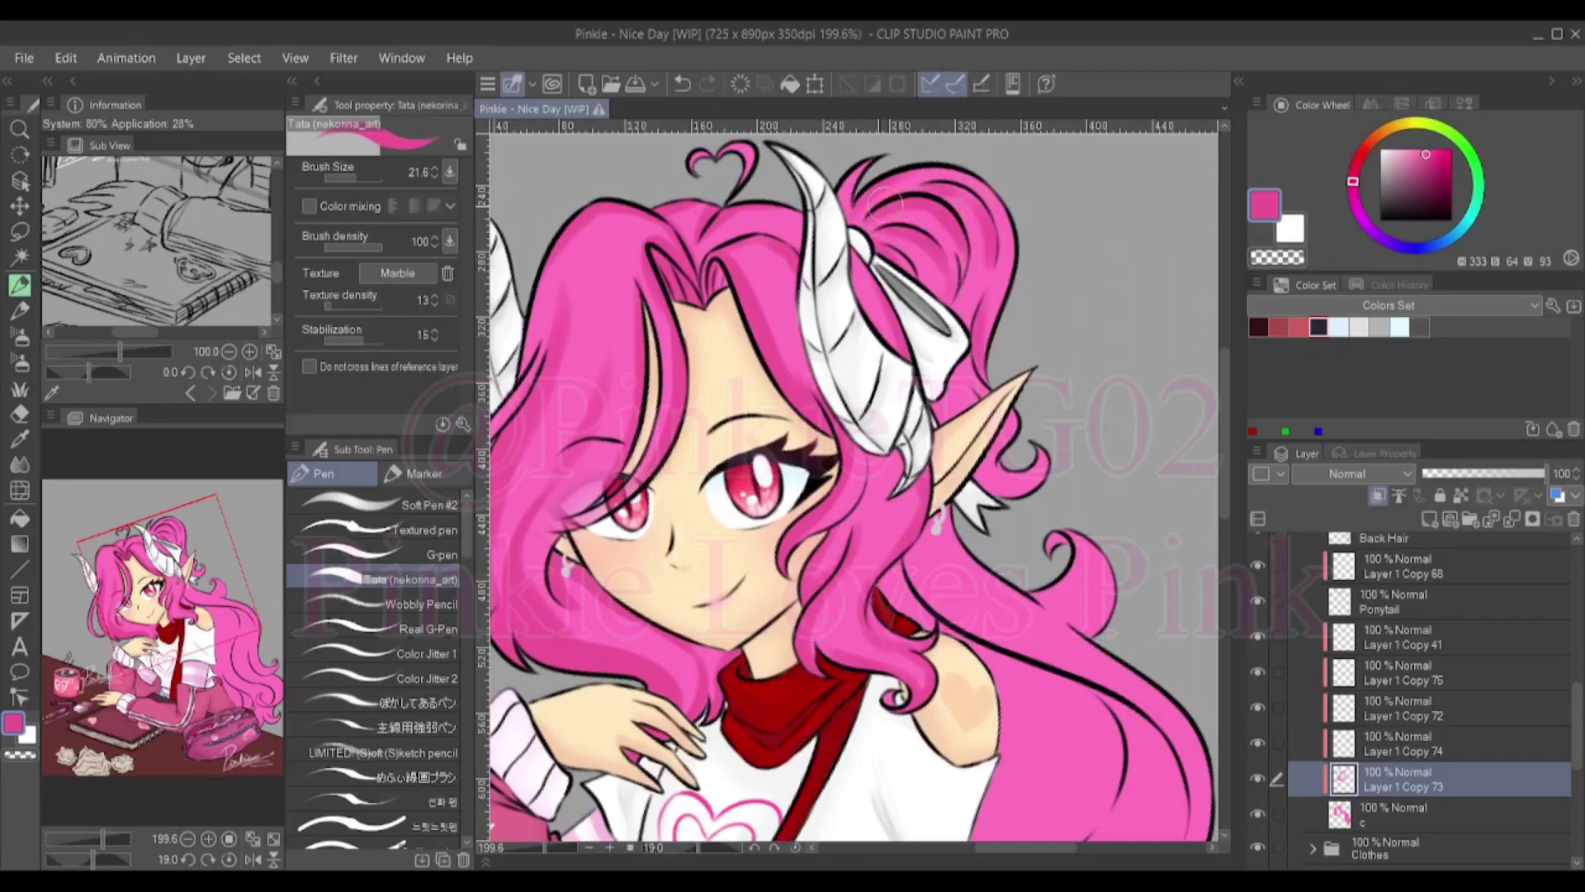
Shade the upper and middle waves of the long back hair in darker pink with the Tata pen at size 24.9
left_click_drag(1040, 419, 859, 199)
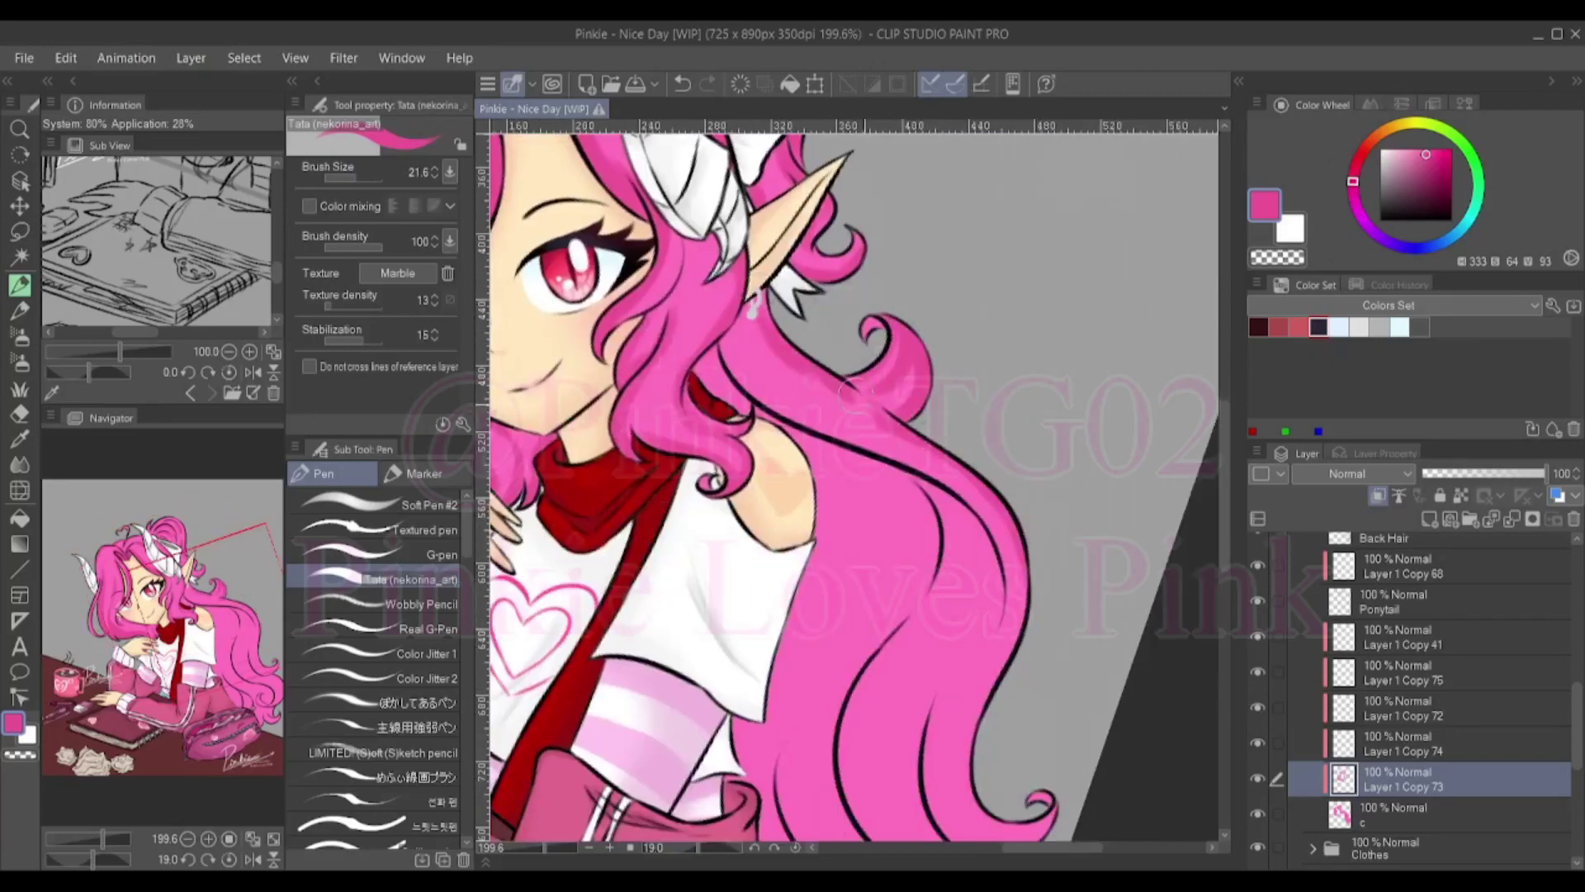
mouse_move(826, 487)
left_mouse_down()
mouse_move(854, 487)
mouse_move(813, 487)
left_mouse_up()
left_click_drag(958, 434, 797, 611)
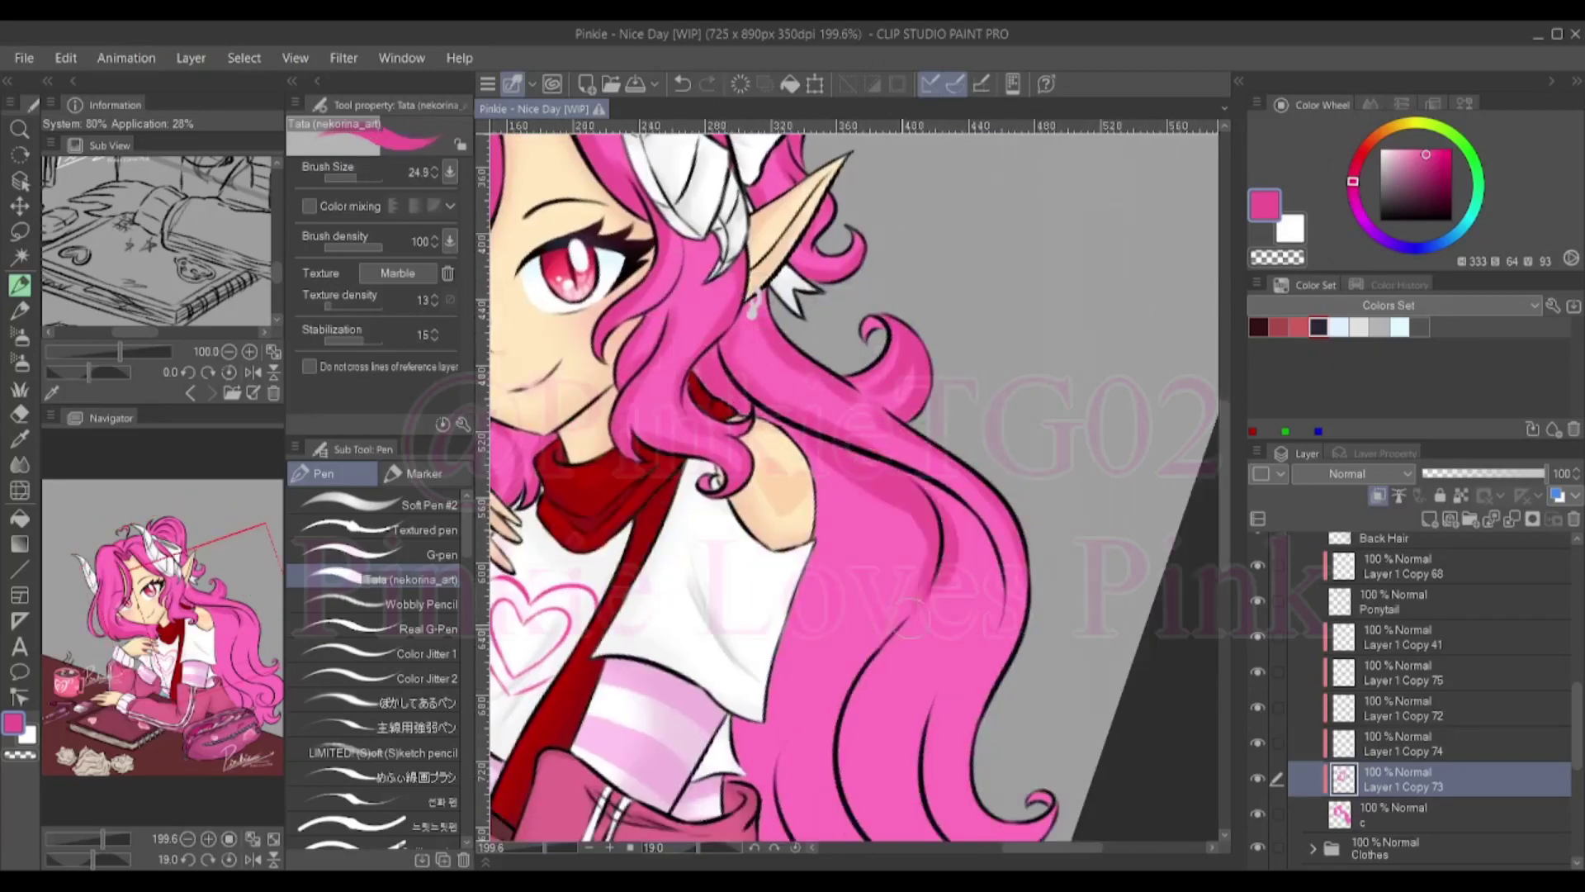
left_click_drag(925, 532, 842, 772)
scroll(850, 495, "down", 3)
left_click_drag(928, 335, 1052, 698)
left_click_drag(817, 491, 776, 697)
left_click_drag(867, 441, 812, 512)
left_click_drag(875, 293, 814, 417)
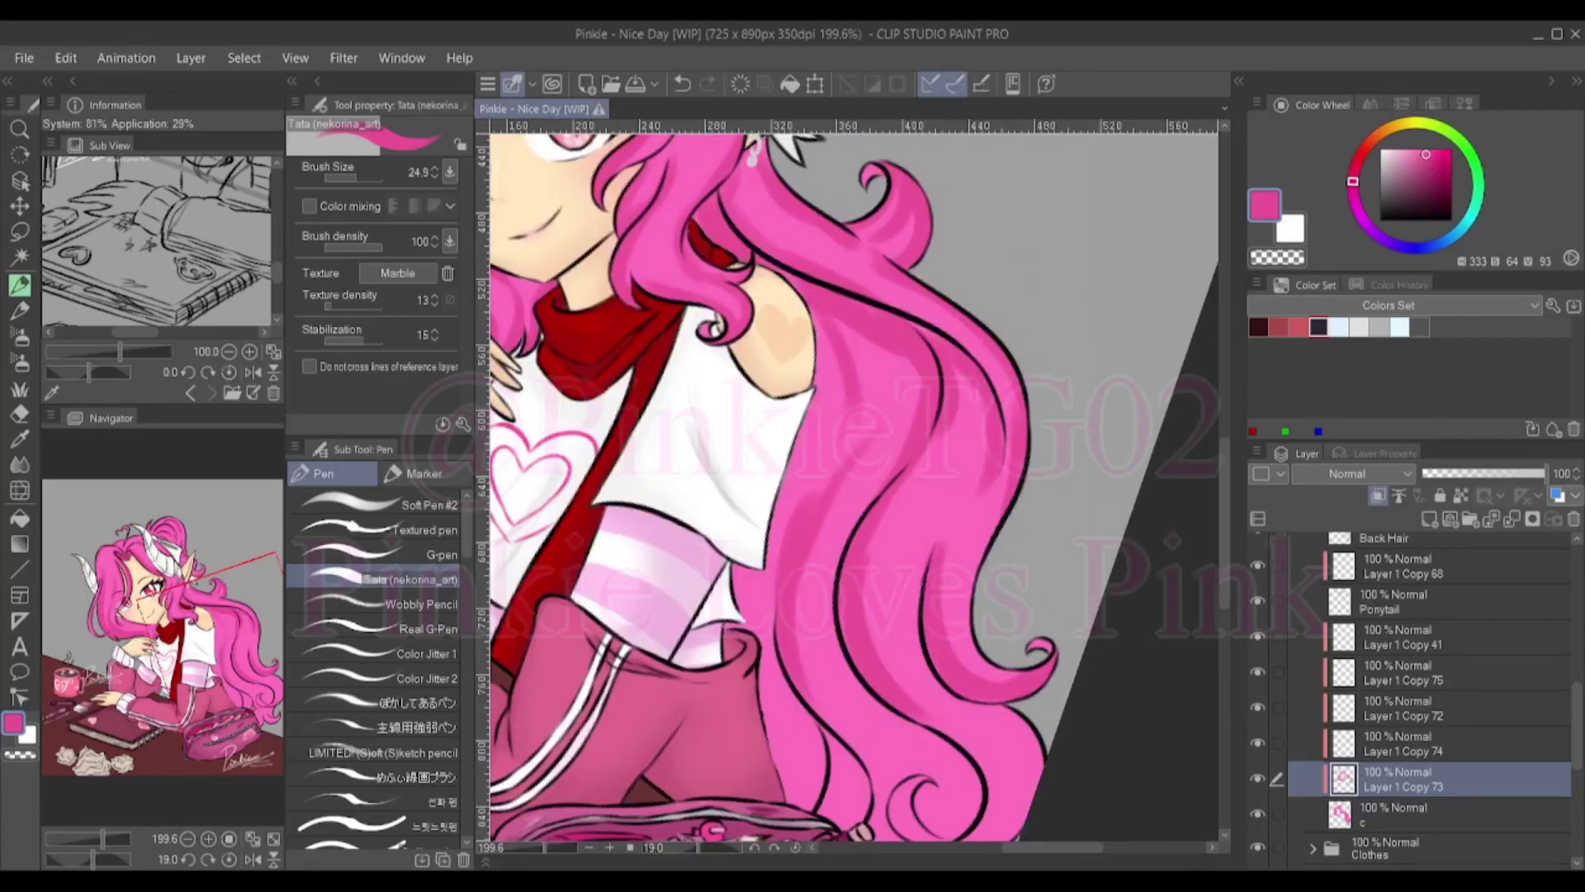
left_click_drag(850, 190, 747, 272)
Shade the lower waves and curled ends of the back hair behind the pencil case in darker pink
scroll(826, 495, "down", 3)
left_click_drag(892, 570, 805, 726)
left_click_drag(825, 529, 764, 702)
left_click_drag(1020, 624, 908, 747)
scroll(1125, 636, "down", 5)
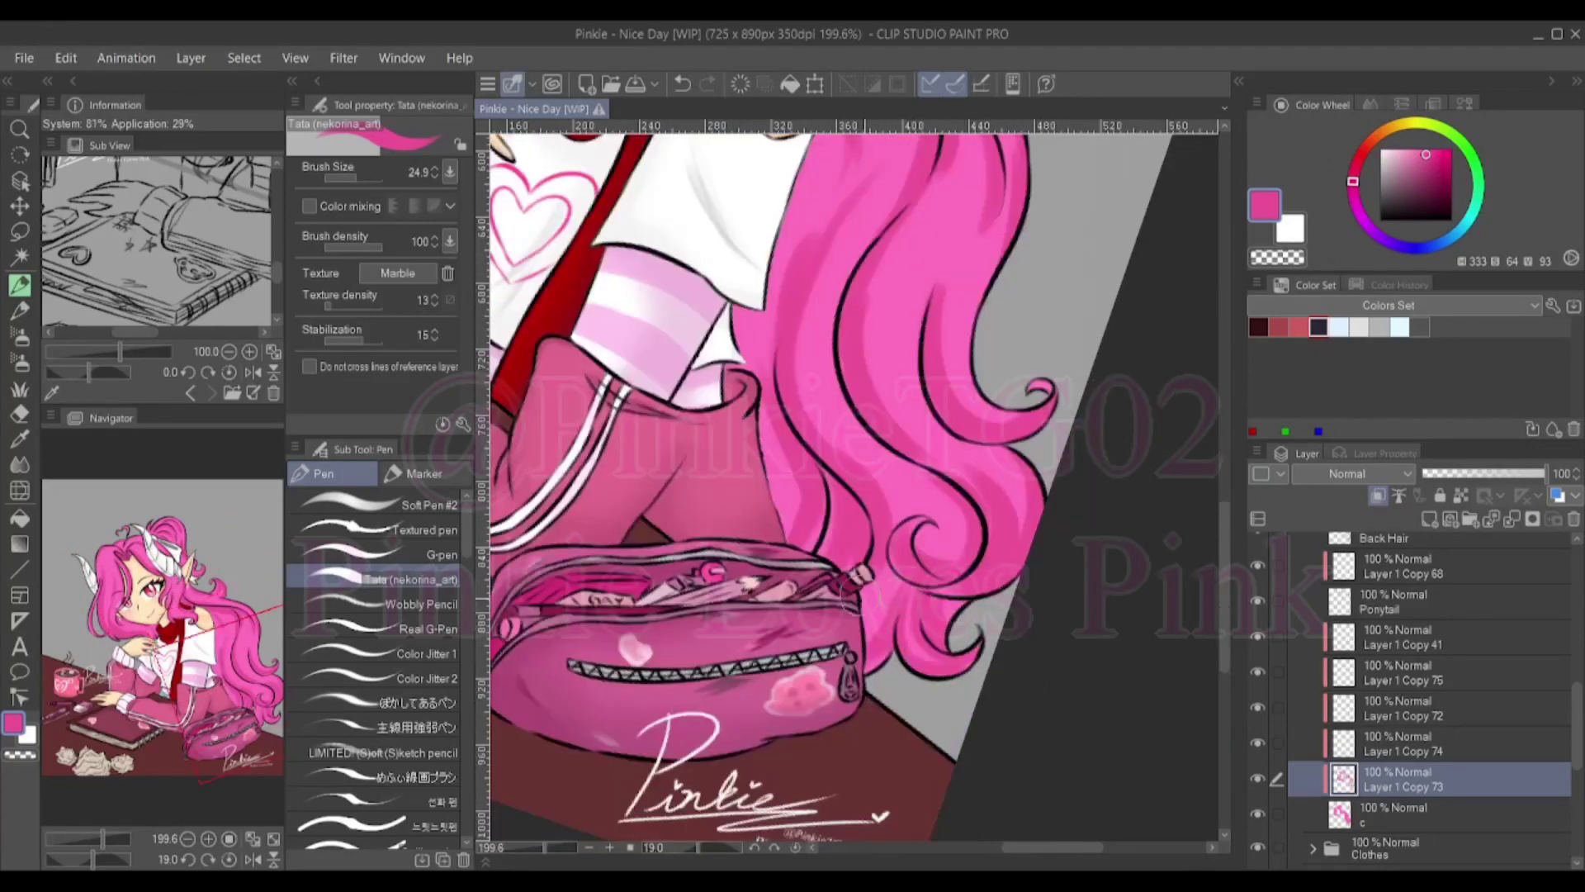
left_click_drag(966, 586, 867, 673)
Clear the Color Mixing palette and blend the base hair pink with the shadow pink on it
scroll(826, 495, "up", 5)
left_click(817, 453, "alt")
left_click(1370, 103)
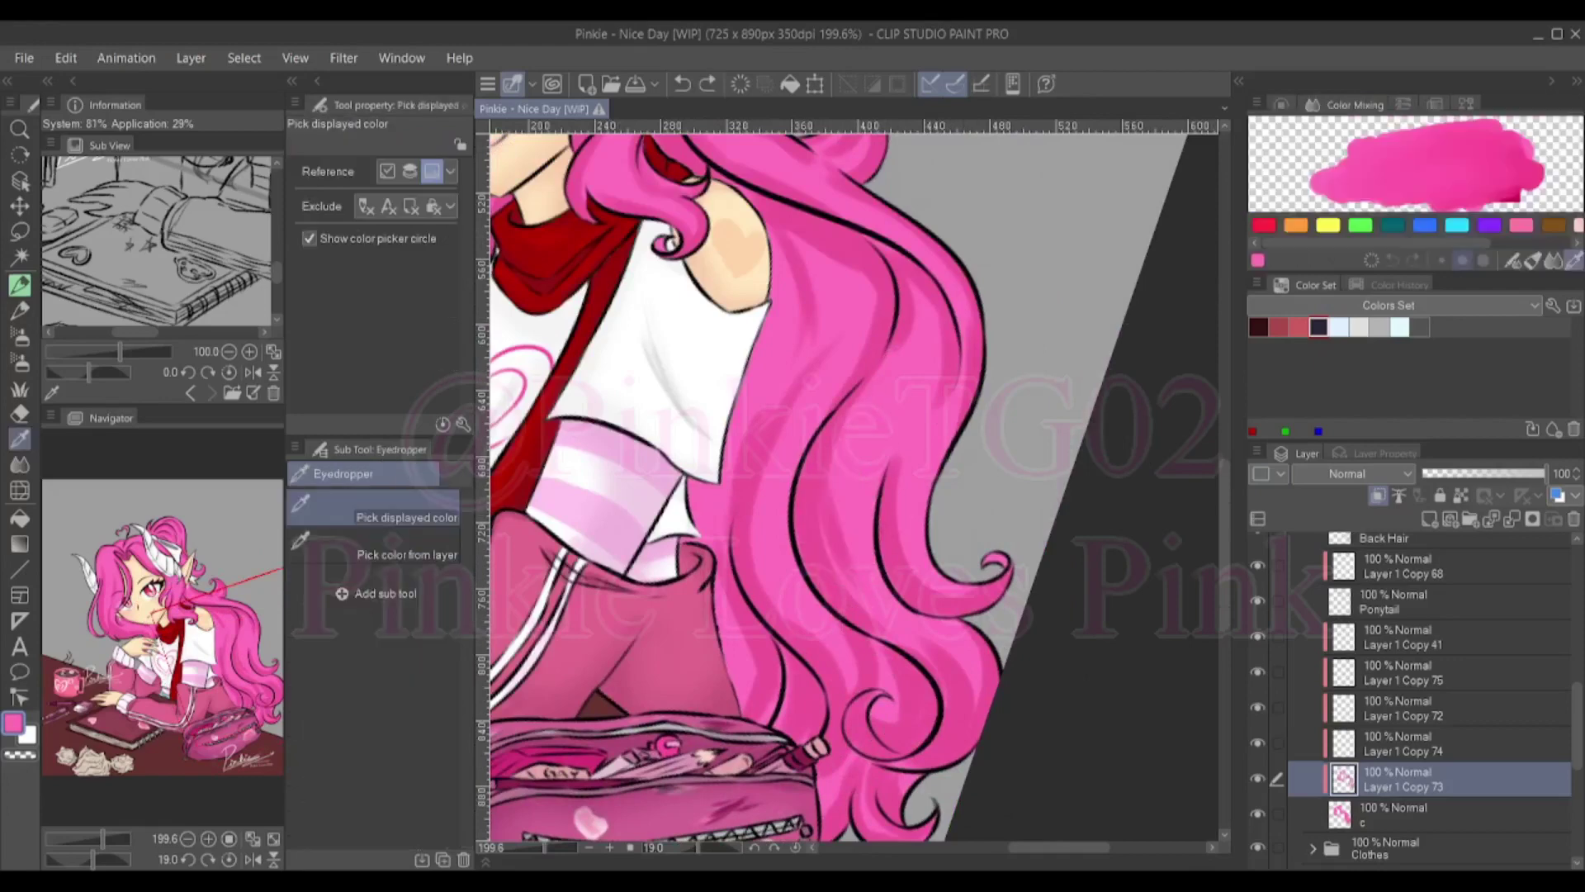
left_click(1371, 260)
key("i")
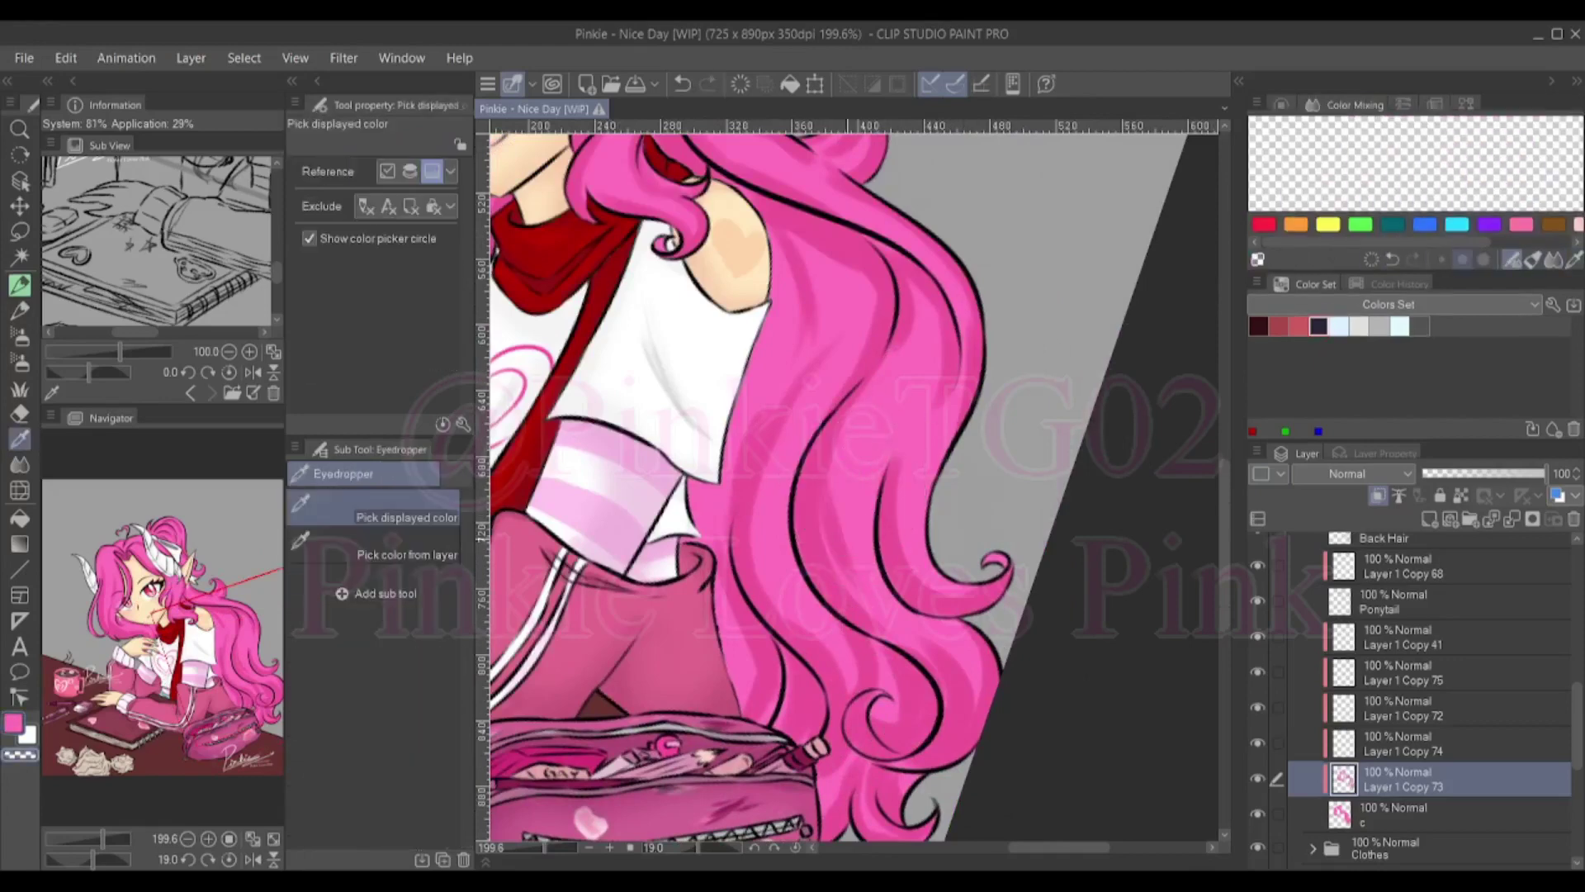
left_click(862, 478)
left_click_drag(1321, 169, 1536, 161)
left_click_drag(1420, 189, 1544, 173)
left_click_drag(1362, 190, 1544, 165)
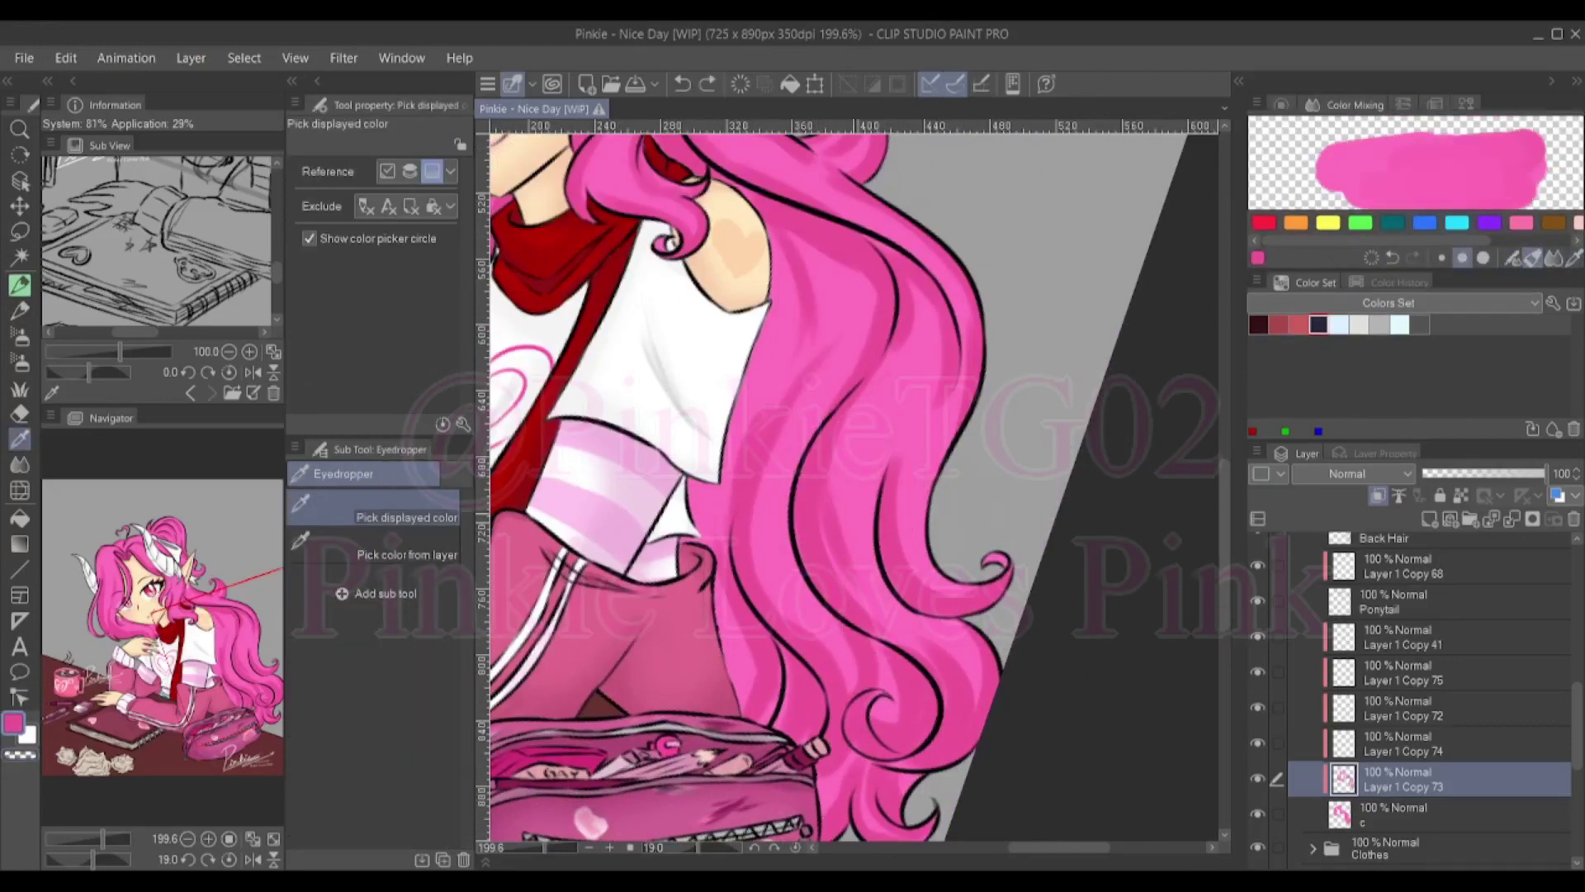
left_click_drag(1411, 194, 1527, 165)
Paint mixed mid pinks between the hair's base and shadow areas with the Tata pen on Layer 1 Copy 73
key("p")
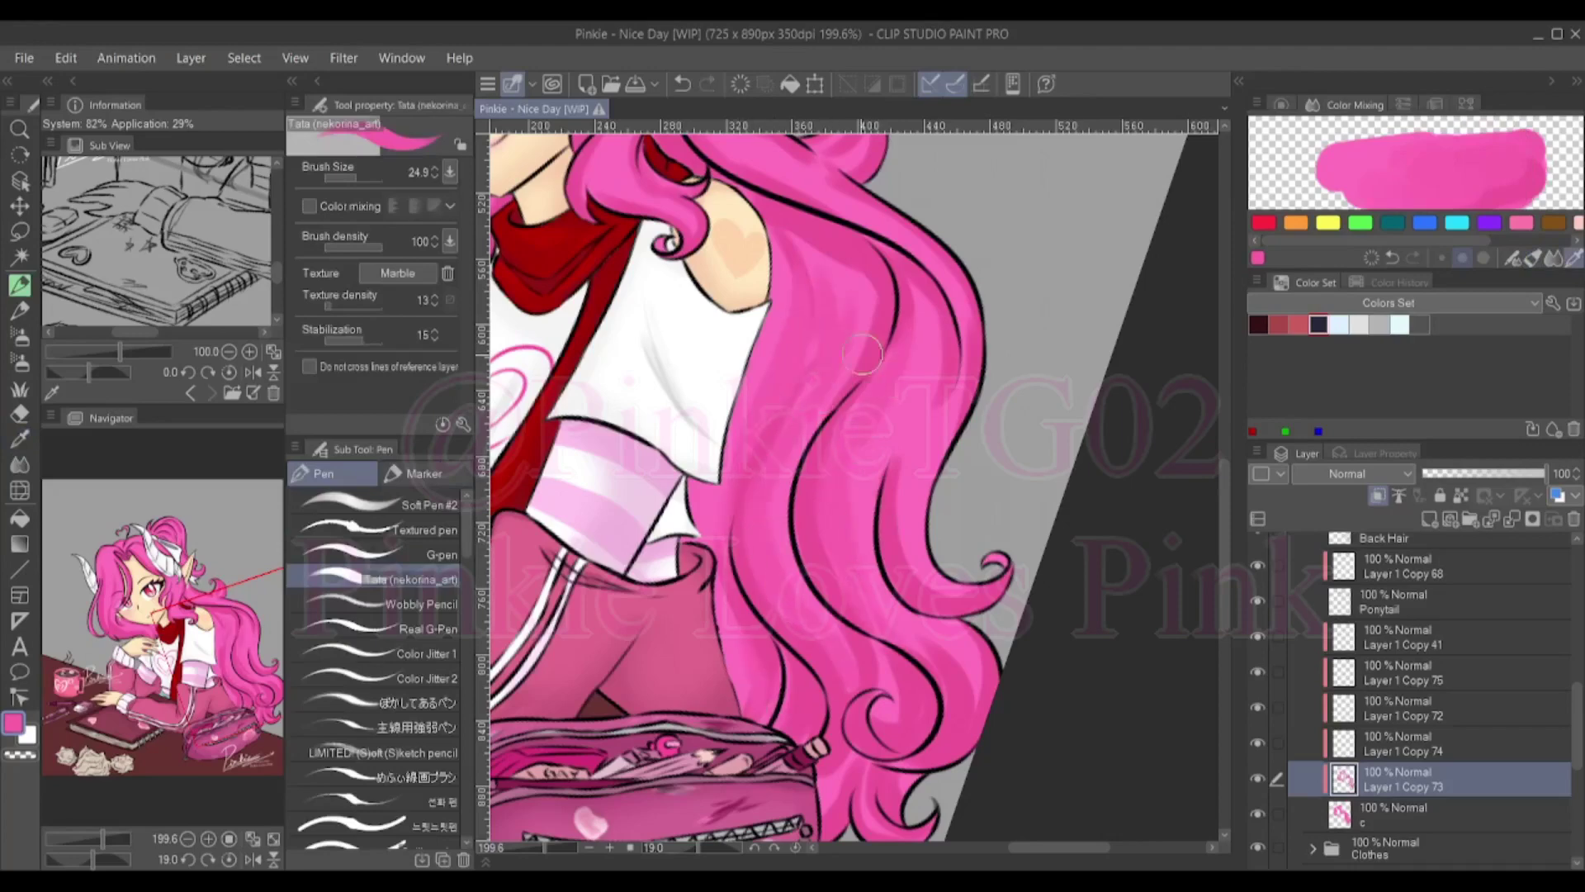
scroll(922, 703, "down", 3)
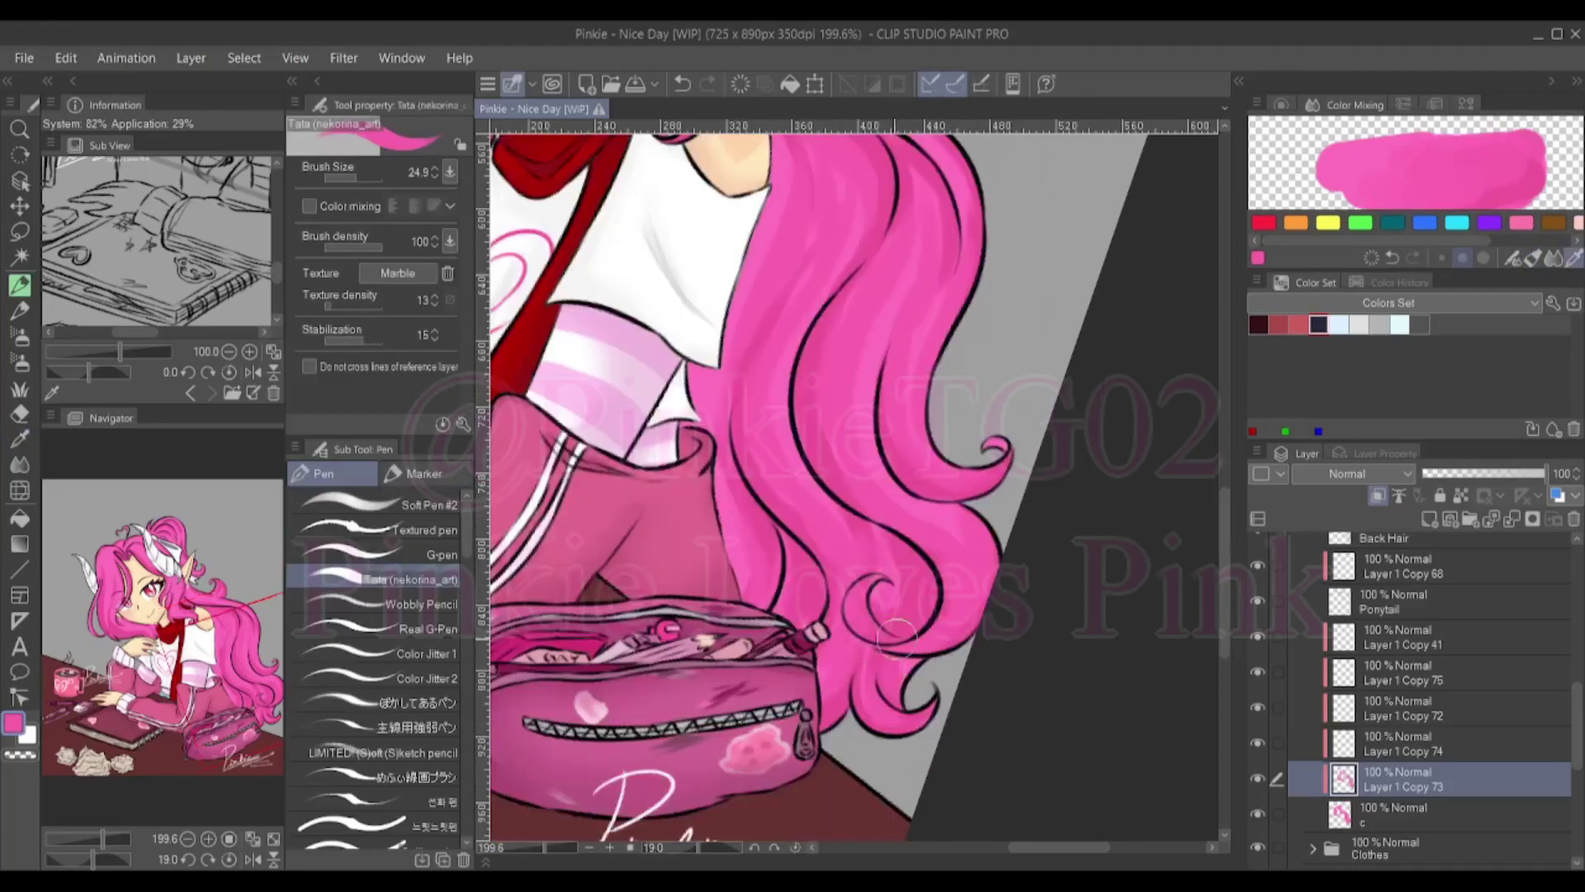
scroll(875, 314, "down", 1)
scroll(854, 487, "up", 5)
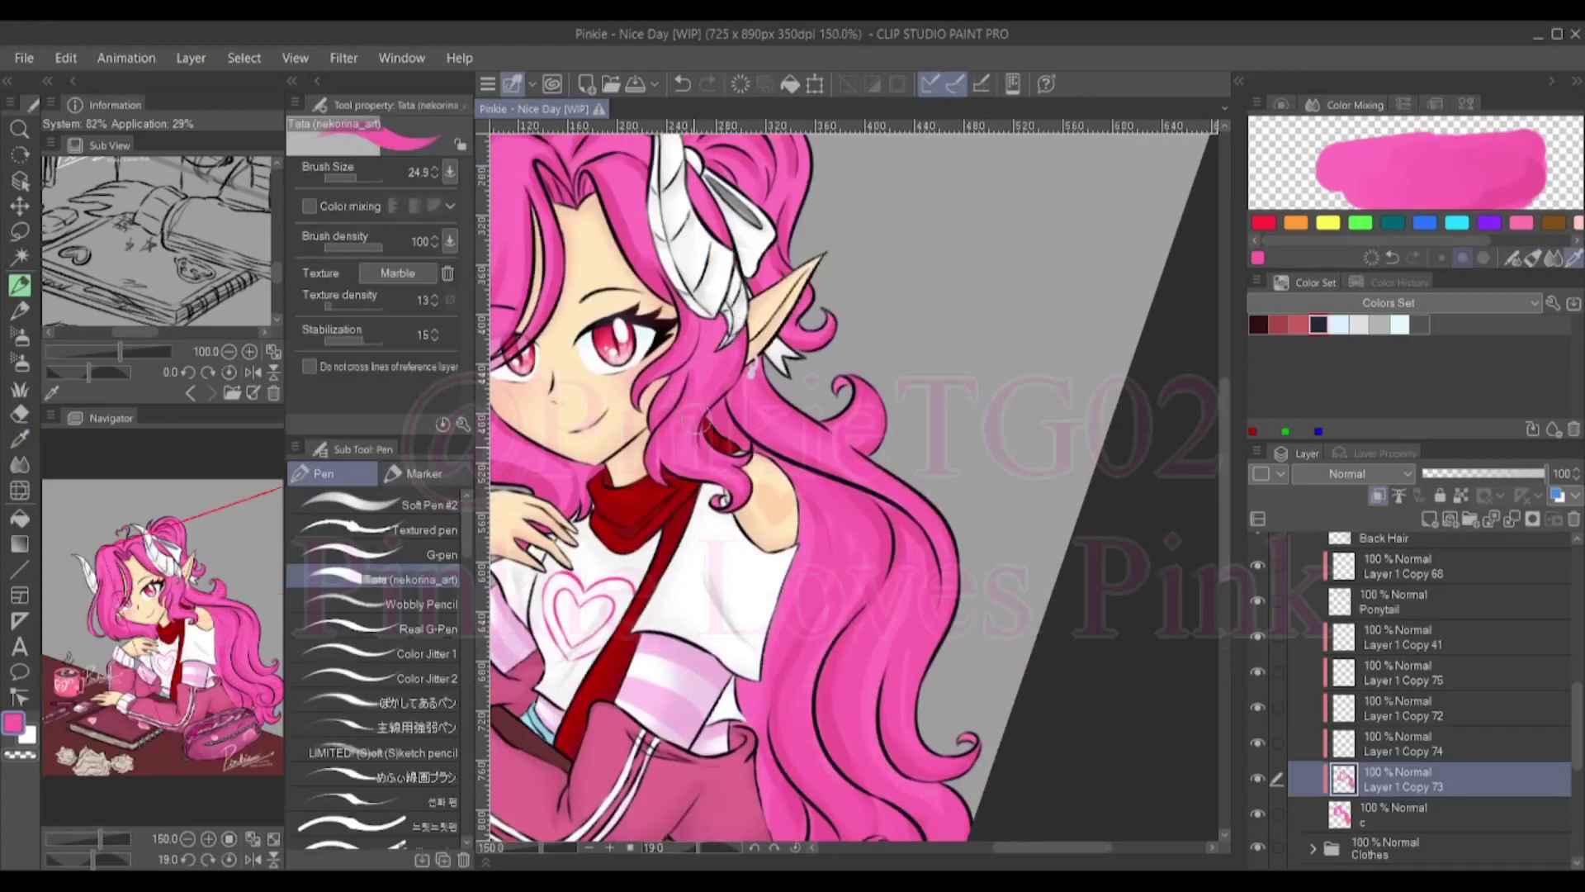
scroll(854, 487, "left", 3)
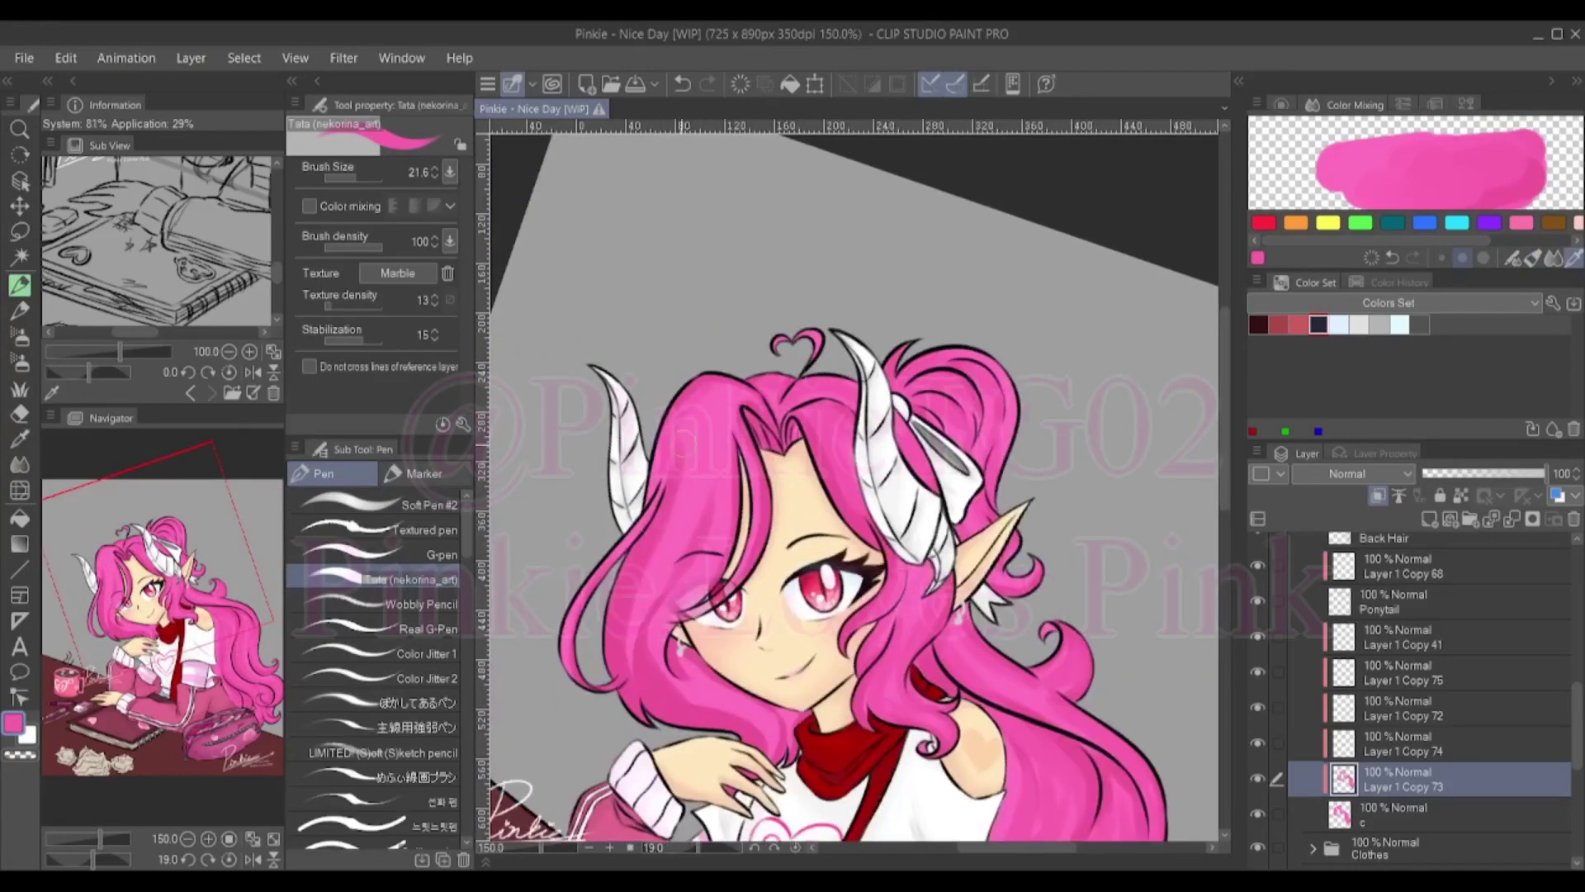
Soften the hair shading with the Blur tool at size 24.9
key("j")
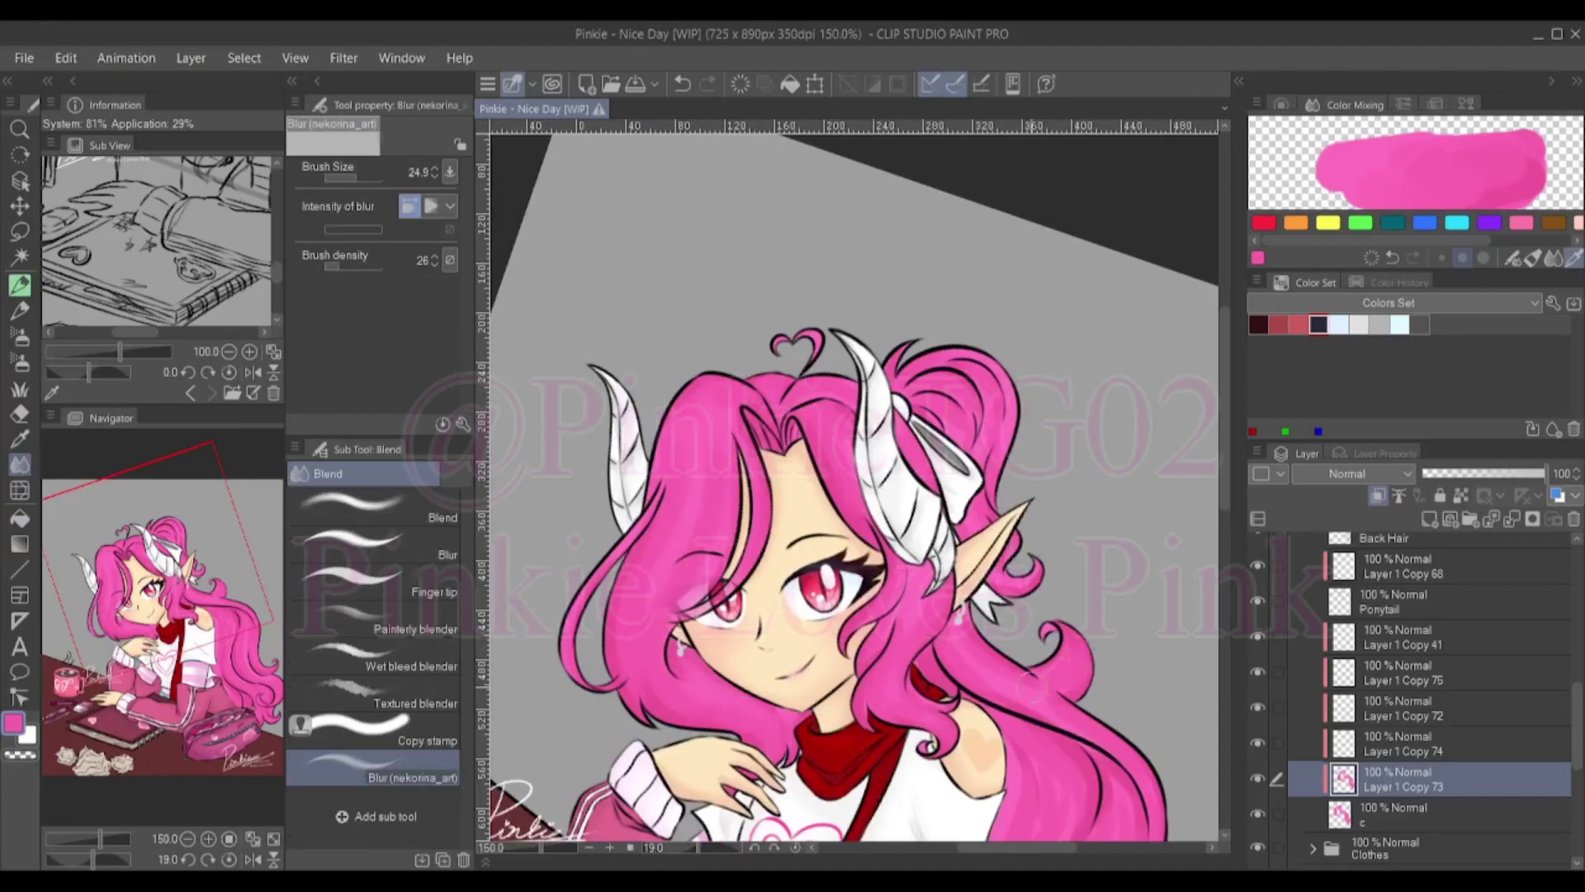
scroll(1032, 683, "down", 3)
scroll(1032, 682, "down", 2)
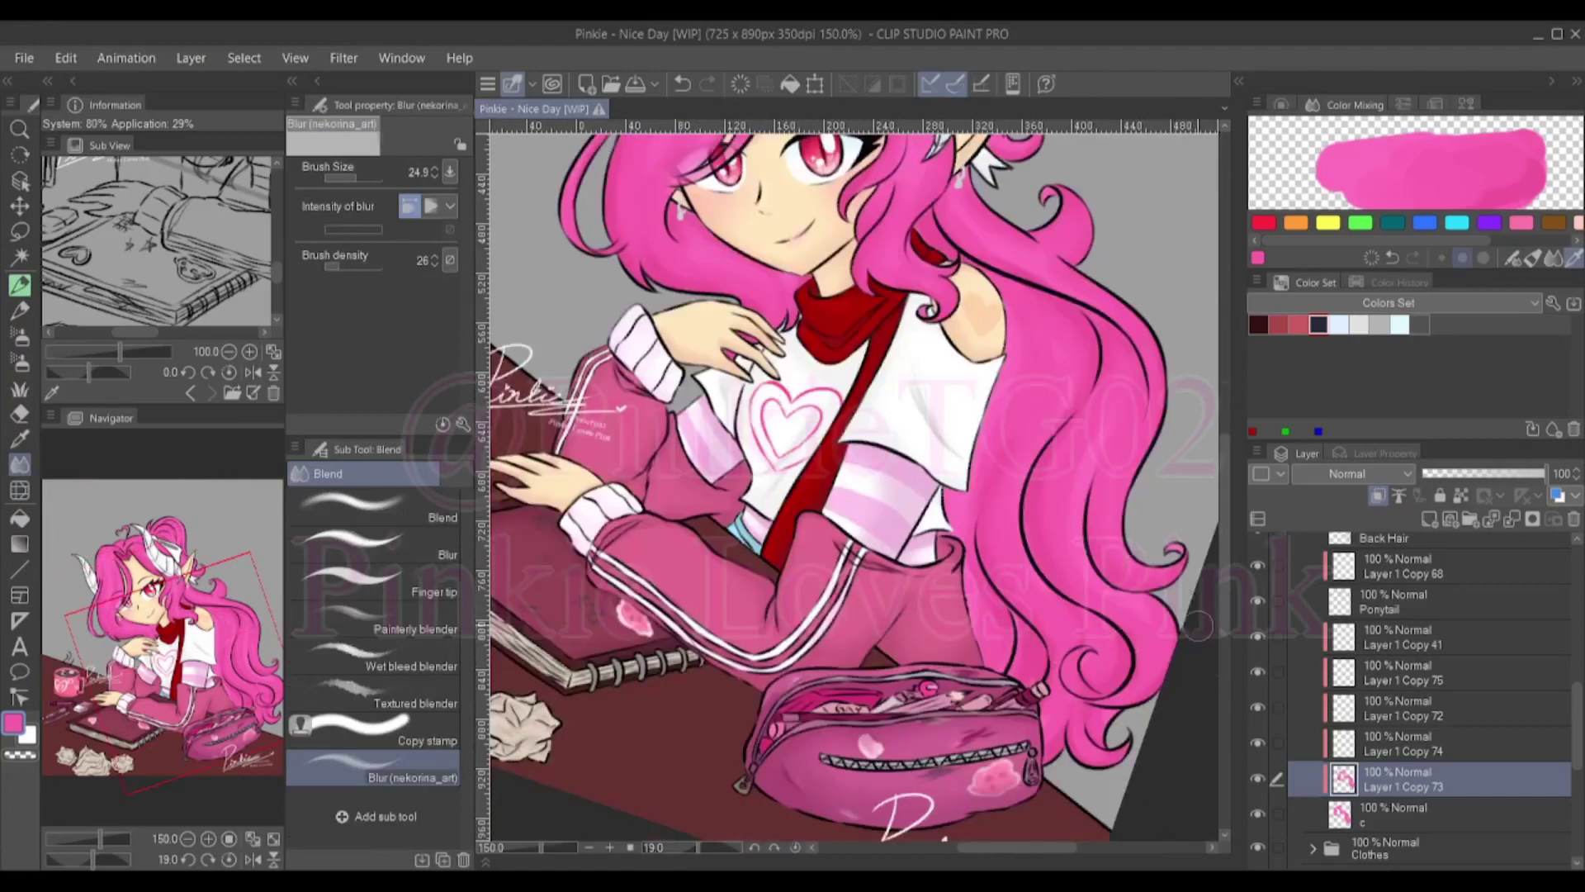
scroll(1199, 626, "up", 4)
key("p")
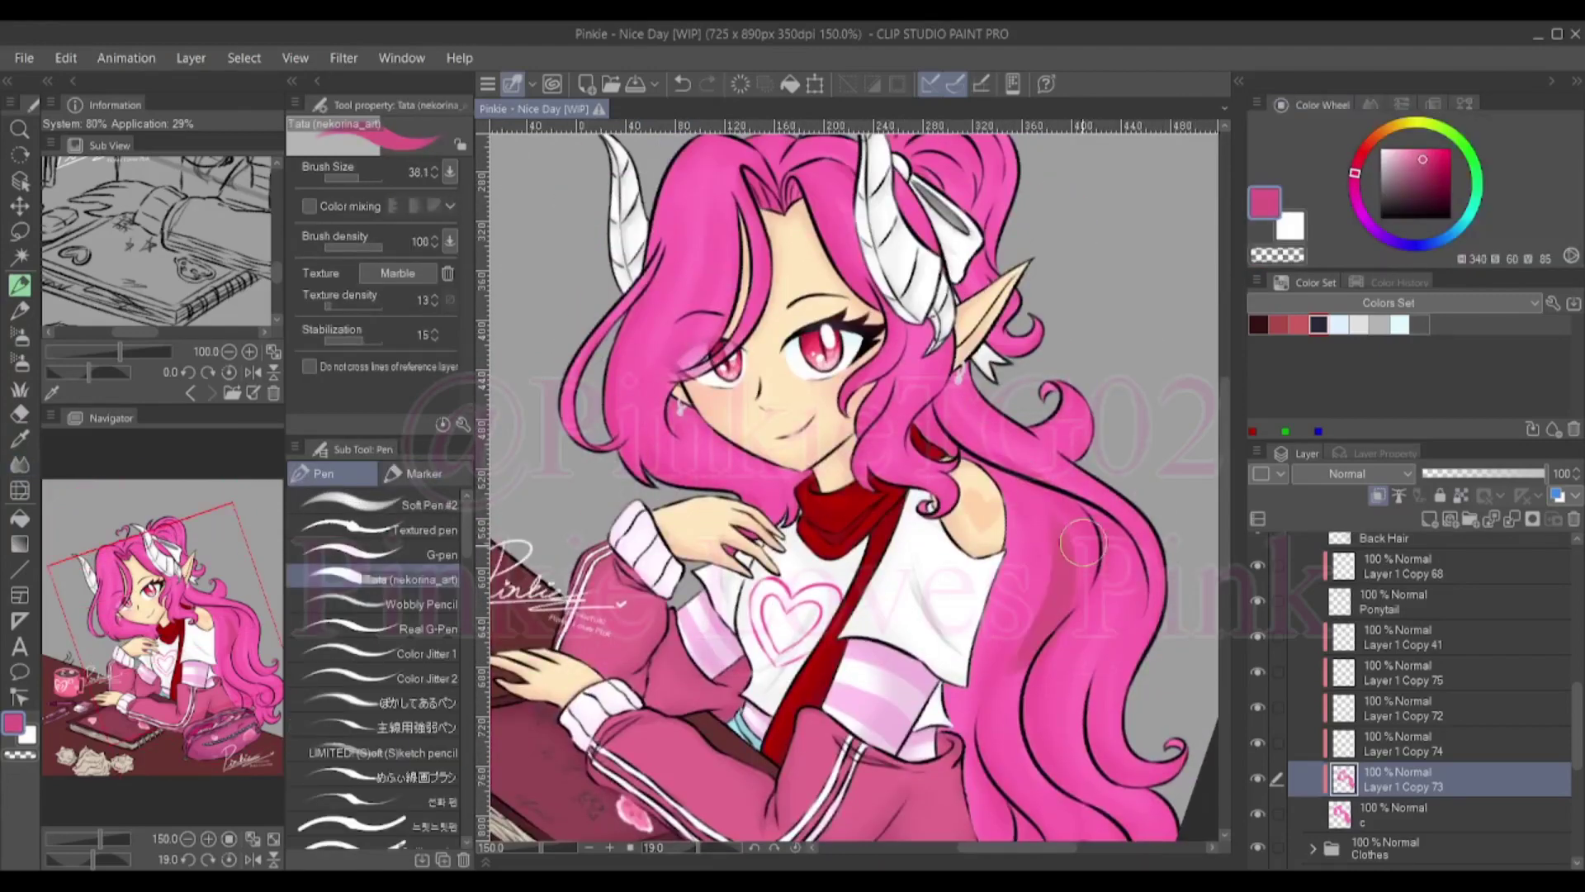
key("j")
key("p")
key("ctrl+z")
Paint lighter pink strands over the back hair on Layer 1 Copy 74 with the Tata pen at size 38.1, and reset the canvas rotation
left_click(1053, 615, "alt")
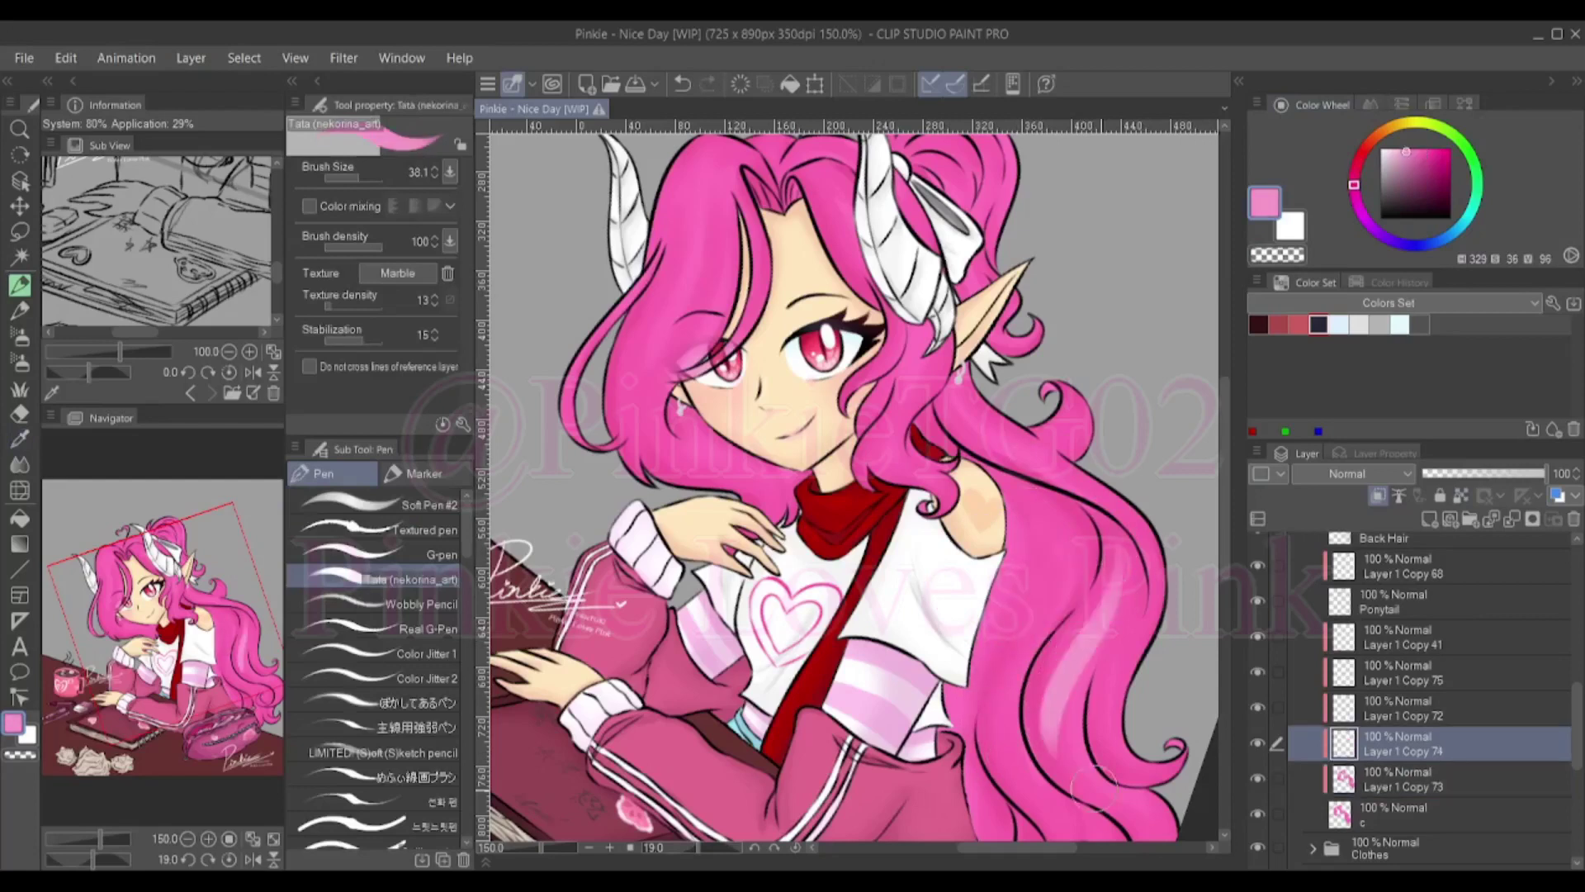
left_click_drag(1069, 570, 1089, 751)
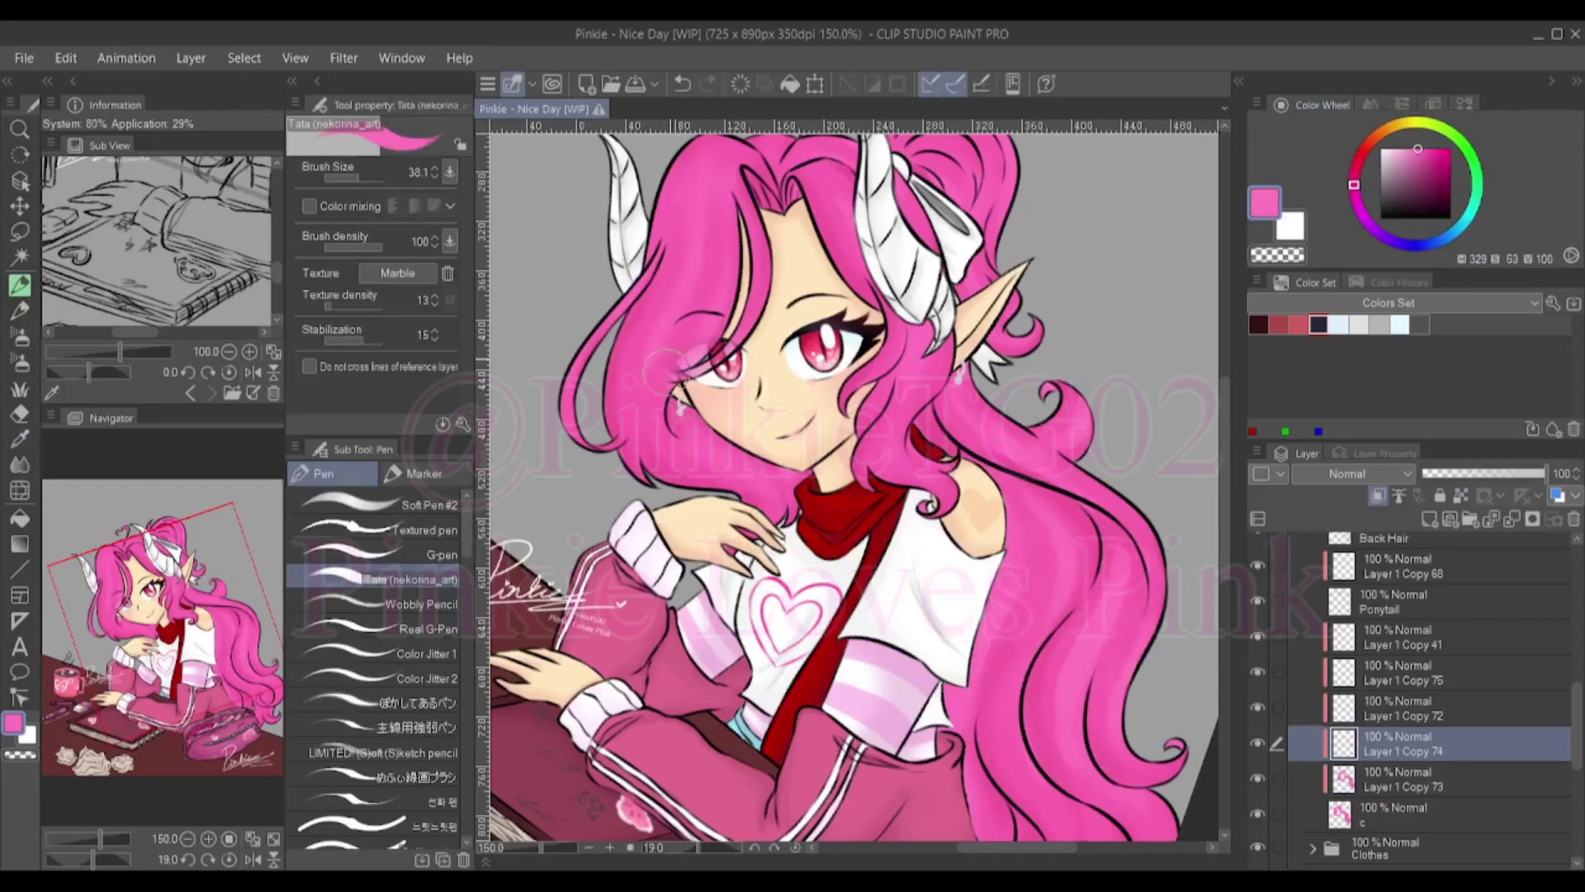
key("bracketright")
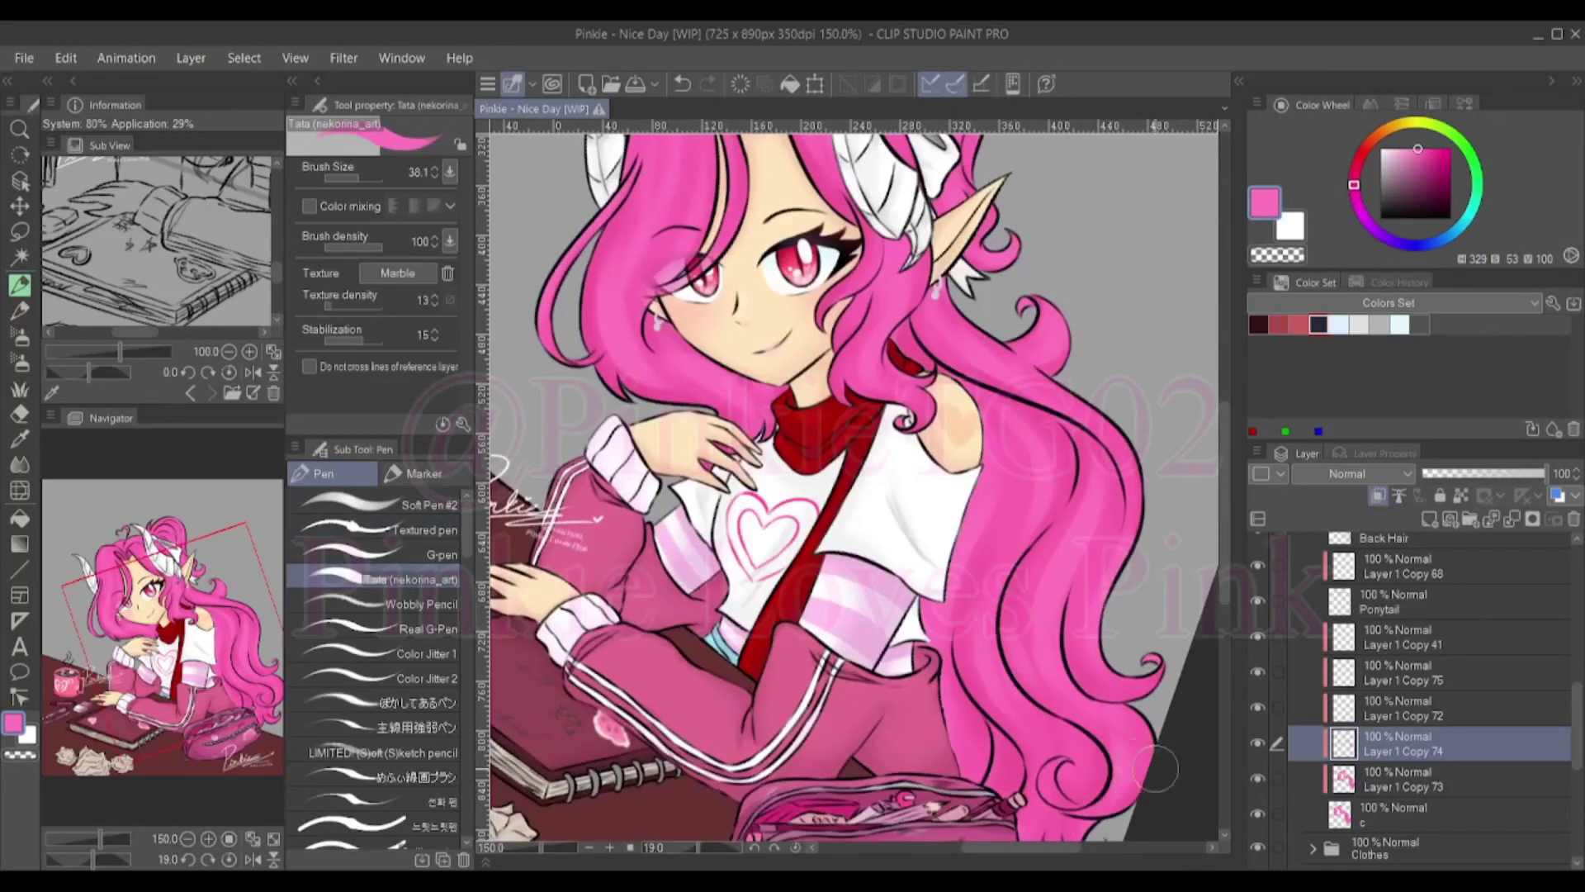
scroll(1156, 768, "down", 2)
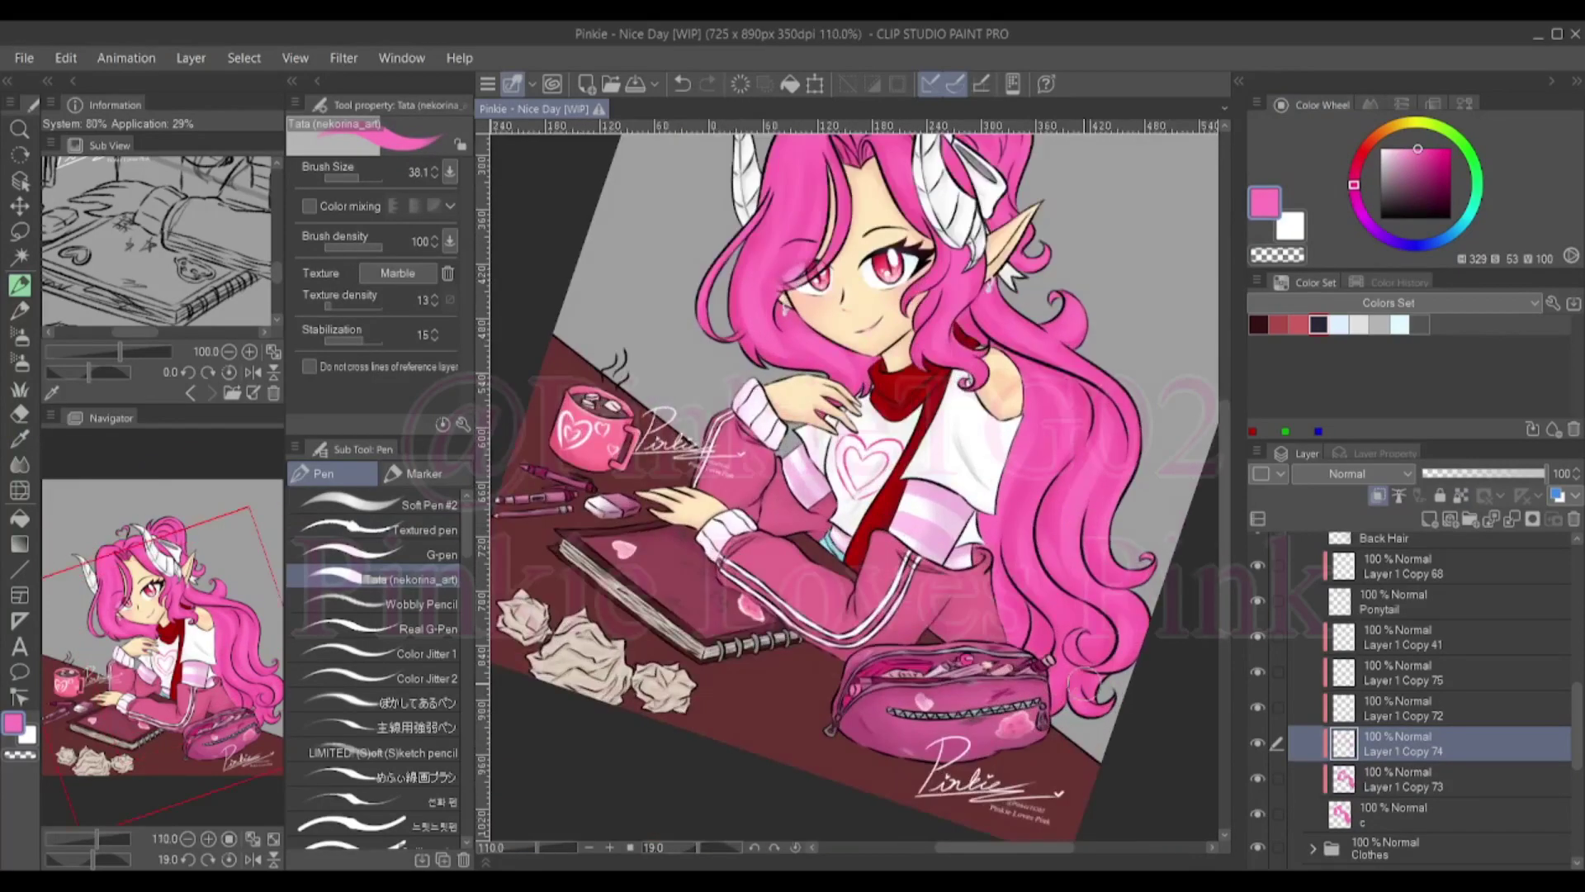
key("ctrl+shift+0")
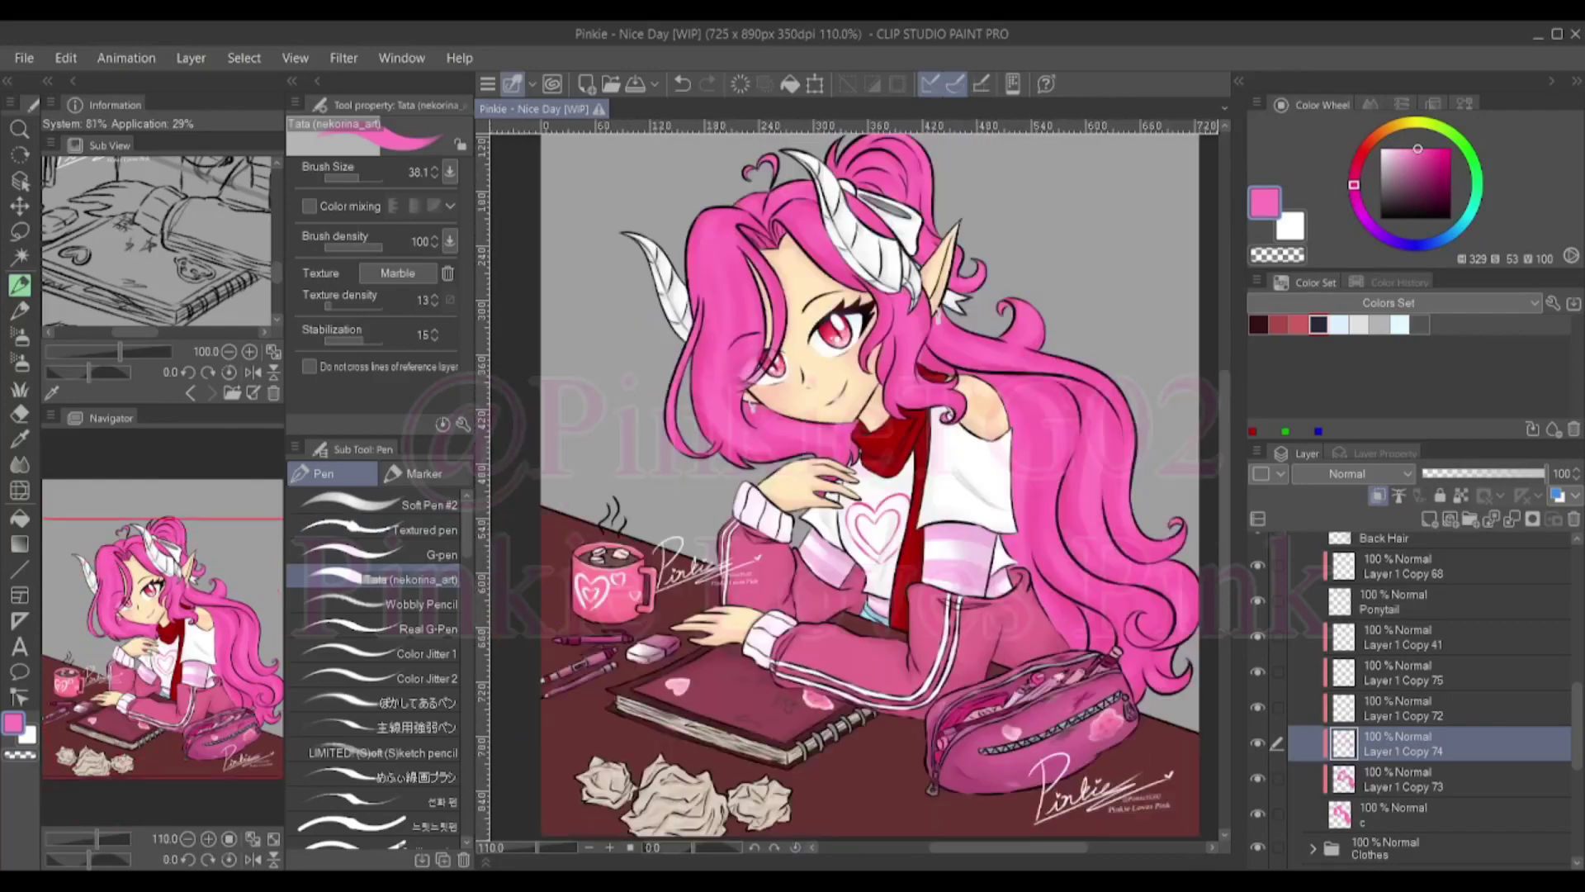
Pick pinks from the hair, paint them over the strands on Layer 1 Copy 74, and soften them with the Blur tool
left_click(935, 352, "alt")
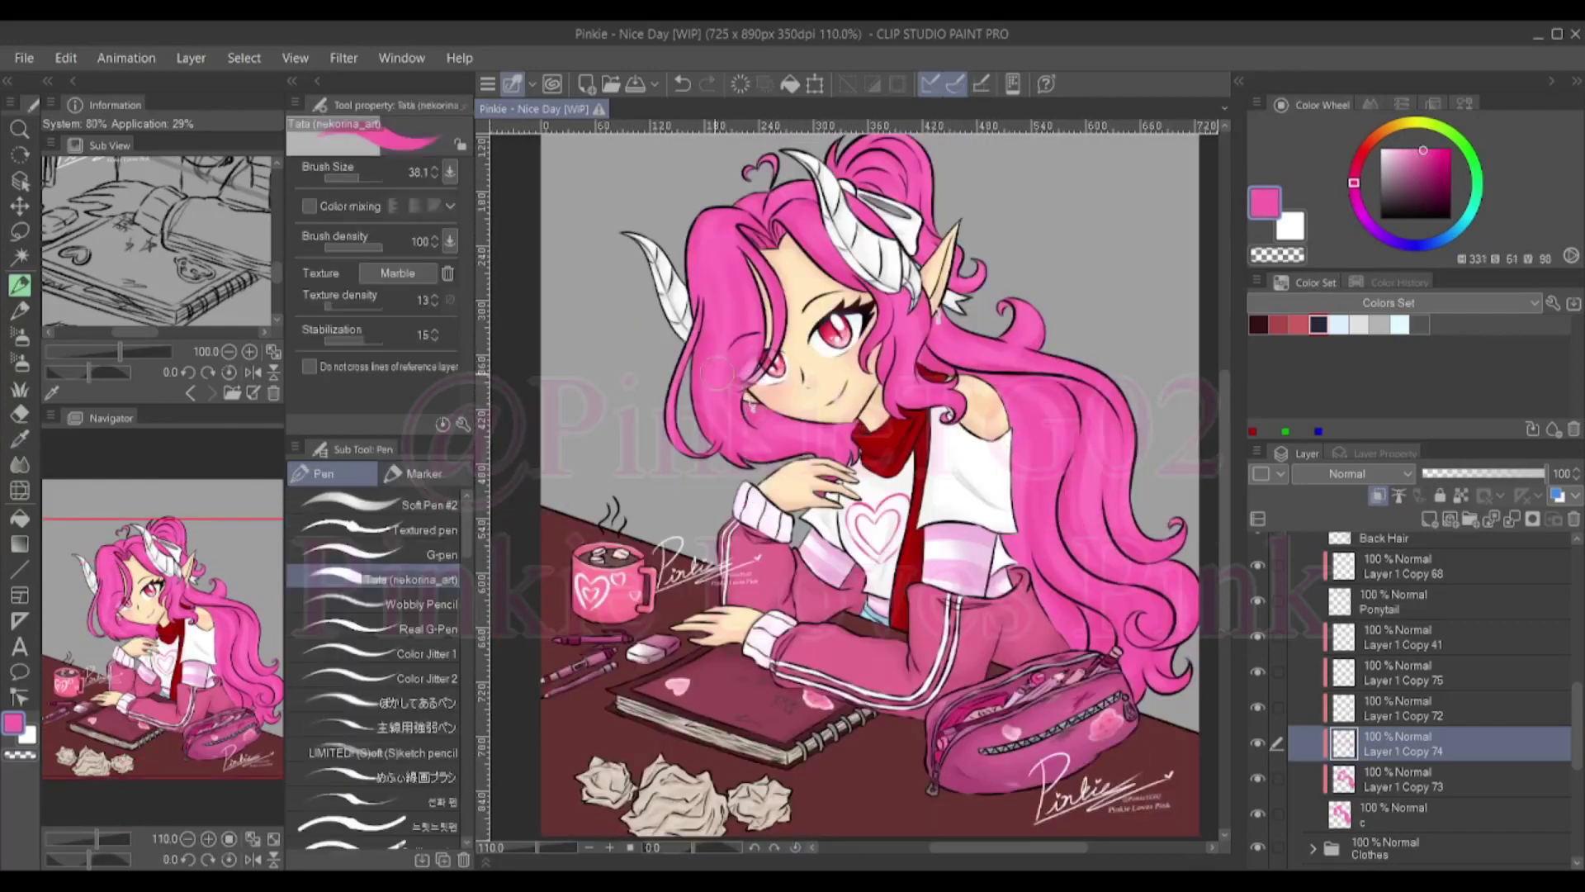
left_click(752, 442, "alt")
left_click(718, 413, "alt")
left_click(842, 379, "alt")
left_click_drag(1046, 409, 1047, 507)
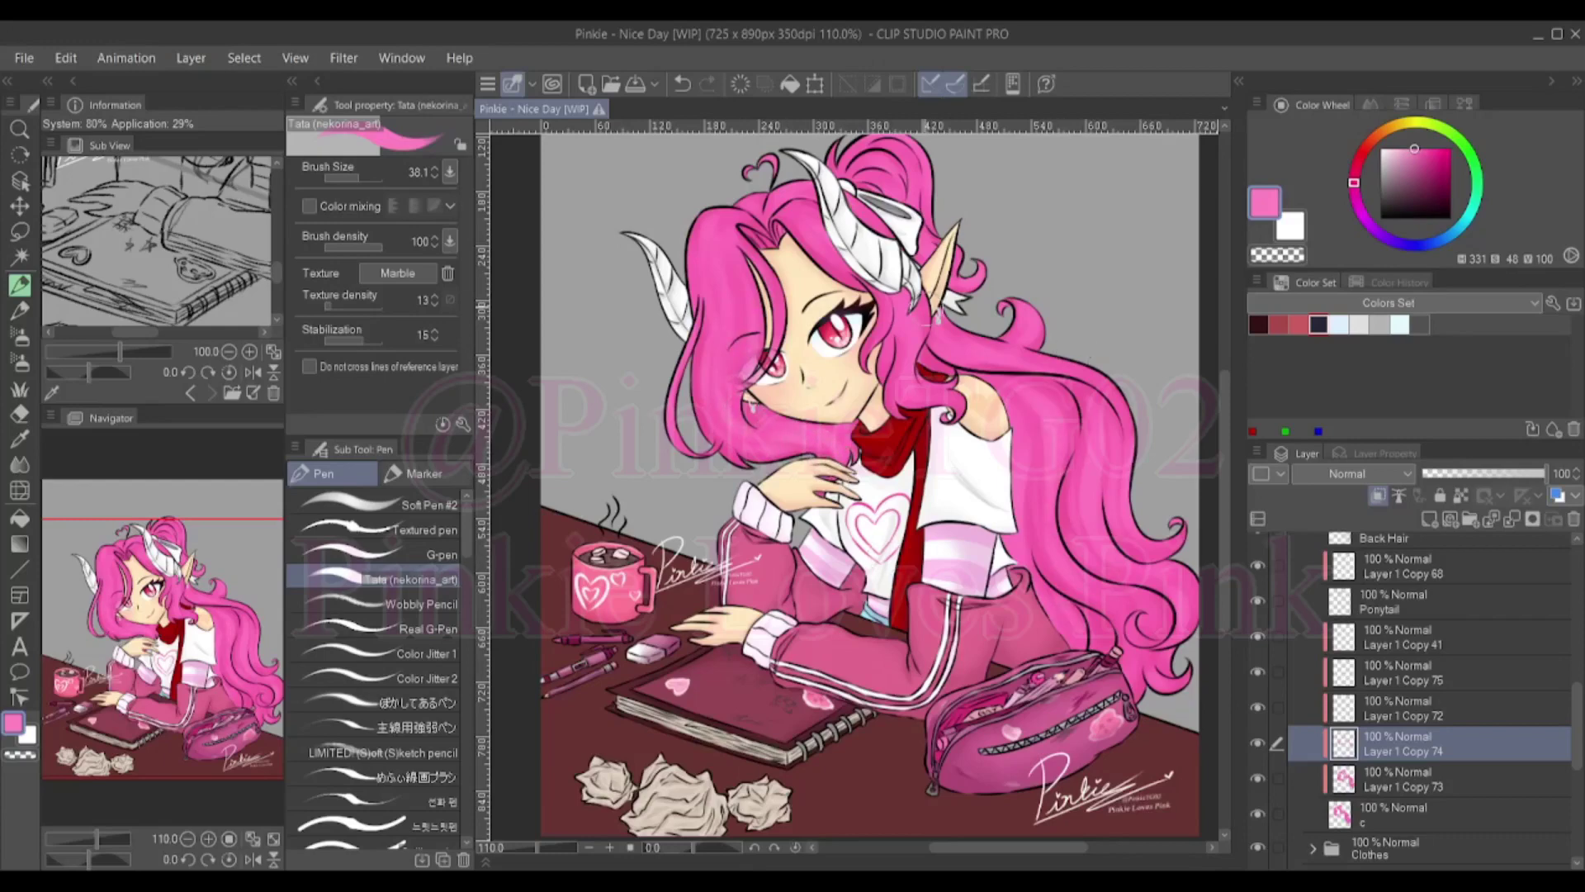
key("j")
Return to the Tata pen and select Layer 1 Copy 72 above the hair shading
scroll(825, 372, "up", 4)
key("p")
key("alt+bracketright")
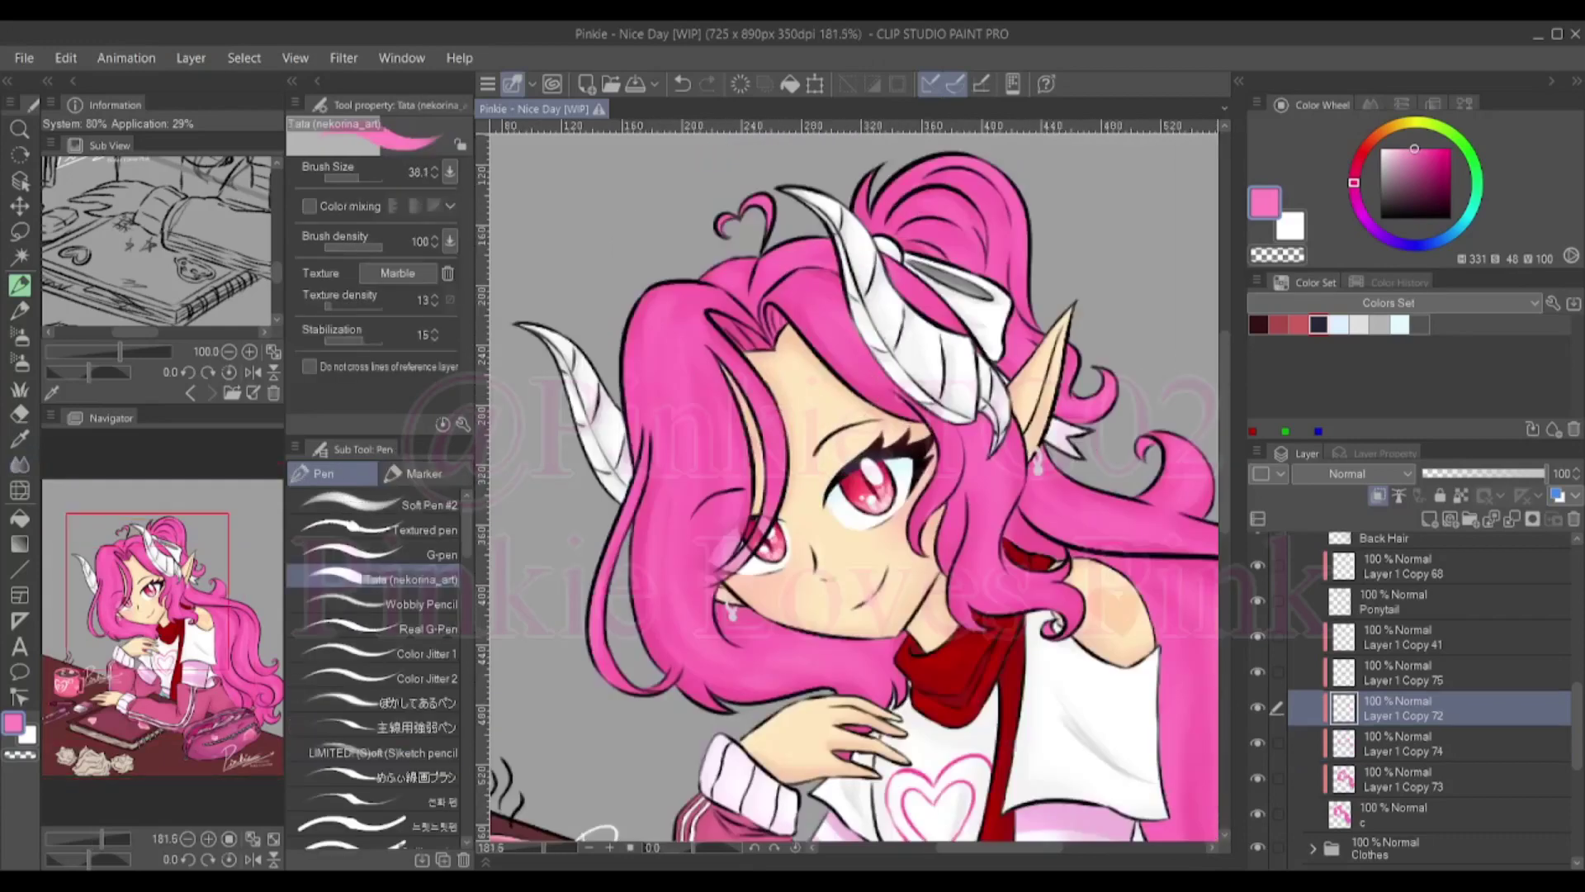
key("b")
key("b")
key("b")
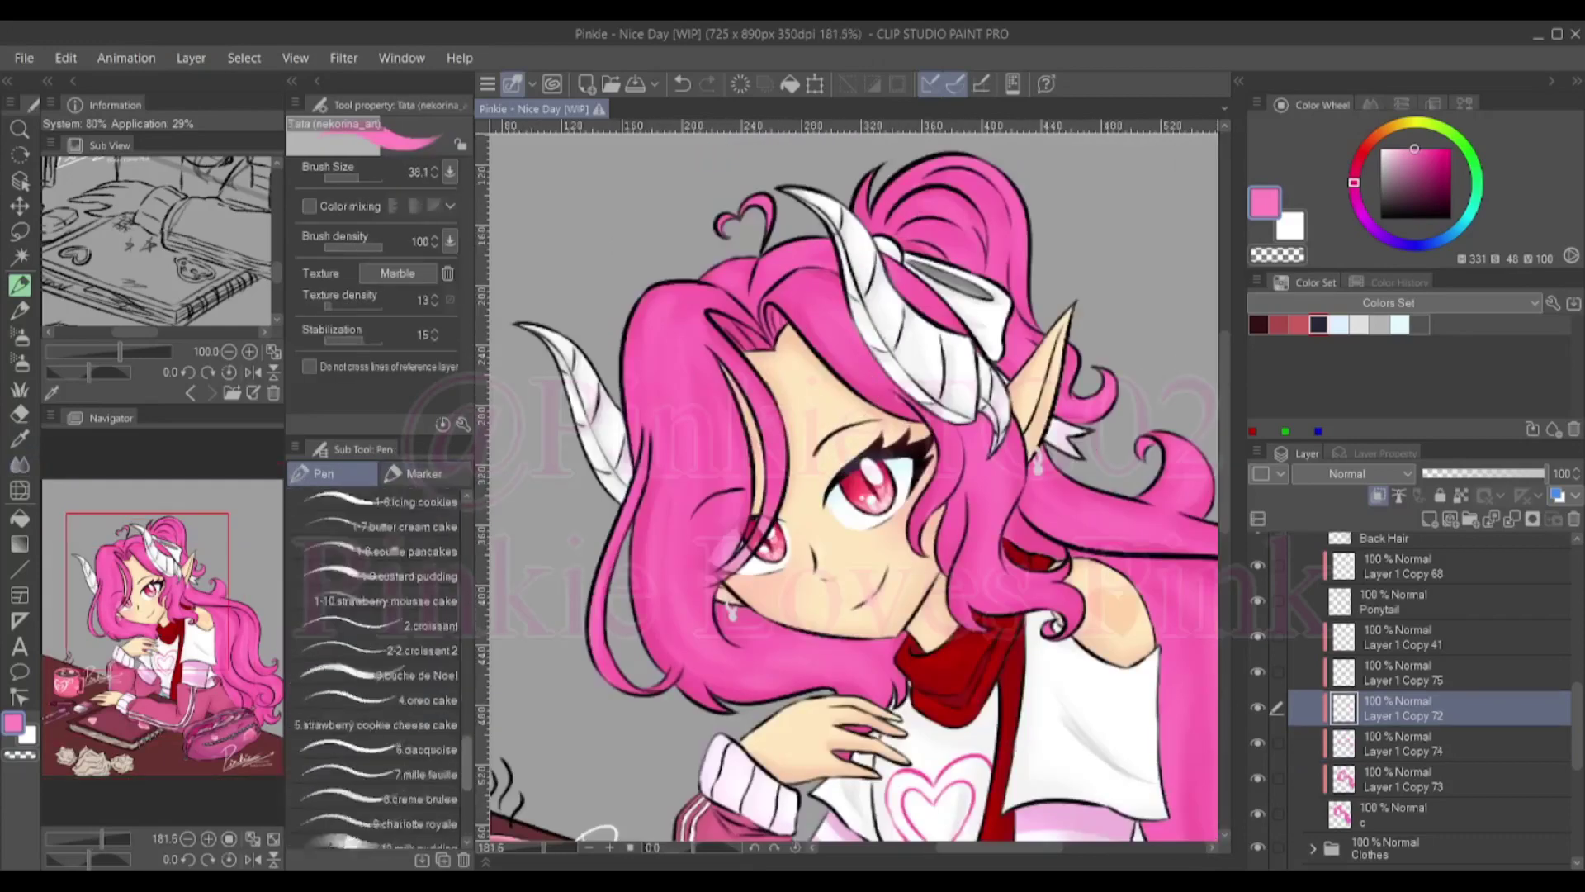
key("b")
key("b")
key("b")
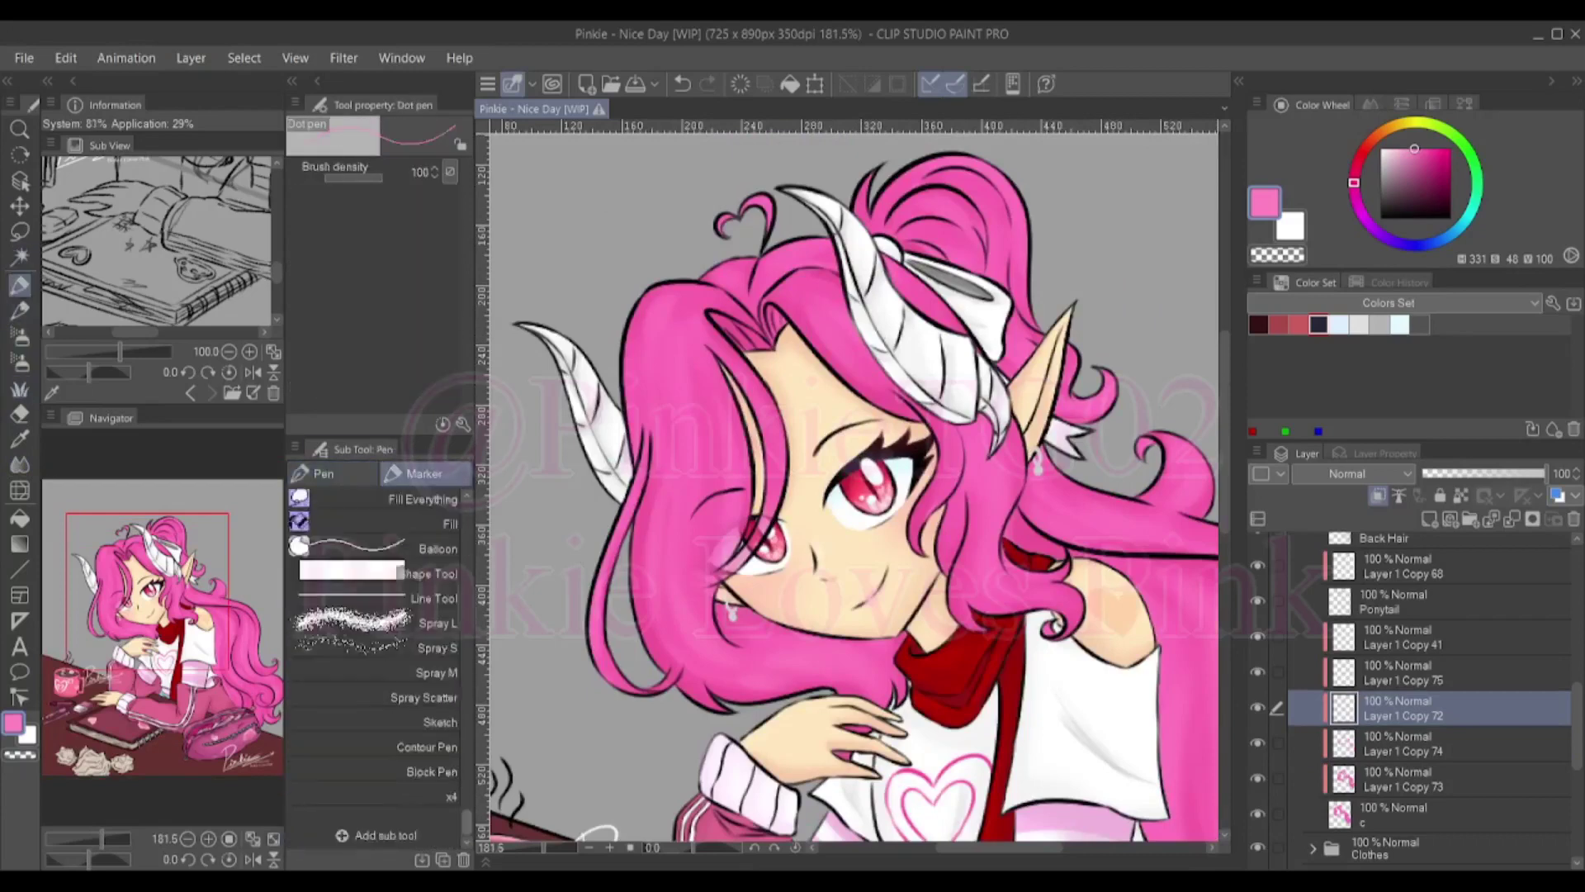
Paint short white shine strokes across the middle of the fringe with the Tata pen at size 10.7 on Layer 1 Copy 72
key("p")
scroll(796, 247, "down", 2)
mouse_move(728, 393)
left_mouse_down()
mouse_move(725, 442)
mouse_move(739, 439)
mouse_move(707, 436)
left_mouse_up()
left_click_drag(688, 388, 692, 423)
mouse_move(826, 413)
left_mouse_down()
mouse_move(925, 495)
mouse_move(835, 543)
left_mouse_up()
scroll(1008, 540, "up", 3)
left_click_drag(841, 478, 834, 564)
left_click_drag(813, 502, 816, 542)
left_click_drag(780, 467, 755, 553)
mouse_move(764, 475)
left_mouse_down()
mouse_move(776, 487)
mouse_move(733, 520)
left_mouse_up()
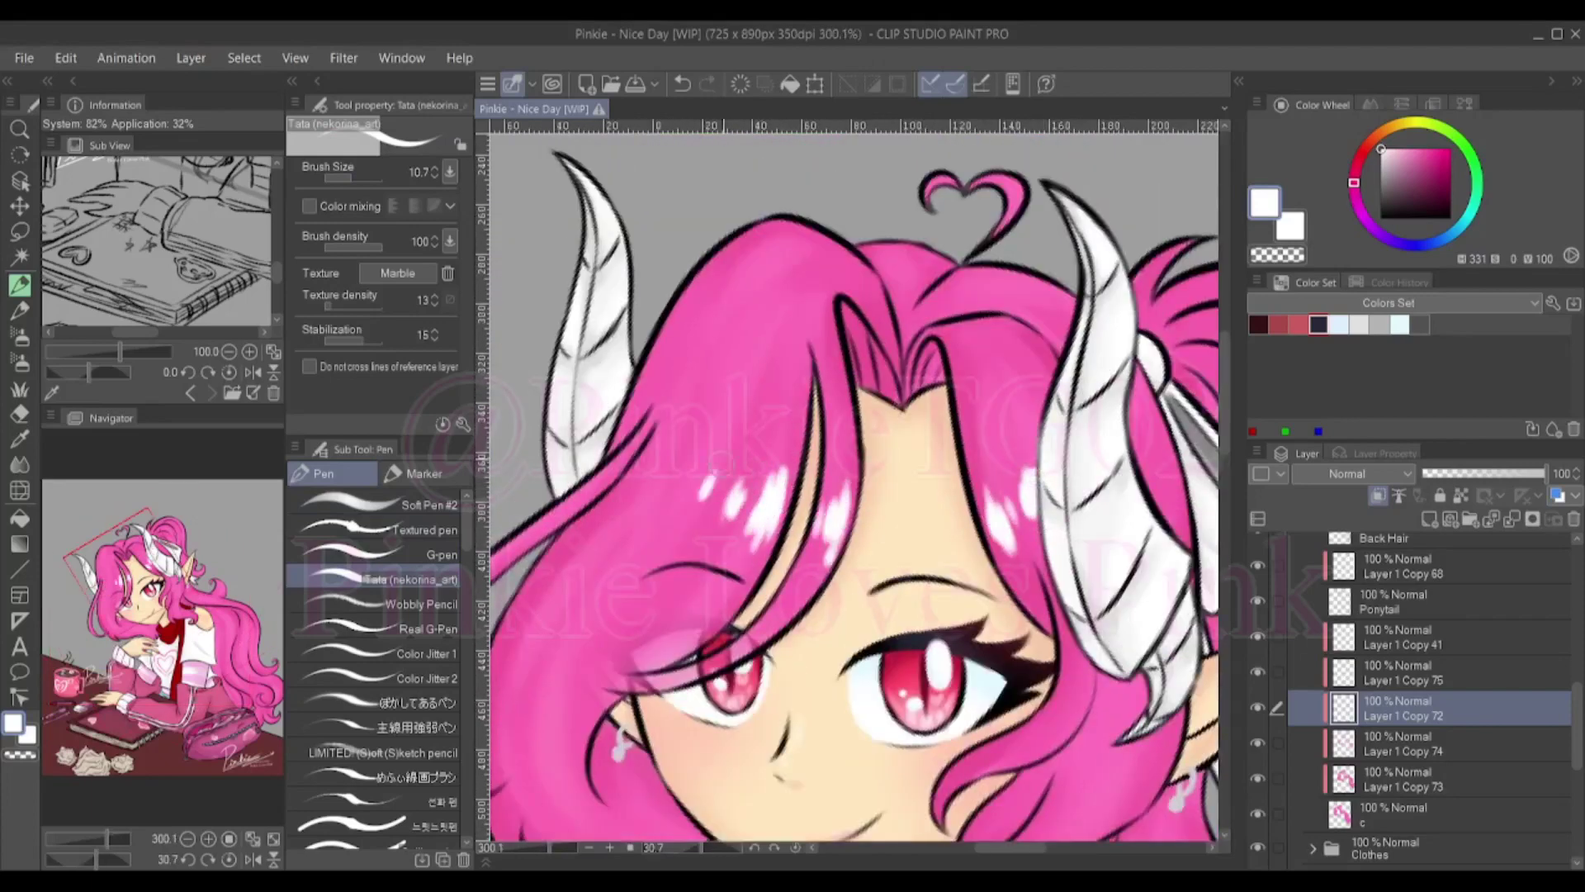
Extend the white shine strokes to the outer edge of the fringe and the ponytail with the Tata pen at size 10.7
left_click_drag(715, 467, 702, 518)
left_click_drag(665, 450, 643, 496)
left_click_drag(637, 411, 623, 466)
scroll(627, 446, "down", 3)
scroll(855, 454, "up", 1)
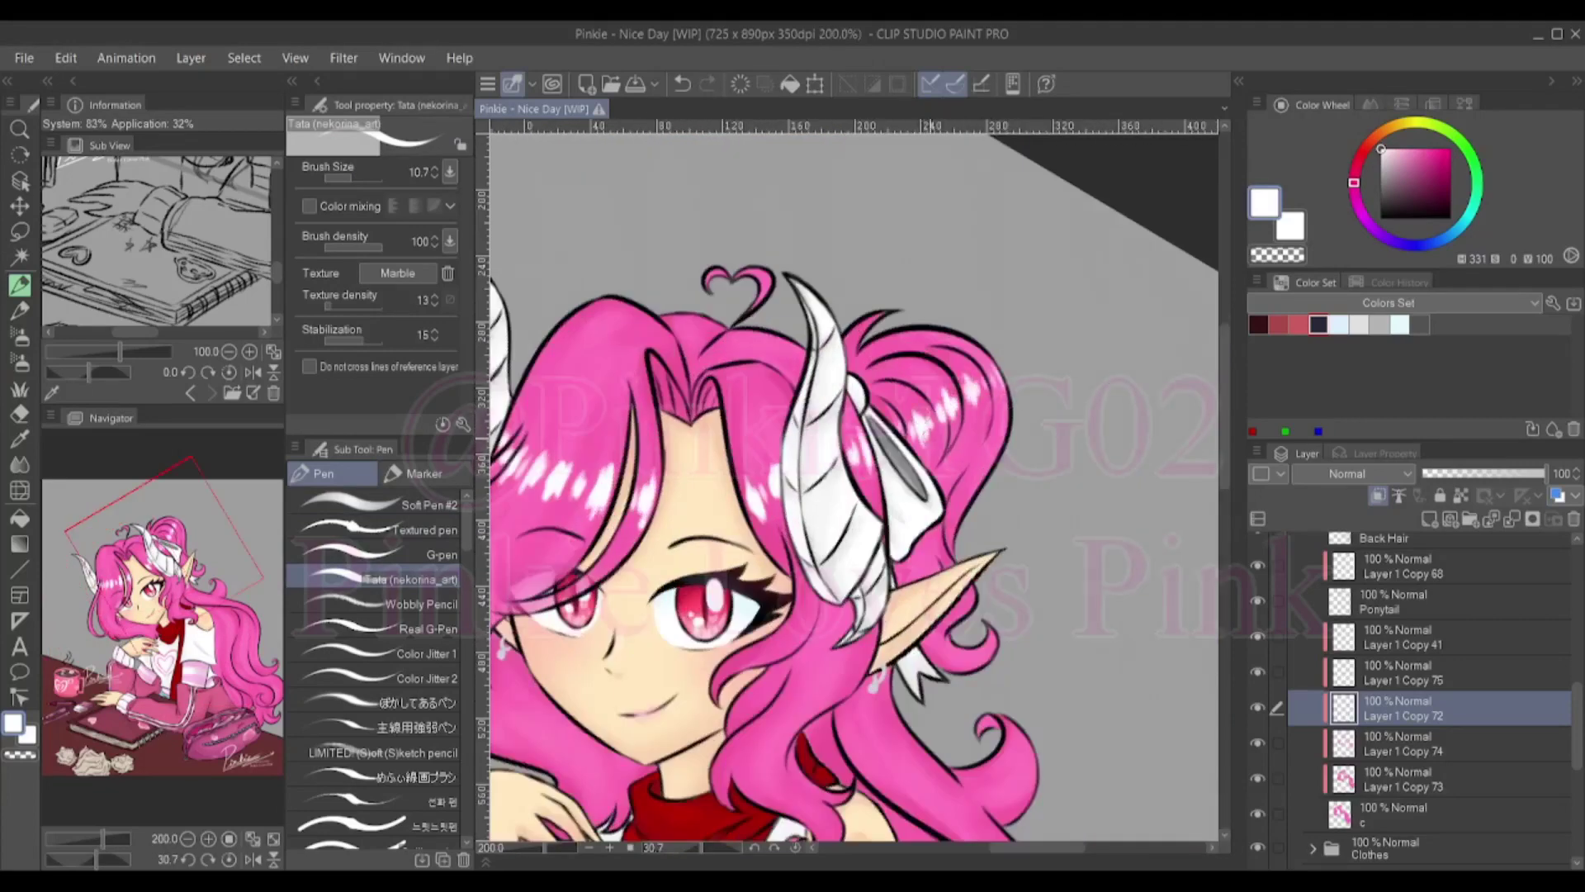
Set the white shine layer, Layer 1 Copy 72, to about 35% opacity and ready the Soft airbrush in pale pink on Layer 1 Copy 75
scroll(928, 429, "down", 1)
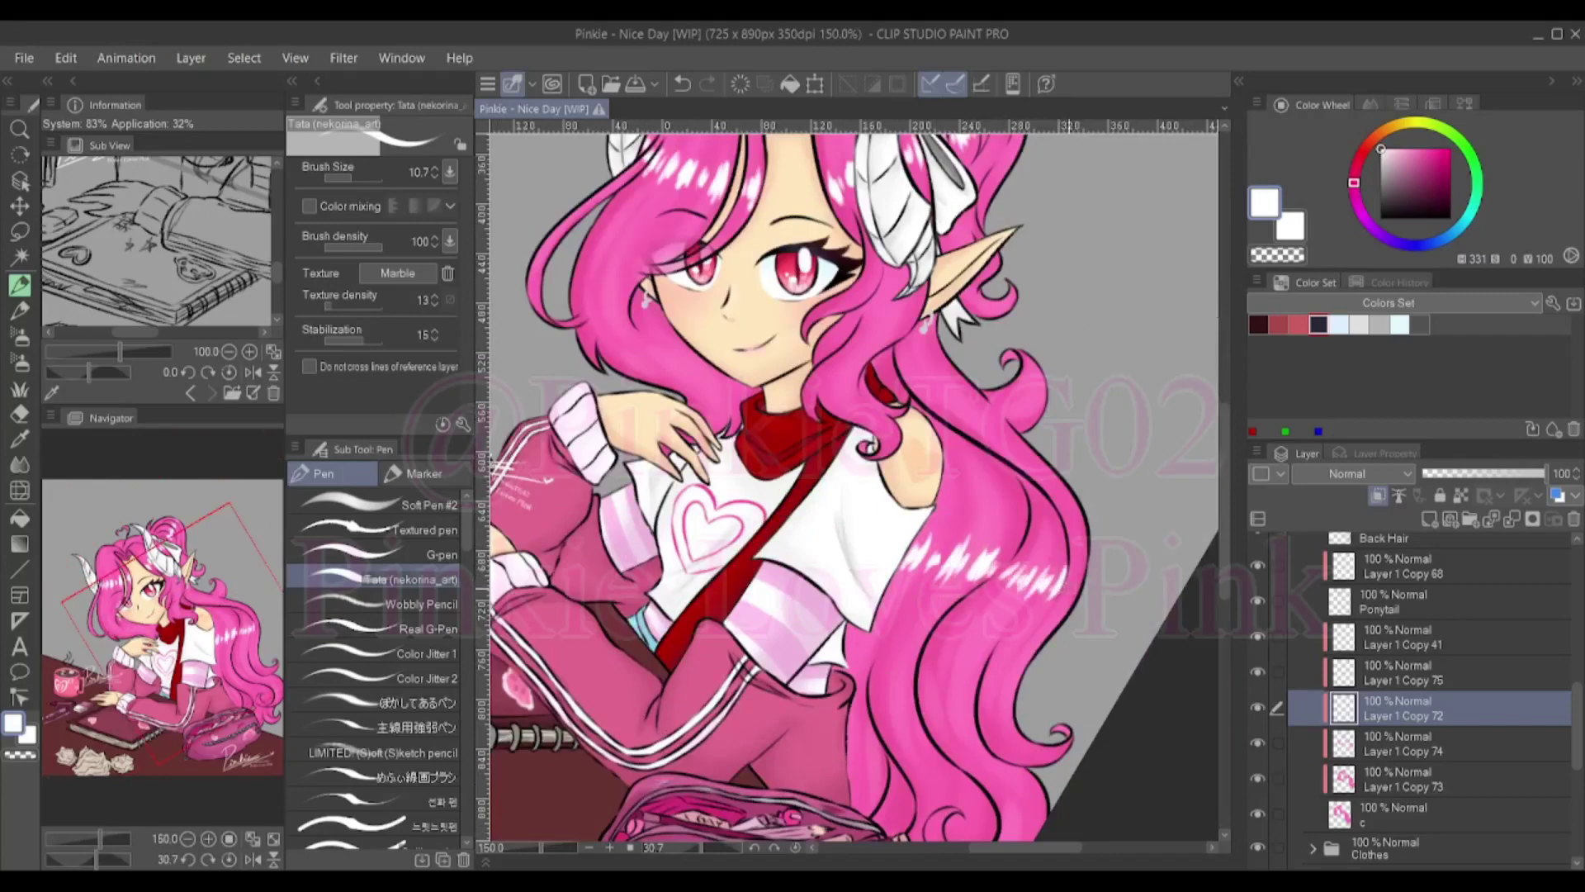
scroll(855, 487, "down", 1)
left_click_drag(1491, 473, 1453, 473)
key("ctrl+z")
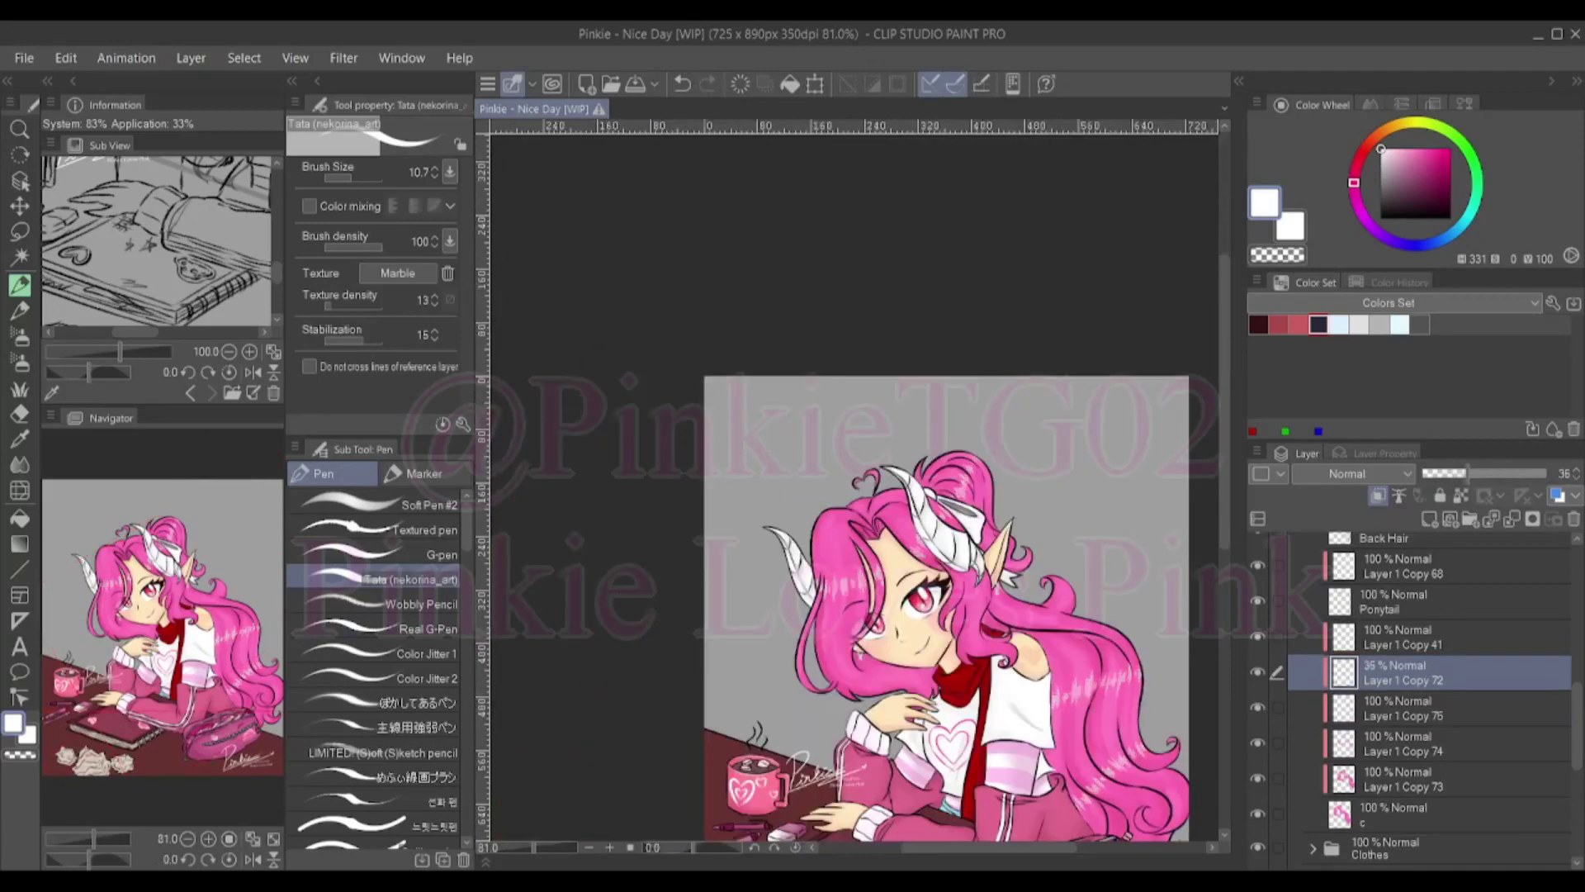
key("b")
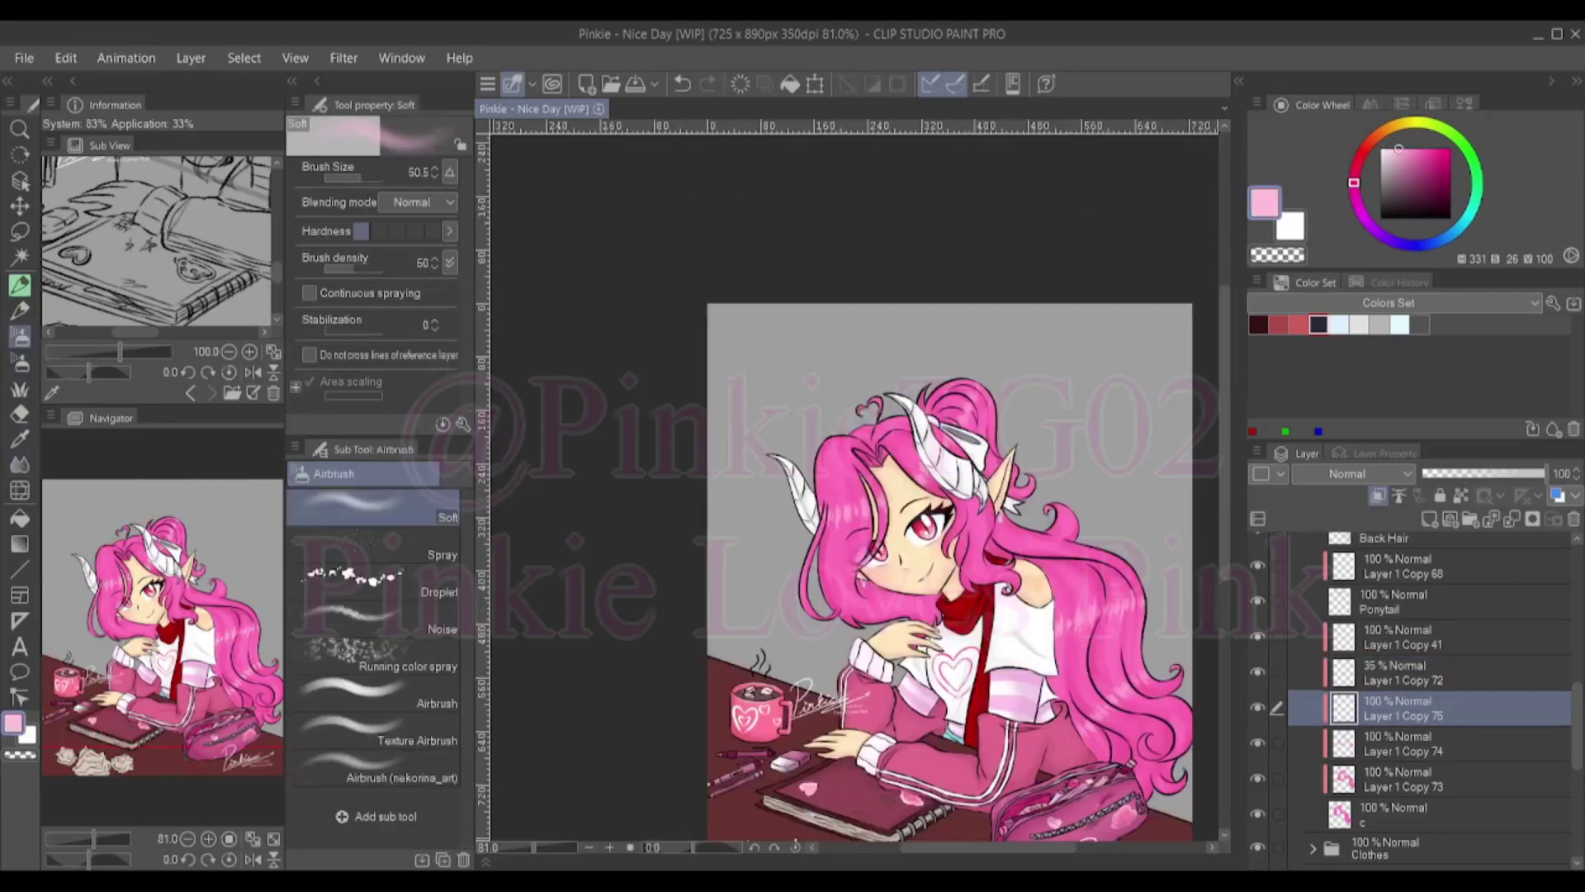
scroll(1148, 615, "up", 3)
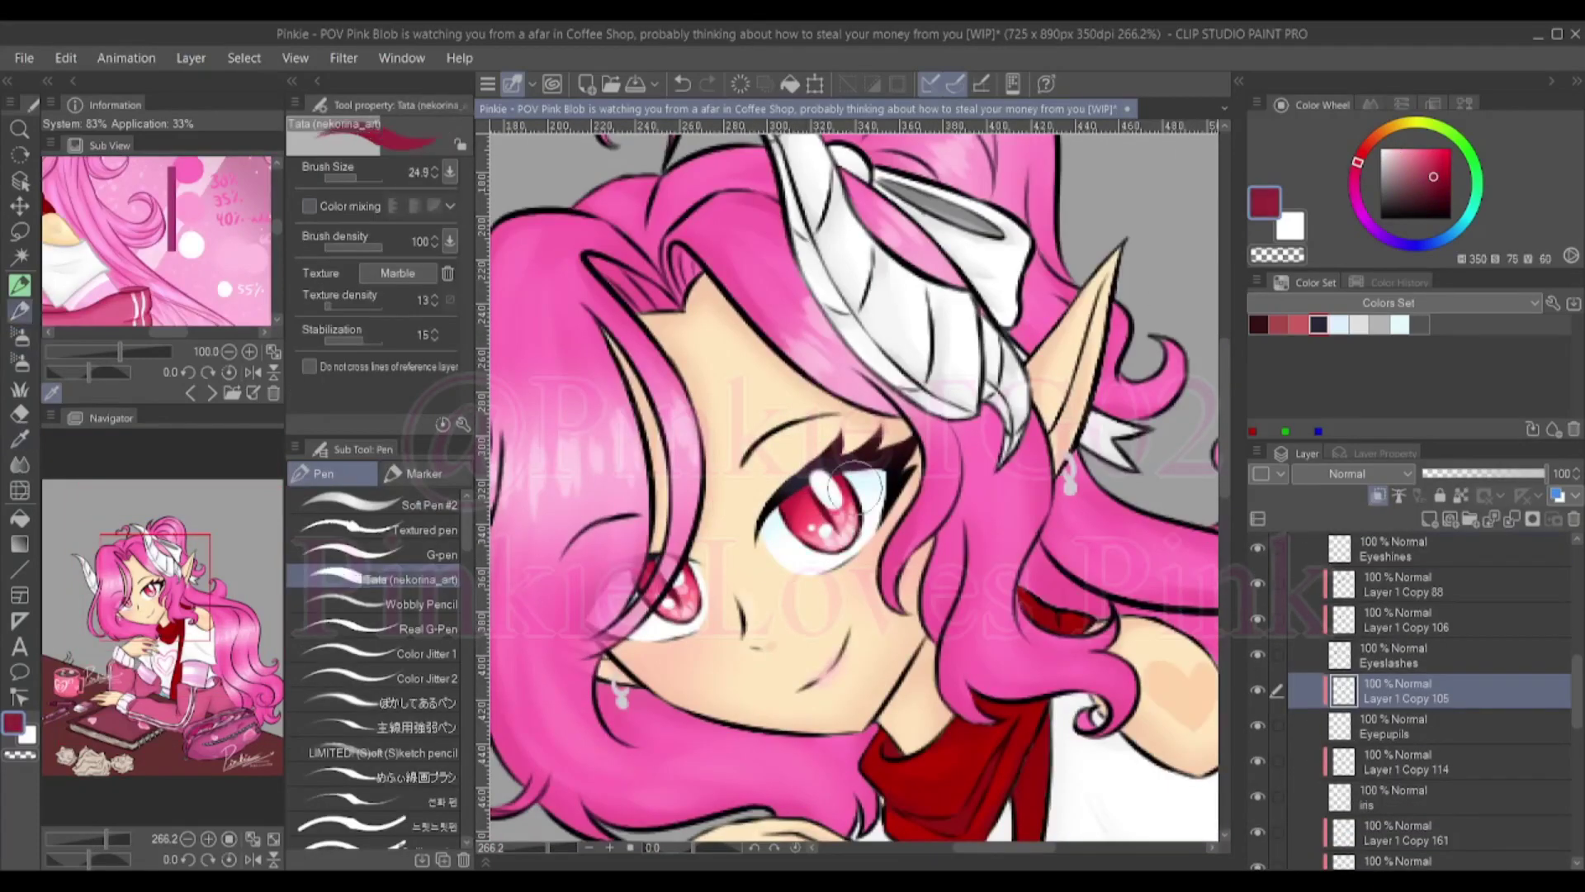
Tint the irises and pupils with crimson and lighter pink on Layer 1 Copy 105 using the Soft airbrush
key("b")
left_click_drag(817, 518, 858, 549)
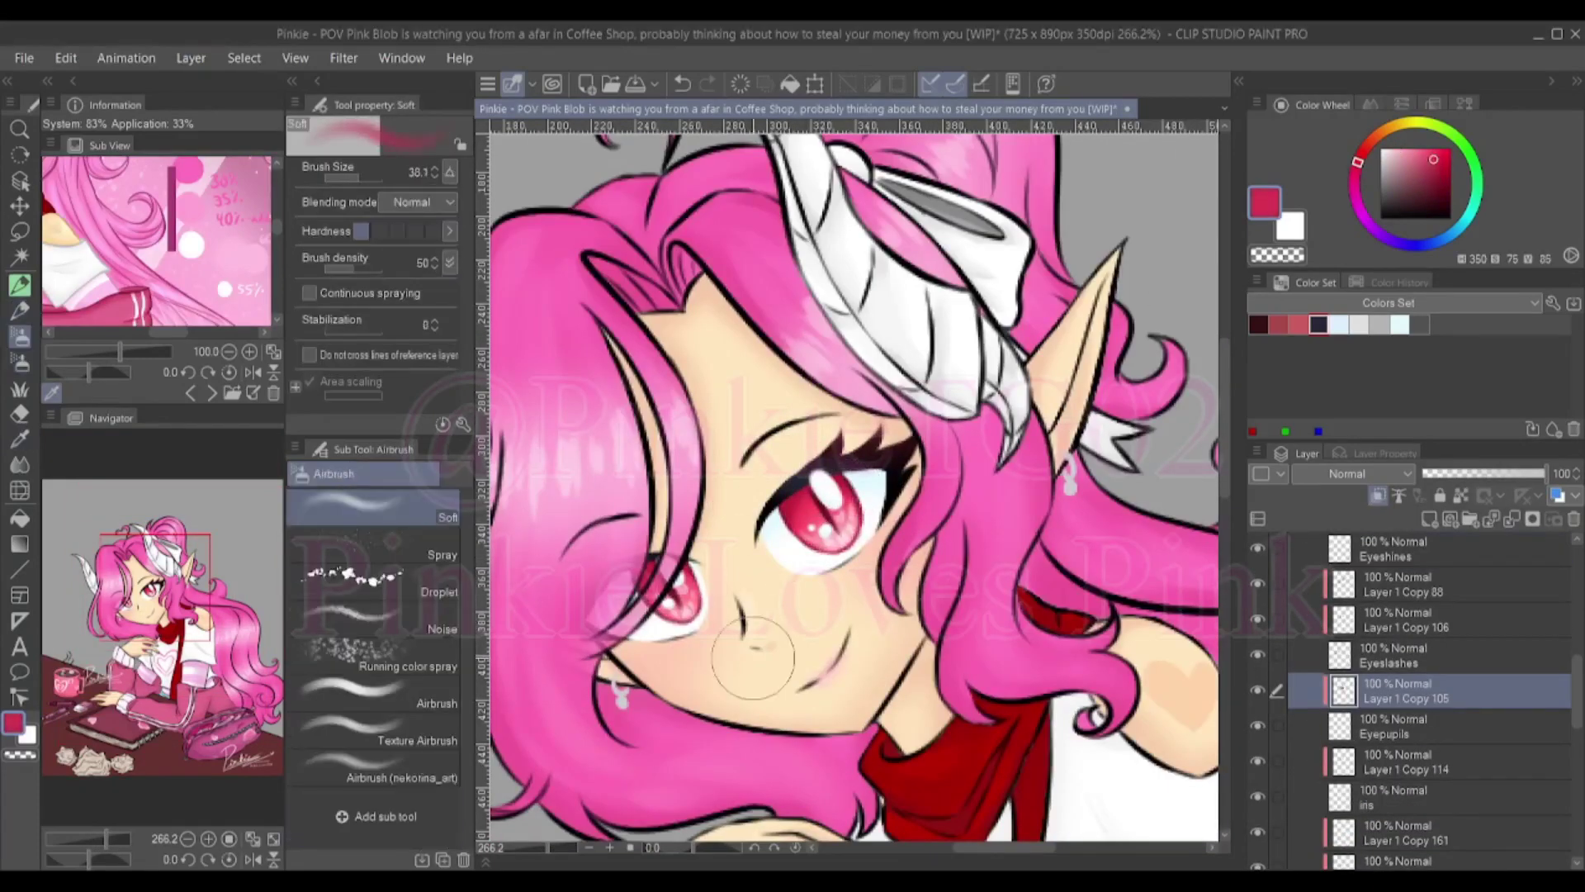
scroll(850, 511, "up", 2)
scroll(855, 487, "down", 5)
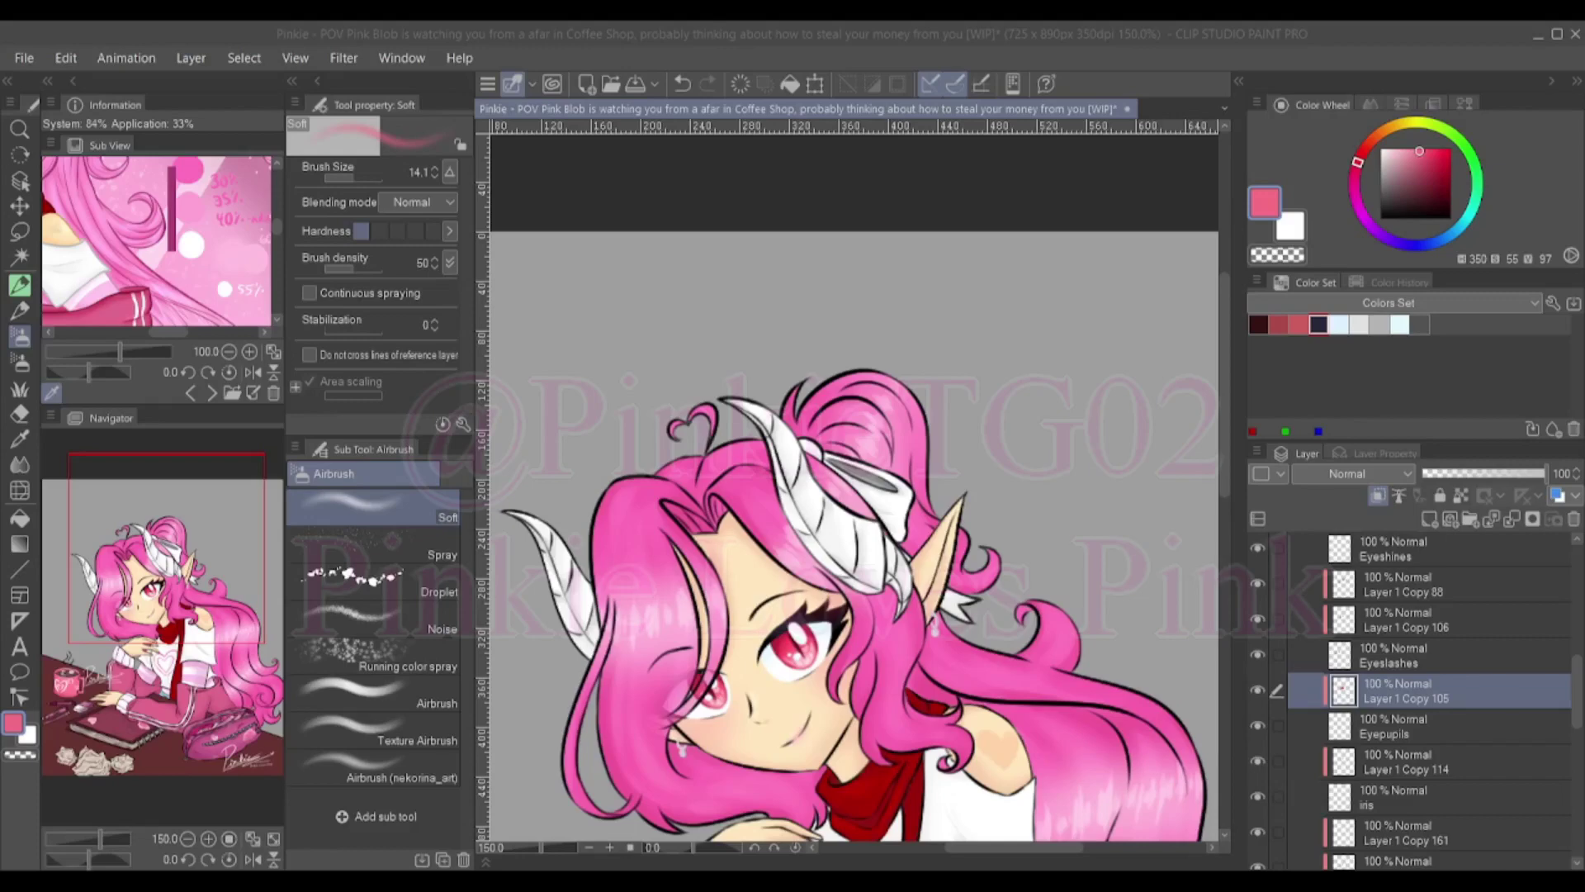
scroll(737, 721, "up", 5)
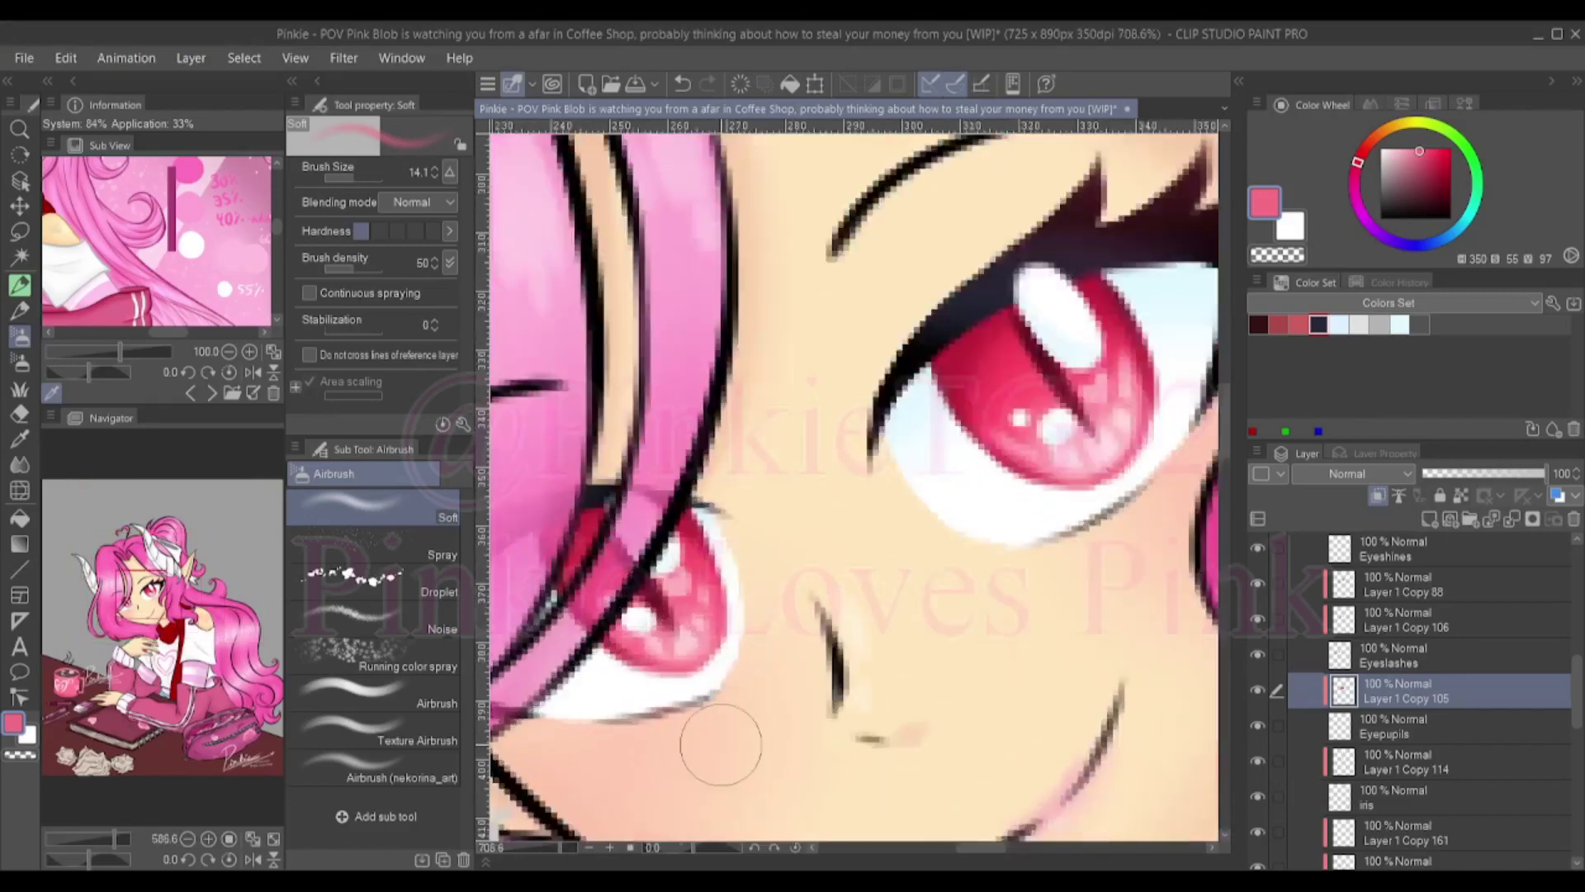
Retouch the eye outlines on the Eyelashes layer with the black Tata pen at size 10.7
left_click(1395, 654)
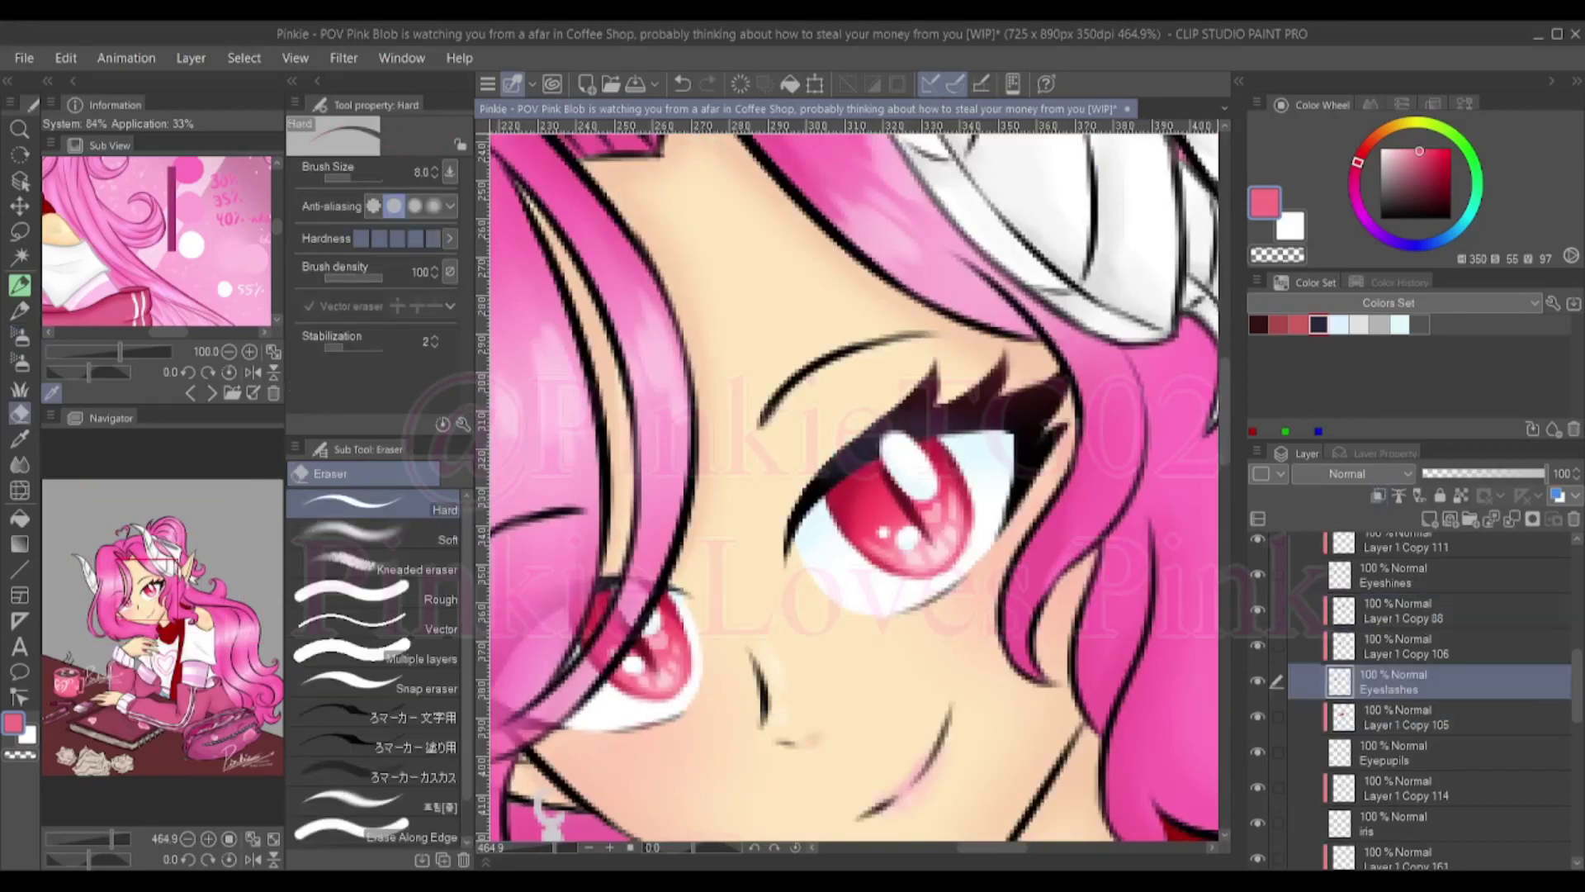
left_click(1395, 752)
key("p")
key("bracketleft")
key("bracketleft")
left_click(966, 575, "ctrl+shift")
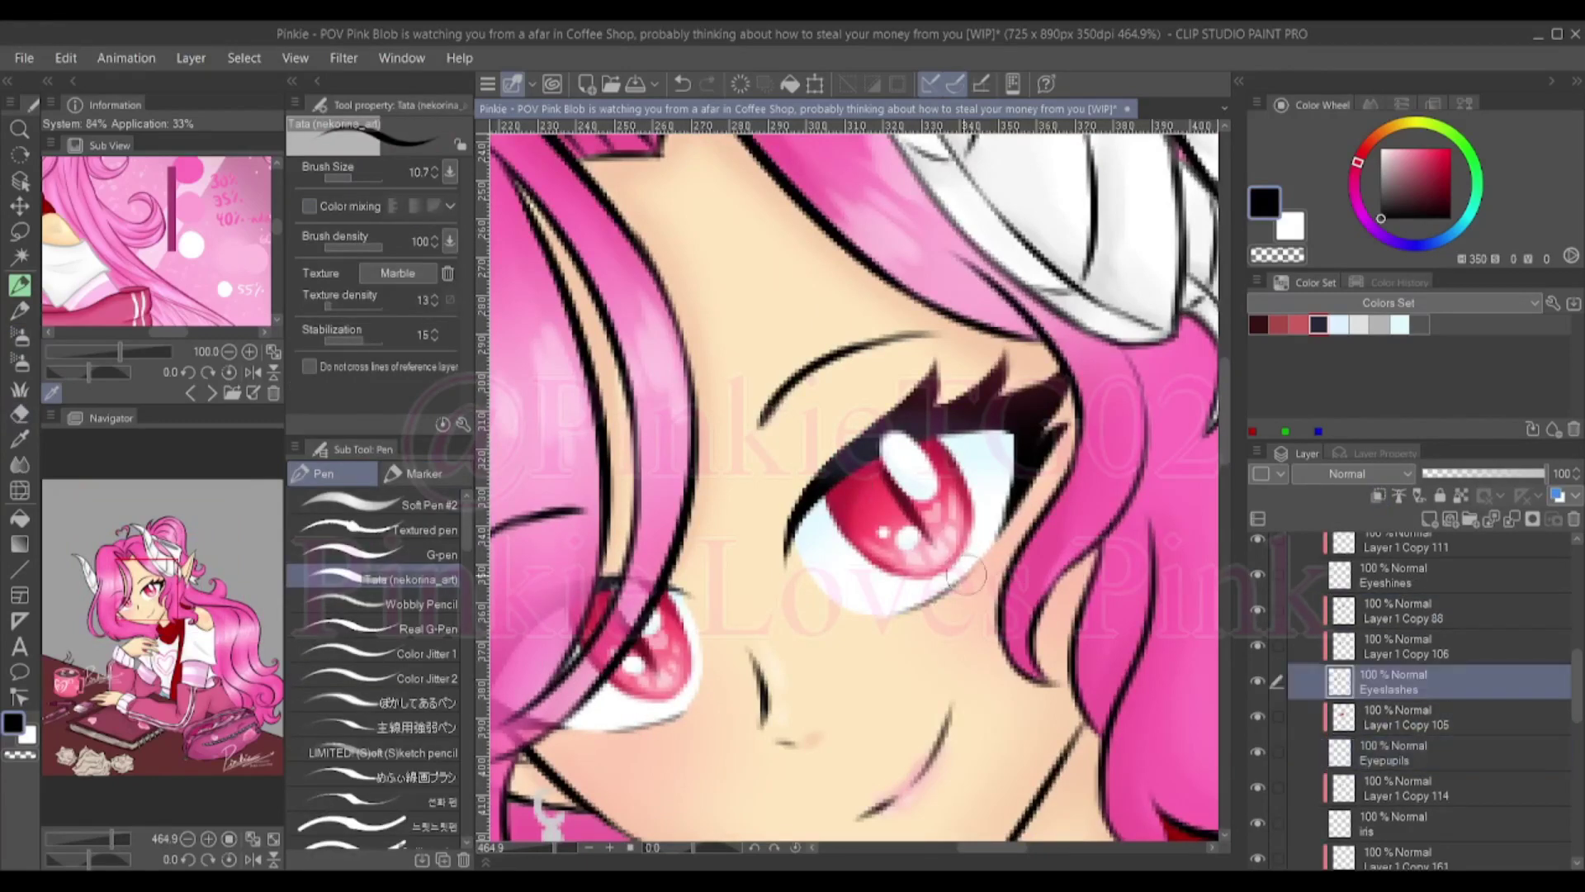
scroll(957, 579, "down", 5)
left_click(957, 579, "ctrl+shift")
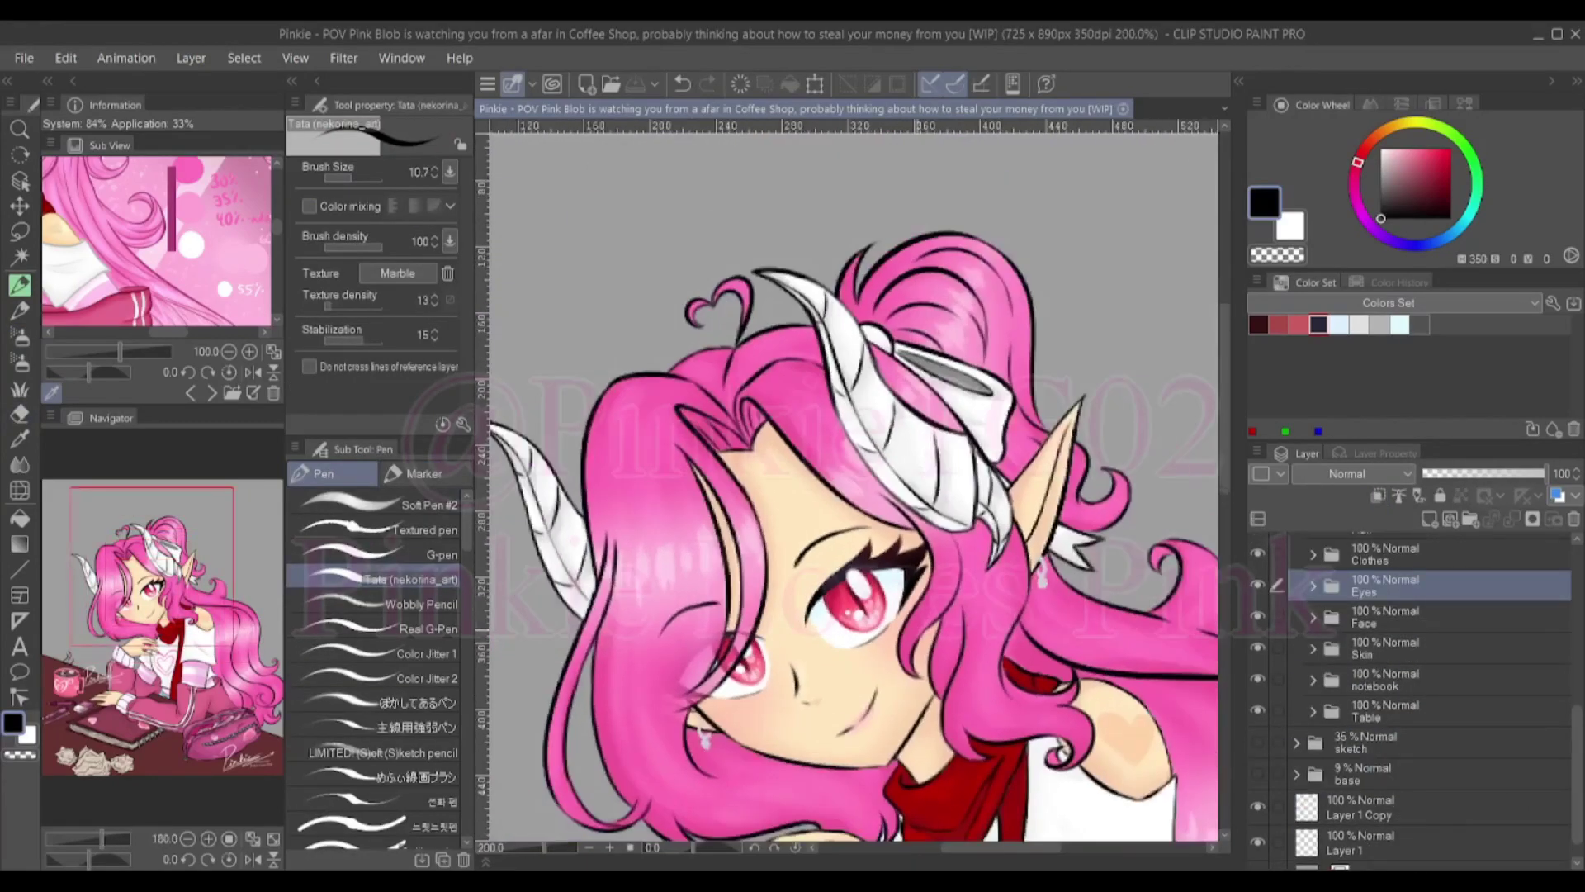
Paint light pink over the fringe, ponytail and long hair on Layer 1 Copy 165 with the Tata pen at size 33.1
left_click(958, 580, "alt")
left_click(958, 579, "ctrl+shift")
scroll(957, 579, "down", 5)
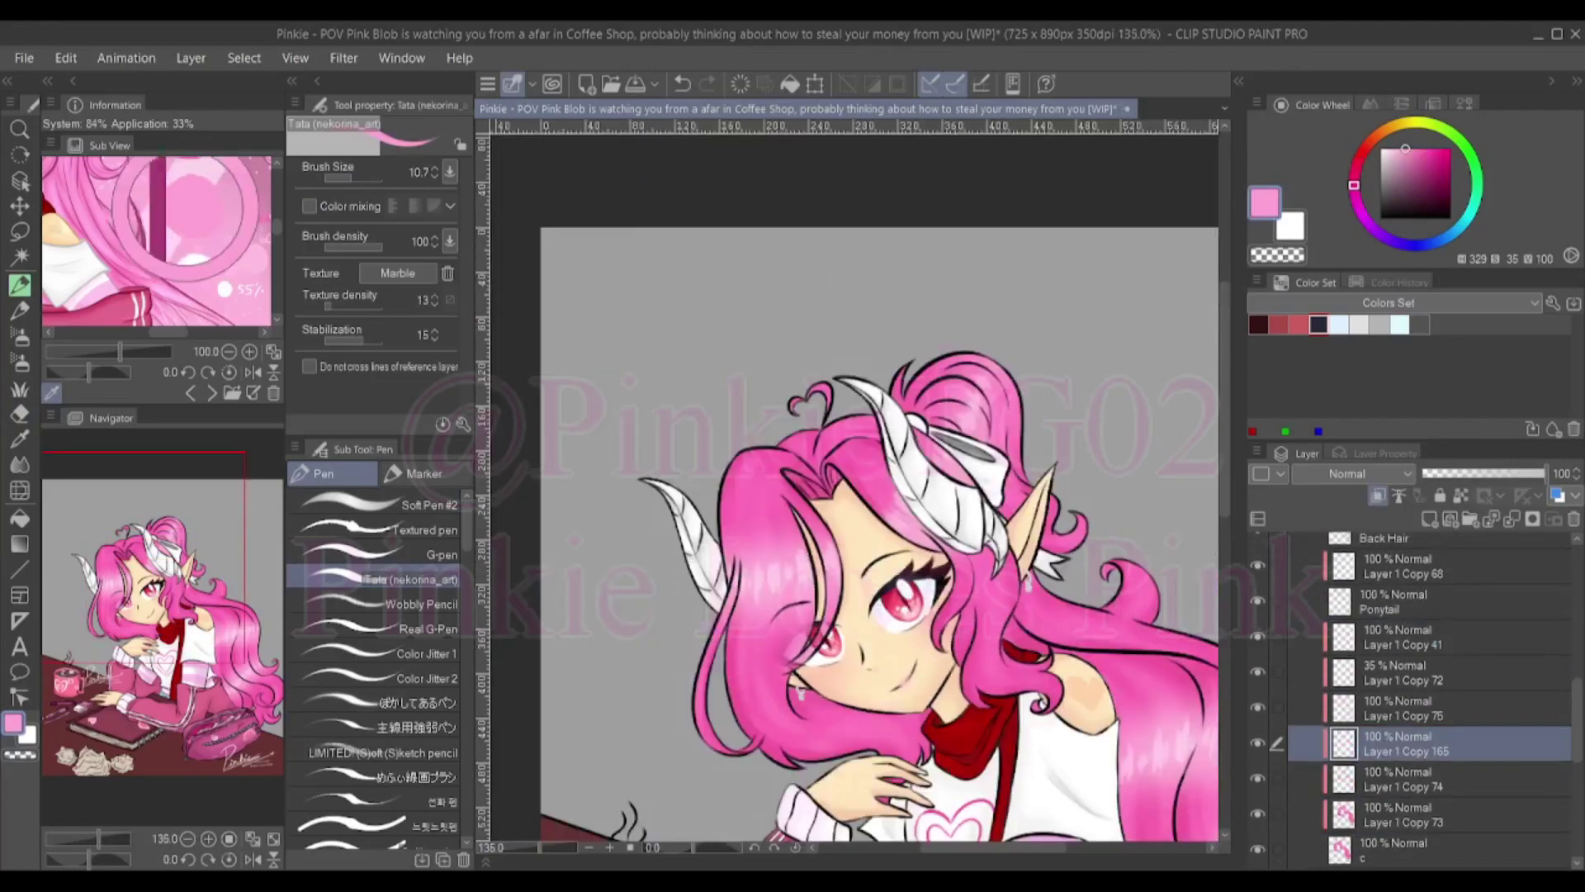
key("bracketright")
key("bracketright")
key("bracketright")
key("bracketright")
scroll(958, 580, "up", 5)
key("bracketleft")
key("bracketleft")
key("bracketleft")
key("bracketleft")
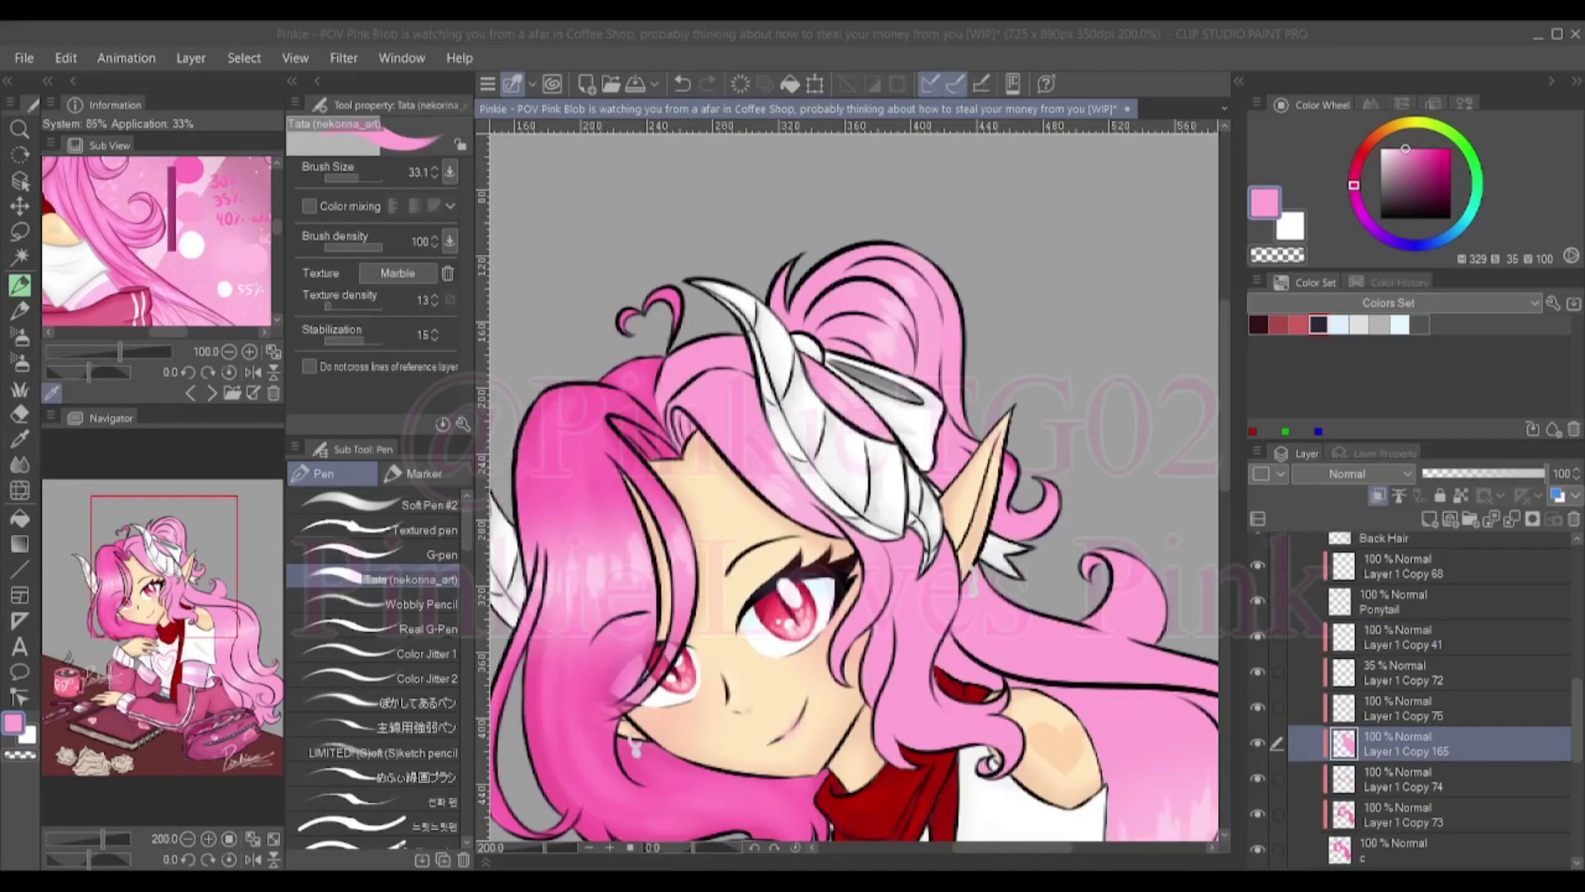
Place the light pink Layer 1 Copy 165 beneath Layer 1 Copy 73 and soften its edges with the Blur tool
scroll(854, 487, "down", 3)
left_click_drag(1544, 473, 1489, 473)
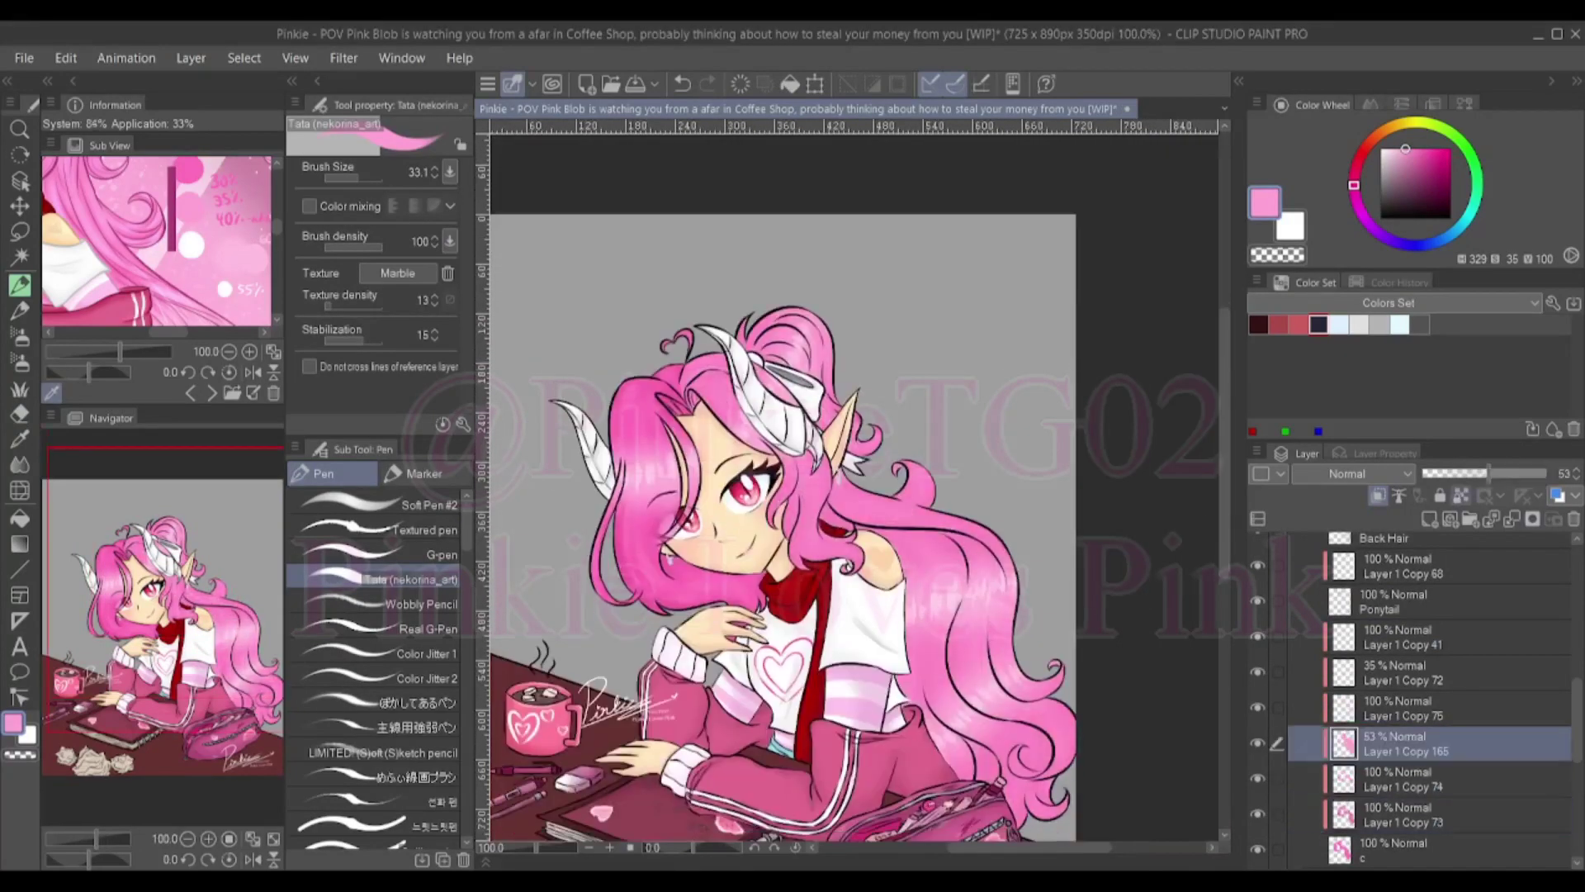
scroll(852, 483, "up", 3)
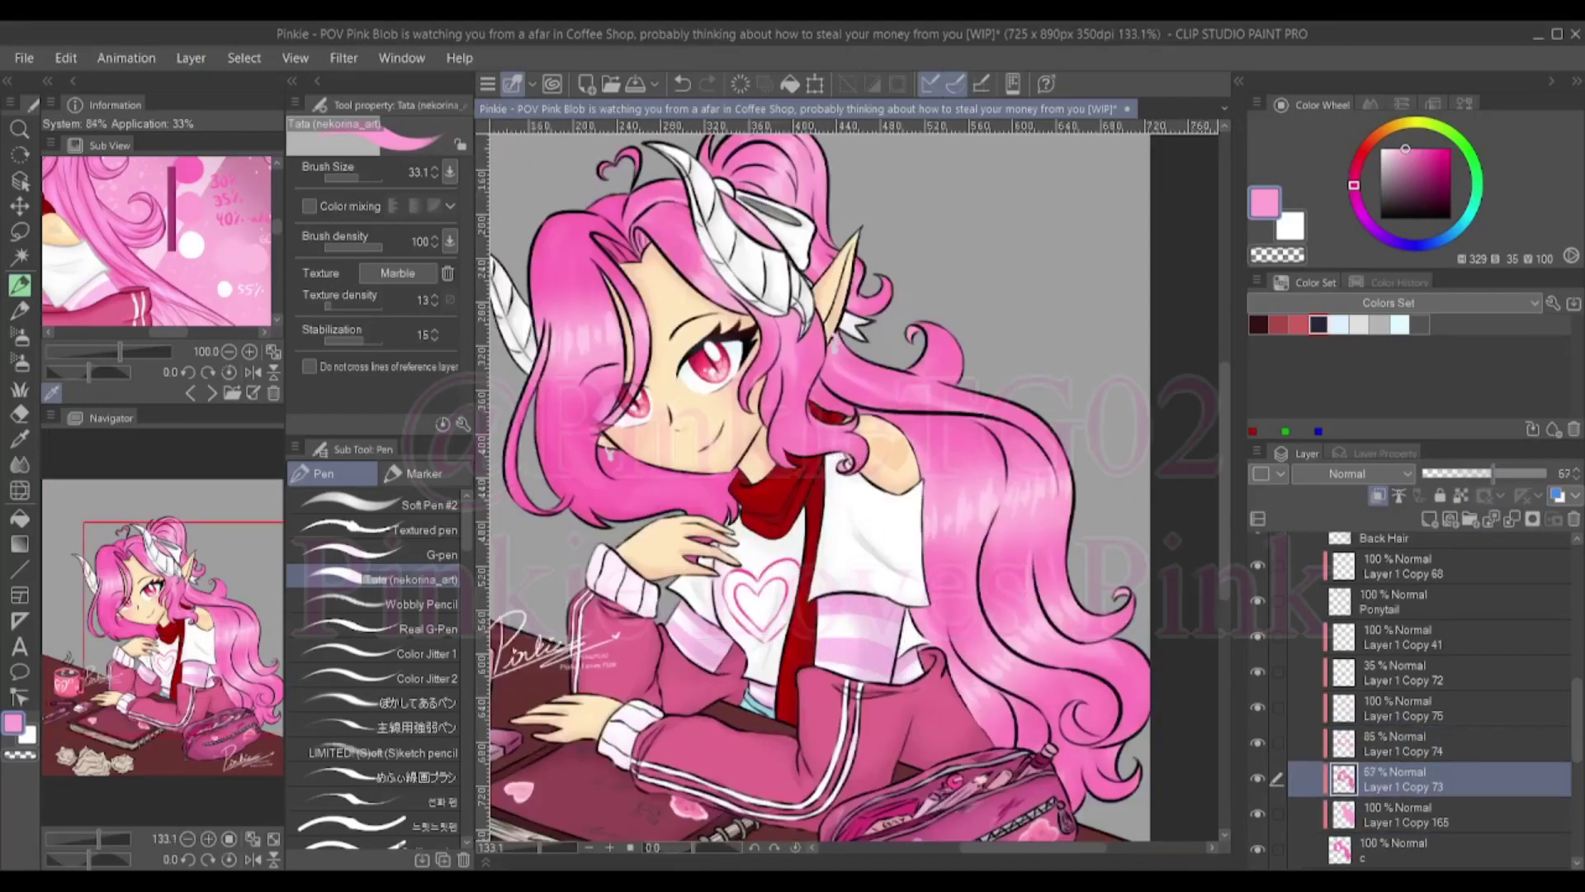
scroll(852, 483, "down", 2)
scroll(852, 483, "up", 4)
key("j")
left_click(1403, 813)
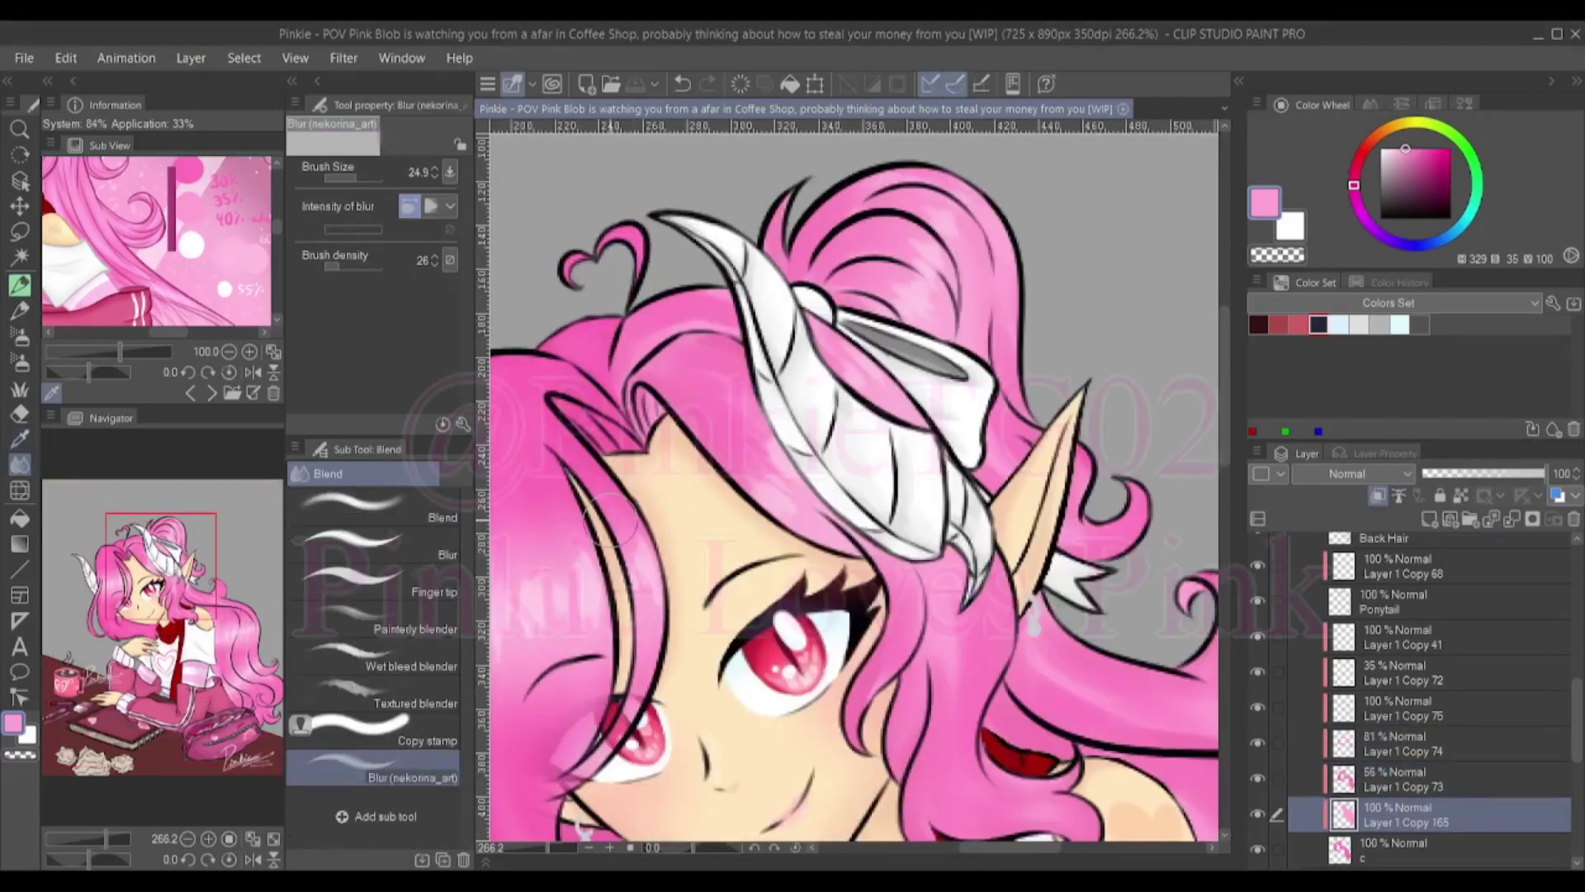
Lower the hair shading layers' opacity, setting Layer 1 Copy 74 to 70% and Layer 1 Copy 73 to 45%
scroll(855, 487, "down", 4)
left_click_drag(1498, 473, 1486, 473)
left_click(1403, 742)
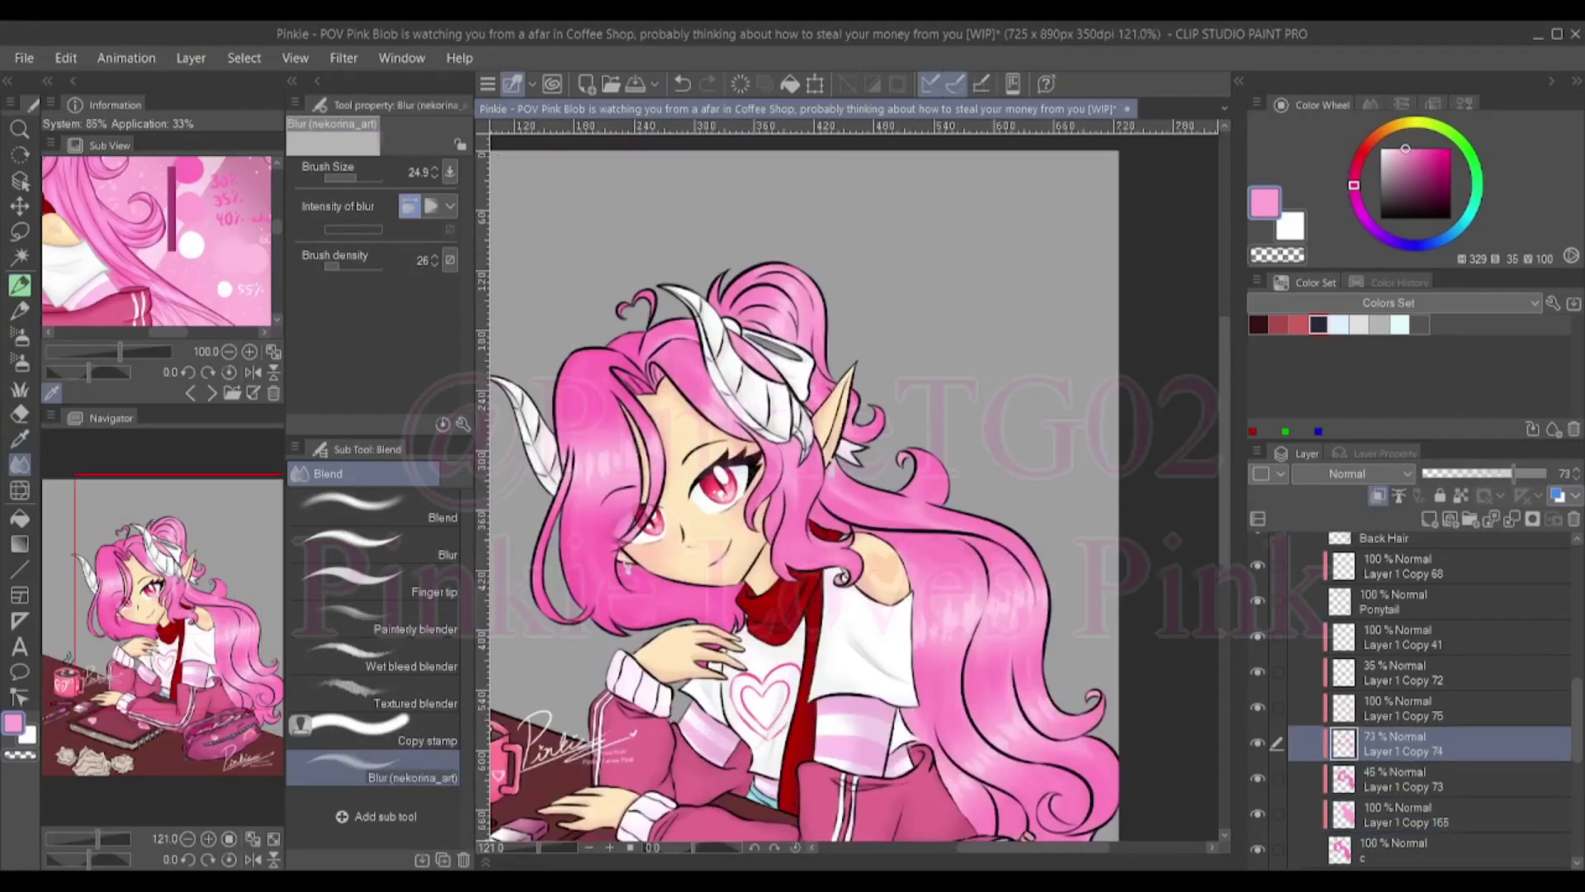
scroll(961, 518, "up", 3)
left_click(1403, 779)
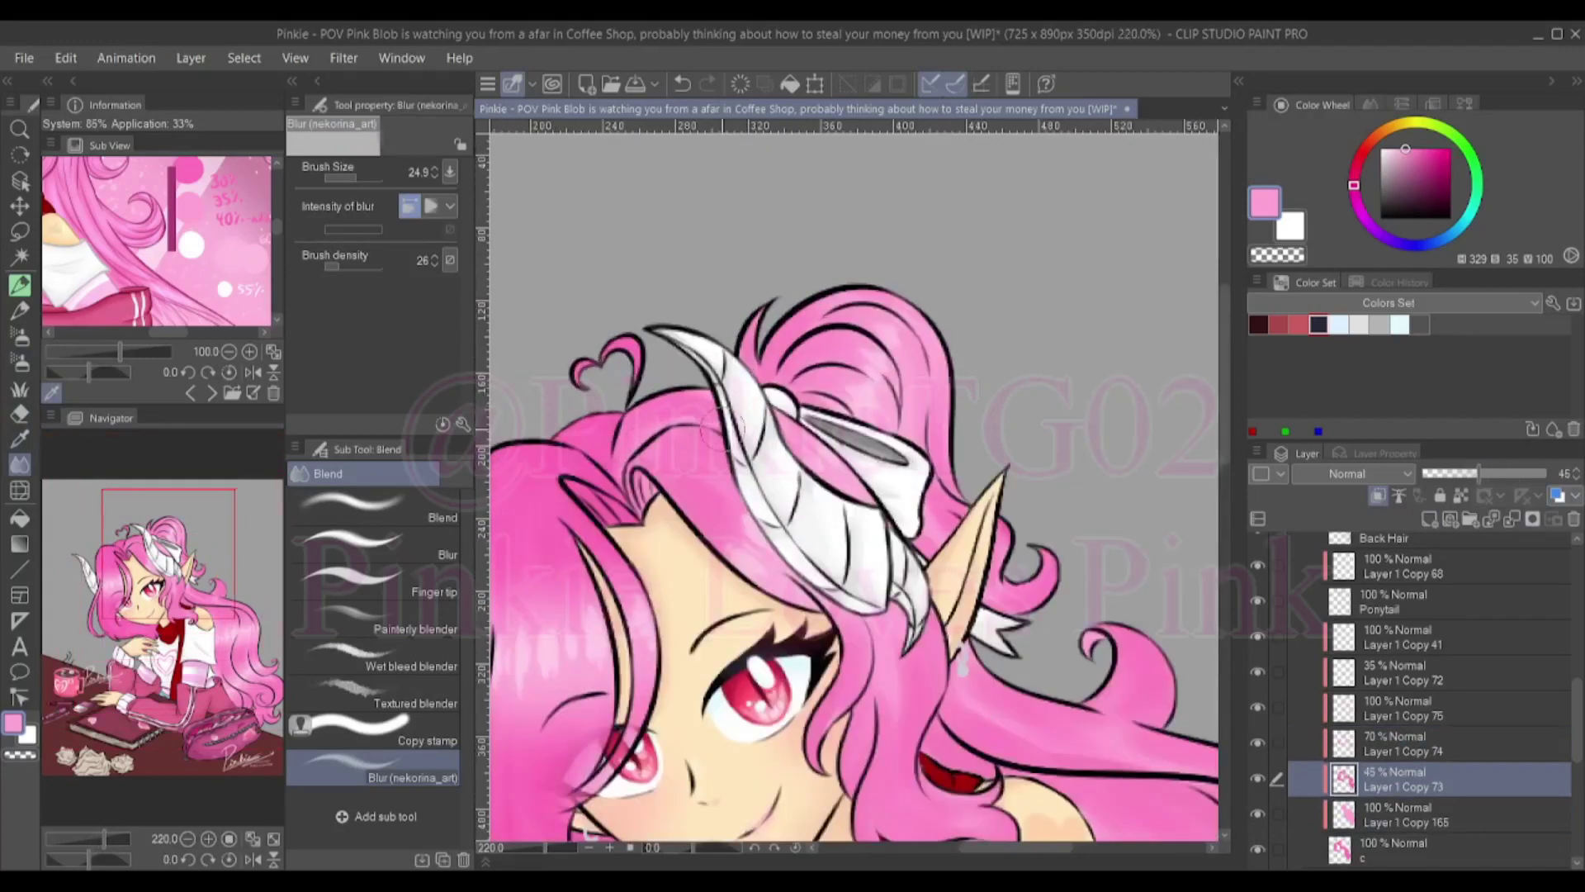
scroll(961, 517, "down", 2)
scroll(833, 487, "down", 3)
Move Layer 1 Copy 41 beneath Layer 1 Copy 75 and add white to the ends of the long hair
left_click(1403, 636)
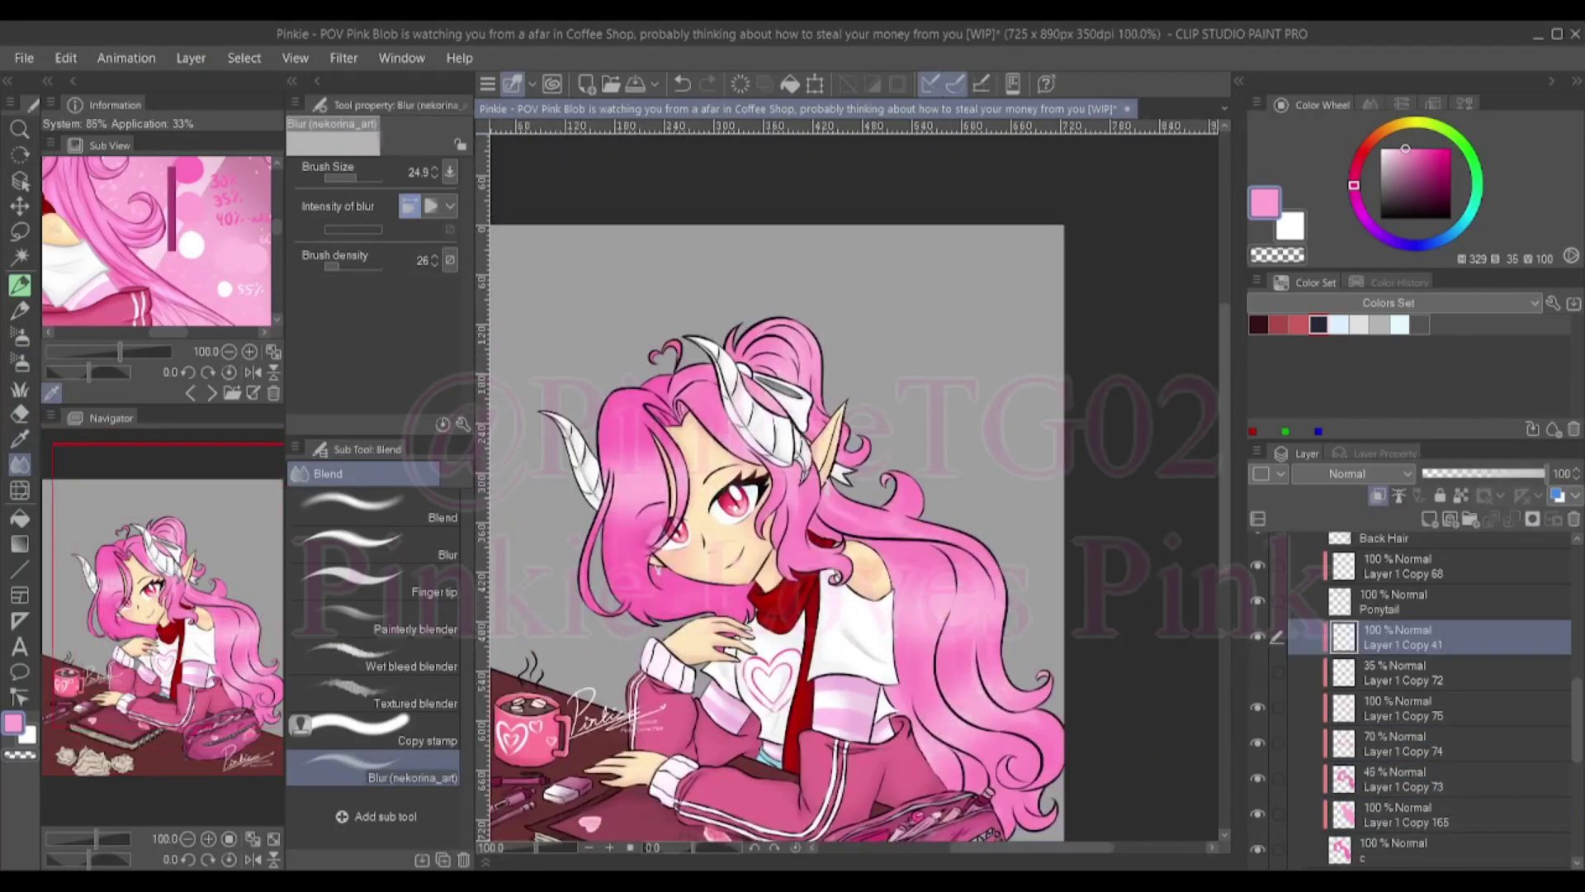
left_click_drag(1404, 636, 1403, 708)
key("g")
key("g")
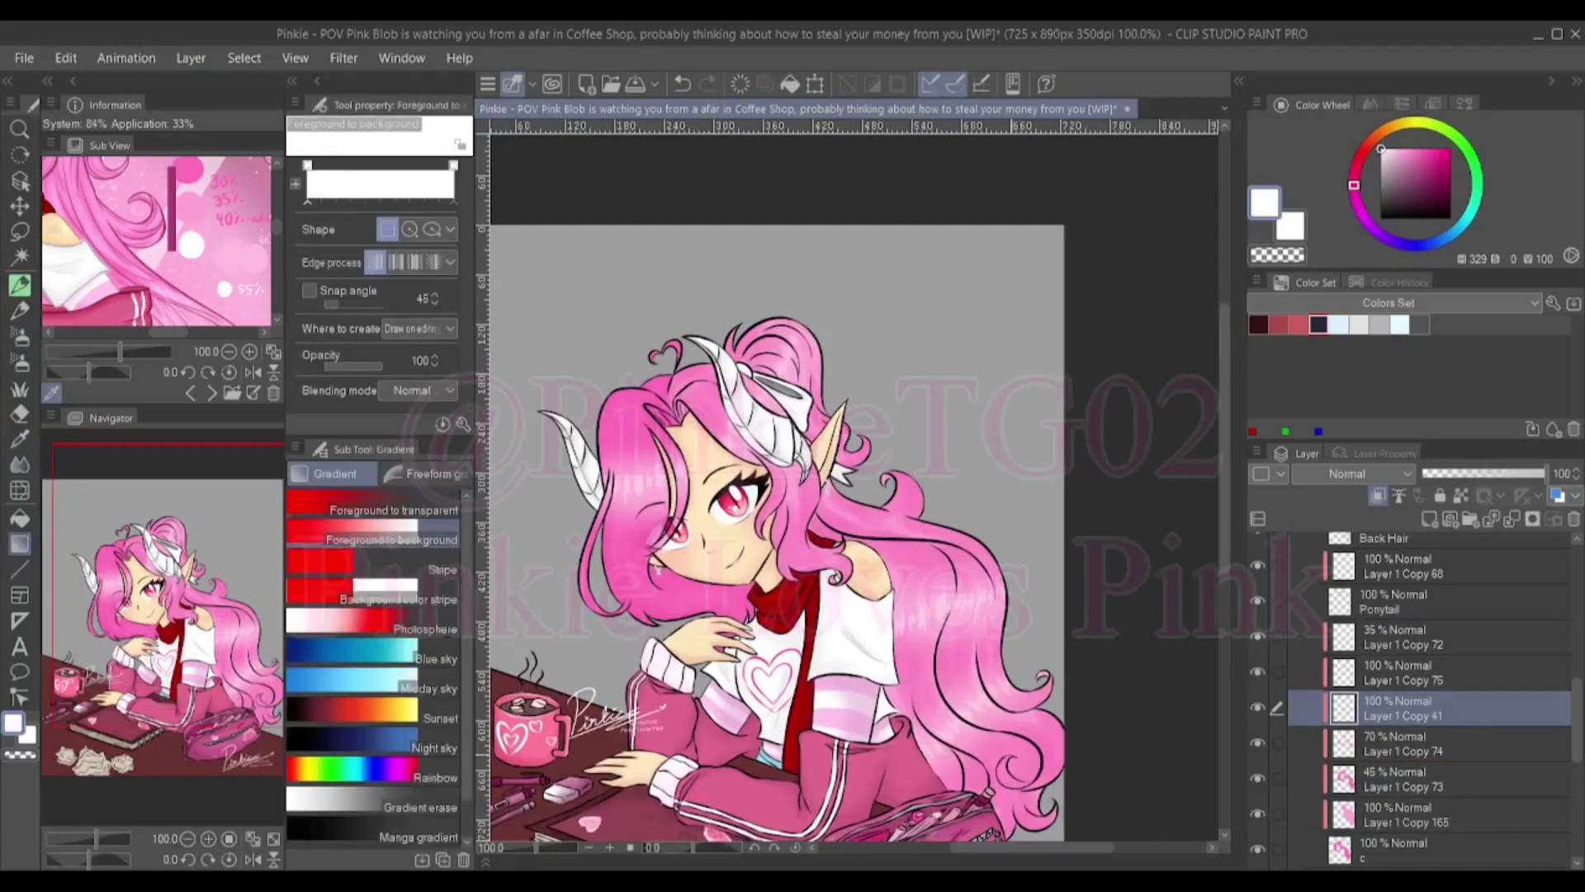
key("p")
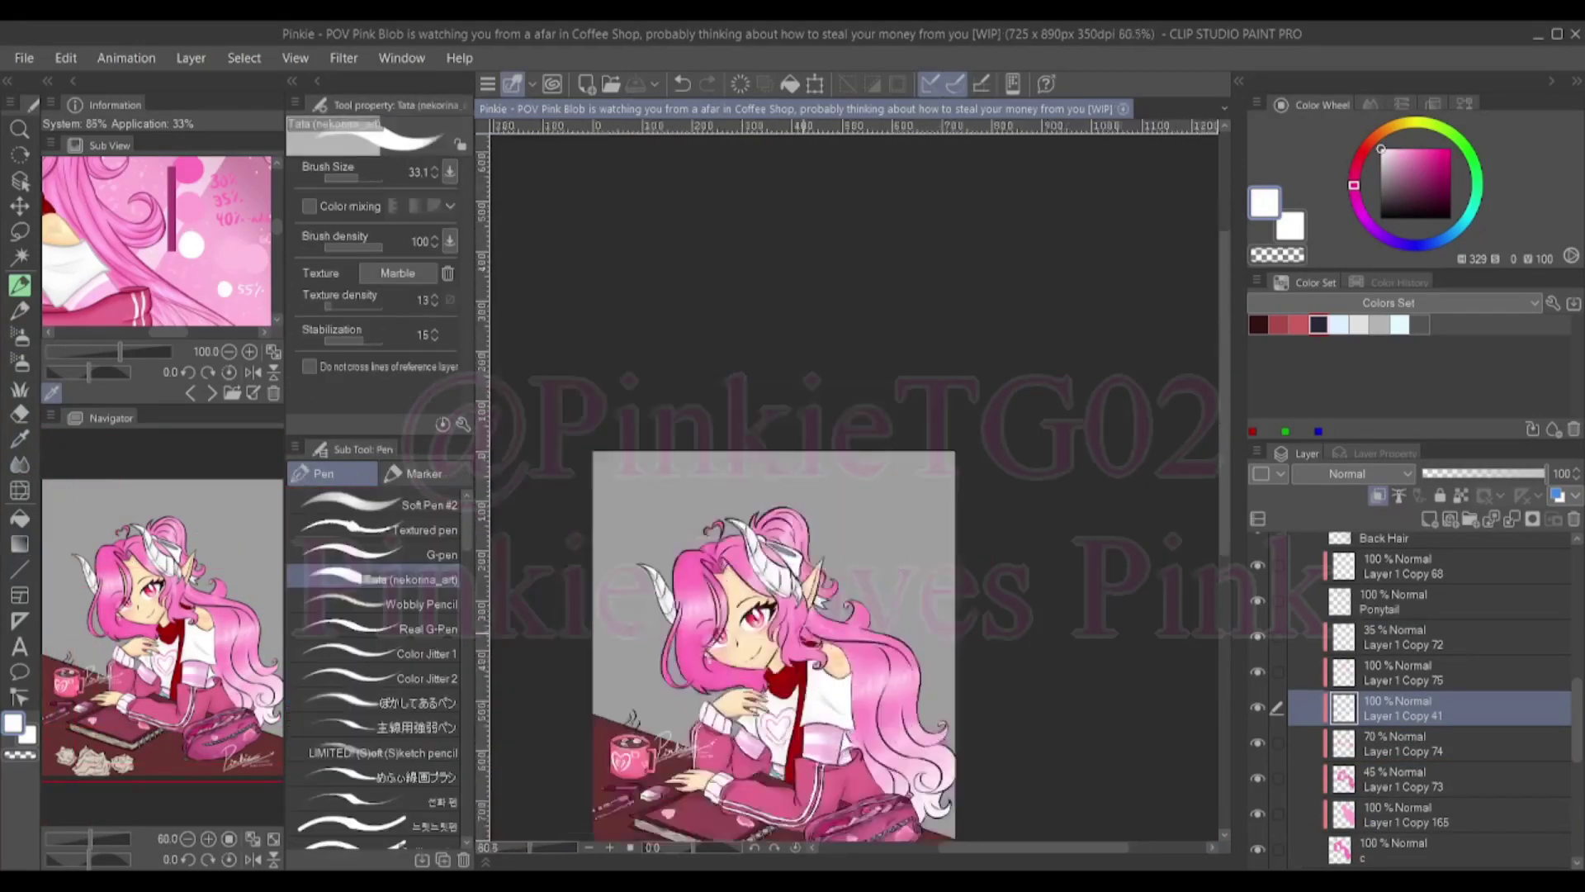
scroll(854, 487, "up", 2)
scroll(855, 487, "down", 3)
scroll(854, 487, "up", 2)
Recolour the hair, back hair and ponytail line art dark magenta with filled rectangles on Layer 1 Copy 80, 69 and 68
key("u")
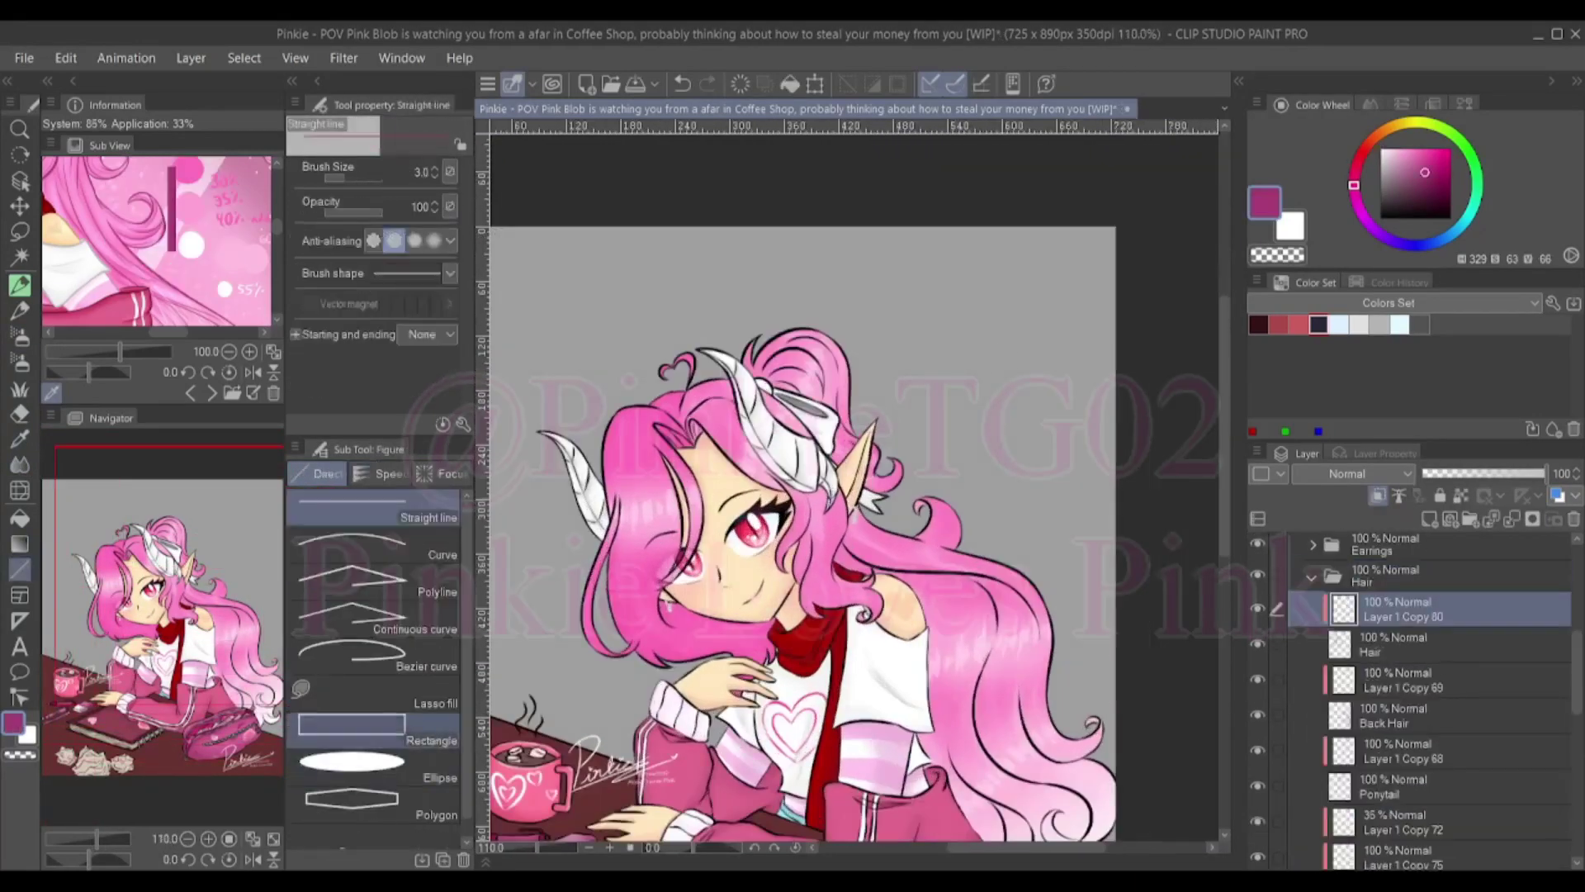
scroll(854, 488, "down", 2)
left_click(1403, 751)
scroll(855, 487, "up", 4)
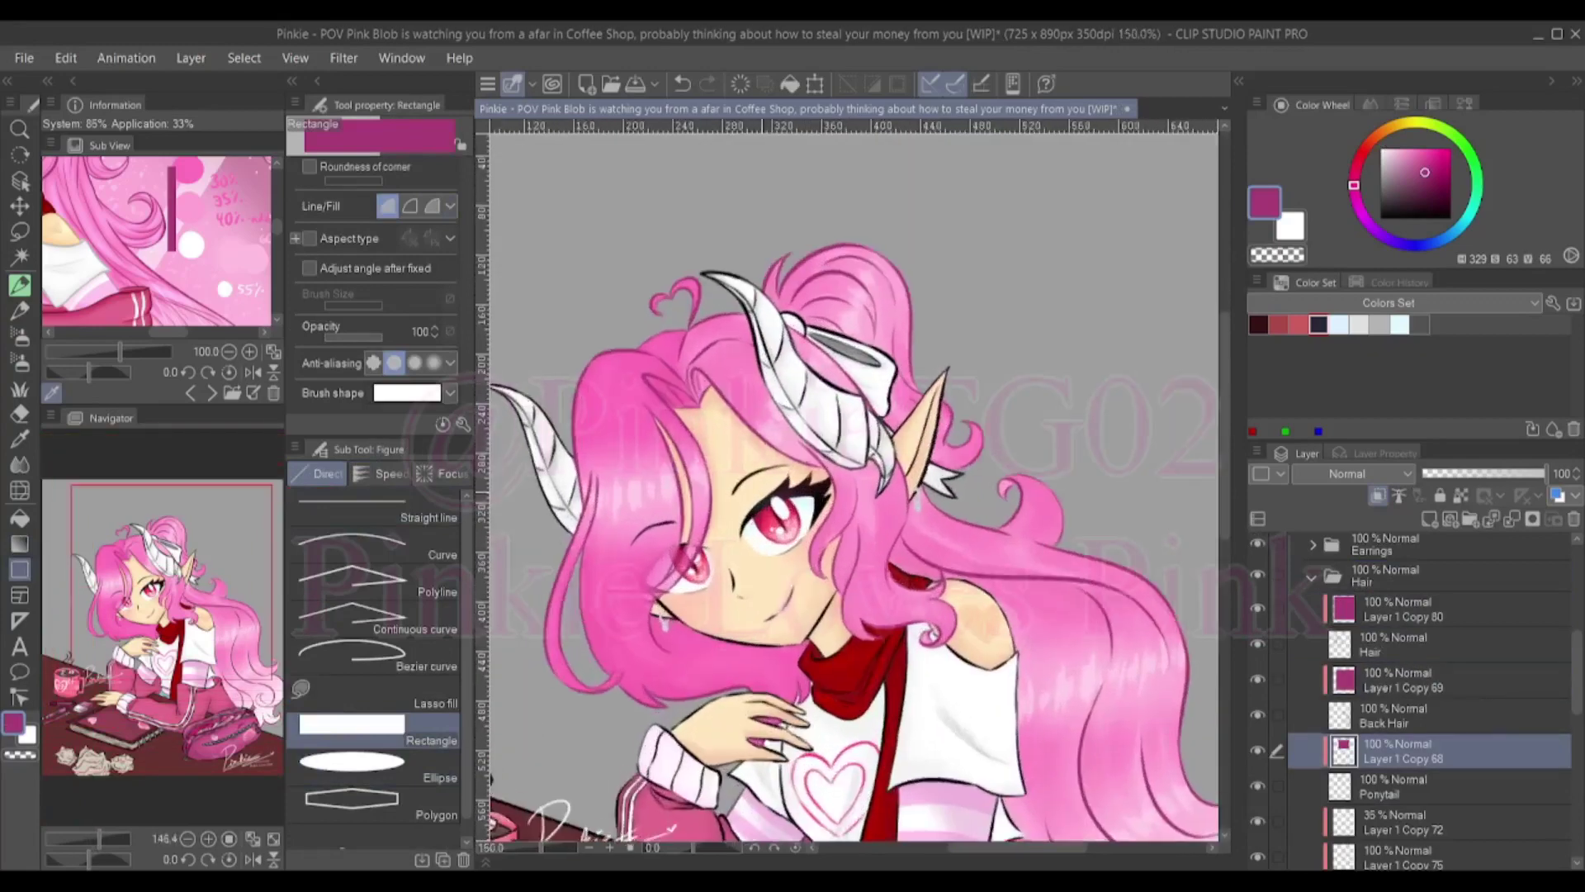
Shade and highlight both earrings in grey and near-white on Layer 1 Copy 110 with the Tata pen at size 5.3
left_click(632, 706, "ctrl")
scroll(666, 694, "up", 4)
key("p")
left_click(582, 727, "alt")
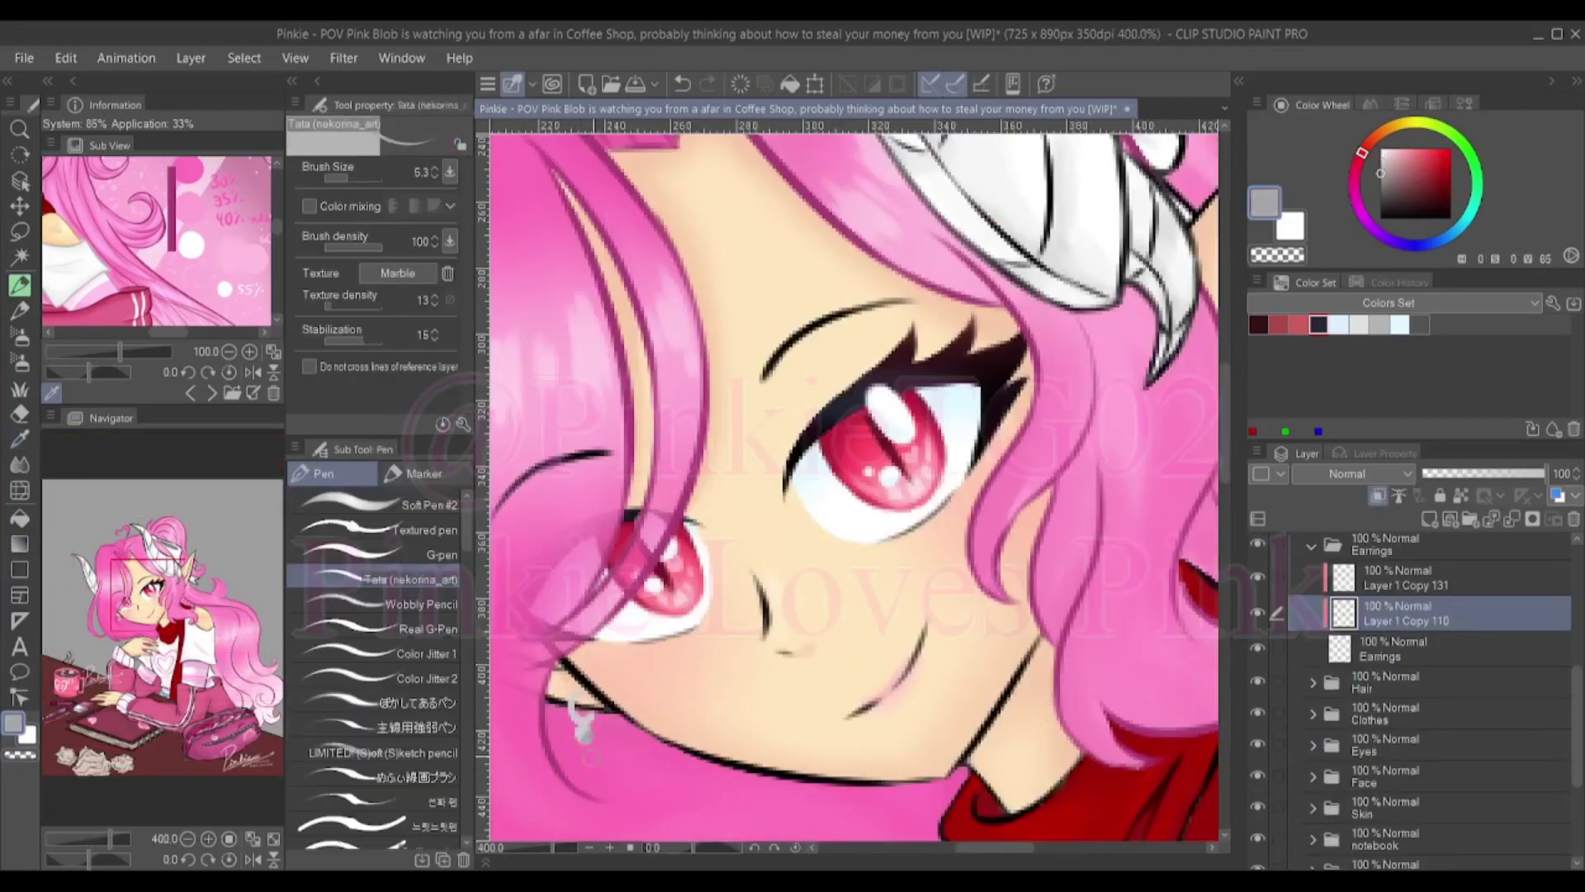
left_click_drag(582, 727, 401, 825)
left_click(1067, 516, "alt")
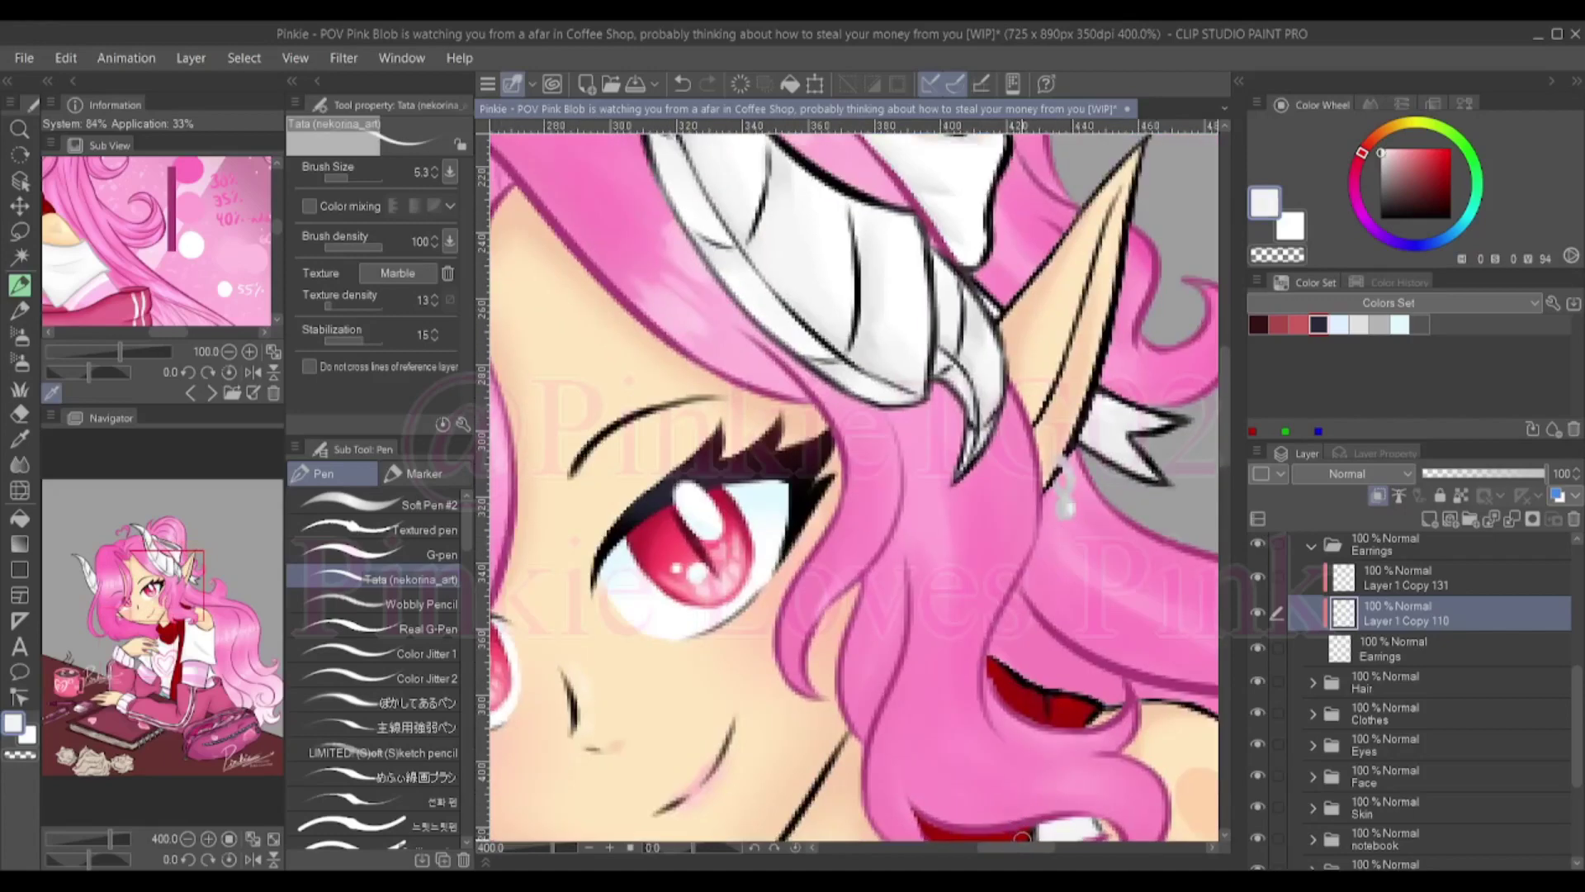
scroll(854, 487, "down", 5)
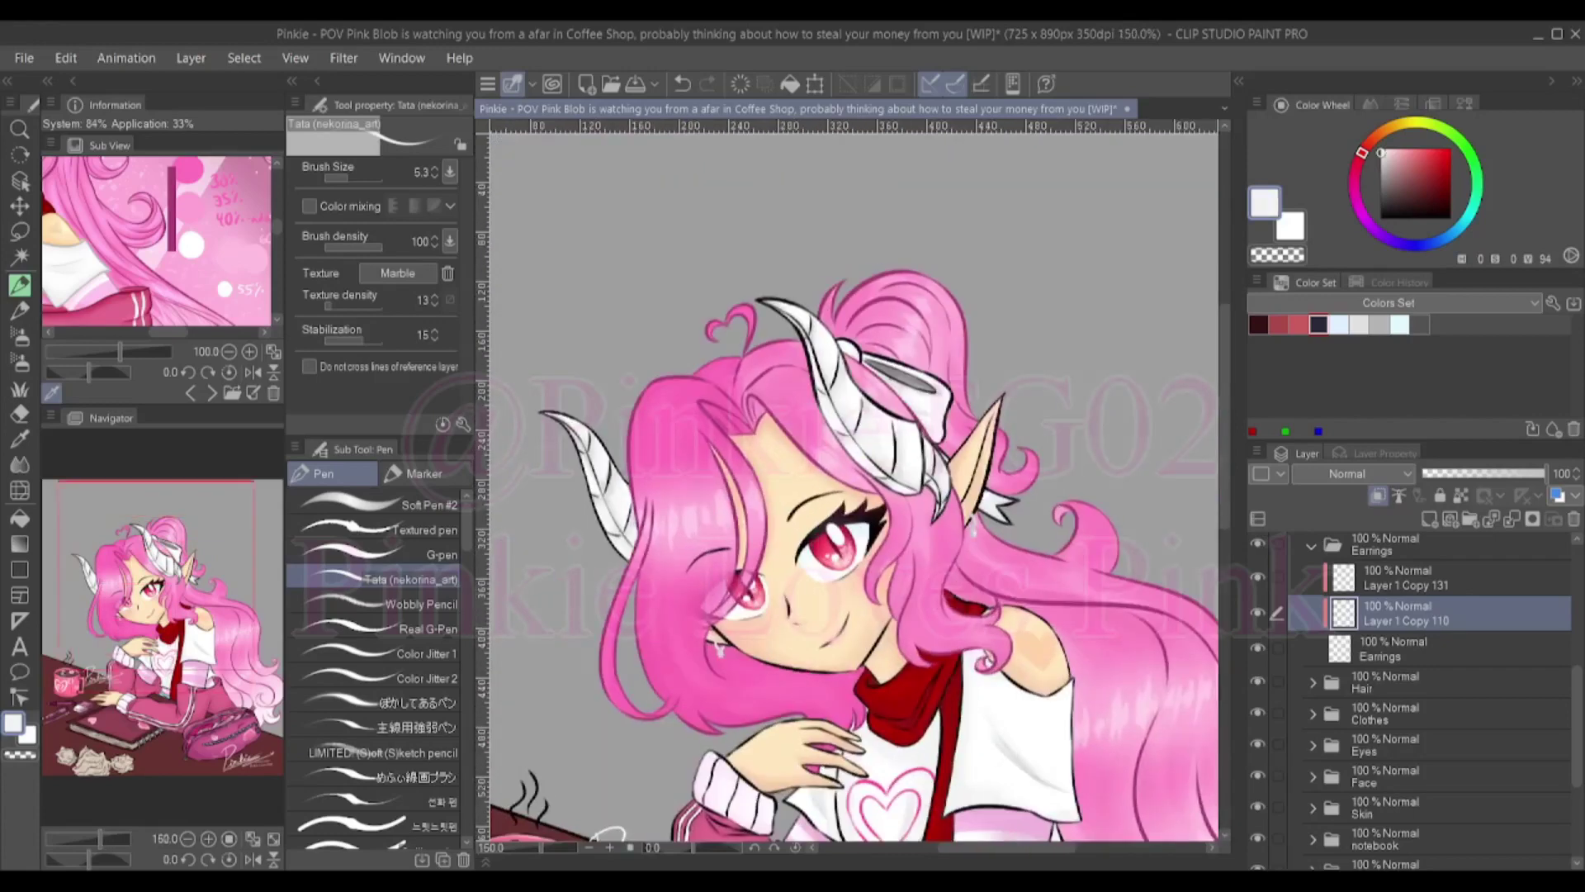
Recolour the bow and horn line art grey with filled rectangles on the layers clipped to them
left_click(1403, 672)
key("u")
left_click(1403, 643)
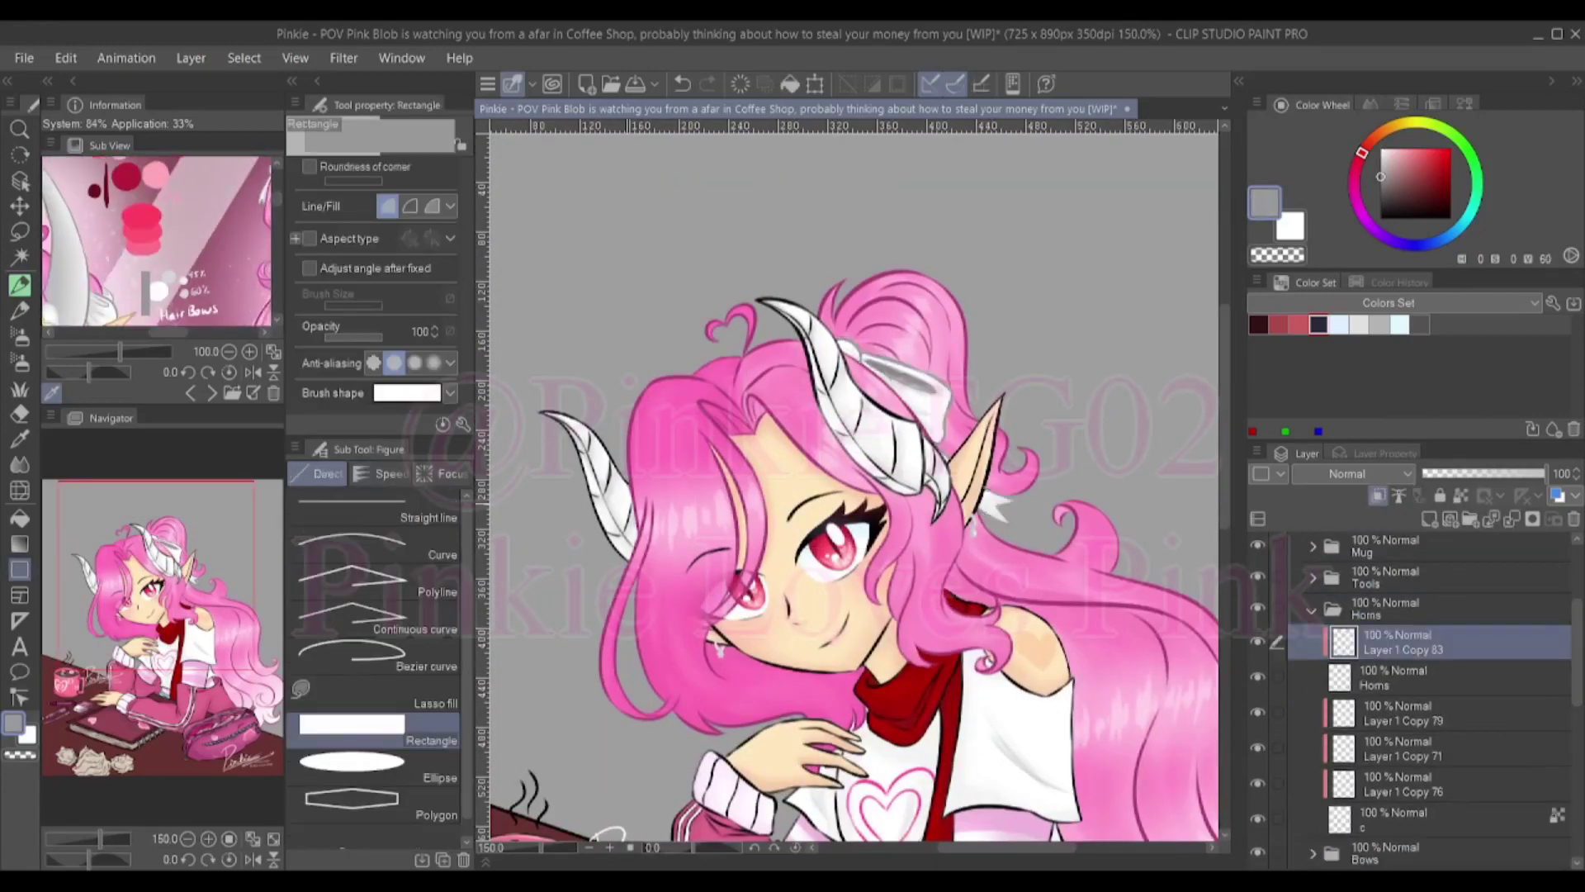
key("ctrl+0")
Colour the mug's cocoa details brown and brighten the marshmallows with pale pink on Layer 1 Copy 141 using the Tata pen at size 7
scroll(854, 487, "up", 3)
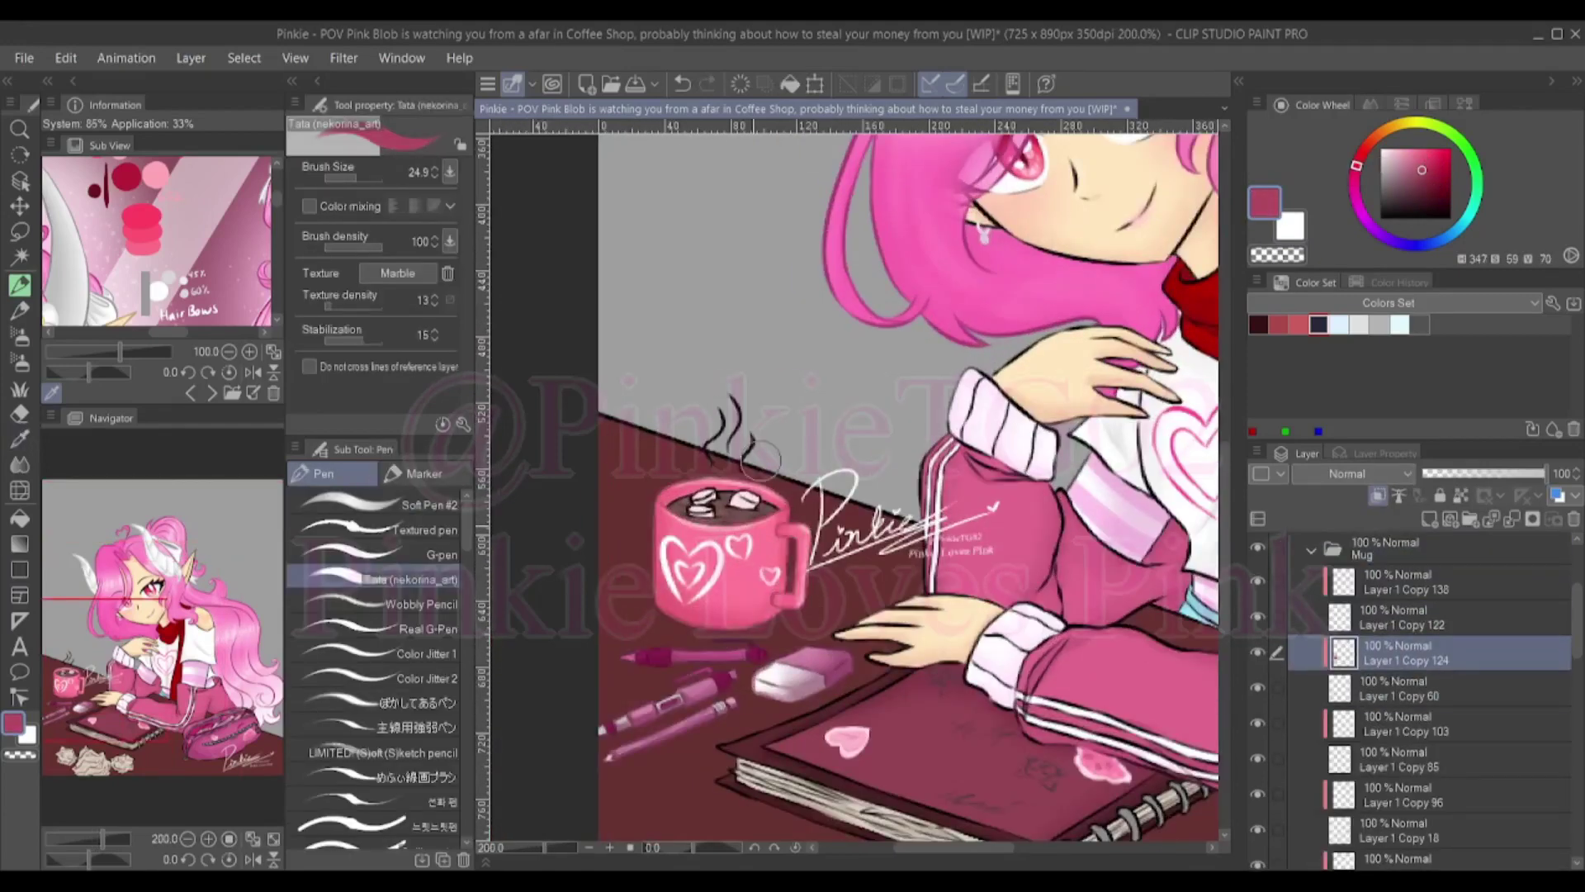
left_click(1403, 723)
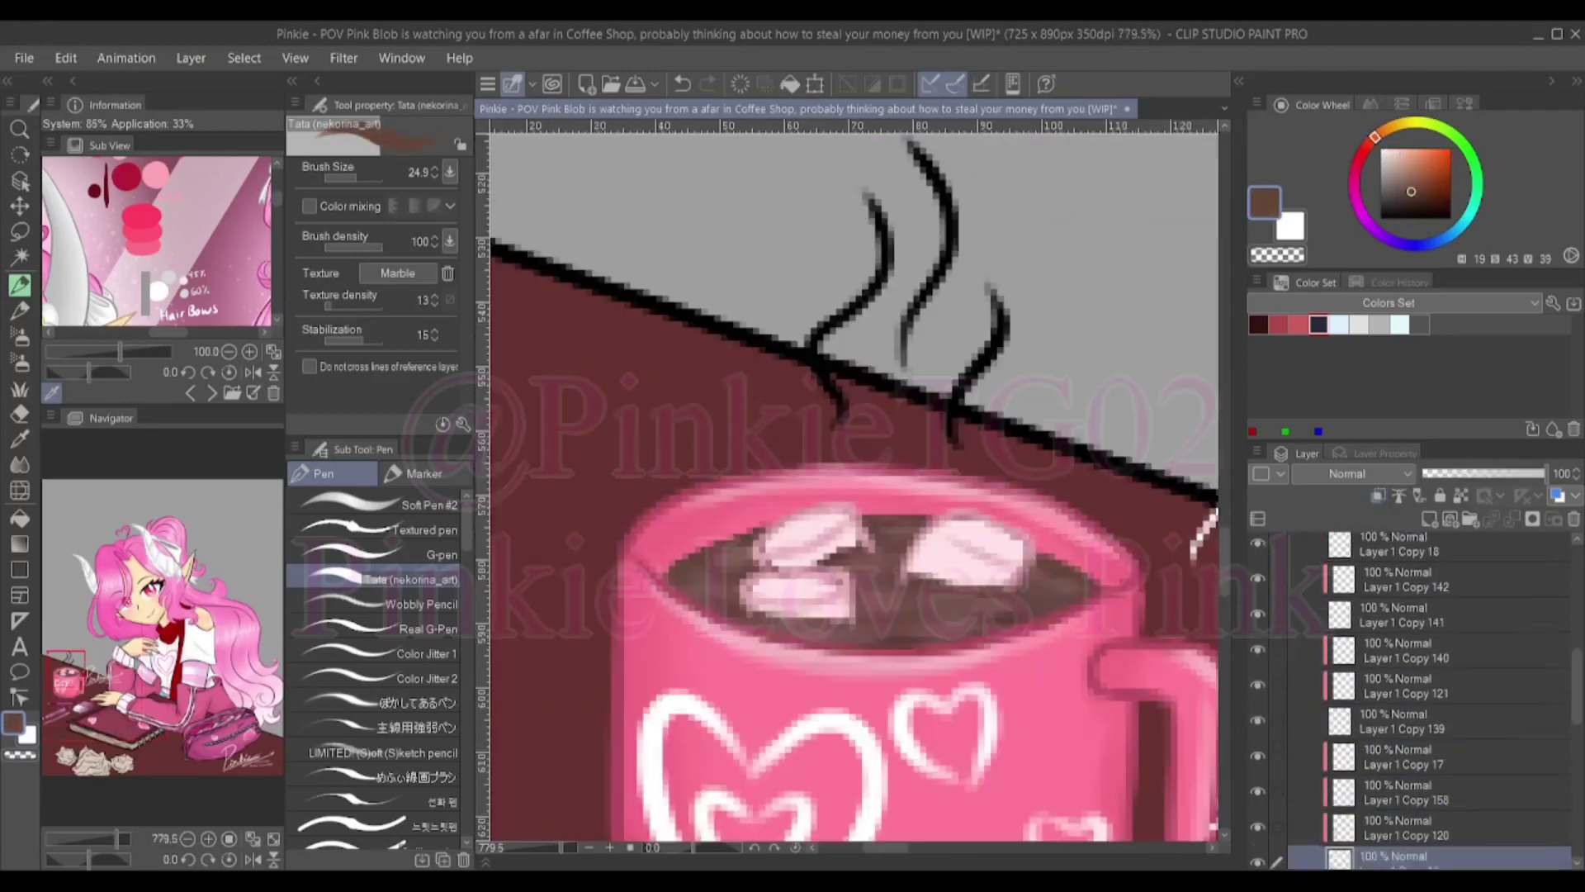
left_click(1404, 615)
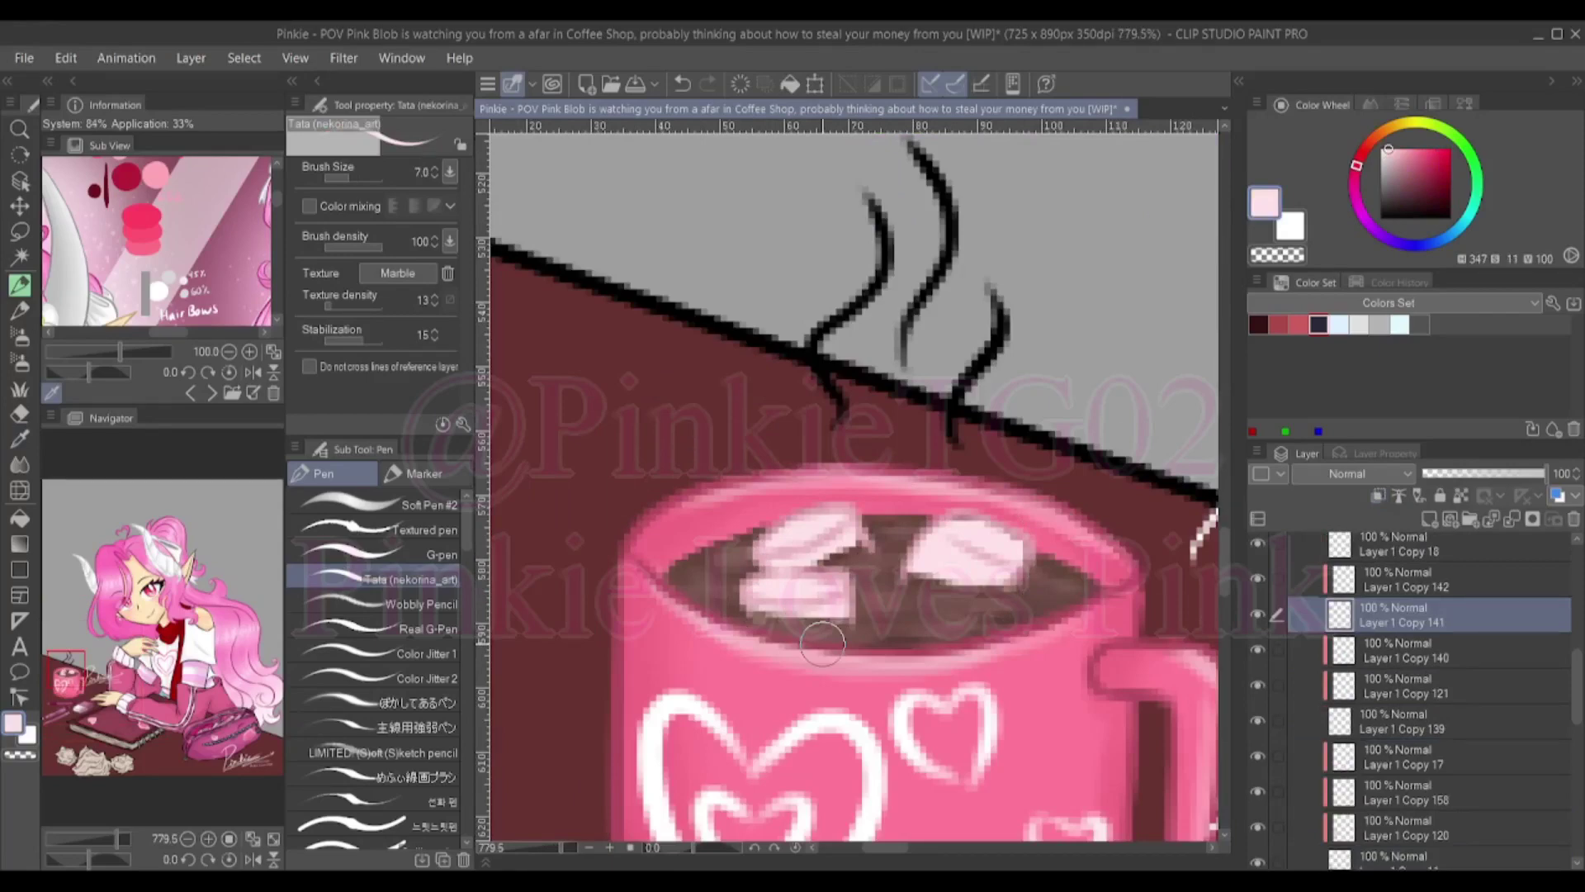
scroll(822, 644, "down", 5)
scroll(935, 512, "up", 3)
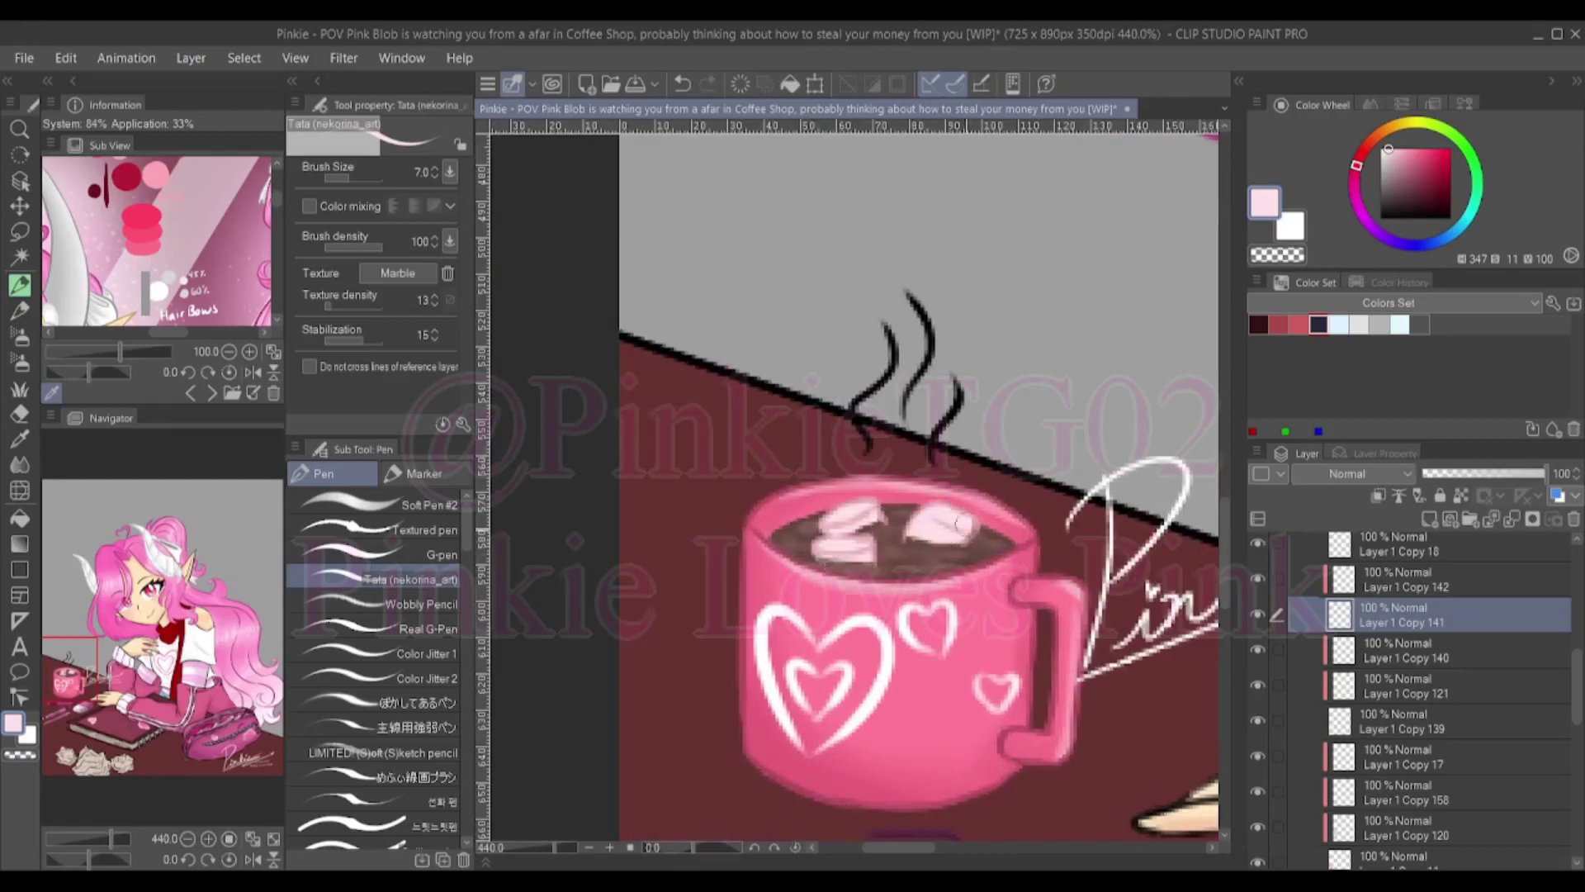
Recolour the crumpled paper balls' line art beige with a filled rectangle on Layer 1 Copy 143
scroll(958, 521, "down", 5)
scroll(908, 496, "up", 2)
left_click(1403, 607)
left_click(20, 570)
left_click(352, 726)
left_click_drag(694, 623, 1036, 834)
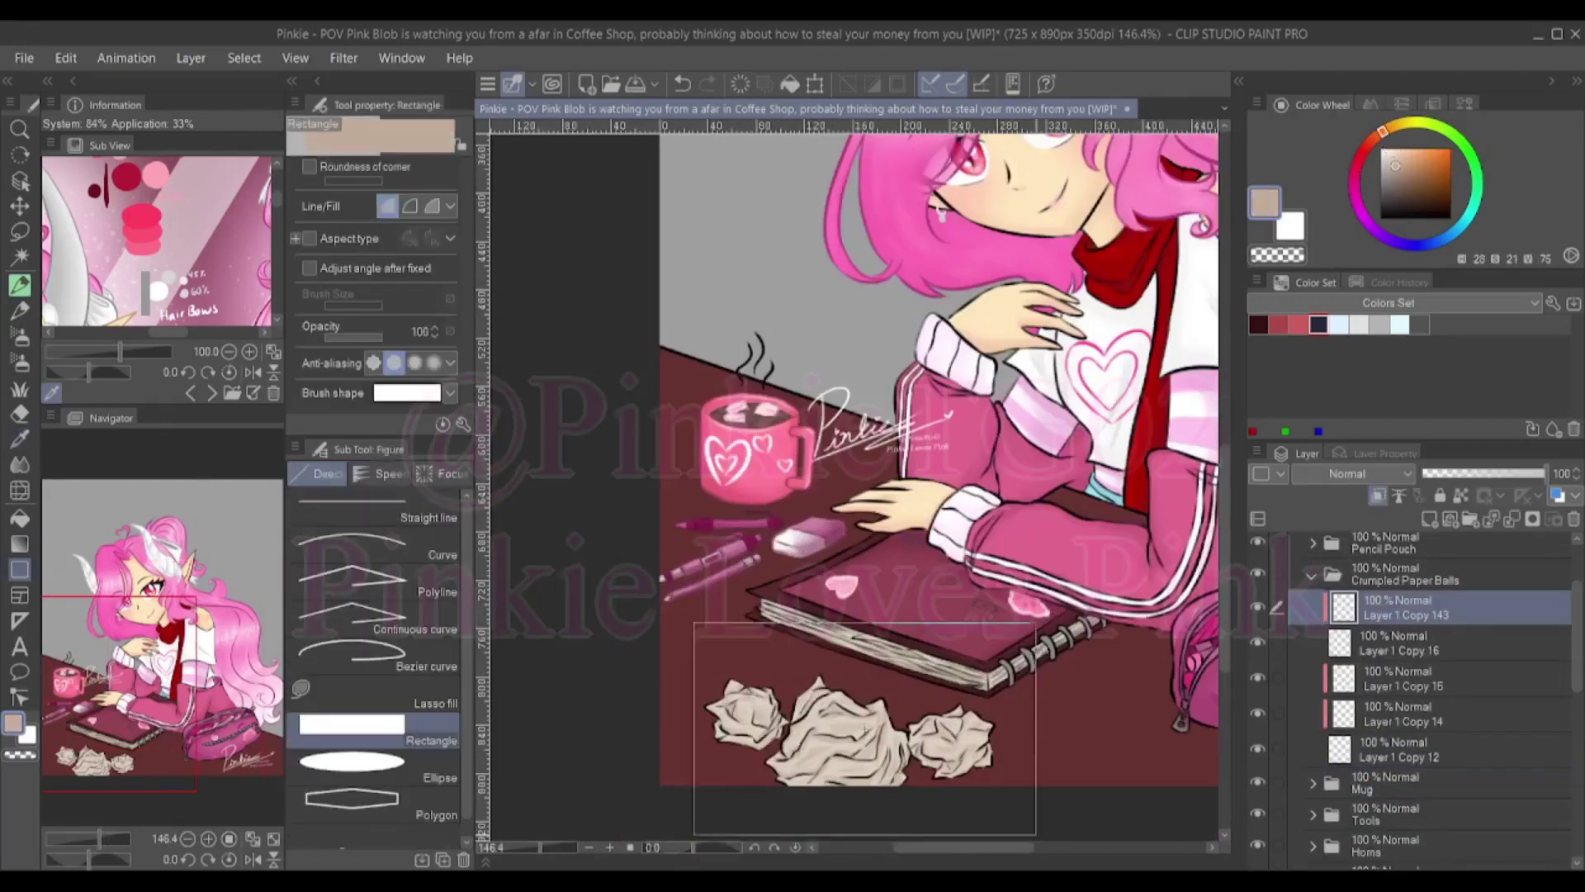
Recolour the notebook's page, ring and cover line art on its clipped layers with brown, grey and dark red picked from the drawing
scroll(939, 479, "down", 2)
left_click(1403, 634)
key("i")
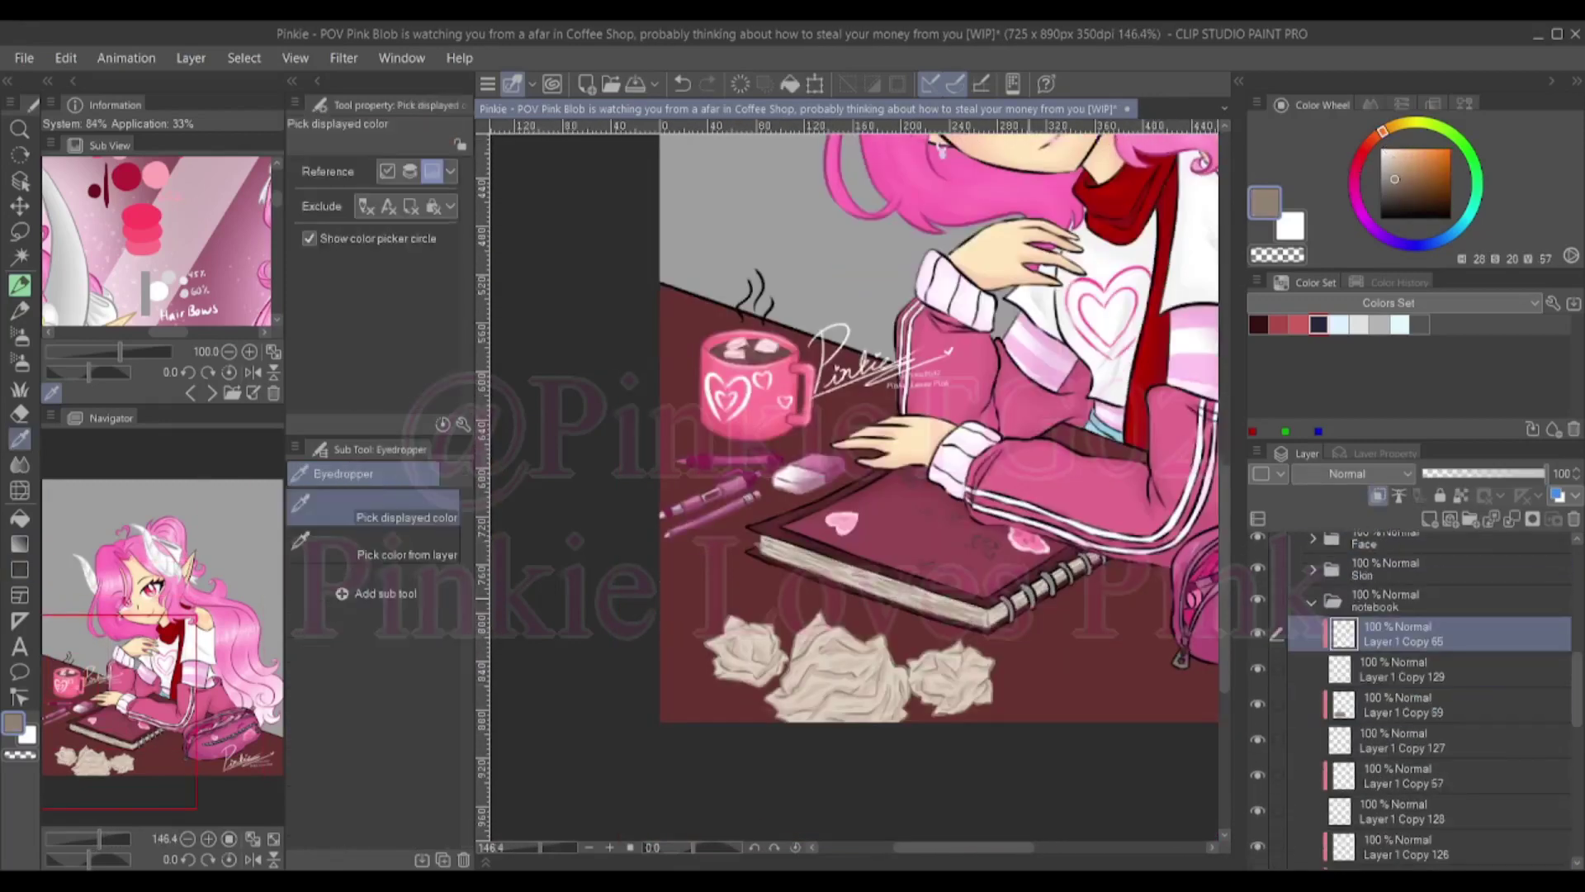
scroll(856, 487, "up", 2)
left_click(19, 569)
left_click(1403, 740)
left_click(1403, 809)
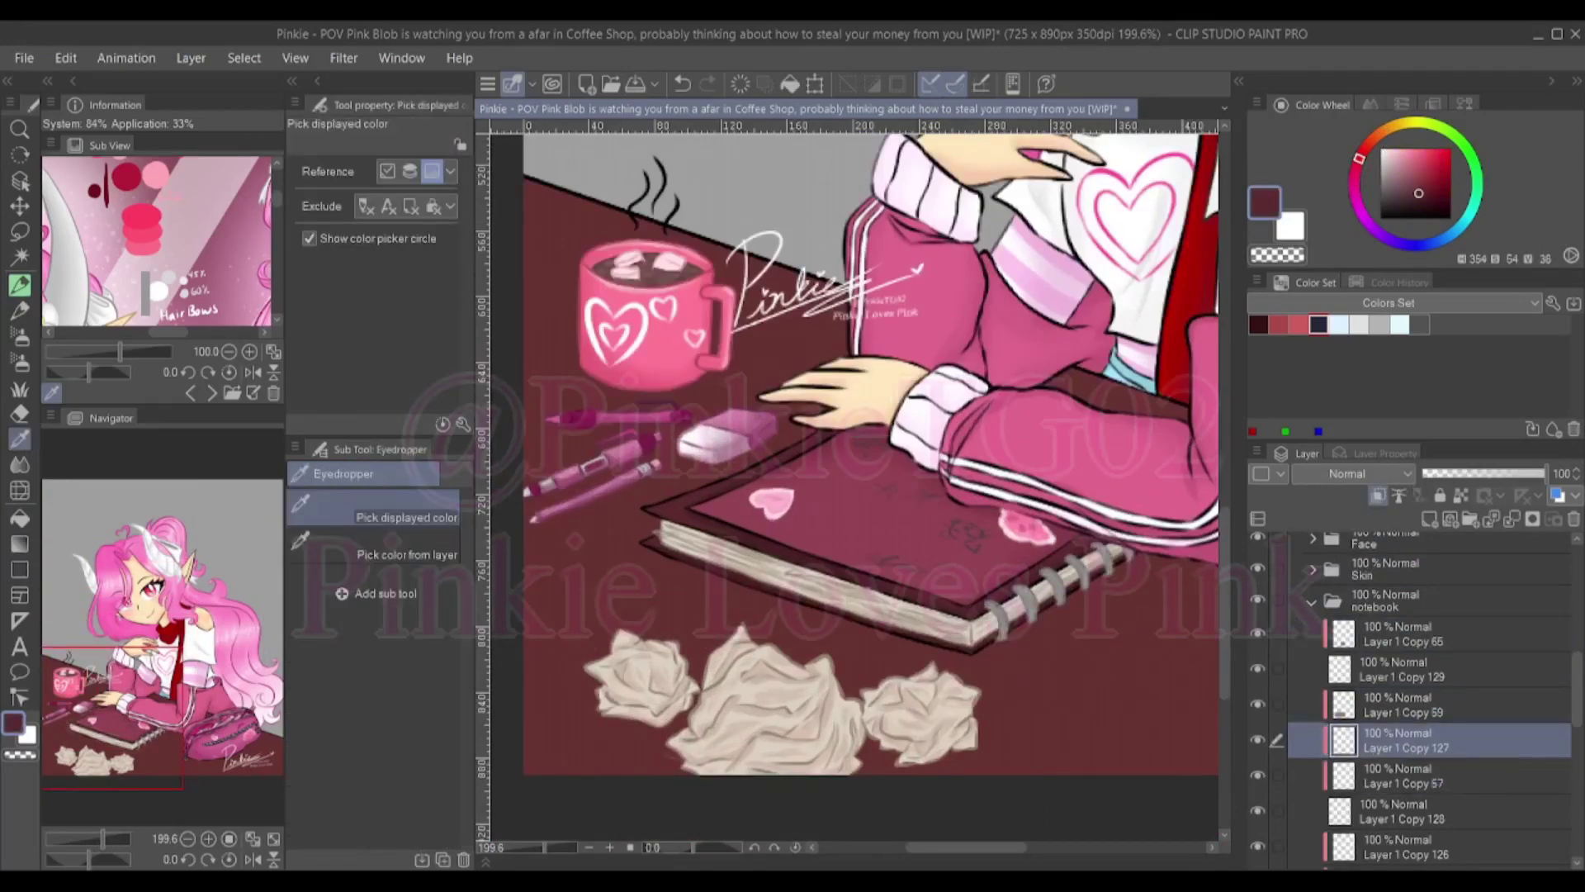
left_click(1069, 508, "alt")
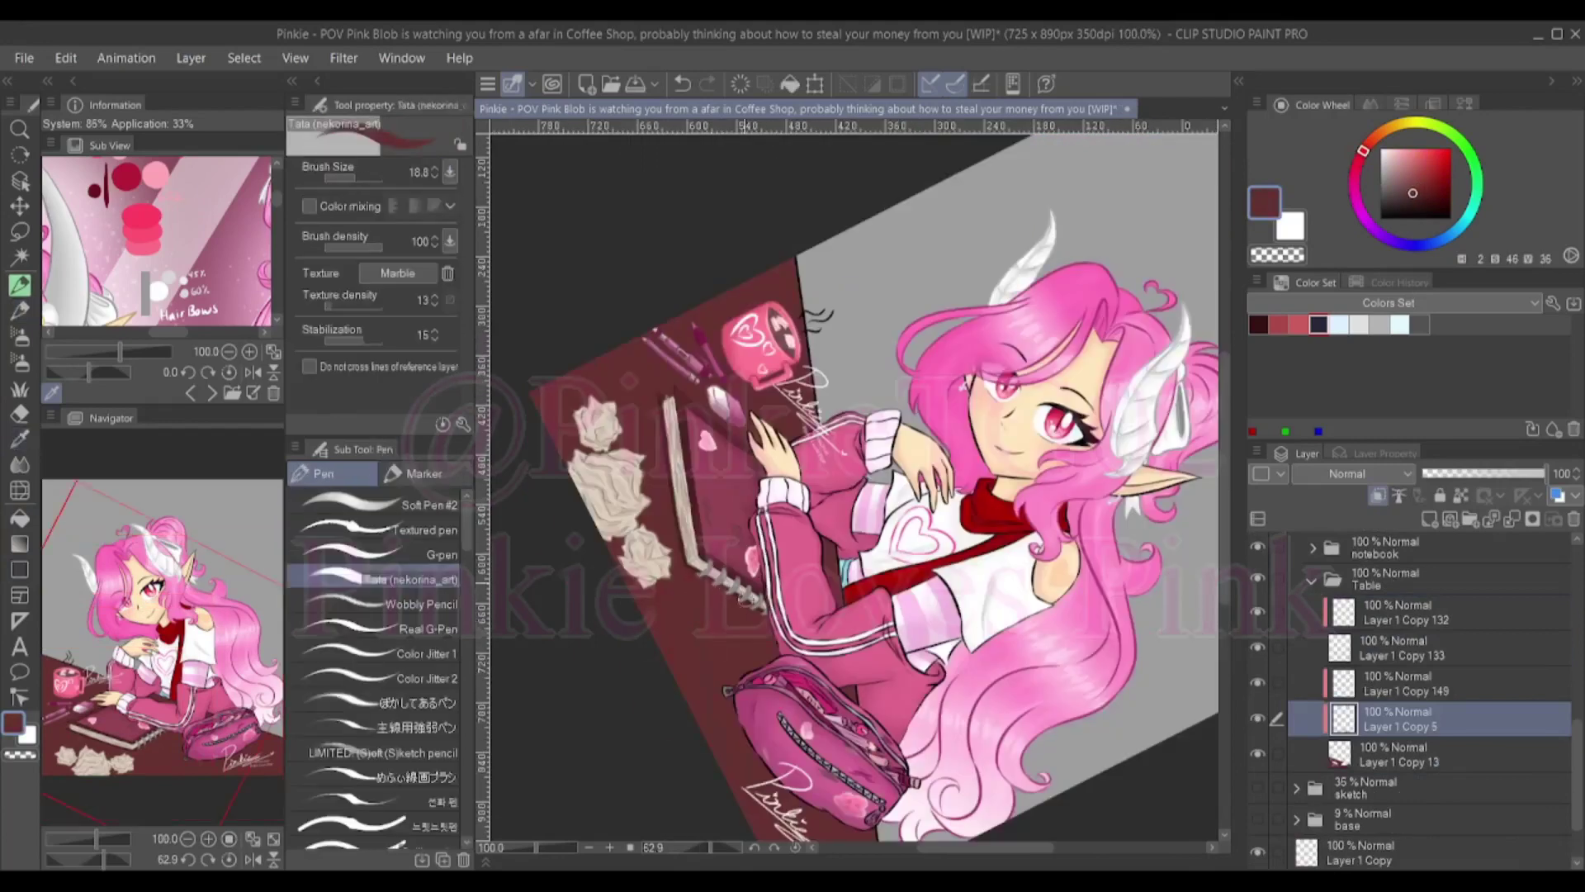
Recolour the table's line art dark red on Layer 1 Copy 5 with the Straight line tool at size 7
key("u")
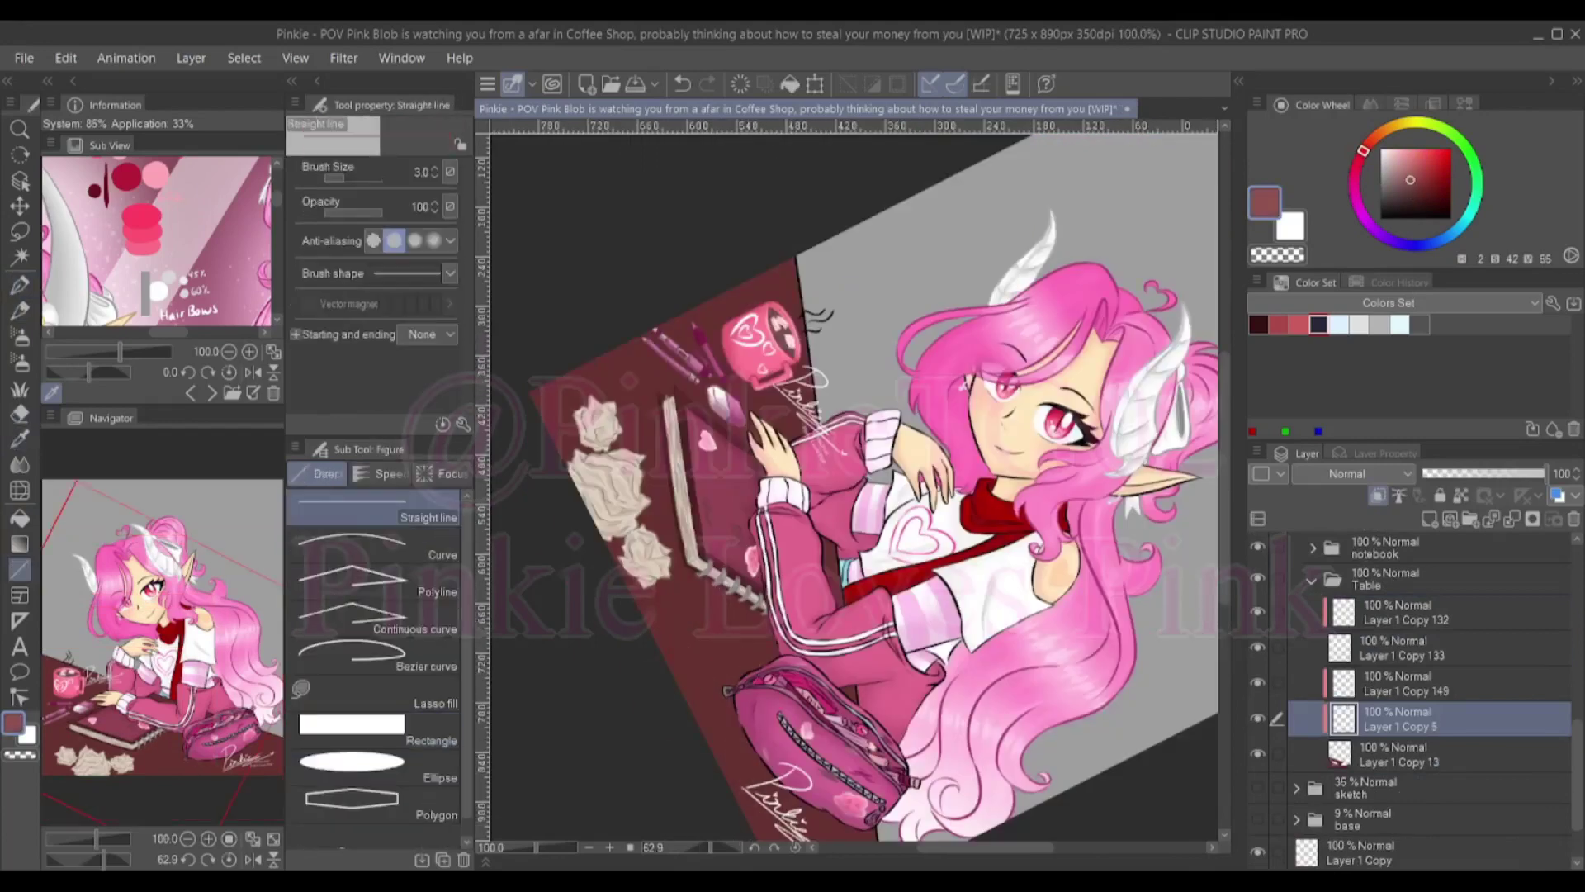
scroll(698, 216, "down", 3)
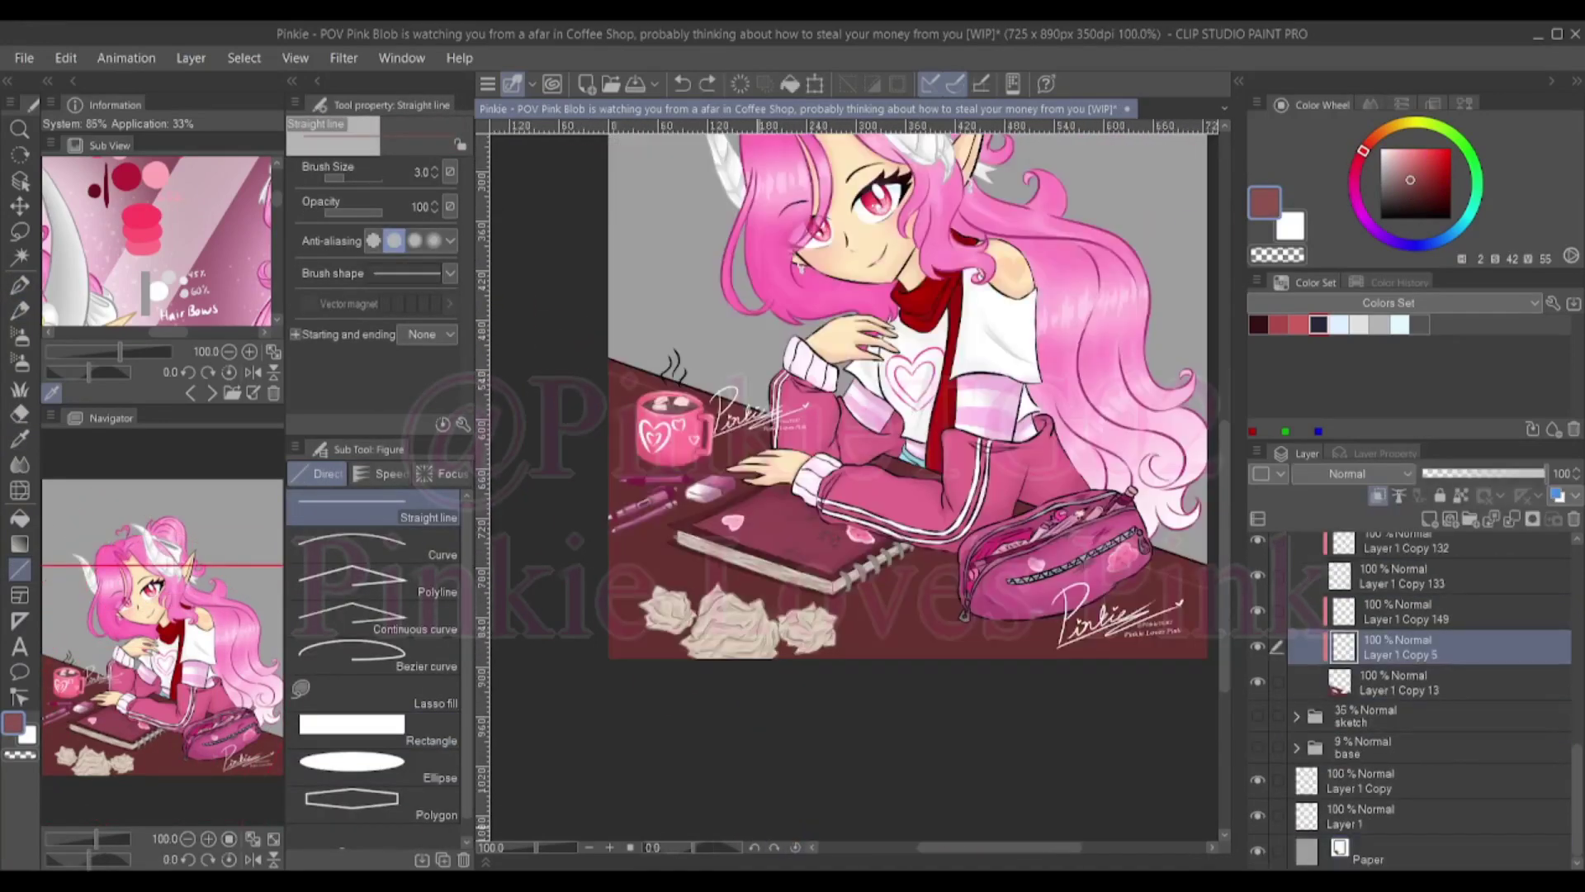
key("bracketright")
key("bracketright")
key("bracketright")
key("bracketright")
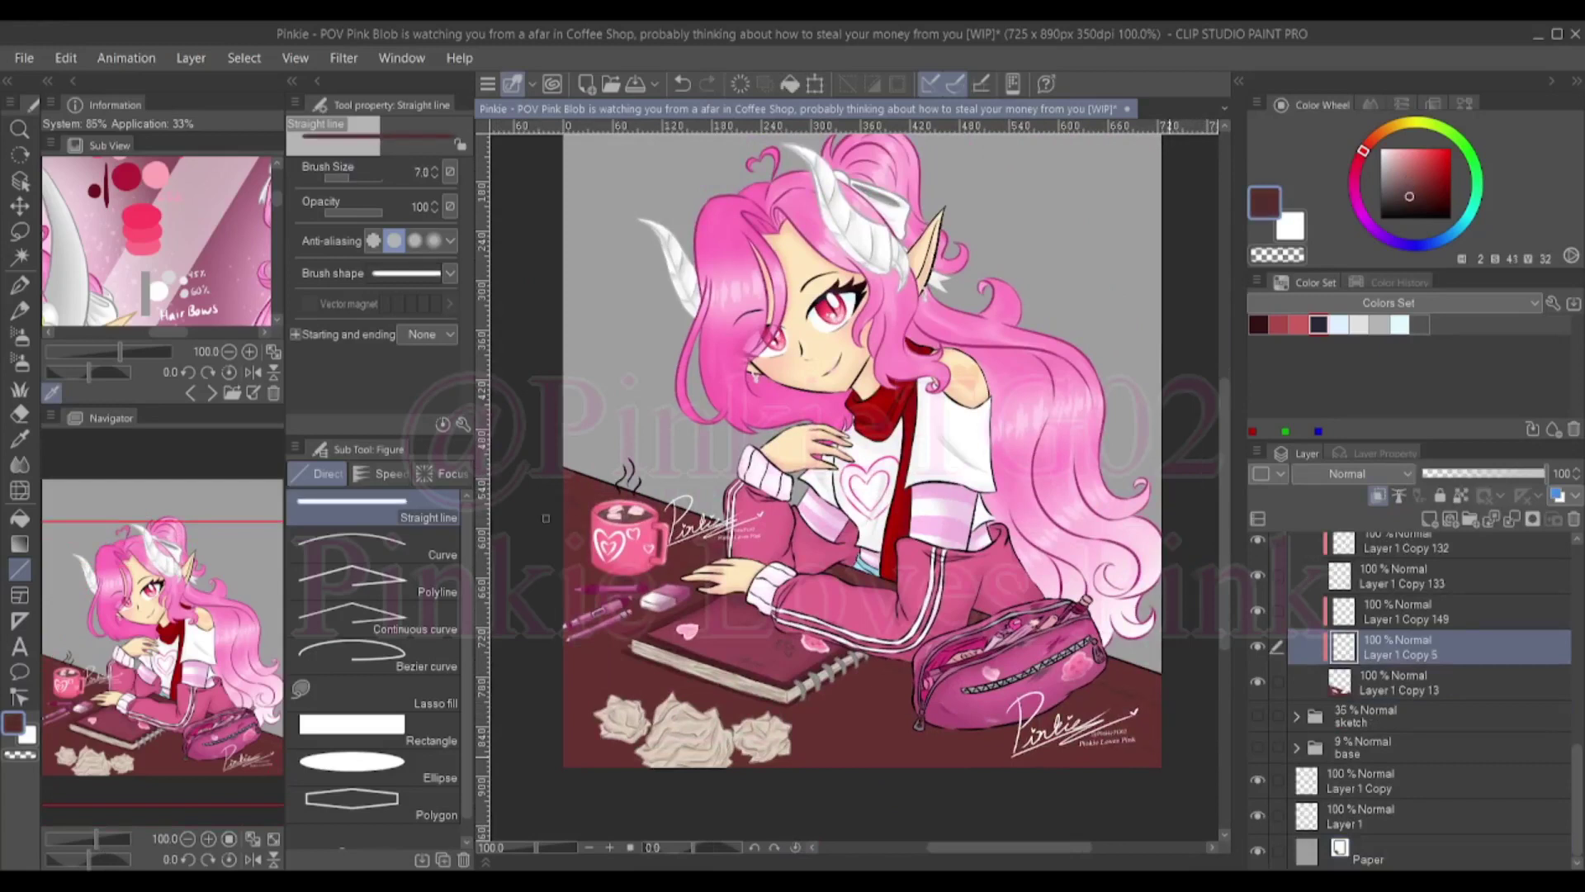
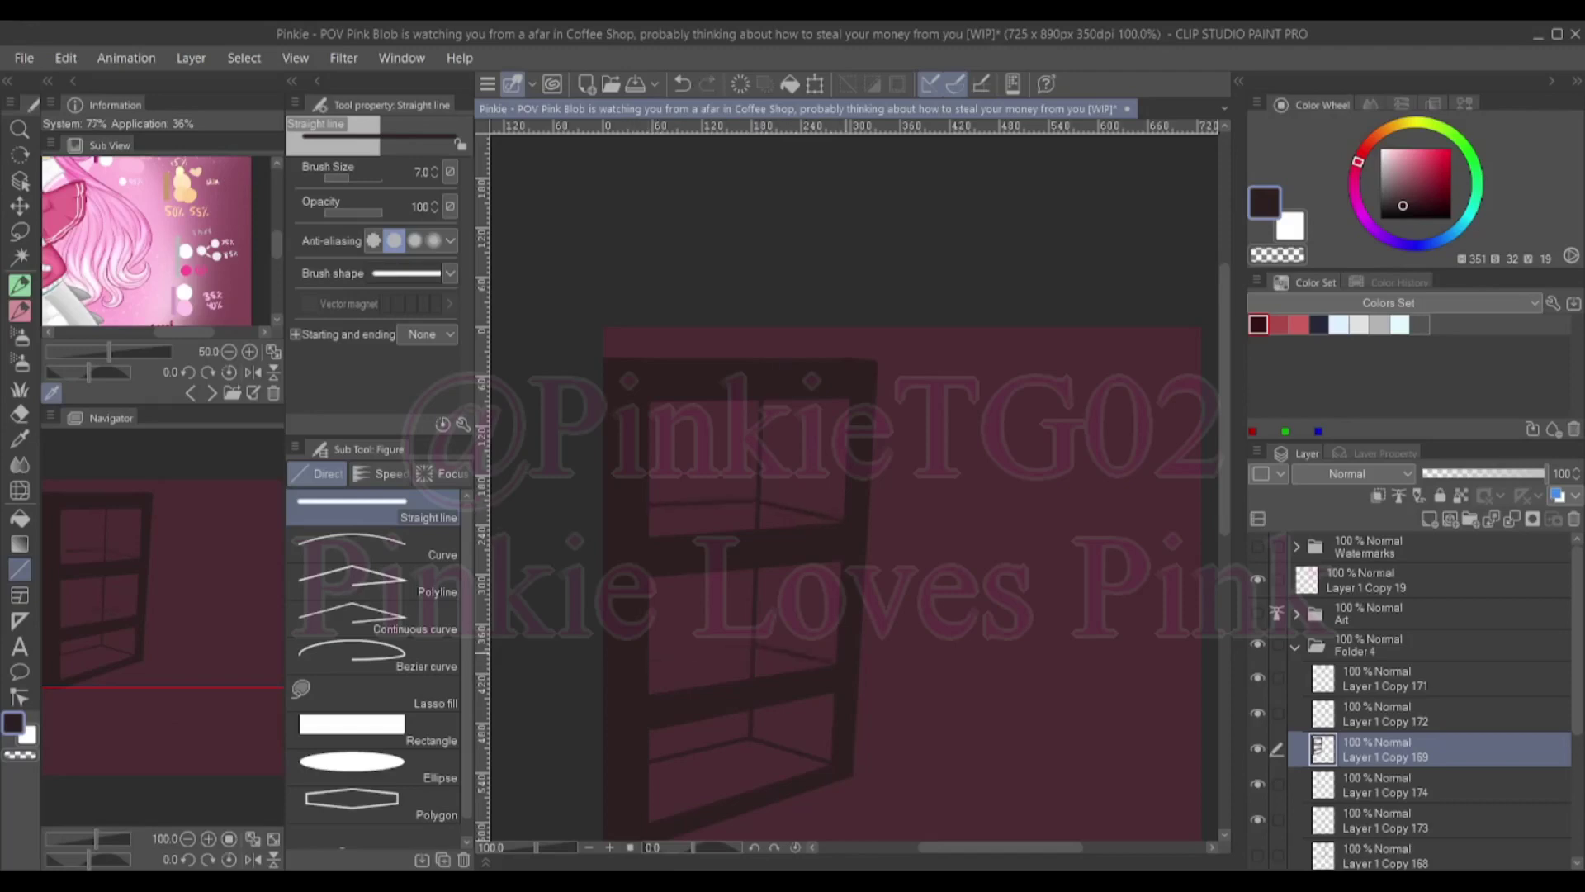
Paint the bookcase's inner shelf surfaces dark brown on a new layer with the Tata pen at size 38.1 and tidy their edges
key("alt+[")
key("g")
key("ctrl+plus")
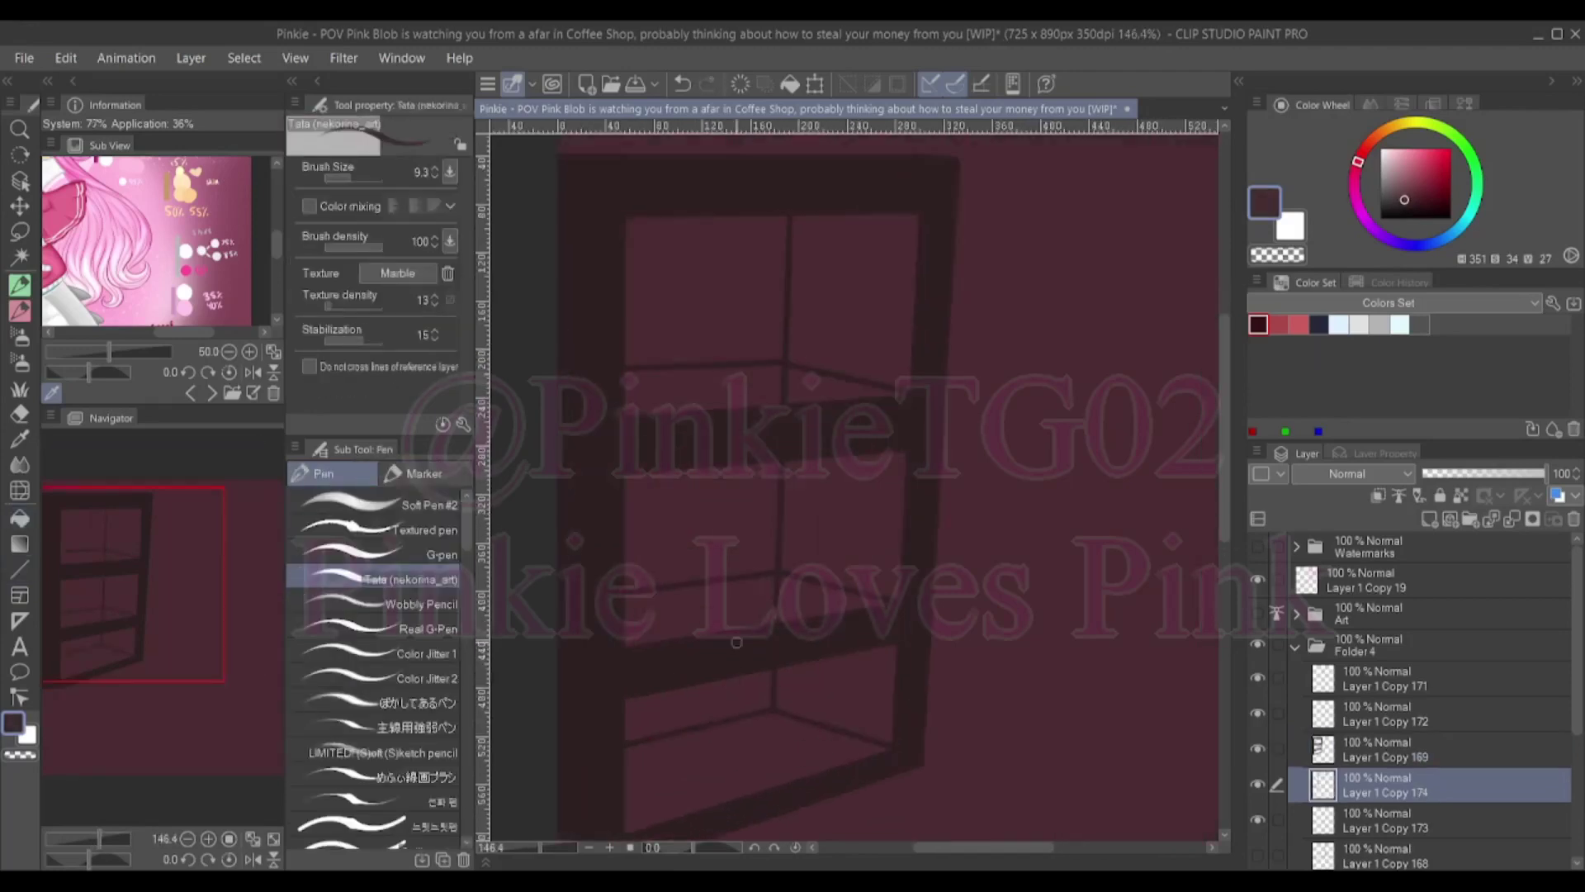
key("p")
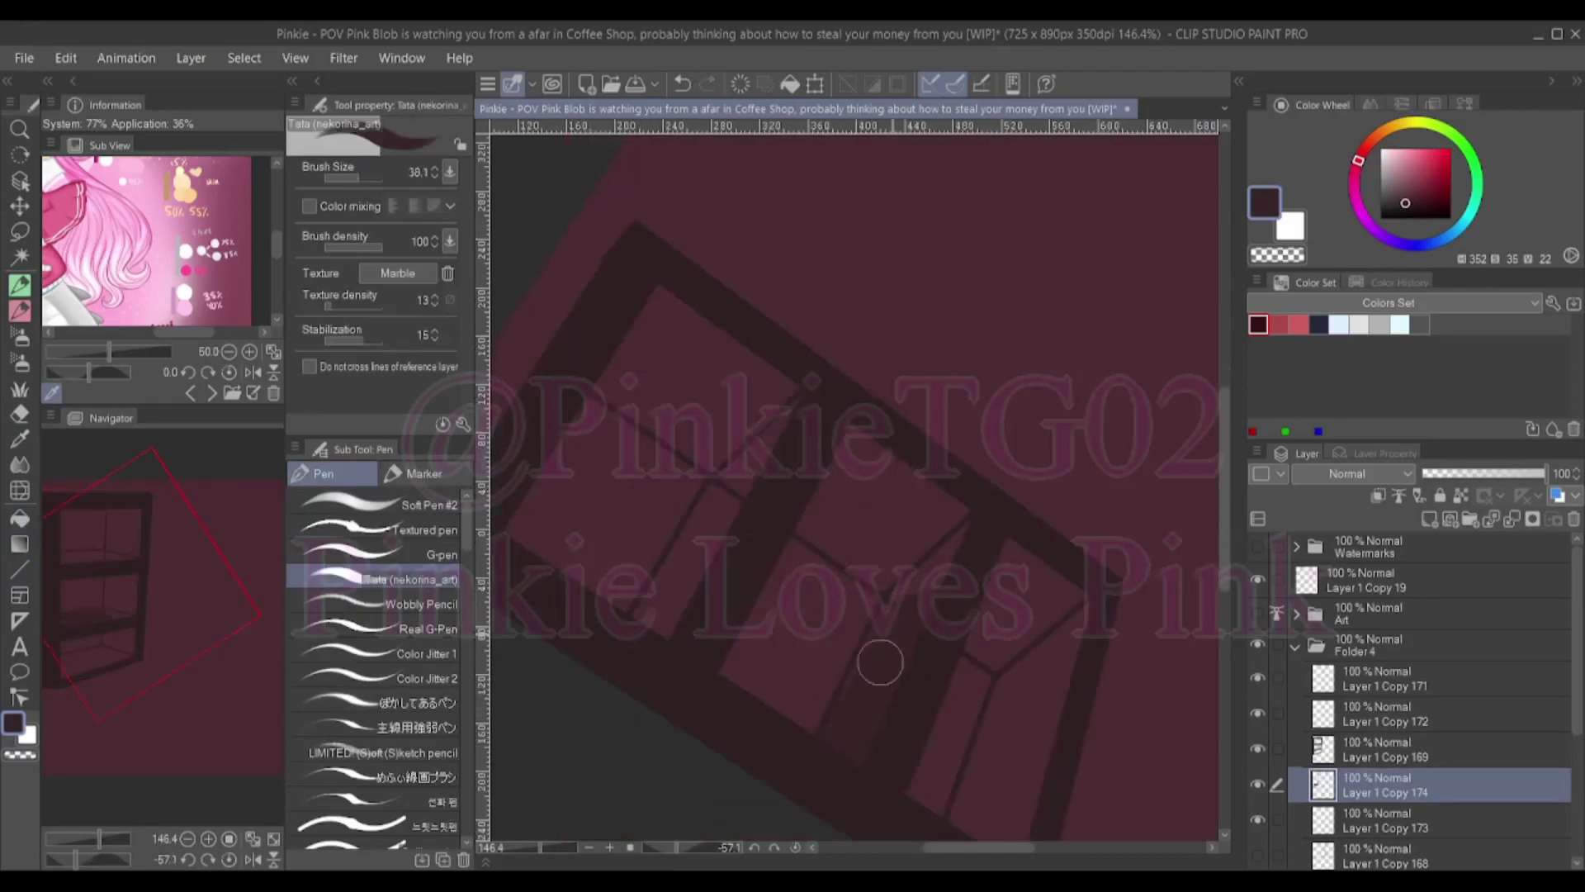
key("ctrl+shift+n")
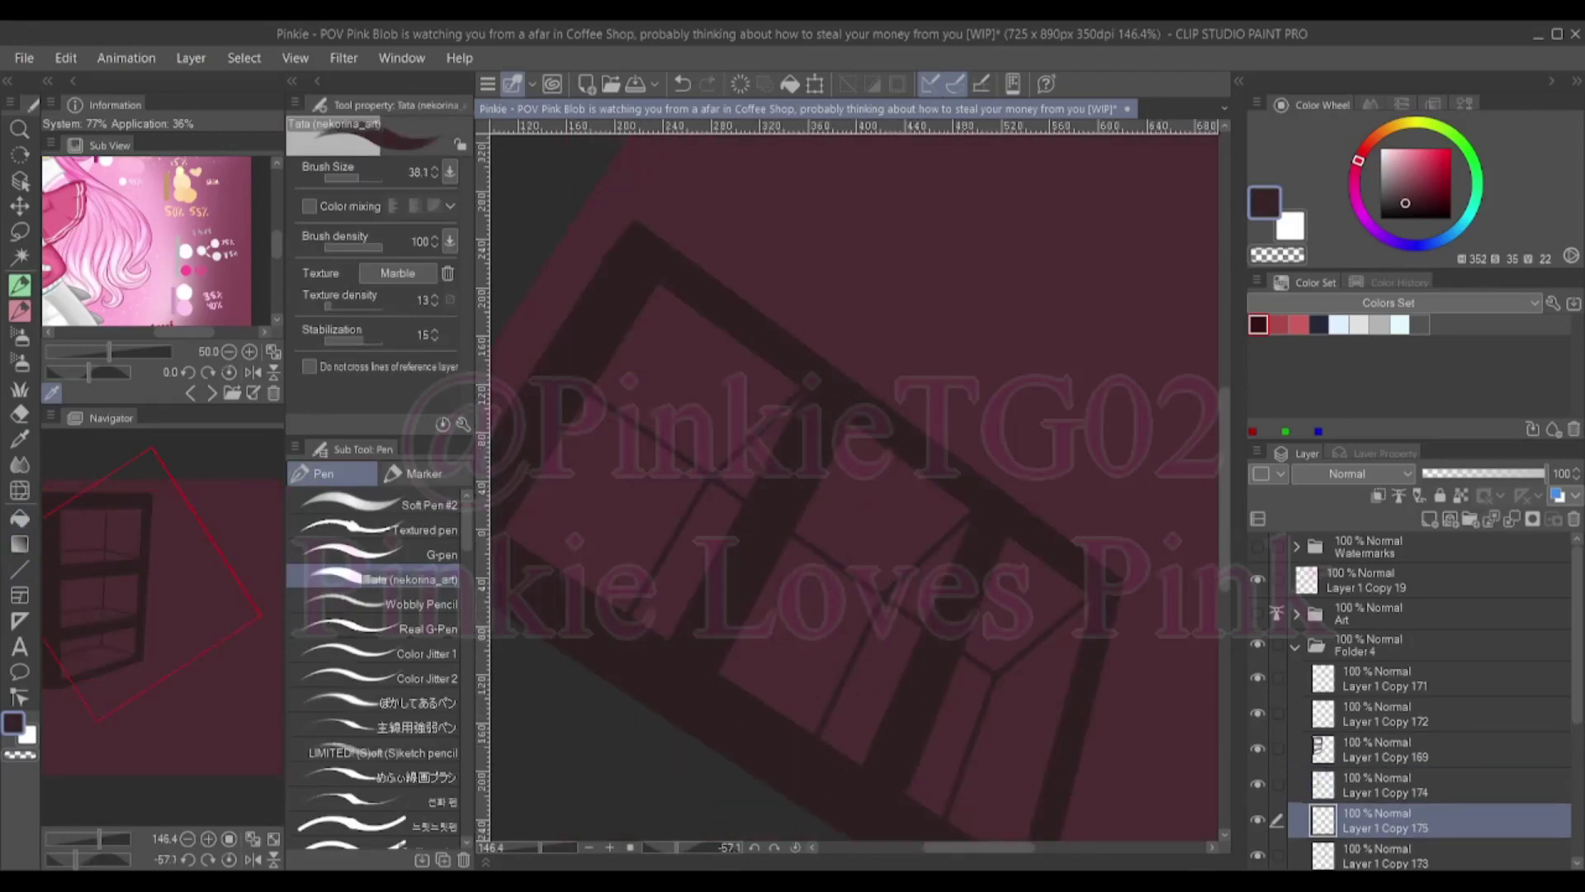
scroll(1042, 683, "down", 3)
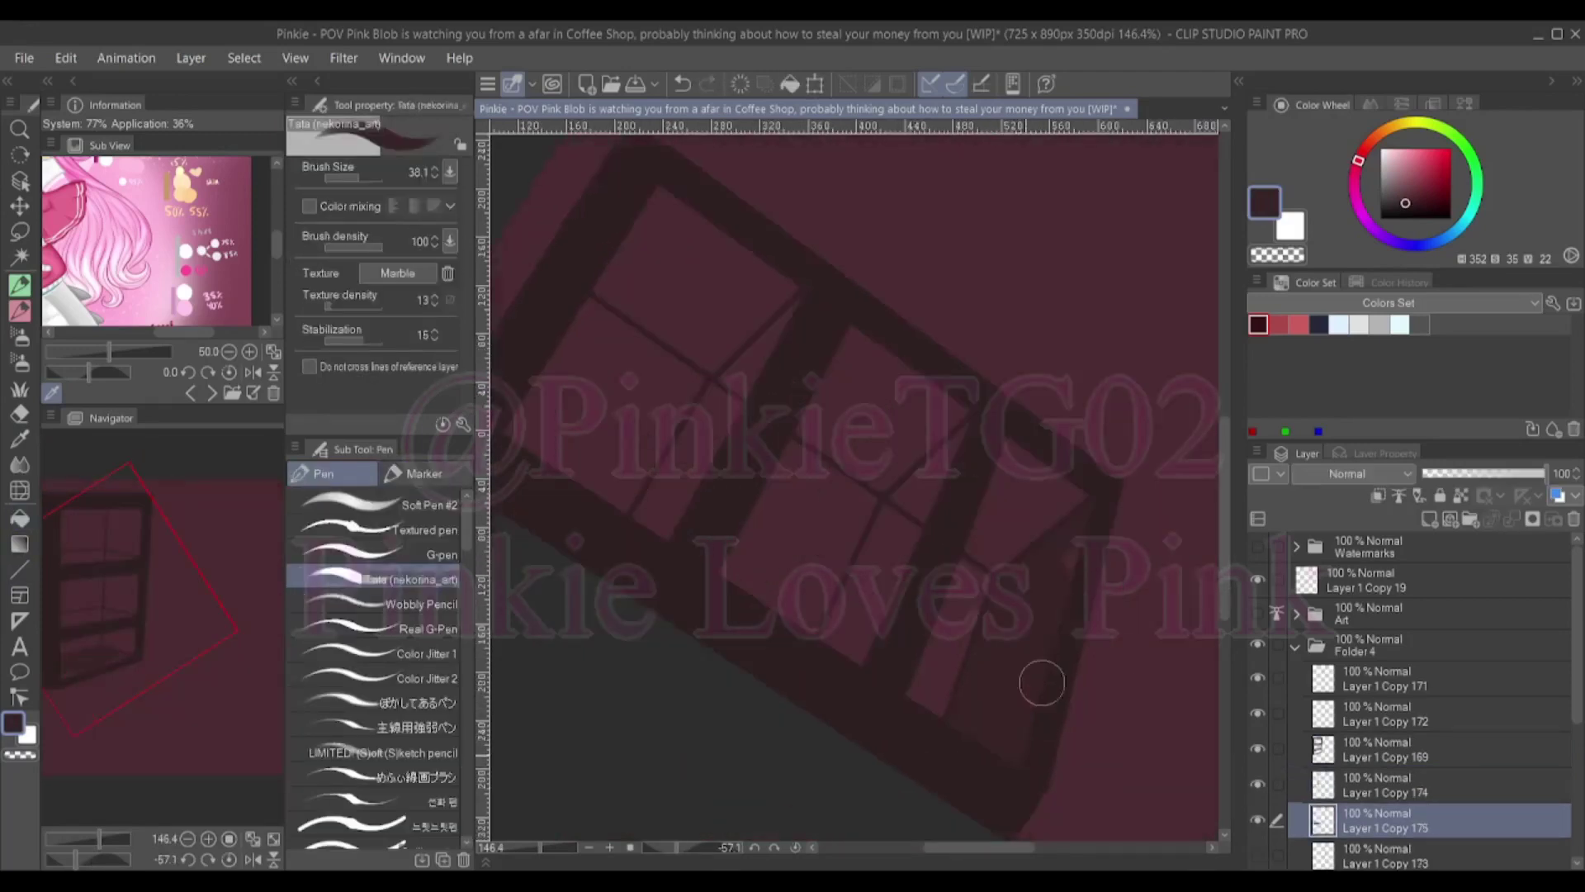
key("ctrl+]")
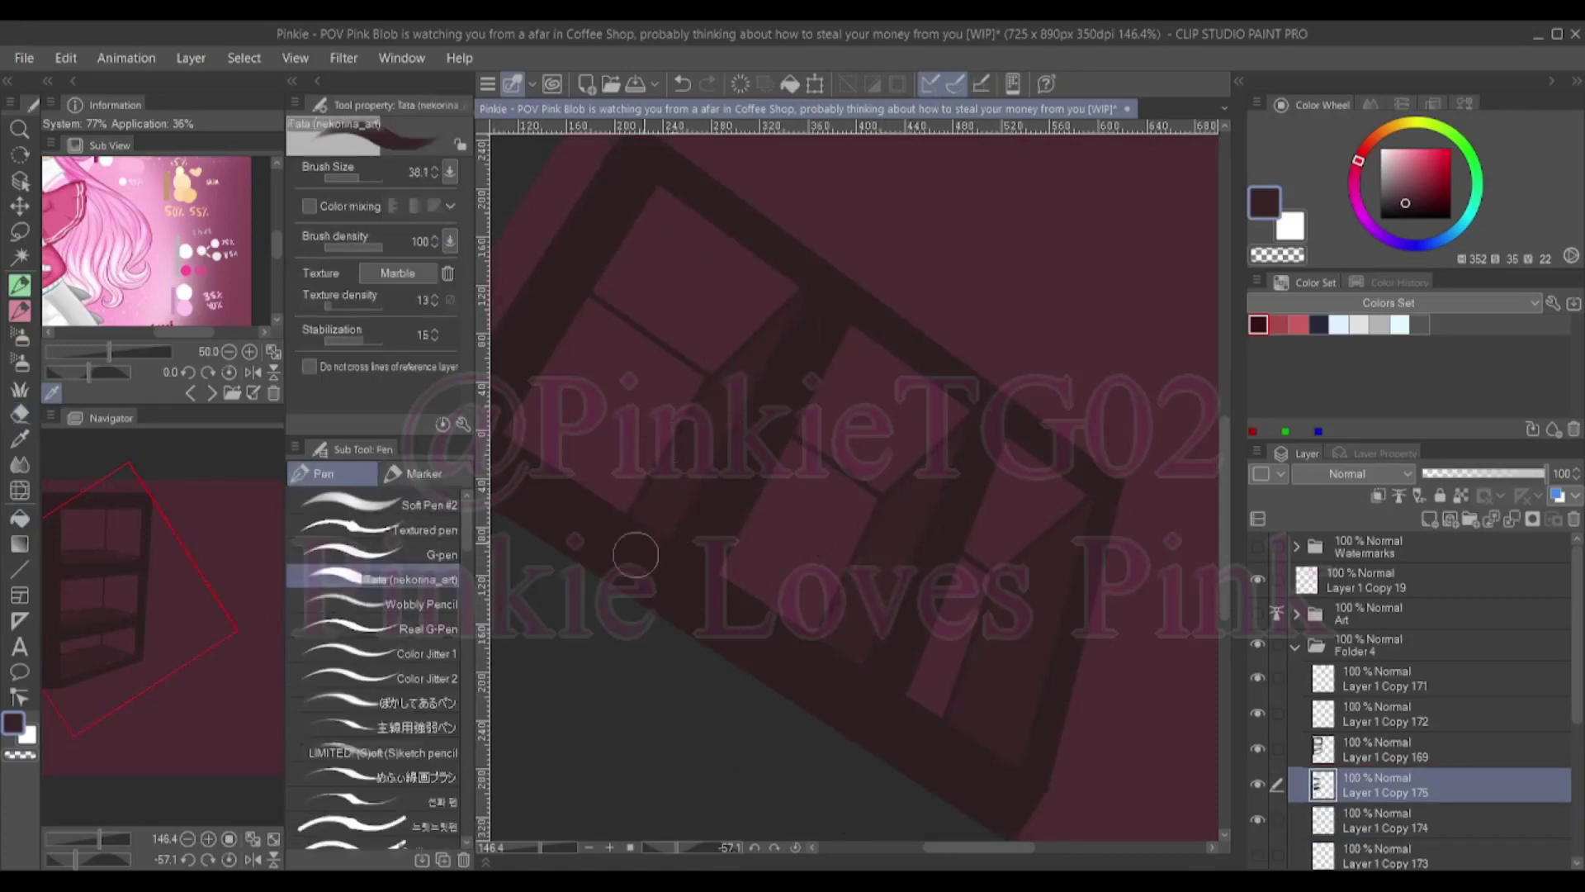
key("ctrl+z")
key("e")
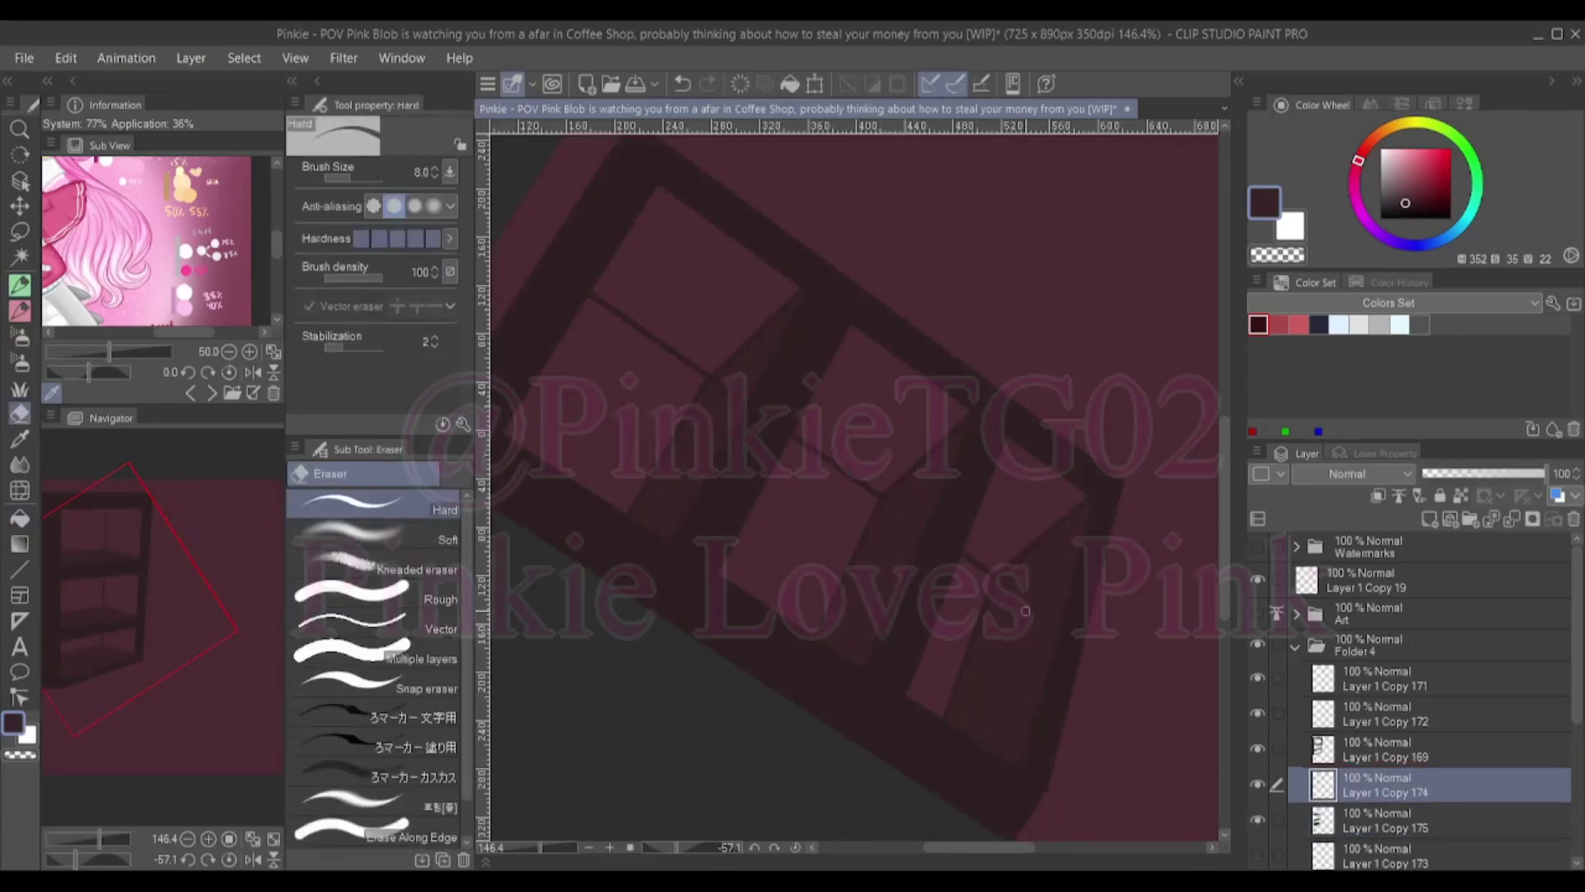
Add another bookcase layer and darken the back panels of the compartments with broad dark brown strokes on Layer 1 Copy 175
key("ctrl+shift+n")
key("ctrl+@")
key("g")
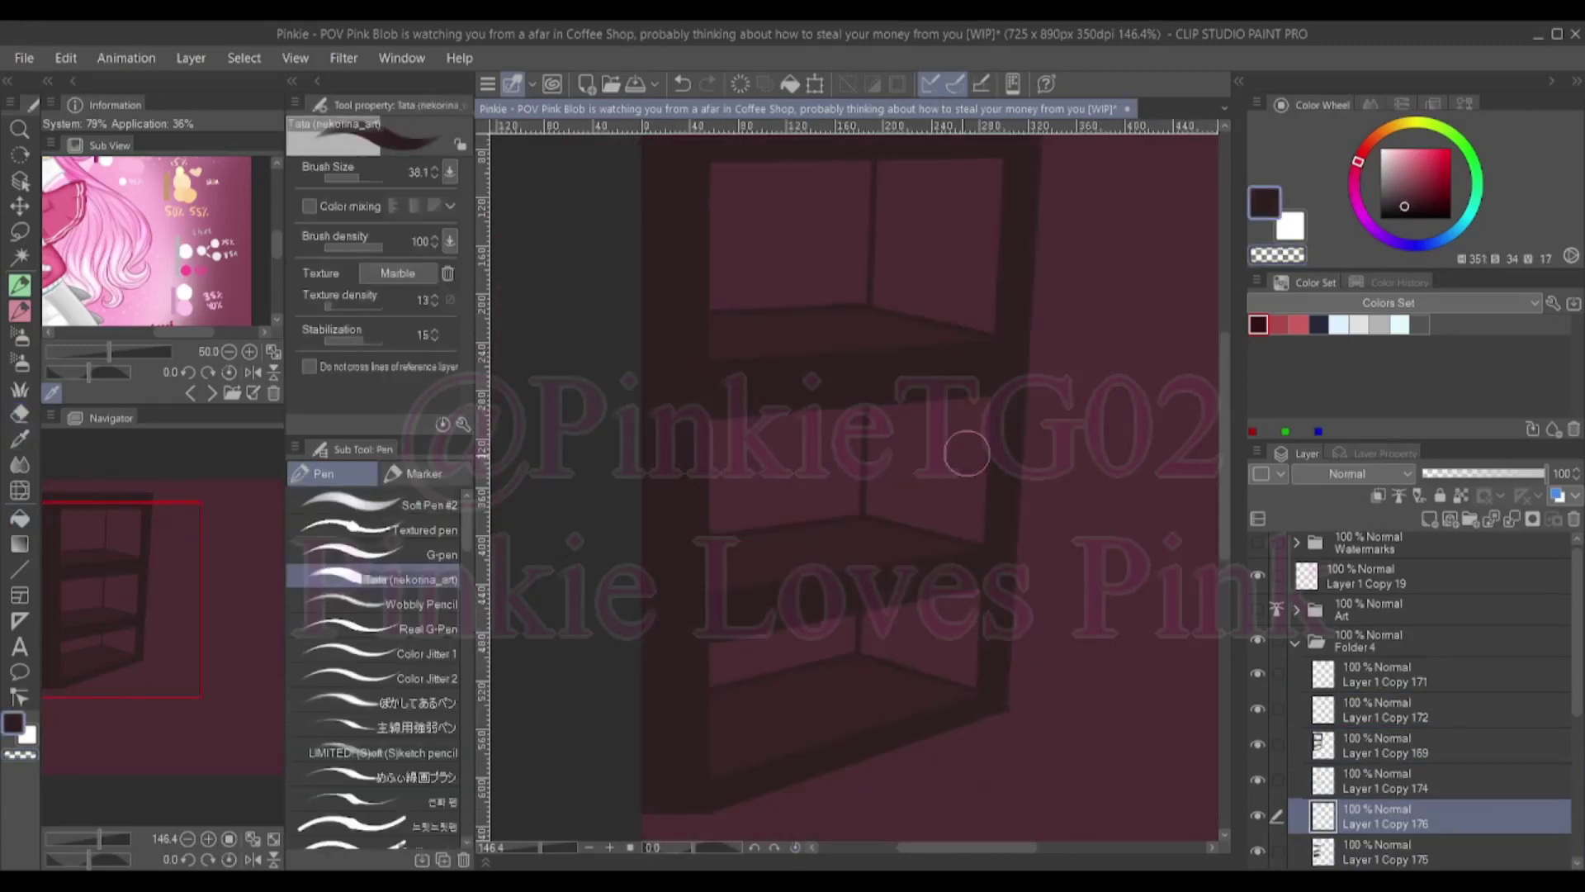
key("alt+[")
key("p")
scroll(751, 396, "up", 2)
mouse_move(751, 396)
left_mouse_down()
mouse_move(956, 460)
mouse_move(809, 647)
mouse_move(883, 651)
mouse_move(823, 757)
left_mouse_up()
scroll(857, 642, "down", 3)
key("alt+]")
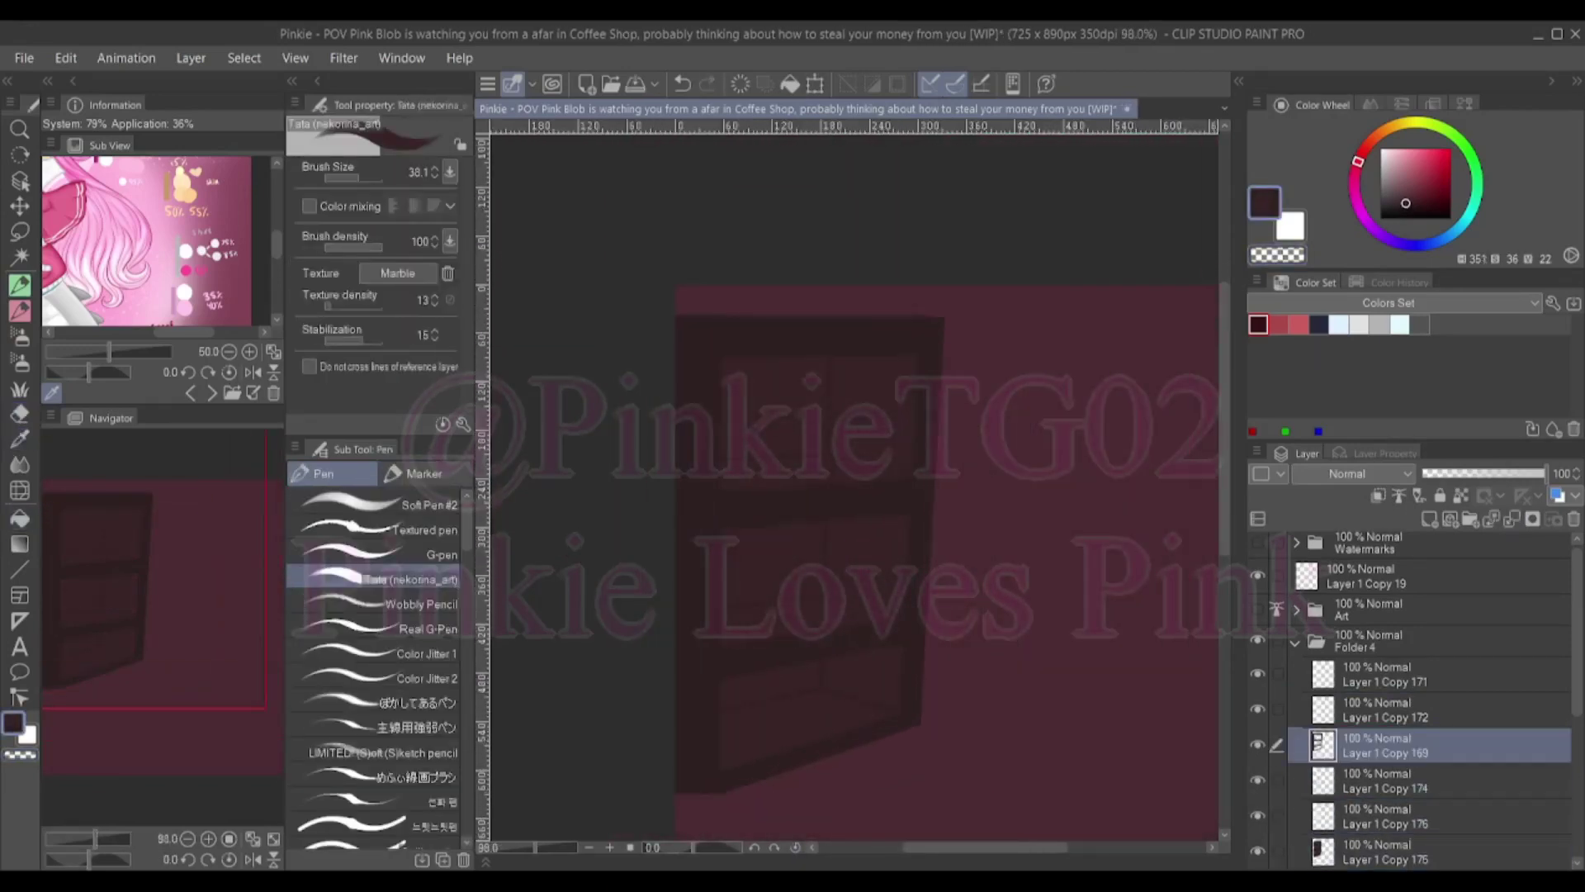
Fill the bookcase's near side panel dark brown inside a rectangular selection on Layer 1 Copy 176 and clean up its lower edge
scroll(855, 488, "up", 3)
left_click(854, 488, "alt")
key("ctrl+]")
key("u")
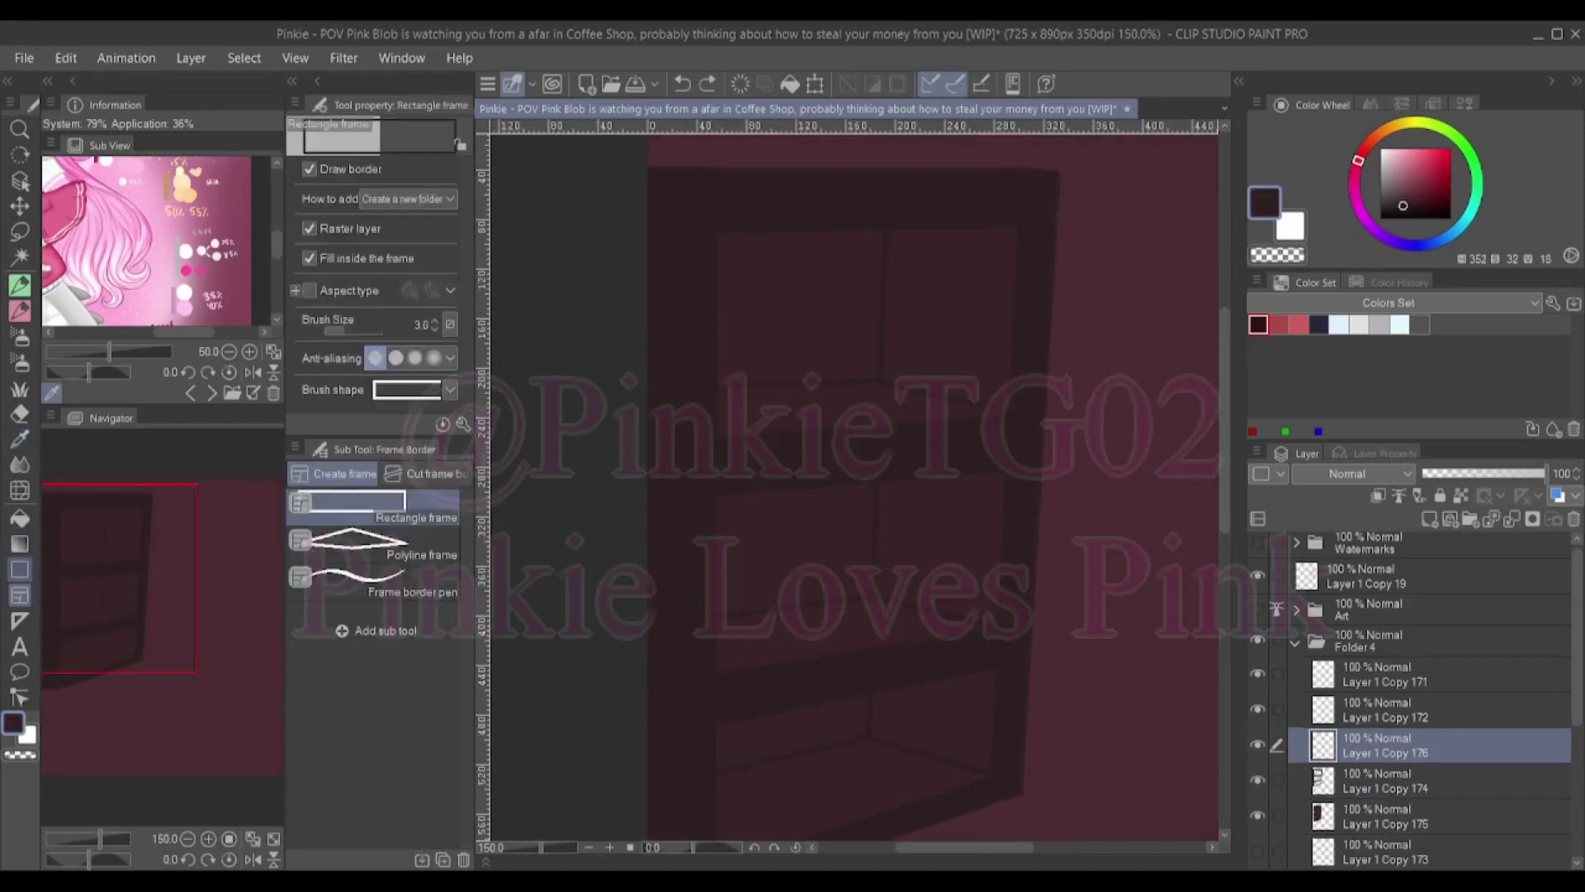
key("m")
left_click_drag(645, 156, 712, 834)
scroll(711, 834, "down", 2)
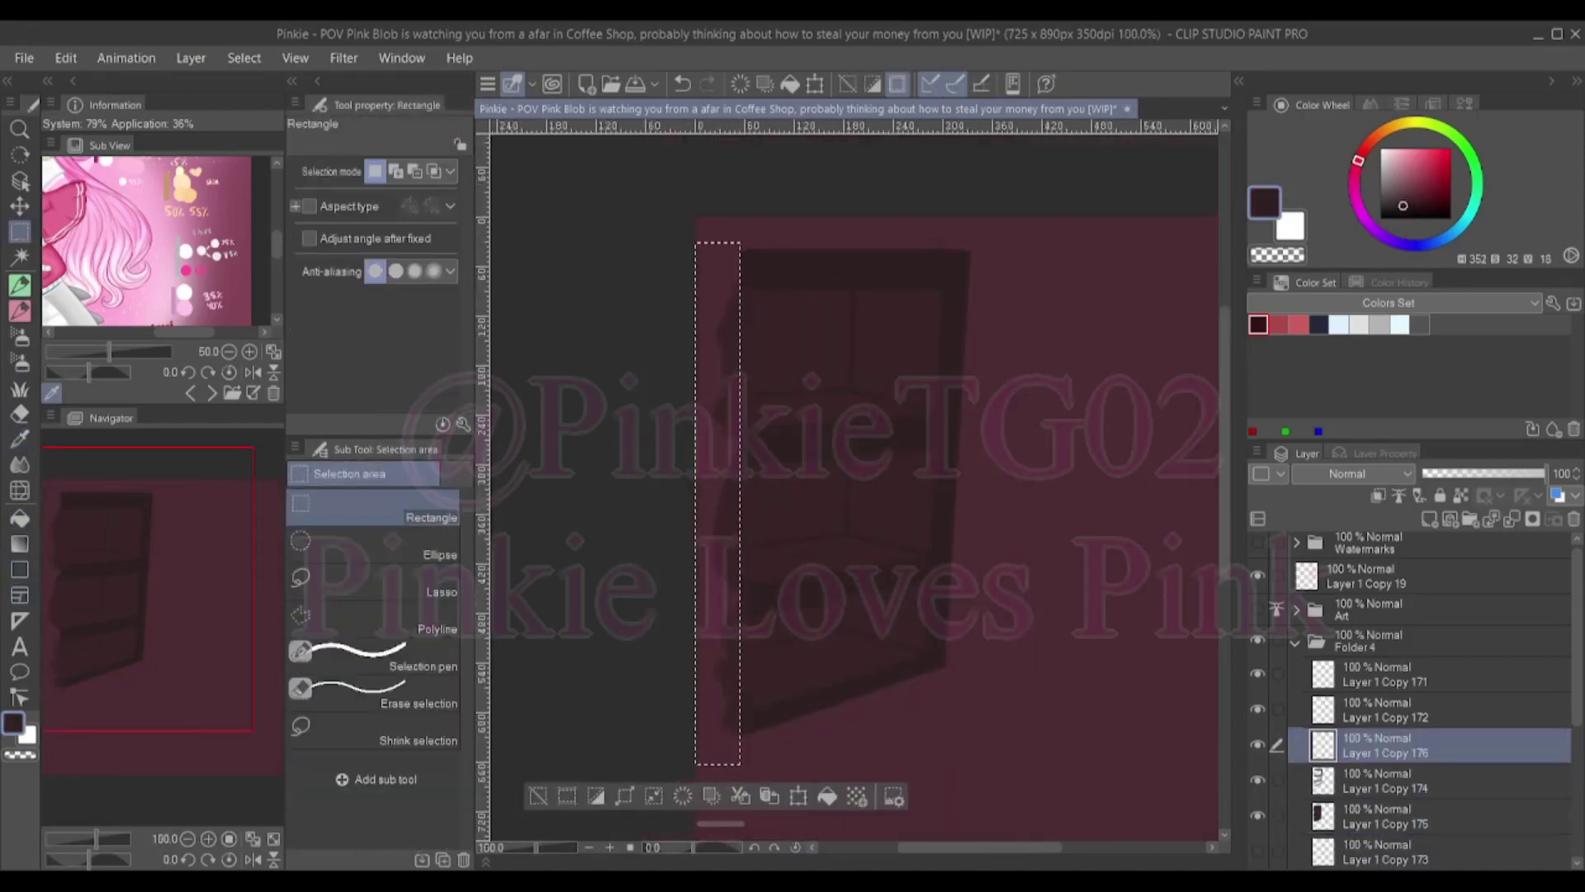
key("u")
key("ctrl+d")
scroll(858, 496, "up", 3)
key("e")
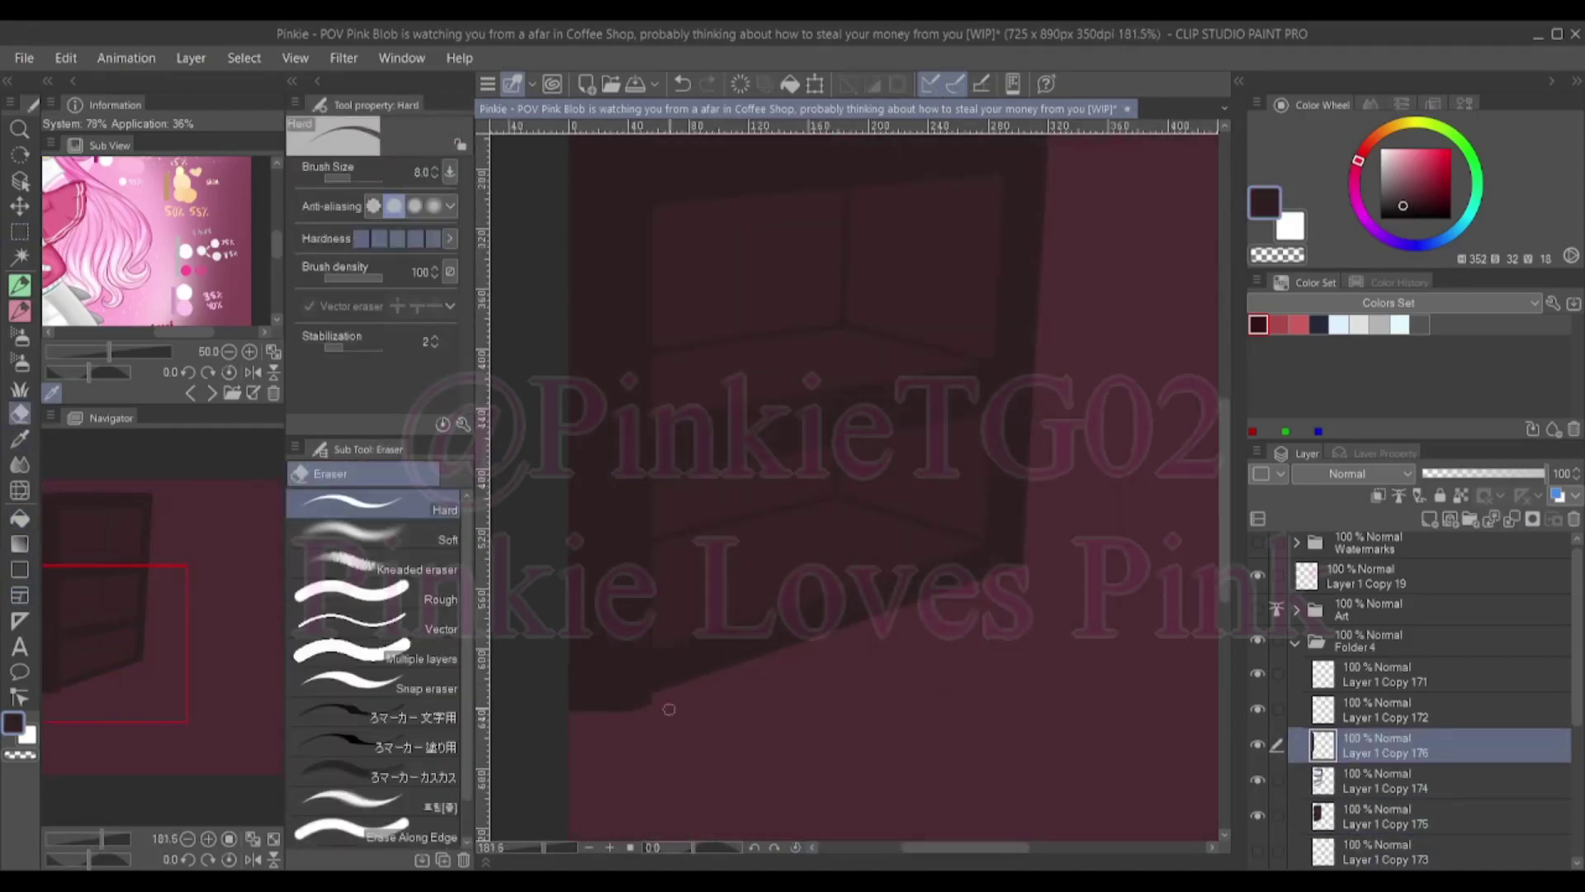
Paint a row of upright pink and magenta books on the bookcase's upper shelf on Layer 1 Copy 172 at size 24.9
key("alt+[")
key("alt+]")
scroll(1054, 531, "up", 1)
key("p")
mouse_move(652, 479)
left_mouse_down()
mouse_move(660, 569)
mouse_move(657, 516)
left_mouse_up()
mouse_move(698, 450)
left_mouse_down()
mouse_move(700, 594)
mouse_move(737, 594)
left_mouse_up()
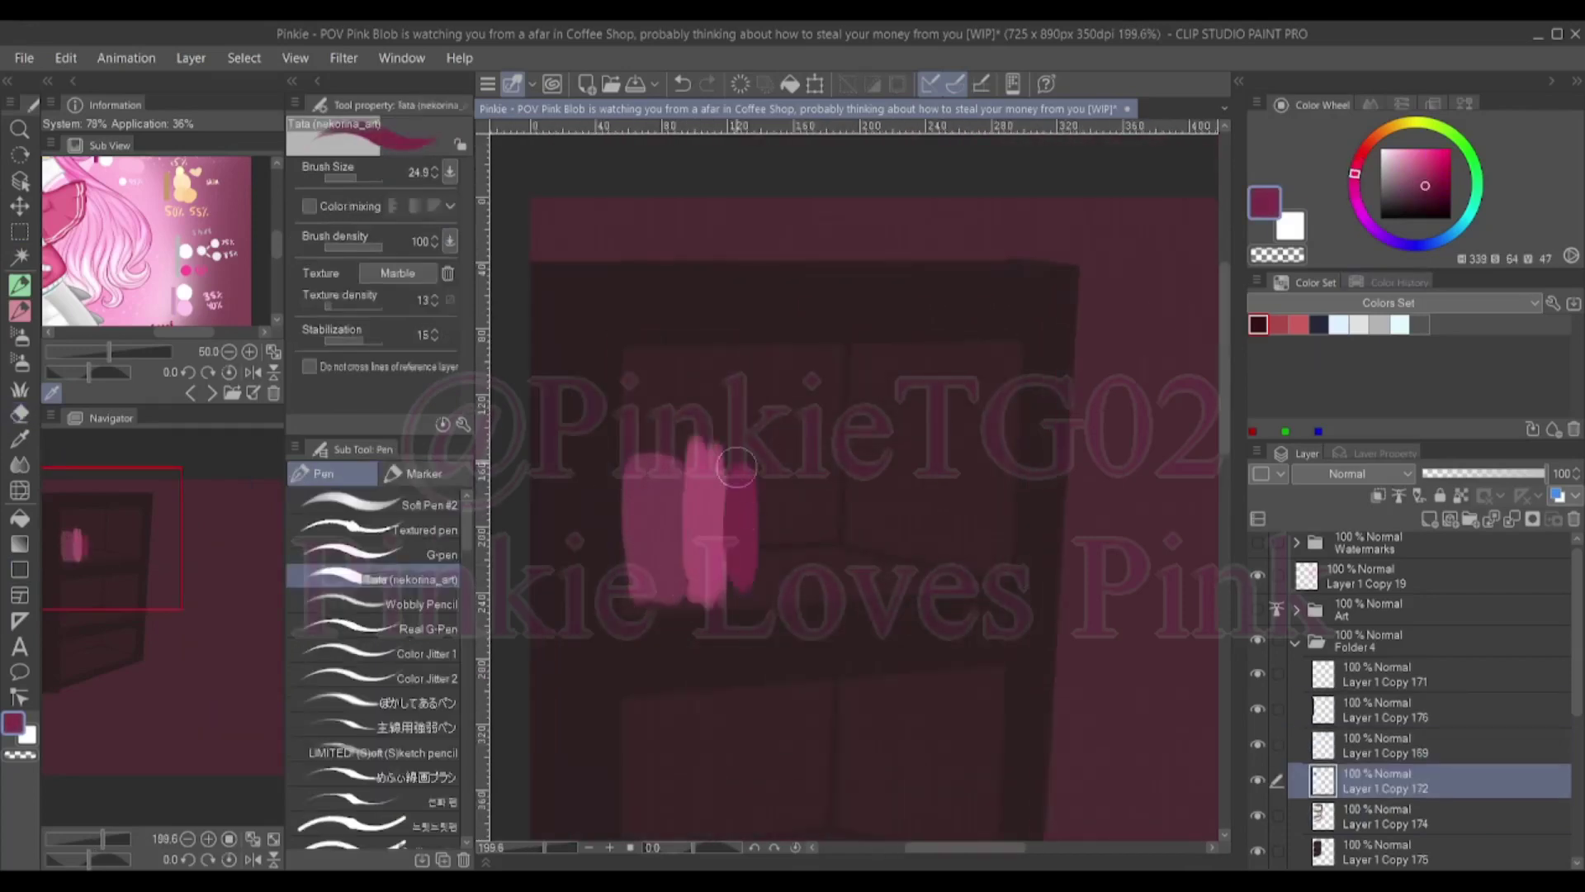
left_click_drag(781, 495, 784, 586)
left_click_drag(804, 471, 823, 487)
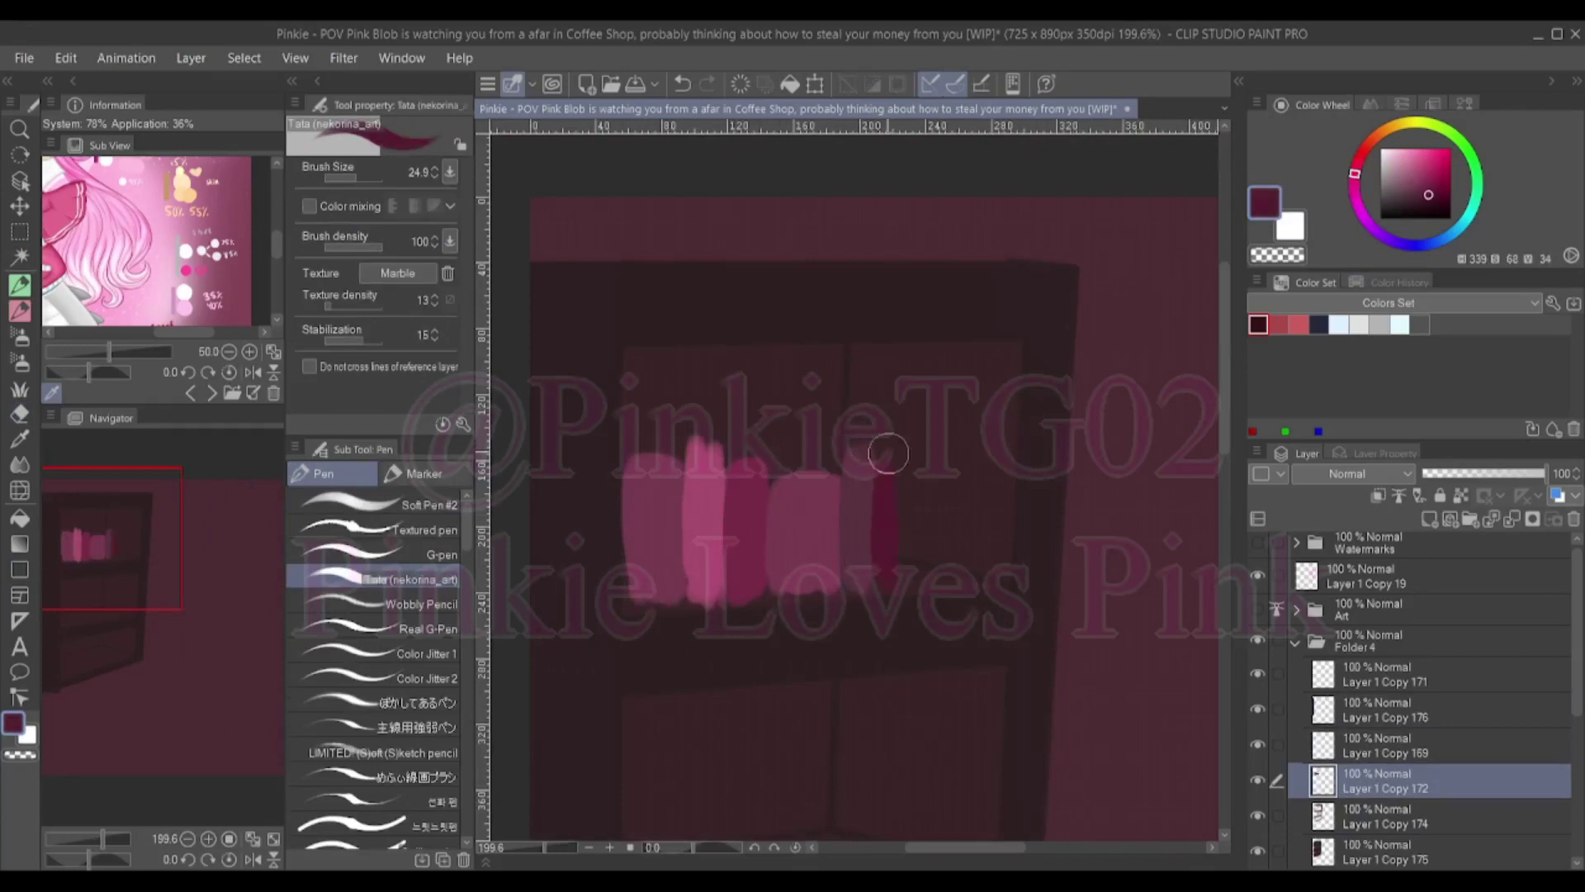
Paint upright and lying books in pink and magenta tones on the bookcase's middle shelf
scroll(1145, 517, "down", 3)
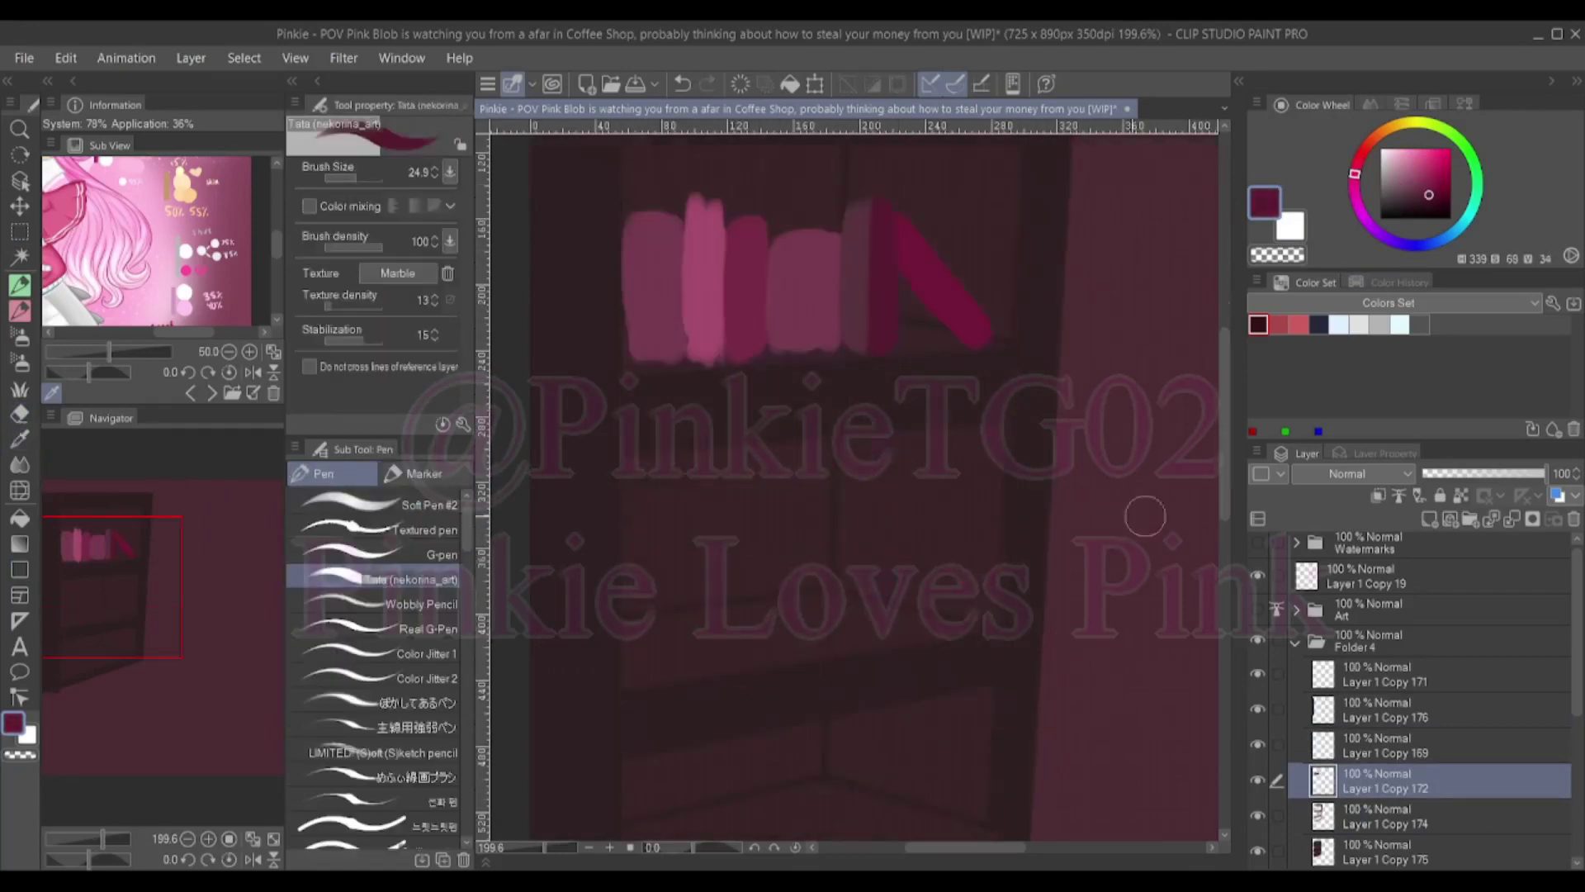
left_click_drag(665, 503, 665, 660)
mouse_move(687, 508)
left_mouse_down()
mouse_move(687, 669)
mouse_move(830, 626)
left_mouse_up()
mouse_move(734, 617)
left_mouse_down()
mouse_move(849, 618)
mouse_move(834, 604)
mouse_move(766, 617)
mouse_move(850, 623)
left_mouse_up()
mouse_move(834, 504)
left_mouse_down()
mouse_move(859, 652)
mouse_move(825, 578)
left_mouse_up()
mouse_move(875, 529)
left_mouse_down()
mouse_move(875, 626)
mouse_move(909, 512)
mouse_move(931, 636)
mouse_move(892, 483)
left_mouse_up()
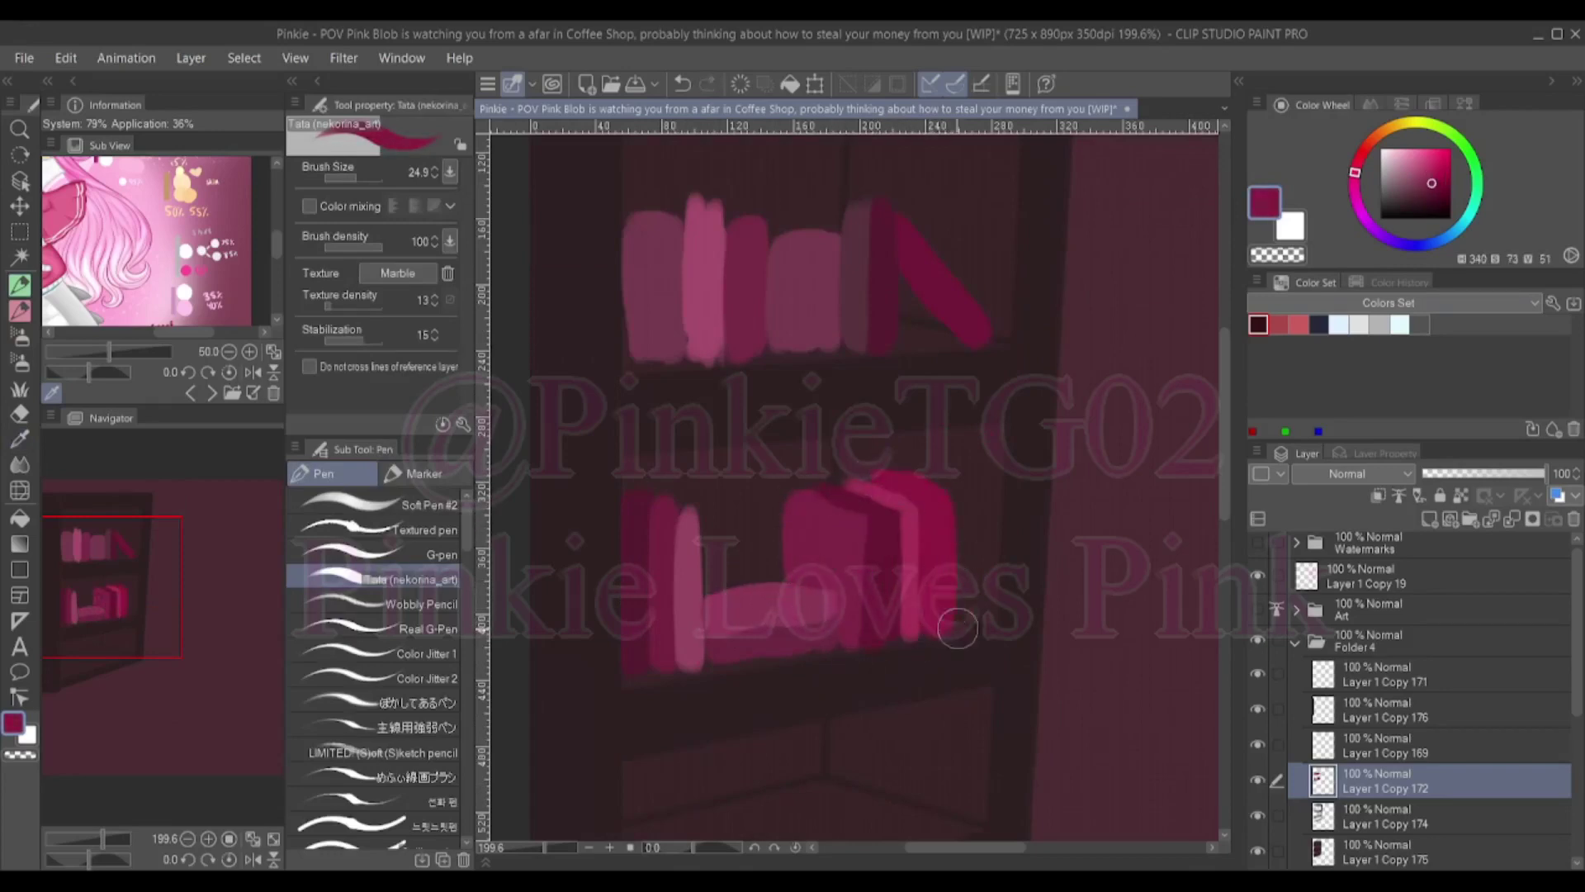
Fill the bookcase's lowest shelf with loose dark magenta strokes using the Tata pen
scroll(958, 628, "down", 2)
scroll(661, 700, "up", 2)
left_click(660, 700, "alt")
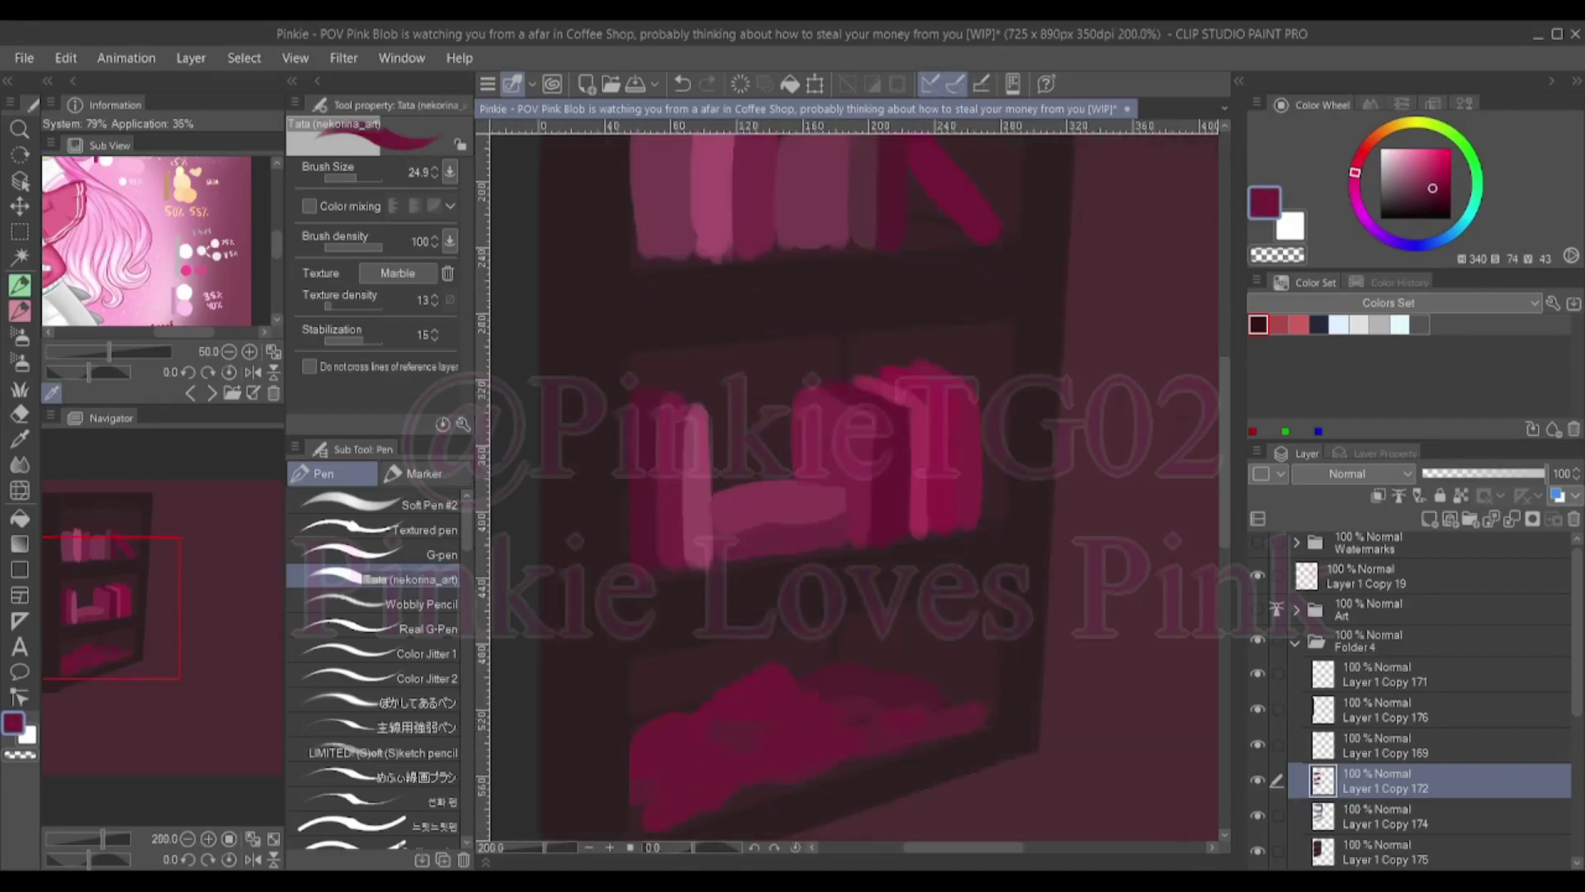
left_click_drag(750, 713, 678, 777)
scroll(693, 739, "down", 3)
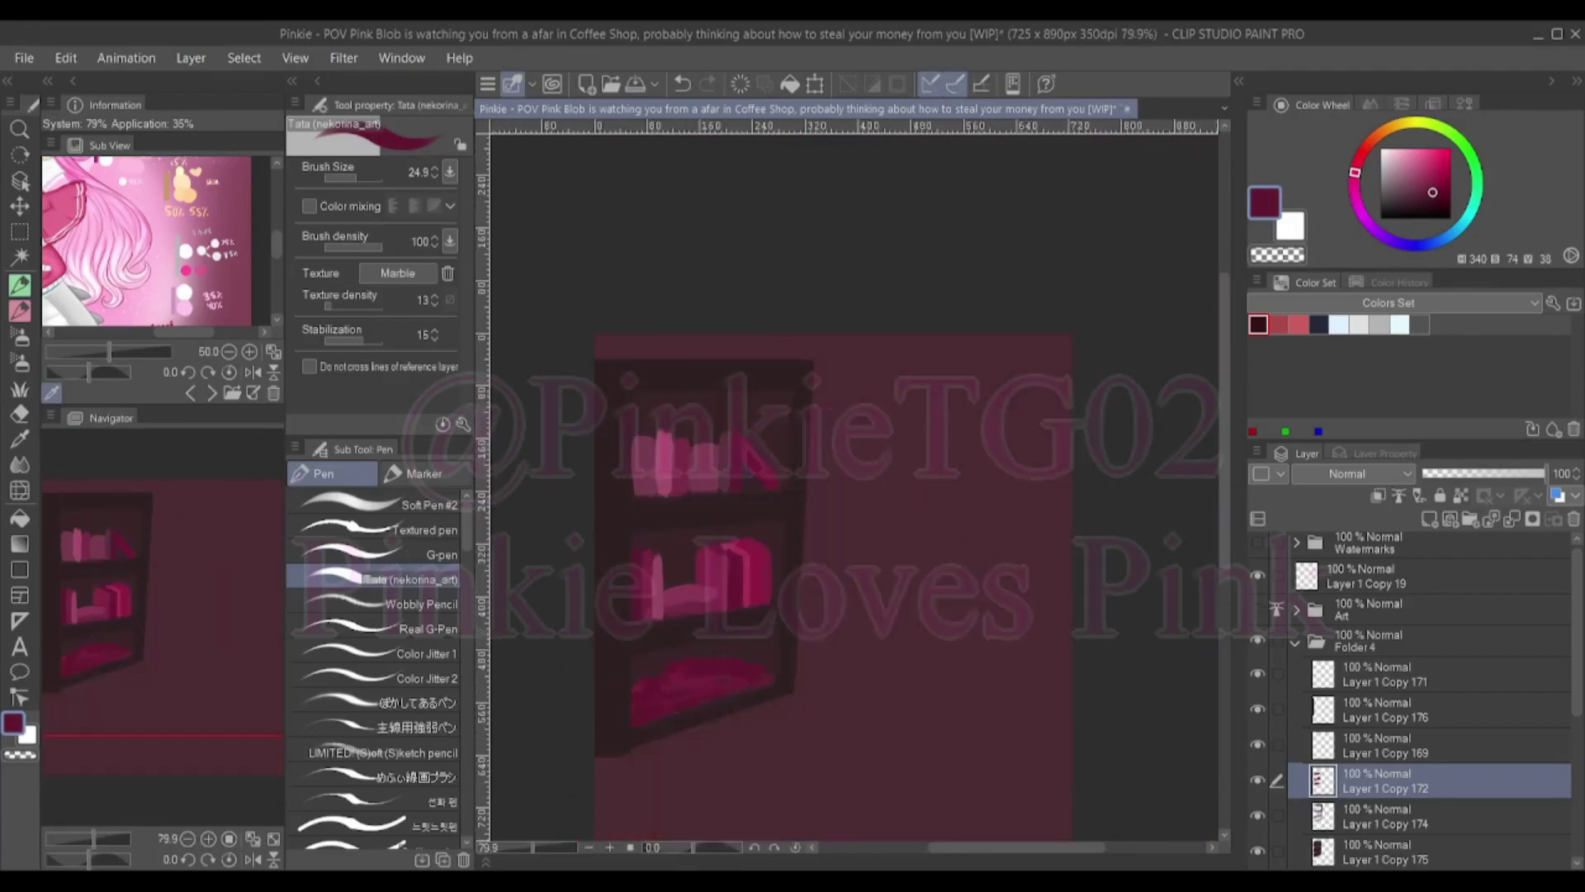
Group the bookcase layers in a folder and block in the floor with muted rose on Layer 1 Copy 173 along the wall edges
scroll(1428, 701, "down", 2)
left_click(1374, 799)
key("g")
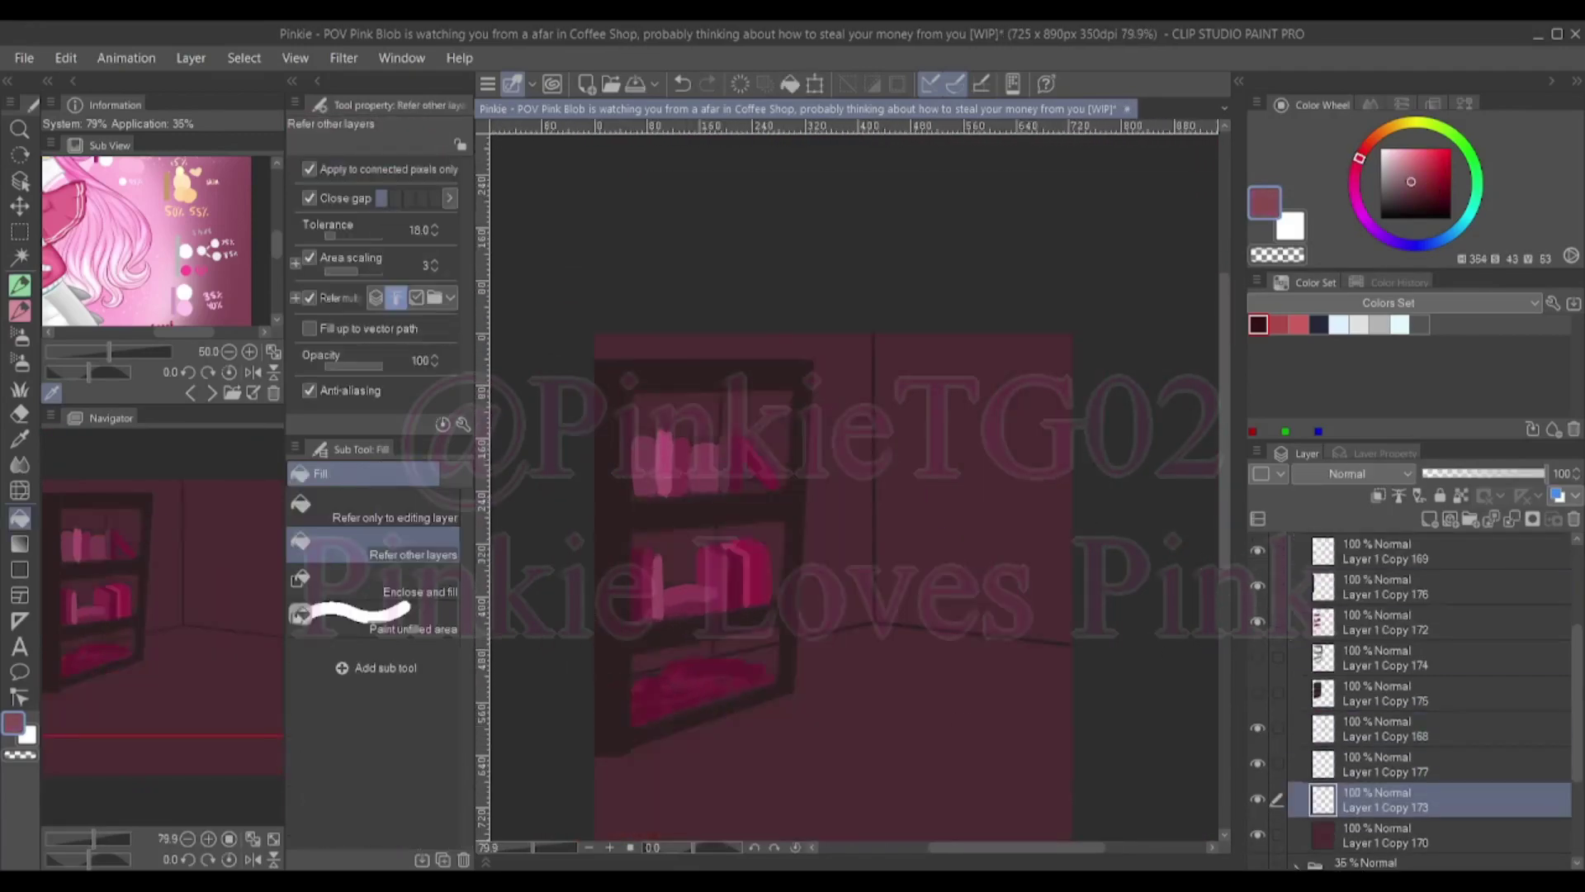
key("ctrl+g")
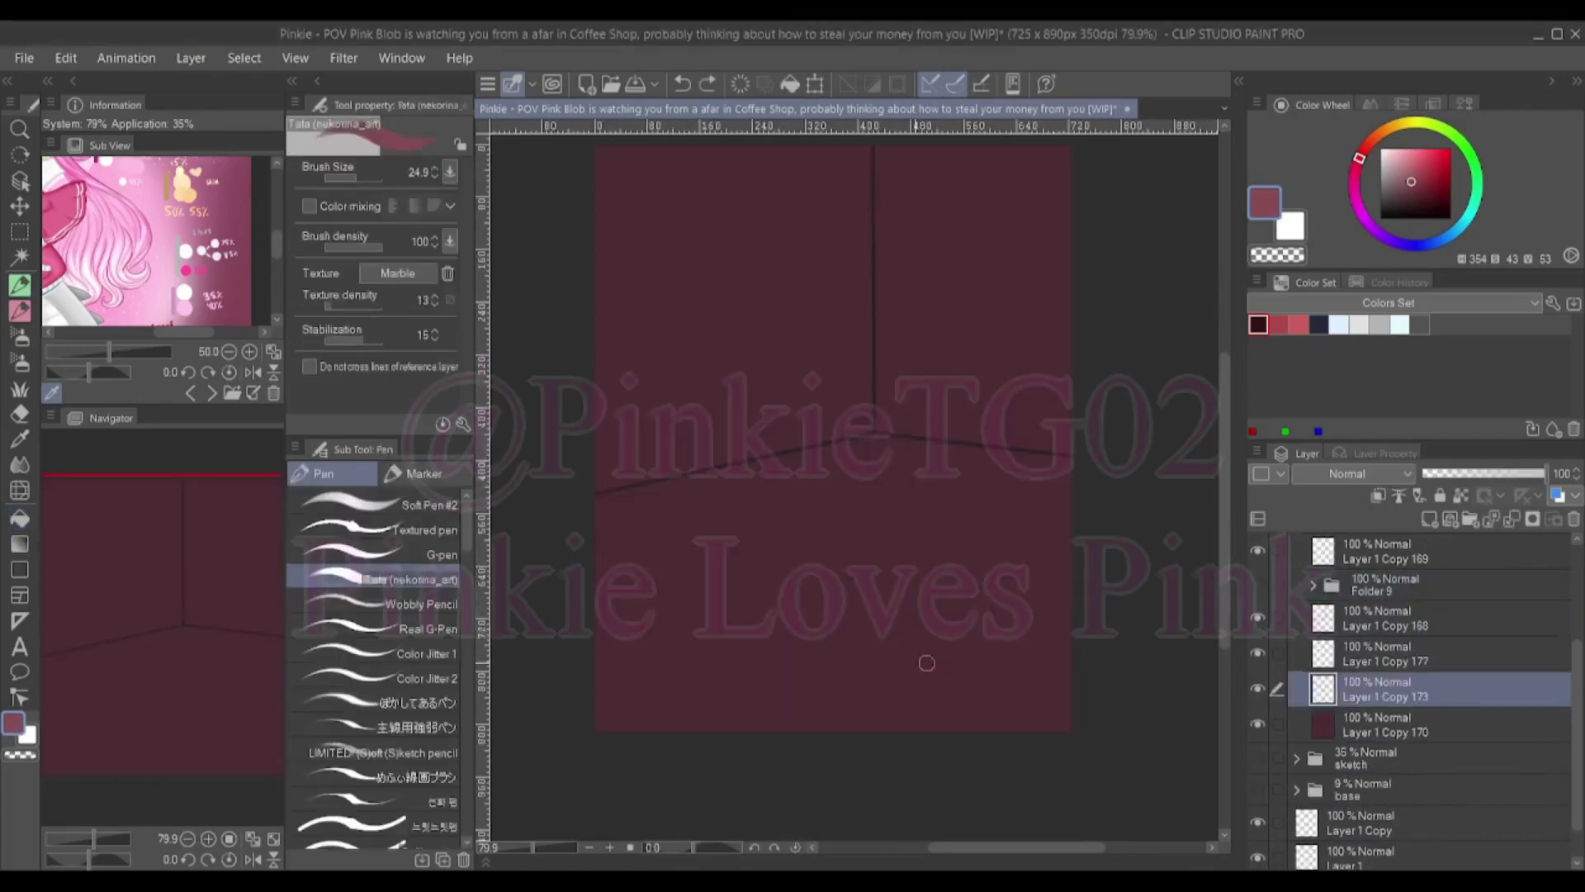
left_click_drag(671, 670, 708, 618)
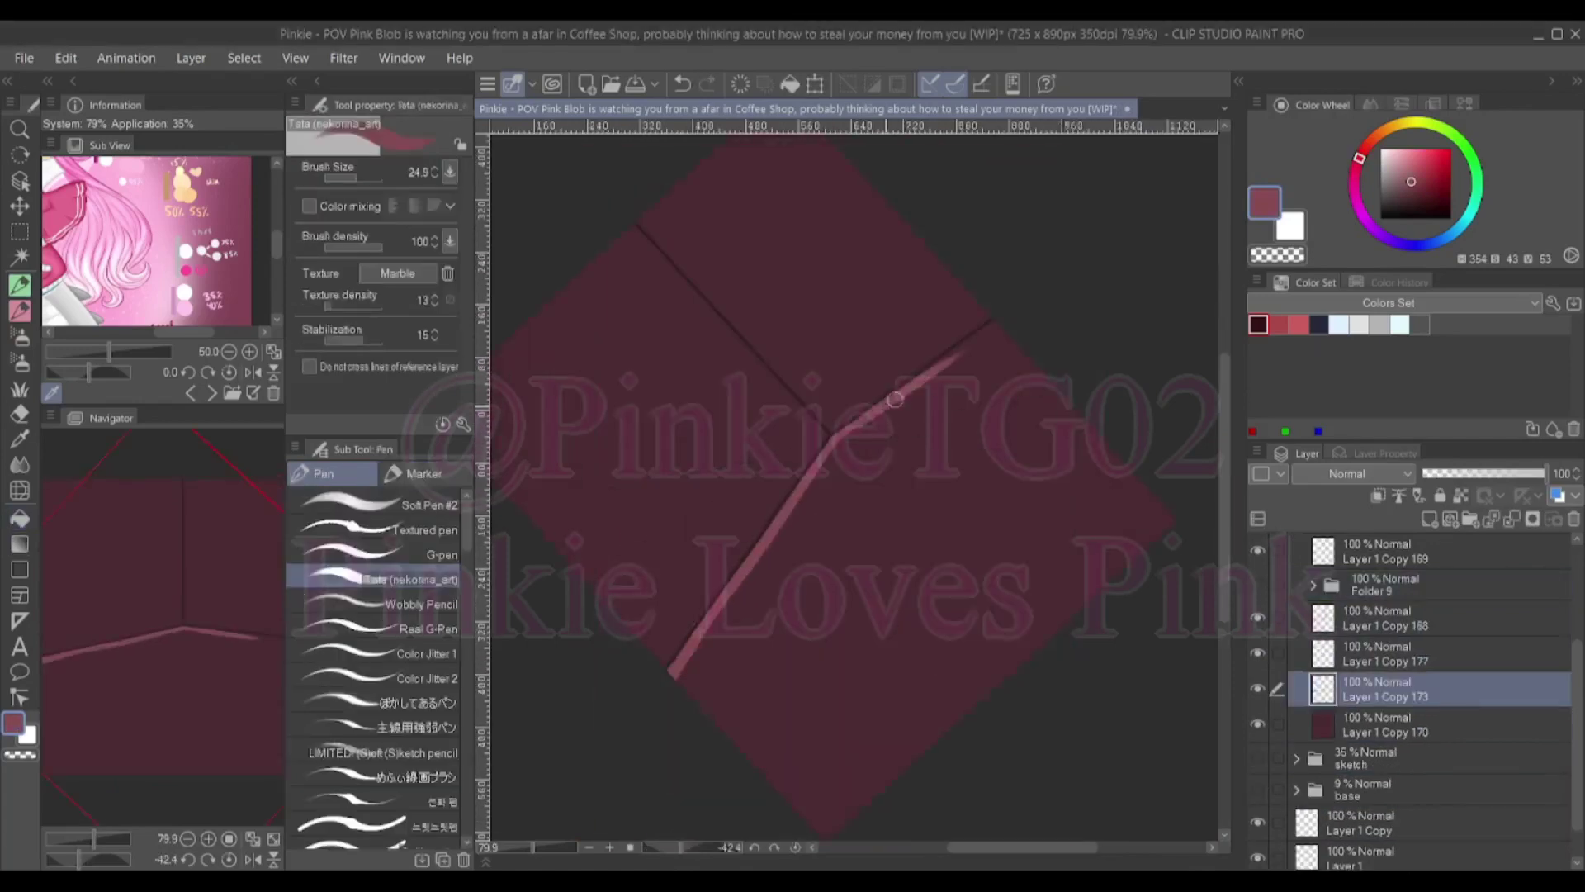
left_click(895, 400)
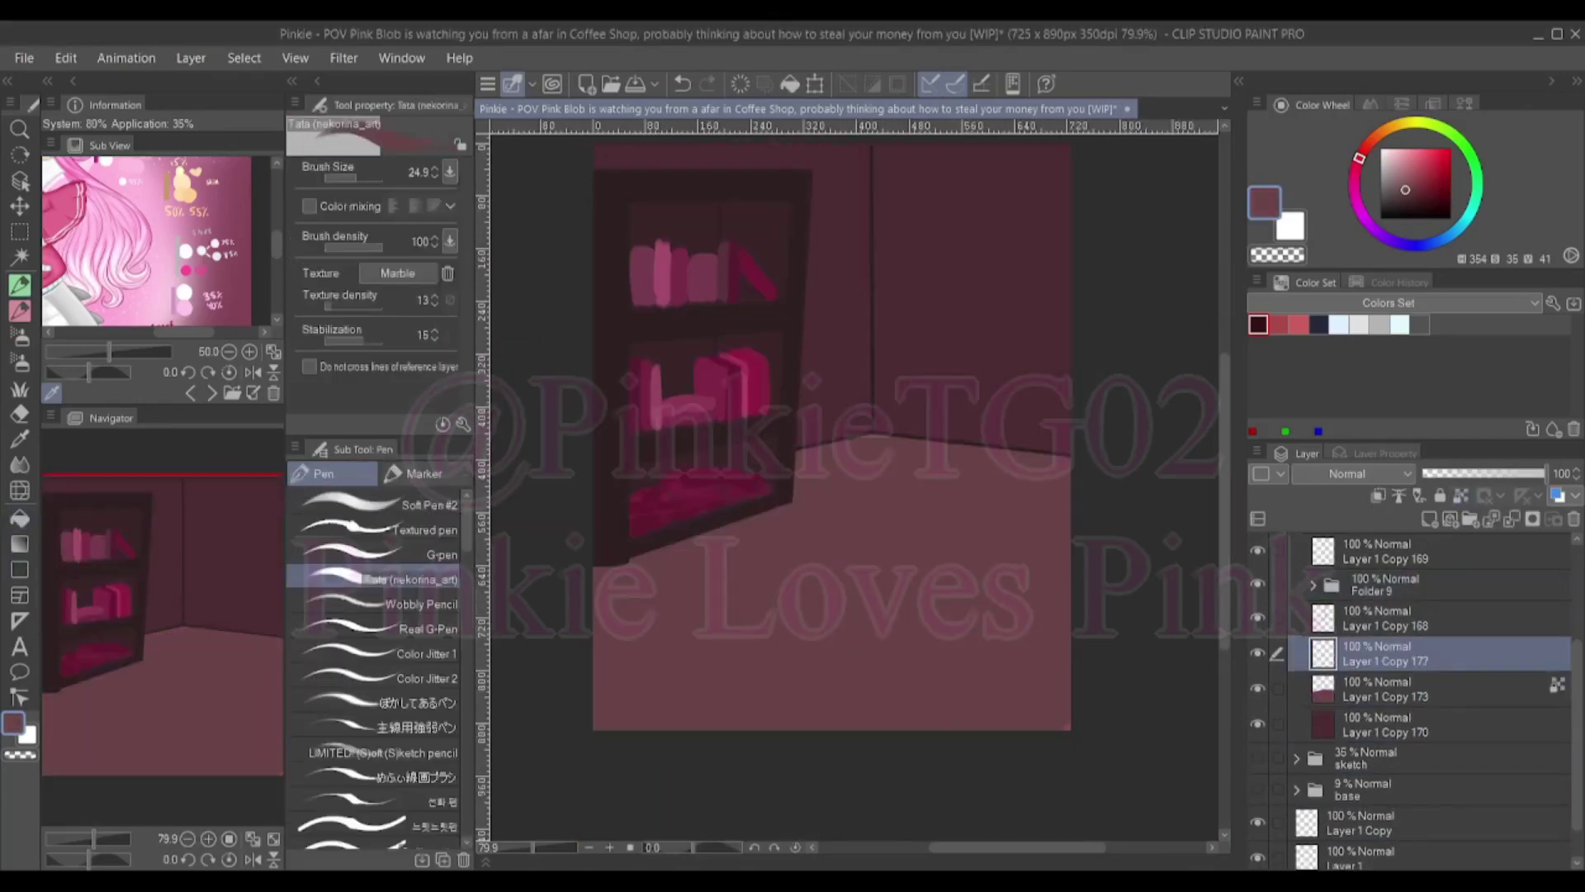
Clip Layer 1 Copy 177 to the floor and draw diagonal plank lines on it with the Straight line tool at size 7
key("u")
key("p")
key("alt+bracketleft")
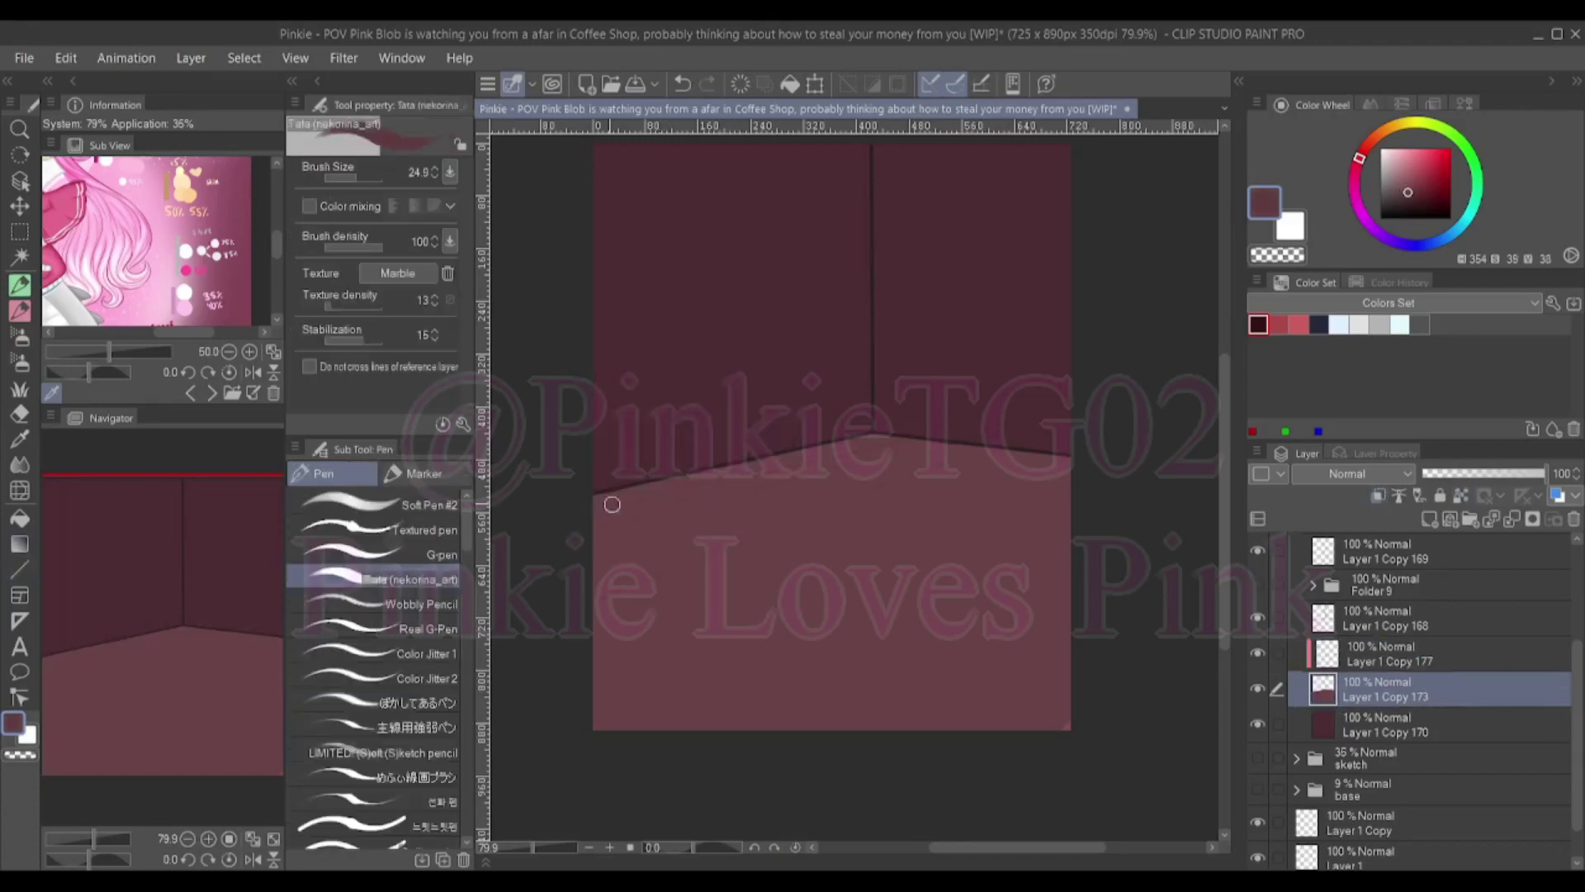
key("alt+bracketright")
key("u")
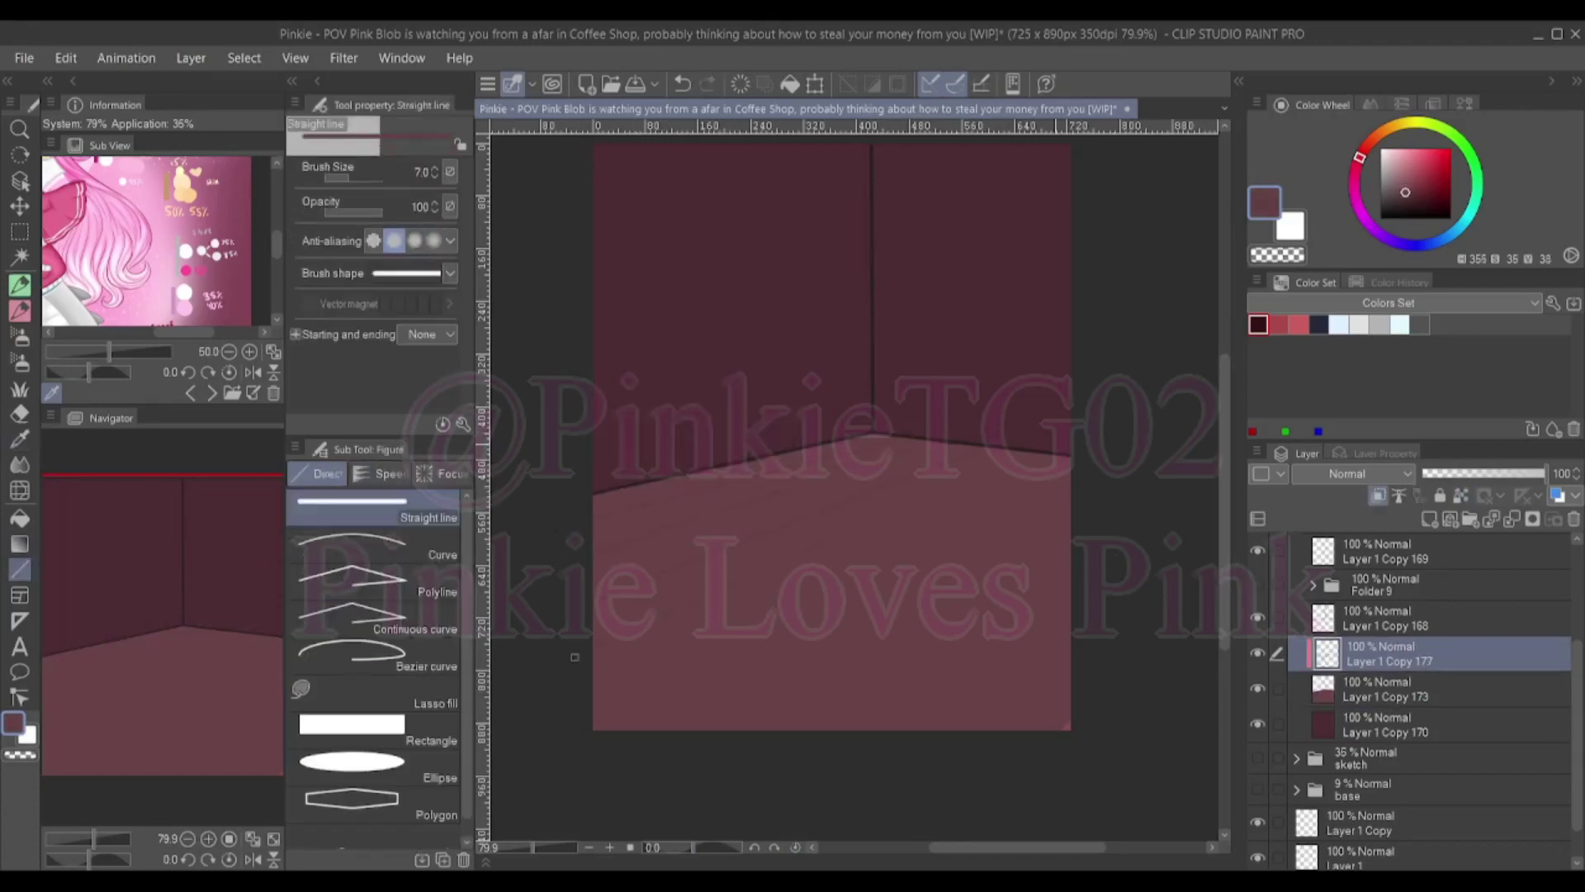
key("b")
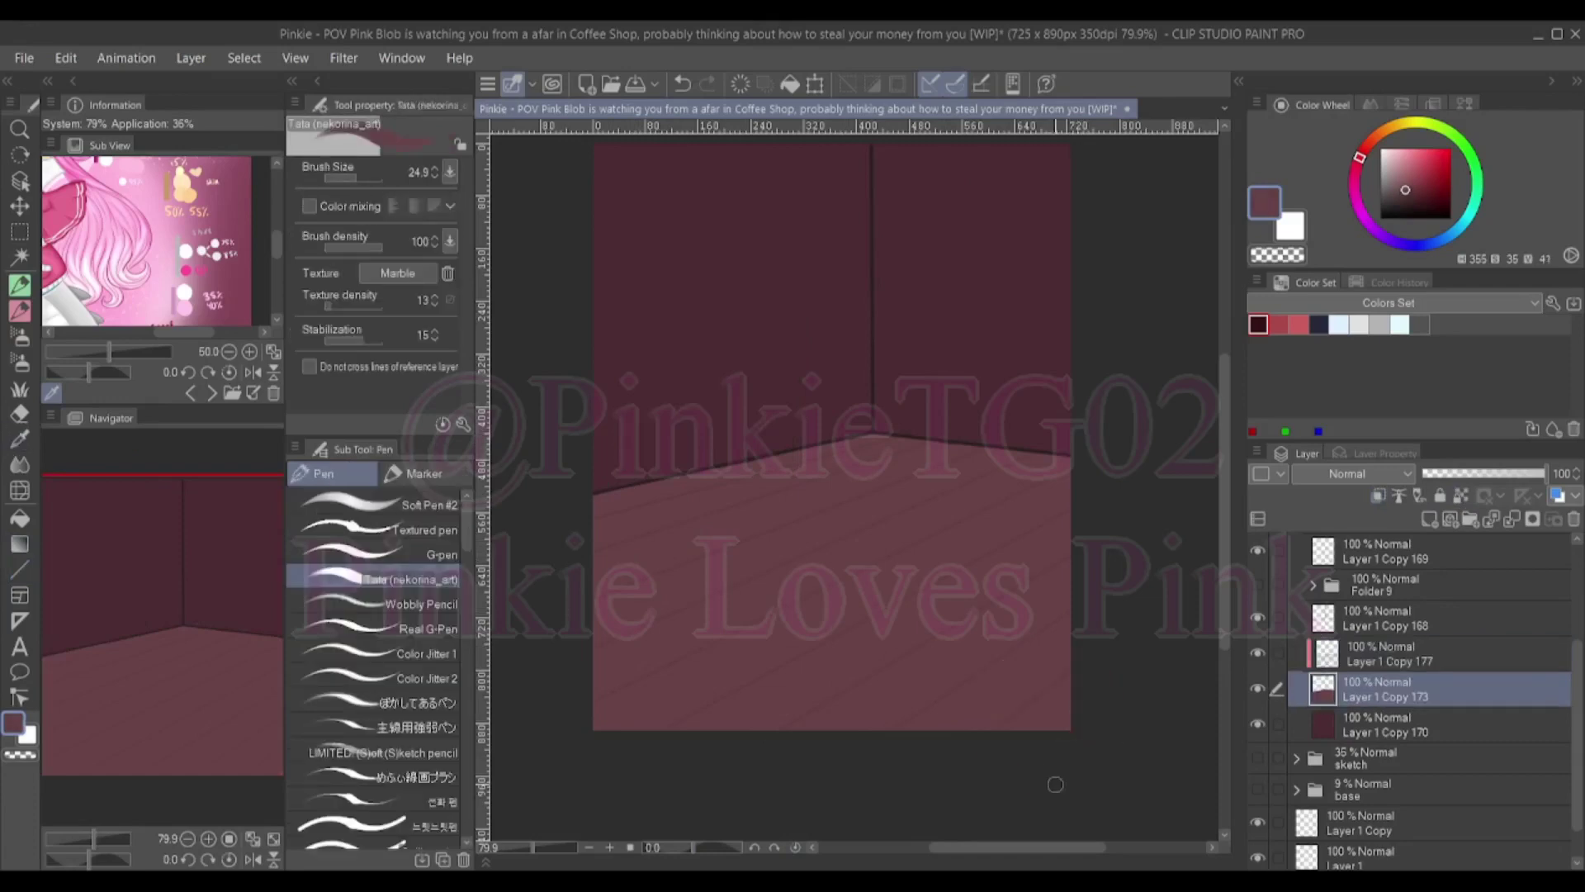
Shade the floor with the Soft airbrush at size 58.2 on a new clipped layer at 58% opacity, and darken the plank lines
key("ctrl+shift+n")
key("b")
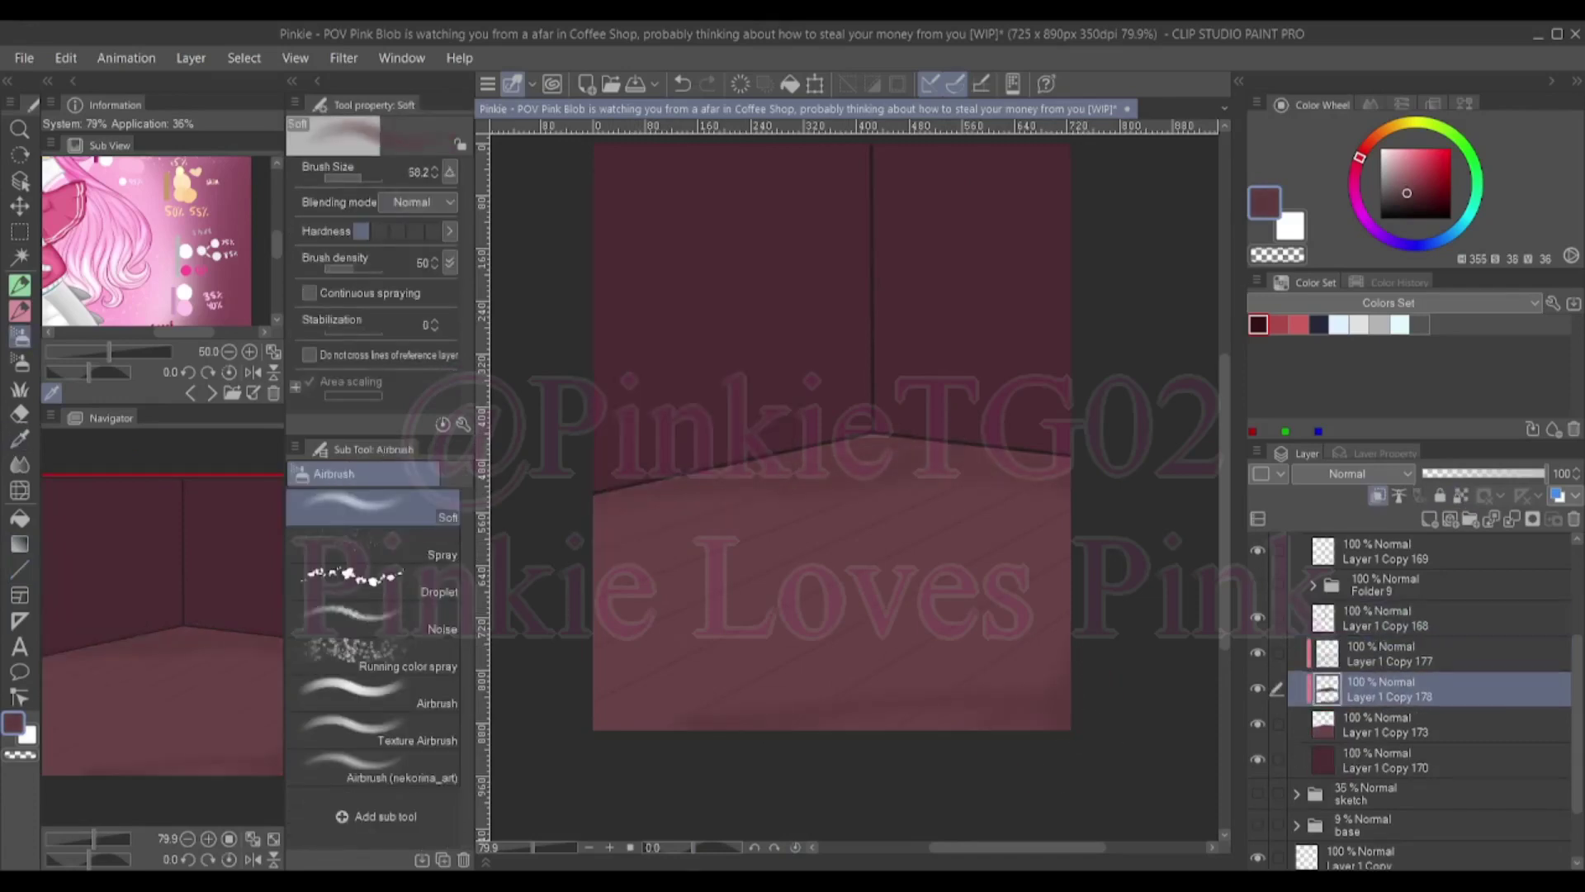
key("alt+bracketleft")
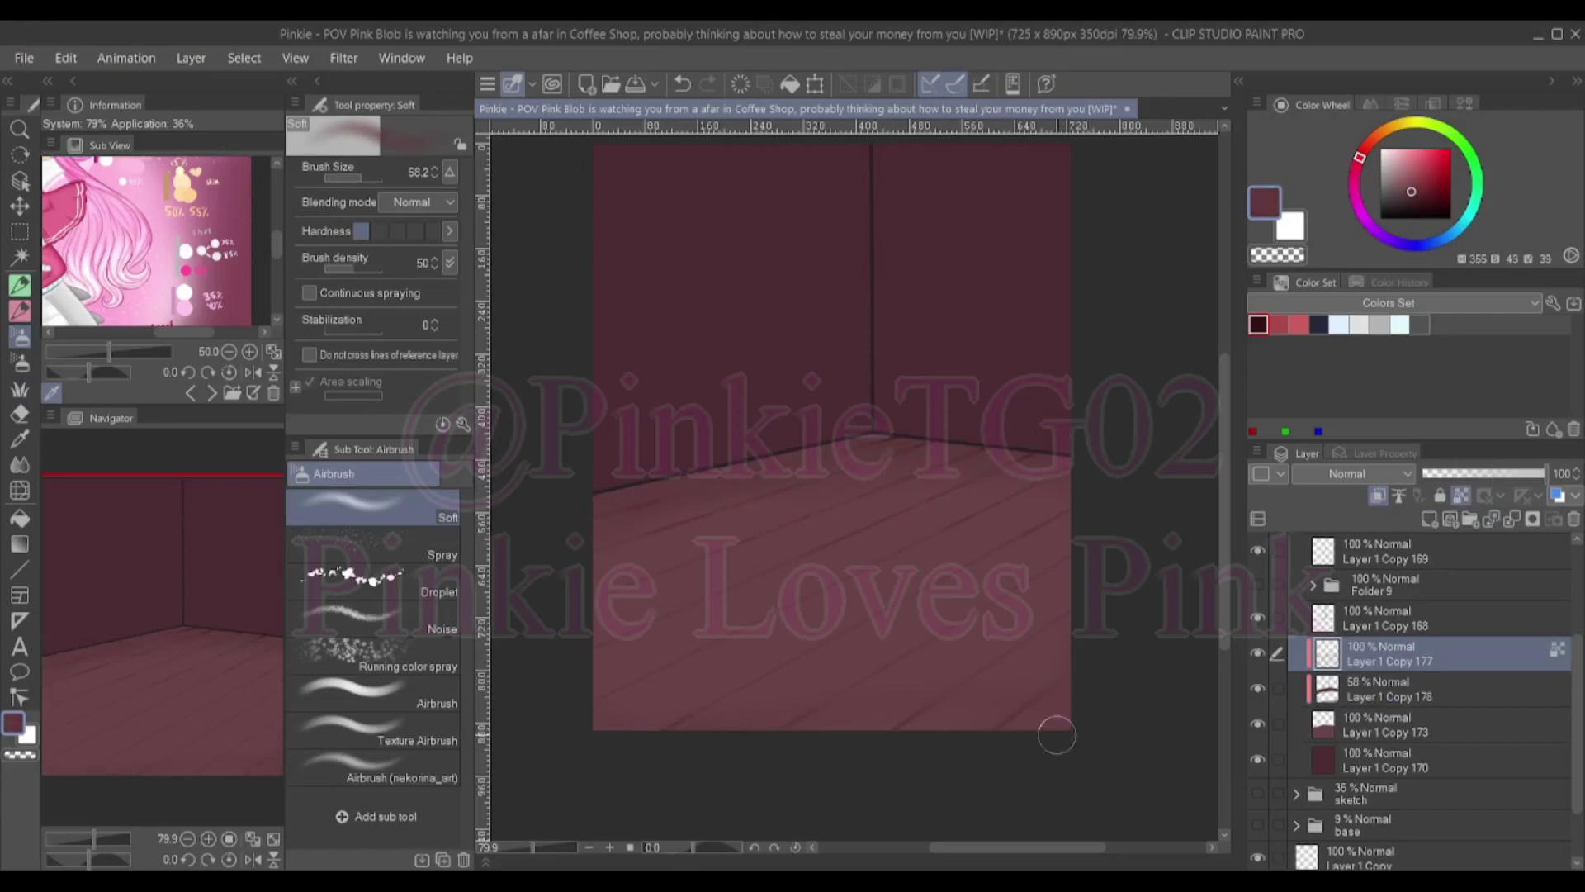
scroll(643, 497, "down", 3)
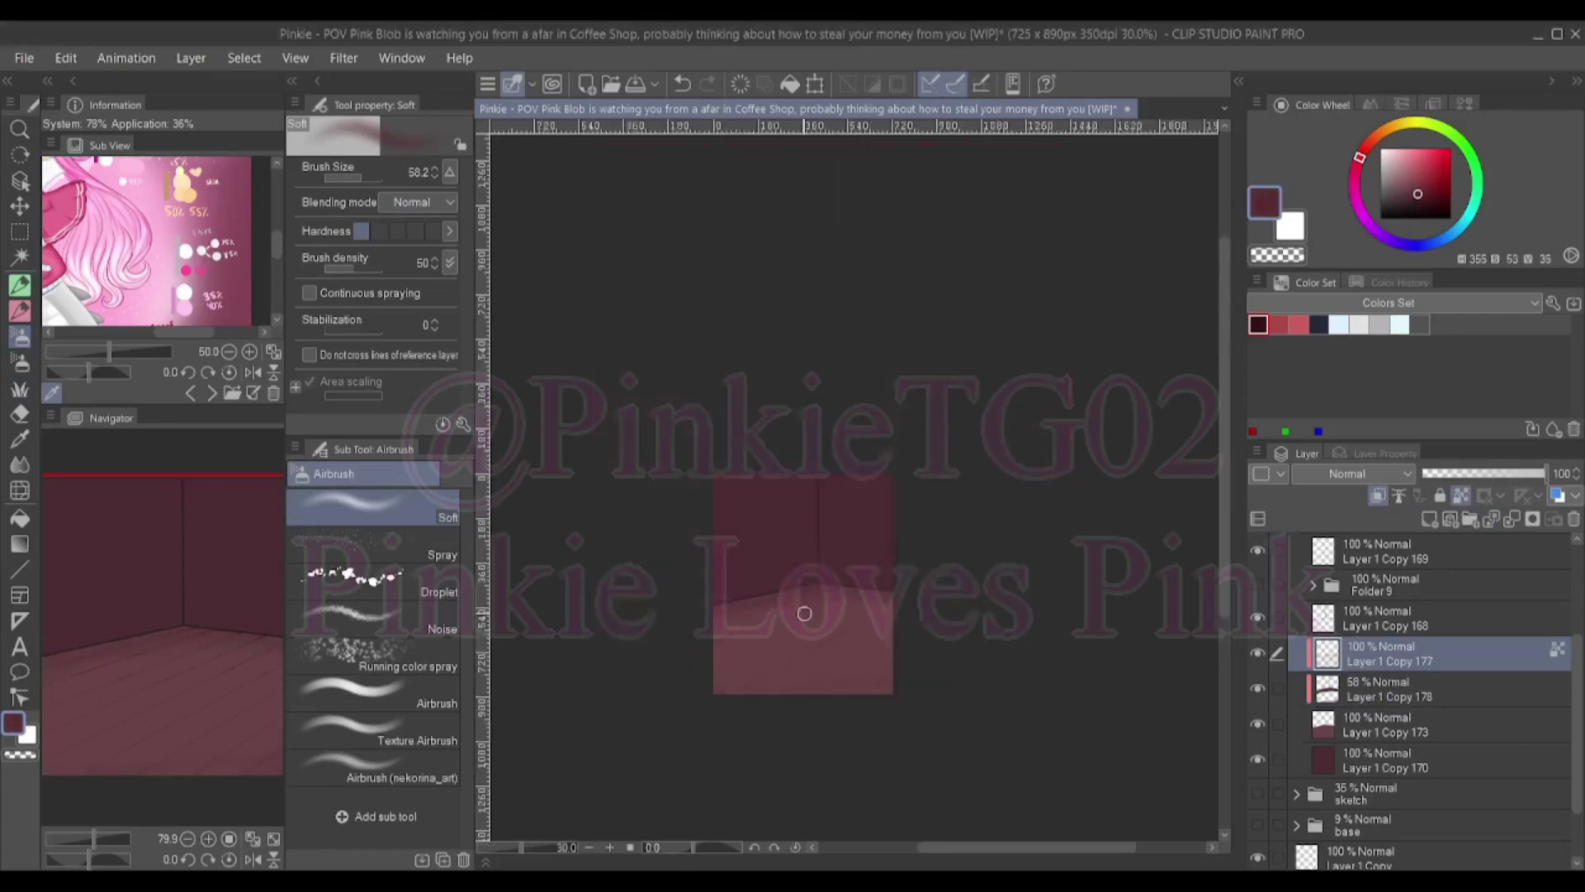
Add two layers above the wall base and shade the walls dark with the Soft airbrush at size 118.1
key("ctrl+shift+n")
key("ctrl+shift+n")
key("ctrl+alt+g")
key("alt+bracketleft")
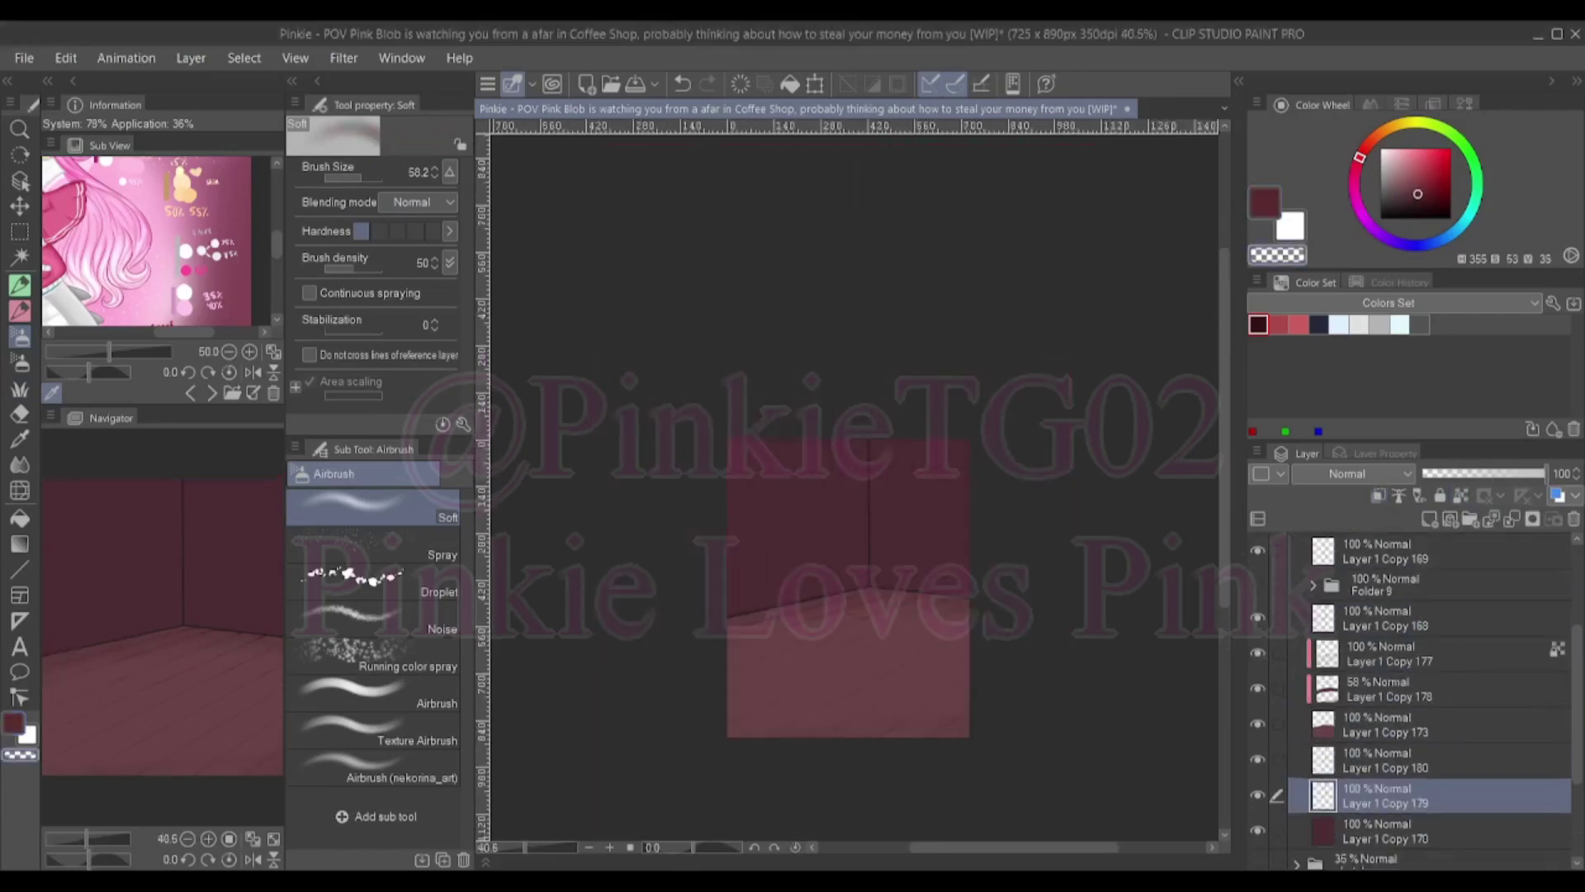
key("ctrl+alt+g")
scroll(891, 425, "up", 2)
key("bracketright")
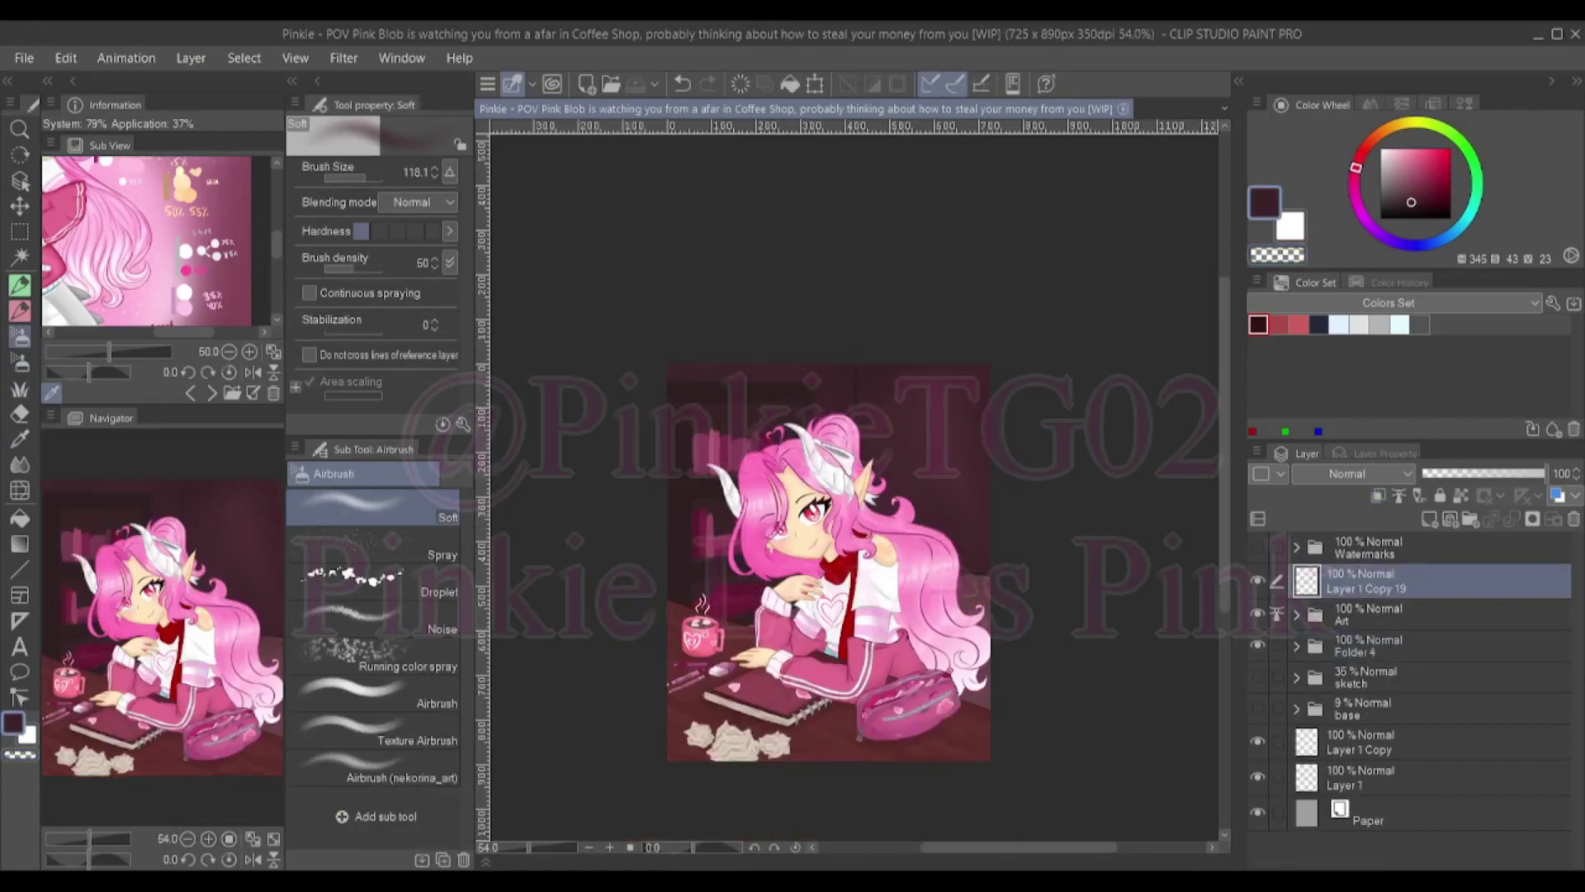
Clip Layer 1 Copy 19 and Copy 183 to the Art folder and airbrush dark red shading over the figure's outer areas
key("ctrl+alt+g")
key("alt+bracketright")
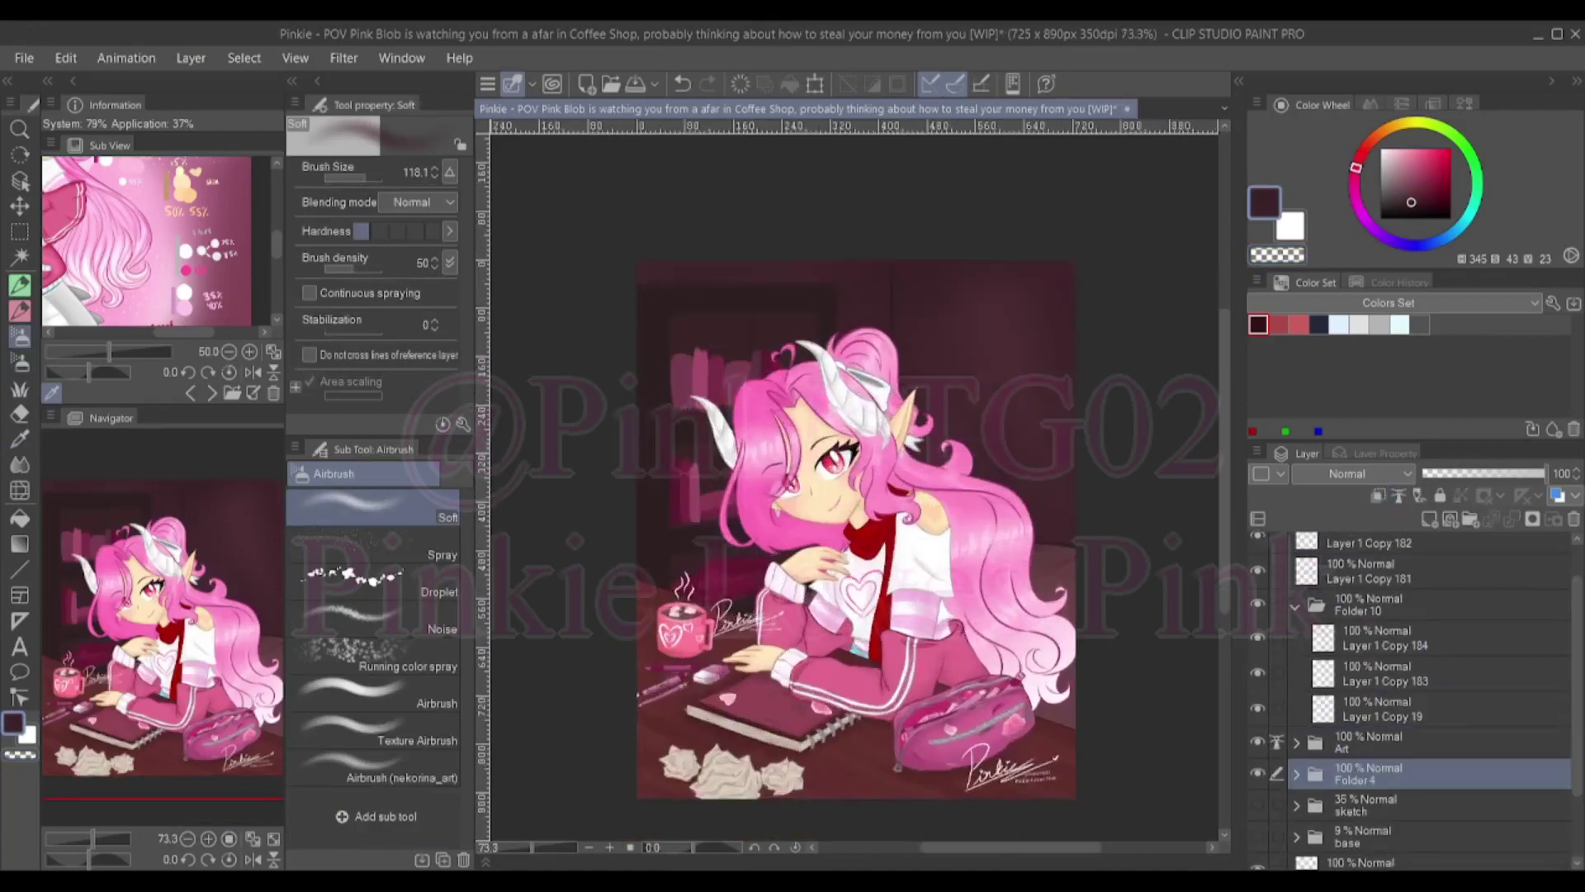
key("ctrl+alt+g")
key("alt+bracketleft")
left_click_drag(776, 355, 884, 364)
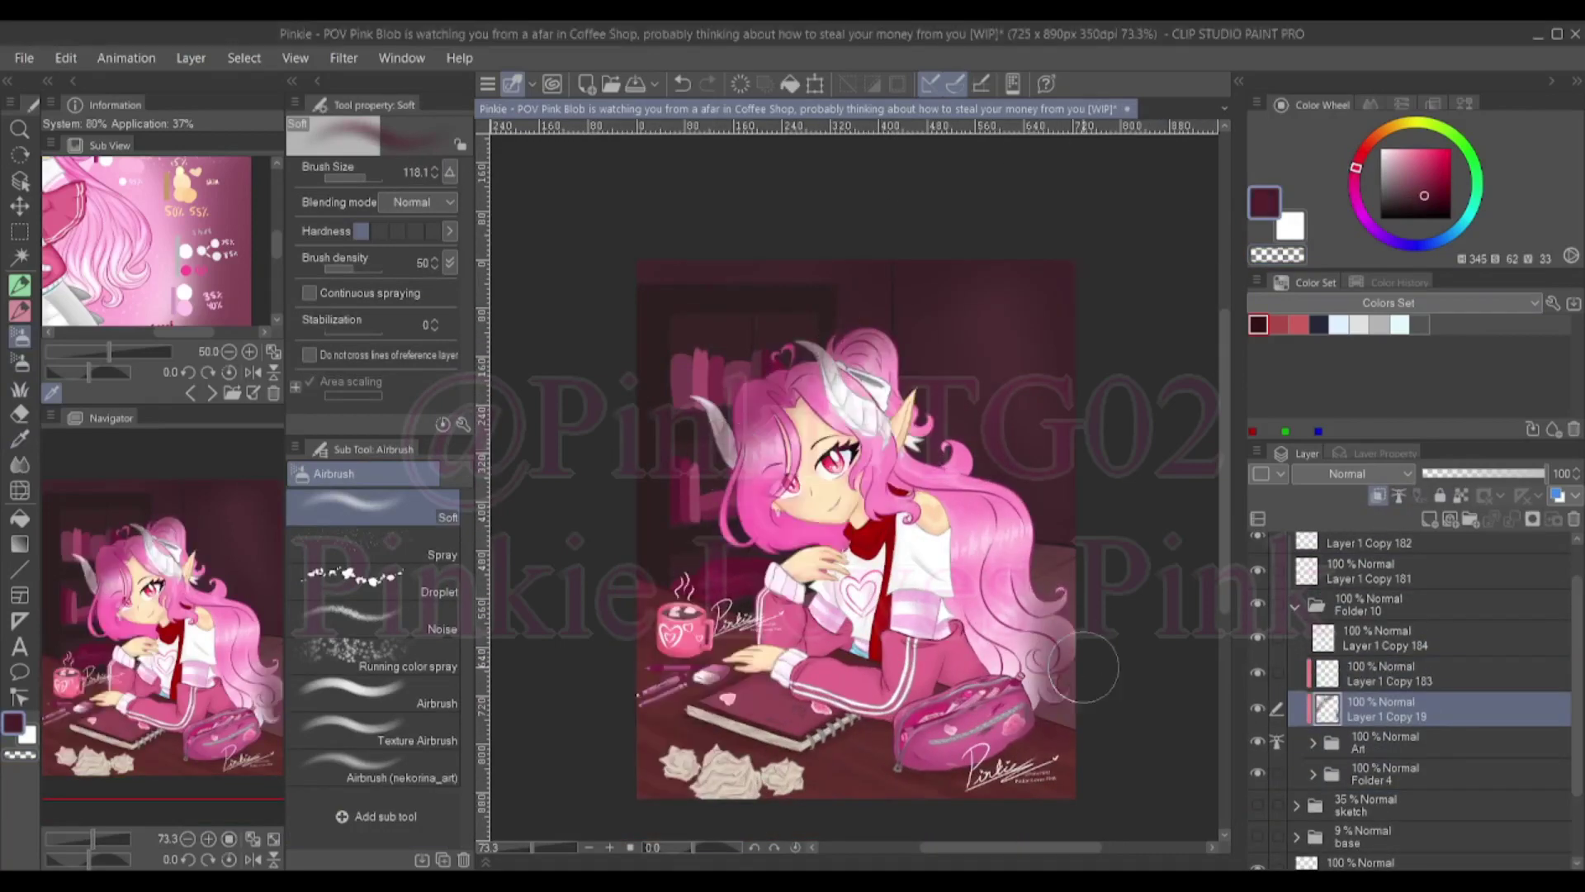
Set the figure shading on Layer 1 Copy 19 to Darken blending at 53% opacity
scroll(1350, 473, "down", 1)
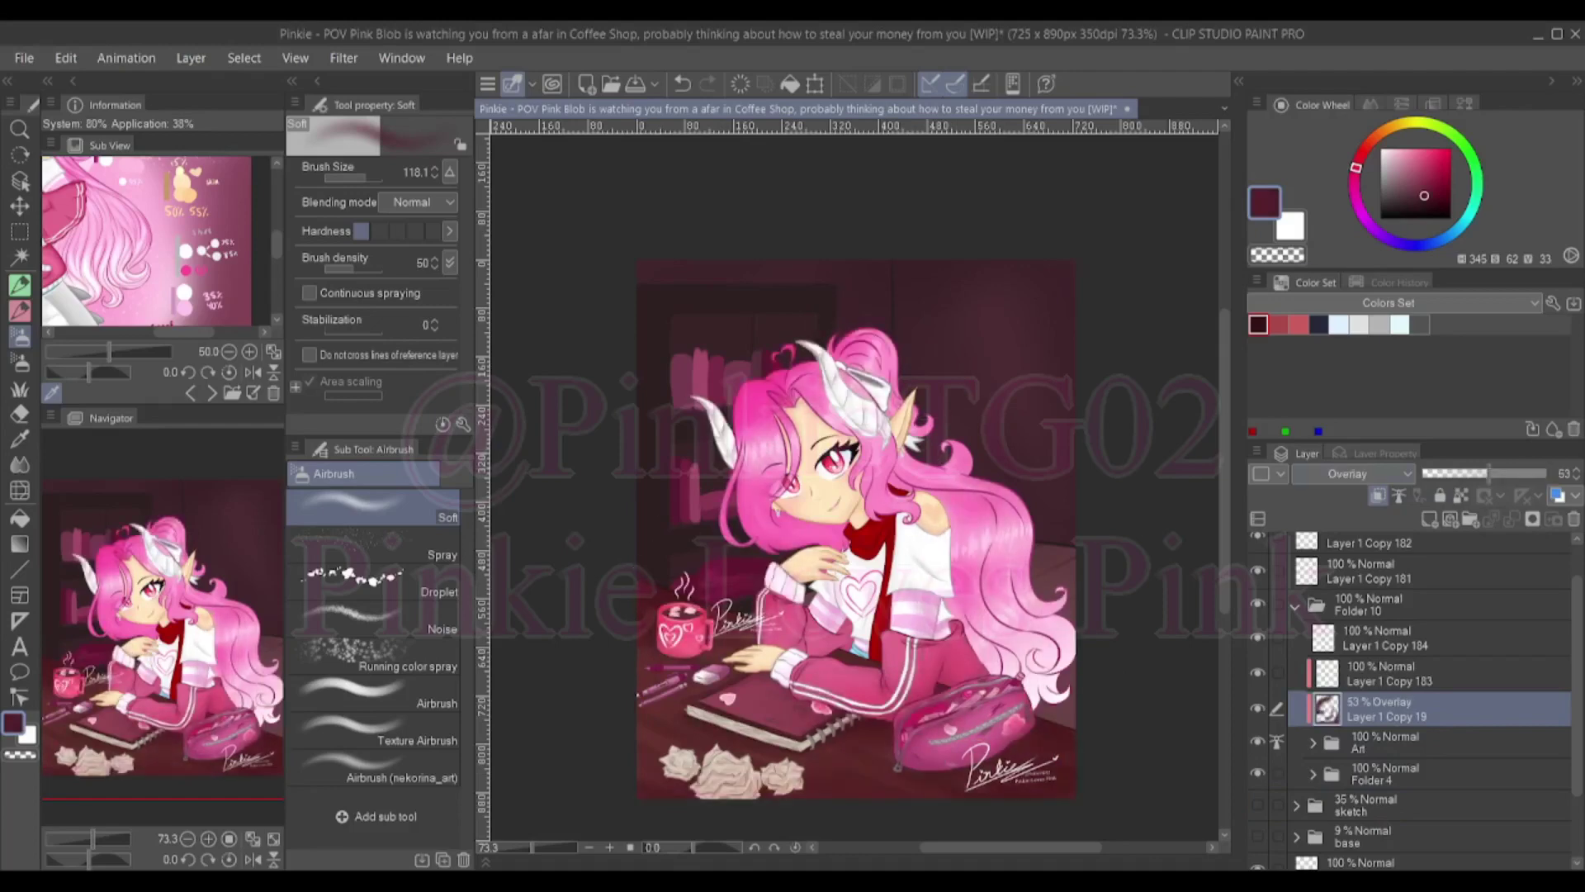
left_click_drag(1545, 473, 1489, 473)
key("alt+bracketright")
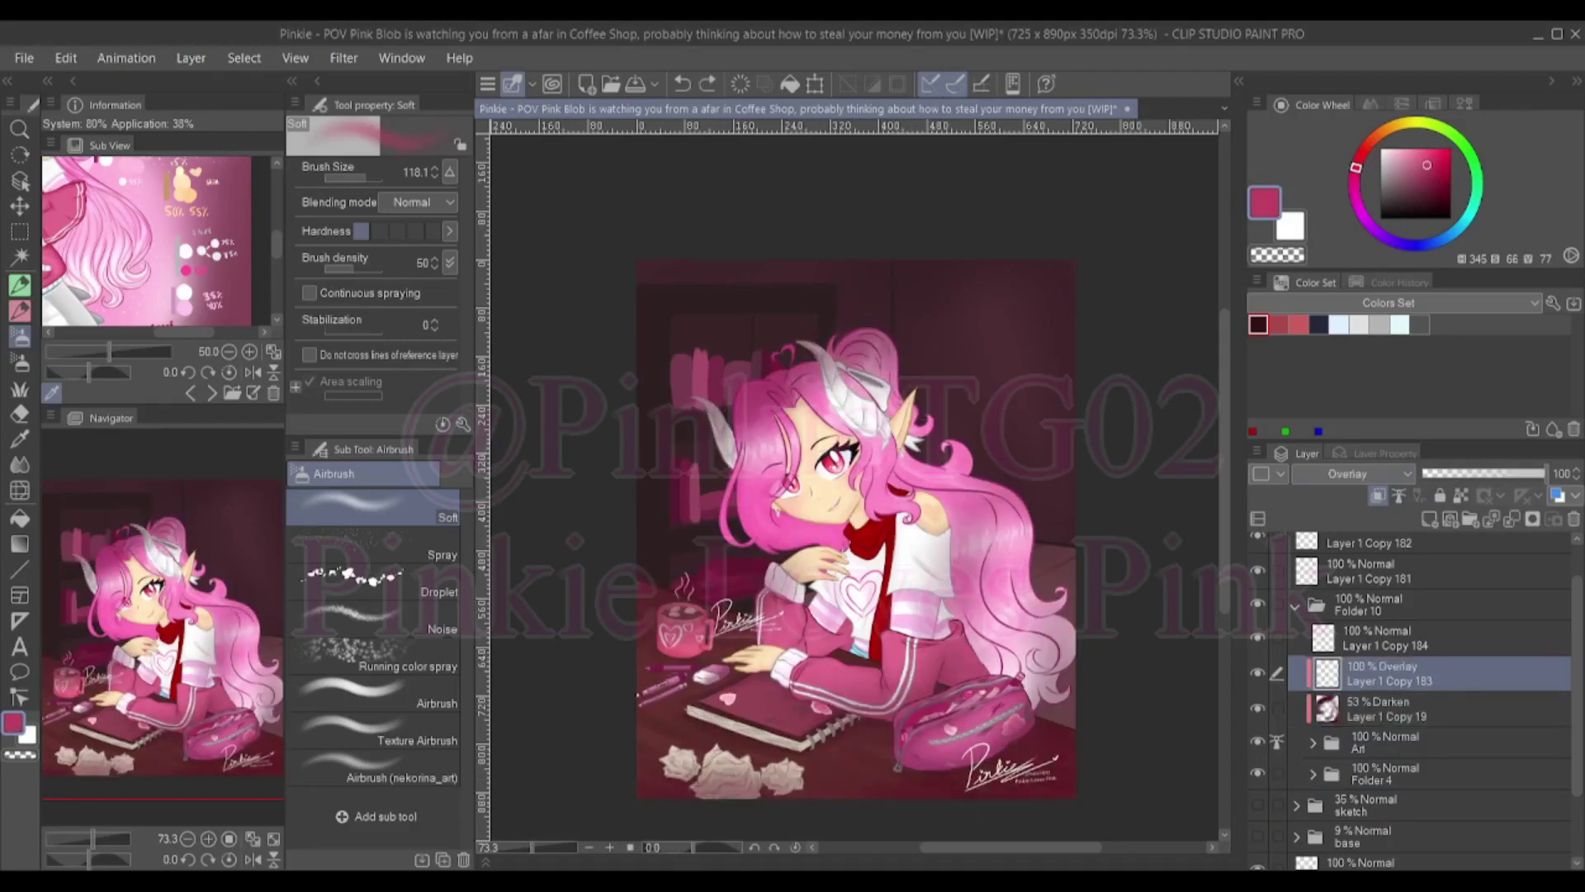
Fill Layer 1 Copy 183 with dark red in Normal mode at 30% opacity and erase it over the figure with the Soft eraser at size 136
key("u")
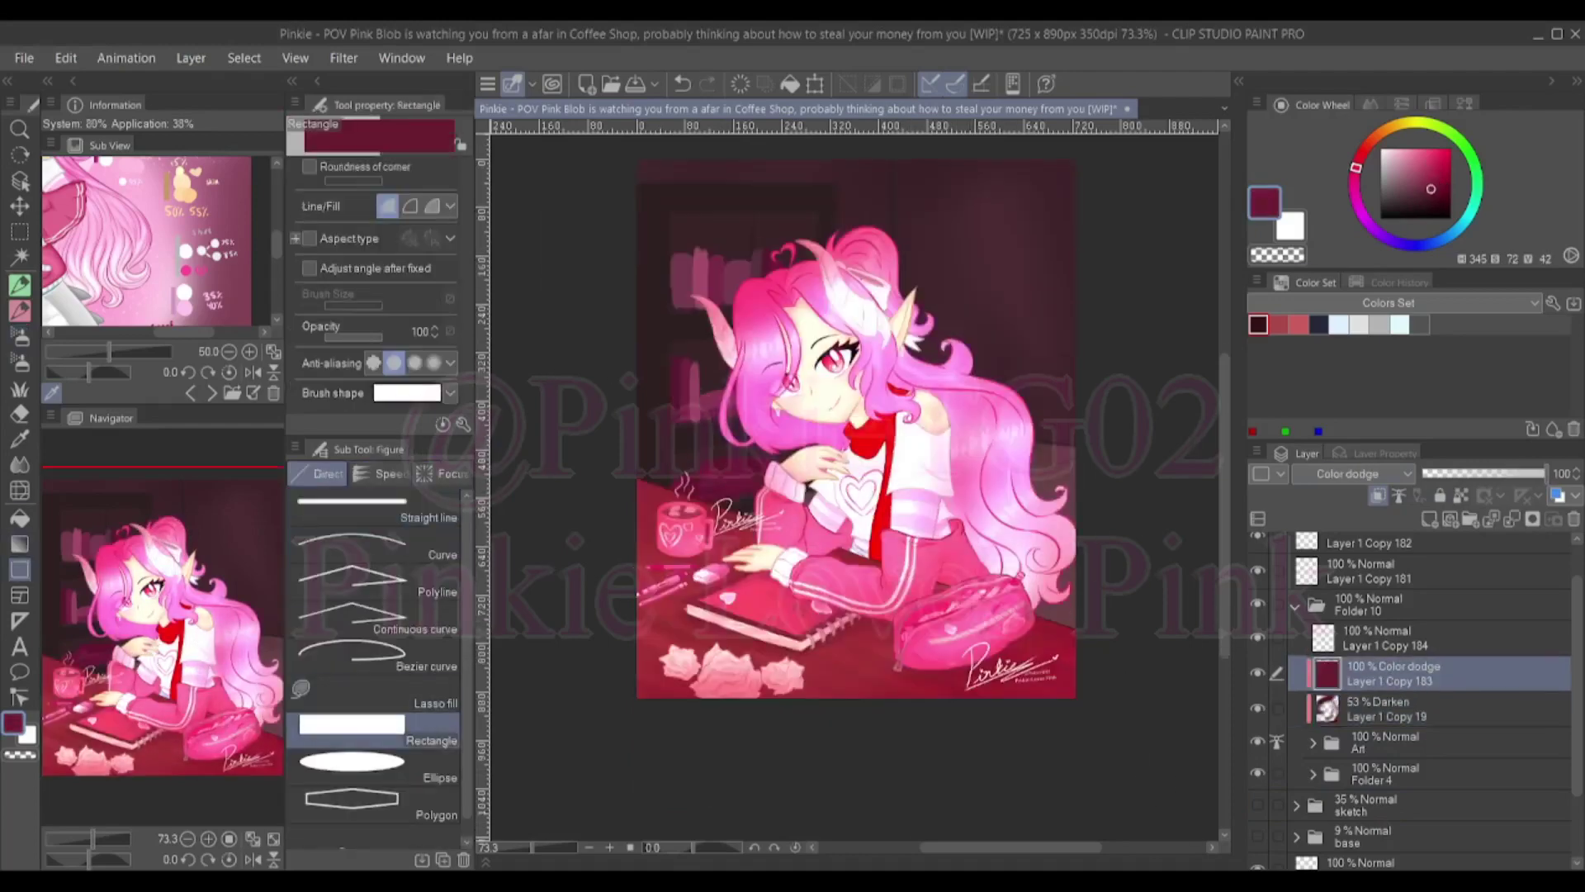
key("alt+BackSpace")
key("e")
left_click_drag(1546, 473, 1496, 473)
mouse_move(784, 313)
left_mouse_down()
mouse_move(875, 429)
mouse_move(743, 611)
left_mouse_up()
left_click_drag(825, 371, 974, 537)
left_click_drag(743, 330, 760, 644)
left_click_drag(867, 248, 1032, 578)
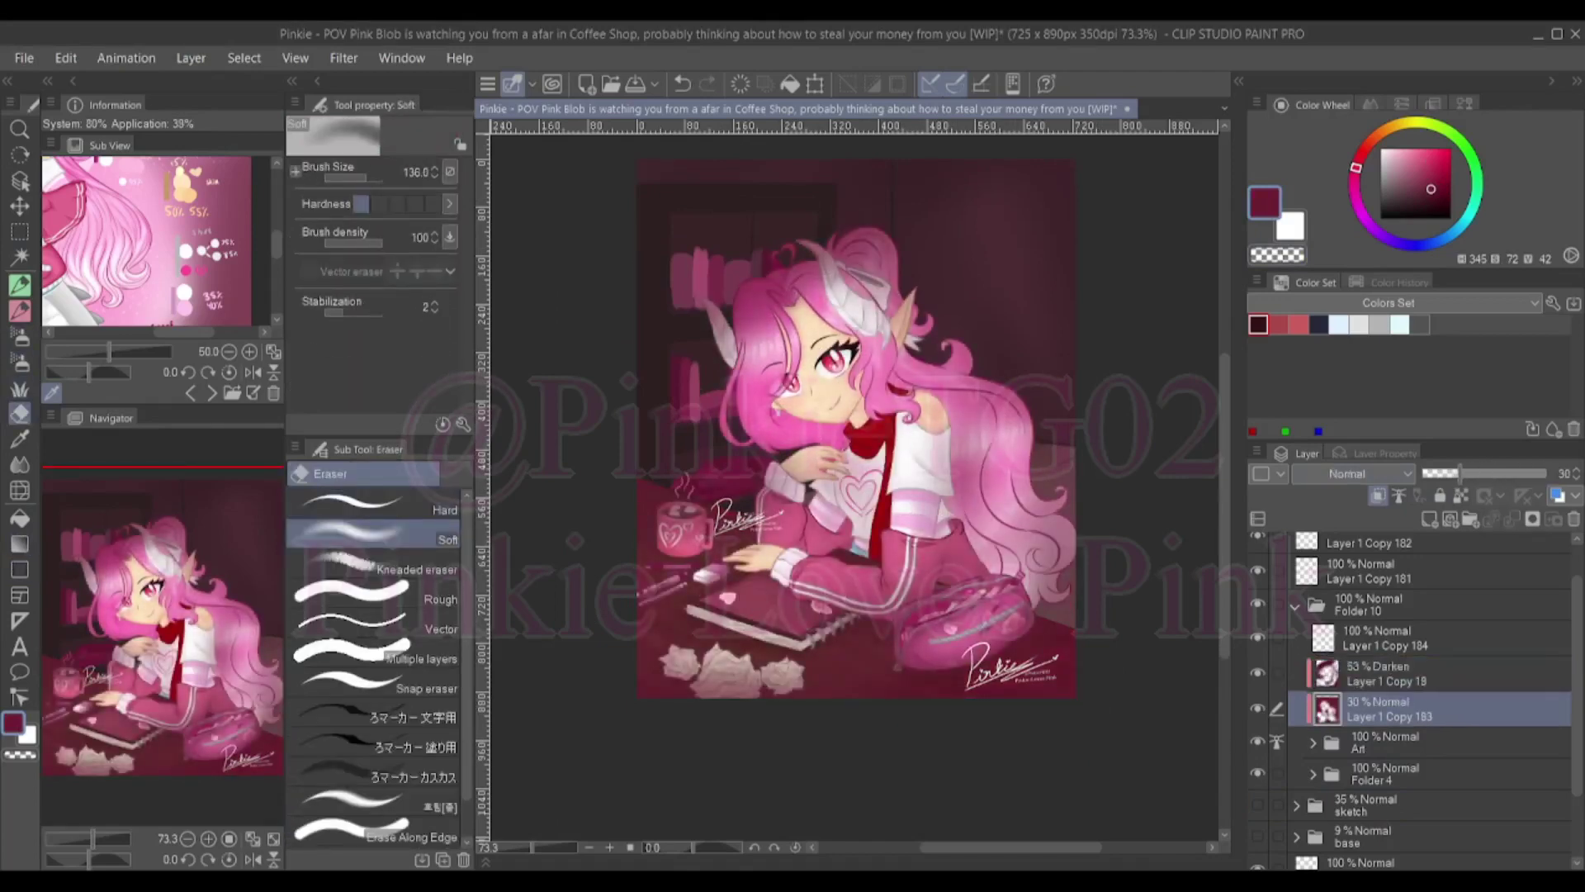
left_click_drag(1497, 473, 1461, 473)
key("ctrl+s")
Add layers in Folder 10 and paint diagonal pink light rays on Layer 1 Copy 184 with the Soft airbrush at size 102.5 and 30% opacity
key("ctrl+shift+d")
scroll(1110, 589, "down", 2)
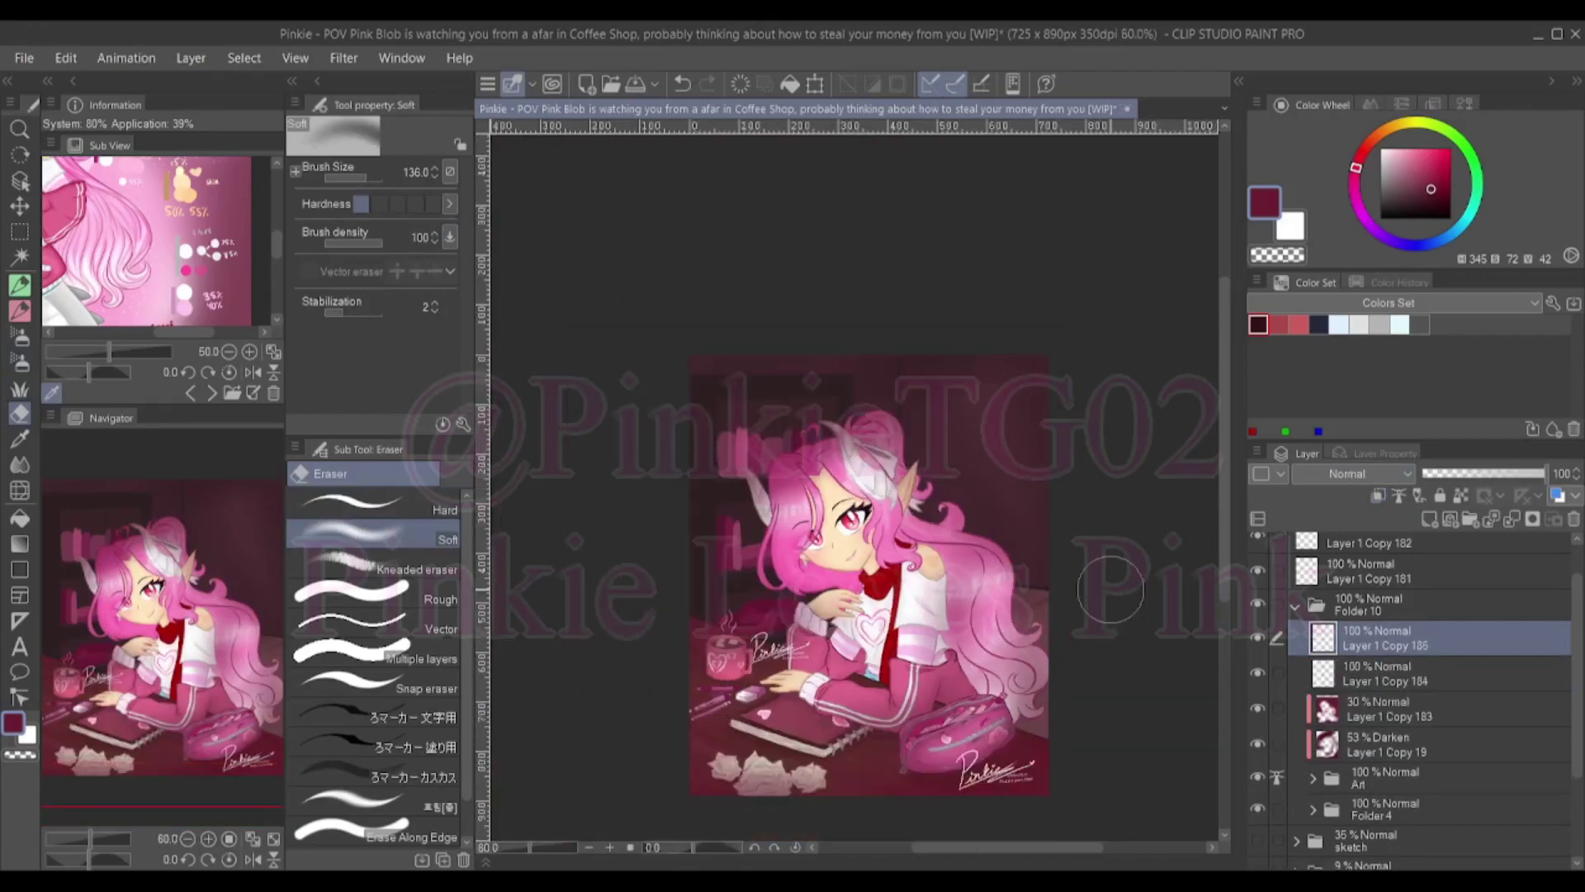
left_click(1403, 672)
key("b")
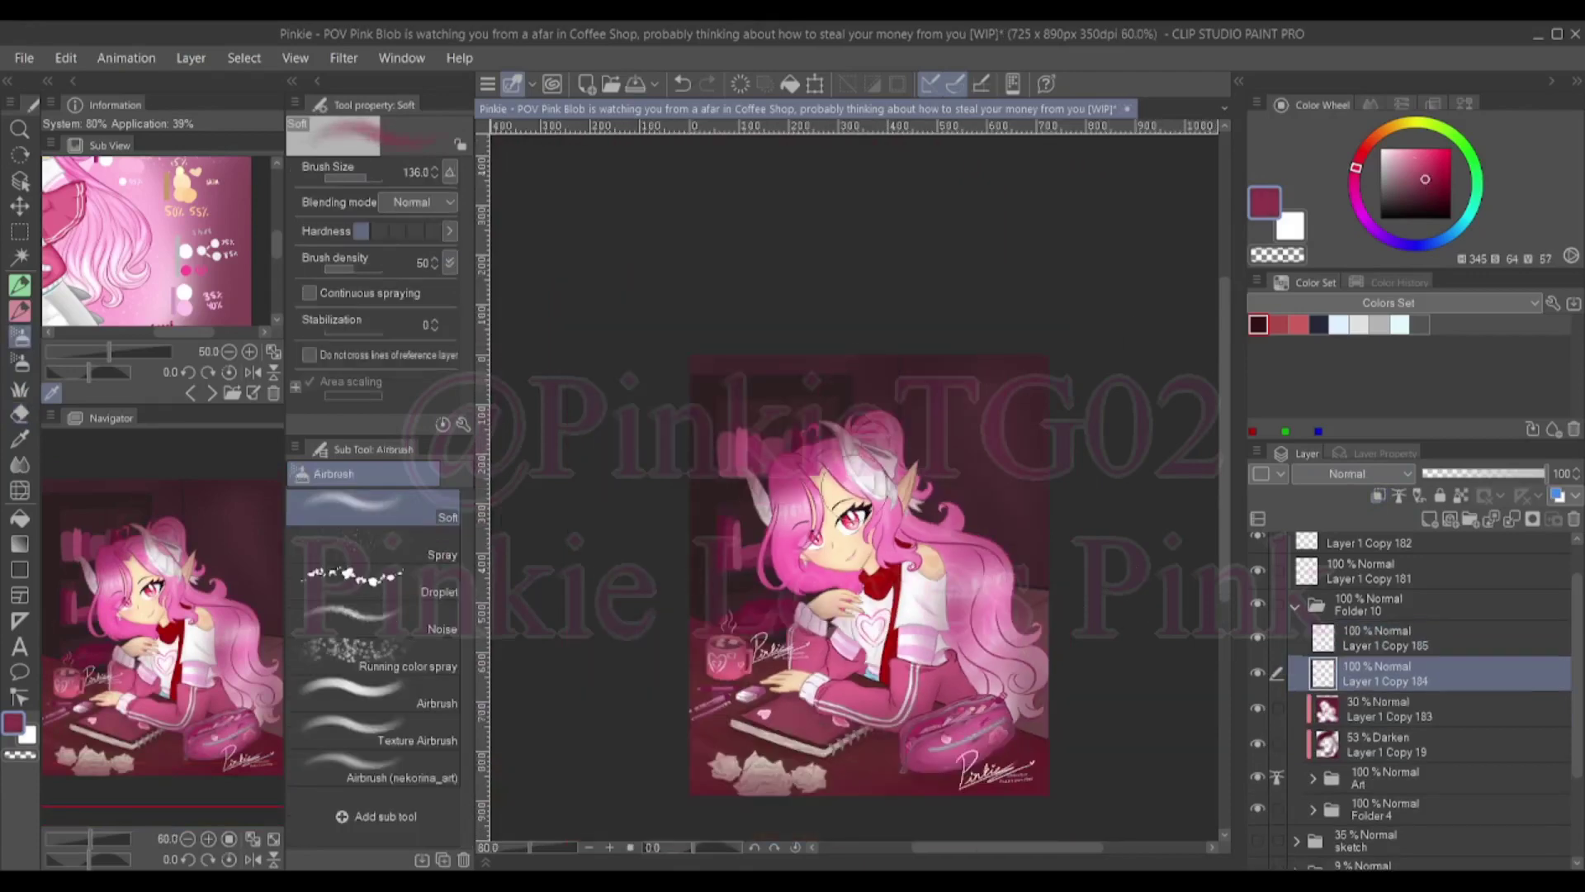
left_click(825, 495, "alt")
mouse_move(925, 355)
left_mouse_down()
mouse_move(602, 785)
mouse_move(1054, 191)
left_mouse_up()
key("ctrl+z")
left_click(1394, 149)
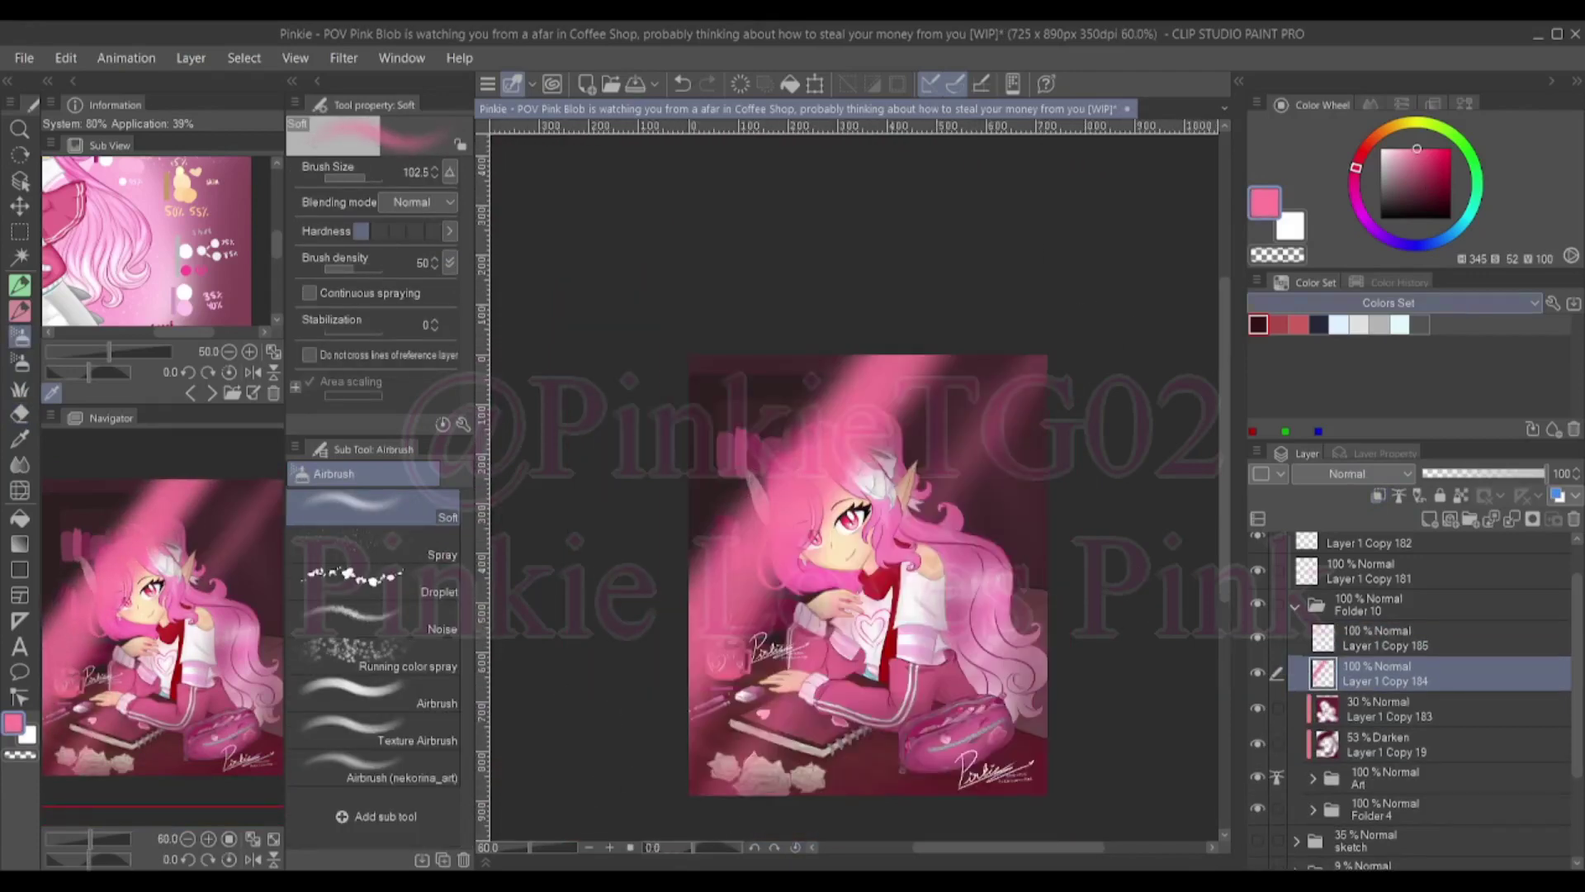
left_click_drag(1546, 473, 1450, 473)
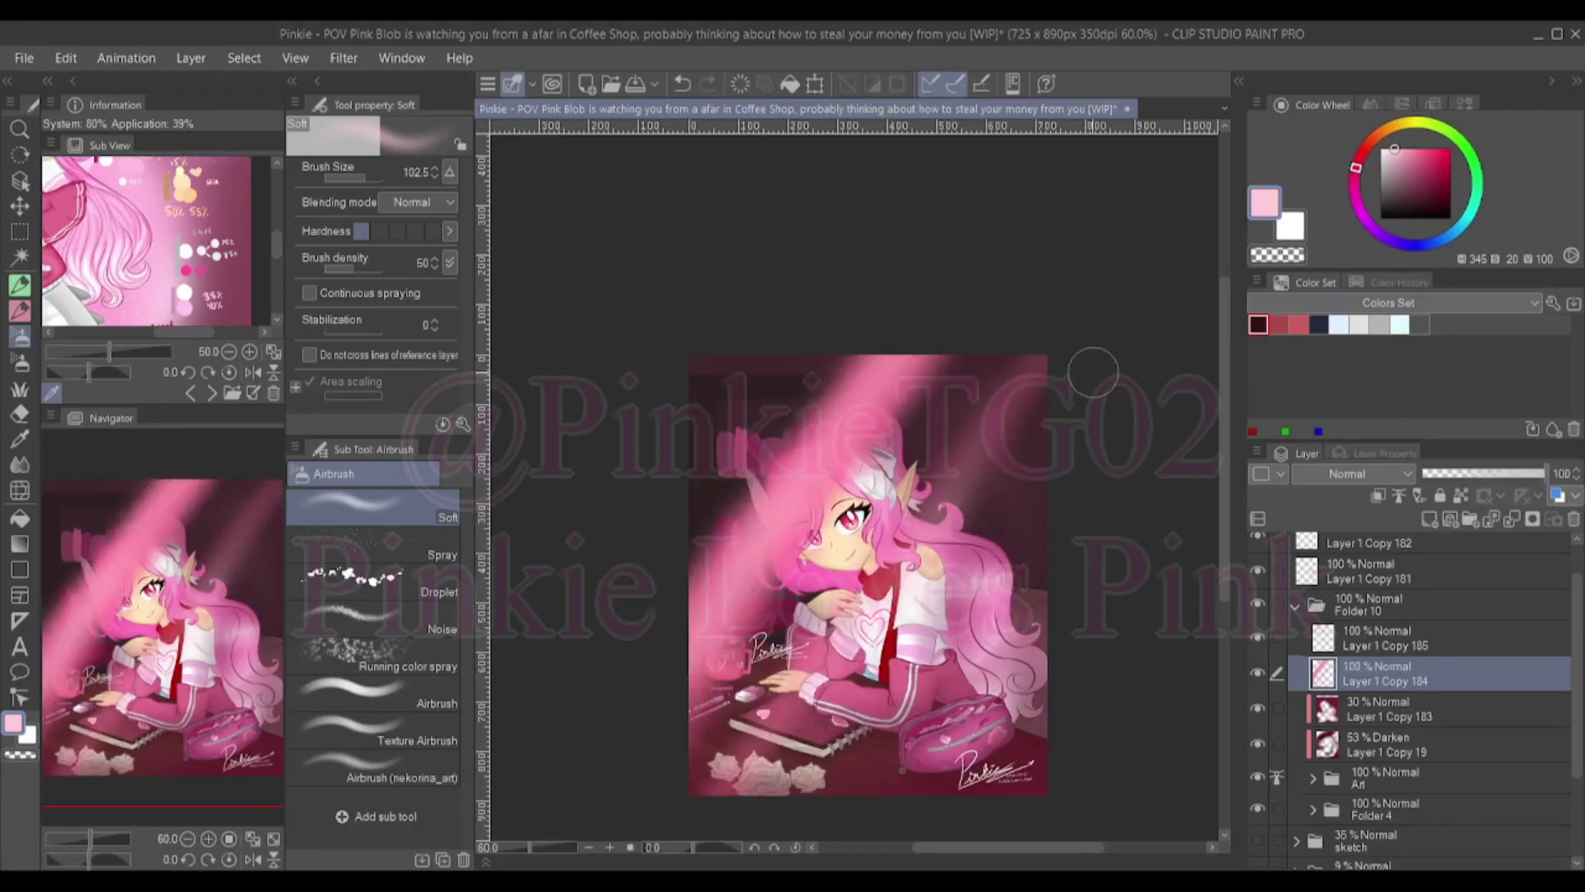
key("ctrl+shift+d")
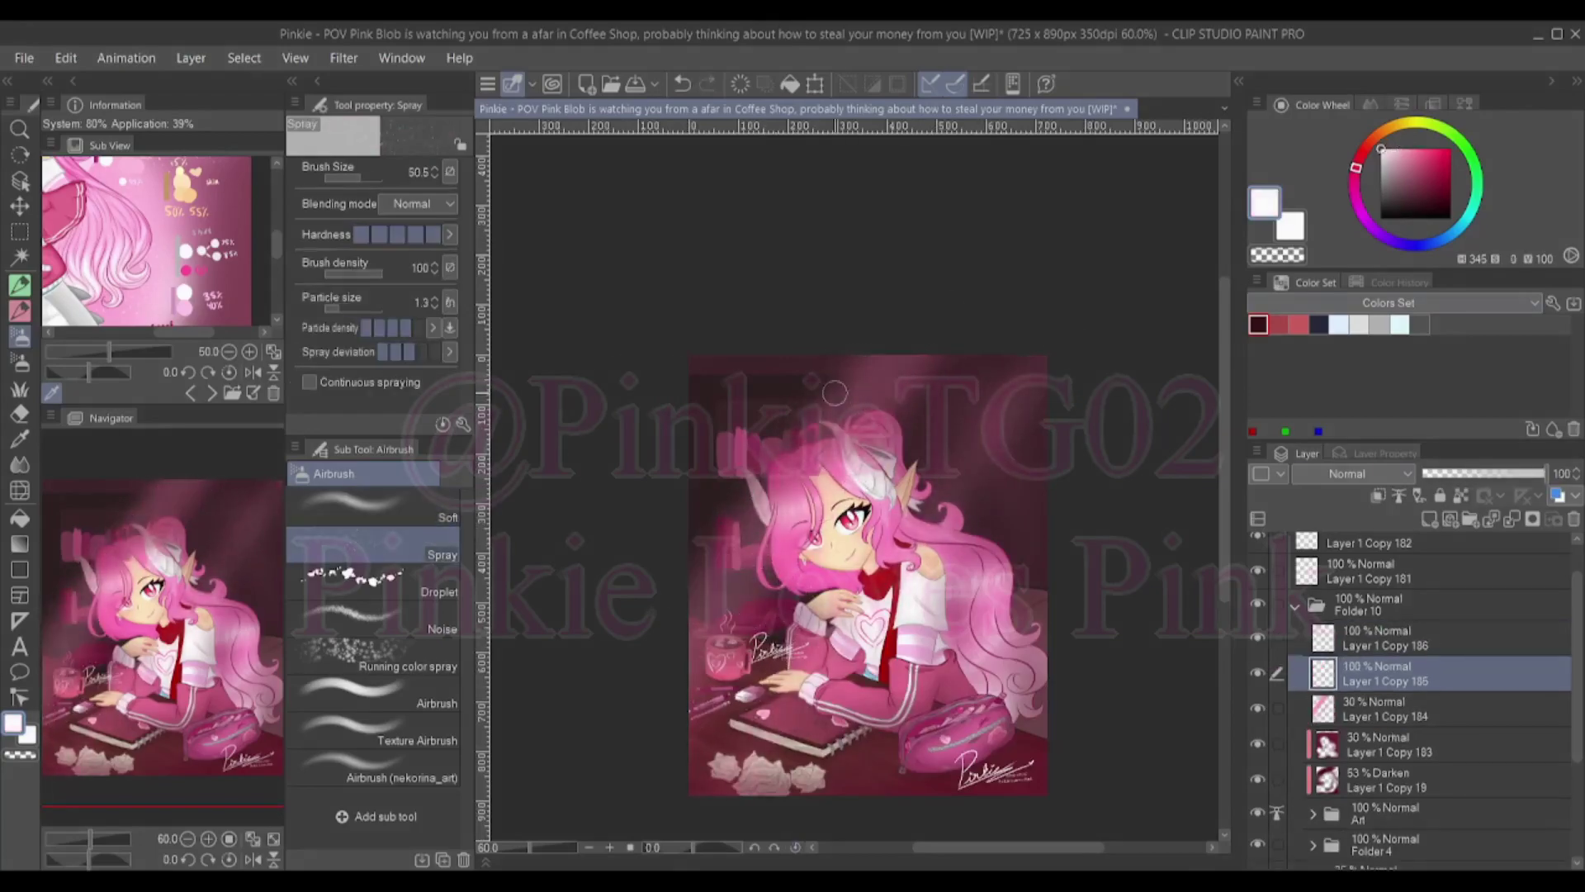